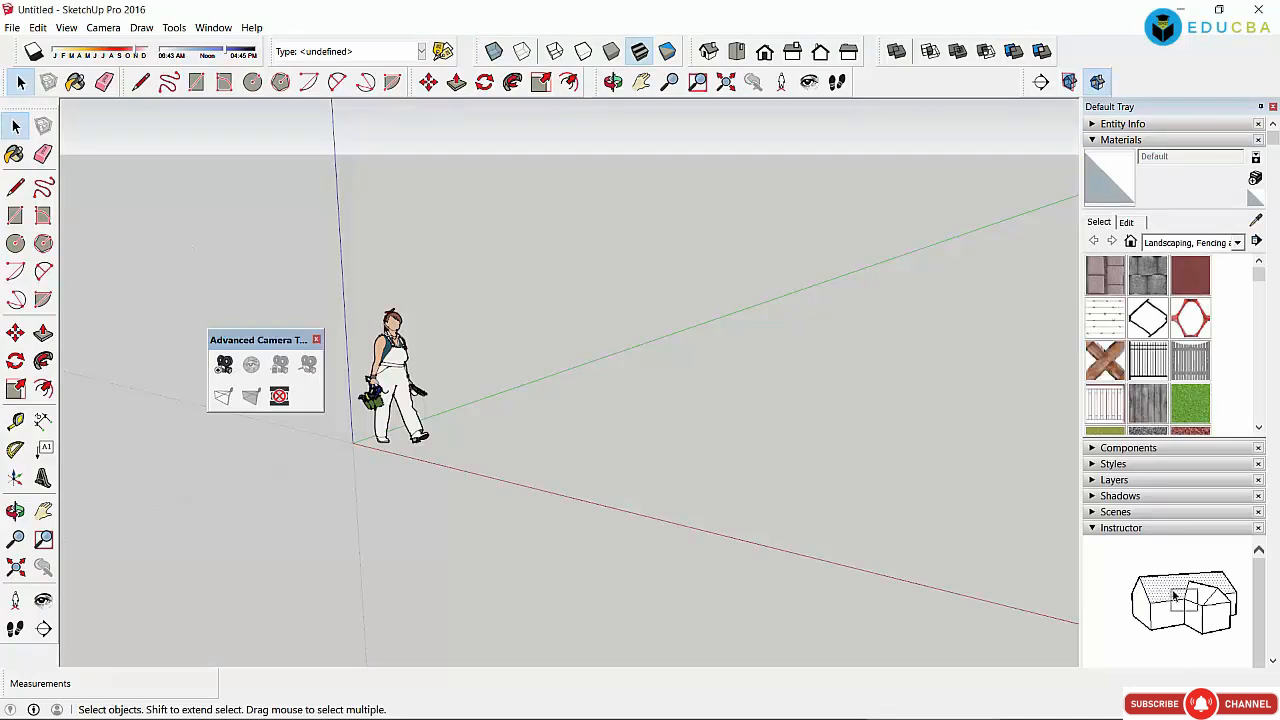
Step: Close the Advanced Camera Tools panel and pick the Rectangle tool
{"action": "left_click", "coordinate": [316, 340]}
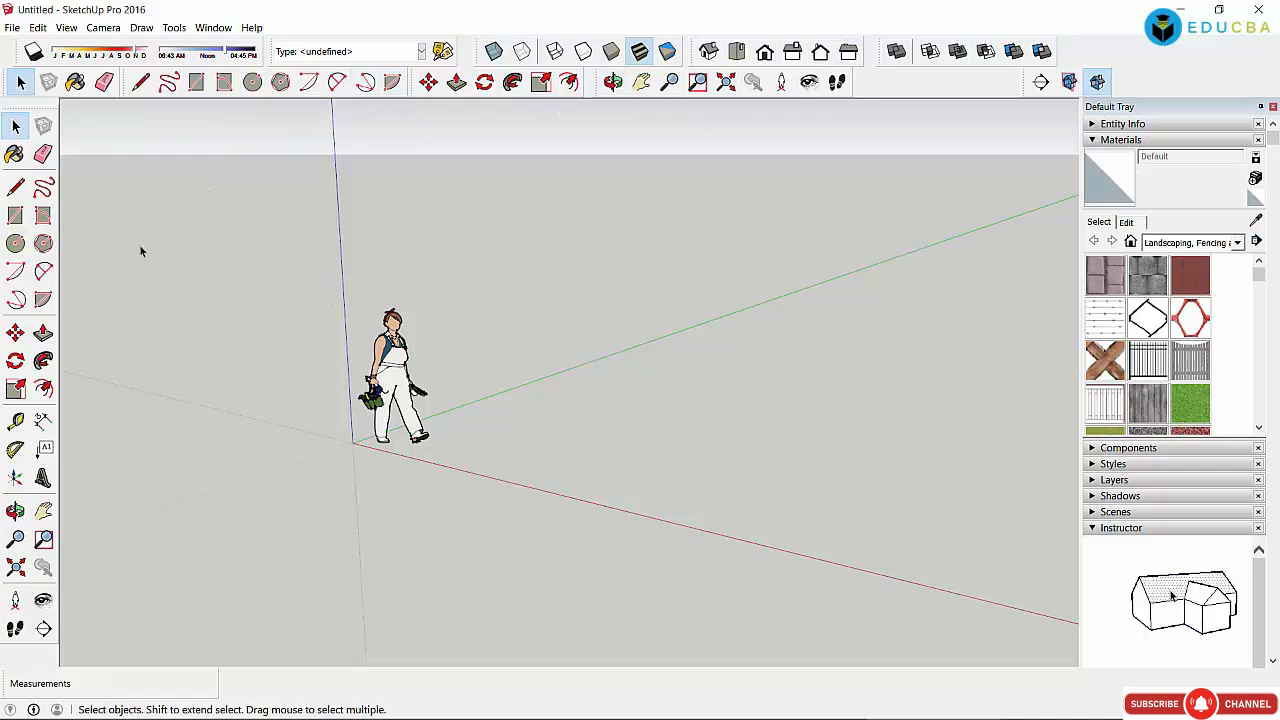
{"action": "left_click", "coordinate": [15, 215]}
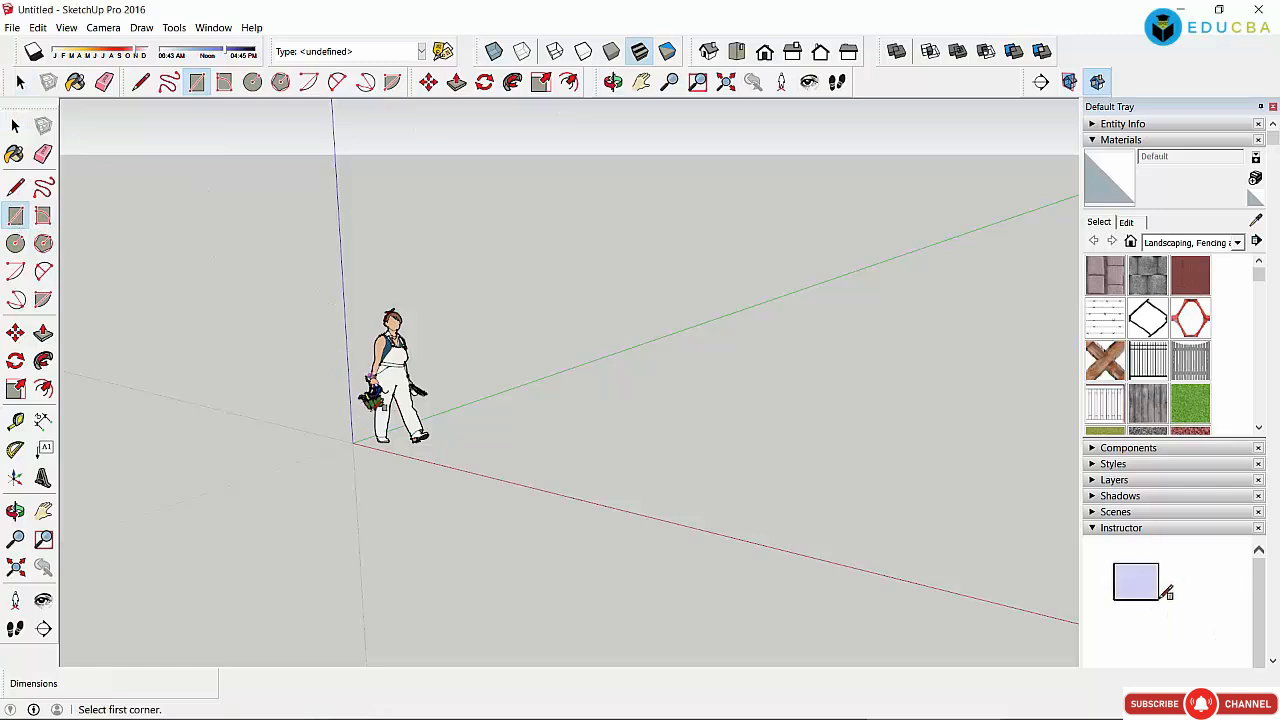
Step: Draw a rectangle on the ground from the origin, then box-select it with the scale figure
{"action": "left_click", "coordinate": [354, 443]}
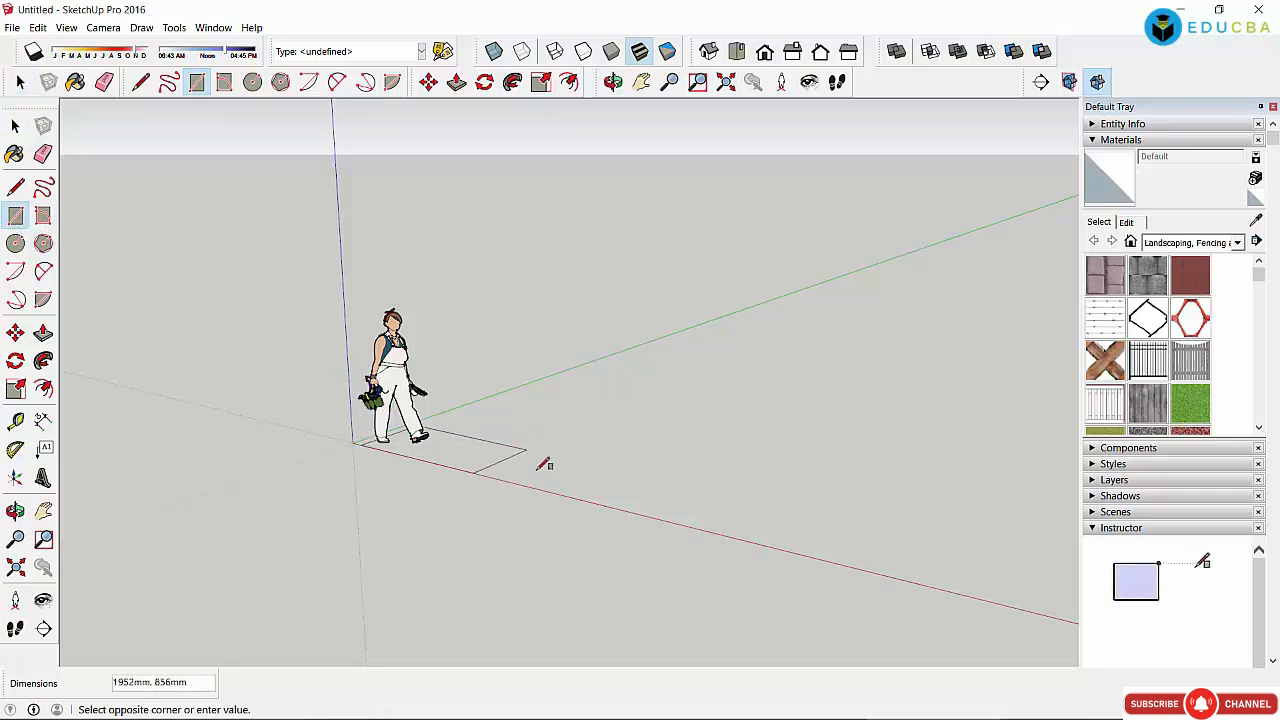
{"action": "left_click", "coordinate": [716, 435]}
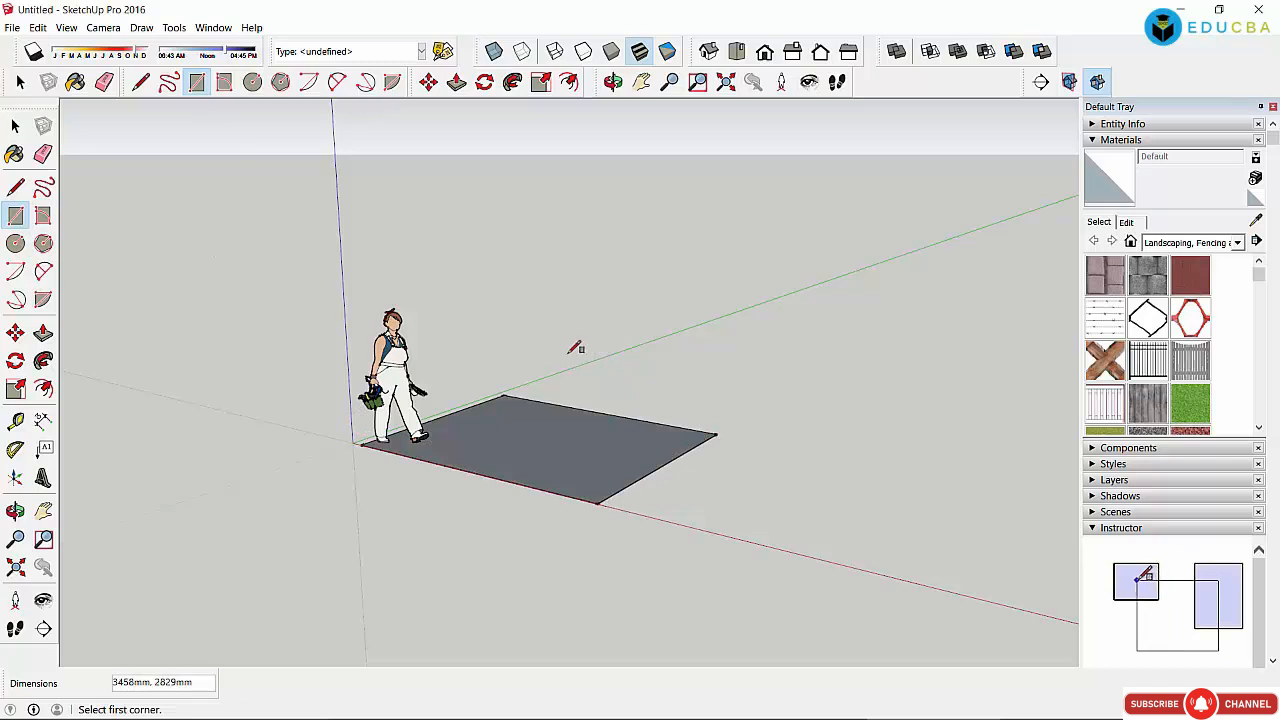
{"action": "left_click", "coordinate": [15, 125]}
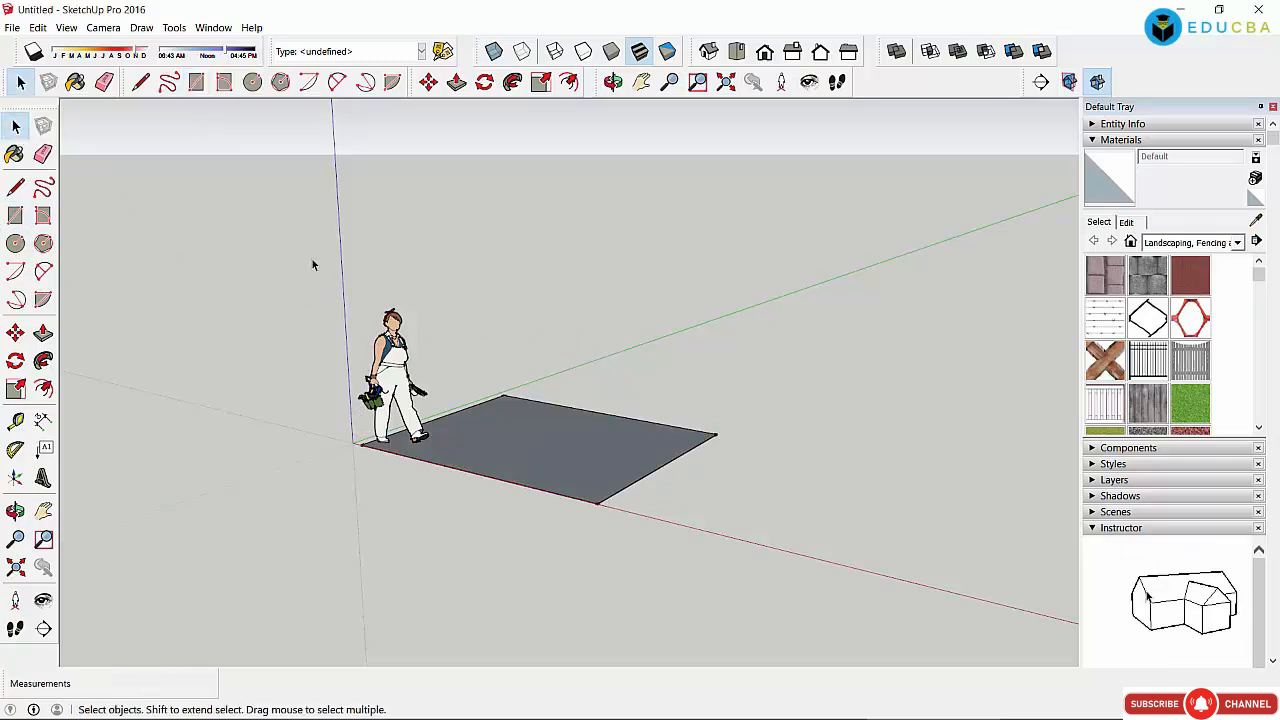
{"action": "left_click_drag", "start_coordinate": [312, 260], "coordinate": [476, 509]}
{"action": "left_click", "coordinate": [394, 504]}
{"action": "left_click_drag", "start_coordinate": [271, 273], "coordinate": [778, 542]}
{"action": "left_click", "coordinate": [724, 488]}
Step: Box-select the scale figure and rectangle together and delete them
{"action": "left_click_drag", "start_coordinate": [285, 263], "coordinate": [757, 550]}
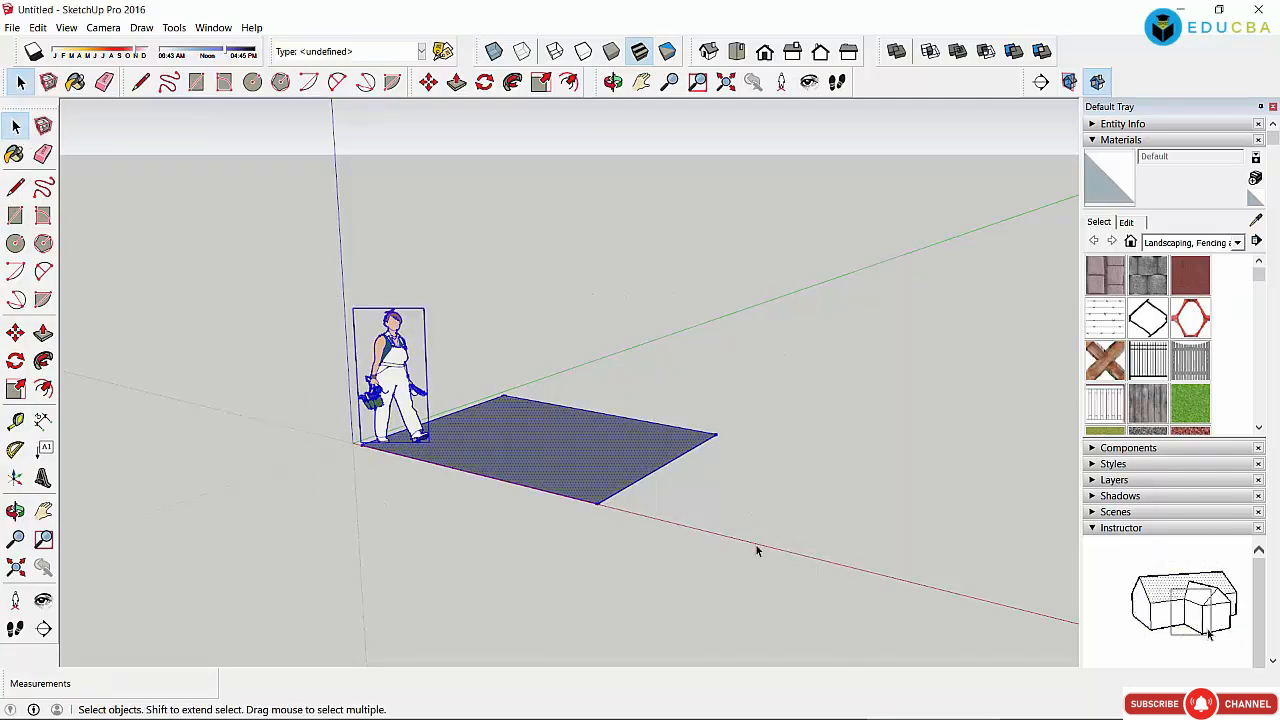
{"action": "left_click", "coordinate": [852, 453]}
{"action": "left_click_drag", "start_coordinate": [298, 239], "coordinate": [900, 612]}
{"action": "left_click", "coordinate": [884, 605]}
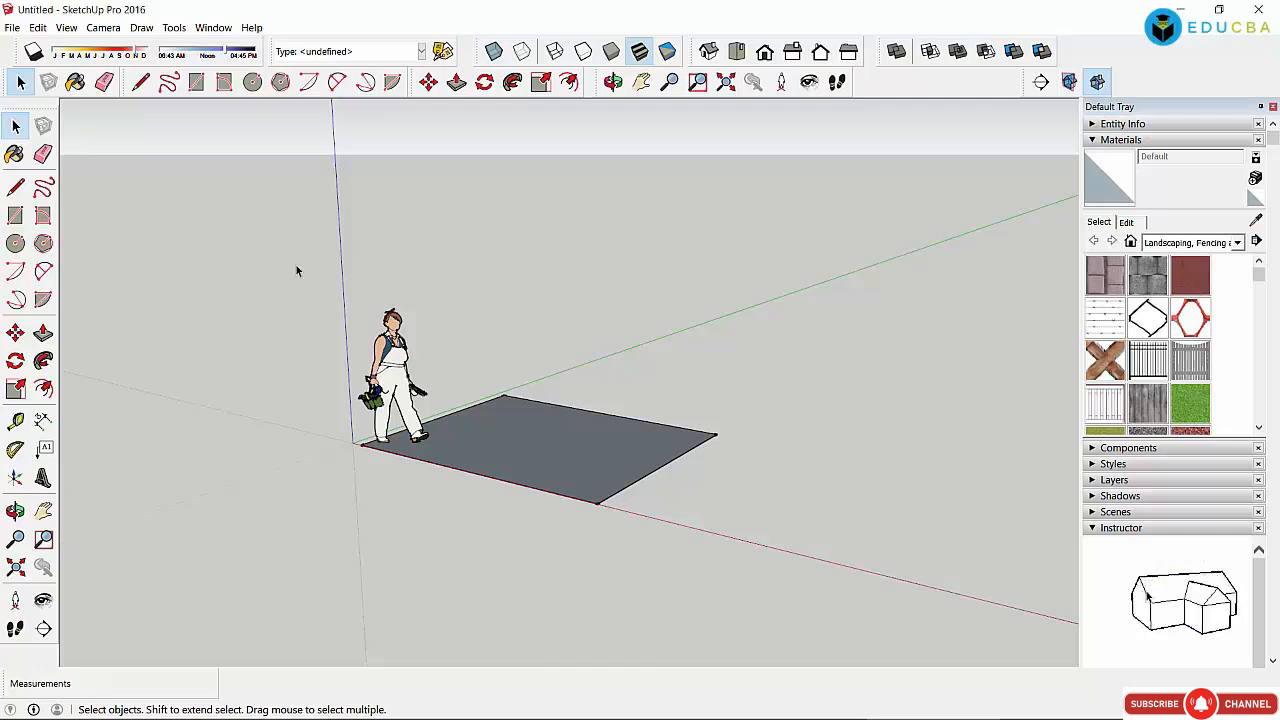
{"action": "left_click_drag", "start_coordinate": [297, 268], "coordinate": [848, 592]}
{"action": "key", "text": "Delete"}
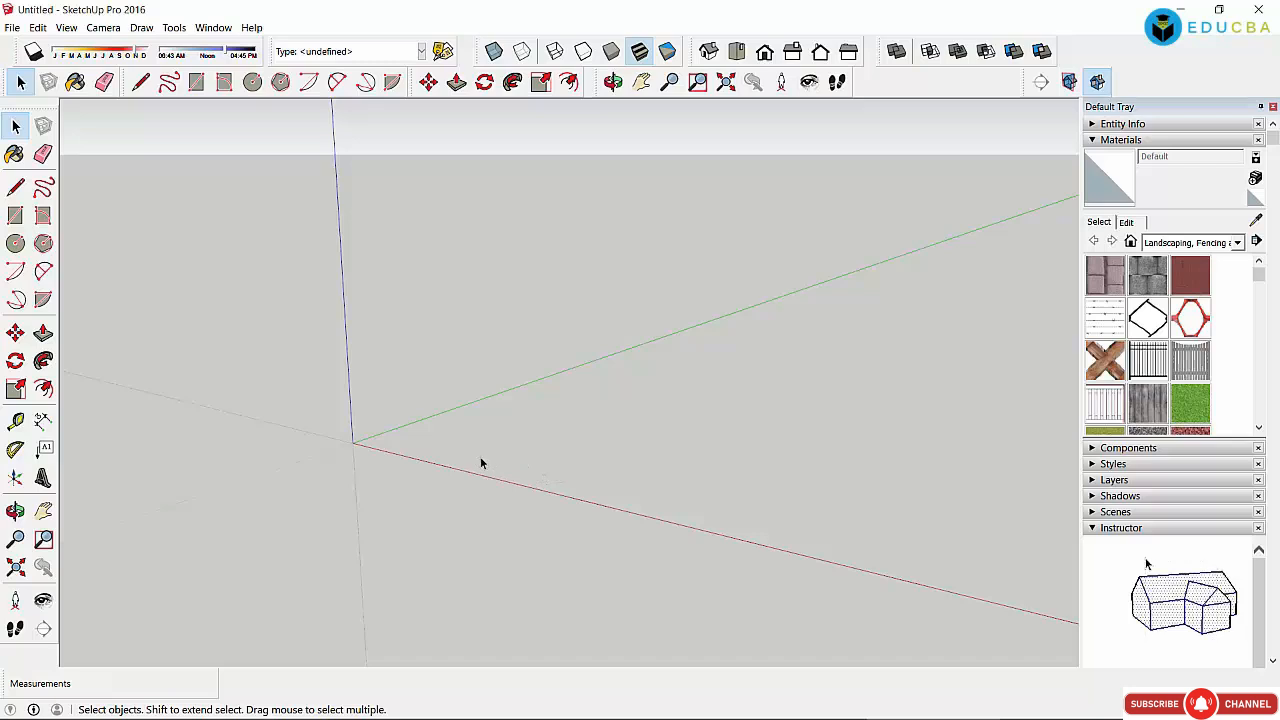
Step: Draw a circle centred at the origin with a radius of about 3438mm
{"action": "left_click", "coordinate": [15, 245]}
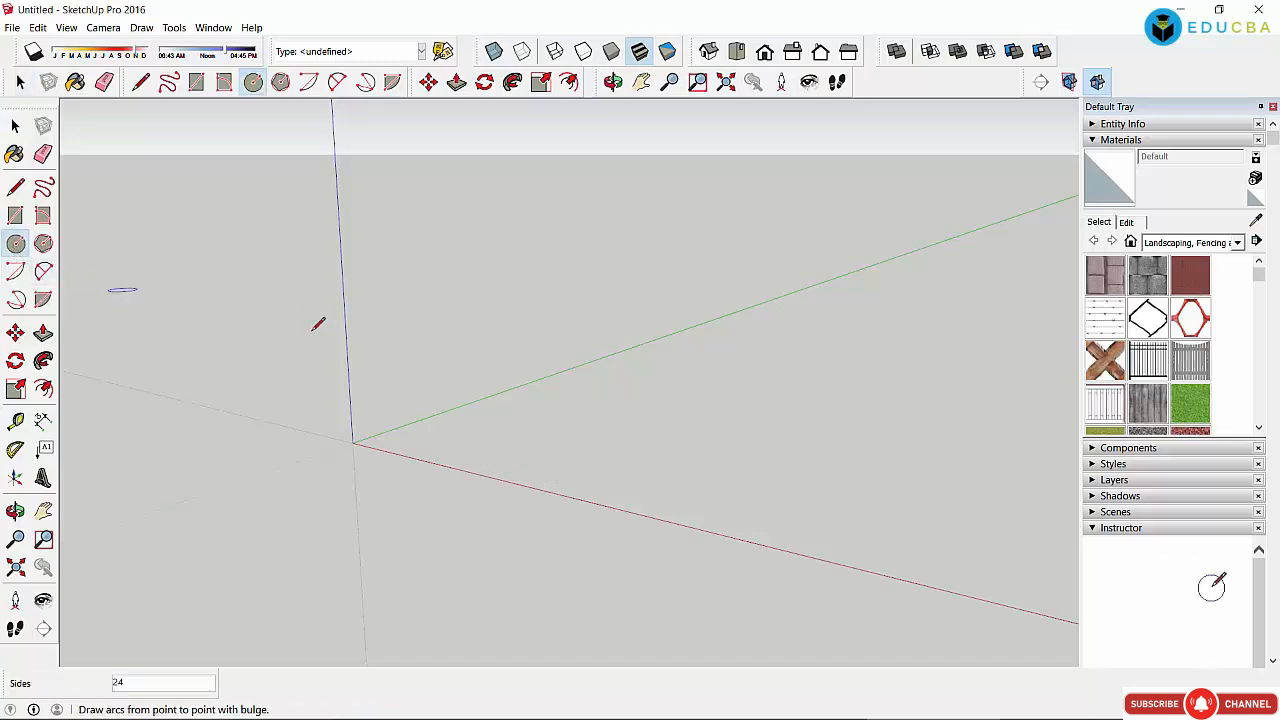
{"action": "left_click", "coordinate": [352, 440]}
{"action": "left_click", "coordinate": [585, 500]}
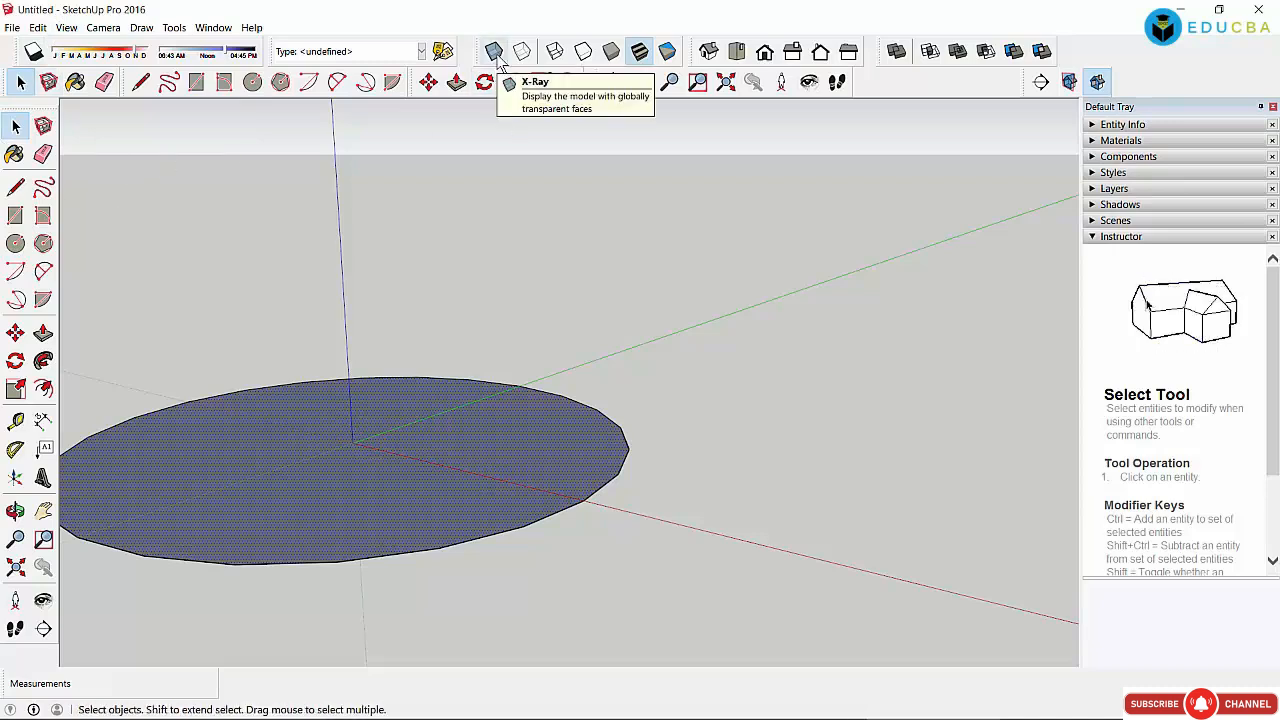
Step: Push/pull the circle face up into a cylinder, then adjust its height to 1029mm
{"action": "left_click", "coordinate": [456, 82]}
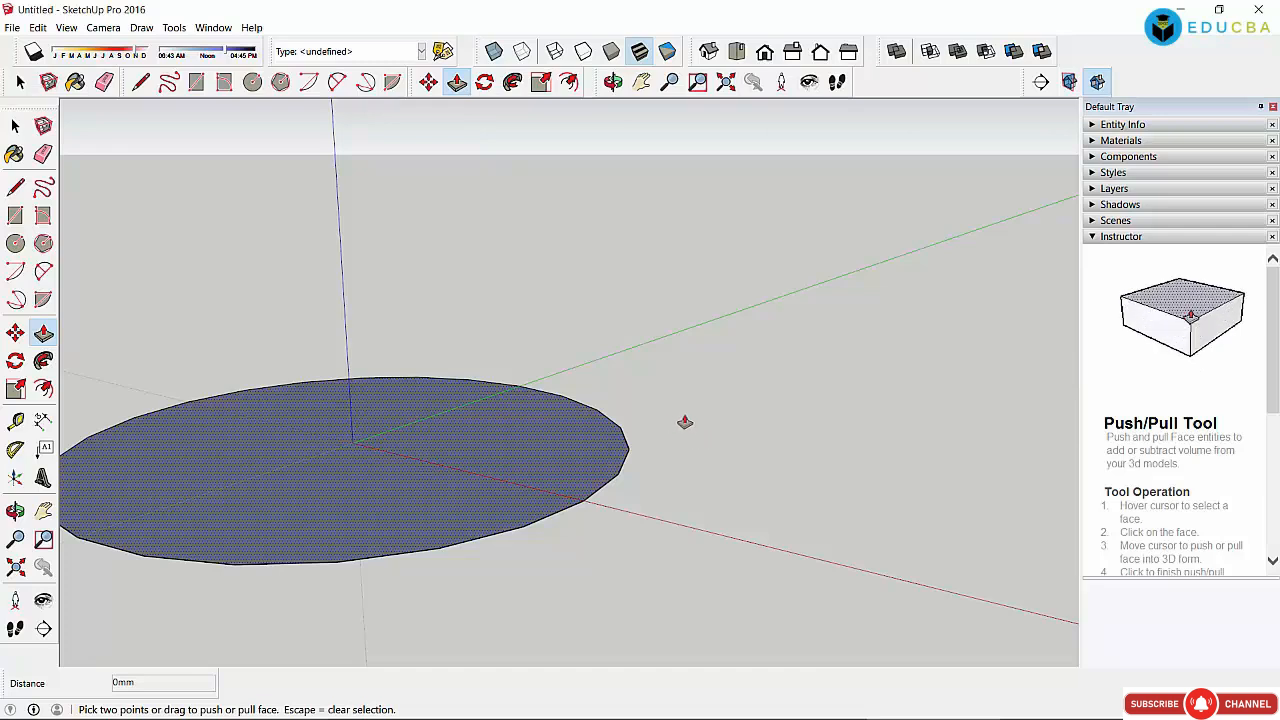
{"action": "left_click", "coordinate": [534, 445]}
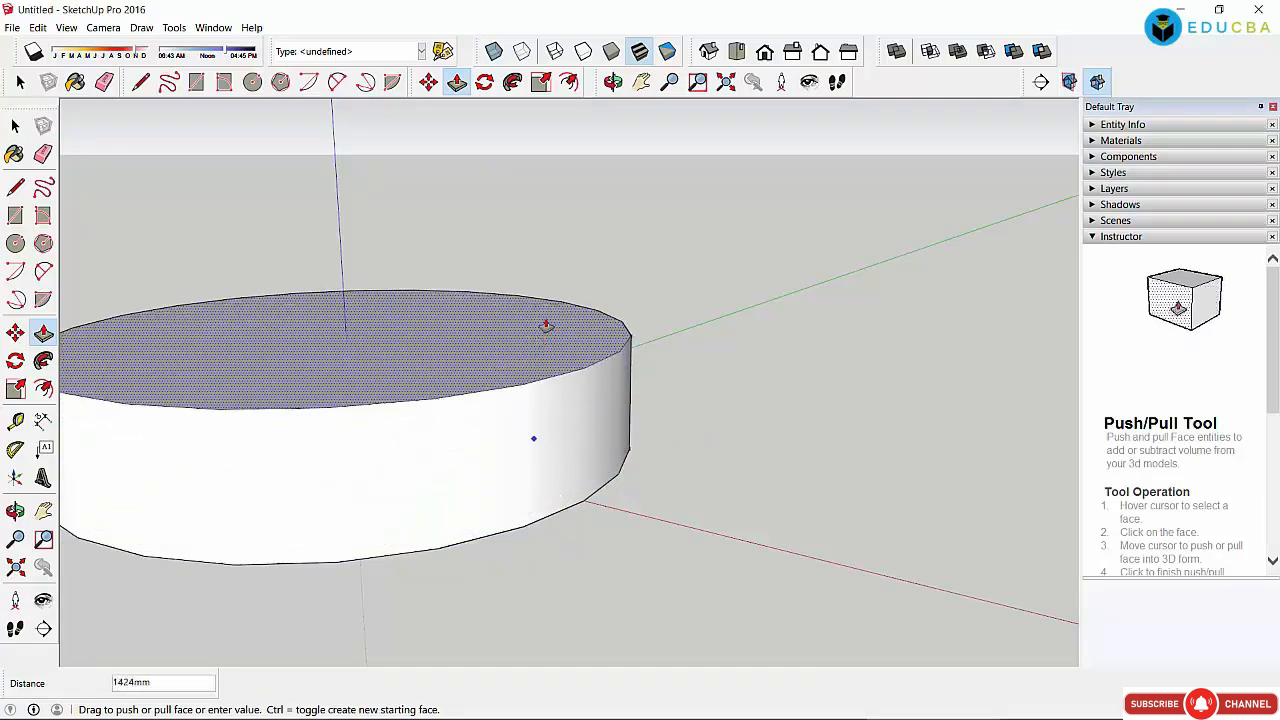
{"action": "left_click", "coordinate": [546, 352]}
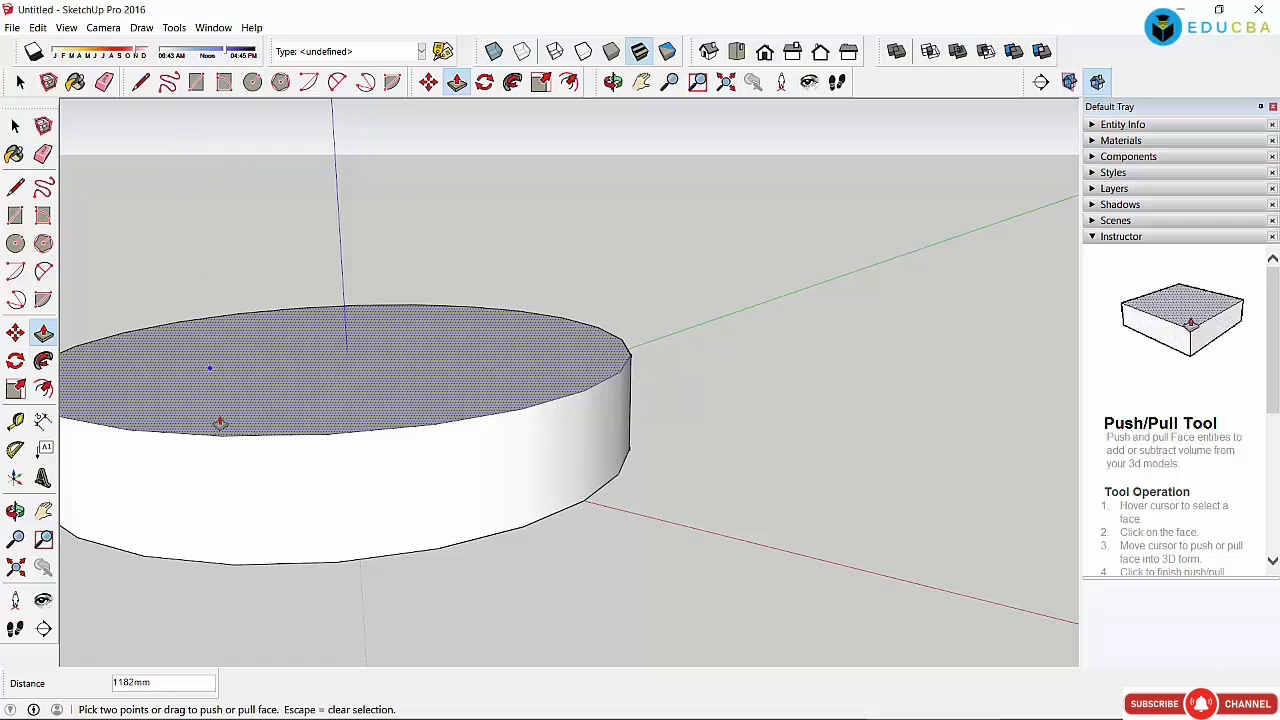
{"action": "left_click", "coordinate": [207, 349]}
{"action": "left_click", "coordinate": [299, 280]}
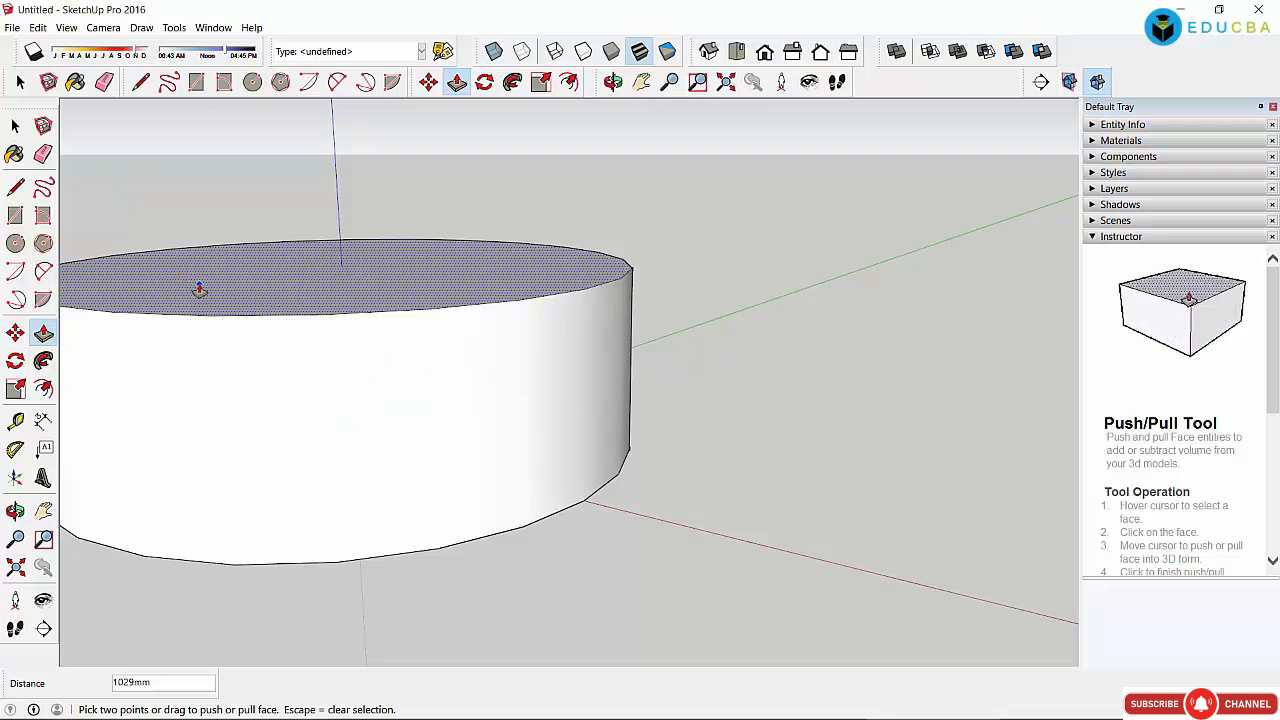
Step: Orbit and zoom around the cylinder to inspect its top and sides
{"action": "left_click", "coordinate": [613, 82]}
{"action": "left_click_drag", "start_coordinate": [420, 270], "coordinate": [480, 461]}
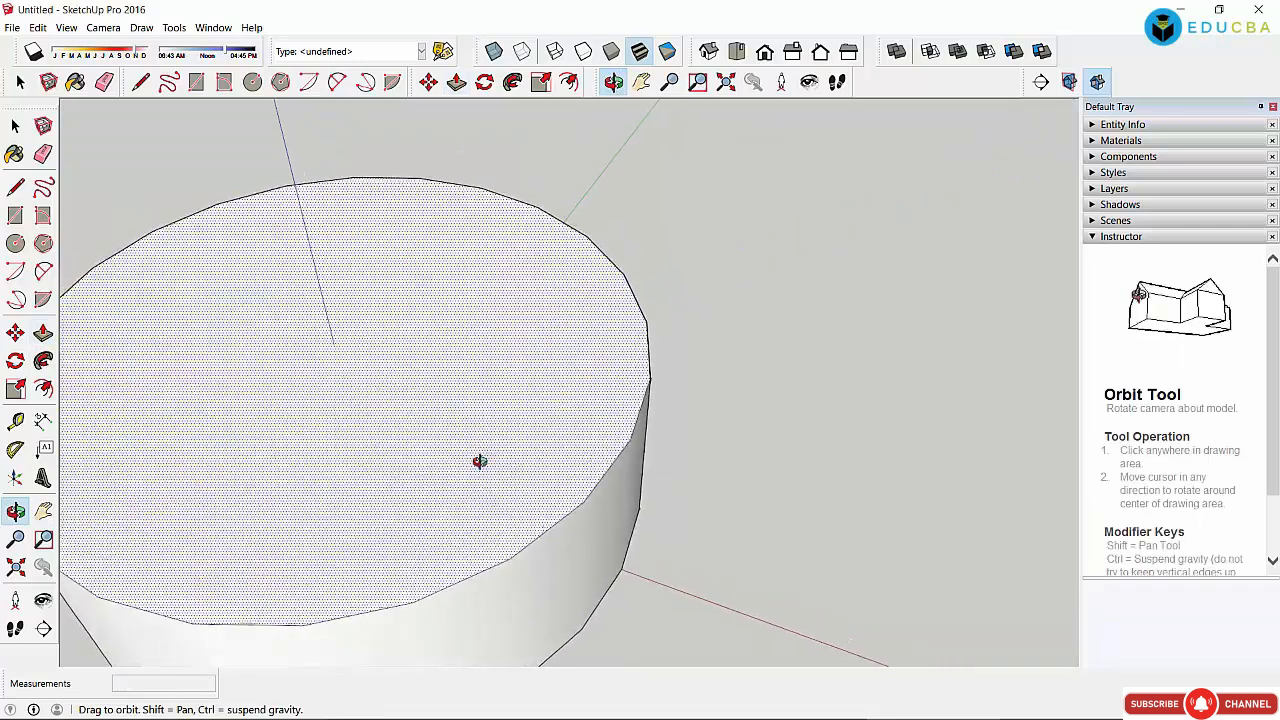
{"action": "left_click_drag", "start_coordinate": [320, 434], "coordinate": [371, 420]}
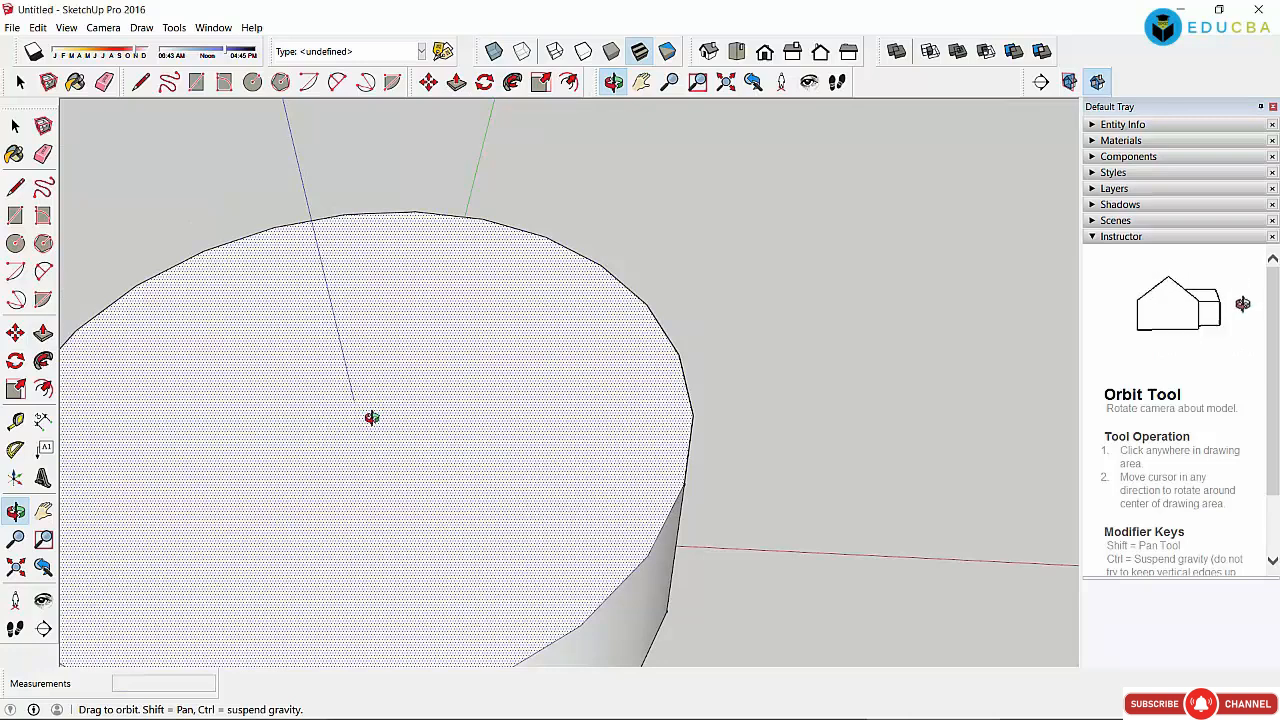
{"action": "scroll", "coordinate": [357, 387], "scroll_direction": "down", "scroll_amount": 5}
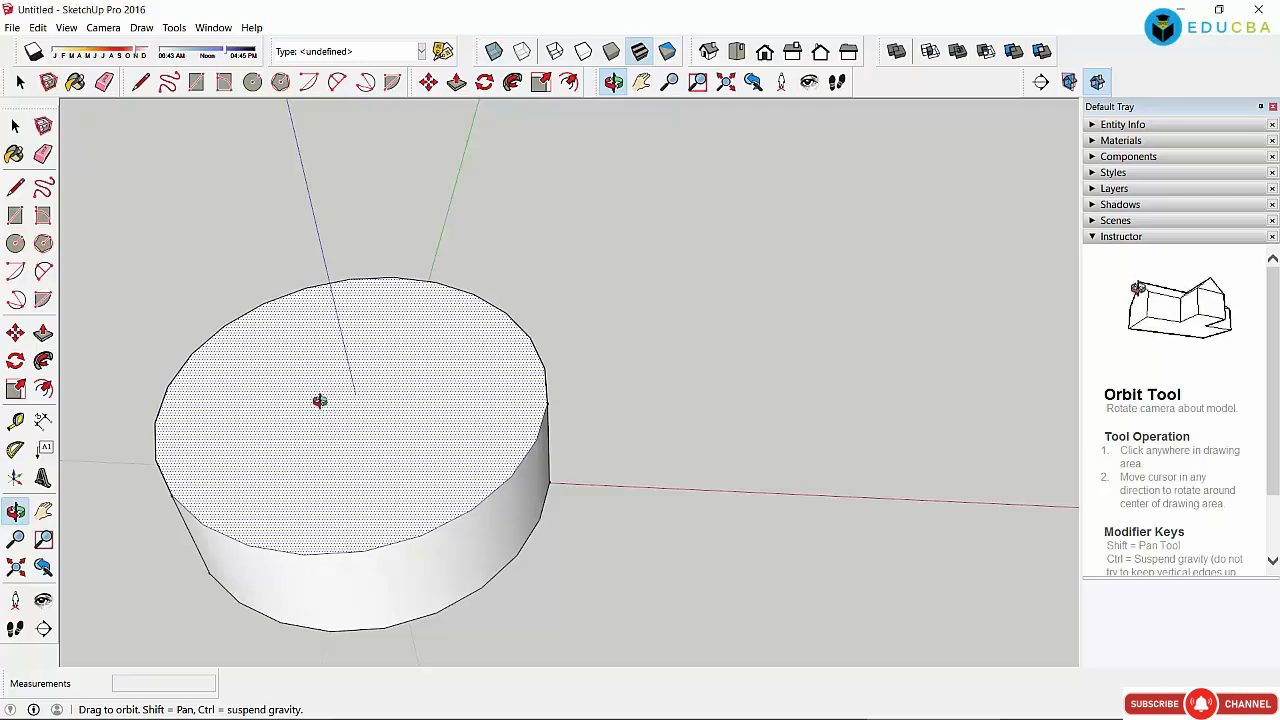
{"action": "left_click_drag", "start_coordinate": [317, 397], "coordinate": [311, 314]}
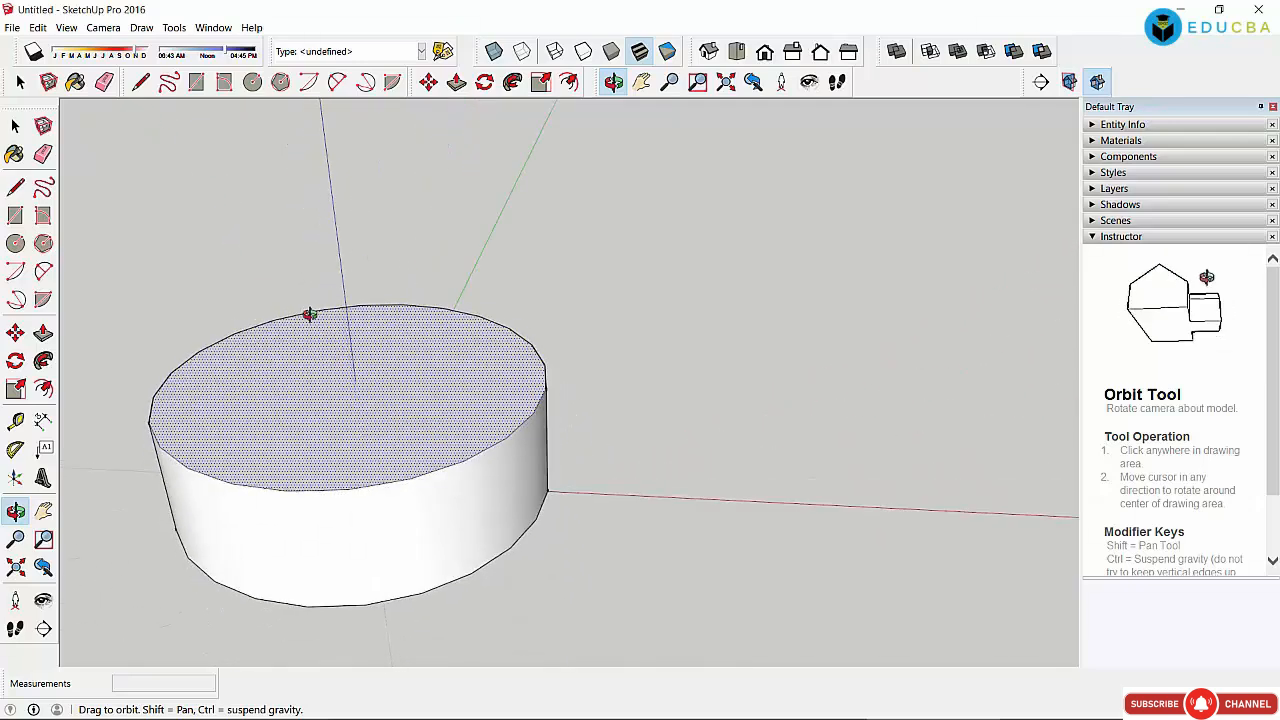
{"action": "left_click_drag", "start_coordinate": [340, 429], "coordinate": [377, 389]}
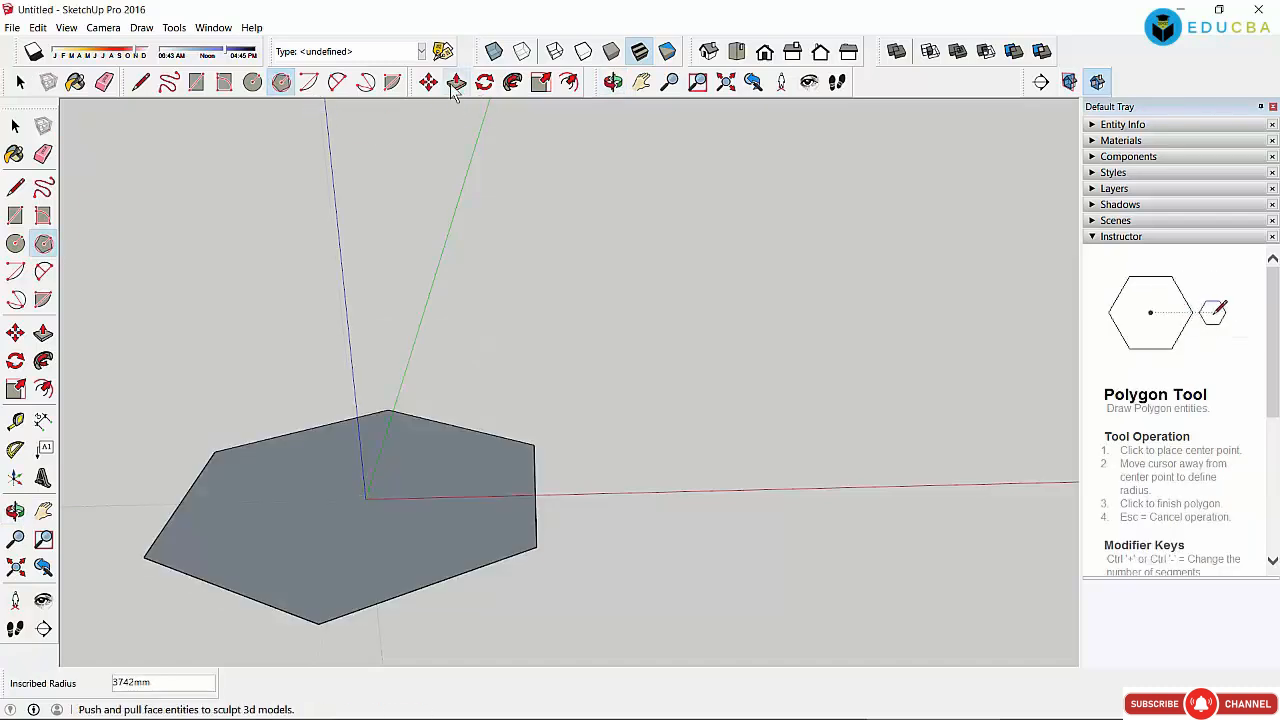
Step: Pull the hexagon face up into a 2515mm-tall prism and return to the Select tool
{"action": "left_click", "coordinate": [456, 82]}
{"action": "left_click", "coordinate": [374, 514]}
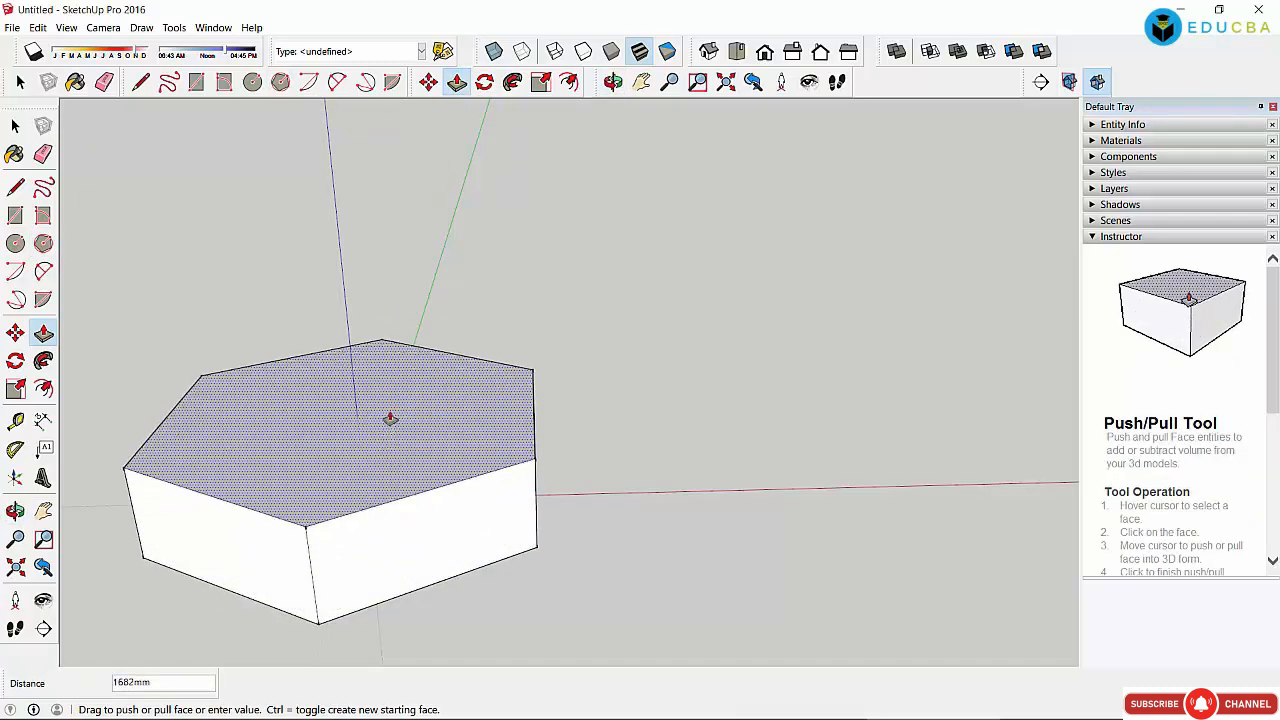
{"action": "left_click", "coordinate": [386, 383]}
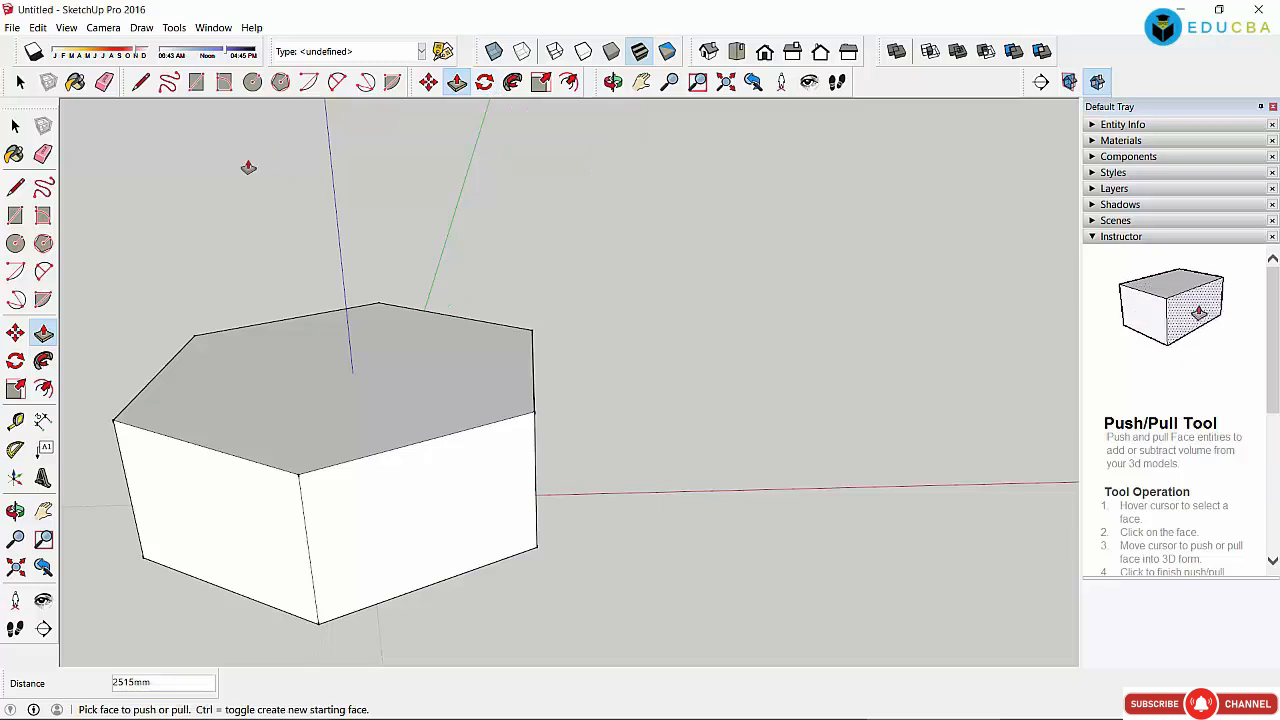
{"action": "left_click", "coordinate": [16, 126]}
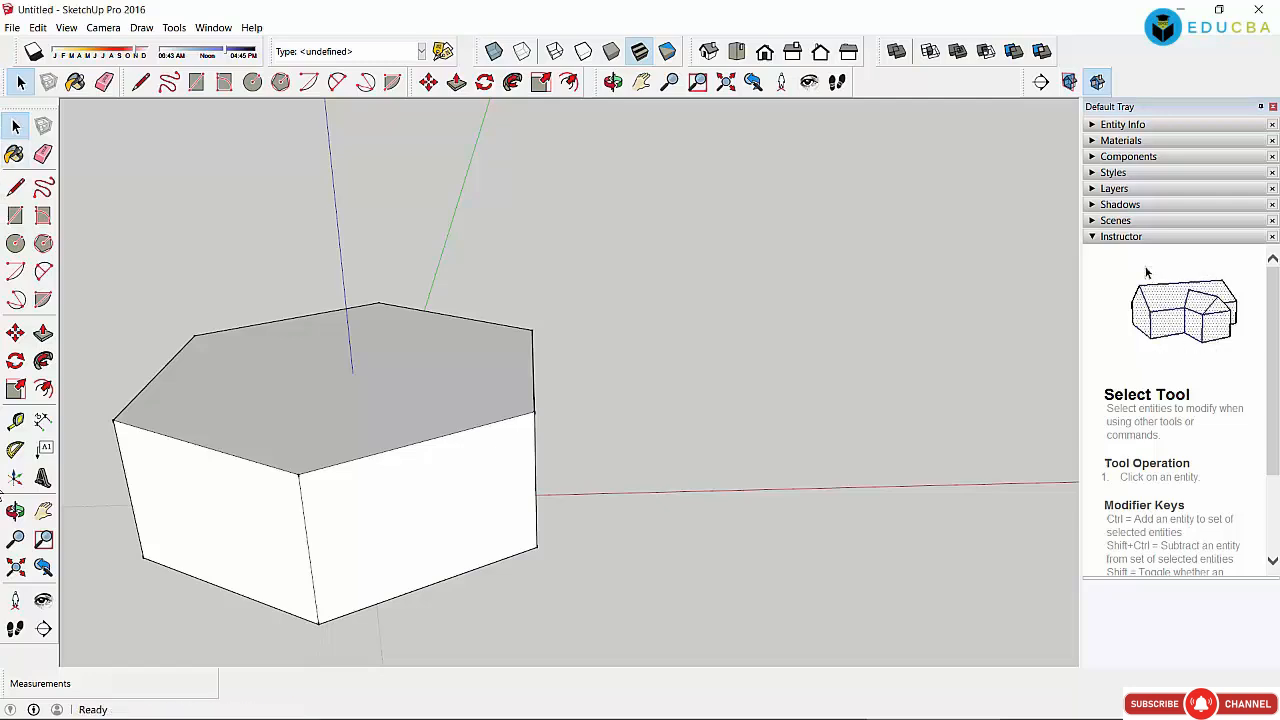
Step: Zoom in and out around the prism to frame the model
{"action": "scroll", "coordinate": [338, 392], "scroll_direction": "down", "scroll_amount": 3}
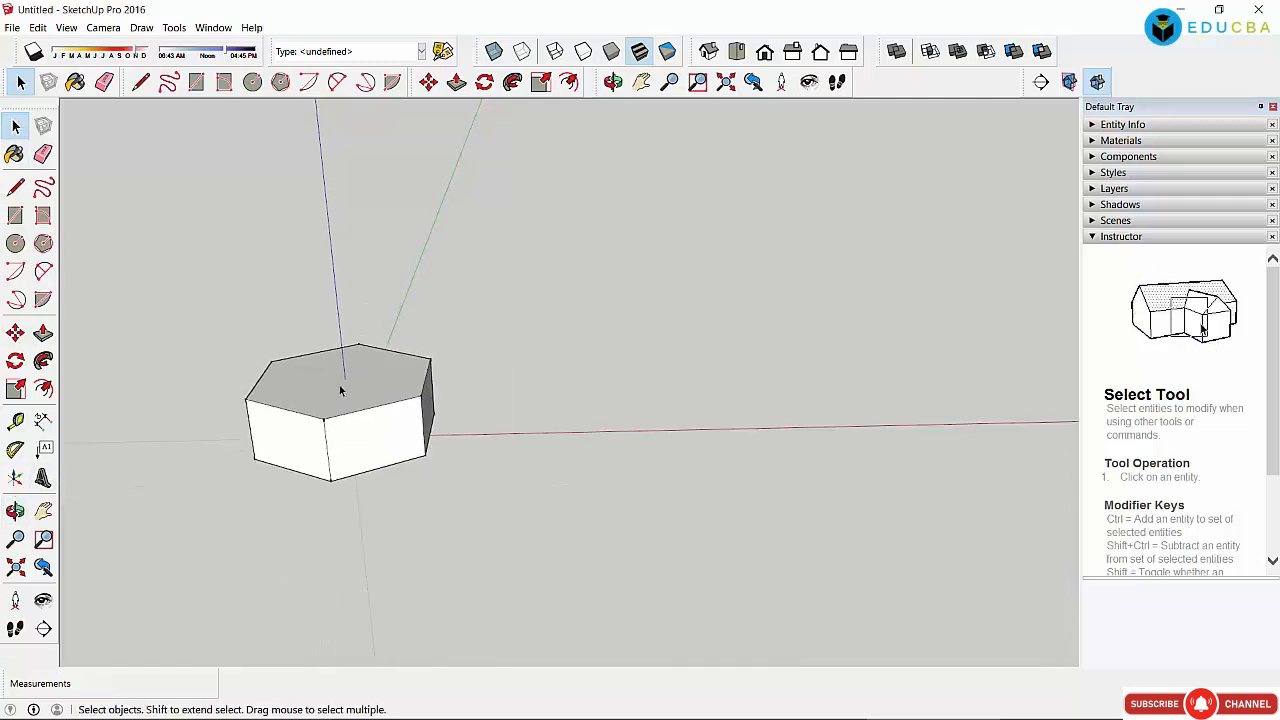
{"action": "scroll", "coordinate": [345, 396], "scroll_direction": "up", "scroll_amount": 5}
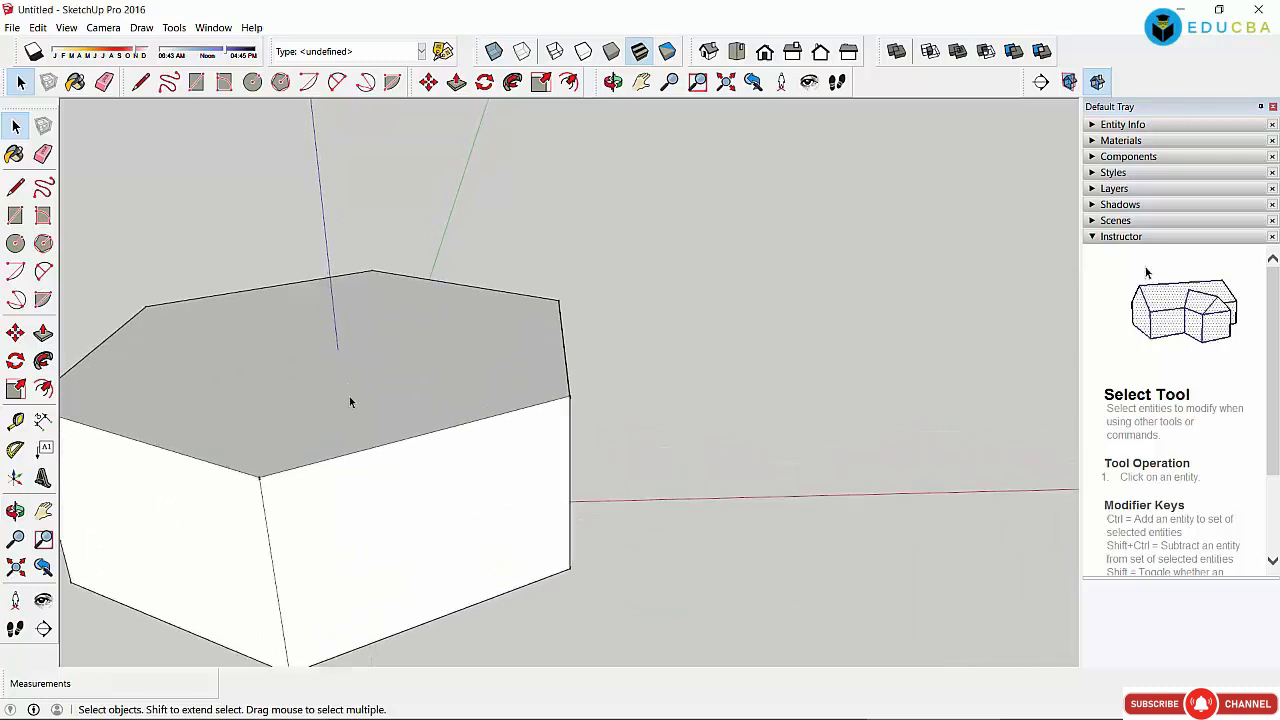
{"action": "scroll", "coordinate": [349, 400], "scroll_direction": "up", "scroll_amount": 2}
{"action": "scroll", "coordinate": [342, 398], "scroll_direction": "down", "scroll_amount": 4}
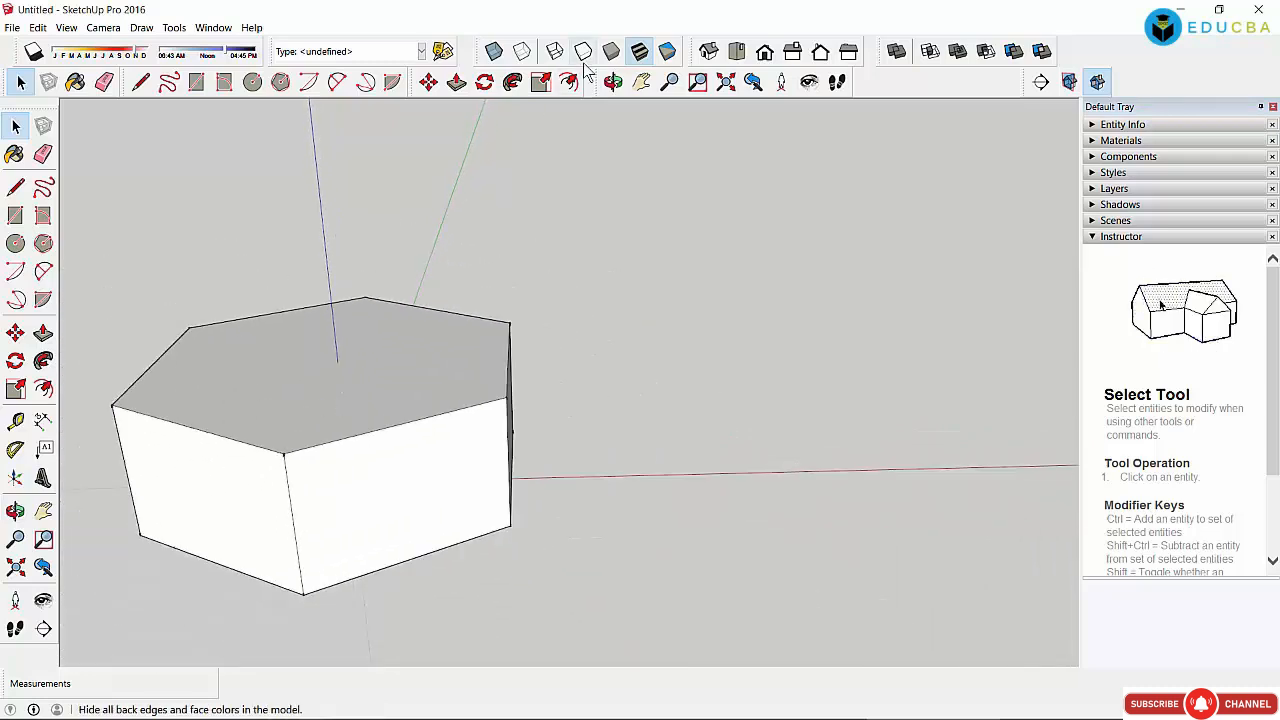
{"action": "scroll", "coordinate": [426, 296], "scroll_direction": "down", "scroll_amount": 1}
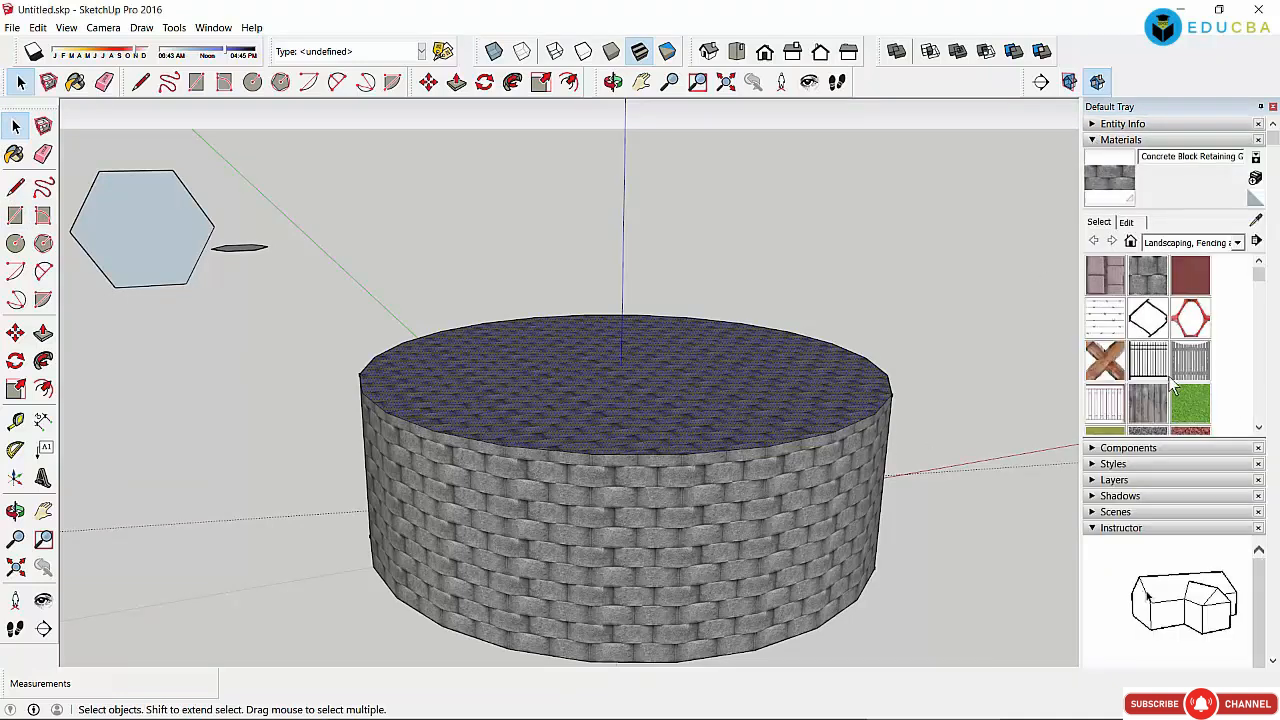
Step: Try Fencing Chain Link, then paint the cylinder's side and top with Fencing Picket Concave
{"action": "left_click", "coordinate": [830, 492]}
{"action": "left_click", "coordinate": [1148, 318]}
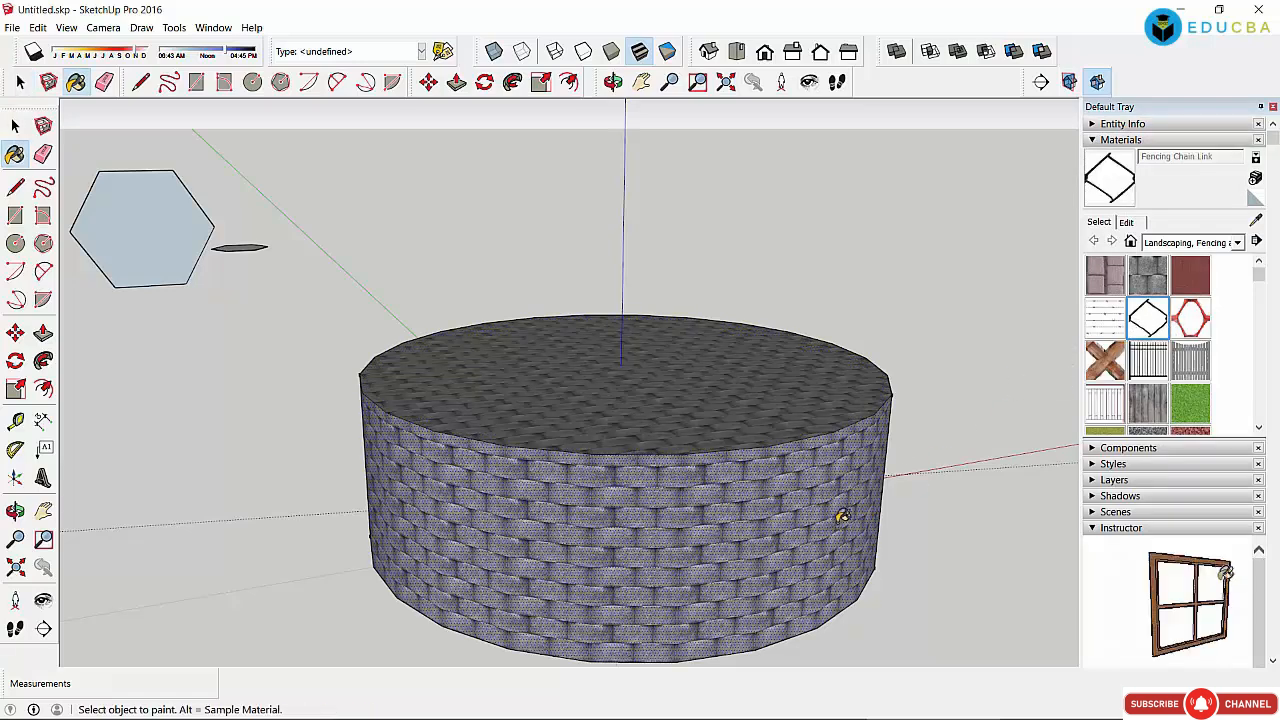
{"action": "left_click", "coordinate": [790, 513]}
{"action": "left_click", "coordinate": [806, 418]}
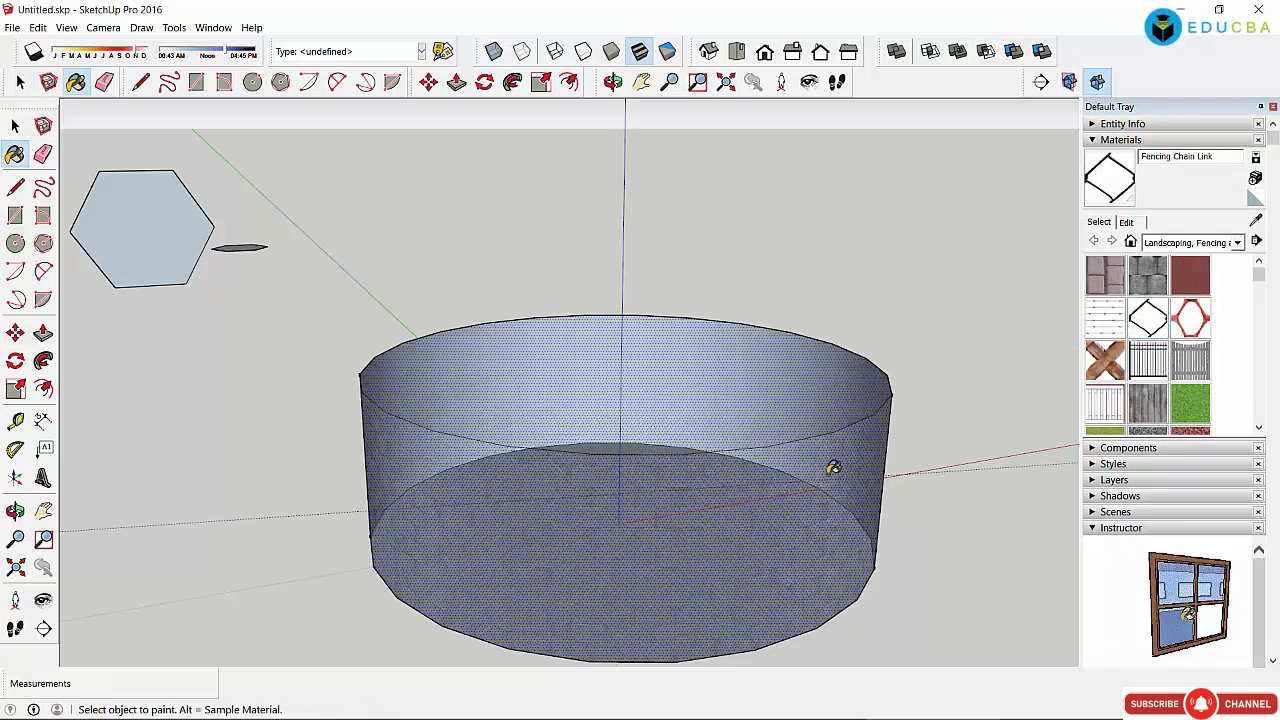
{"action": "left_click", "coordinate": [1190, 362]}
{"action": "left_click", "coordinate": [774, 522]}
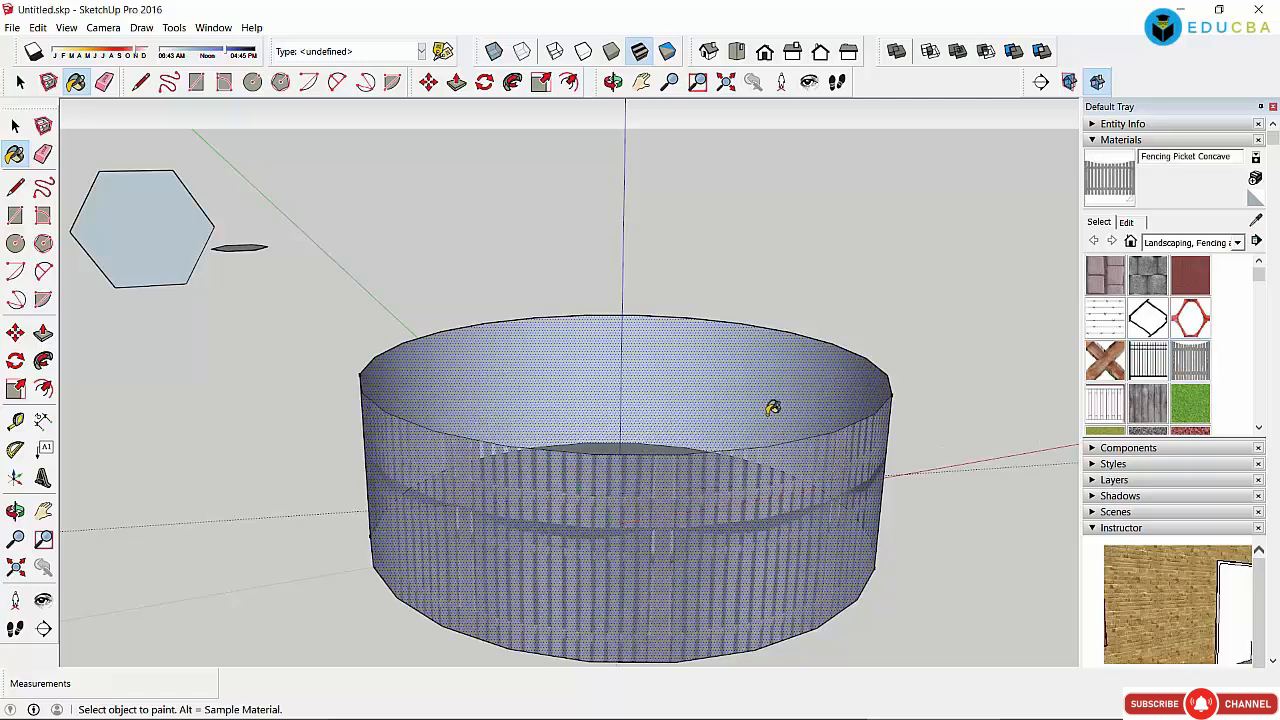
{"action": "left_click", "coordinate": [774, 405]}
{"action": "left_click", "coordinate": [1162, 244]}
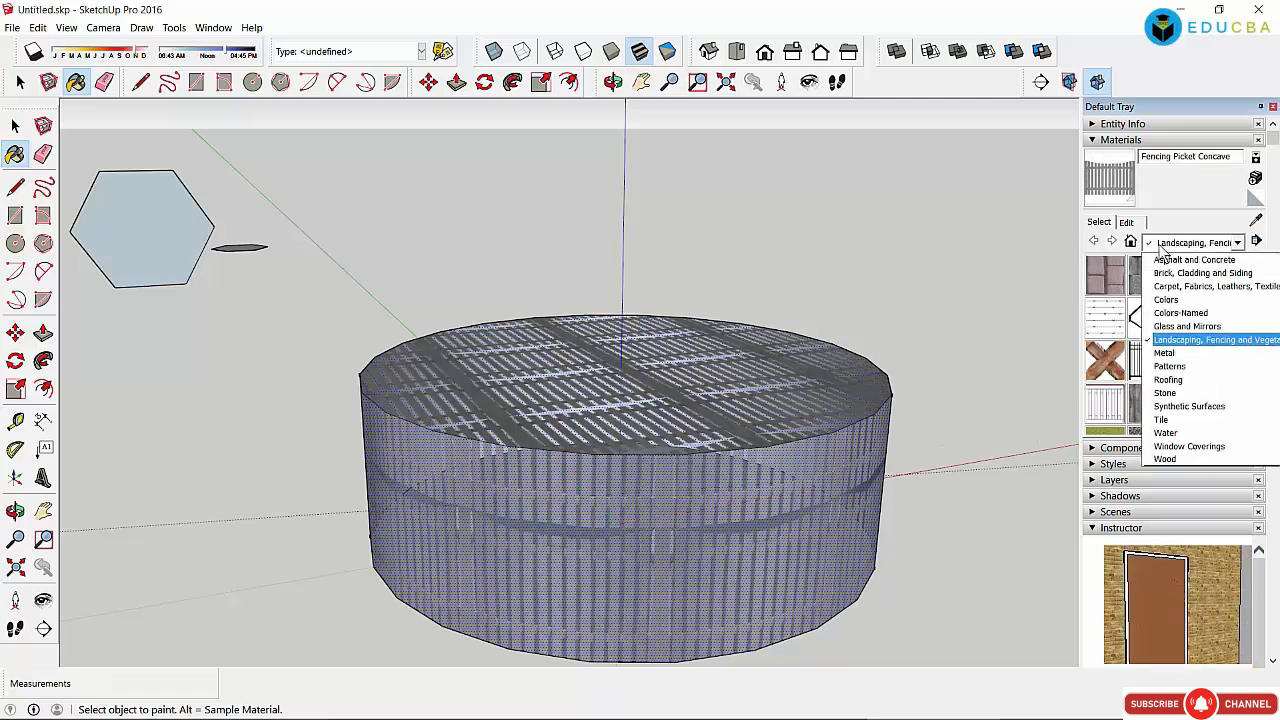
Step: Paint the cylinder's side and top faces red with Color A05 from the Colors collection
{"action": "left_click", "coordinate": [1185, 300]}
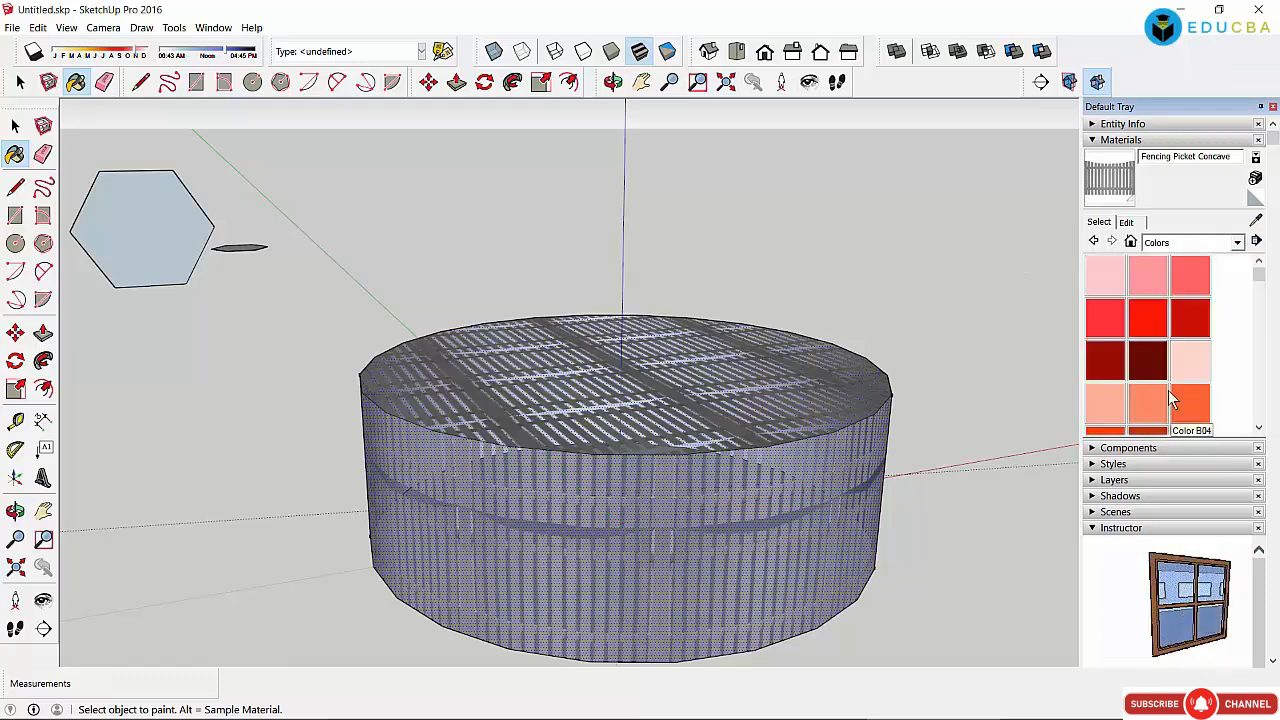
{"action": "left_click", "coordinate": [1148, 318]}
{"action": "left_click", "coordinate": [807, 485]}
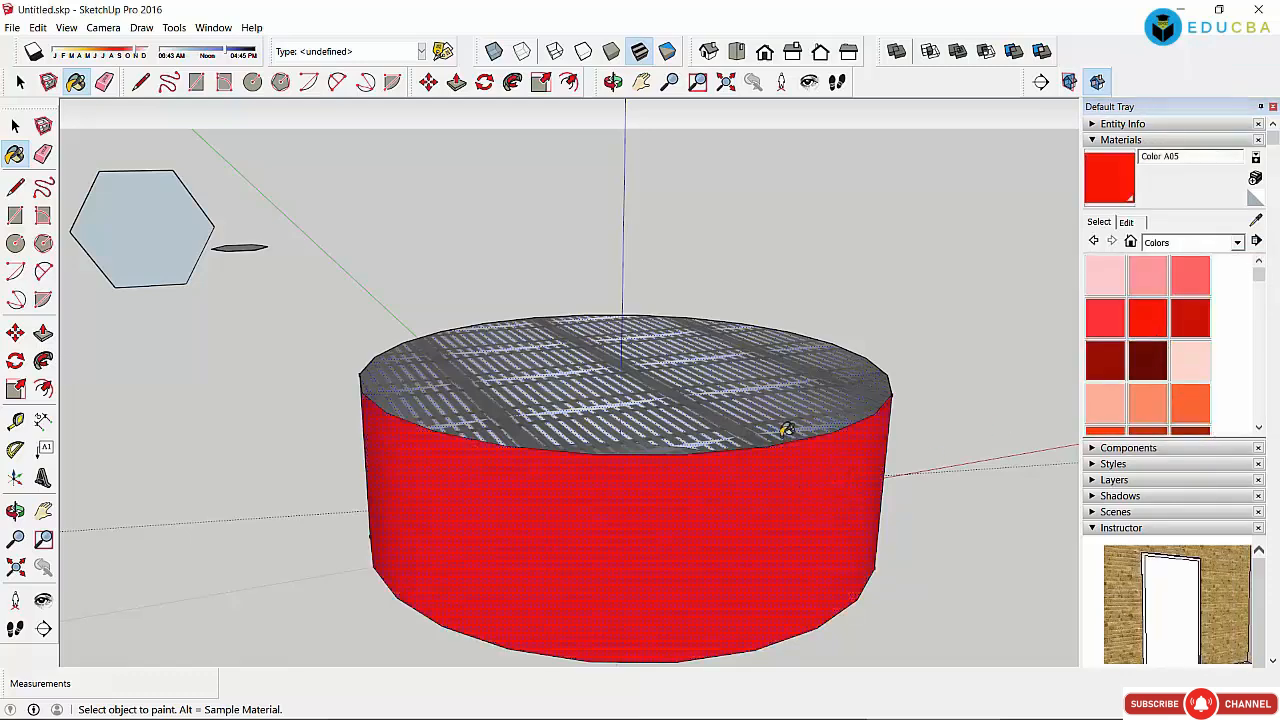
{"action": "left_click", "coordinate": [786, 403]}
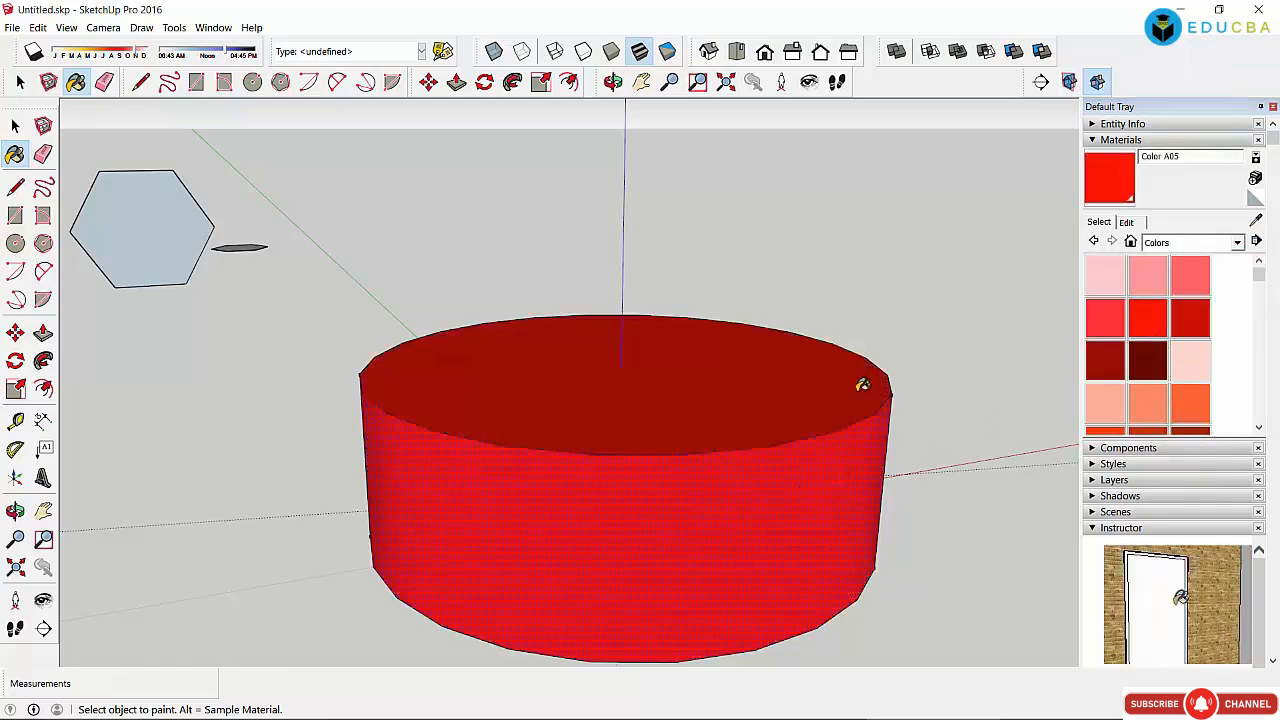
{"action": "left_click", "coordinate": [1174, 244]}
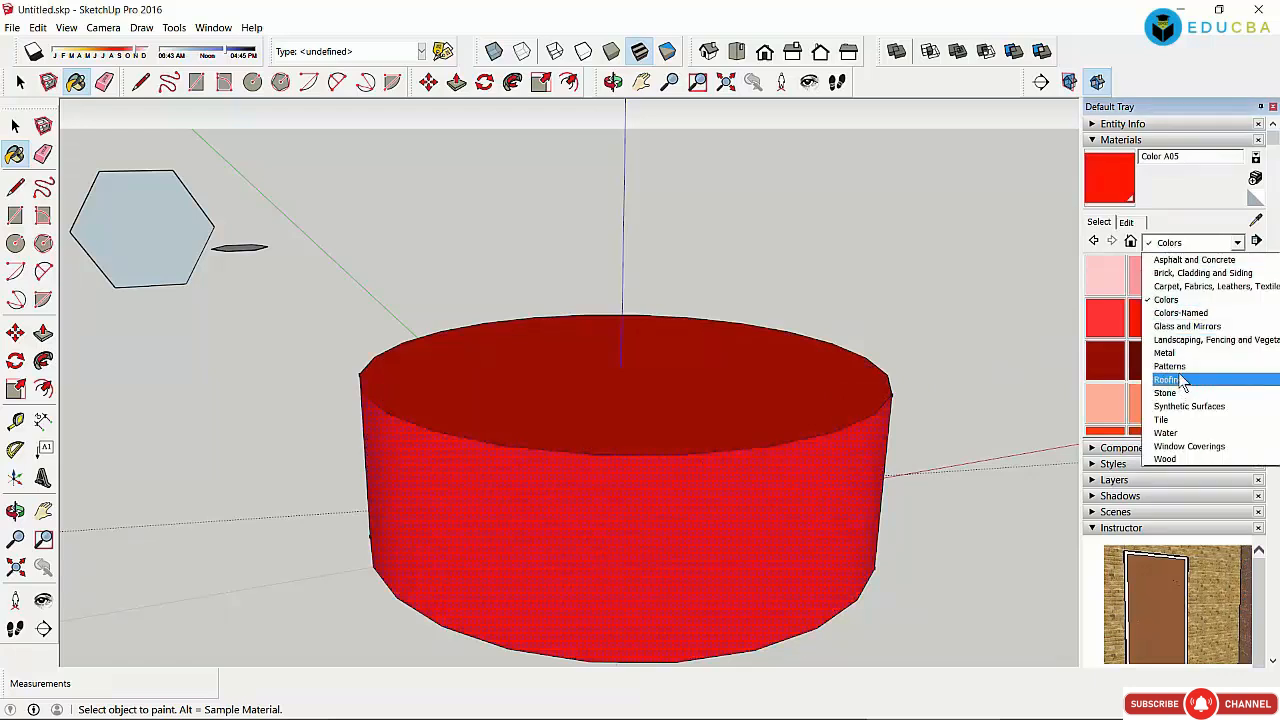
Step: Try Mirror 01 and Translucent Glass Block from Glass and Mirrors on the cylinder
{"action": "left_click", "coordinate": [1186, 327]}
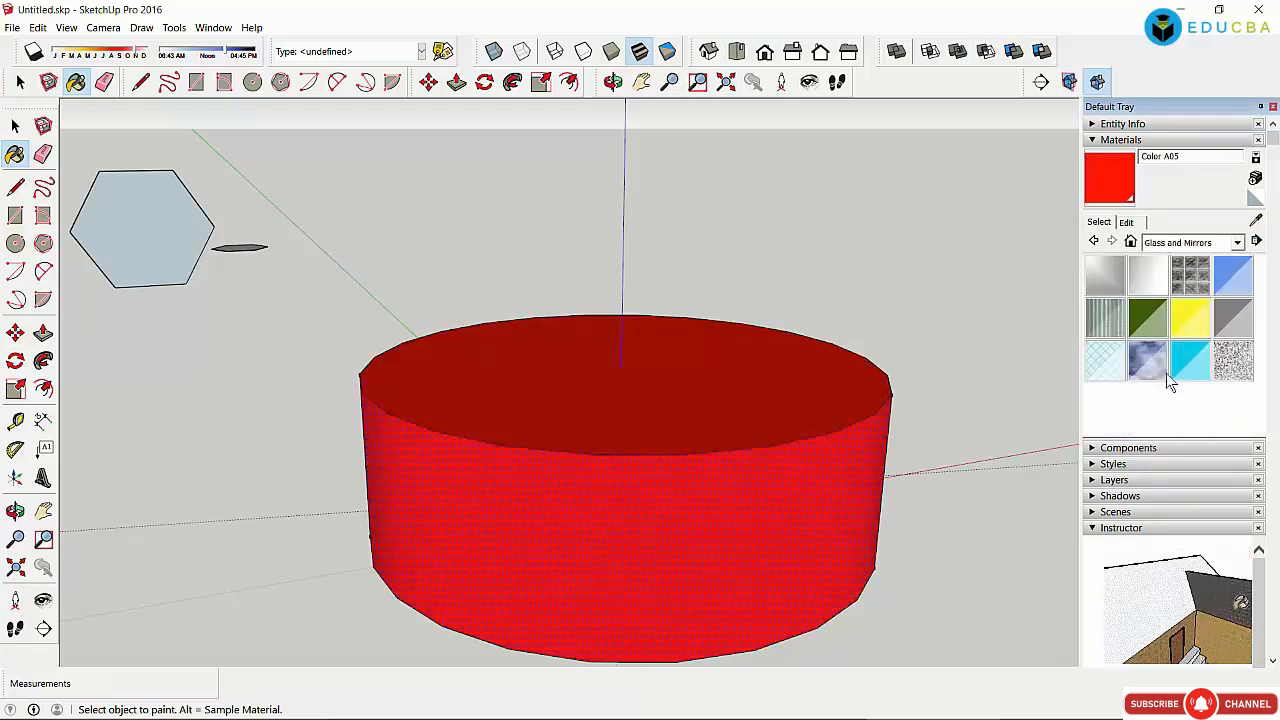
{"action": "left_click", "coordinate": [1105, 275]}
{"action": "left_click", "coordinate": [828, 487]}
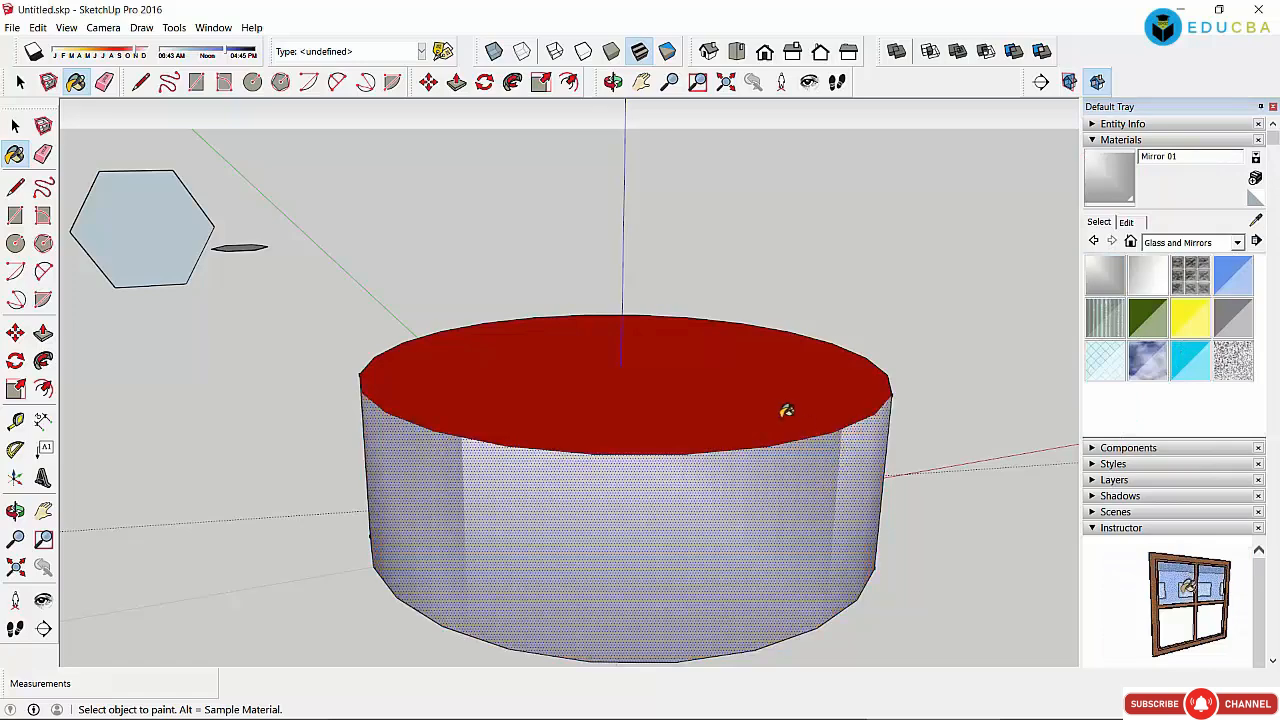
{"action": "left_click", "coordinate": [845, 400]}
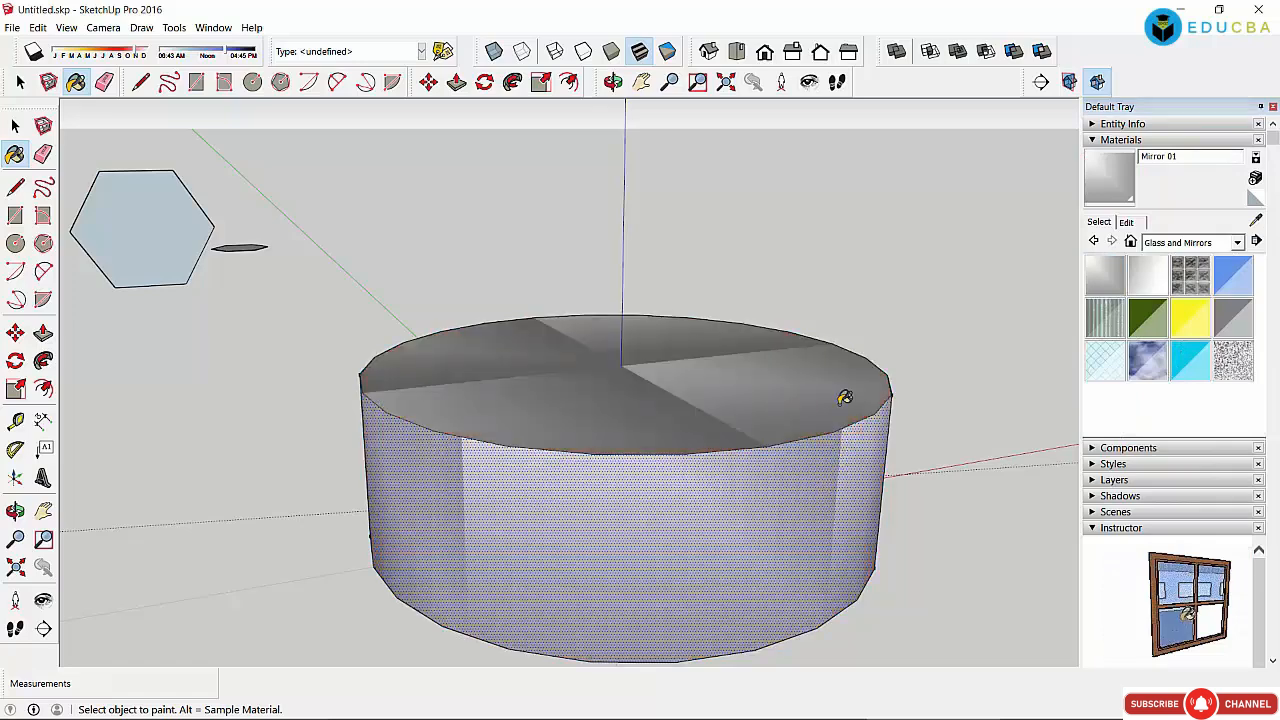
{"action": "left_click", "coordinate": [1190, 278]}
{"action": "left_click", "coordinate": [806, 482]}
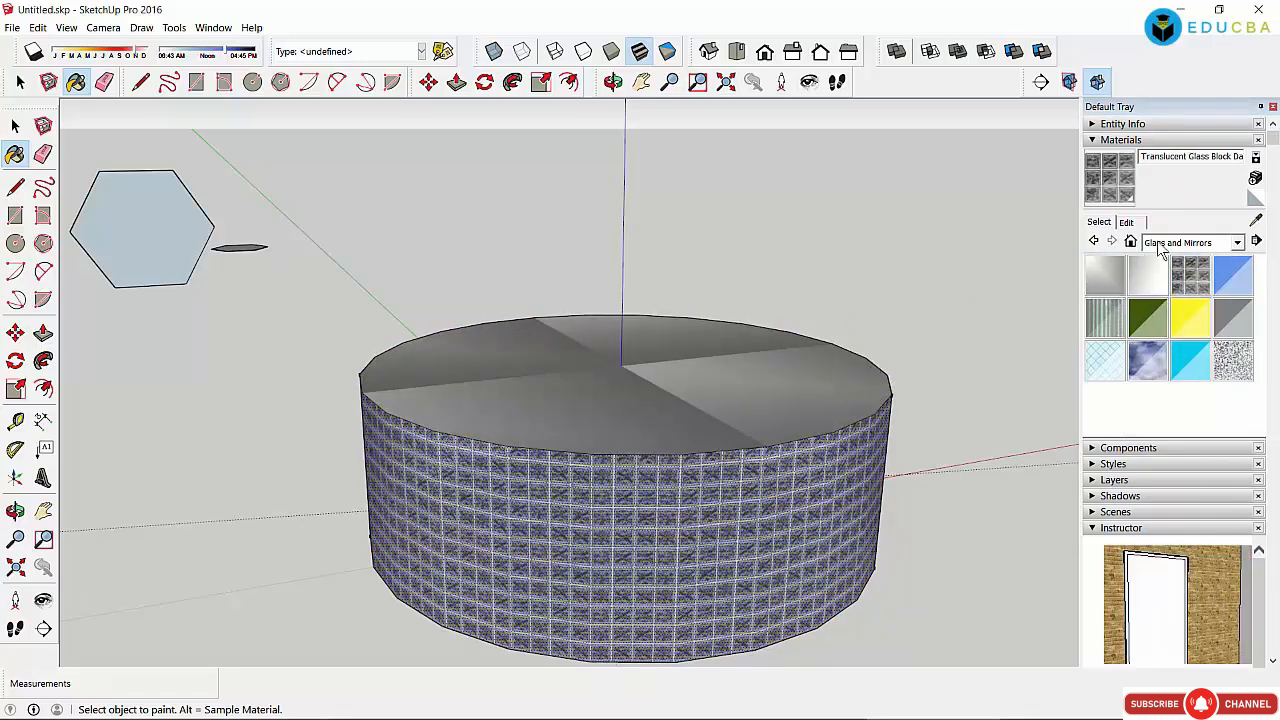
{"action": "left_click", "coordinate": [1237, 242]}
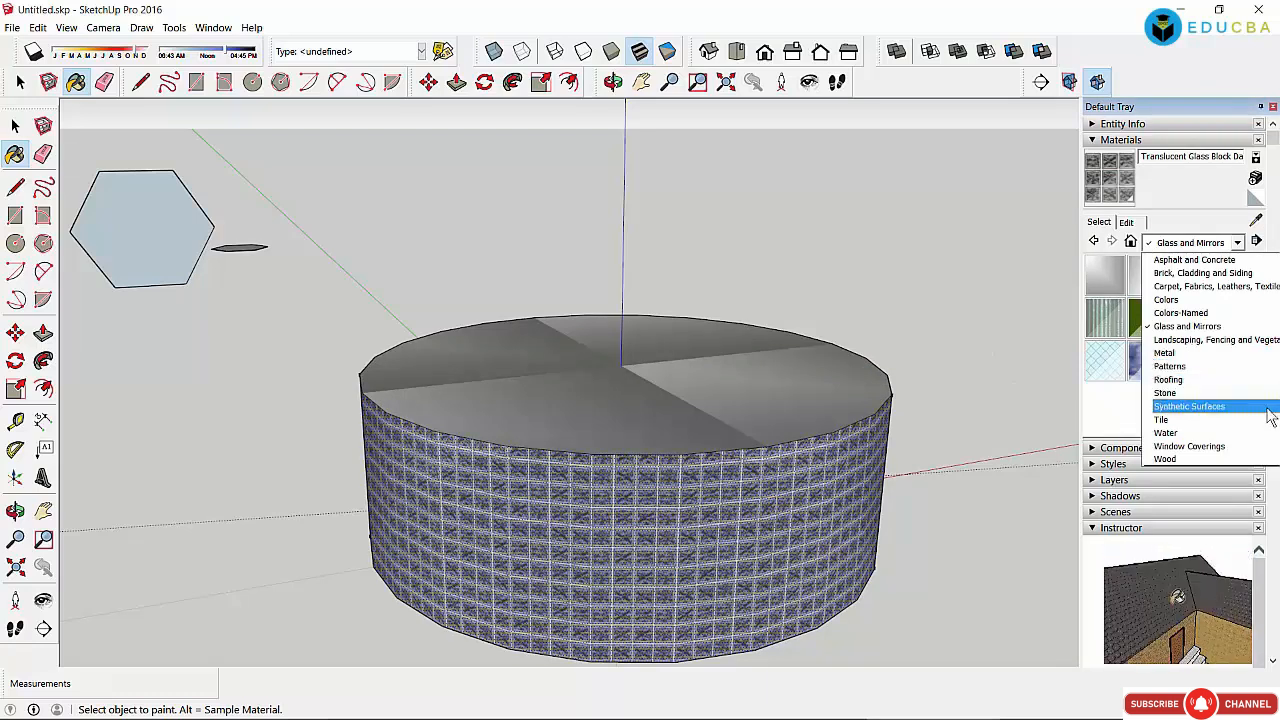
Step: Paint the cylinder's top and sides with wood materials, finishing with Wood Floor Dark
{"action": "left_click", "coordinate": [1200, 460]}
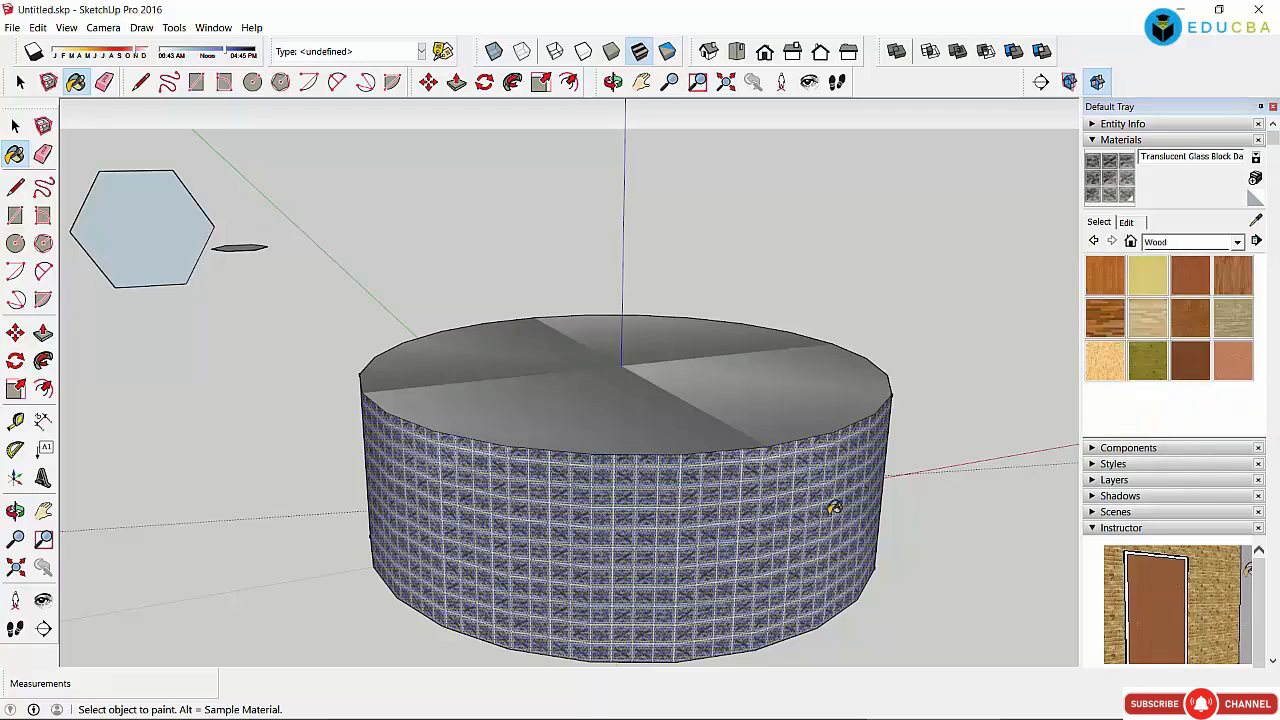
{"action": "left_click", "coordinate": [757, 403]}
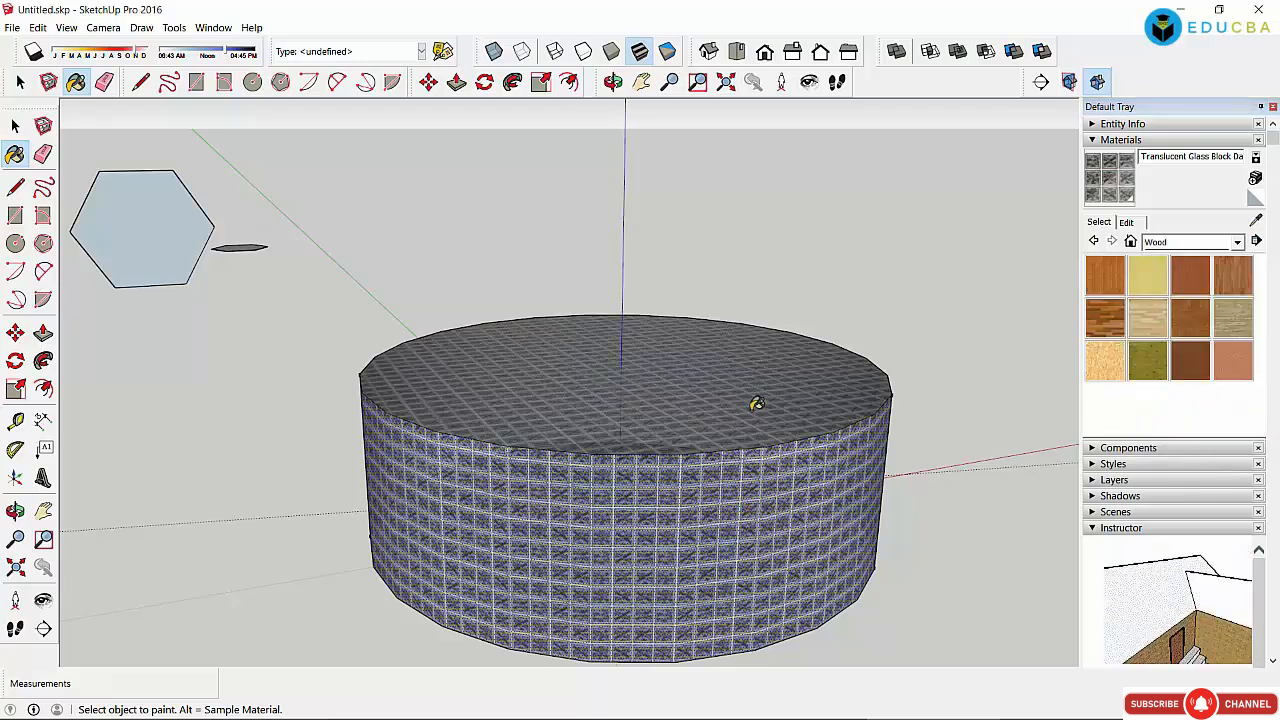
{"action": "left_click", "coordinate": [1184, 364]}
{"action": "left_click", "coordinate": [1148, 318]}
{"action": "left_click", "coordinate": [765, 408]}
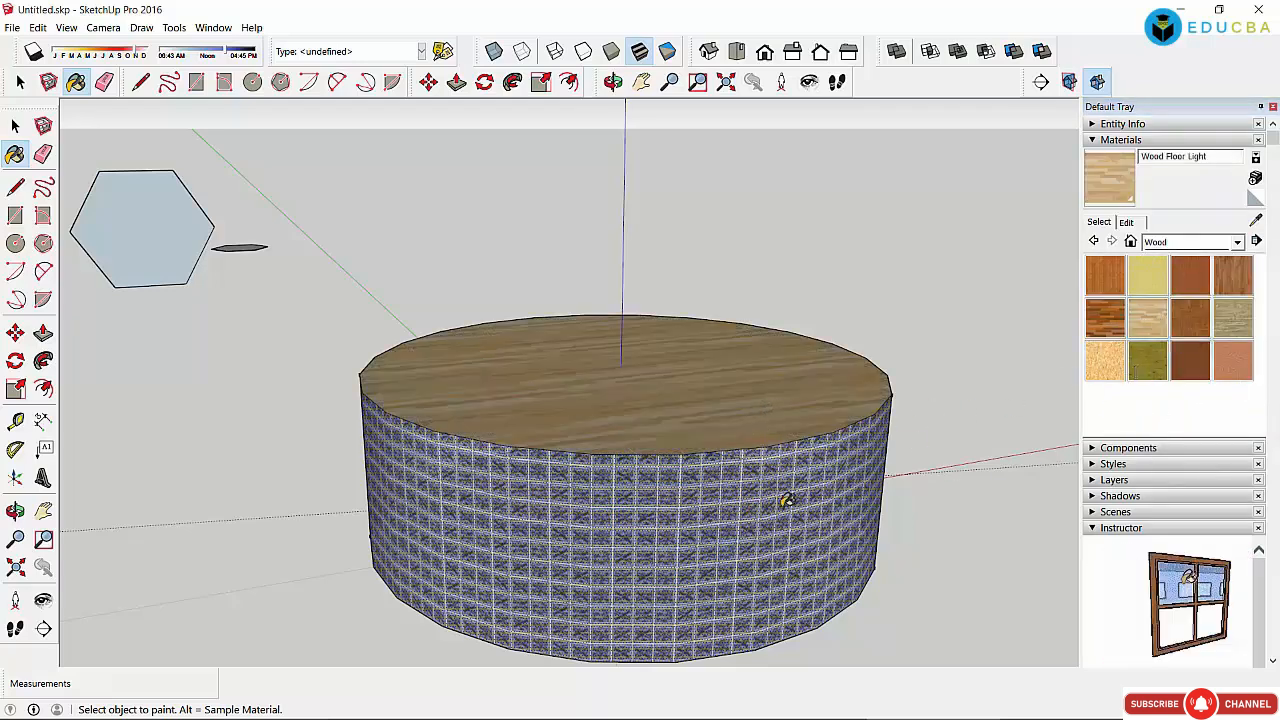
{"action": "left_click", "coordinate": [1148, 361]}
{"action": "left_click", "coordinate": [838, 491]}
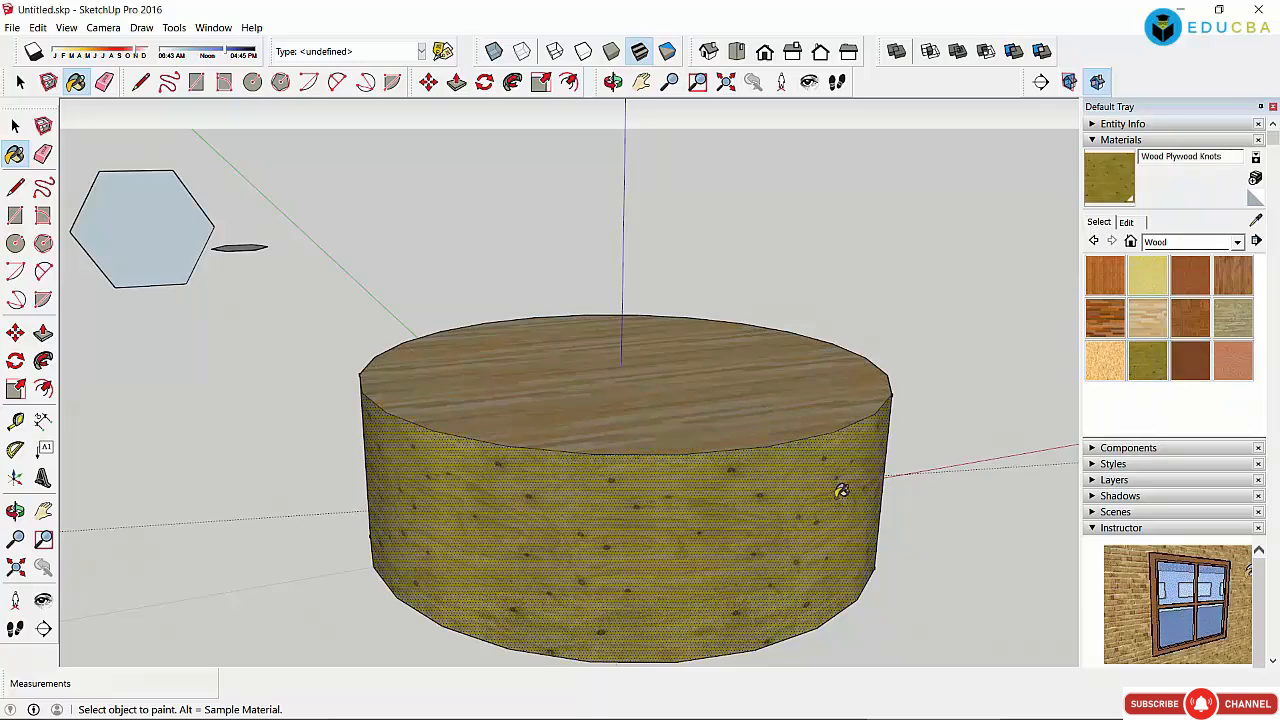
{"action": "left_click", "coordinate": [789, 505]}
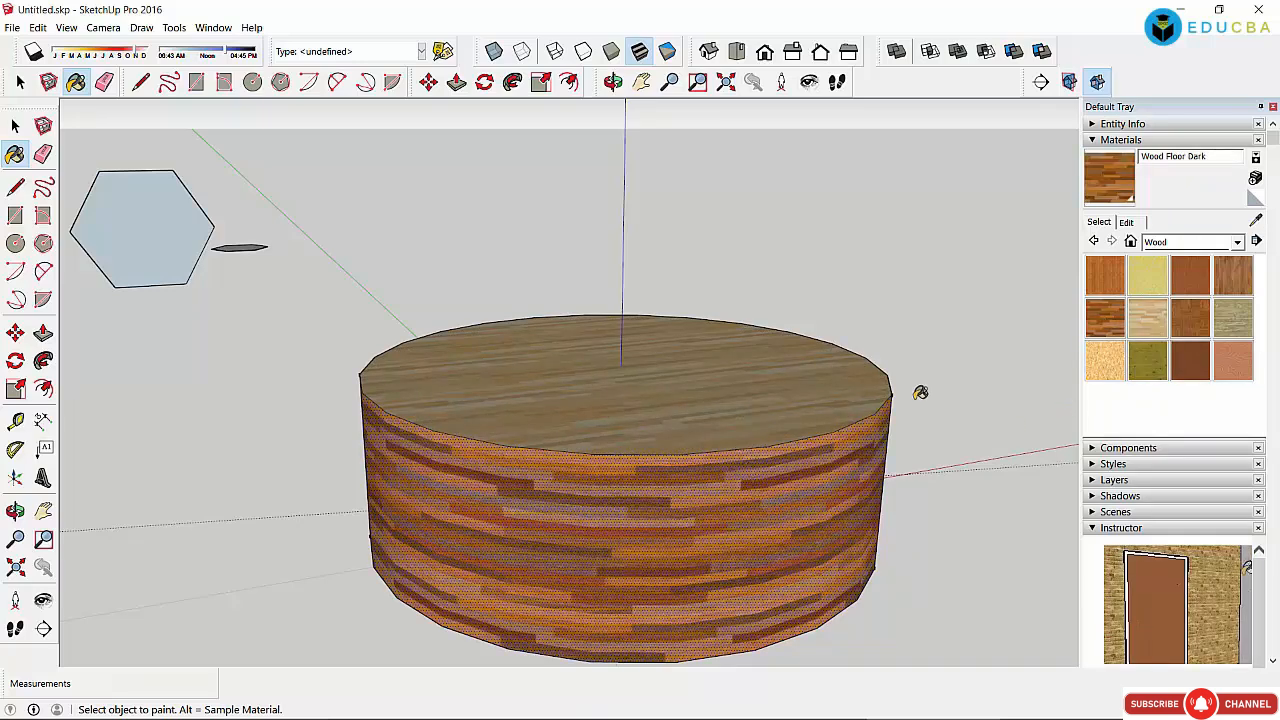
{"action": "left_click", "coordinate": [806, 412]}
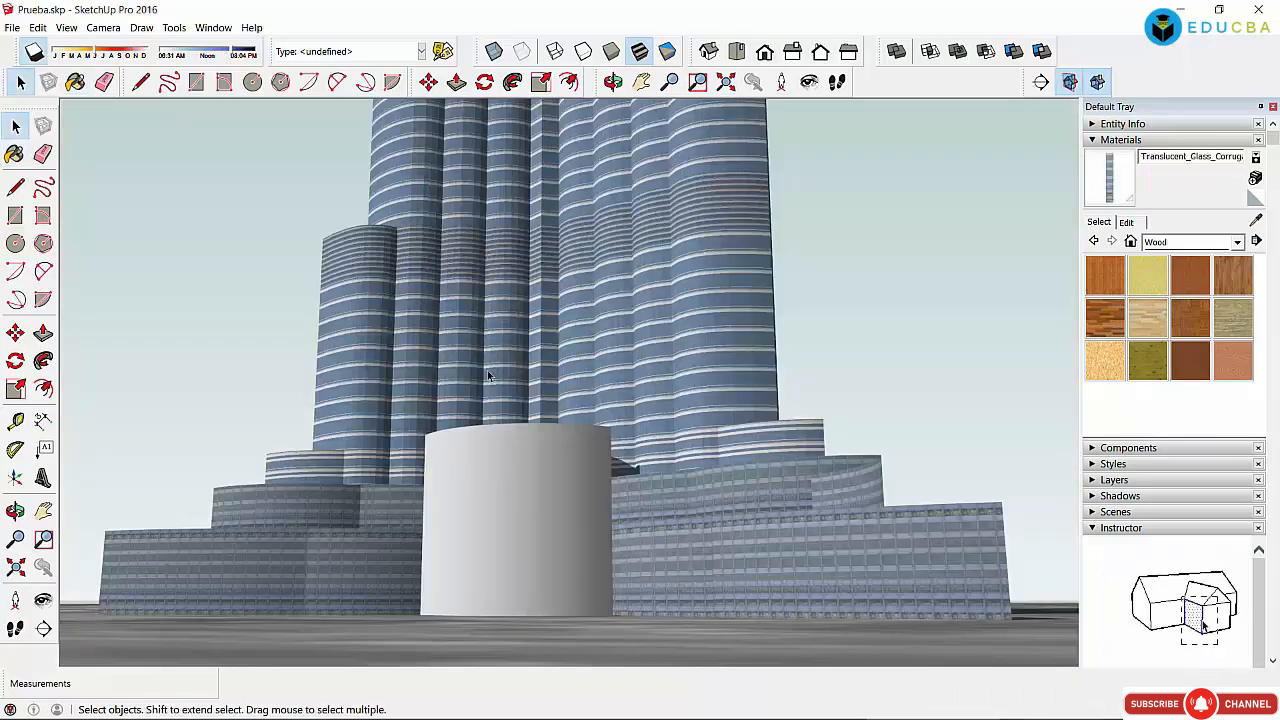
Step: Orbit and zoom around the Prueba tower and its shadow
{"action": "scroll", "coordinate": [501, 340], "scroll_direction": "up", "scroll_amount": 3}
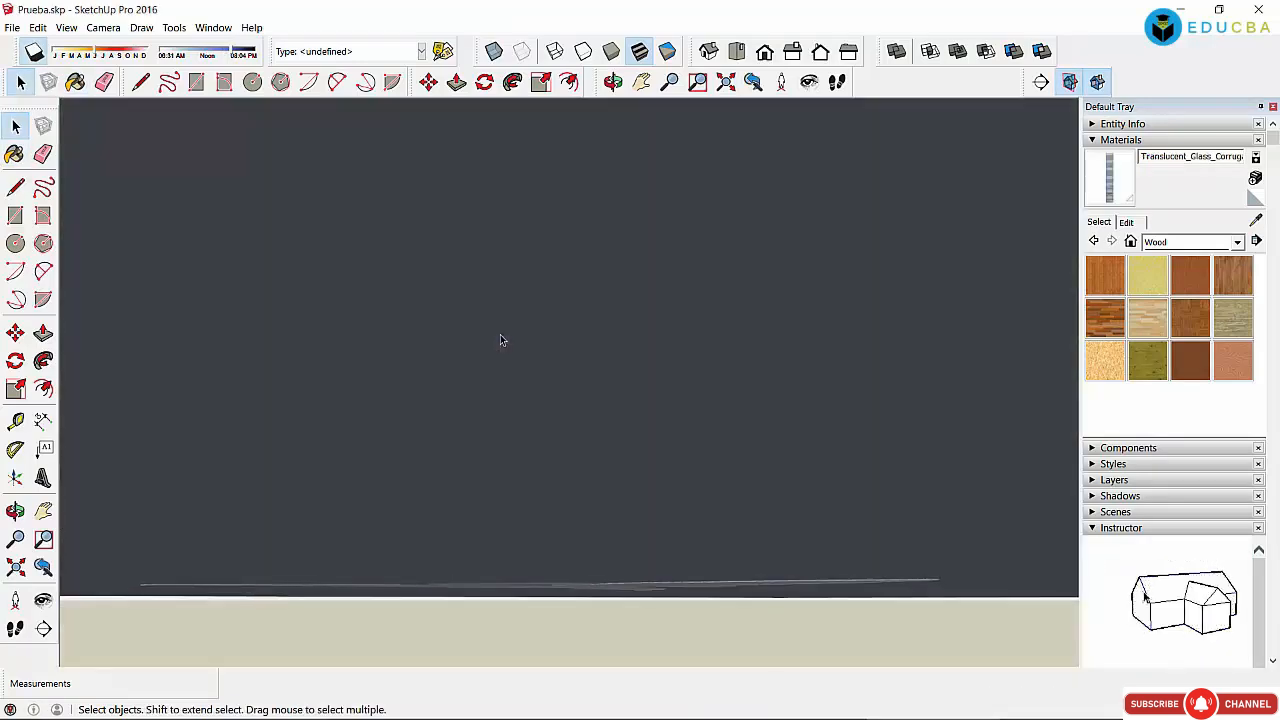
{"action": "middle_click_drag", "start_coordinate": [501, 340], "coordinate": [559, 268]}
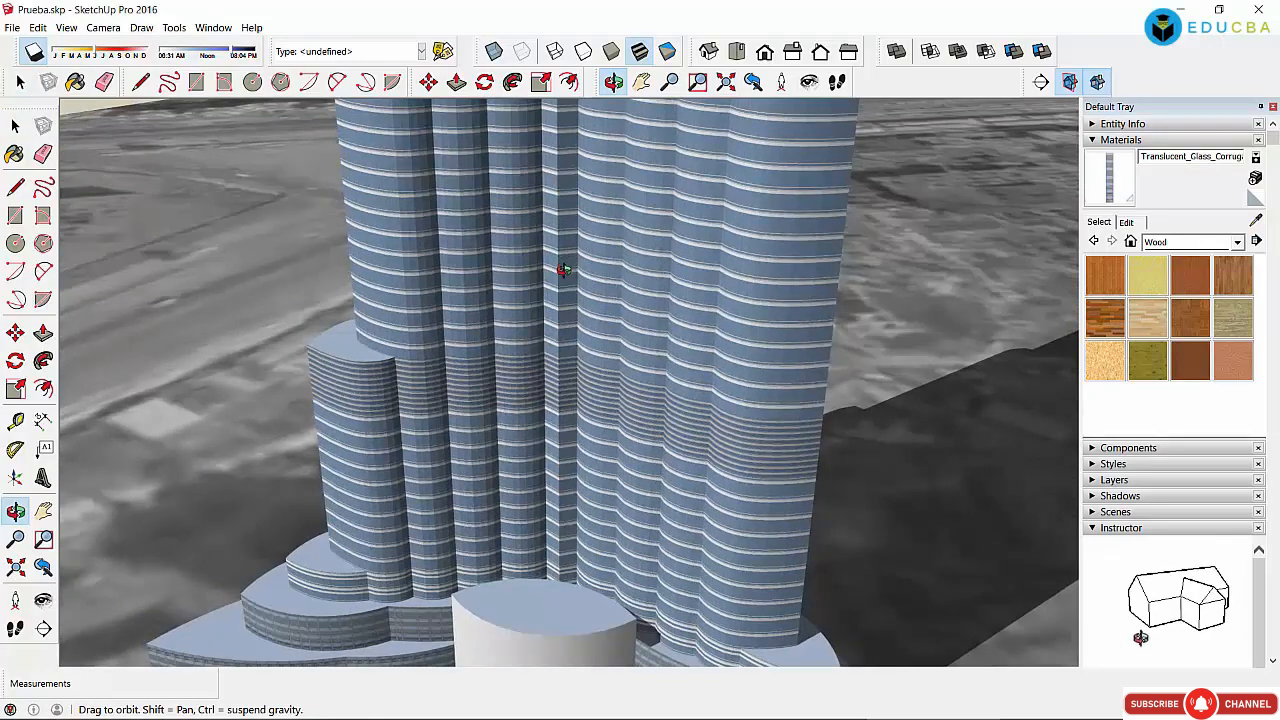
{"action": "scroll", "coordinate": [563, 270], "scroll_direction": "down", "scroll_amount": 5}
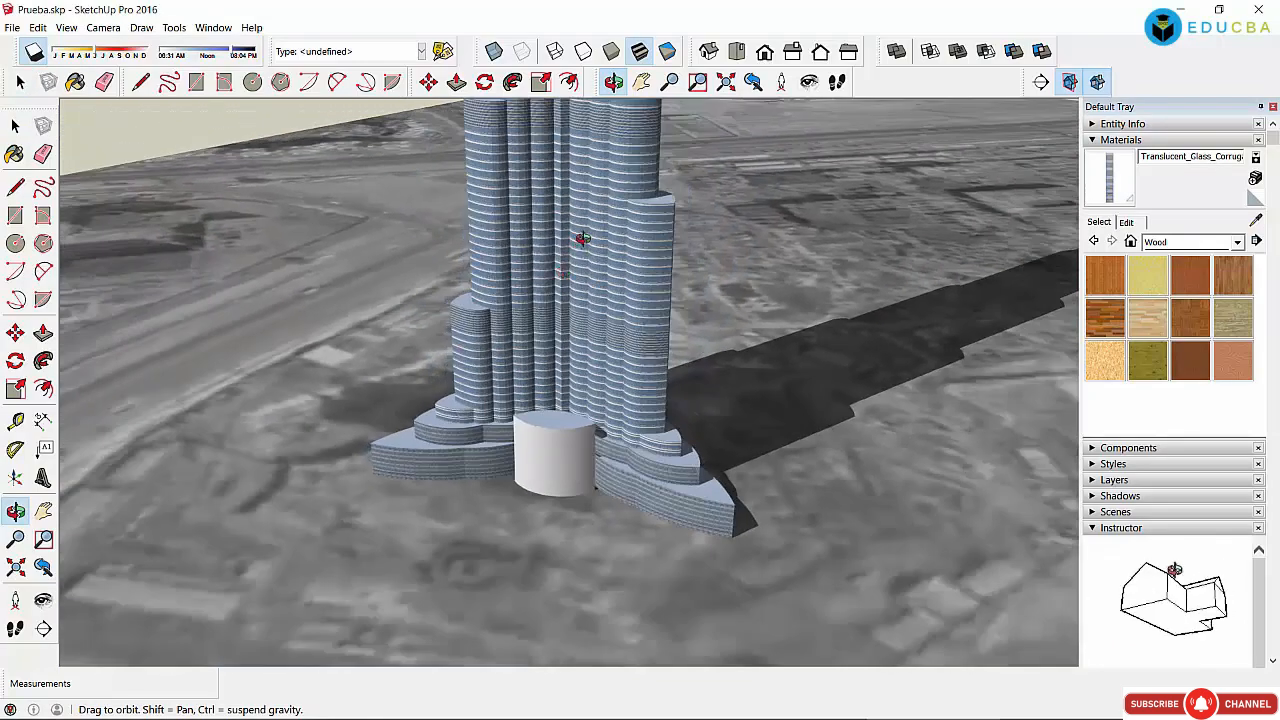
{"action": "middle_click_drag", "start_coordinate": [582, 238], "coordinate": [264, 342]}
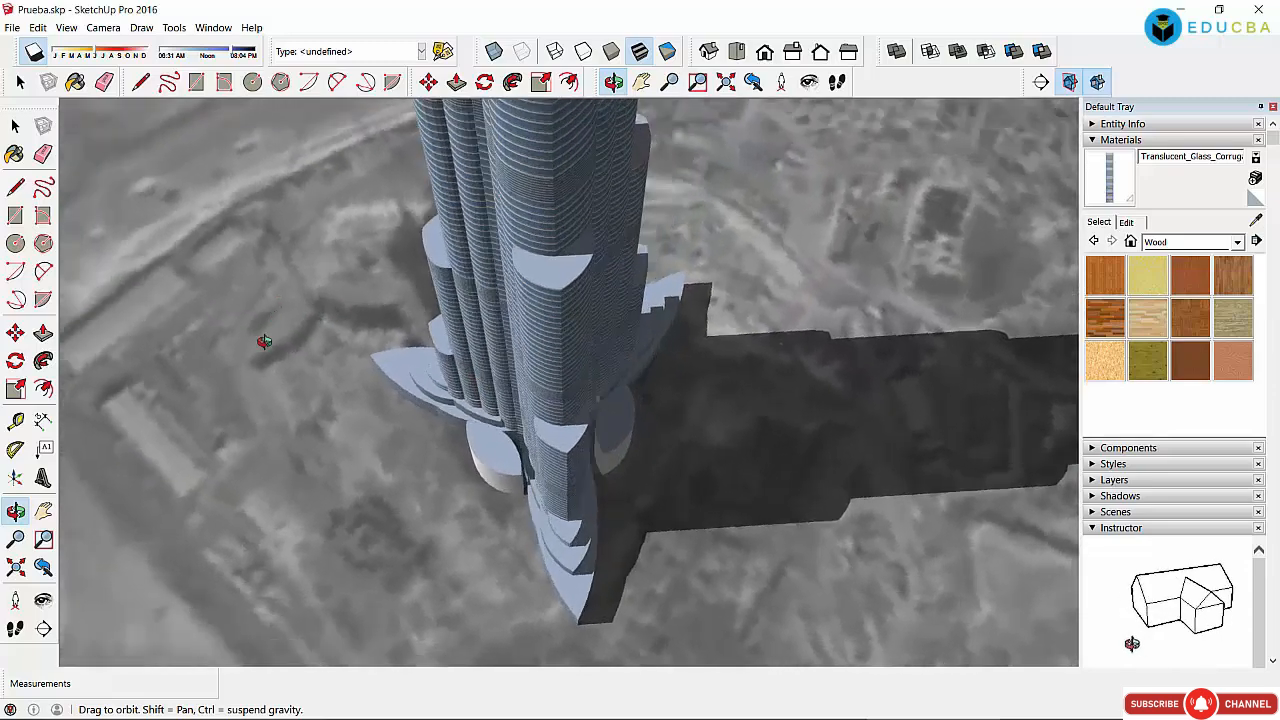
{"action": "left_click_drag", "start_coordinate": [264, 342], "coordinate": [549, 287]}
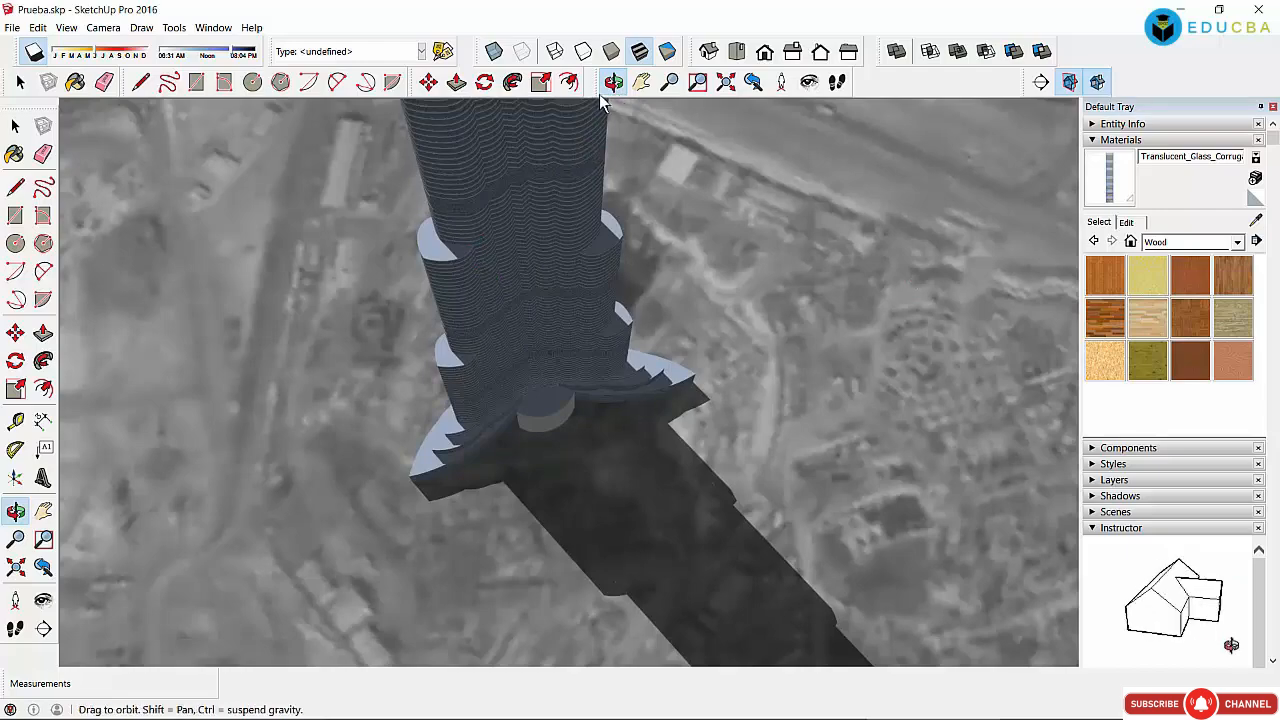
{"action": "left_click_drag", "start_coordinate": [721, 347], "coordinate": [706, 400]}
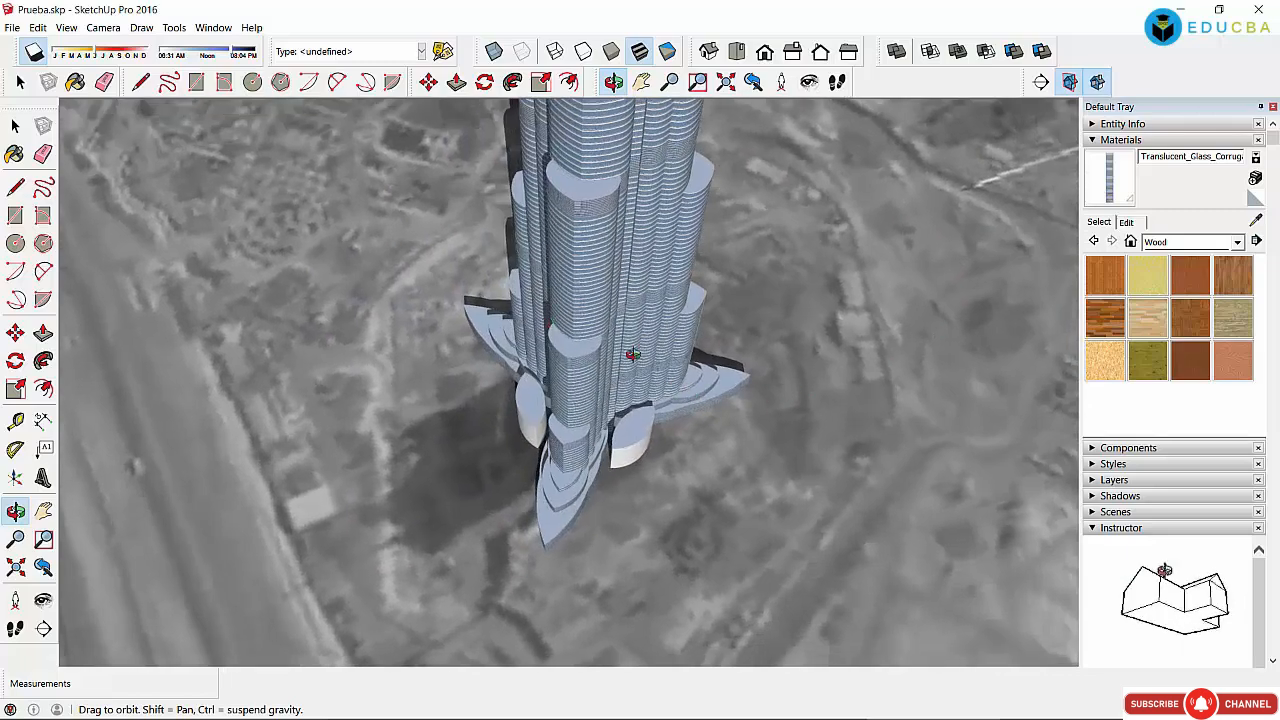
{"action": "left_click_drag", "start_coordinate": [633, 355], "coordinate": [641, 283]}
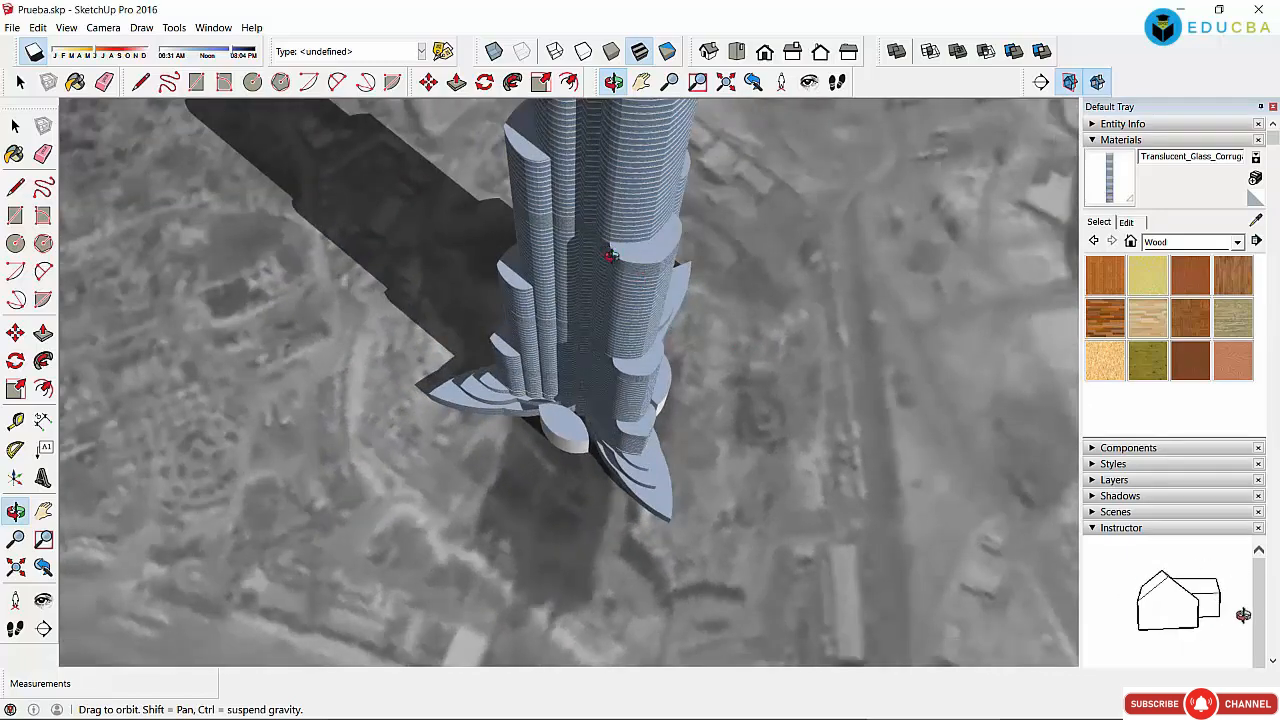
Step: Tilt to a near top-down view over the tower and pan the view downward
{"action": "left_click_drag", "start_coordinate": [606, 193], "coordinate": [597, 285]}
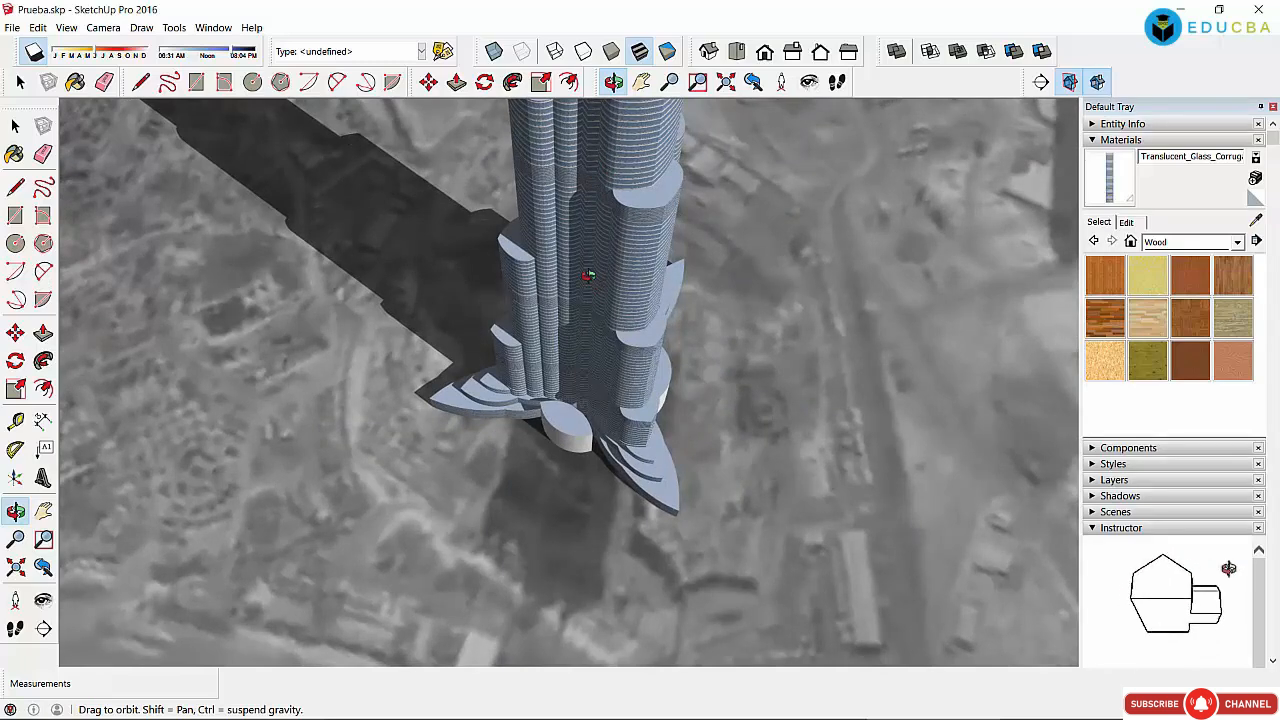
{"action": "left_click", "coordinate": [641, 82]}
{"action": "left_click_drag", "start_coordinate": [594, 449], "coordinate": [577, 625]}
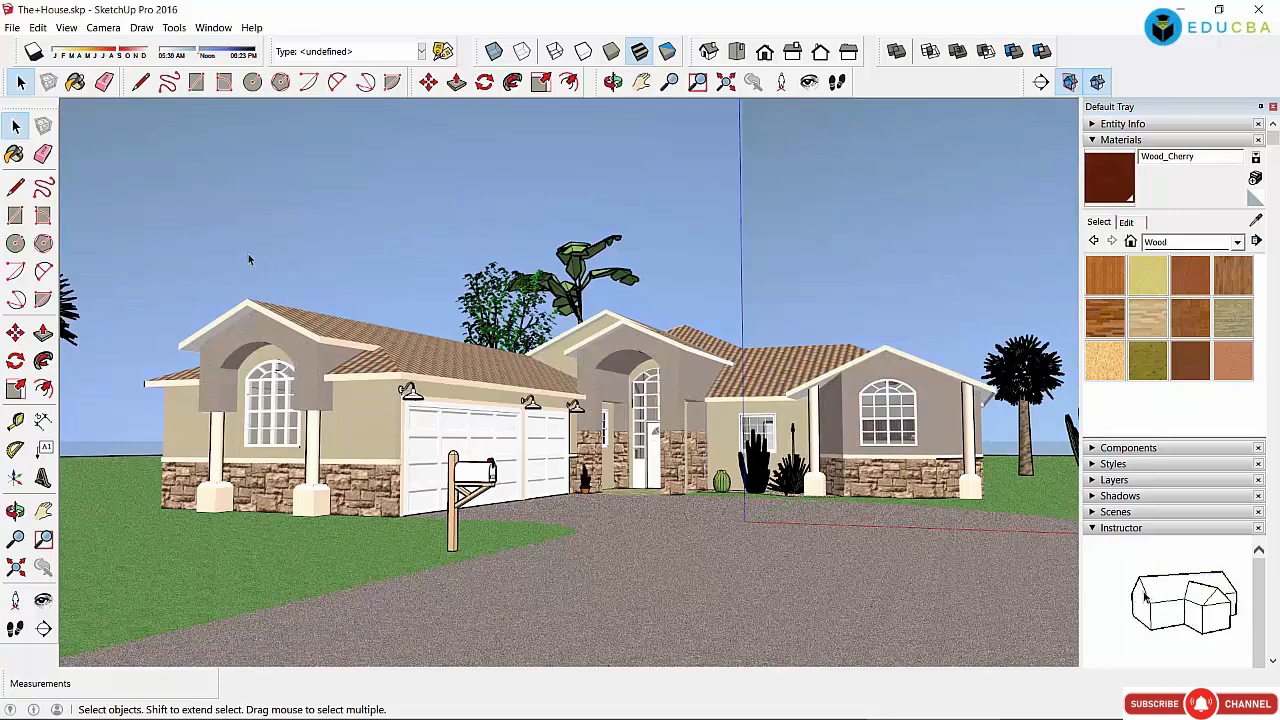
{"action": "left_click", "coordinate": [606, 84]}
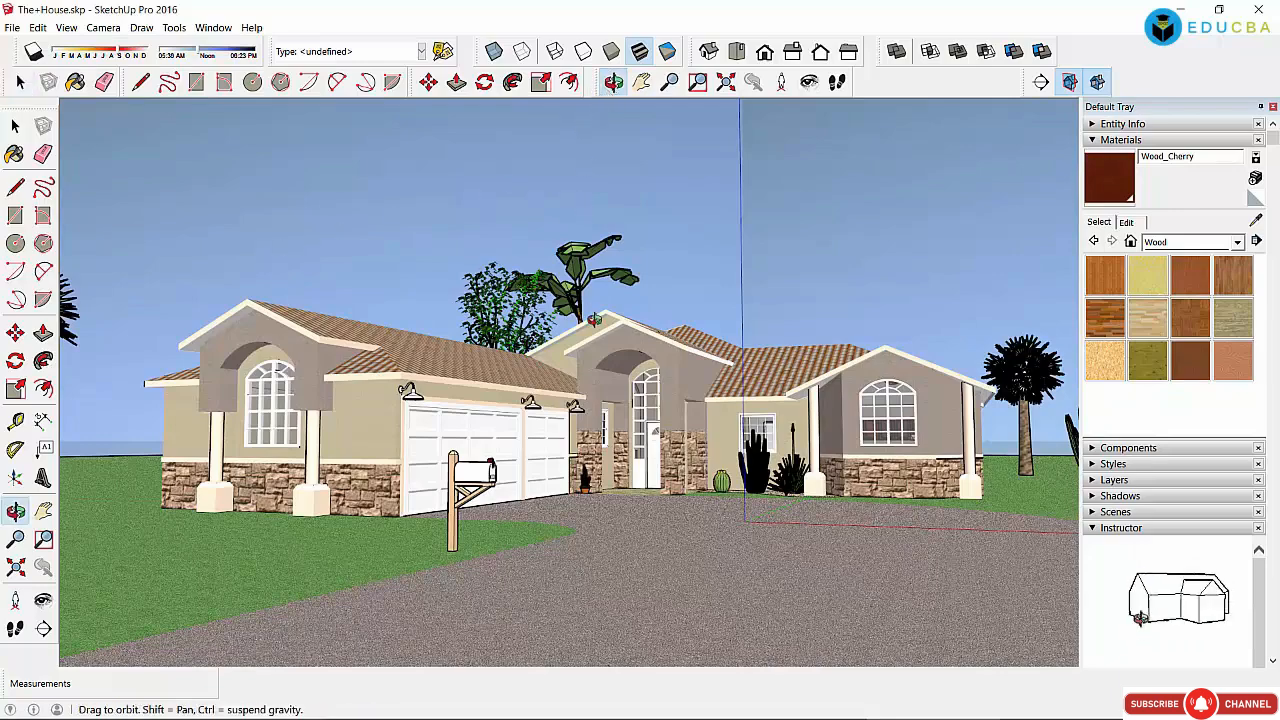
{"action": "left_click_drag", "start_coordinate": [585, 355], "coordinate": [476, 443]}
{"action": "left_click_drag", "start_coordinate": [545, 487], "coordinate": [517, 411]}
{"action": "left_click_drag", "start_coordinate": [708, 423], "coordinate": [582, 457]}
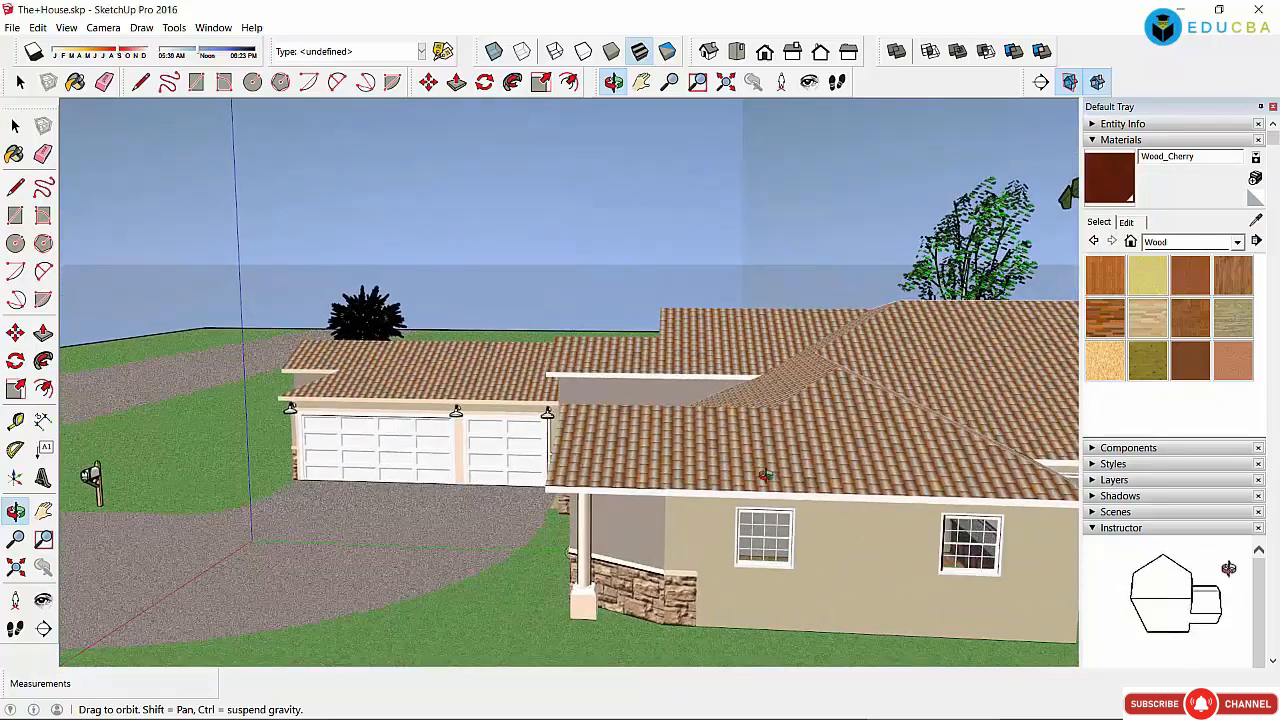
{"action": "left_click_drag", "start_coordinate": [716, 436], "coordinate": [708, 441]}
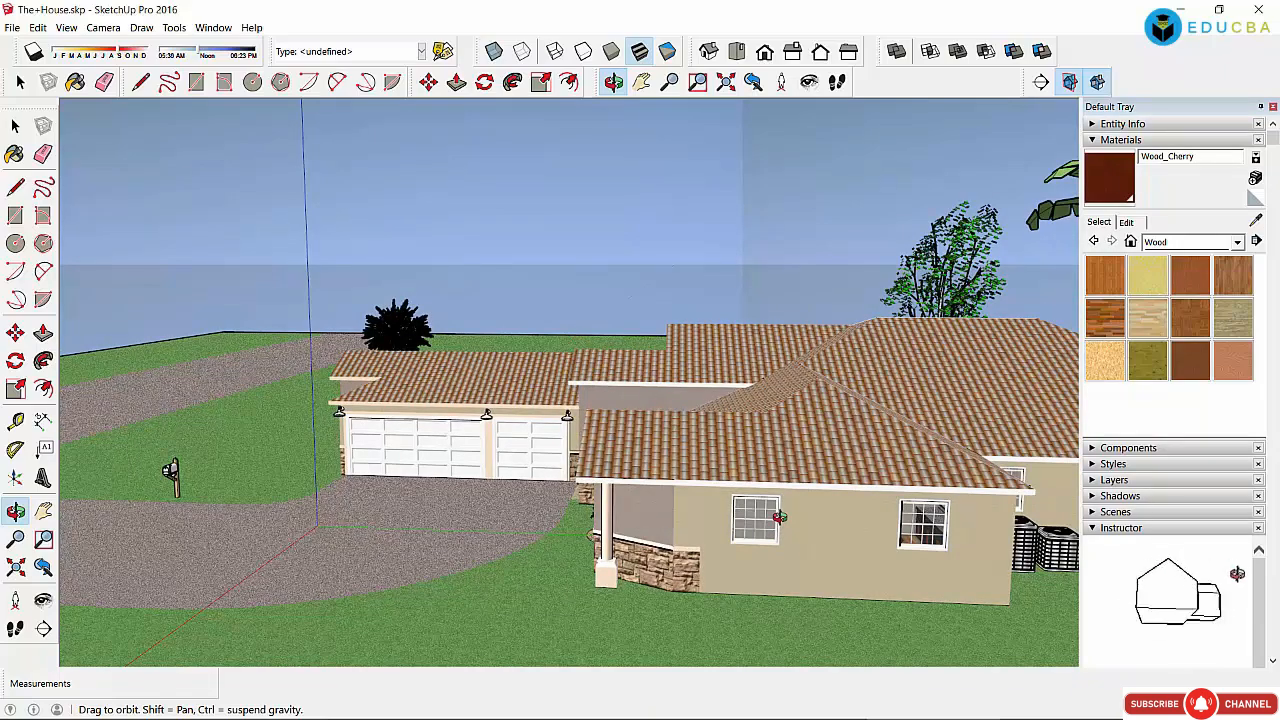
{"action": "scroll", "coordinate": [779, 516], "scroll_direction": "up", "scroll_amount": 6}
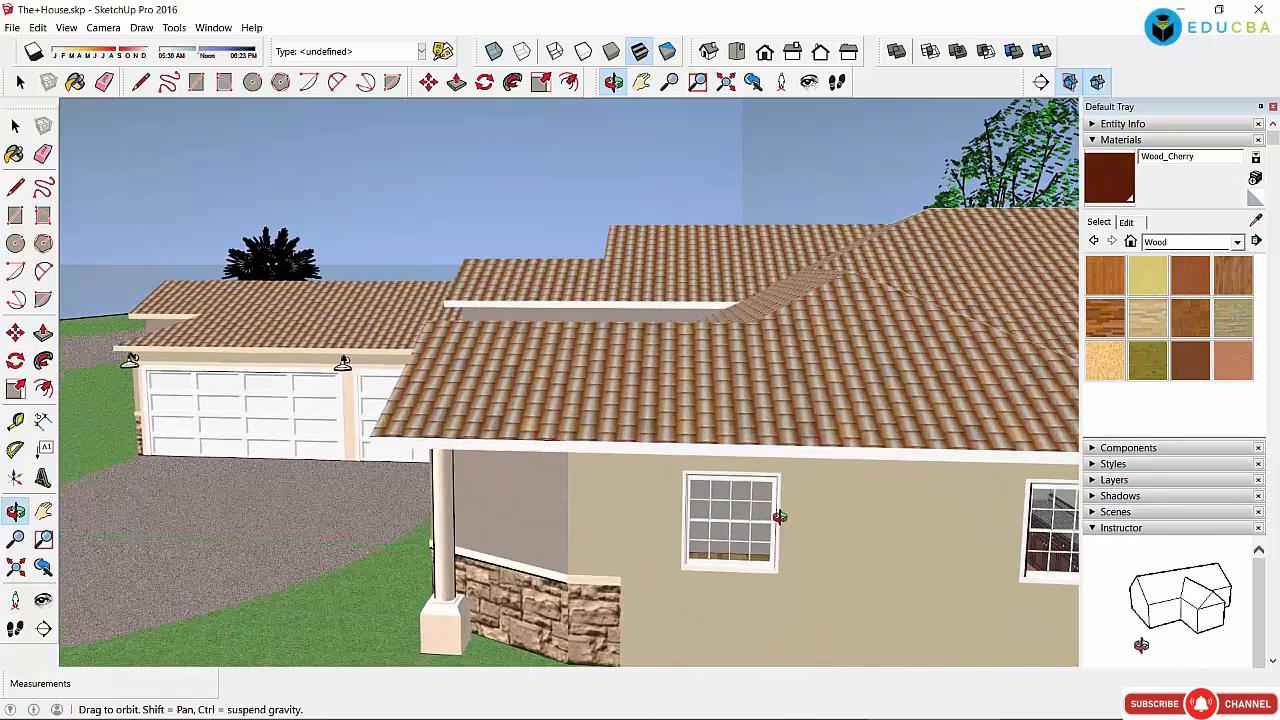
{"action": "scroll", "coordinate": [779, 516], "scroll_direction": "up", "scroll_amount": 6}
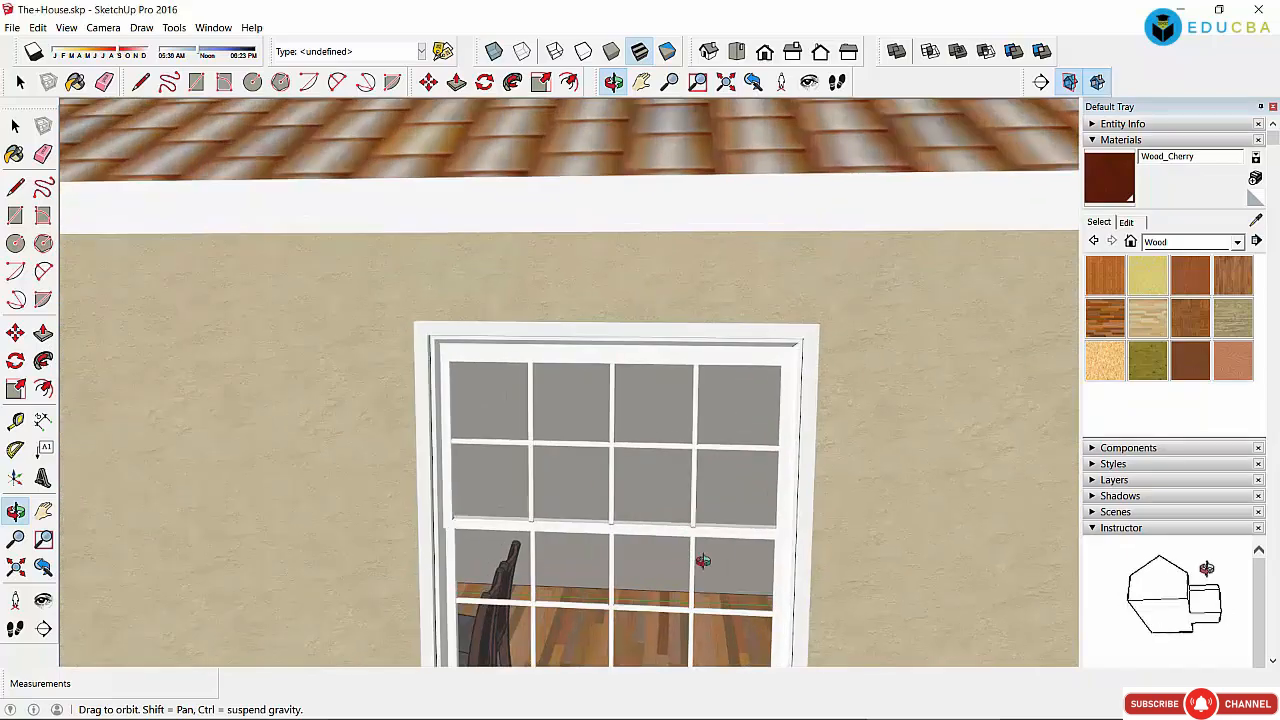
{"action": "left_click_drag", "start_coordinate": [607, 557], "coordinate": [420, 425]}
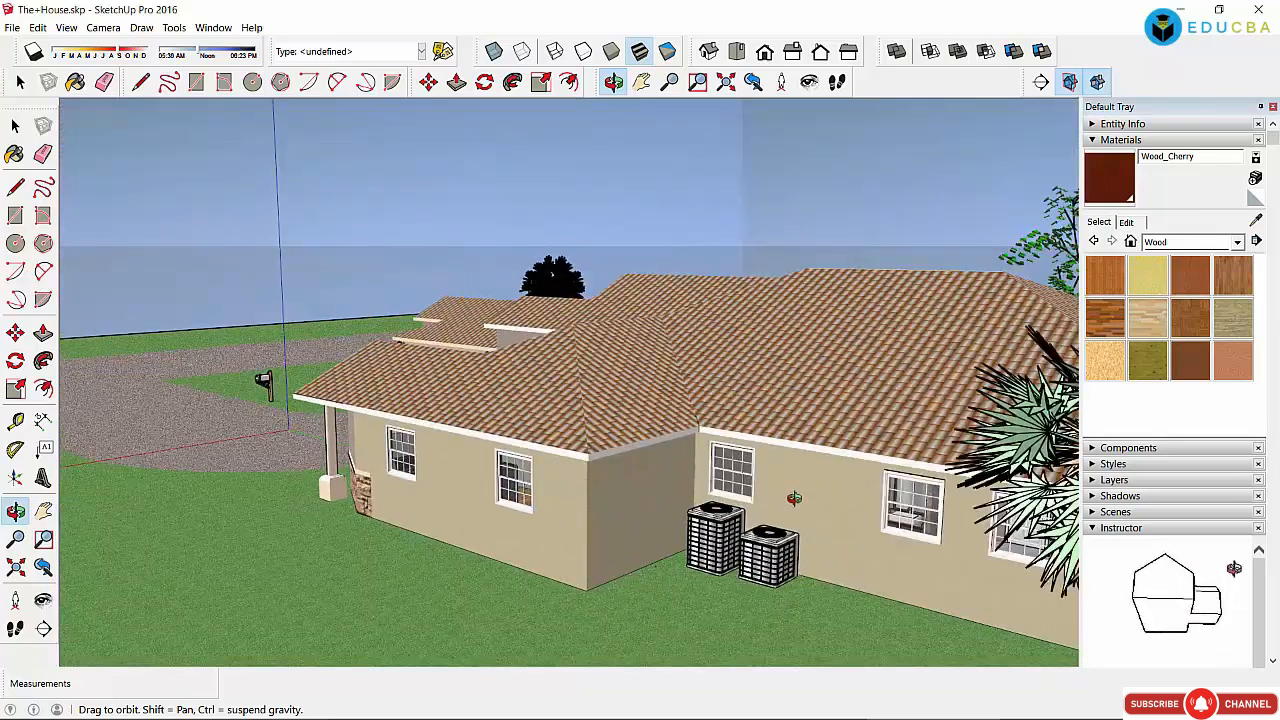
{"action": "mouse_move", "coordinate": [794, 498]}
{"action": "left_mouse_down"}
{"action": "mouse_move", "coordinate": [712, 489]}
{"action": "mouse_move", "coordinate": [666, 426]}
{"action": "mouse_move", "coordinate": [688, 531]}
{"action": "mouse_move", "coordinate": [880, 496]}
{"action": "mouse_move", "coordinate": [725, 485]}
{"action": "mouse_move", "coordinate": [690, 525]}
{"action": "mouse_move", "coordinate": [634, 505]}
{"action": "mouse_move", "coordinate": [816, 503]}
{"action": "left_mouse_up"}
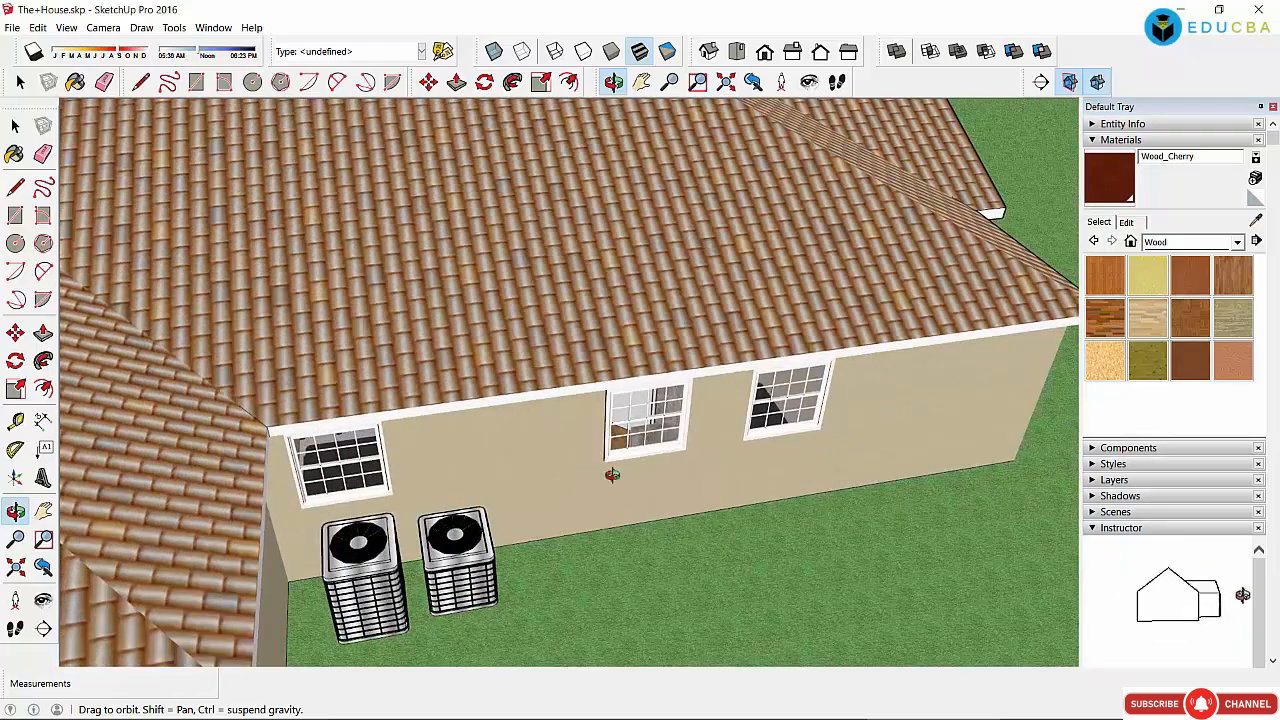
{"action": "scroll", "coordinate": [738, 413], "scroll_direction": "up", "scroll_amount": 10}
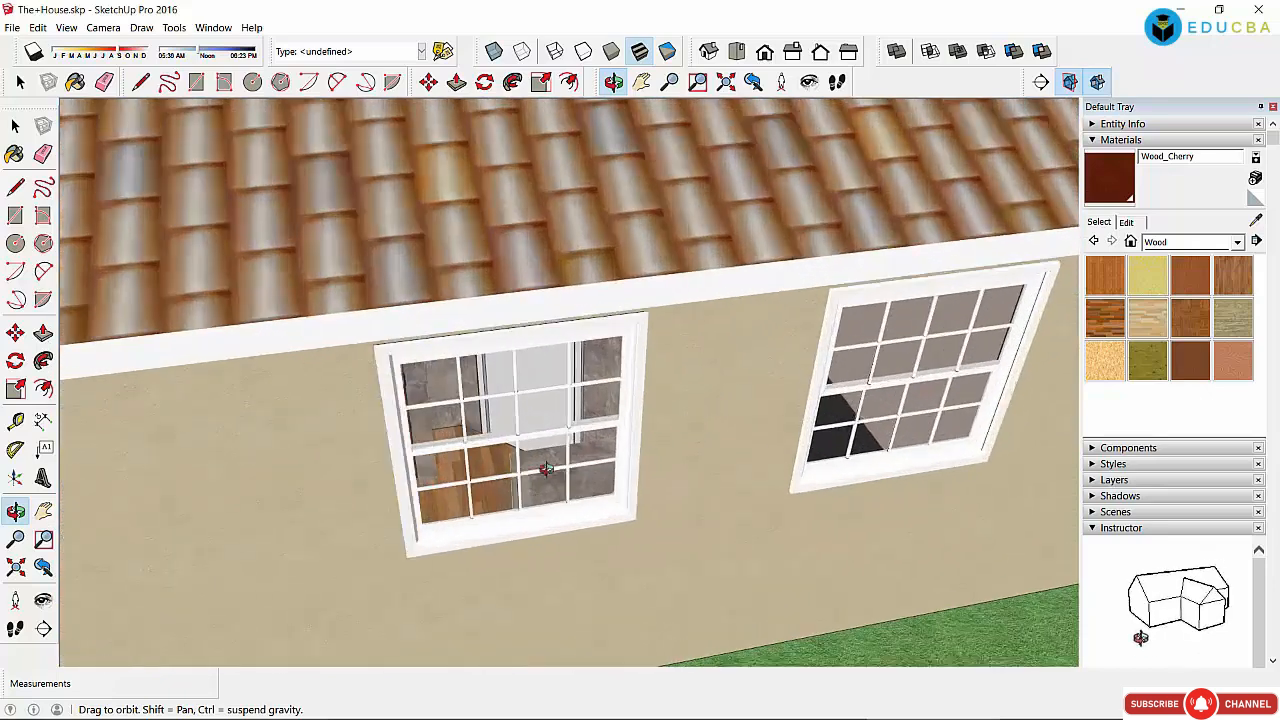
{"action": "left_click_drag", "start_coordinate": [546, 470], "coordinate": [471, 437]}
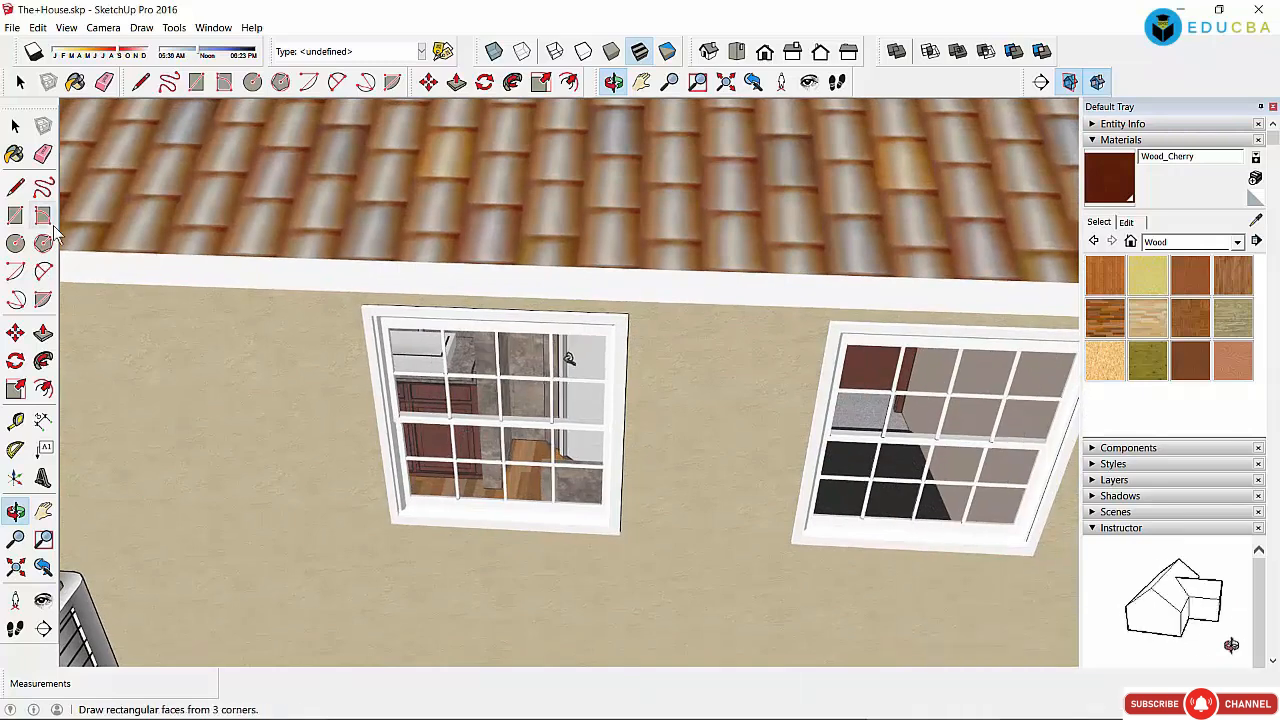
Step: Browse the File menu's submenus, then dismiss it without choosing anything
{"action": "left_click", "coordinate": [12, 27]}
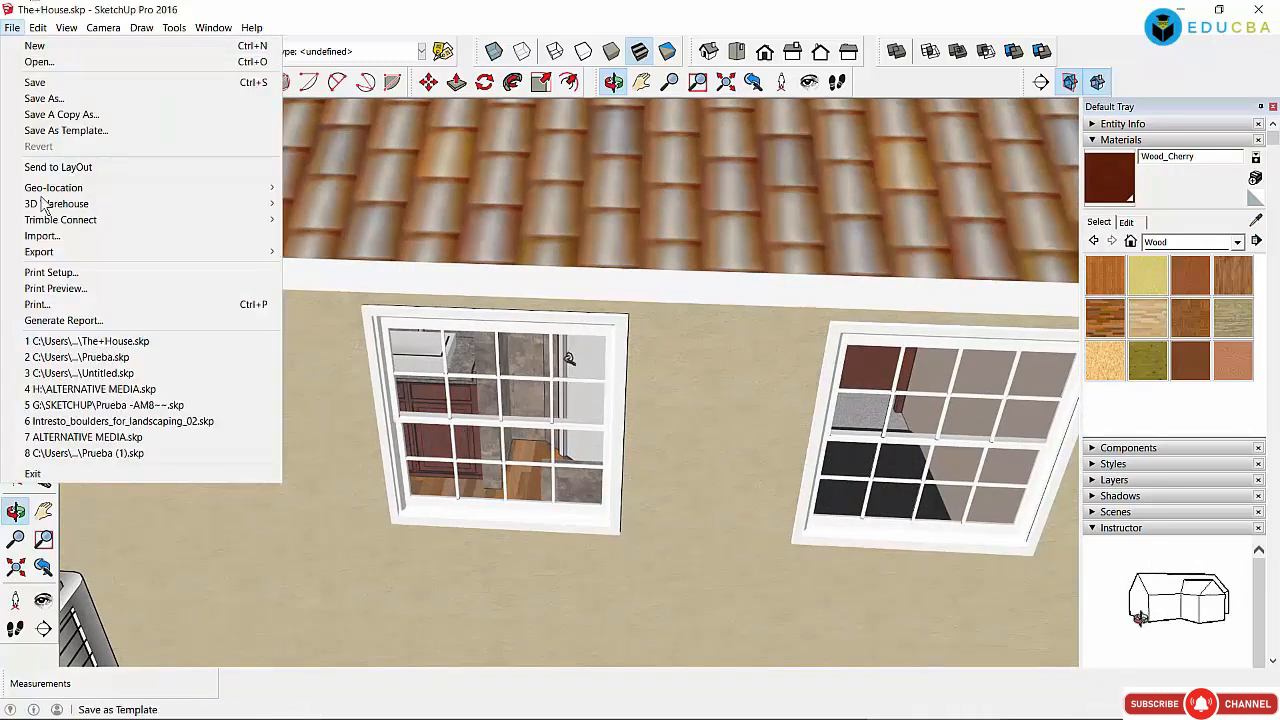
{"action": "mouse_move", "coordinate": [80, 208]}
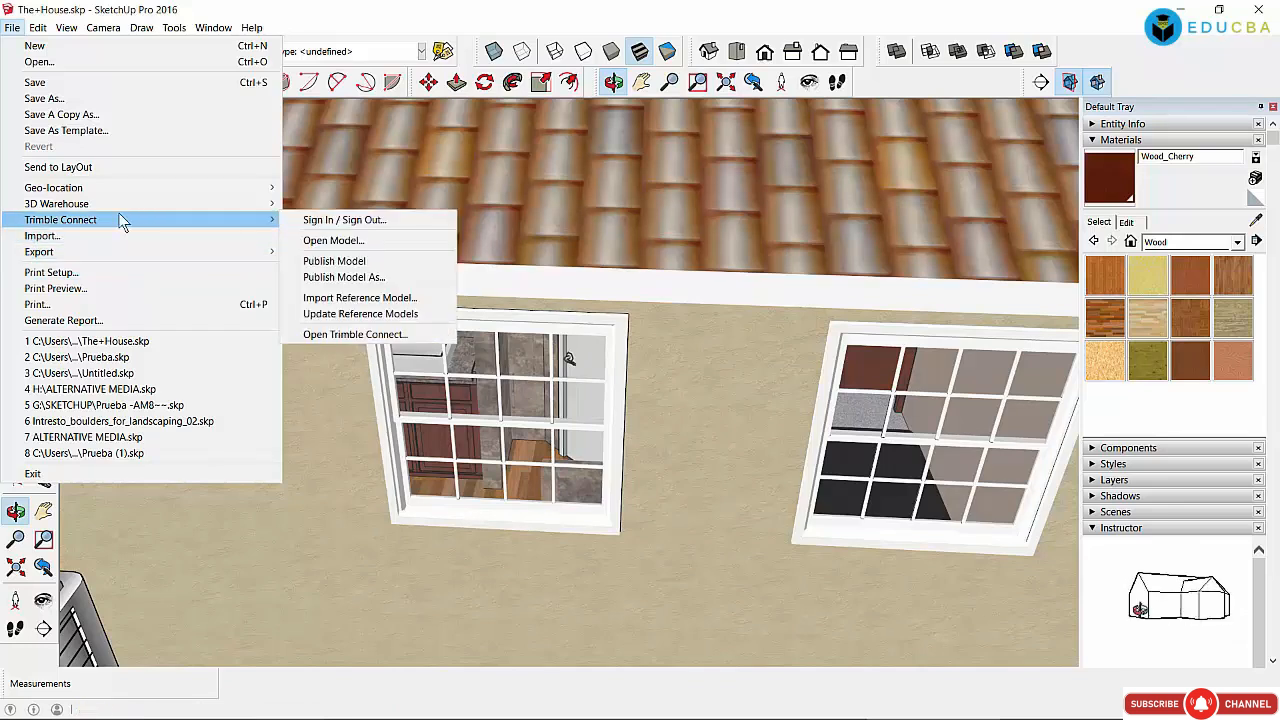
{"action": "mouse_move", "coordinate": [102, 262]}
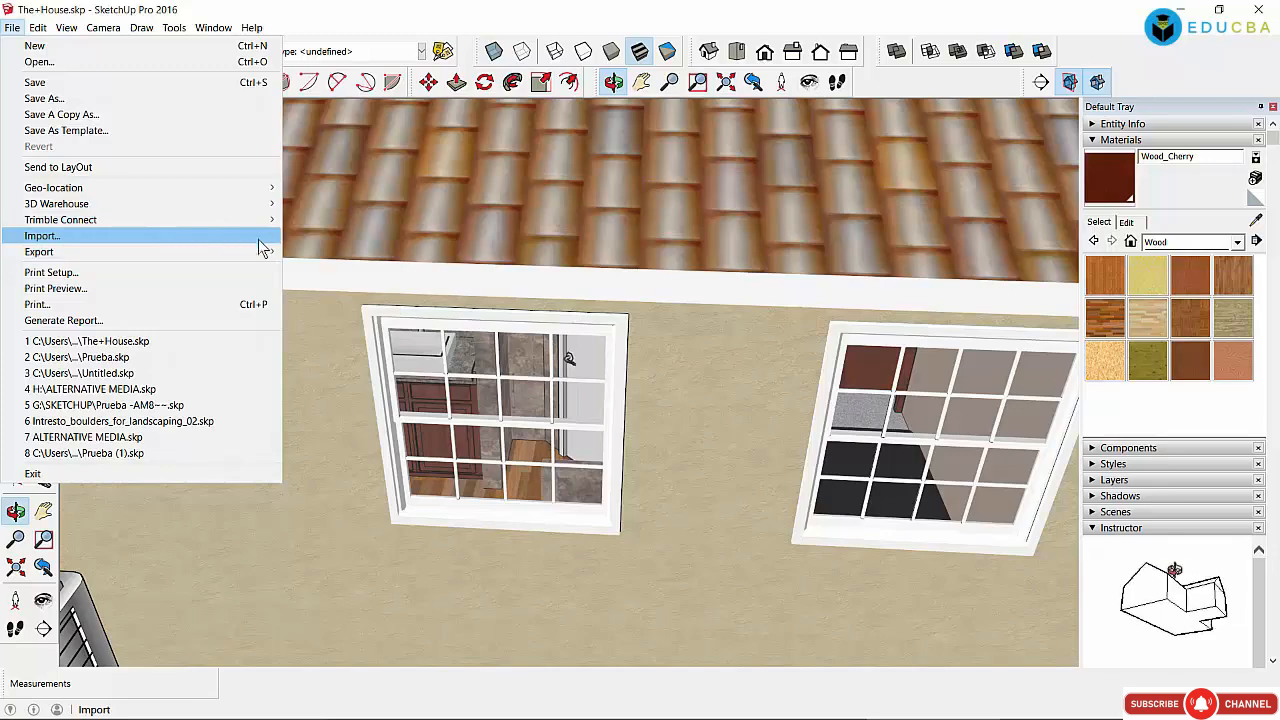
{"action": "left_click", "coordinate": [335, 425]}
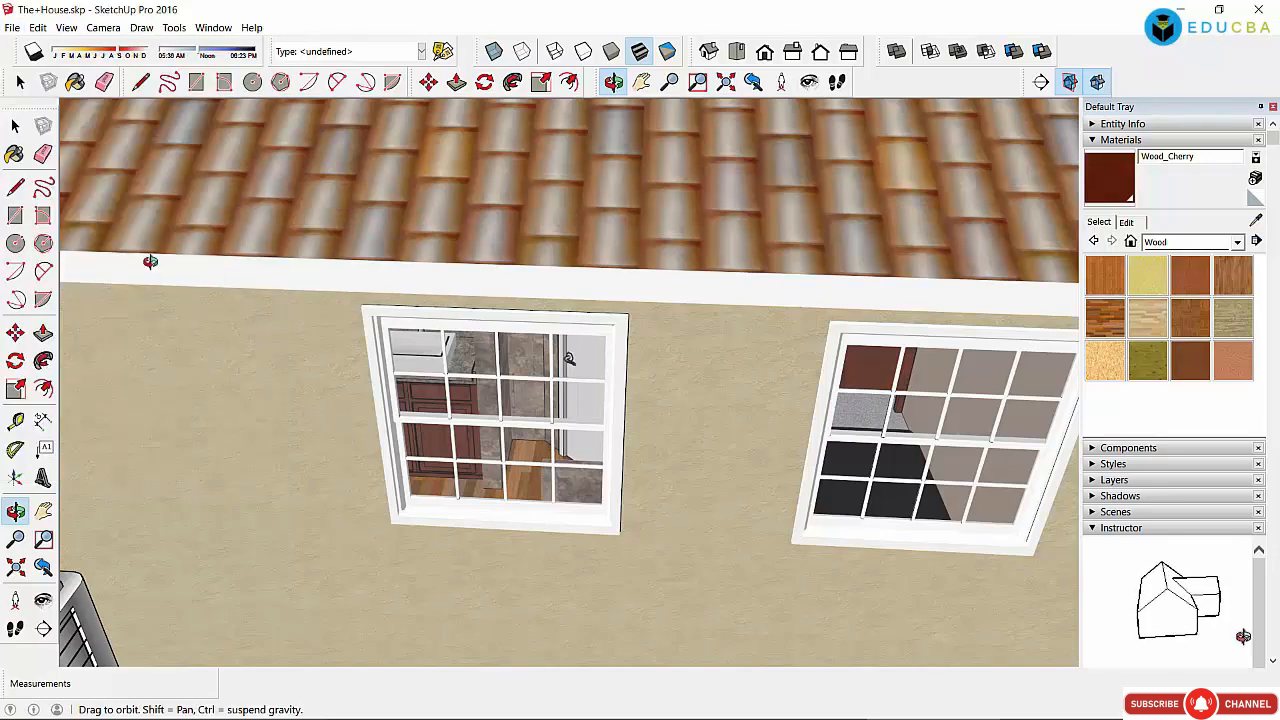
{"action": "scroll", "coordinate": [131, 218], "scroll_direction": "down", "scroll_amount": 6}
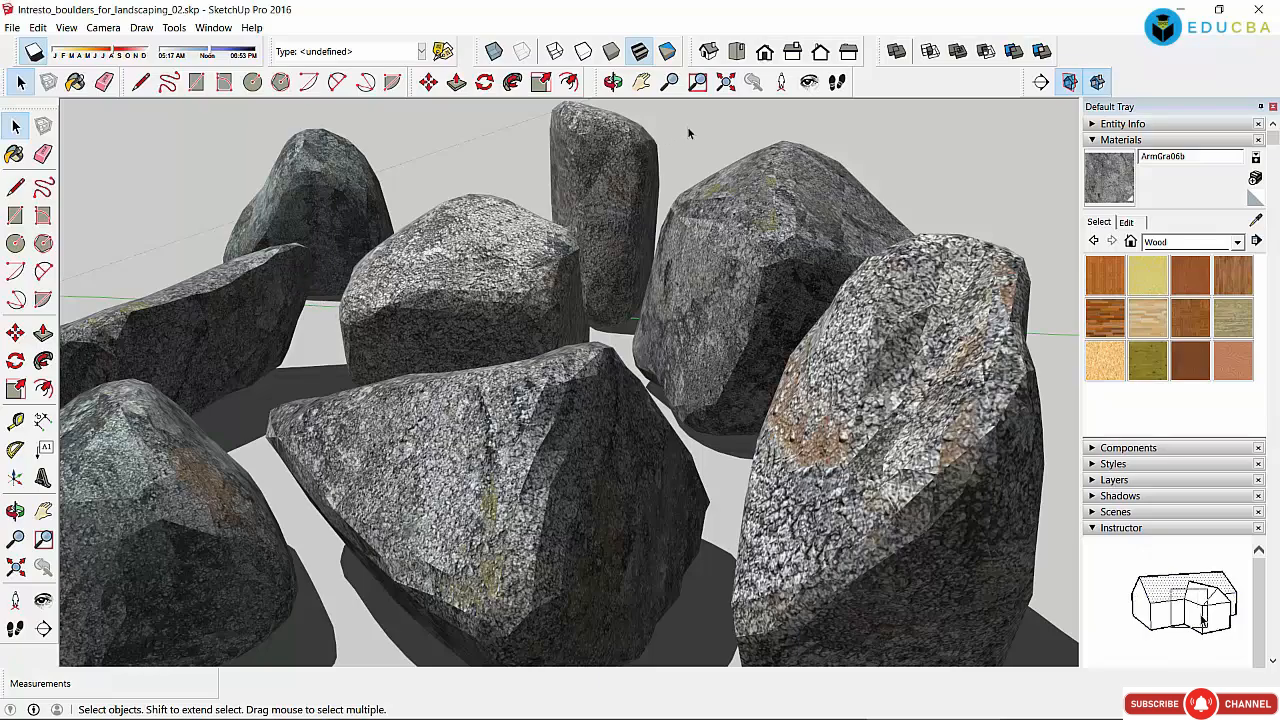
Step: Orbit and zoom out over the boulders until all eight are visible
{"action": "left_click", "coordinate": [613, 82]}
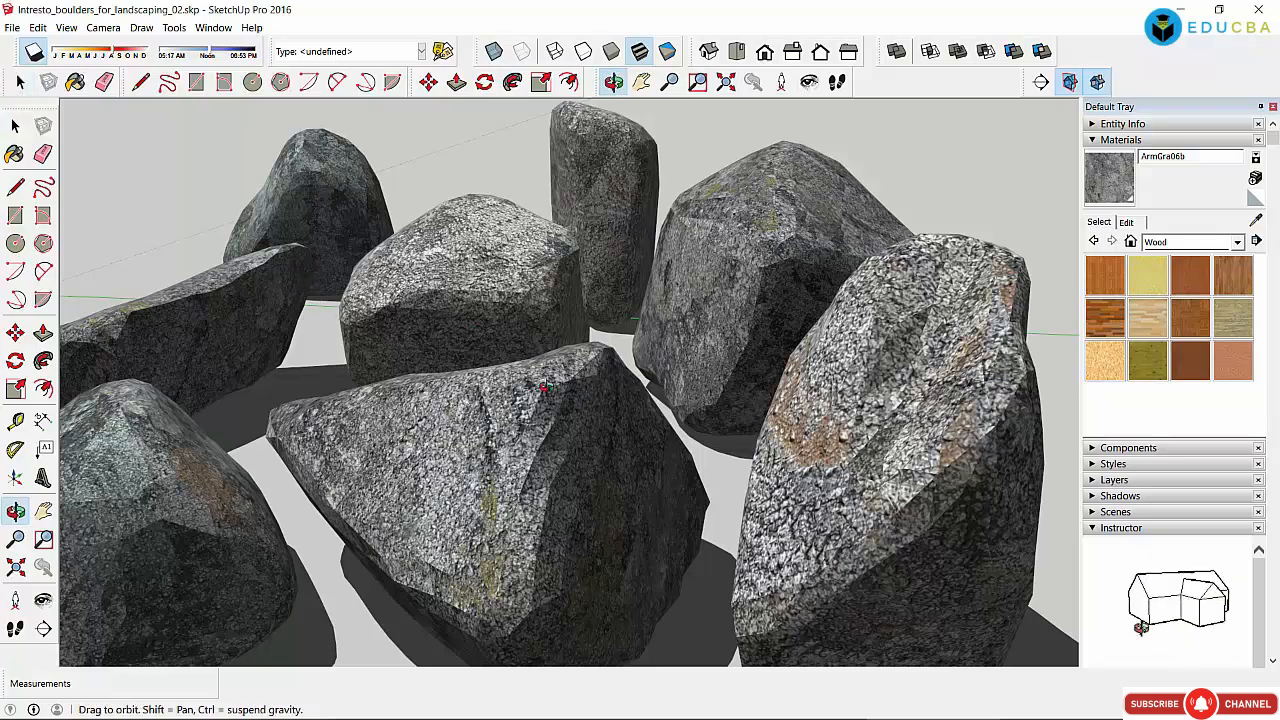
{"action": "left_click_drag", "start_coordinate": [543, 388], "coordinate": [527, 320]}
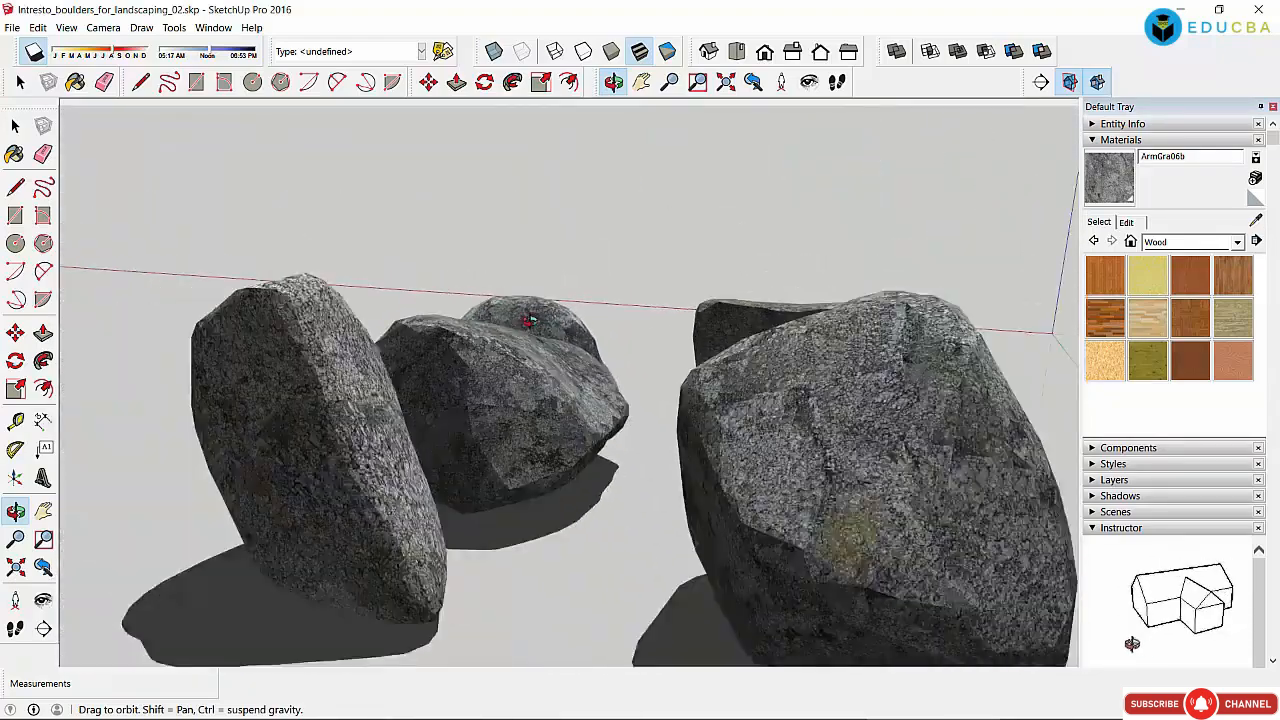
{"action": "scroll", "coordinate": [527, 320], "scroll_direction": "down", "scroll_amount": 4}
{"action": "left_click_drag", "start_coordinate": [623, 385], "coordinate": [789, 457]}
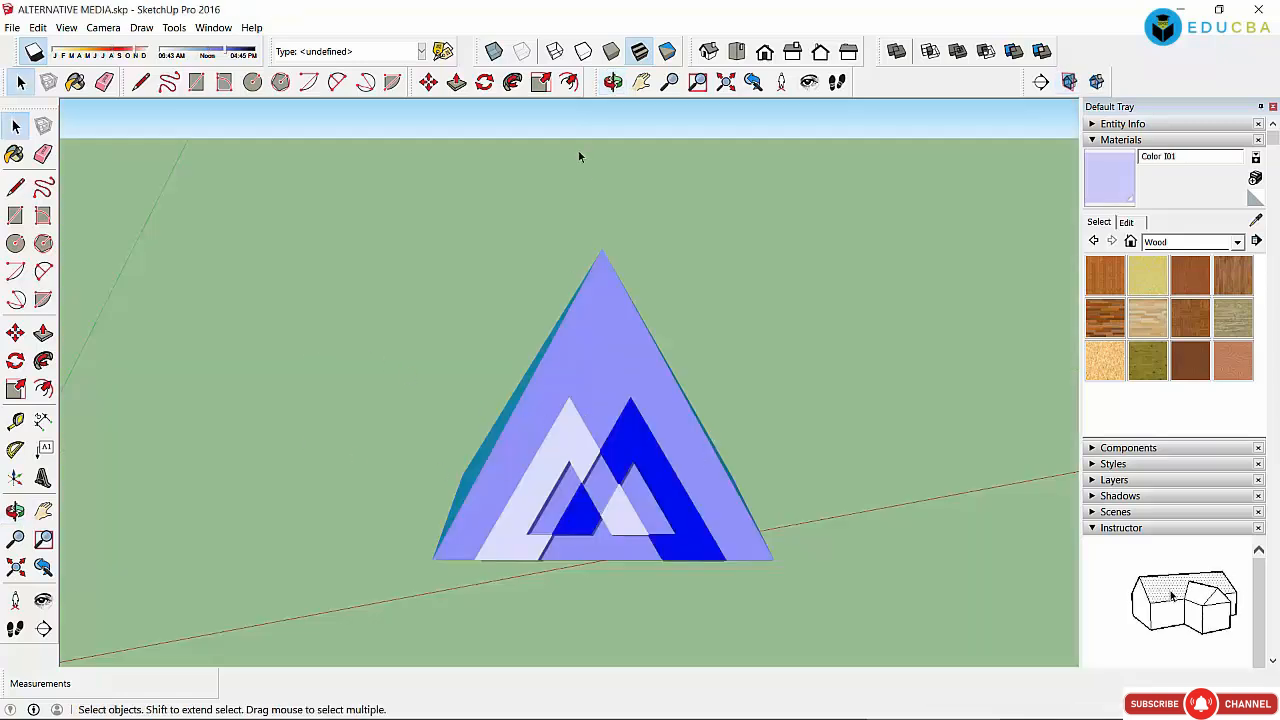
Step: Orbit and zoom around the ALTERNATIVE MEDIA pyramid to an angled view
{"action": "left_click", "coordinate": [612, 82]}
{"action": "left_click_drag", "start_coordinate": [649, 203], "coordinate": [669, 474]}
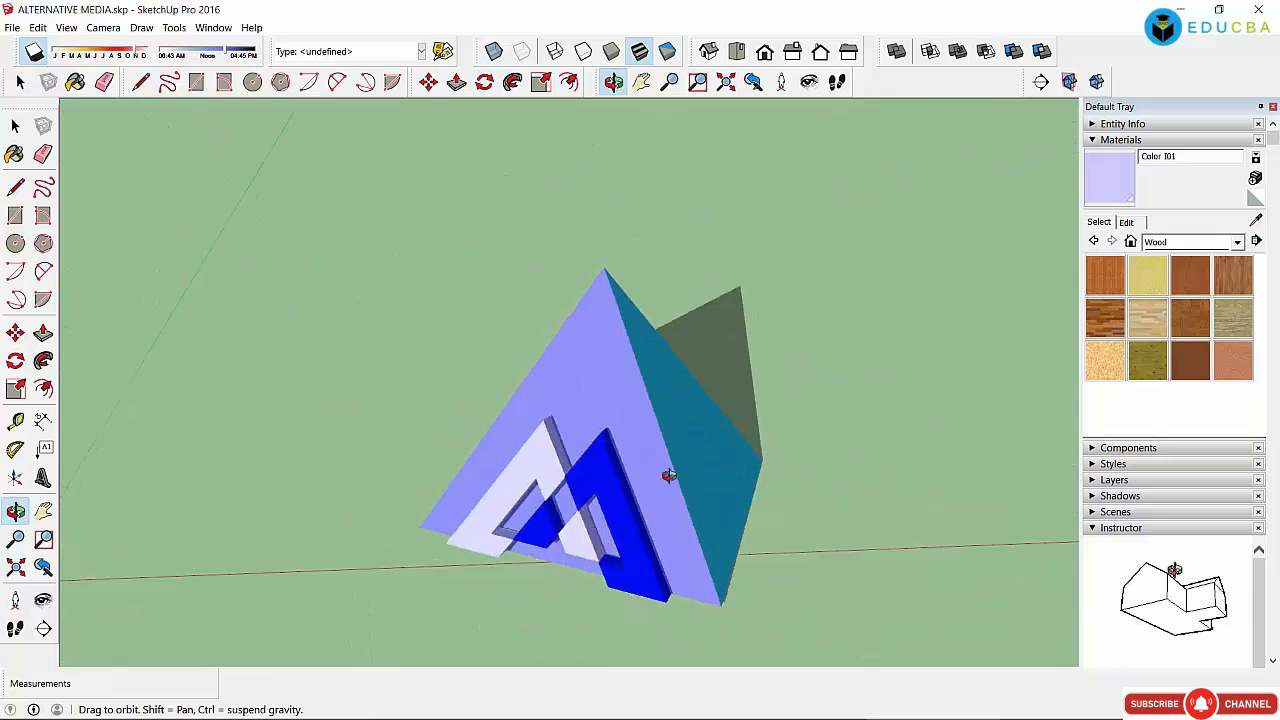
{"action": "scroll", "coordinate": [574, 194], "scroll_direction": "up", "scroll_amount": 3}
{"action": "scroll", "coordinate": [625, 286], "scroll_direction": "down", "scroll_amount": 5}
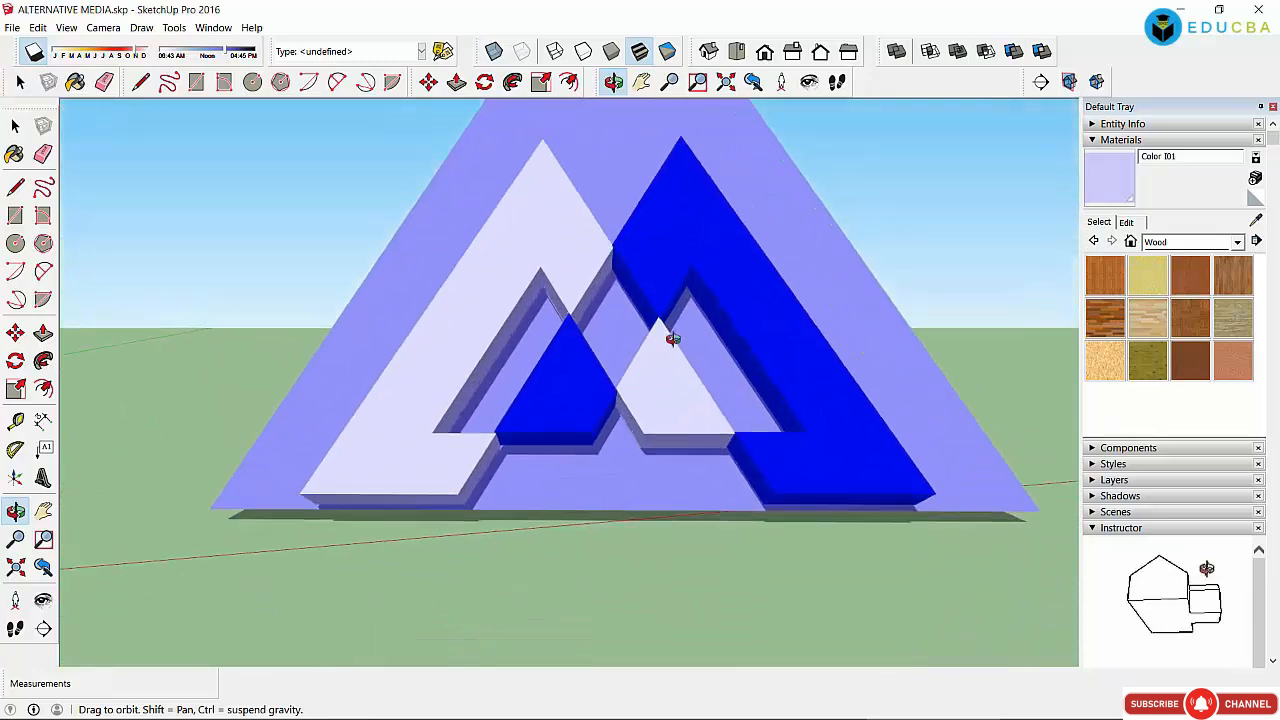
{"action": "left_click_drag", "start_coordinate": [669, 334], "coordinate": [542, 482]}
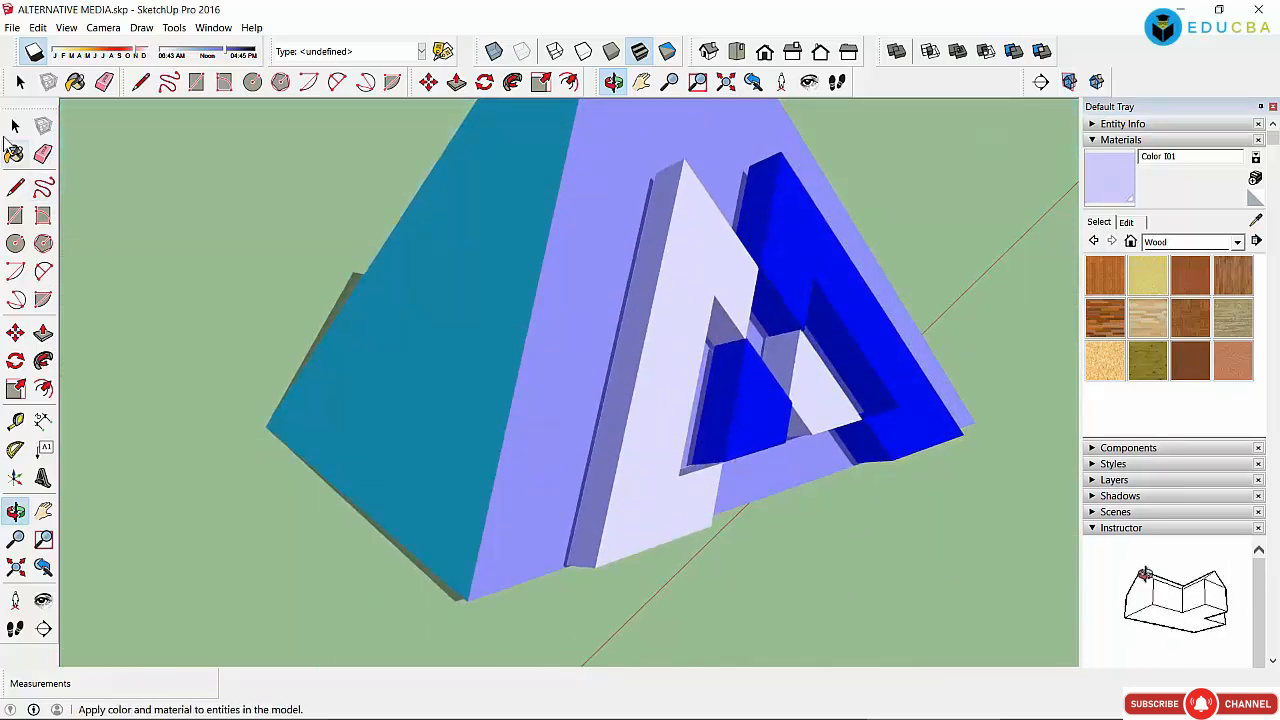
Step: Select and deselect the pyramid group, then collapse the Materials panel
{"action": "left_click", "coordinate": [15, 125]}
{"action": "left_click", "coordinate": [459, 356]}
{"action": "left_click", "coordinate": [868, 528]}
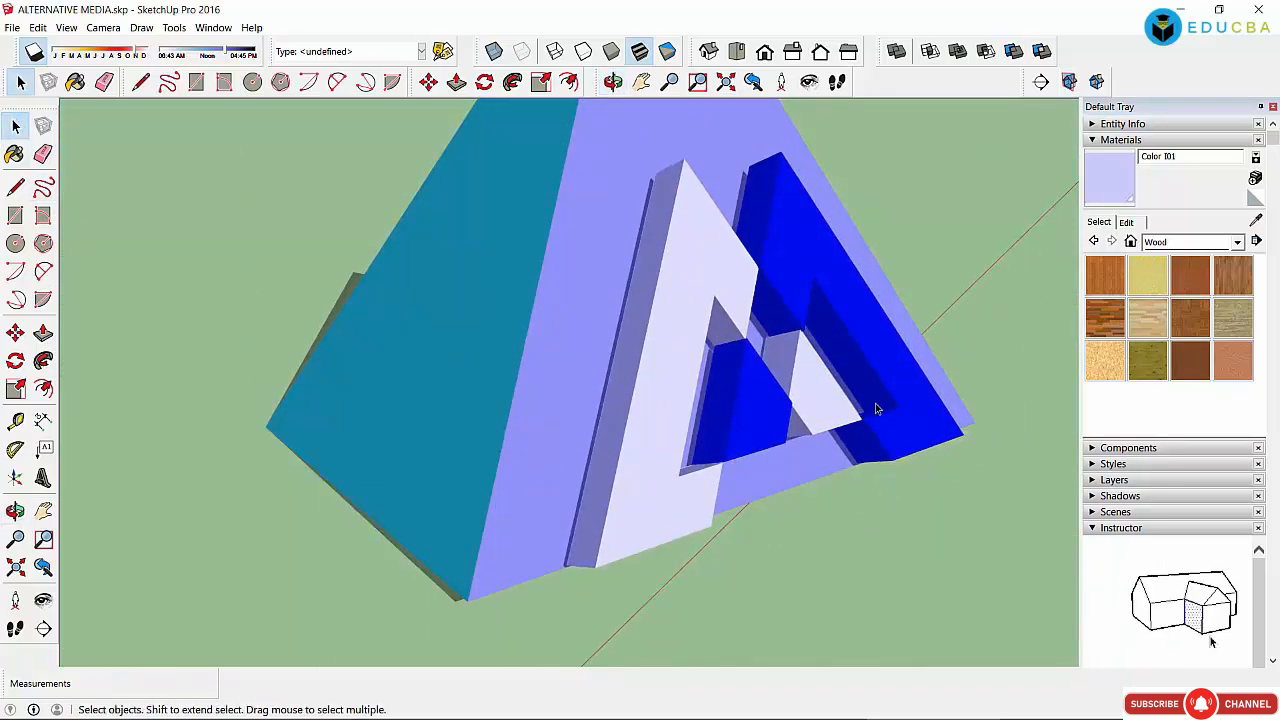
{"action": "left_click", "coordinate": [1115, 140]}
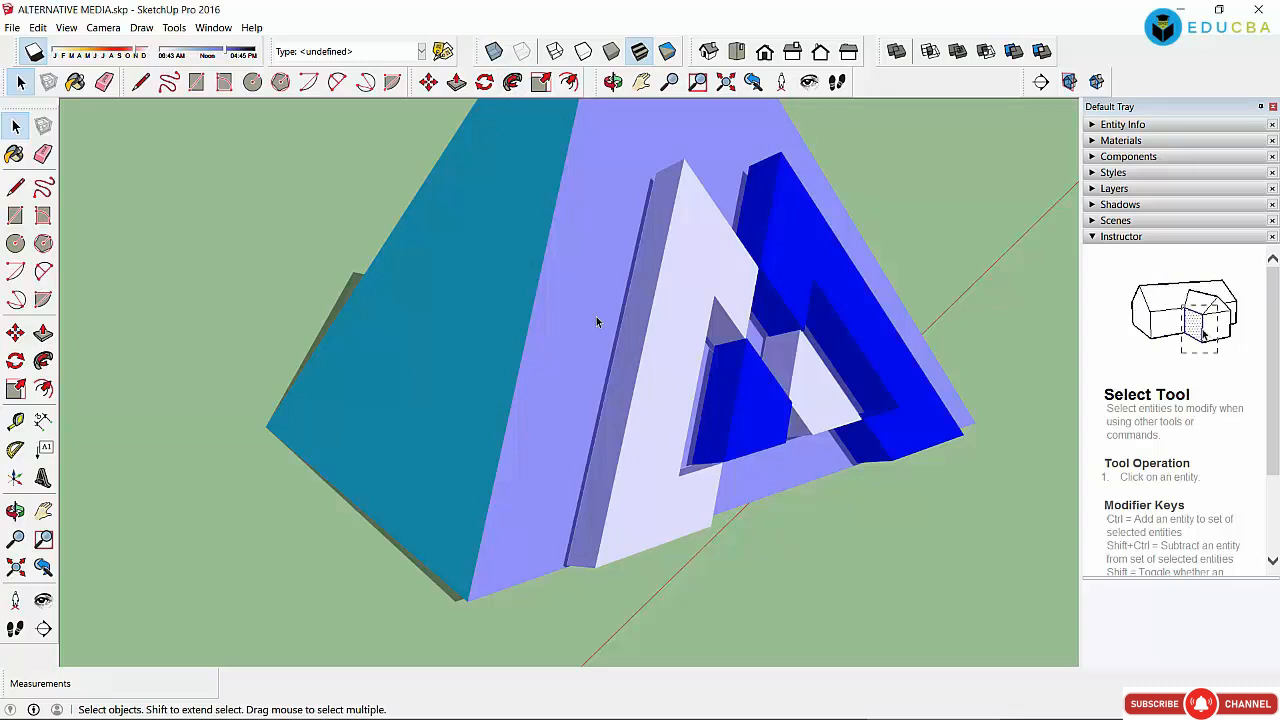
{"action": "scroll", "coordinate": [561, 327], "scroll_direction": "down", "scroll_amount": 1}
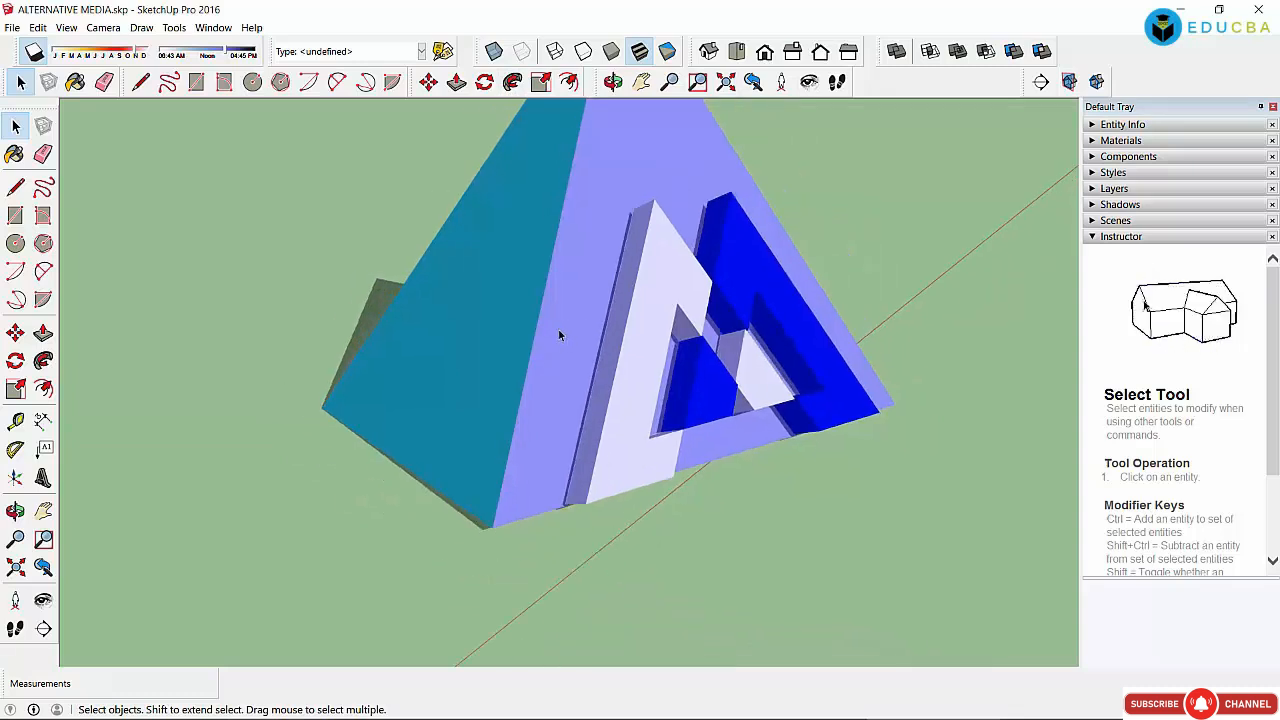
{"action": "scroll", "coordinate": [558, 328], "scroll_direction": "up", "scroll_amount": 1}
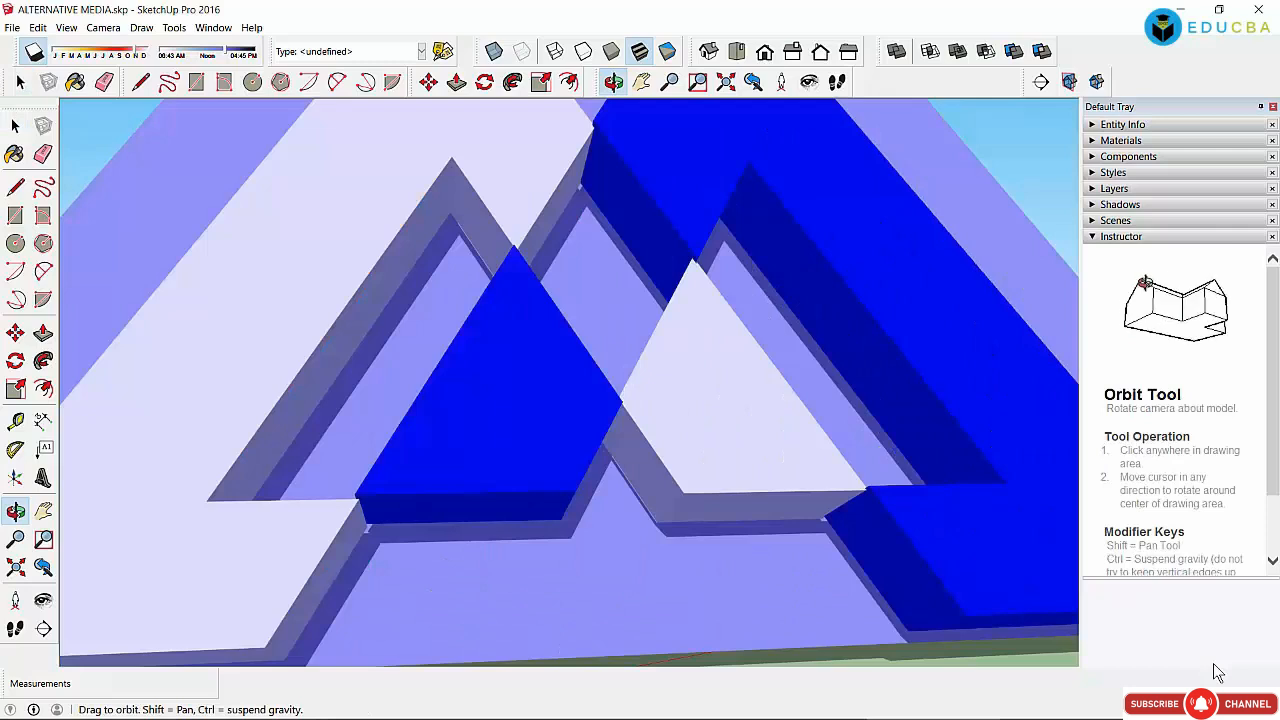
{"action": "scroll", "coordinate": [483, 365], "scroll_direction": "down", "scroll_amount": 2}
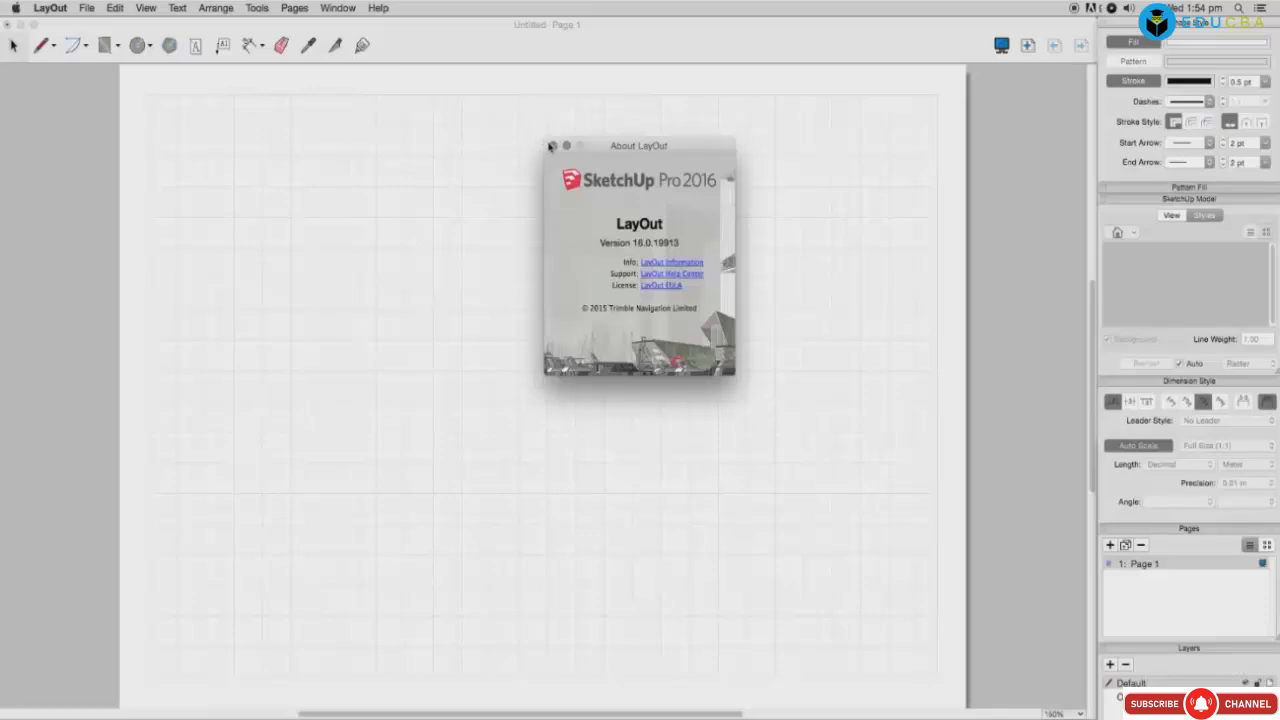
Step: Dismiss the About LayOut box and open Preferences from the LayOut menu
{"action": "left_click", "coordinate": [553, 147]}
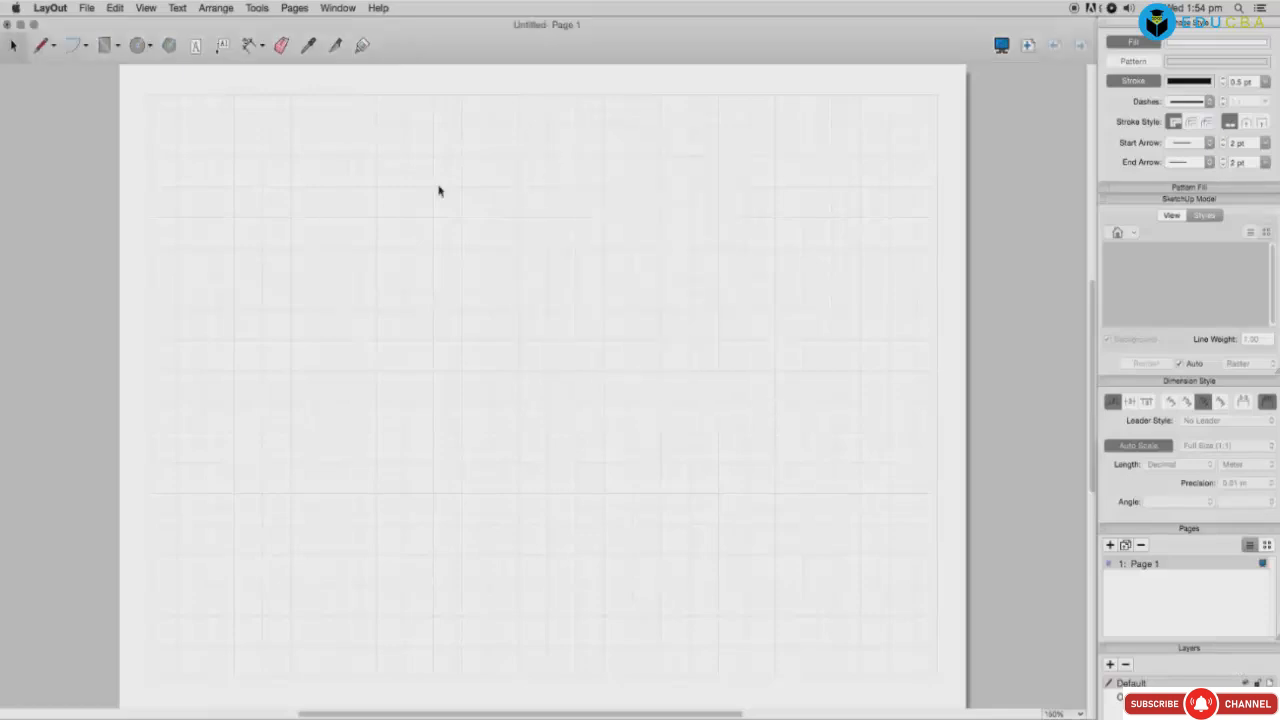
{"action": "left_click_drag", "start_coordinate": [204, 167], "coordinate": [706, 484]}
{"action": "left_click", "coordinate": [51, 10]}
{"action": "left_click", "coordinate": [66, 48]}
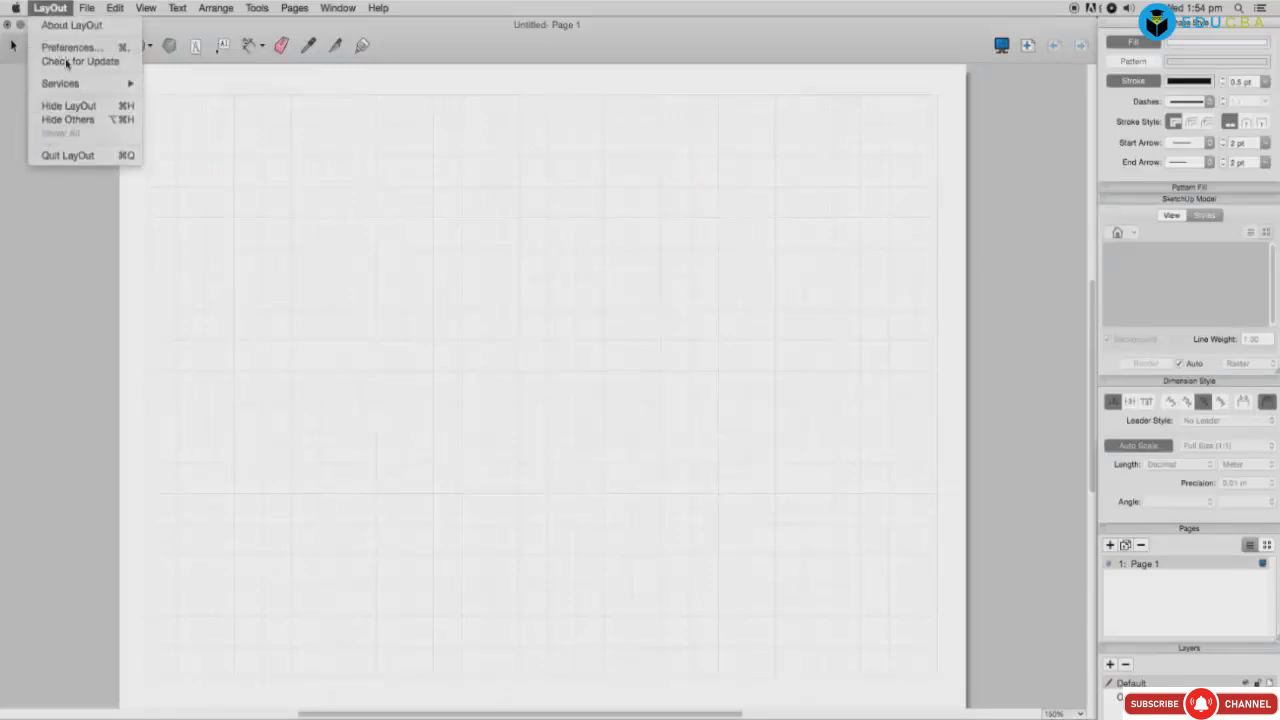
Step: Under Applications, choose Adobe Photoshop CS6 for image editing and TextEdit for text editing
{"action": "left_click_drag", "start_coordinate": [306, 267], "coordinate": [606, 192]}
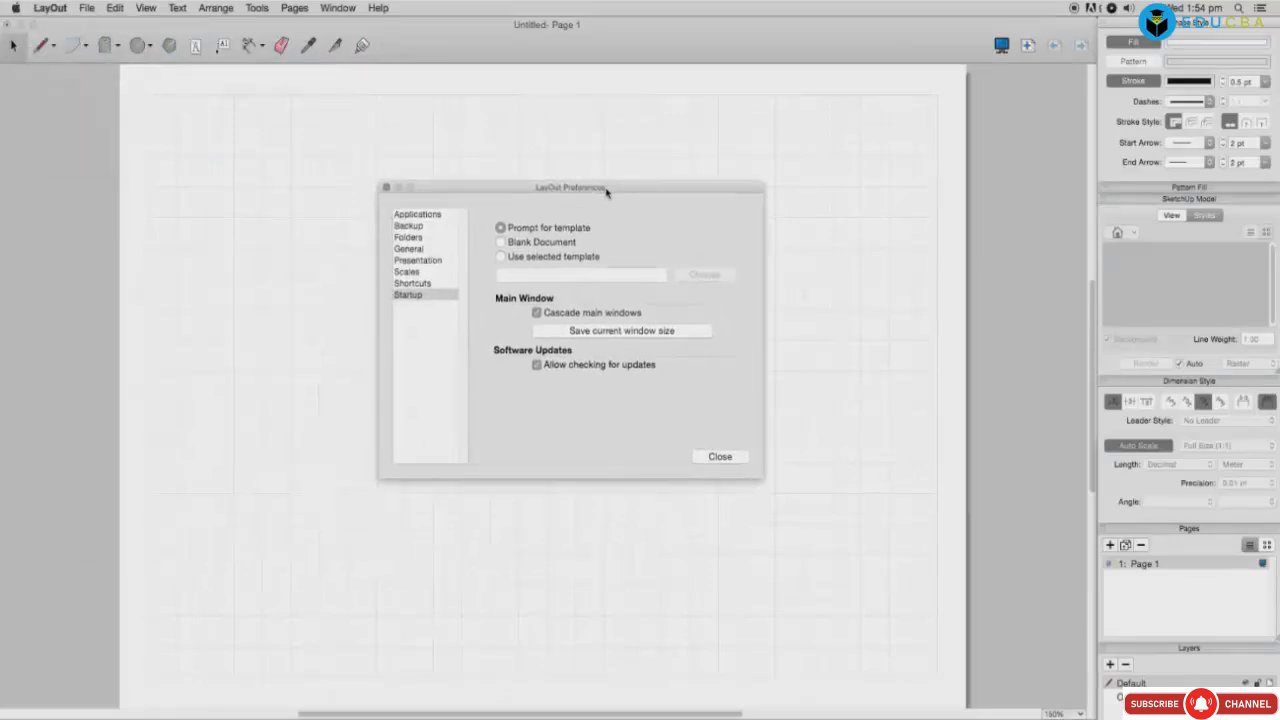
{"action": "left_click", "coordinate": [424, 215]}
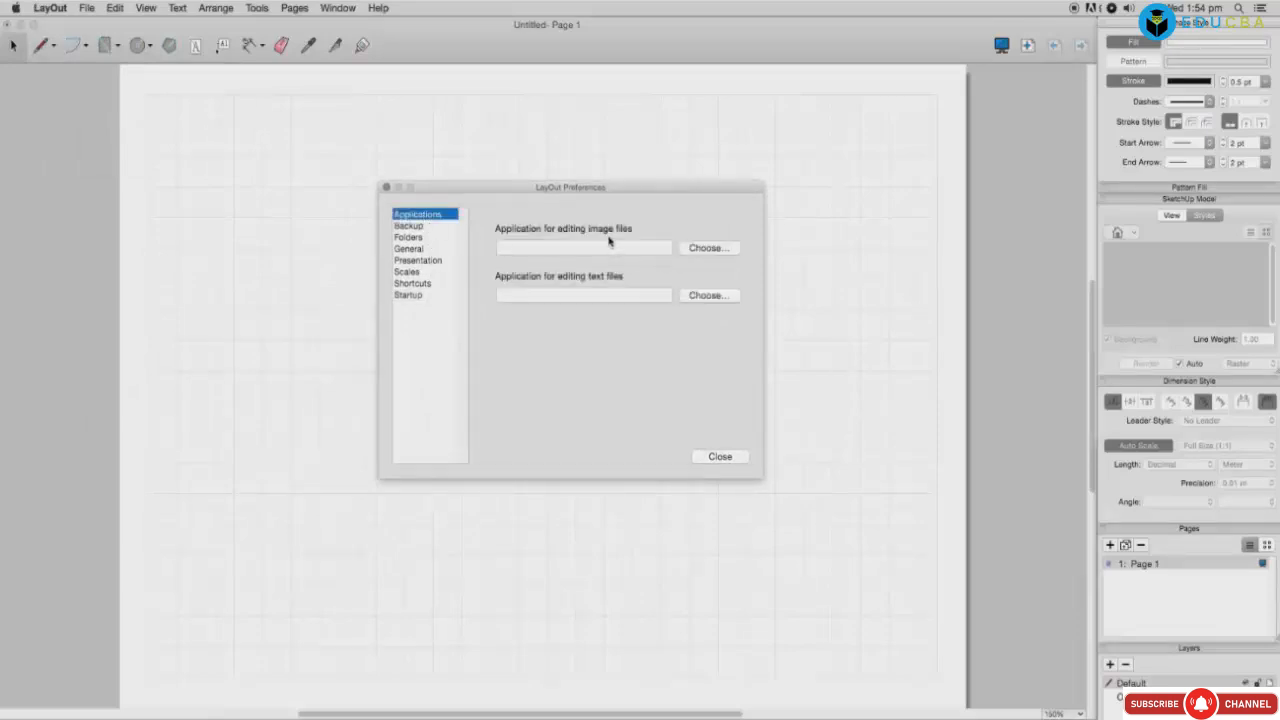
{"action": "left_click", "coordinate": [708, 250]}
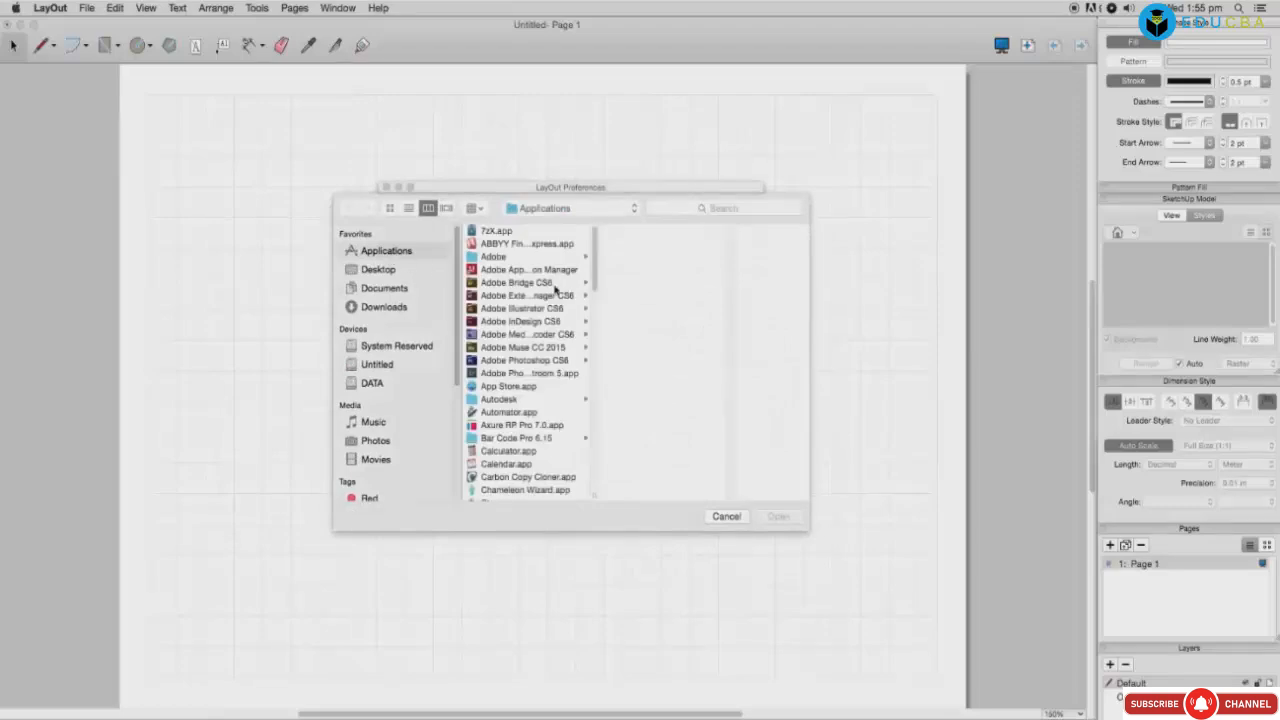
{"action": "left_click", "coordinate": [538, 361]}
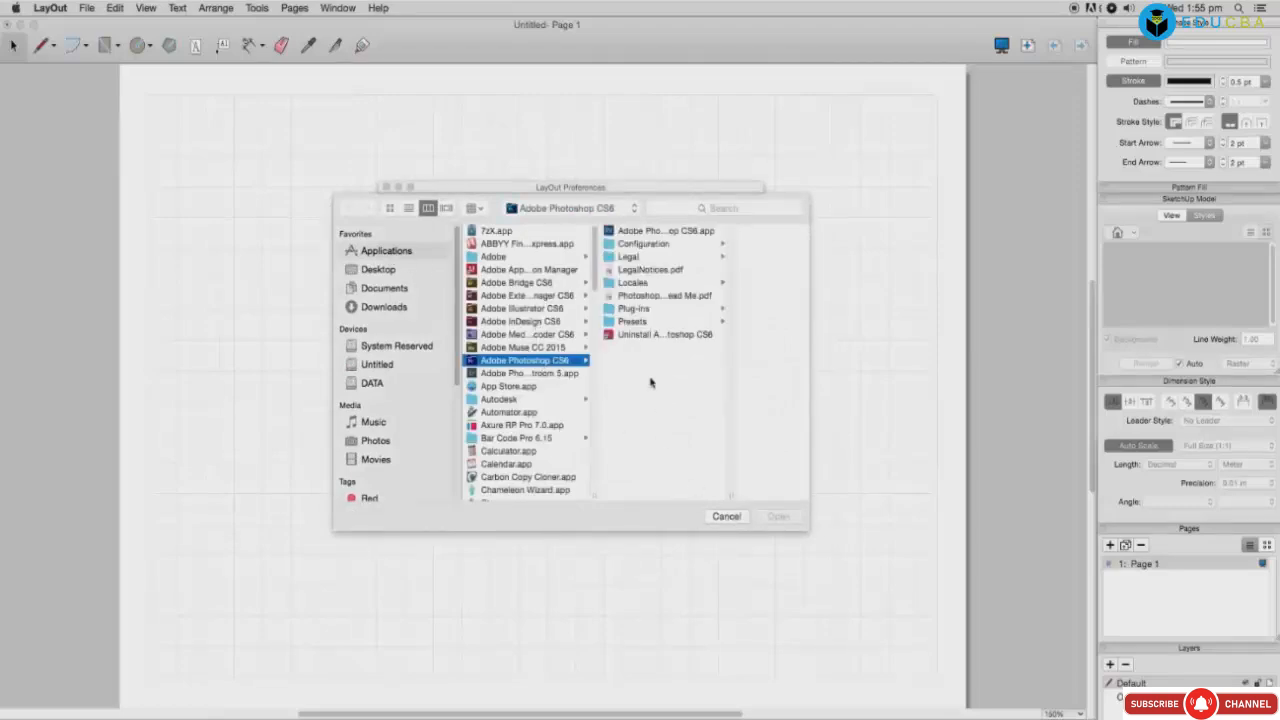
{"action": "left_click", "coordinate": [634, 232]}
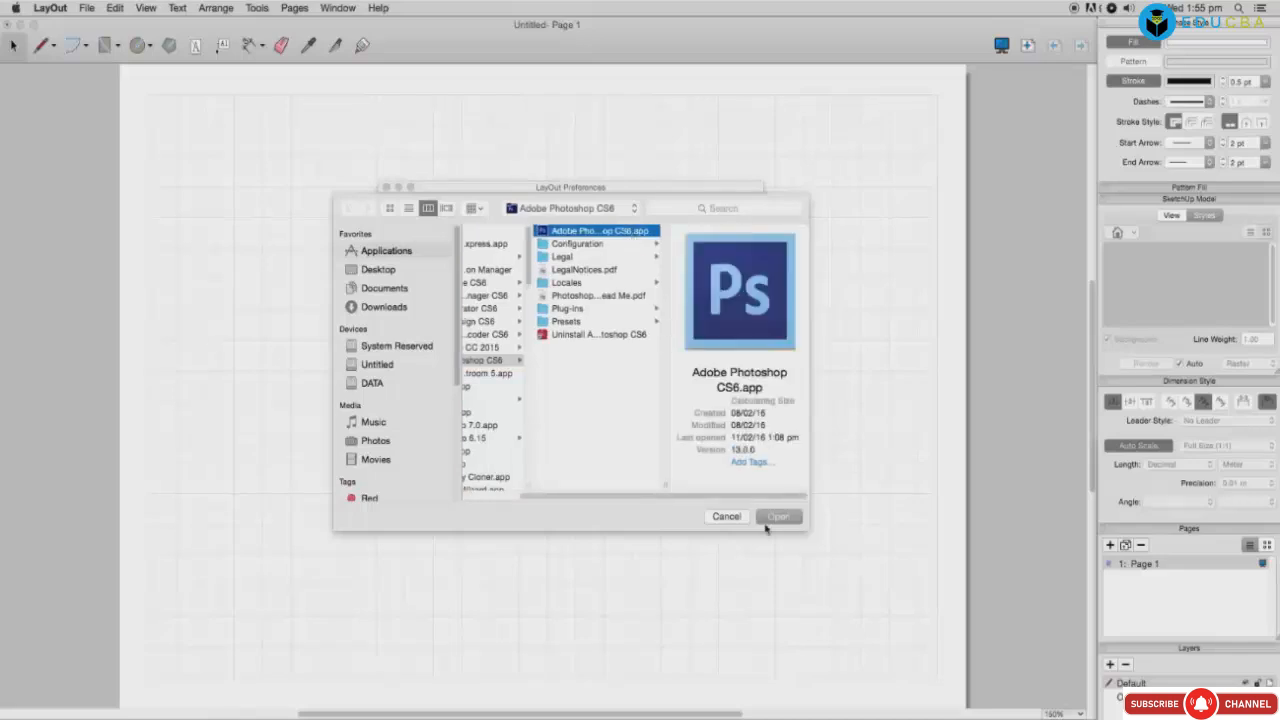
{"action": "left_click", "coordinate": [777, 517]}
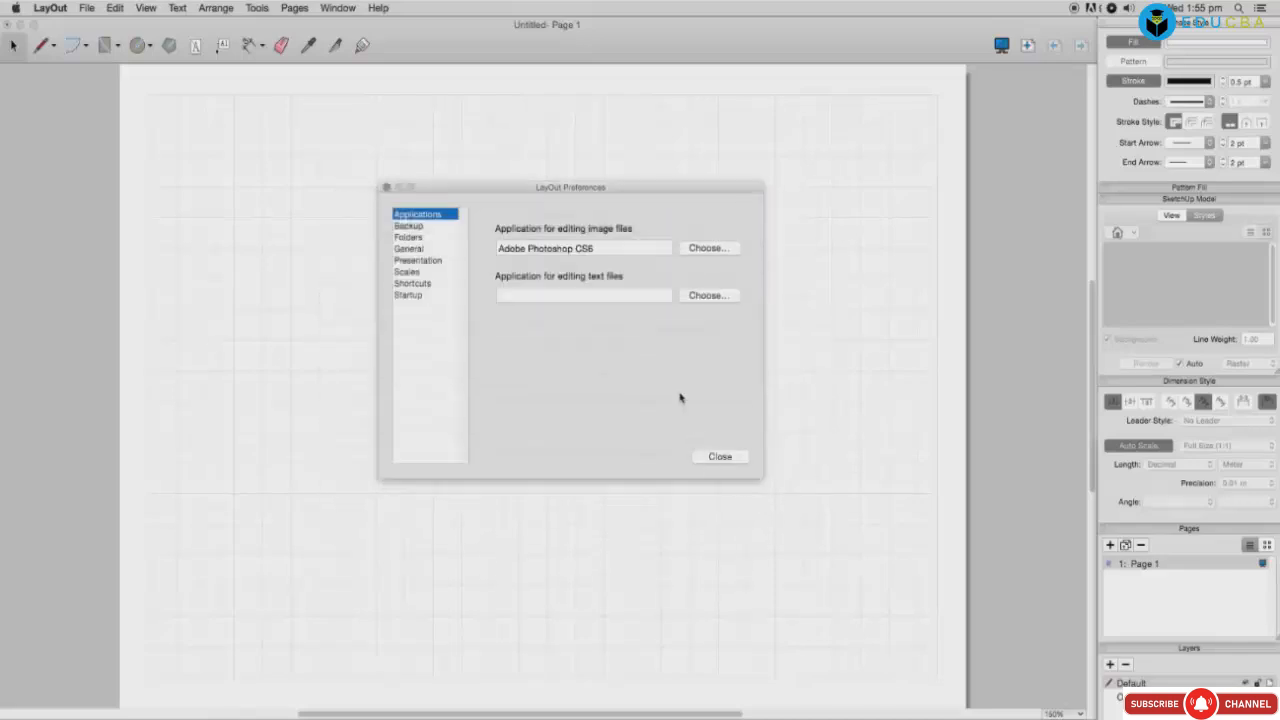
{"action": "left_click", "coordinate": [706, 296]}
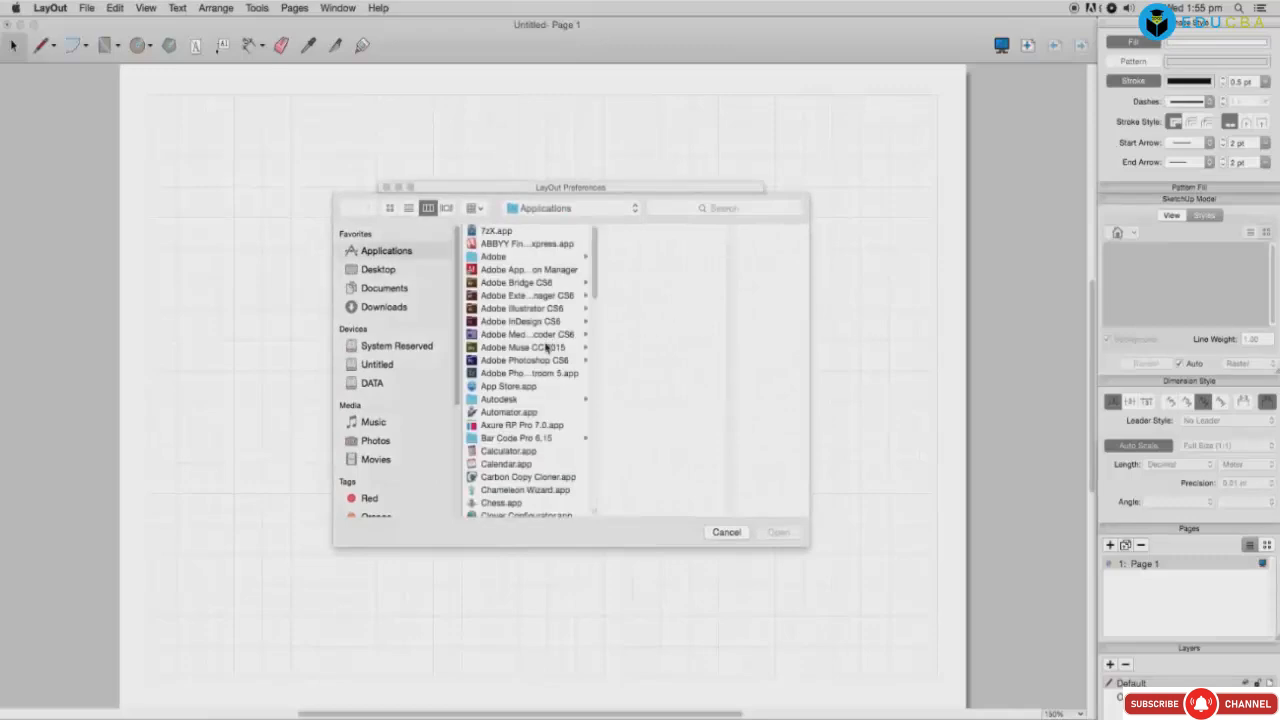
{"action": "left_click_drag", "start_coordinate": [590, 305], "coordinate": [594, 377]}
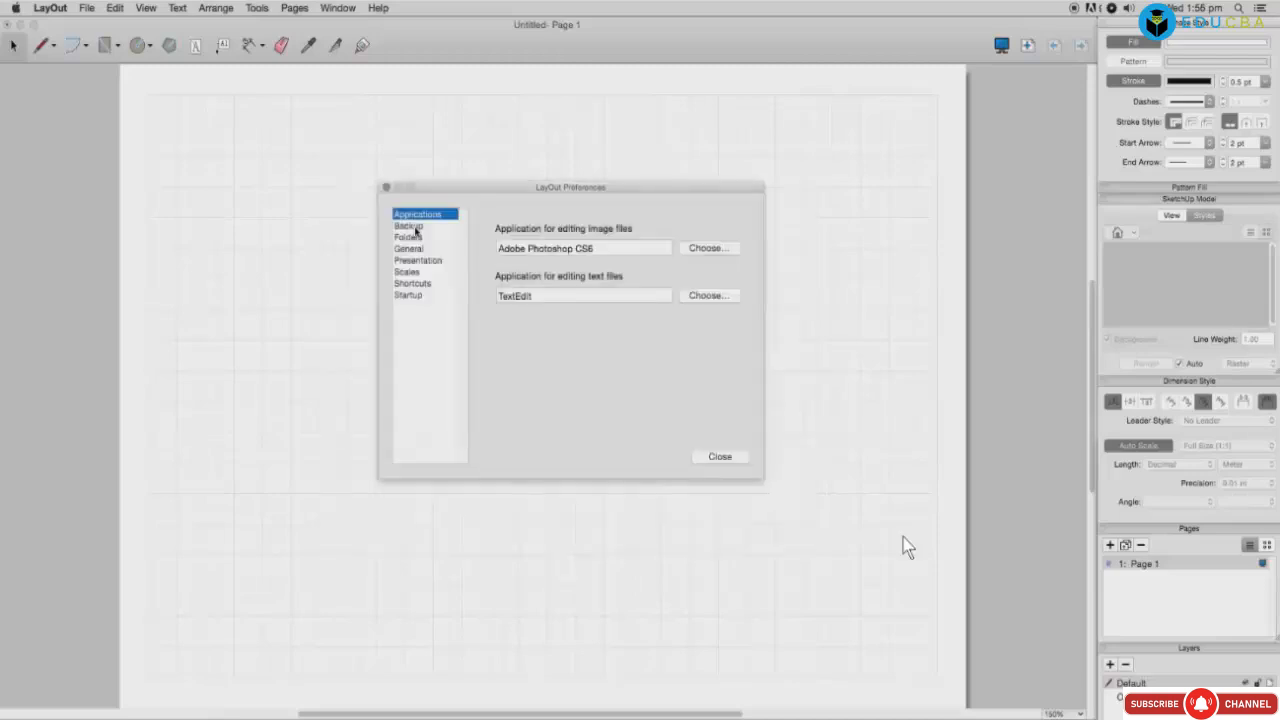
Step: Browse the Backup, Folders and General settings; present on the same monitor as the window
{"action": "left_click", "coordinate": [410, 226]}
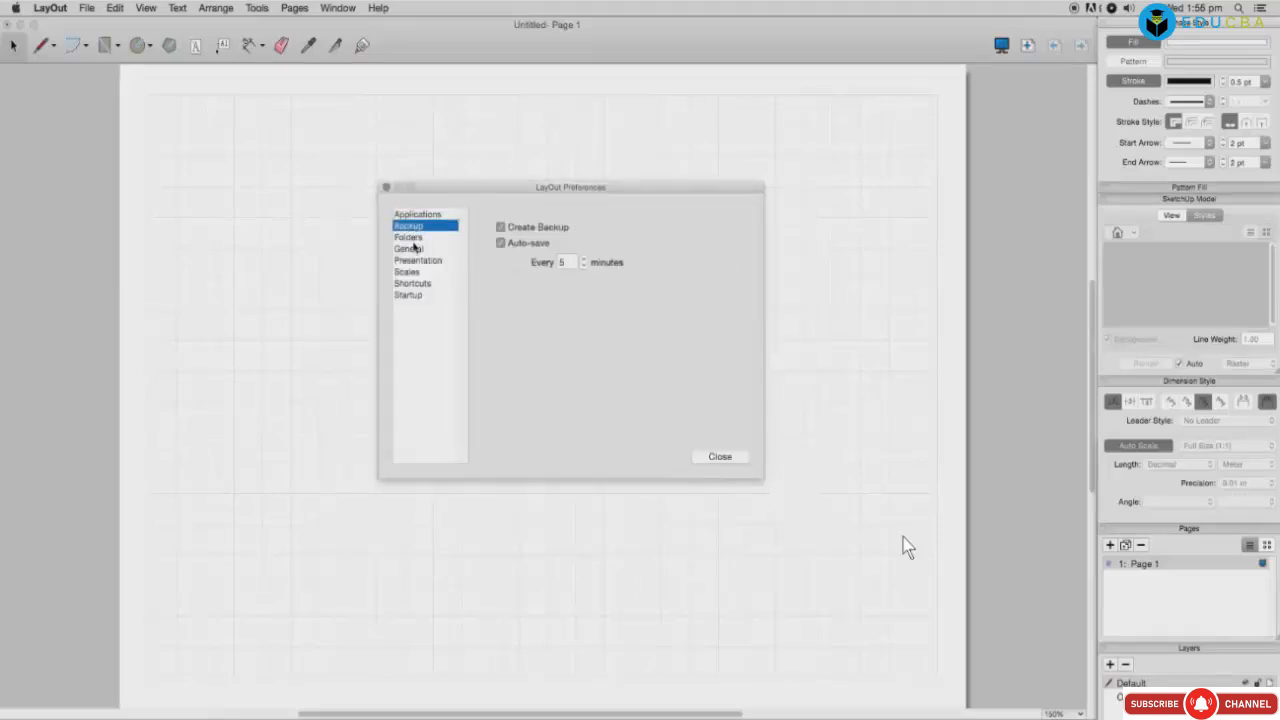
{"action": "left_click", "coordinate": [410, 237]}
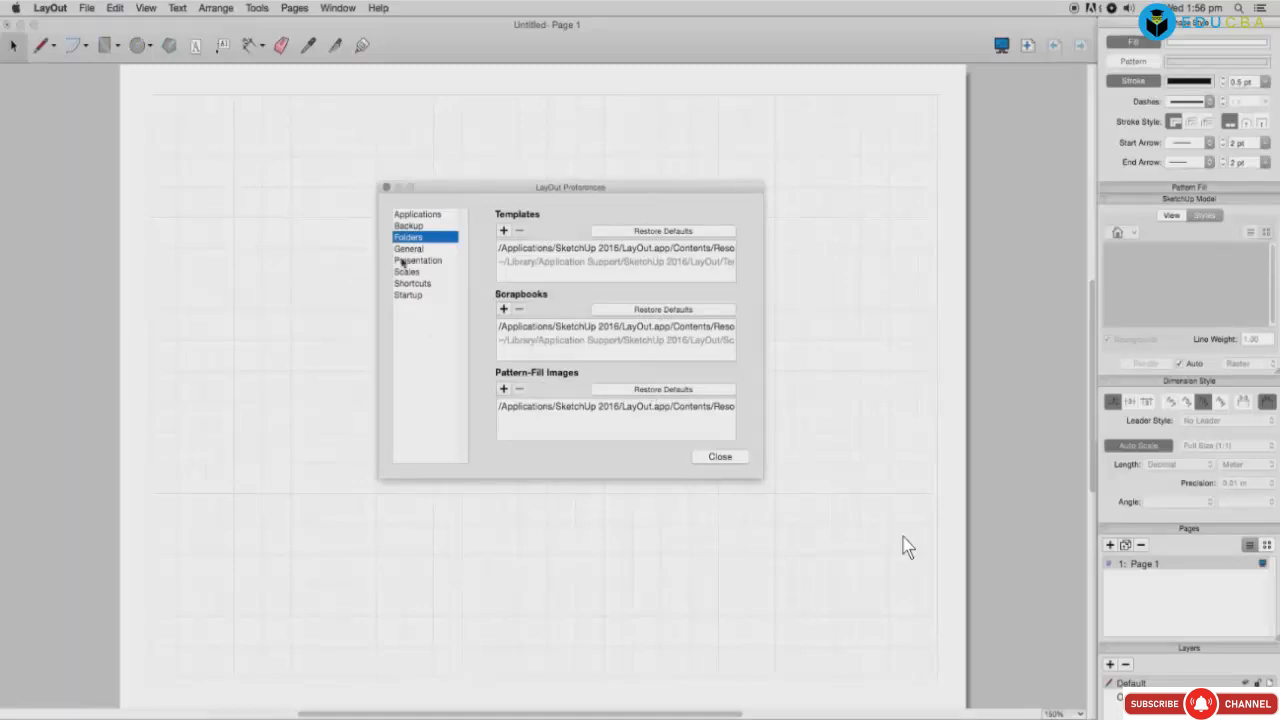
{"action": "left_click", "coordinate": [406, 250]}
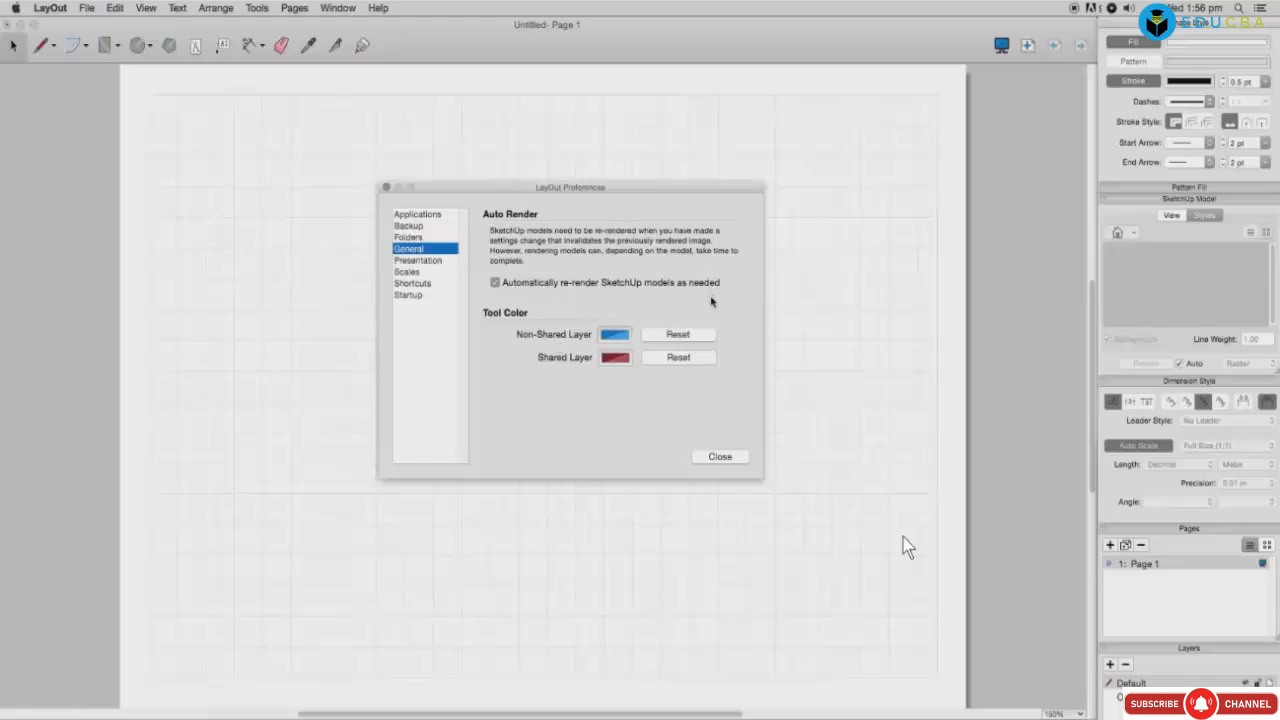
{"action": "left_click", "coordinate": [430, 261]}
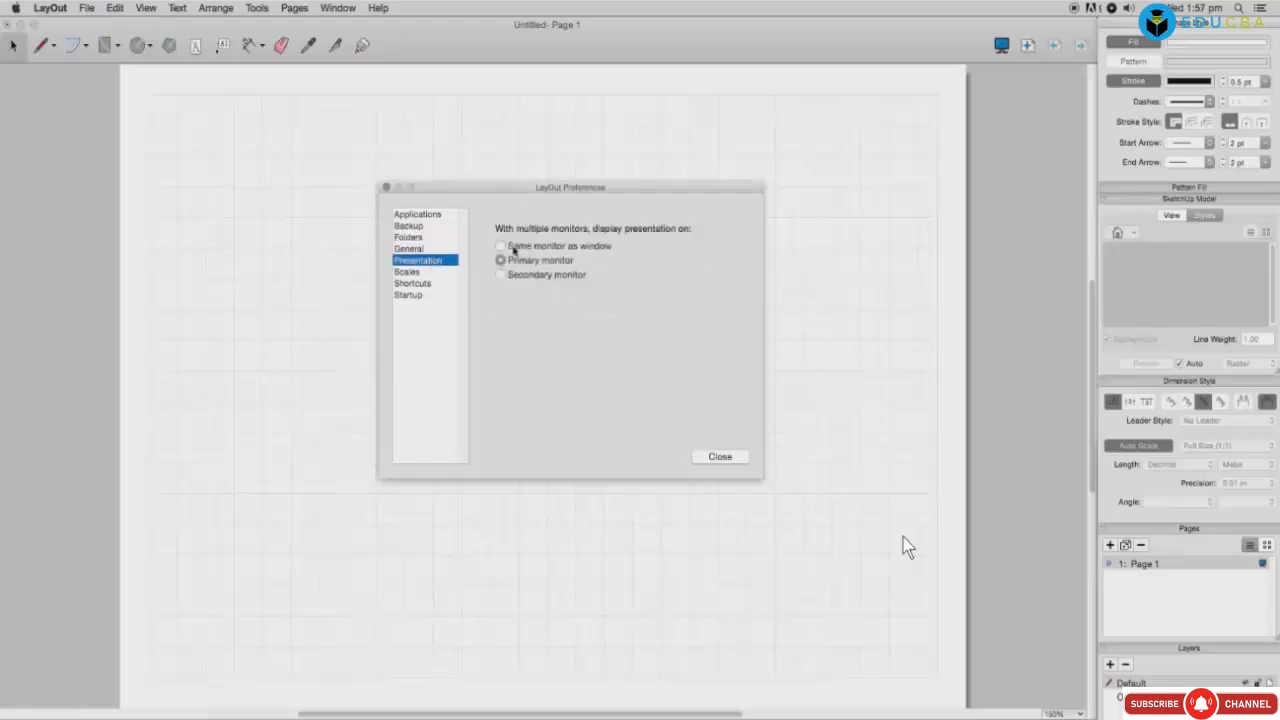
{"action": "left_click", "coordinate": [514, 250]}
Step: Scroll to the metric scales, select 1:20 and 1:50, then view the Shortcuts settings
{"action": "left_click", "coordinate": [410, 272]}
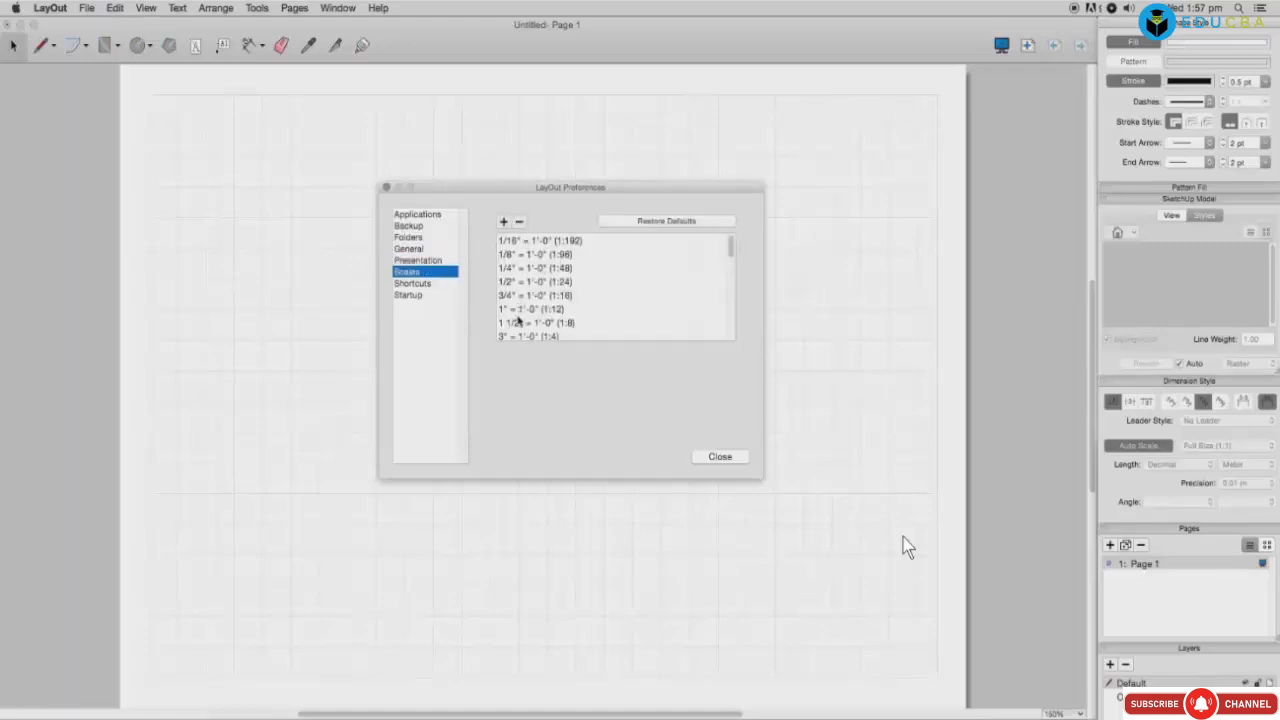
{"action": "left_click", "coordinate": [644, 225]}
{"action": "left_click_drag", "start_coordinate": [731, 249], "coordinate": [731, 271]}
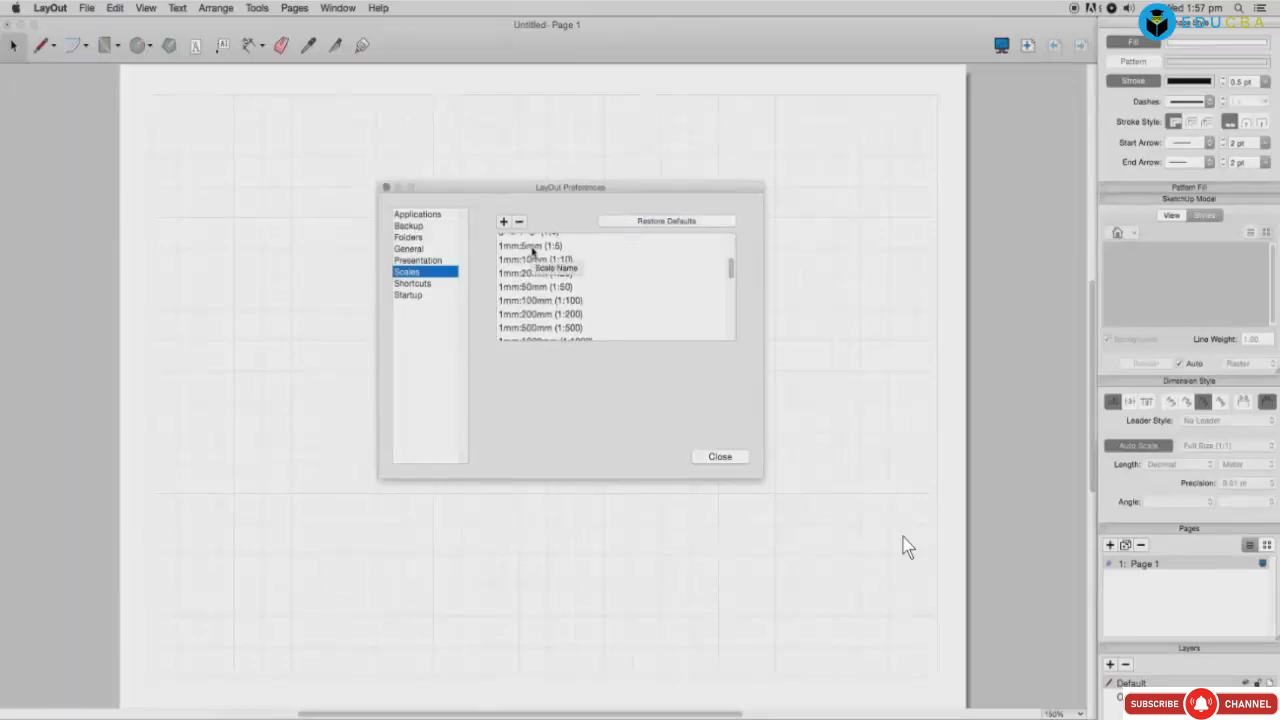
{"action": "left_click", "coordinate": [528, 278]}
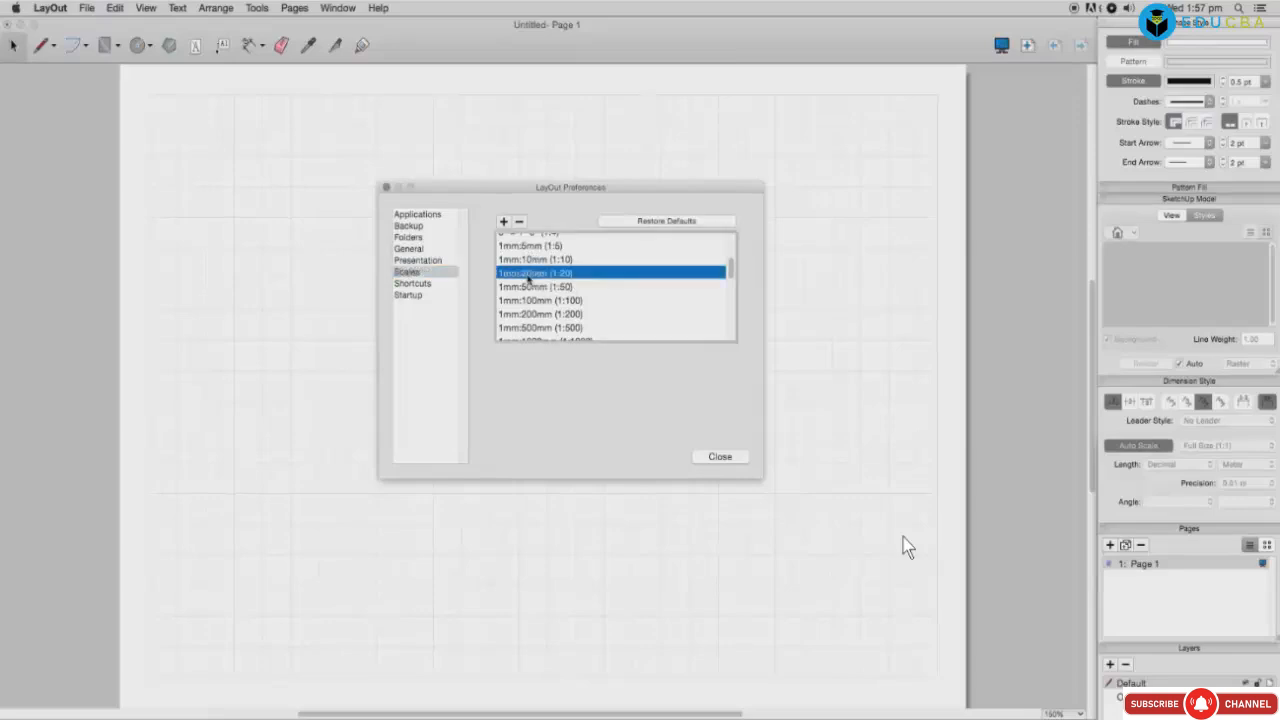
{"action": "left_click", "coordinate": [530, 289]}
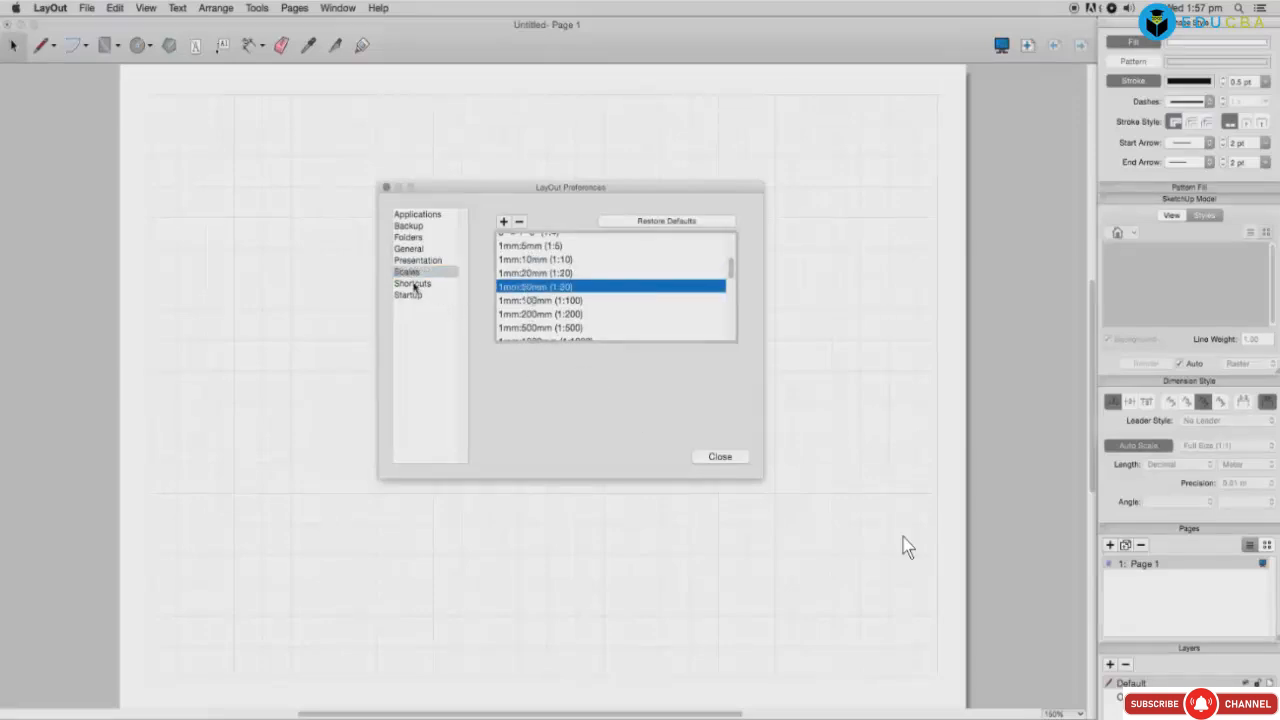
{"action": "left_click", "coordinate": [415, 284]}
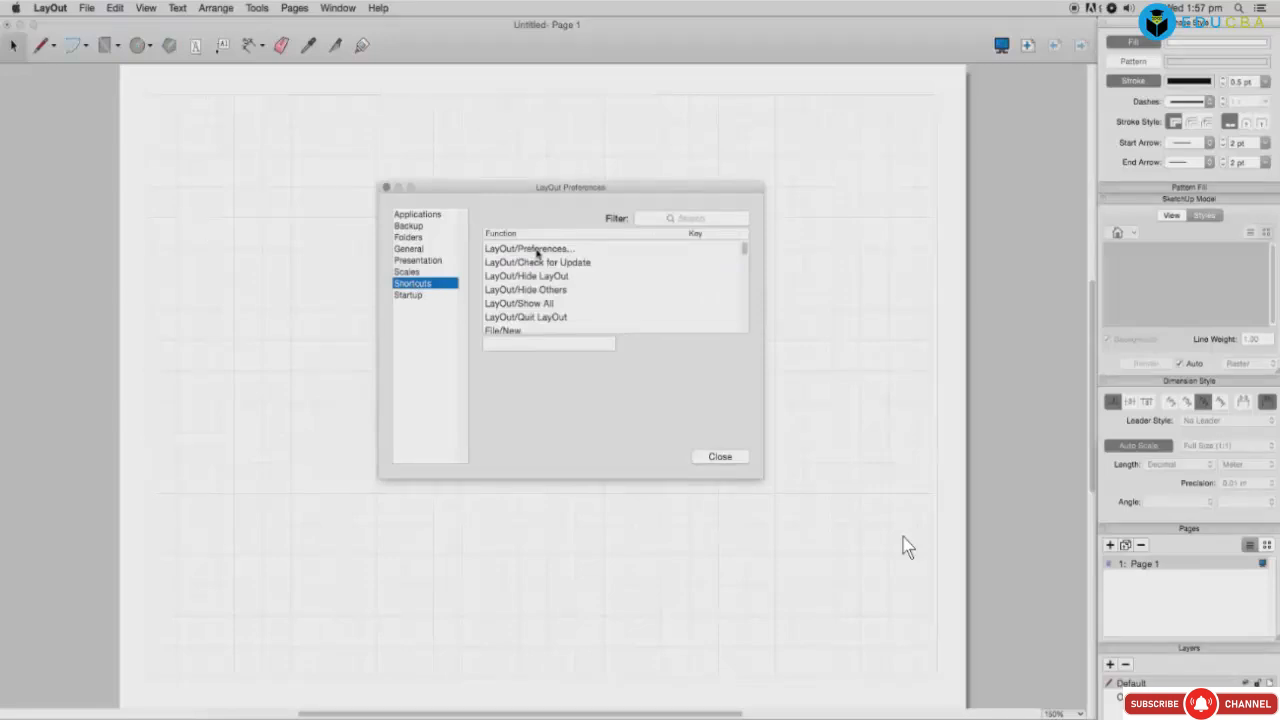
Step: Assign Shift+L to LayOut/Preferences, then select the Show All and File/New commands
{"action": "left_click", "coordinate": [537, 252]}
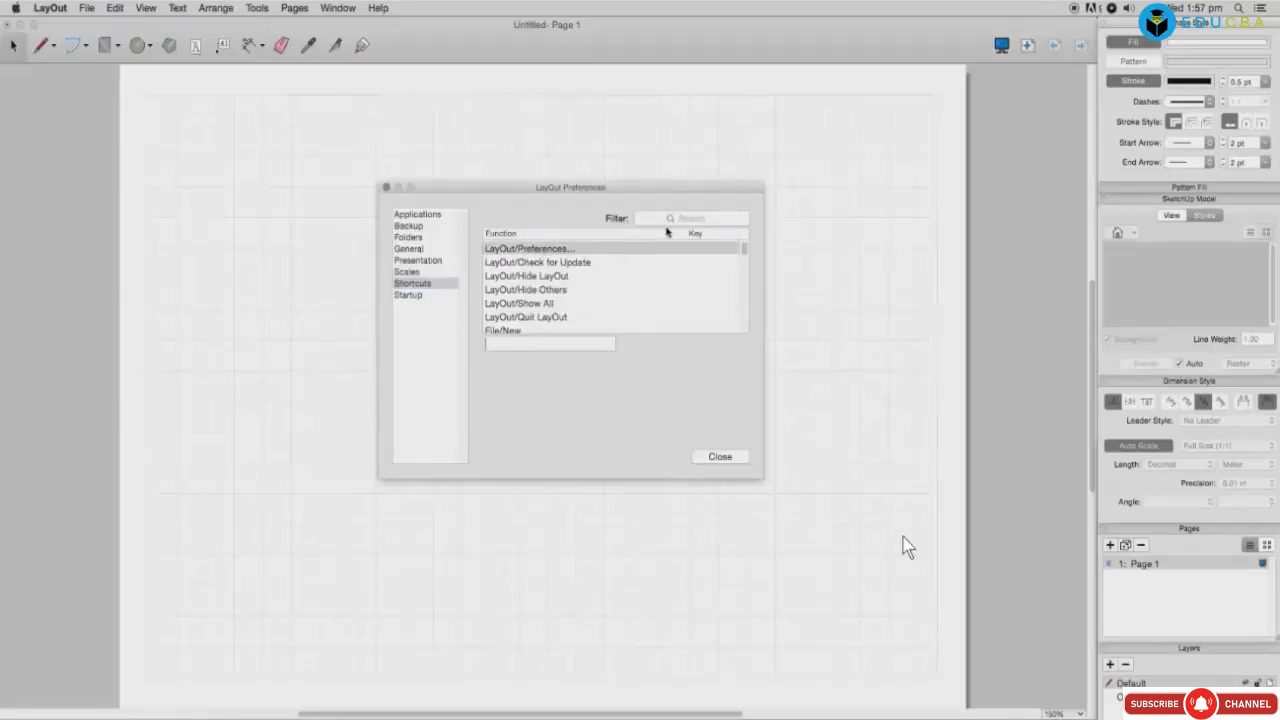
{"action": "left_click", "coordinate": [552, 263]}
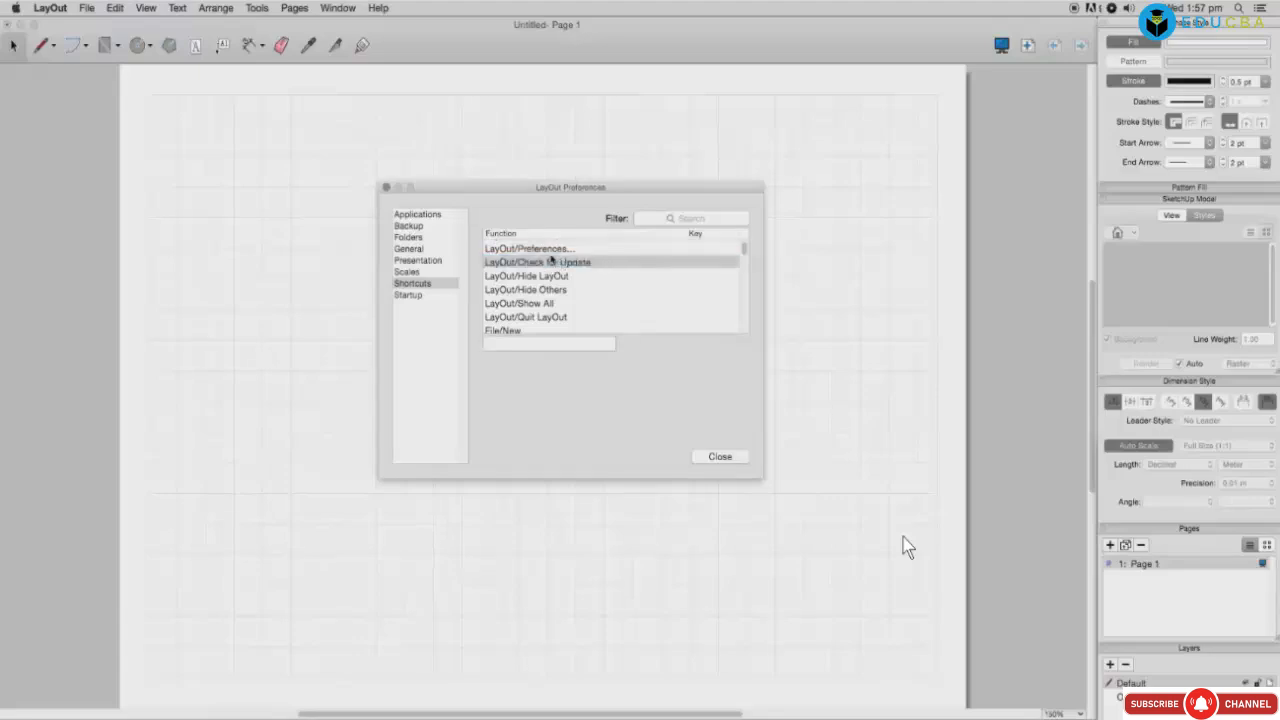
{"action": "left_click", "coordinate": [550, 252]}
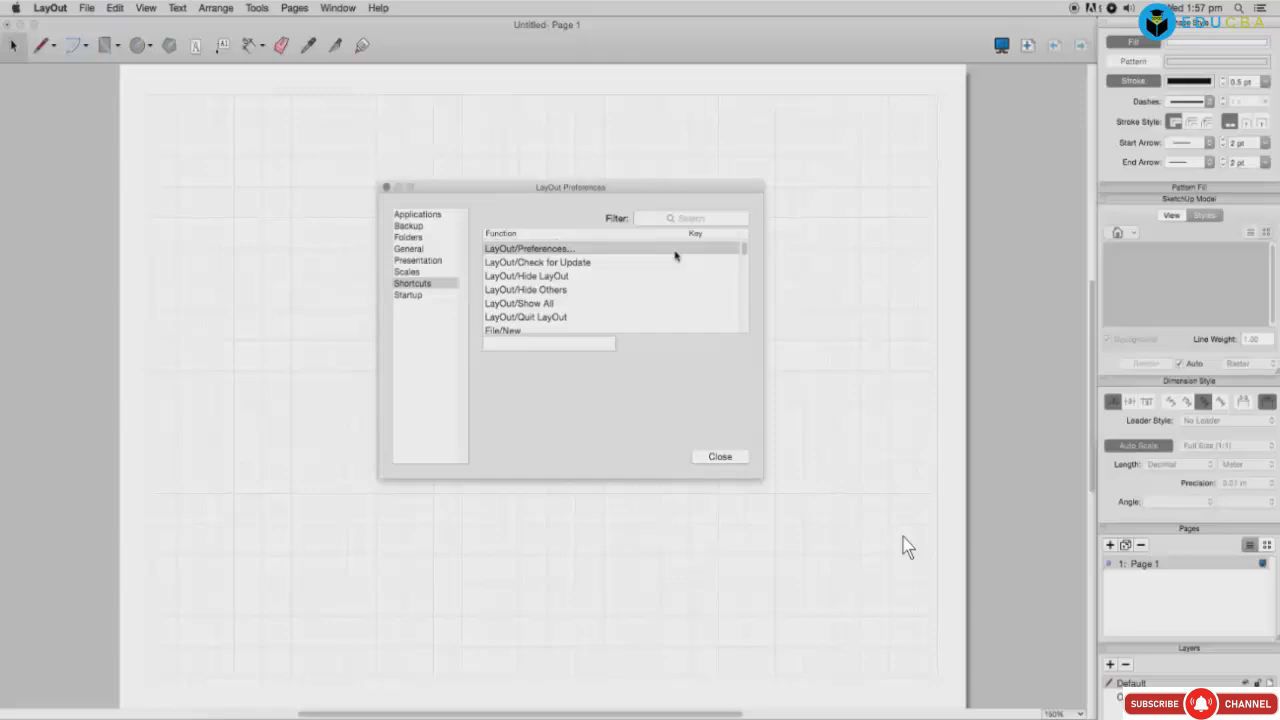
{"action": "key", "text": "shift+l"}
{"action": "left_click", "coordinate": [548, 289]}
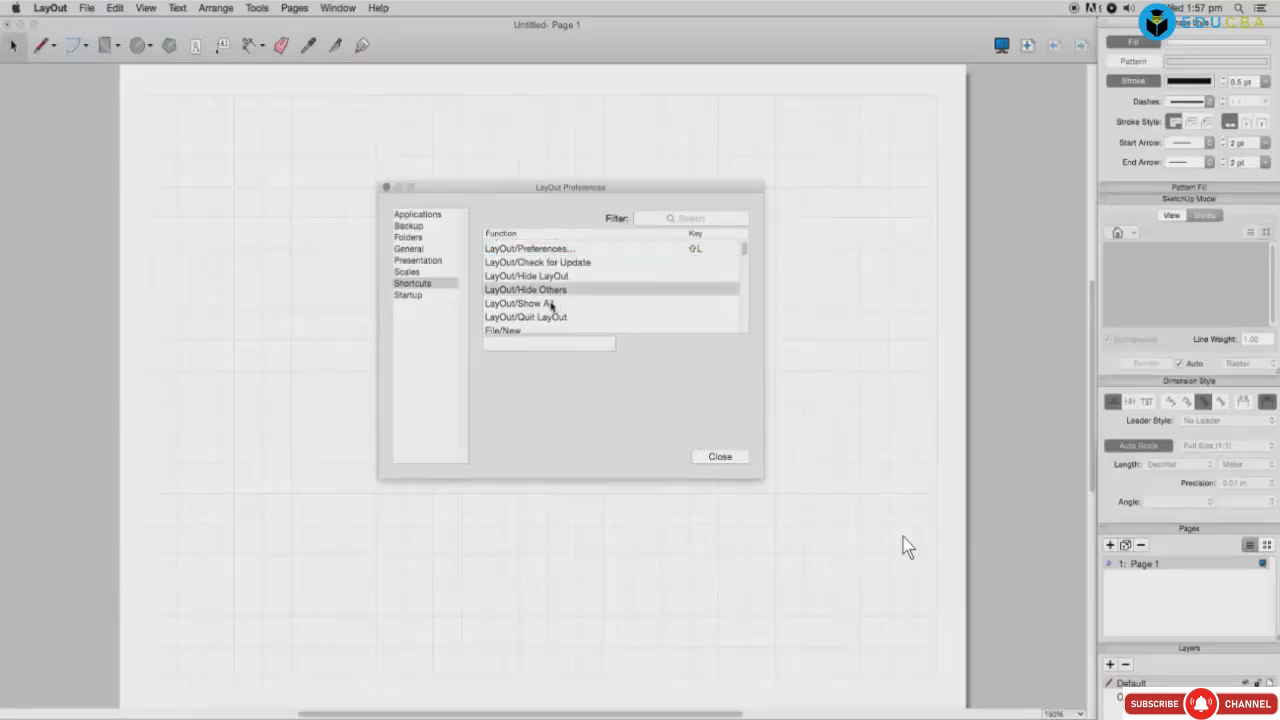
{"action": "left_click", "coordinate": [551, 304]}
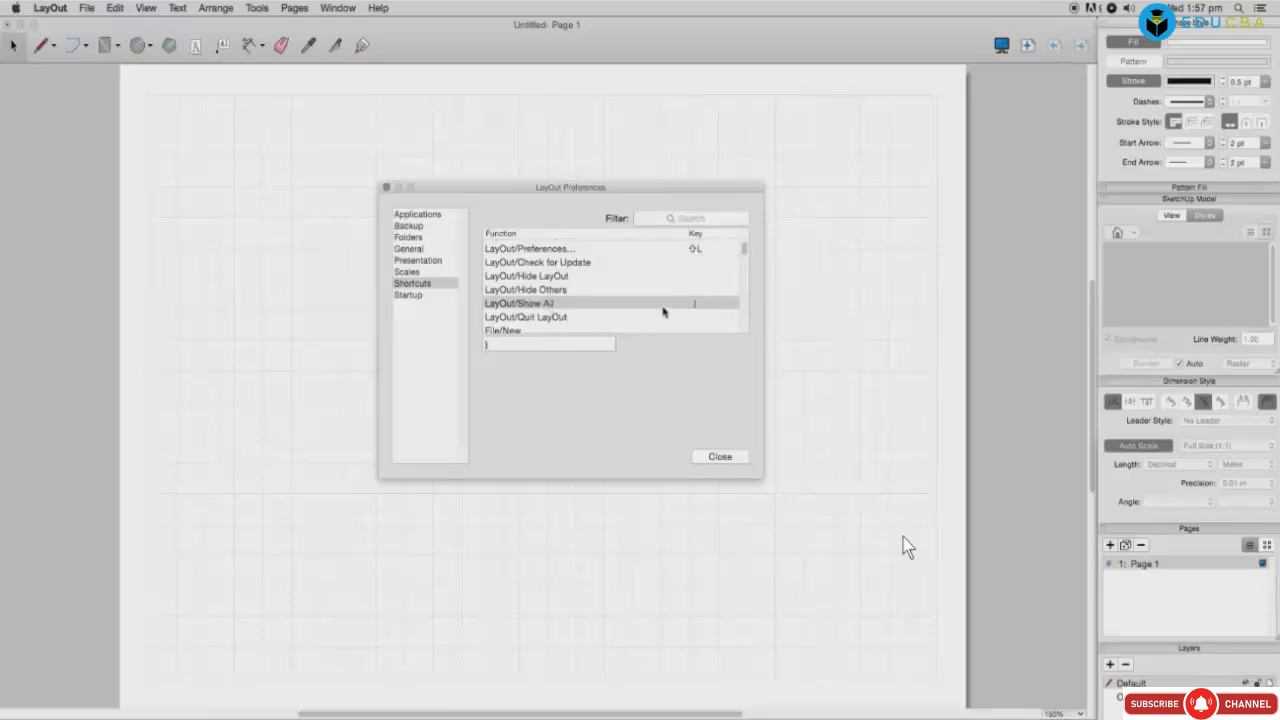
{"action": "left_click", "coordinate": [700, 304]}
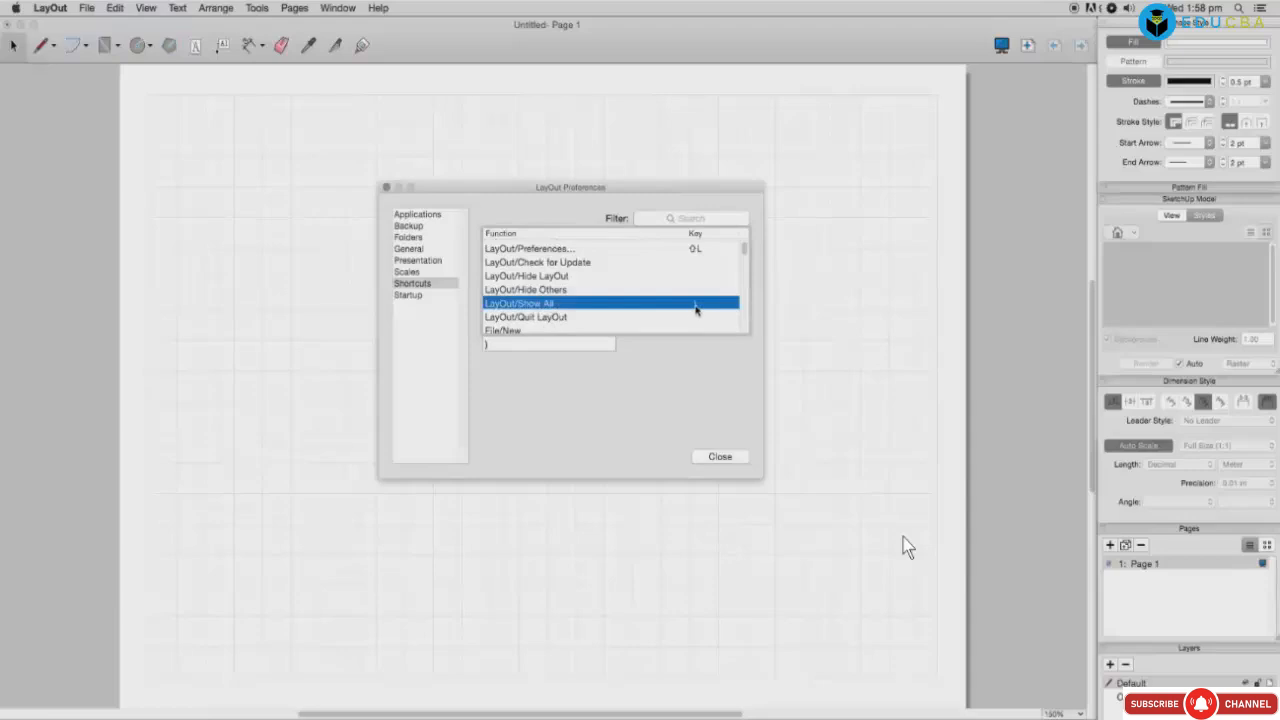
{"action": "left_click", "coordinate": [684, 328]}
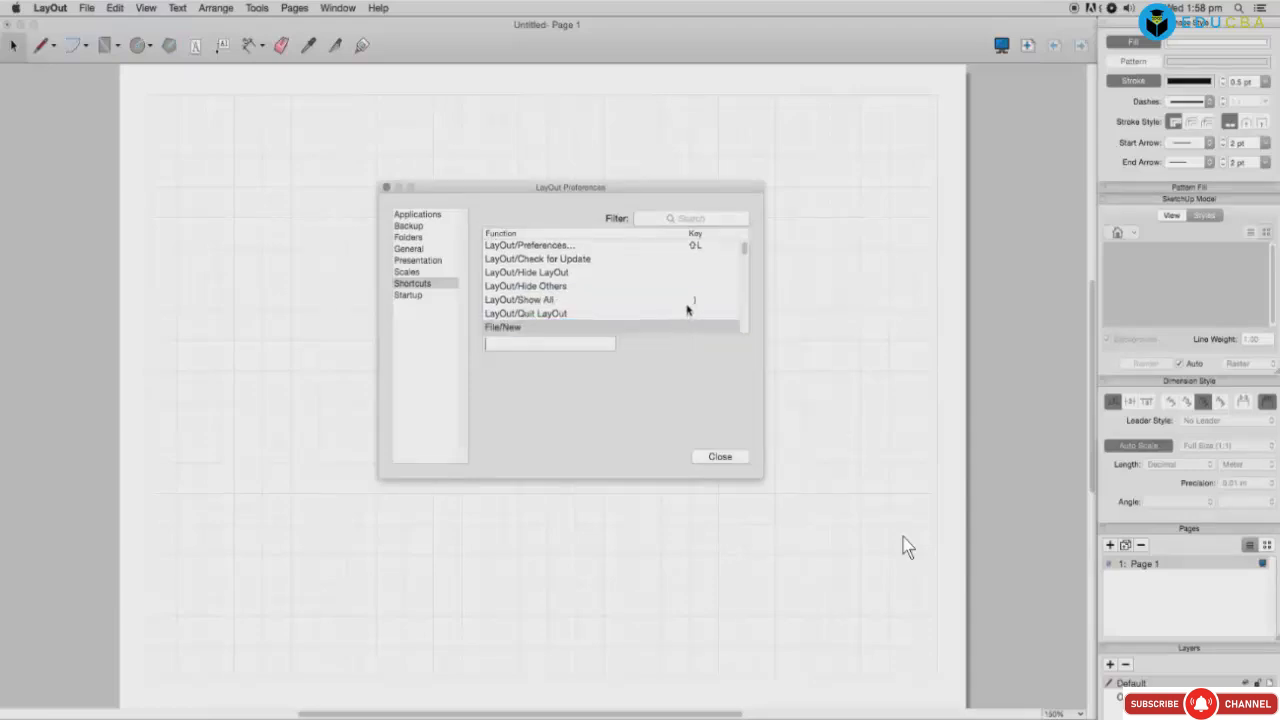
Step: Open a new document and set the Startup preference to a Blank Document
{"action": "key", "text": "super+n"}
{"action": "left_click", "coordinate": [110, 11]}
{"action": "mouse_move", "coordinate": [69, 10]}
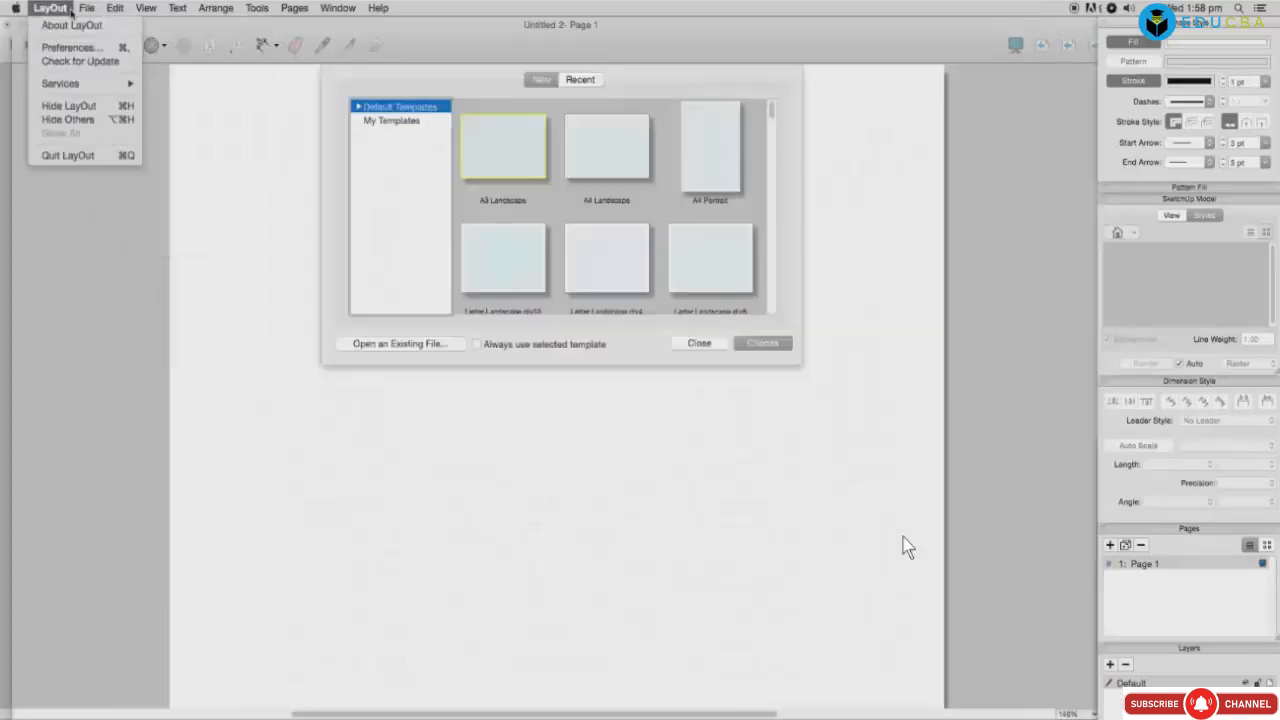
{"action": "left_click", "coordinate": [73, 46]}
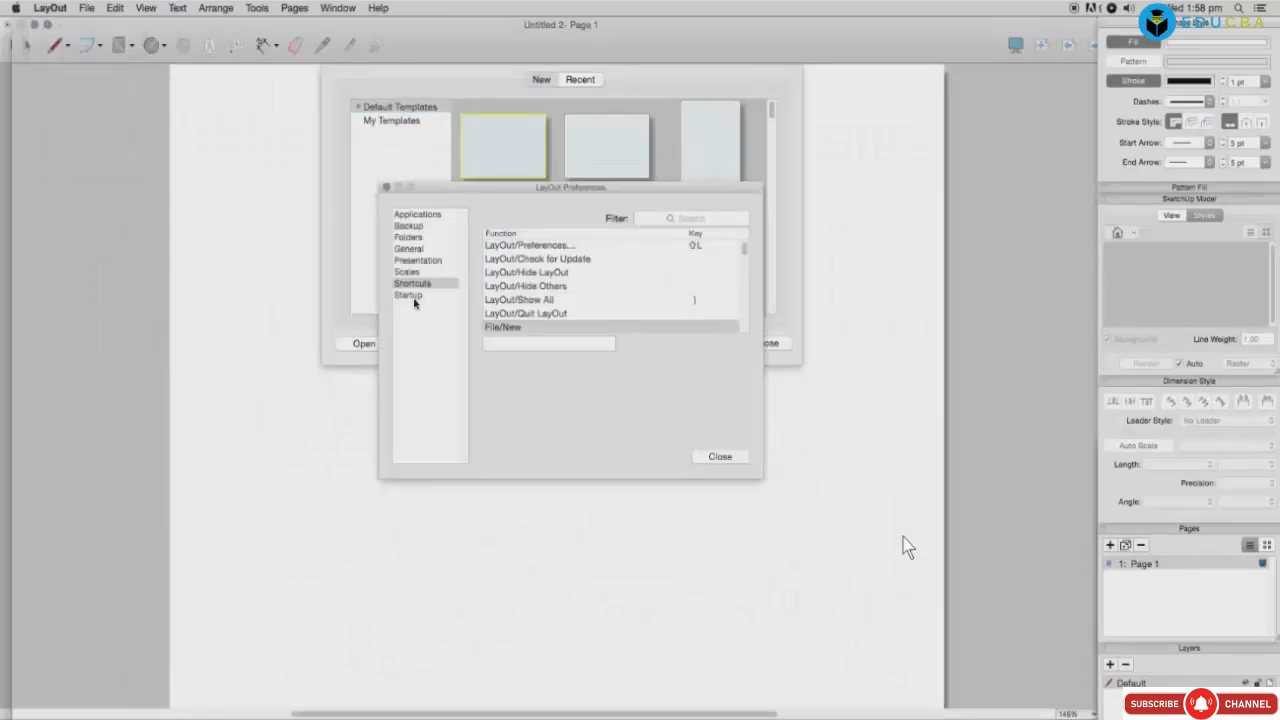
{"action": "left_click", "coordinate": [415, 295]}
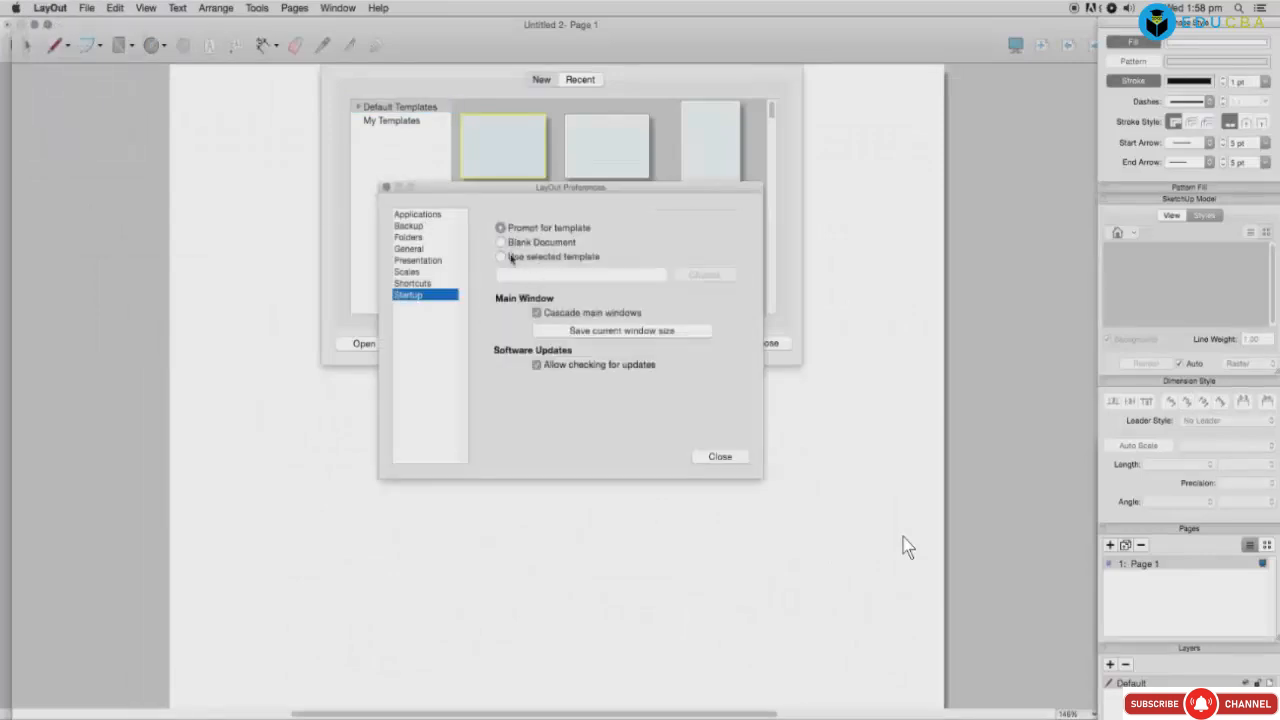
{"action": "left_click", "coordinate": [501, 243]}
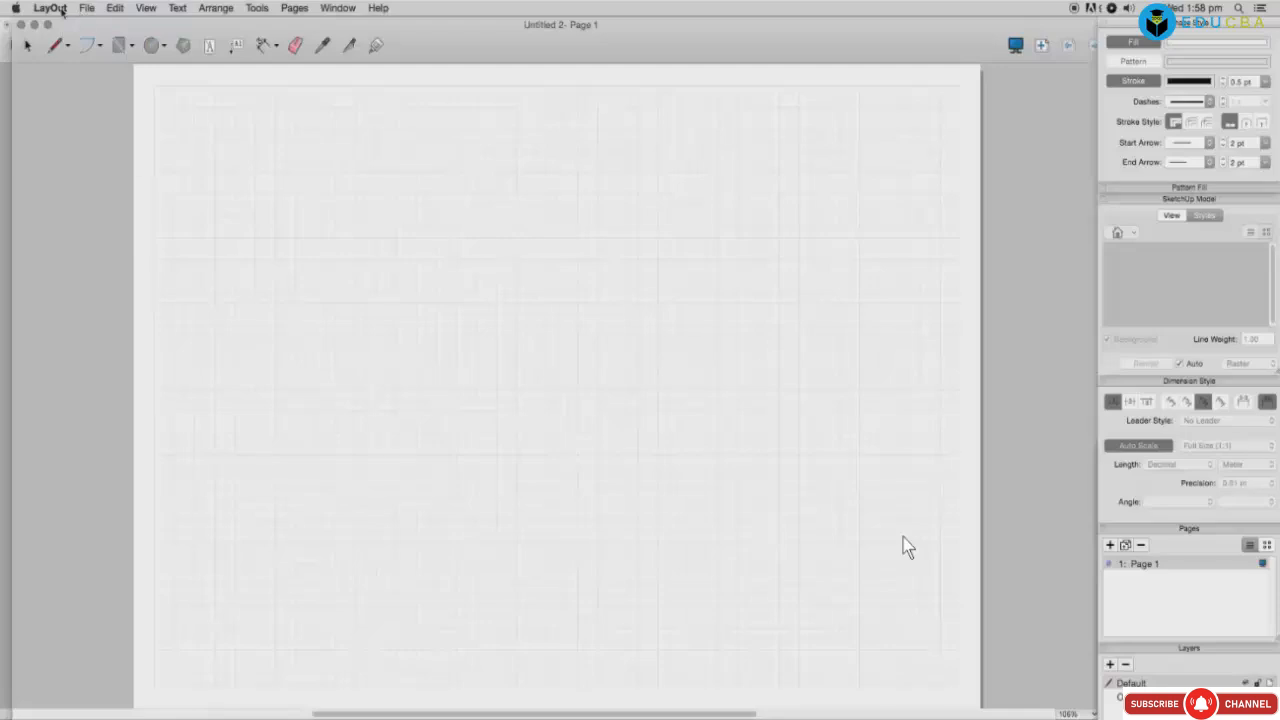
{"action": "left_click", "coordinate": [61, 10]}
Step: Finish drawing a short practice arc on Page 1 and return to selecting
{"action": "mouse_move", "coordinate": [88, 12]}
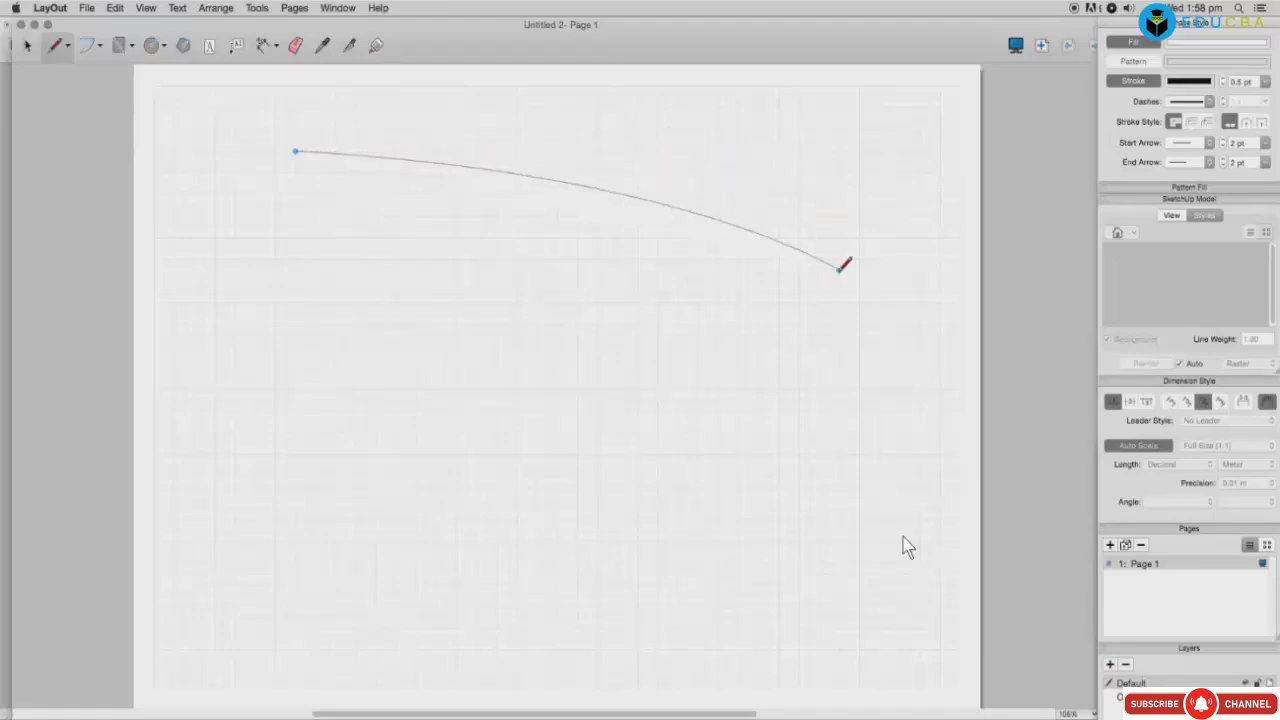
{"action": "double_click", "coordinate": [809, 324]}
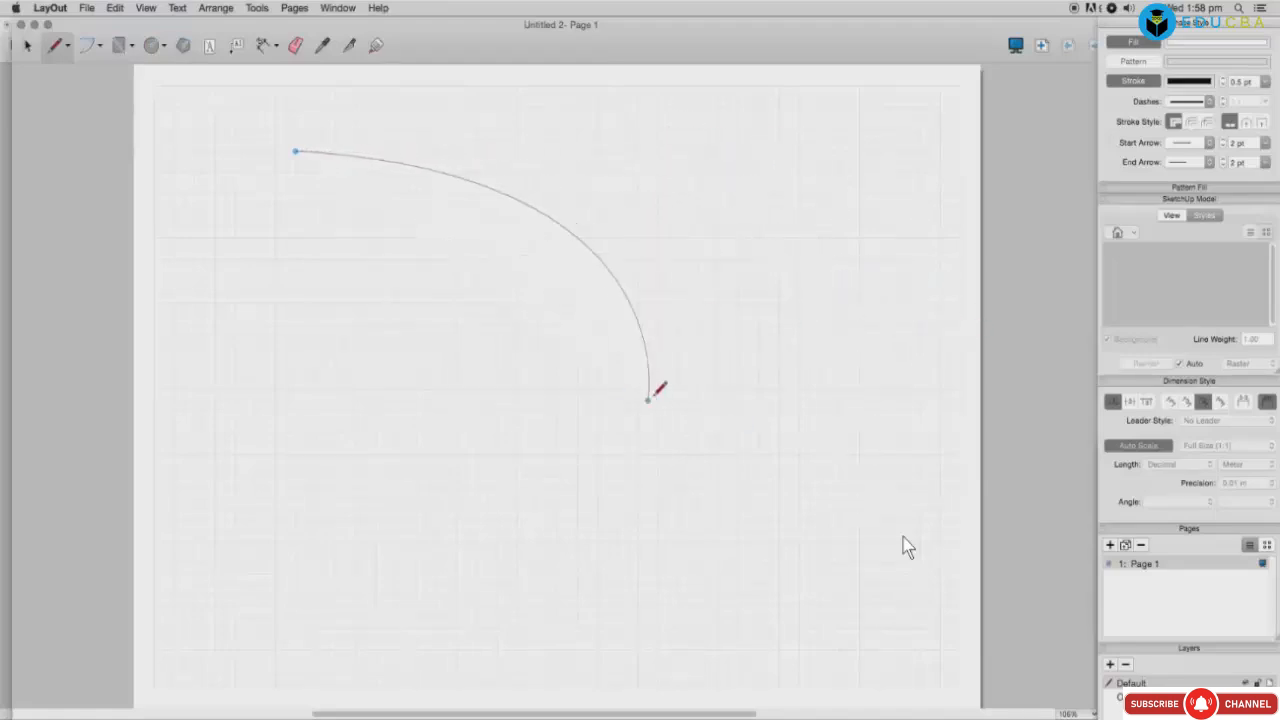
{"action": "left_click", "coordinate": [819, 346]}
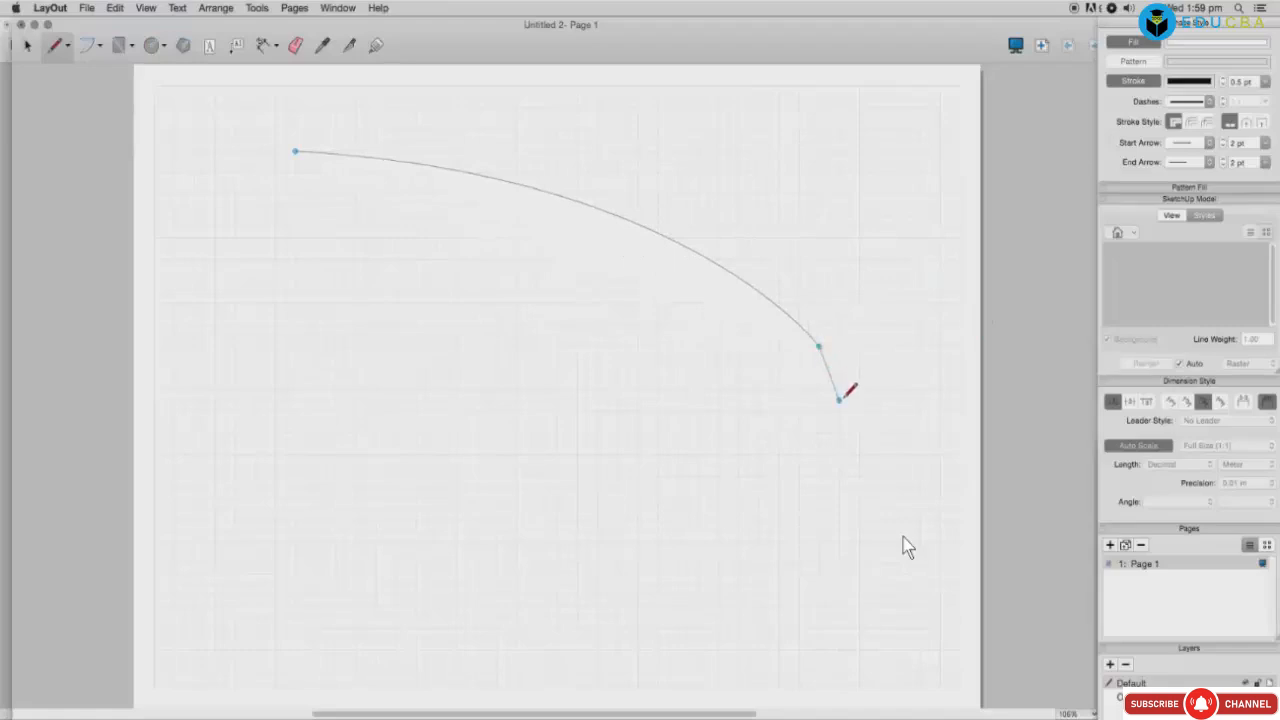
{"action": "left_click", "coordinate": [830, 359]}
{"action": "type", "text": "reer"}
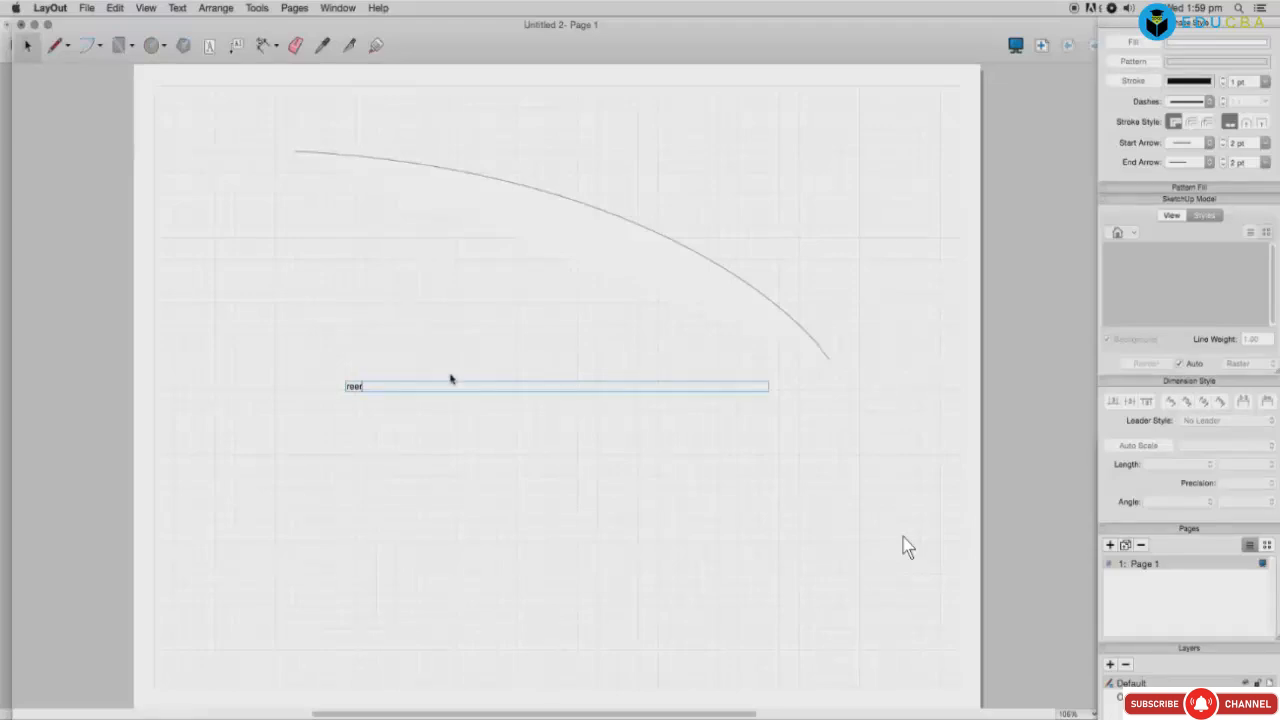
Step: Delete the practice arc and the 'reer' text box
{"action": "left_click", "coordinate": [433, 340]}
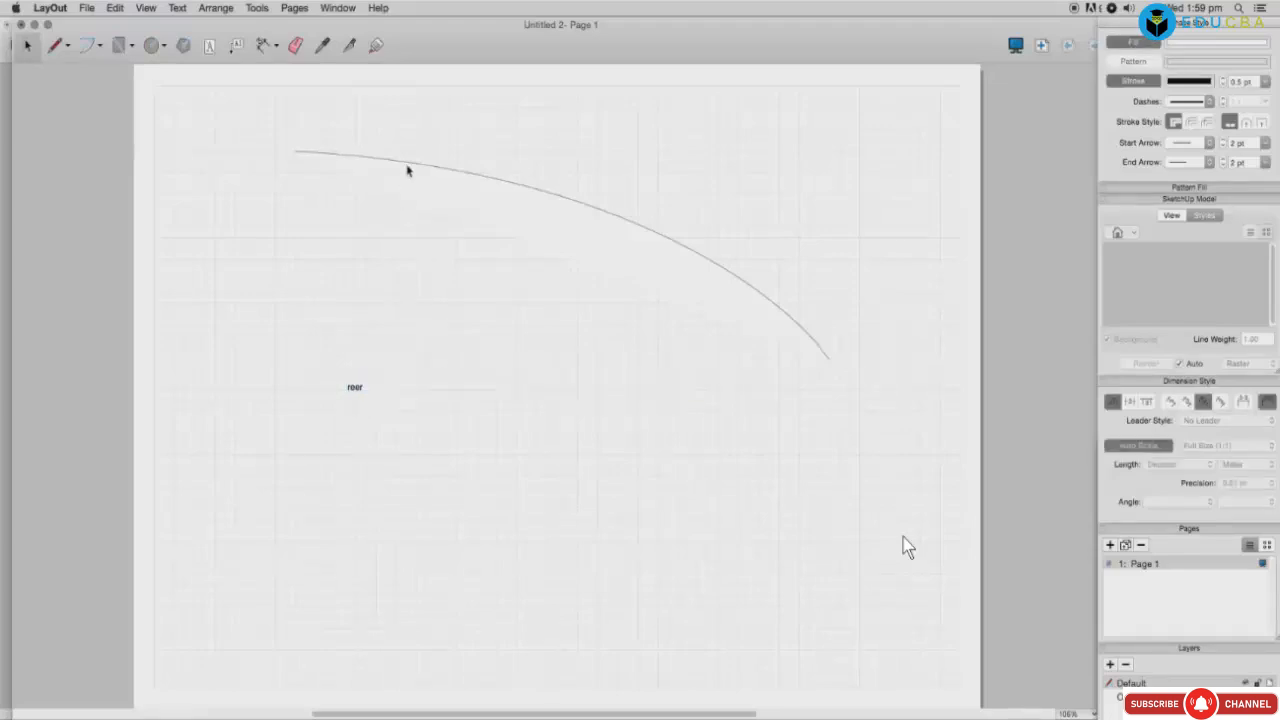
{"action": "left_click", "coordinate": [407, 162]}
{"action": "key", "text": "Delete"}
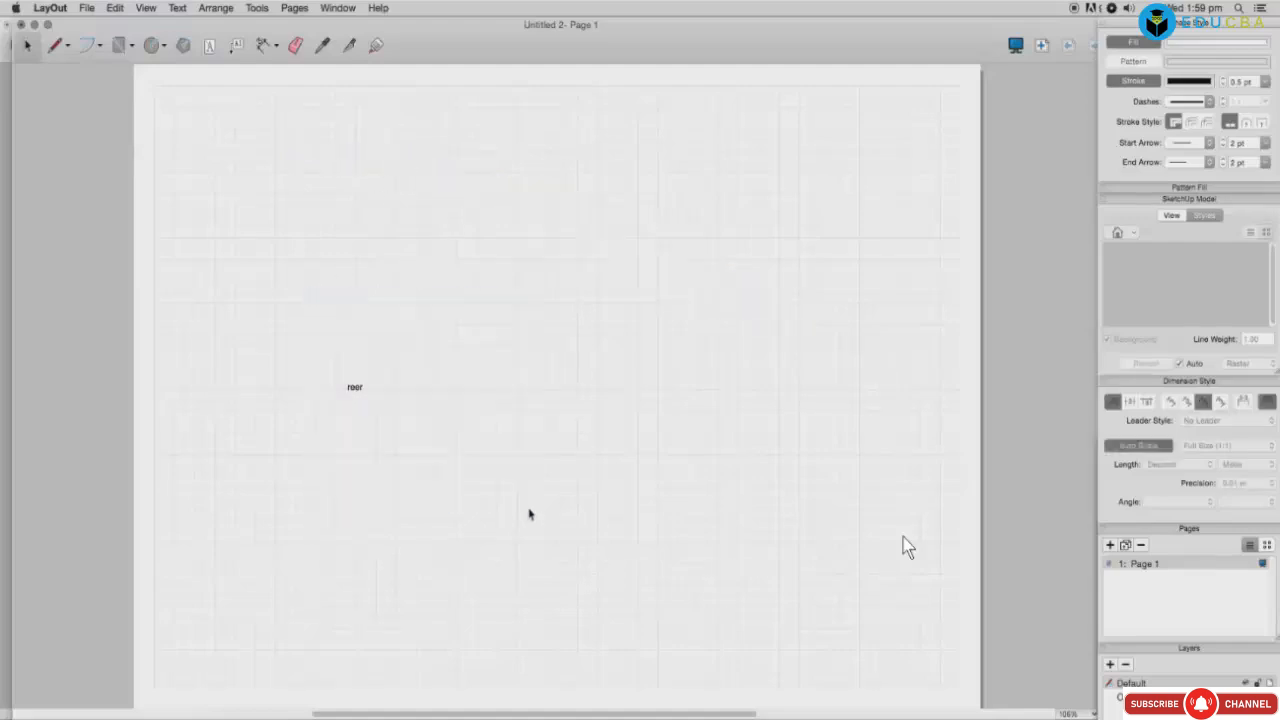
{"action": "left_click", "coordinate": [355, 387]}
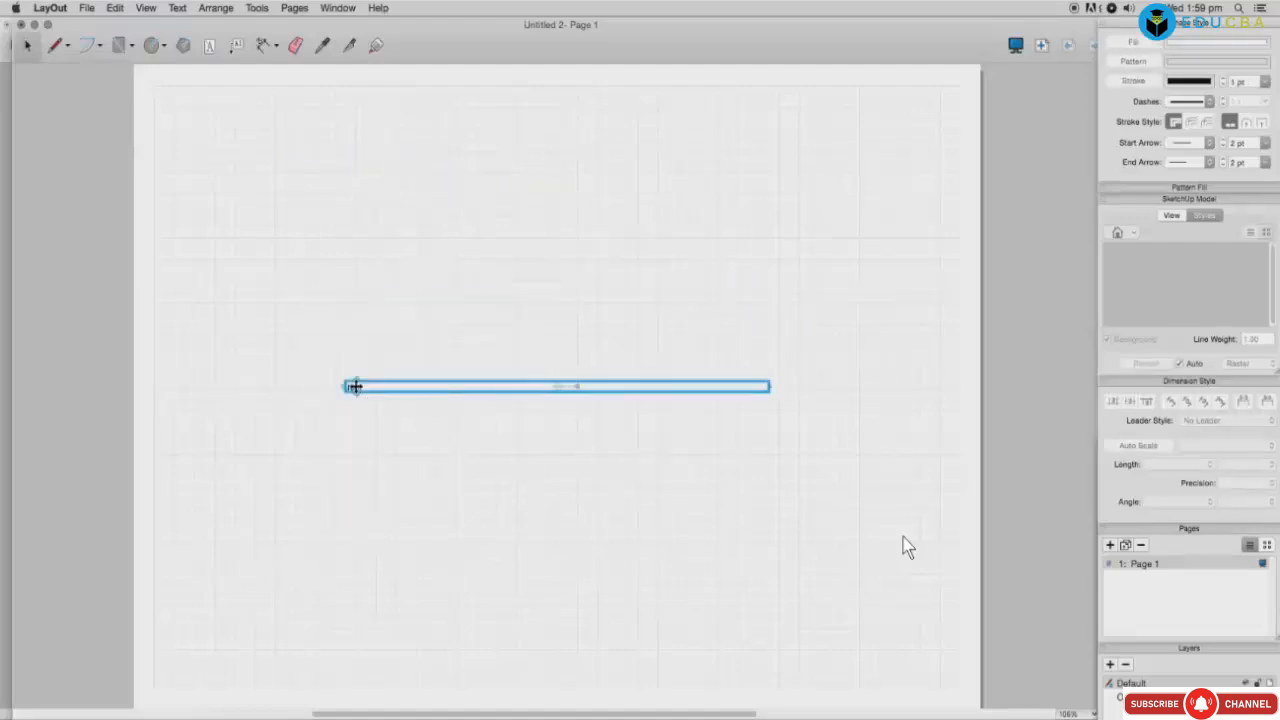
{"action": "key", "text": "Delete"}
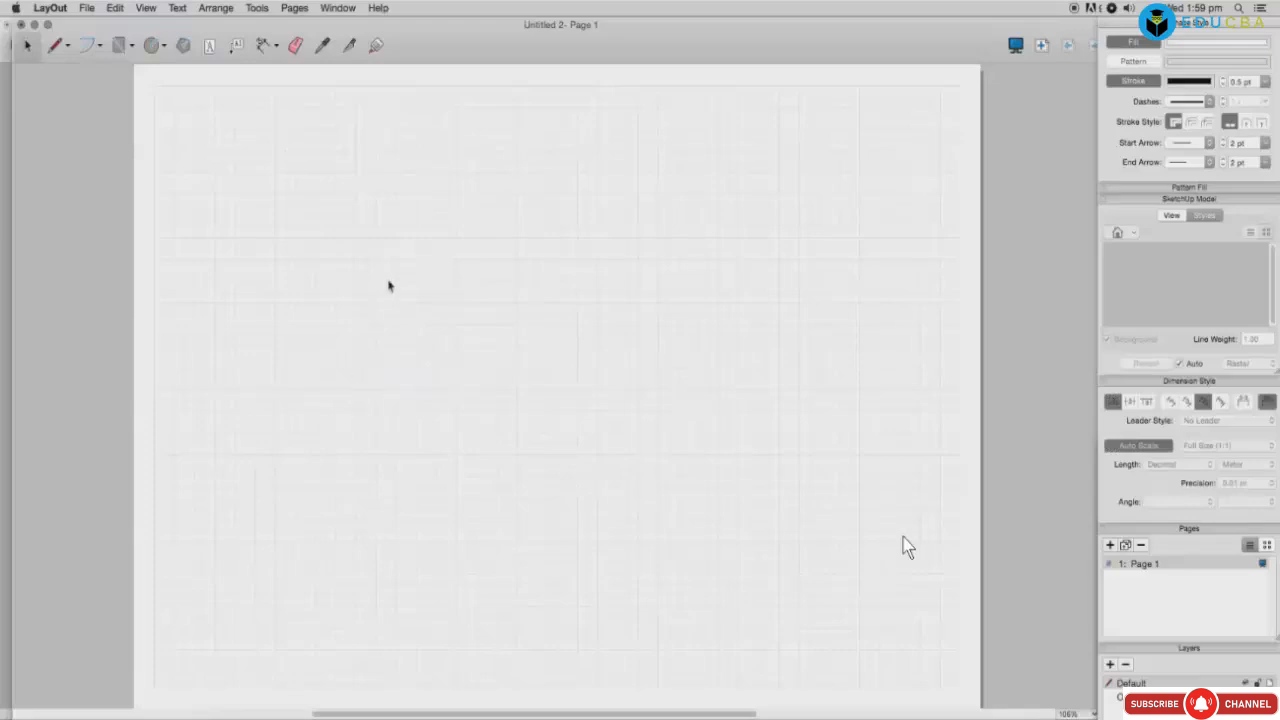
Step: With the Line tool, draw the large stair-stepped outline from the top left and close it
{"action": "key", "text": "l"}
{"action": "left_click", "coordinate": [315, 140]}
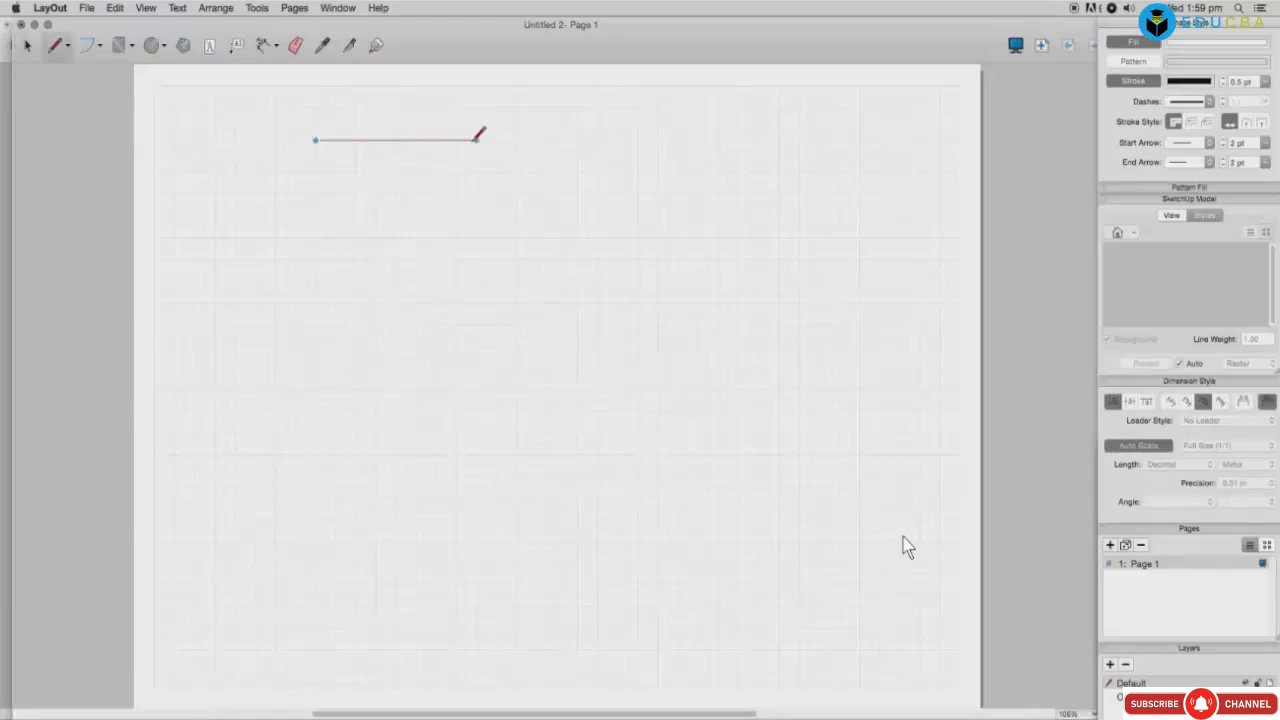
{"action": "left_click", "coordinate": [476, 140]}
{"action": "left_click", "coordinate": [476, 324]}
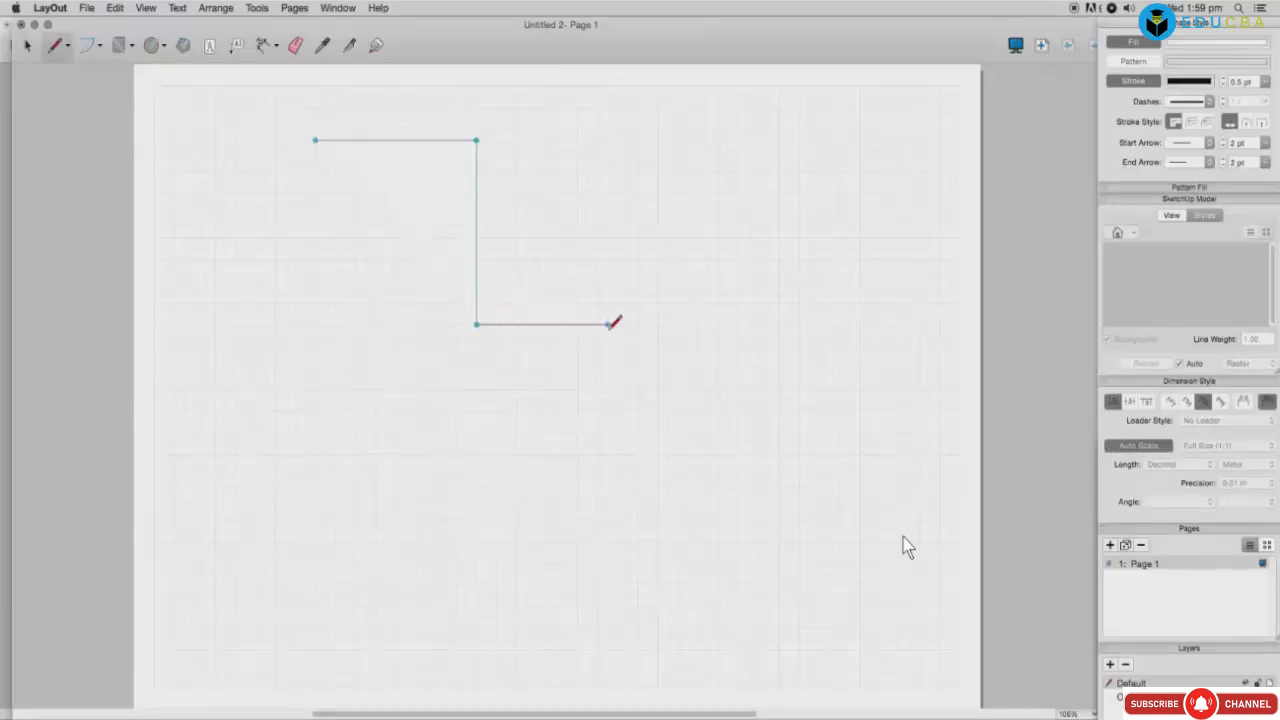
{"action": "left_click", "coordinate": [617, 324]}
{"action": "left_click", "coordinate": [617, 455]}
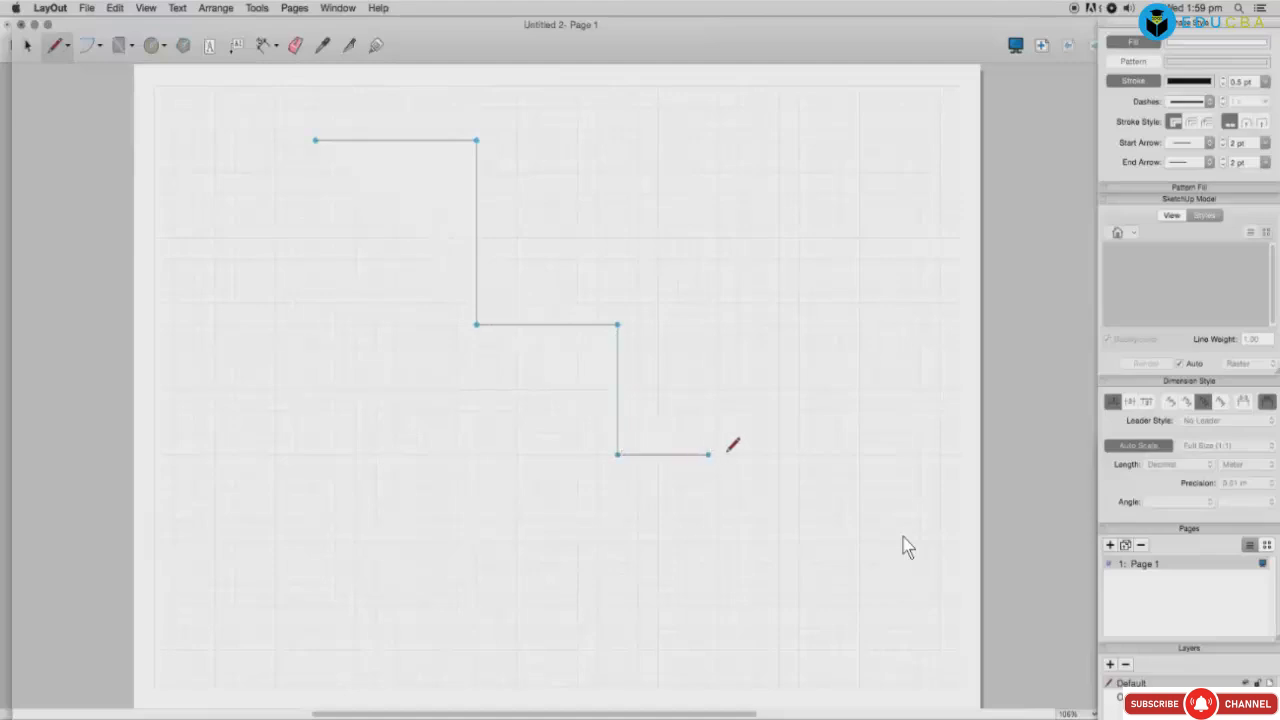
{"action": "left_click", "coordinate": [759, 455]}
{"action": "left_click", "coordinate": [759, 563]}
{"action": "left_click", "coordinate": [879, 563]}
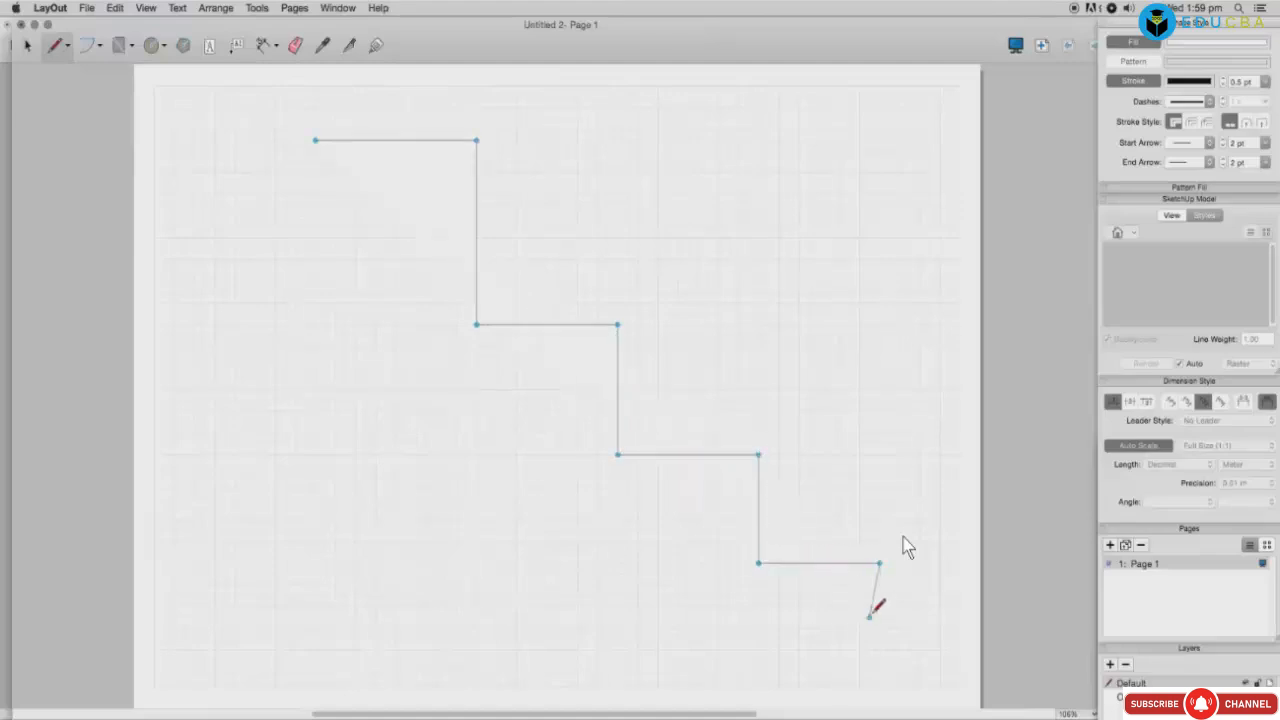
{"action": "left_click", "coordinate": [879, 627]}
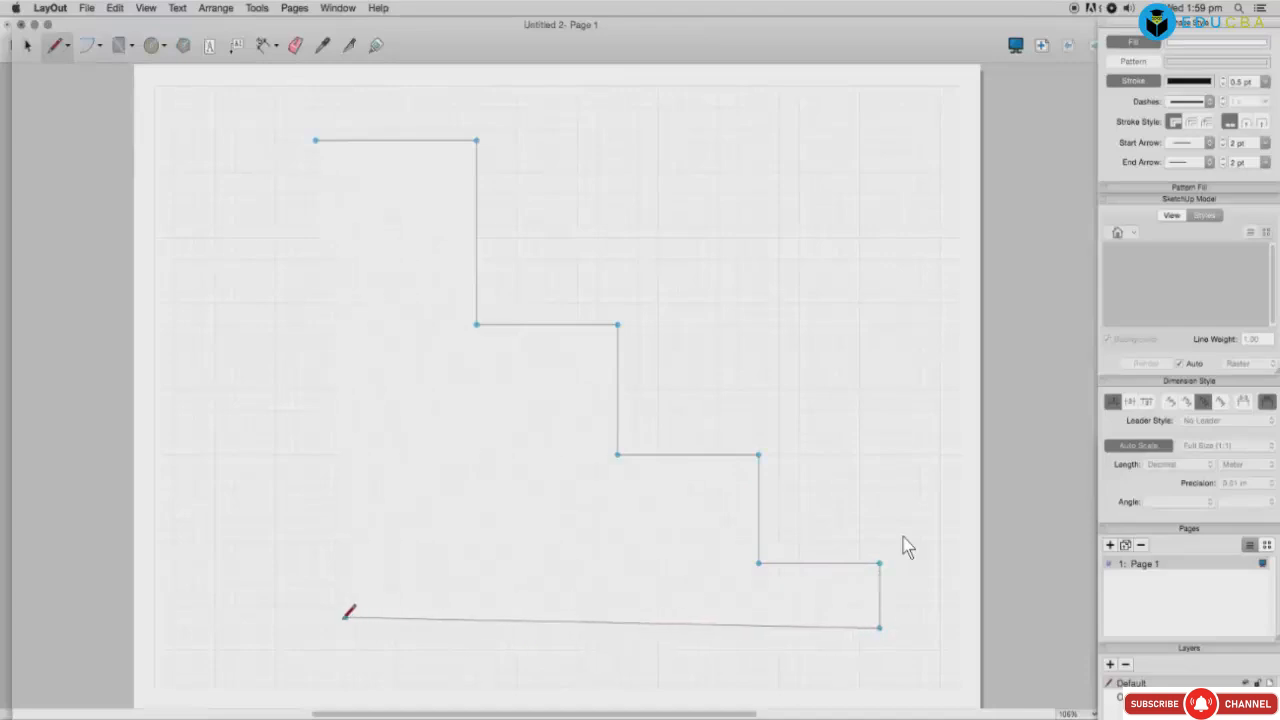
{"action": "double_click", "coordinate": [295, 628]}
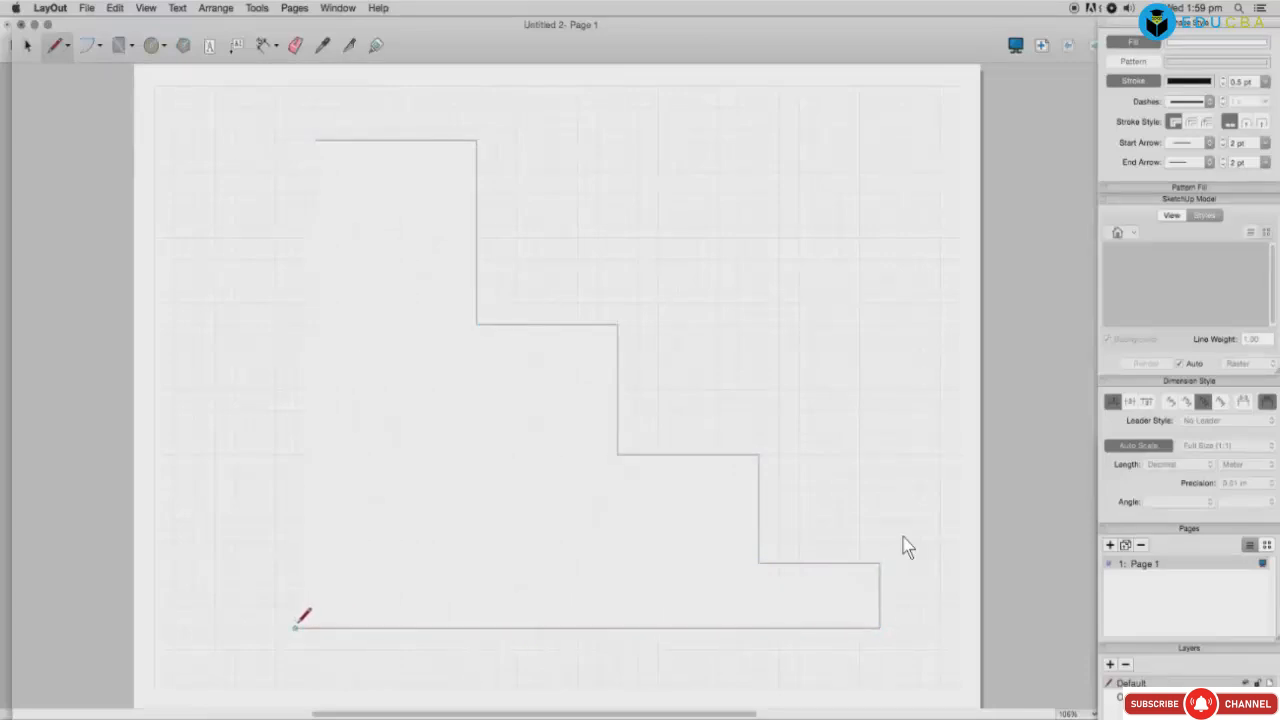
{"action": "left_click", "coordinate": [295, 627]}
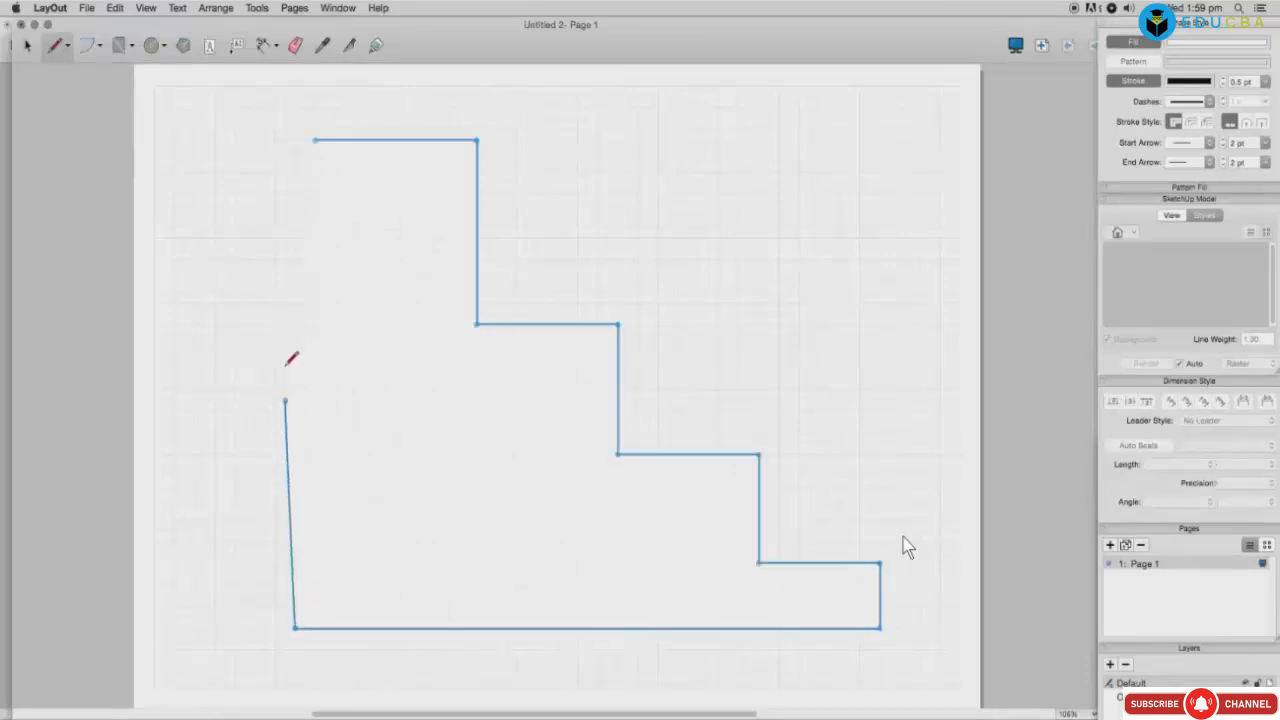
{"action": "left_click", "coordinate": [295, 140]}
{"action": "left_click", "coordinate": [316, 139]}
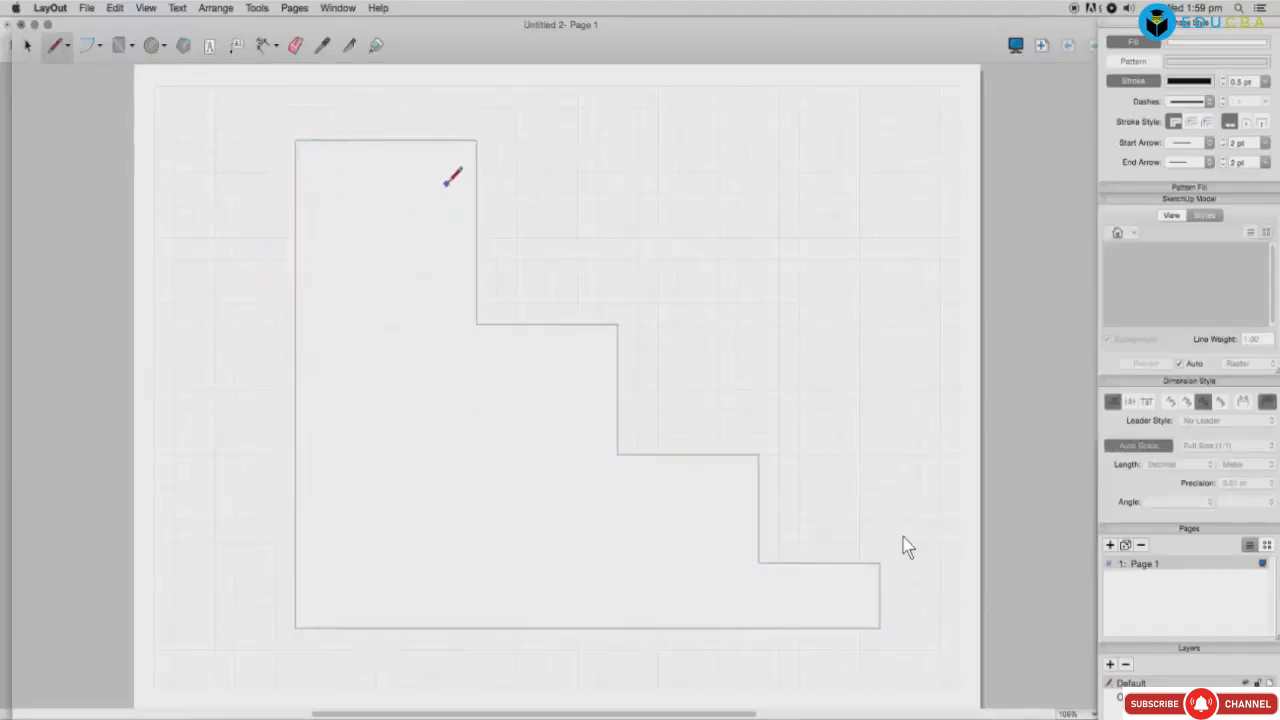
Step: Draw a smaller stepped L-shaped outline inside it, closing at its start point
{"action": "left_click", "coordinate": [446, 183]}
{"action": "left_click", "coordinate": [336, 183]}
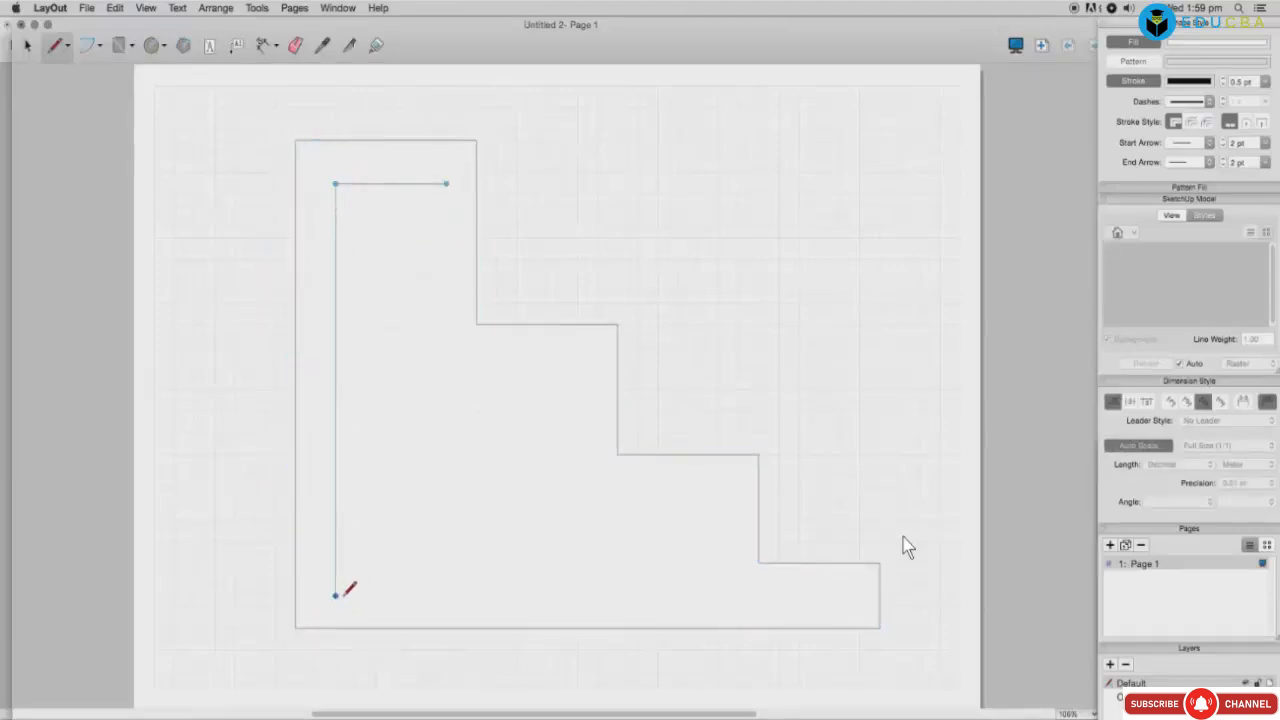
{"action": "left_click", "coordinate": [336, 584]}
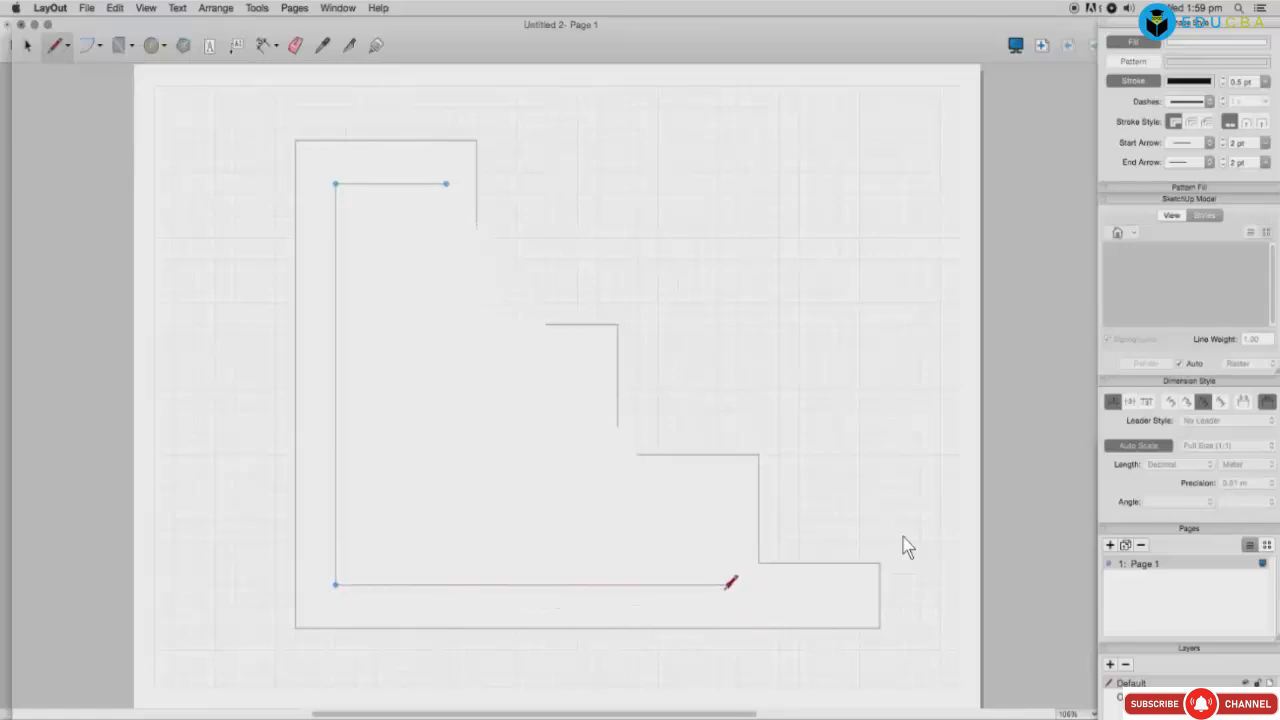
{"action": "left_click", "coordinate": [728, 584]}
{"action": "left_click", "coordinate": [728, 497]}
{"action": "left_click", "coordinate": [577, 497]}
{"action": "left_click", "coordinate": [577, 368]}
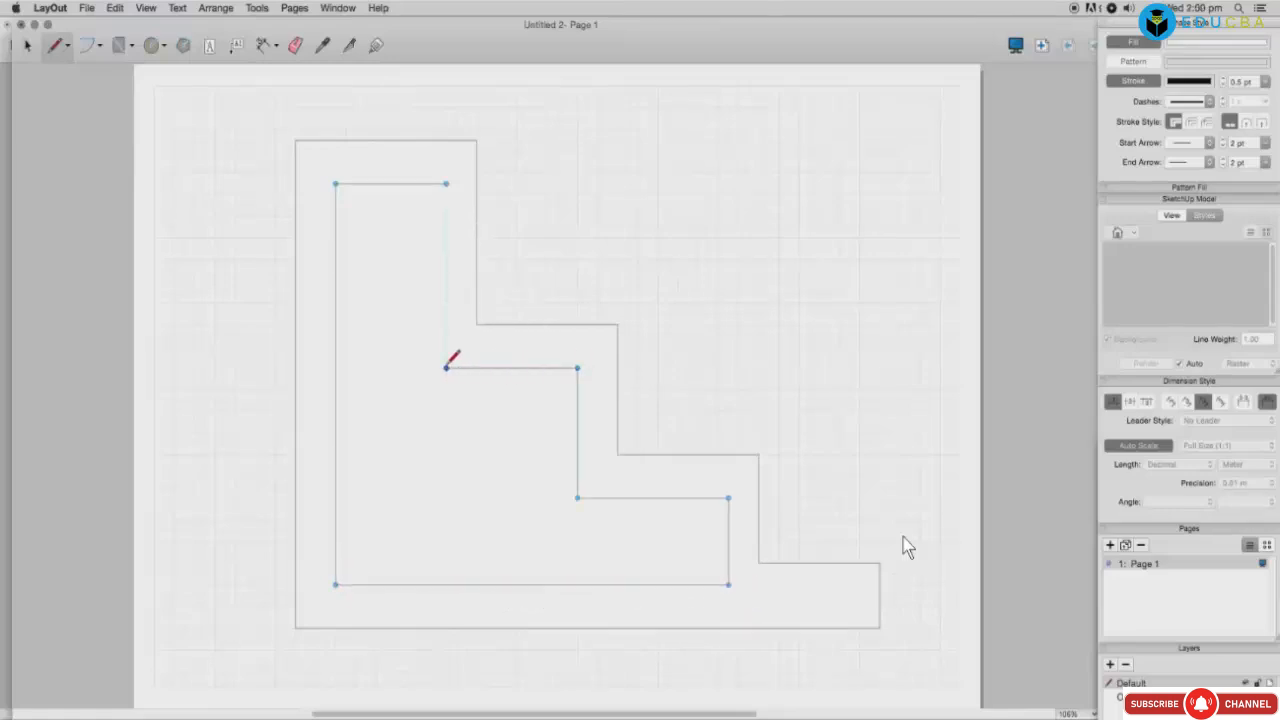
{"action": "left_click", "coordinate": [446, 367]}
{"action": "left_click", "coordinate": [446, 183]}
Step: Draw the outer scalloped outline with two curved top edges and a stepped lower-right corner
{"action": "left_click_drag", "start_coordinate": [547, 183], "coordinate": [600, 200]}
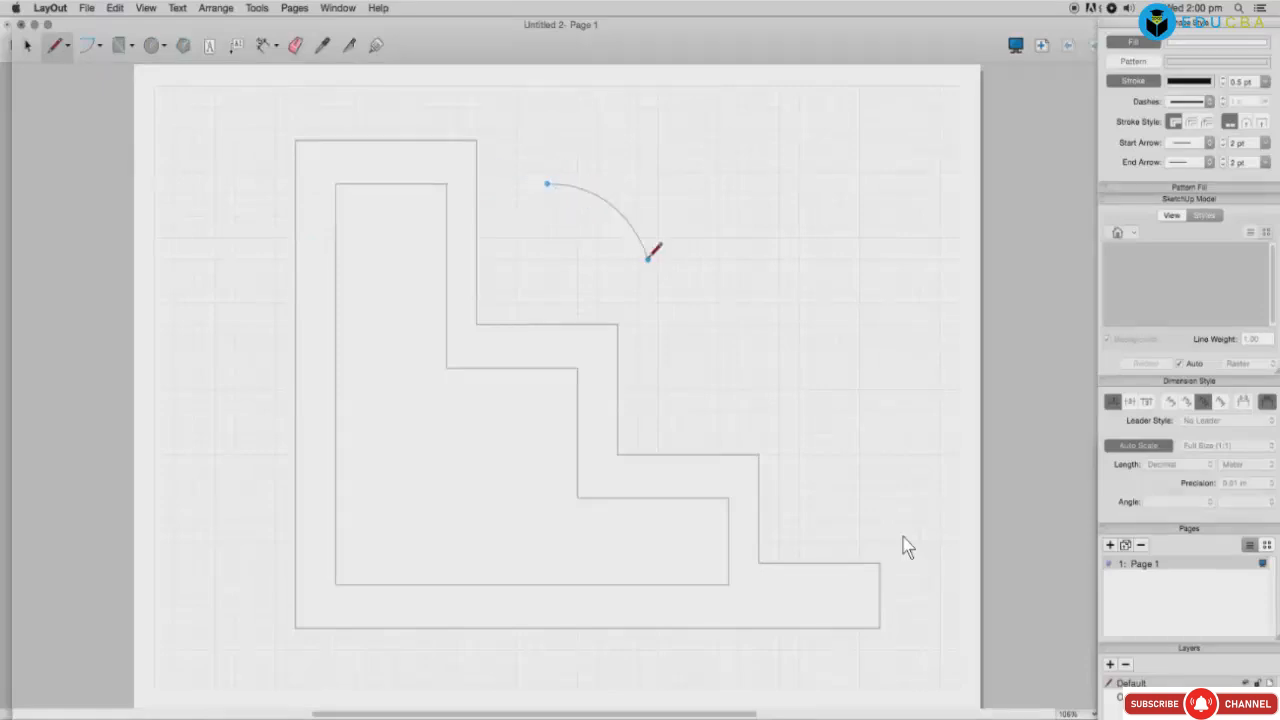
{"action": "left_click", "coordinate": [648, 259]}
{"action": "left_click_drag", "start_coordinate": [759, 347], "coordinate": [761, 433]}
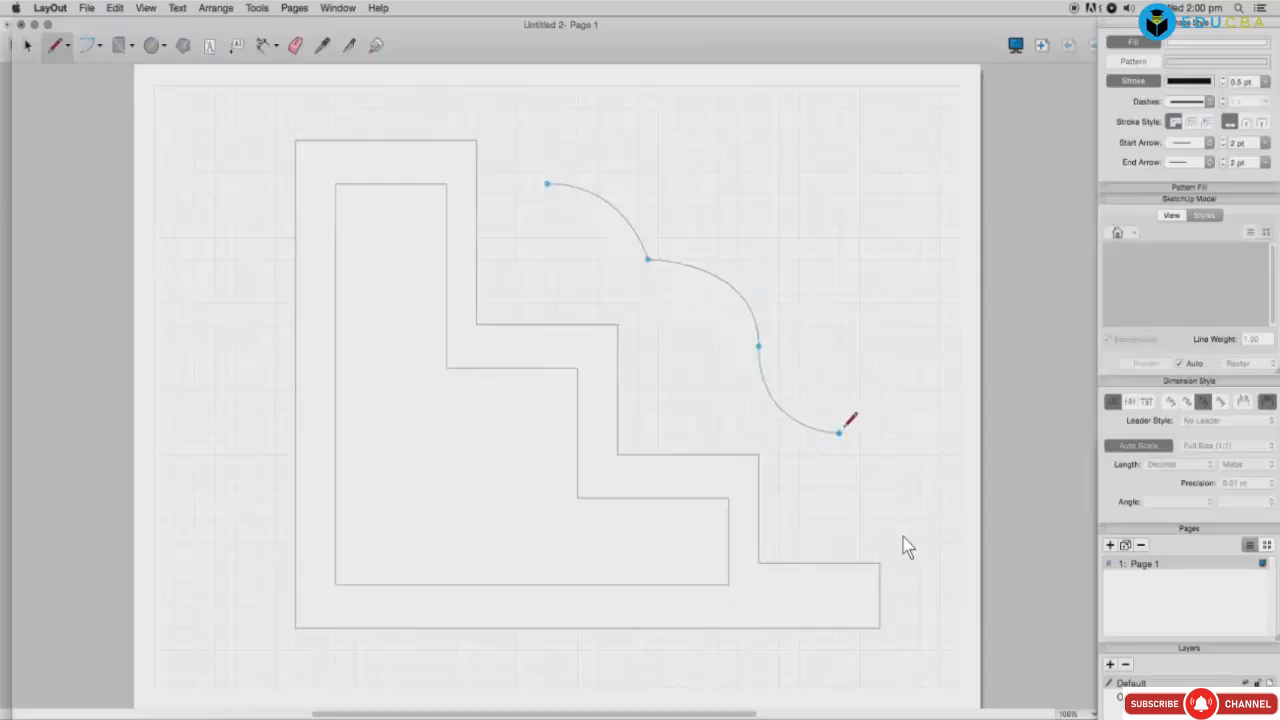
{"action": "left_click", "coordinate": [839, 520]}
{"action": "left_click", "coordinate": [889, 520]}
{"action": "left_click", "coordinate": [889, 628]}
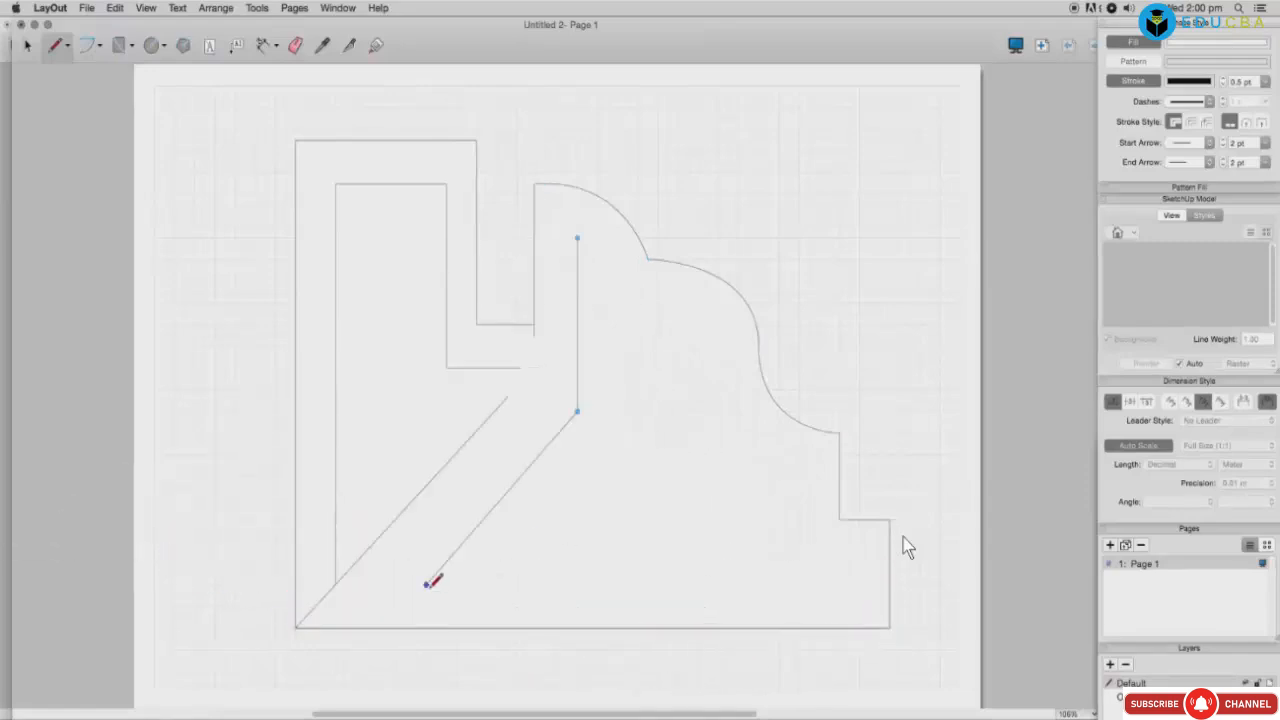
{"action": "left_click", "coordinate": [427, 585]}
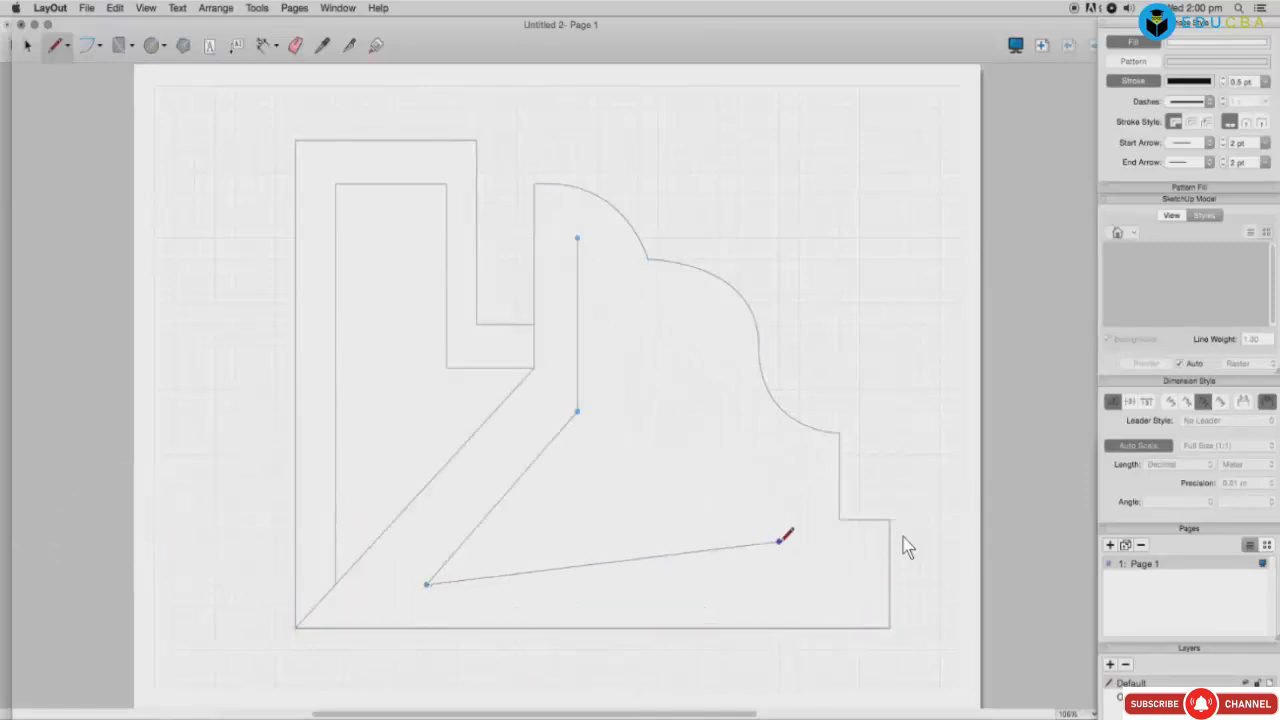
Step: Draw the smaller inner shape inside it, with curved edges following the scallop
{"action": "left_click", "coordinate": [809, 584]}
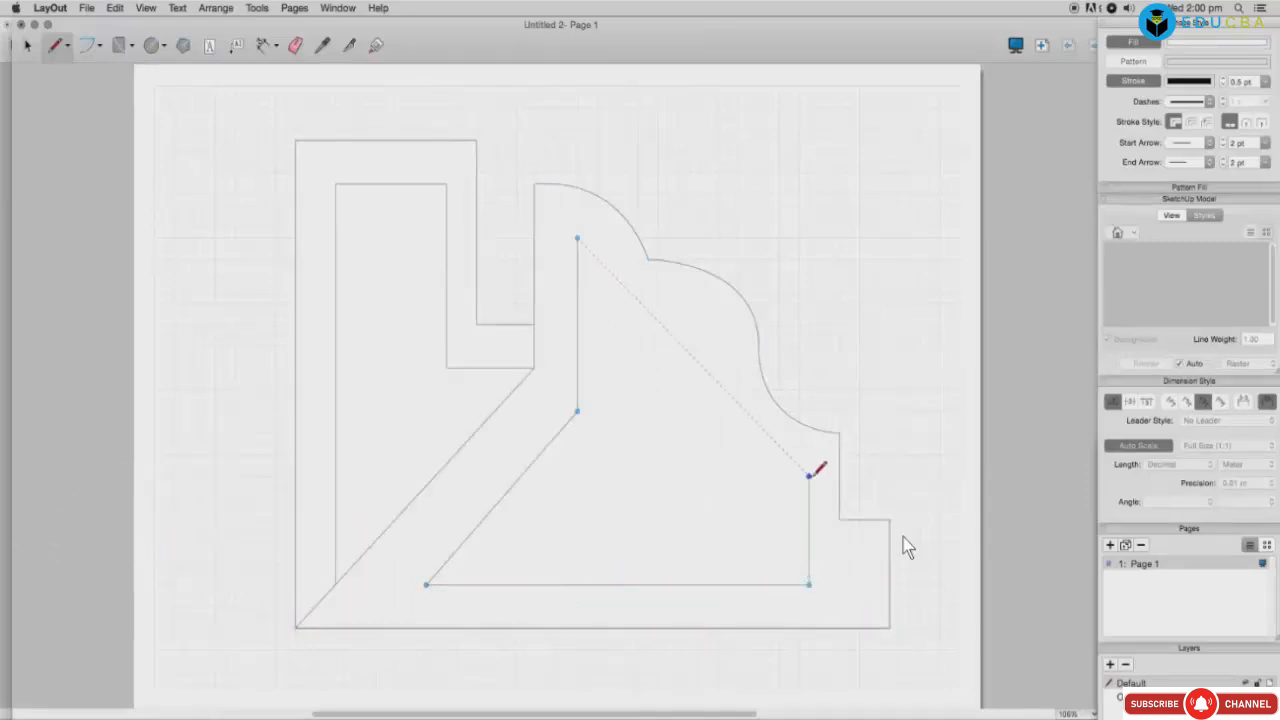
{"action": "left_click", "coordinate": [809, 475]}
{"action": "left_click_drag", "start_coordinate": [708, 379], "coordinate": [709, 333]}
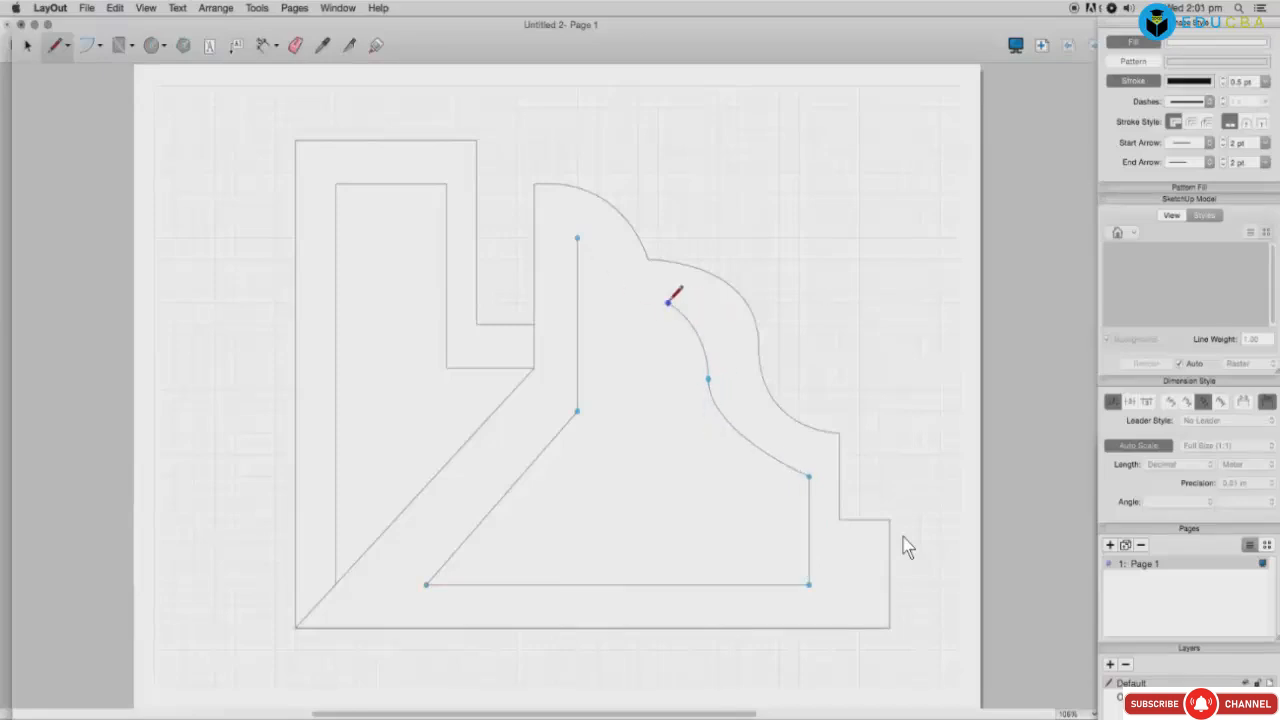
{"action": "left_click", "coordinate": [637, 313]}
{"action": "left_click", "coordinate": [617, 291]}
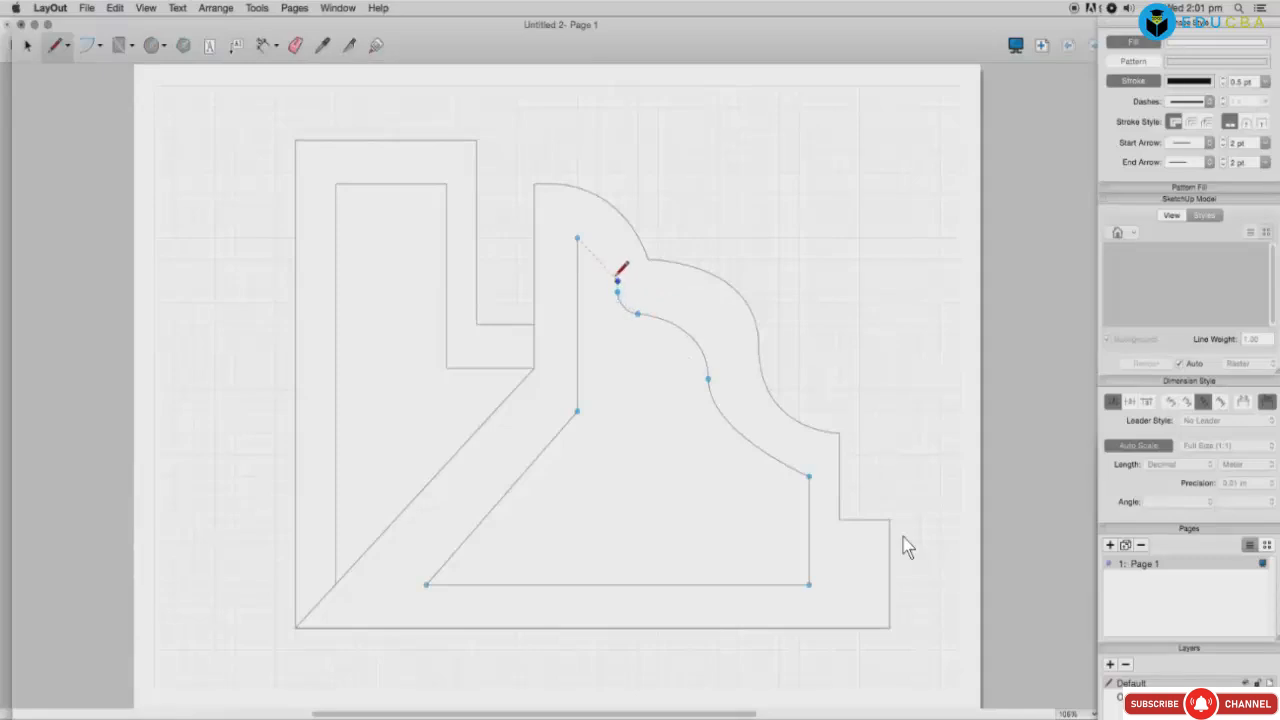
{"action": "mouse_move", "coordinate": [578, 238]}
{"action": "left_mouse_down"}
{"action": "mouse_move", "coordinate": [545, 240]}
{"action": "mouse_move", "coordinate": [578, 238]}
{"action": "left_mouse_up"}
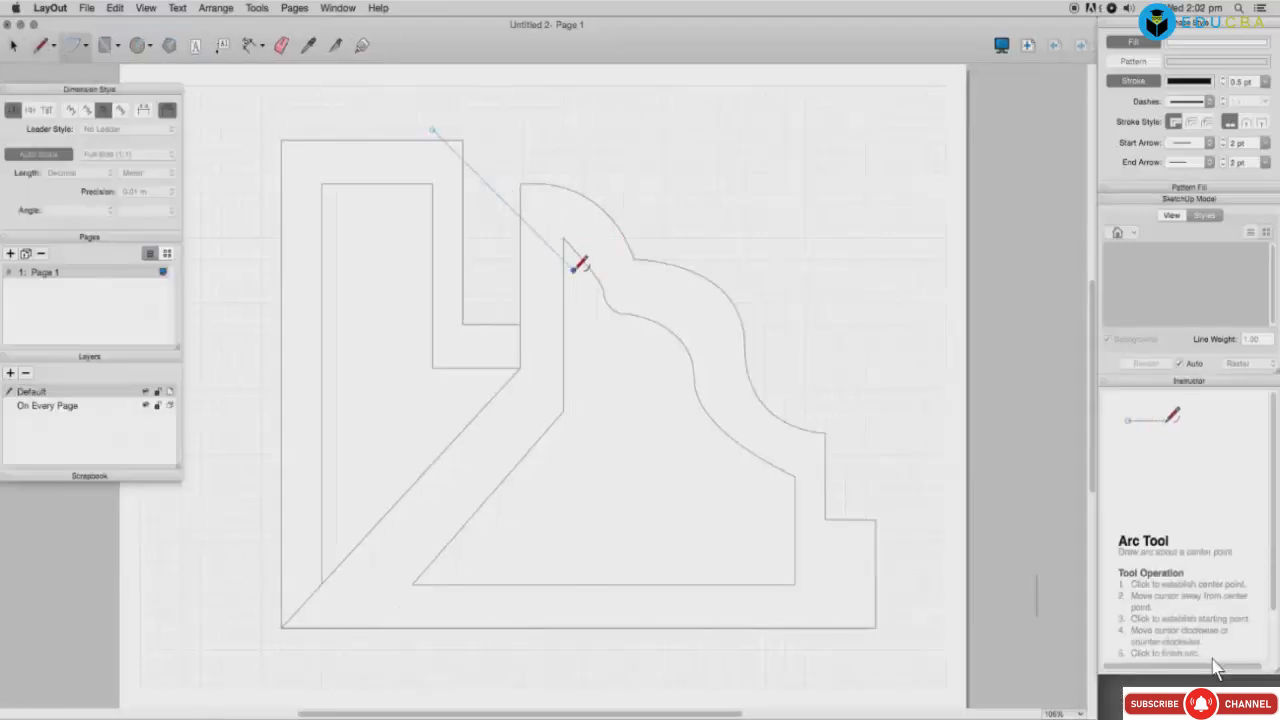
Step: Draw three overlapping arcs across the shapes, including a large sweeping arc
{"action": "left_click", "coordinate": [593, 398]}
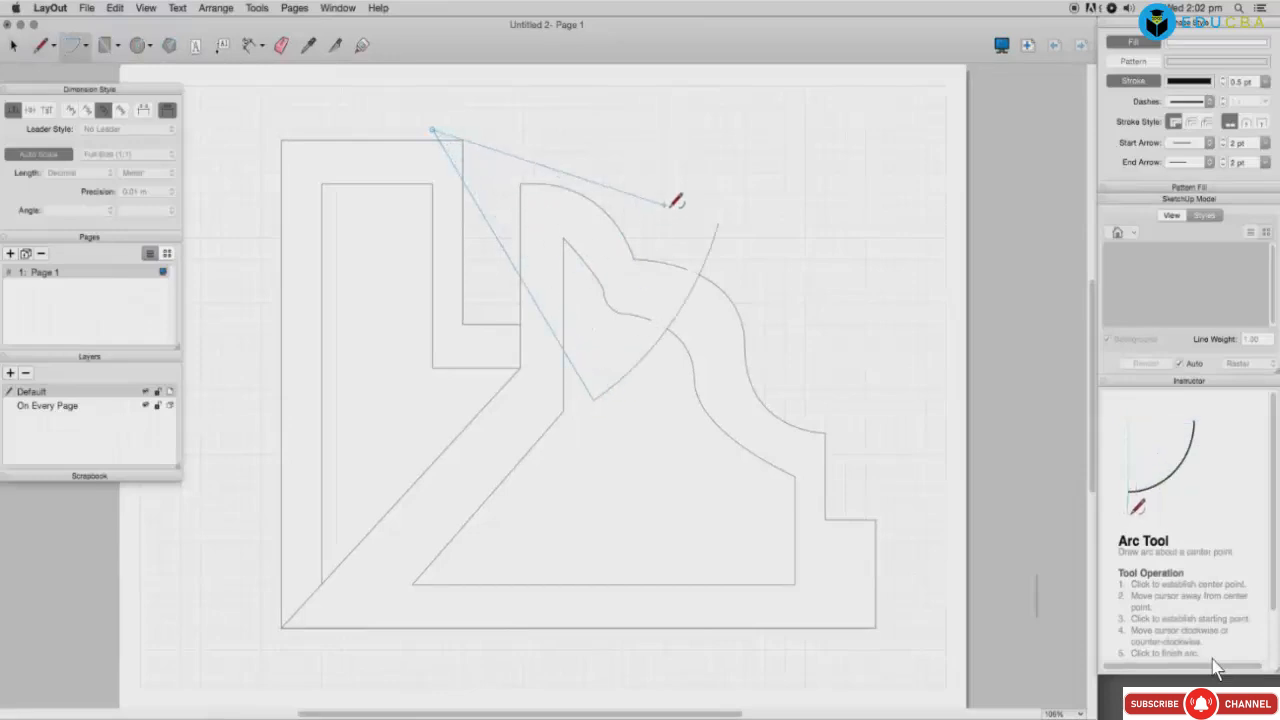
{"action": "left_click", "coordinate": [726, 165]}
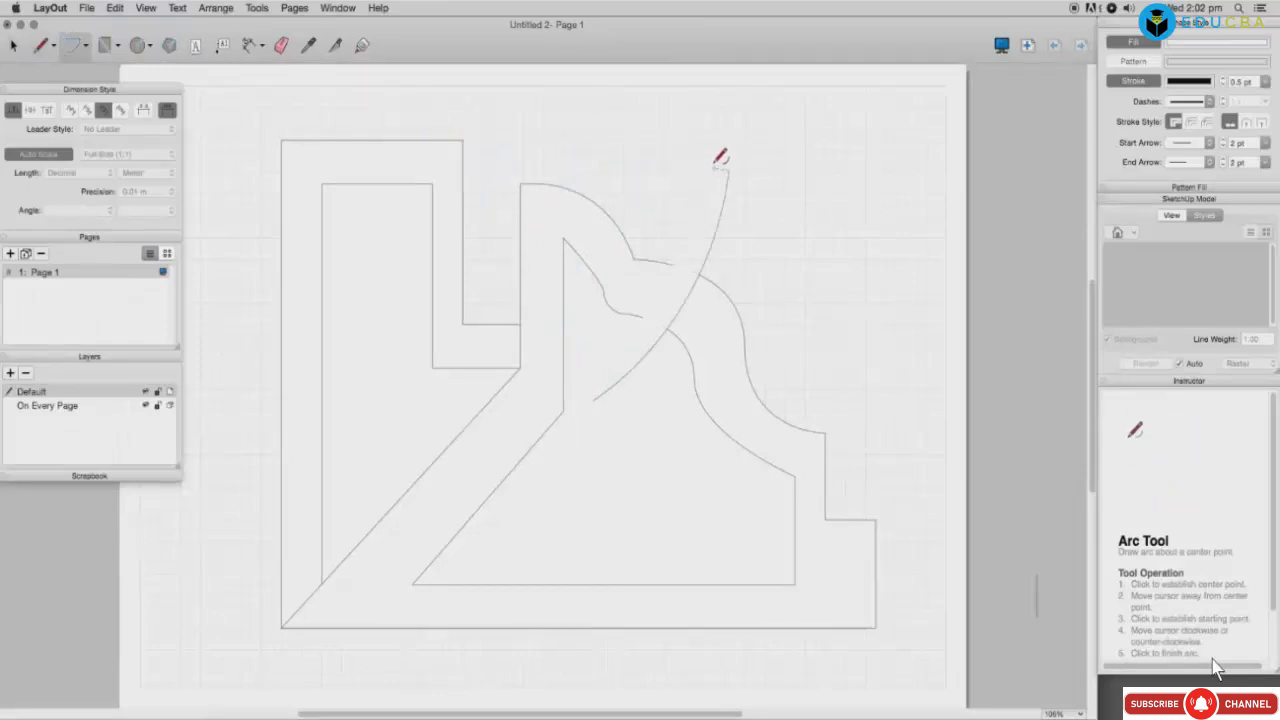
{"action": "left_click", "coordinate": [563, 119]}
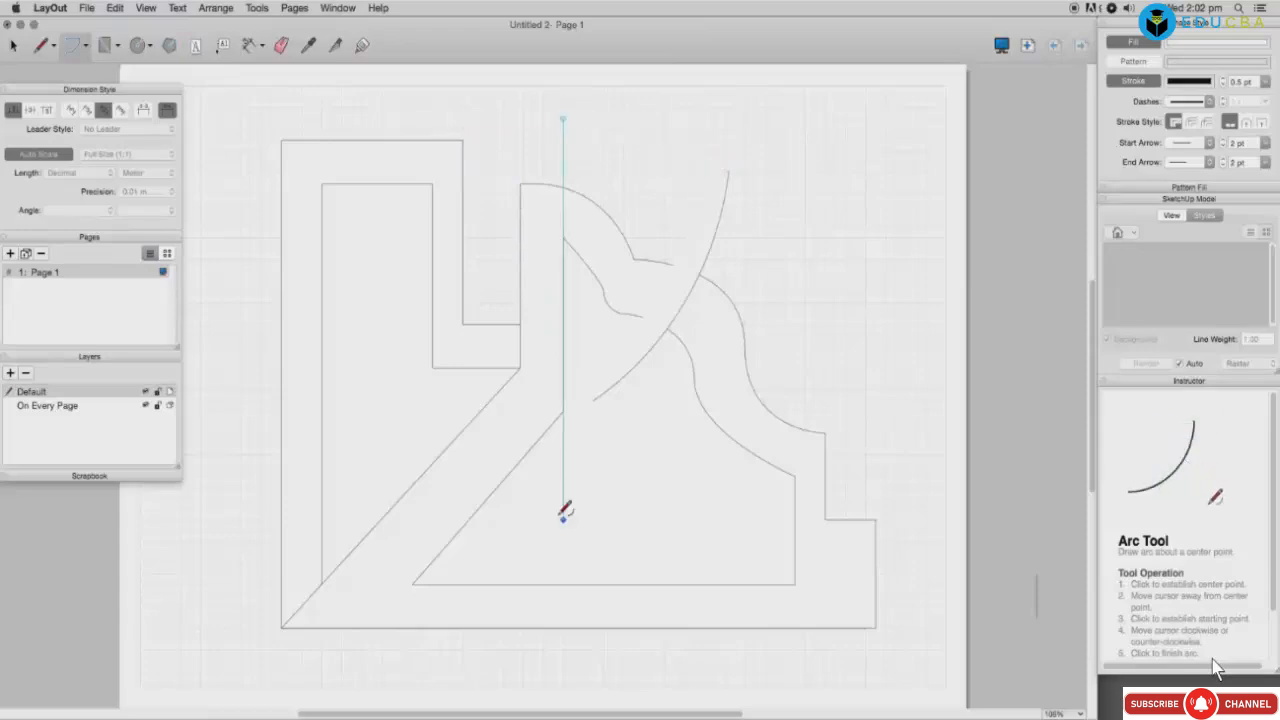
{"action": "left_click", "coordinate": [563, 519]}
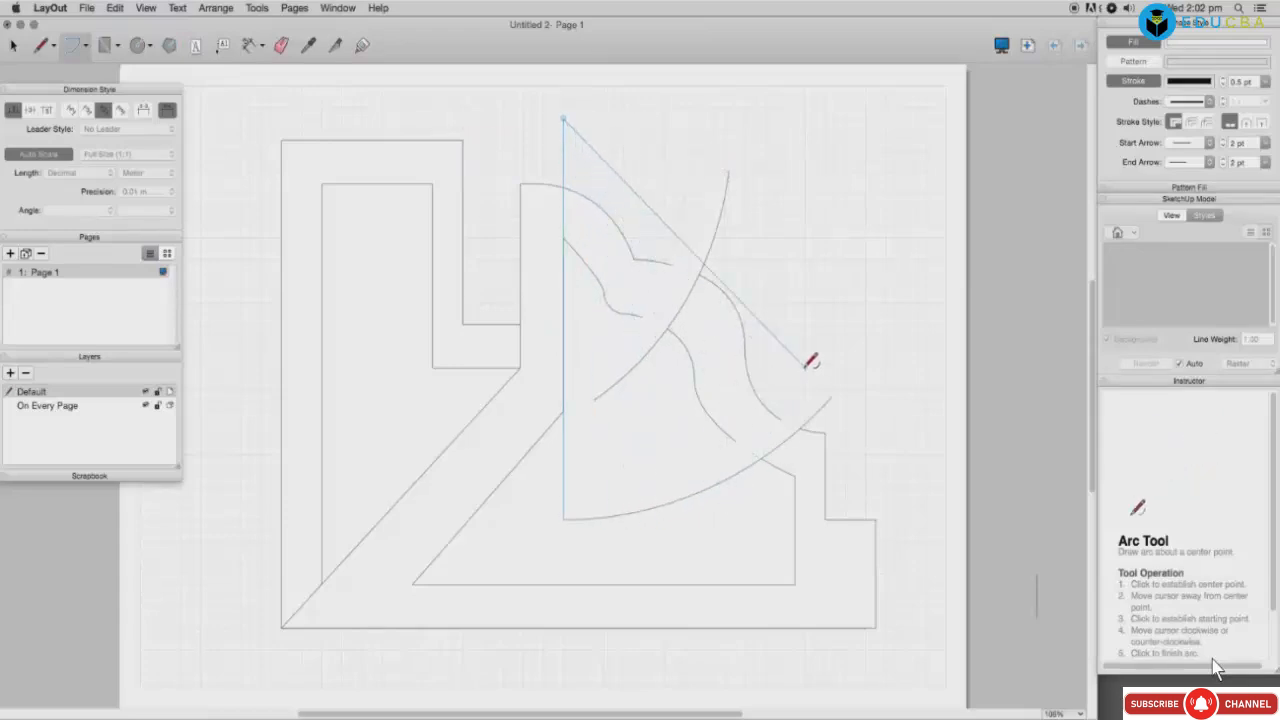
{"action": "left_click", "coordinate": [878, 184]}
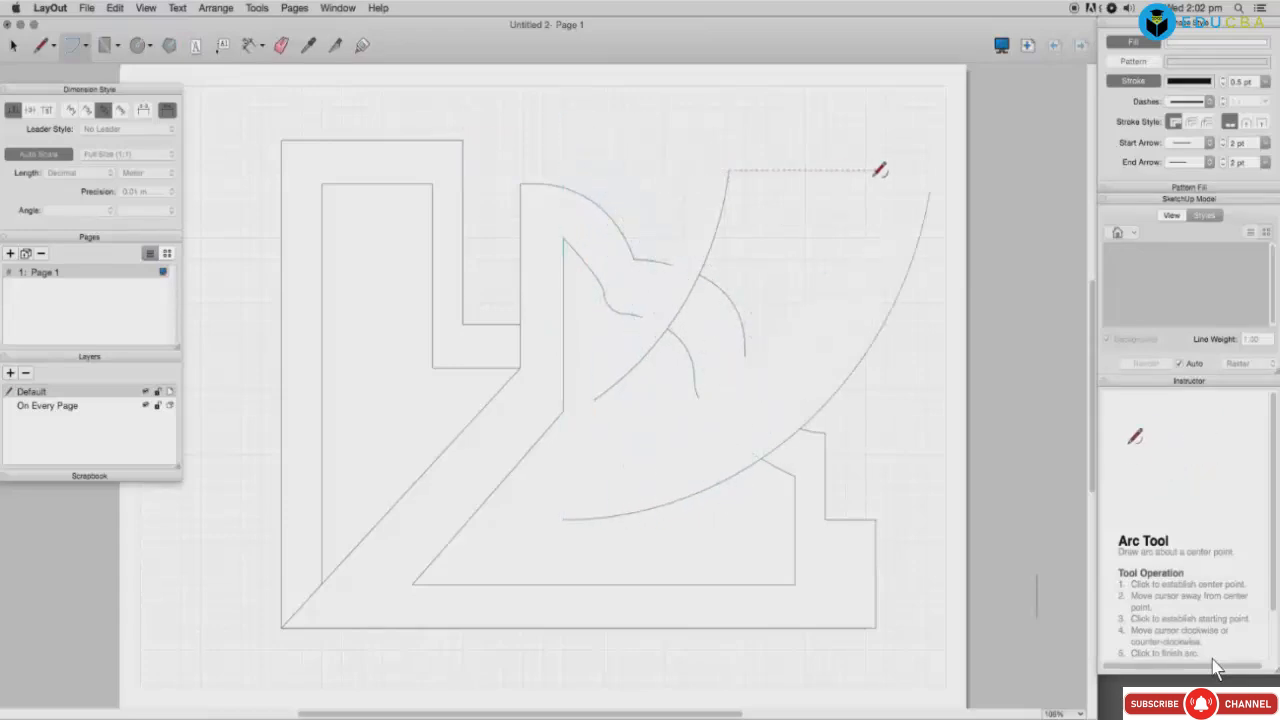
{"action": "left_click", "coordinate": [728, 171]}
{"action": "left_click", "coordinate": [804, 170]}
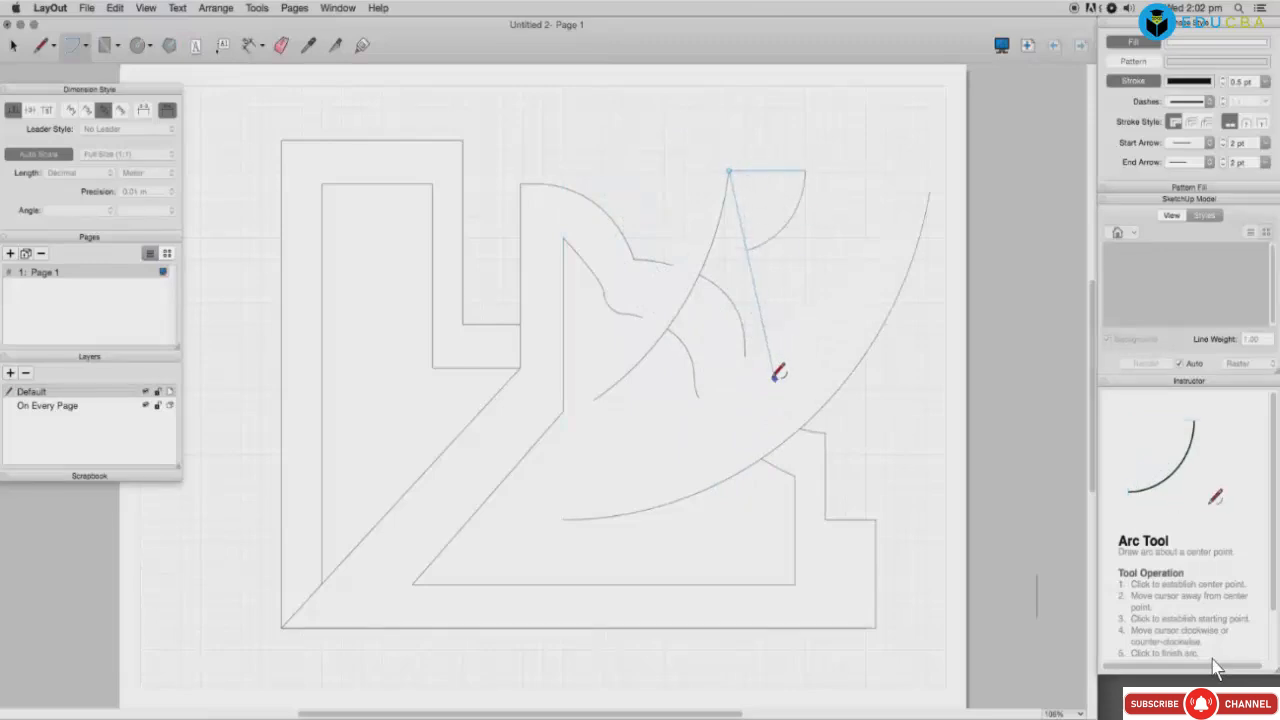
{"action": "left_click", "coordinate": [668, 407]}
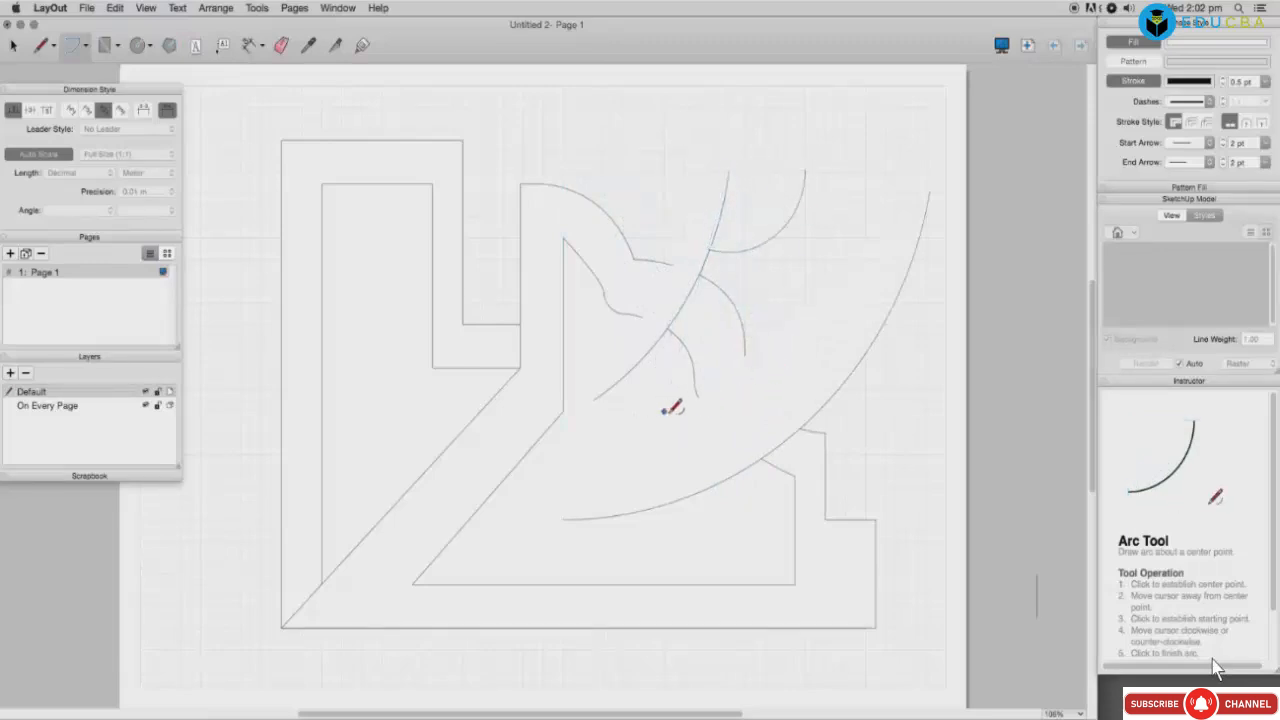
Step: Draw a half-circle over the middle and a small circle at the upper left
{"action": "left_click", "coordinate": [594, 400]}
{"action": "left_click", "coordinate": [675, 463]}
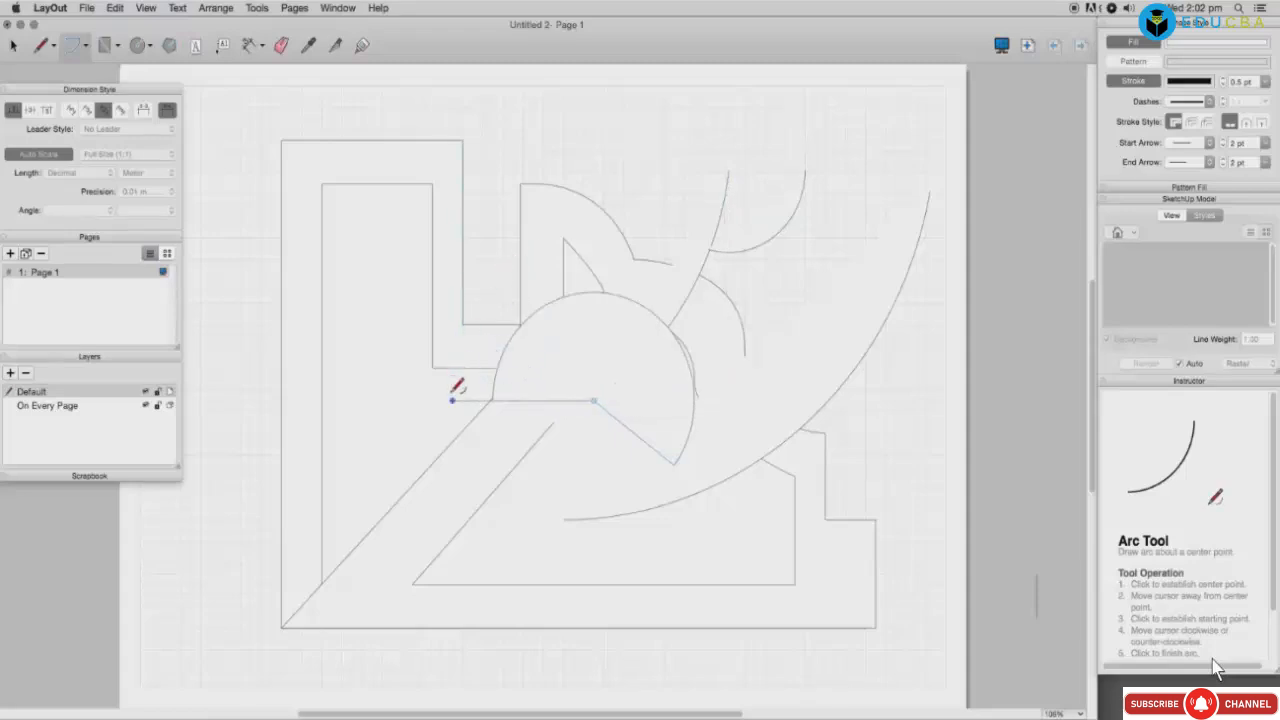
{"action": "left_click", "coordinate": [452, 417]}
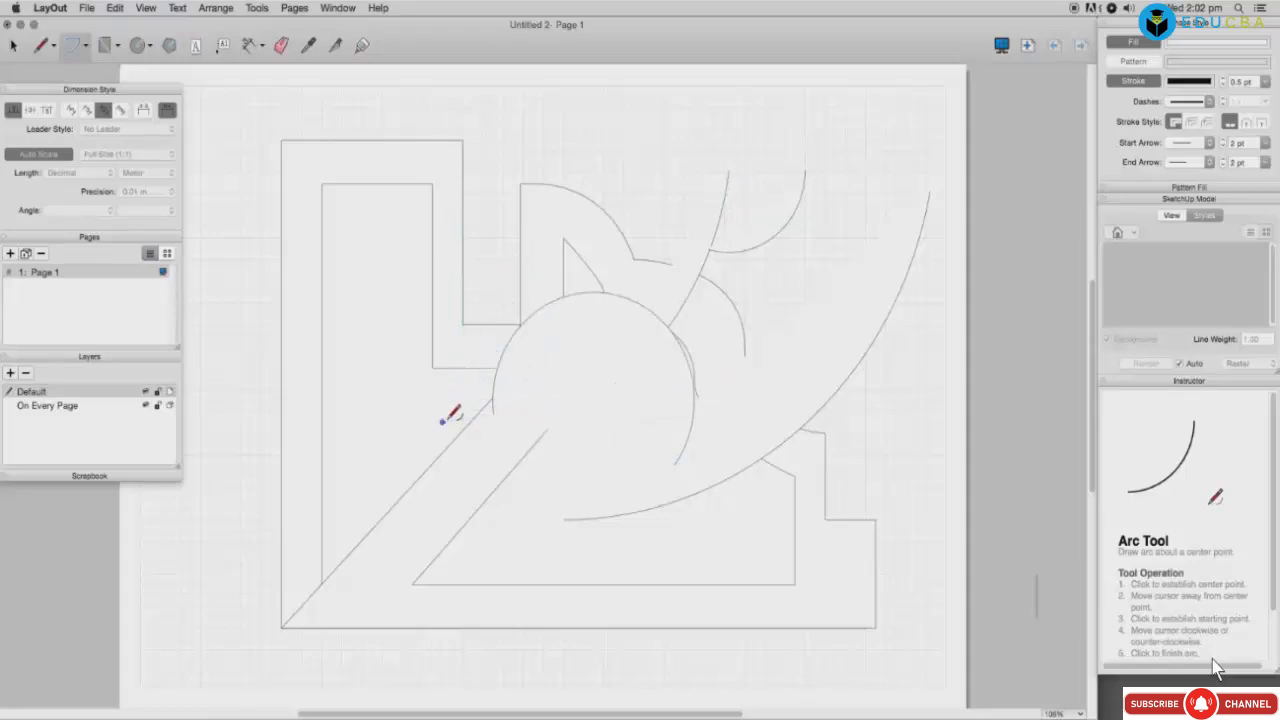
{"action": "left_click", "coordinate": [493, 413]}
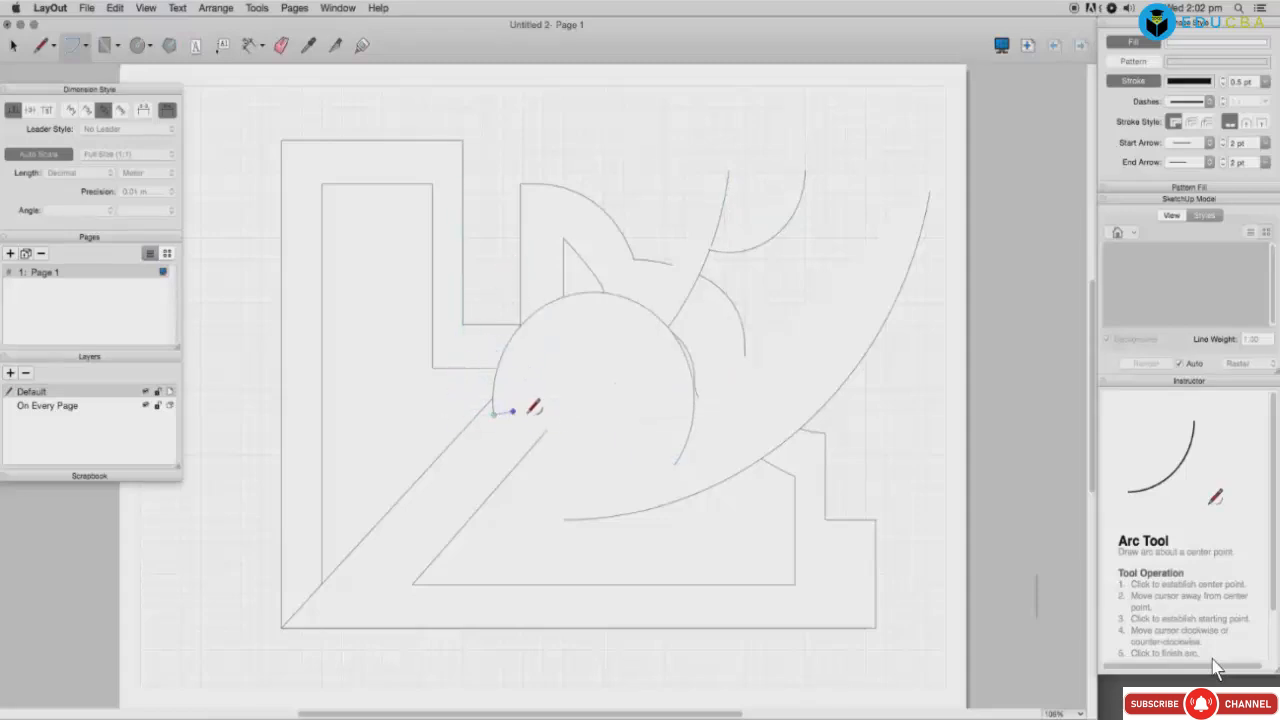
{"action": "left_click", "coordinate": [584, 410]}
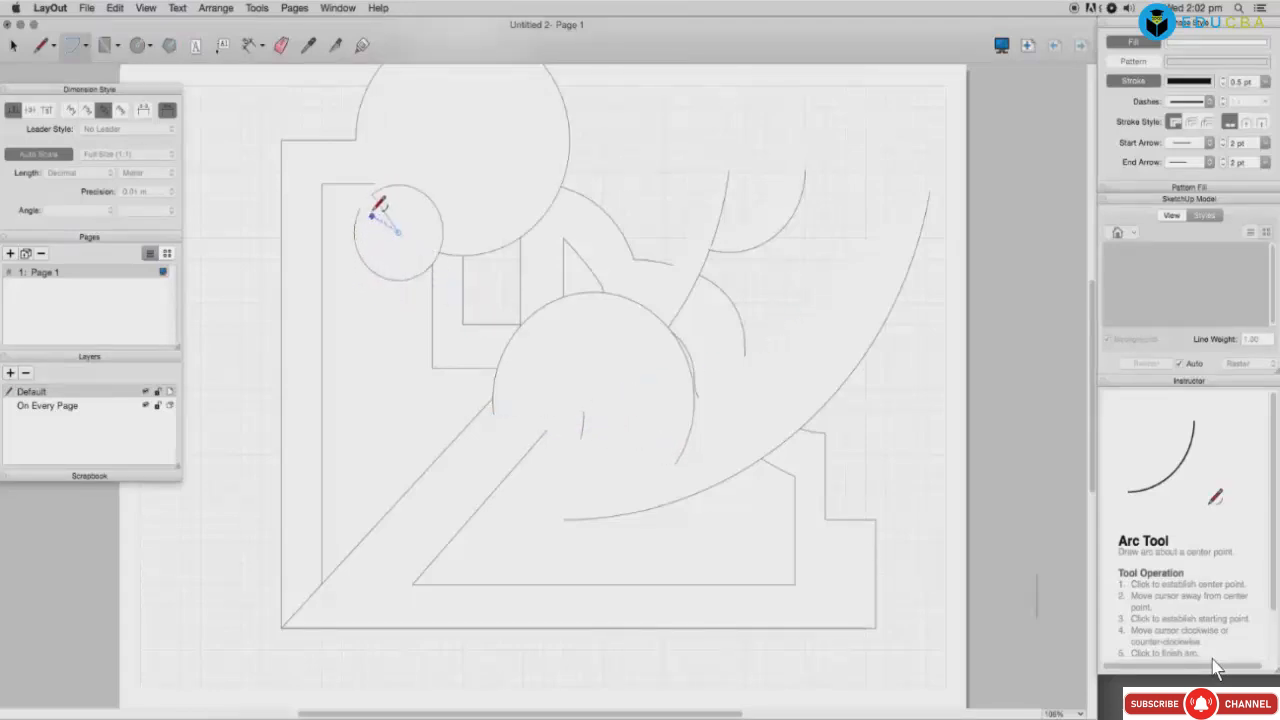
{"action": "left_click", "coordinate": [373, 212]}
Step: Cancel the unfinished arc and select the small circle
{"action": "left_click", "coordinate": [421, 367]}
{"action": "key", "text": "space"}
{"action": "left_click", "coordinate": [388, 261]}
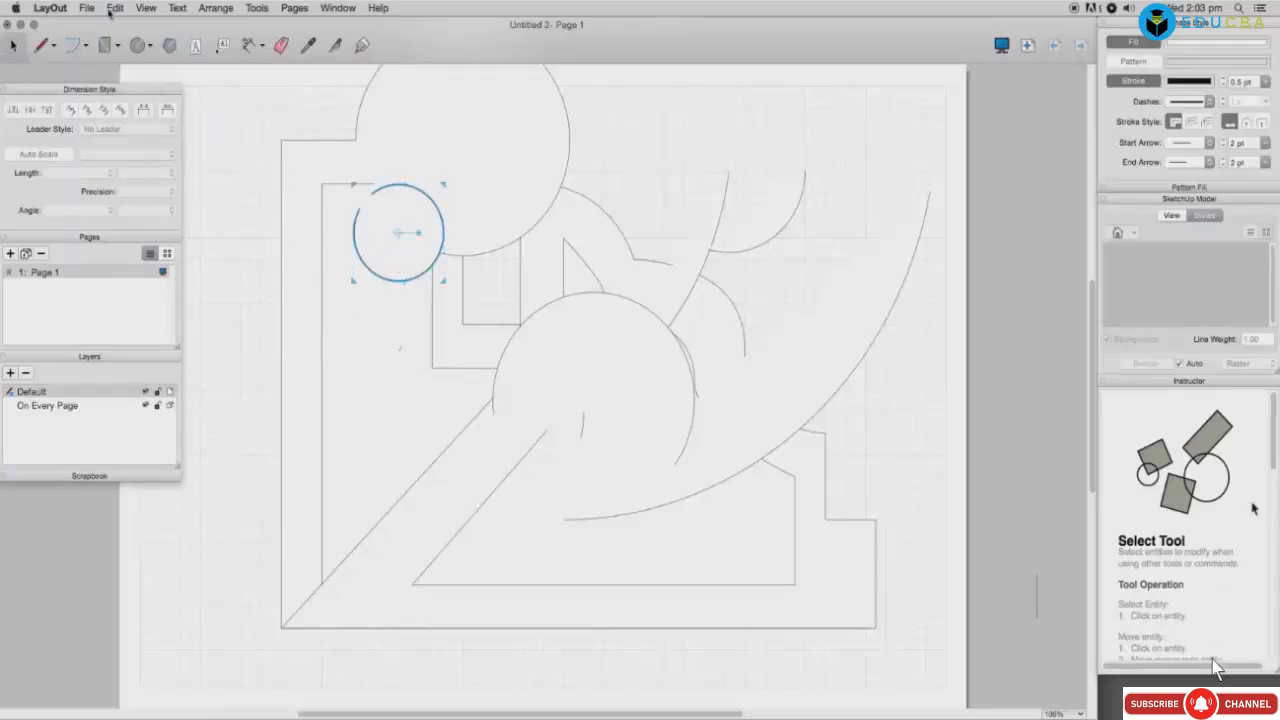
Step: Choose the Join tool to merge shapes that share vertices
{"action": "left_click", "coordinate": [218, 8]}
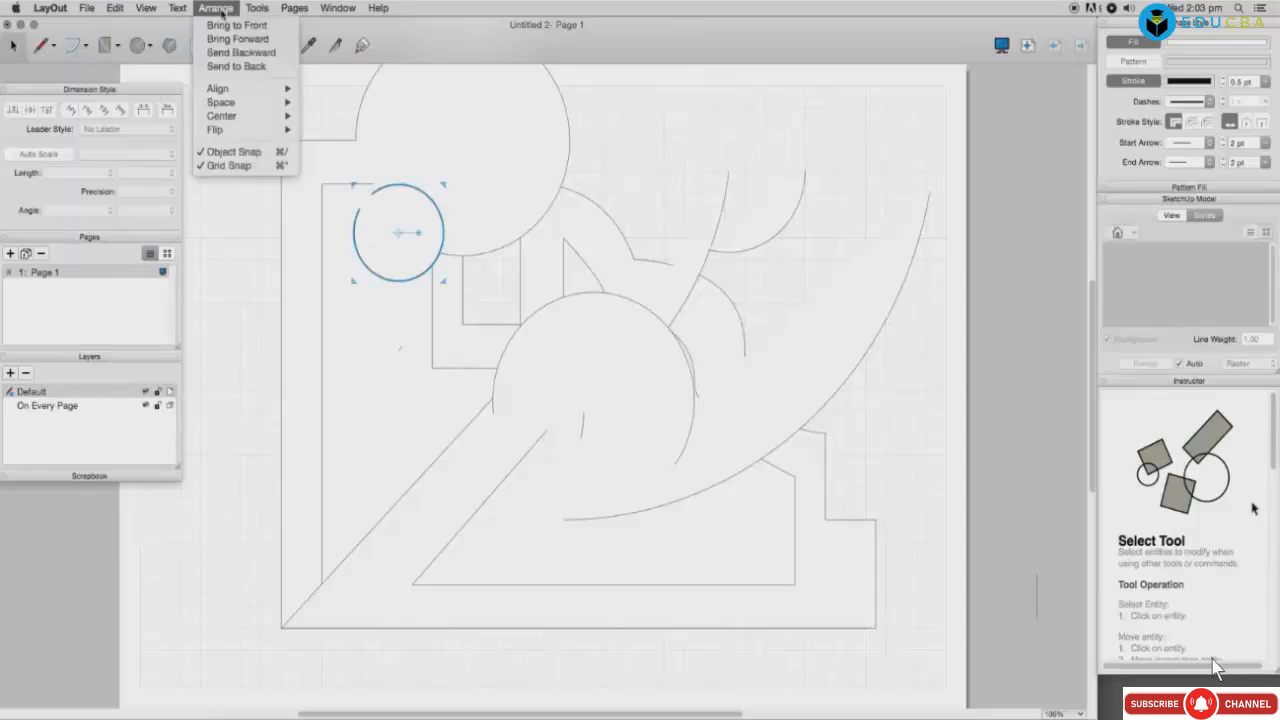
{"action": "mouse_move", "coordinate": [257, 8]}
{"action": "left_click", "coordinate": [265, 79]}
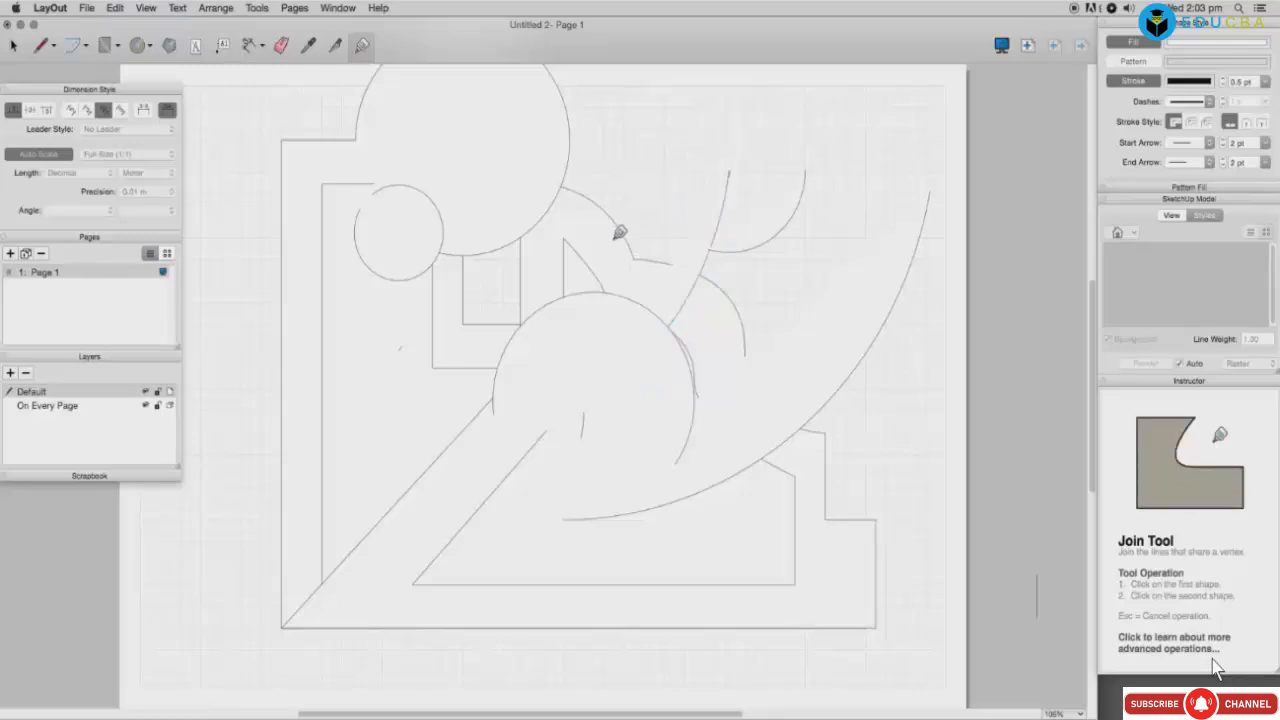
Step: Join the large top circle, small circle and sweeping arc, and turn on the arc's stroke
{"action": "left_click", "coordinate": [571, 146]}
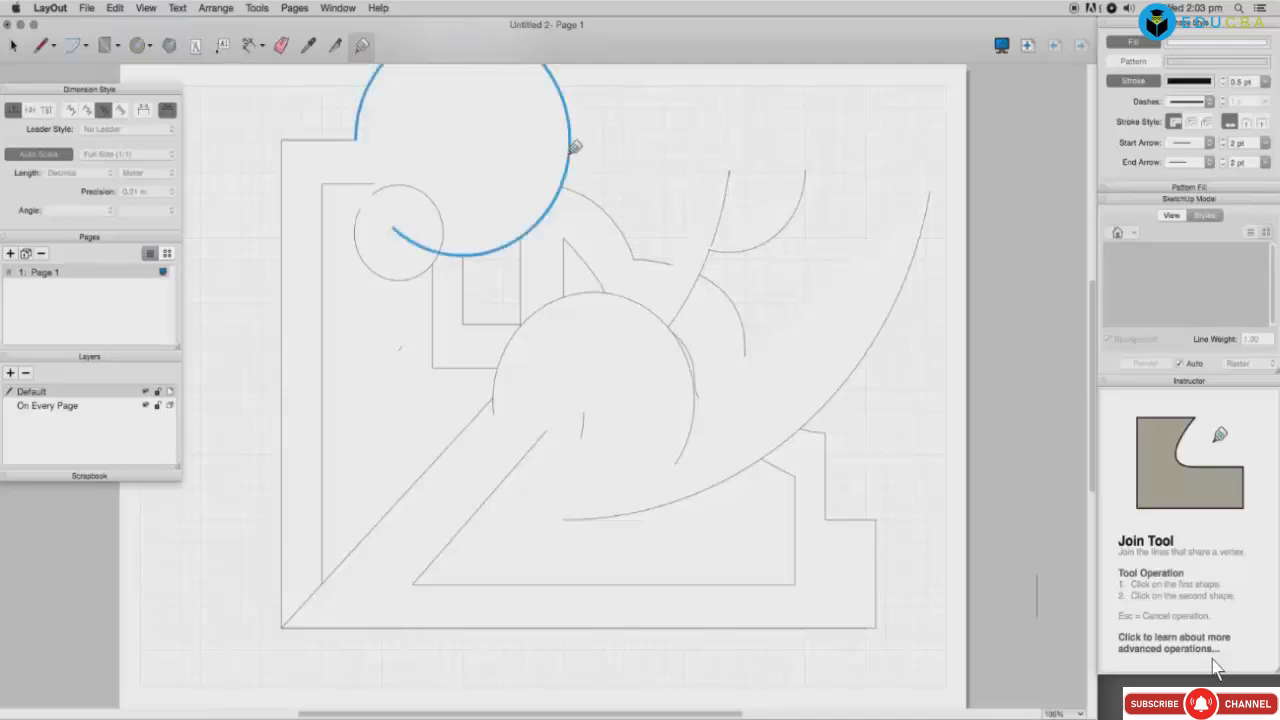
{"action": "left_click", "coordinate": [437, 194]}
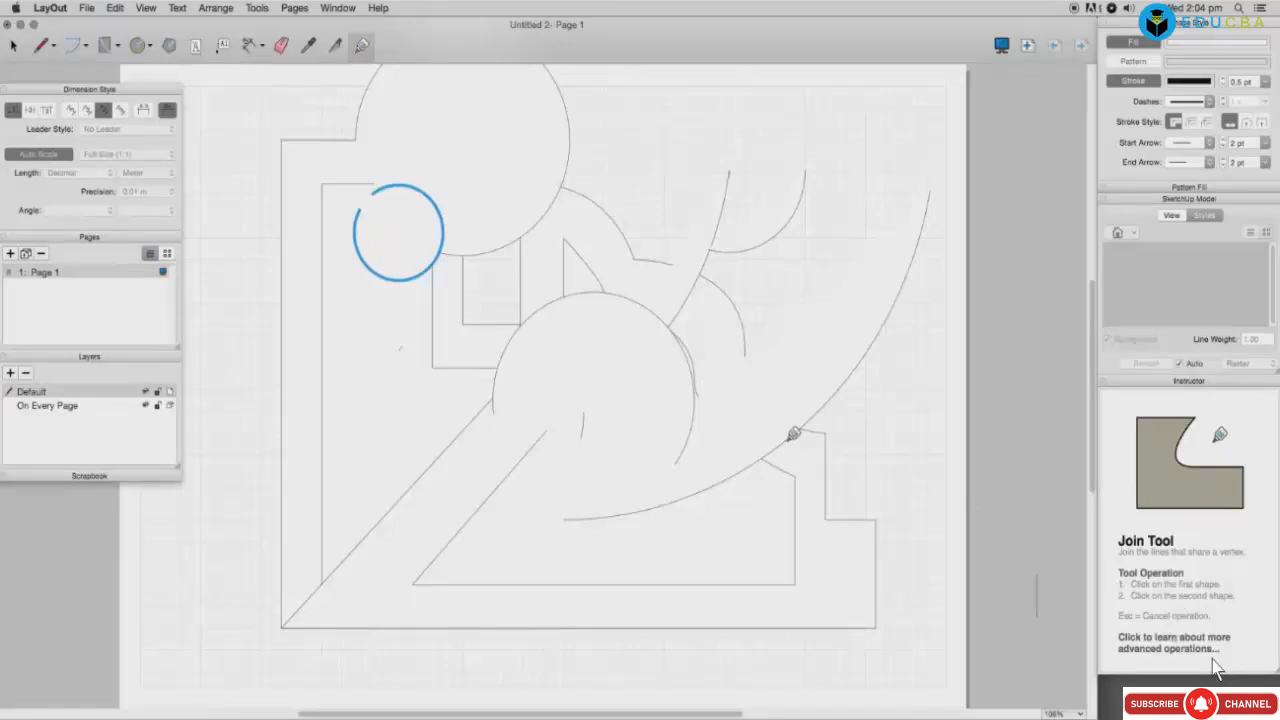
{"action": "left_click", "coordinate": [794, 432]}
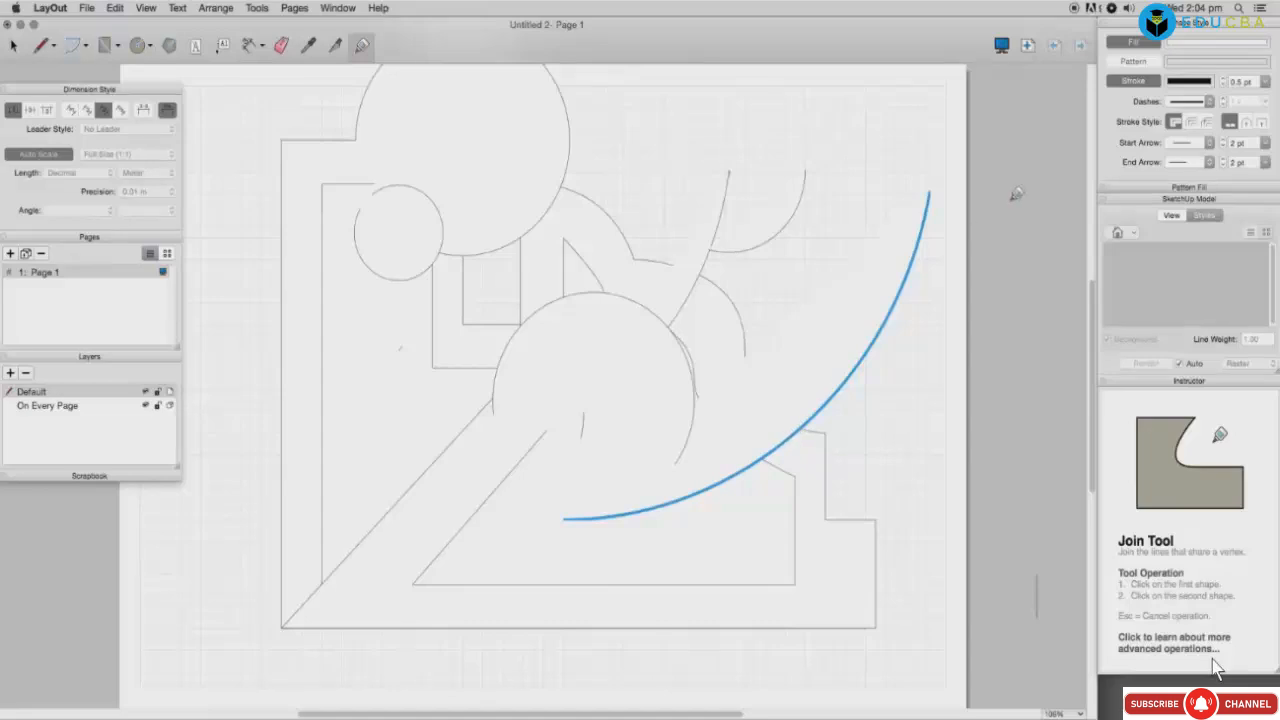
{"action": "left_click", "coordinate": [1130, 46]}
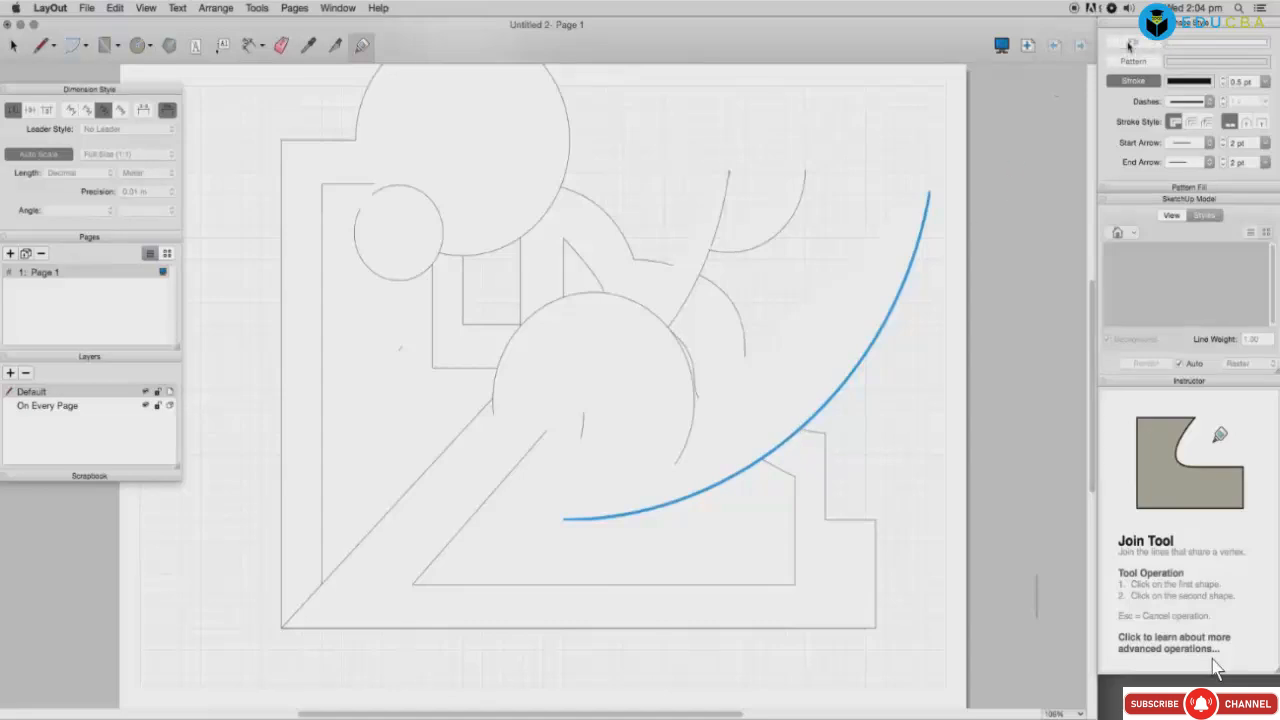
{"action": "left_click", "coordinate": [1129, 45]}
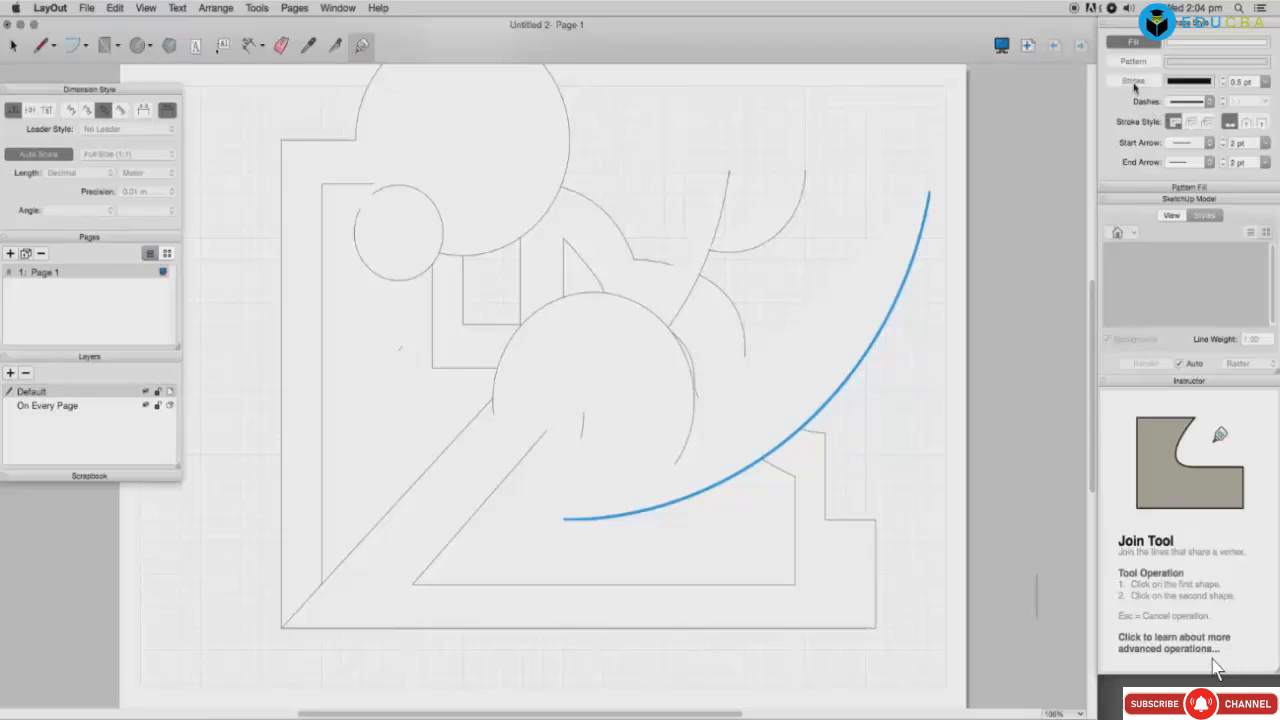
{"action": "left_click", "coordinate": [1134, 82]}
Step: Fill the half-circle with tan, close the colour picker and select the filled shape
{"action": "left_click", "coordinate": [1208, 81]}
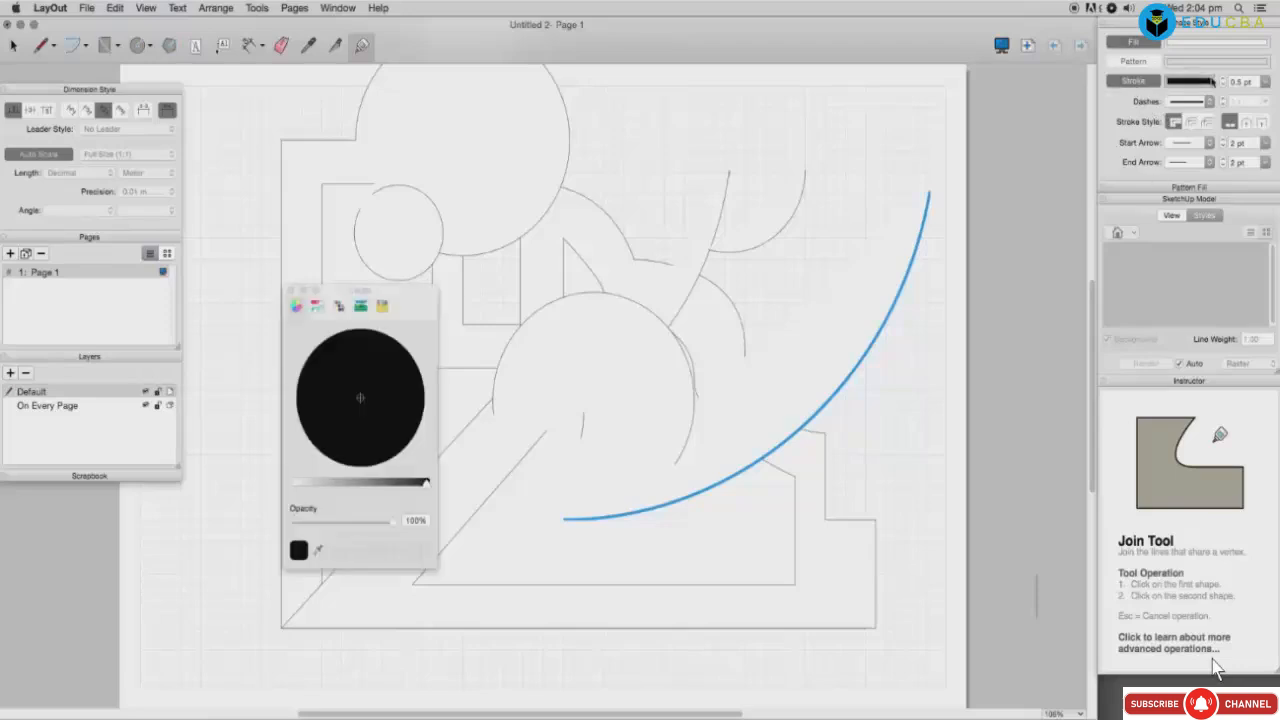
{"action": "left_click_drag", "start_coordinate": [401, 487], "coordinate": [322, 484]}
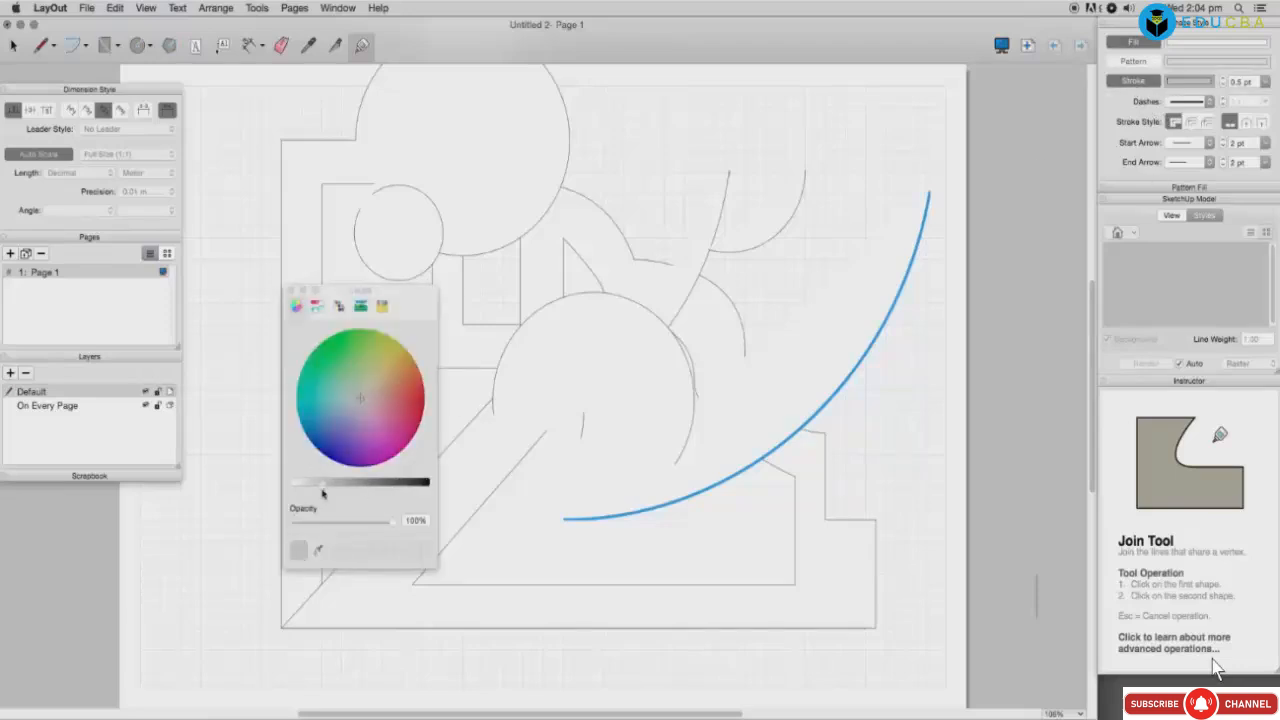
{"action": "left_click", "coordinate": [381, 369]}
{"action": "left_click", "coordinate": [641, 330]}
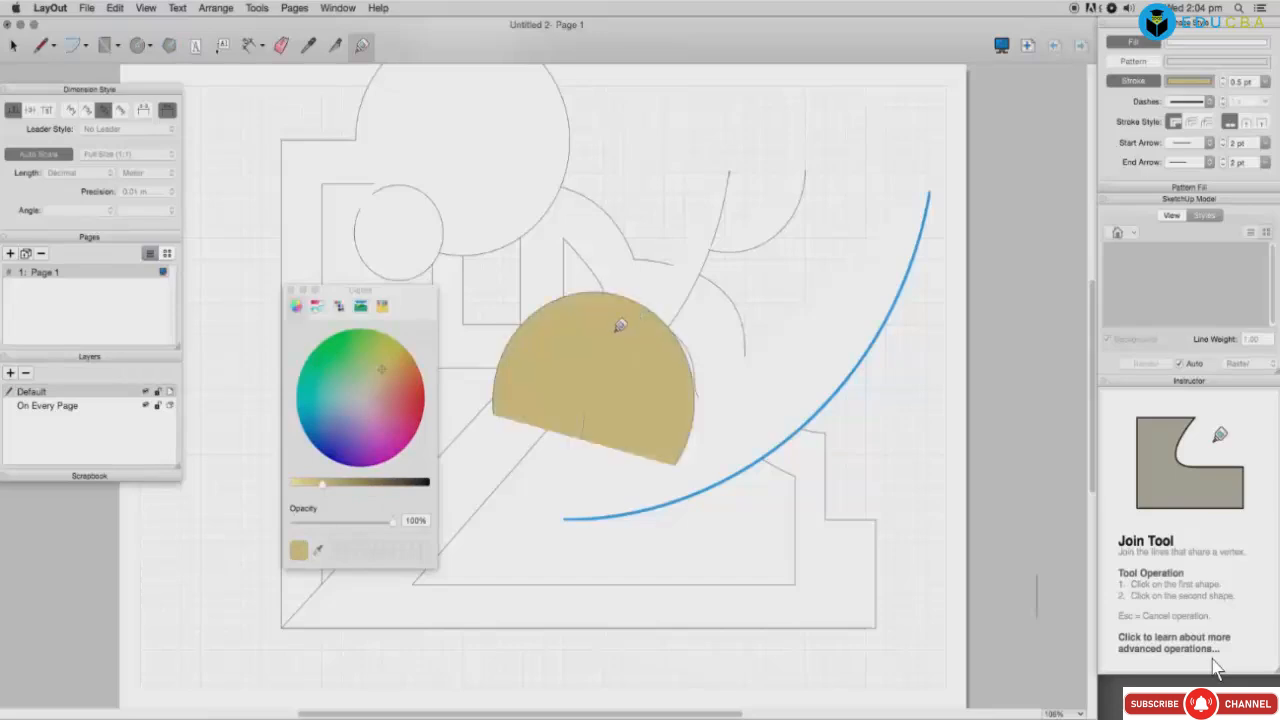
{"action": "left_click", "coordinate": [291, 290]}
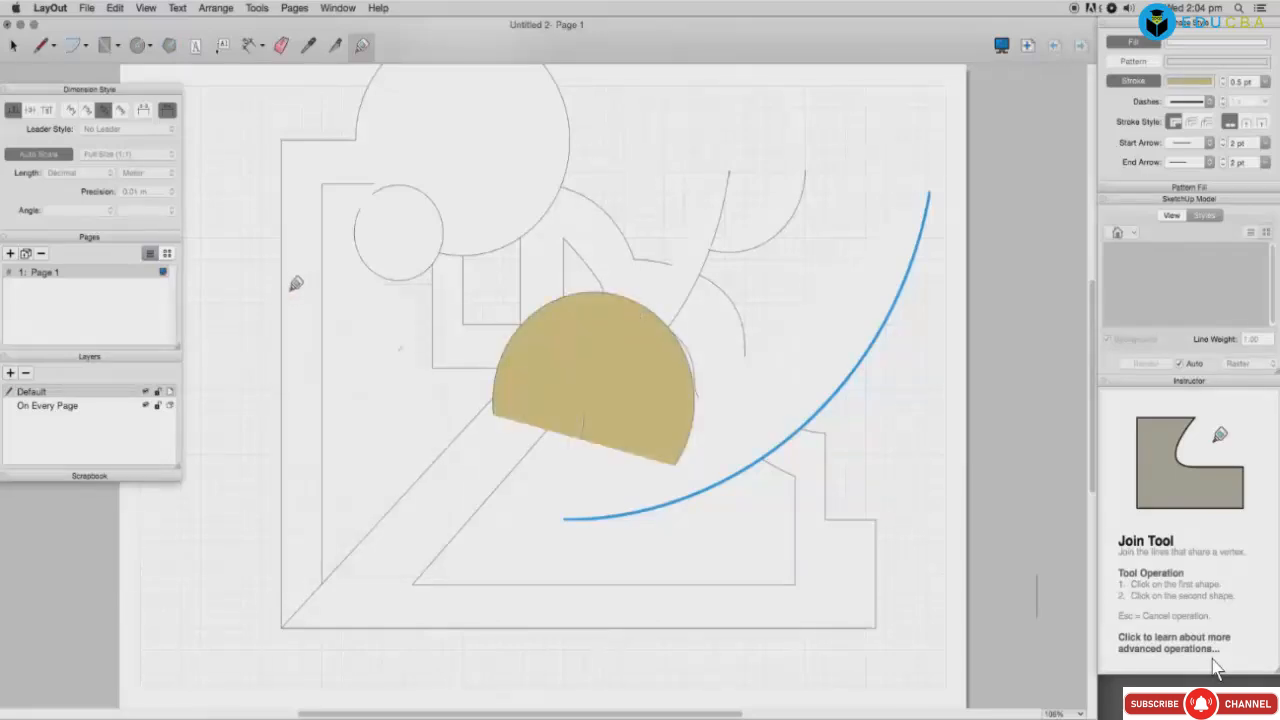
{"action": "key", "text": "space"}
{"action": "left_click", "coordinate": [537, 215]}
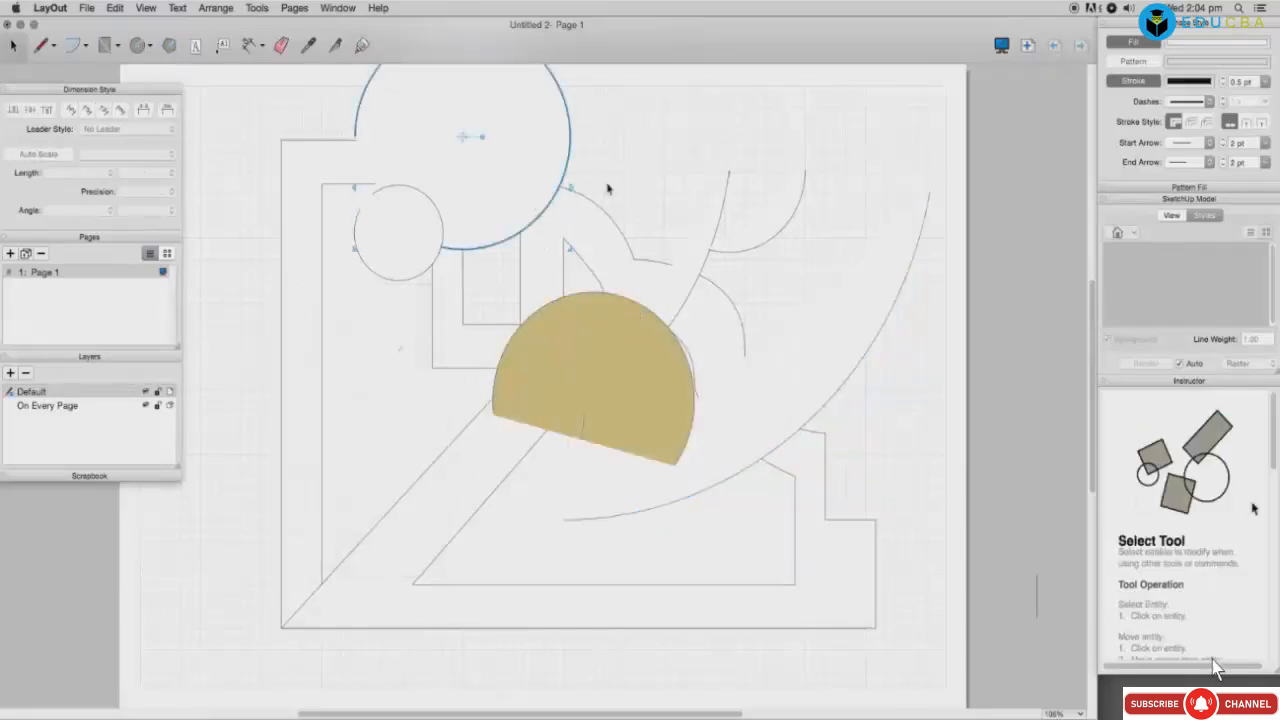
{"action": "left_click", "coordinate": [607, 188]}
Step: Enlarge the tan half-circle and move it up and to the left
{"action": "left_click", "coordinate": [649, 380]}
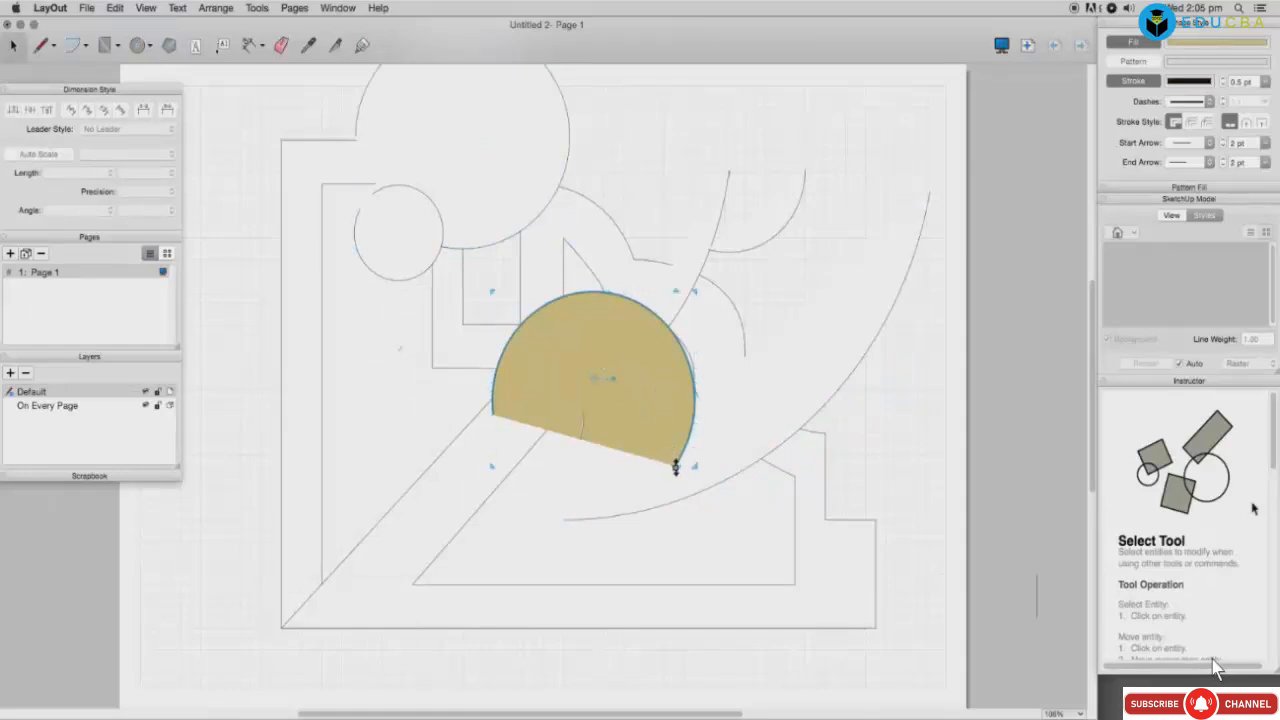
{"action": "left_click_drag", "start_coordinate": [691, 463], "coordinate": [878, 619]}
{"action": "left_click_drag", "start_coordinate": [593, 386], "coordinate": [514, 309]}
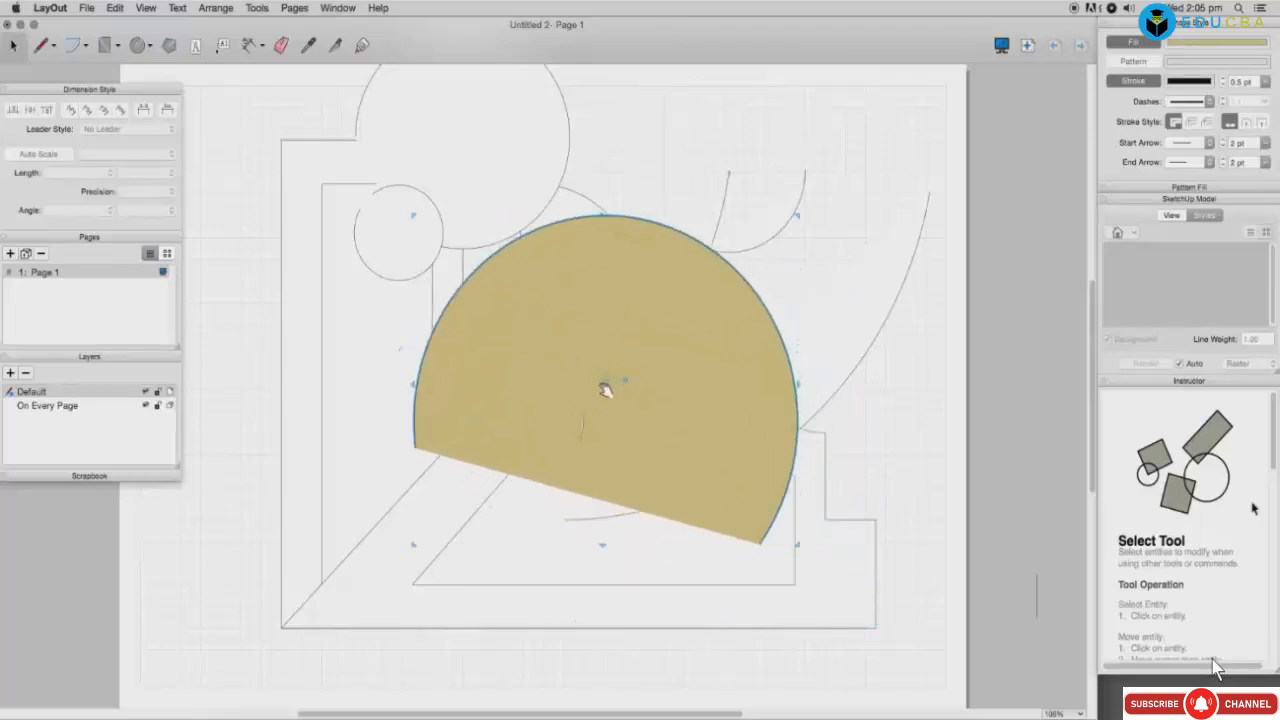
{"action": "mouse_move", "coordinate": [609, 380]}
{"action": "left_mouse_down"}
{"action": "mouse_move", "coordinate": [576, 450]}
{"action": "mouse_move", "coordinate": [580, 380]}
{"action": "mouse_move", "coordinate": [560, 289]}
{"action": "mouse_move", "coordinate": [608, 331]}
{"action": "mouse_move", "coordinate": [654, 286]}
{"action": "mouse_move", "coordinate": [662, 302]}
{"action": "left_mouse_up"}
Step: Tilt the tan half-circle by -4.4° so its straight edge slopes toward the lower left
{"action": "left_click", "coordinate": [414, 460]}
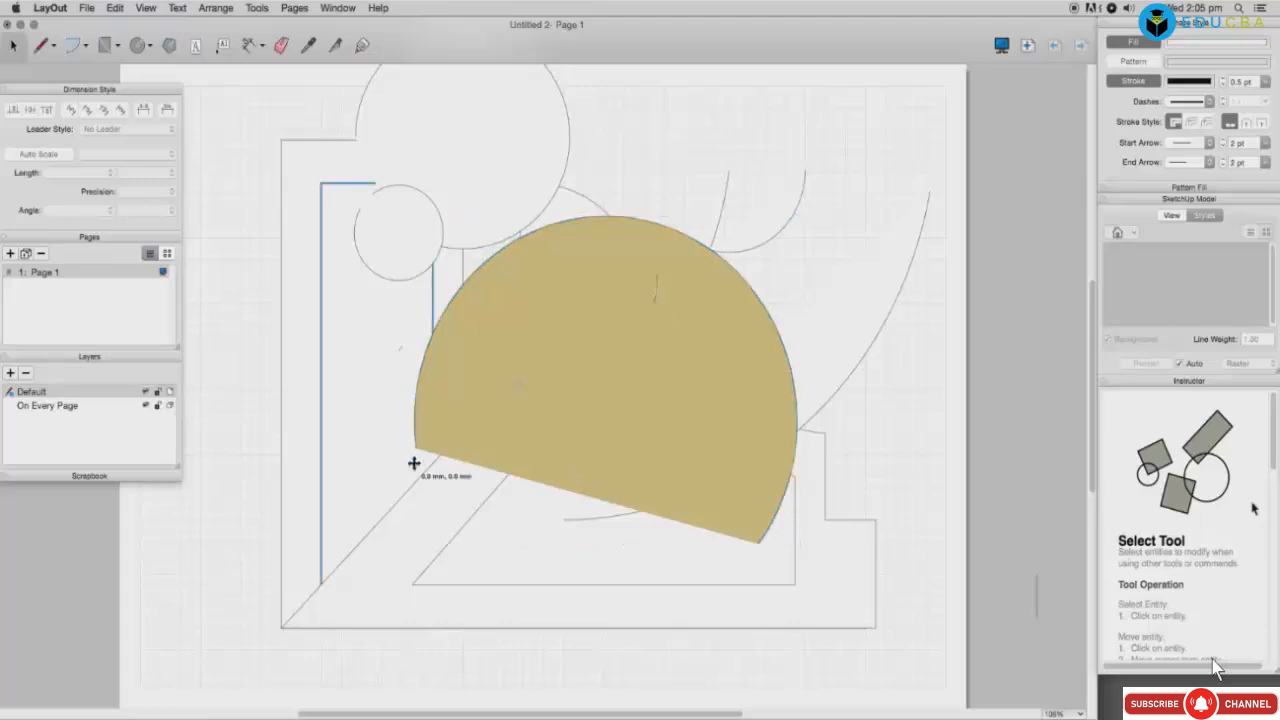
{"action": "left_click", "coordinate": [464, 419]}
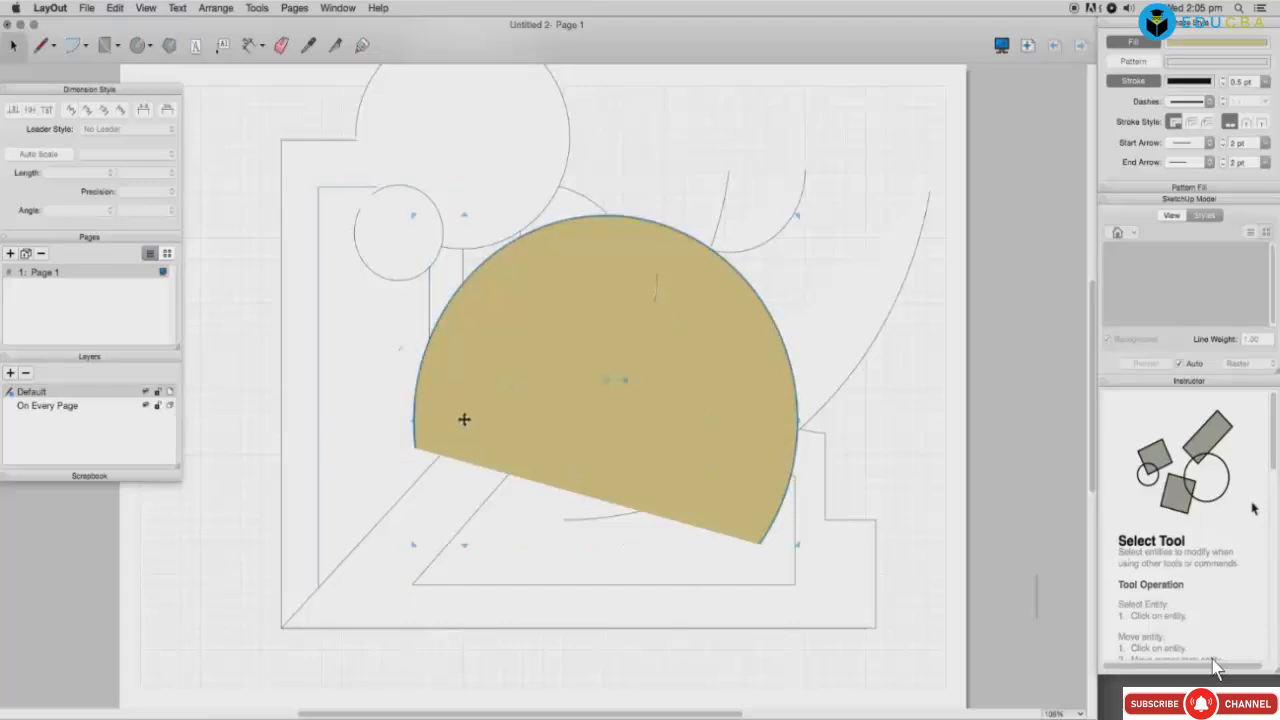
{"action": "left_click_drag", "start_coordinate": [627, 382], "coordinate": [689, 357]}
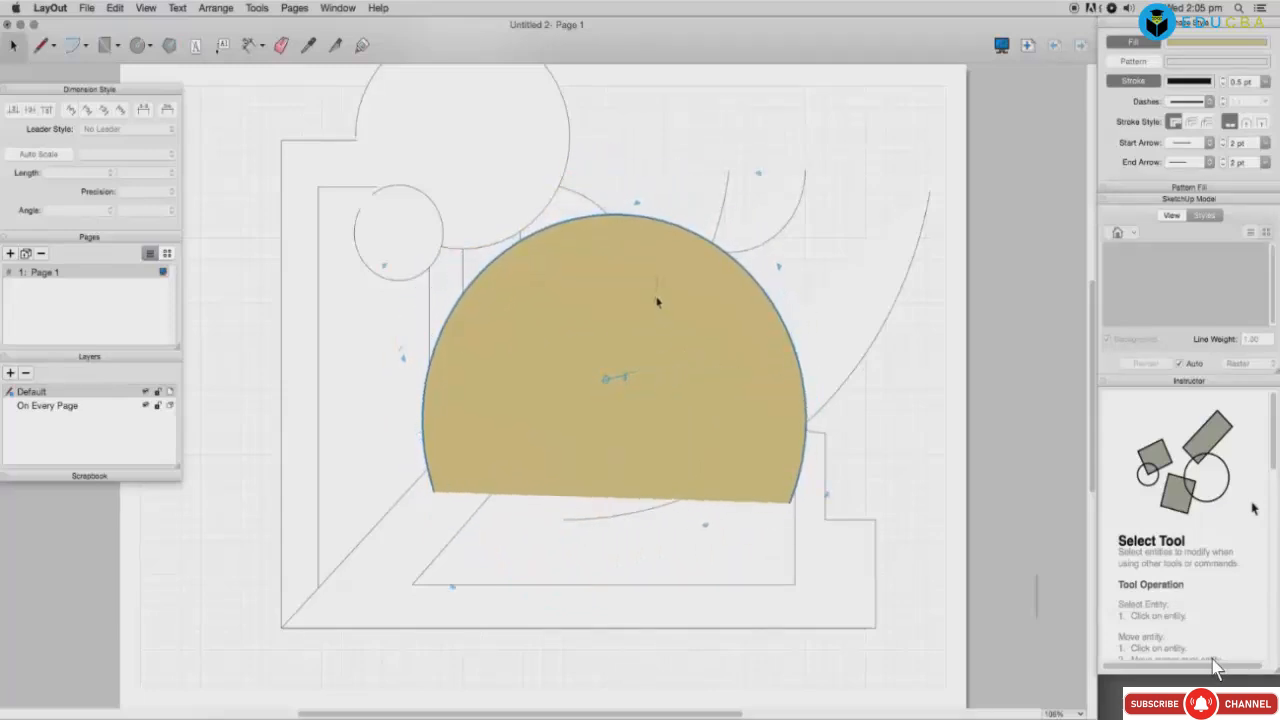
{"action": "mouse_move", "coordinate": [676, 290]}
{"action": "left_mouse_down"}
{"action": "mouse_move", "coordinate": [677, 266]}
{"action": "mouse_move", "coordinate": [665, 300]}
{"action": "mouse_move", "coordinate": [663, 287]}
{"action": "mouse_move", "coordinate": [720, 367]}
{"action": "left_mouse_up"}
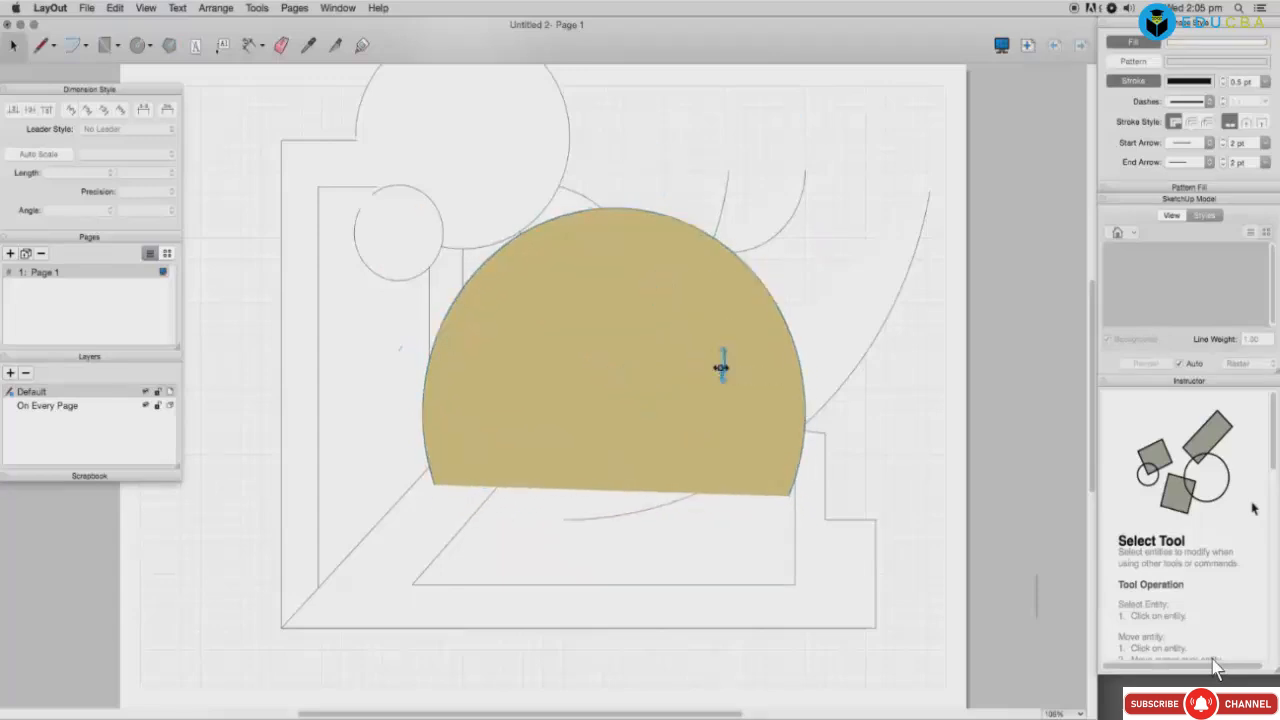
{"action": "left_click", "coordinate": [786, 377]}
{"action": "left_click_drag", "start_coordinate": [666, 357], "coordinate": [588, 453]}
{"action": "left_click", "coordinate": [690, 448]}
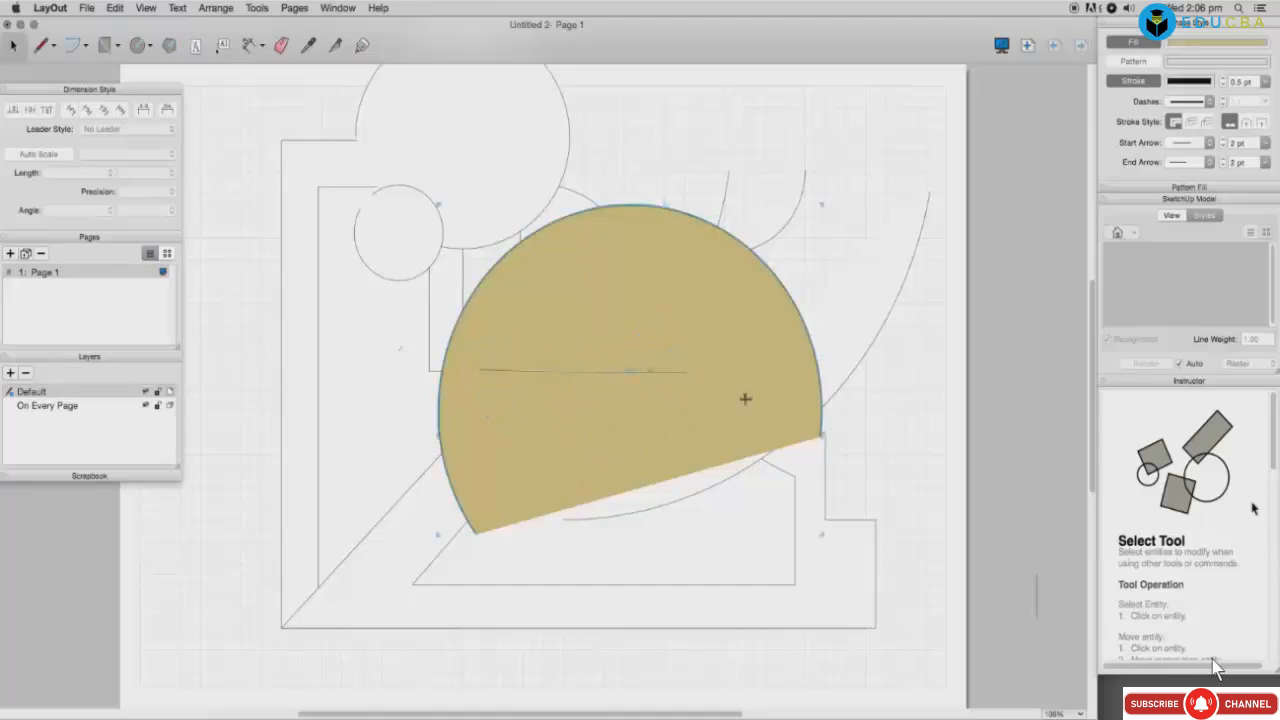
Step: Select the large circle outline and mix a red shade on the Colors wheel
{"action": "left_click", "coordinate": [825, 338]}
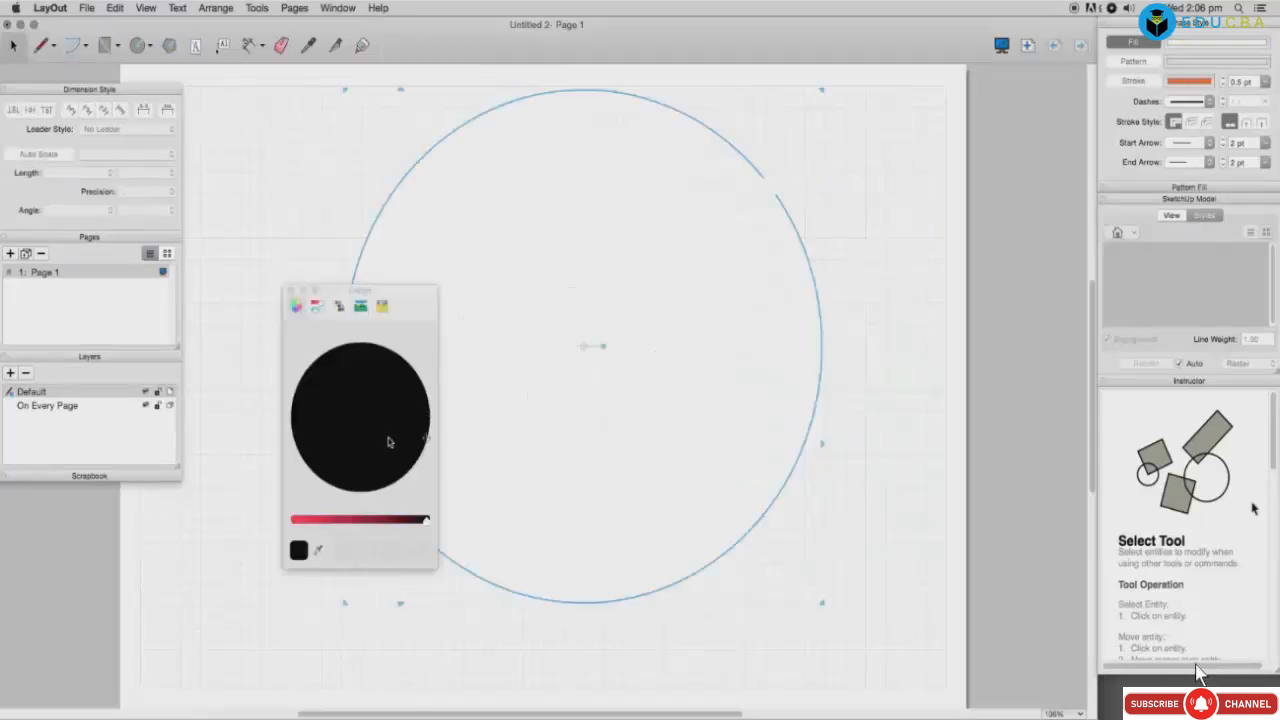
{"action": "left_click_drag", "start_coordinate": [388, 437], "coordinate": [416, 443]}
{"action": "left_click_drag", "start_coordinate": [426, 526], "coordinate": [344, 522]}
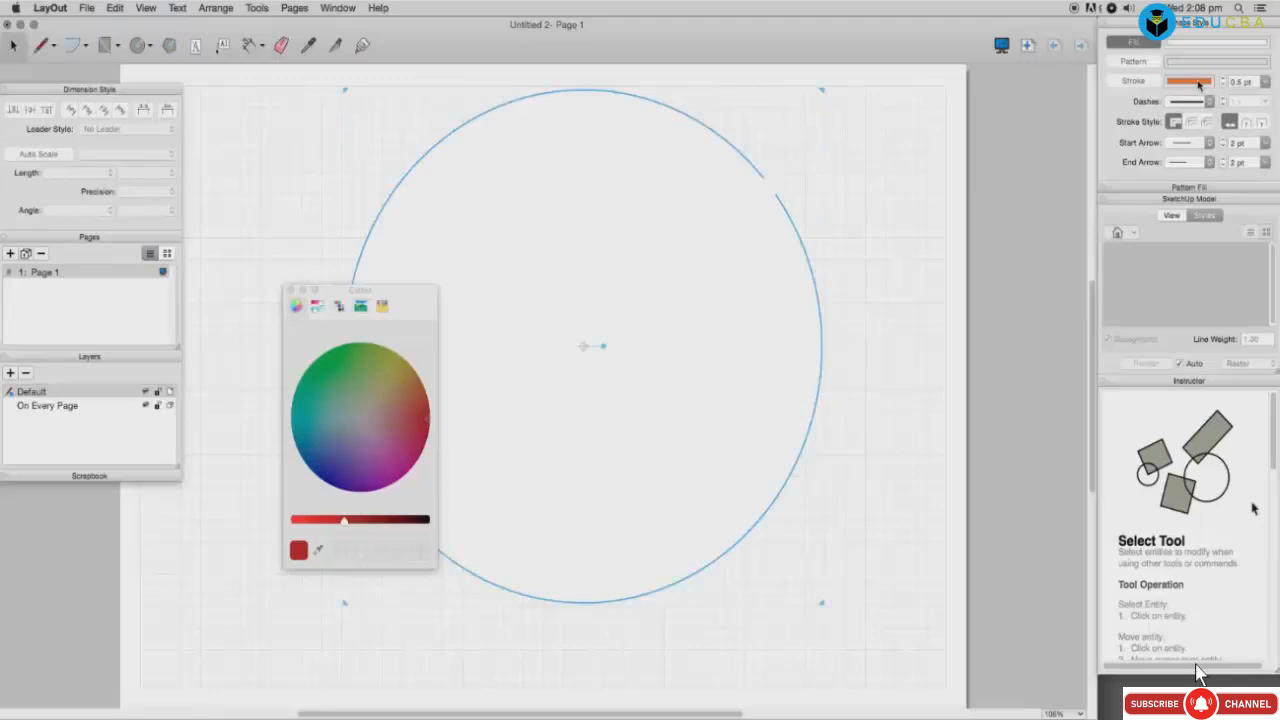
{"action": "left_click", "coordinate": [1171, 215]}
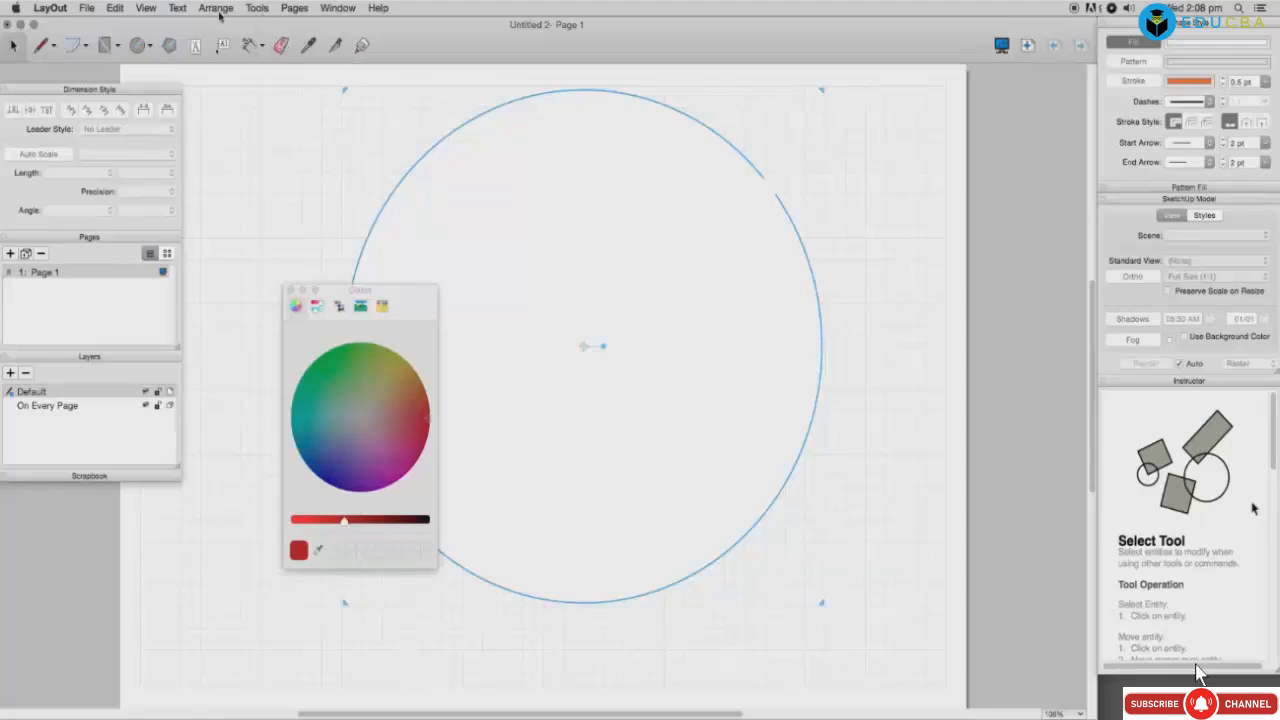
{"action": "left_click", "coordinate": [114, 9]}
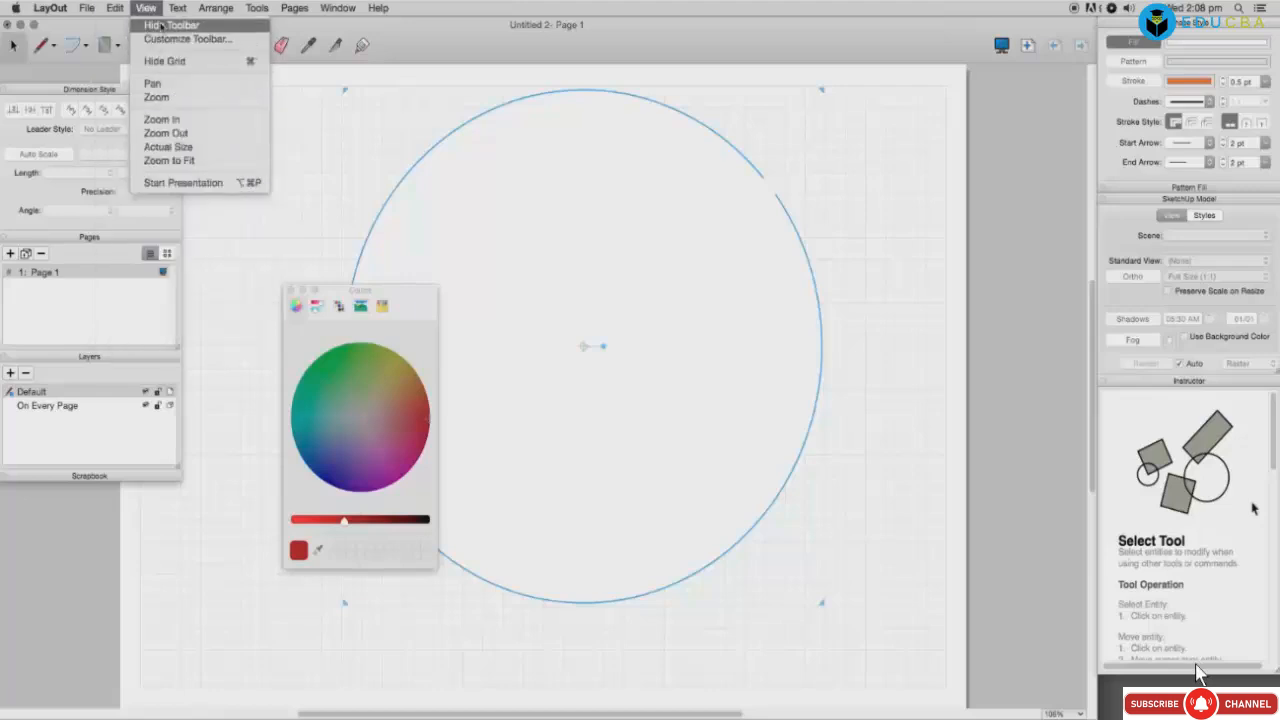
{"action": "mouse_move", "coordinate": [176, 9]}
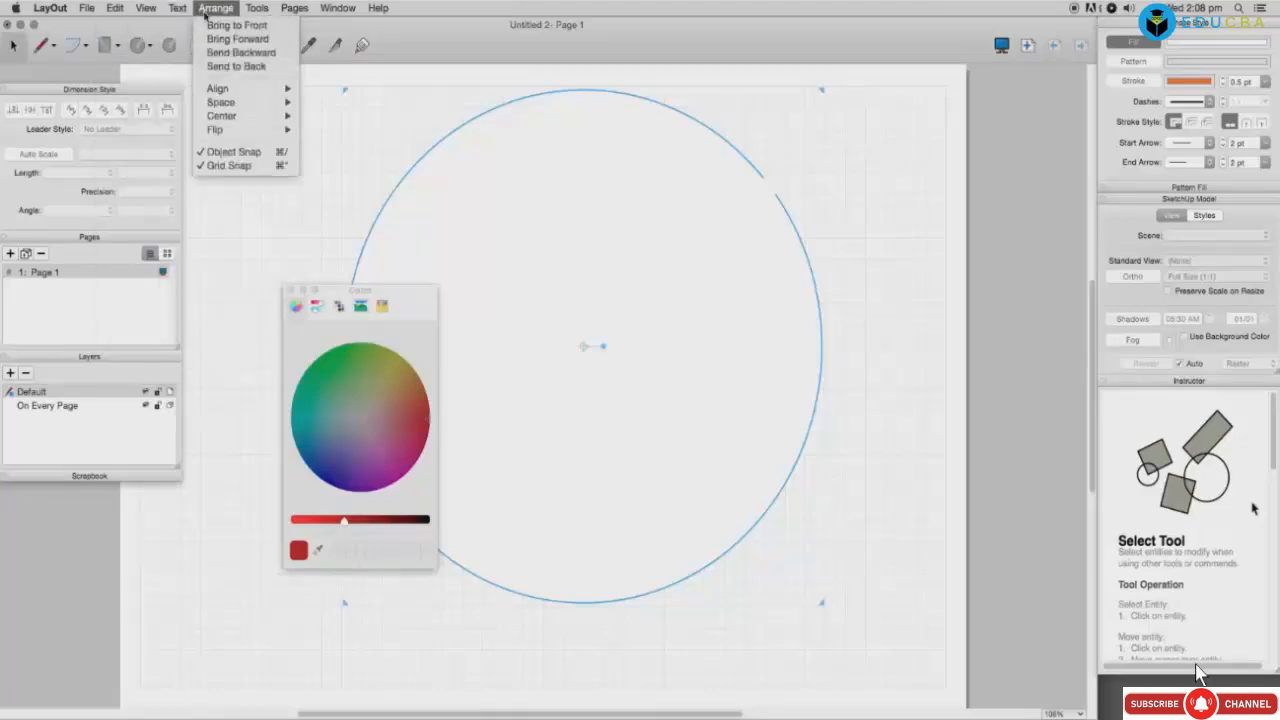
{"action": "mouse_move", "coordinate": [265, 17]}
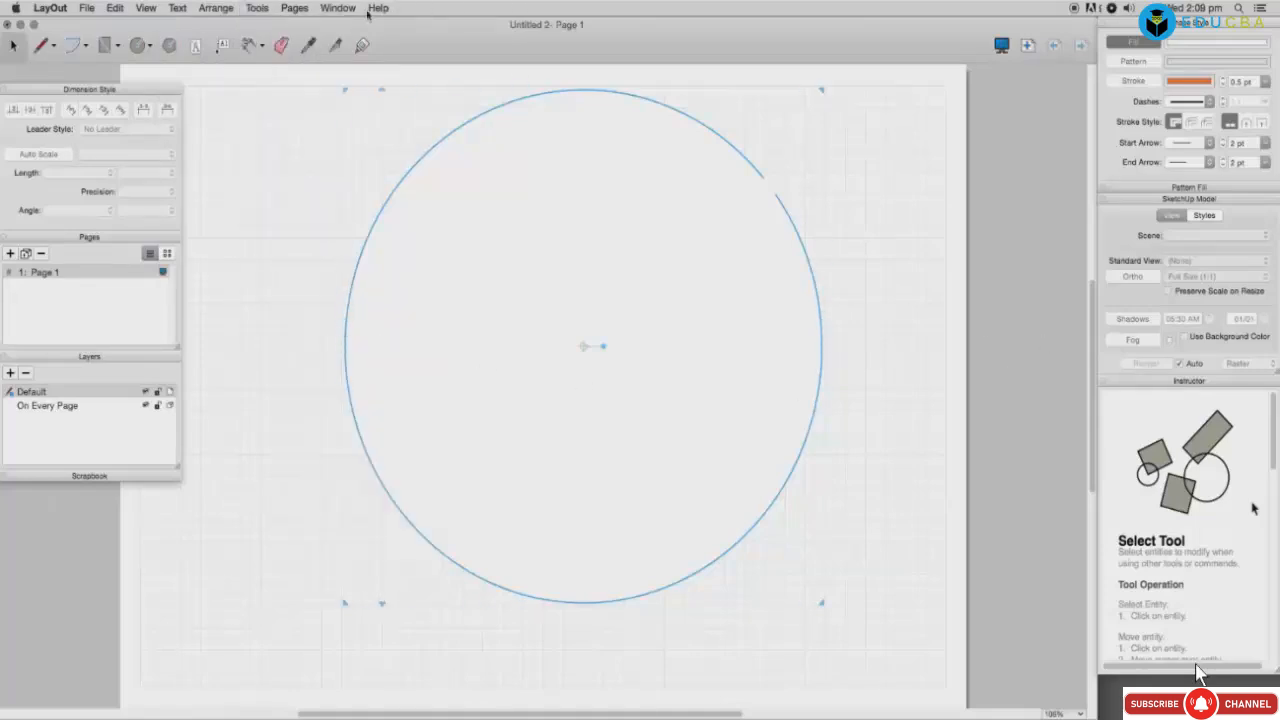
{"action": "left_click", "coordinate": [352, 12]}
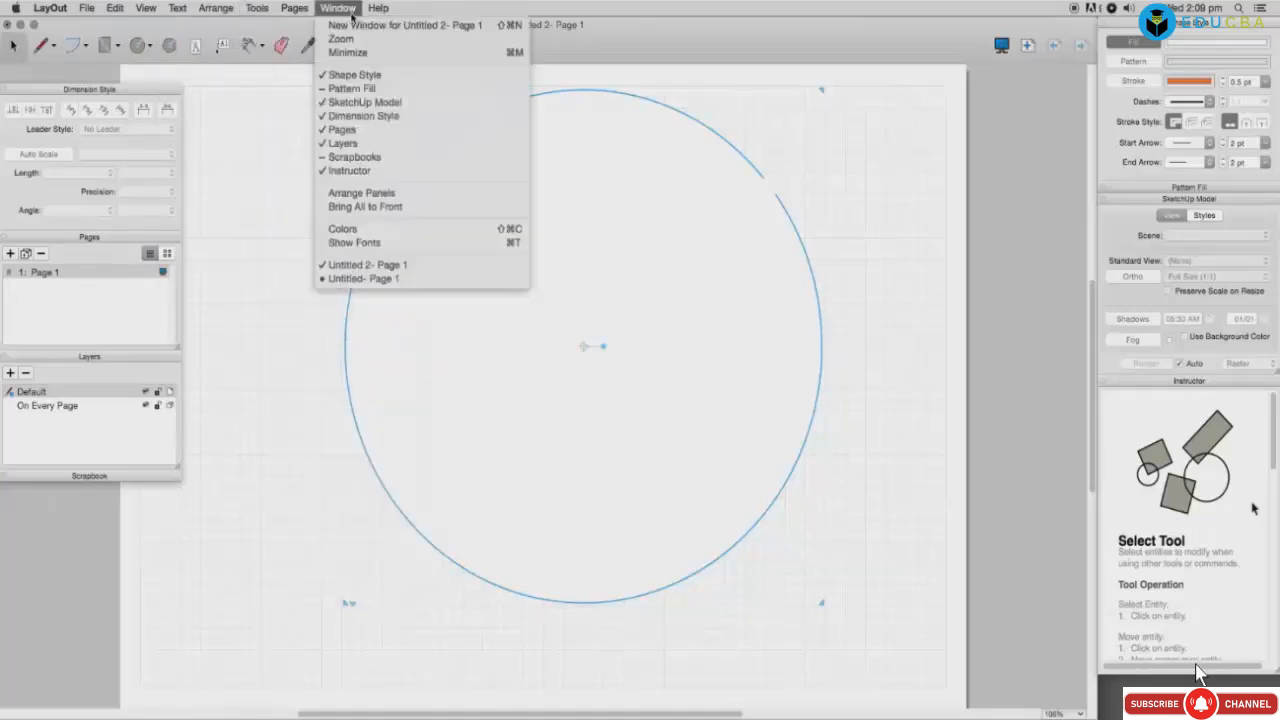
{"action": "left_click", "coordinate": [348, 228]}
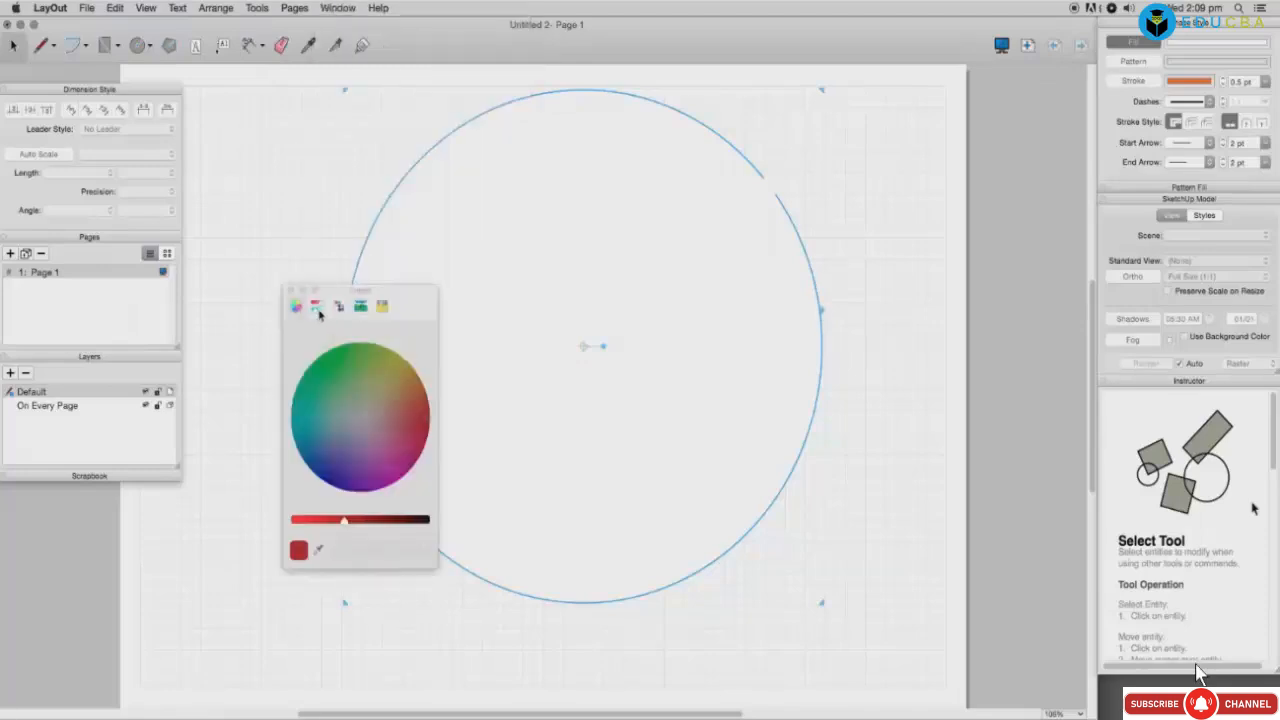
Step: Fill the large circle with a light grey from the Gray Scale slider
{"action": "left_click", "coordinate": [317, 307]}
{"action": "left_click", "coordinate": [322, 336]}
{"action": "left_click", "coordinate": [322, 336]}
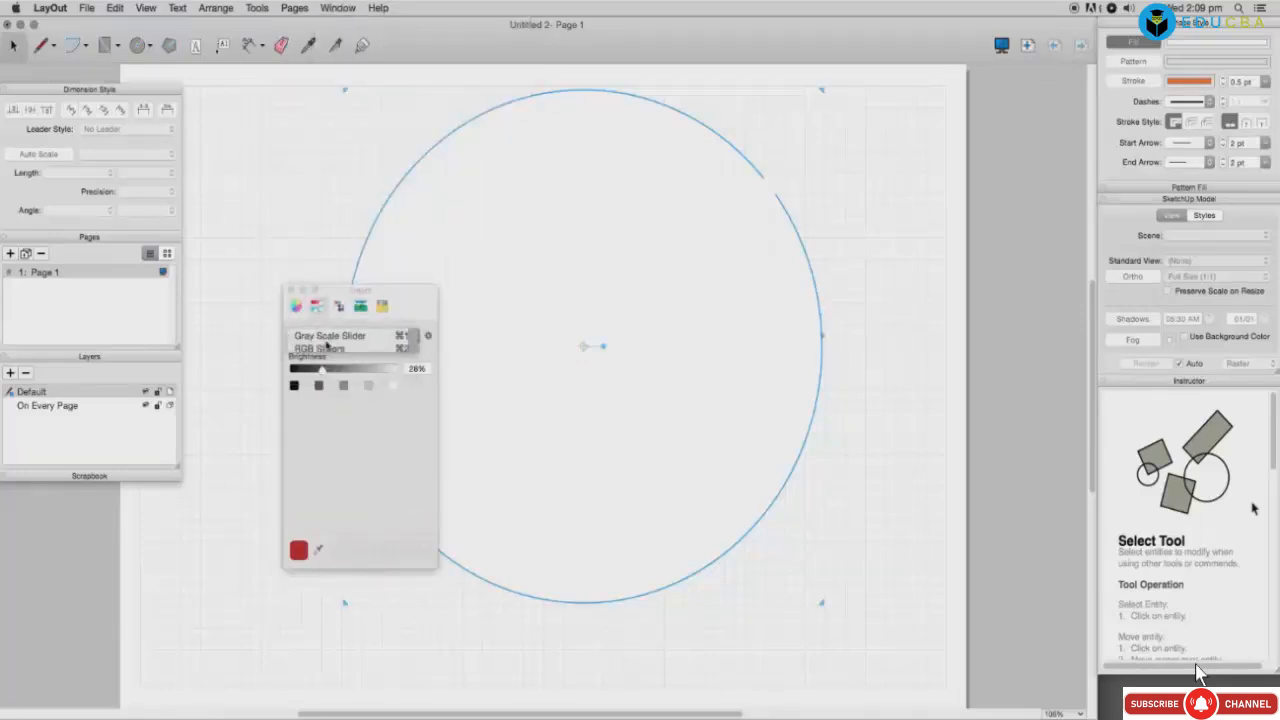
{"action": "left_click_drag", "start_coordinate": [322, 369], "coordinate": [370, 371]}
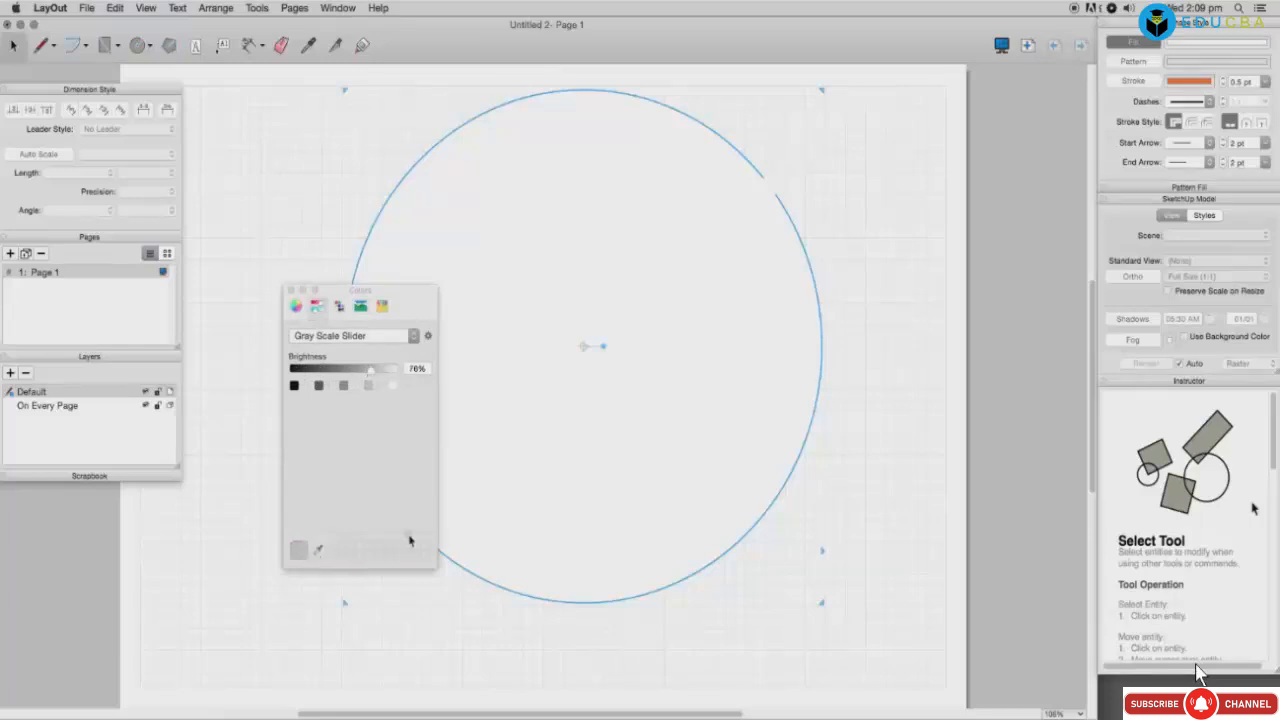
{"action": "left_click_drag", "start_coordinate": [409, 541], "coordinate": [534, 489]}
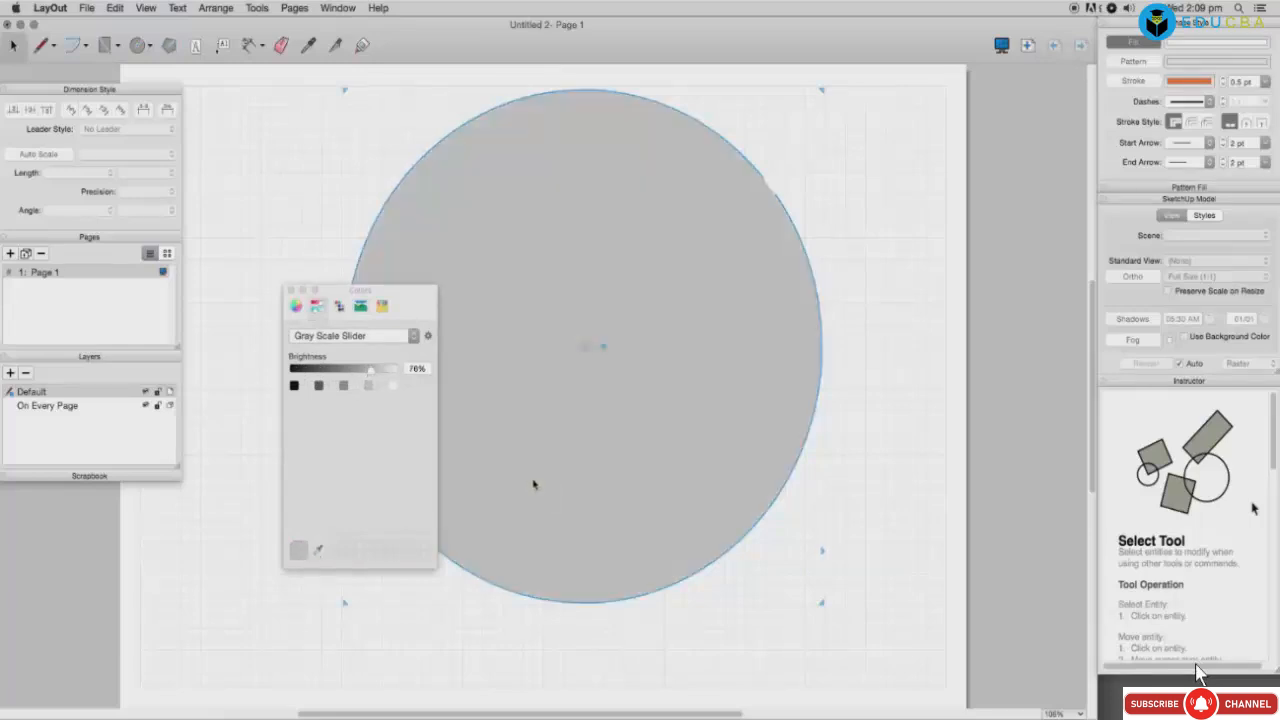
{"action": "left_click", "coordinate": [761, 390]}
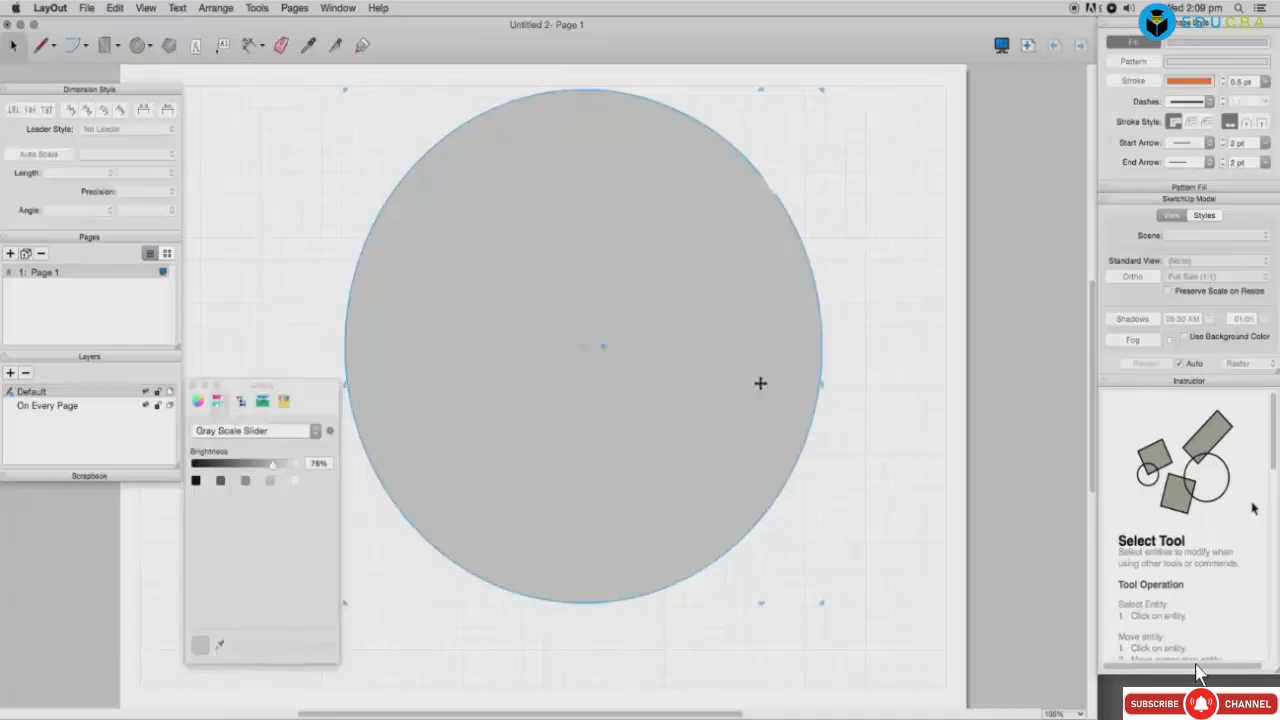
Step: Try several crayons (Spring, Blueberry, Steel, Flora, Sky) and settle on Orchid
{"action": "left_click", "coordinate": [87, 48]}
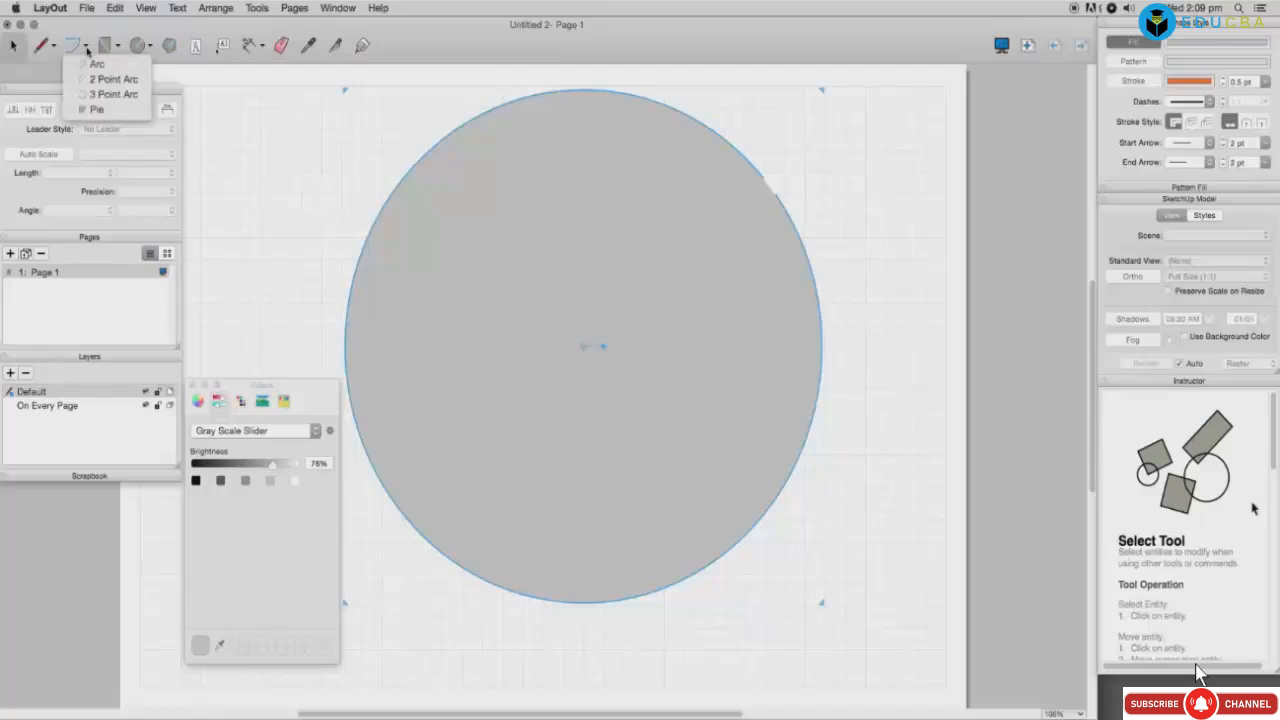
{"action": "left_click", "coordinate": [284, 400]}
{"action": "left_click", "coordinate": [291, 533]}
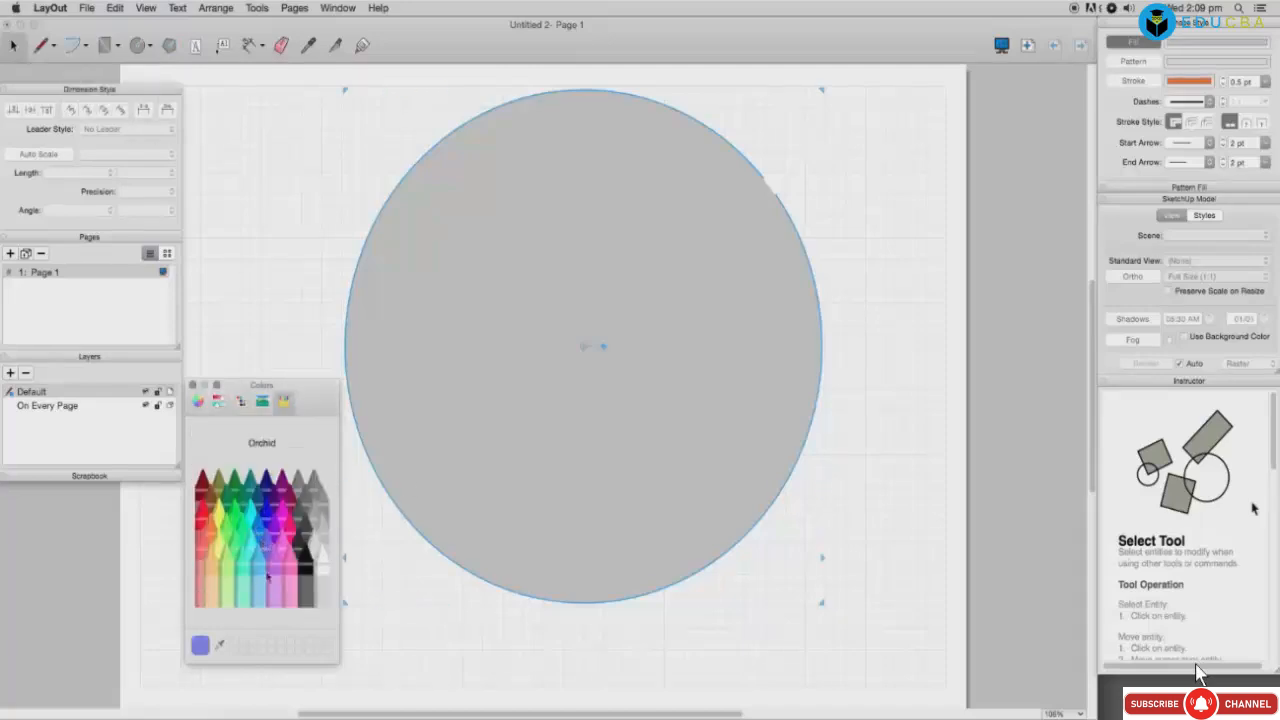
{"action": "left_click", "coordinate": [237, 523]}
{"action": "left_click", "coordinate": [267, 521]}
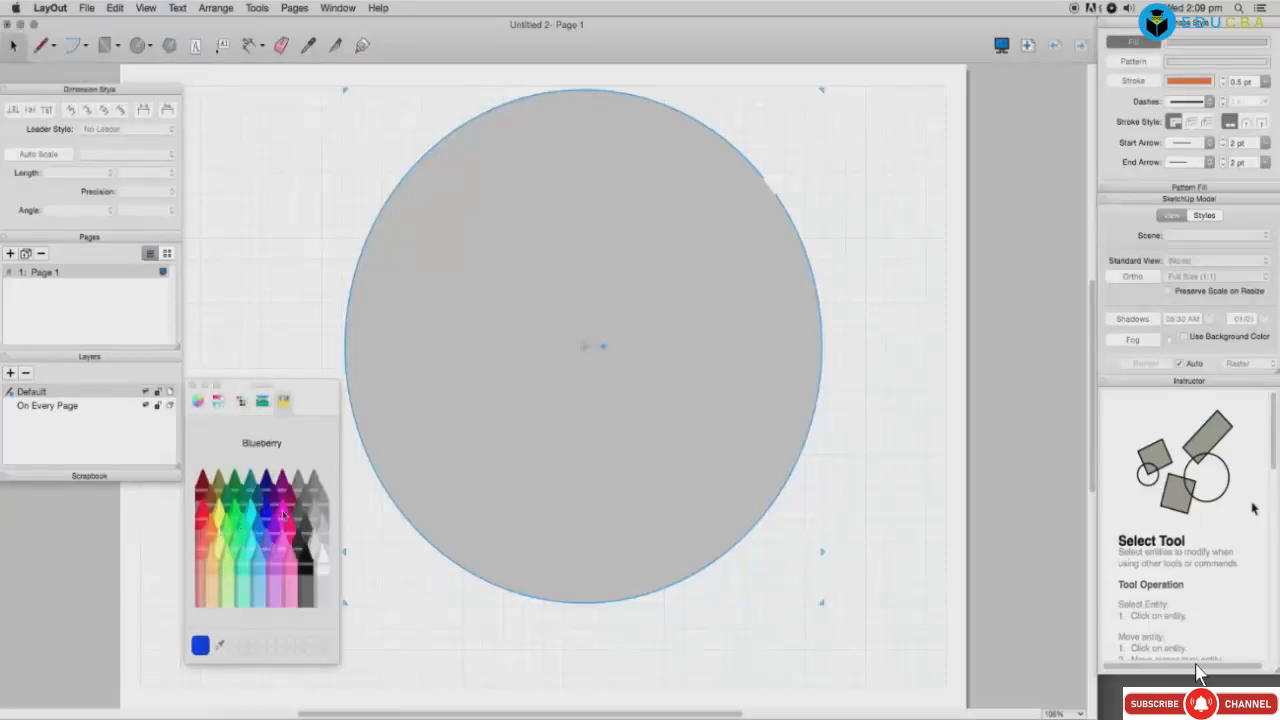
{"action": "left_click", "coordinate": [306, 505]}
{"action": "left_click", "coordinate": [237, 552]}
{"action": "left_click", "coordinate": [258, 568]}
{"action": "left_click", "coordinate": [268, 541]}
Step: Fill the circle with Orchid and cut a white bite into it with a 2 Point Arc
{"action": "left_click_drag", "start_coordinate": [203, 645], "coordinate": [531, 477]}
{"action": "left_click", "coordinate": [78, 45]}
{"action": "left_click", "coordinate": [110, 79]}
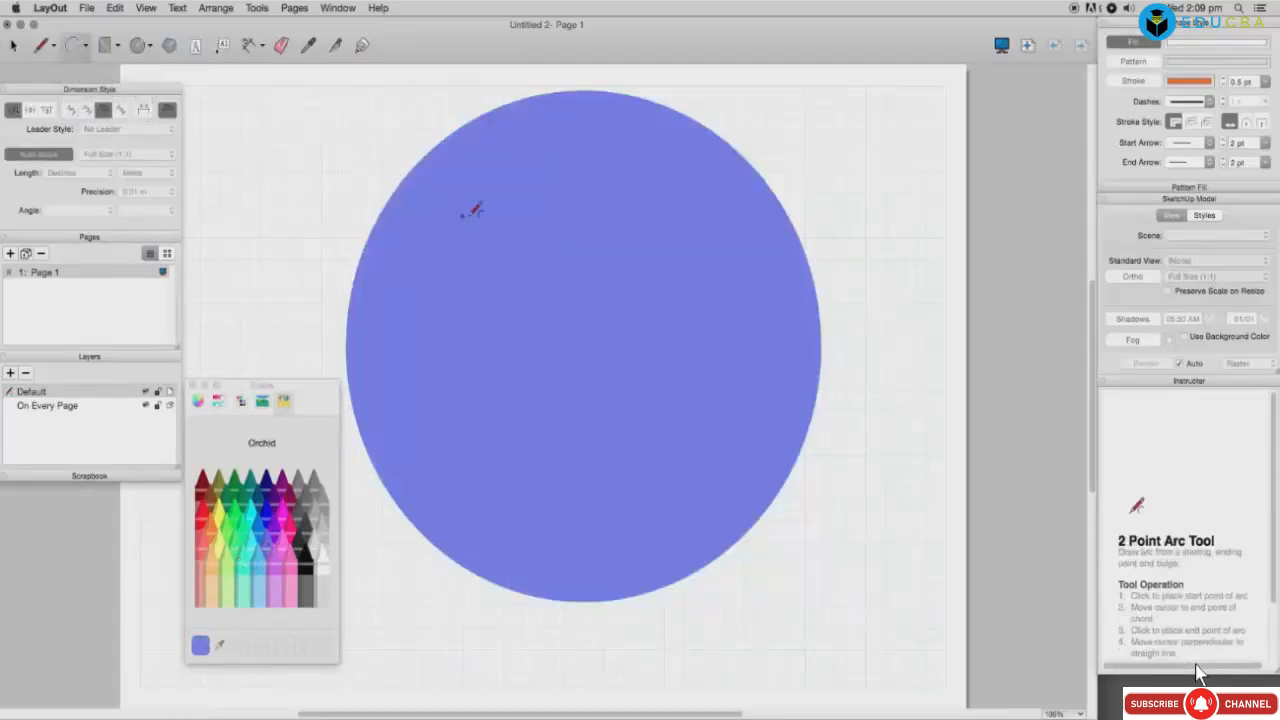
{"action": "left_click", "coordinate": [494, 226]}
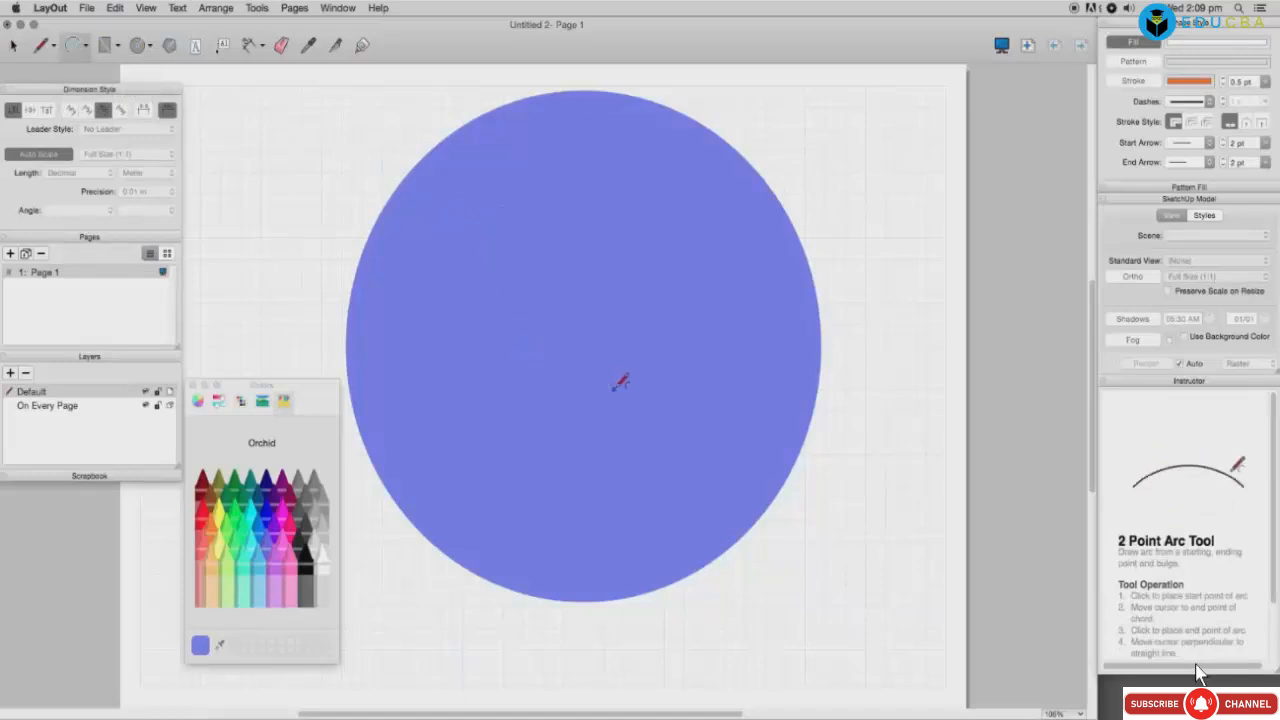
{"action": "left_click", "coordinate": [615, 389]}
{"action": "left_click", "coordinate": [632, 327]}
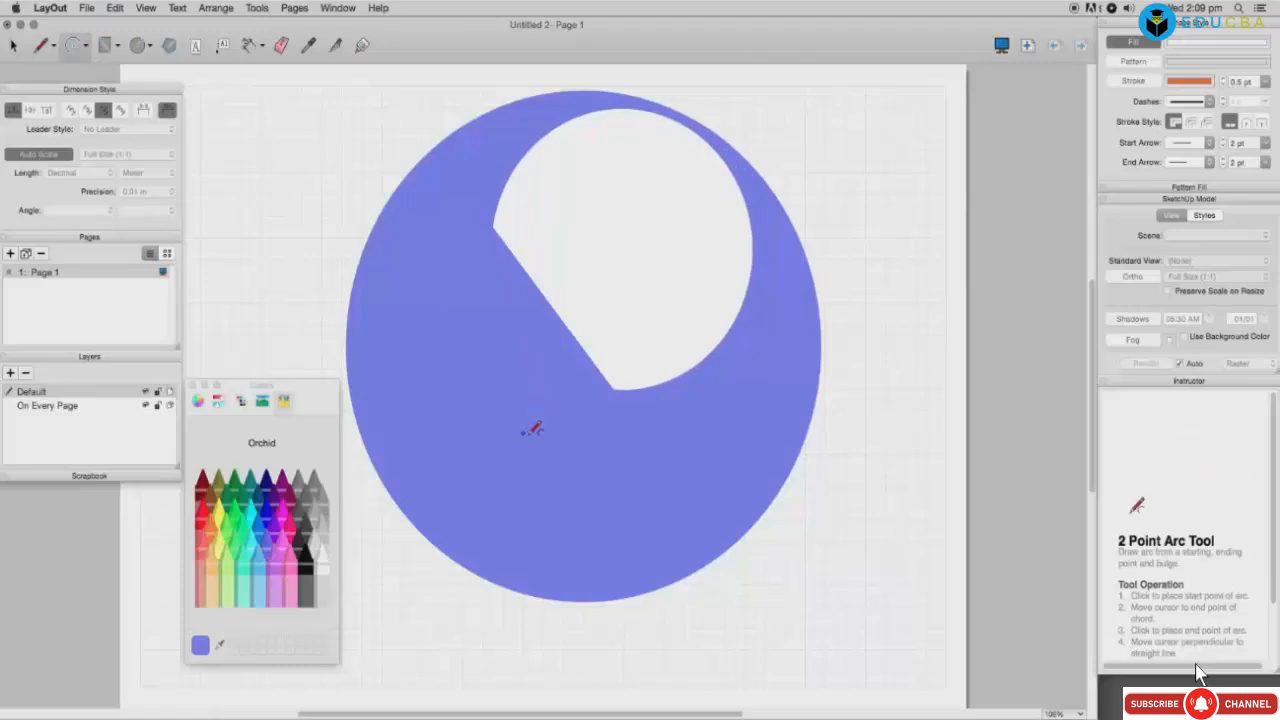
Step: Draw a second arc cut-out and pick pink as the drawing colour
{"action": "left_click", "coordinate": [634, 476]}
{"action": "left_click", "coordinate": [531, 398]}
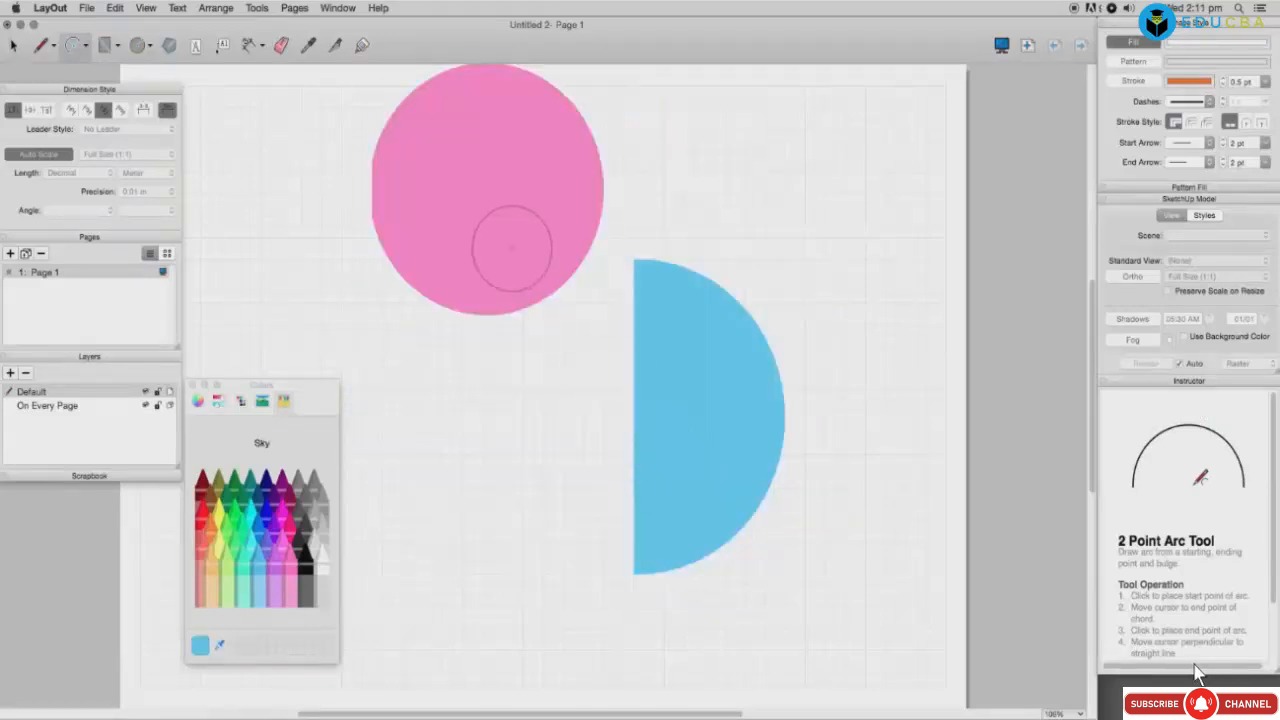
{"action": "left_click", "coordinate": [516, 242]}
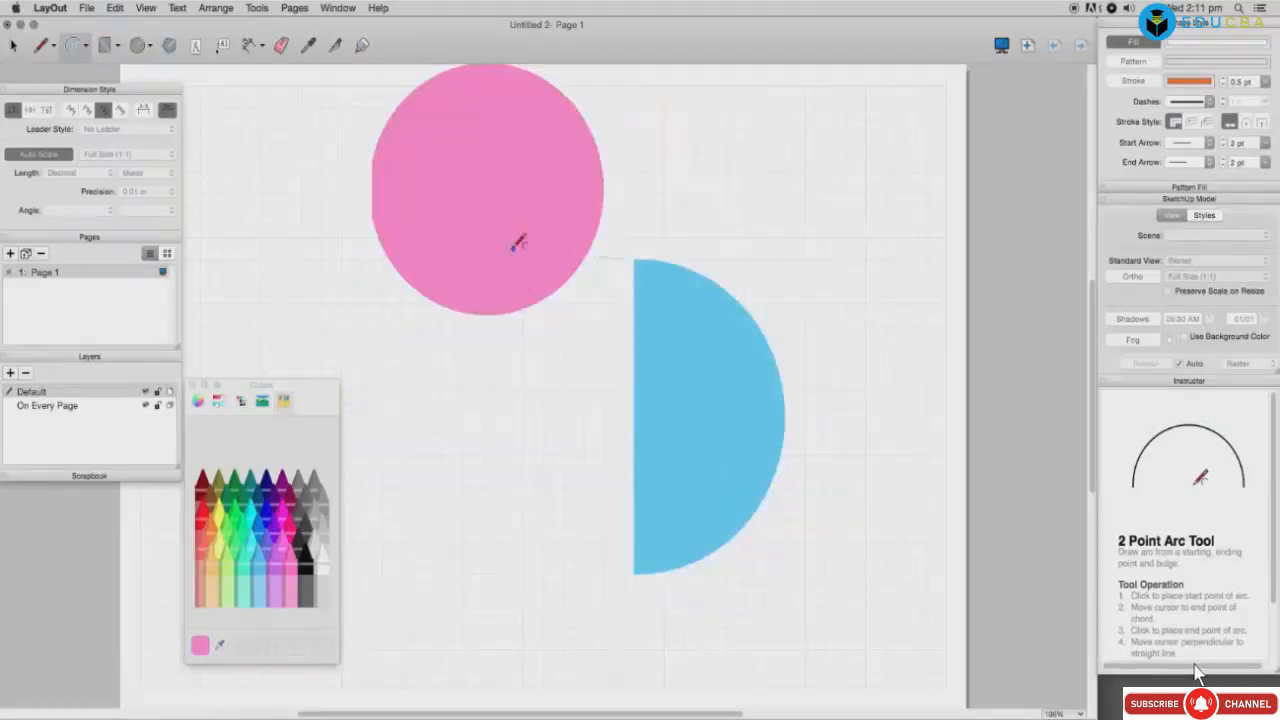
Step: Cut a Bubblegum D-shape into the pink circle, draw a large white arc, then choose Licorice
{"action": "left_click", "coordinate": [674, 355]}
{"action": "left_click", "coordinate": [545, 263]}
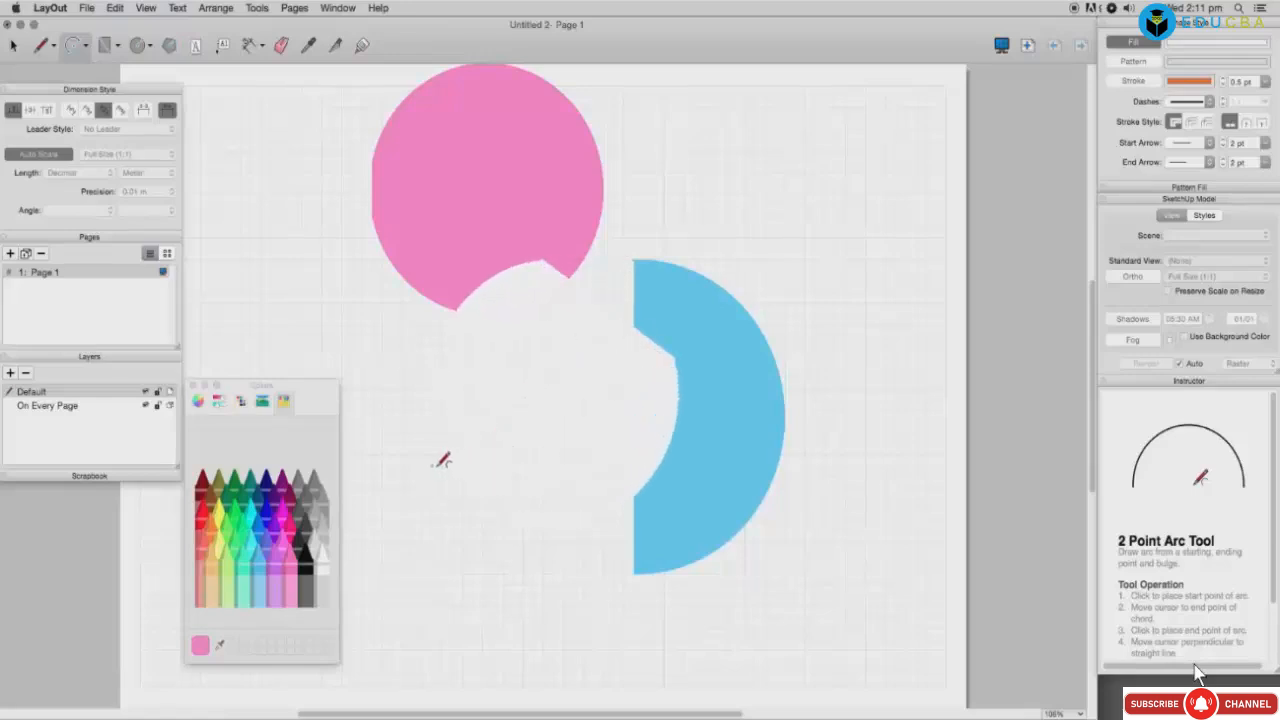
{"action": "left_click", "coordinate": [285, 538]}
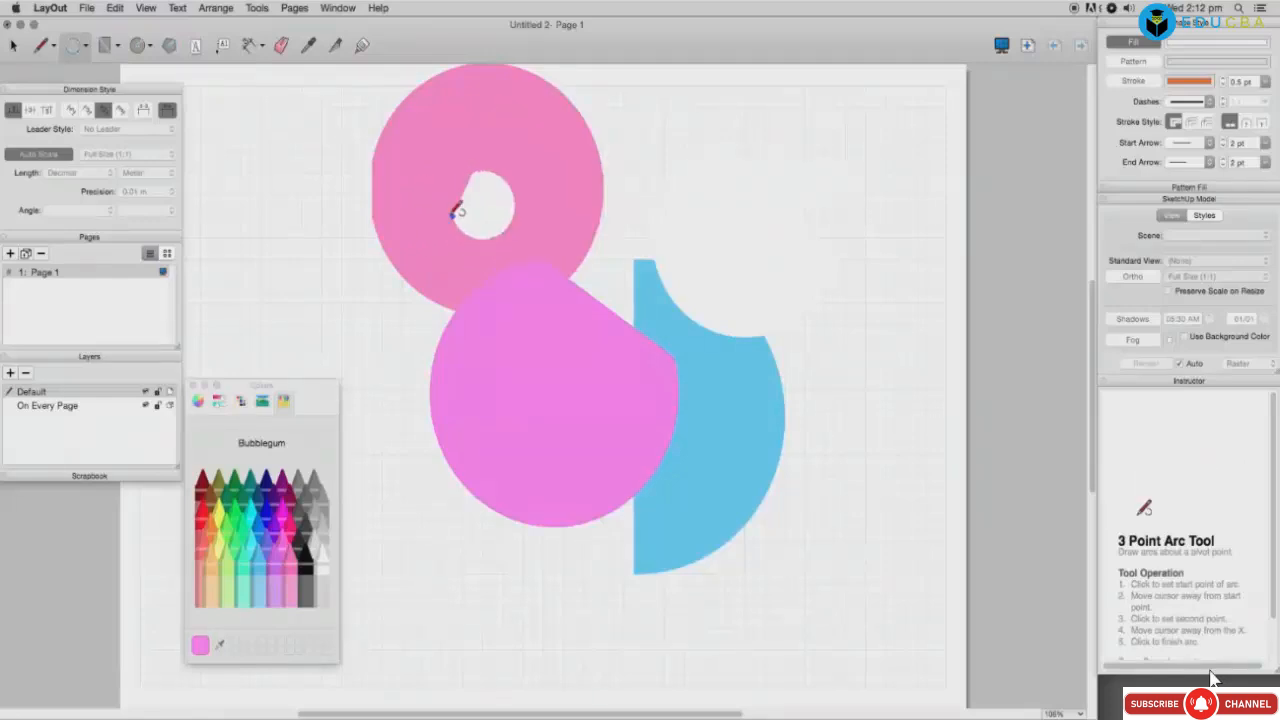
{"action": "left_click", "coordinate": [474, 266]}
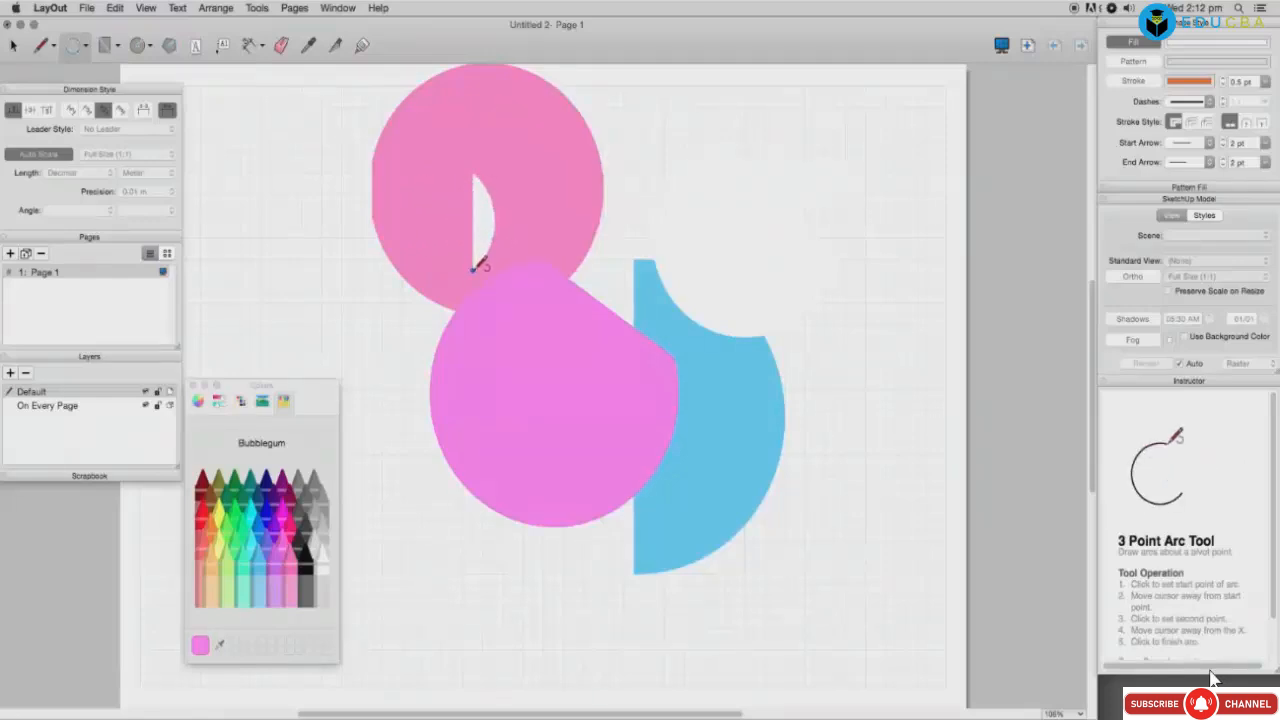
{"action": "left_click", "coordinate": [537, 320]}
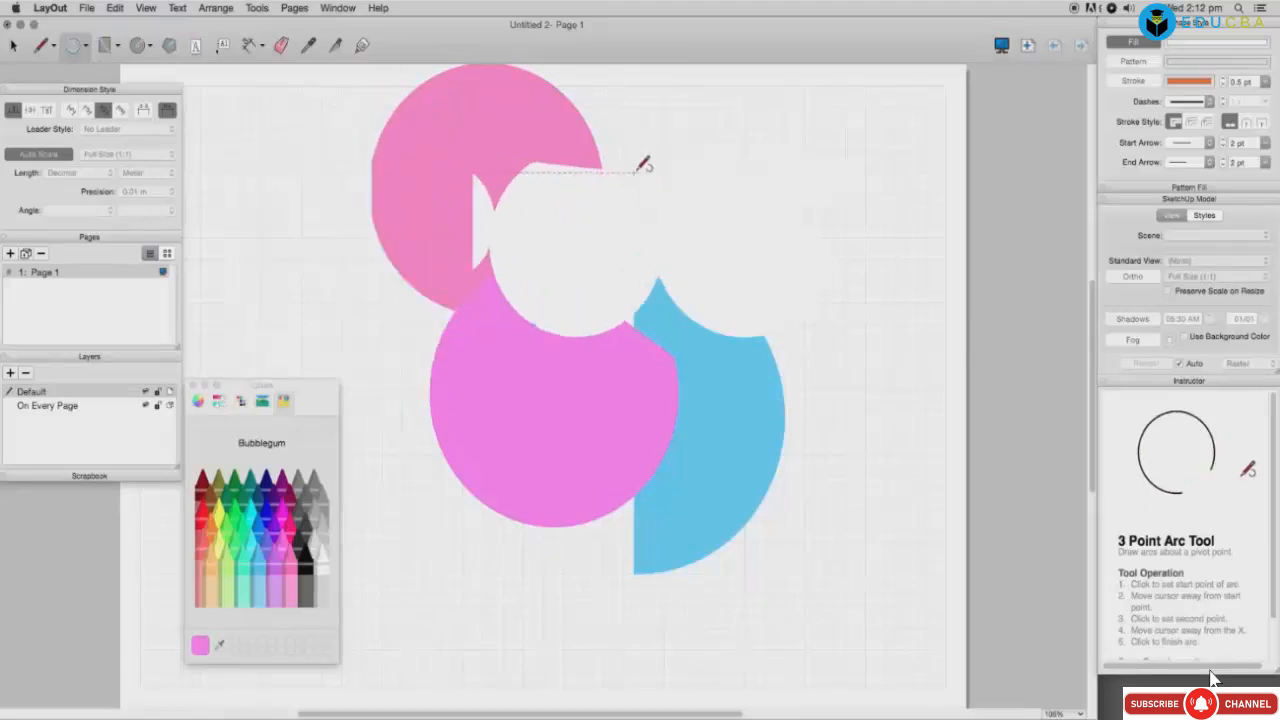
{"action": "left_click", "coordinate": [777, 160]}
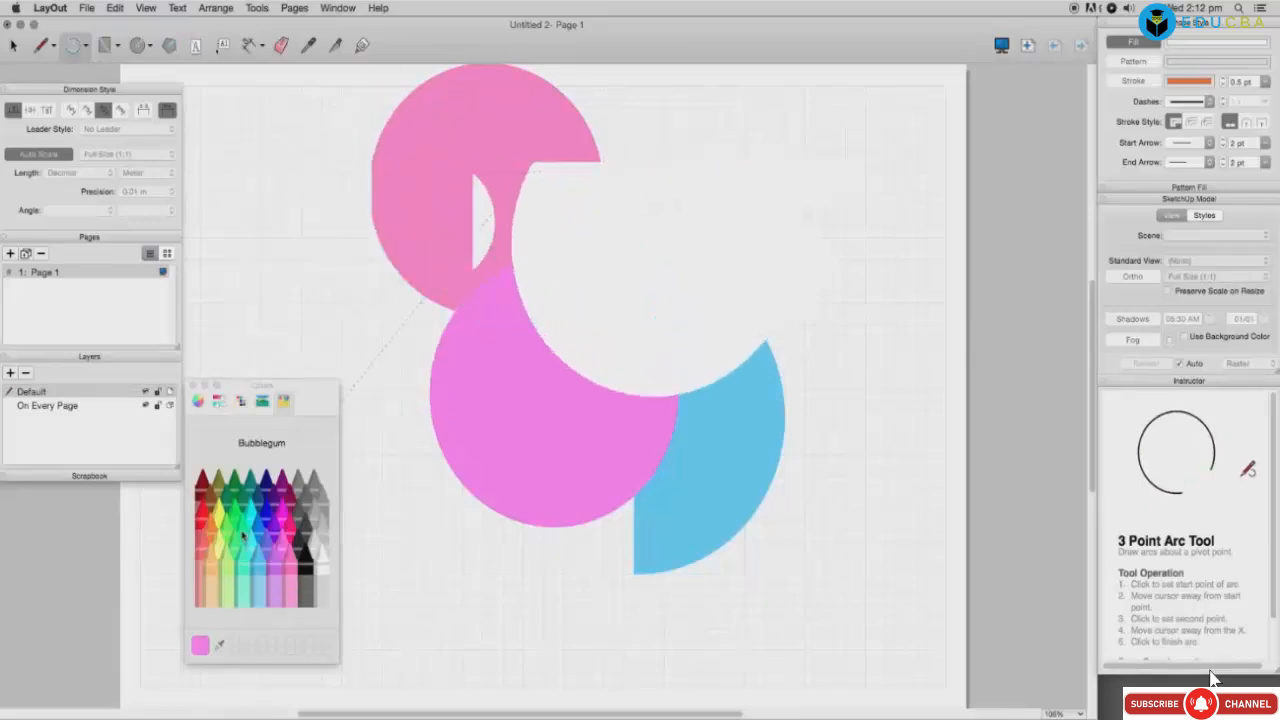
{"action": "left_click", "coordinate": [303, 556]}
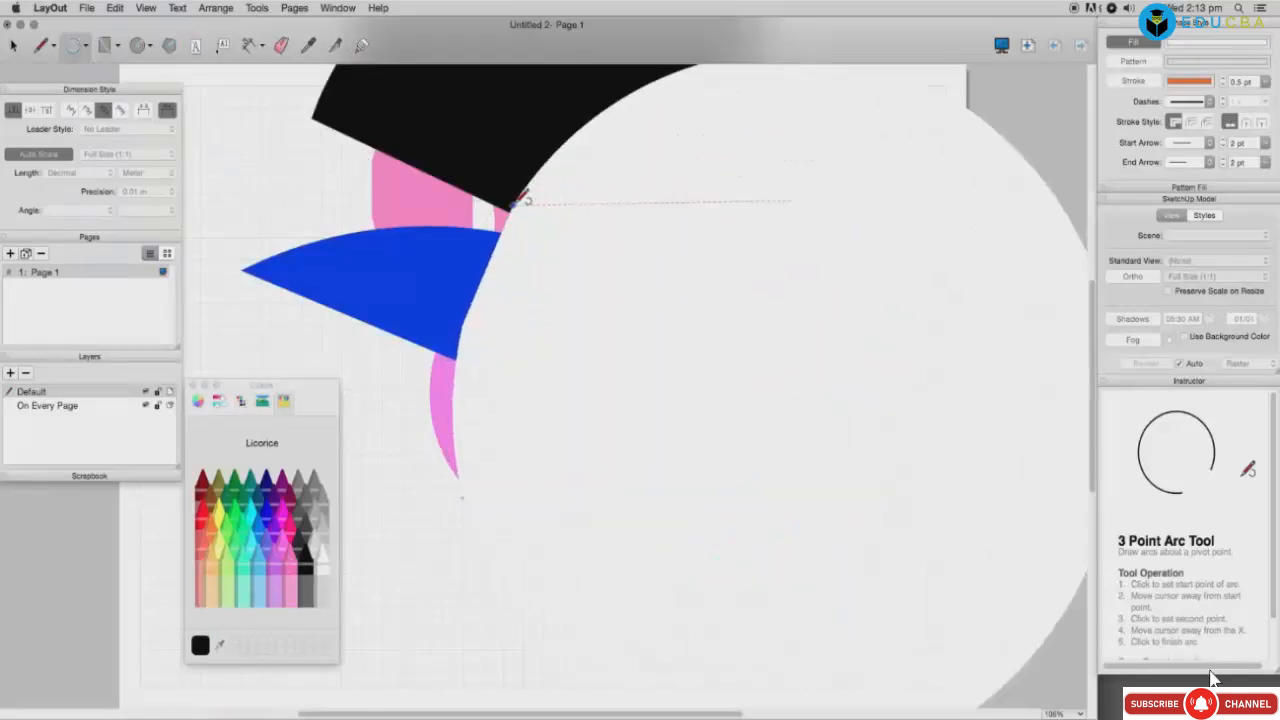
Step: Fill the large round shape with Clover green and draw a white arc inside it
{"action": "left_click", "coordinate": [519, 212]}
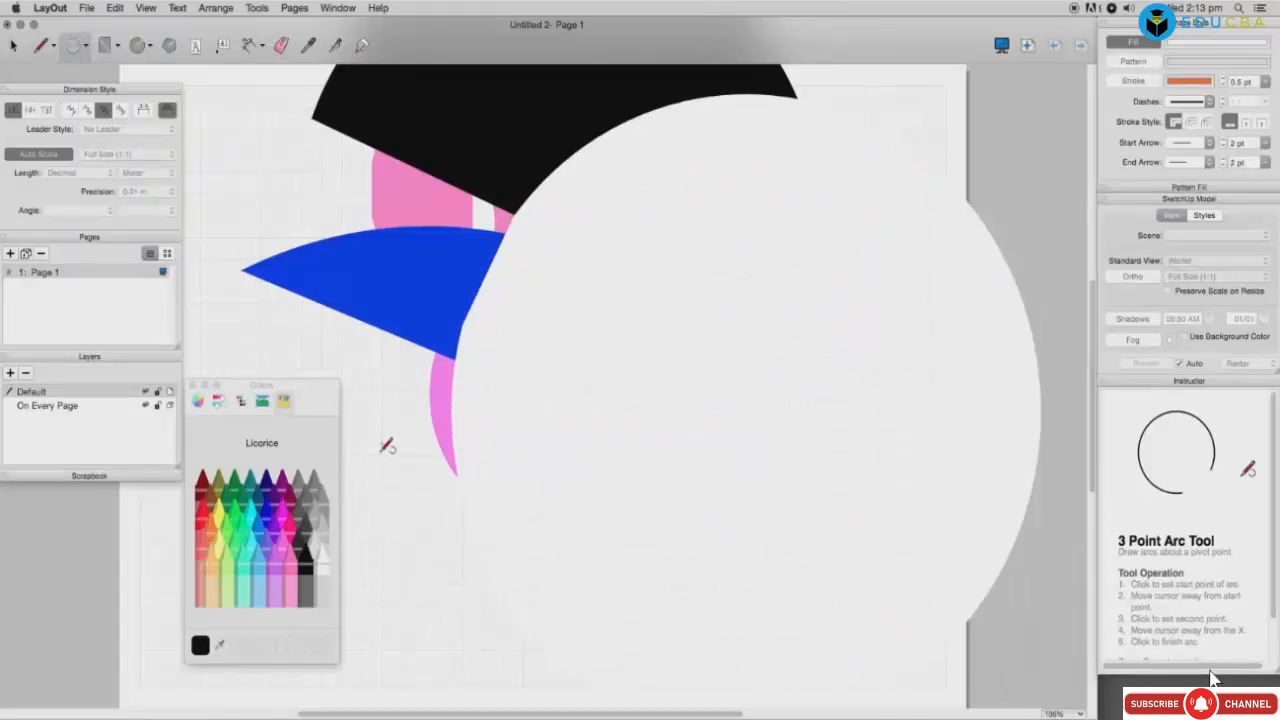
{"action": "left_click", "coordinate": [236, 484]}
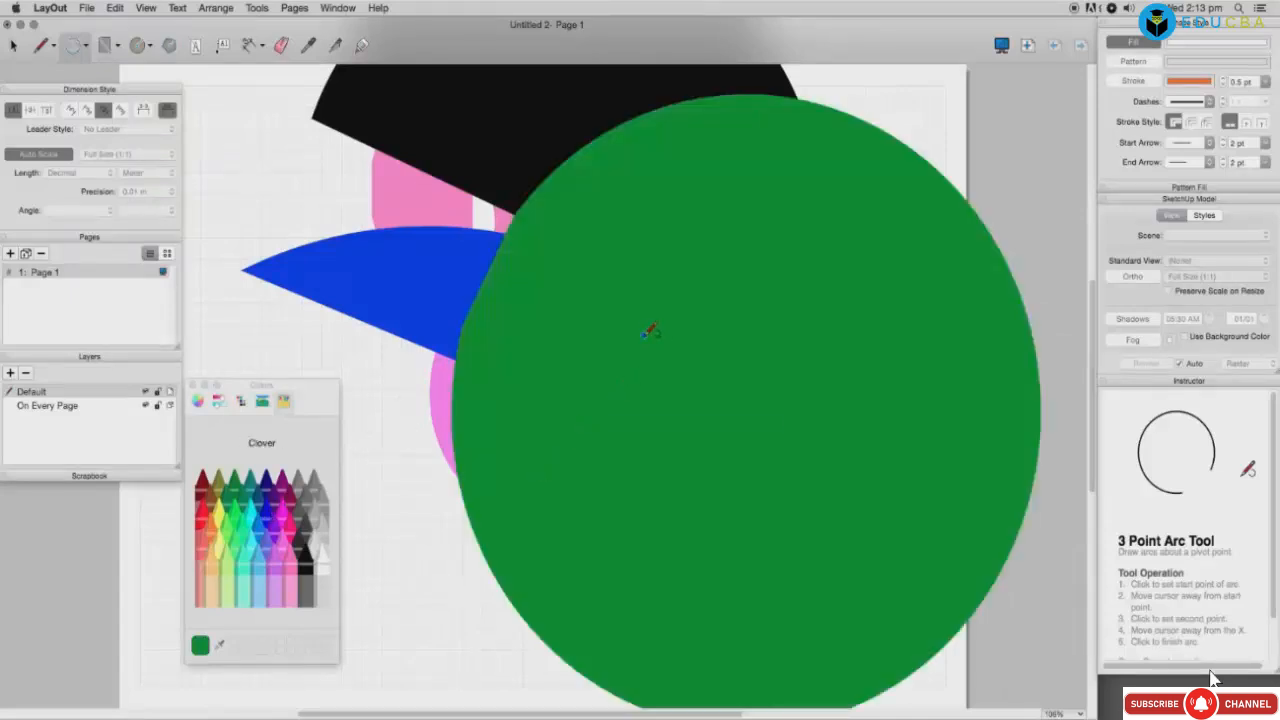
{"action": "left_click", "coordinate": [775, 497]}
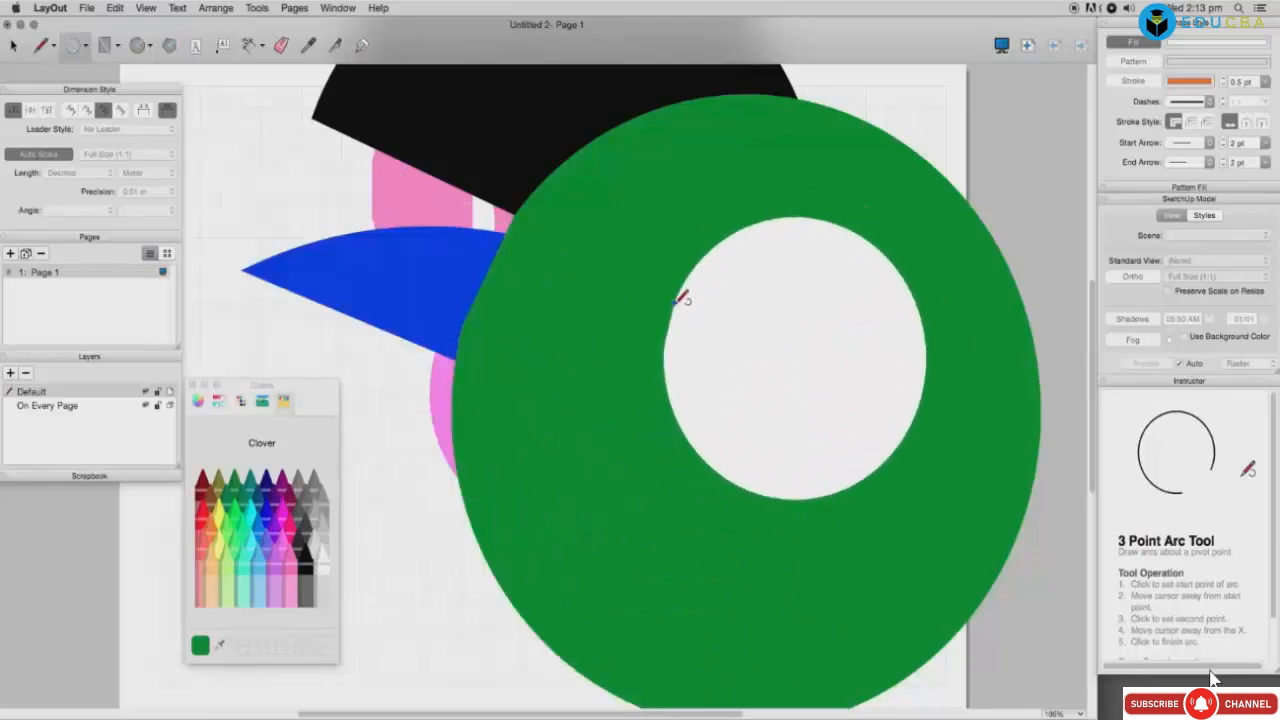
{"action": "left_click", "coordinate": [673, 305]}
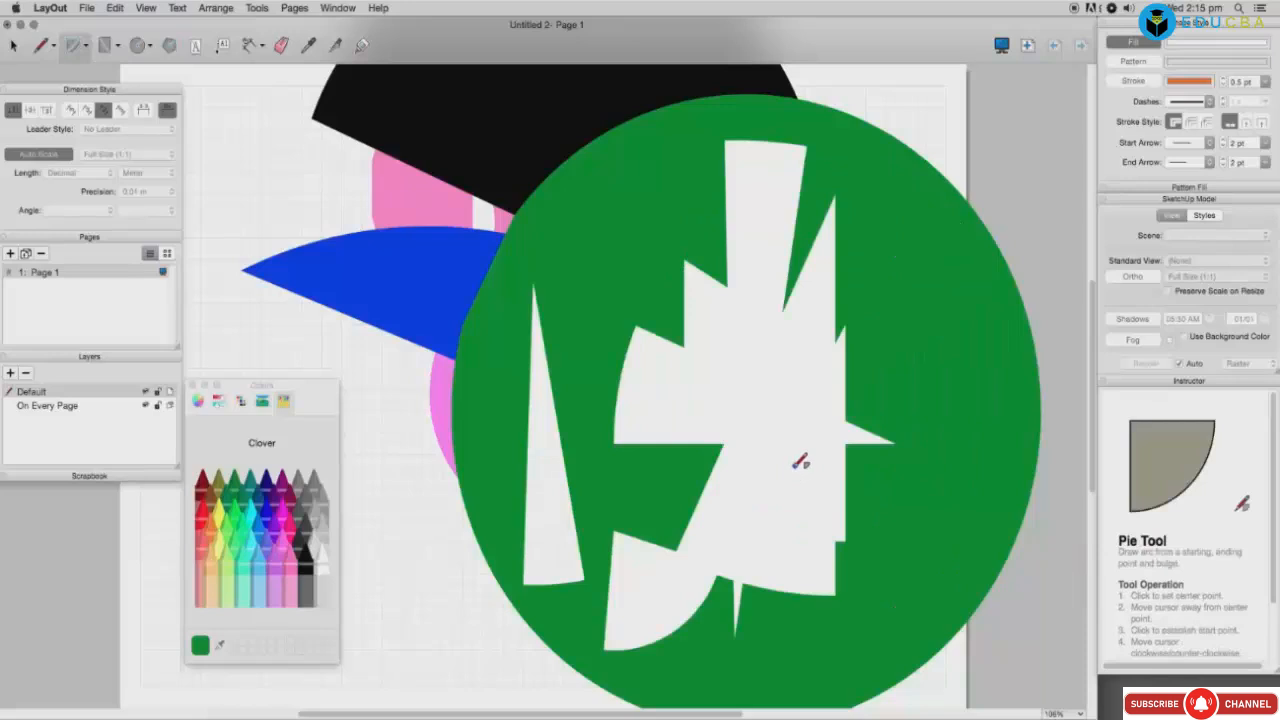
Step: Fill one white pie wedge with Aqua and the tall white wedge with Cantaloupe
{"action": "left_click", "coordinate": [259, 531]}
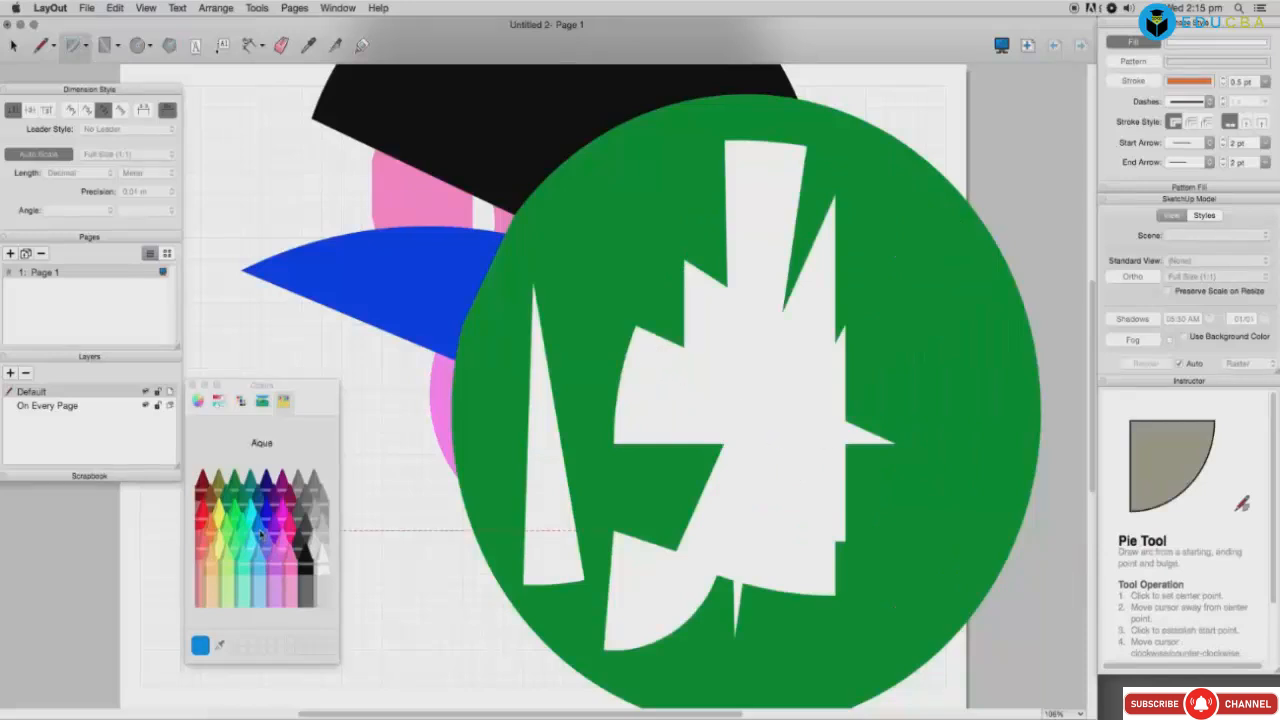
{"action": "left_click_drag", "start_coordinate": [201, 645], "coordinate": [717, 513]}
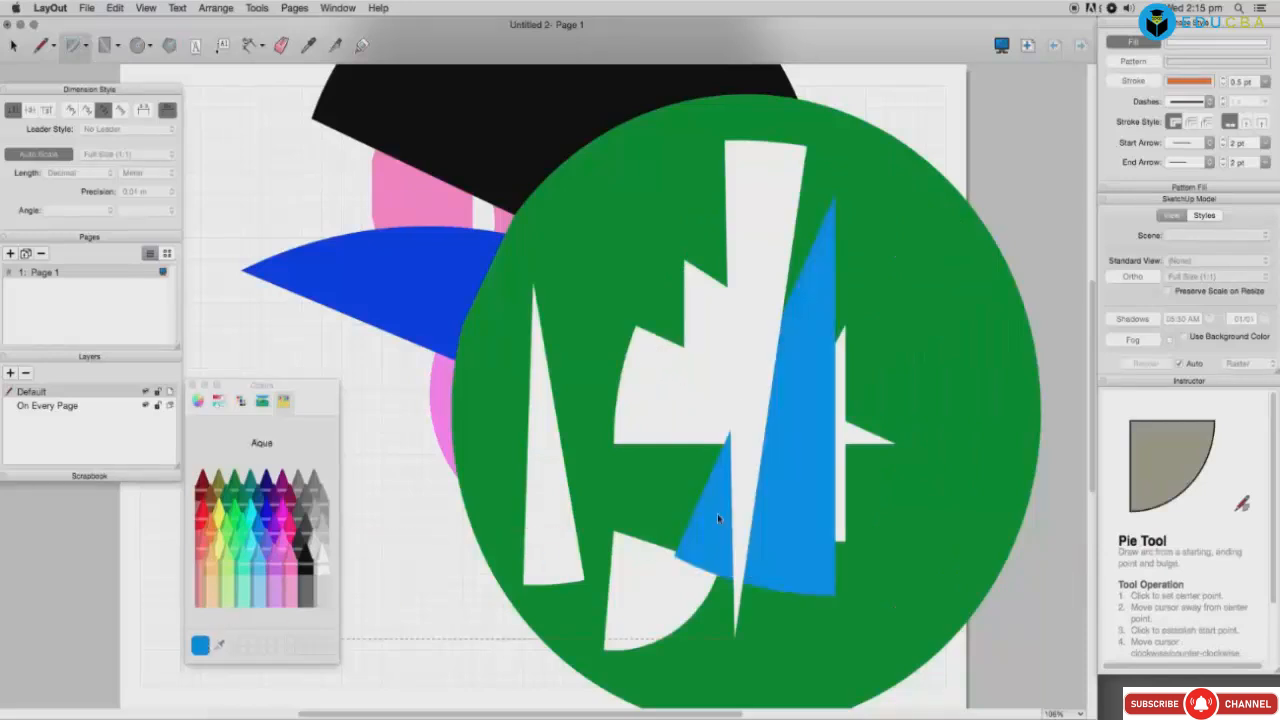
{"action": "left_click", "coordinate": [217, 598]}
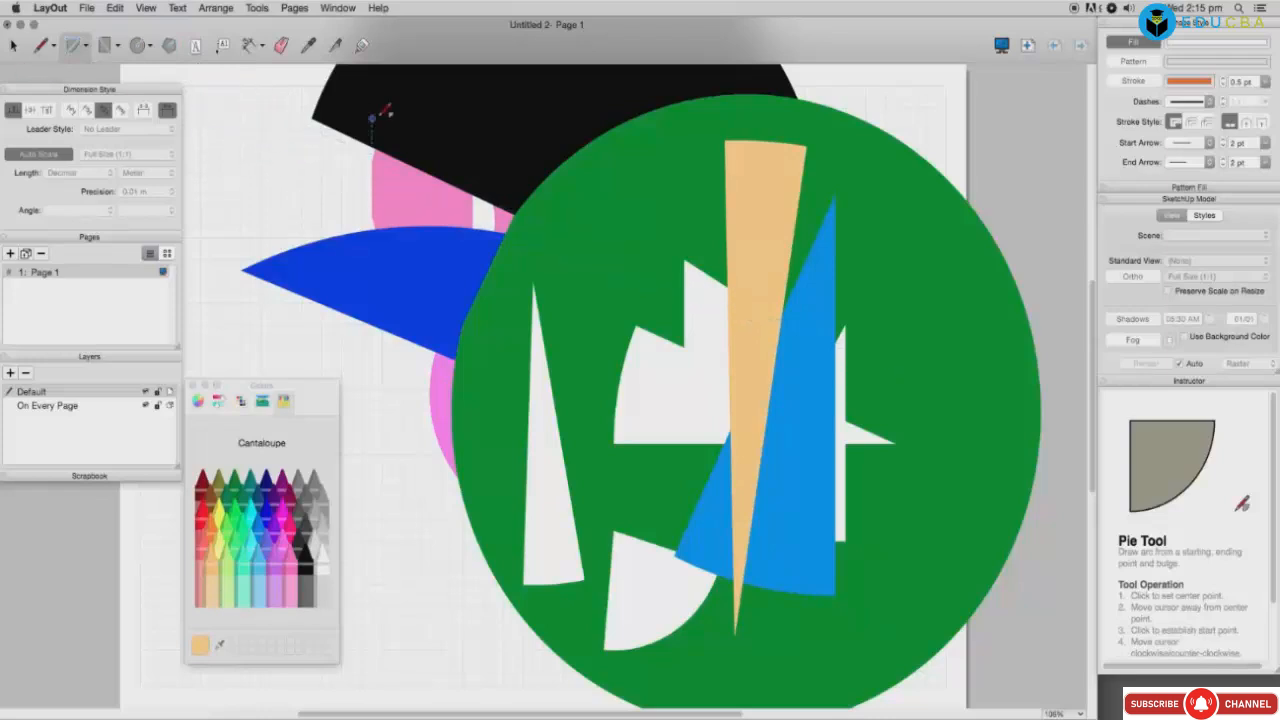
Step: Draw a white freehand face profile on the green circle
{"action": "left_click", "coordinate": [15, 46]}
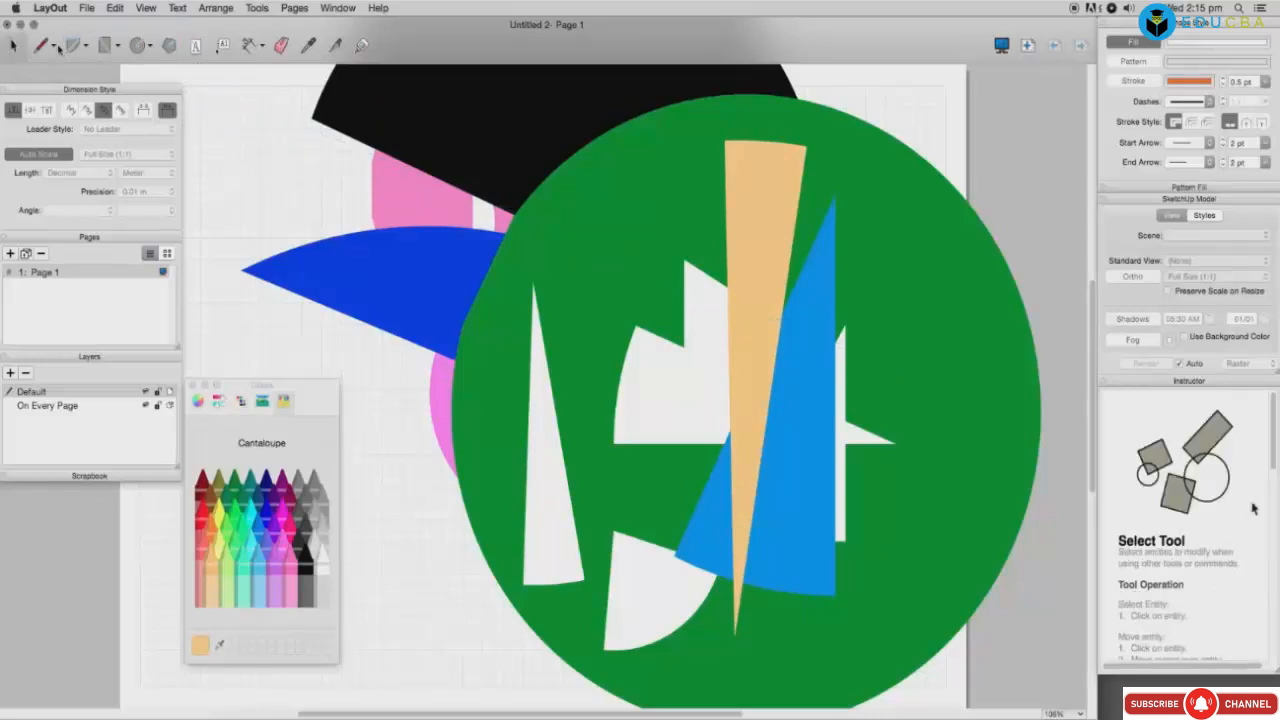
{"action": "left_click", "coordinate": [87, 48]}
{"action": "left_click", "coordinate": [54, 48]}
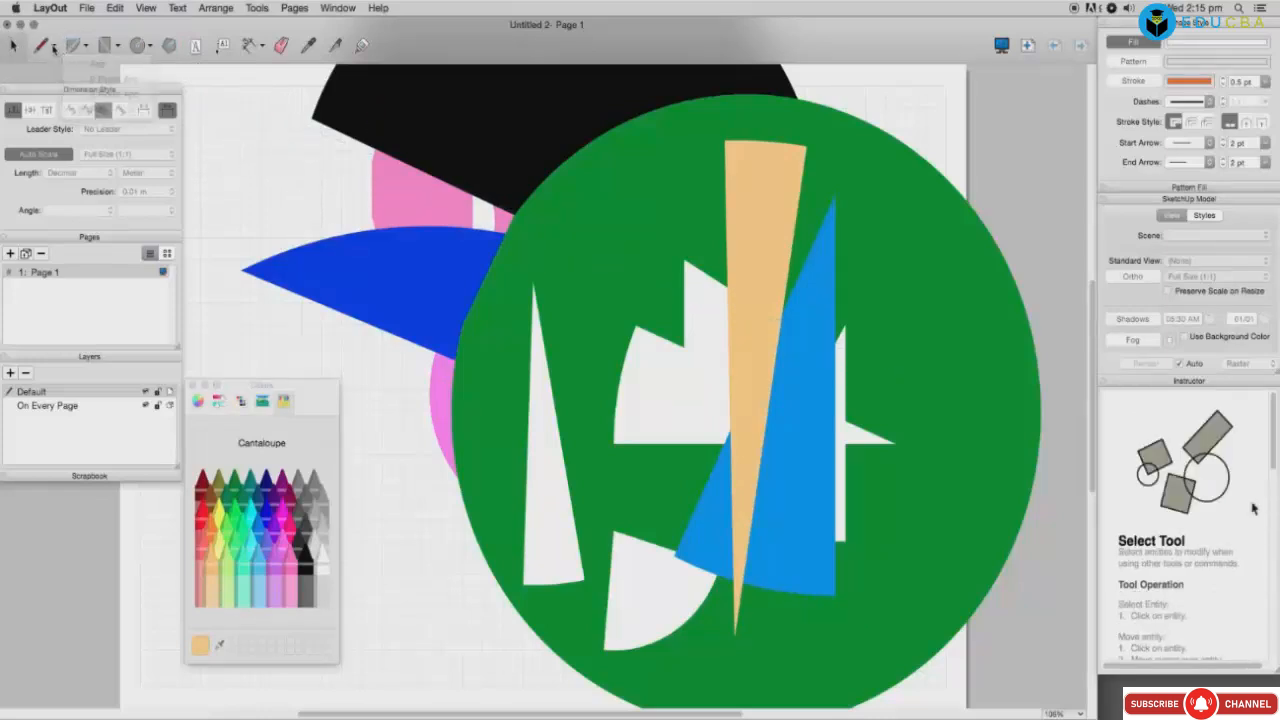
{"action": "left_click", "coordinate": [54, 48]}
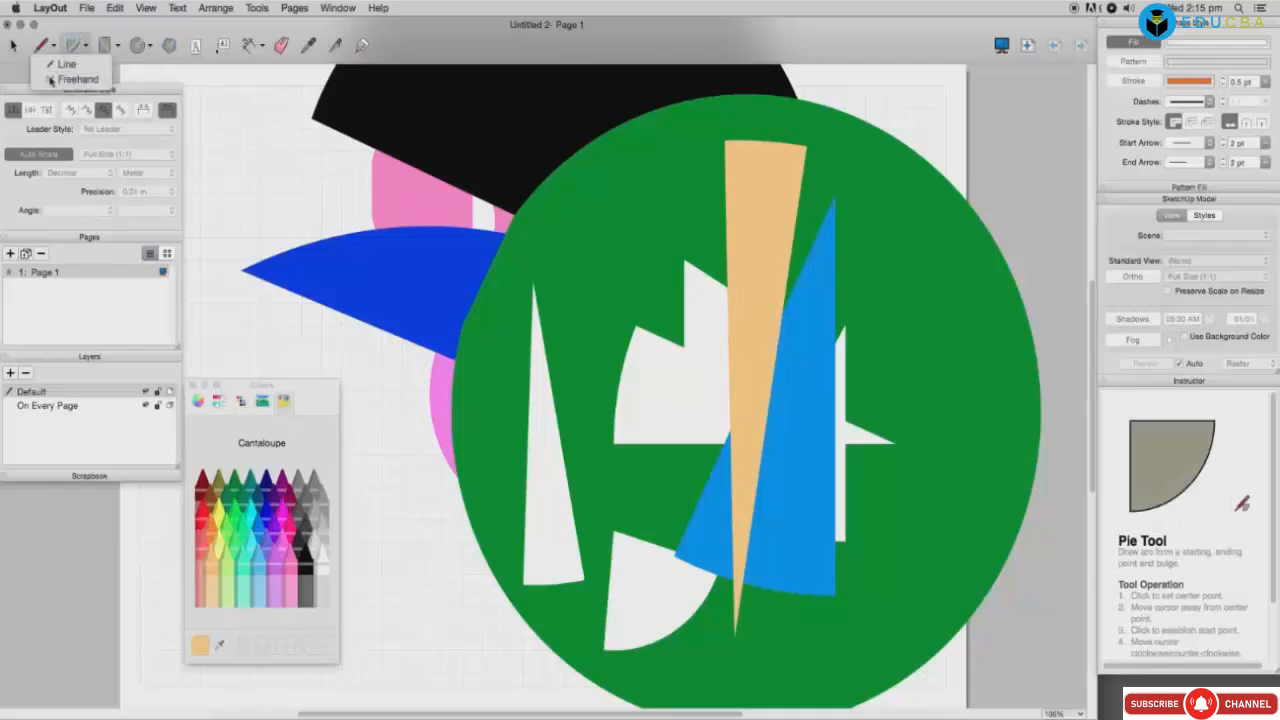
{"action": "left_click", "coordinate": [72, 79]}
{"action": "left_click_drag", "start_coordinate": [588, 332], "coordinate": [589, 362]}
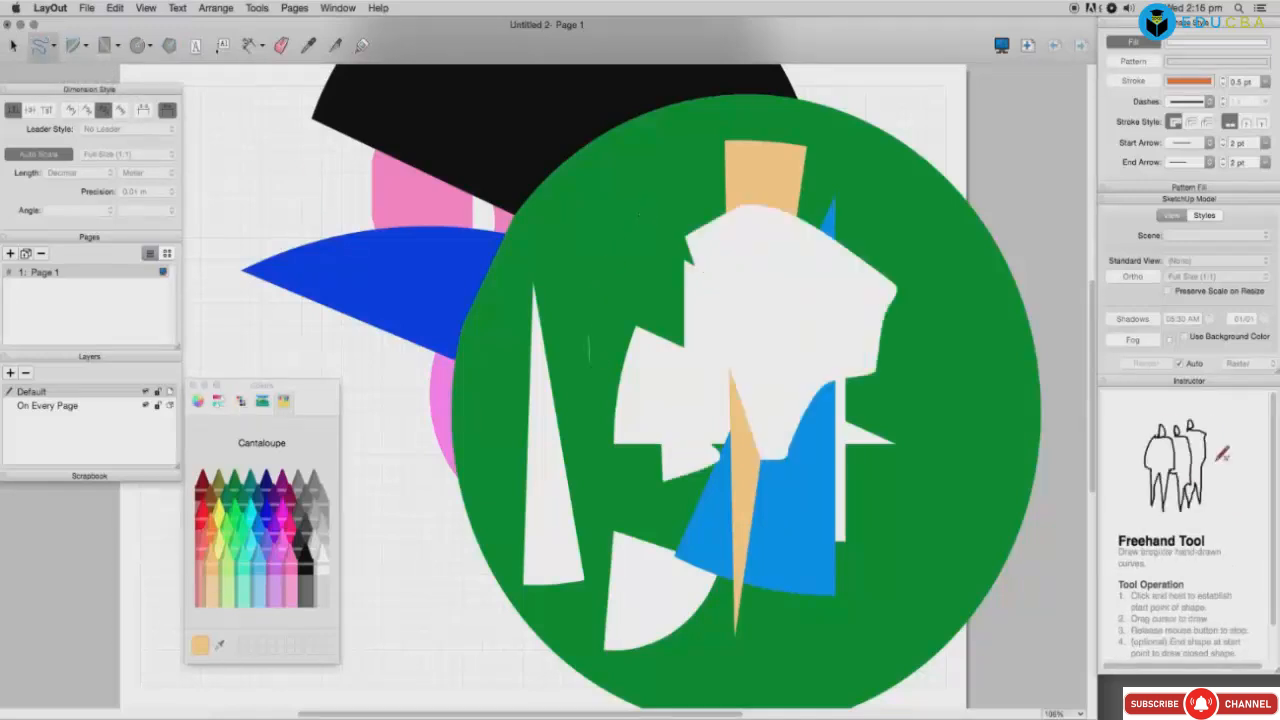
{"action": "mouse_move", "coordinate": [637, 219]}
{"action": "left_mouse_down"}
{"action": "mouse_move", "coordinate": [602, 330]}
{"action": "mouse_move", "coordinate": [719, 545]}
{"action": "mouse_move", "coordinate": [847, 592]}
{"action": "mouse_move", "coordinate": [911, 315]}
{"action": "mouse_move", "coordinate": [755, 213]}
{"action": "mouse_move", "coordinate": [640, 195]}
{"action": "mouse_move", "coordinate": [622, 314]}
{"action": "mouse_move", "coordinate": [632, 222]}
{"action": "left_mouse_up"}
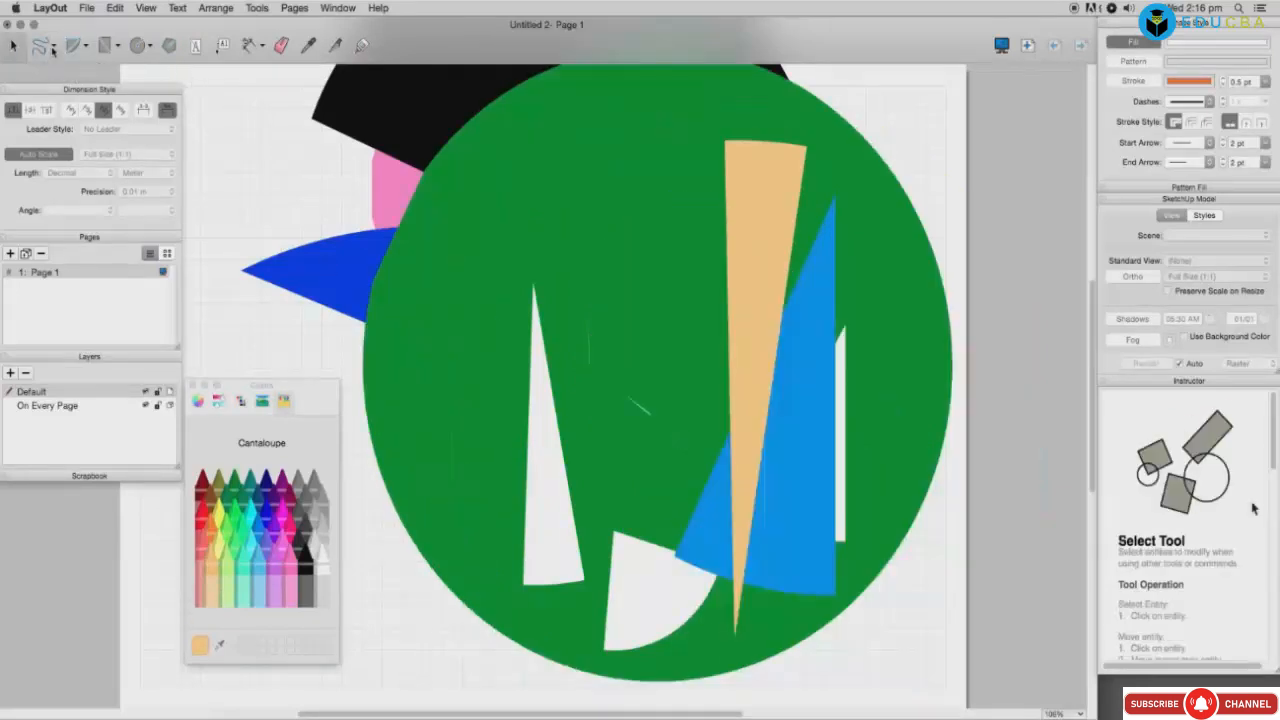
{"action": "mouse_move", "coordinate": [552, 138]}
{"action": "left_mouse_down"}
{"action": "mouse_move", "coordinate": [512, 186]}
{"action": "mouse_move", "coordinate": [572, 222]}
{"action": "mouse_move", "coordinate": [522, 238]}
{"action": "mouse_move", "coordinate": [448, 300]}
{"action": "mouse_move", "coordinate": [604, 562]}
{"action": "mouse_move", "coordinate": [679, 420]}
{"action": "mouse_move", "coordinate": [607, 107]}
{"action": "mouse_move", "coordinate": [542, 137]}
{"action": "left_mouse_up"}
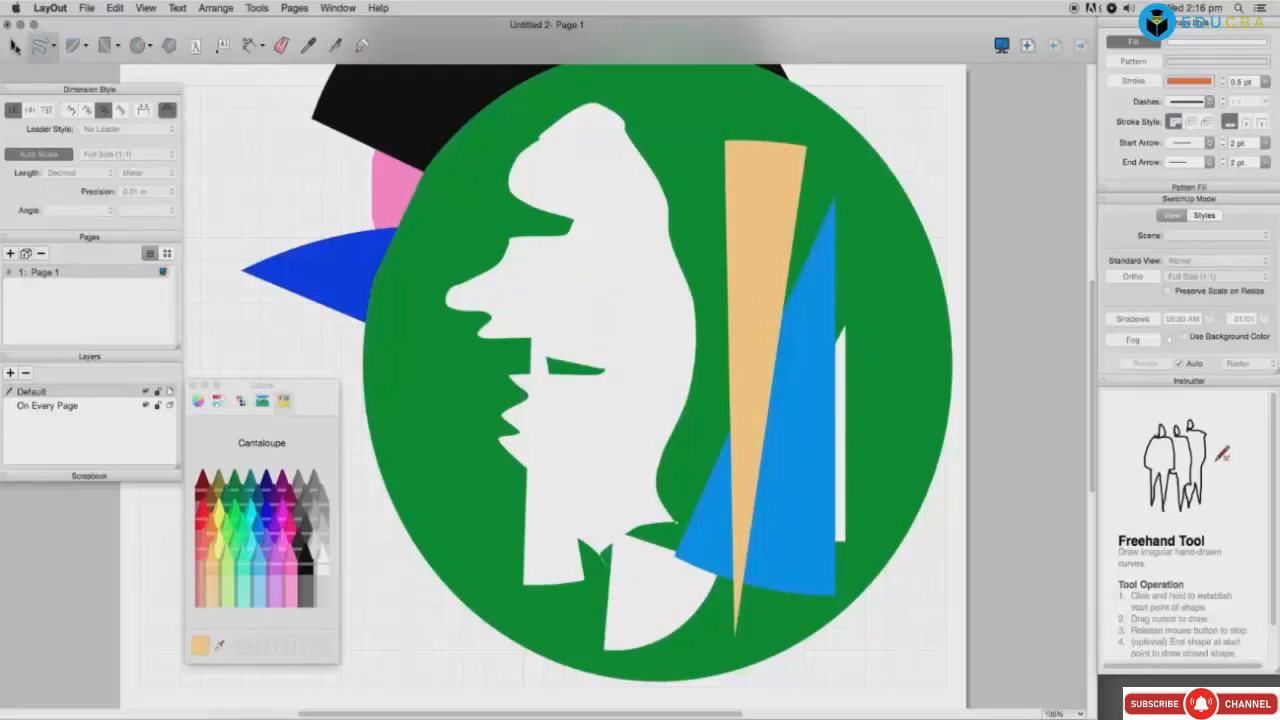
Step: Select the white freehand profile and delete it
{"action": "left_click", "coordinate": [15, 46]}
{"action": "left_click", "coordinate": [597, 288]}
{"action": "key", "text": "Delete"}
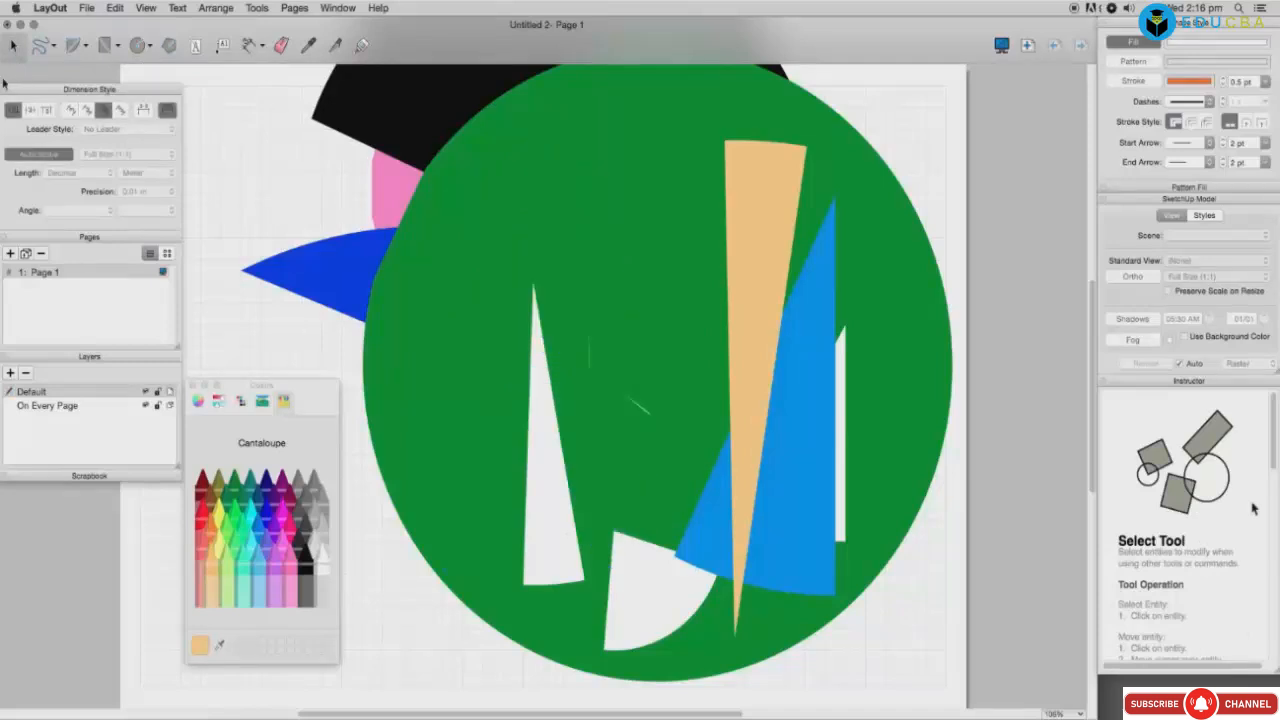
Step: Draw a large white pie at the upper left of the green circle
{"action": "left_click", "coordinate": [73, 45]}
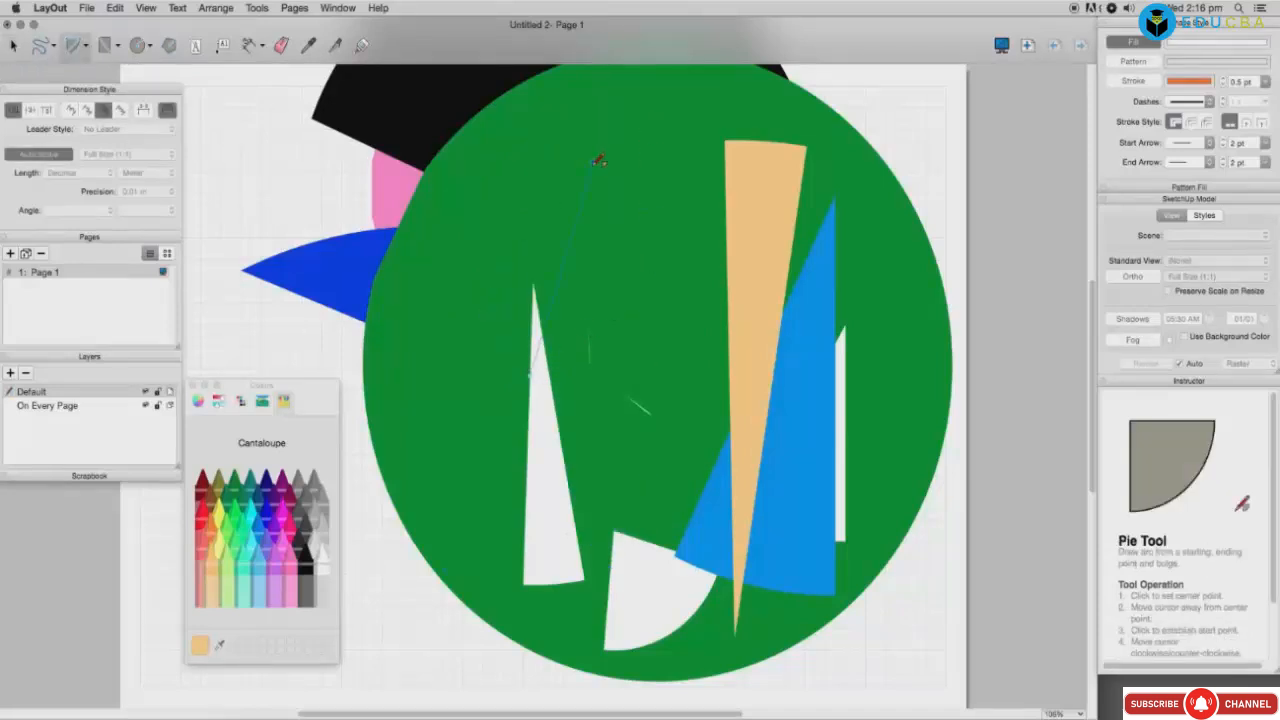
{"action": "left_click", "coordinate": [596, 161]}
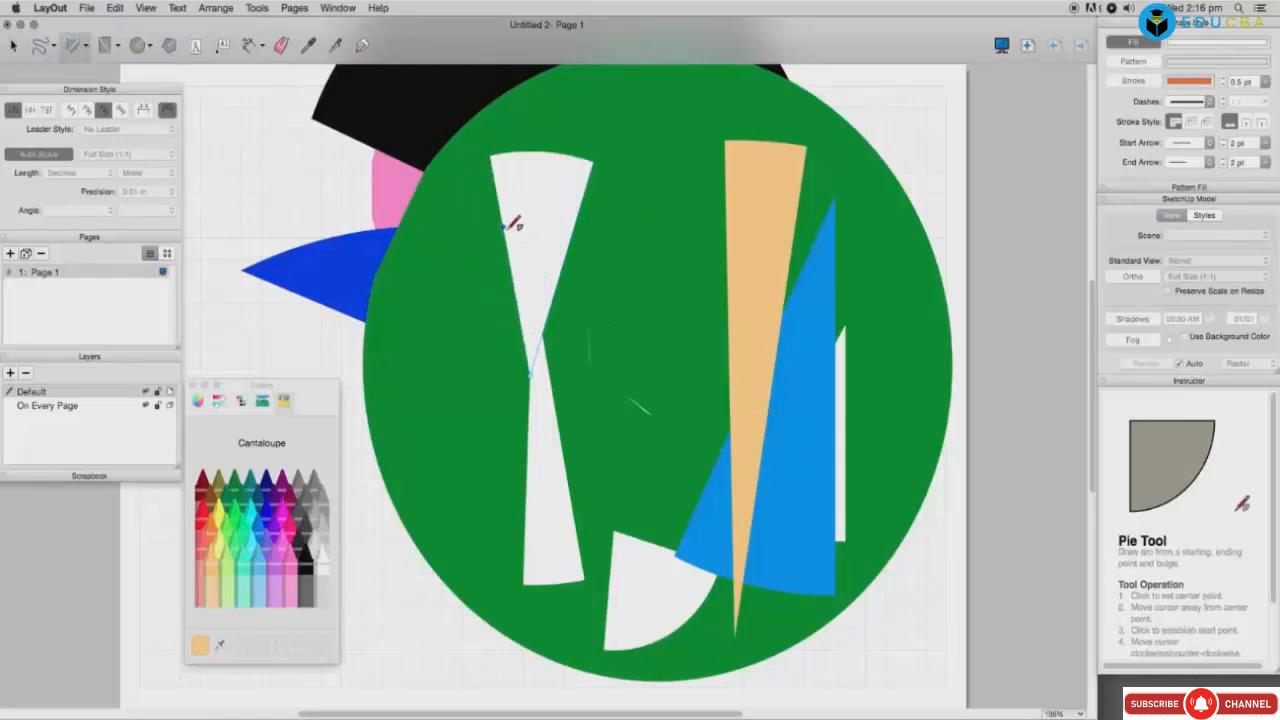
{"action": "left_click", "coordinate": [471, 286]}
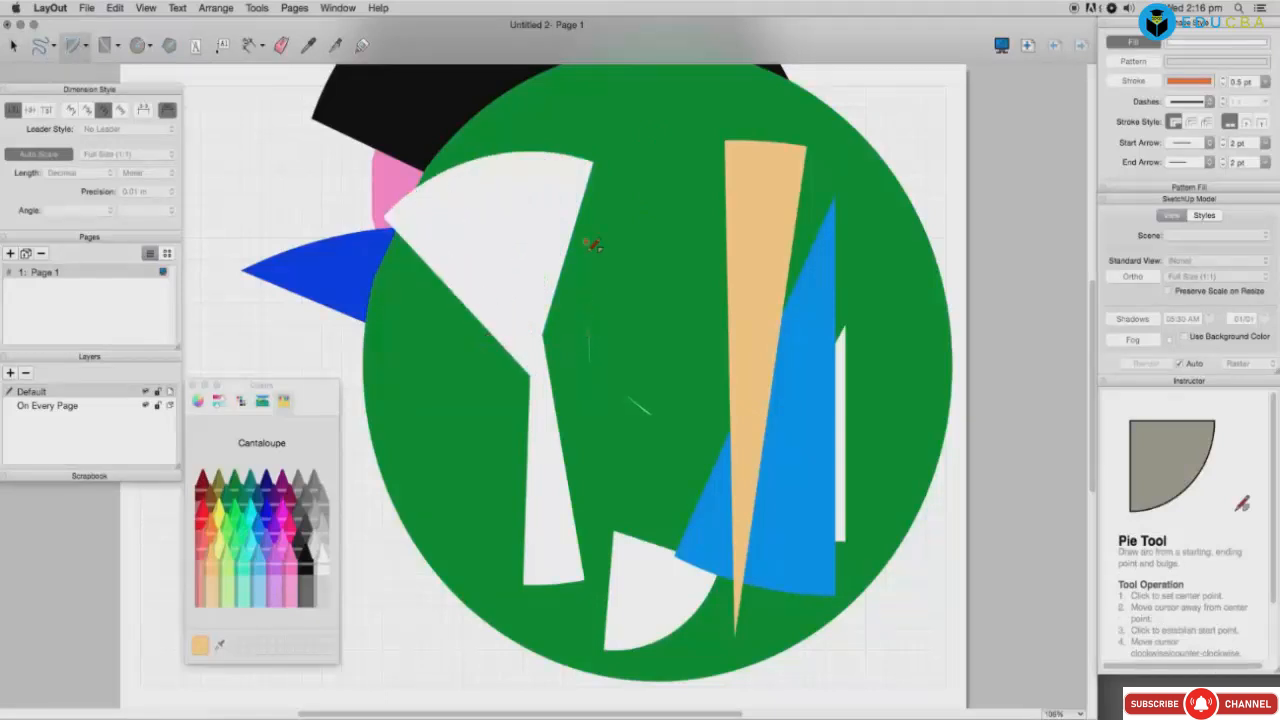
Step: Add three curved white freehand slivers and strokes to the green circle
{"action": "left_click", "coordinate": [53, 48]}
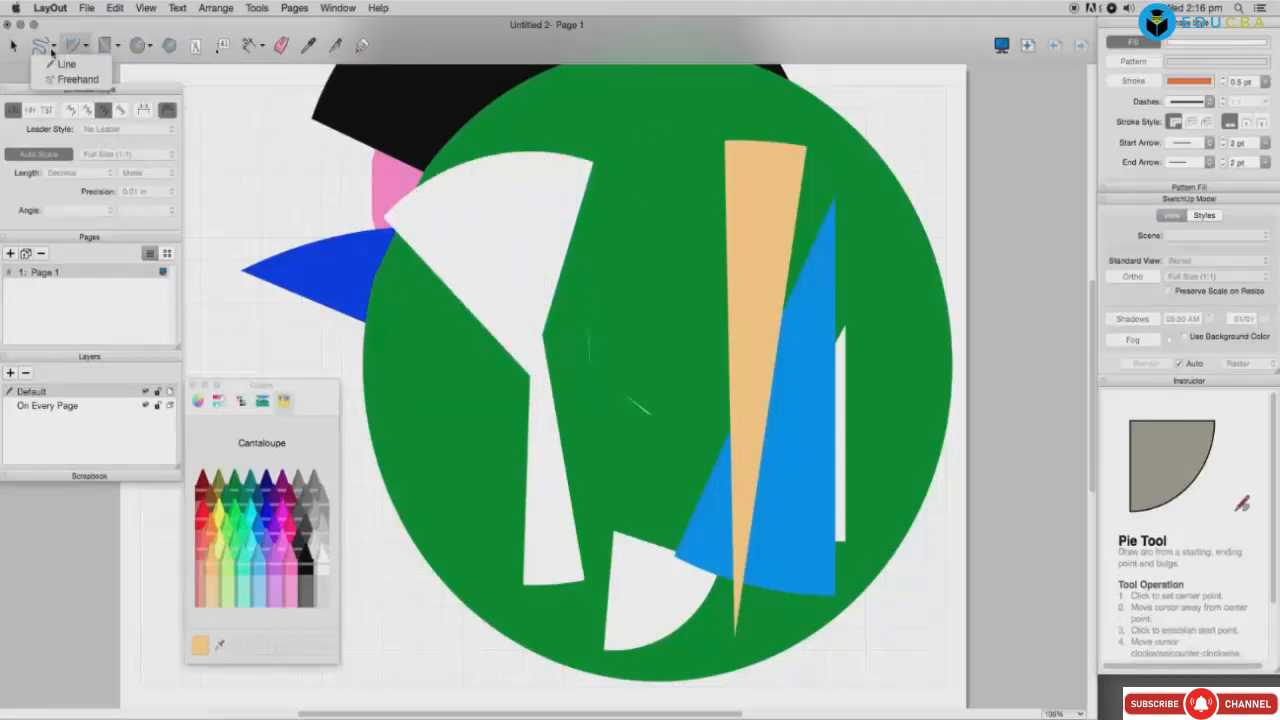
{"action": "left_click", "coordinate": [62, 75]}
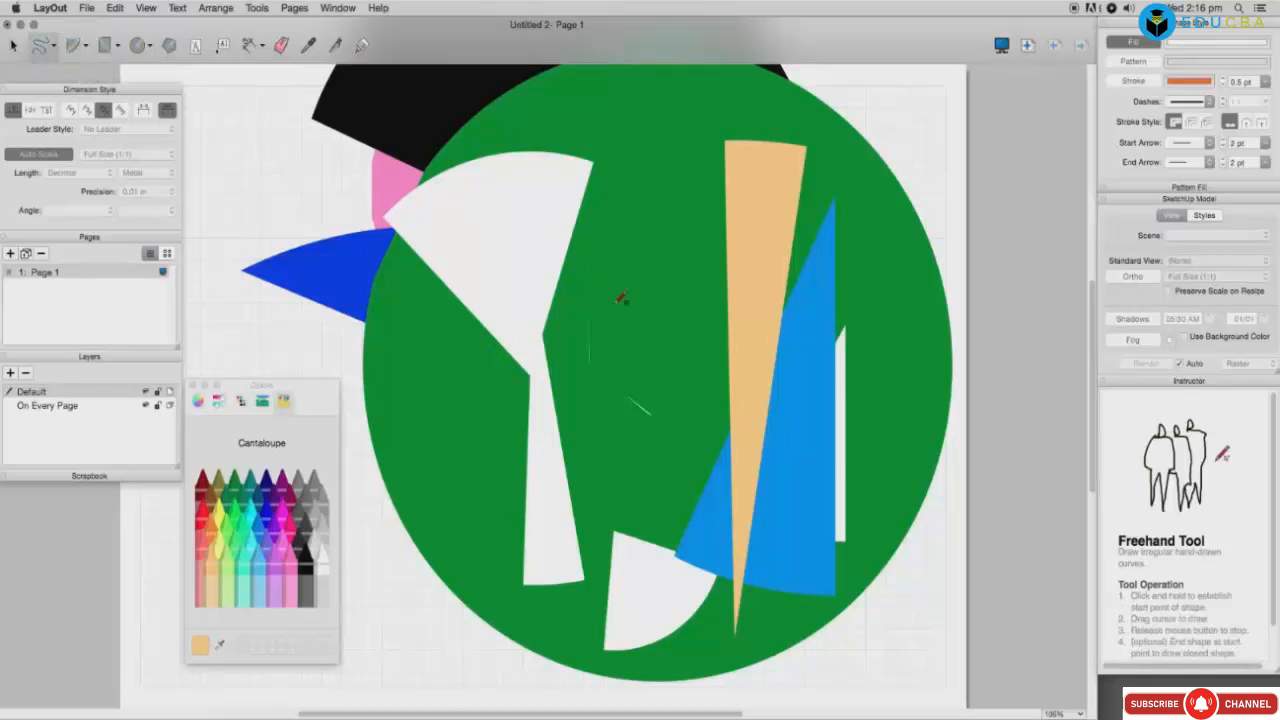
{"action": "left_click_drag", "start_coordinate": [618, 338], "coordinate": [668, 372]}
{"action": "mouse_move", "coordinate": [677, 298]}
{"action": "left_mouse_down"}
{"action": "mouse_move", "coordinate": [694, 234]}
{"action": "mouse_move", "coordinate": [768, 196]}
{"action": "left_mouse_up"}
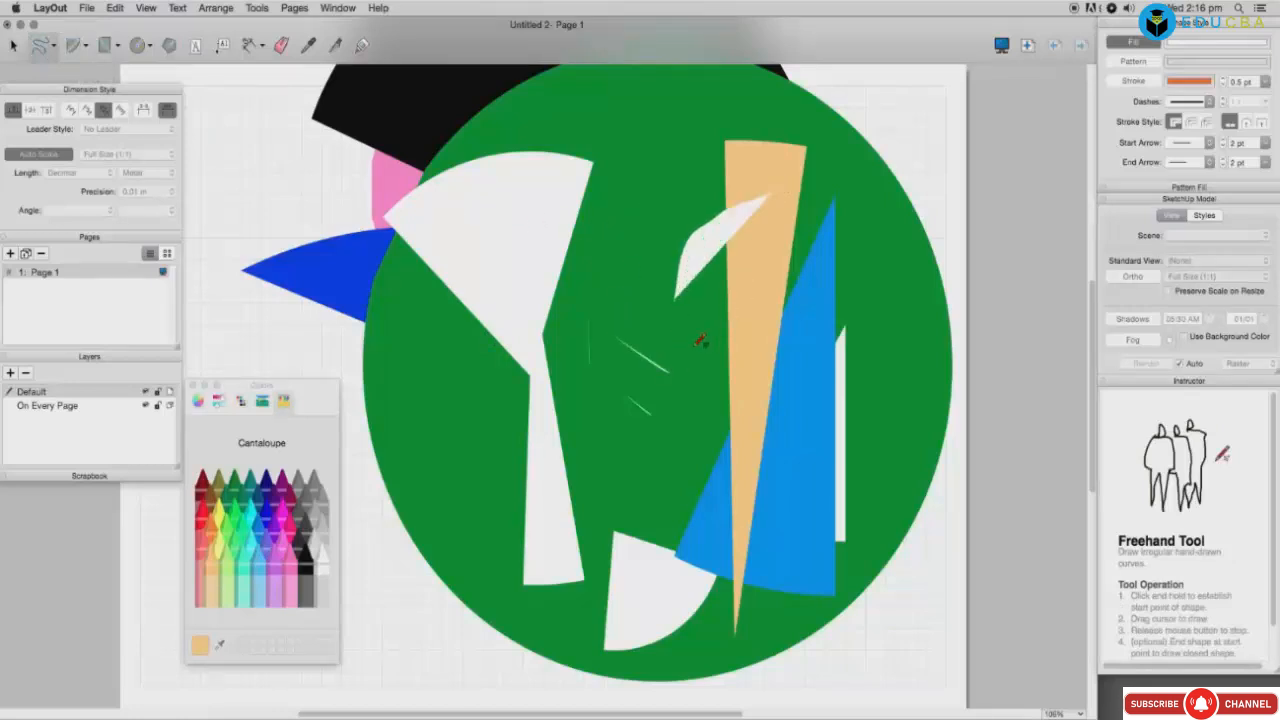
{"action": "left_click_drag", "start_coordinate": [587, 464], "coordinate": [618, 335]}
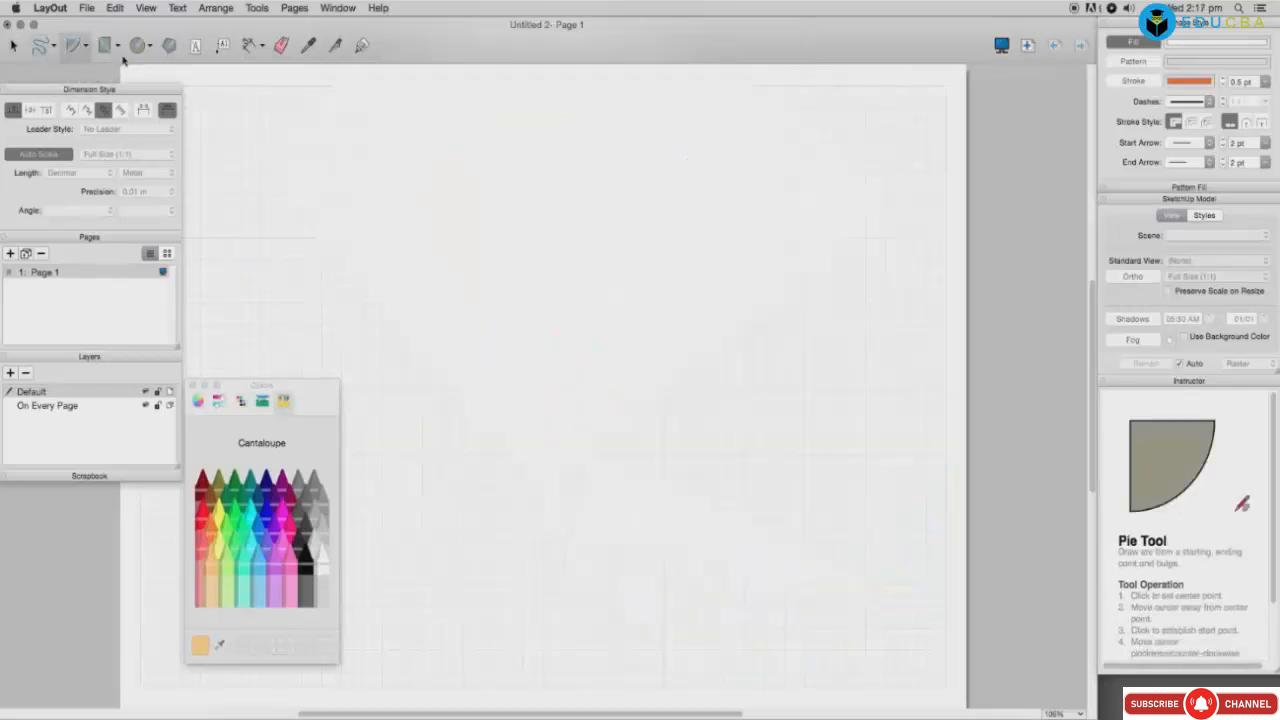
{"action": "left_click", "coordinate": [118, 48]}
{"action": "left_click", "coordinate": [141, 64]}
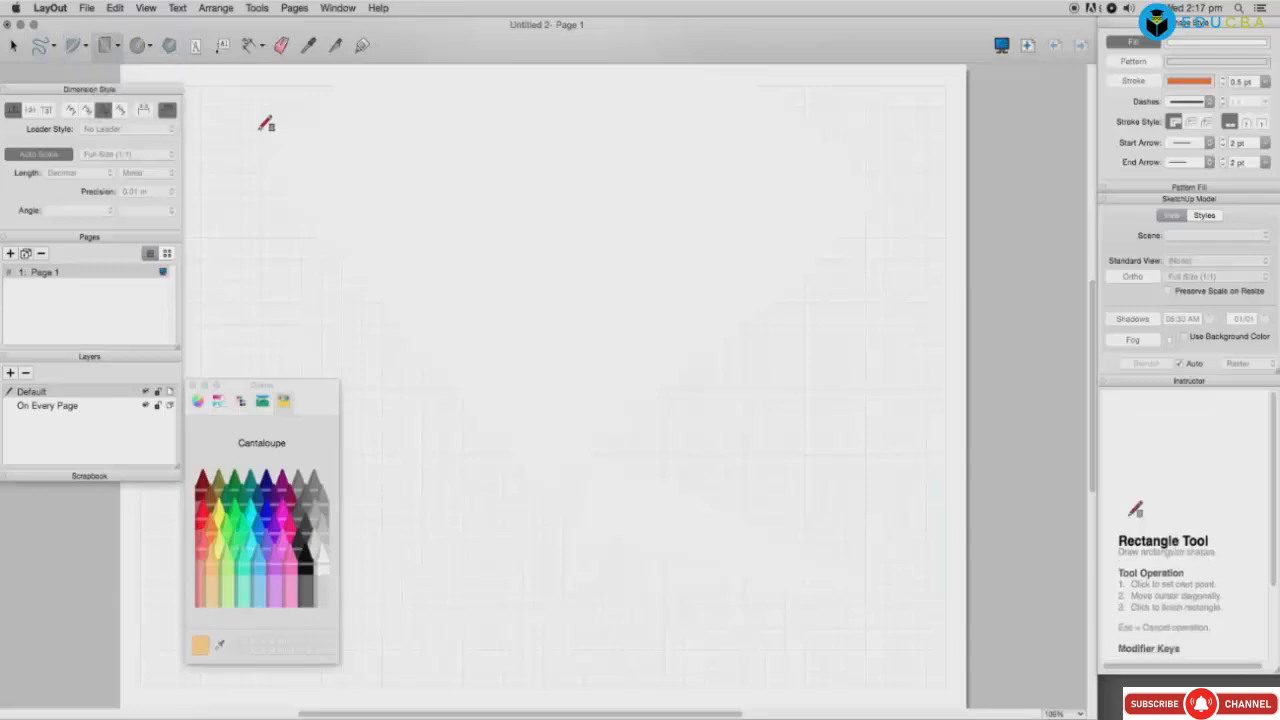
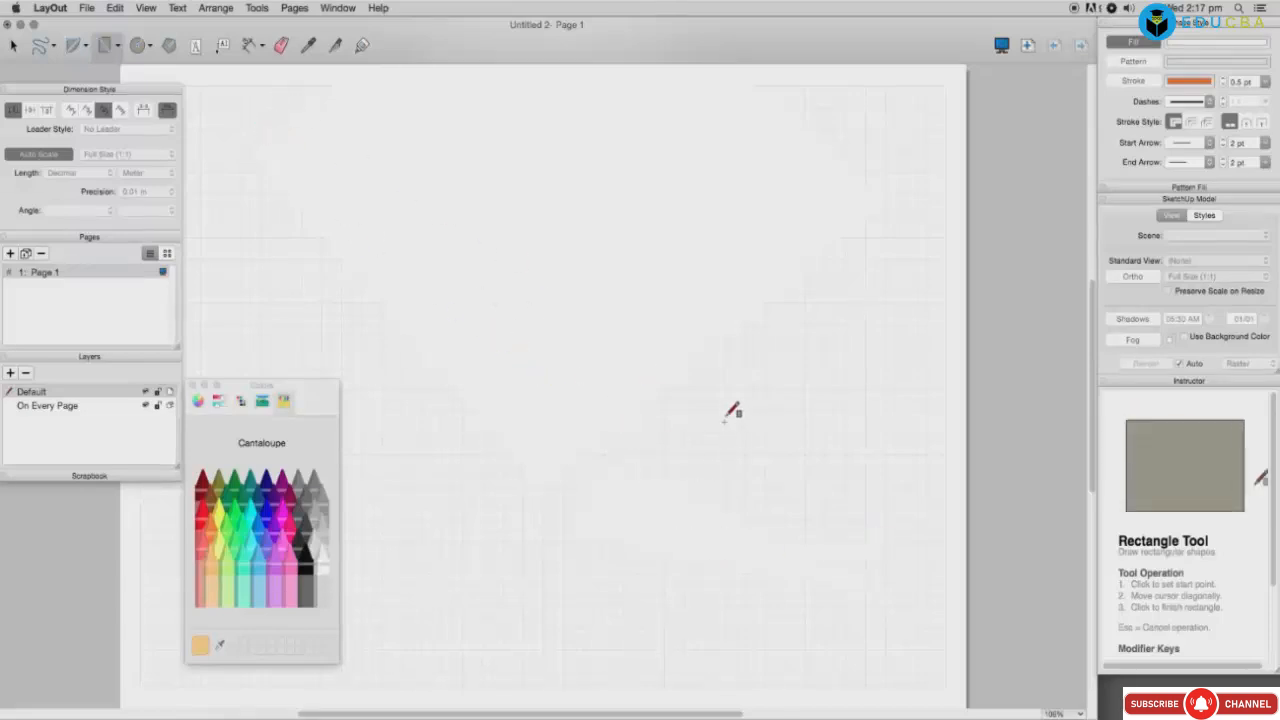
Step: Draw a plain rectangle and fill the overlapping upper rectangle with Cantaloupe orange
{"action": "right_click", "coordinate": [281, 181]}
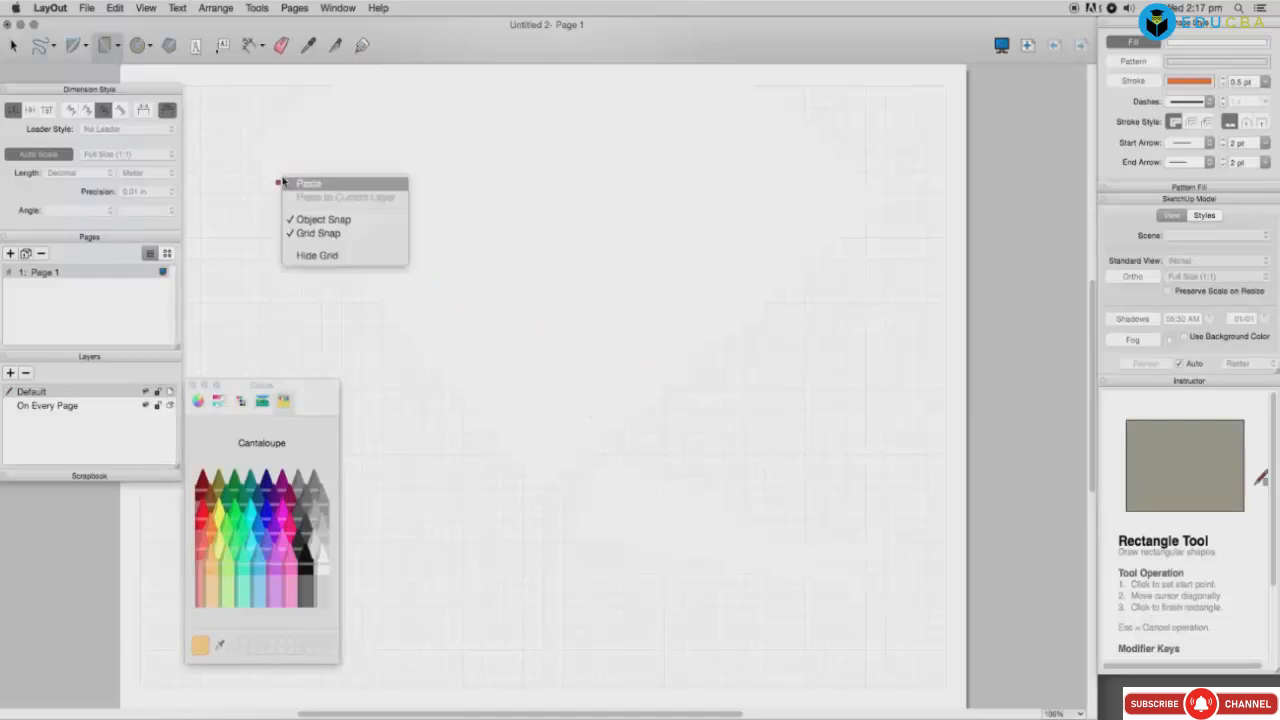
{"action": "left_click", "coordinate": [443, 268]}
{"action": "left_click", "coordinate": [116, 45]}
{"action": "left_click", "coordinate": [123, 66]}
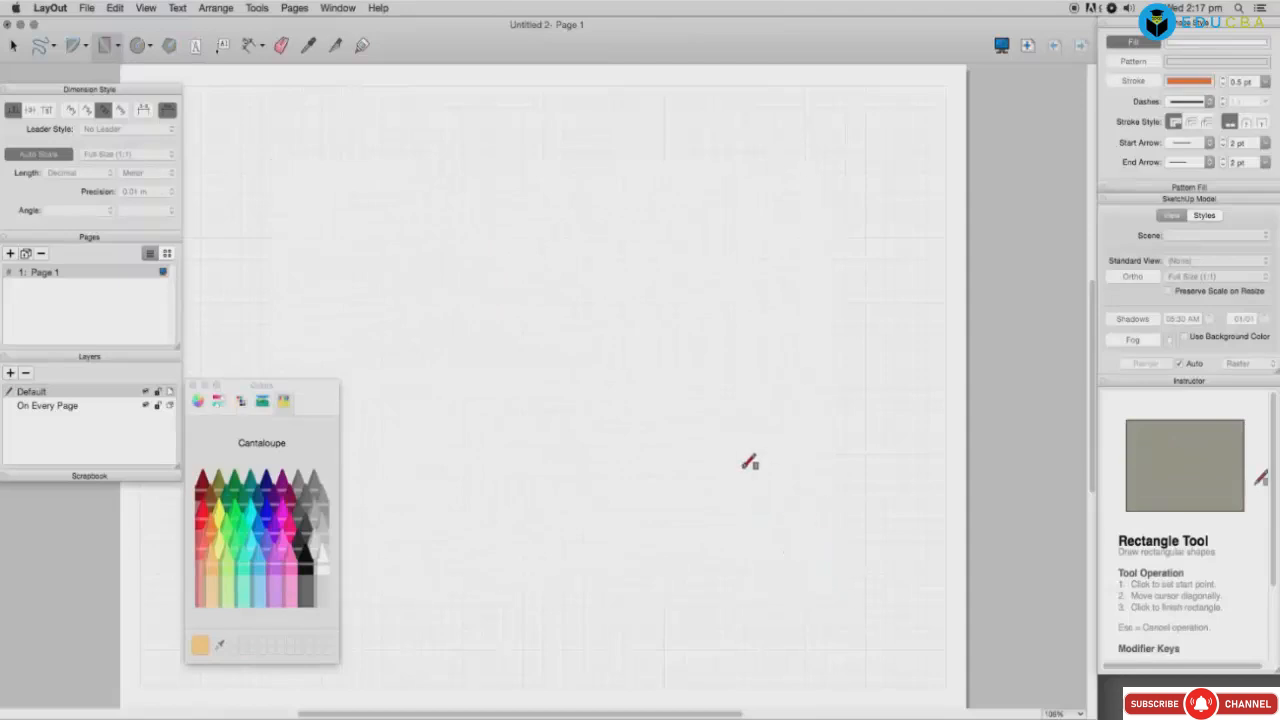
{"action": "left_click", "coordinate": [263, 553]}
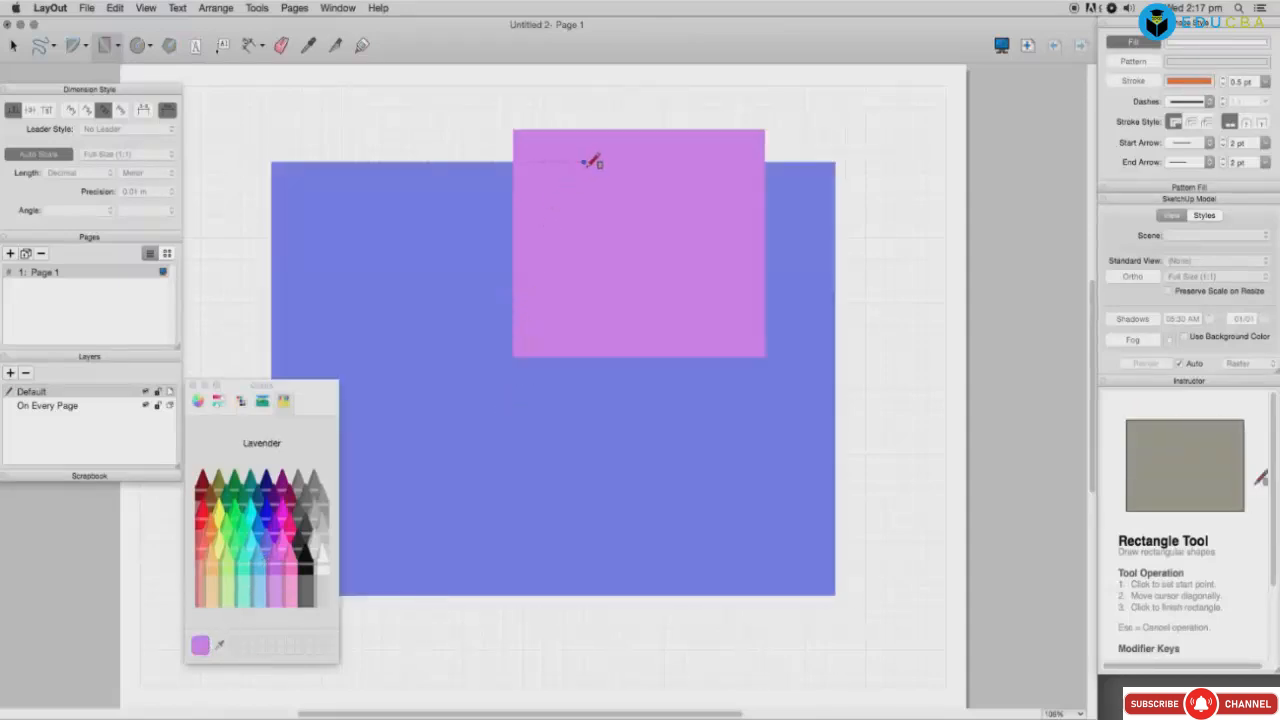
{"action": "left_click", "coordinate": [204, 606]}
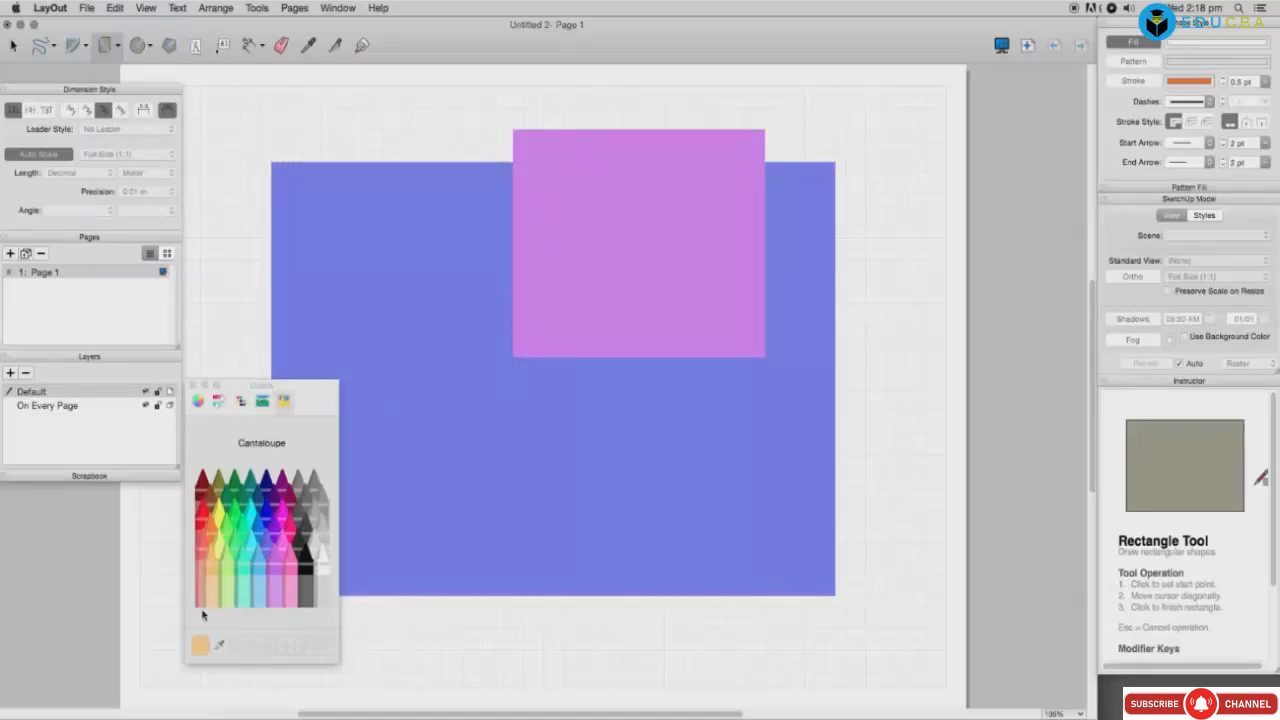
{"action": "left_click_drag", "start_coordinate": [579, 251], "coordinate": [577, 248]}
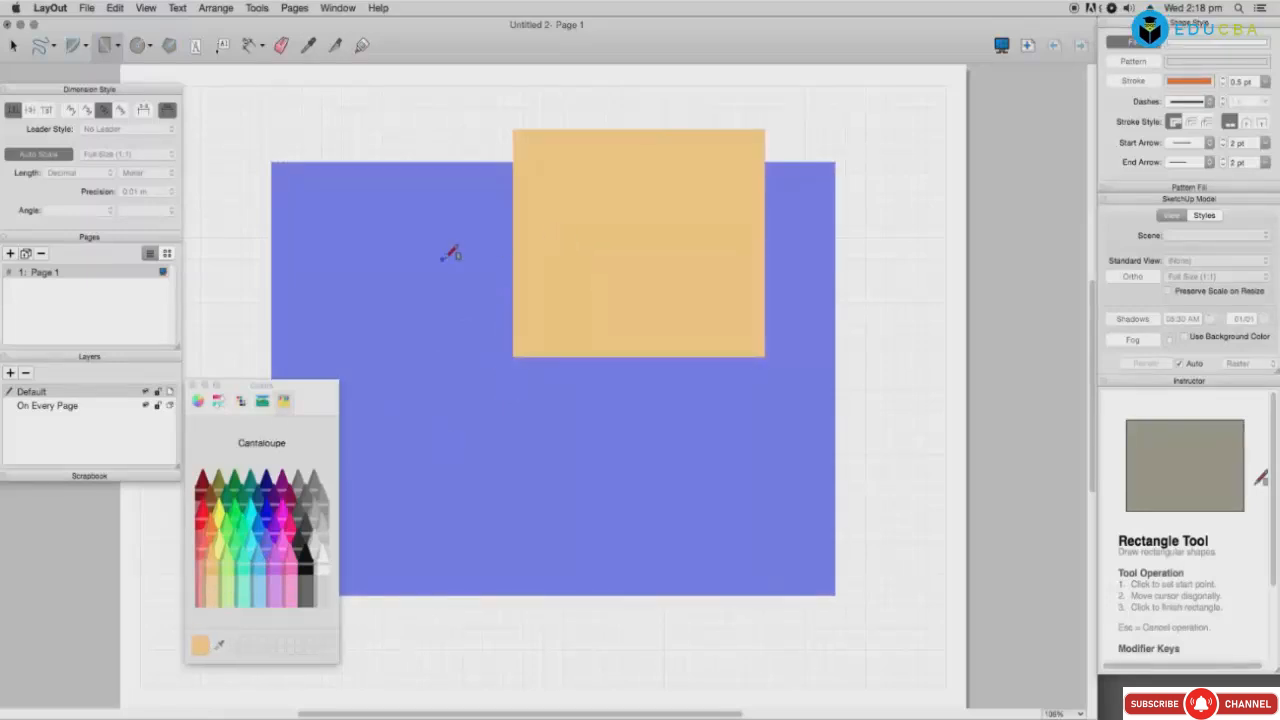
Step: Draw a rounded rectangle over the orange and blue rectangles
{"action": "left_click", "coordinate": [118, 46]}
{"action": "left_click", "coordinate": [123, 82]}
{"action": "left_click_drag", "start_coordinate": [573, 293], "coordinate": [714, 465]}
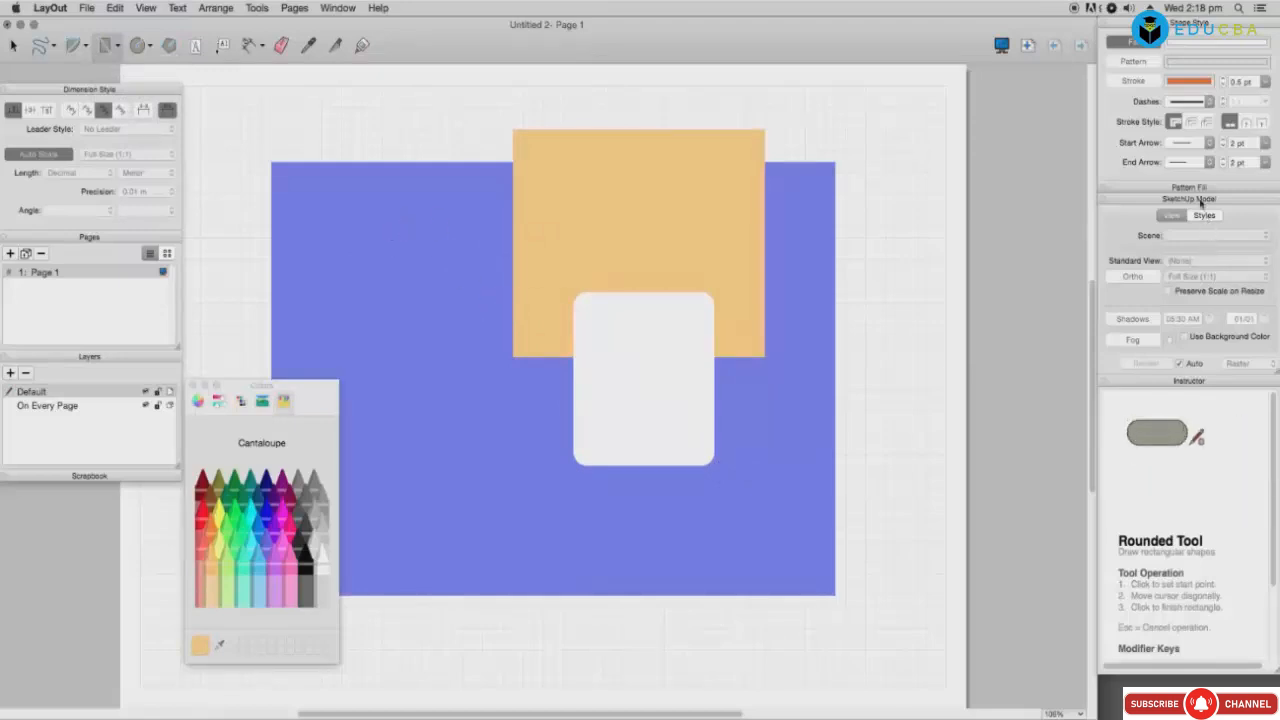
Step: Give the rounded rectangle a solid 1.5 pt stroke, then deselect it
{"action": "key", "text": "space"}
{"action": "left_click", "coordinate": [1264, 81]}
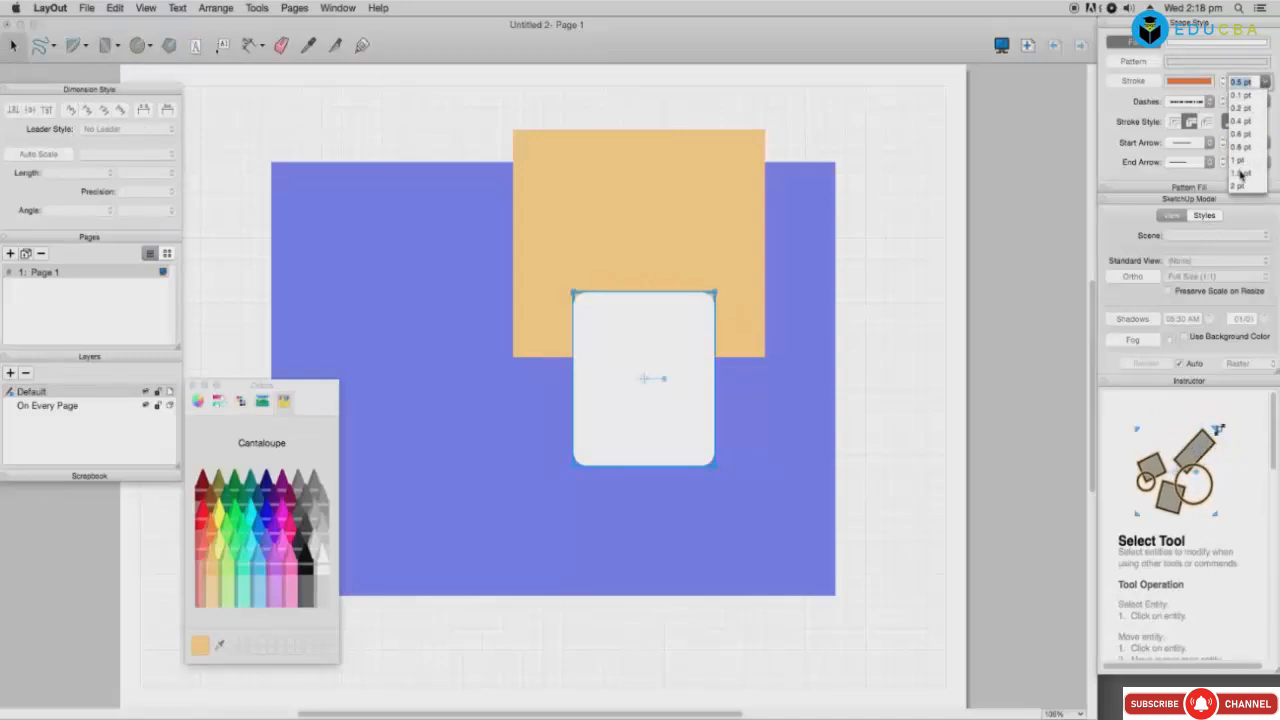
{"action": "left_click", "coordinate": [1240, 172]}
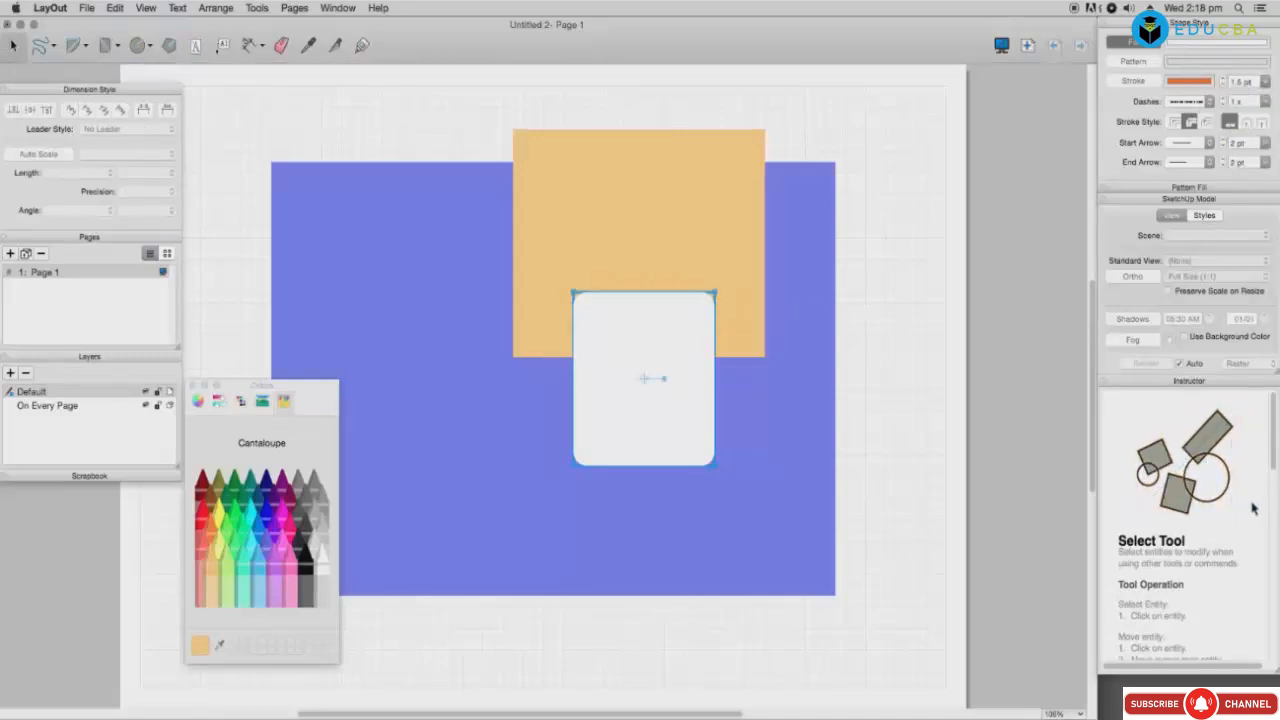
{"action": "left_click", "coordinate": [1190, 143]}
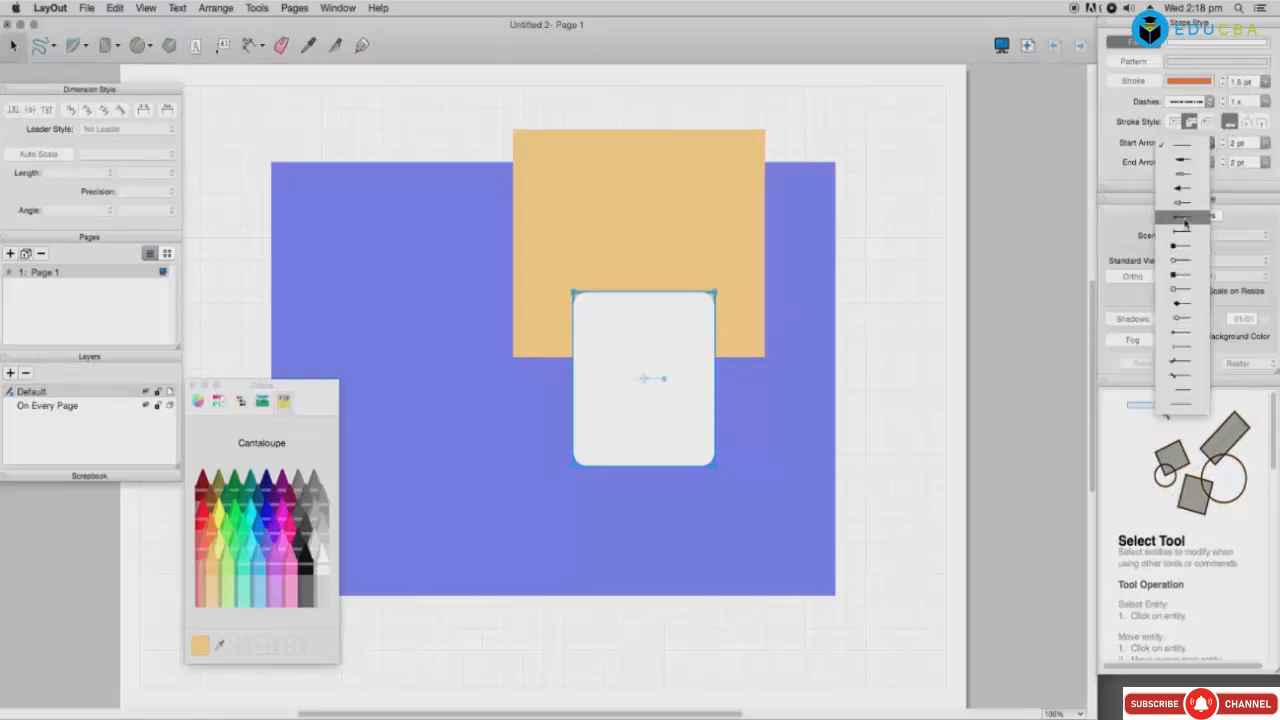
{"action": "left_click", "coordinate": [1261, 160]}
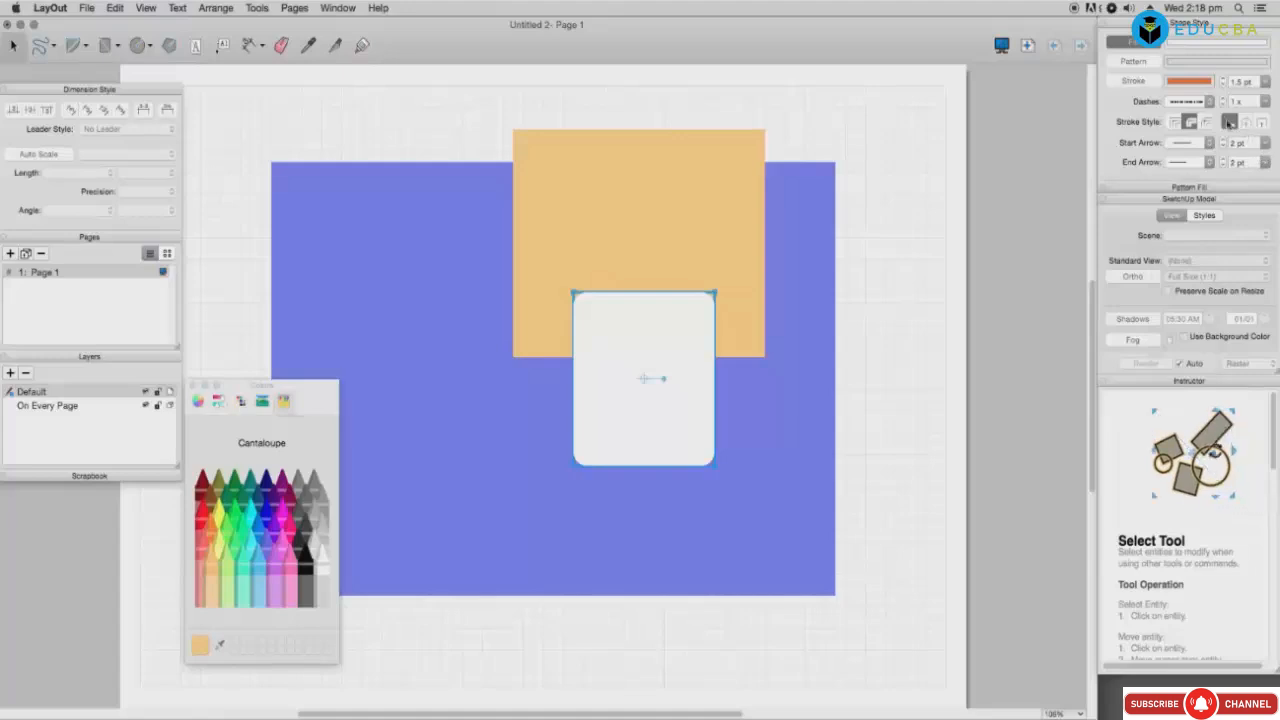
{"action": "left_click", "coordinate": [1210, 102]}
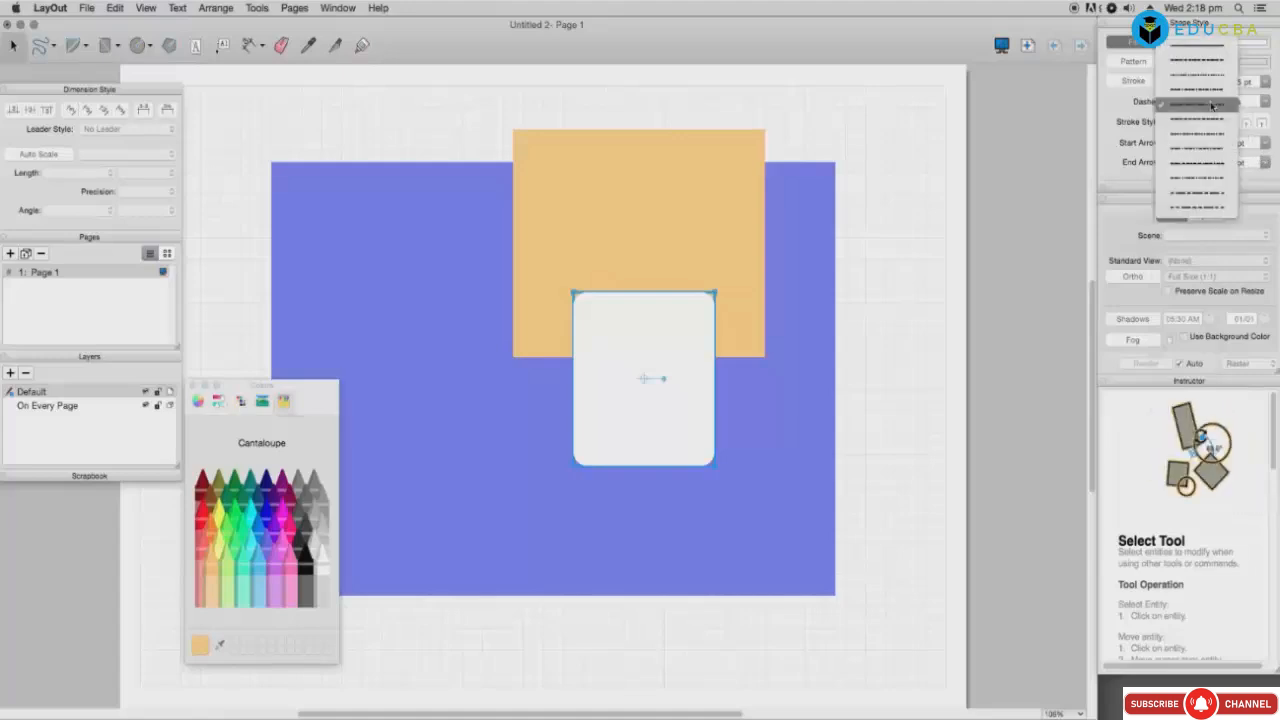
{"action": "left_click", "coordinate": [1195, 46]}
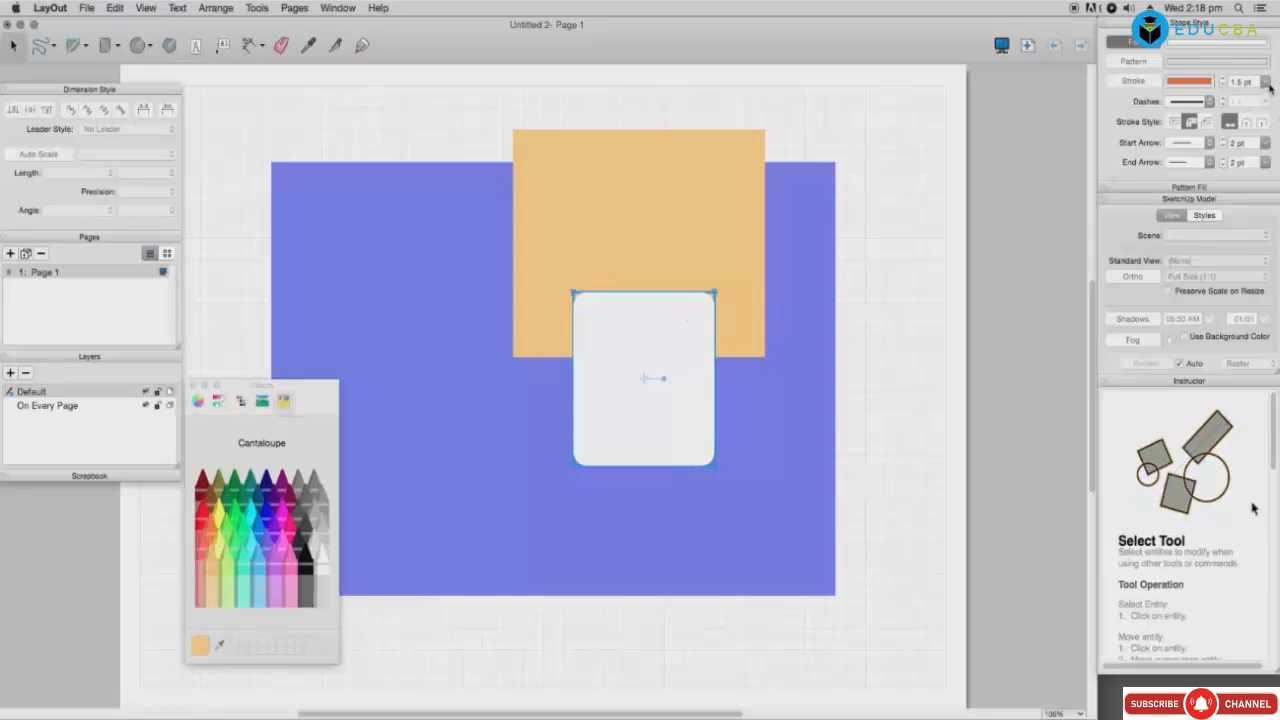
{"action": "left_click", "coordinate": [1156, 84]}
{"action": "left_click", "coordinate": [869, 341]}
{"action": "left_click", "coordinate": [696, 357]}
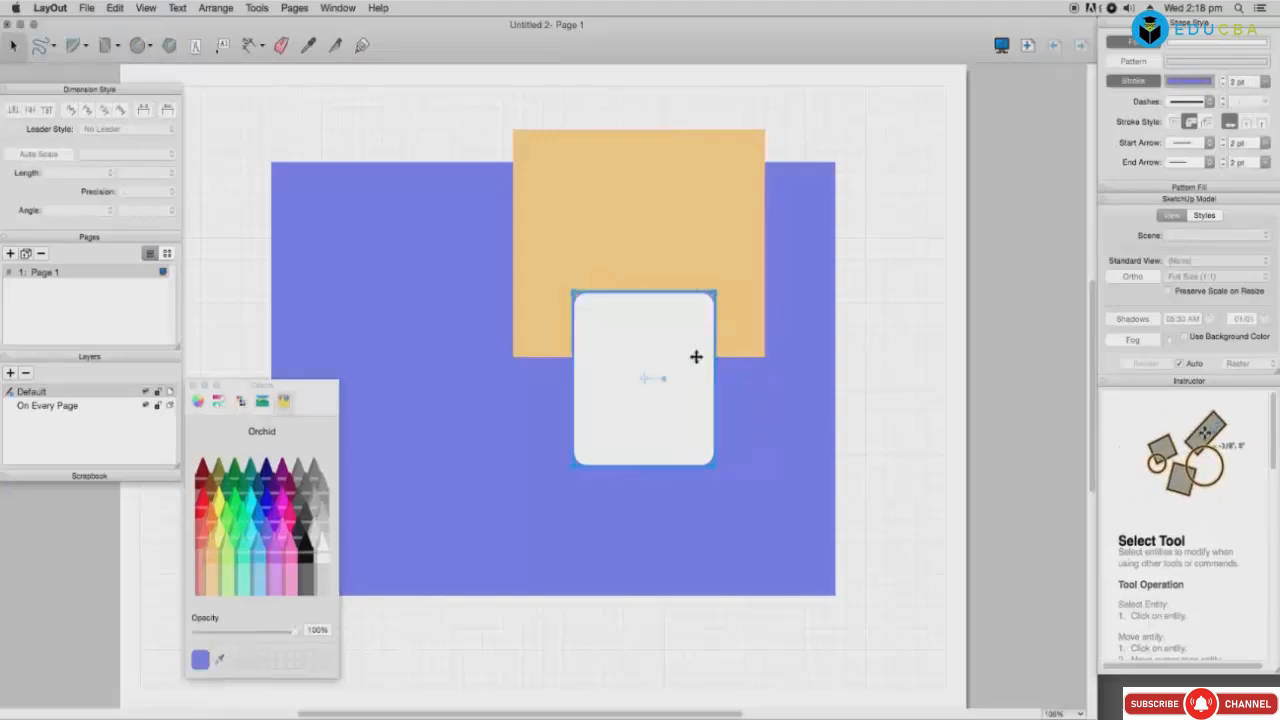
{"action": "left_click", "coordinate": [897, 364]}
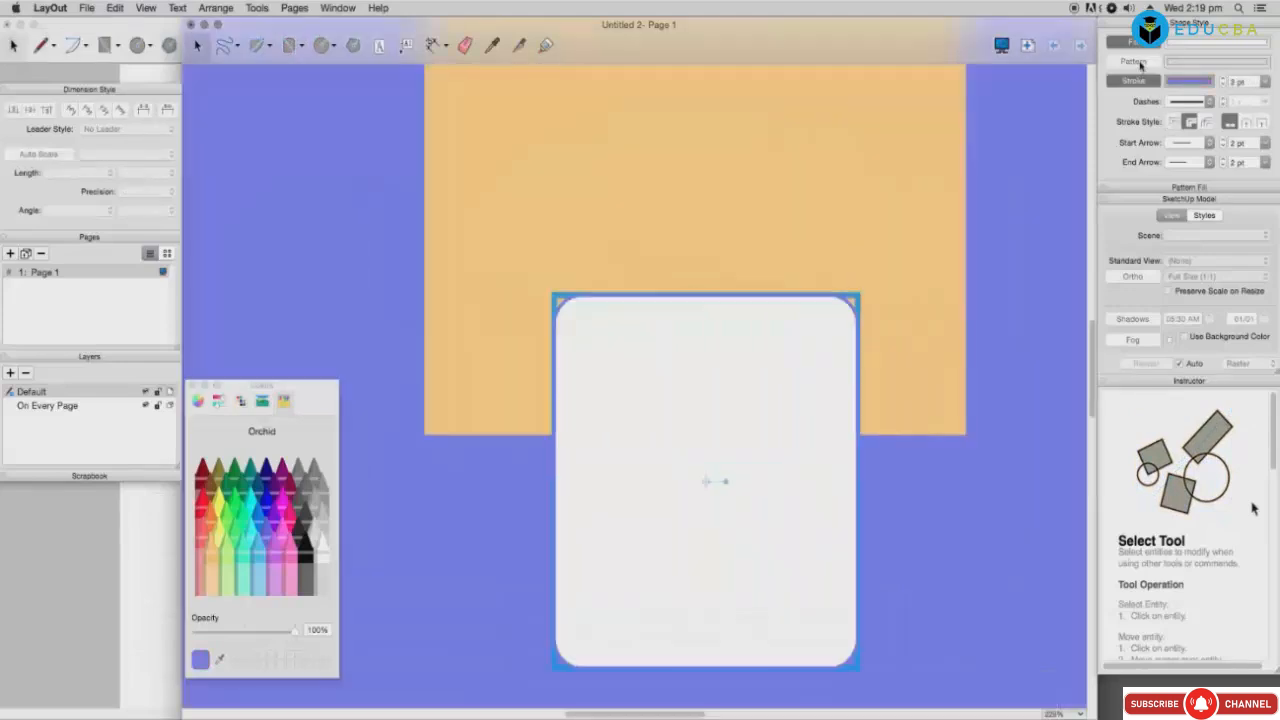
Step: Turn on pattern fill and try Black Linework patterns: Checkerboard, Circles and Herringbone 2x1
{"action": "left_click", "coordinate": [1141, 66]}
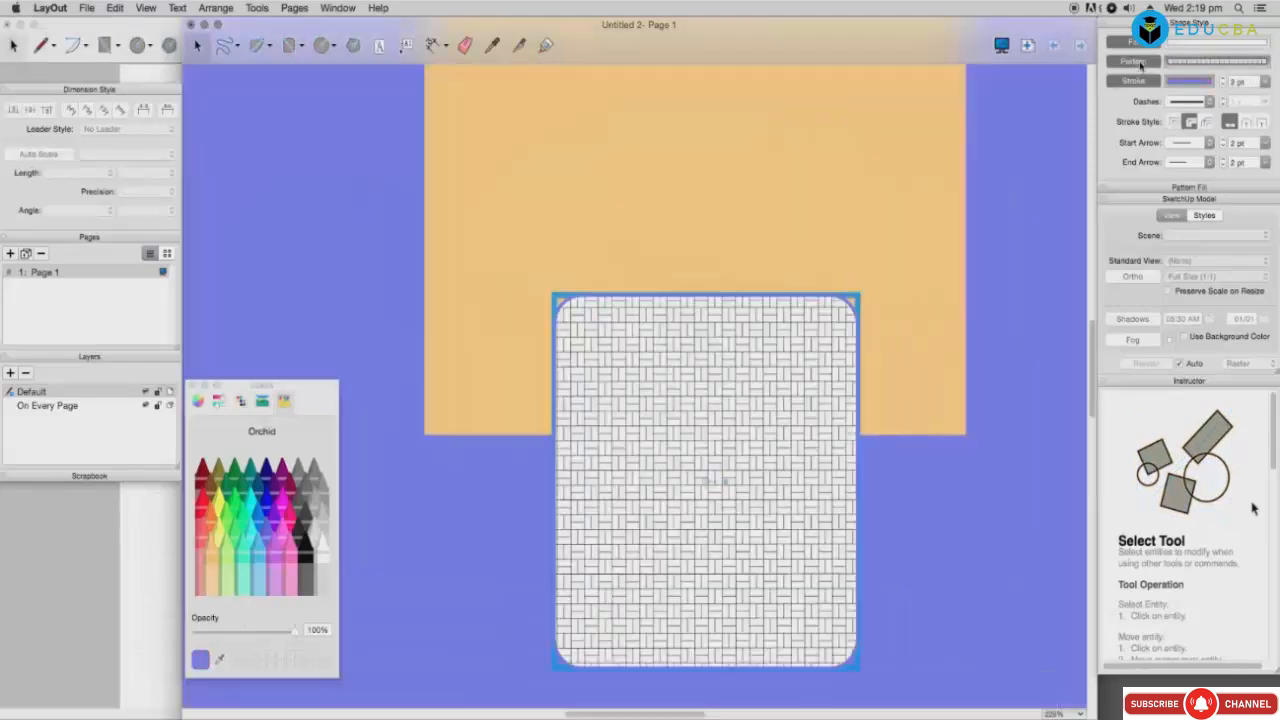
{"action": "left_click", "coordinate": [1196, 63]}
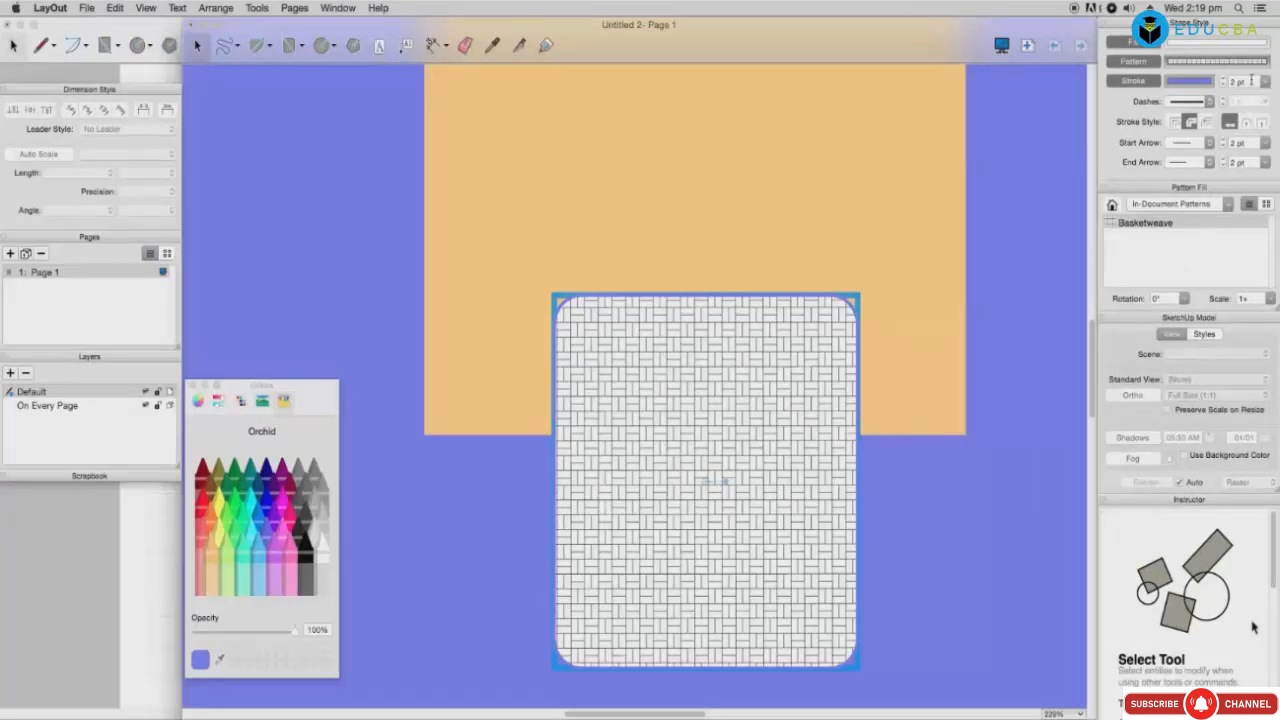
{"action": "left_click", "coordinate": [1147, 62]}
{"action": "left_click", "coordinate": [1147, 63]}
{"action": "left_click", "coordinate": [1228, 204]}
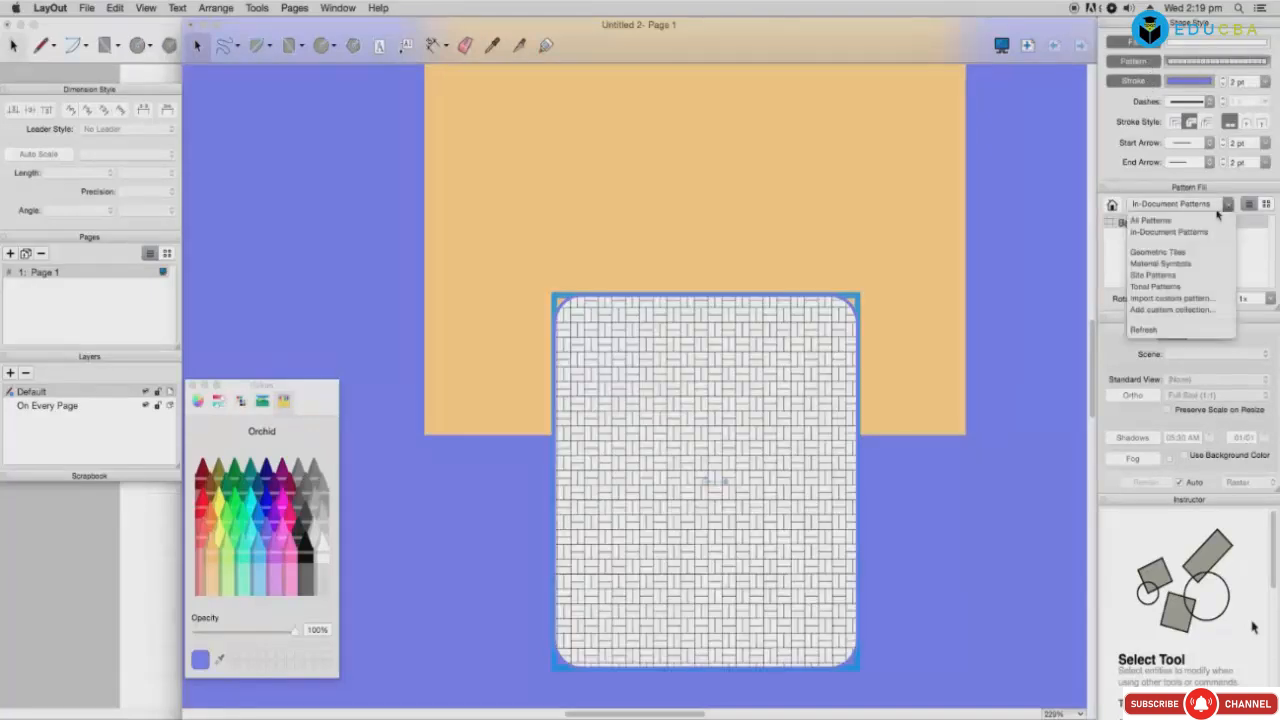
{"action": "left_click", "coordinate": [1158, 252]}
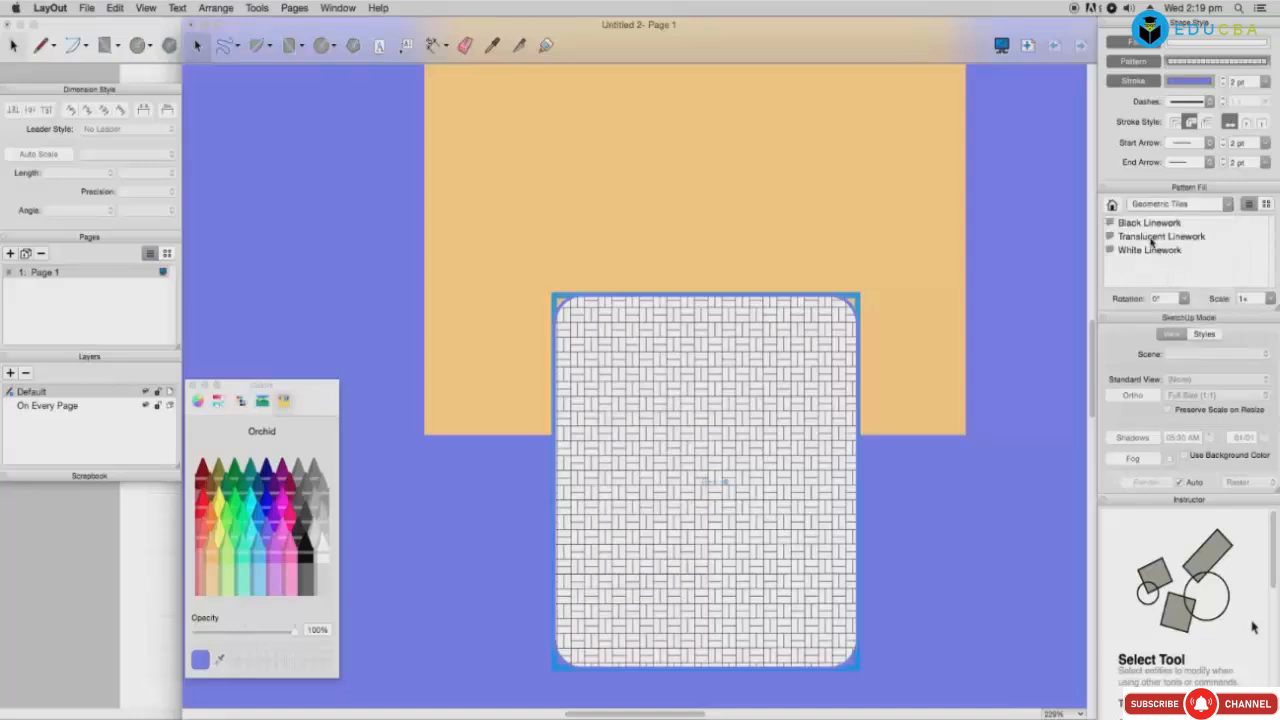
{"action": "left_click", "coordinate": [1151, 238]}
{"action": "double_click", "coordinate": [1150, 224]}
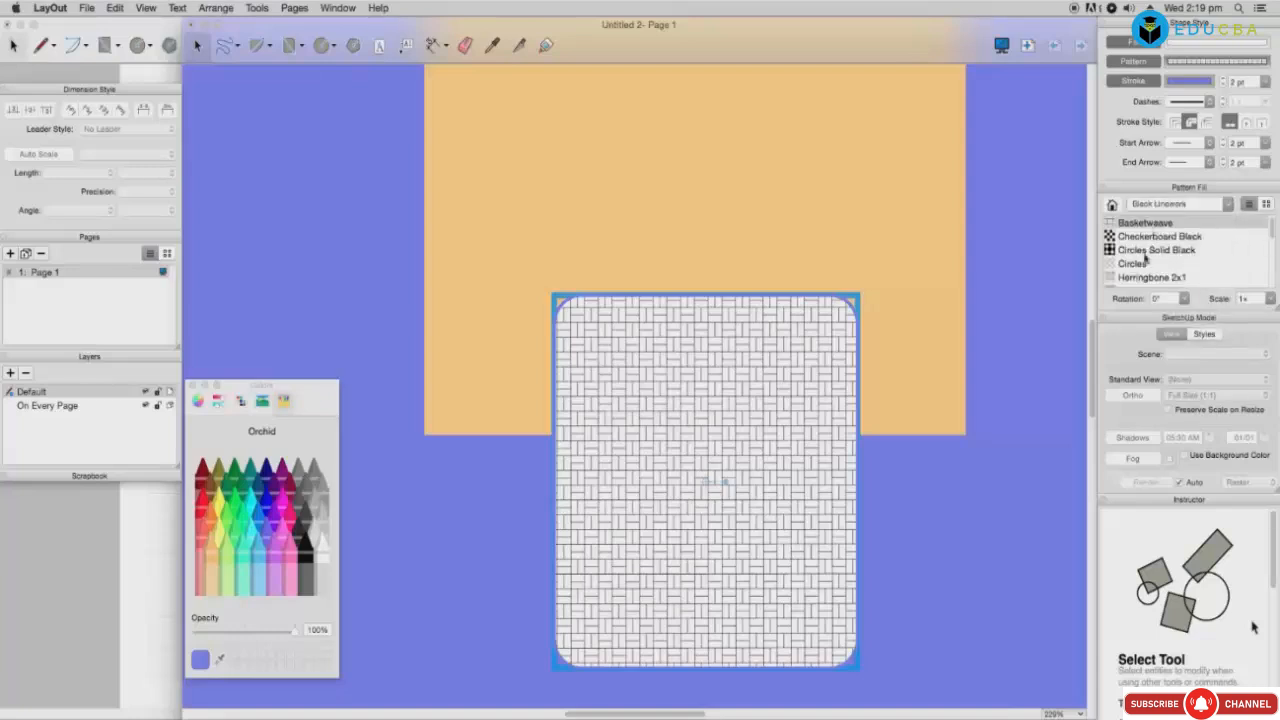
{"action": "left_click", "coordinate": [1147, 238]}
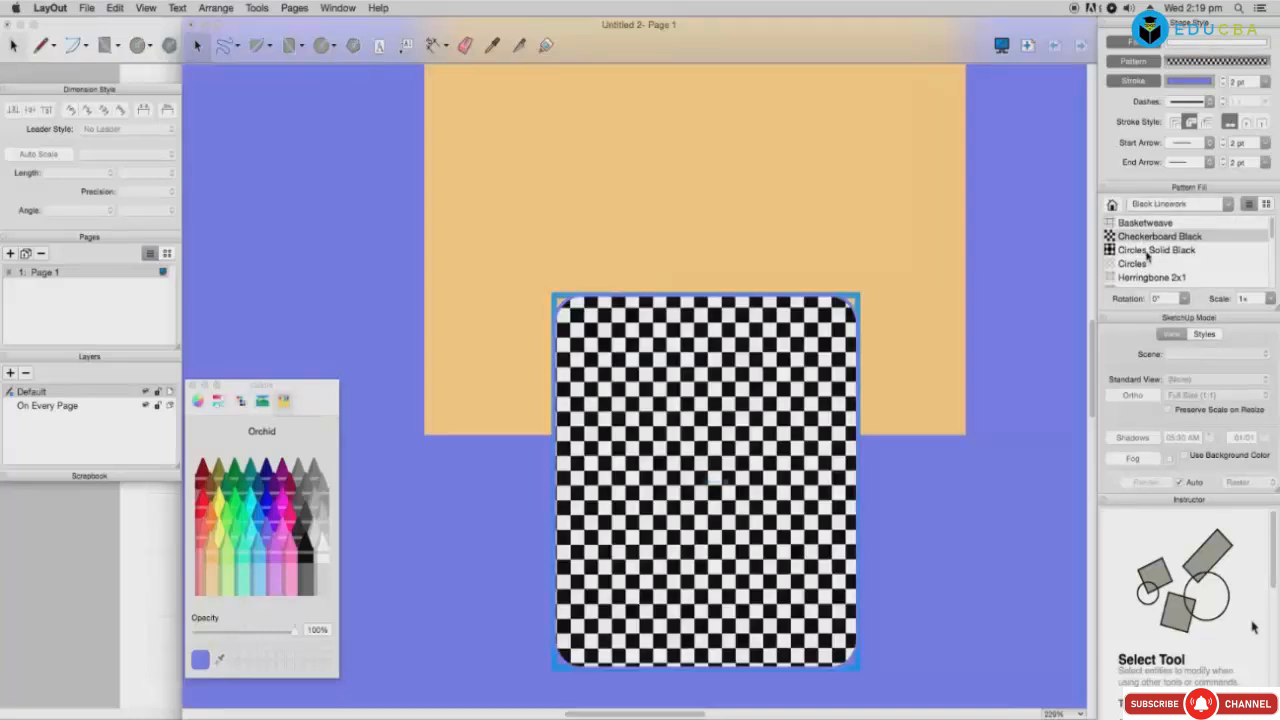
{"action": "left_click", "coordinate": [1147, 251]}
{"action": "left_click", "coordinate": [1140, 264]}
{"action": "left_click", "coordinate": [1157, 279]}
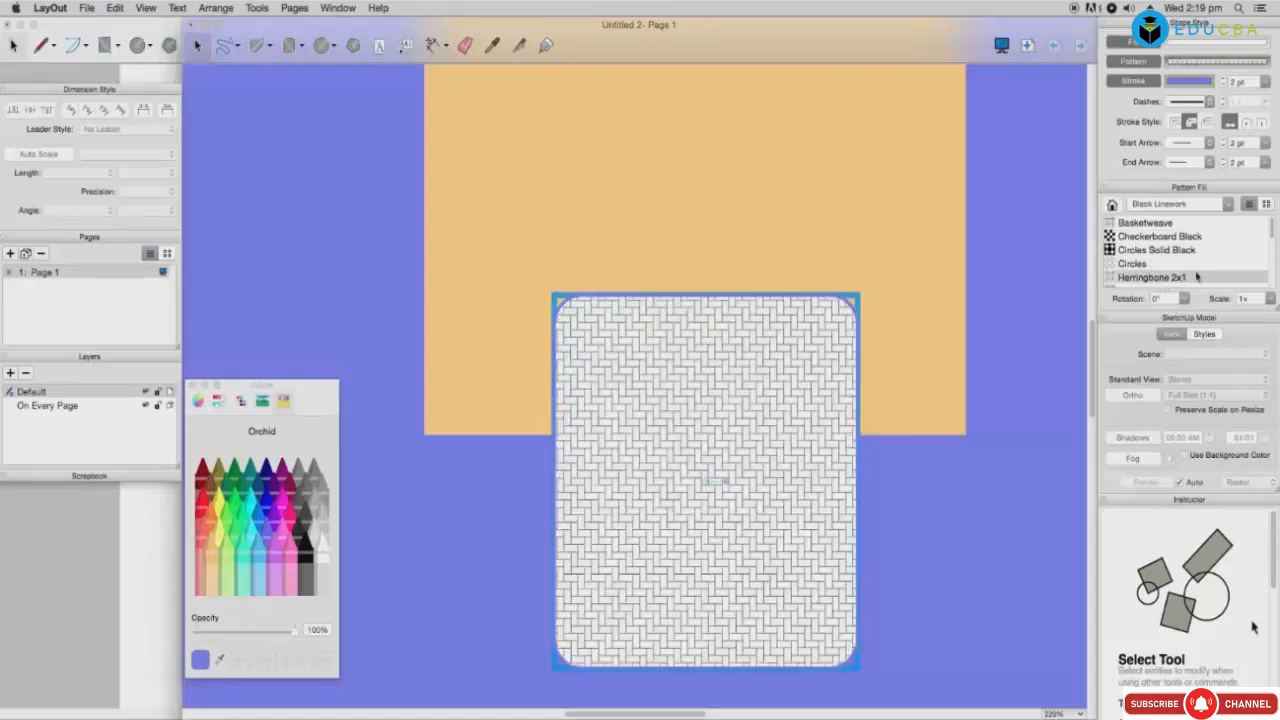
Step: Try Rectangles Running, Rectangles Stacked and Windmill fills, ending on Rectangles Stacked 4x1
{"action": "scroll", "coordinate": [1272, 232], "scroll_direction": "down", "scroll_amount": 3}
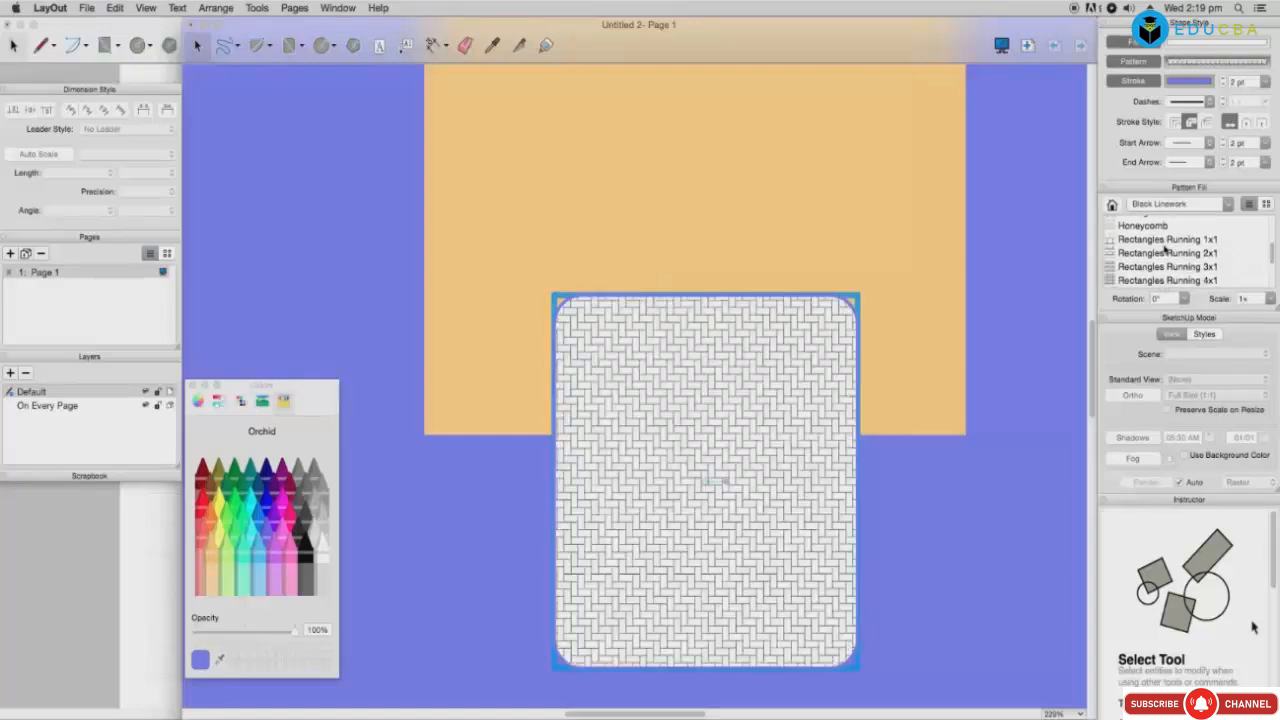
{"action": "left_click", "coordinate": [1165, 240]}
{"action": "left_click", "coordinate": [1165, 253]}
{"action": "left_click", "coordinate": [1163, 268]}
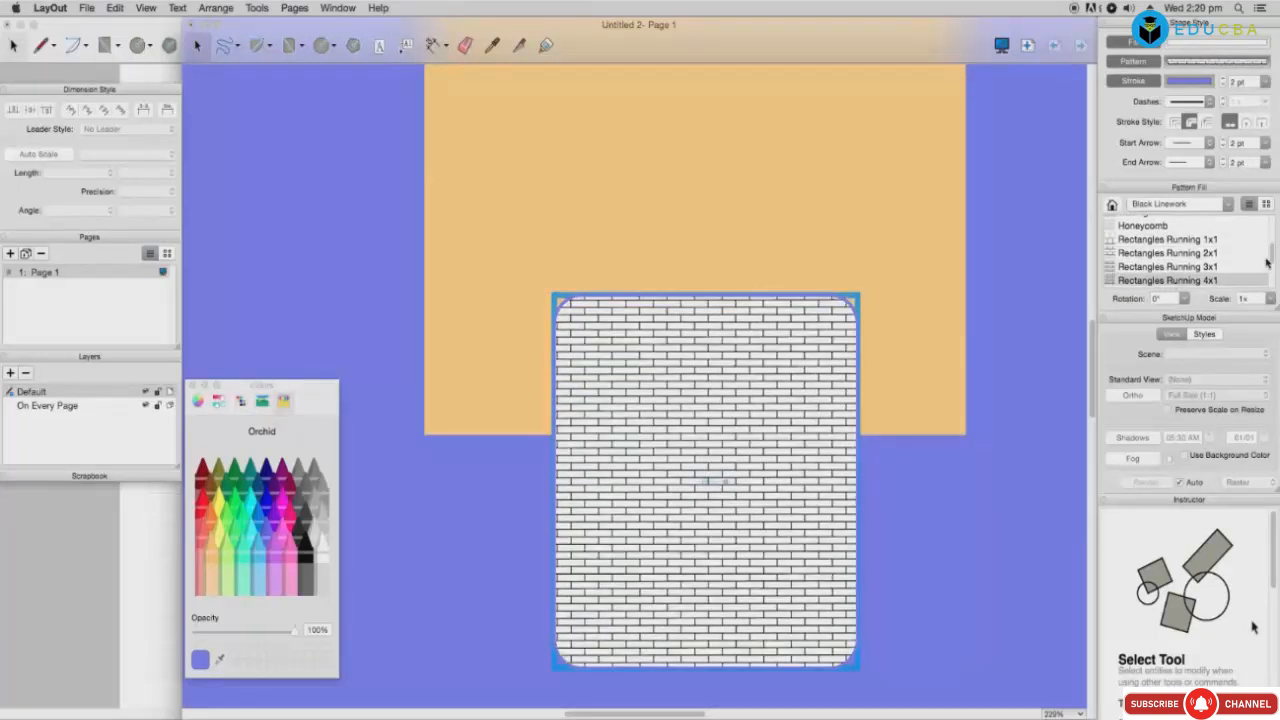
{"action": "scroll", "coordinate": [1163, 268], "scroll_direction": "down", "scroll_amount": 2}
{"action": "left_click", "coordinate": [1148, 267]}
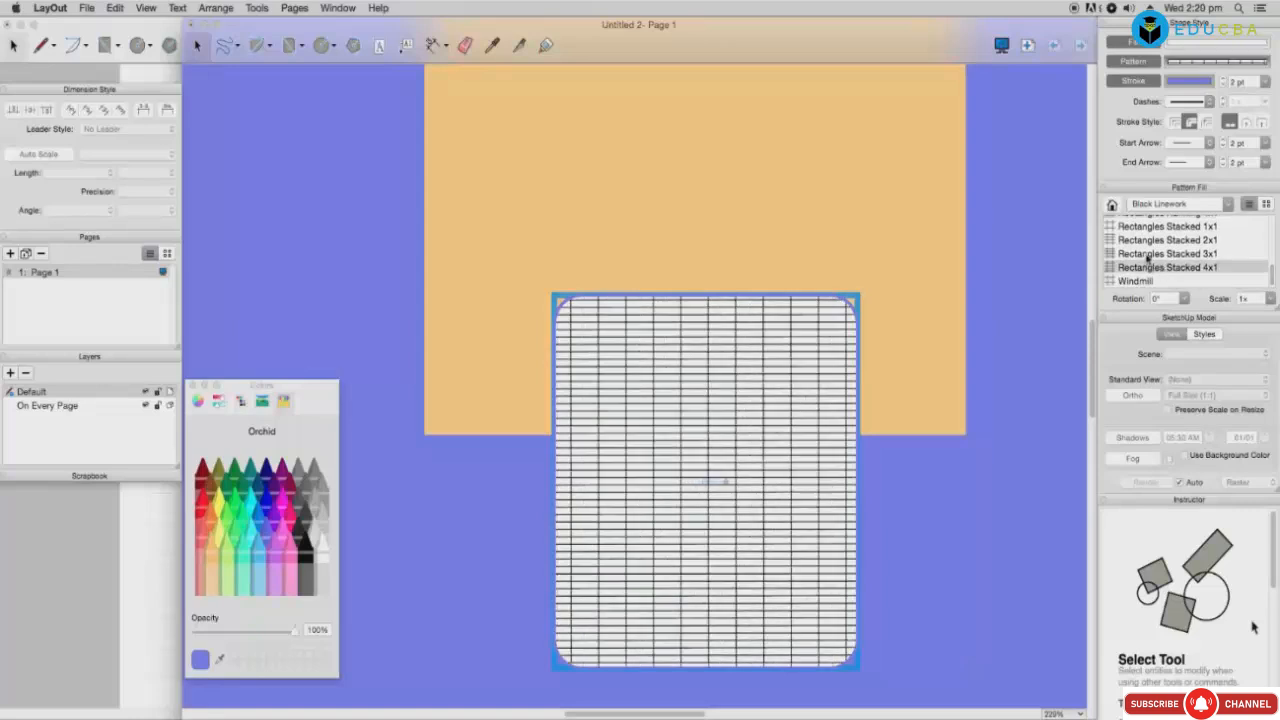
{"action": "left_click", "coordinate": [1153, 242]}
{"action": "left_click", "coordinate": [1148, 281]}
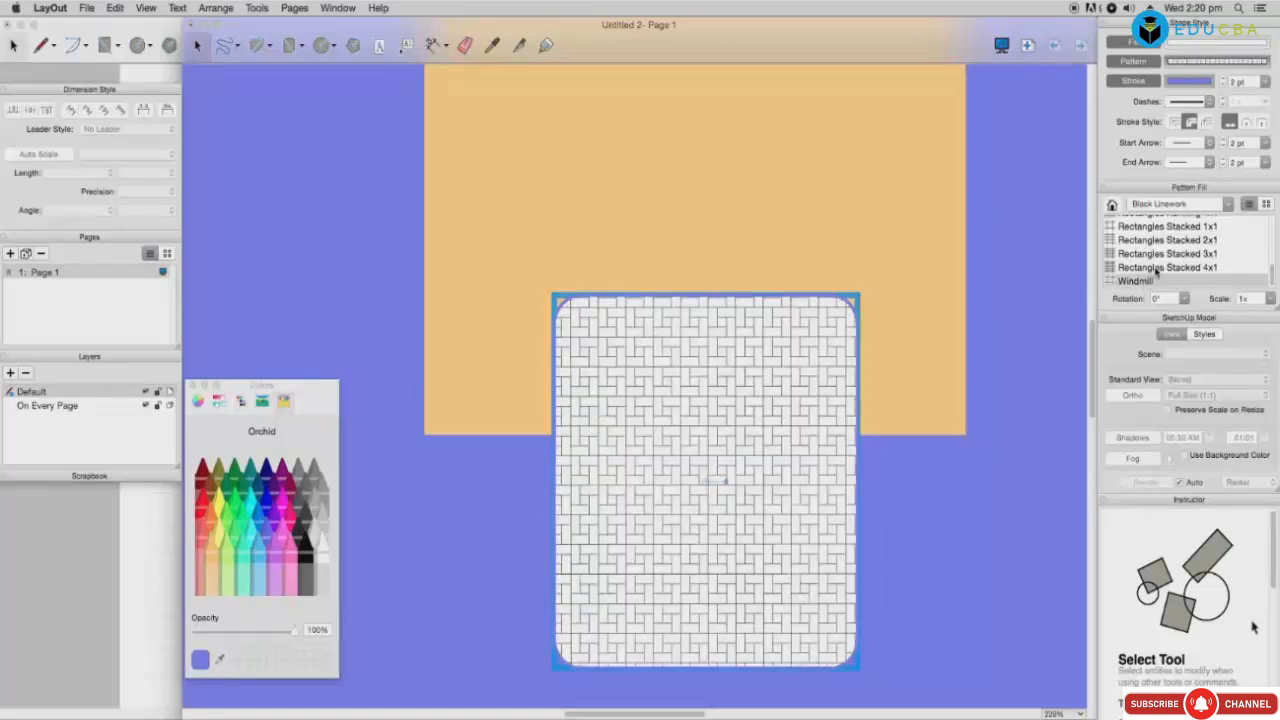
{"action": "left_click", "coordinate": [1157, 268]}
Step: Apply the Site Patterns Tree Plan Assortment fill and deselect the shape
{"action": "left_click", "coordinate": [1178, 204]}
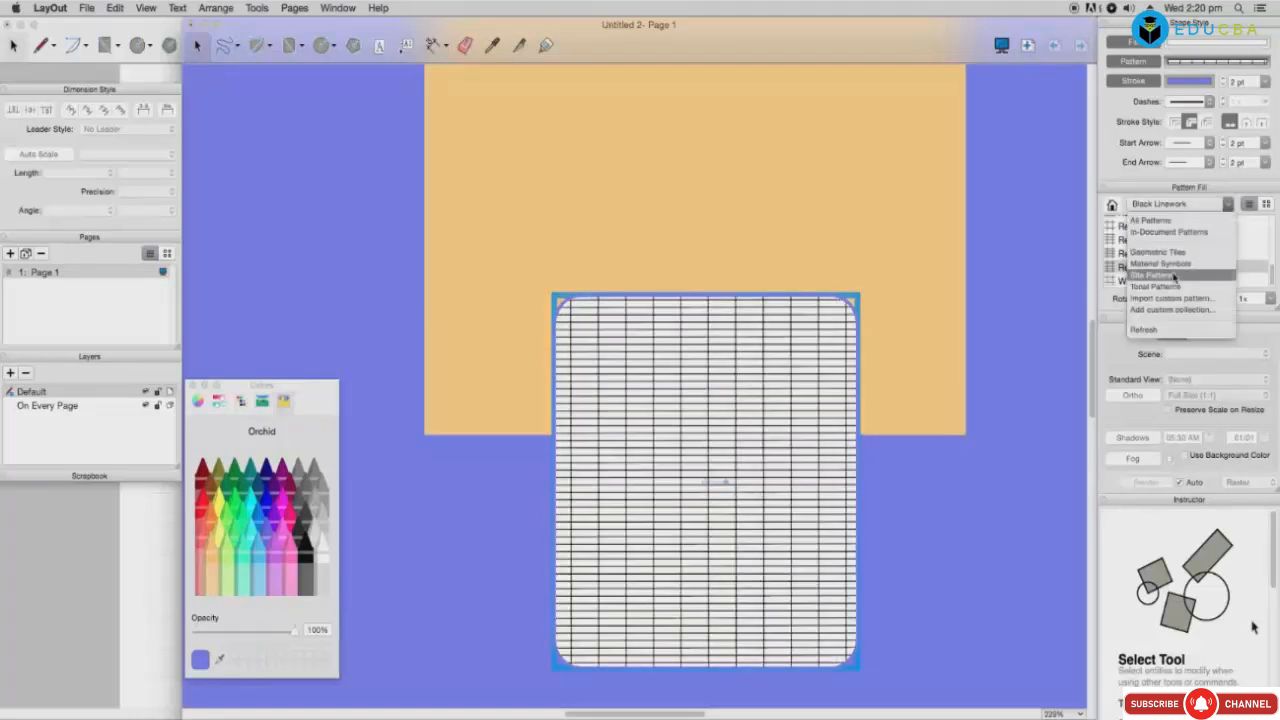
{"action": "left_click", "coordinate": [1173, 276]}
{"action": "left_click", "coordinate": [1161, 241]}
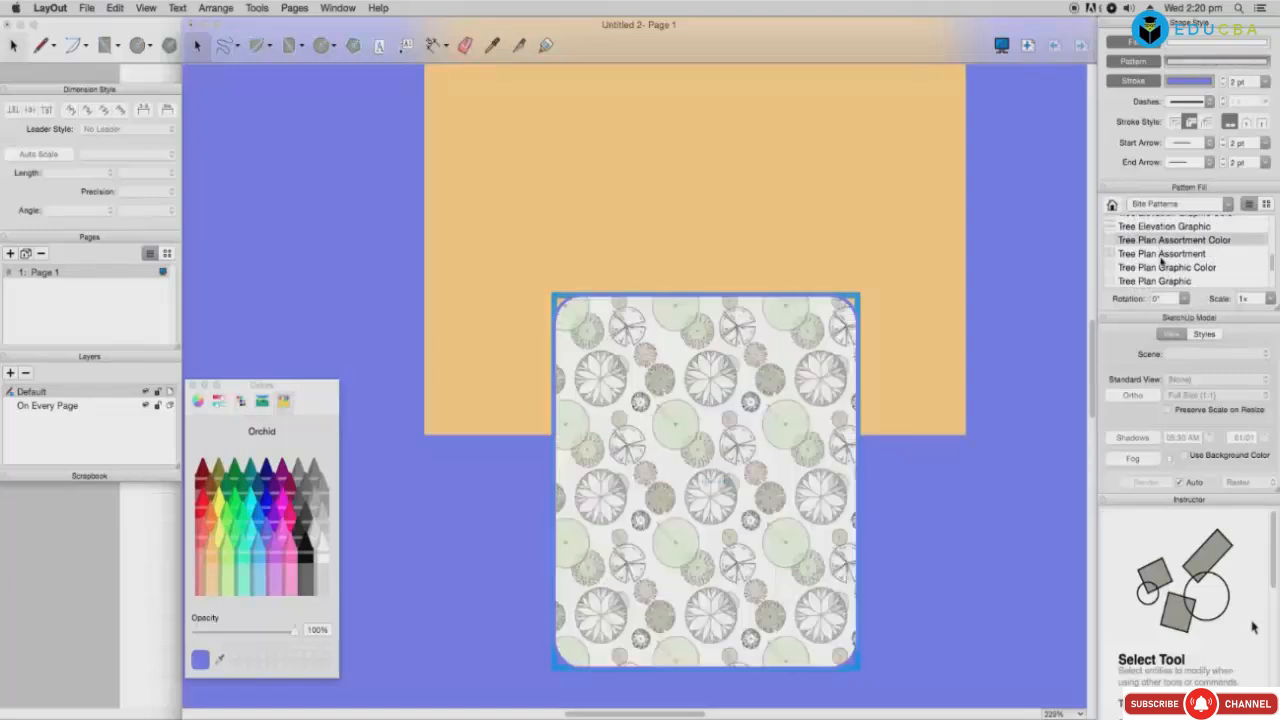
{"action": "left_click", "coordinate": [1161, 256]}
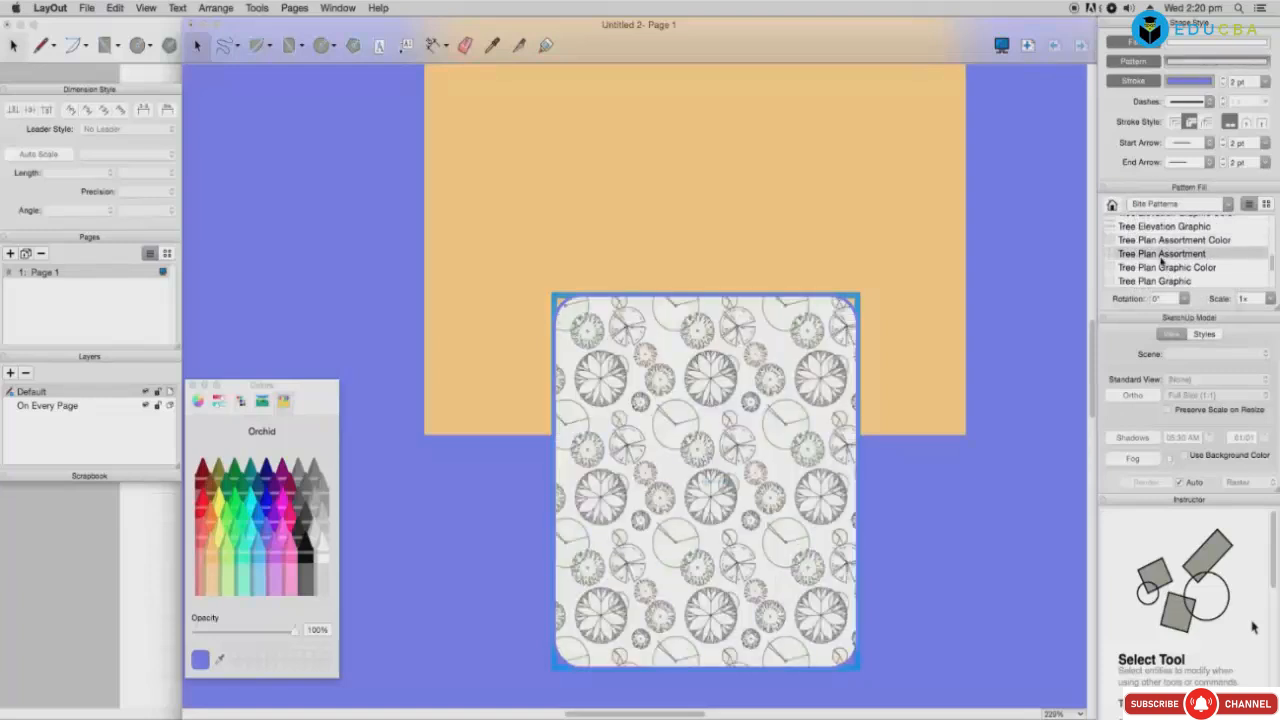
{"action": "left_click", "coordinate": [956, 276]}
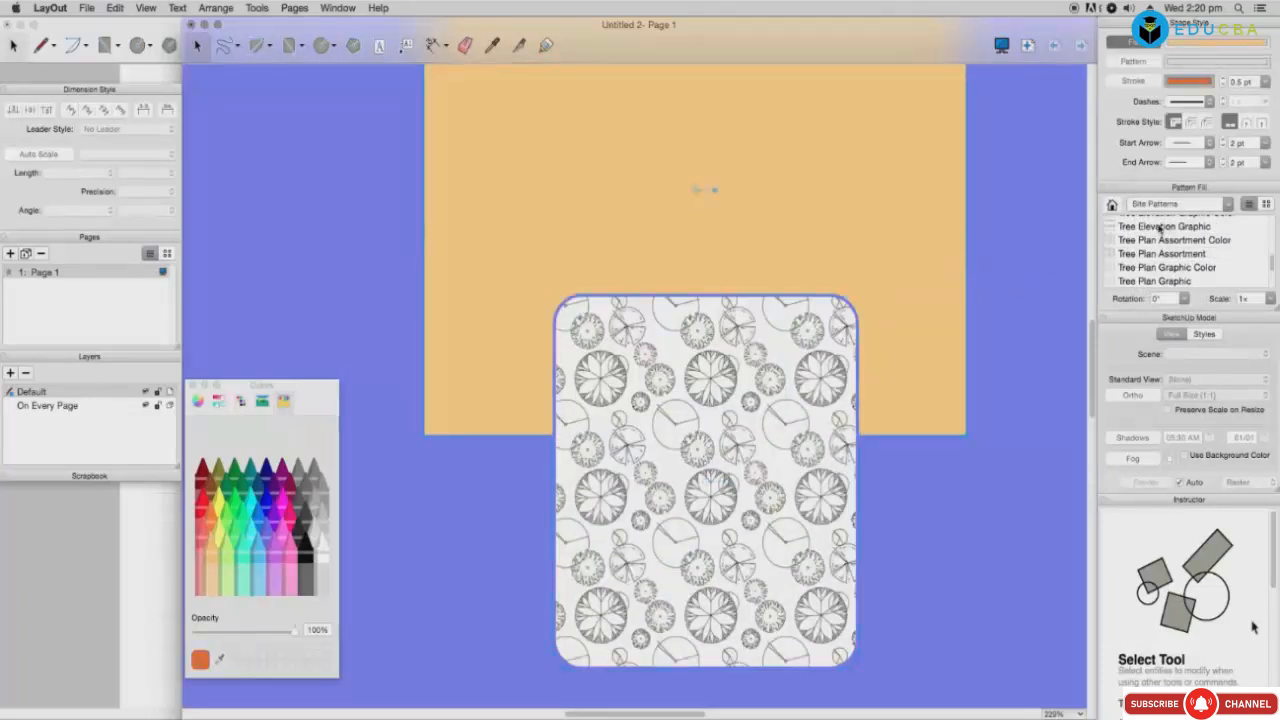
Step: Try Tree Elevation, Tree Plan Graphic and Tree Plan Grid fills, then Lawn Yellow Mown
{"action": "left_click", "coordinate": [1160, 228]}
{"action": "left_click", "coordinate": [1160, 255]}
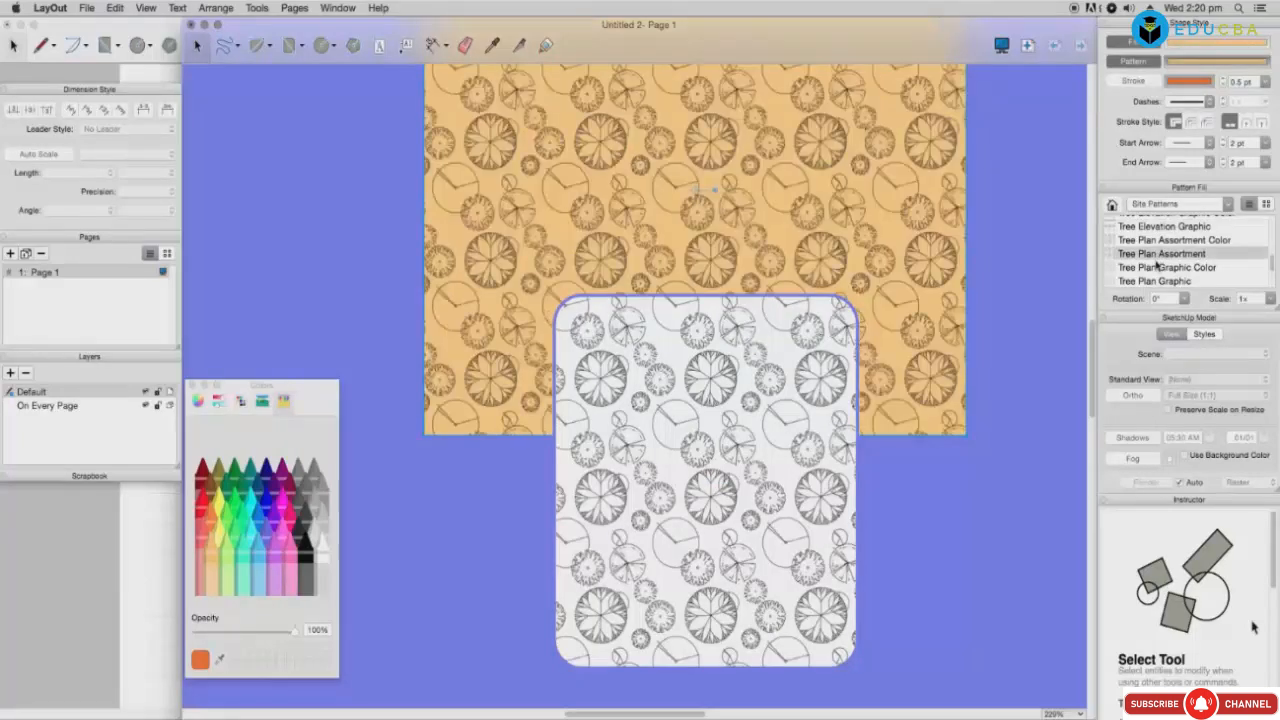
{"action": "left_click", "coordinate": [1155, 268]}
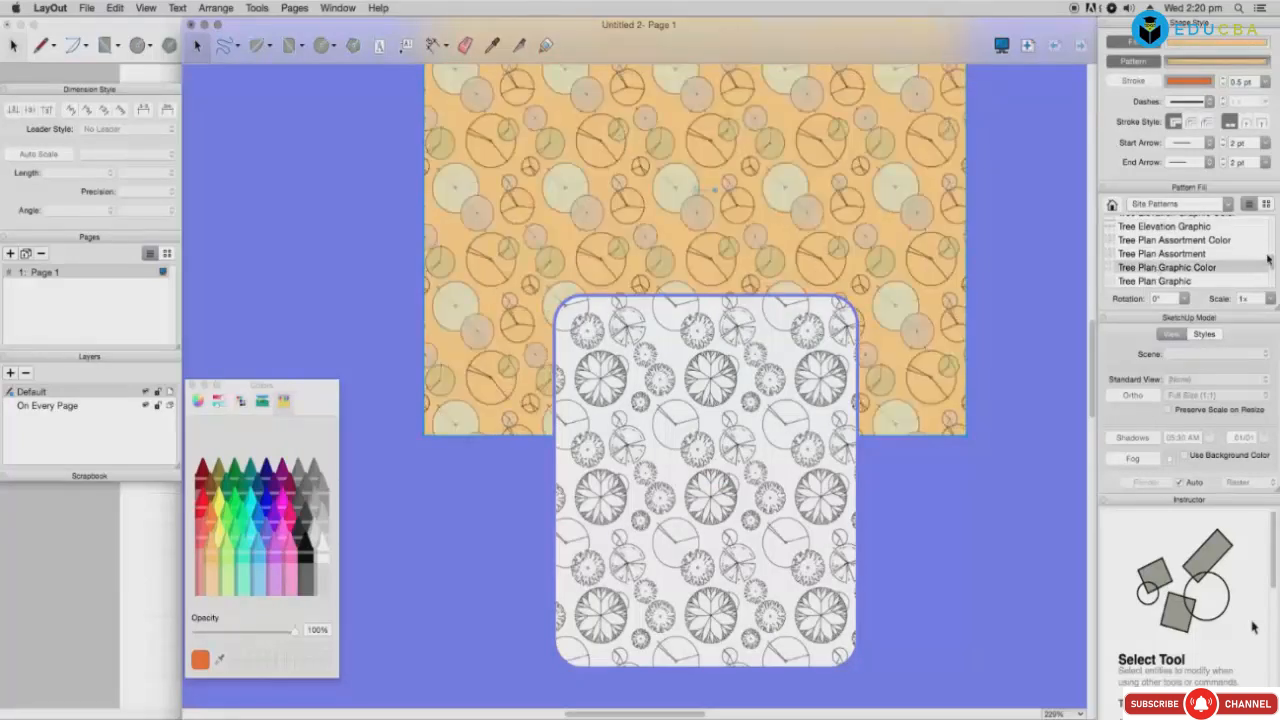
{"action": "left_click", "coordinate": [1188, 282]}
{"action": "left_click_drag", "start_coordinate": [1272, 267], "coordinate": [1272, 284]}
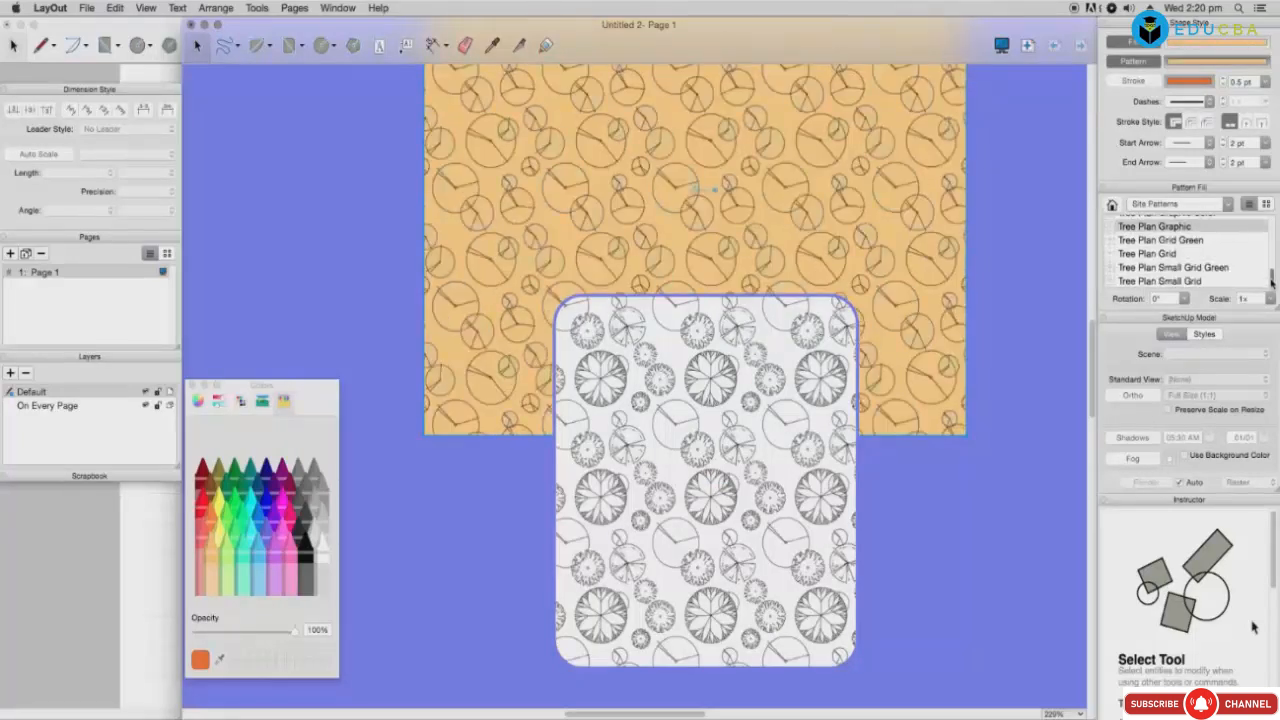
{"action": "left_click", "coordinate": [1148, 256]}
{"action": "left_click", "coordinate": [1157, 242]}
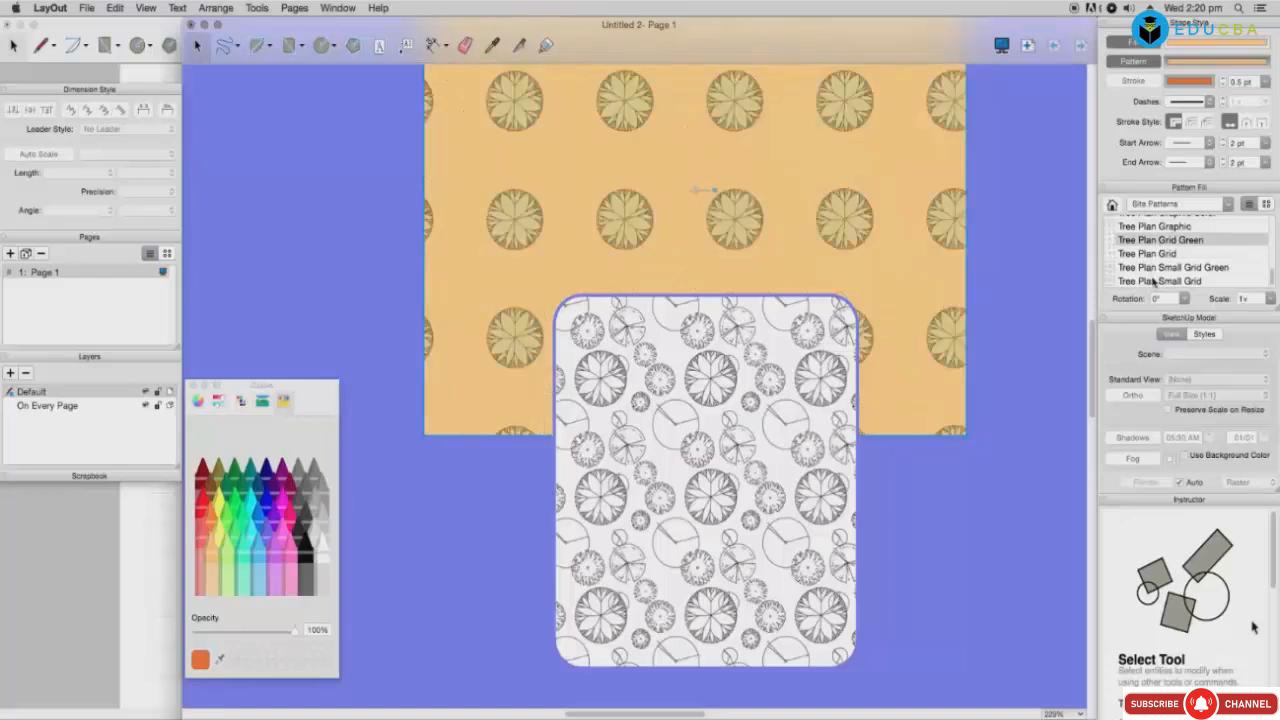
{"action": "left_click", "coordinate": [1158, 268]}
{"action": "left_click", "coordinate": [1236, 283]}
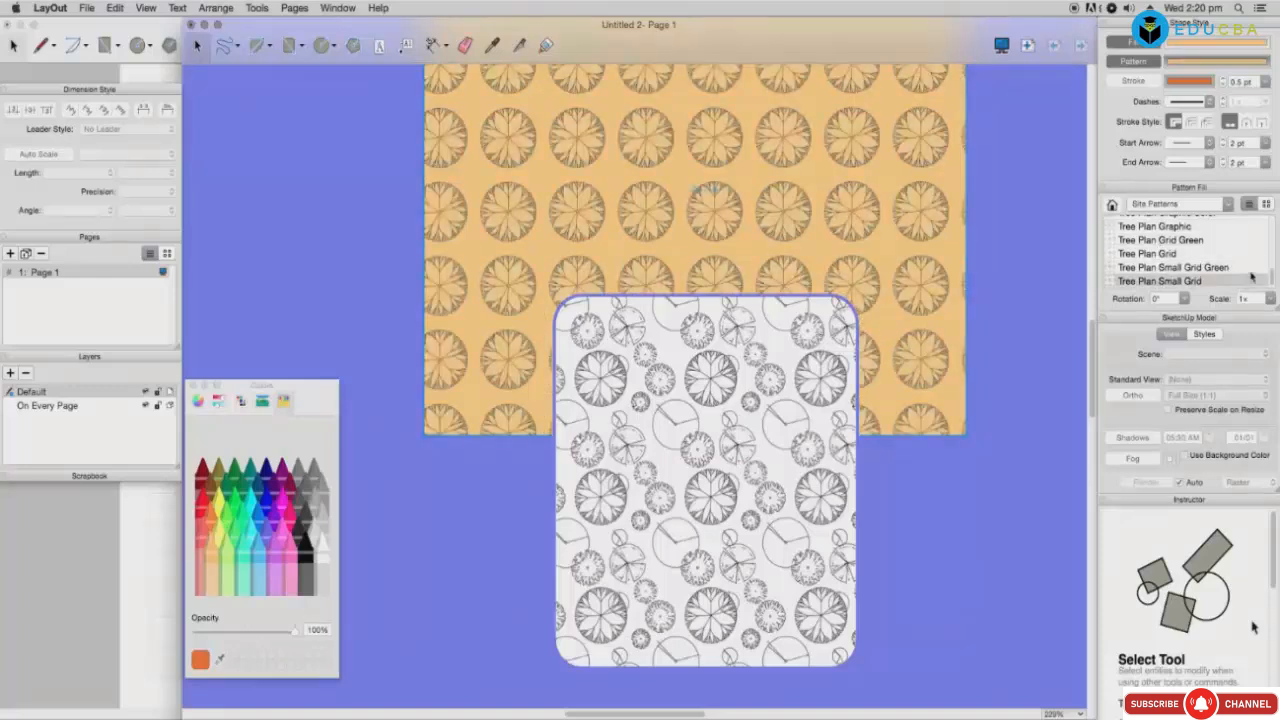
{"action": "scroll", "coordinate": [1200, 260], "scroll_direction": "up", "scroll_amount": 10}
{"action": "left_click", "coordinate": [1155, 264]}
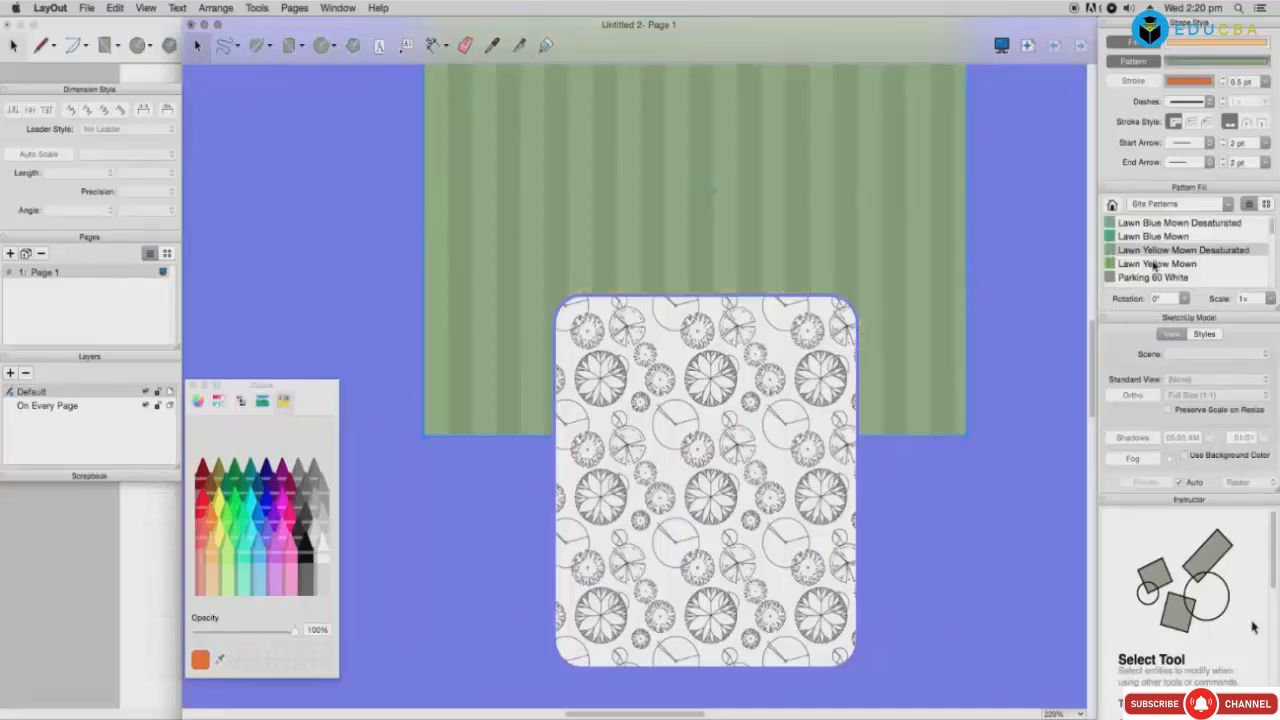
Step: Try Tonal Patterns Dot Screens on the rectangle: Black Dots 1–4 and Black Perforated 1
{"action": "left_click", "coordinate": [1173, 205]}
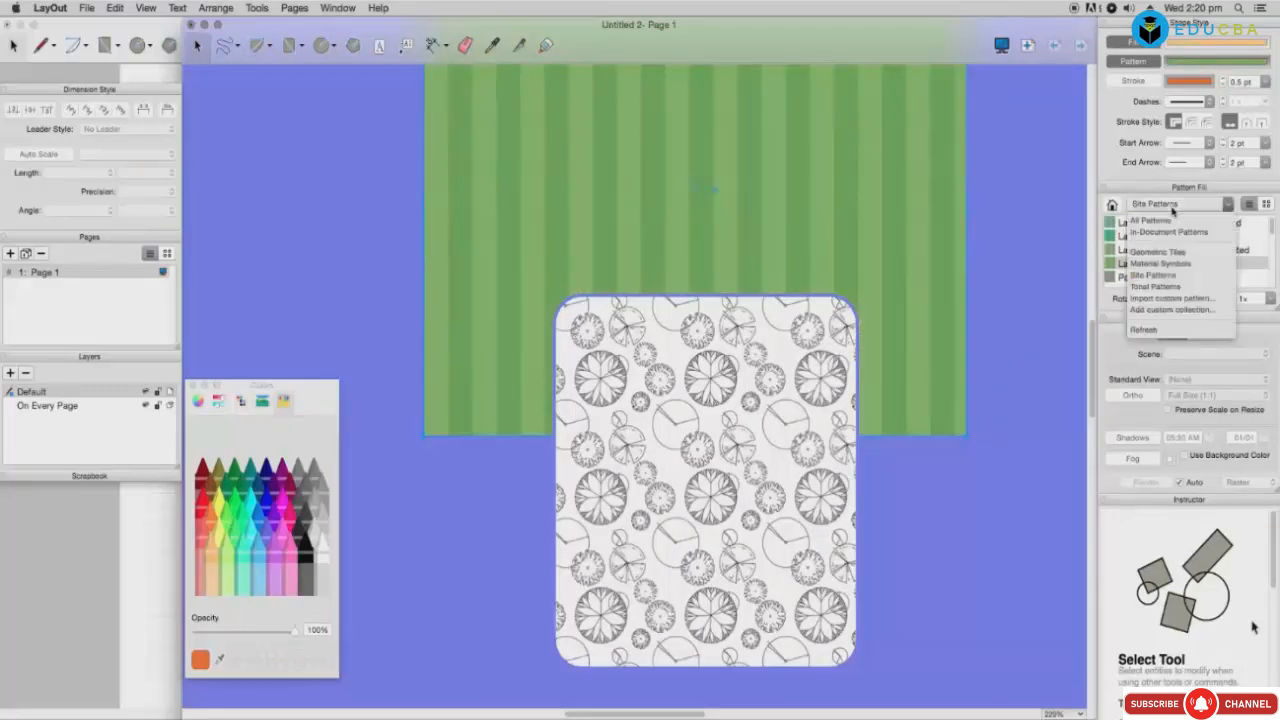
{"action": "left_click", "coordinate": [1156, 287]}
{"action": "left_click", "coordinate": [1141, 224]}
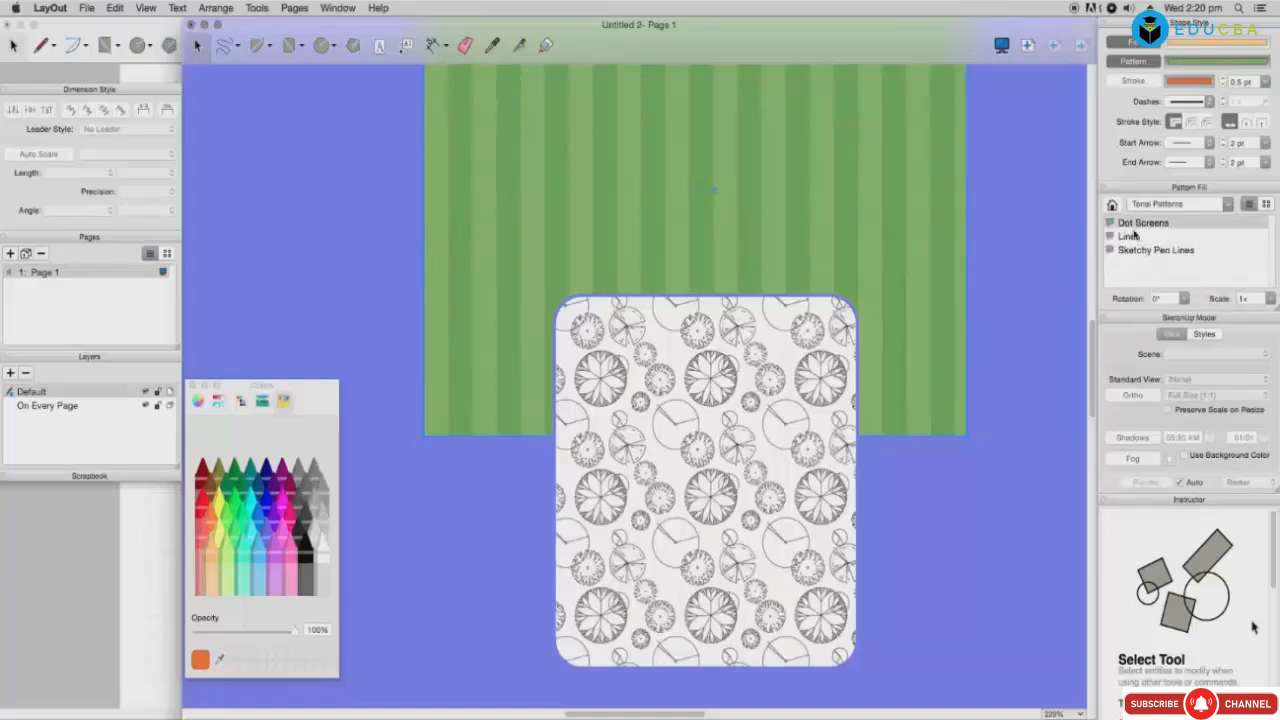
{"action": "double_click", "coordinate": [1143, 226]}
{"action": "left_click", "coordinate": [1142, 224]}
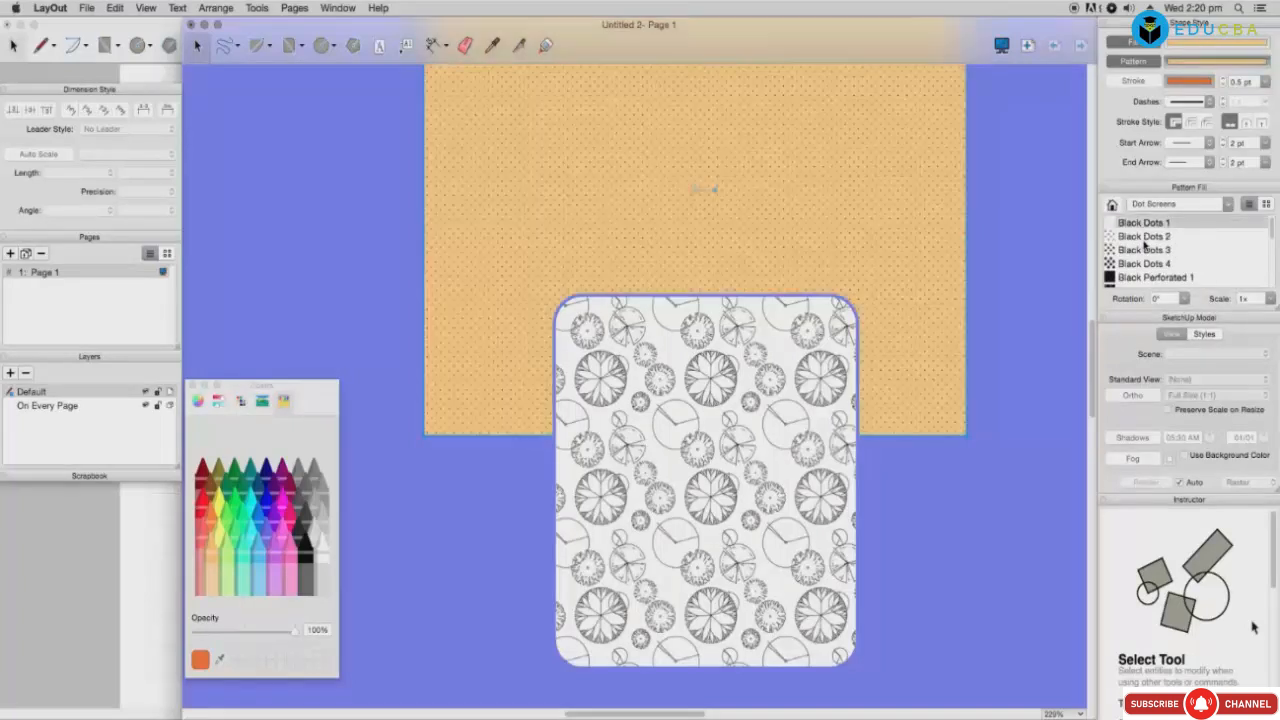
{"action": "left_click", "coordinate": [1143, 237]}
{"action": "left_click", "coordinate": [1145, 250]}
{"action": "left_click", "coordinate": [1145, 263]}
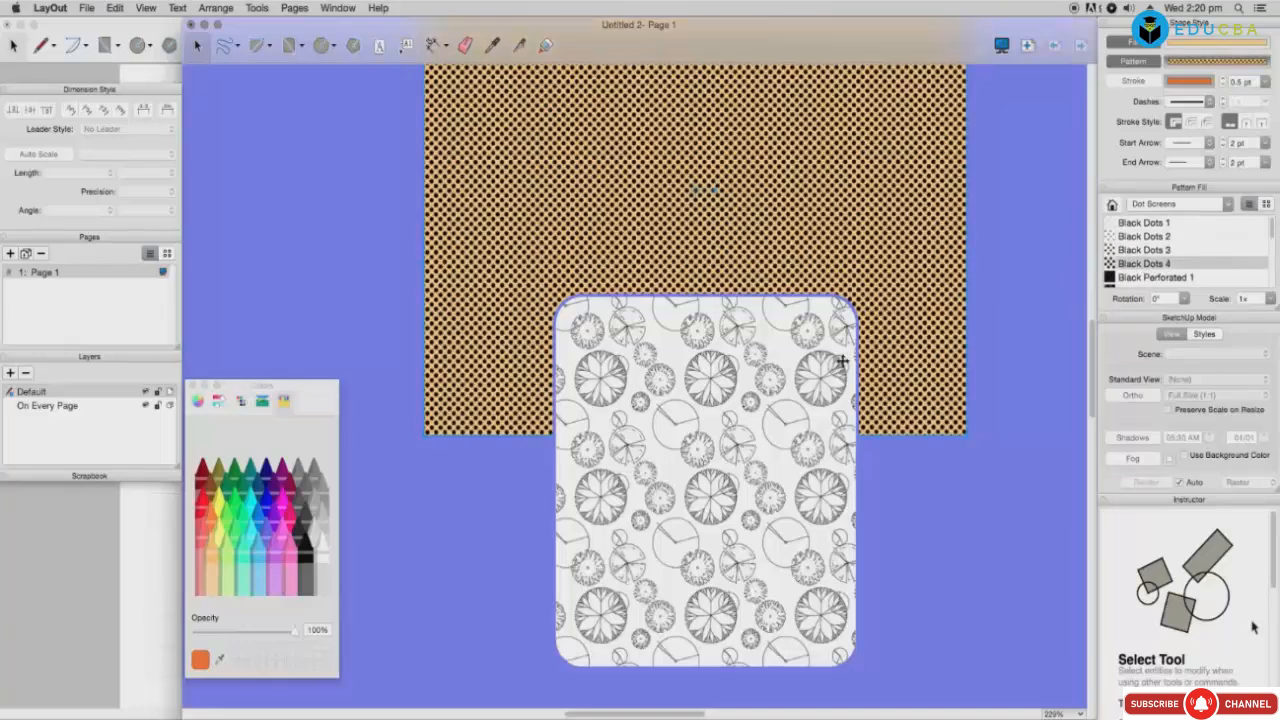
{"action": "left_click", "coordinate": [1151, 280]}
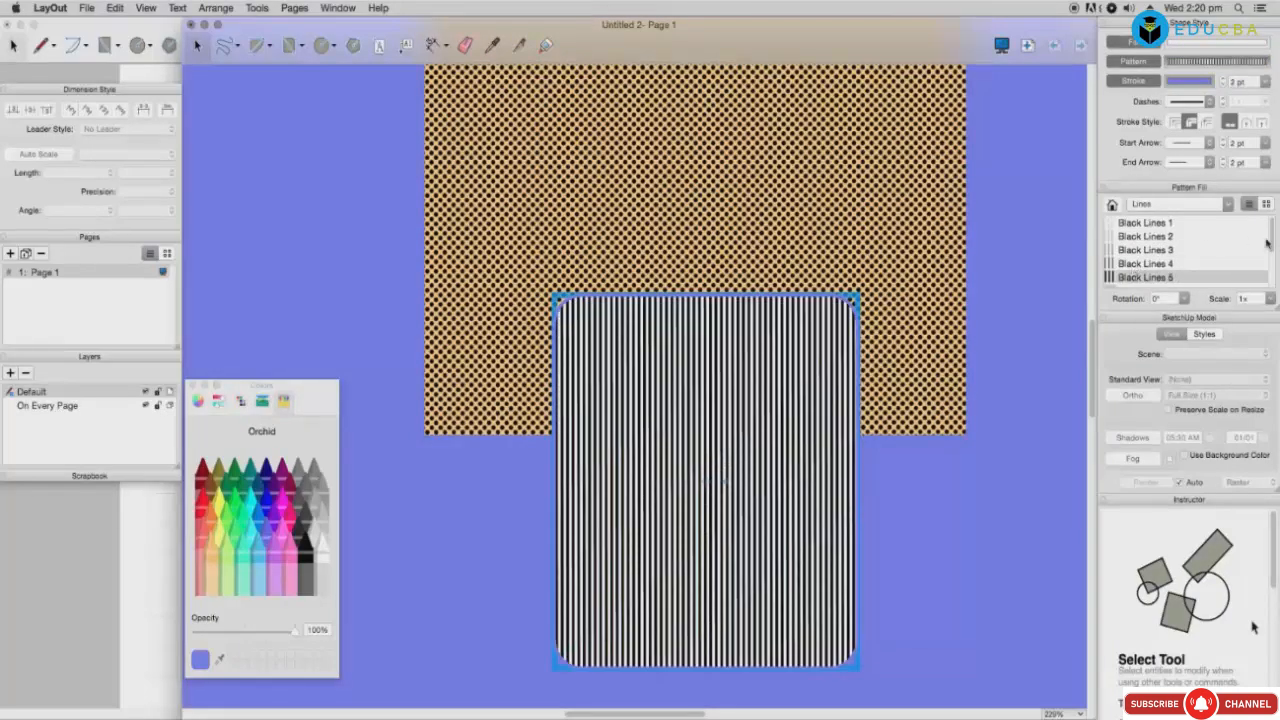
Step: Try White Lines 3 and 5 on the card and White Lines 4 and 3 on the back rectangle
{"action": "scroll", "coordinate": [1266, 243], "scroll_direction": "down", "scroll_amount": 3}
{"action": "left_click", "coordinate": [1130, 256]}
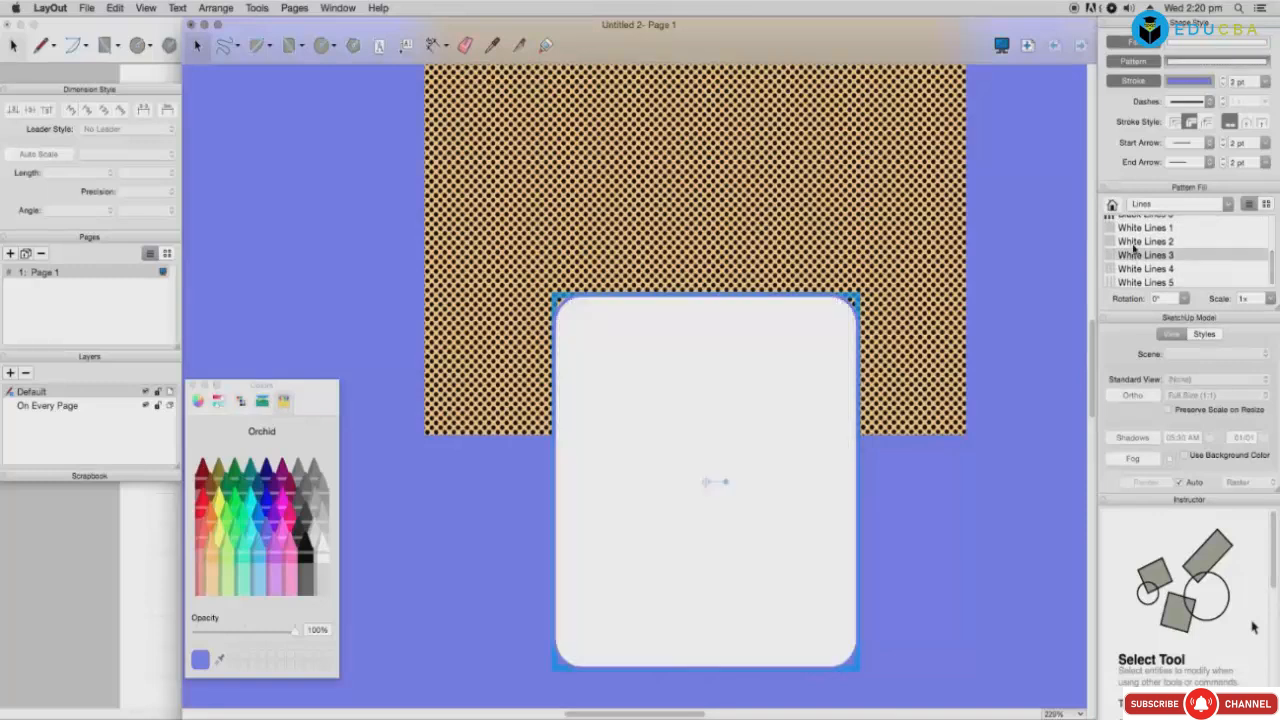
{"action": "left_click", "coordinate": [1138, 281]}
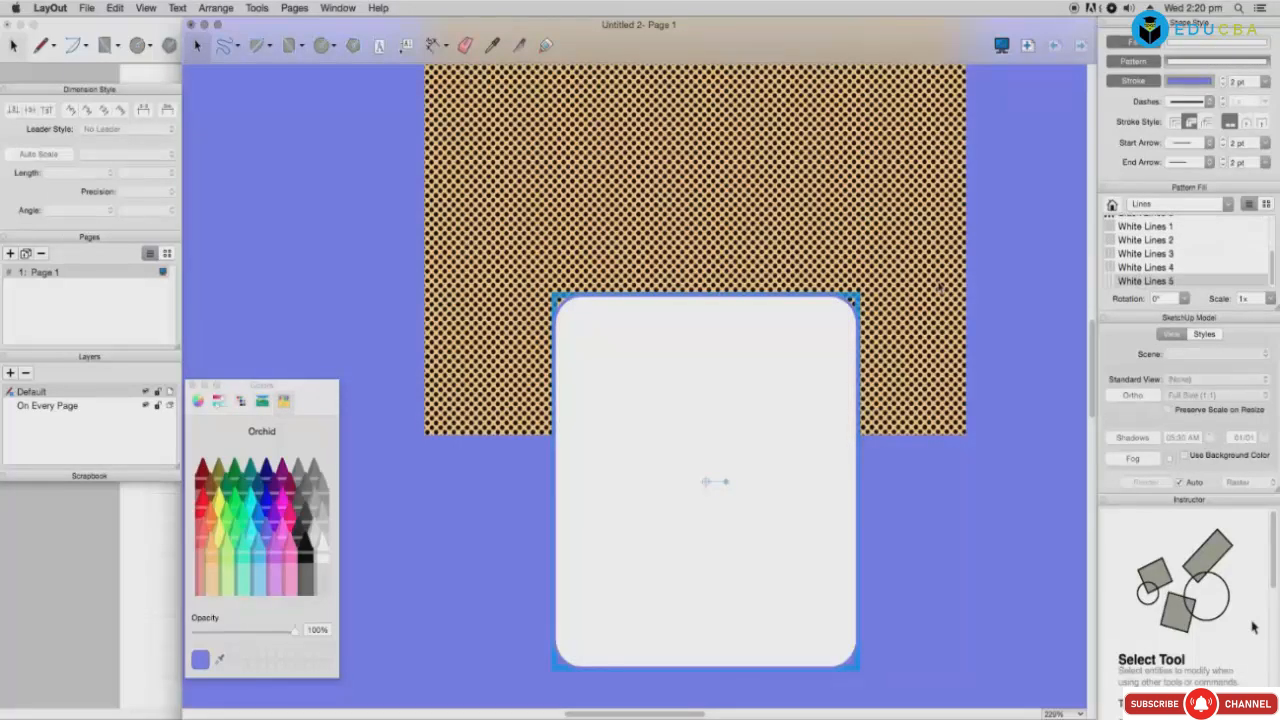
{"action": "left_click", "coordinate": [938, 288]}
{"action": "left_click", "coordinate": [1136, 269]}
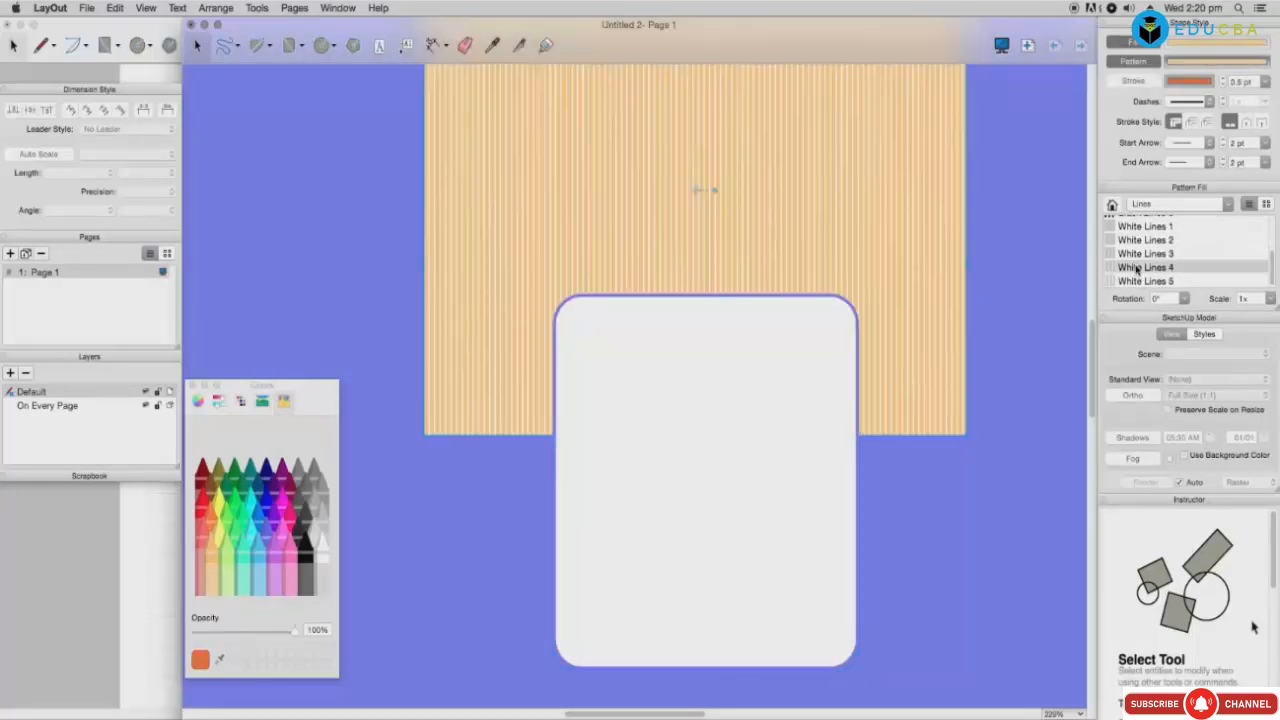
{"action": "left_click", "coordinate": [1138, 256]}
{"action": "left_click", "coordinate": [1142, 242]}
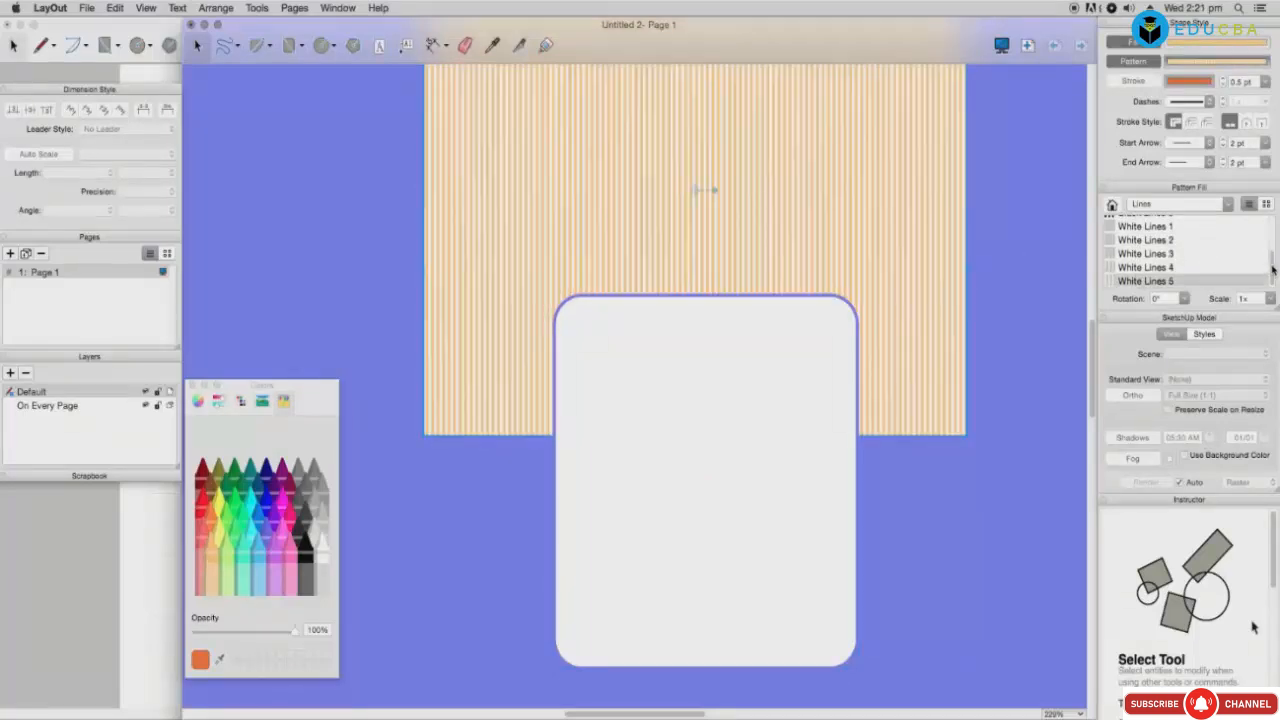
Step: Try Sketchy Pen Lines Black Pen 3 and White Pen 1 on the orange rectangle
{"action": "left_click", "coordinate": [1185, 205]}
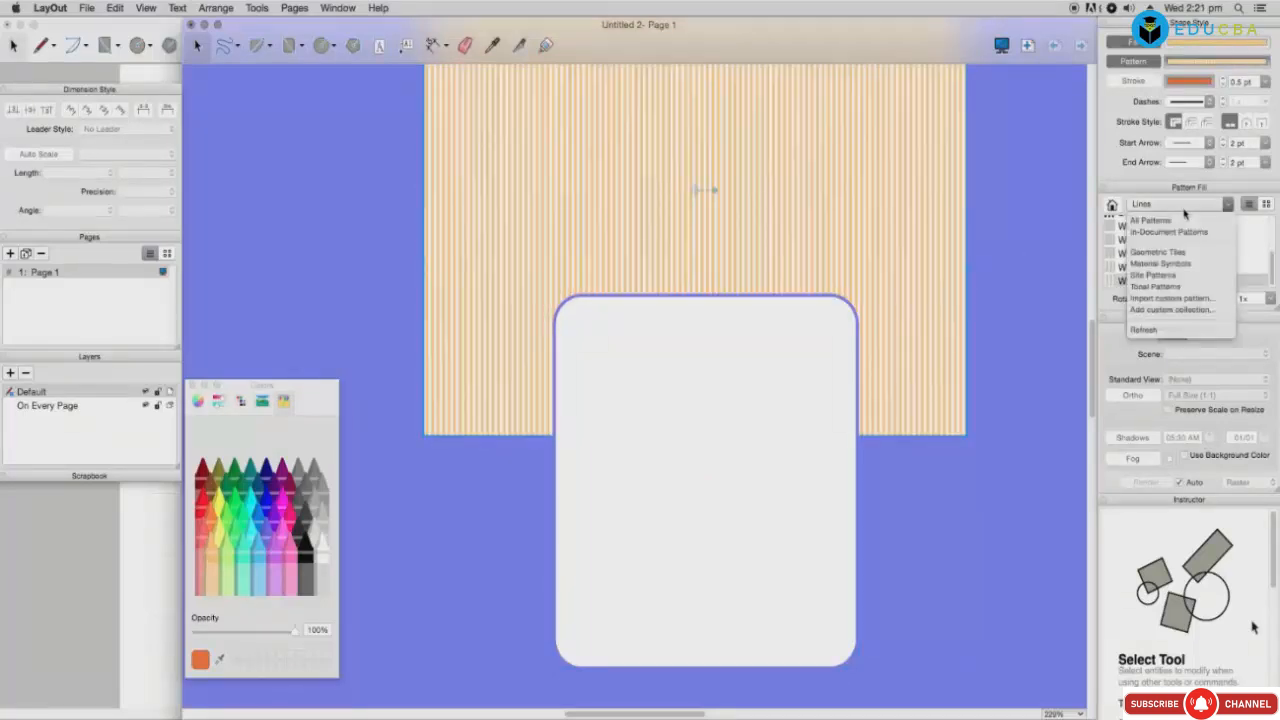
{"action": "left_click", "coordinate": [1160, 287]}
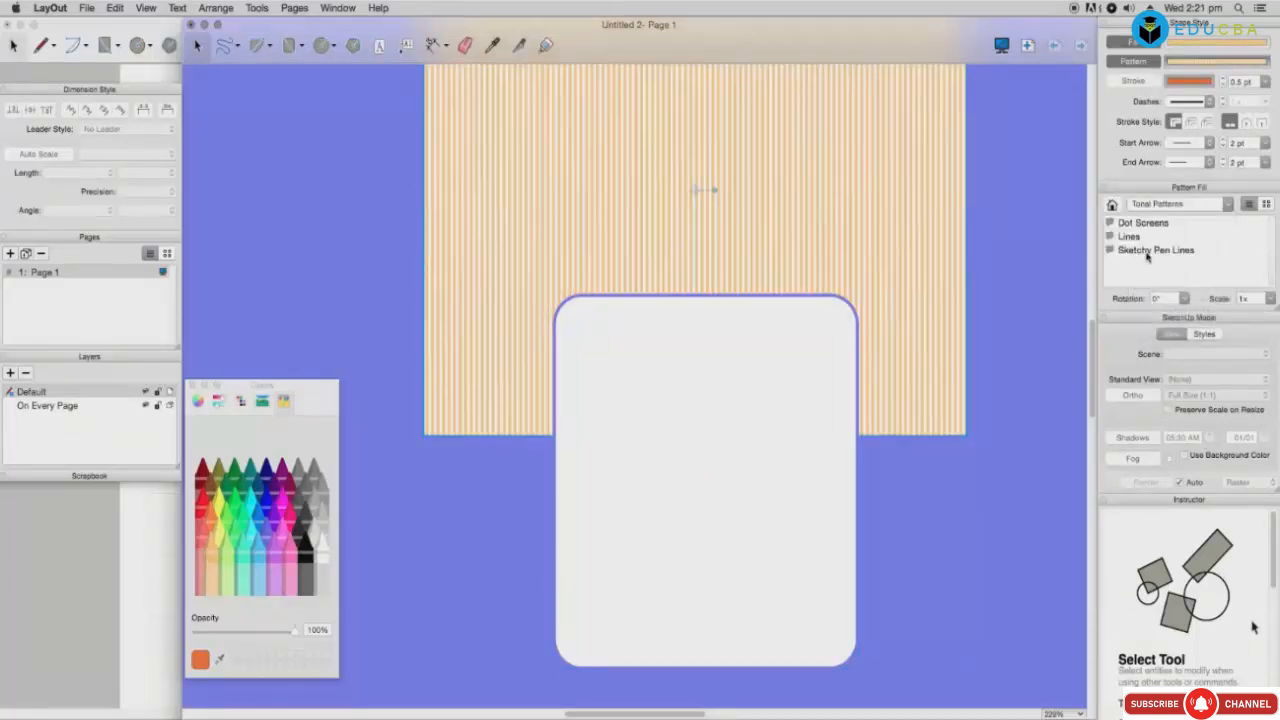
{"action": "double_click", "coordinate": [1147, 251]}
{"action": "left_click", "coordinate": [1146, 254]}
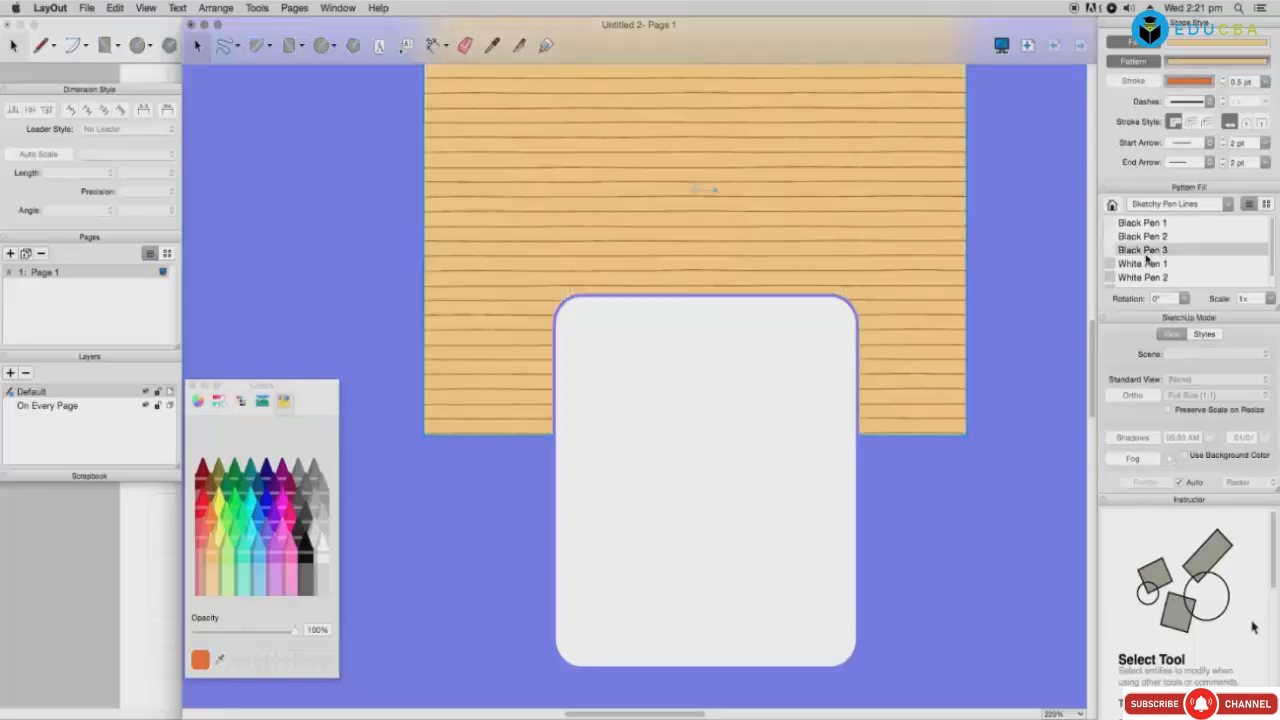
{"action": "left_click", "coordinate": [1145, 265]}
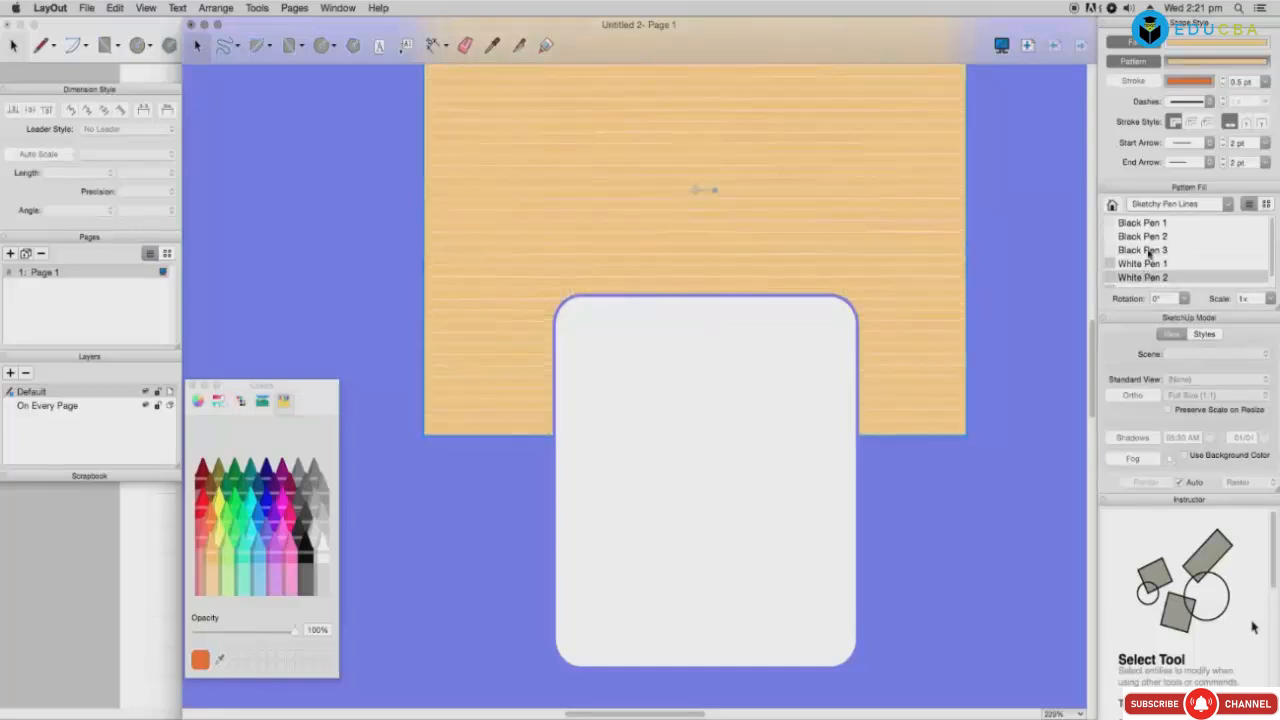
{"action": "left_click", "coordinate": [1147, 249]}
Step: Give the rounded card White Pen 1 and the orange rectangle White Pen 2 sketchy lines
{"action": "left_click", "coordinate": [850, 372]}
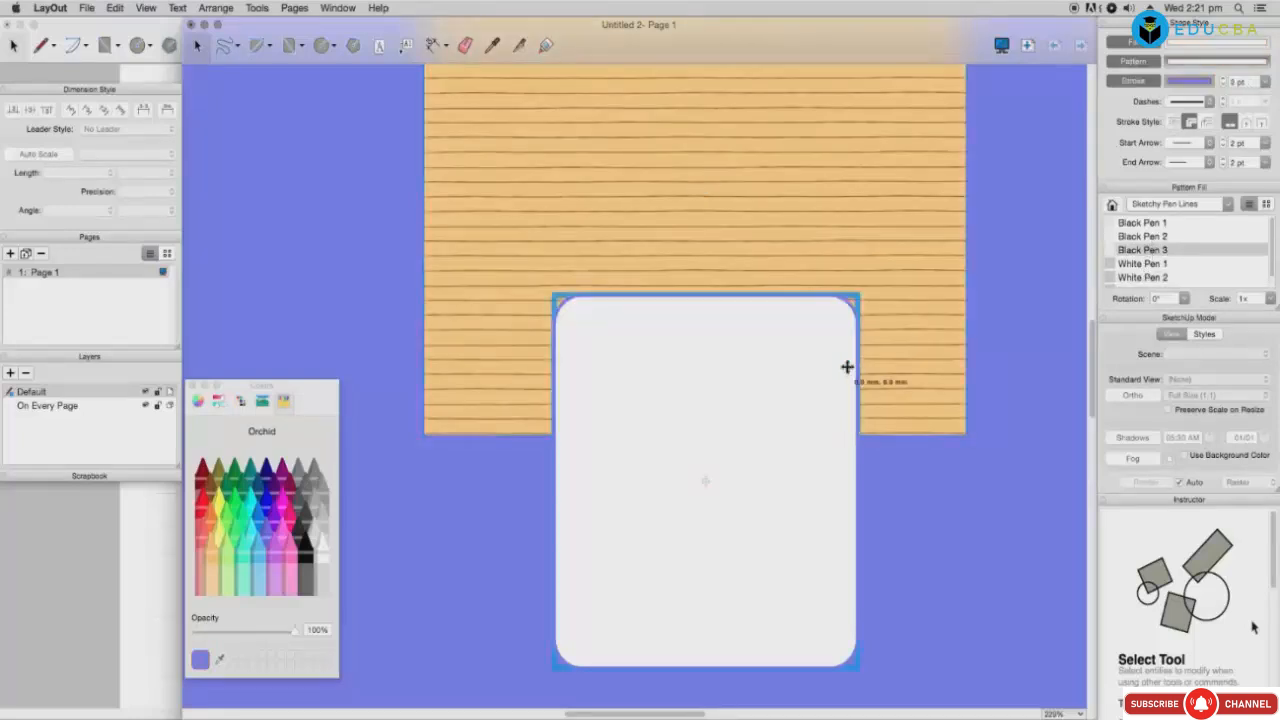
{"action": "scroll", "coordinate": [800, 372], "scroll_direction": "up", "scroll_amount": 5}
{"action": "scroll", "coordinate": [801, 373], "scroll_direction": "down", "scroll_amount": 5}
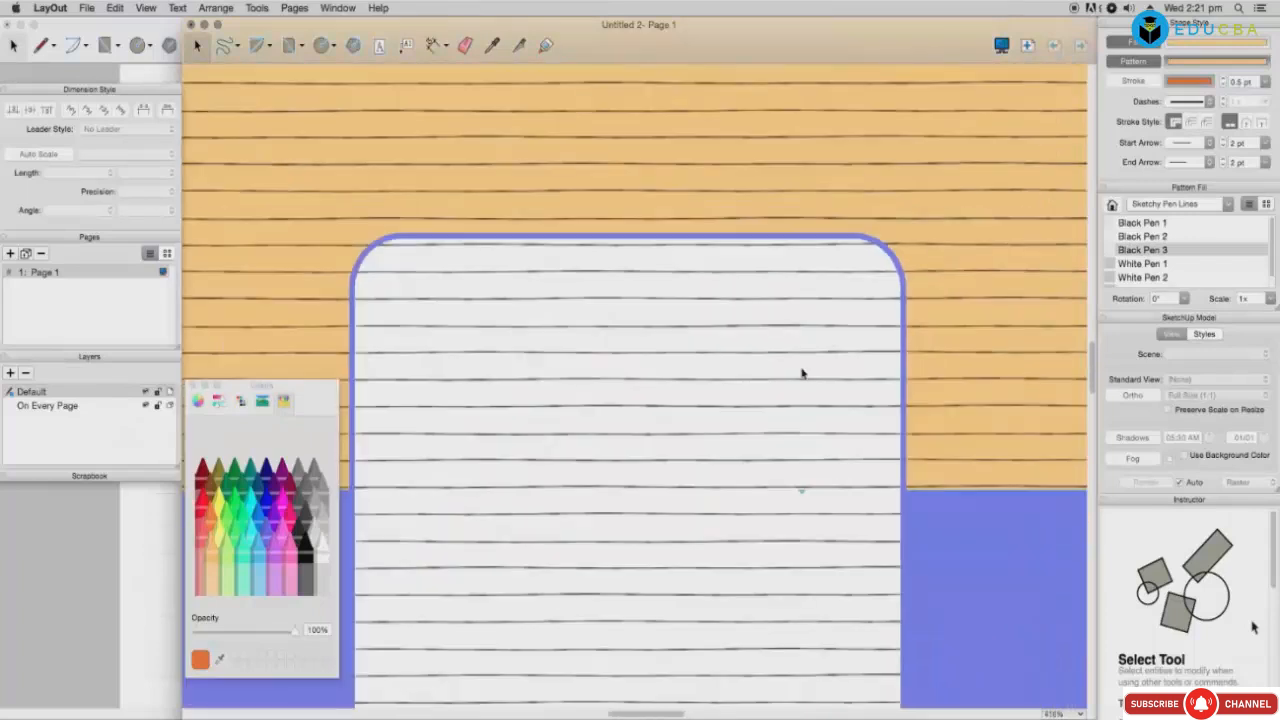
{"action": "left_click", "coordinate": [1150, 264]}
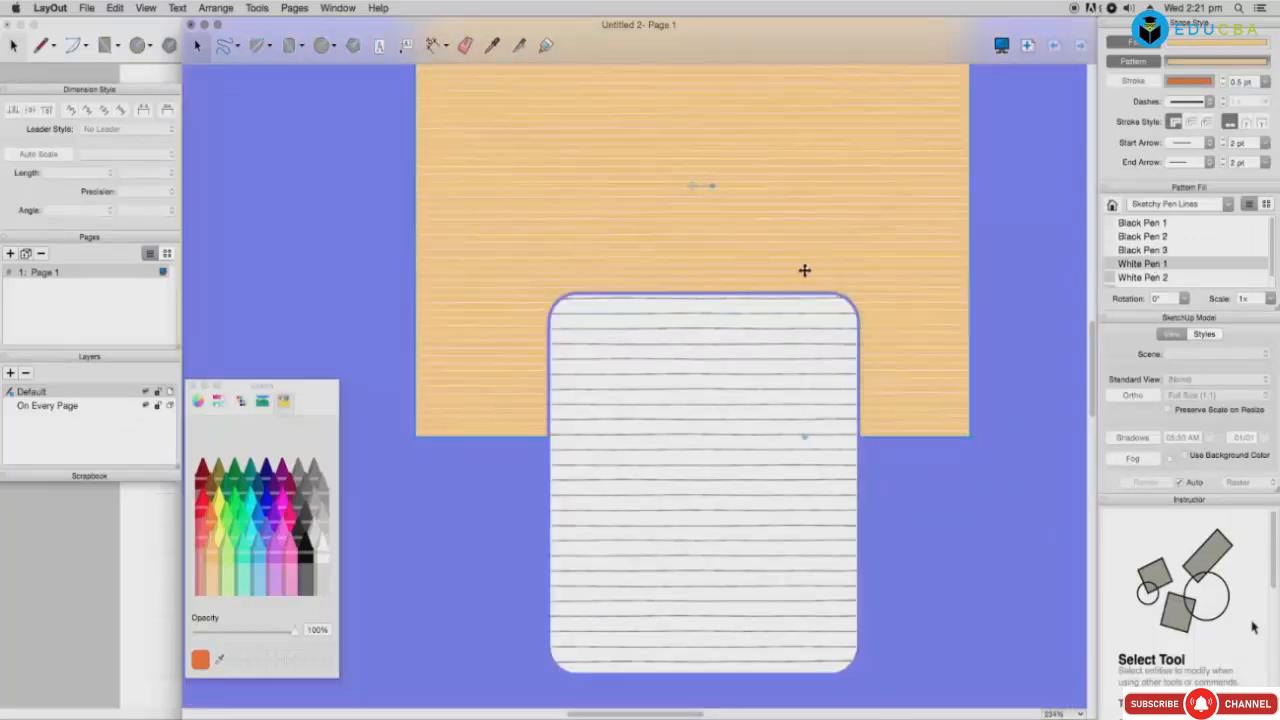
{"action": "left_click", "coordinate": [857, 289]}
{"action": "scroll", "coordinate": [1142, 267], "scroll_direction": "down", "scroll_amount": 1}
{"action": "left_click", "coordinate": [1142, 267]}
{"action": "left_click", "coordinate": [951, 283]}
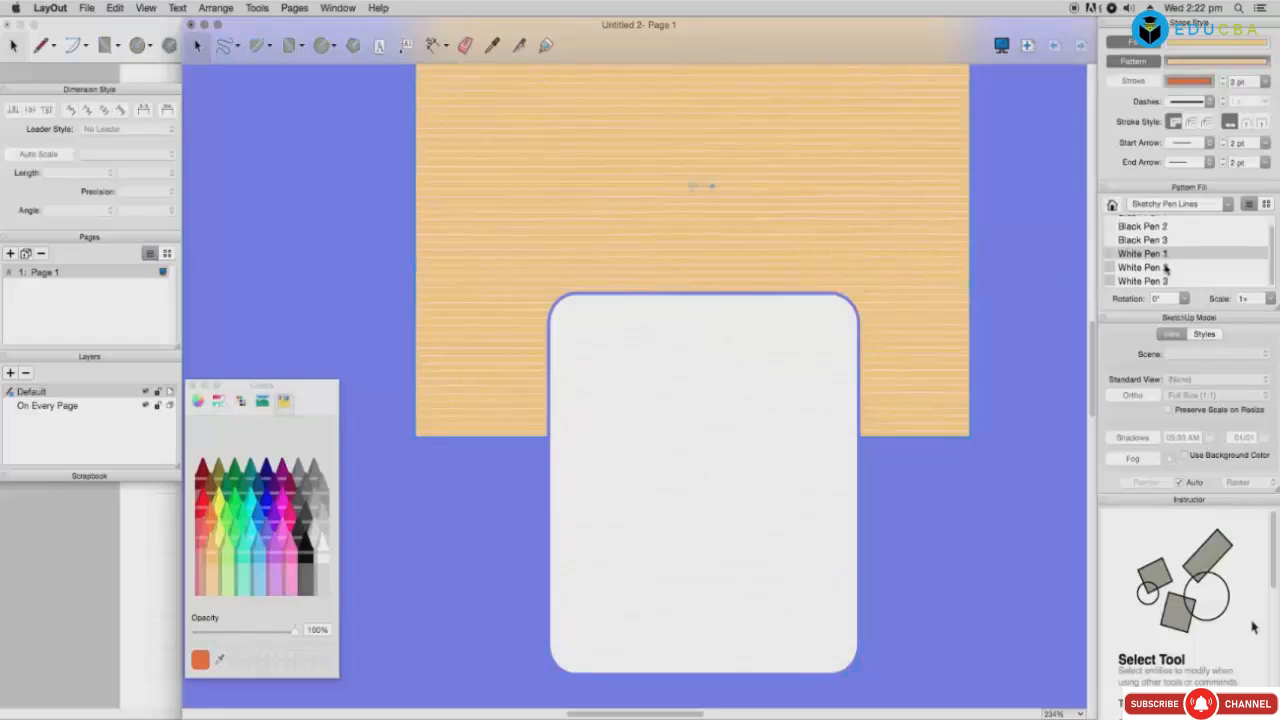
{"action": "left_click", "coordinate": [1165, 268]}
{"action": "left_click", "coordinate": [1210, 205]}
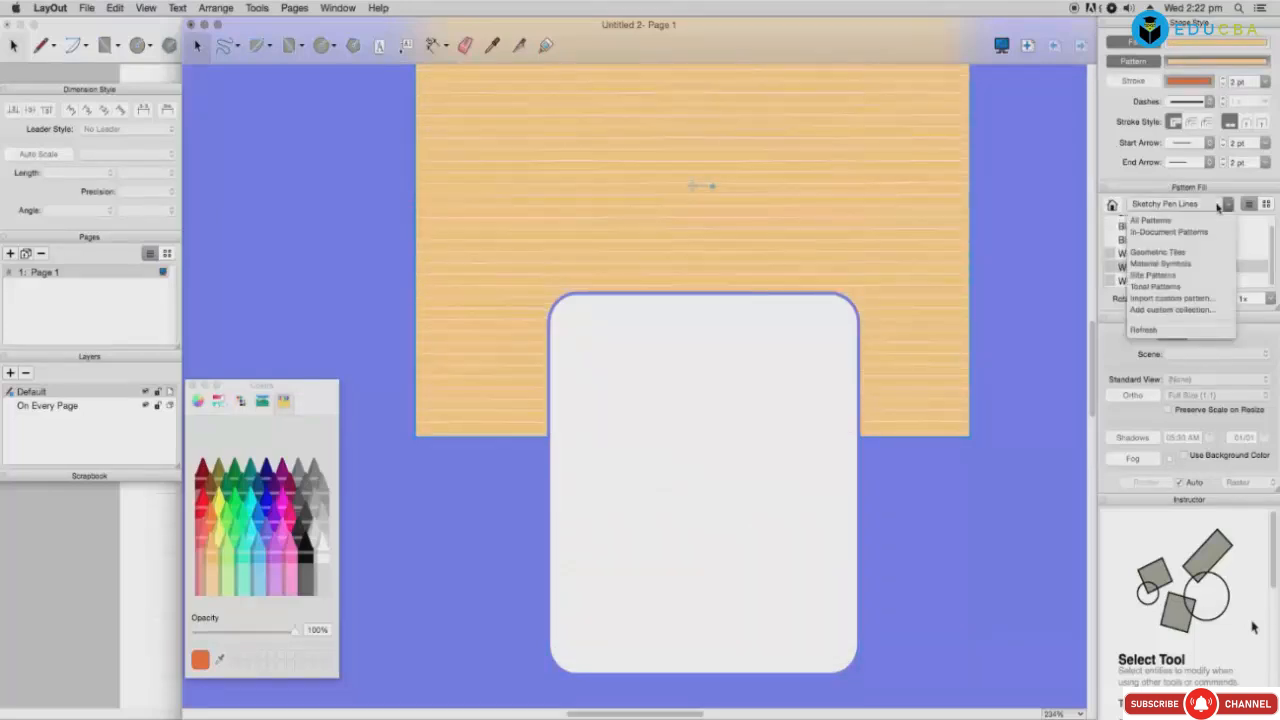
Step: Try Lawn Yellow Mown fills, then Lawn Blue Mown stripes rotated to 30°
{"action": "left_click", "coordinate": [1184, 275]}
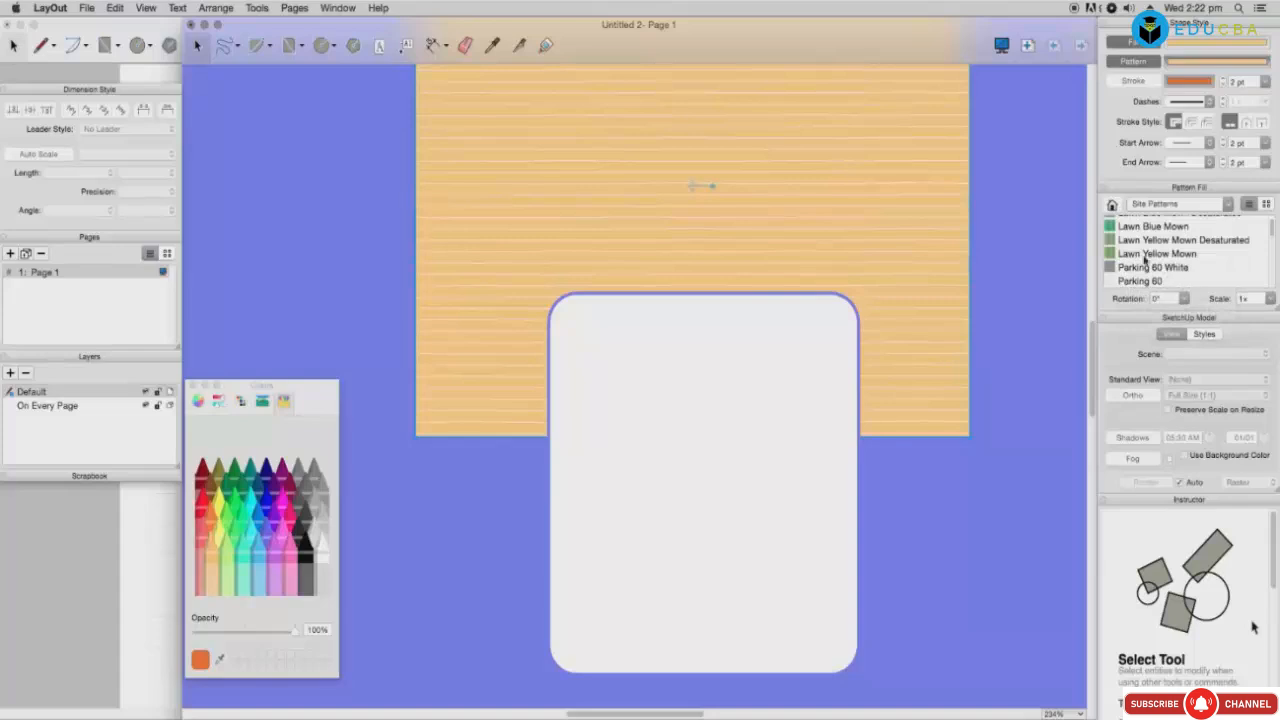
{"action": "left_click", "coordinate": [1145, 256]}
{"action": "left_click", "coordinate": [1149, 244]}
{"action": "left_click", "coordinate": [1146, 256]}
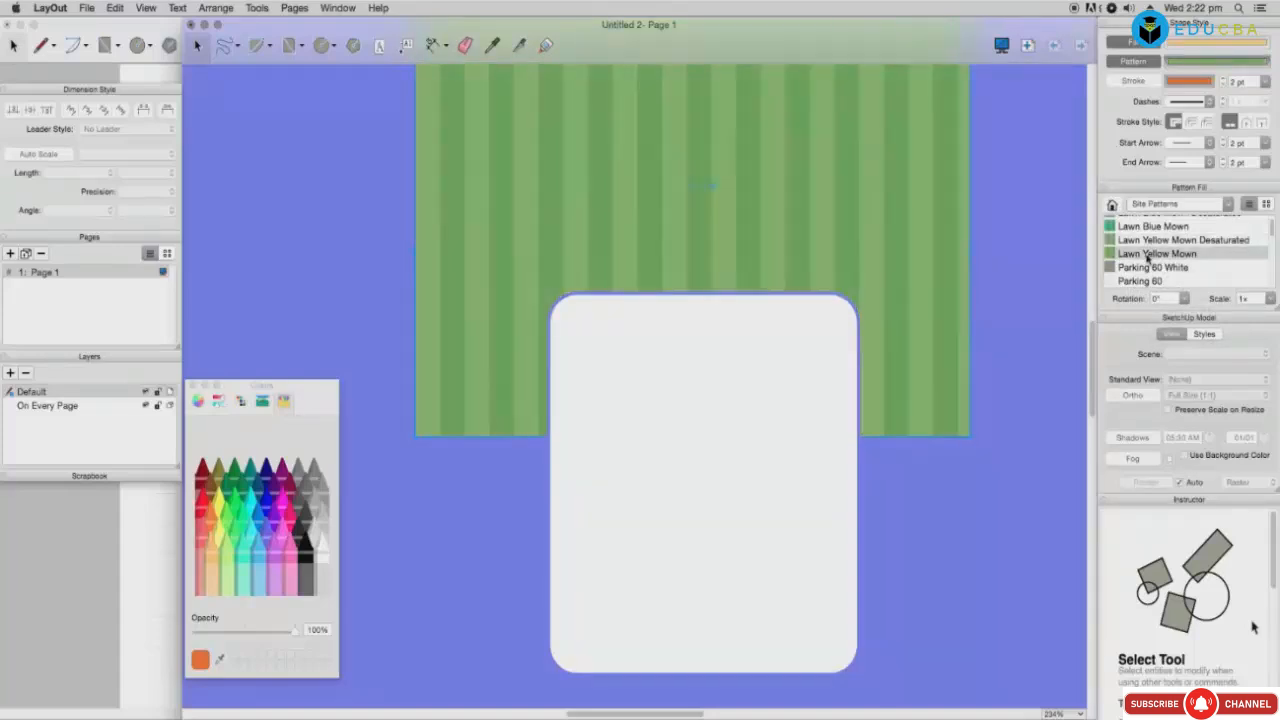
{"action": "left_click", "coordinate": [1186, 242]}
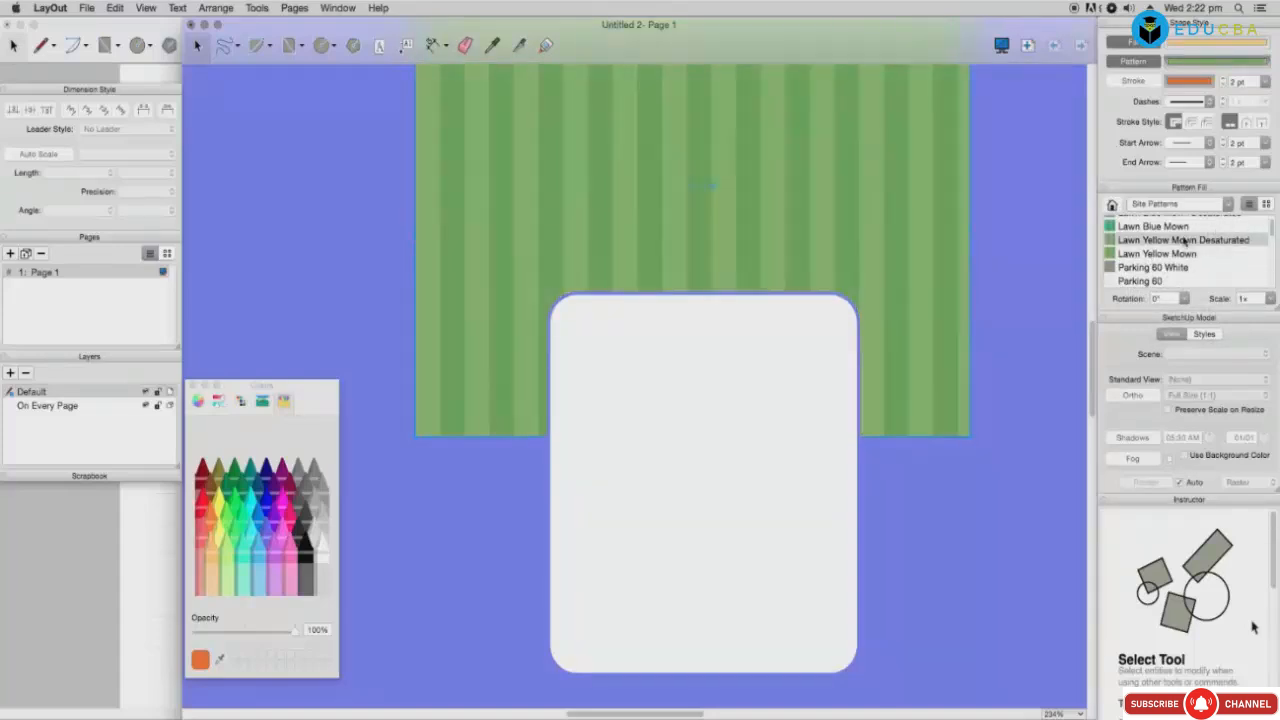
{"action": "left_click", "coordinate": [1181, 227]}
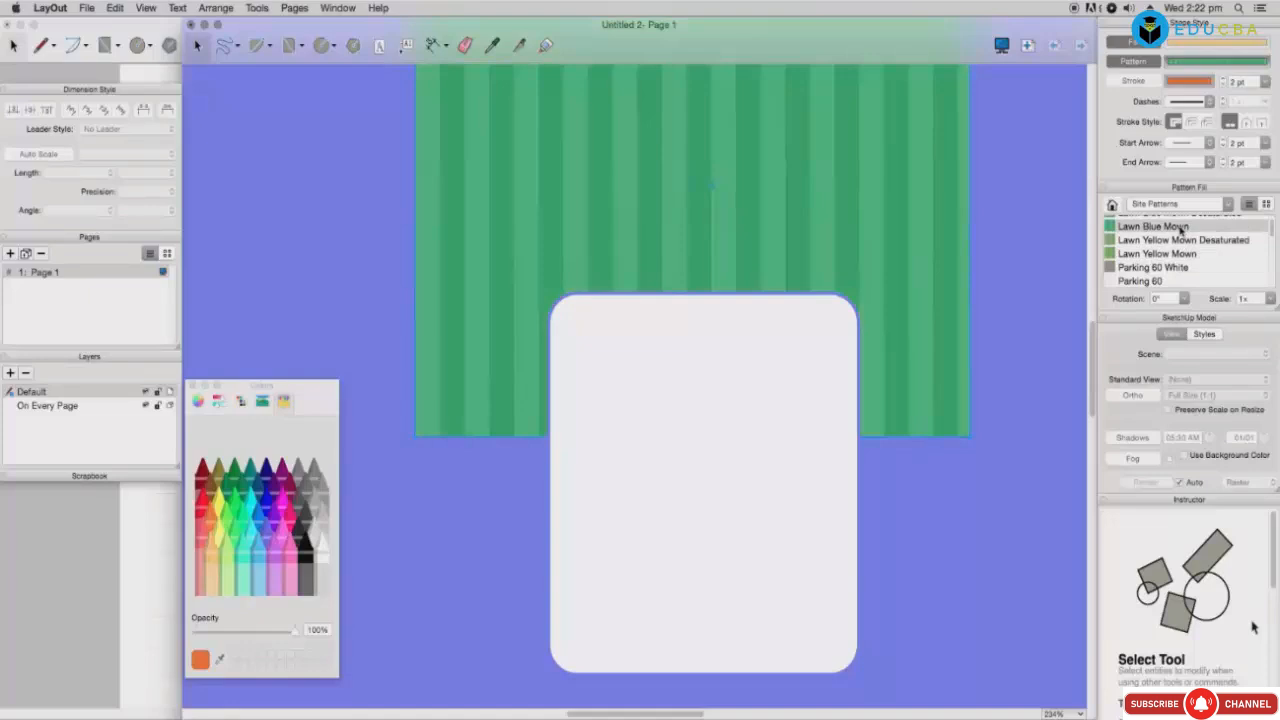
{"action": "left_click", "coordinate": [1184, 299]}
{"action": "left_click", "coordinate": [1160, 324]}
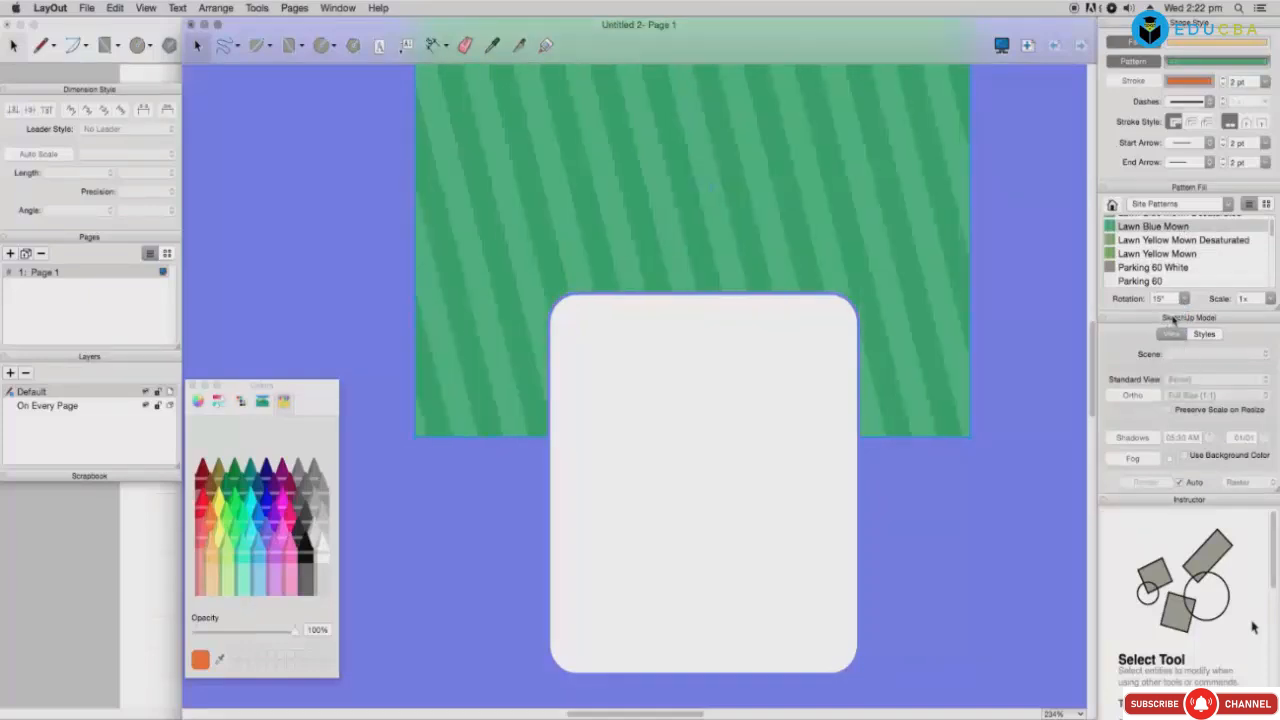
{"action": "left_click", "coordinate": [1183, 300]}
{"action": "left_click", "coordinate": [1167, 340]}
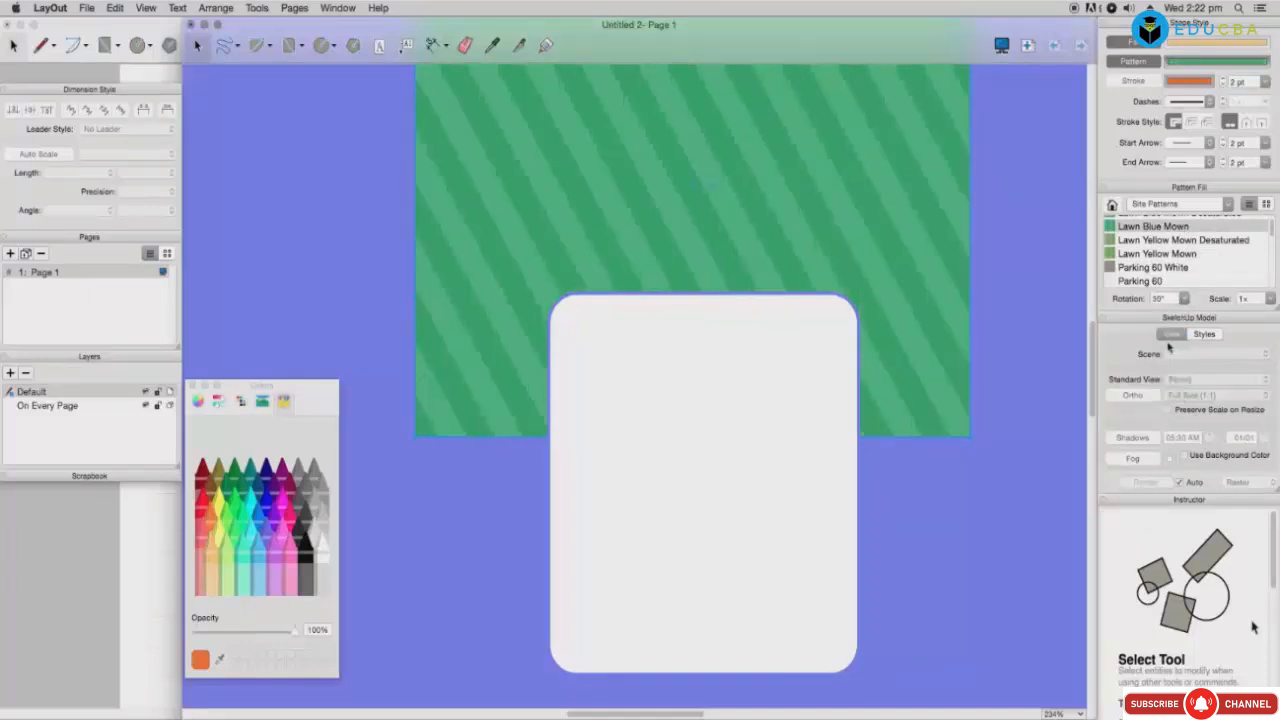
Step: Fill the rectangle with Parking 60, trying angles before keeping 30°
{"action": "left_click", "coordinate": [1155, 268]}
{"action": "left_click", "coordinate": [1150, 283]}
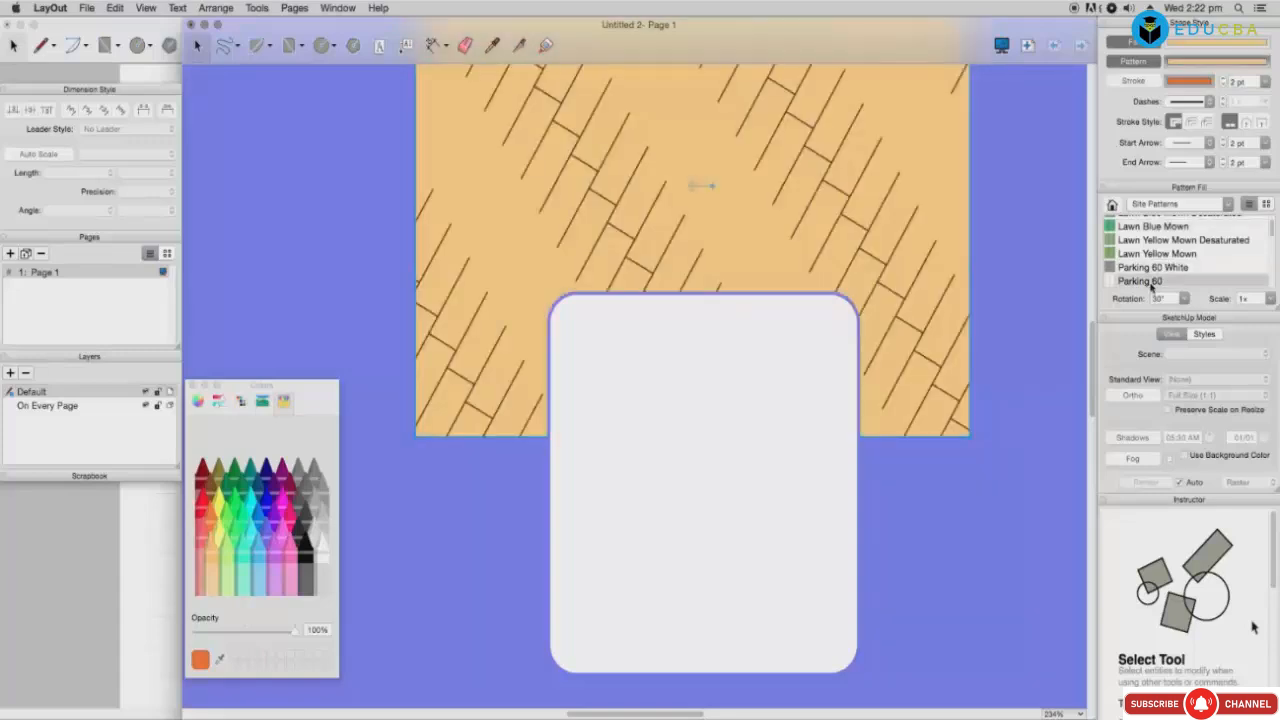
{"action": "left_click", "coordinate": [1183, 298]}
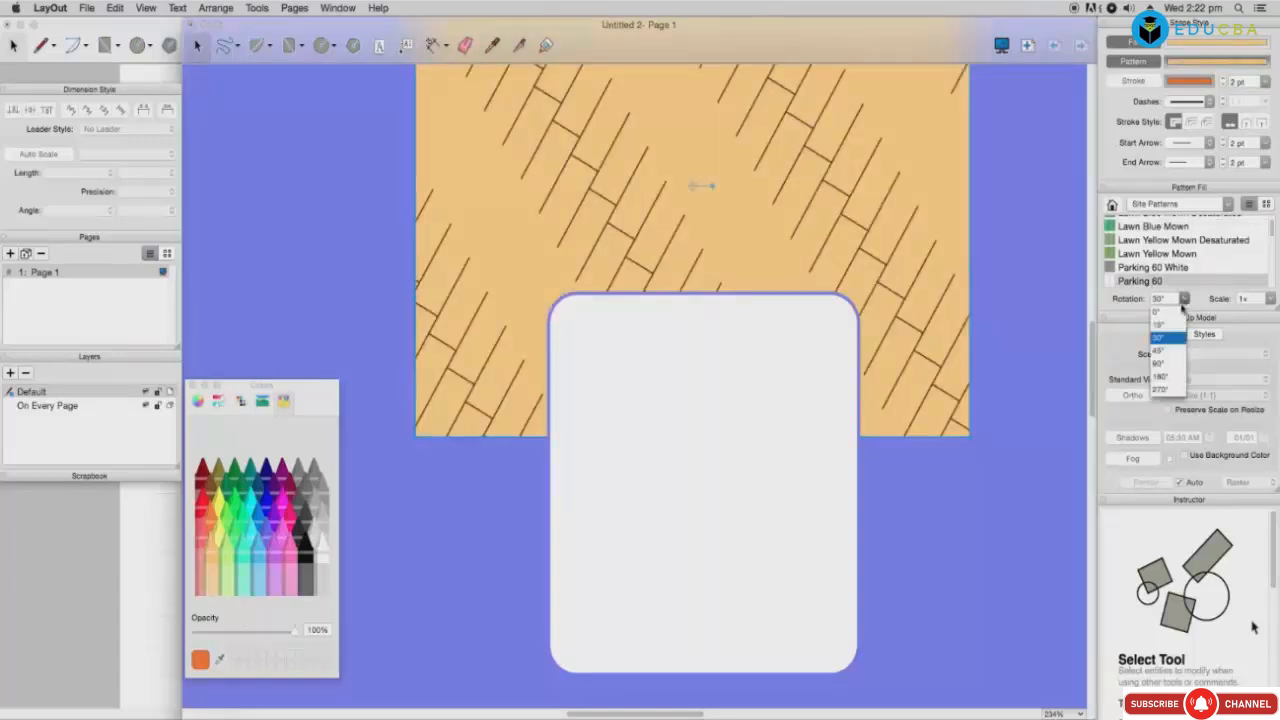
{"action": "left_click", "coordinate": [1166, 370]}
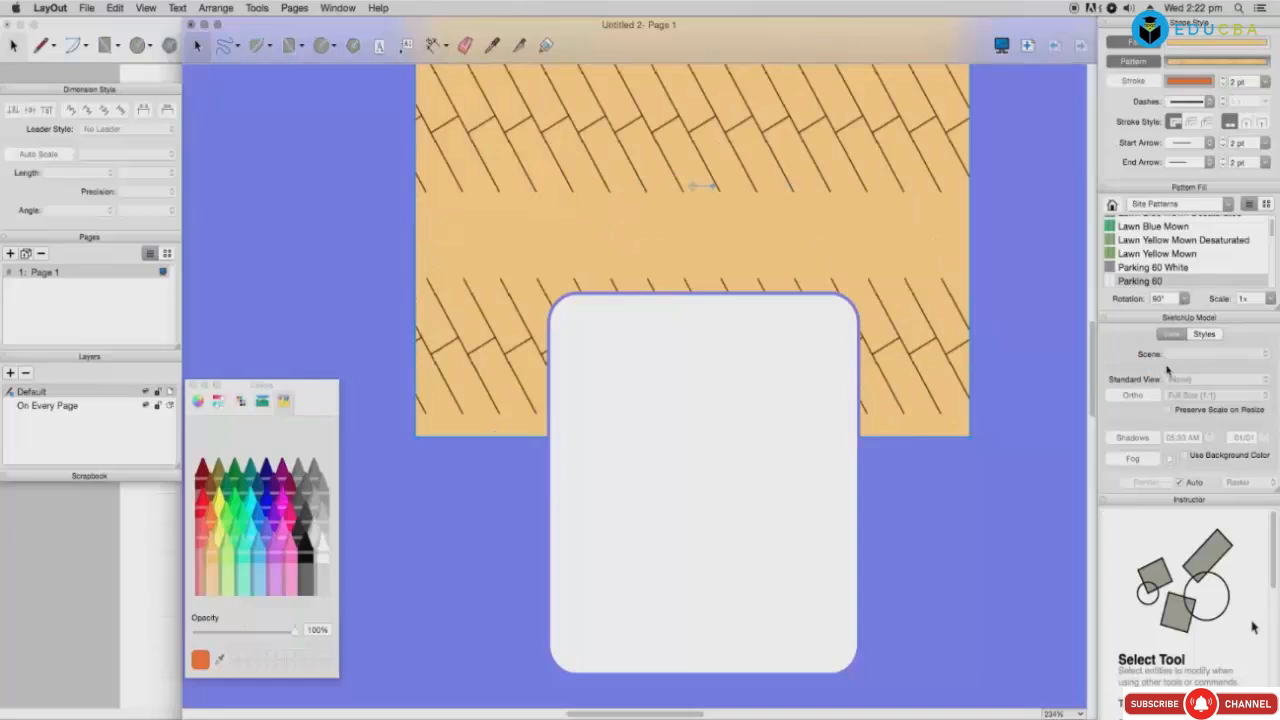
{"action": "left_click", "coordinate": [1185, 300]}
{"action": "left_click", "coordinate": [1166, 342]}
{"action": "left_click", "coordinate": [1003, 302]}
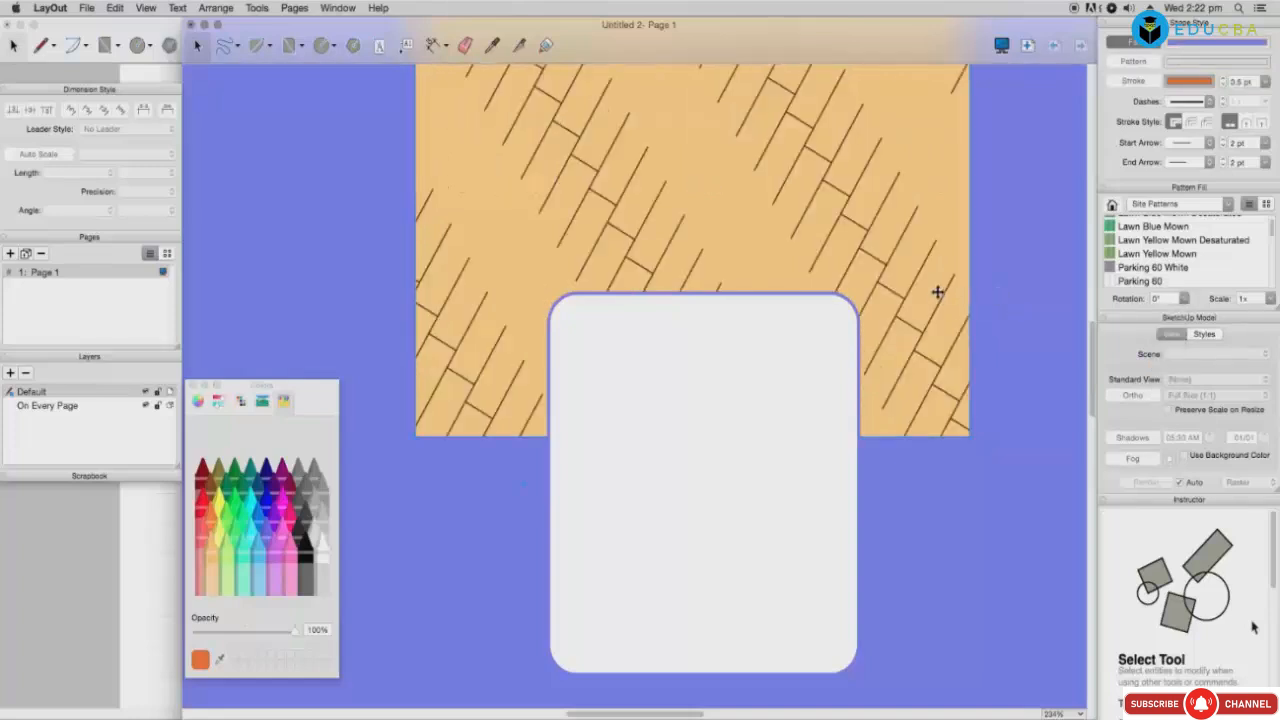
Step: Set the Parking 60 pattern scale to 2x after trying 0.75x and 0.5x
{"action": "left_click", "coordinate": [1272, 300]}
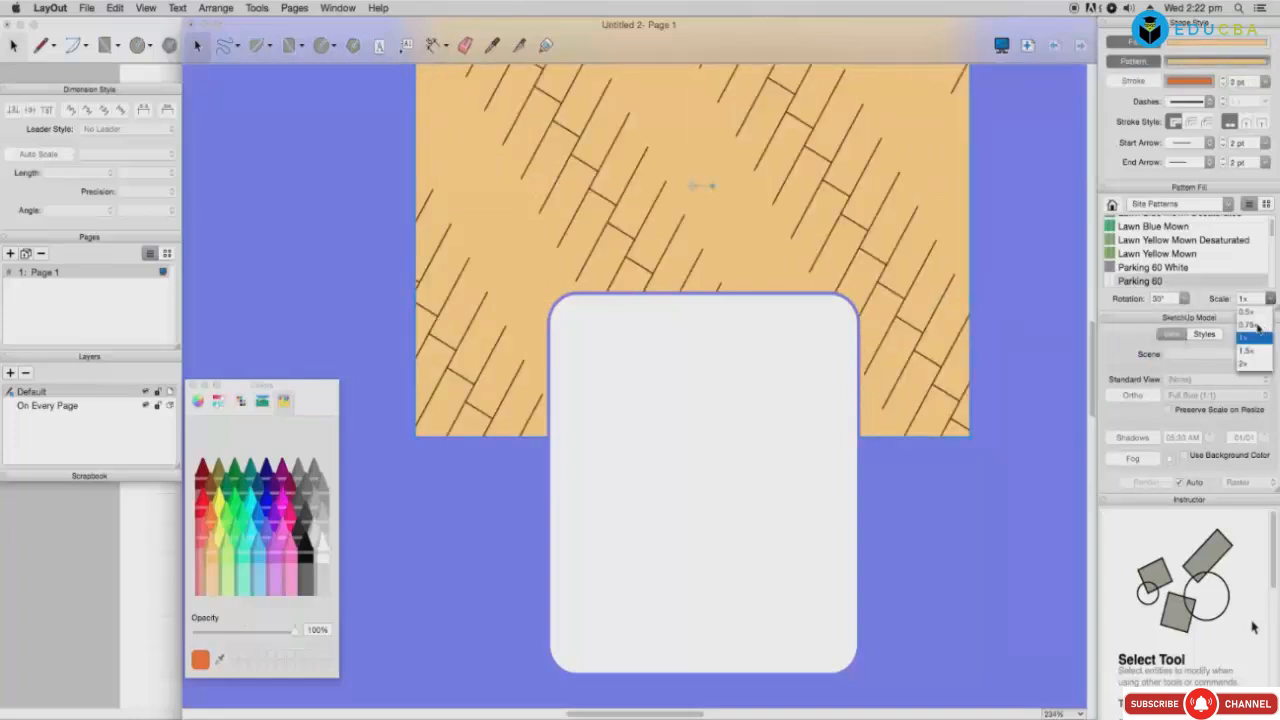
{"action": "left_click", "coordinate": [1257, 326]}
{"action": "left_click", "coordinate": [1271, 300]}
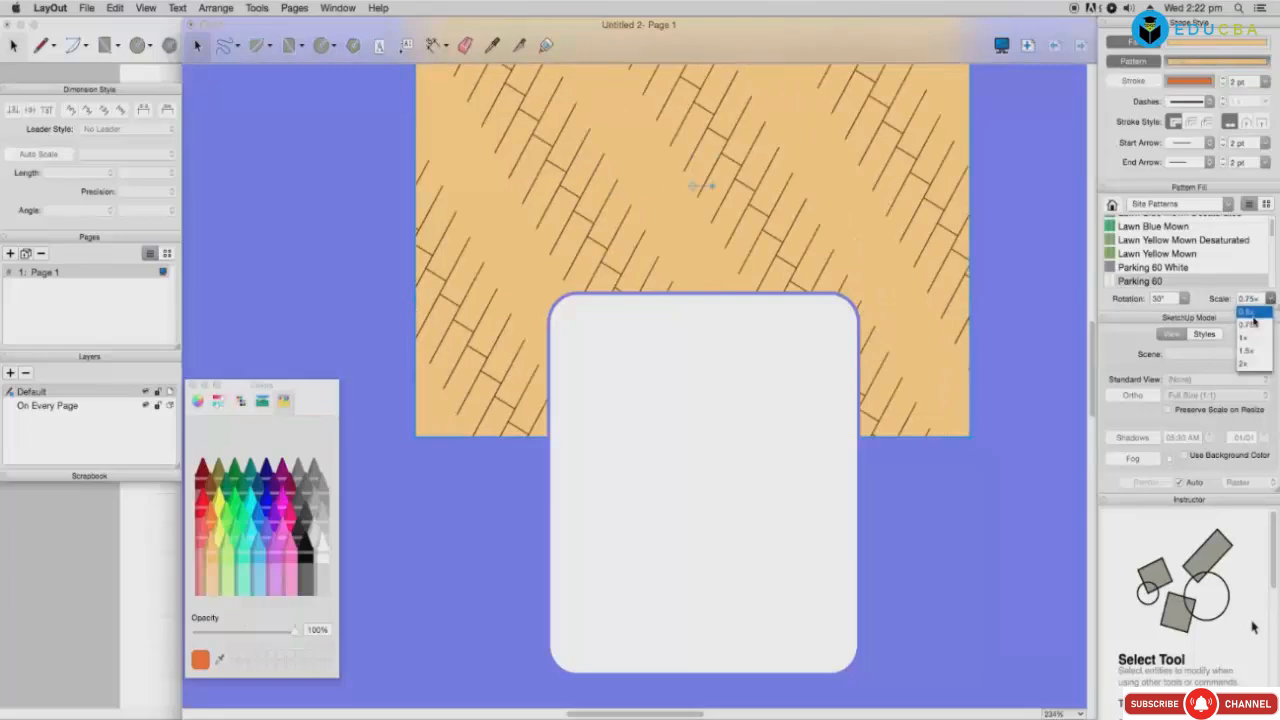
{"action": "left_click", "coordinate": [1258, 319]}
{"action": "left_click", "coordinate": [1271, 300]}
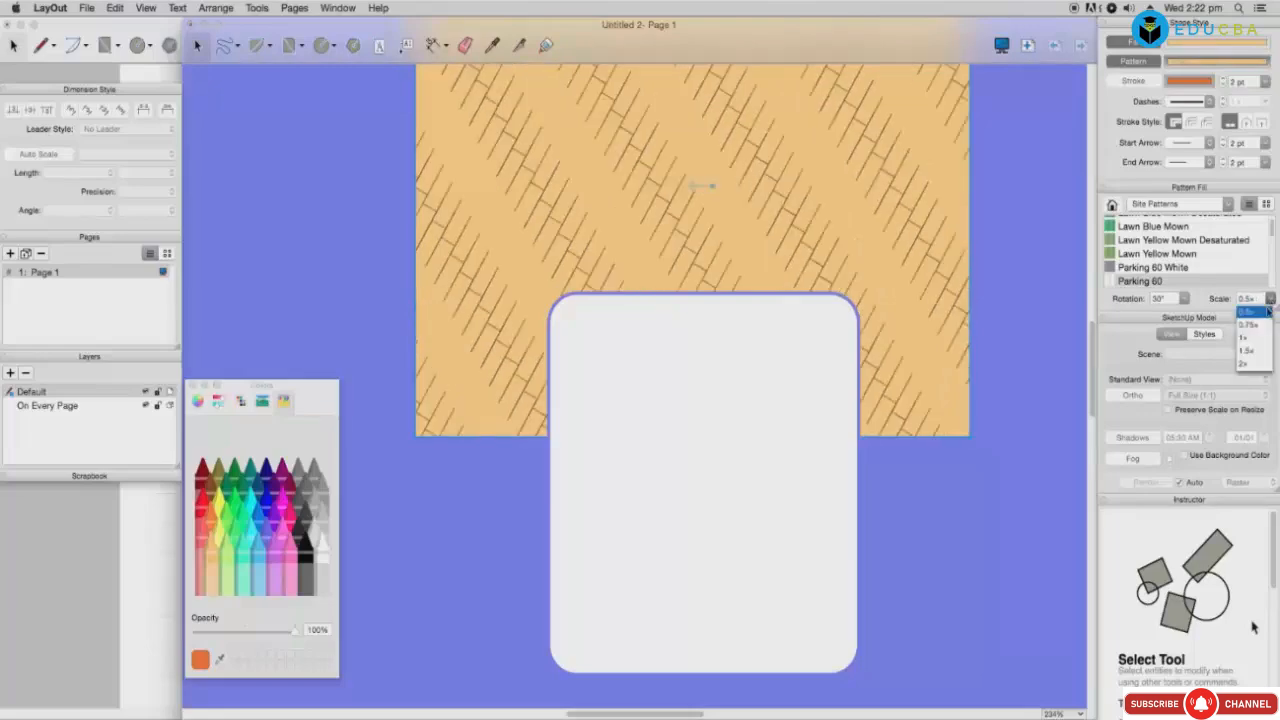
{"action": "left_click", "coordinate": [1254, 364]}
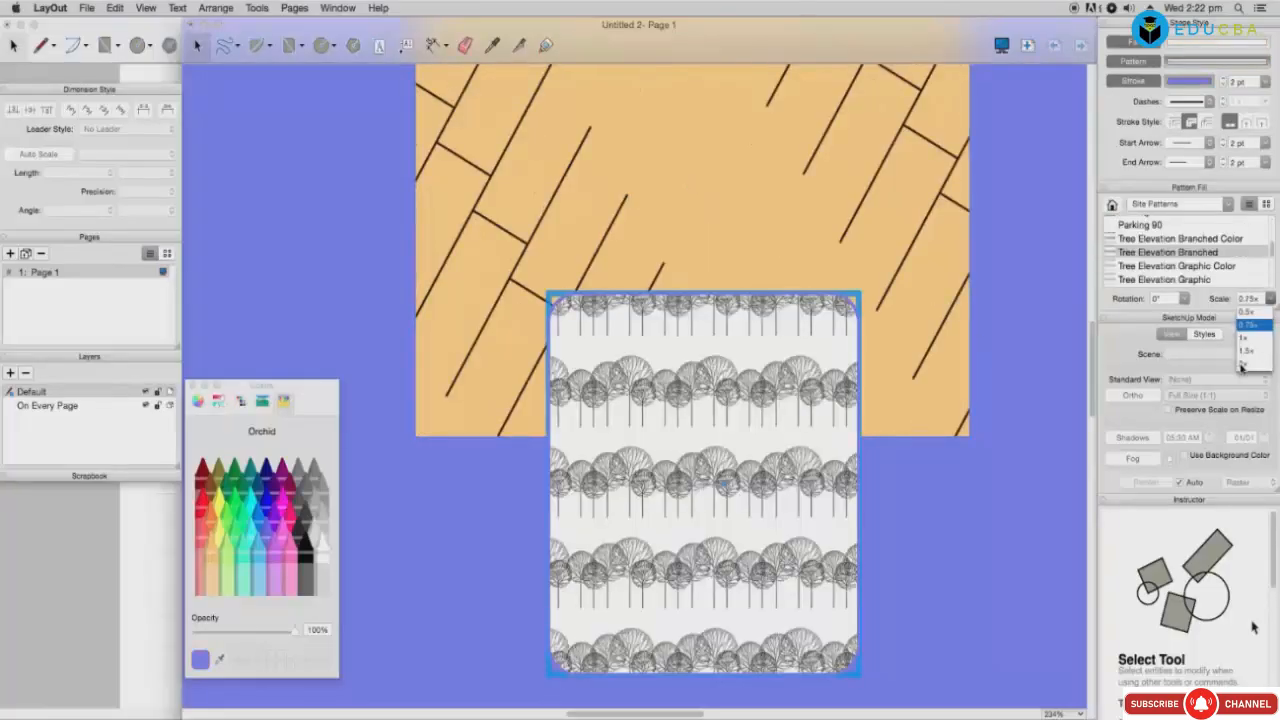
Step: Enlarge the rounded rectangle's tree fill, then try Tree Elevation Branched Color
{"action": "left_click", "coordinate": [1254, 364]}
{"action": "left_click", "coordinate": [1001, 338]}
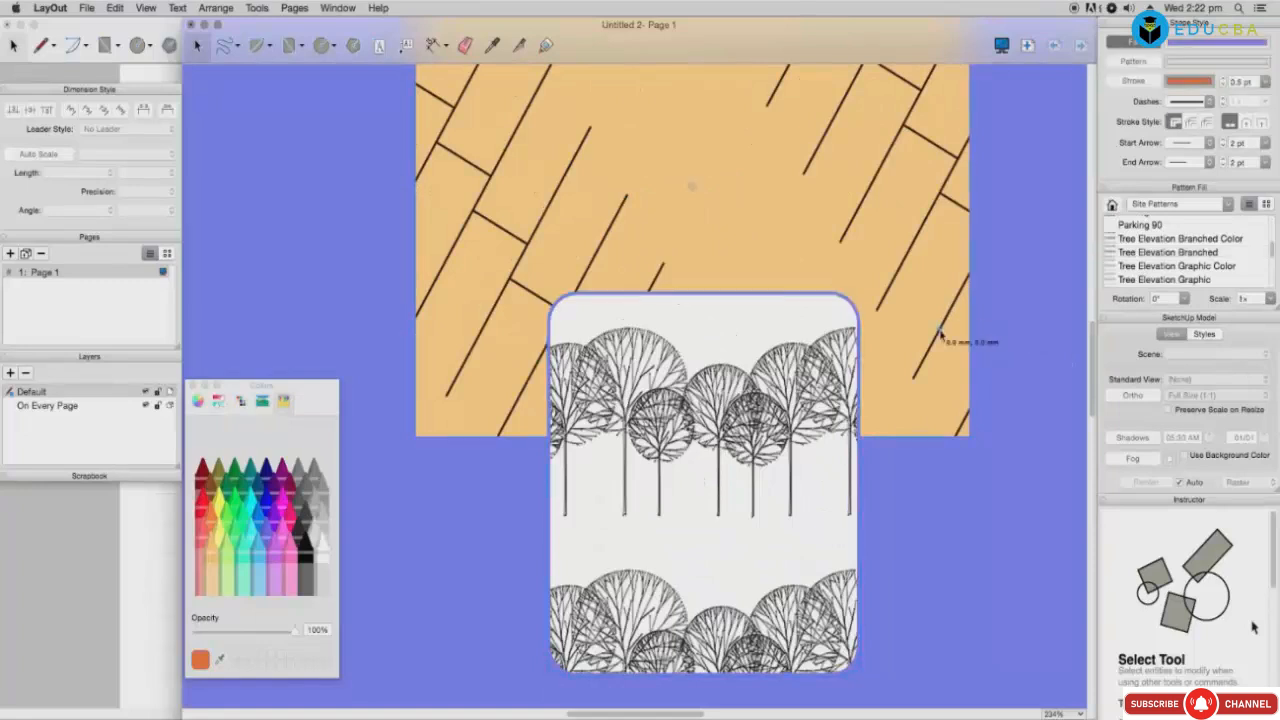
{"action": "left_click", "coordinate": [826, 368]}
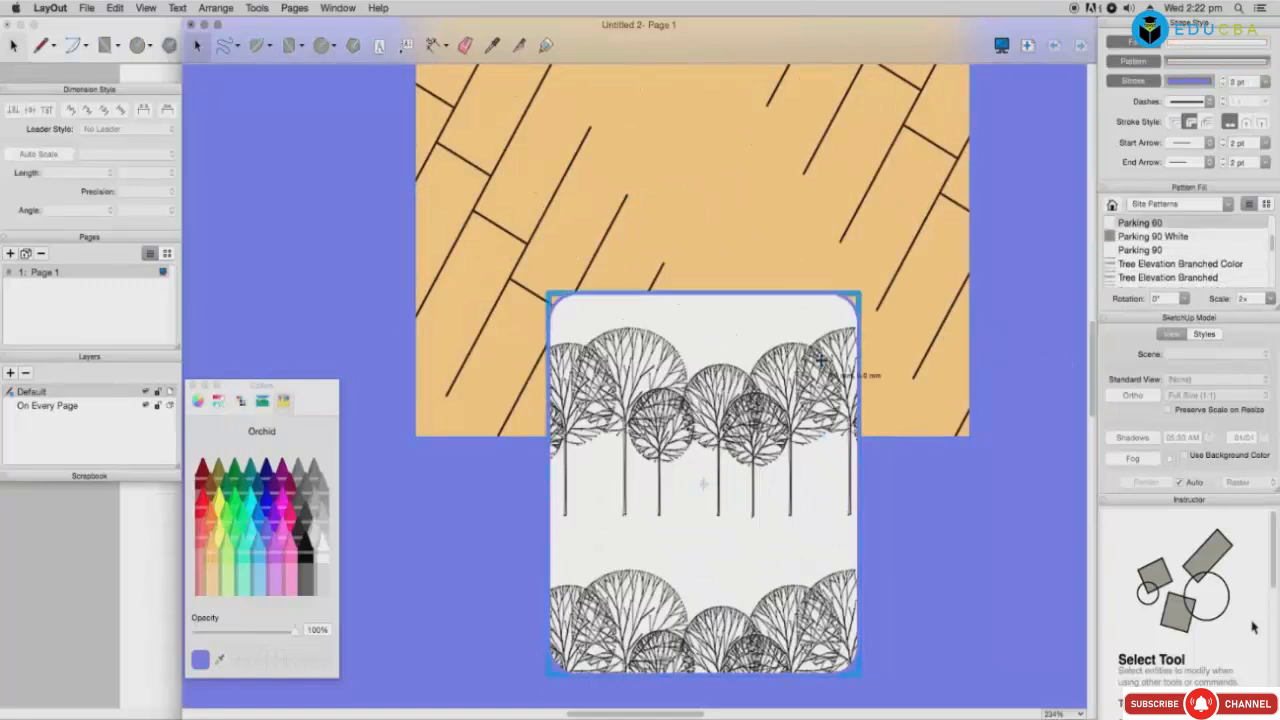
{"action": "left_click", "coordinate": [1166, 264]}
{"action": "left_click", "coordinate": [1217, 274]}
{"action": "left_click_drag", "start_coordinate": [1273, 245], "coordinate": [1273, 268]}
Step: Try Tree Plan Grid at 0.5x, then switch the rounded rectangle to Parking 60 White
{"action": "left_click", "coordinate": [1160, 282]}
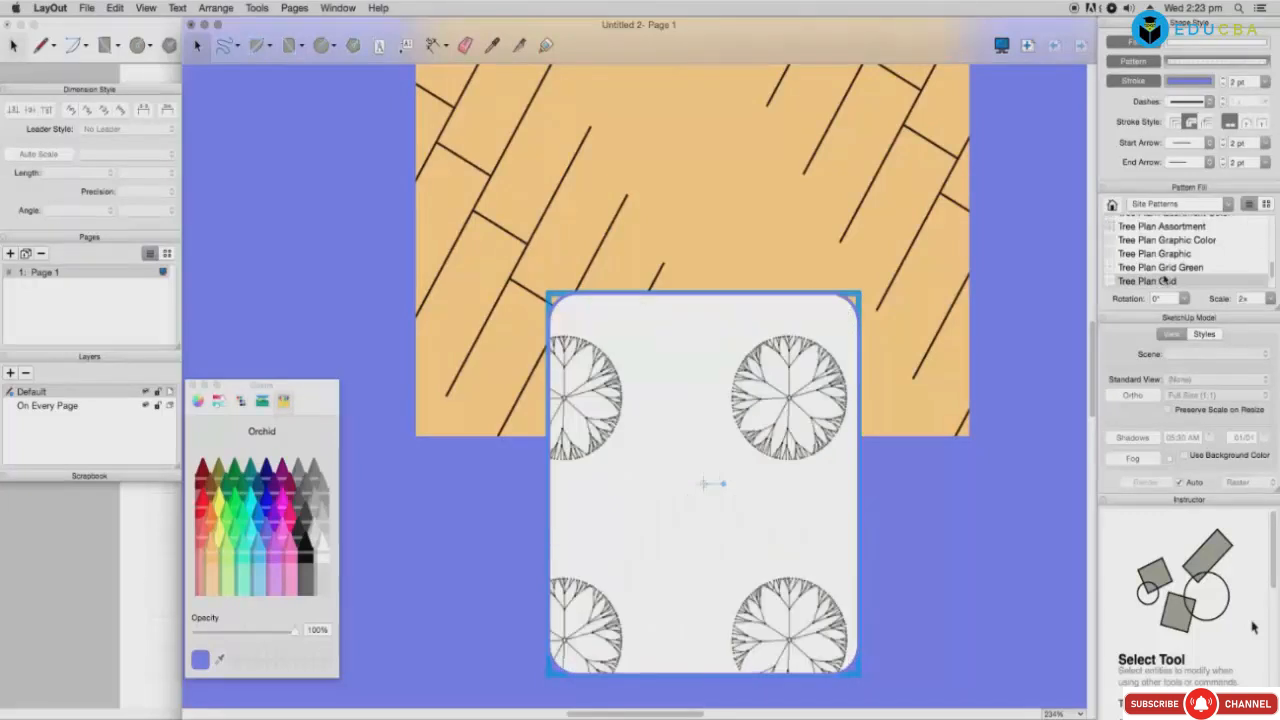
{"action": "left_click", "coordinate": [1272, 300]}
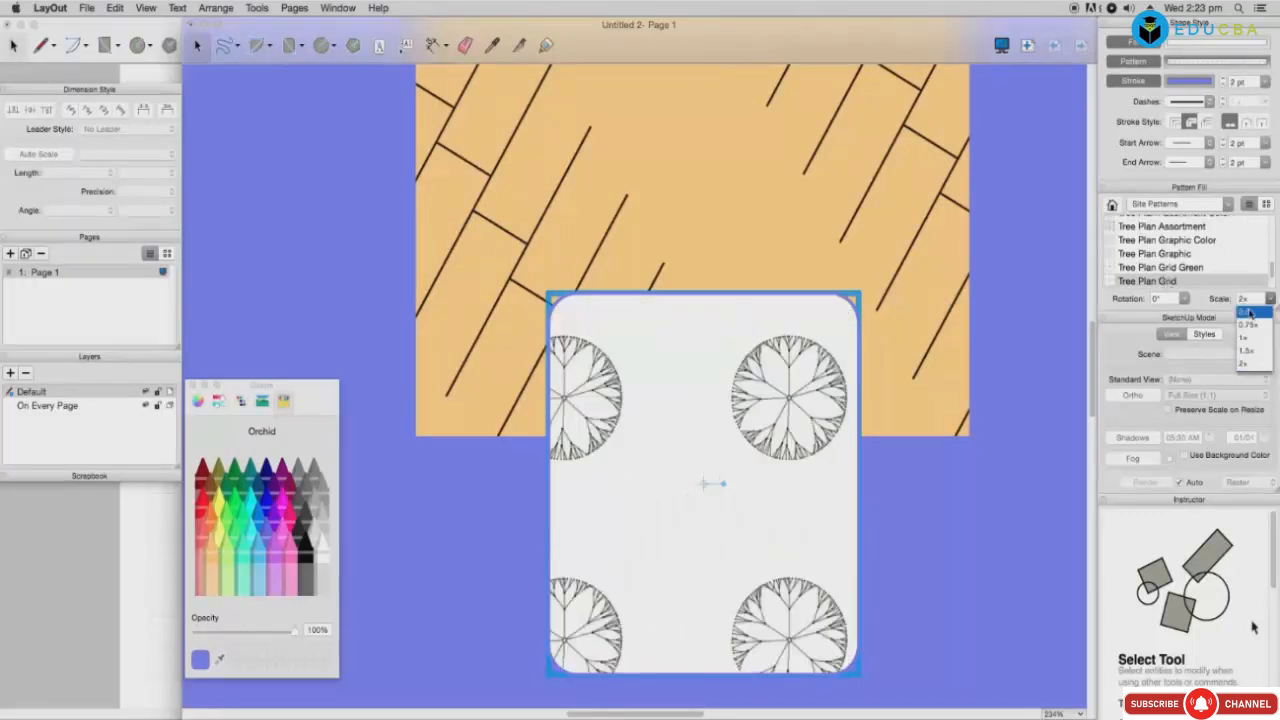
{"action": "left_click", "coordinate": [1249, 313]}
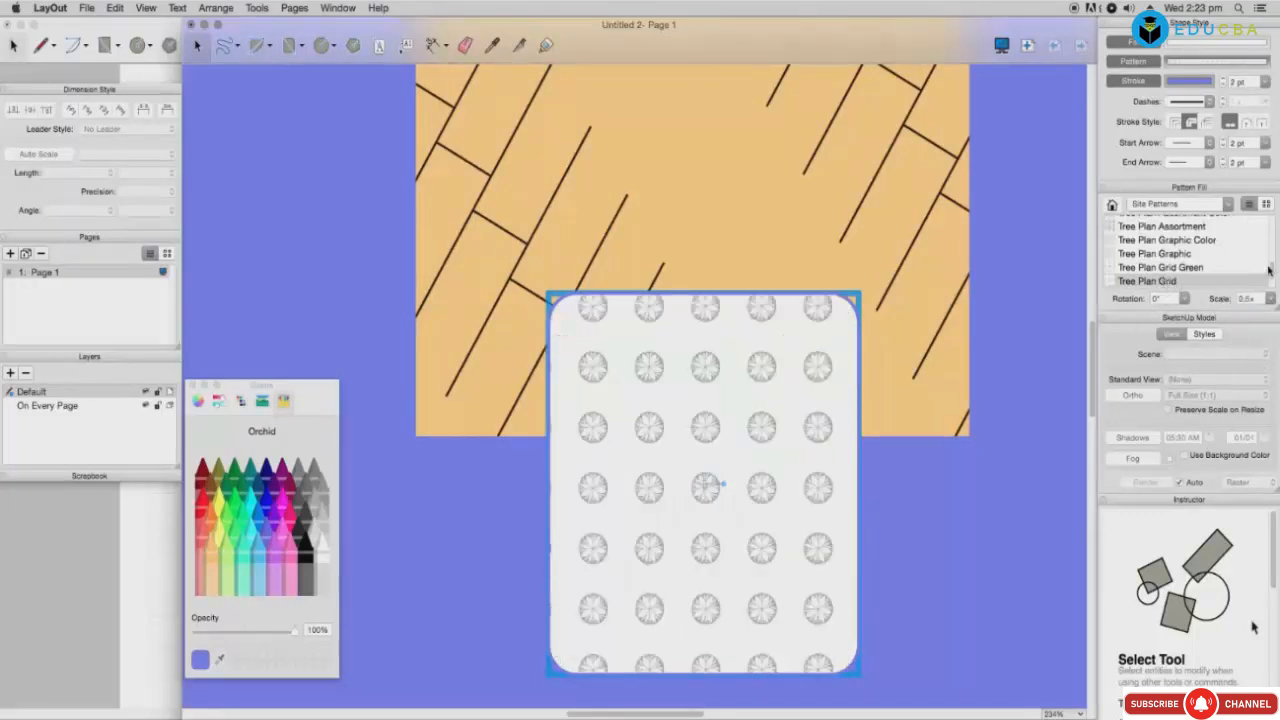
{"action": "left_click_drag", "start_coordinate": [1269, 268], "coordinate": [1276, 232]}
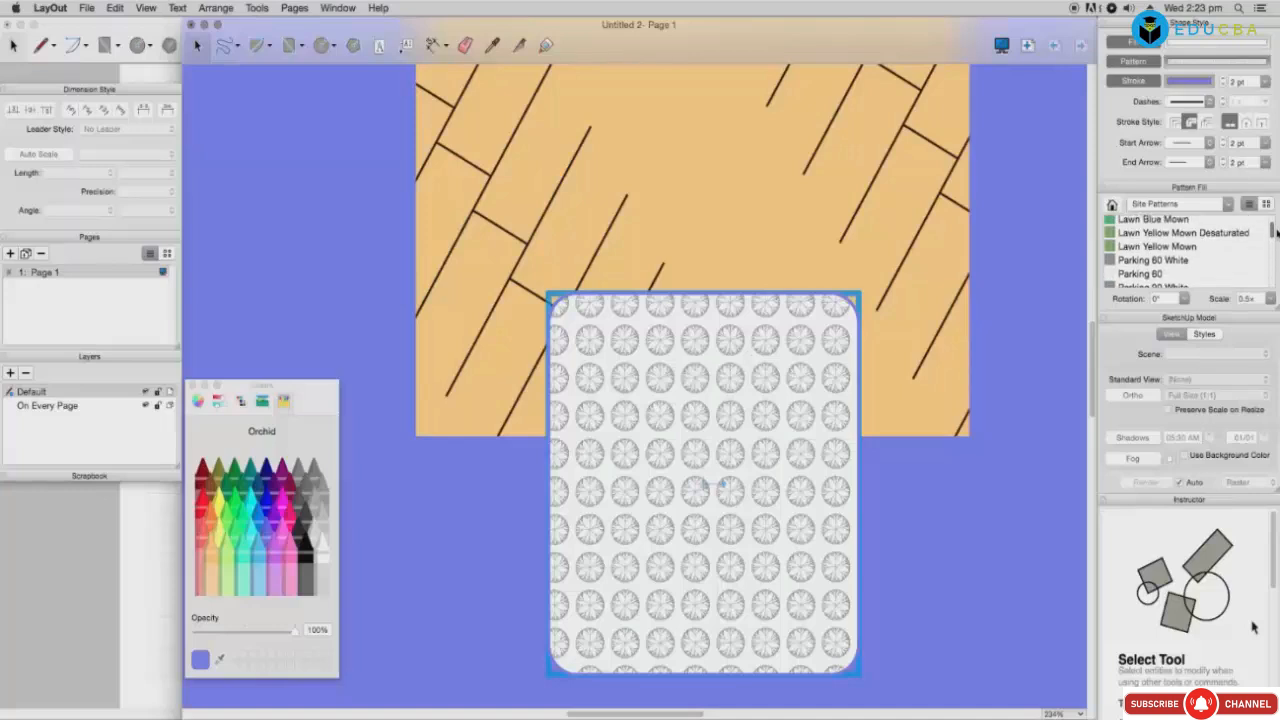
{"action": "left_click", "coordinate": [1170, 262]}
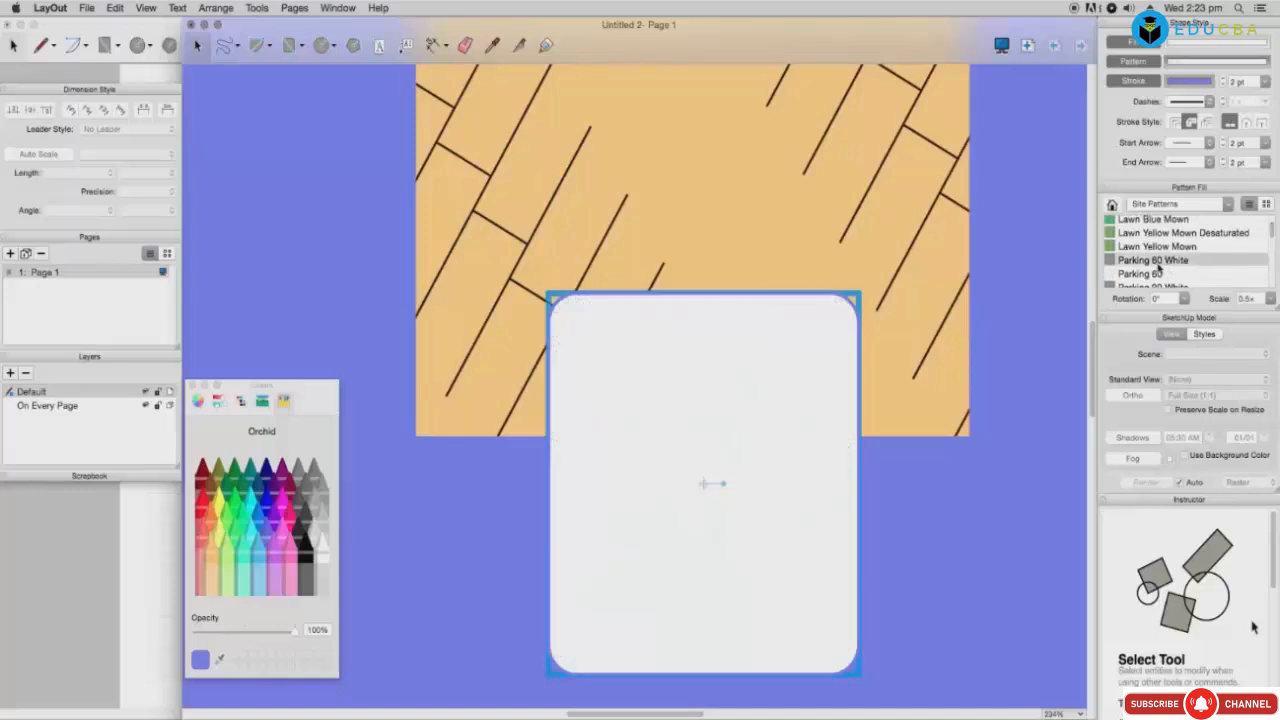
Step: Select the orange rectangle and try Parking 60, Parking 60 White and Lawn Mown pattern fills
{"action": "left_click", "coordinate": [926, 280]}
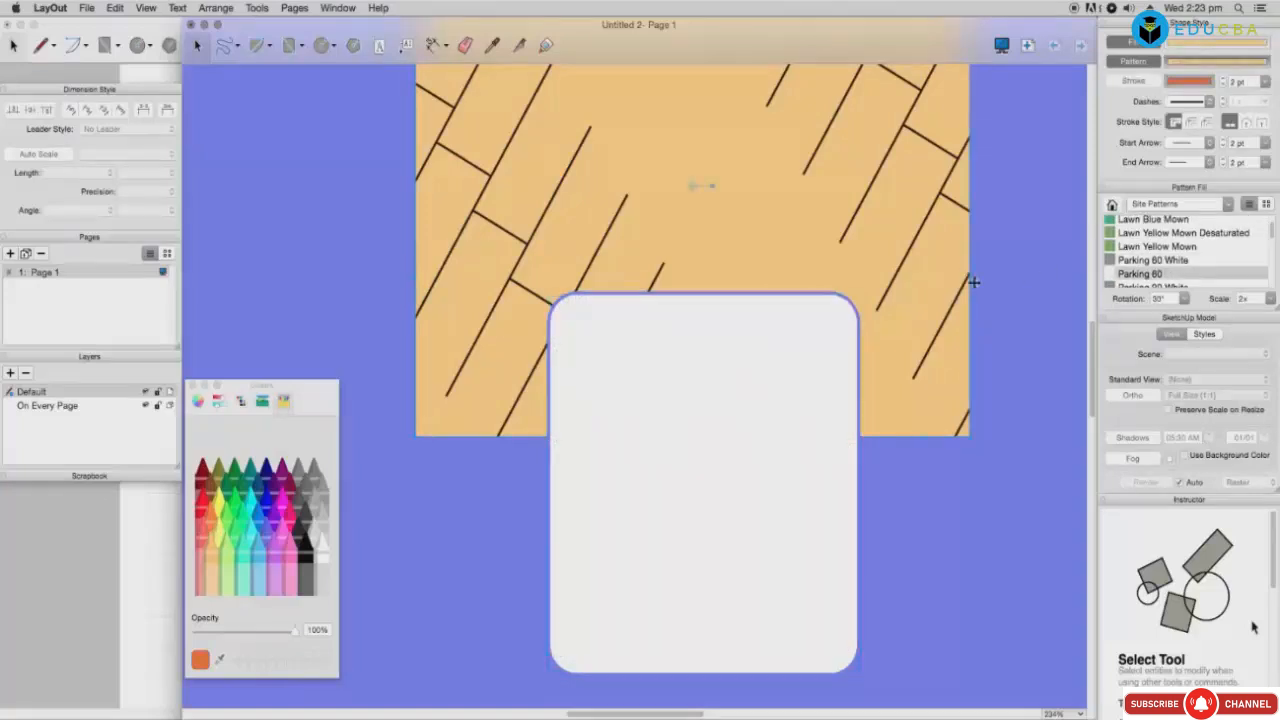
{"action": "left_click", "coordinate": [1180, 261]}
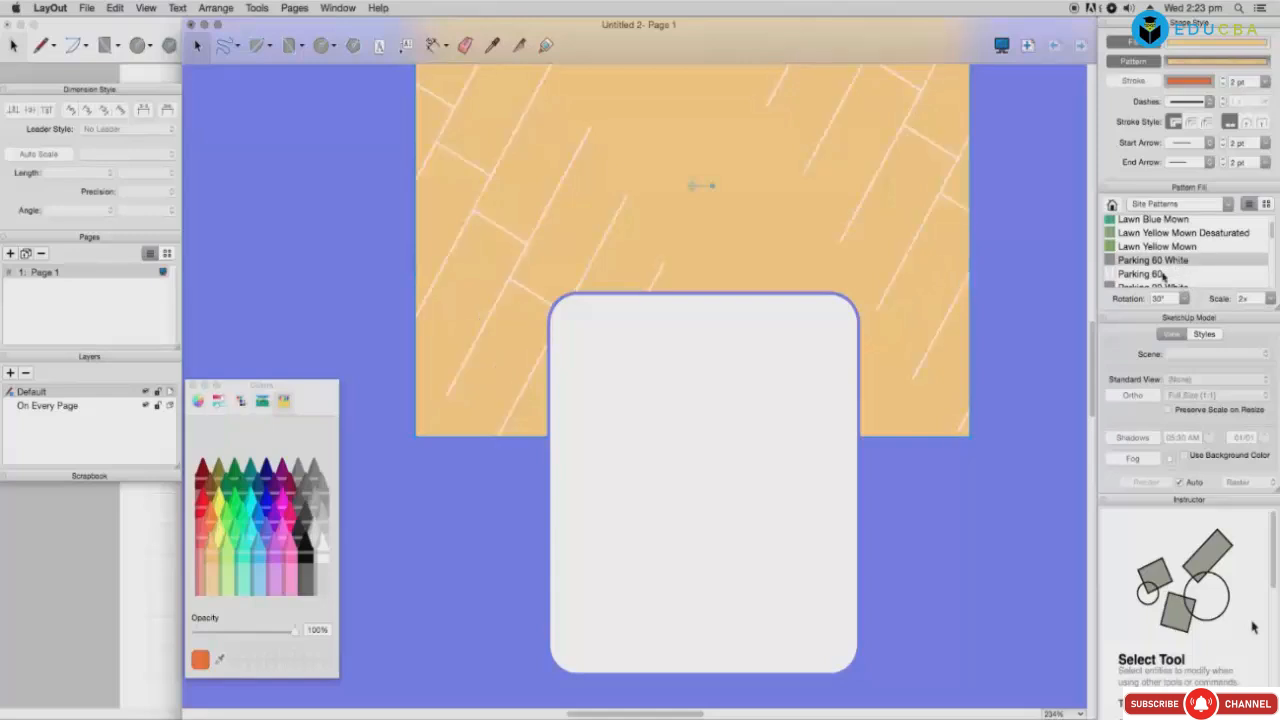
{"action": "left_click", "coordinate": [1161, 274]}
{"action": "left_click", "coordinate": [1164, 261]}
{"action": "left_click", "coordinate": [1154, 247]}
{"action": "left_click", "coordinate": [1147, 261]}
{"action": "left_click", "coordinate": [1154, 247]}
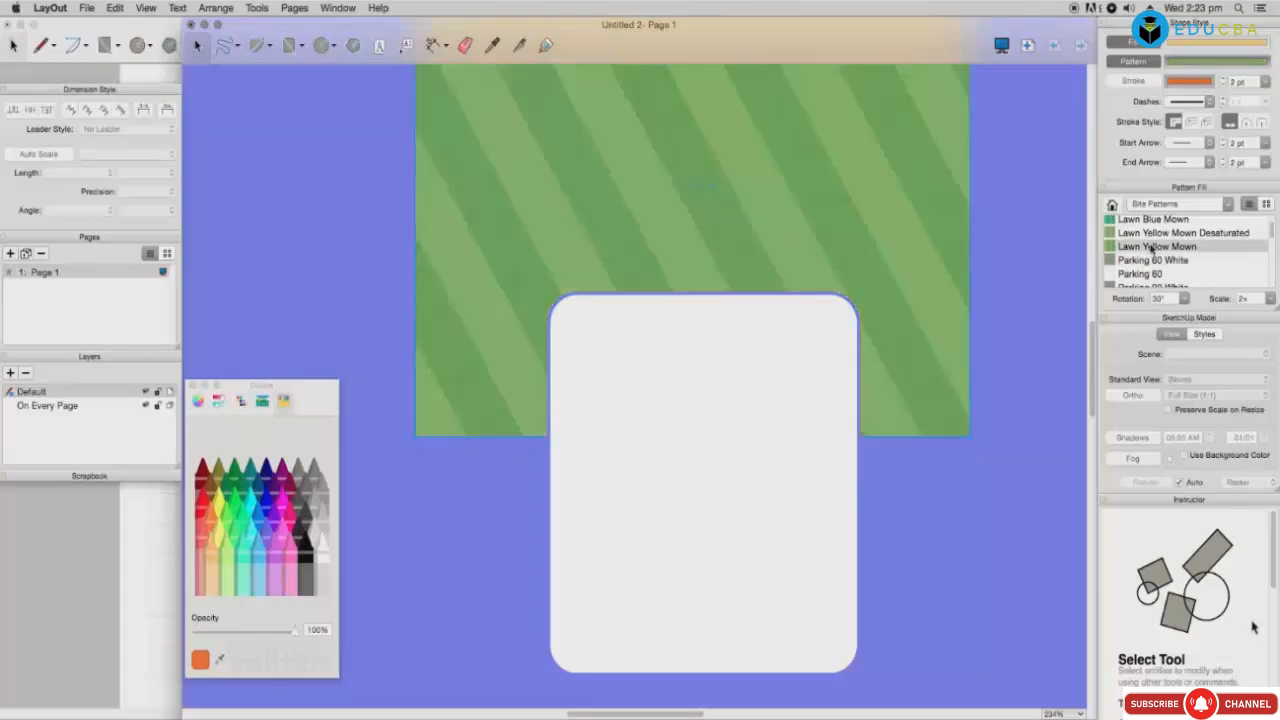
{"action": "left_click", "coordinate": [1154, 234]}
{"action": "left_click", "coordinate": [1146, 220]}
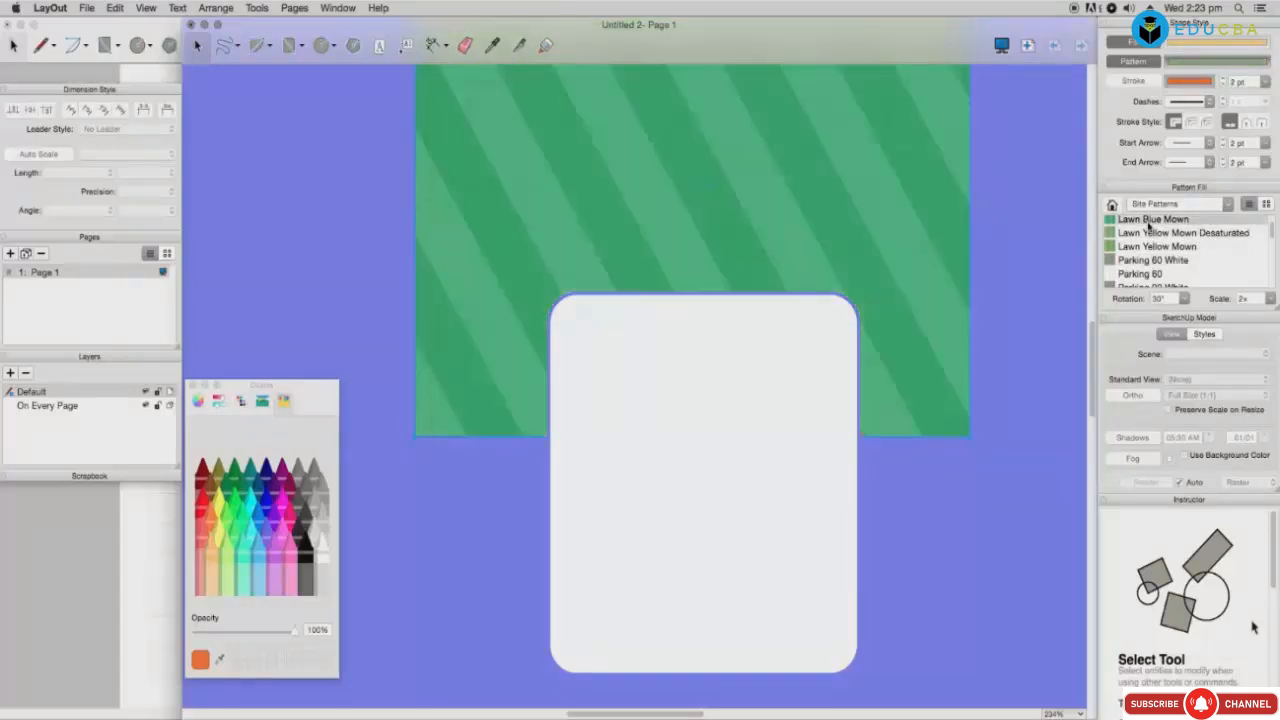
Step: Fill it with the Tree Plan Small Grid pattern at 2x scale and 0° rotation
{"action": "left_click_drag", "start_coordinate": [1273, 232], "coordinate": [1273, 285]}
{"action": "left_click", "coordinate": [1258, 279]}
{"action": "left_click", "coordinate": [1181, 268]}
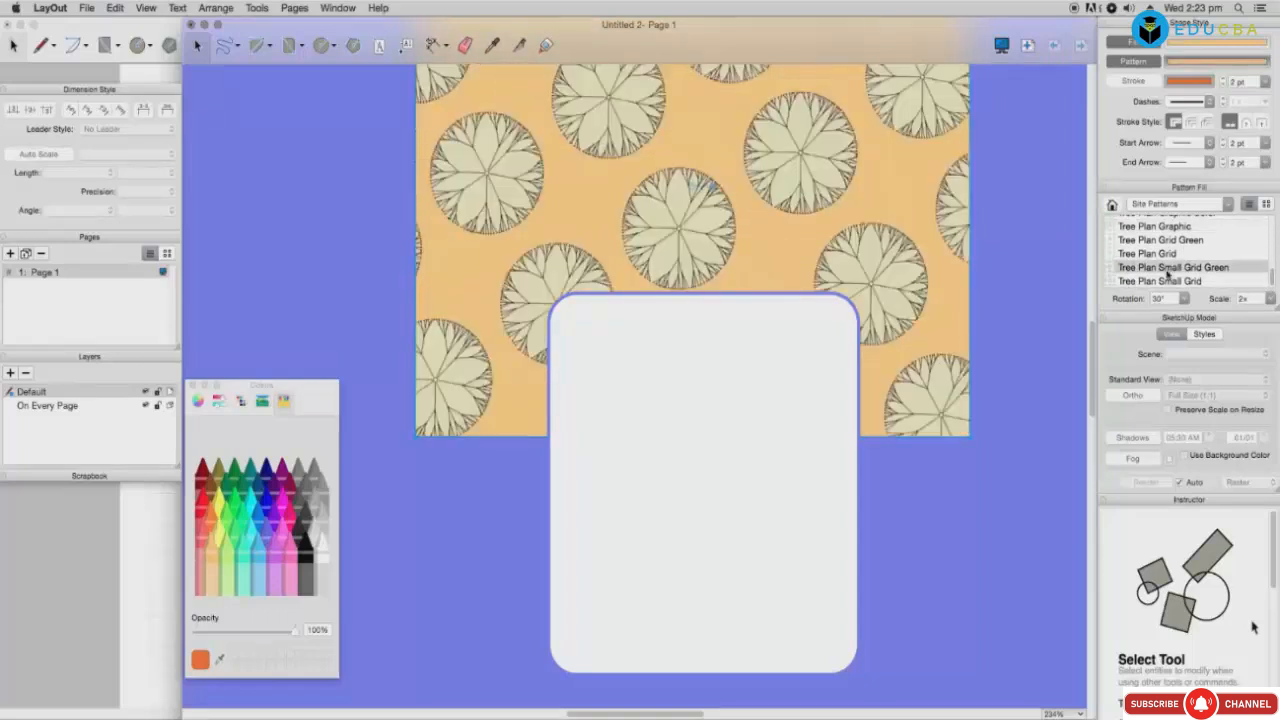
{"action": "left_click", "coordinate": [1165, 281]}
{"action": "left_click", "coordinate": [1270, 299]}
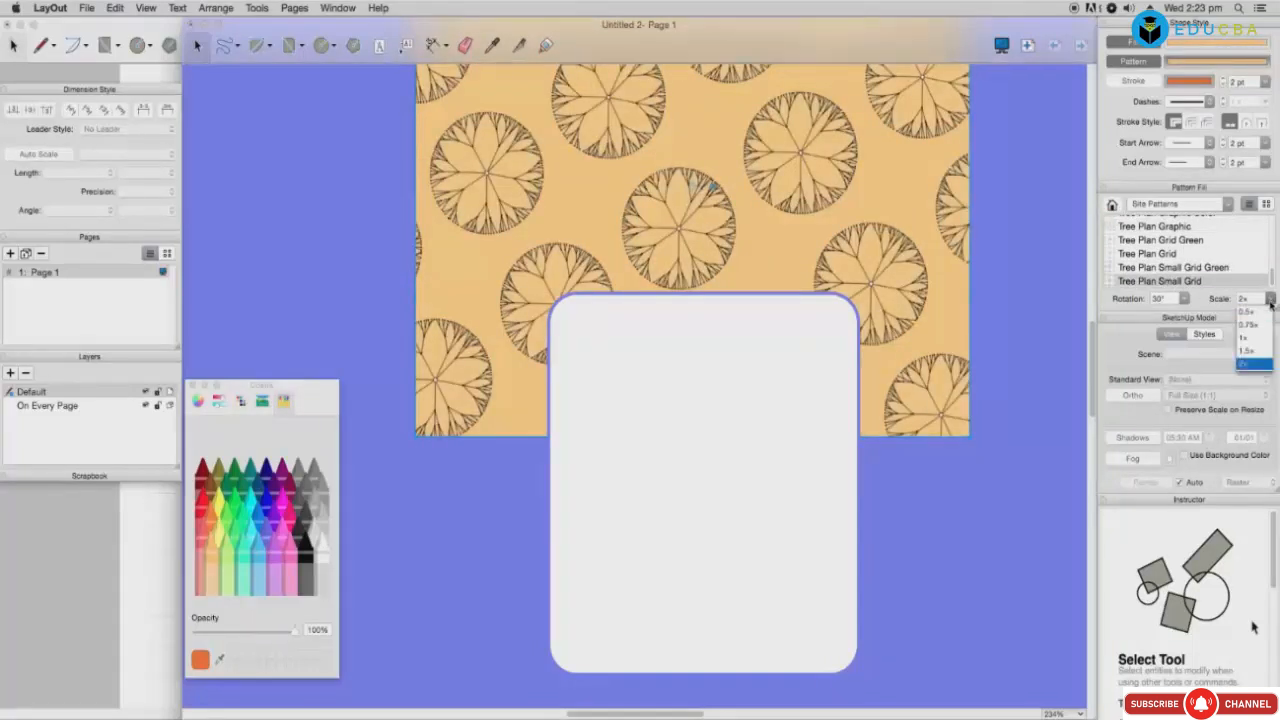
{"action": "left_click", "coordinate": [1185, 300]}
{"action": "left_click", "coordinate": [1185, 300]}
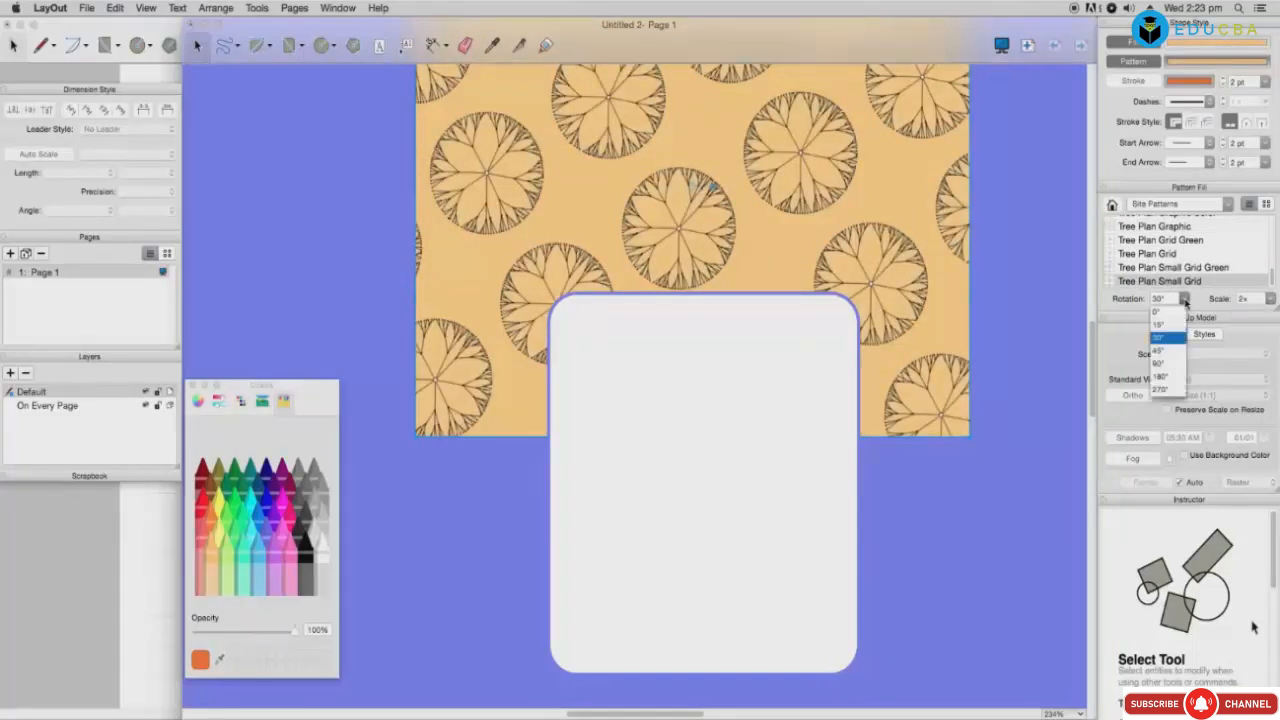
{"action": "left_click", "coordinate": [1172, 316]}
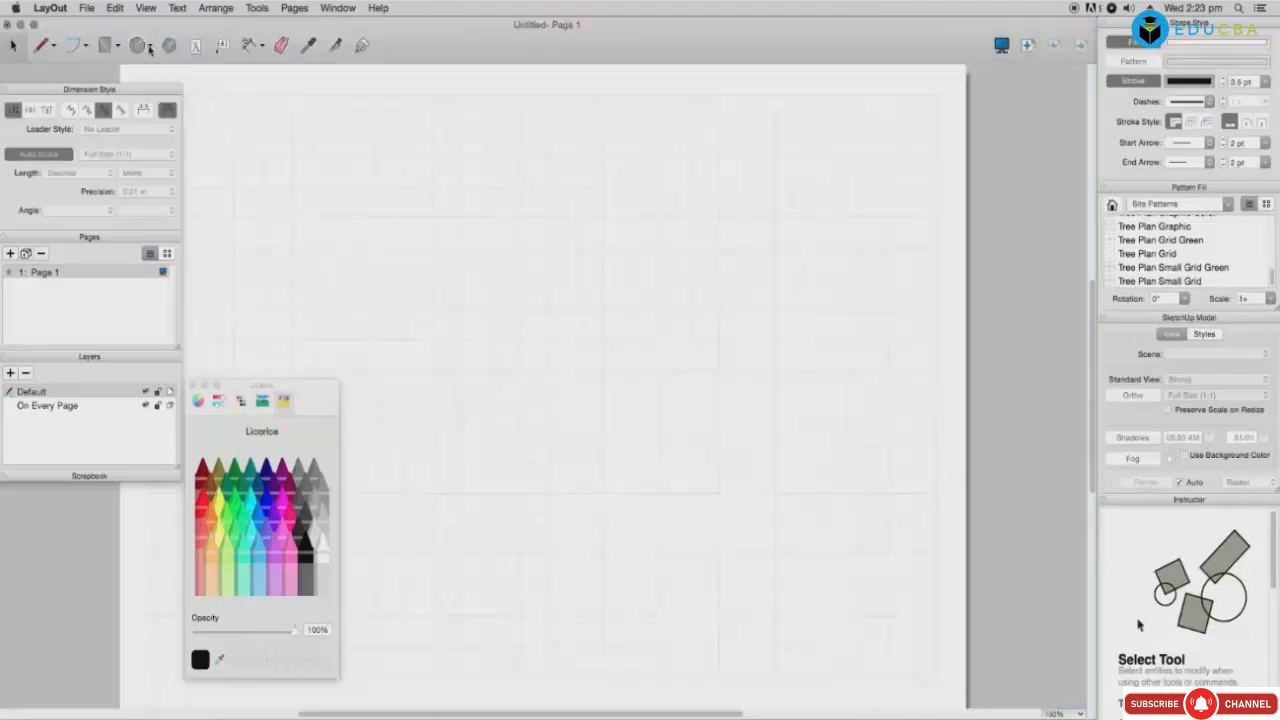
Step: Draw three overlapping ellipses and fill the top one black
{"action": "left_click", "coordinate": [148, 45]}
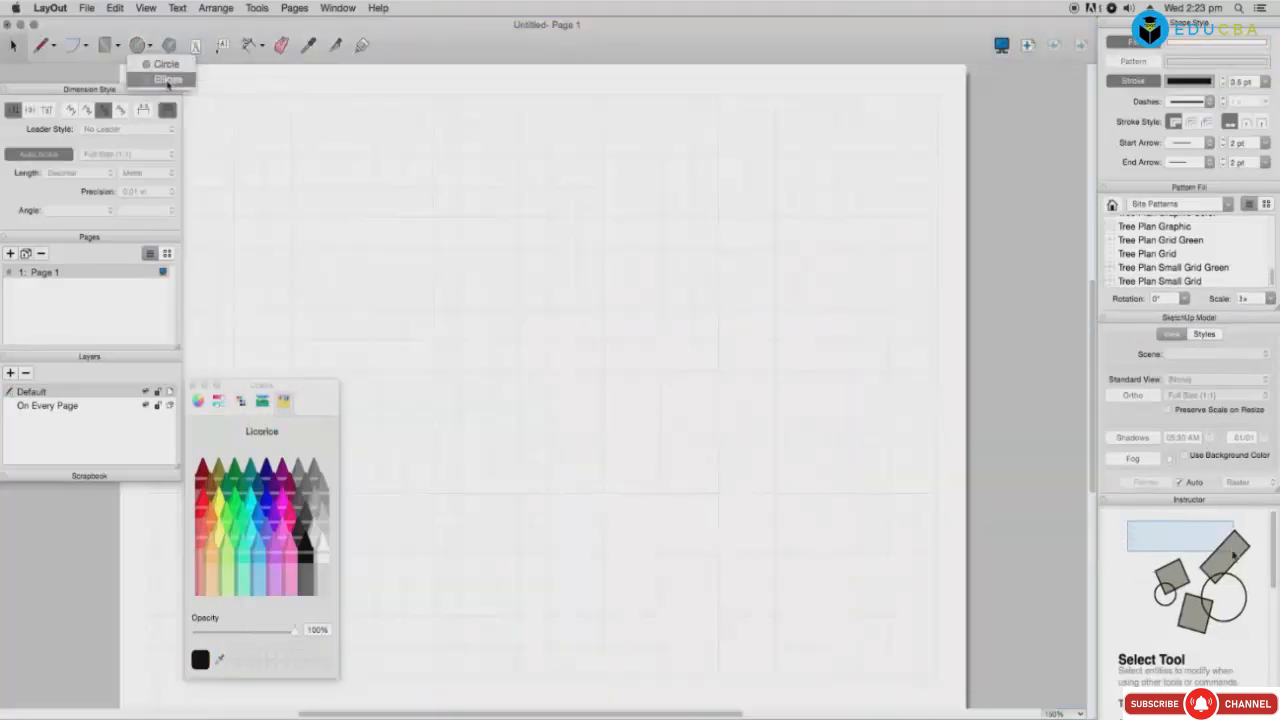
{"action": "left_click", "coordinate": [167, 80]}
{"action": "left_click_drag", "start_coordinate": [333, 156], "coordinate": [778, 282]}
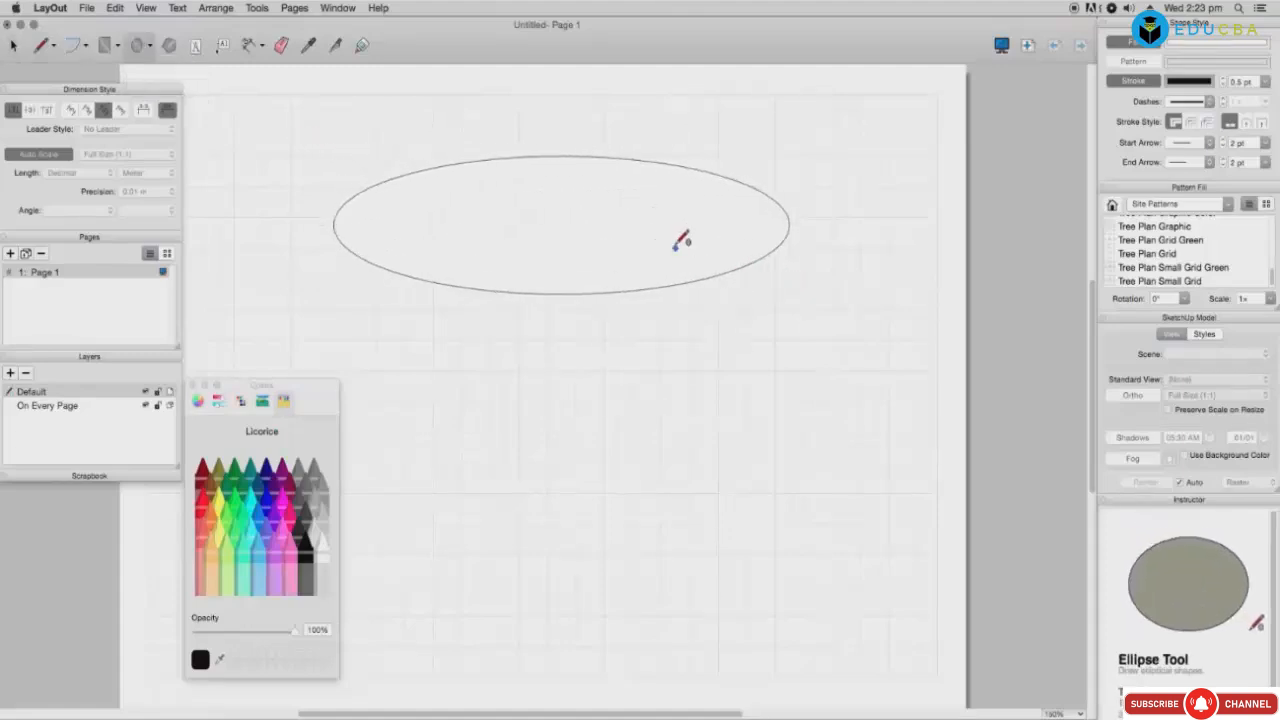
{"action": "left_click_drag", "start_coordinate": [648, 200], "coordinate": [717, 370]}
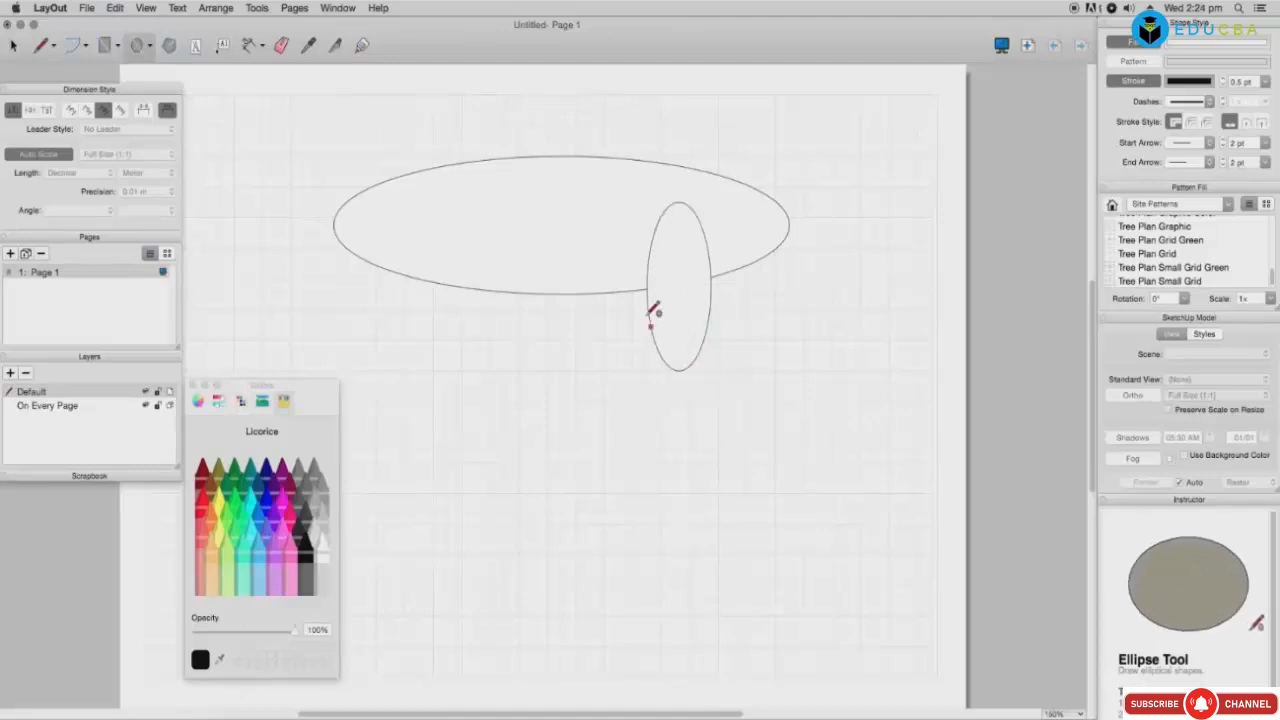
{"action": "left_click_drag", "start_coordinate": [518, 124], "coordinate": [818, 247]}
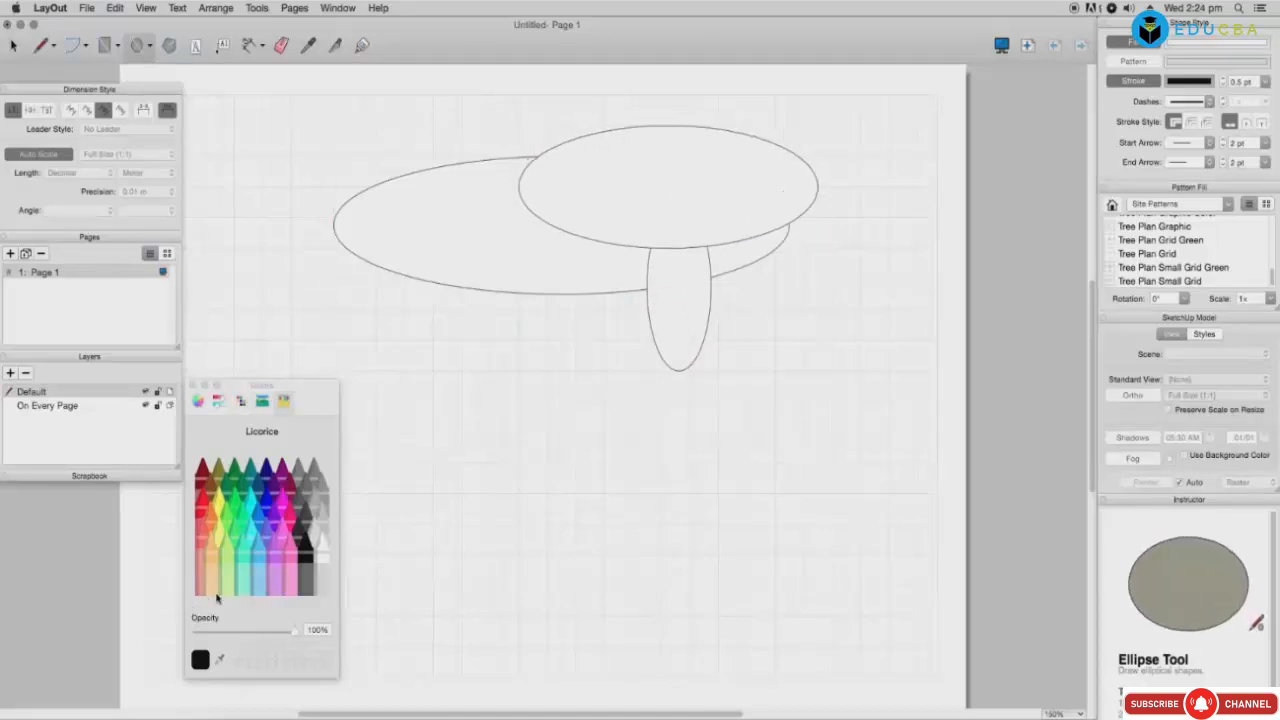
{"action": "left_click_drag", "start_coordinate": [200, 660], "coordinate": [630, 245]}
Step: Add tall, wide and inner ellipses, using Eggplant, and fill the inner one Bubblegum pink
{"action": "left_click_drag", "start_coordinate": [621, 201], "coordinate": [762, 468]}
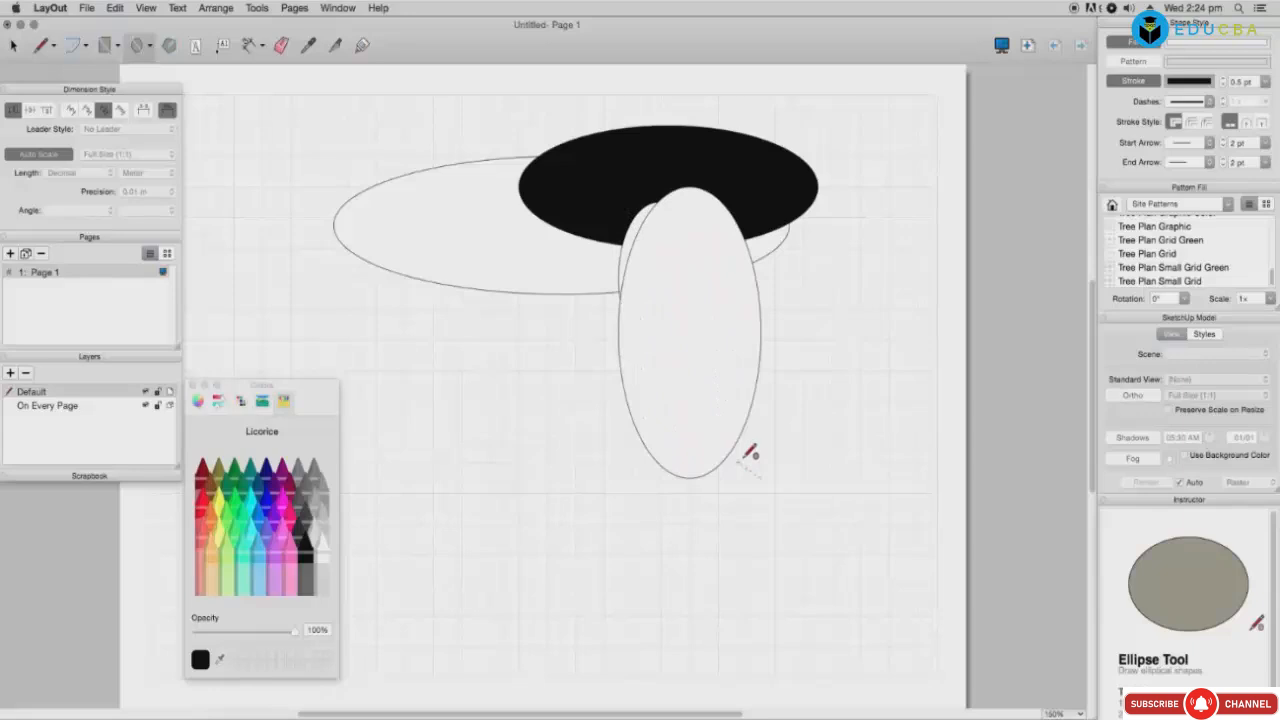
{"action": "left_click", "coordinate": [283, 470]}
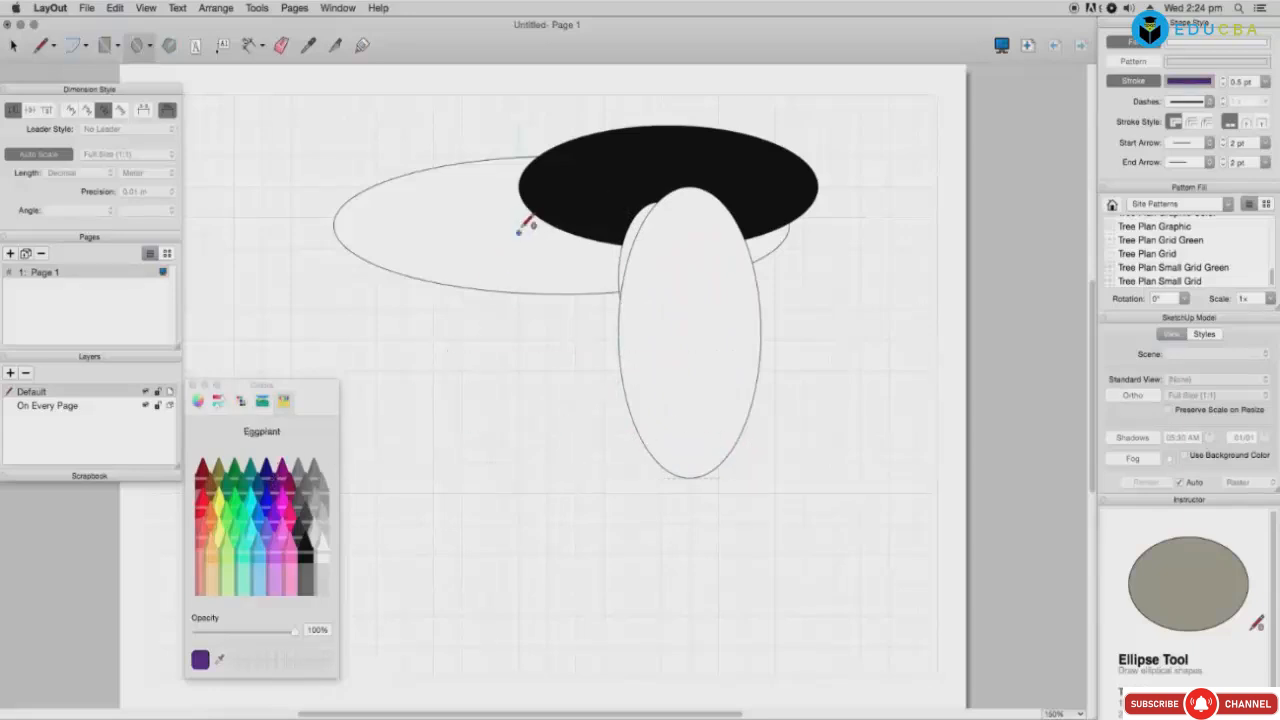
{"action": "mouse_move", "coordinate": [463, 217]}
{"action": "left_mouse_down"}
{"action": "mouse_move", "coordinate": [672, 297]}
{"action": "mouse_move", "coordinate": [816, 325]}
{"action": "left_mouse_up"}
{"action": "left_click_drag", "start_coordinate": [640, 215], "coordinate": [733, 400]}
{"action": "left_click", "coordinate": [281, 570]}
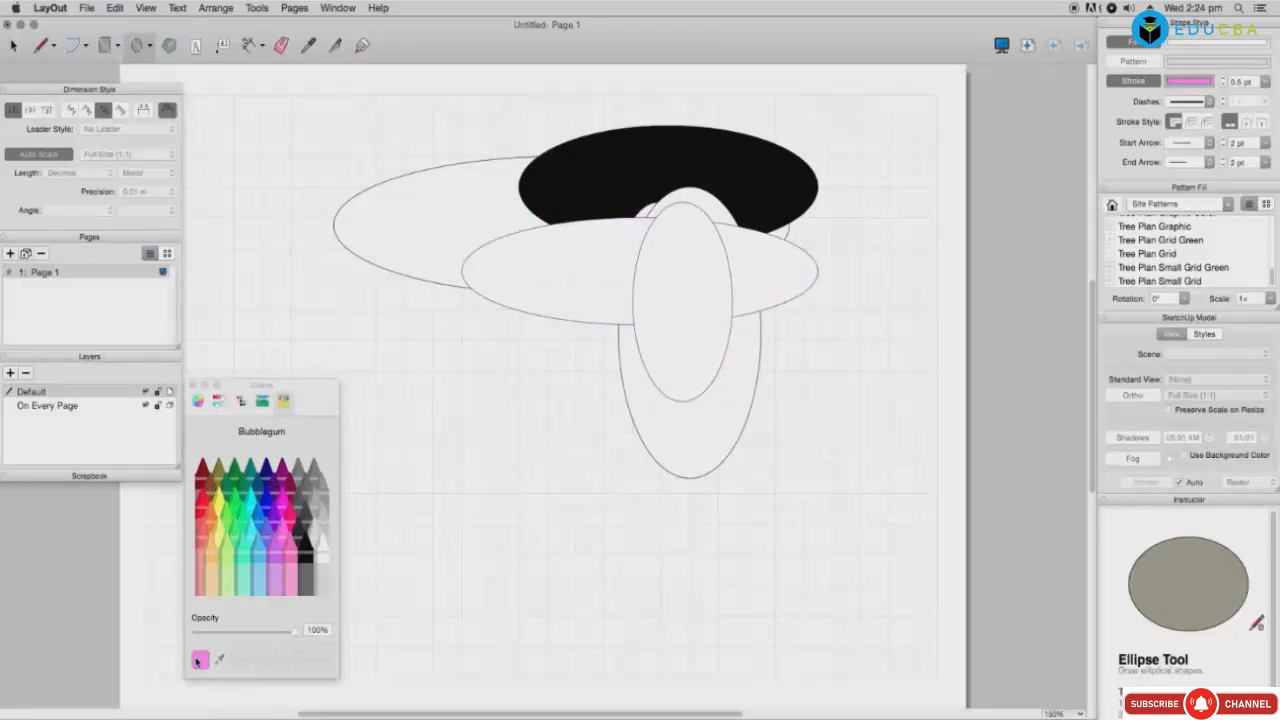
{"action": "left_click", "coordinate": [678, 370]}
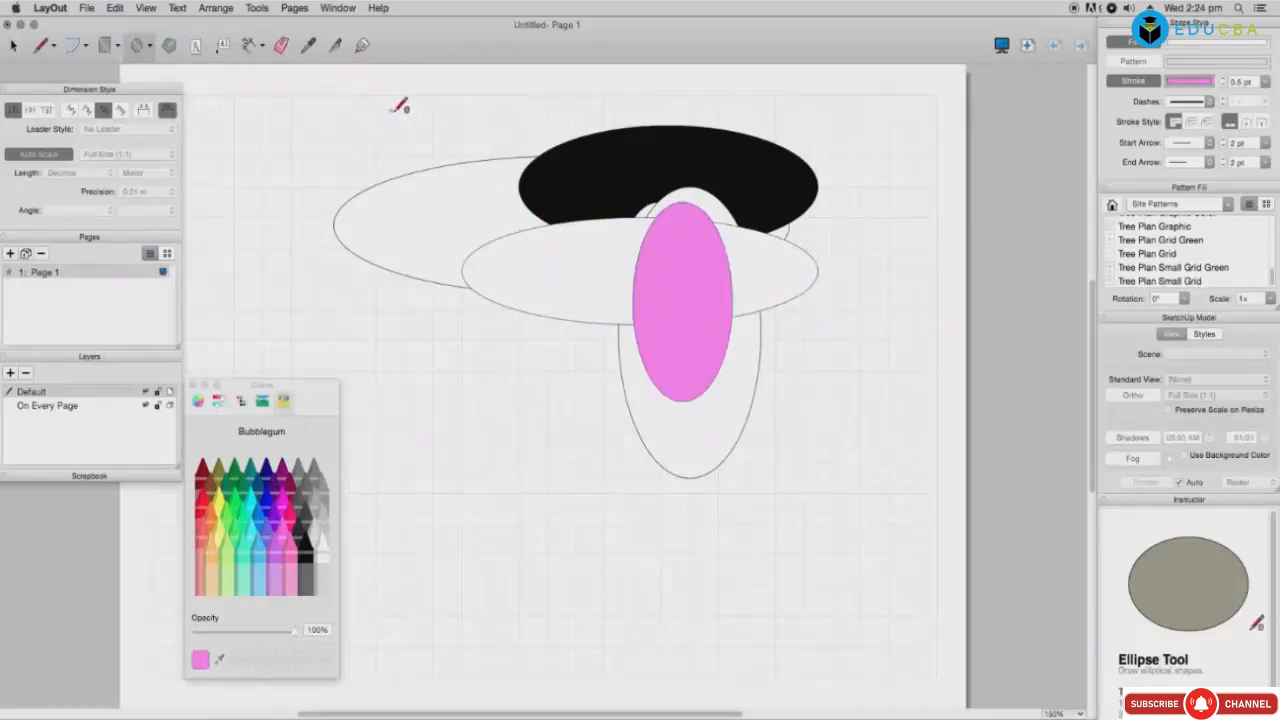
Step: Select all the ellipses and delete them, leaving the page empty
{"action": "key", "text": "super+a"}
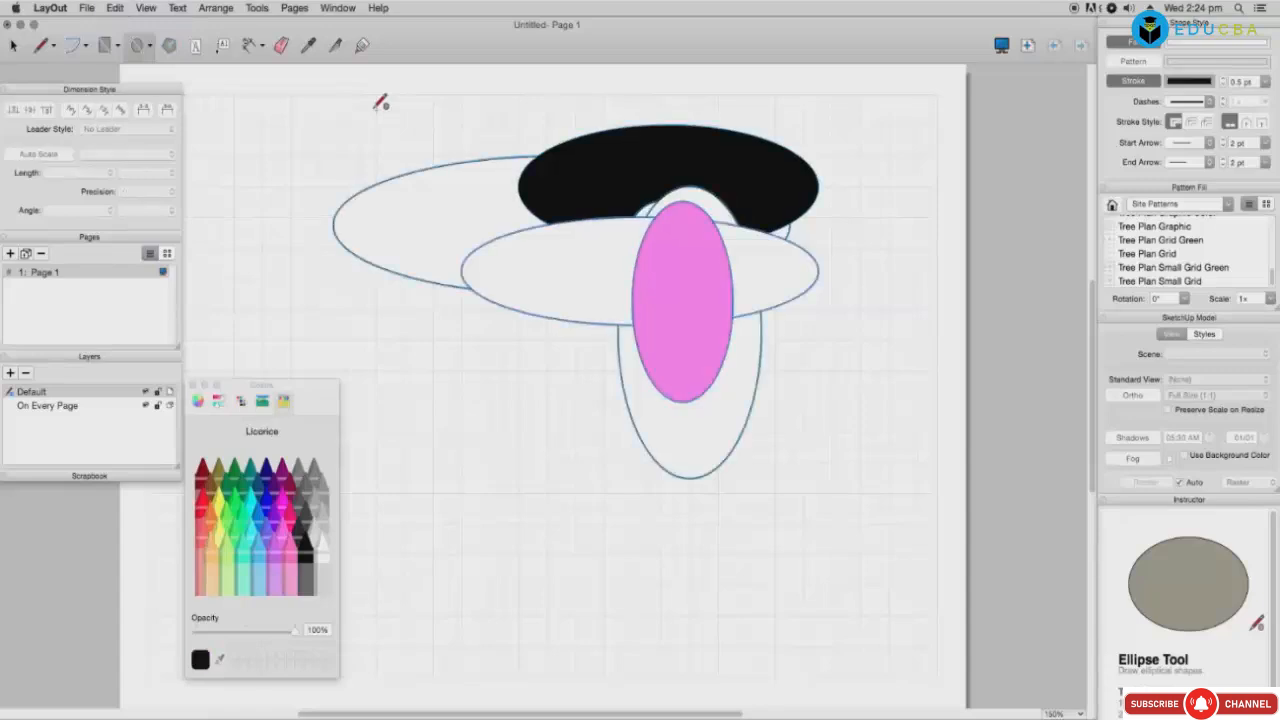
{"action": "key", "text": "Delete"}
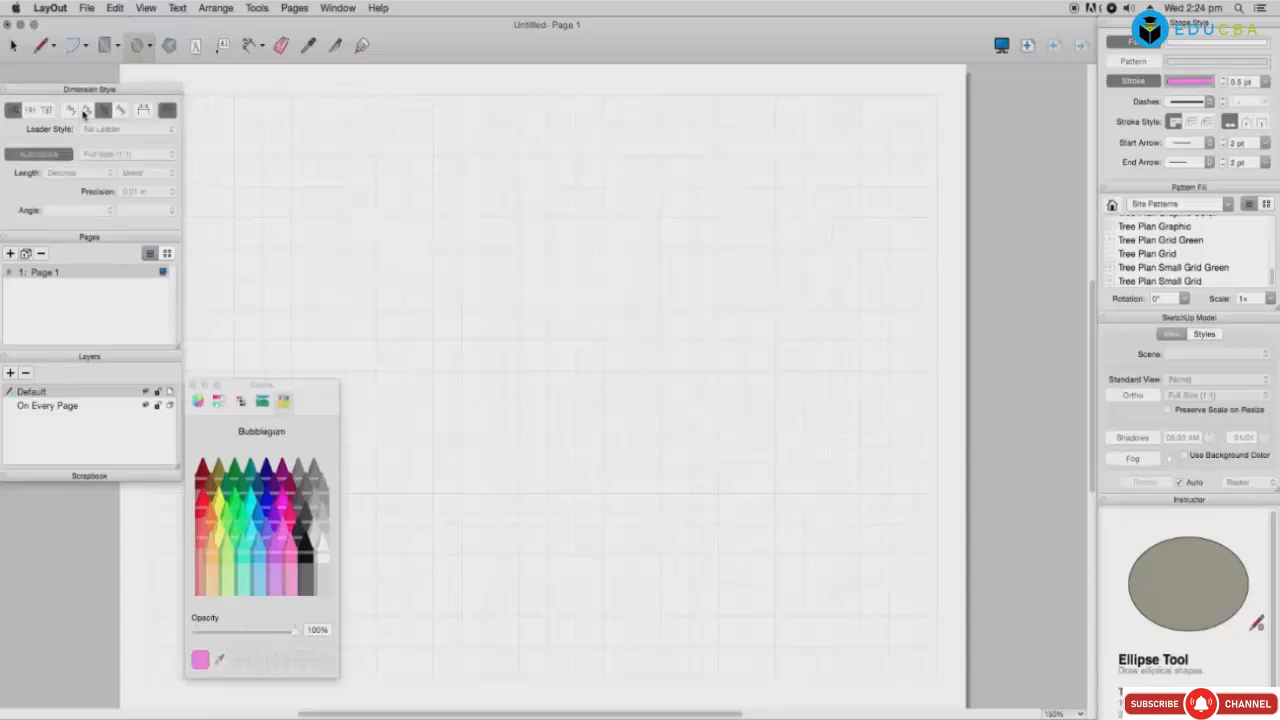
{"action": "left_click", "coordinate": [140, 46]}
Step: Draw three pentagons across the page with the Polygon tool
{"action": "left_click", "coordinate": [170, 46]}
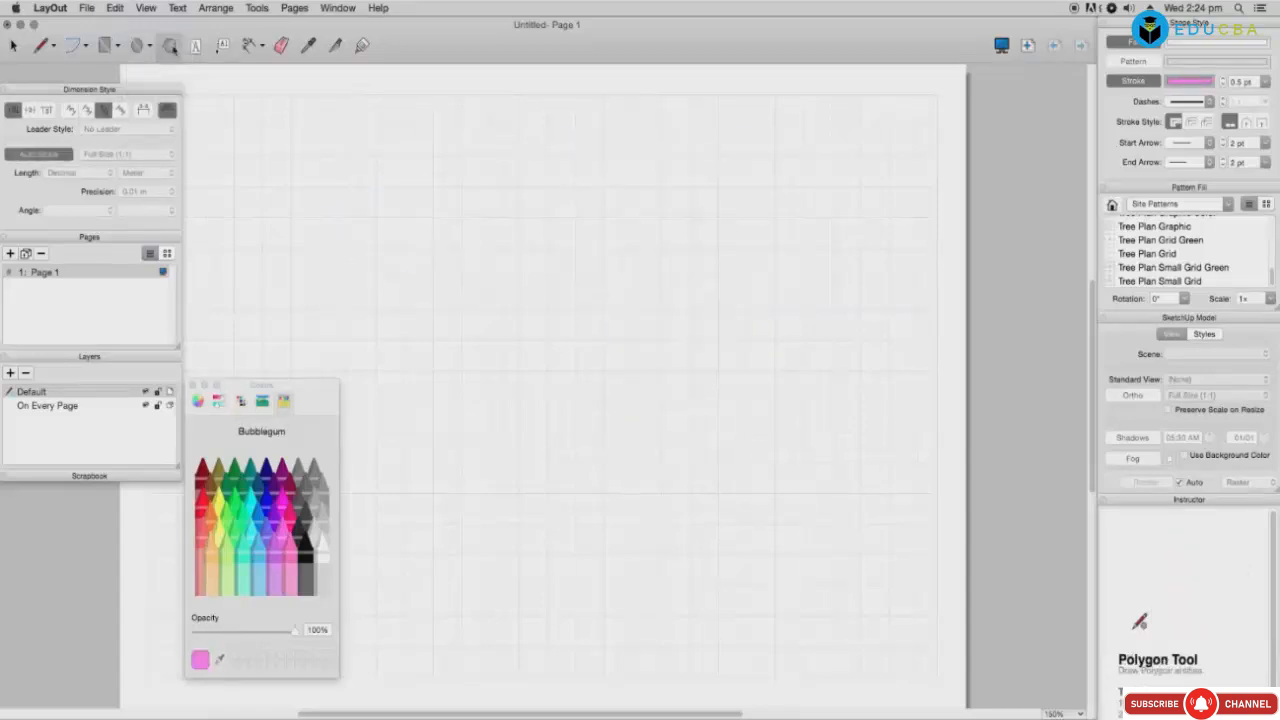
{"action": "left_click_drag", "start_coordinate": [350, 136], "coordinate": [421, 198]}
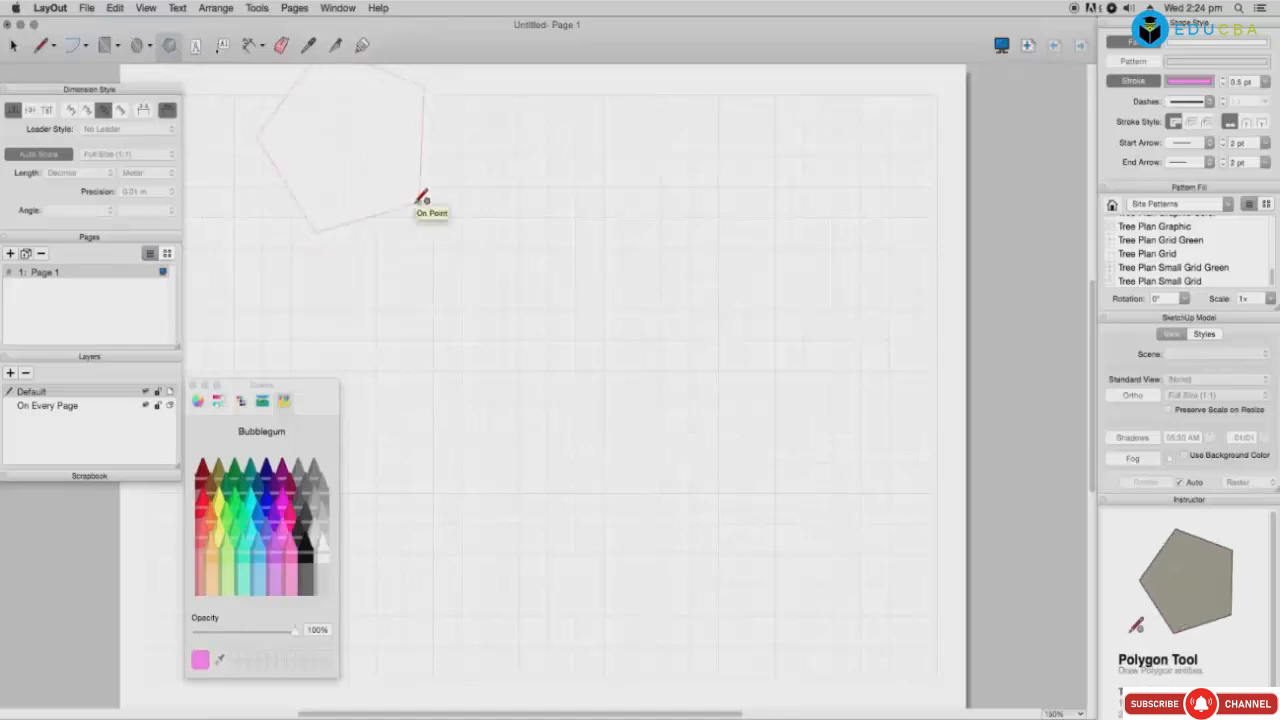
{"action": "left_click_drag", "start_coordinate": [533, 218], "coordinate": [655, 340]}
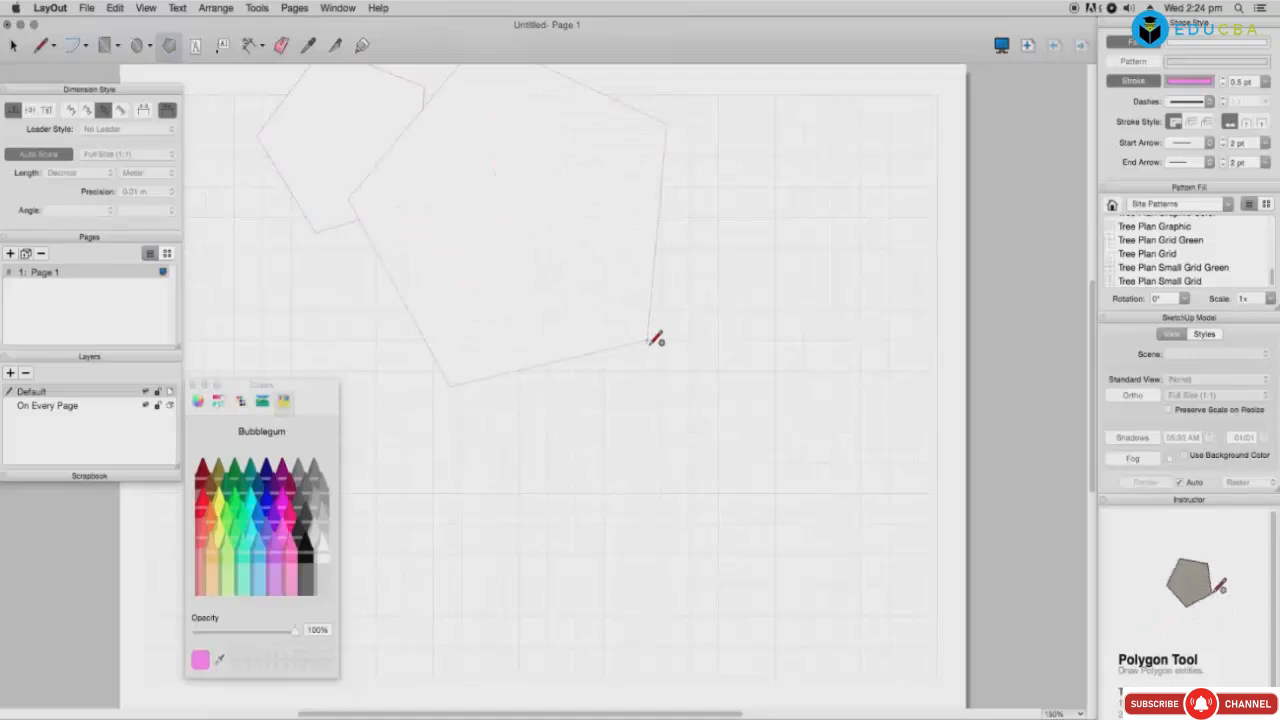
{"action": "mouse_move", "coordinate": [675, 392]}
{"action": "left_mouse_down"}
{"action": "mouse_move", "coordinate": [692, 437]}
{"action": "mouse_move", "coordinate": [734, 476]}
{"action": "mouse_move", "coordinate": [797, 500]}
{"action": "mouse_move", "coordinate": [692, 553]}
{"action": "mouse_move", "coordinate": [569, 506]}
{"action": "mouse_move", "coordinate": [566, 491]}
{"action": "mouse_move", "coordinate": [580, 523]}
{"action": "mouse_move", "coordinate": [563, 470]}
{"action": "left_mouse_up"}
Step: Pick Sky blue, draw pentagons inside the lavender one, and set Start Arrow to 4 pt
{"action": "left_click", "coordinate": [264, 566]}
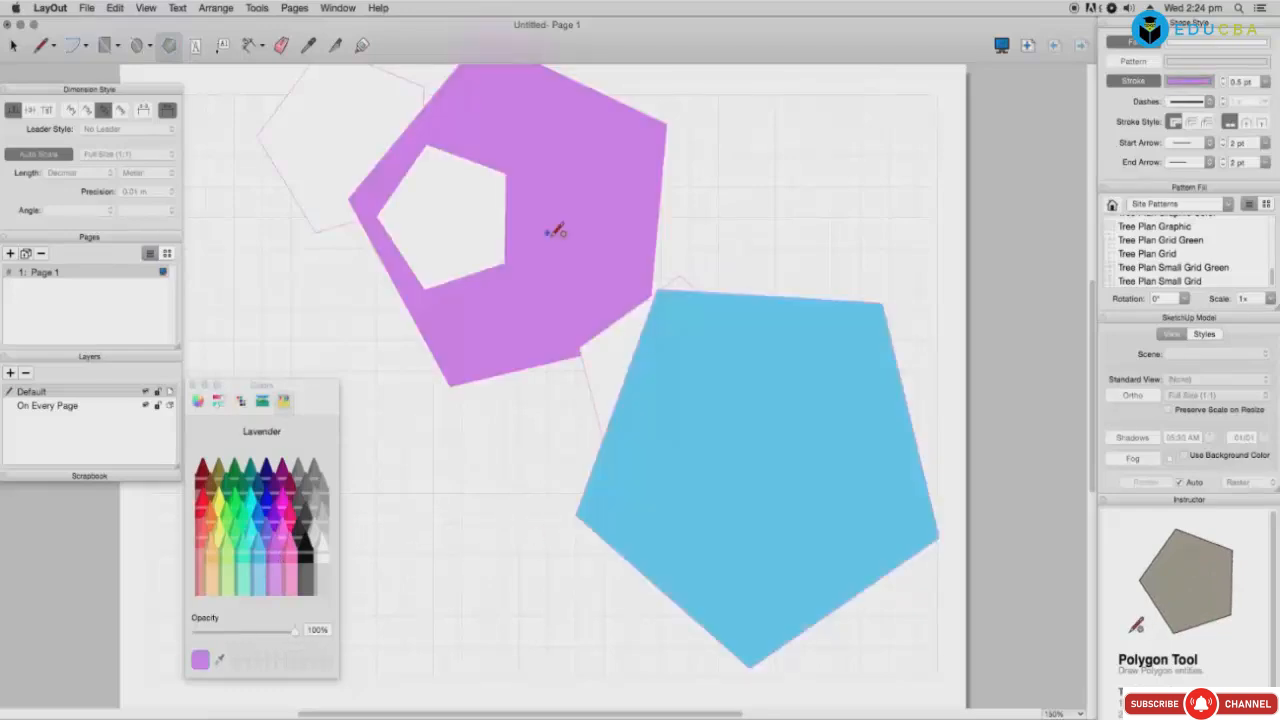
{"action": "left_click_drag", "start_coordinate": [548, 230], "coordinate": [580, 251]}
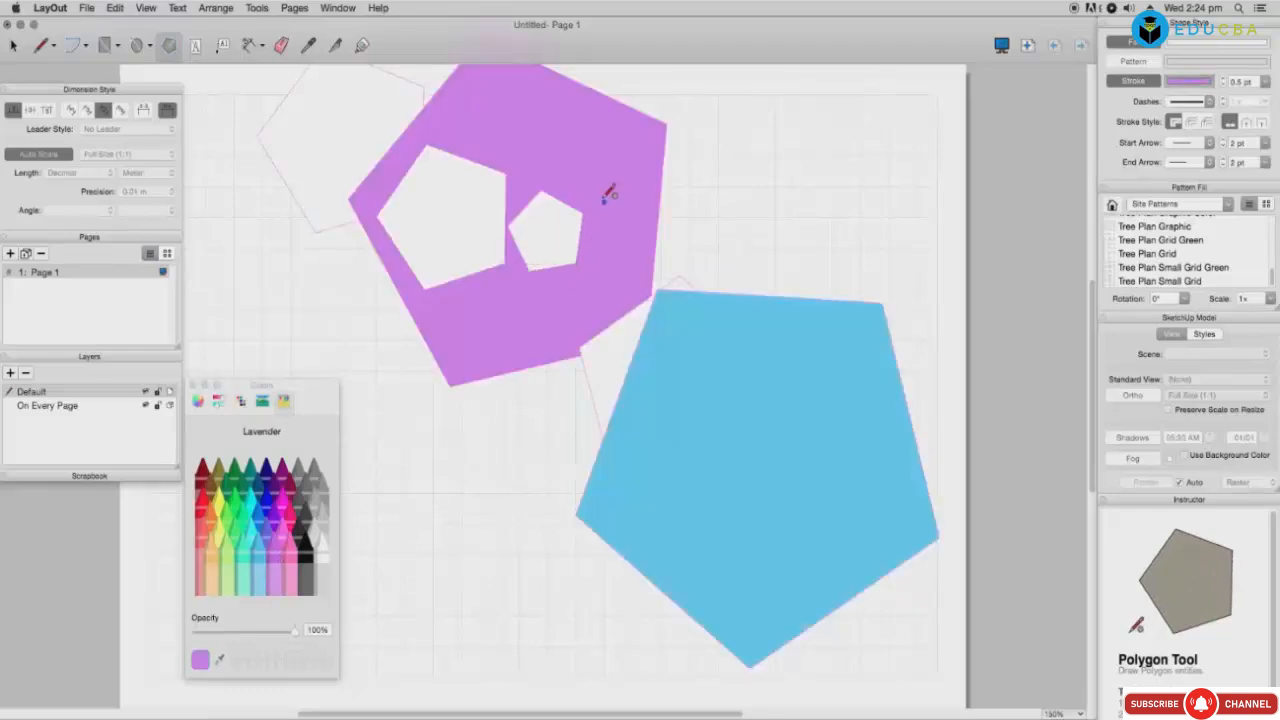
{"action": "mouse_move", "coordinate": [604, 202]}
{"action": "left_mouse_down"}
{"action": "mouse_move", "coordinate": [620, 207]}
{"action": "mouse_move", "coordinate": [657, 163]}
{"action": "mouse_move", "coordinate": [632, 250]}
{"action": "mouse_move", "coordinate": [560, 291]}
{"action": "mouse_move", "coordinate": [615, 264]}
{"action": "left_mouse_up"}
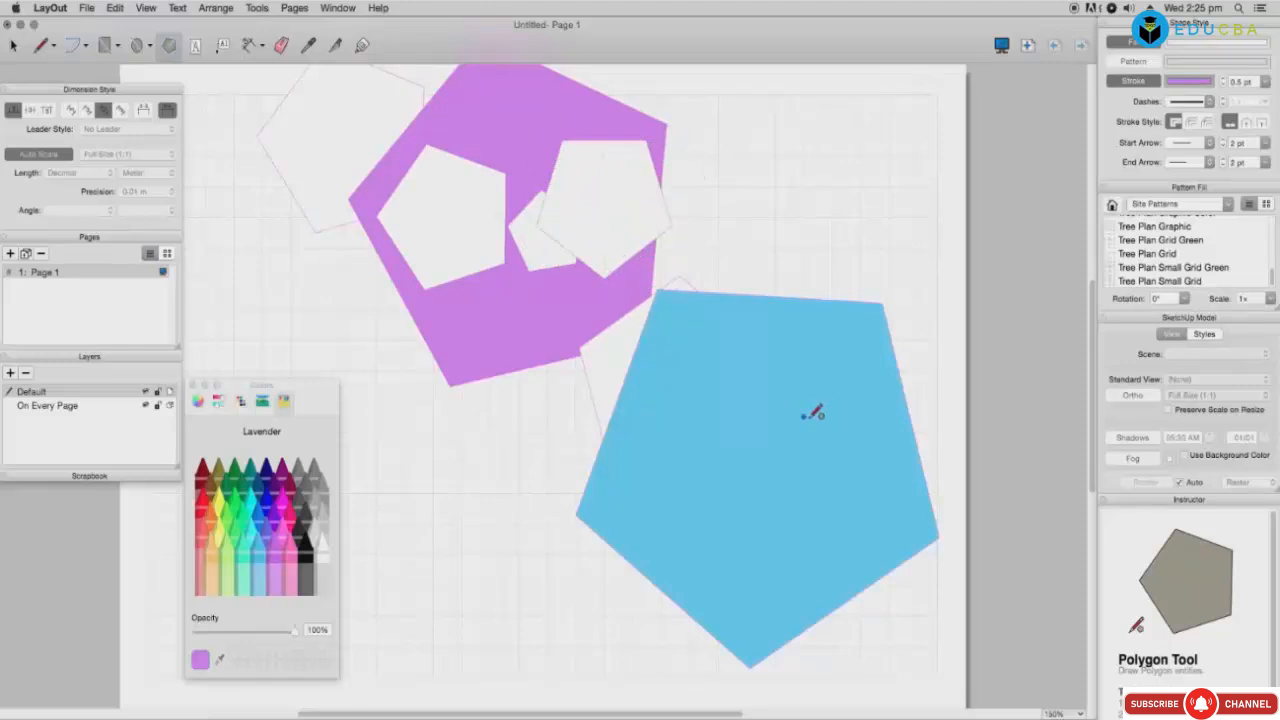
{"action": "left_click", "coordinate": [1264, 146]}
{"action": "left_click", "coordinate": [1236, 222]}
{"action": "left_click_drag", "start_coordinate": [480, 195], "coordinate": [546, 217]}
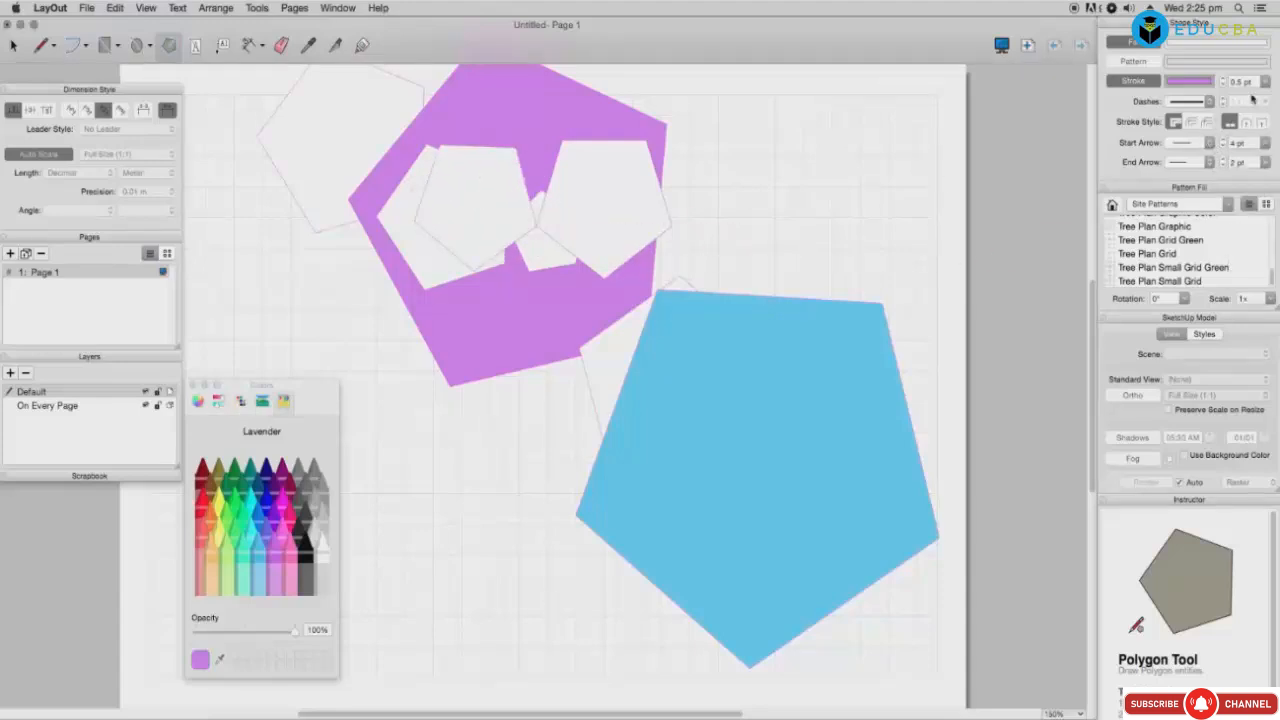
Step: Set stroke width to 1.5 pt and draw small pentagons over the lavender and sky-blue shapes
{"action": "left_click", "coordinate": [1268, 82]}
{"action": "left_click", "coordinate": [1241, 173]}
{"action": "left_click_drag", "start_coordinate": [594, 200], "coordinate": [608, 223]}
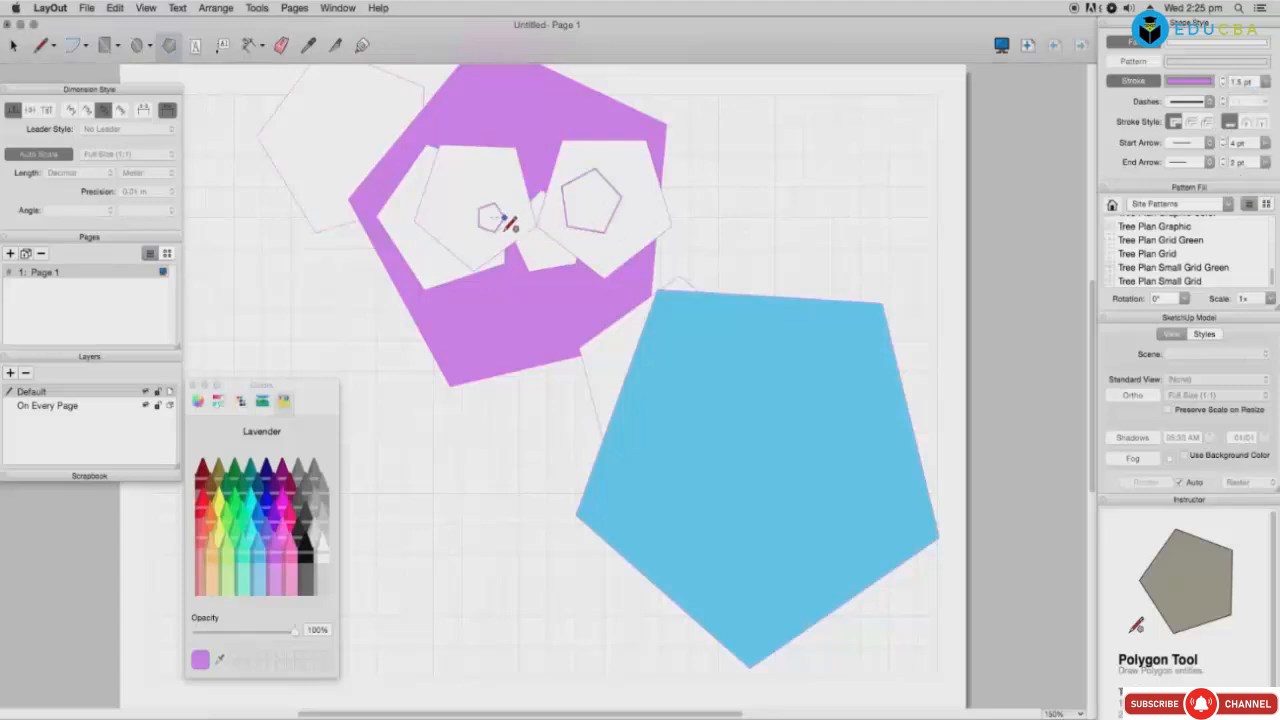
{"action": "left_click_drag", "start_coordinate": [506, 226], "coordinate": [530, 252]}
{"action": "left_click_drag", "start_coordinate": [521, 123], "coordinate": [557, 170]}
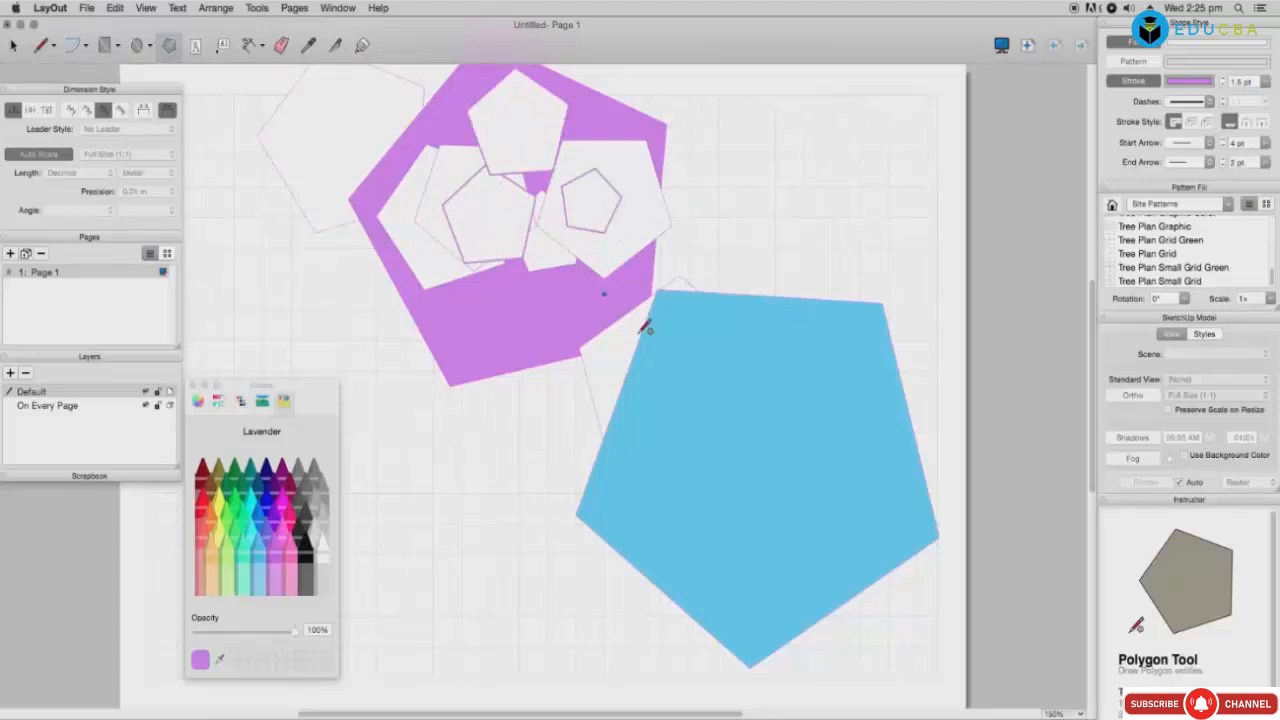
{"action": "left_click_drag", "start_coordinate": [717, 401], "coordinate": [749, 412]}
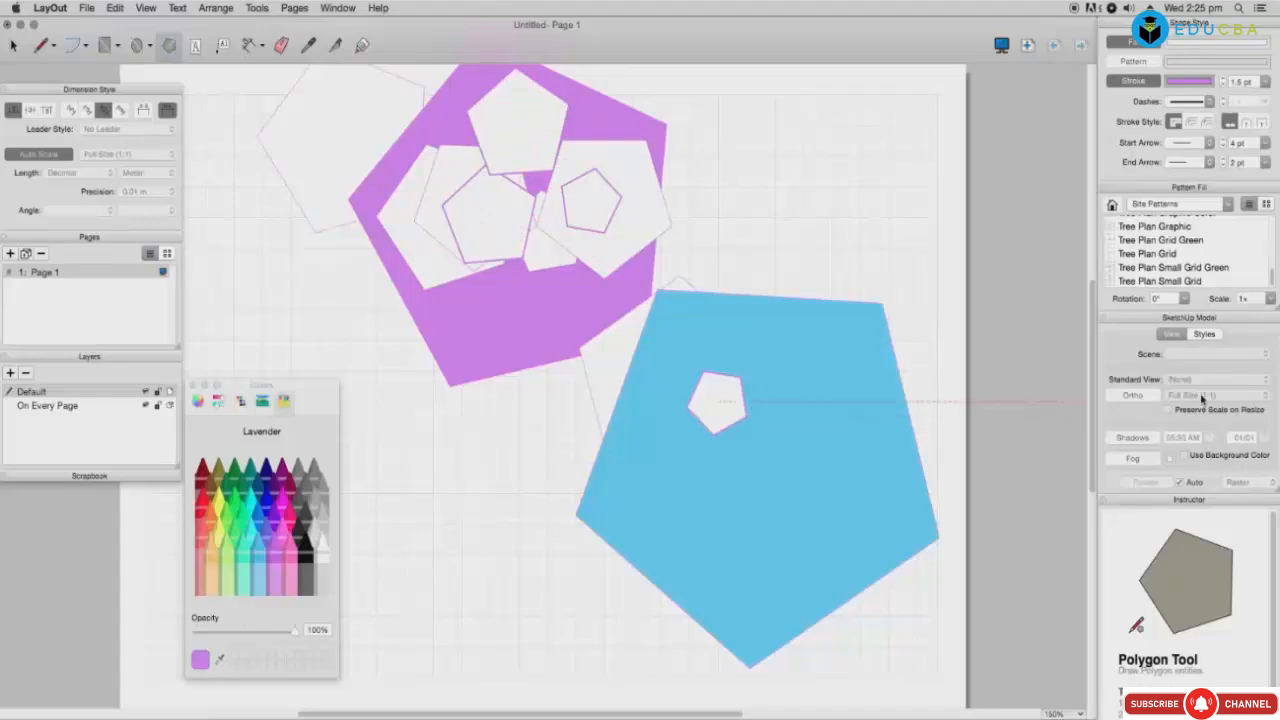
Step: Check the SketchUp model styles list, then select the sky-blue pentagon
{"action": "left_click", "coordinate": [1205, 334]}
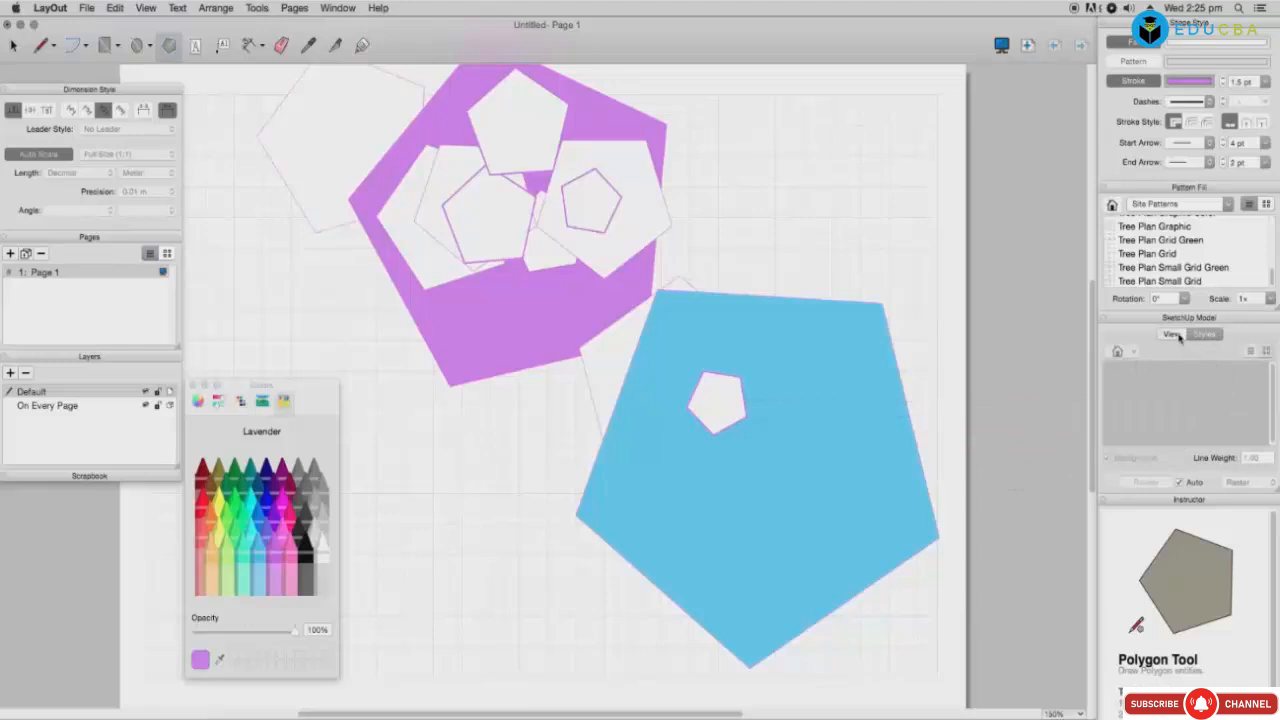
{"action": "left_click", "coordinate": [1172, 334]}
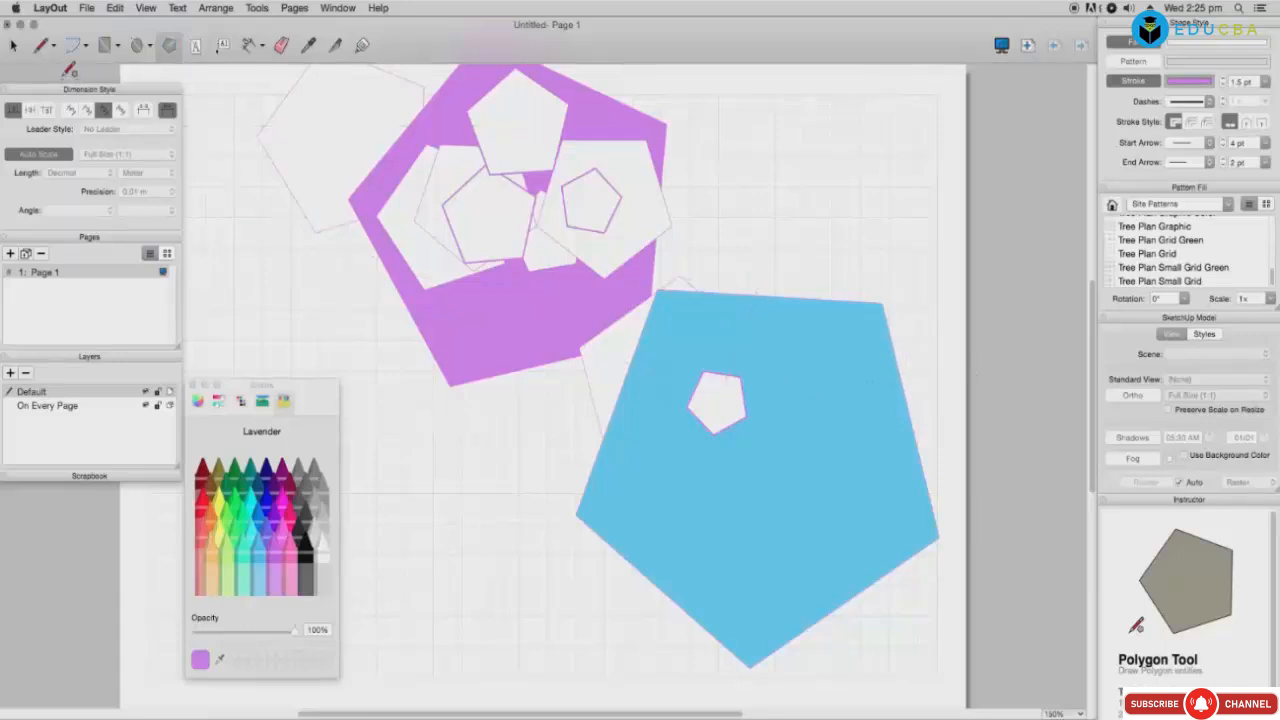
{"action": "left_click", "coordinate": [14, 46]}
{"action": "left_click", "coordinate": [912, 533]}
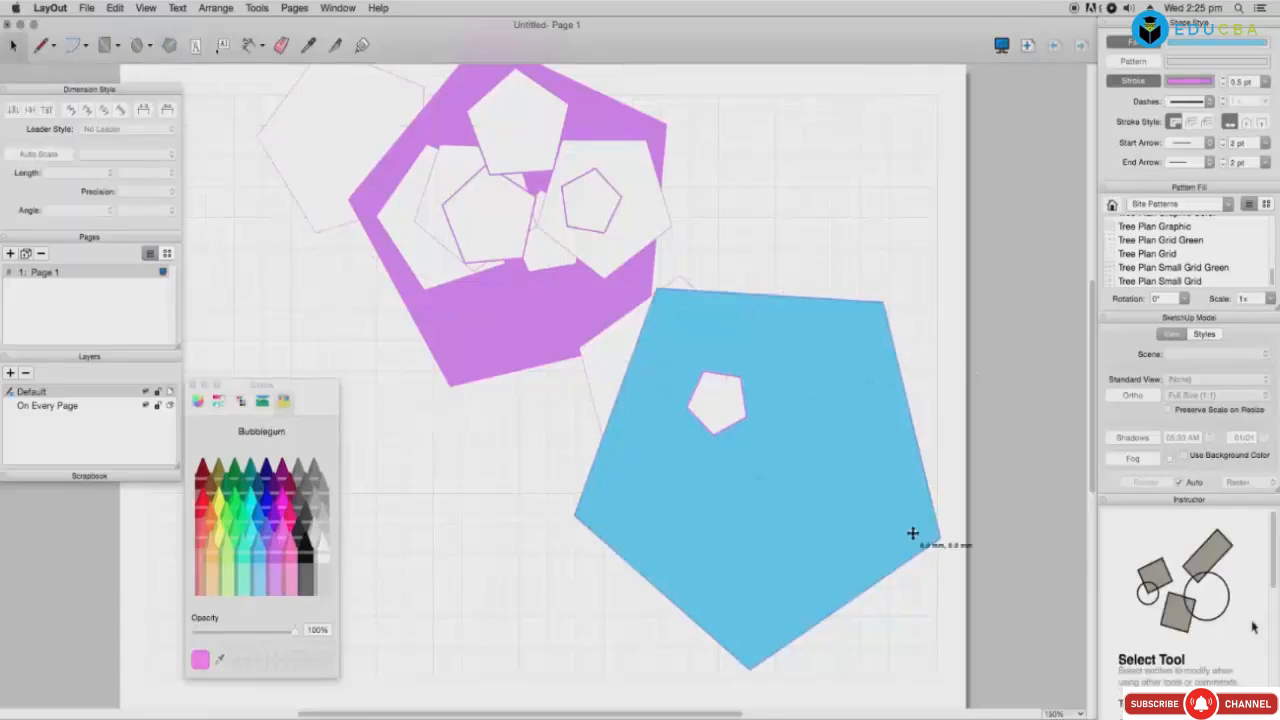
Step: Resize, move, stretch and rotate the sky-blue pentagon using its selection handles
{"action": "left_click", "coordinate": [1206, 336]}
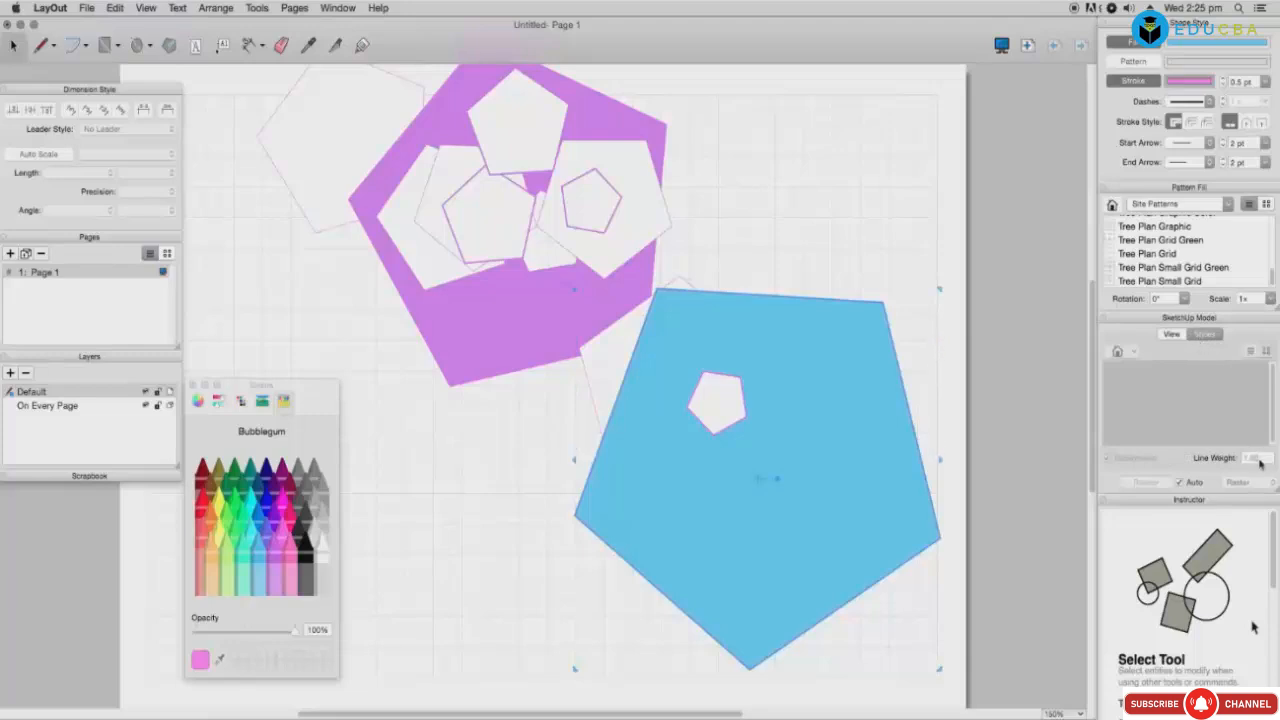
{"action": "left_click", "coordinate": [1172, 335]}
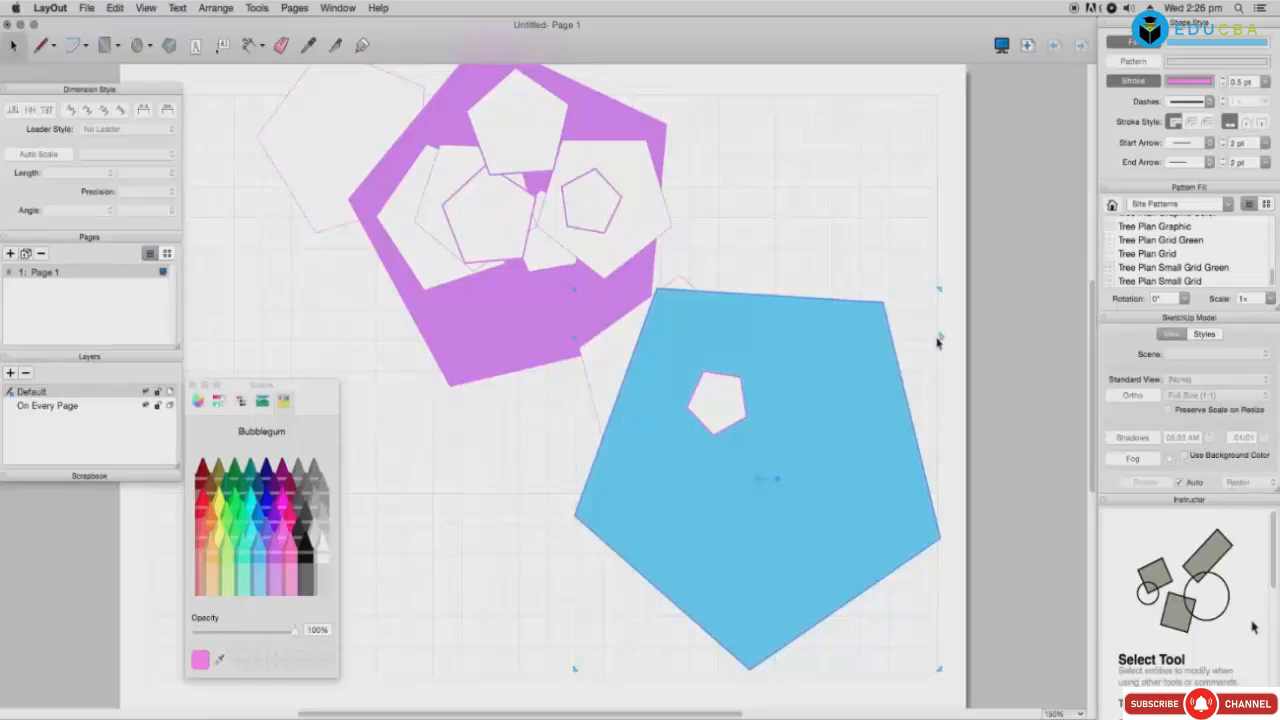
{"action": "mouse_move", "coordinate": [940, 337]}
{"action": "left_mouse_down"}
{"action": "mouse_move", "coordinate": [1003, 342]}
{"action": "mouse_move", "coordinate": [931, 341]}
{"action": "left_mouse_up"}
{"action": "left_click_drag", "start_coordinate": [738, 518], "coordinate": [646, 381]}
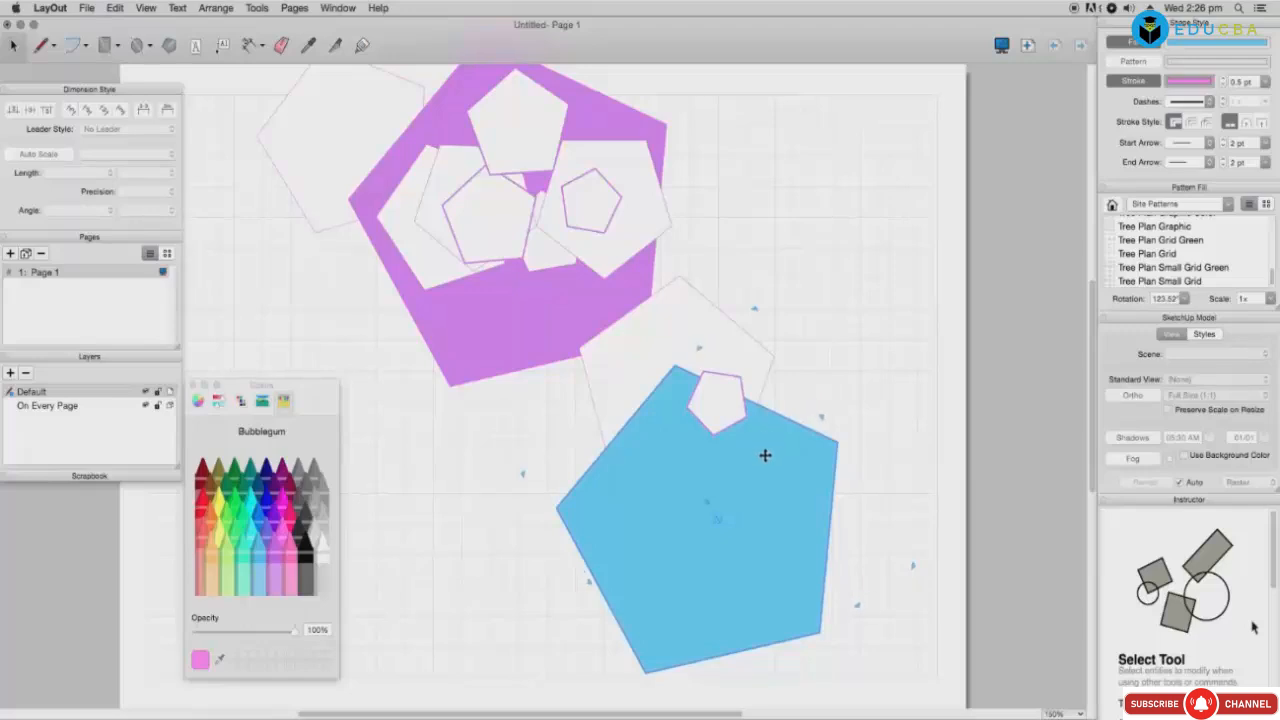
{"action": "left_click_drag", "start_coordinate": [775, 466], "coordinate": [790, 473]}
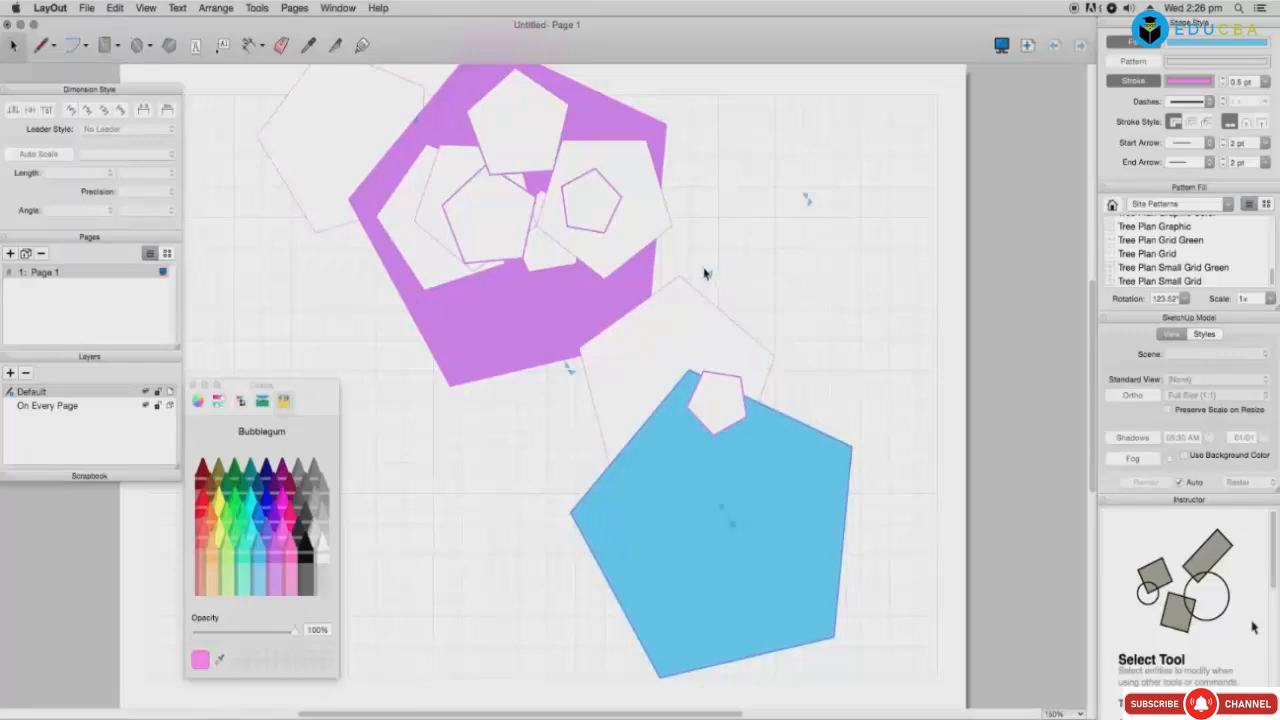
{"action": "left_click_drag", "start_coordinate": [705, 276], "coordinate": [688, 226]}
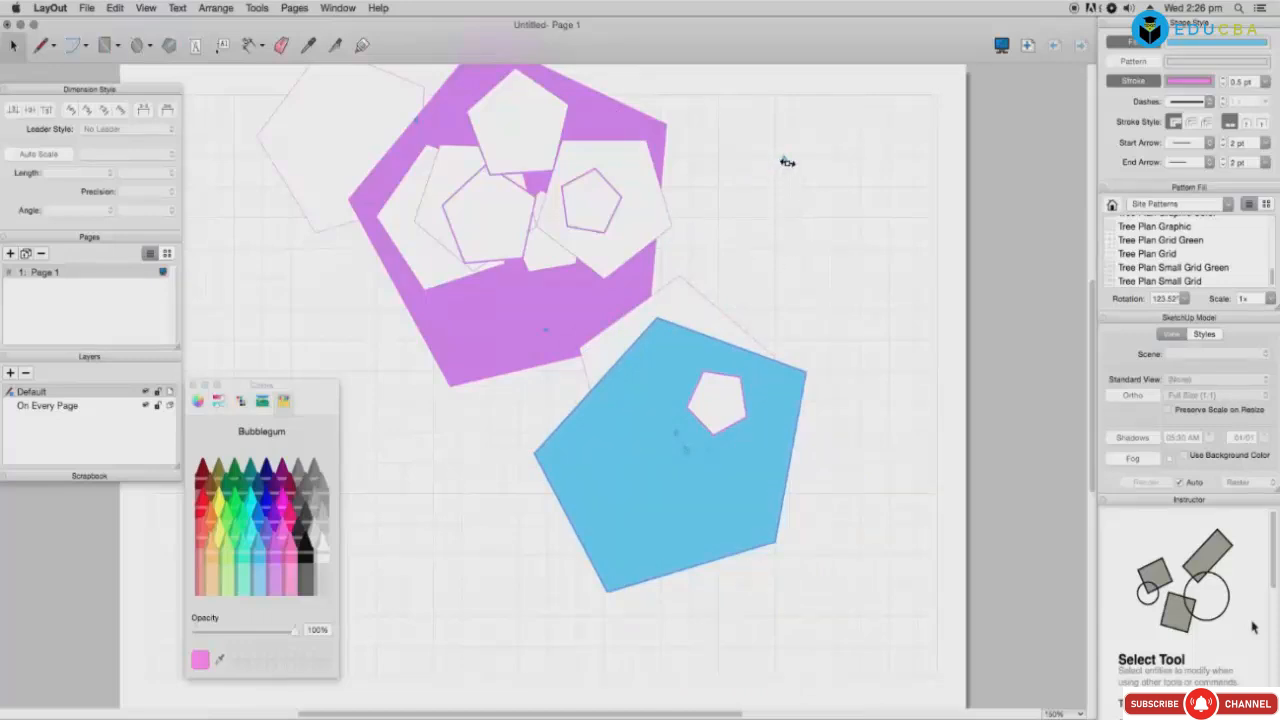
{"action": "left_click_drag", "start_coordinate": [787, 162], "coordinate": [714, 201]}
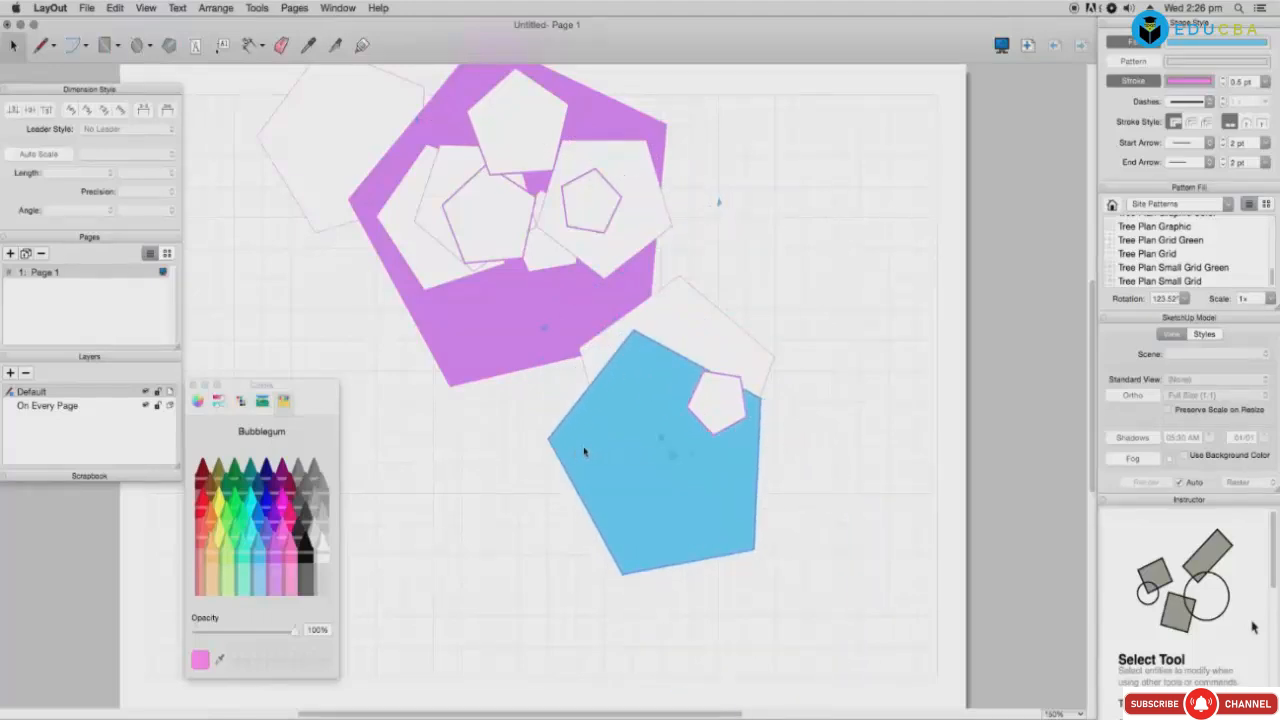
{"action": "left_click_drag", "start_coordinate": [634, 400], "coordinate": [660, 399]}
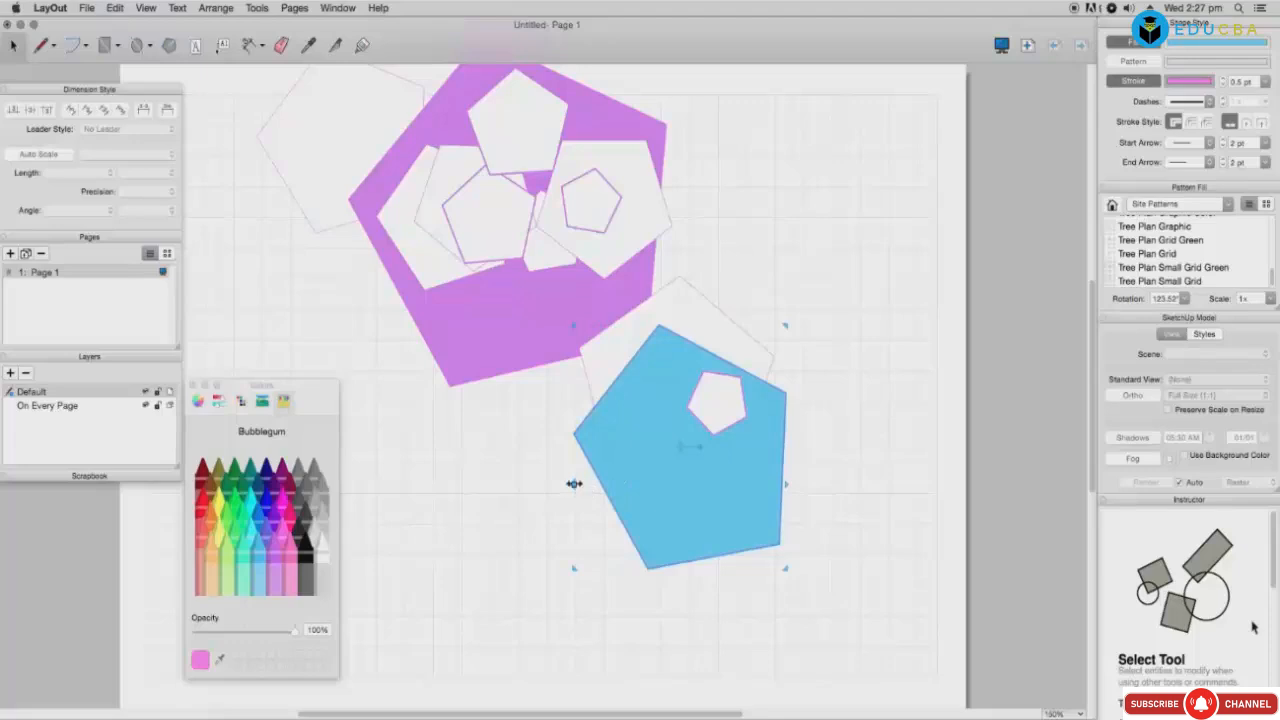
{"action": "left_click_drag", "start_coordinate": [574, 484], "coordinate": [602, 503]}
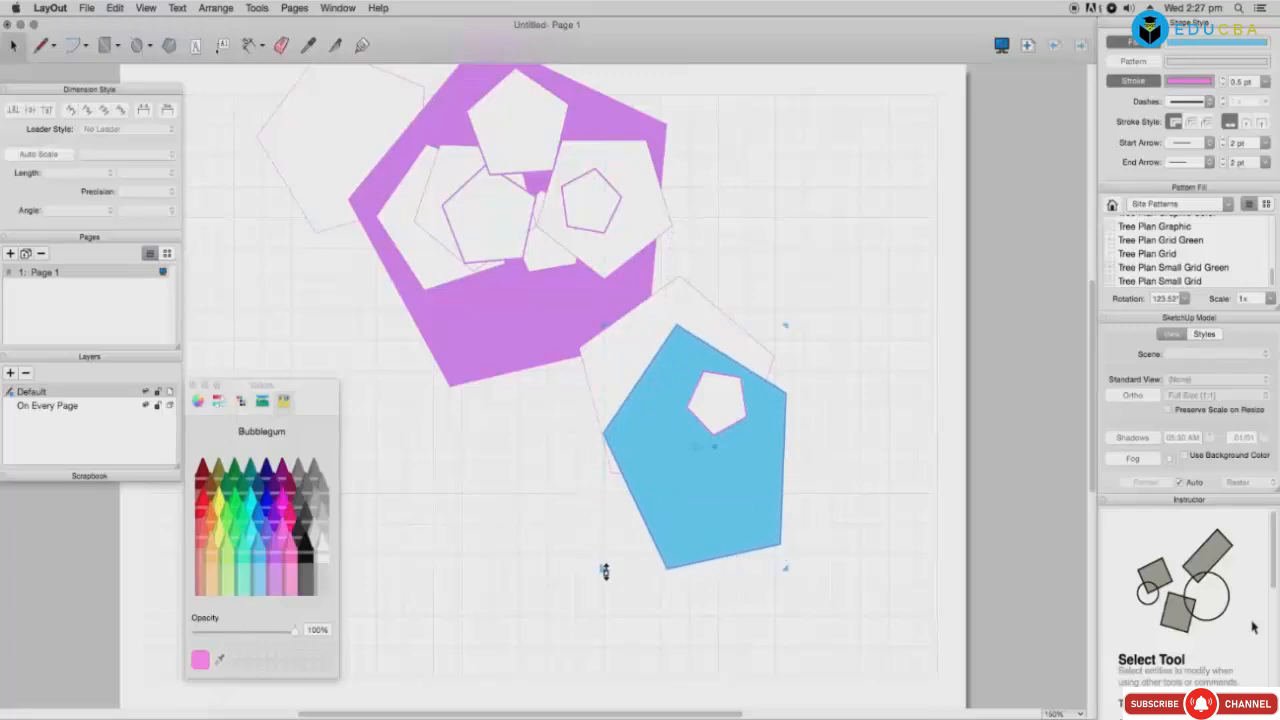
{"action": "mouse_move", "coordinate": [599, 571]}
{"action": "left_mouse_down"}
{"action": "mouse_move", "coordinate": [569, 582]}
{"action": "mouse_move", "coordinate": [590, 573]}
{"action": "left_mouse_up"}
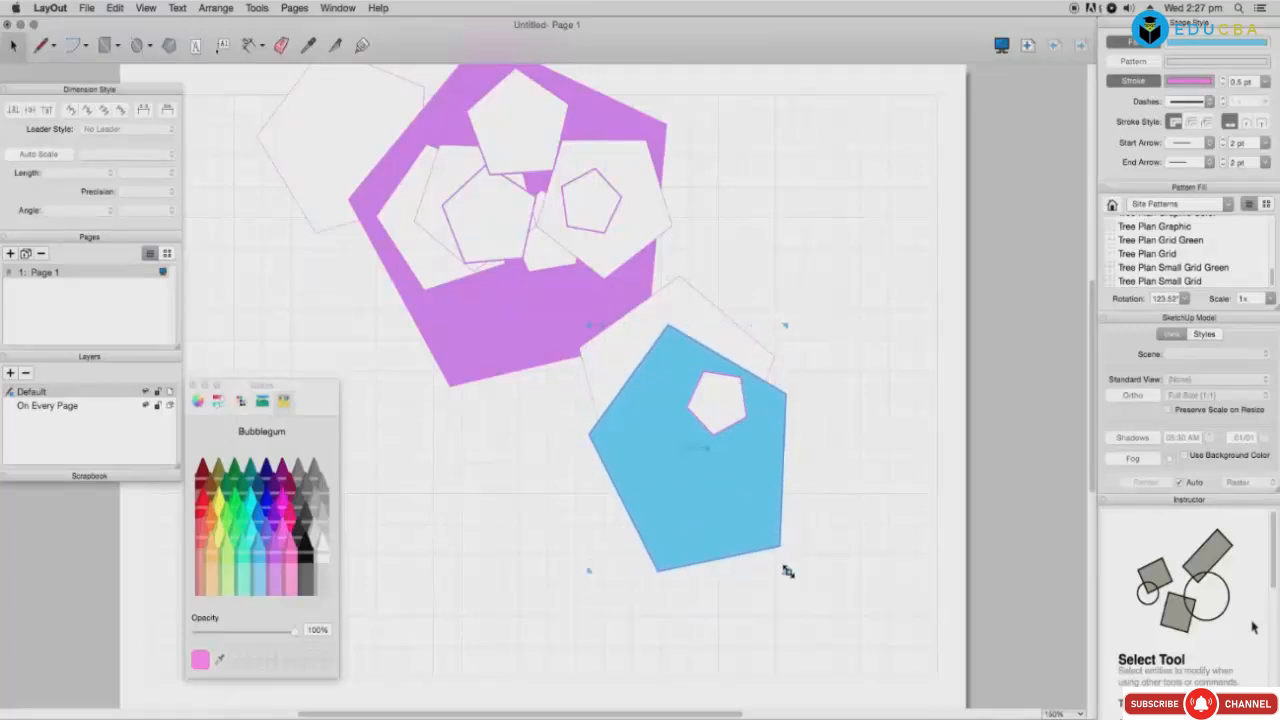
{"action": "mouse_move", "coordinate": [788, 571]}
{"action": "left_mouse_down"}
{"action": "mouse_move", "coordinate": [815, 596]}
{"action": "mouse_move", "coordinate": [804, 571]}
{"action": "left_mouse_up"}
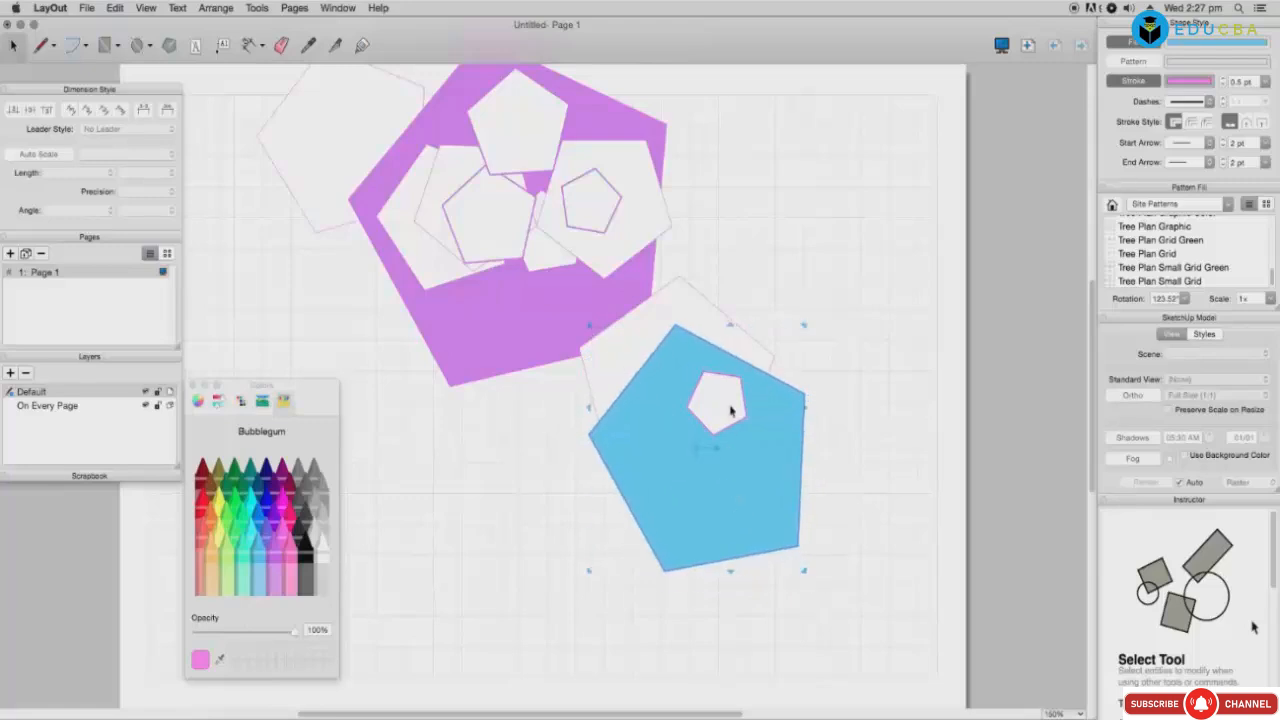
{"action": "left_click_drag", "start_coordinate": [711, 441], "coordinate": [648, 409]}
Step: Delete the sky-blue pentagon, pattern-fill the rotated pale pentagon, and draw a lavender-outlined pentagon top-left
{"action": "key", "text": "Delete"}
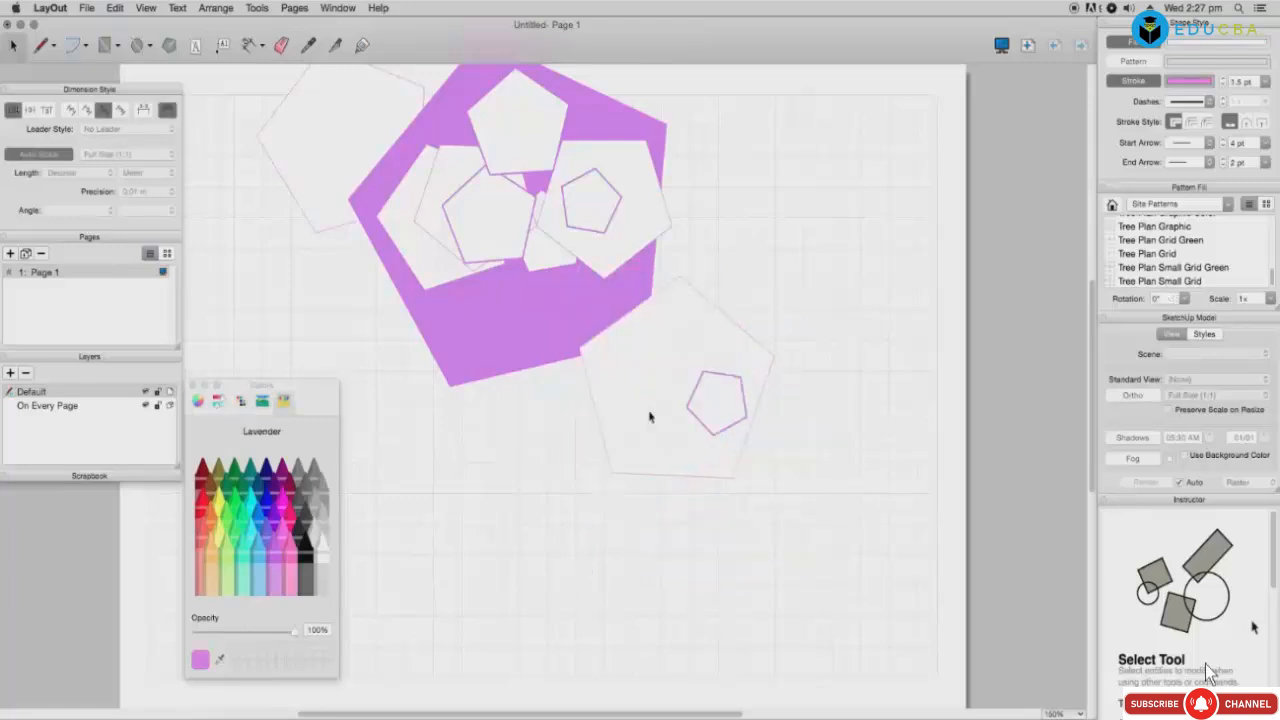
{"action": "left_click", "coordinate": [649, 418]}
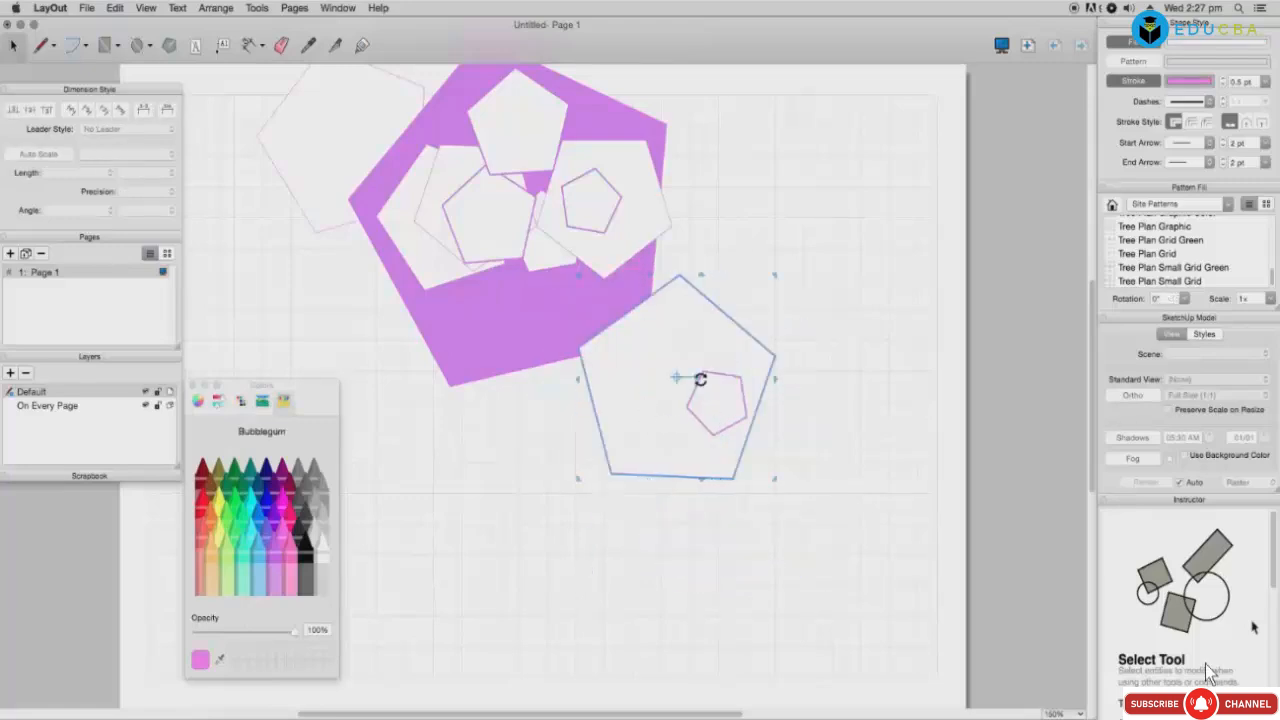
{"action": "mouse_move", "coordinate": [703, 390]}
{"action": "left_mouse_down"}
{"action": "mouse_move", "coordinate": [703, 376]}
{"action": "mouse_move", "coordinate": [871, 381]}
{"action": "mouse_move", "coordinate": [857, 343]}
{"action": "mouse_move", "coordinate": [545, 268]}
{"action": "mouse_move", "coordinate": [654, 560]}
{"action": "mouse_move", "coordinate": [680, 565]}
{"action": "left_mouse_up"}
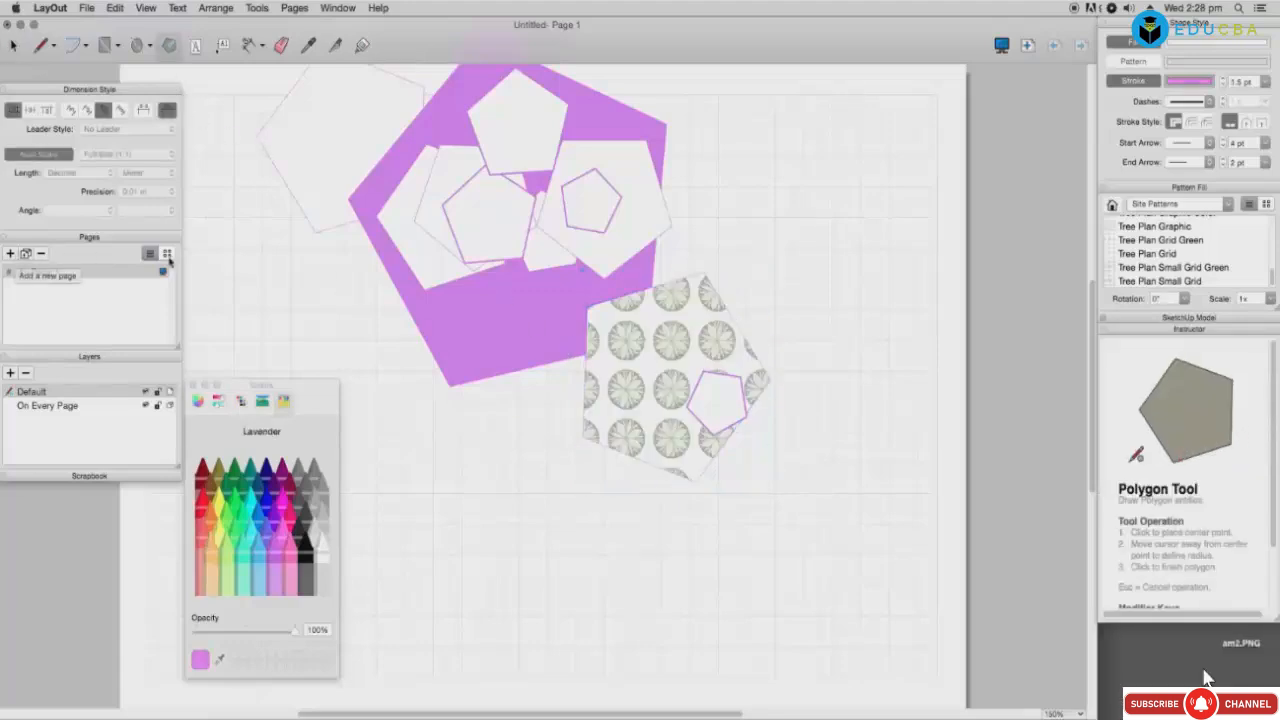
{"action": "left_click", "coordinate": [167, 254]}
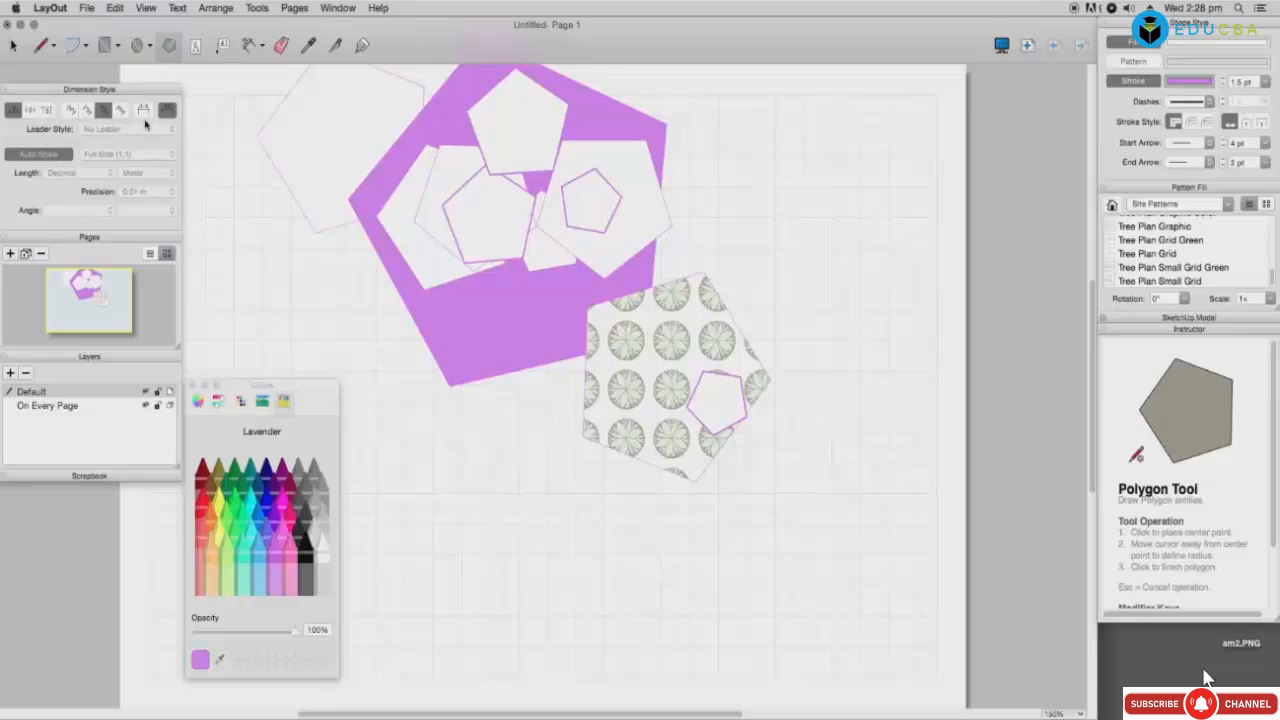
{"action": "left_click_drag", "start_coordinate": [305, 187], "coordinate": [320, 243]}
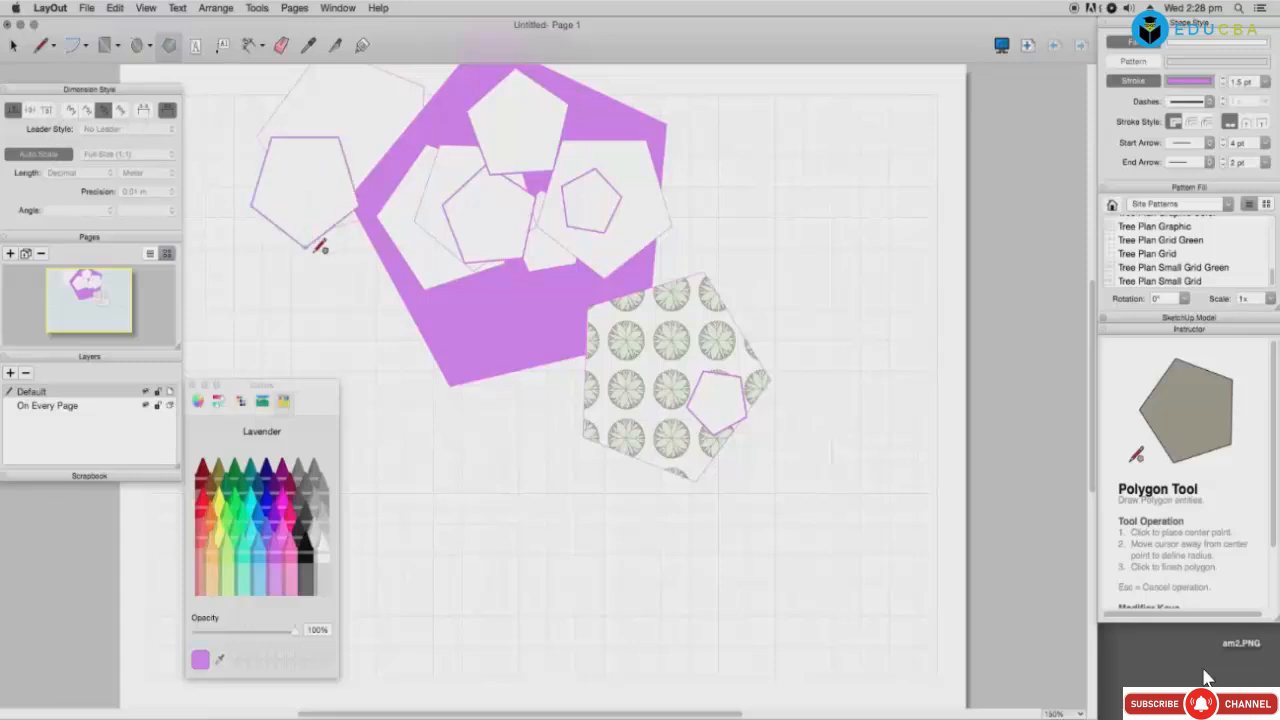
Step: Add text boxes JHHJGHG, Y6YRTHGJHJGHJGH, KJHHJUYUIY and UIYYUYY on and beside the pentagons
{"action": "left_click", "coordinate": [195, 47]}
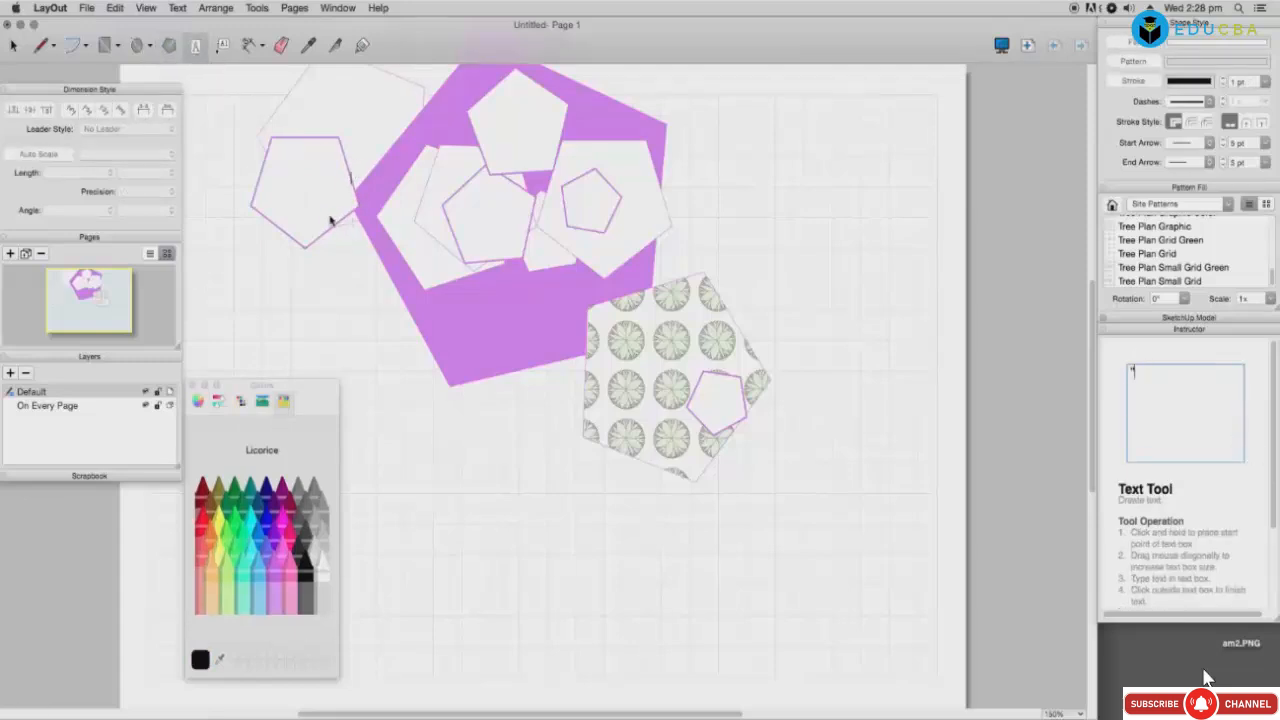
{"action": "type", "text": "JHHJGHGHG"}
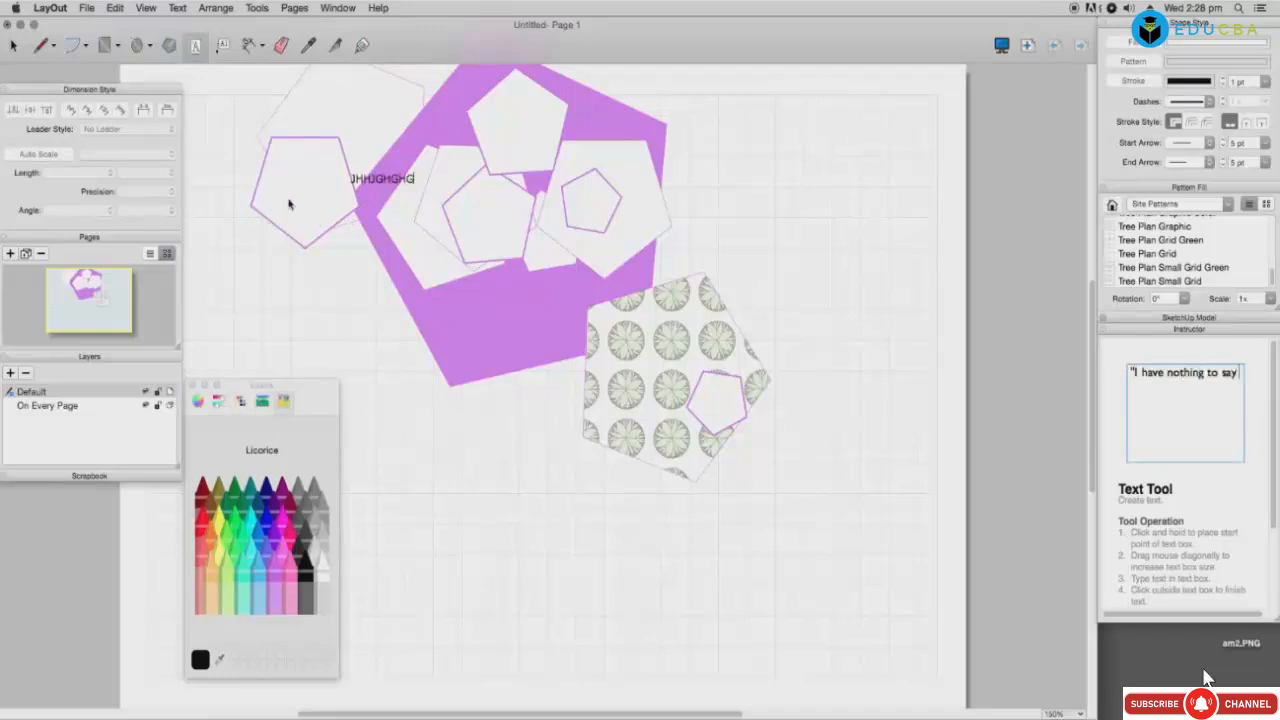
{"action": "left_click", "coordinate": [290, 200]}
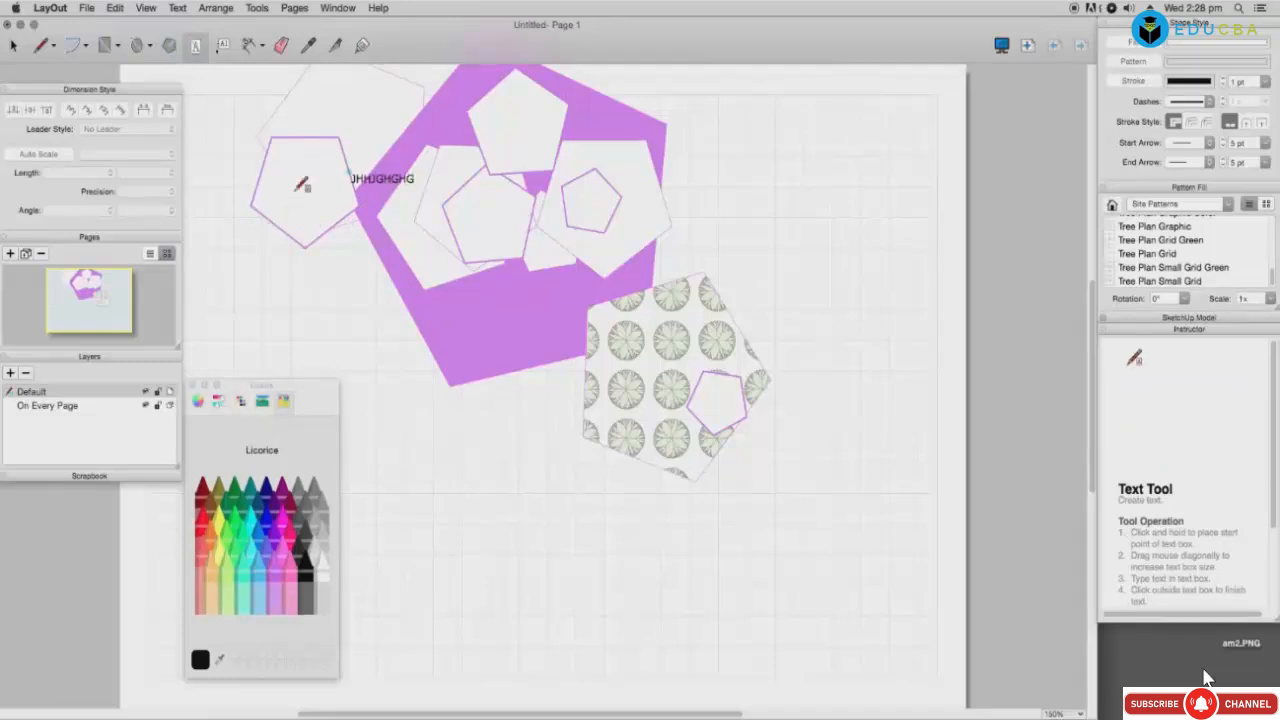
{"action": "left_click_drag", "start_coordinate": [263, 169], "coordinate": [334, 201]}
{"action": "type", "text": "Y6YRTHGJHJGHJGHJG"}
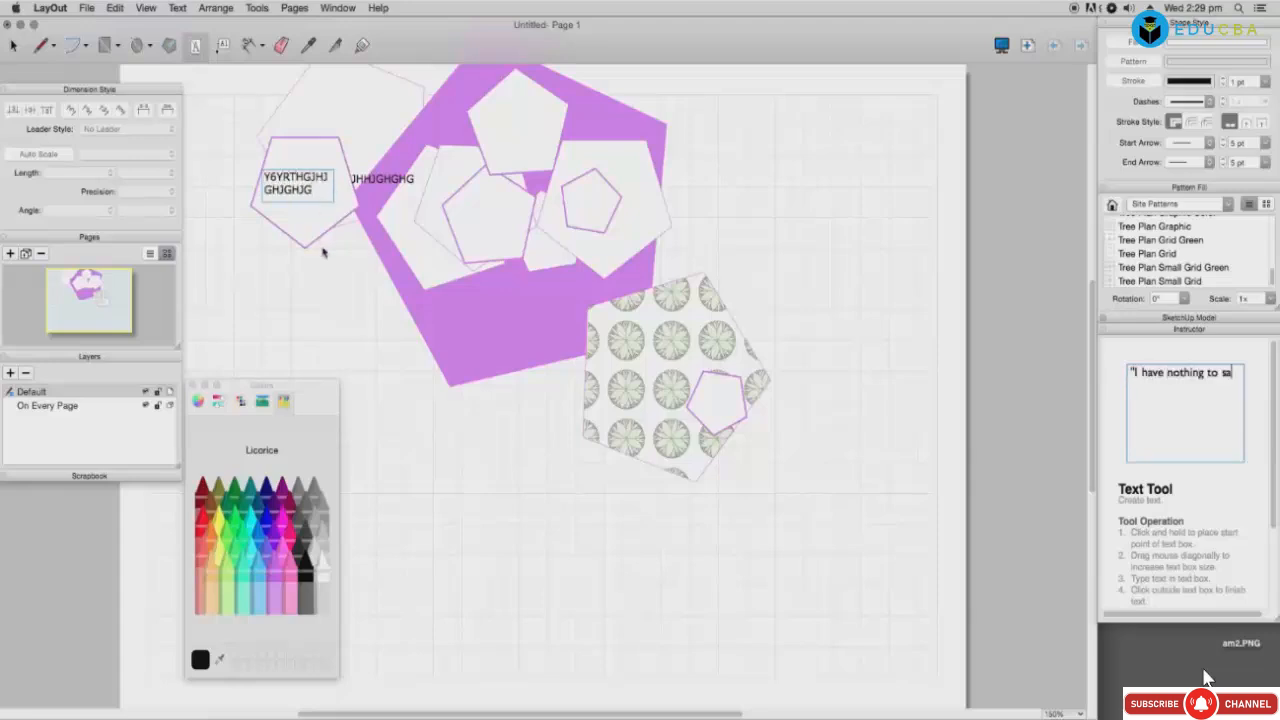
{"action": "left_click", "coordinate": [503, 241]}
{"action": "left_click_drag", "start_coordinate": [506, 234], "coordinate": [522, 265]}
{"action": "type", "text": "KJHHJUYUIY"}
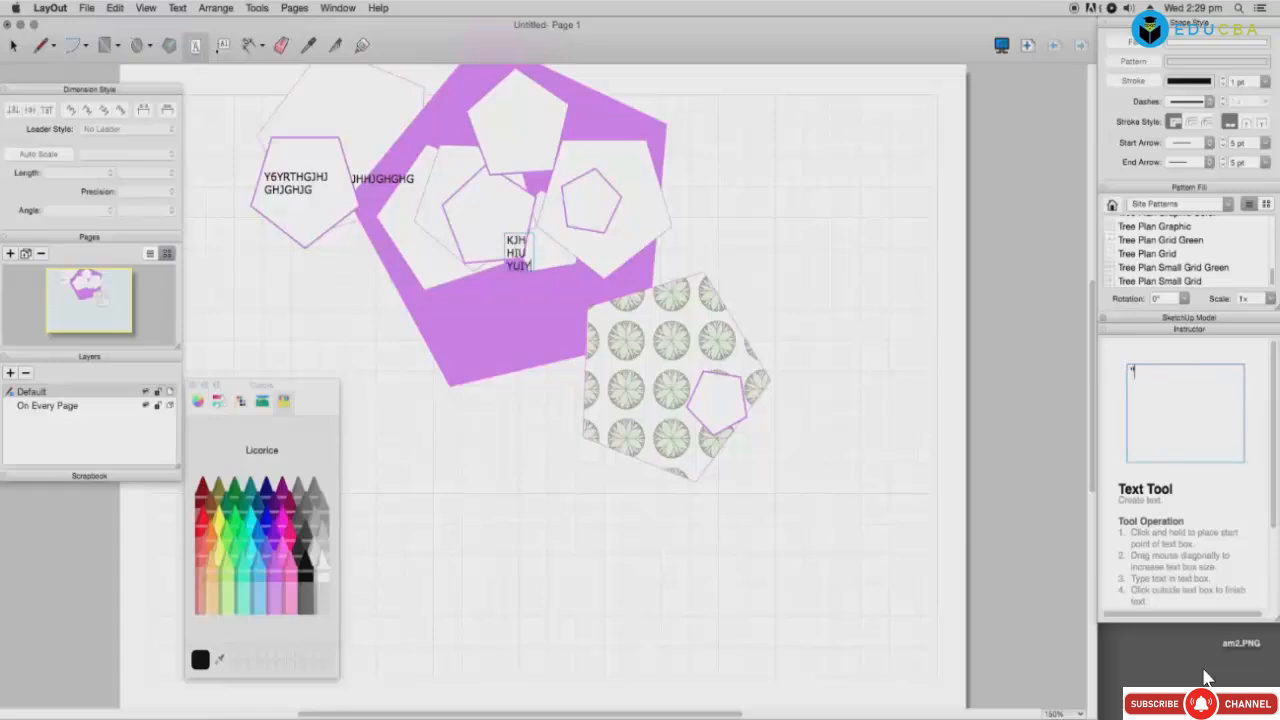
{"action": "left_click", "coordinate": [492, 117]}
{"action": "type", "text": "UIY"}
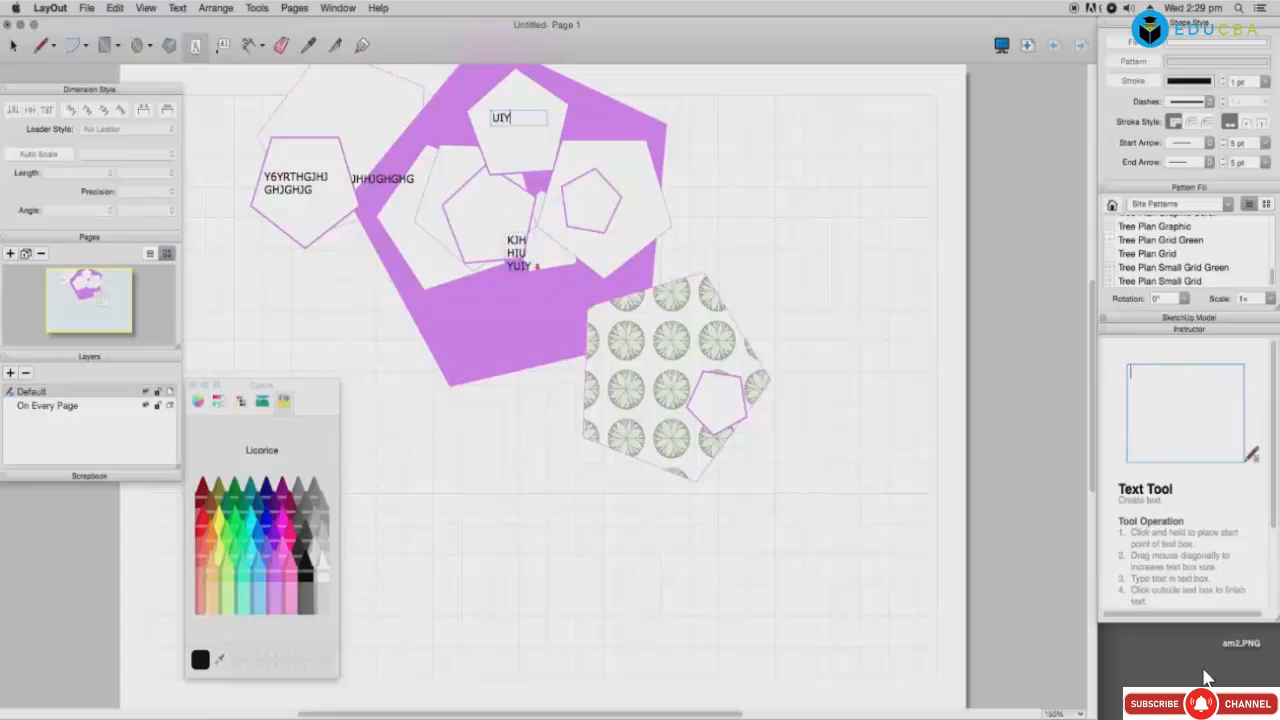
{"action": "type", "text": "YUYY"}
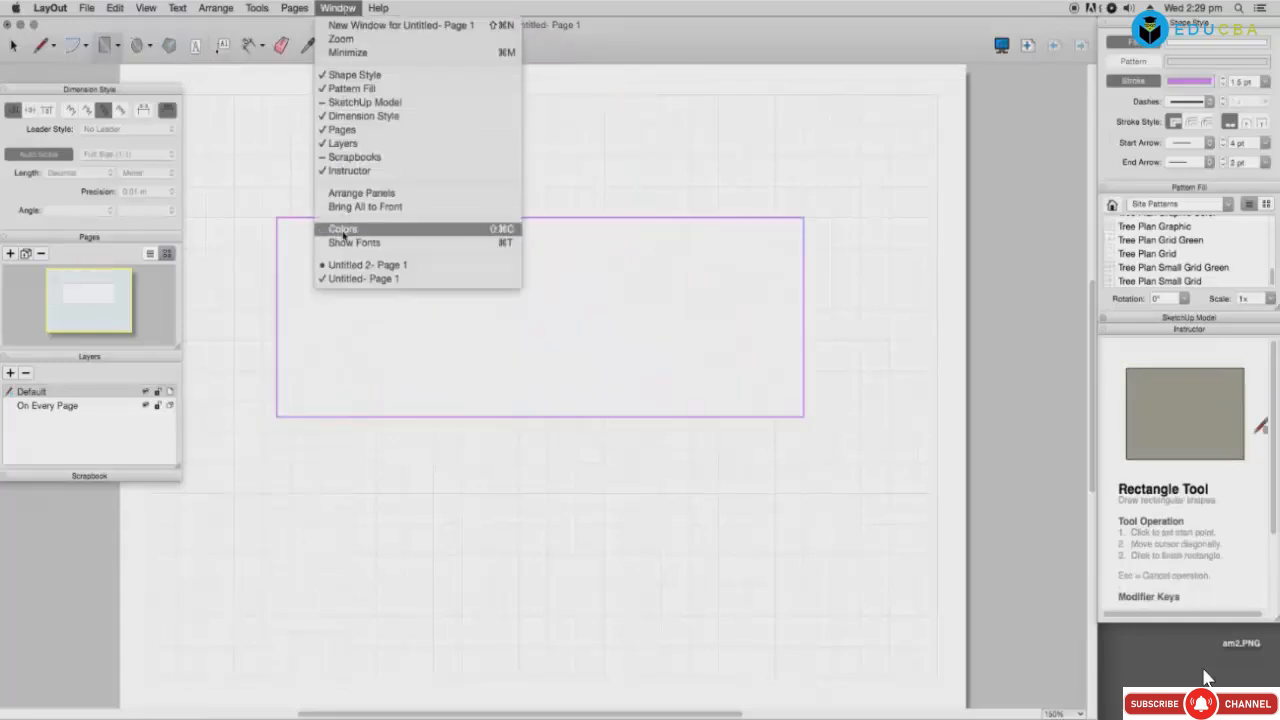
Step: Add a leader label from the purple rectangle's bottom edge and retype it as LABEL
{"action": "left_click", "coordinate": [400, 226]}
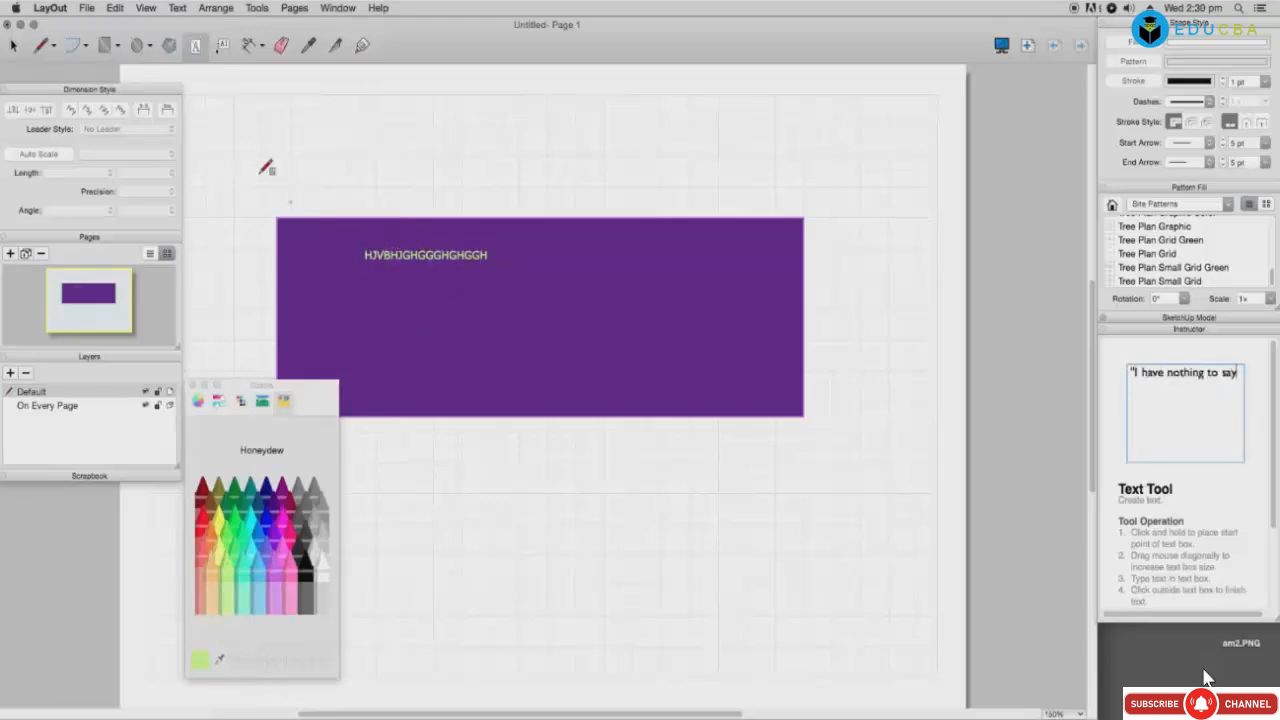
{"action": "left_click", "coordinate": [222, 46]}
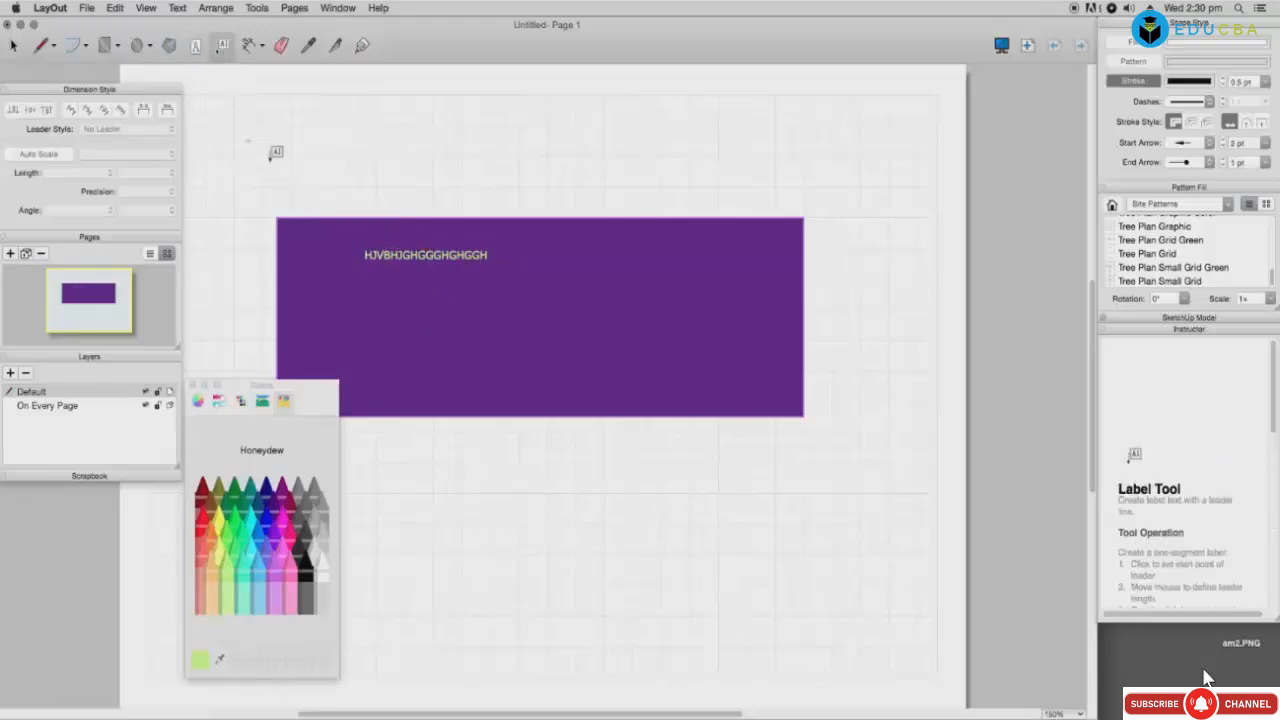
{"action": "left_click", "coordinate": [708, 417]}
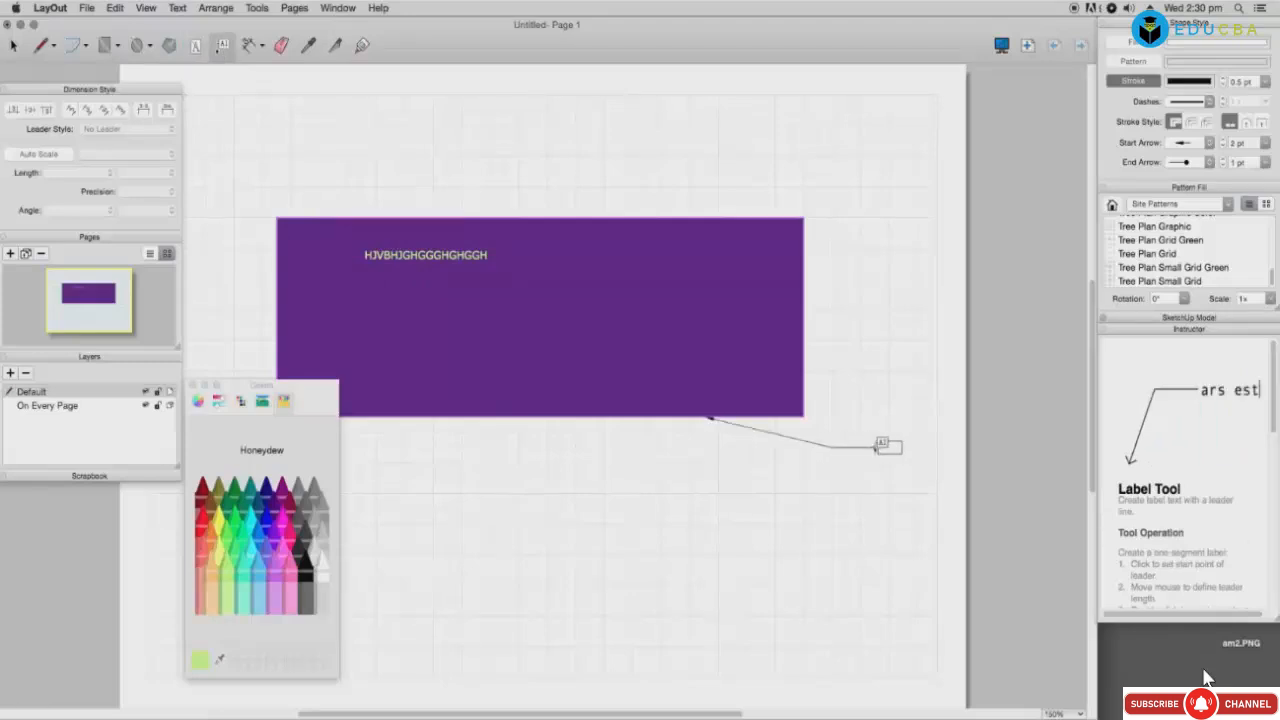
{"action": "left_click", "coordinate": [864, 448]}
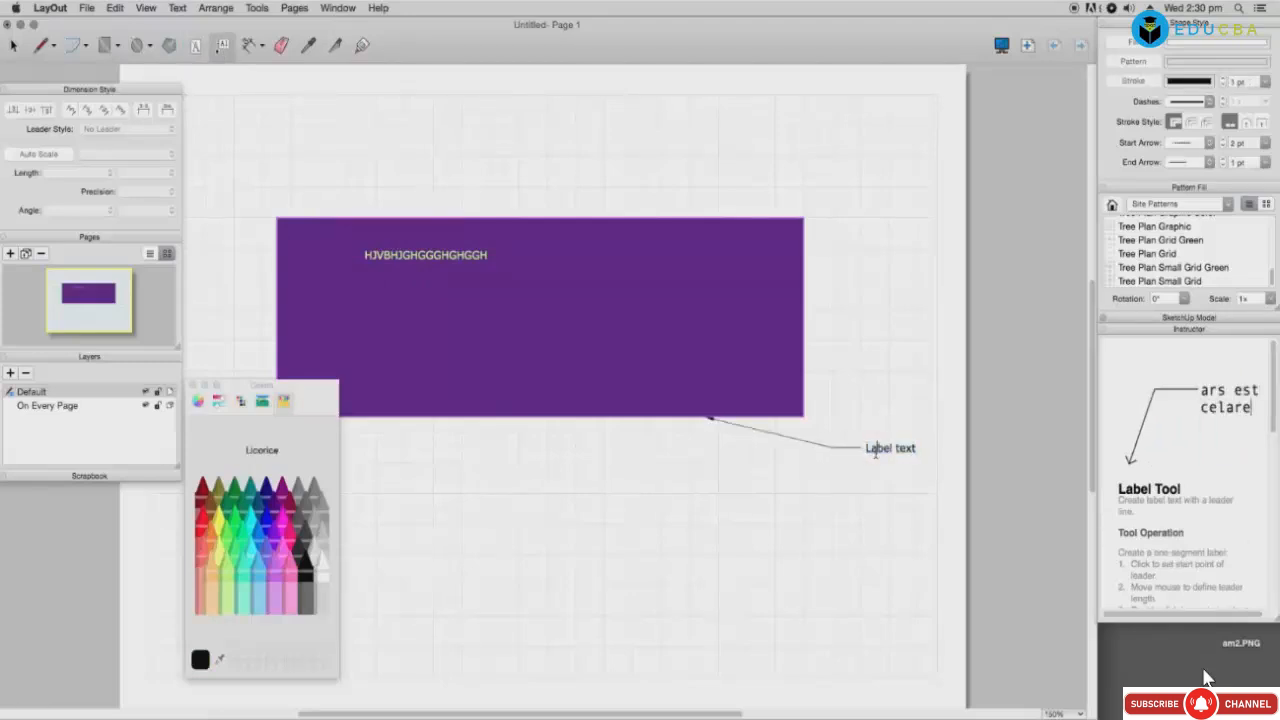
{"action": "double_click", "coordinate": [876, 453]}
{"action": "left_click", "coordinate": [891, 451]}
{"action": "double_click", "coordinate": [907, 450]}
{"action": "triple_click", "coordinate": [907, 450]}
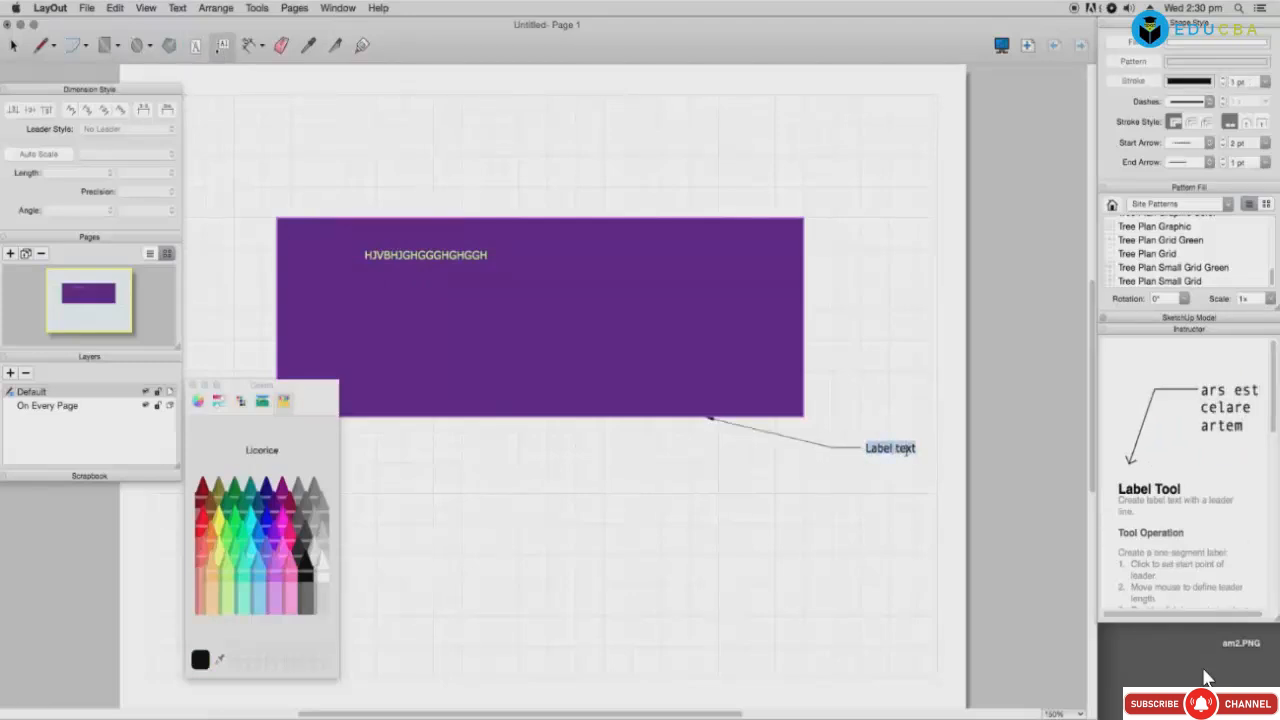
{"action": "type", "text": "LABEL"}
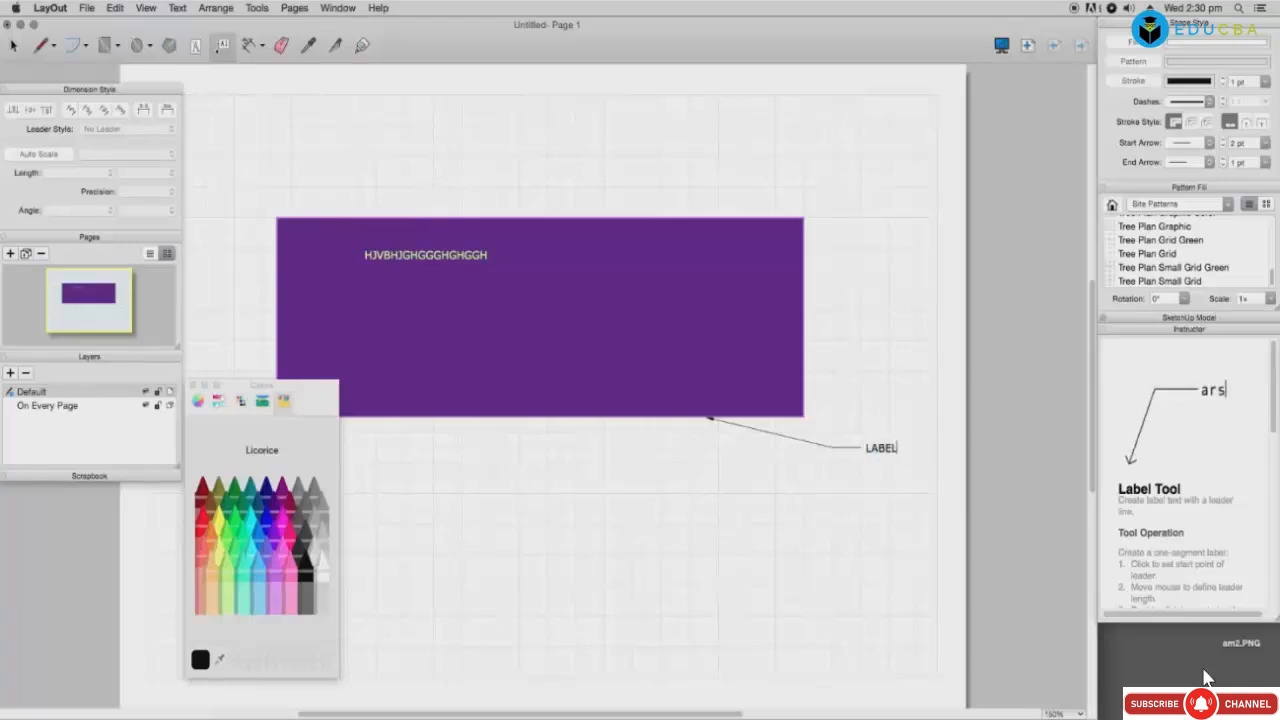
{"action": "double_click", "coordinate": [877, 455]}
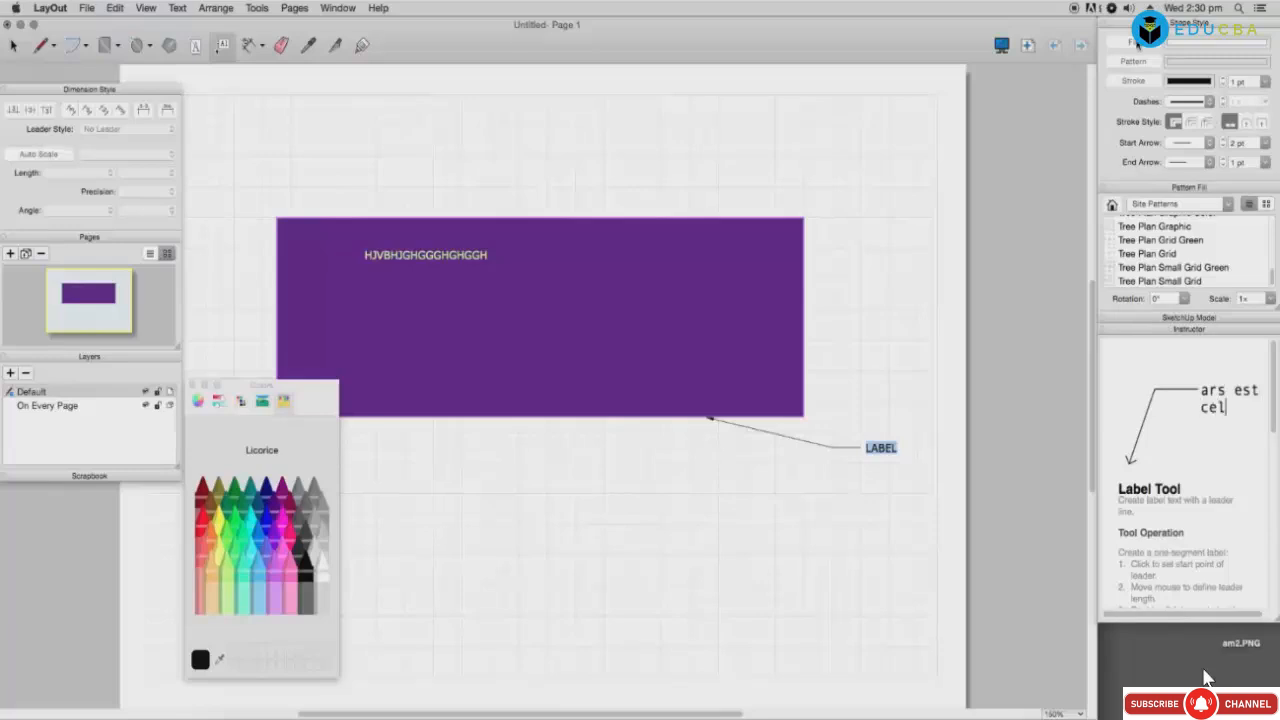
Step: Add two Label text leader labels above the rectangle from its top edge
{"action": "left_click", "coordinate": [315, 213]}
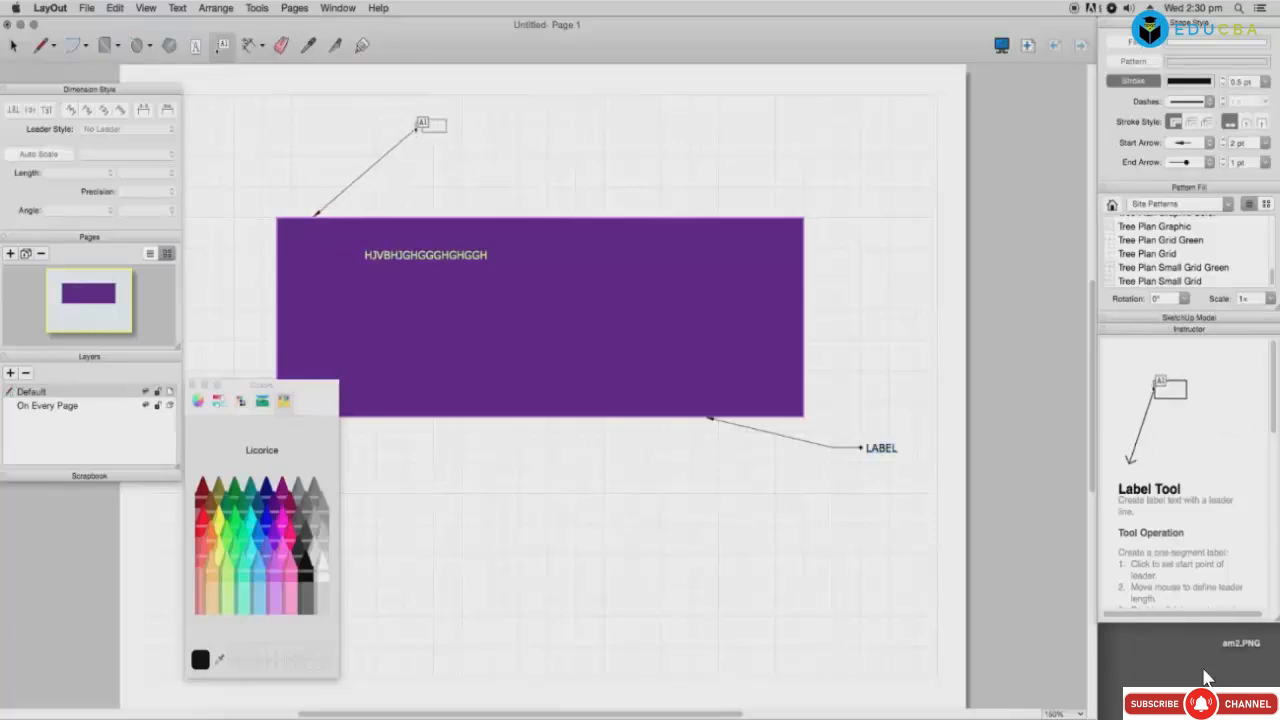
{"action": "left_click", "coordinate": [418, 127]}
{"action": "left_click", "coordinate": [558, 155]}
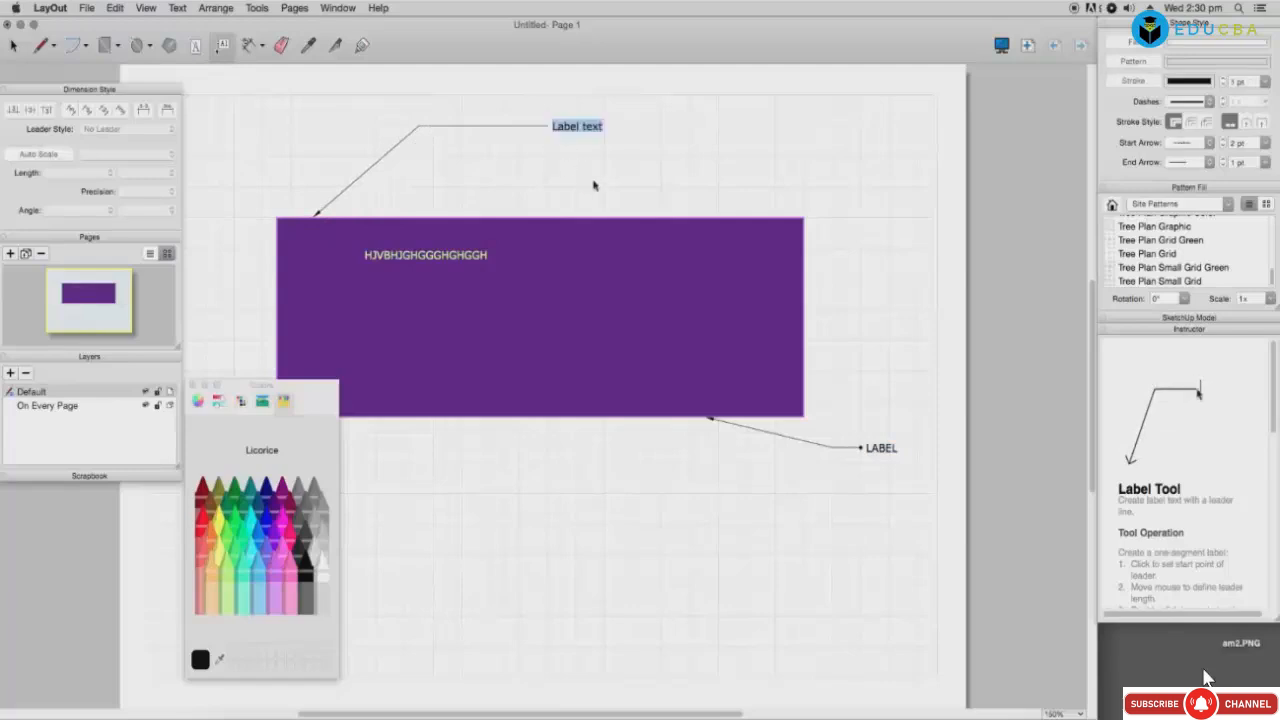
{"action": "left_click", "coordinate": [606, 165]}
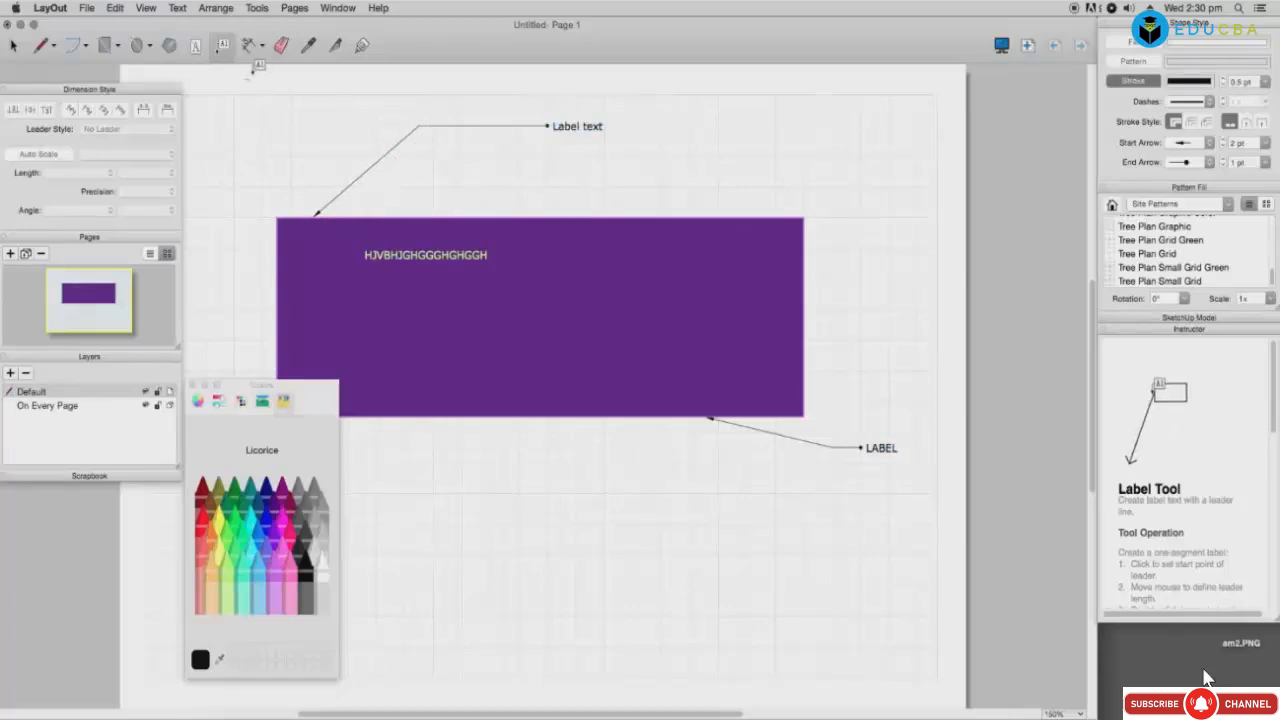
{"action": "left_click", "coordinate": [535, 227]}
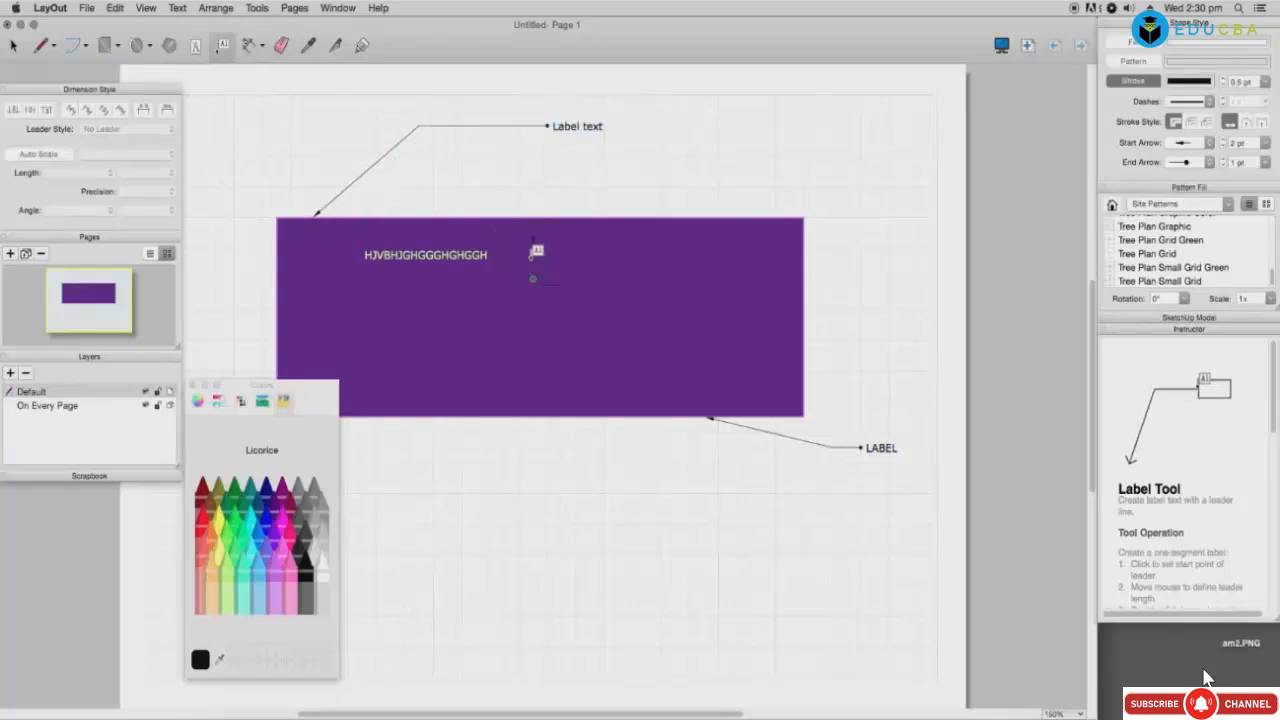
{"action": "left_click", "coordinate": [560, 186]}
{"action": "left_click", "coordinate": [665, 187]}
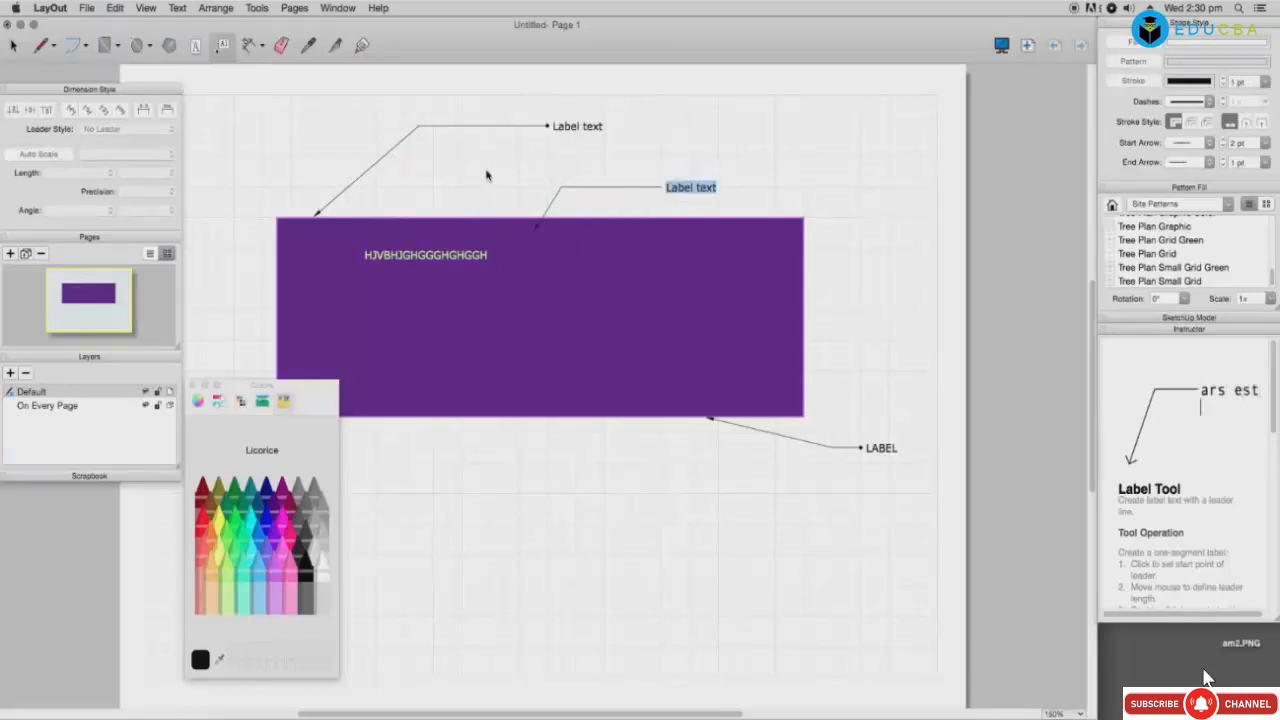
{"action": "left_click", "coordinate": [563, 163]}
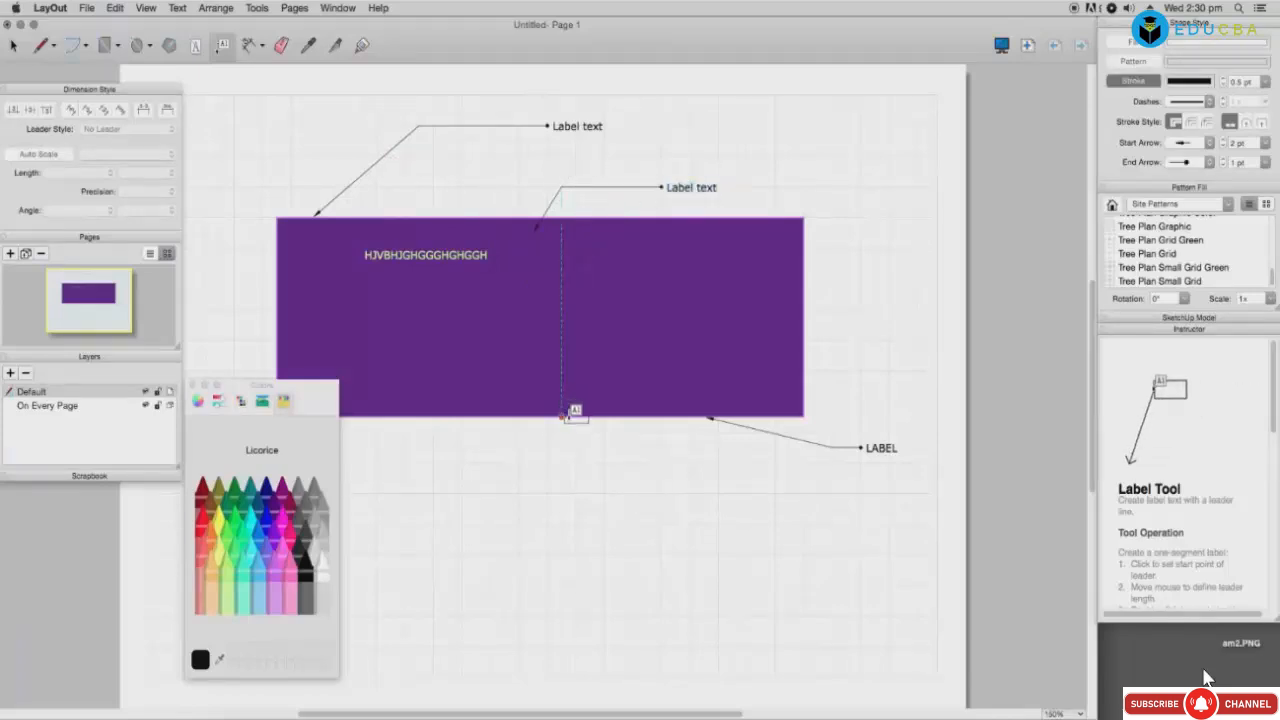
Step: Add another label below beside LABEL and two more above the rectangle
{"action": "left_click", "coordinate": [565, 417]}
{"action": "left_click", "coordinate": [604, 447]}
{"action": "left_click", "coordinate": [766, 448]}
{"action": "left_click", "coordinate": [758, 468]}
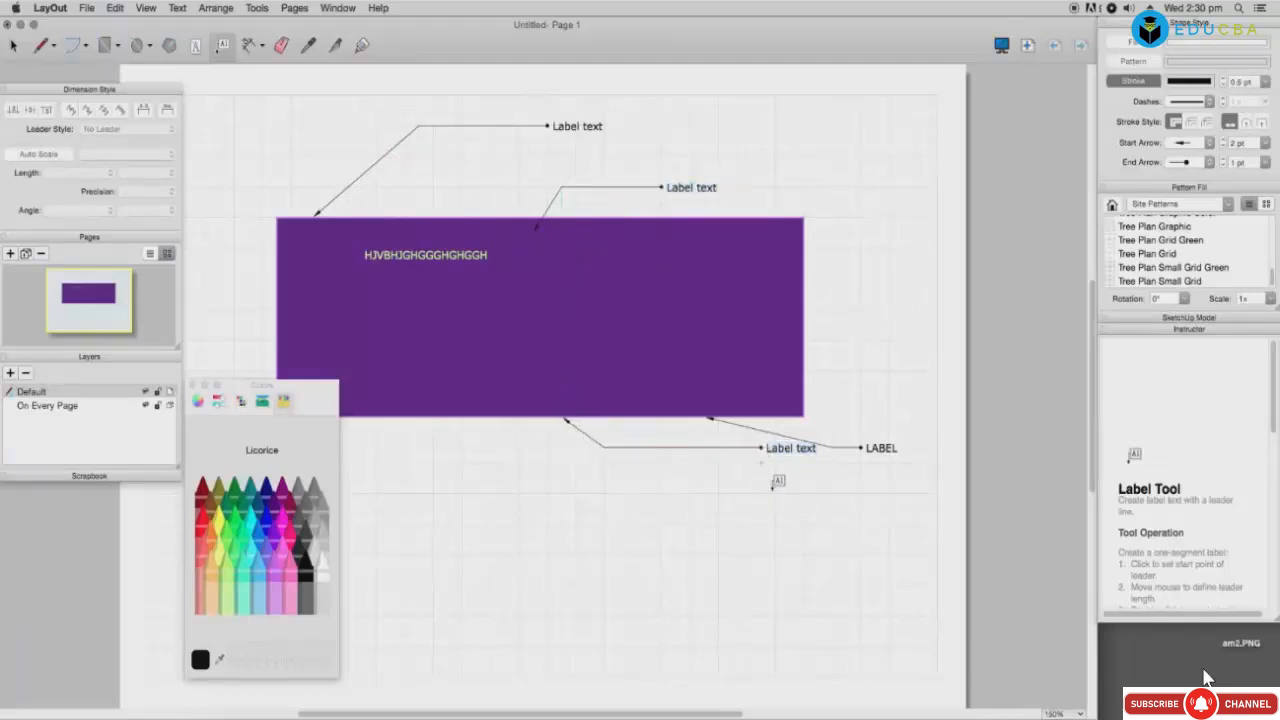
{"action": "left_click", "coordinate": [455, 216]}
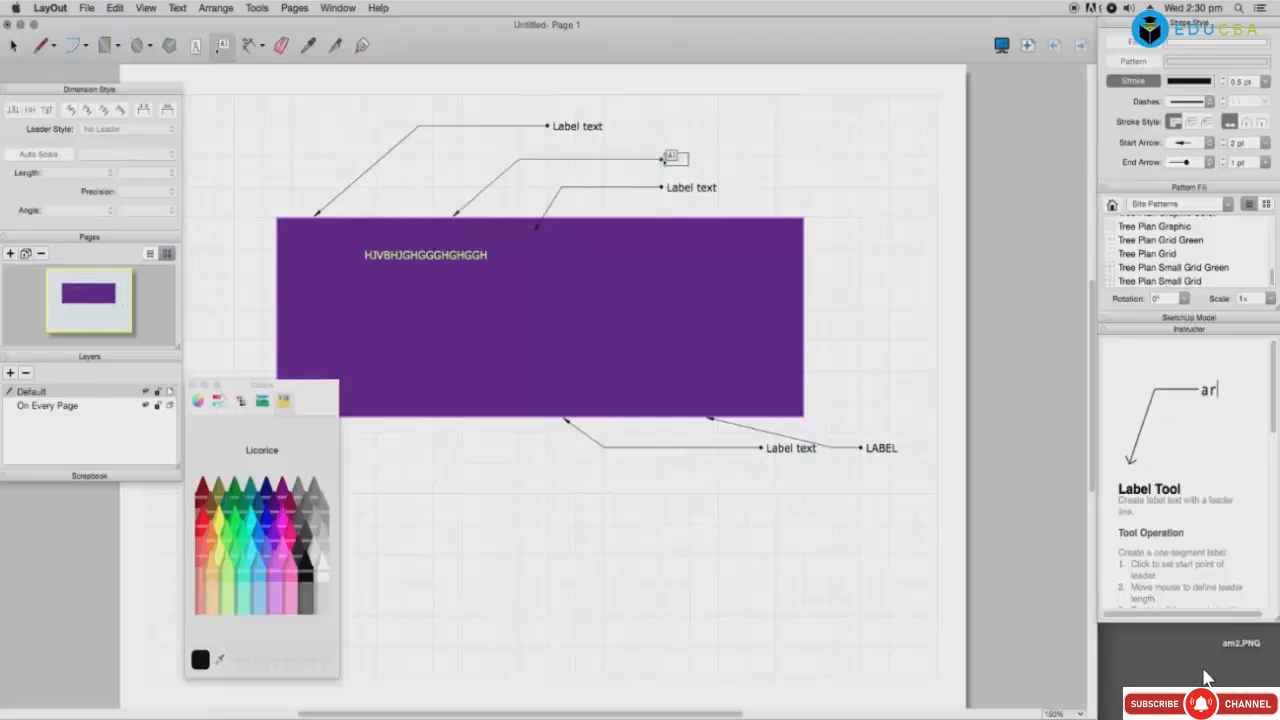
{"action": "left_click", "coordinate": [665, 160]}
{"action": "left_click", "coordinate": [381, 216]}
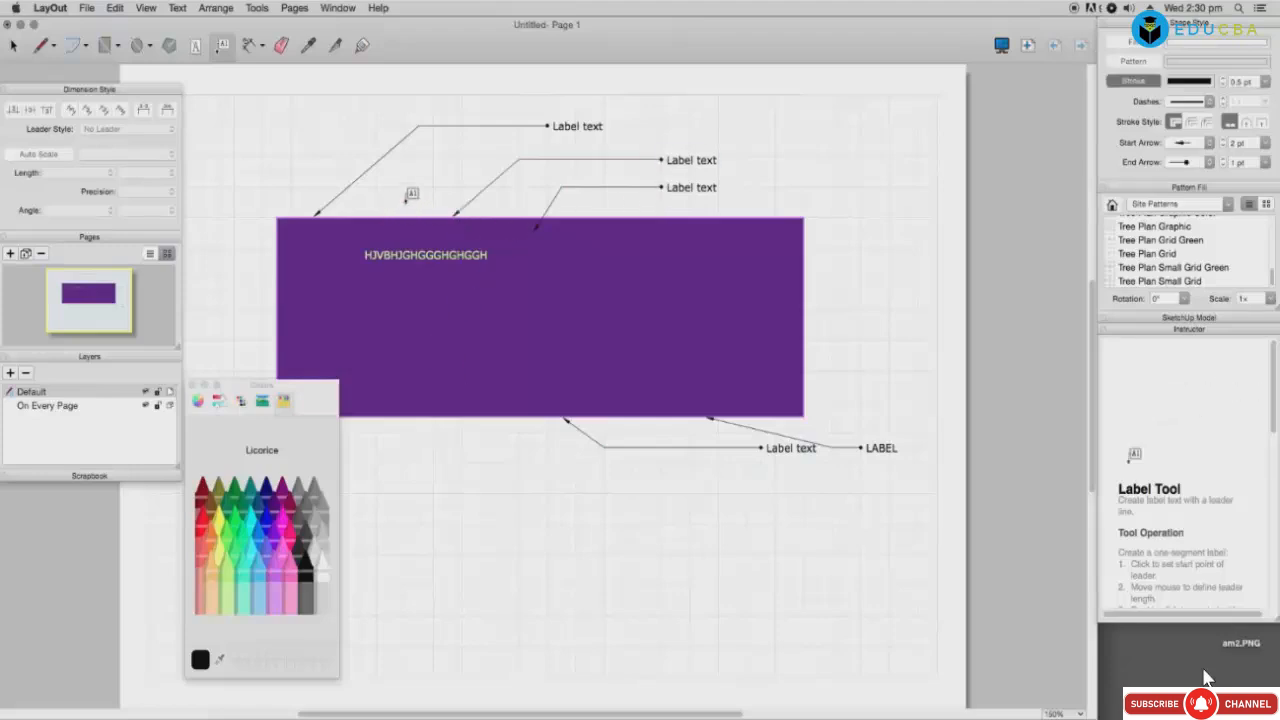
{"action": "left_click", "coordinate": [387, 216]}
{"action": "left_click", "coordinate": [503, 141]}
{"action": "left_click", "coordinate": [663, 141]}
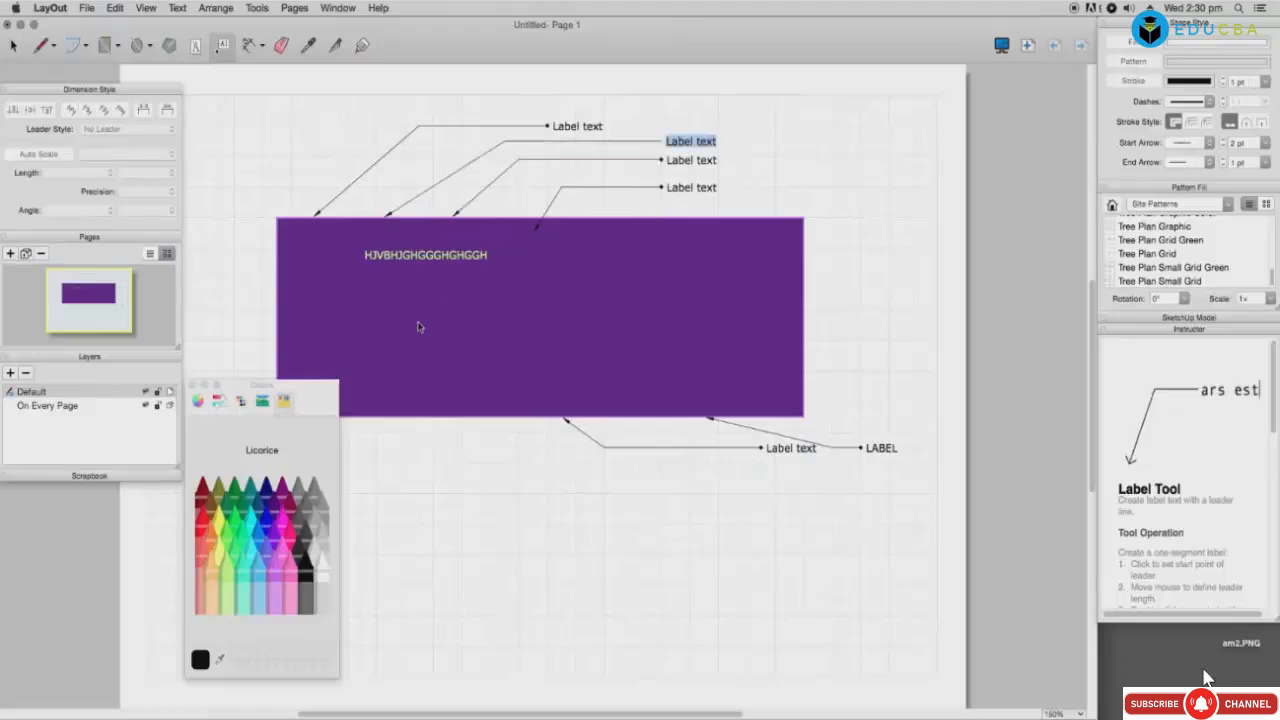
{"action": "left_click", "coordinate": [350, 198]}
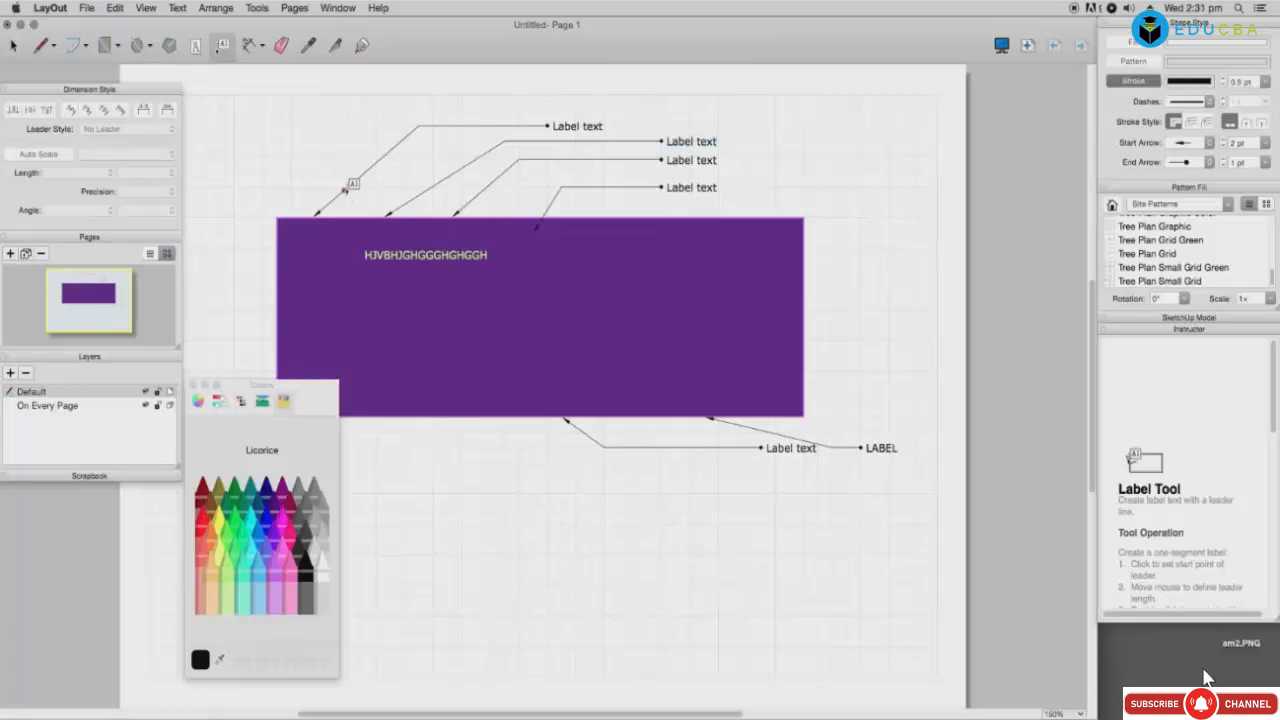
Step: Place the topmost label near the page top, then select everything on the page
{"action": "left_click", "coordinate": [293, 215]}
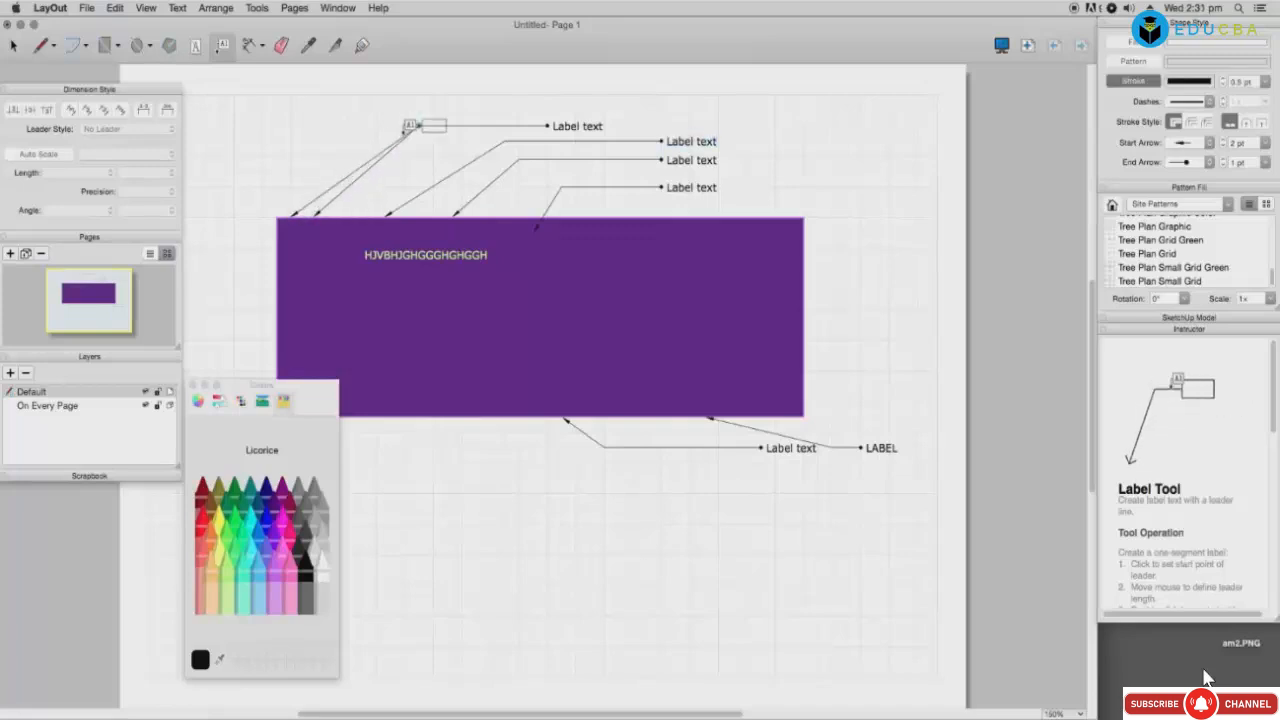
{"action": "left_click", "coordinate": [470, 79]}
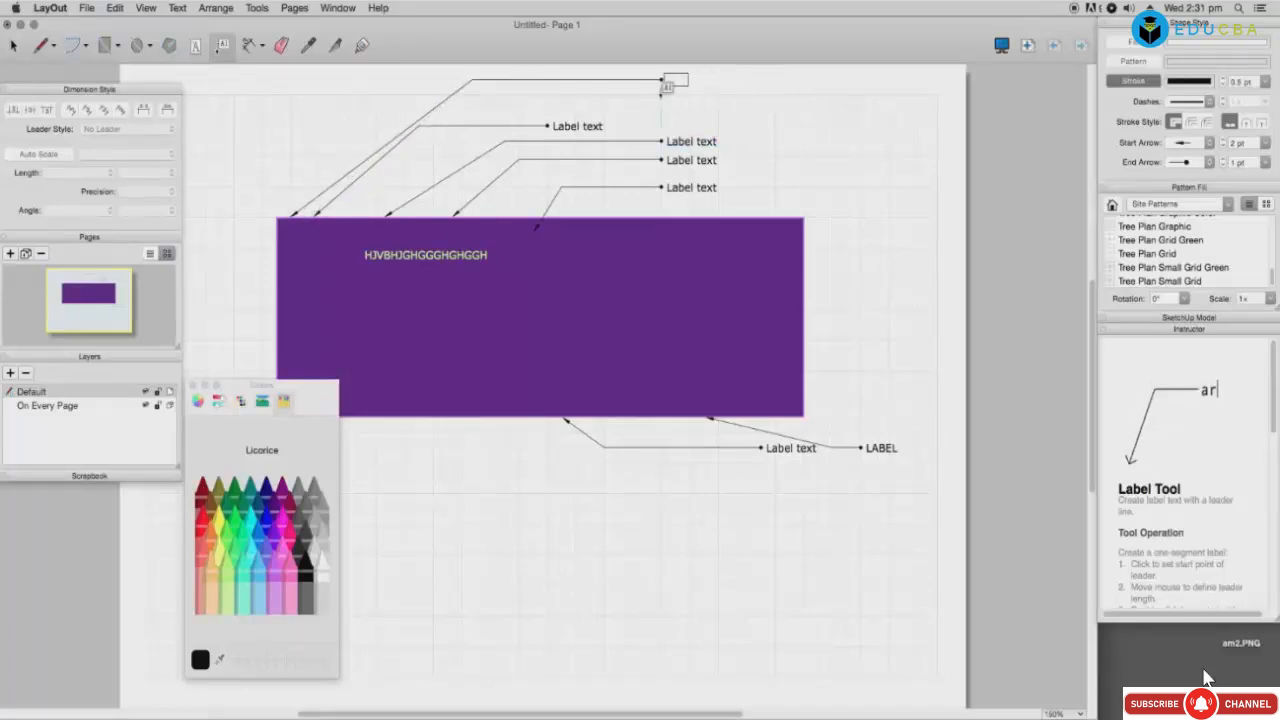
{"action": "left_click", "coordinate": [661, 80]}
{"action": "left_click", "coordinate": [797, 184]}
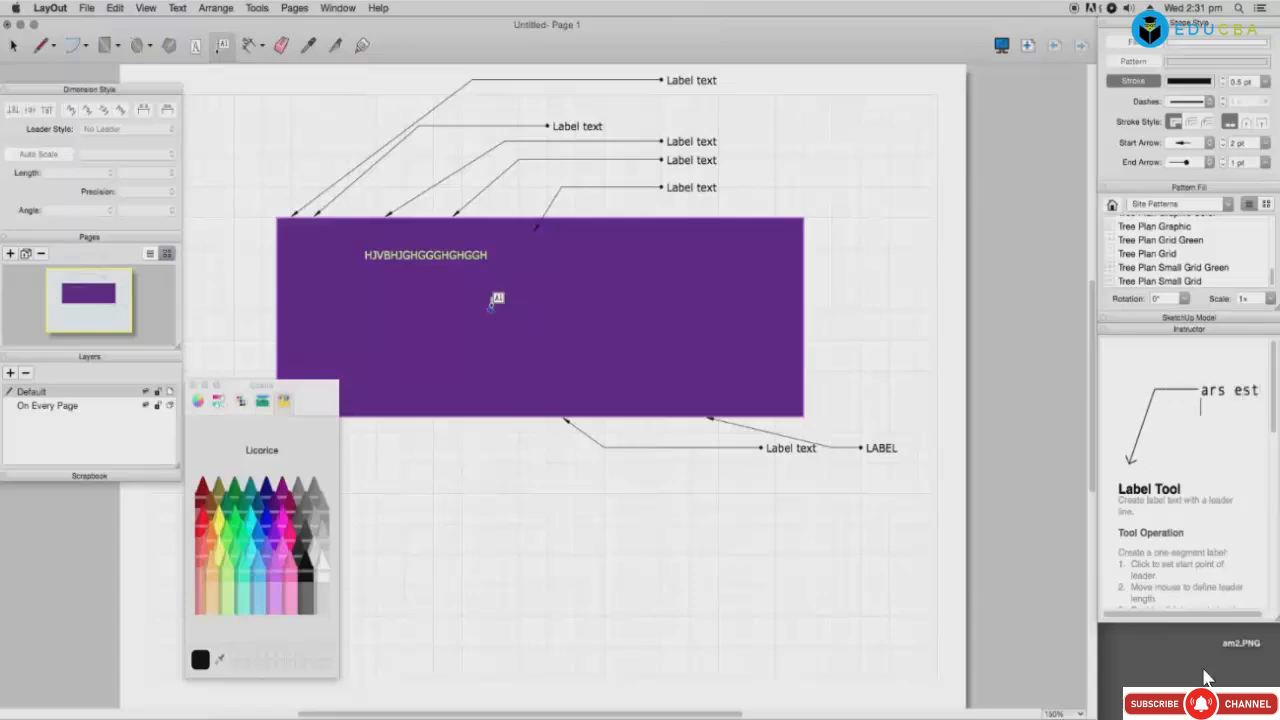
{"action": "key", "text": "super+a"}
Step: Clear the page and draw a rectangle near the upper left
{"action": "key", "text": "Delete"}
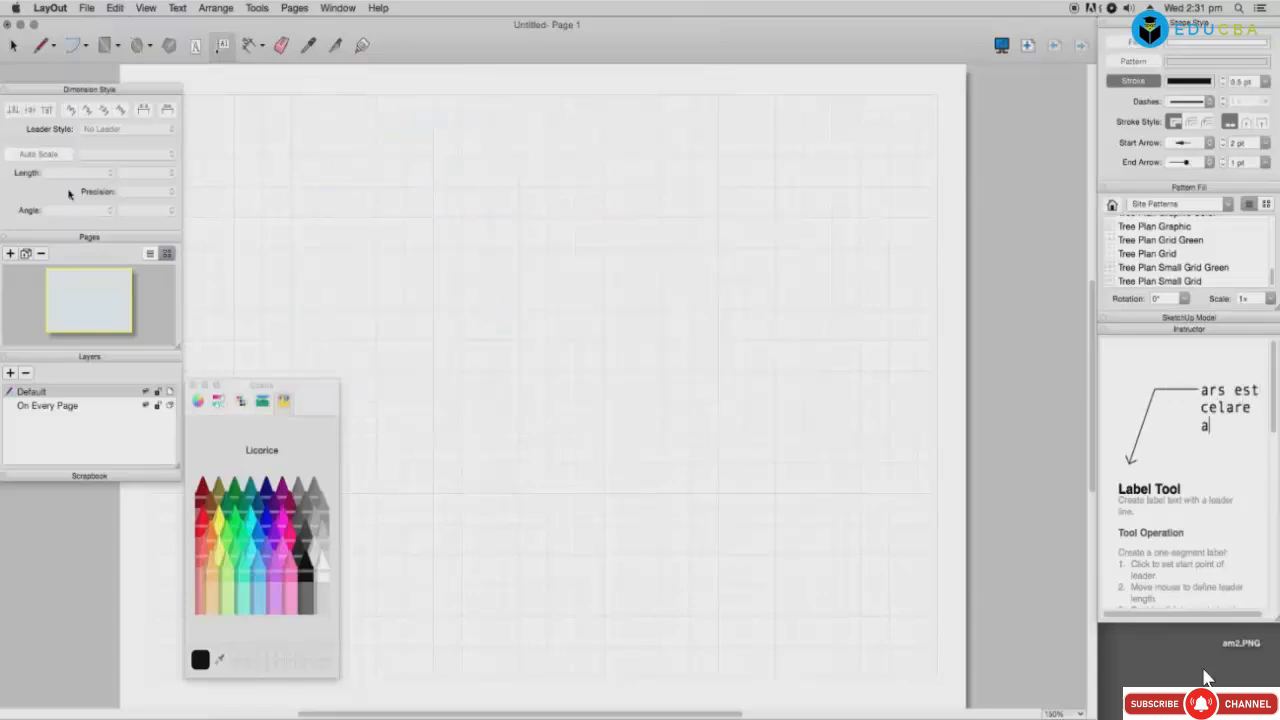
{"action": "left_click", "coordinate": [105, 45]}
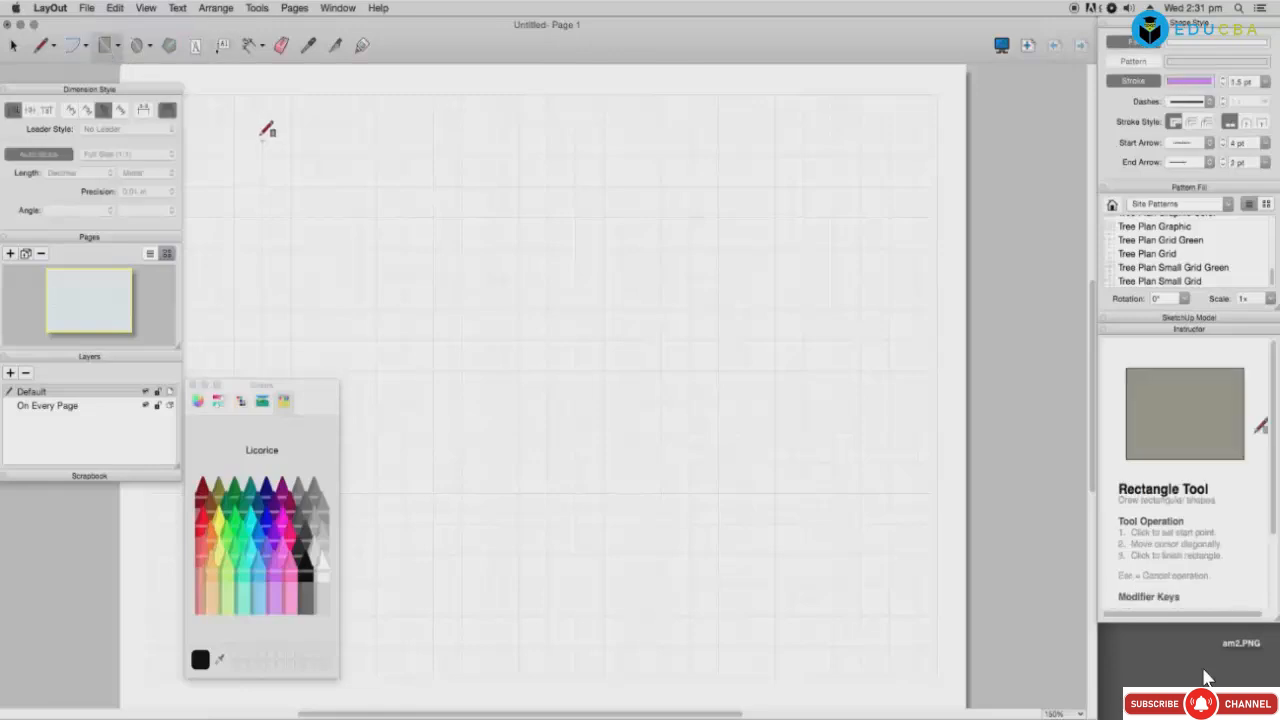
{"action": "left_click_drag", "start_coordinate": [262, 141], "coordinate": [547, 322]}
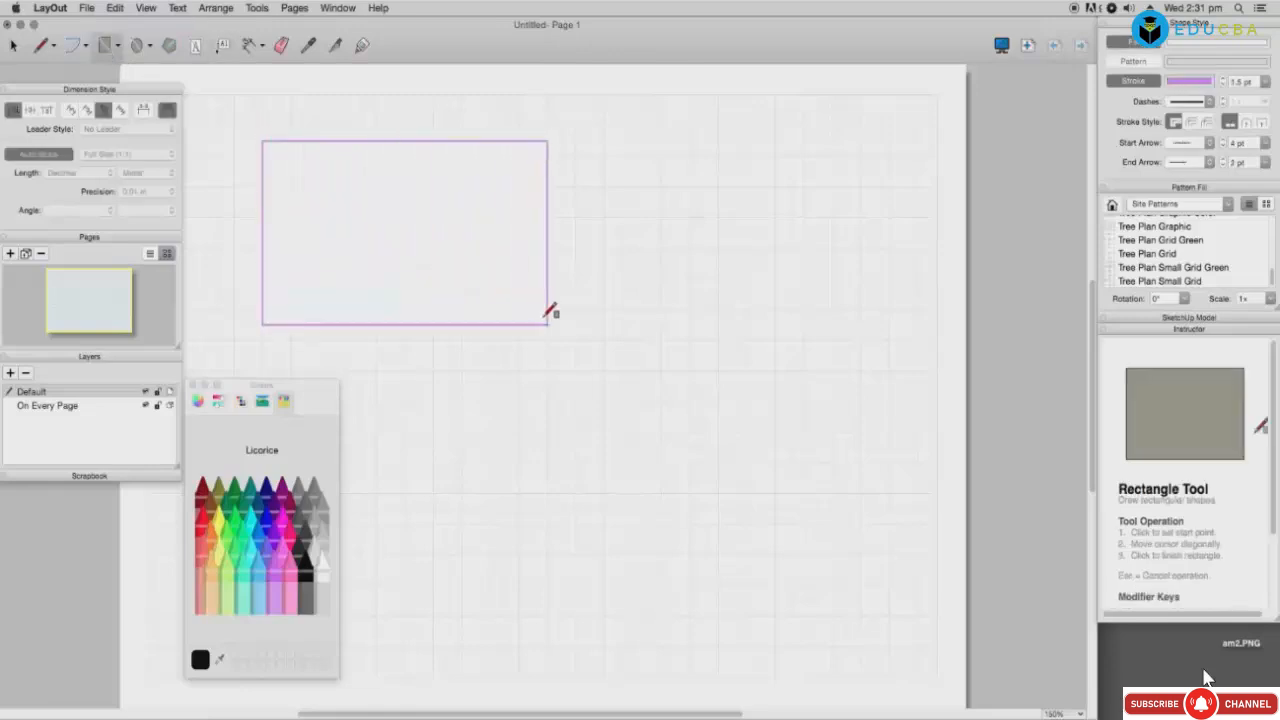
Step: Fill the rectangle Sky blue and the circle Honeydew green
{"action": "left_click", "coordinate": [264, 562]}
{"action": "left_click_drag", "start_coordinate": [203, 663], "coordinate": [352, 288]}
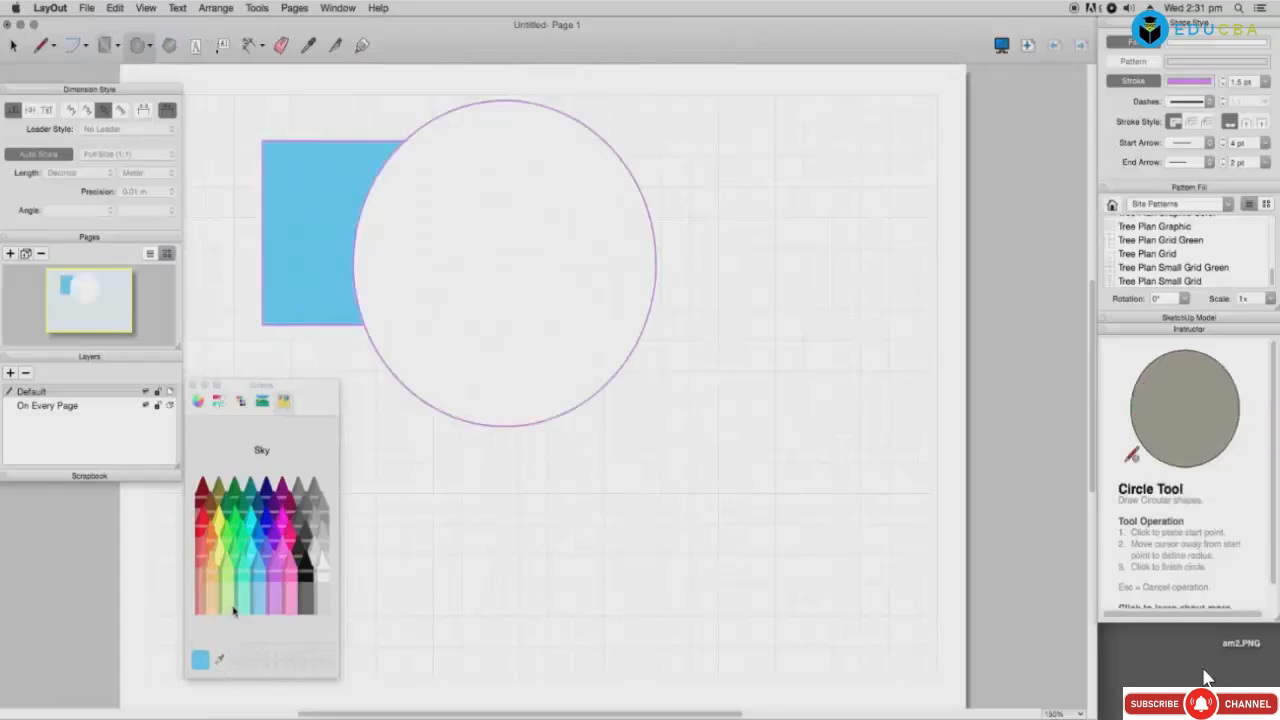
{"action": "left_click", "coordinate": [224, 613]}
{"action": "left_click_drag", "start_coordinate": [201, 665], "coordinate": [428, 372]}
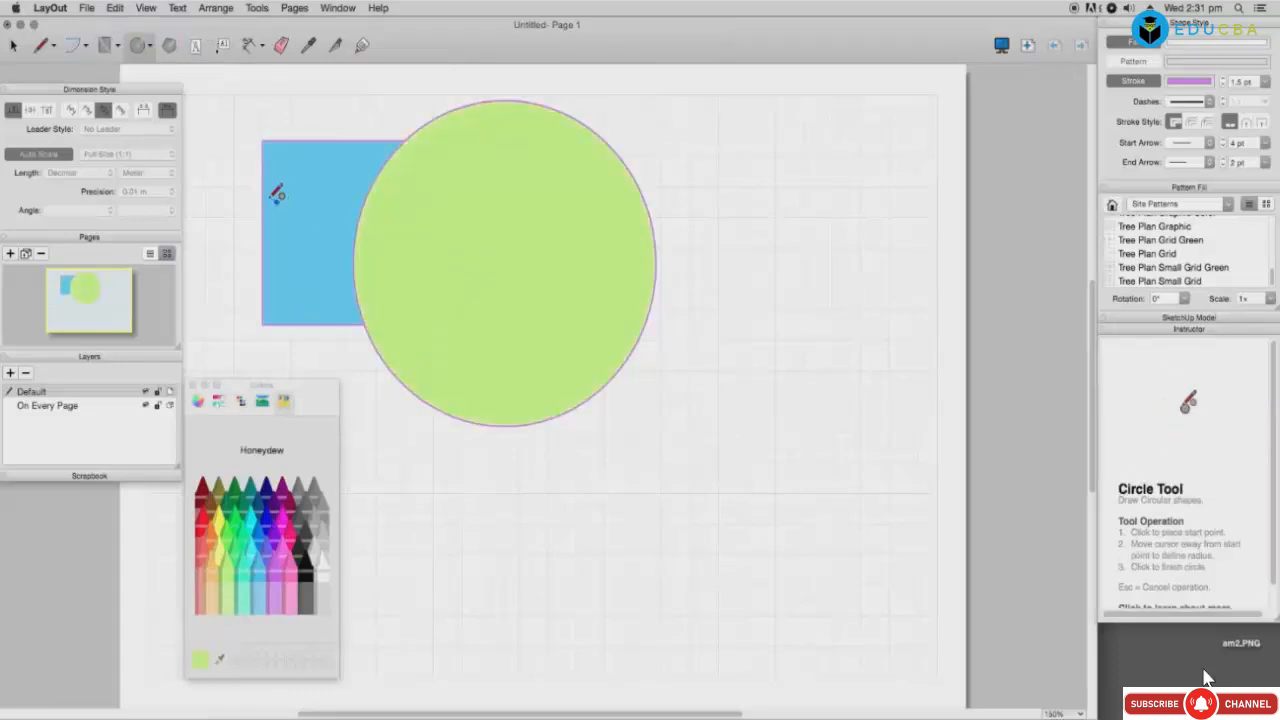
{"action": "left_click", "coordinate": [222, 48]}
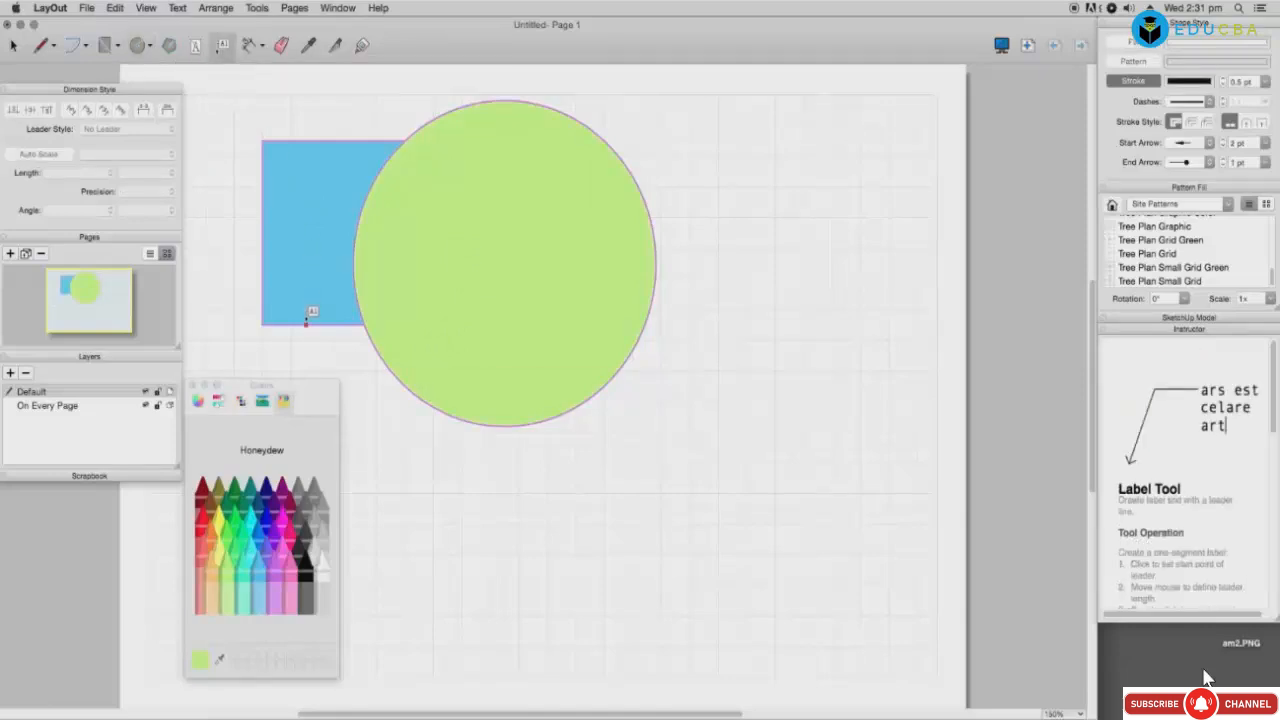
Step: Add a SQUARE leader label from the rectangle's corner and start a label for the circle
{"action": "left_click", "coordinate": [310, 325]}
{"action": "left_click", "coordinate": [805, 386]}
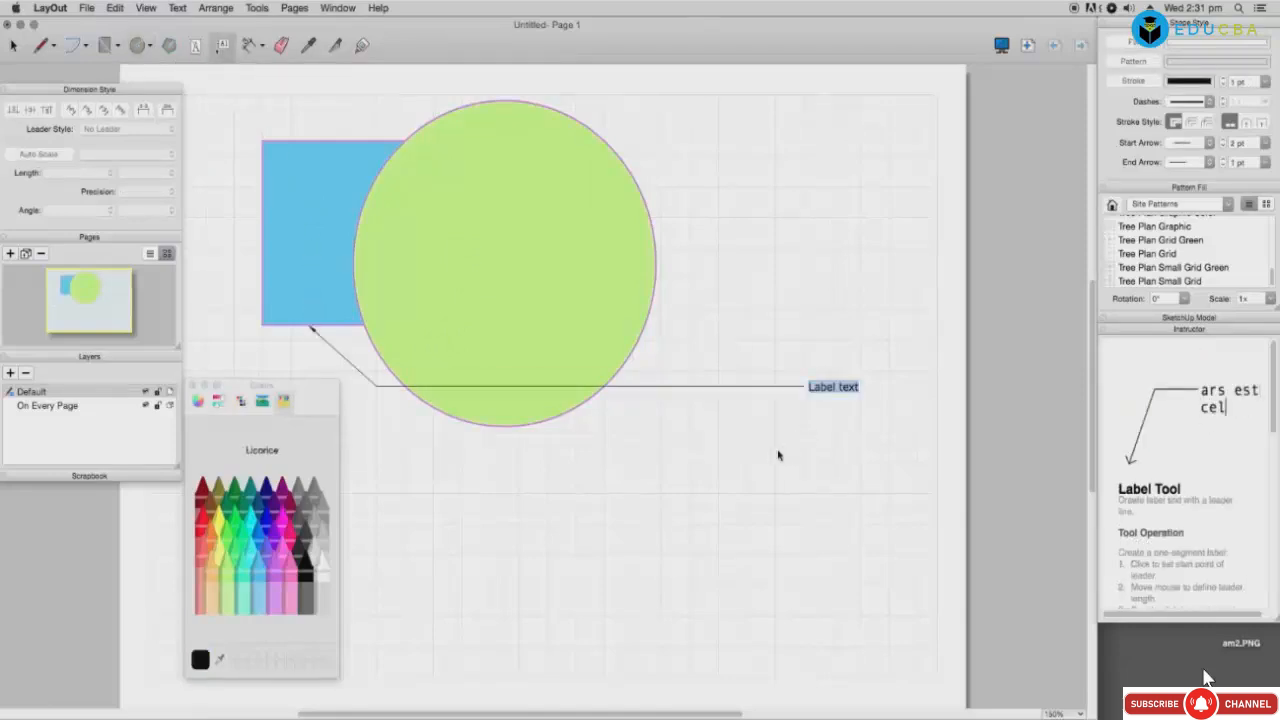
{"action": "type", "text": "d"}
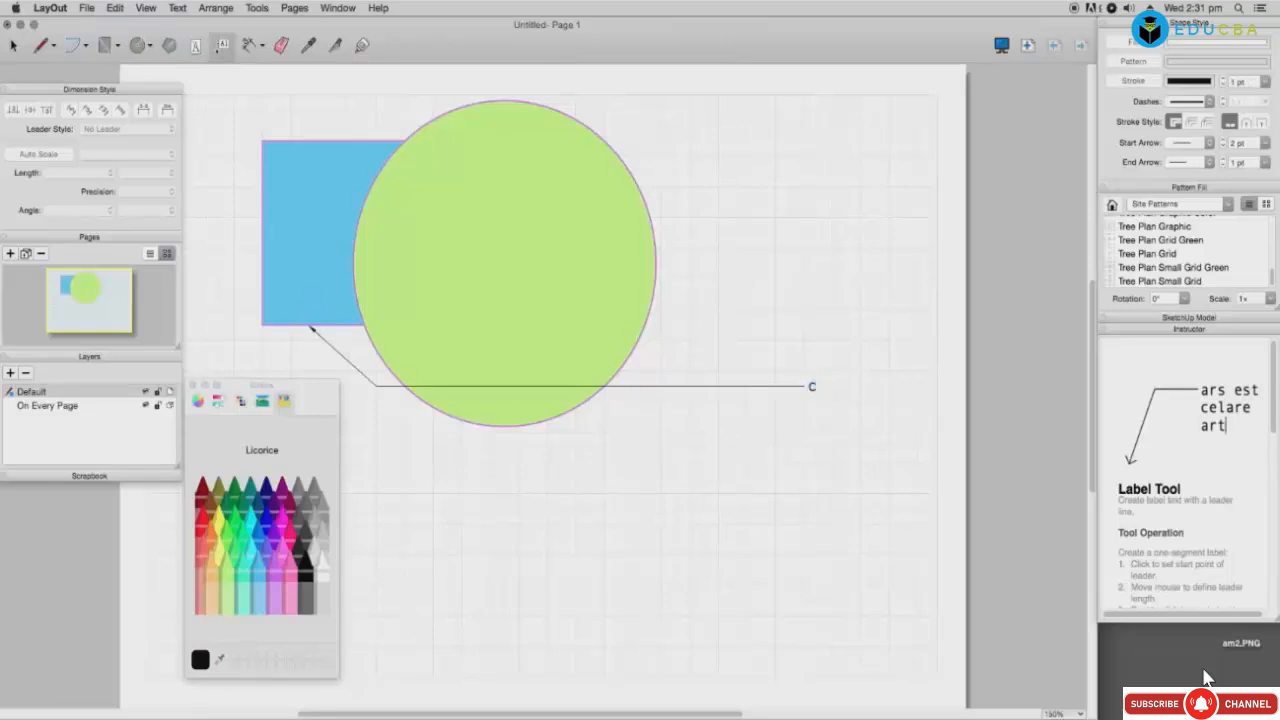
{"action": "key", "text": "BackSpace"}
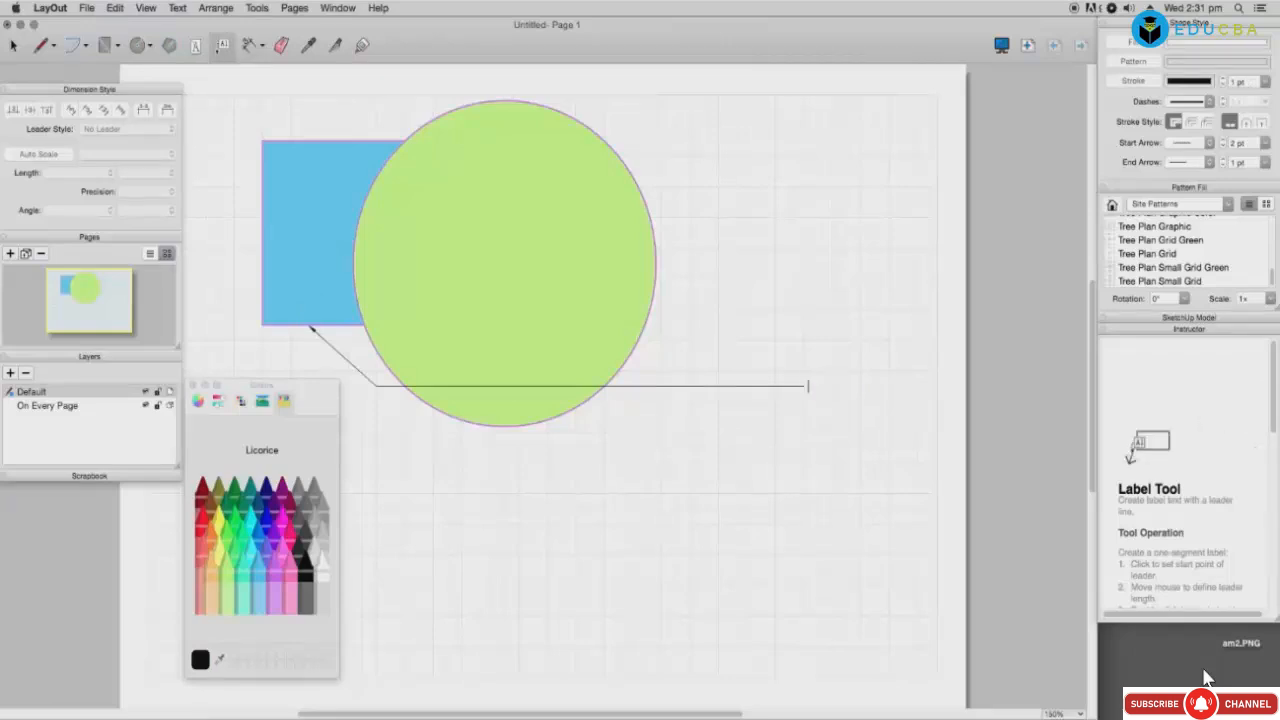
{"action": "type", "text": "SQUARE"}
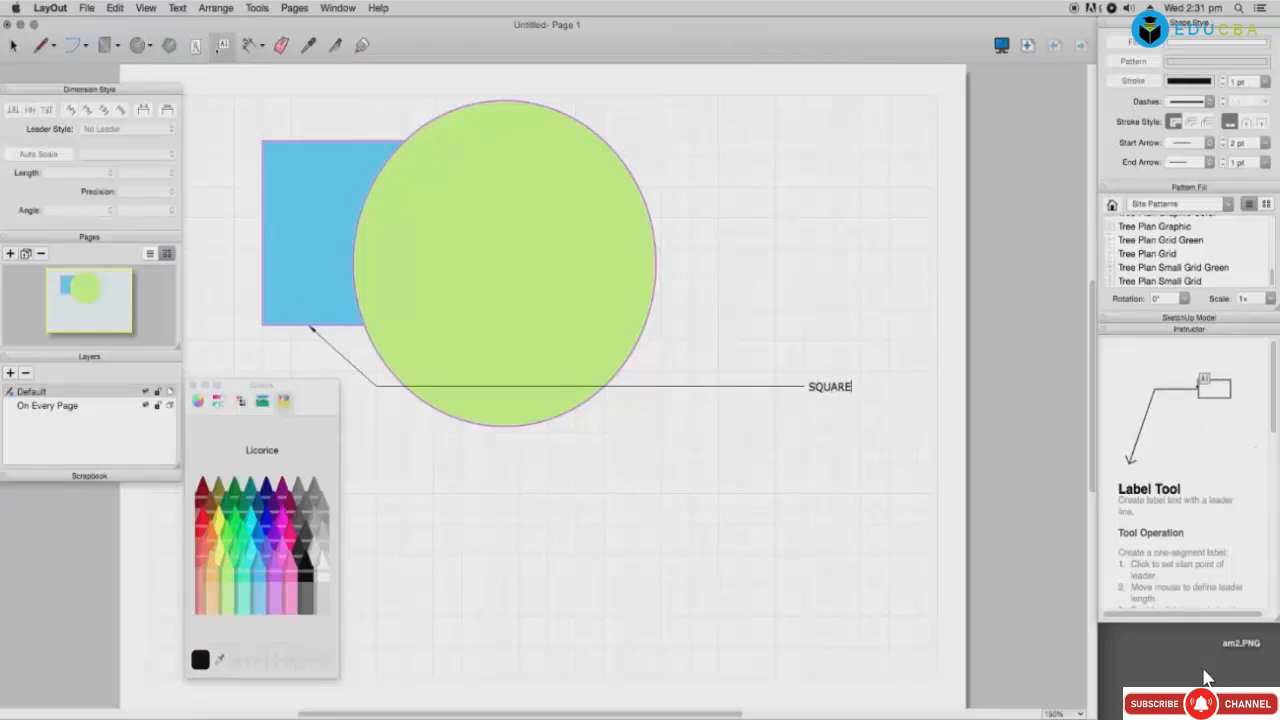
{"action": "left_click", "coordinate": [615, 314]}
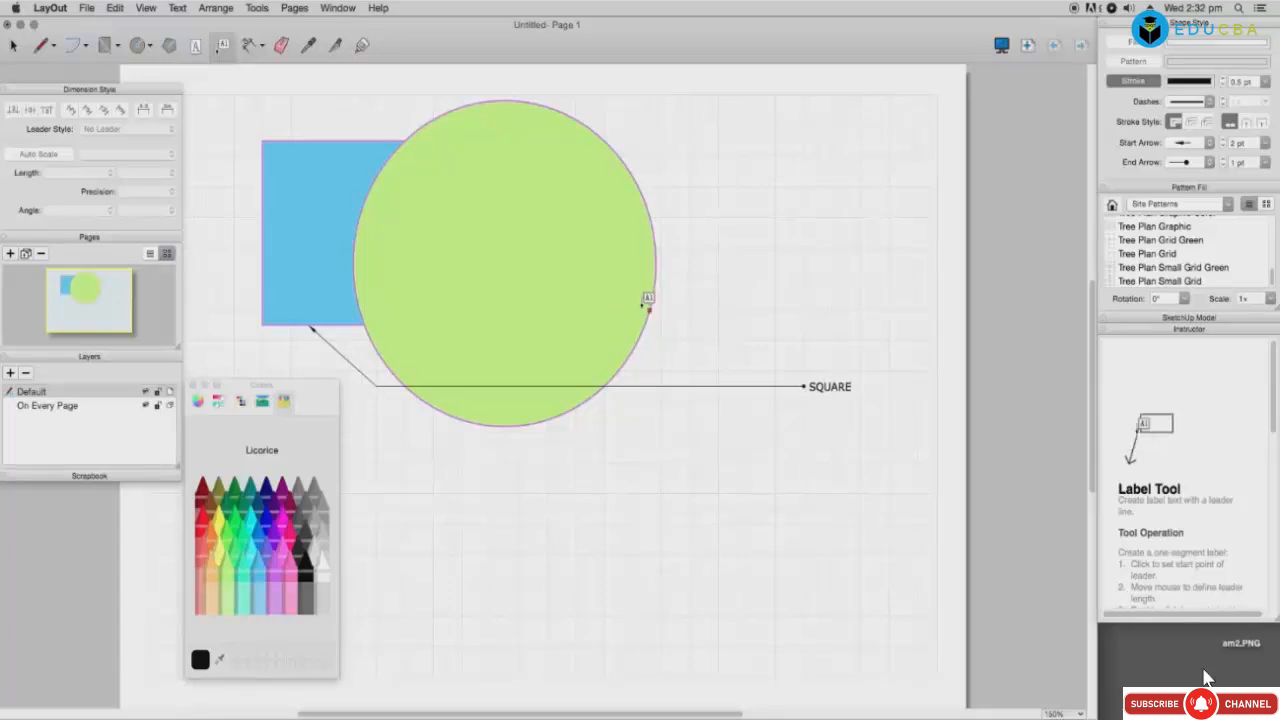
{"action": "left_click", "coordinate": [653, 304]}
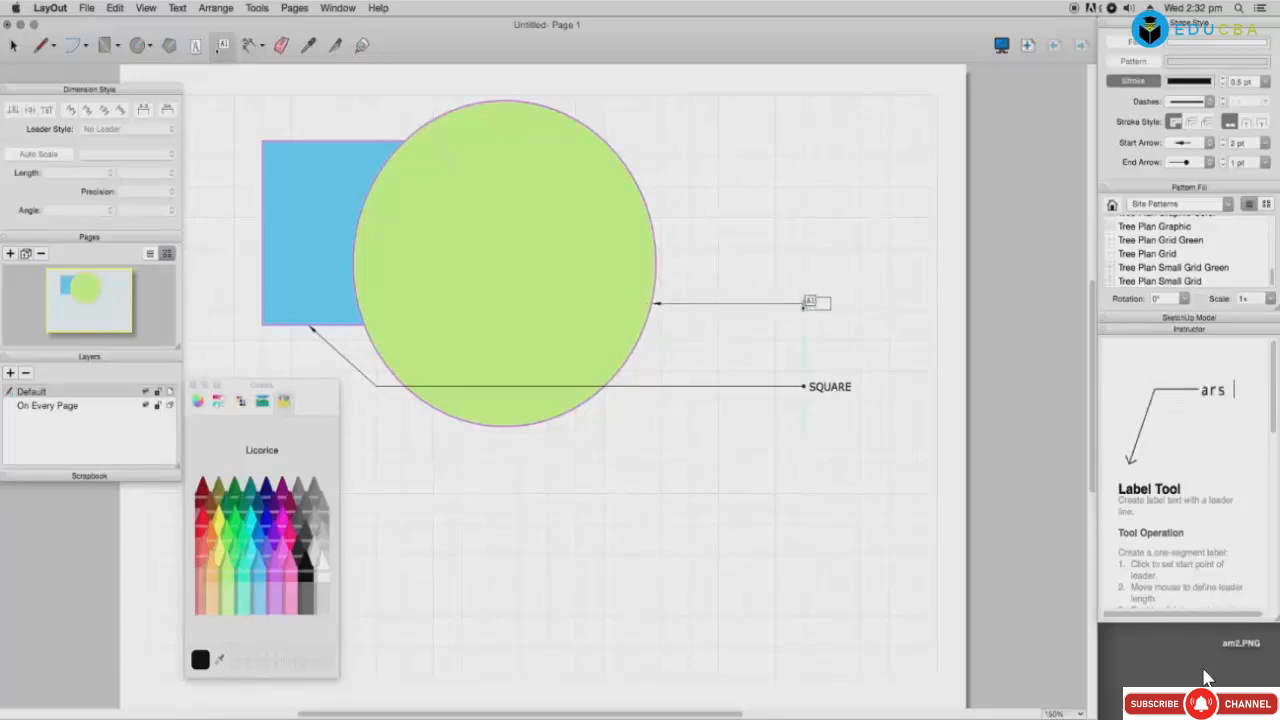
{"action": "left_click", "coordinate": [808, 304]}
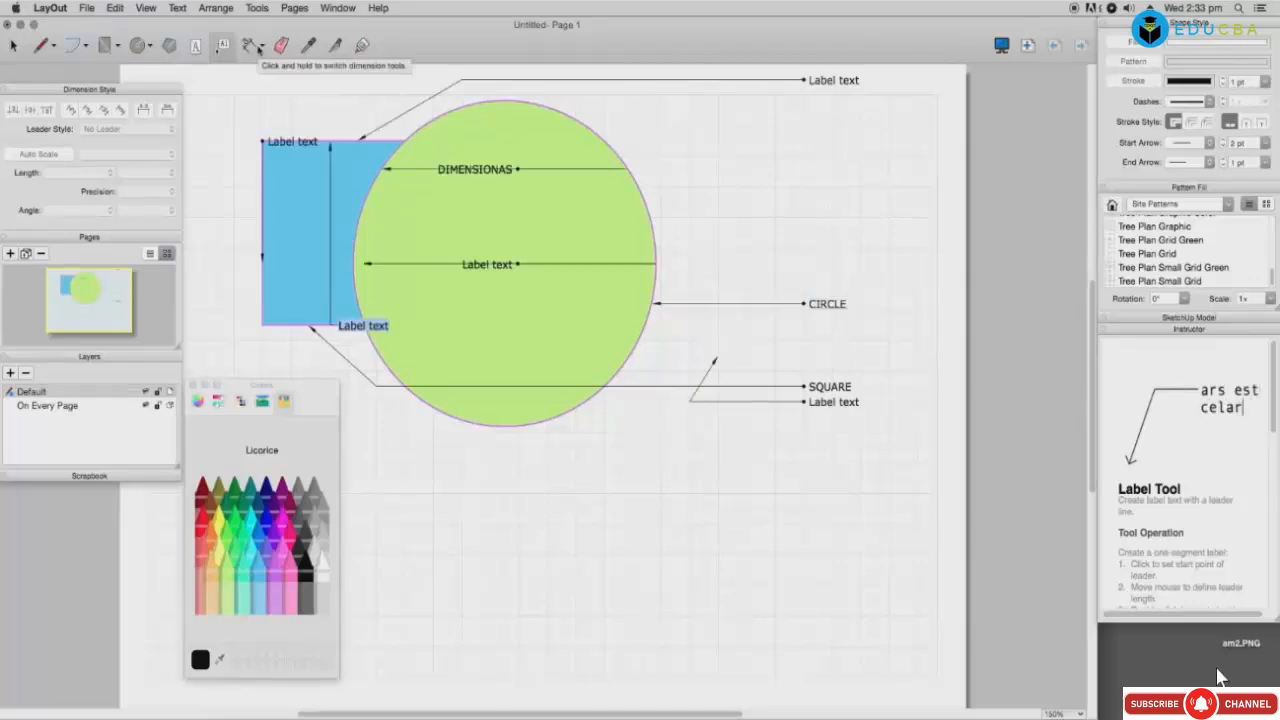
Step: Place a 270° angular dimension beside the circle's right edge using the Angular dimension tool
{"action": "left_click", "coordinate": [263, 48]}
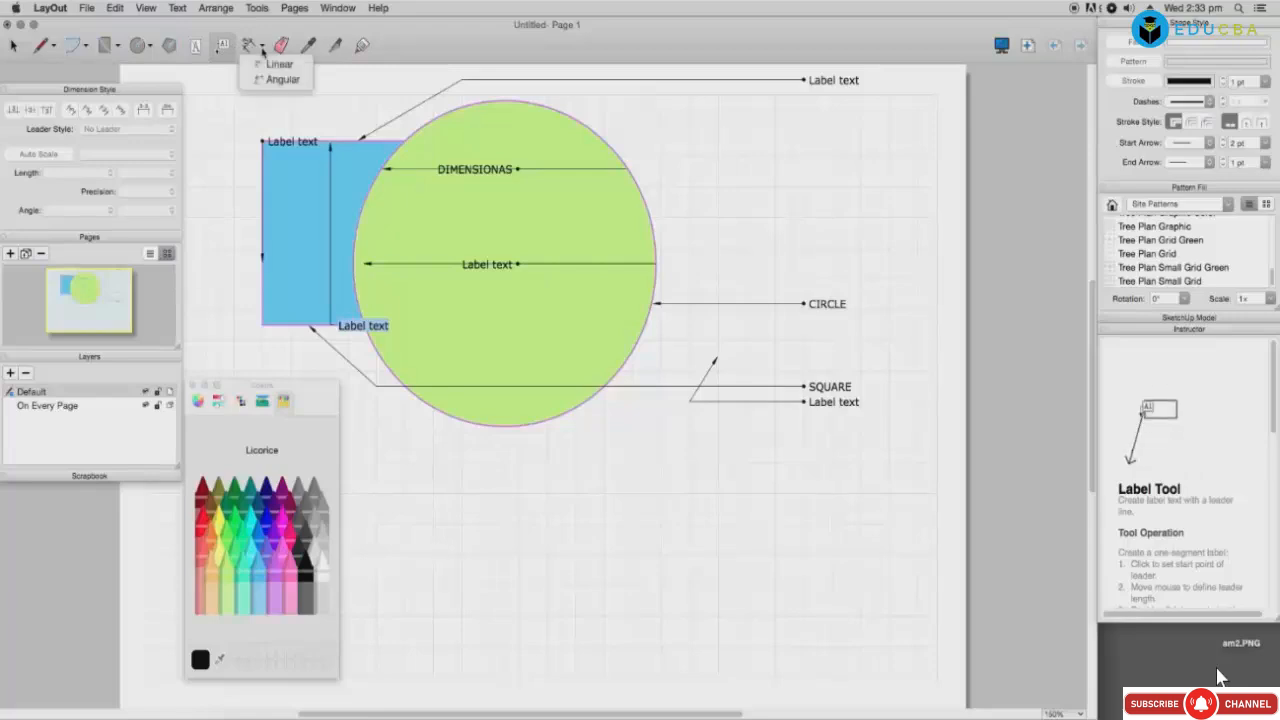
{"action": "left_click", "coordinate": [282, 79]}
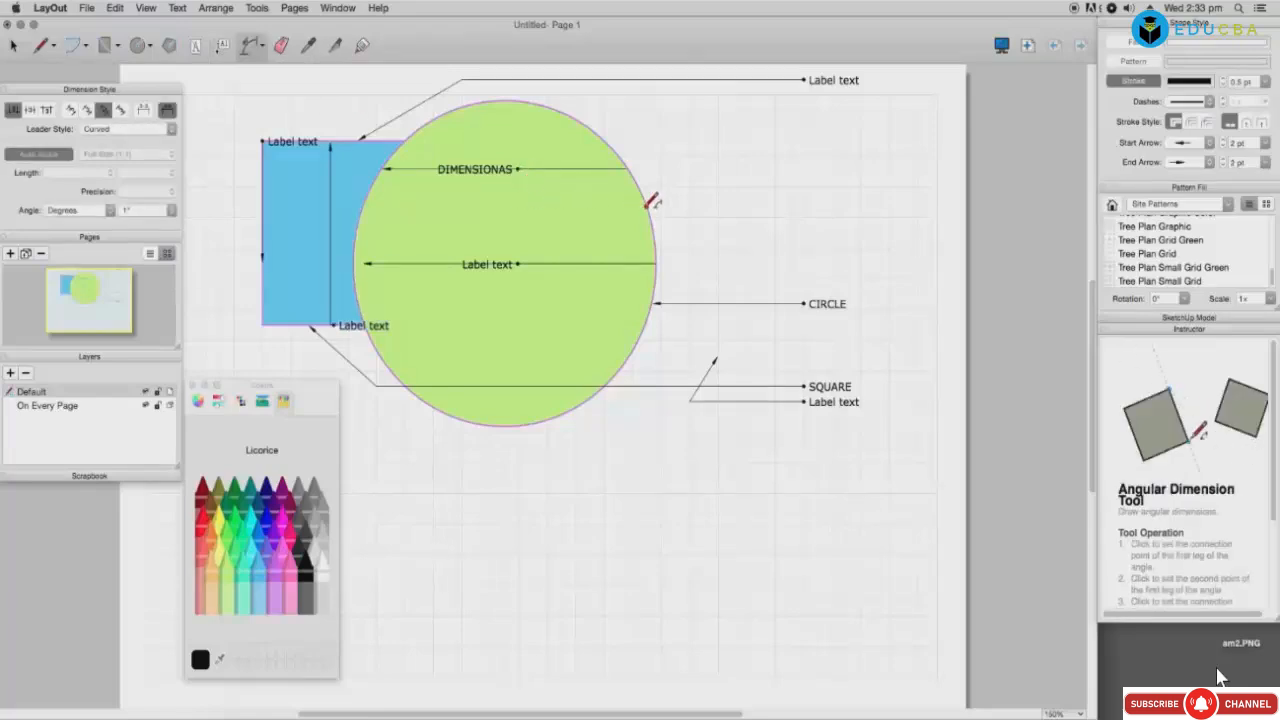
{"action": "left_click", "coordinate": [646, 205]}
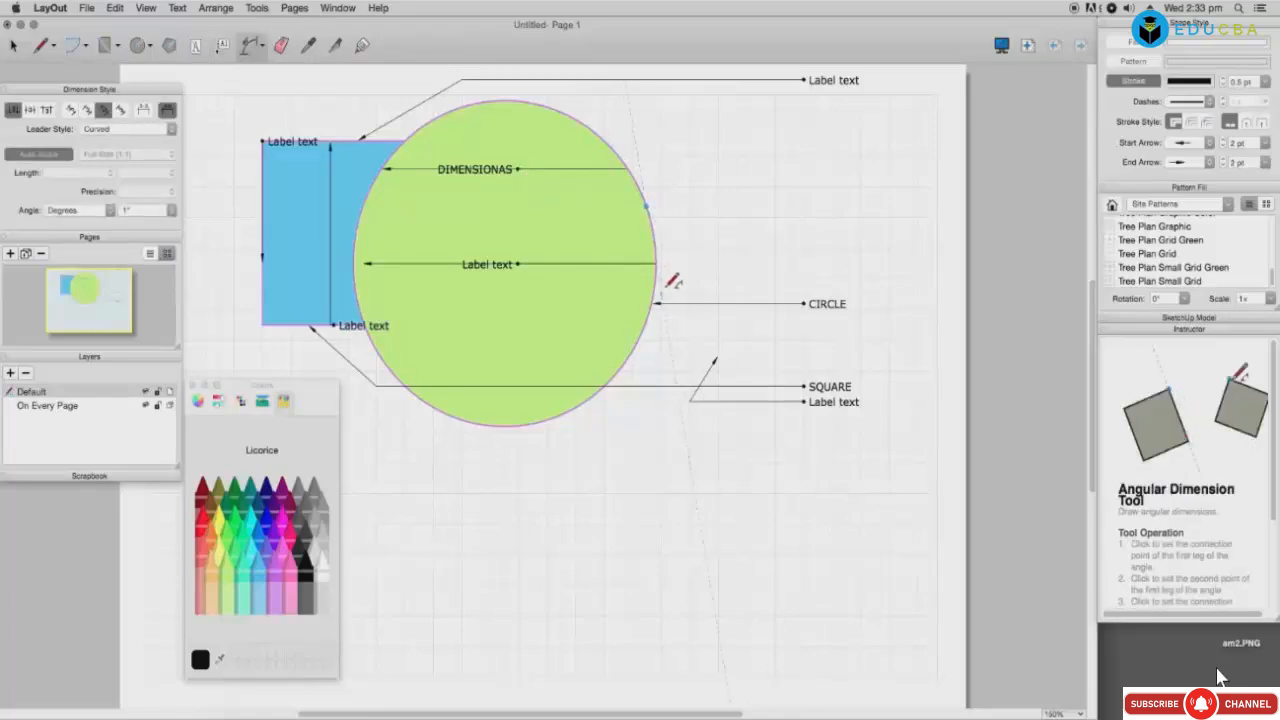
{"action": "left_click", "coordinate": [717, 248]}
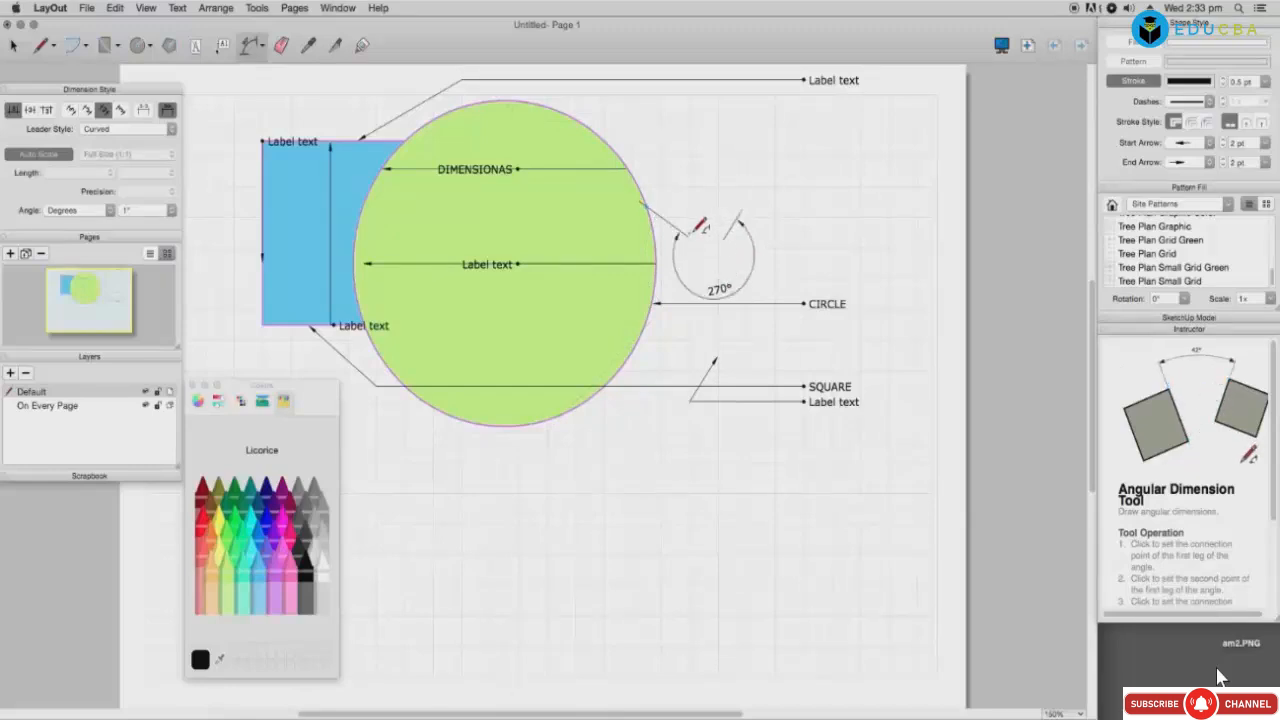
{"action": "left_click", "coordinate": [700, 247]}
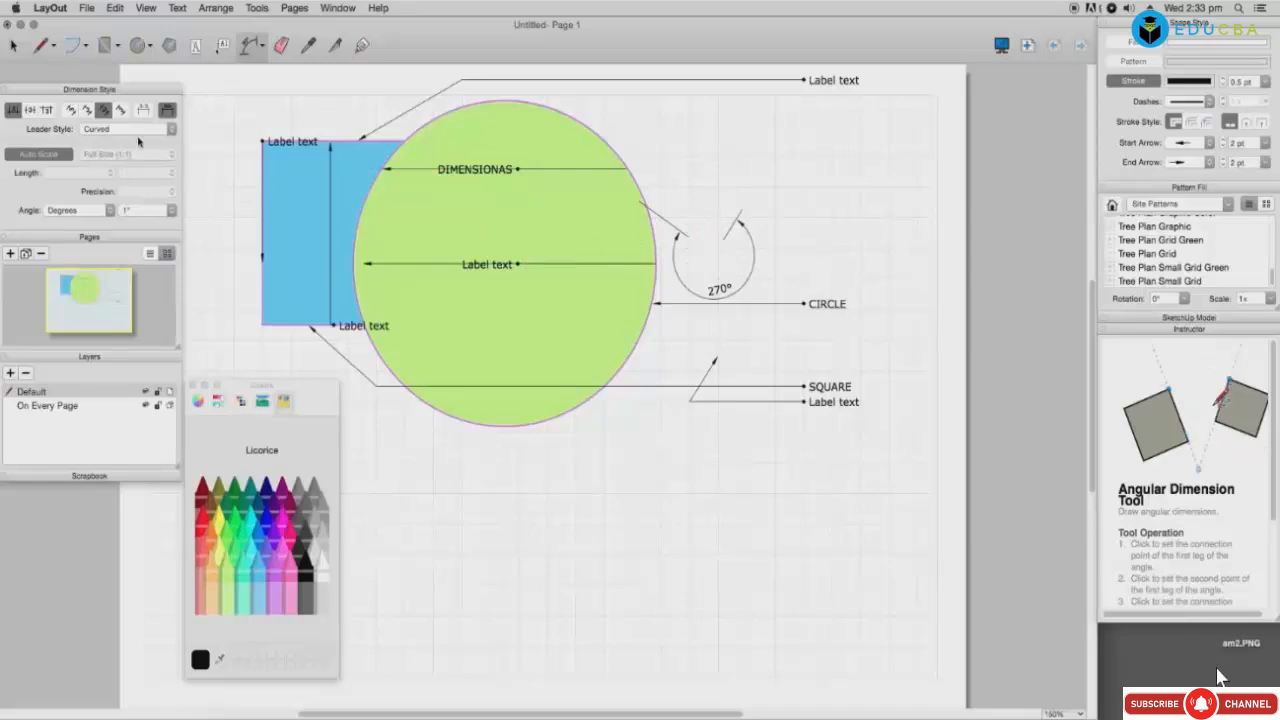
Step: Cut a half-circle hole into the green circle with a two-point arc
{"action": "left_click", "coordinate": [149, 48]}
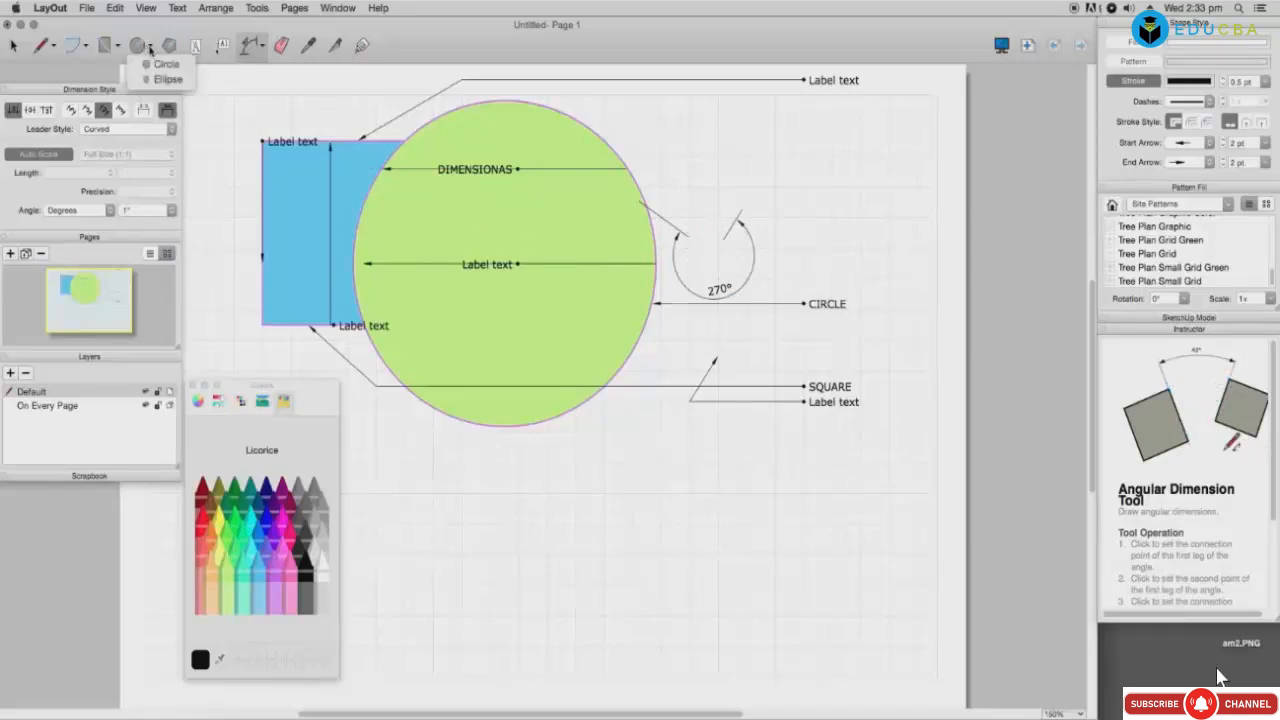
{"action": "left_click", "coordinate": [120, 50]}
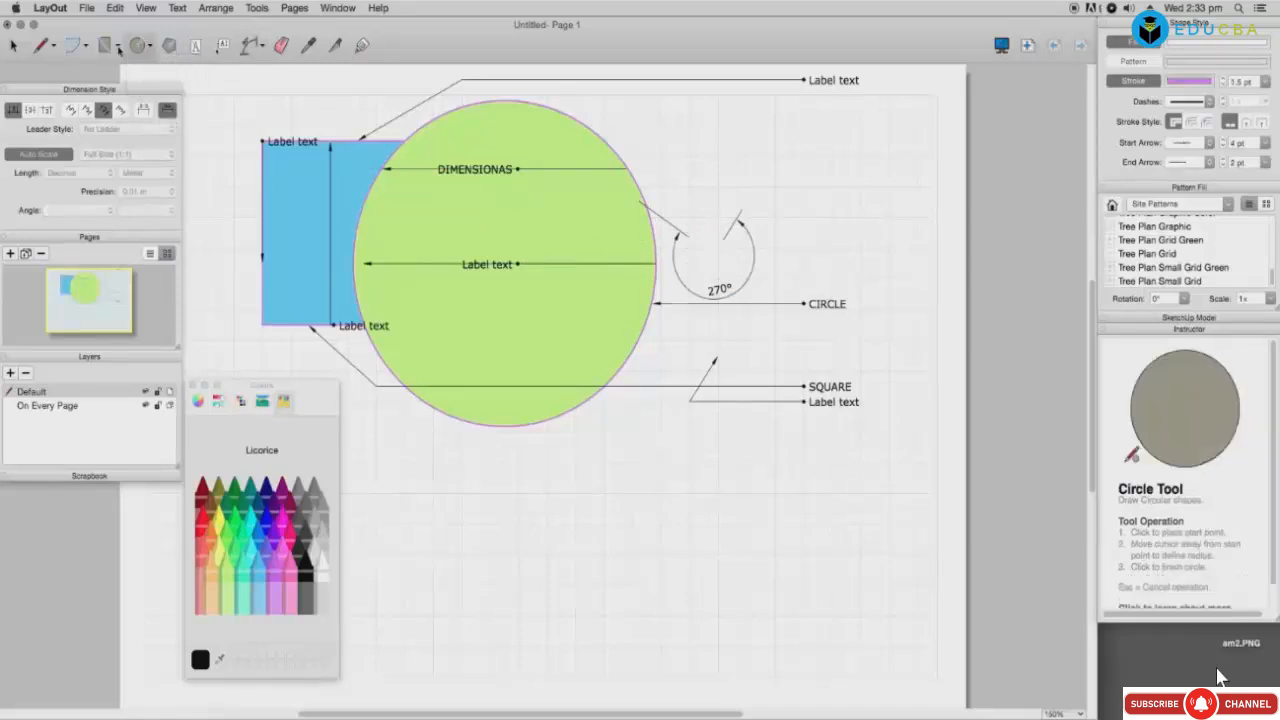
{"action": "left_click", "coordinate": [87, 48]}
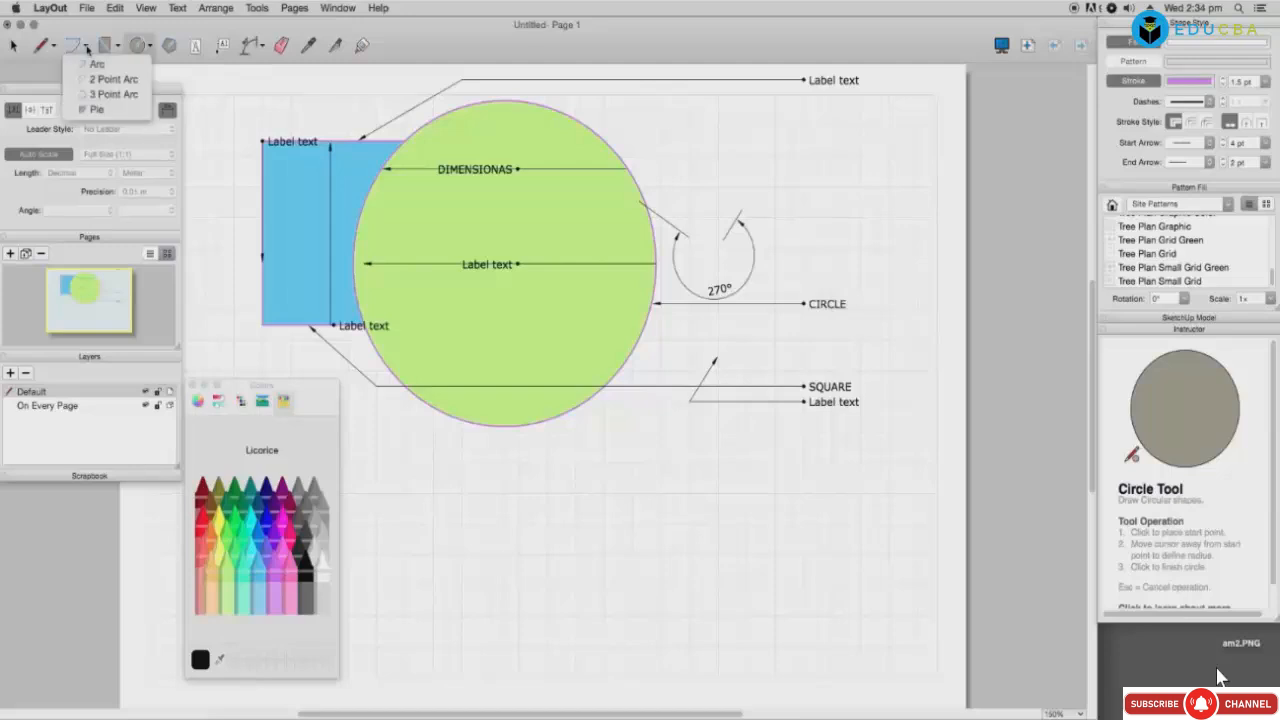
{"action": "left_click", "coordinate": [110, 80]}
{"action": "left_click", "coordinate": [478, 218]}
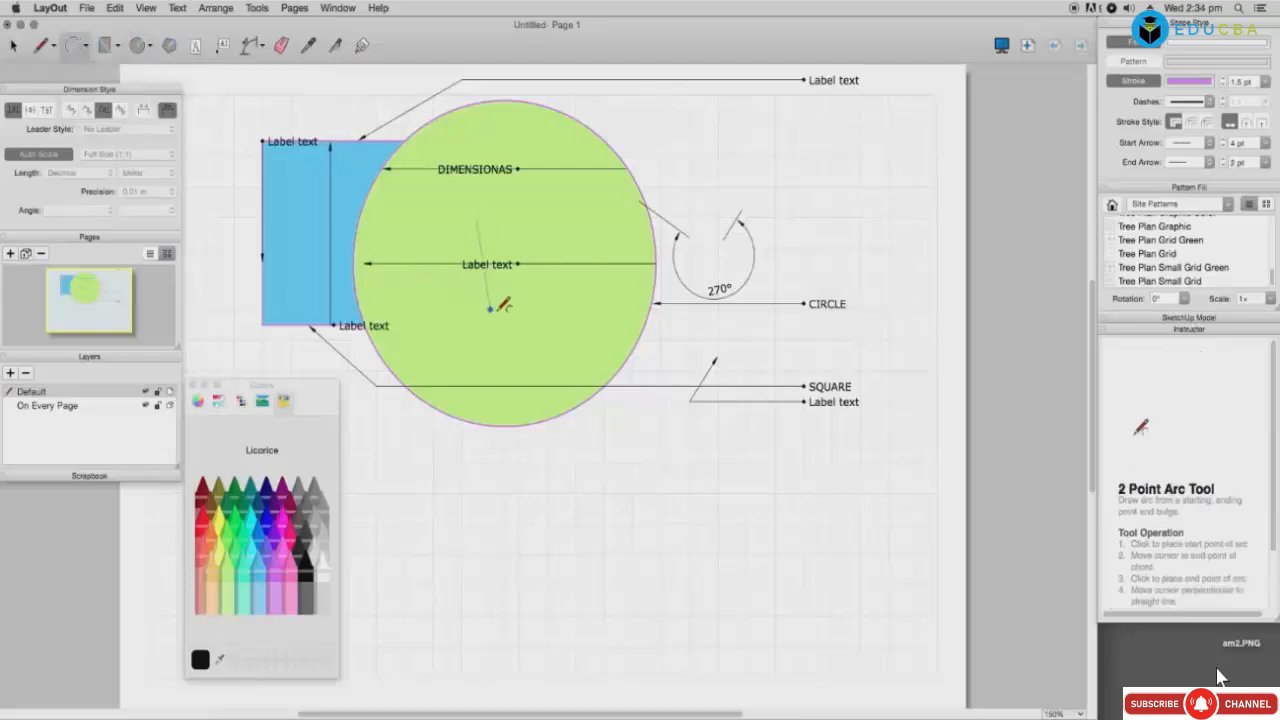
{"action": "left_click", "coordinate": [503, 340]}
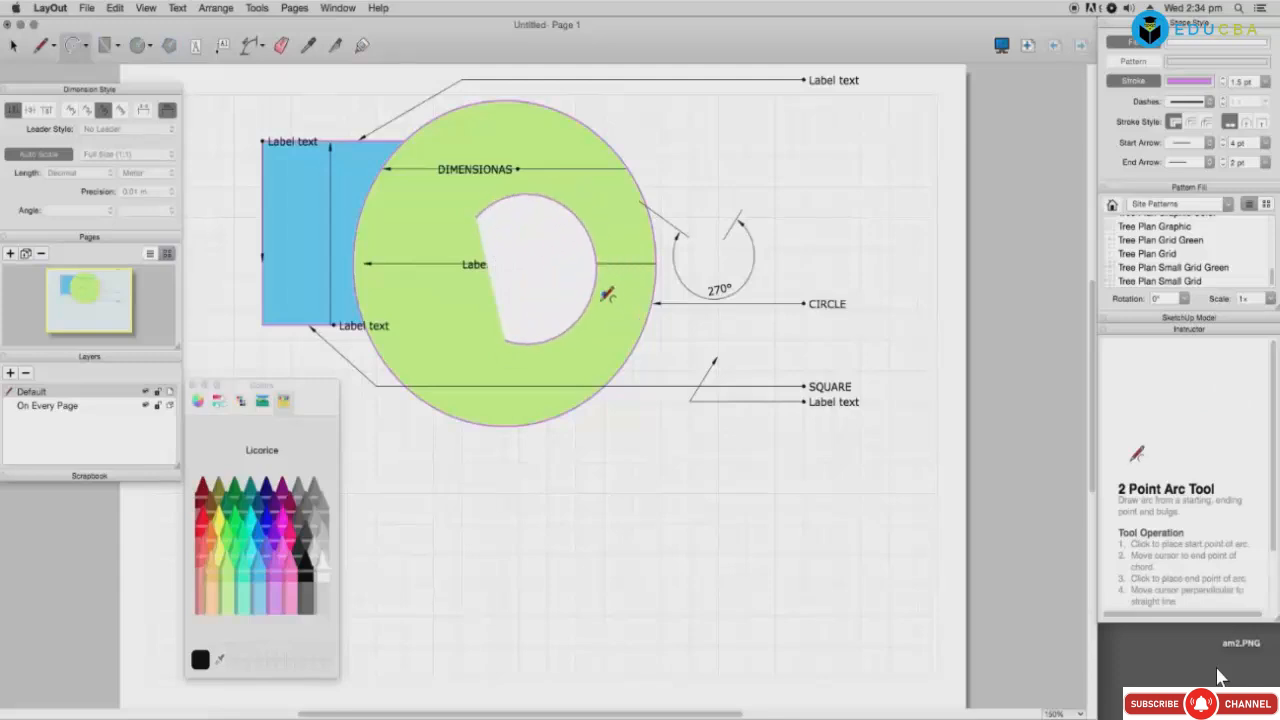
{"action": "left_click", "coordinate": [578, 310]}
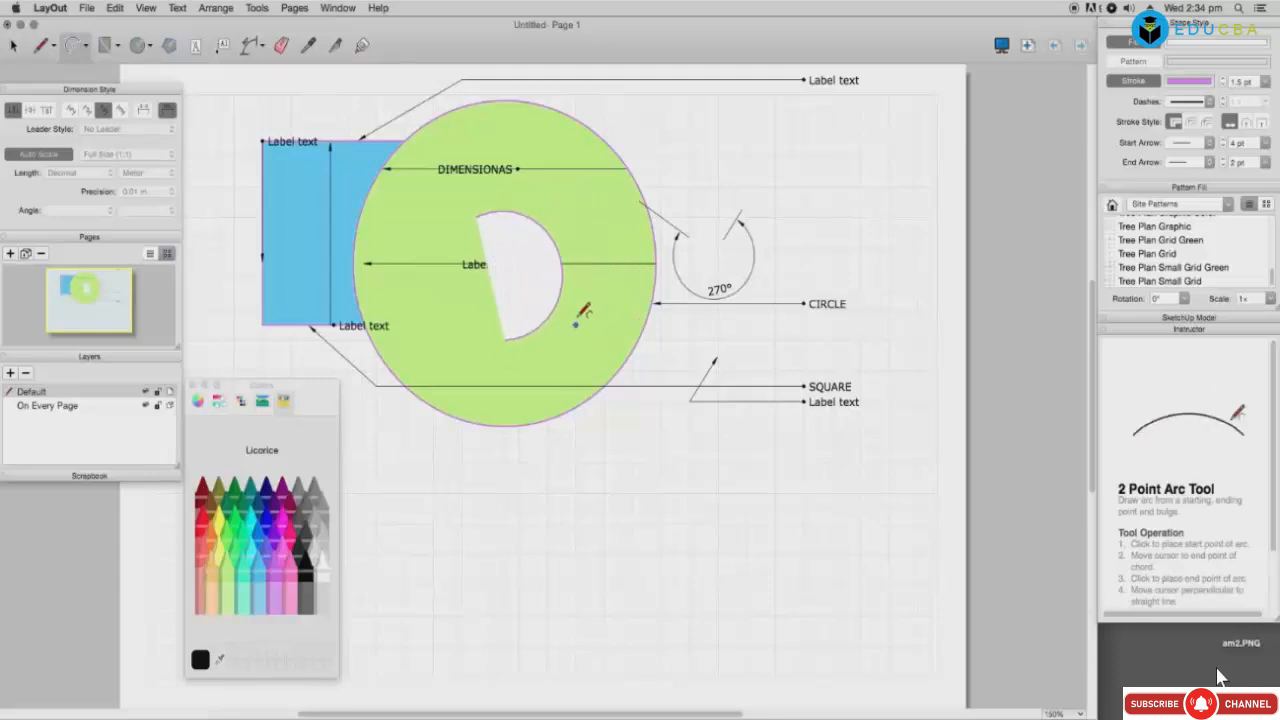
Step: Add a 313° angular dimension at the hole's edge
{"action": "left_click", "coordinate": [257, 49]}
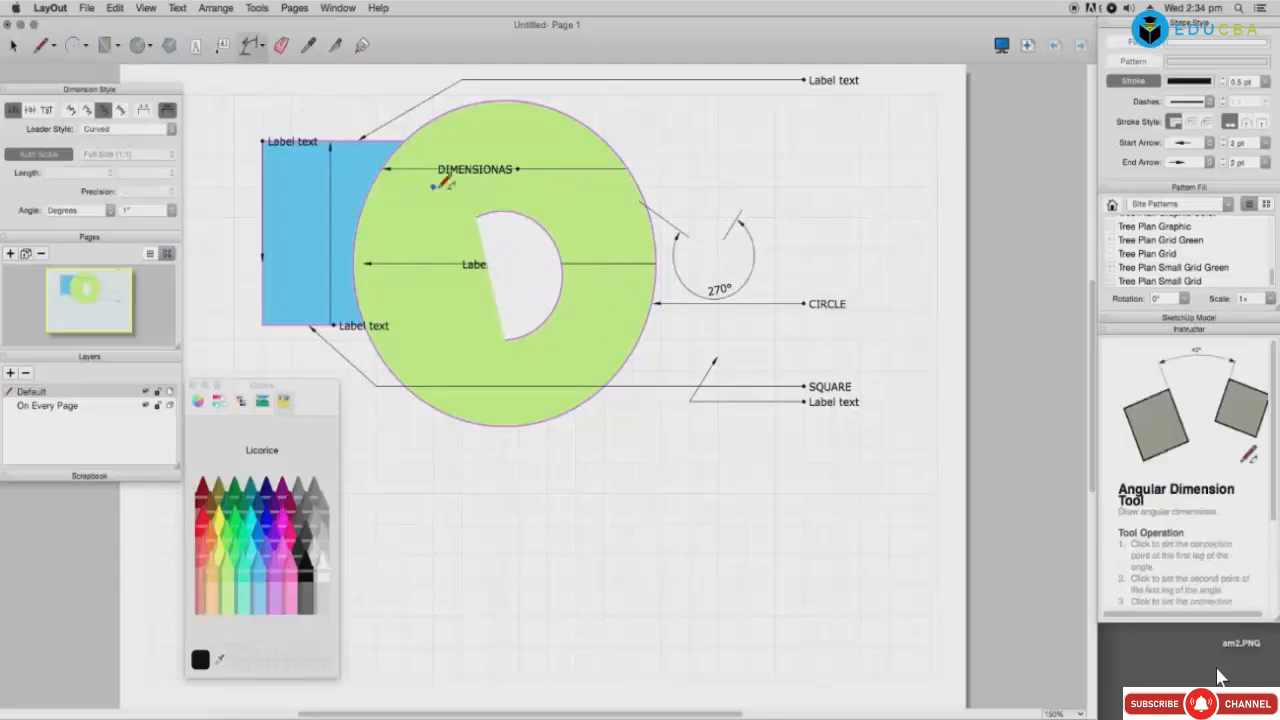
{"action": "left_click", "coordinate": [476, 217]}
{"action": "left_click", "coordinate": [559, 257]}
{"action": "left_click", "coordinate": [585, 306]}
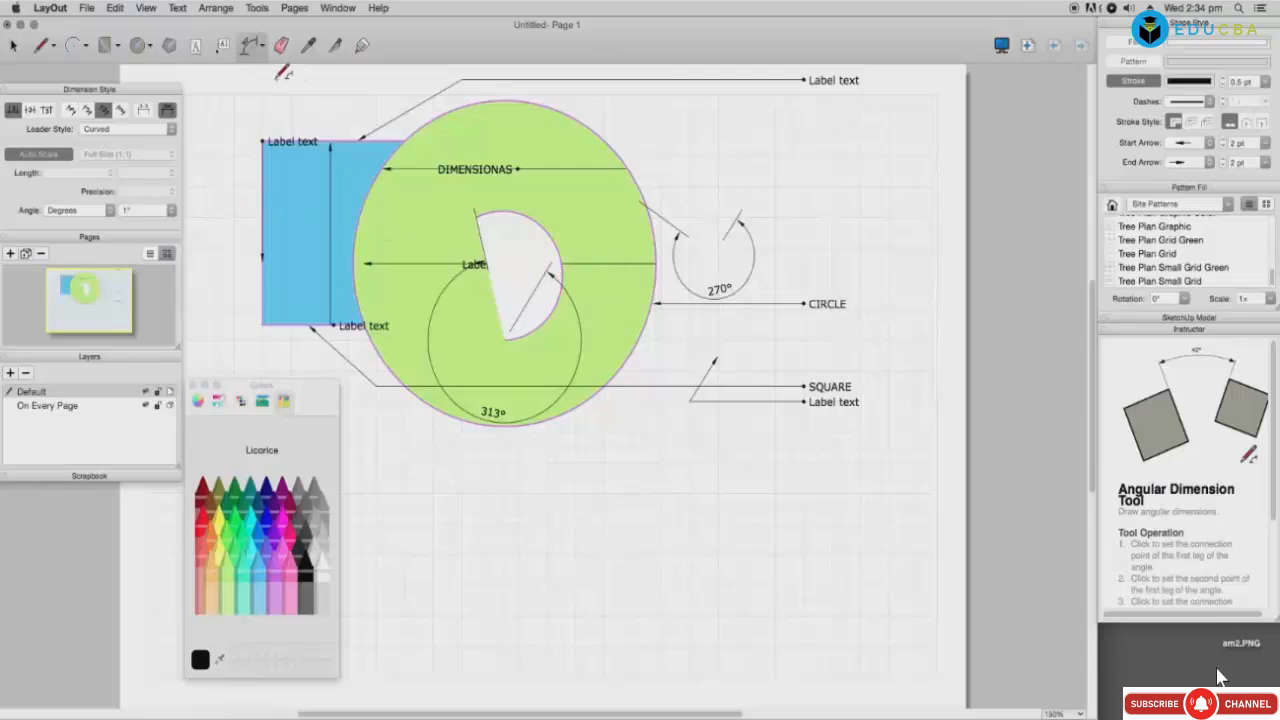
Step: Erase the white wedge, the 313° dimension and the horizontal label dimension across the circle
{"action": "left_click", "coordinate": [281, 45]}
{"action": "left_click", "coordinate": [497, 246]}
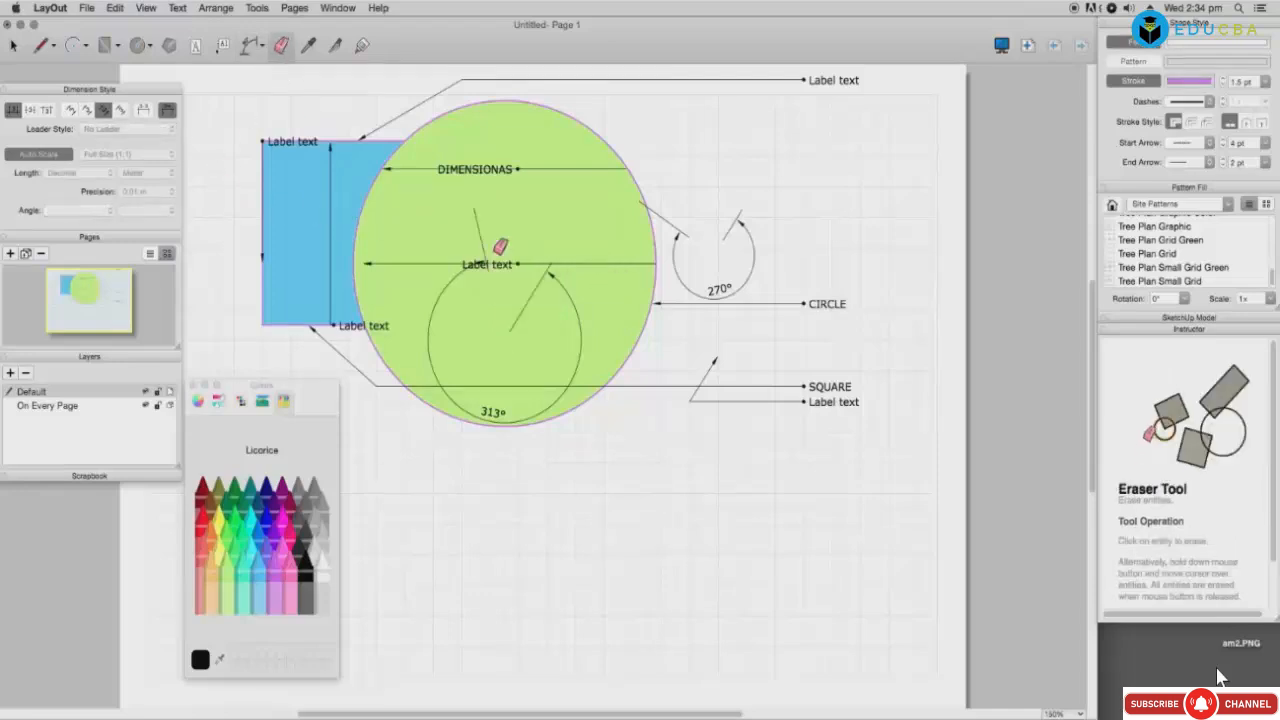
{"action": "left_click", "coordinate": [482, 241]}
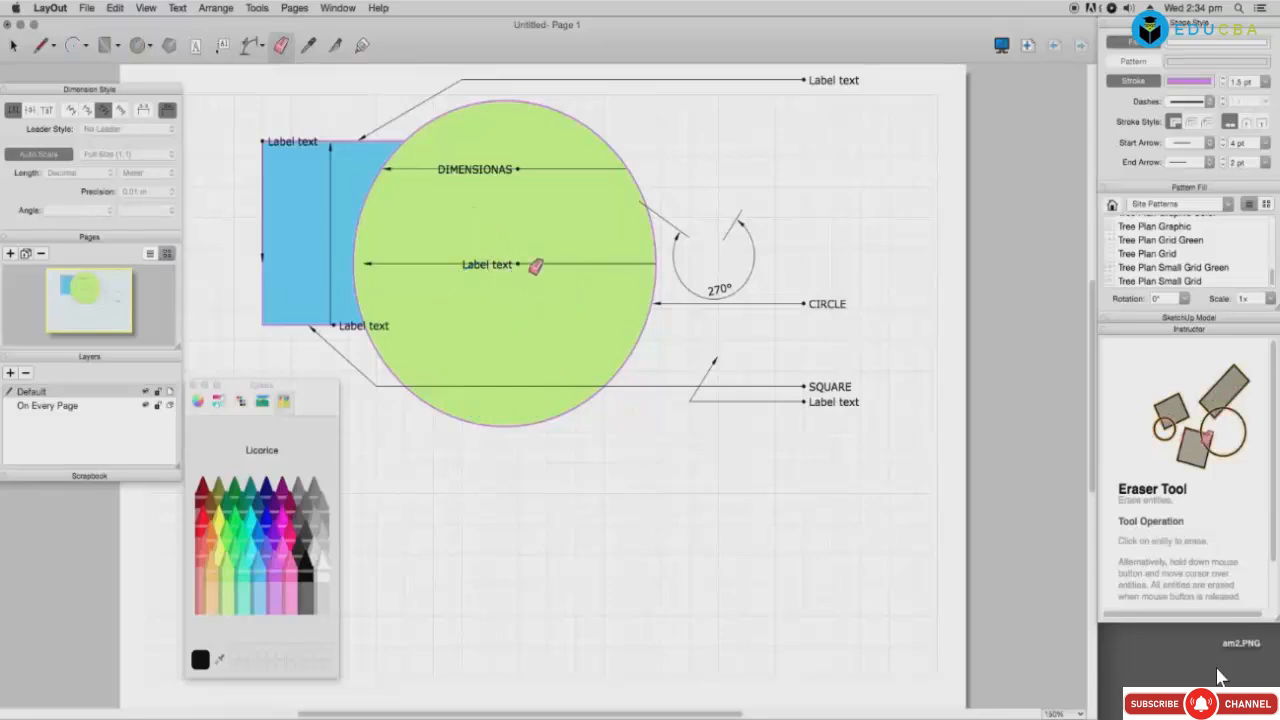
{"action": "left_click", "coordinate": [538, 263]}
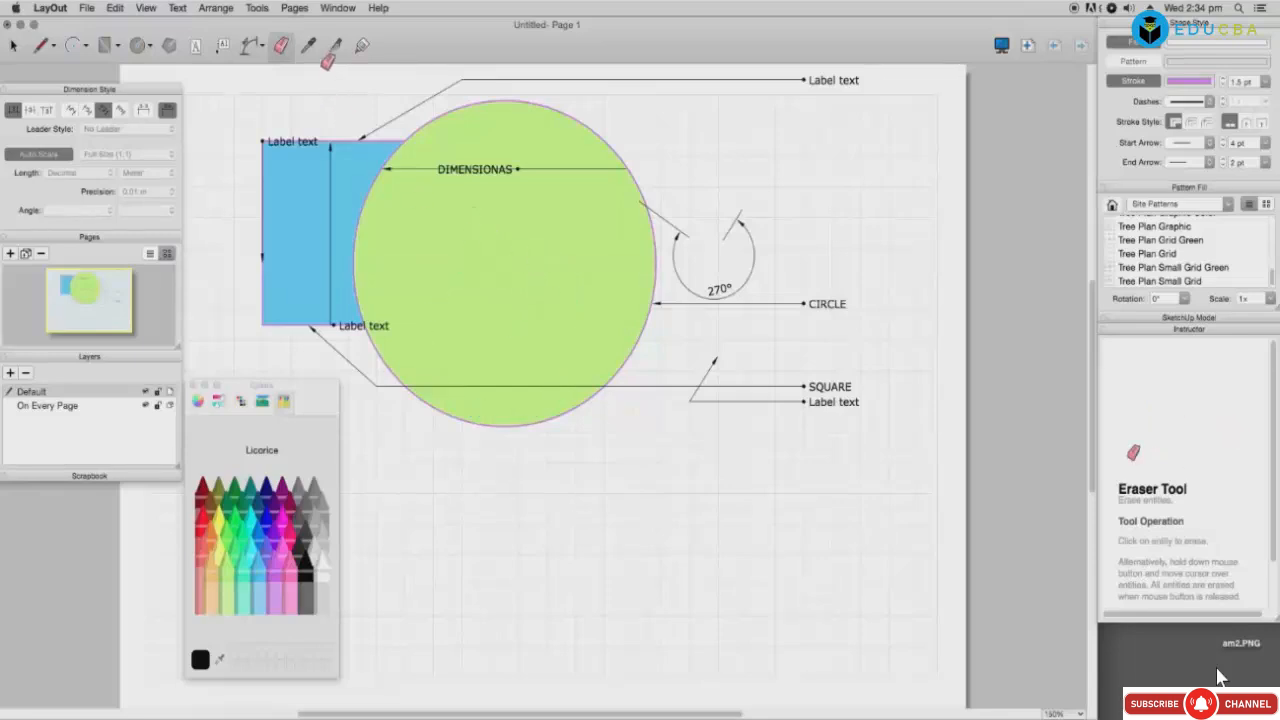
Step: Copy the green circle's fill style onto the rectangle
{"action": "left_click", "coordinate": [309, 45]}
{"action": "left_click", "coordinate": [527, 218]}
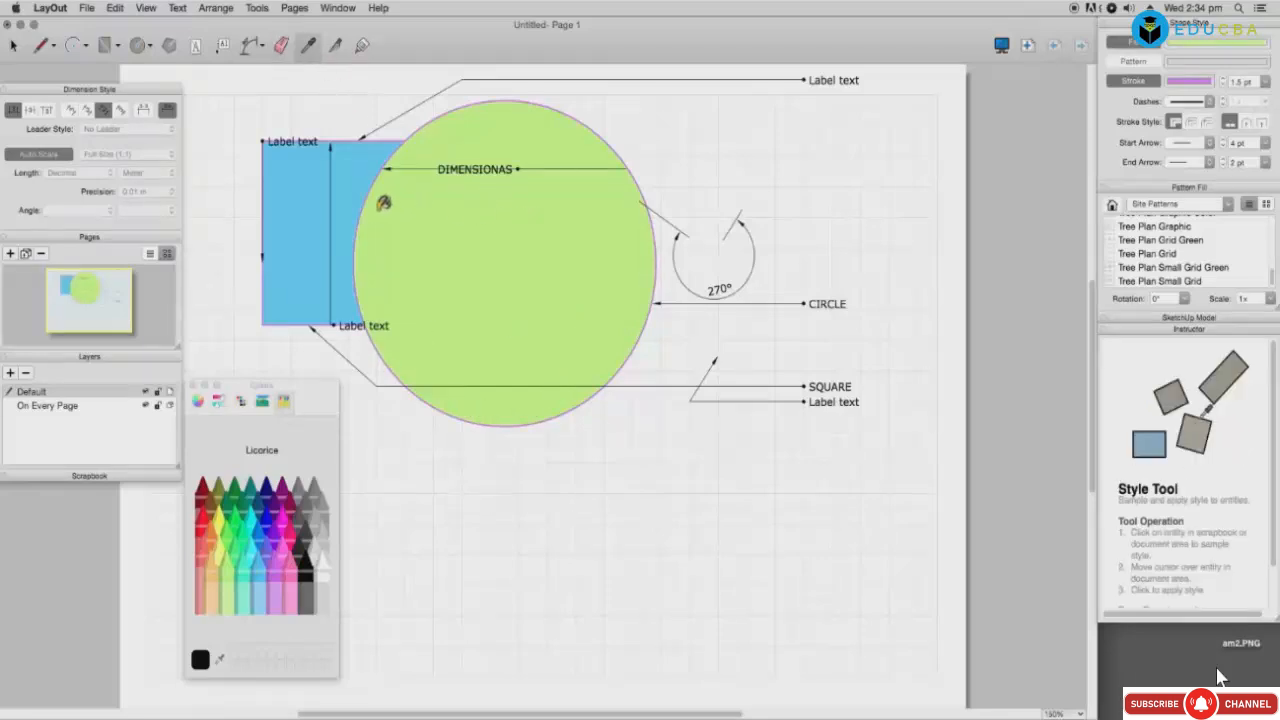
{"action": "left_click", "coordinate": [356, 200]}
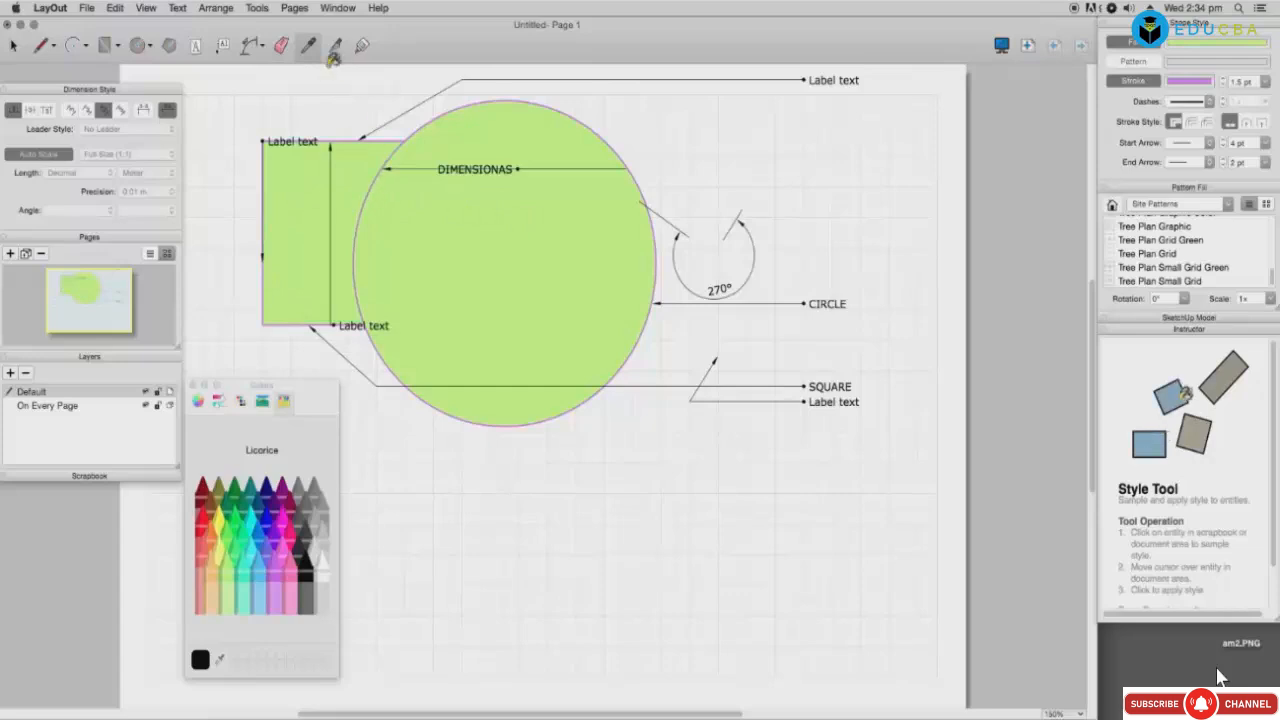
Step: Split the circle along a chord between its two intersection points
{"action": "left_click", "coordinate": [335, 52]}
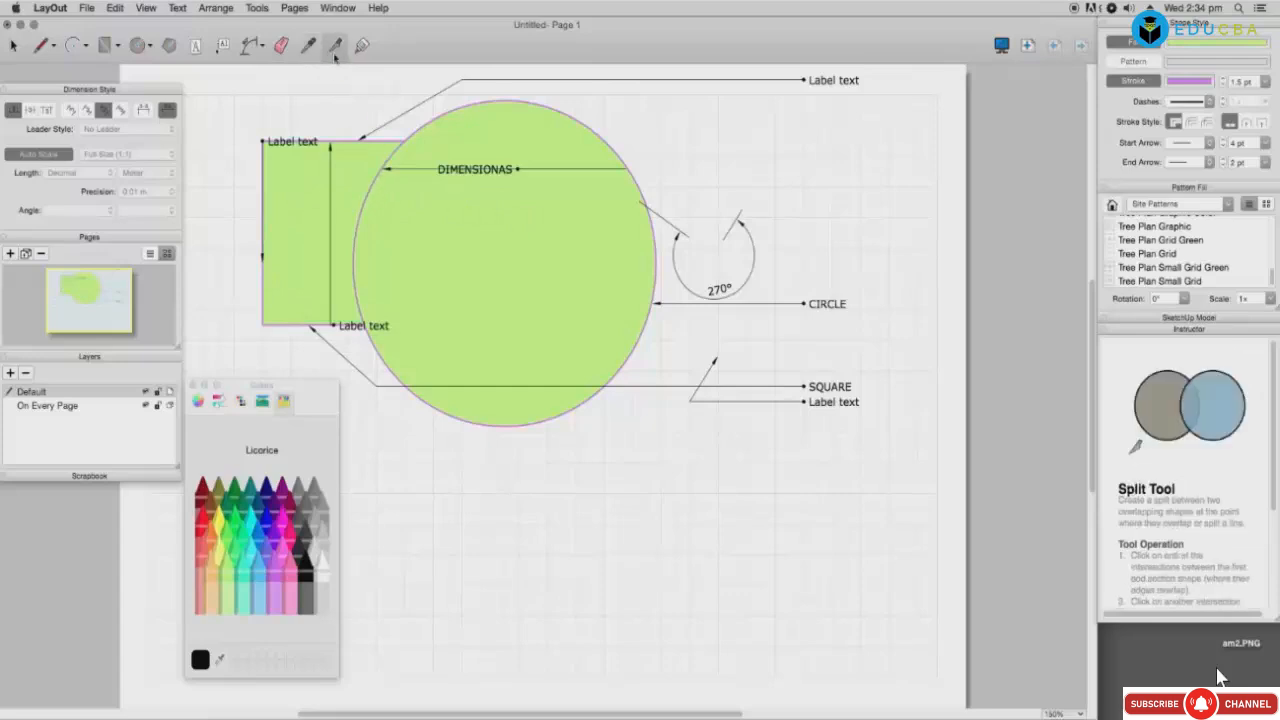
{"action": "left_click", "coordinate": [405, 143]}
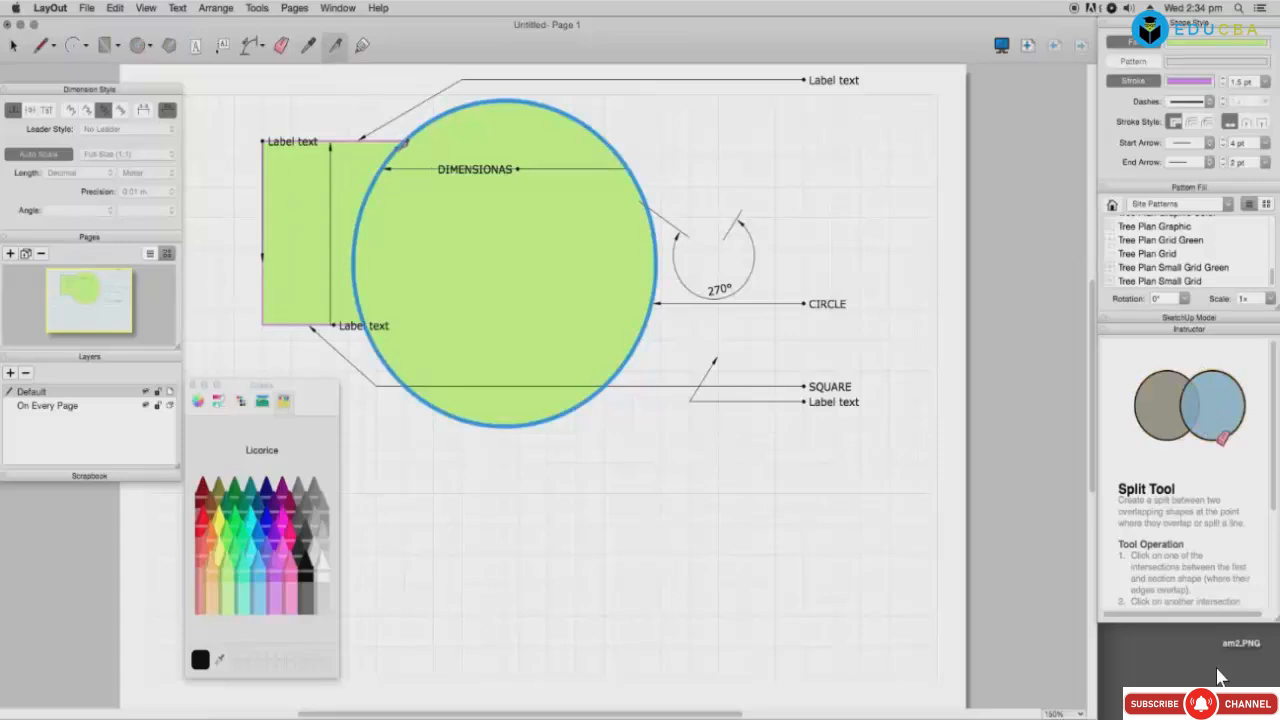
{"action": "left_click", "coordinate": [637, 342]}
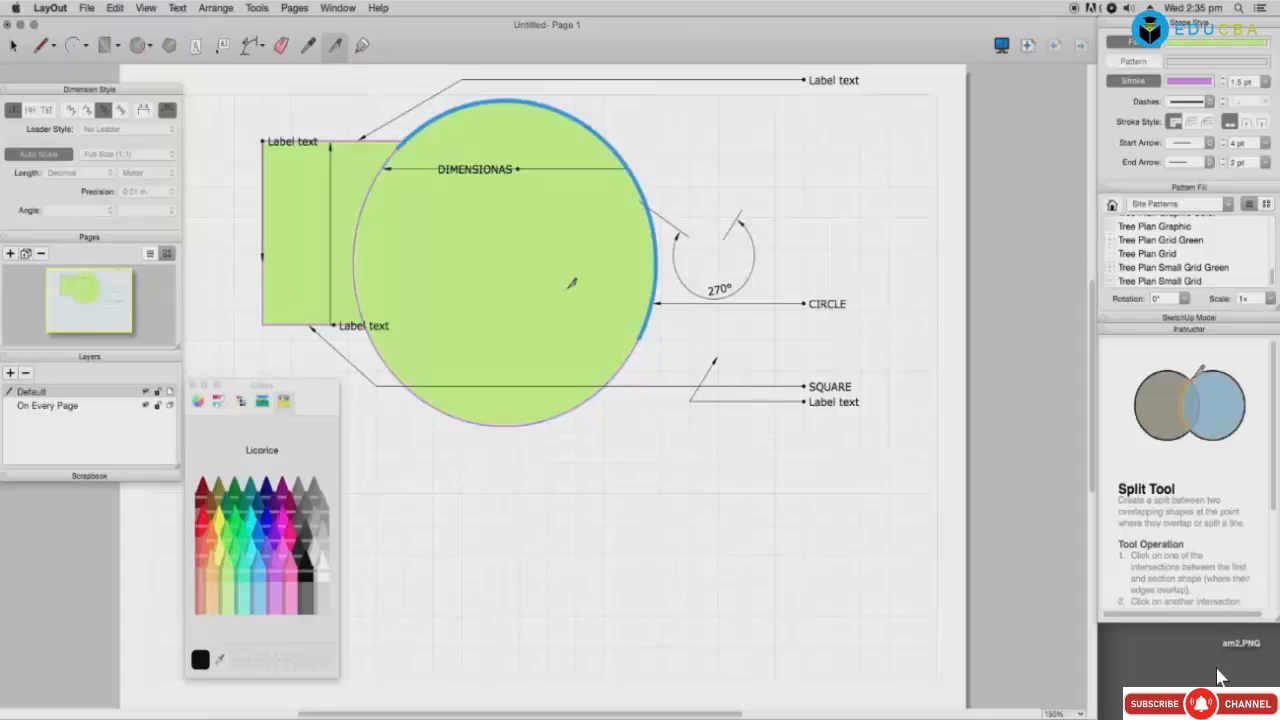
Step: Erase the split-off upper-right piece of the circle and the green square
{"action": "left_click", "coordinate": [279, 48]}
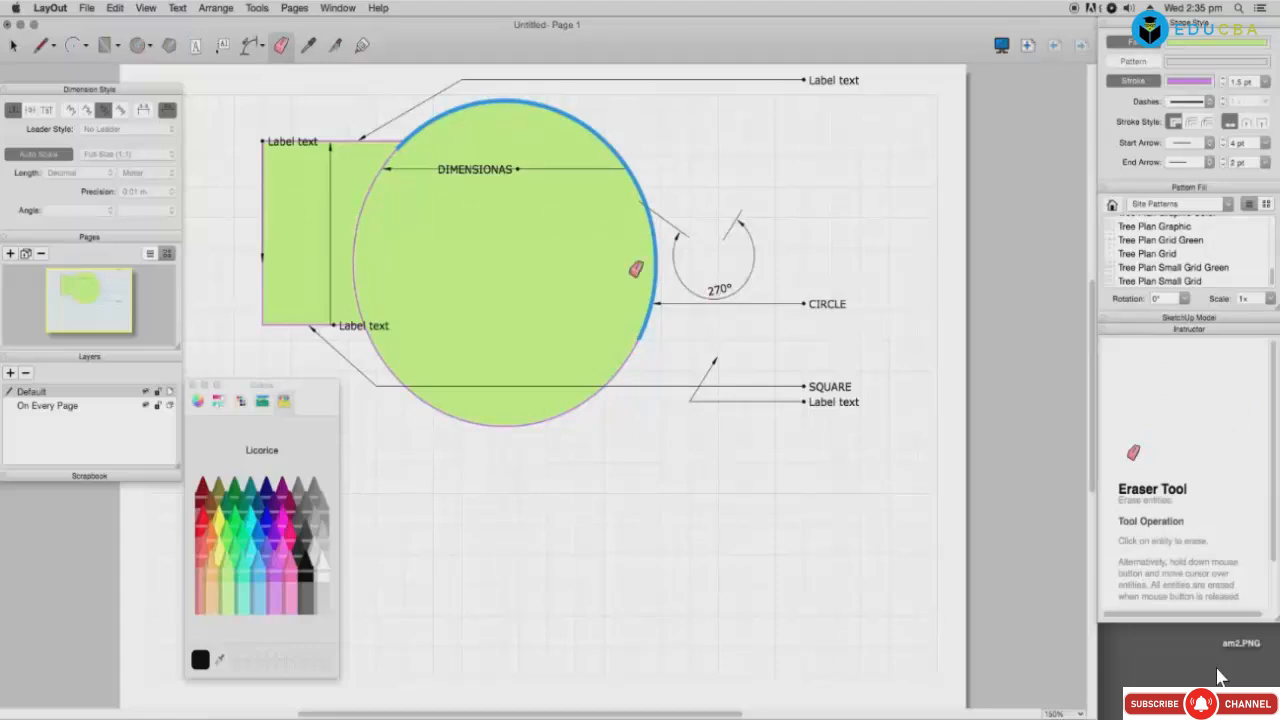
{"action": "left_click", "coordinate": [613, 218]}
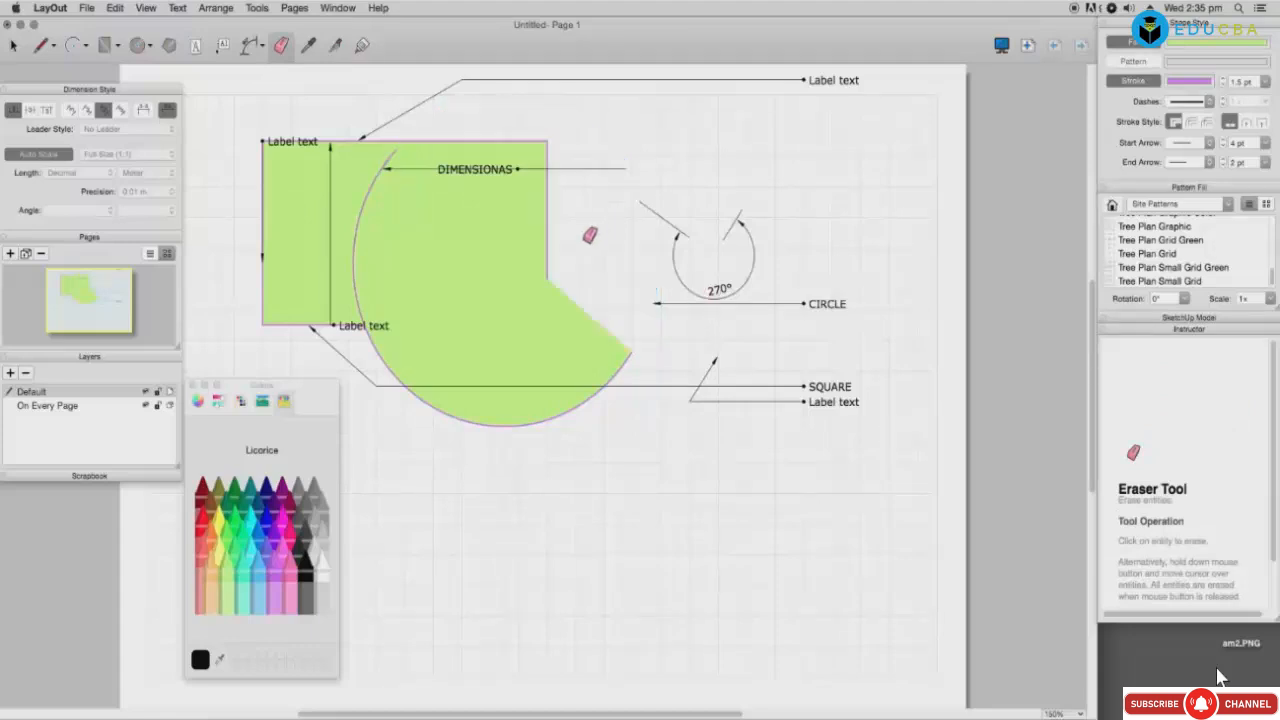
{"action": "left_click", "coordinate": [528, 226]}
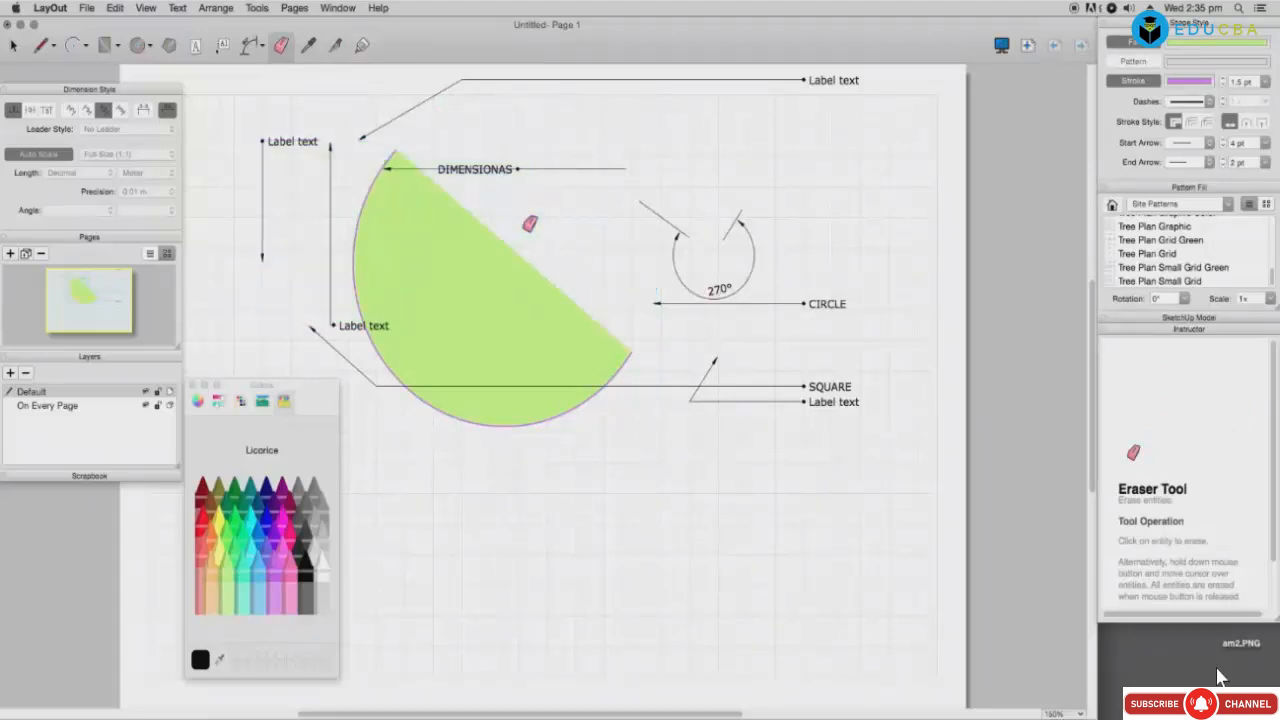
{"action": "left_click", "coordinate": [335, 45]}
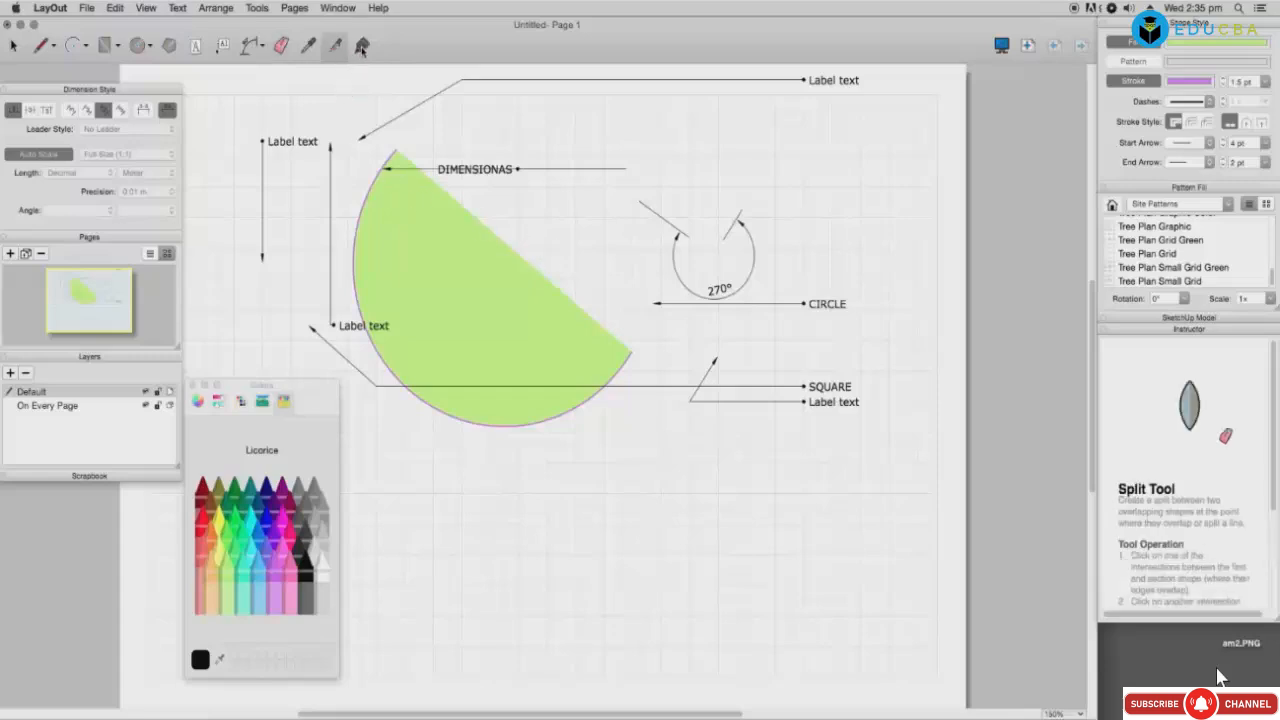
{"action": "left_click", "coordinate": [362, 46]}
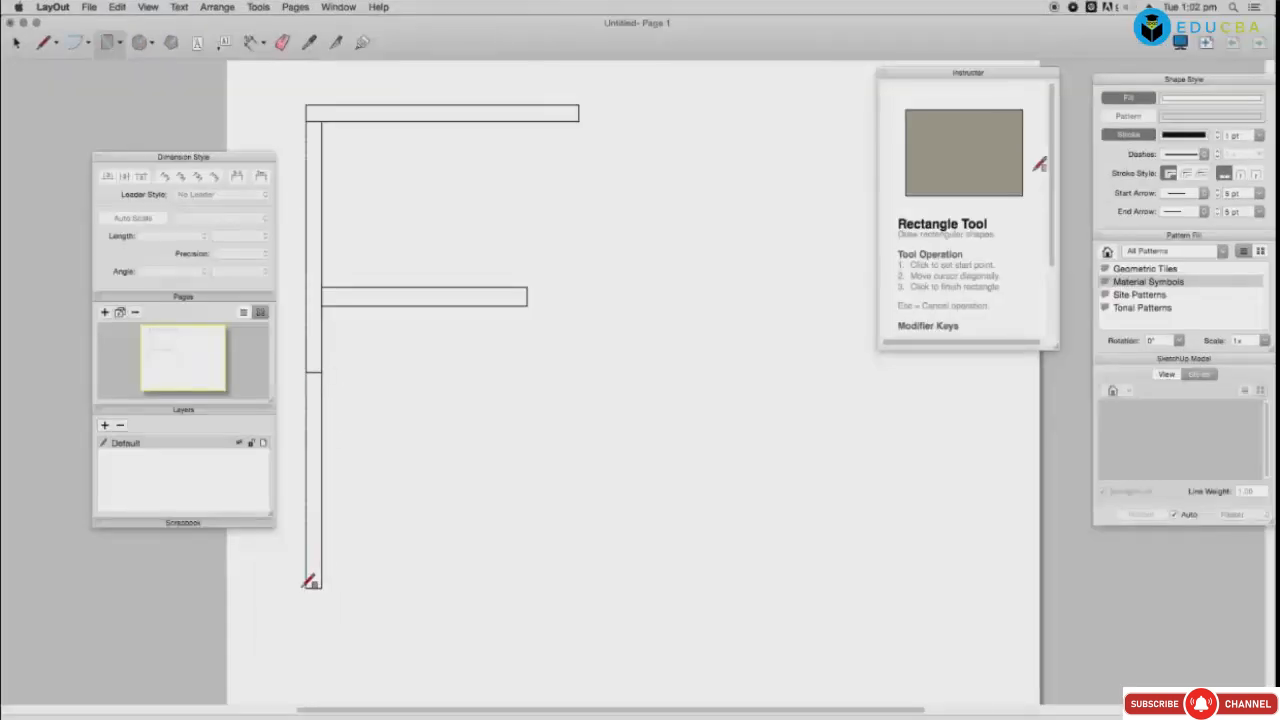
Step: Draw the left wall, bottom wall and lower interior wall as thin rectangles
{"action": "left_click", "coordinate": [306, 627]}
{"action": "left_click", "coordinate": [321, 613]}
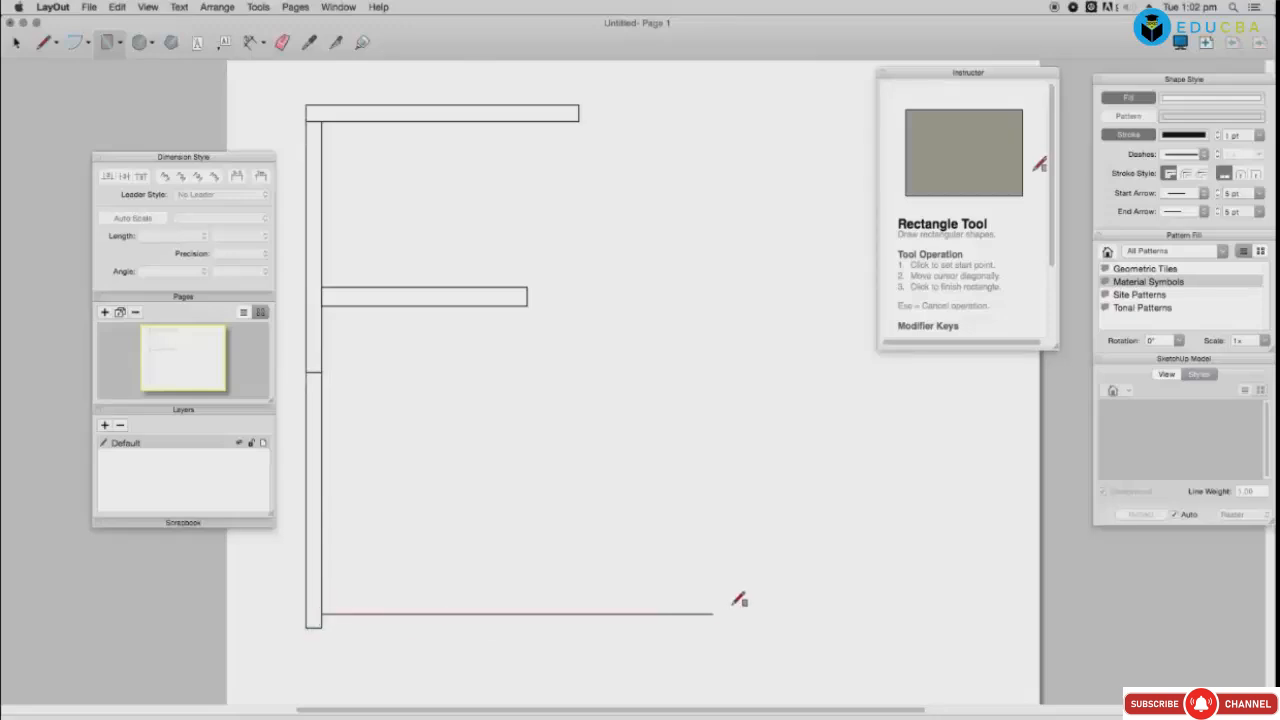
{"action": "left_click", "coordinate": [797, 627]}
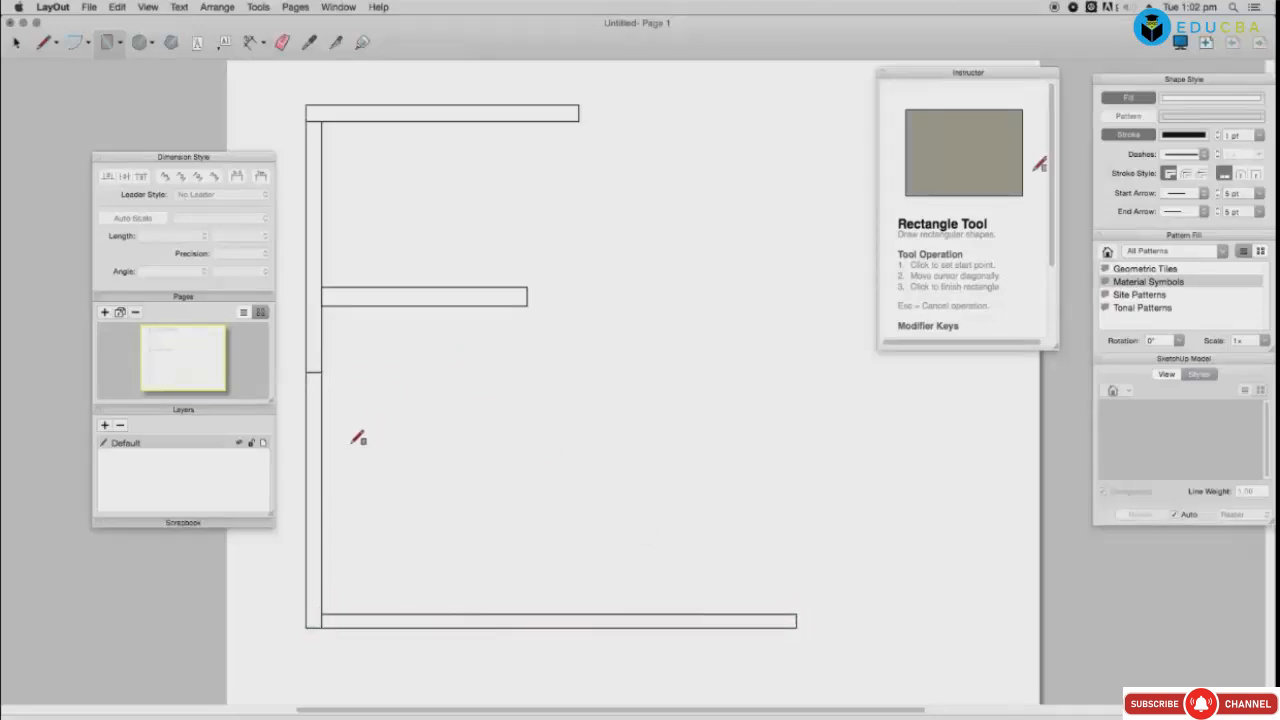
{"action": "left_click", "coordinate": [321, 468]}
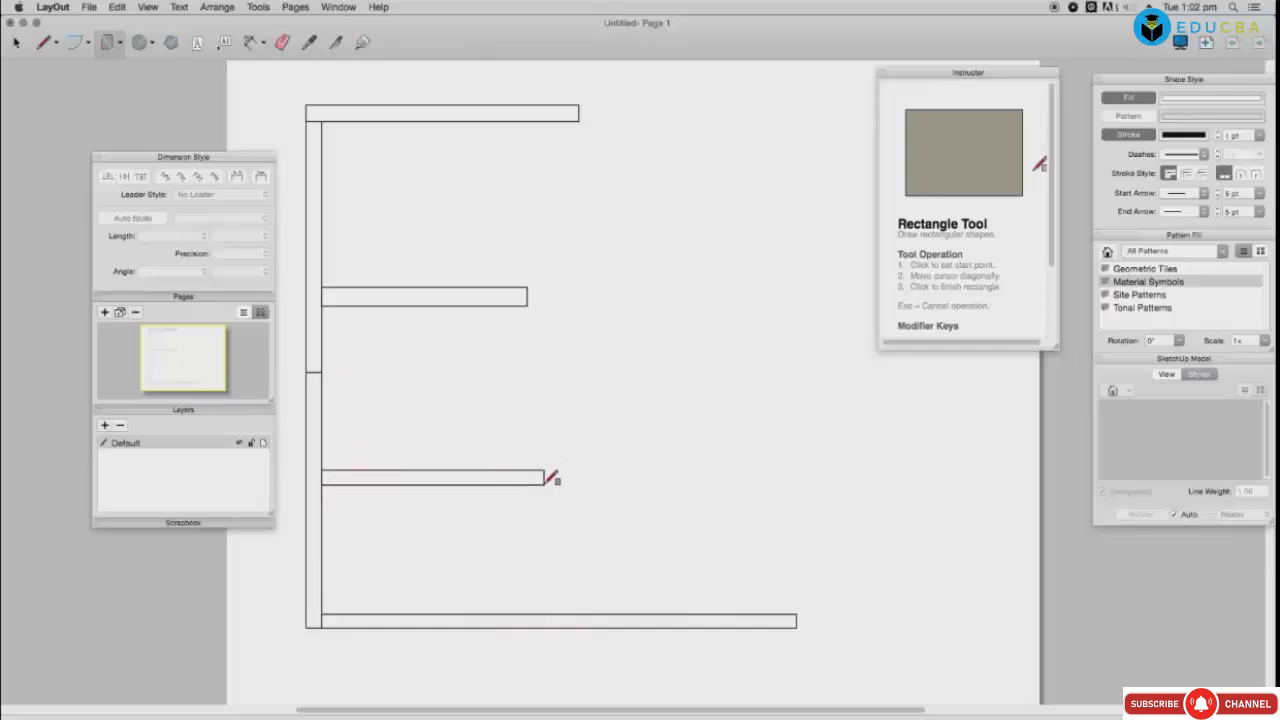
{"action": "left_click", "coordinate": [531, 487]}
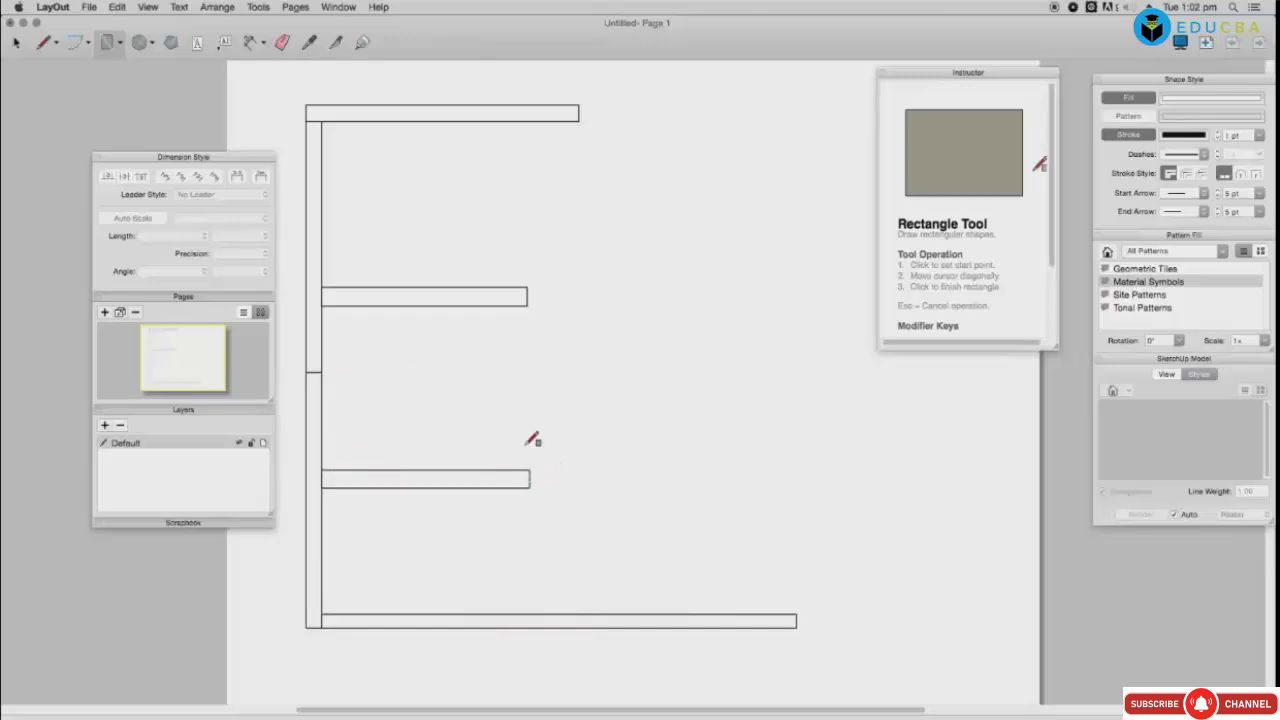
Step: Draw the top-right wall, tall right-side wall and inner vertical wall rectangles
{"action": "left_click", "coordinate": [682, 105]}
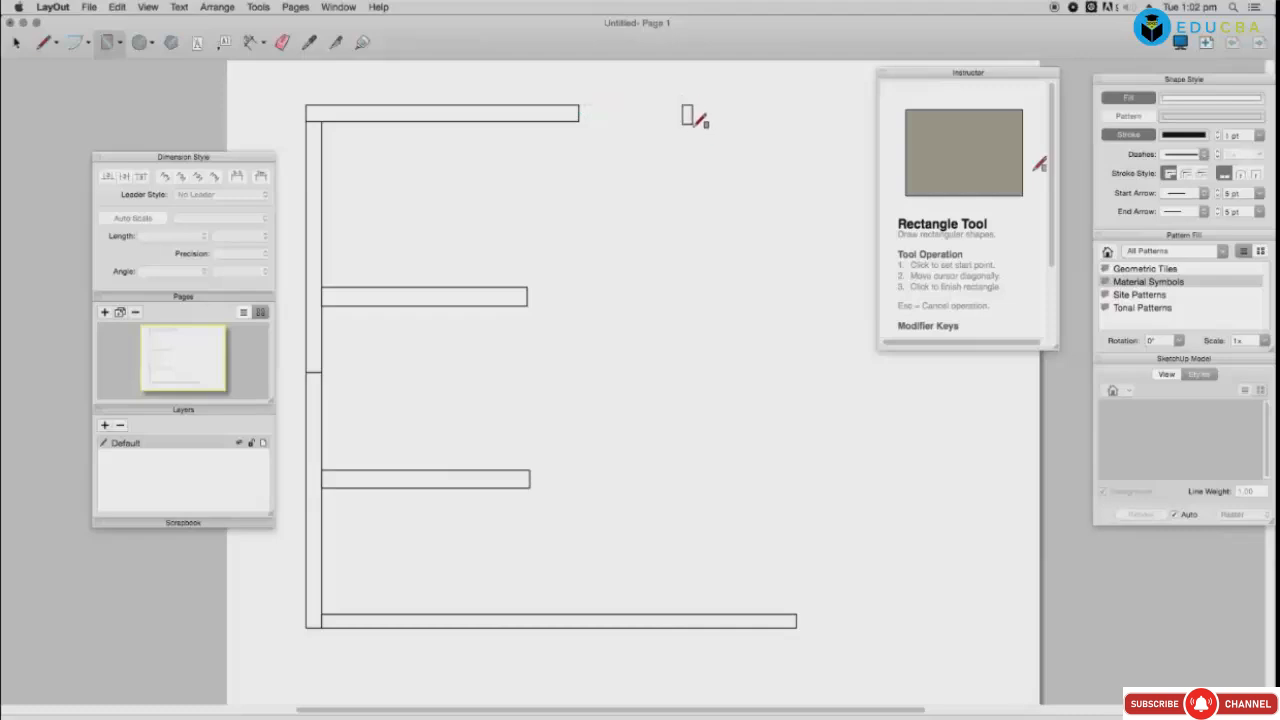
{"action": "left_click", "coordinate": [868, 124]}
{"action": "left_click", "coordinate": [869, 105]}
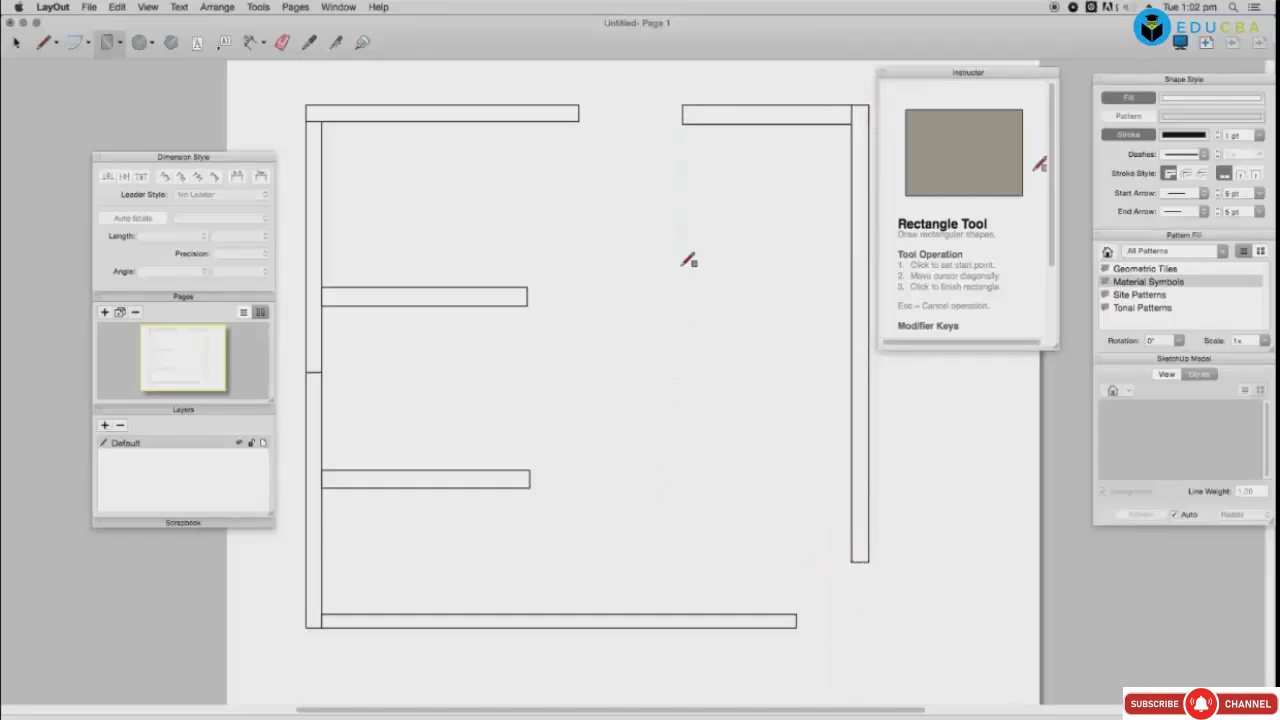
{"action": "left_click", "coordinate": [684, 123]}
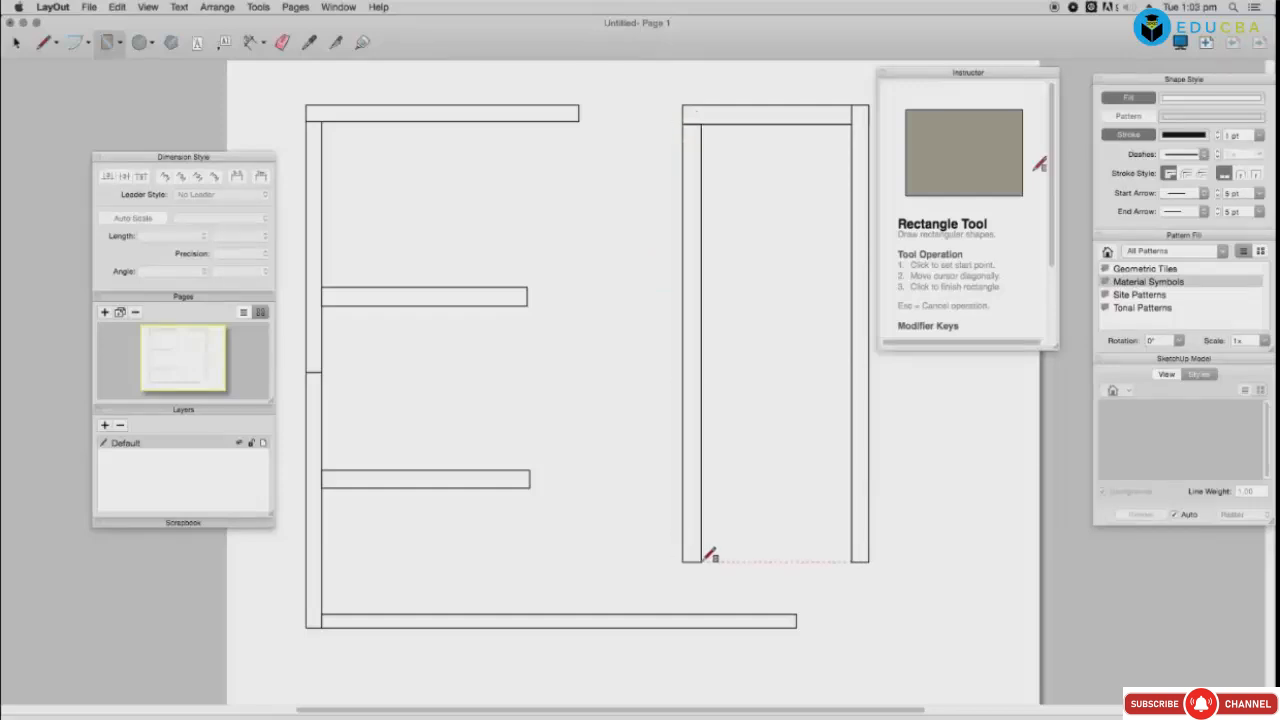
{"action": "left_click", "coordinate": [699, 325]}
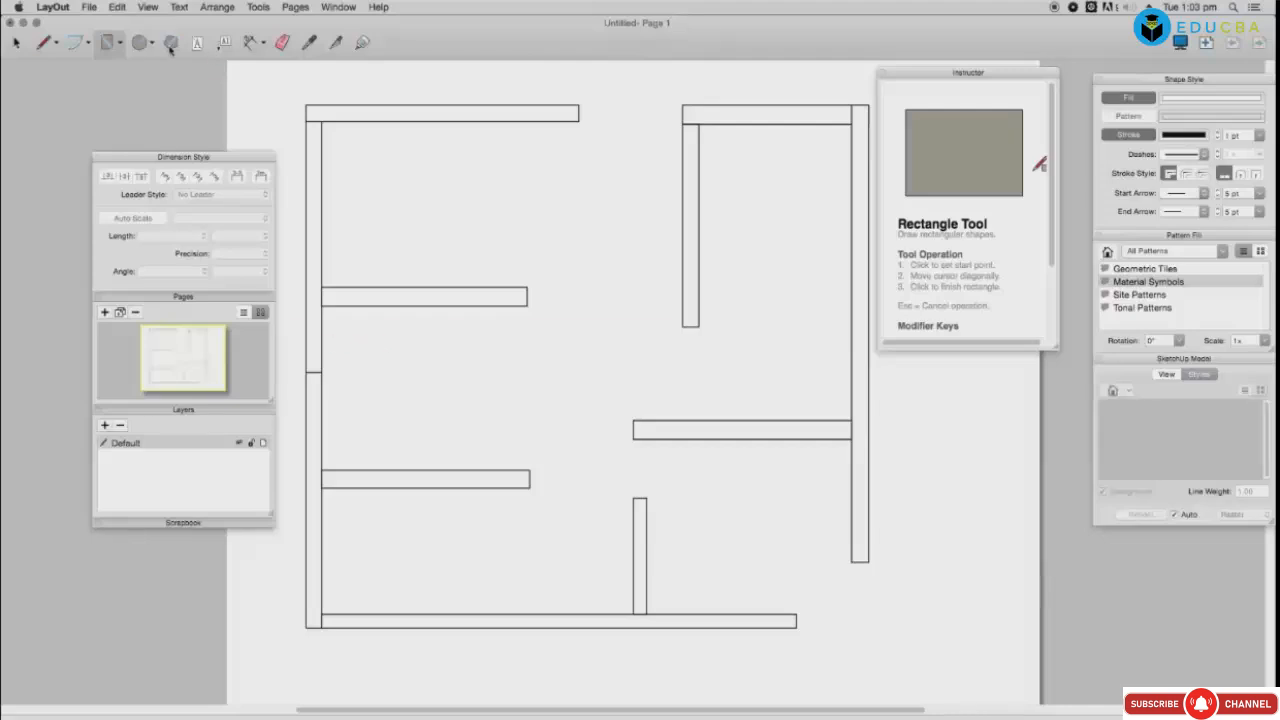
Step: Draw a circle in the top-left room
{"action": "left_click", "coordinate": [139, 42]}
{"action": "left_click", "coordinate": [348, 142]}
{"action": "key", "text": "Escape"}
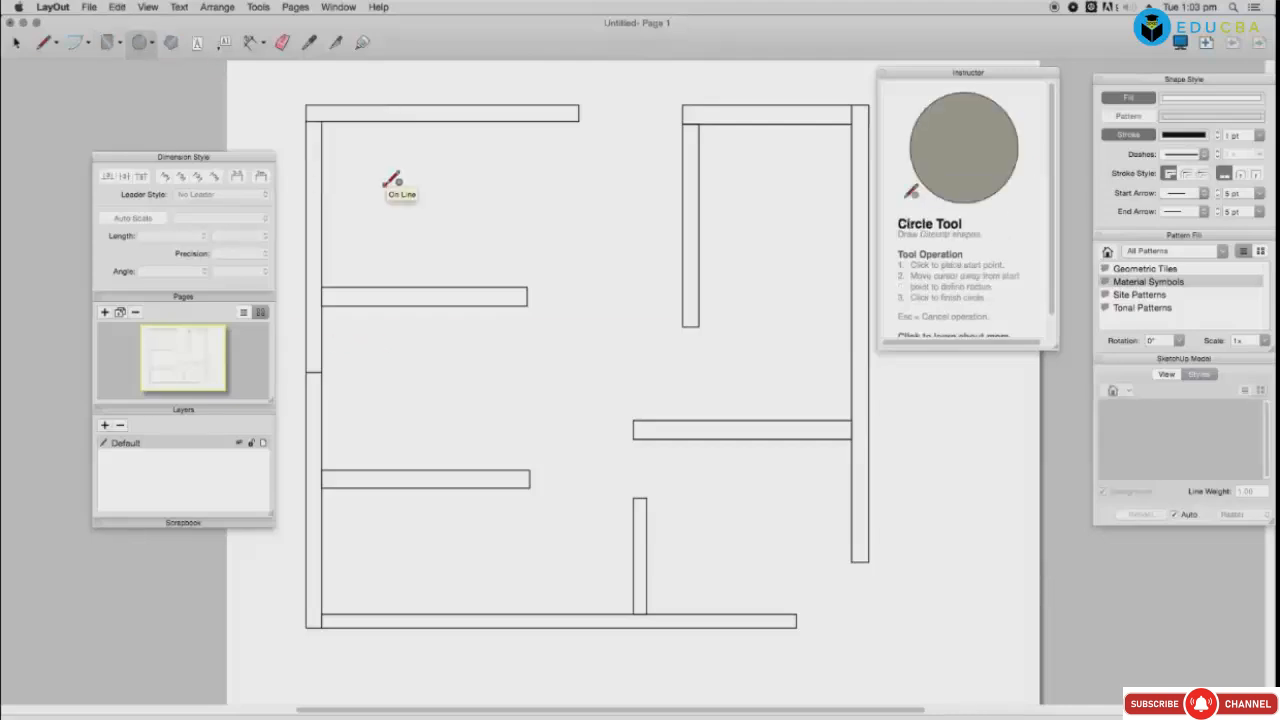
{"action": "left_click", "coordinate": [376, 184]}
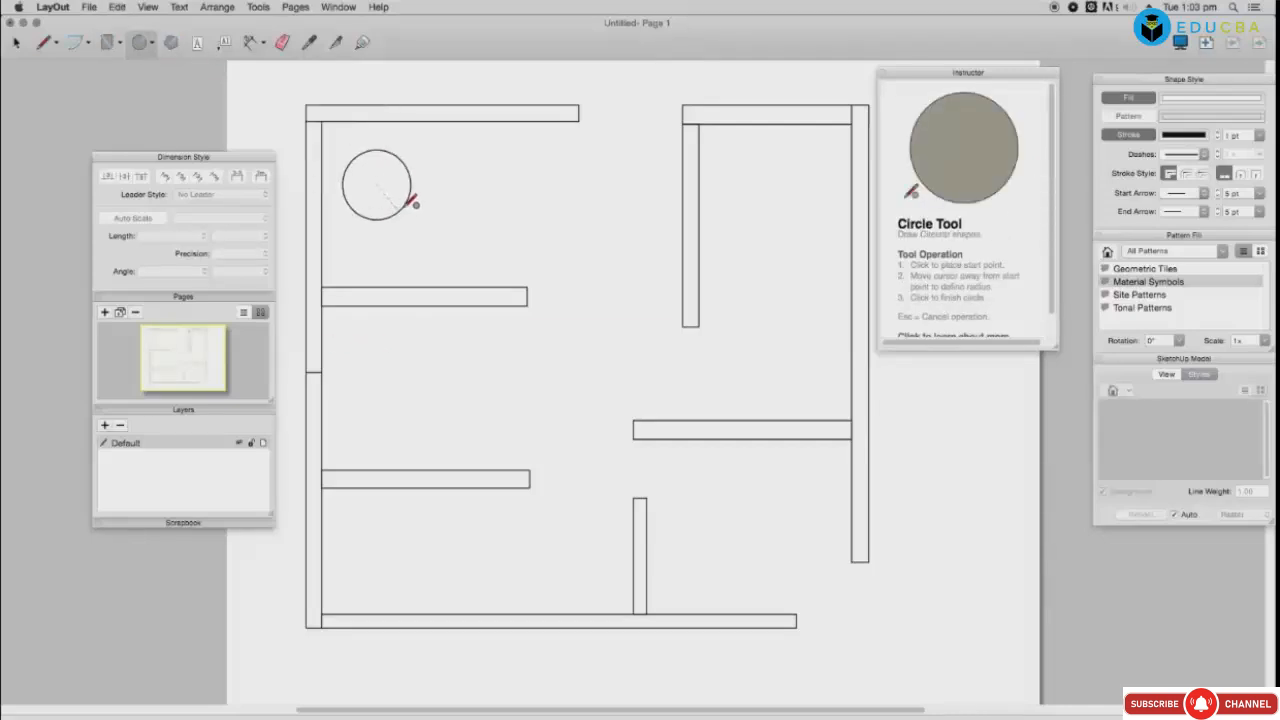
{"action": "left_click", "coordinate": [401, 208]}
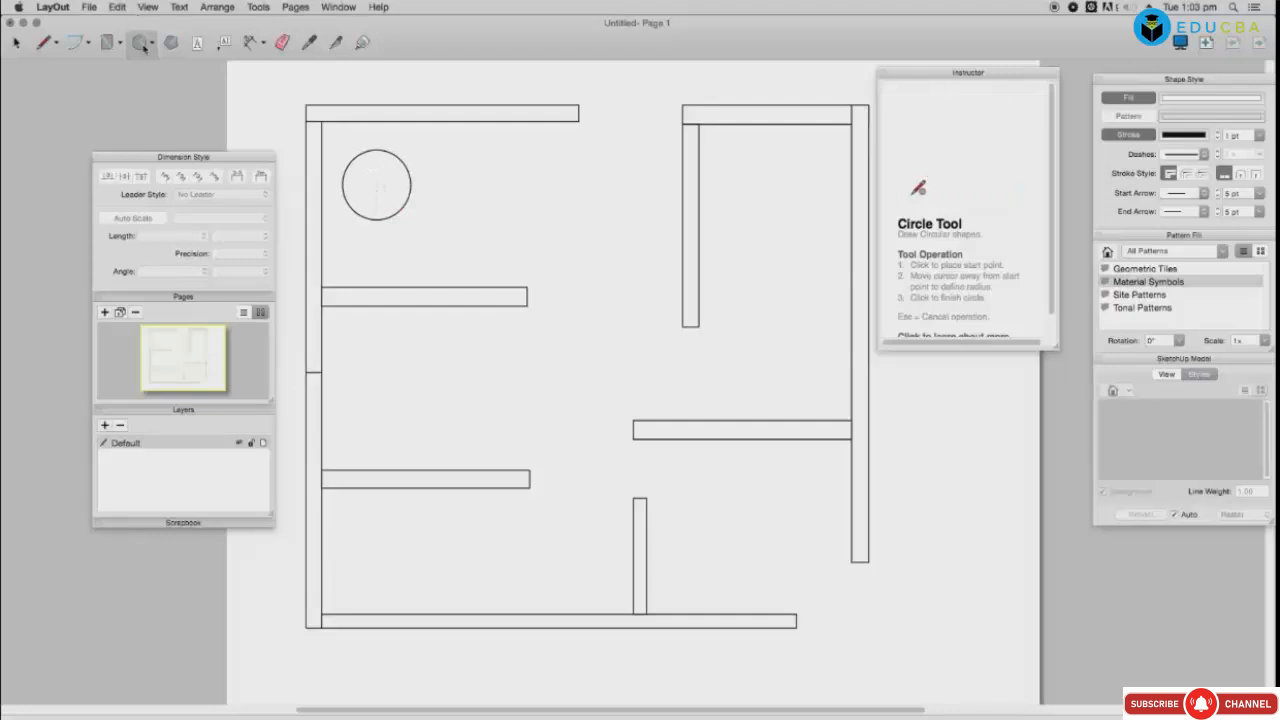
Step: Draw two pentagons: a small one near the top and a larger one below
{"action": "left_click", "coordinate": [171, 44]}
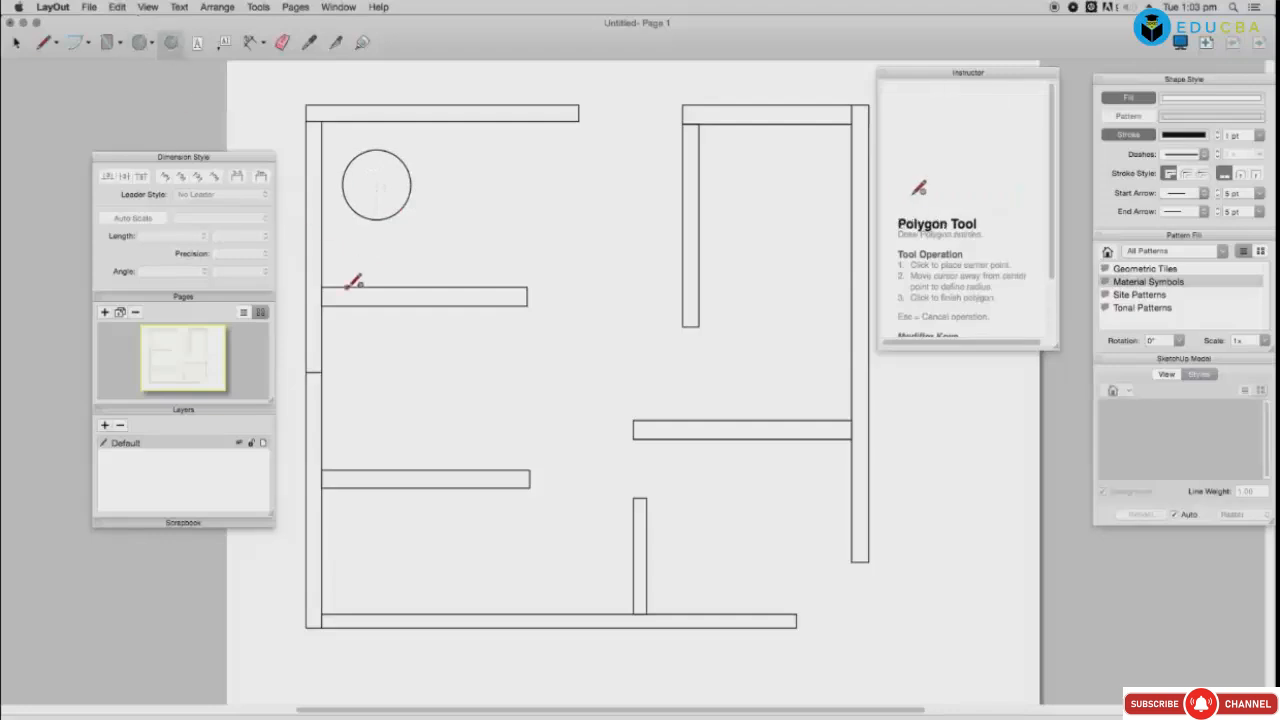
{"action": "left_click", "coordinate": [558, 213]}
{"action": "left_click", "coordinate": [586, 241]}
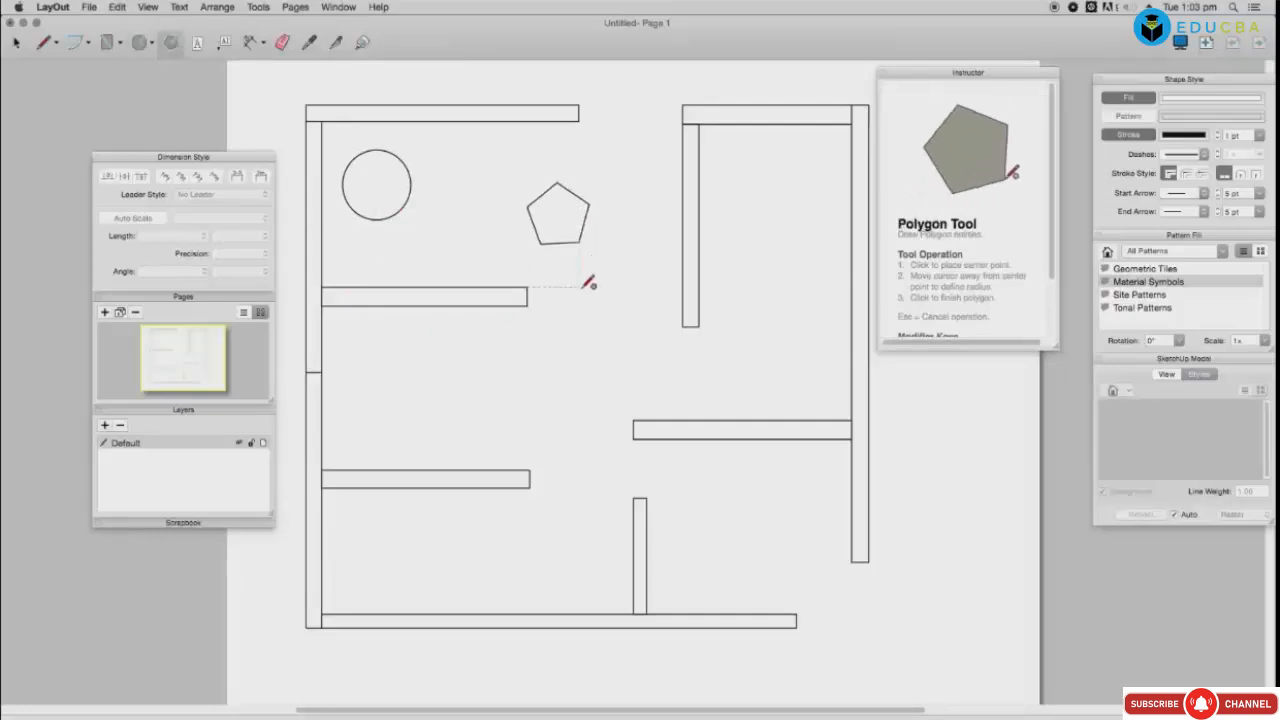
{"action": "left_click", "coordinate": [411, 364]}
{"action": "left_click", "coordinate": [462, 388]}
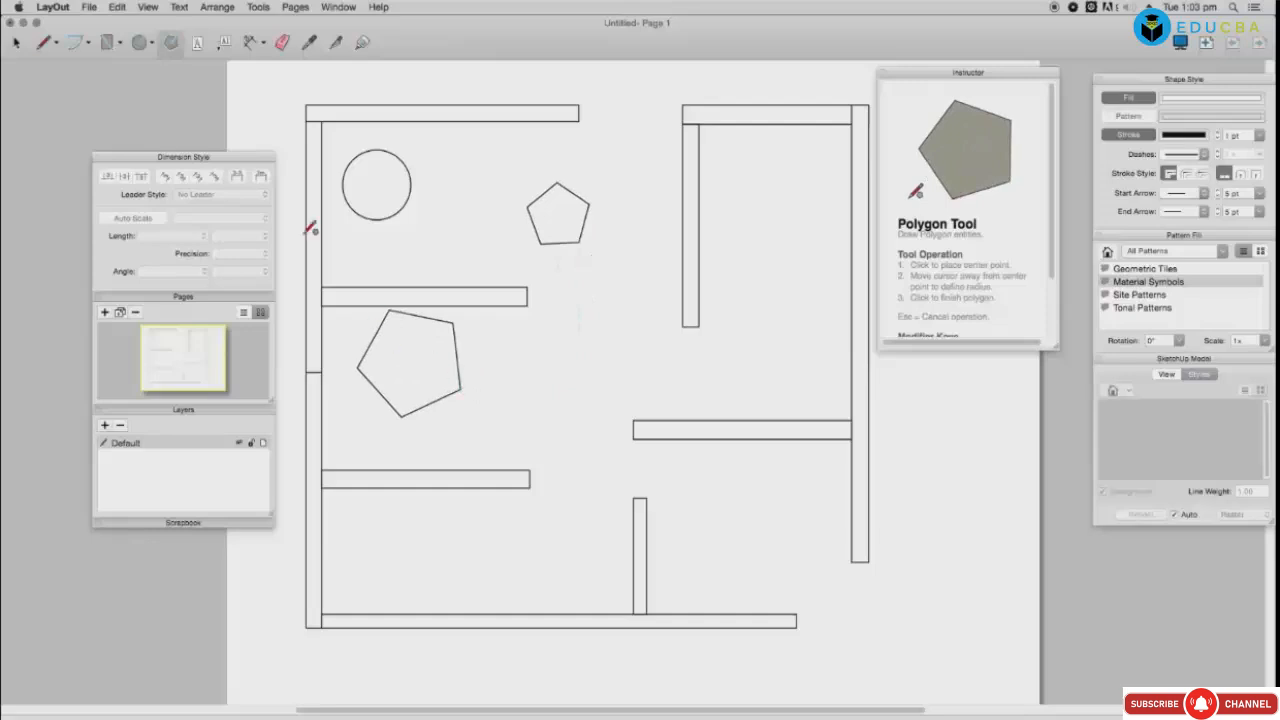
Step: Draw a horizontal ellipse in the bottom-left room and start a narrow upright one beside it
{"action": "left_click", "coordinate": [147, 48]}
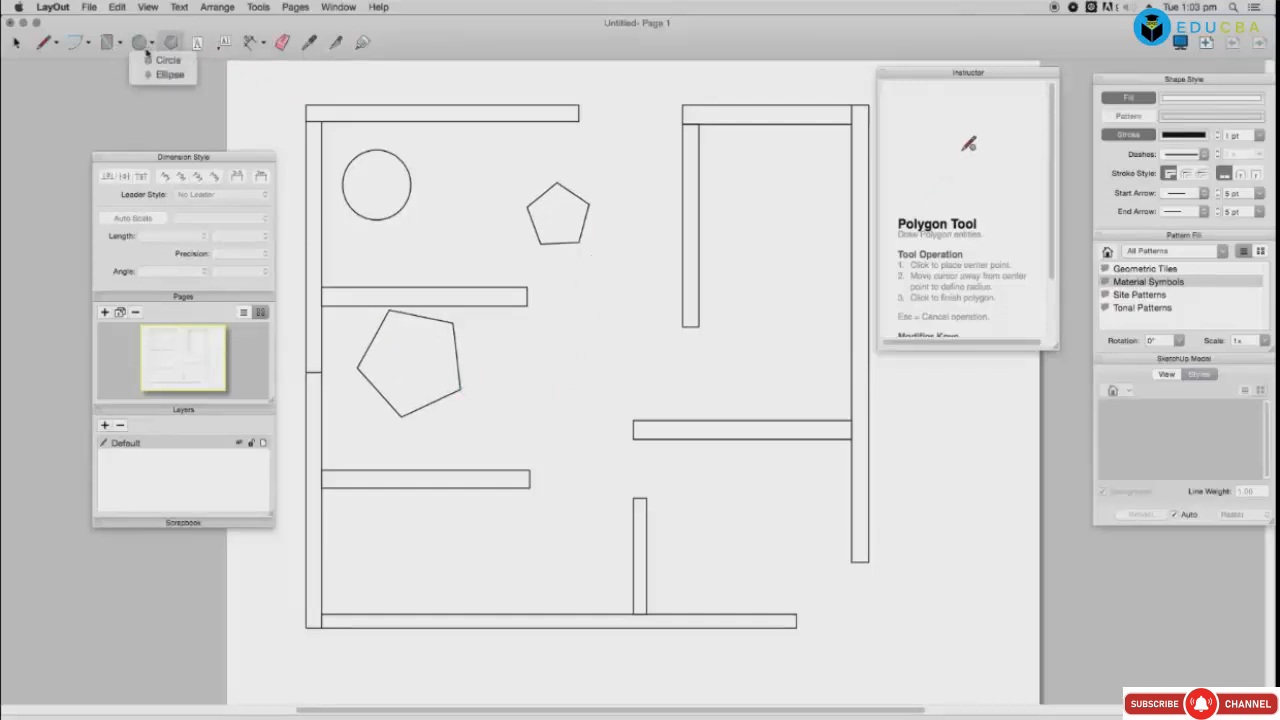
{"action": "left_click", "coordinate": [165, 70]}
{"action": "left_click", "coordinate": [386, 524]}
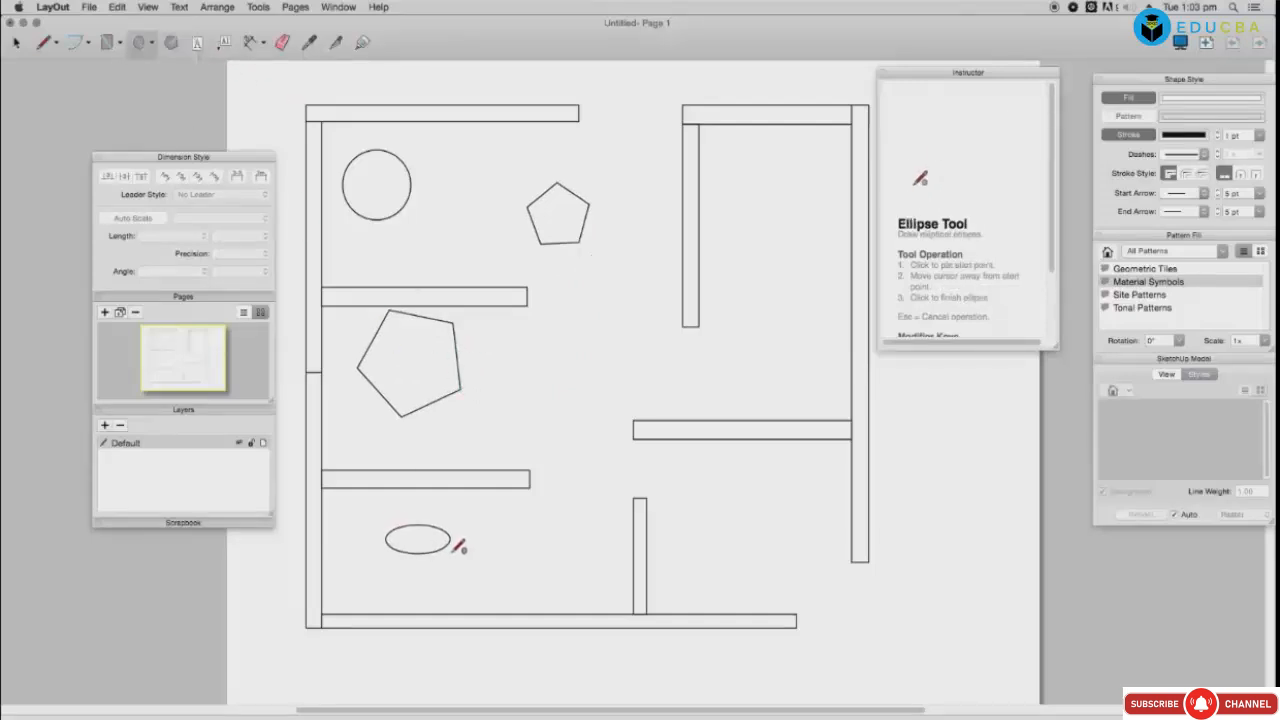
{"action": "left_click", "coordinate": [467, 562]}
{"action": "left_click", "coordinate": [342, 504]}
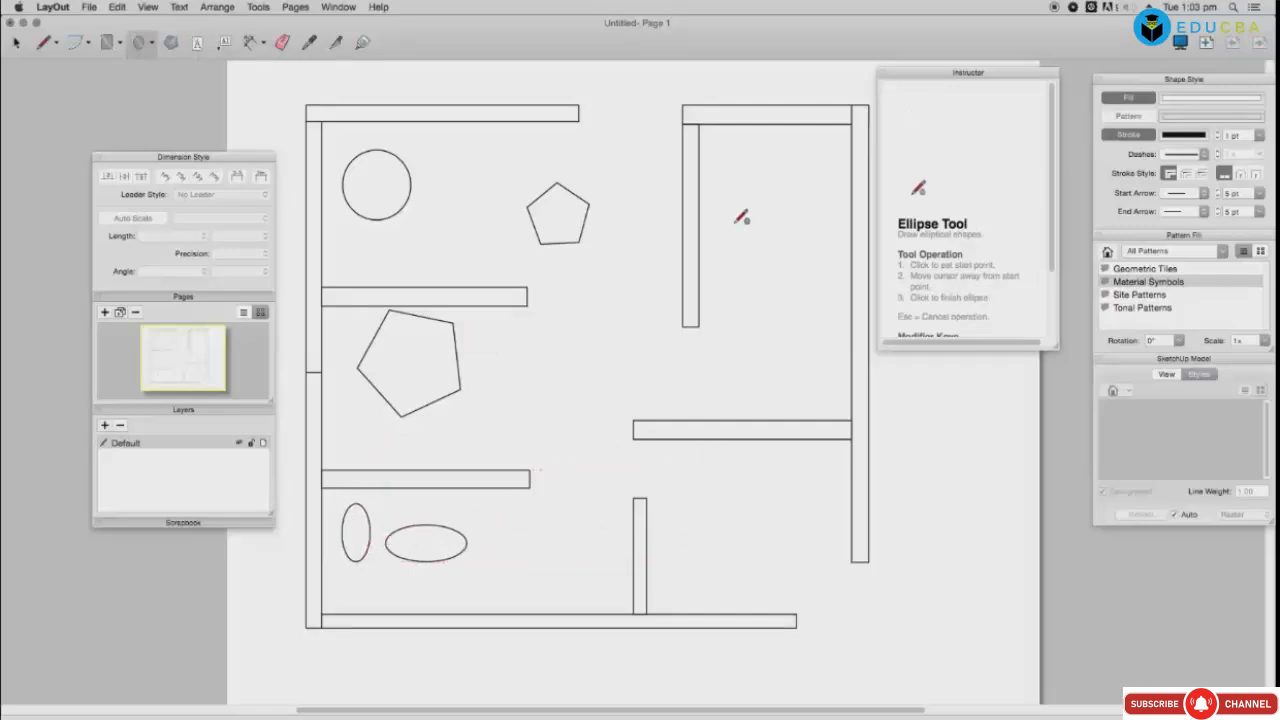
Step: Dimension the top wall, the top-left wall (2 3/16") and the circle (59/64")
{"action": "left_click", "coordinate": [250, 42]}
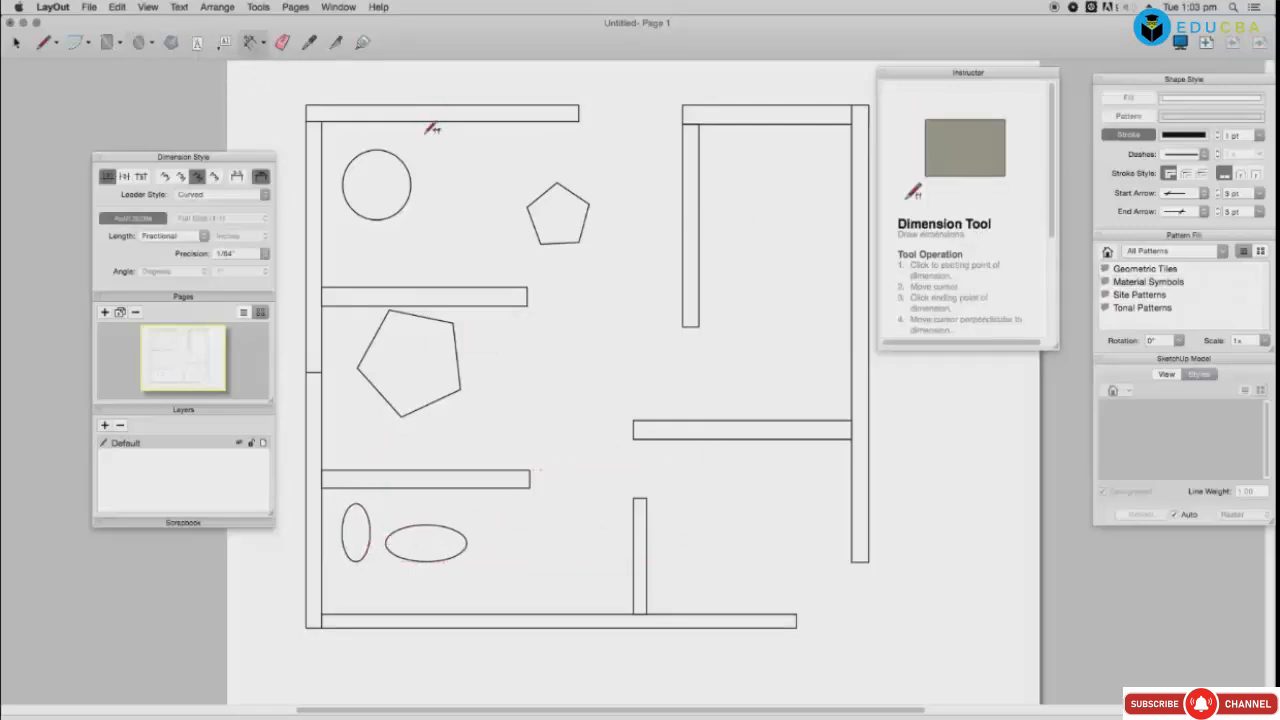
{"action": "left_click", "coordinate": [321, 125]}
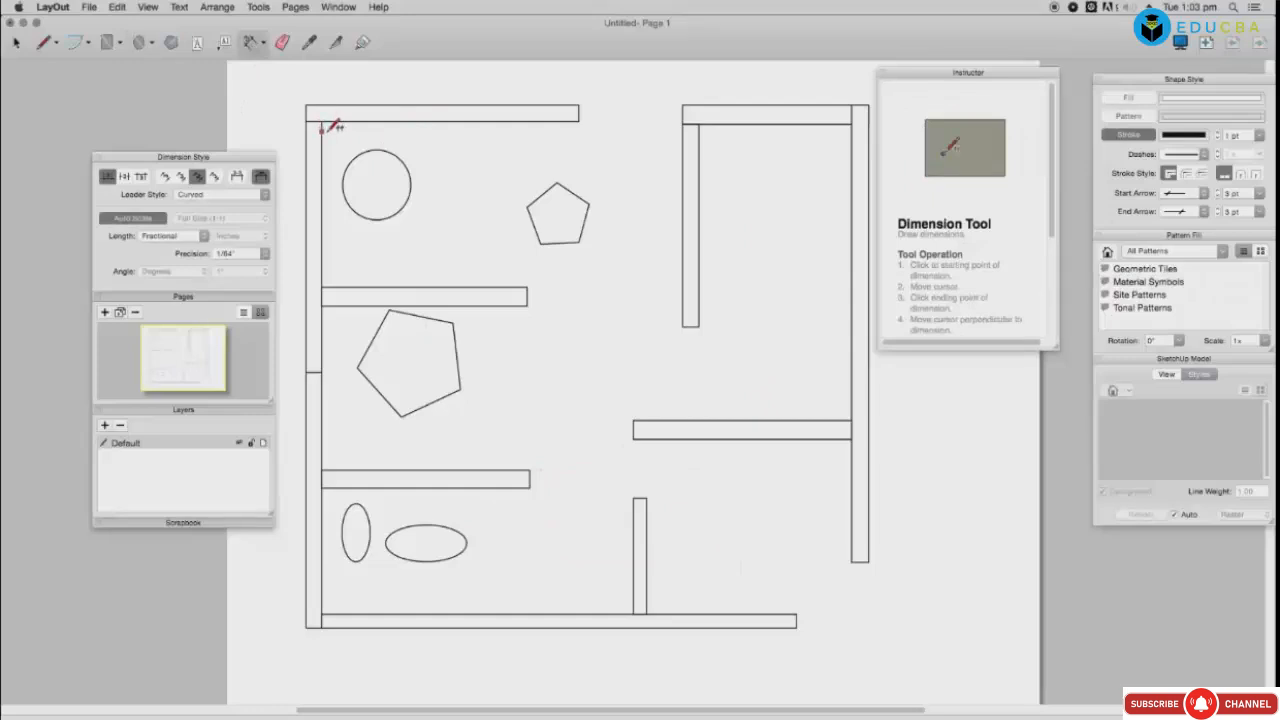
{"action": "left_click", "coordinate": [579, 121]}
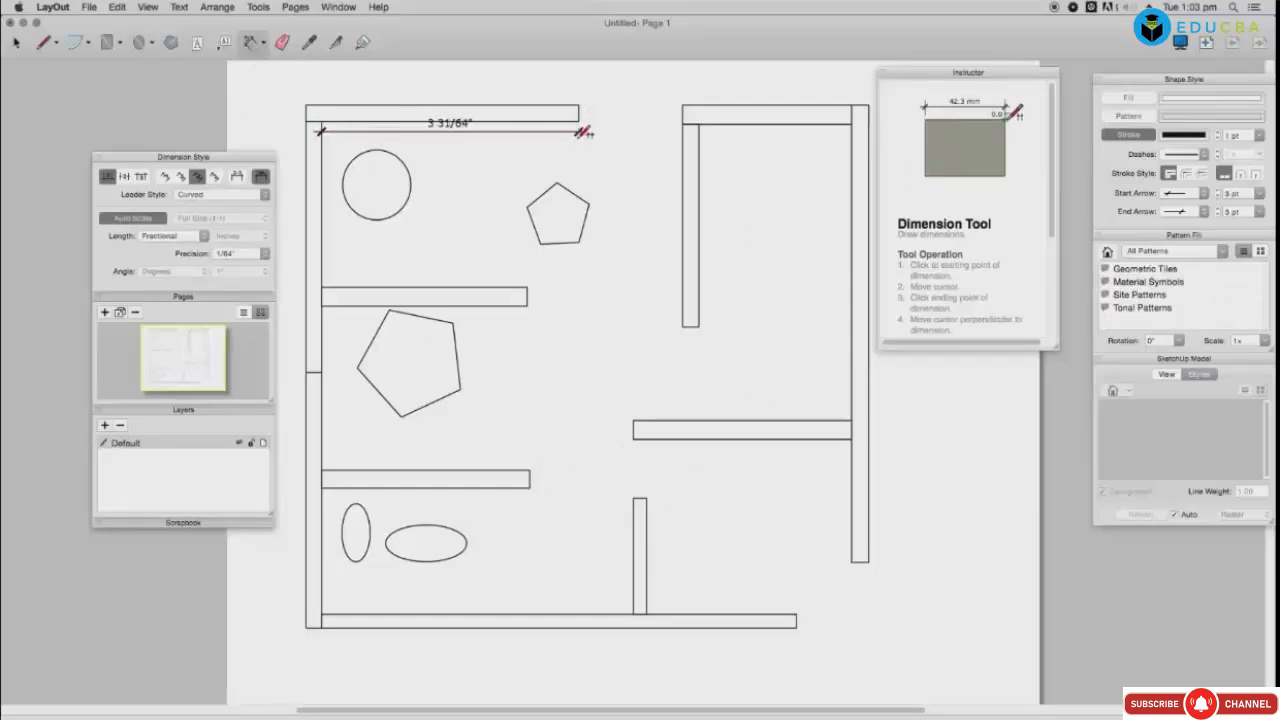
{"action": "left_click", "coordinate": [561, 71]}
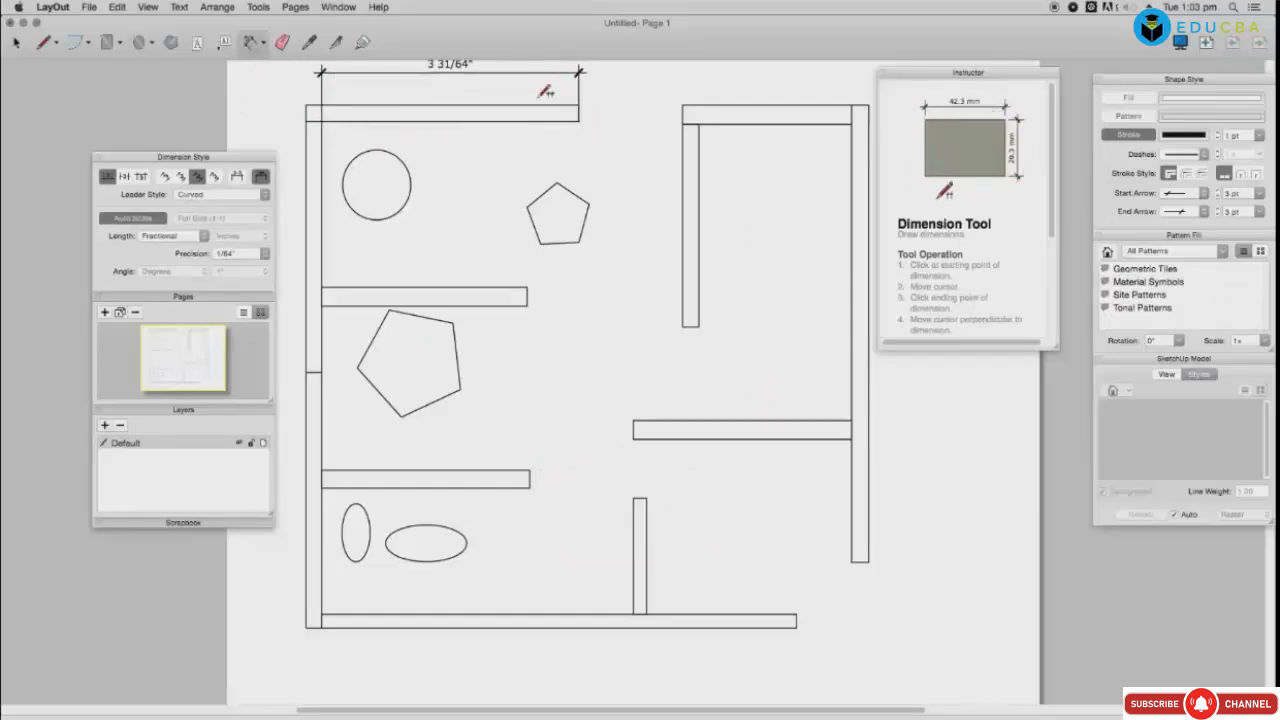
{"action": "left_click", "coordinate": [322, 121]}
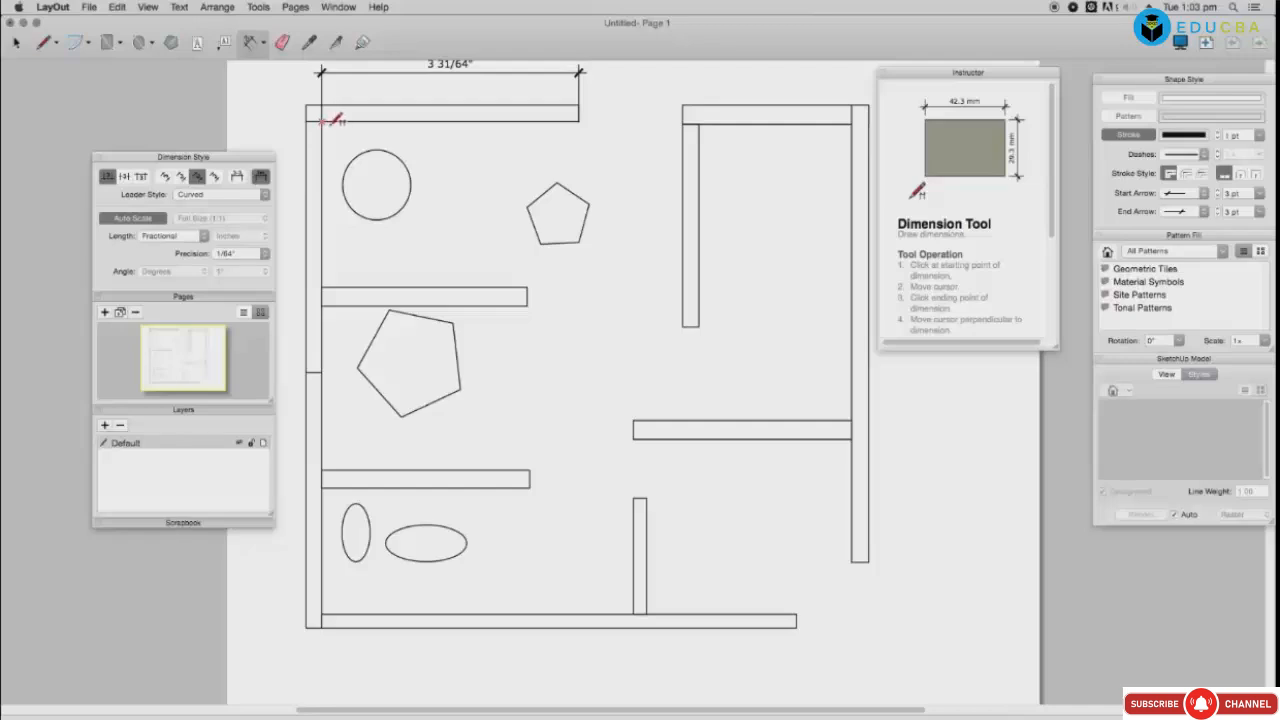
{"action": "left_click", "coordinate": [330, 289]}
{"action": "left_click", "coordinate": [286, 252]}
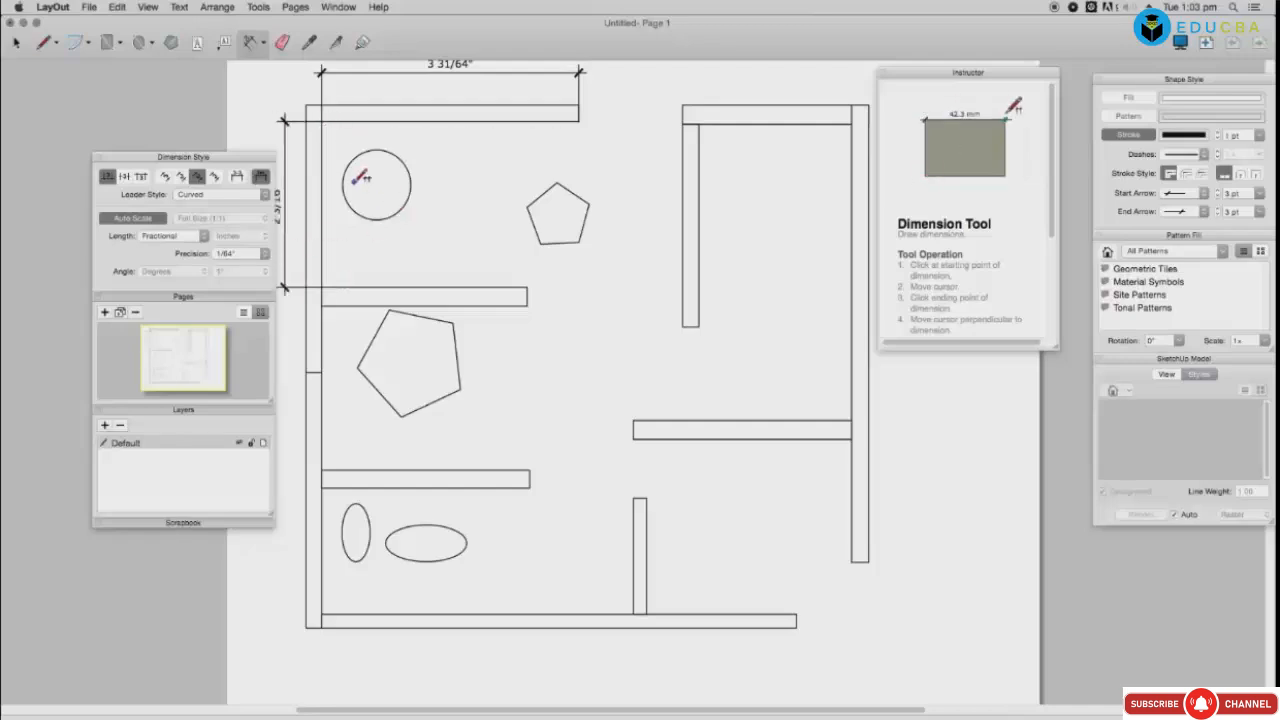
{"action": "left_click", "coordinate": [356, 214]}
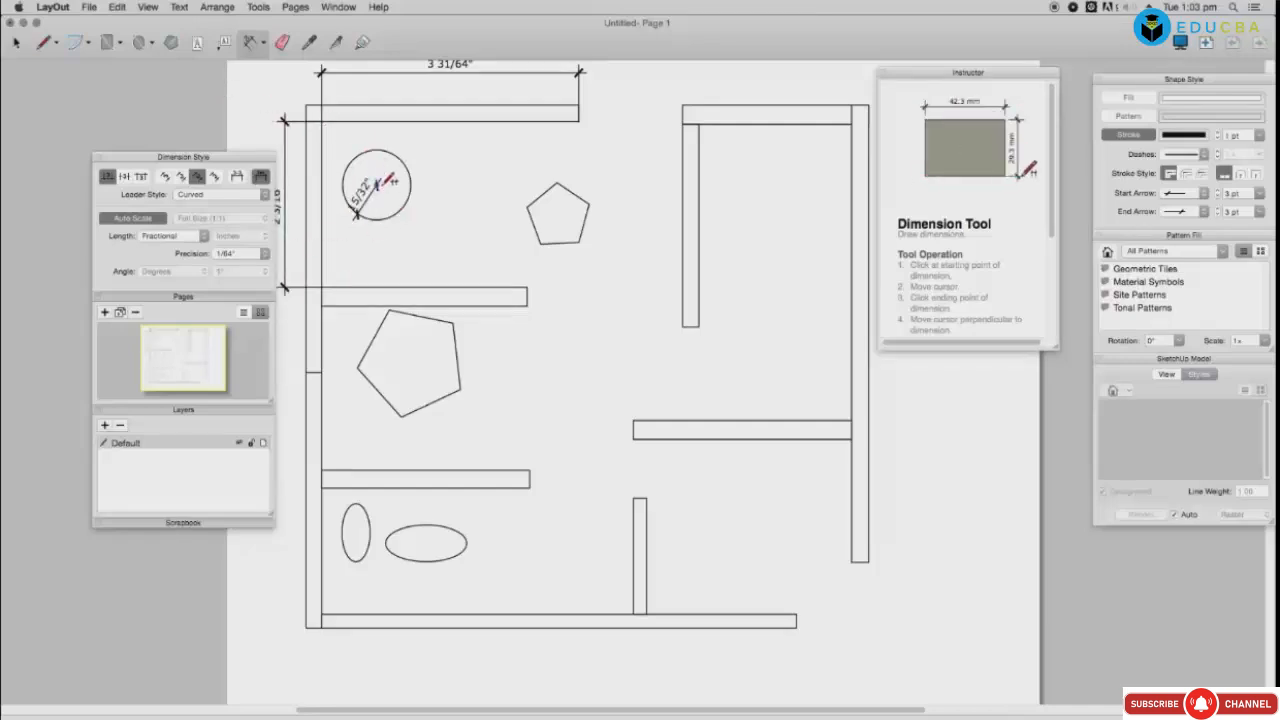
{"action": "left_click", "coordinate": [405, 157]}
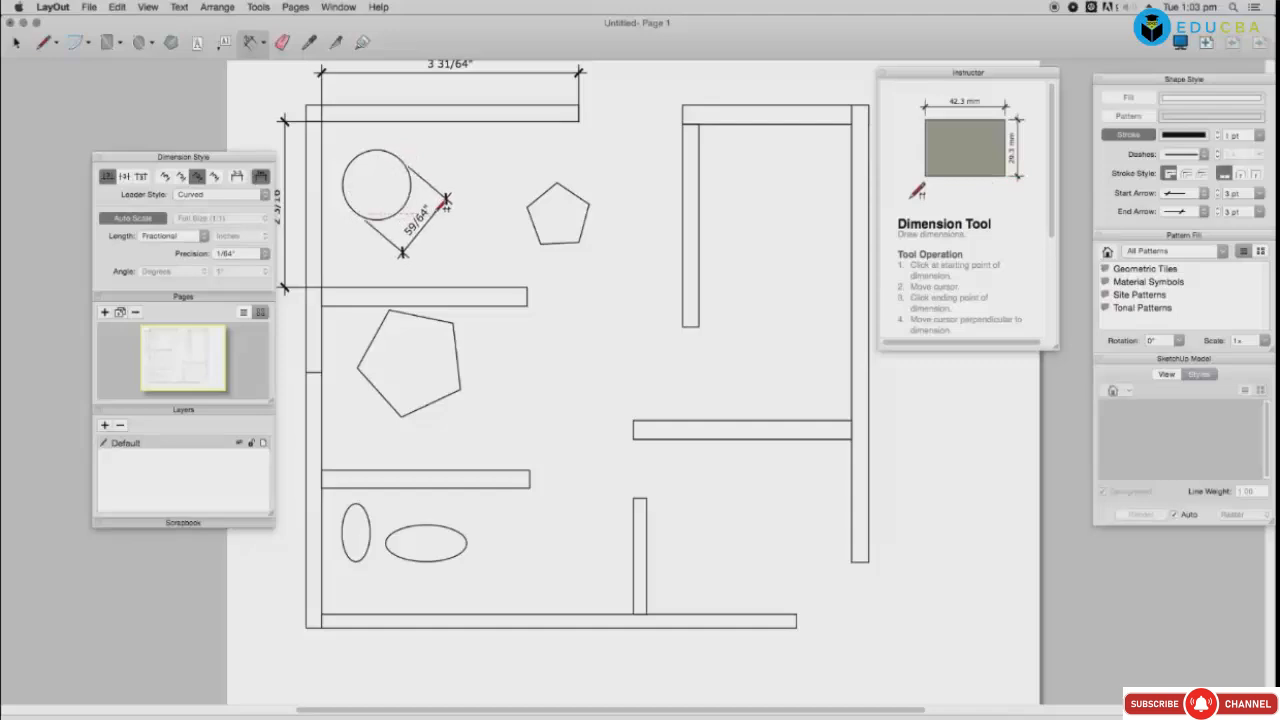
{"action": "left_click", "coordinate": [424, 226]}
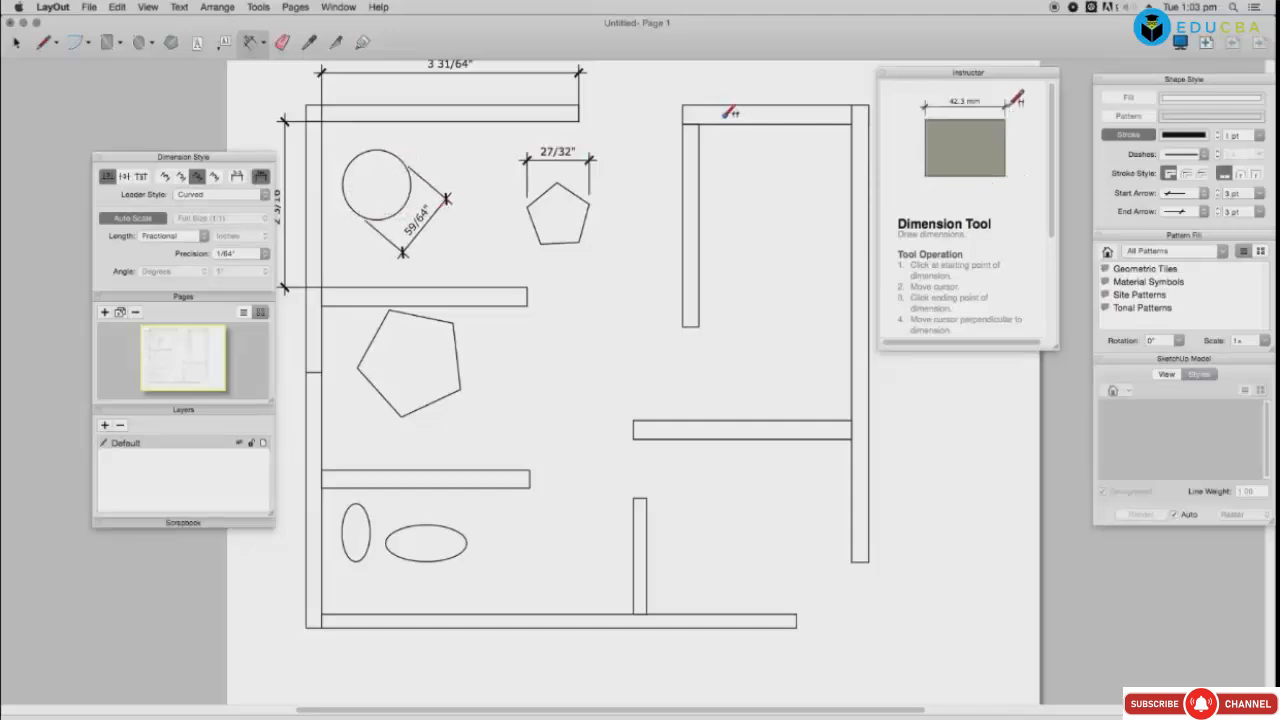
Step: Dimension the right-side walls: 2 1/16", 3 29/32", 1 9/16" and 1 17/32"
{"action": "left_click", "coordinate": [698, 122]}
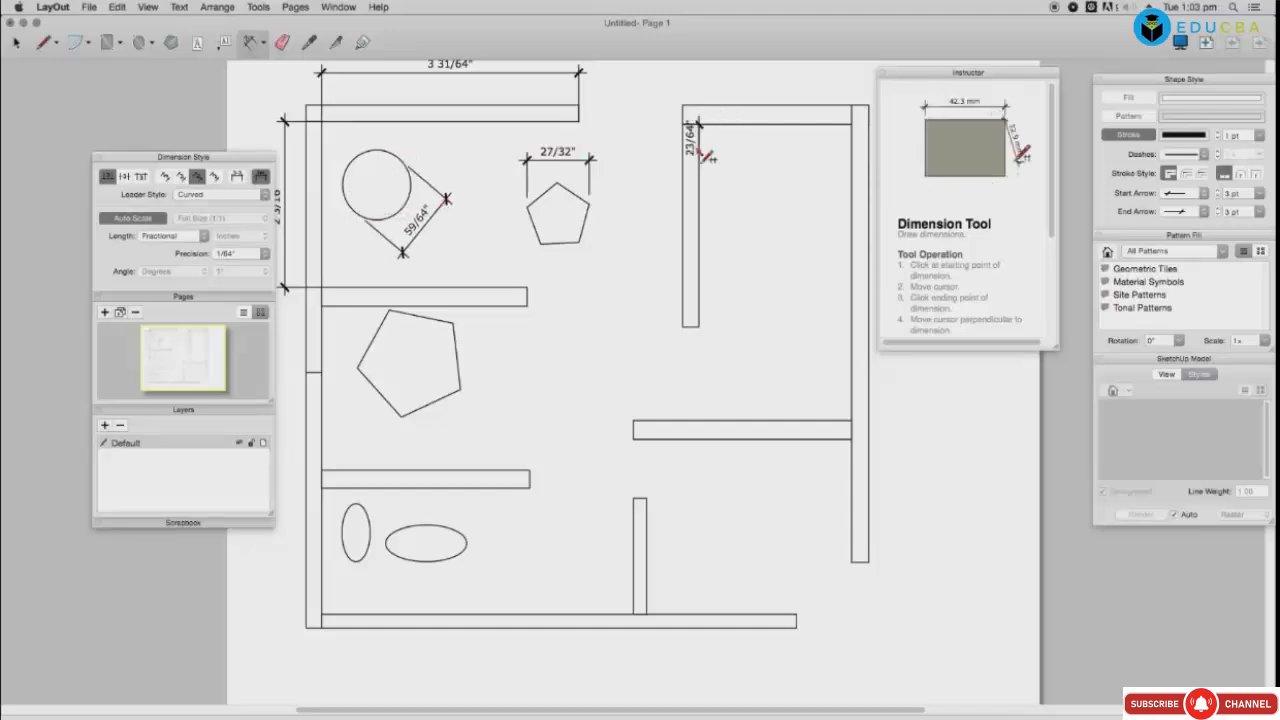
{"action": "left_click", "coordinate": [700, 325]}
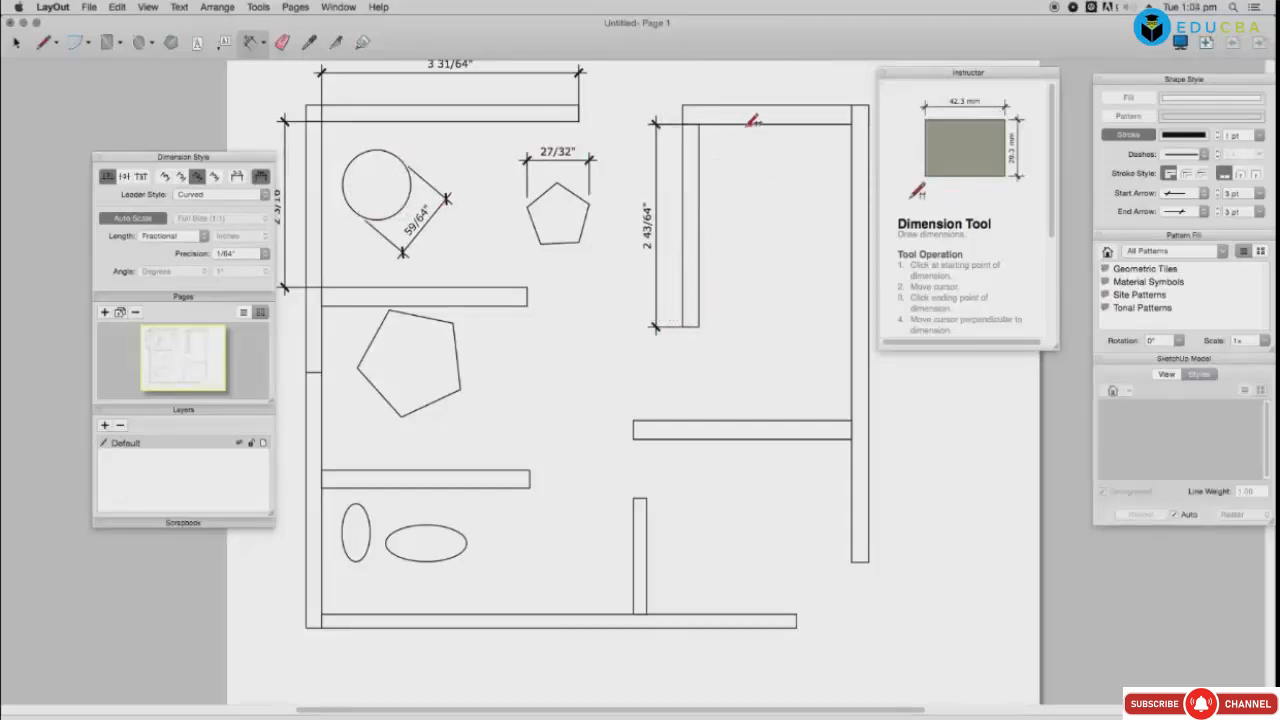
{"action": "left_click", "coordinate": [852, 123]}
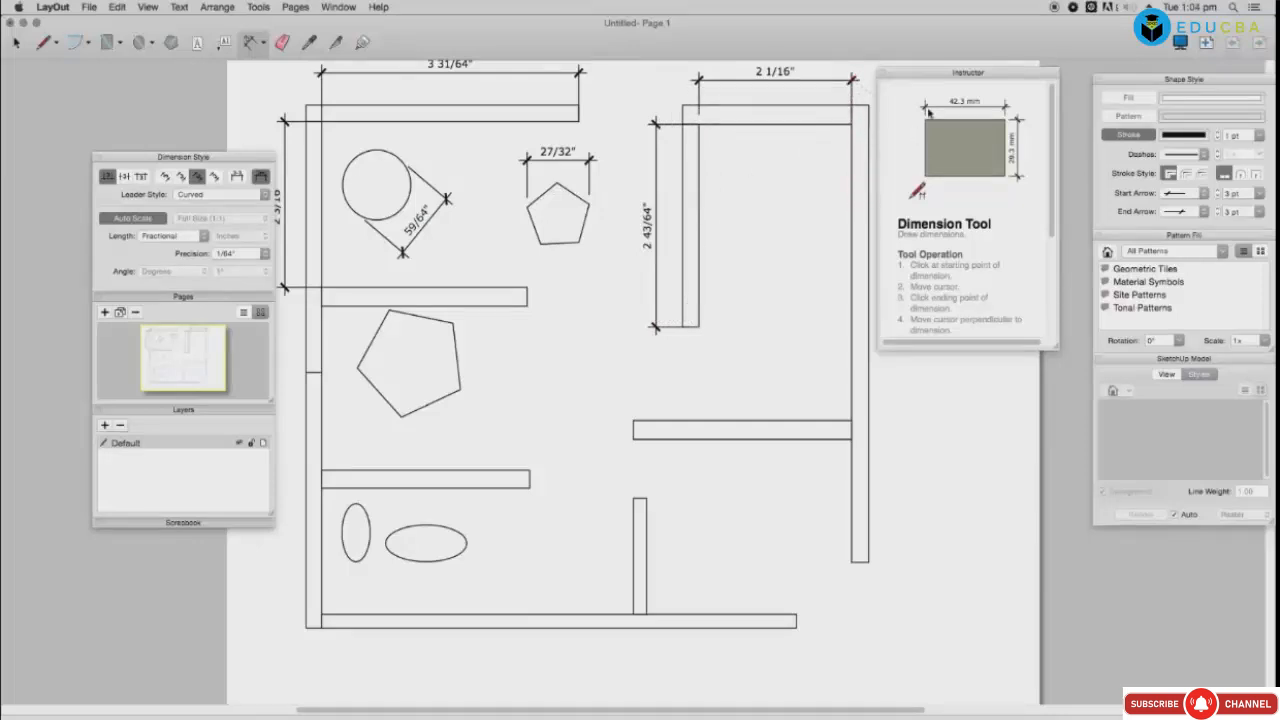
{"action": "left_click_drag", "start_coordinate": [996, 77], "coordinate": [1026, 77]}
{"action": "left_click_drag", "start_coordinate": [1026, 77], "coordinate": [1053, 77]}
{"action": "left_click", "coordinate": [852, 440]}
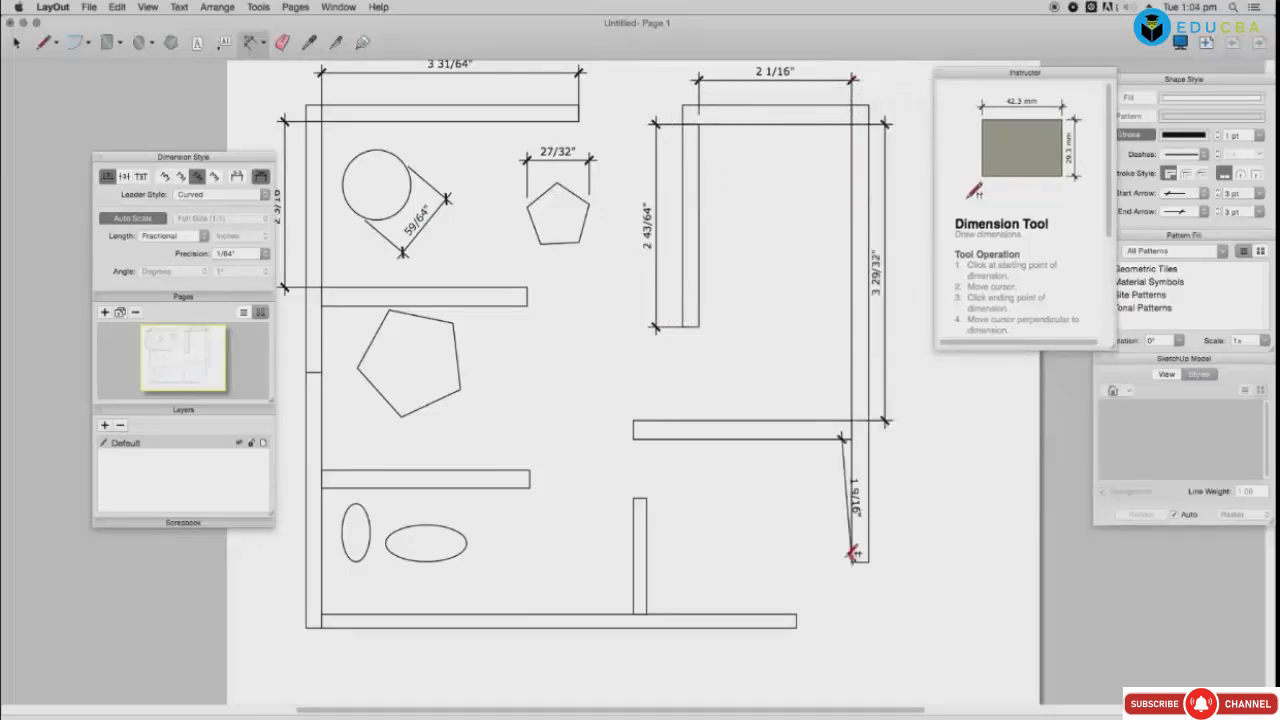
{"action": "left_click", "coordinate": [852, 558]}
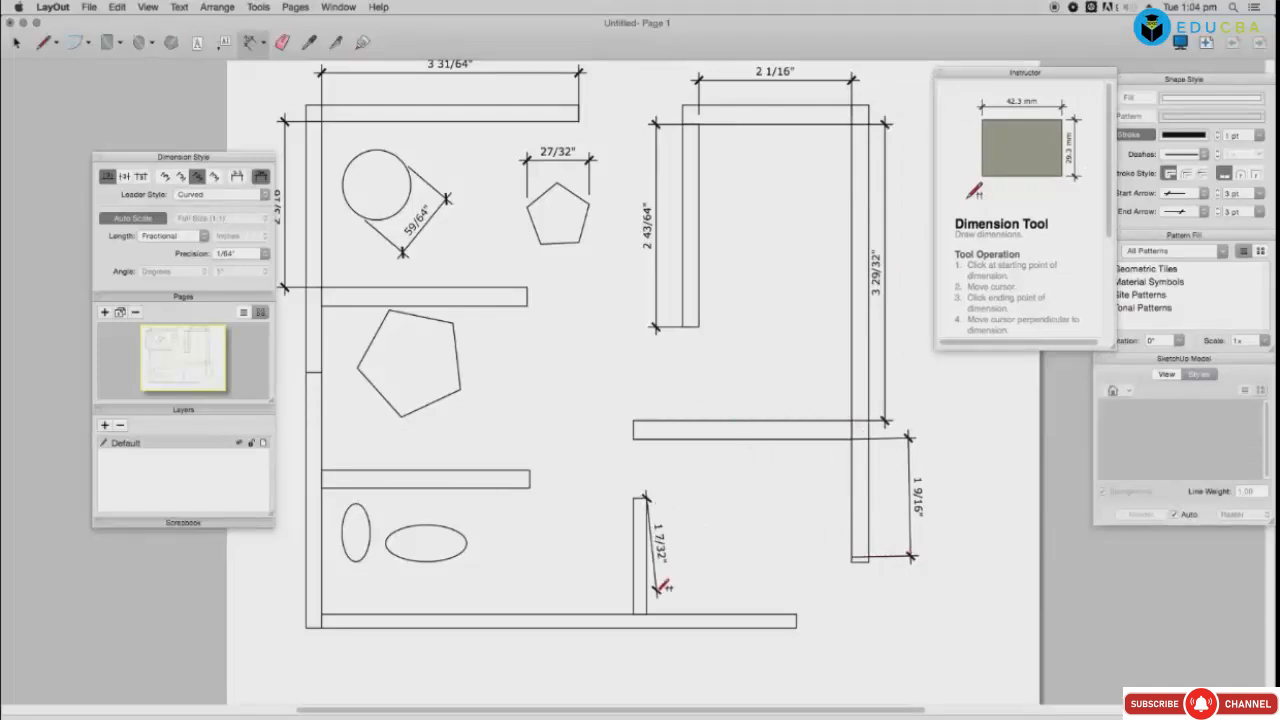
{"action": "left_click", "coordinate": [642, 614]}
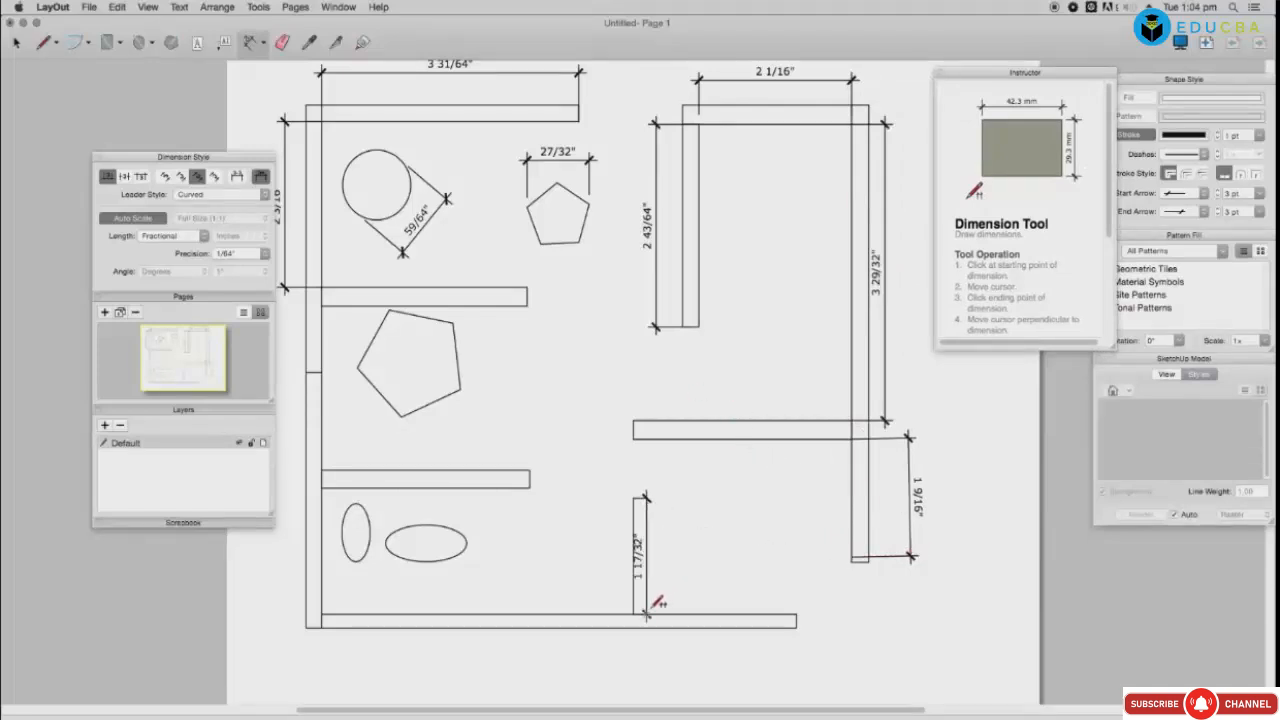
Step: Dimension the bottom wall (6 27/64"), the lower-left wall and both ellipses (27/32", 45/64")
{"action": "left_click", "coordinate": [322, 611]}
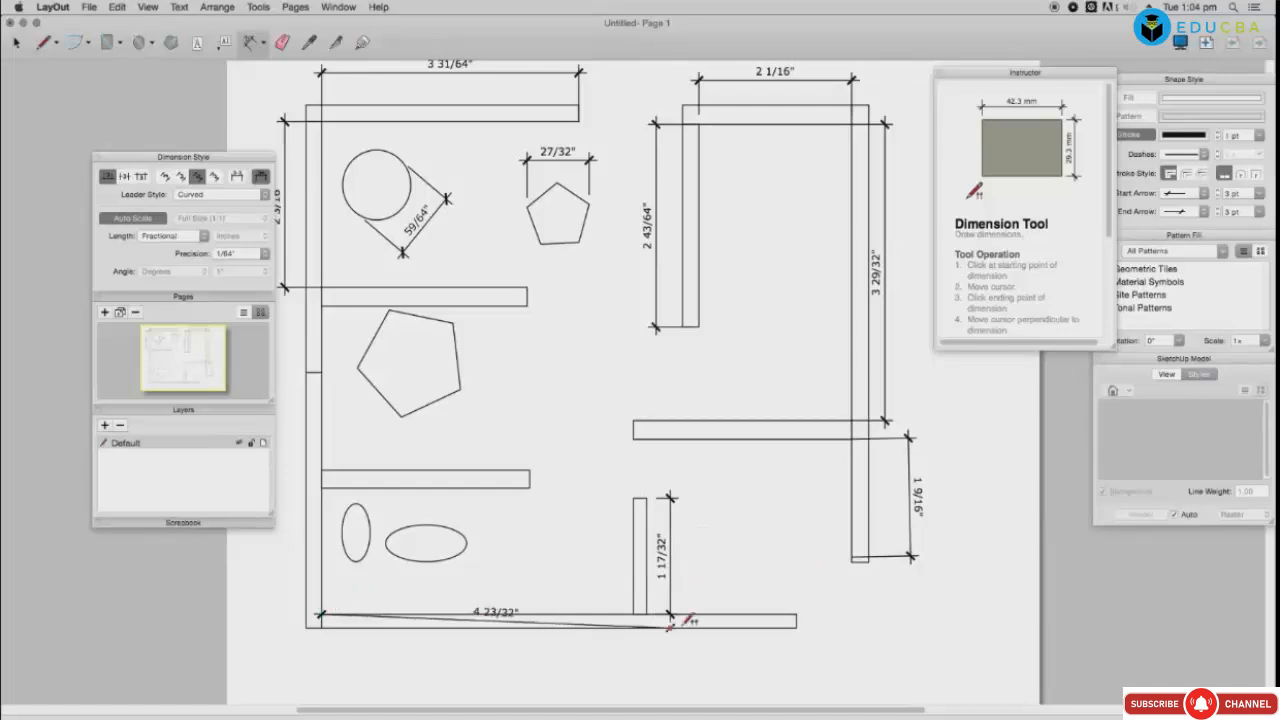
{"action": "left_click", "coordinate": [797, 614]}
{"action": "left_click", "coordinate": [733, 657]}
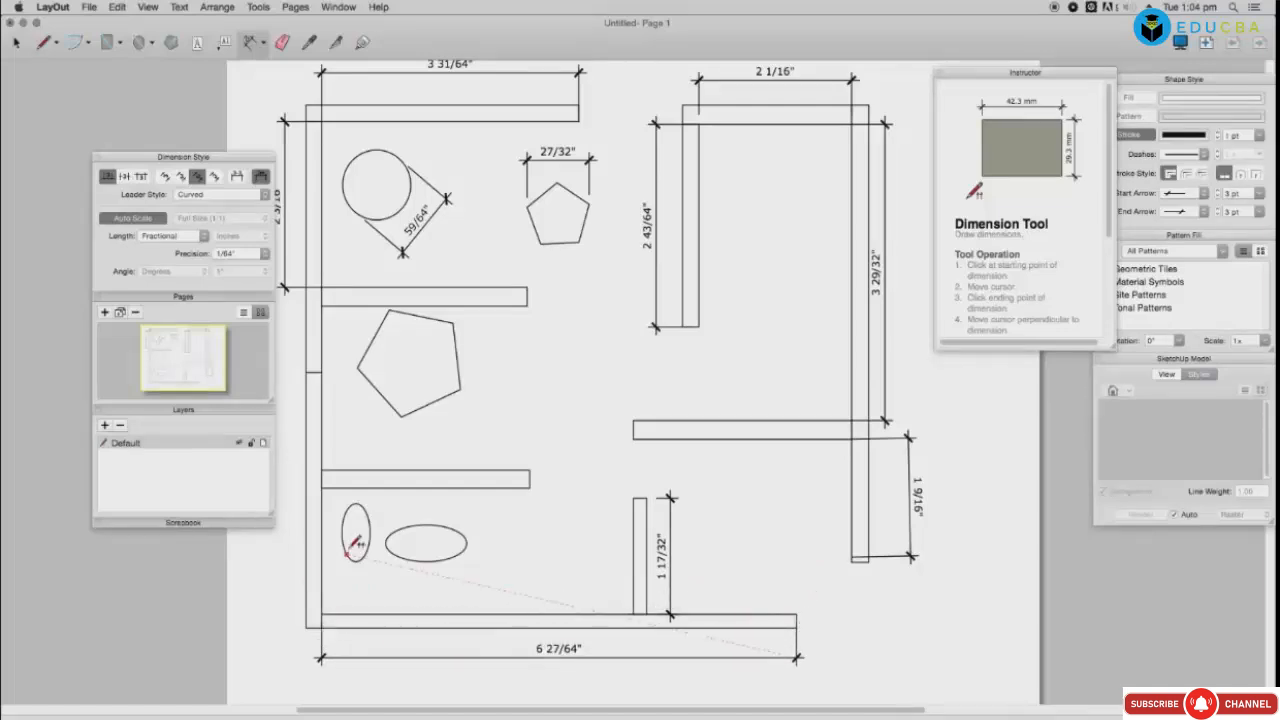
{"action": "left_click", "coordinate": [322, 487]}
{"action": "left_click", "coordinate": [322, 614]}
{"action": "left_click", "coordinate": [278, 537]}
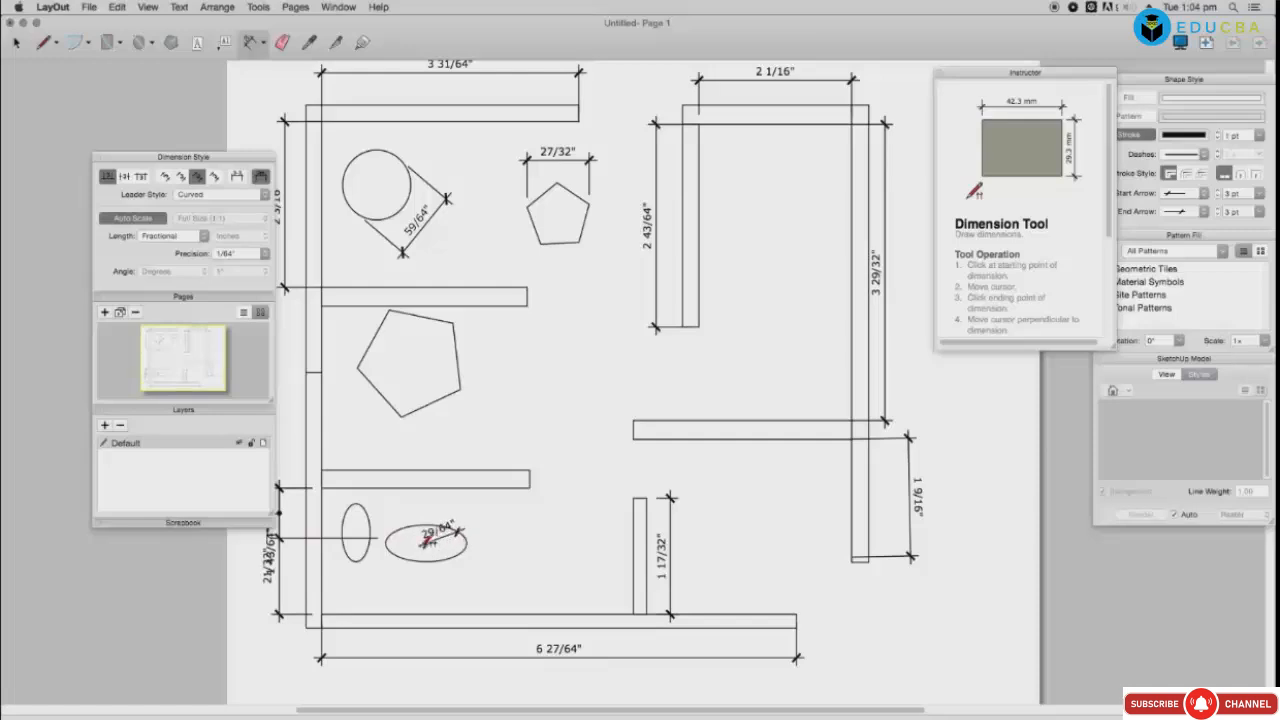
{"action": "left_click", "coordinate": [388, 541]}
{"action": "left_click", "coordinate": [428, 555]}
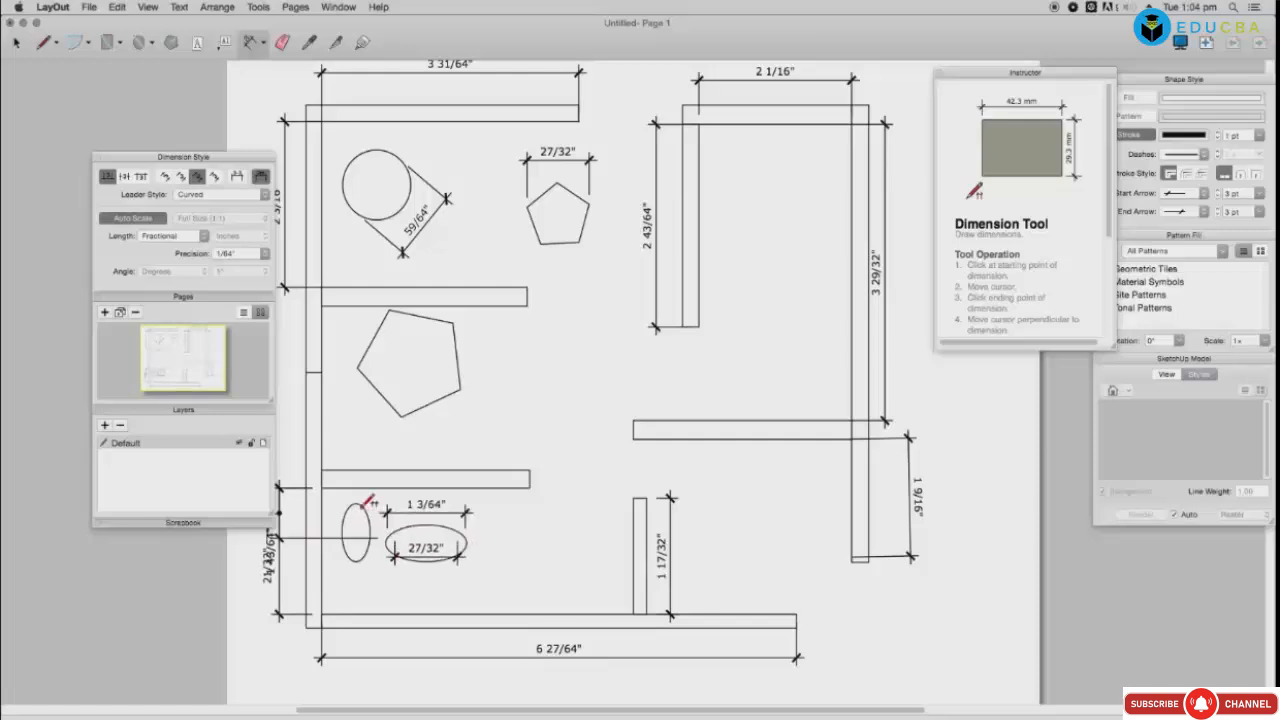
{"action": "left_click", "coordinate": [361, 505]}
{"action": "left_click", "coordinate": [361, 559]}
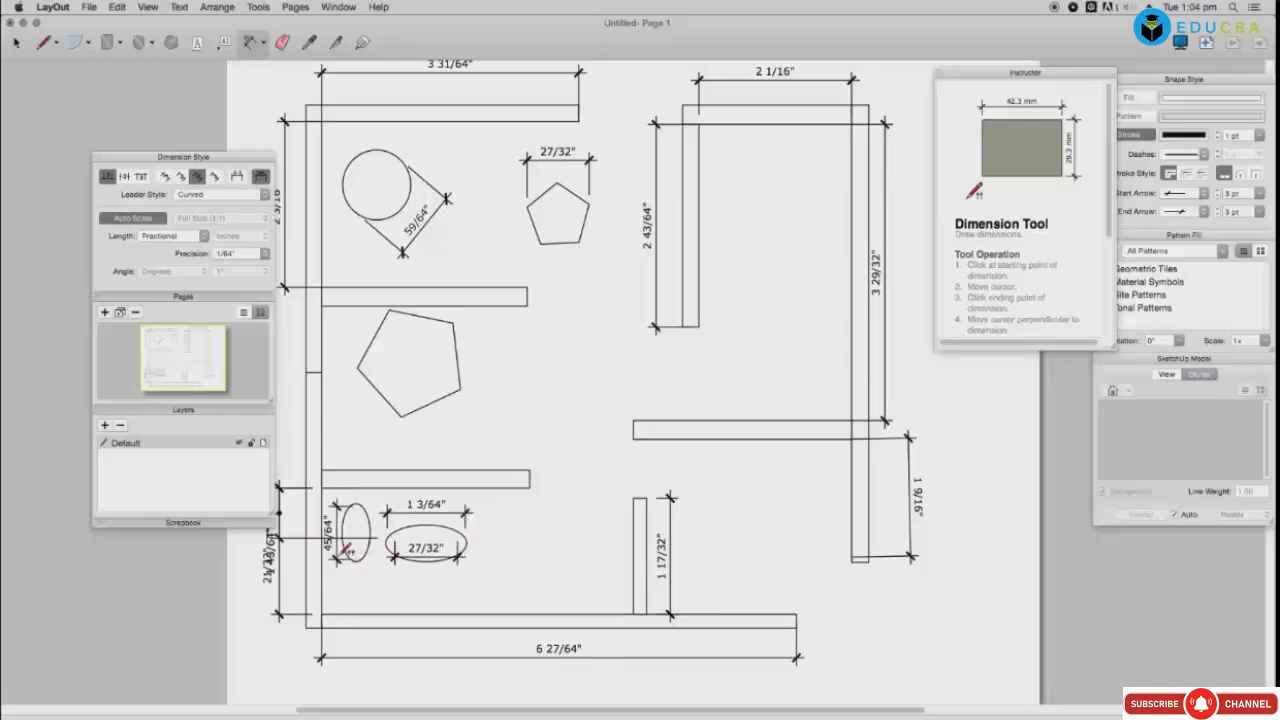
{"action": "left_click", "coordinate": [338, 557]}
Step: Dimension the large pentagon's edge and the 2 61/64" interior wall
{"action": "left_click", "coordinate": [457, 354]}
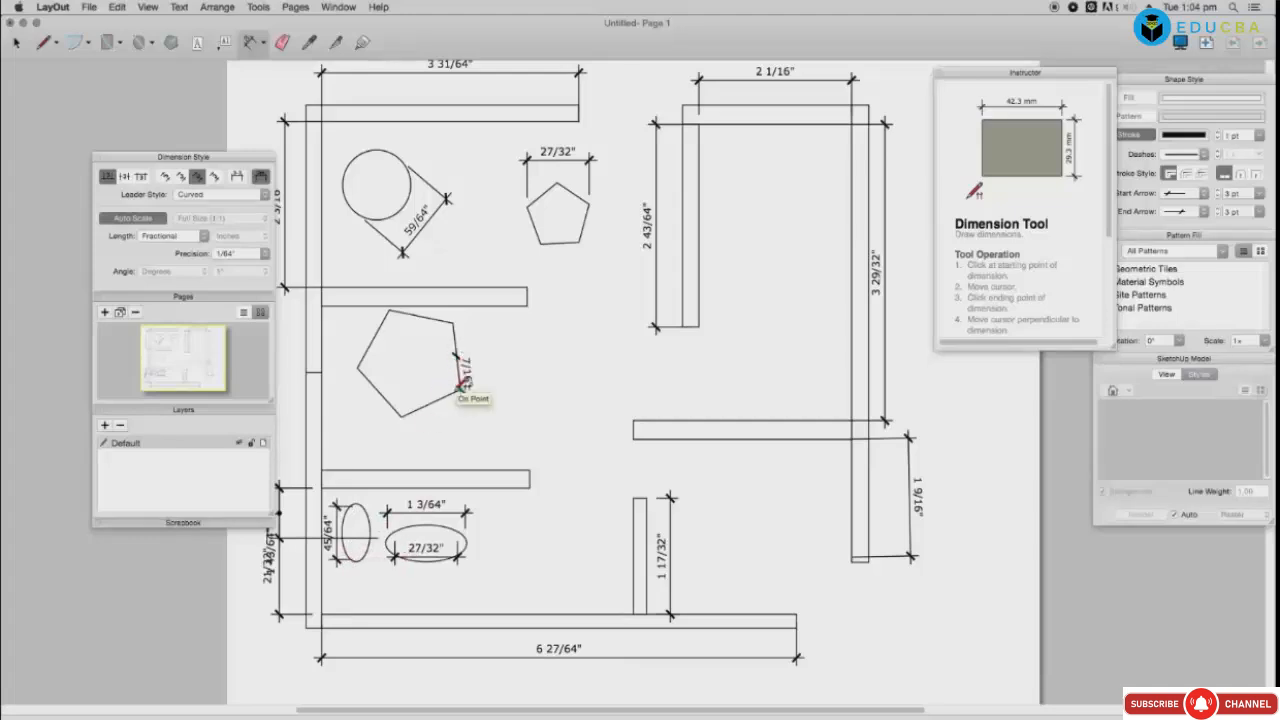
{"action": "left_click", "coordinate": [401, 414]}
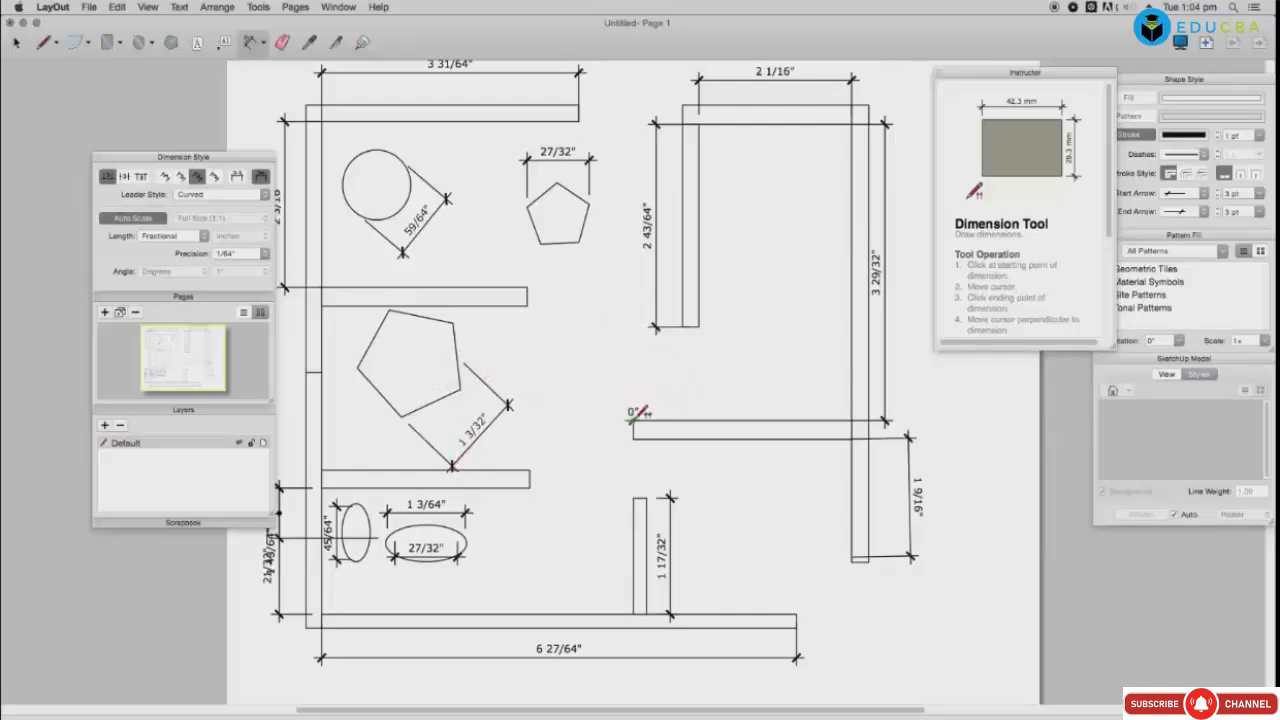
{"action": "left_click", "coordinate": [848, 417]}
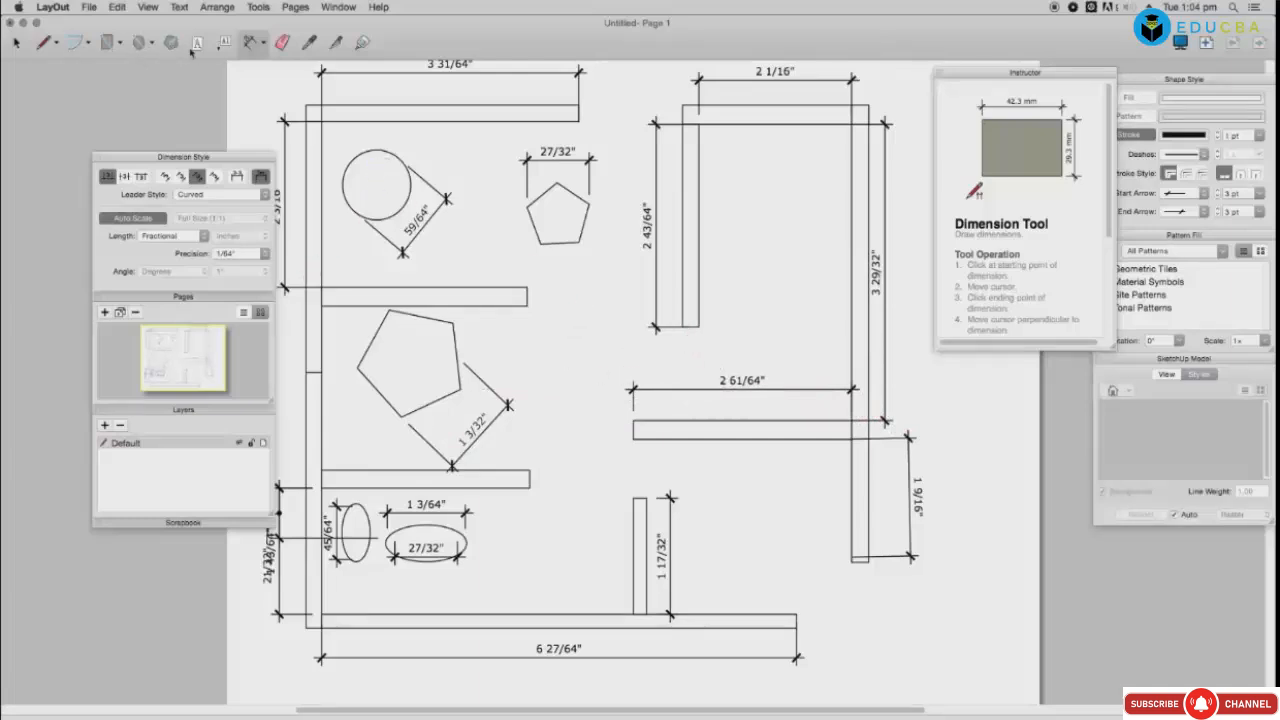
{"action": "left_click", "coordinate": [284, 43]}
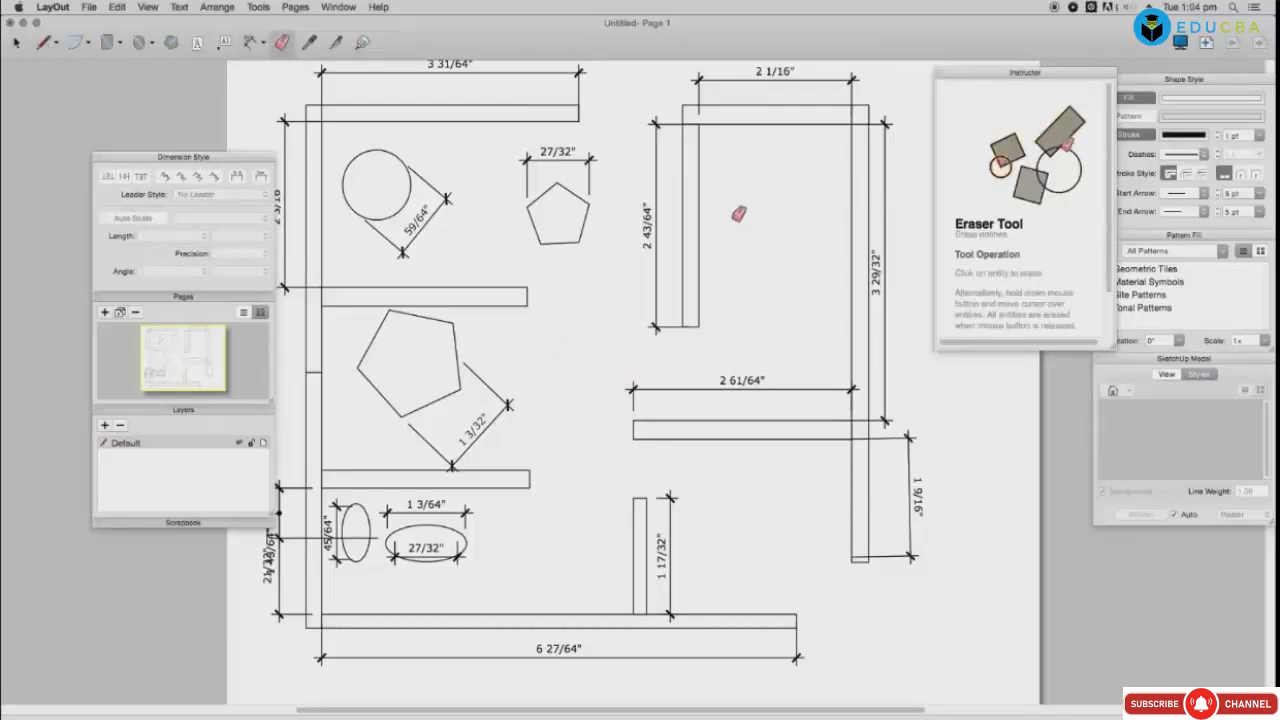
Step: Browse to the Translucent Linework patterns and erase the upper-right wall with its dimension
{"action": "left_click", "coordinate": [1168, 272]}
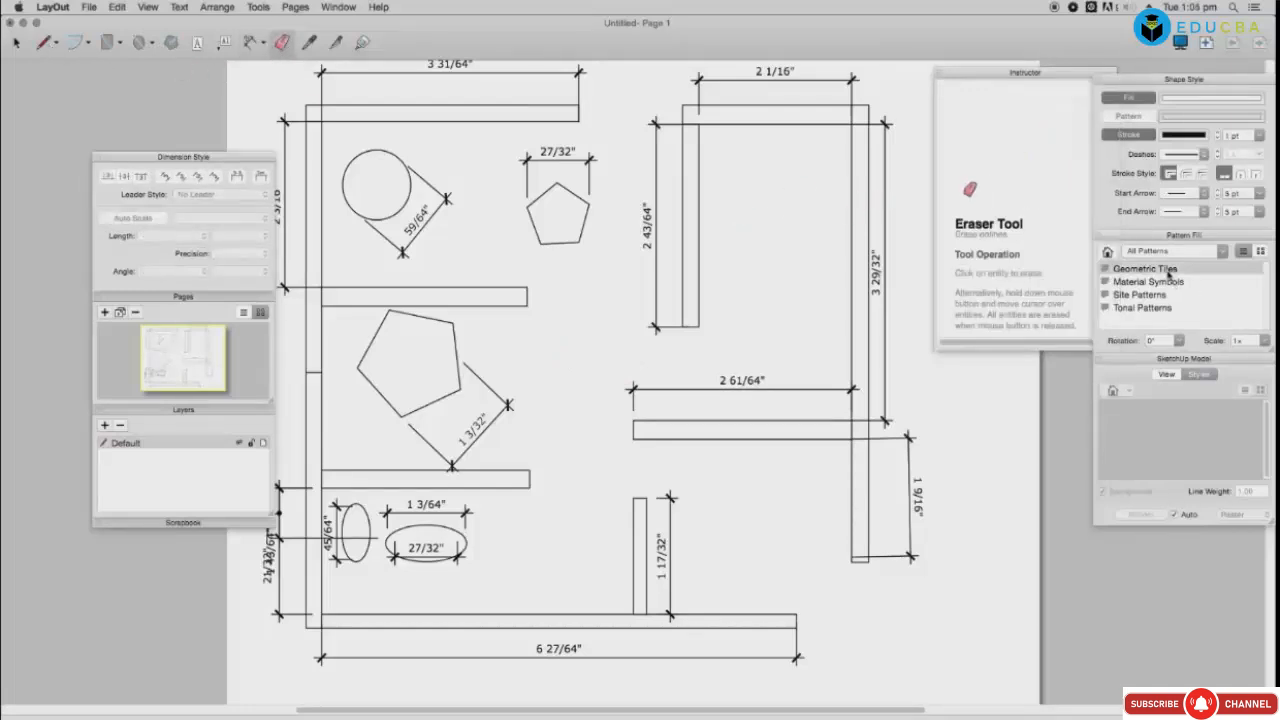
{"action": "double_click", "coordinate": [1160, 270]}
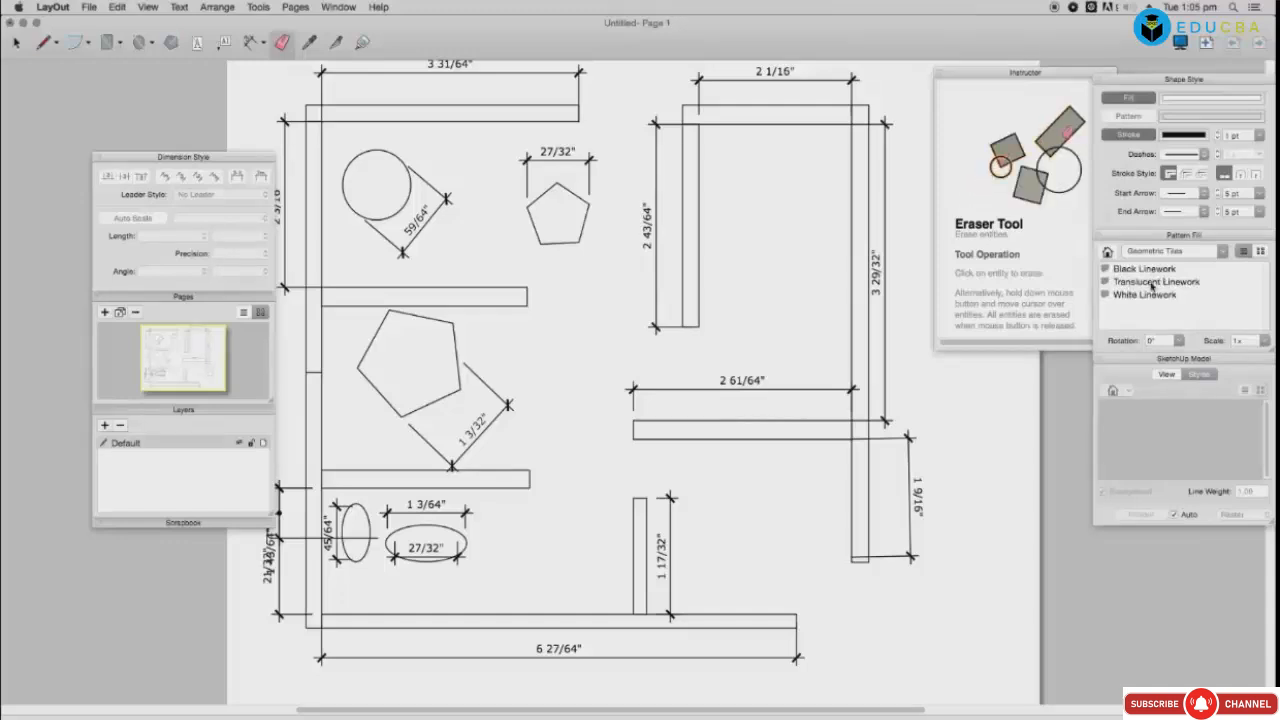
{"action": "double_click", "coordinate": [1152, 282]}
{"action": "left_click", "coordinate": [1143, 295]}
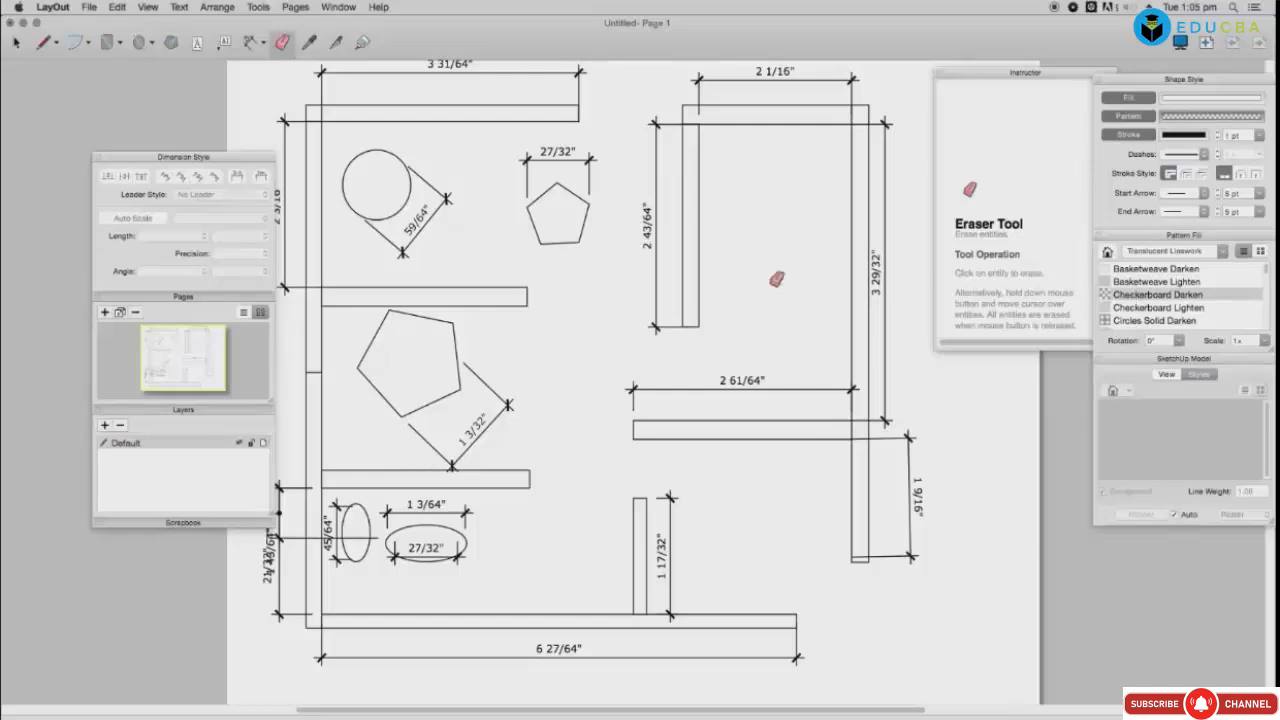
{"action": "left_click_drag", "start_coordinate": [771, 280], "coordinate": [622, 234]}
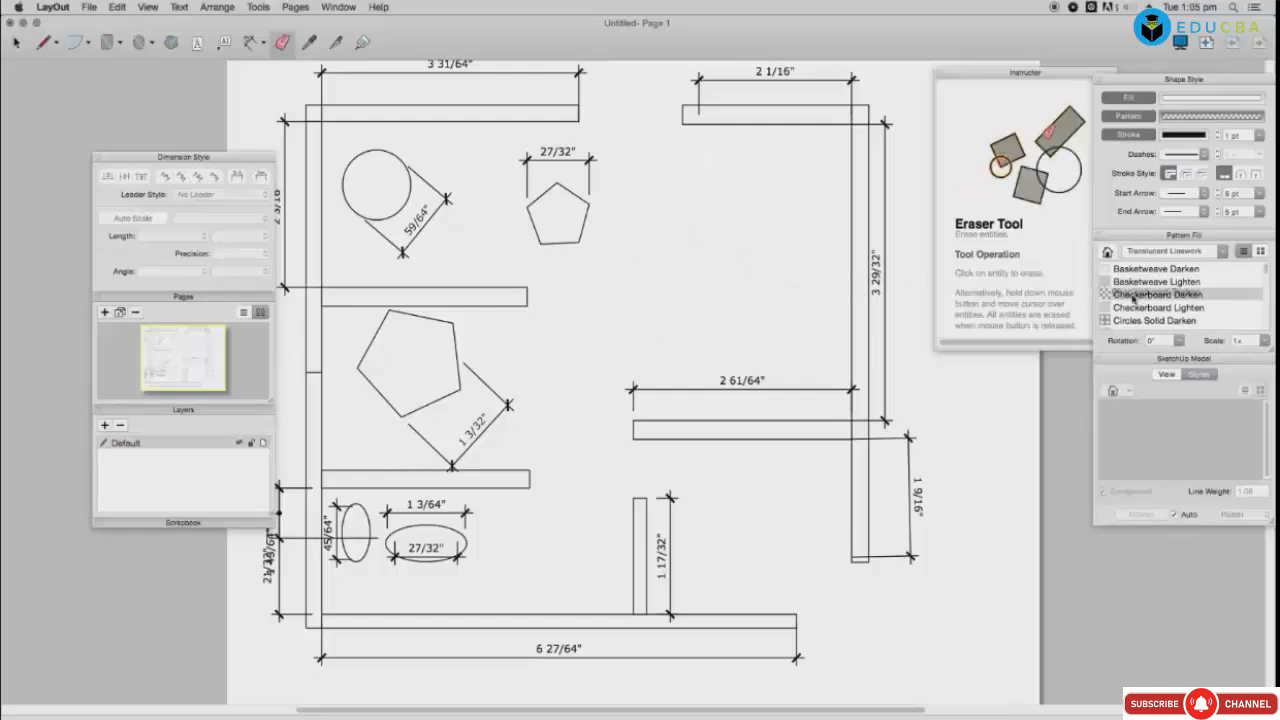
Step: Fill the small pentagon with Checkerboard Darken, the large pentagon and circle with Circles Solid Darken
{"action": "left_click_drag", "start_coordinate": [1143, 295], "coordinate": [586, 222]}
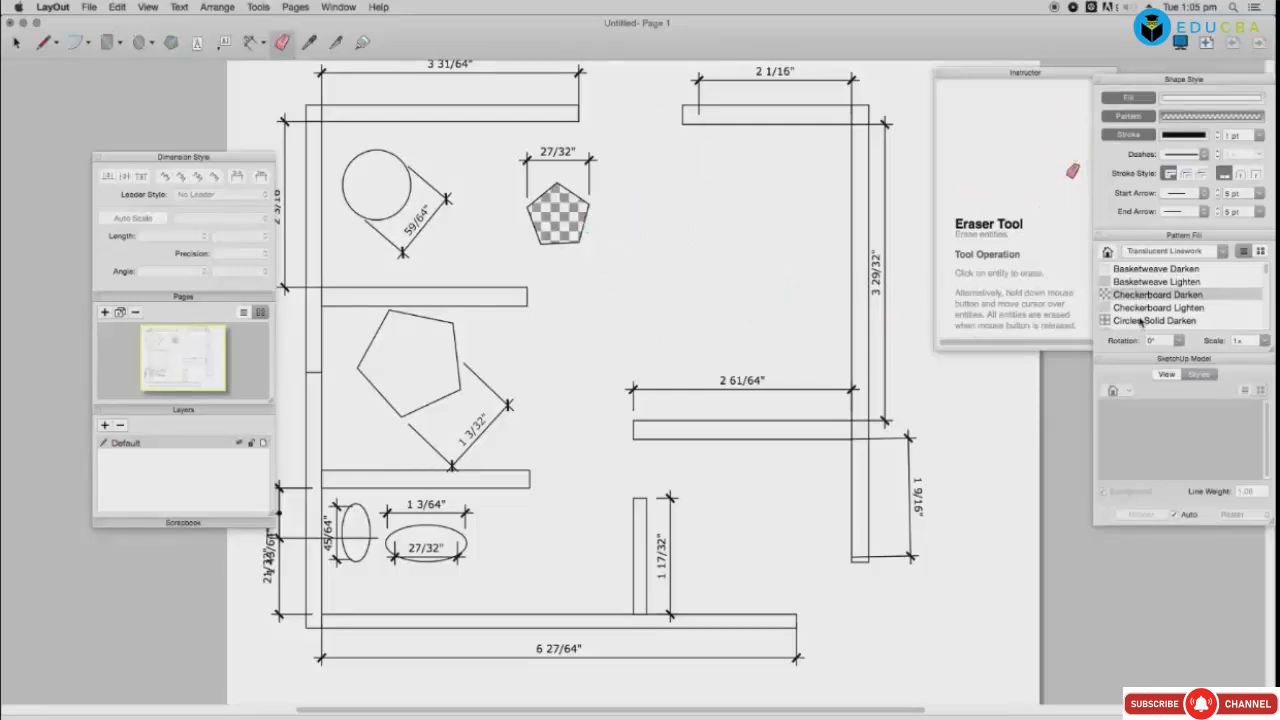
{"action": "left_click_drag", "start_coordinate": [1150, 320], "coordinate": [432, 373]}
{"action": "left_click_drag", "start_coordinate": [1128, 320], "coordinate": [397, 190]}
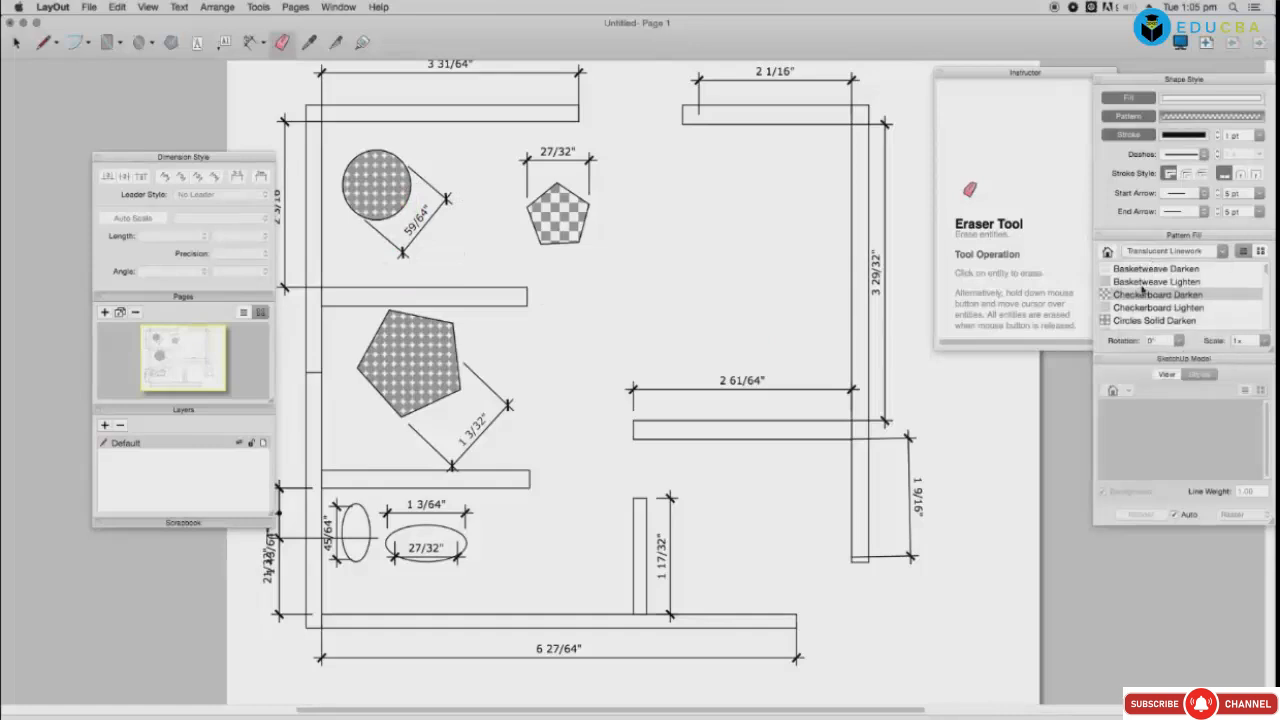
Step: Select the Lawn Blue Mown pattern from the Site Patterns collection
{"action": "left_click", "coordinate": [1163, 254]}
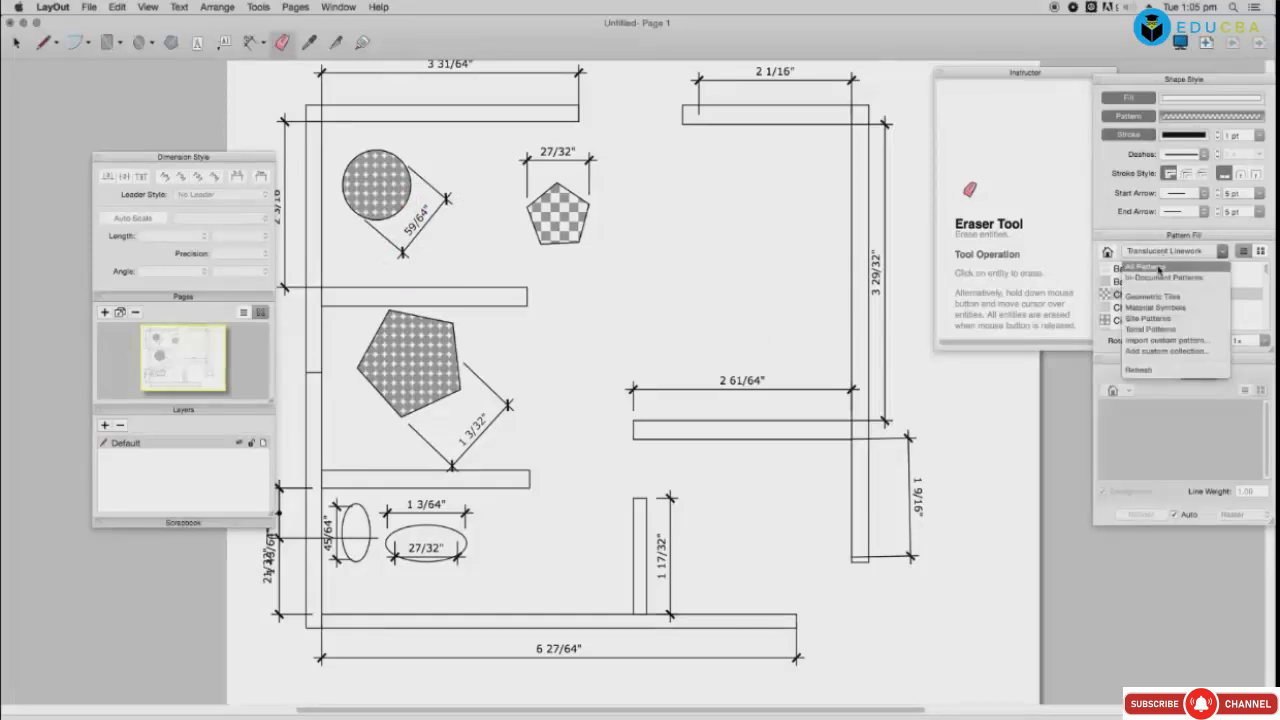
{"action": "left_click", "coordinate": [1160, 319]}
{"action": "left_click", "coordinate": [1145, 282]}
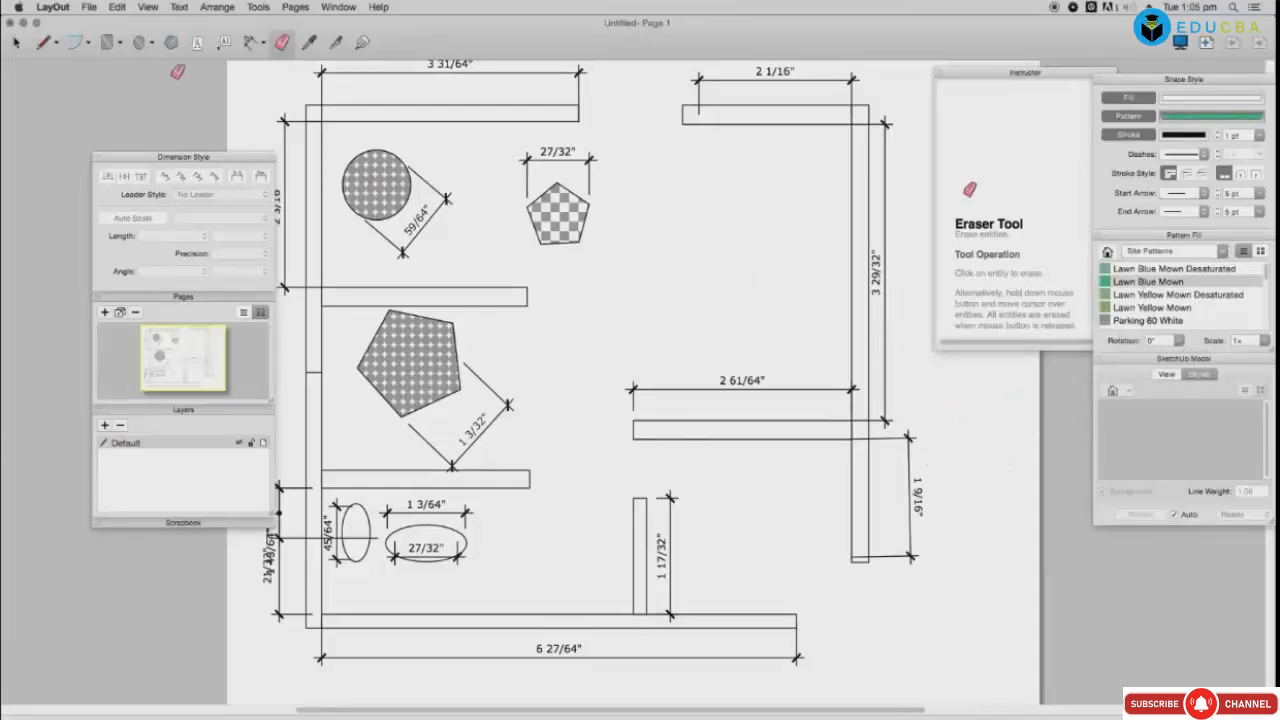
{"action": "left_click", "coordinate": [115, 47]}
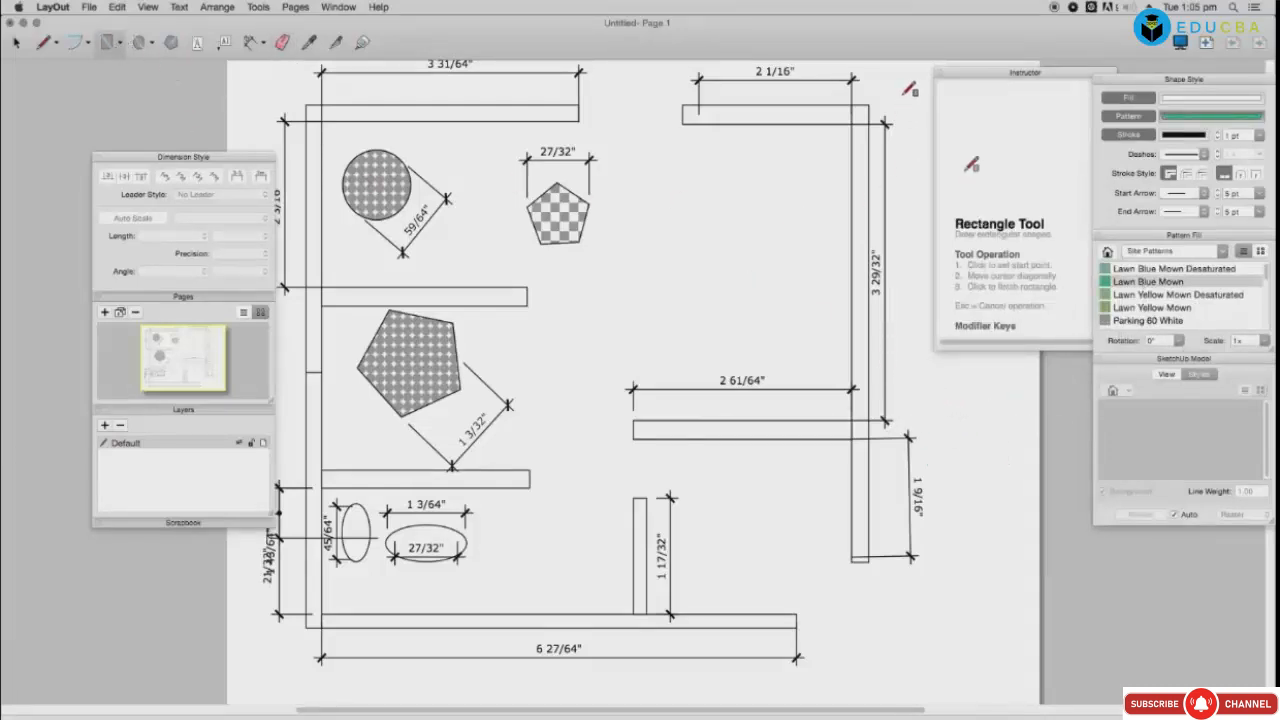
{"action": "left_click_drag", "start_coordinate": [914, 79], "coordinate": [1032, 605]}
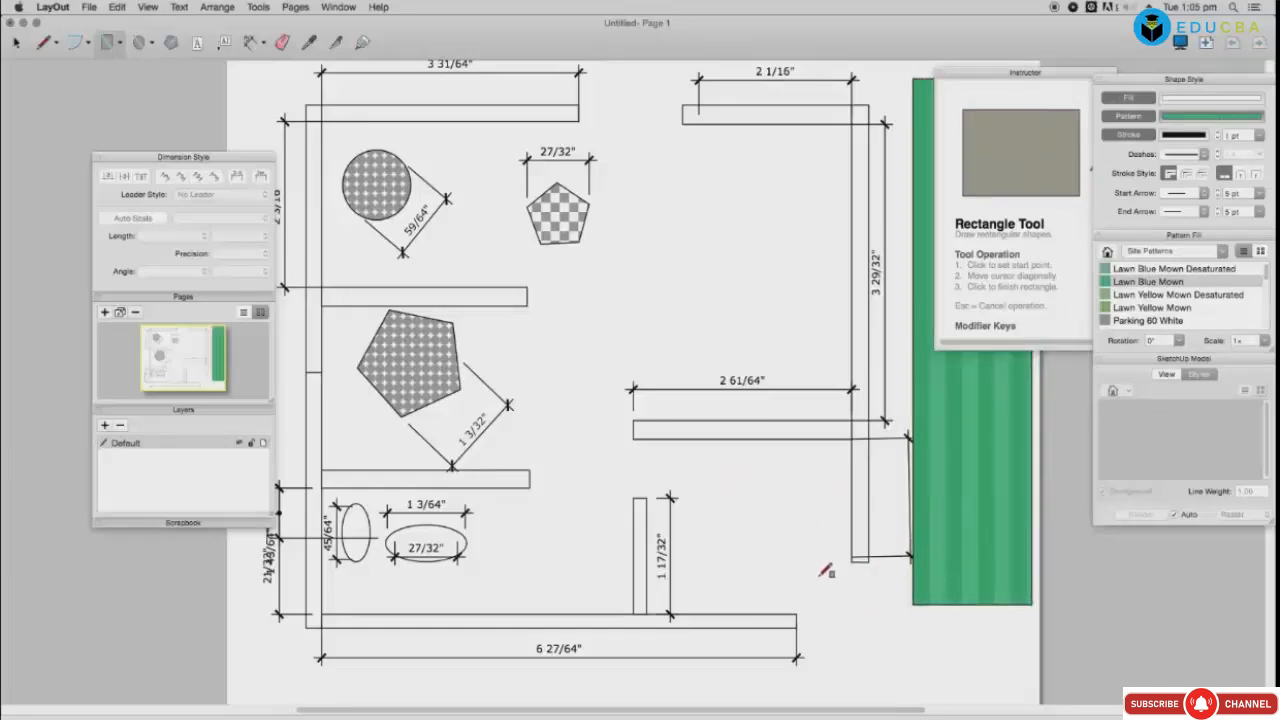
{"action": "left_click_drag", "start_coordinate": [818, 571], "coordinate": [1040, 662]}
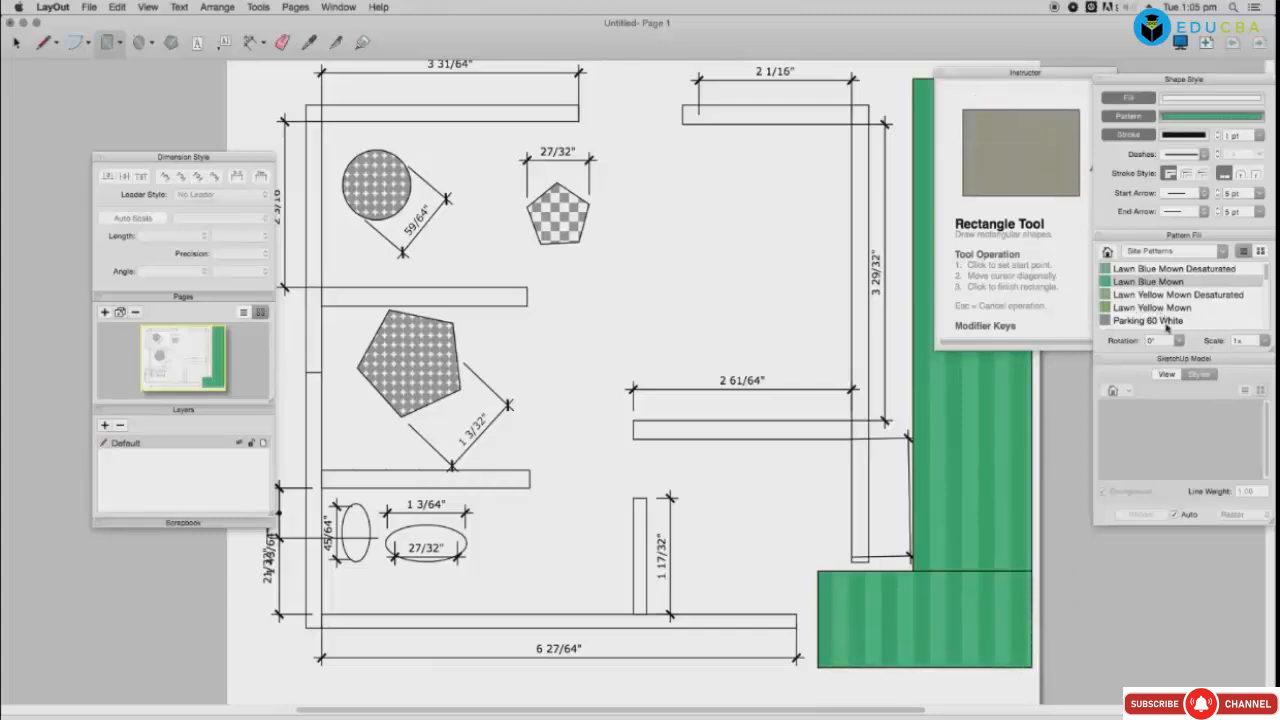
{"action": "left_click_drag", "start_coordinate": [1160, 327], "coordinate": [988, 605]}
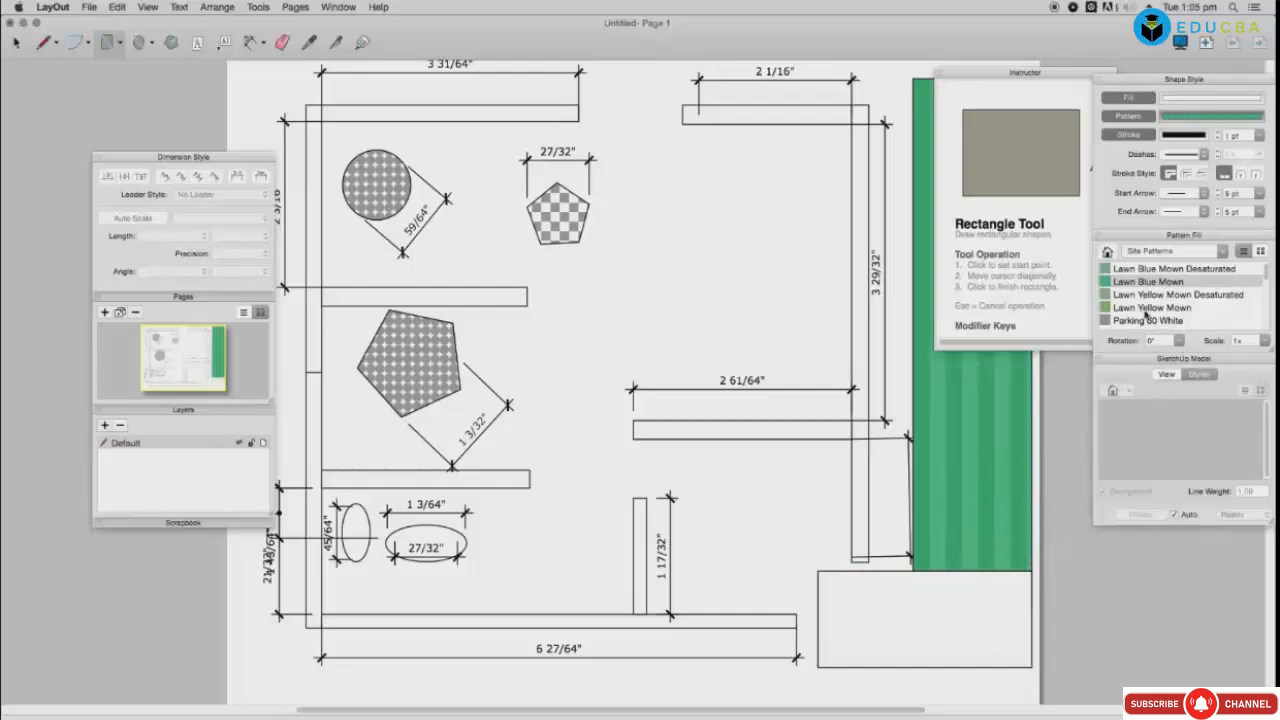
{"action": "left_click_drag", "start_coordinate": [1147, 313], "coordinate": [981, 418]}
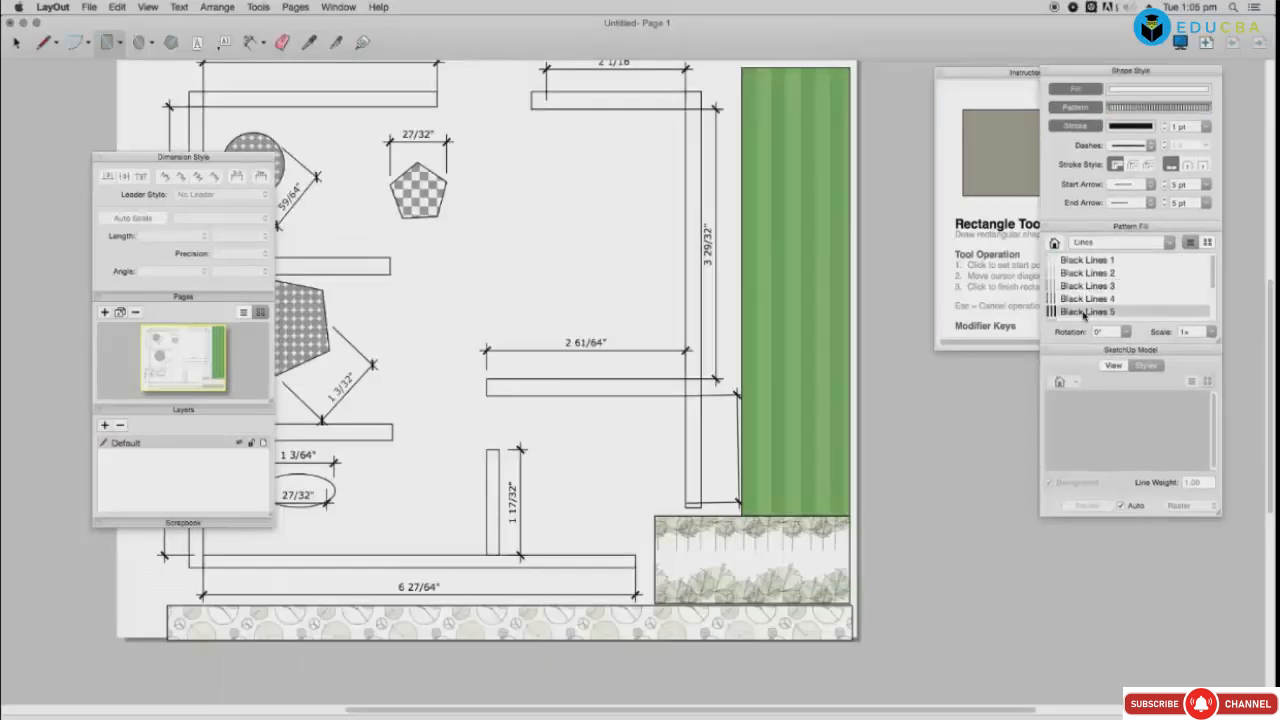
{"action": "left_click_drag", "start_coordinate": [1082, 303], "coordinate": [706, 368]}
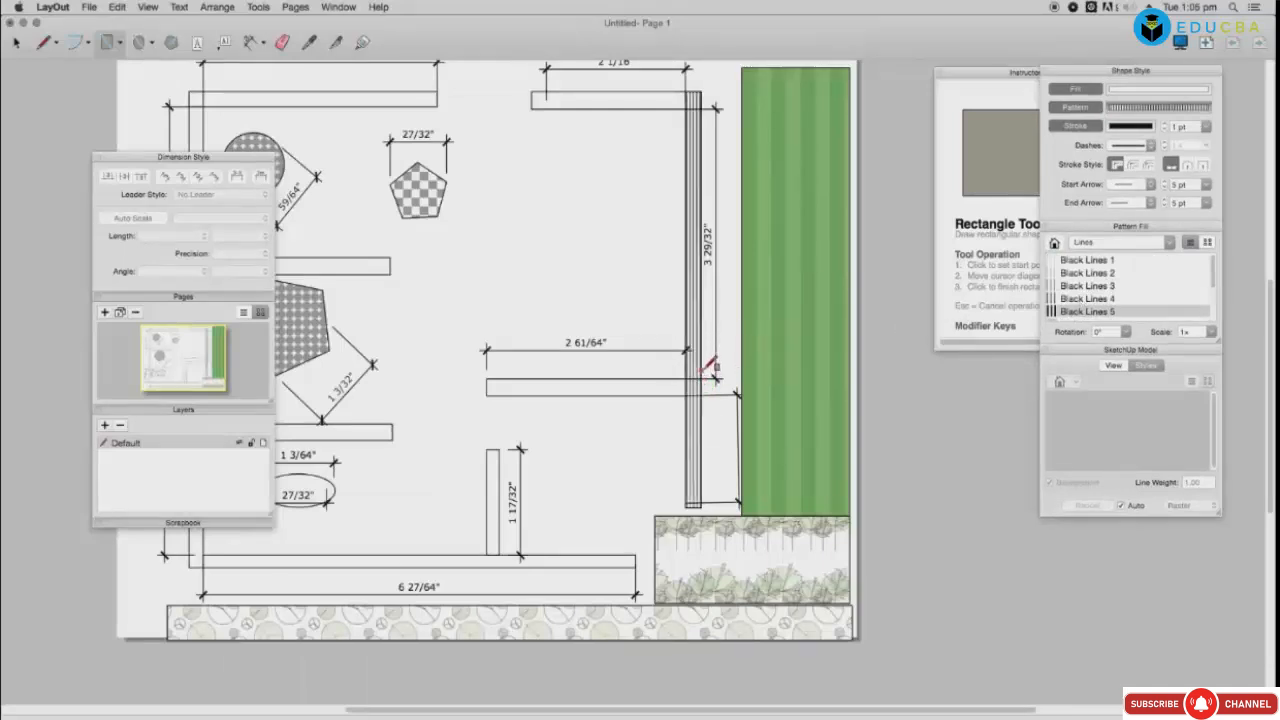
{"action": "key", "text": "super+z"}
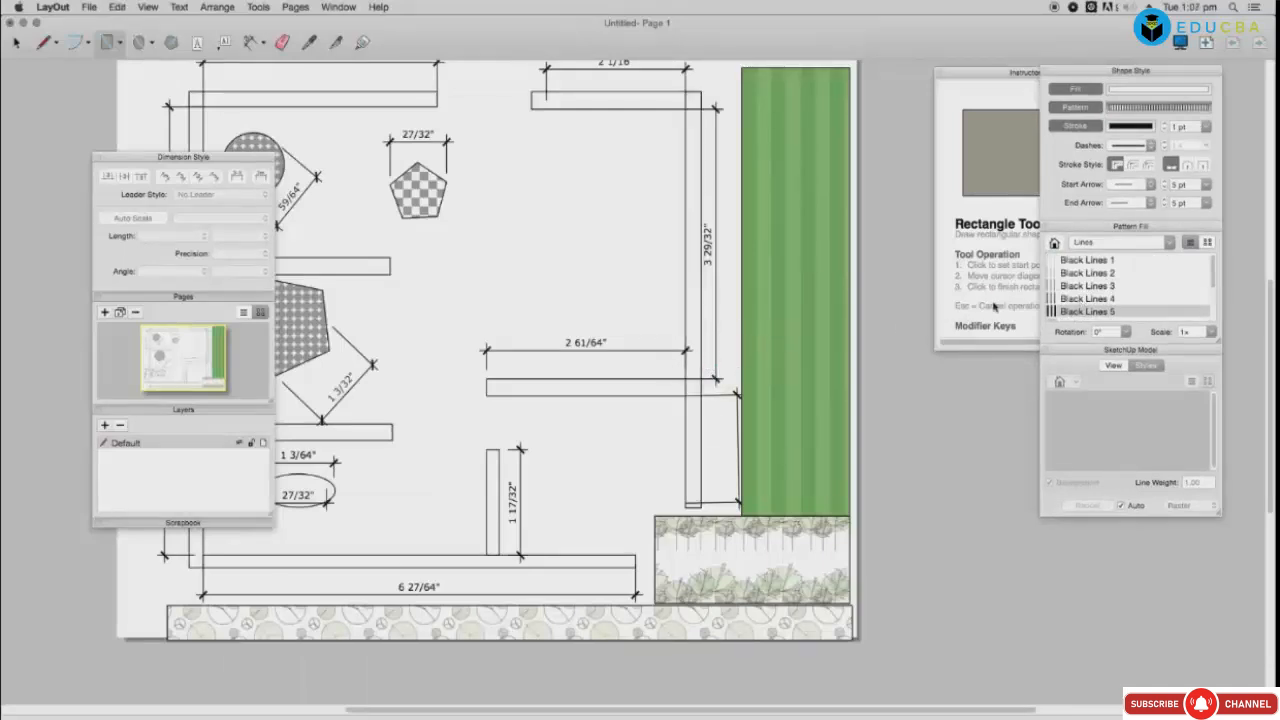
Step: Fill the horizontal middle wall with a black lines pattern
{"action": "left_click_drag", "start_coordinate": [1077, 299], "coordinate": [630, 388]}
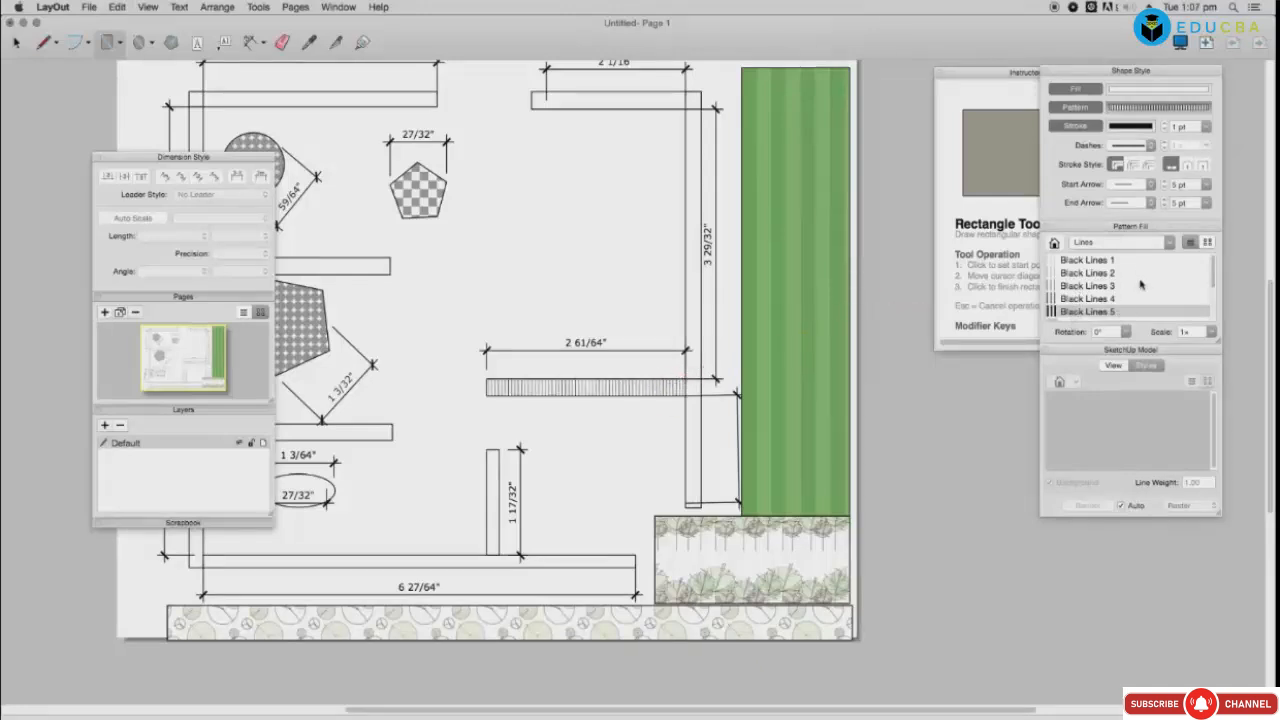
{"action": "left_click", "coordinate": [1128, 244]}
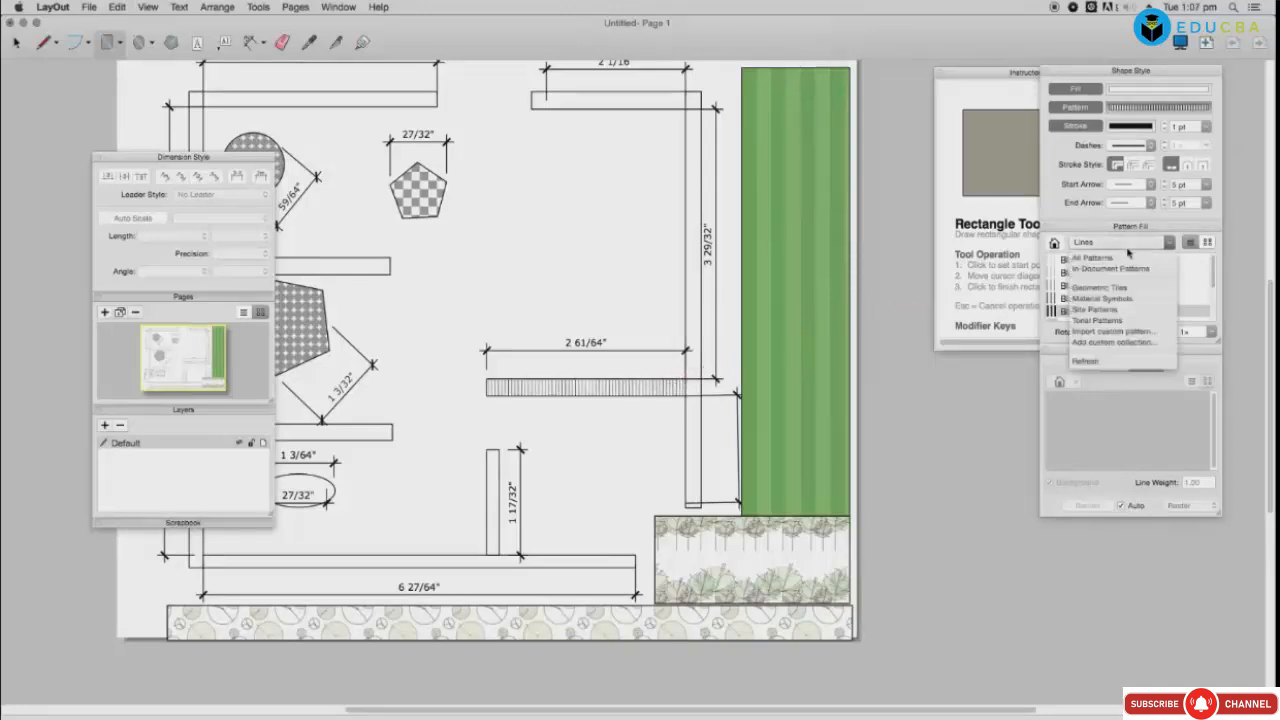
{"action": "left_click", "coordinate": [1108, 336]}
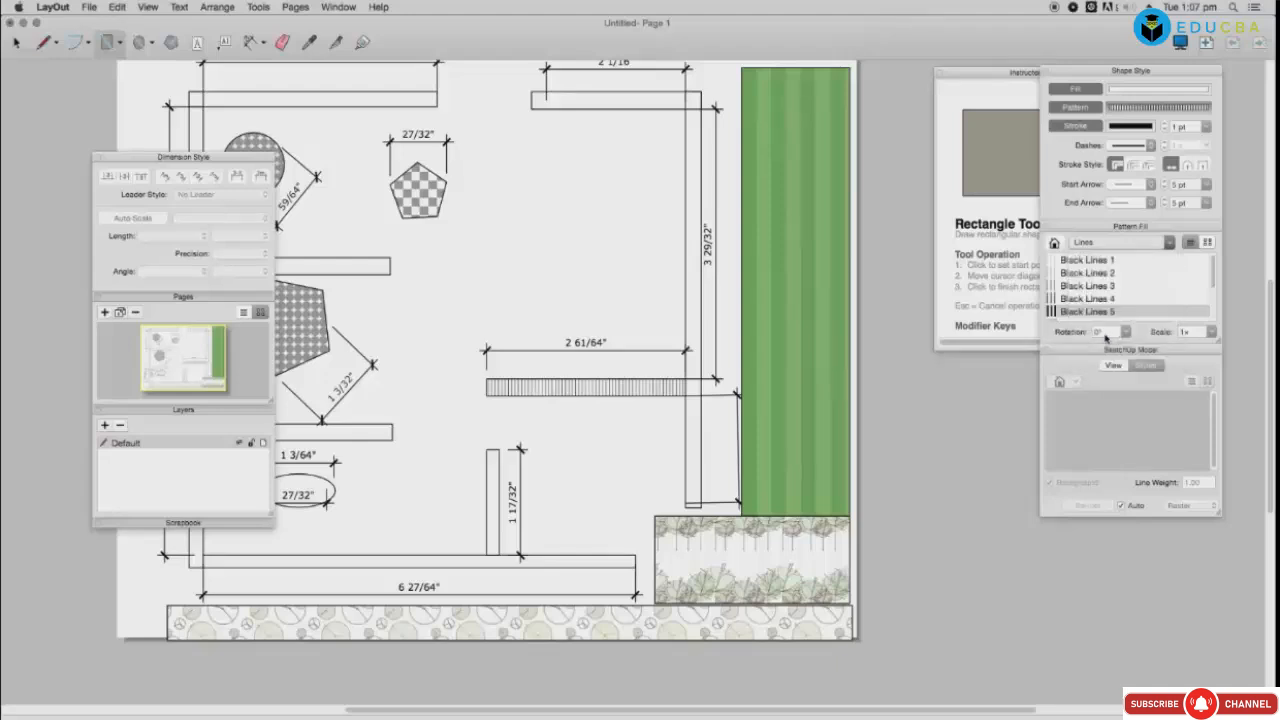
{"action": "left_click", "coordinate": [791, 487]}
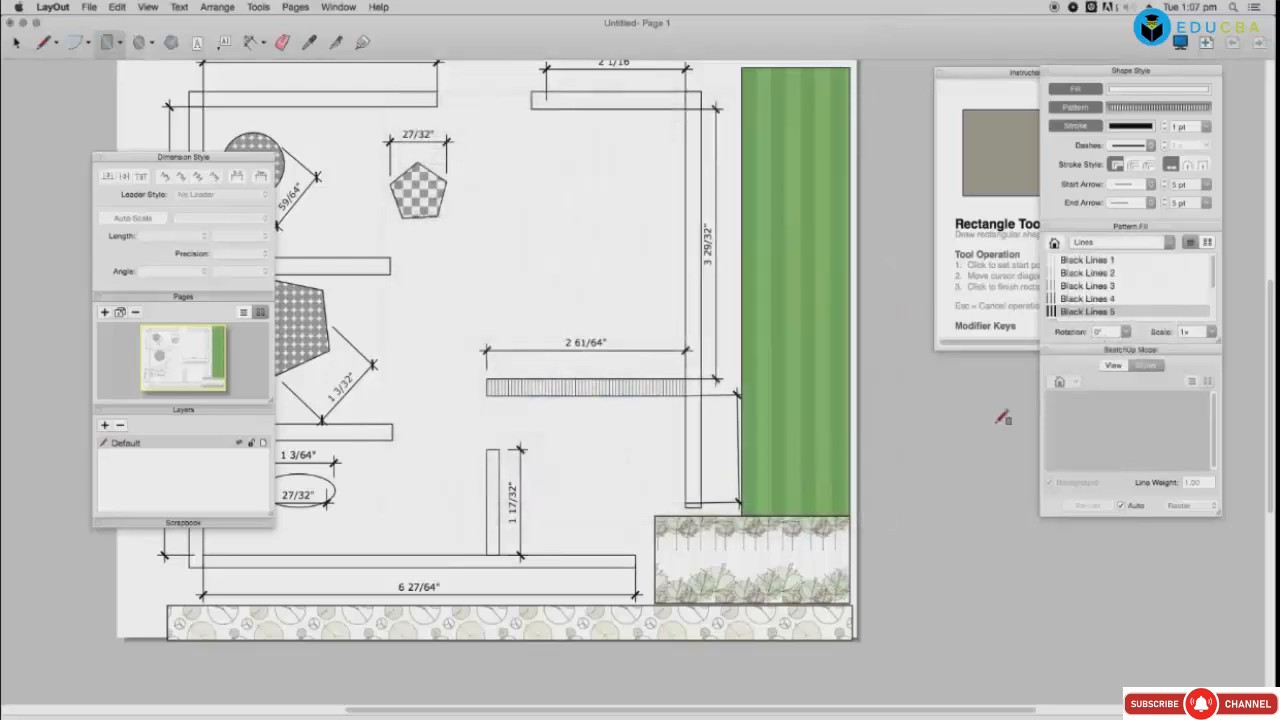
Step: Apply Material Symbols hatches: Aluminum on the tall wall, Adobe Rammed Earth lower-left, Brick Common Face bottom
{"action": "left_click", "coordinate": [1116, 242]}
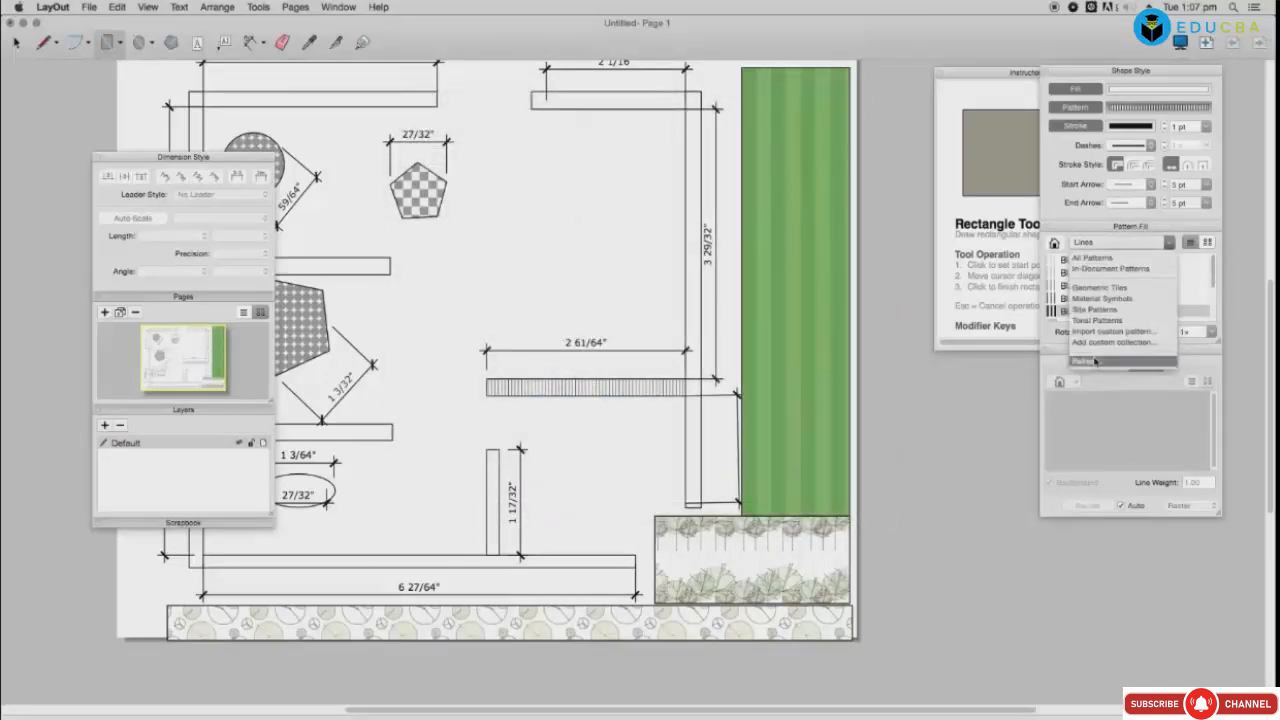
{"action": "left_click", "coordinate": [1090, 299]}
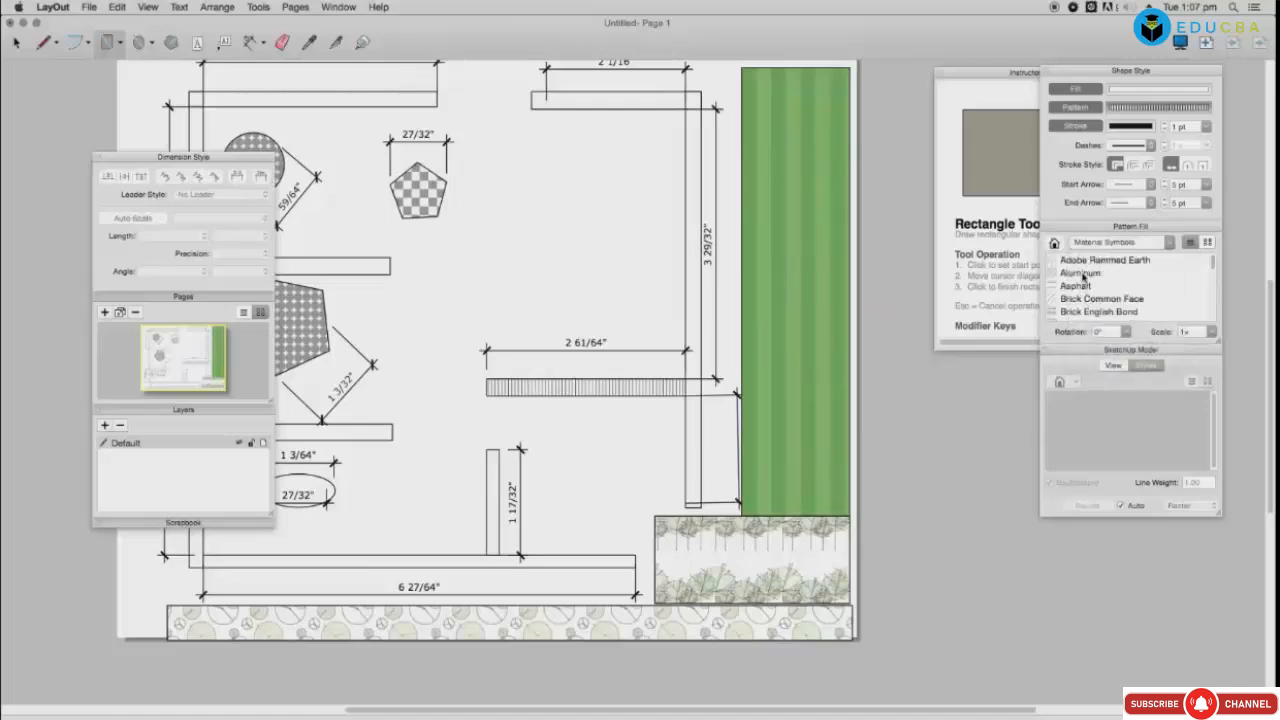
{"action": "left_click", "coordinate": [1080, 273]}
{"action": "left_click", "coordinate": [703, 303]}
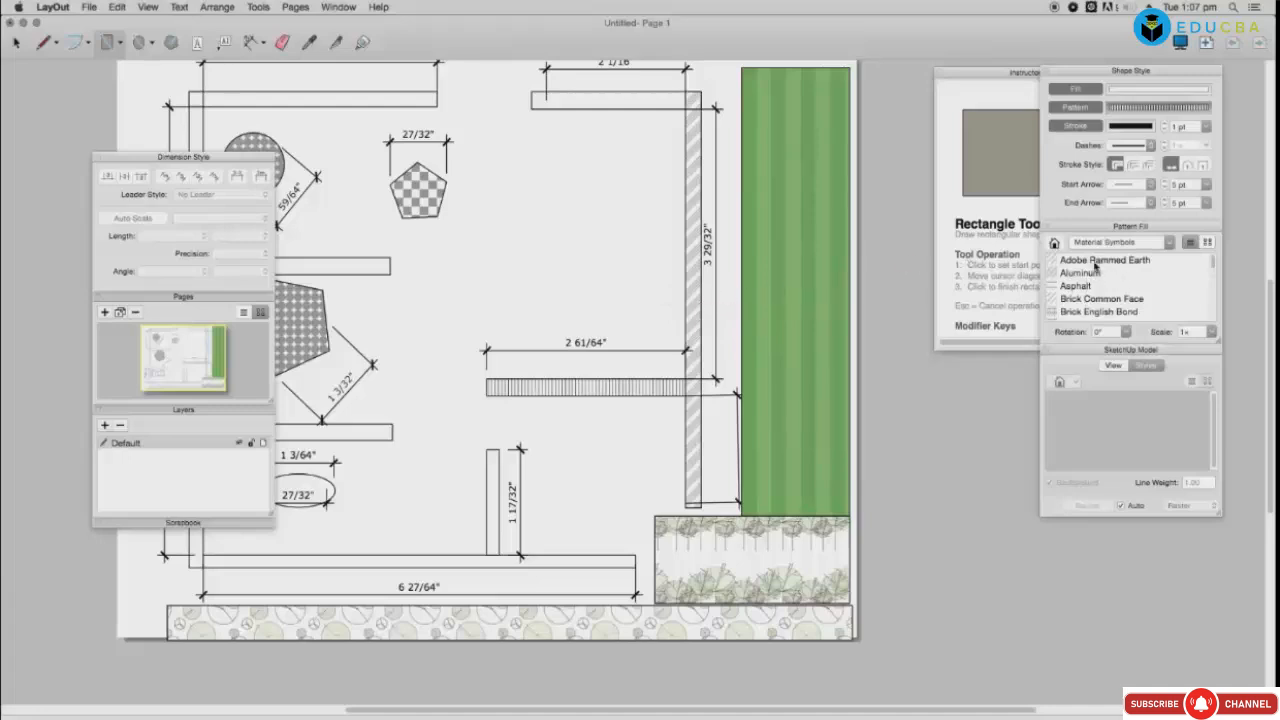
{"action": "left_click_drag", "start_coordinate": [1095, 265], "coordinate": [389, 434]}
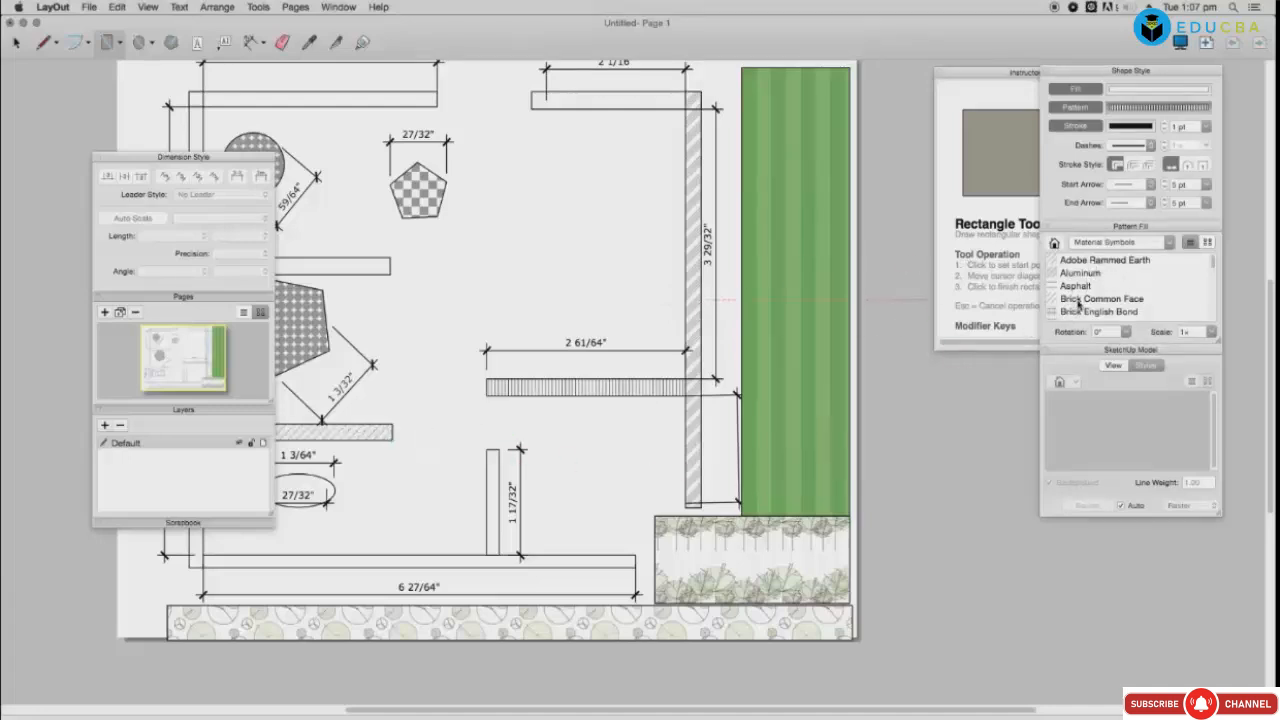
{"action": "mouse_move", "coordinate": [1064, 305]}
{"action": "left_mouse_down"}
{"action": "mouse_move", "coordinate": [700, 522]}
{"action": "mouse_move", "coordinate": [560, 562]}
{"action": "left_mouse_up"}
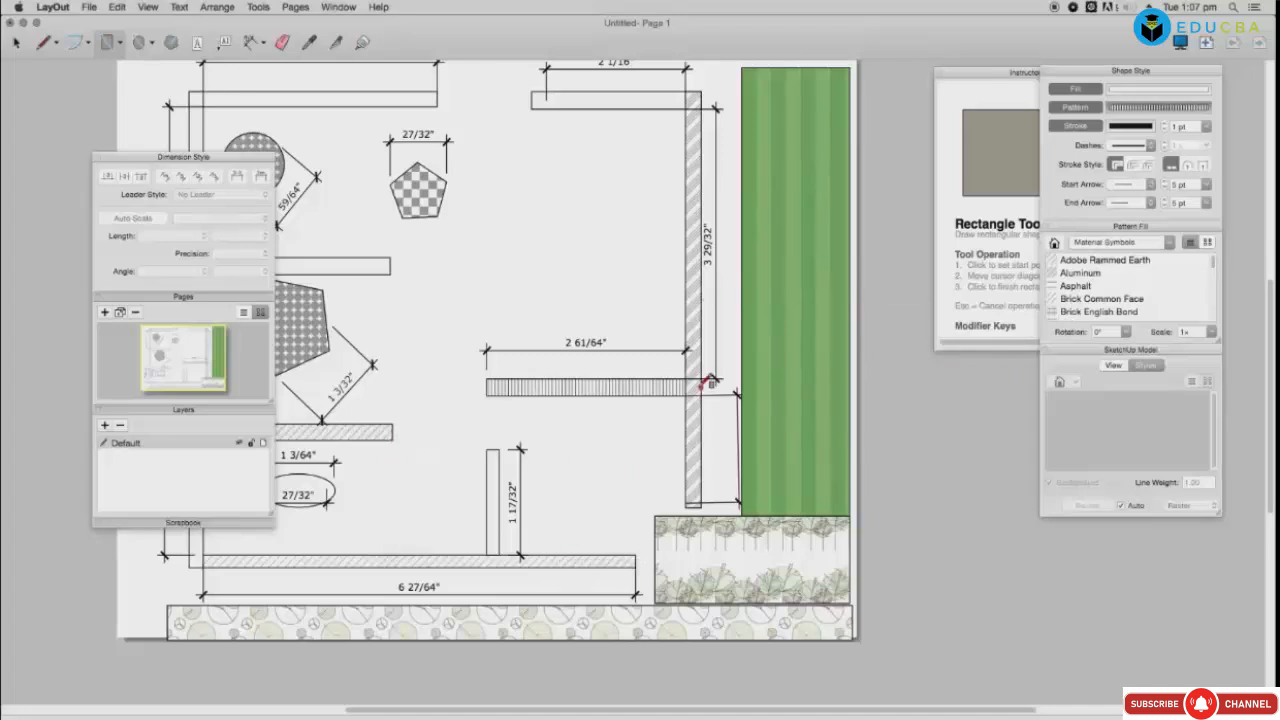
Step: Switch to the White Linework collection and browse its circle patterns
{"action": "scroll", "coordinate": [1215, 268], "scroll_direction": "down", "scroll_amount": 4}
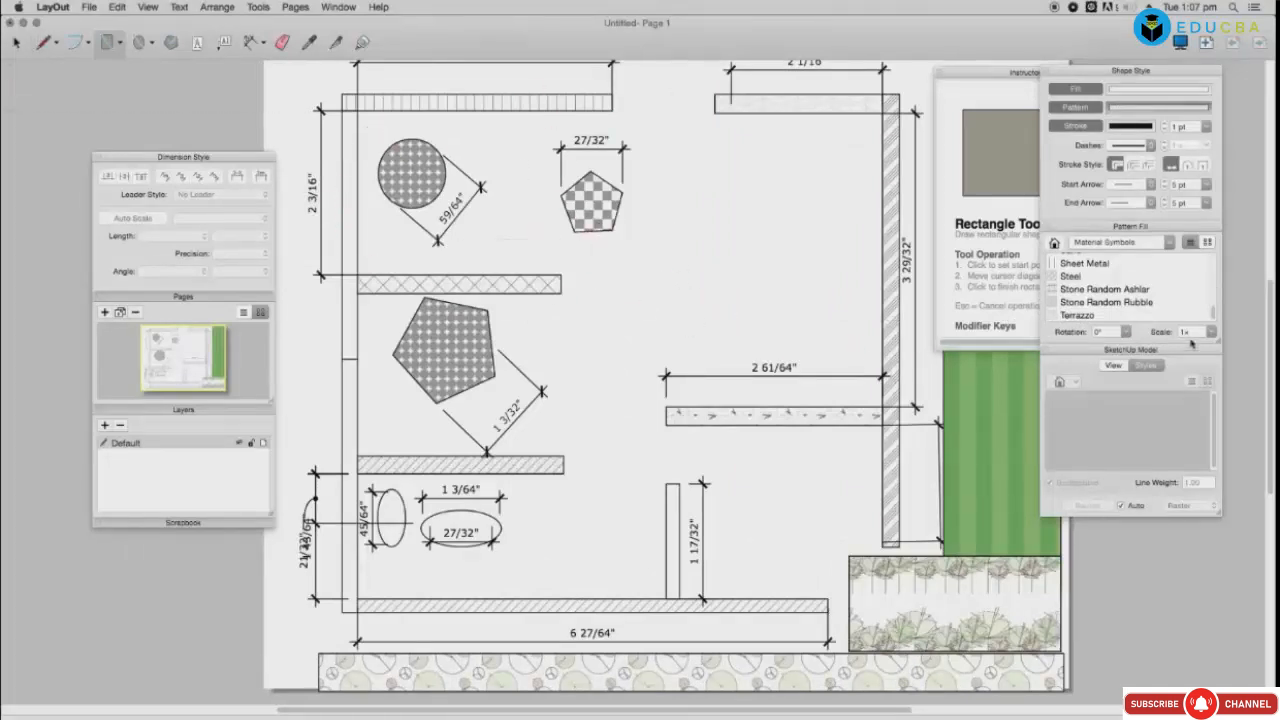
{"action": "left_click", "coordinate": [1085, 243]}
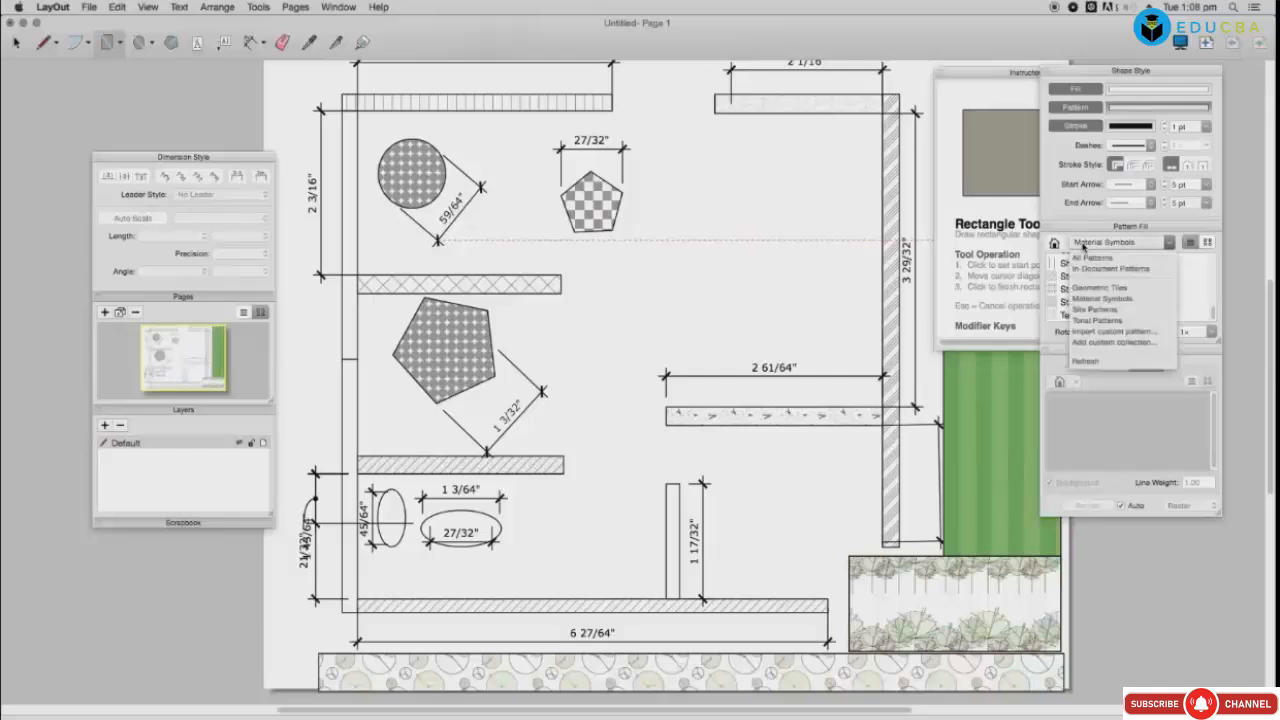
{"action": "left_click", "coordinate": [1086, 311]}
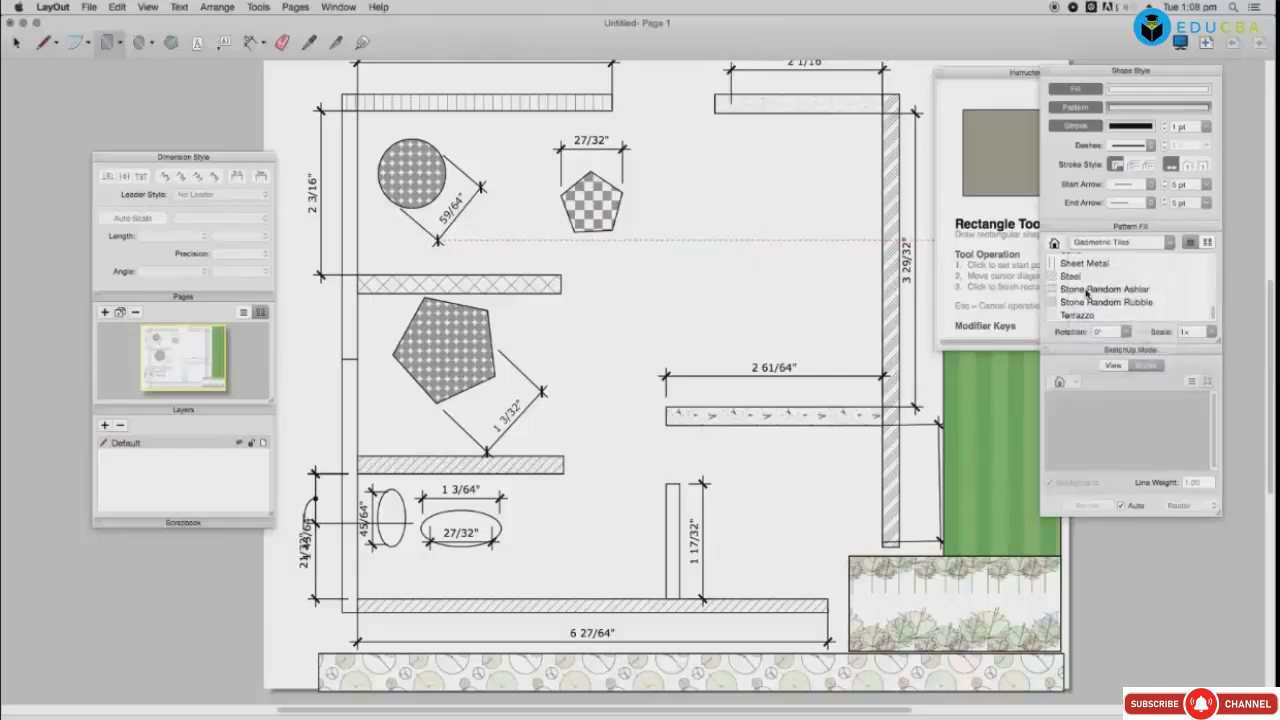
{"action": "left_click", "coordinate": [1085, 300]}
{"action": "left_click", "coordinate": [1076, 287]}
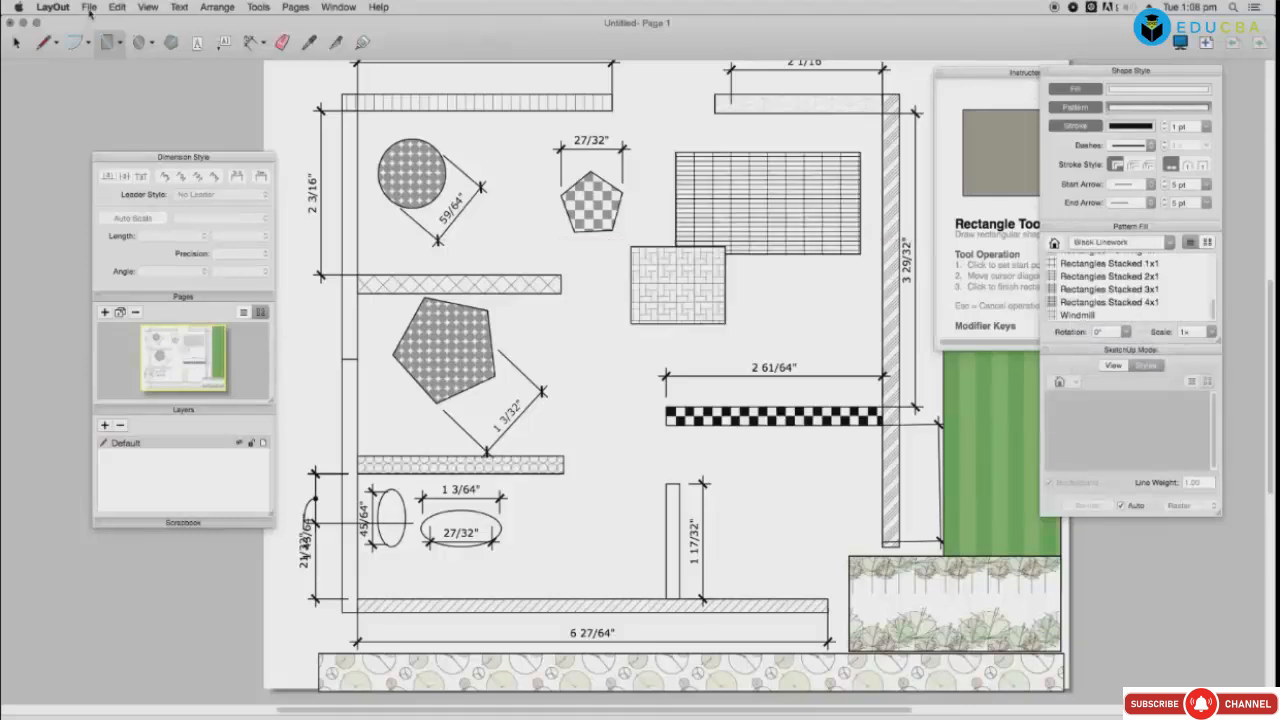
Step: Save the document as test.layout on the Desktop
{"action": "left_click", "coordinate": [89, 8]}
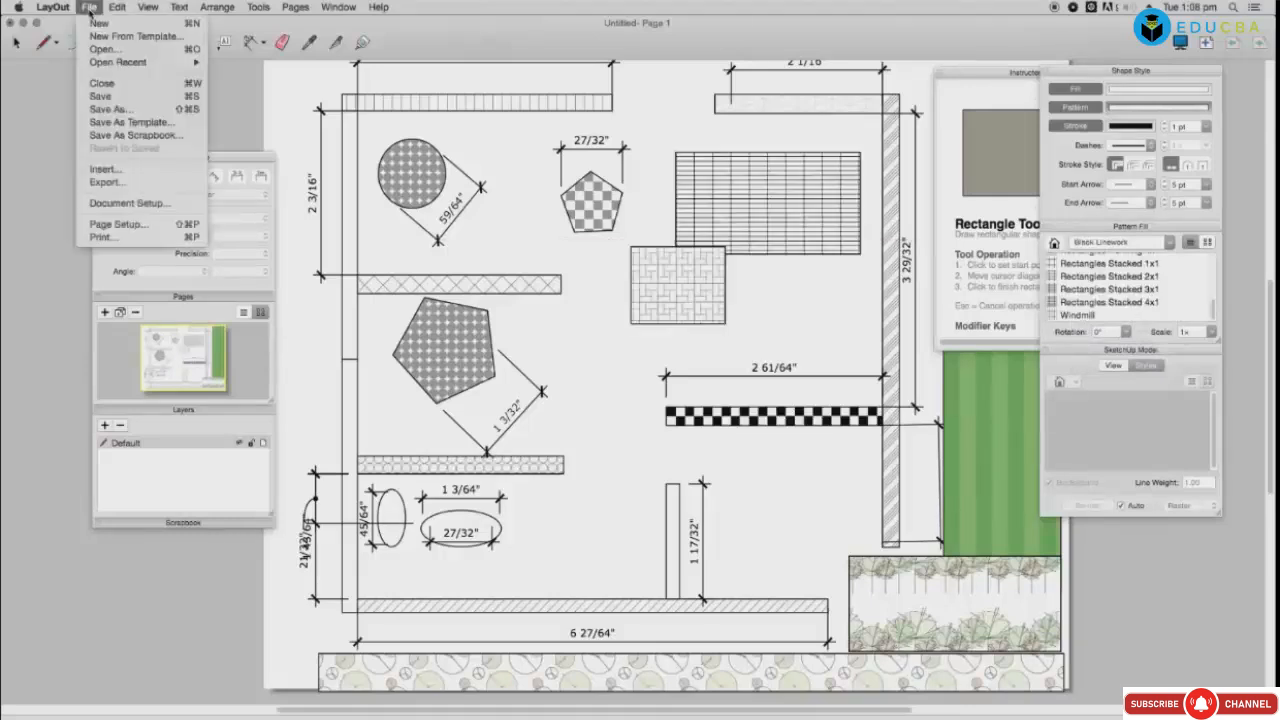
{"action": "left_click", "coordinate": [96, 110]}
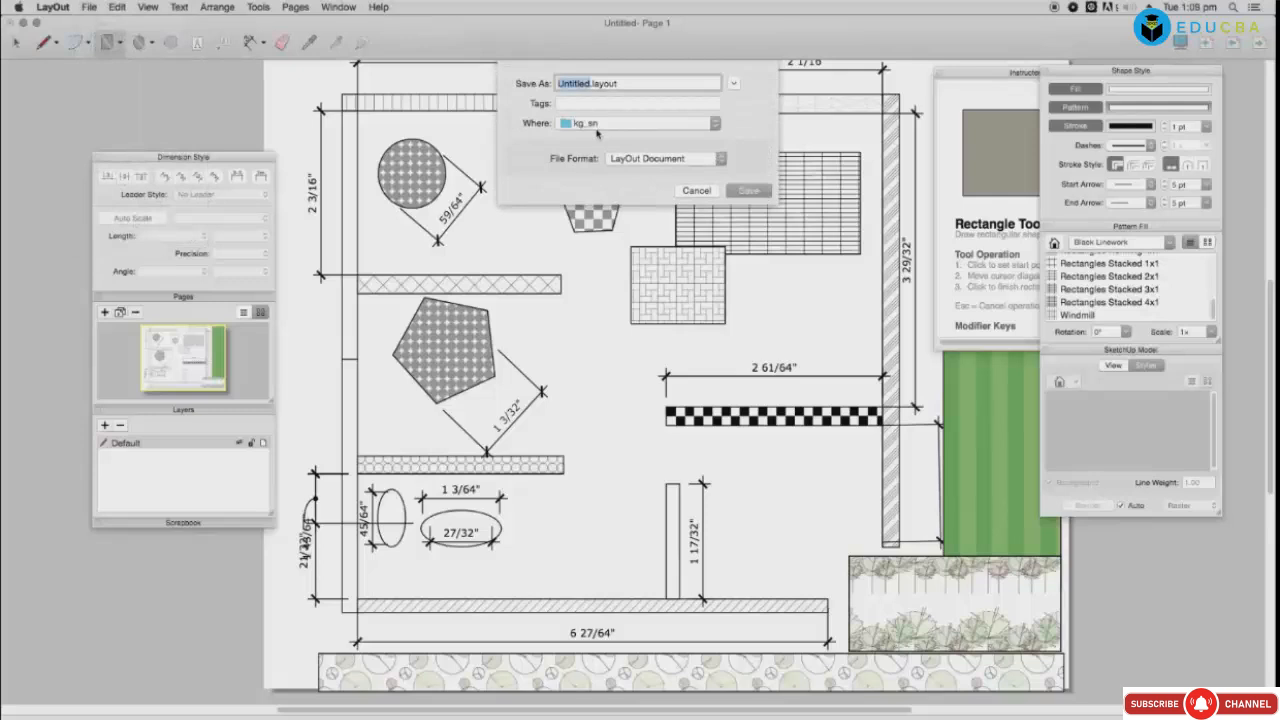
{"action": "type", "text": "tes"}
{"action": "left_click", "coordinate": [604, 124]}
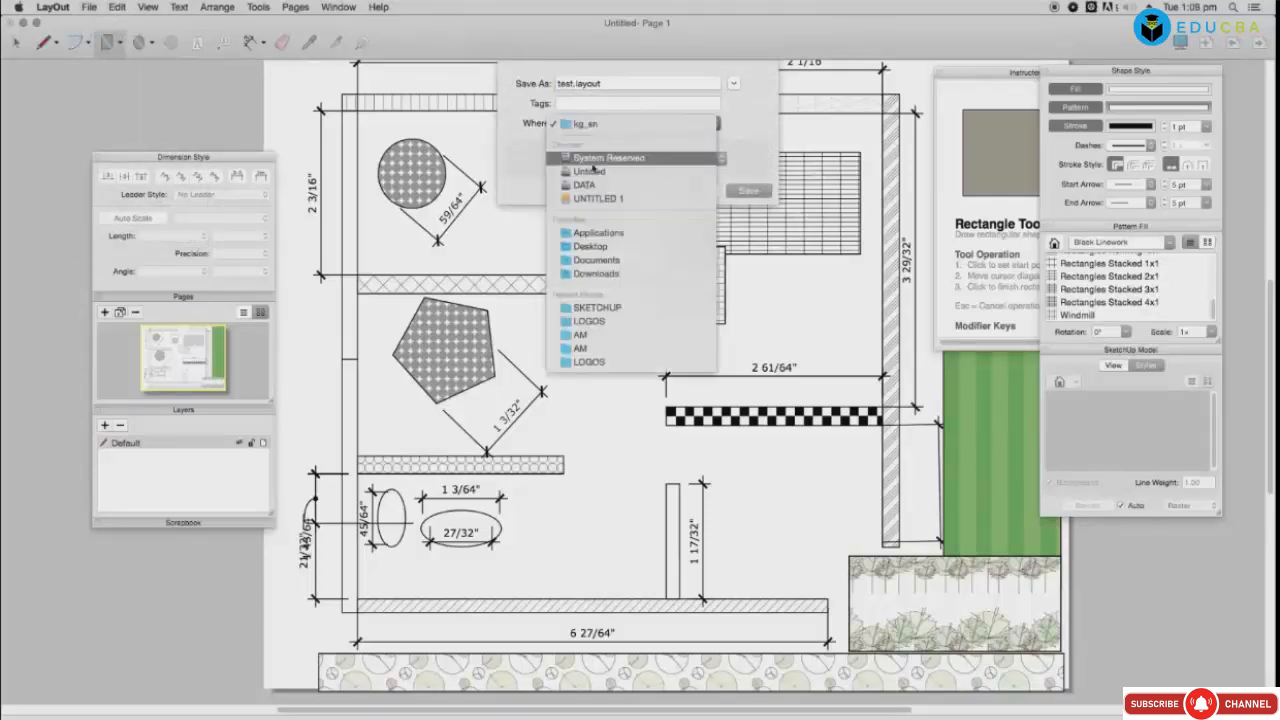
{"action": "left_click", "coordinate": [590, 246]}
{"action": "key", "text": "Return"}
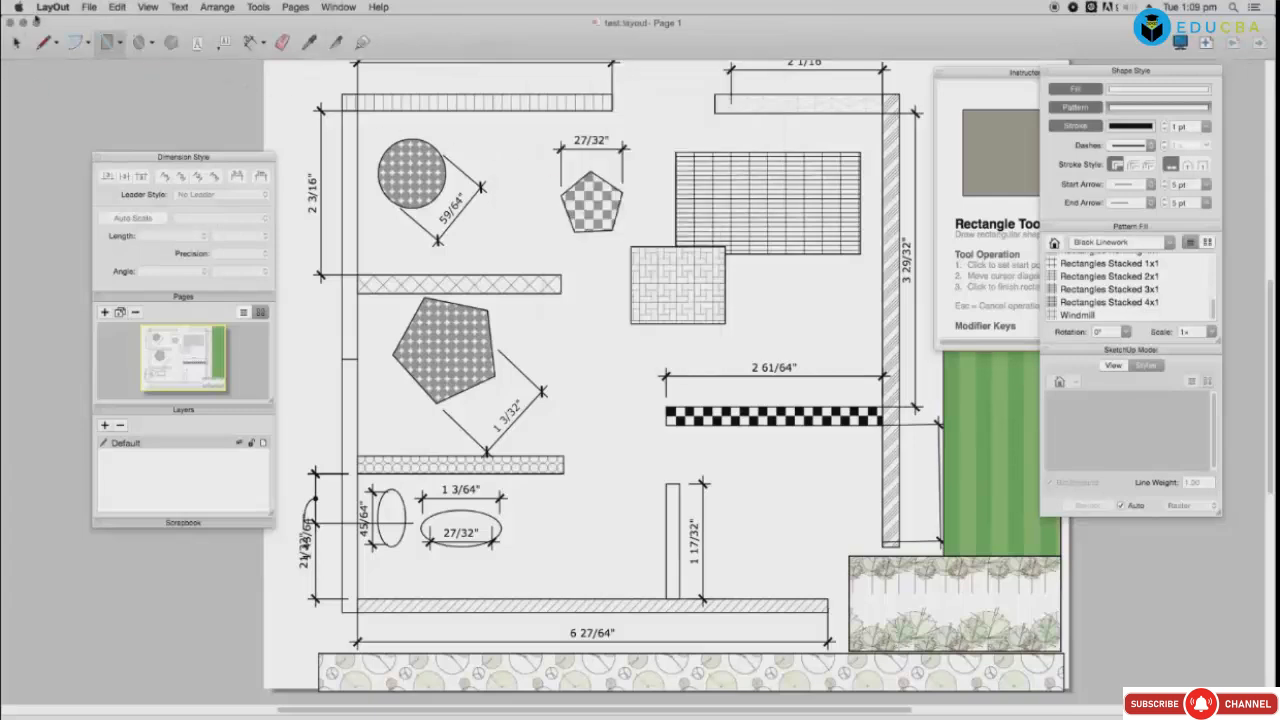
Step: Start an export with DWG/DXF as the format, then cancel it
{"action": "left_click", "coordinate": [51, 7]}
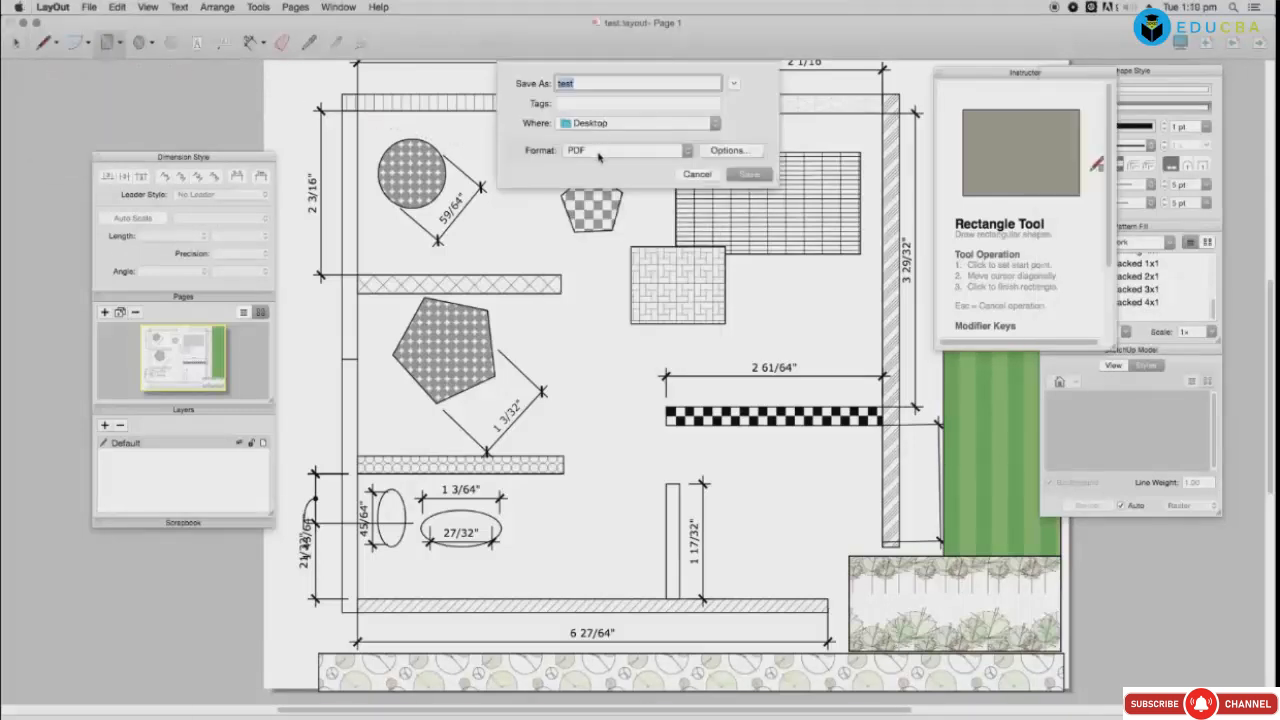
{"action": "left_click", "coordinate": [600, 150]}
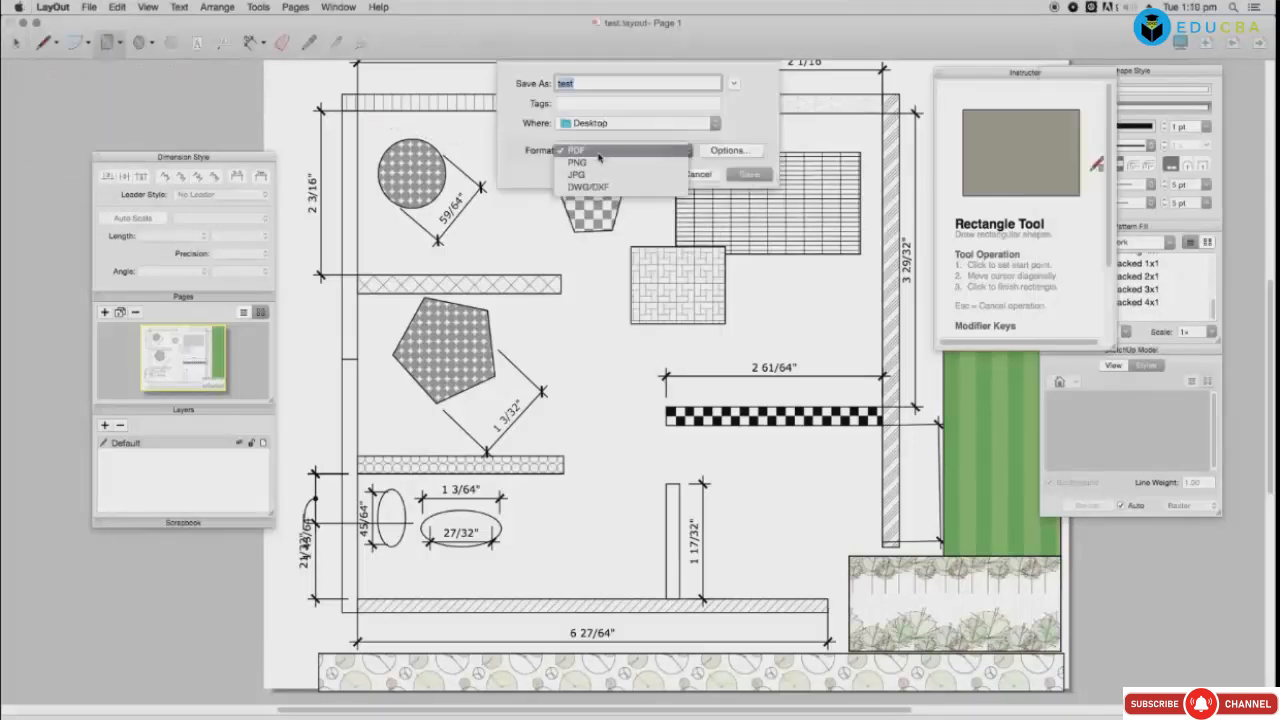
{"action": "left_click", "coordinate": [590, 189]}
{"action": "left_click", "coordinate": [697, 174]}
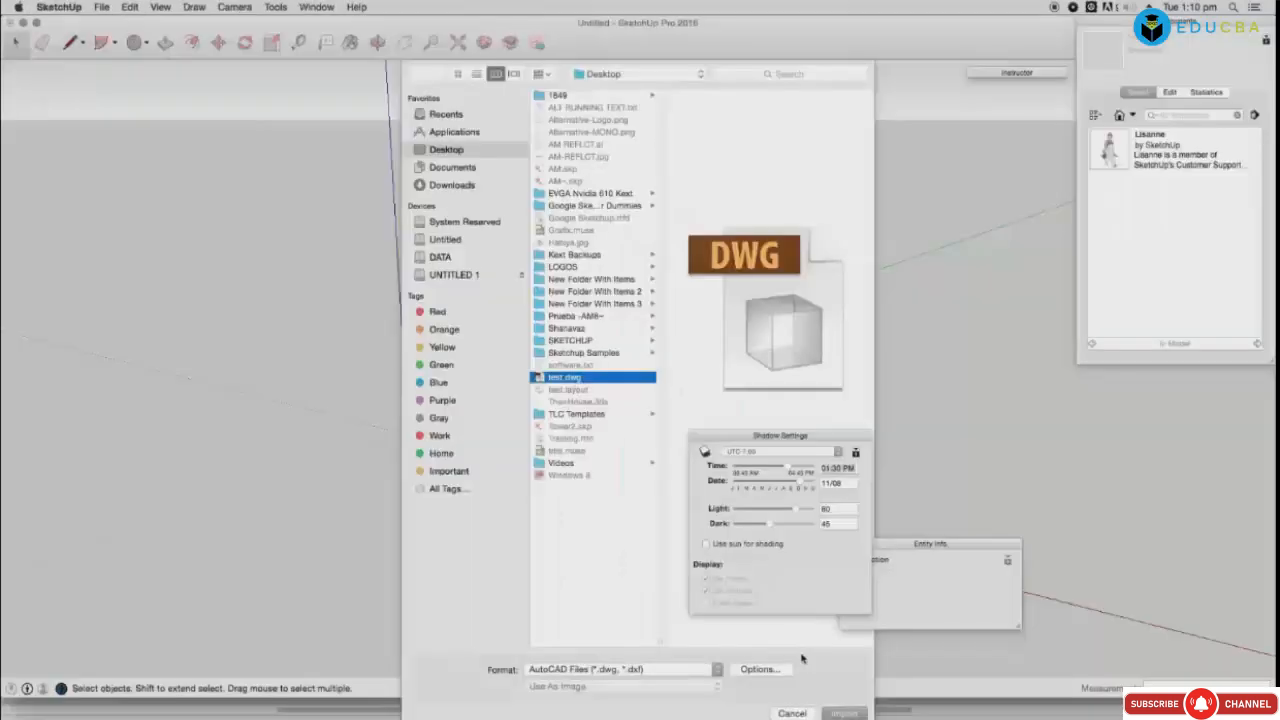
Step: Dismiss the DWG import results and view the Camera shortcuts, such as Field of View, in Preferences
{"action": "key", "text": "Return"}
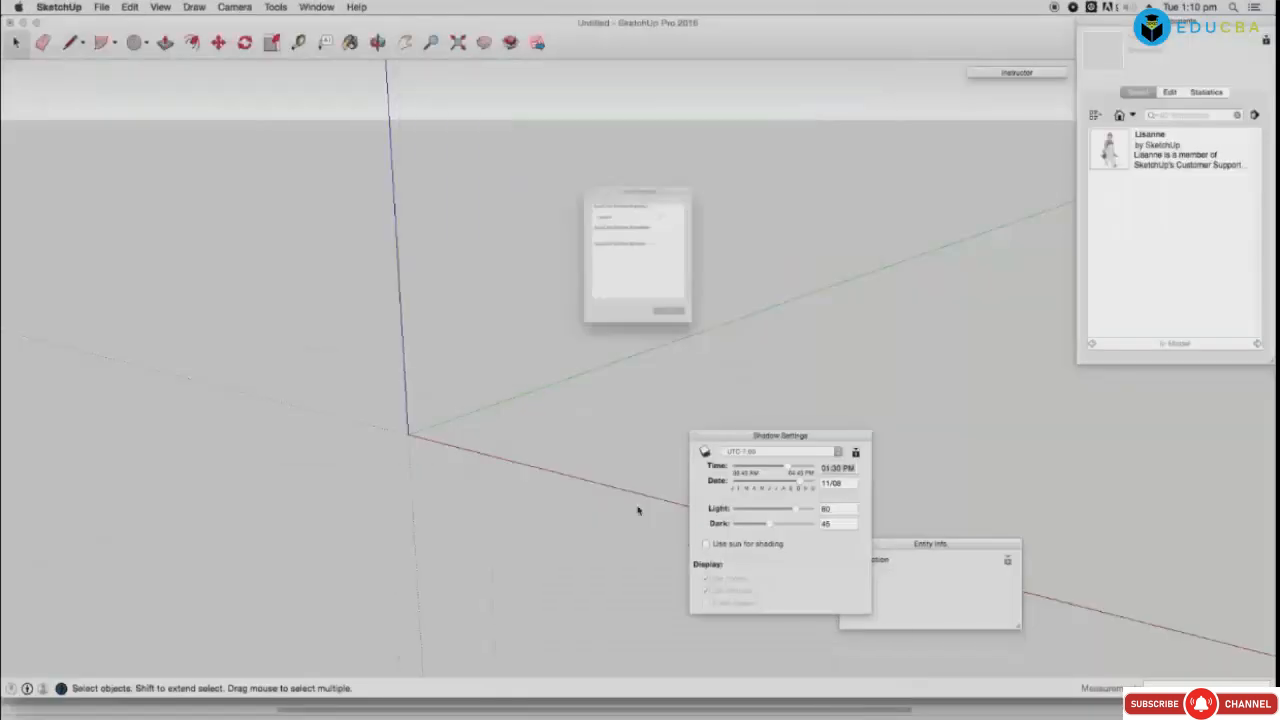
{"action": "left_click", "coordinate": [686, 354]}
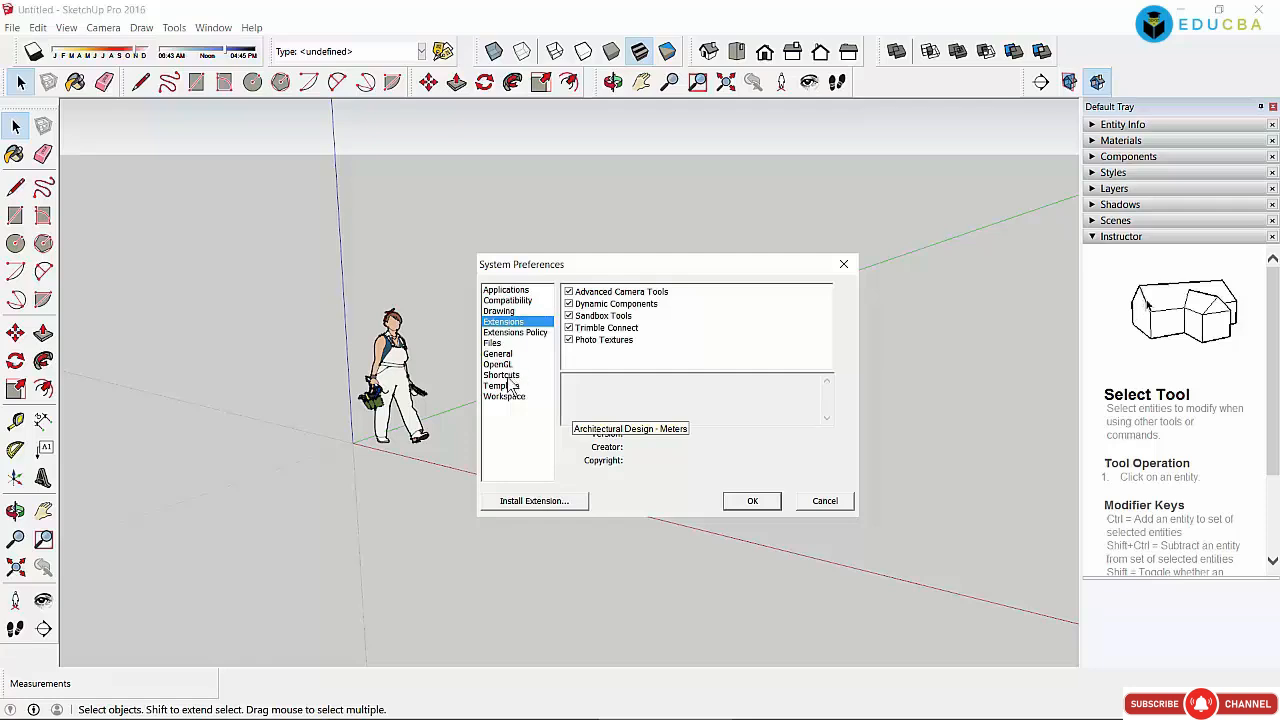
{"action": "left_click", "coordinate": [505, 375]}
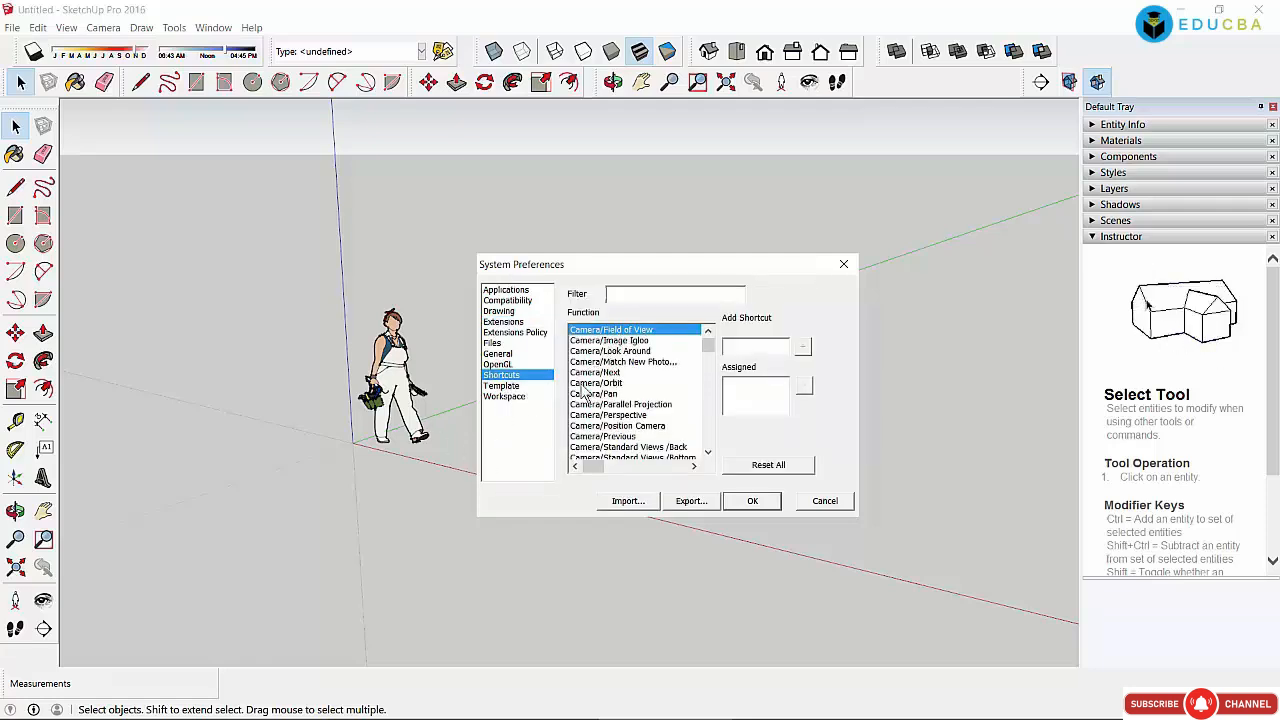
{"action": "left_click", "coordinate": [606, 341]}
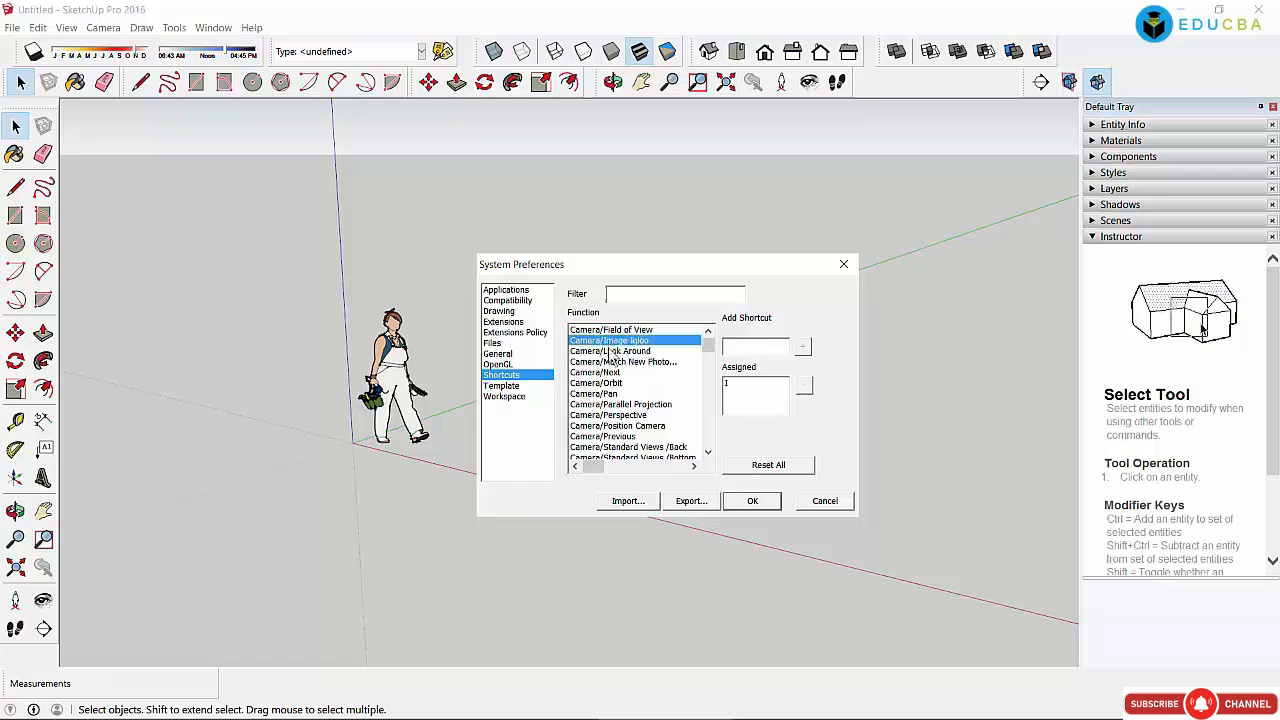
{"action": "left_click", "coordinate": [612, 330]}
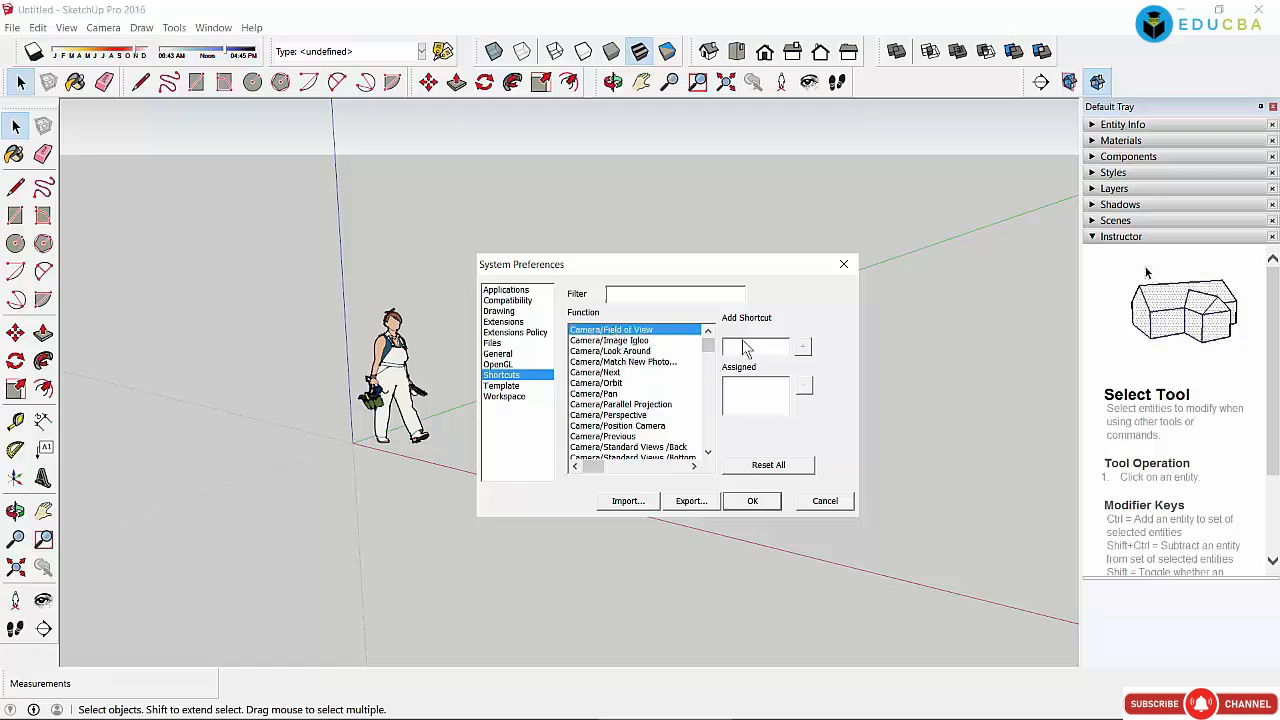
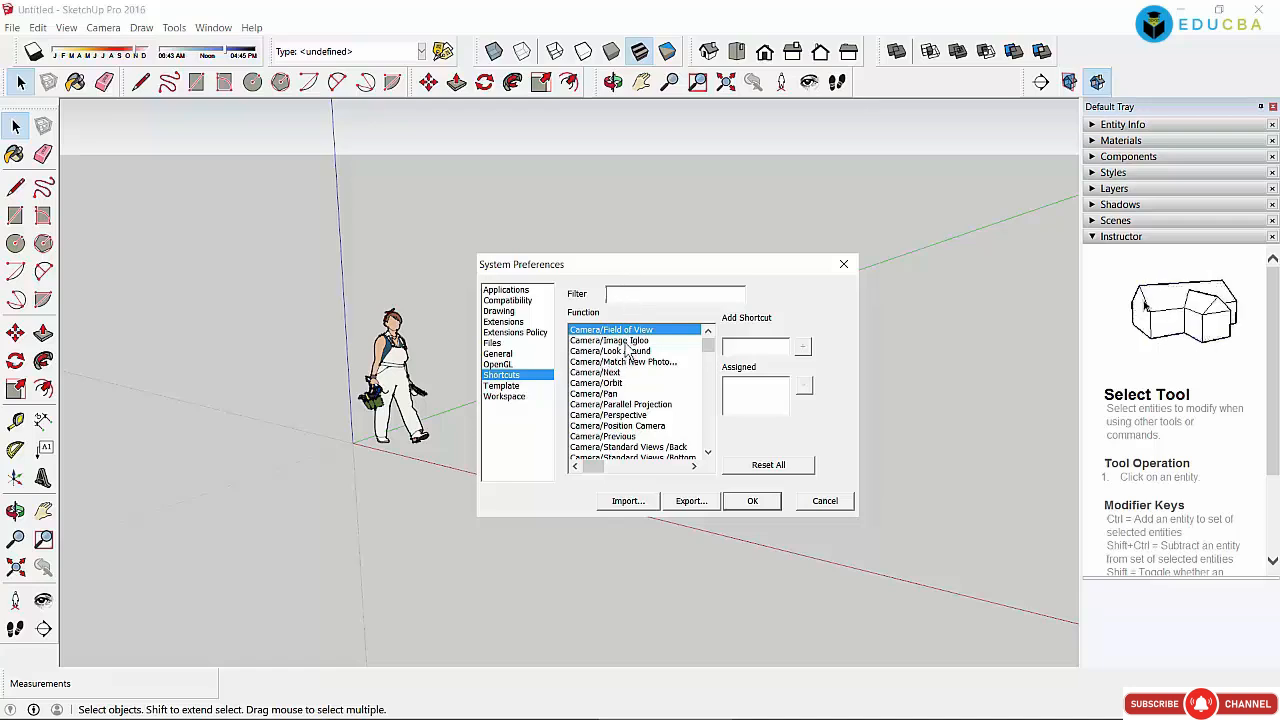
Step: Check the assigned keys for Camera commands from Image Igloo through Previous
{"action": "left_click", "coordinate": [629, 341]}
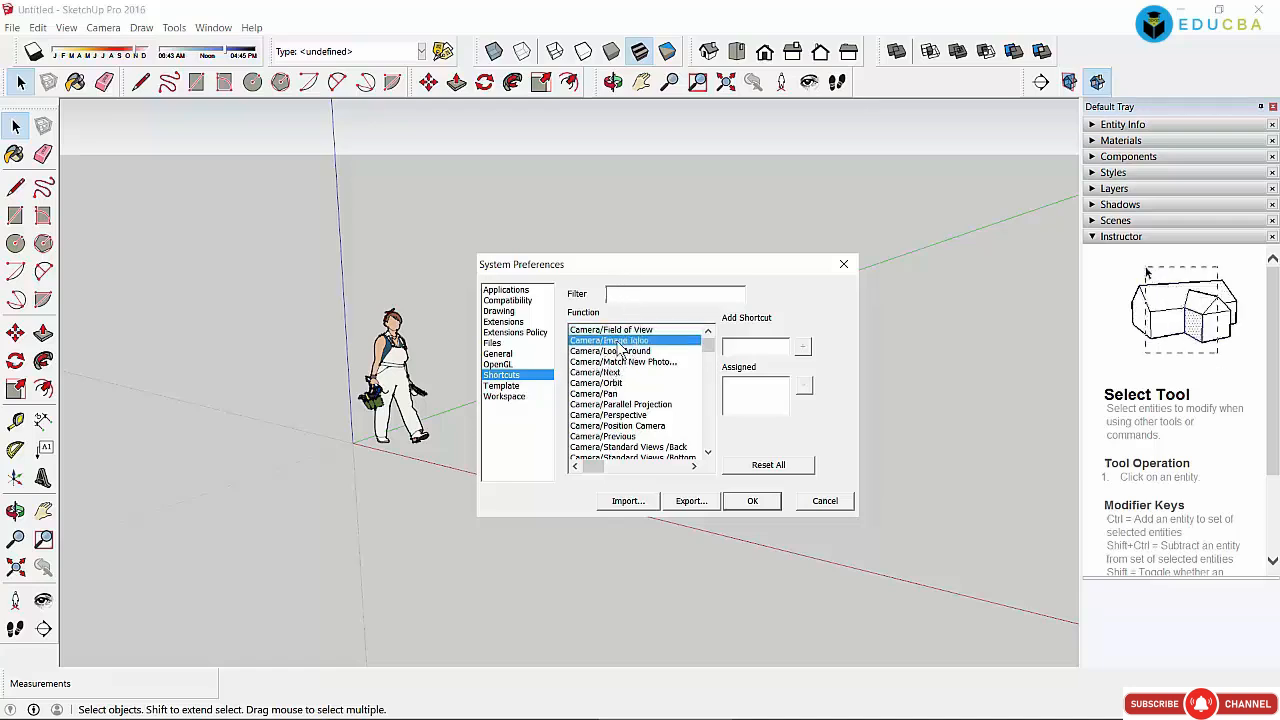
{"action": "left_click", "coordinate": [612, 351]}
{"action": "left_click", "coordinate": [615, 362]}
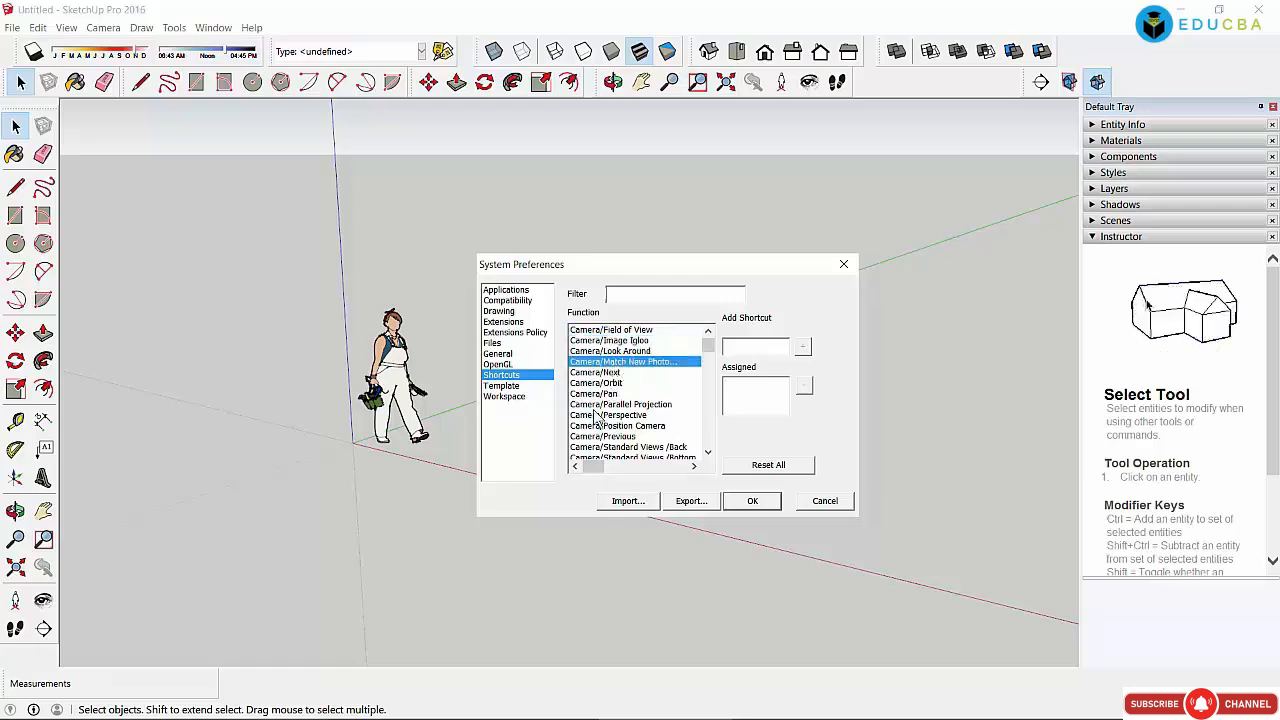
{"action": "left_click", "coordinate": [611, 373]}
{"action": "left_click", "coordinate": [612, 384]}
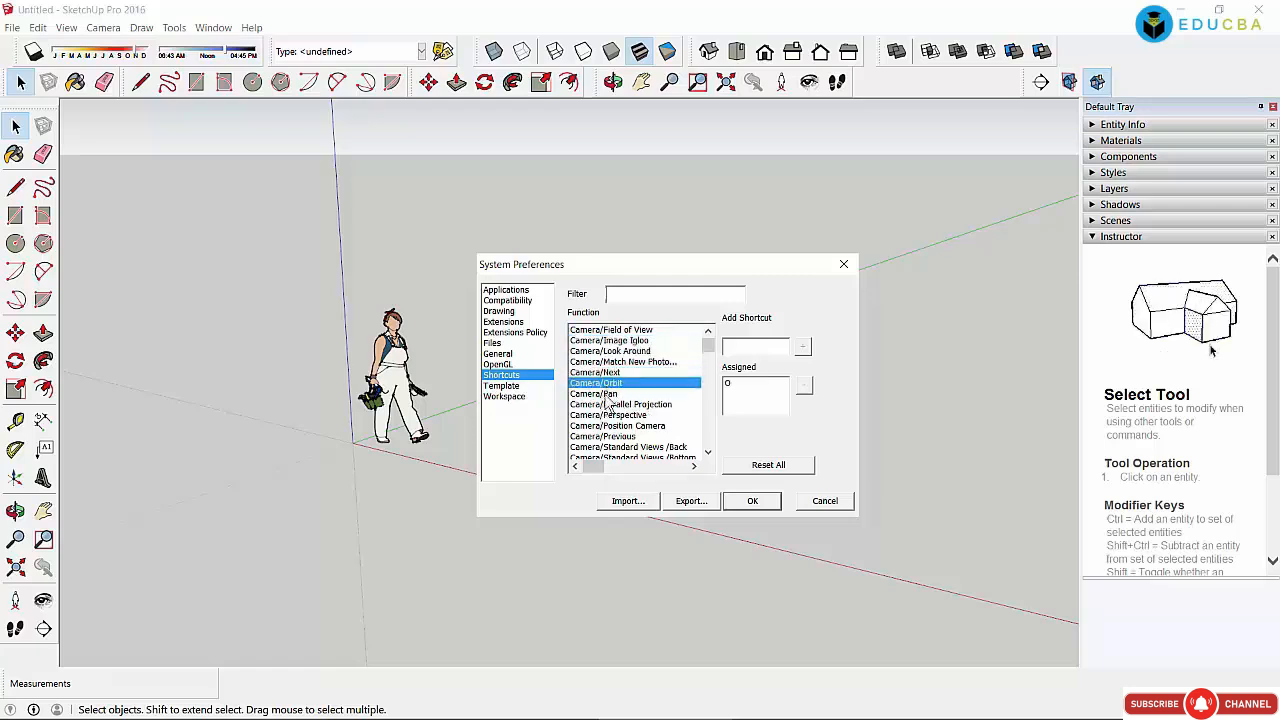
{"action": "left_click", "coordinate": [613, 394]}
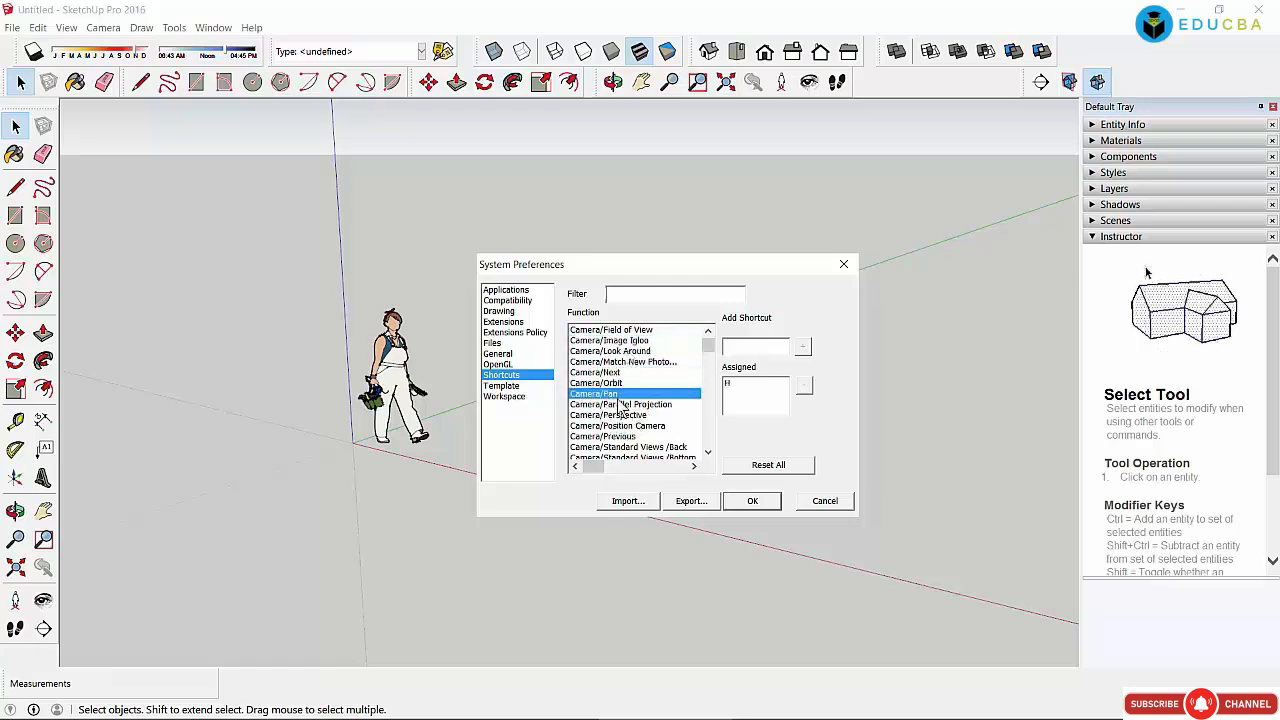
{"action": "left_click", "coordinate": [620, 404]}
{"action": "left_click", "coordinate": [622, 415]}
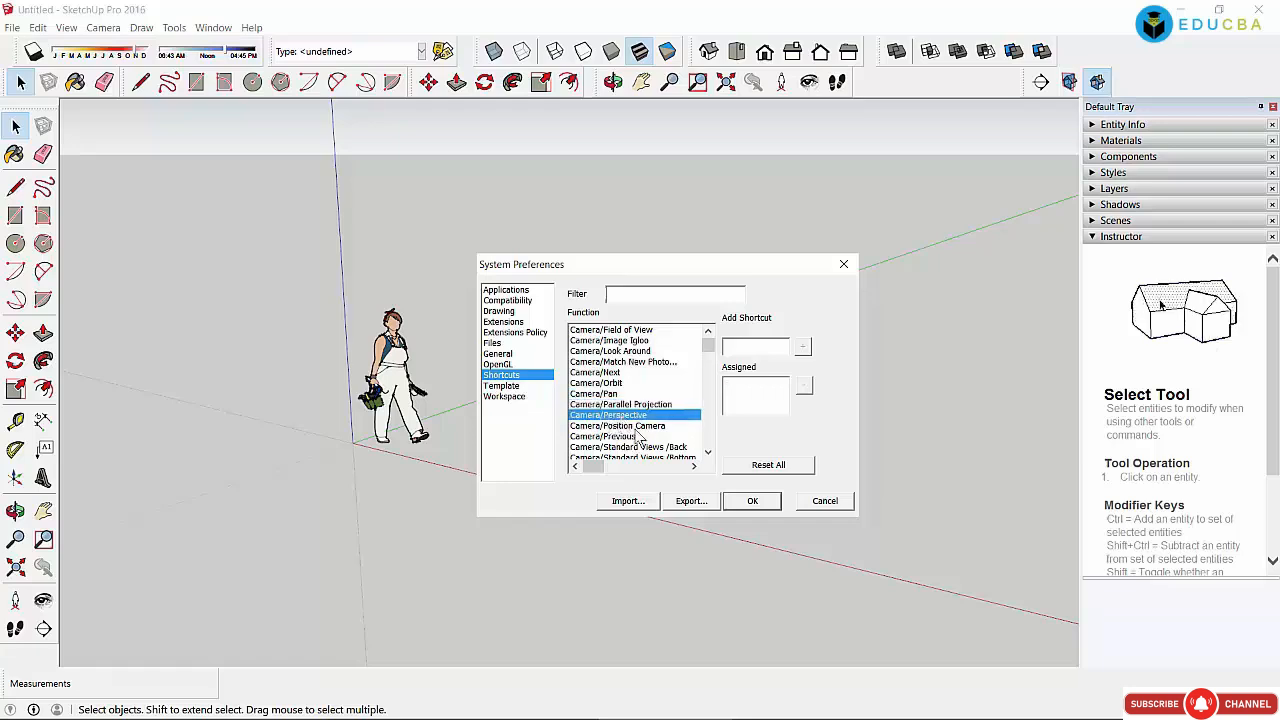
{"action": "left_click", "coordinate": [644, 425]}
{"action": "left_click", "coordinate": [626, 437]}
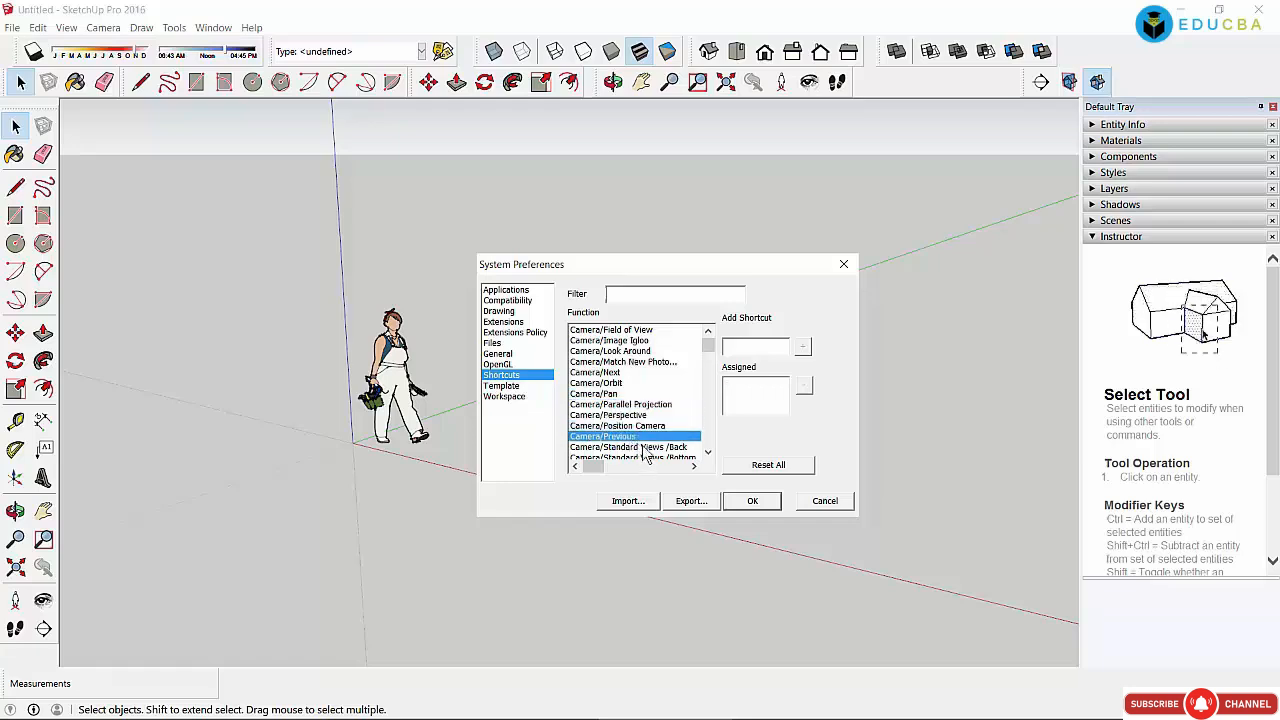
Step: Scroll on to check the Standard Views Back, Bottom, Front, Iso and Left shortcuts
{"action": "left_click", "coordinate": [642, 447]}
{"action": "left_click", "coordinate": [712, 457]}
{"action": "left_click", "coordinate": [712, 457]}
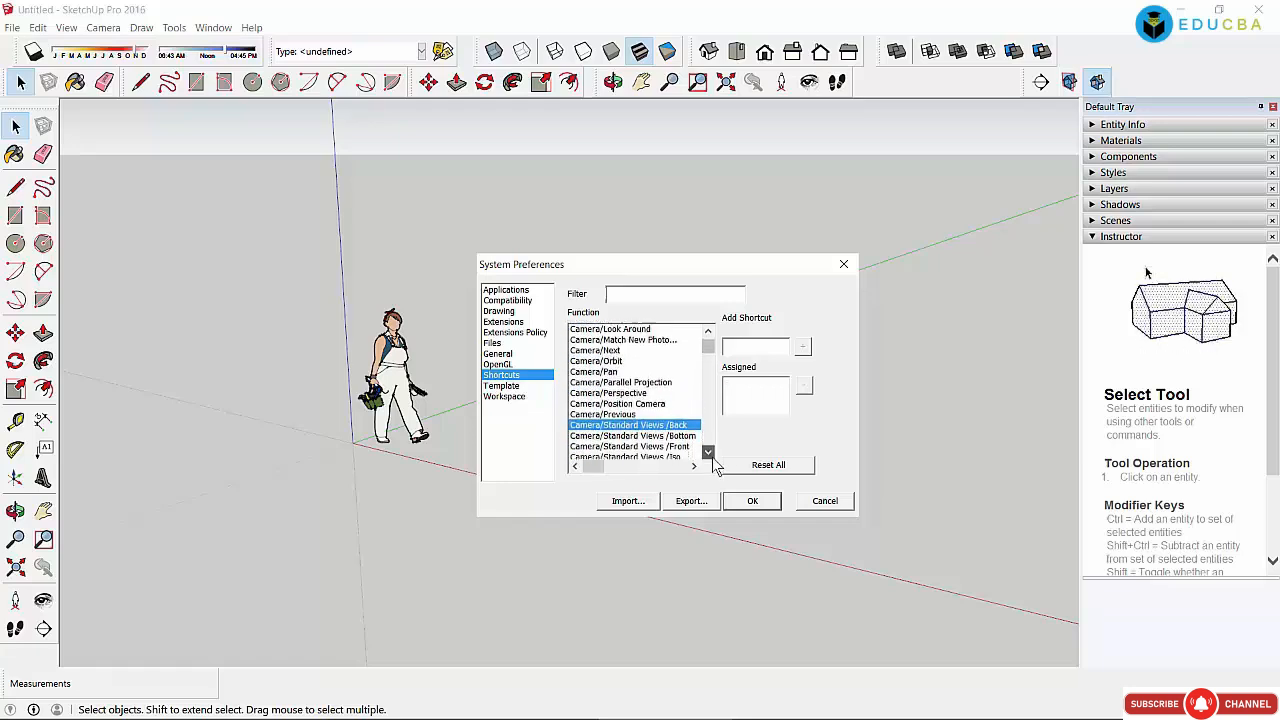
{"action": "left_click", "coordinate": [712, 457]}
{"action": "left_click", "coordinate": [712, 457]}
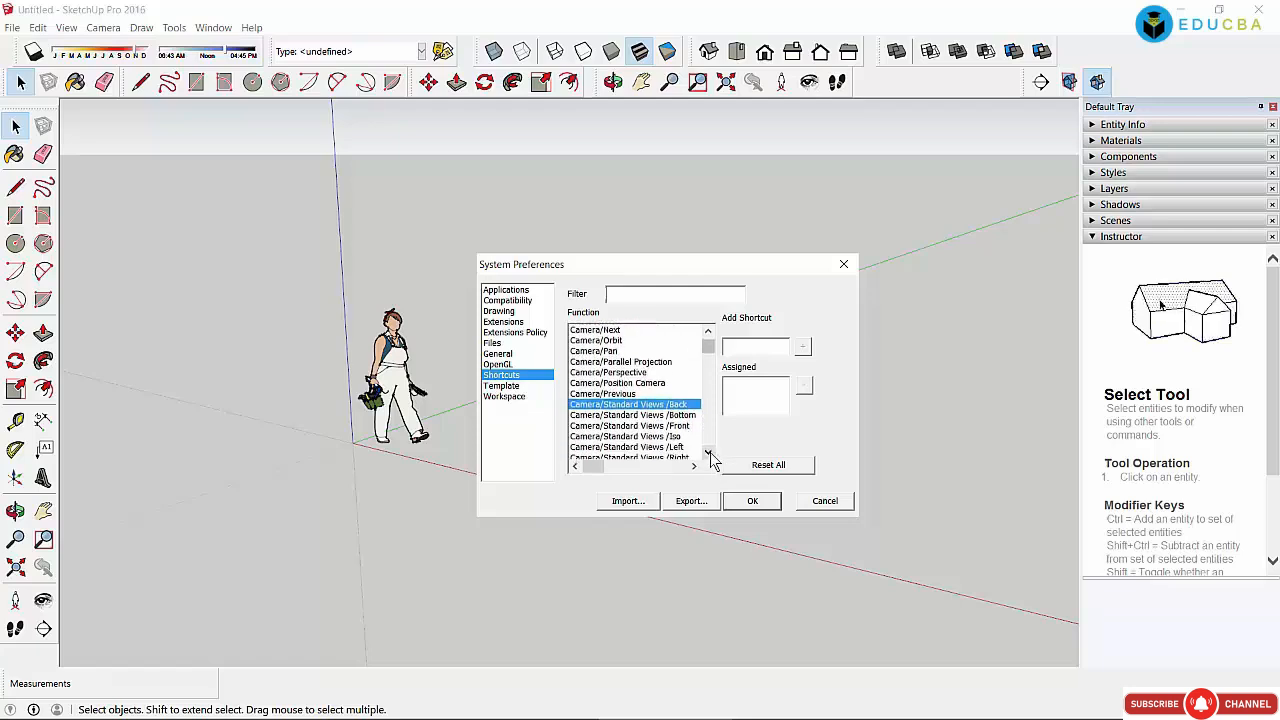
{"action": "left_click", "coordinate": [640, 415]}
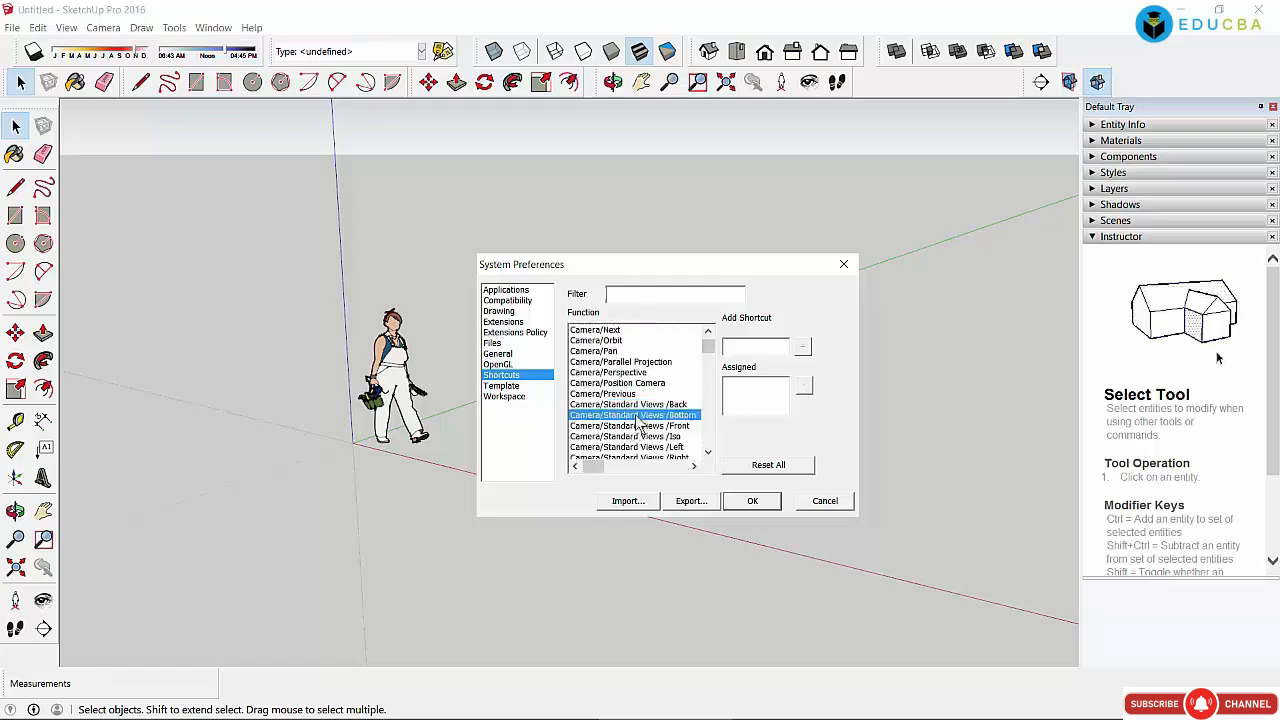
{"action": "left_click", "coordinate": [628, 425]}
{"action": "left_click", "coordinate": [621, 436]}
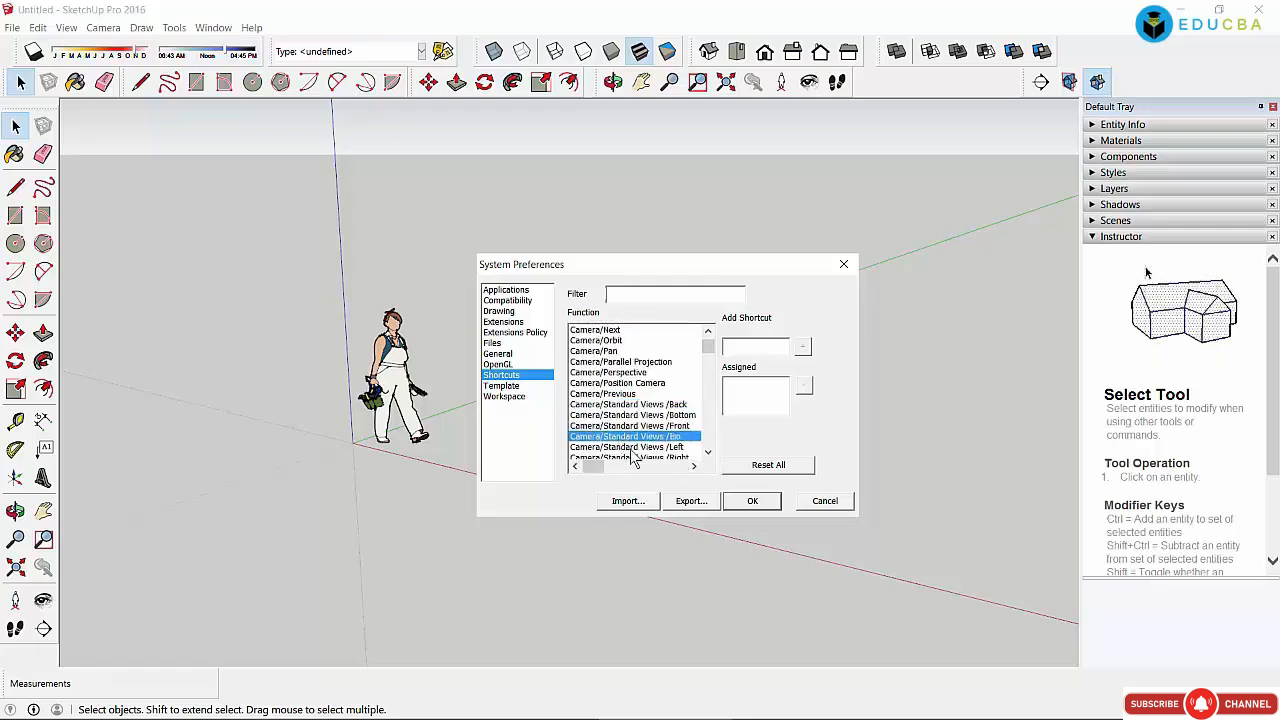
{"action": "left_click", "coordinate": [631, 448]}
{"action": "left_click", "coordinate": [708, 452]}
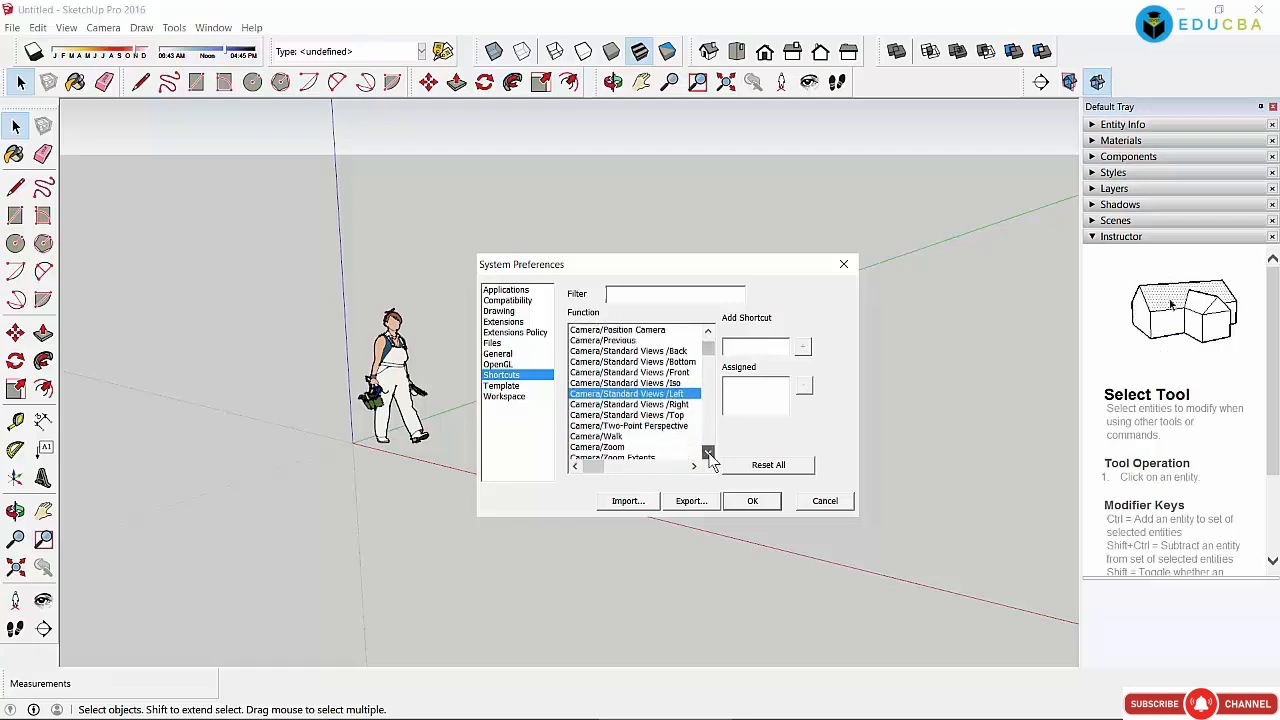
{"action": "left_click", "coordinate": [708, 453]}
Step: Check the Top, Two-Point Perspective, Front and Right keys, then select Camera/Walk for a new shortcut
{"action": "left_click", "coordinate": [617, 393]}
{"action": "left_click", "coordinate": [614, 404]}
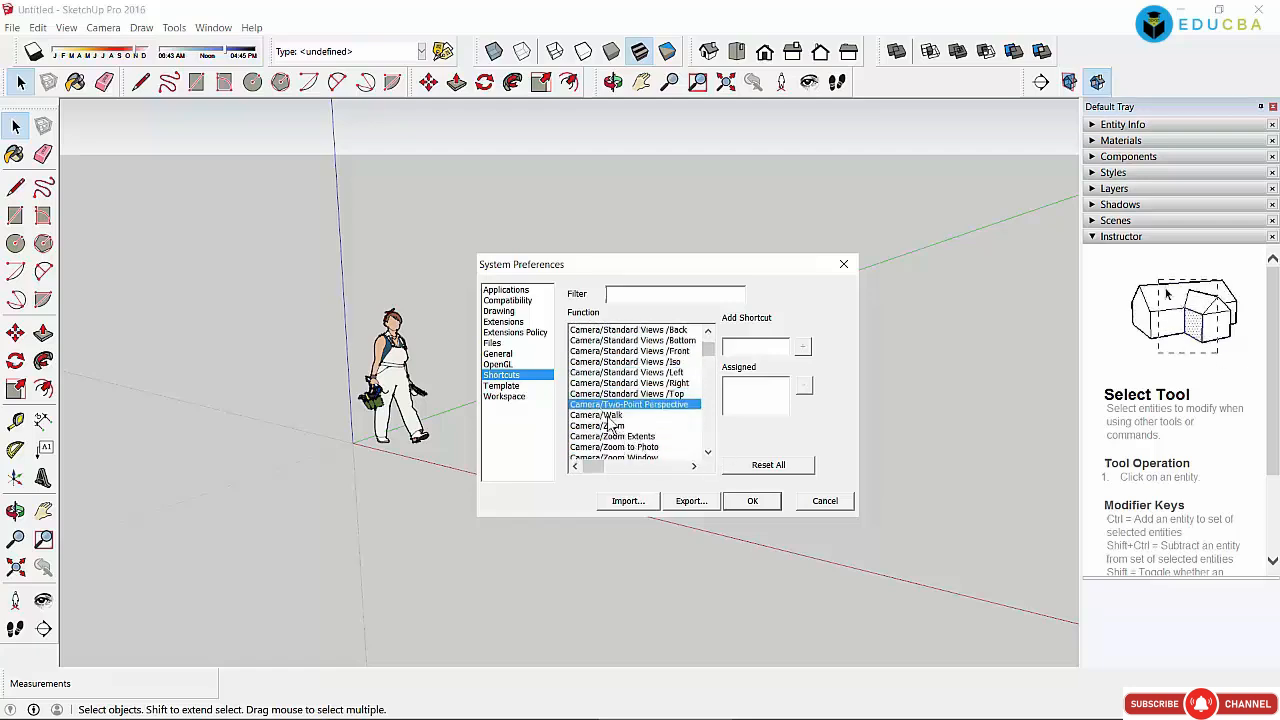
{"action": "left_click", "coordinate": [626, 351]}
{"action": "left_click", "coordinate": [617, 384]}
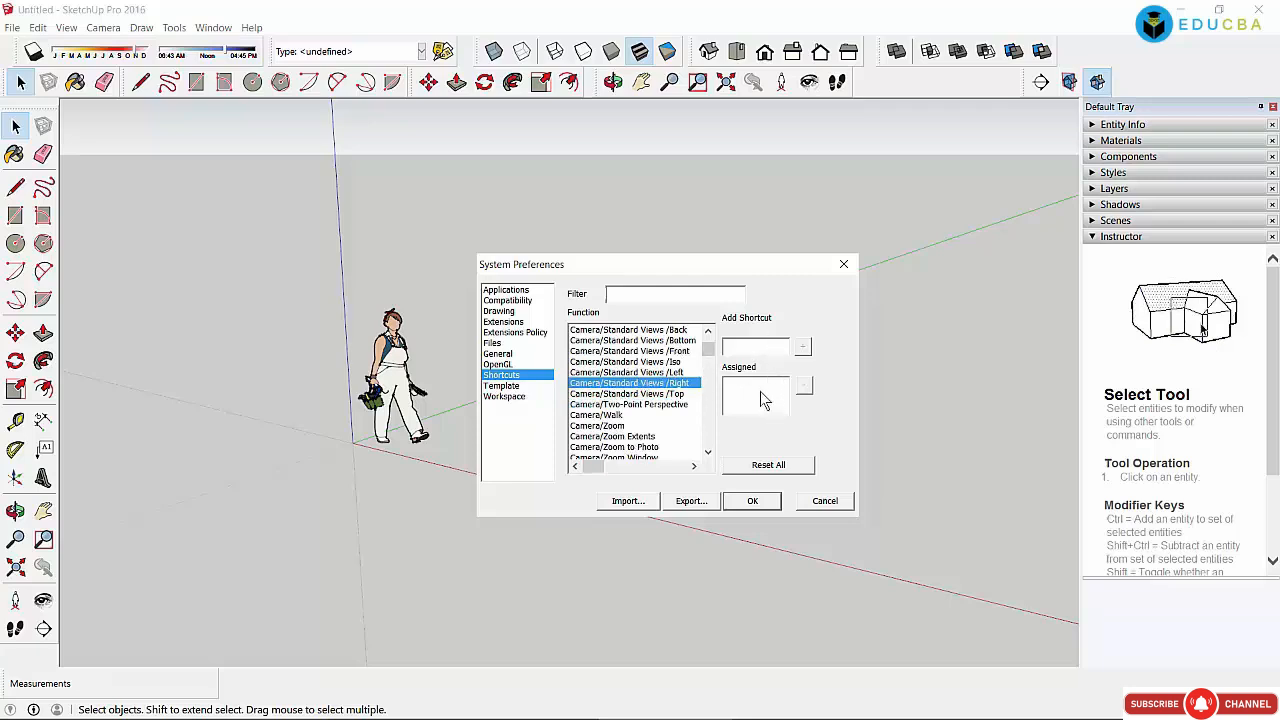
{"action": "left_click", "coordinate": [598, 415]}
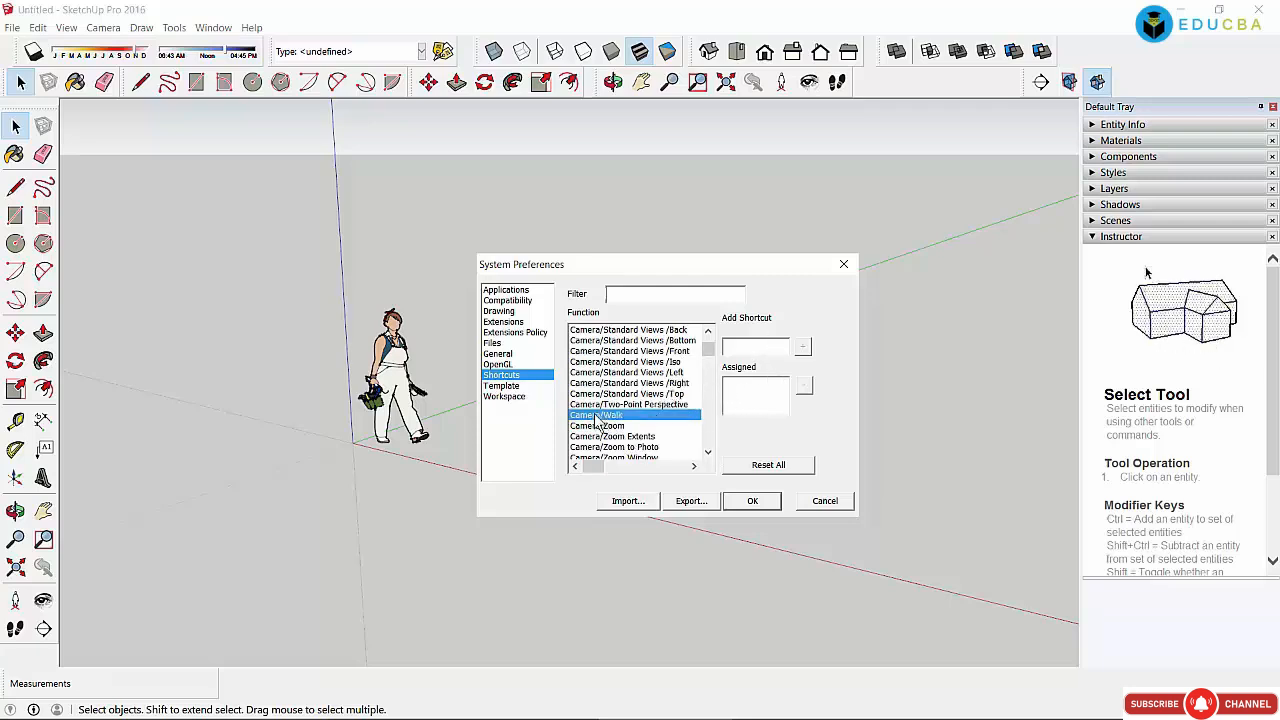
{"action": "left_click", "coordinate": [732, 347]}
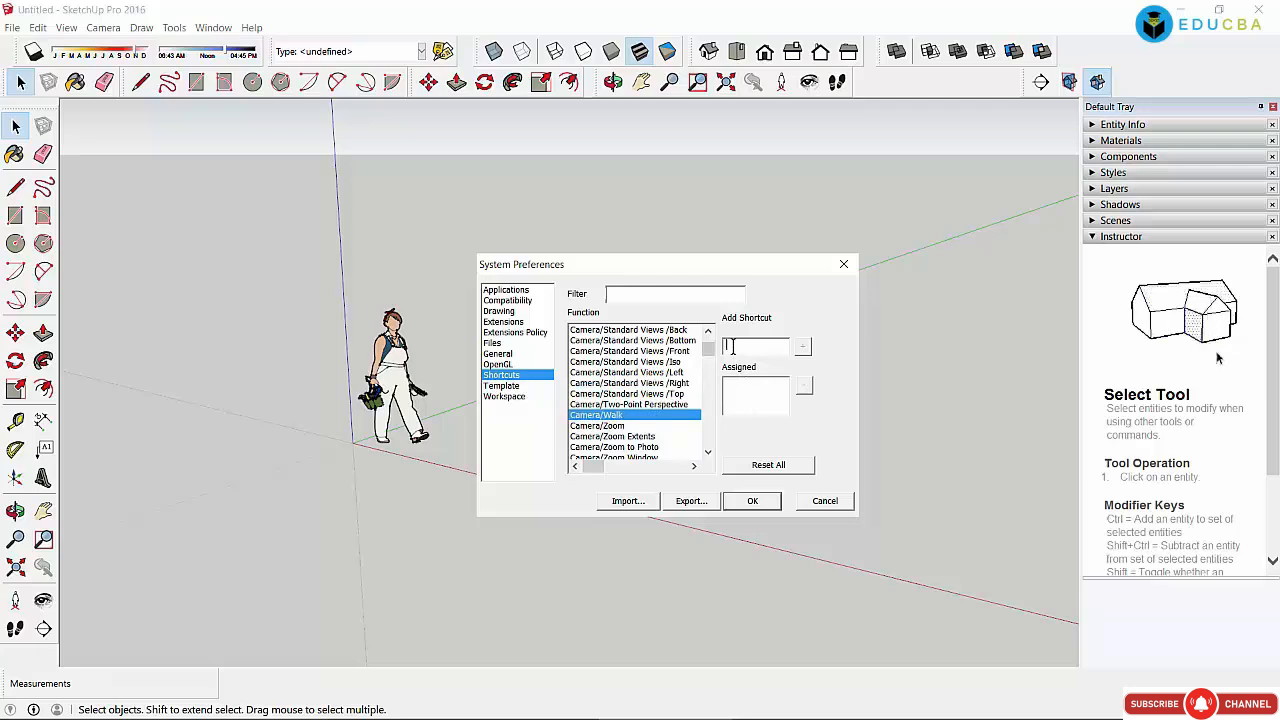
{"action": "key", "text": "ctrl"}
{"action": "key", "text": "shift"}
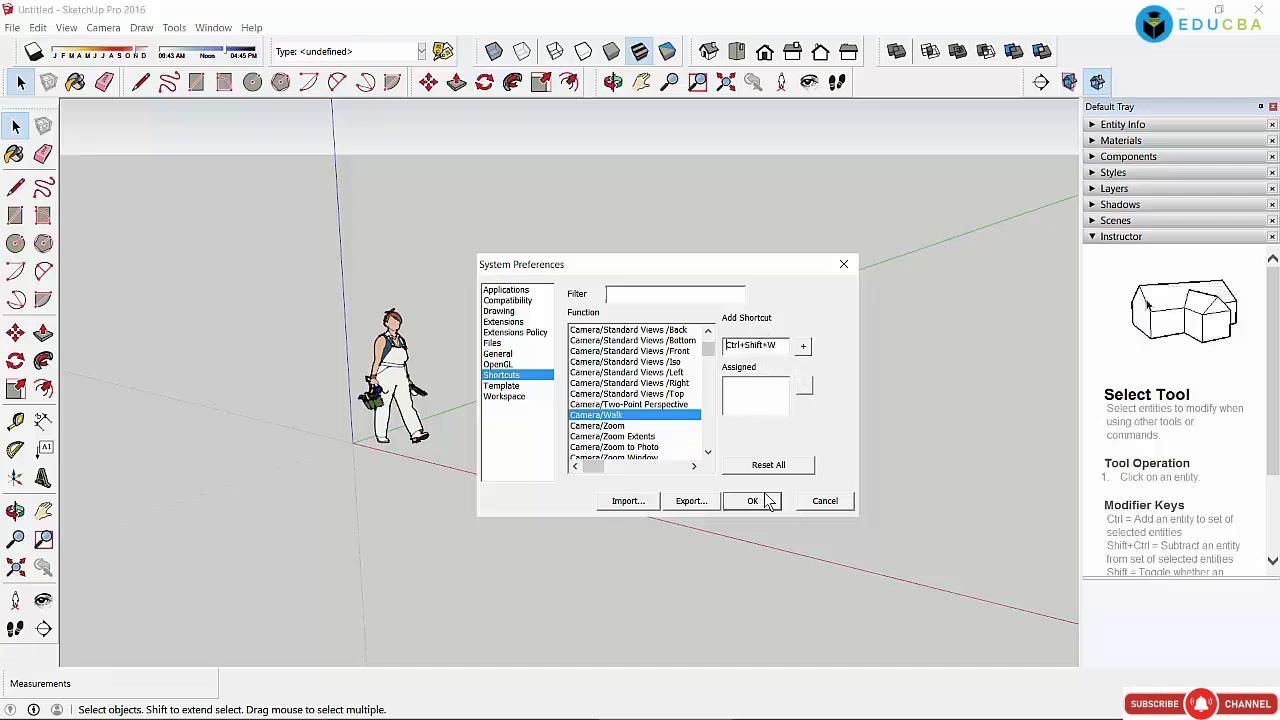
{"action": "double_click", "coordinate": [778, 346]}
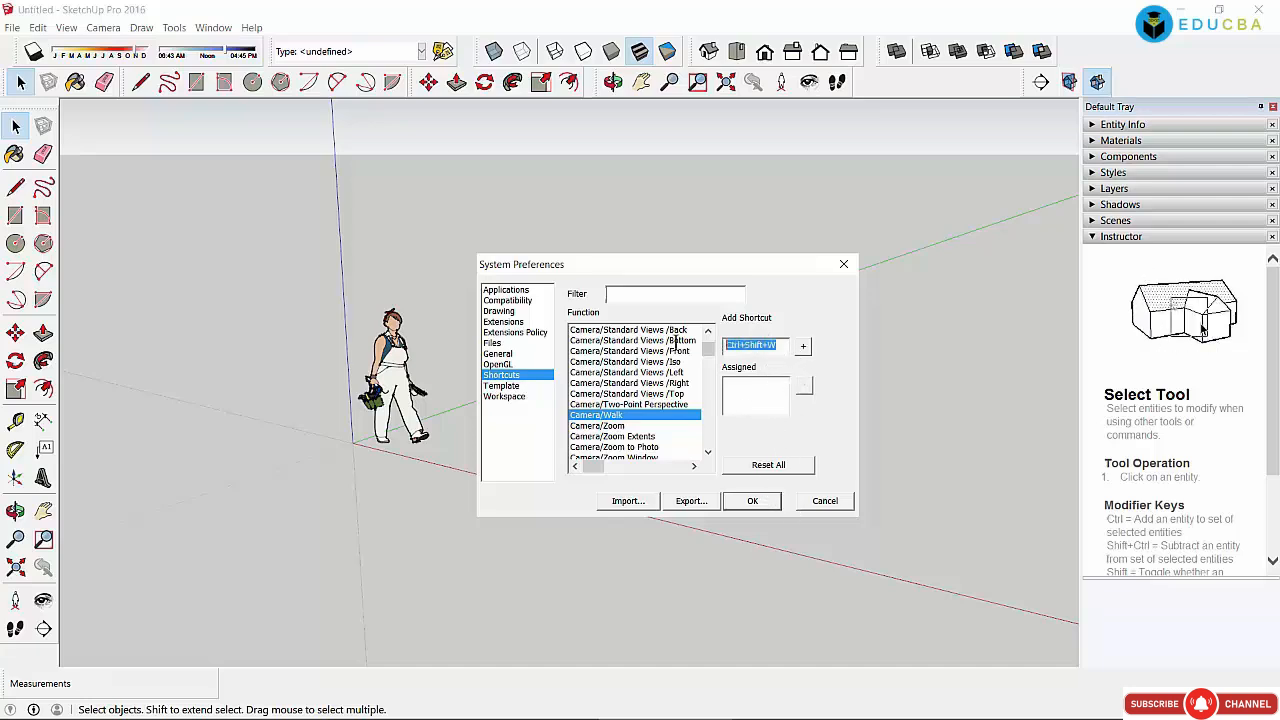
{"action": "key", "text": "BackSpace"}
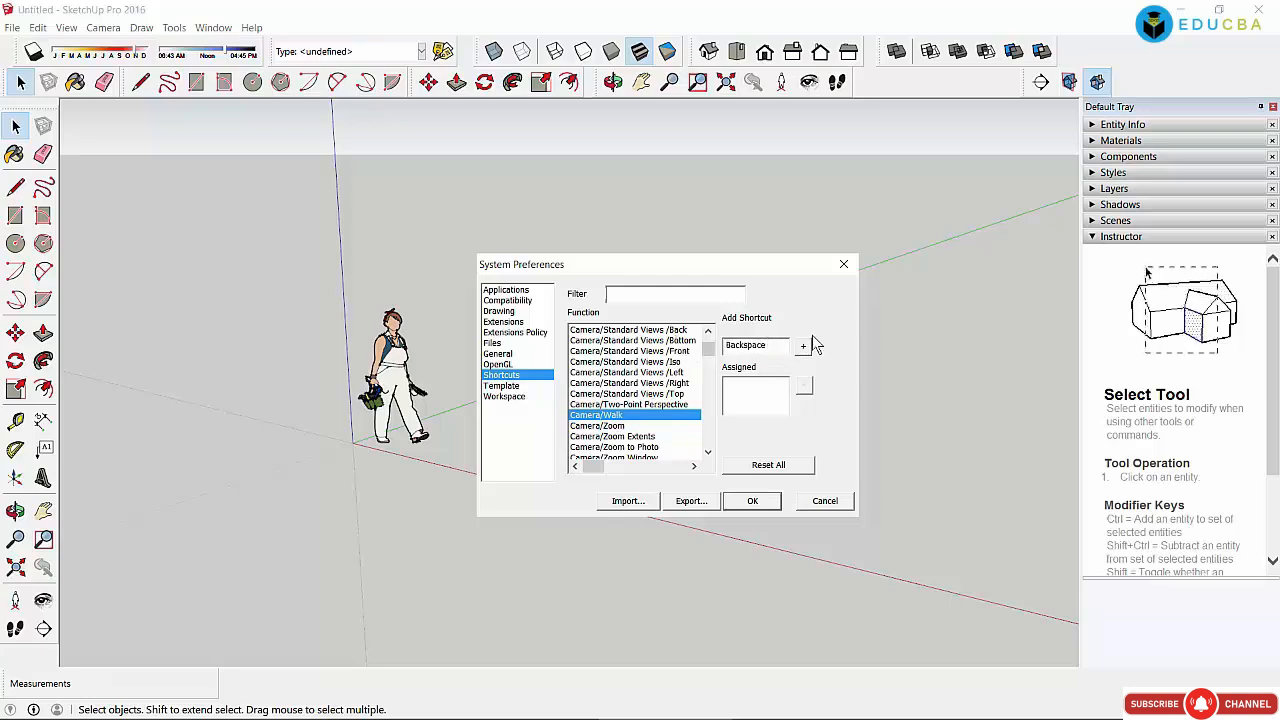
{"action": "left_click_drag", "start_coordinate": [783, 351], "coordinate": [684, 344]}
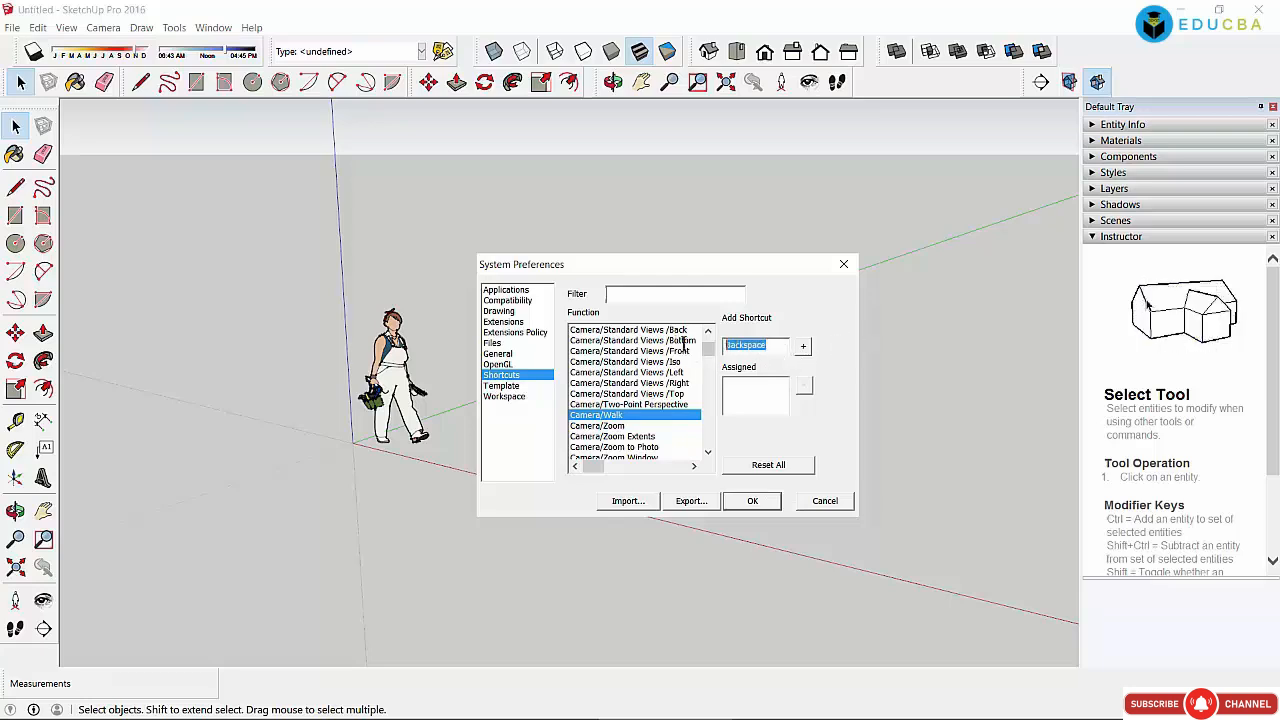
{"action": "left_click", "coordinate": [788, 344]}
{"action": "key", "text": "space"}
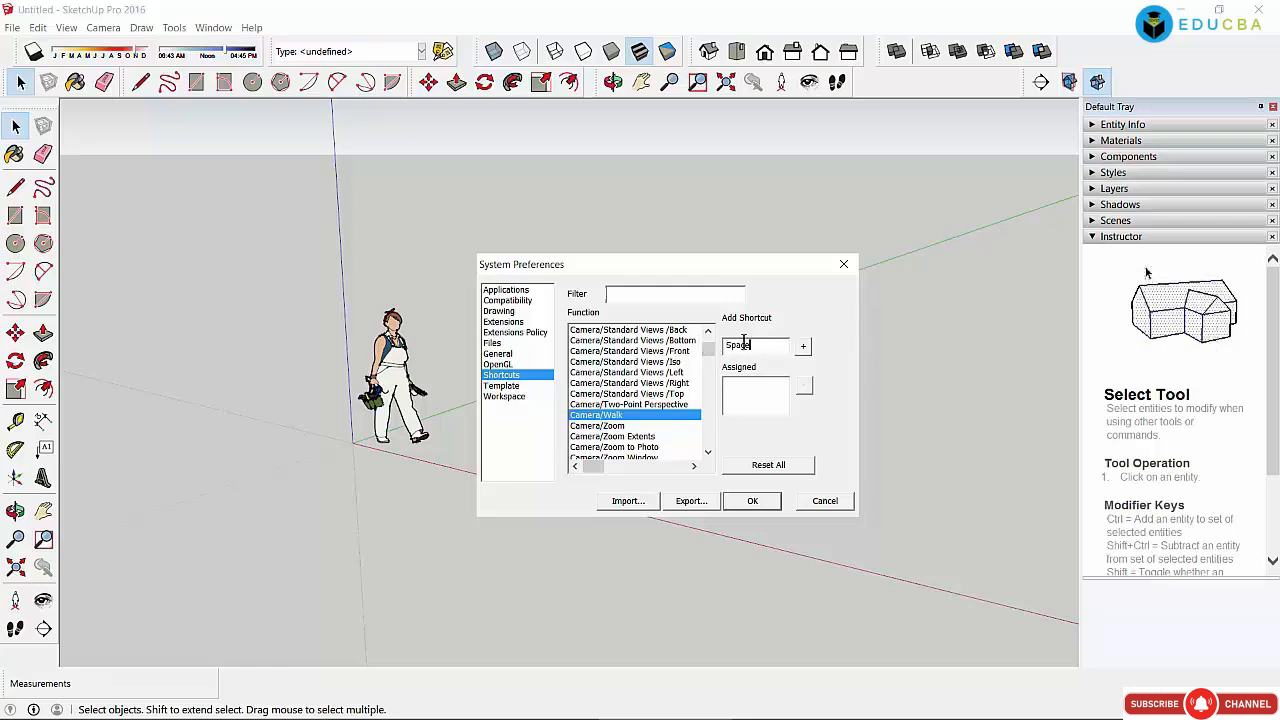
{"action": "left_click", "coordinate": [744, 344]}
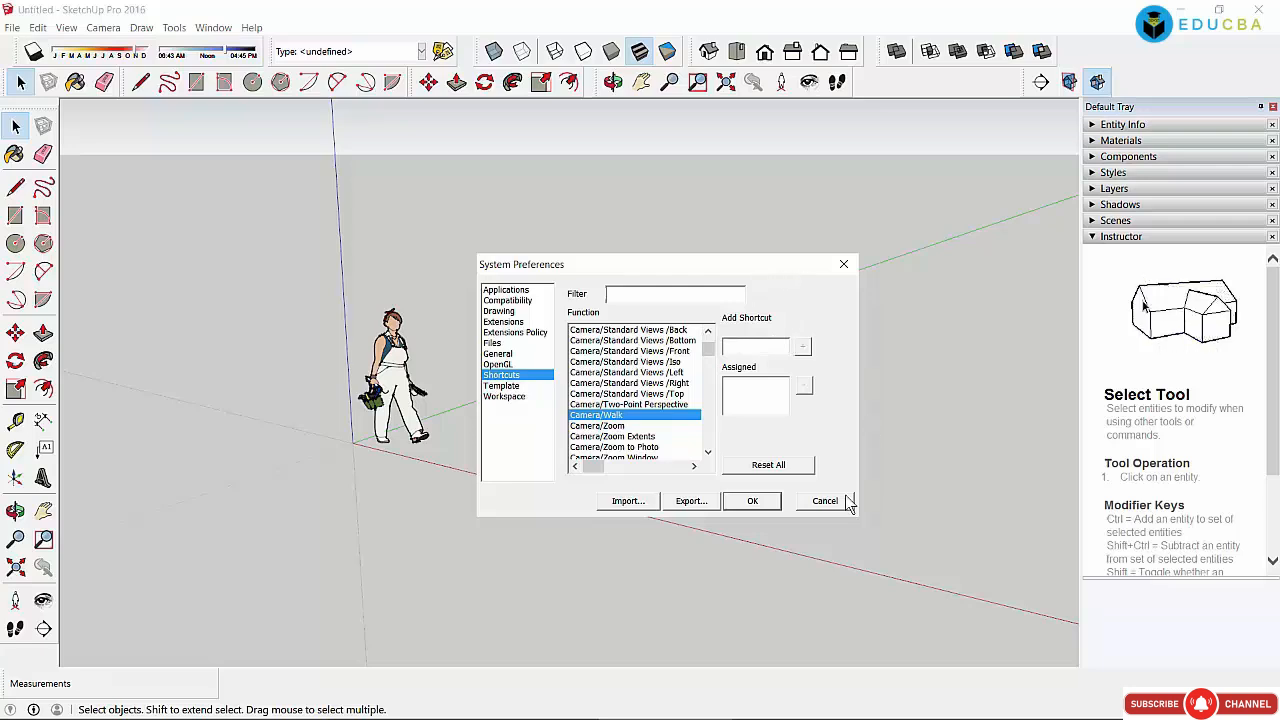
{"action": "left_click", "coordinate": [497, 364]}
Step: Browse the General, Files, Extensions Policy, Extensions, Drawing, Compatibility and Applications pages, ending on Workspace
{"action": "left_click", "coordinate": [497, 353]}
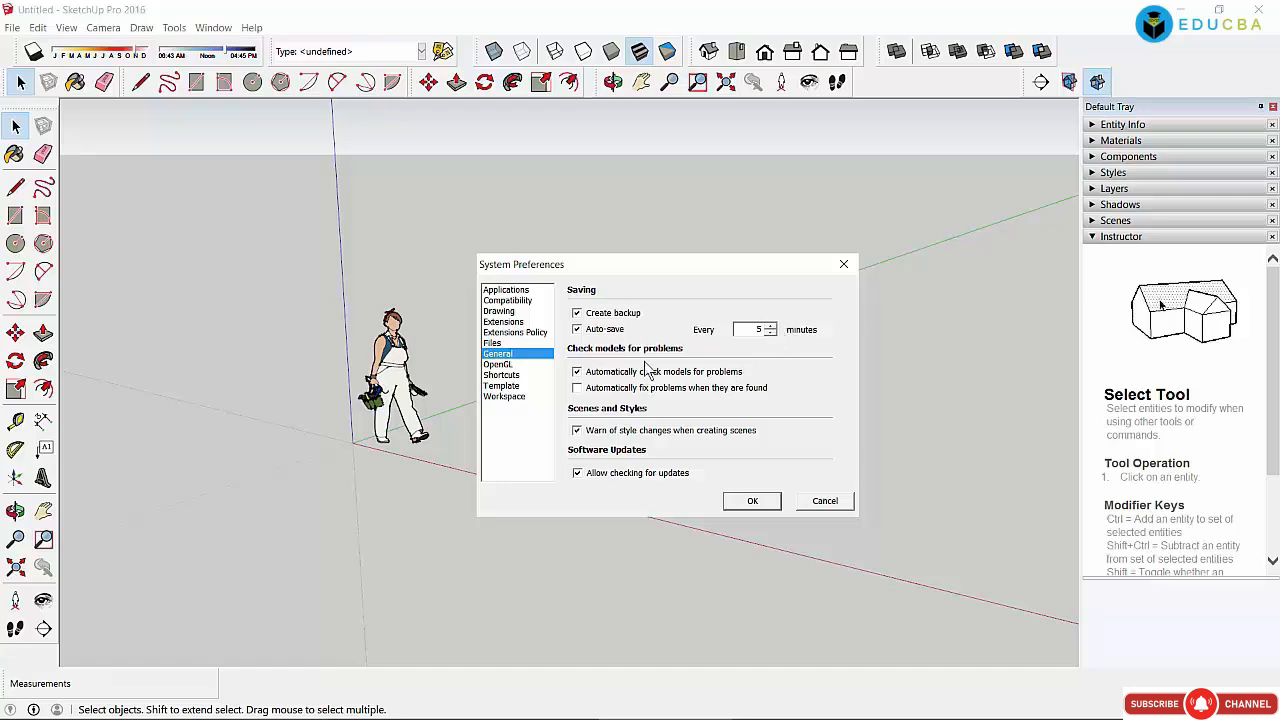
{"action": "left_click", "coordinate": [510, 343]}
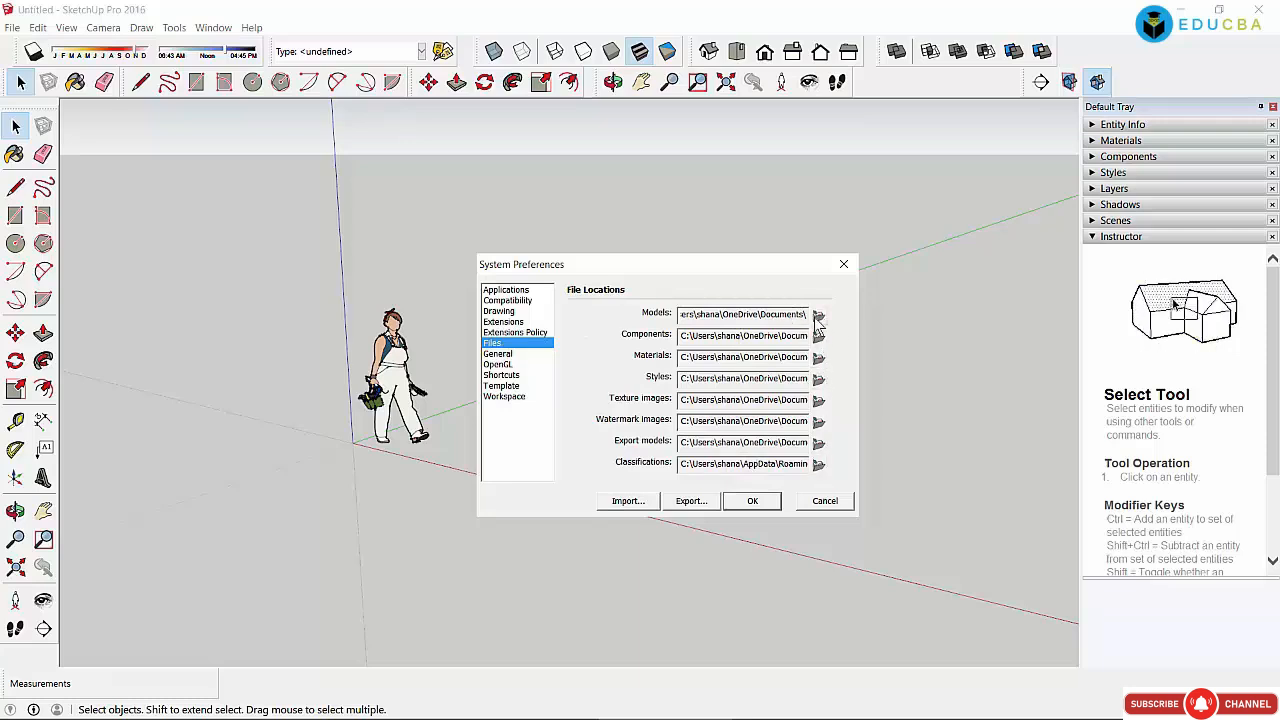
{"action": "left_click", "coordinate": [512, 333]}
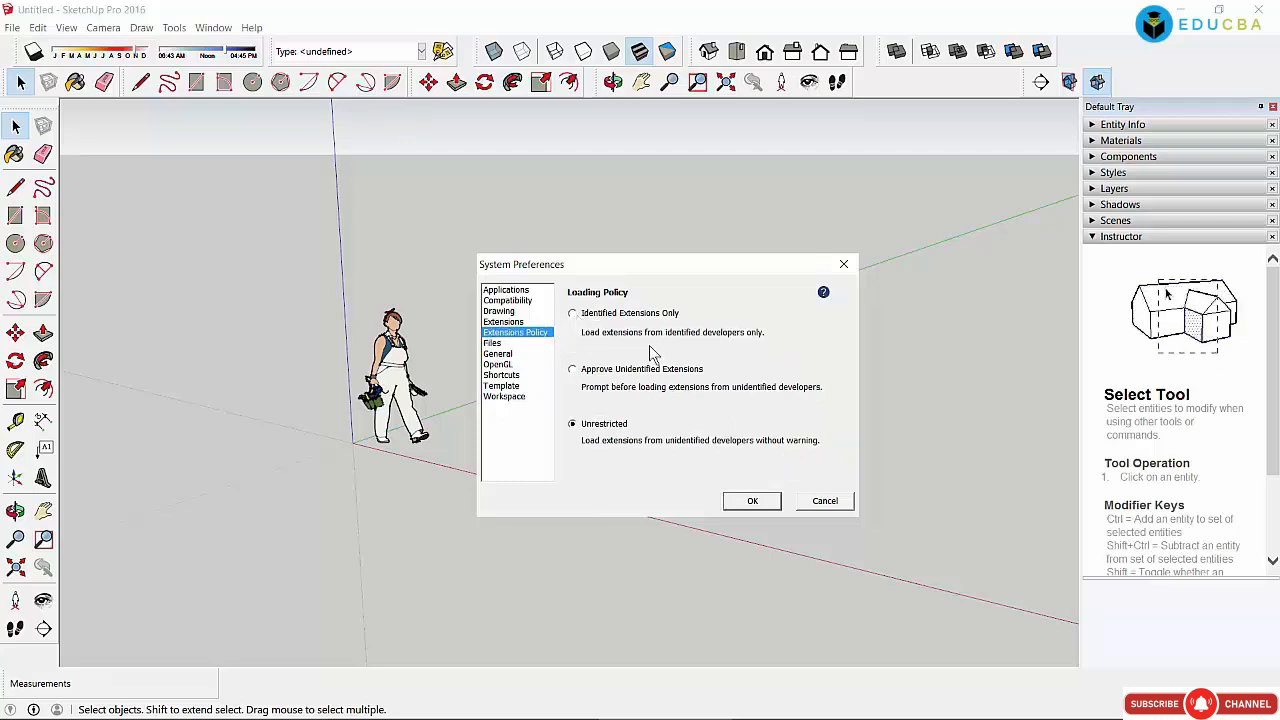
{"action": "left_click", "coordinate": [504, 322]}
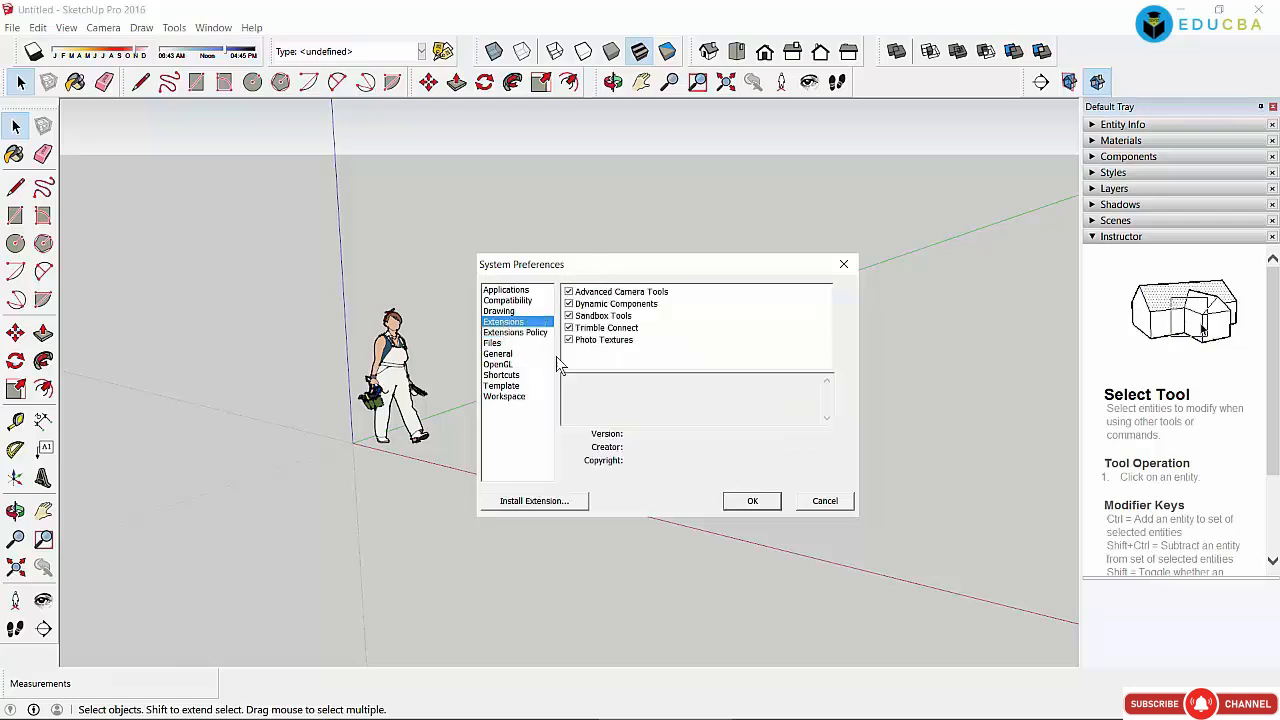
{"action": "left_click", "coordinate": [500, 311]}
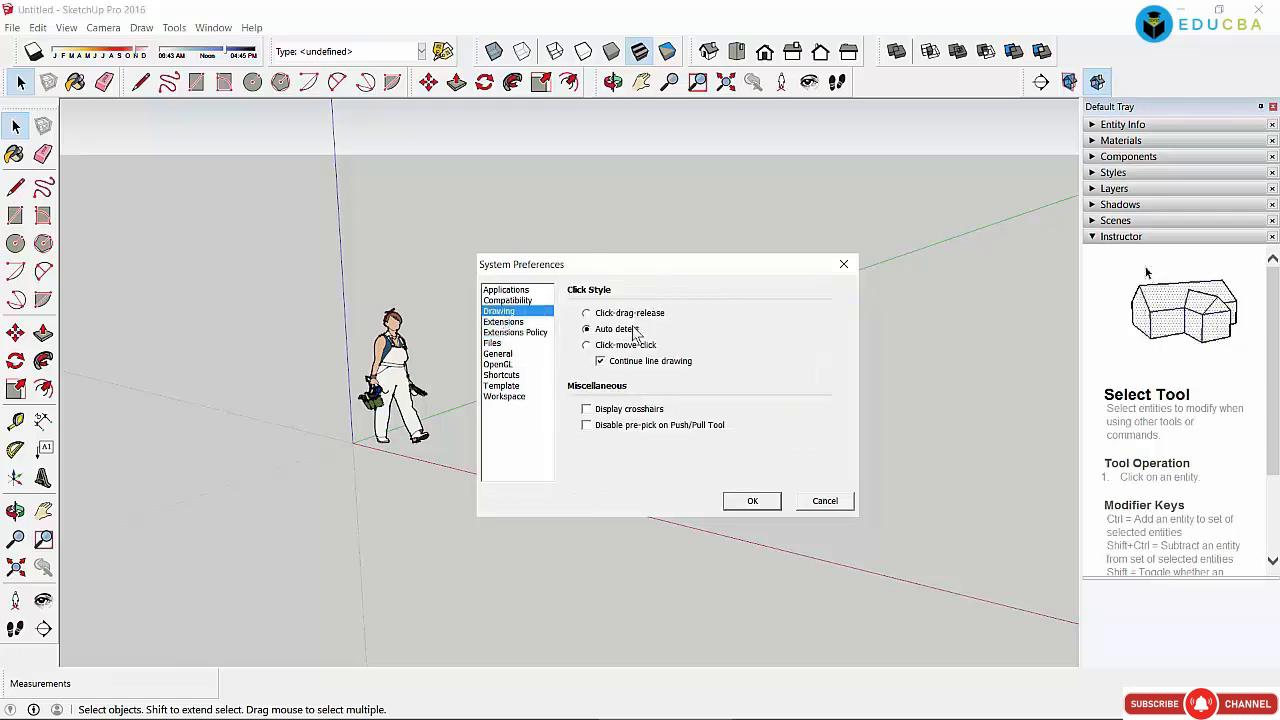
{"action": "left_click", "coordinate": [507, 300]}
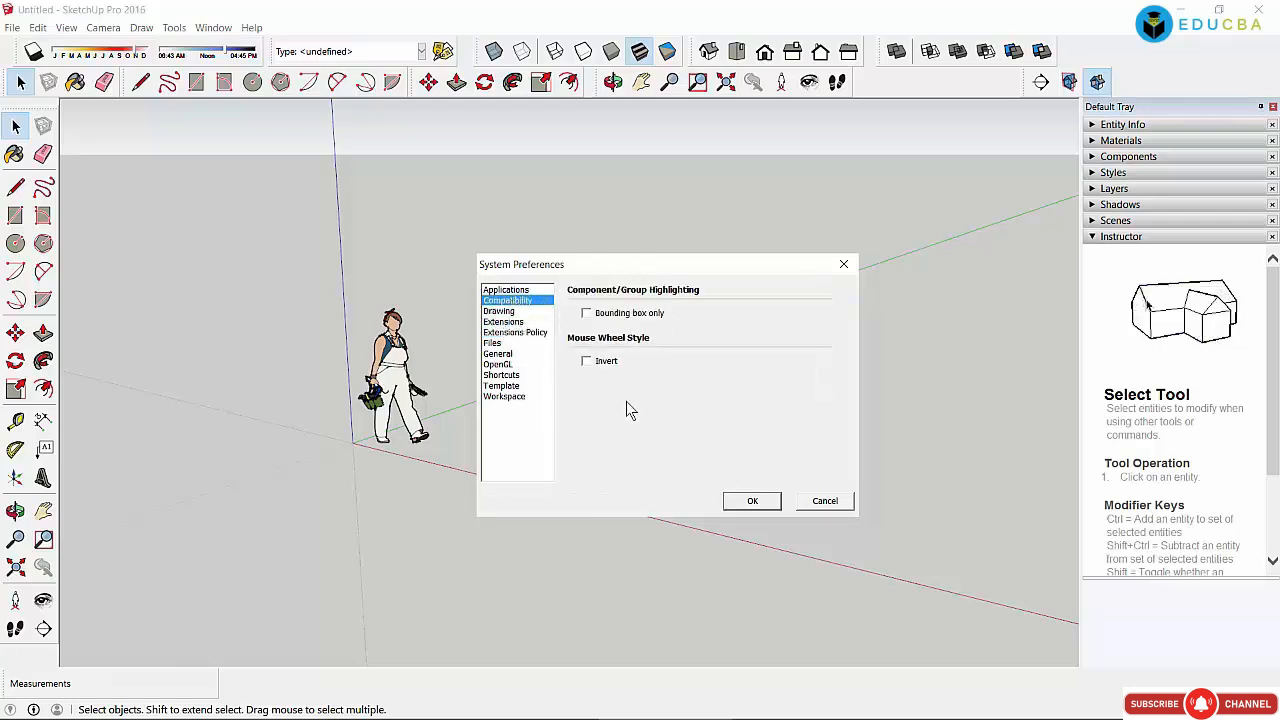
{"action": "left_click", "coordinate": [505, 290]}
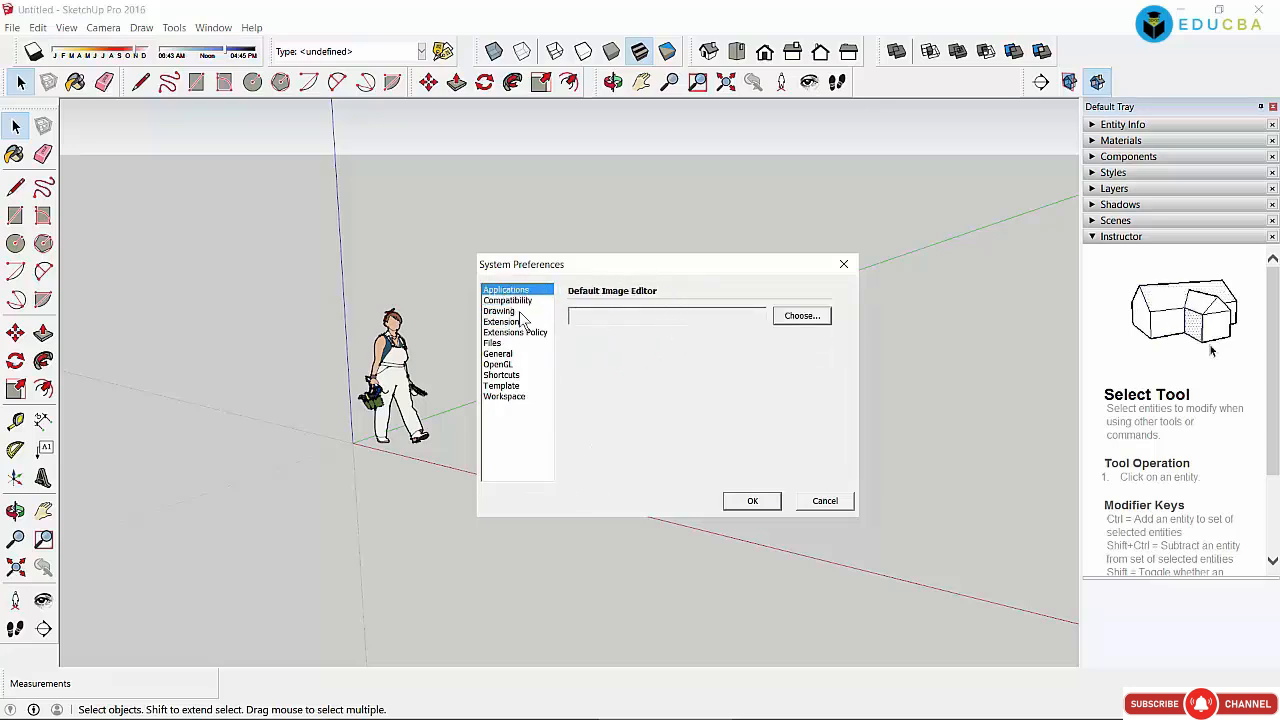
{"action": "left_click", "coordinate": [519, 300]}
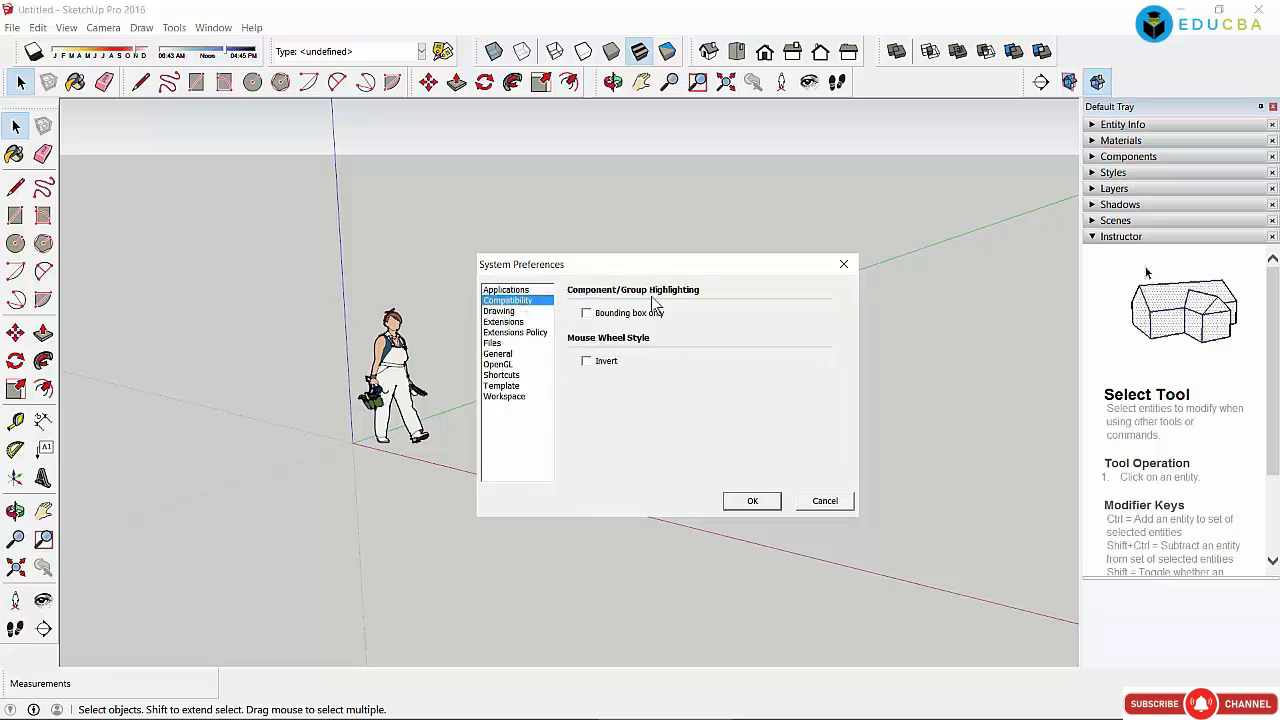
{"action": "left_click", "coordinate": [504, 396]}
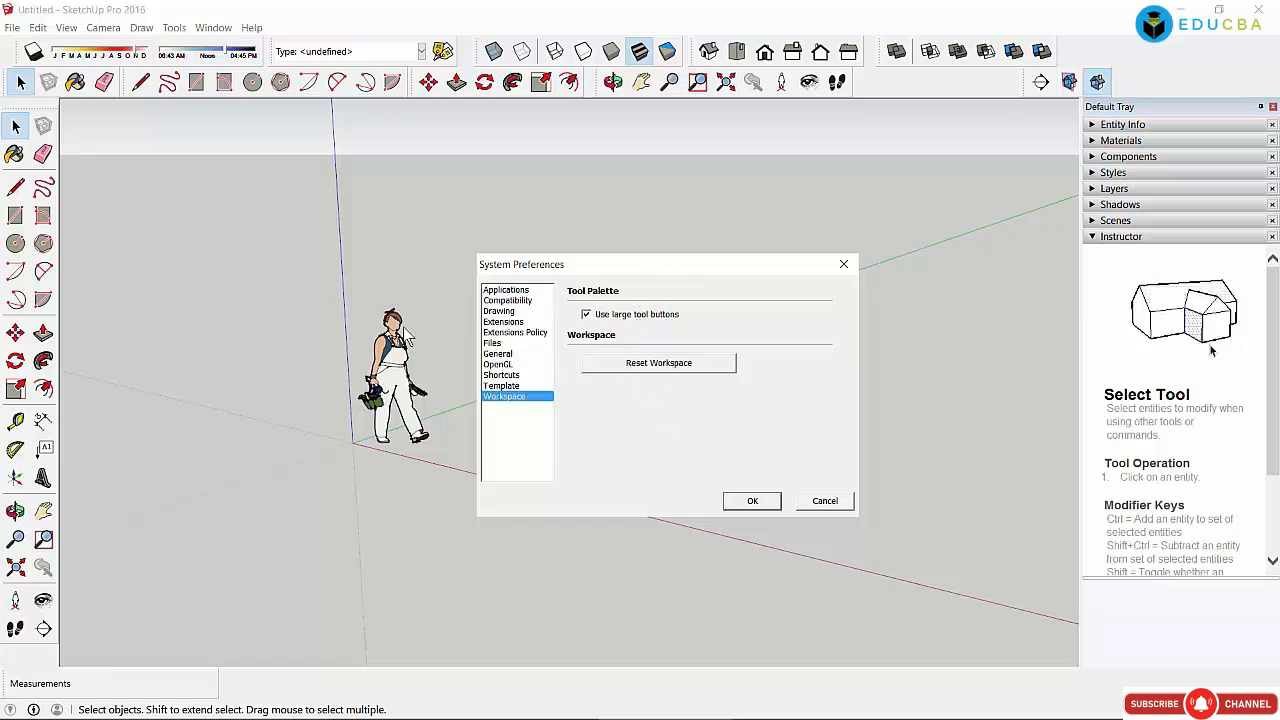
Step: Turn off large tool buttons, reset the workspace and confirm the preferences with OK
{"action": "left_click", "coordinate": [645, 365]}
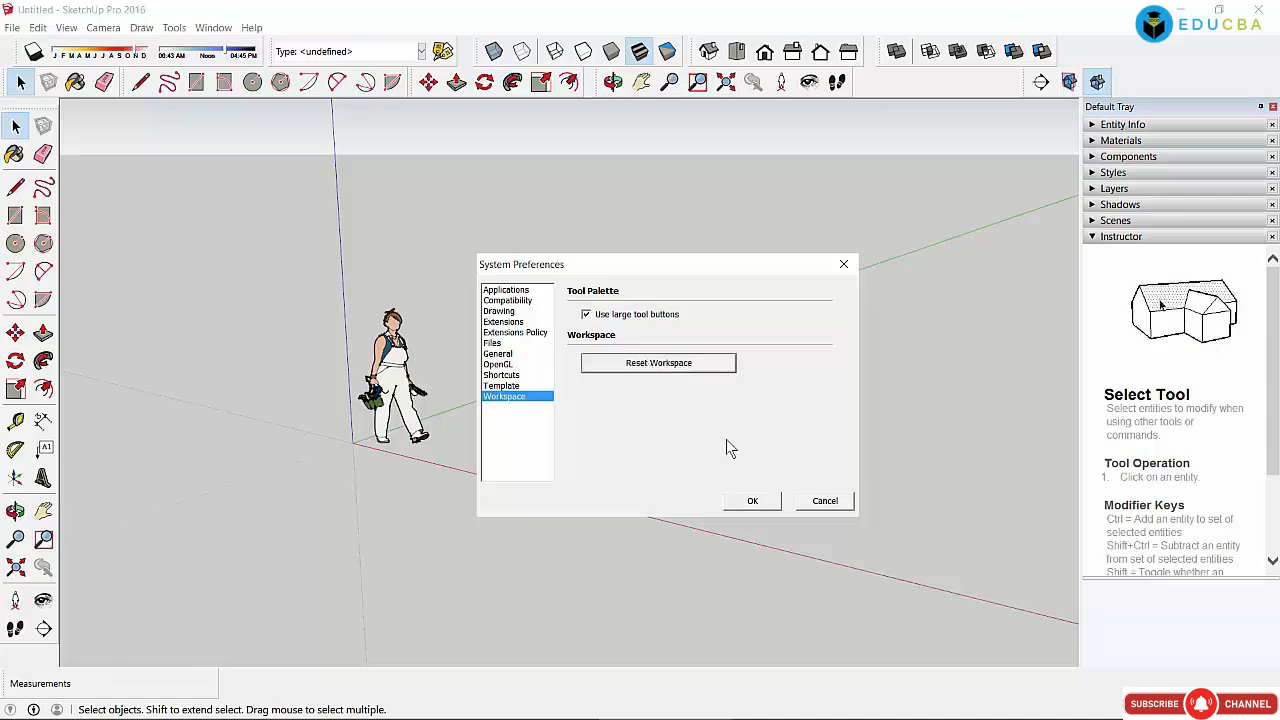
{"action": "left_click", "coordinate": [751, 501]}
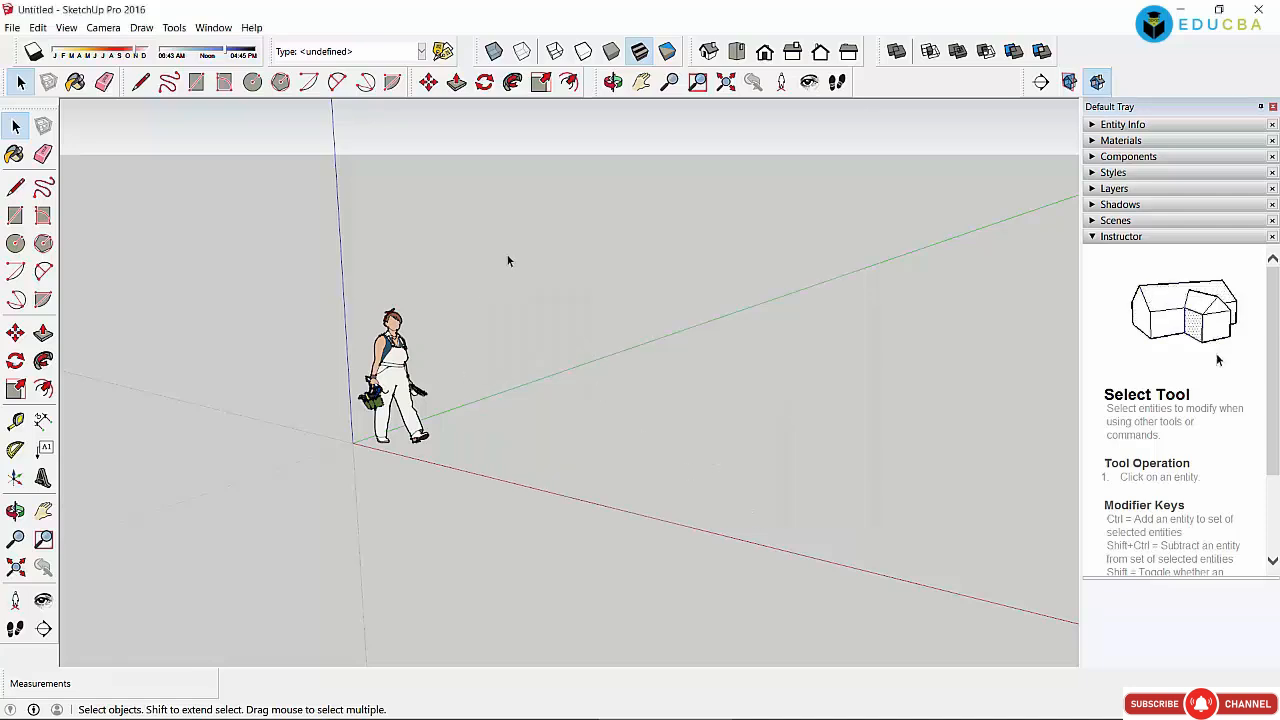
{"action": "left_click", "coordinate": [213, 27]}
{"action": "left_click", "coordinate": [230, 117]}
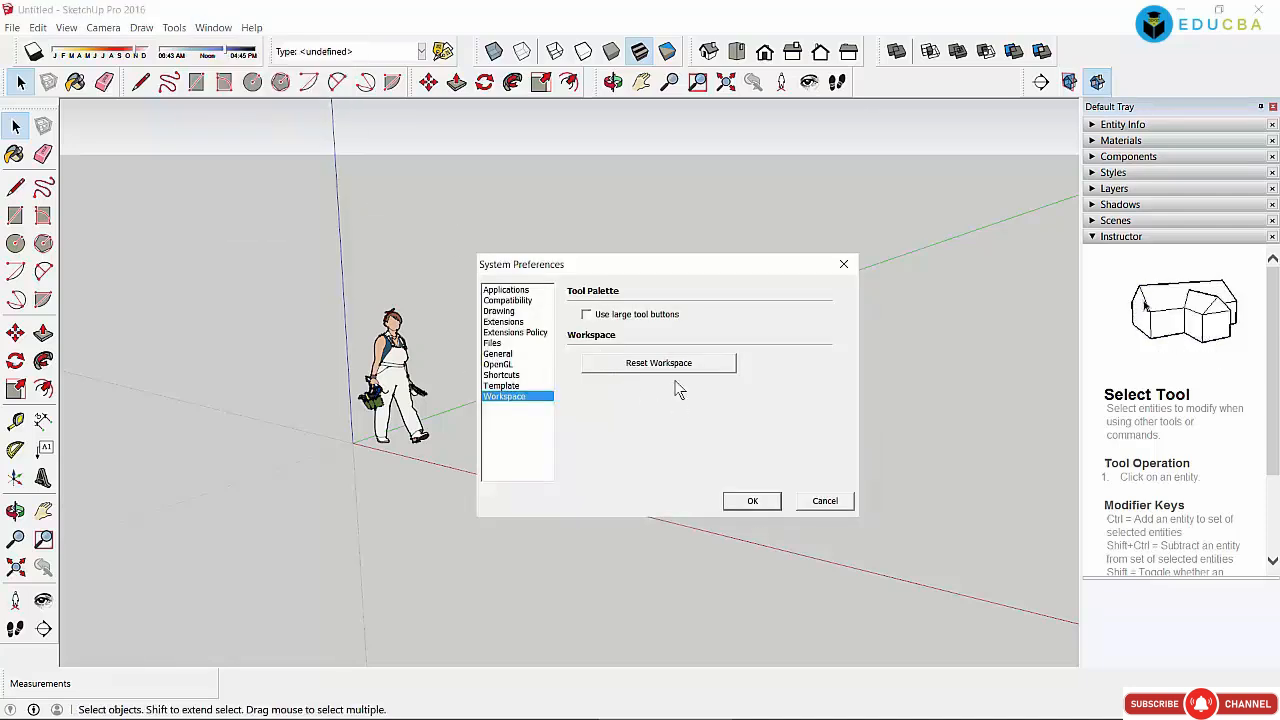
{"action": "left_click", "coordinate": [752, 501]}
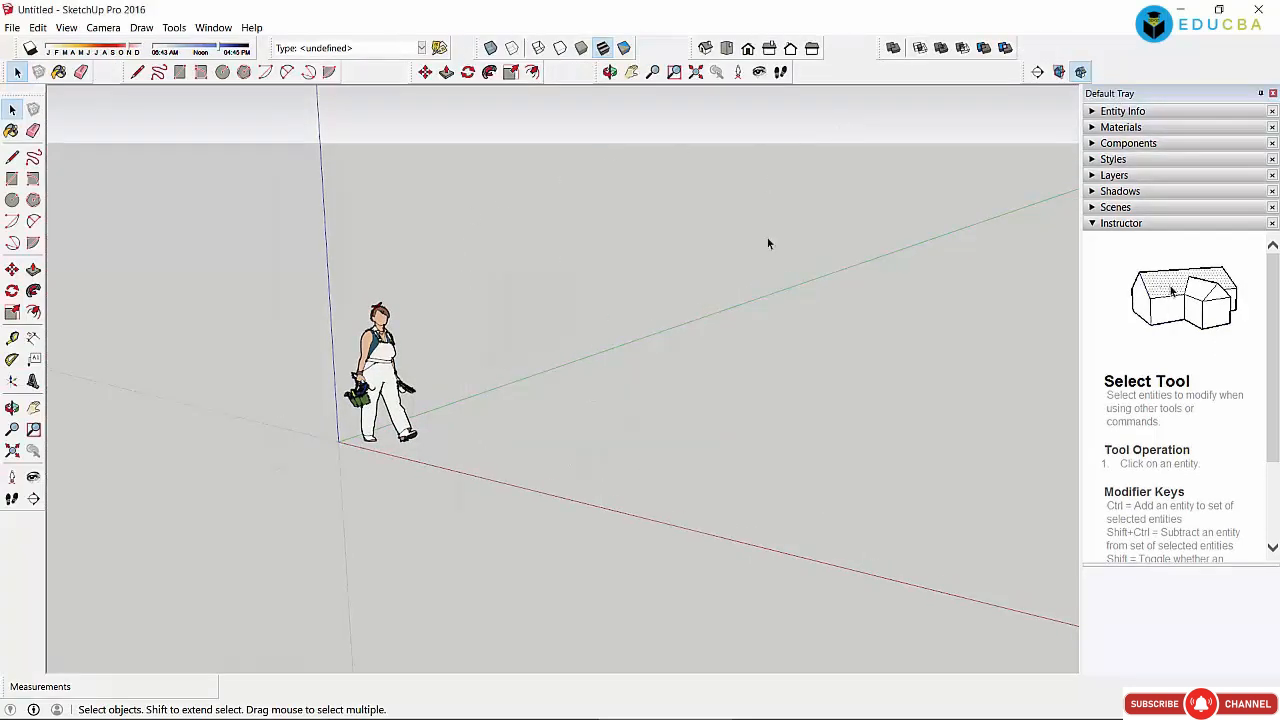
{"action": "left_click", "coordinate": [180, 29]}
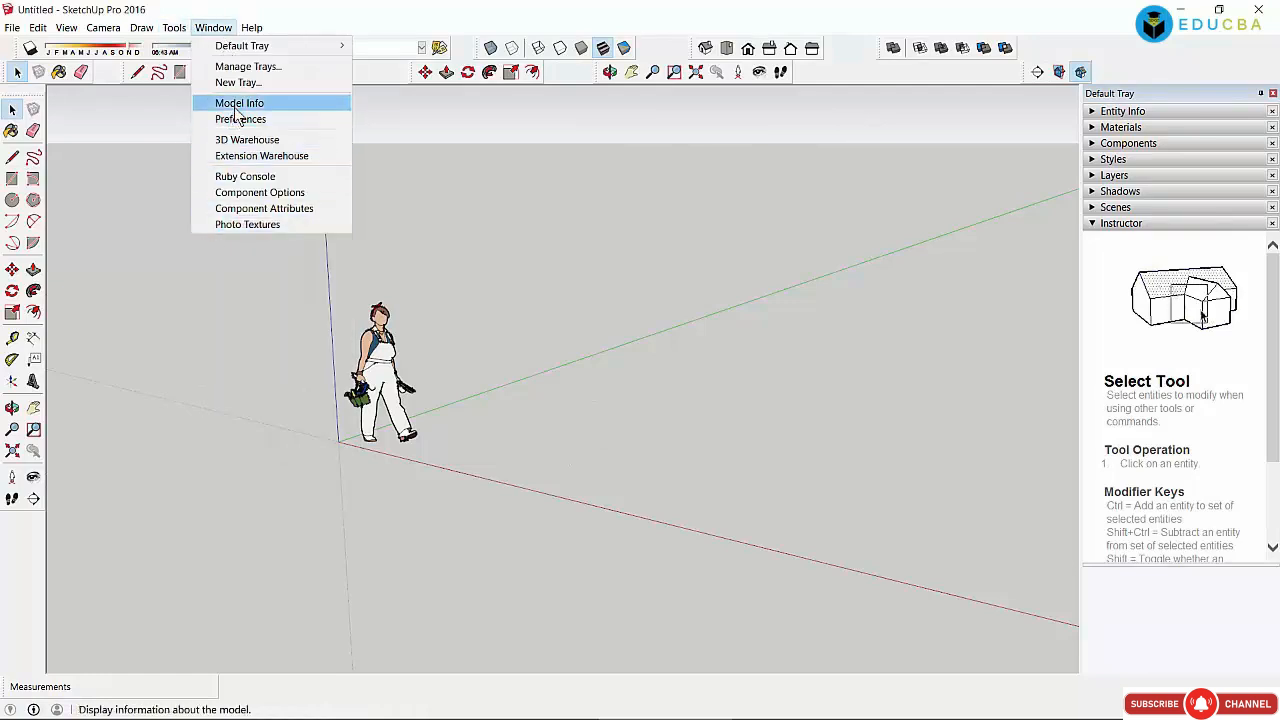
Step: Browse Model Info's Rendering, Geo-location, Text, Units, Components, Classifications and Animation pages, then close it
{"action": "left_click", "coordinate": [242, 103]}
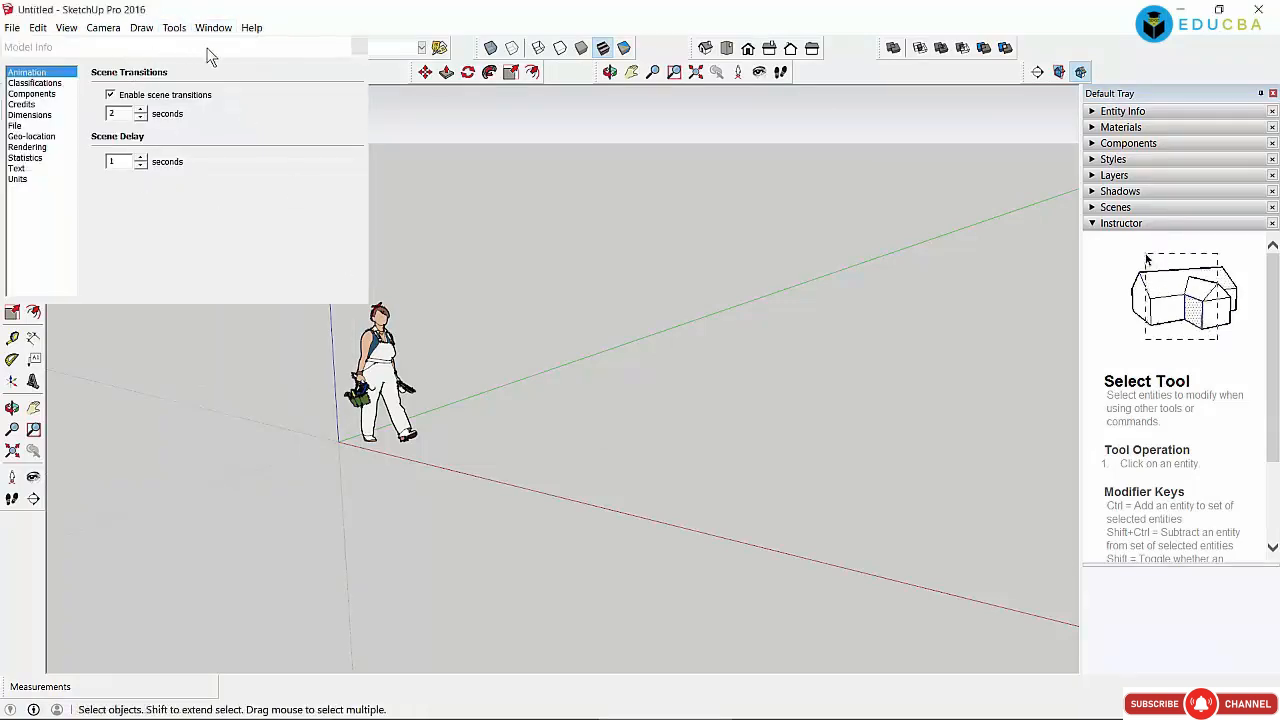
{"action": "left_click_drag", "start_coordinate": [257, 51], "coordinate": [797, 232]}
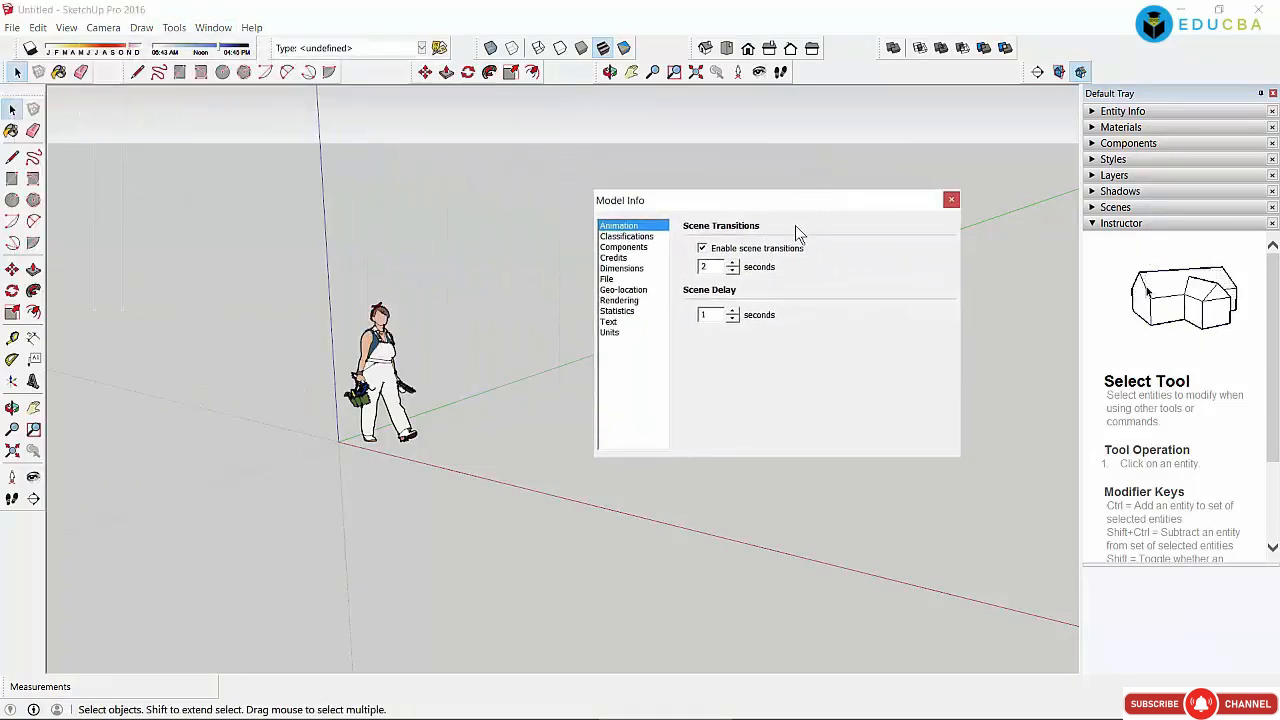
{"action": "left_click", "coordinate": [620, 301]}
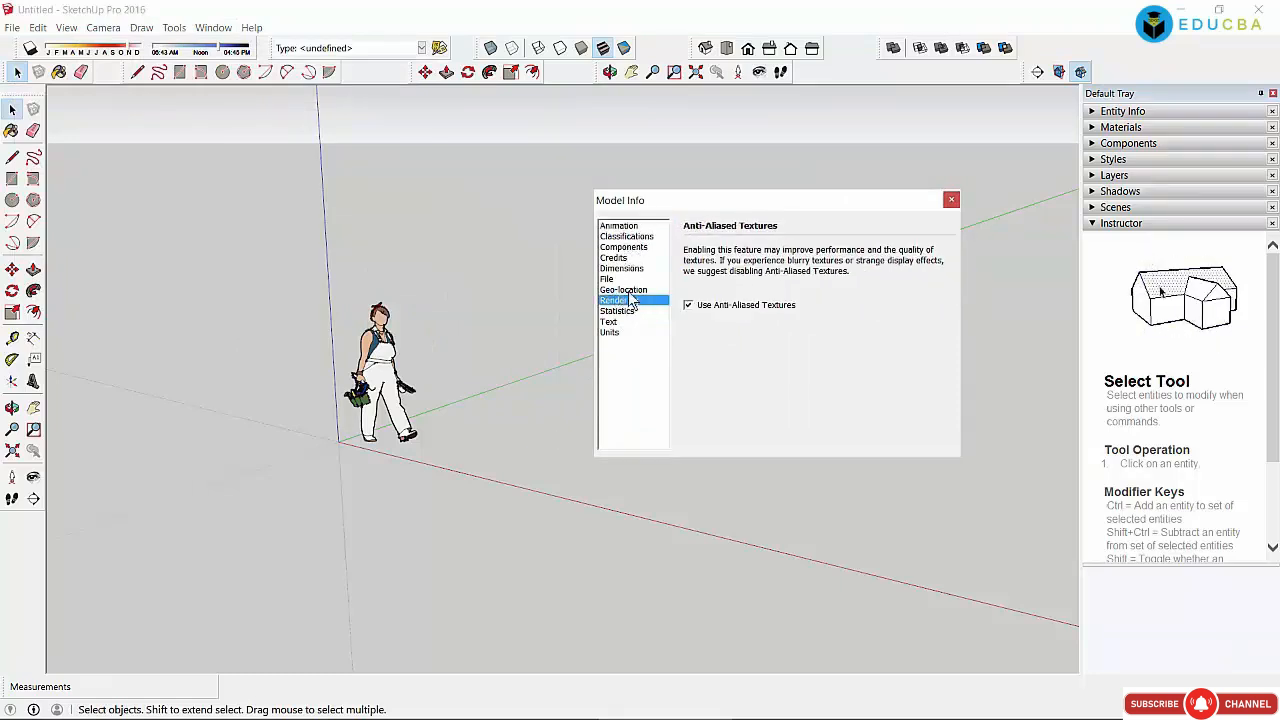
{"action": "left_click", "coordinate": [624, 290]}
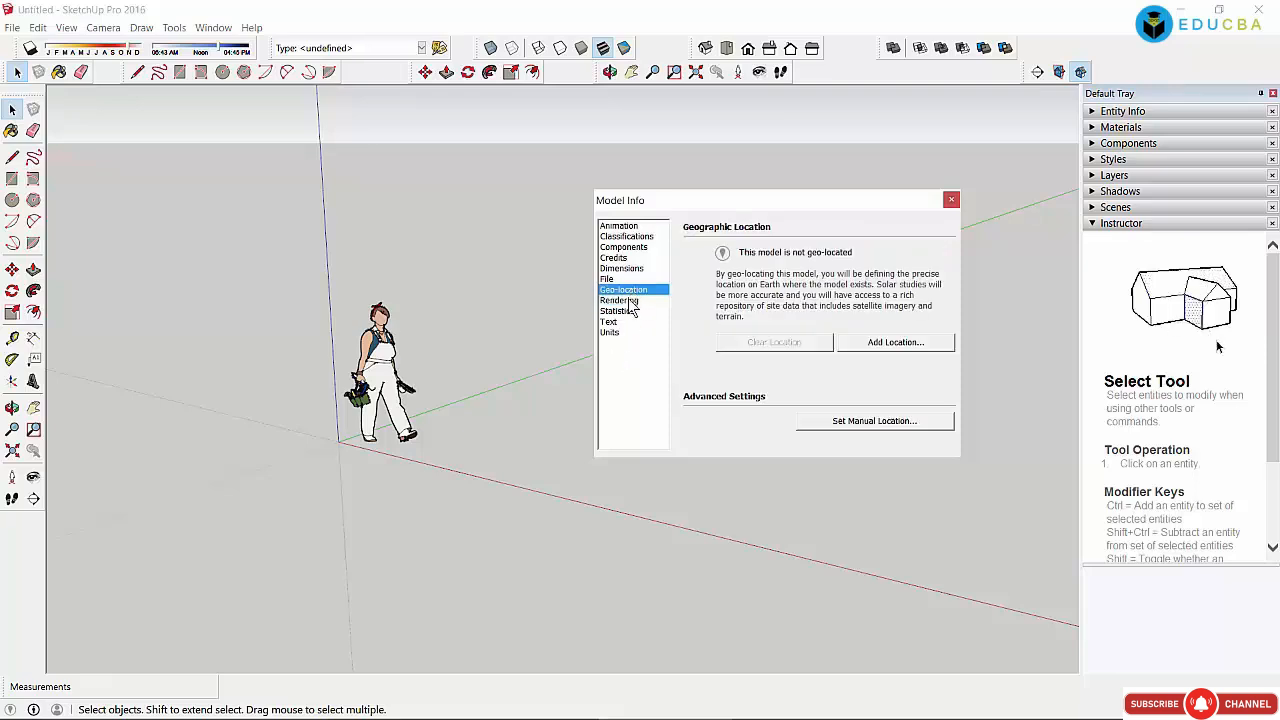
{"action": "left_click", "coordinate": [628, 302]}
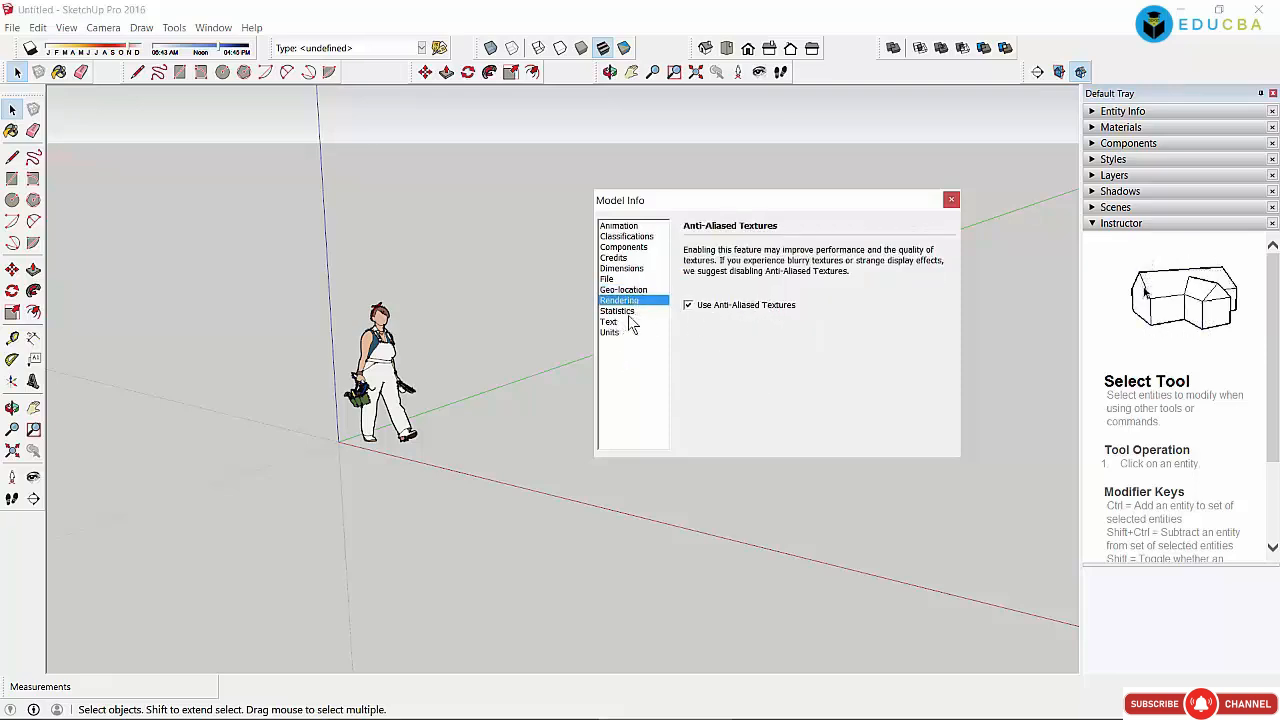
{"action": "left_click", "coordinate": [614, 322]}
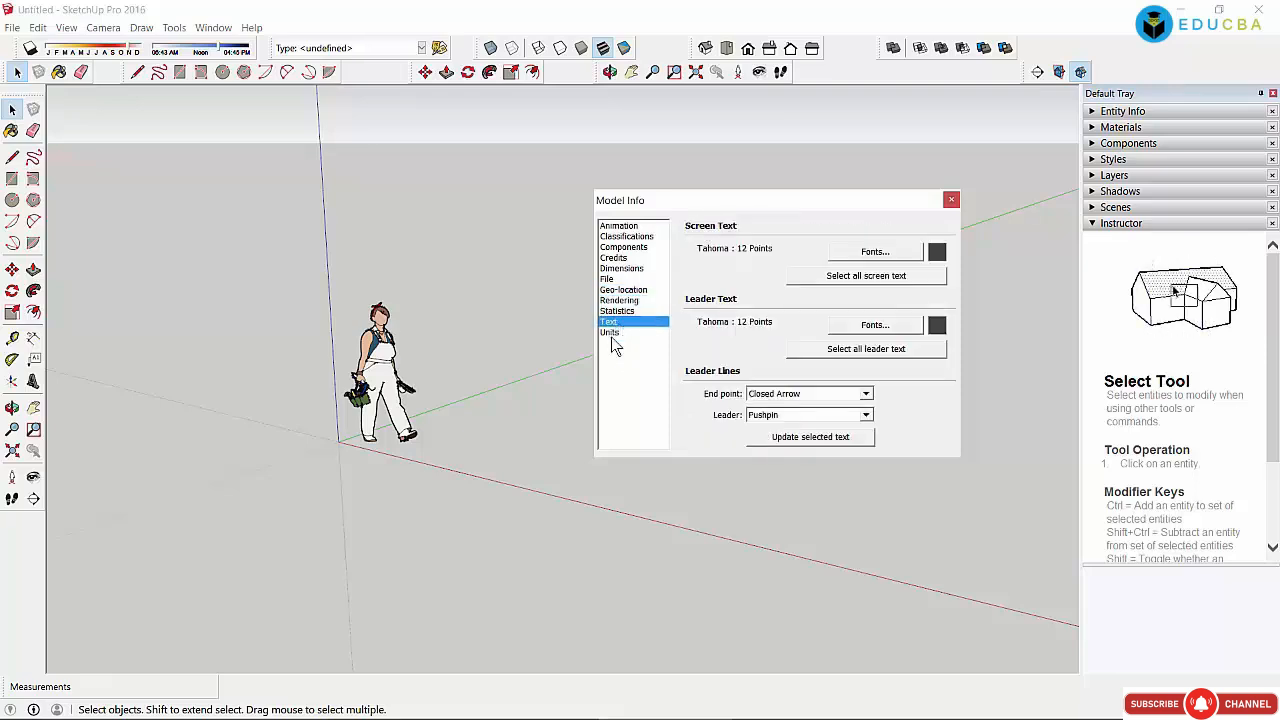
{"action": "left_click", "coordinate": [626, 334]}
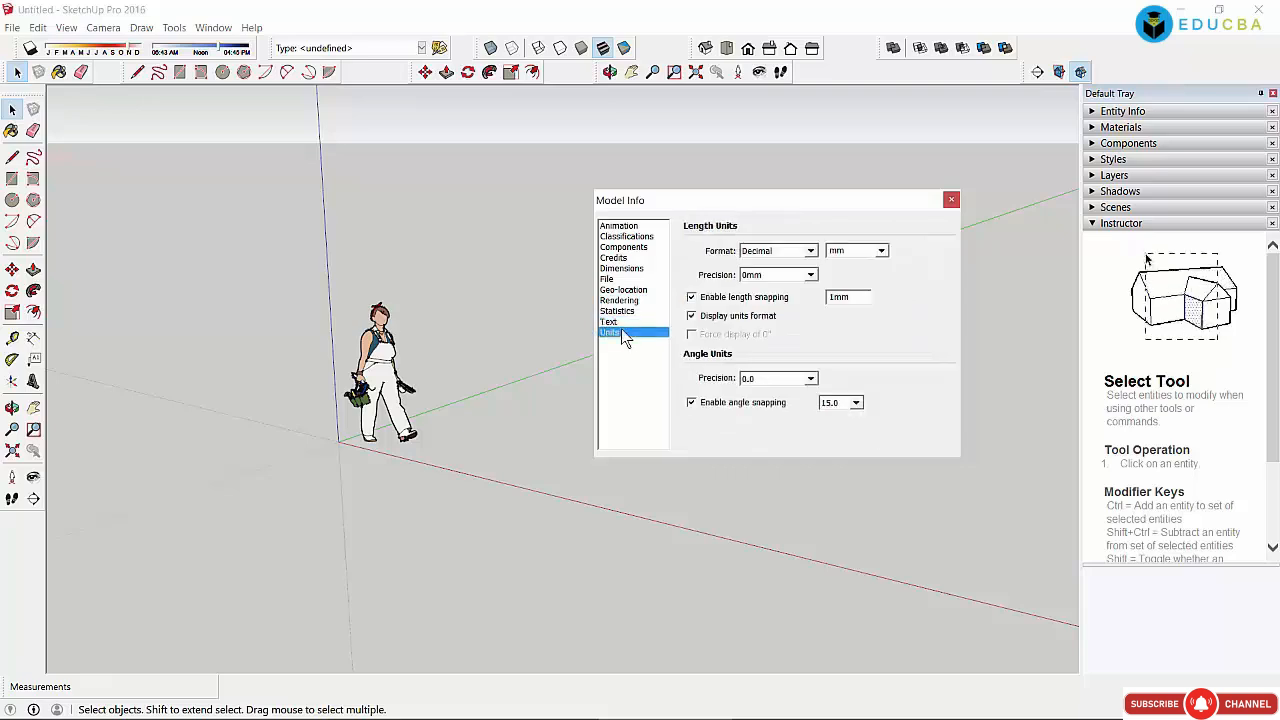
{"action": "left_click", "coordinate": [622, 247]}
{"action": "left_click", "coordinate": [622, 237]}
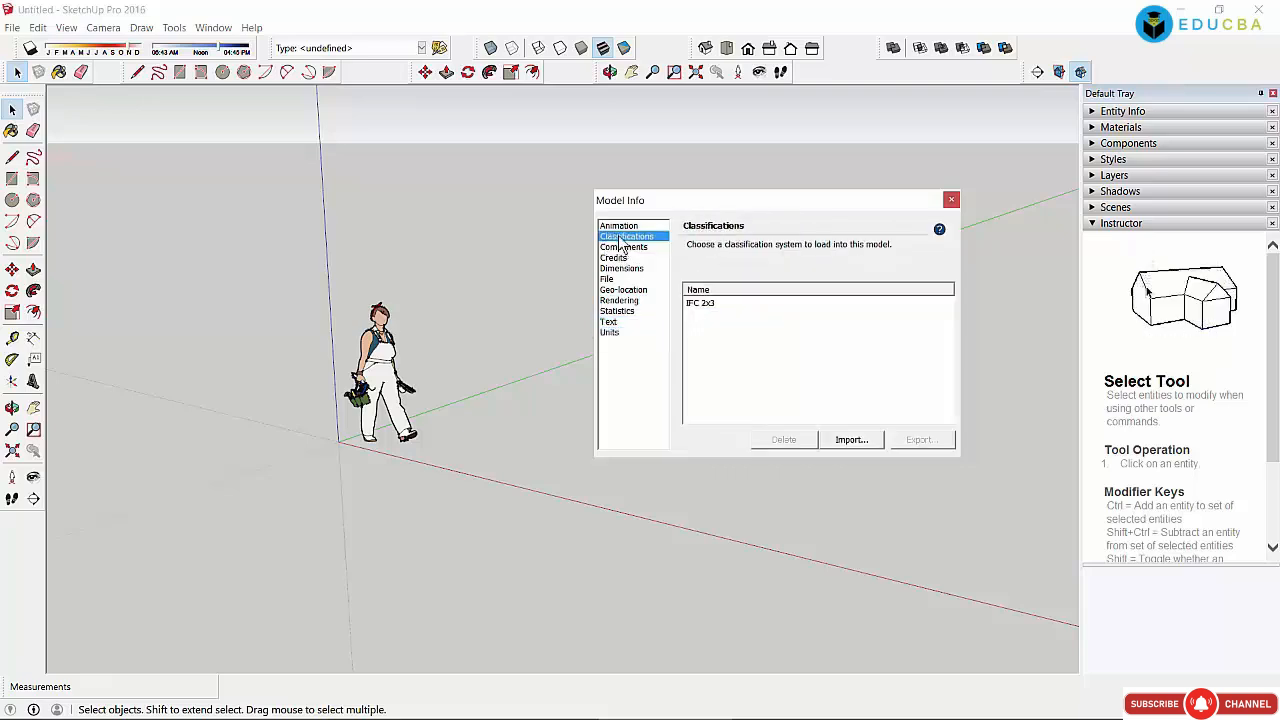
{"action": "left_click", "coordinate": [617, 225]}
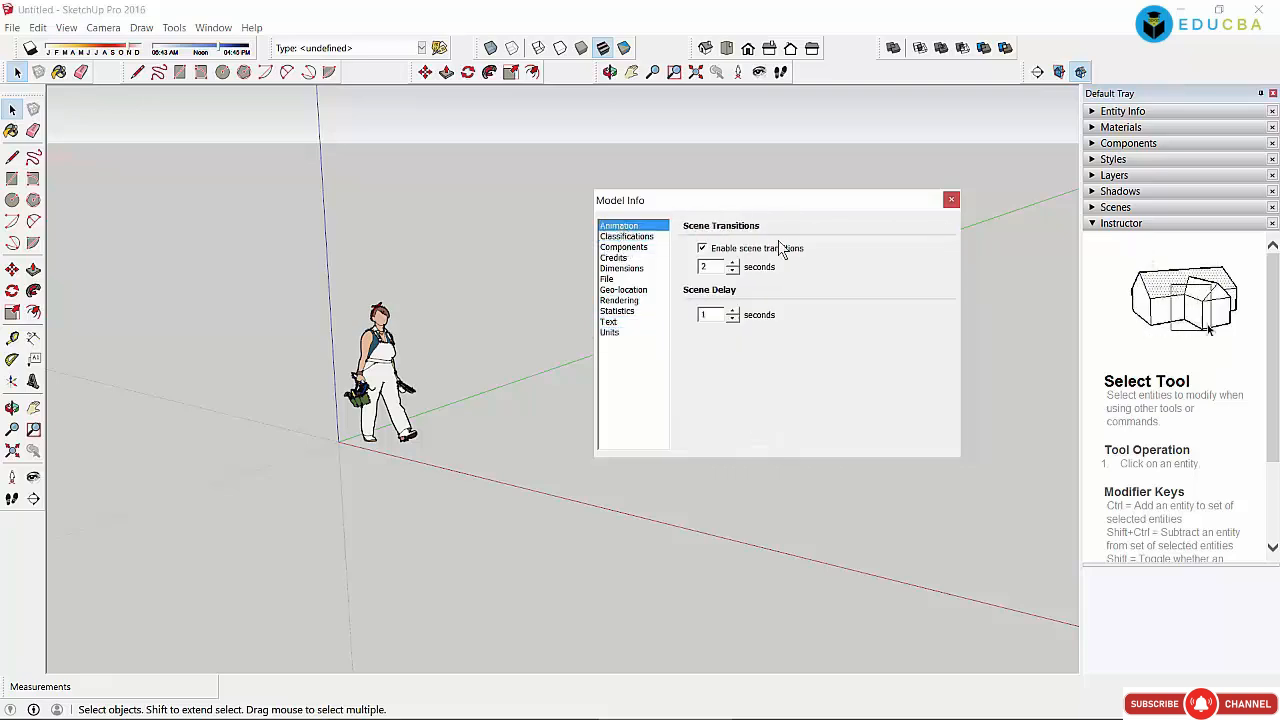
{"action": "left_click", "coordinate": [951, 201]}
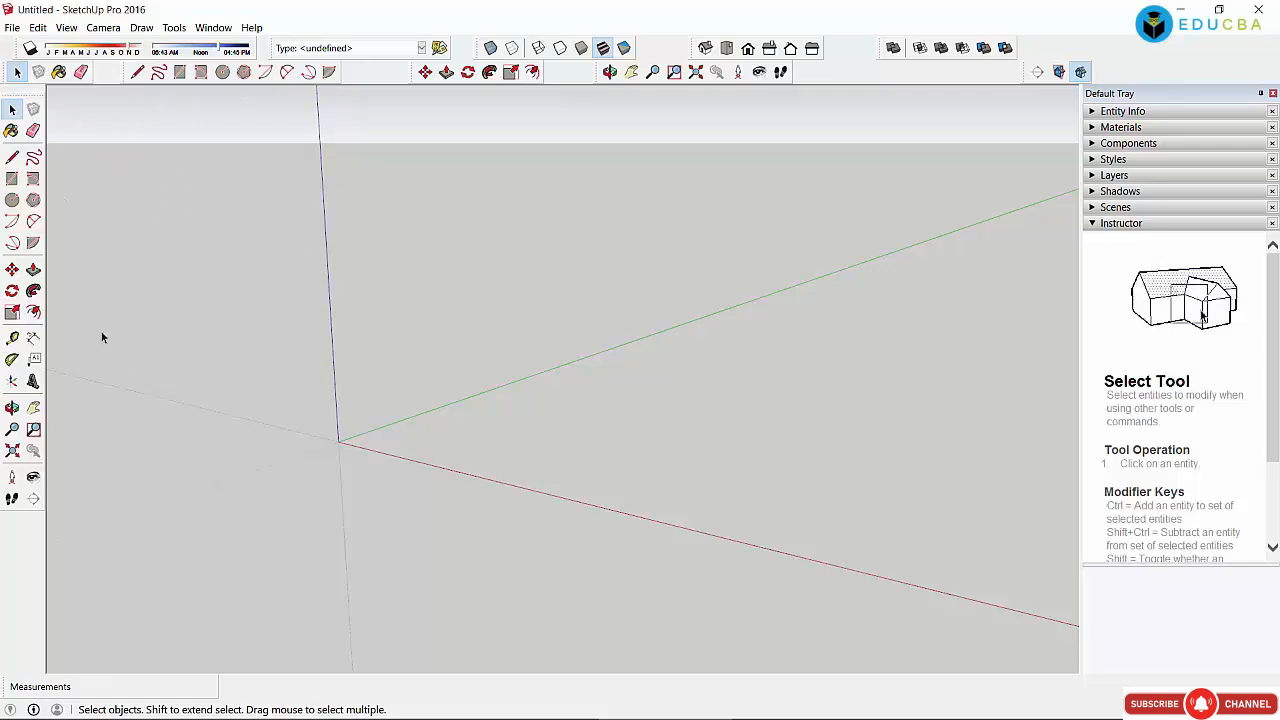
Step: Draw a circle centred on the origin with a 3076mm radius
{"action": "left_click", "coordinate": [12, 200]}
{"action": "left_click", "coordinate": [338, 440]}
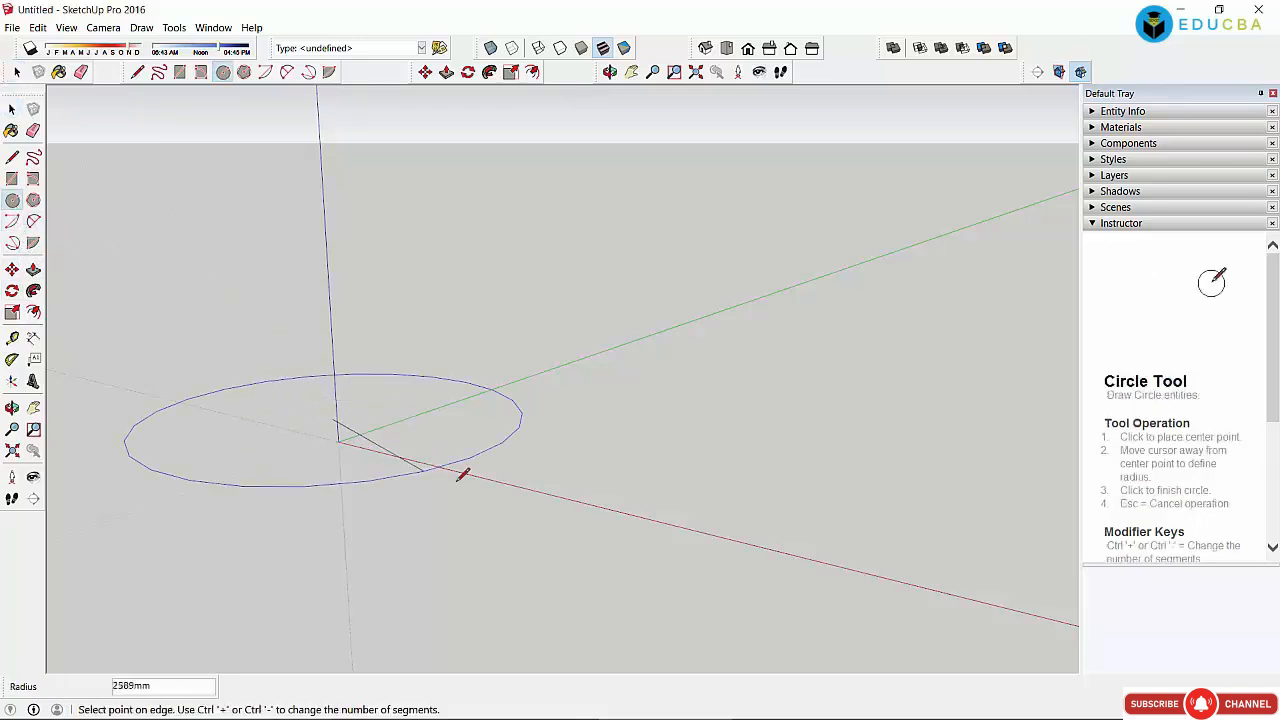
{"action": "left_click", "coordinate": [486, 479]}
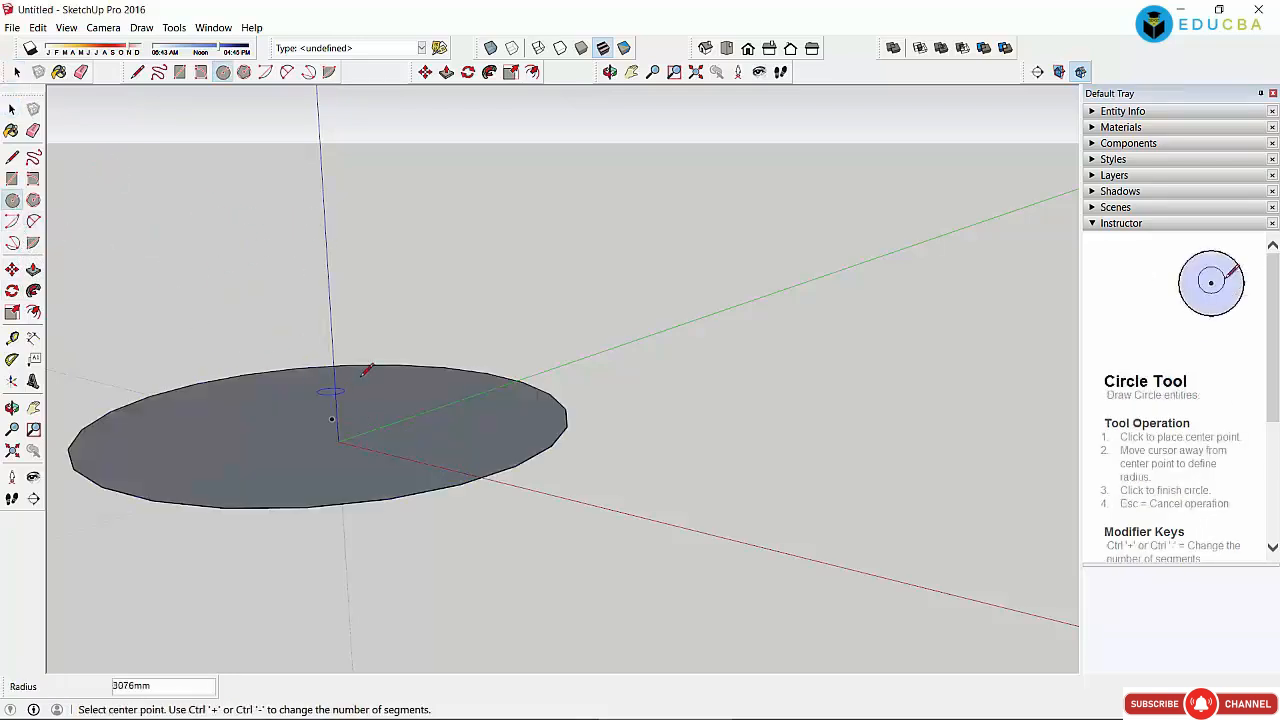
{"action": "left_click", "coordinate": [427, 72]}
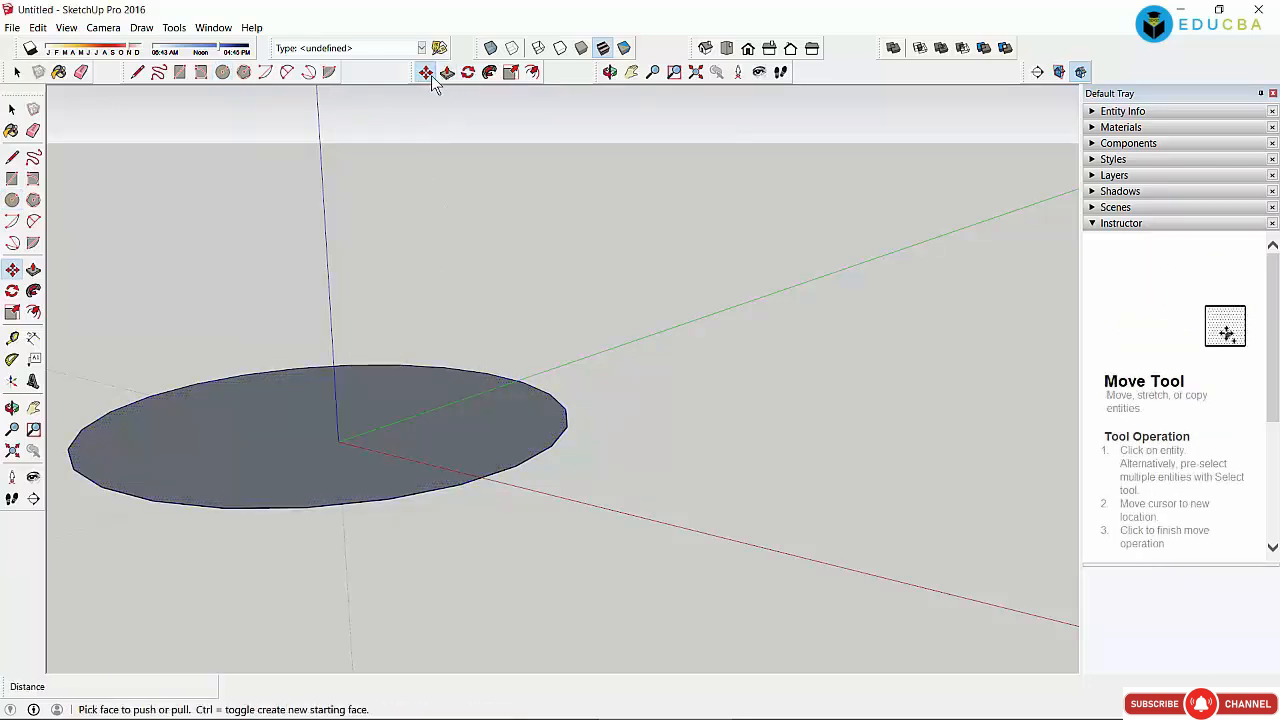
{"action": "left_click", "coordinate": [446, 72]}
{"action": "left_click", "coordinate": [12, 109]}
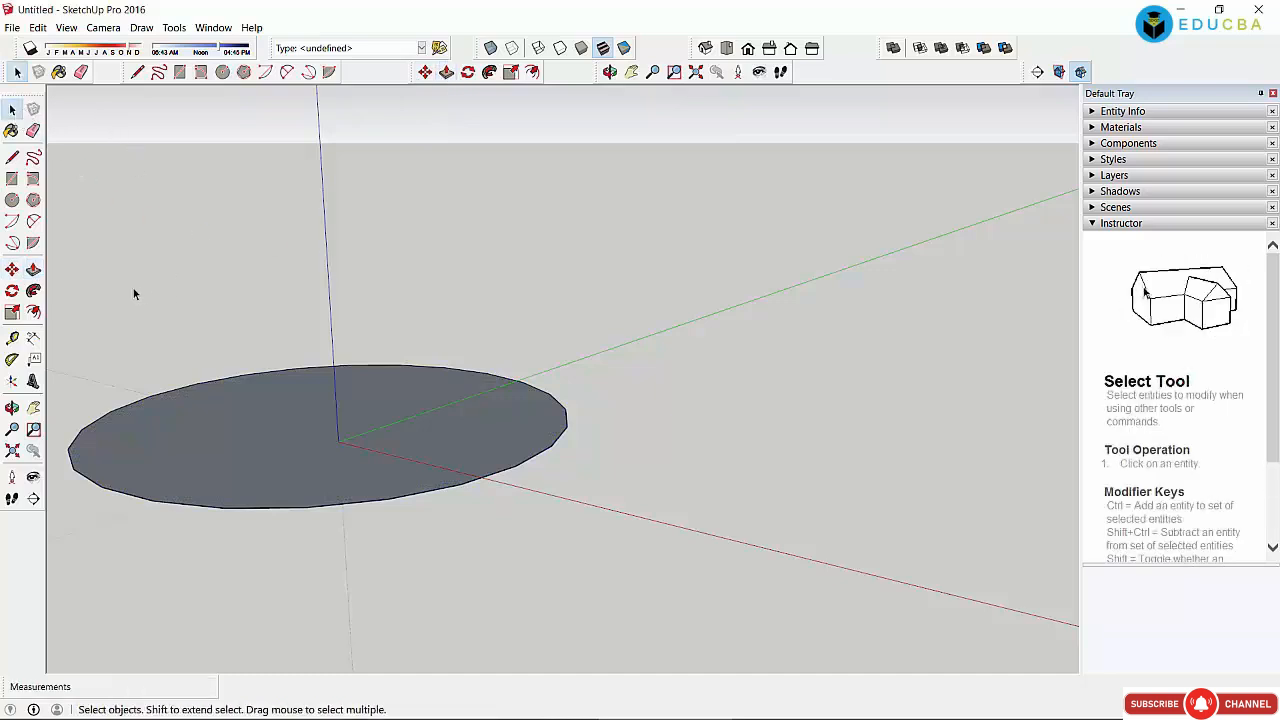
Step: Box-select the whole circle disk for removal
{"action": "left_click_drag", "start_coordinate": [88, 284], "coordinate": [655, 590]}
{"action": "left_click", "coordinate": [553, 443]}
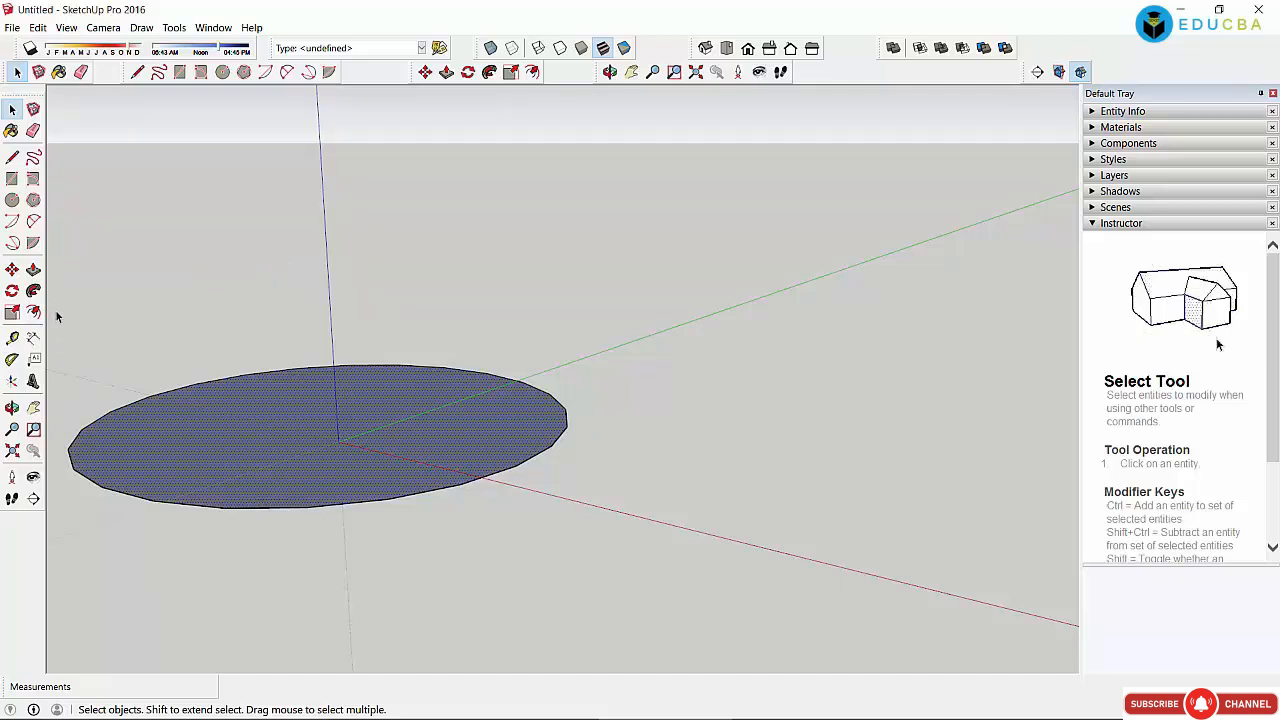
{"action": "left_click_drag", "start_coordinate": [52, 304], "coordinate": [718, 621]}
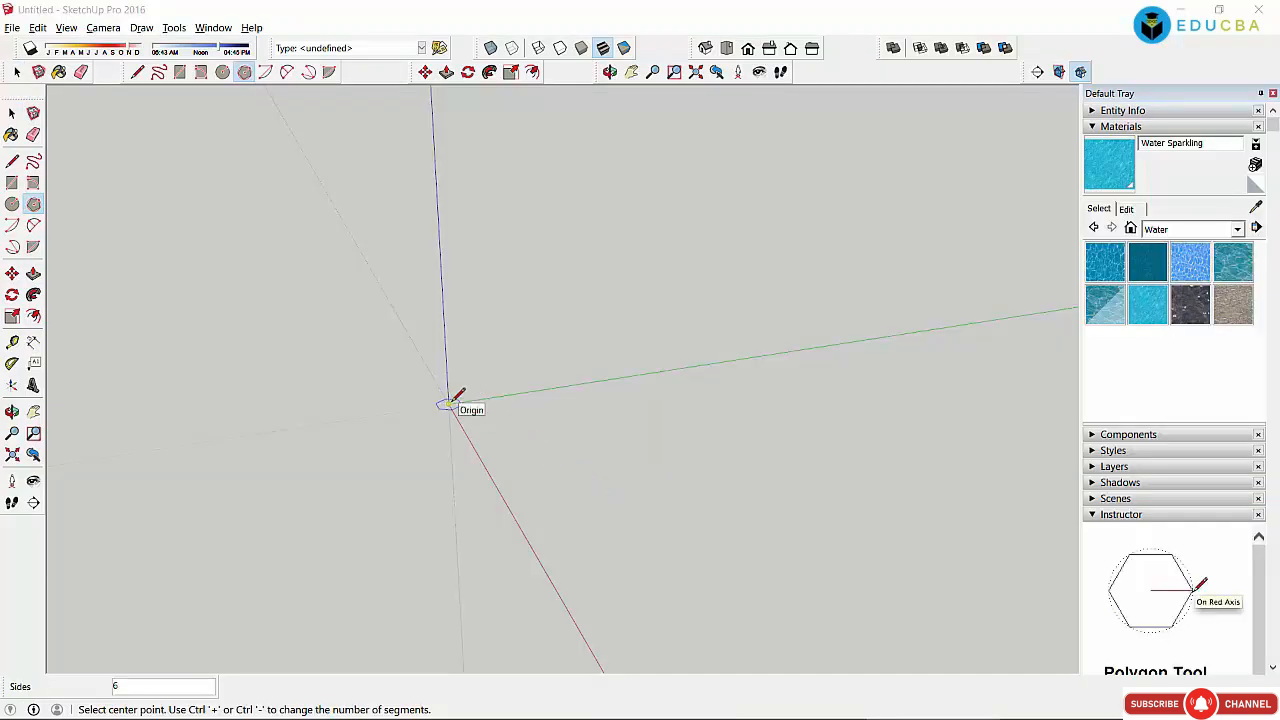
Step: Draw a hexagon at the origin, then select and delete it
{"action": "left_click", "coordinate": [449, 403]}
{"action": "left_click", "coordinate": [502, 403]}
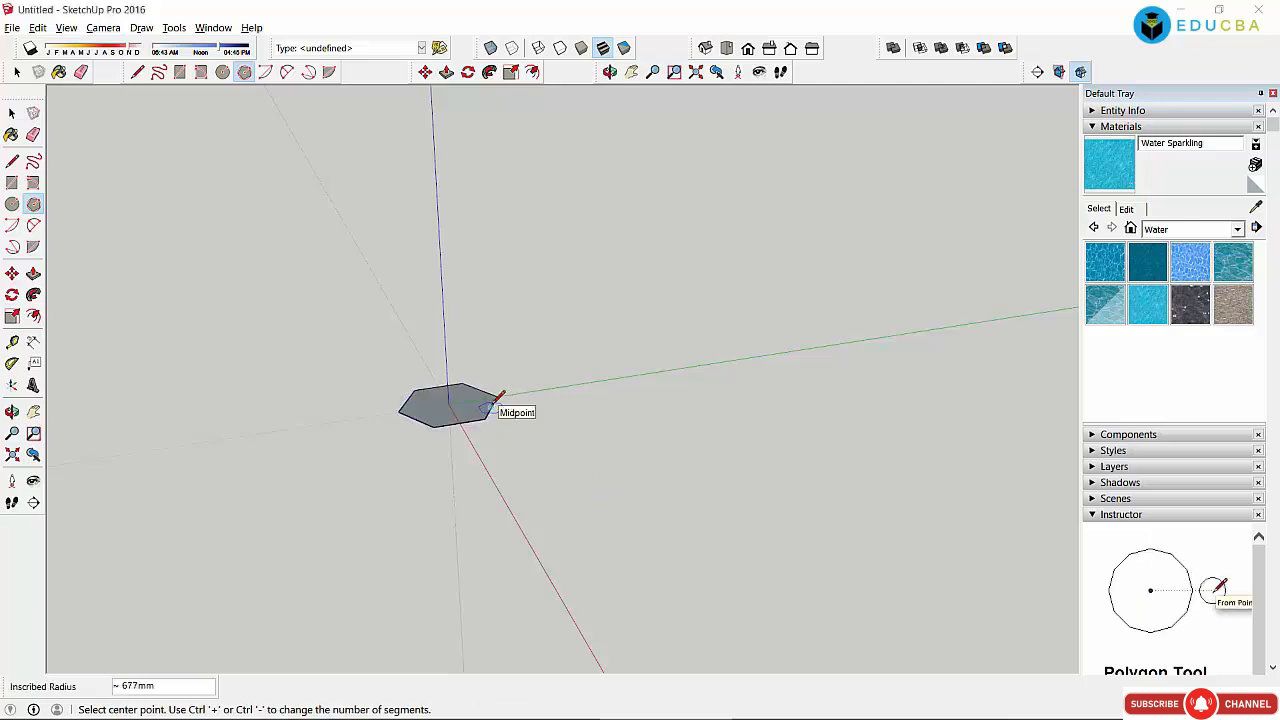
{"action": "left_click", "coordinate": [12, 113]}
{"action": "left_click_drag", "start_coordinate": [545, 486], "coordinate": [586, 500]}
{"action": "key", "text": "Delete"}
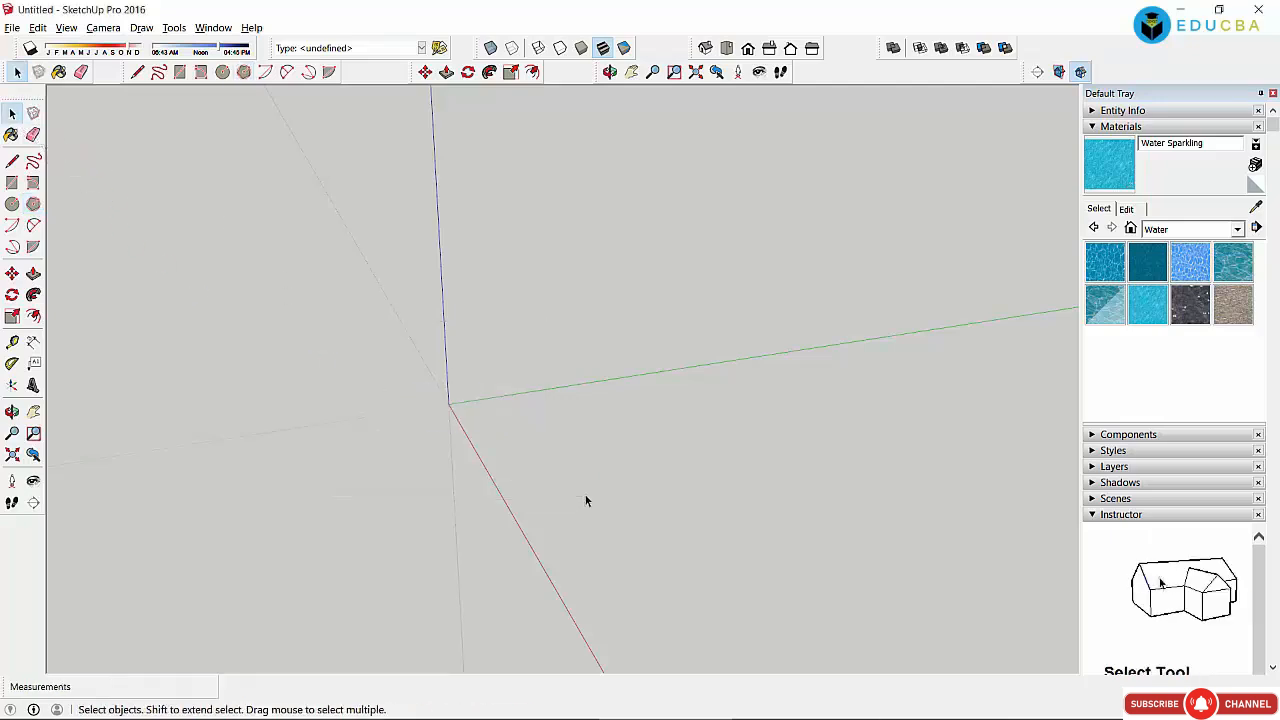
Step: Draw a circle of about 1153mm radius at the origin and extrude it to 3638mm
{"action": "left_click", "coordinate": [12, 204]}
{"action": "left_click", "coordinate": [448, 403]}
{"action": "left_click", "coordinate": [521, 420]}
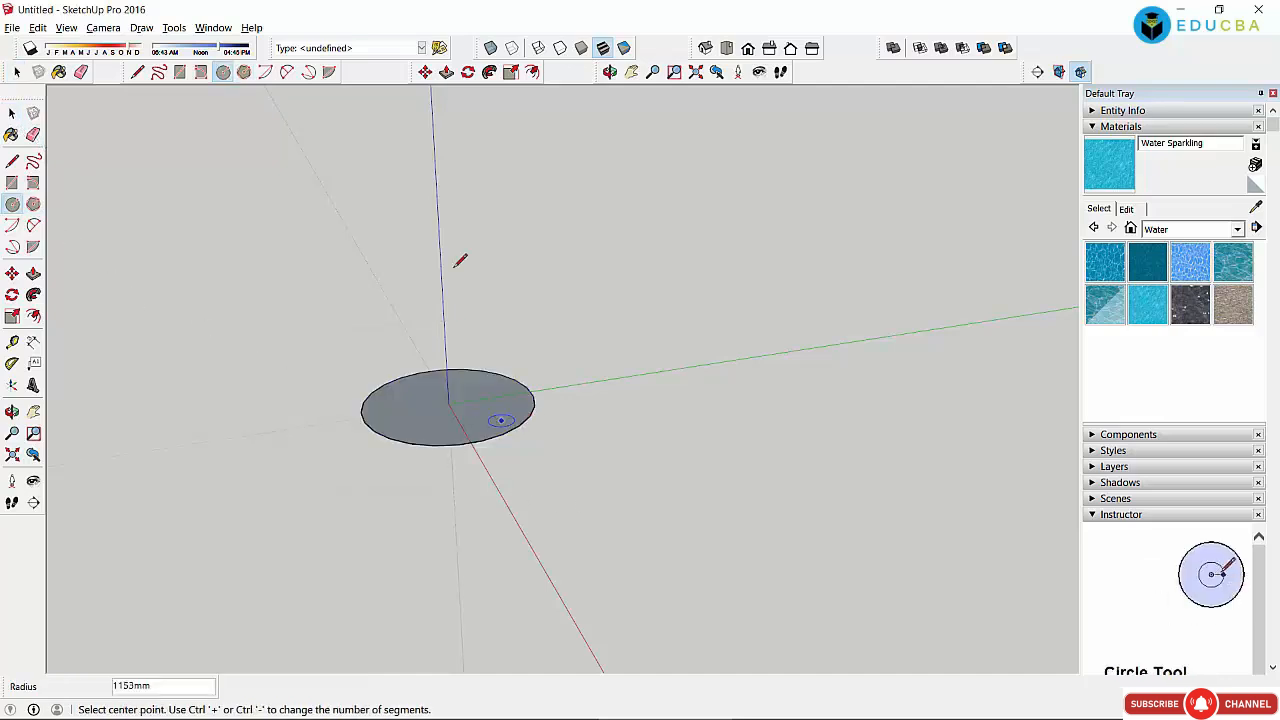
{"action": "left_click", "coordinate": [446, 73]}
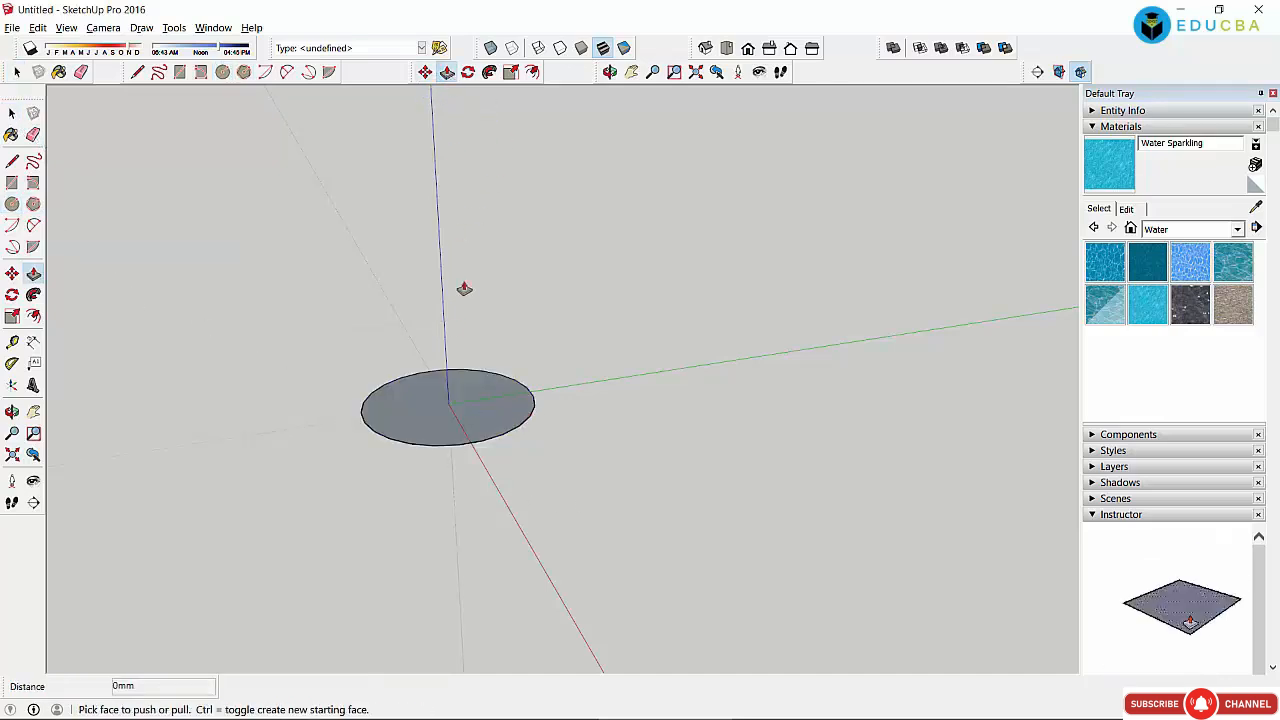
{"action": "left_click", "coordinate": [438, 406]}
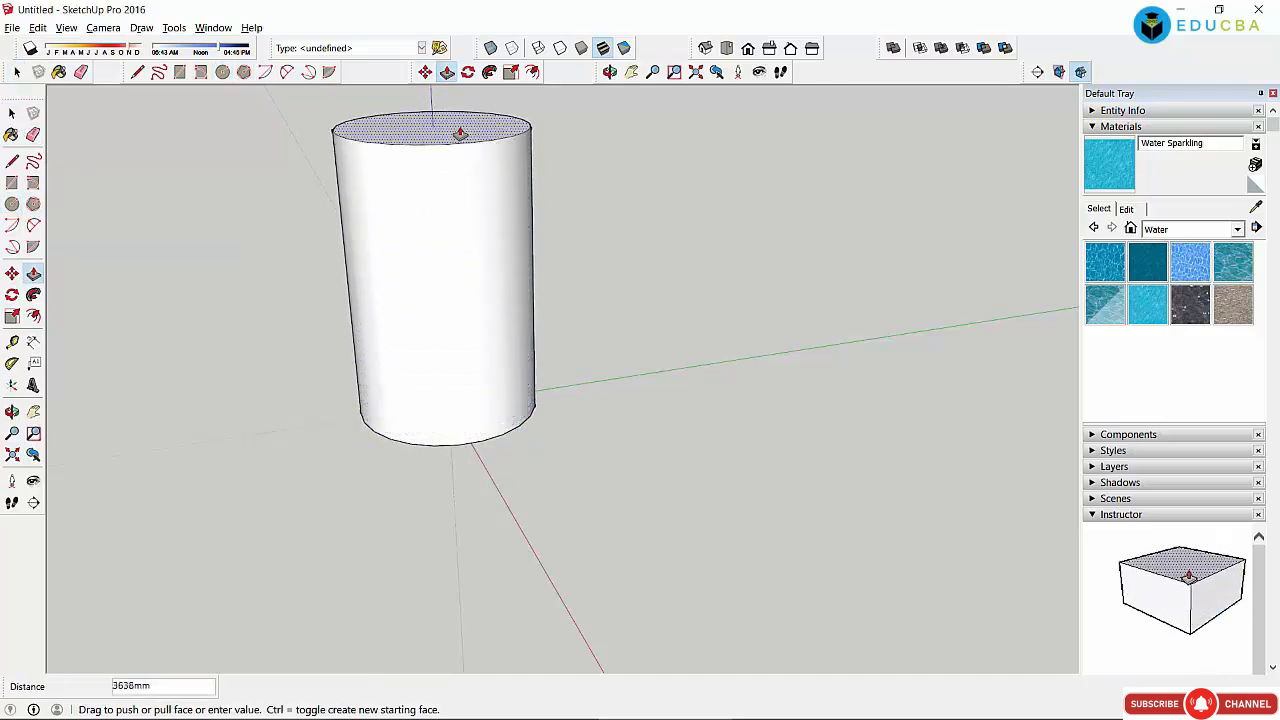
{"action": "left_click", "coordinate": [460, 132]}
{"action": "key", "text": "space"}
Step: Undo a trial move of the cylinder and pull the circle up again to about 3683mm
{"action": "left_click", "coordinate": [413, 317]}
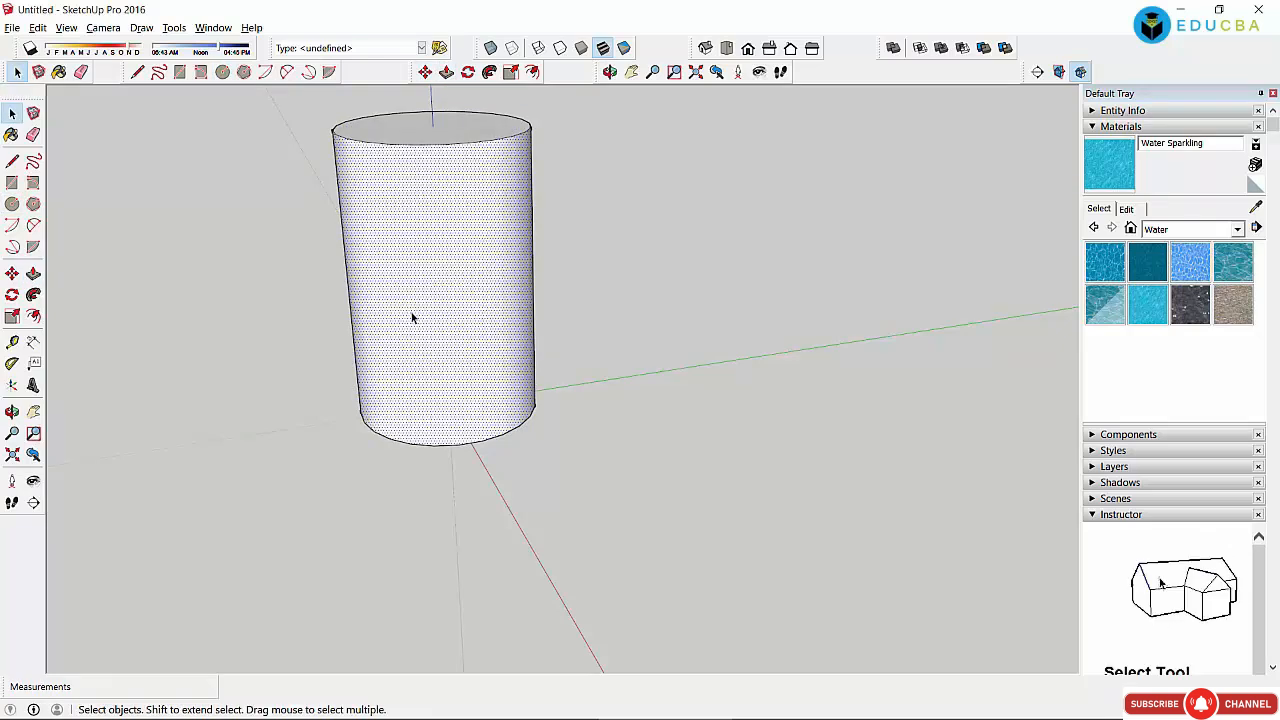
{"action": "left_click", "coordinate": [425, 72]}
{"action": "left_click", "coordinate": [455, 250]}
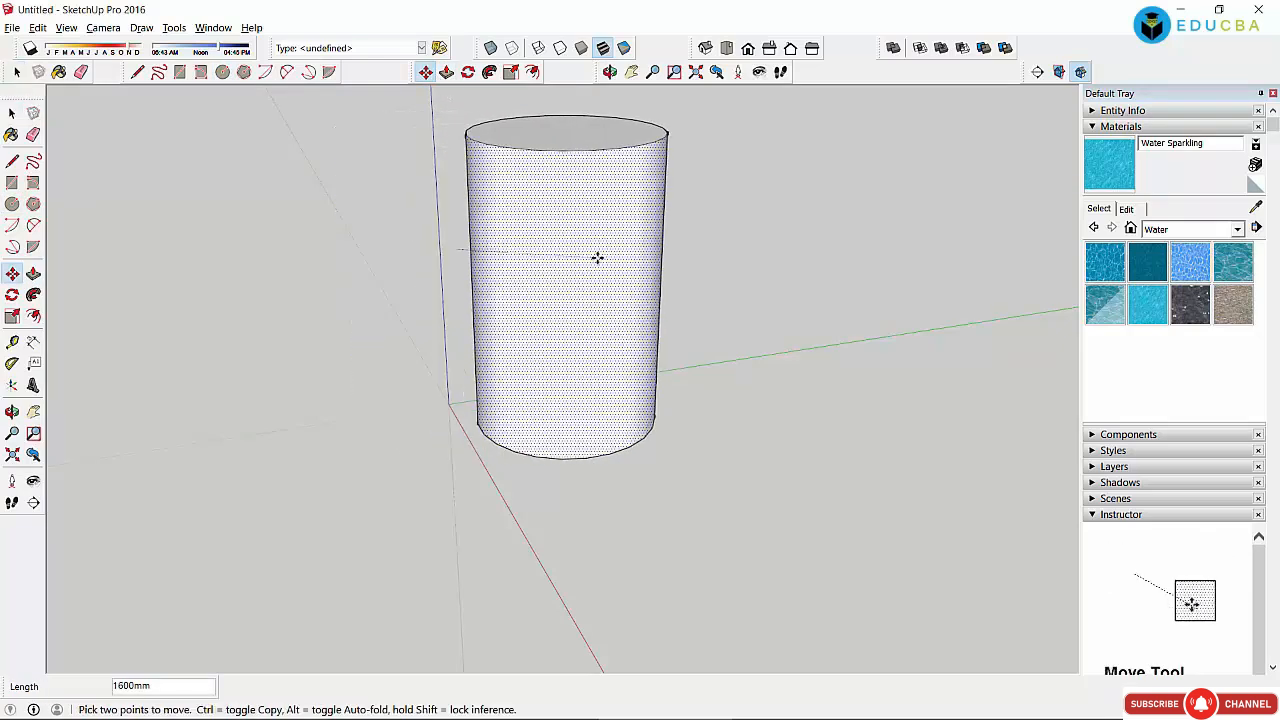
{"action": "key", "text": "ctrl+z"}
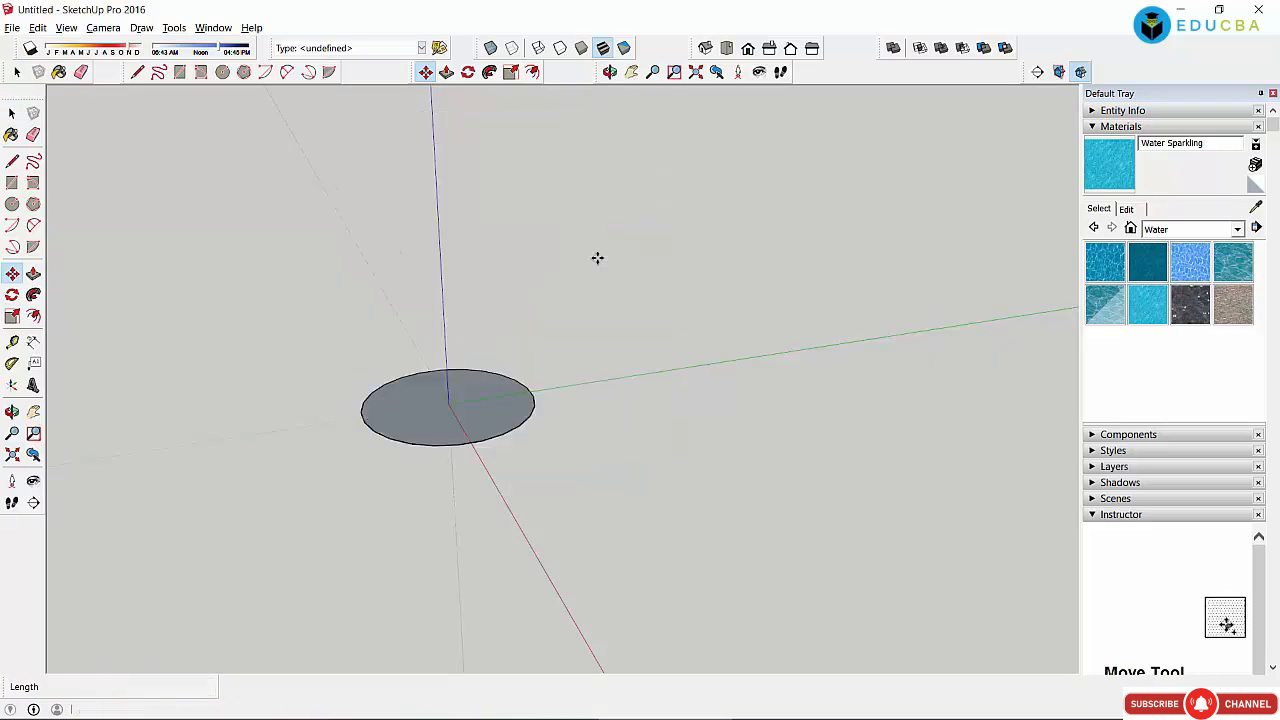
{"action": "left_click", "coordinate": [446, 73]}
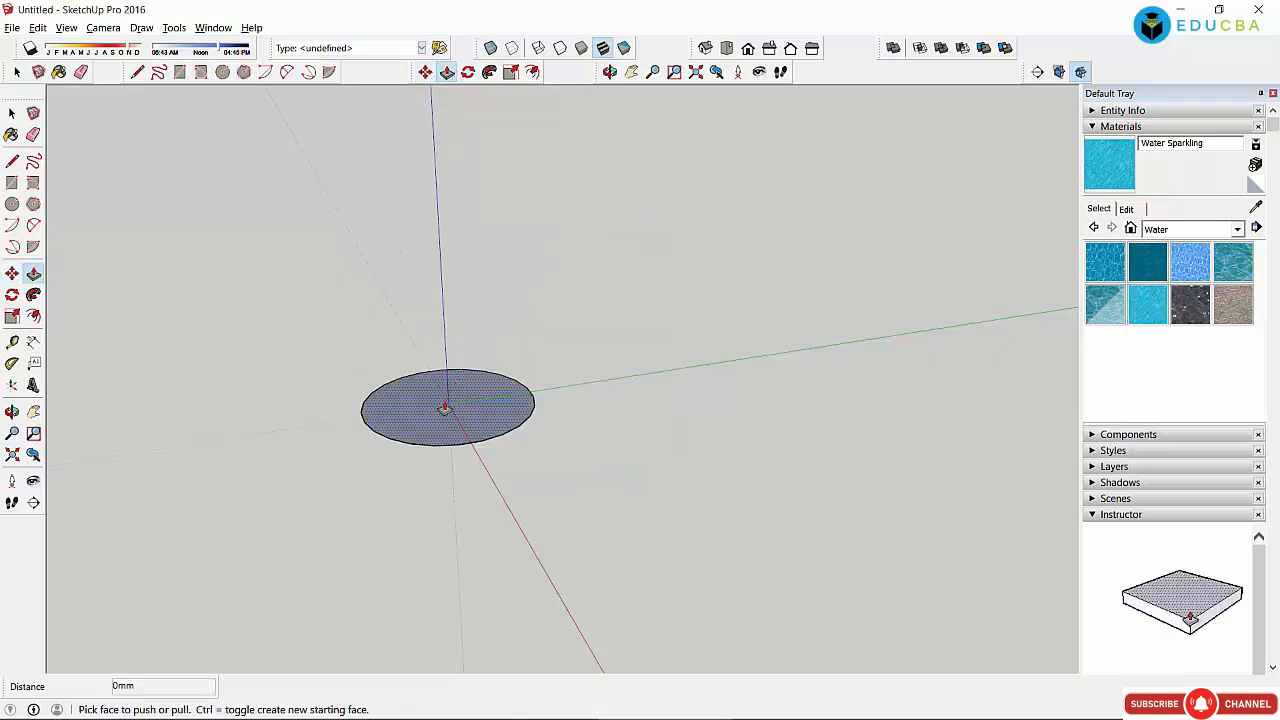
{"action": "left_click_drag", "start_coordinate": [443, 403], "coordinate": [435, 128]}
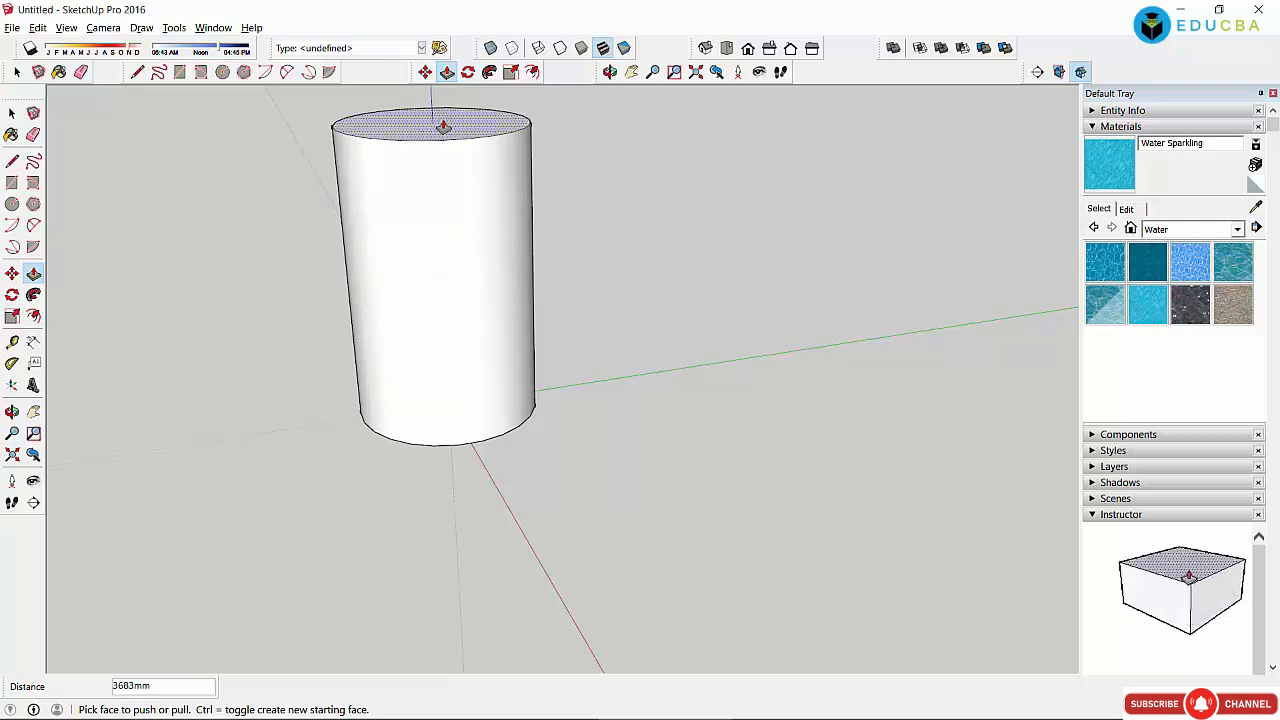
{"action": "key", "text": "space"}
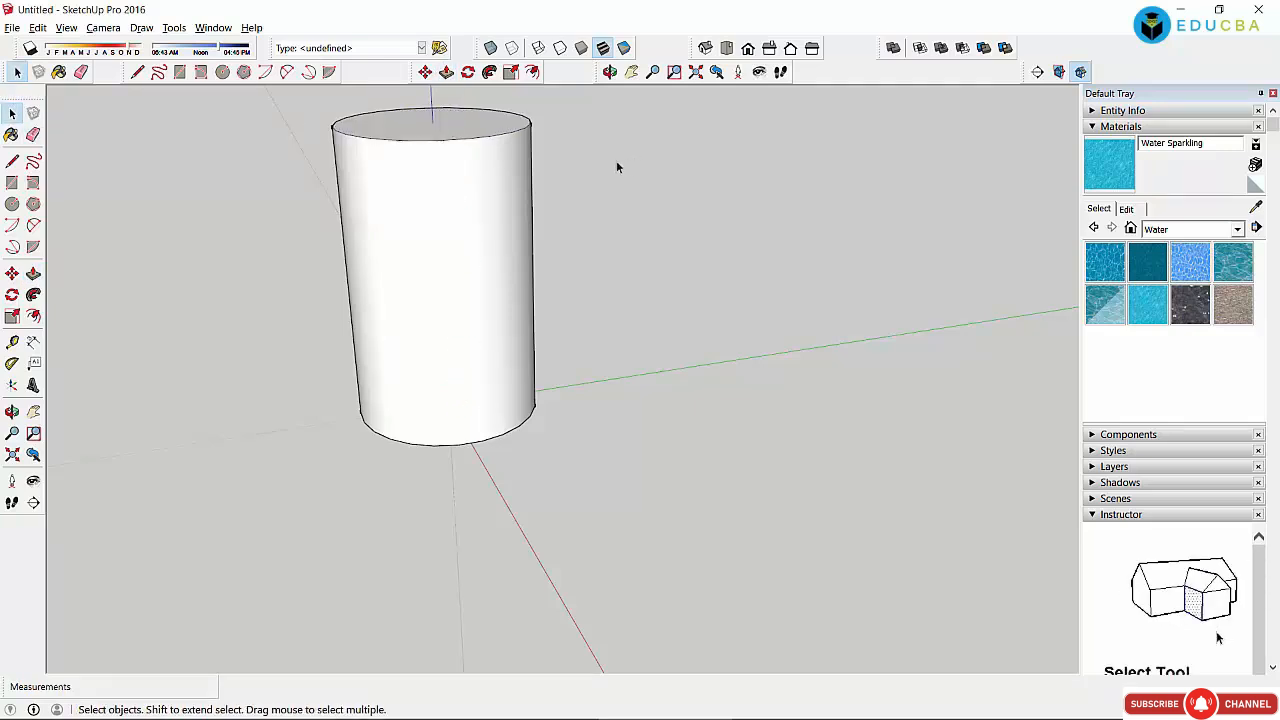
Step: Rotate the cylinder's top face about its centre to twist the sides into a spiral
{"action": "left_click", "coordinate": [440, 128]}
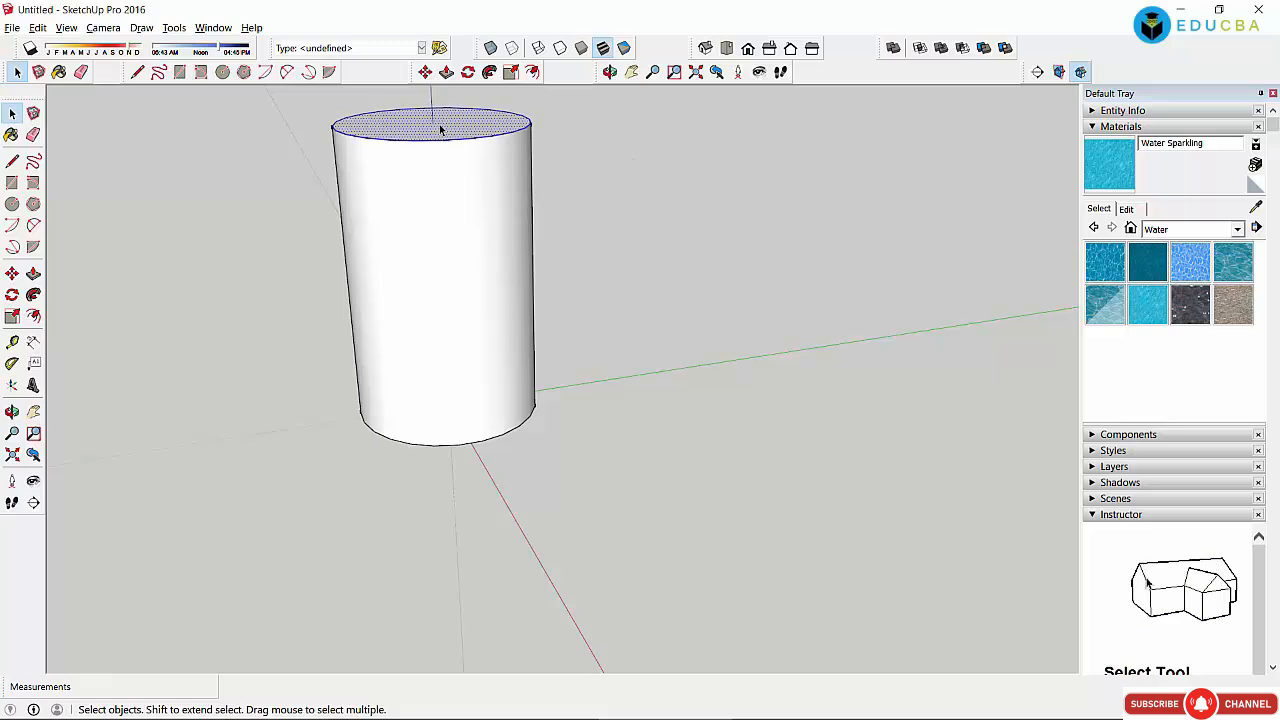
{"action": "left_click", "coordinate": [467, 72]}
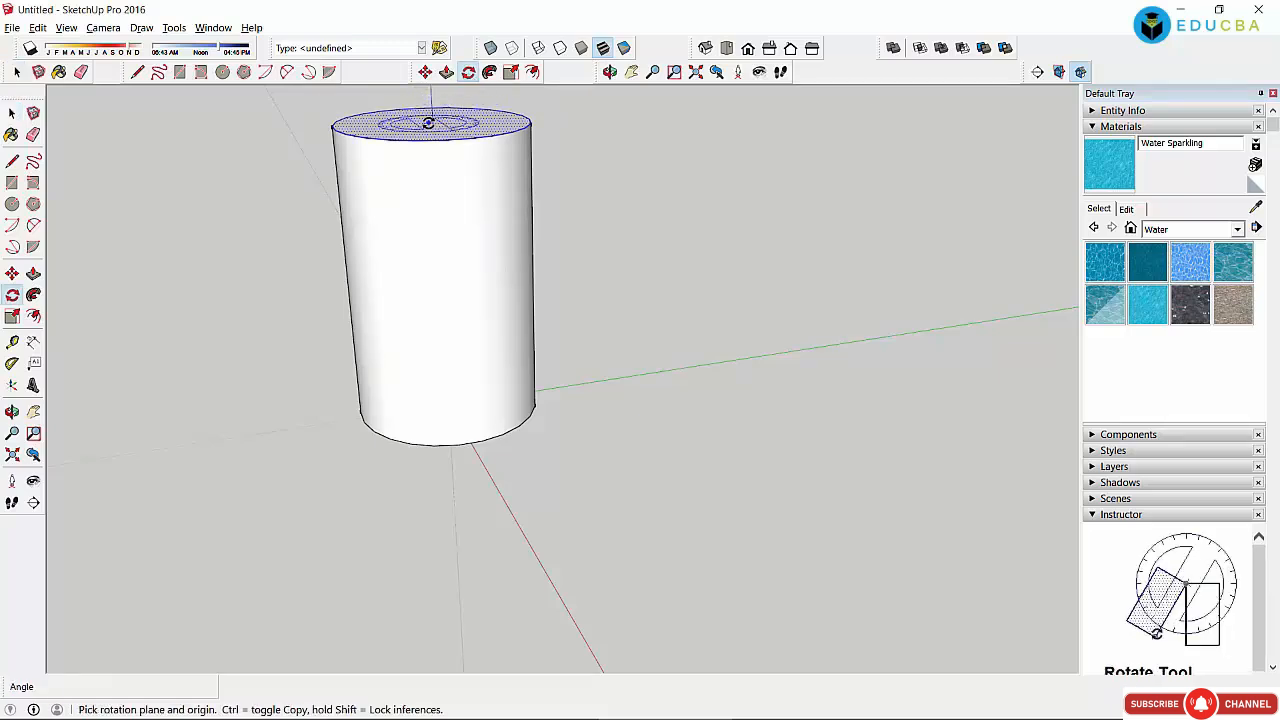
{"action": "left_click", "coordinate": [428, 123]}
{"action": "left_click", "coordinate": [609, 120]}
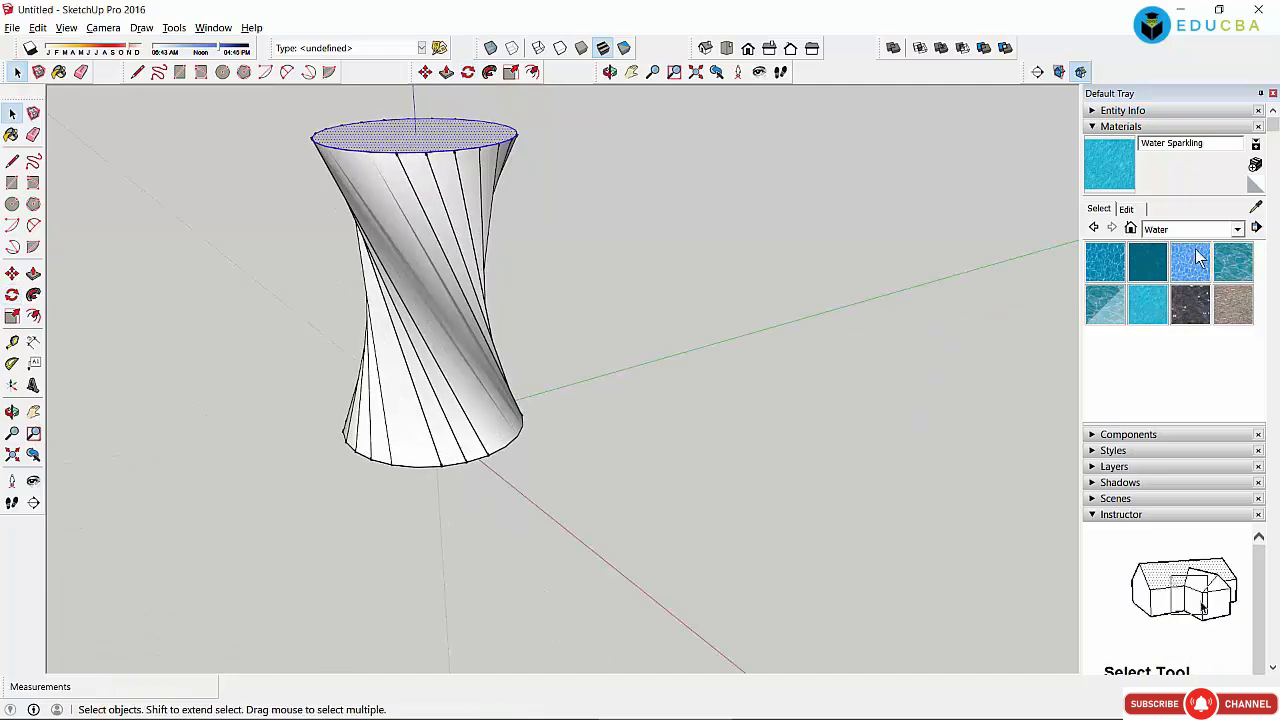
Step: Paint the twisted cylinder's top and sides with Water Light Blue
{"action": "left_click", "coordinate": [1199, 258]}
{"action": "left_click", "coordinate": [440, 132]}
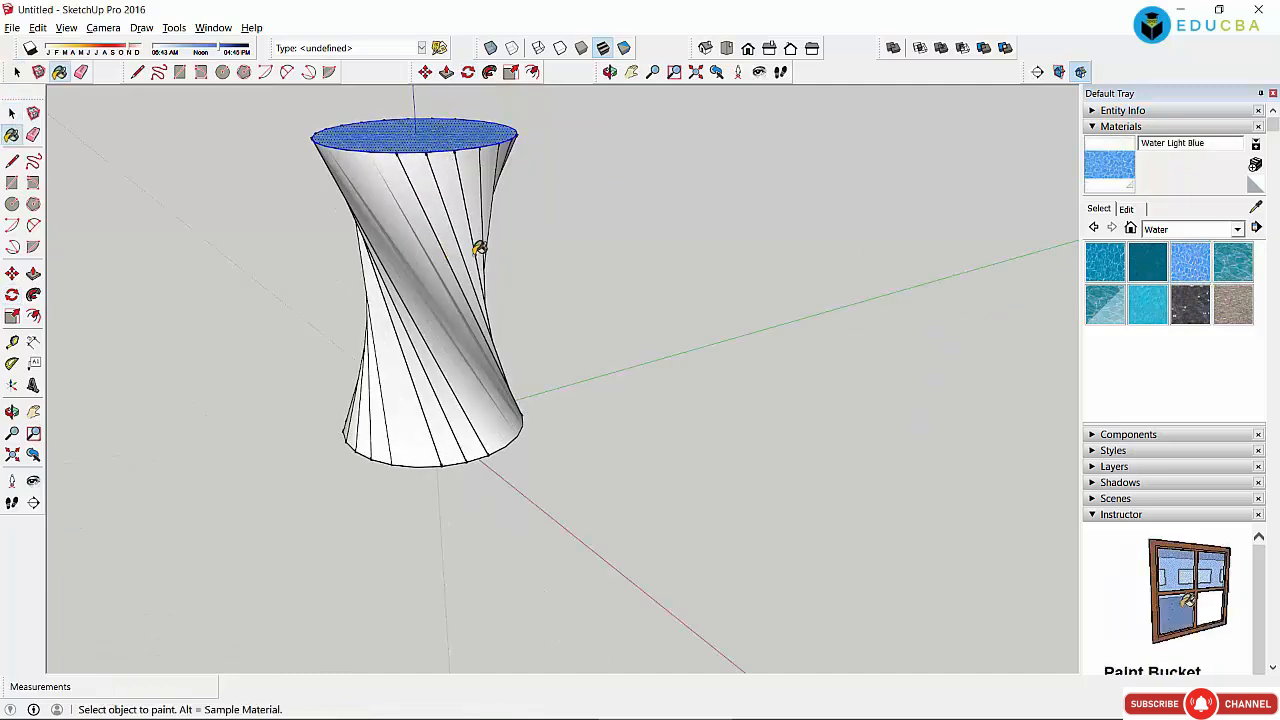
{"action": "left_click", "coordinate": [479, 252]}
{"action": "left_click", "coordinate": [12, 113]}
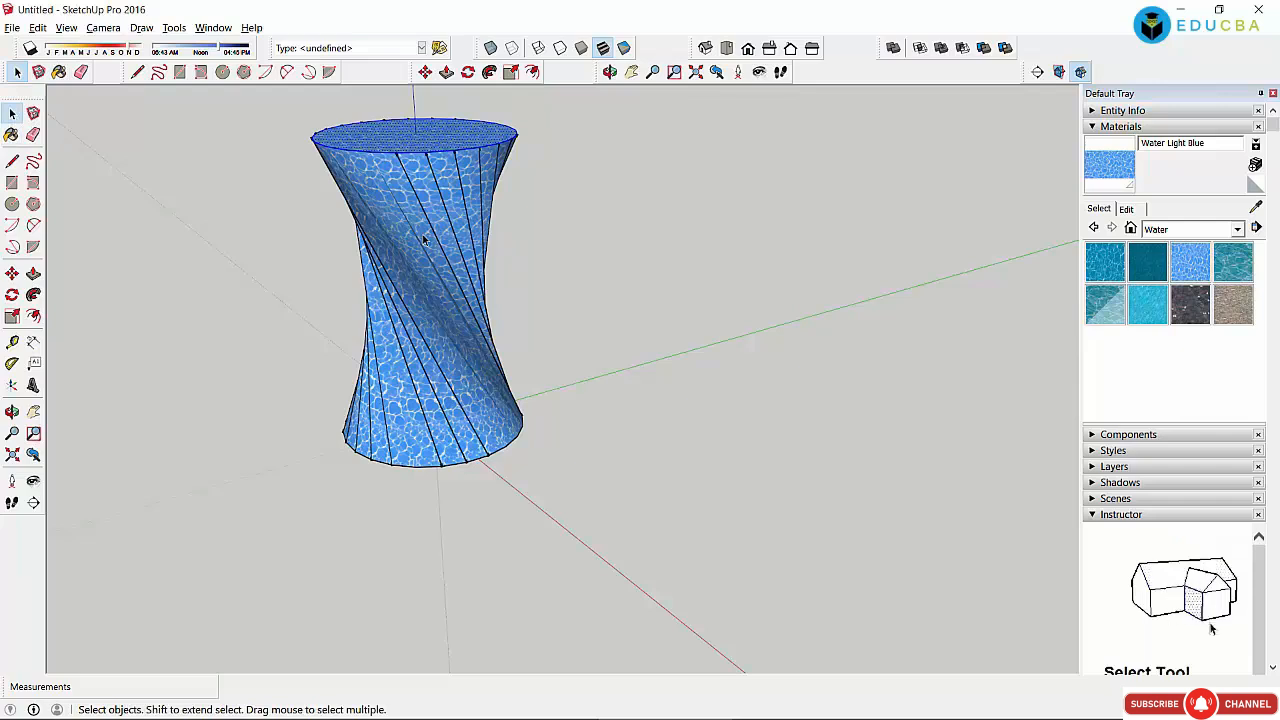
Step: Select everything and copy it 3160mm to the right of the original
{"action": "key", "text": "ctrl+a"}
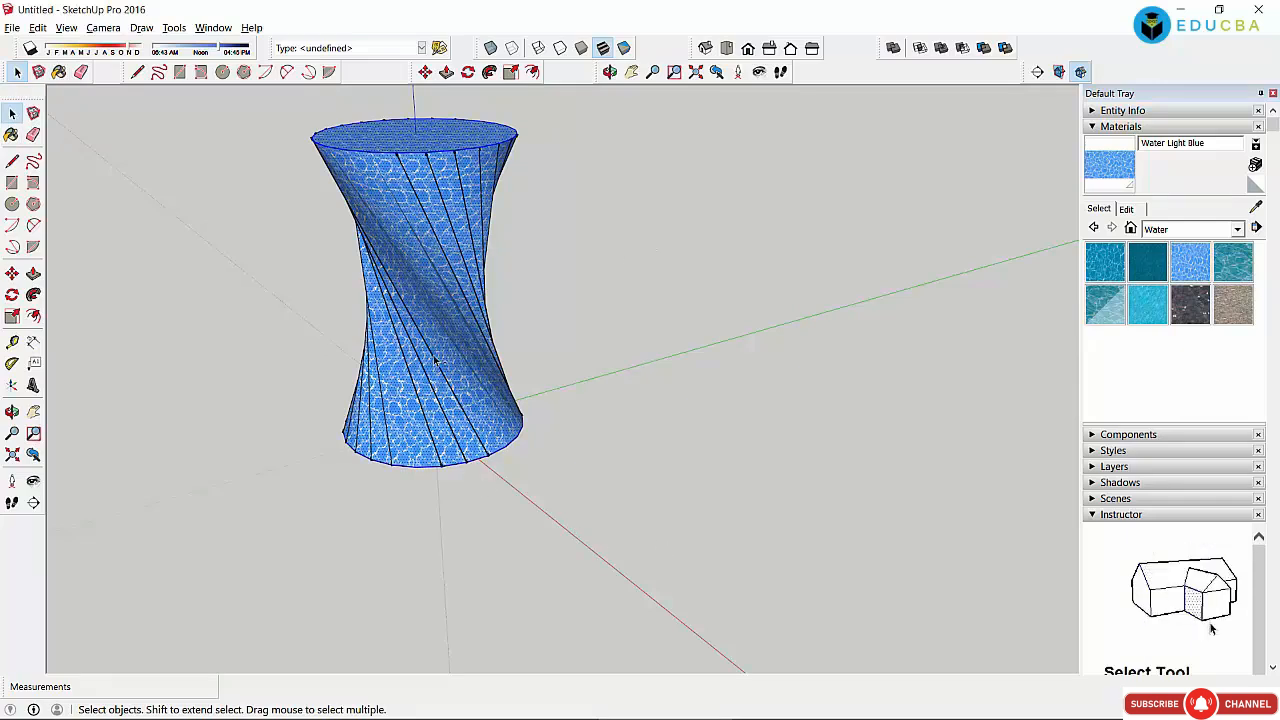
{"action": "left_click", "coordinate": [425, 72]}
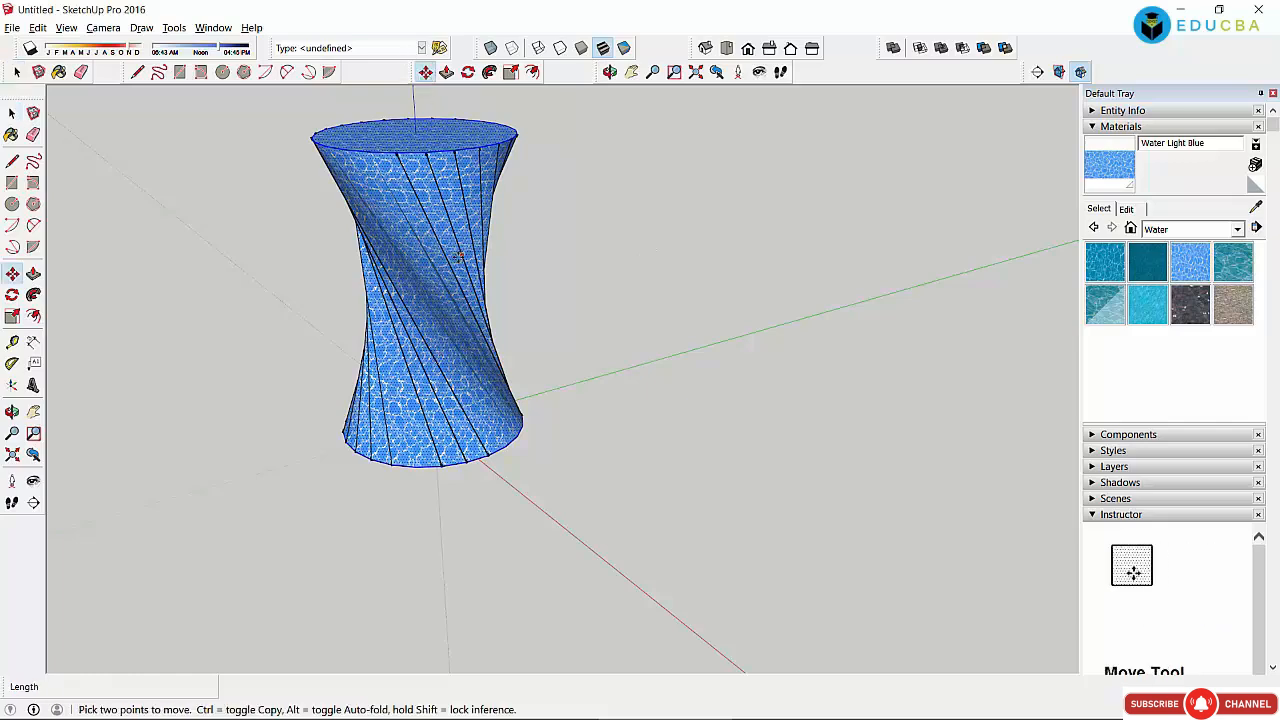
{"action": "left_click", "coordinate": [547, 258]}
{"action": "key", "text": "ctrl"}
{"action": "left_click", "coordinate": [743, 260]}
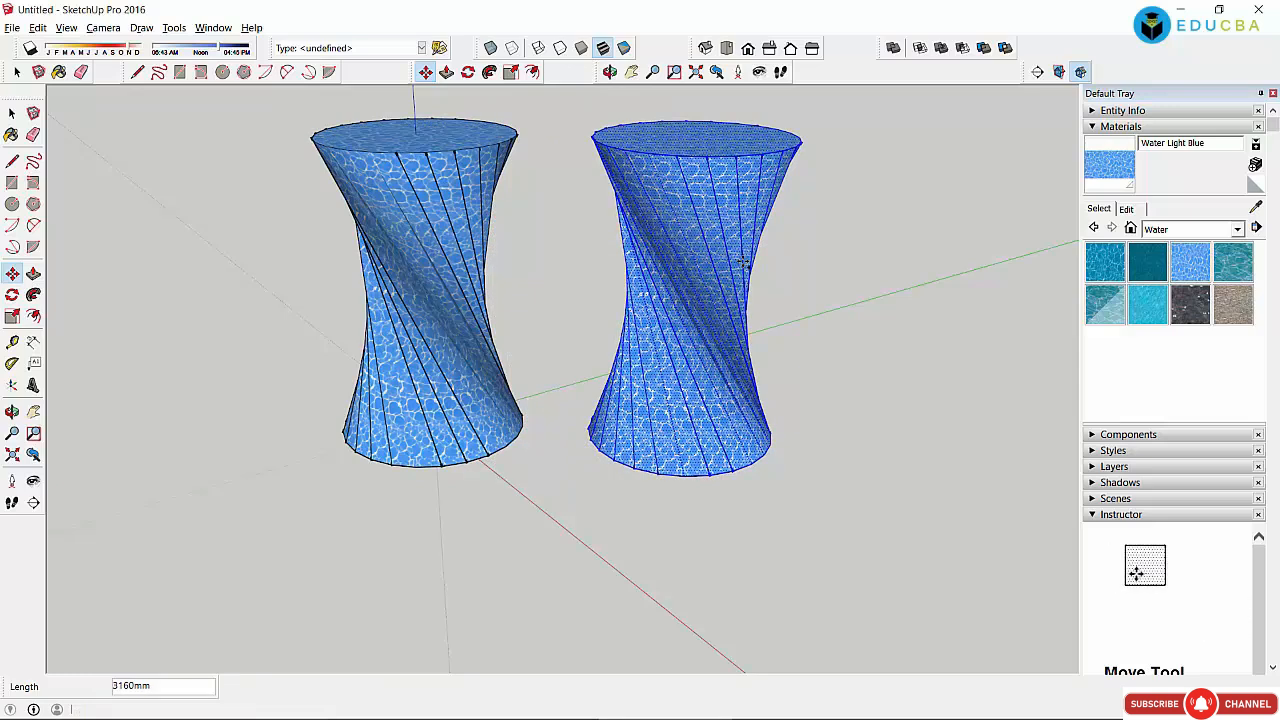
Step: Paint the middle vase Quartz Light Brown from Synthetic Surfaces, then preview the Formica materials
{"action": "middle_click_drag", "start_coordinate": [743, 260], "coordinate": [633, 134]}
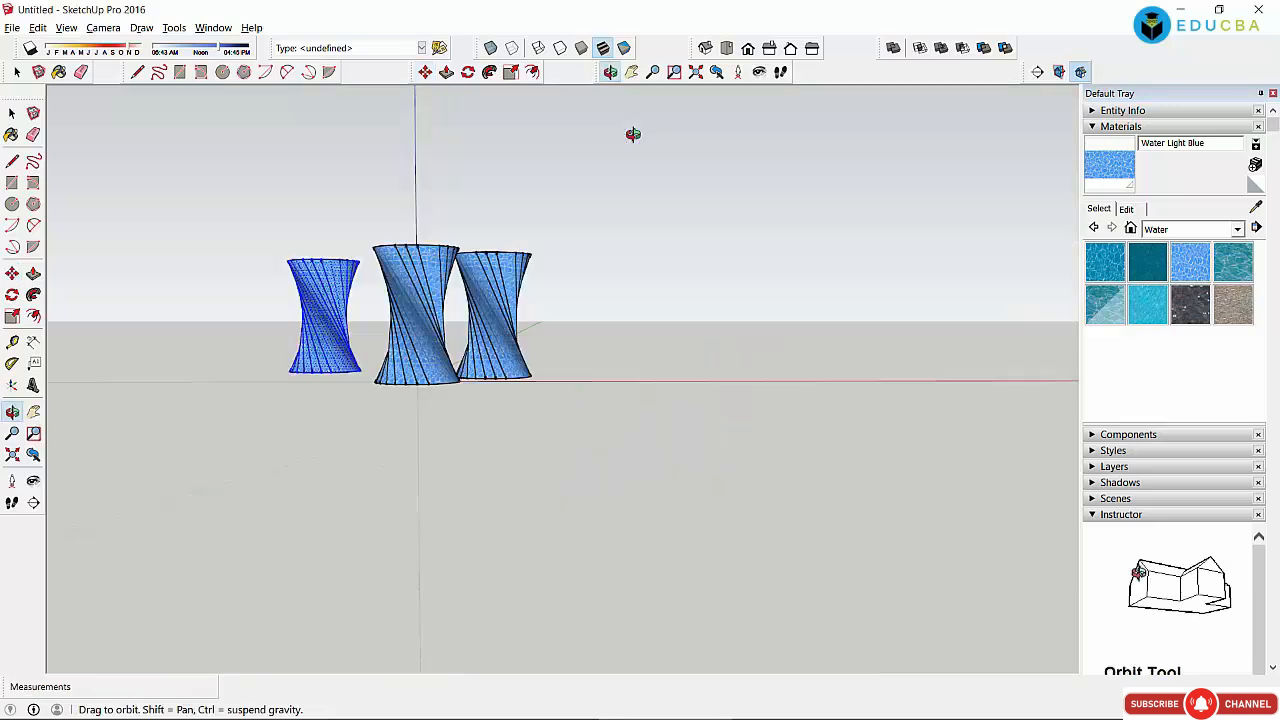
{"action": "left_click", "coordinate": [1175, 232]}
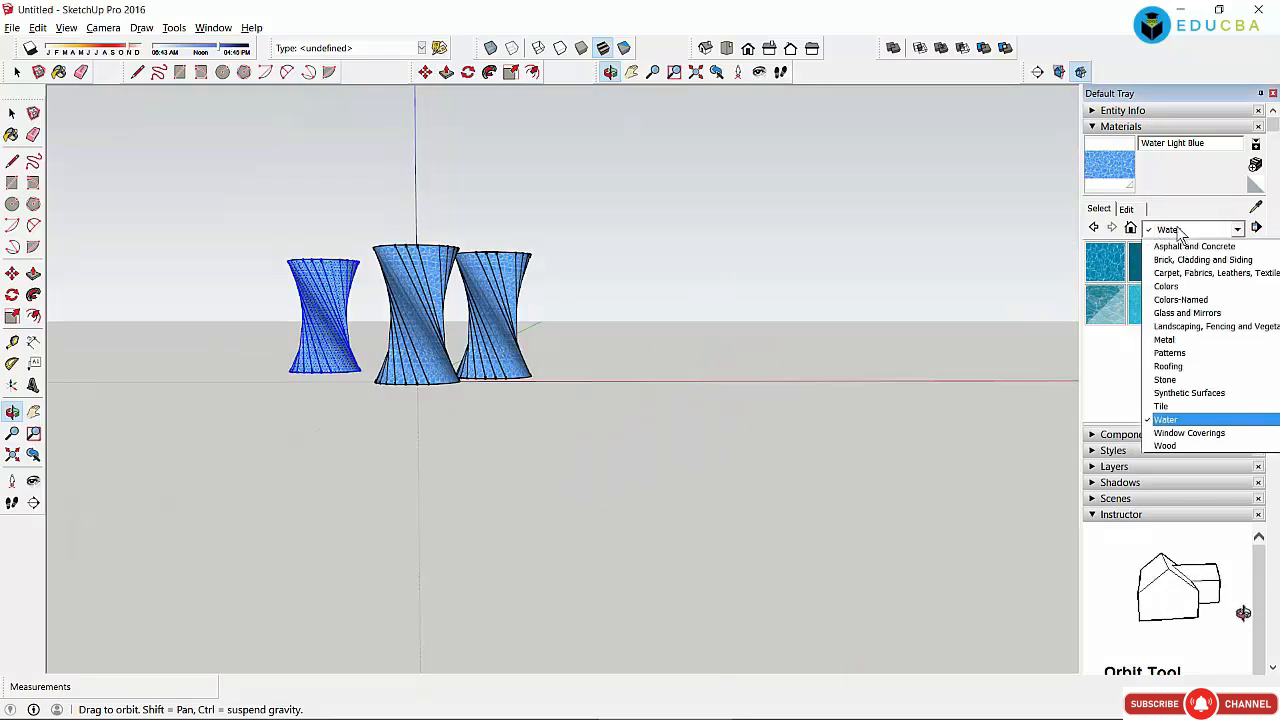
{"action": "left_click", "coordinate": [1166, 396]}
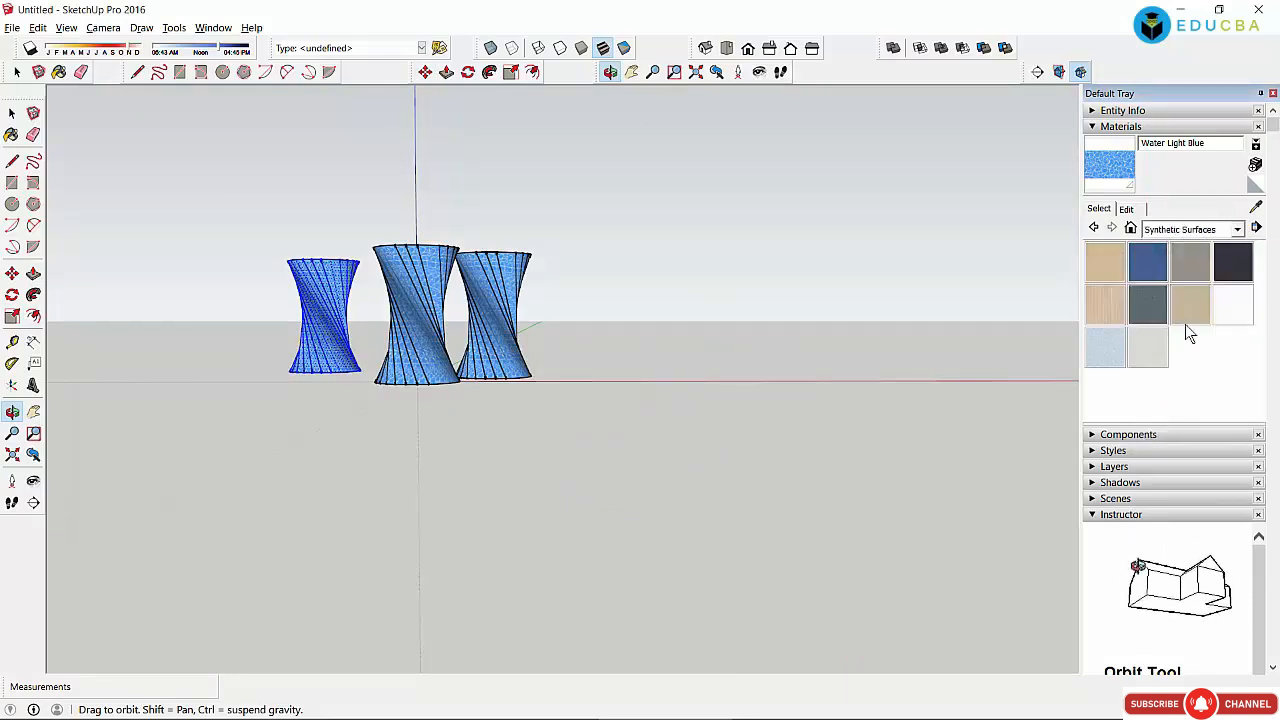
{"action": "left_click", "coordinate": [1182, 306]}
{"action": "left_click", "coordinate": [407, 288]}
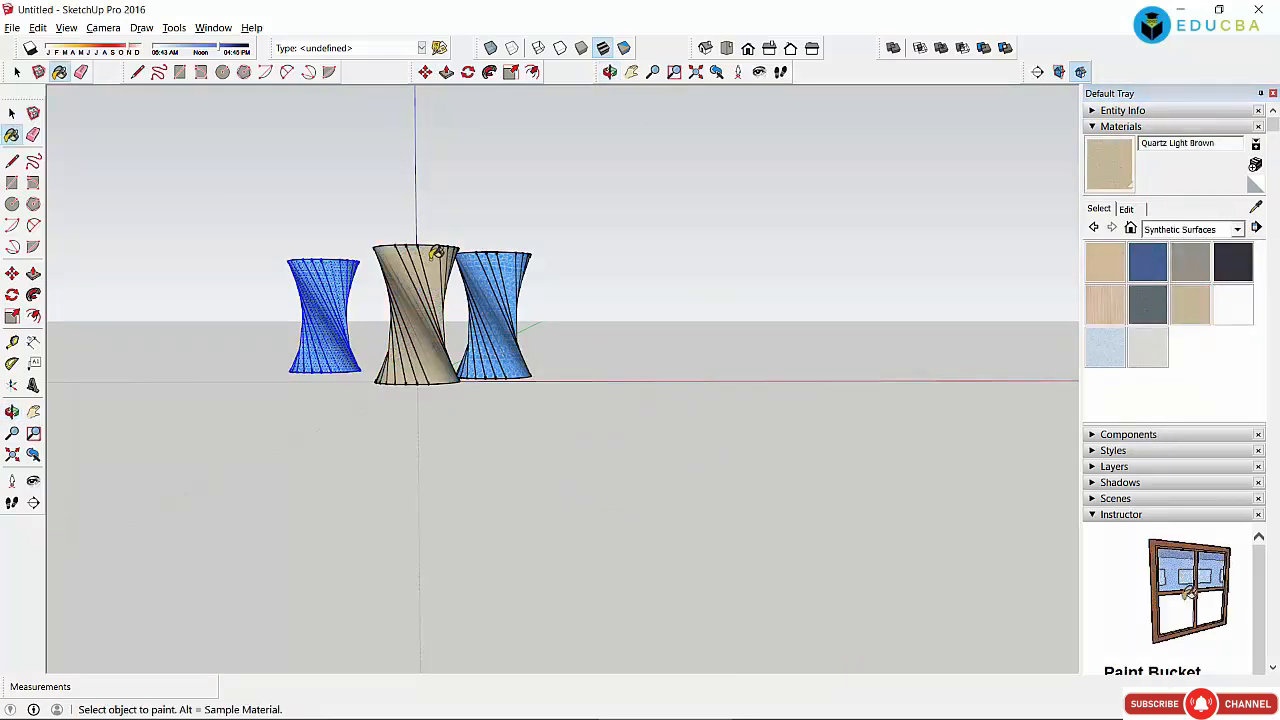
{"action": "left_click", "coordinate": [1148, 268]}
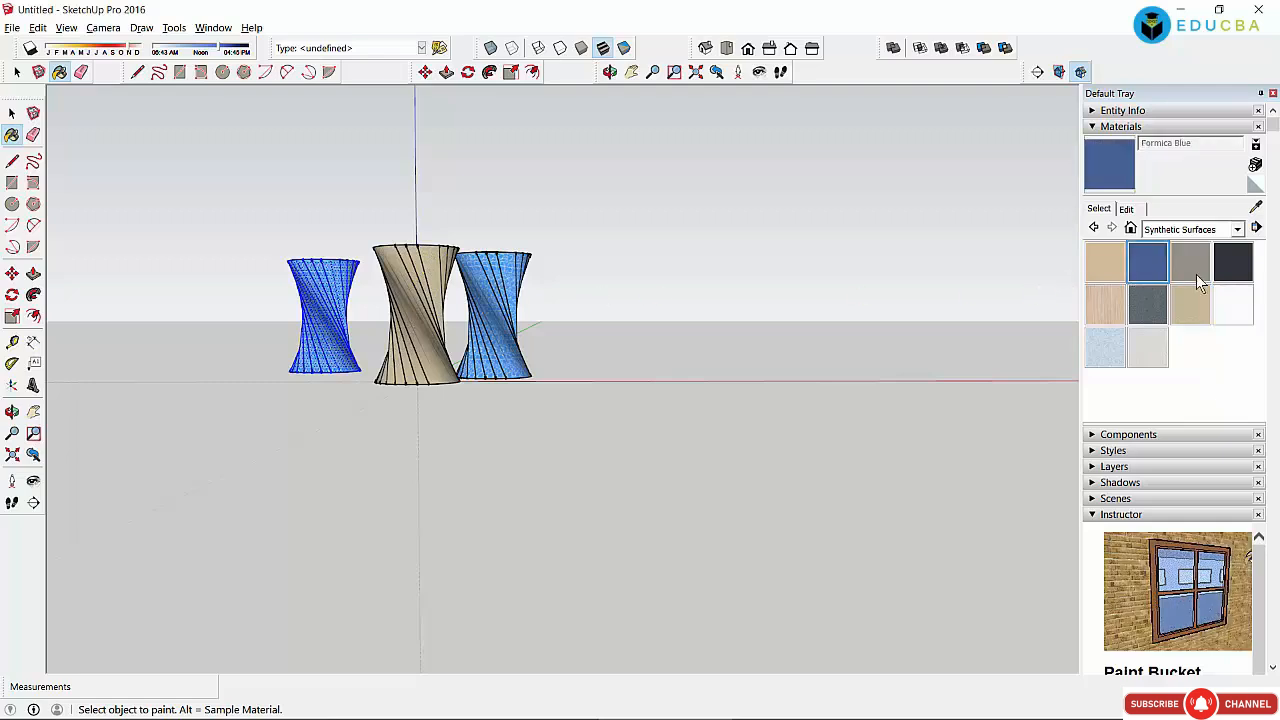
{"action": "left_click", "coordinate": [1192, 270]}
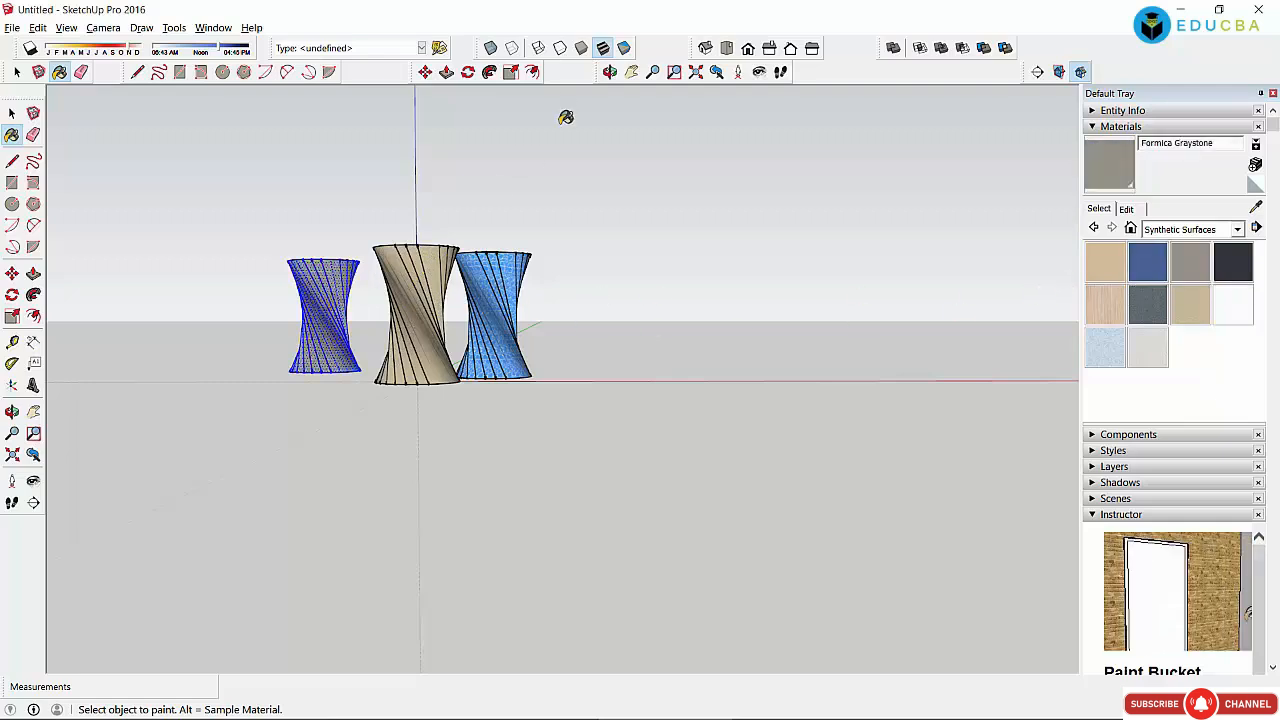
Step: Orbit to look down on the tops and paint the left vase red with Color A03
{"action": "left_click", "coordinate": [609, 71]}
{"action": "left_click_drag", "start_coordinate": [508, 248], "coordinate": [520, 554]}
{"action": "left_click", "coordinate": [1190, 229]}
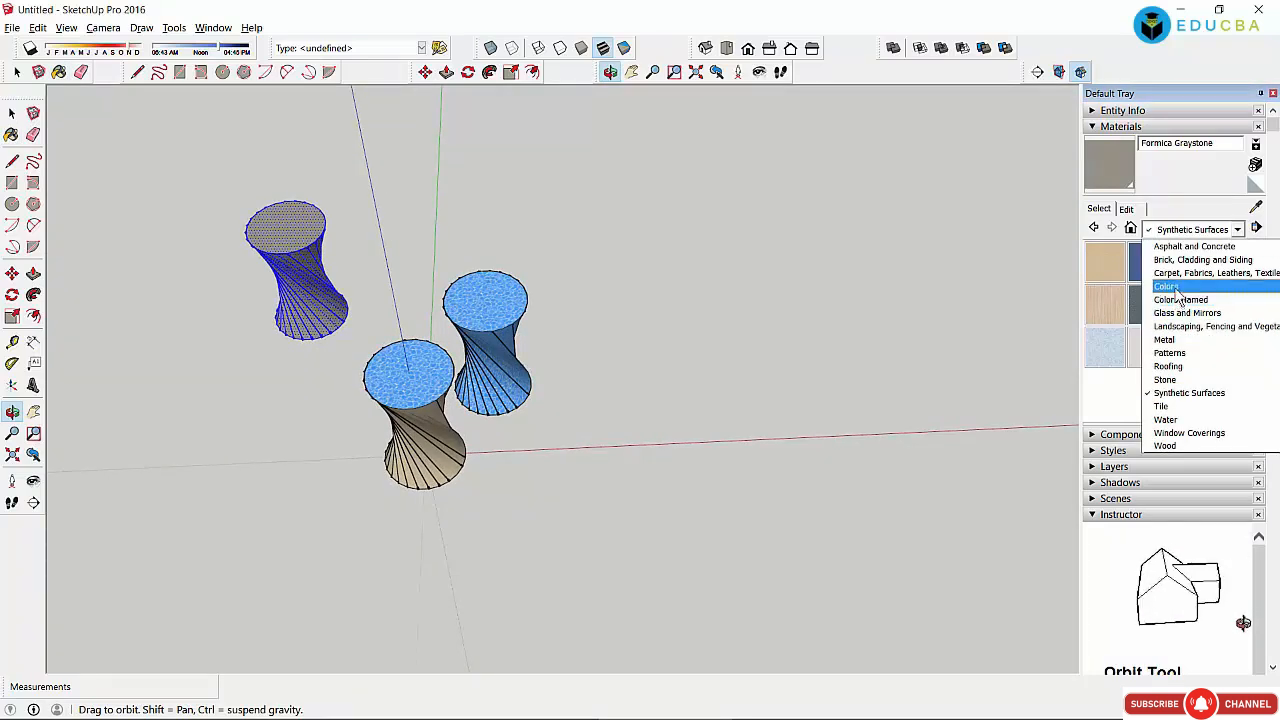
{"action": "left_click", "coordinate": [1176, 288]}
{"action": "left_click", "coordinate": [1180, 278]}
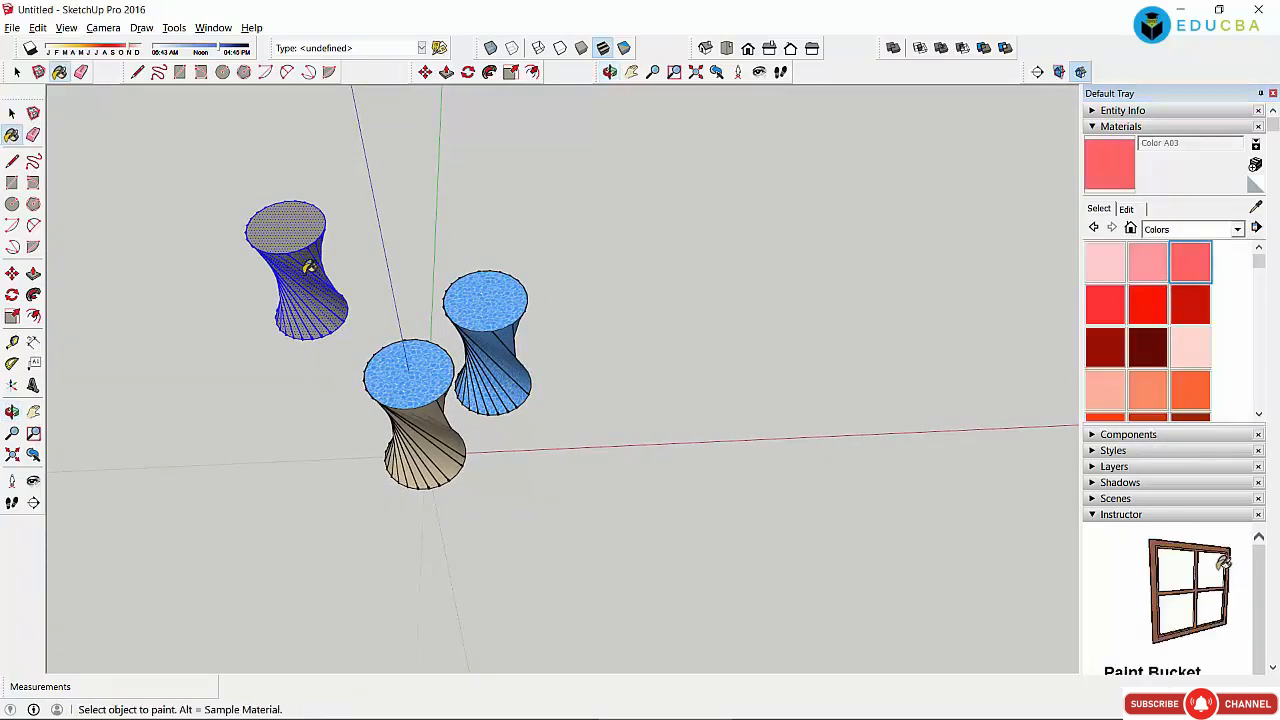
{"action": "left_click", "coordinate": [298, 224]}
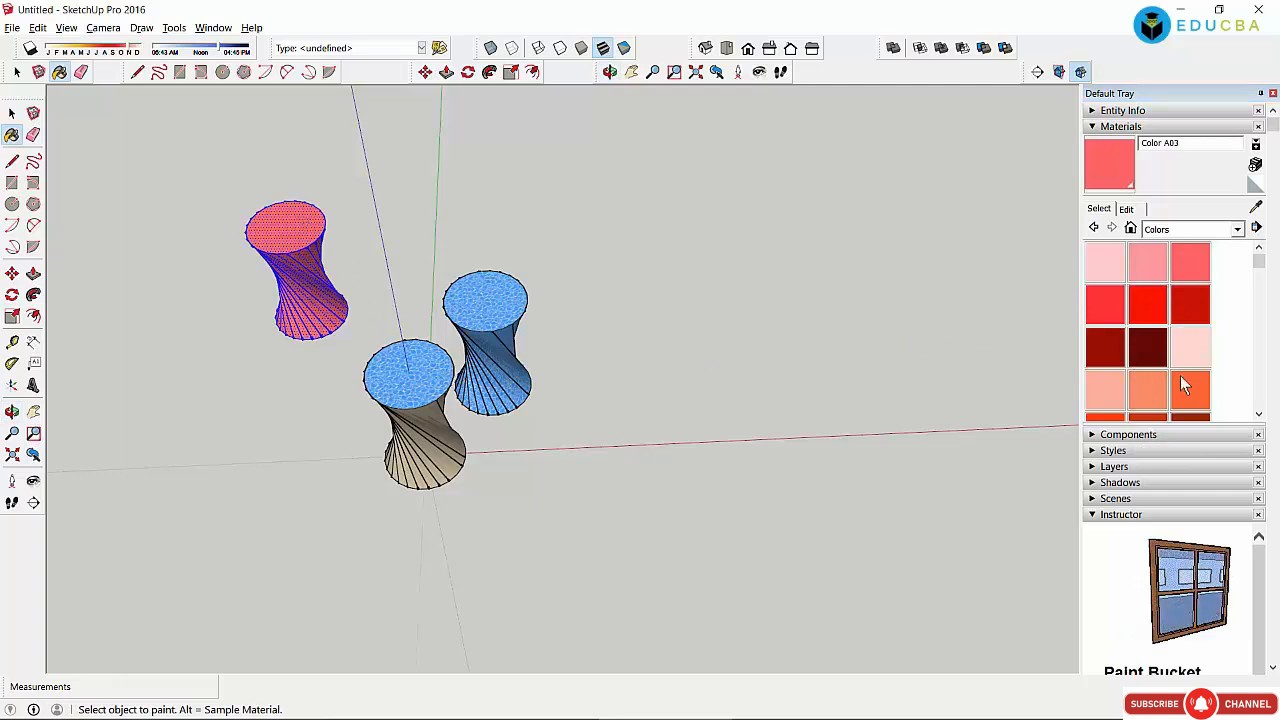
Step: Paint the blue vase's top yellow (Color E06) and the brown vase's top olive (Color E08)
{"action": "scroll", "coordinate": [1257, 282], "scroll_direction": "down", "scroll_amount": 5}
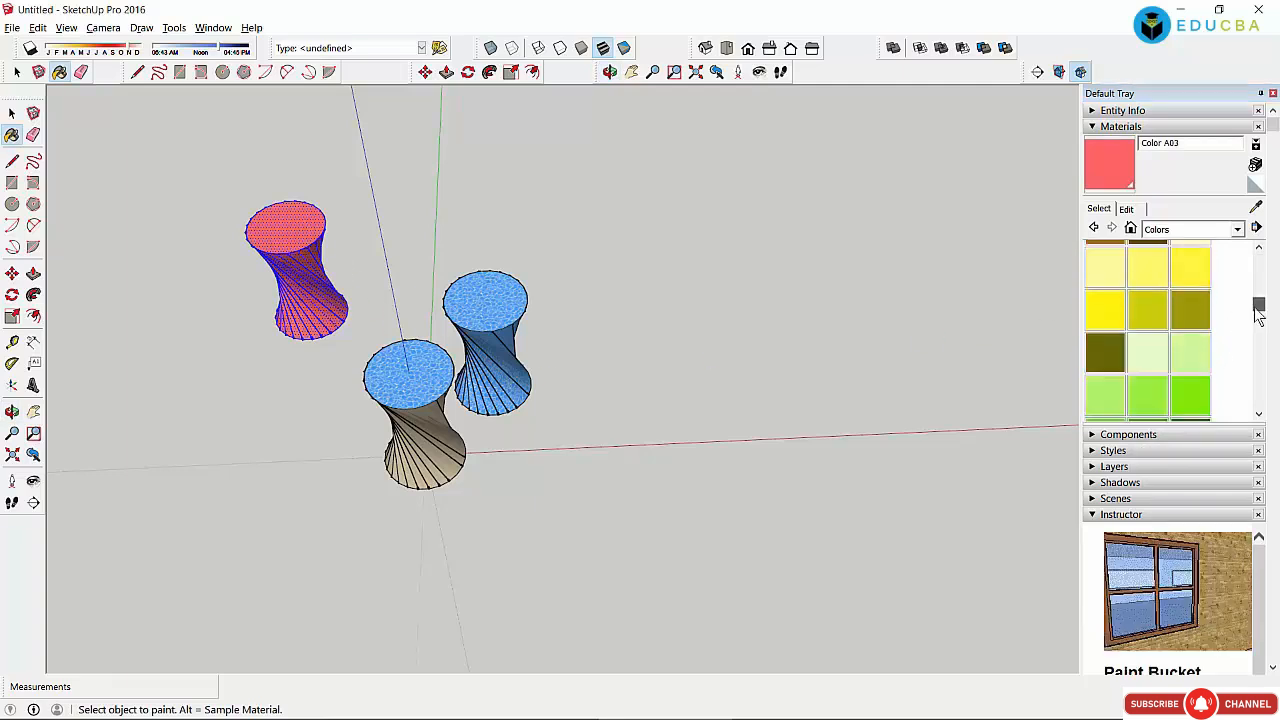
{"action": "left_click", "coordinate": [1148, 295]}
{"action": "left_click", "coordinate": [493, 289]}
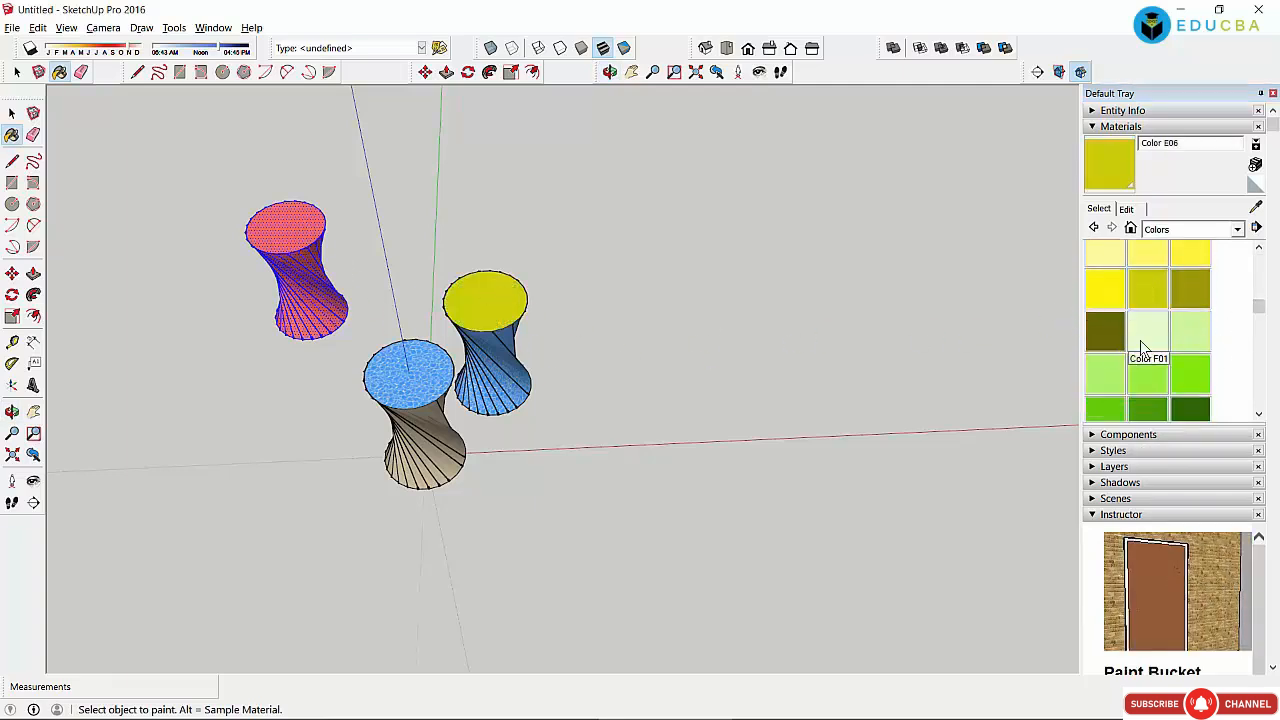
{"action": "left_click", "coordinate": [1114, 326]}
{"action": "left_click", "coordinate": [441, 378]}
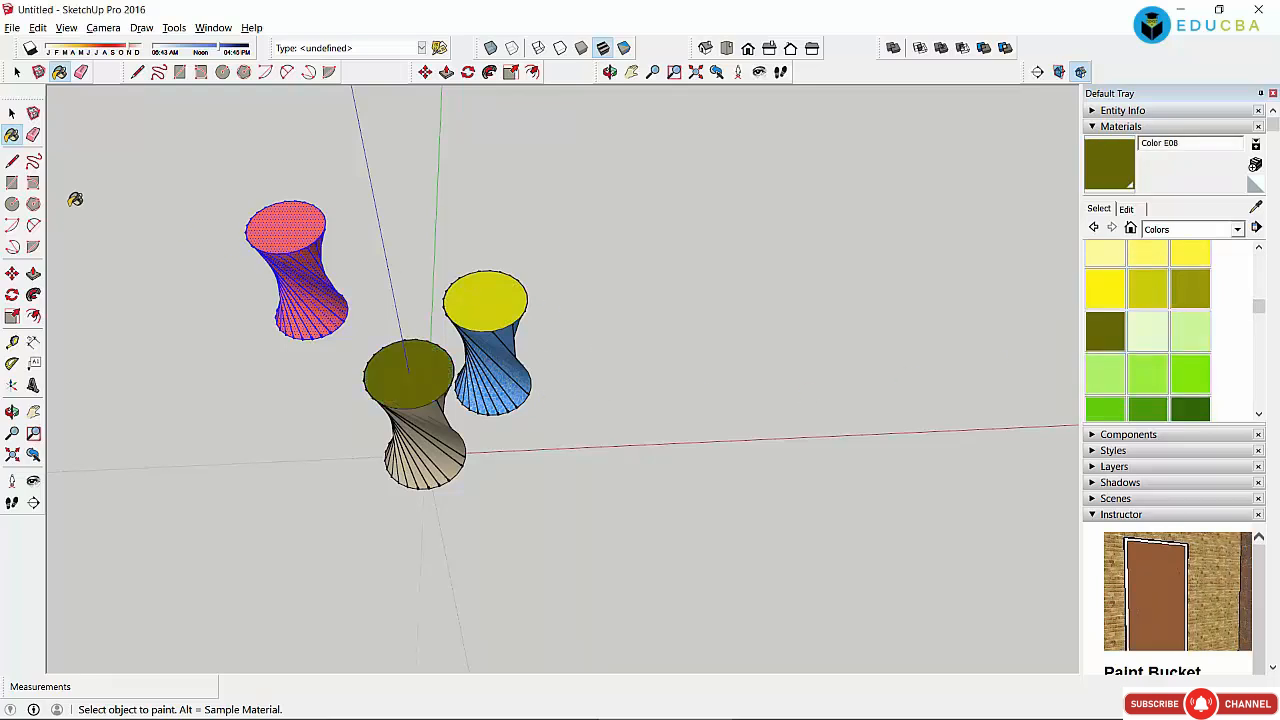
{"action": "left_click", "coordinate": [12, 113]}
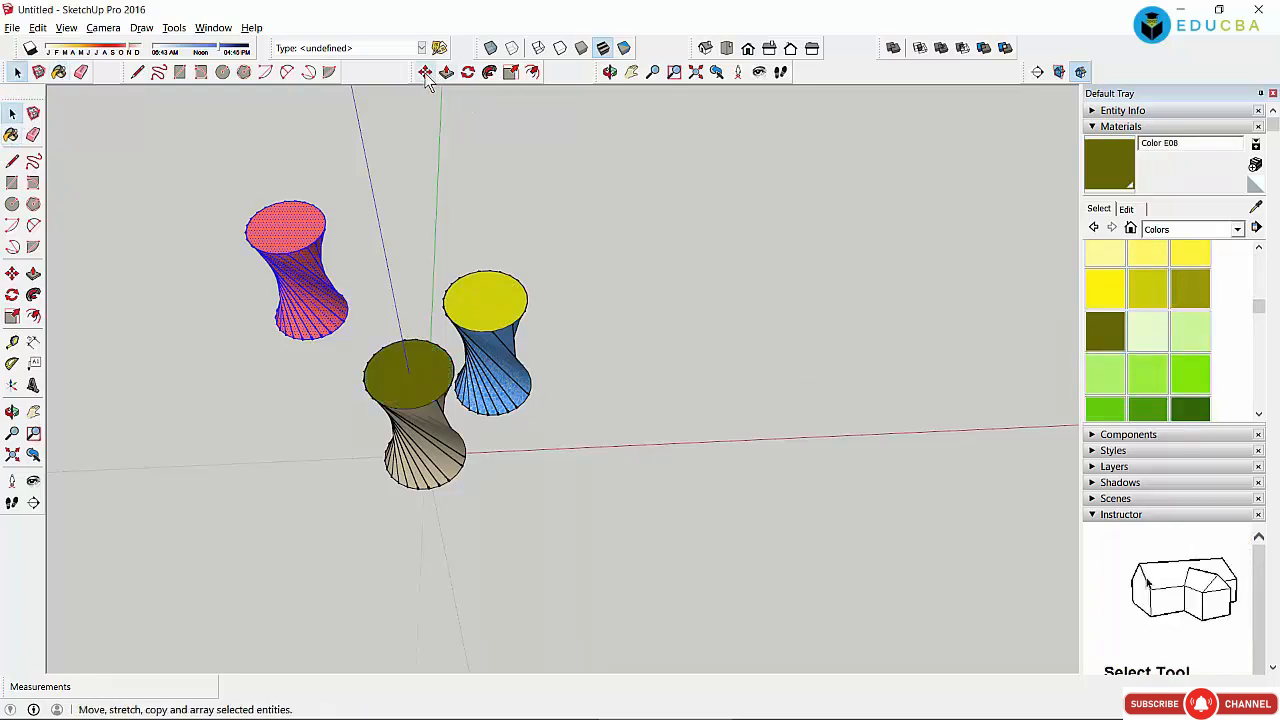
Step: Orbit in on the vases and delete the red vase's top face
{"action": "left_click", "coordinate": [609, 72]}
{"action": "left_click_drag", "start_coordinate": [575, 143], "coordinate": [852, 452]}
{"action": "scroll", "coordinate": [470, 268], "scroll_direction": "up", "scroll_amount": 3}
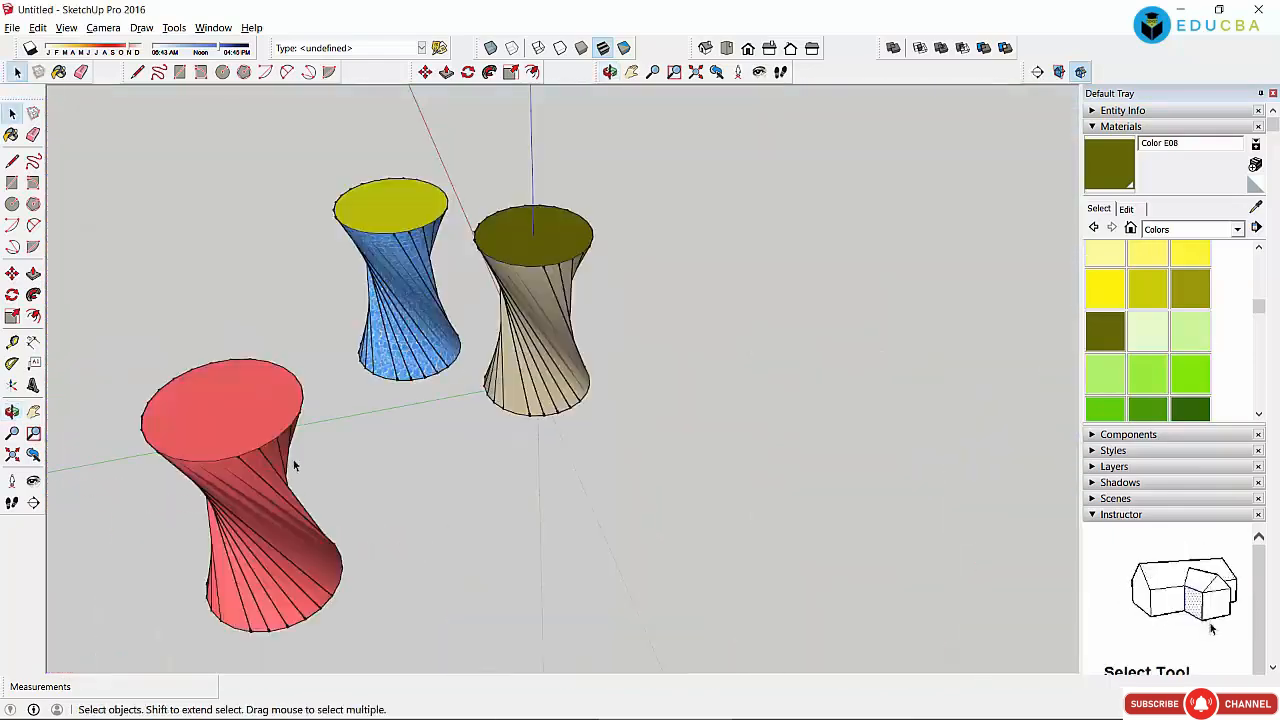
{"action": "left_click", "coordinate": [254, 405]}
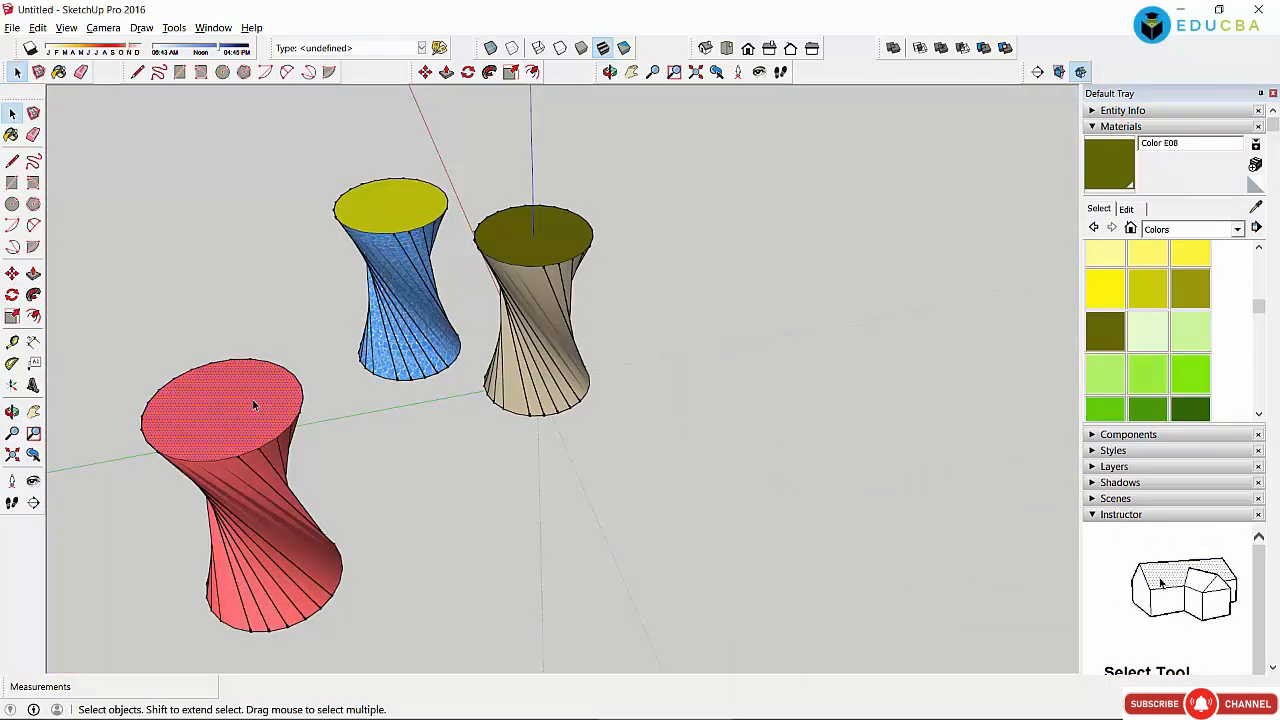
{"action": "key", "text": "Delete"}
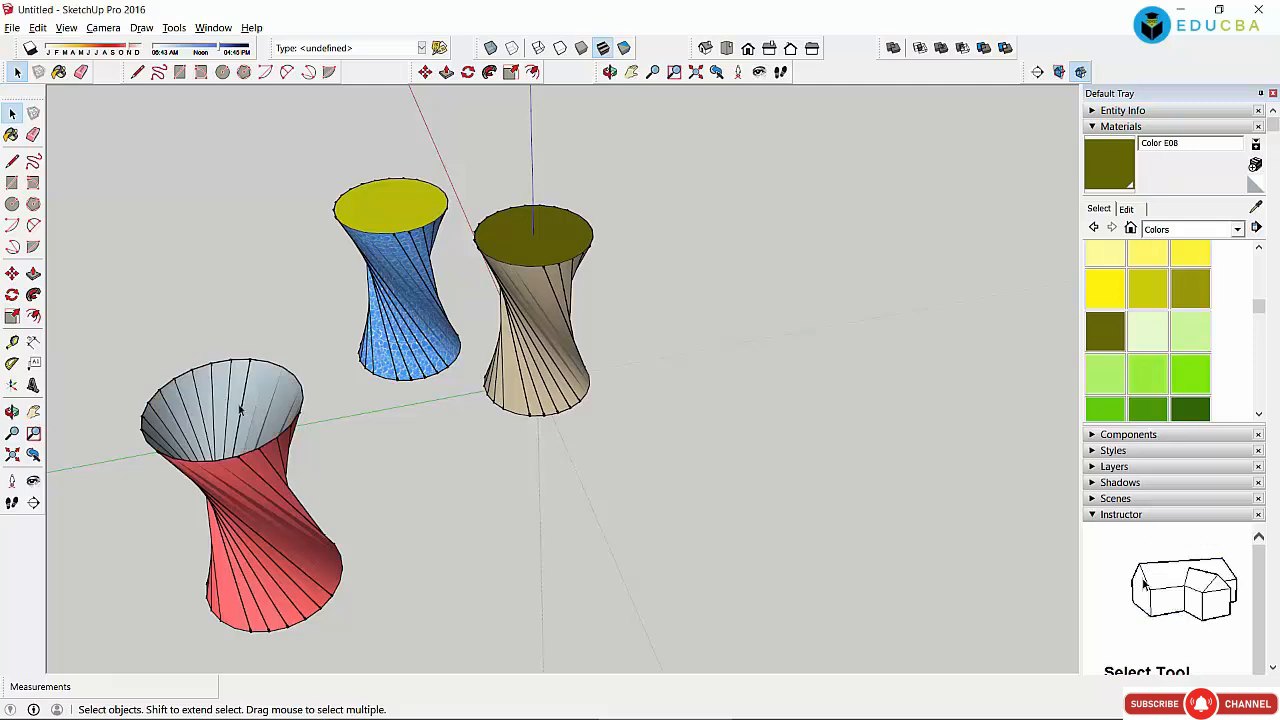
Step: Pull the red vase's top up into a straight cylinder 1632mm tall
{"action": "left_click", "coordinate": [272, 527]}
{"action": "left_click", "coordinate": [485, 557]}
{"action": "left_click", "coordinate": [297, 577]}
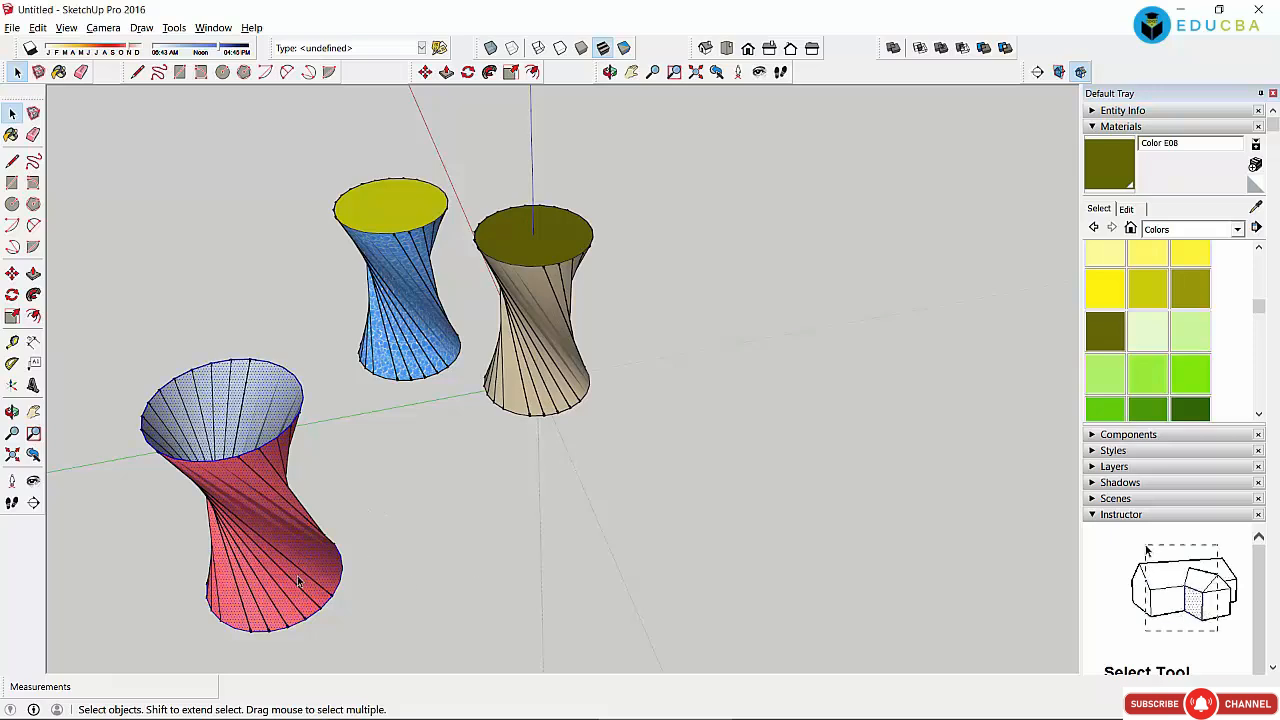
{"action": "left_click", "coordinate": [412, 540]}
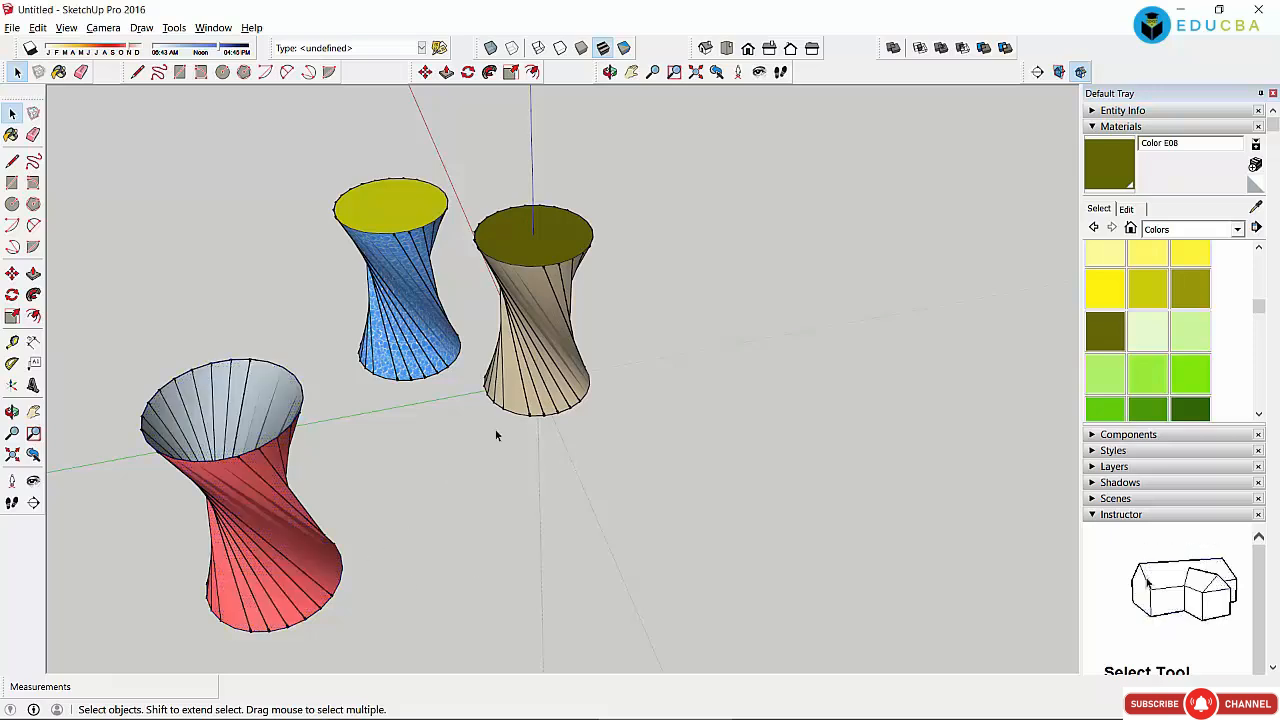
{"action": "left_click", "coordinate": [520, 410]}
{"action": "left_click", "coordinate": [507, 461]}
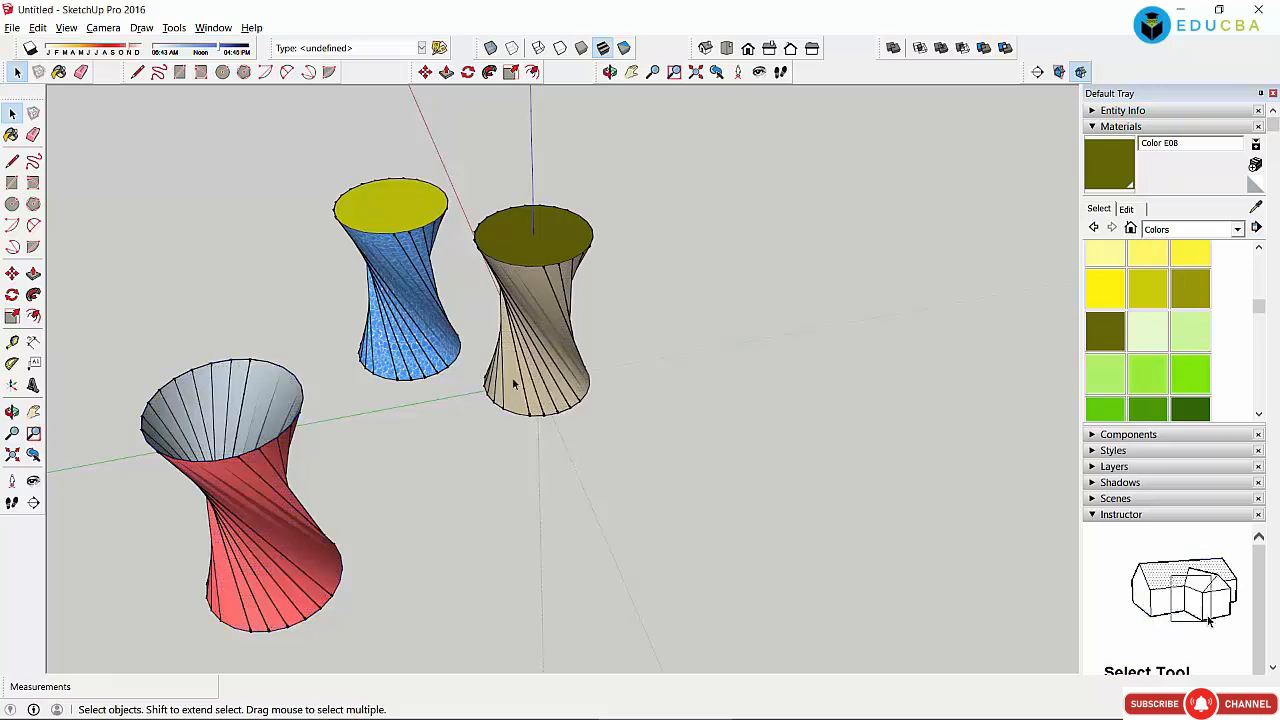
{"action": "left_click", "coordinate": [508, 380]}
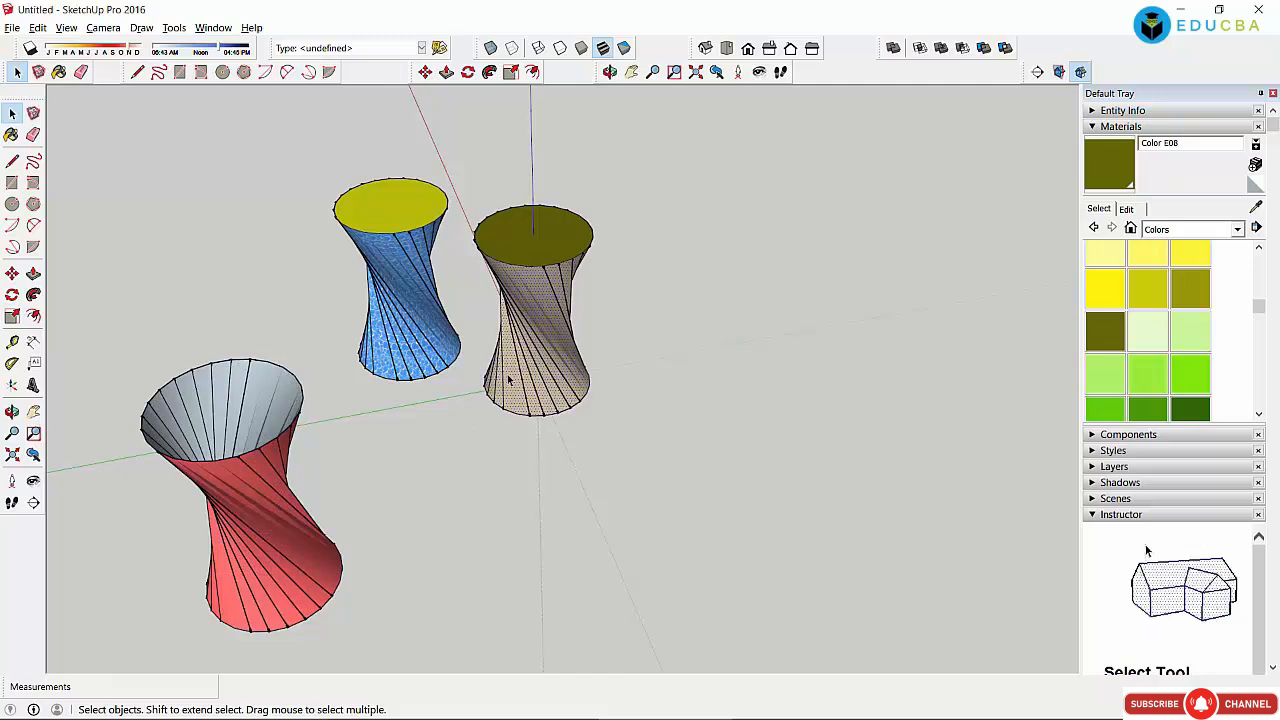
{"action": "left_click", "coordinate": [522, 405]}
{"action": "left_click", "coordinate": [519, 391]}
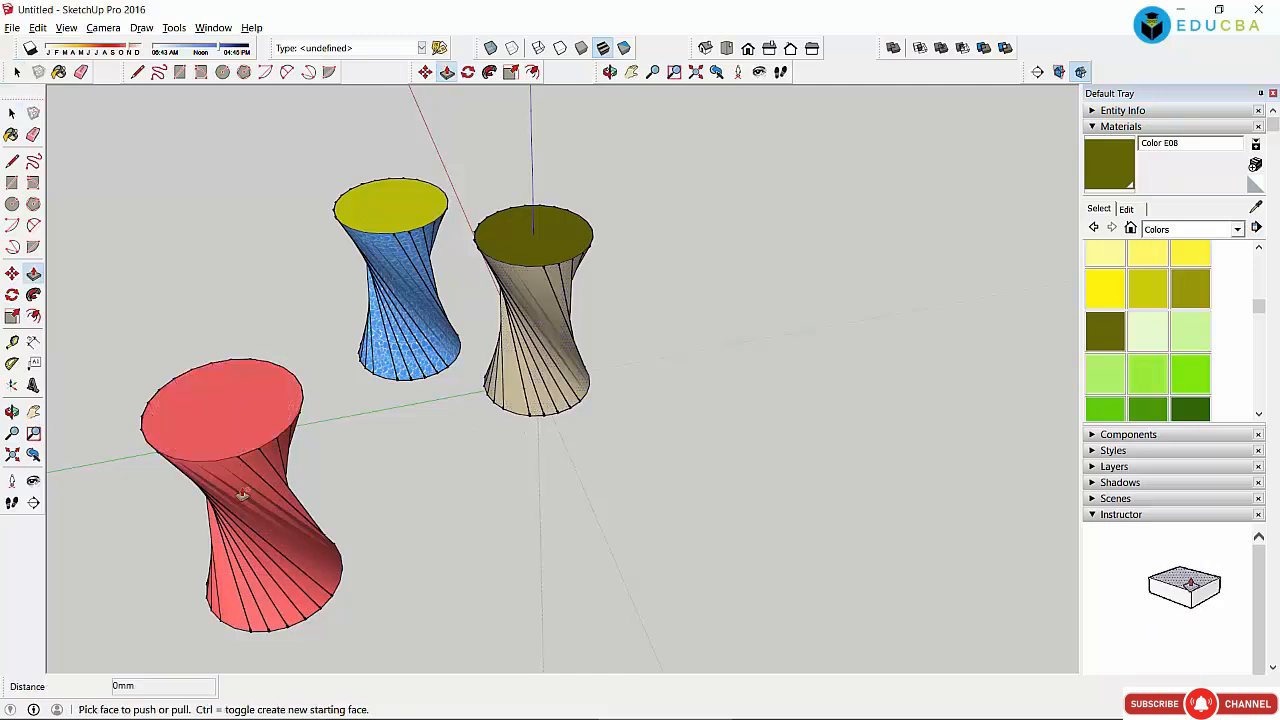
{"action": "left_click", "coordinate": [234, 438]}
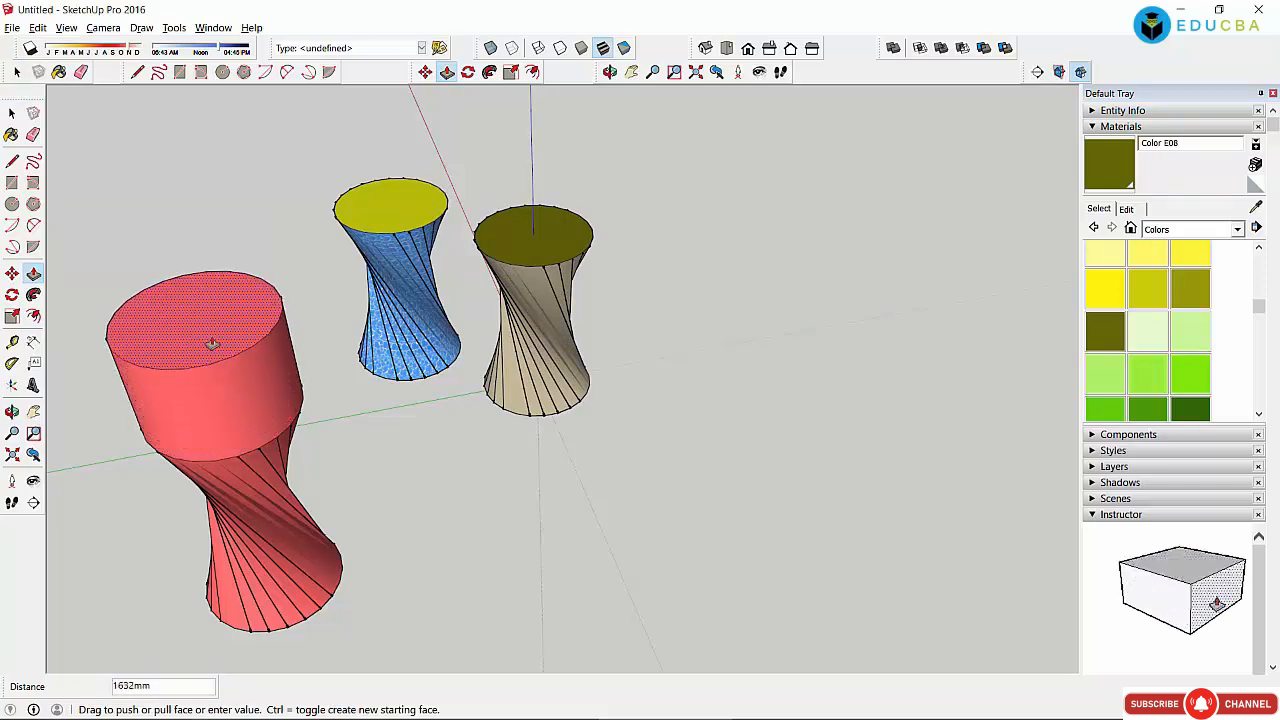
{"action": "left_click", "coordinate": [212, 343]}
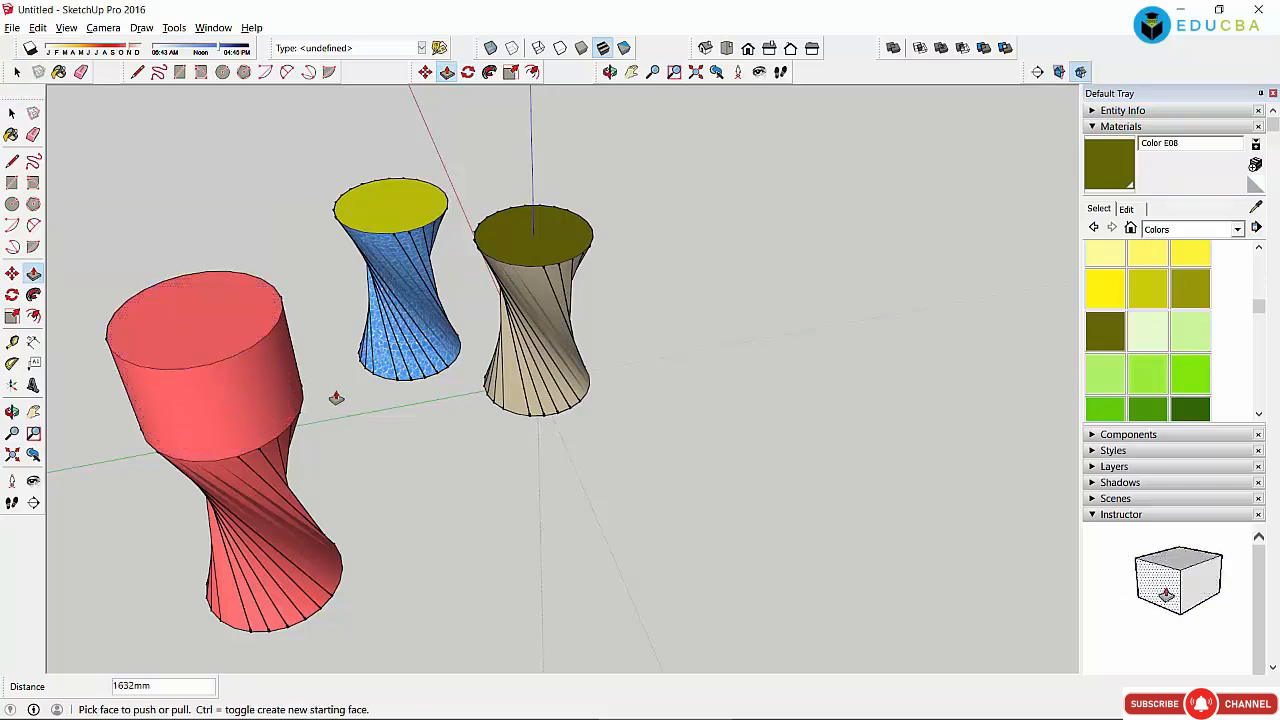
Step: Push/pull the blue vase's top face so it becomes a plain cylinder
{"action": "key", "text": "o"}
{"action": "left_click_drag", "start_coordinate": [251, 423], "coordinate": [669, 346]}
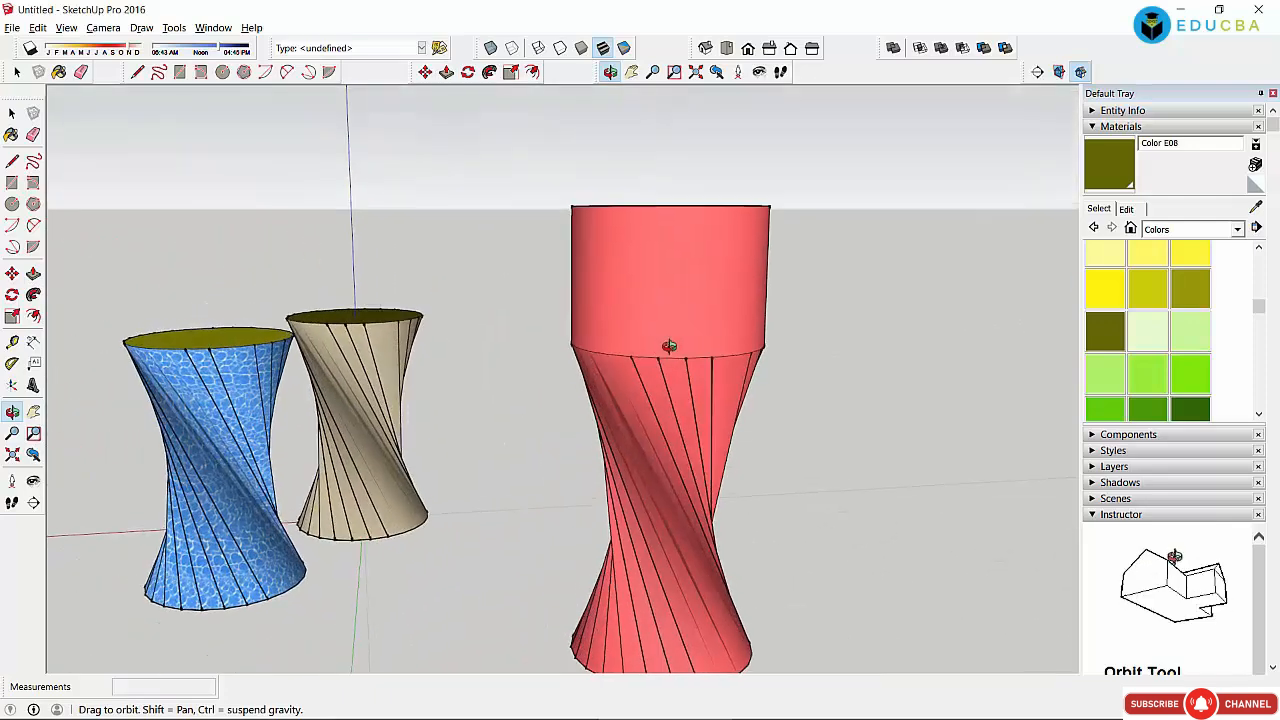
{"action": "left_click", "coordinate": [12, 113]}
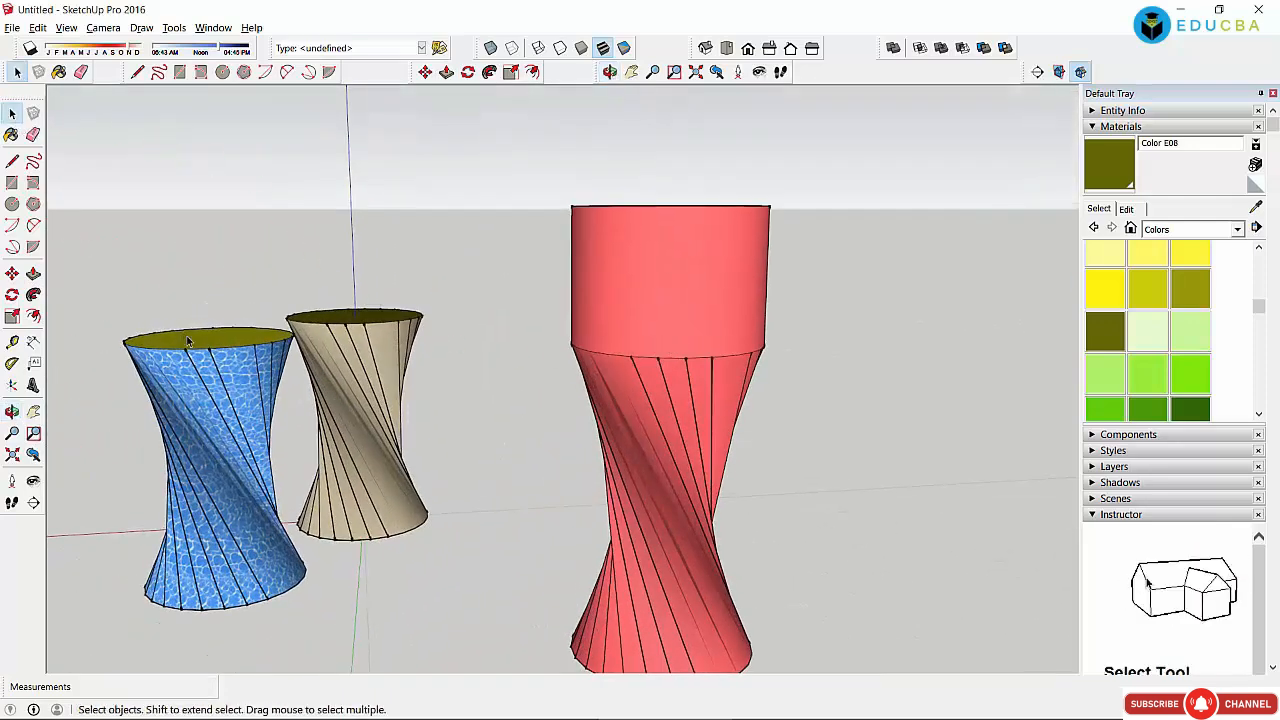
{"action": "key", "text": "p"}
{"action": "left_click_drag", "start_coordinate": [240, 336], "coordinate": [247, 393]}
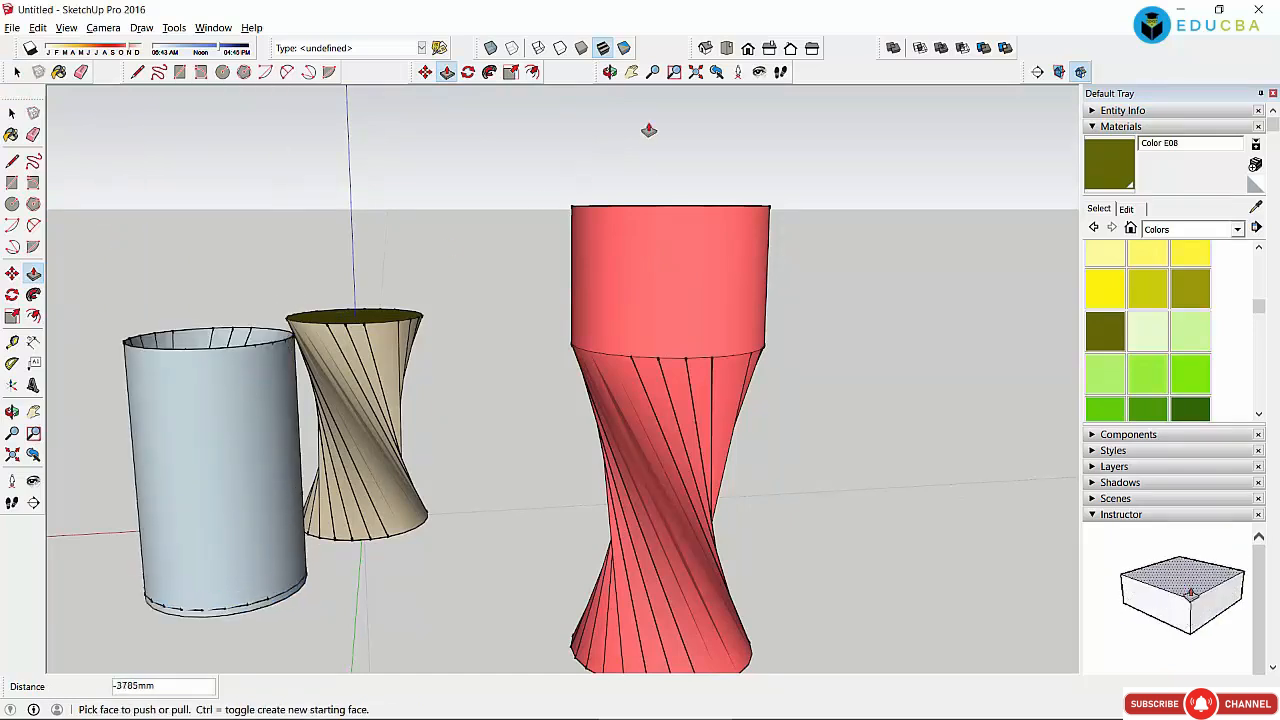
Step: Pull the tan vase's olive top face up into a cylinder
{"action": "left_click", "coordinate": [609, 71]}
{"action": "left_click_drag", "start_coordinate": [186, 306], "coordinate": [289, 330]}
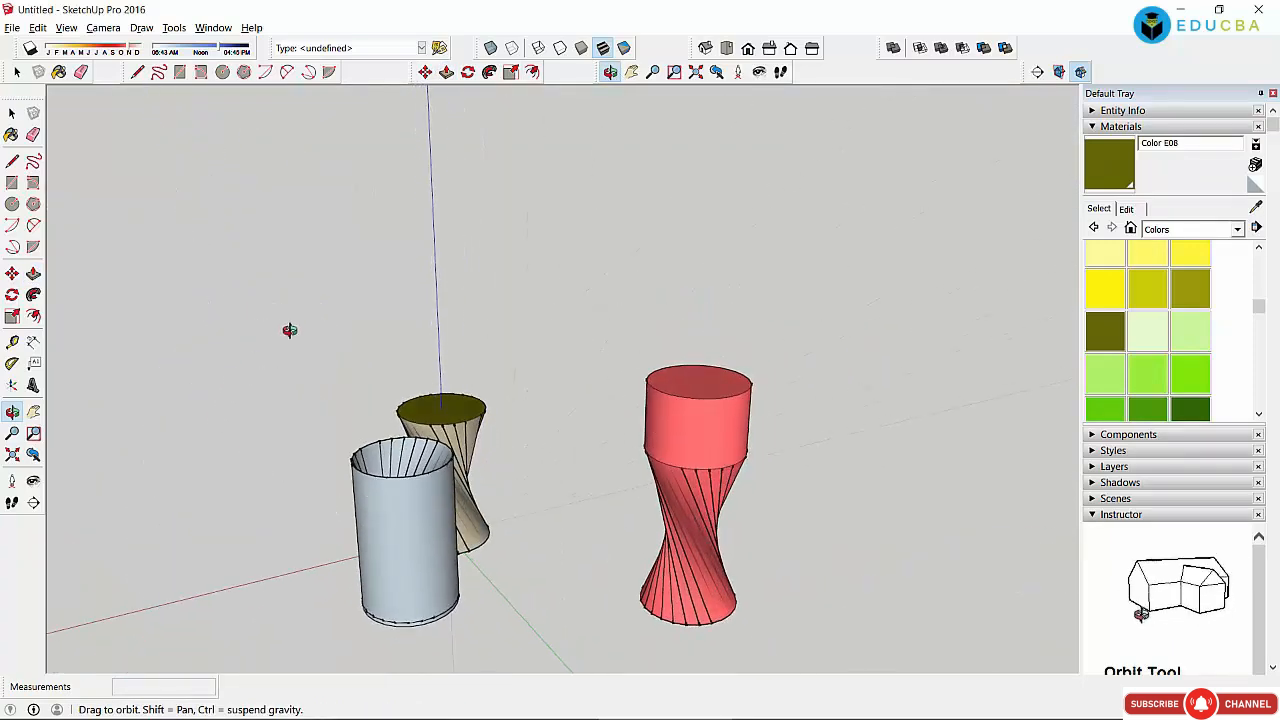
{"action": "left_click", "coordinate": [446, 71]}
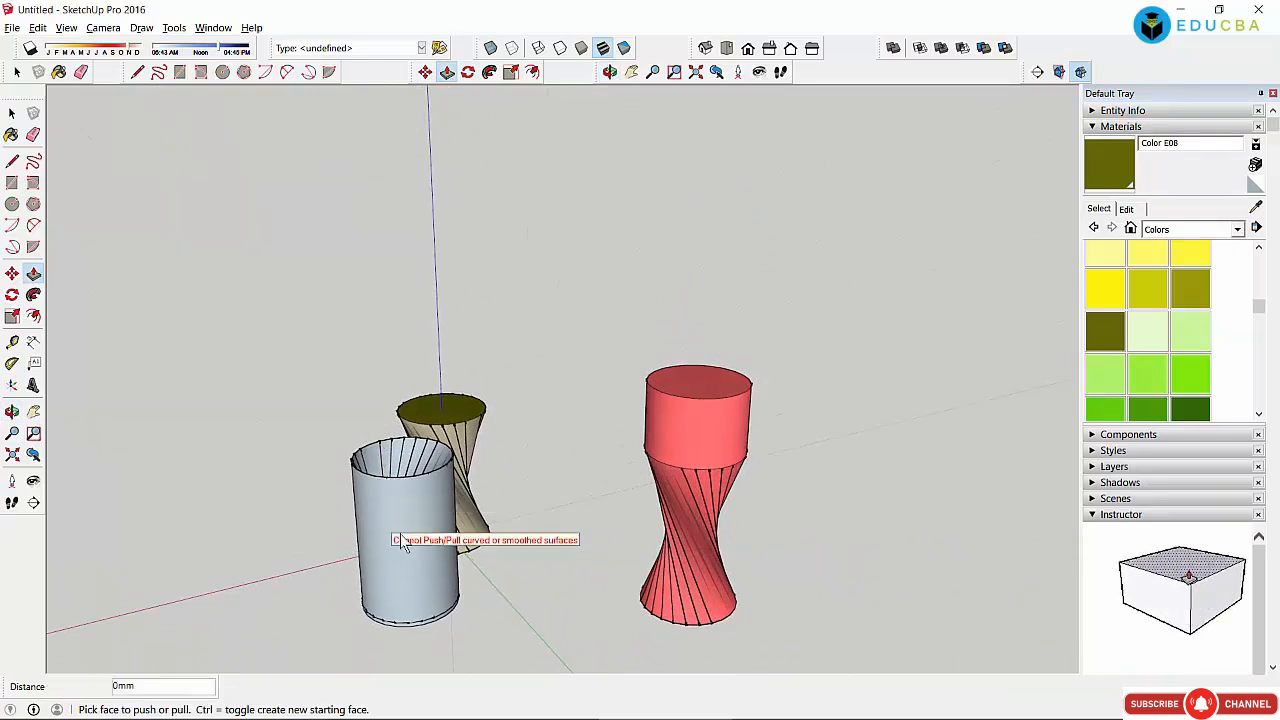
{"action": "left_click", "coordinate": [12, 113]}
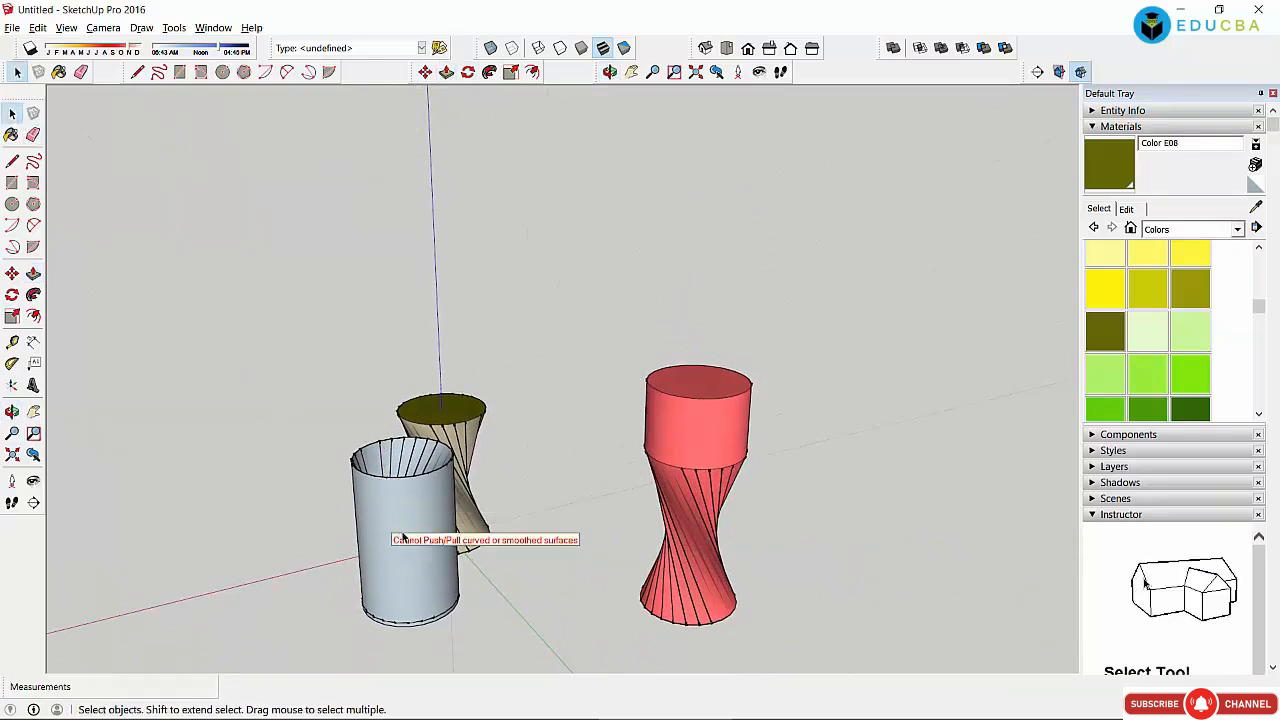
{"action": "left_click", "coordinate": [446, 72]}
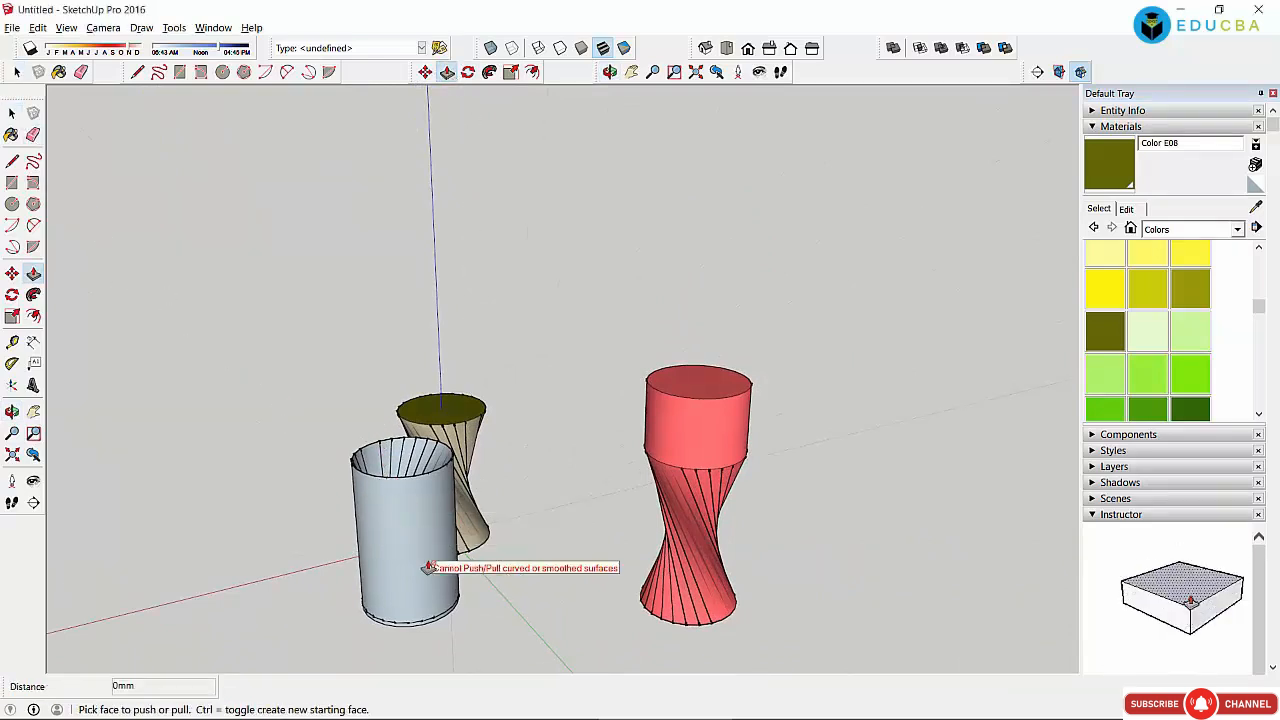
{"action": "left_click", "coordinate": [435, 407]}
{"action": "left_click", "coordinate": [443, 300]}
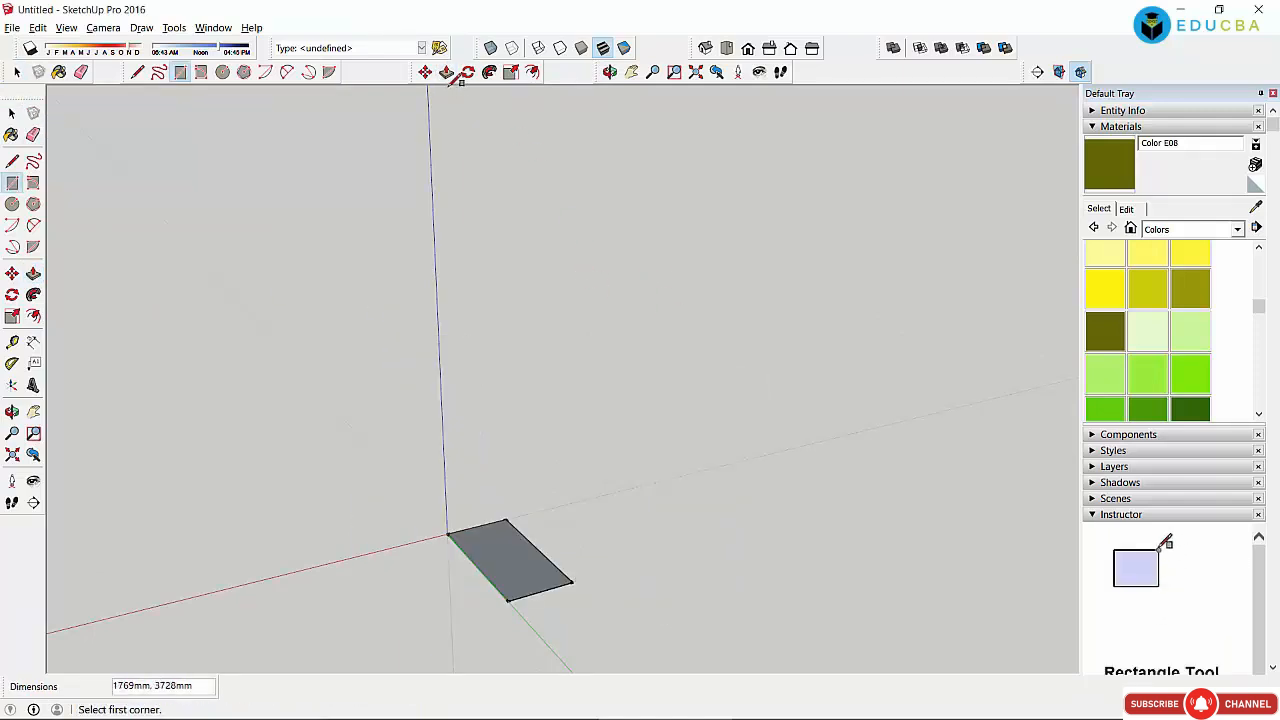
Step: Pull the ground rectangle up into a box about 3906mm tall
{"action": "left_click", "coordinate": [446, 72]}
{"action": "left_click", "coordinate": [511, 557]}
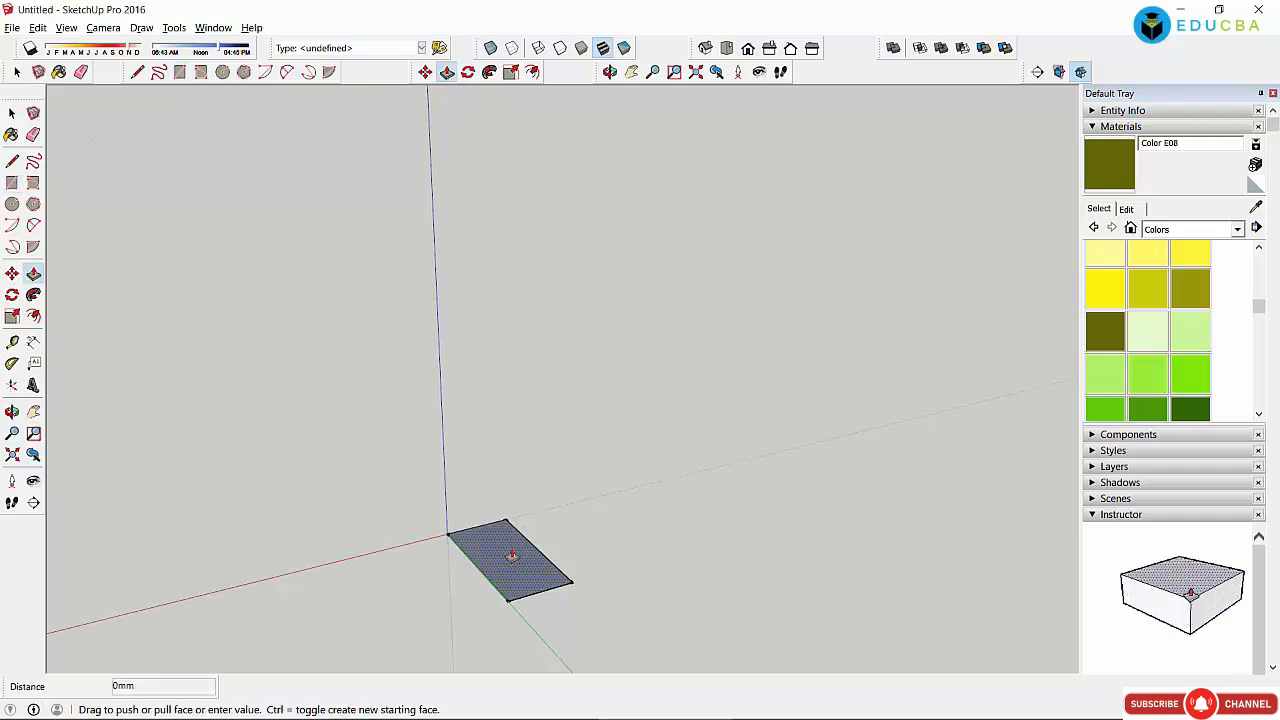
{"action": "left_click", "coordinate": [511, 420]}
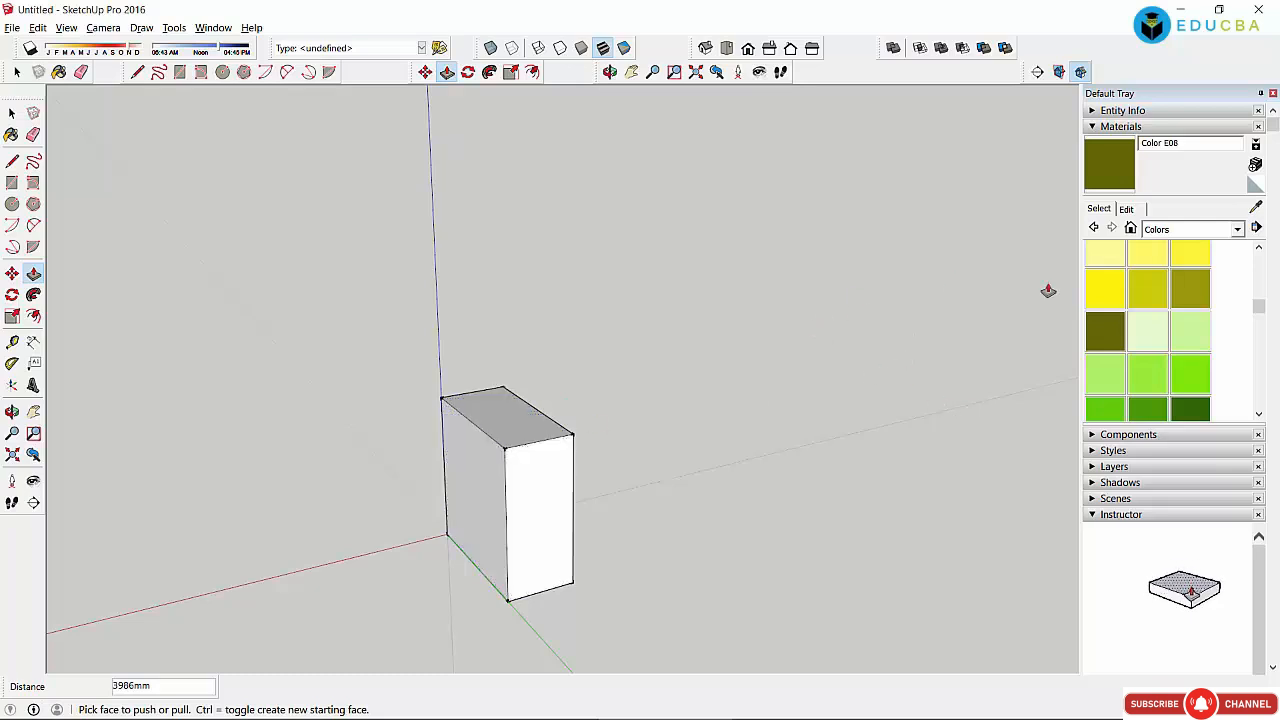
Step: Paint the box's front Color E05 yellow, top Color E06 olive and left side Color F05 green
{"action": "left_click", "coordinate": [1106, 289]}
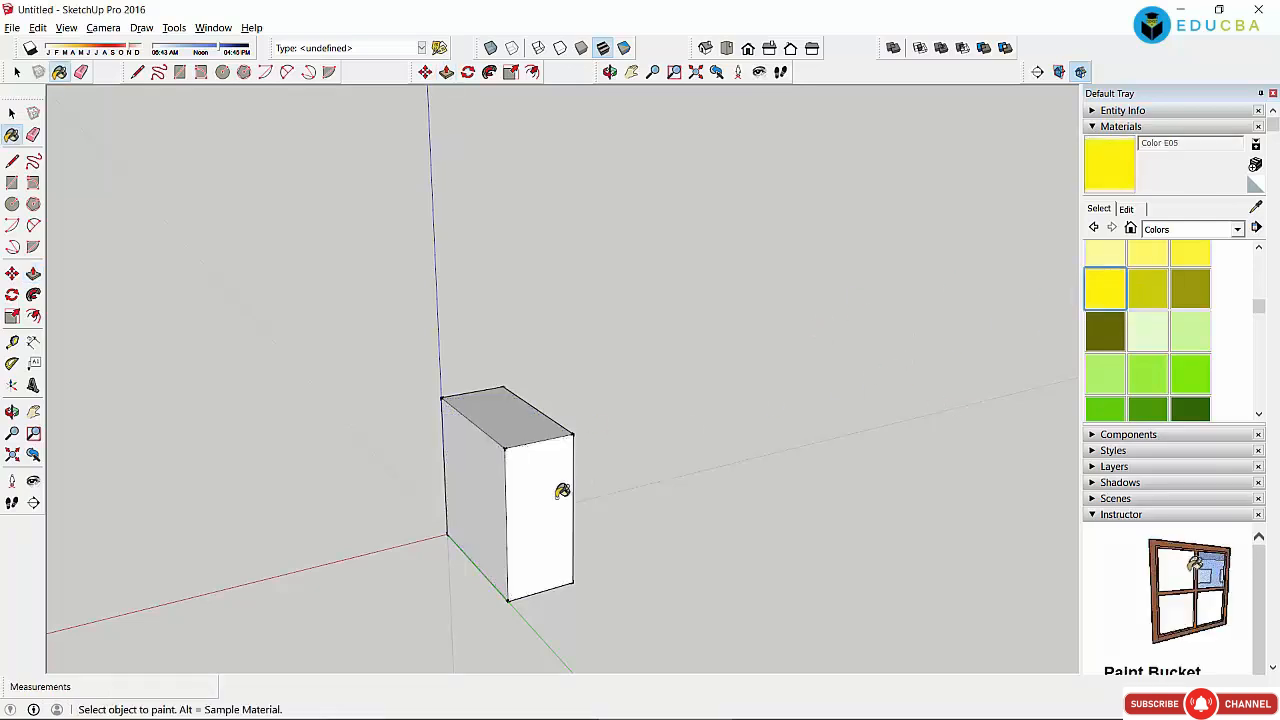
{"action": "left_click", "coordinate": [562, 491]}
{"action": "left_click", "coordinate": [1138, 300]}
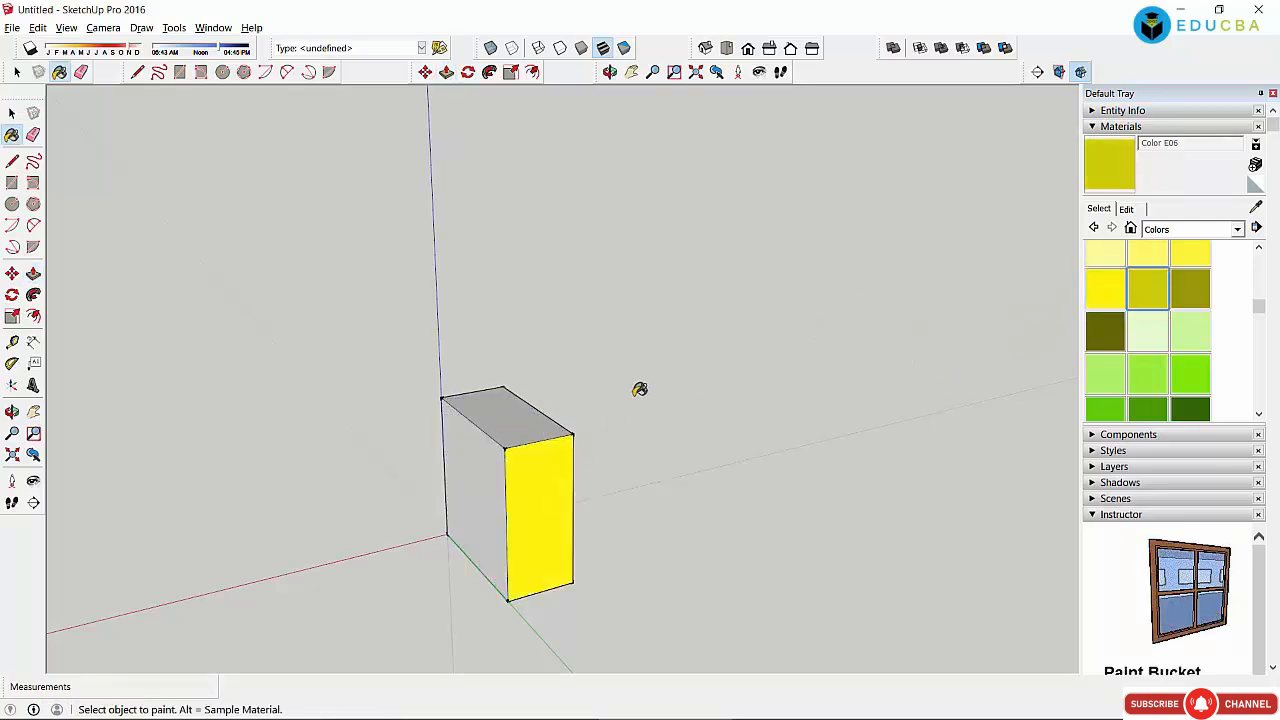
{"action": "left_click", "coordinate": [506, 418]}
{"action": "left_click", "coordinate": [1190, 374]}
{"action": "left_click", "coordinate": [475, 490]}
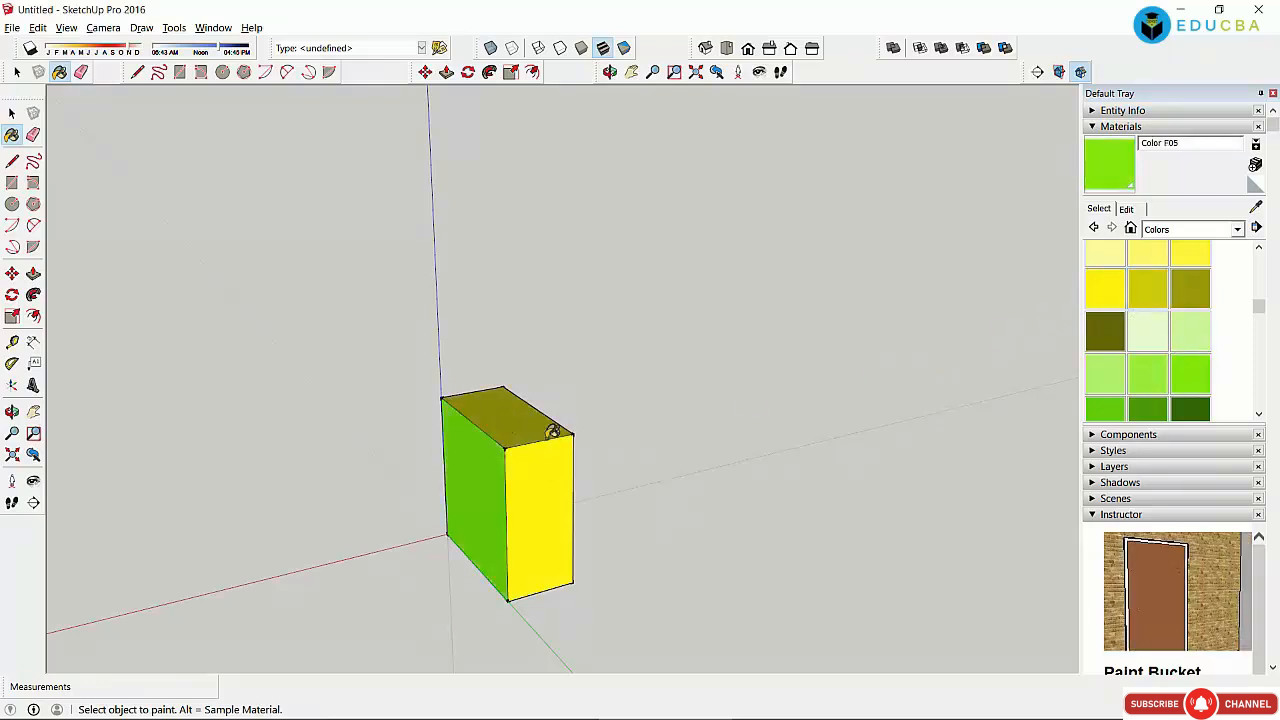
{"action": "left_click", "coordinate": [12, 184]}
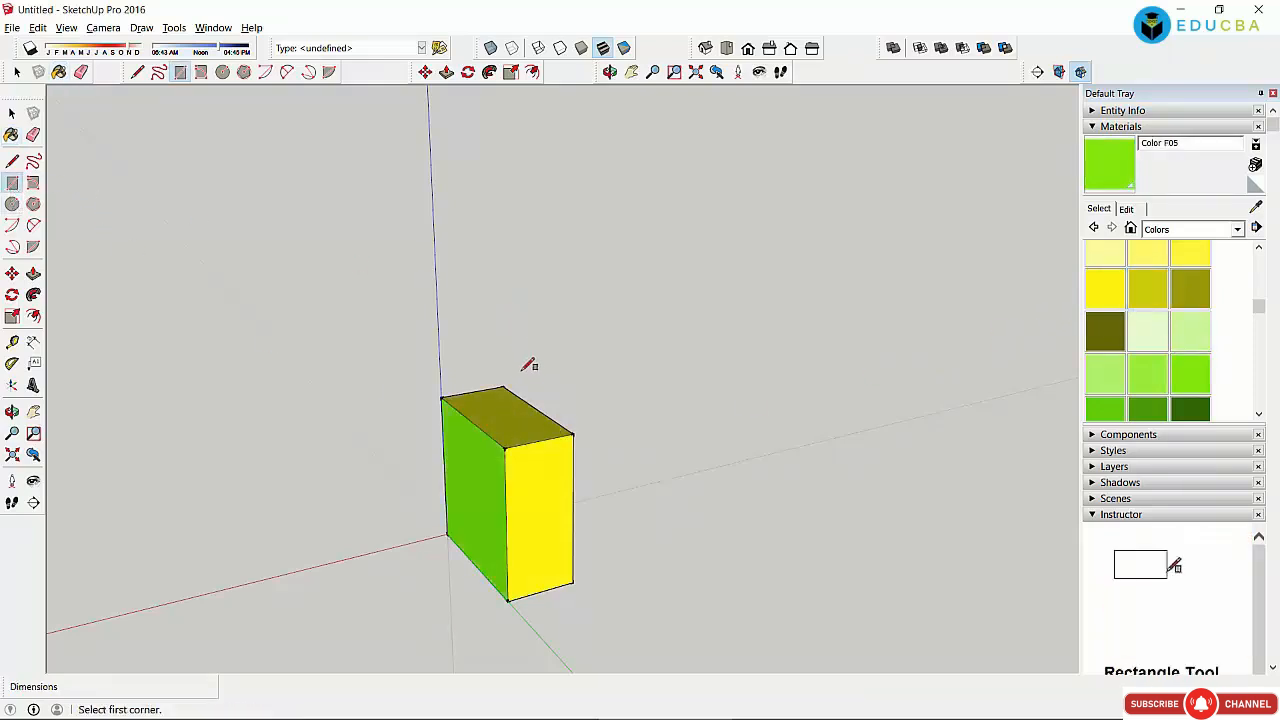
Step: Draw a rectangle above the box, push it into a white box and stretch its top upward
{"action": "left_click", "coordinate": [485, 369]}
{"action": "key", "text": "Escape"}
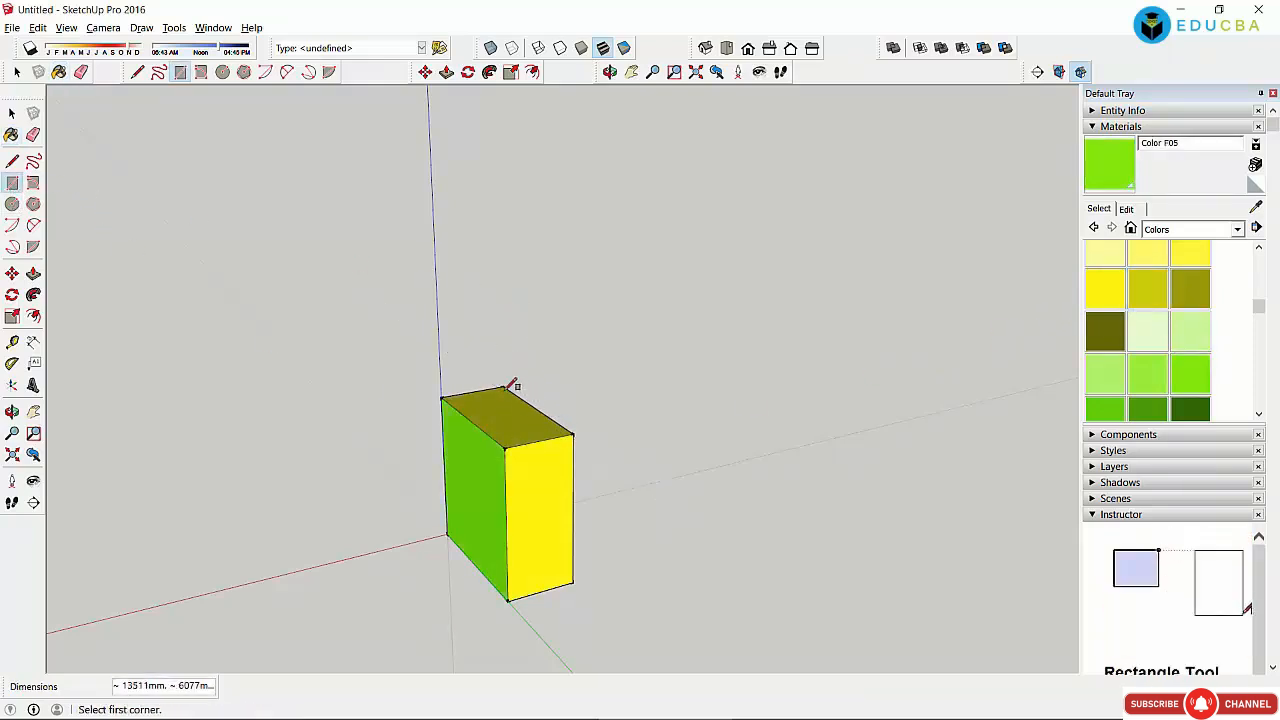
{"action": "left_click", "coordinate": [418, 333]}
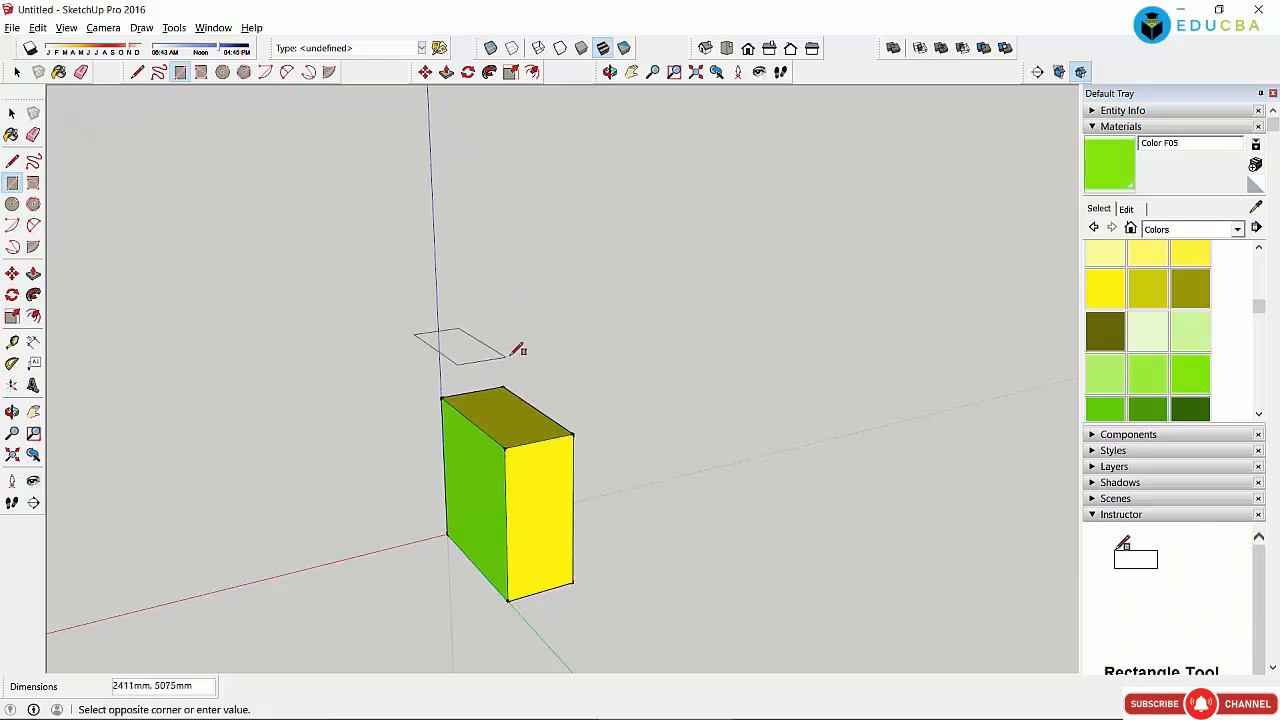
{"action": "left_click", "coordinate": [504, 347]}
{"action": "left_click", "coordinate": [12, 113]}
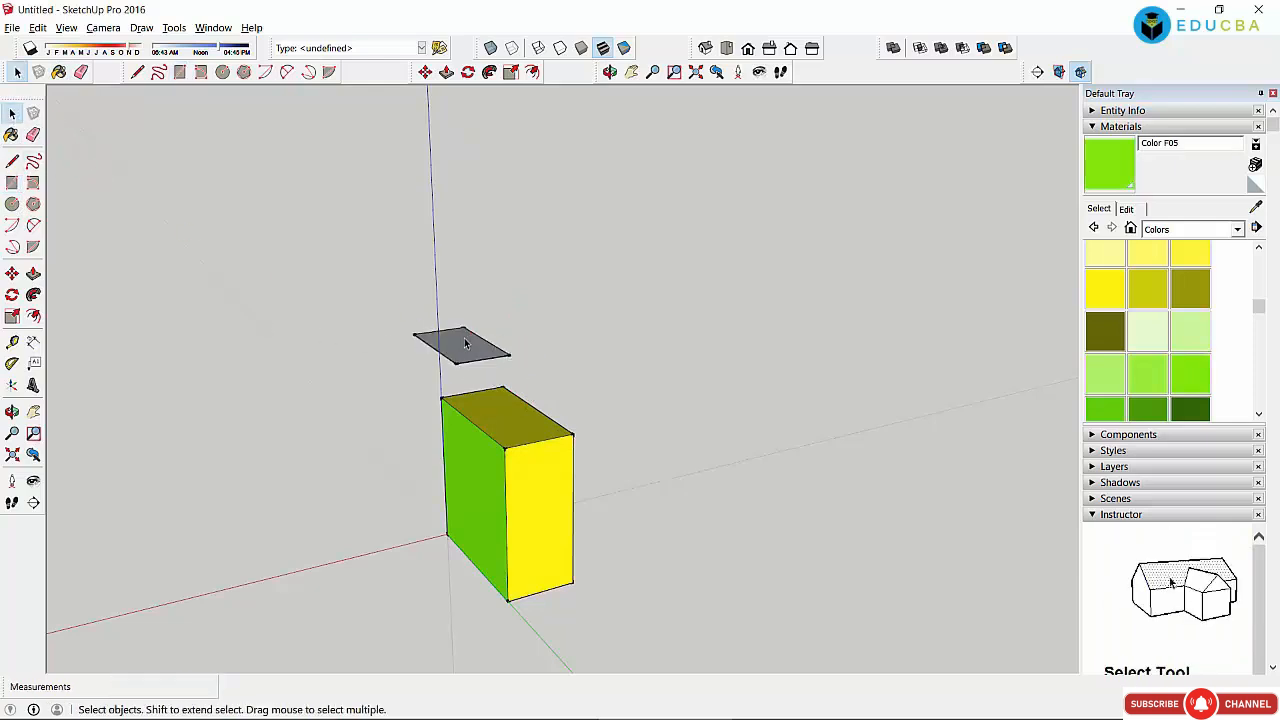
{"action": "left_click", "coordinate": [447, 71]}
{"action": "left_click", "coordinate": [460, 343]}
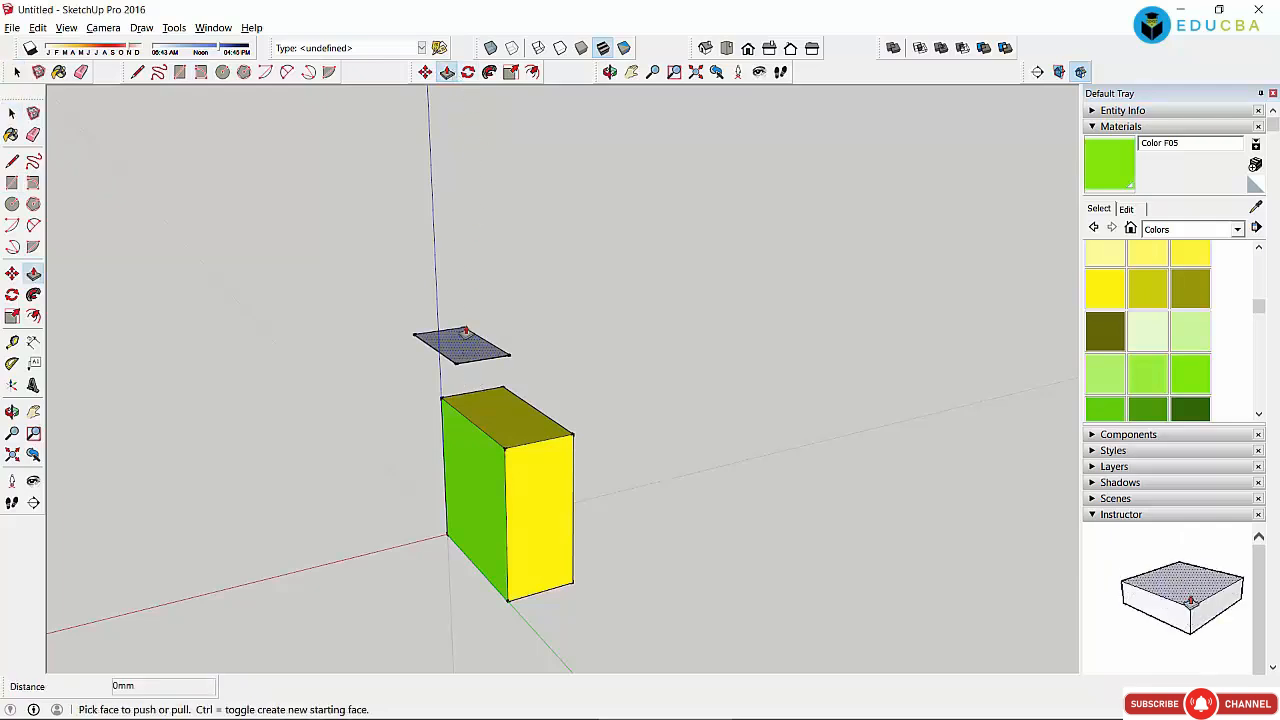
{"action": "left_click", "coordinate": [468, 410]}
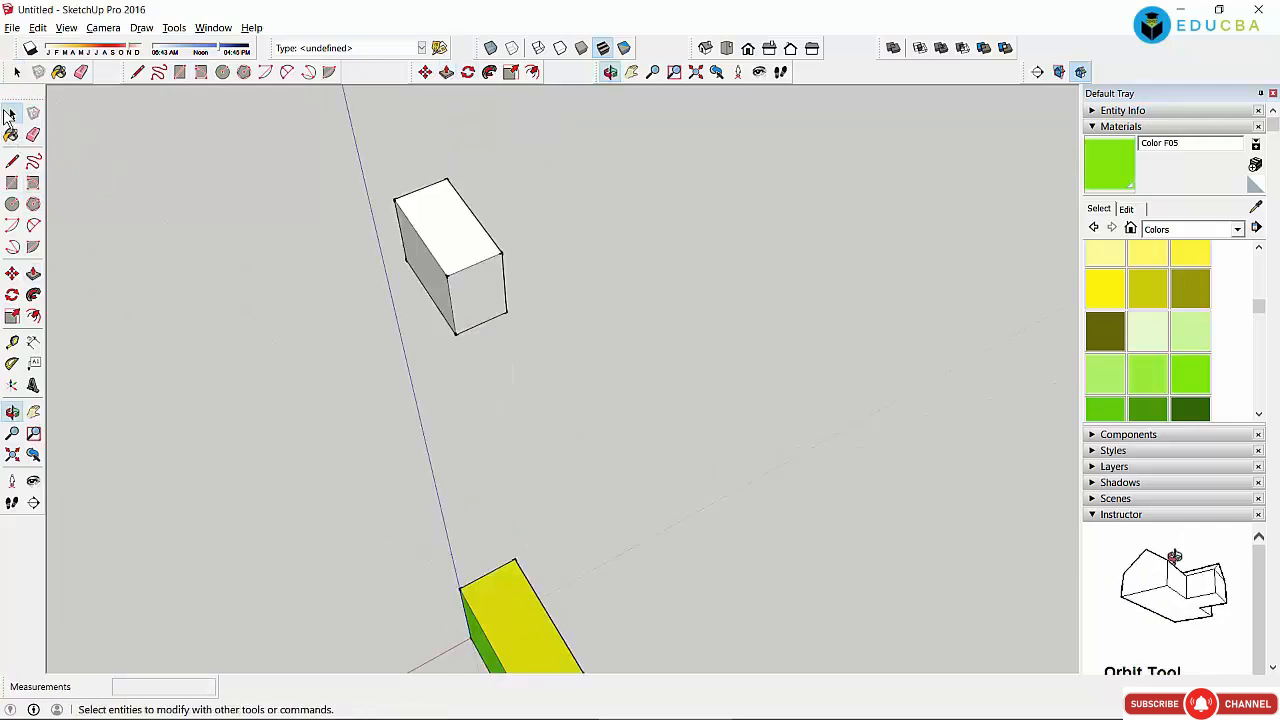
{"action": "left_click", "coordinate": [12, 113]}
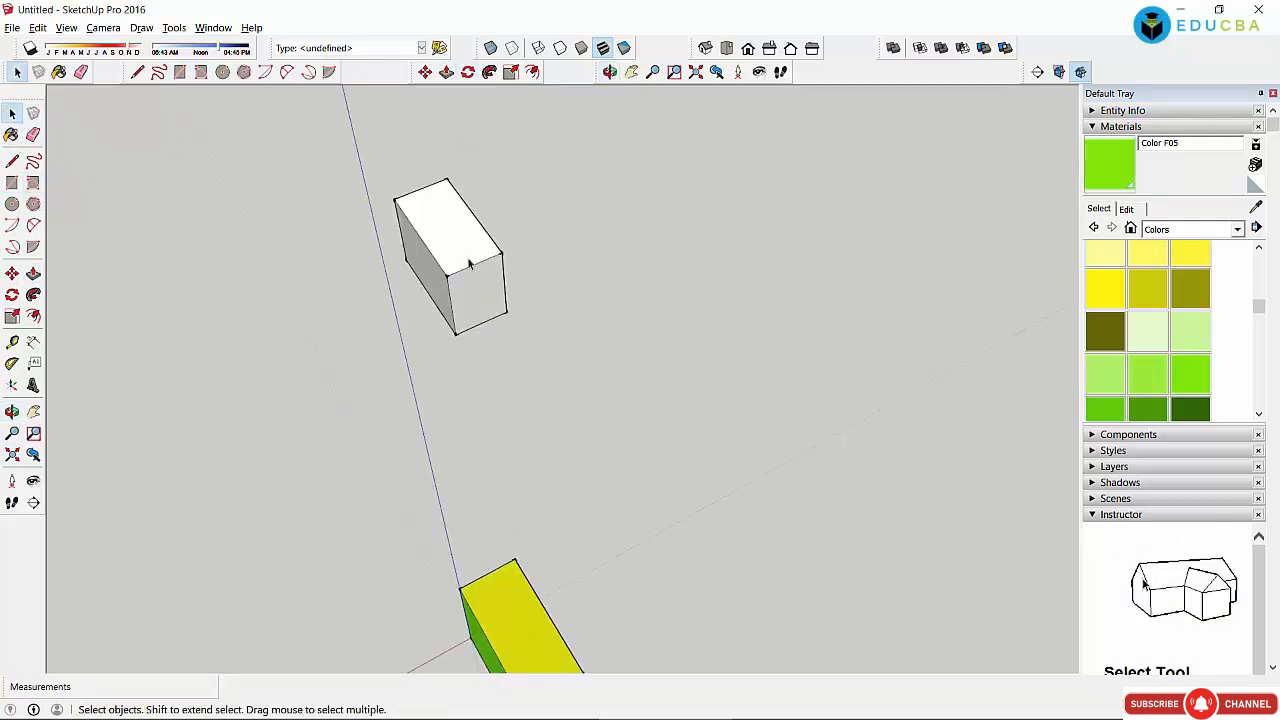
{"action": "left_click", "coordinate": [457, 243]}
{"action": "left_click", "coordinate": [425, 71]}
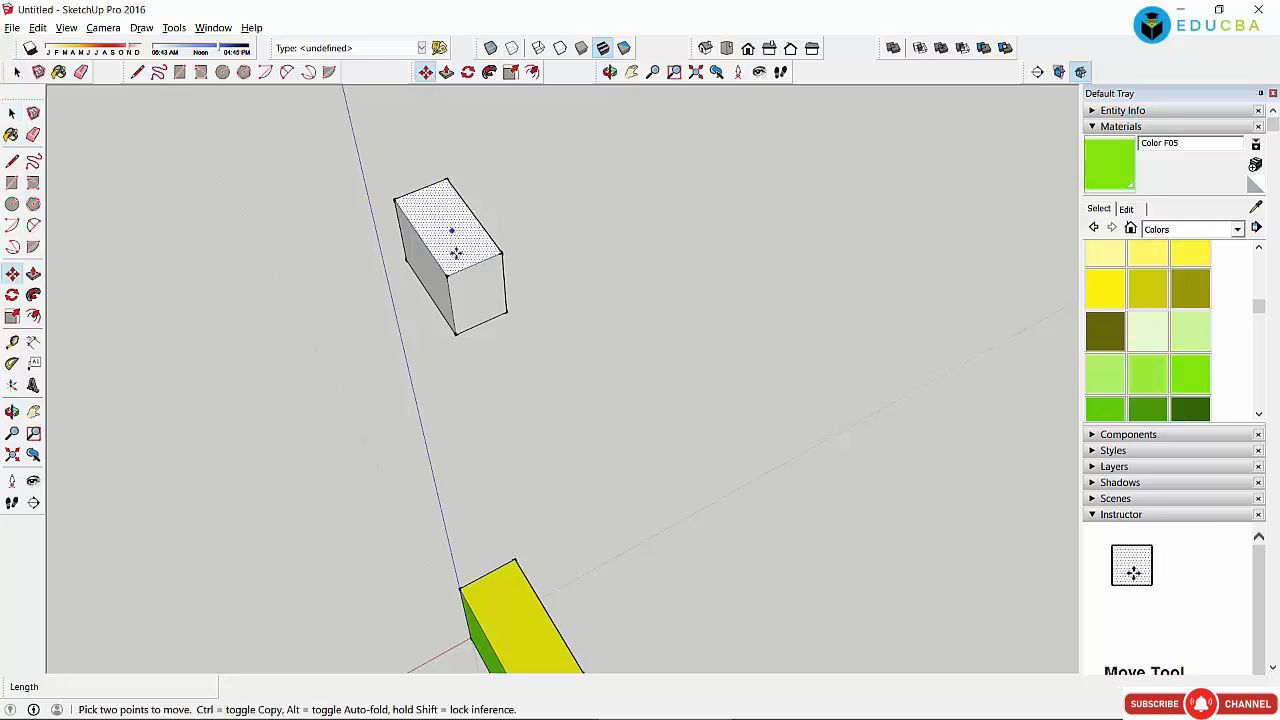
{"action": "left_click", "coordinate": [454, 251]}
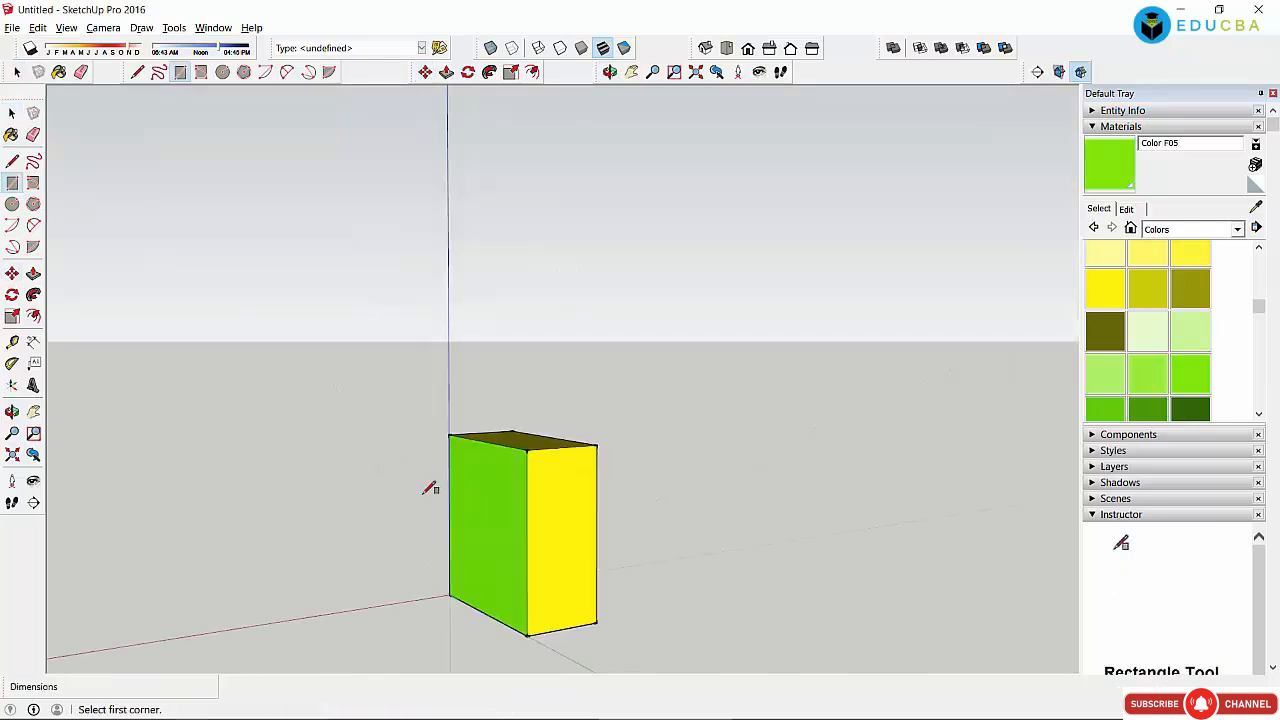
Step: Draw a flat grey rectangle near the box and slide it against the box's base
{"action": "left_click", "coordinate": [416, 484]}
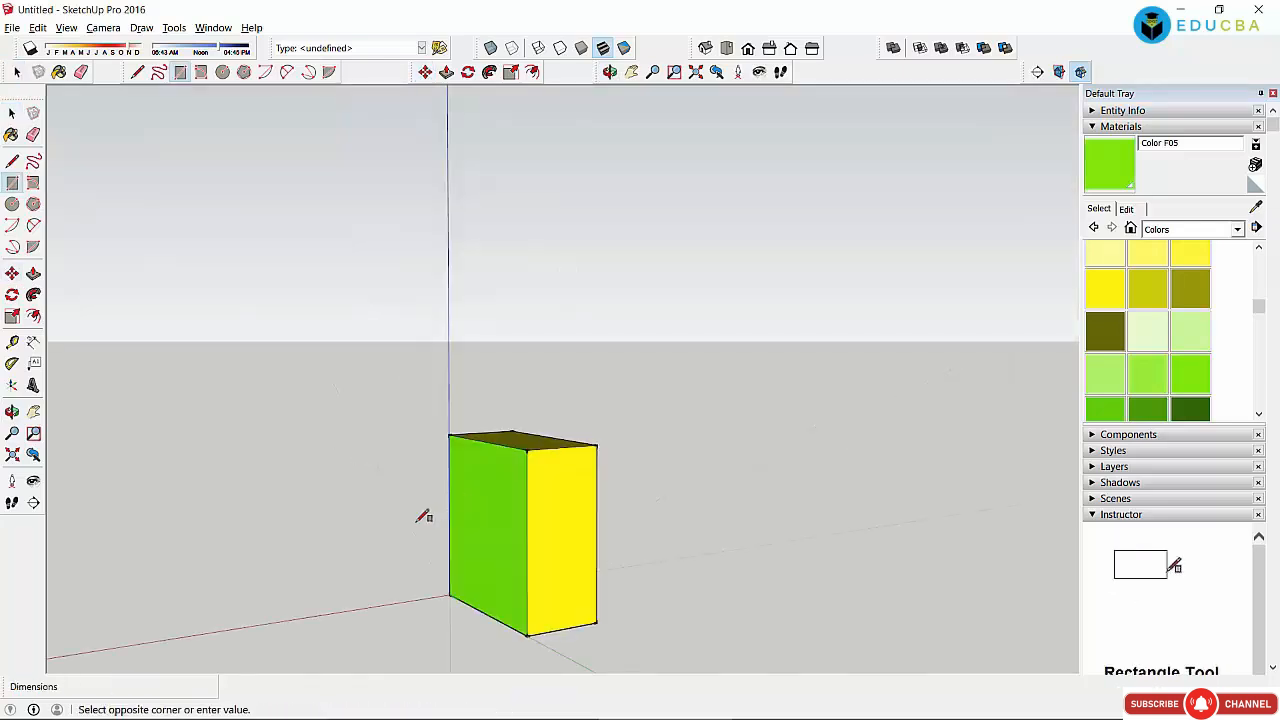
{"action": "left_click", "coordinate": [466, 540]}
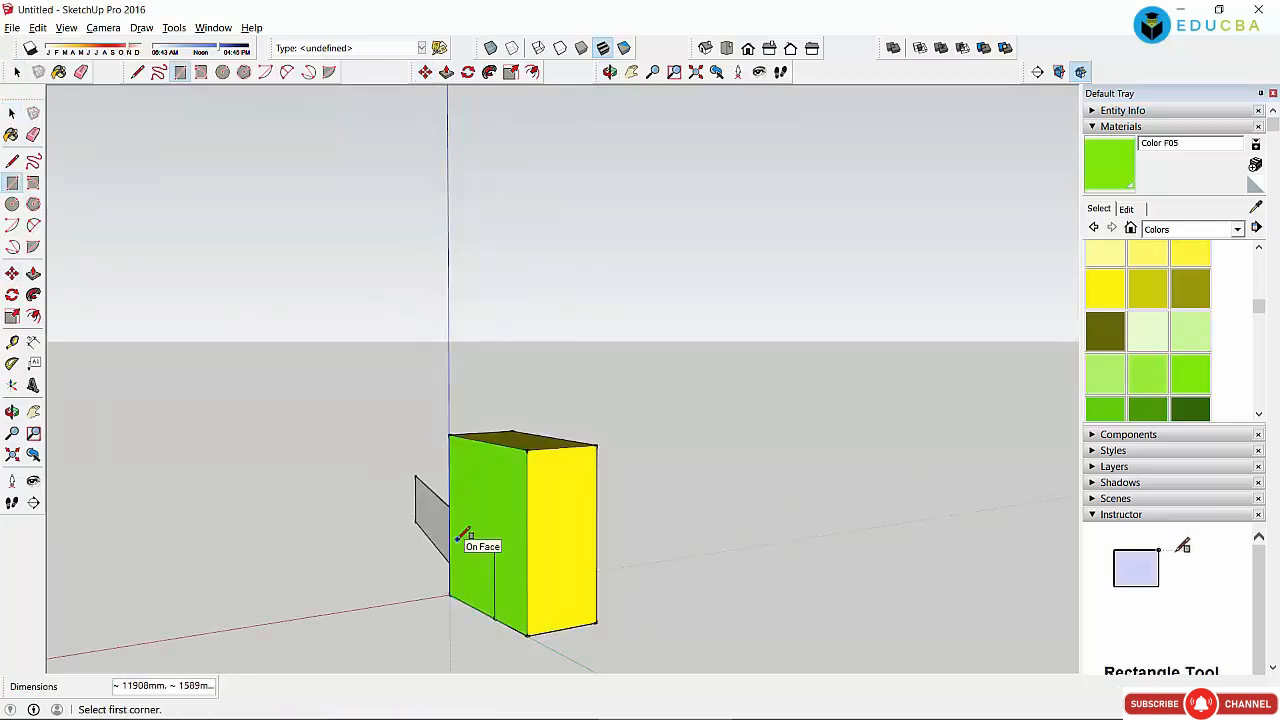
{"action": "key", "text": "ctrl+z"}
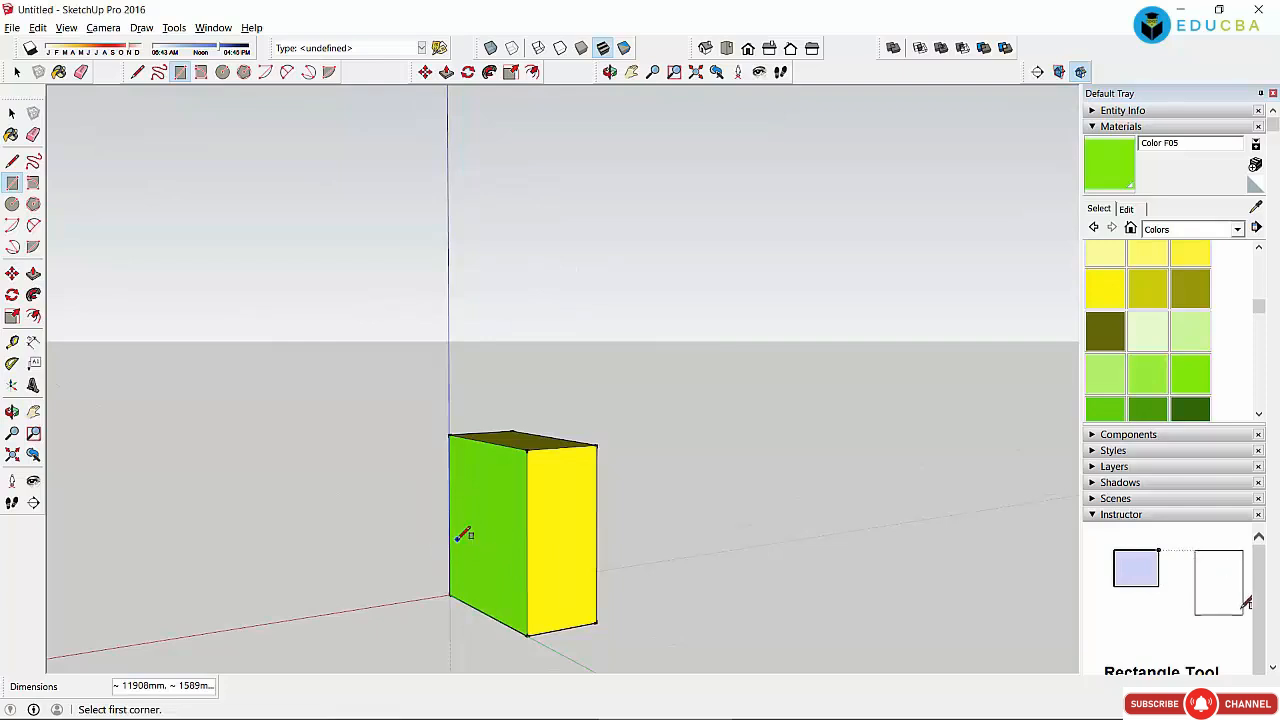
{"action": "left_click", "coordinate": [426, 598]}
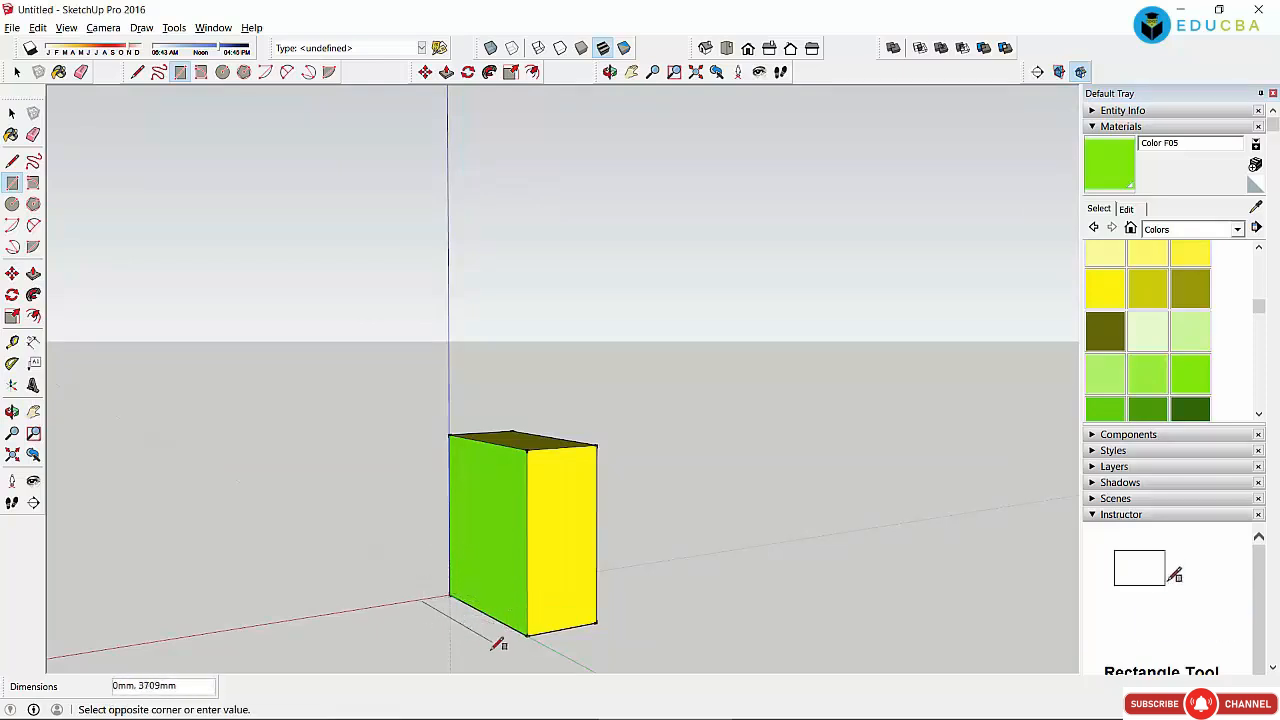
{"action": "left_click", "coordinate": [405, 656]}
{"action": "key", "text": "space"}
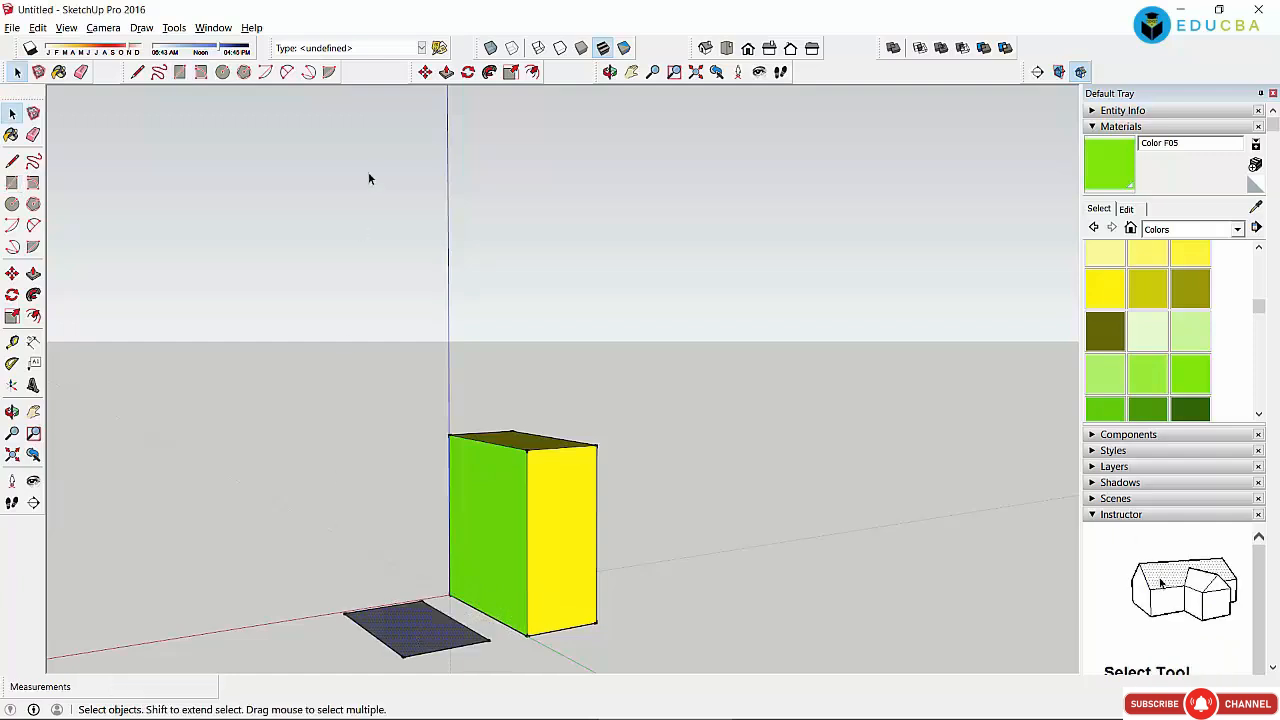
{"action": "left_click", "coordinate": [425, 72]}
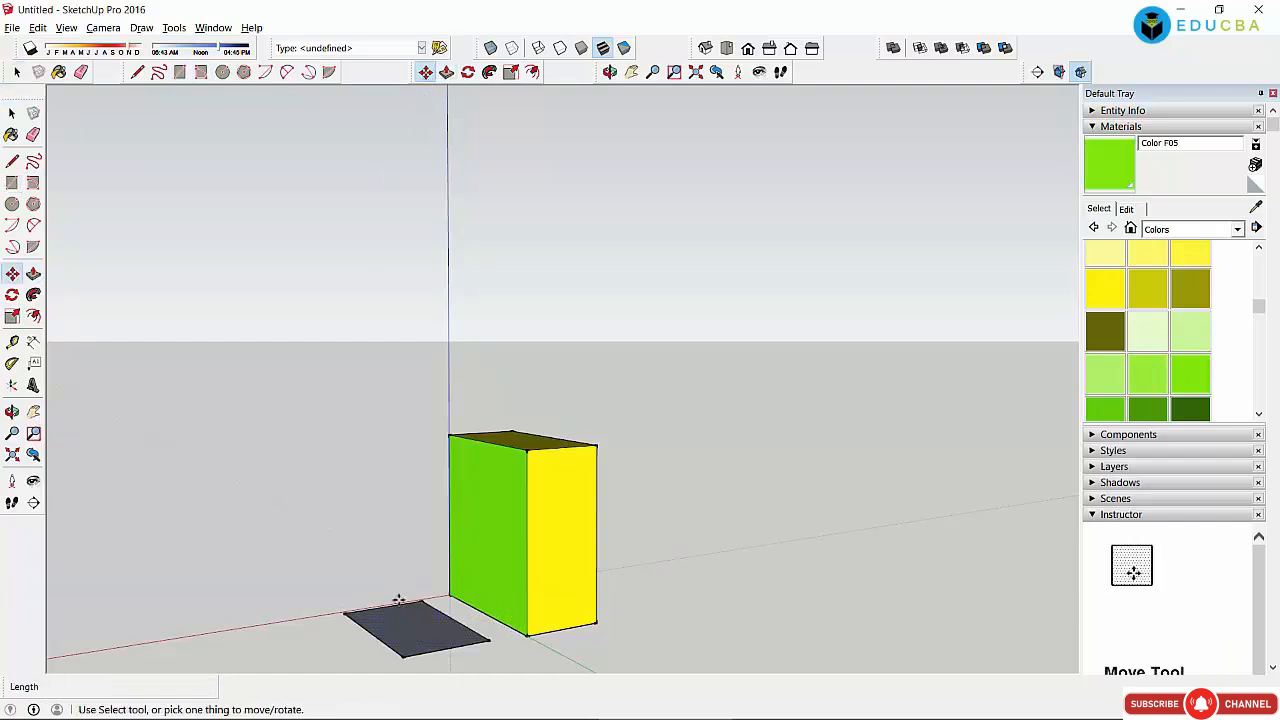
{"action": "left_click_drag", "start_coordinate": [435, 613], "coordinate": [486, 597]}
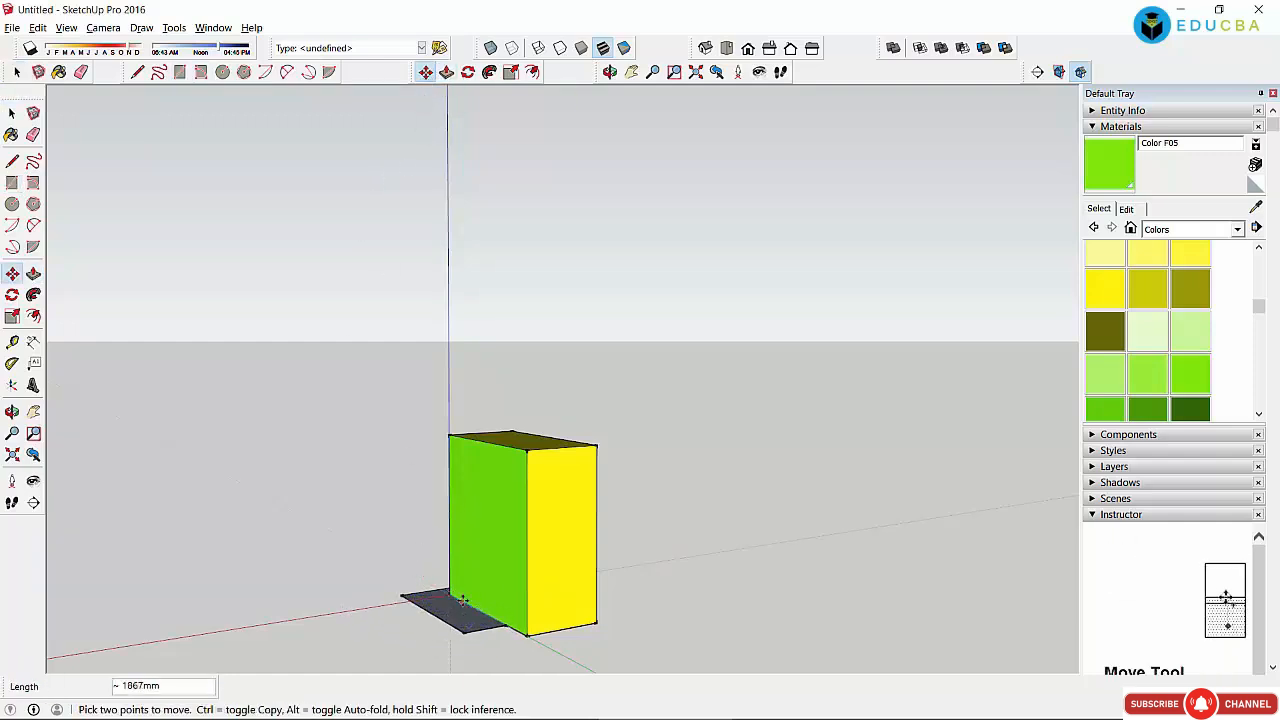
{"action": "key", "text": "space"}
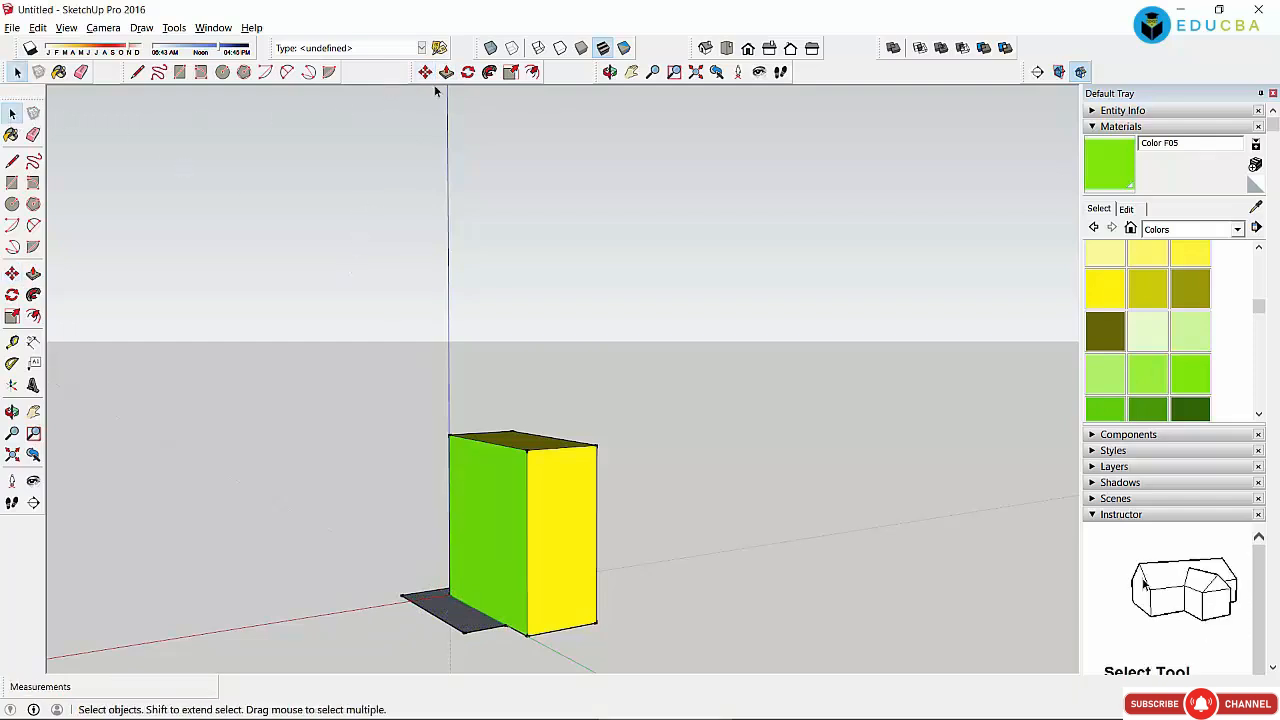
Step: Pull the grey rectangle up into a second box beside the first
{"action": "left_click", "coordinate": [446, 72]}
{"action": "left_click_drag", "start_coordinate": [443, 600], "coordinate": [444, 523]}
{"action": "middle_click_drag", "start_coordinate": [534, 175], "coordinate": [743, 508]}
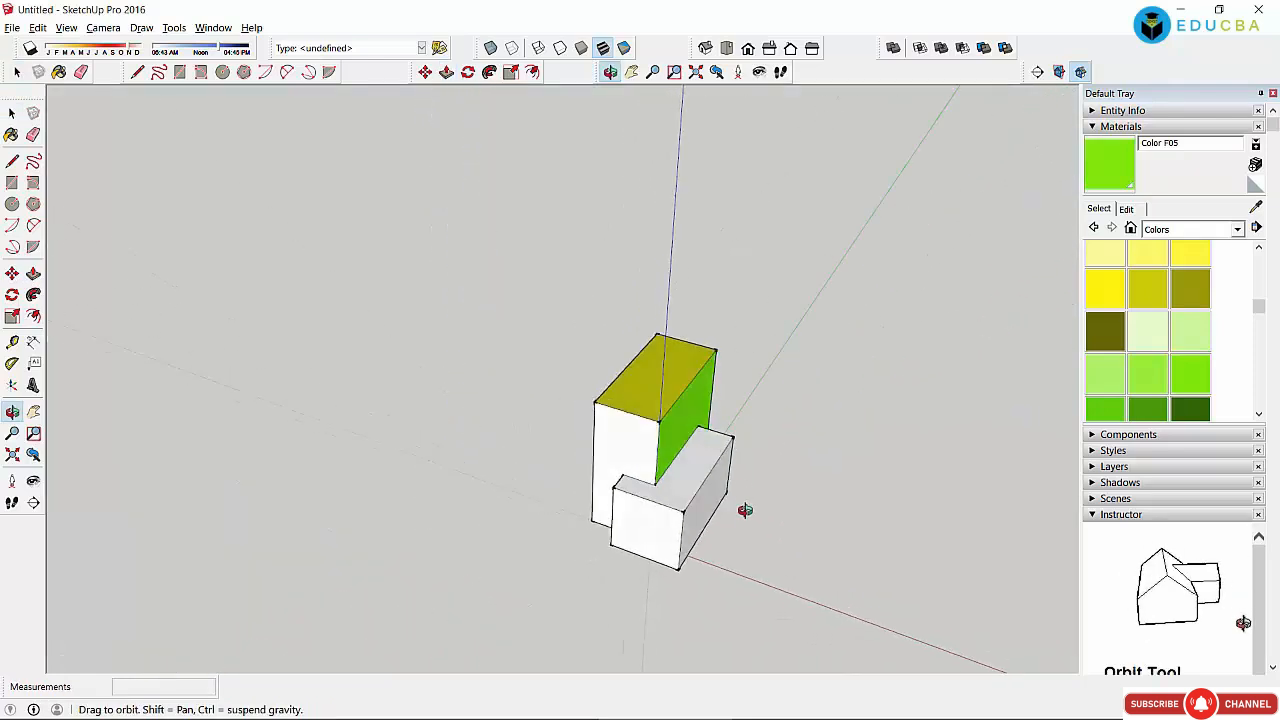
{"action": "scroll", "coordinate": [746, 491], "scroll_direction": "up", "scroll_amount": 6}
{"action": "middle_click_drag", "start_coordinate": [569, 439], "coordinate": [586, 412]}
Step: Paint the lower box's top green with Color F06 and its front yellow with Color E05
{"action": "left_click", "coordinate": [1106, 410]}
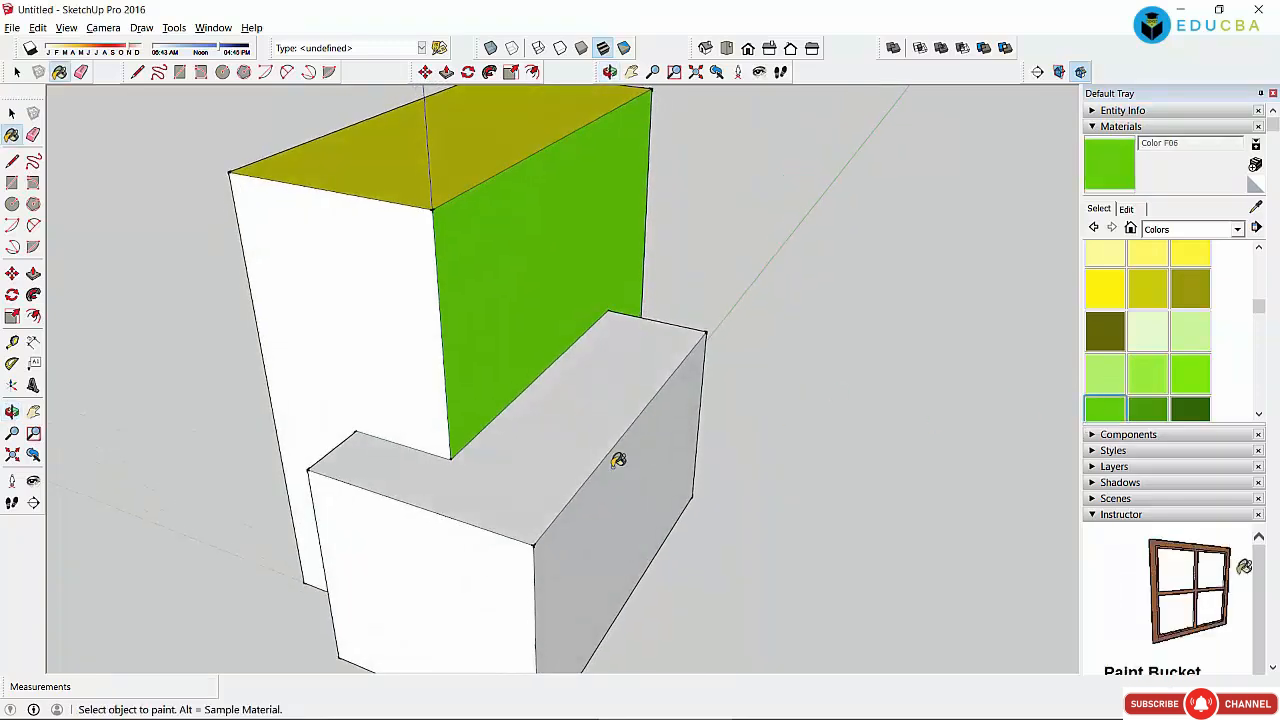
{"action": "left_click", "coordinate": [568, 470]}
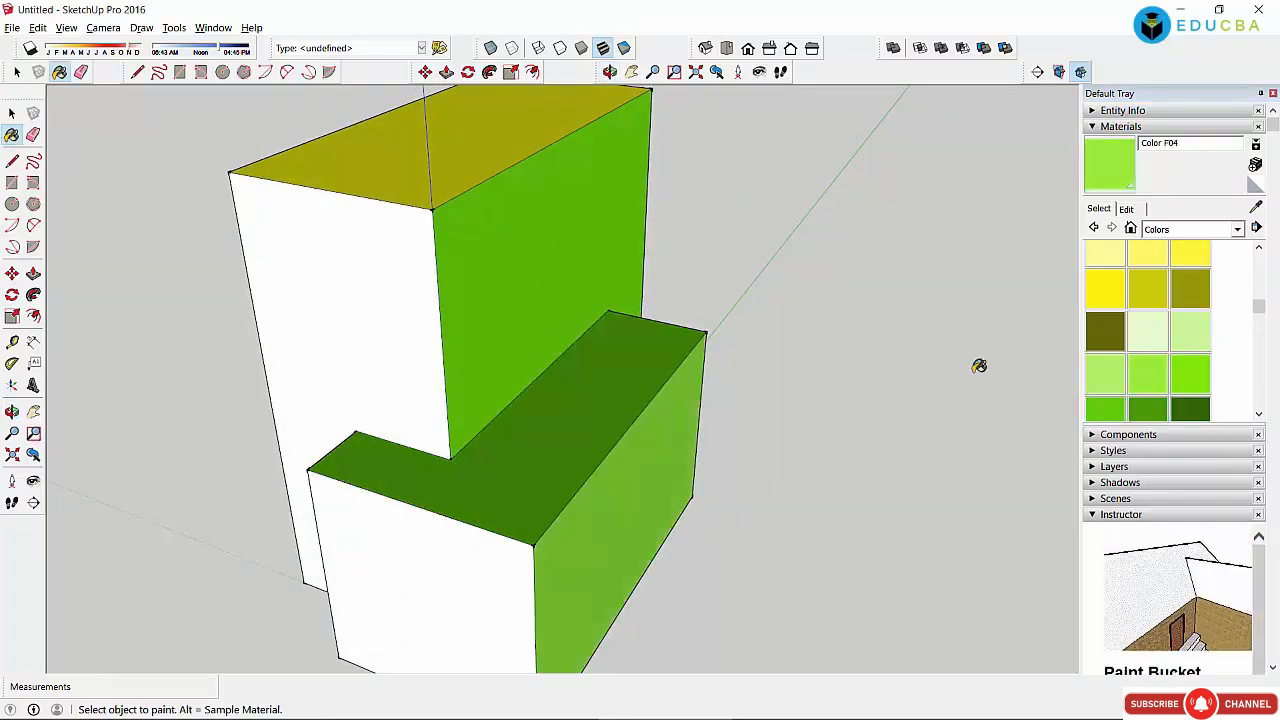
{"action": "left_click", "coordinate": [1105, 290]}
{"action": "left_click", "coordinate": [430, 590]}
{"action": "left_click", "coordinate": [12, 113]}
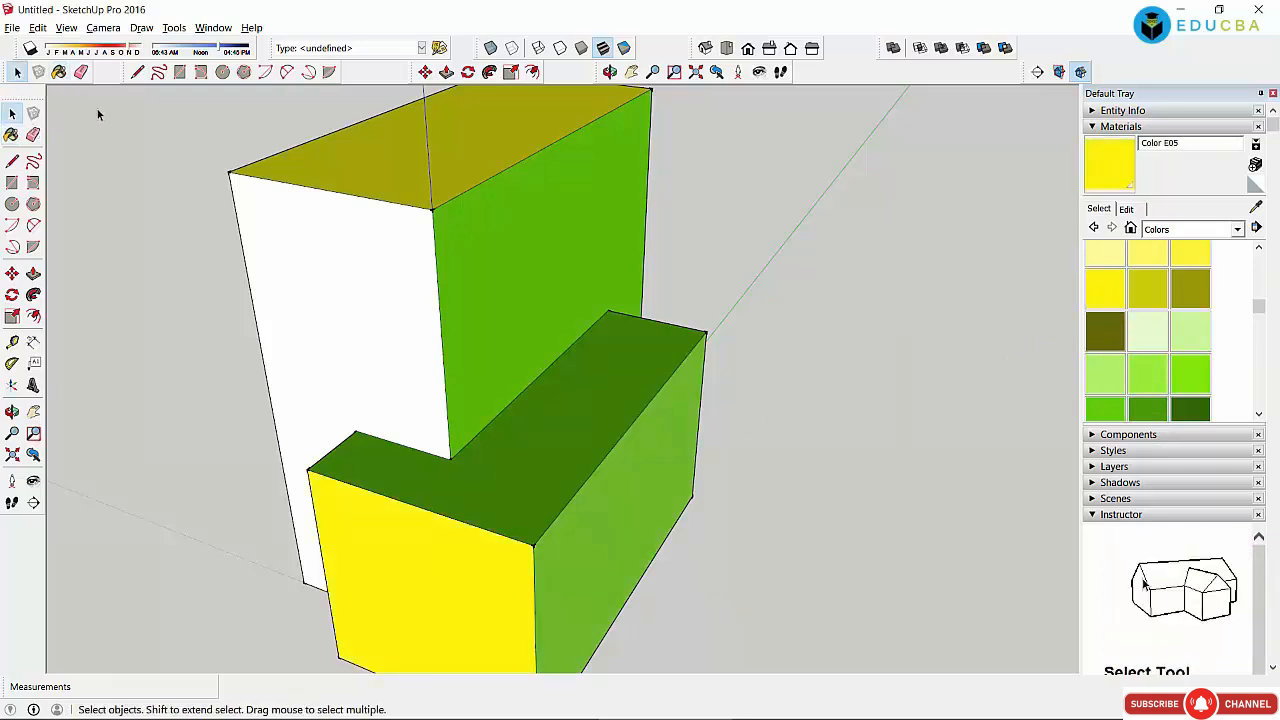
{"action": "left_click", "coordinate": [12, 204]}
Step: Draw a circle on the lower box's green top and pull it up into a cylinder
{"action": "left_click", "coordinate": [536, 446]}
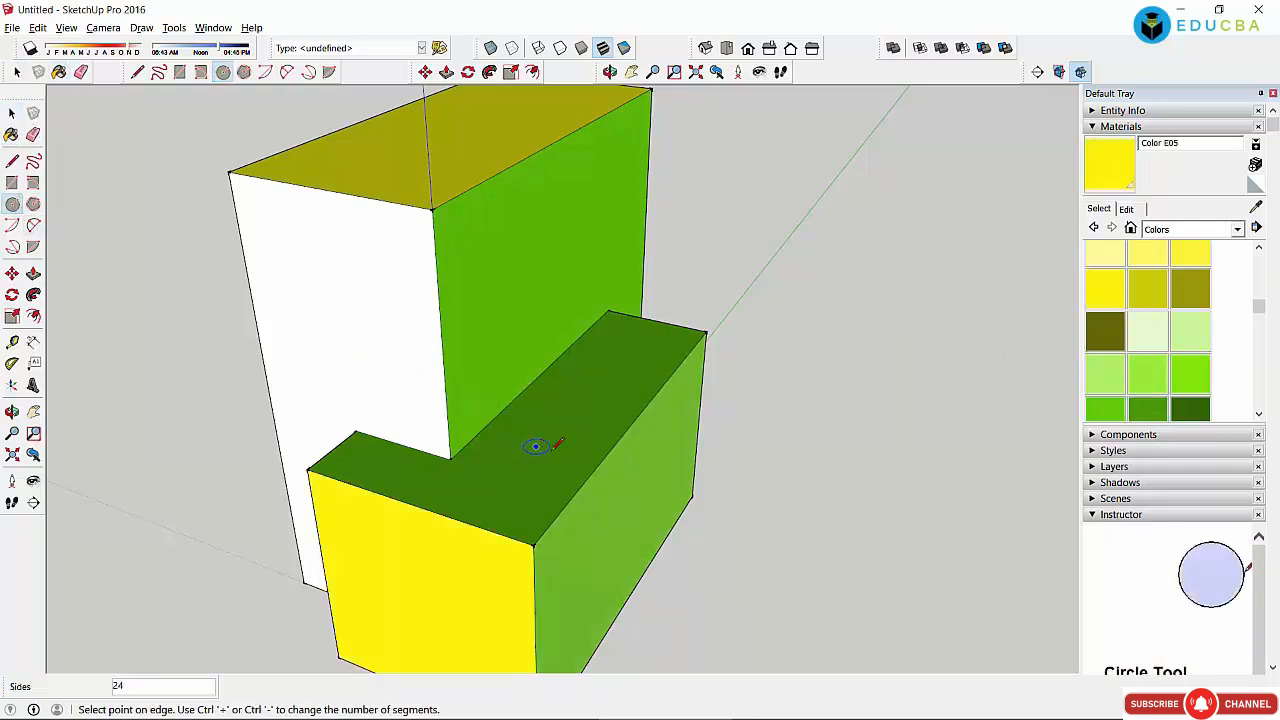
{"action": "left_click", "coordinate": [590, 471]}
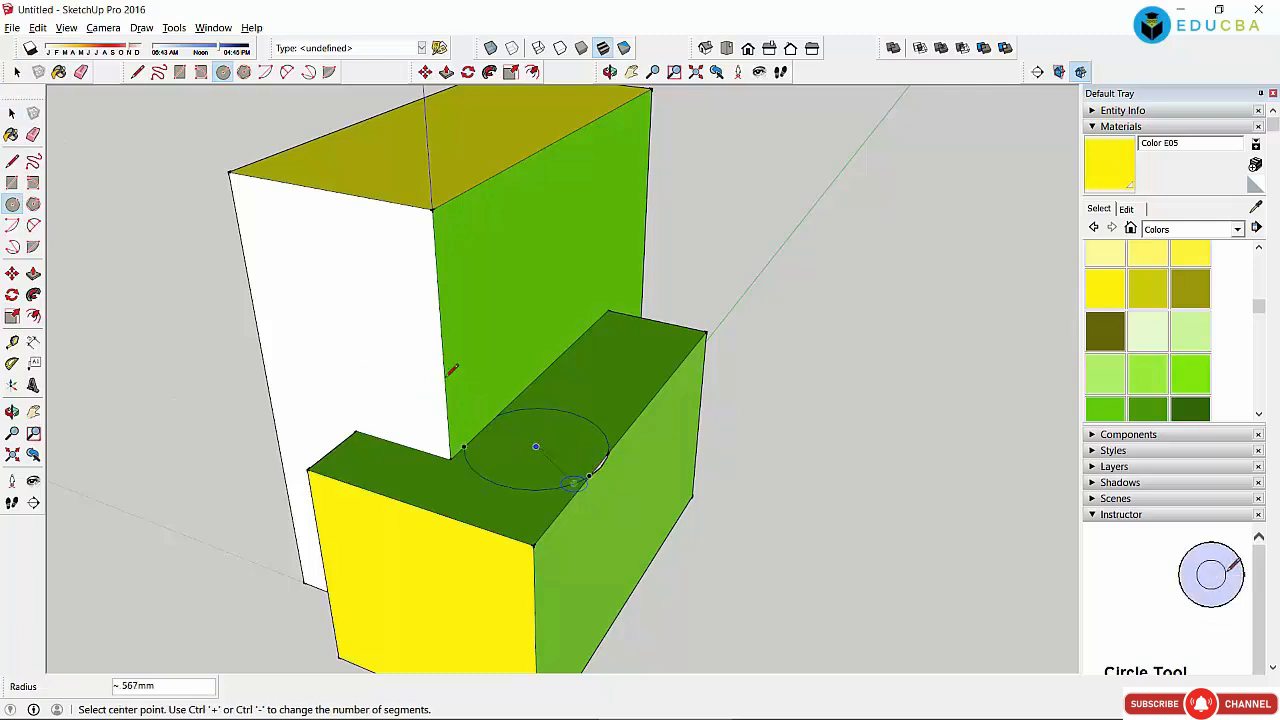
{"action": "left_click", "coordinate": [446, 72]}
{"action": "left_click", "coordinate": [540, 442]}
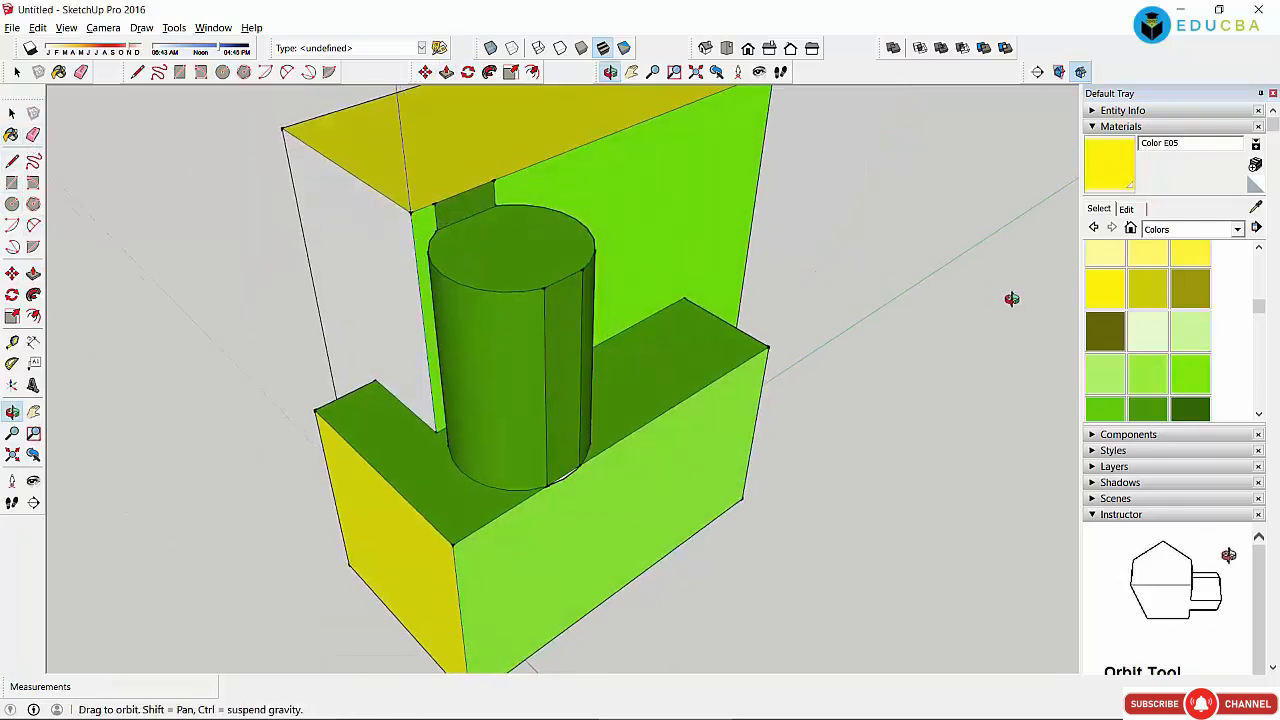
Step: Paint the cylinder's top Color E05 and side Color E06, finishing with the Water Dark Blue texture
{"action": "left_click", "coordinate": [1106, 292]}
{"action": "left_click", "coordinate": [523, 251]}
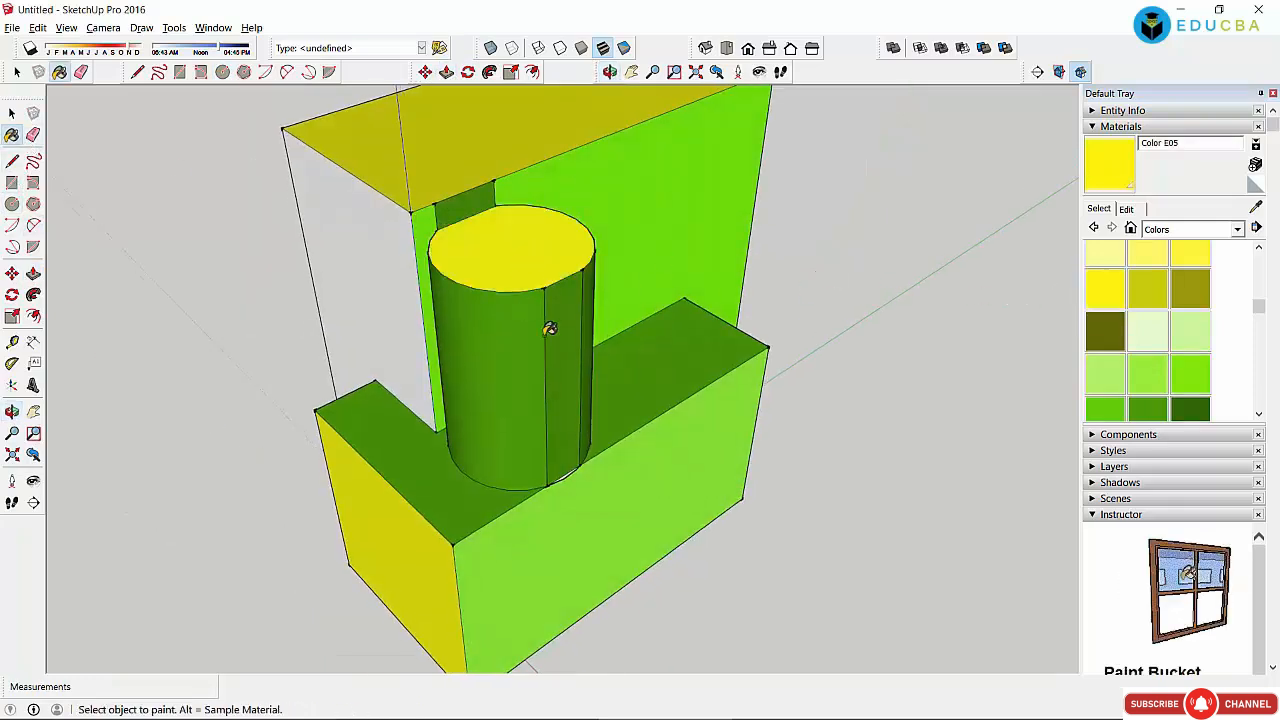
{"action": "left_click", "coordinate": [1146, 290]}
{"action": "left_click", "coordinate": [502, 360]}
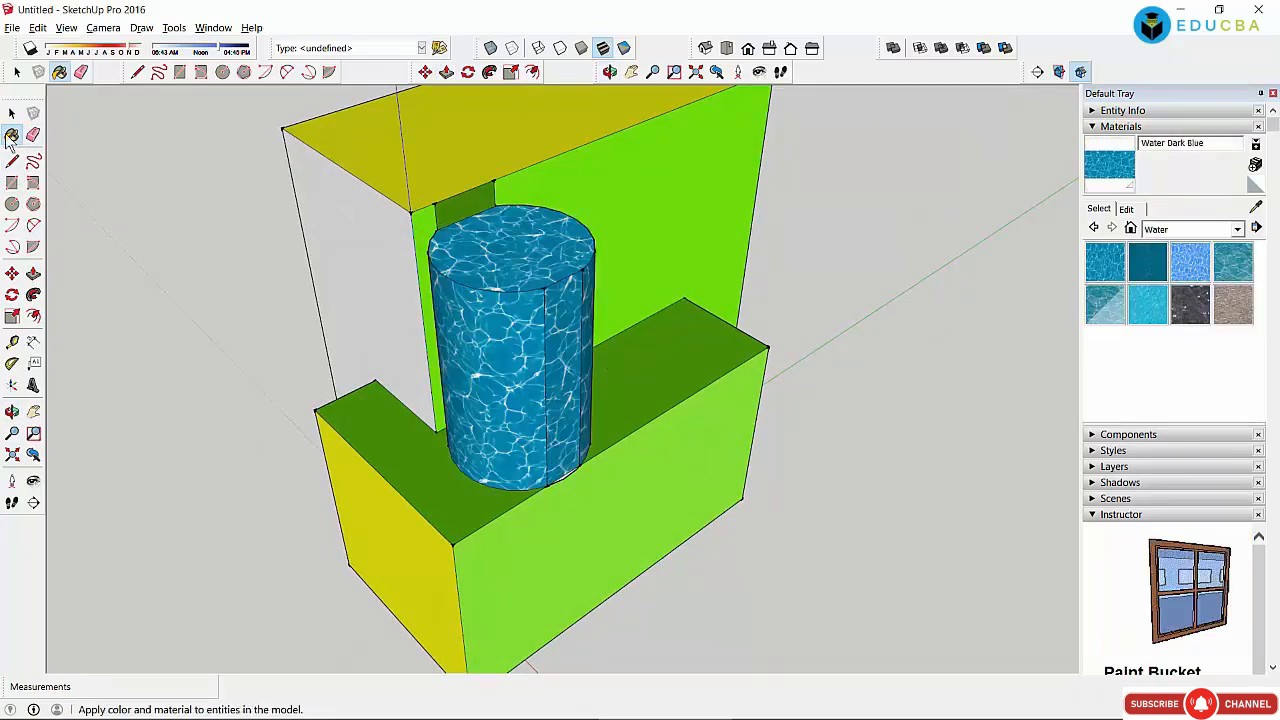
{"action": "left_click", "coordinate": [12, 113]}
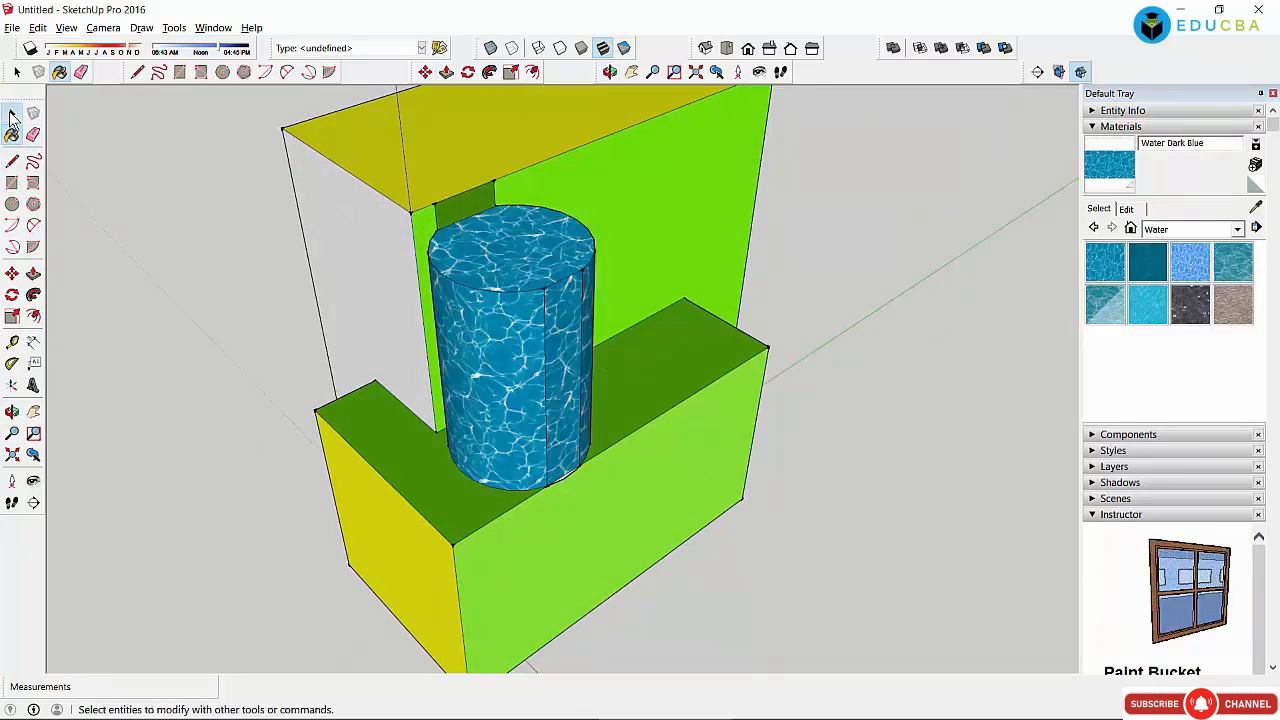
{"action": "left_click", "coordinate": [609, 72]}
{"action": "left_click_drag", "start_coordinate": [620, 429], "coordinate": [470, 336]}
{"action": "key", "text": "space"}
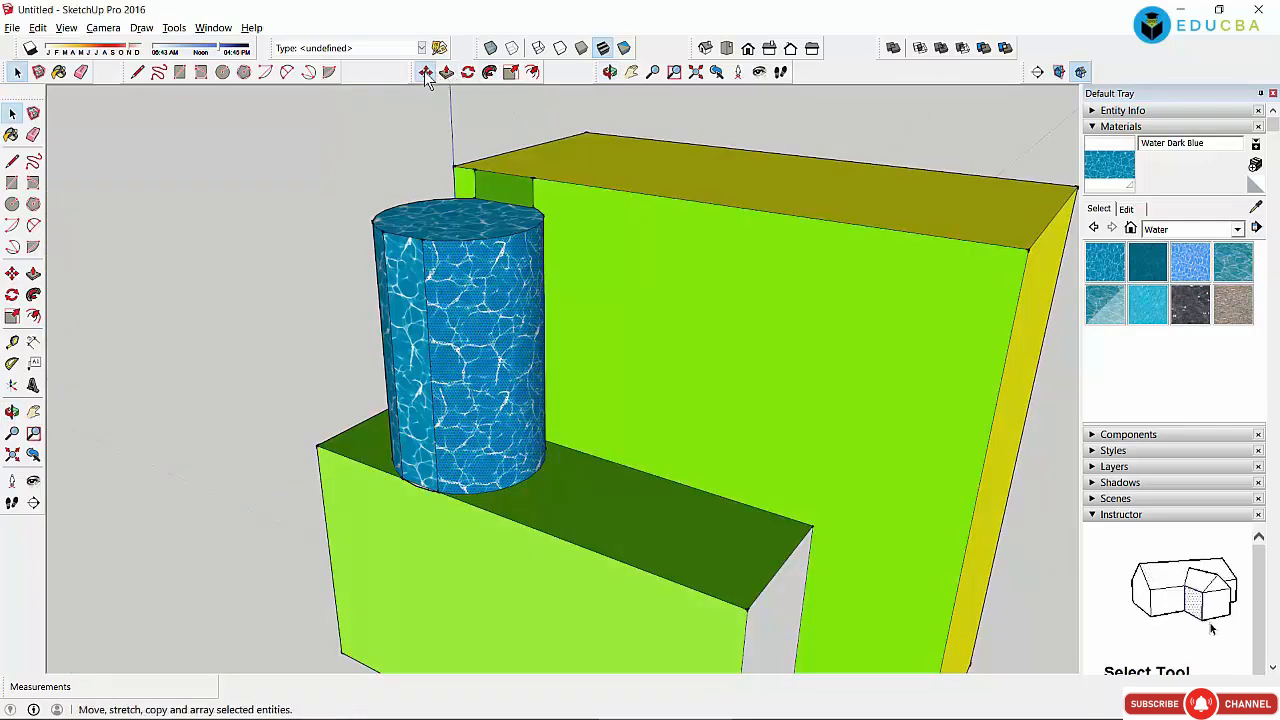
Step: Try copying the water face beside the cylinder, then undo the copies
{"action": "left_click", "coordinate": [425, 72]}
{"action": "left_click", "coordinate": [484, 362]}
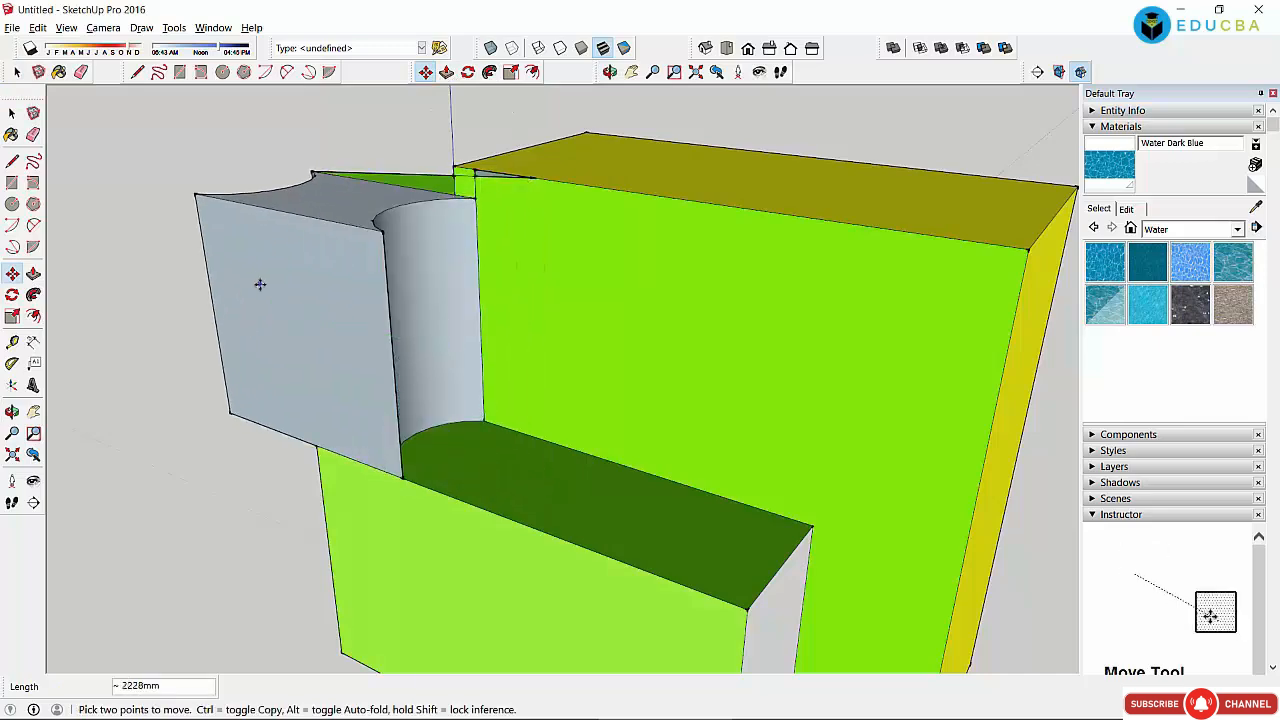
{"action": "key", "text": "Escape"}
{"action": "left_click", "coordinate": [195, 221]}
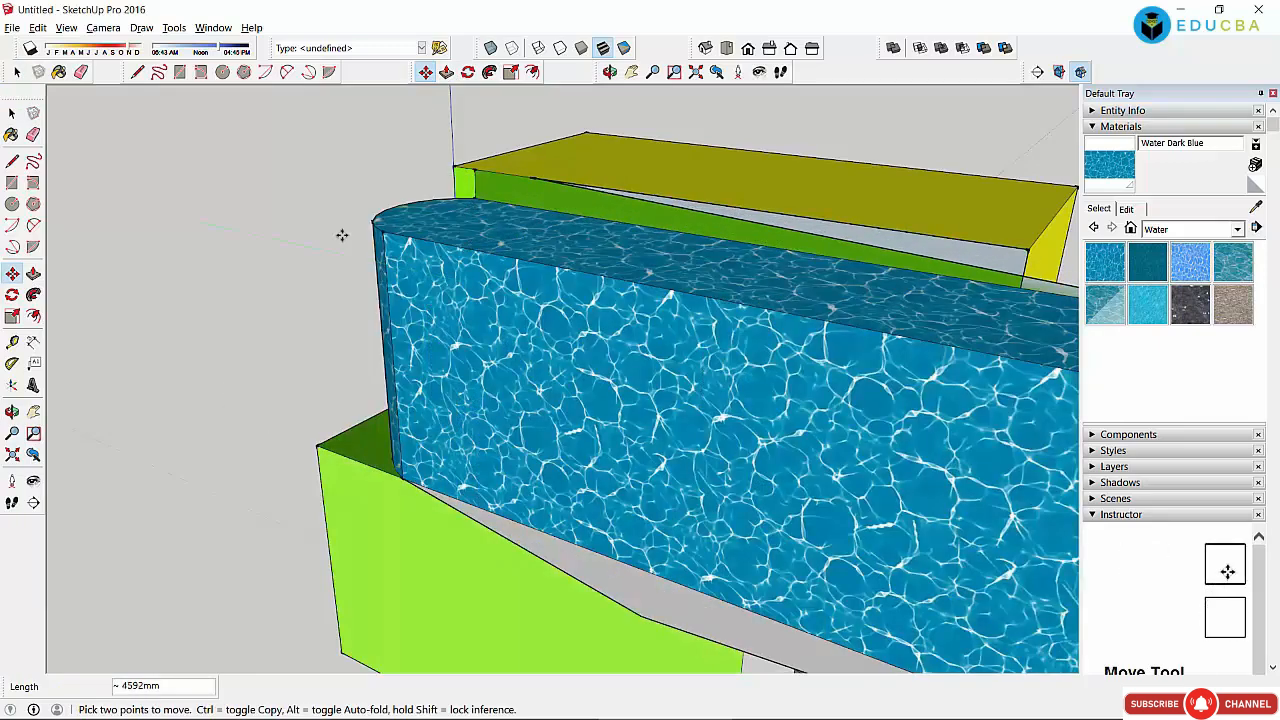
{"action": "key", "text": "ctrl"}
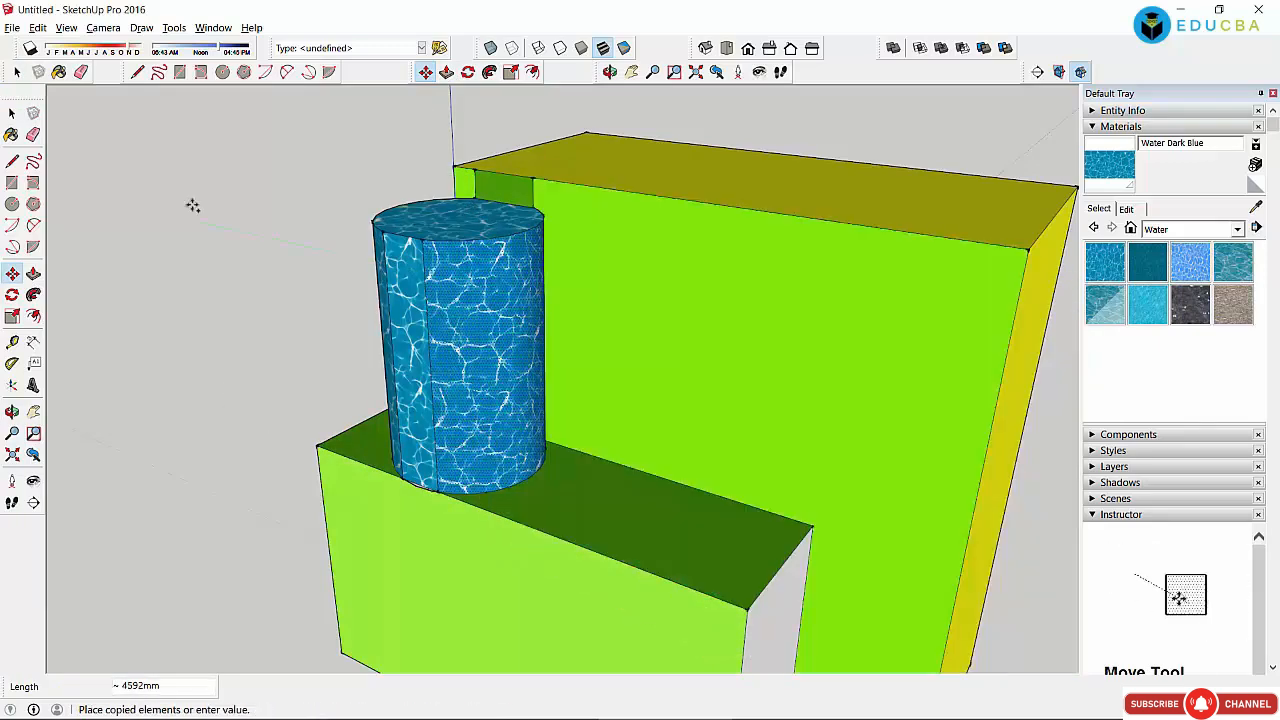
{"action": "left_click", "coordinate": [164, 215]}
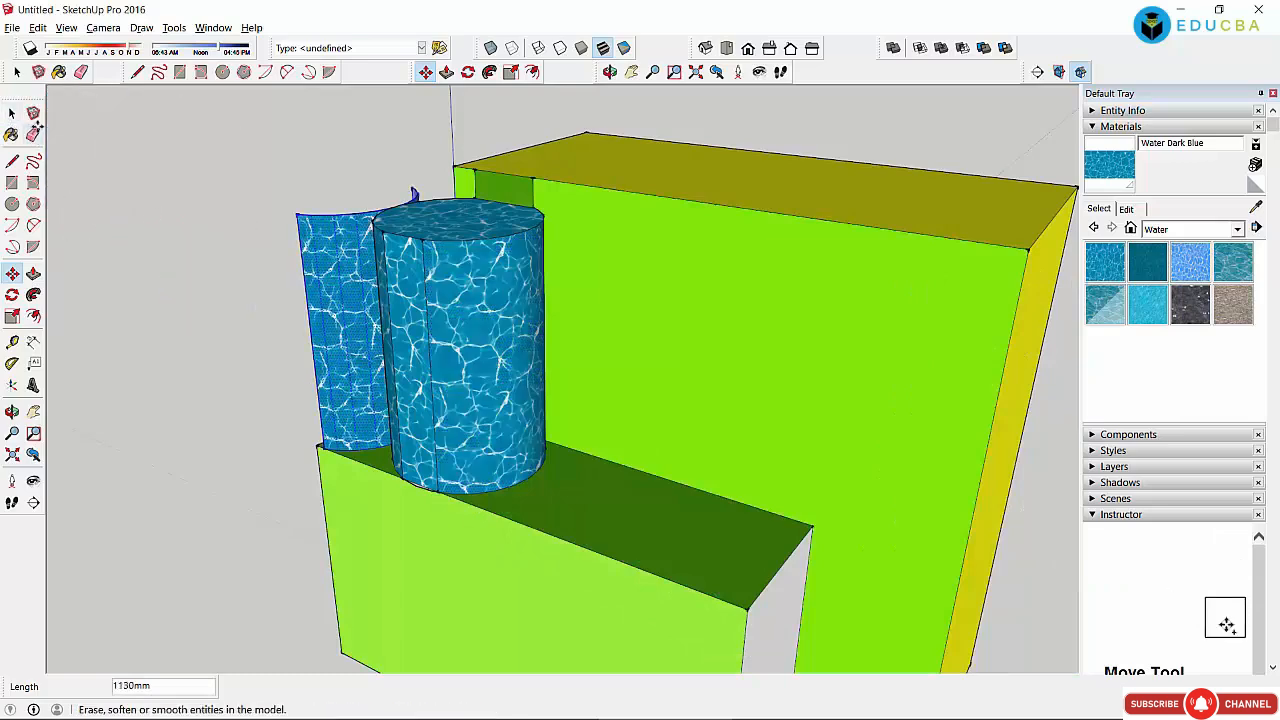
{"action": "left_click", "coordinate": [333, 245]}
{"action": "left_click", "coordinate": [224, 150]}
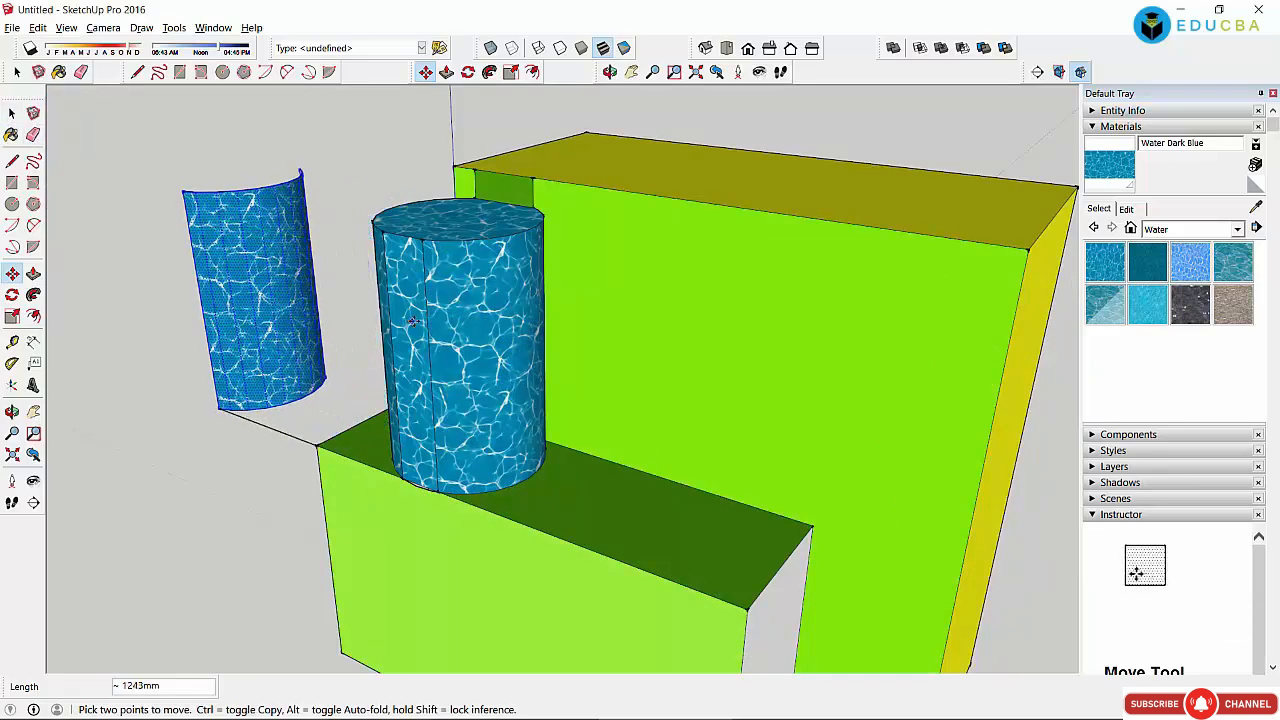
{"action": "left_click", "coordinate": [412, 322]}
{"action": "left_click", "coordinate": [311, 175]}
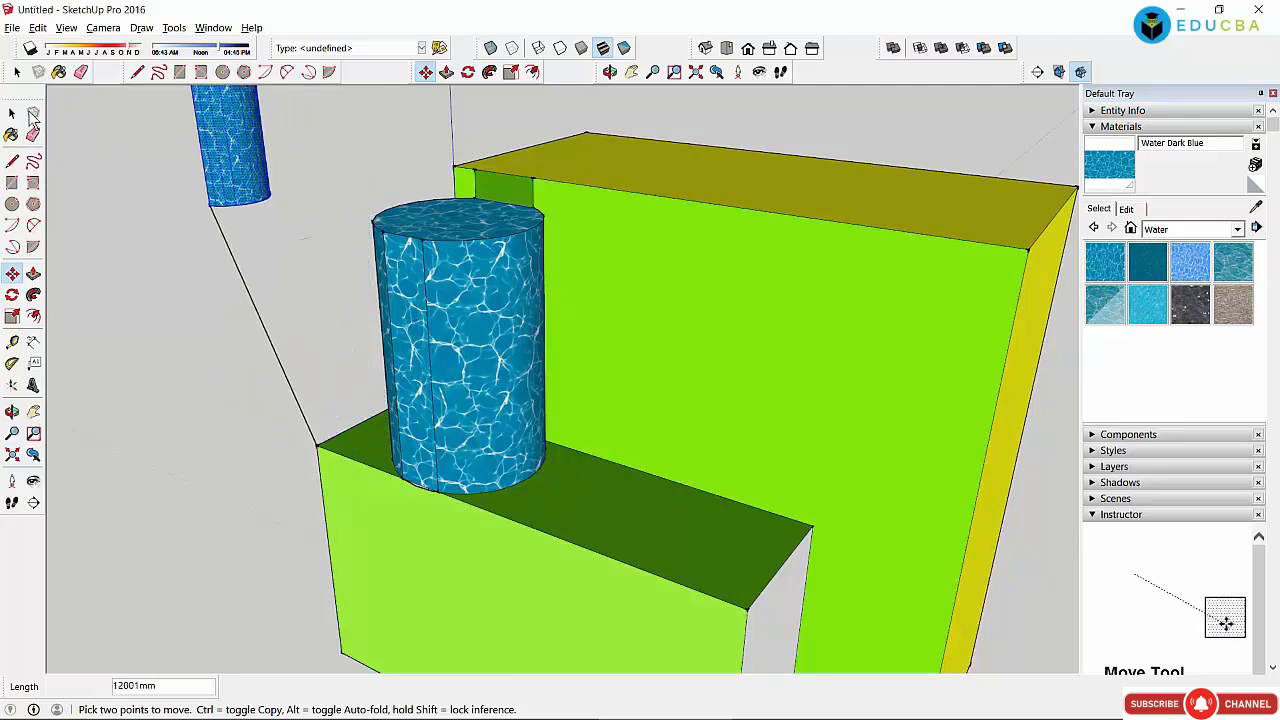
{"action": "left_click", "coordinate": [12, 113]}
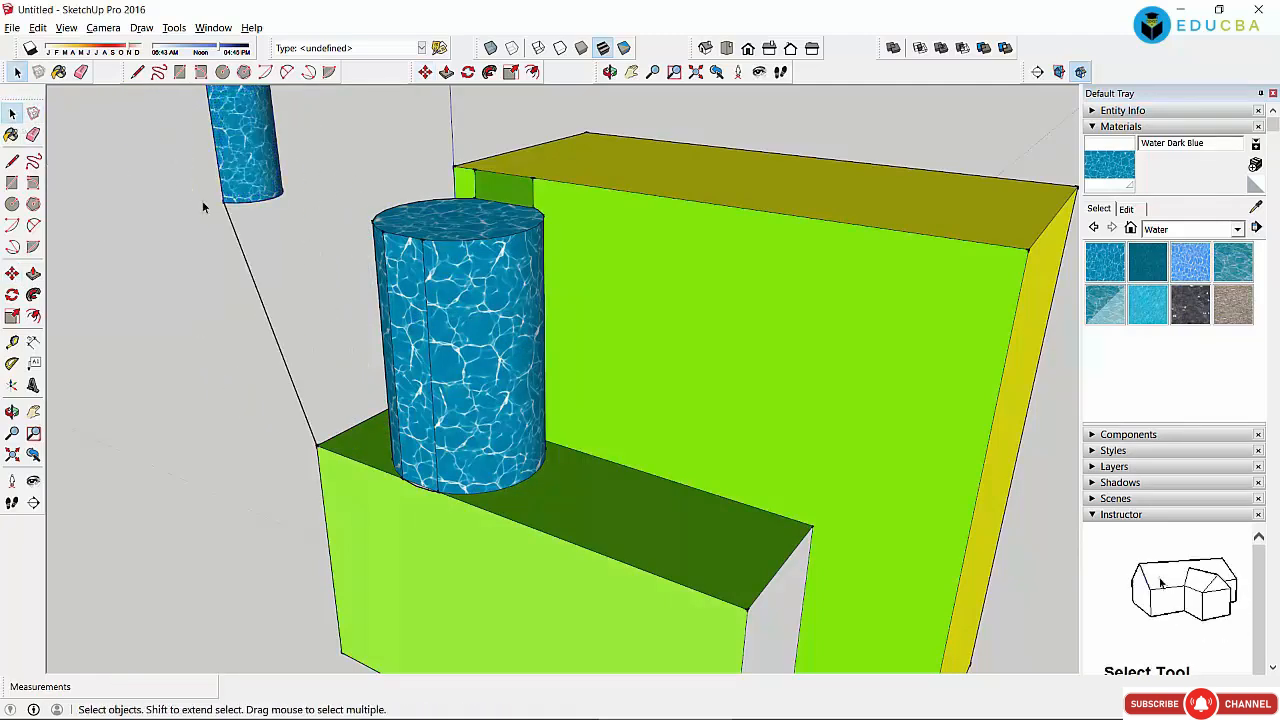
{"action": "key", "text": "ctrl+z"}
{"action": "key", "text": "ctrl+z"}
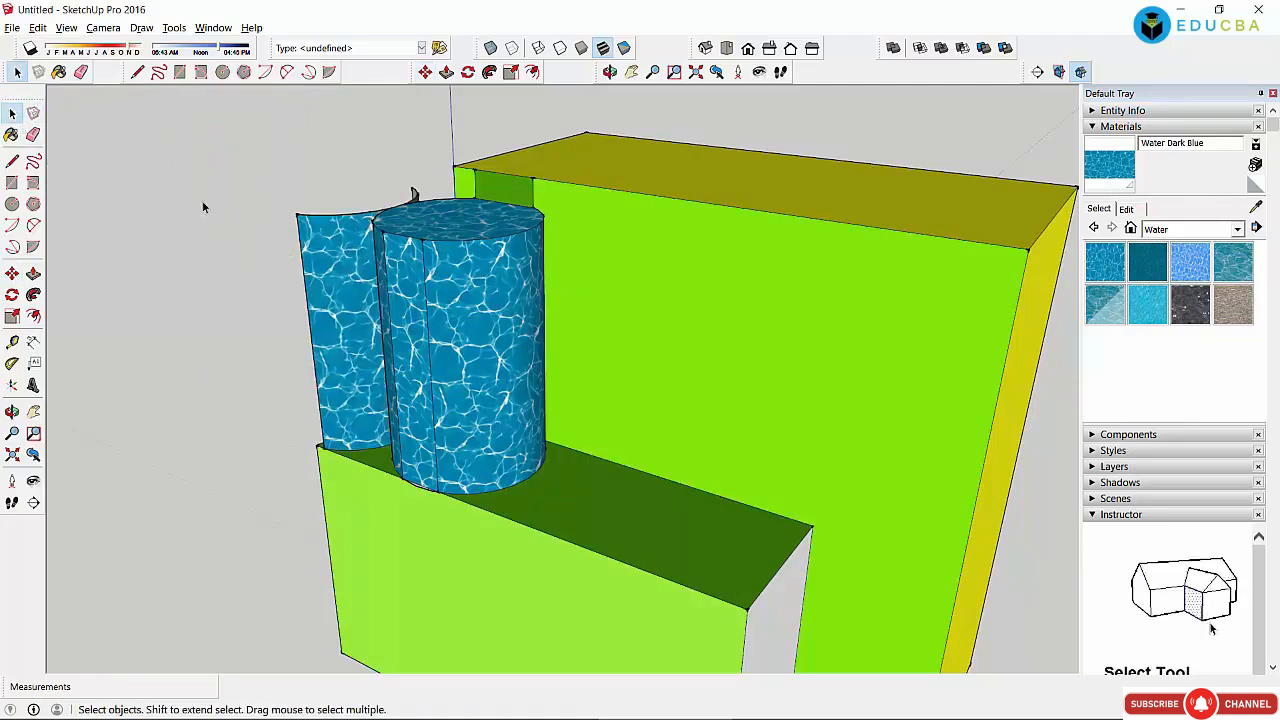
{"action": "key", "text": "ctrl+z"}
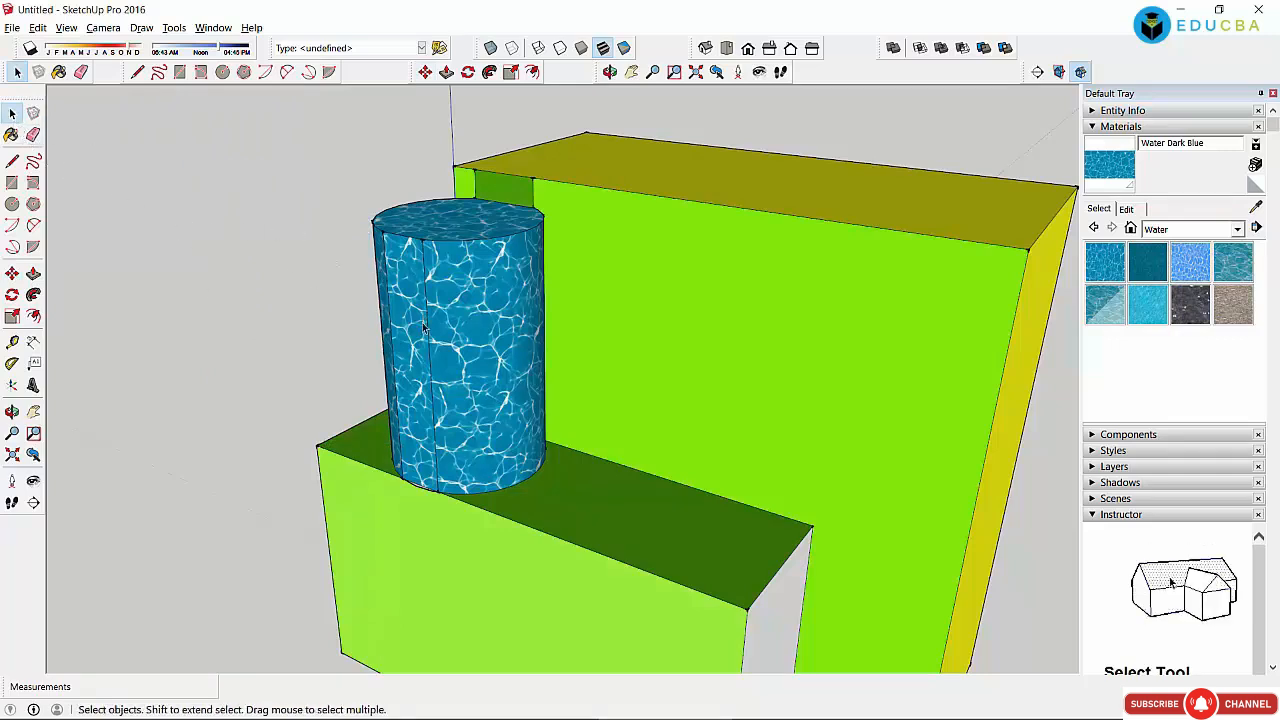
Step: Slide the lower block's front face about 228mm sideways, skewing the block
{"action": "left_click", "coordinate": [545, 584]}
{"action": "left_click", "coordinate": [425, 72]}
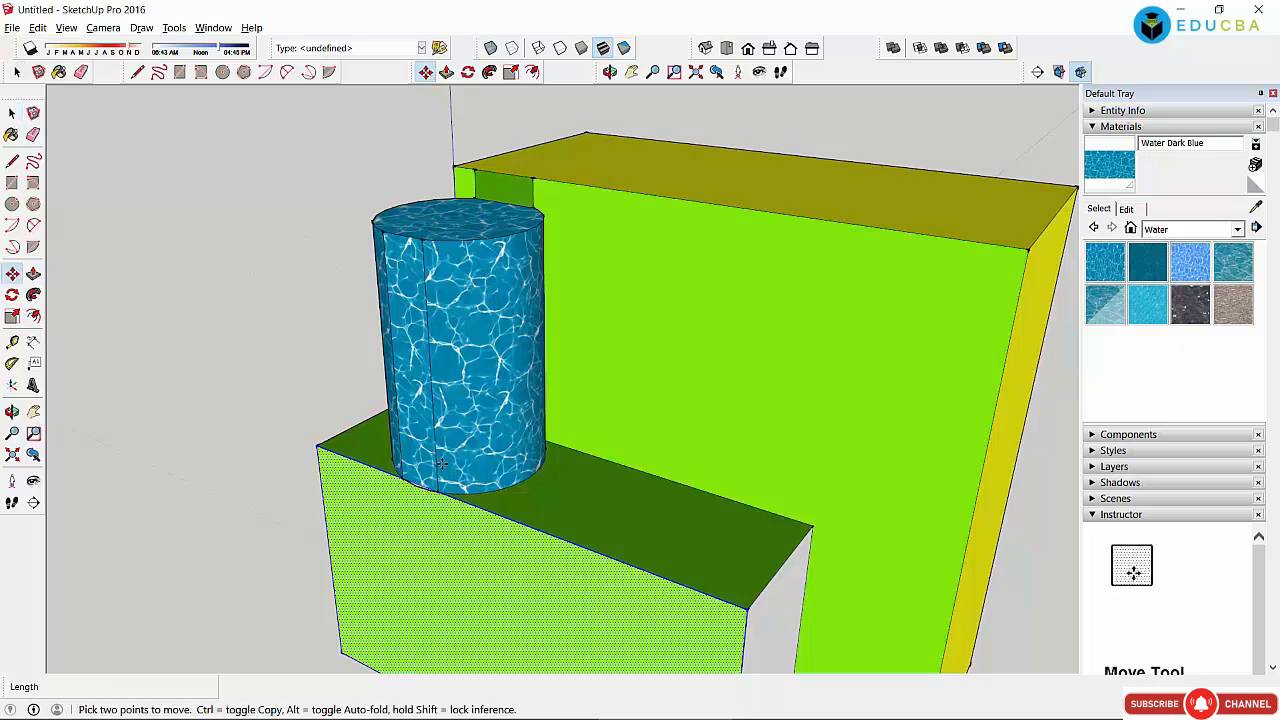
{"action": "left_click_drag", "start_coordinate": [457, 545], "coordinate": [437, 526]}
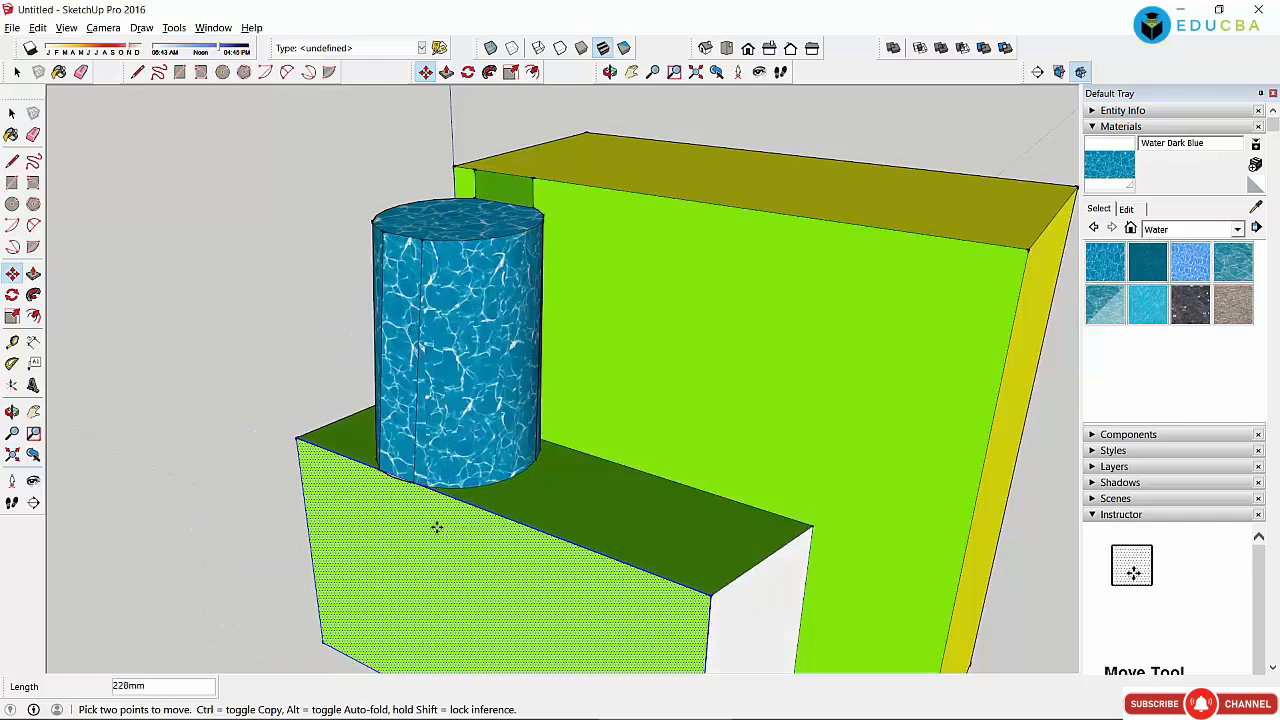
{"action": "left_click", "coordinate": [467, 73]}
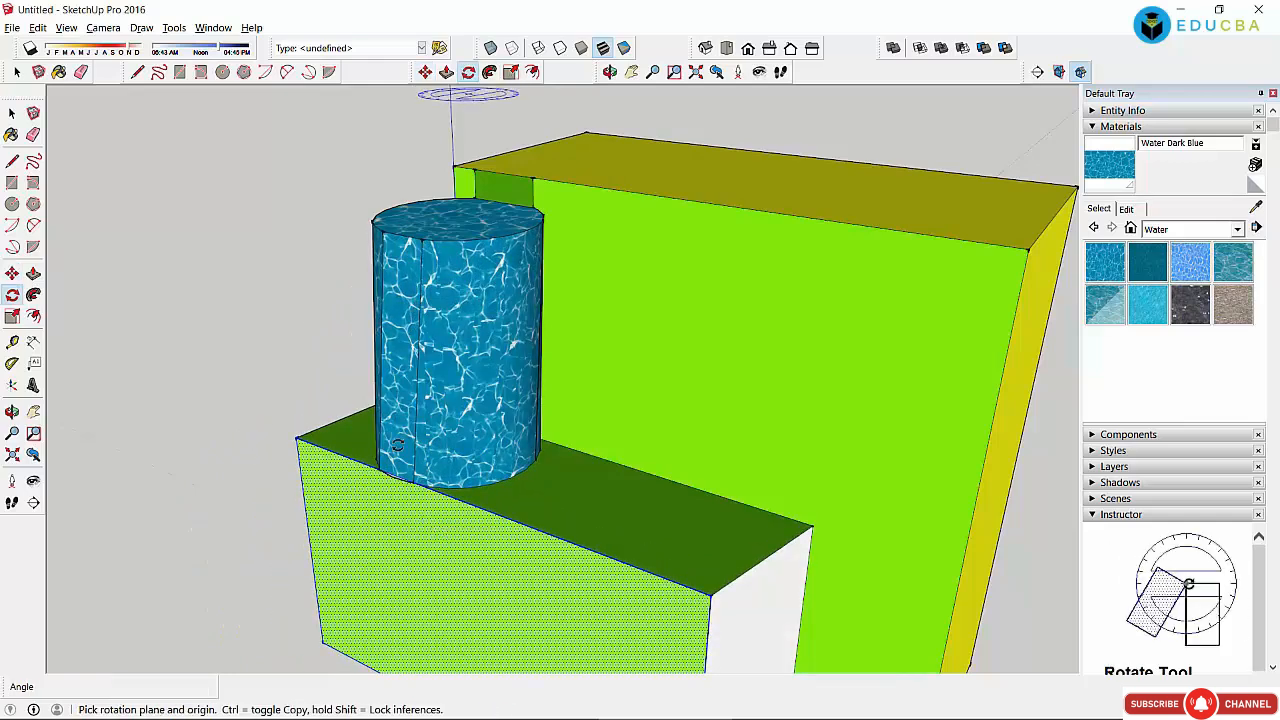
Step: Rotate the green box's front face about 6 degrees around a point on that face
{"action": "left_click", "coordinate": [366, 546]}
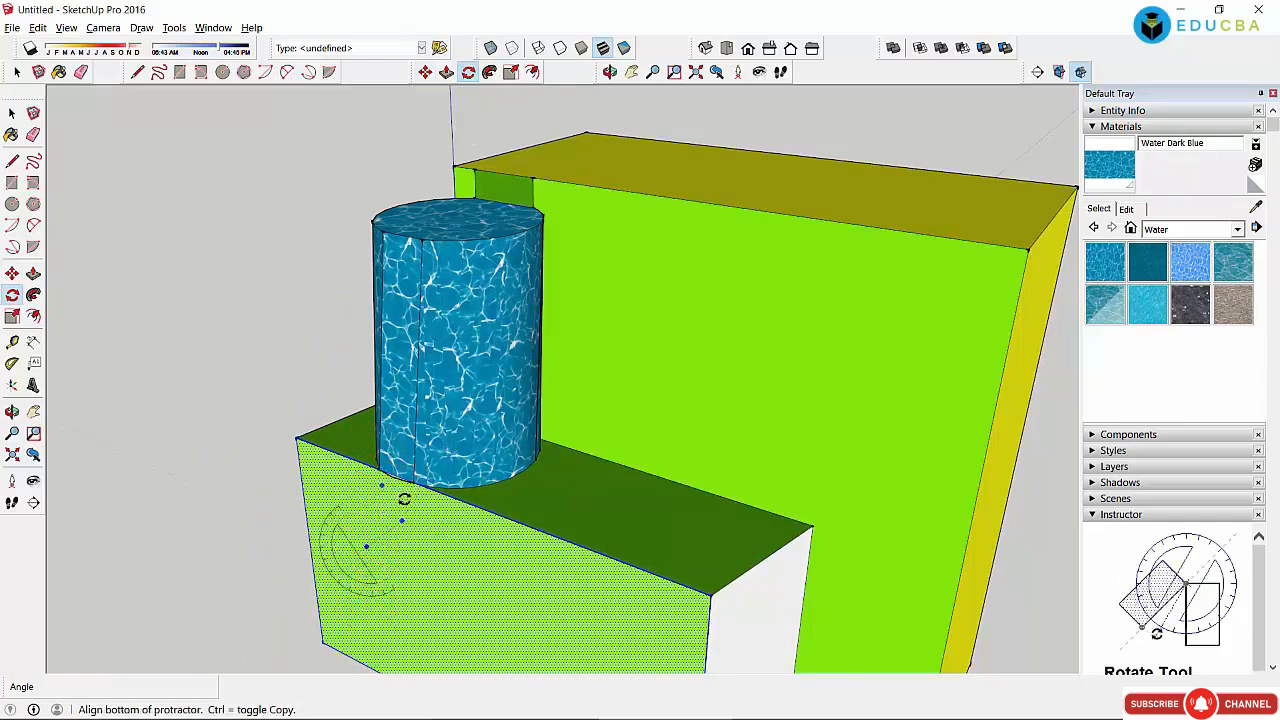
{"action": "left_click", "coordinate": [336, 500]}
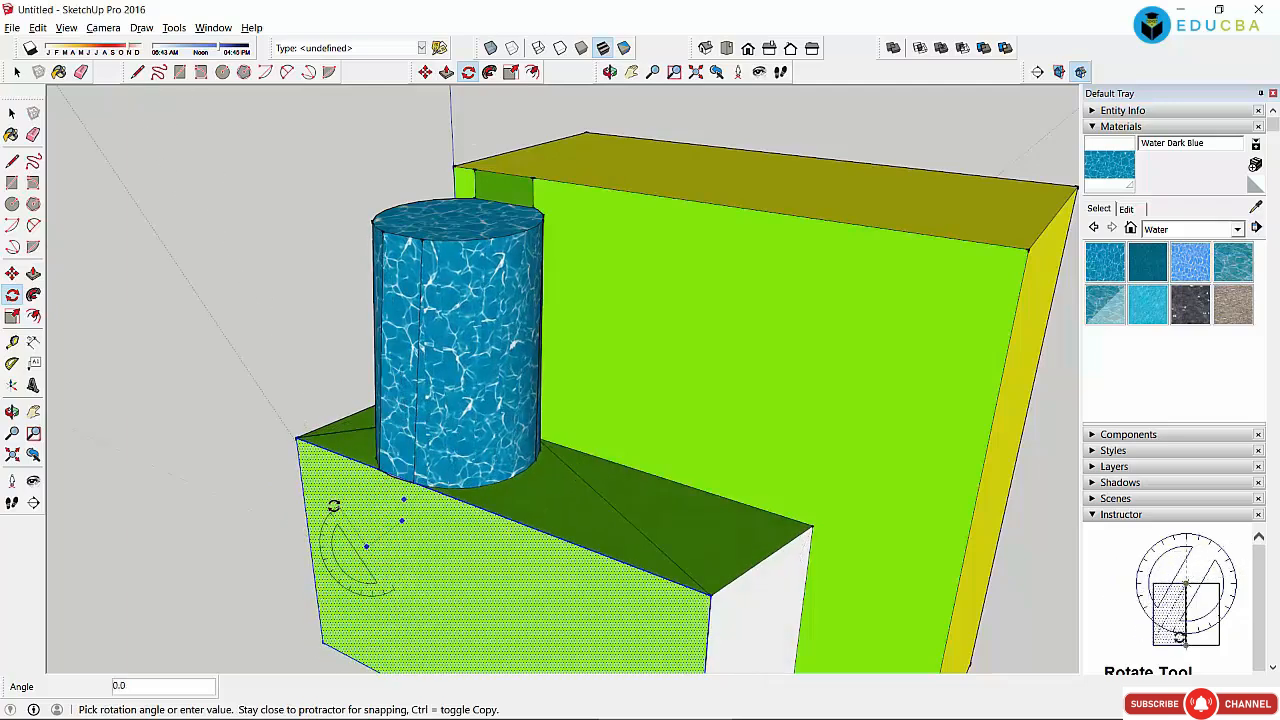
{"action": "key", "text": "Escape"}
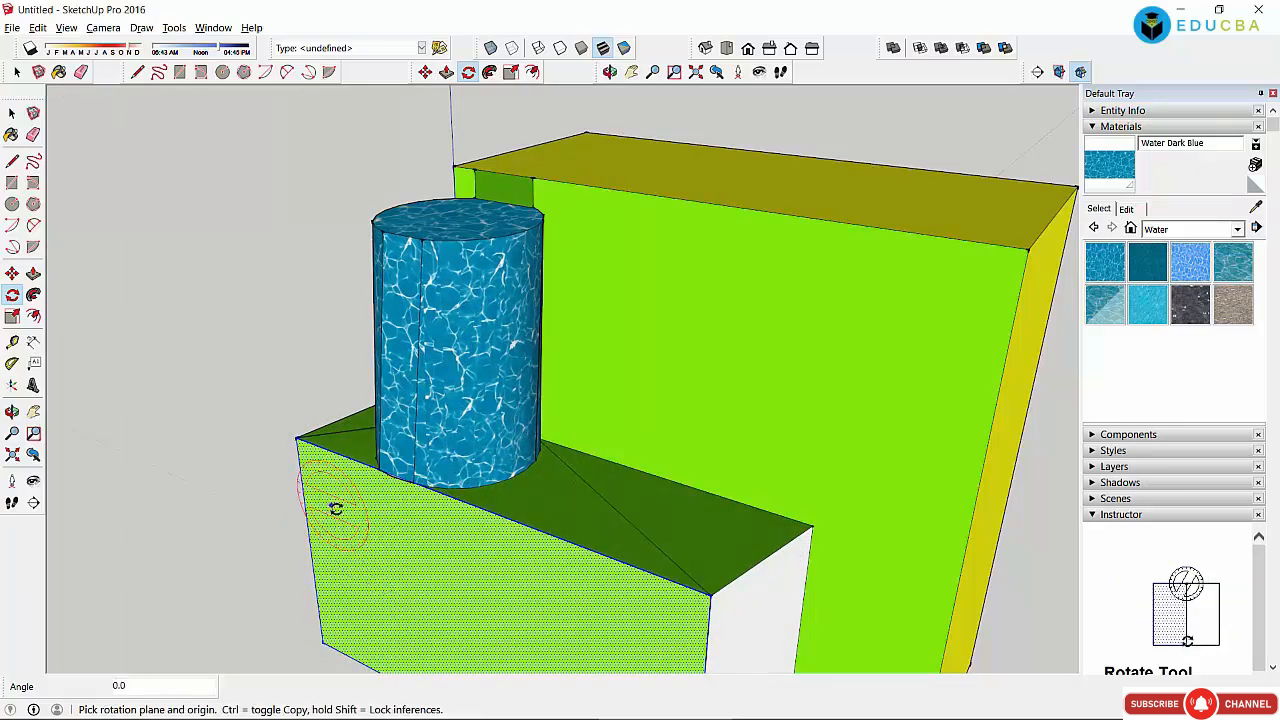
{"action": "left_click", "coordinate": [438, 572]}
{"action": "left_click", "coordinate": [316, 533]}
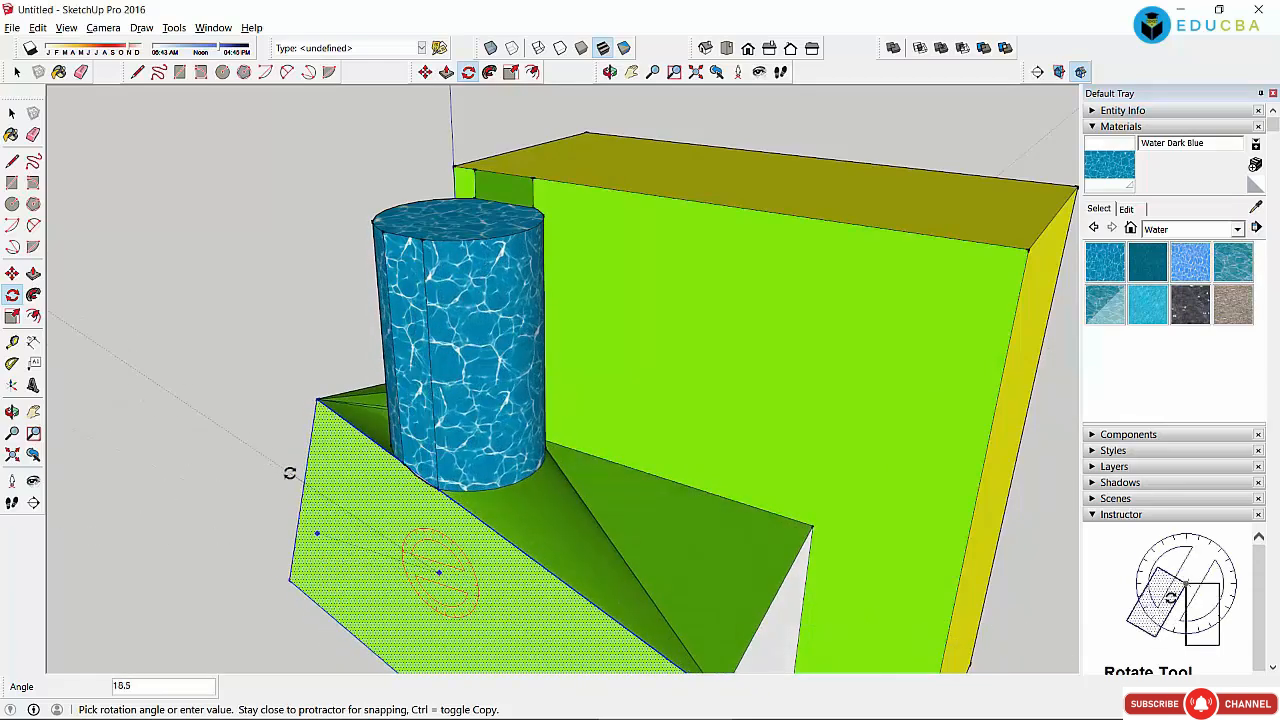
{"action": "left_click", "coordinate": [291, 511]}
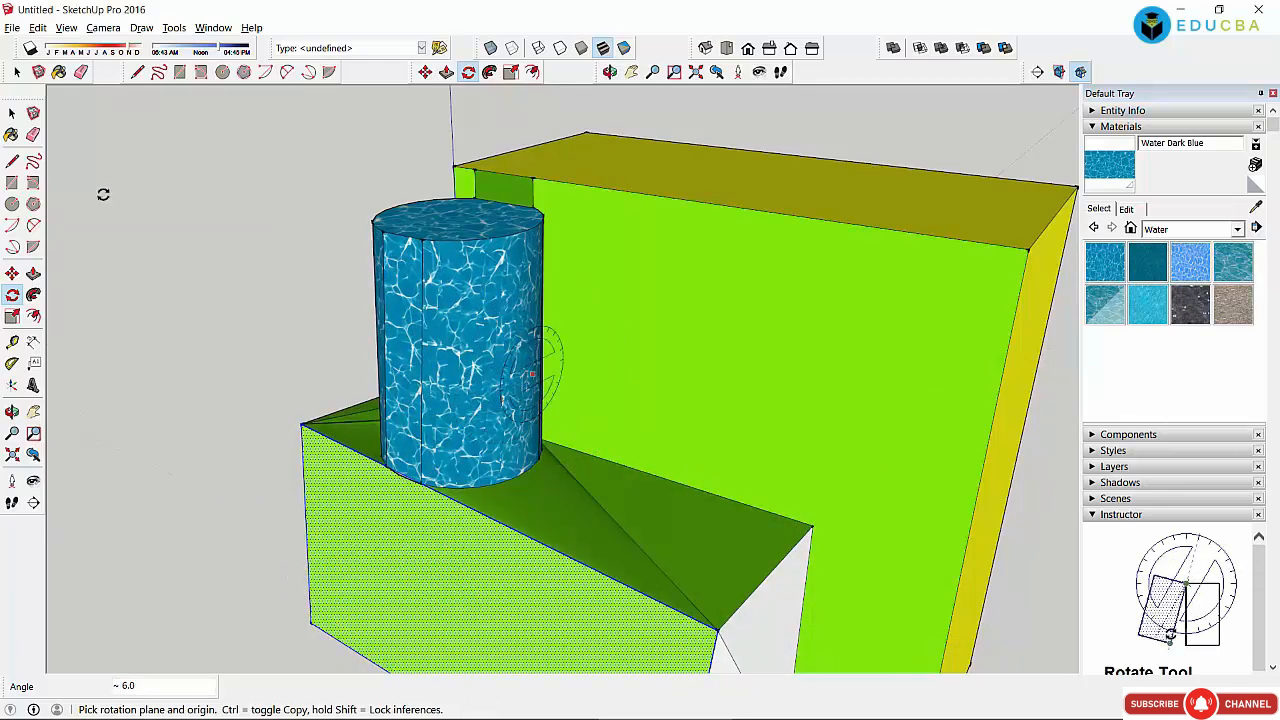
{"action": "left_click", "coordinate": [12, 113]}
{"action": "left_click", "coordinate": [163, 160]}
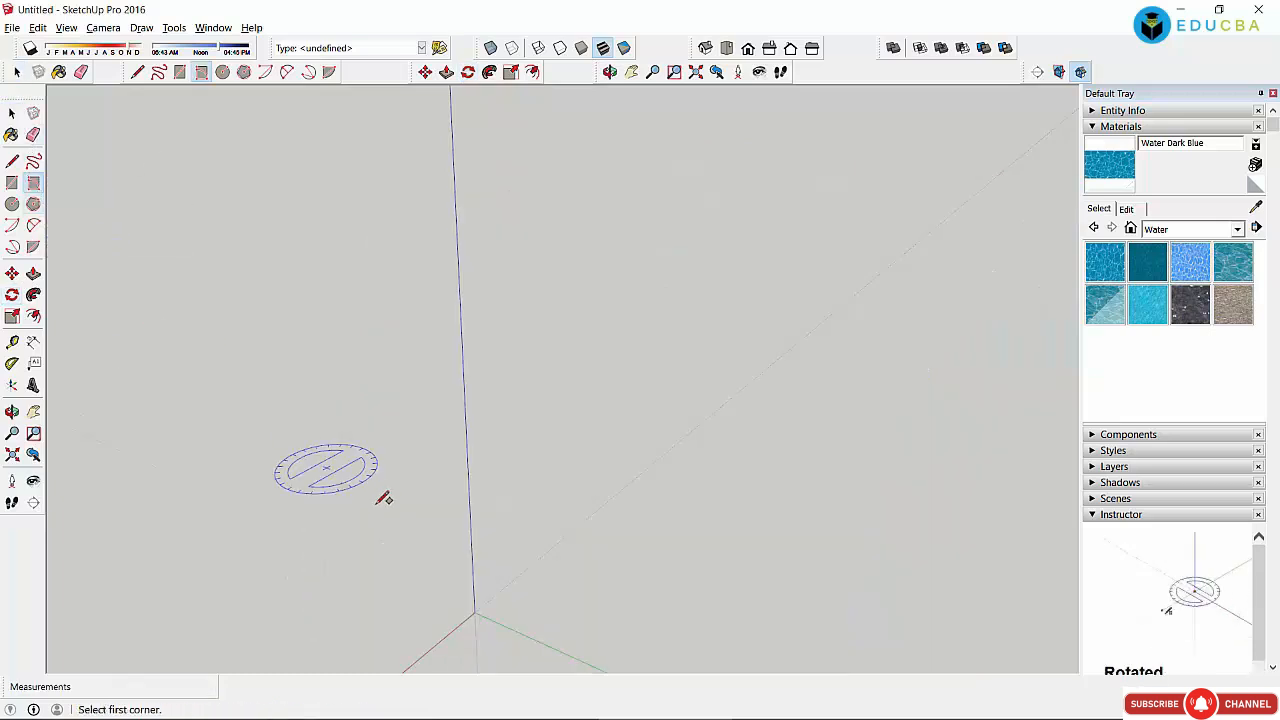
Step: Draw a flat rectangle on the ground starting at the origin along the green axis
{"action": "left_click", "coordinate": [474, 612]}
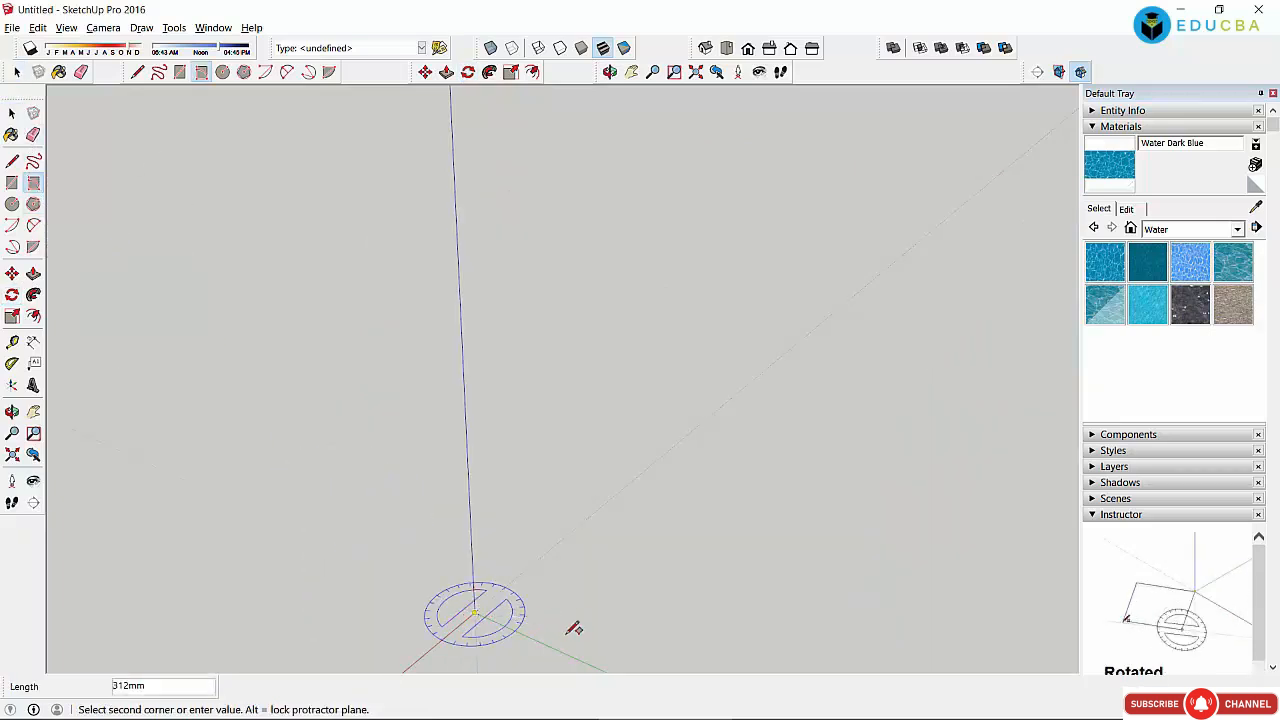
{"action": "left_click", "coordinate": [600, 667]}
{"action": "left_click", "coordinate": [673, 592]}
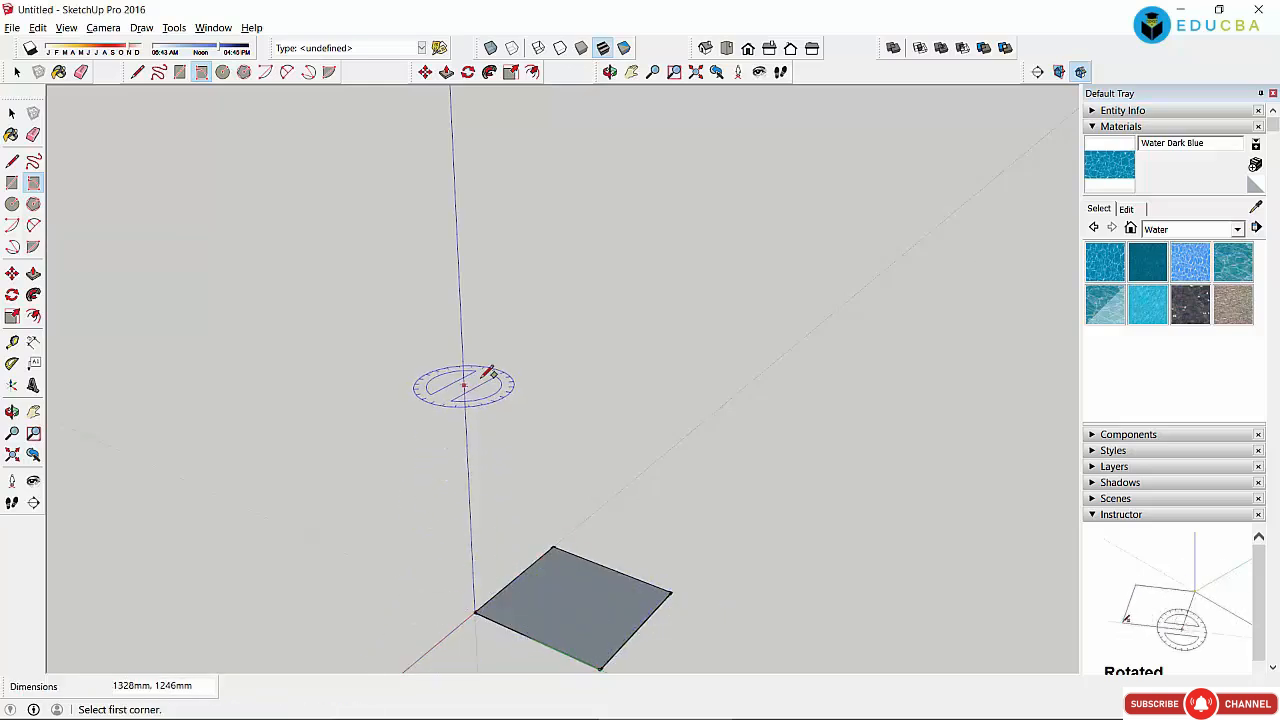
Step: Draw test rectangles tilted along the blue axis, then window-select and delete them
{"action": "left_click", "coordinate": [461, 333]}
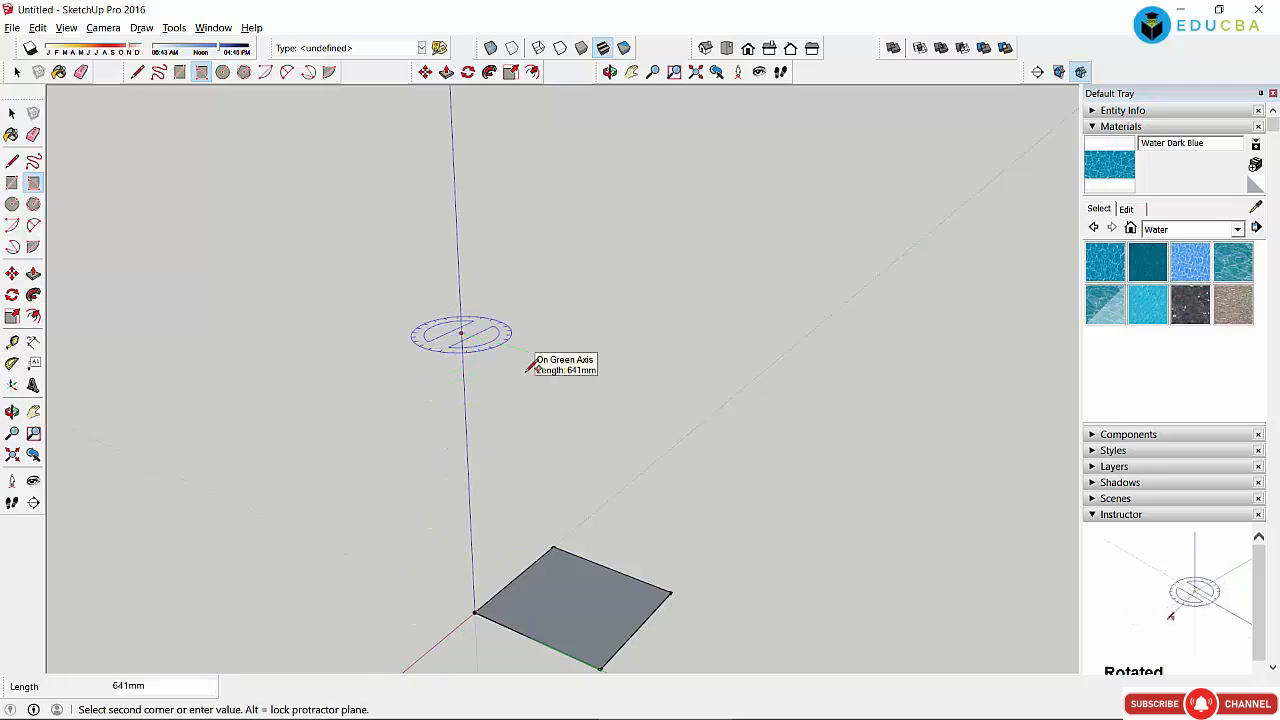
{"action": "left_click", "coordinate": [522, 464]}
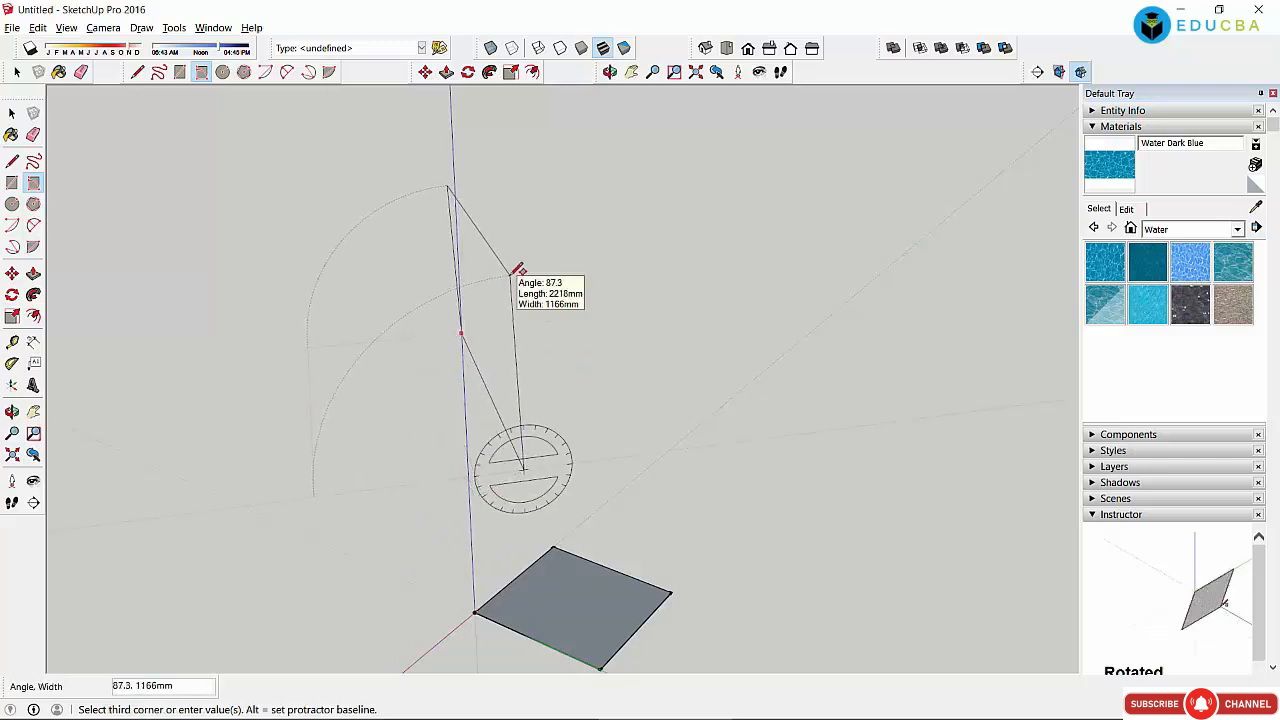
{"action": "left_click", "coordinate": [522, 264]}
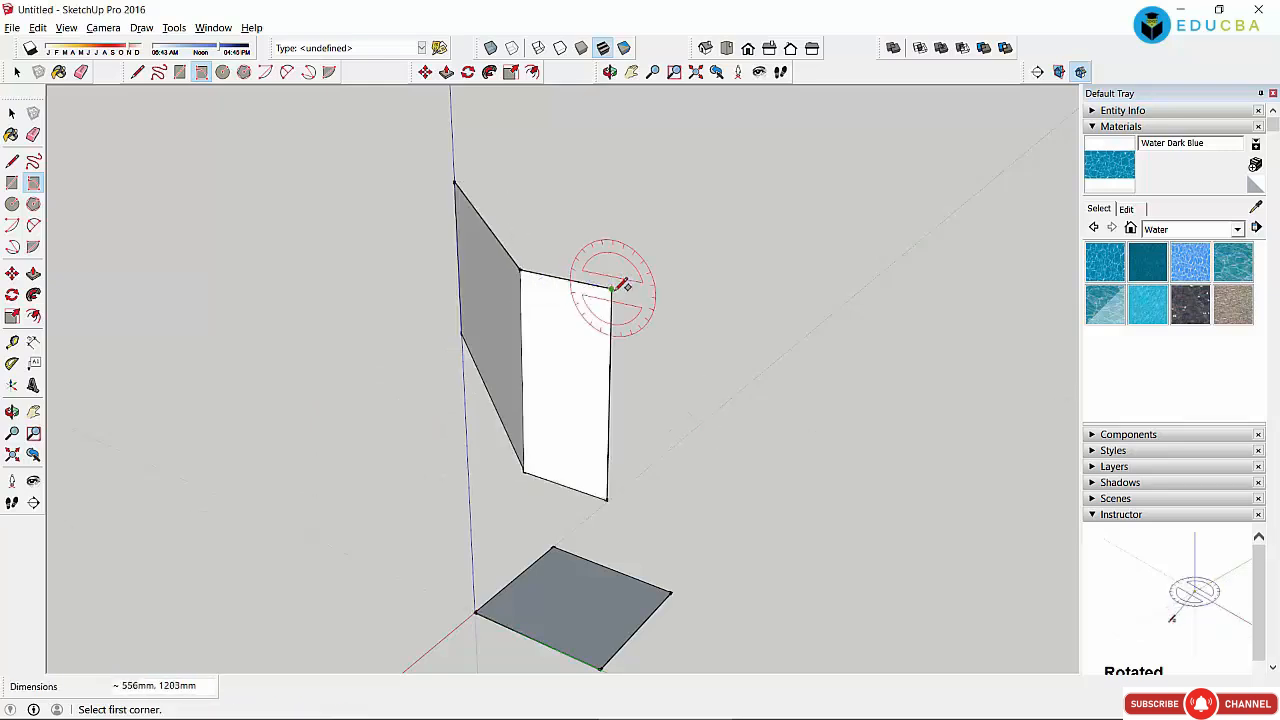
{"action": "left_click", "coordinate": [608, 289]}
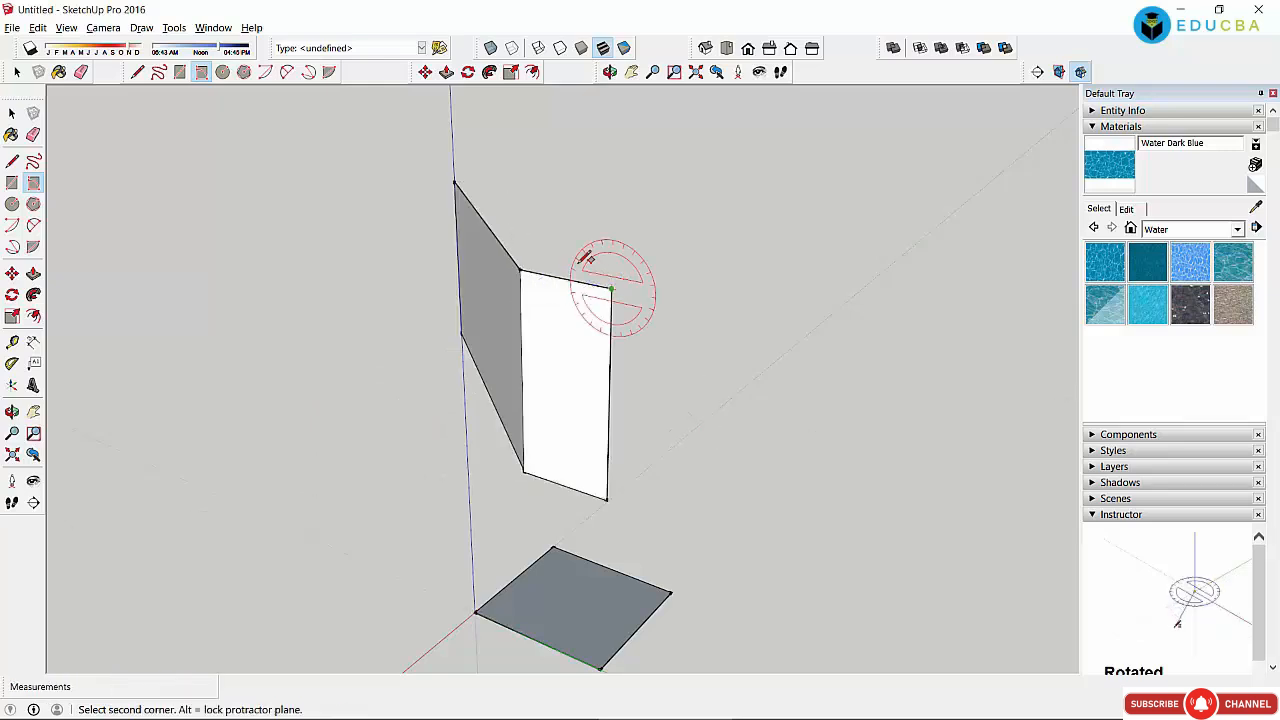
{"action": "left_click", "coordinate": [519, 191]}
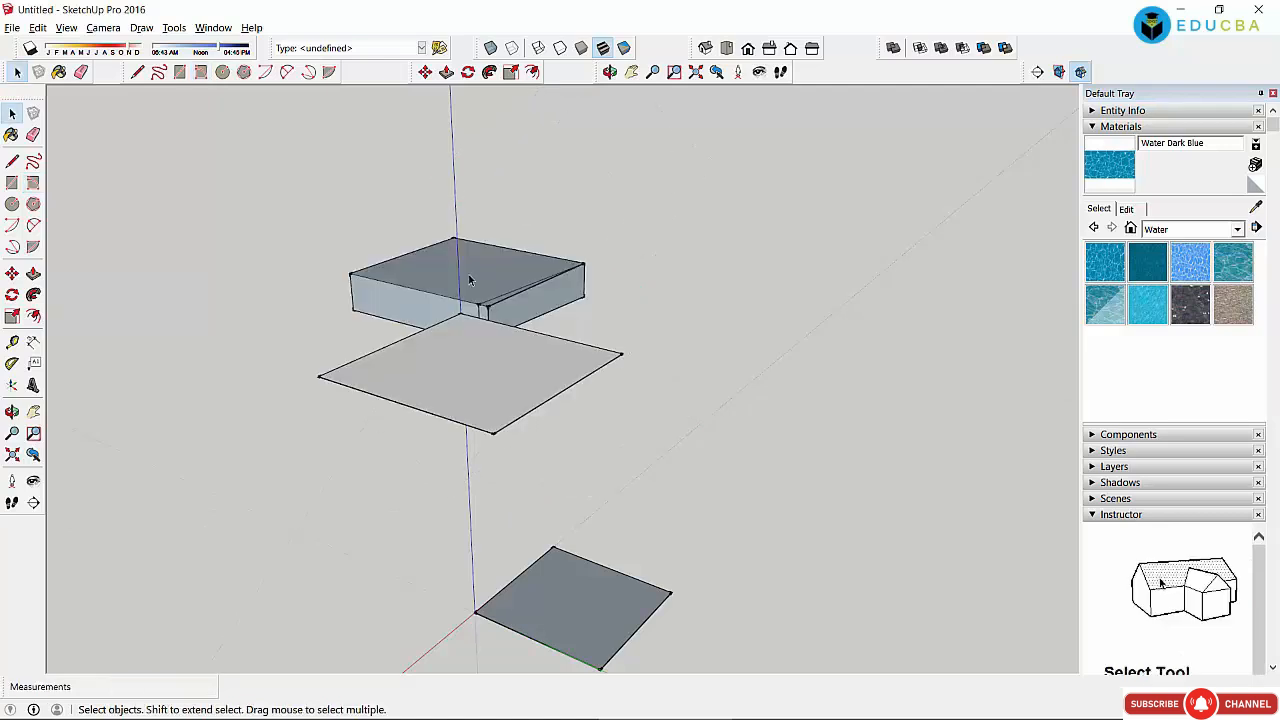
{"action": "left_click", "coordinate": [505, 272]}
{"action": "left_click", "coordinate": [548, 297]}
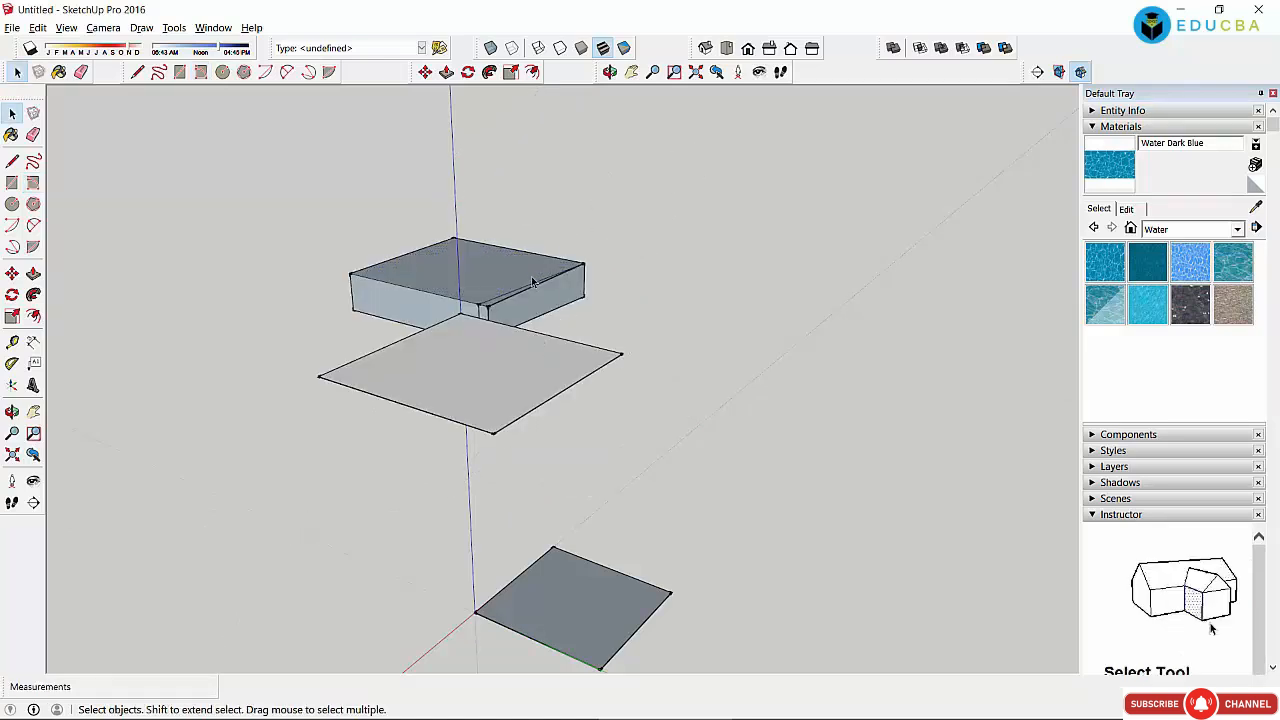
{"action": "left_click_drag", "start_coordinate": [251, 211], "coordinate": [734, 506]}
{"action": "key", "text": "Delete"}
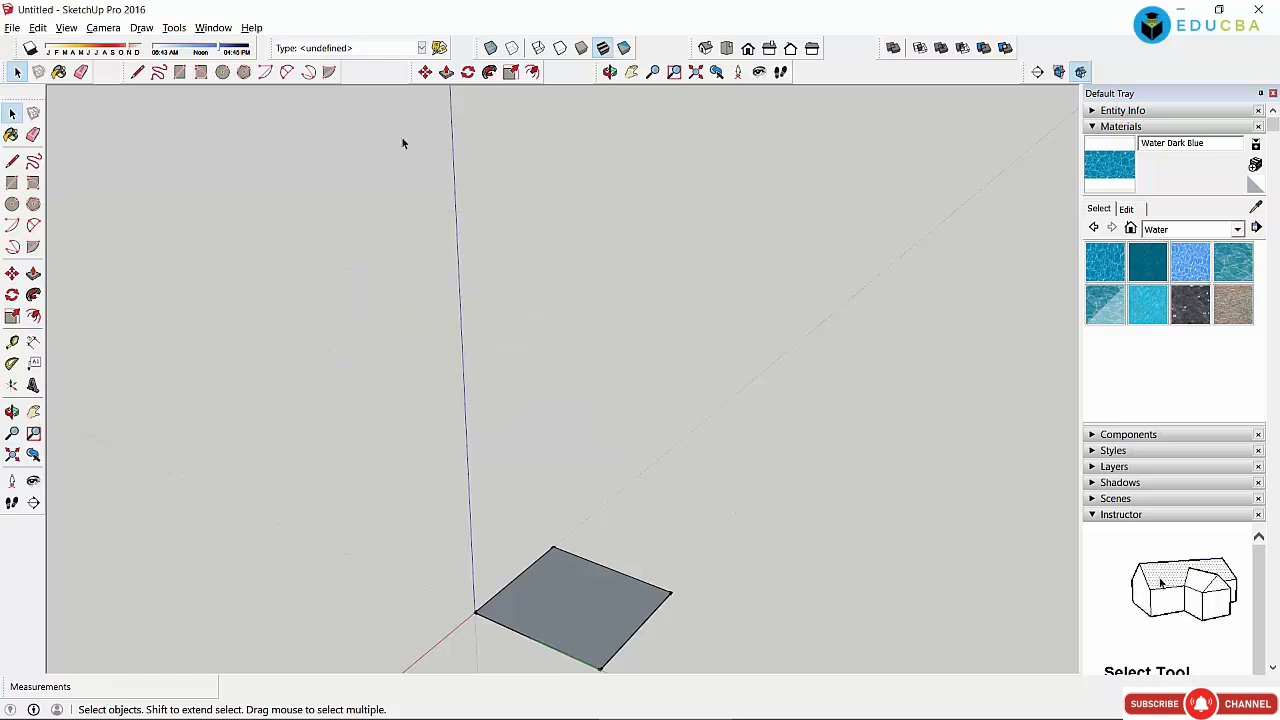
Step: Extrude the ground rectangle upward into a cube
{"action": "key", "text": "r"}
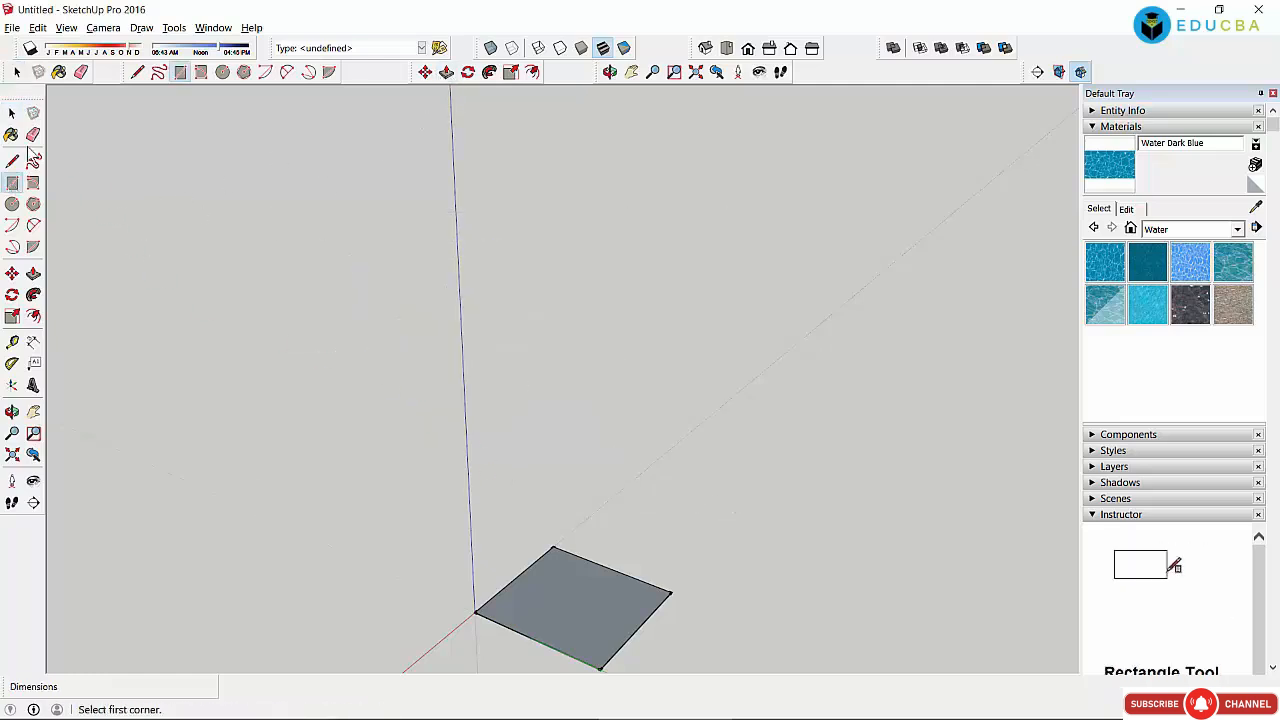
{"action": "left_click", "coordinate": [12, 113]}
{"action": "left_click", "coordinate": [561, 598]}
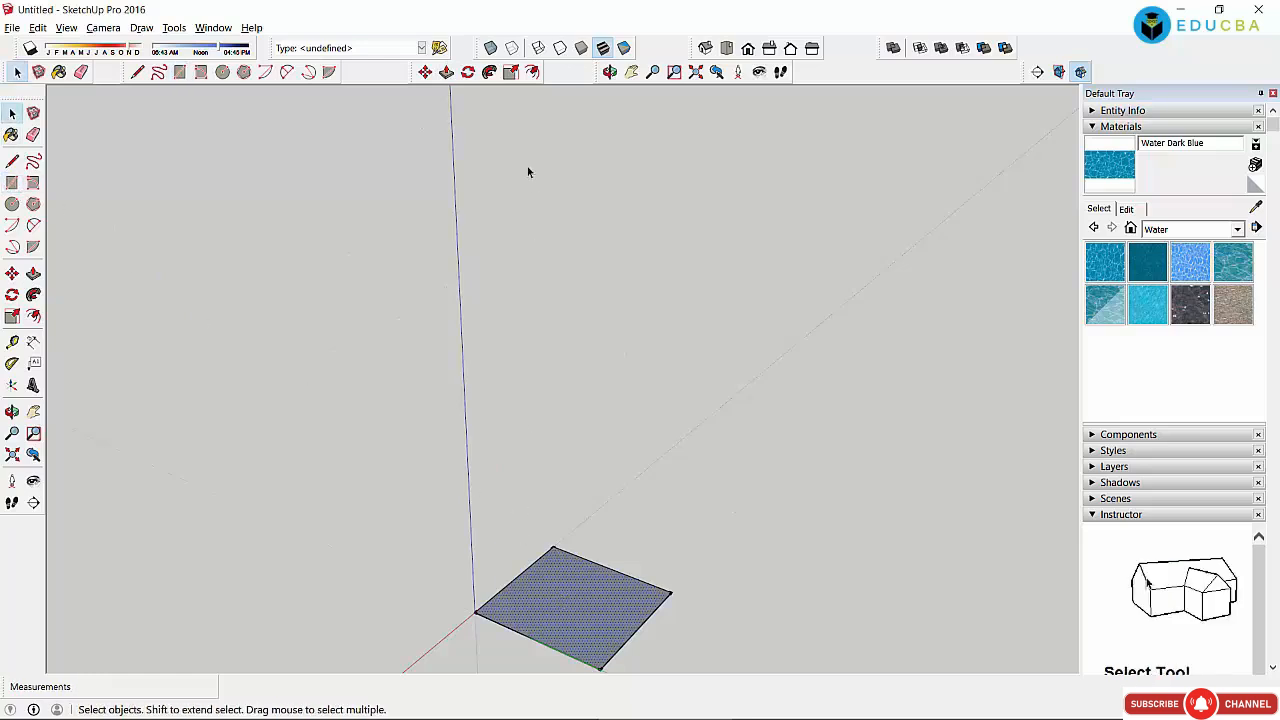
{"action": "left_click", "coordinate": [446, 72]}
{"action": "left_click_drag", "start_coordinate": [545, 569], "coordinate": [543, 463]}
{"action": "left_click", "coordinate": [12, 183]}
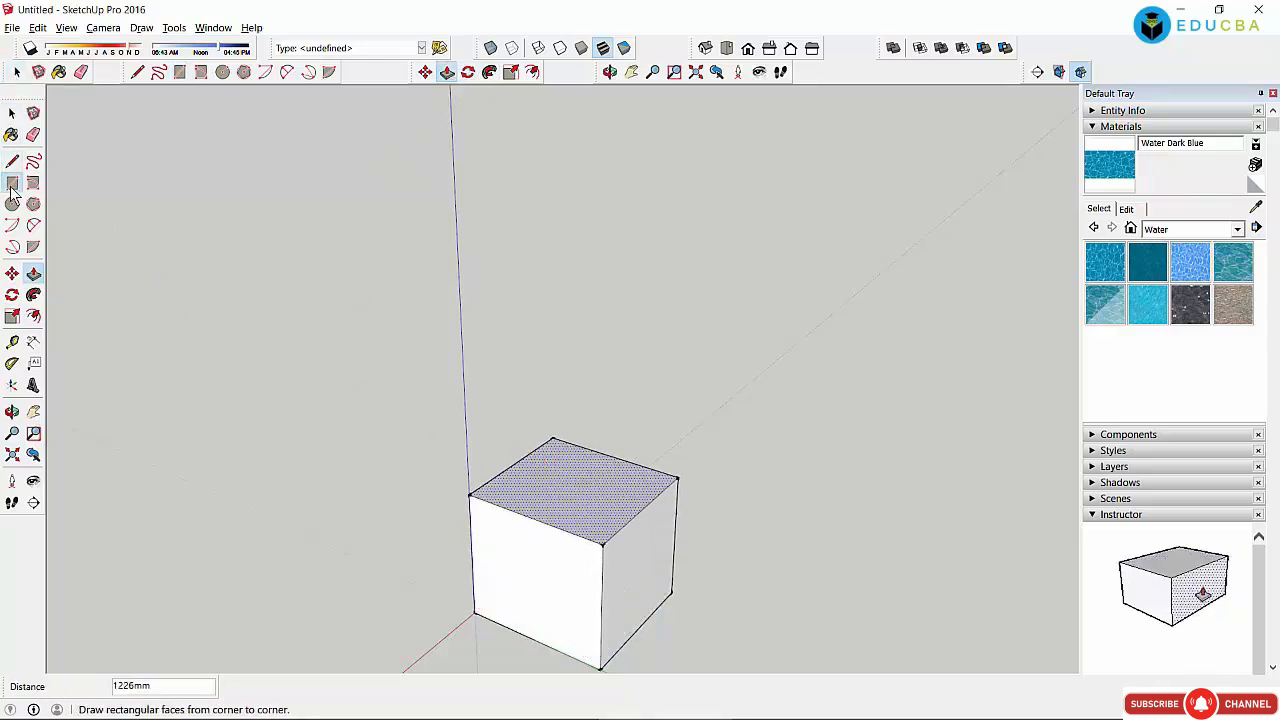
Step: Draw a tilted rectangle above the cube and pull it 1175mm into a solid block
{"action": "left_click", "coordinate": [33, 183]}
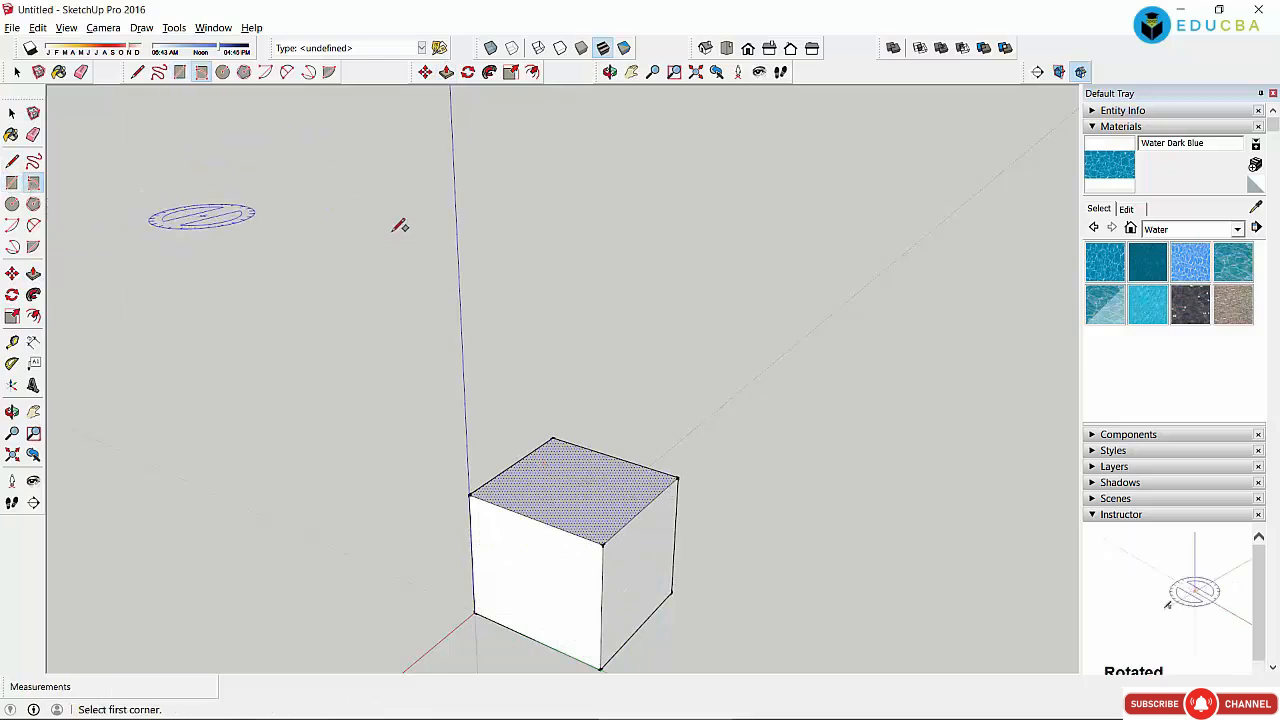
{"action": "left_click", "coordinate": [462, 188]}
{"action": "left_click", "coordinate": [460, 274]}
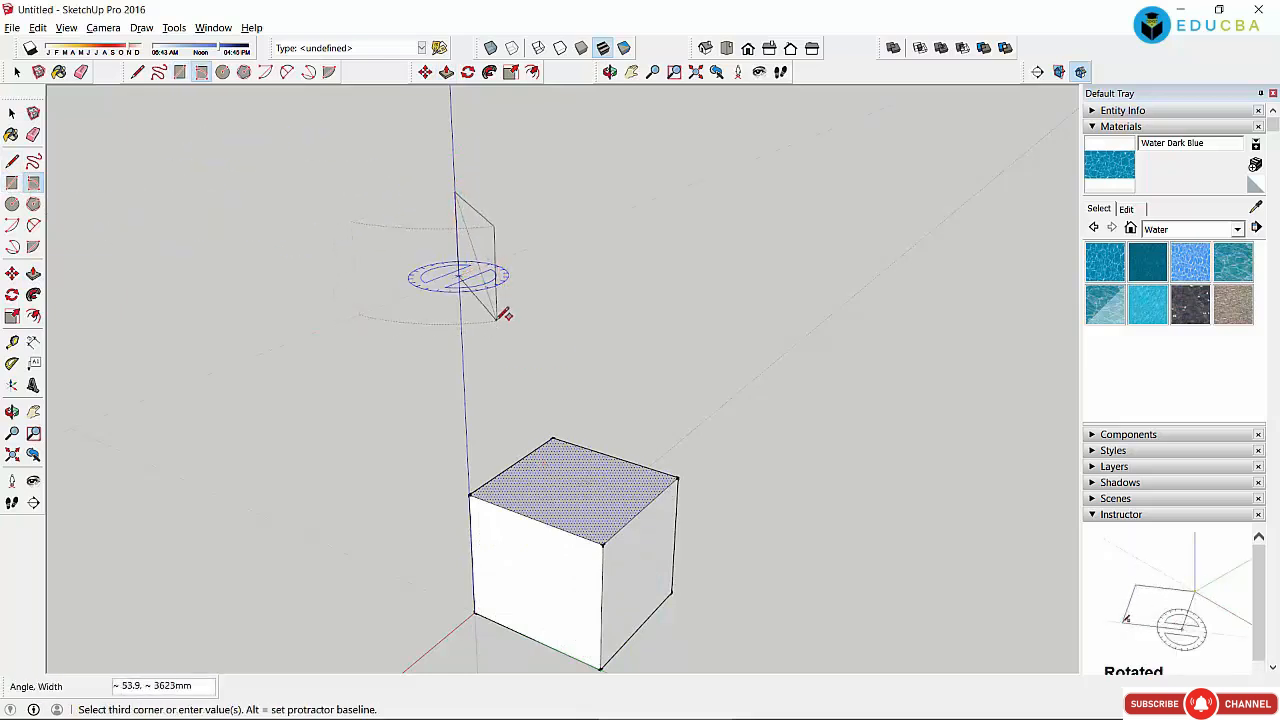
{"action": "left_click", "coordinate": [498, 318]}
{"action": "key", "text": "space"}
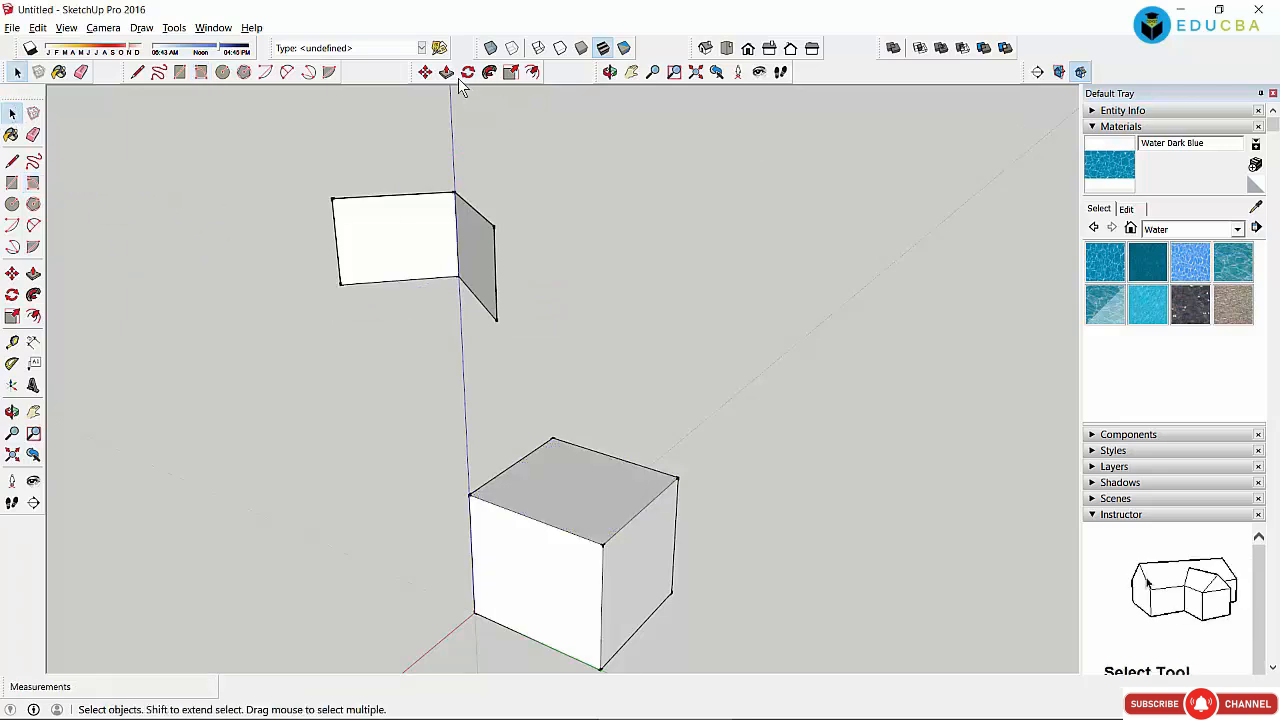
{"action": "left_click", "coordinate": [447, 73]}
{"action": "left_click", "coordinate": [482, 262]}
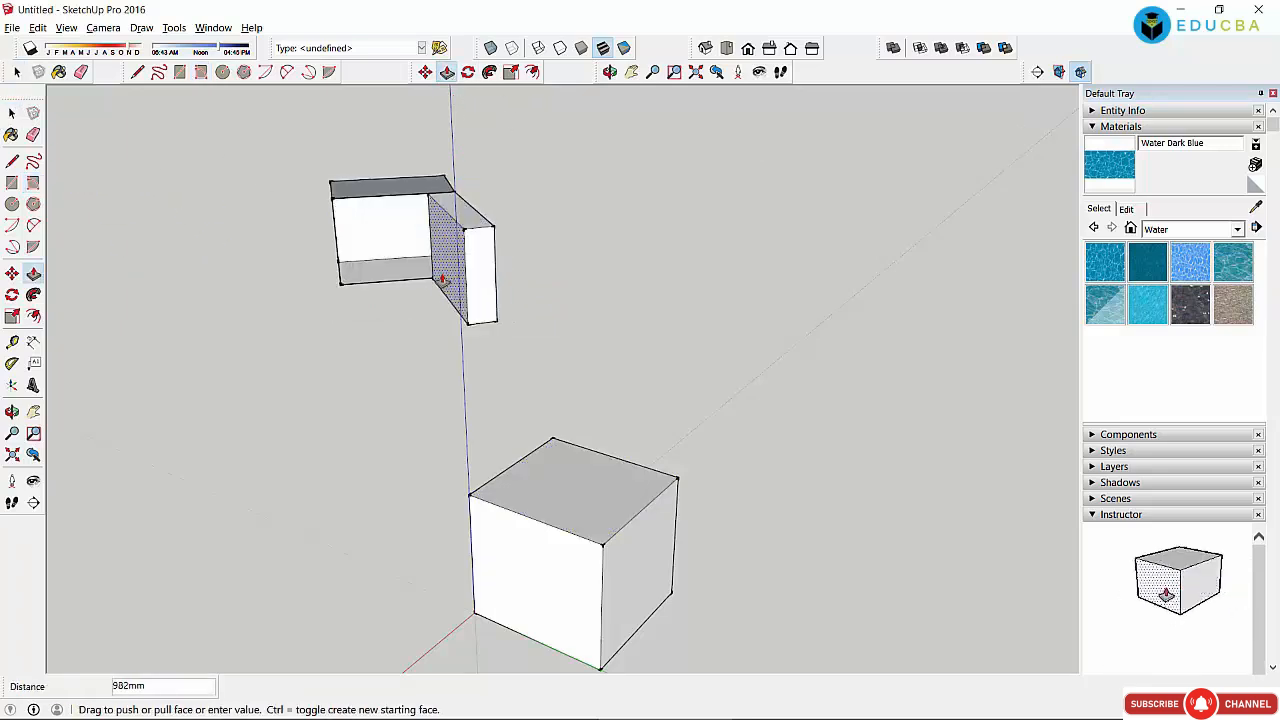
{"action": "left_click", "coordinate": [442, 281]}
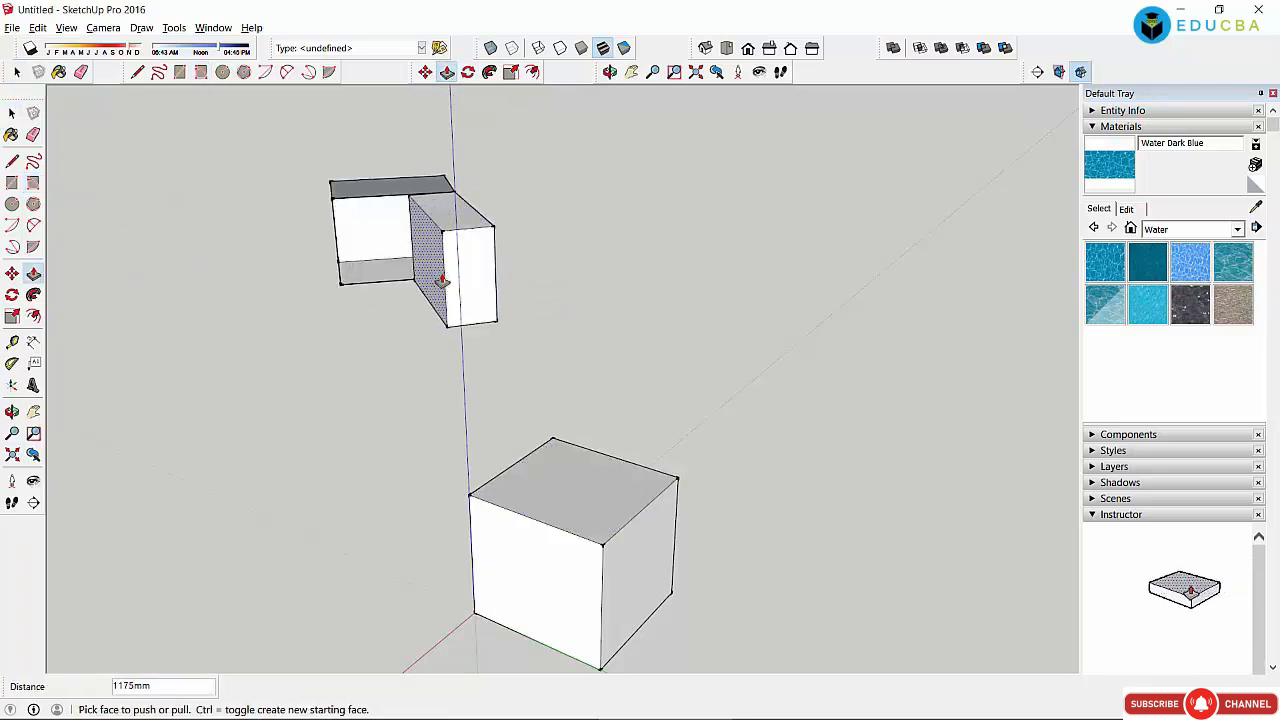
{"action": "middle_click_drag", "start_coordinate": [537, 90], "coordinate": [450, 230]}
{"action": "left_click", "coordinate": [12, 114]}
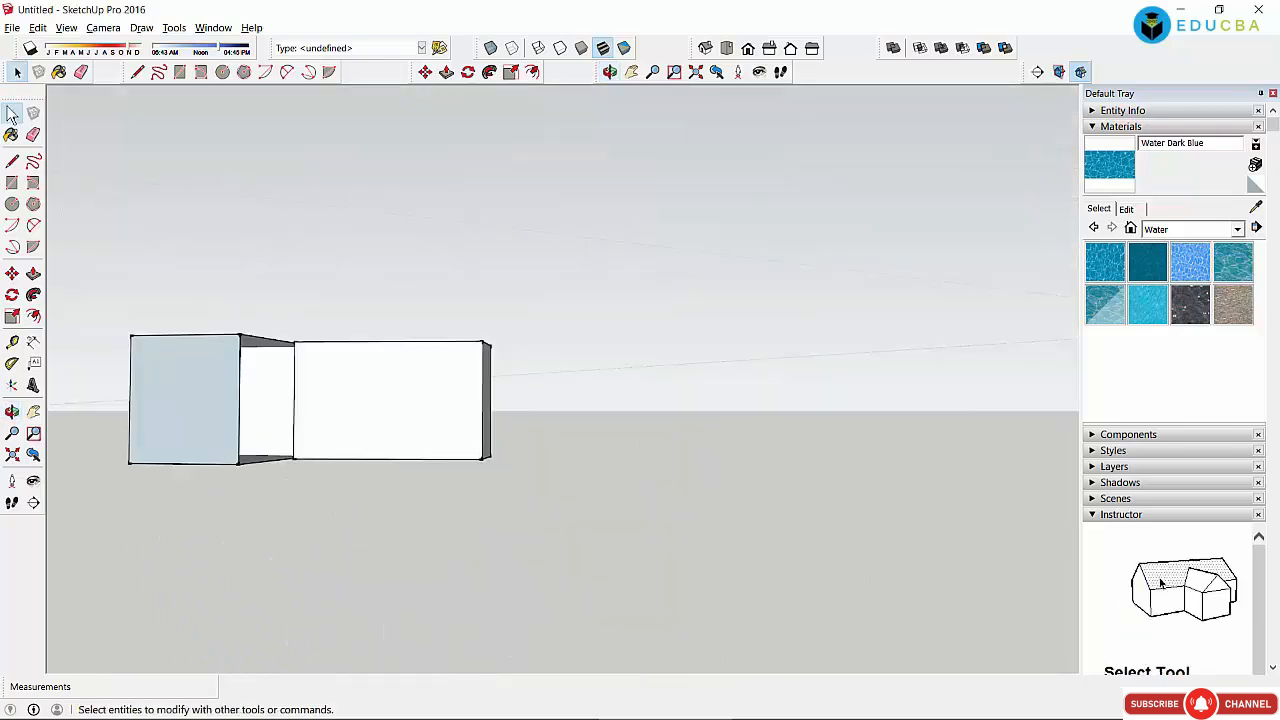
Step: Delete the existing model and the small object left at the origin
{"action": "left_click_drag", "start_coordinate": [95, 285], "coordinate": [591, 543]}
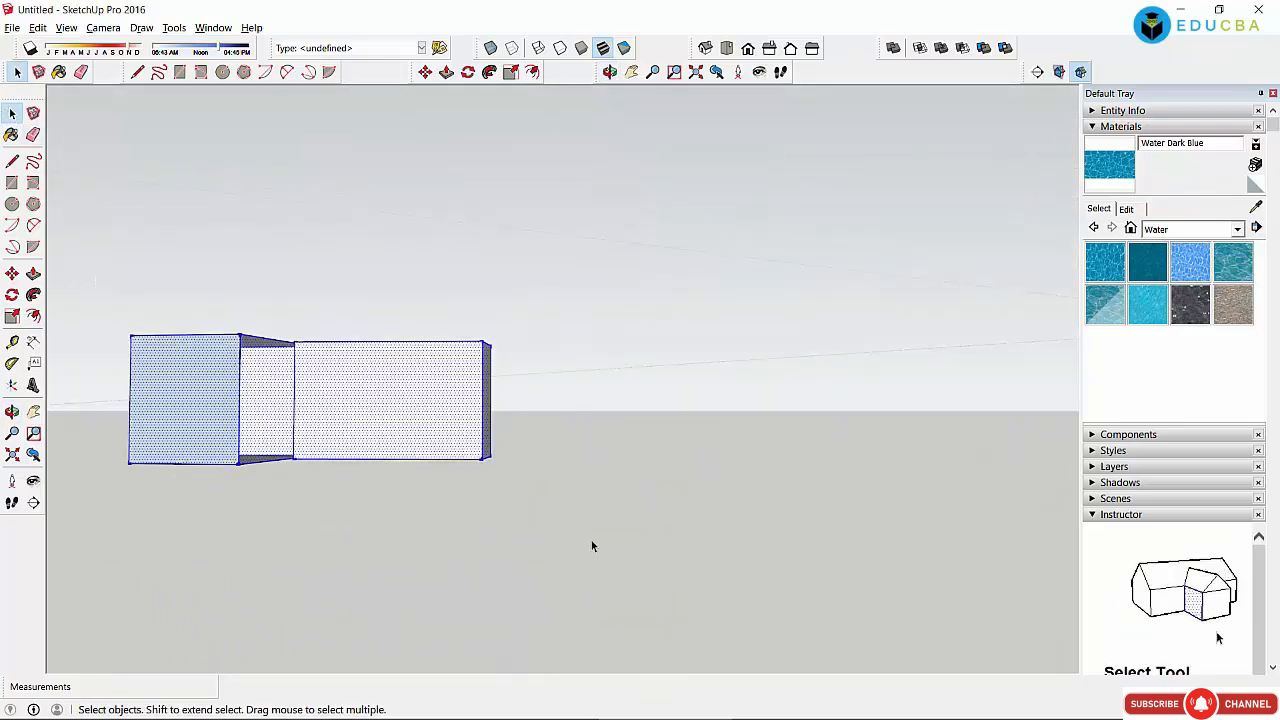
{"action": "key", "text": "Delete"}
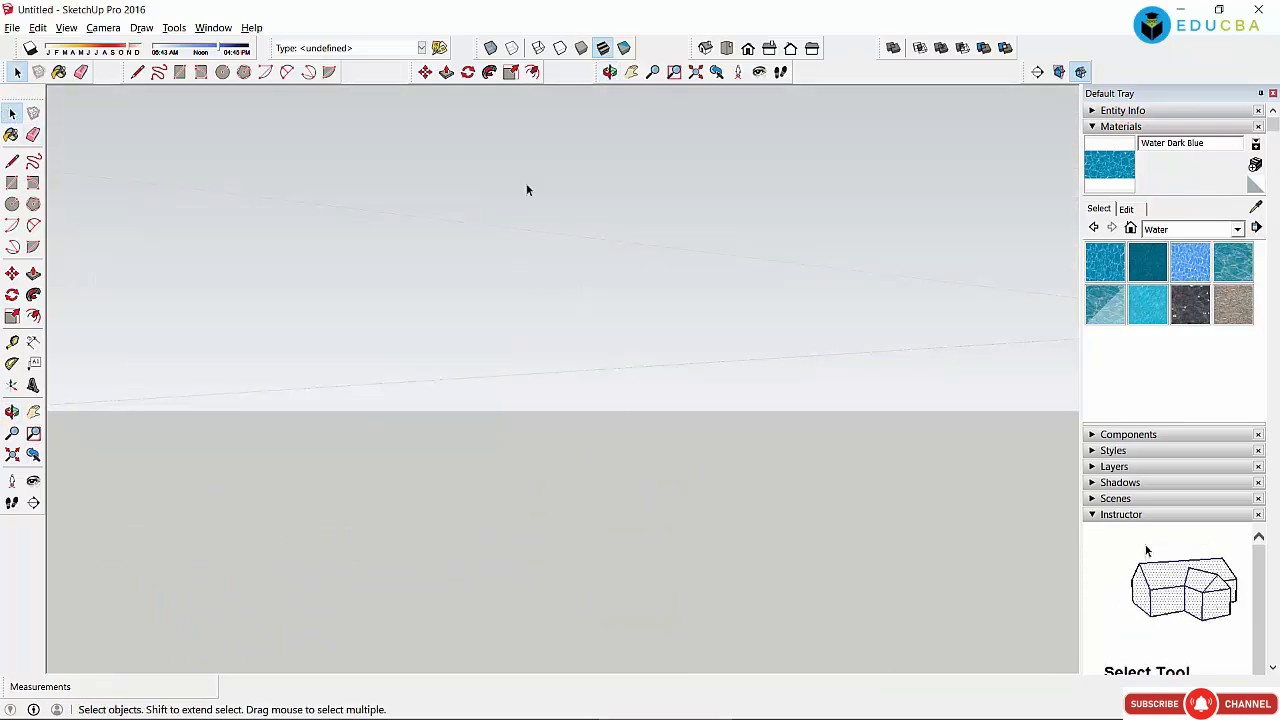
{"action": "left_click", "coordinate": [609, 72]}
{"action": "left_click_drag", "start_coordinate": [557, 309], "coordinate": [220, 287]}
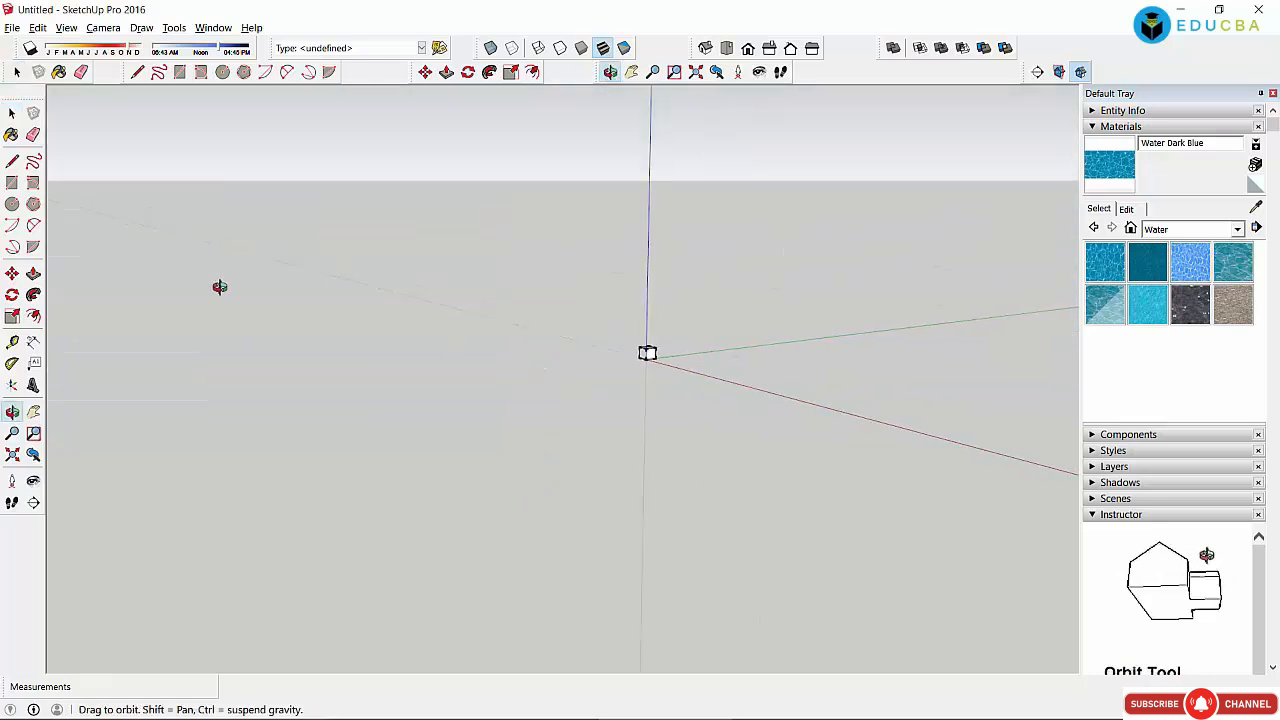
{"action": "left_click", "coordinate": [12, 113]}
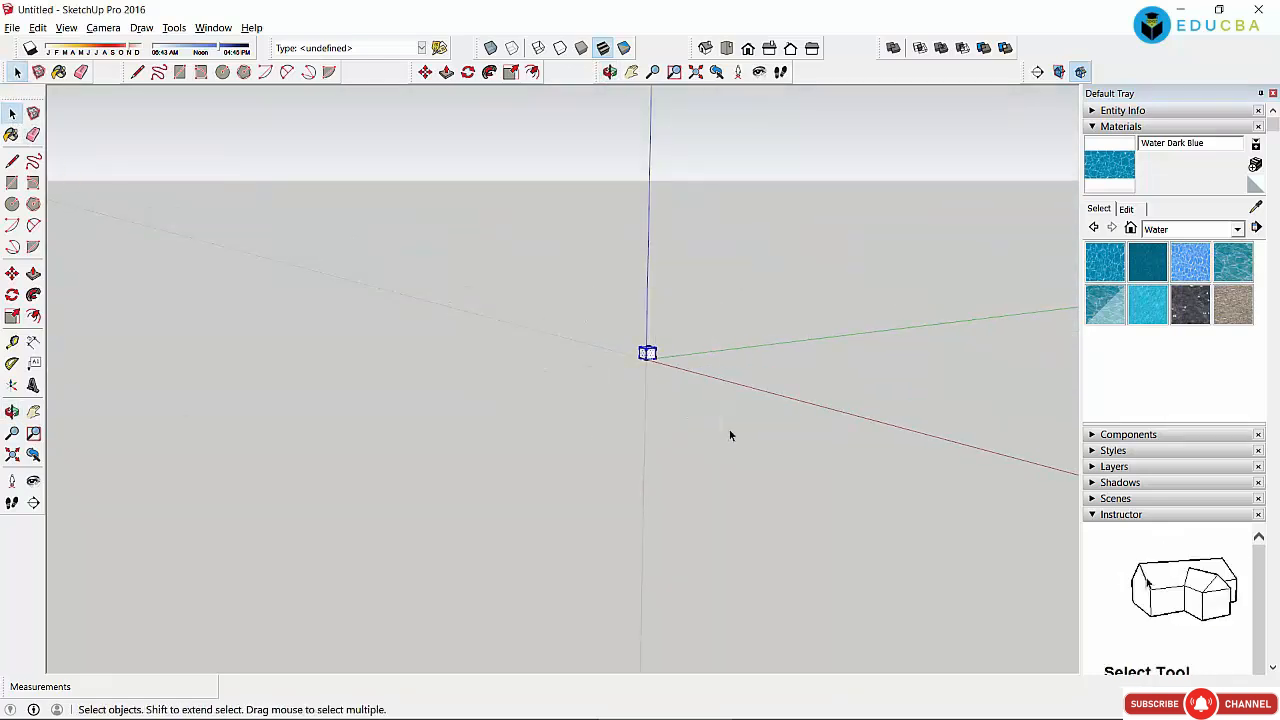
{"action": "key", "text": "Delete"}
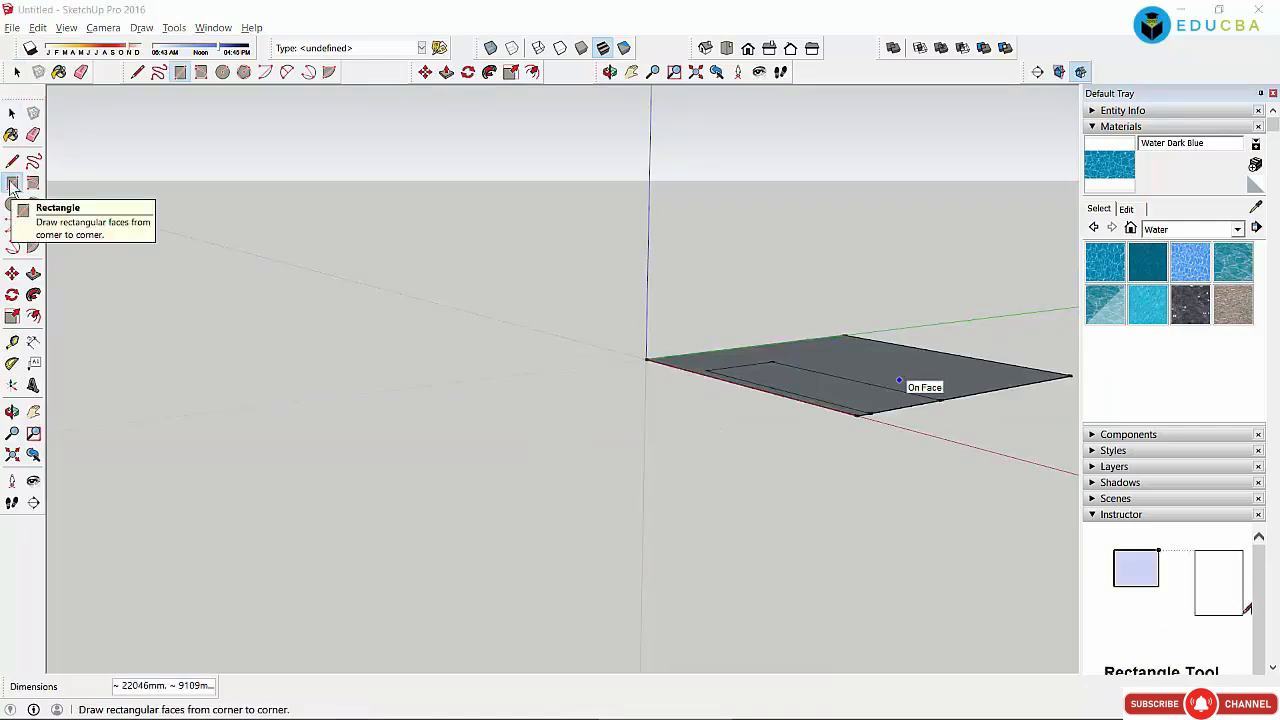
Step: Pan the view to shift the floor rectangle to the left
{"action": "left_click", "coordinate": [12, 182]}
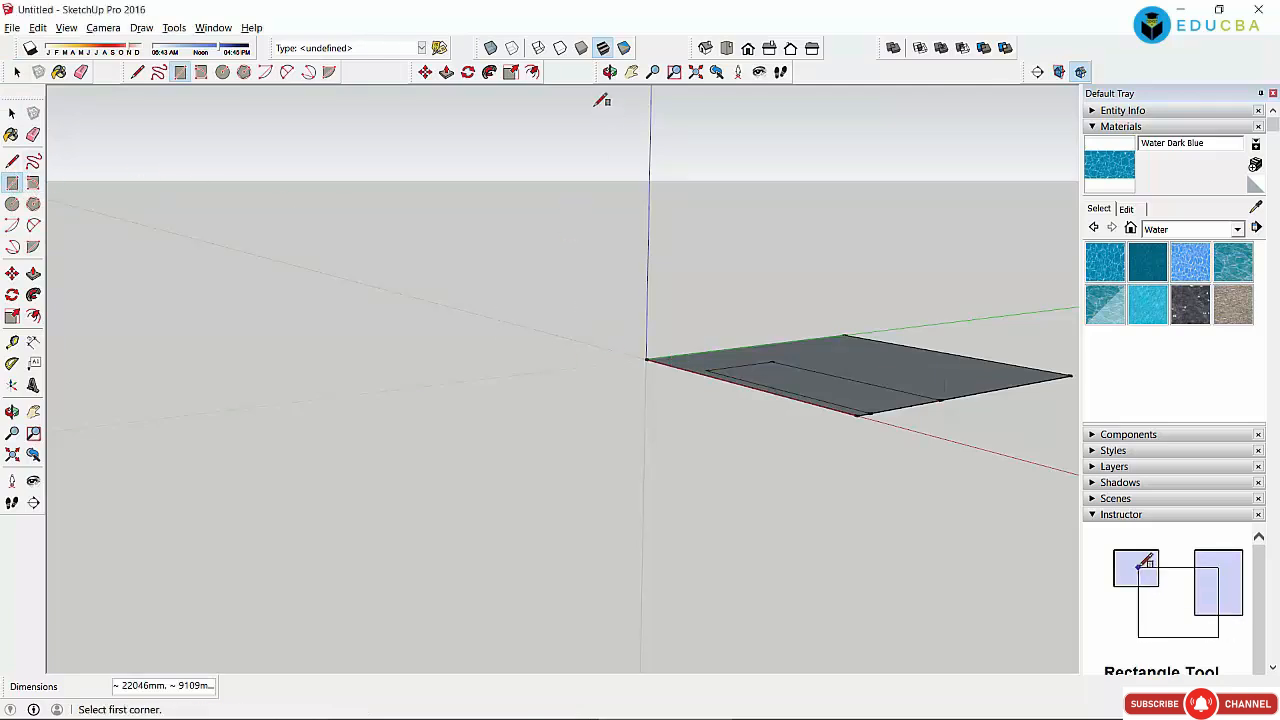
{"action": "left_click", "coordinate": [631, 71]}
{"action": "left_click_drag", "start_coordinate": [808, 363], "coordinate": [395, 372]}
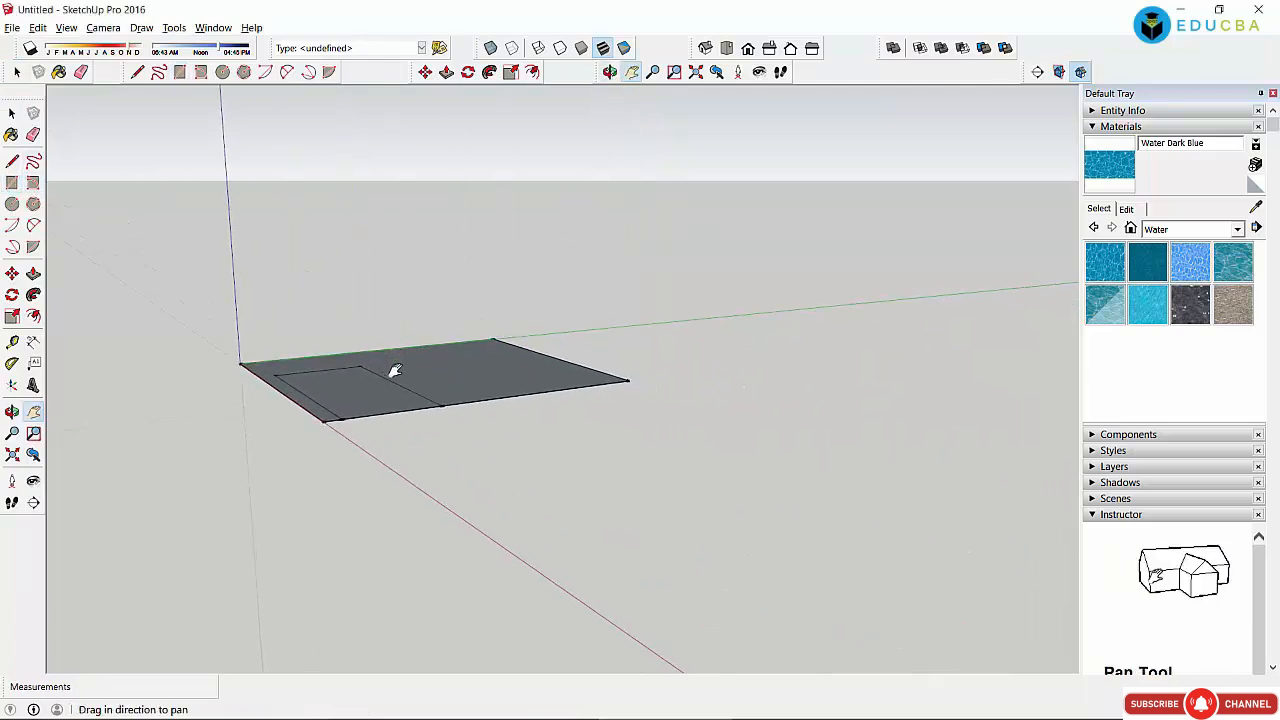
{"action": "left_click", "coordinate": [12, 113]}
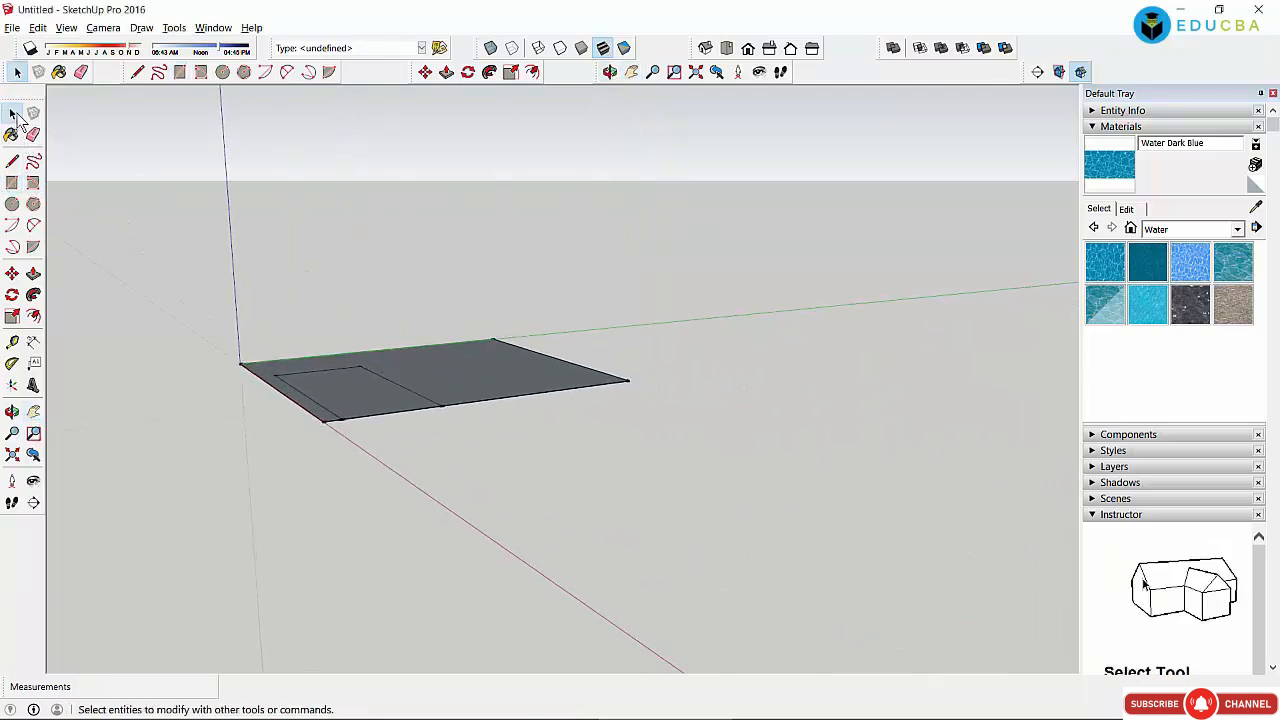
Step: Push the inner rectangle up into a tall box and the remaining floor into a low slab, then select everything
{"action": "left_click", "coordinate": [447, 73]}
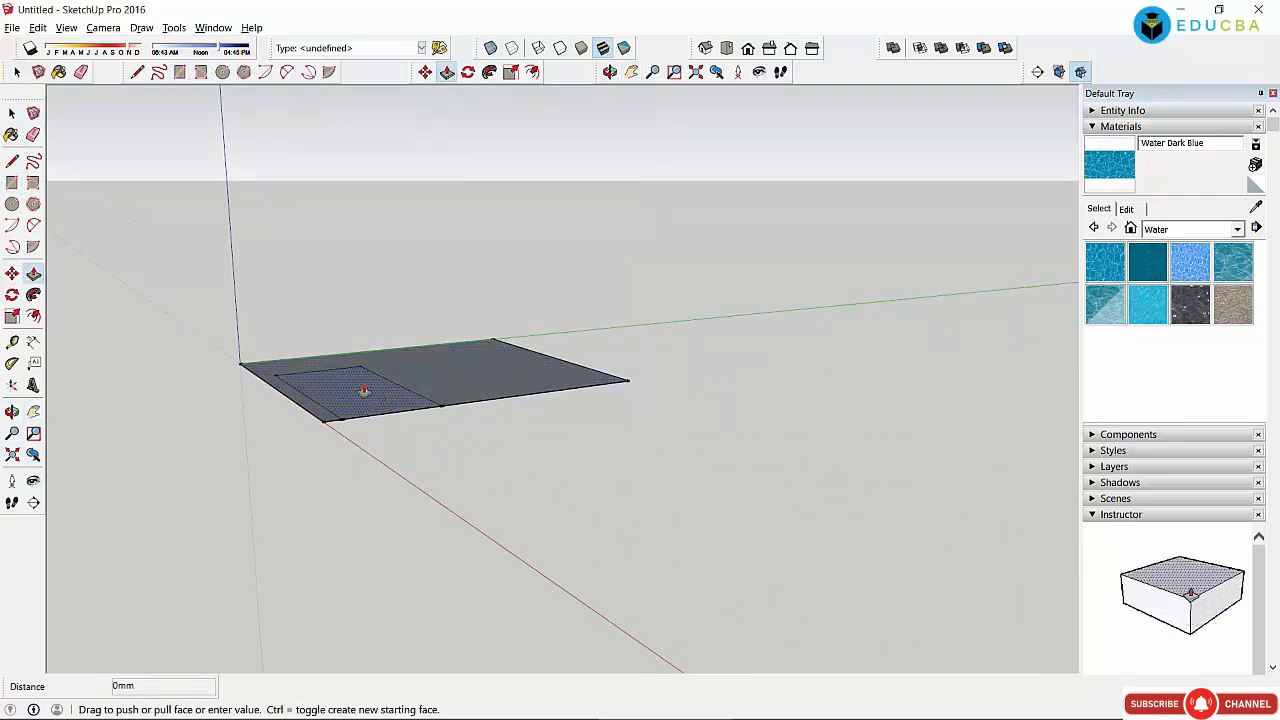
{"action": "left_click_drag", "start_coordinate": [363, 378], "coordinate": [363, 297]}
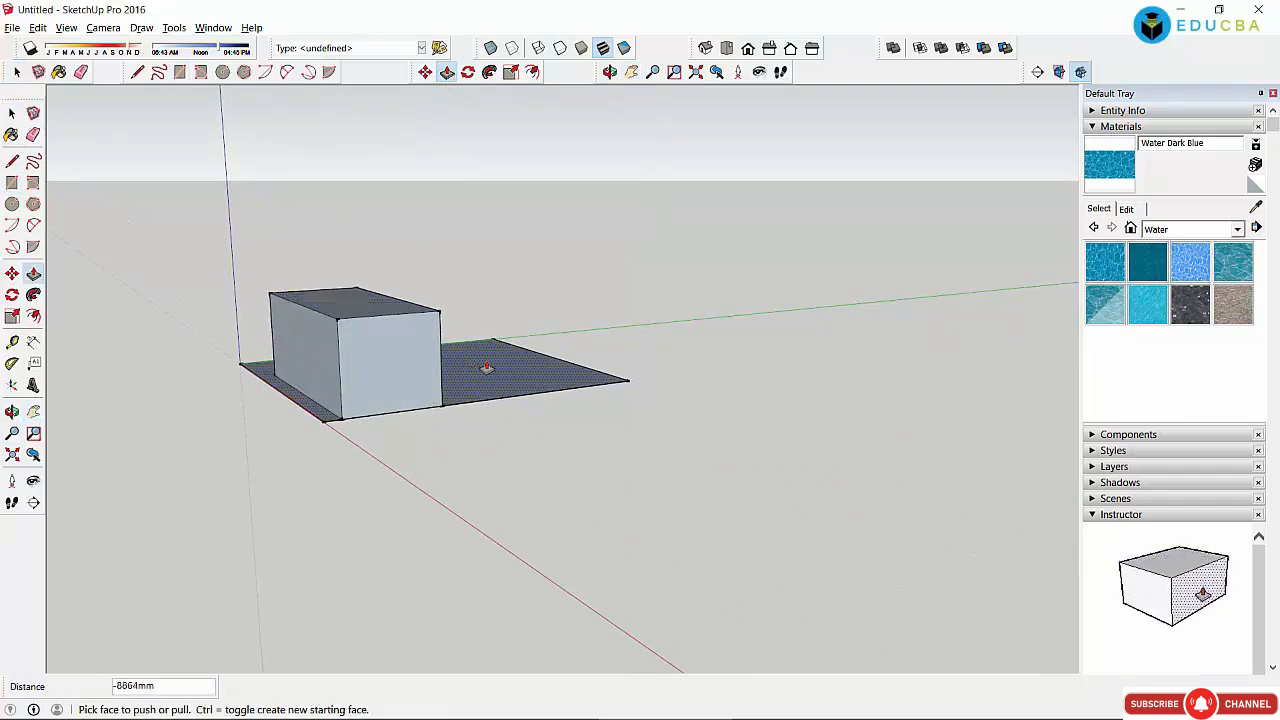
{"action": "left_click_drag", "start_coordinate": [488, 368], "coordinate": [510, 339]}
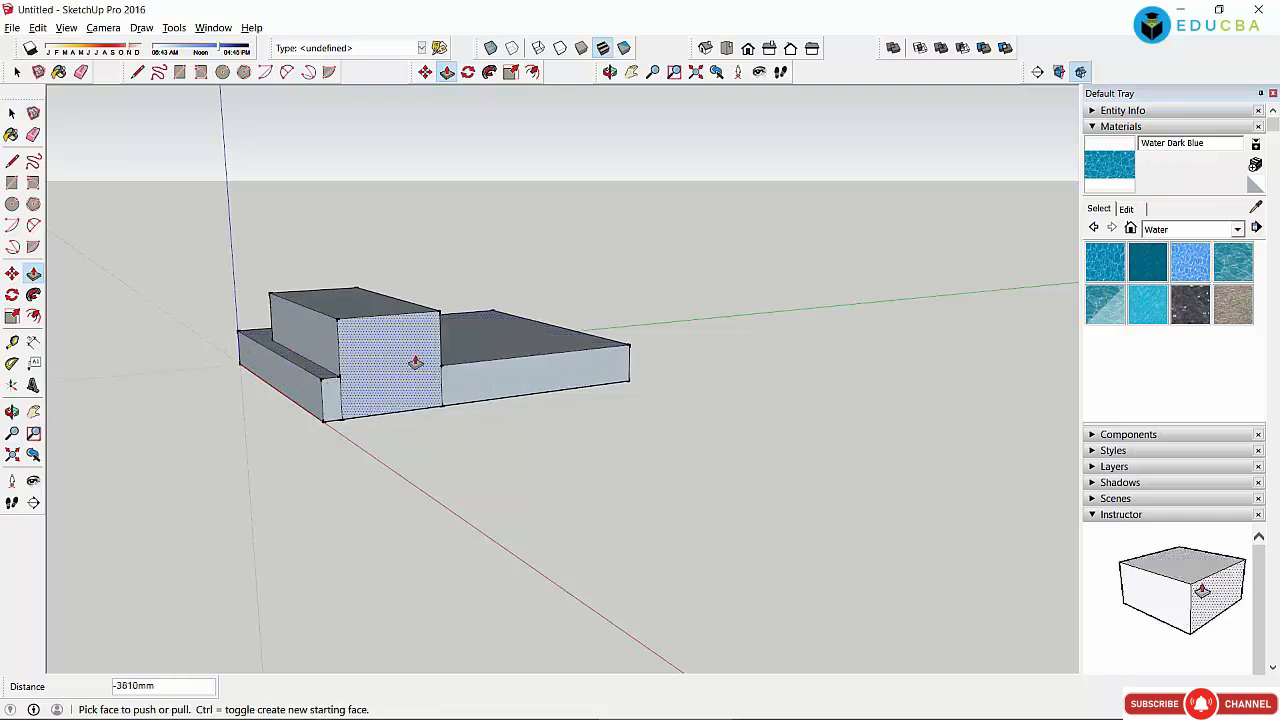
{"action": "left_click", "coordinate": [13, 113]}
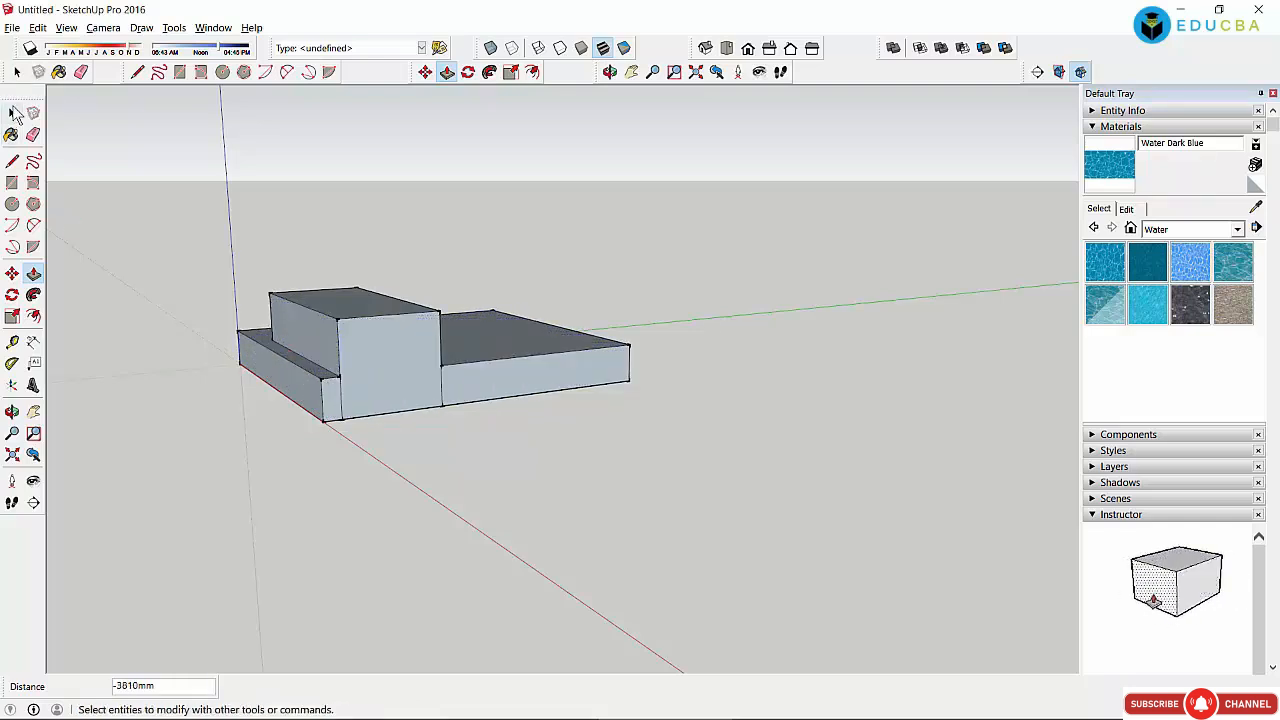
{"action": "left_click", "coordinate": [13, 113]}
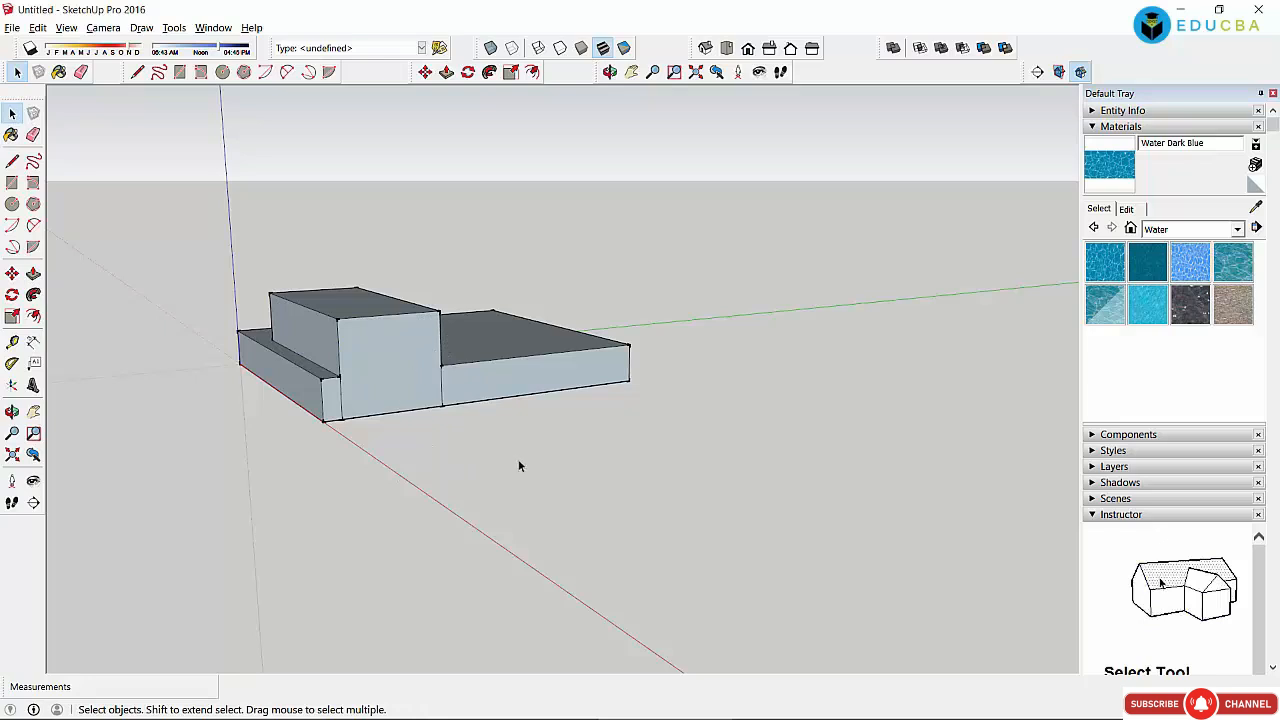
{"action": "left_click_drag", "start_coordinate": [148, 192], "coordinate": [710, 466]}
Step: Paint the box's front and top faces with a blue water texture
{"action": "scroll", "coordinate": [495, 378], "scroll_direction": "up", "scroll_amount": 4}
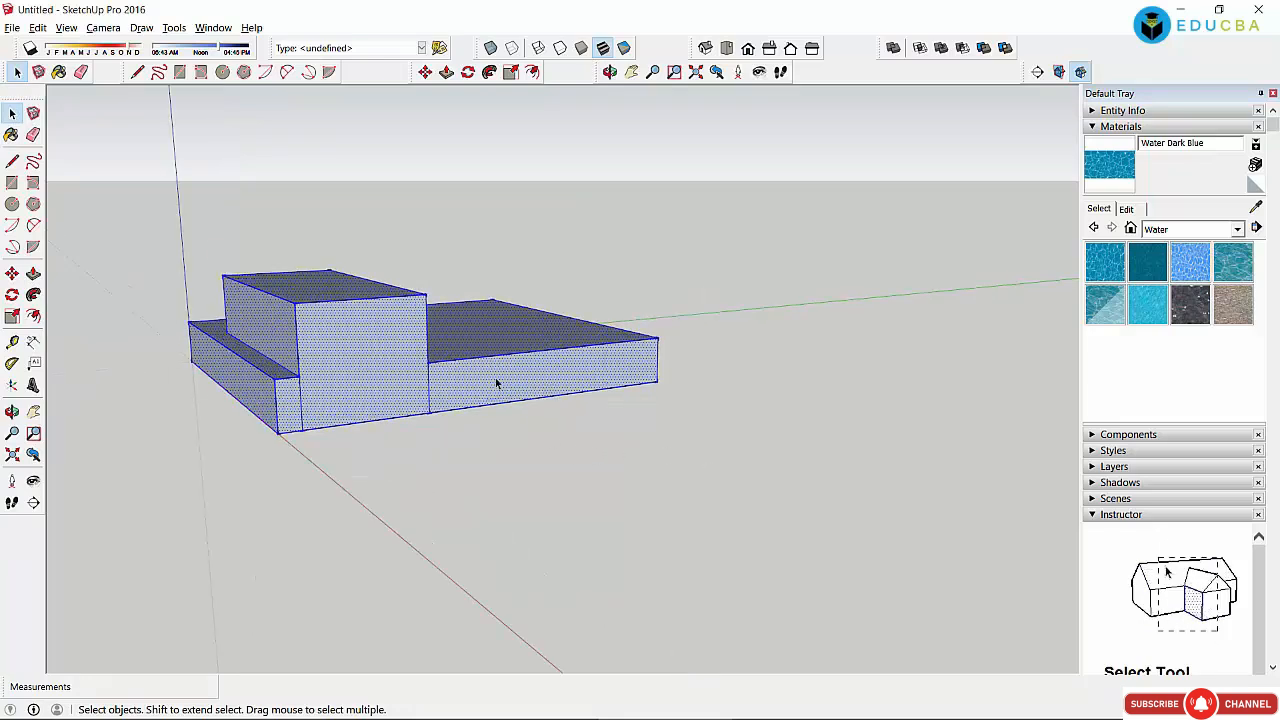
{"action": "left_click", "coordinate": [12, 114]}
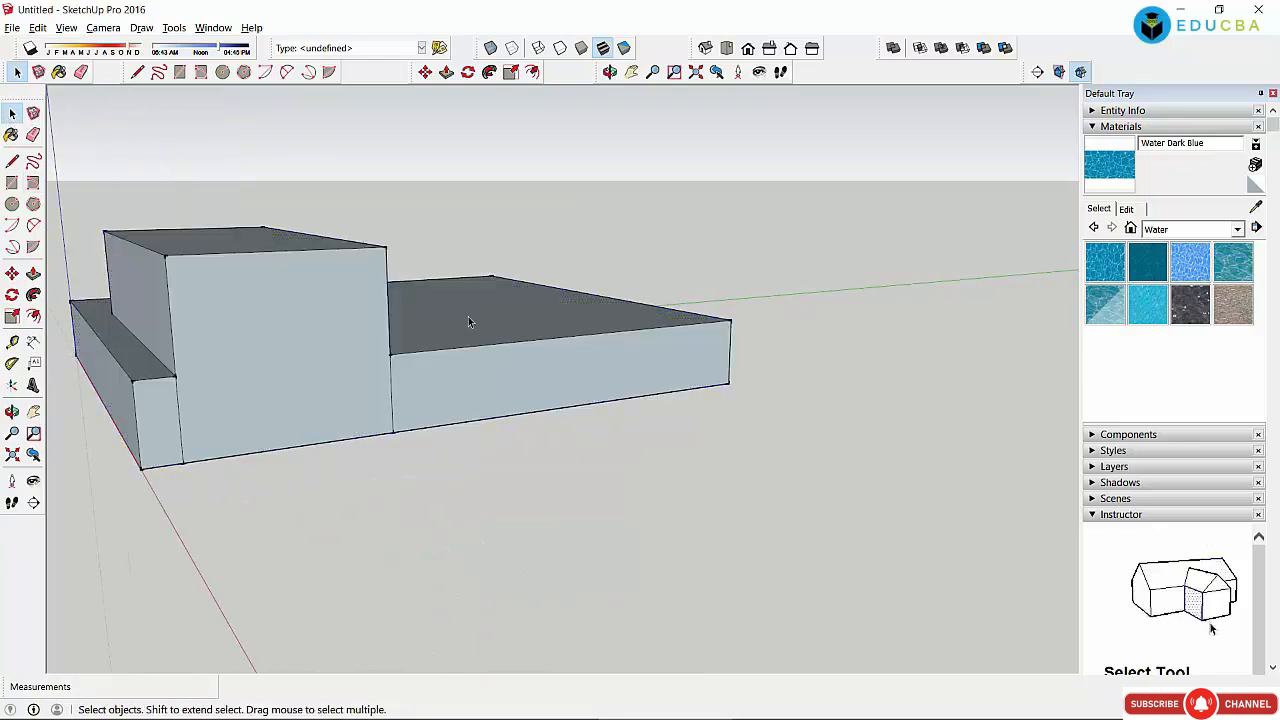
{"action": "left_click", "coordinate": [1106, 264]}
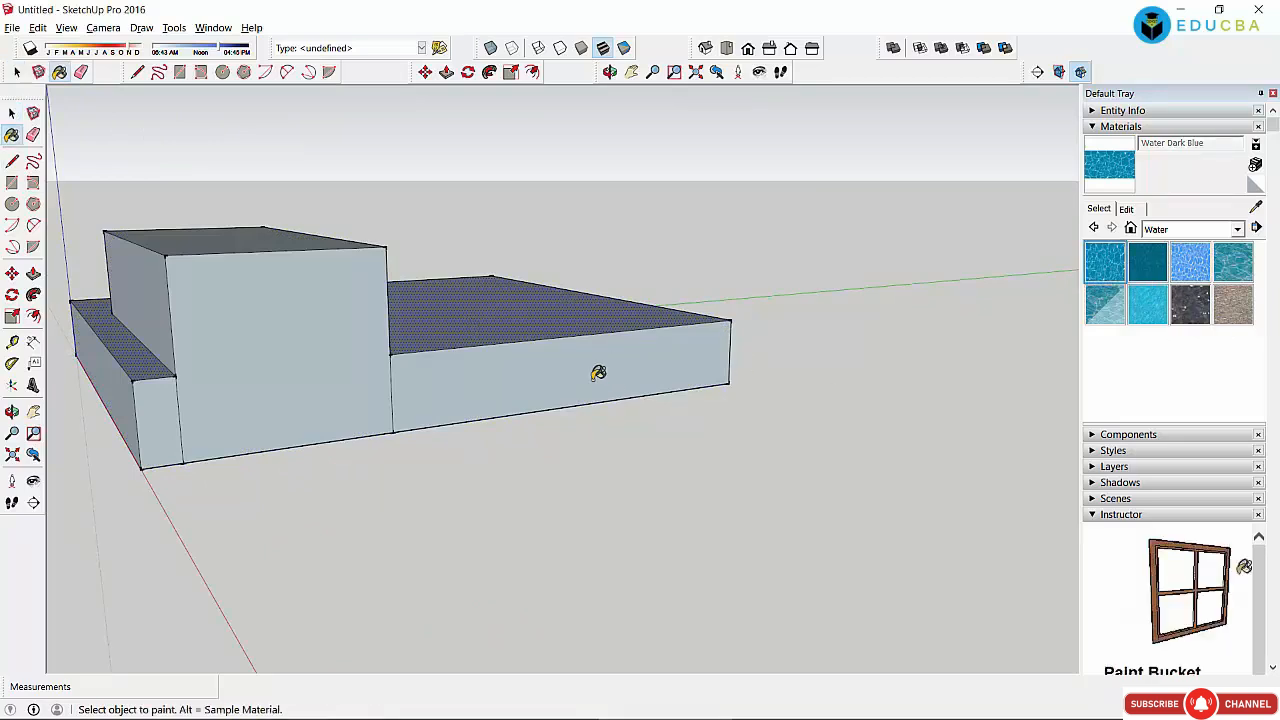
{"action": "left_click", "coordinate": [596, 366]}
{"action": "left_click", "coordinate": [508, 310]}
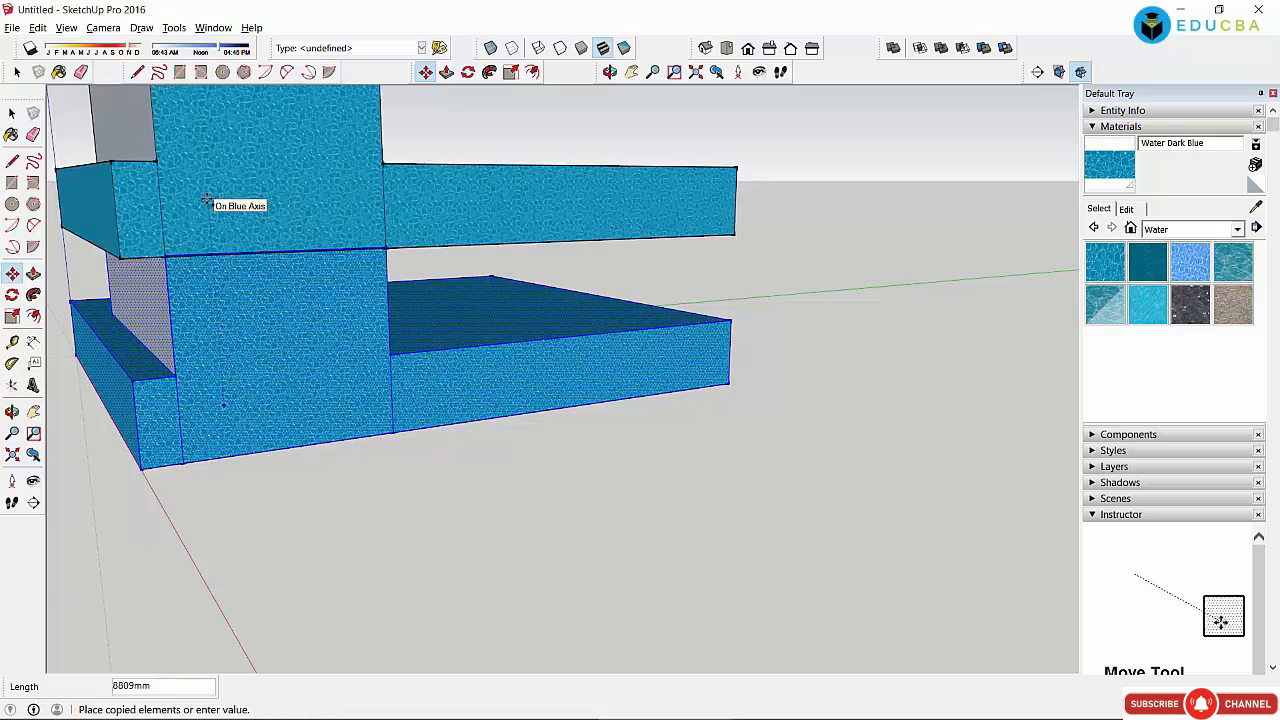
Step: Place a copy of the upper part above the original and view it from above
{"action": "left_click", "coordinate": [207, 200]}
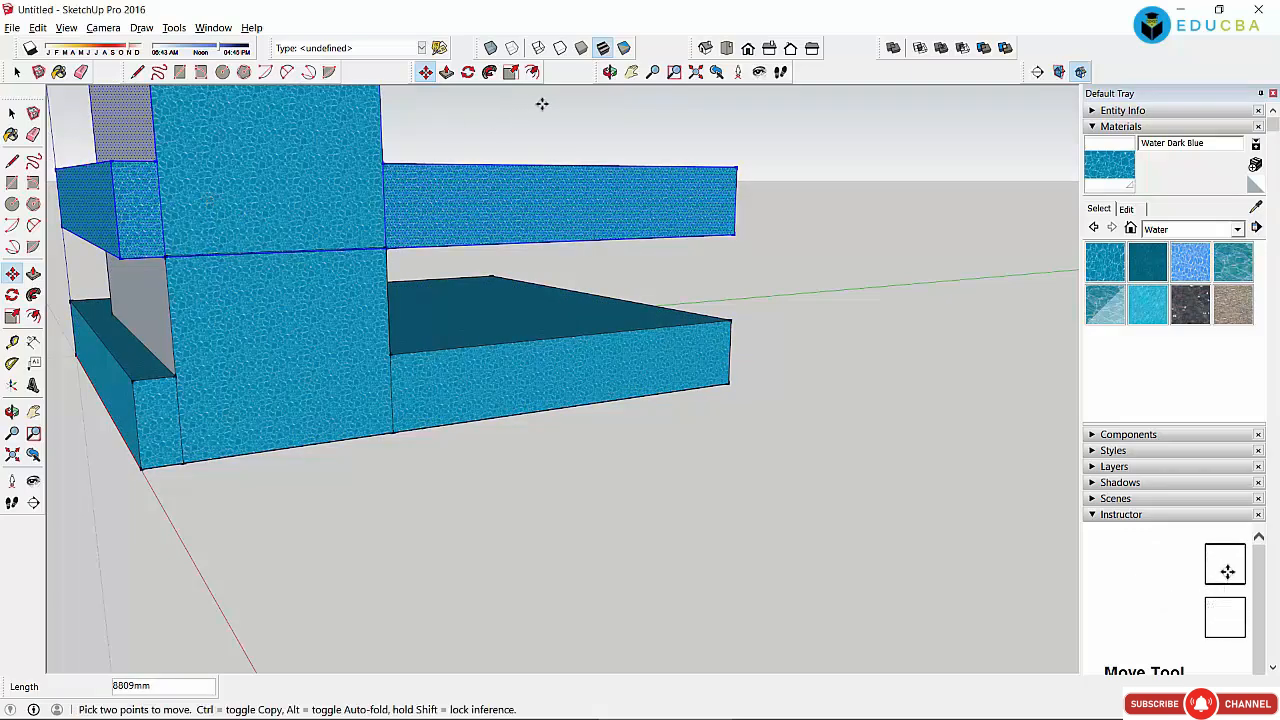
{"action": "left_click", "coordinate": [609, 72]}
{"action": "left_click_drag", "start_coordinate": [540, 183], "coordinate": [367, 497]}
Step: Orbit around the flat water circle and its upright crossing circle, then begin moving the upright circle
{"action": "left_click_drag", "start_coordinate": [260, 471], "coordinate": [352, 530]}
{"action": "left_click", "coordinate": [12, 115]}
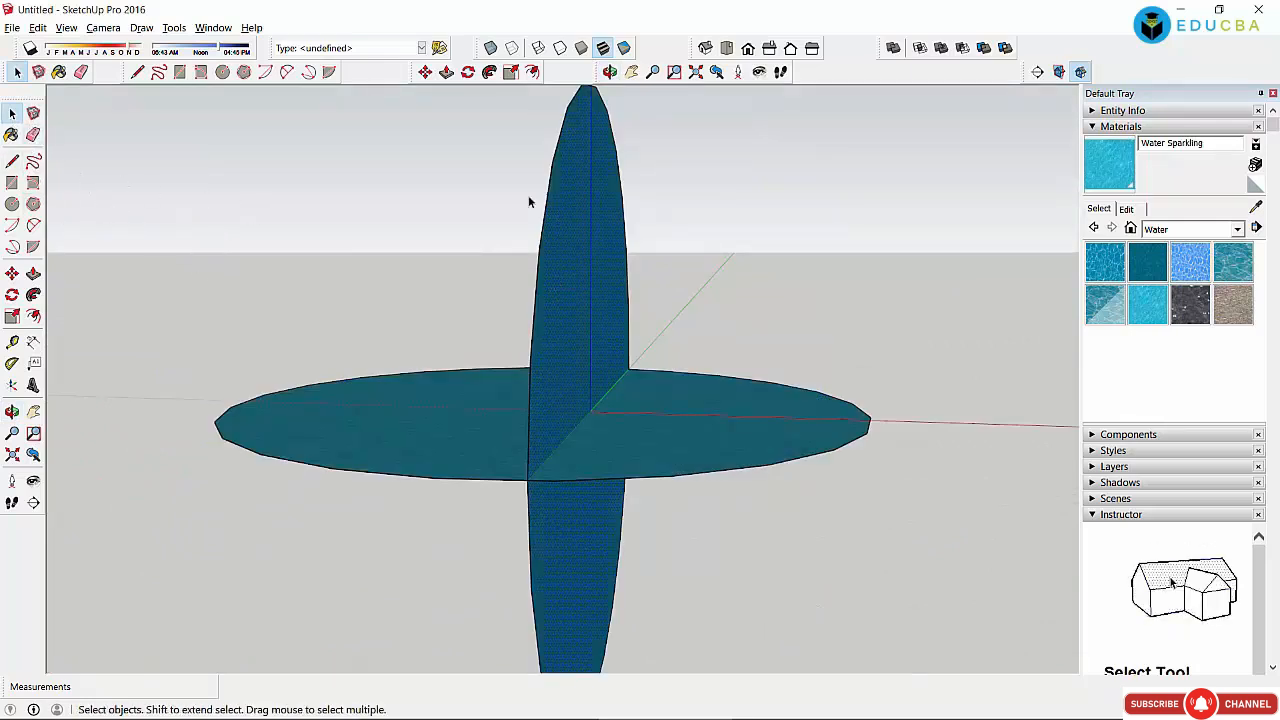
{"action": "left_click", "coordinate": [610, 72]}
{"action": "left_click_drag", "start_coordinate": [766, 380], "coordinate": [557, 471]}
{"action": "left_click_drag", "start_coordinate": [434, 403], "coordinate": [605, 270]}
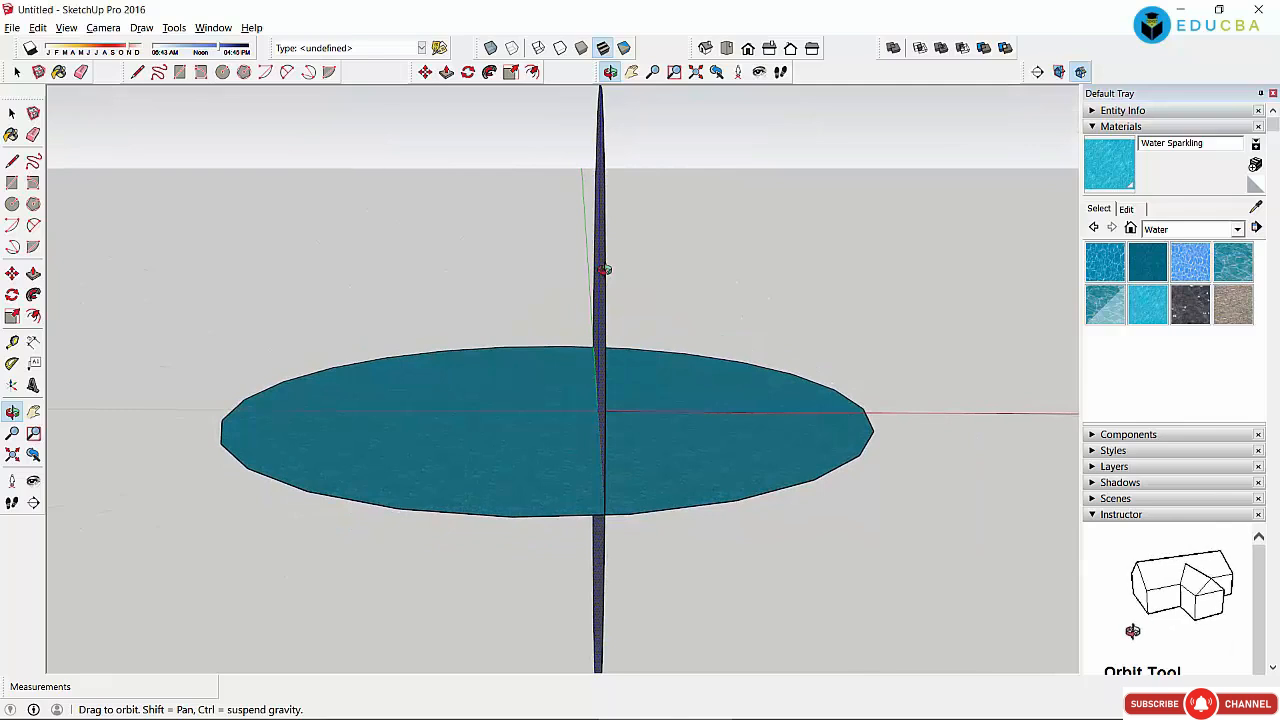
{"action": "left_click", "coordinate": [425, 72]}
{"action": "left_click", "coordinate": [410, 437]}
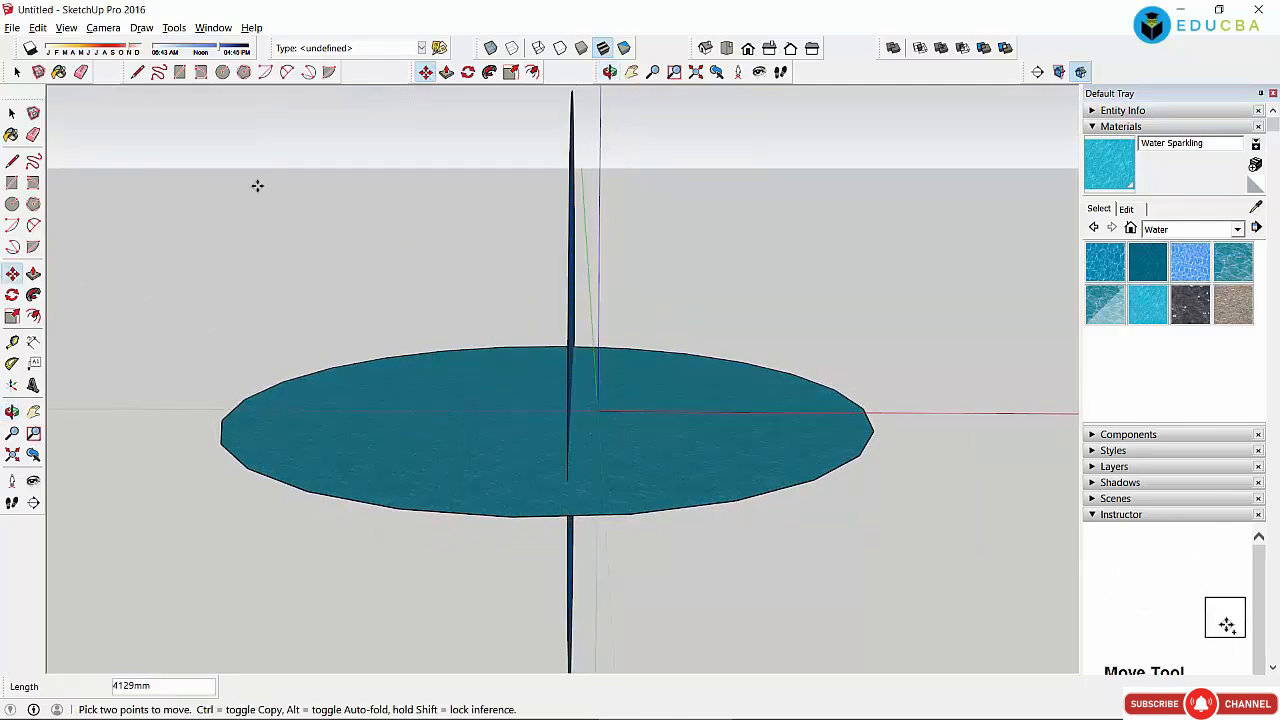
Step: Orbit to reveal the grey half-disc and move the blue disc downward
{"action": "key", "text": "space"}
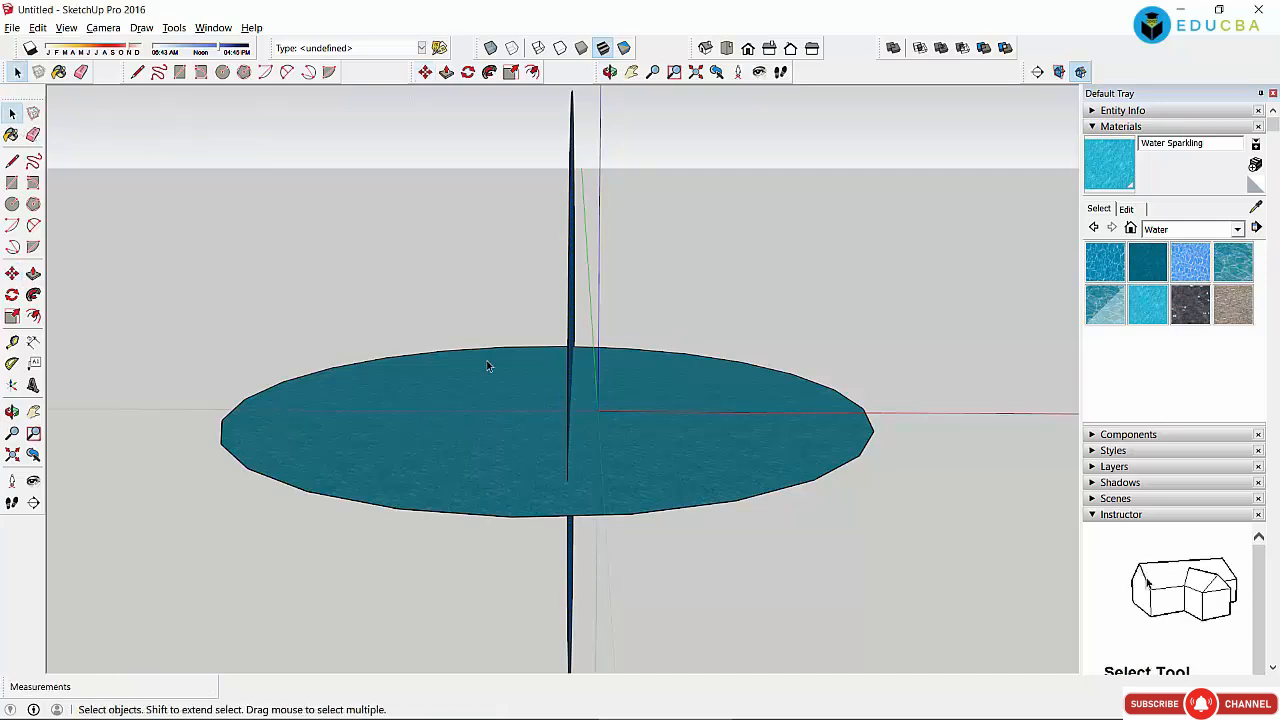
{"action": "left_click", "coordinate": [610, 72]}
{"action": "left_click_drag", "start_coordinate": [677, 480], "coordinate": [720, 478]}
{"action": "left_click", "coordinate": [12, 113]}
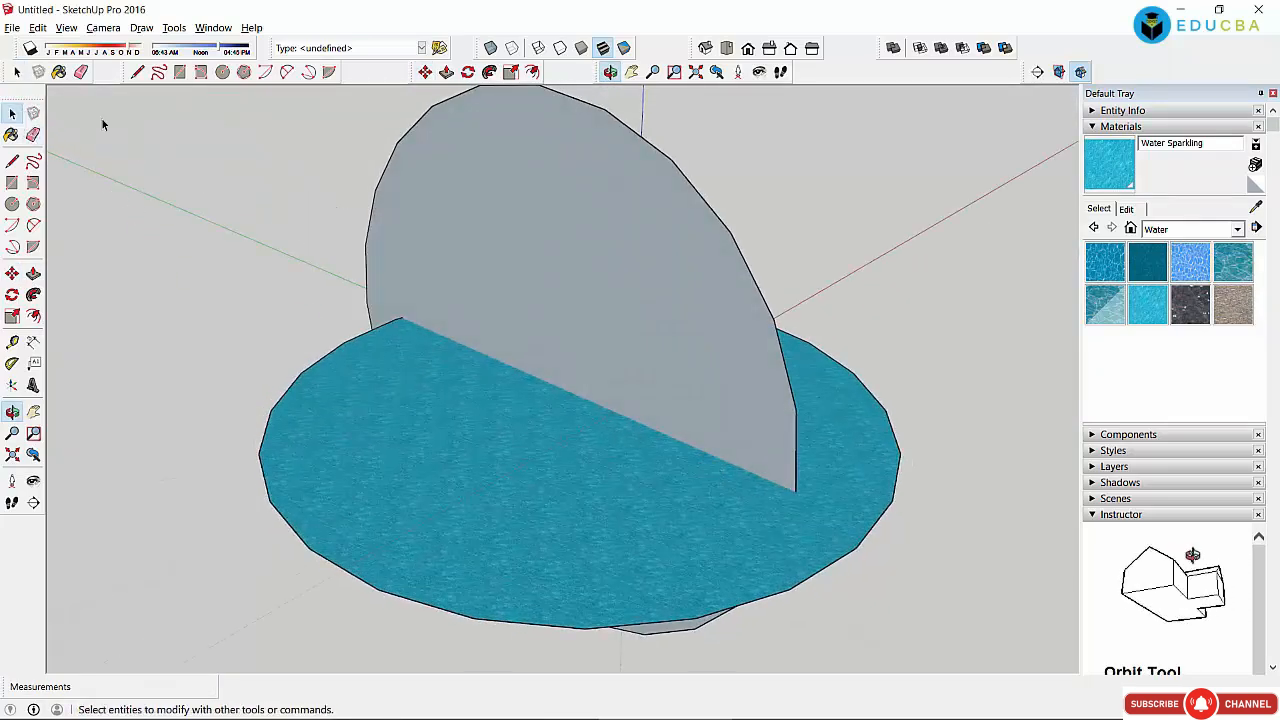
{"action": "left_click", "coordinate": [425, 72]}
{"action": "left_click", "coordinate": [540, 490]}
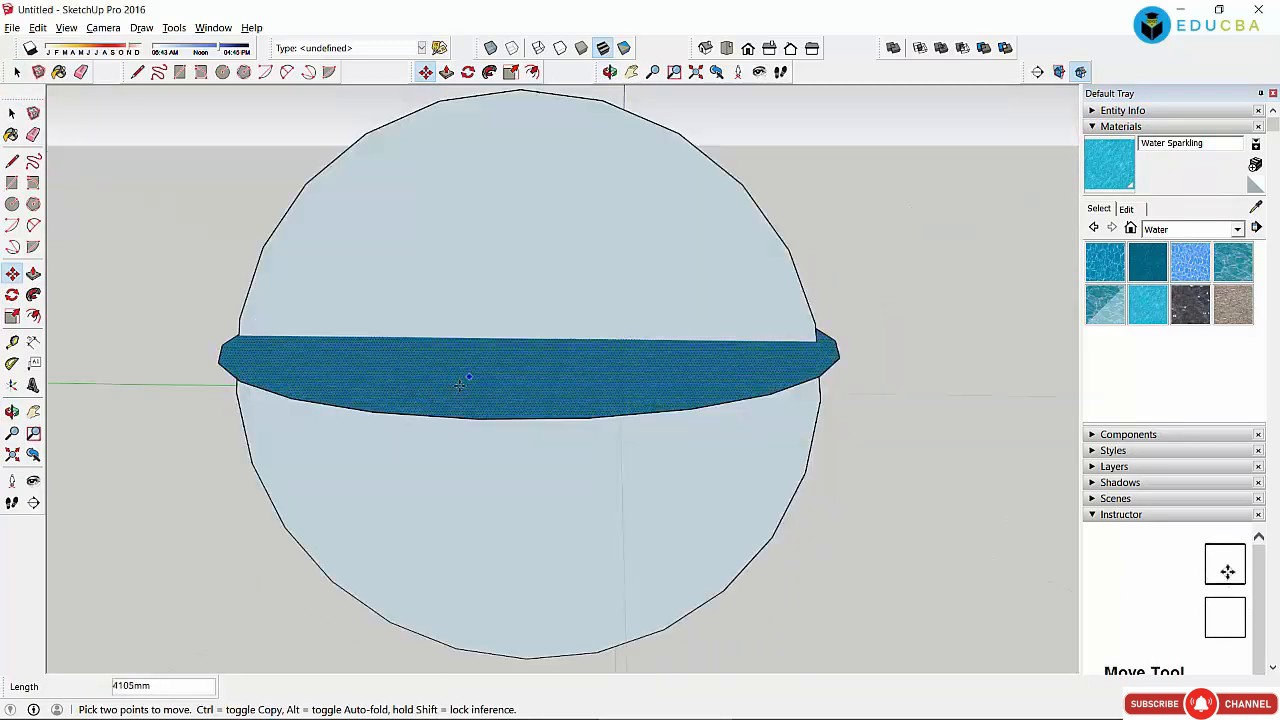
Step: Sweep the half-disc profile around the full circle perimeter with Follow Me, undoing a wrong sweep
{"action": "left_click", "coordinate": [34, 295]}
{"action": "left_click_drag", "start_coordinate": [277, 351], "coordinate": [322, 405]}
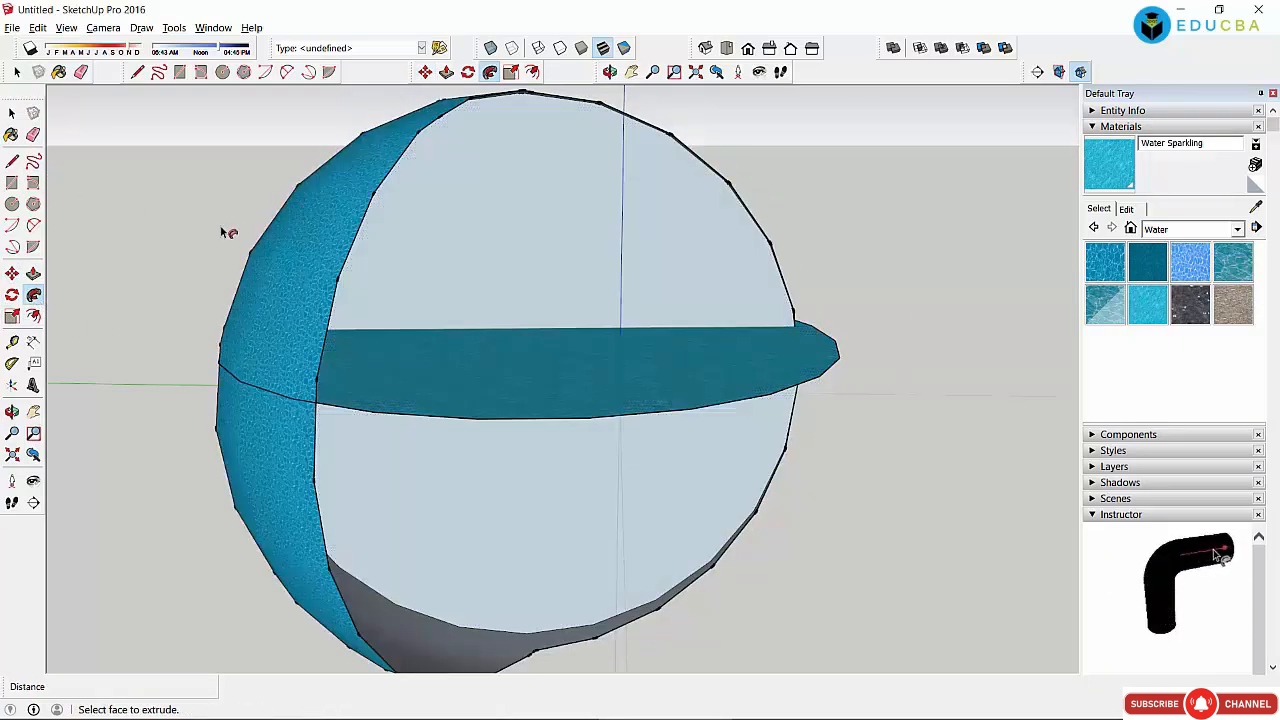
{"action": "key", "text": "ctrl+z"}
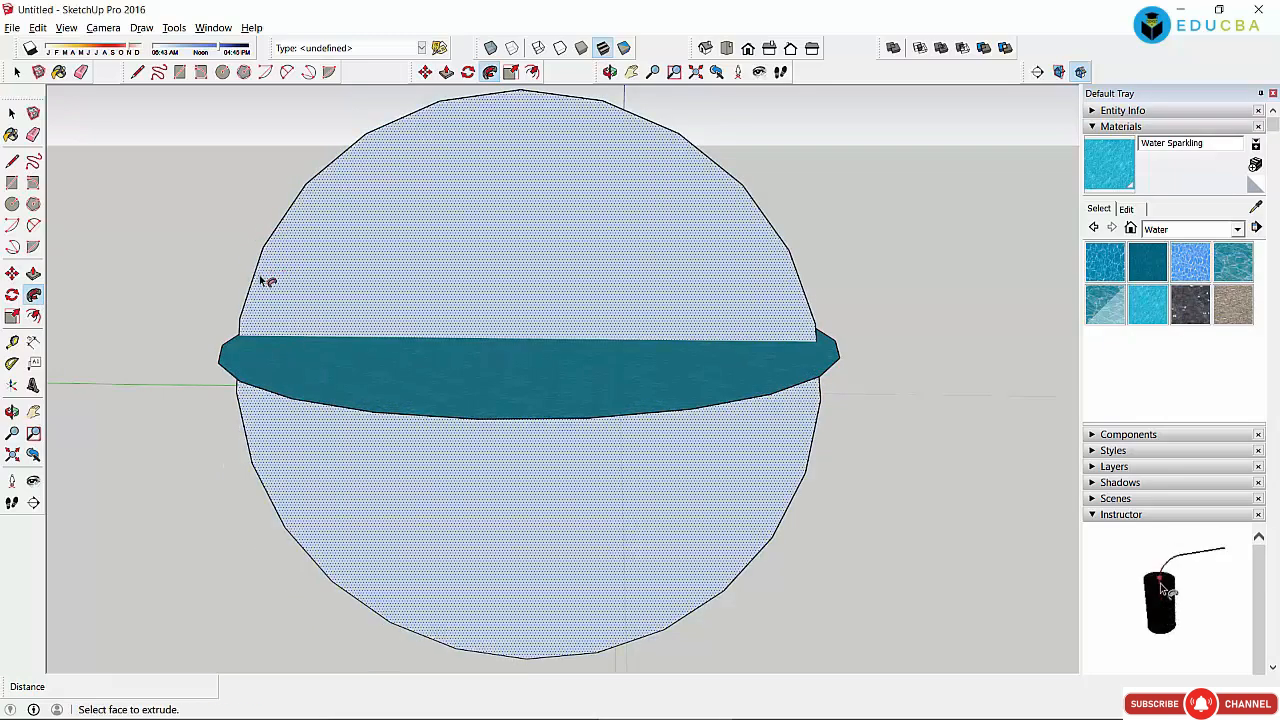
{"action": "left_click", "coordinate": [340, 410], "text": "alt"}
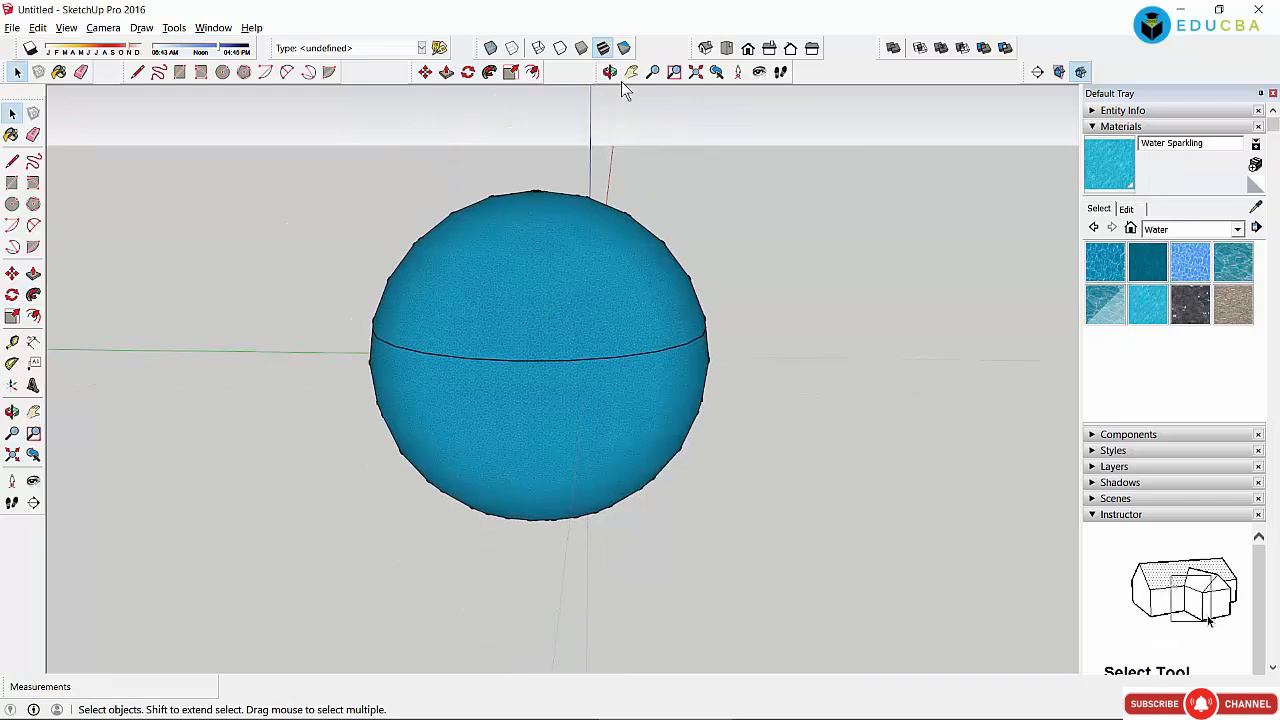
Step: Select the sphere's upper-left face and sweep it with Follow Me to close the missing wedge
{"action": "left_click", "coordinate": [609, 72]}
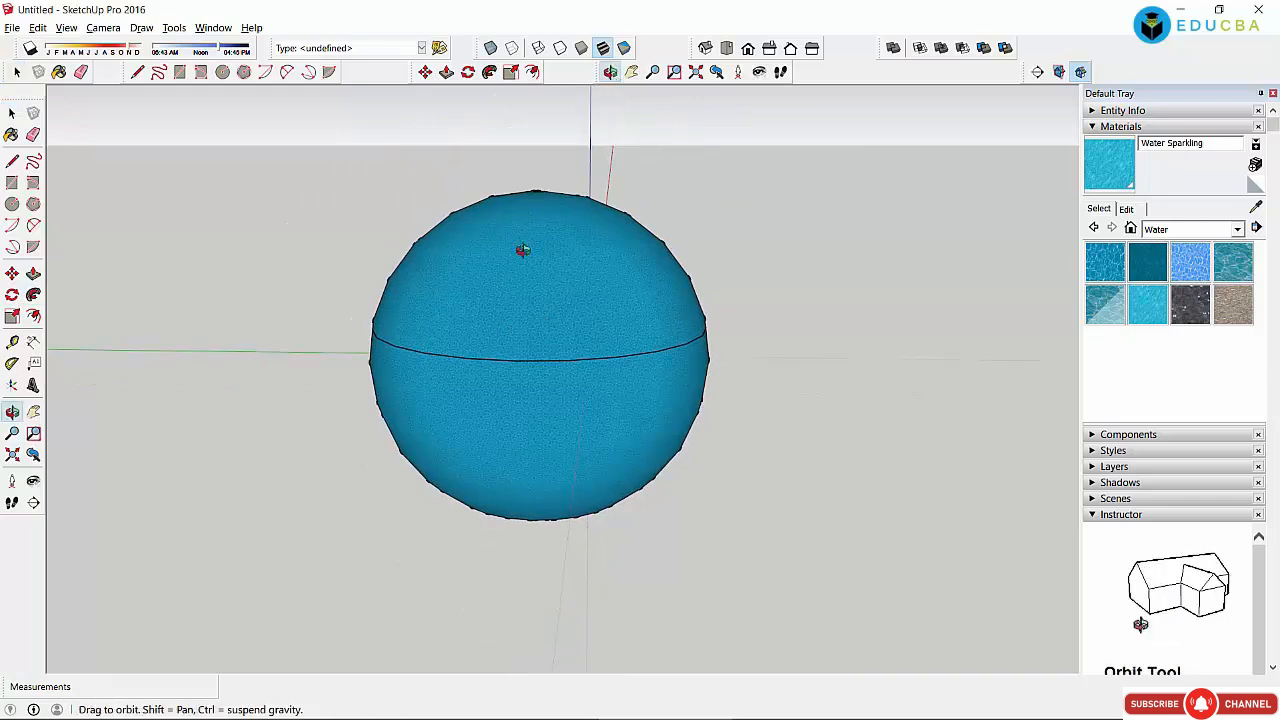
{"action": "left_click_drag", "start_coordinate": [520, 249], "coordinate": [486, 431]}
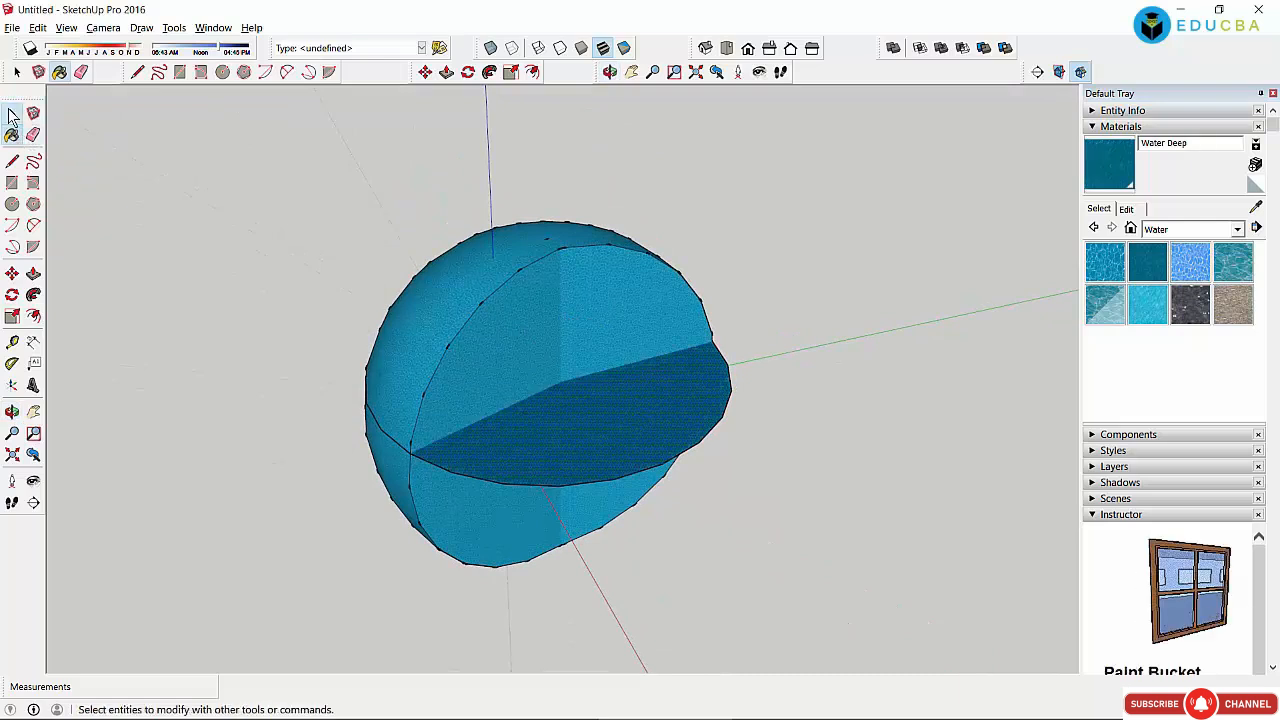
{"action": "left_click", "coordinate": [12, 114]}
{"action": "left_click_drag", "start_coordinate": [314, 143], "coordinate": [880, 643]}
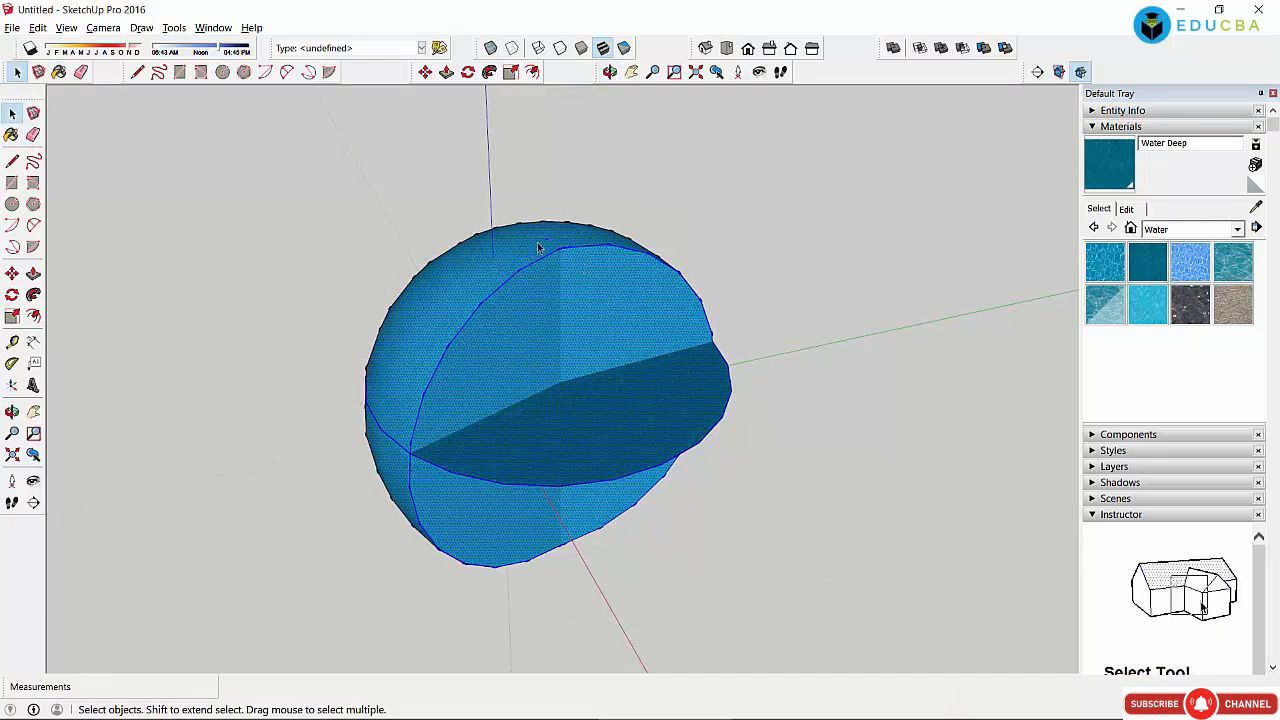
{"action": "left_click_drag", "start_coordinate": [269, 151], "coordinate": [910, 641]}
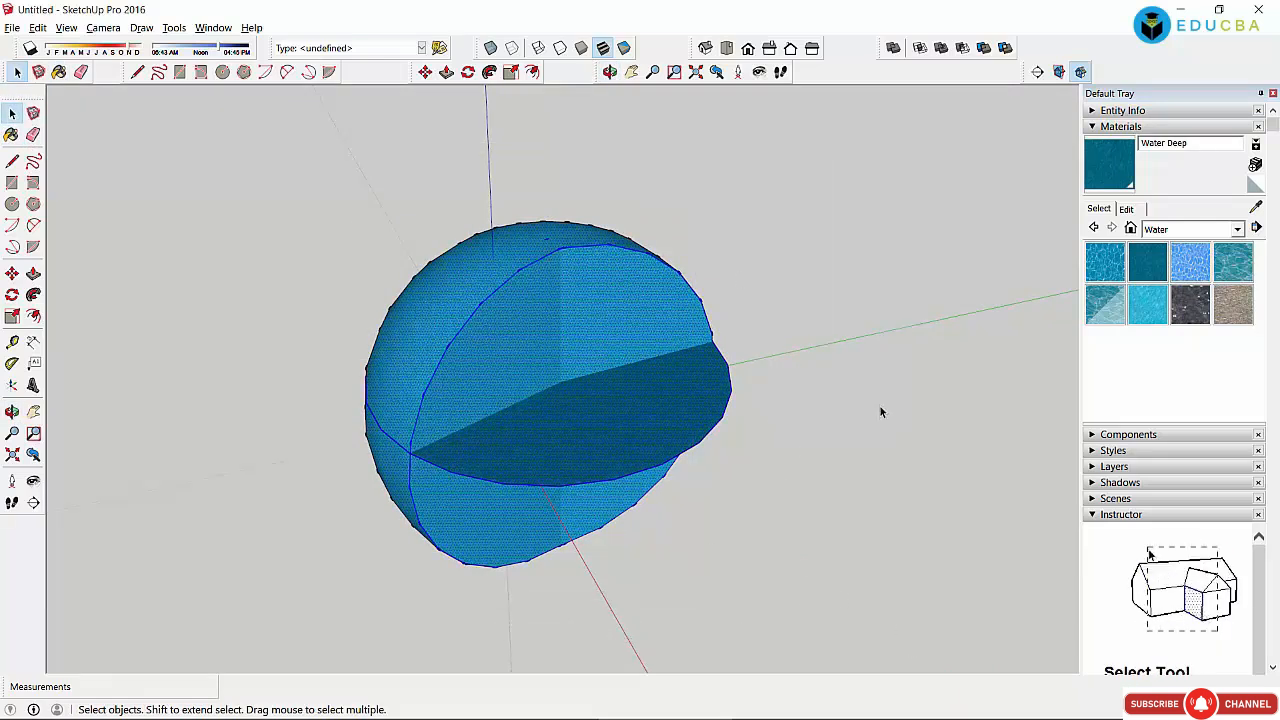
{"action": "triple_click", "coordinate": [589, 395]}
{"action": "left_click", "coordinate": [732, 609]}
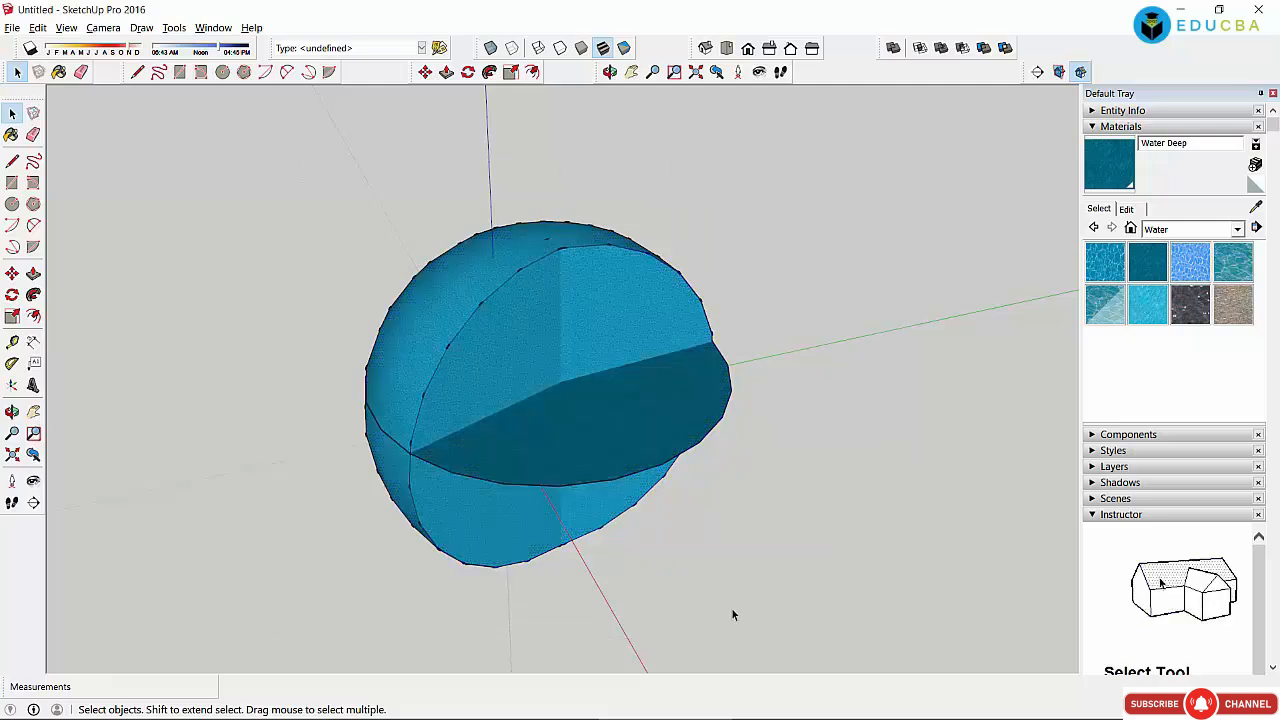
{"action": "left_click", "coordinate": [497, 364]}
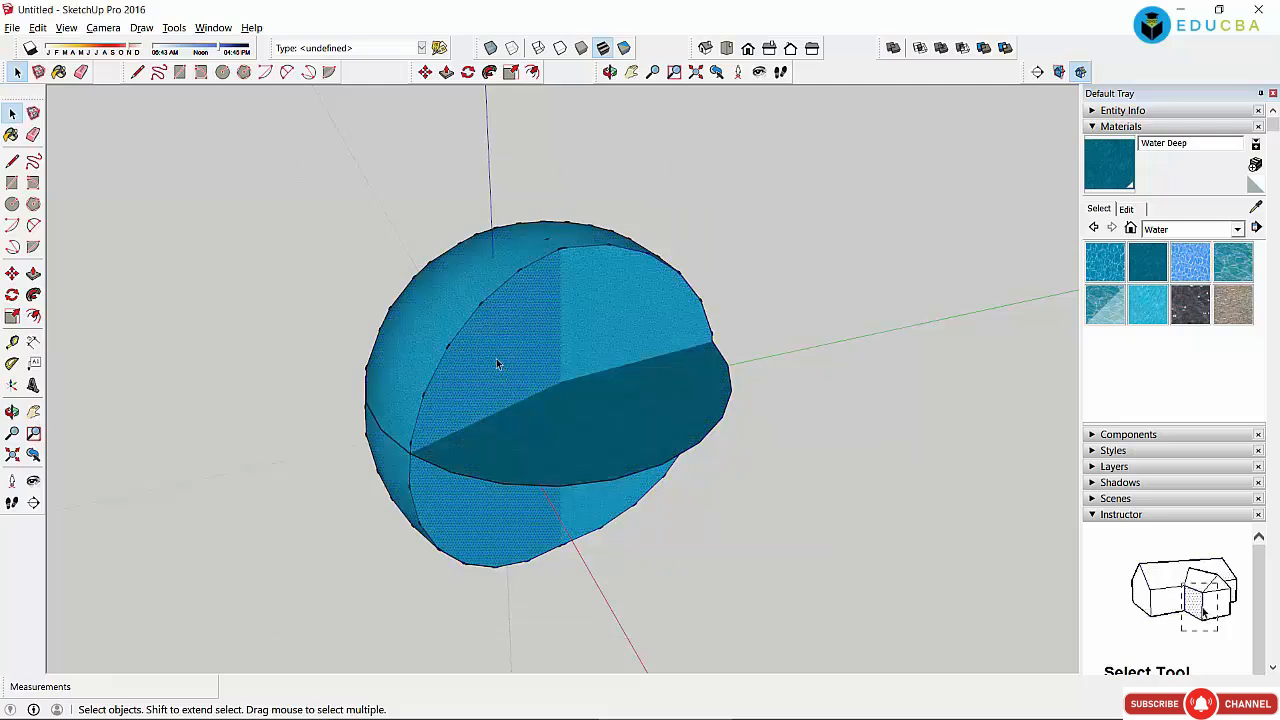
{"action": "left_click", "coordinate": [33, 294]}
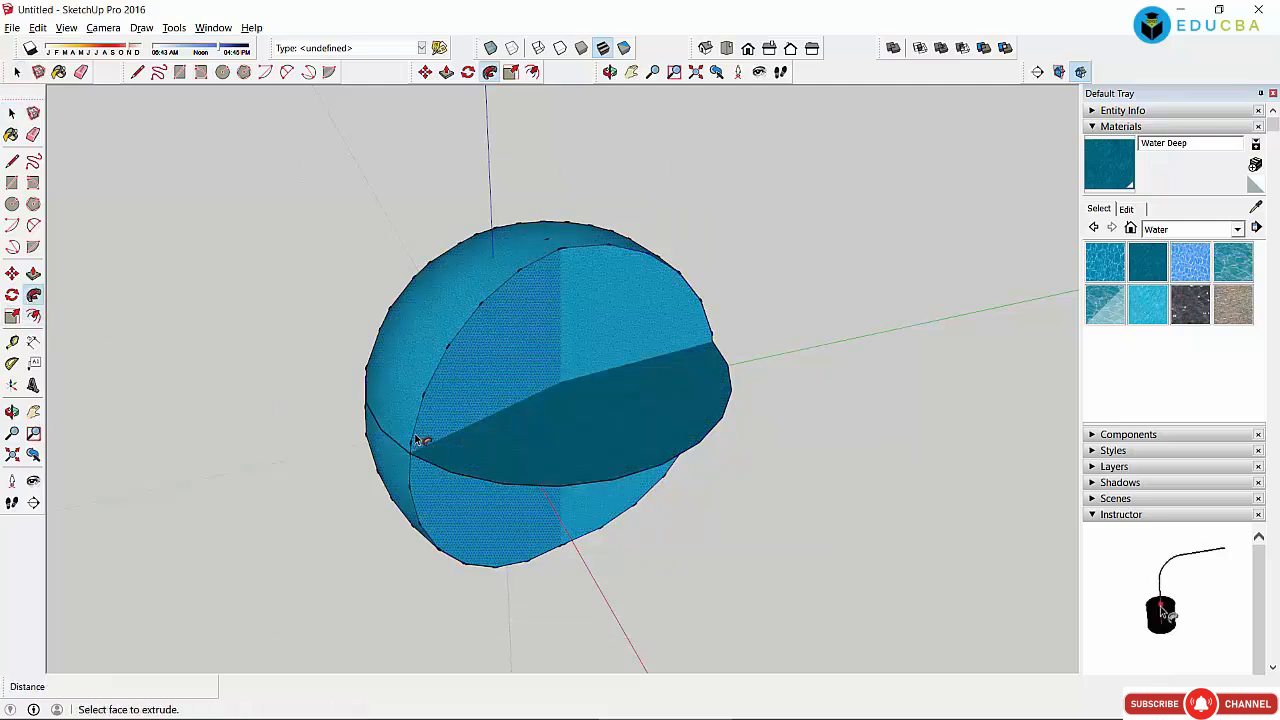
{"action": "left_click_drag", "start_coordinate": [422, 441], "coordinate": [443, 369]}
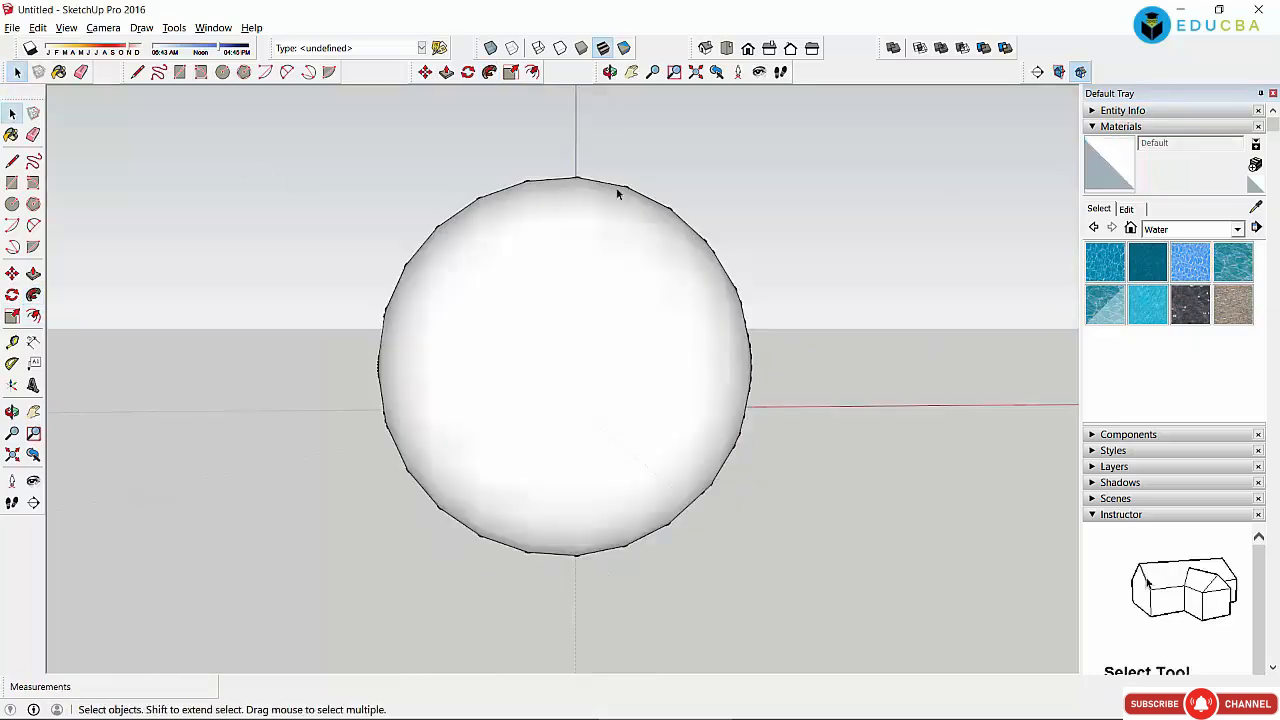
Step: Paint the sphere with the Water Sparkling material
{"action": "left_click", "coordinate": [610, 72]}
{"action": "left_click_drag", "start_coordinate": [605, 440], "coordinate": [746, 377]}
{"action": "left_click_drag", "start_coordinate": [717, 423], "coordinate": [474, 346]}
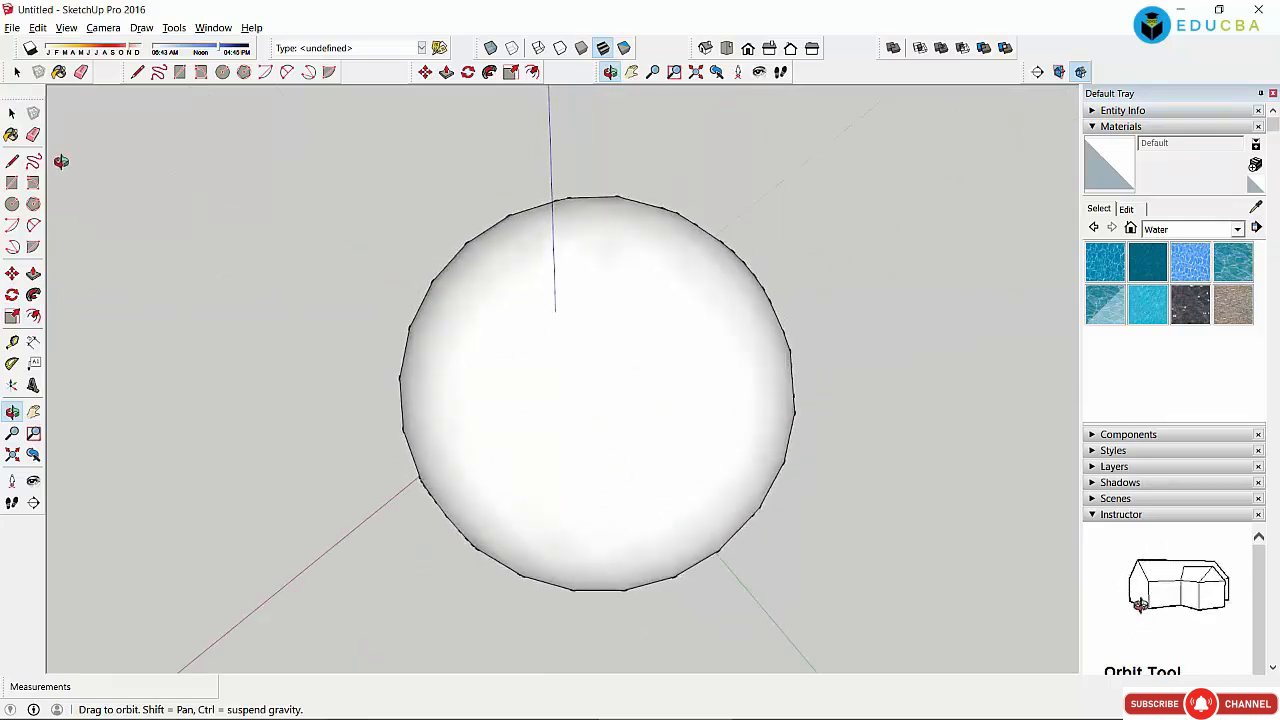
{"action": "left_click", "coordinate": [12, 114]}
{"action": "left_click", "coordinate": [12, 114]}
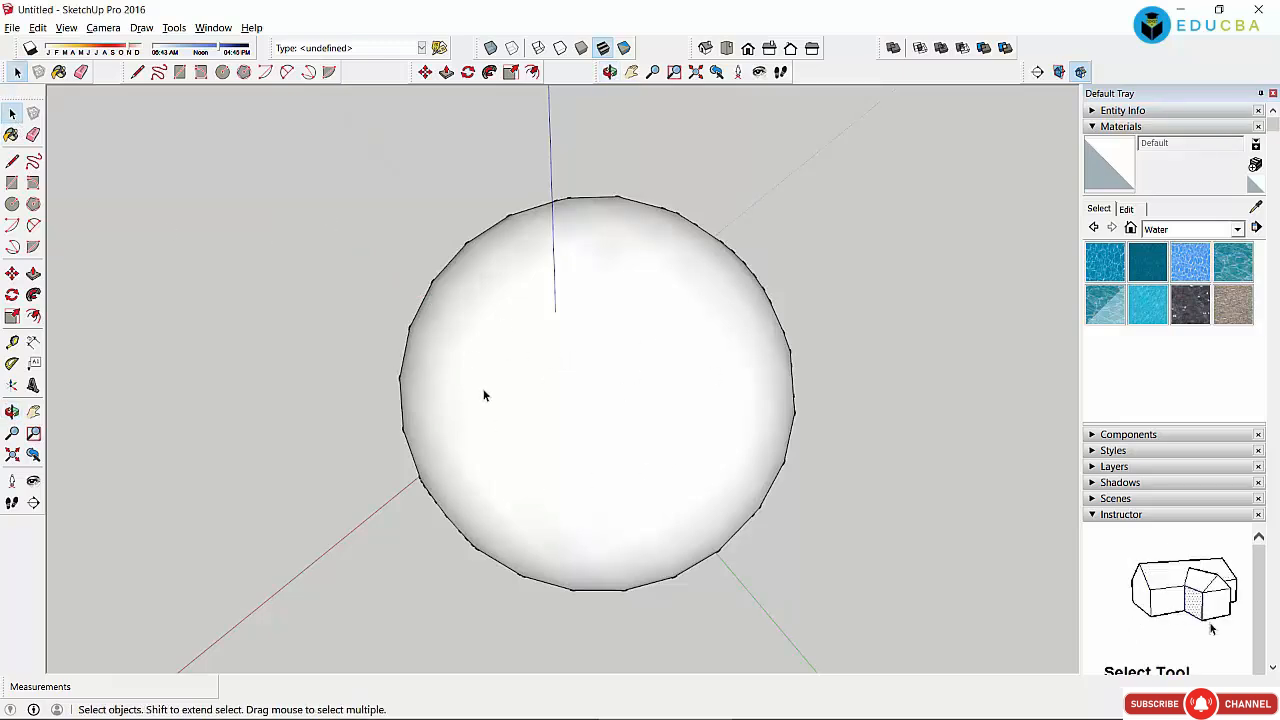
{"action": "left_click", "coordinate": [1140, 300]}
{"action": "left_click", "coordinate": [697, 360]}
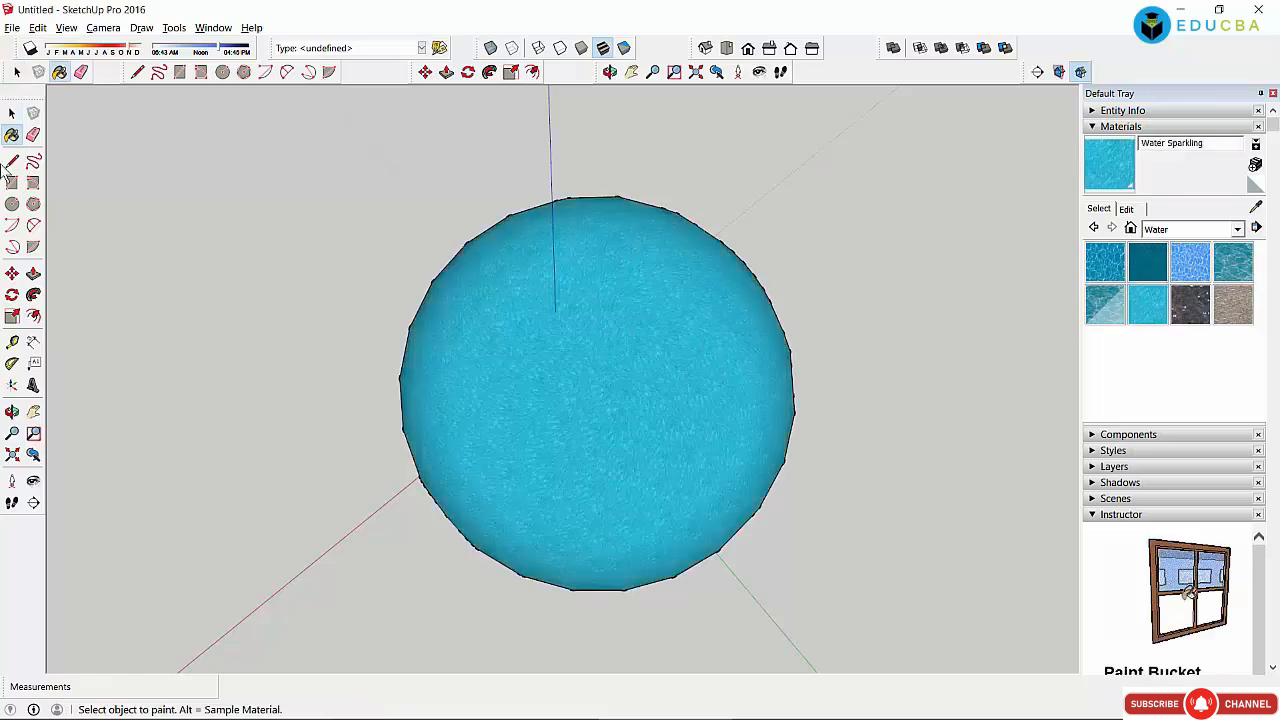
Step: Delete the dark face and leftover edge loop cutting across the sphere's middle
{"action": "left_click", "coordinate": [12, 411]}
{"action": "left_click_drag", "start_coordinate": [517, 283], "coordinate": [363, 337]}
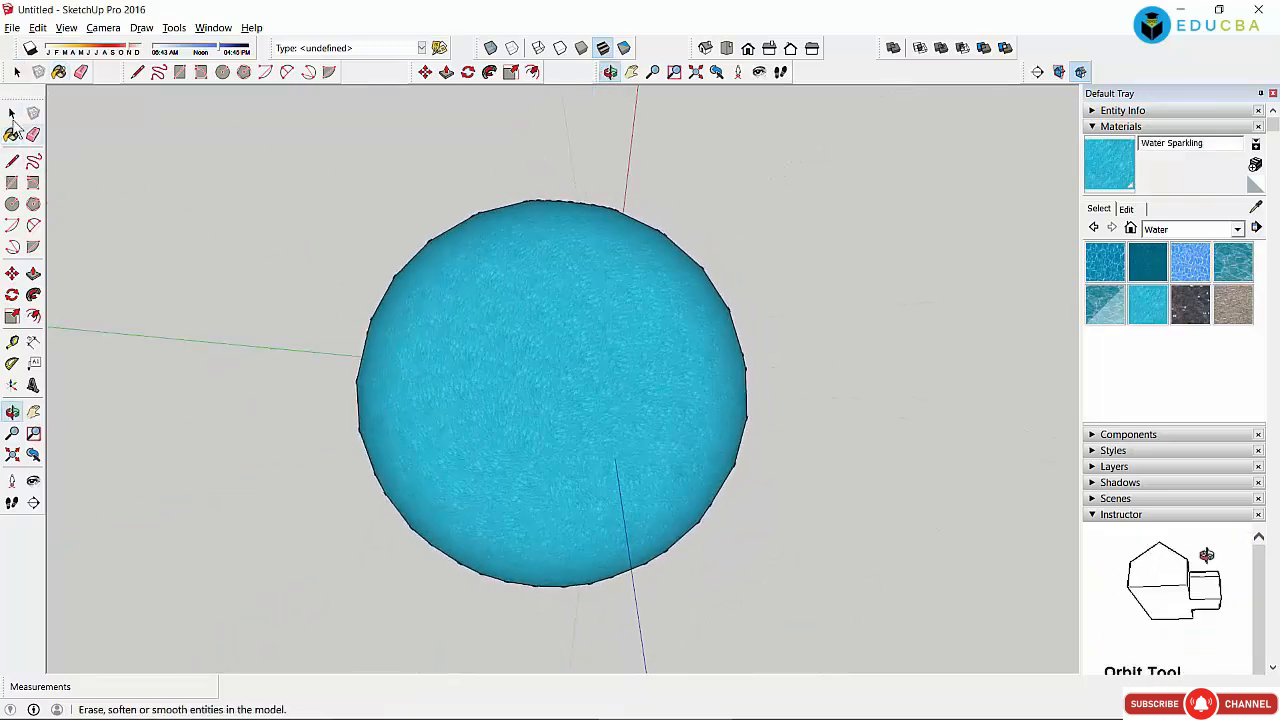
{"action": "left_click", "coordinate": [12, 114]}
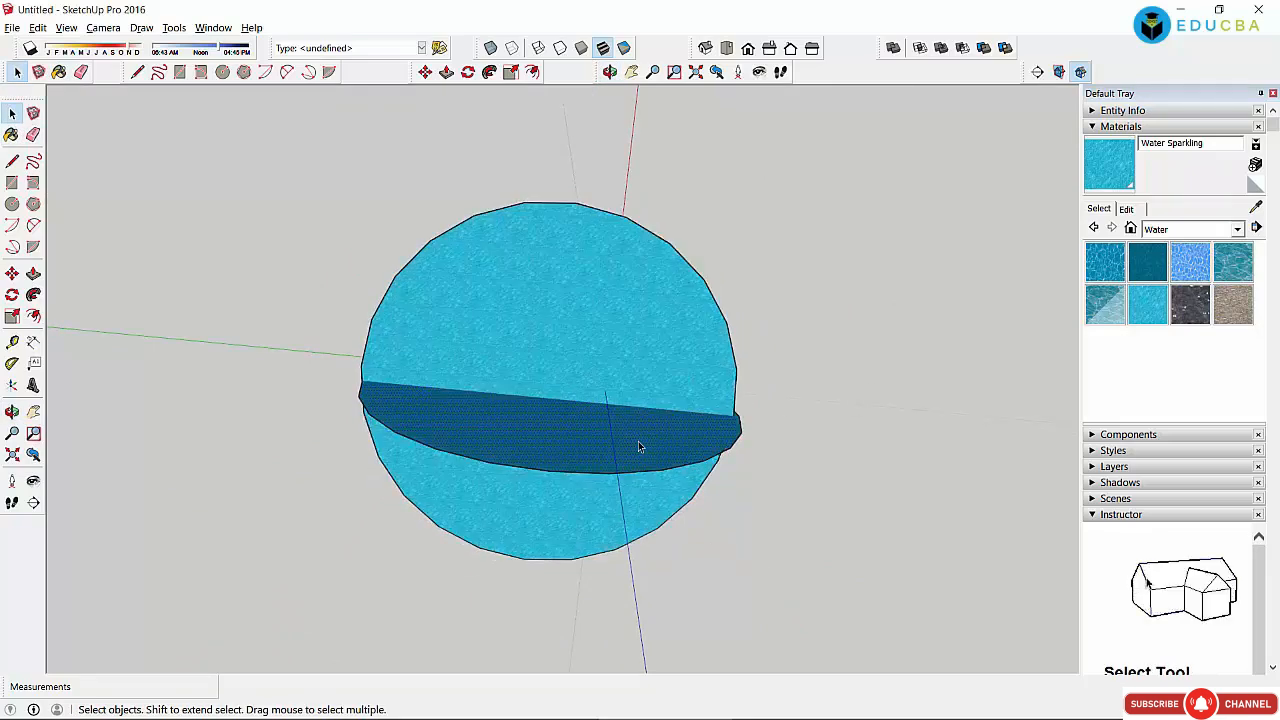
{"action": "key", "text": "Delete"}
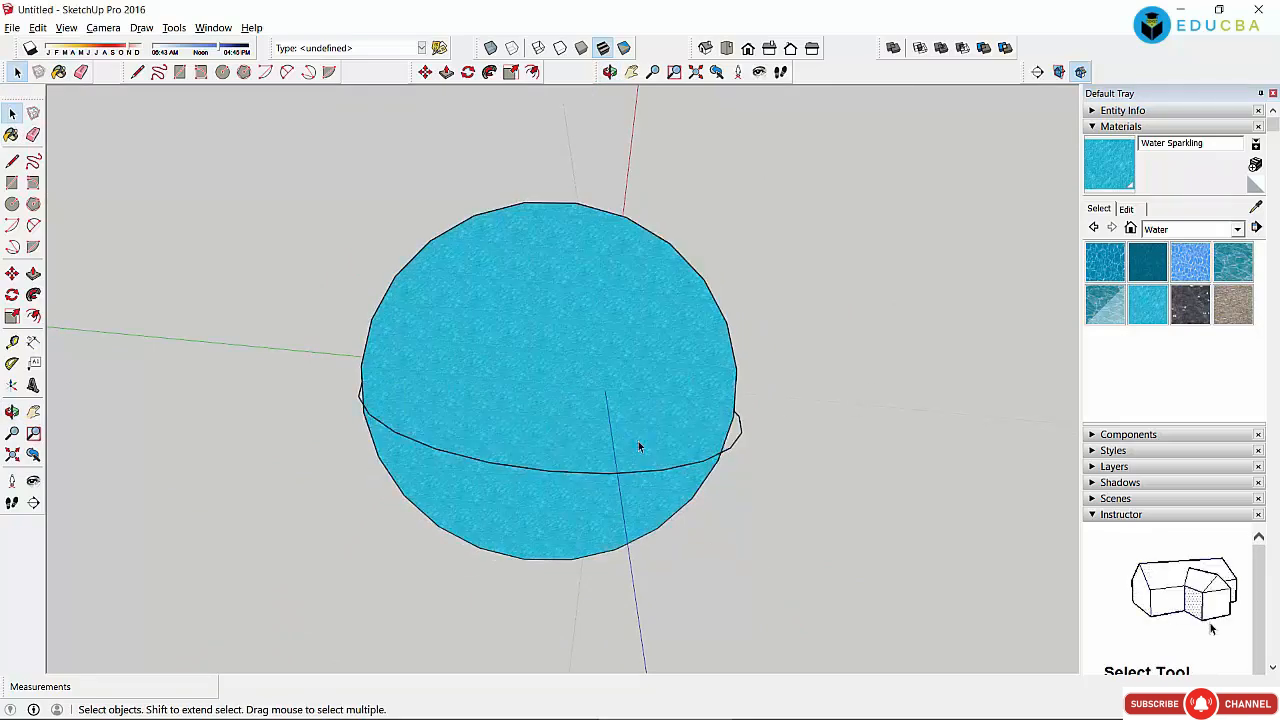
{"action": "left_click", "coordinate": [741, 437]}
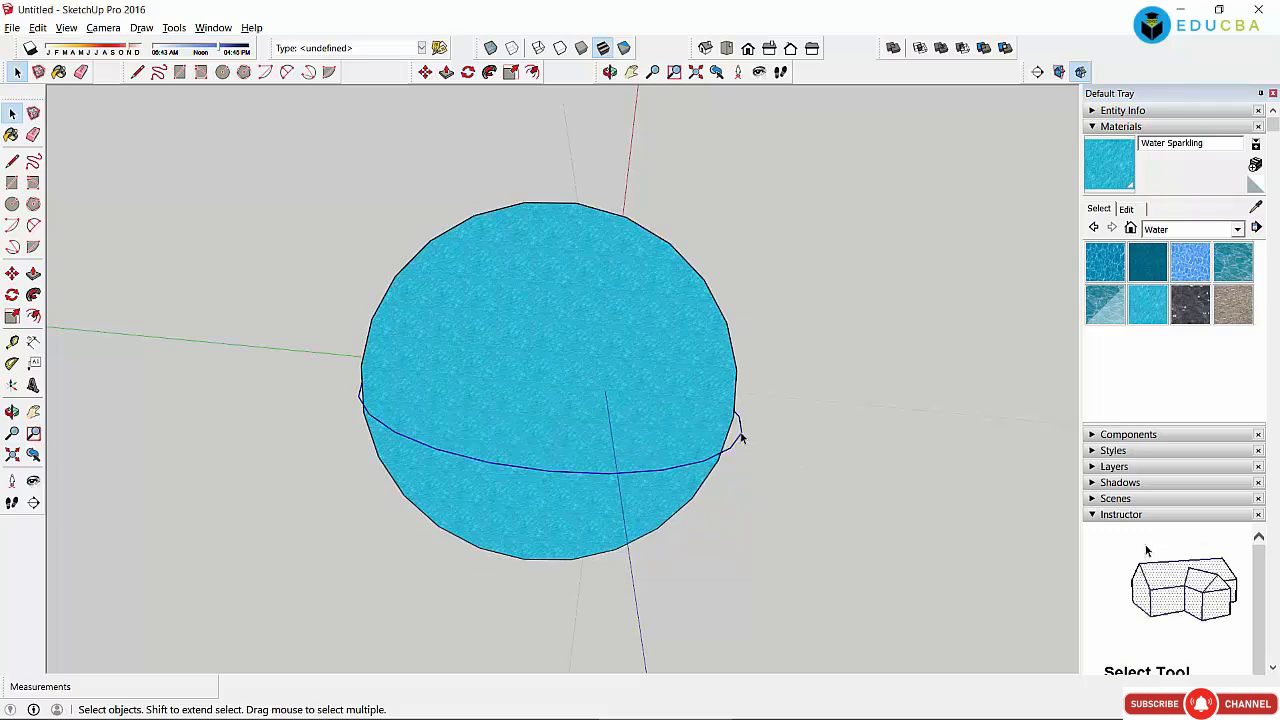
{"action": "key", "text": "Delete"}
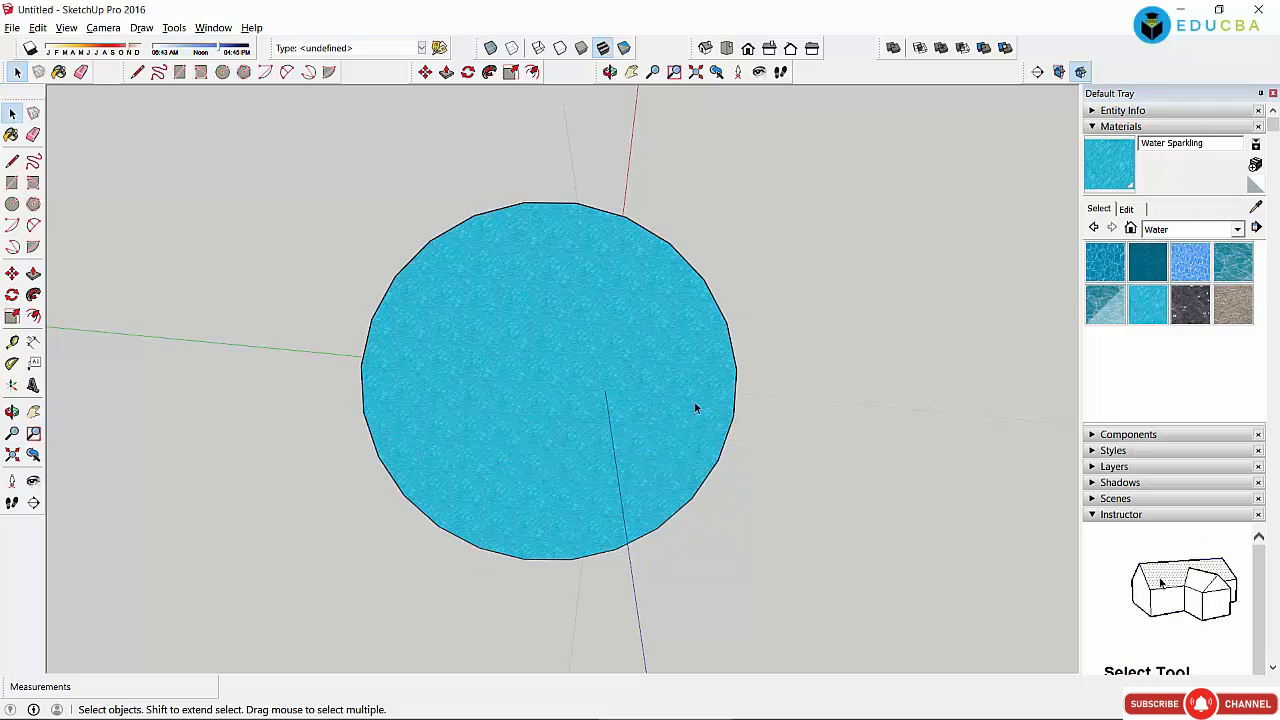
{"action": "scroll", "coordinate": [680, 407], "scroll_direction": "down", "scroll_amount": 2}
{"action": "scroll", "coordinate": [679, 407], "scroll_direction": "down", "scroll_amount": 3}
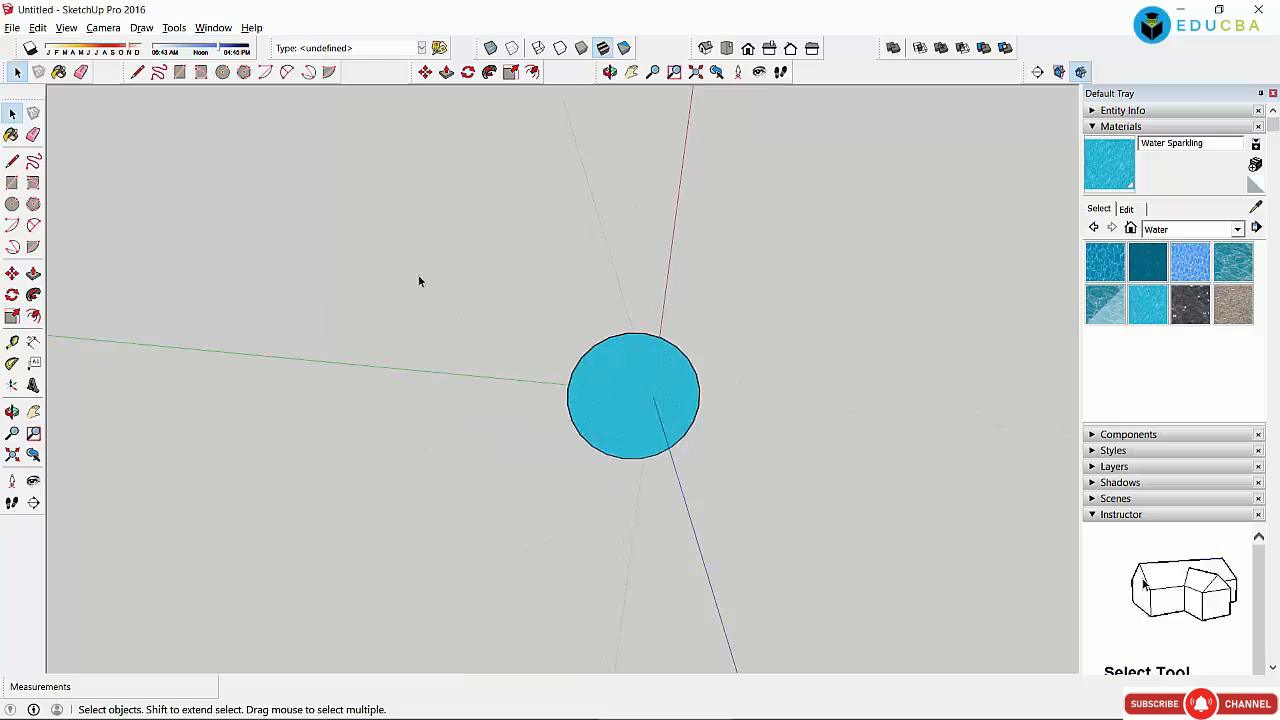
Step: Draw a path line through the circle and select the circle's face
{"action": "left_click", "coordinate": [12, 161]}
{"action": "left_click_drag", "start_coordinate": [417, 208], "coordinate": [772, 487]}
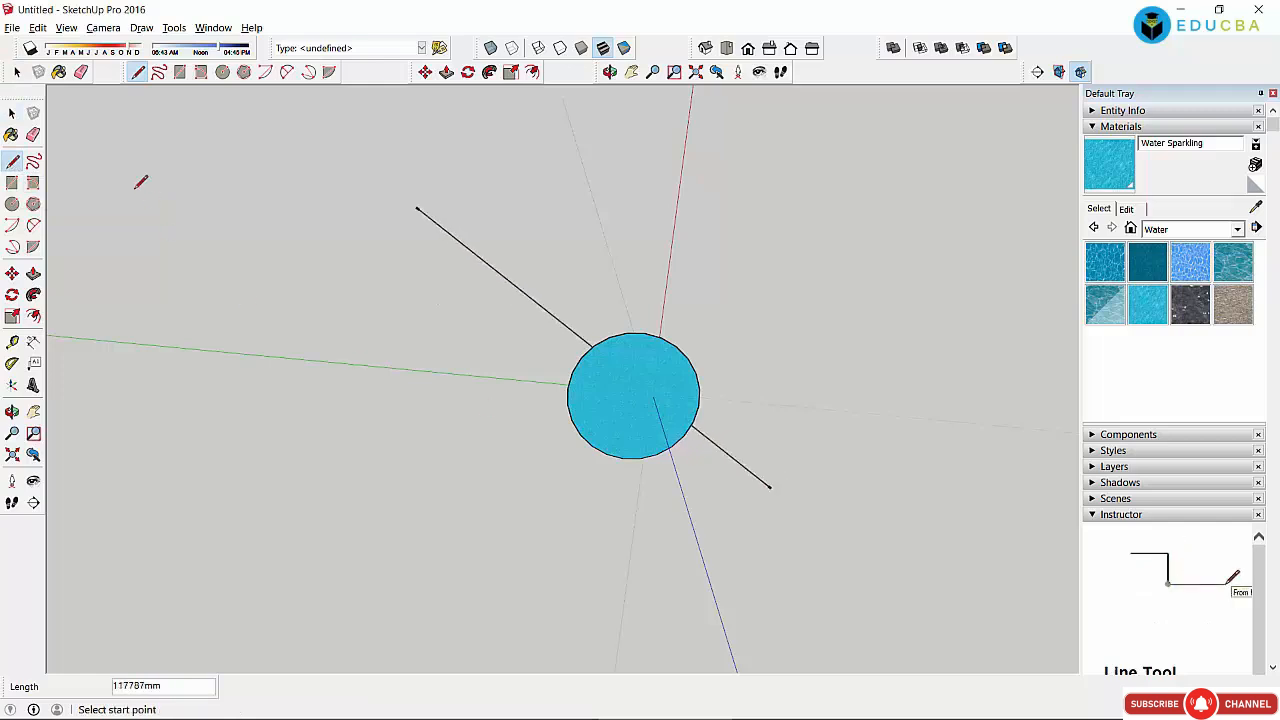
{"action": "left_click", "coordinate": [12, 113]}
{"action": "left_click", "coordinate": [588, 403]}
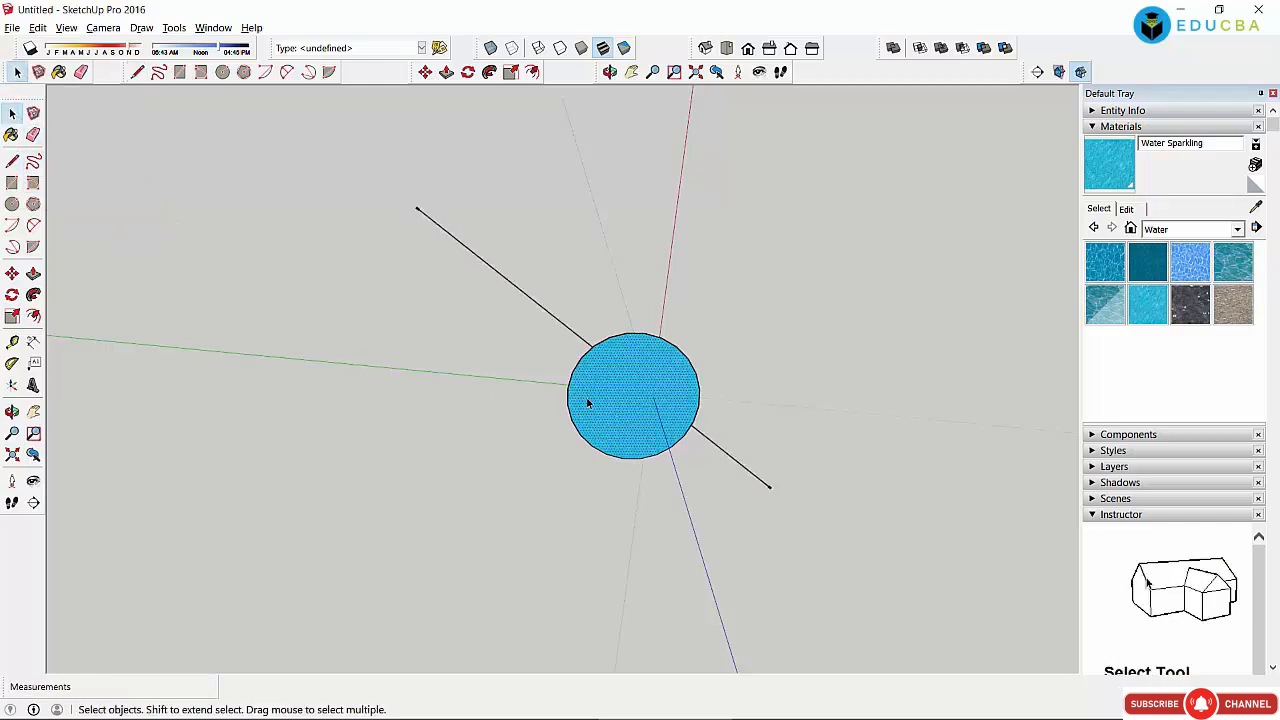
Step: Sweep the water disc along the arc path with Follow Me into a bent tube
{"action": "left_click", "coordinate": [33, 295]}
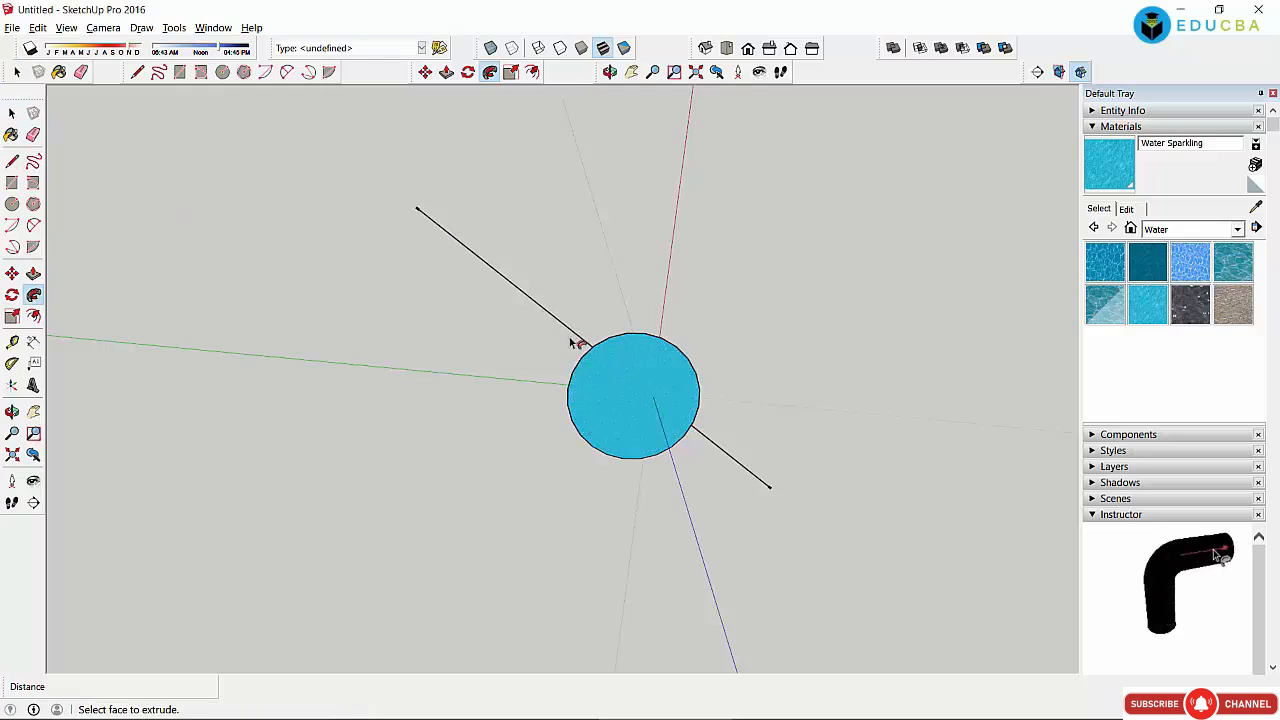
{"action": "middle_click_drag", "start_coordinate": [574, 343], "coordinate": [543, 160]}
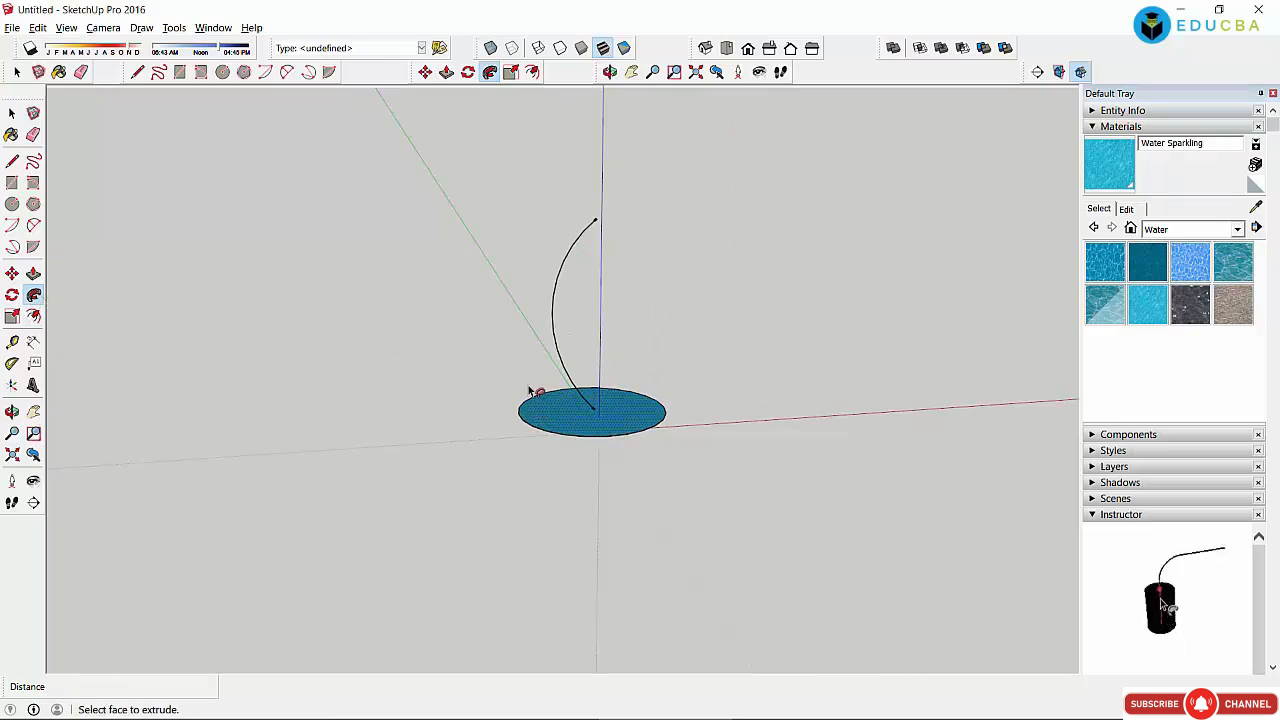
{"action": "left_click", "coordinate": [12, 113]}
{"action": "left_click", "coordinate": [34, 295]}
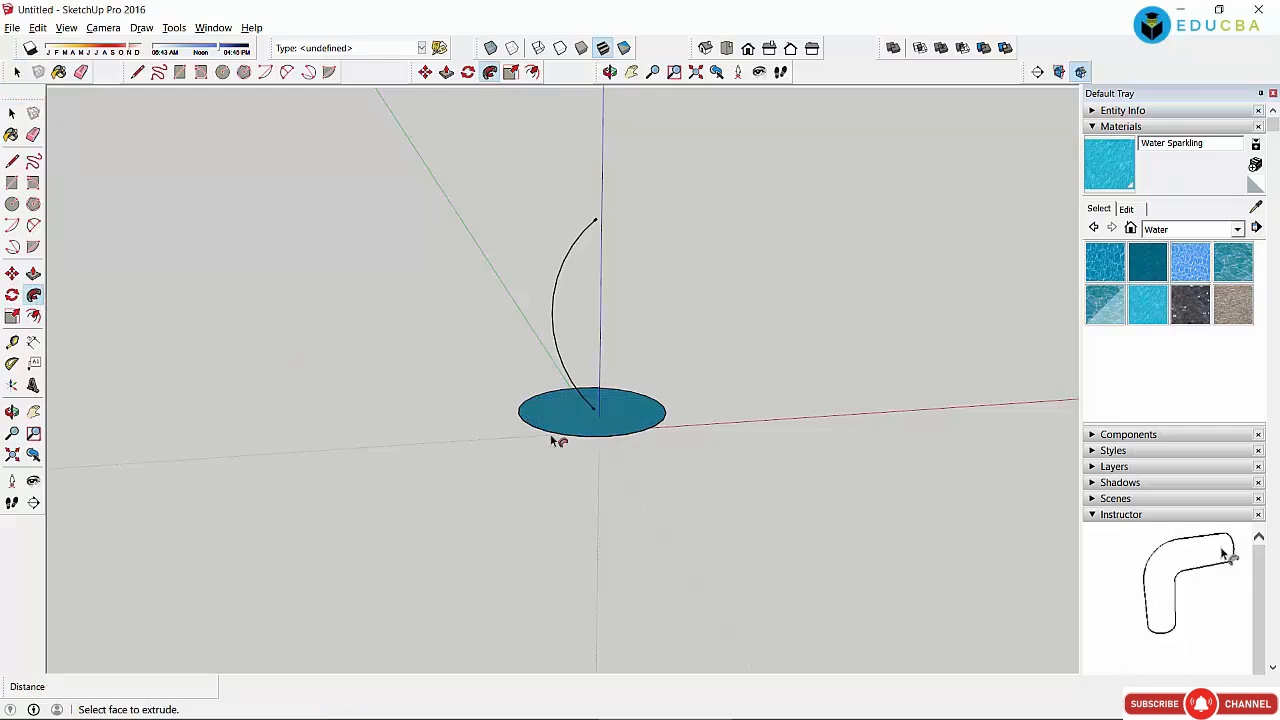
{"action": "left_click_drag", "start_coordinate": [557, 437], "coordinate": [526, 123]}
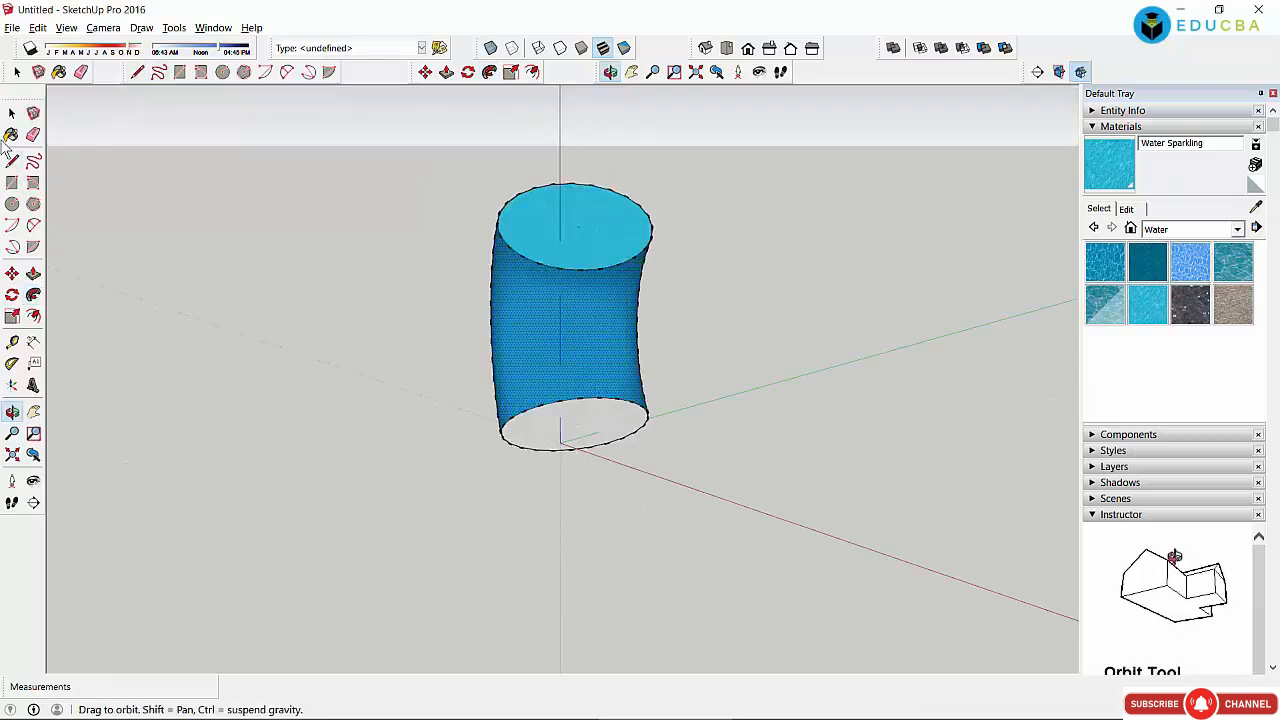
Step: Delete the tube's top and bottom end faces
{"action": "key", "text": "space"}
{"action": "left_click", "coordinate": [581, 244]}
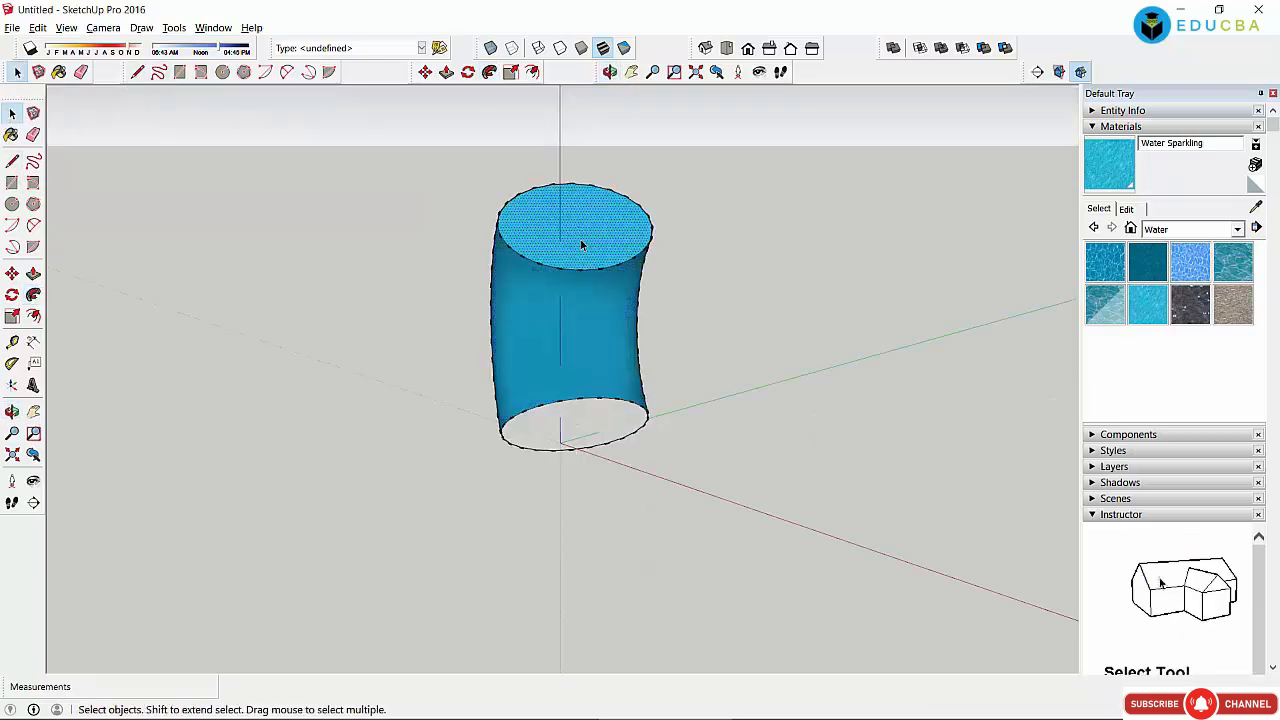
{"action": "key", "text": "Delete"}
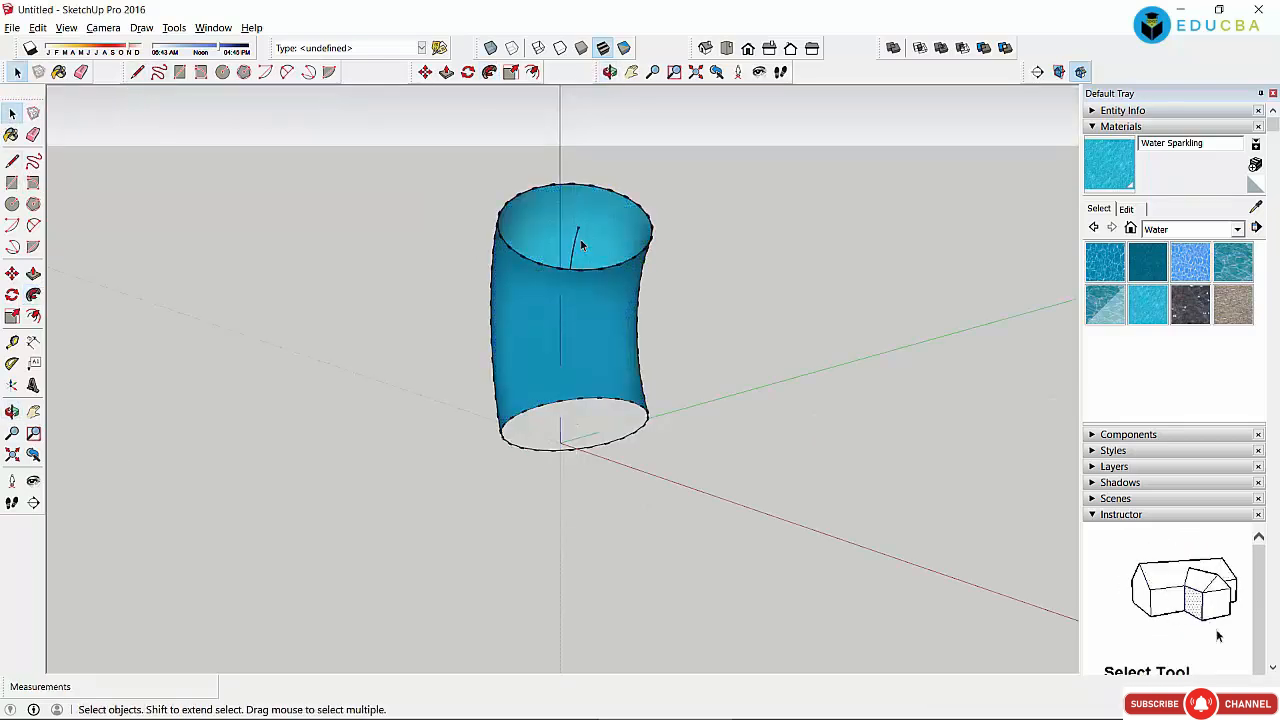
{"action": "left_click", "coordinate": [597, 422]}
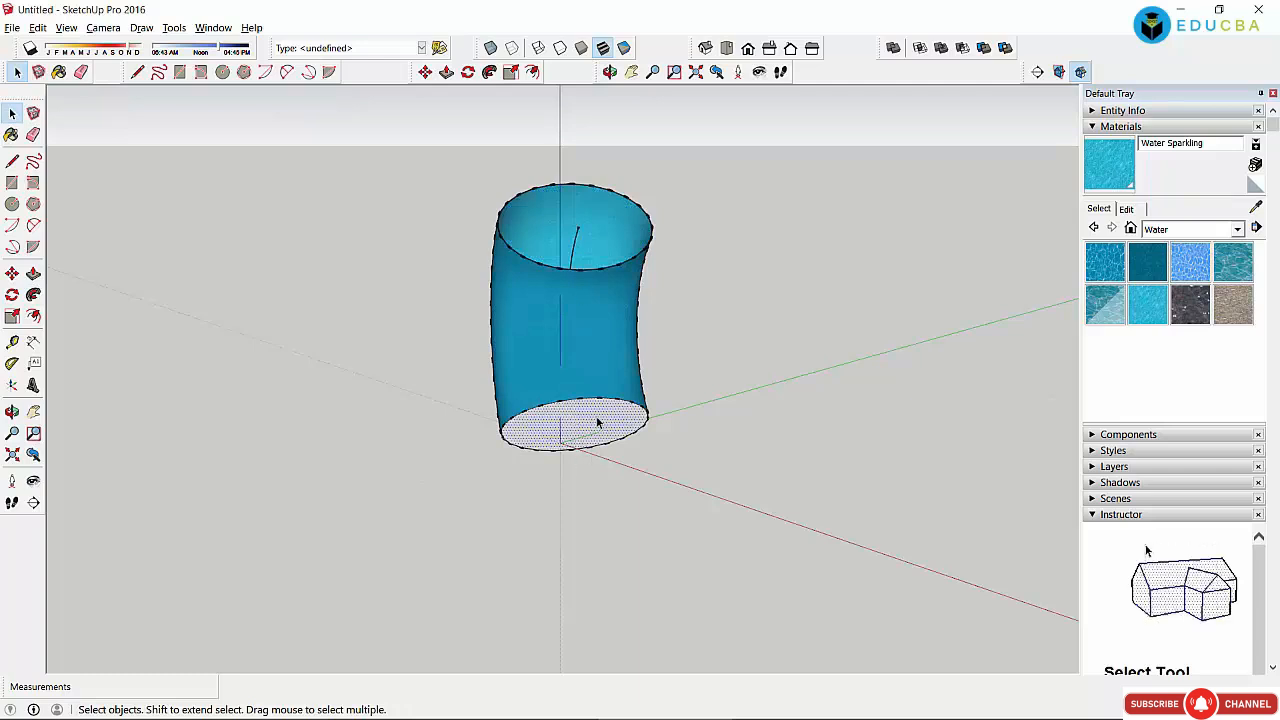
{"action": "key", "text": "Delete"}
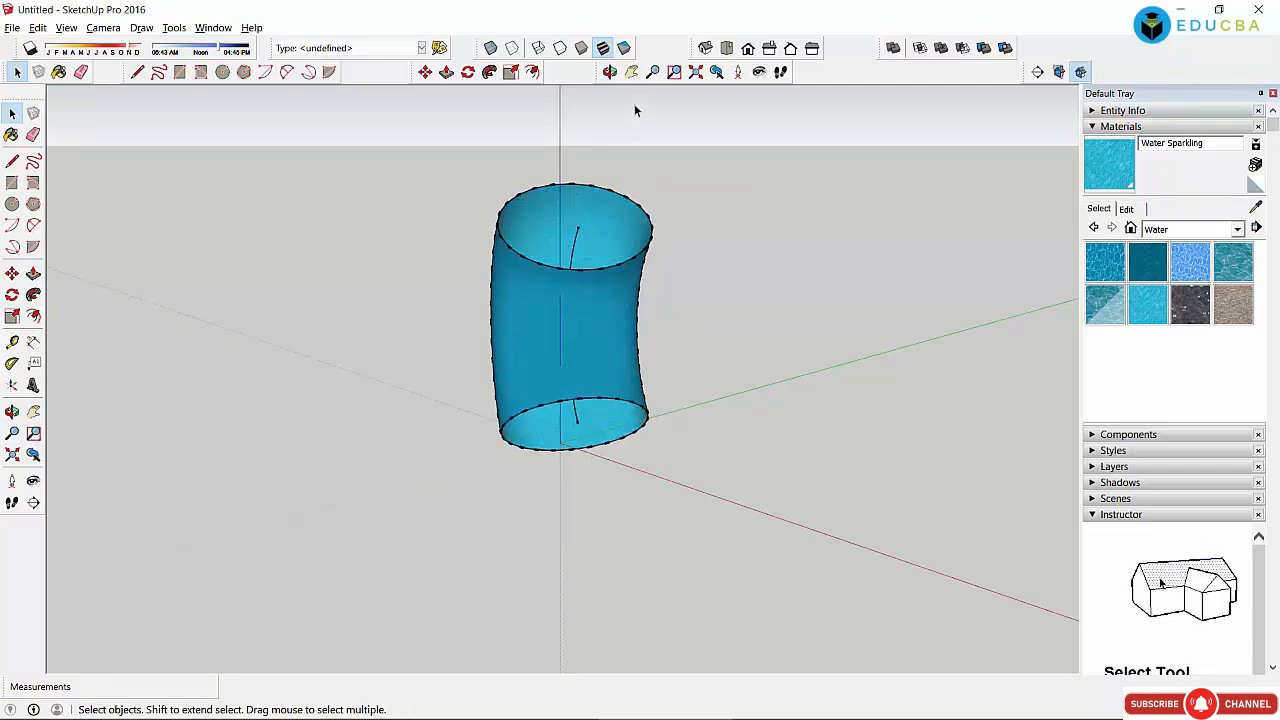
Step: Orbit to look down through the hollow pipe, then select the whole pipe
{"action": "left_click", "coordinate": [609, 72]}
{"action": "left_click_drag", "start_coordinate": [600, 343], "coordinate": [614, 566]}
{"action": "left_click_drag", "start_coordinate": [586, 380], "coordinate": [516, 430]}
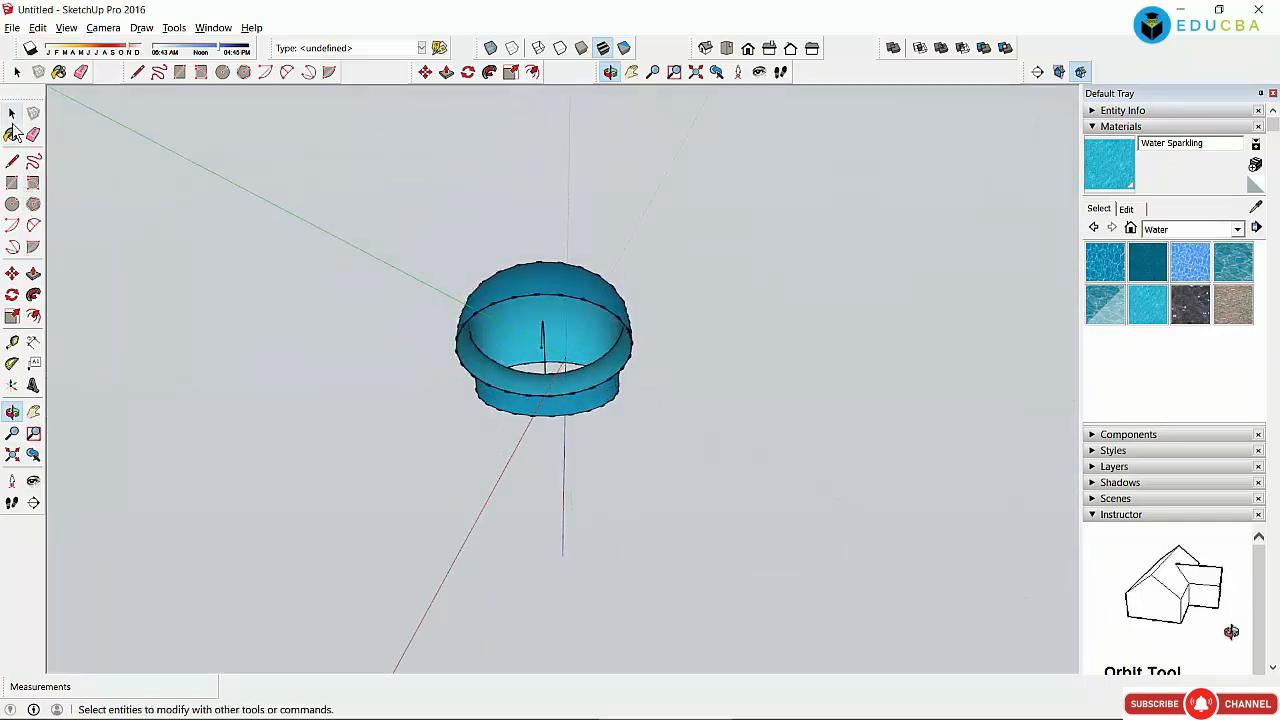
{"action": "left_click", "coordinate": [12, 114]}
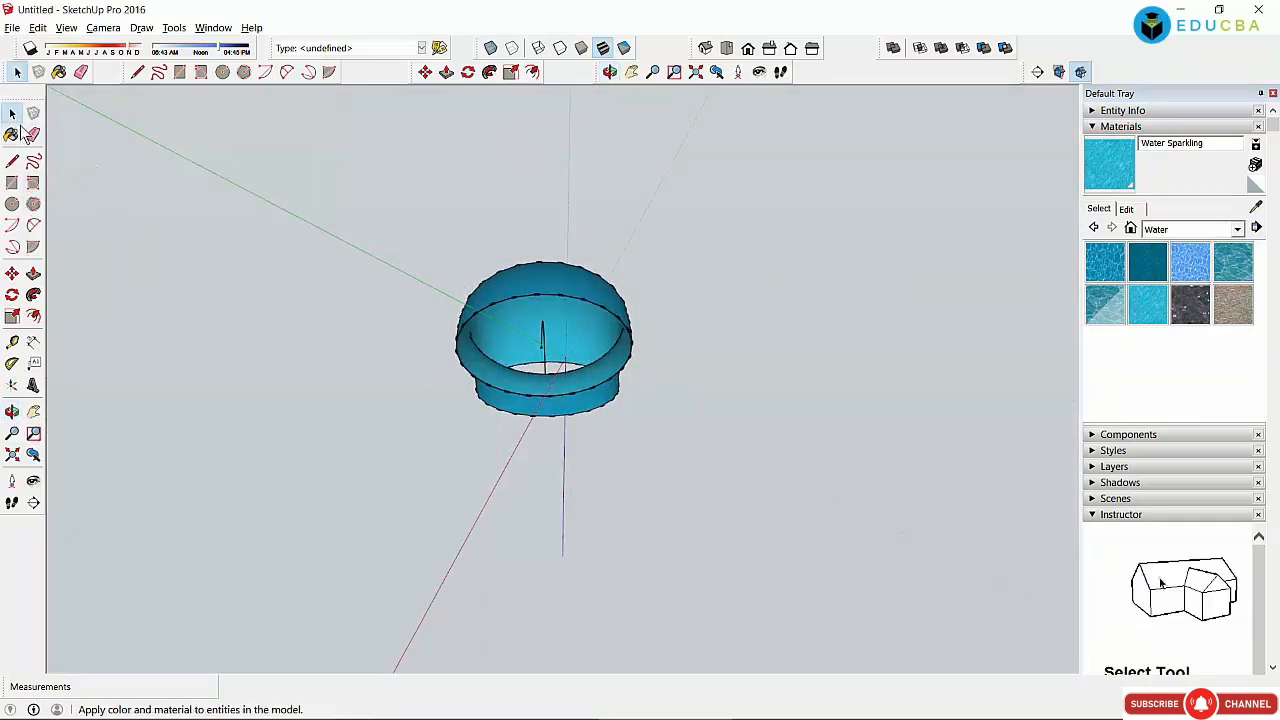
{"action": "left_click_drag", "start_coordinate": [350, 194], "coordinate": [766, 493]}
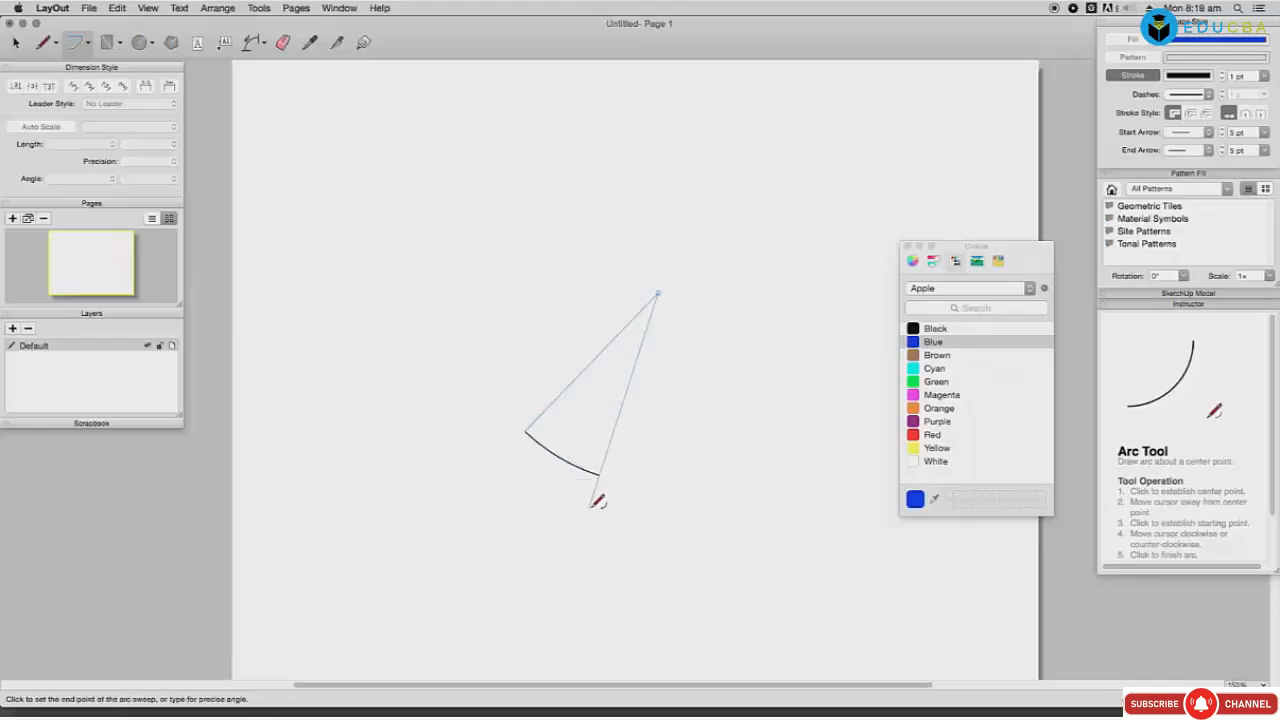
Step: Finish the first arc, draw a larger second arc around the same centre, then start a third
{"action": "left_click", "coordinate": [663, 510]}
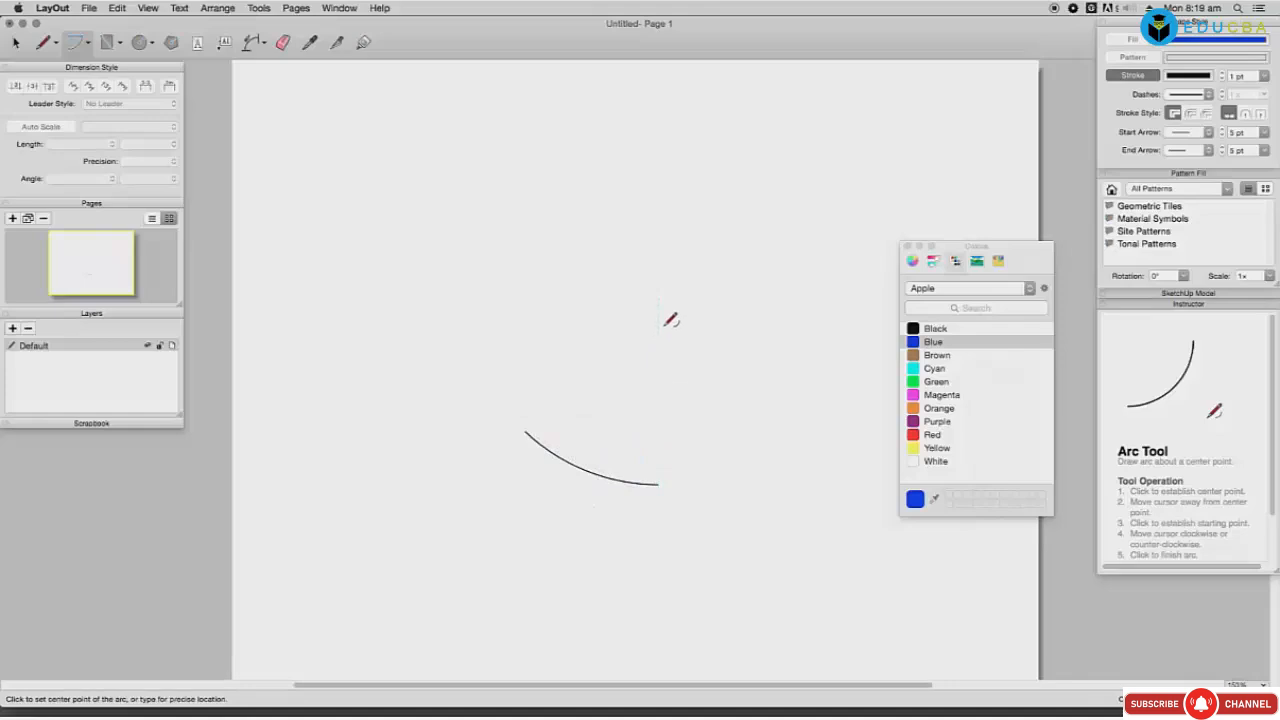
{"action": "left_click", "coordinate": [658, 304]}
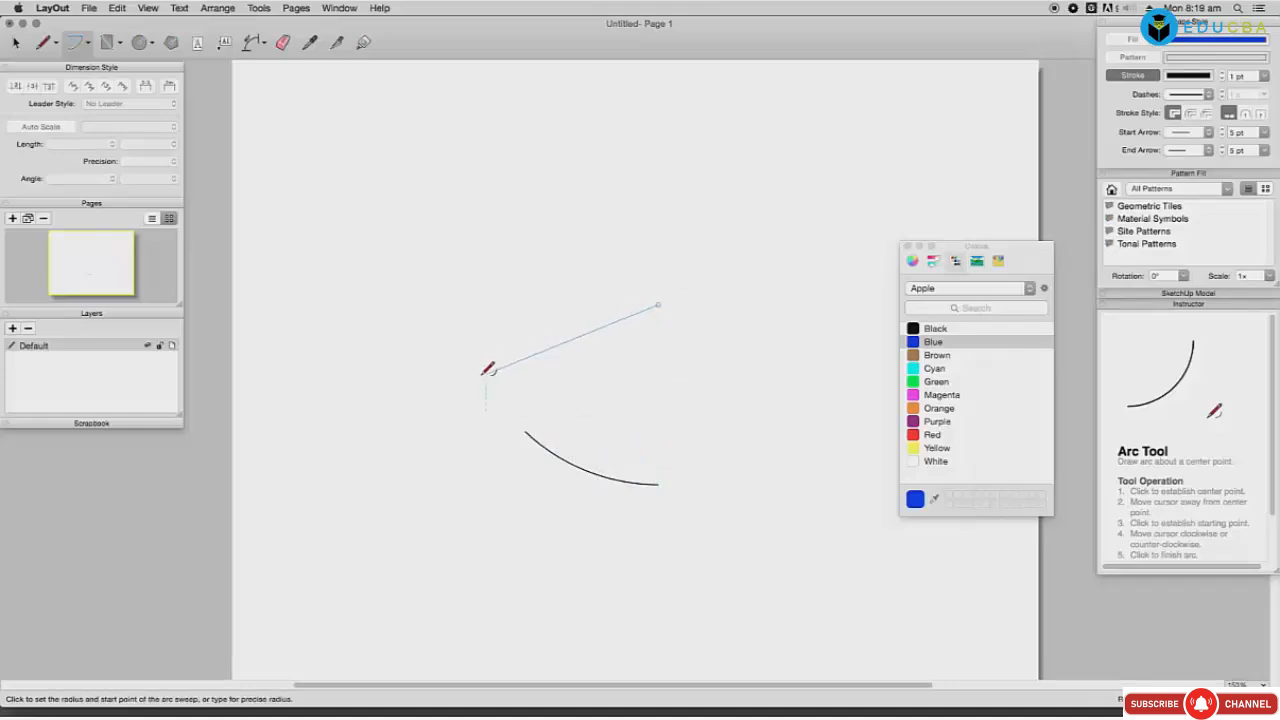
{"action": "left_click", "coordinate": [475, 409]}
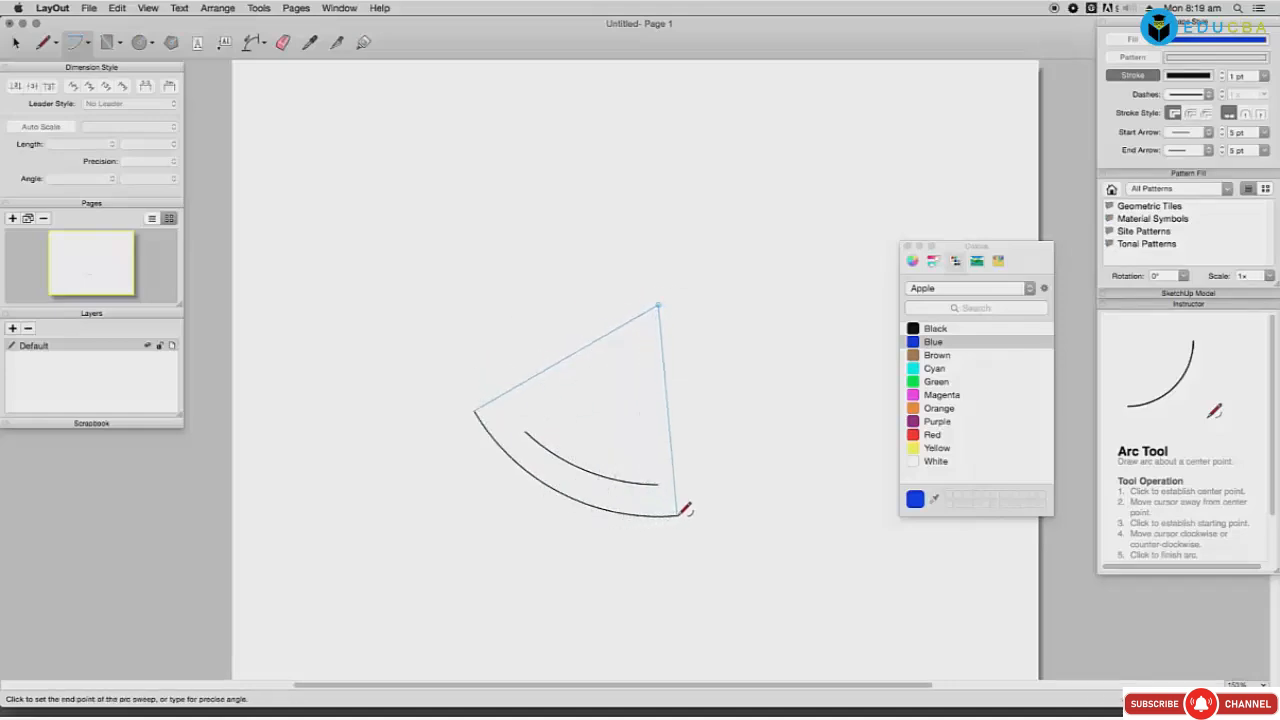
{"action": "left_click", "coordinate": [662, 516]}
{"action": "left_click", "coordinate": [658, 304]}
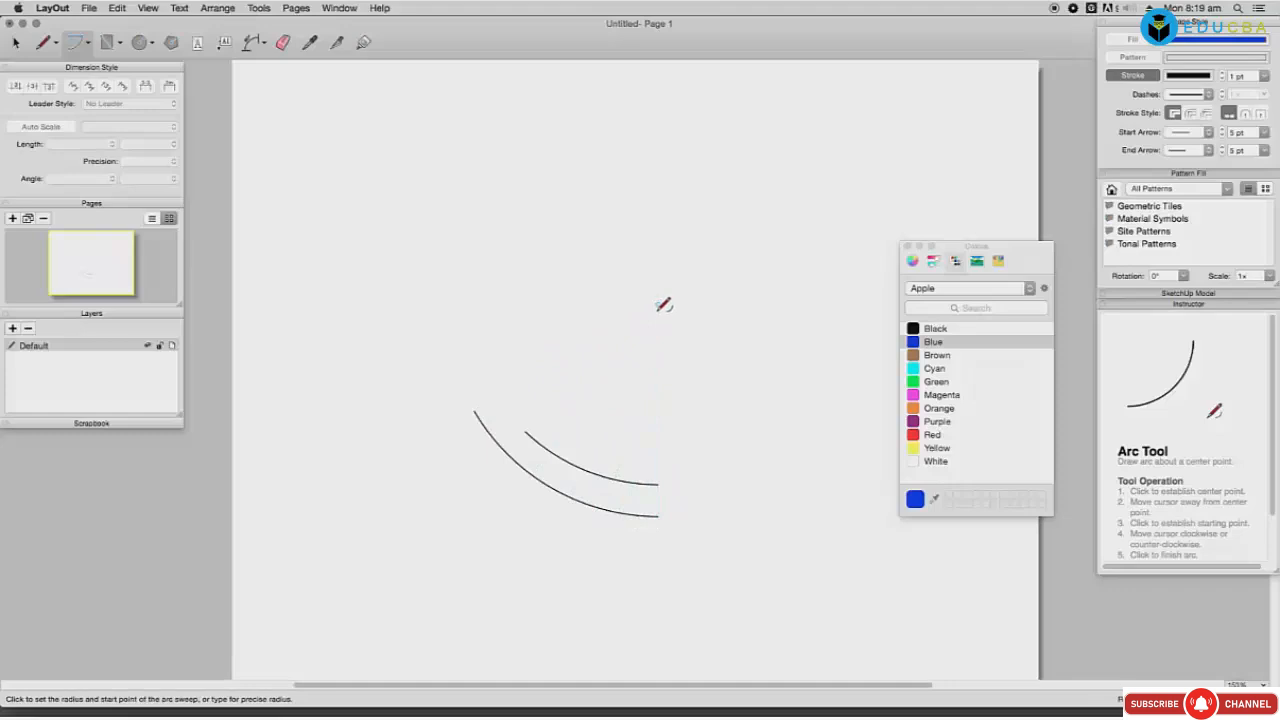
{"action": "left_click", "coordinate": [451, 459]}
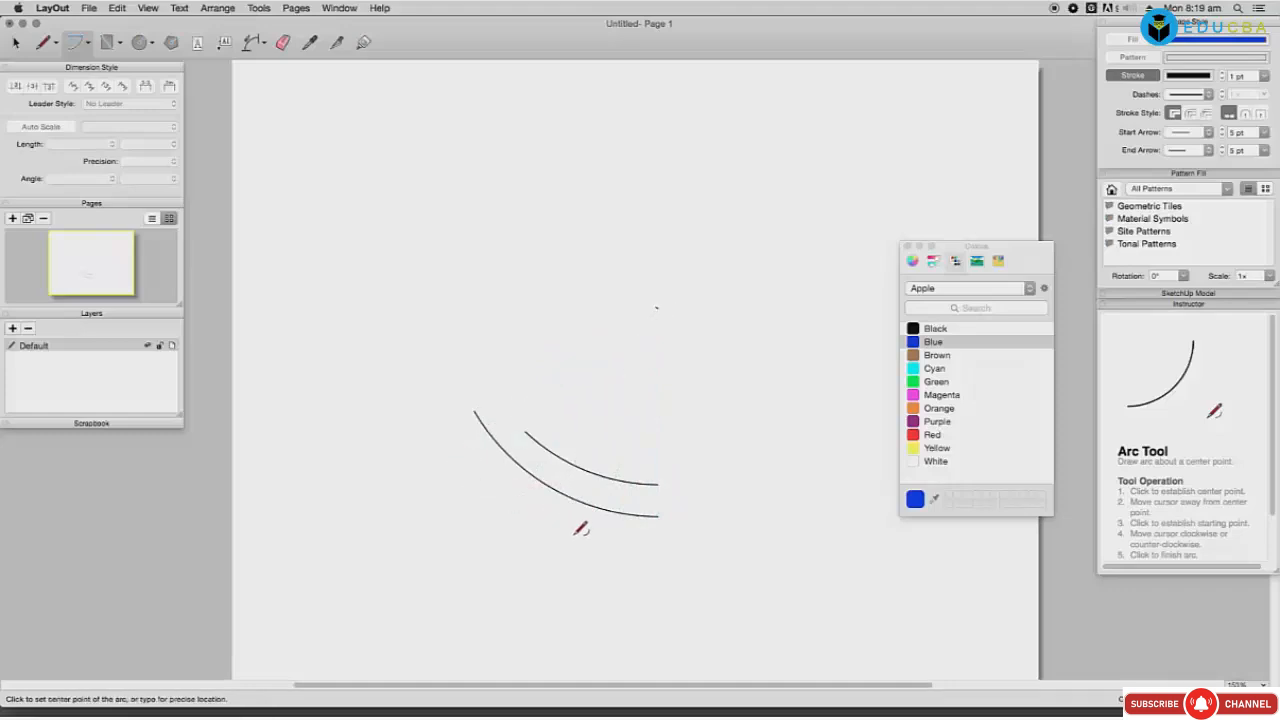
{"action": "left_click", "coordinate": [608, 539]}
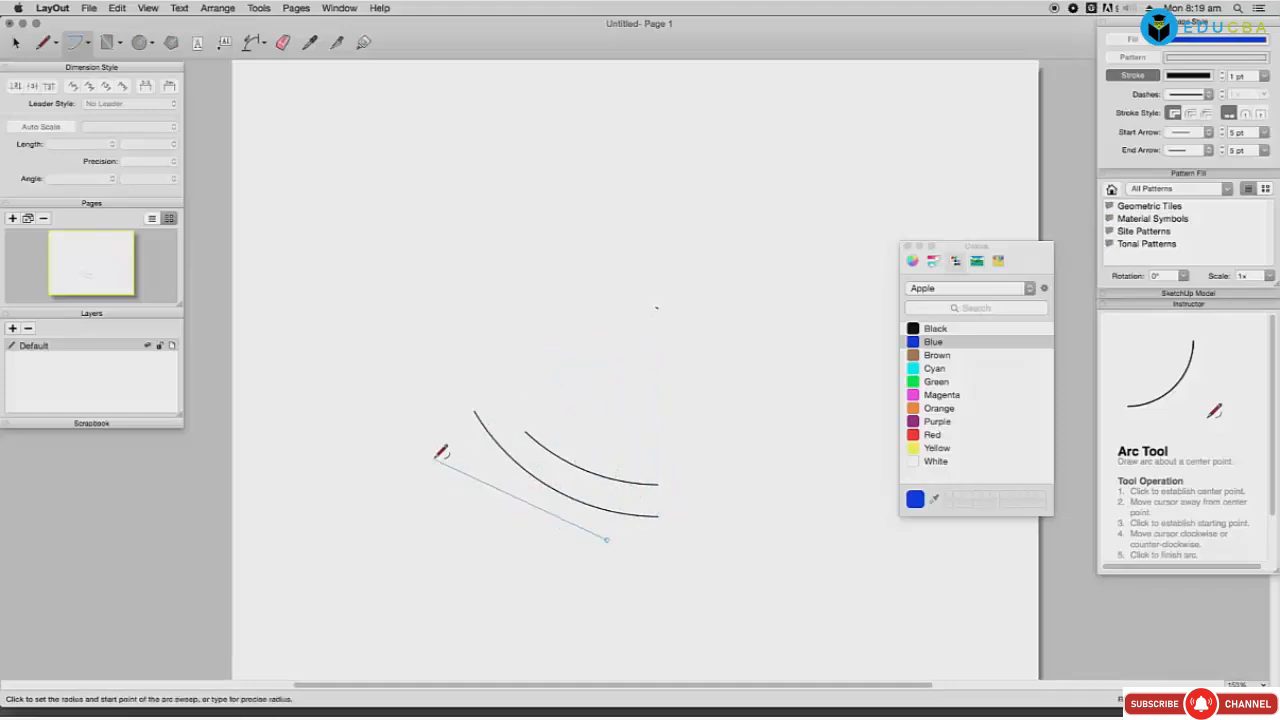
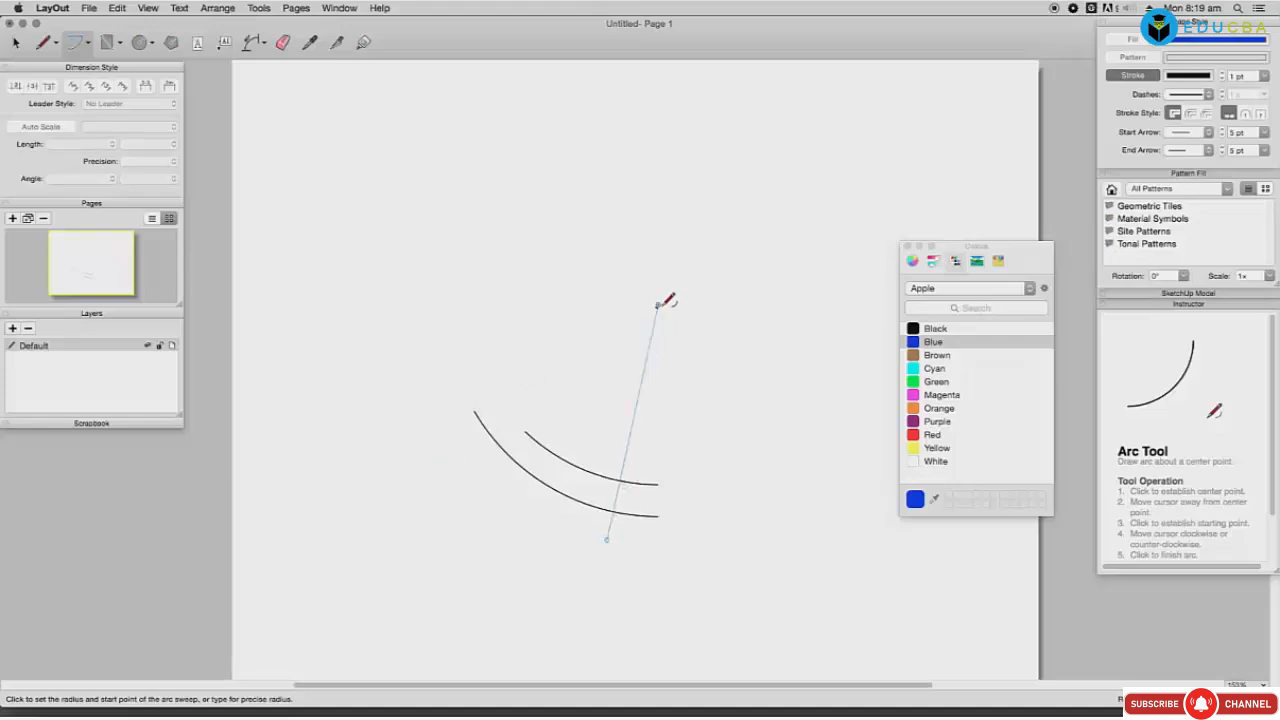
Step: Finish the current arc and draw two more overlapping arcs, cancelling a stray arc
{"action": "left_click", "coordinate": [658, 305]}
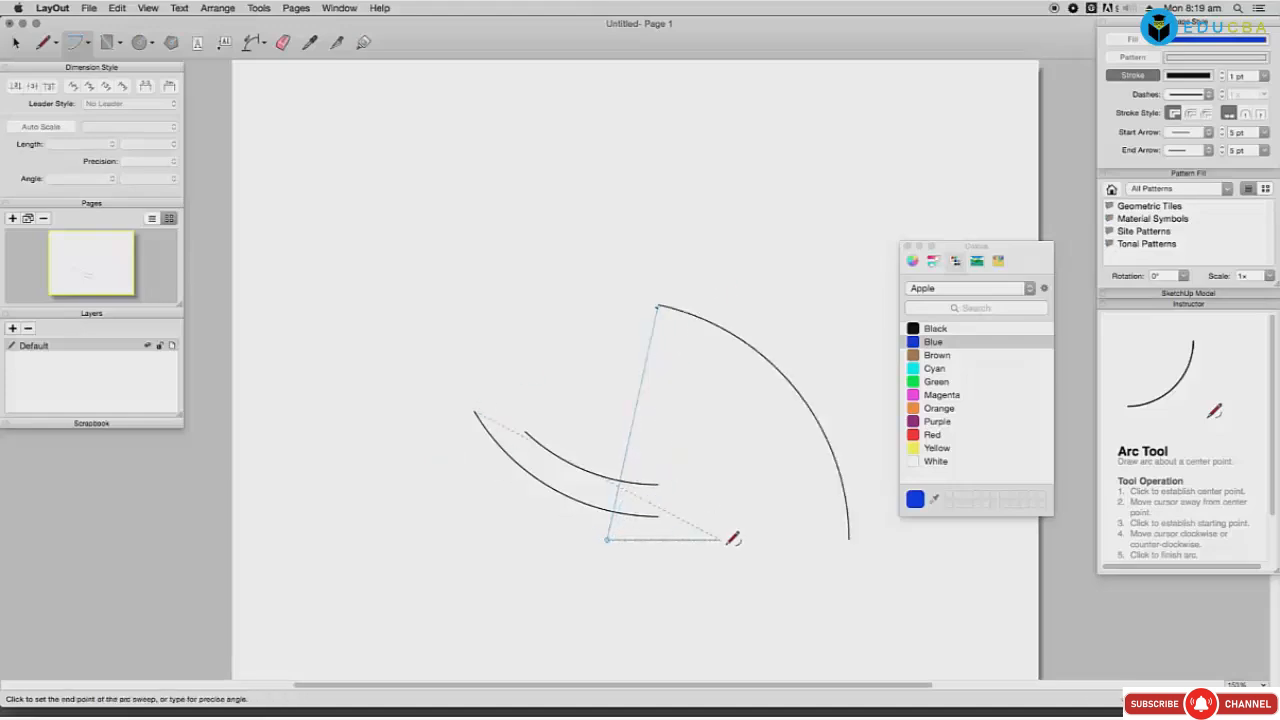
{"action": "left_click", "coordinate": [718, 505]}
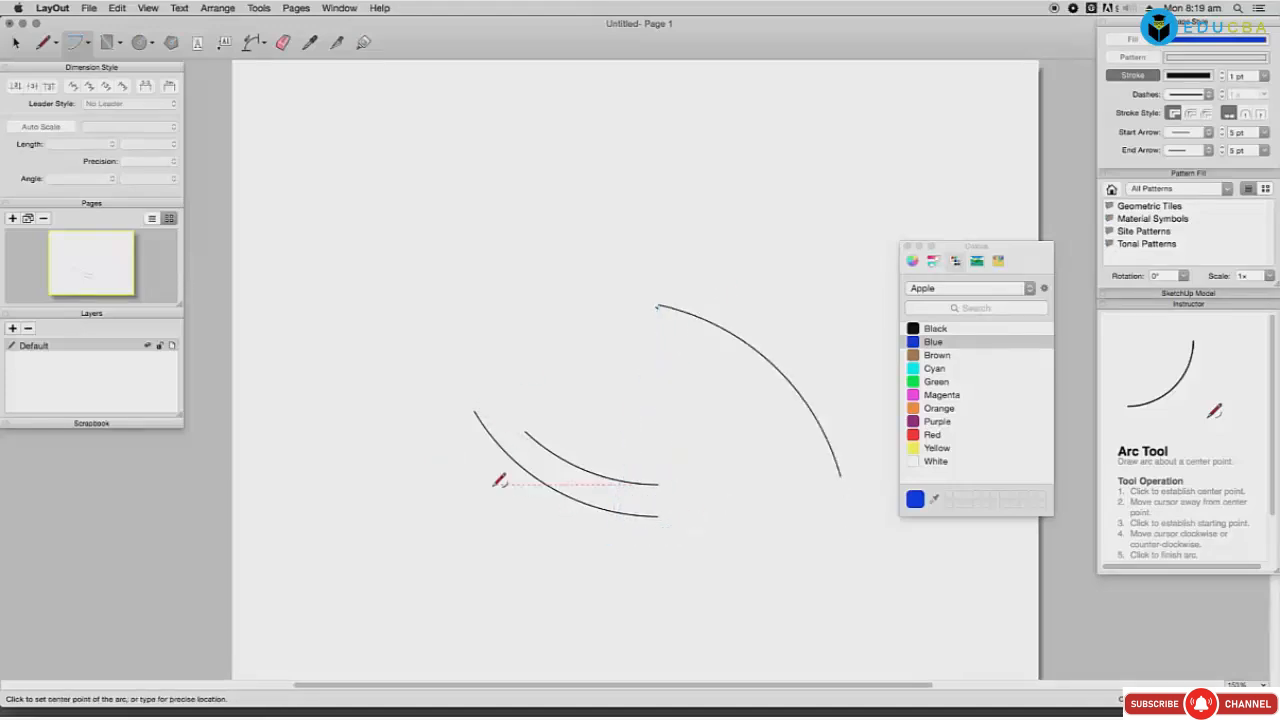
{"action": "left_click", "coordinate": [525, 431]}
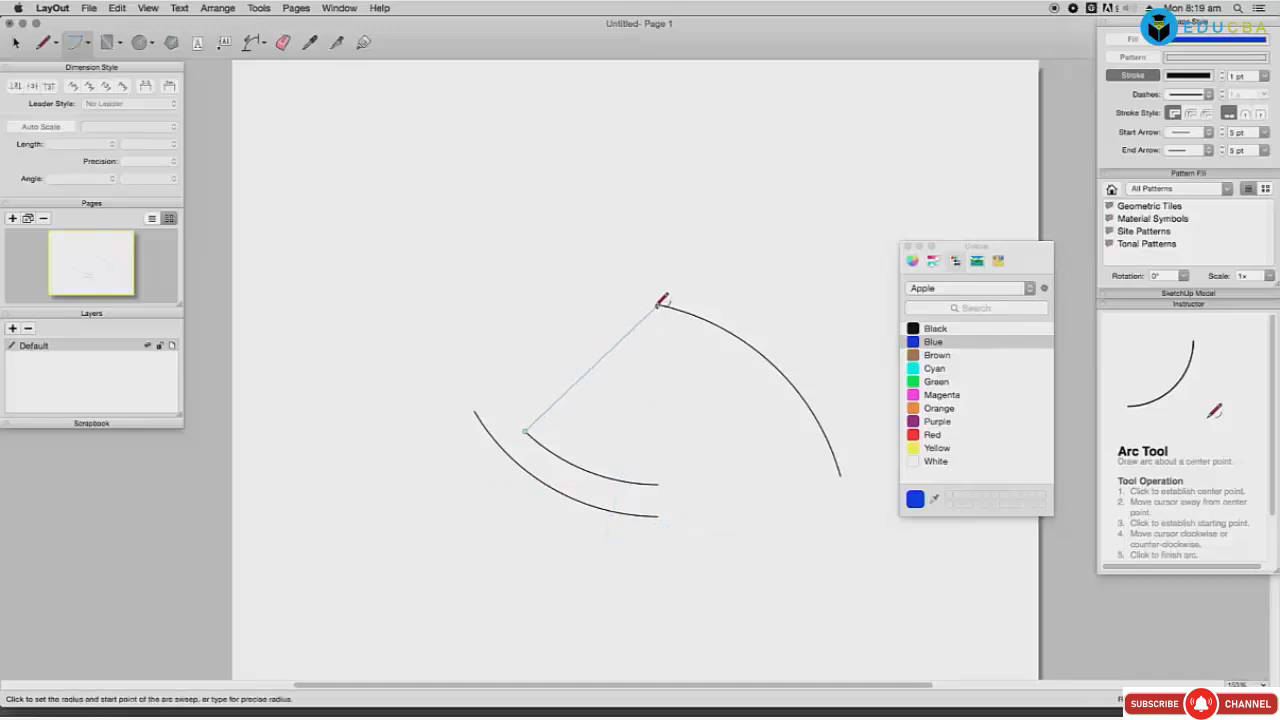
{"action": "left_click", "coordinate": [685, 463]}
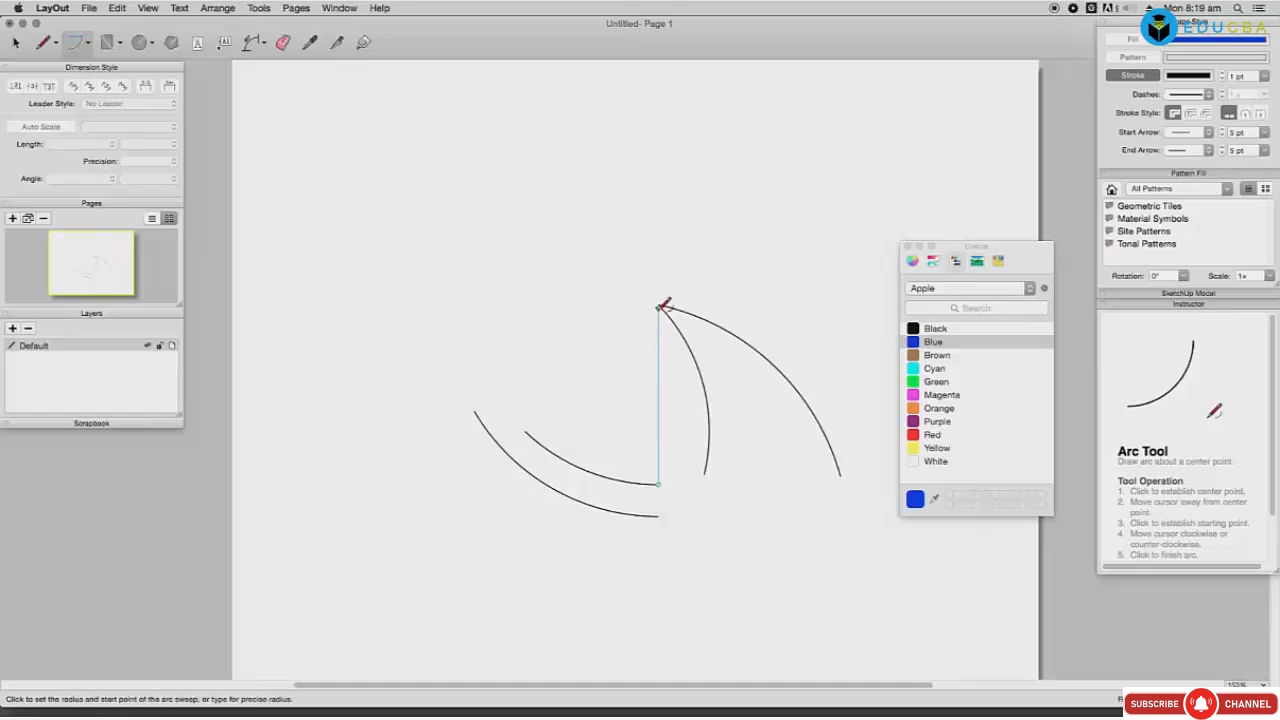
{"action": "left_click", "coordinate": [660, 306]}
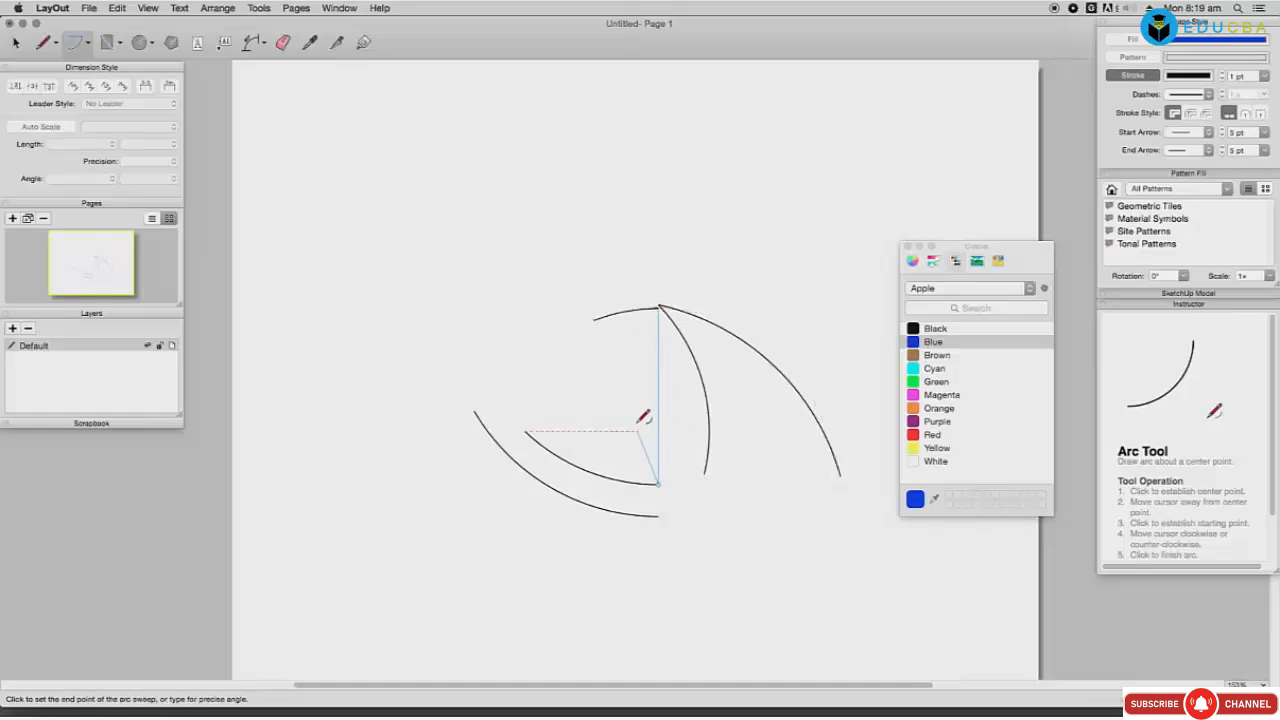
{"action": "left_click", "coordinate": [553, 452]}
{"action": "left_click", "coordinate": [526, 431]}
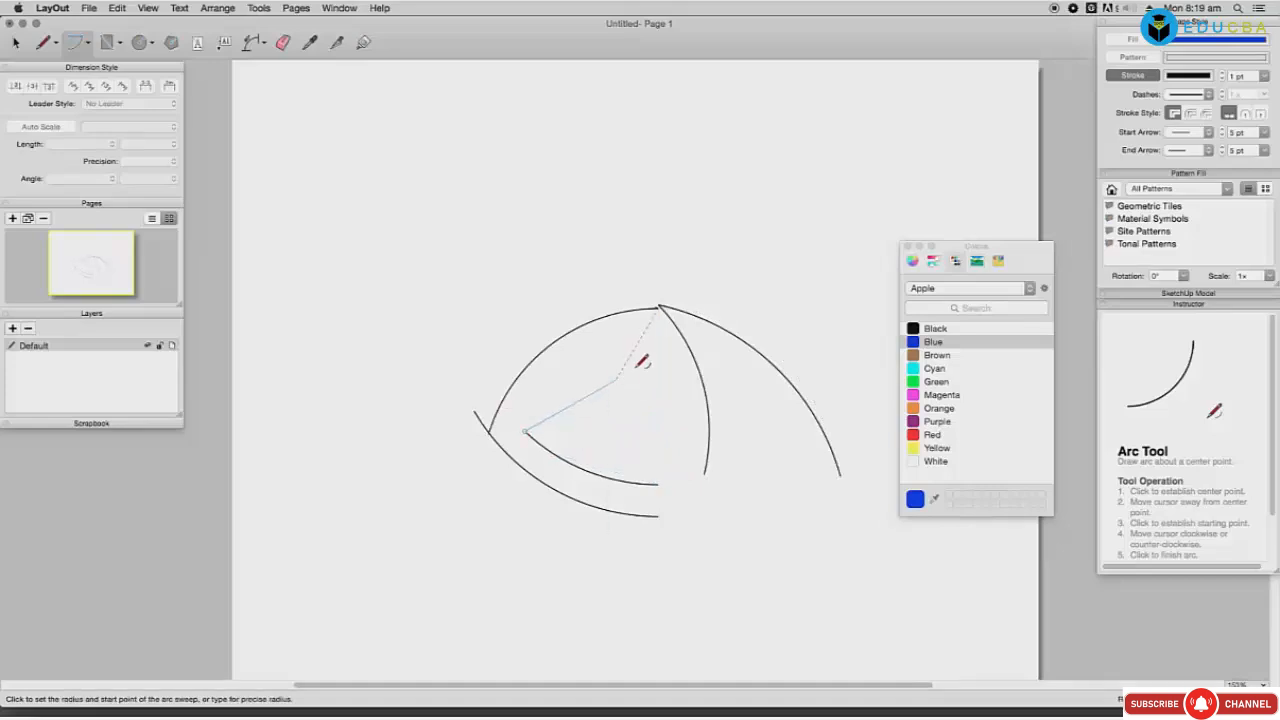
{"action": "key", "text": "Escape"}
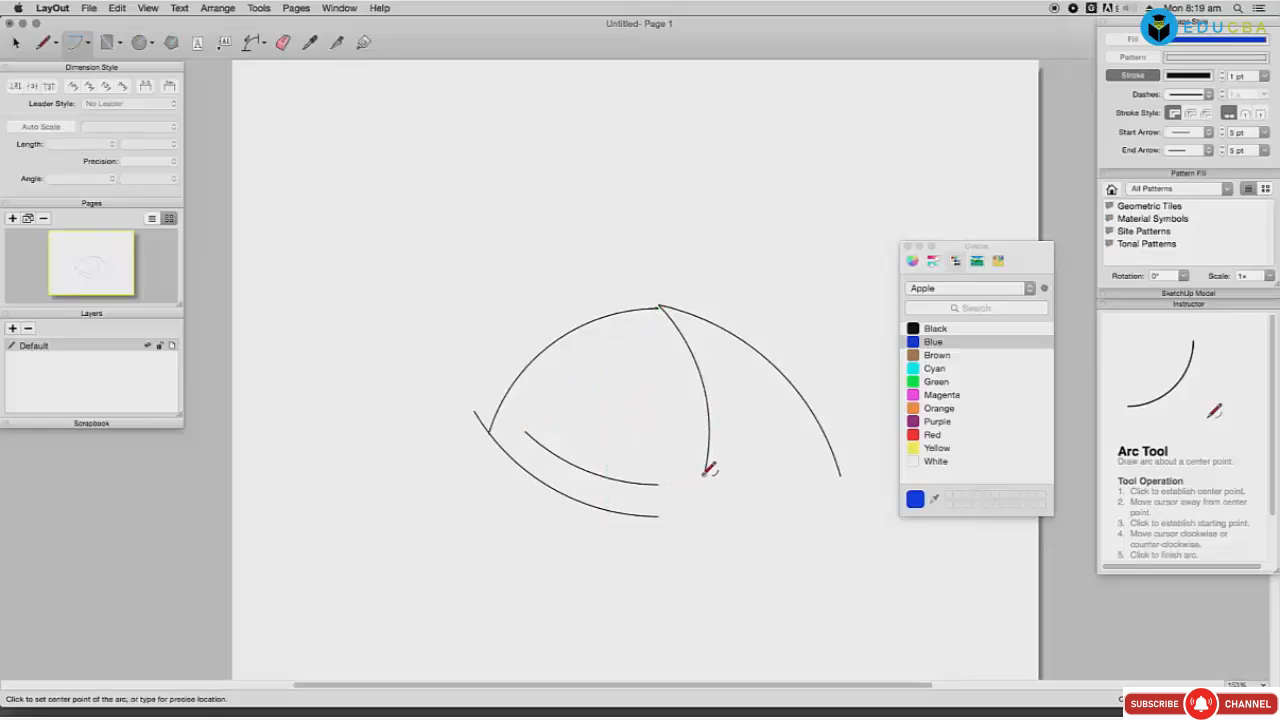
Step: Draw another arc and a large outer arc, then select all and delete to blank the page
{"action": "left_click", "coordinate": [705, 473]}
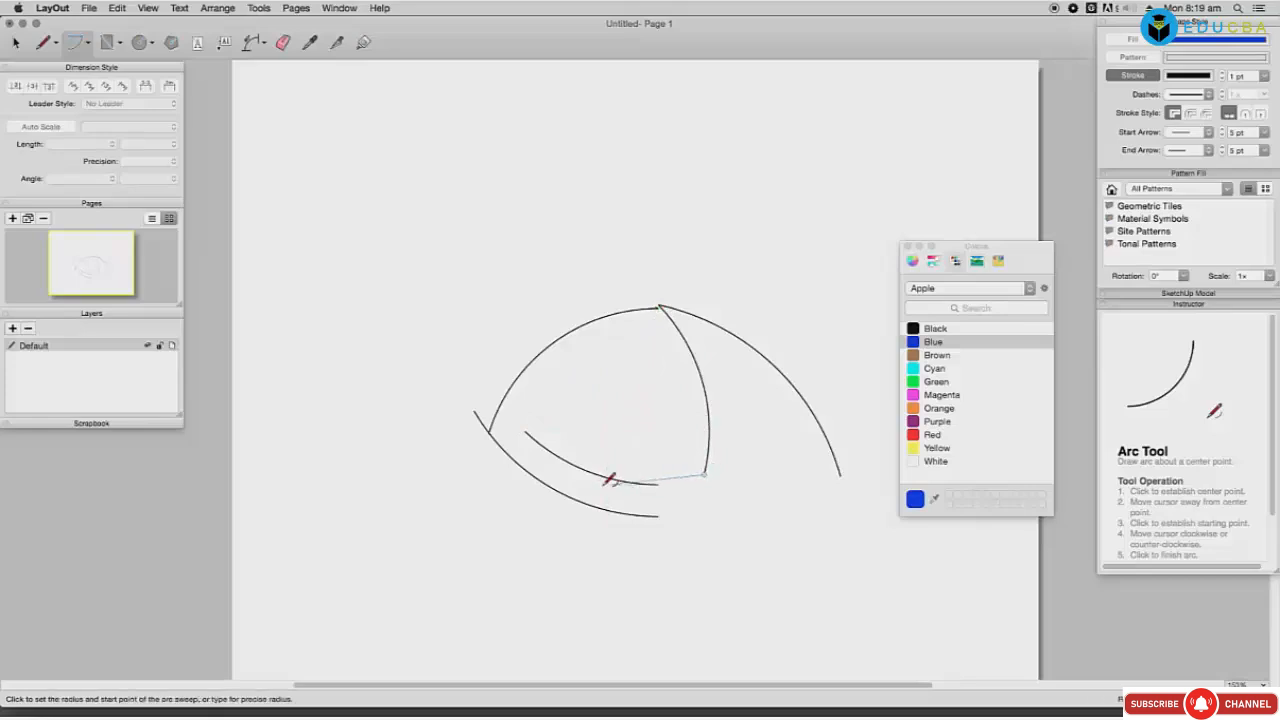
{"action": "left_click", "coordinate": [527, 431]}
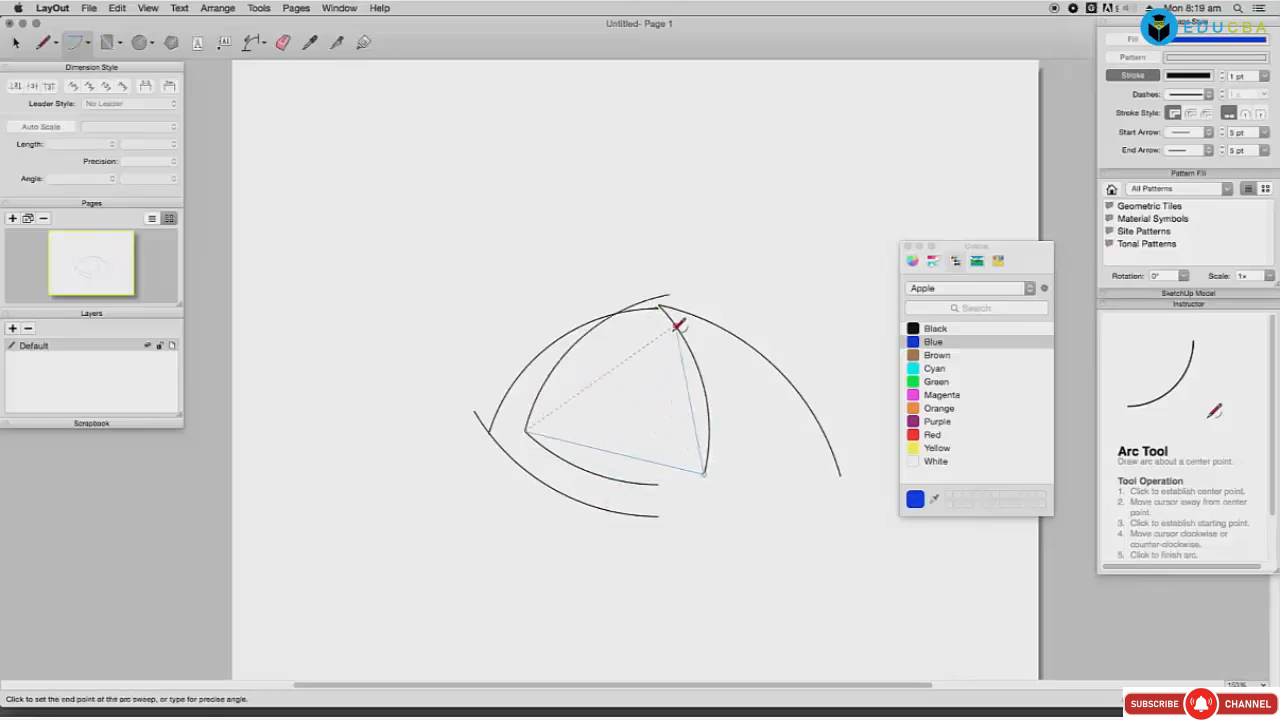
{"action": "left_click", "coordinate": [681, 358]}
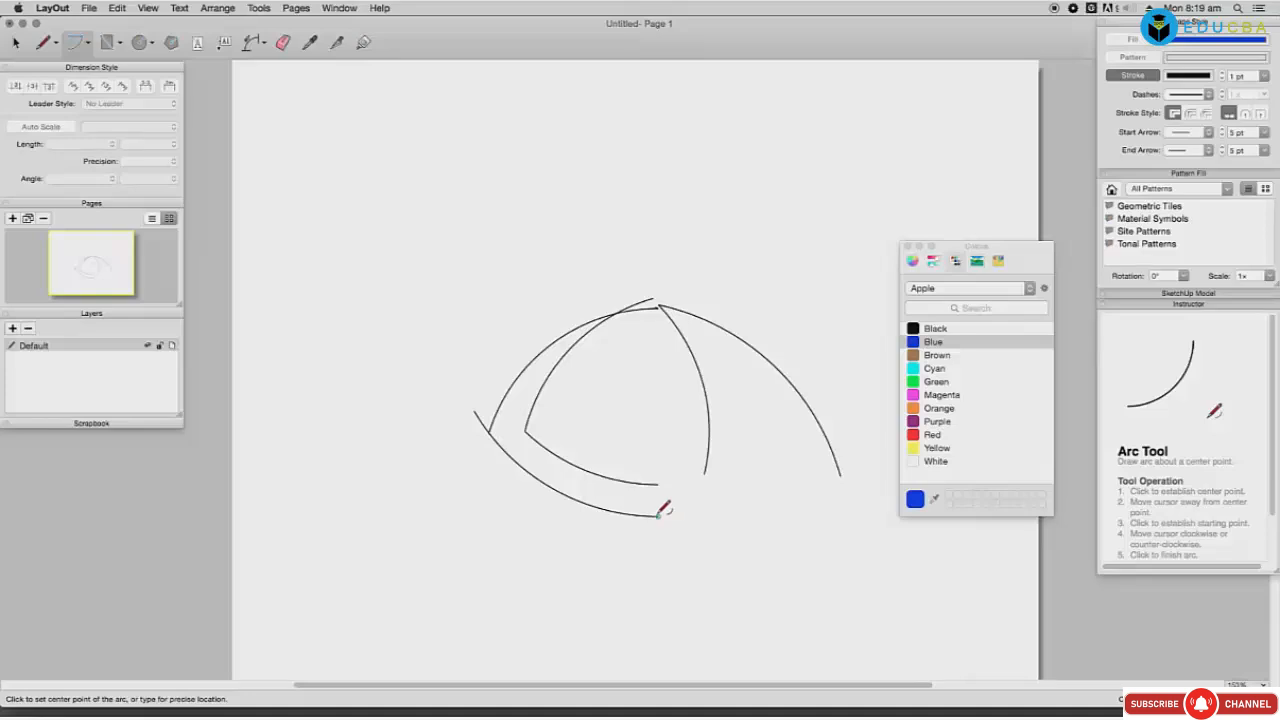
{"action": "left_click", "coordinate": [658, 516]}
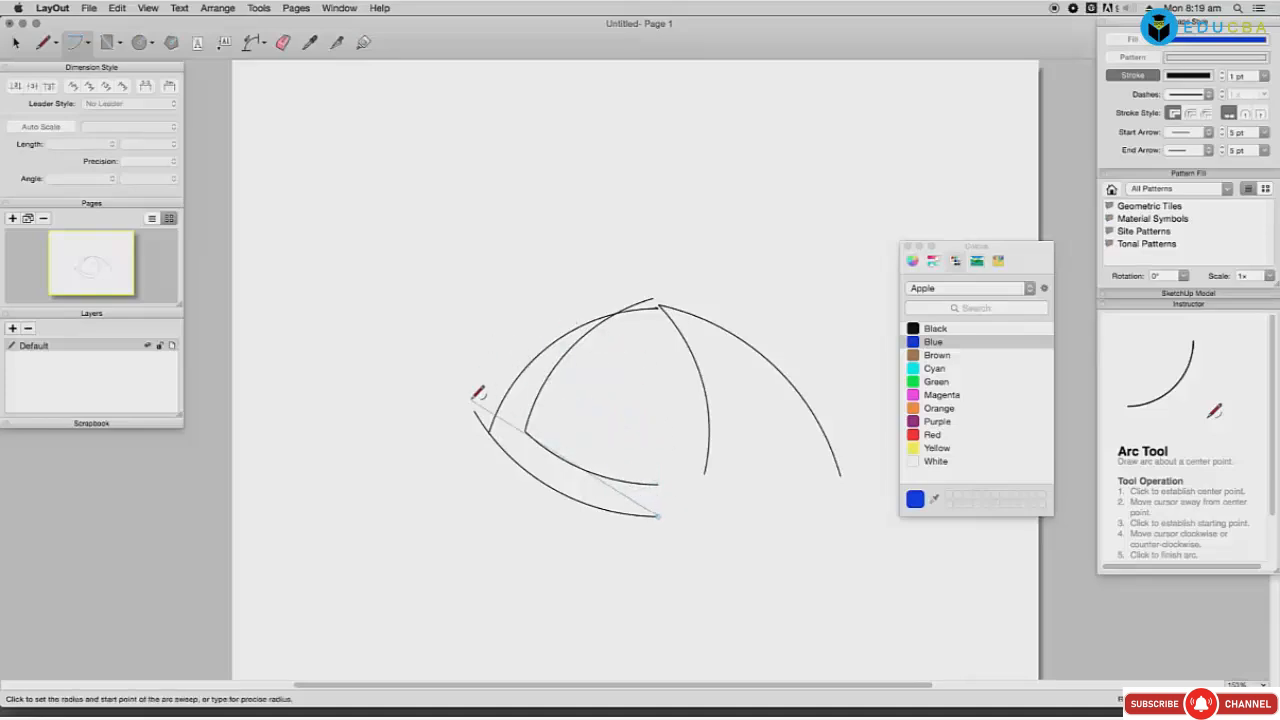
{"action": "left_click", "coordinate": [474, 409]}
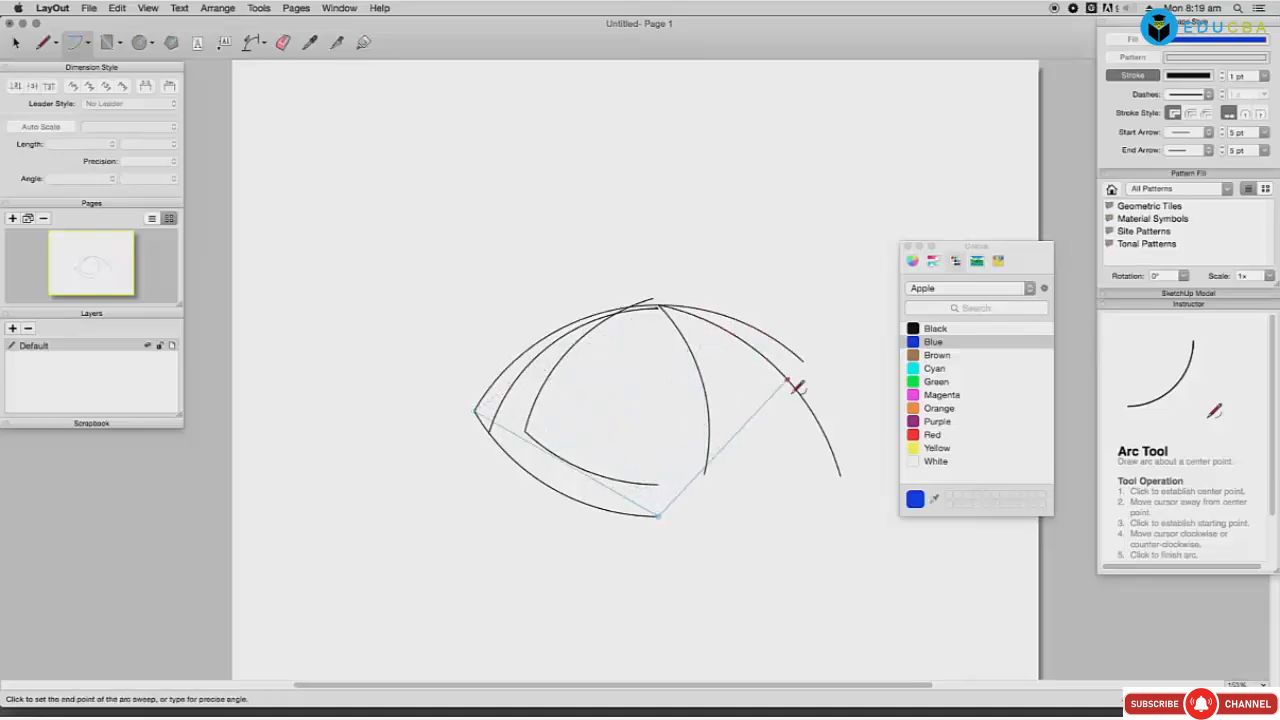
{"action": "left_click", "coordinate": [848, 468]}
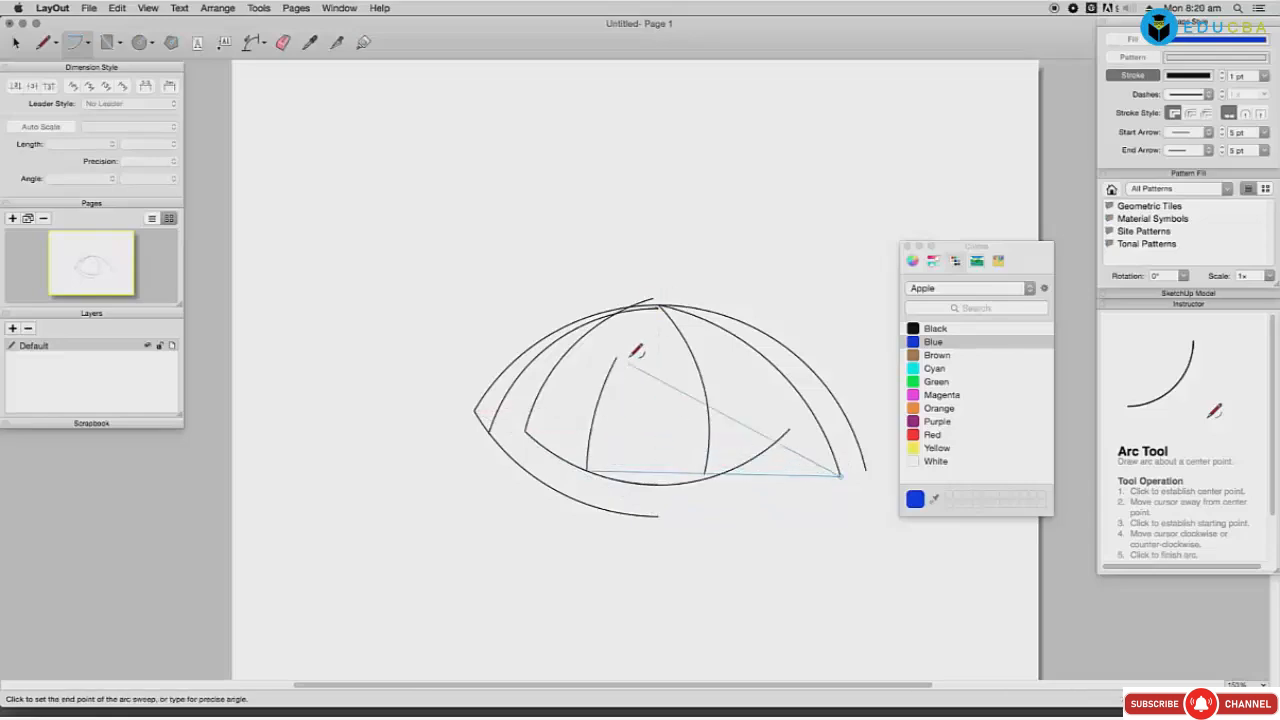
{"action": "left_click", "coordinate": [663, 310]}
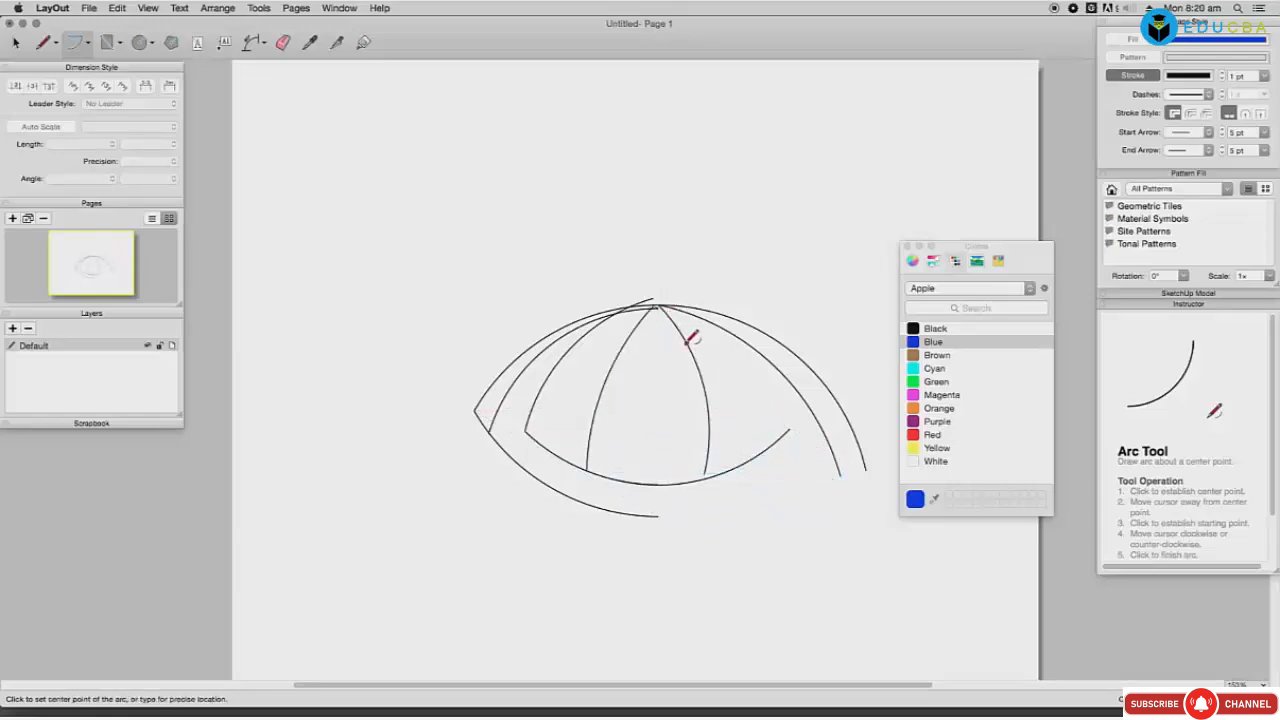
{"action": "key", "text": "super+a"}
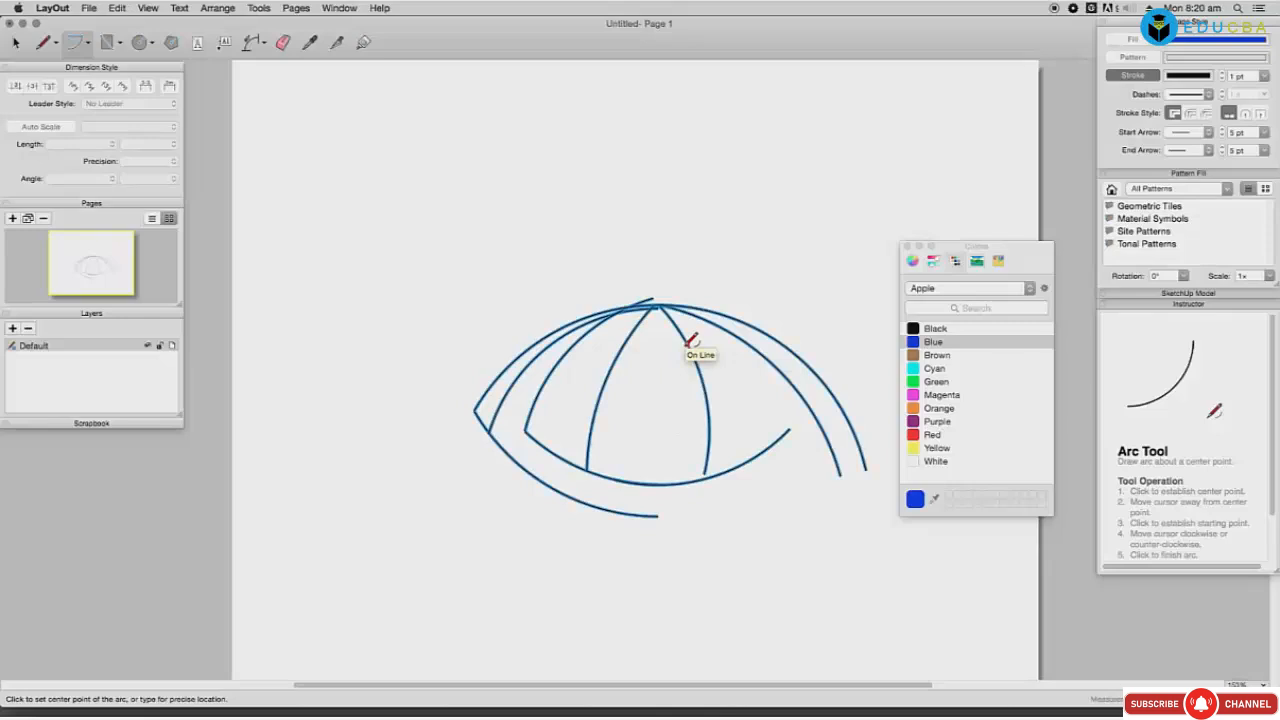
{"action": "key", "text": "Delete"}
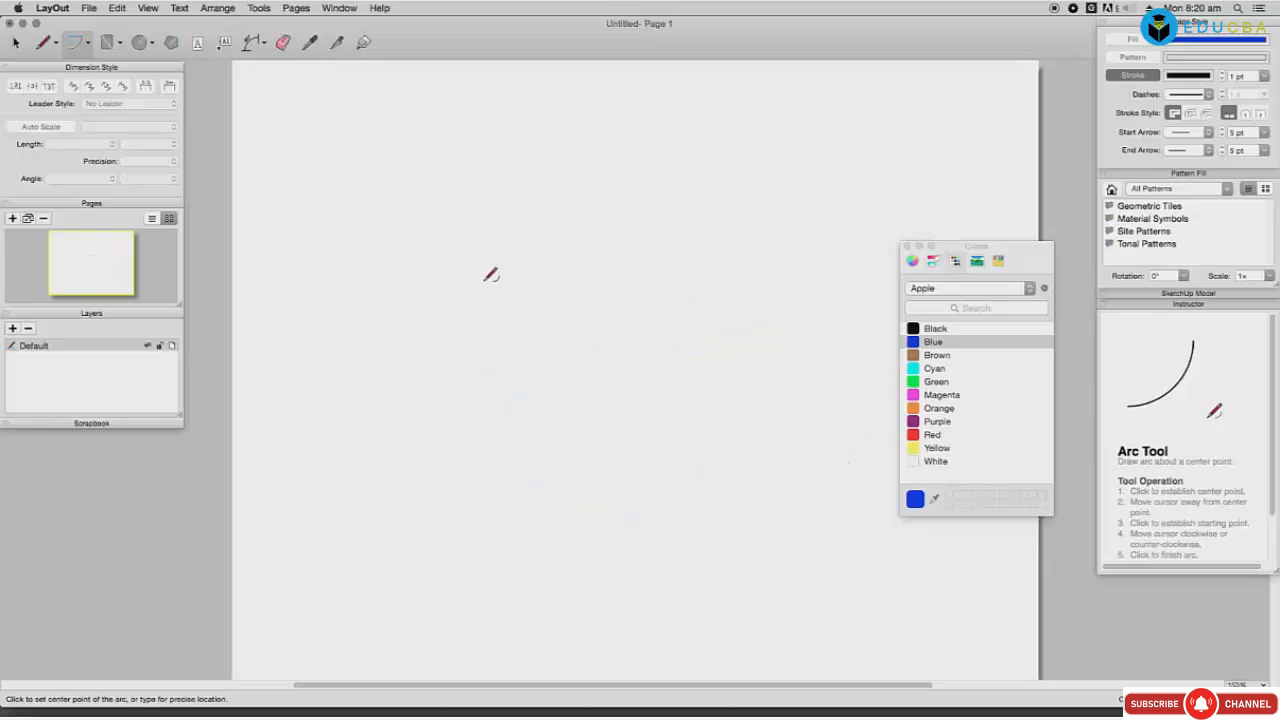
Step: Draw a quarter-circle arc and a smaller inner arc around the same centre
{"action": "left_click", "coordinate": [456, 225]}
{"action": "left_click", "coordinate": [453, 455]}
{"action": "left_click", "coordinate": [680, 226]}
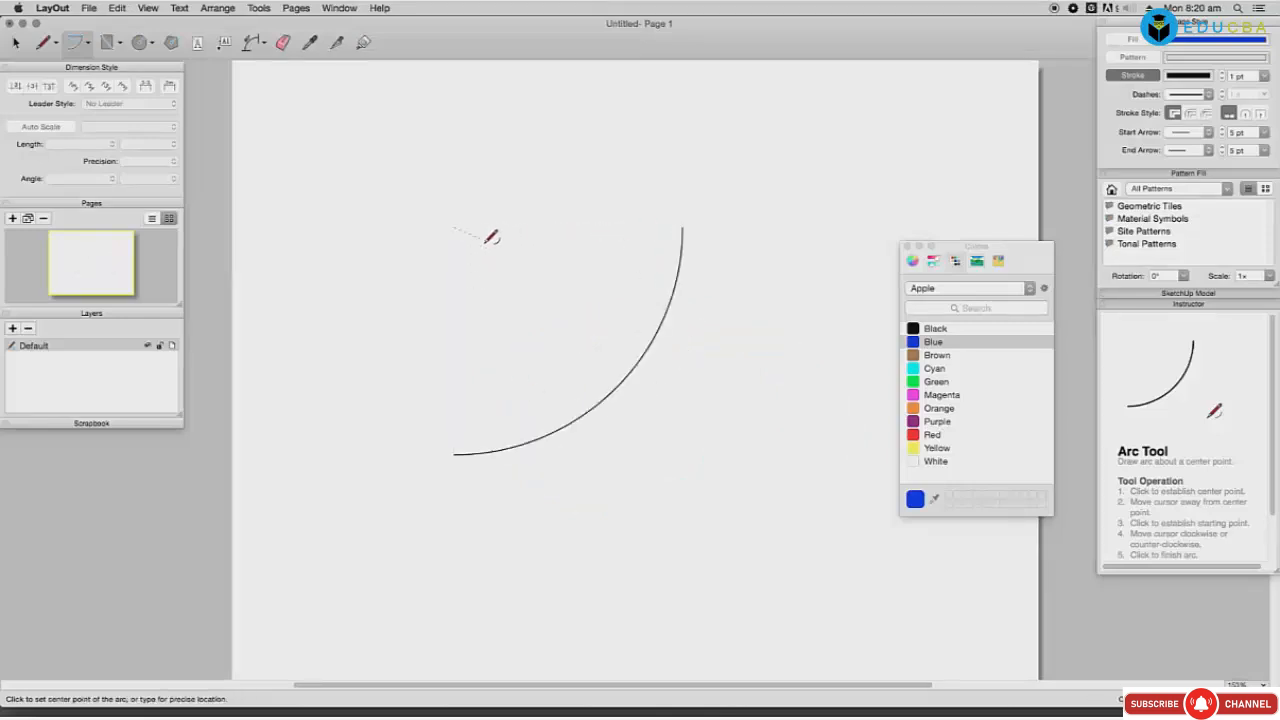
{"action": "left_click", "coordinate": [456, 226]}
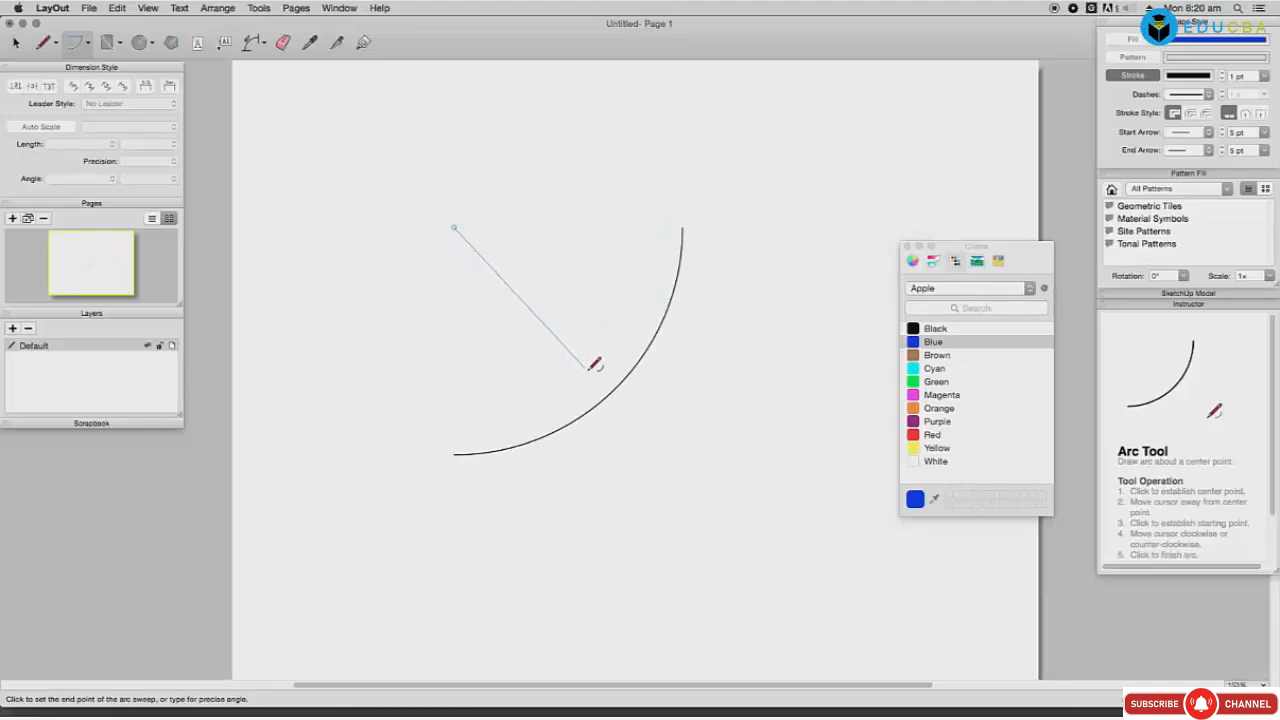
{"action": "key", "text": "Escape"}
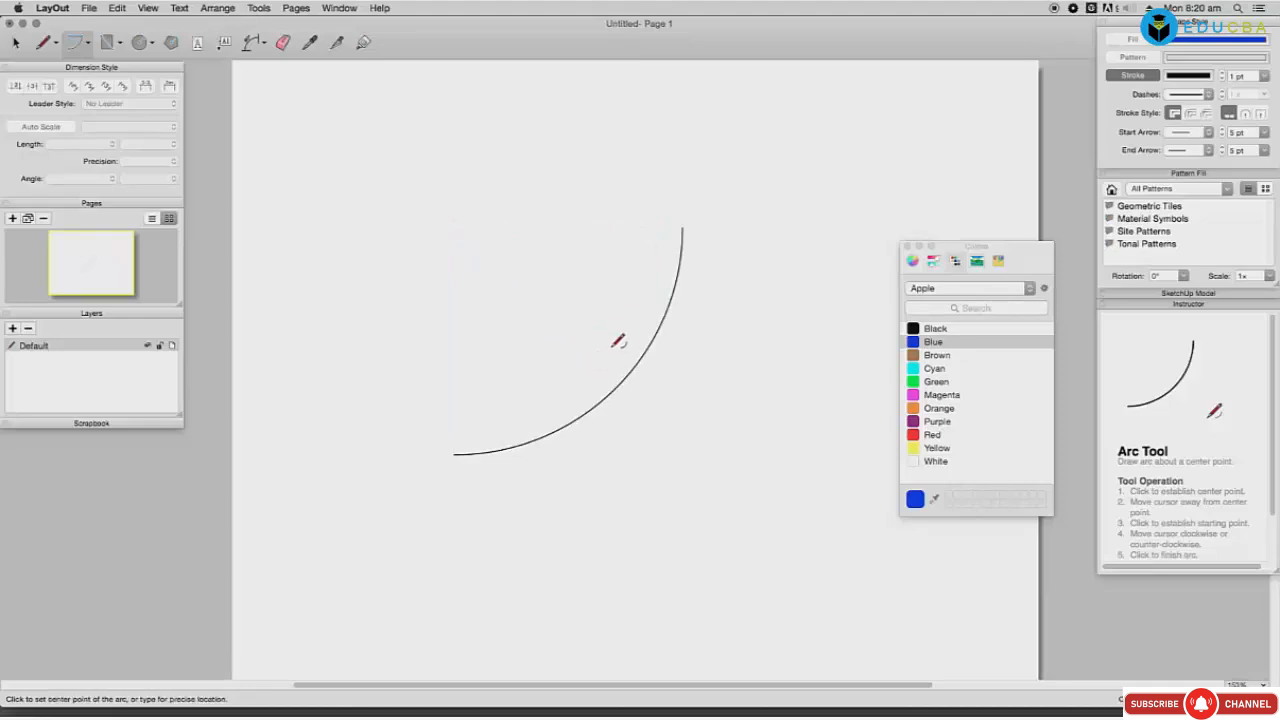
{"action": "left_click", "coordinate": [456, 226]}
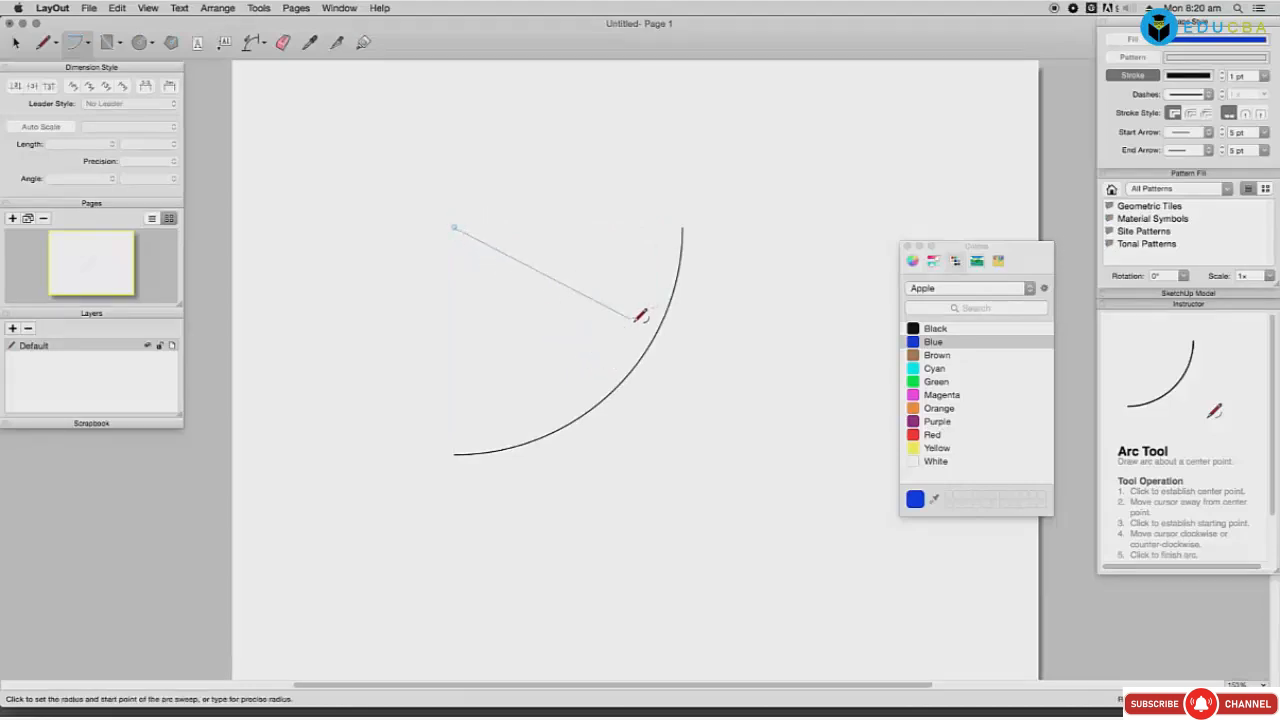
{"action": "left_click", "coordinate": [633, 318]}
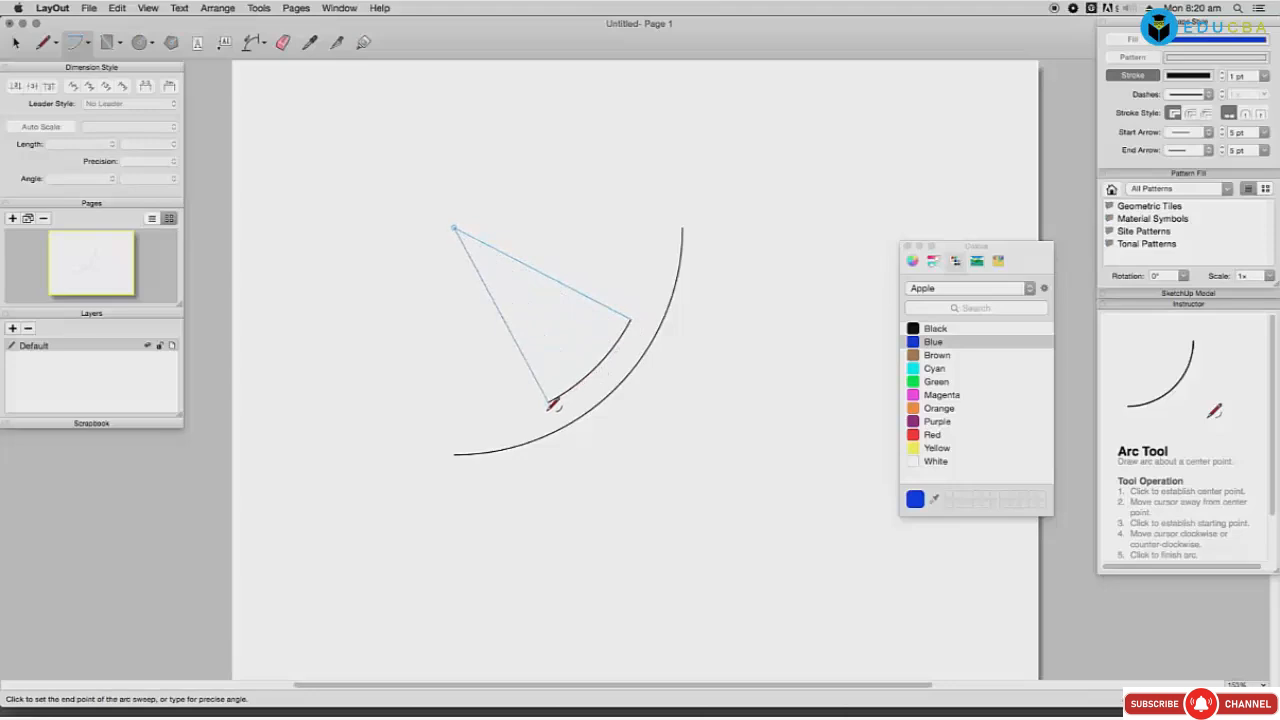
{"action": "left_click", "coordinate": [504, 419]}
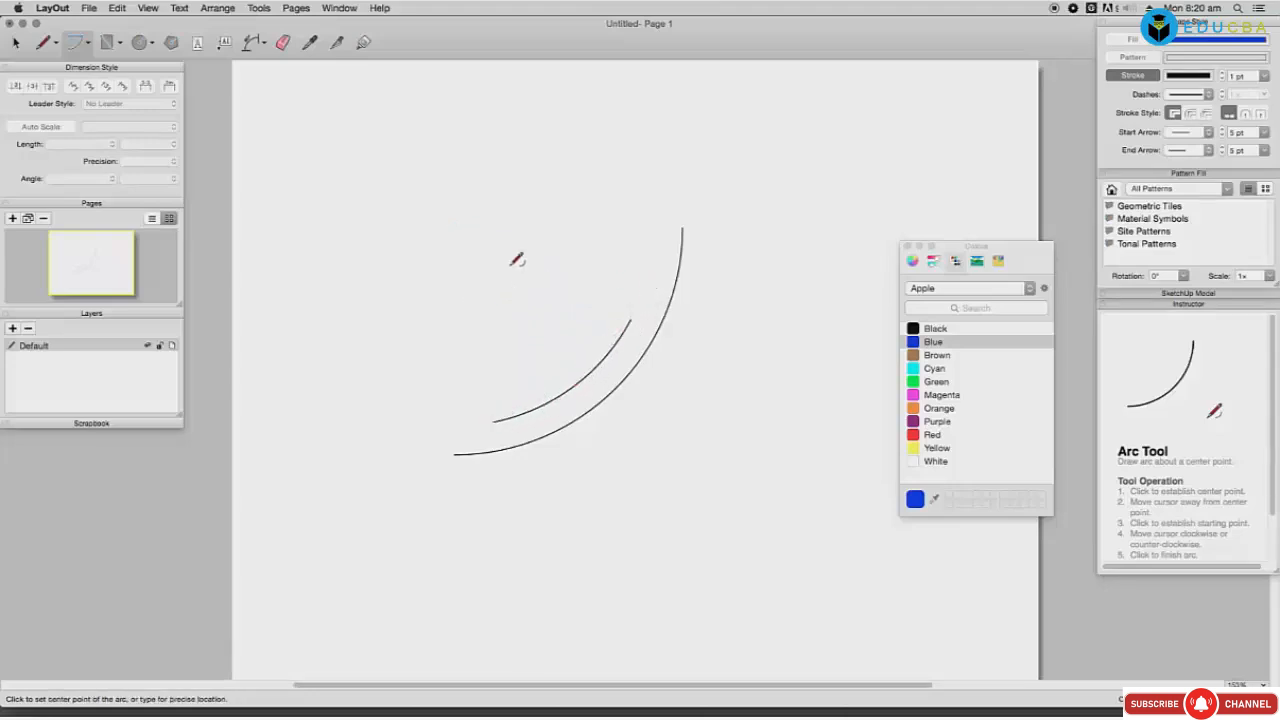
Step: Add a third arc around that centre, abandoning two further arc attempts
{"action": "left_click", "coordinate": [455, 228]}
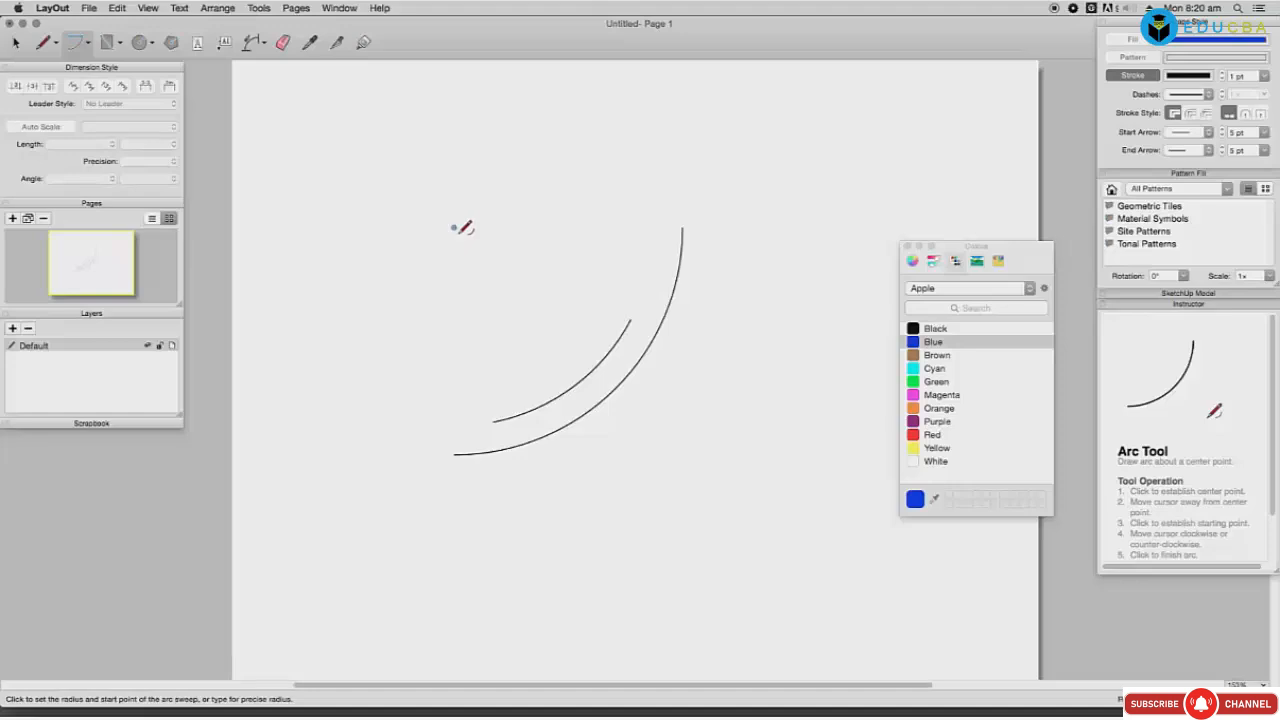
{"action": "left_click", "coordinate": [566, 355]}
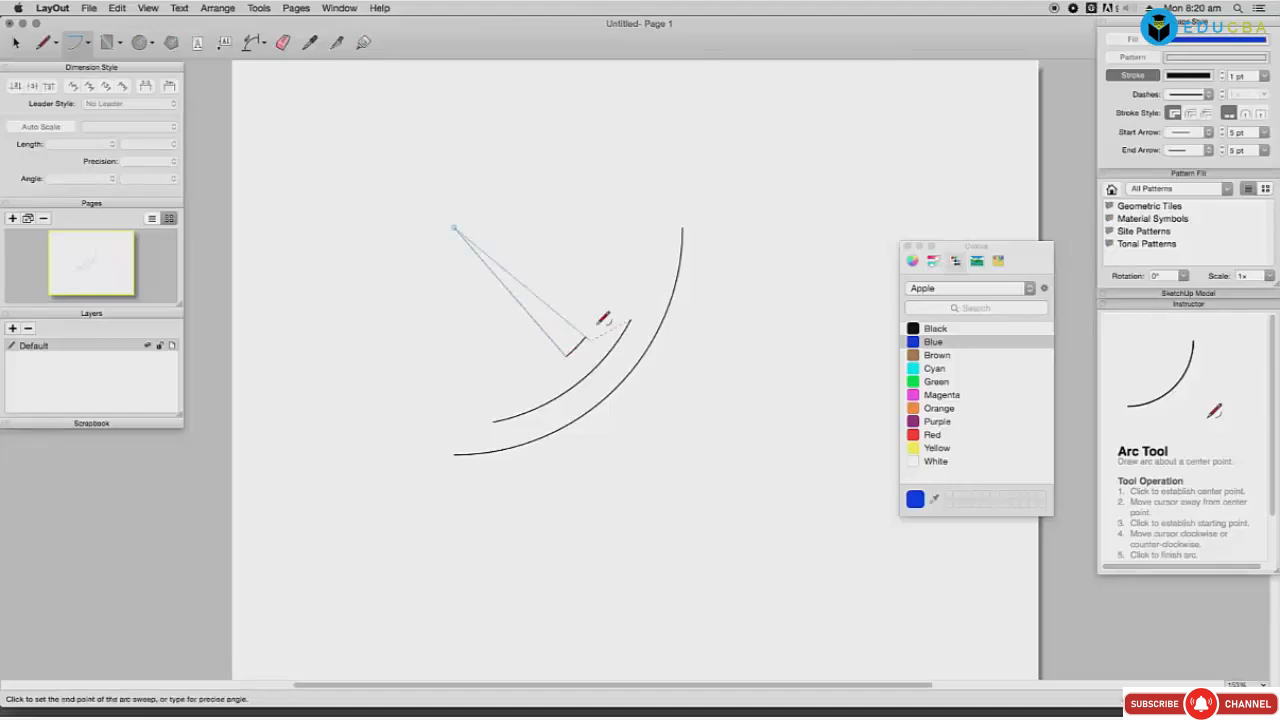
{"action": "left_click", "coordinate": [655, 211]}
{"action": "left_click", "coordinate": [455, 227]}
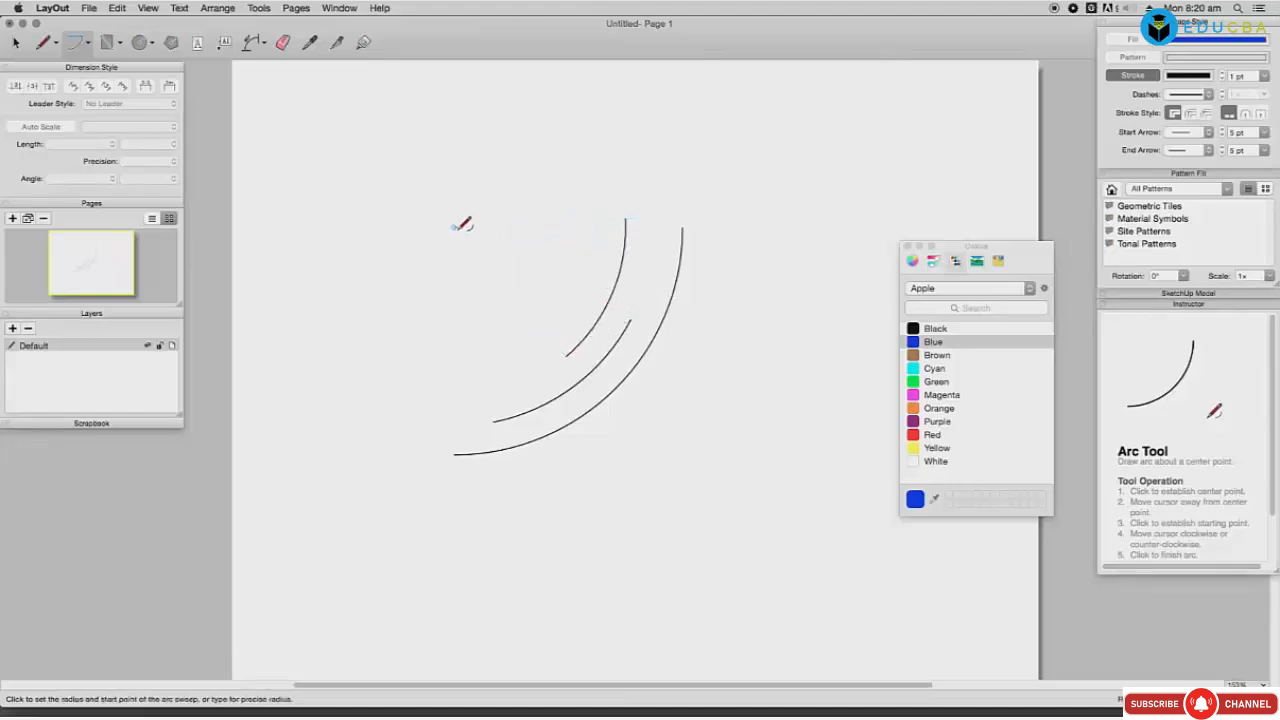
{"action": "left_click", "coordinate": [709, 227]}
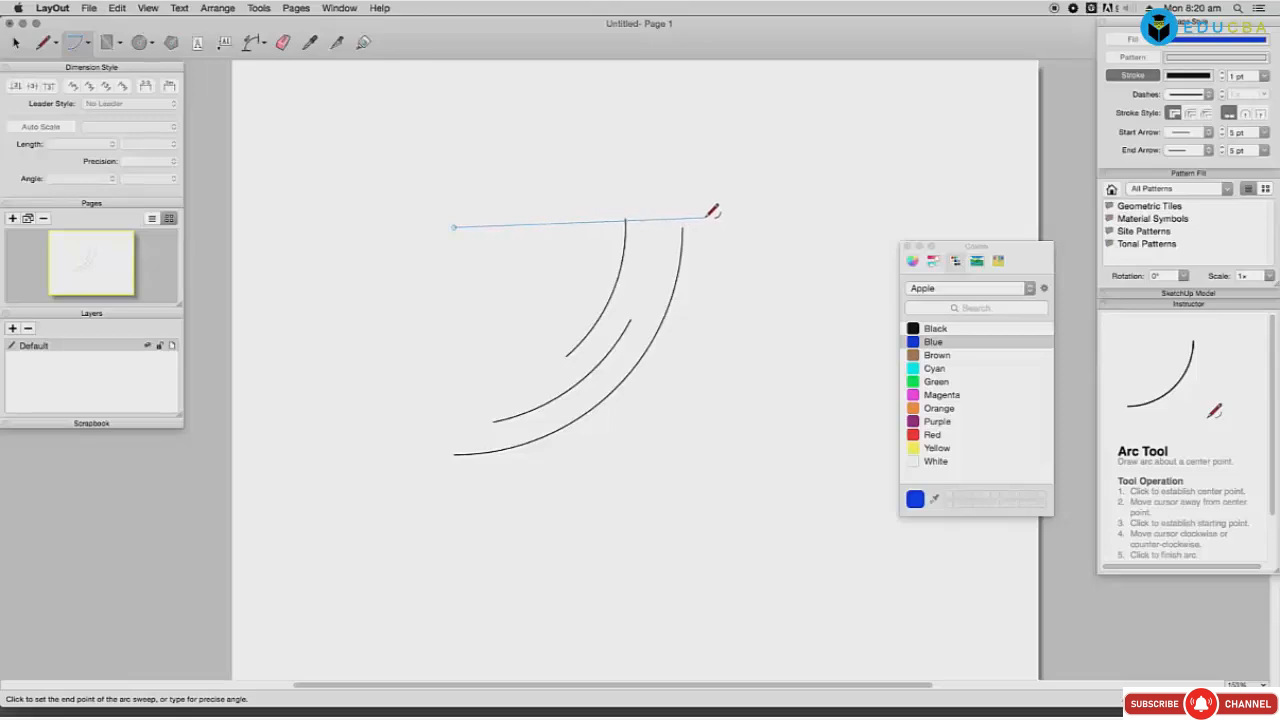
{"action": "key", "text": "Escape"}
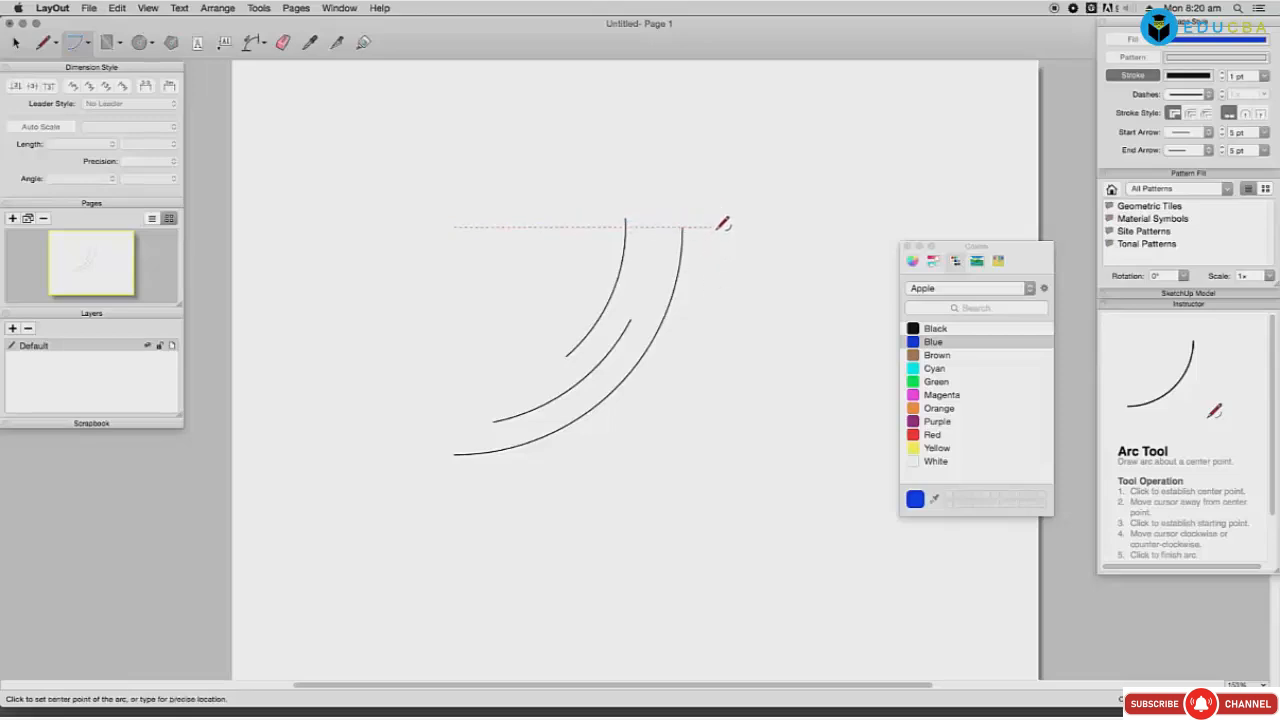
{"action": "left_click", "coordinate": [455, 227]}
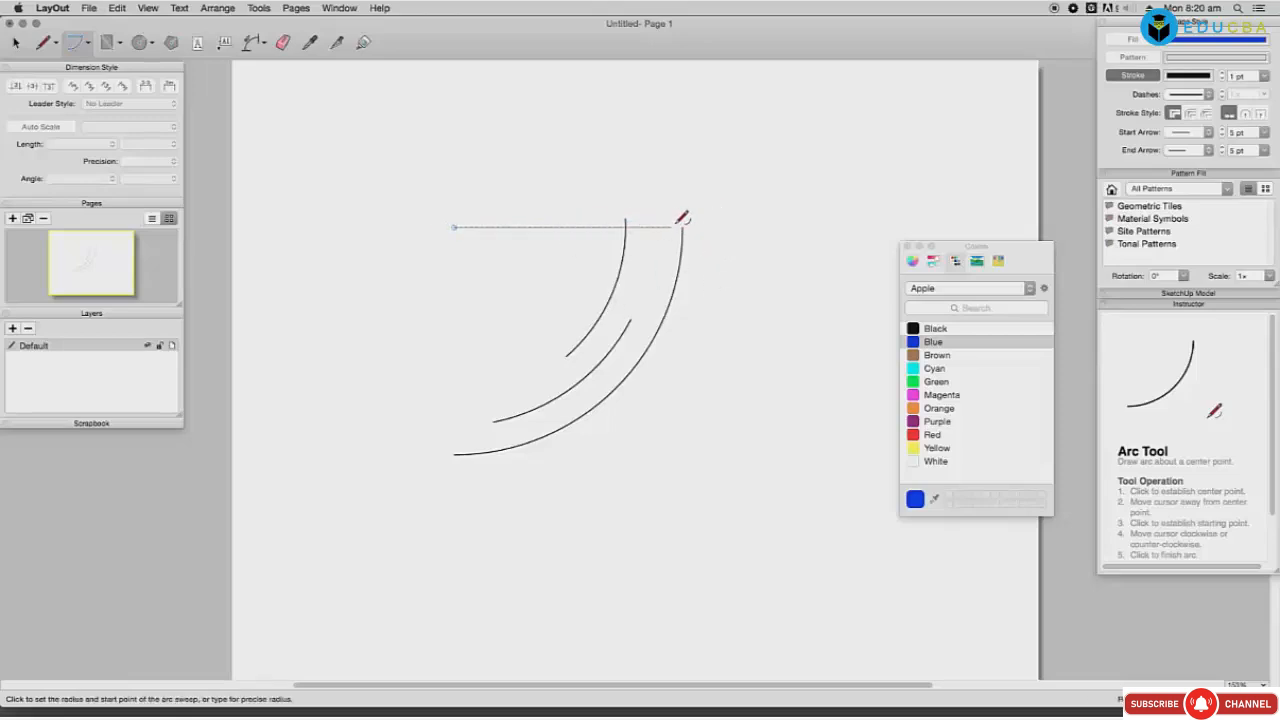
{"action": "key", "text": "Escape"}
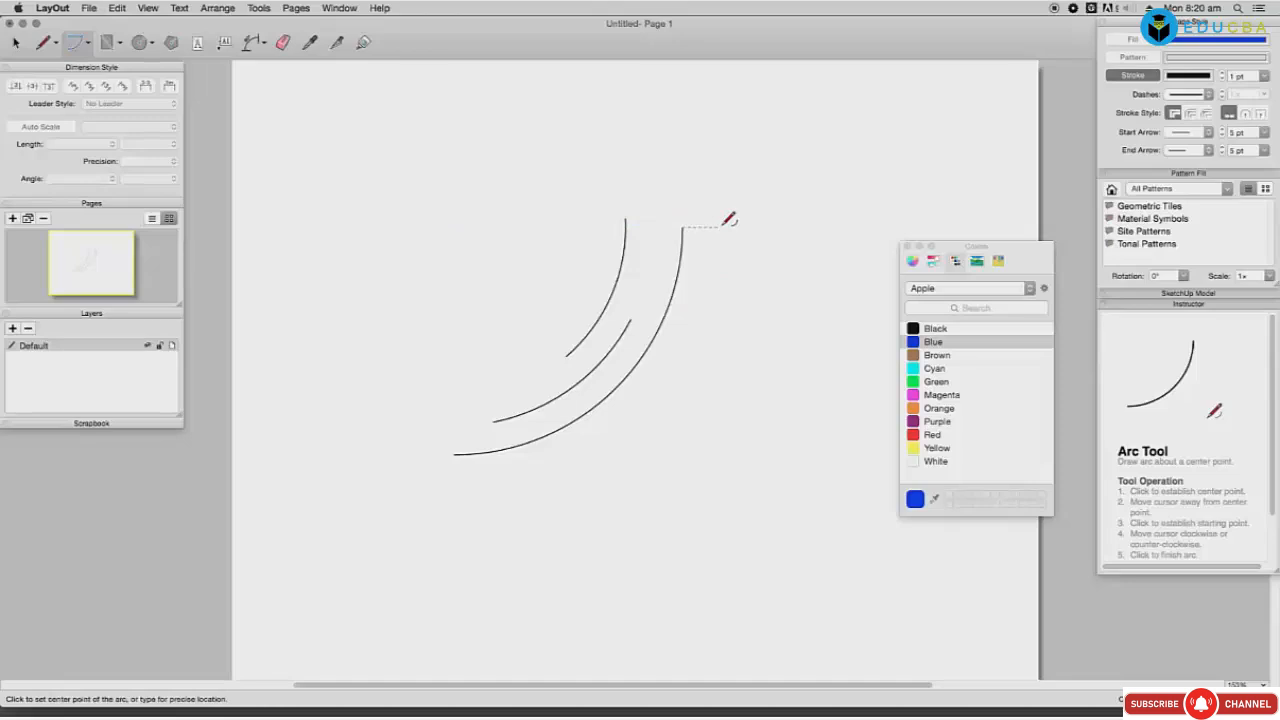
Step: Draw two downward-sweeping arcs after two abandoned attempts, then delete all arcs
{"action": "left_click", "coordinate": [720, 228]}
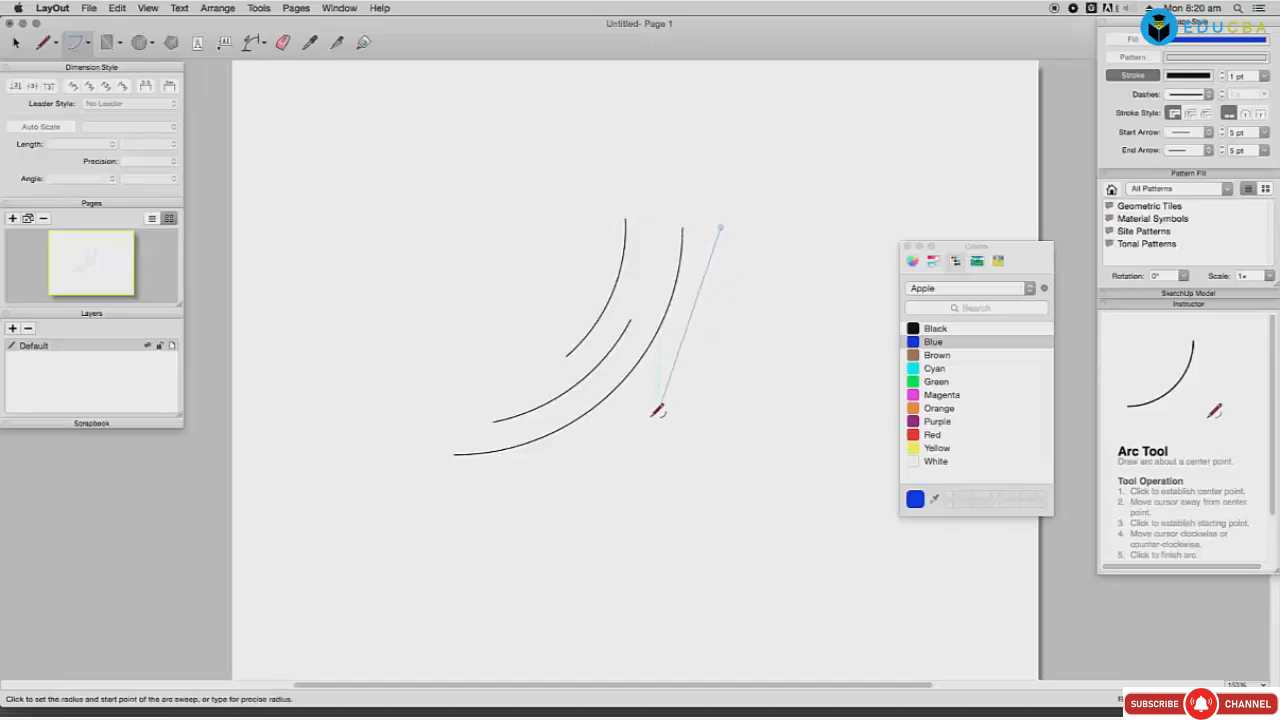
{"action": "left_click", "coordinate": [458, 452]}
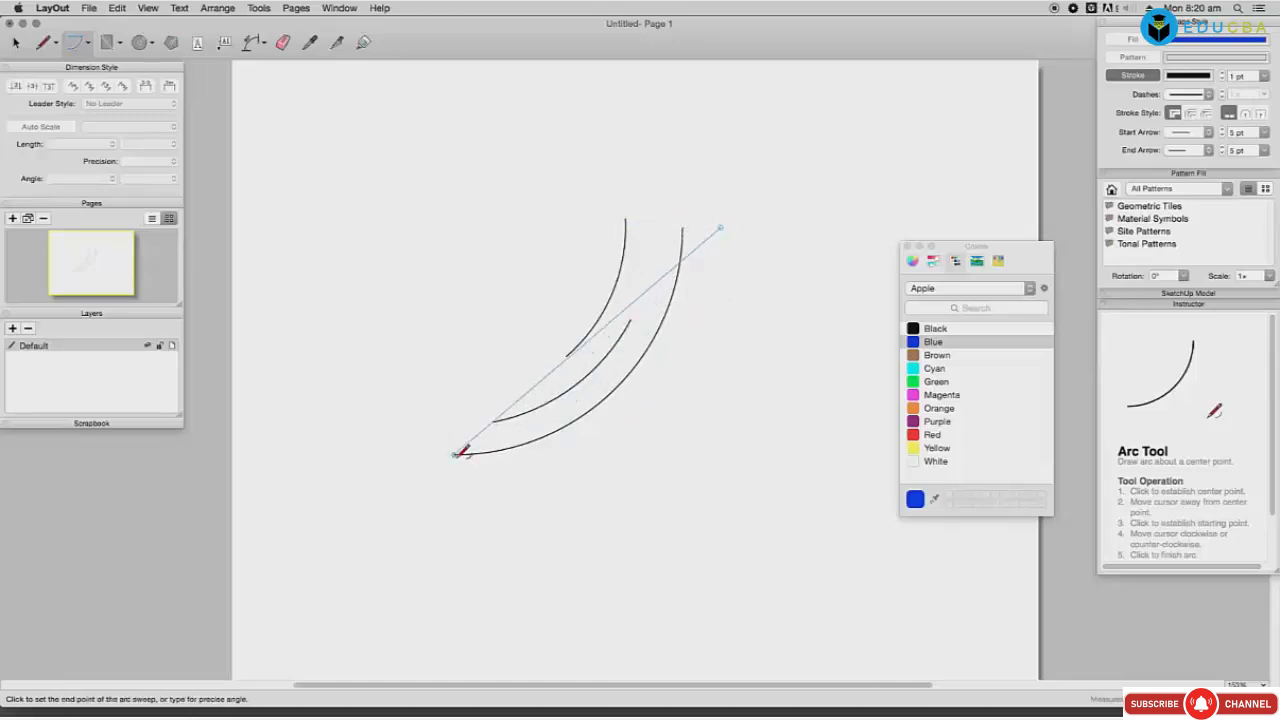
{"action": "key", "text": "Escape"}
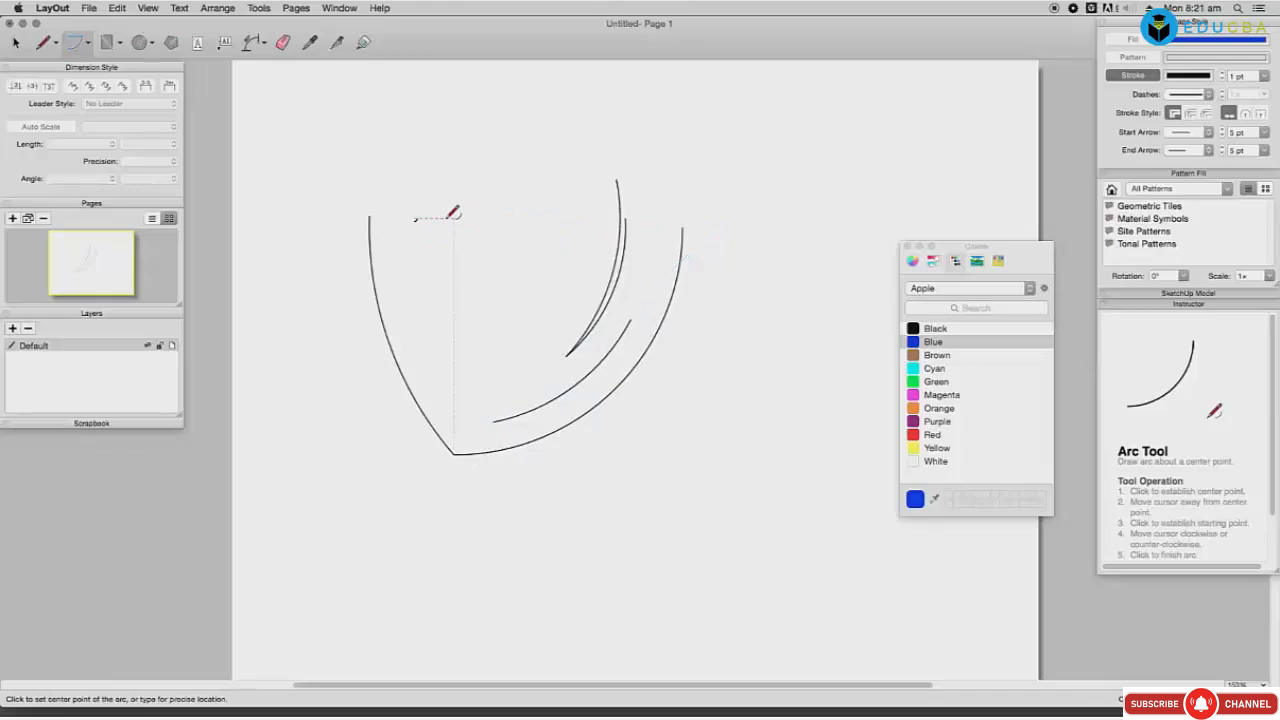
{"action": "left_click", "coordinate": [415, 218]}
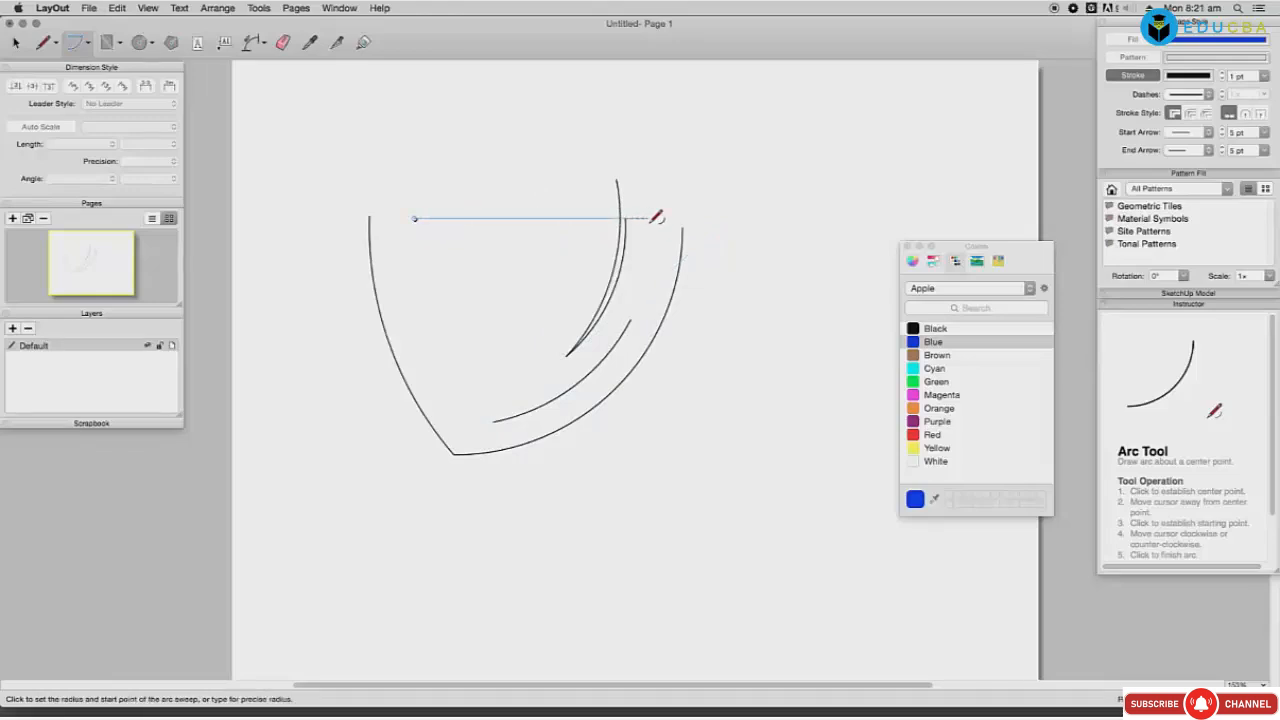
{"action": "left_click", "coordinate": [649, 218]}
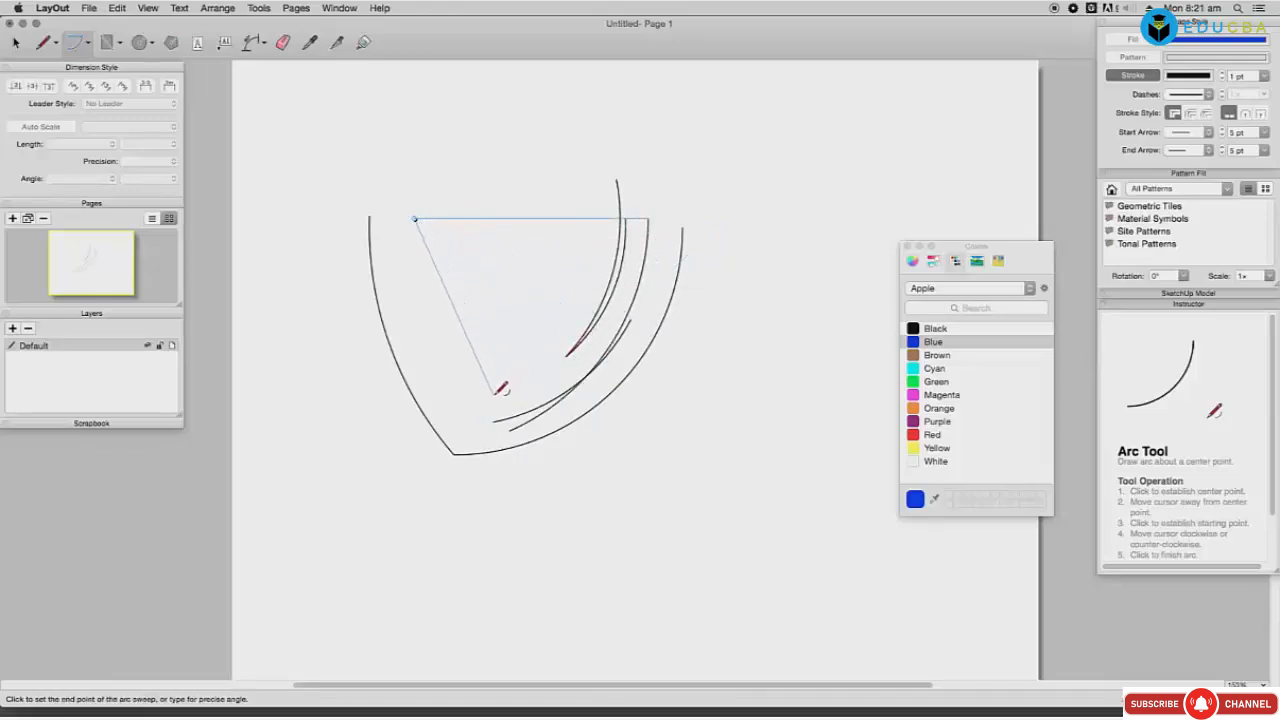
{"action": "key", "text": "Escape"}
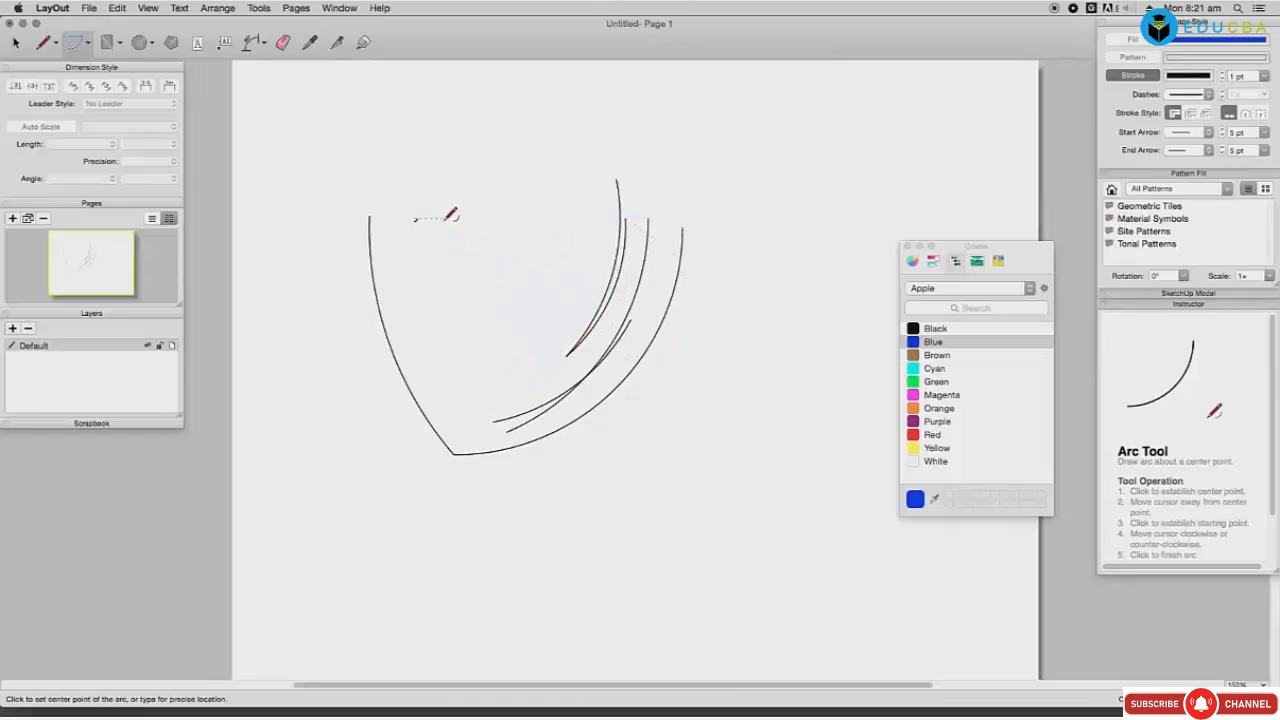
{"action": "left_click", "coordinate": [443, 218]}
{"action": "left_click", "coordinate": [692, 180]}
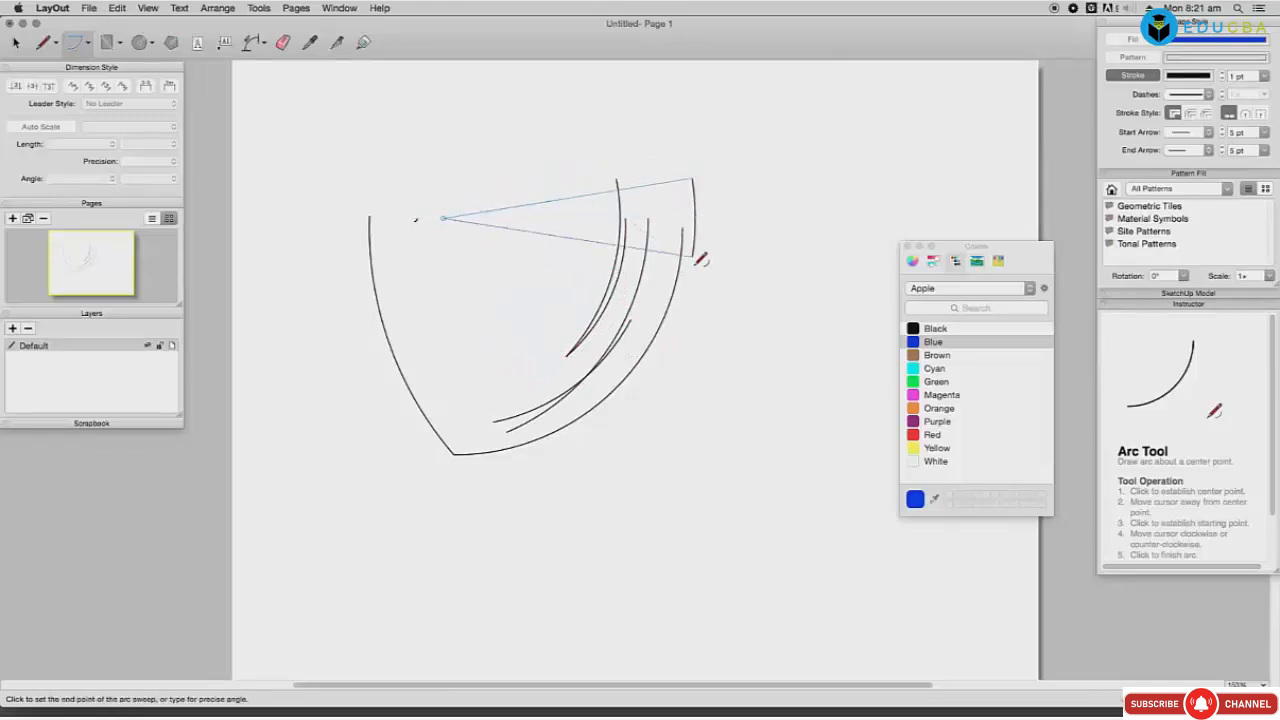
{"action": "left_click", "coordinate": [632, 386]}
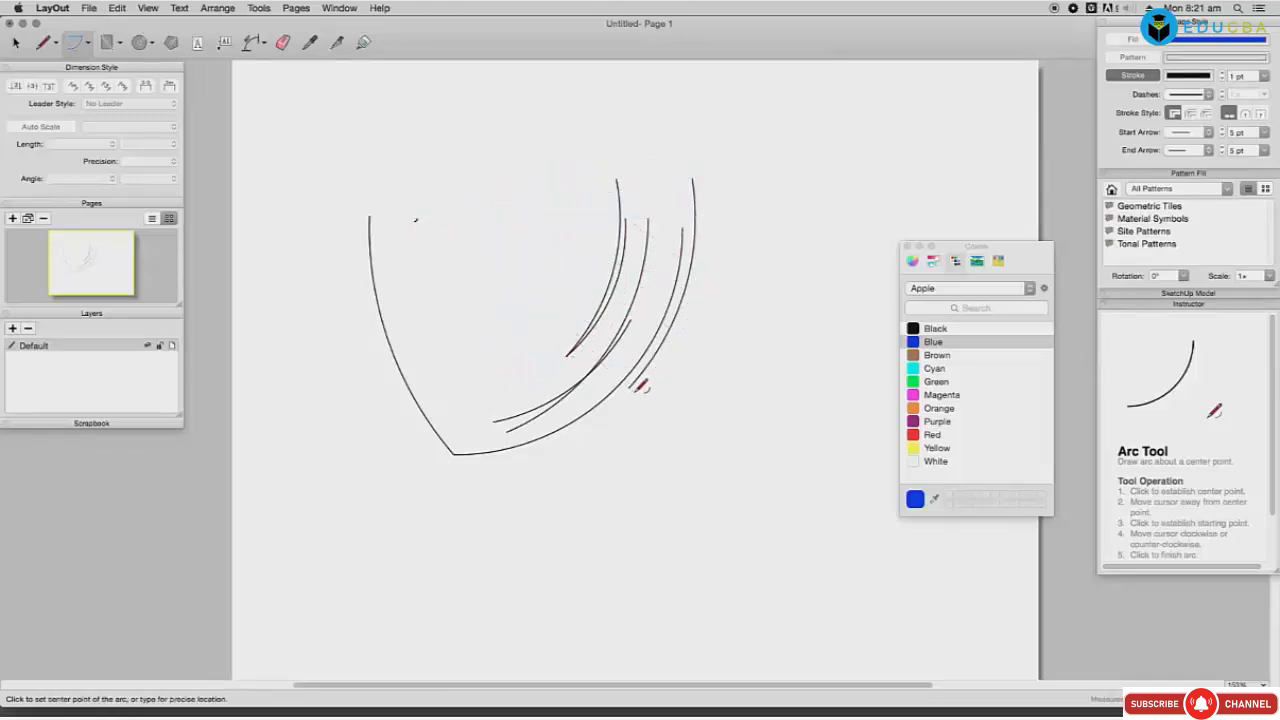
{"action": "left_click", "coordinate": [427, 260]}
{"action": "left_click", "coordinate": [653, 270]}
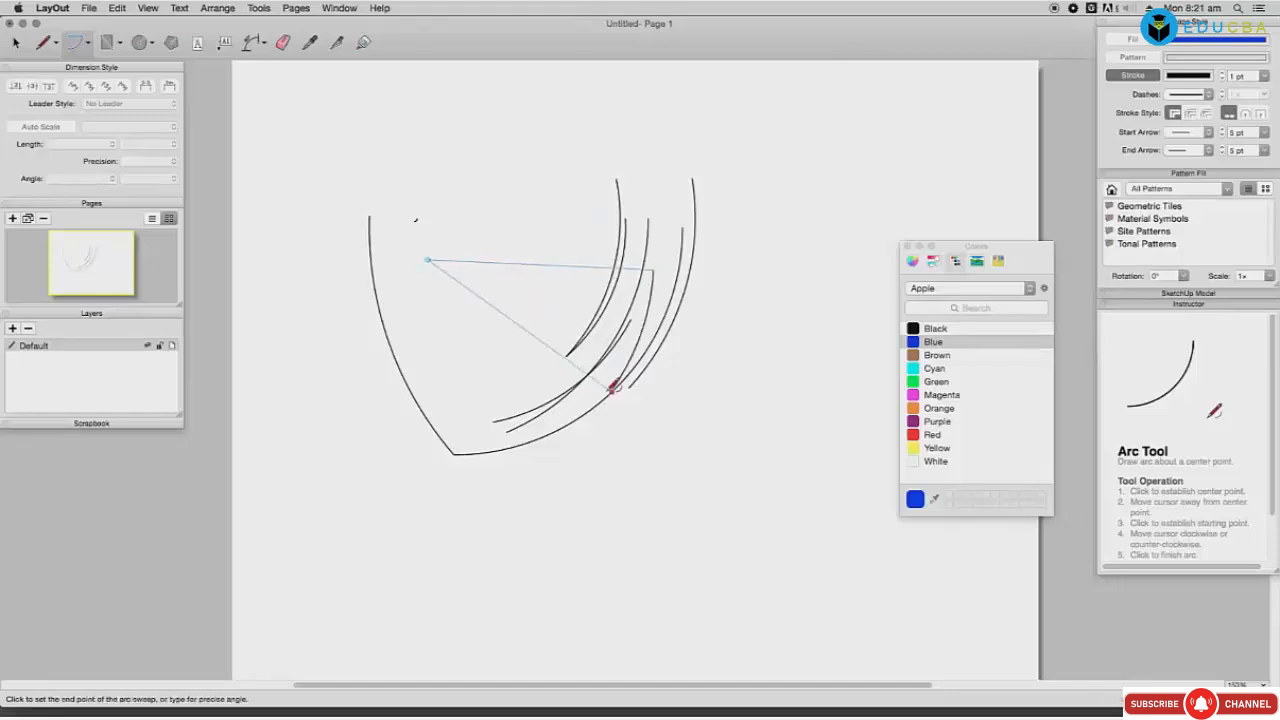
{"action": "left_click", "coordinate": [492, 410]}
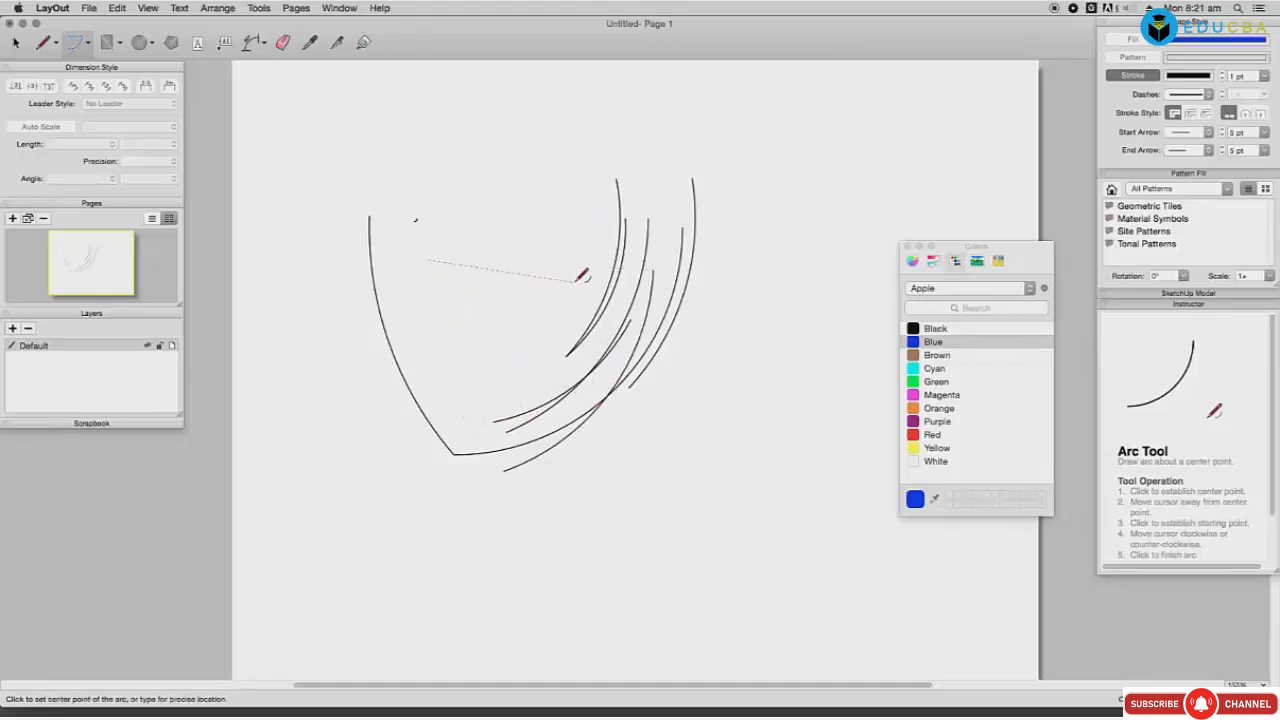
{"action": "key", "text": "super+a"}
{"action": "key", "text": "Delete"}
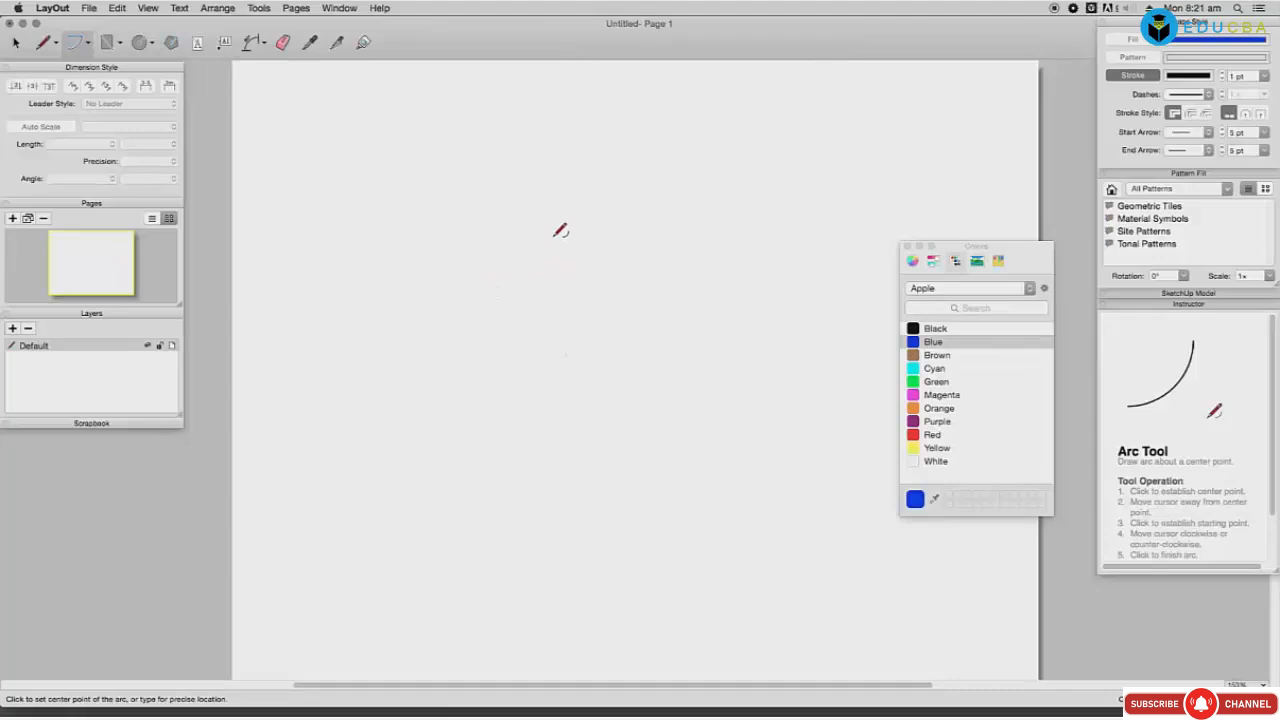
Step: Draw two crossing arcs on the emptied page
{"action": "left_click", "coordinate": [510, 218]}
{"action": "left_click", "coordinate": [510, 394]}
{"action": "left_click", "coordinate": [672, 288]}
{"action": "left_click", "coordinate": [789, 247]}
{"action": "left_click", "coordinate": [578, 247]}
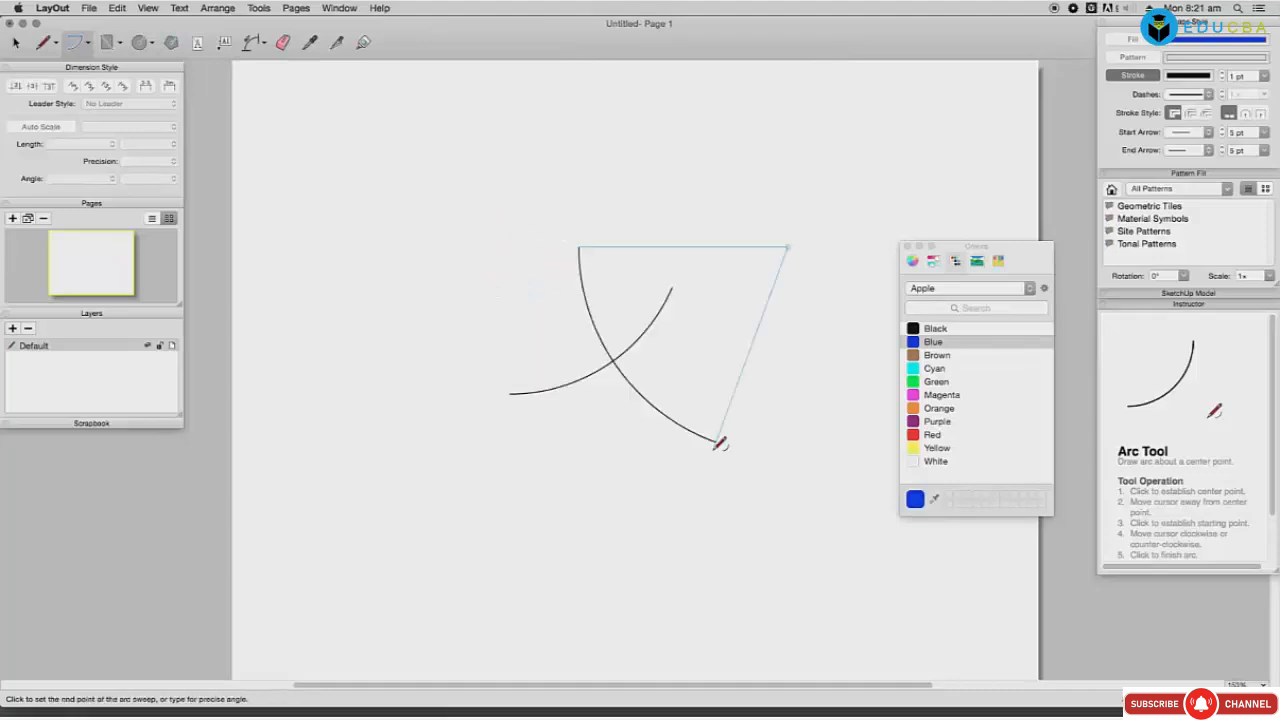
{"action": "left_click", "coordinate": [715, 442]}
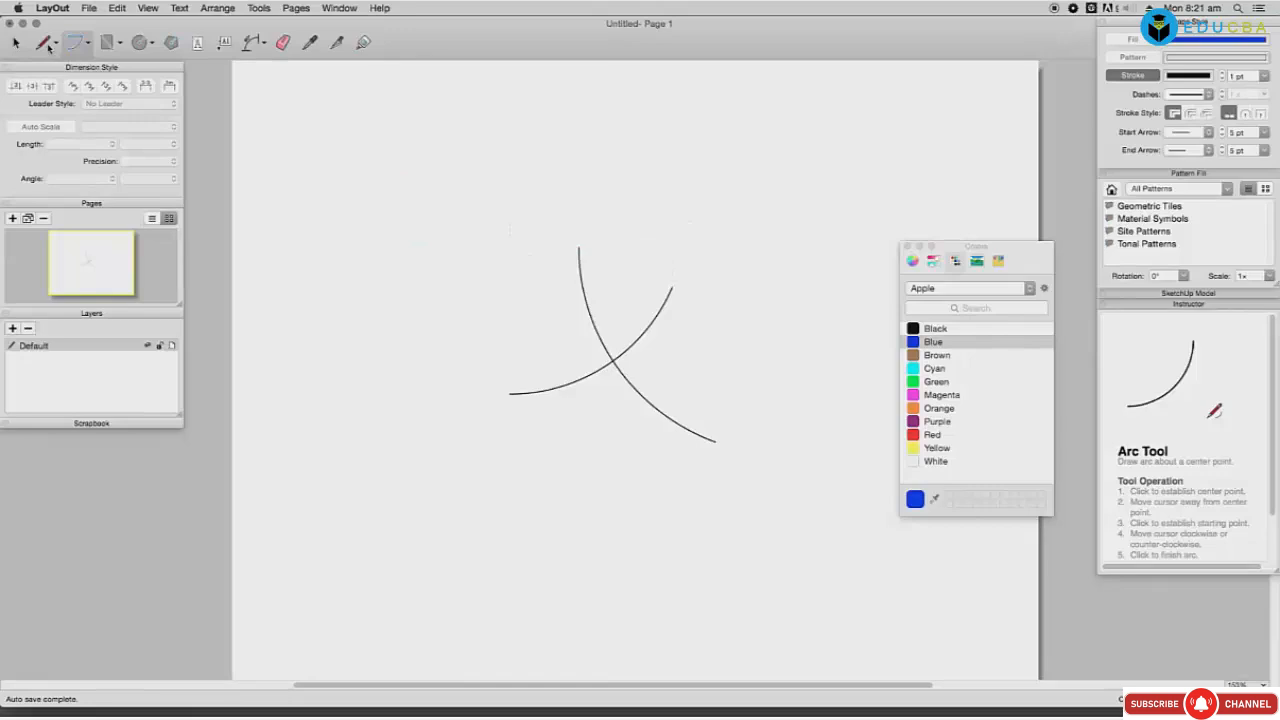
Step: Draw a long horizontal straight line across the upper part of the page
{"action": "left_click", "coordinate": [43, 42]}
{"action": "left_click", "coordinate": [335, 170]}
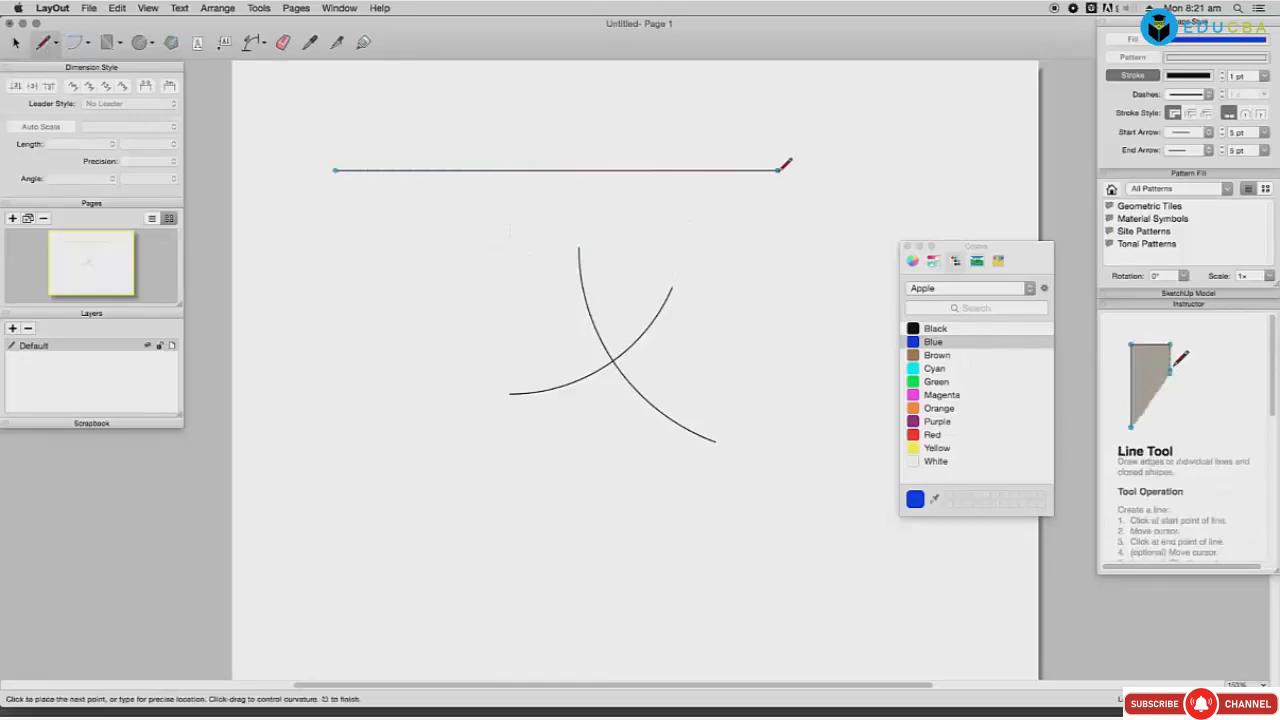
{"action": "left_click", "coordinate": [779, 170]}
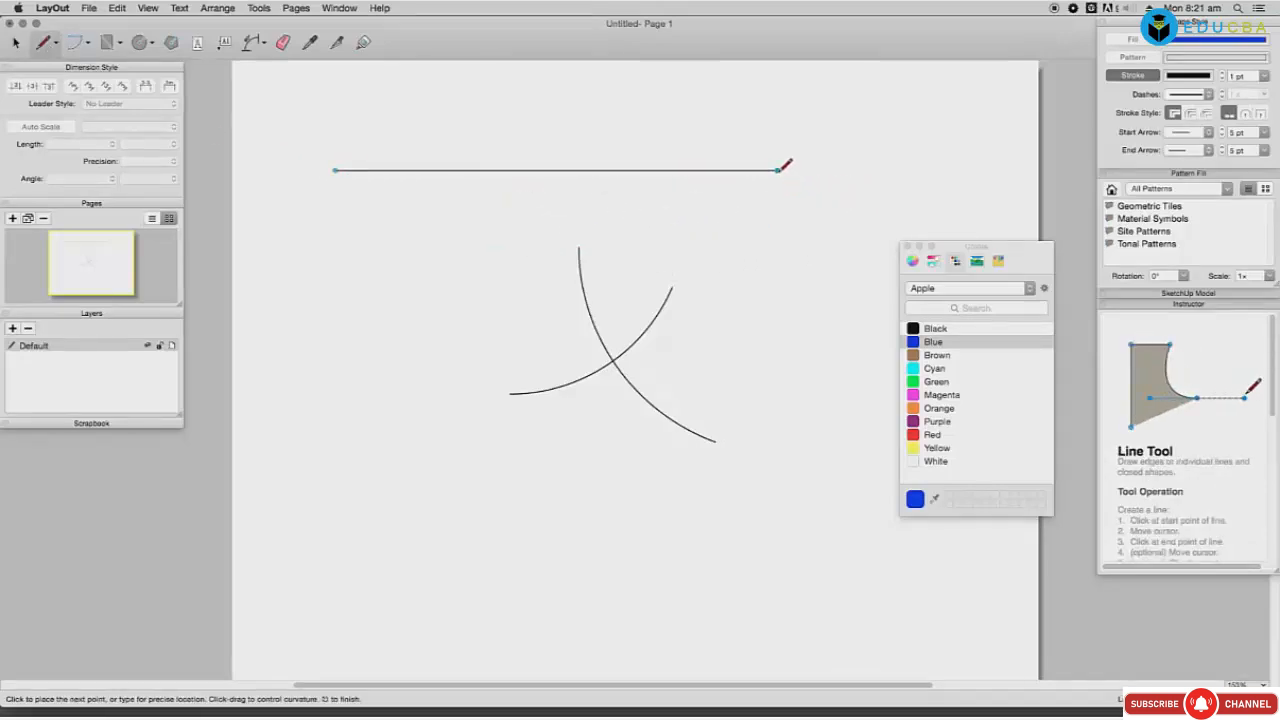
{"action": "key", "text": "Return"}
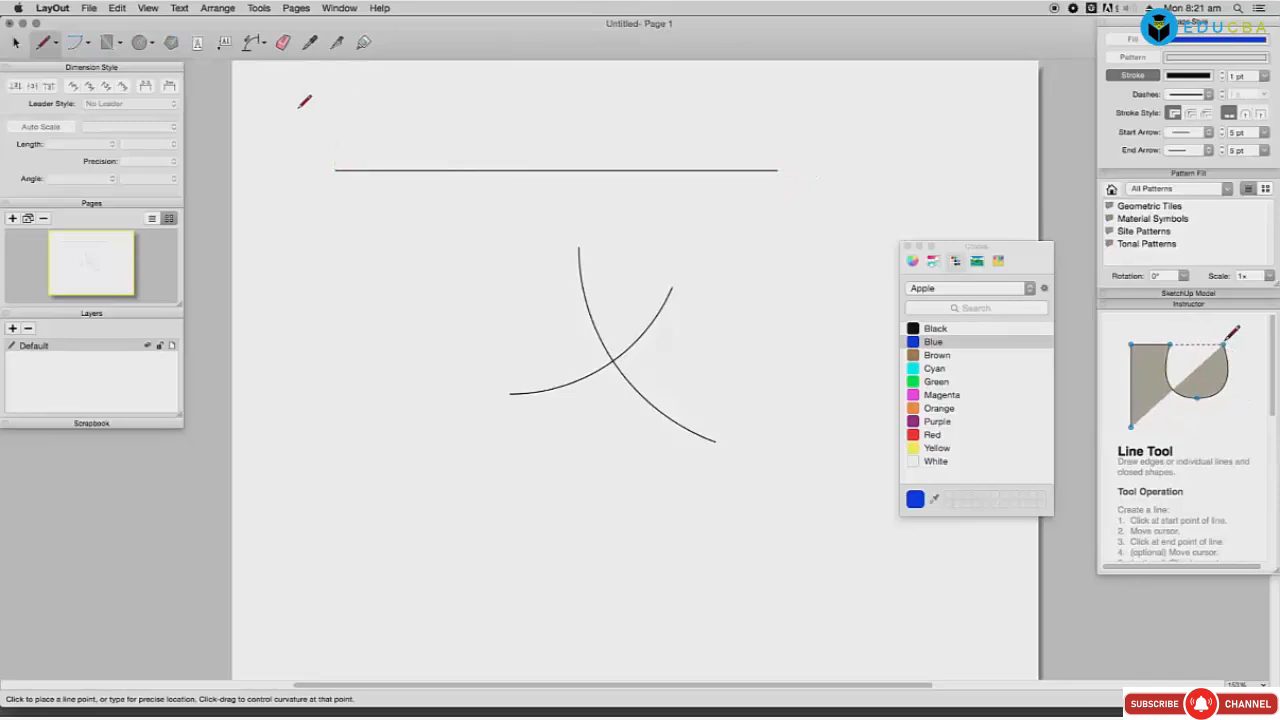
Step: Draw two arcs centred on the line's left end, sweeping up and down from its right end
{"action": "left_click", "coordinate": [75, 43]}
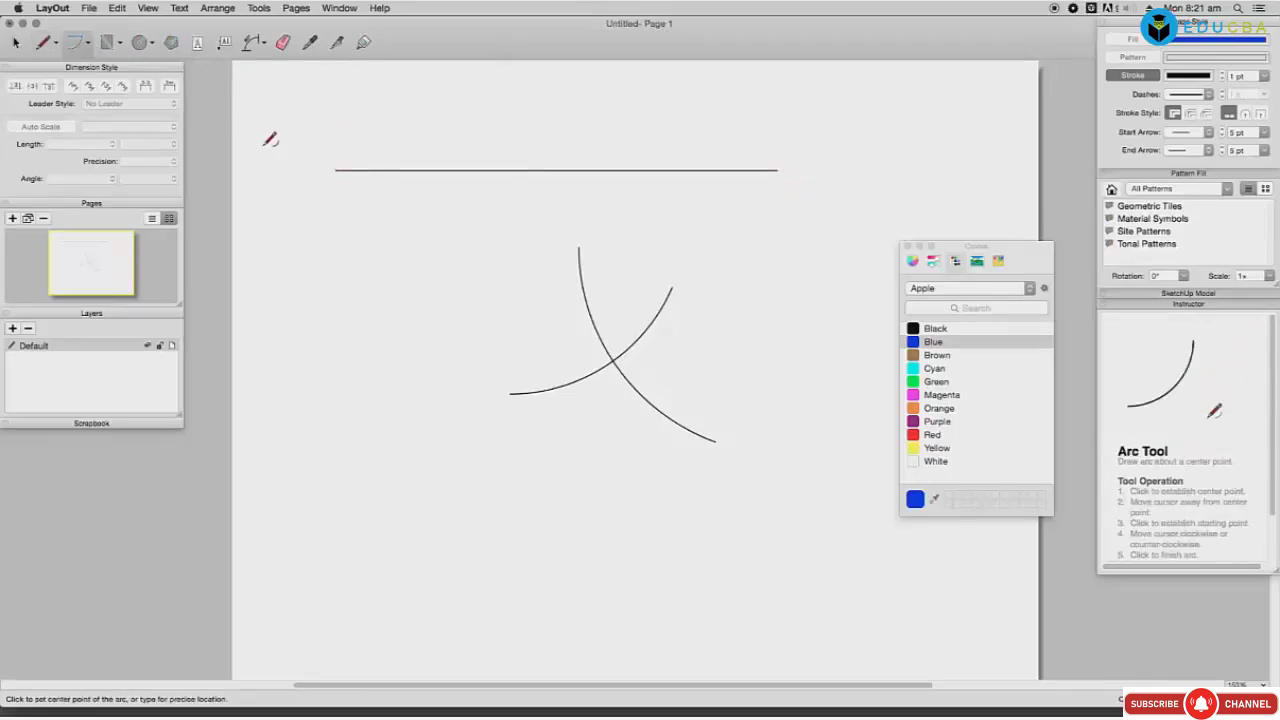
{"action": "left_click", "coordinate": [336, 169]}
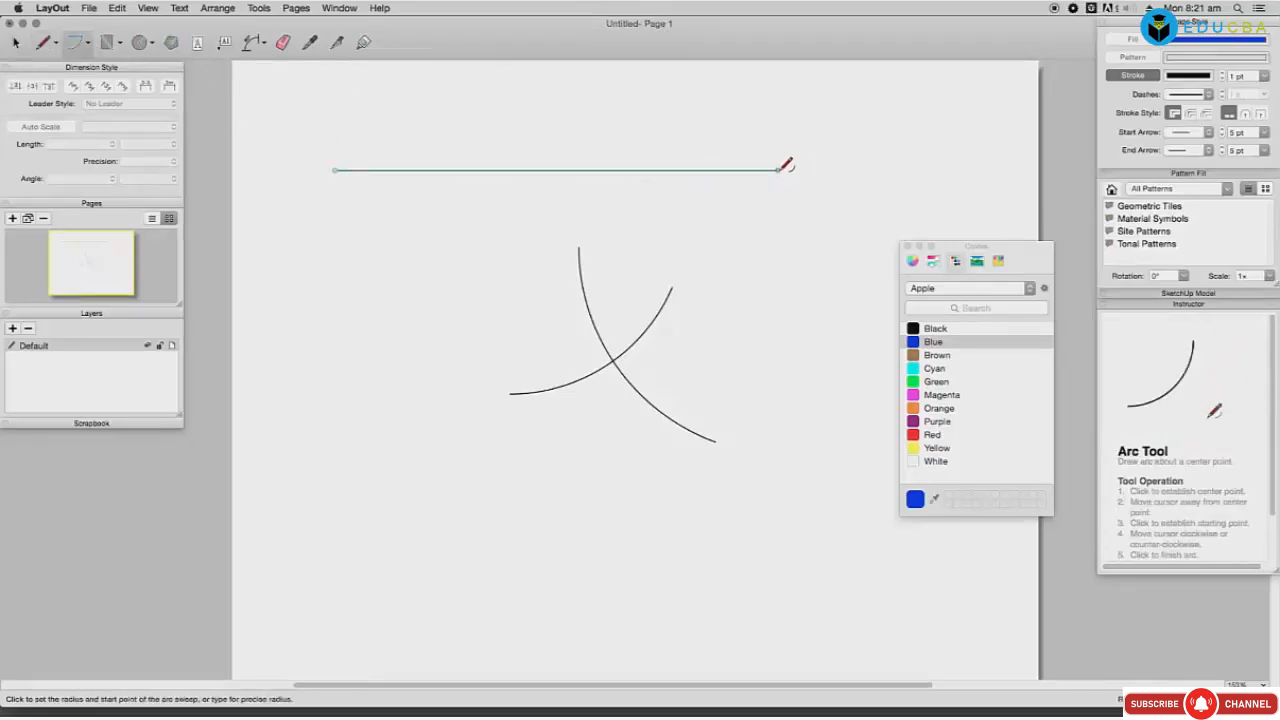
{"action": "left_click", "coordinate": [779, 170]}
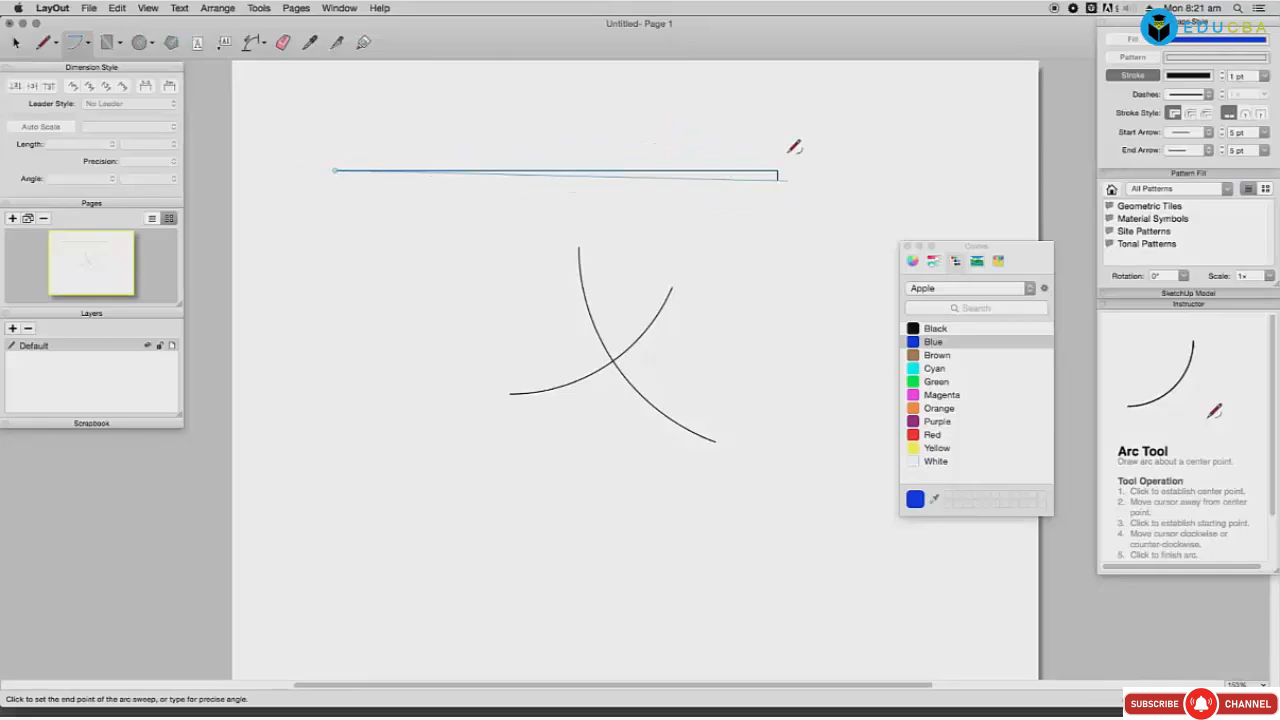
{"action": "left_click", "coordinate": [785, 98]}
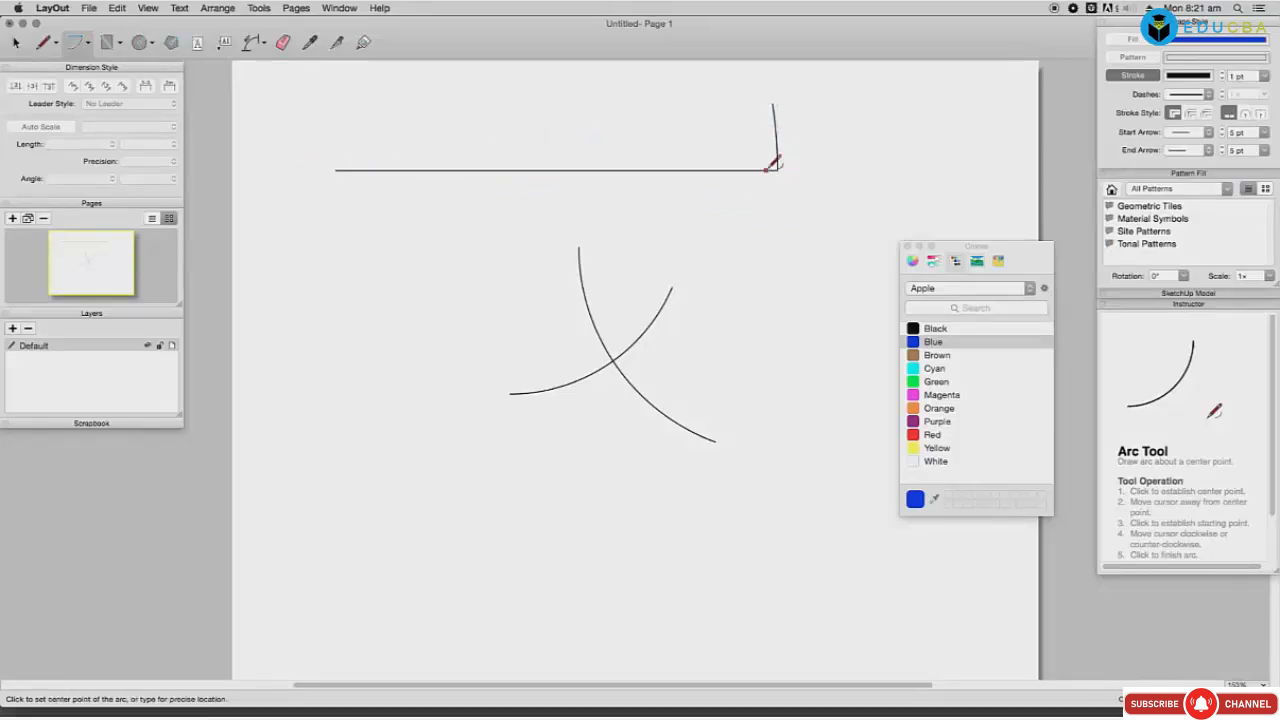
{"action": "left_click", "coordinate": [337, 169]}
{"action": "left_click", "coordinate": [779, 169]}
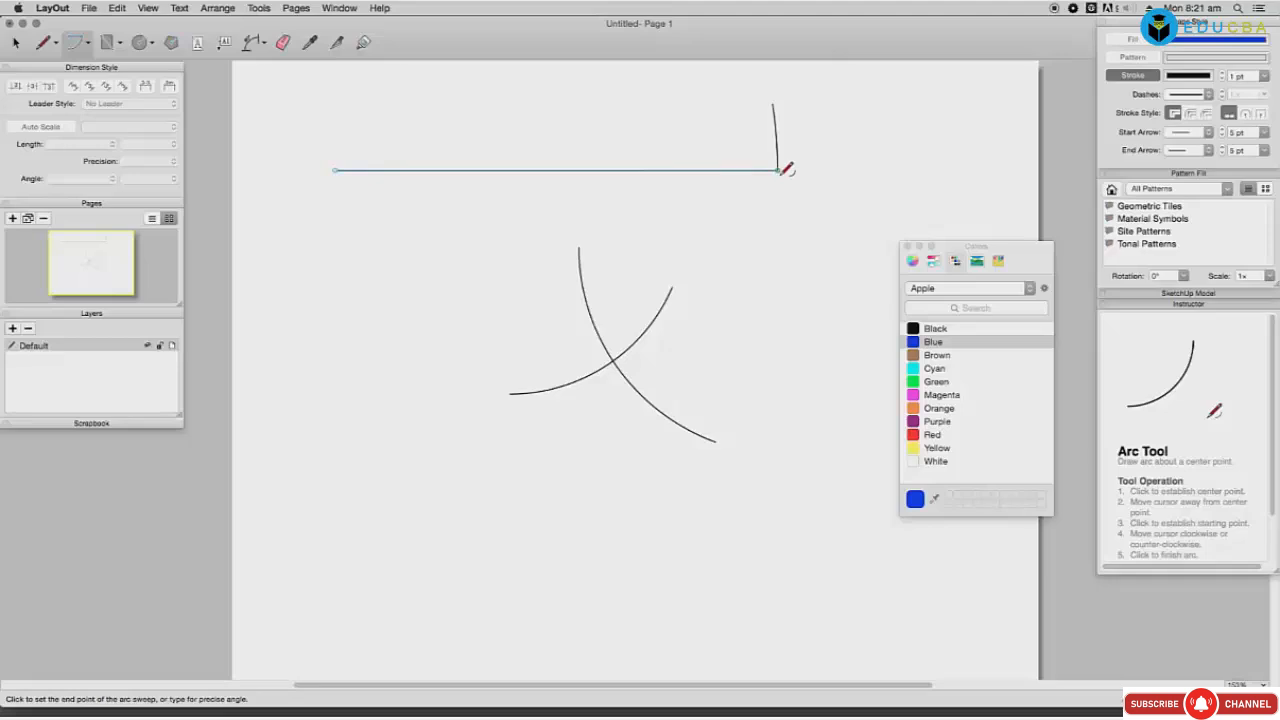
{"action": "left_click", "coordinate": [790, 296]}
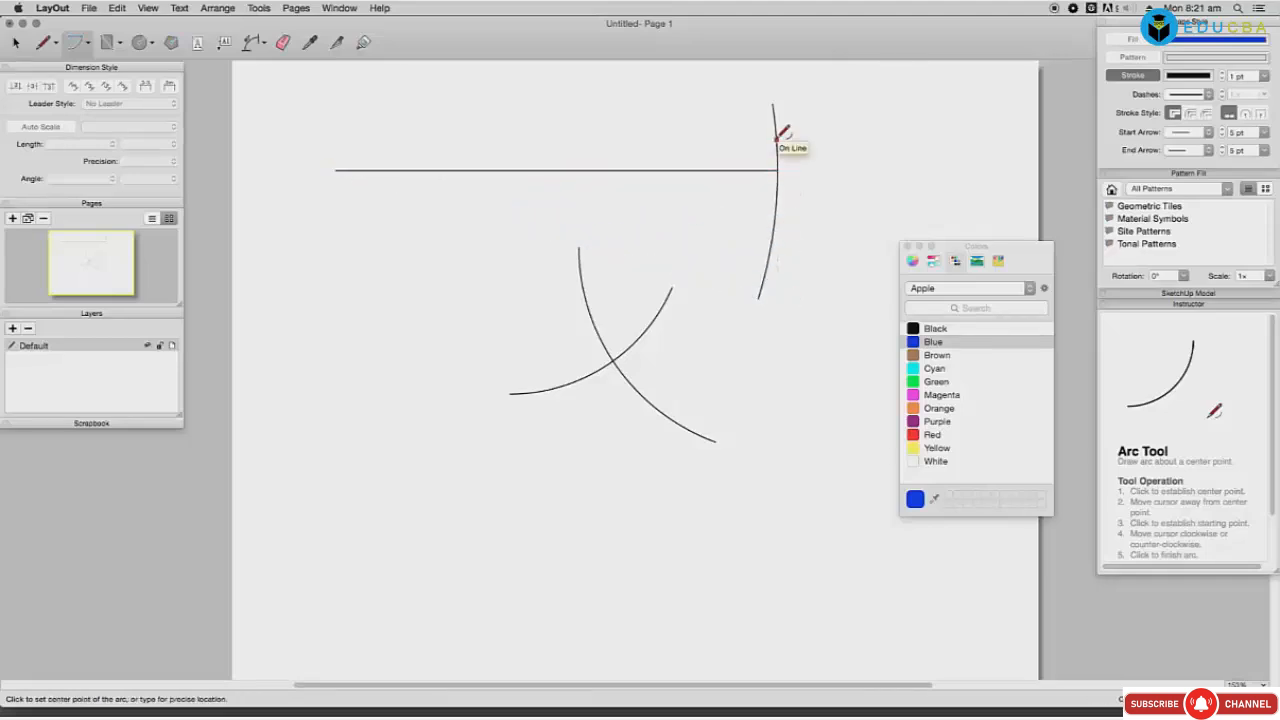
Step: Add a short arc crossing the line and a small circle centred on the line
{"action": "left_click", "coordinate": [510, 169]}
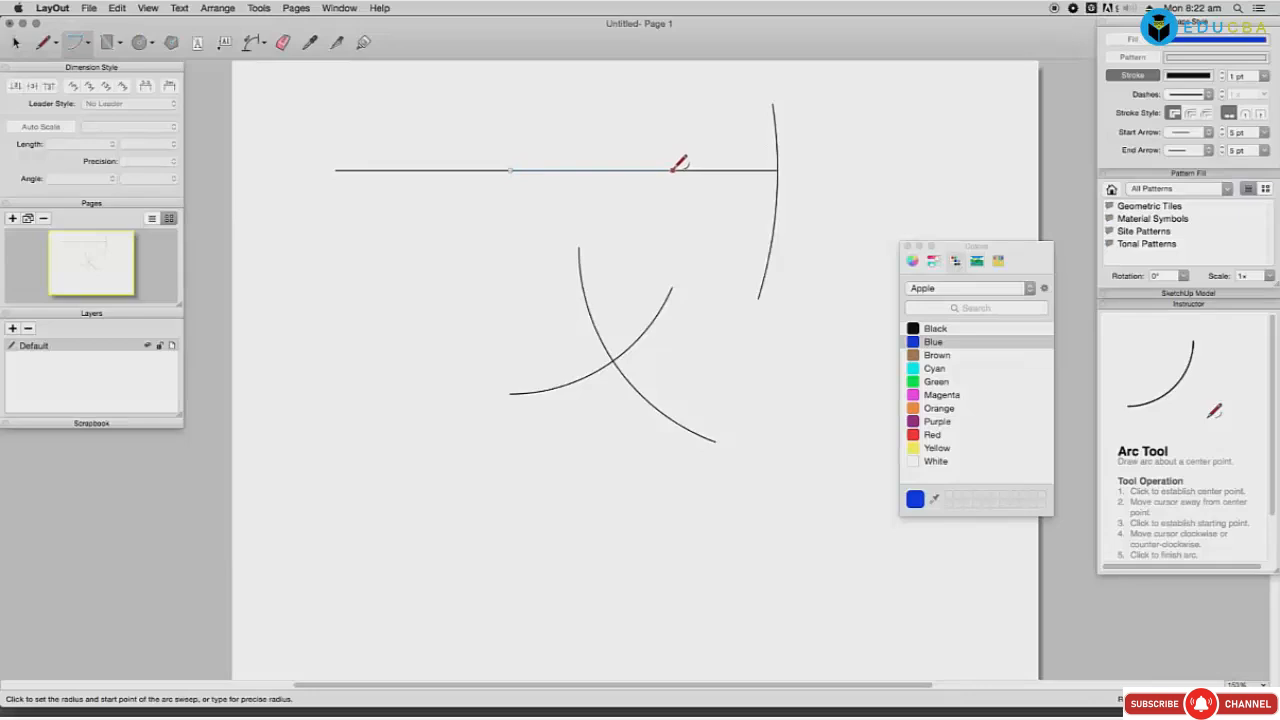
{"action": "left_click", "coordinate": [690, 143]}
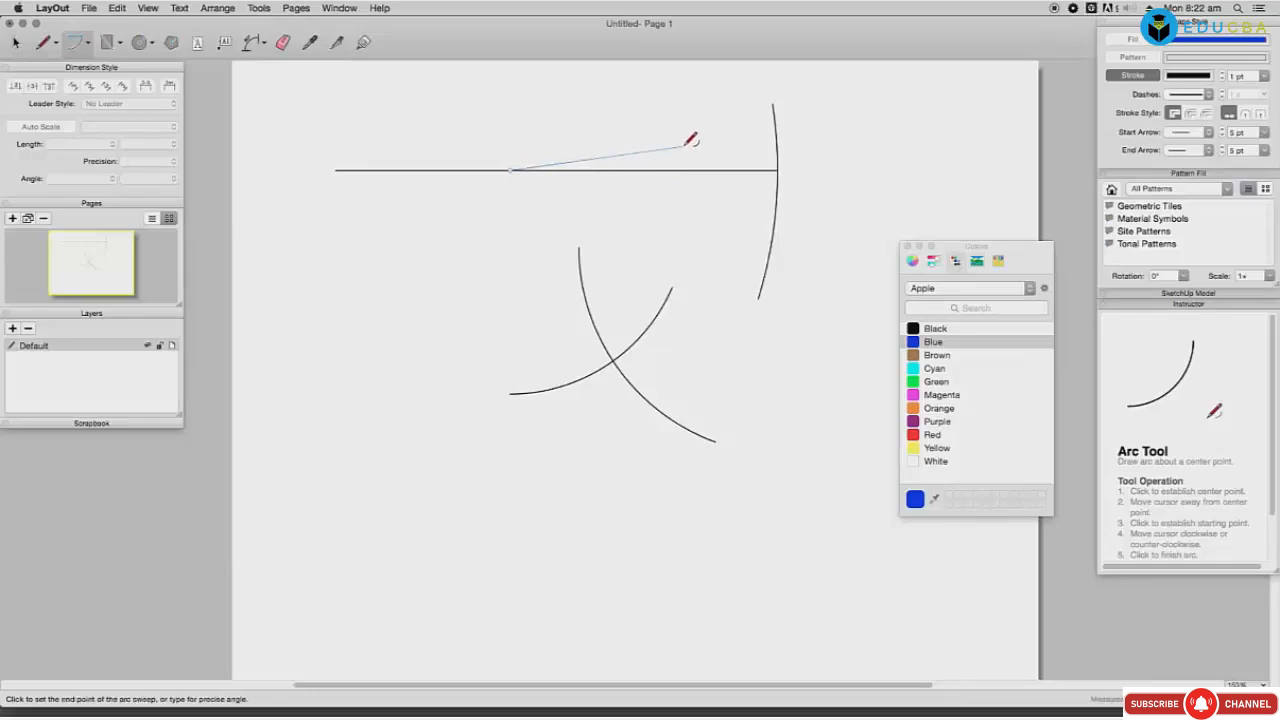
{"action": "left_click", "coordinate": [697, 211]}
{"action": "left_click", "coordinate": [437, 170]}
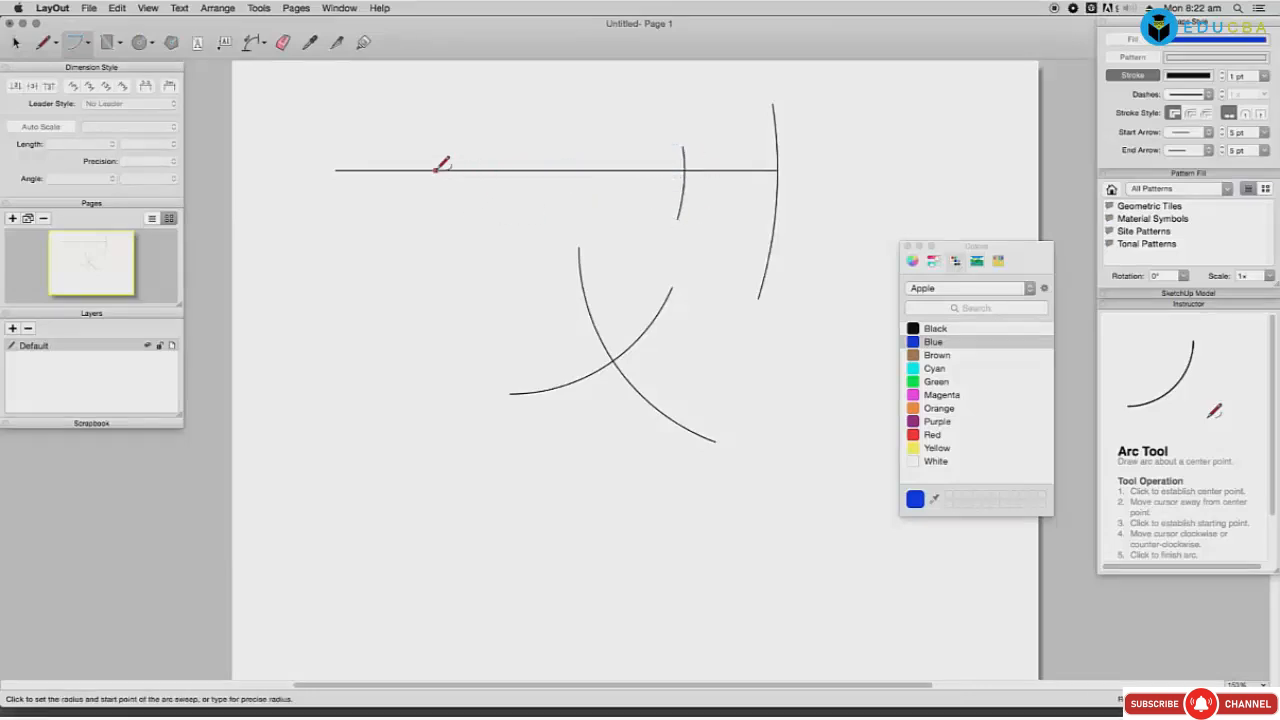
{"action": "left_click", "coordinate": [436, 208]}
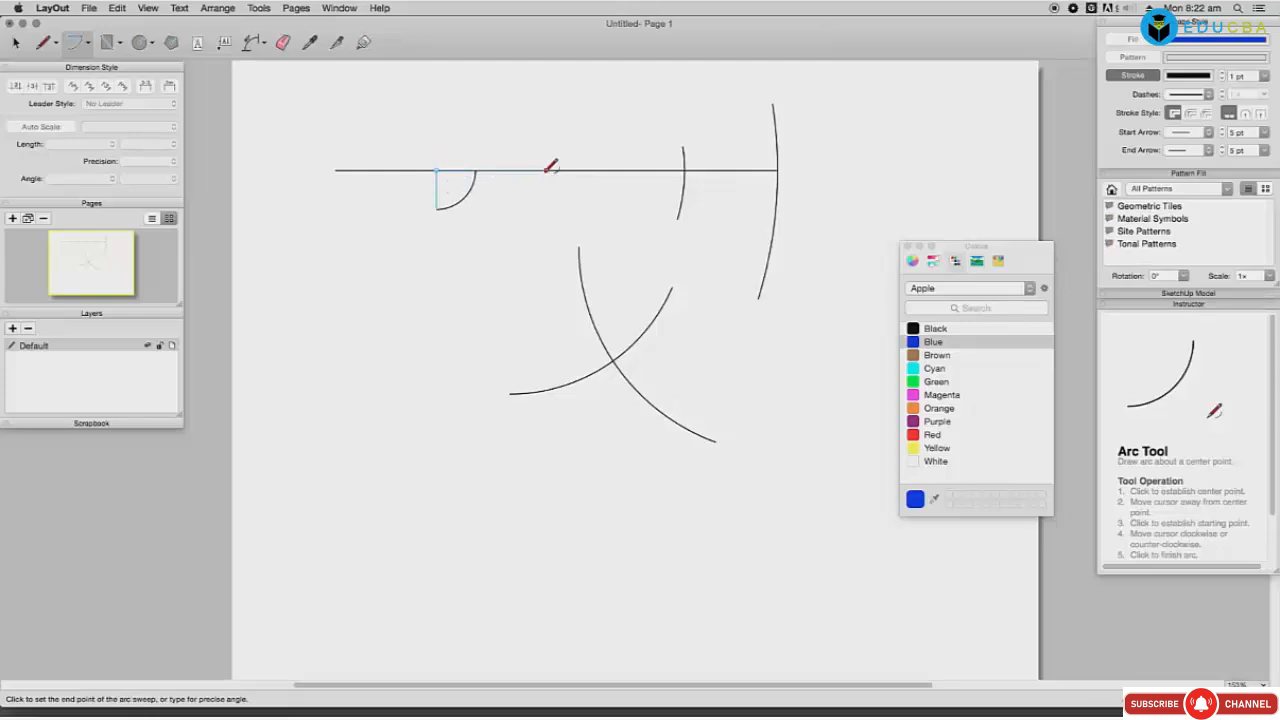
{"action": "left_click", "coordinate": [434, 203]}
Step: Add a quarter arc down to the line and an arc sweeping over the small circle
{"action": "left_click", "coordinate": [574, 170]}
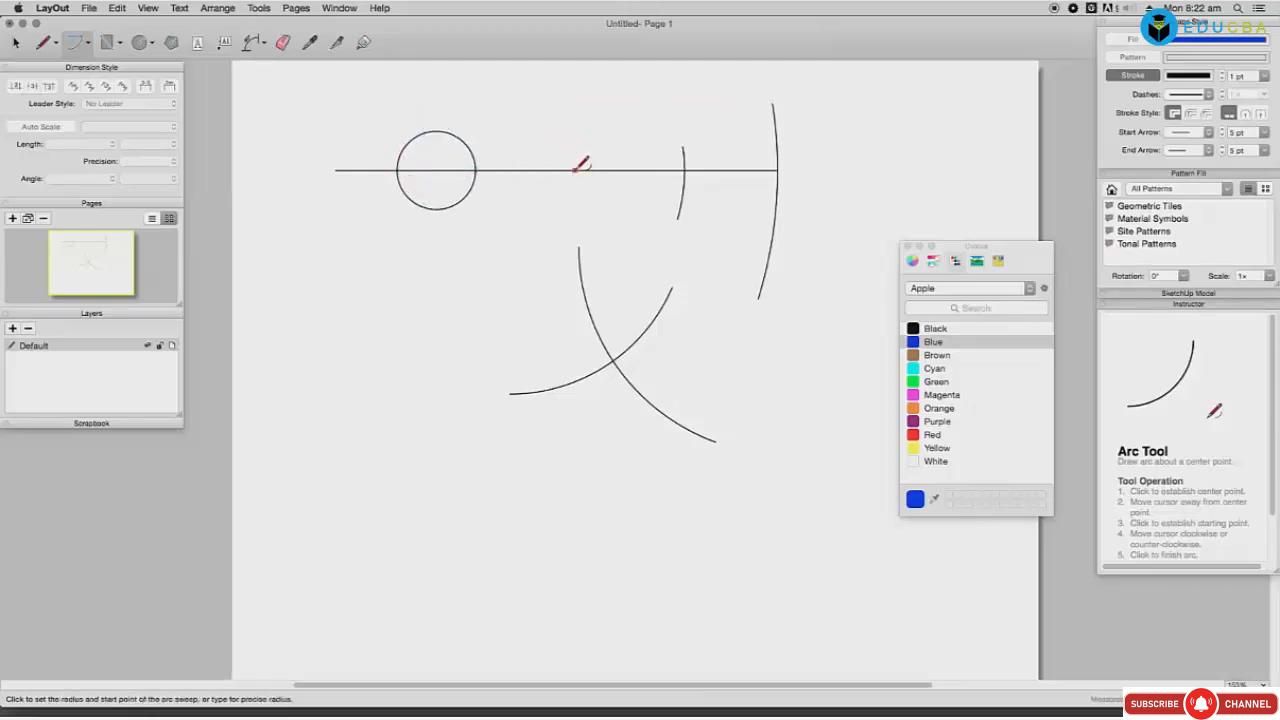
{"action": "left_click", "coordinate": [574, 98]}
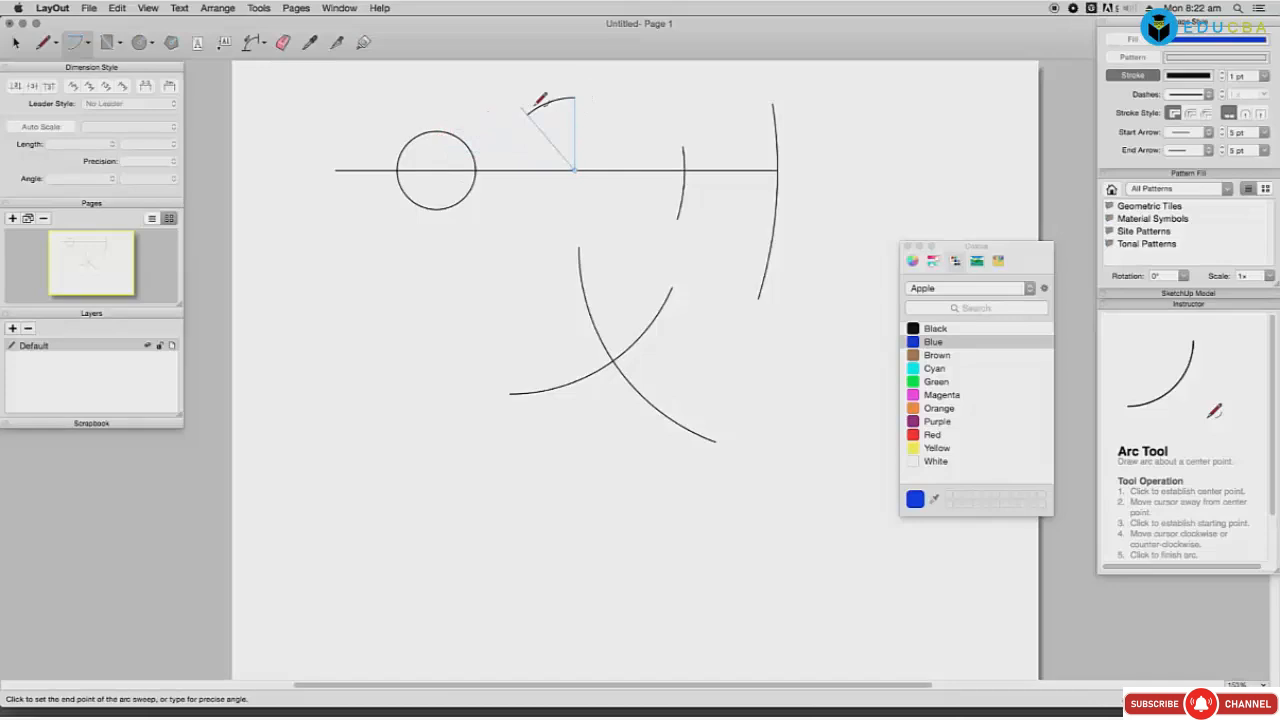
{"action": "left_click", "coordinate": [648, 168]}
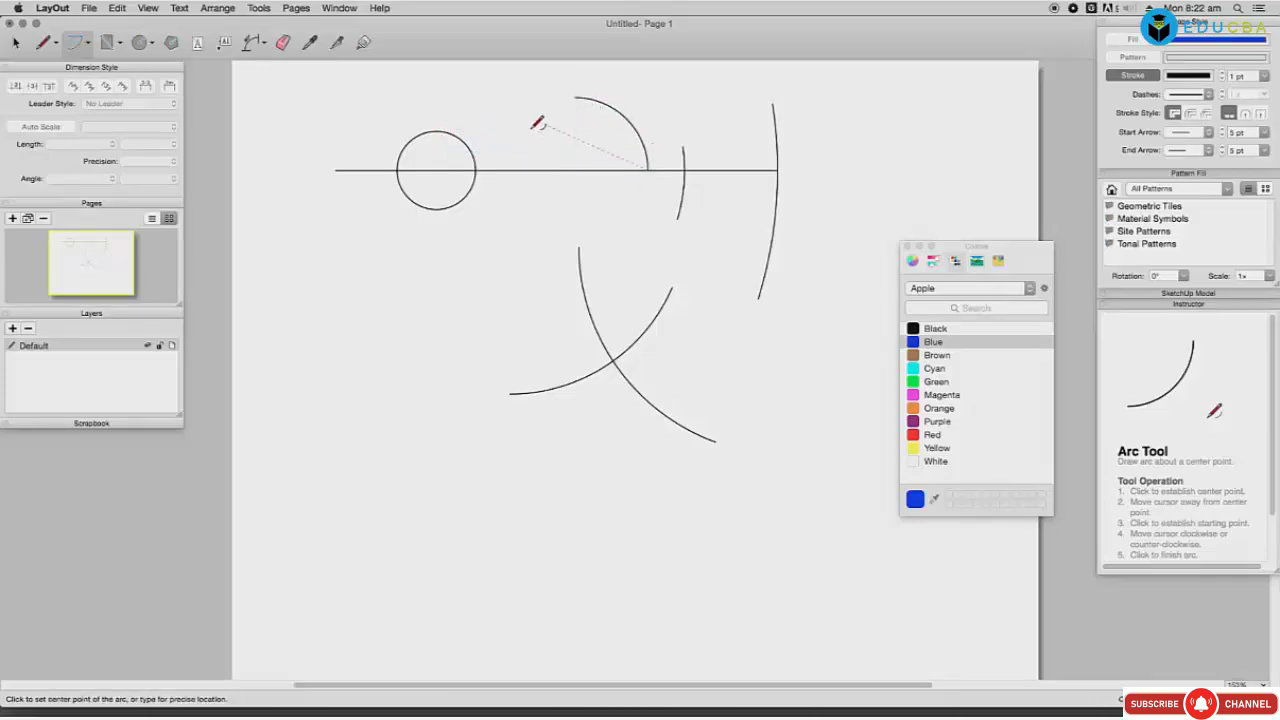
{"action": "left_click", "coordinate": [523, 169]}
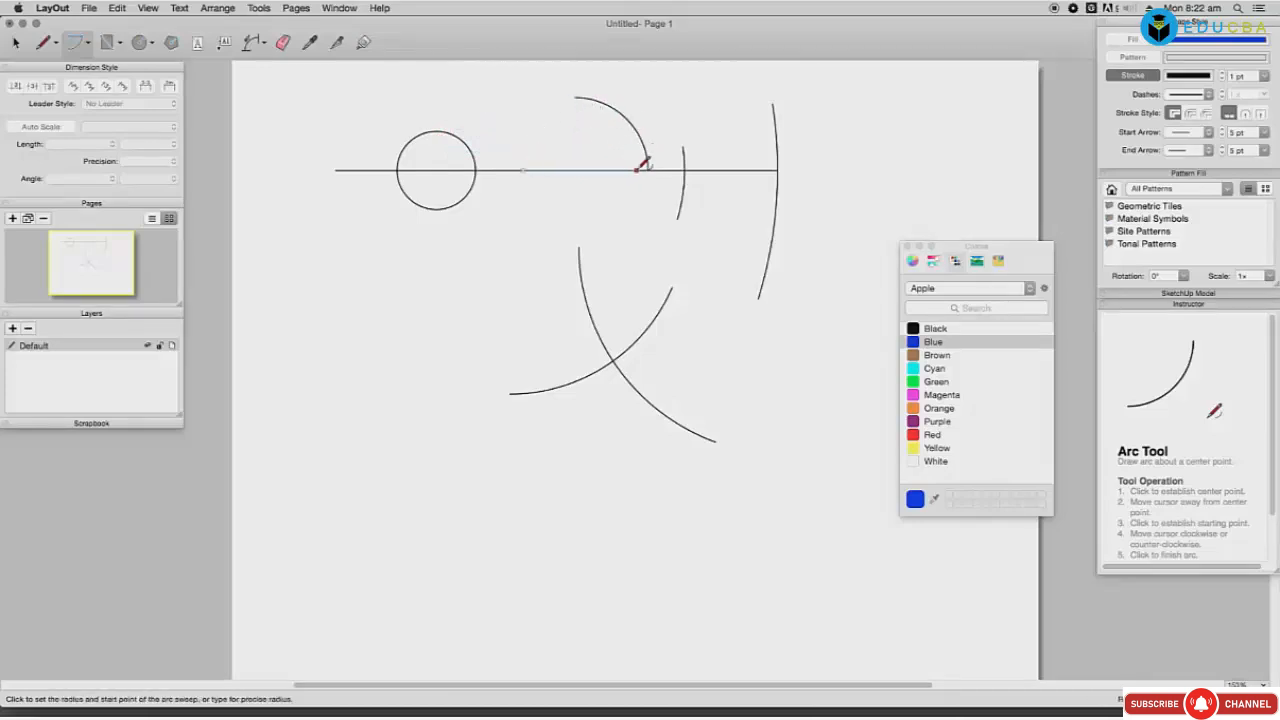
{"action": "left_click", "coordinate": [642, 168]}
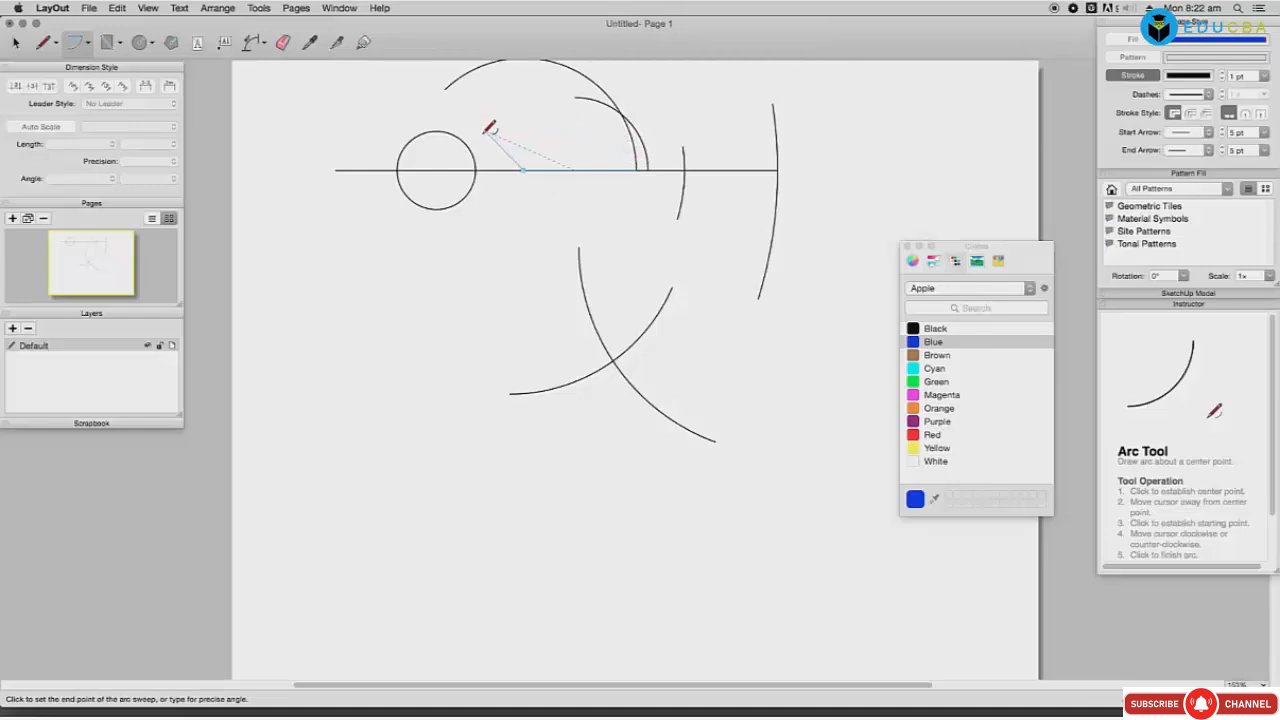
{"action": "left_click", "coordinate": [474, 167]}
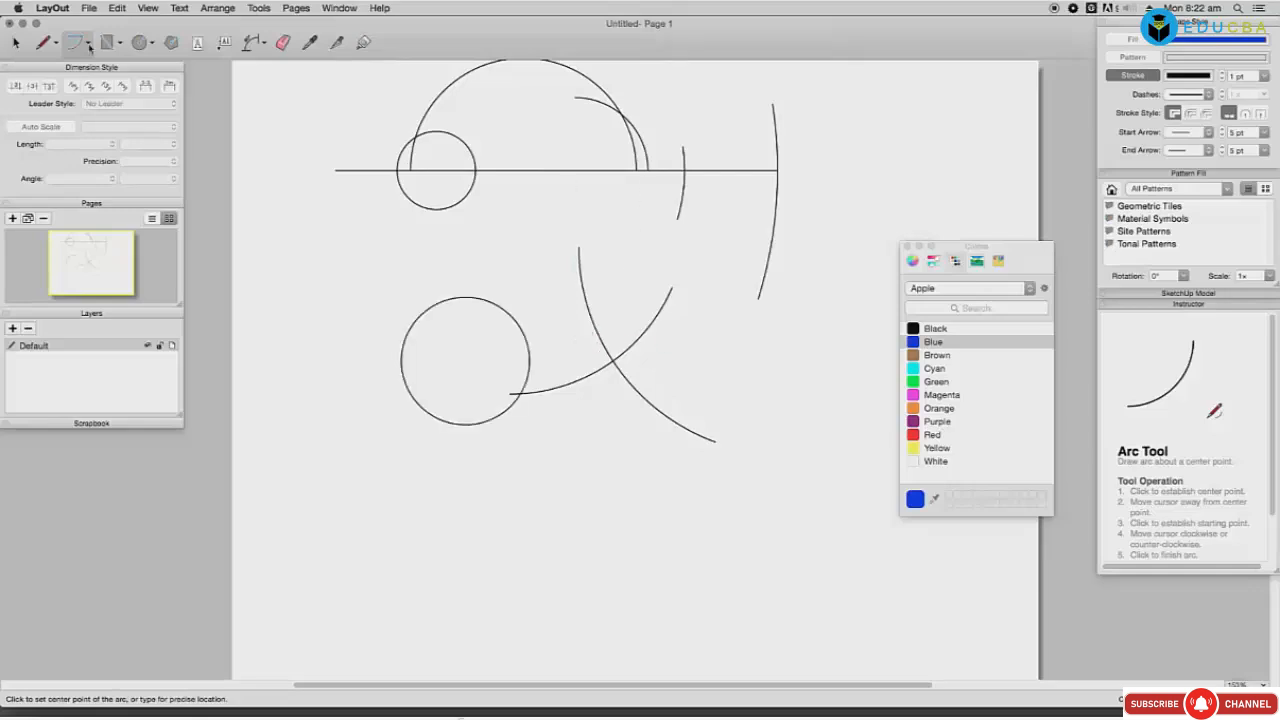
{"action": "left_click", "coordinate": [87, 42]}
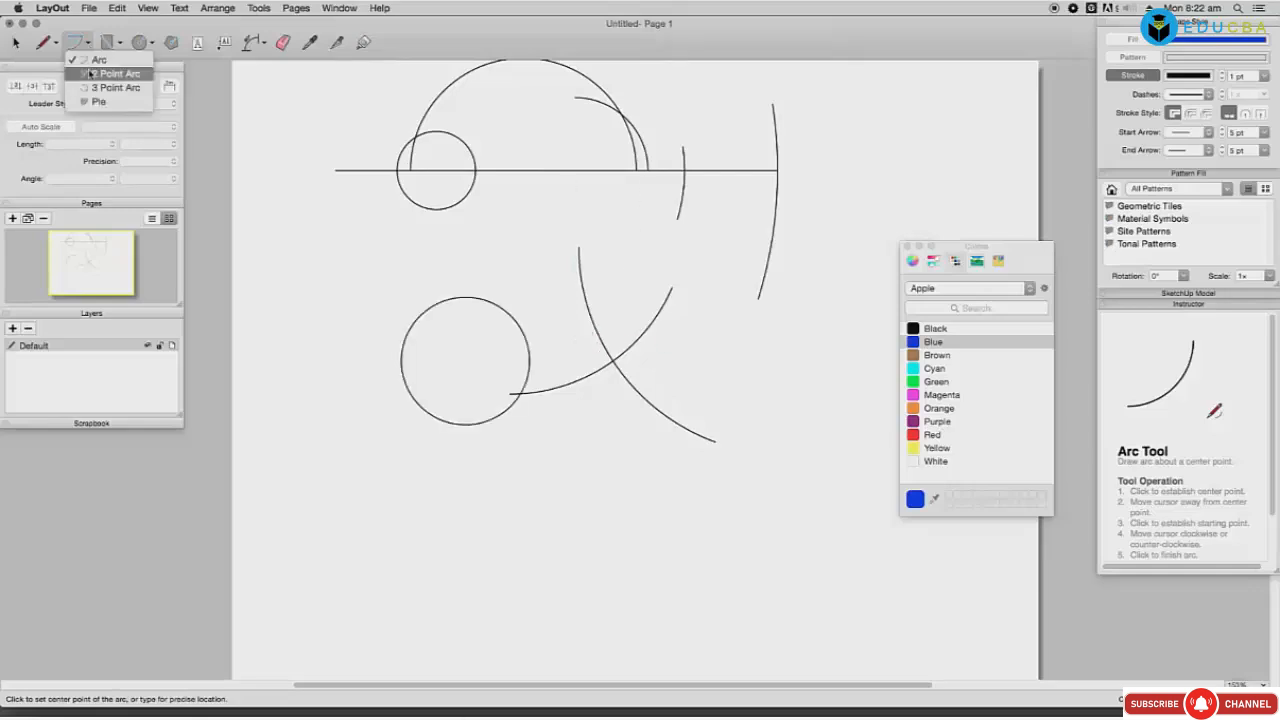
Step: Switch to 2 Point Arc, clear the page, and draw a first two-point arc
{"action": "left_click", "coordinate": [95, 74]}
{"action": "key", "text": "super+a"}
{"action": "key", "text": "Delete"}
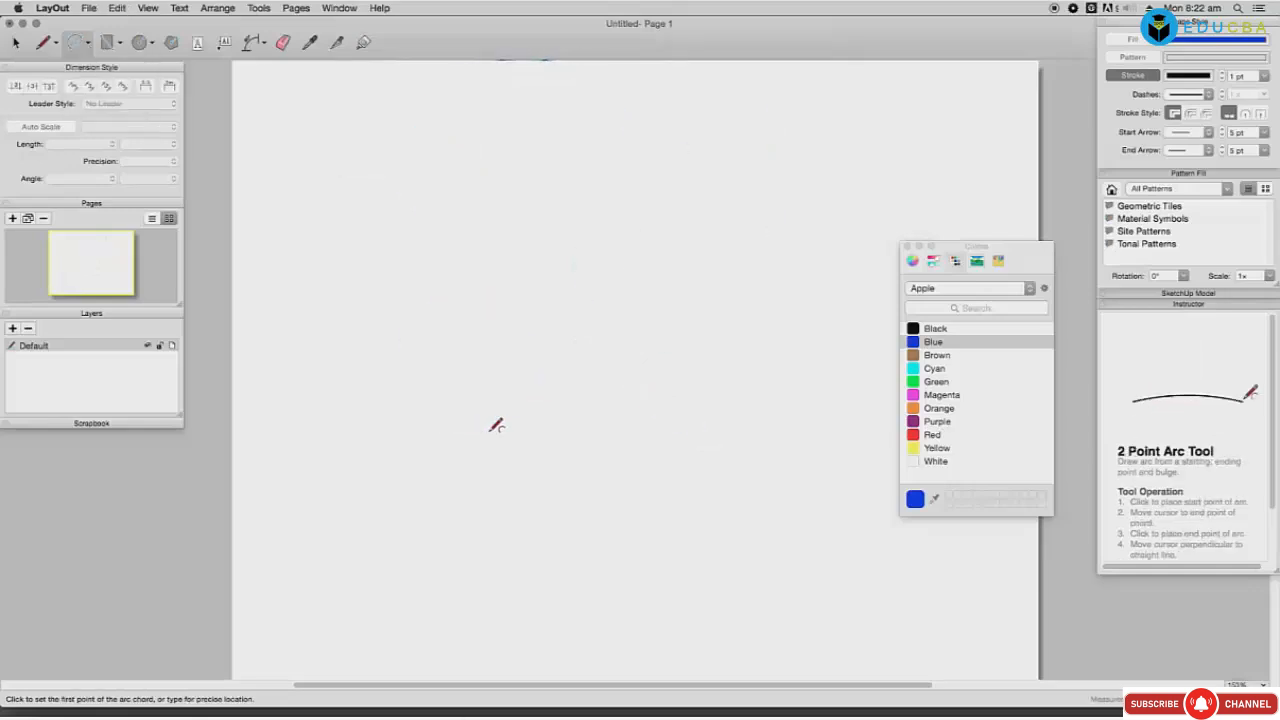
{"action": "left_click", "coordinate": [447, 201]}
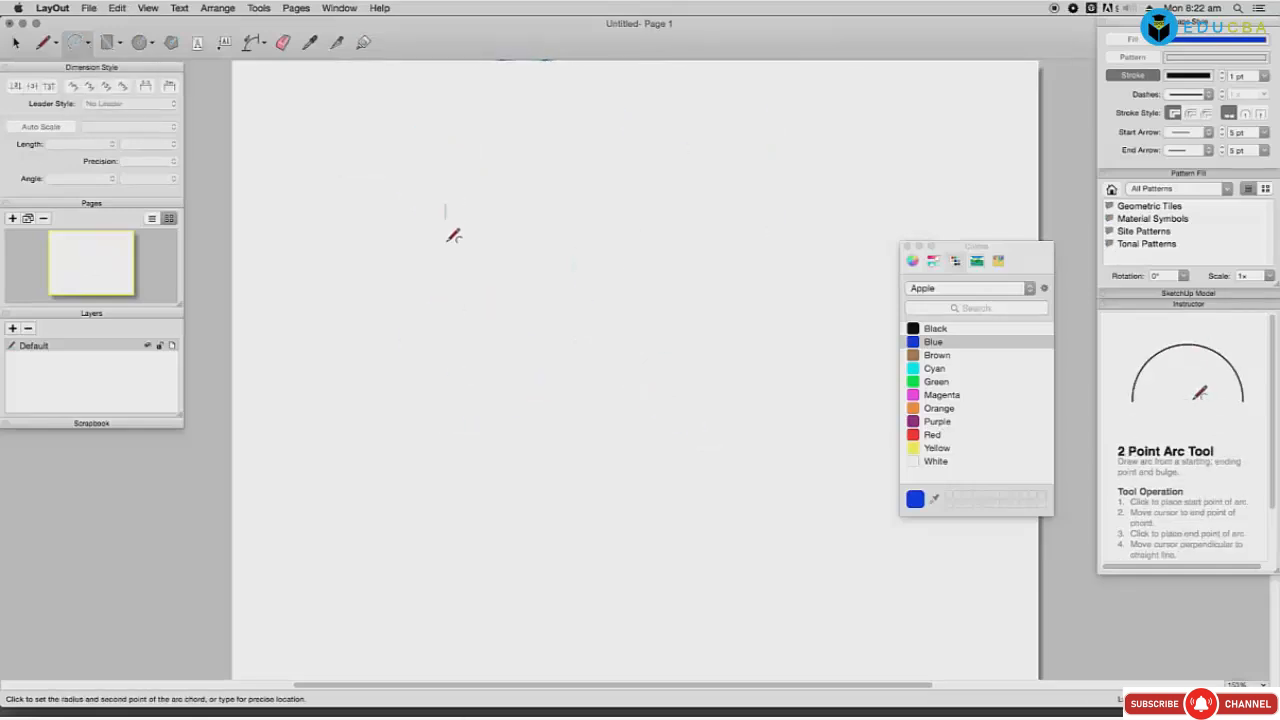
{"action": "left_click", "coordinate": [447, 428]}
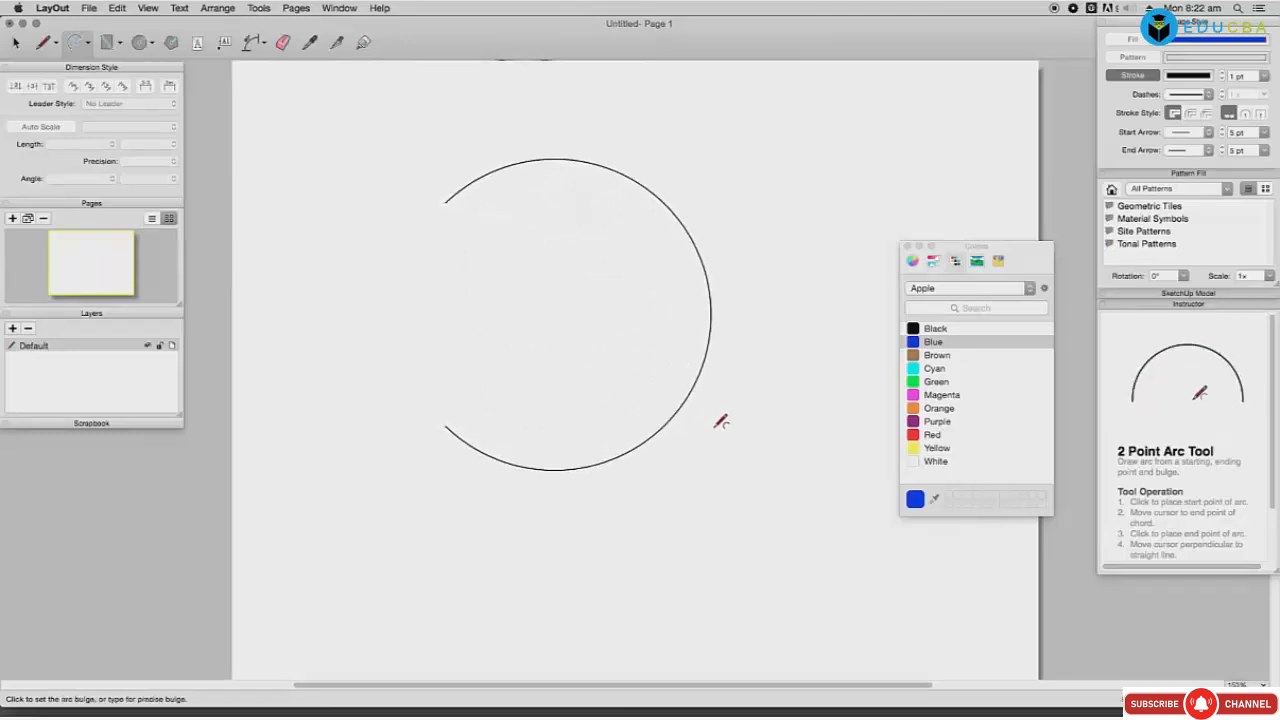
{"action": "left_click", "coordinate": [781, 445]}
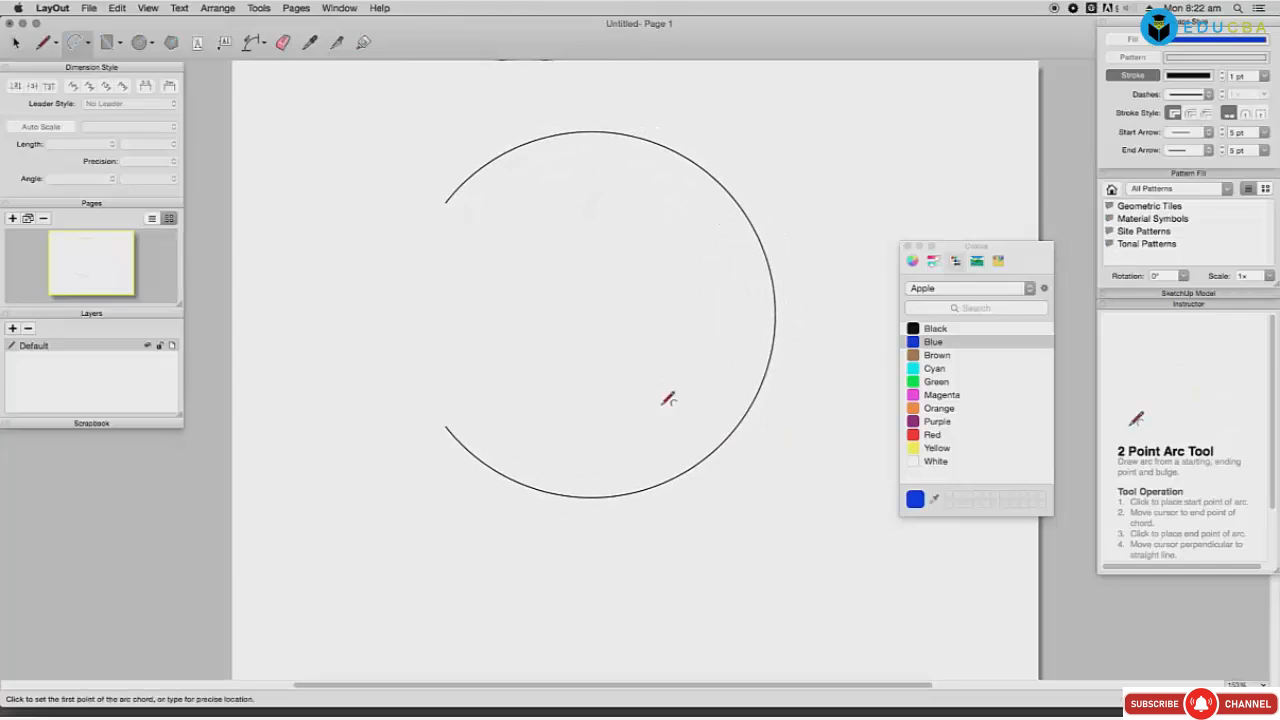
Step: Set the Shape Style stroke to 2 pt width and black colour
{"action": "left_click", "coordinate": [936, 355]}
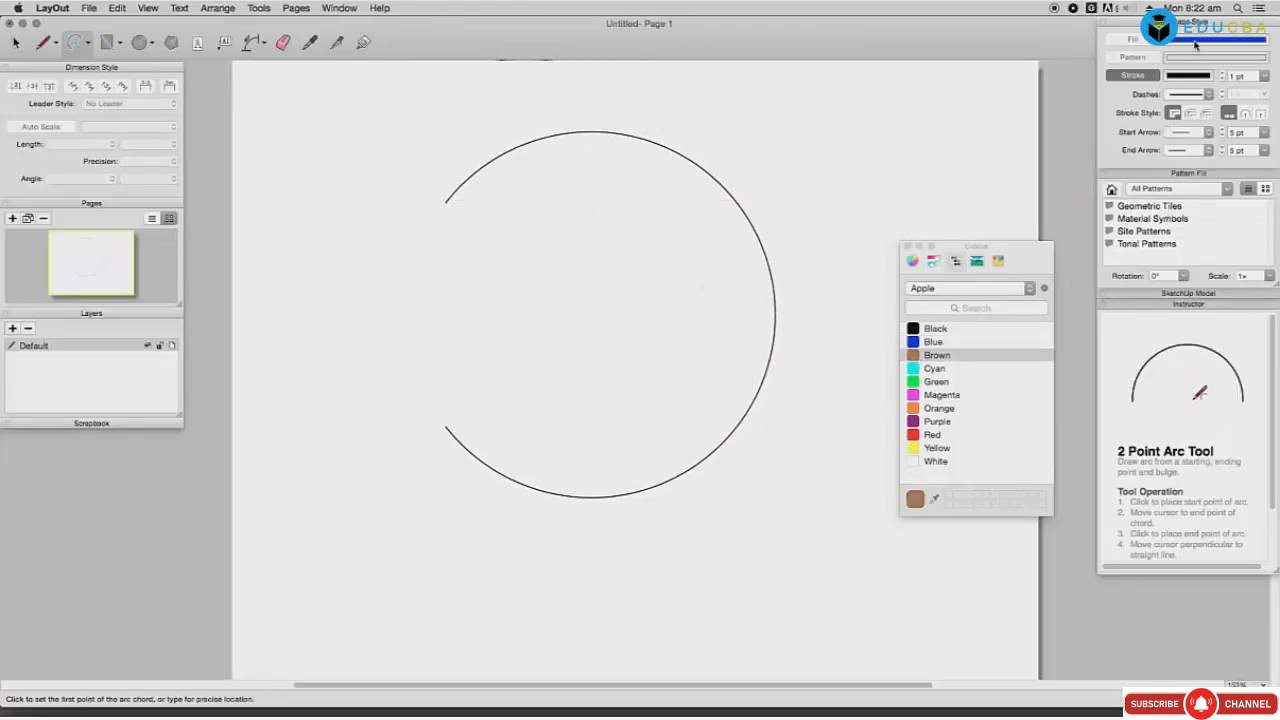
{"action": "left_click", "coordinate": [1194, 42]}
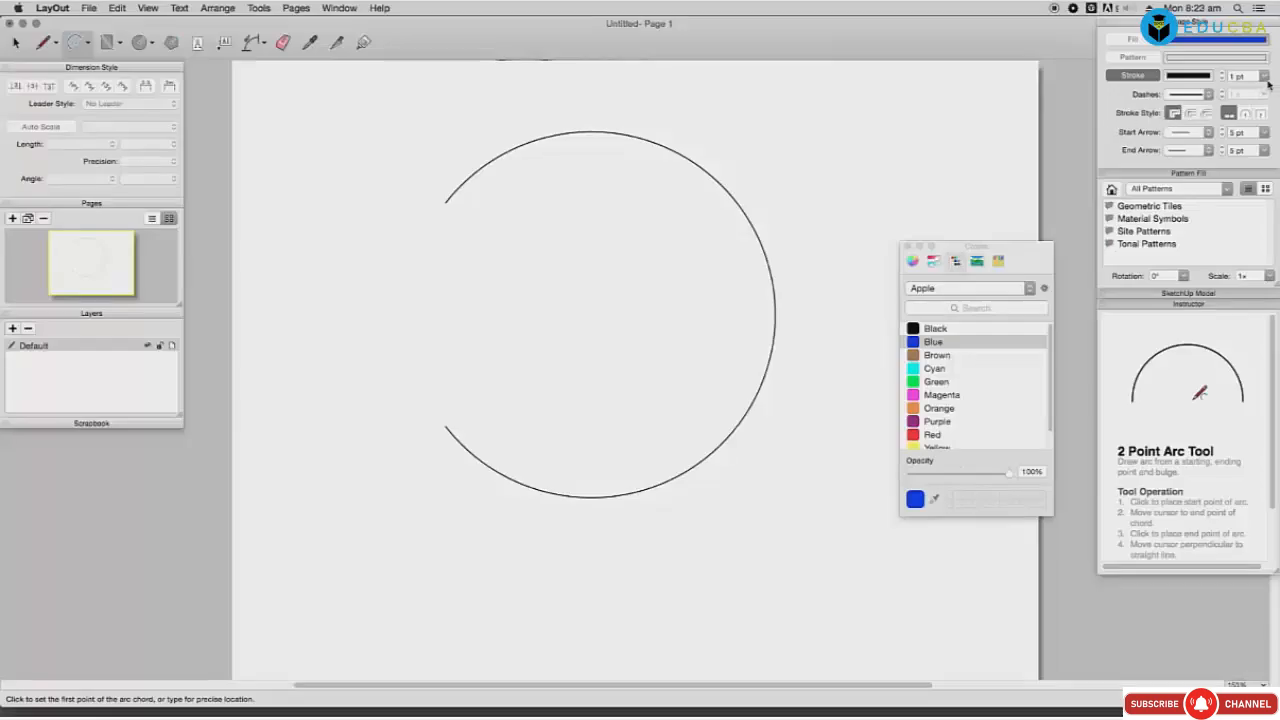
{"action": "left_click", "coordinate": [1265, 76]}
{"action": "left_click", "coordinate": [1240, 100]}
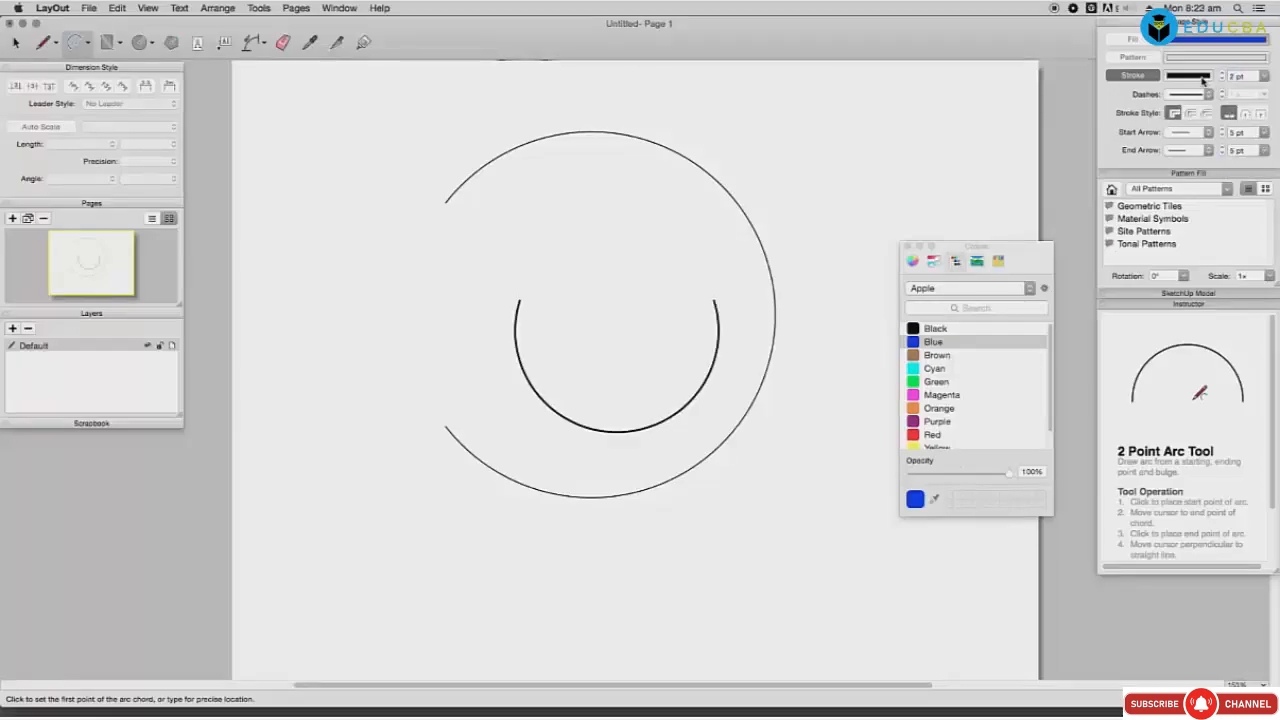
{"action": "left_click", "coordinate": [1203, 80]}
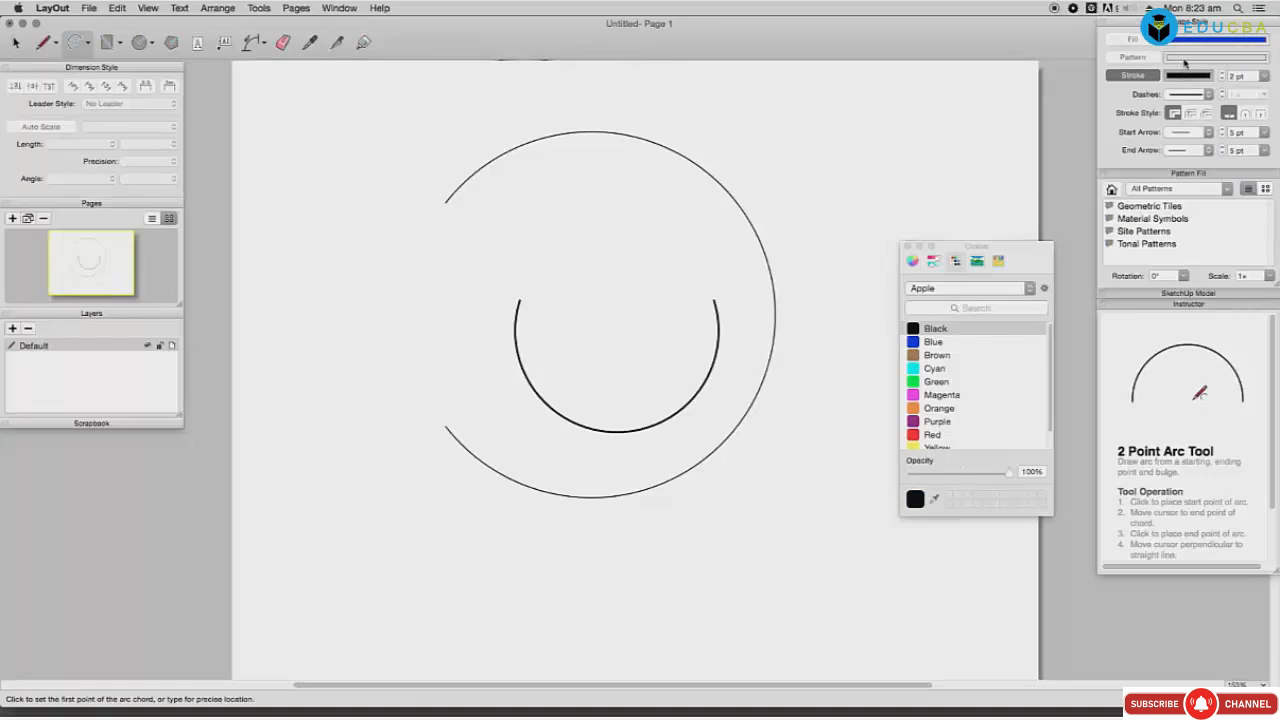
Step: Draw a small and a large two-point arc, then select all and delete them
{"action": "left_click", "coordinate": [446, 333]}
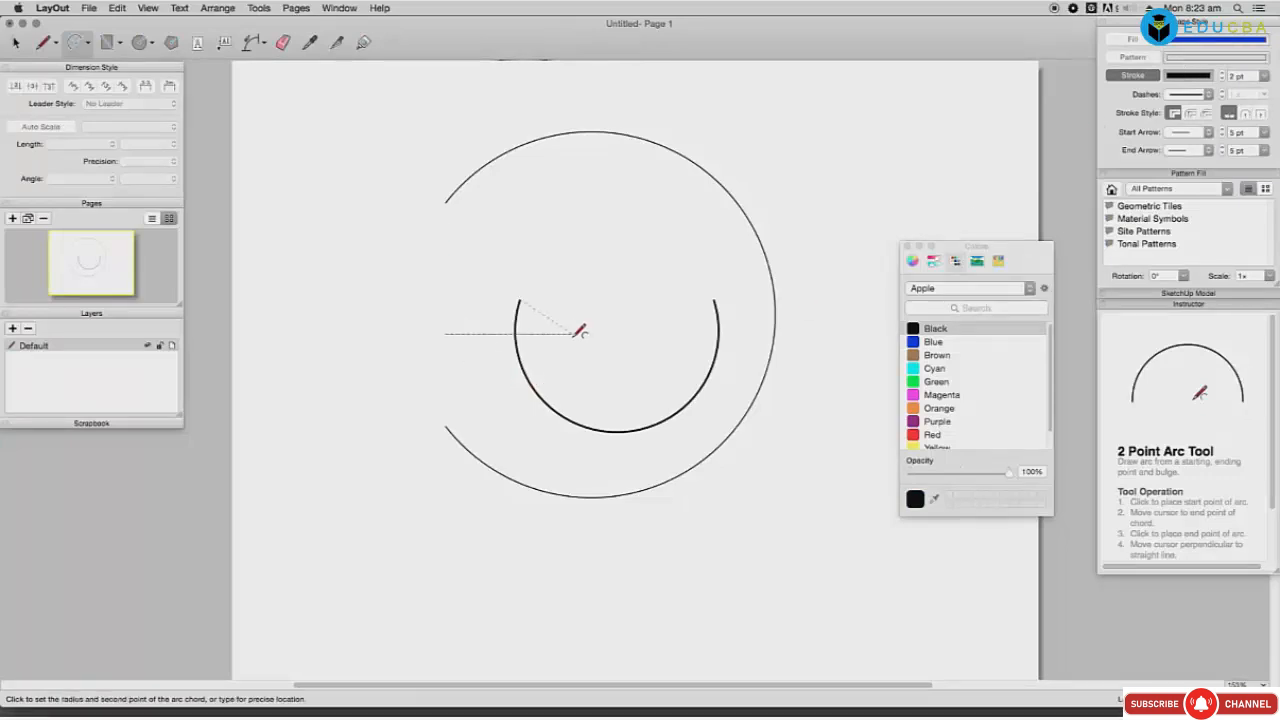
{"action": "key", "text": "Escape"}
{"action": "left_click", "coordinate": [629, 279]}
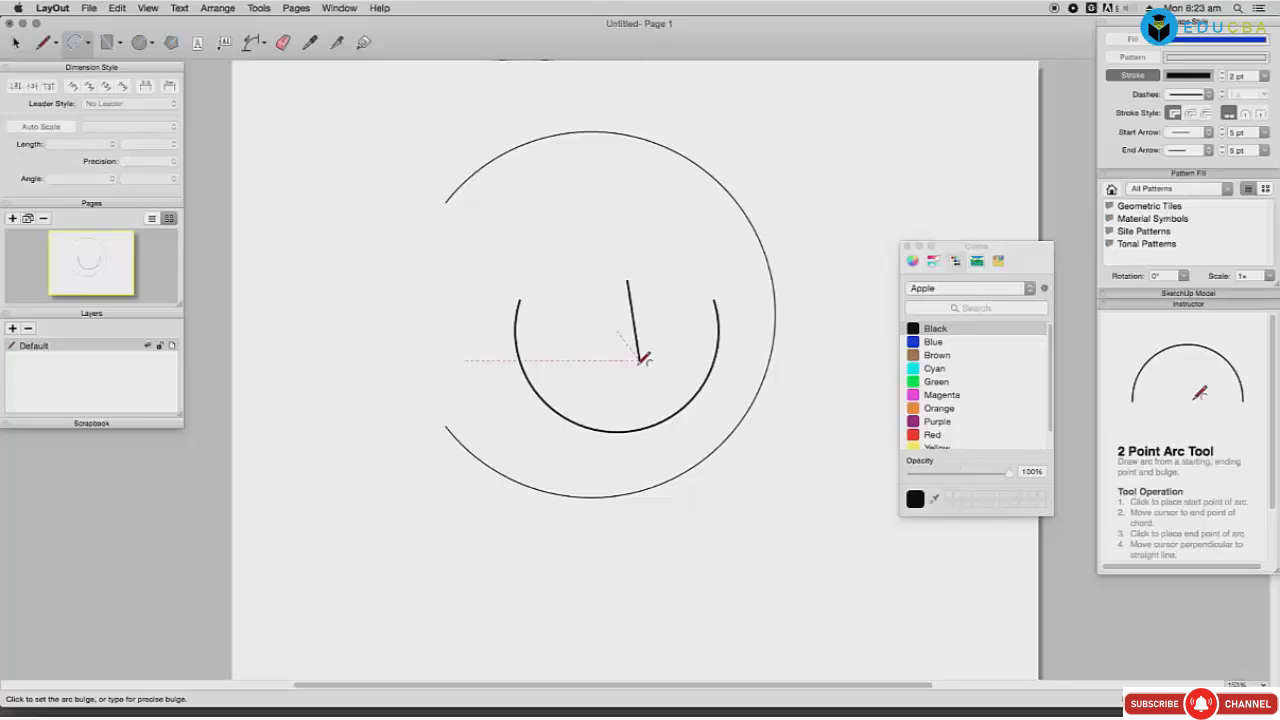
{"action": "left_click", "coordinate": [641, 361]}
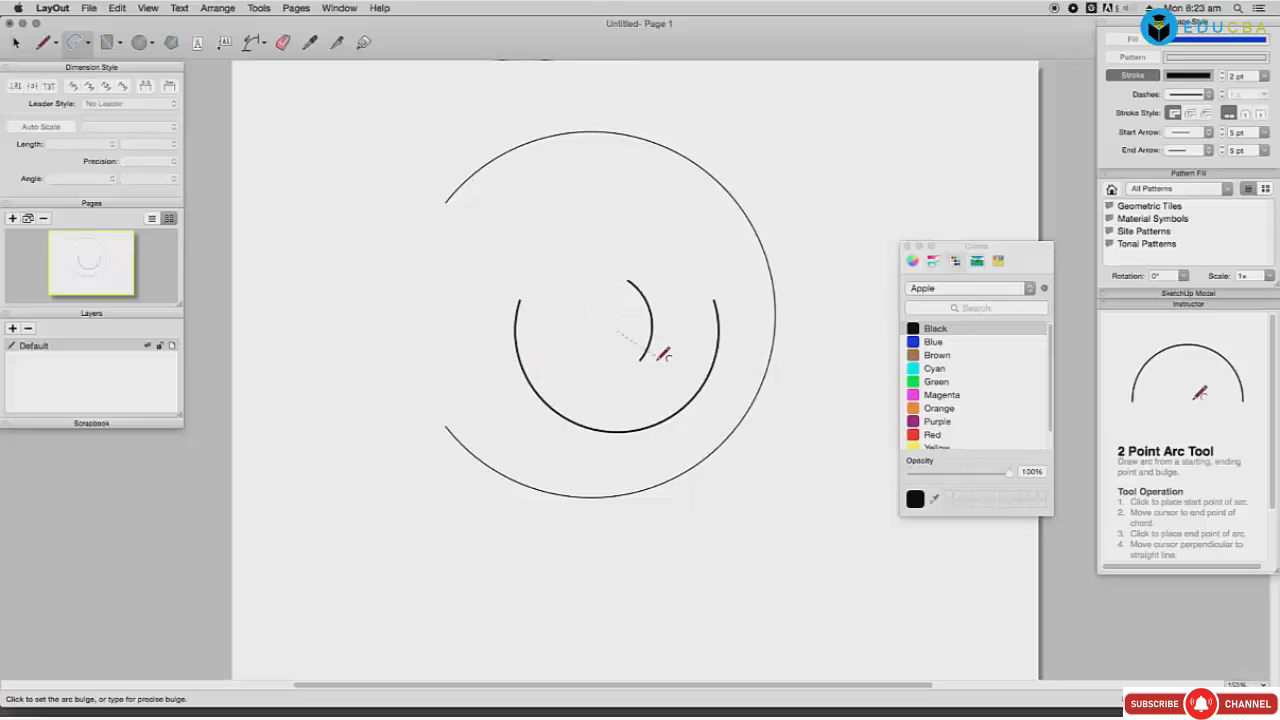
{"action": "left_click", "coordinate": [658, 360]}
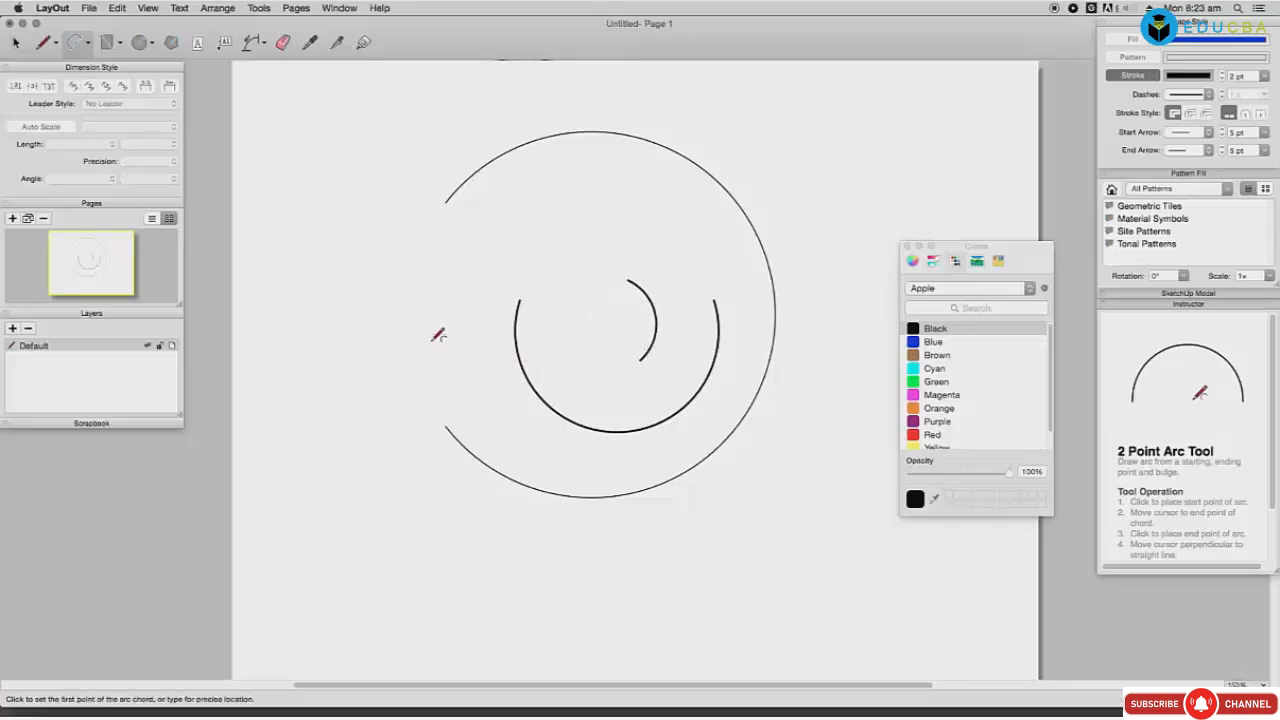
{"action": "left_click", "coordinate": [430, 342]}
{"action": "left_click", "coordinate": [679, 225]}
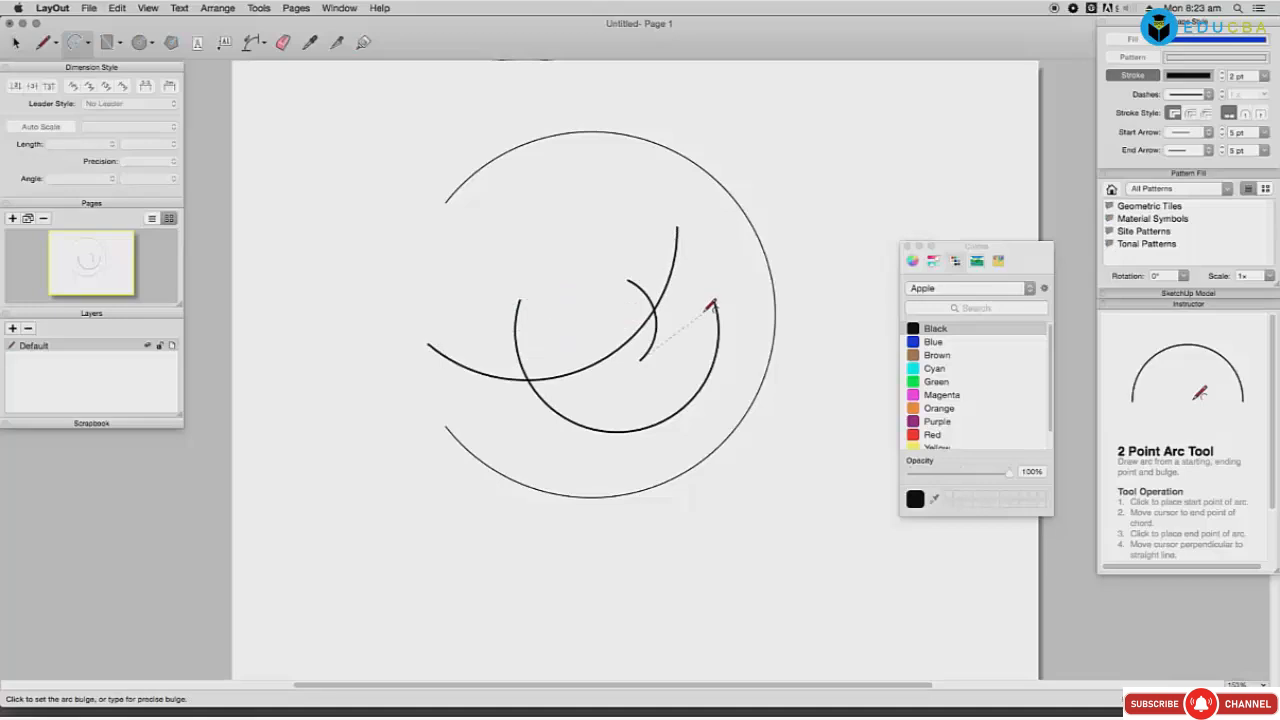
{"action": "left_click", "coordinate": [757, 401]}
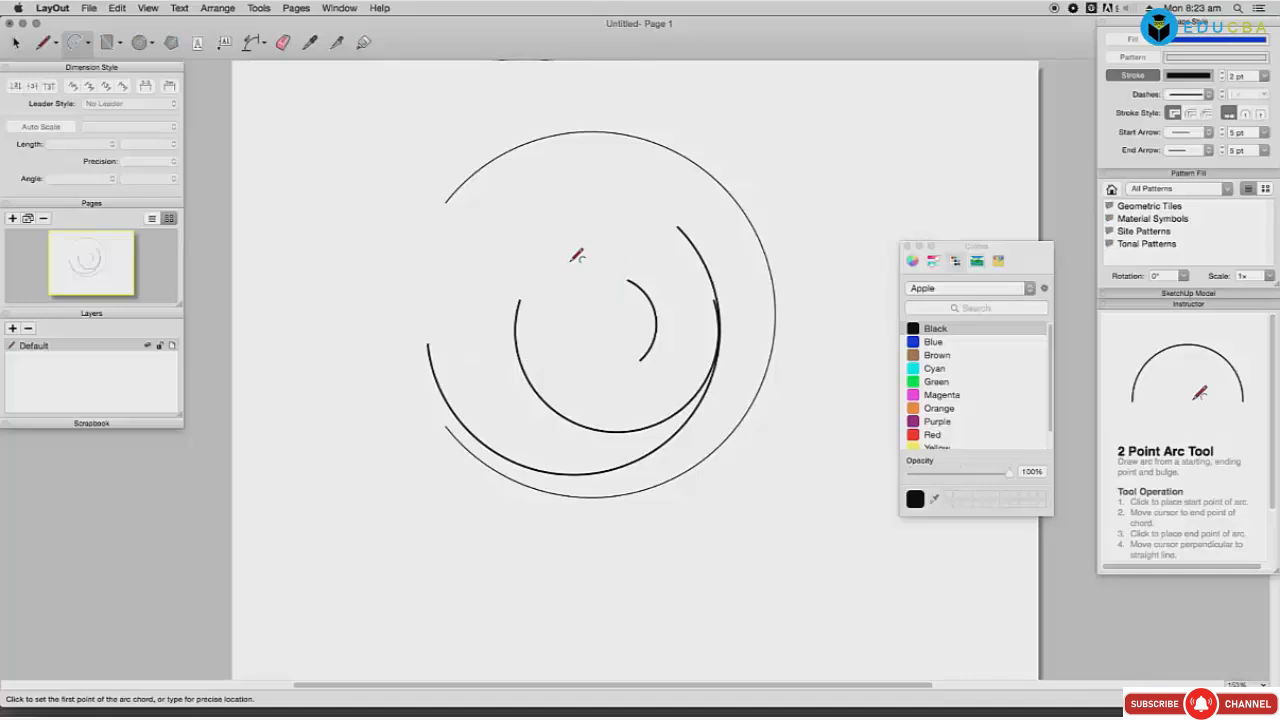
{"action": "key", "text": "super+a"}
{"action": "key", "text": "Delete"}
Step: Chain a wide two-point arc with a curled arc at its upper-left end, cancelling the last arc
{"action": "left_click", "coordinate": [428, 198]}
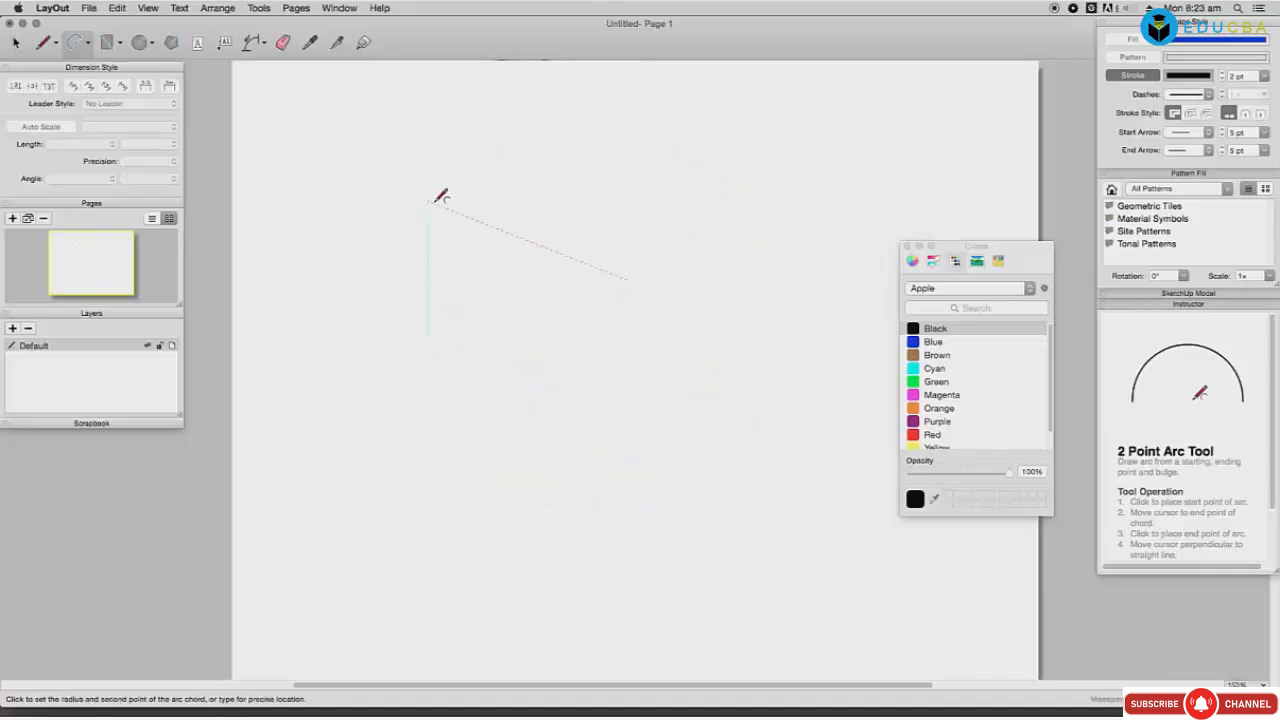
{"action": "left_click", "coordinate": [681, 420]}
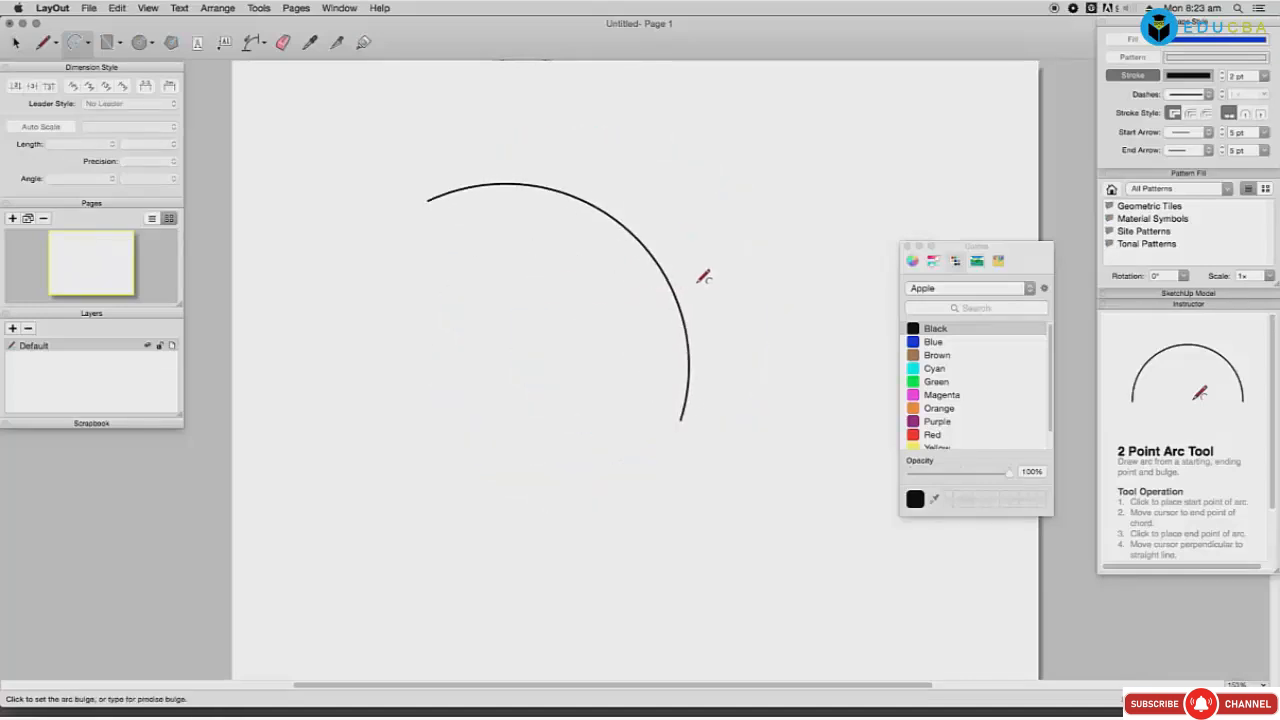
{"action": "left_click", "coordinate": [763, 234]}
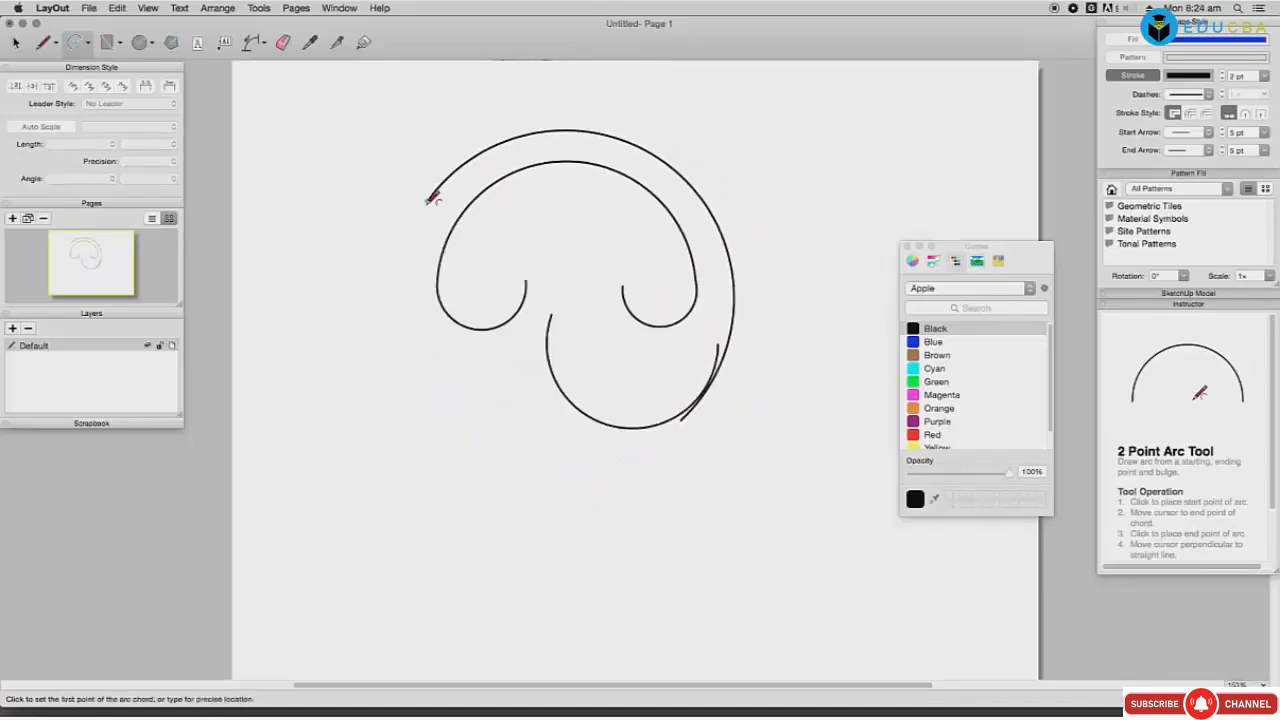
{"action": "left_click", "coordinate": [420, 200]}
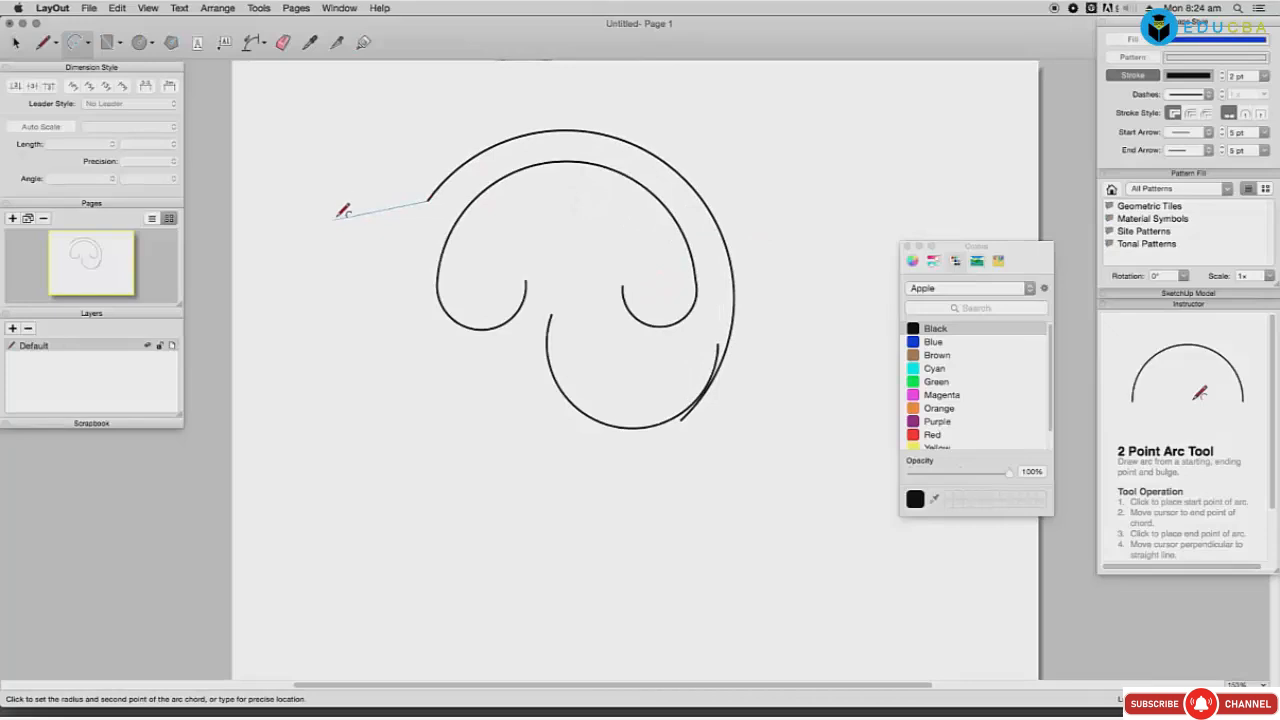
{"action": "double_click", "coordinate": [337, 169]}
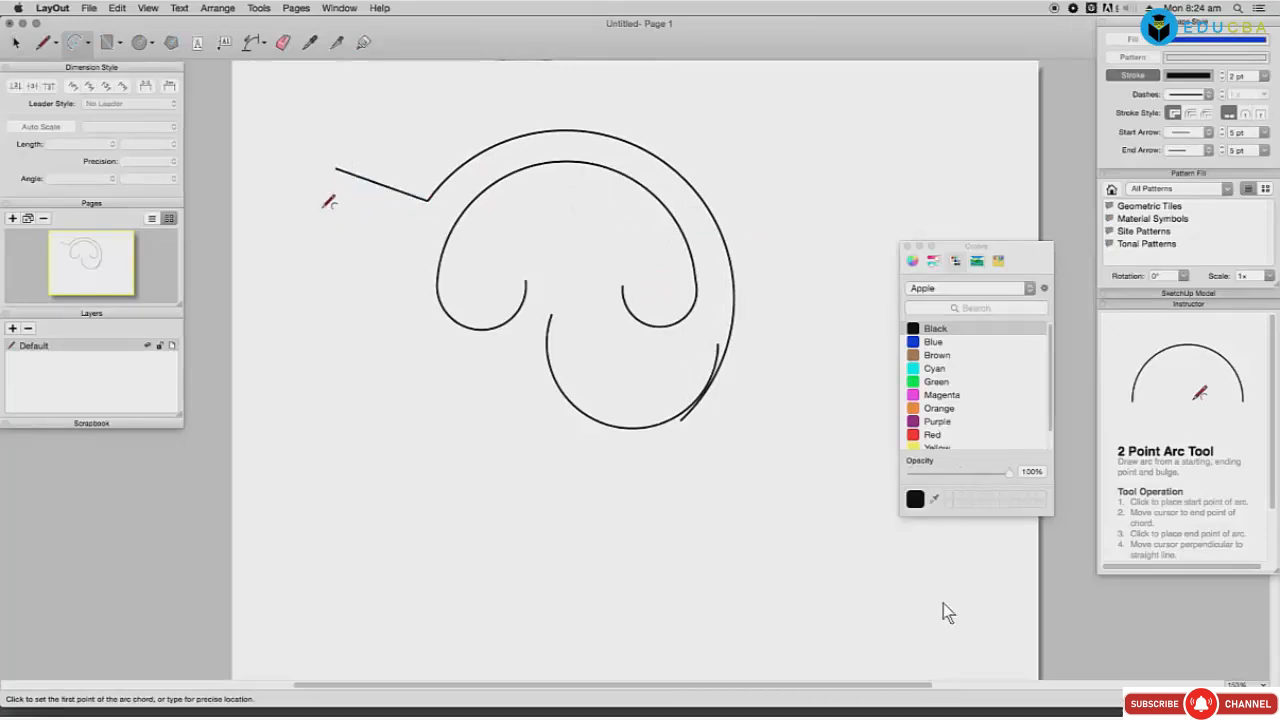
{"action": "left_click", "coordinate": [300, 203]}
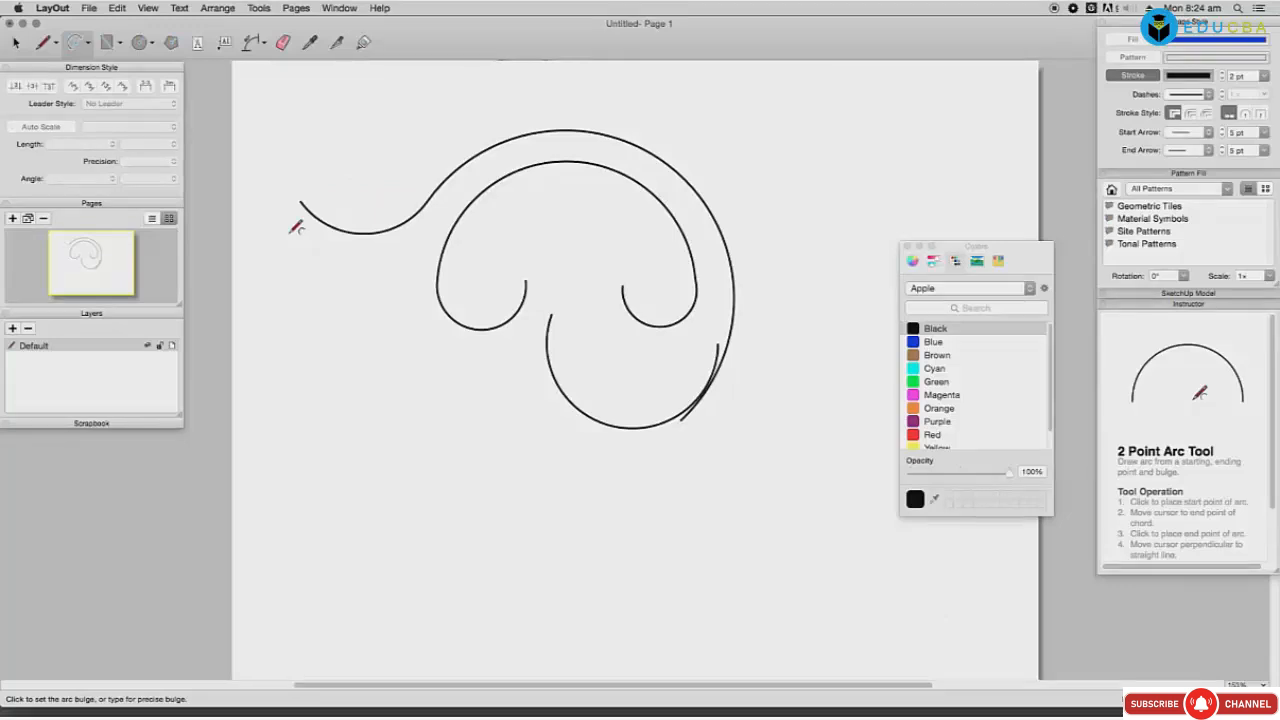
{"action": "key", "text": "Escape"}
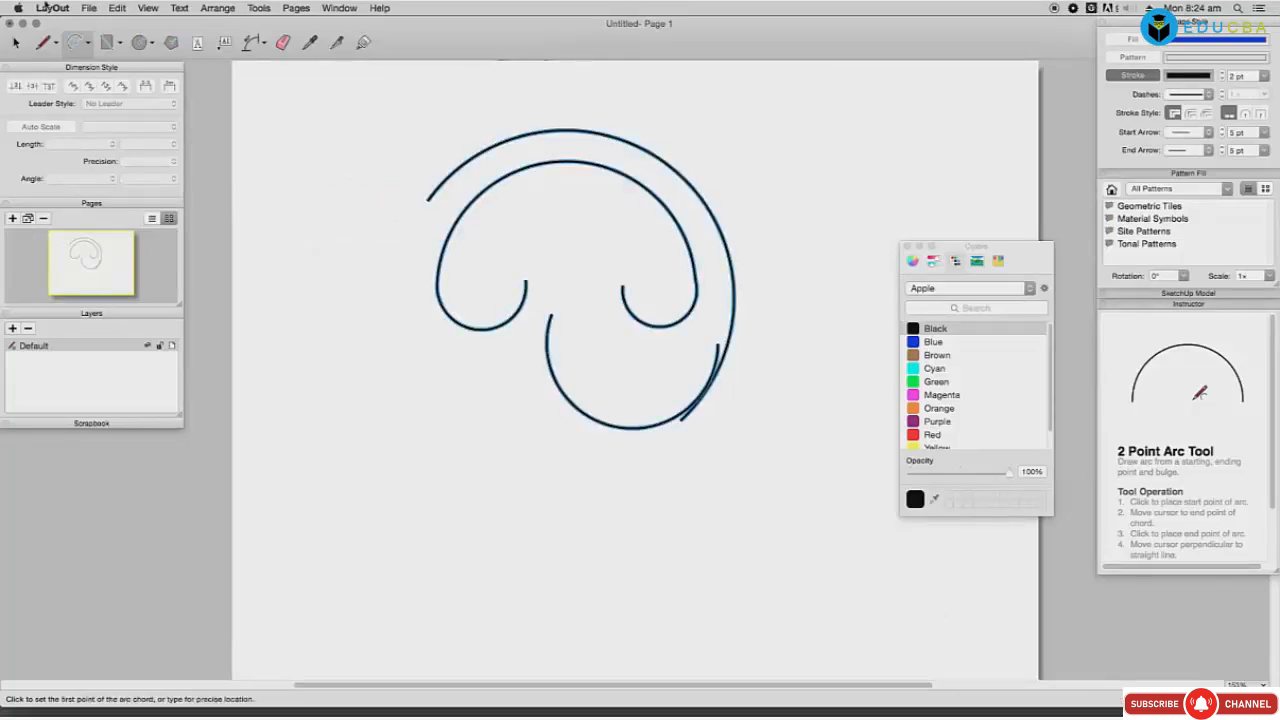
{"action": "left_click", "coordinate": [970, 693]}
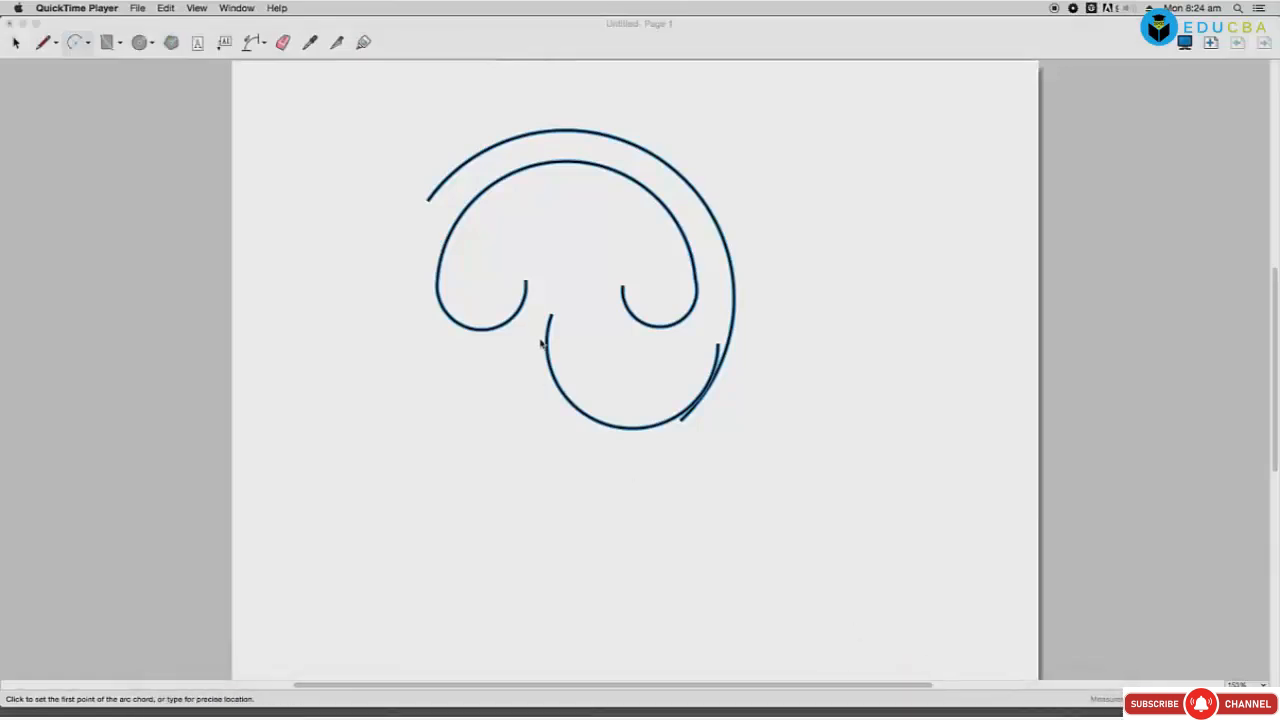
Step: Finish a circle-like three-point arc, add a large open arc below, then delete everything
{"action": "left_click", "coordinate": [546, 407]}
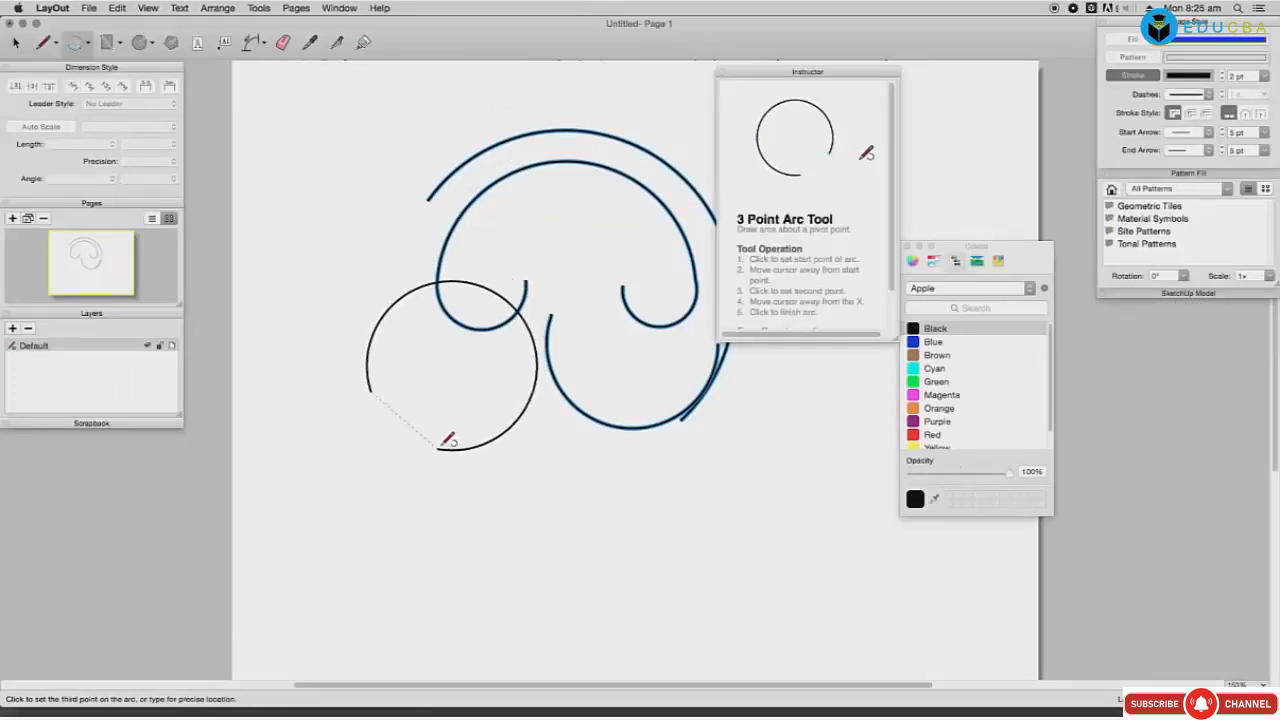
{"action": "left_click", "coordinate": [441, 447]}
{"action": "left_click", "coordinate": [471, 514]}
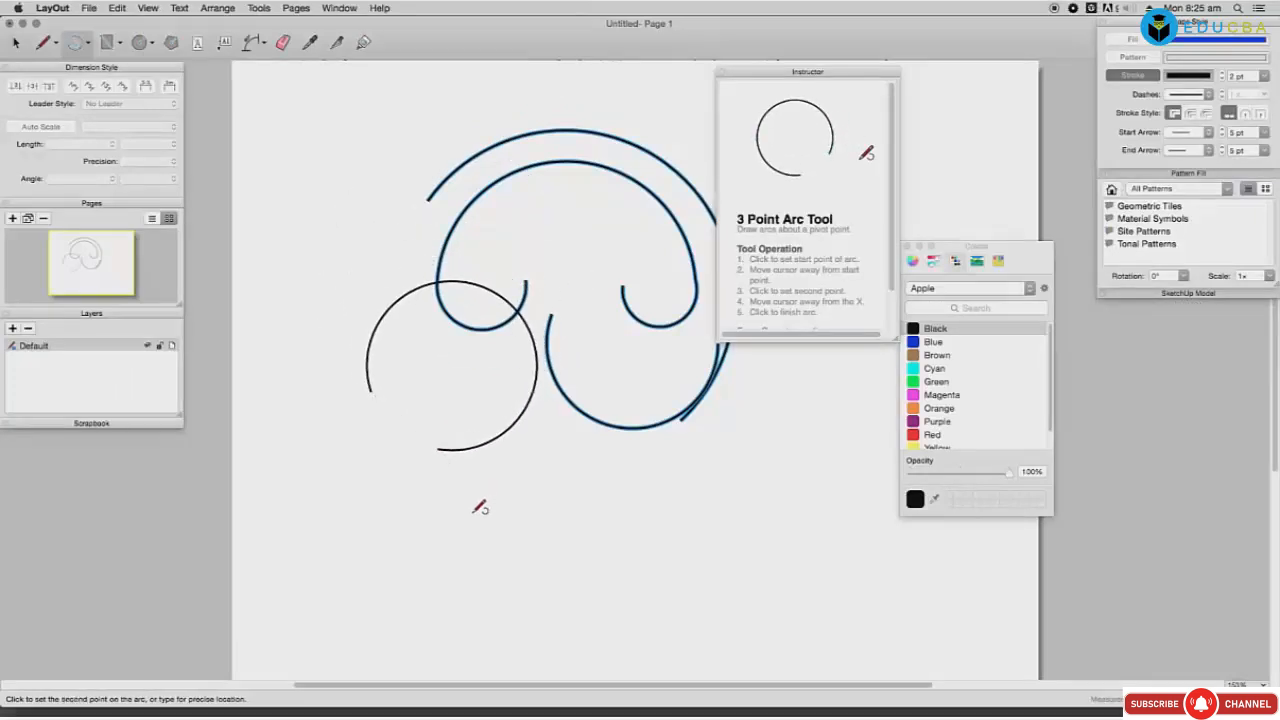
{"action": "left_click", "coordinate": [716, 518]}
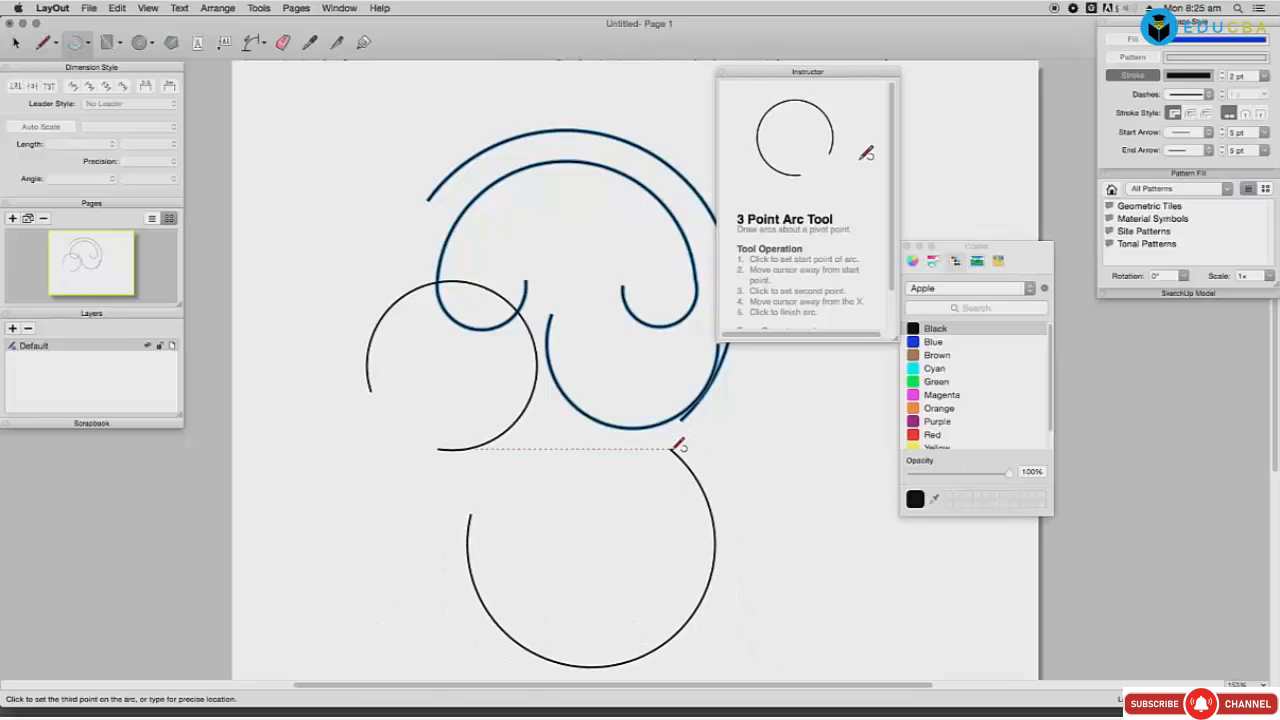
{"action": "left_click", "coordinate": [672, 448]}
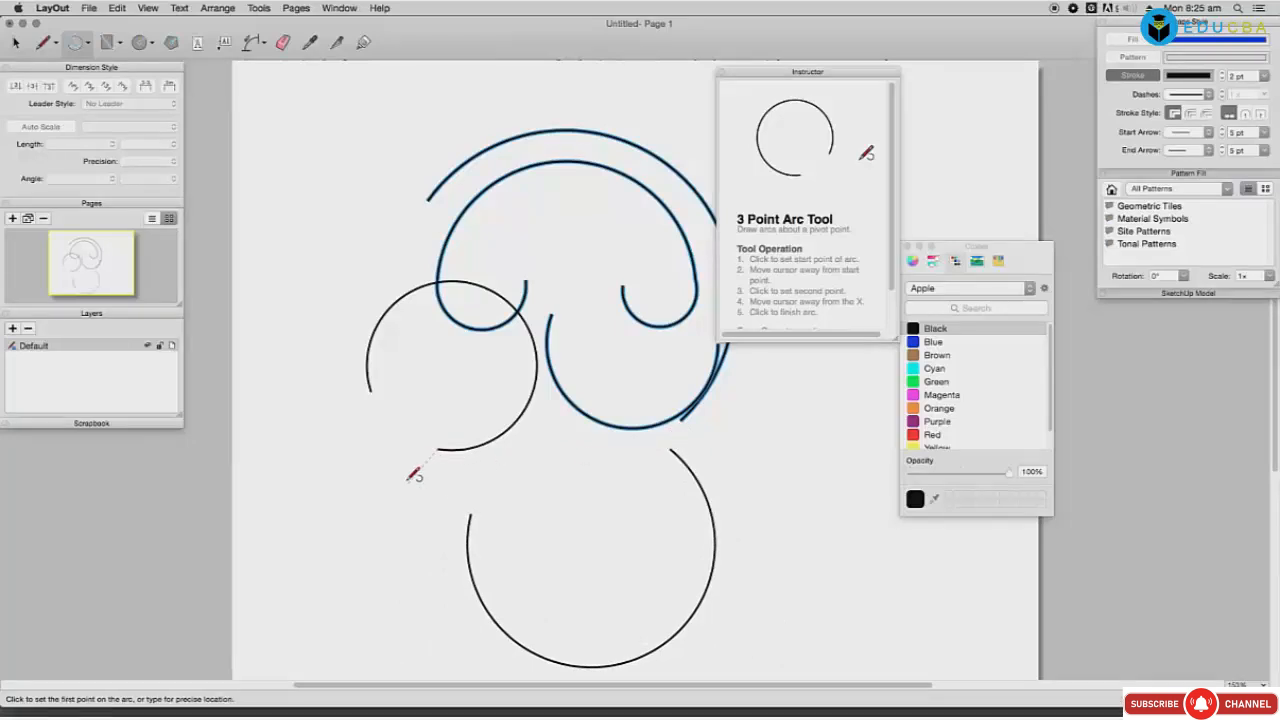
{"action": "key", "text": "super+a"}
{"action": "key", "text": "Delete"}
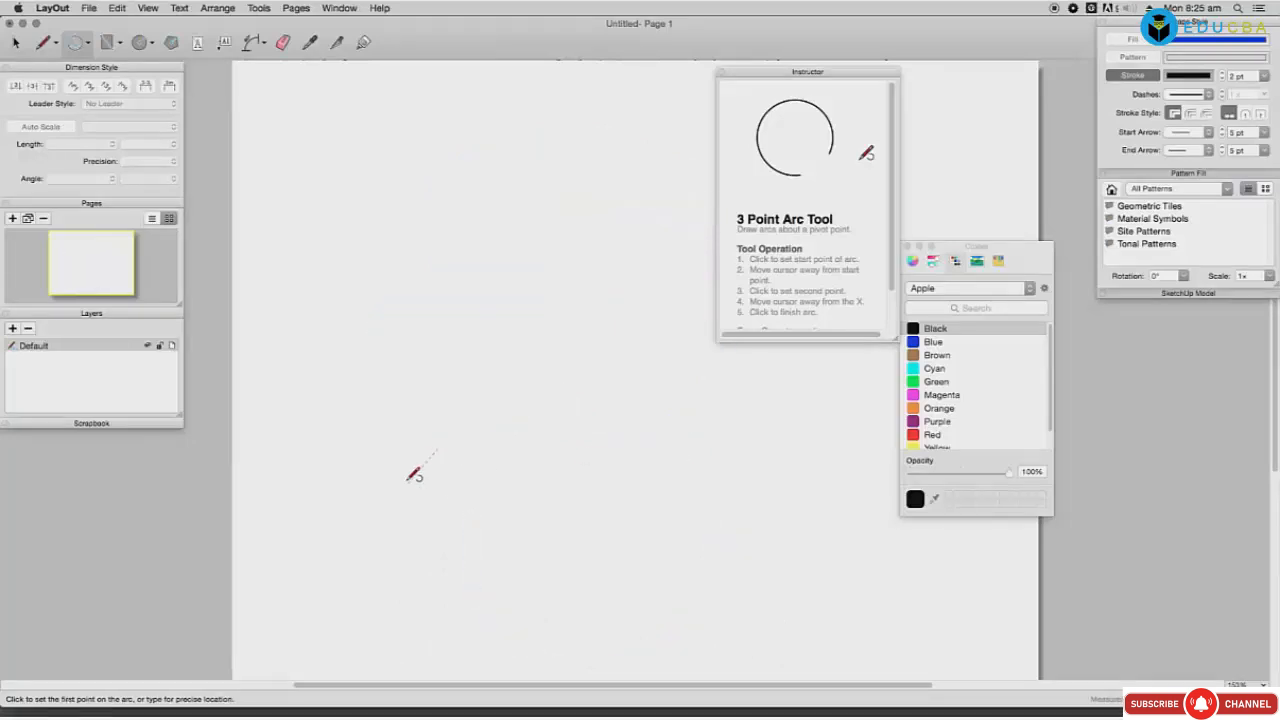
Step: Draw a large three-point arc and begin a second arc inside it
{"action": "left_click", "coordinate": [459, 343]}
{"action": "left_click", "coordinate": [679, 343]}
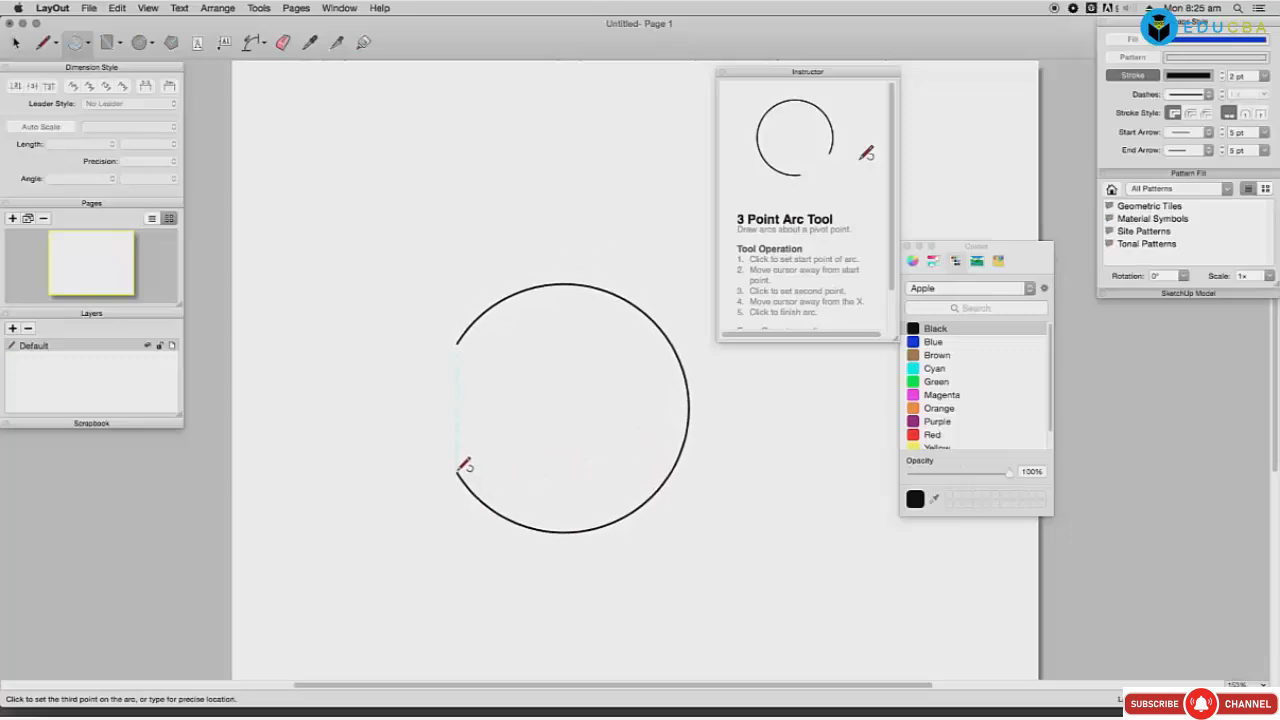
{"action": "left_click", "coordinate": [462, 466]}
{"action": "left_click", "coordinate": [549, 399]}
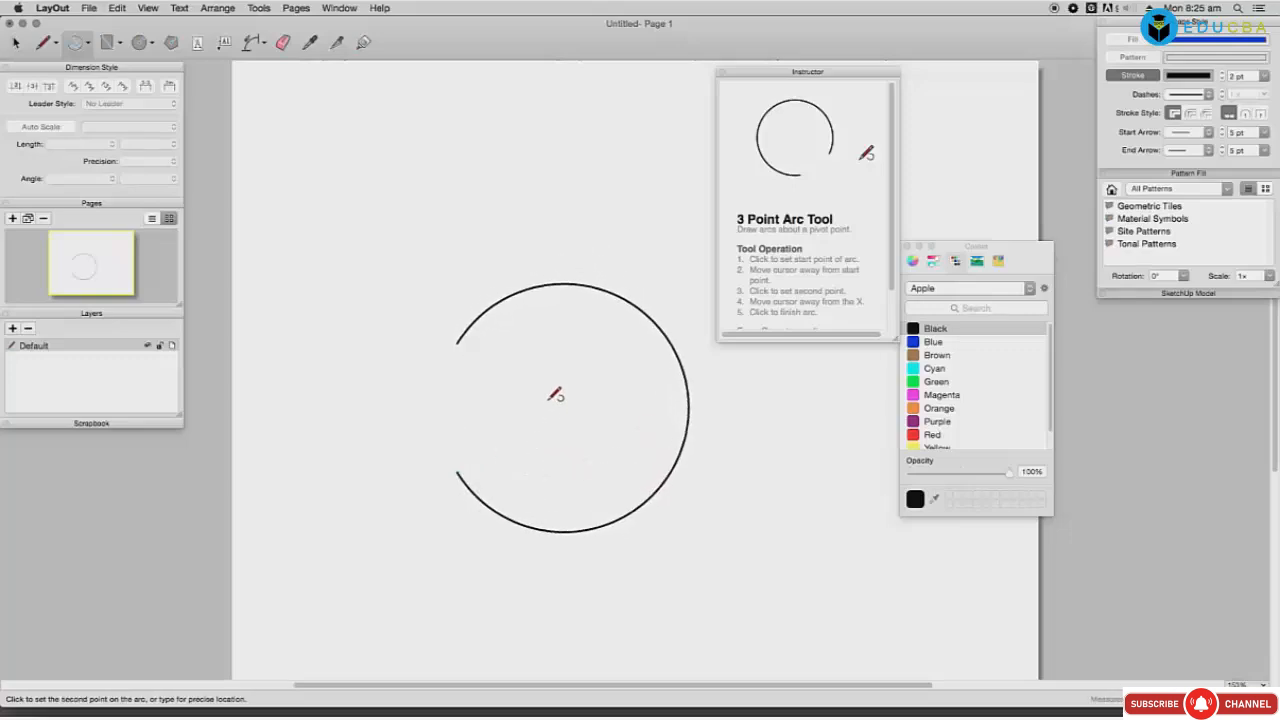
{"action": "left_click", "coordinate": [621, 462]}
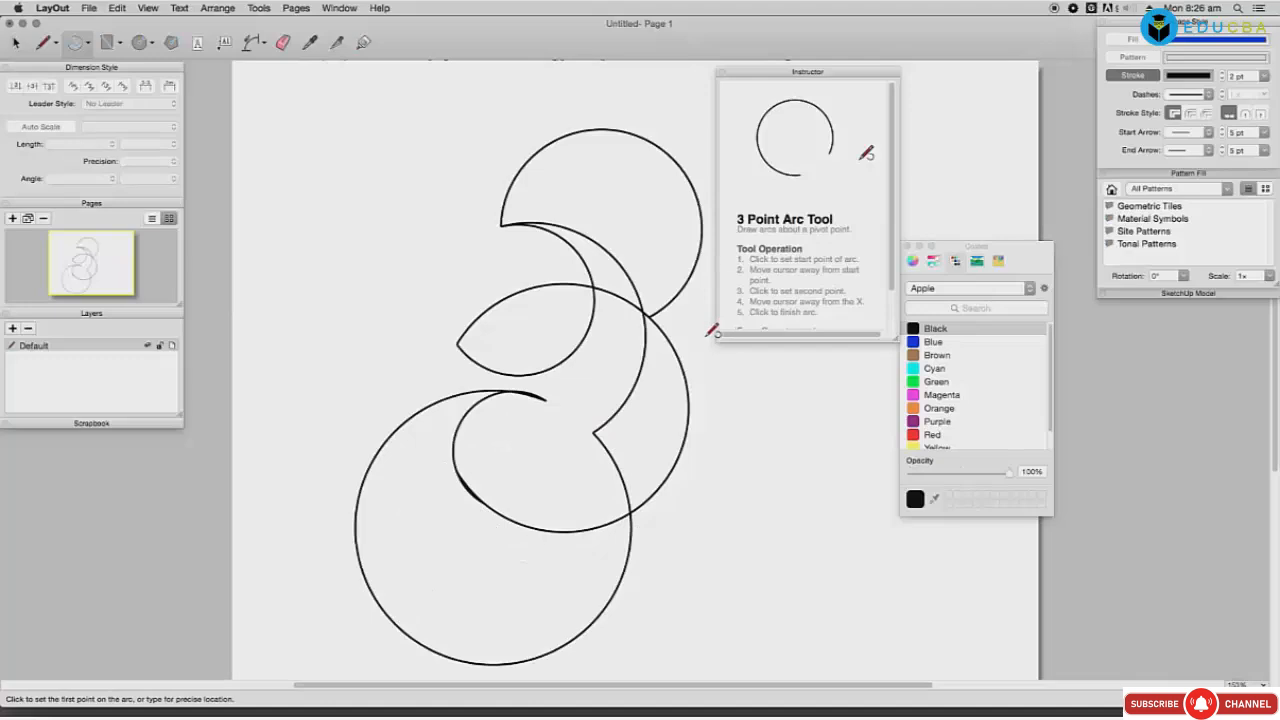
Step: Add three more overlapping three-point arcs toward the lower right
{"action": "left_click", "coordinate": [752, 455]}
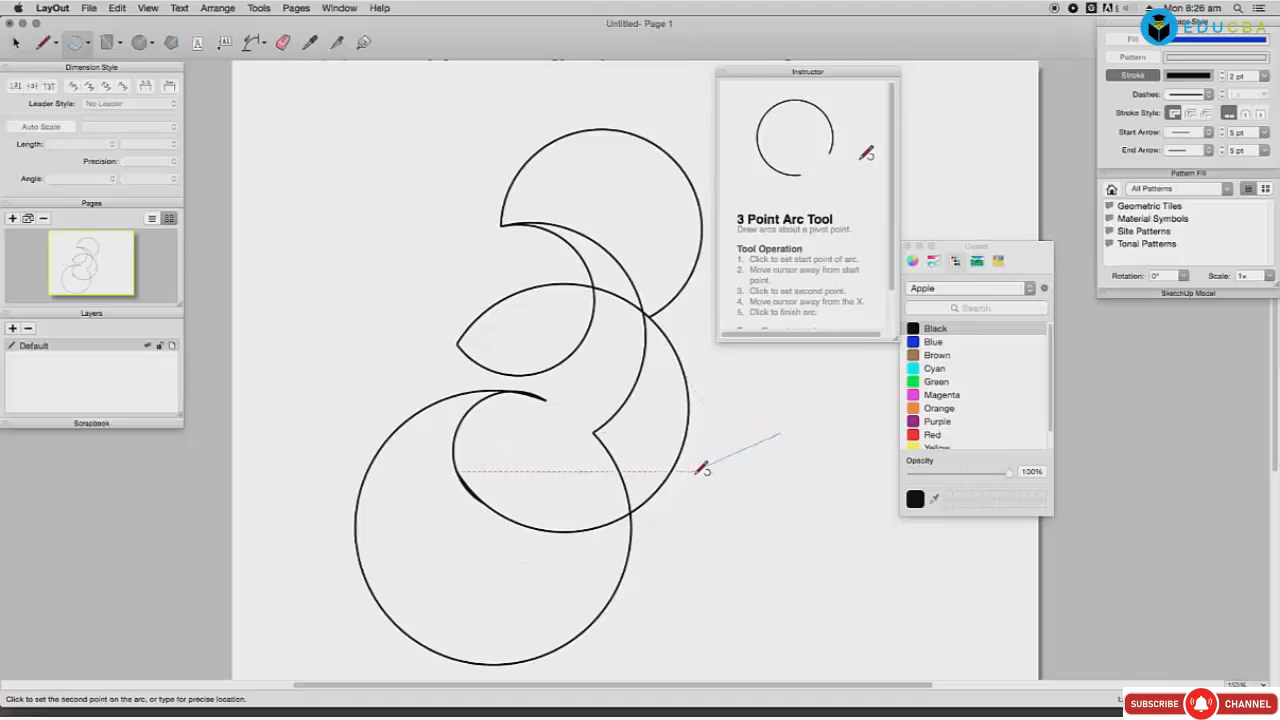
{"action": "left_click", "coordinate": [632, 518]}
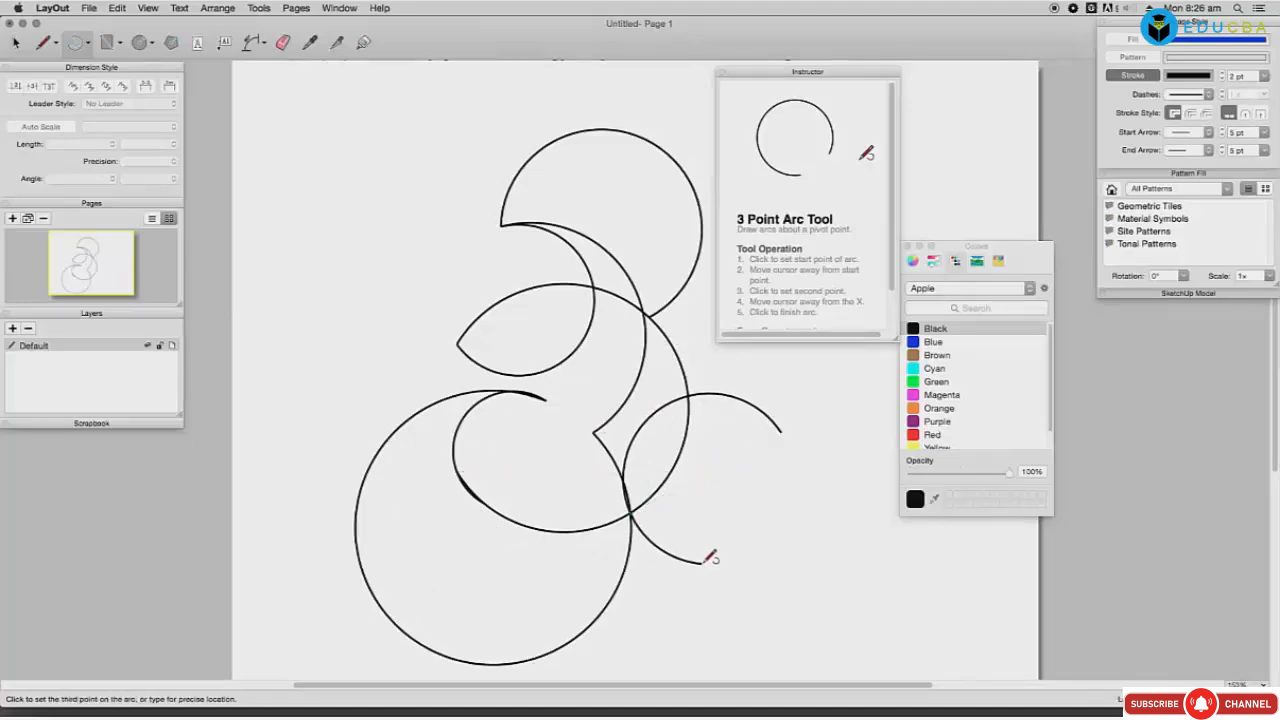
{"action": "left_click", "coordinate": [788, 592]}
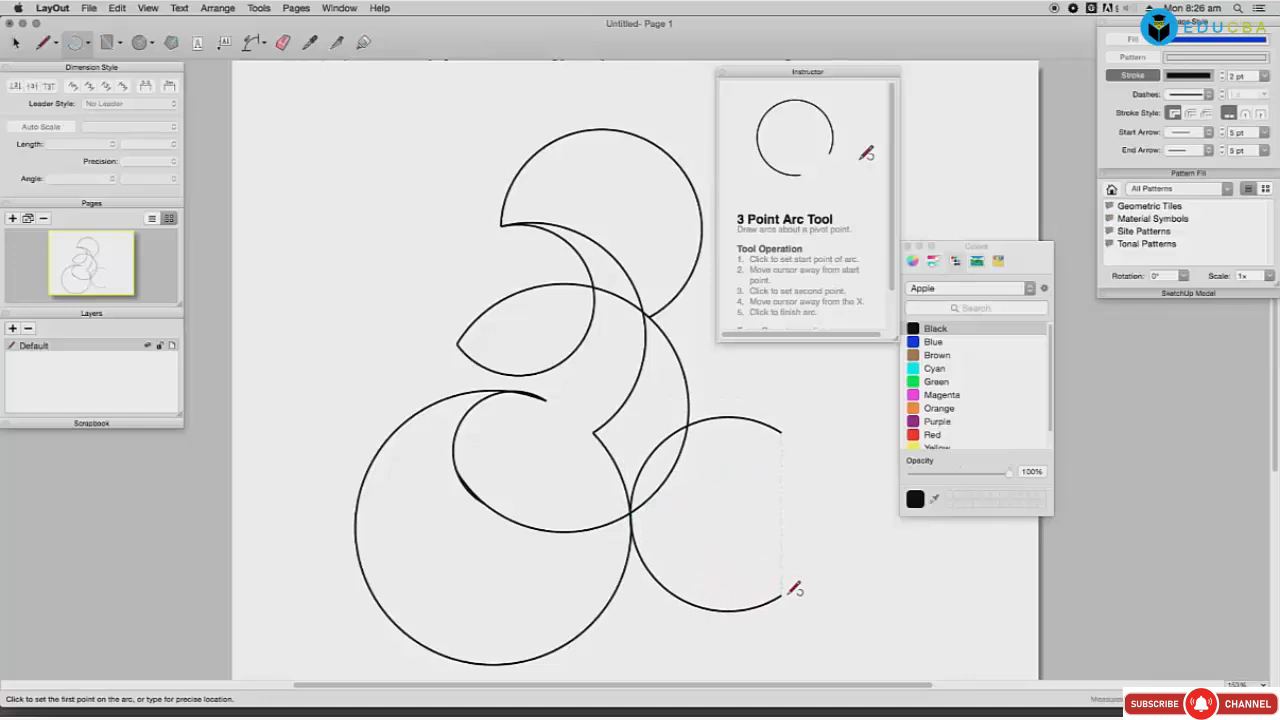
{"action": "left_click", "coordinate": [780, 431]}
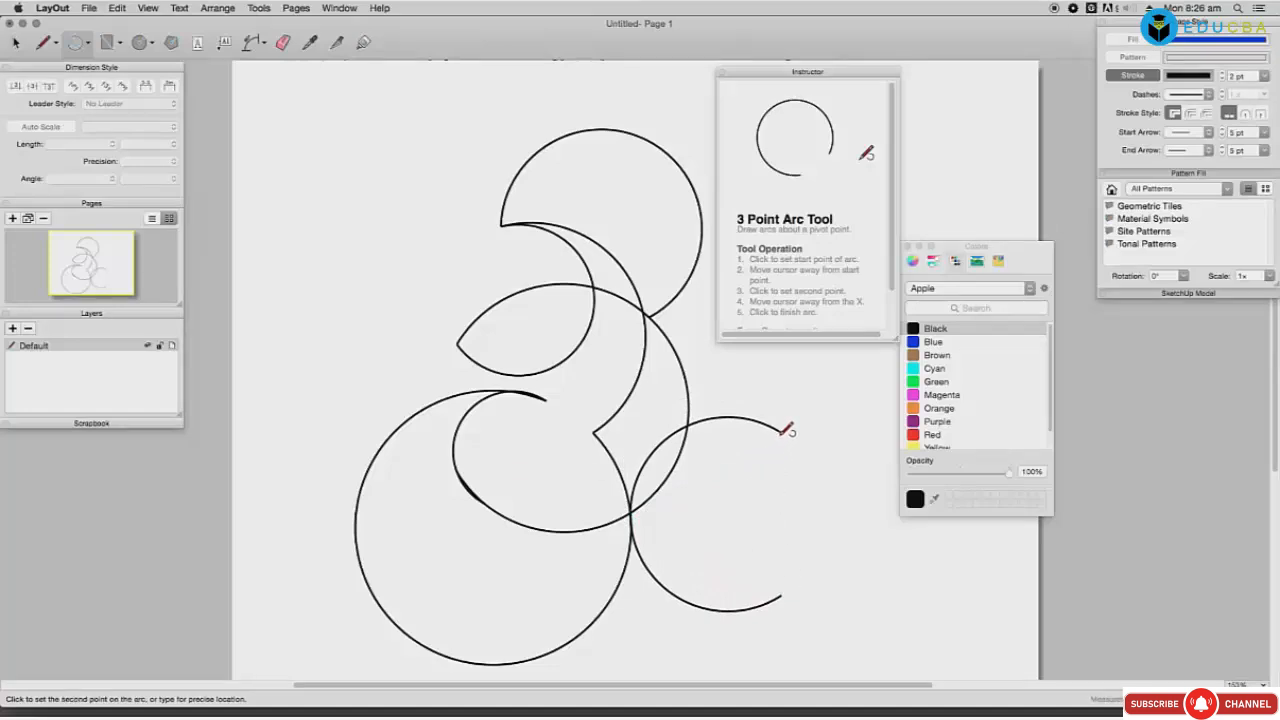
{"action": "left_click", "coordinate": [632, 510]}
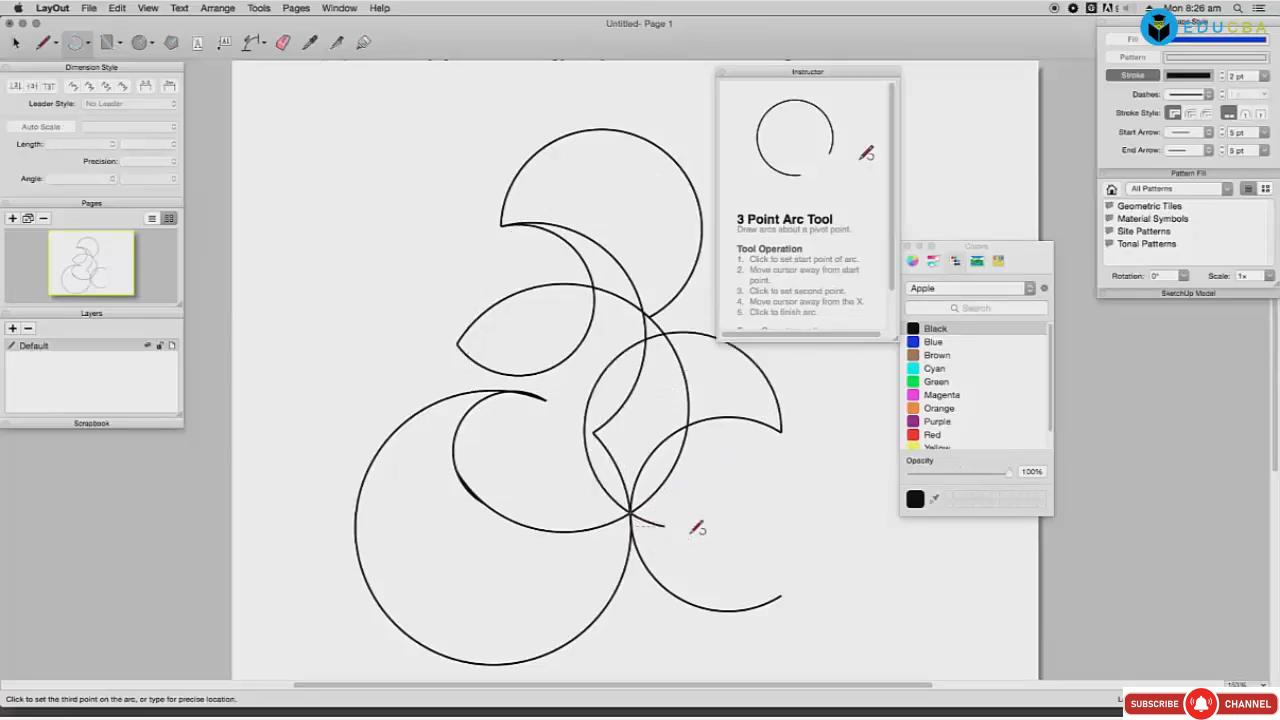
{"action": "left_click", "coordinate": [774, 536]}
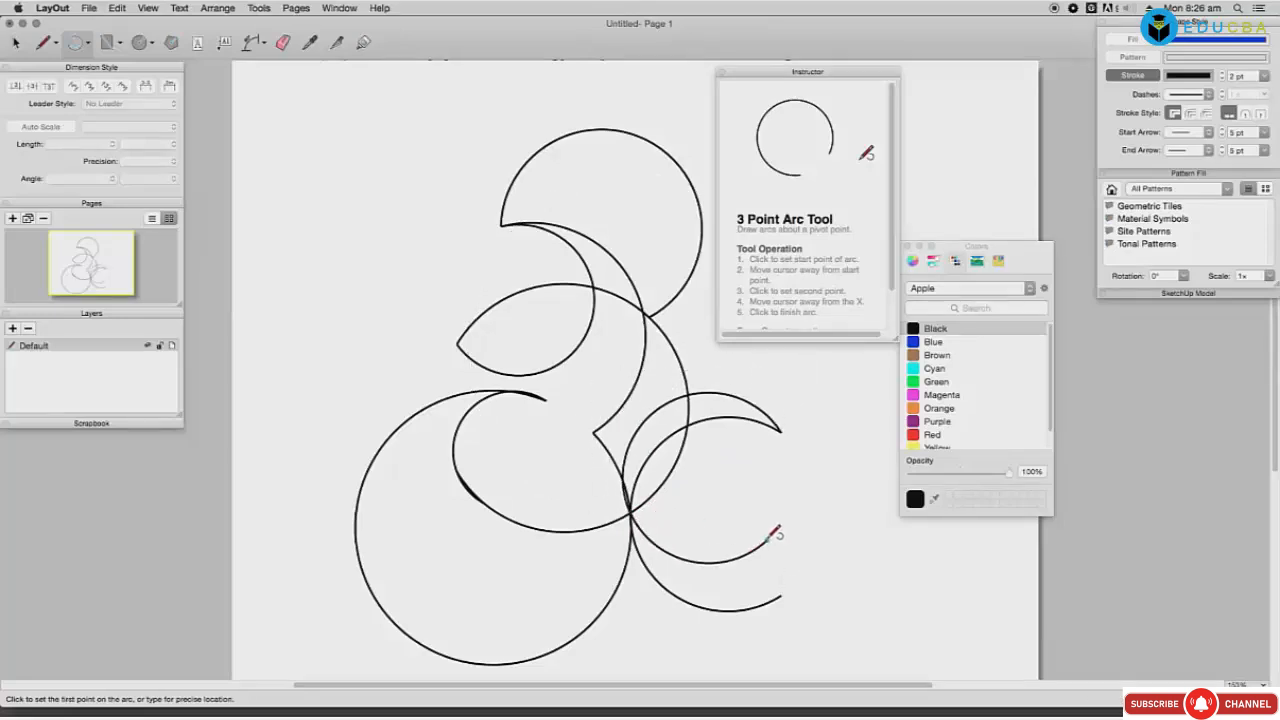
{"action": "left_click", "coordinate": [770, 538]}
{"action": "left_click", "coordinate": [780, 596]}
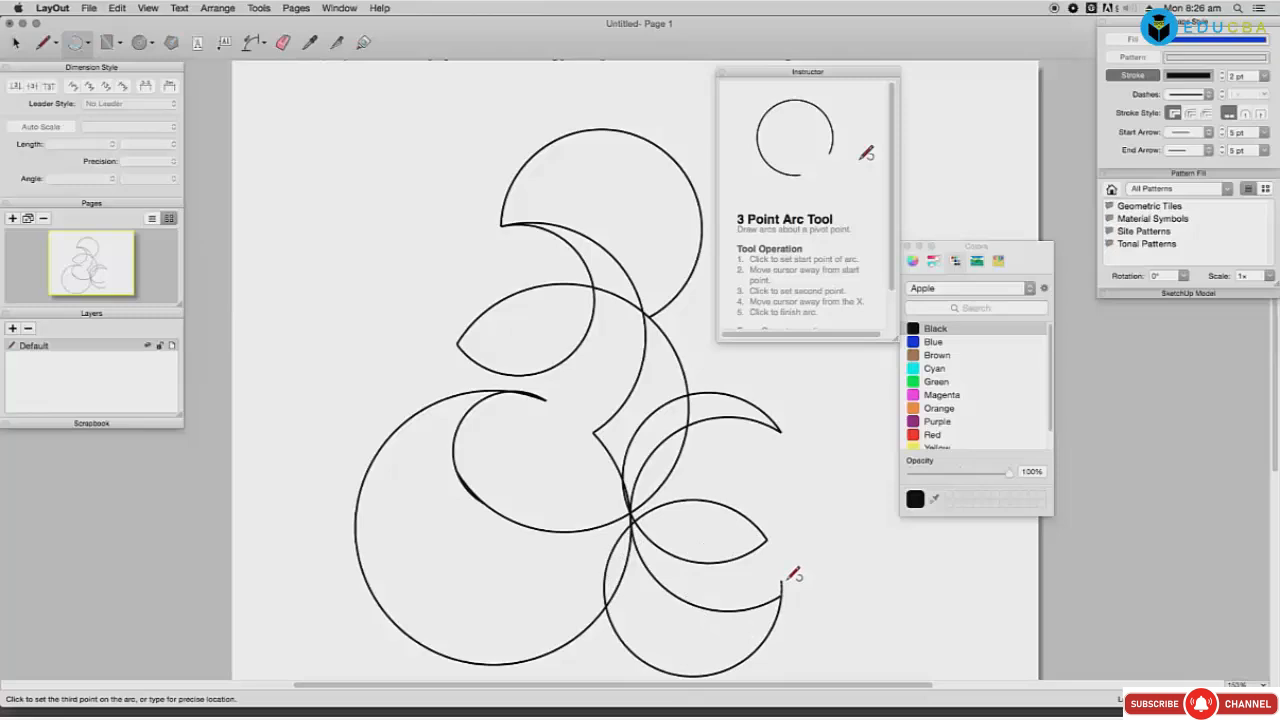
{"action": "left_click", "coordinate": [786, 580]}
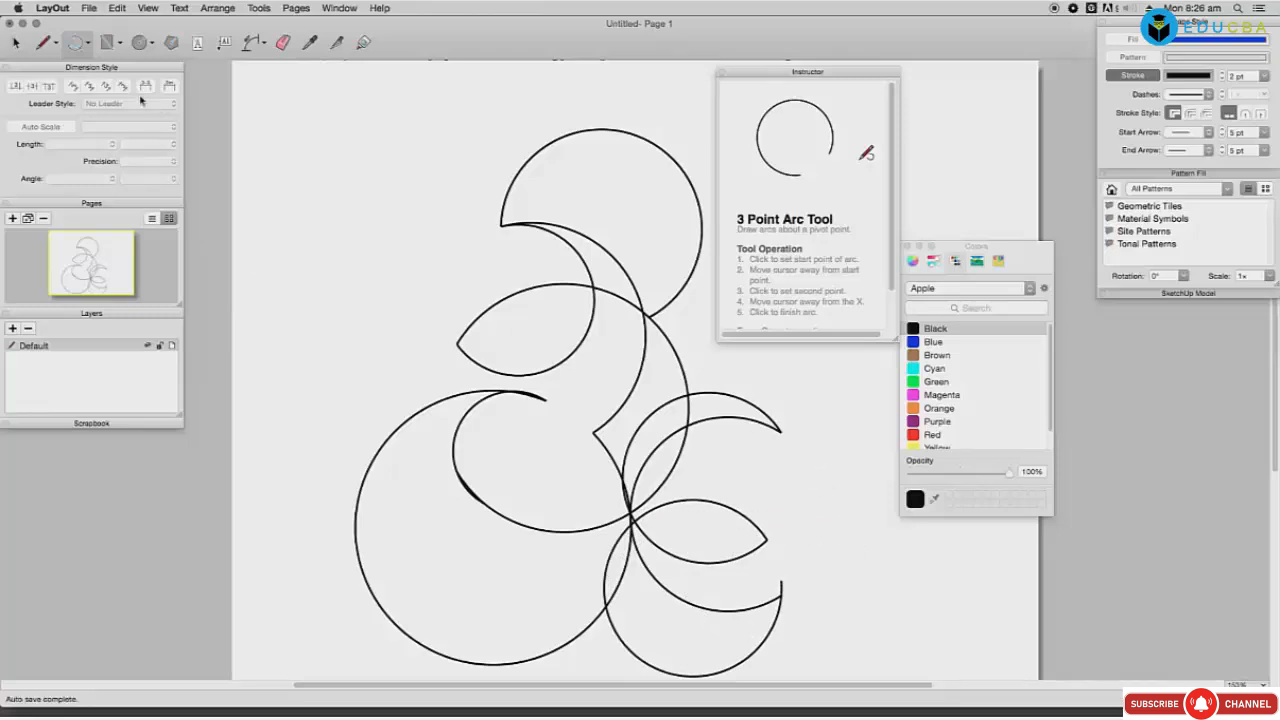
{"action": "left_click", "coordinate": [89, 44]}
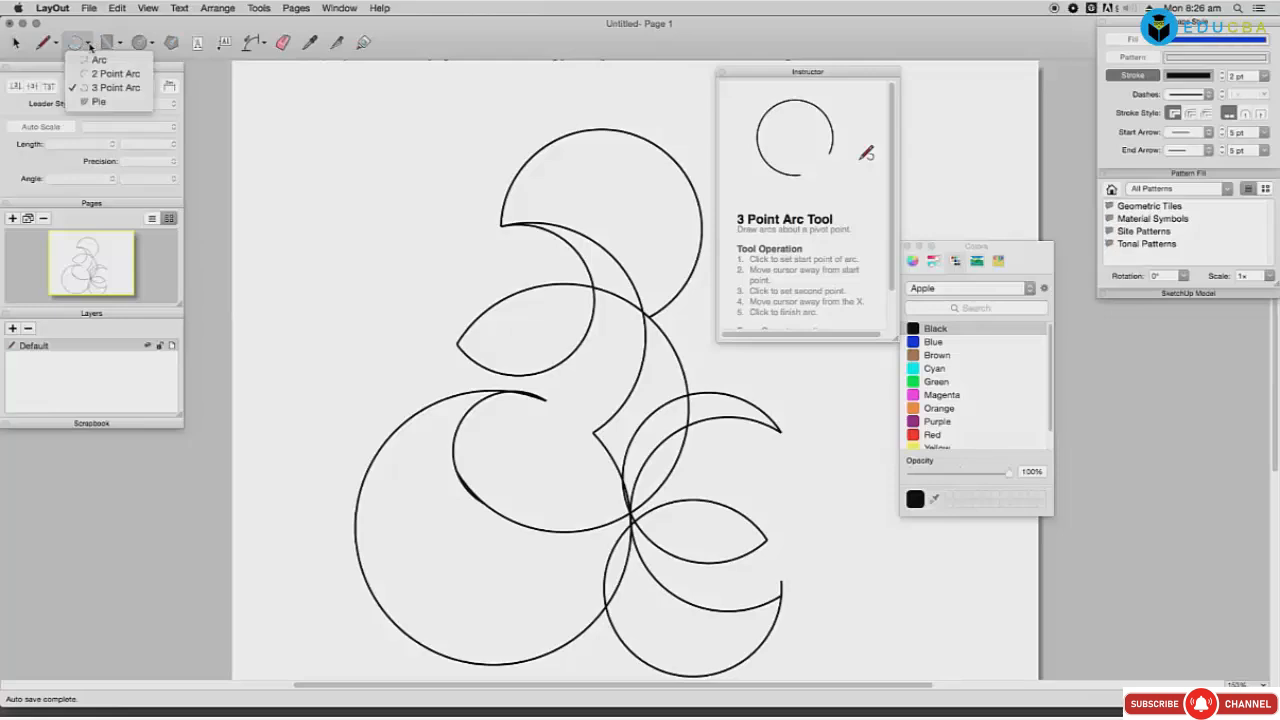
Step: Clear all drawings from the page and draw one outlined pie wedge
{"action": "left_click", "coordinate": [98, 101]}
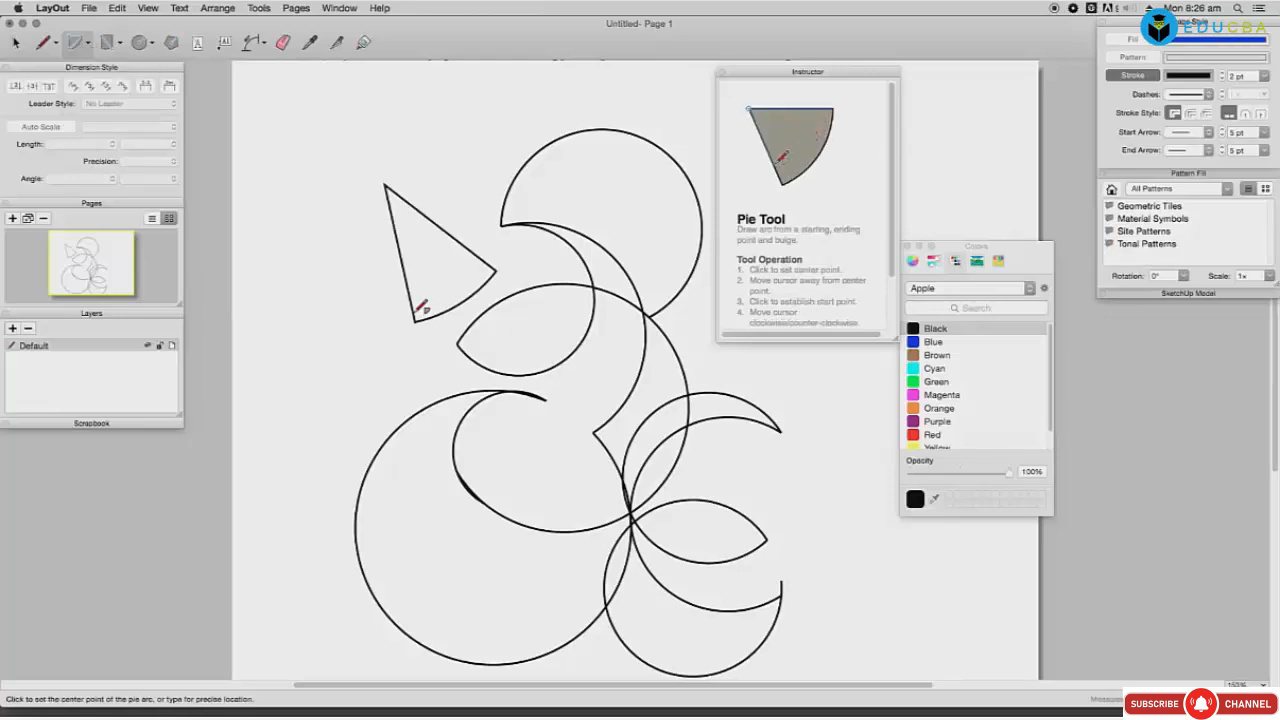
{"action": "key", "text": "ctrl+a"}
{"action": "key", "text": "Delete"}
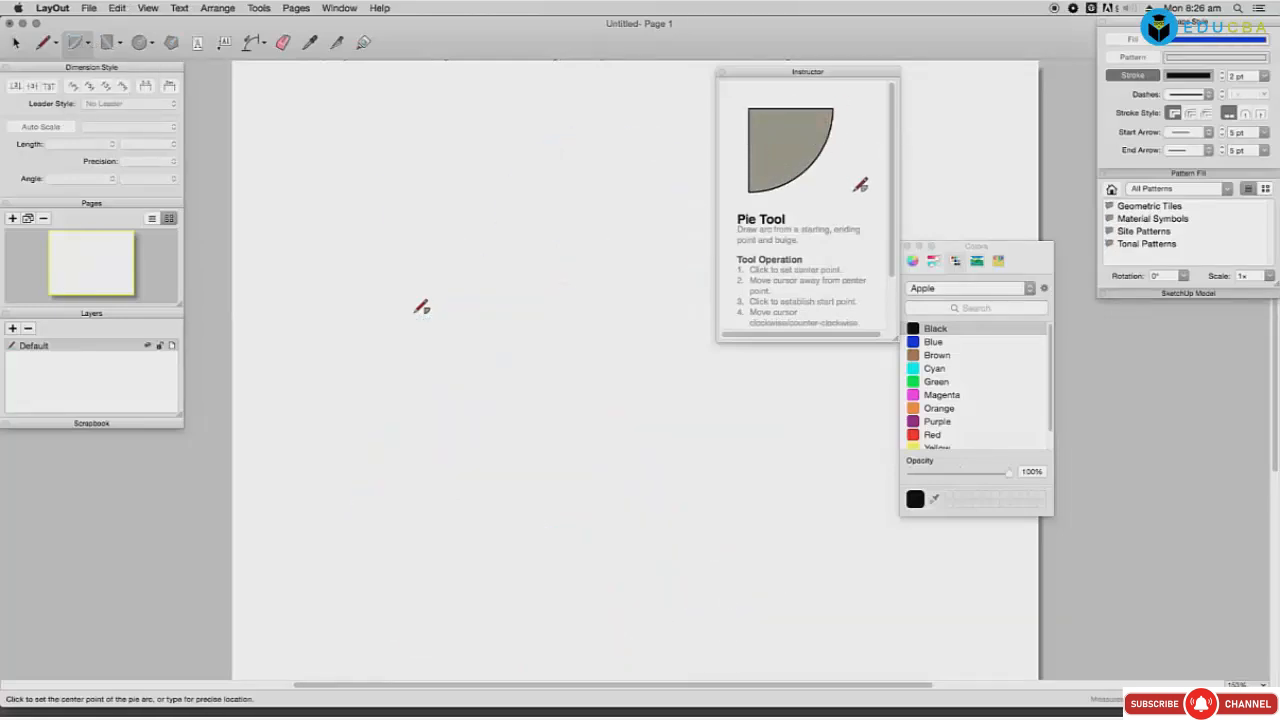
{"action": "left_click", "coordinate": [415, 313]}
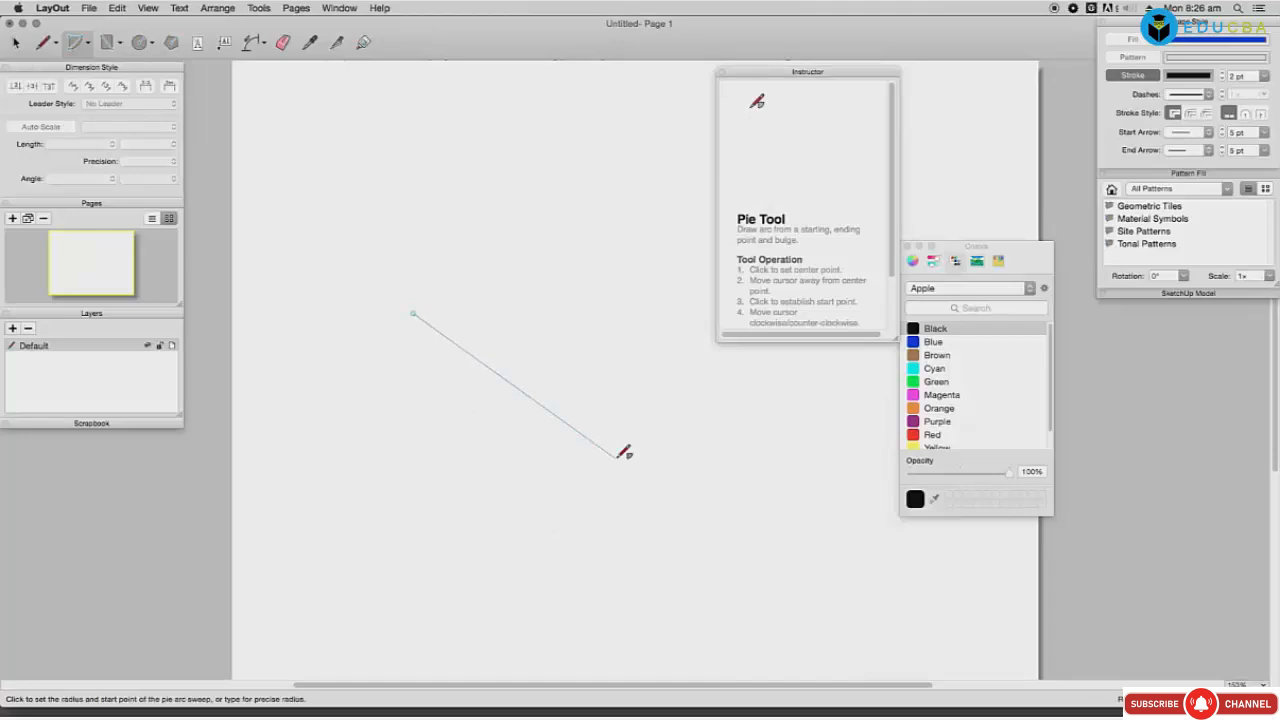
{"action": "left_click", "coordinate": [615, 458]}
{"action": "left_click", "coordinate": [491, 502]}
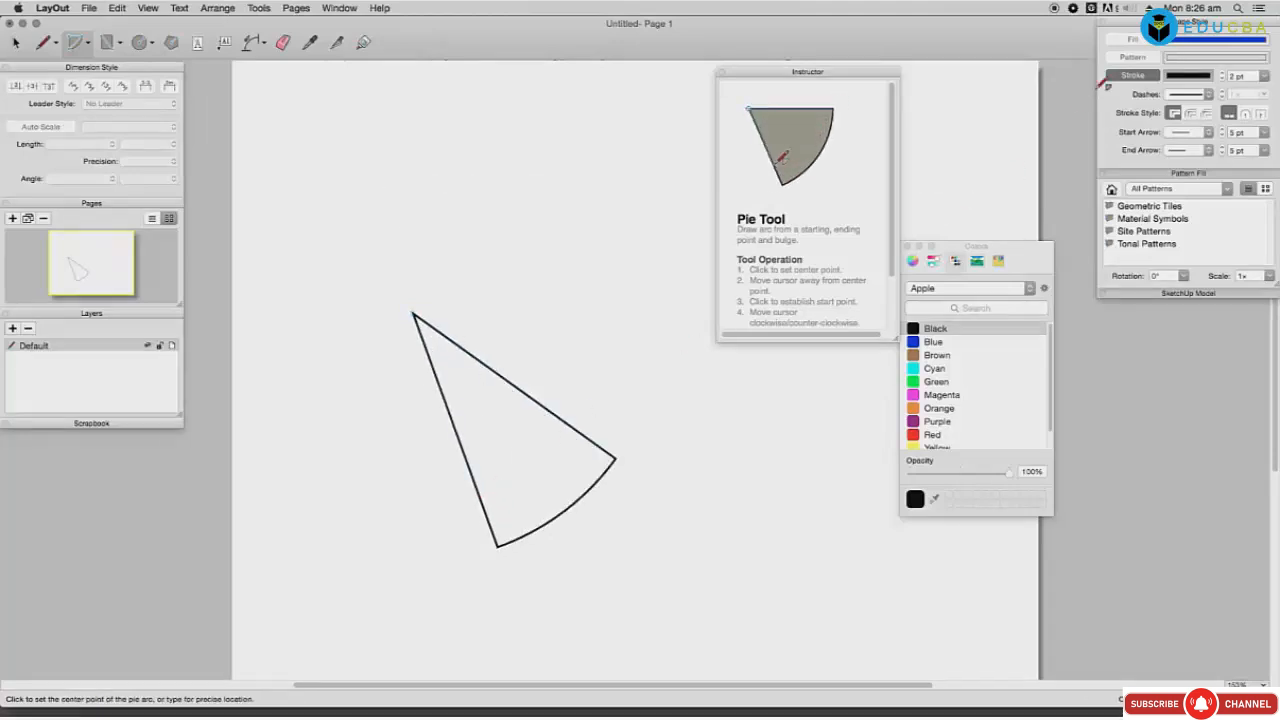
Step: Turn on fill and draw blue pie wedges, including a large Pac-Man shape at top left
{"action": "left_click", "coordinate": [1140, 42]}
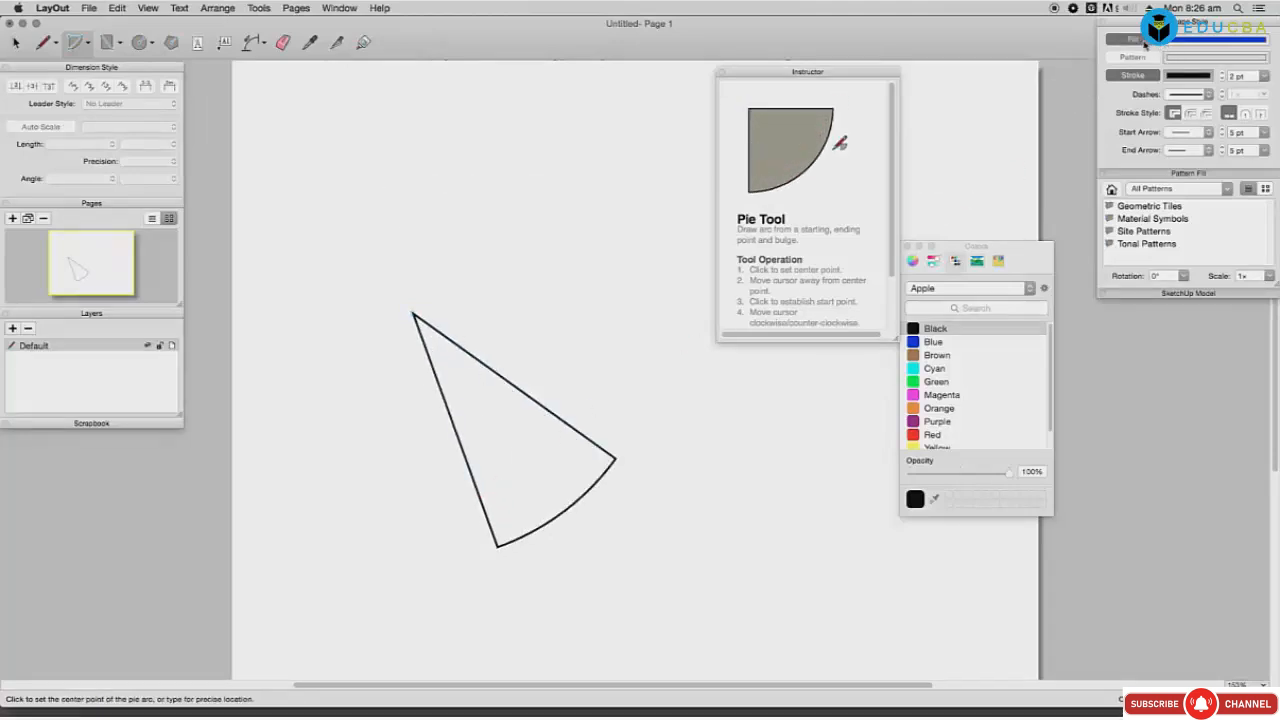
{"action": "left_click", "coordinate": [596, 377]}
{"action": "left_click", "coordinate": [778, 476]}
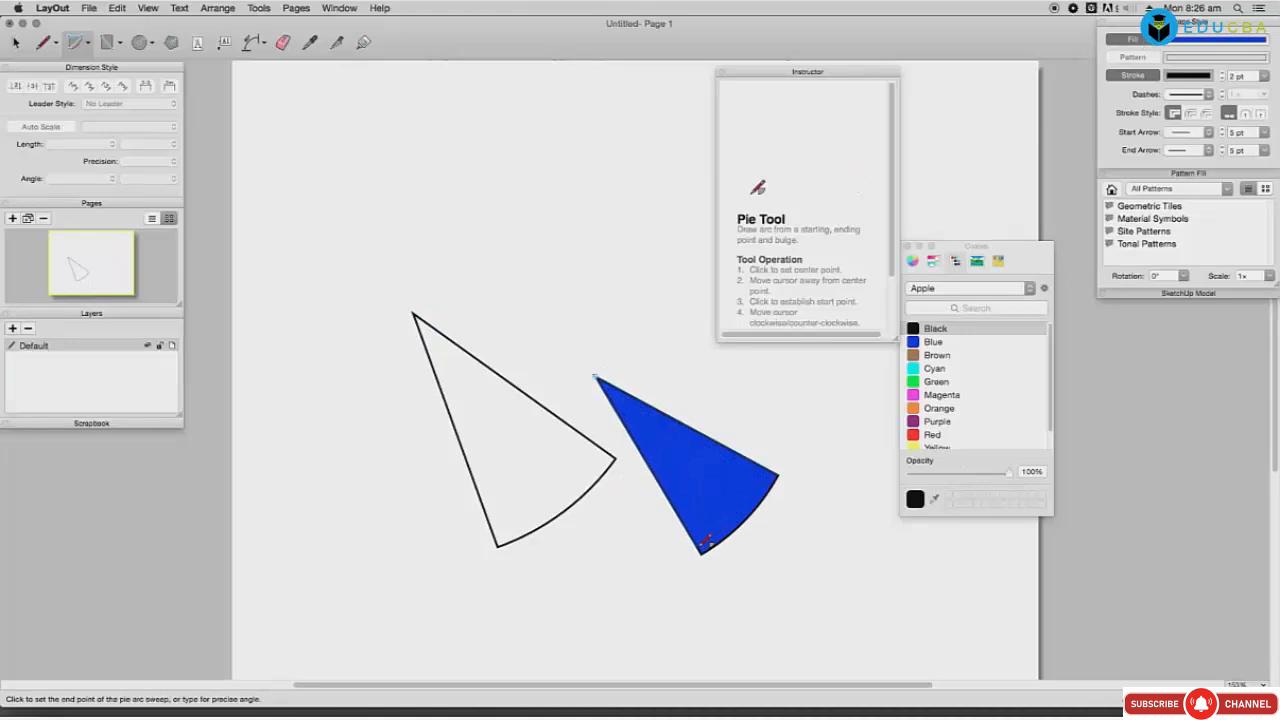
{"action": "left_click", "coordinate": [705, 541]}
{"action": "left_click", "coordinate": [422, 200]}
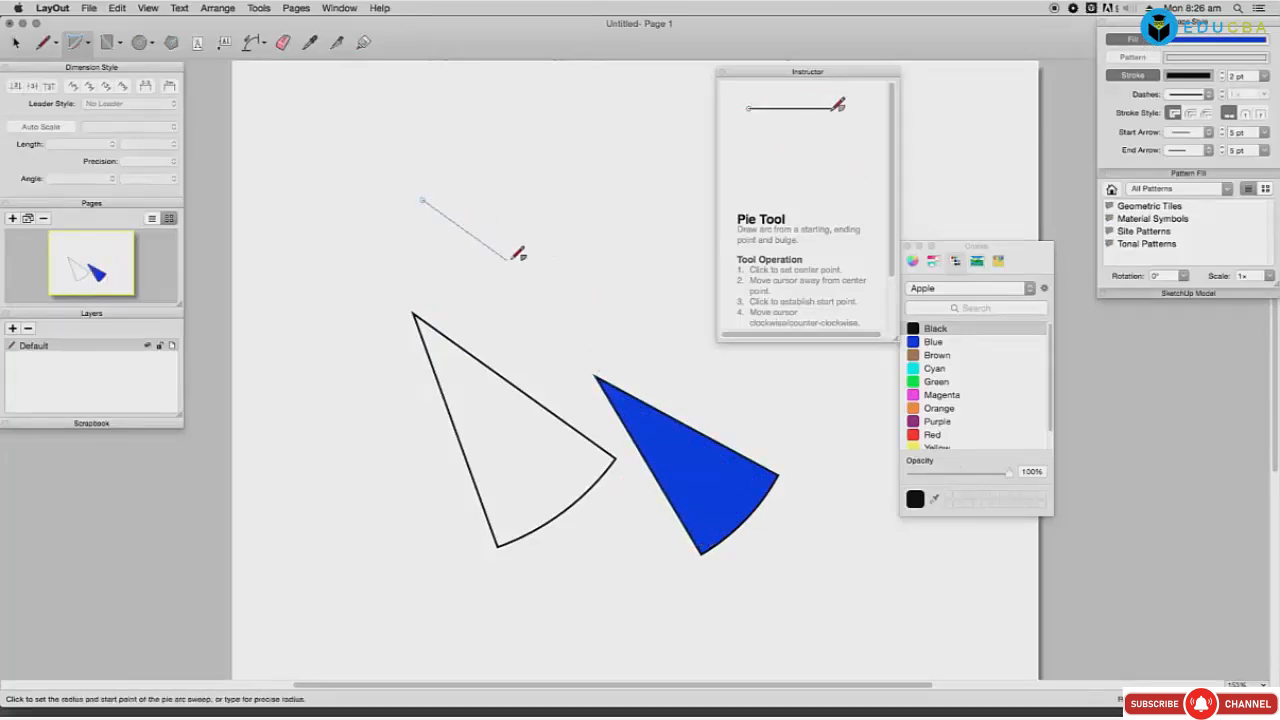
{"action": "left_click", "coordinate": [508, 258]}
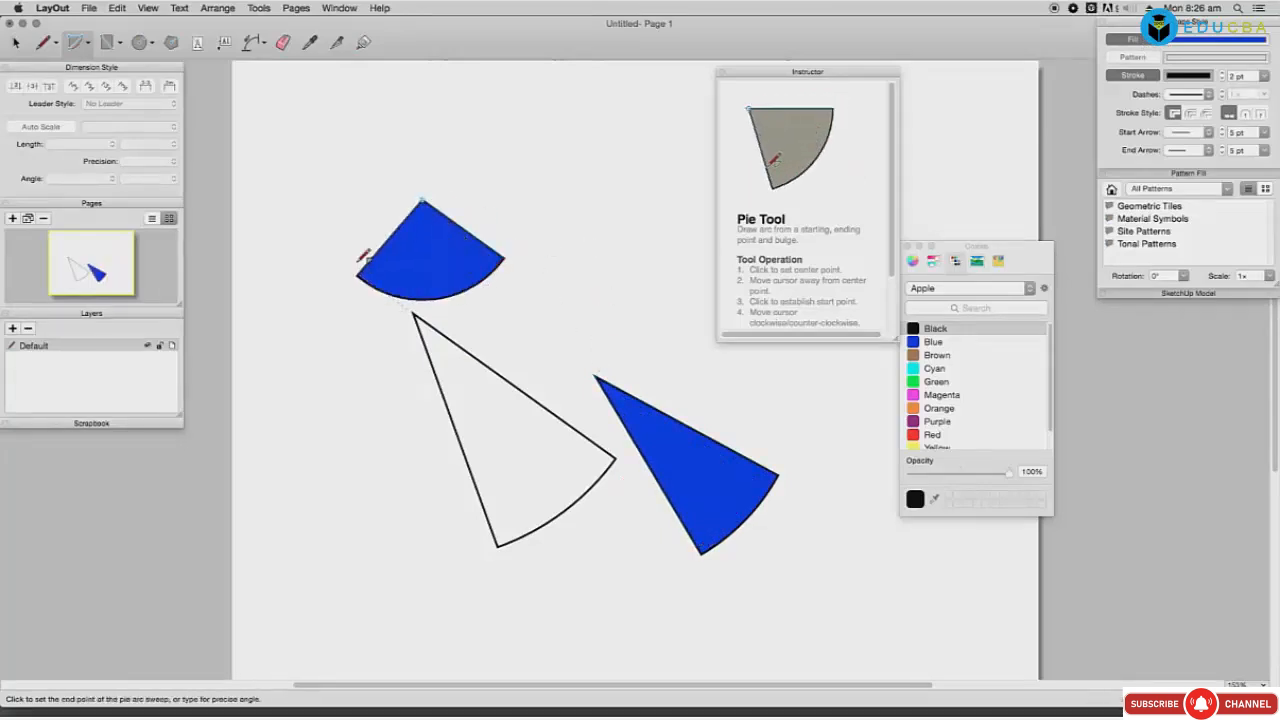
{"action": "left_click", "coordinate": [432, 148]}
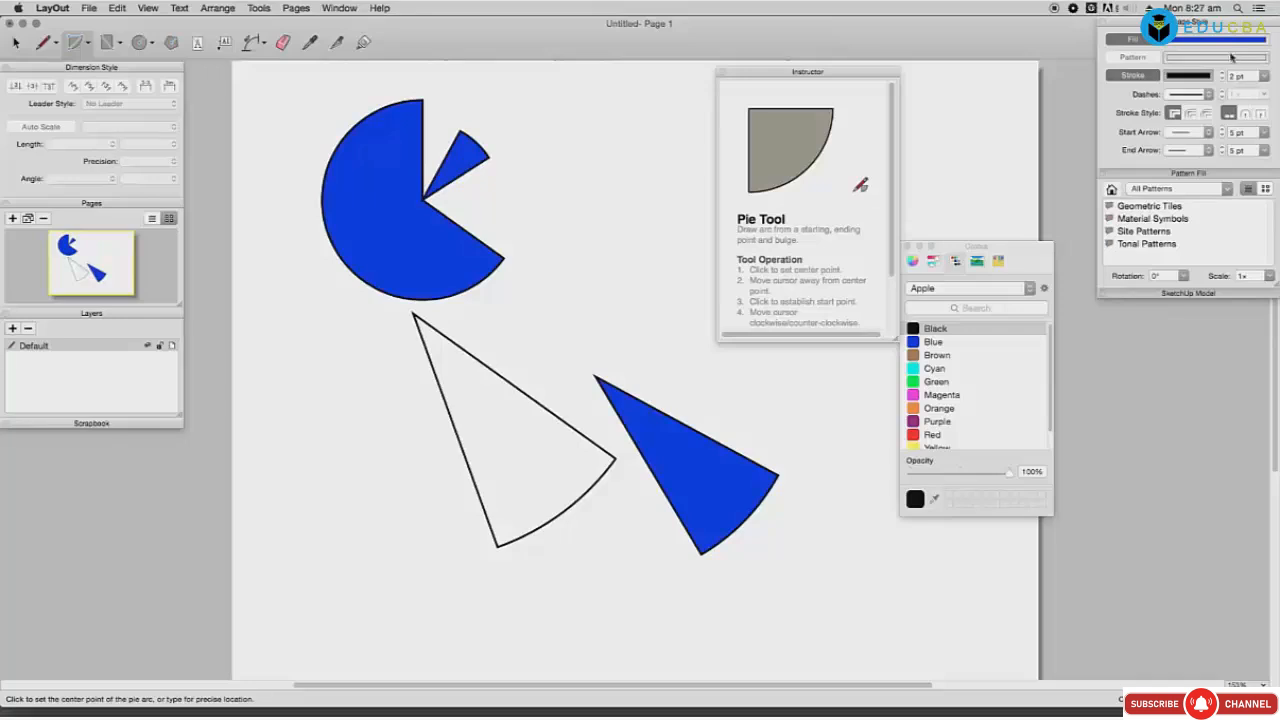
Step: Set stroke and fill to Cyan and draw the first cyan pie wedge
{"action": "left_click", "coordinate": [934, 369]}
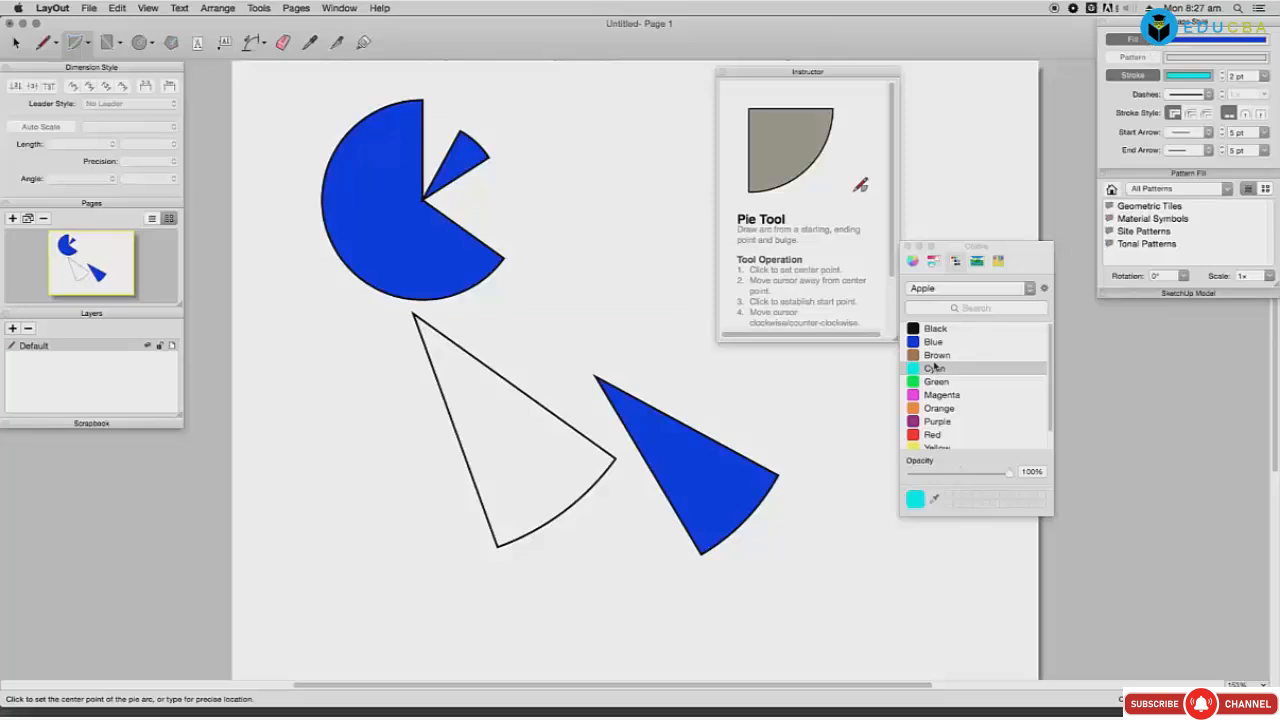
{"action": "left_click", "coordinate": [1199, 44]}
{"action": "left_click", "coordinate": [399, 140]}
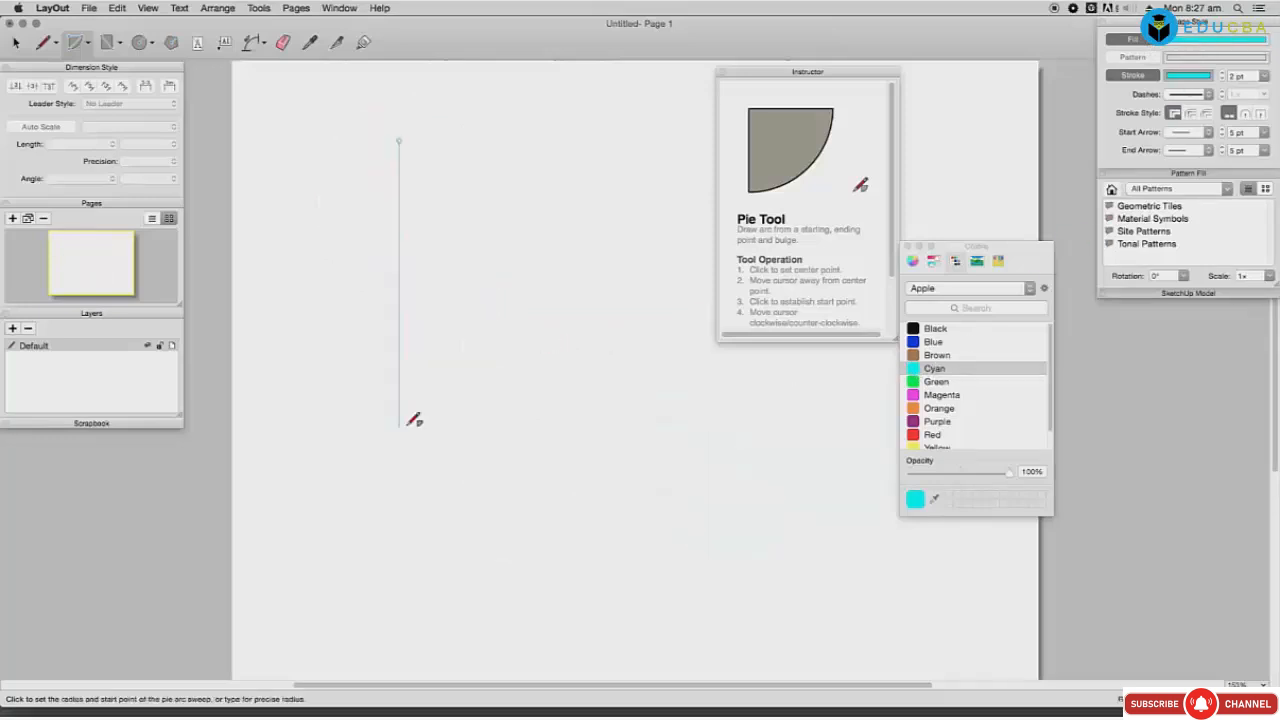
{"action": "left_click", "coordinate": [400, 425]}
{"action": "left_click", "coordinate": [307, 388]}
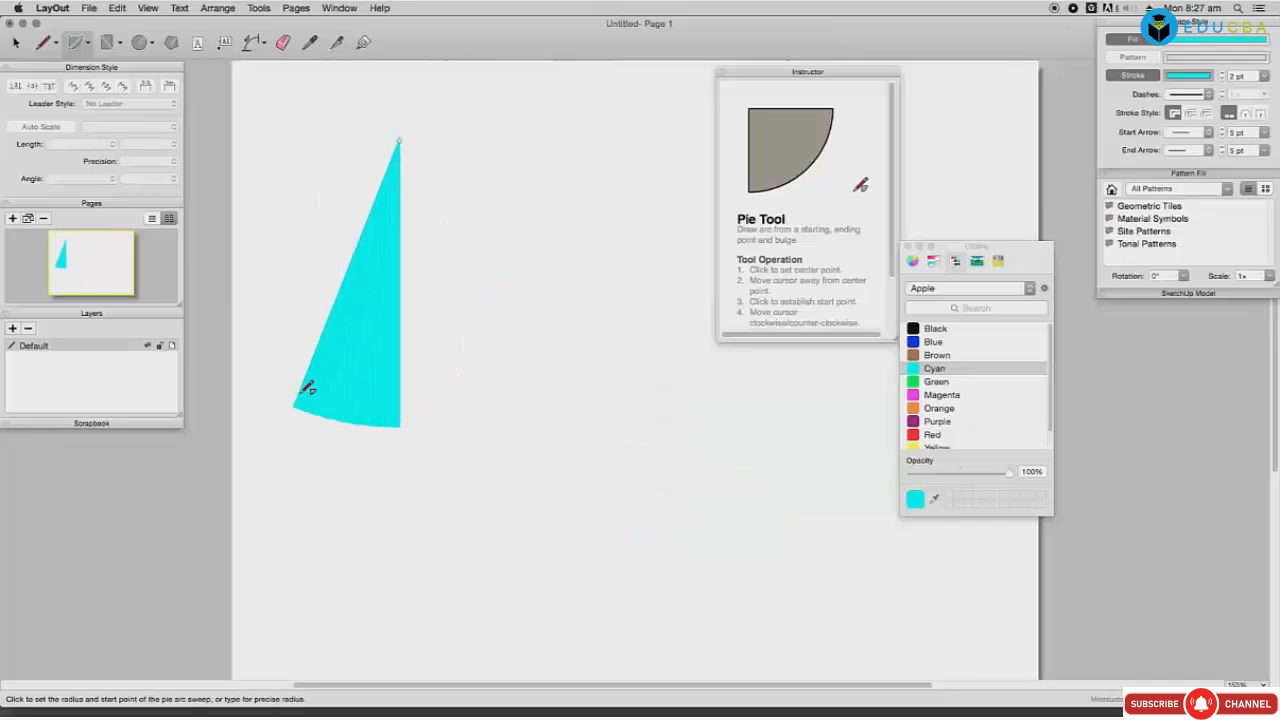
Step: Add a second cyan wedge plus blue and green wedges fanning from the same tip
{"action": "left_click", "coordinate": [399, 140]}
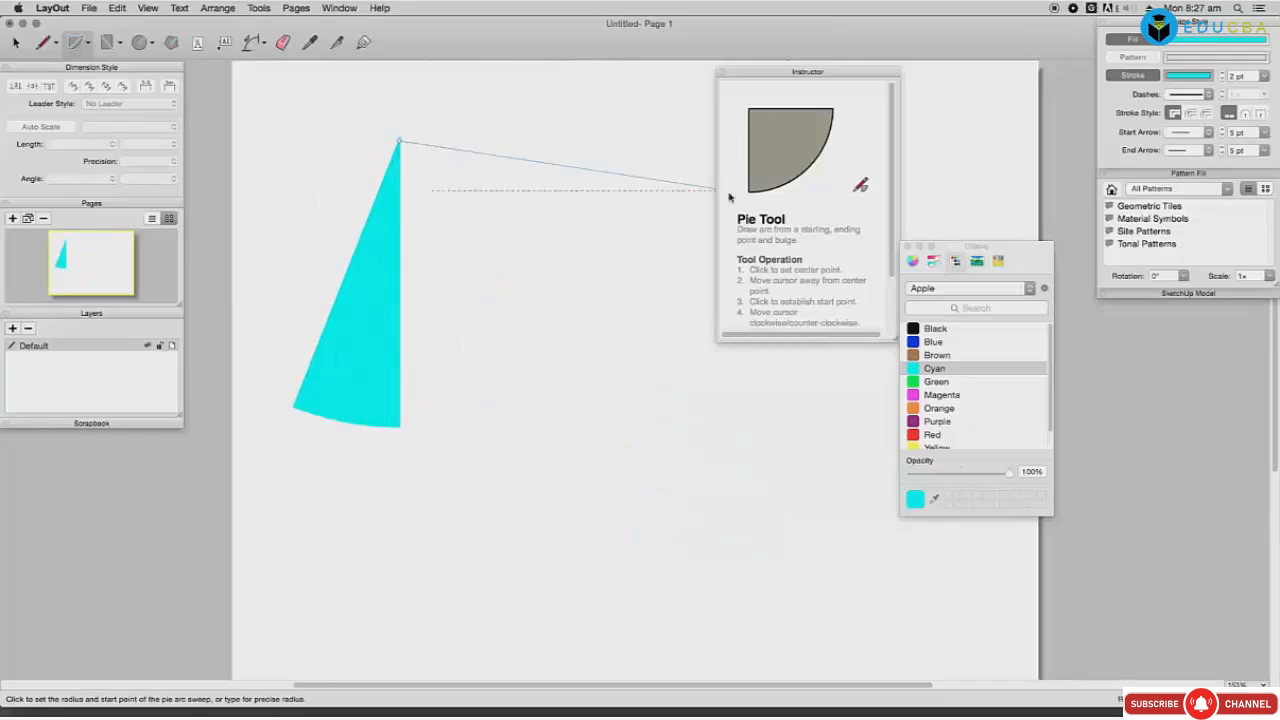
{"action": "left_click", "coordinate": [579, 181]}
{"action": "left_click", "coordinate": [543, 265]}
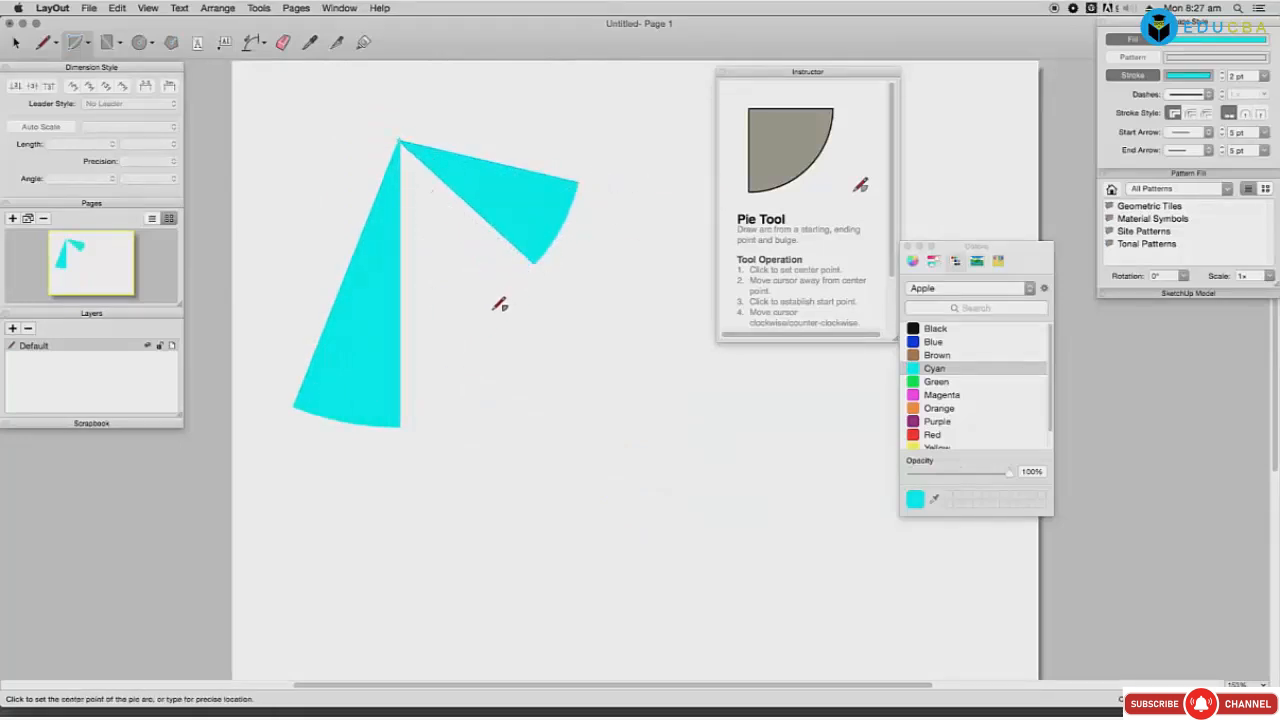
{"action": "left_click", "coordinate": [520, 326]}
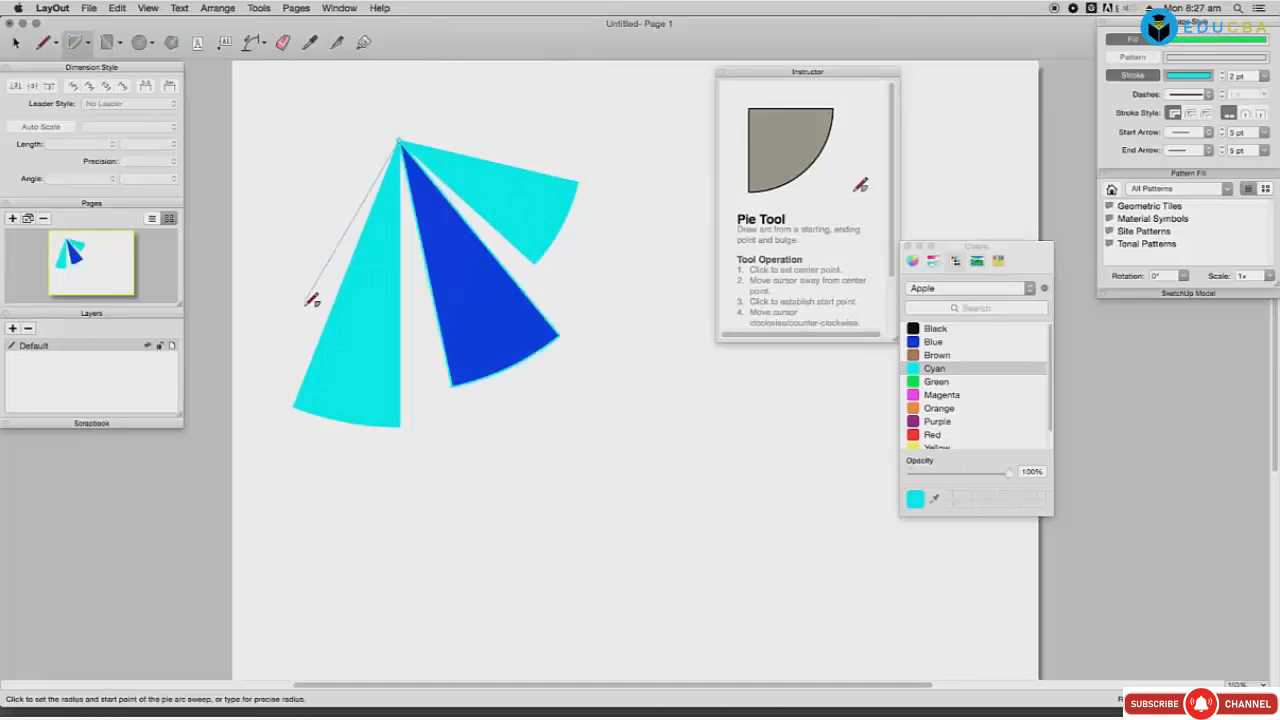
{"action": "left_click", "coordinate": [300, 309]}
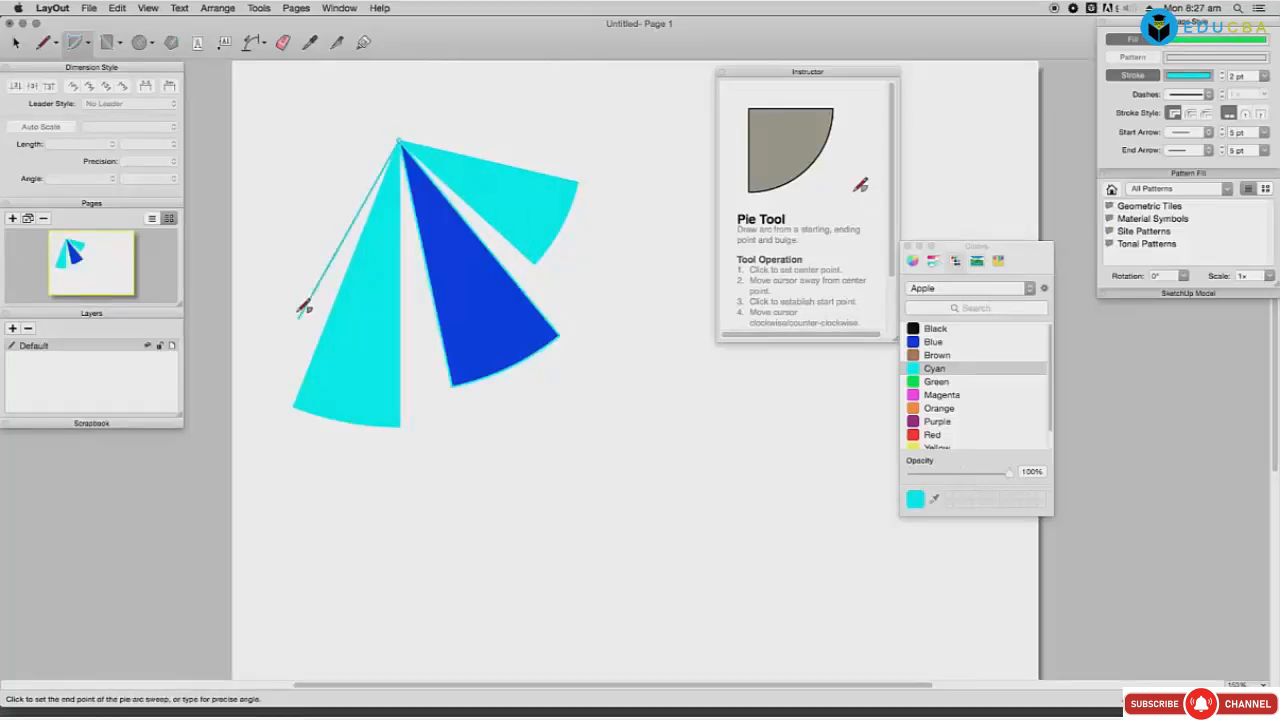
{"action": "left_click", "coordinate": [263, 214]}
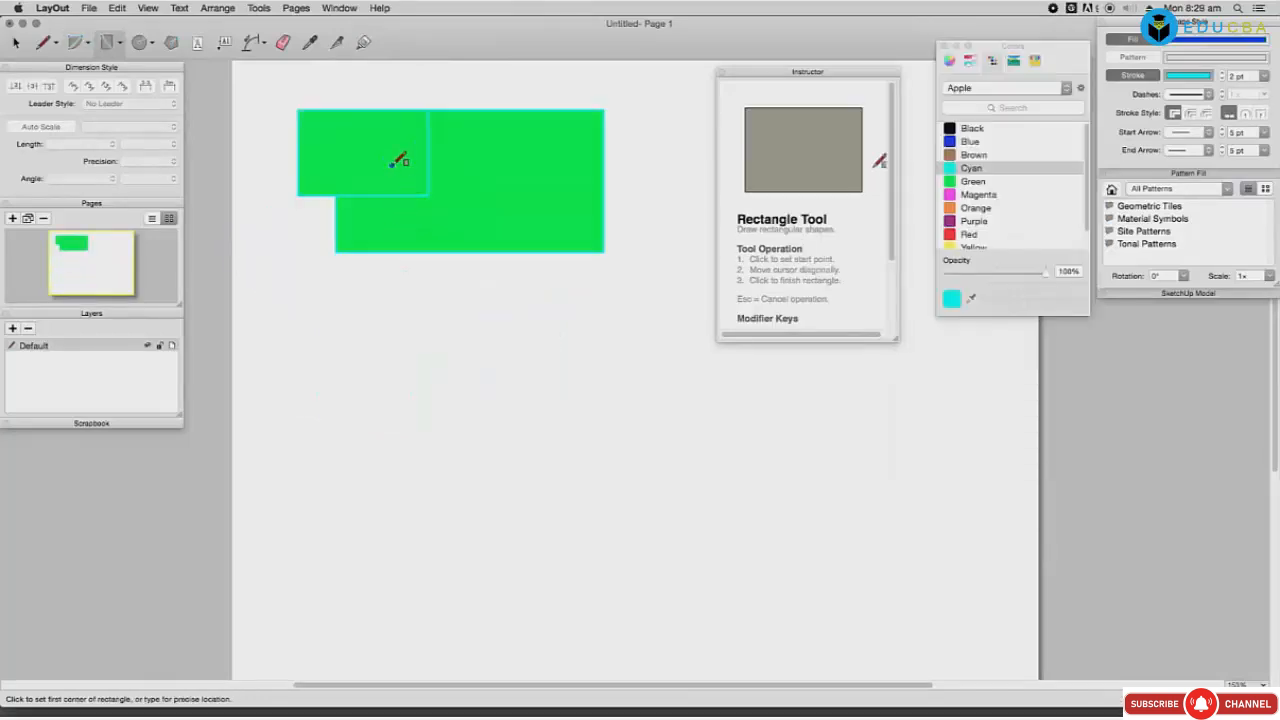
Step: Draw a blue rectangle over the green ones, then two overlapping orange rectangles
{"action": "left_click", "coordinate": [392, 164]}
{"action": "left_click", "coordinate": [559, 300]}
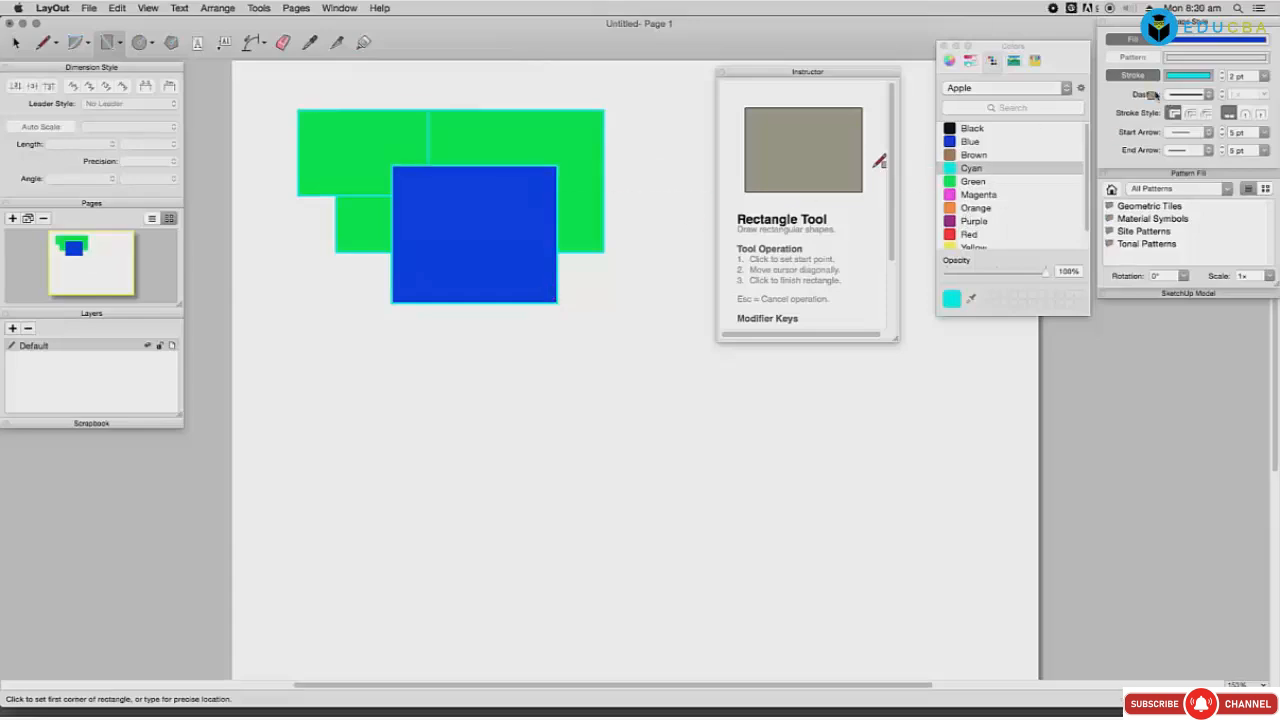
{"action": "left_click", "coordinate": [445, 252]}
{"action": "left_click", "coordinate": [611, 389]}
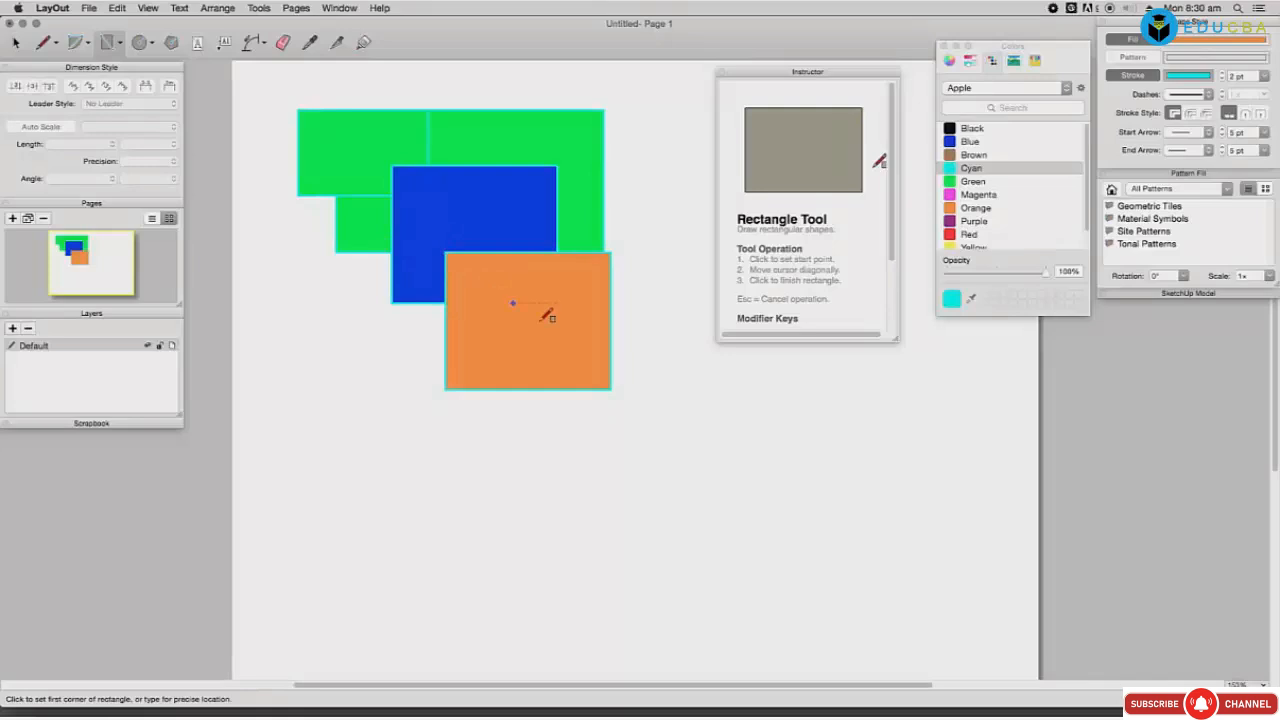
{"action": "left_click", "coordinate": [647, 389]}
{"action": "left_click", "coordinate": [623, 364]}
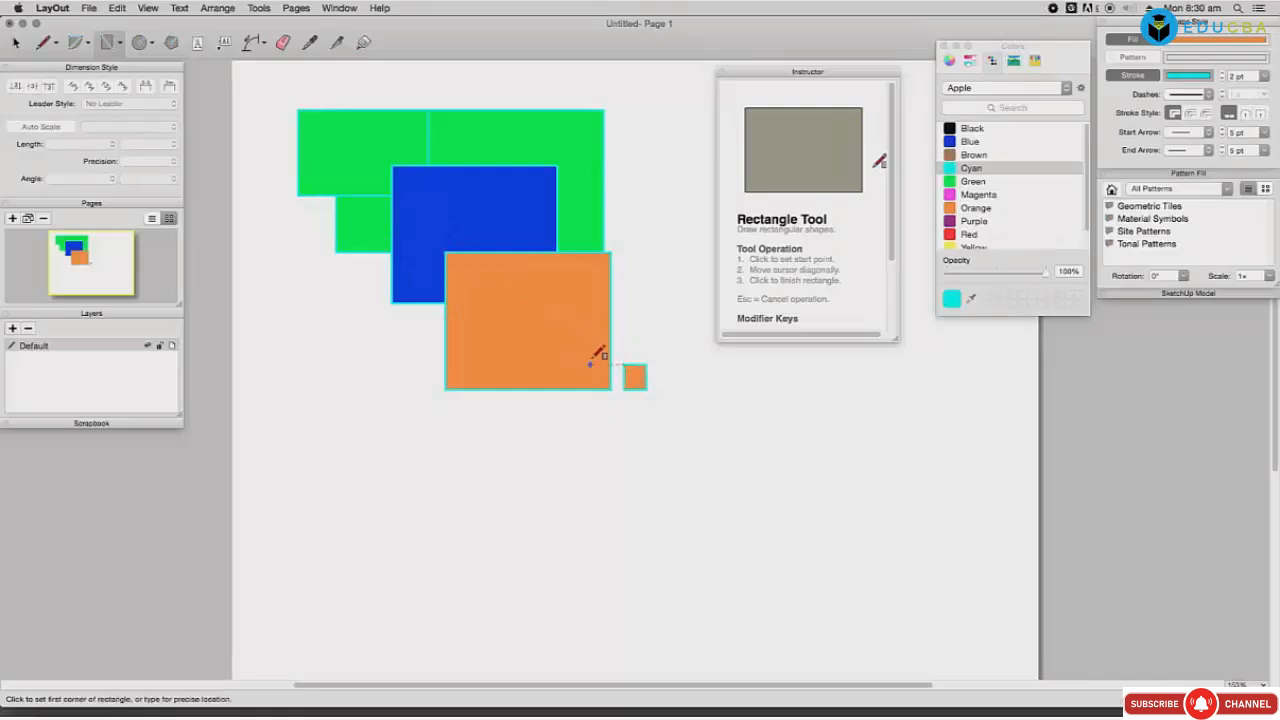
Step: Add more orange rectangles, including a tall one at left and a large square
{"action": "left_click", "coordinate": [586, 355]}
{"action": "left_click", "coordinate": [775, 456]}
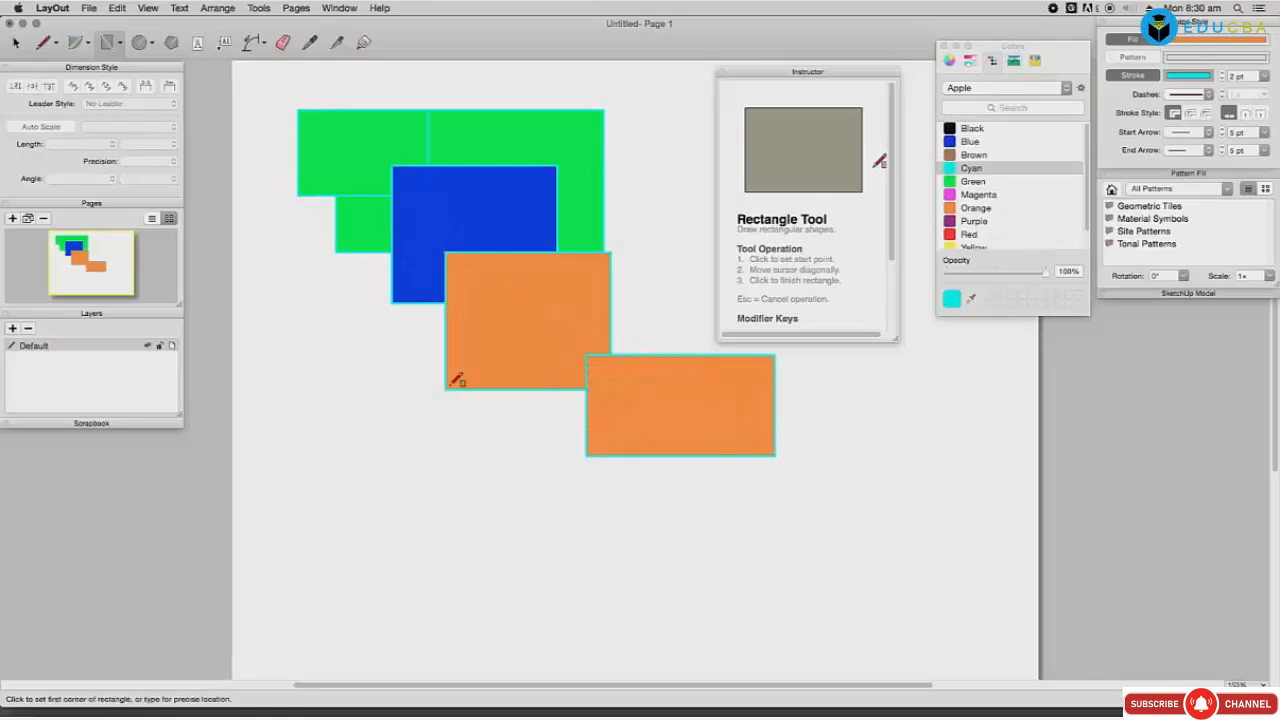
{"action": "left_click", "coordinate": [345, 307]}
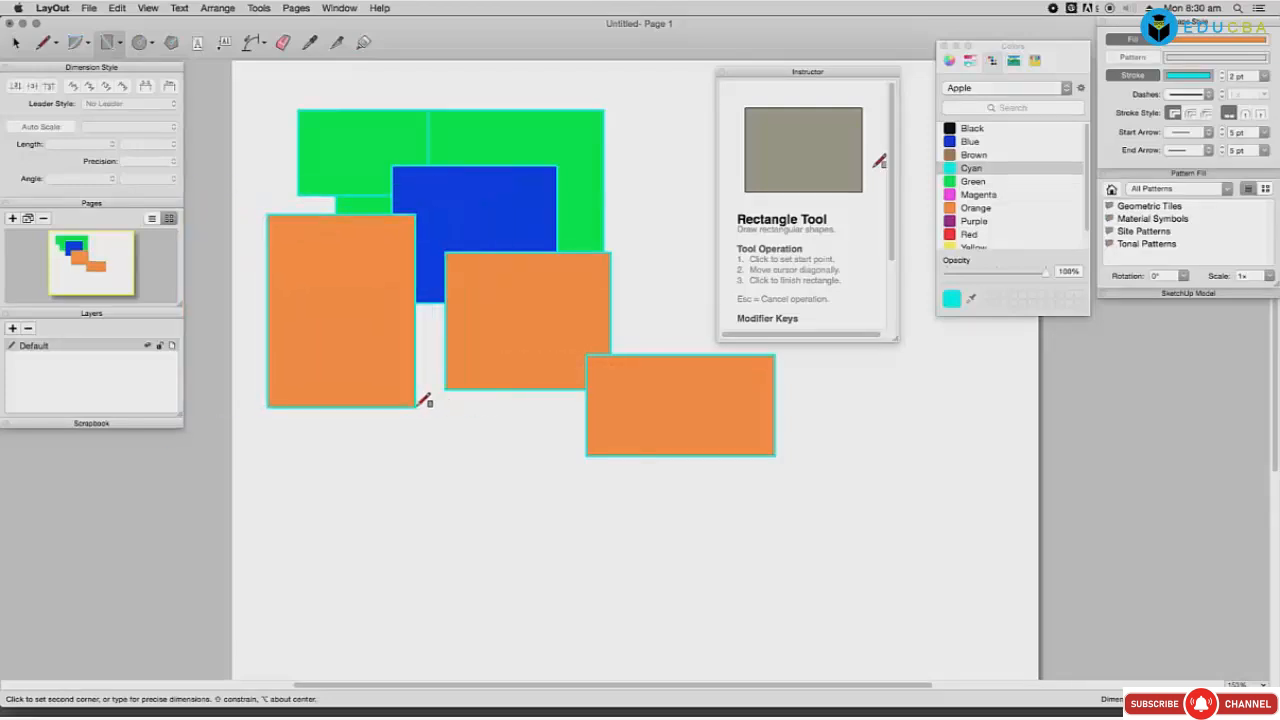
{"action": "left_click", "coordinate": [408, 430]}
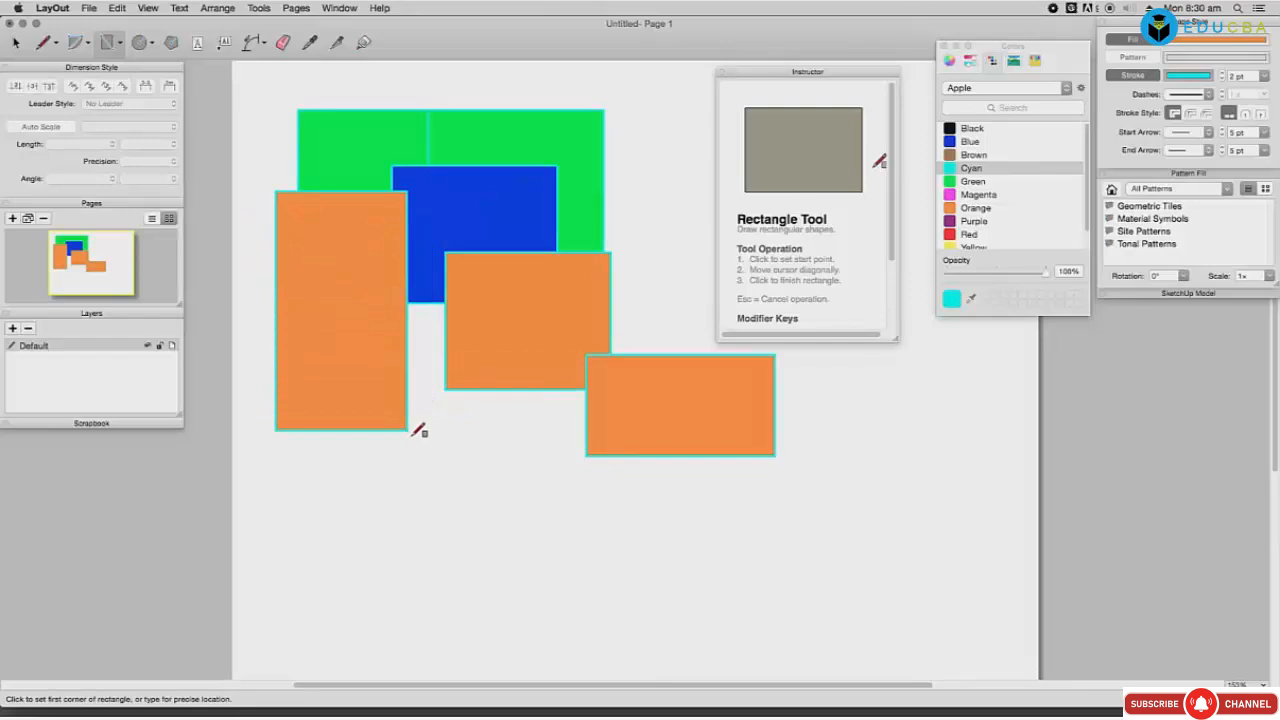
{"action": "left_click", "coordinate": [505, 430]}
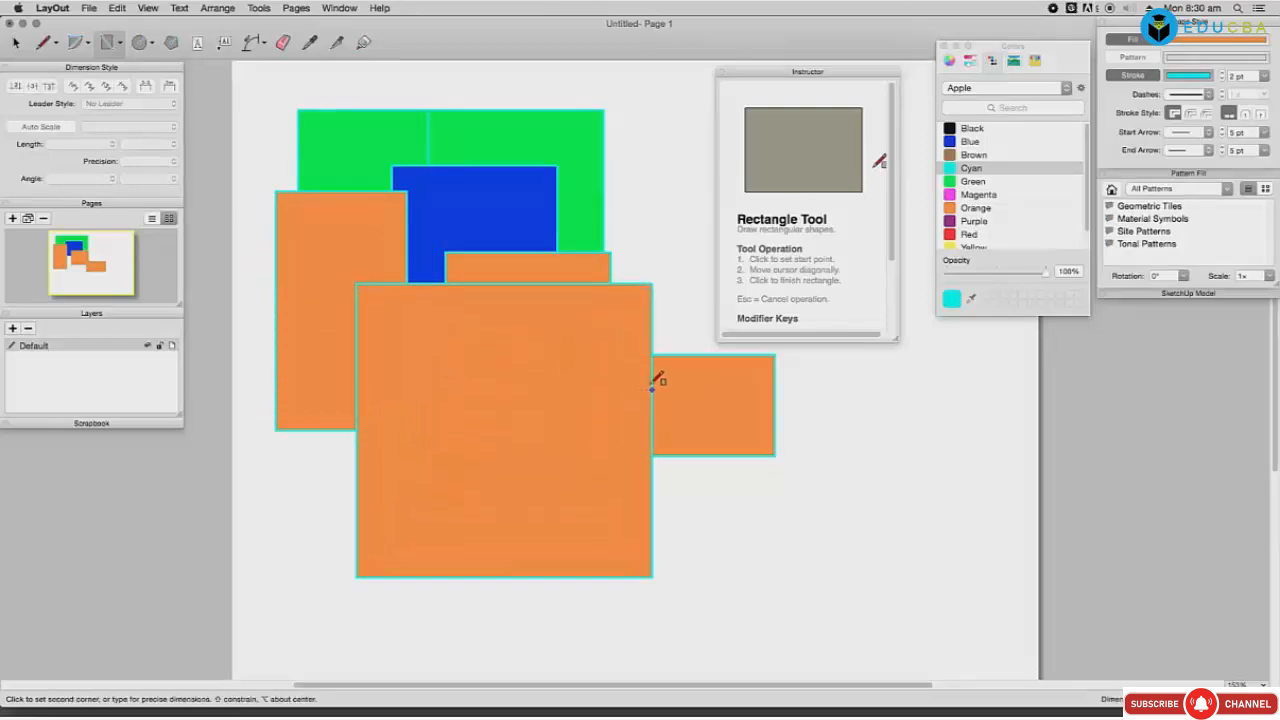
{"action": "left_click", "coordinate": [587, 408], "text": "shift"}
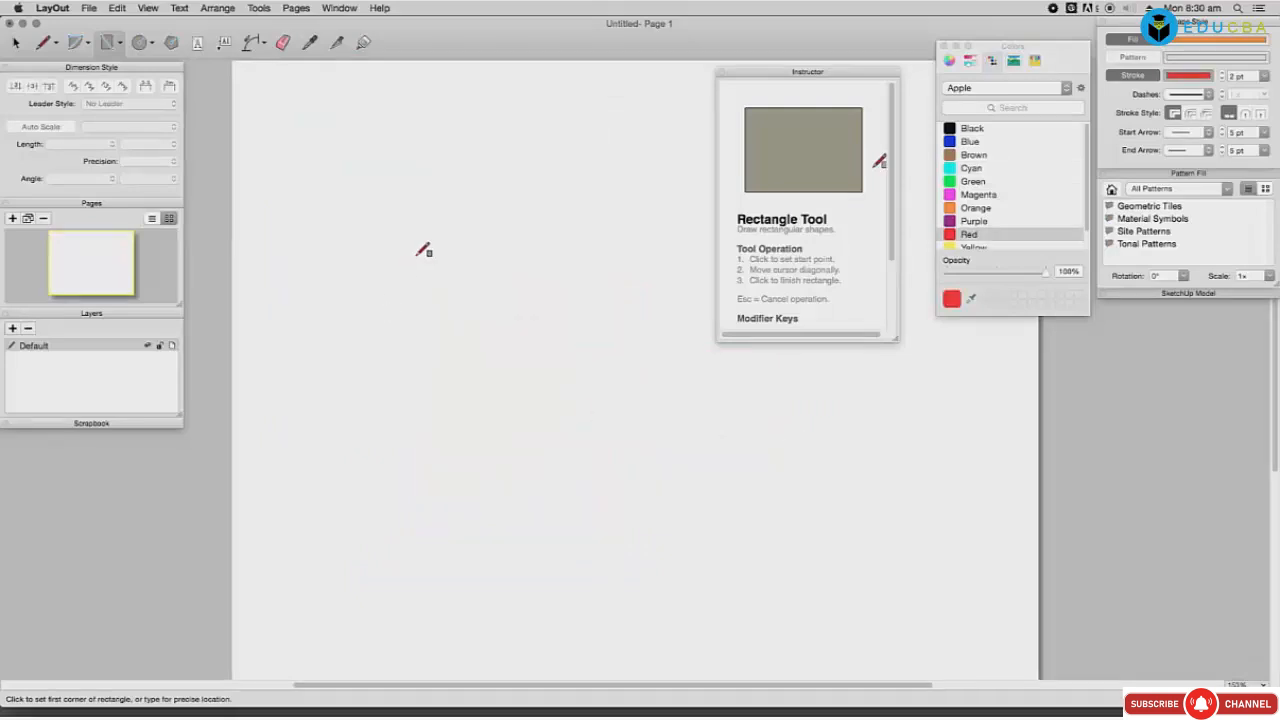
Step: Draw a red-outlined orange square, a smaller rectangle in its corner, and a small rectangle below
{"action": "left_click", "coordinate": [418, 255]}
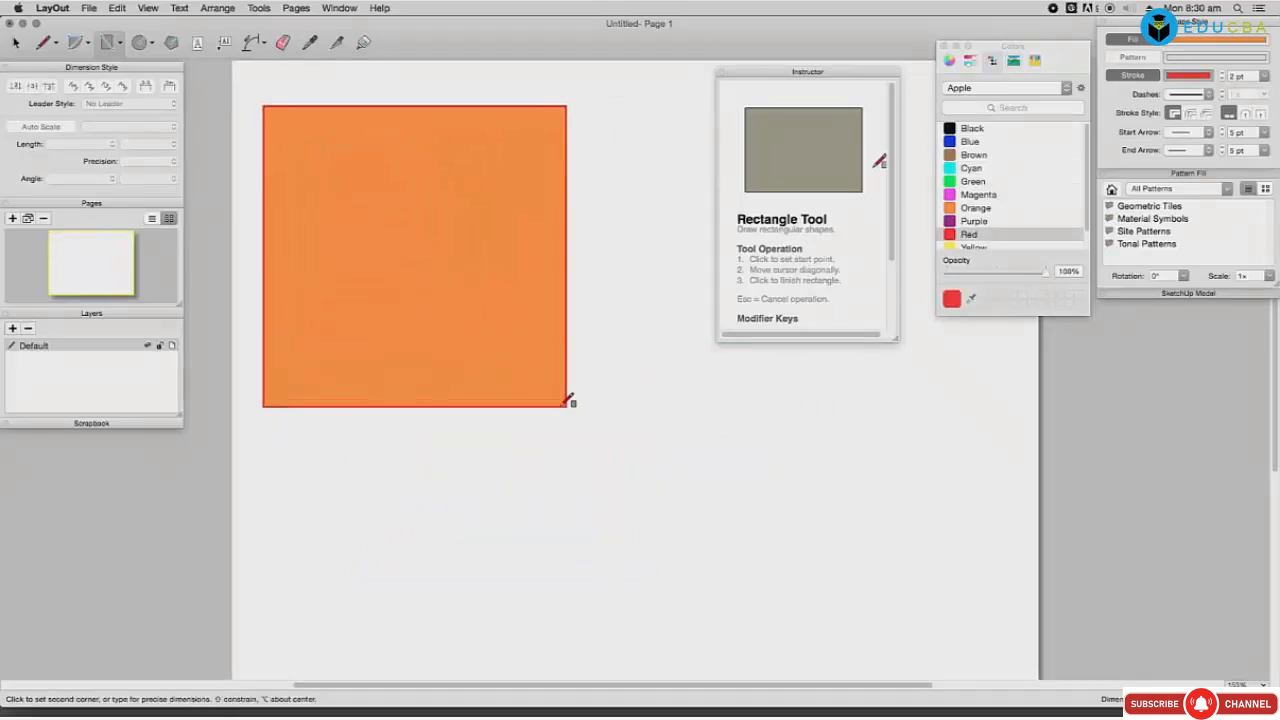
{"action": "left_click", "coordinate": [535, 354]}
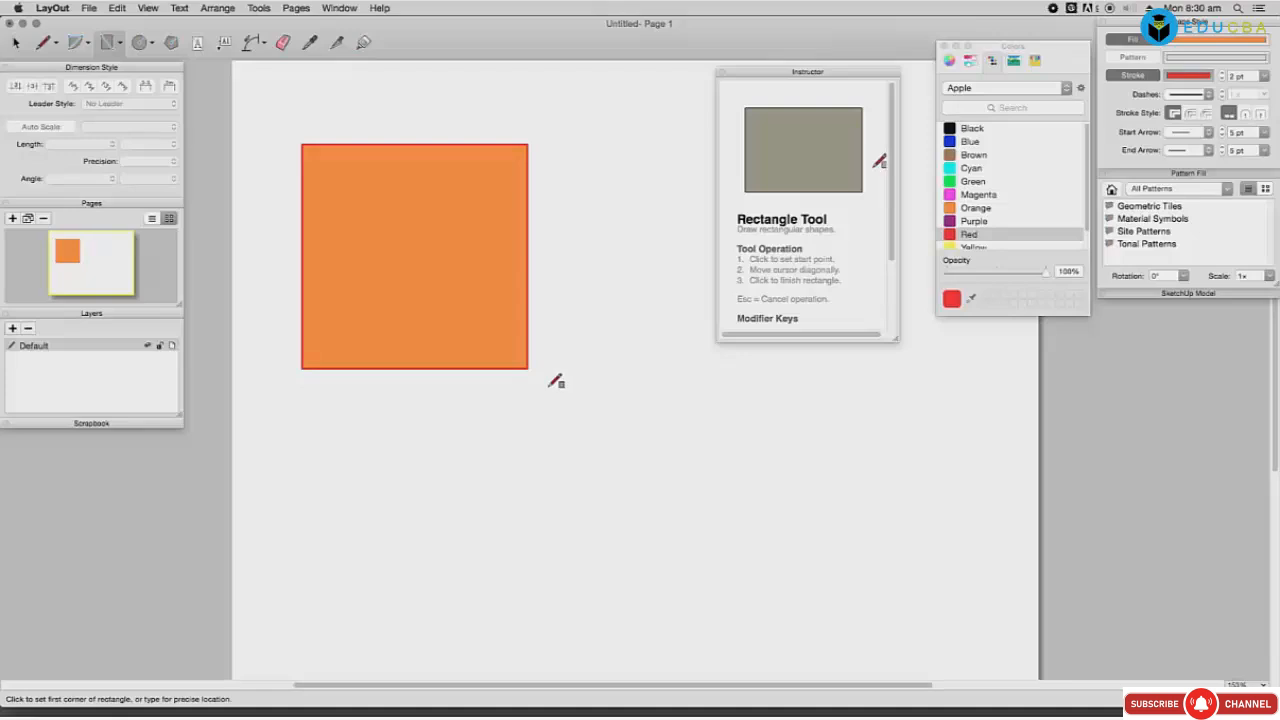
{"action": "left_click", "coordinate": [478, 302]}
{"action": "left_click", "coordinate": [529, 368]}
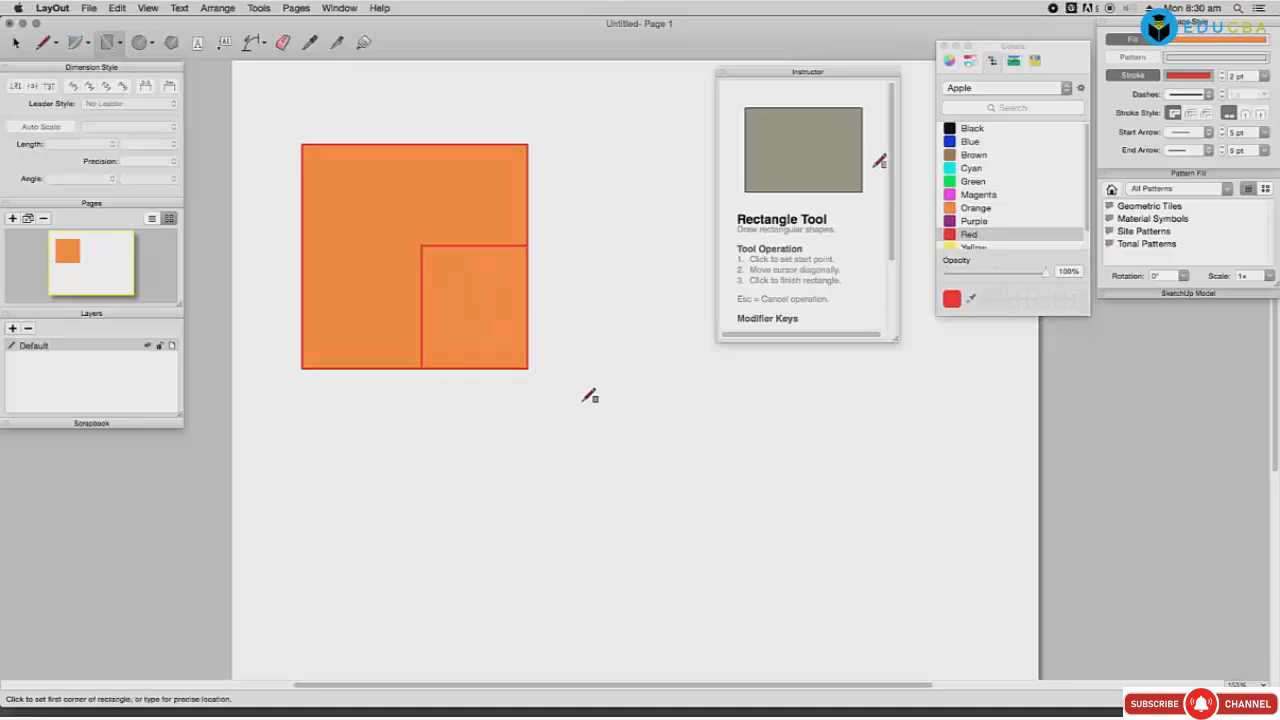
{"action": "left_click", "coordinate": [554, 361]}
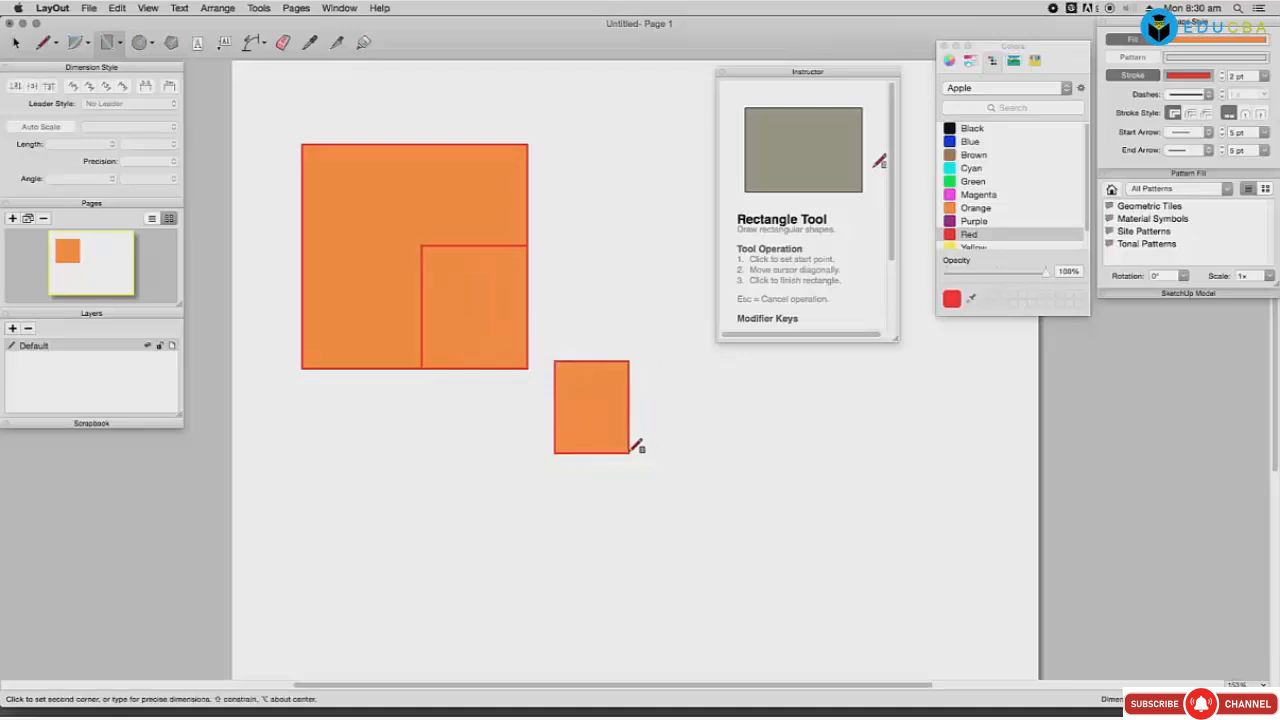
{"action": "left_click", "coordinate": [618, 494]}
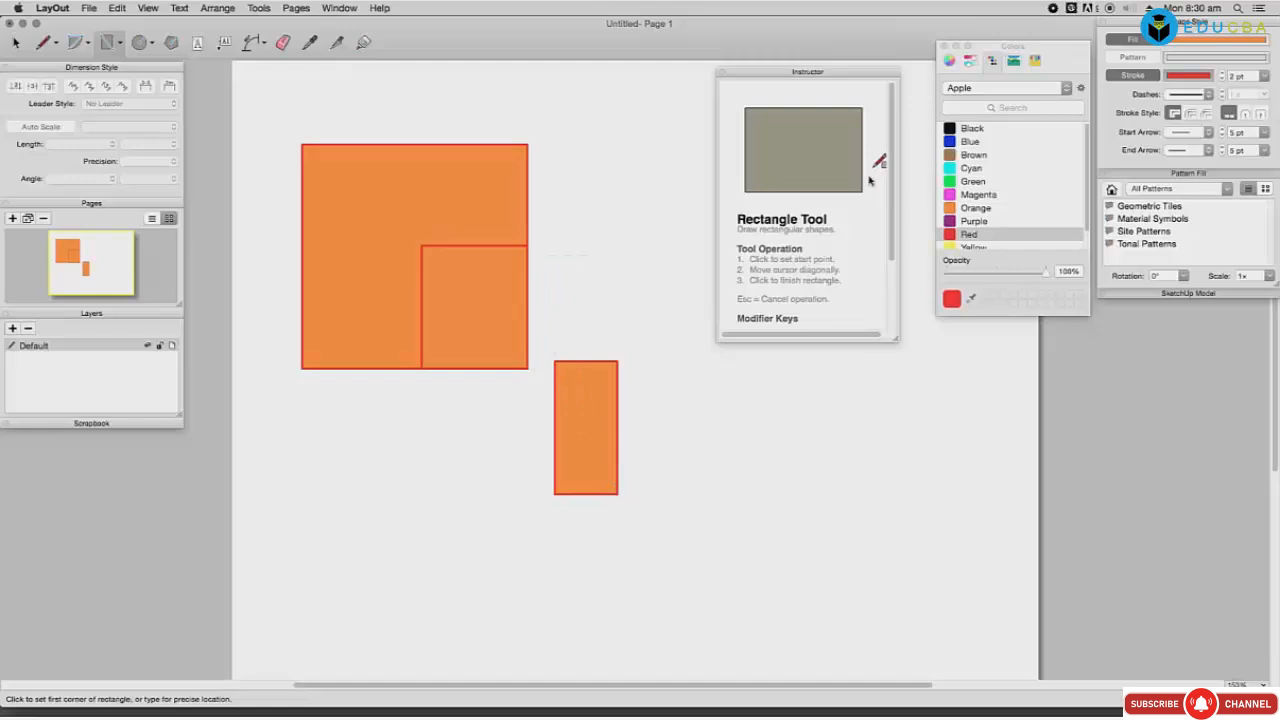
Step: Set the fill to blue and draw a rectangle overlapping the orange shapes
{"action": "left_click", "coordinate": [1181, 42]}
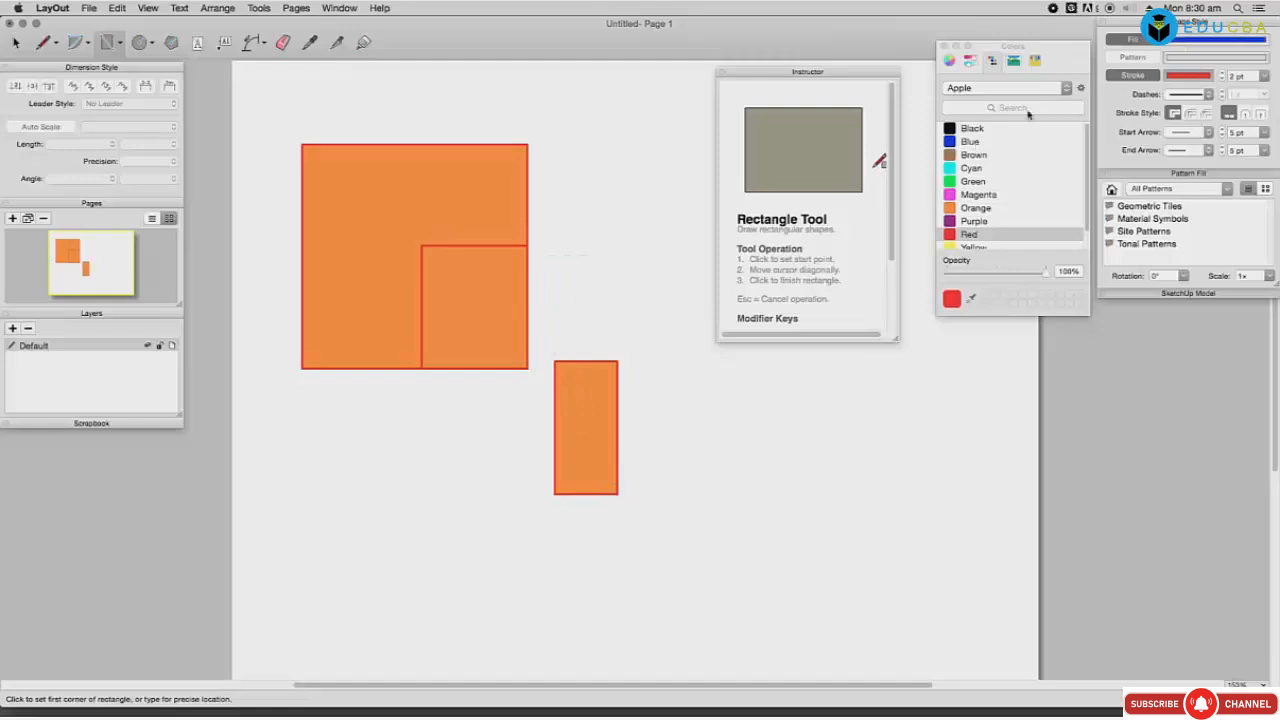
{"action": "left_click", "coordinate": [452, 293]}
{"action": "left_click", "coordinate": [649, 450]}
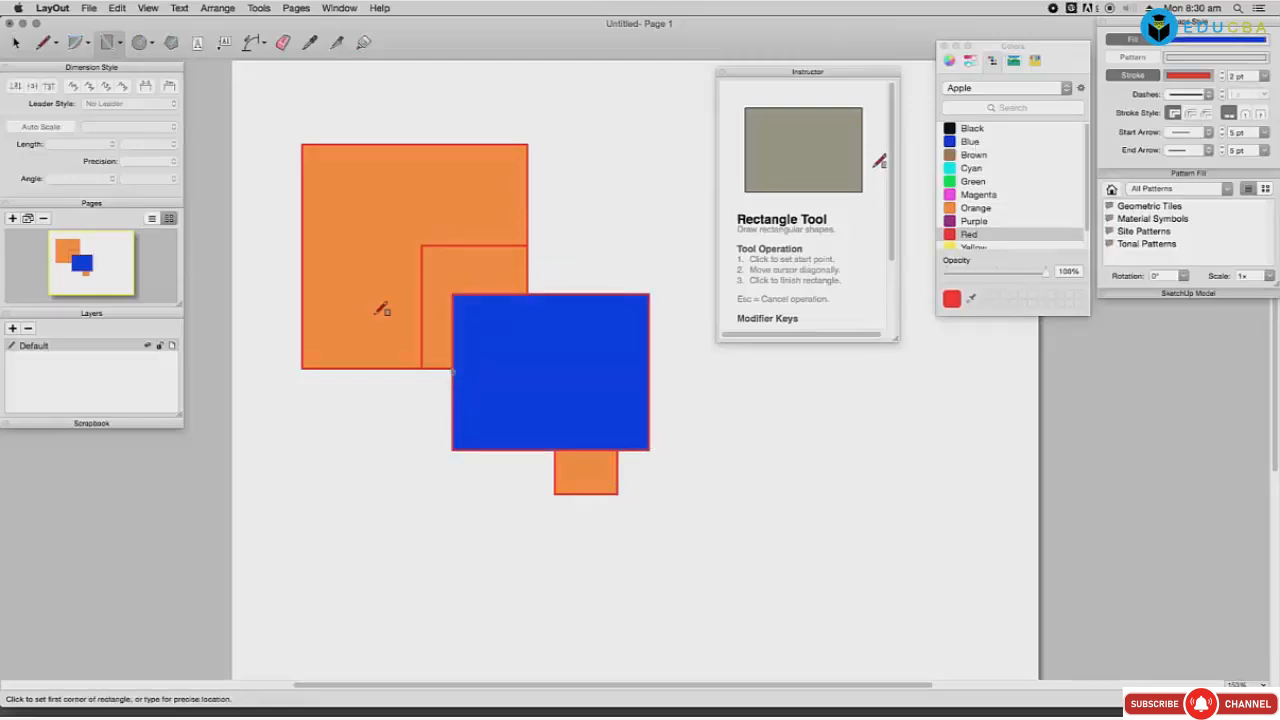
{"action": "left_click", "coordinate": [121, 45]}
Step: Draw three blue rounded rectangles: a tall one right of the square and two squares lower down
{"action": "left_click", "coordinate": [130, 66]}
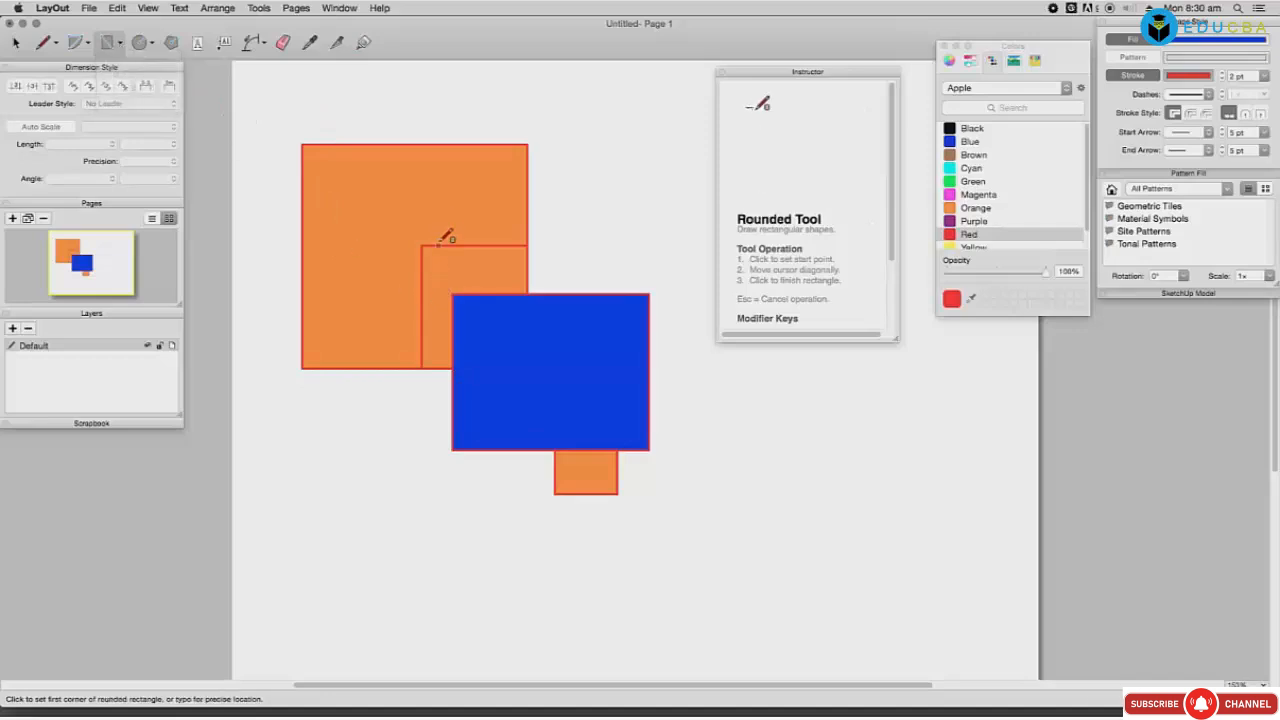
{"action": "left_click", "coordinate": [580, 190]}
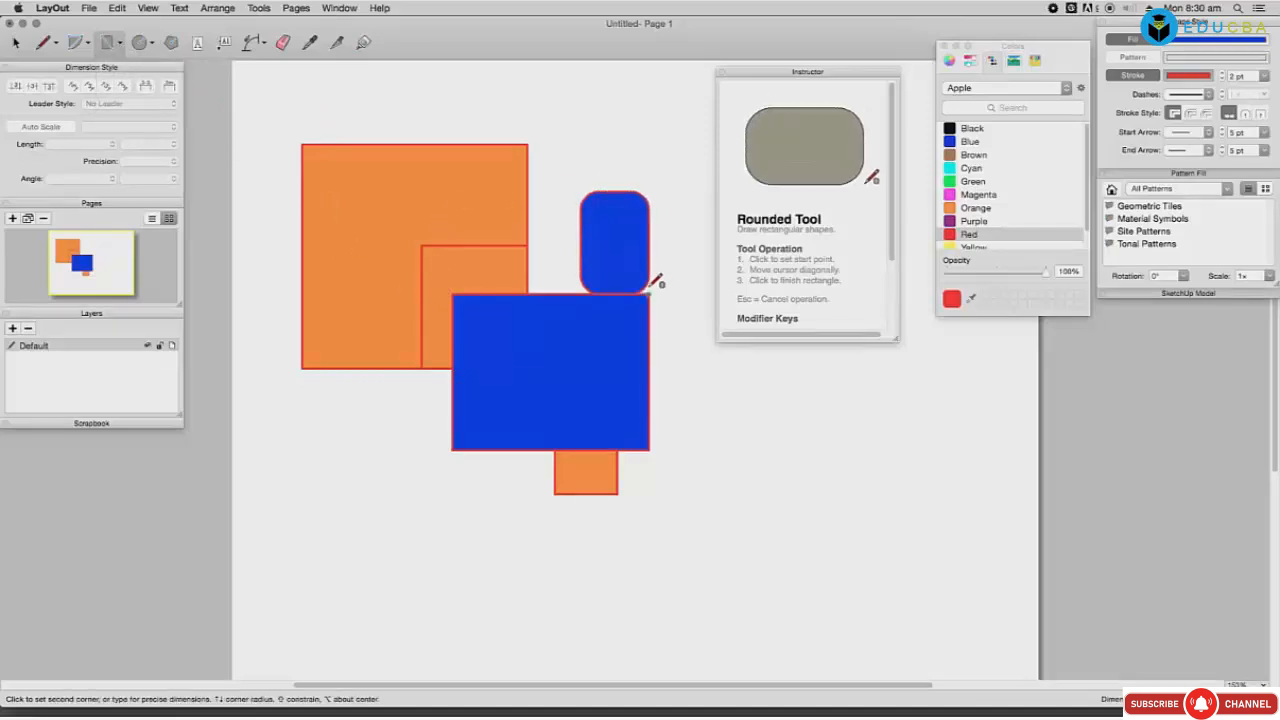
{"action": "left_click", "coordinate": [699, 368]}
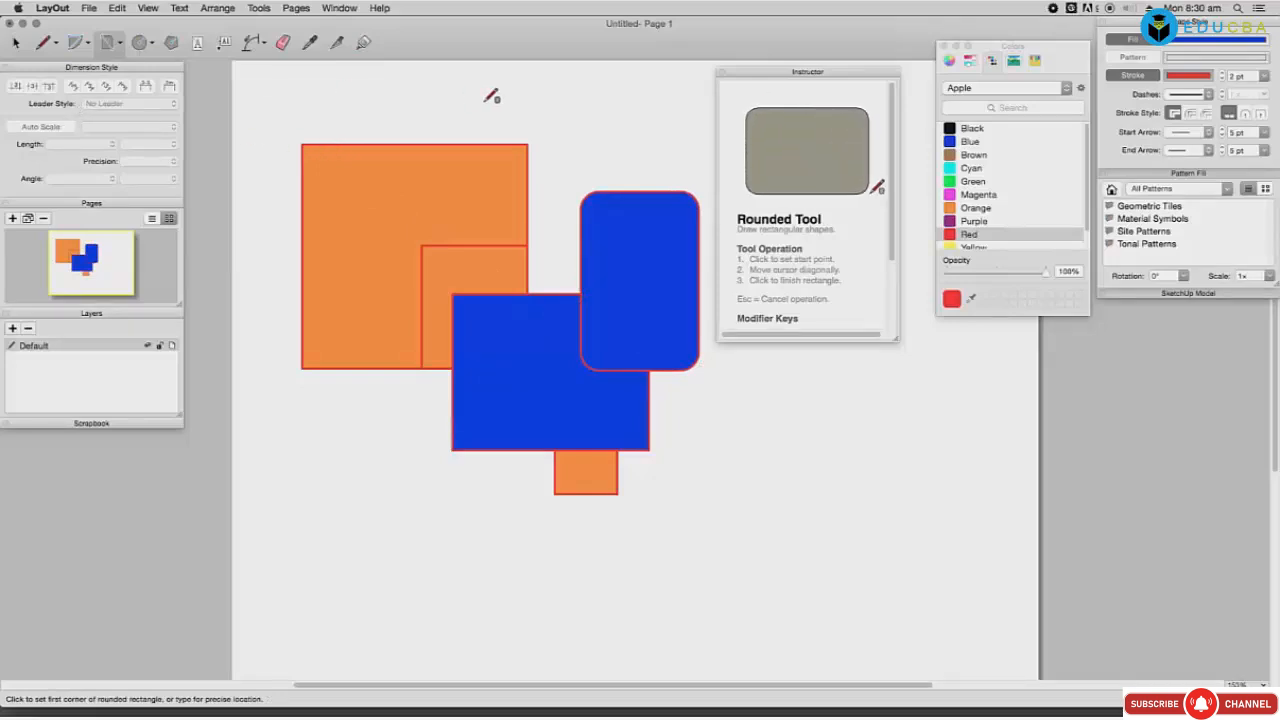
{"action": "scroll", "coordinate": [851, 292], "scroll_direction": "down", "scroll_amount": 3}
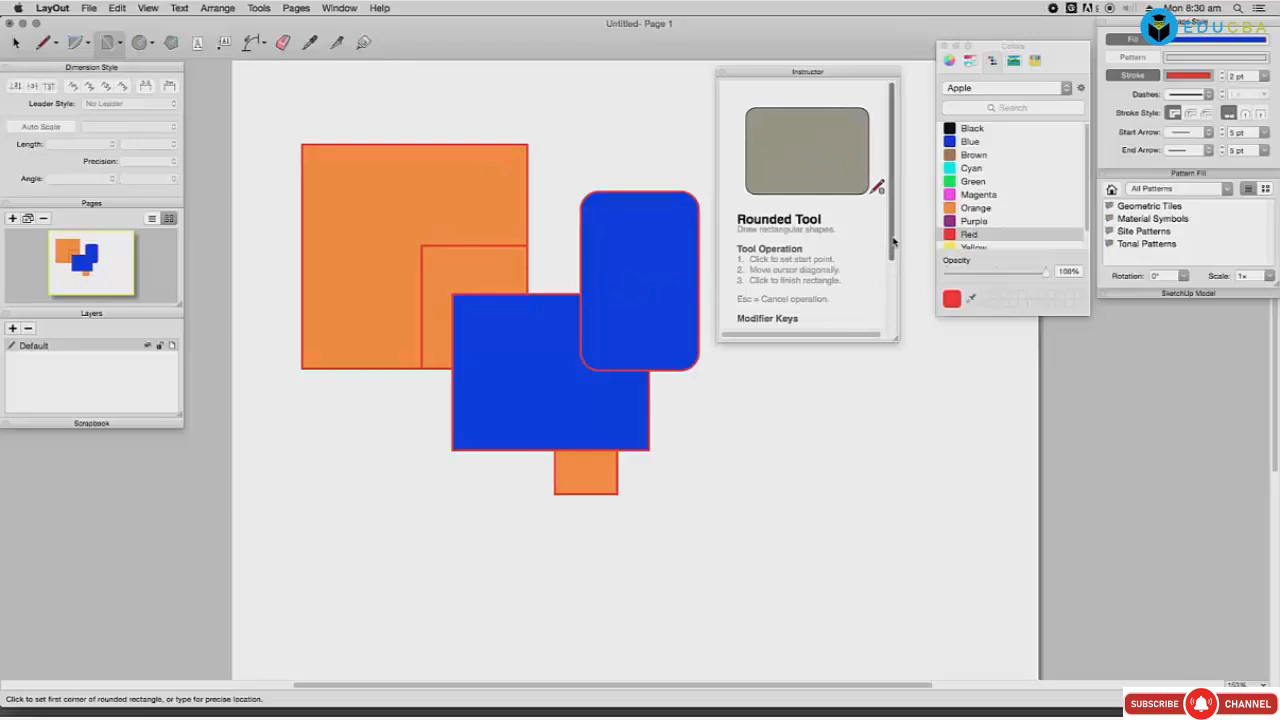
{"action": "left_click", "coordinate": [387, 450]}
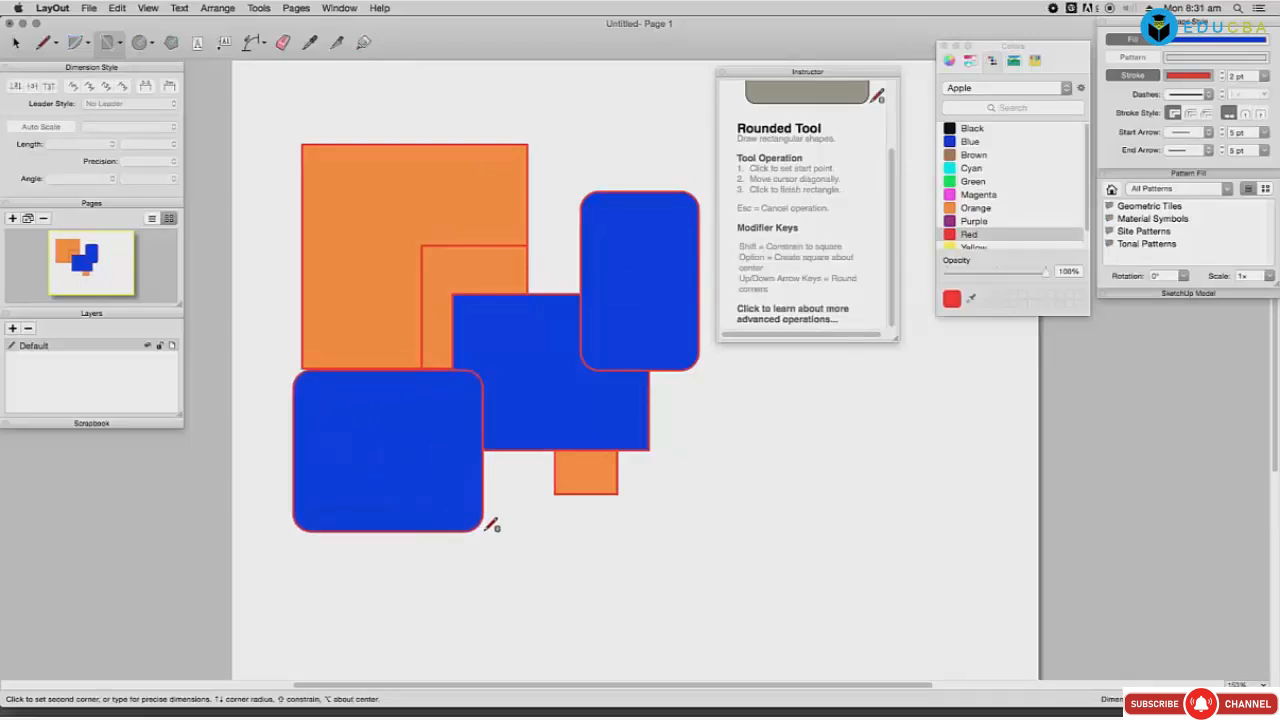
{"action": "left_click", "coordinate": [510, 563]}
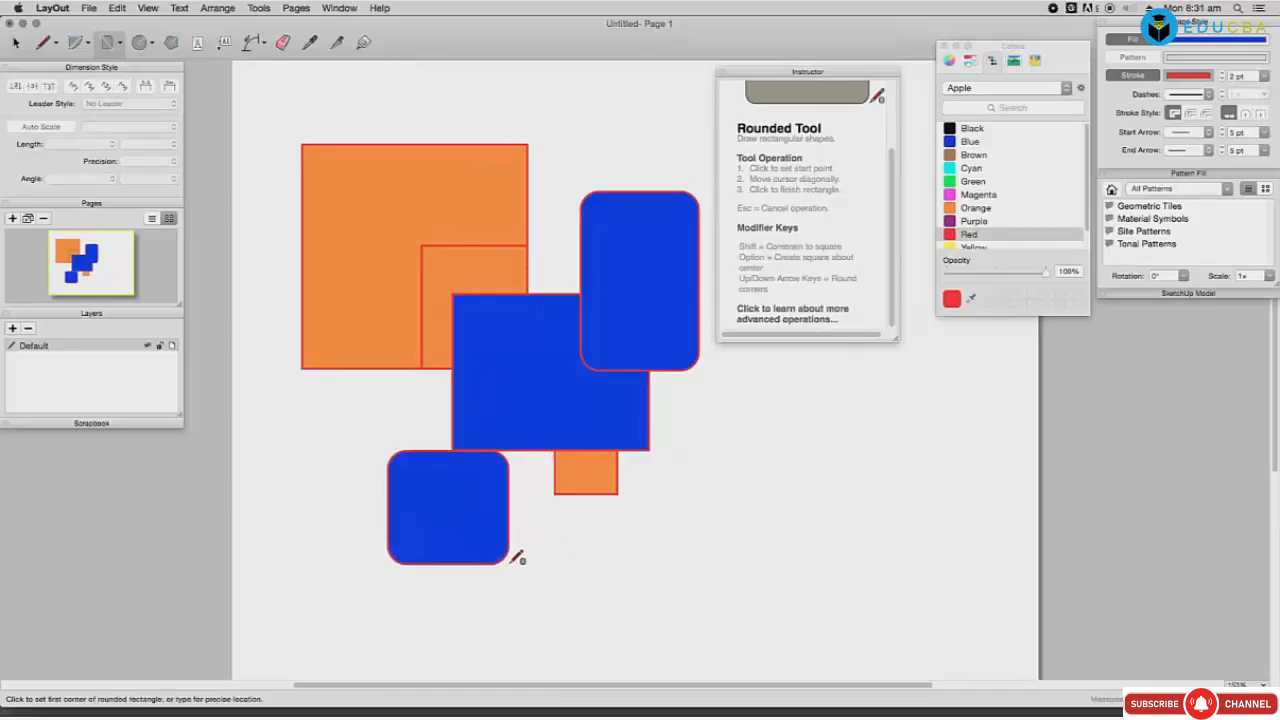
{"action": "left_click", "coordinate": [517, 501]}
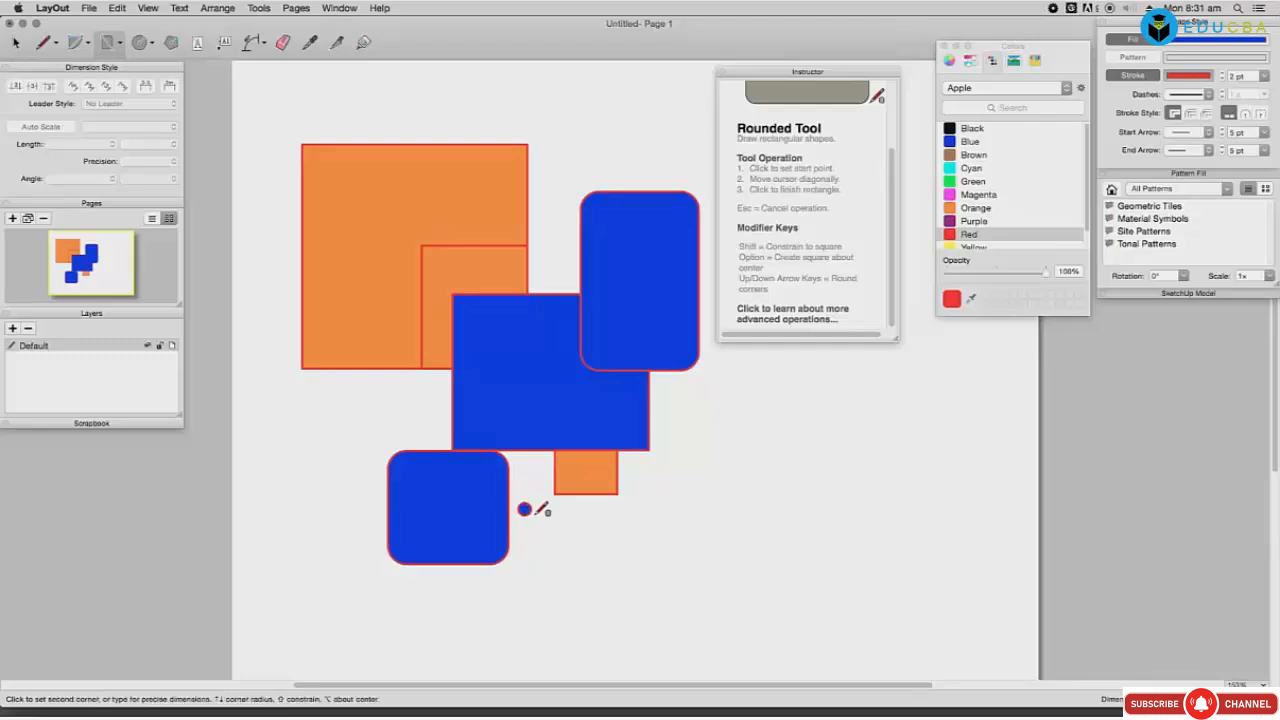
{"action": "left_click", "coordinate": [648, 584]}
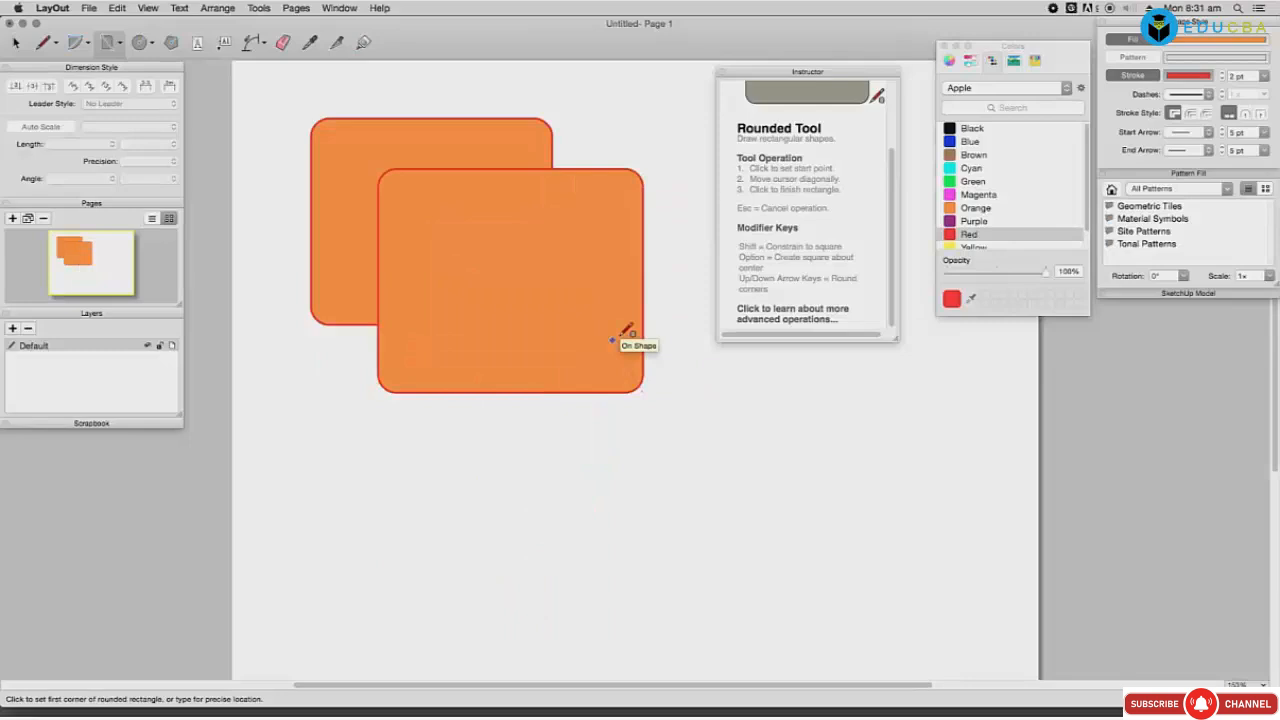
{"action": "left_click", "coordinate": [120, 46]}
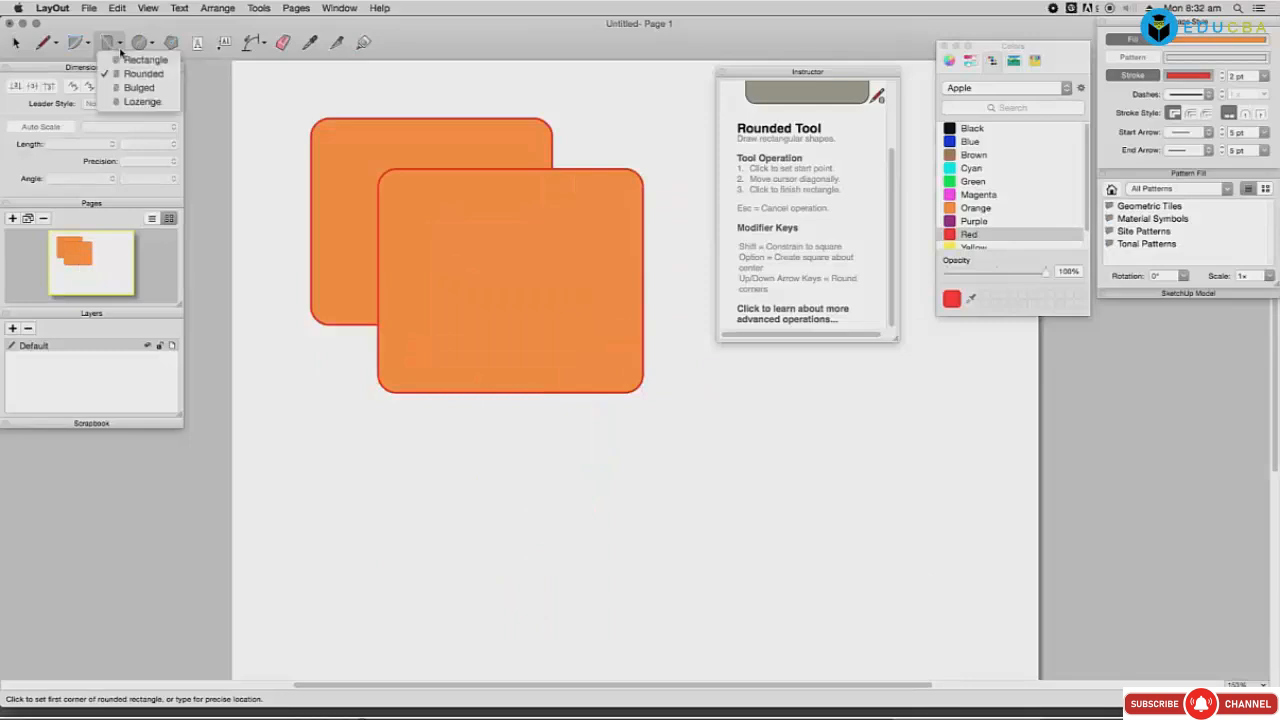
Step: Draw an orange bulged rectangle, then clear every shape from the page
{"action": "left_click", "coordinate": [135, 87]}
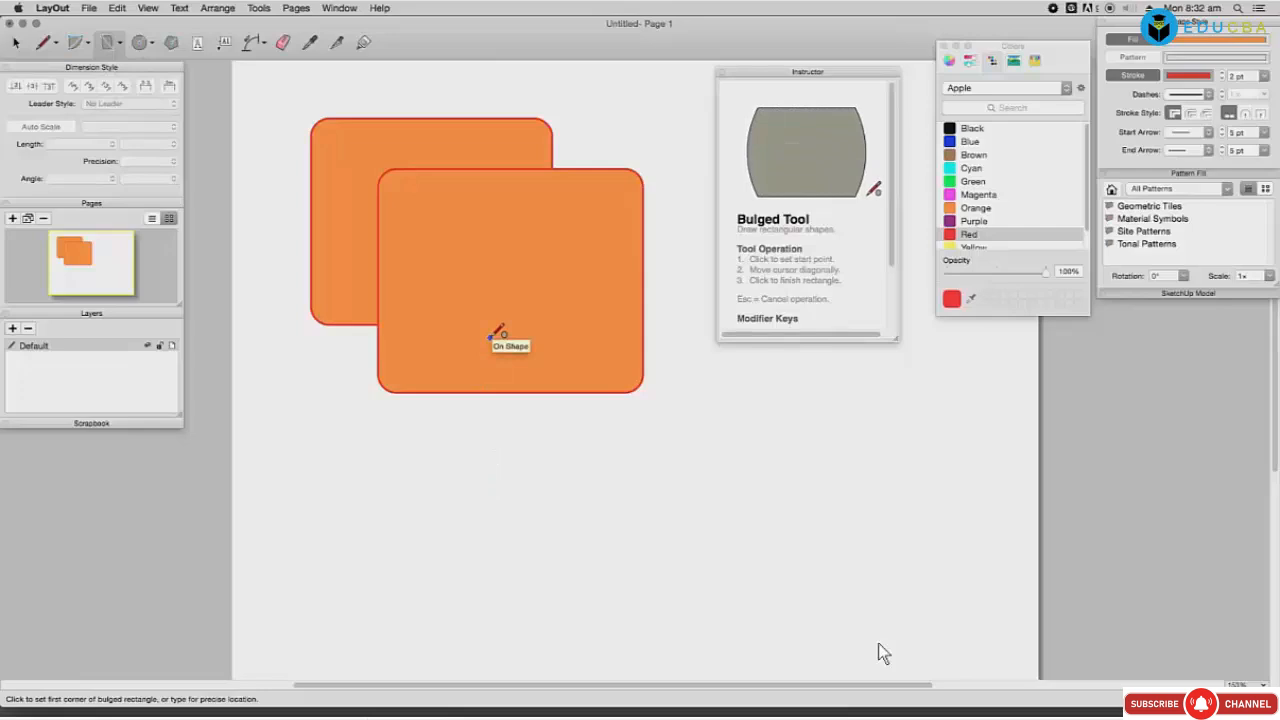
{"action": "left_click", "coordinate": [491, 337]}
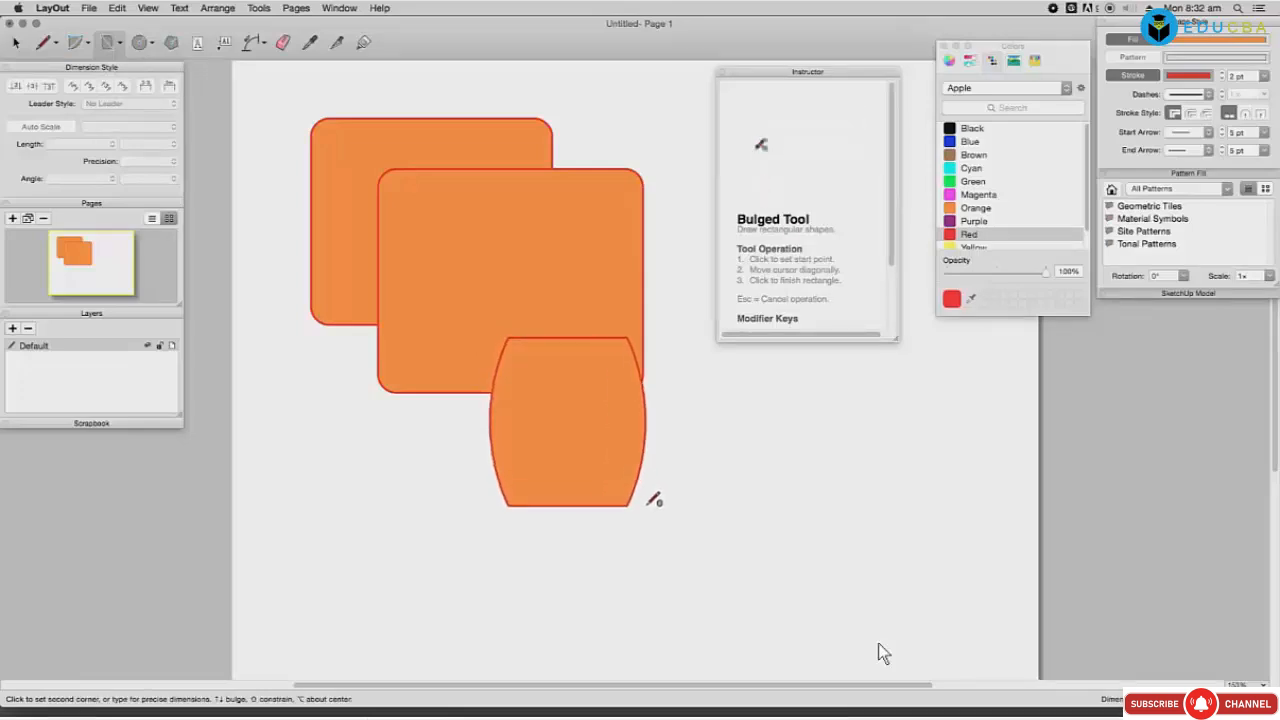
{"action": "left_click", "coordinate": [740, 568]}
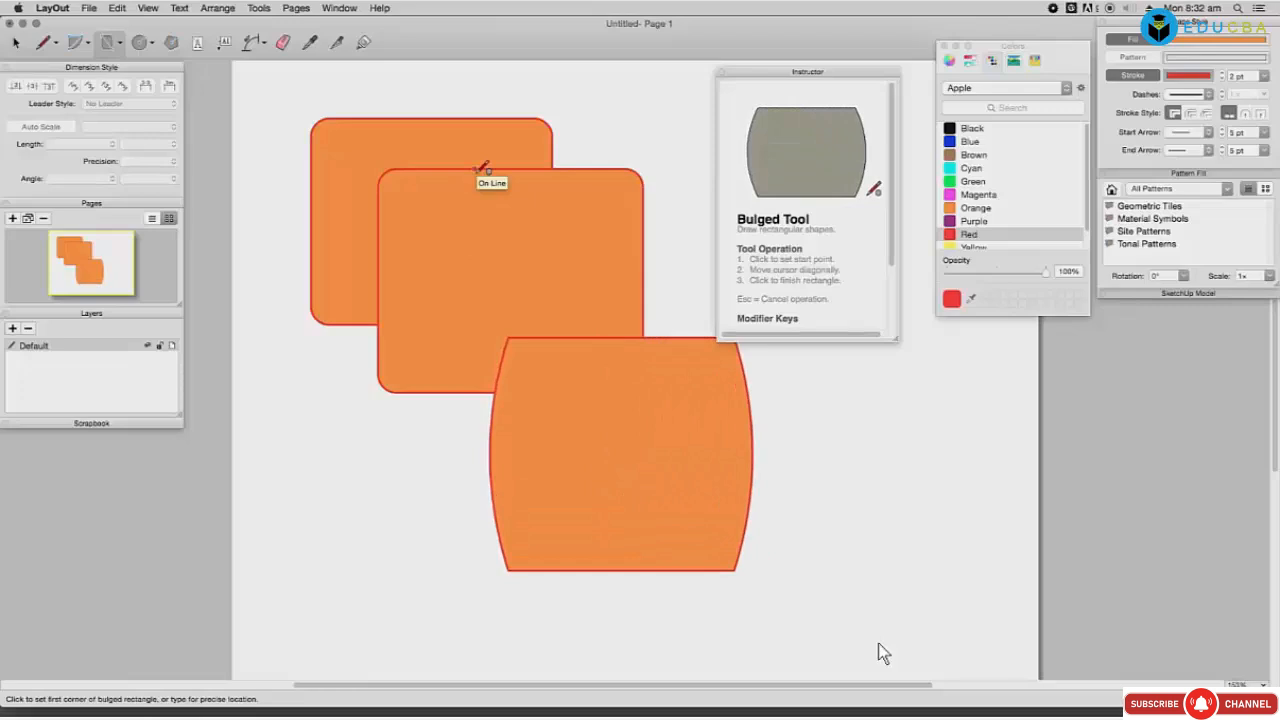
{"action": "key", "text": "super+a"}
{"action": "key", "text": "Delete"}
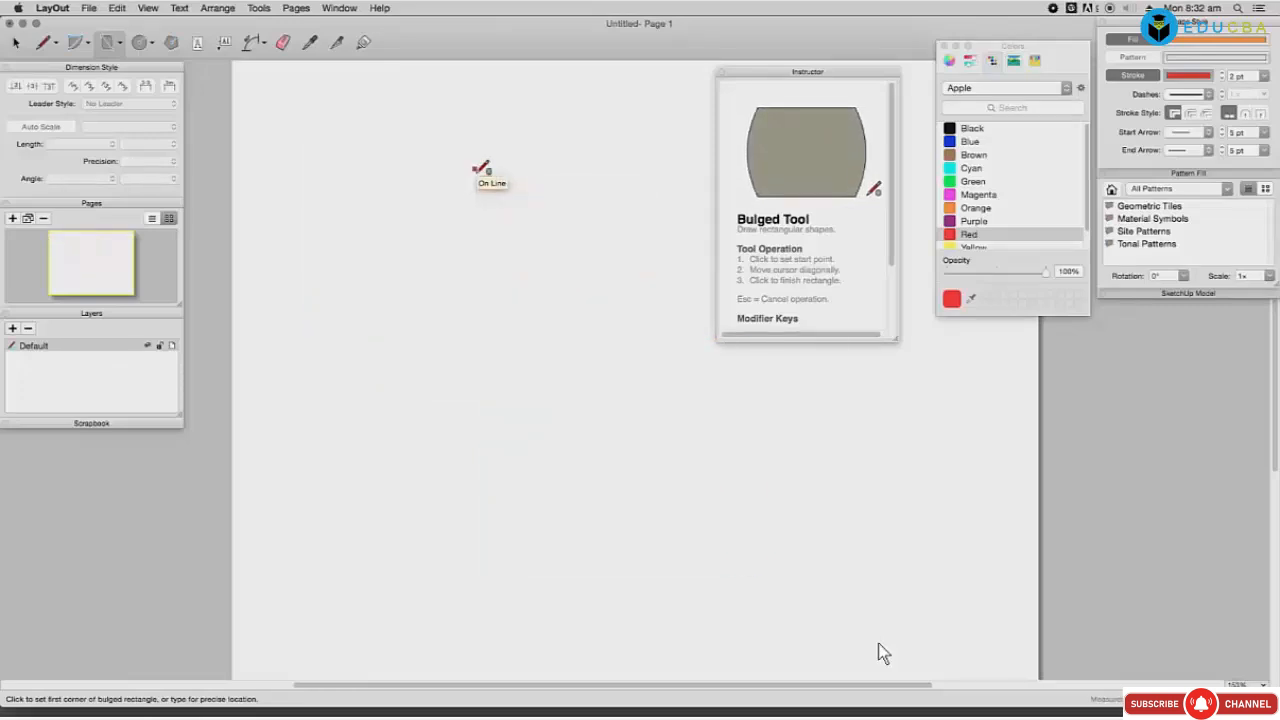
Step: Draw a tall and a wide crossing bulged rectangle, then begin a 33° angular dimension
{"action": "left_click", "coordinate": [475, 174]}
{"action": "left_click", "coordinate": [687, 420]}
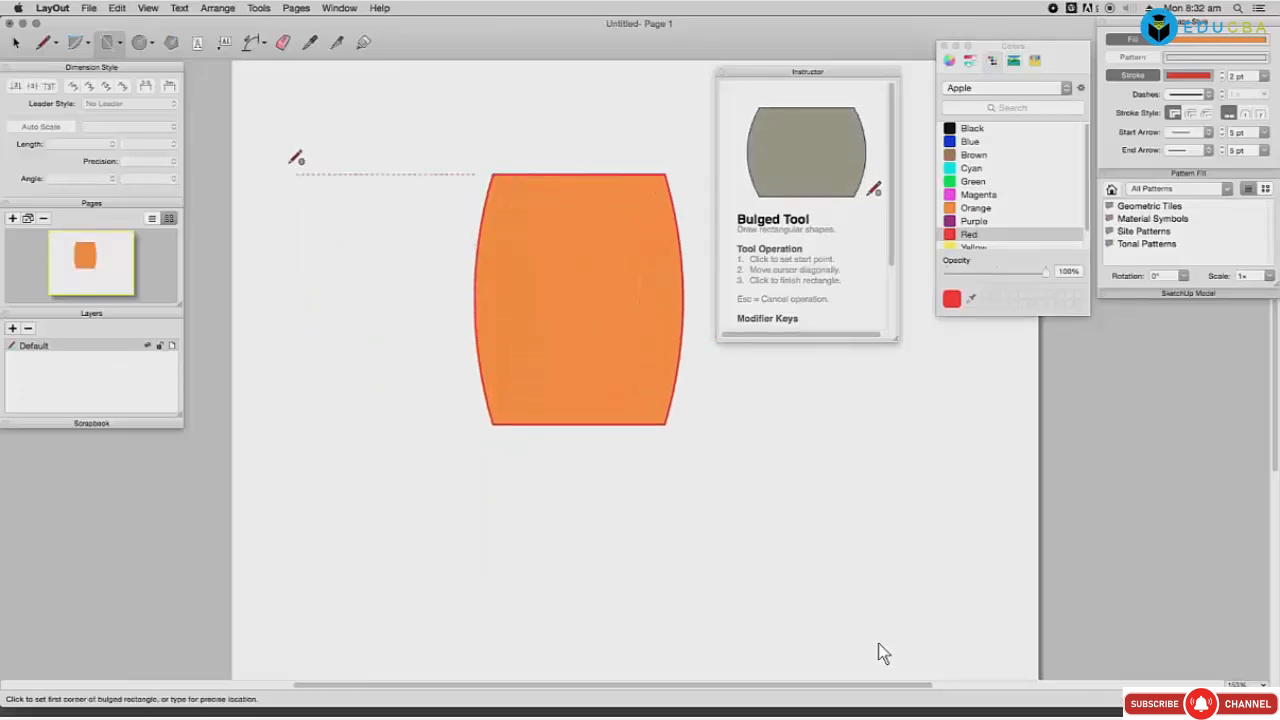
{"action": "left_click", "coordinate": [367, 279]}
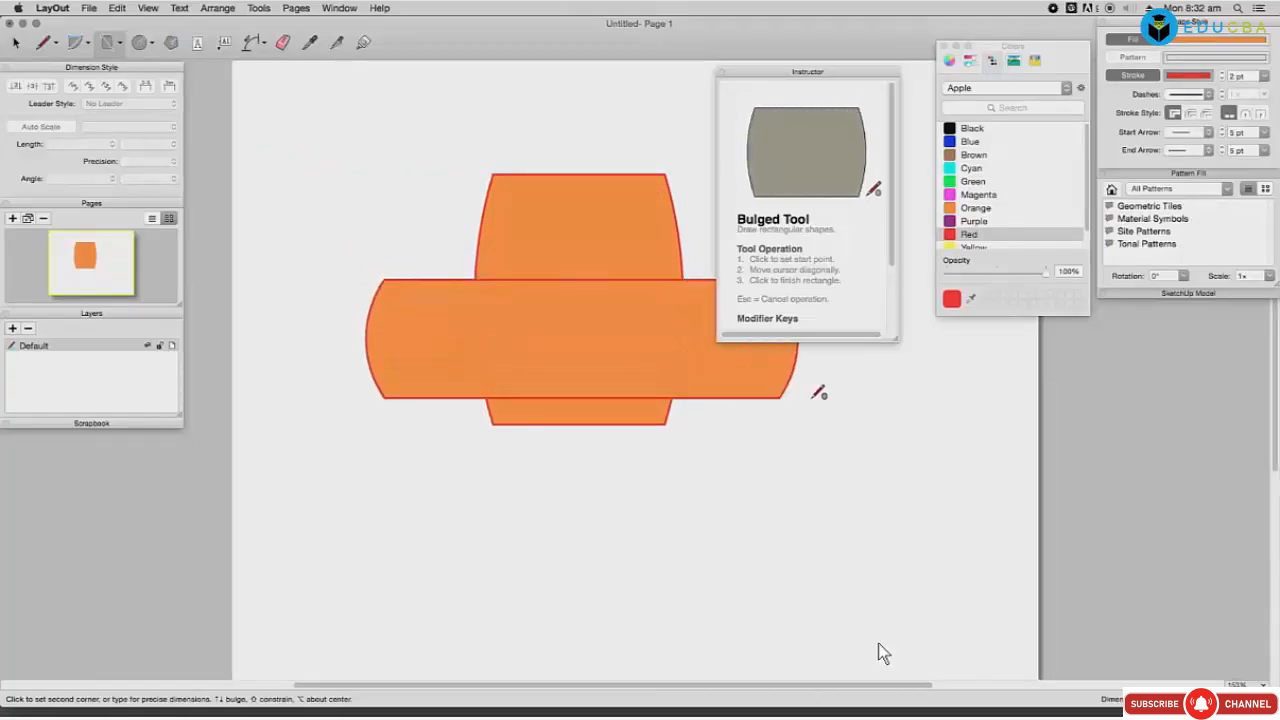
{"action": "left_click", "coordinate": [855, 397]}
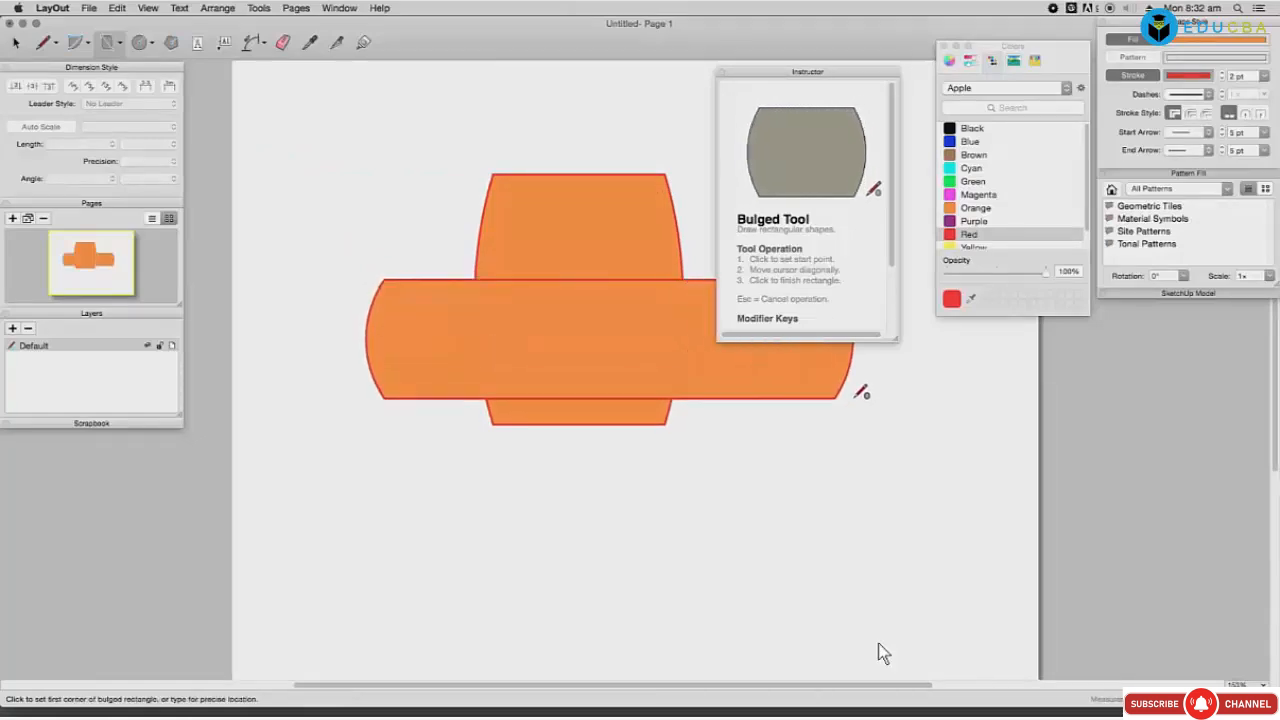
{"action": "left_click_drag", "start_coordinate": [888, 240], "coordinate": [895, 303]}
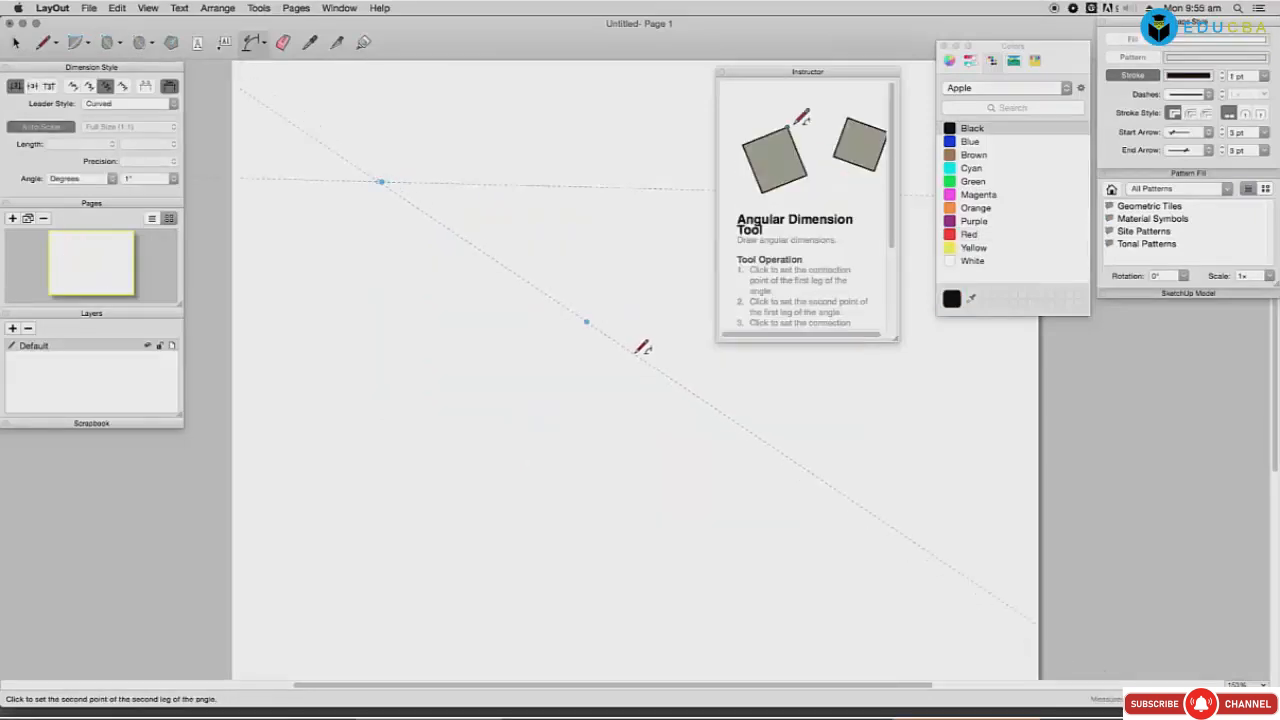
{"action": "left_click", "coordinate": [636, 350]}
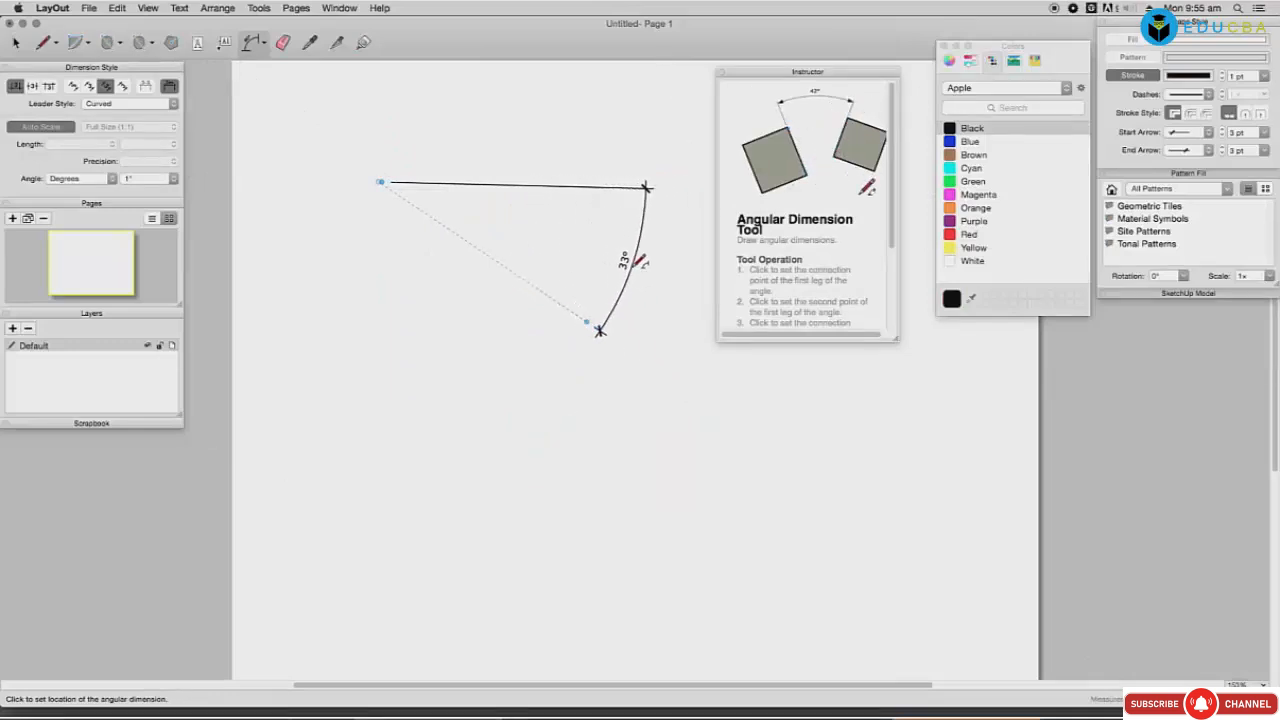
Step: Place the 33° angular dimension, then draw a cyan pie wedge
{"action": "left_click", "coordinate": [606, 258]}
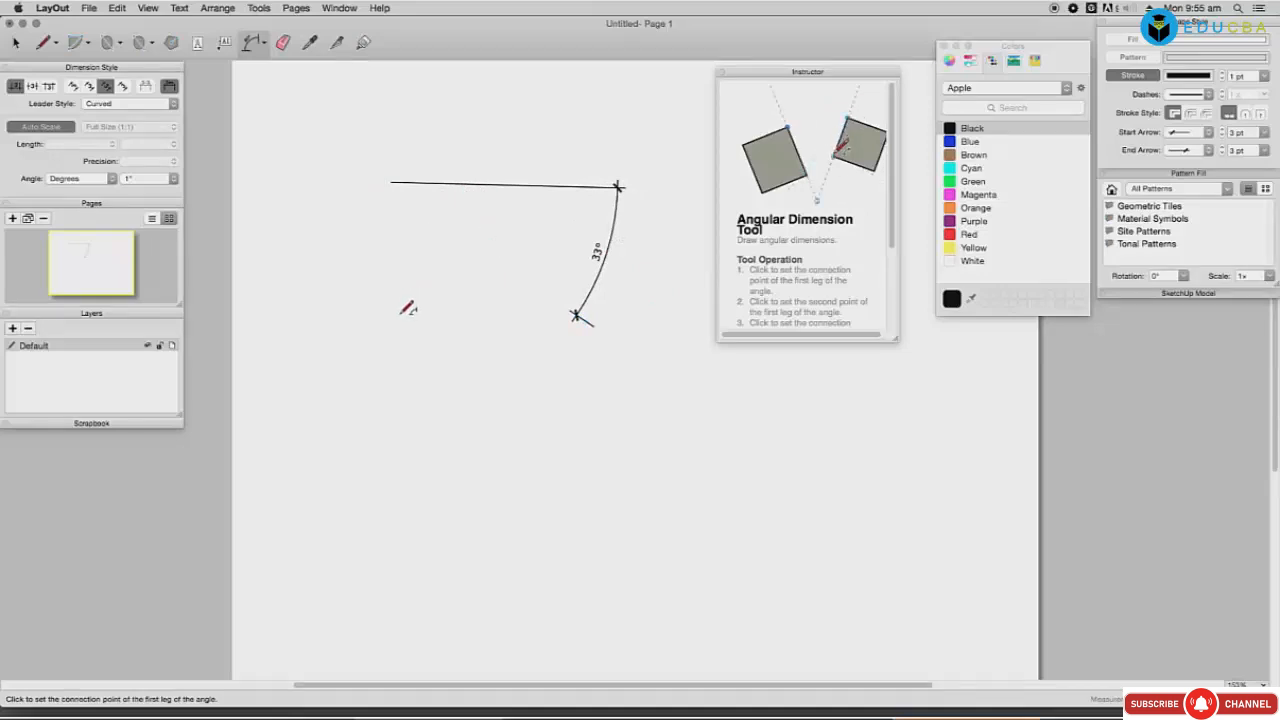
{"action": "left_click", "coordinate": [142, 45]}
{"action": "left_click", "coordinate": [170, 44]}
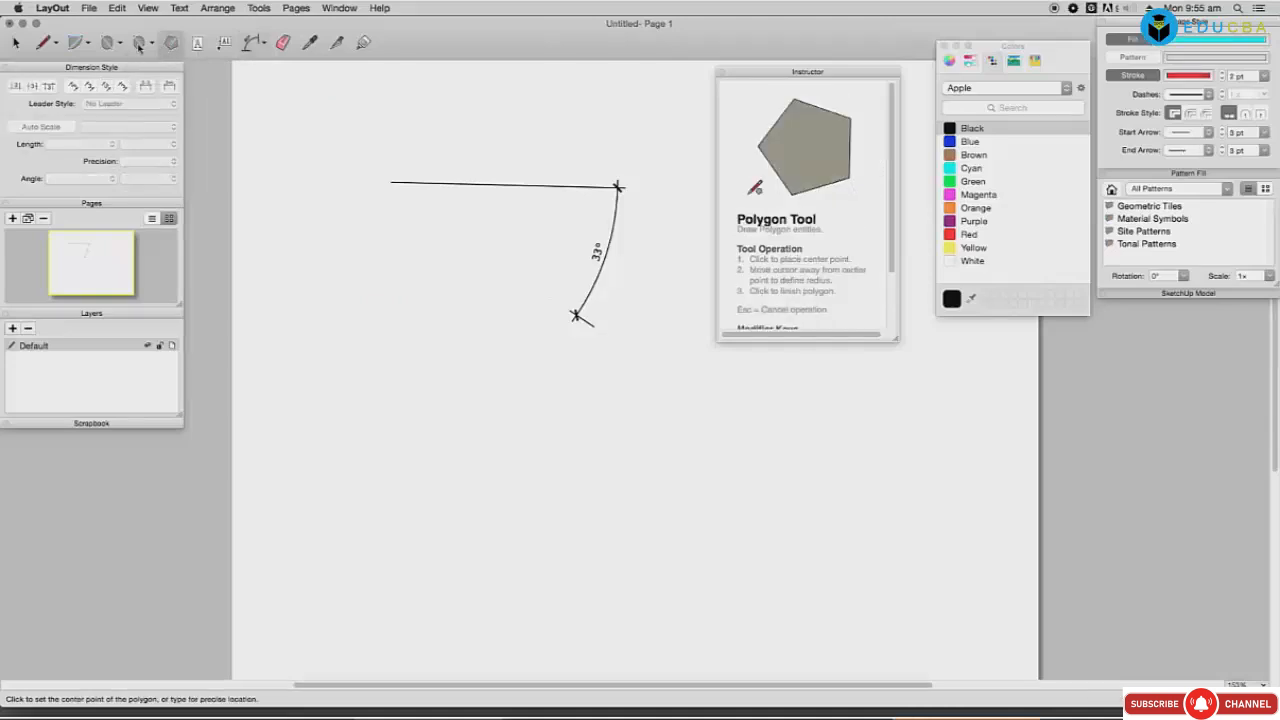
{"action": "left_click", "coordinate": [116, 46]}
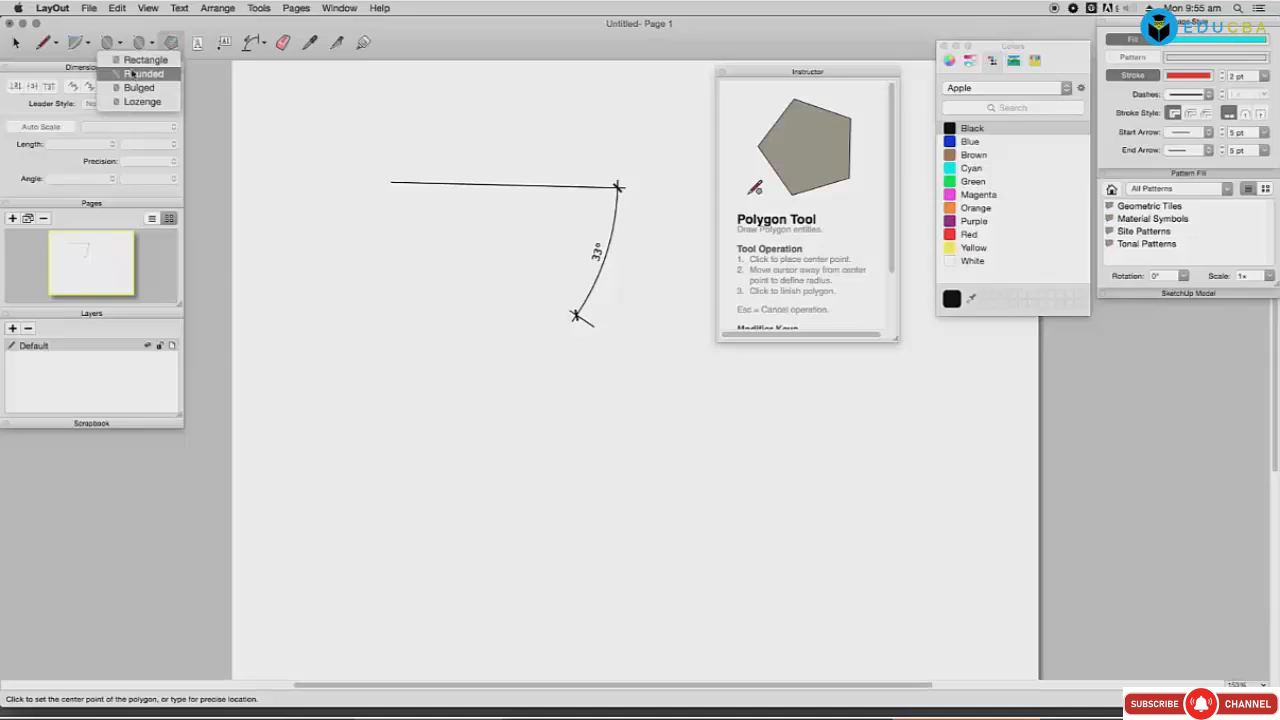
{"action": "left_click", "coordinate": [83, 48]}
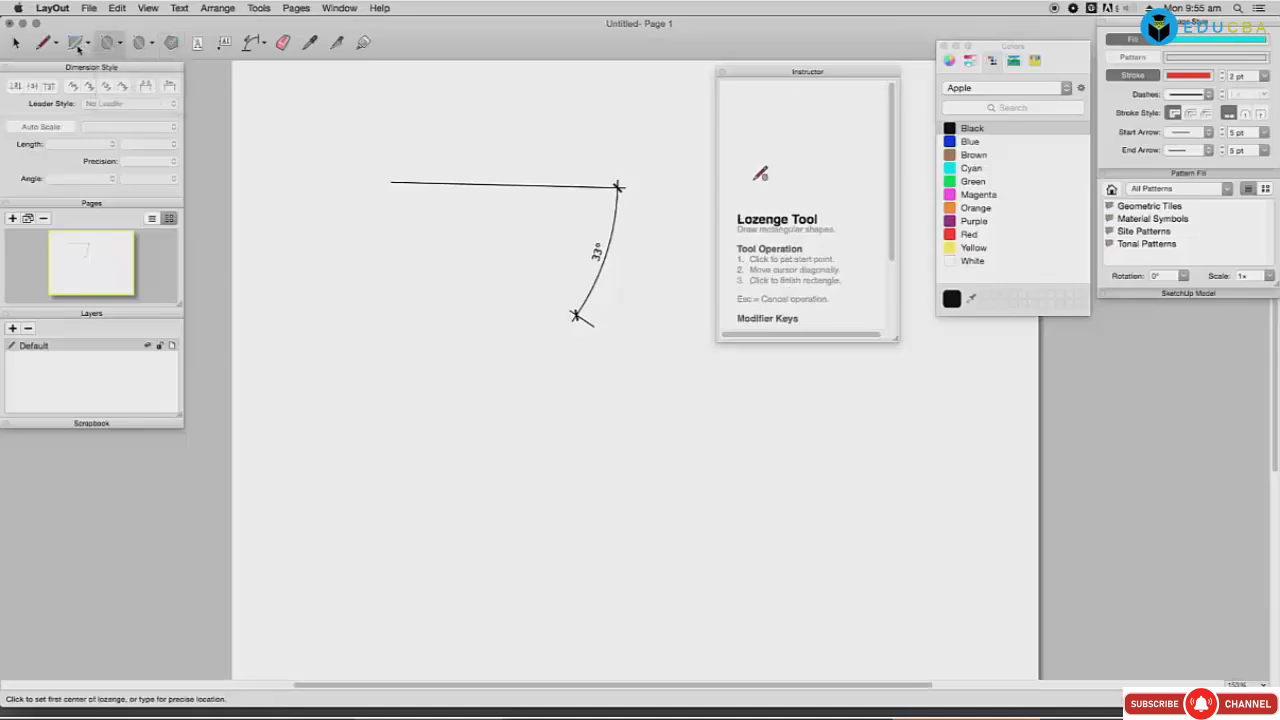
{"action": "left_click", "coordinate": [78, 48]}
{"action": "left_click", "coordinate": [355, 314]}
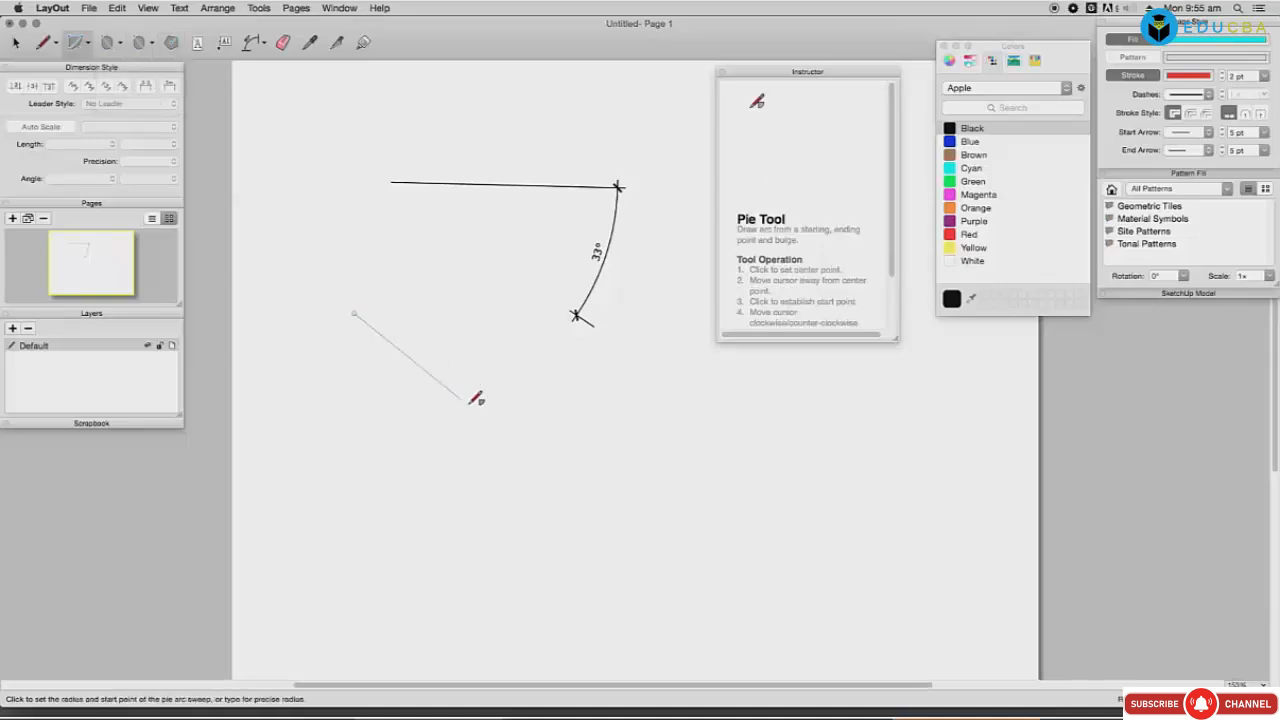
{"action": "left_click", "coordinate": [530, 440]}
{"action": "left_click", "coordinate": [407, 483]}
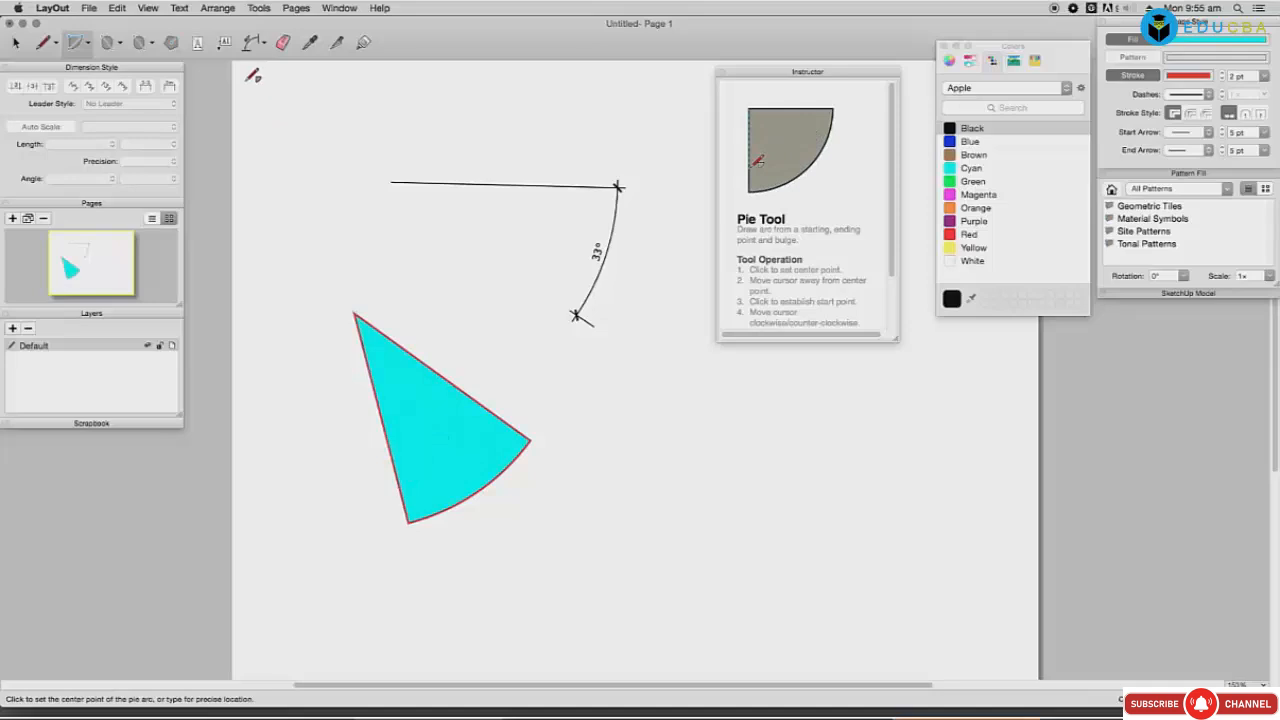
Step: Dimension the lower pie wedge with a 36° angular dimension beside its arc
{"action": "left_click", "coordinate": [252, 43]}
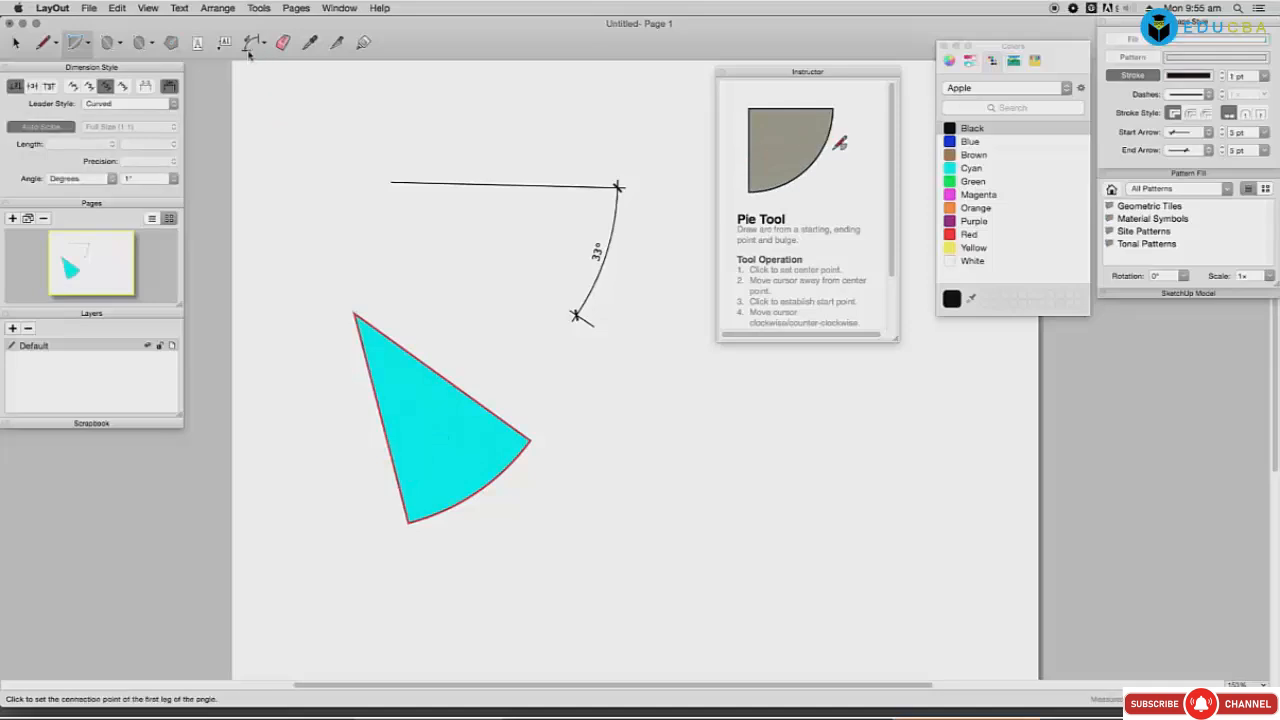
{"action": "left_click", "coordinate": [355, 314]}
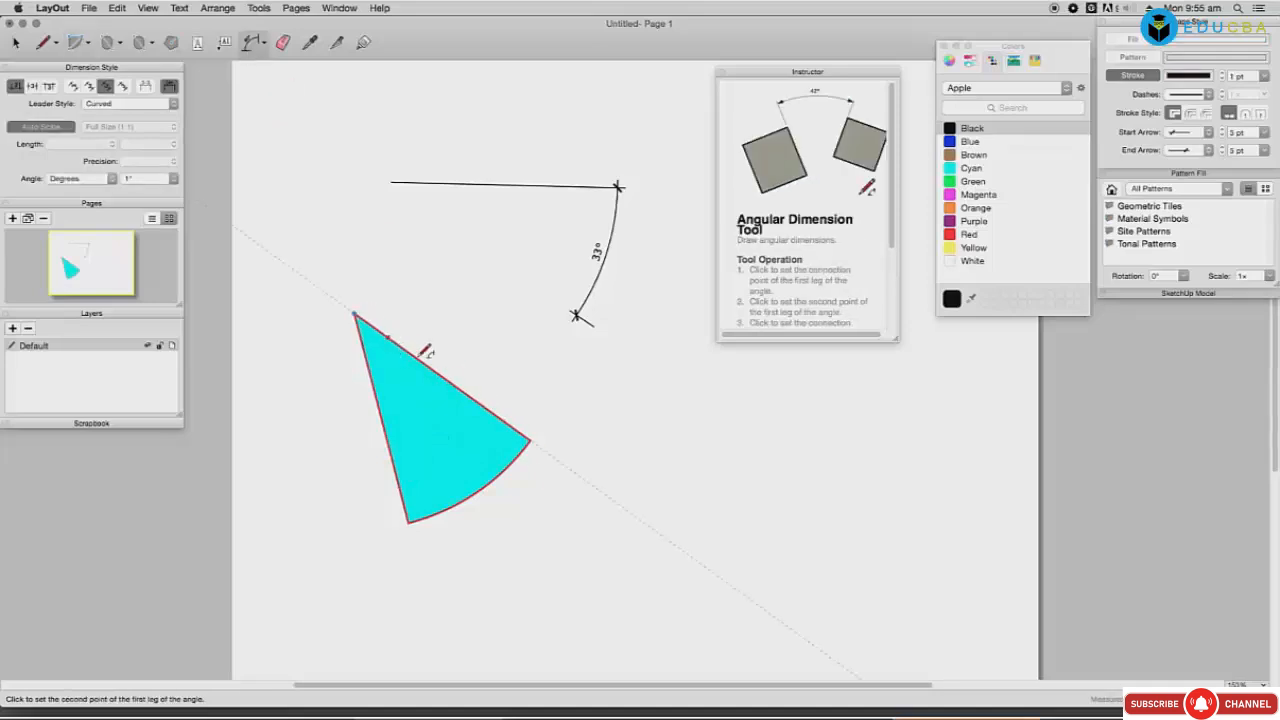
{"action": "left_click", "coordinate": [531, 440]}
{"action": "left_click", "coordinate": [411, 520]}
{"action": "left_click", "coordinate": [337, 300]}
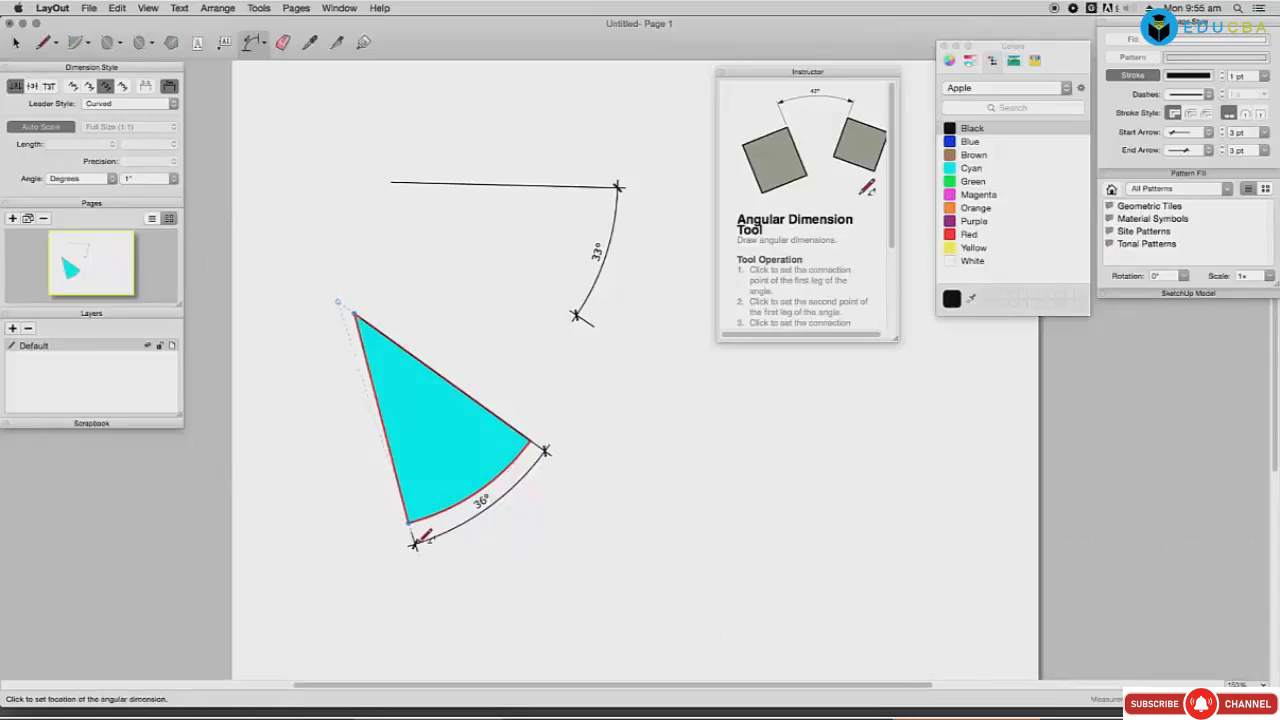
{"action": "left_click", "coordinate": [516, 528]}
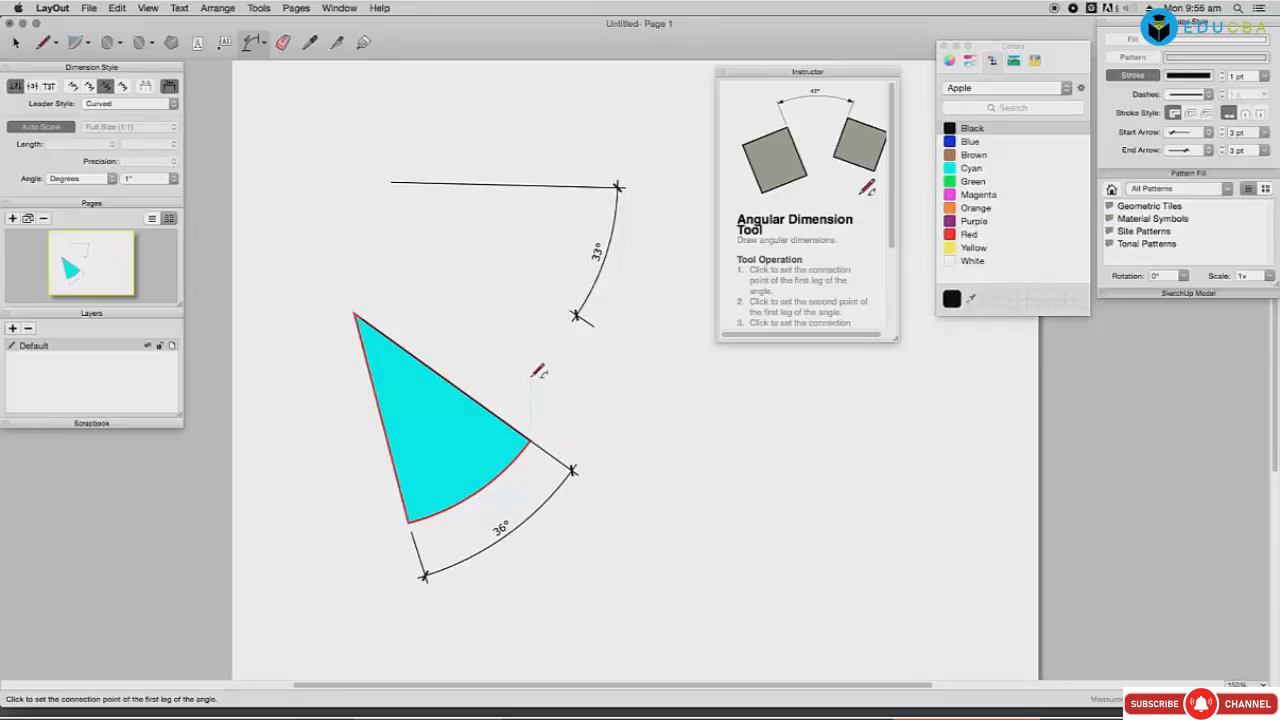
Step: Draw a second cyan pie wedge above the first
{"action": "left_click", "coordinate": [82, 44]}
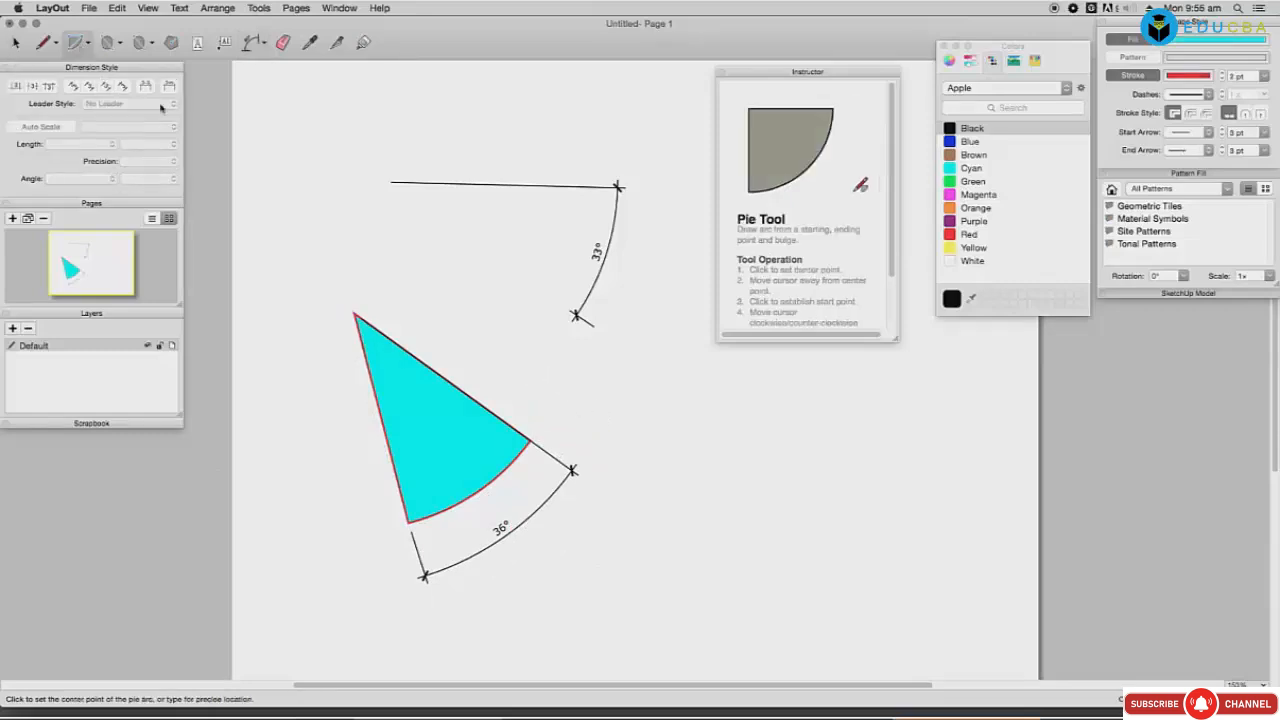
{"action": "left_click", "coordinate": [314, 204]}
{"action": "left_click", "coordinate": [531, 101]}
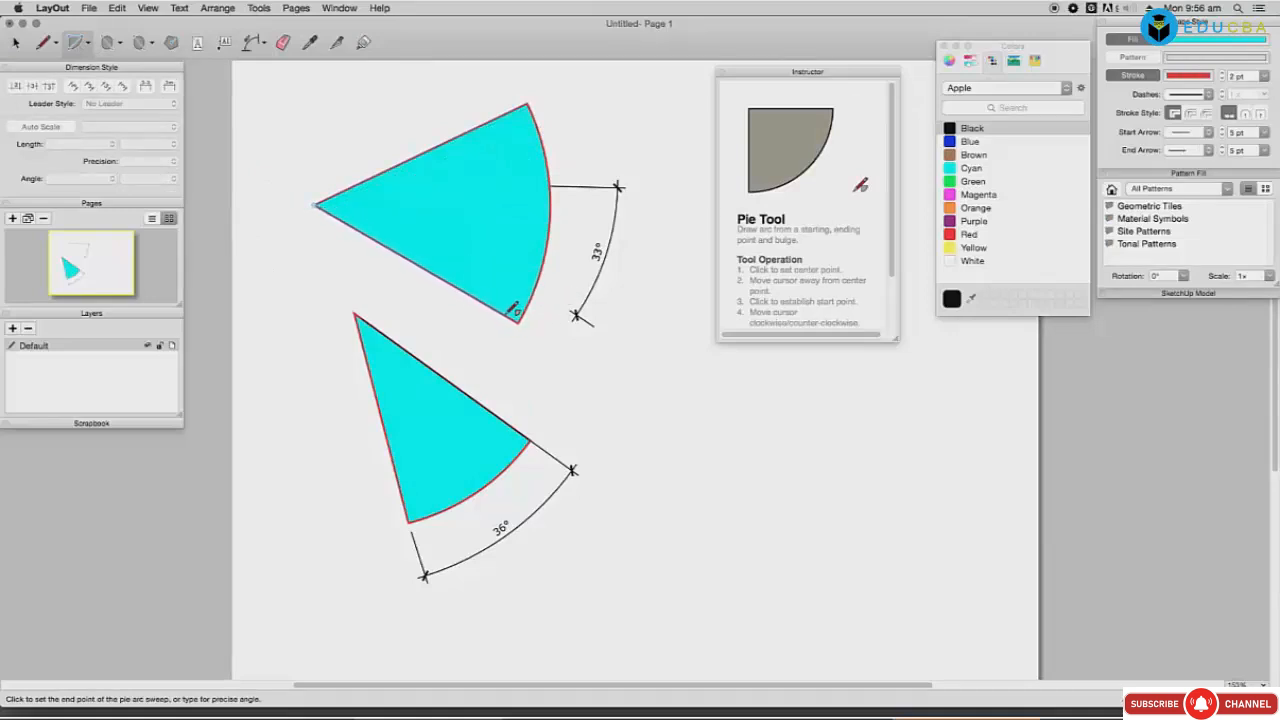
{"action": "left_click", "coordinate": [501, 329]}
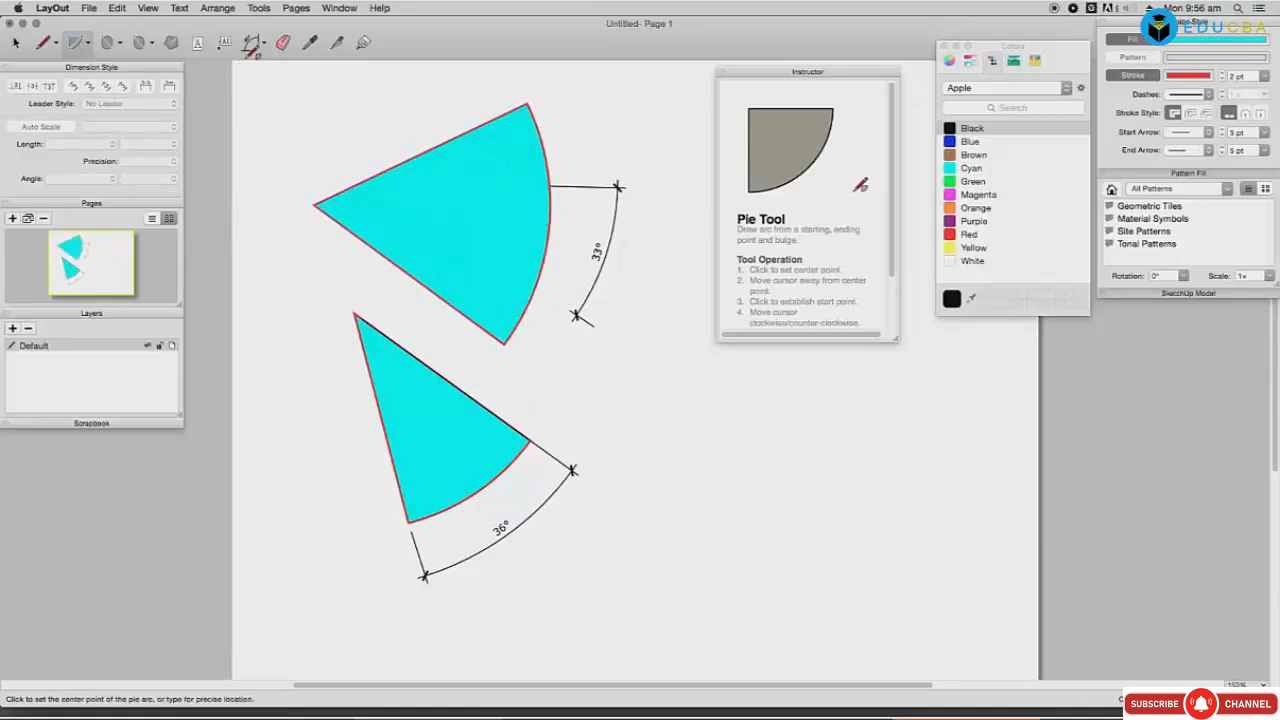
Step: Start an angular dimension along the second wedge's legs
{"action": "left_click", "coordinate": [250, 44]}
{"action": "left_click", "coordinate": [316, 203]}
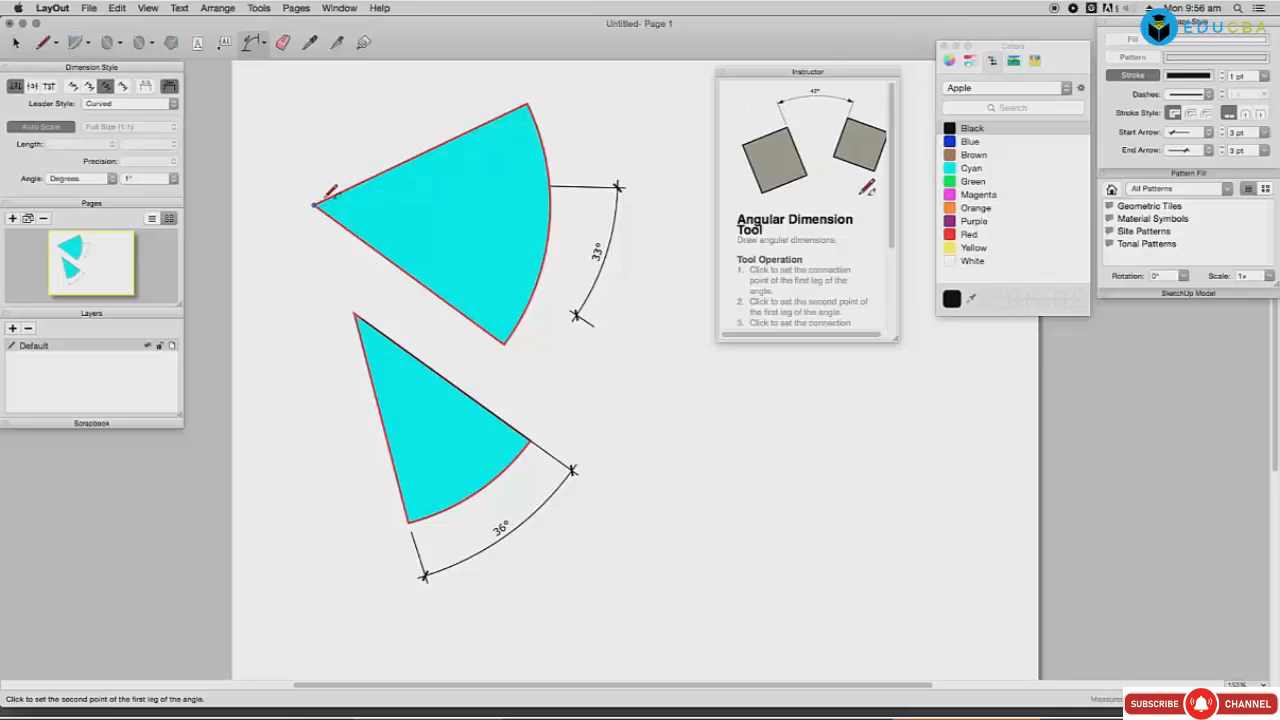
{"action": "left_click", "coordinate": [530, 101]}
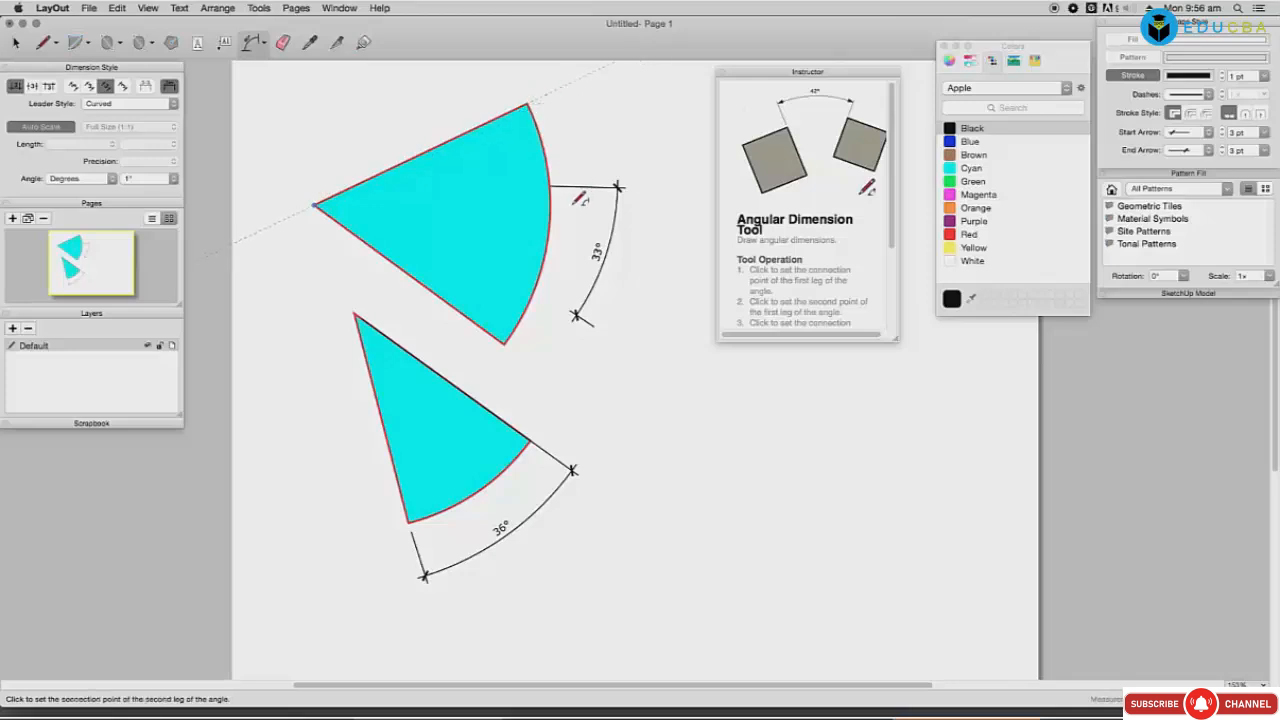
{"action": "left_click", "coordinate": [513, 351]}
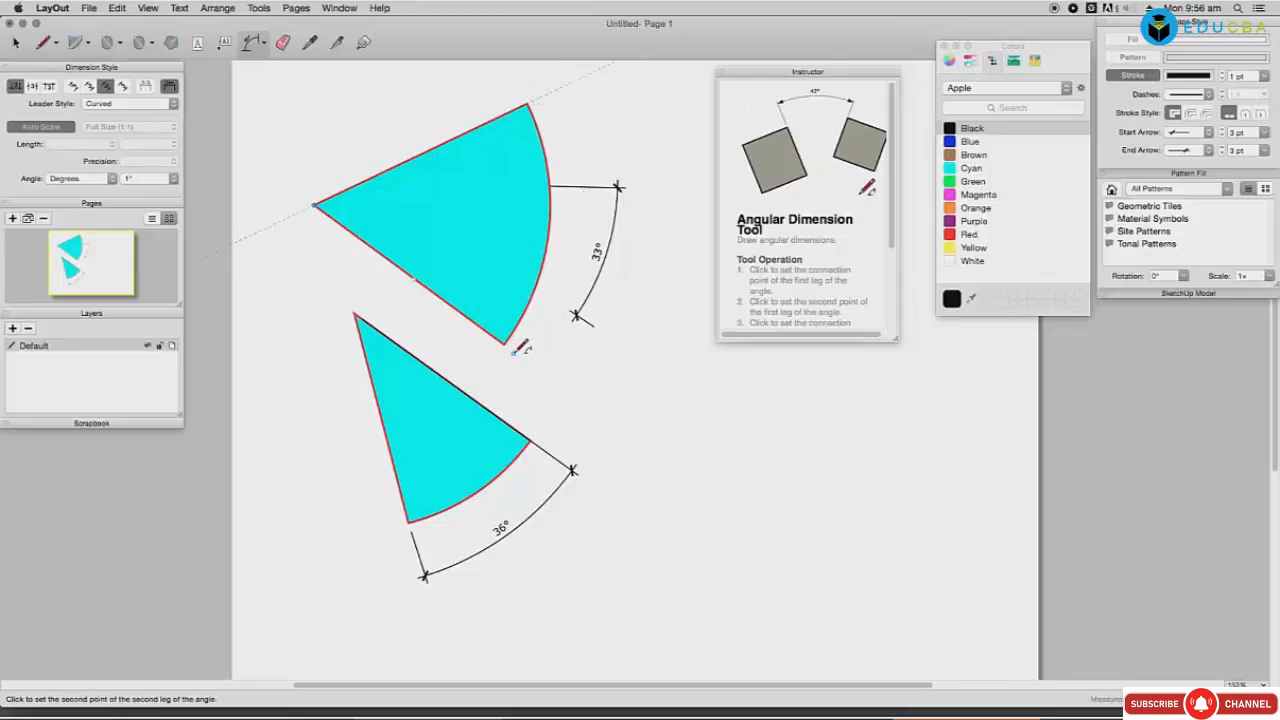
{"action": "left_click", "coordinate": [531, 103]}
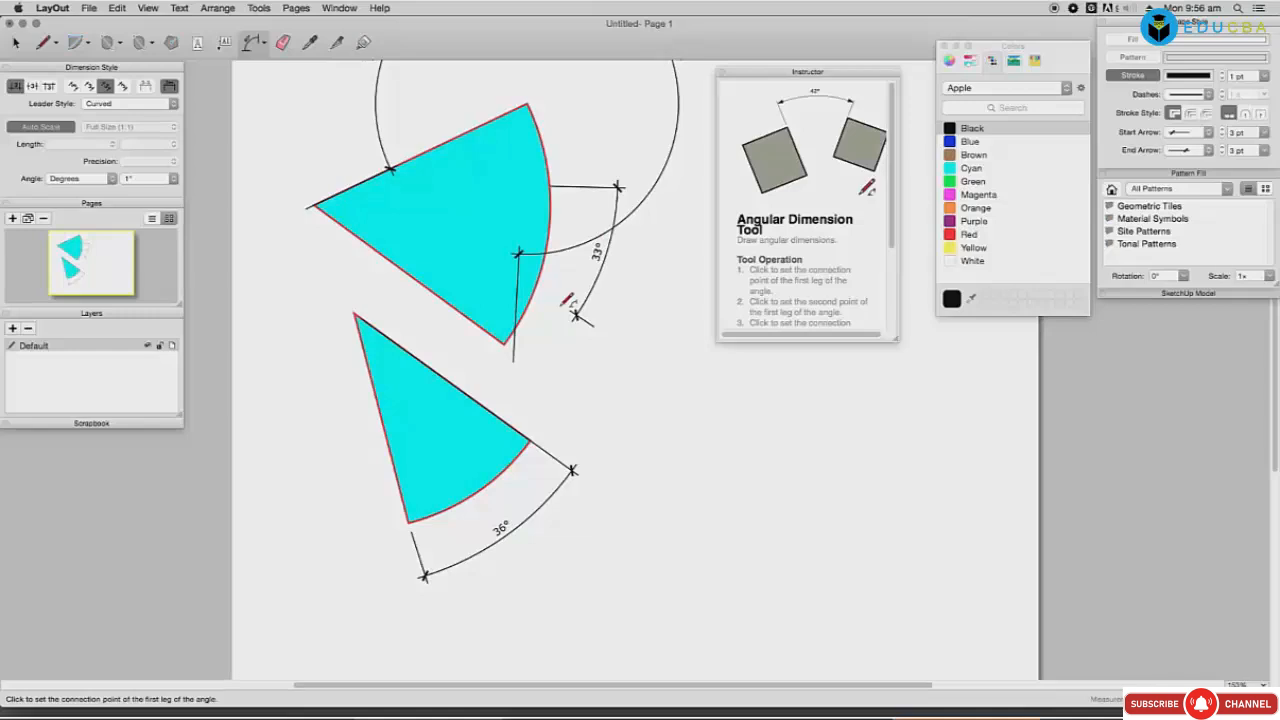
Step: Draw a cyan rounded rectangle over the crossing lines
{"action": "left_click", "coordinate": [310, 42]}
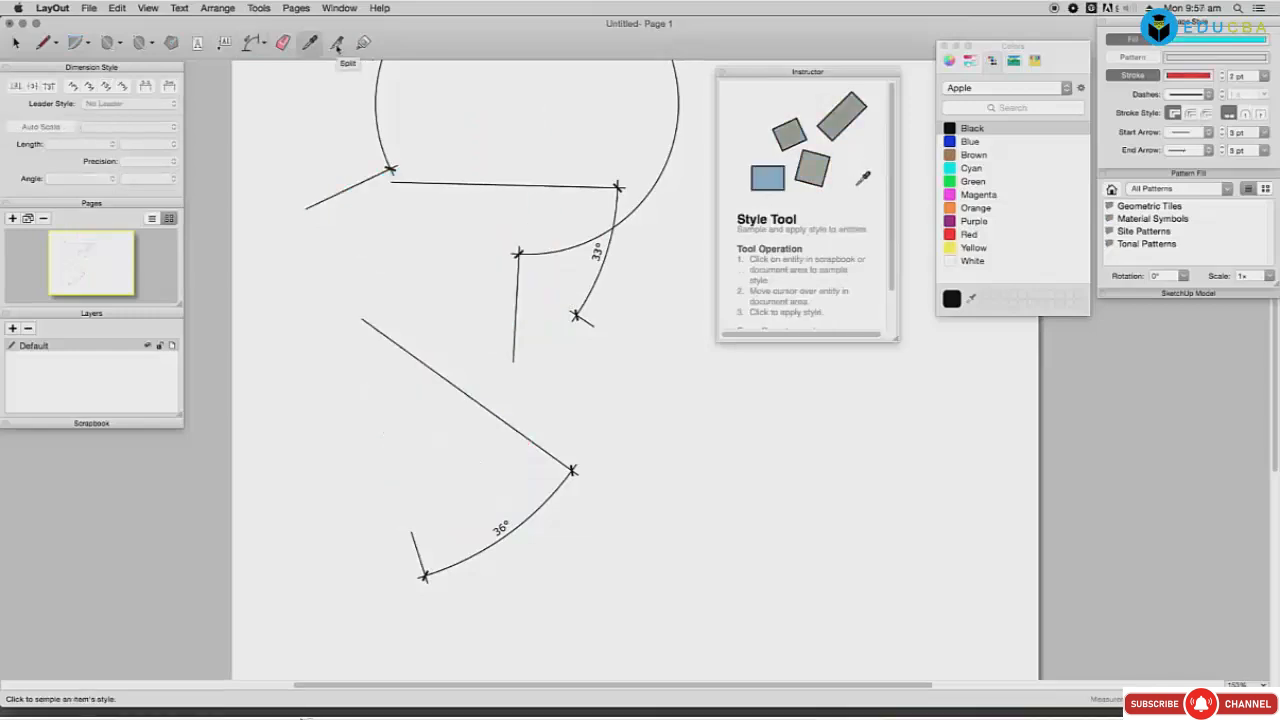
{"action": "left_click", "coordinate": [108, 44]}
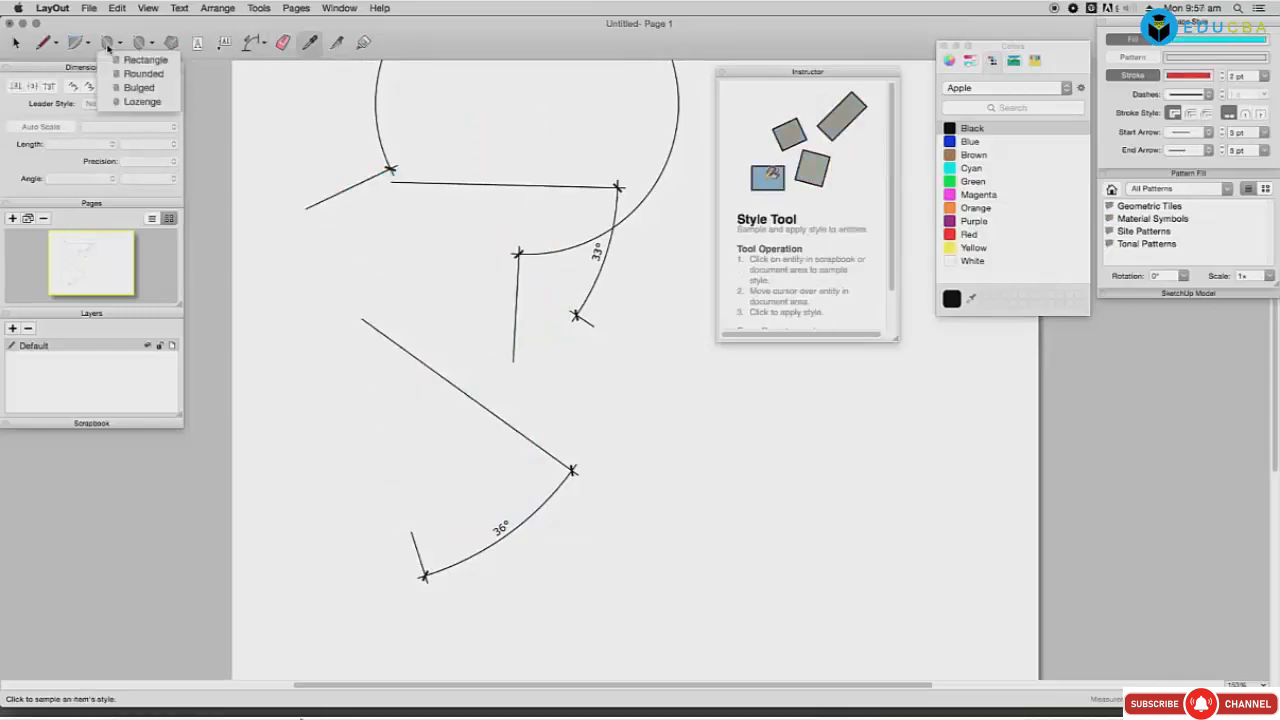
{"action": "left_click", "coordinate": [124, 76]}
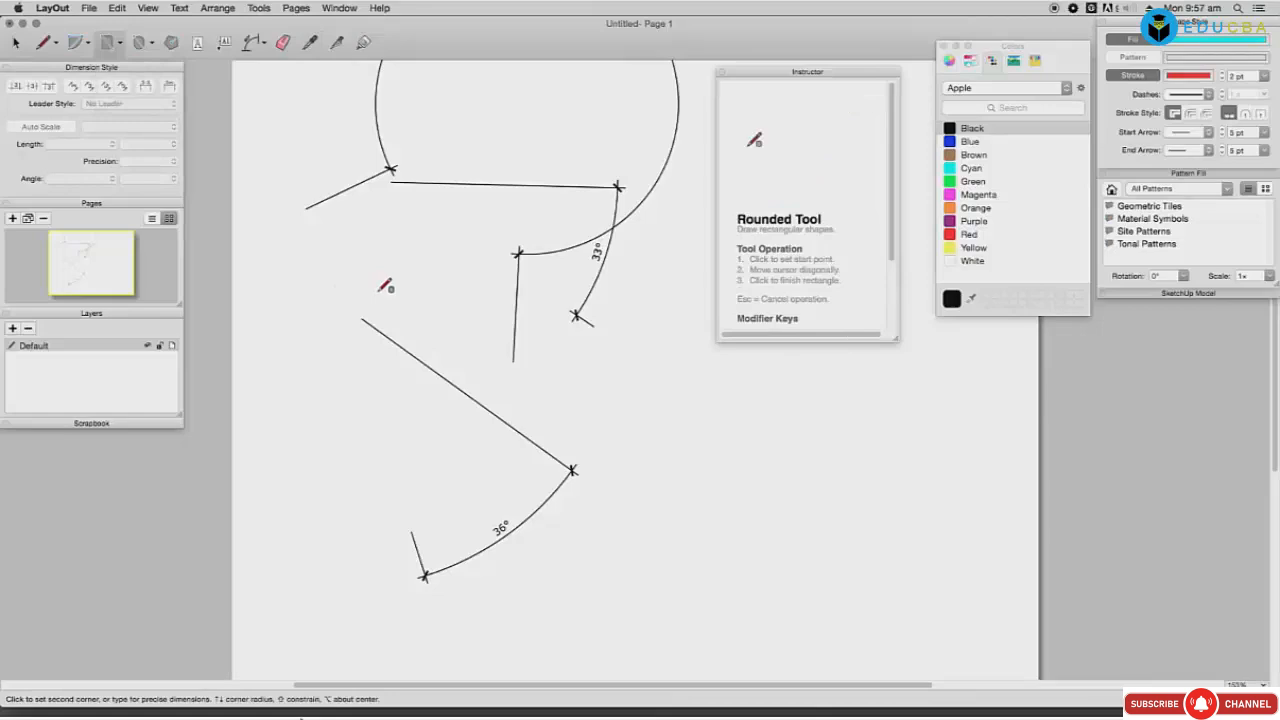
{"action": "mouse_move", "coordinate": [377, 292]}
{"action": "left_mouse_down"}
{"action": "mouse_move", "coordinate": [529, 423]}
{"action": "mouse_move", "coordinate": [691, 495]}
{"action": "left_mouse_up"}
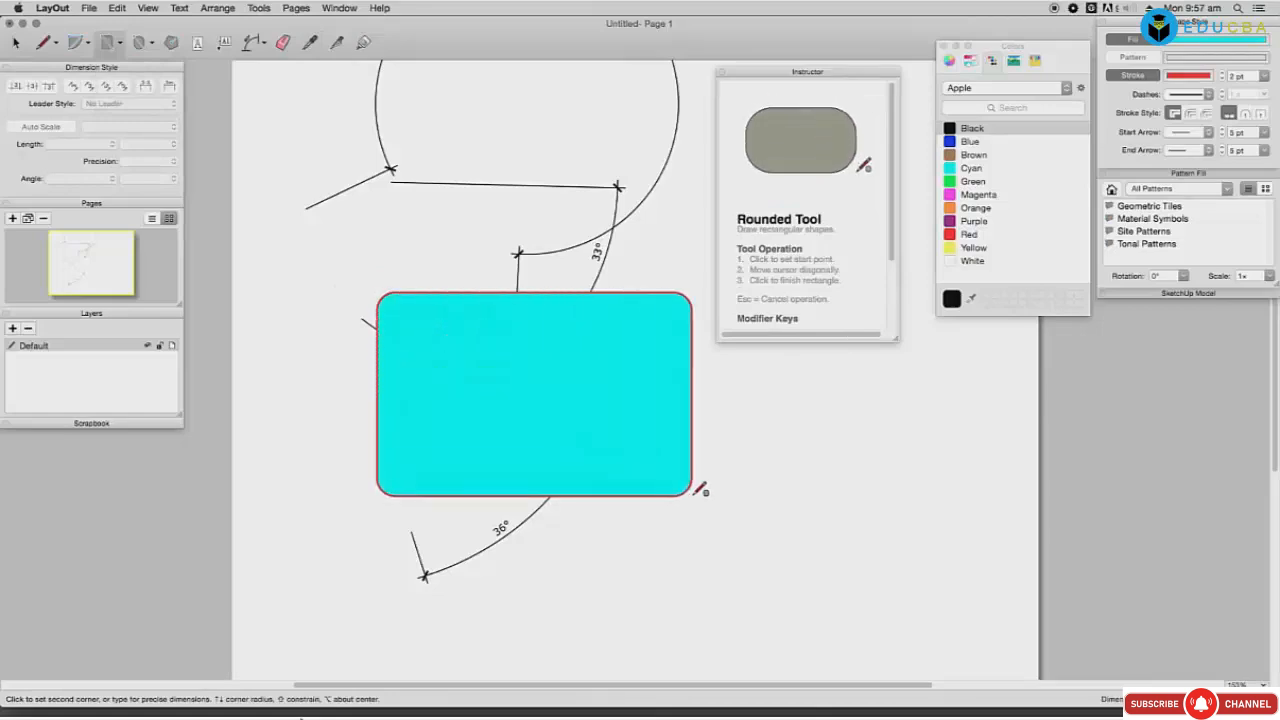
Step: Split the rectangle where the lines cross it and delete the middle pieces
{"action": "left_click", "coordinate": [336, 42]}
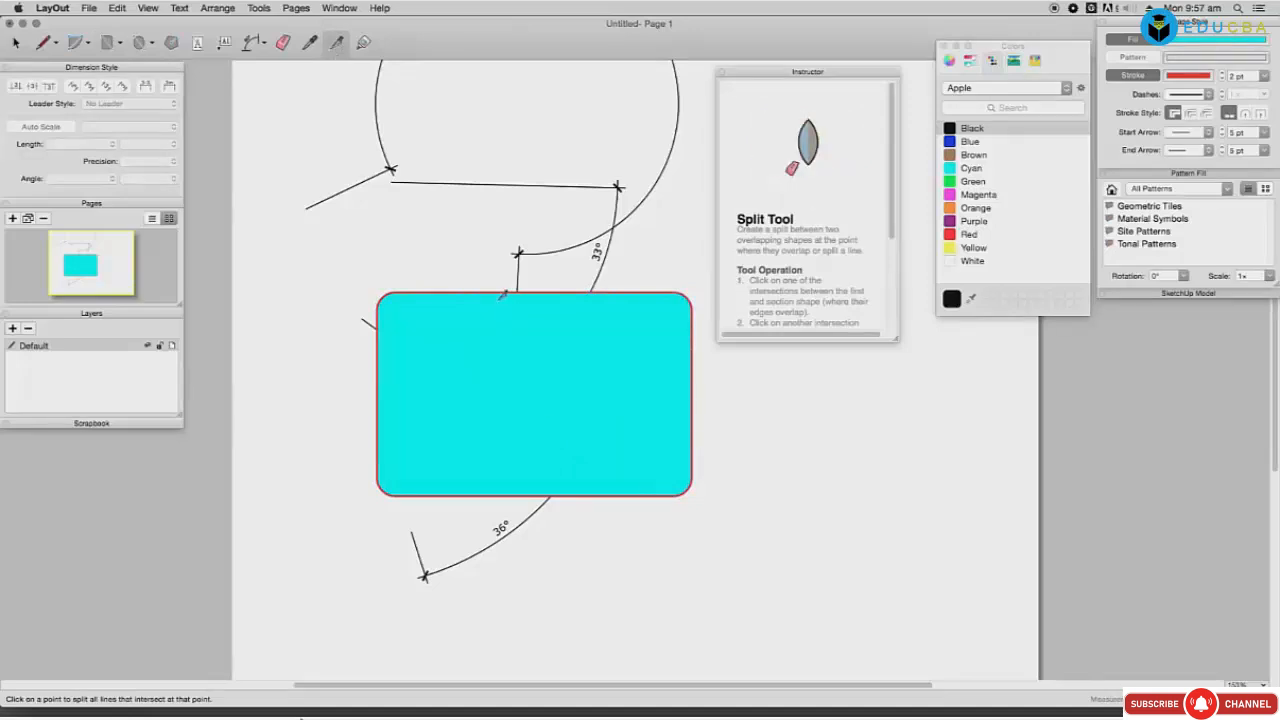
{"action": "left_click", "coordinate": [630, 290]}
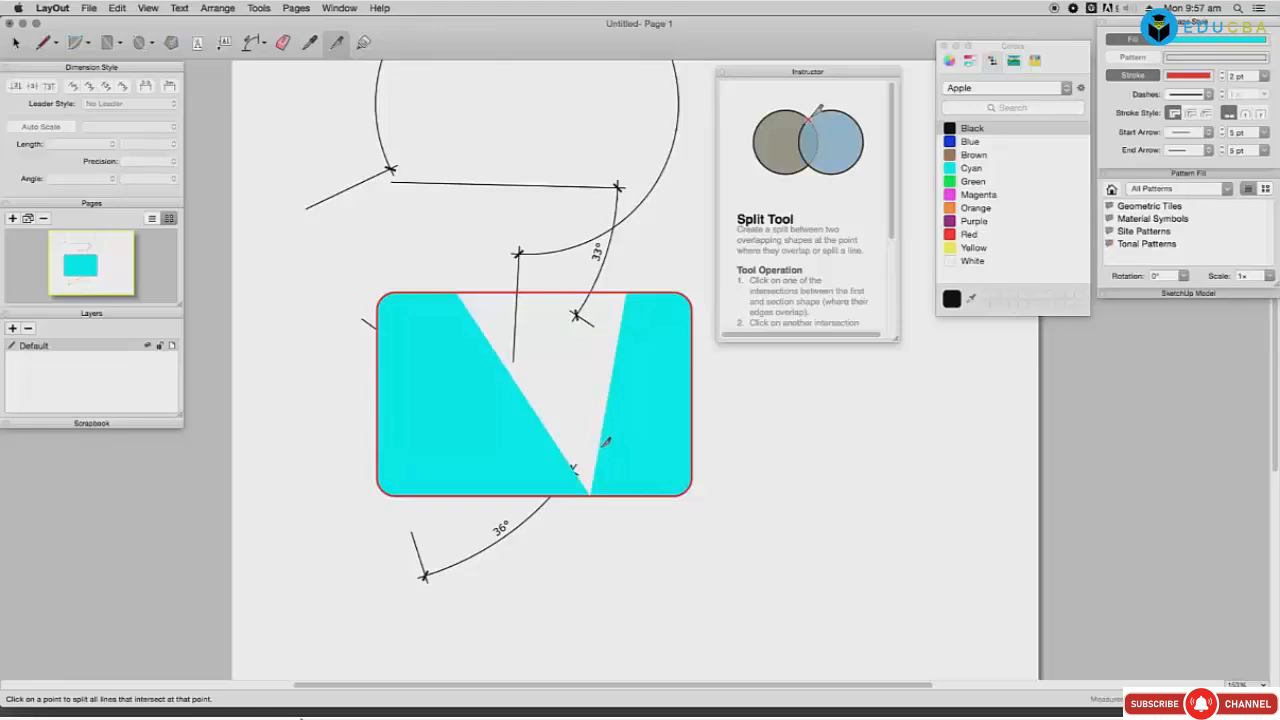
{"action": "left_click", "coordinate": [688, 455]}
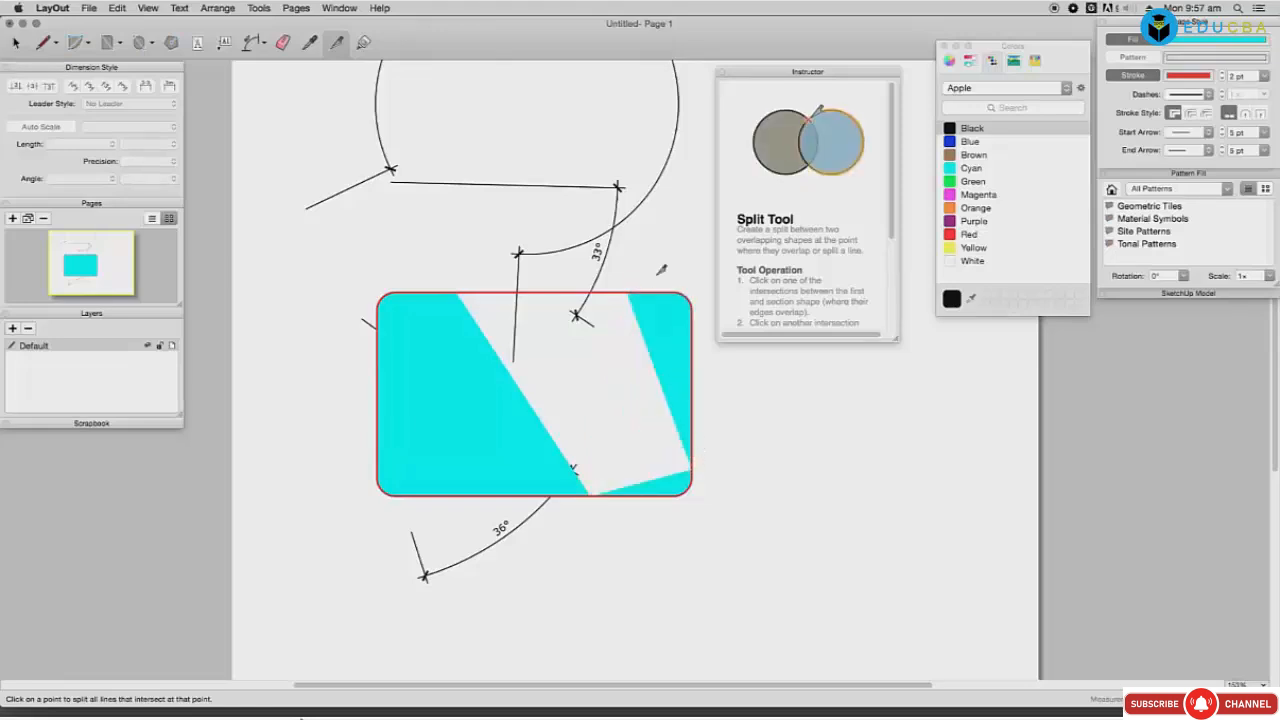
{"action": "key", "text": "space"}
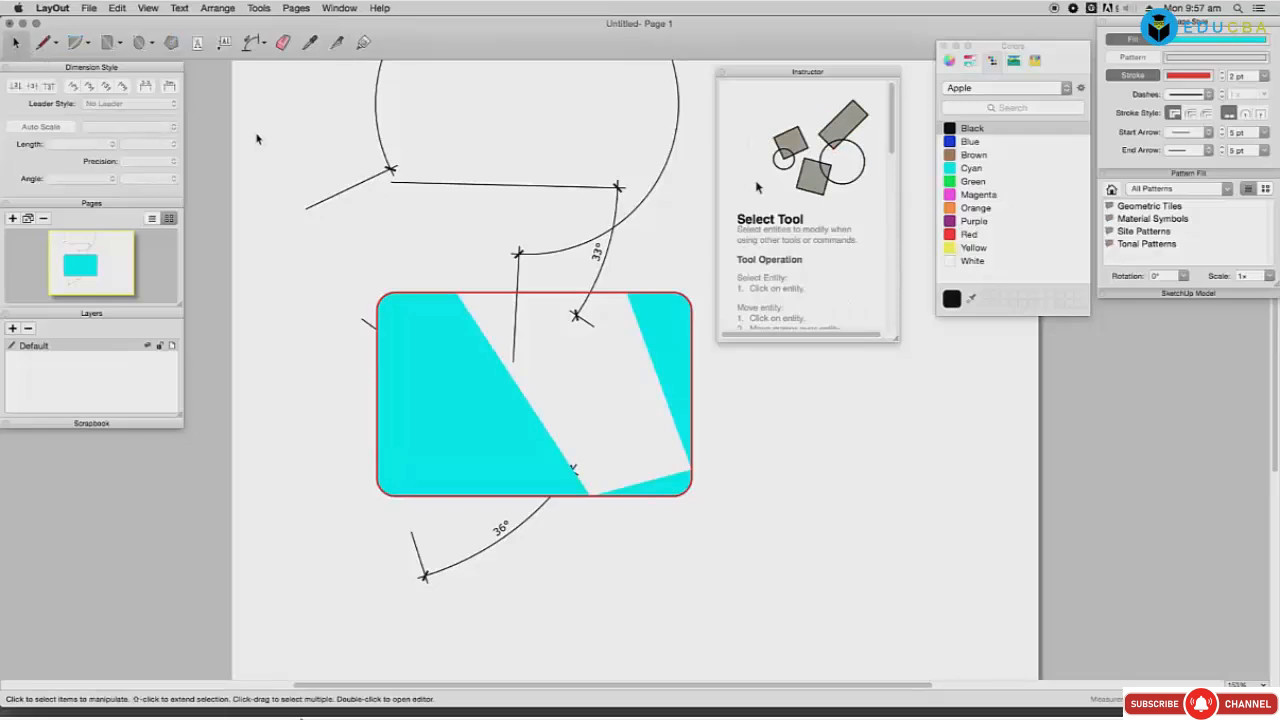
{"action": "left_click", "coordinate": [530, 296]}
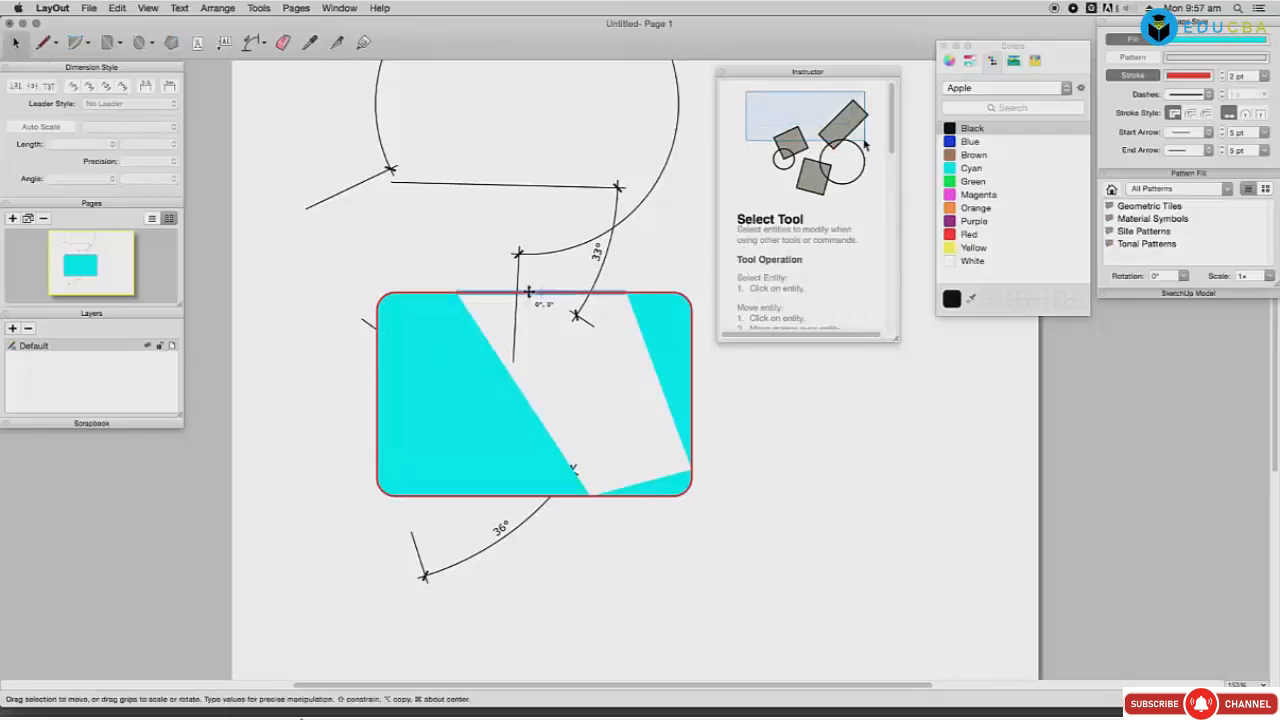
{"action": "key", "text": "Delete"}
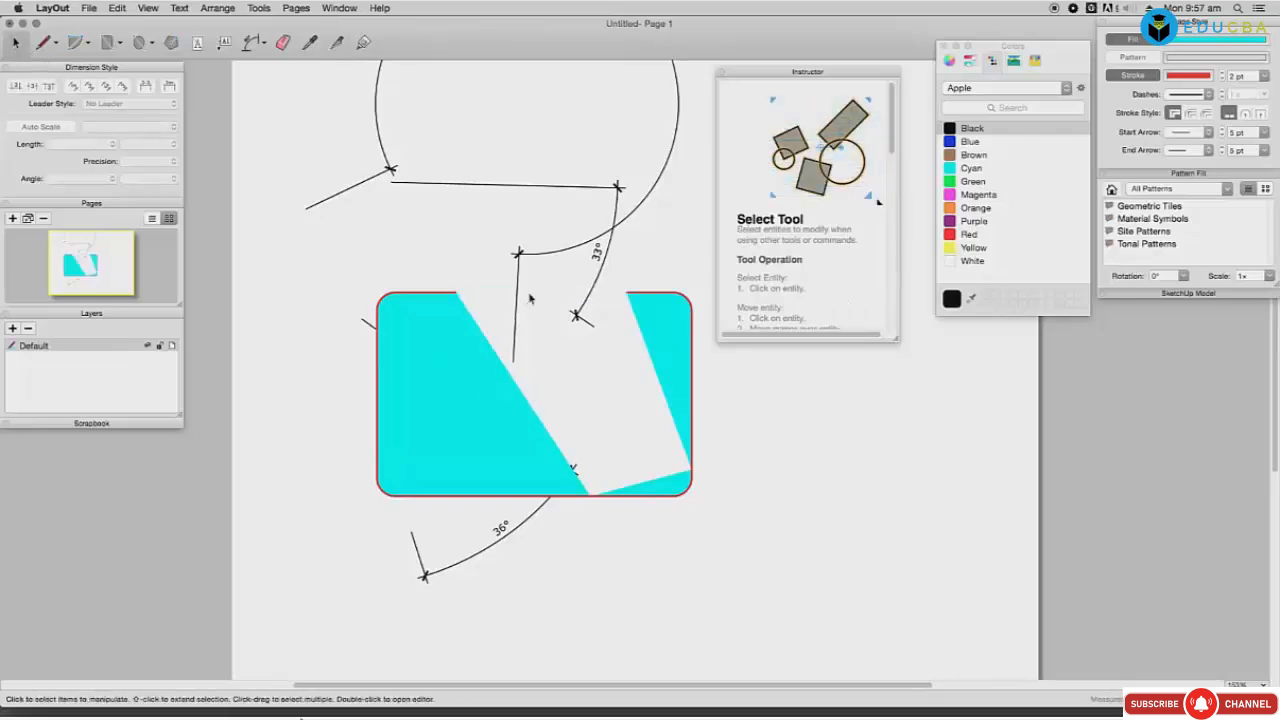
{"action": "left_click", "coordinate": [598, 490]}
{"action": "key", "text": "Delete"}
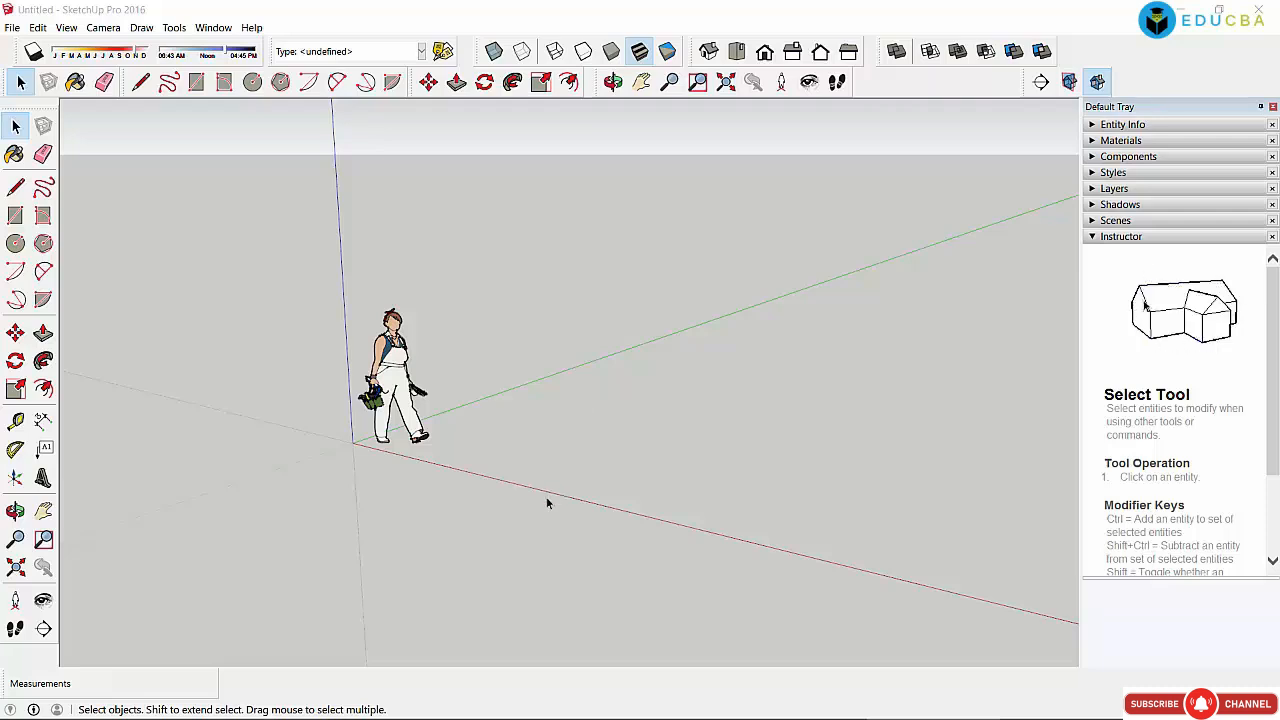
Step: Orbit around the scale figure, box-select it and delete it
{"action": "left_click_drag", "start_coordinate": [282, 256], "coordinate": [554, 518]}
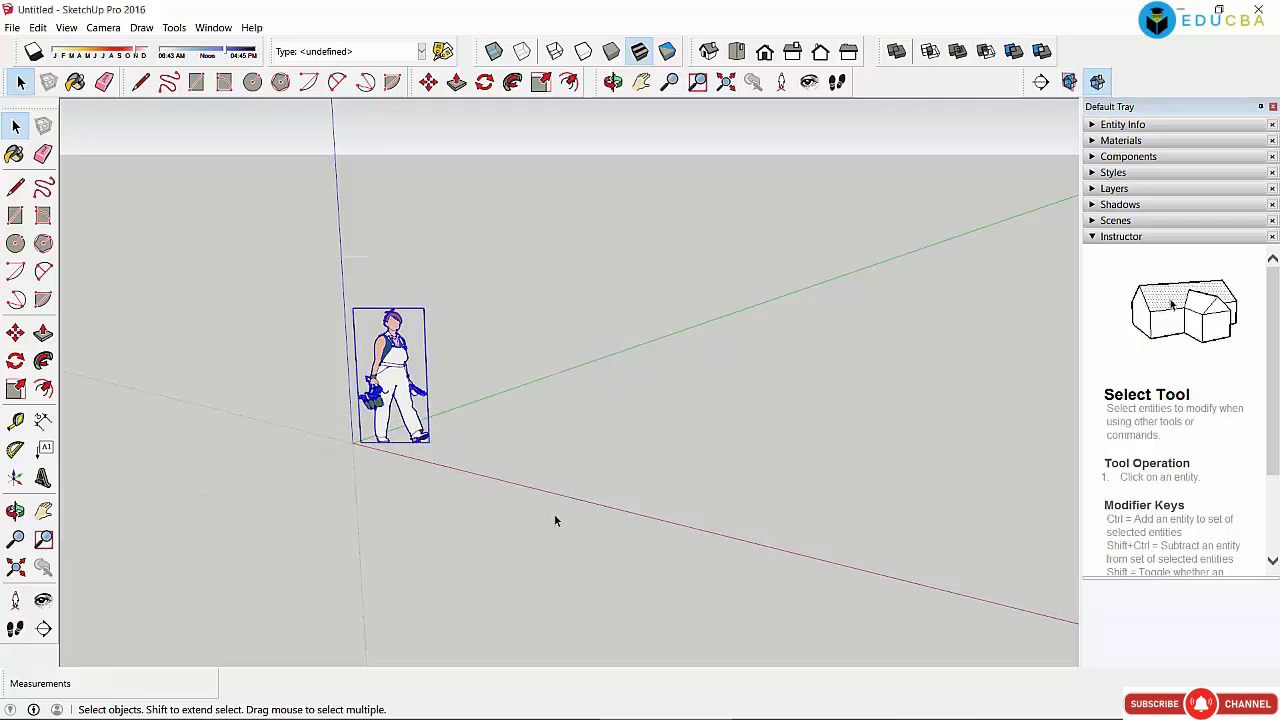
{"action": "left_click", "coordinate": [508, 296]}
{"action": "left_click_drag", "start_coordinate": [284, 240], "coordinate": [387, 398]}
{"action": "left_click_drag", "start_coordinate": [316, 296], "coordinate": [480, 500]}
{"action": "left_click", "coordinate": [540, 317]}
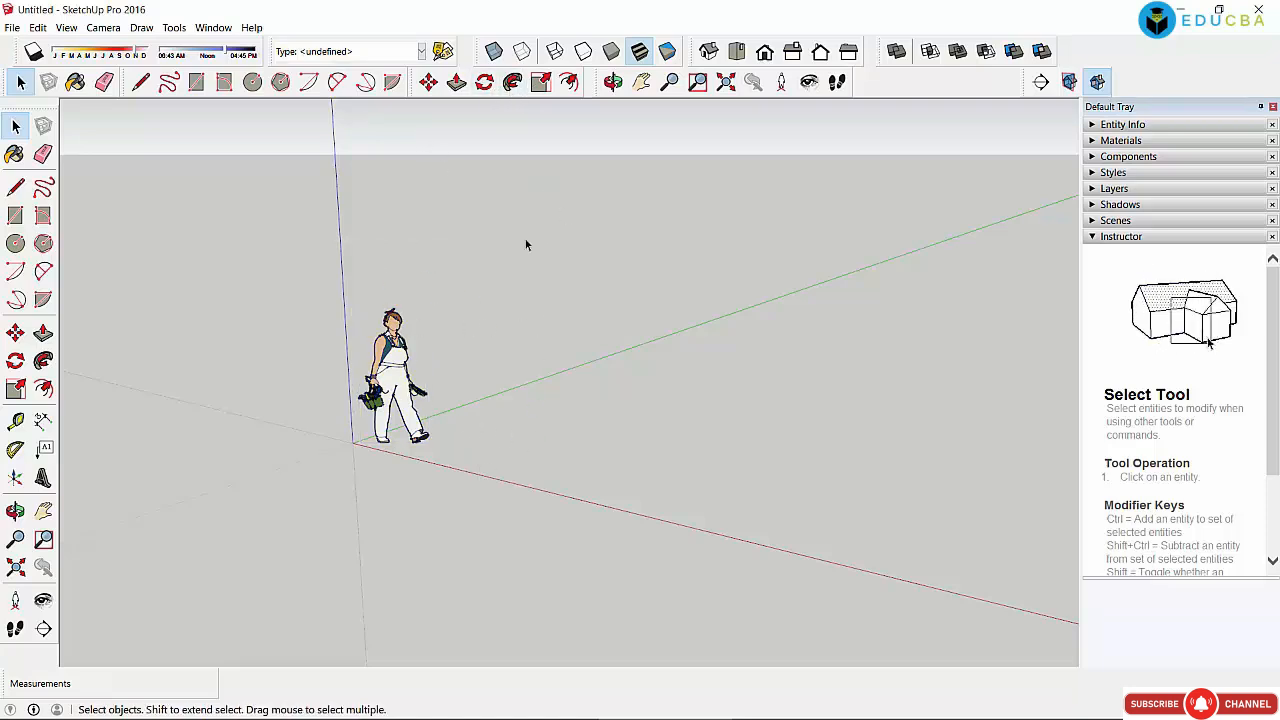
{"action": "left_click", "coordinate": [613, 82]}
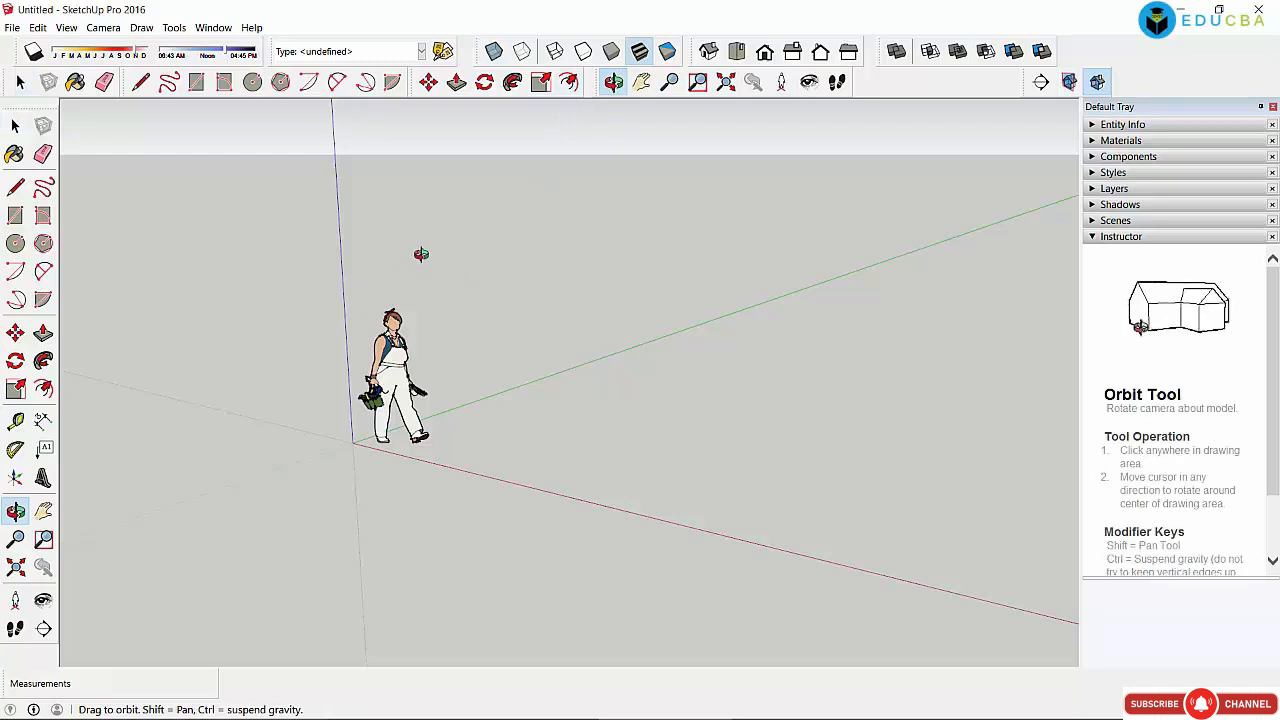
{"action": "left_click_drag", "start_coordinate": [423, 251], "coordinate": [625, 259]}
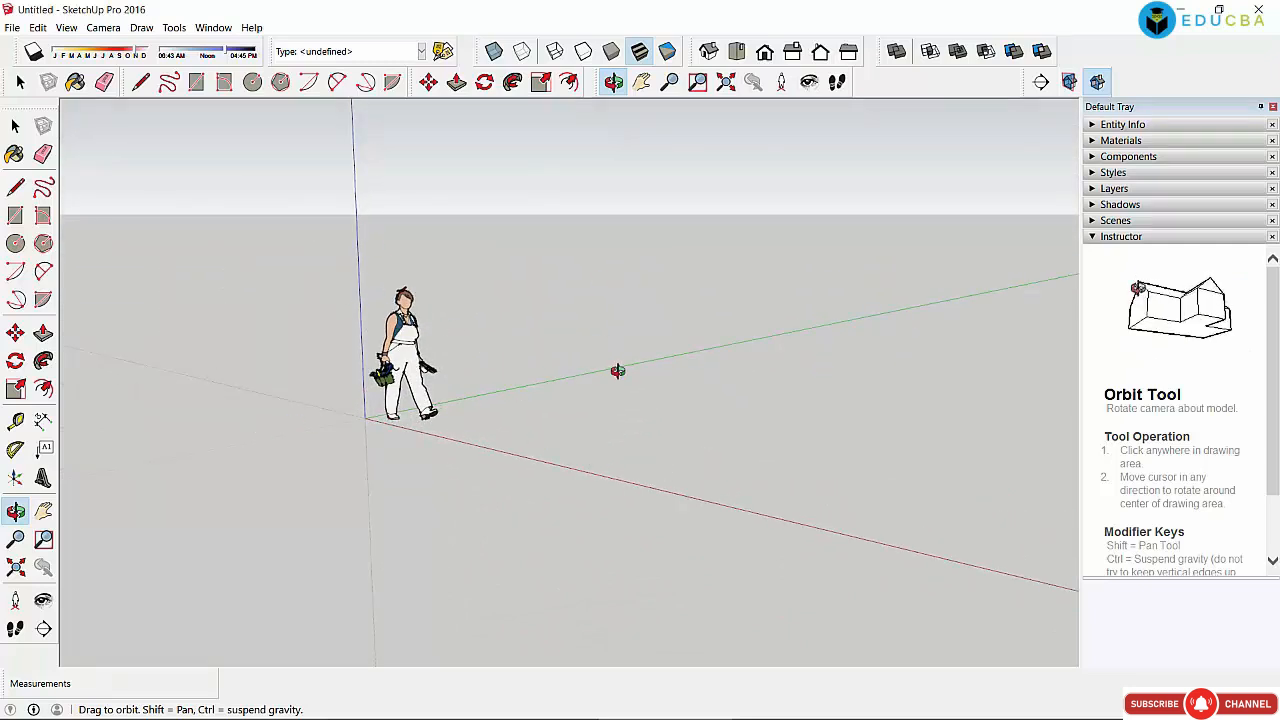
{"action": "left_click_drag", "start_coordinate": [346, 403], "coordinate": [529, 491]}
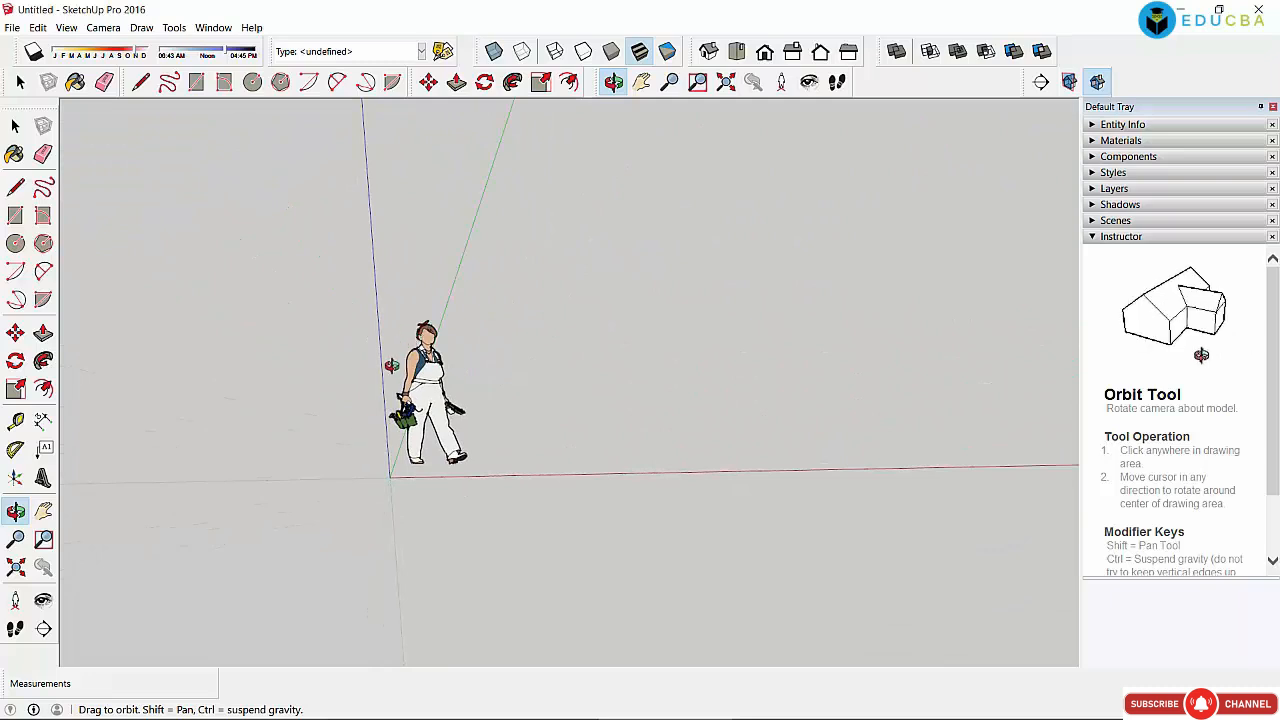
{"action": "left_click_drag", "start_coordinate": [391, 366], "coordinate": [441, 306]}
{"action": "left_click_drag", "start_coordinate": [427, 453], "coordinate": [443, 363]}
{"action": "left_click_drag", "start_coordinate": [295, 266], "coordinate": [454, 237]}
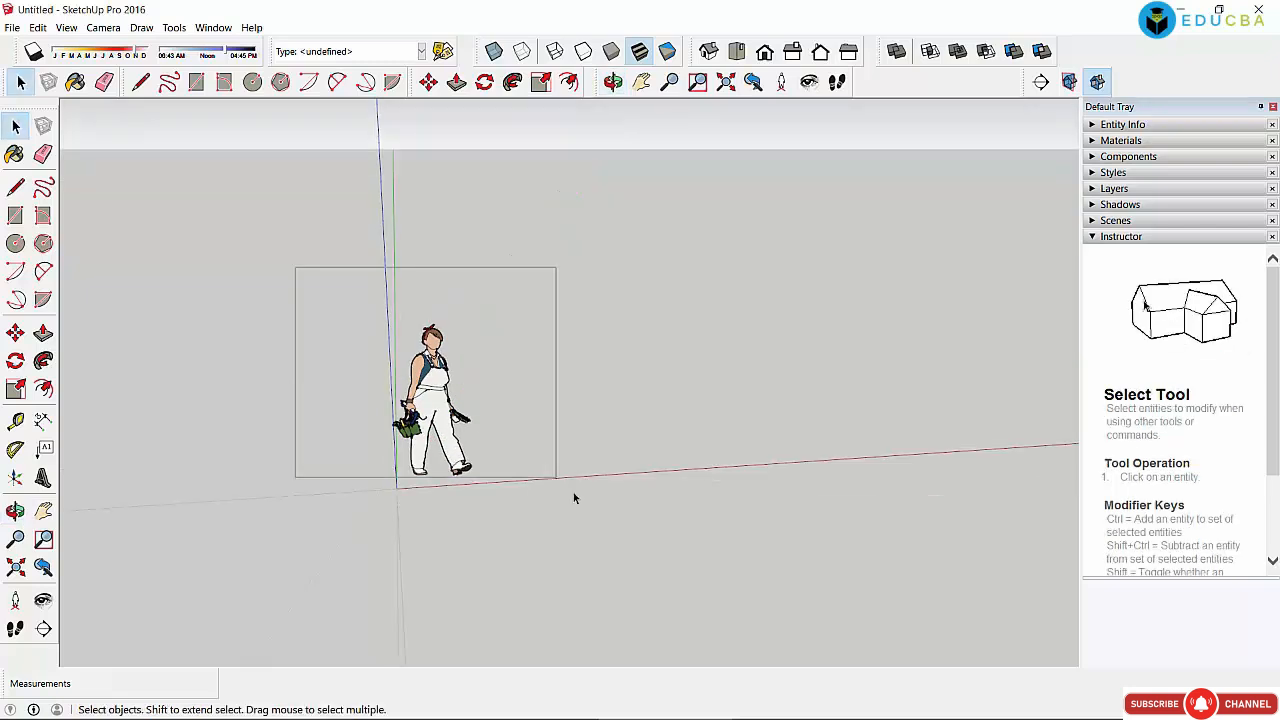
{"action": "key", "text": "Delete"}
Step: Pan the view so the axes origin sits in the middle
{"action": "left_click", "coordinate": [613, 82]}
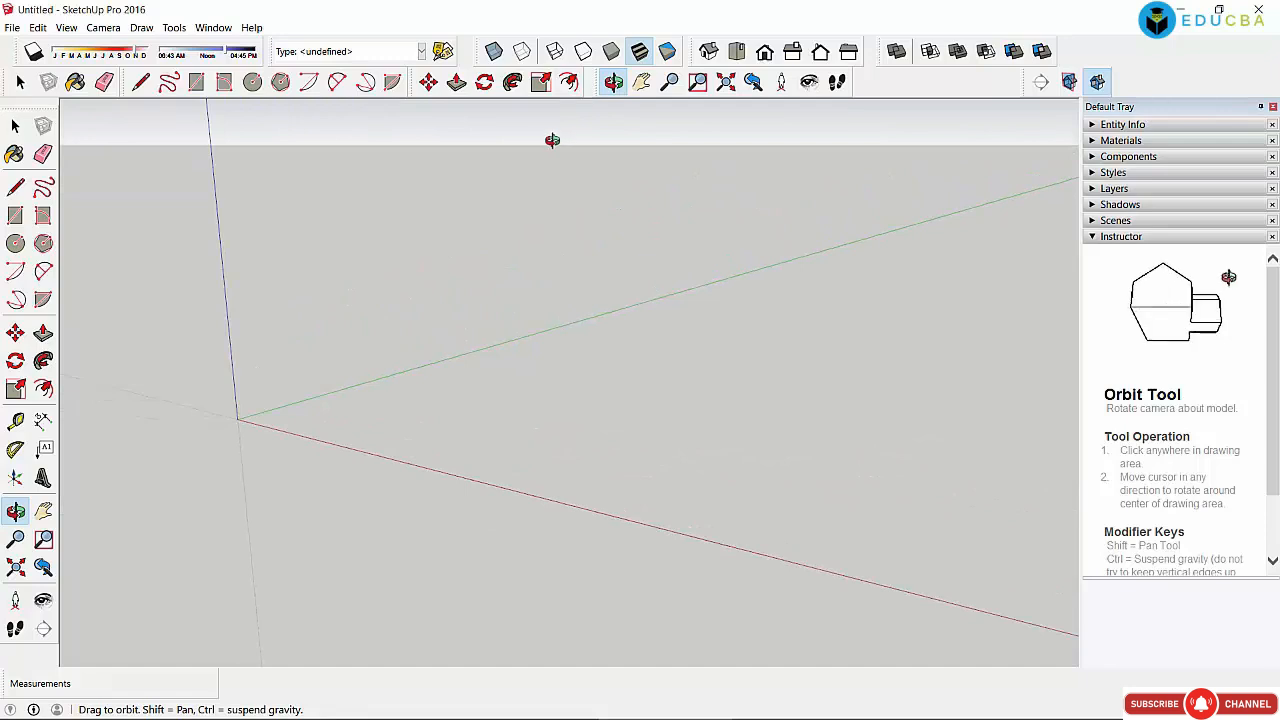
{"action": "left_click", "coordinate": [641, 82]}
{"action": "left_click_drag", "start_coordinate": [493, 318], "coordinate": [681, 292]}
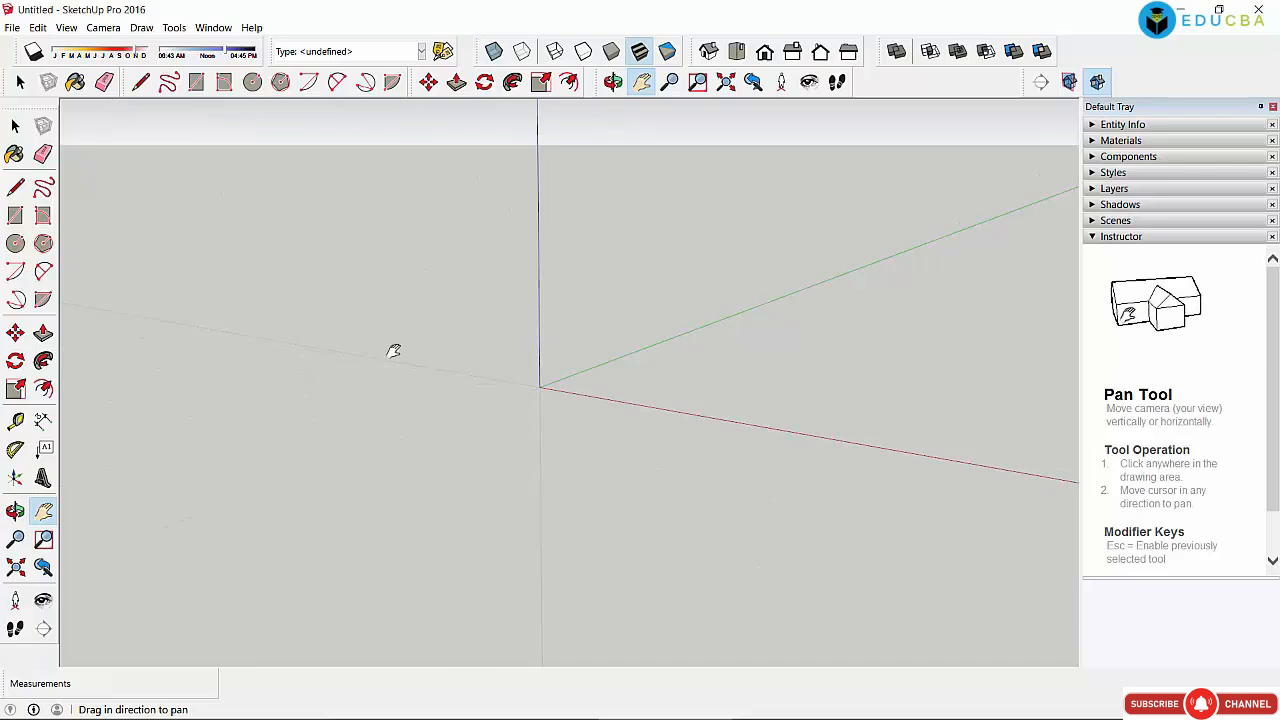
{"action": "left_click", "coordinate": [20, 247]}
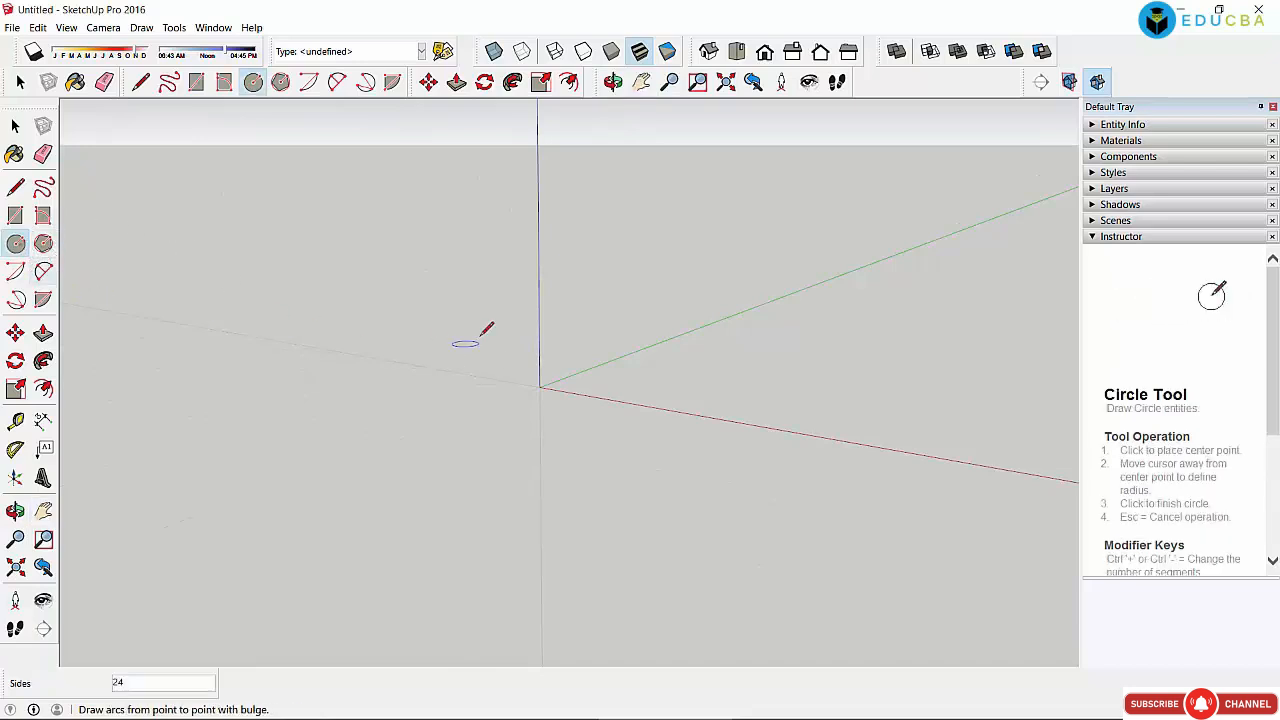
Step: Draw a circle at the origin, push/pull it up 1895mm, and orbit to view its top
{"action": "left_click", "coordinate": [540, 386]}
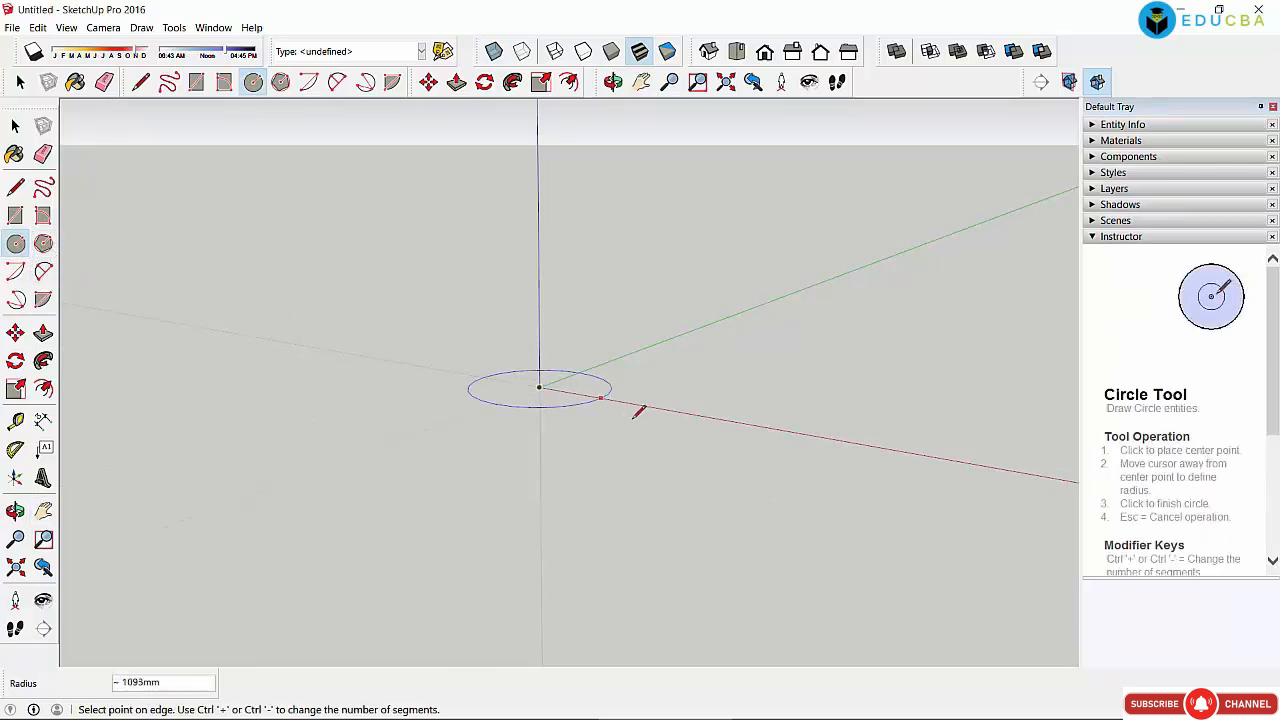
{"action": "left_click", "coordinate": [703, 427]}
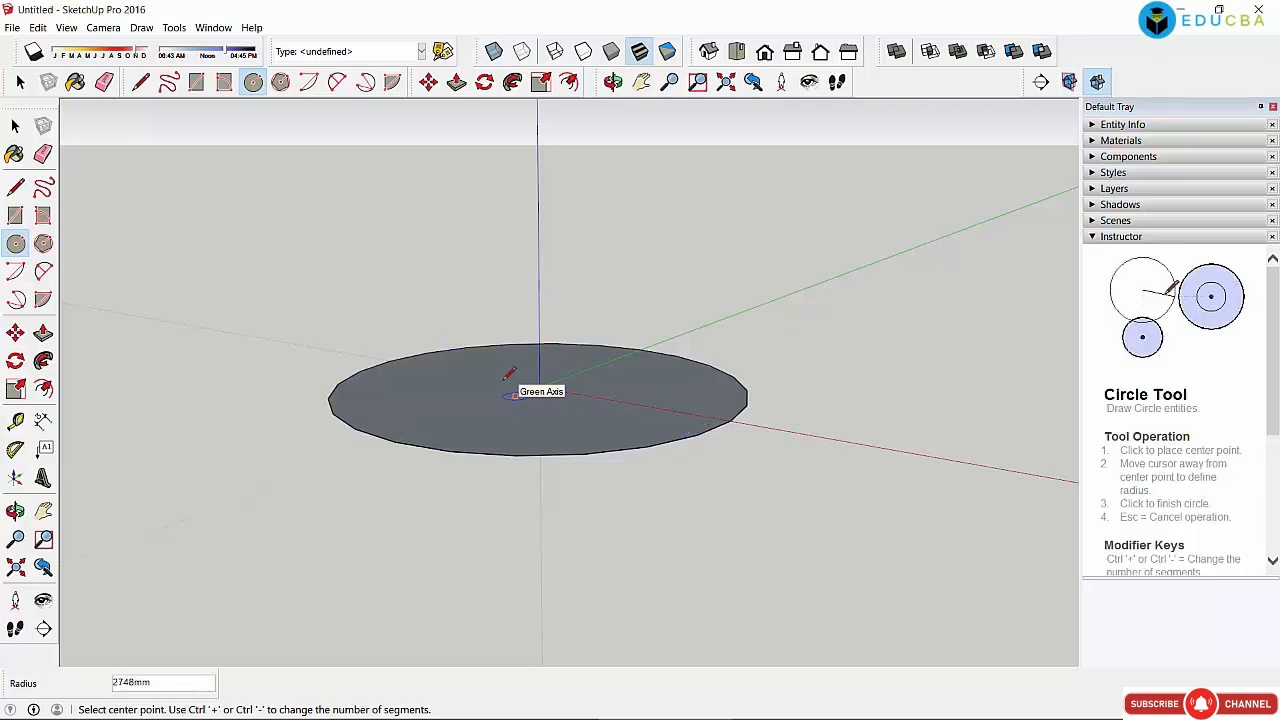
{"action": "left_click", "coordinate": [456, 82]}
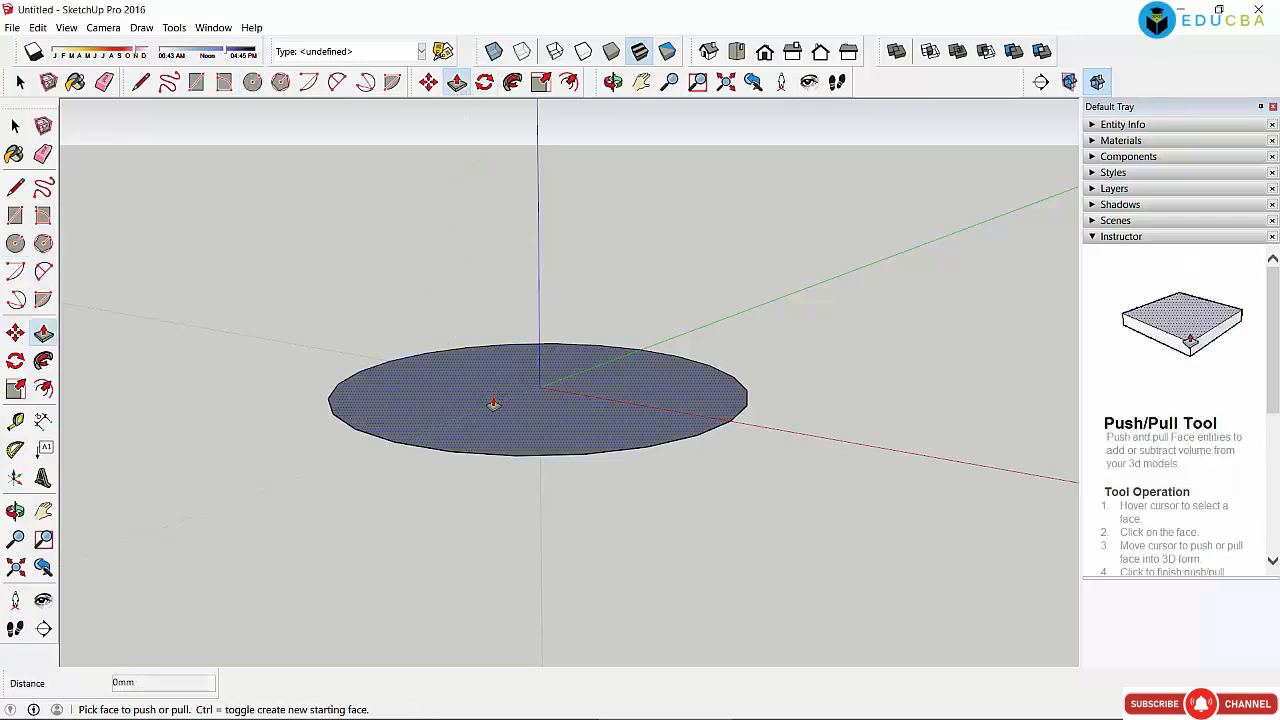
{"action": "left_click", "coordinate": [491, 400]}
{"action": "left_click", "coordinate": [495, 256]}
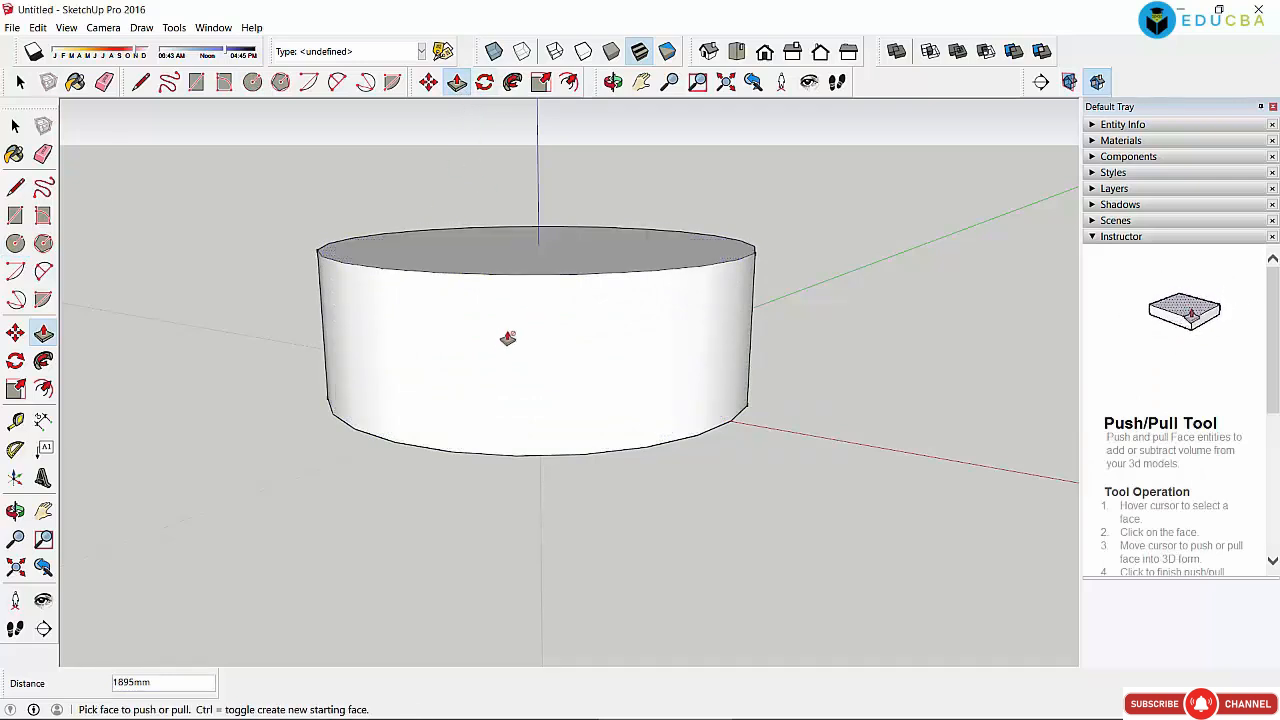
{"action": "left_click", "coordinate": [613, 81]}
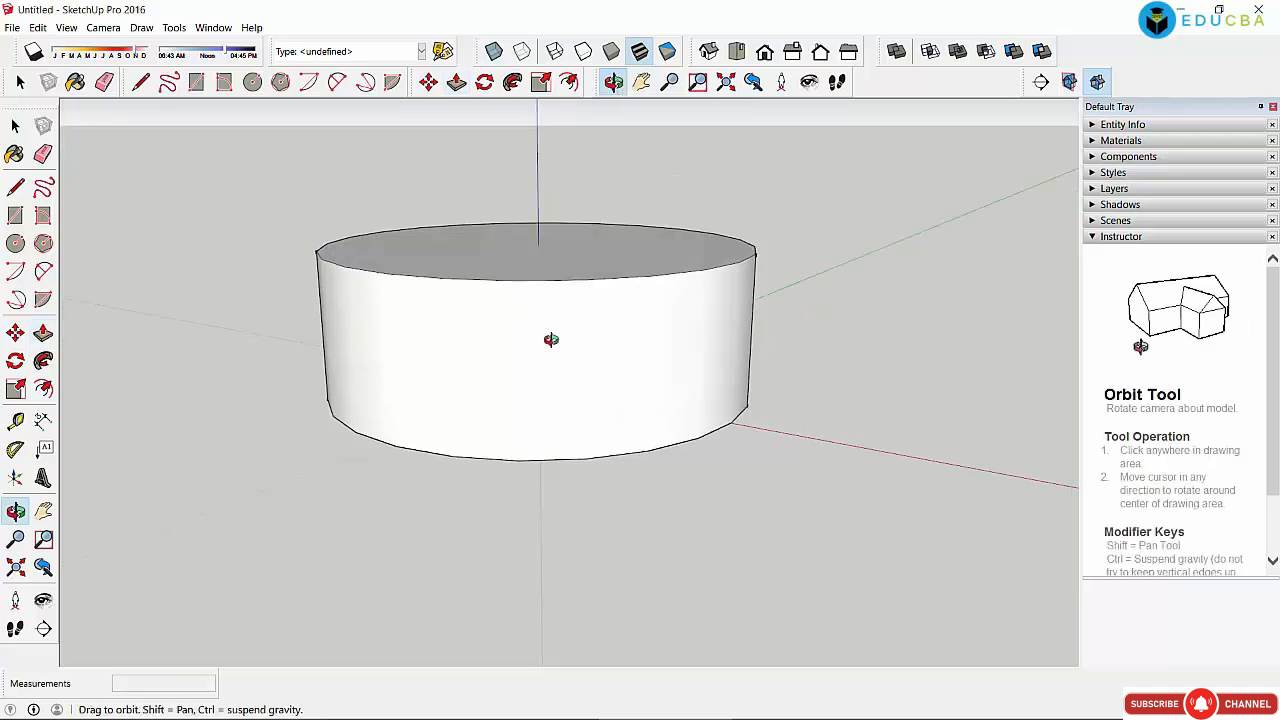
{"action": "left_click_drag", "start_coordinate": [549, 340], "coordinate": [560, 300]}
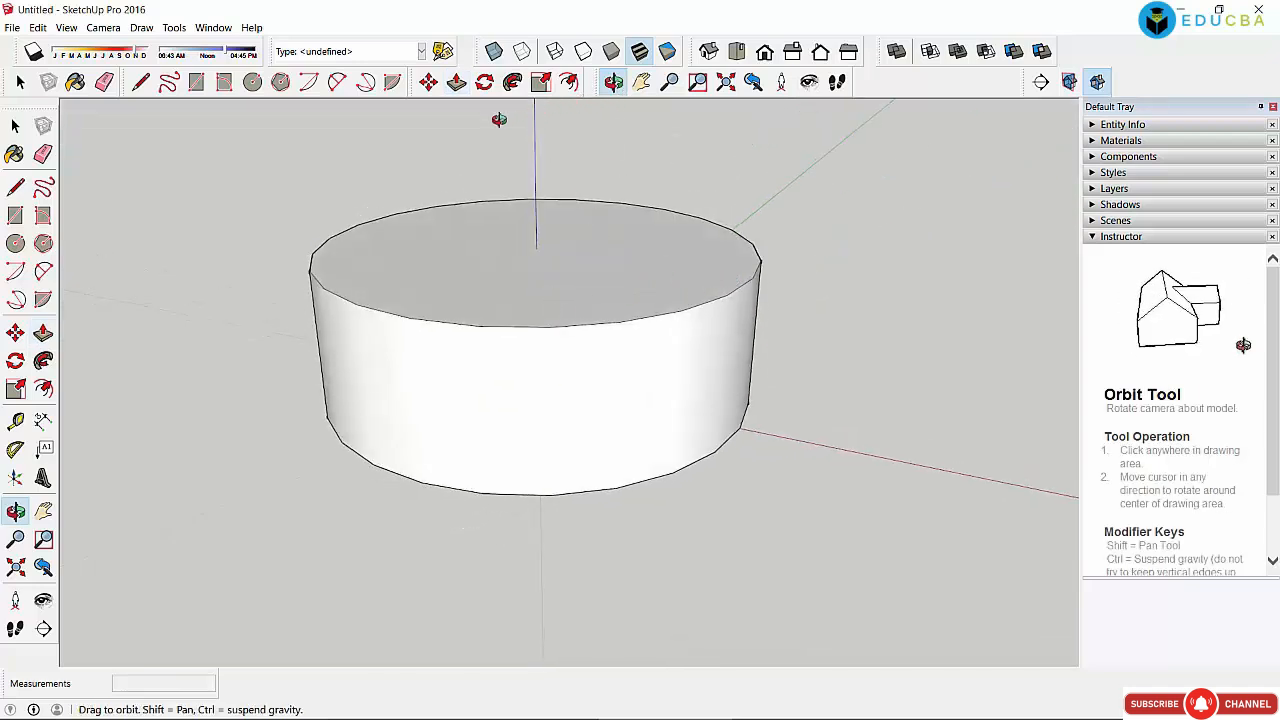
{"action": "left_click", "coordinate": [20, 81]}
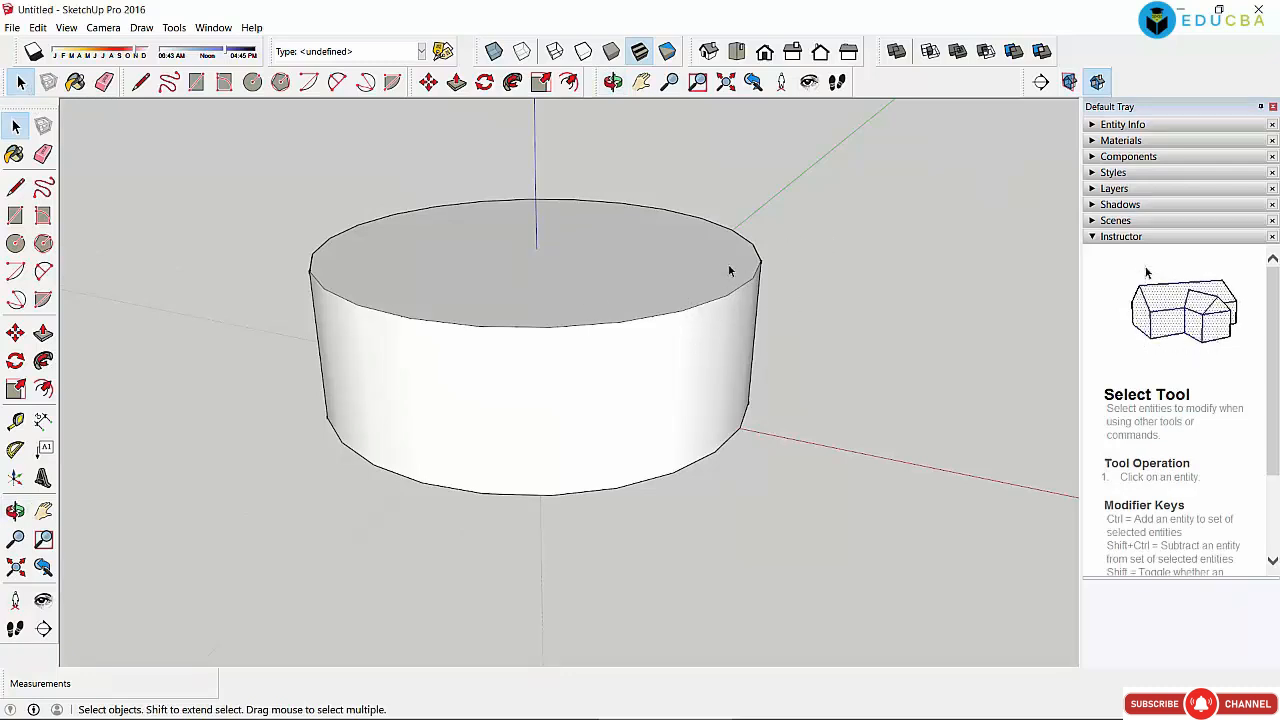
Step: Delete the cylinder's top face, leaving it an open, hollow cup
{"action": "scroll", "coordinate": [688, 260], "scroll_direction": "up", "scroll_amount": 5}
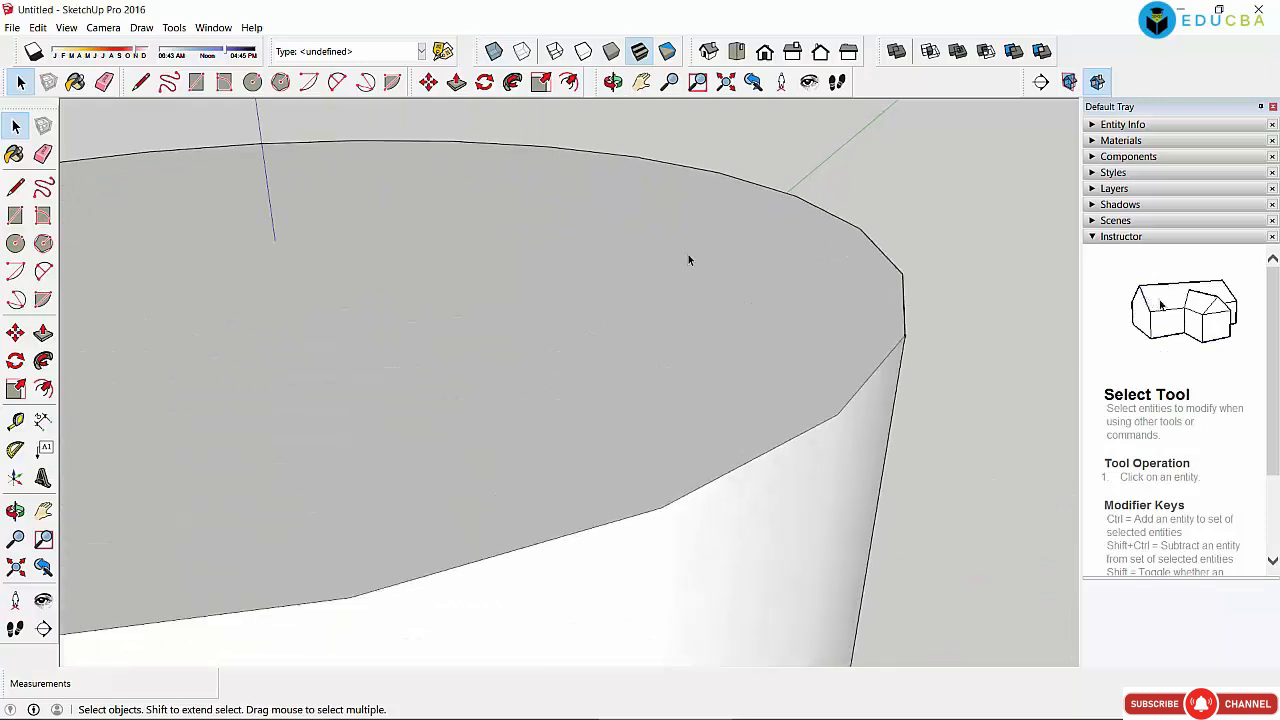
{"action": "left_click", "coordinate": [854, 334]}
{"action": "left_click", "coordinate": [966, 354]}
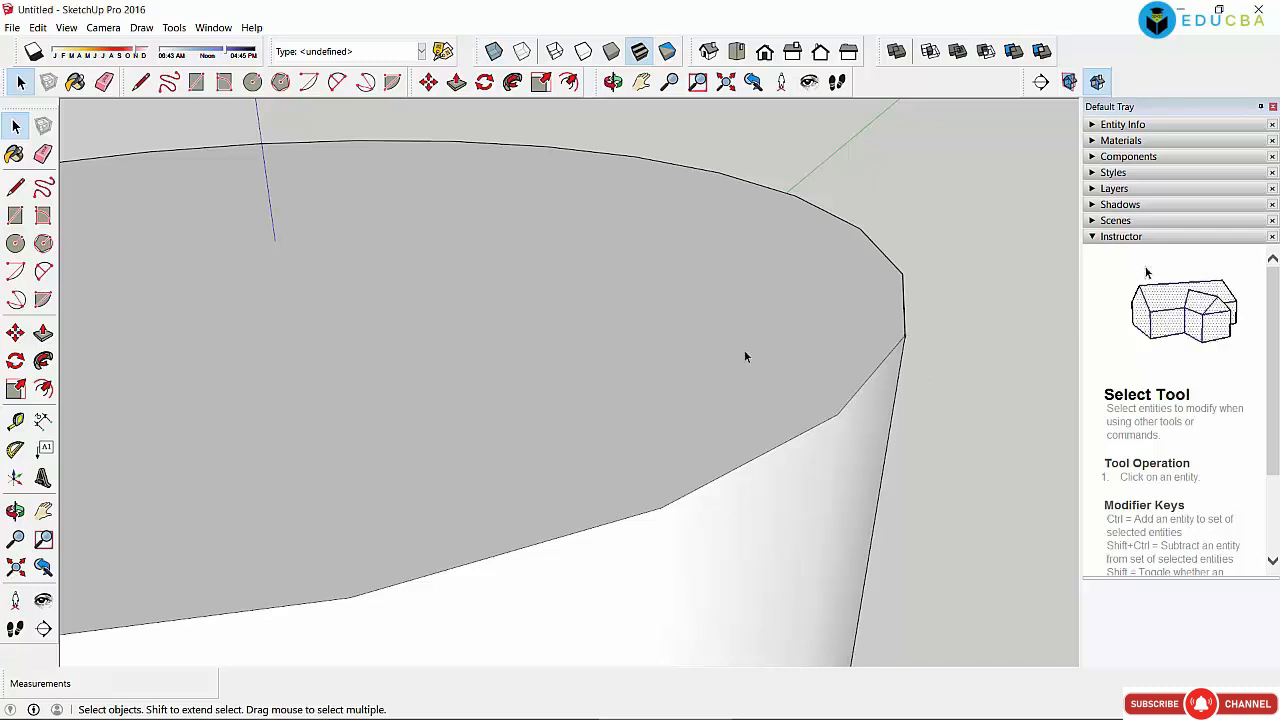
{"action": "scroll", "coordinate": [729, 351], "scroll_direction": "down", "scroll_amount": 3}
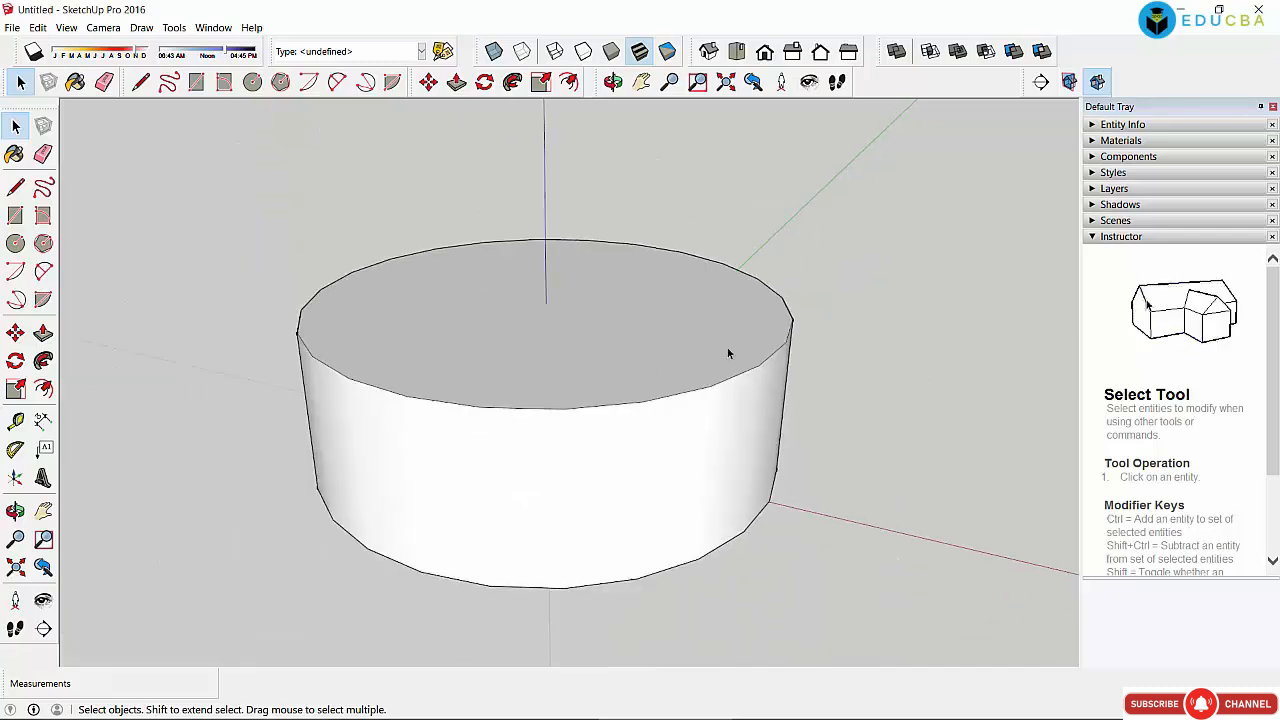
{"action": "left_click", "coordinate": [677, 336]}
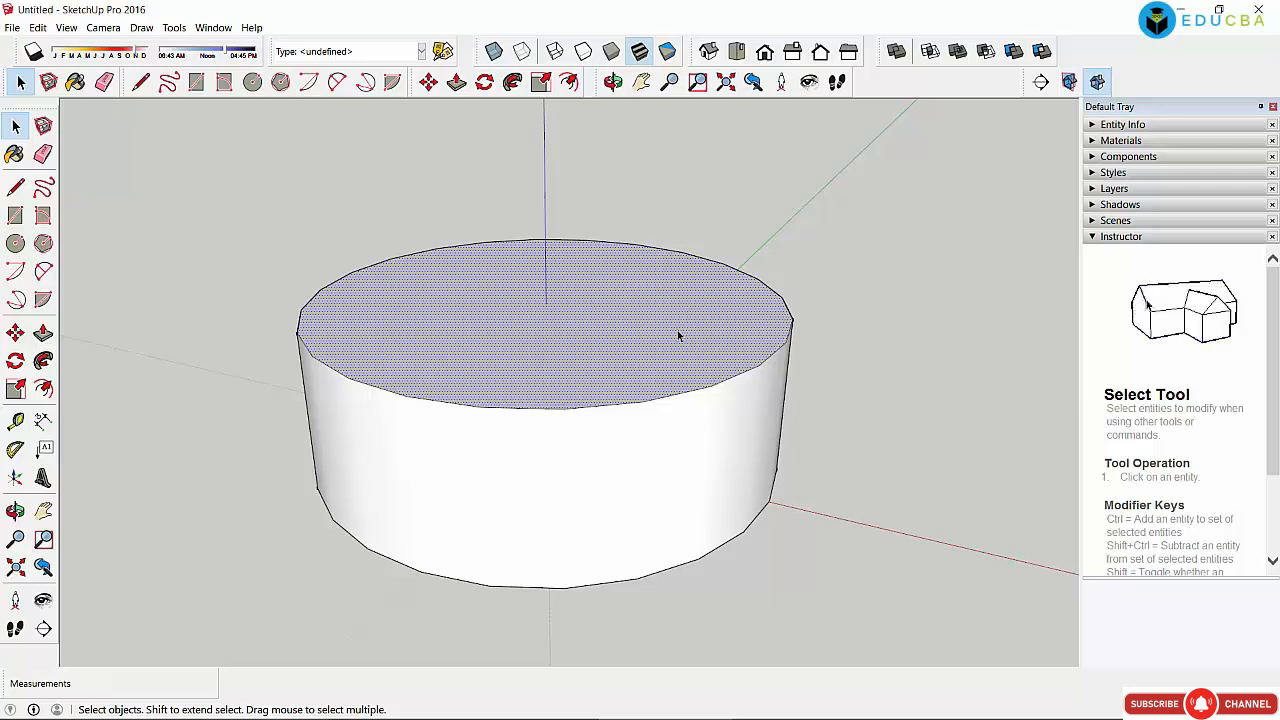
{"action": "key", "text": "Delete"}
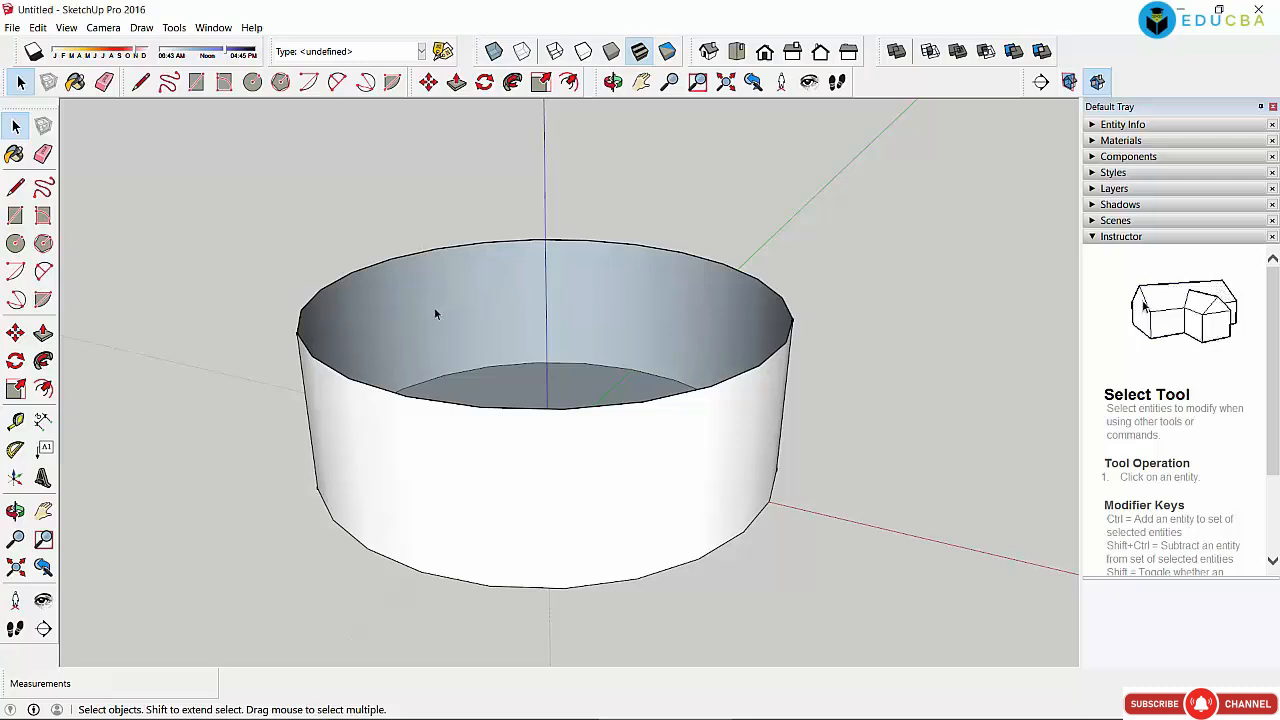
Step: Window-select the entire cylinder and delete it, leaving only the axes
{"action": "left_click", "coordinate": [443, 488]}
{"action": "left_click", "coordinate": [486, 297]}
{"action": "left_click_drag", "start_coordinate": [218, 224], "coordinate": [900, 645]}
{"action": "left_click", "coordinate": [945, 359]}
{"action": "left_click_drag", "start_coordinate": [262, 212], "coordinate": [966, 640]}
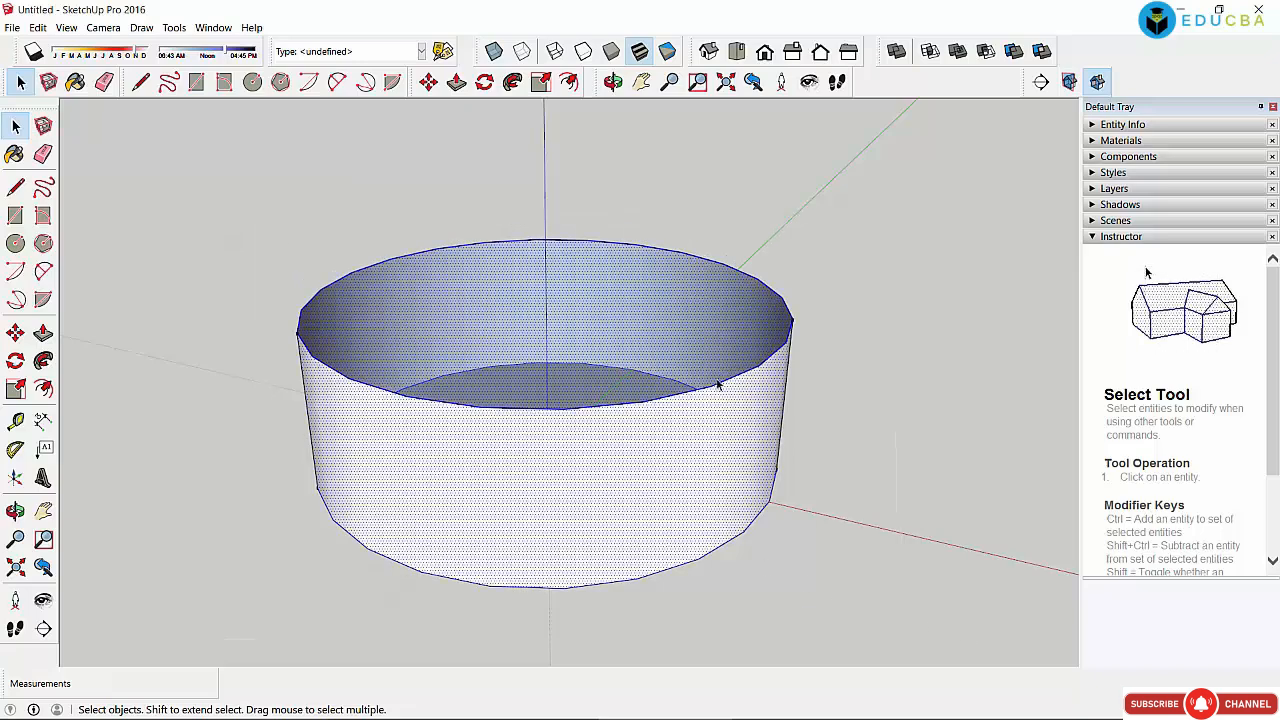
{"action": "left_click", "coordinate": [866, 369]}
{"action": "left_click_drag", "start_coordinate": [485, 391], "coordinate": [970, 641]}
{"action": "key", "text": "Delete"}
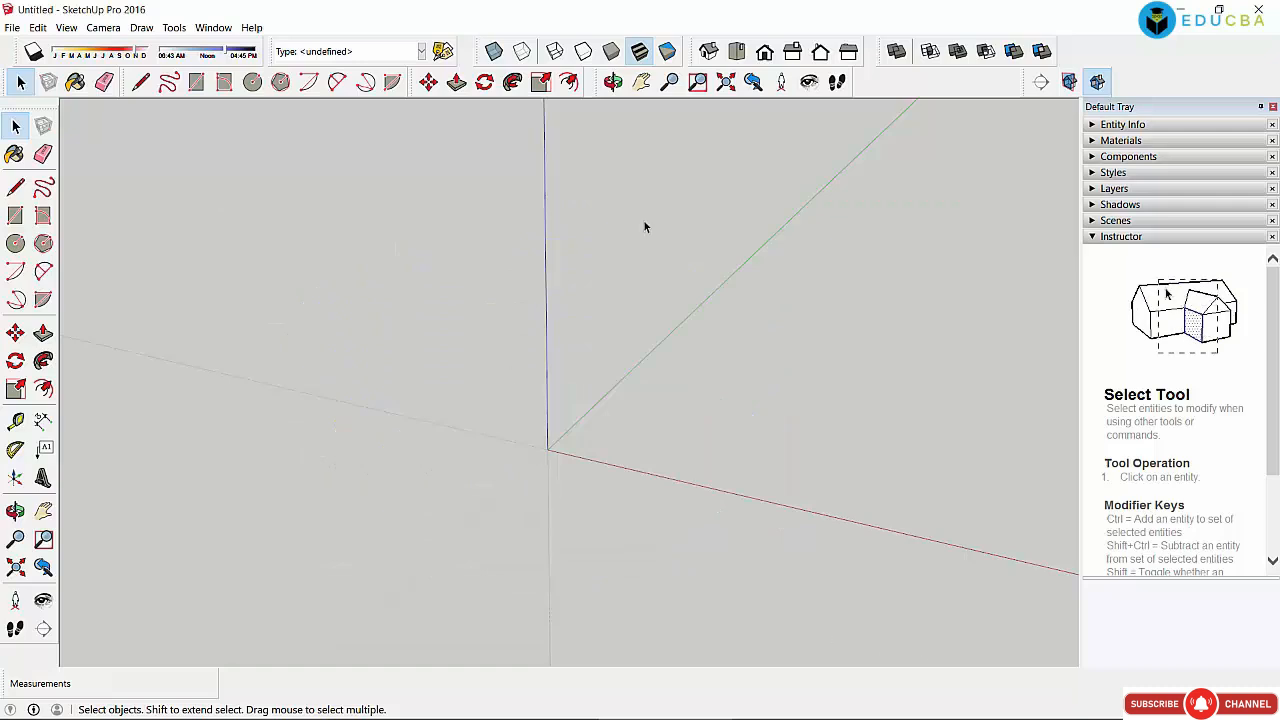
Step: Draw a hexagon with the Polygon tool, centred on the origin
{"action": "left_click", "coordinate": [43, 242]}
{"action": "left_click", "coordinate": [548, 448]}
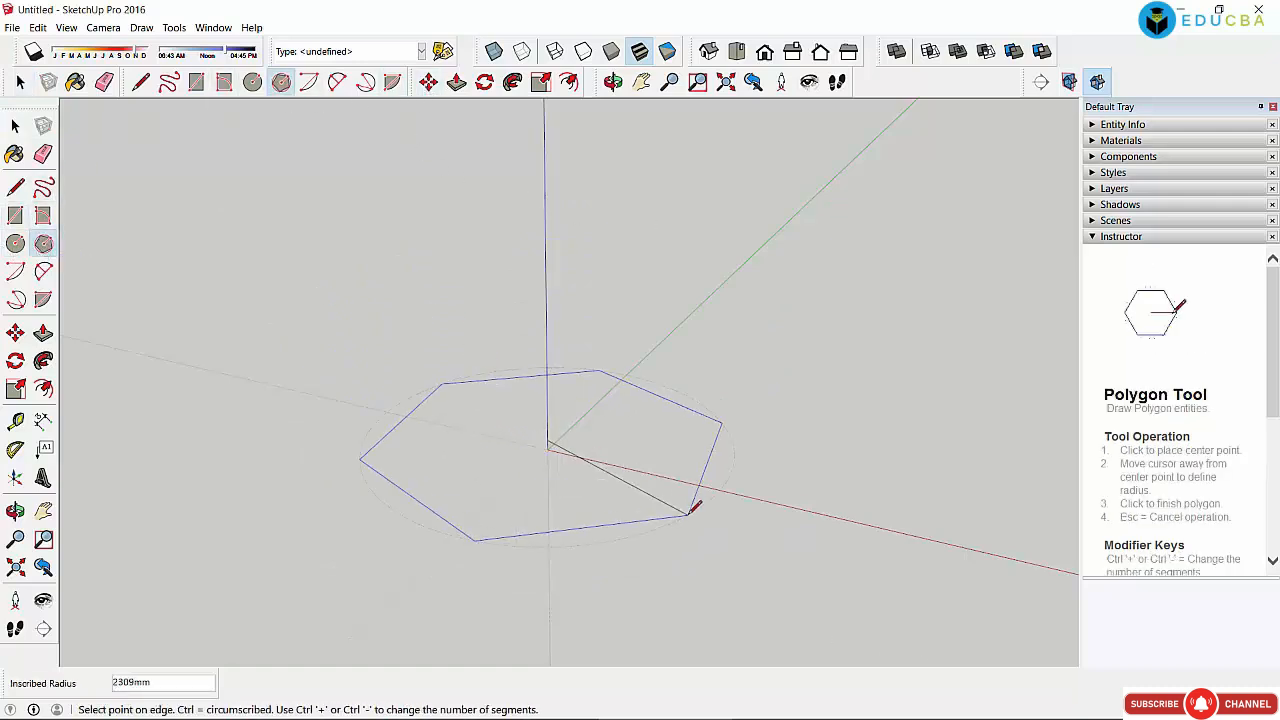
{"action": "left_click", "coordinate": [716, 533]}
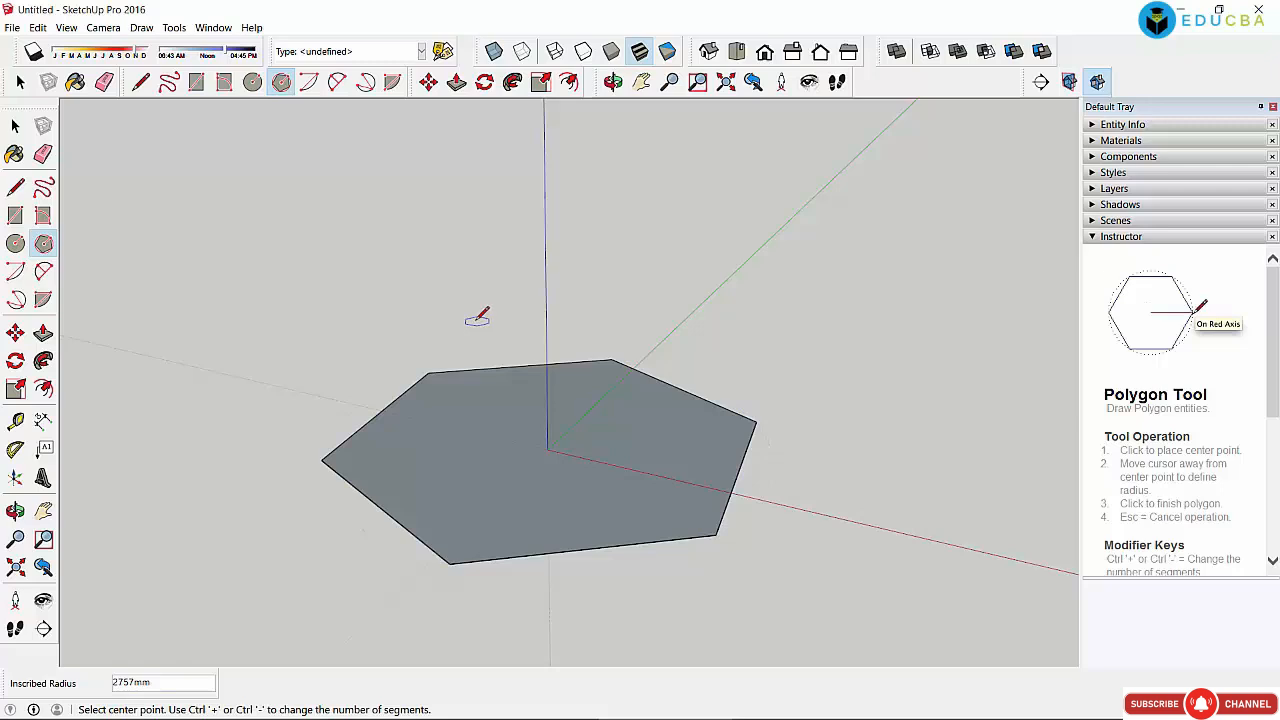
Step: Push/pull the hexagon face up 1726mm into a solid hexagonal prism
{"action": "left_click", "coordinate": [428, 82]}
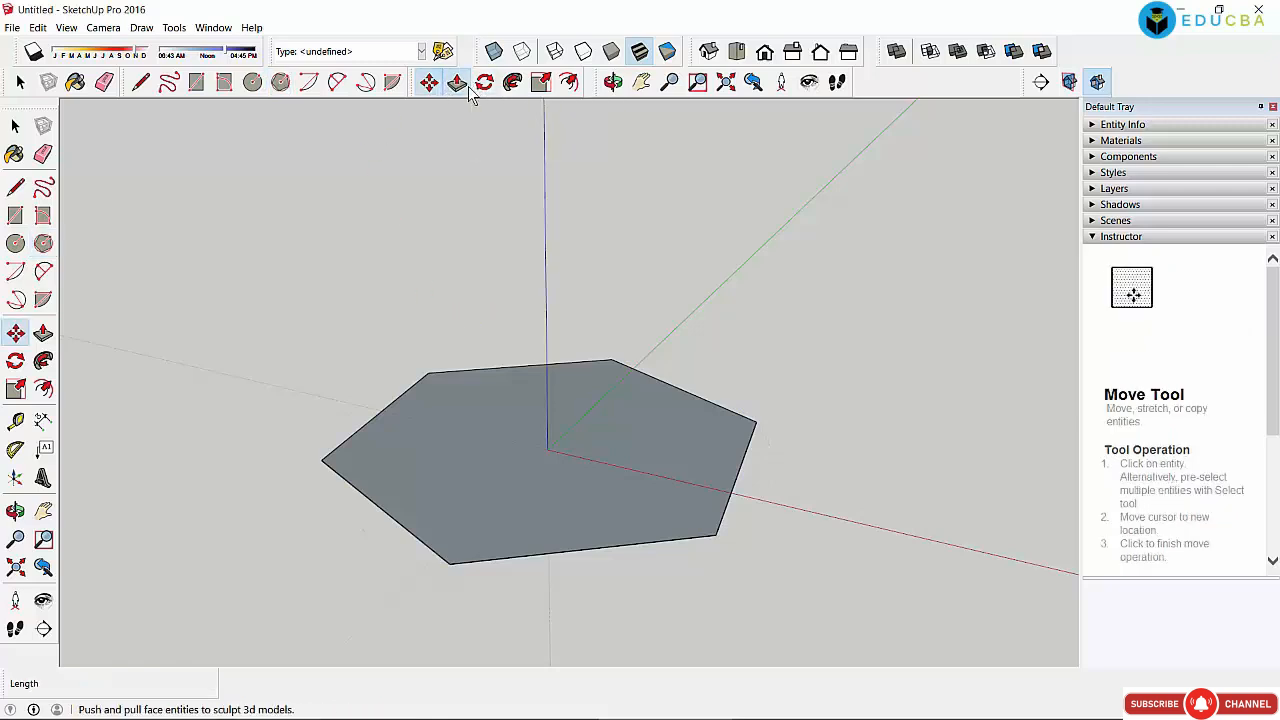
{"action": "left_click", "coordinate": [456, 82]}
{"action": "left_click_drag", "start_coordinate": [531, 471], "coordinate": [540, 343]}
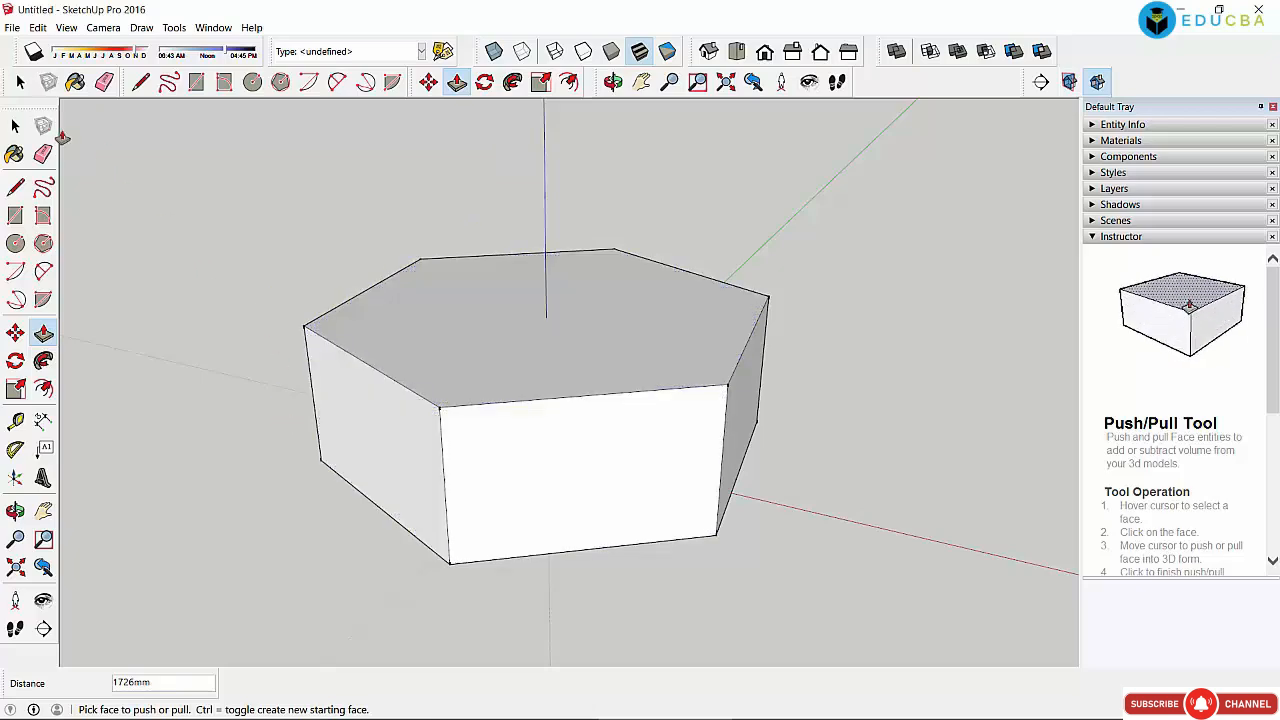
{"action": "left_click", "coordinate": [15, 126]}
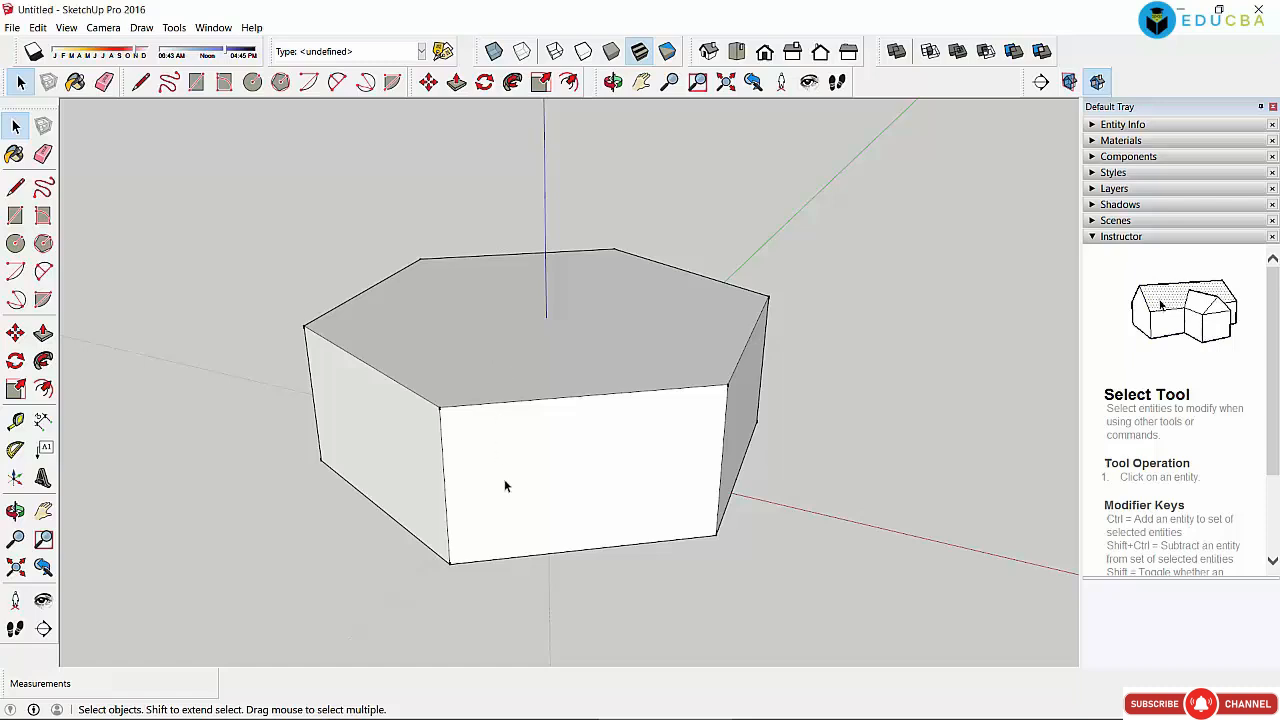
Step: Delete the prism's front face to expose its hollow interior
{"action": "left_click", "coordinate": [525, 458]}
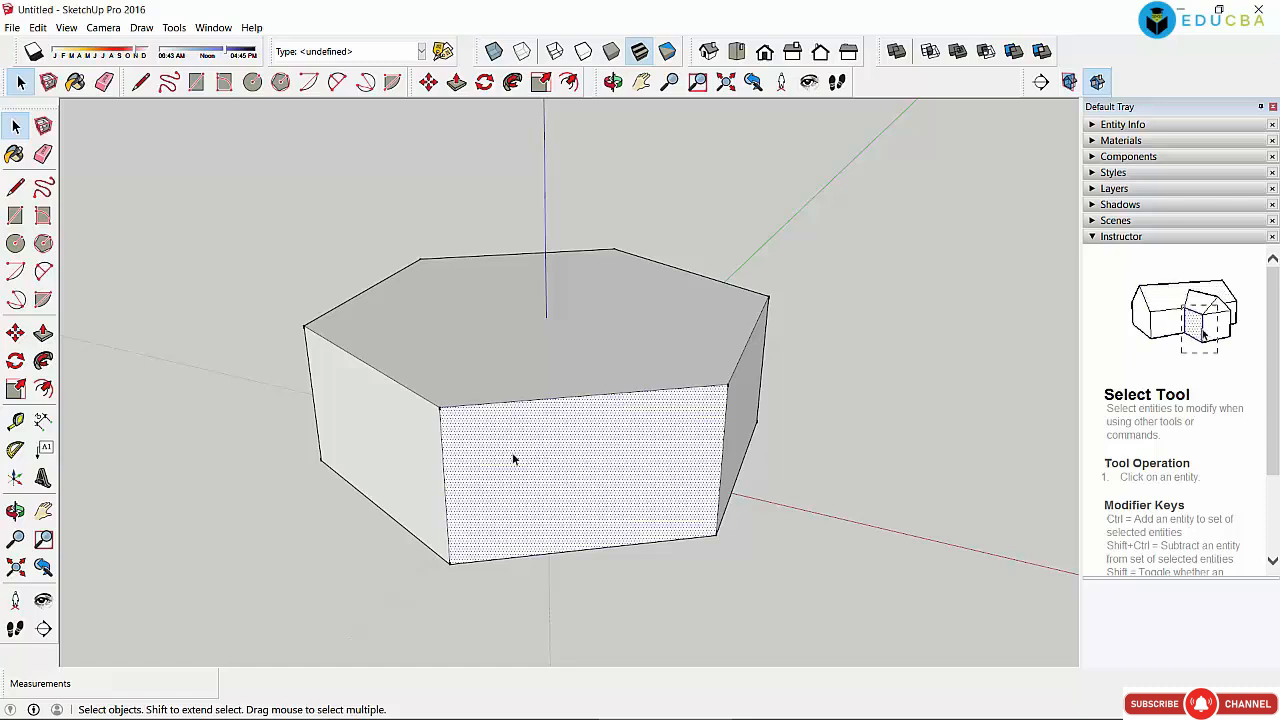
{"action": "left_click", "coordinate": [266, 240]}
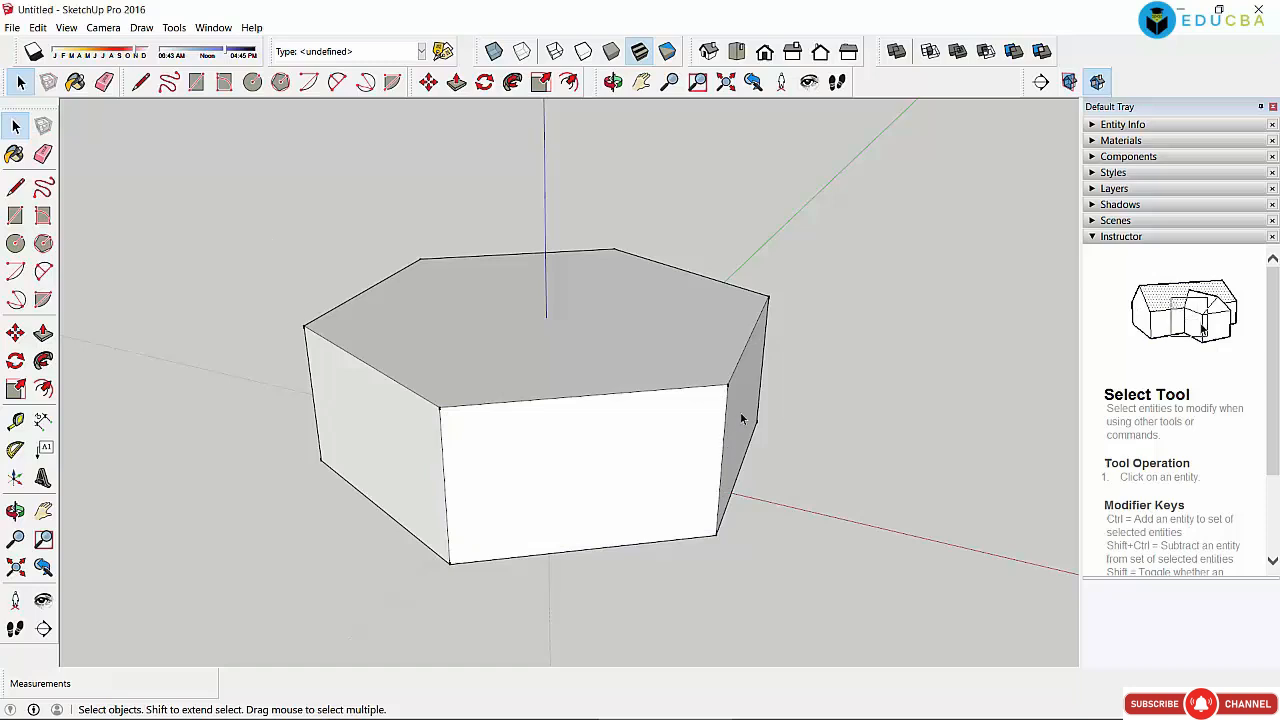
{"action": "left_click", "coordinate": [742, 419]}
{"action": "left_click", "coordinate": [869, 447]}
{"action": "left_click", "coordinate": [650, 452]}
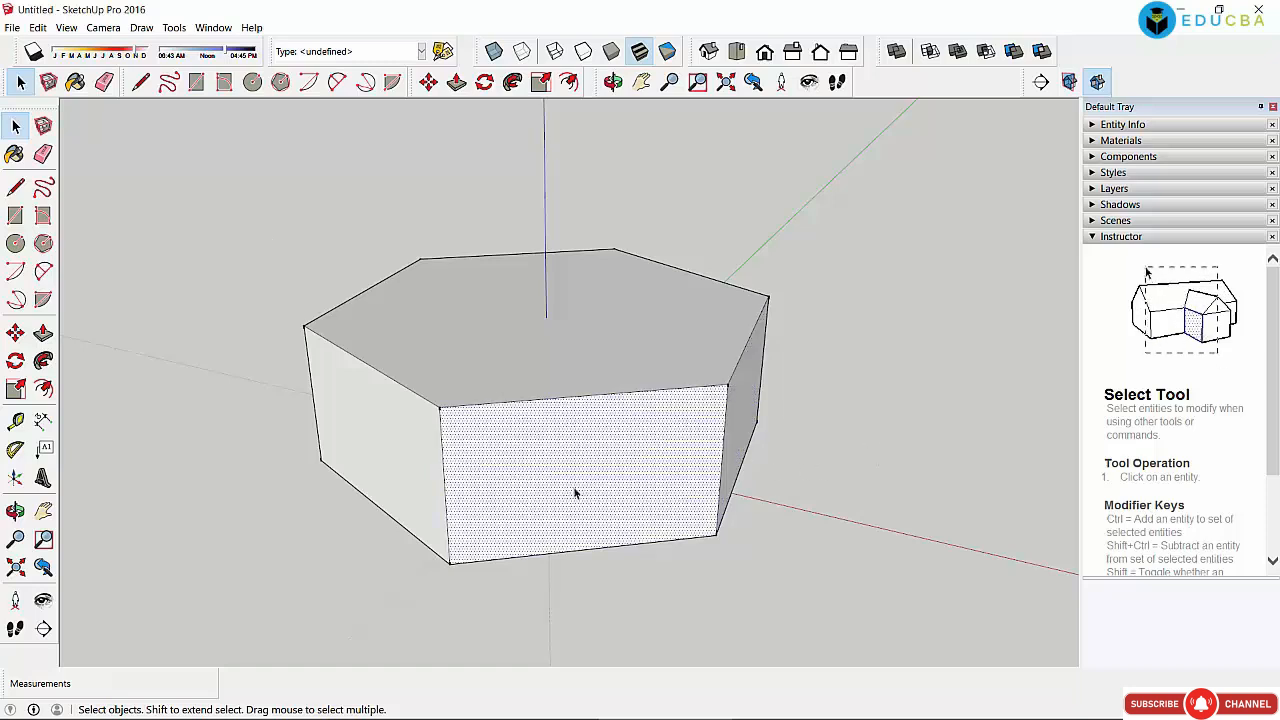
{"action": "left_click", "coordinate": [896, 437]}
{"action": "left_click", "coordinate": [620, 442]}
{"action": "key", "text": "Delete"}
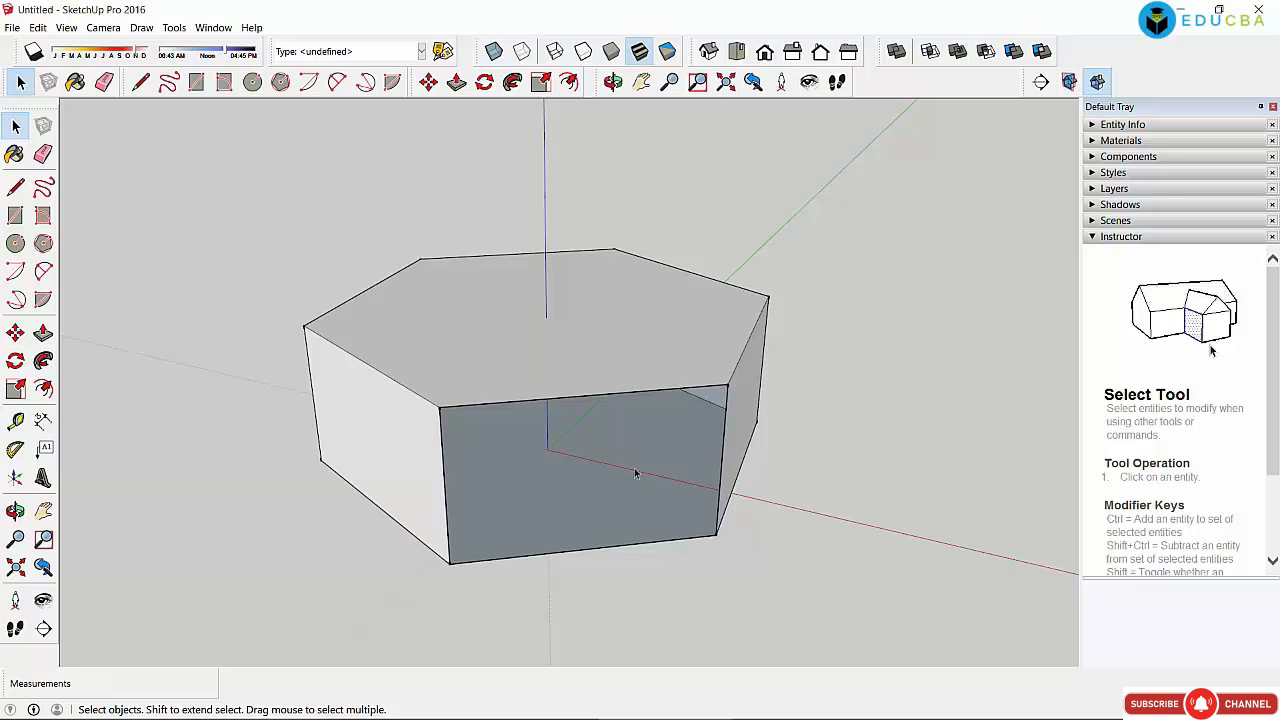
Step: From a near-horizontal view, delete the prism's top face
{"action": "left_click", "coordinate": [613, 82]}
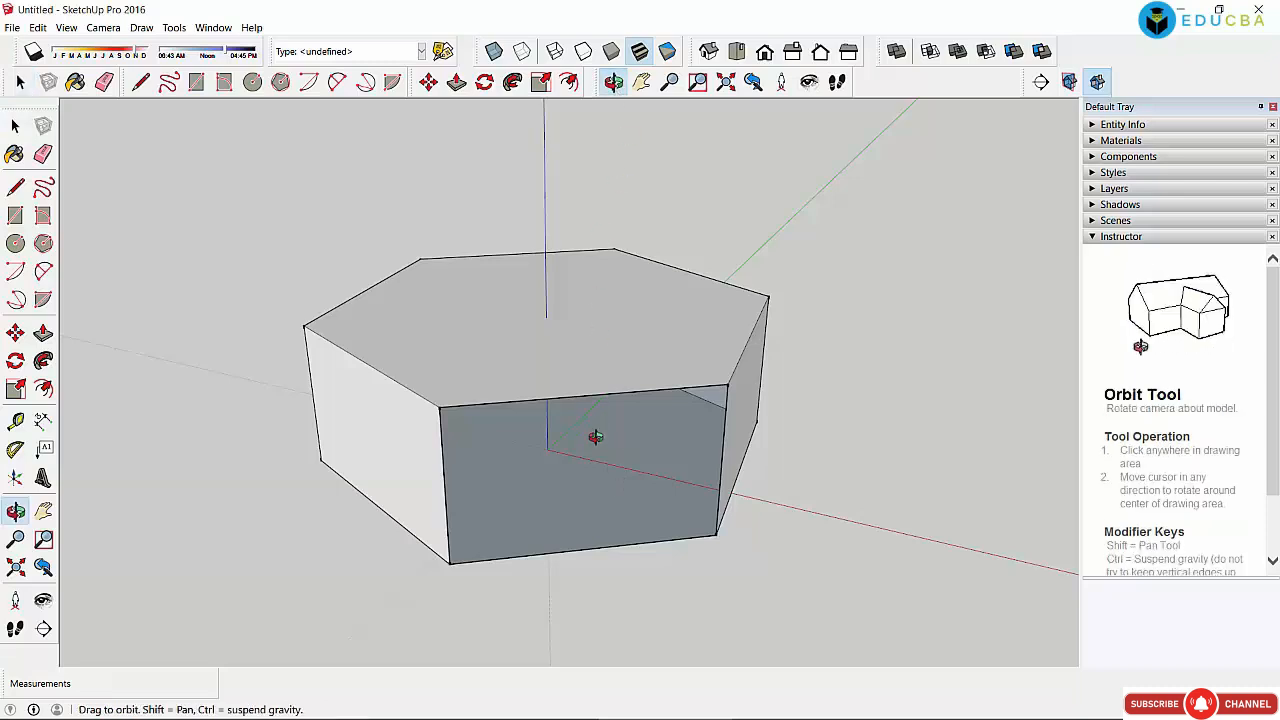
{"action": "left_click_drag", "start_coordinate": [594, 437], "coordinate": [522, 490]}
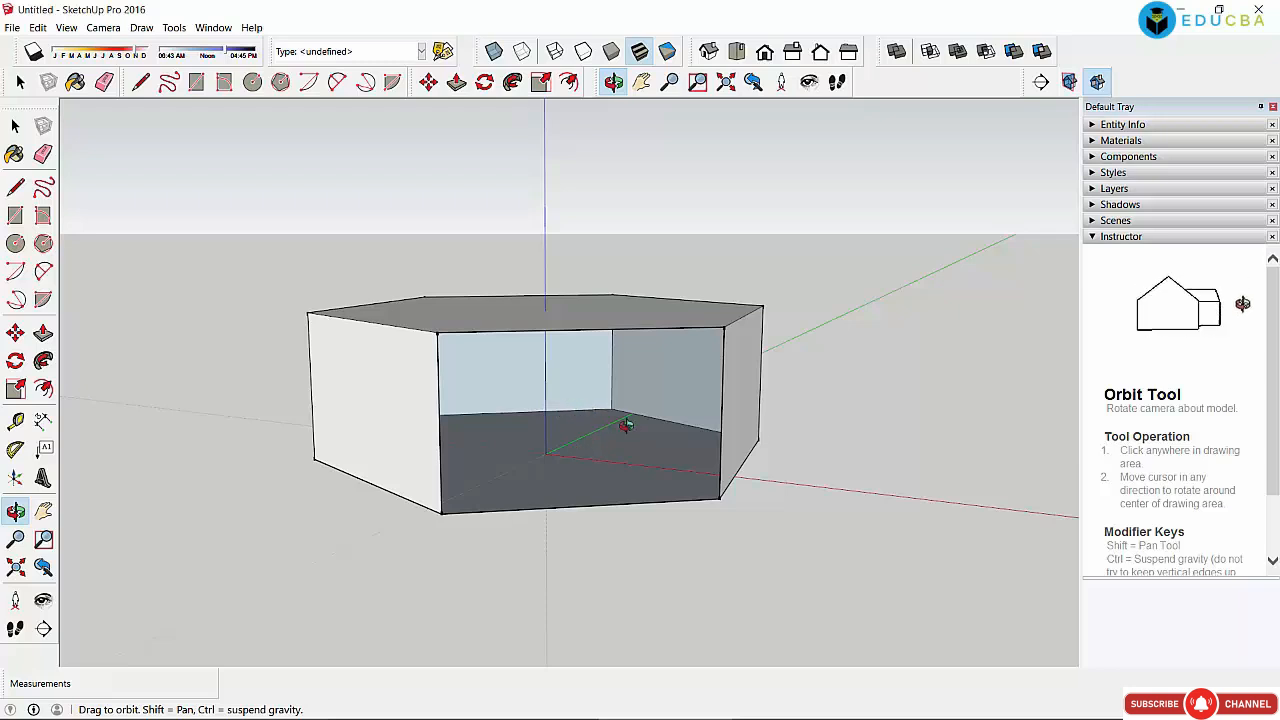
{"action": "left_click", "coordinate": [15, 126]}
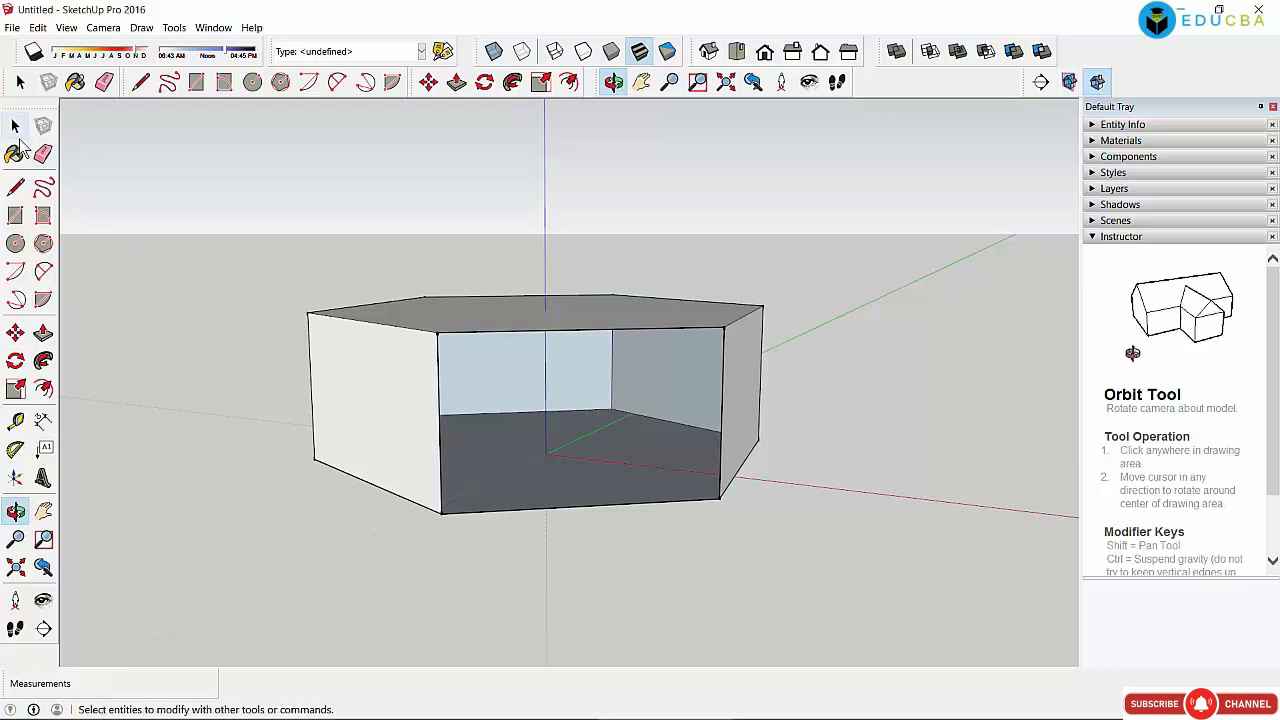
{"action": "left_click", "coordinate": [581, 309]}
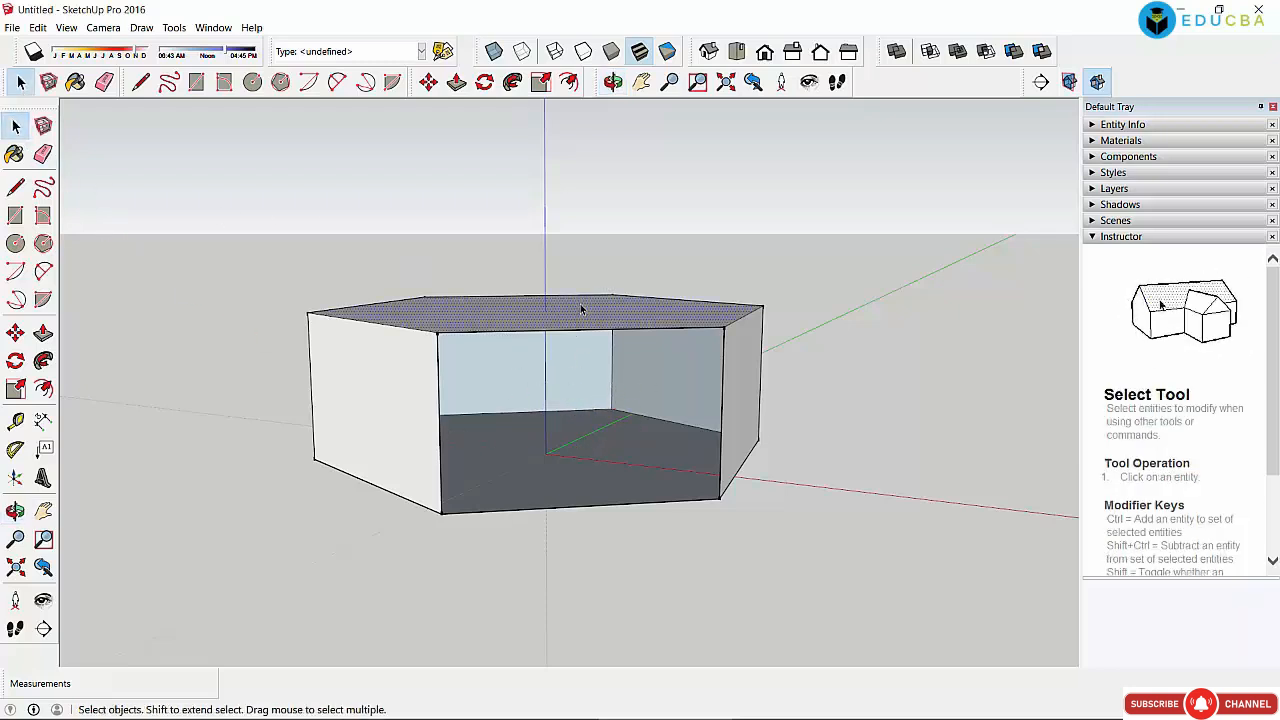
{"action": "key", "text": "Delete"}
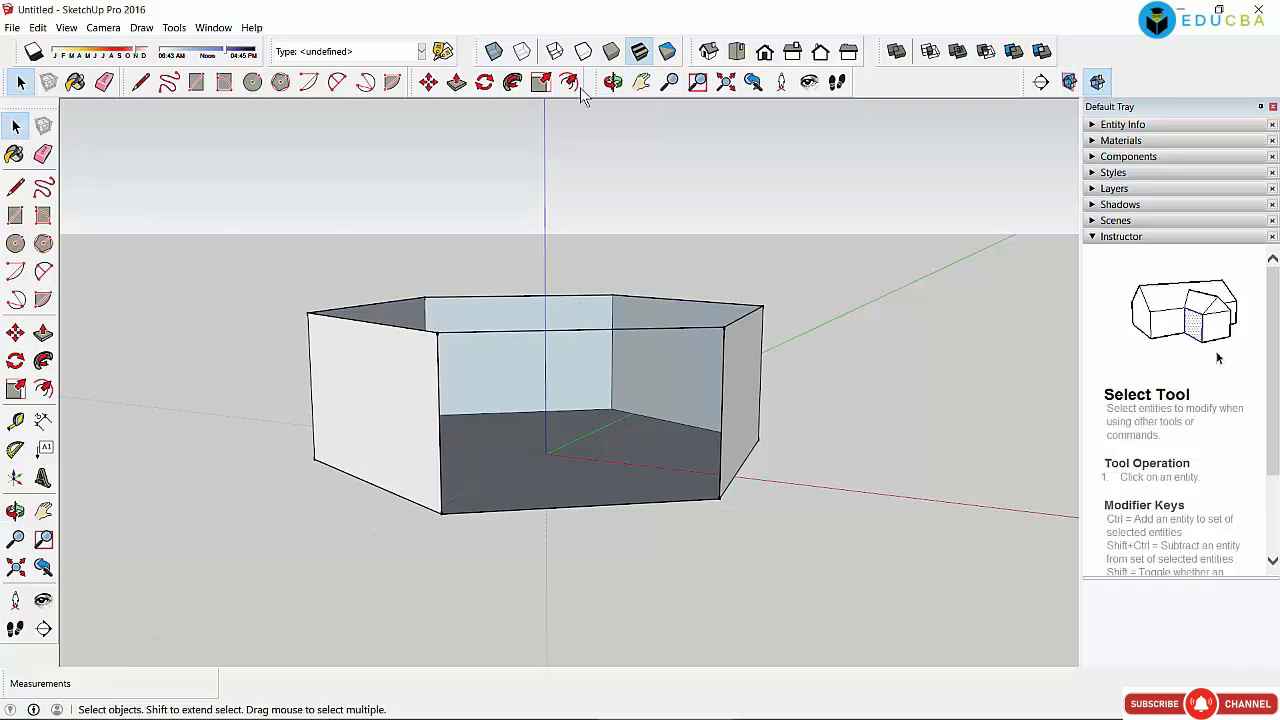
Step: Orbit around the open hexagonal box to look down inside it
{"action": "left_click", "coordinate": [613, 82]}
{"action": "left_click_drag", "start_coordinate": [657, 563], "coordinate": [737, 474]}
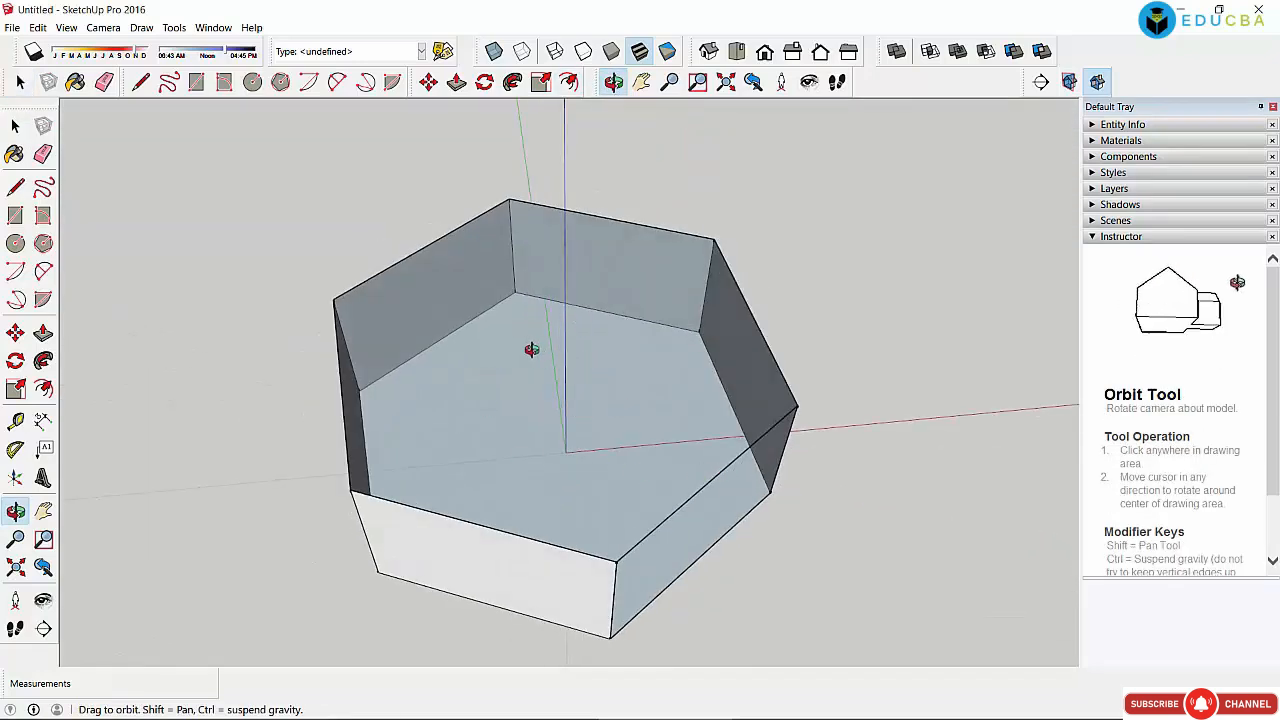
{"action": "left_click_drag", "start_coordinate": [529, 349], "coordinate": [463, 451]}
{"action": "left_click_drag", "start_coordinate": [609, 466], "coordinate": [603, 423]}
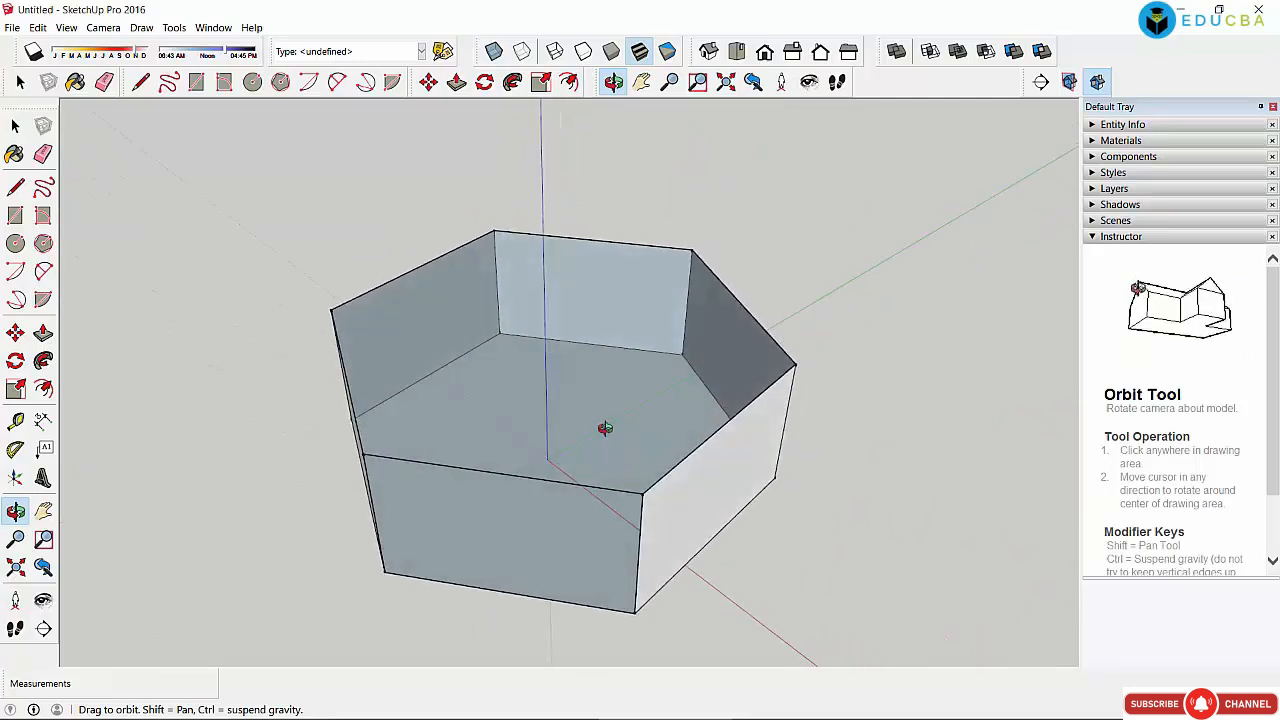
{"action": "left_click", "coordinate": [15, 125]}
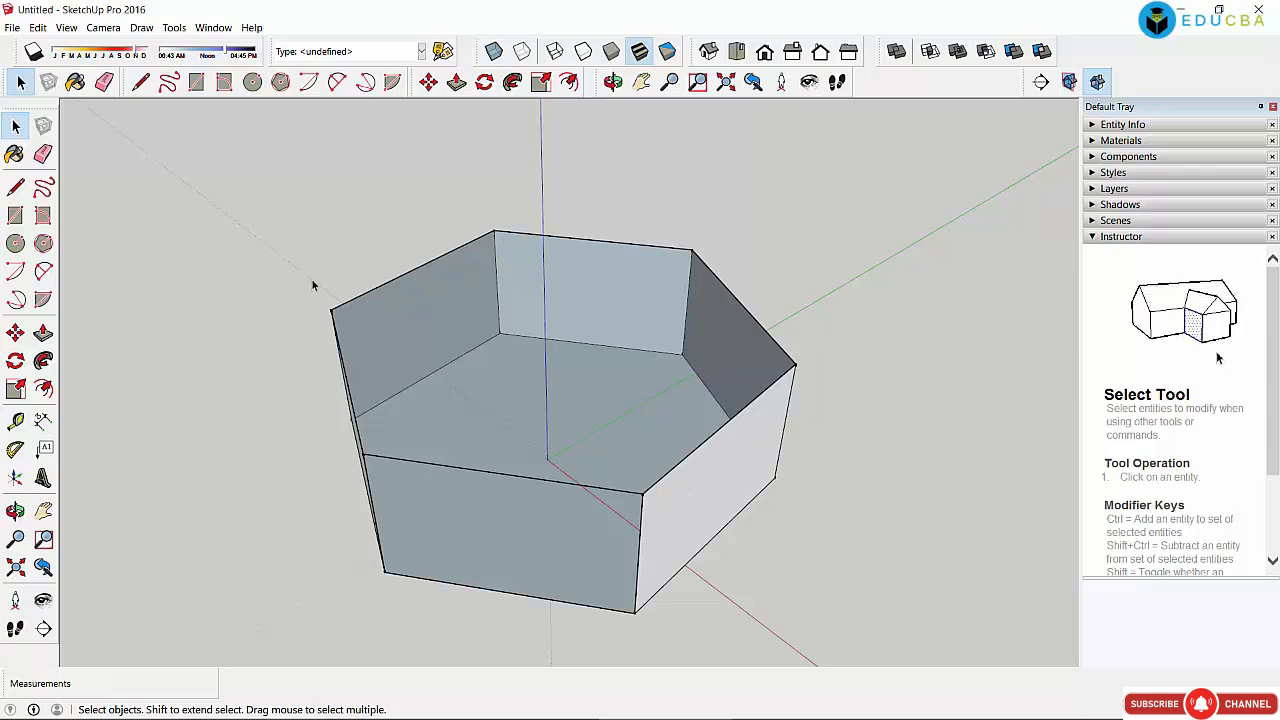
Step: Push/pull the left back wall face slightly outward, closing the prism back up
{"action": "left_click", "coordinate": [439, 314]}
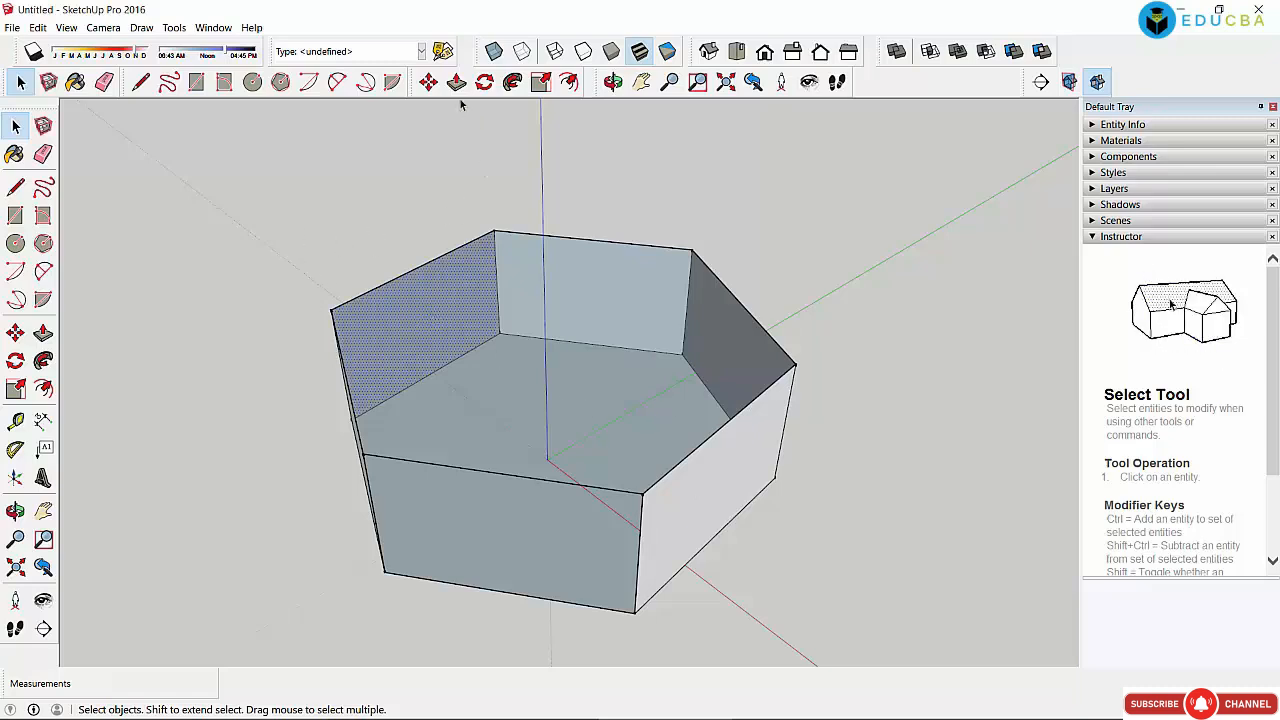
{"action": "left_click", "coordinate": [456, 82]}
{"action": "left_click", "coordinate": [410, 281]}
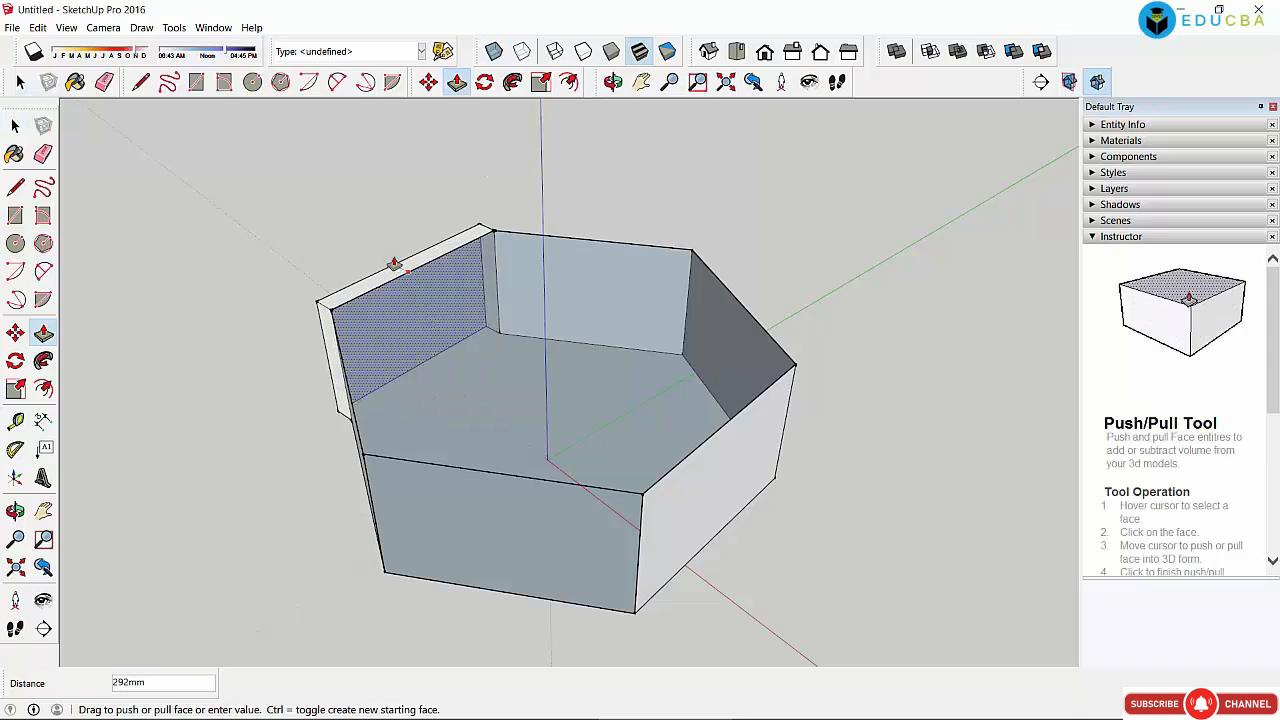
{"action": "left_click", "coordinate": [396, 267]}
{"action": "left_click", "coordinate": [15, 126]}
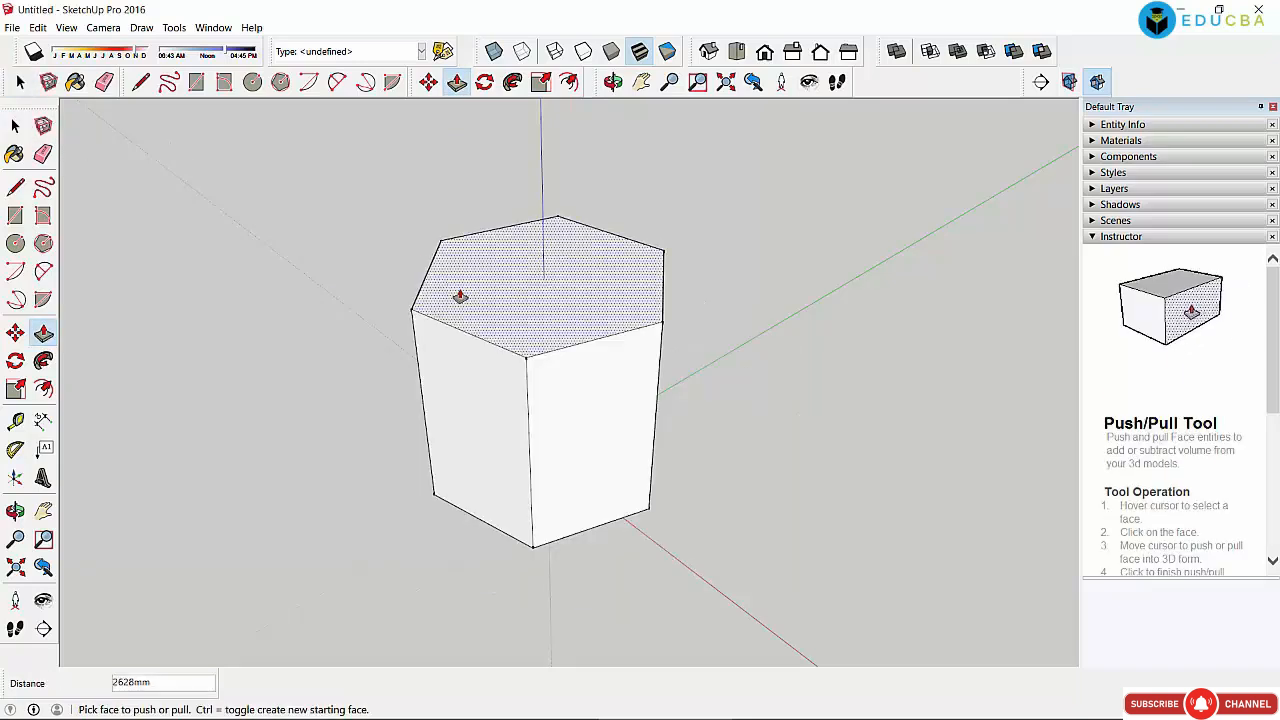
{"action": "left_click", "coordinate": [15, 126]}
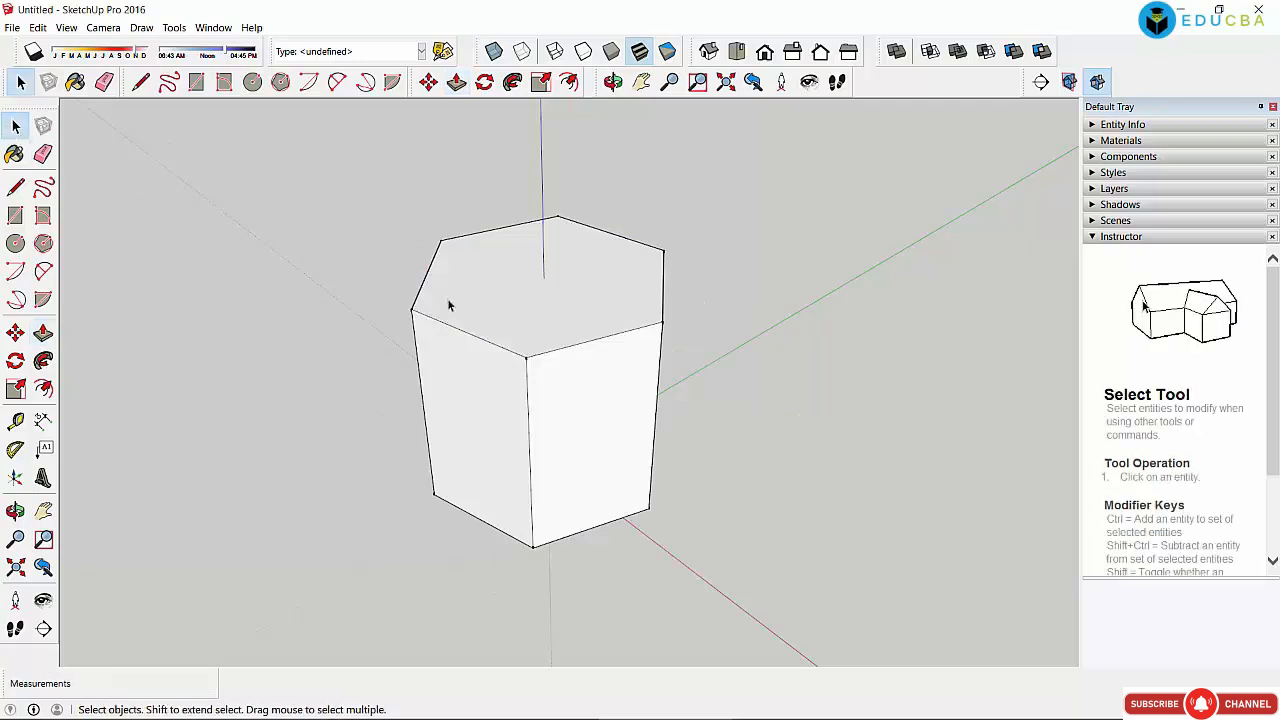
Step: Select the front-right, top and left faces to confirm the prism is solid again
{"action": "left_click", "coordinate": [605, 350]}
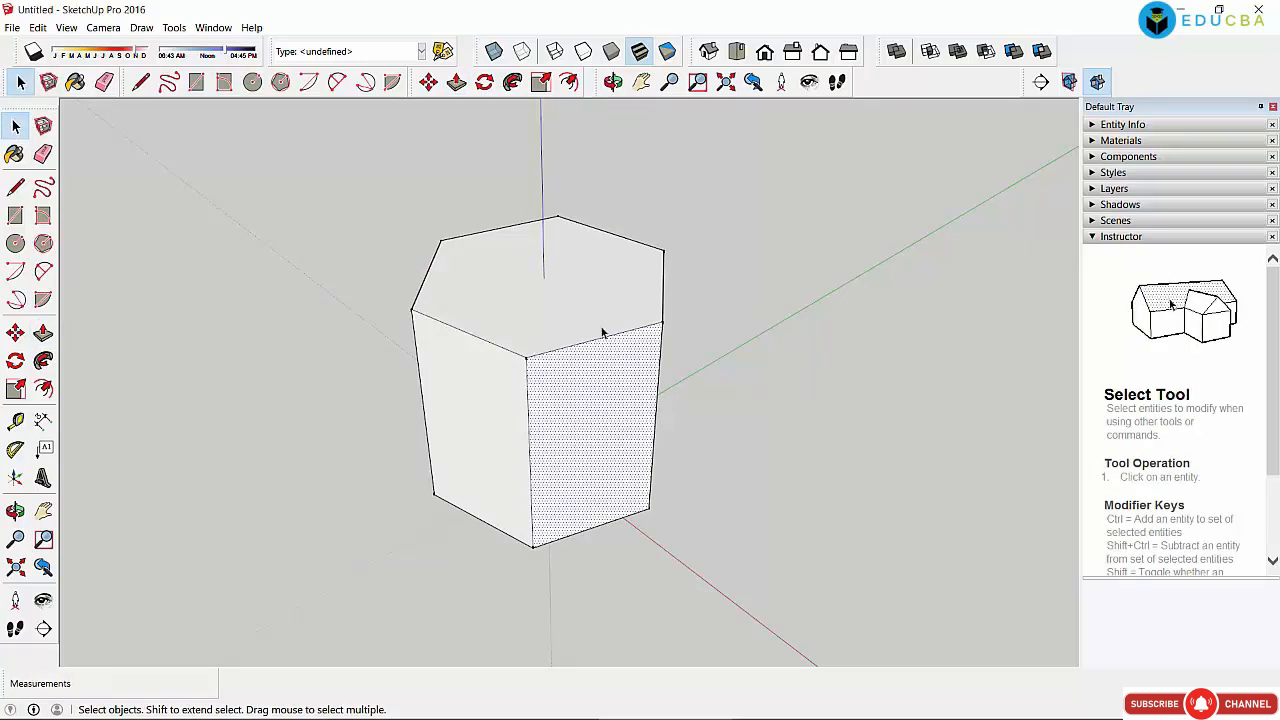
{"action": "left_click", "coordinate": [603, 287]}
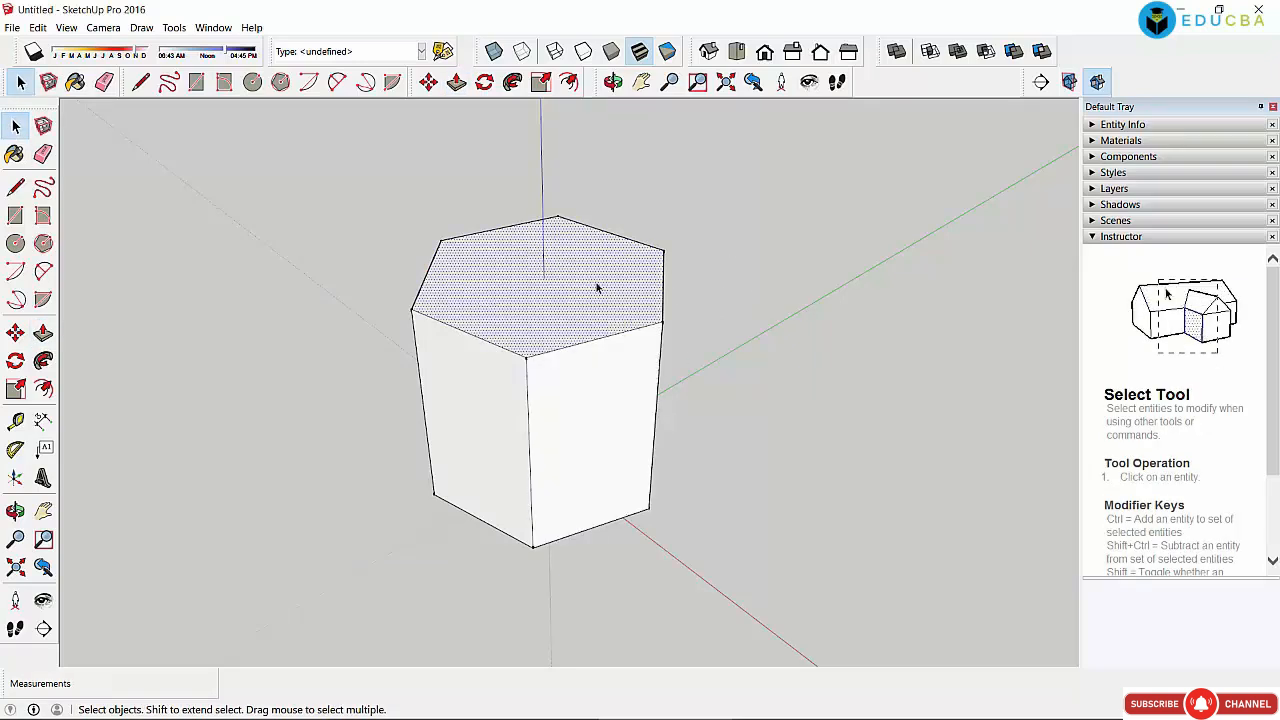
{"action": "left_click", "coordinate": [466, 417]}
{"action": "left_click", "coordinate": [536, 297]}
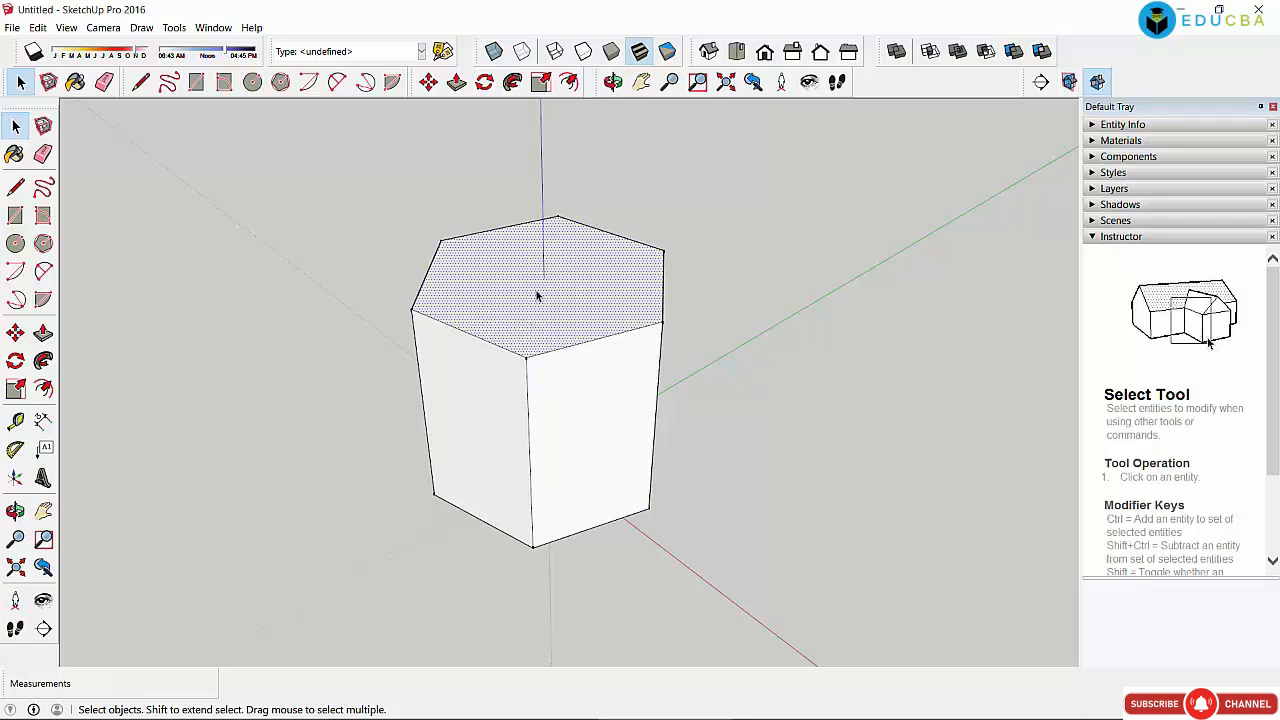
{"action": "left_click", "coordinate": [667, 215]}
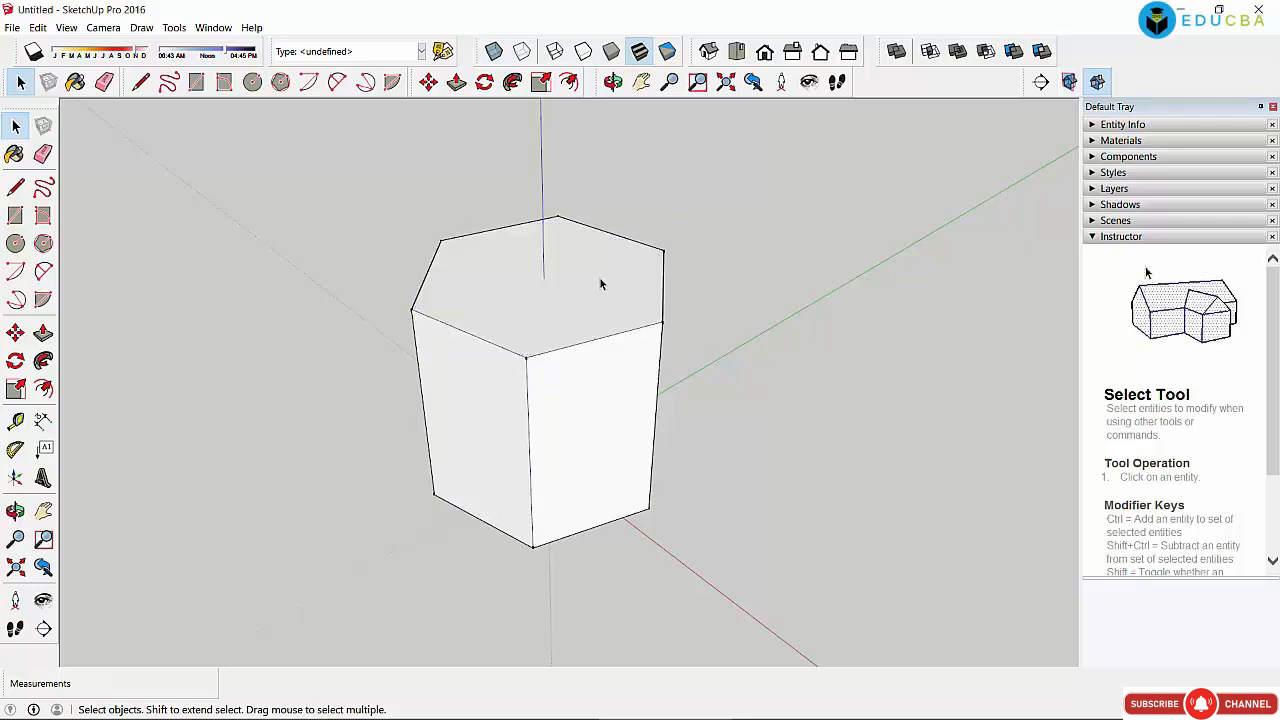
{"action": "left_click_drag", "start_coordinate": [360, 188], "coordinate": [760, 589]}
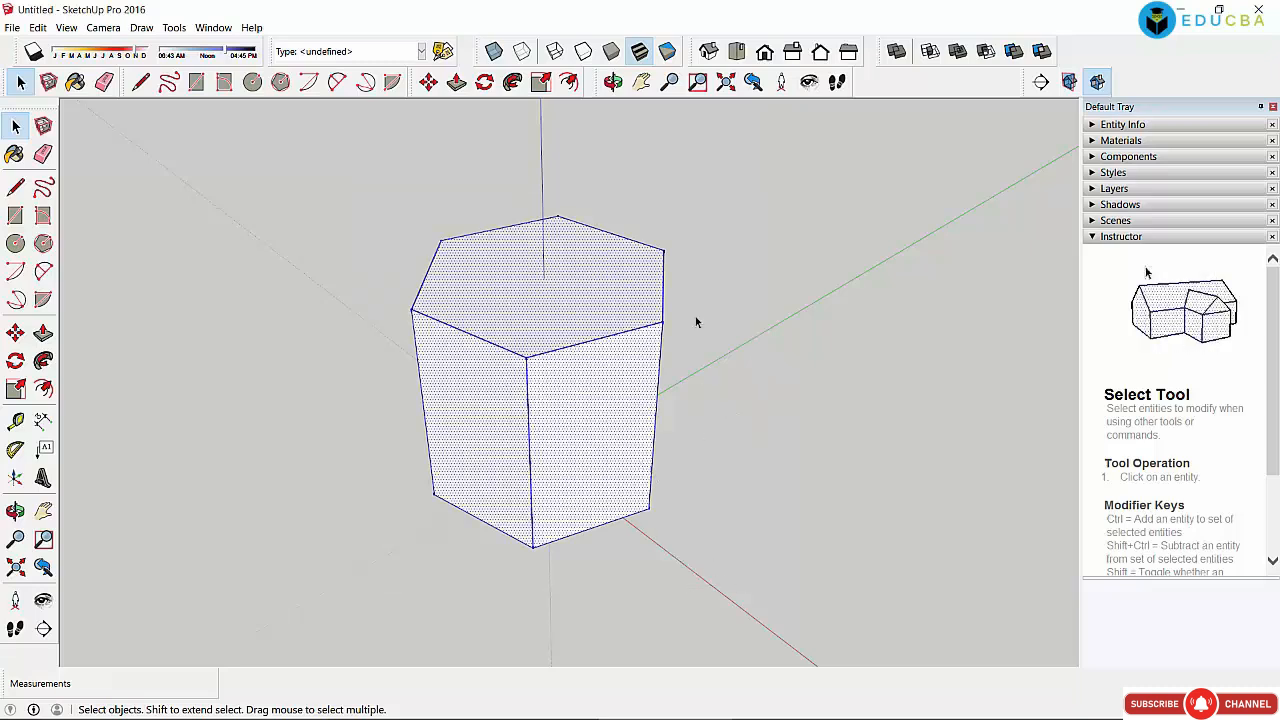
{"action": "left_click", "coordinate": [613, 82]}
{"action": "left_click_drag", "start_coordinate": [680, 341], "coordinate": [537, 400]}
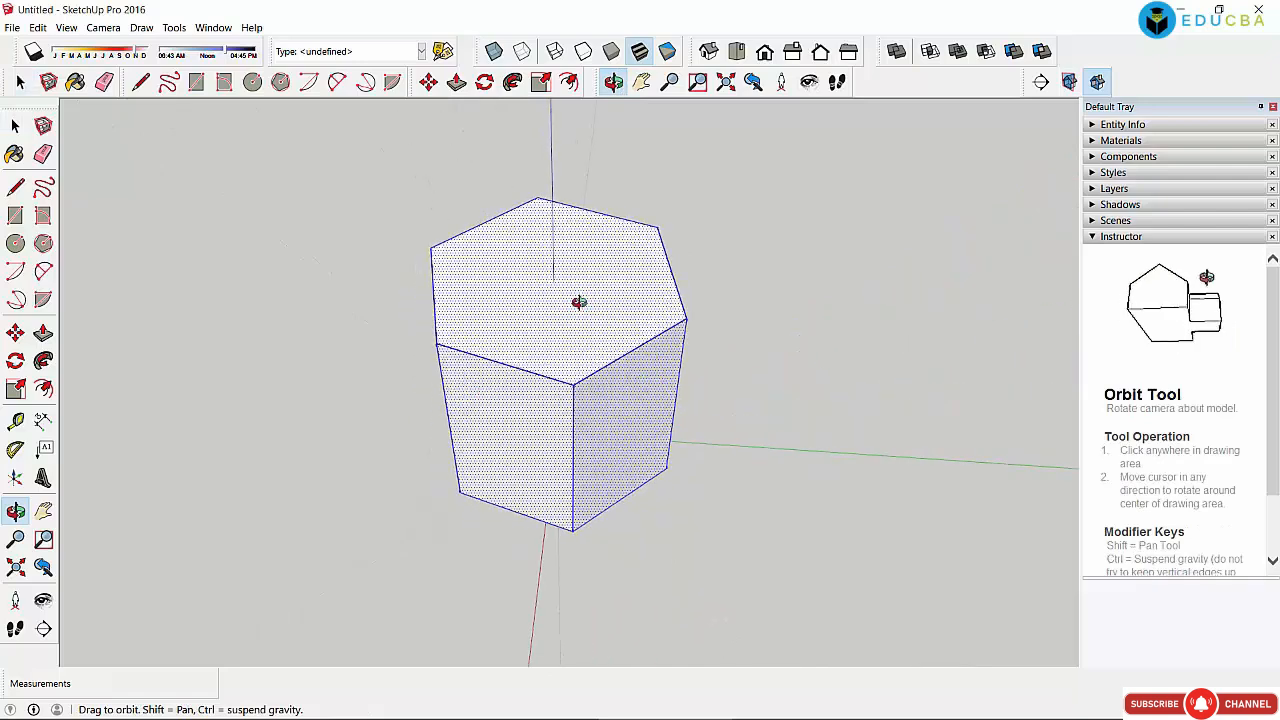
{"action": "left_click_drag", "start_coordinate": [574, 300], "coordinate": [532, 298]}
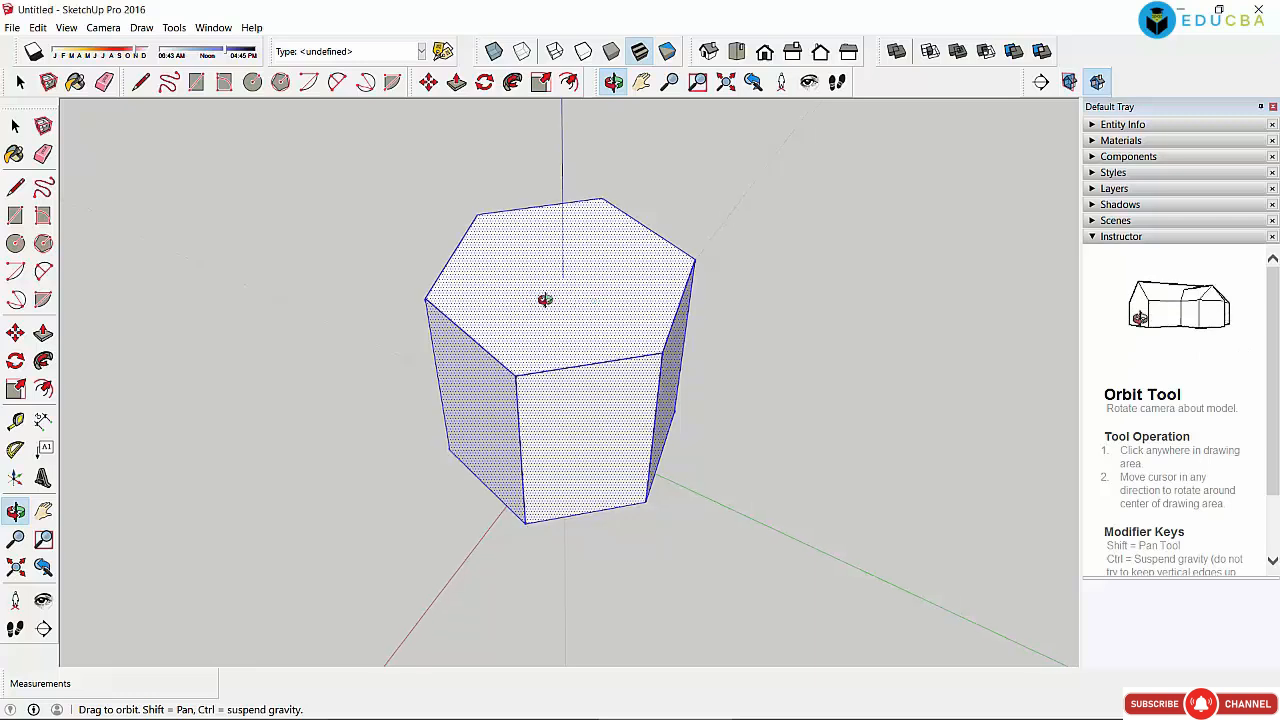
{"action": "left_click_drag", "start_coordinate": [543, 294], "coordinate": [521, 290]}
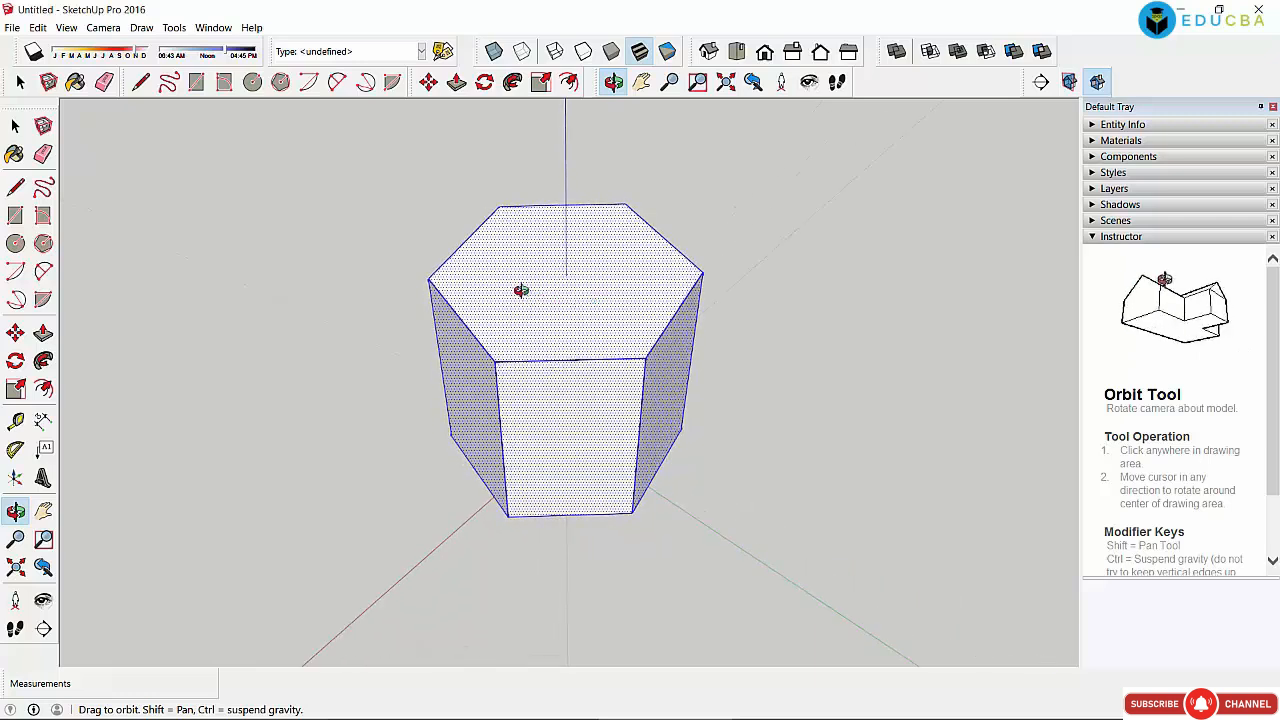
{"action": "left_click", "coordinate": [15, 125]}
{"action": "left_click", "coordinate": [238, 219]}
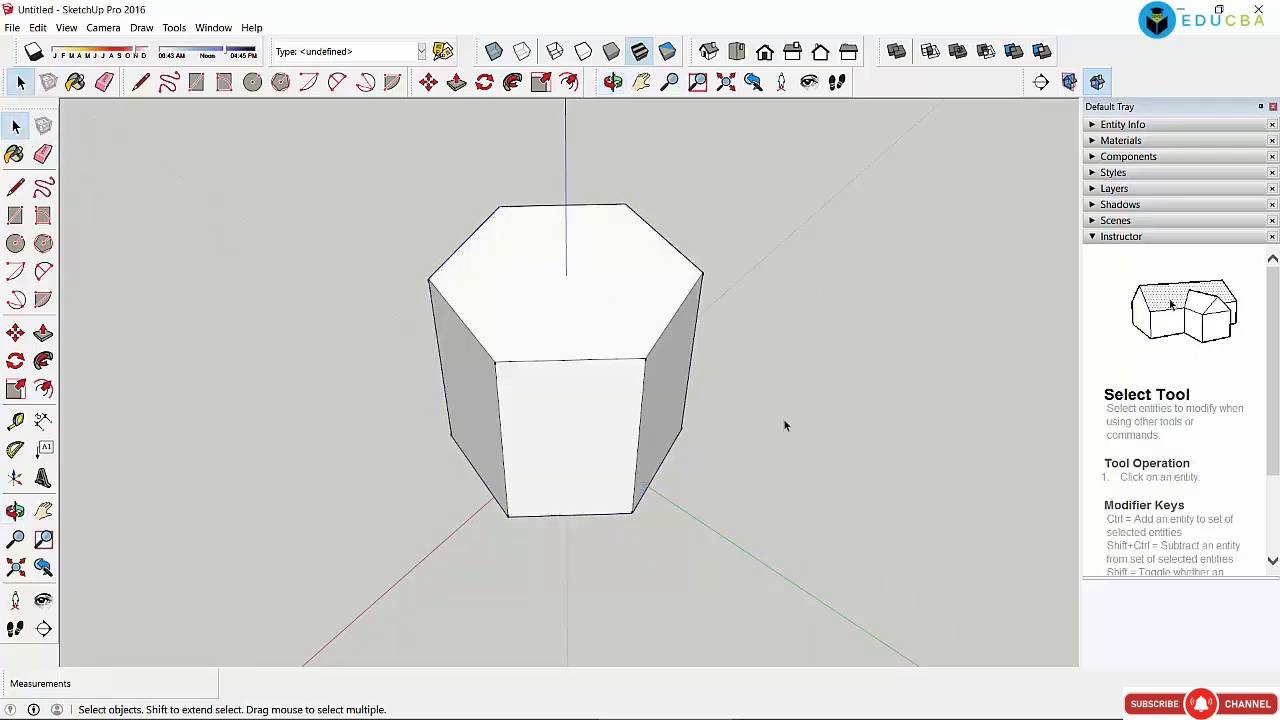
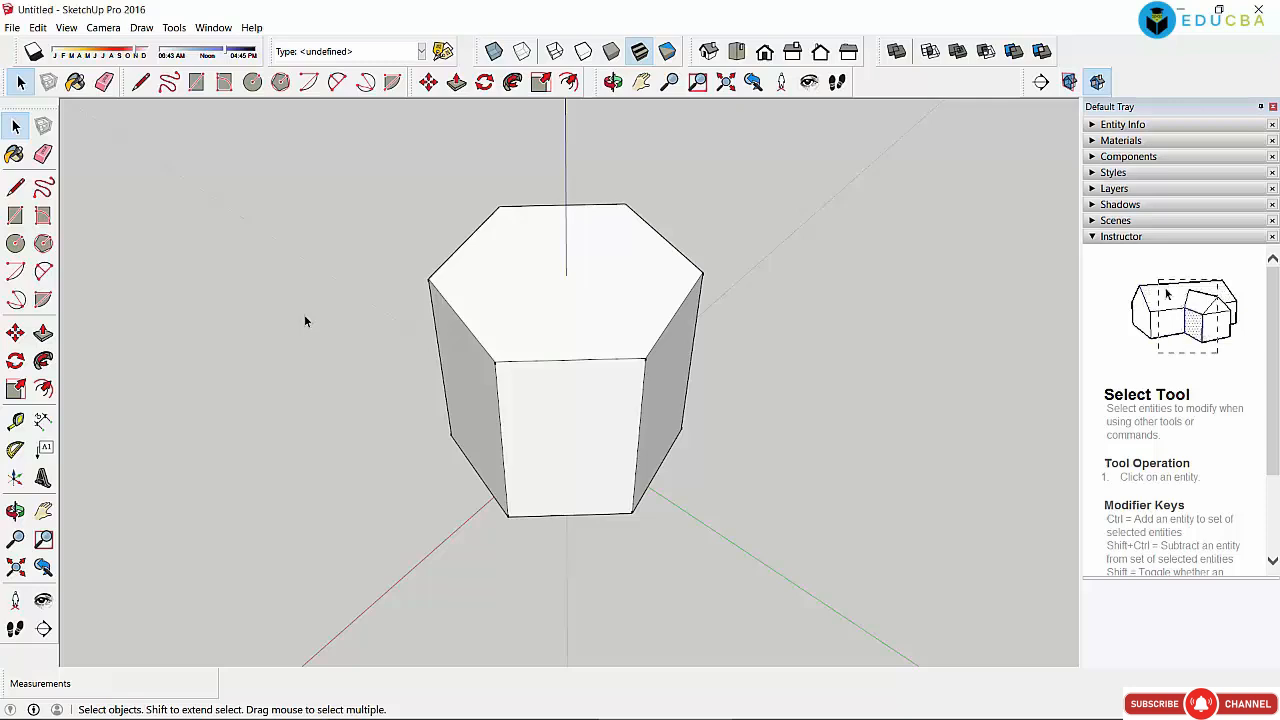
Step: Select and deselect the prism's top face twice to check it
{"action": "left_click", "coordinate": [554, 291]}
{"action": "left_click", "coordinate": [769, 279]}
{"action": "left_click", "coordinate": [575, 293]}
{"action": "left_click", "coordinate": [568, 264]}
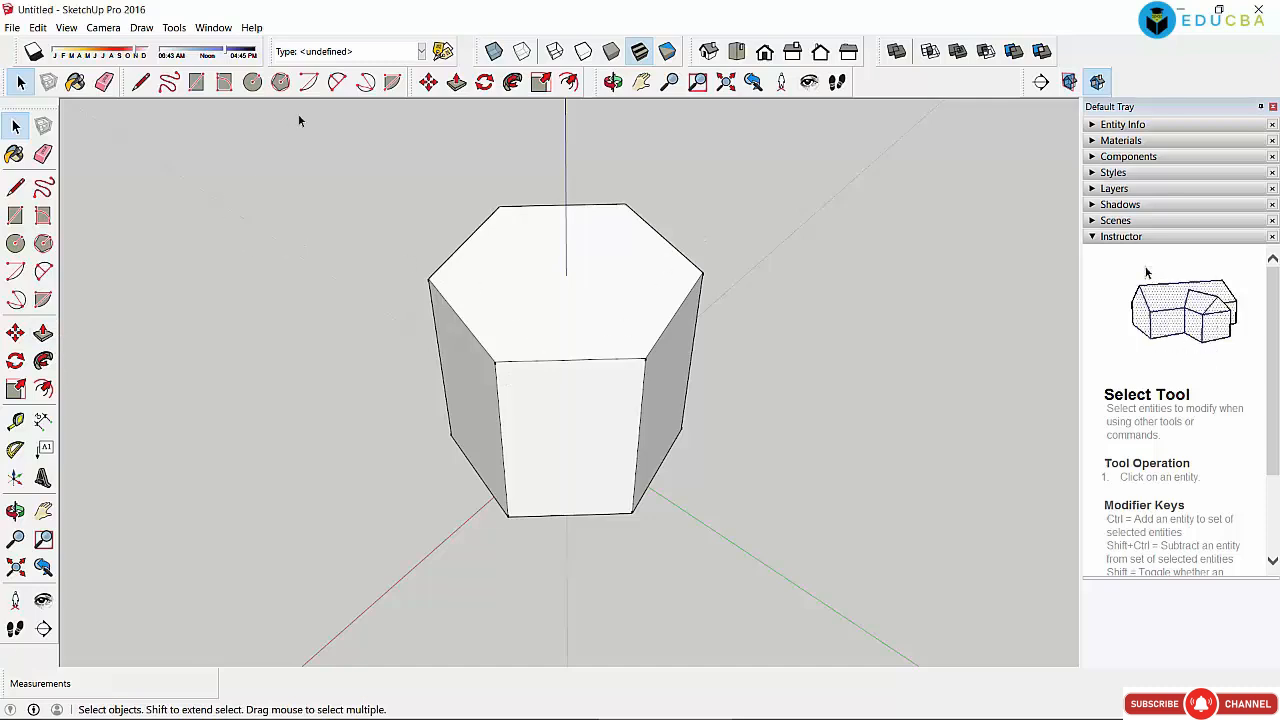
Step: Draw two crossing freehand curves to the left of the hexagonal prism
{"action": "left_click", "coordinate": [168, 82]}
{"action": "mouse_move", "coordinate": [340, 215]}
{"action": "left_mouse_down"}
{"action": "mouse_move", "coordinate": [409, 271]}
{"action": "mouse_move", "coordinate": [308, 510]}
{"action": "left_mouse_up"}
{"action": "left_click_drag", "start_coordinate": [482, 567], "coordinate": [473, 573]}
{"action": "mouse_move", "coordinate": [241, 187]}
{"action": "left_mouse_down"}
{"action": "mouse_move", "coordinate": [408, 273]}
{"action": "mouse_move", "coordinate": [512, 494]}
{"action": "left_mouse_up"}
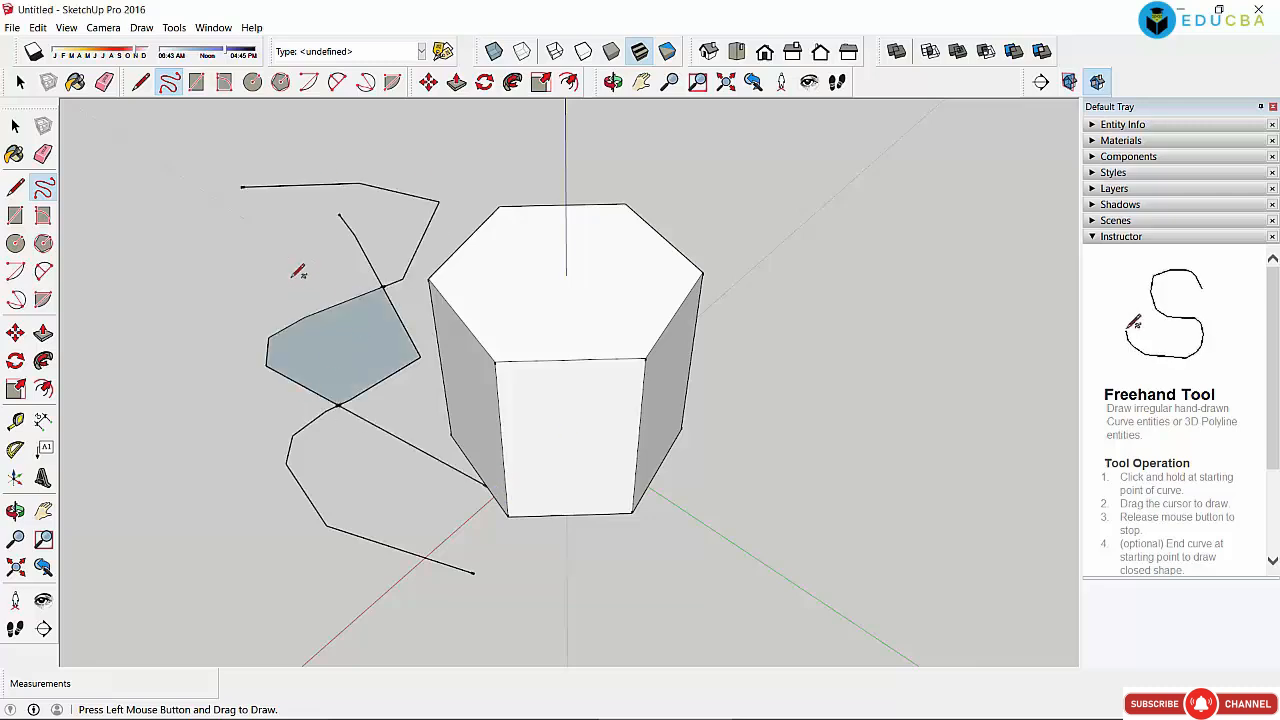
{"action": "left_click", "coordinate": [15, 126]}
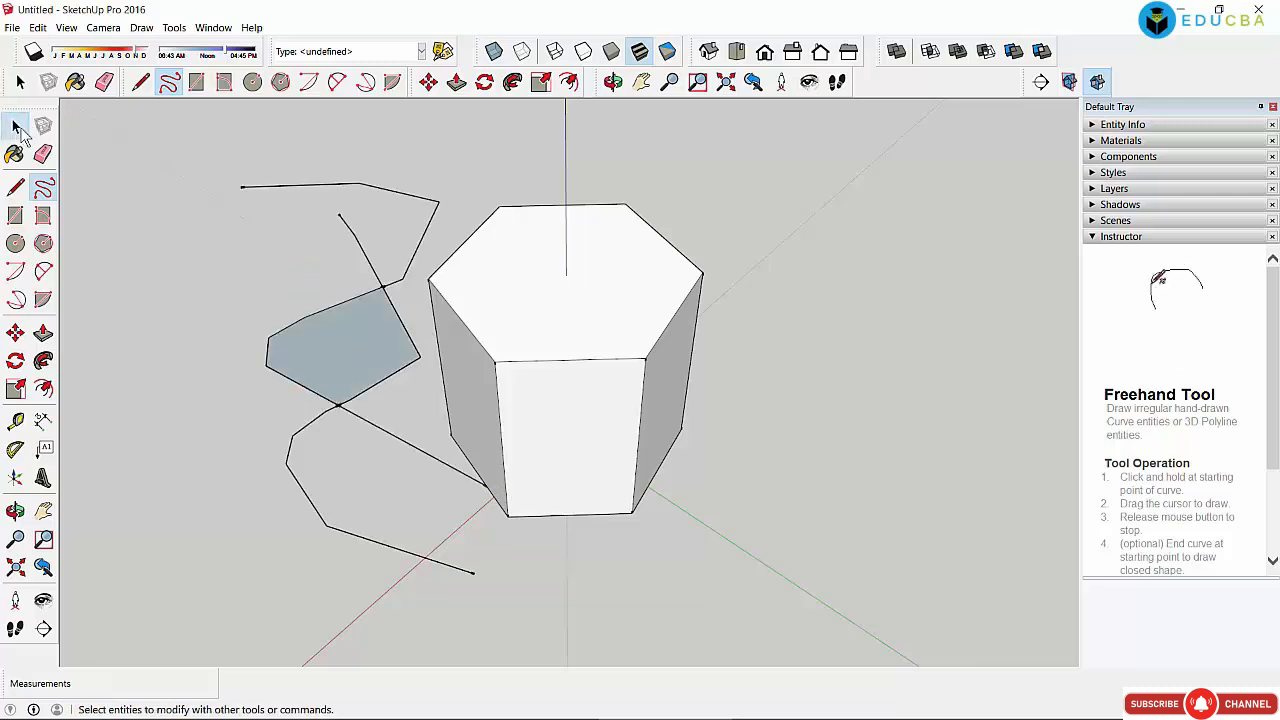
Step: Draw a 37-degree arc from a centre point, sweeping across the curves
{"action": "left_click", "coordinate": [309, 83]}
{"action": "left_click", "coordinate": [258, 290]}
{"action": "left_click", "coordinate": [353, 485]}
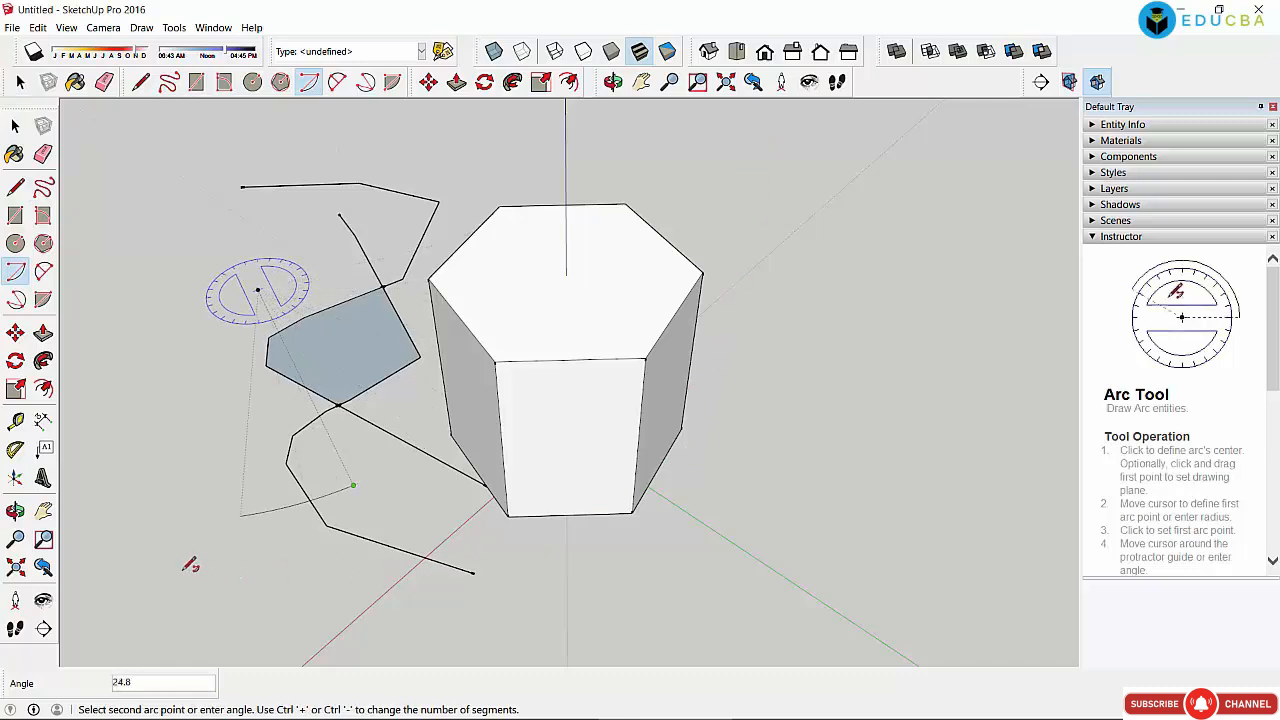
{"action": "left_click", "coordinate": [106, 562]}
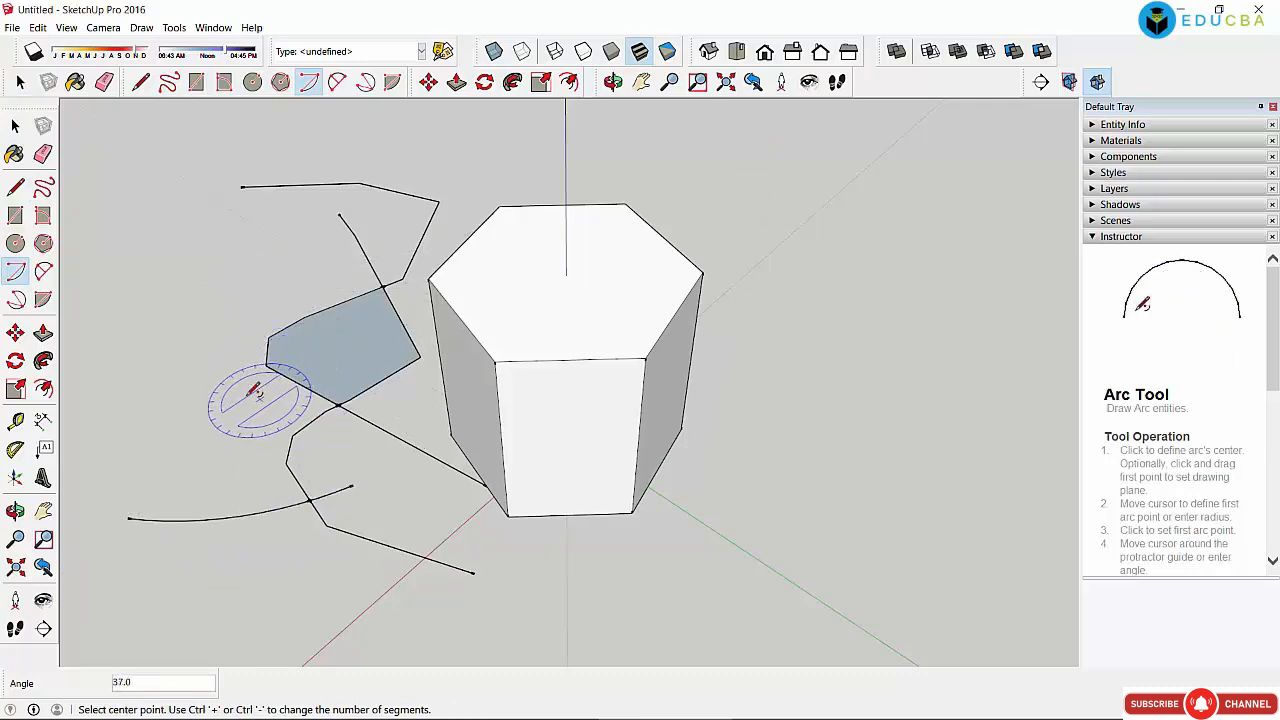
{"action": "left_click", "coordinate": [15, 125]}
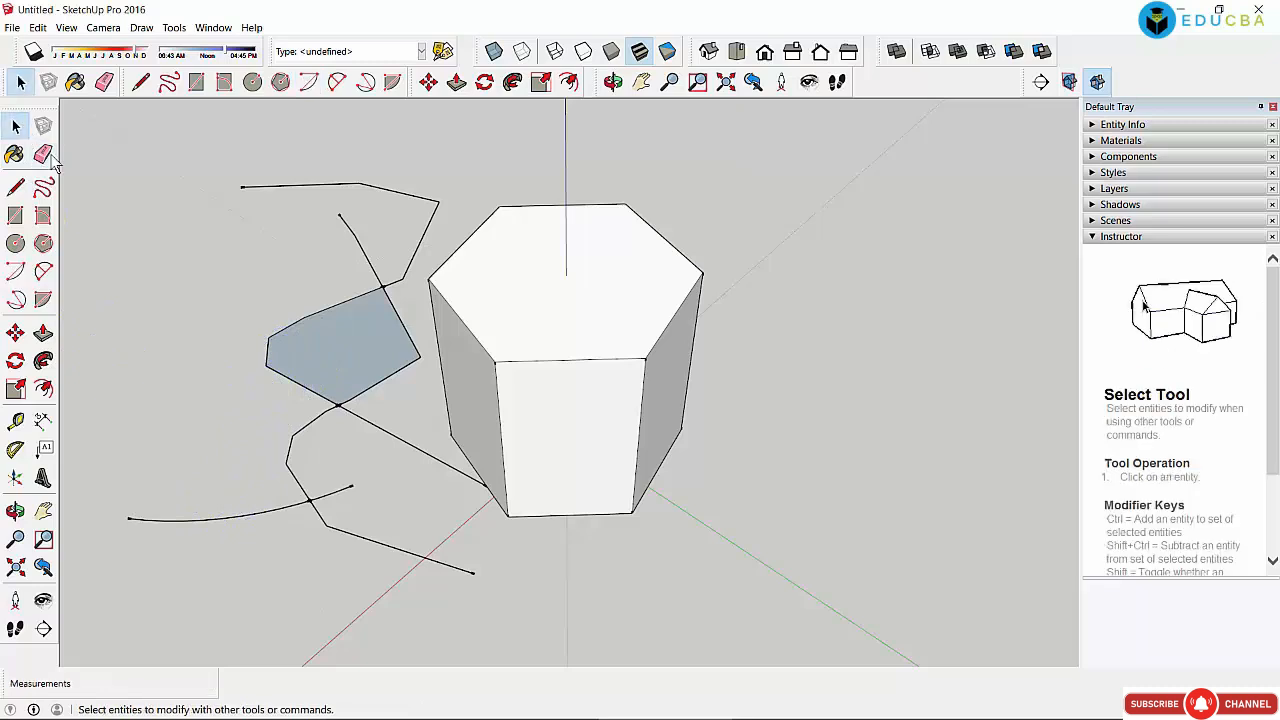
{"action": "scroll", "coordinate": [220, 478], "scroll_direction": "up", "scroll_amount": 5}
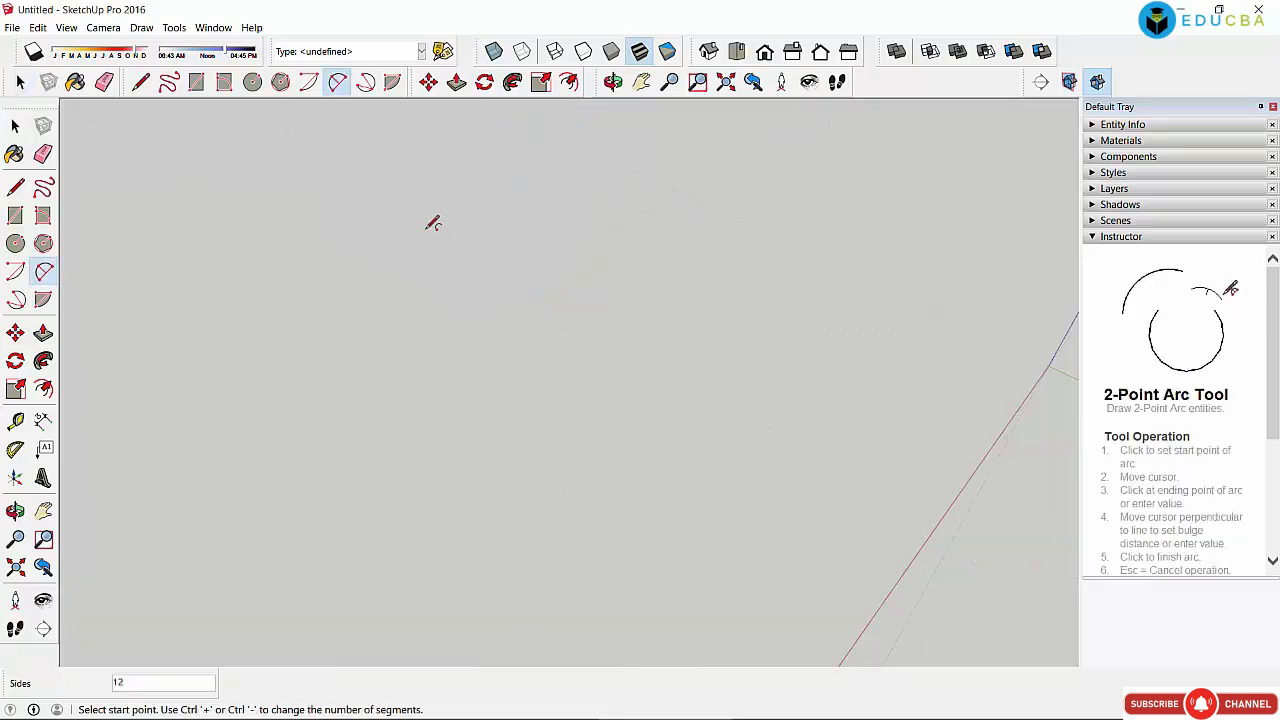
Step: Draw a large half-circle with the 2-Point Arc tool
{"action": "left_click", "coordinate": [354, 186]}
{"action": "left_click", "coordinate": [565, 445]}
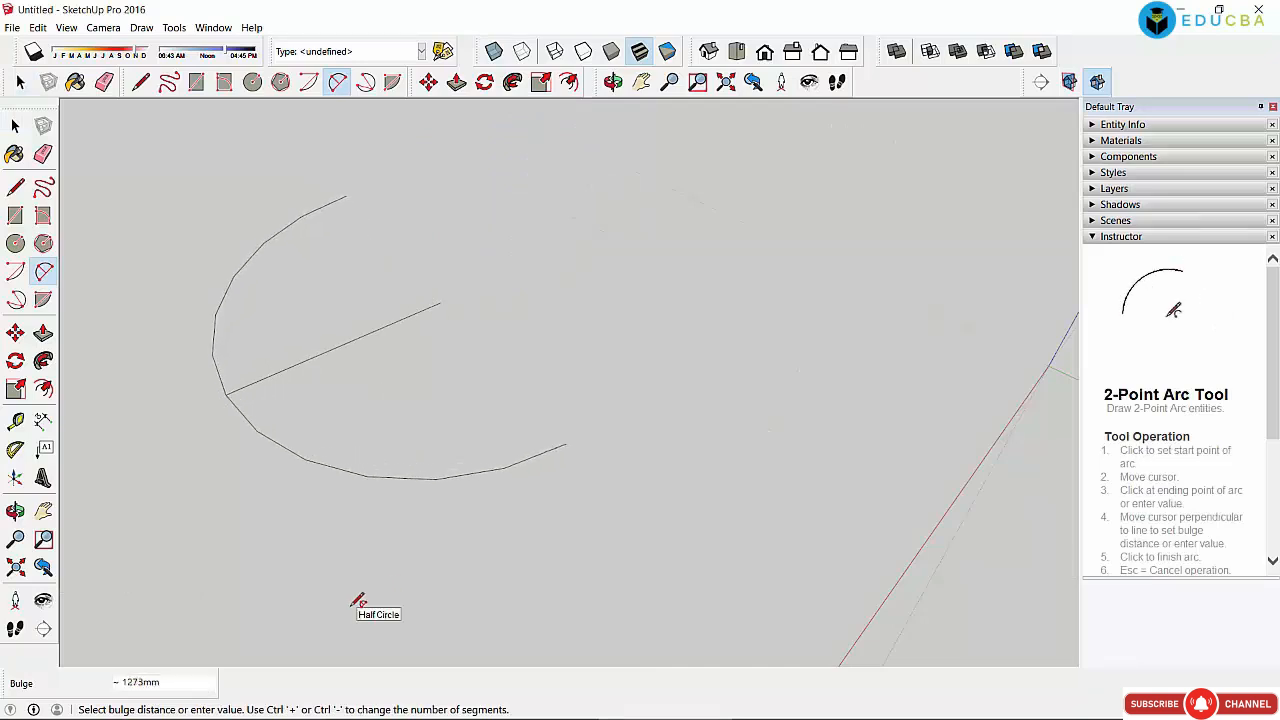
{"action": "left_click", "coordinate": [345, 550]}
{"action": "scroll", "coordinate": [340, 414], "scroll_direction": "up", "scroll_amount": 5}
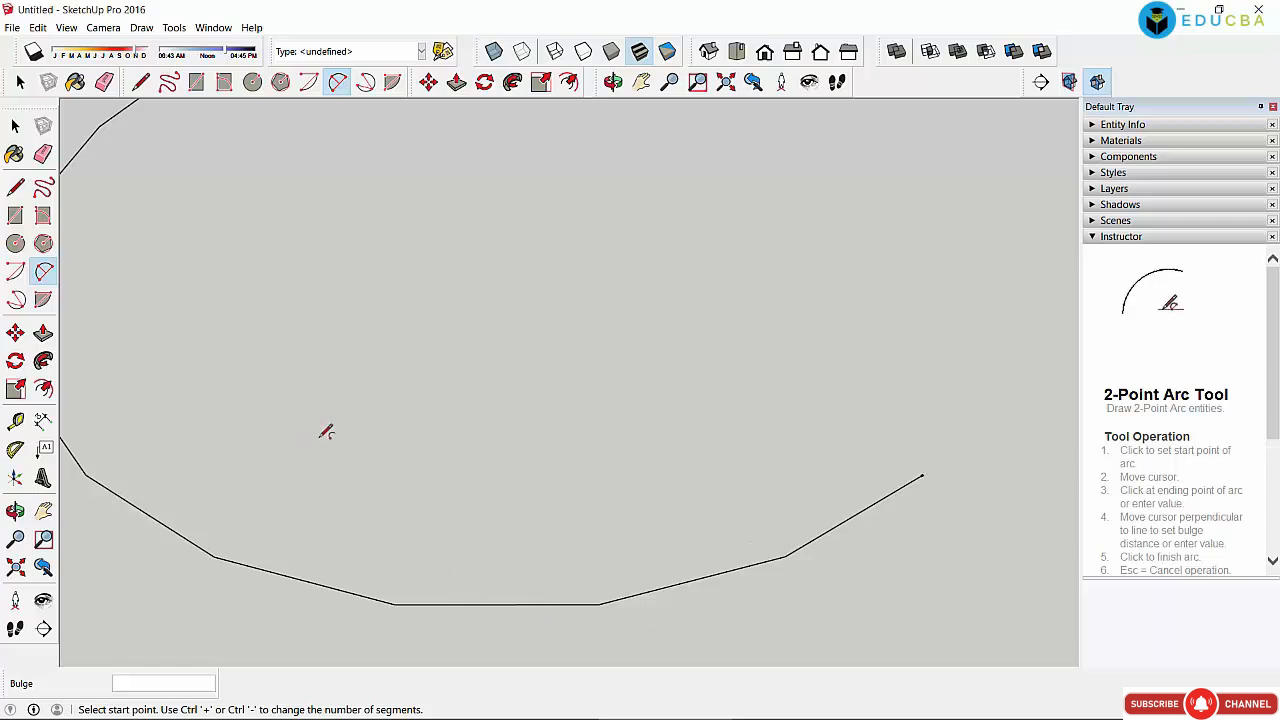
{"action": "scroll", "coordinate": [334, 443], "scroll_direction": "down", "scroll_amount": 3}
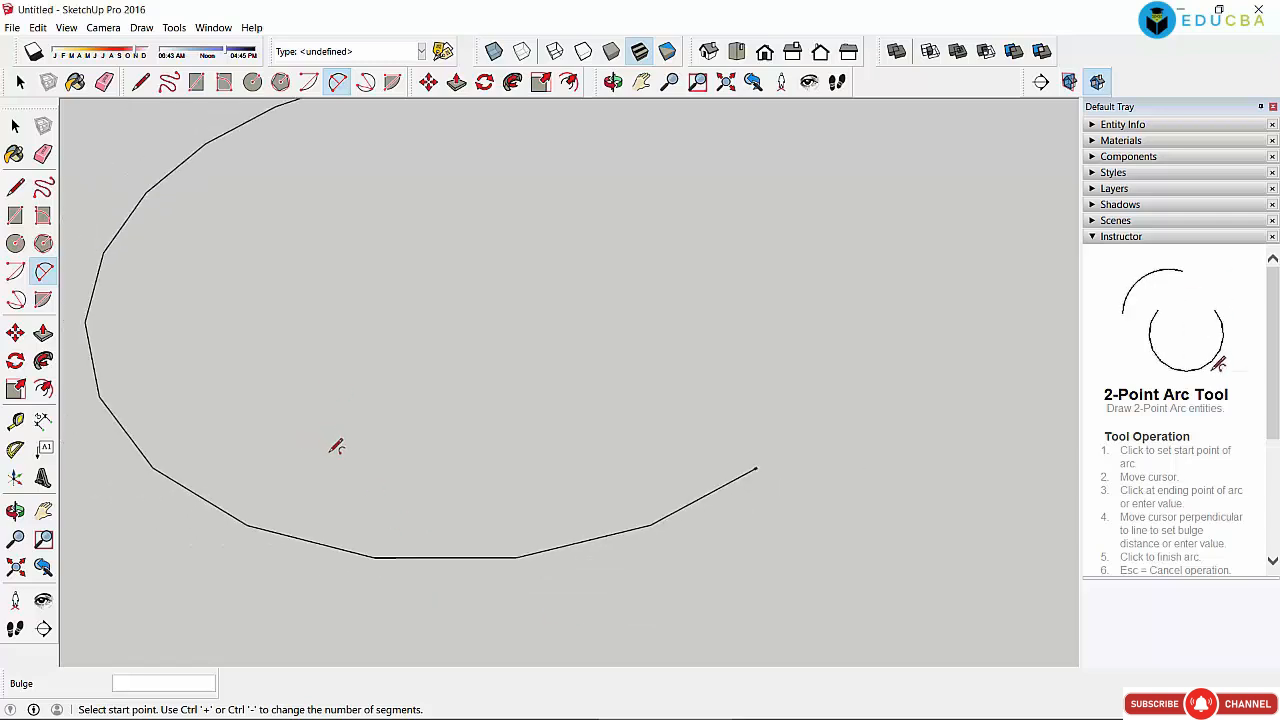
Step: Select the half-circle arc and move it 566mm right and slightly down
{"action": "left_click", "coordinate": [15, 126]}
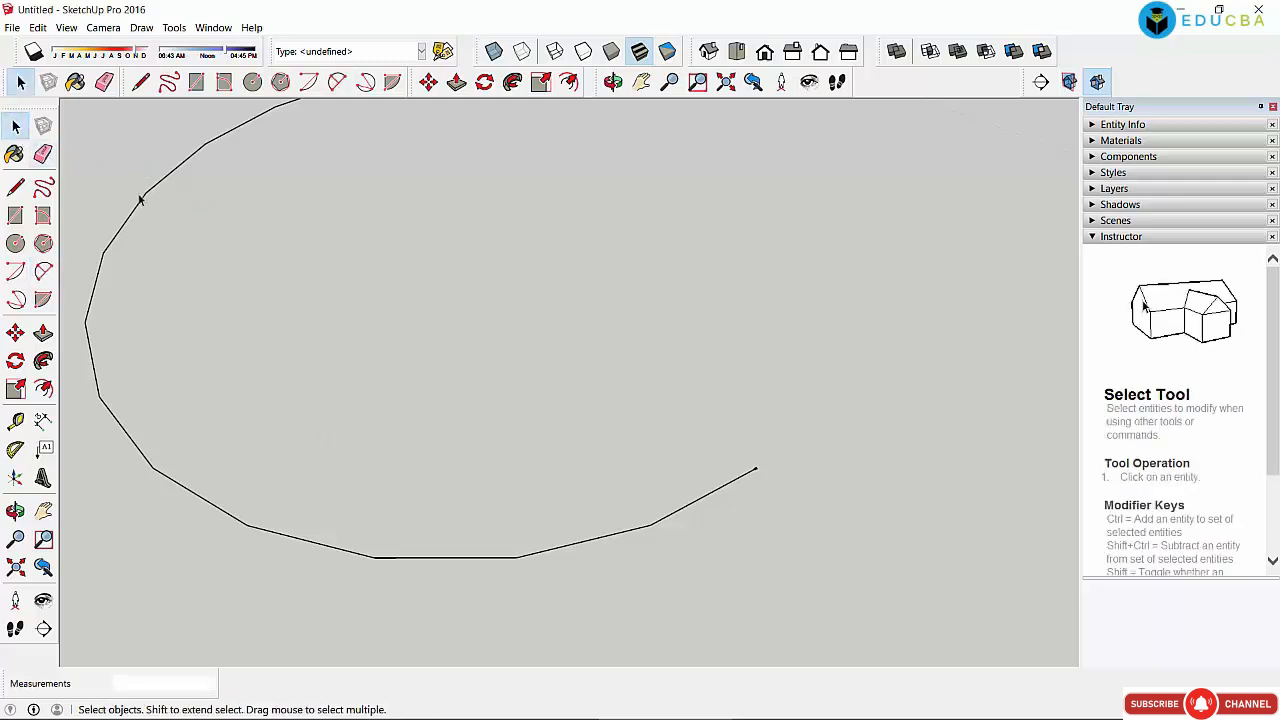
{"action": "left_click", "coordinate": [144, 198]}
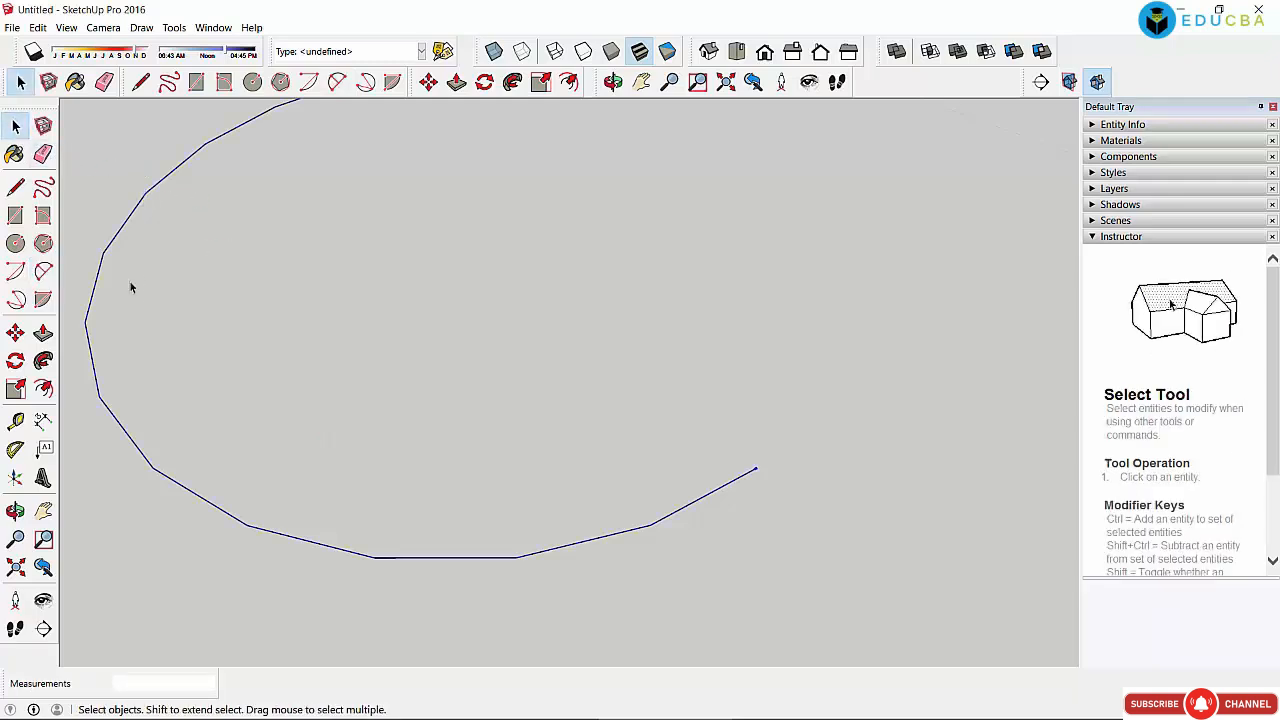
{"action": "left_click_drag", "start_coordinate": [128, 220], "coordinate": [238, 265]}
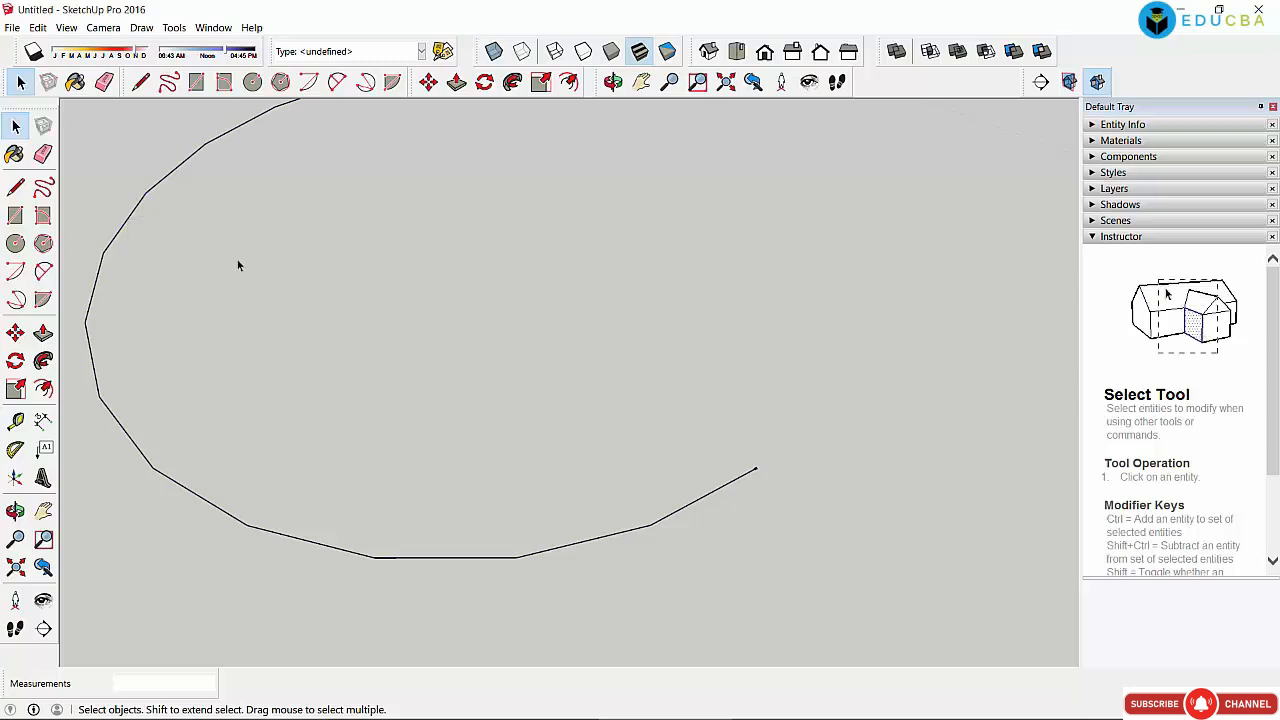
{"action": "left_click", "coordinate": [144, 201]}
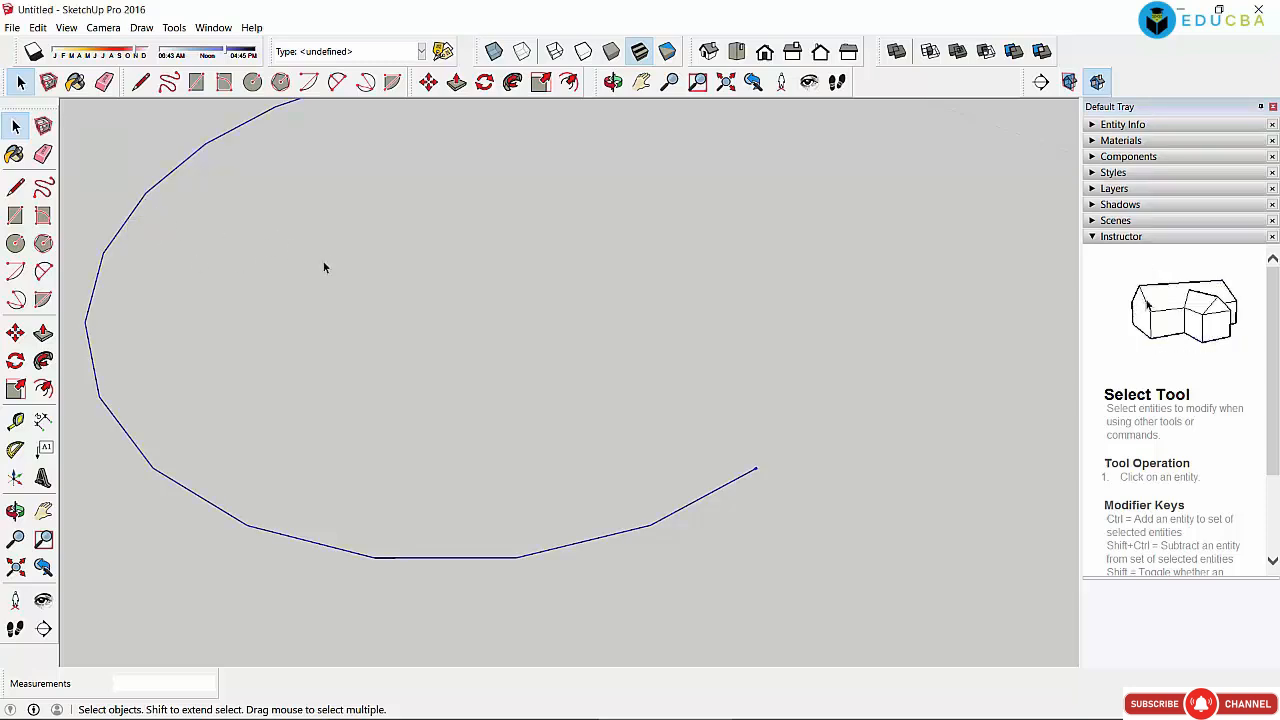
{"action": "left_click", "coordinate": [428, 83]}
{"action": "left_click_drag", "start_coordinate": [304, 285], "coordinate": [457, 311]}
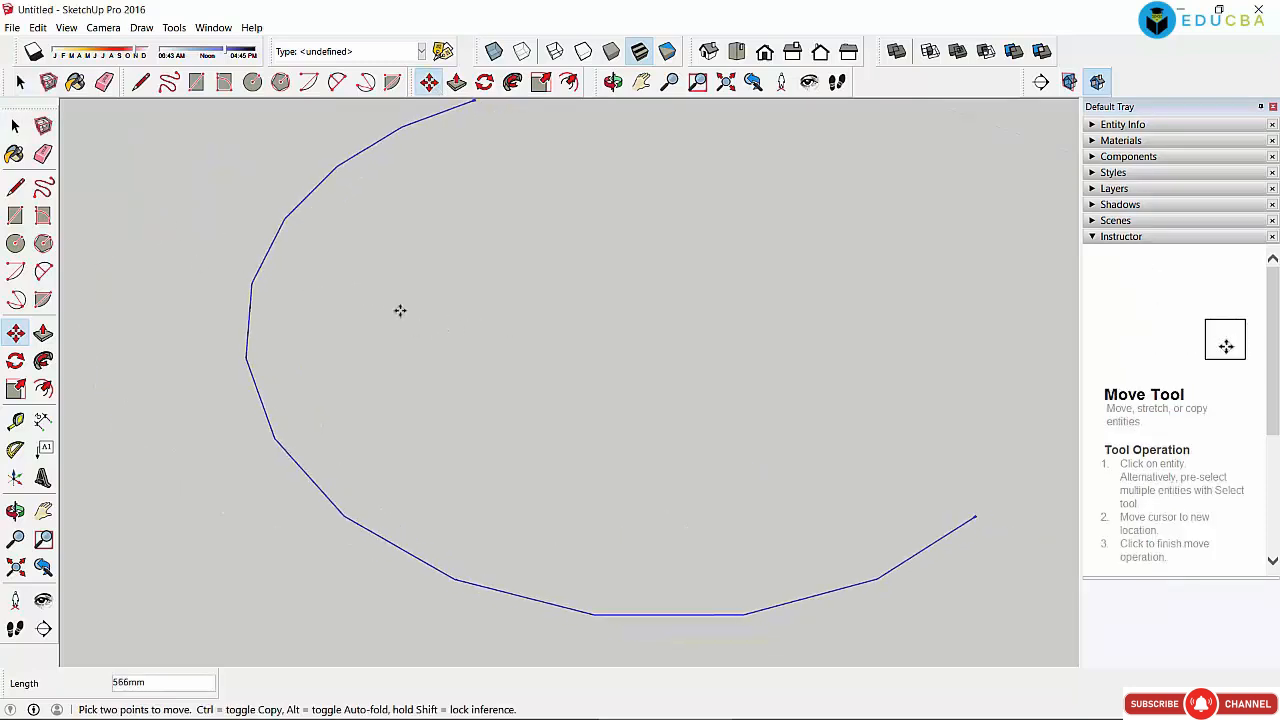
{"action": "left_click", "coordinate": [15, 125]}
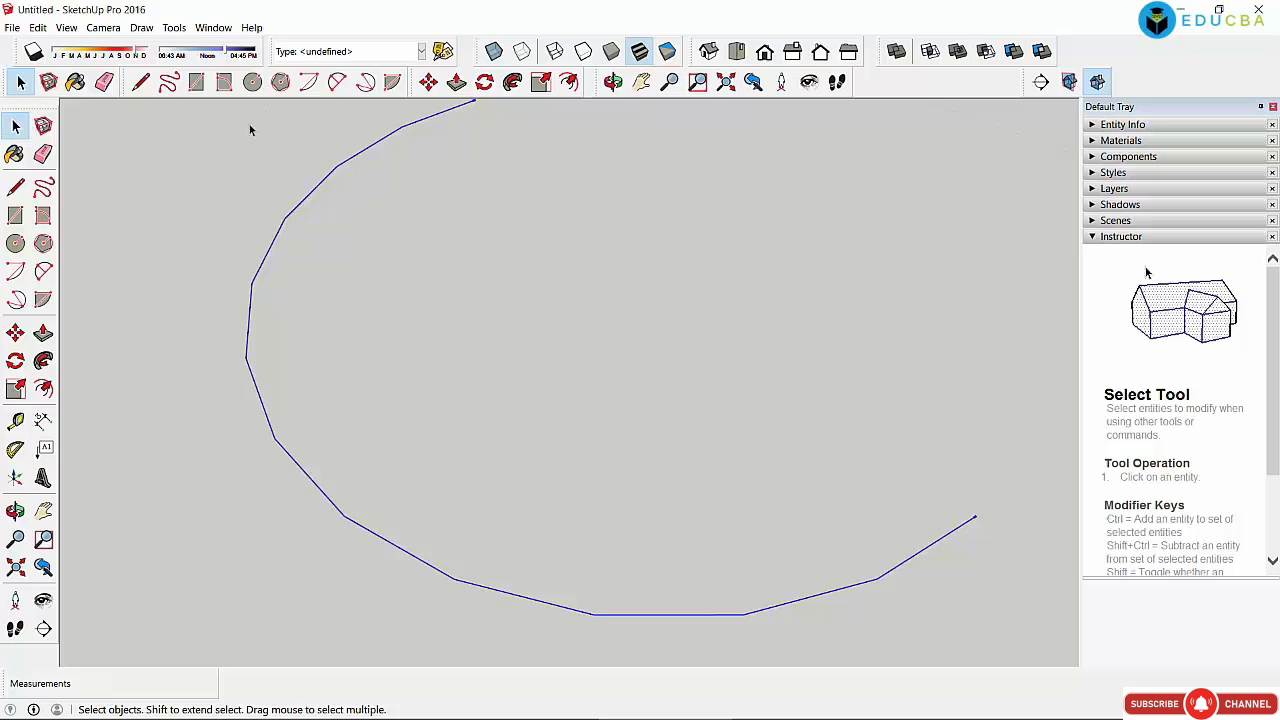
Step: Draw a 615mm-radius circle overlapping the arc
{"action": "left_click", "coordinate": [252, 81]}
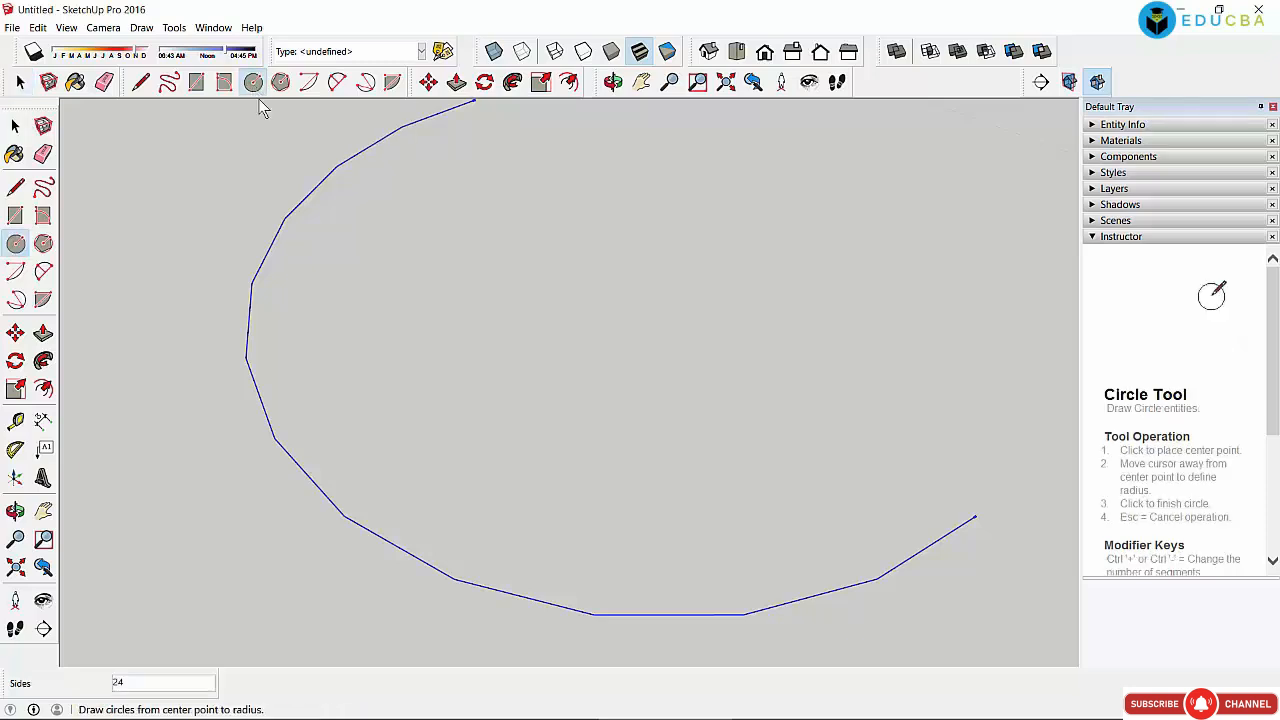
{"action": "left_click", "coordinate": [378, 275]}
{"action": "left_click", "coordinate": [537, 337]}
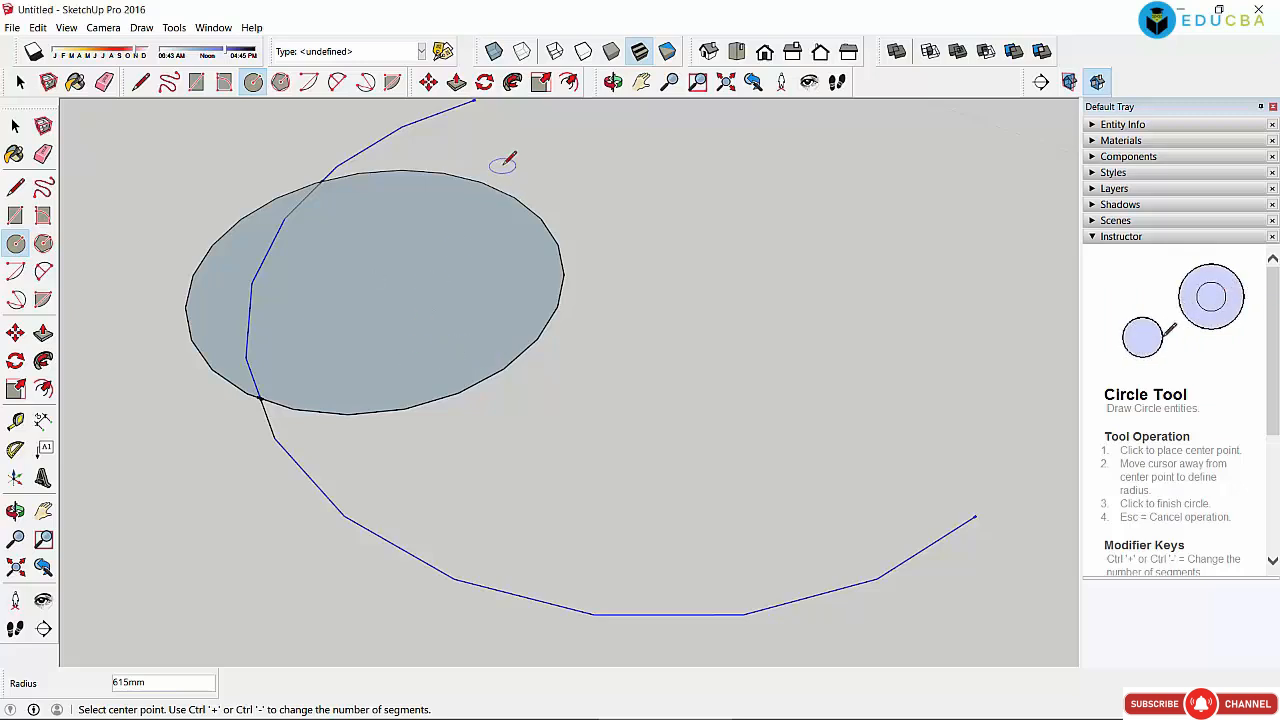
Step: Select the circle's split faces and the lower curve, then select everything and delete it
{"action": "left_click", "coordinate": [16, 126]}
{"action": "left_click", "coordinate": [481, 291]}
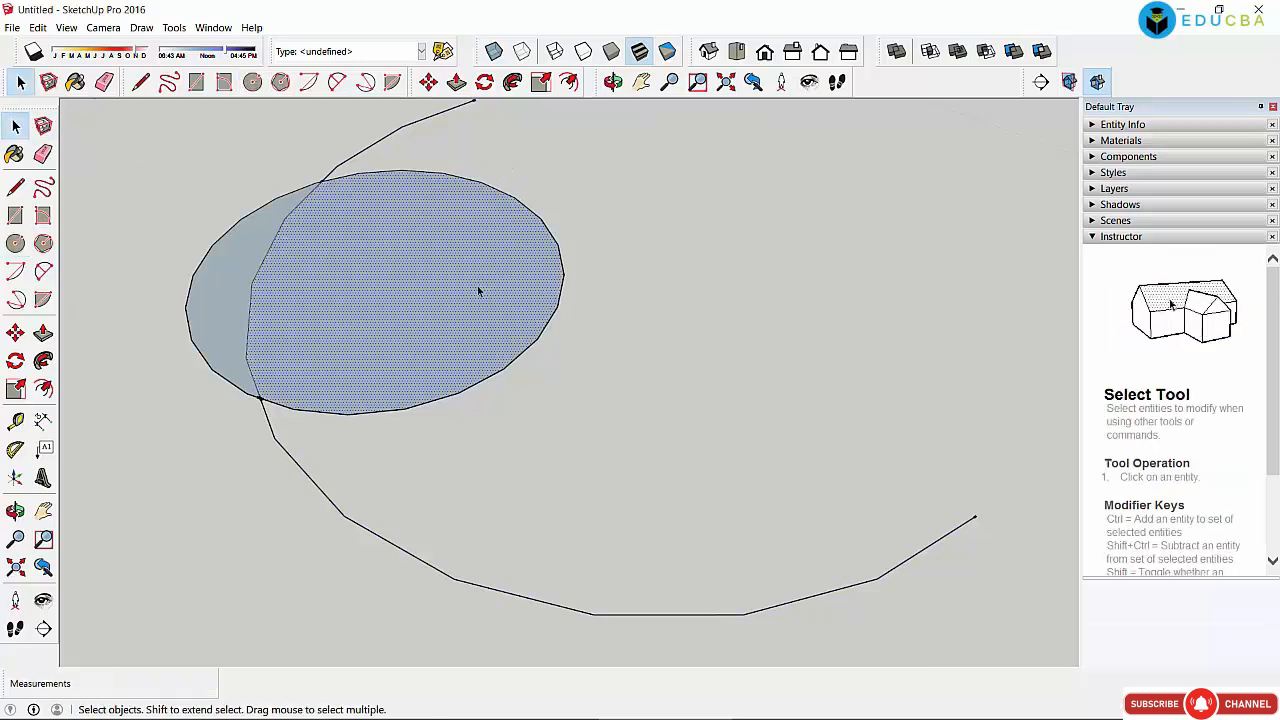
{"action": "left_click", "coordinate": [182, 163]}
{"action": "left_click", "coordinate": [387, 277]}
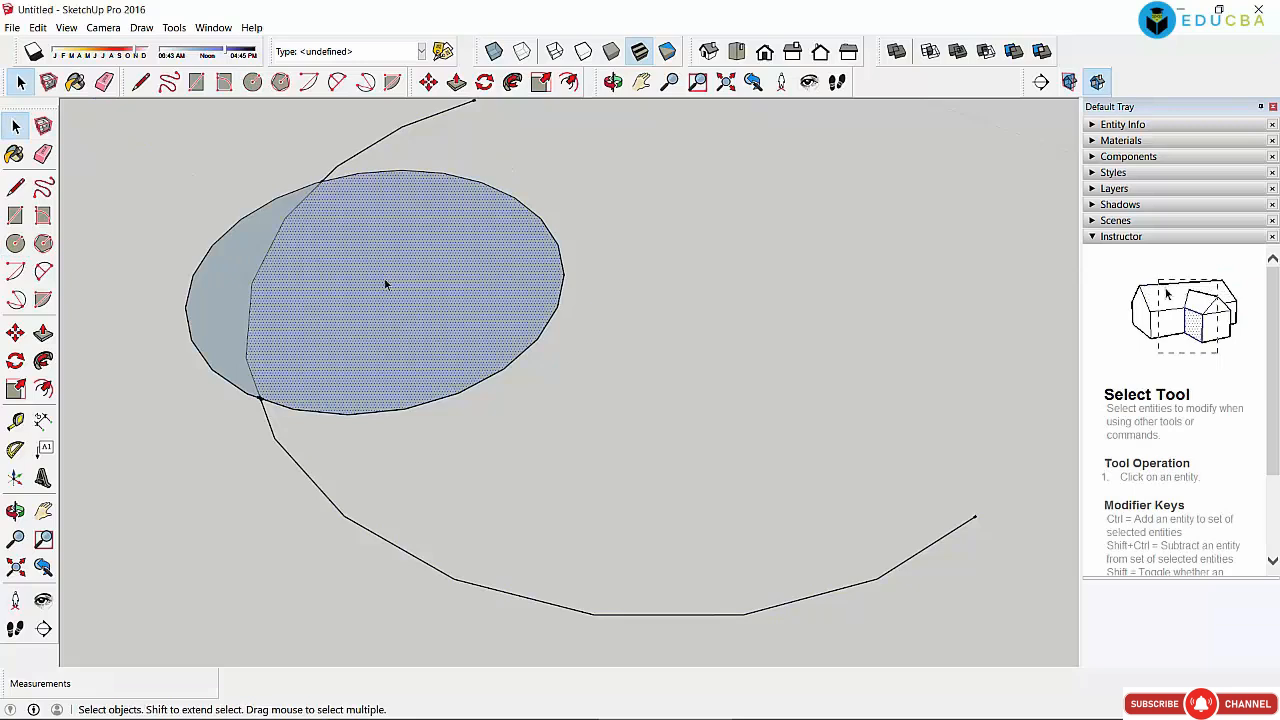
{"action": "left_click", "coordinate": [573, 116]}
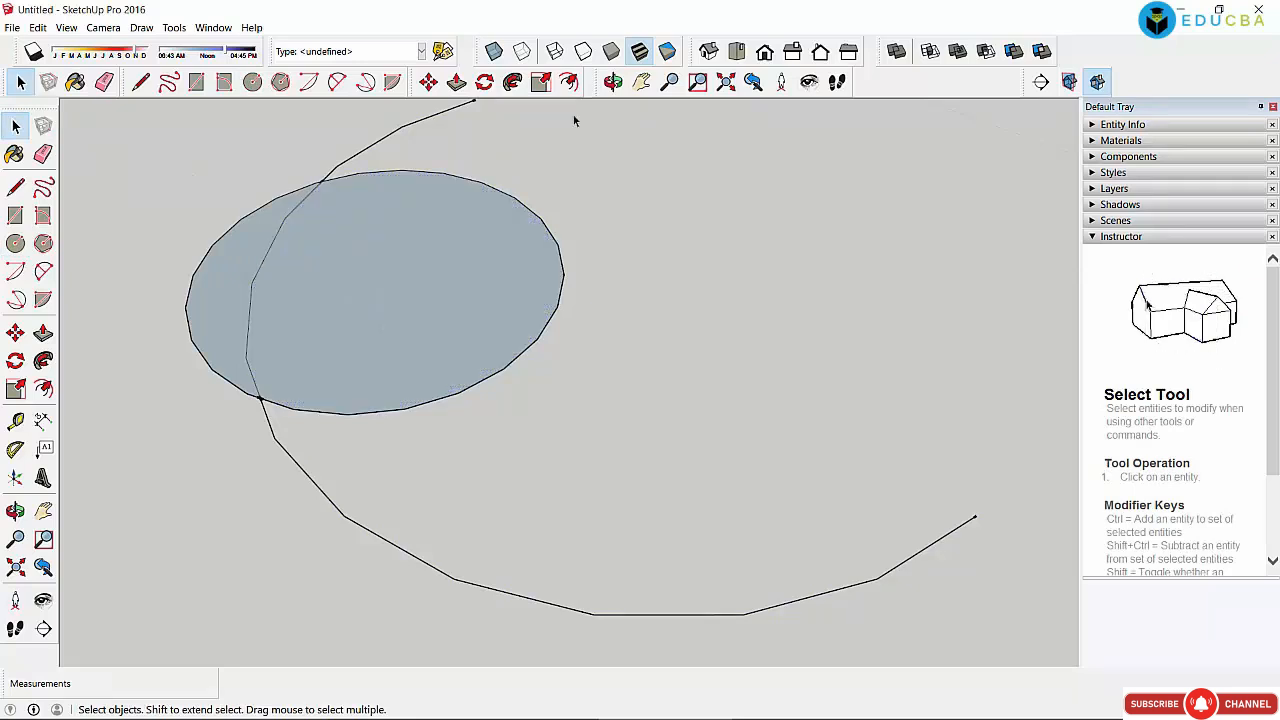
{"action": "left_click", "coordinate": [407, 243]}
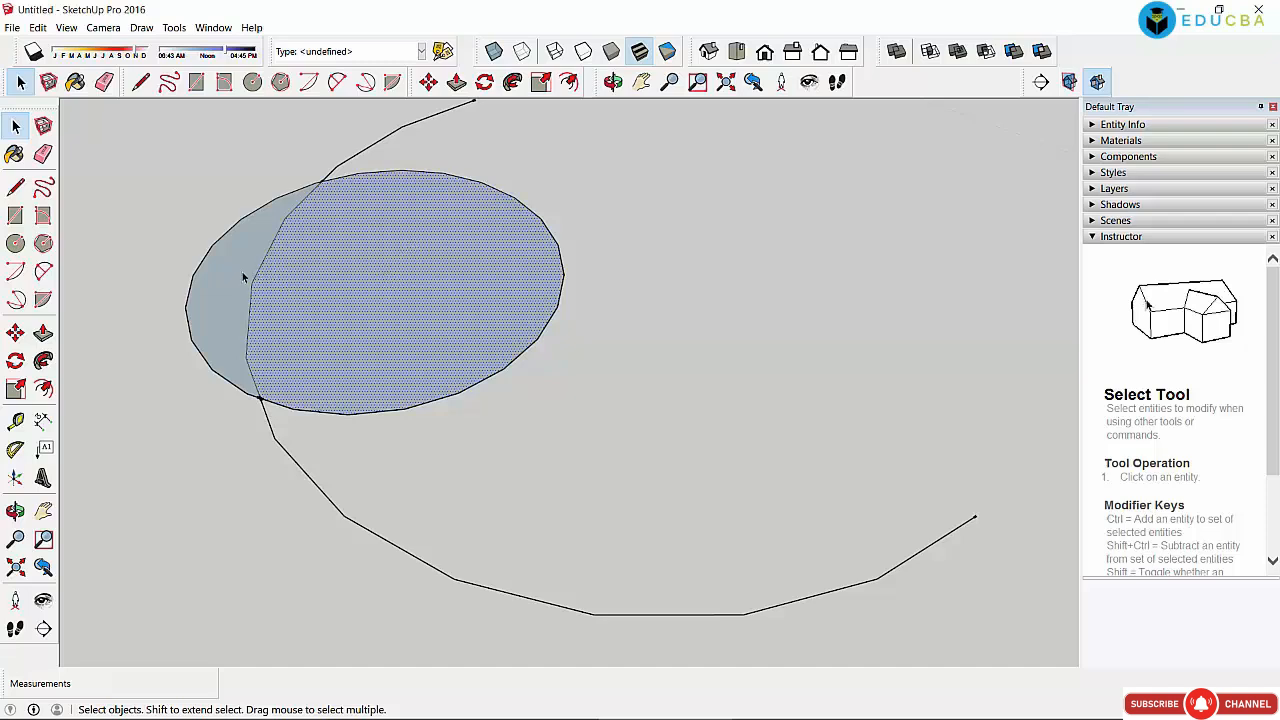
{"action": "left_click", "coordinate": [243, 273]}
{"action": "left_click", "coordinate": [388, 264]}
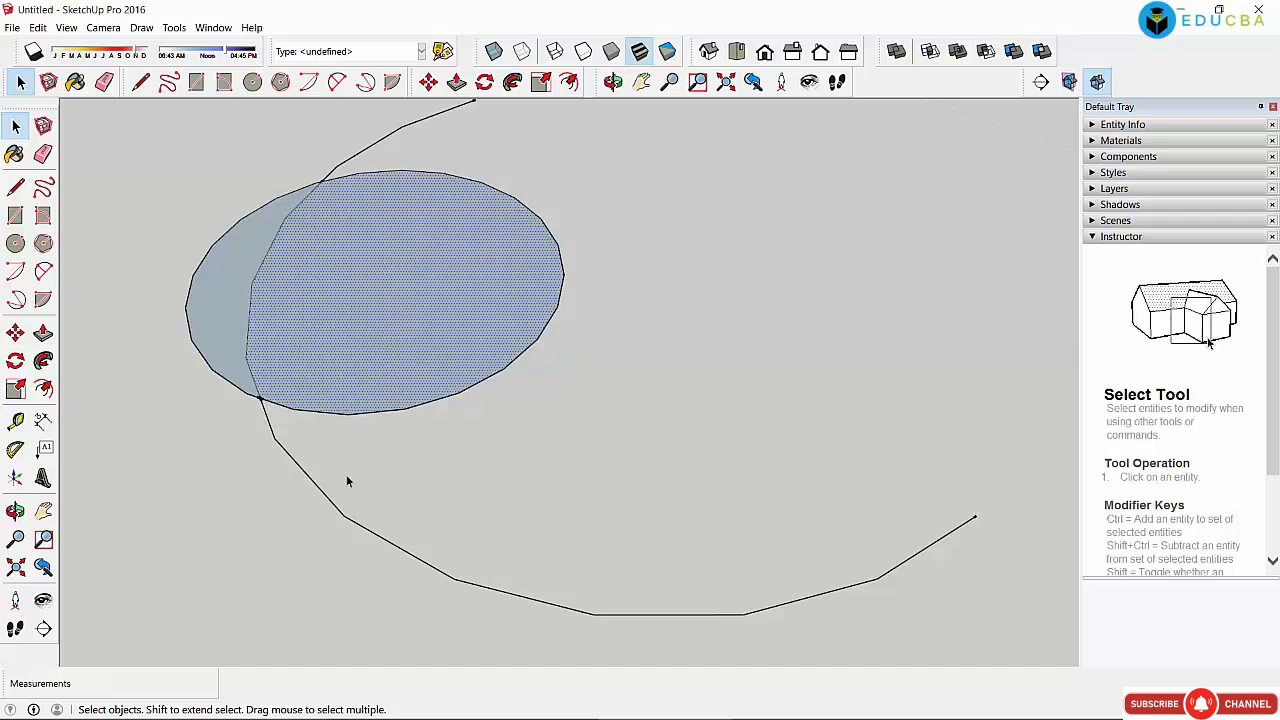
{"action": "left_click", "coordinate": [343, 513]}
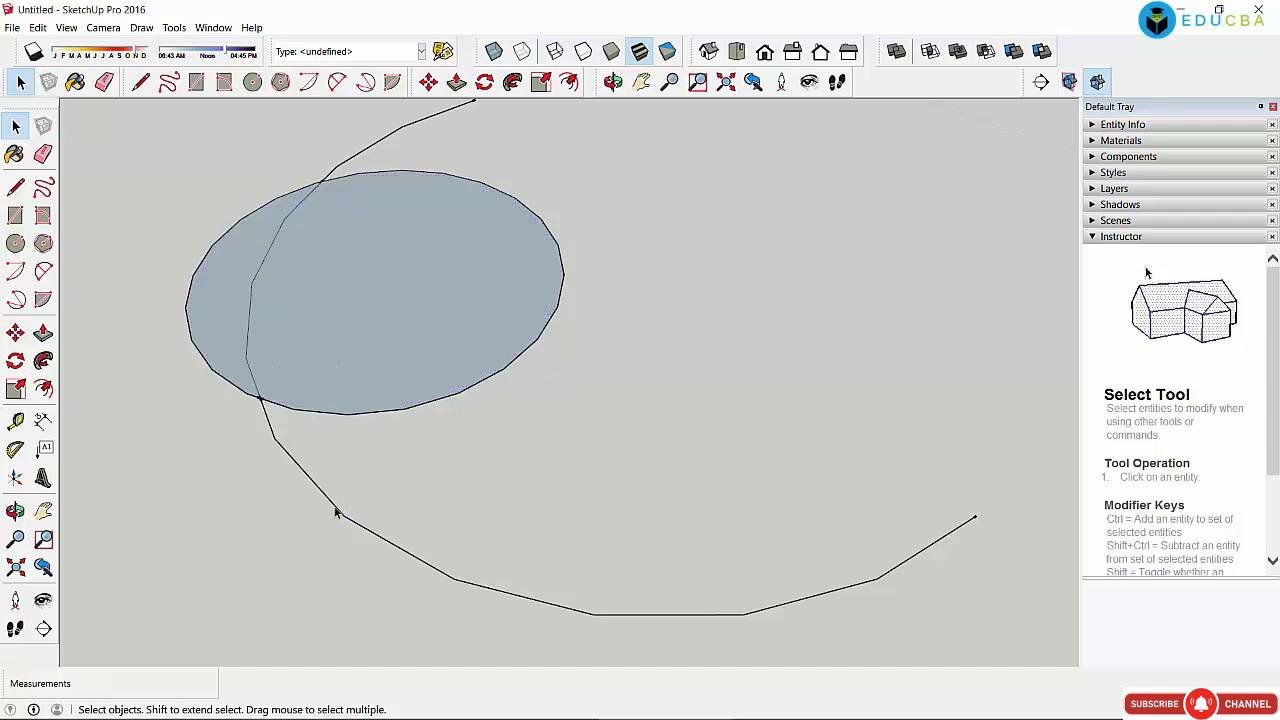
{"action": "left_click", "coordinate": [337, 513]}
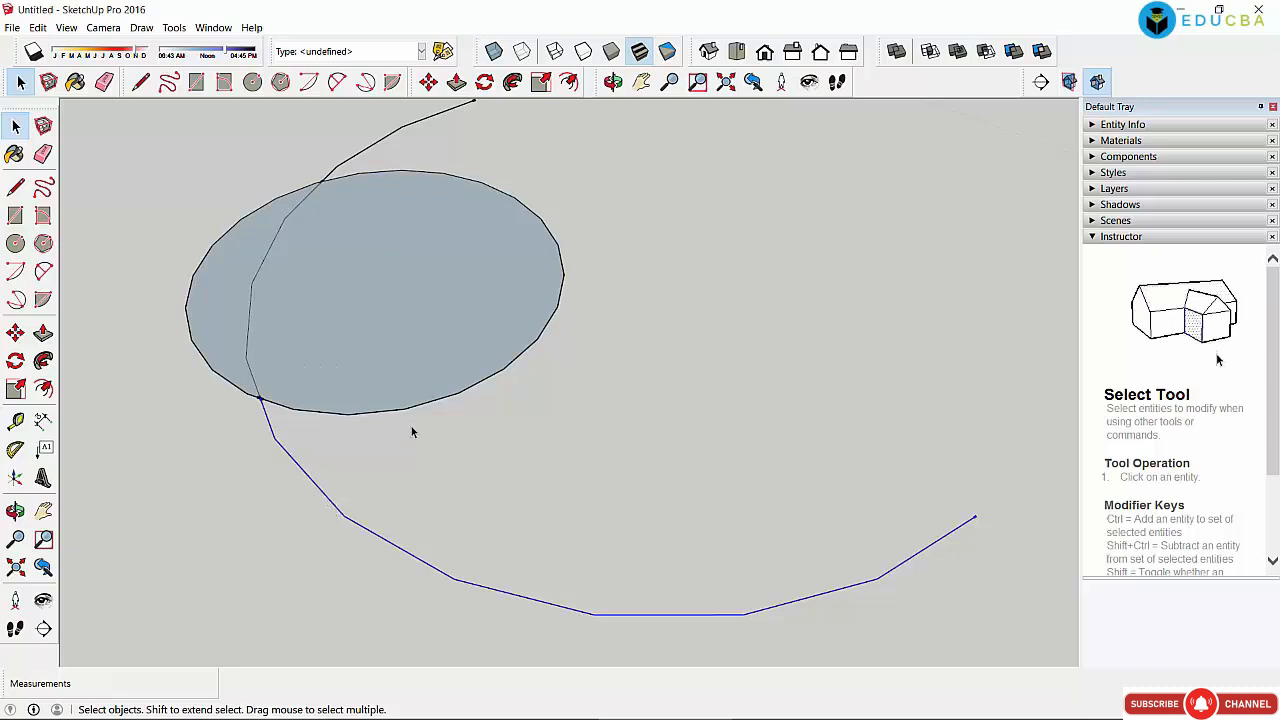
{"action": "key", "text": "ctrl+a"}
{"action": "key", "text": "Delete"}
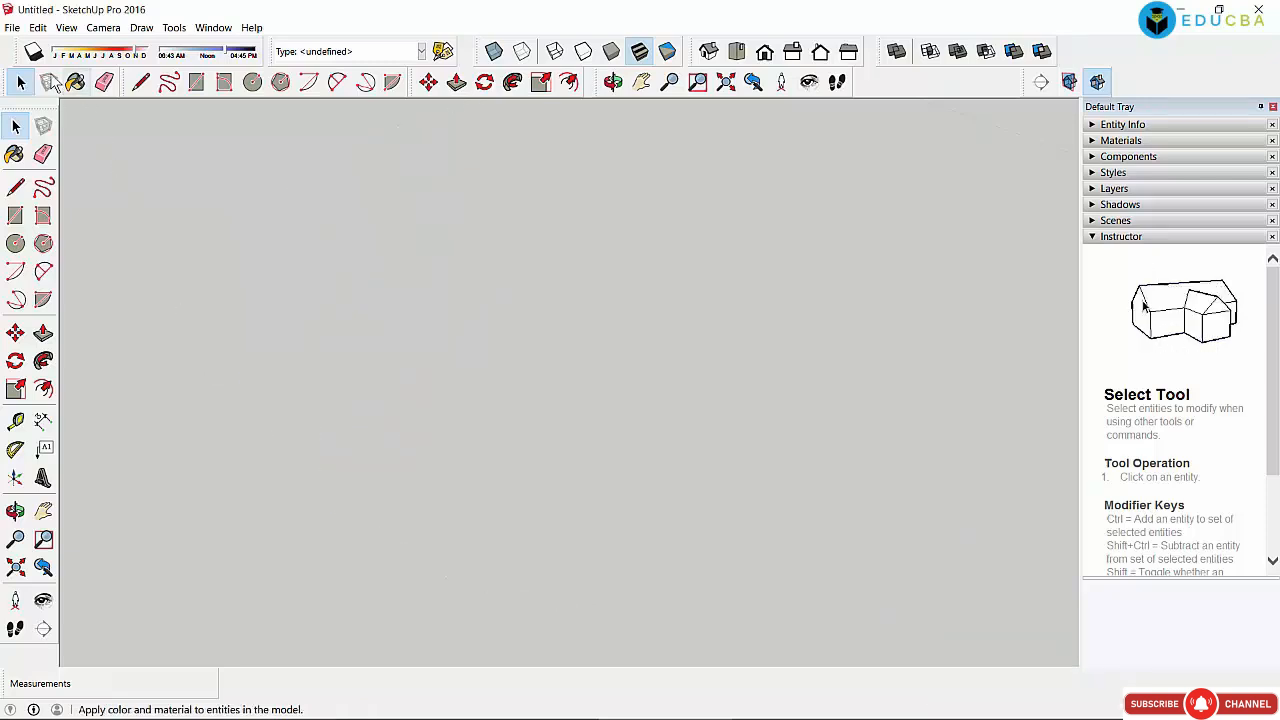
{"action": "left_click", "coordinate": [12, 27]}
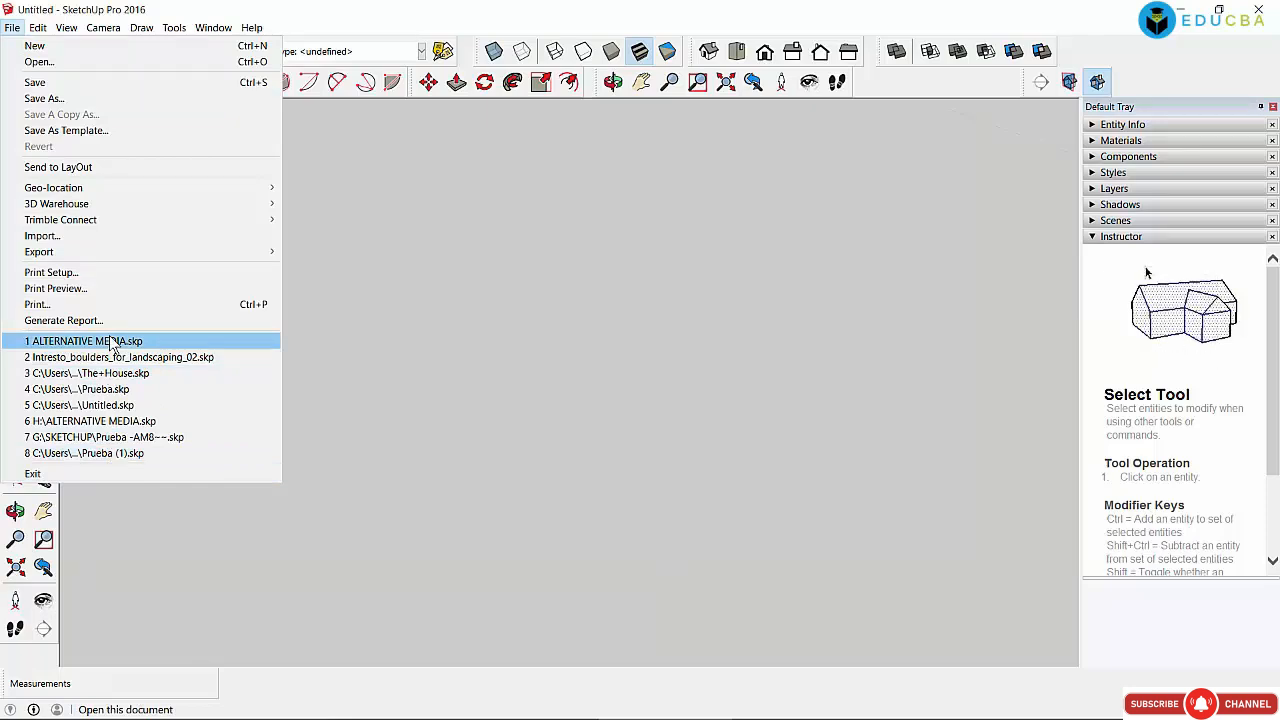
{"action": "left_click", "coordinate": [405, 340]}
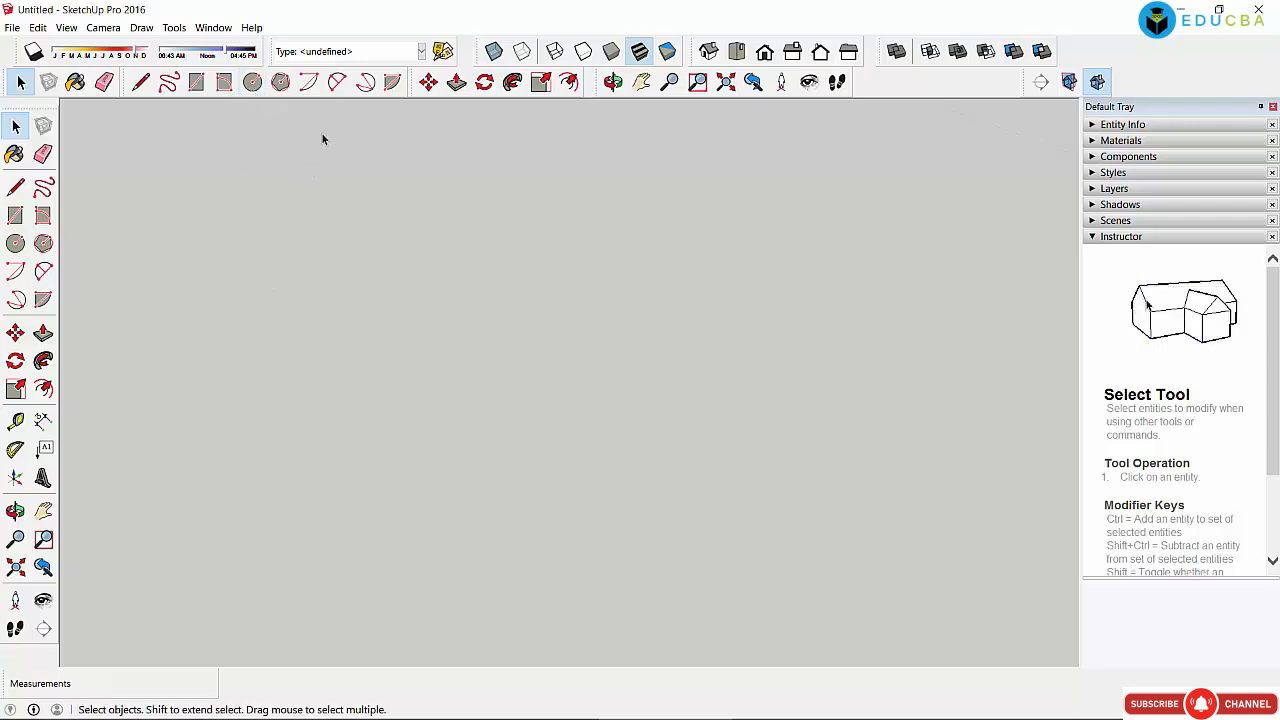
Step: Draw a 60-degree pie shape on the empty canvas
{"action": "left_click", "coordinate": [392, 82]}
{"action": "left_click", "coordinate": [383, 223]}
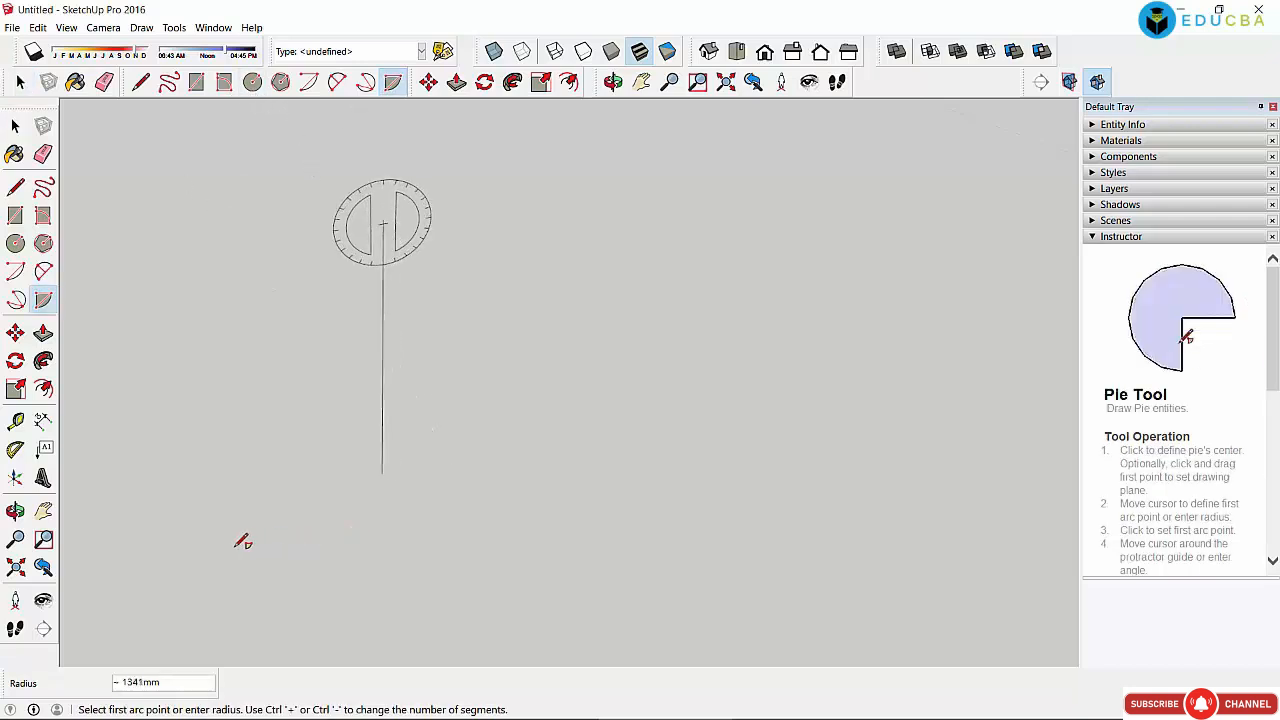
{"action": "left_click", "coordinate": [334, 540]}
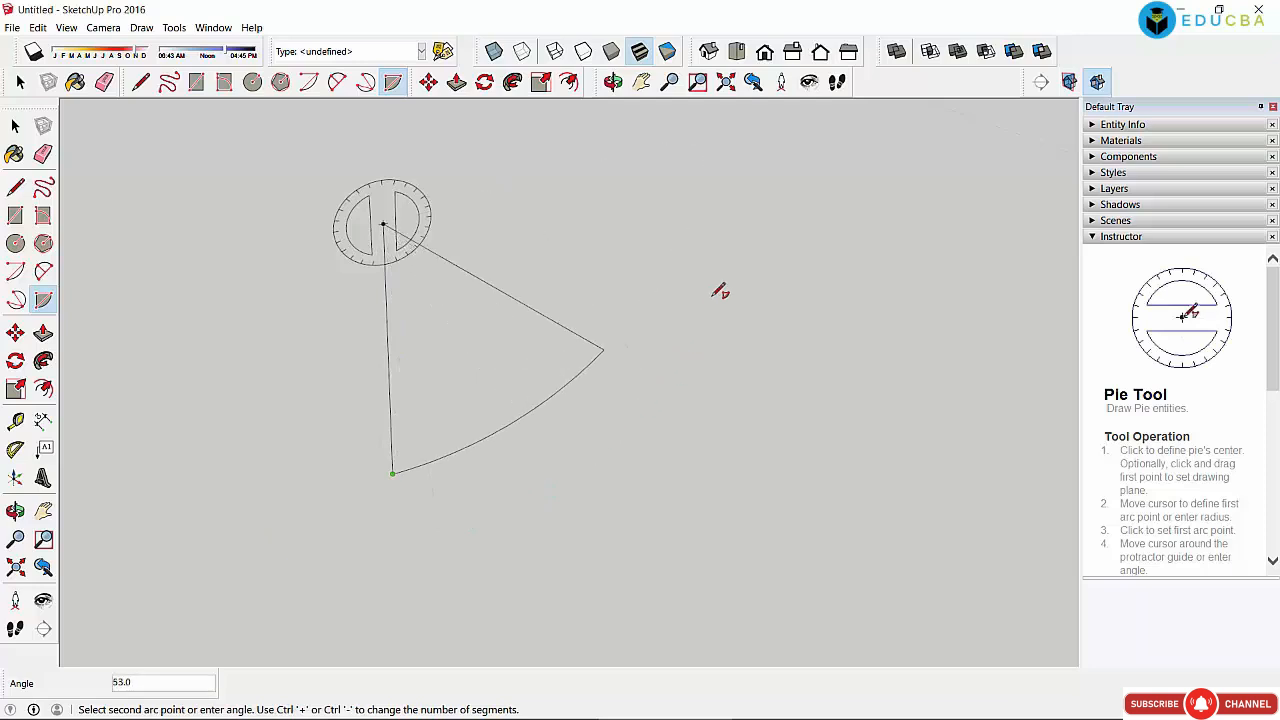
{"action": "left_click", "coordinate": [638, 268]}
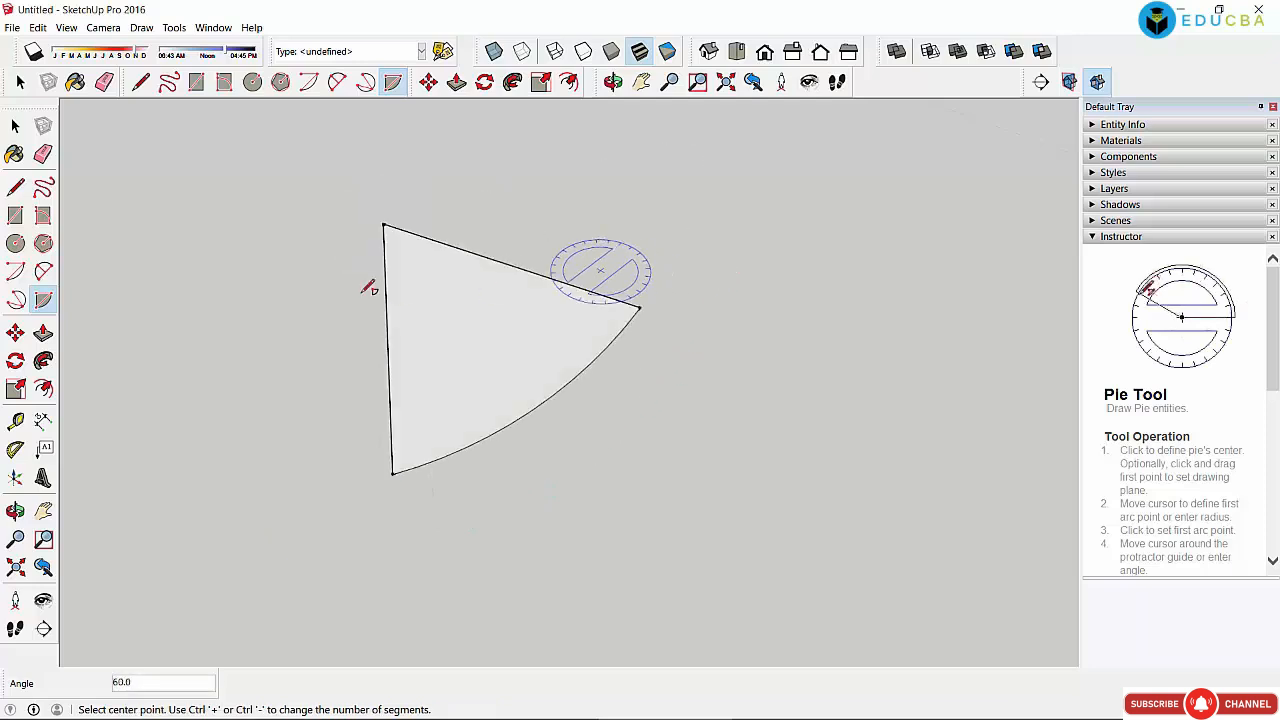
Step: Switch to Select with Space and select the pie-shaped face
{"action": "key", "text": "space"}
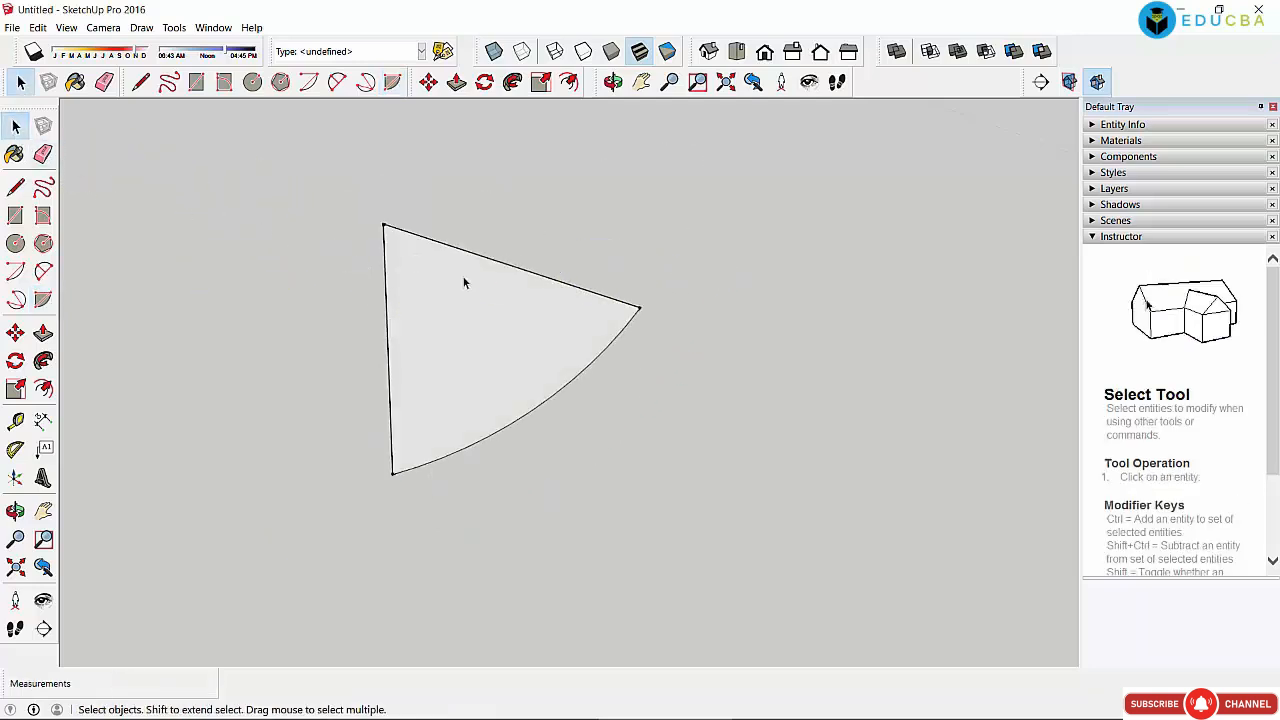
{"action": "left_click", "coordinate": [463, 283]}
{"action": "left_click", "coordinate": [523, 226]}
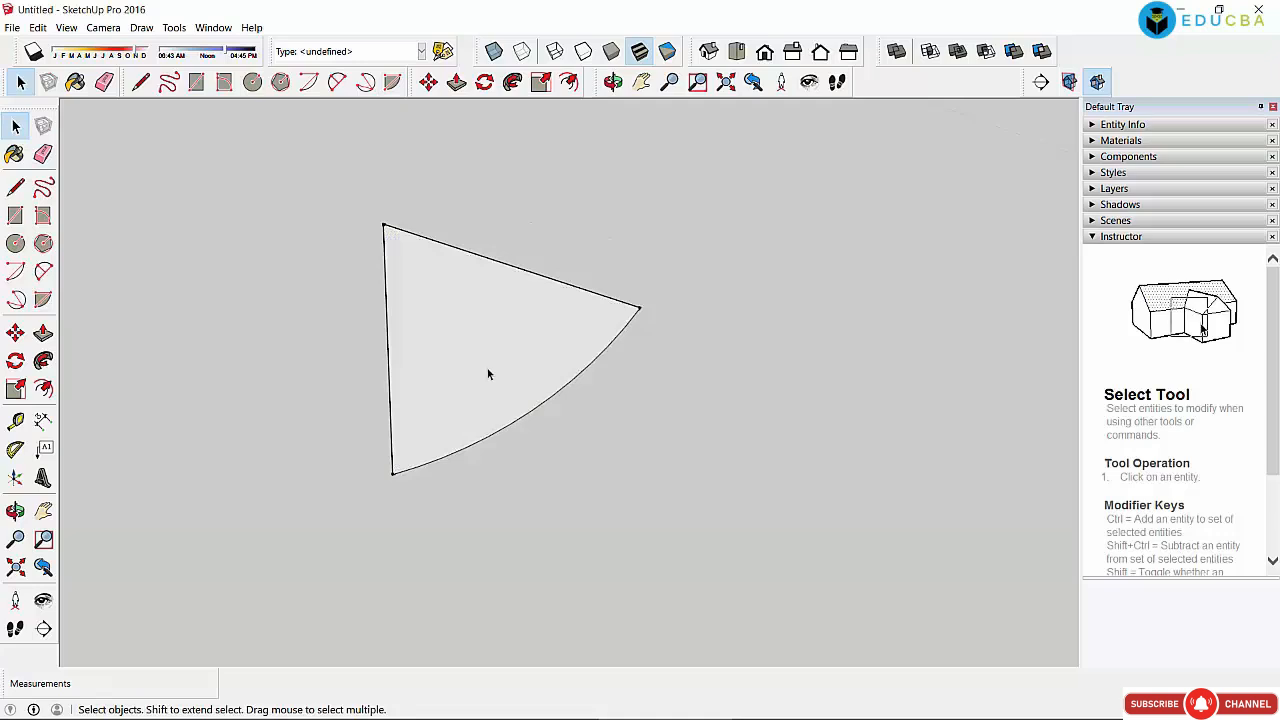
{"action": "left_click", "coordinate": [489, 370]}
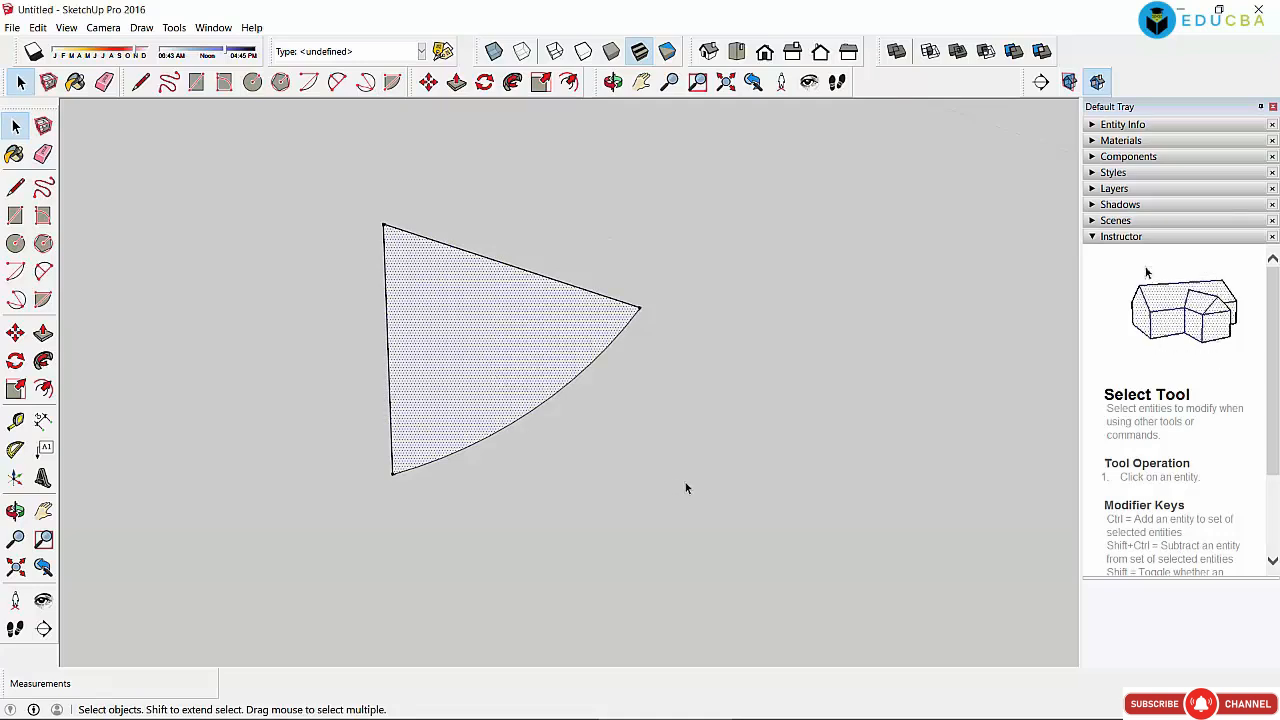
Step: Choose Share Model under File > 3D Warehouse
{"action": "left_click", "coordinate": [12, 27]}
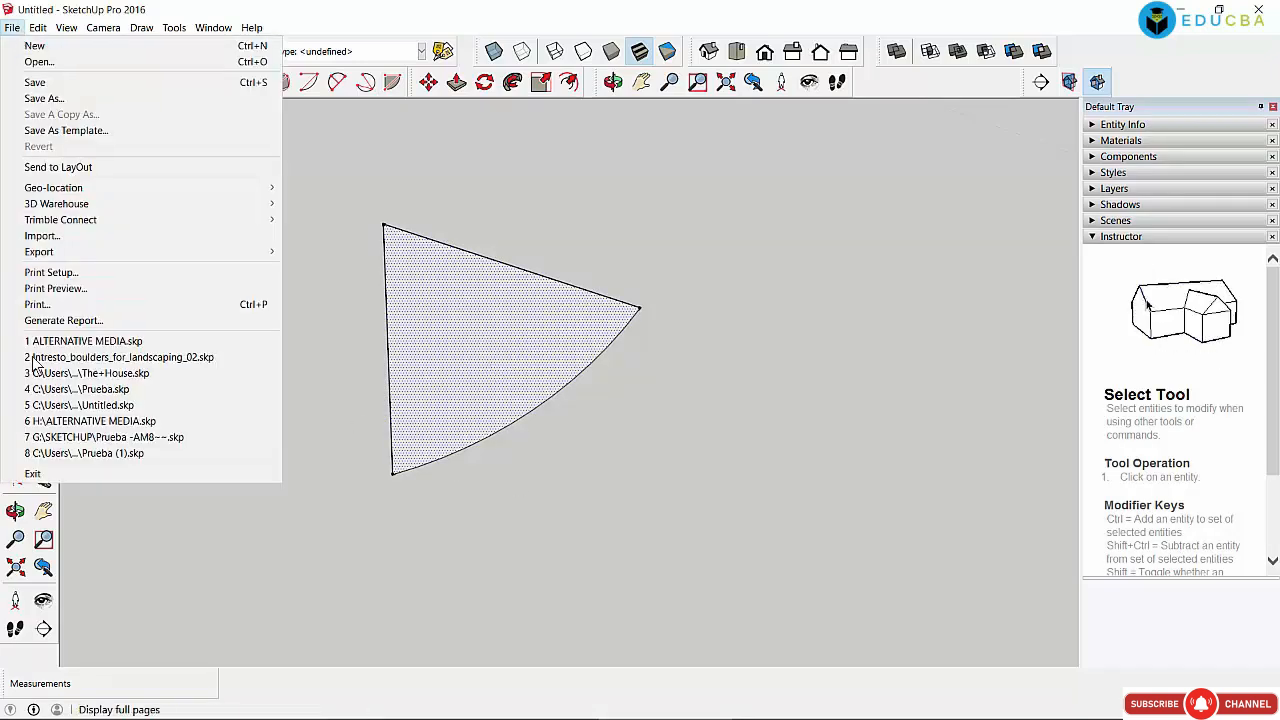
{"action": "mouse_move", "coordinate": [106, 205]}
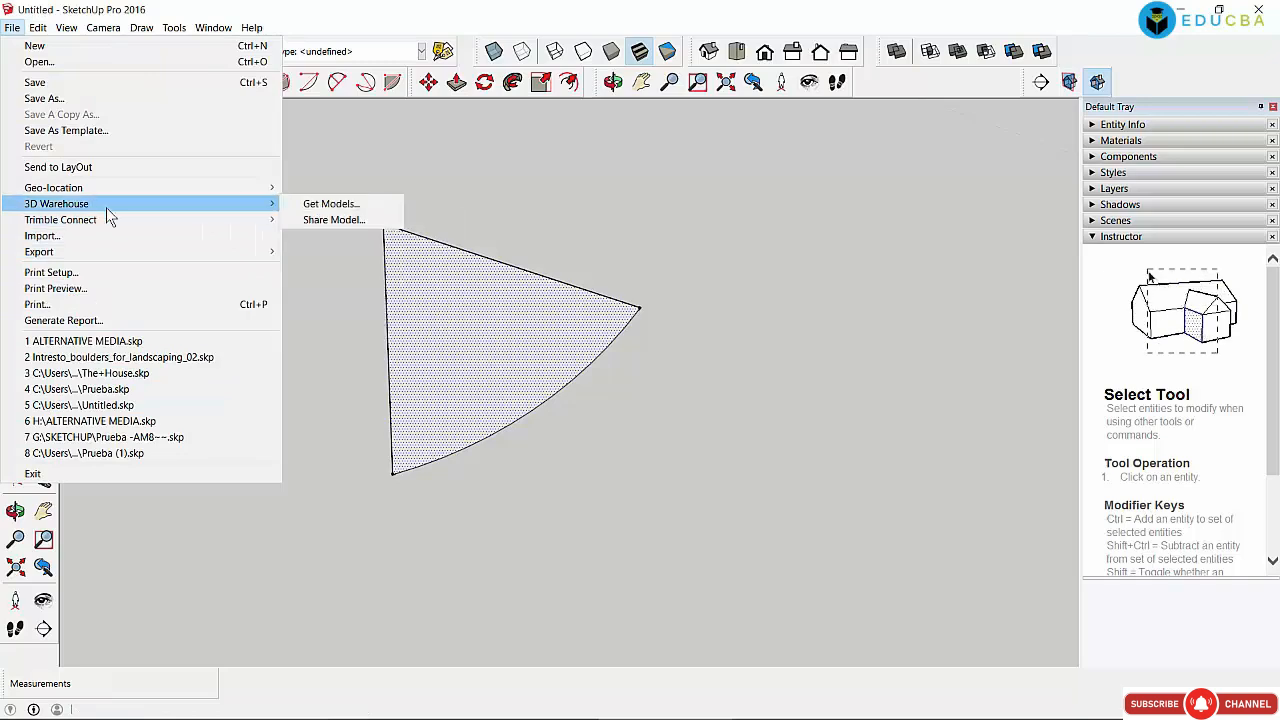
{"action": "left_click", "coordinate": [341, 263]}
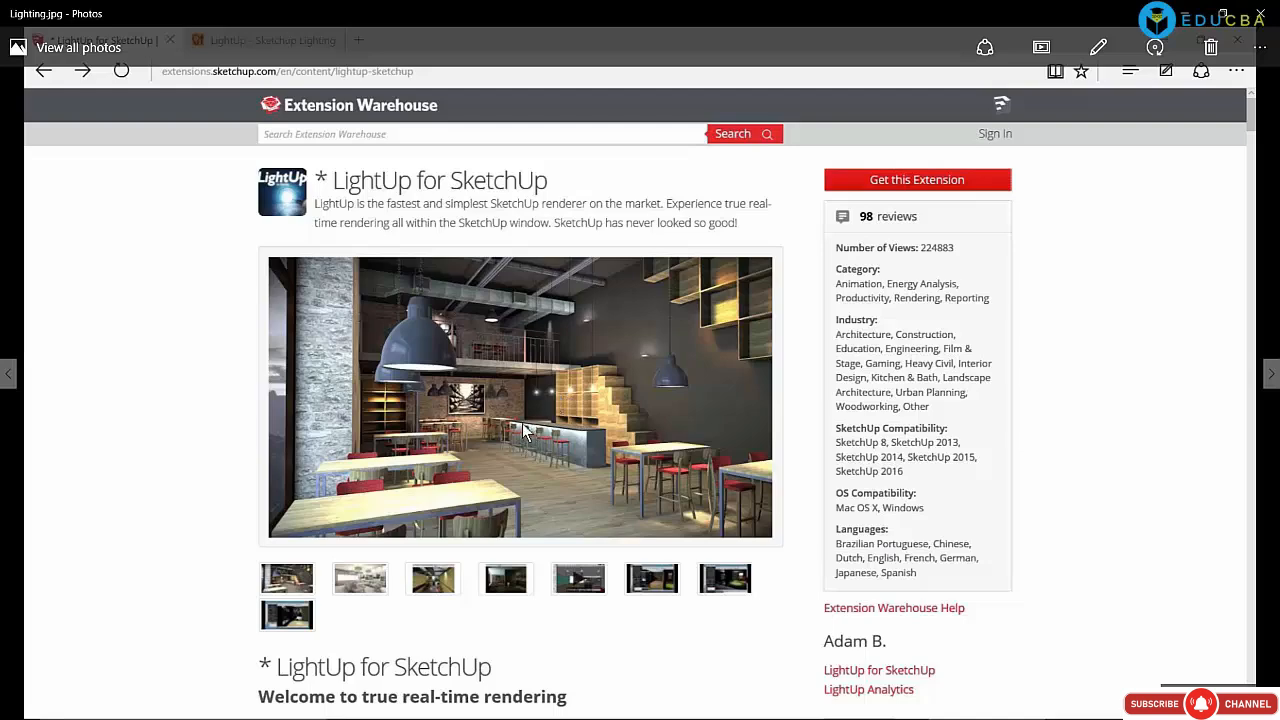
Step: Show Extensions.jpg, the Extension Warehouse home page screenshot, in Photos
{"action": "key", "text": "Left"}
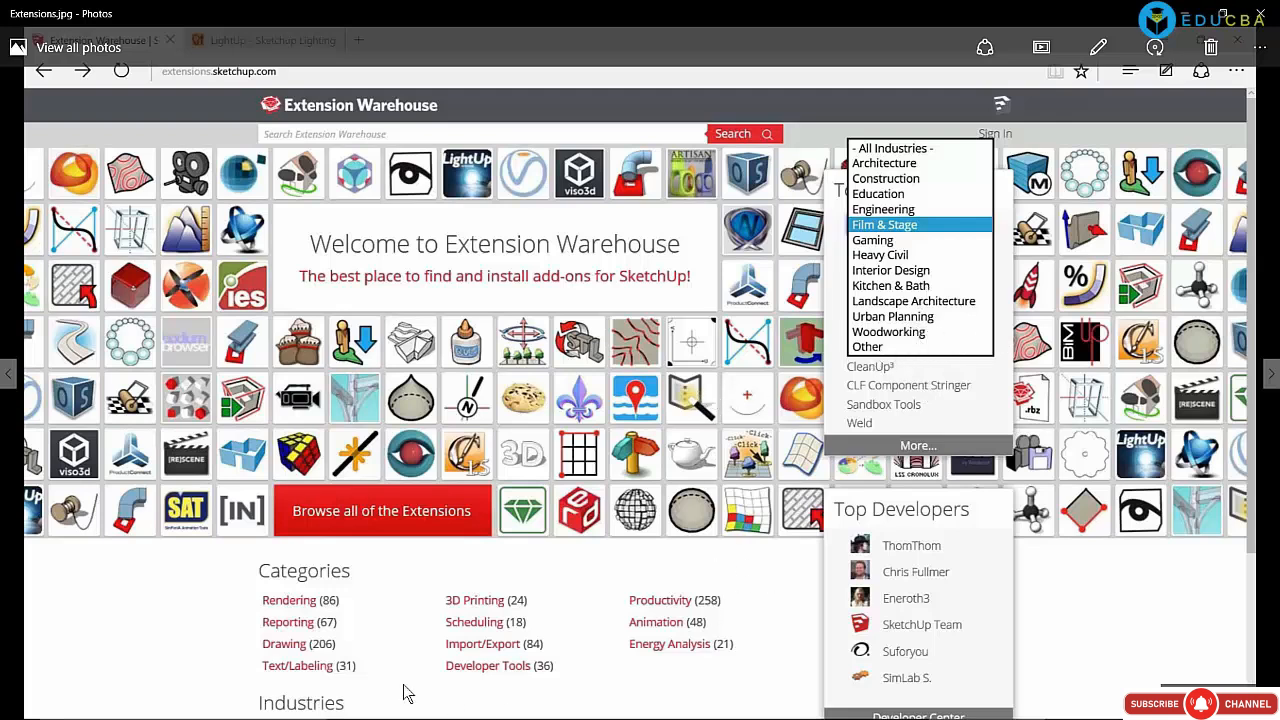
Step: Advance through 3D-warehouse.jpg to the freeware.jpg 1001bit Tools screenshot
{"action": "key", "text": "Right"}
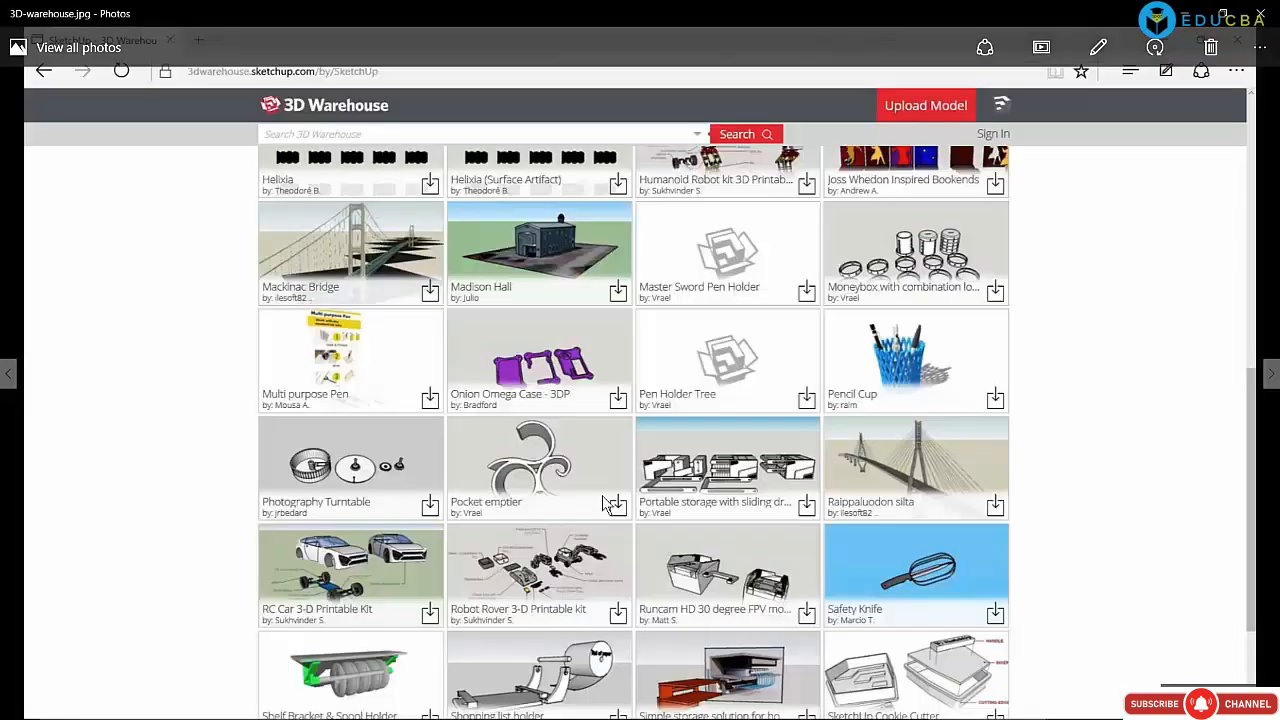
{"action": "key", "text": "Right"}
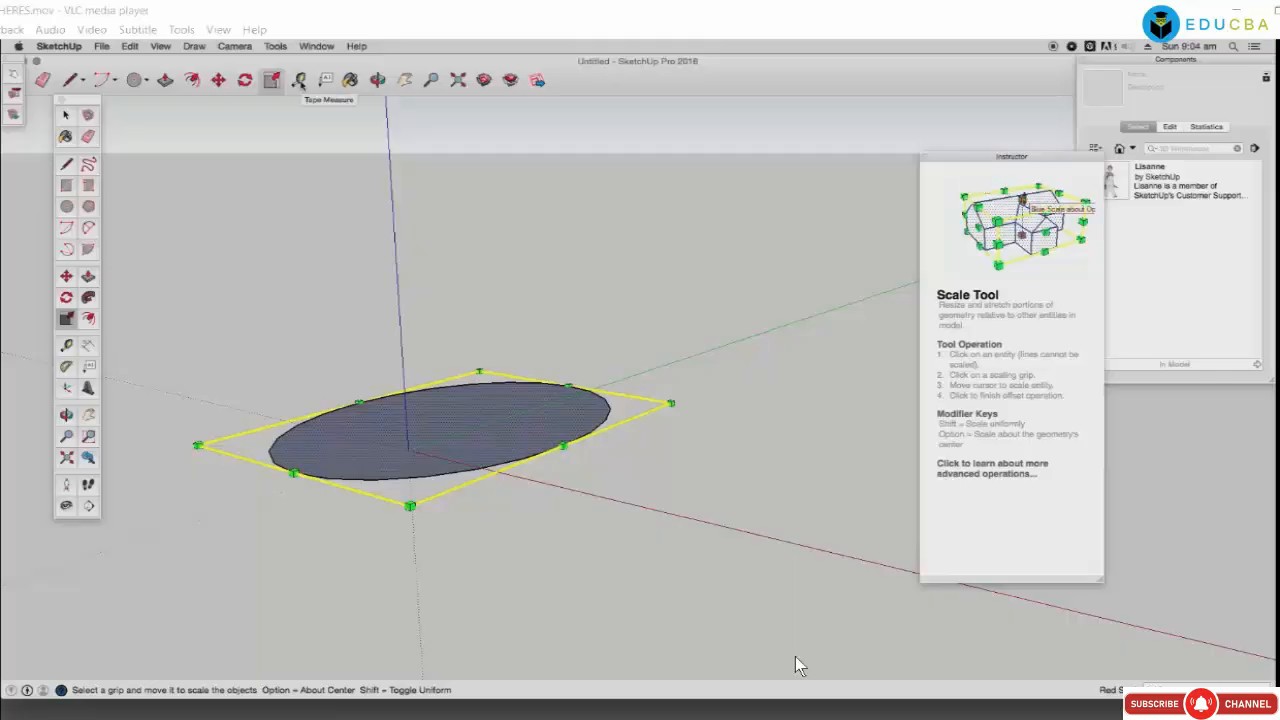
Step: Tape-measure across the ellipse, then orbit to a face-on view of it
{"action": "left_click", "coordinate": [298, 80]}
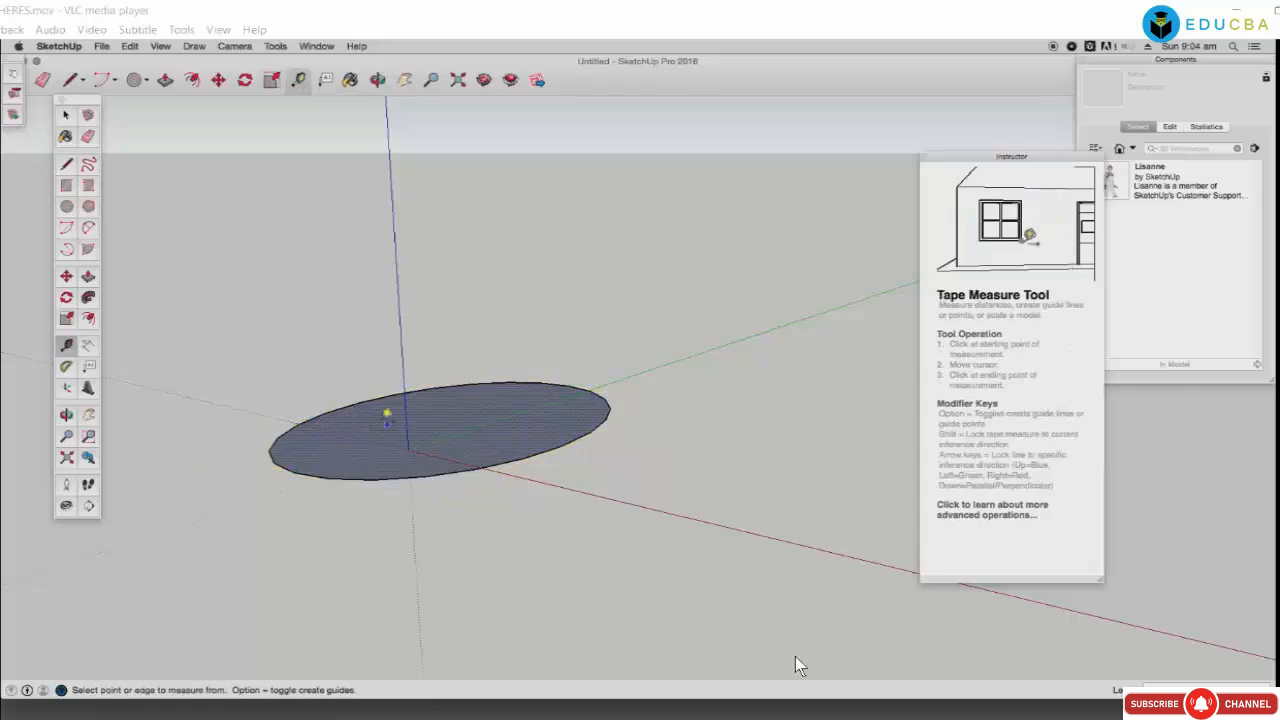
{"action": "left_click", "coordinate": [302, 424]}
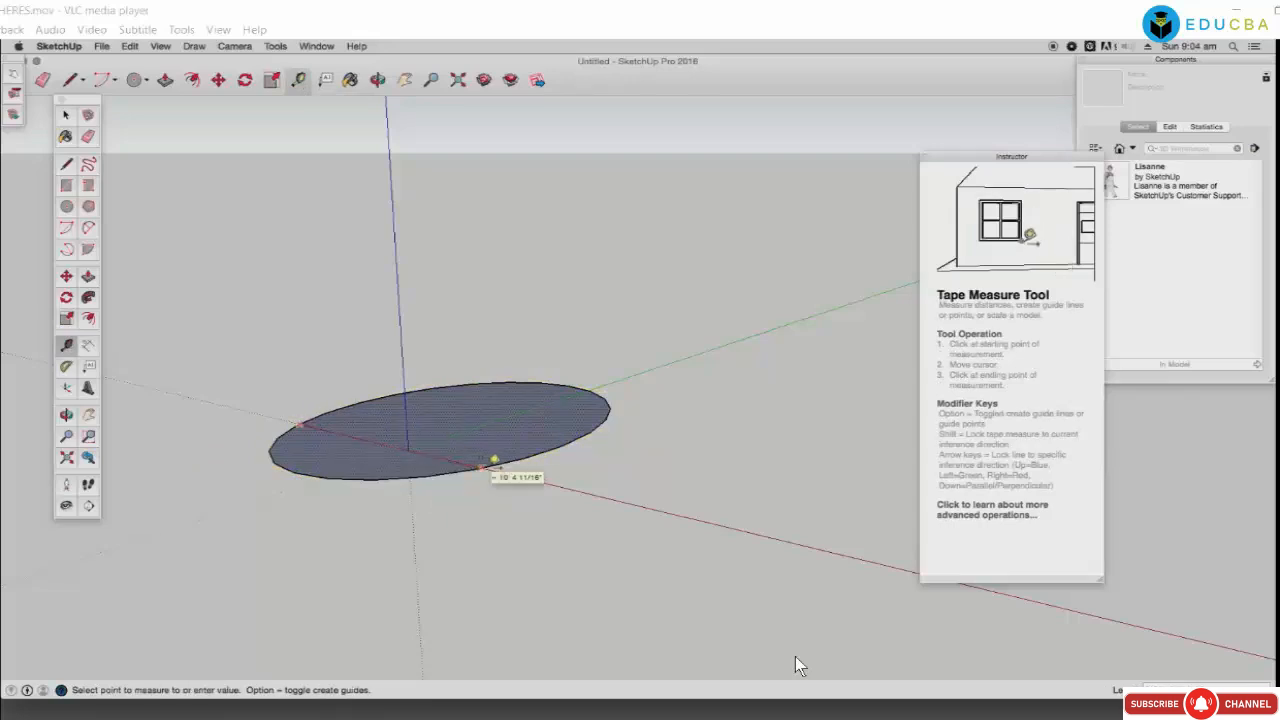
{"action": "left_click", "coordinate": [493, 460]}
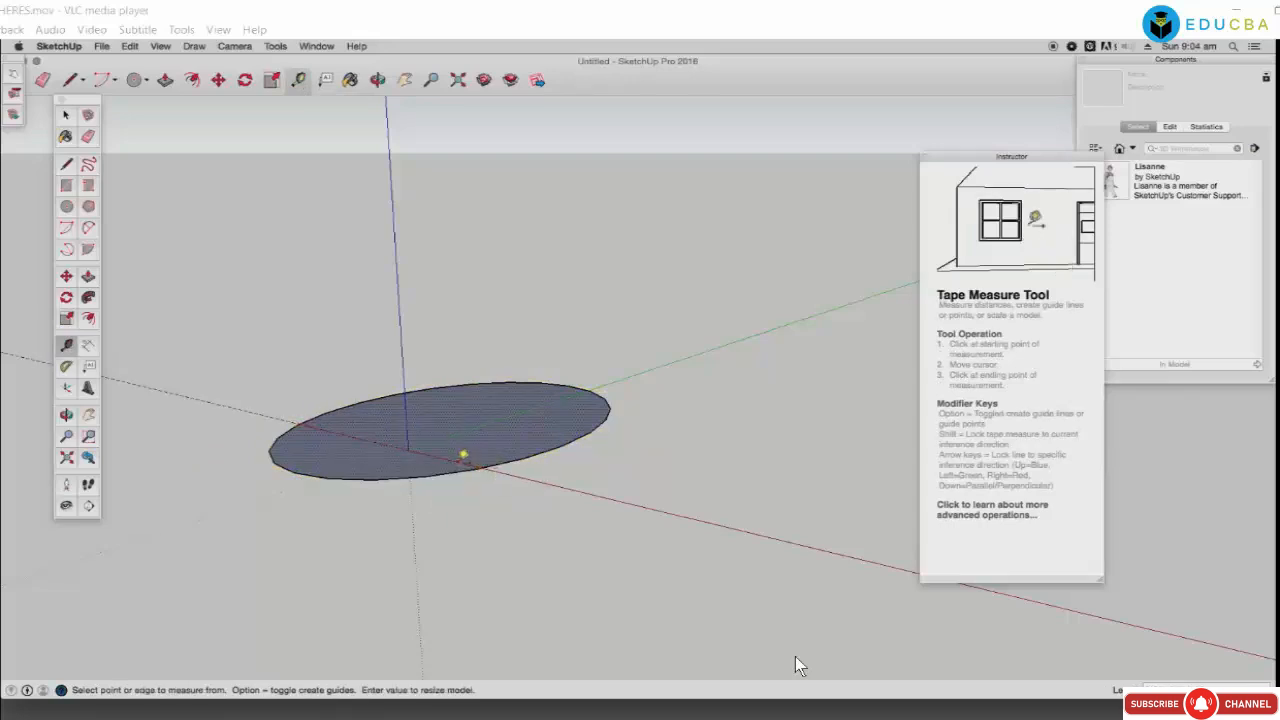
{"action": "left_click", "coordinate": [377, 79]}
{"action": "left_click_drag", "start_coordinate": [383, 134], "coordinate": [618, 535]}
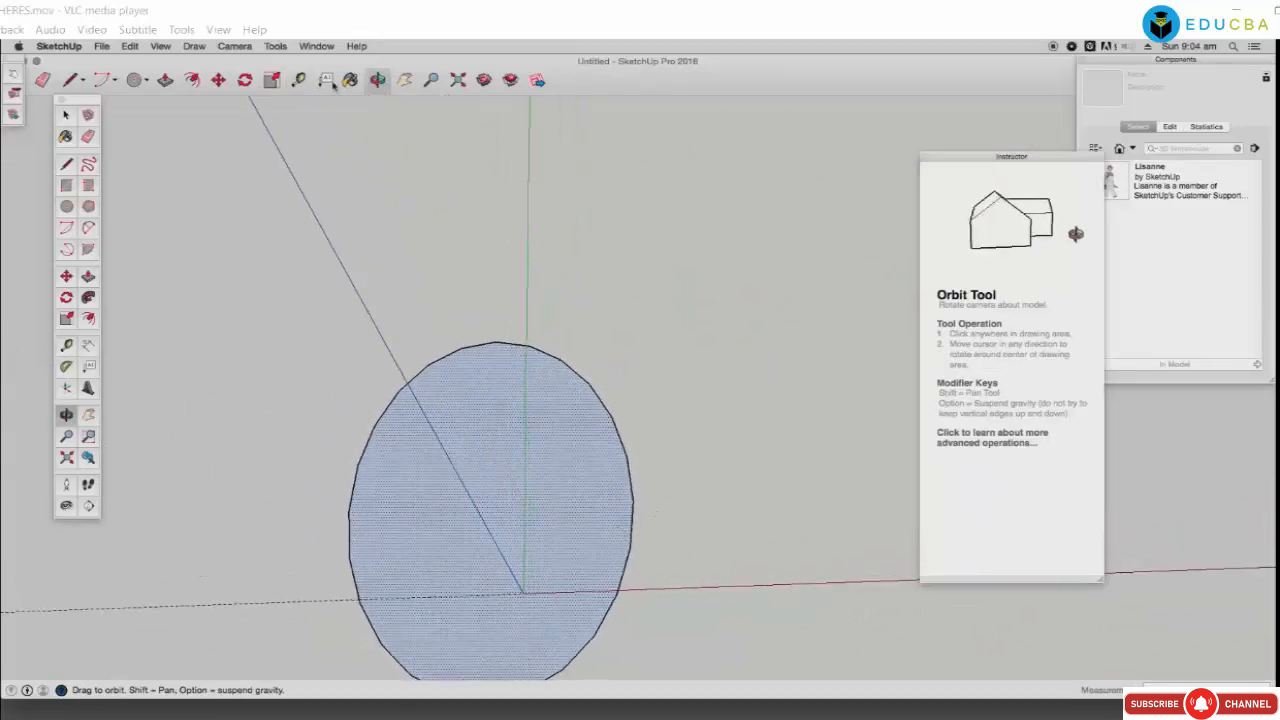
Step: Measure the ellipse from its left edge to its right edge, leaving a dashed guide
{"action": "left_click", "coordinate": [298, 79]}
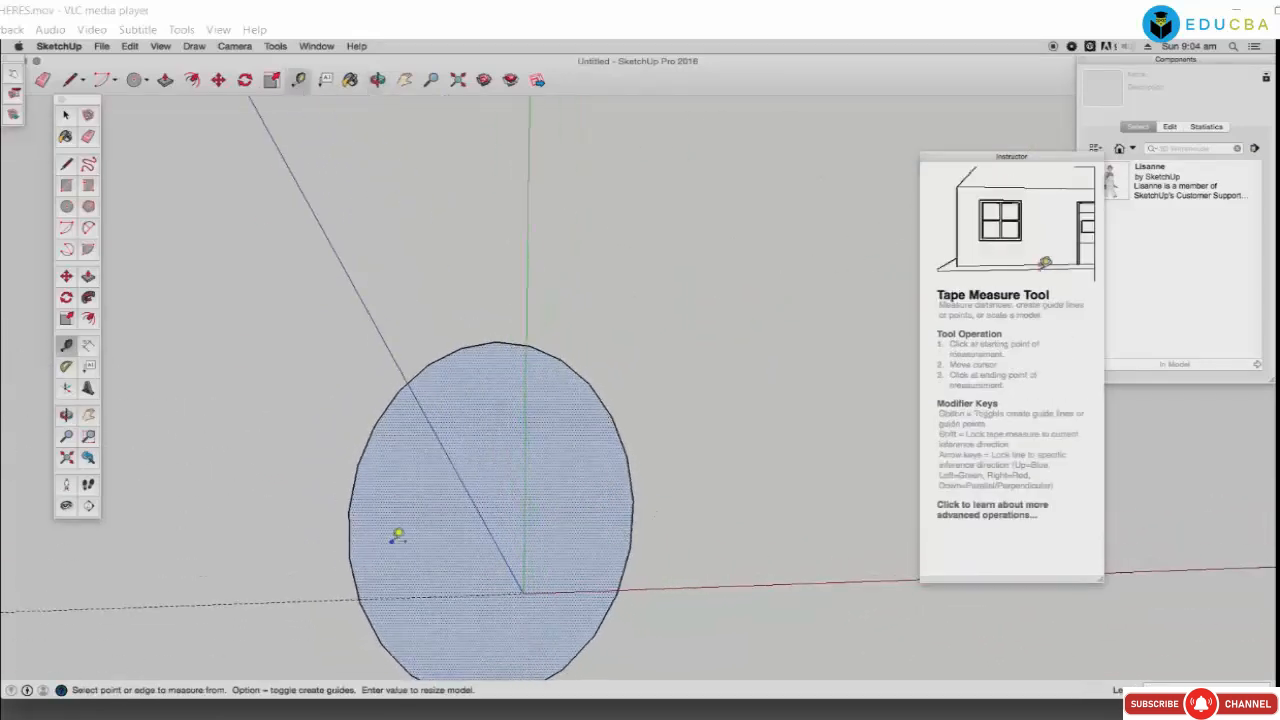
{"action": "left_click", "coordinate": [349, 511]}
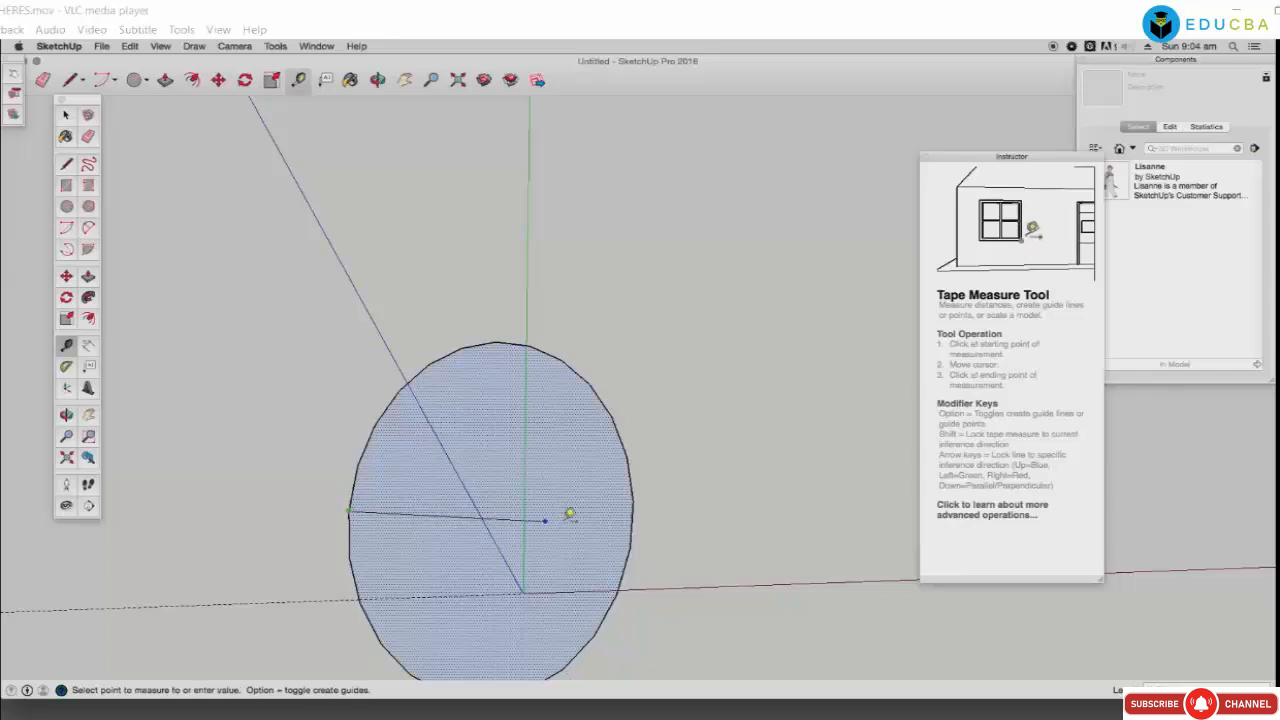
{"action": "left_click", "coordinate": [642, 508]}
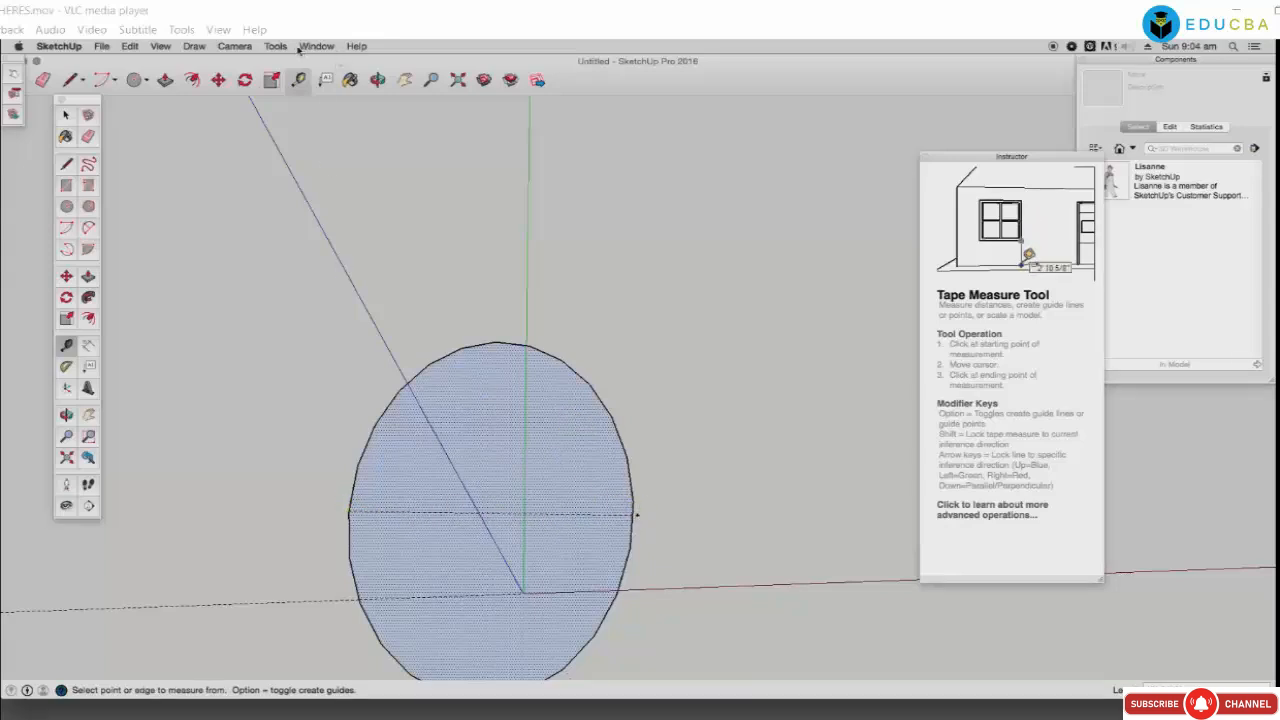
{"action": "left_click", "coordinate": [157, 46]}
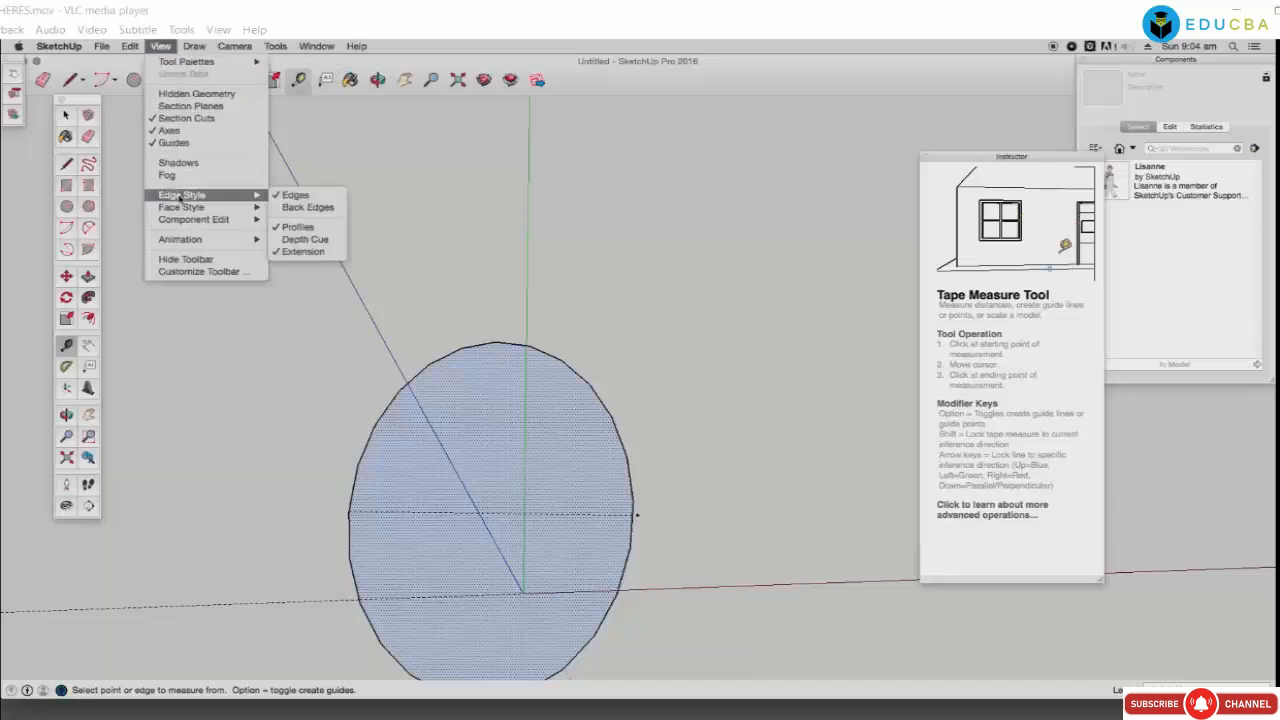
{"action": "left_click", "coordinate": [398, 270]}
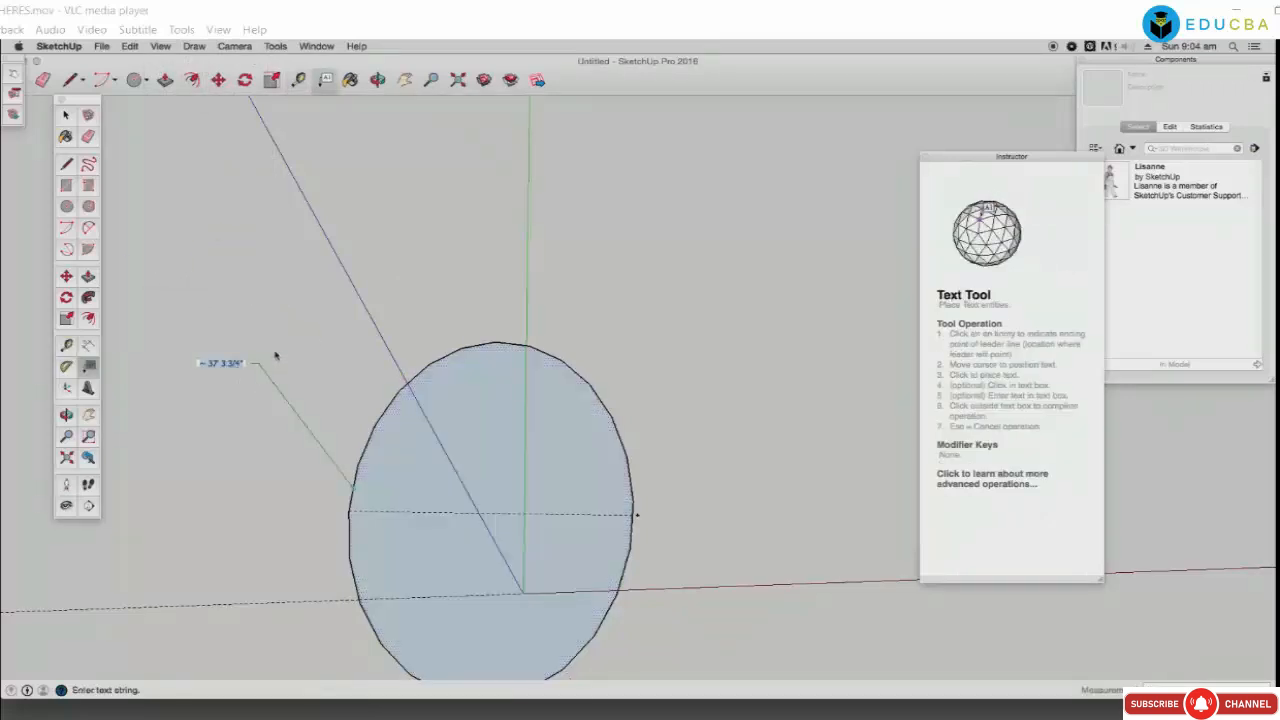
Step: Place the 37' 3 3/4" length label and a coordinate label on the ellipse
{"action": "left_click", "coordinate": [378, 418]}
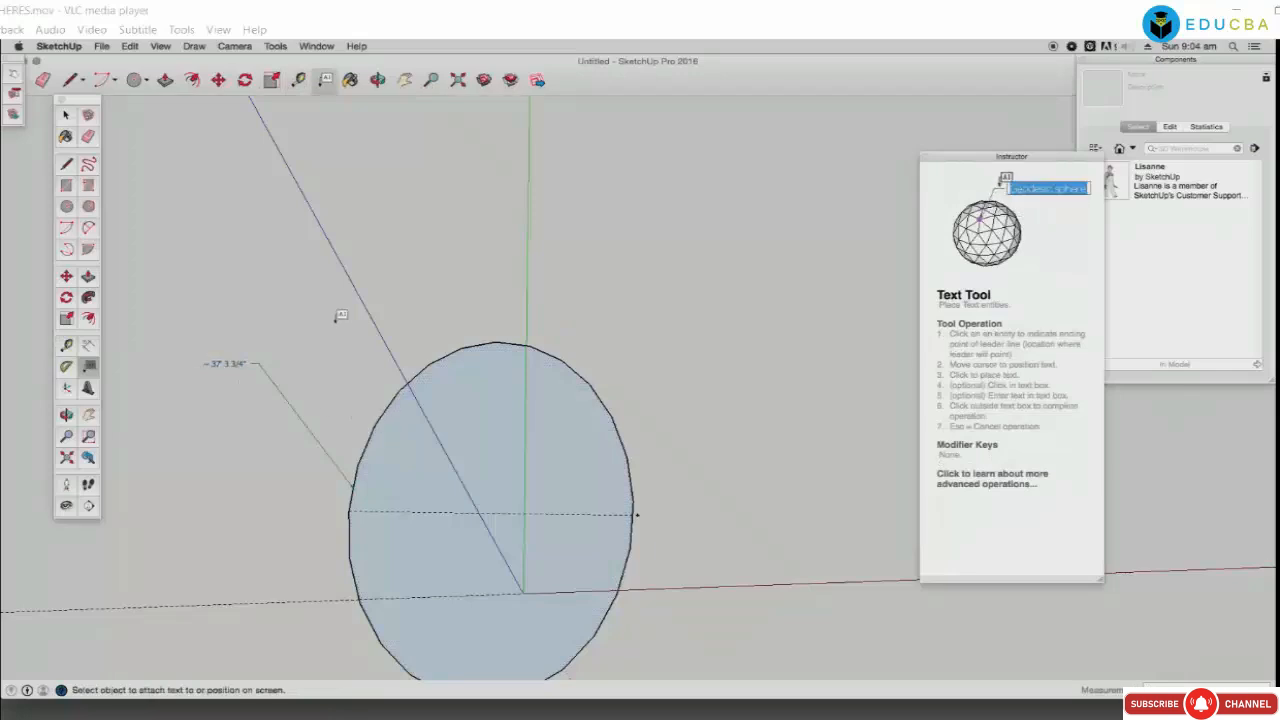
{"action": "left_click", "coordinate": [373, 425]}
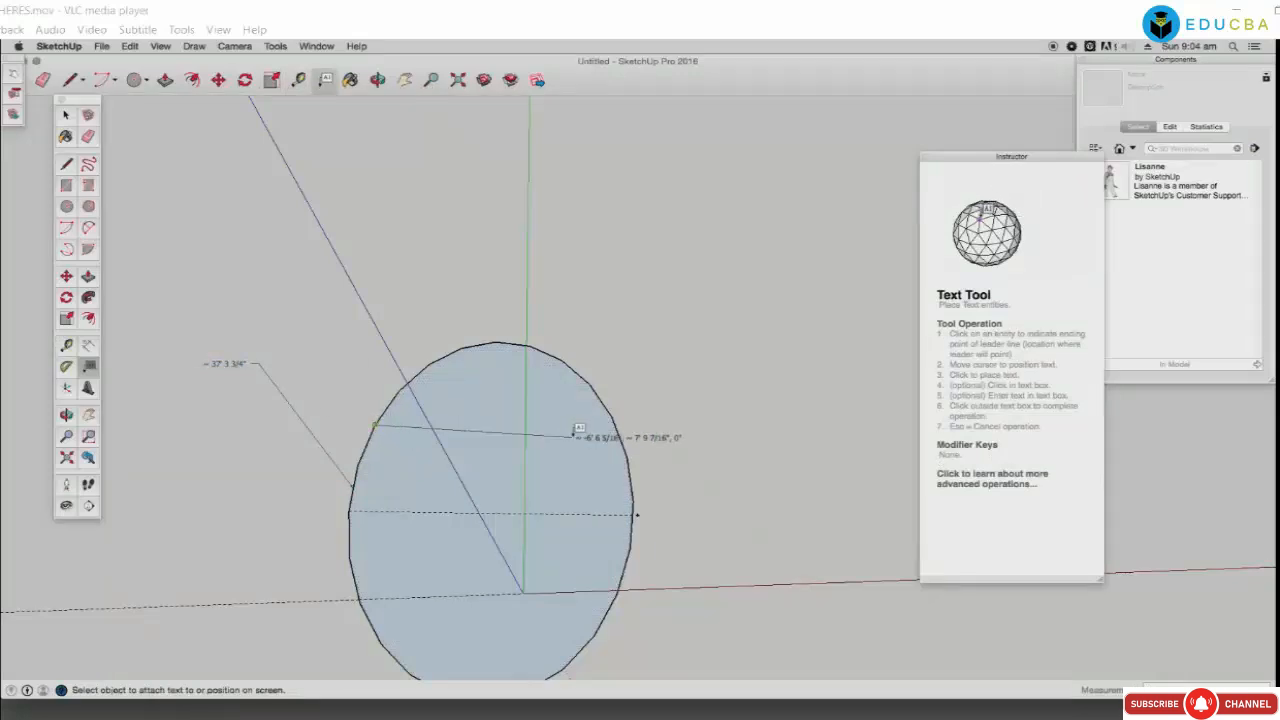
{"action": "left_click", "coordinate": [627, 429]}
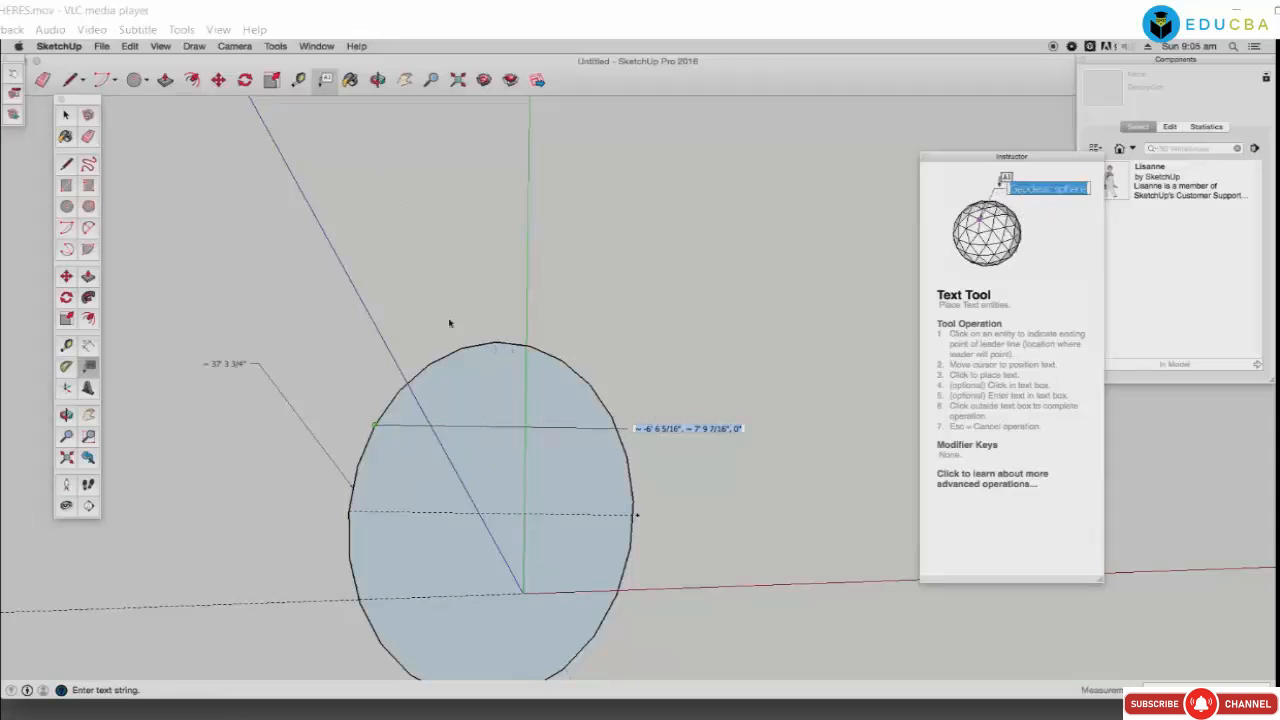
{"action": "left_click", "coordinate": [146, 80]}
Step: Draw a rectangle overlapping the ellipse
{"action": "left_click", "coordinate": [146, 80]}
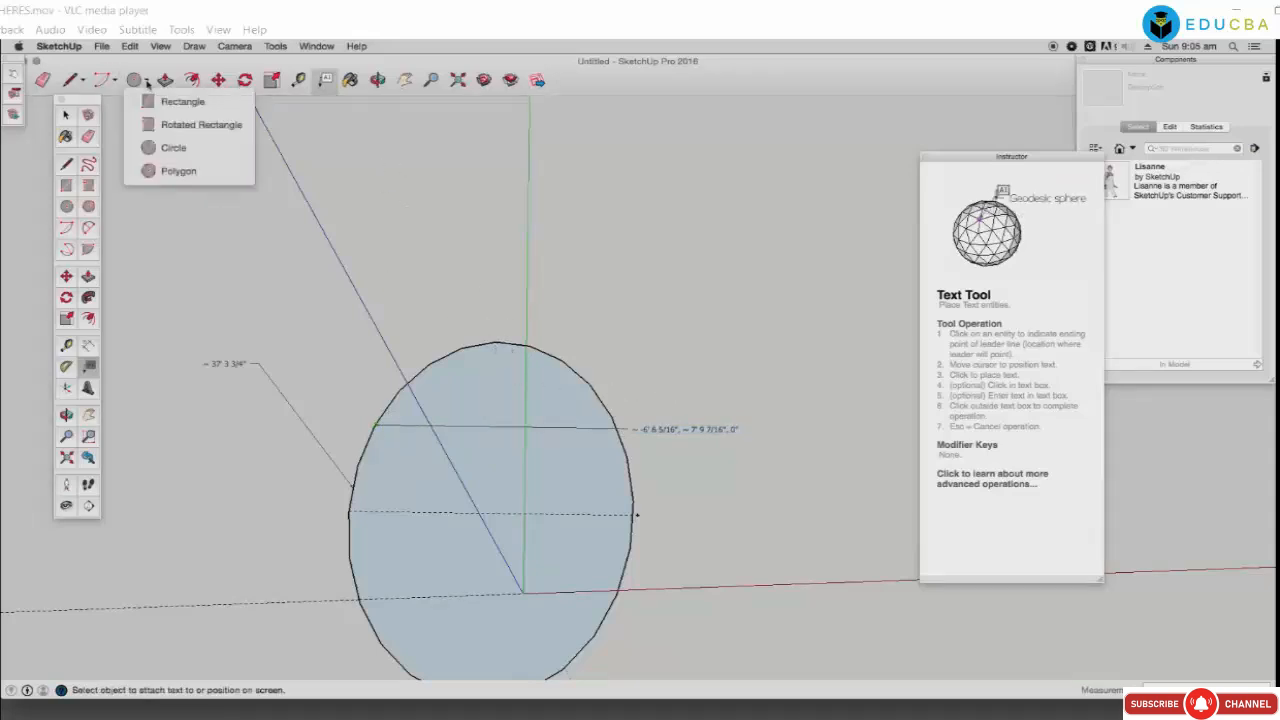
{"action": "left_click", "coordinate": [147, 101]}
{"action": "left_click", "coordinate": [411, 379]}
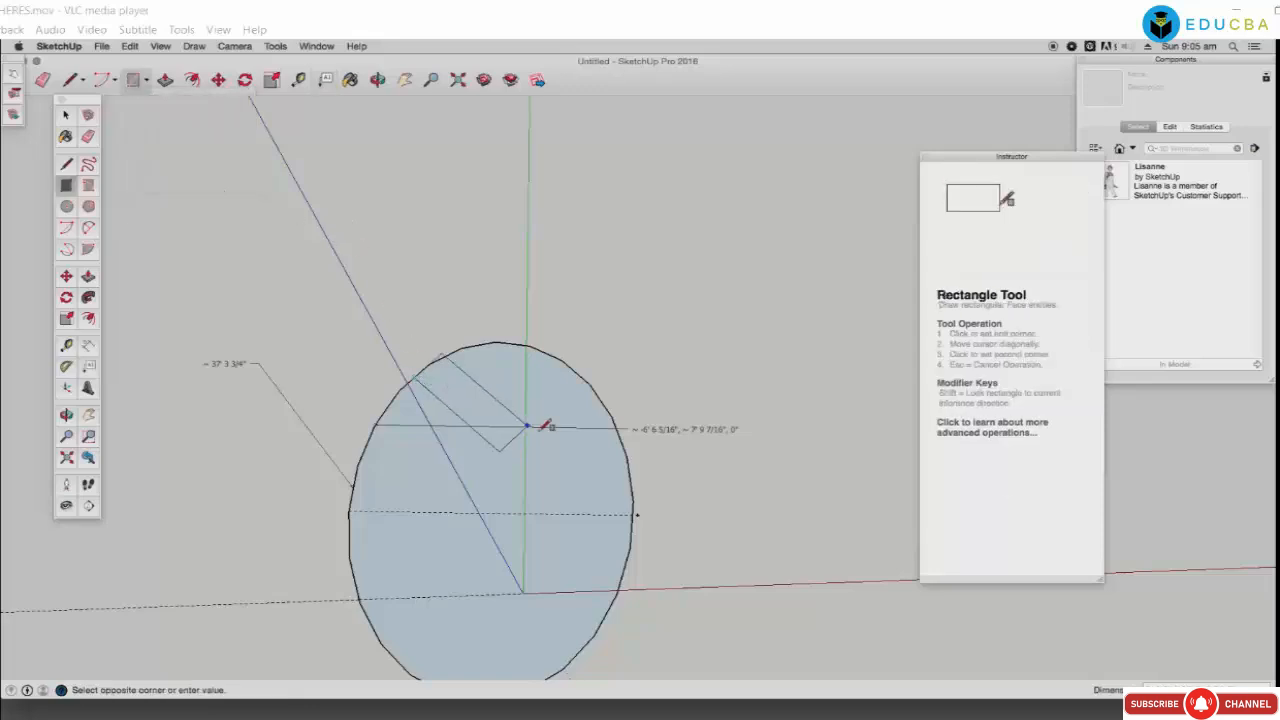
{"action": "left_click", "coordinate": [655, 369]}
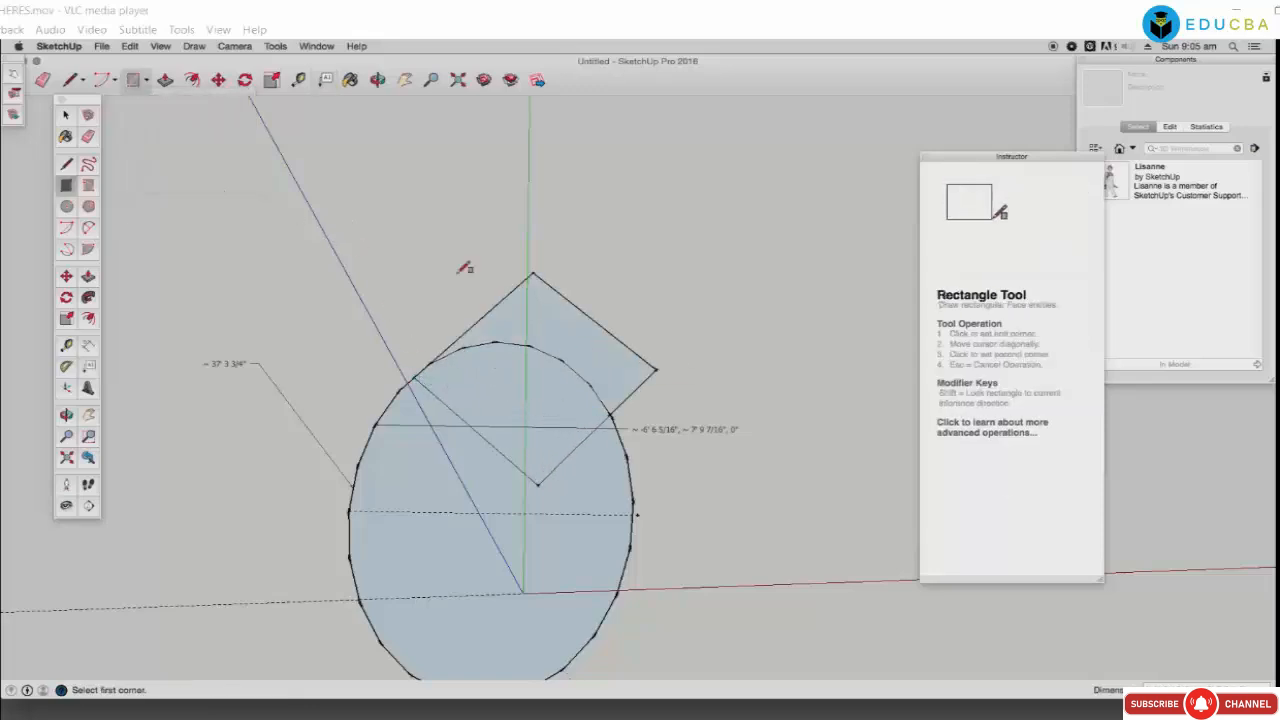
Step: Pan the view up, then select the whole drawing and delete it
{"action": "left_click", "coordinate": [325, 80]}
{"action": "scroll", "coordinate": [625, 345], "scroll_direction": "up", "scroll_amount": 3}
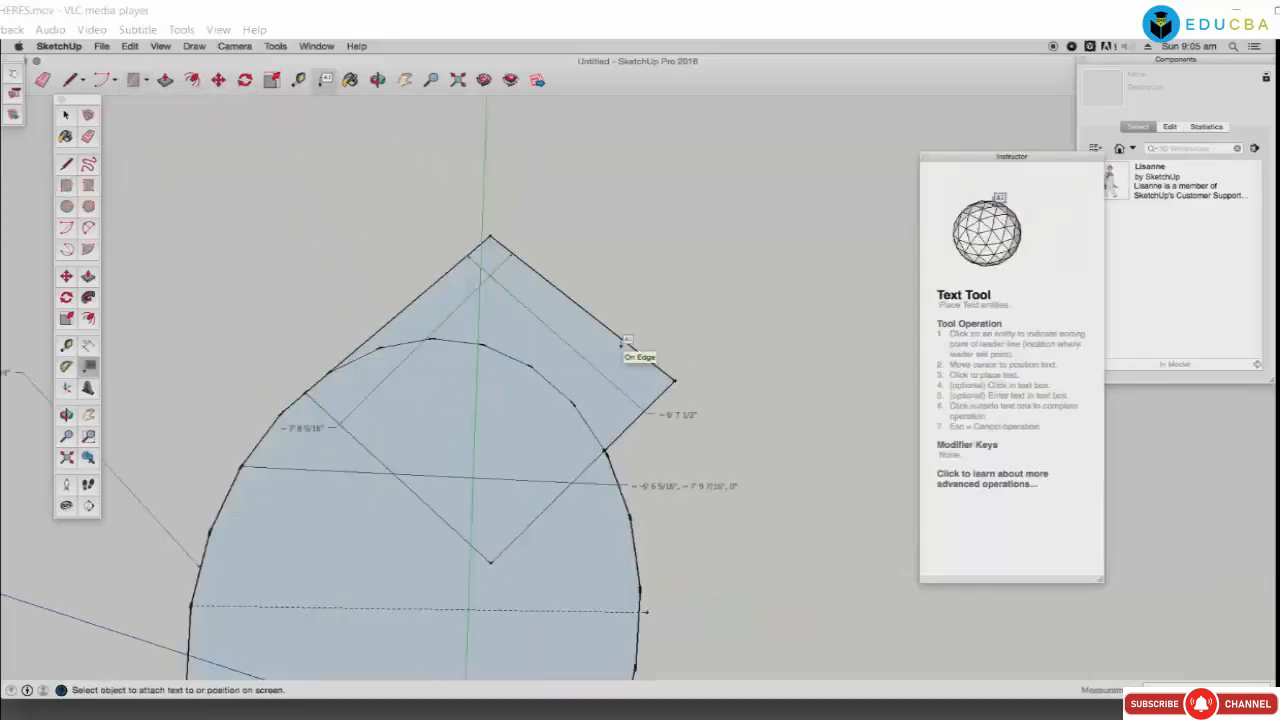
{"action": "left_click", "coordinate": [404, 80]}
{"action": "left_click_drag", "start_coordinate": [452, 345], "coordinate": [437, 213]}
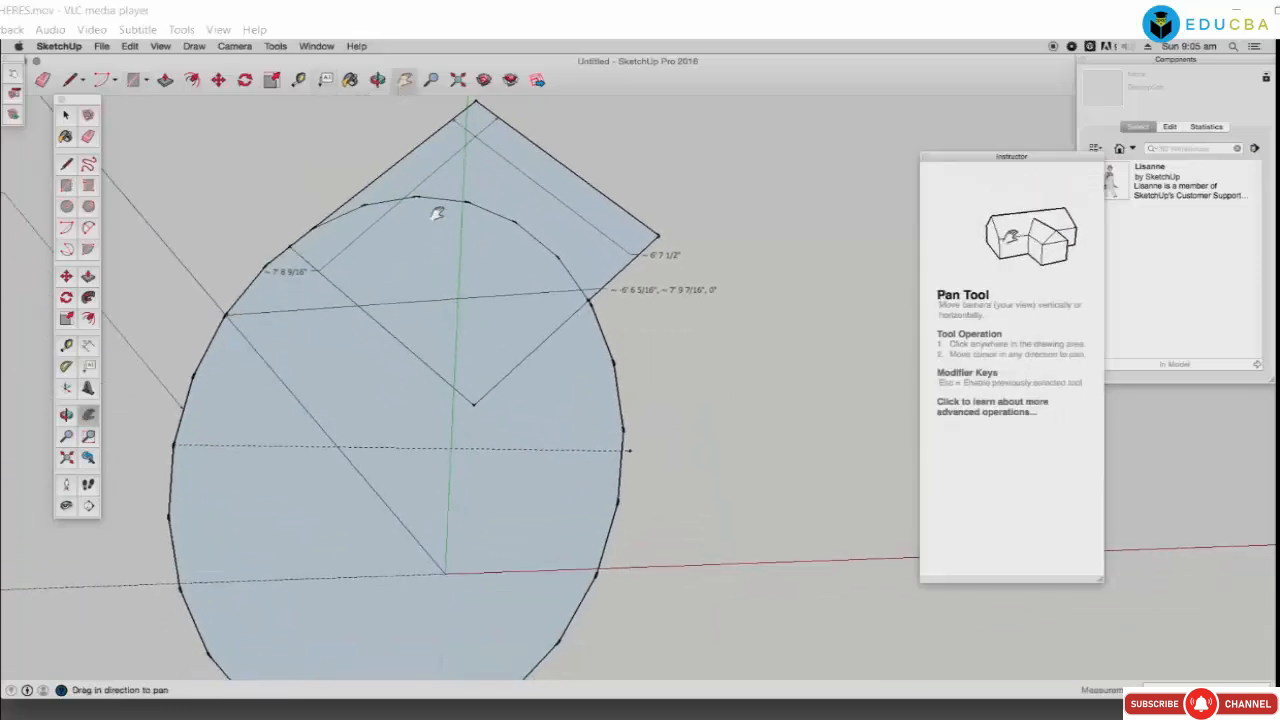
{"action": "key", "text": "super+a"}
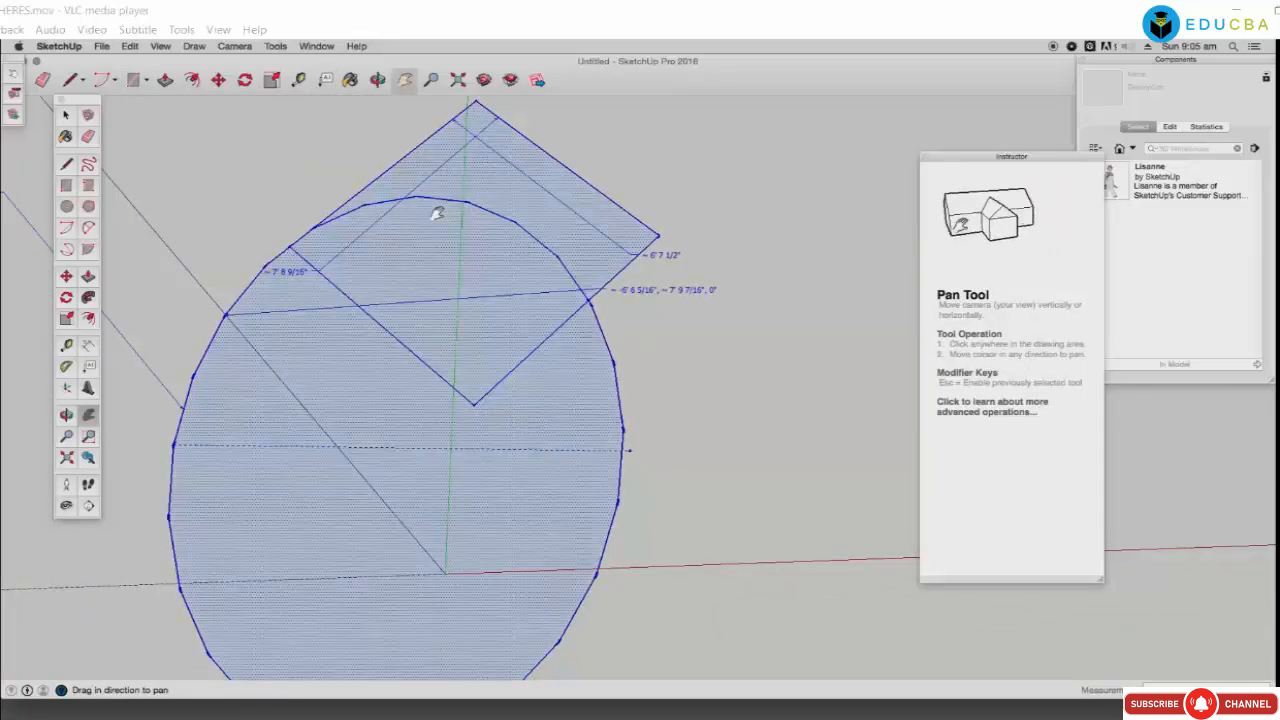
{"action": "key", "text": "Delete"}
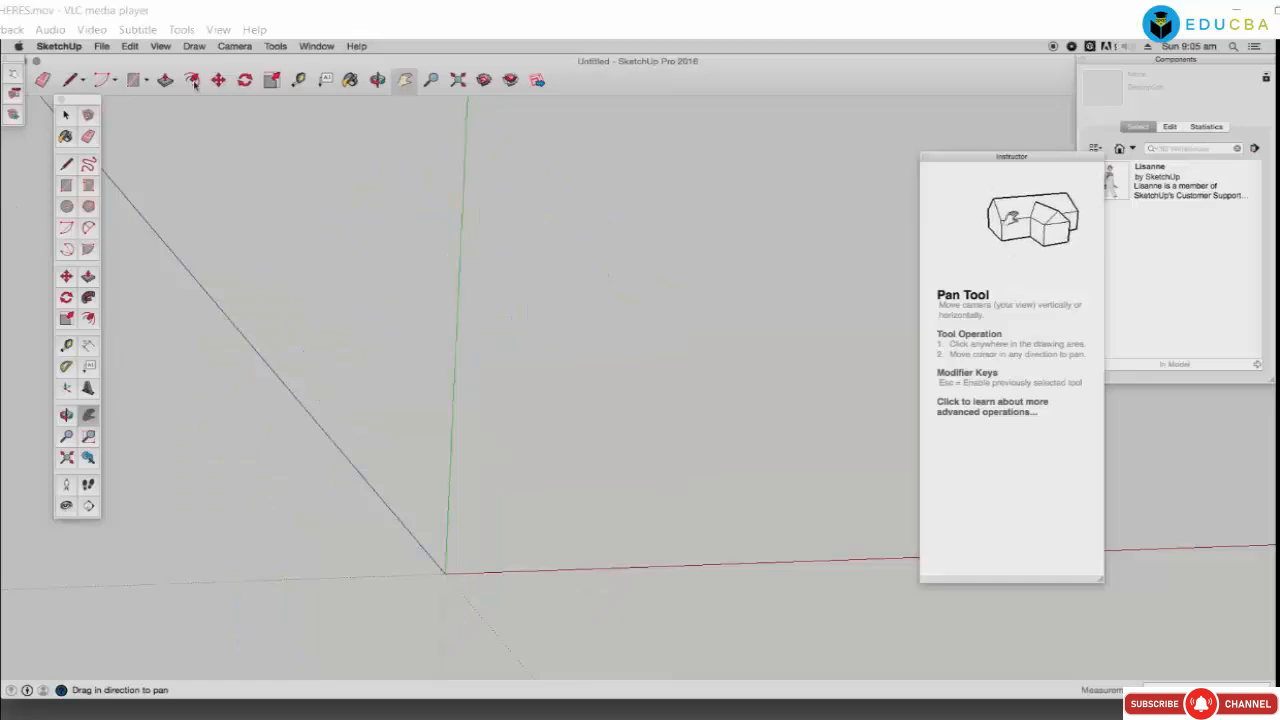
Step: Measure across the rectangle and add a guide along its top edge
{"action": "left_click", "coordinate": [134, 80]}
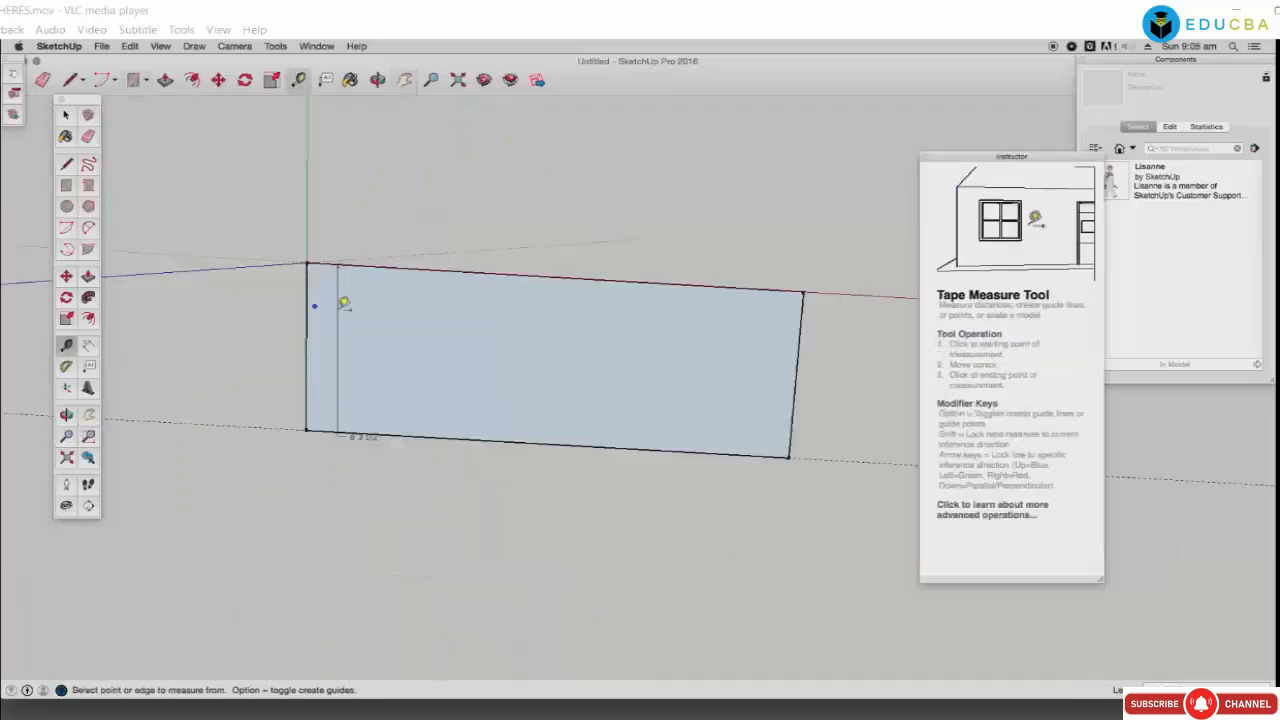
{"action": "left_click", "coordinate": [306, 316]}
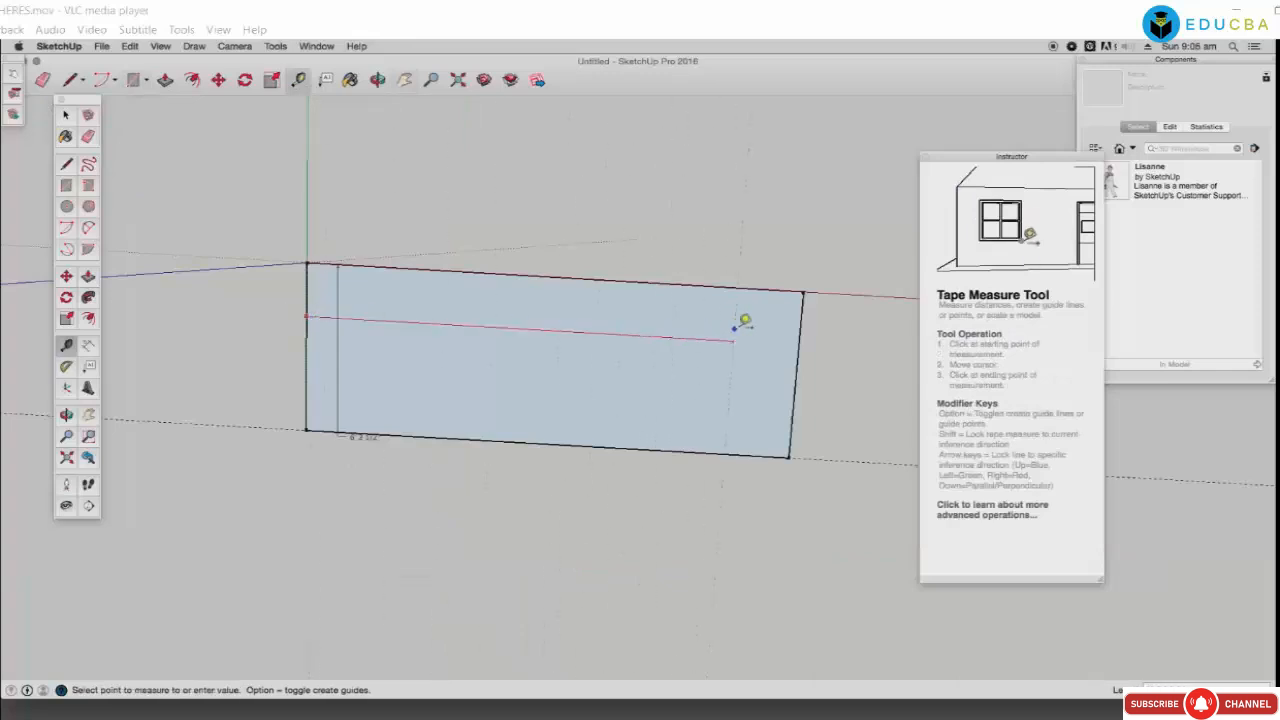
{"action": "left_click", "coordinate": [794, 316]}
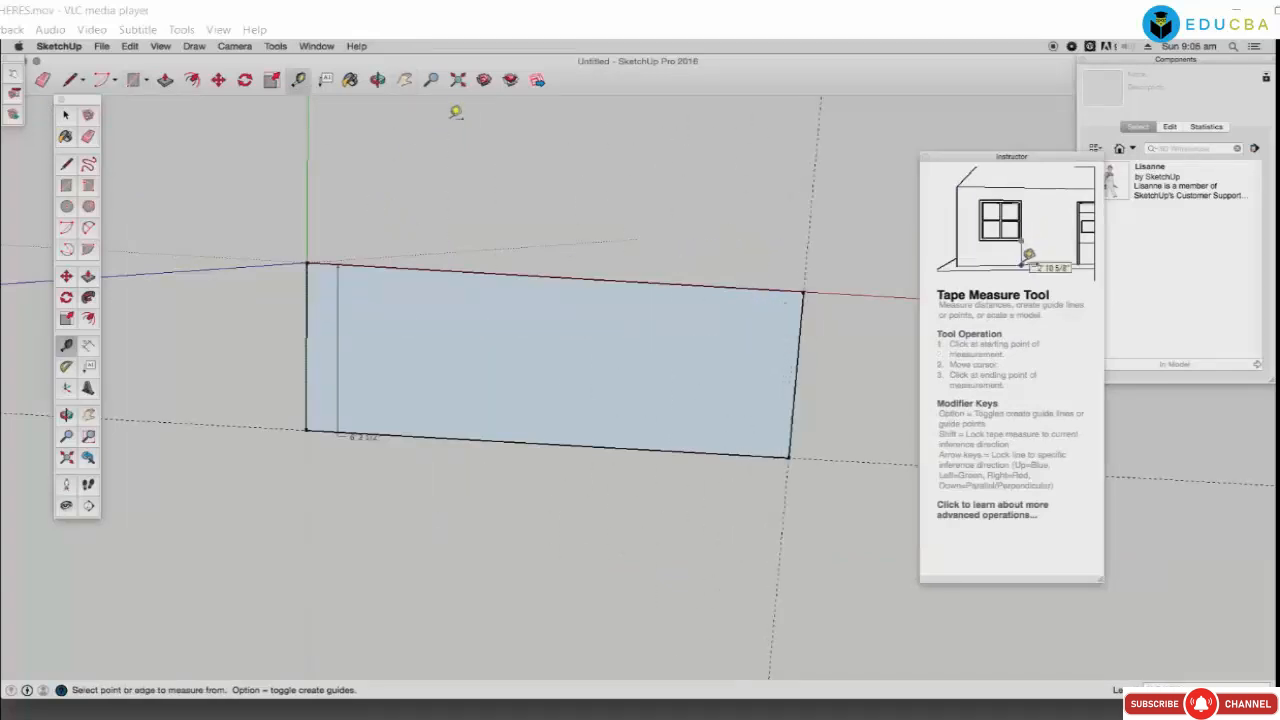
{"action": "double_click", "coordinate": [430, 268]}
Step: Try circles at the rectangle's top-left corner and on its face, undoing both
{"action": "left_click", "coordinate": [146, 84]}
{"action": "key", "text": "c"}
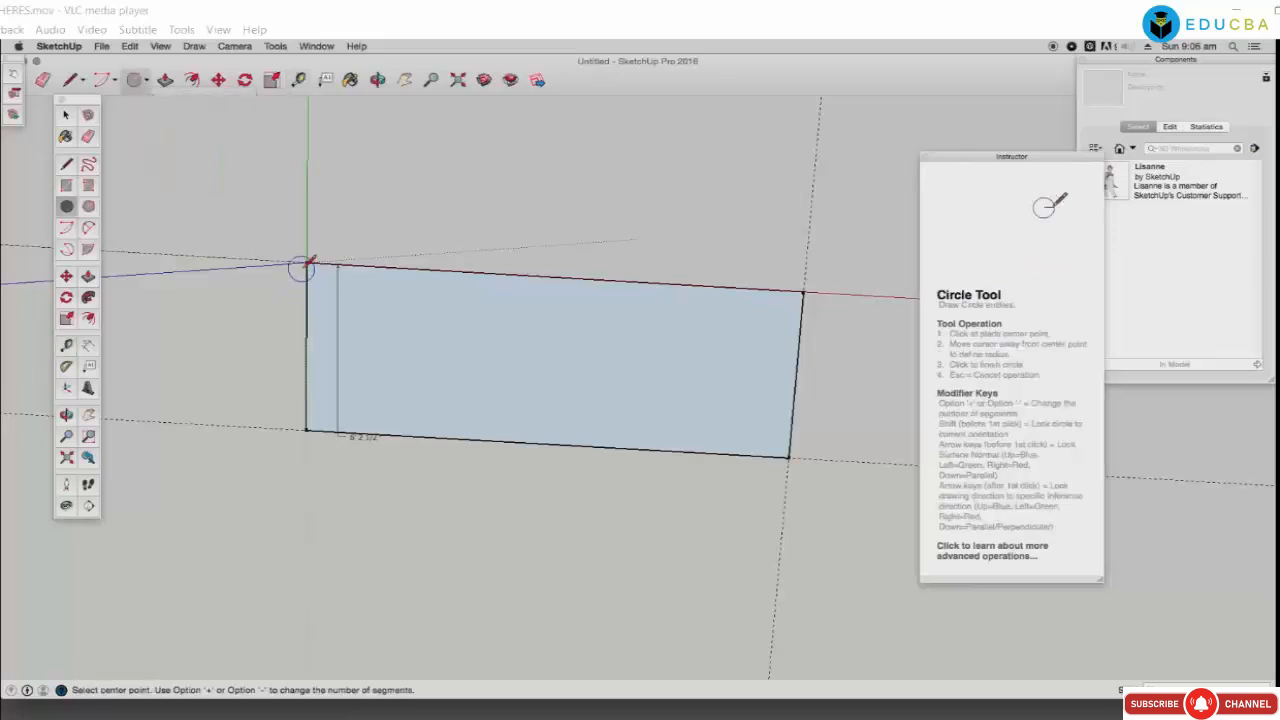
{"action": "left_click", "coordinate": [307, 263]}
{"action": "left_click", "coordinate": [651, 432]}
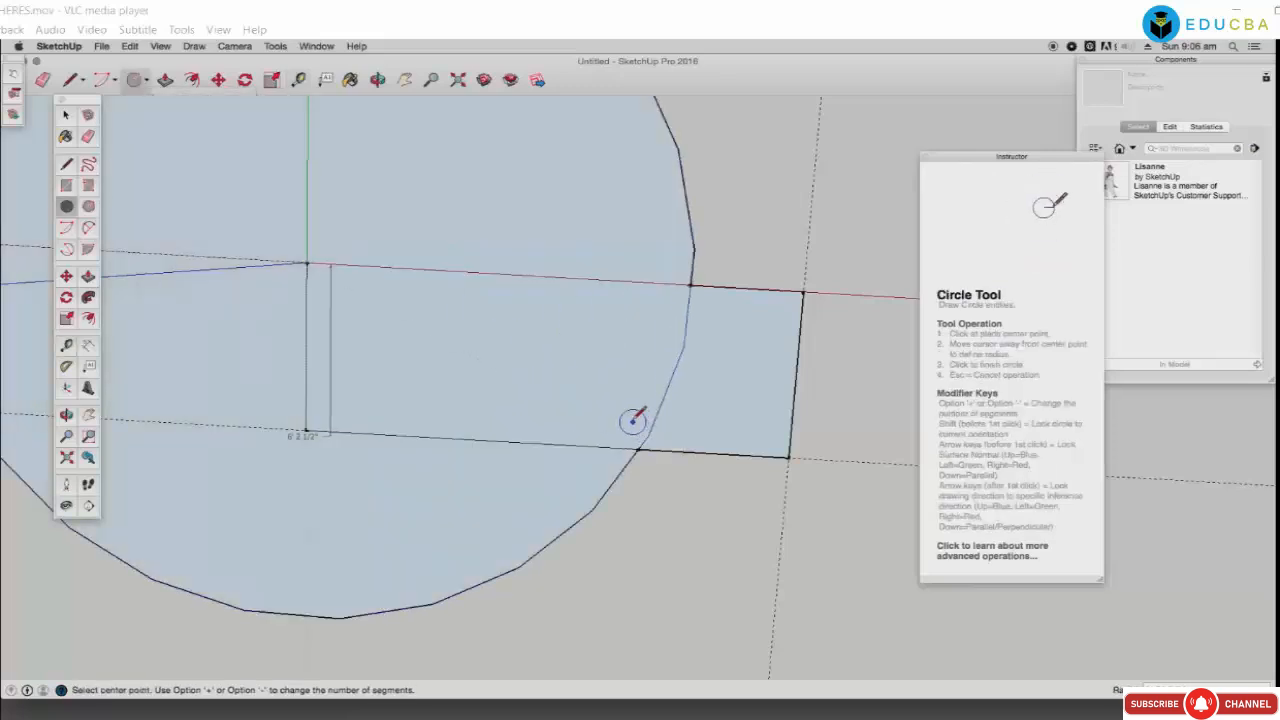
{"action": "key", "text": "super+z"}
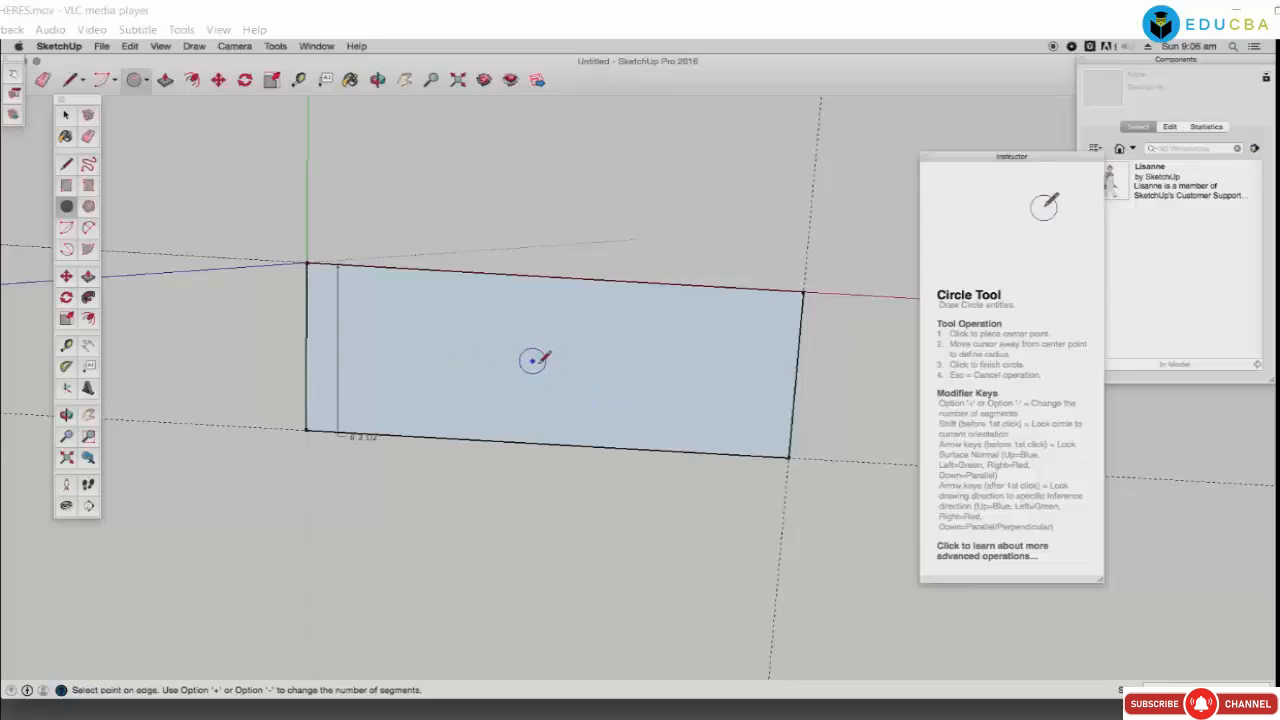
{"action": "left_click", "coordinate": [532, 360]}
{"action": "left_click", "coordinate": [665, 403]}
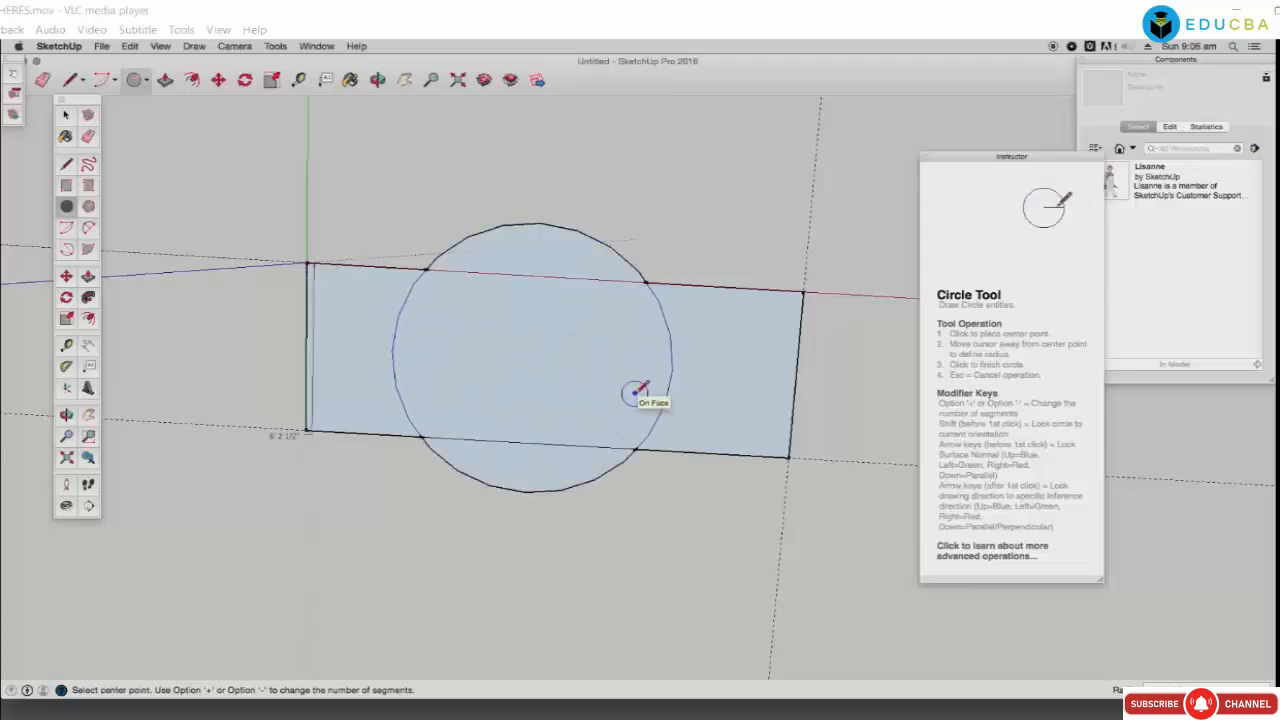
{"action": "key", "text": "super+z"}
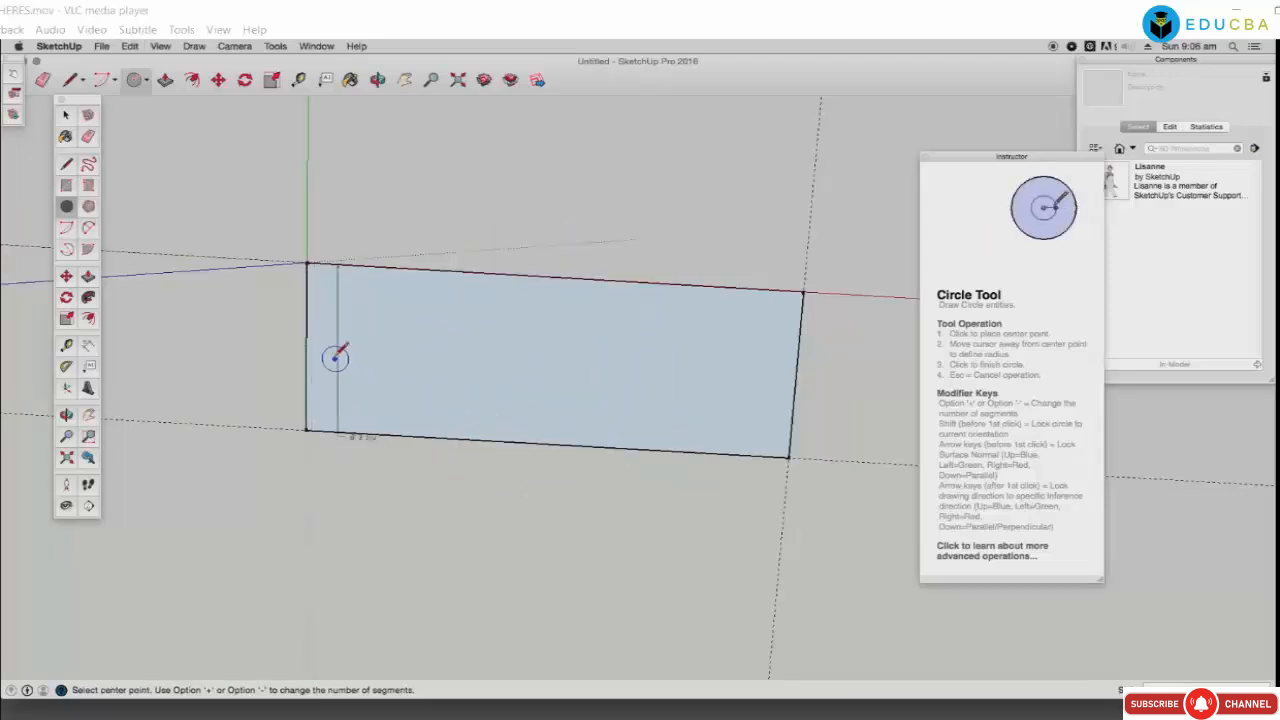
Step: Draw circles at the left edge, bottom-right corner, top-left corner and on the red axis
{"action": "left_click", "coordinate": [338, 332]}
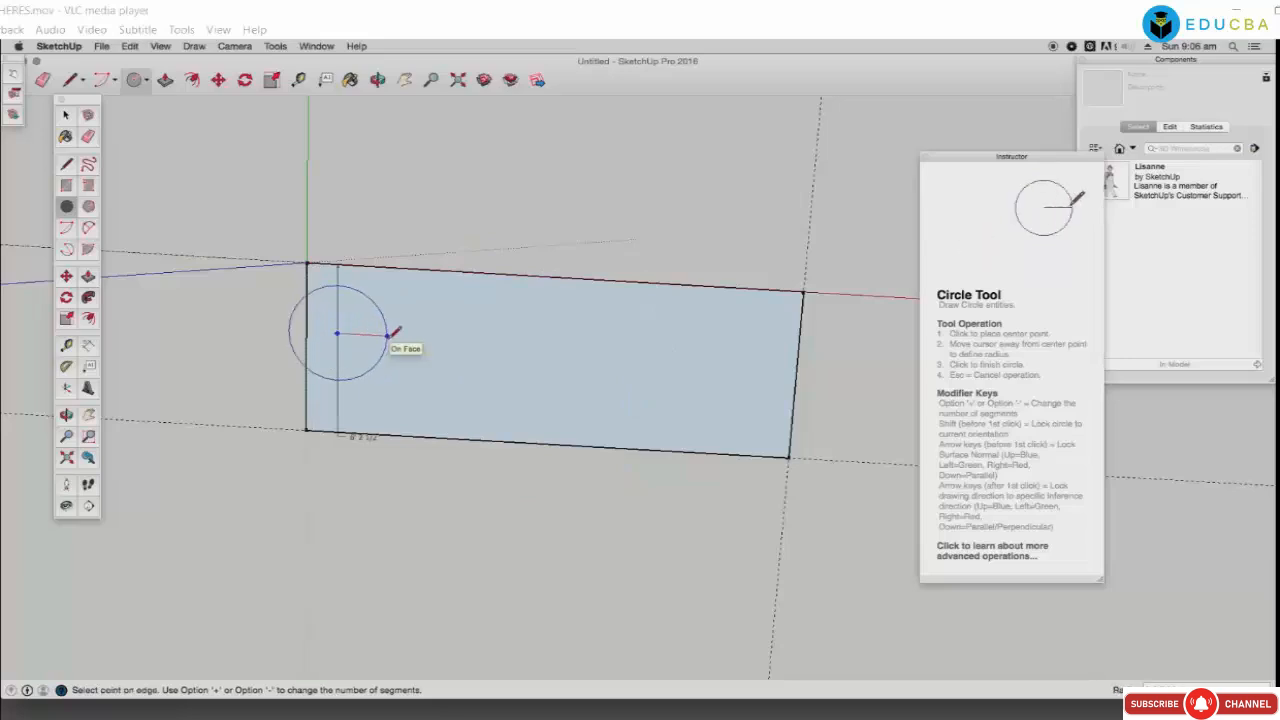
{"action": "left_click", "coordinate": [375, 344]}
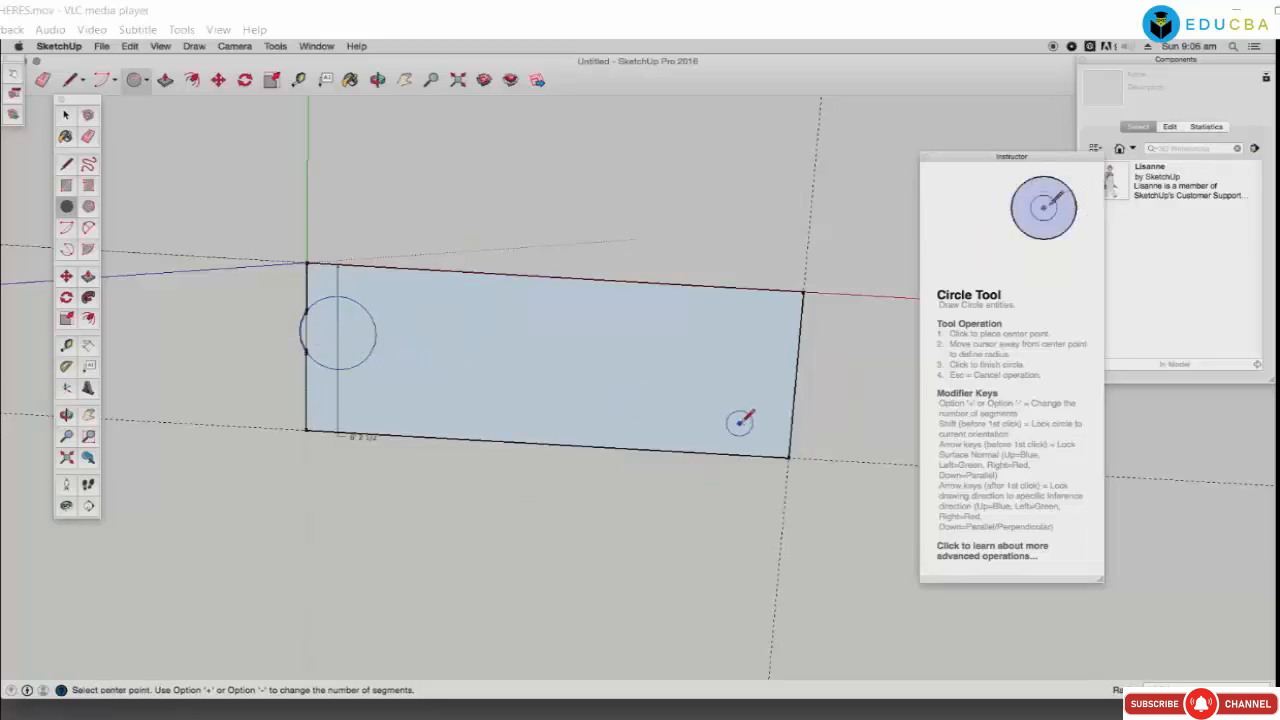
{"action": "left_click", "coordinate": [789, 457]}
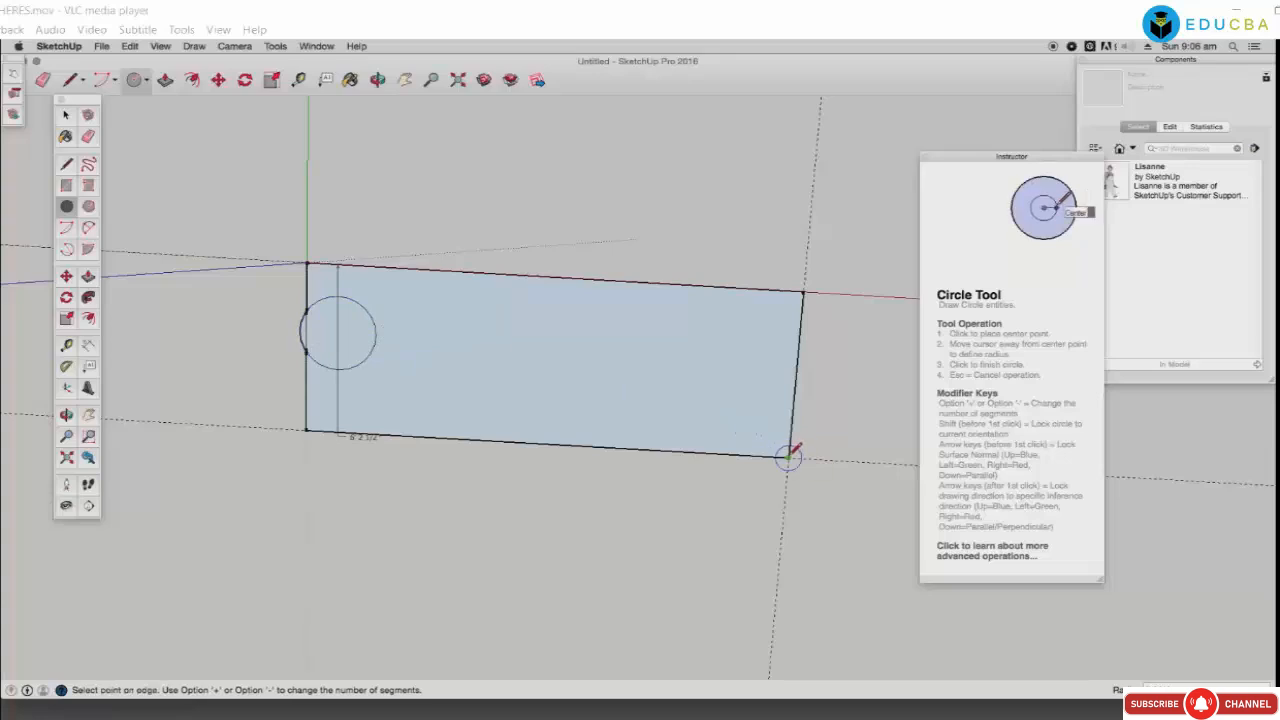
{"action": "left_click", "coordinate": [668, 402]}
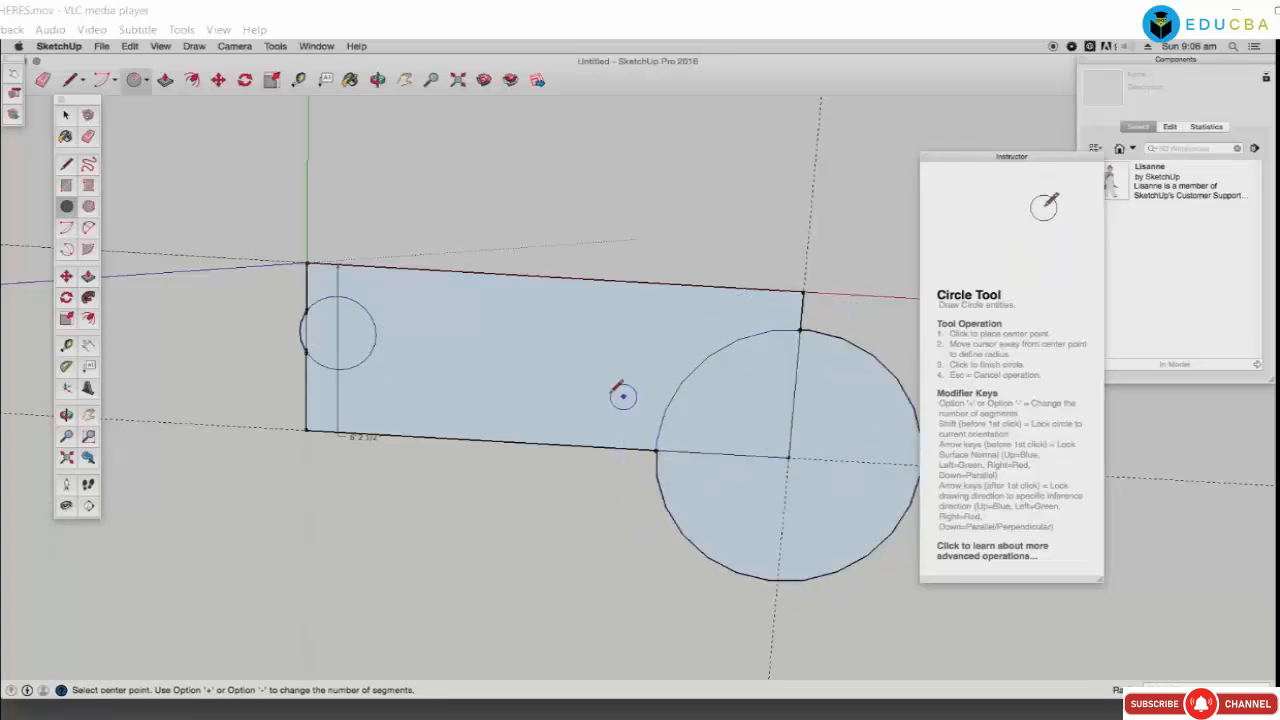
{"action": "left_click", "coordinate": [306, 263]}
{"action": "left_click", "coordinate": [404, 268]}
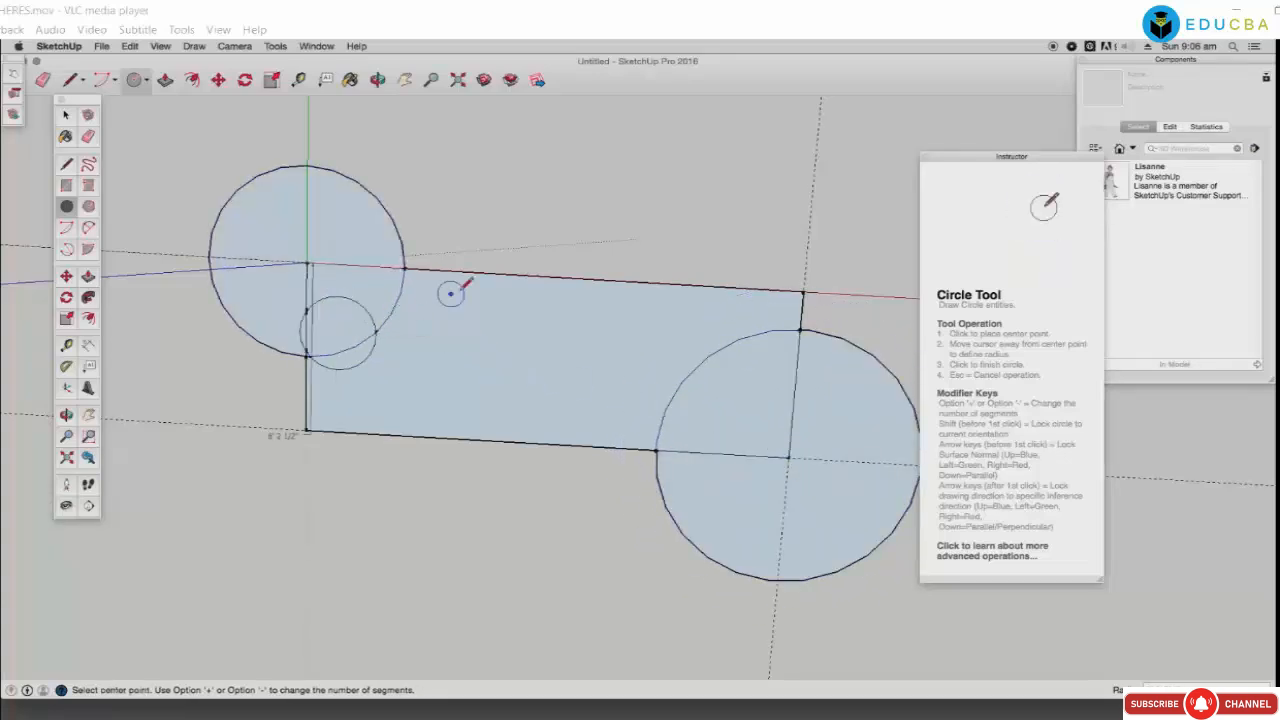
{"action": "left_click", "coordinate": [490, 272]}
{"action": "left_click", "coordinate": [525, 280]}
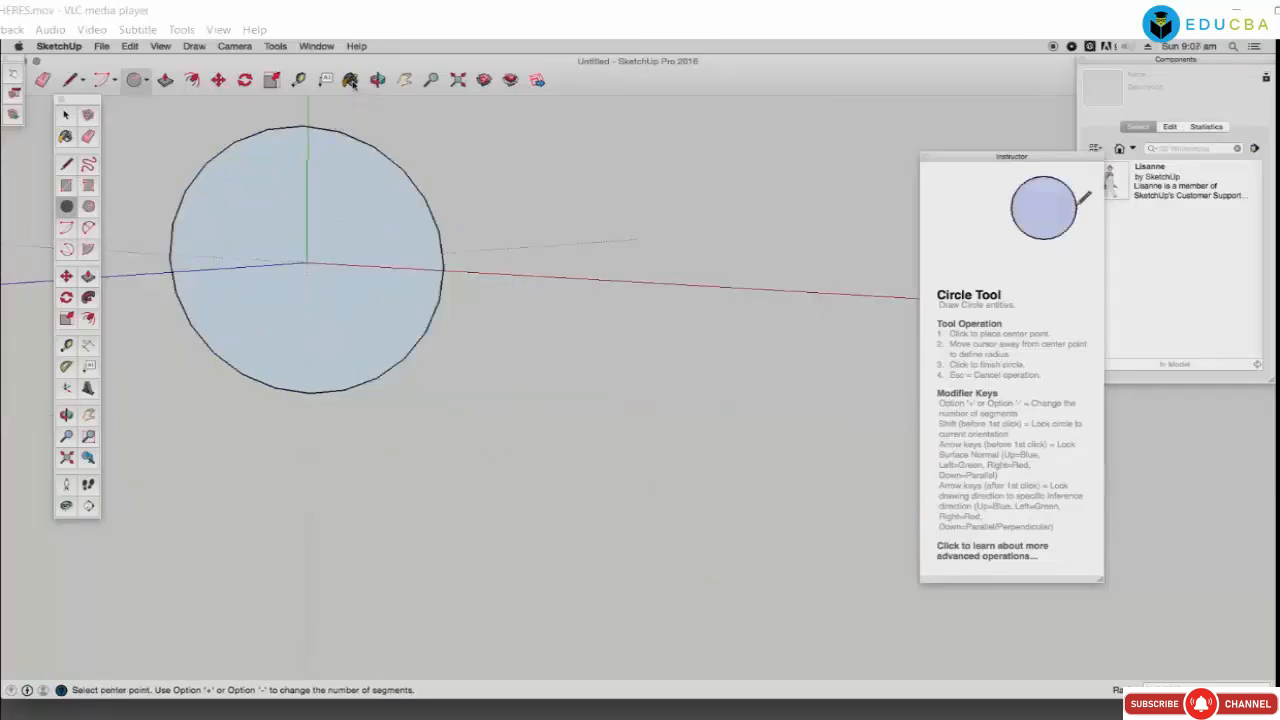
Step: Paint the circle white, then repaint it with cyan glass from the Materials panel
{"action": "left_click", "coordinate": [350, 80]}
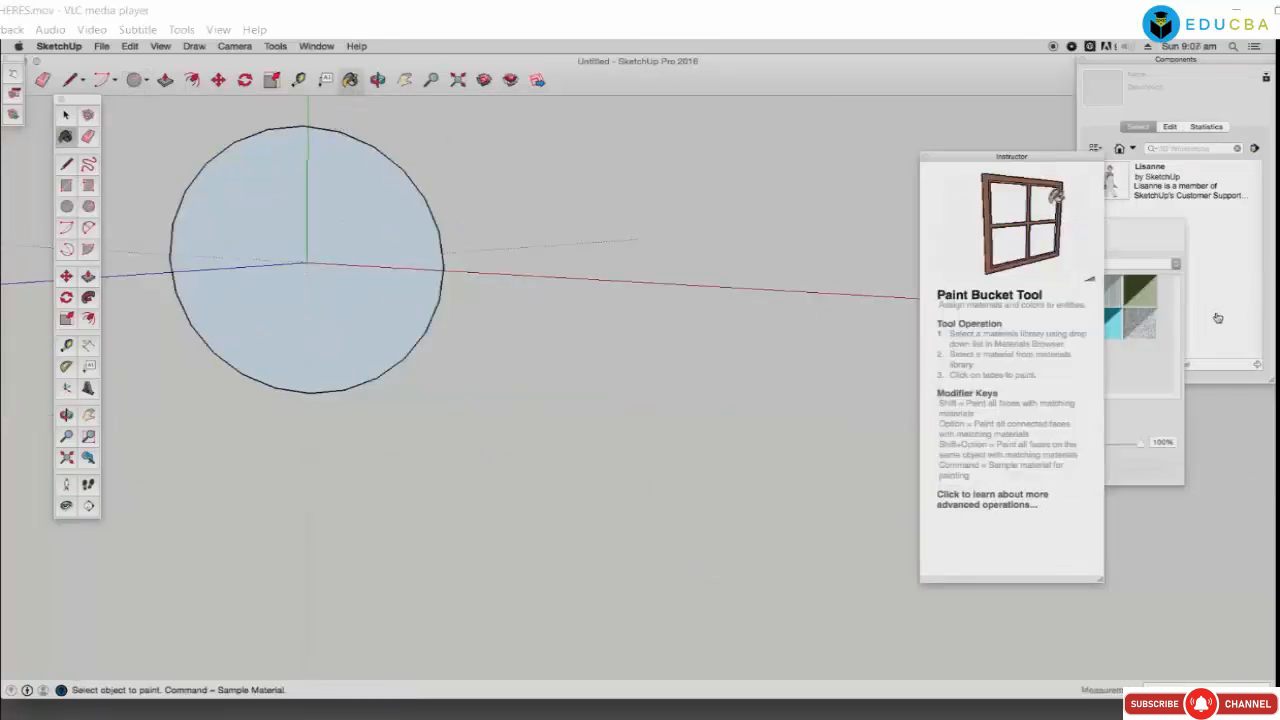
{"action": "left_click", "coordinate": [317, 264]}
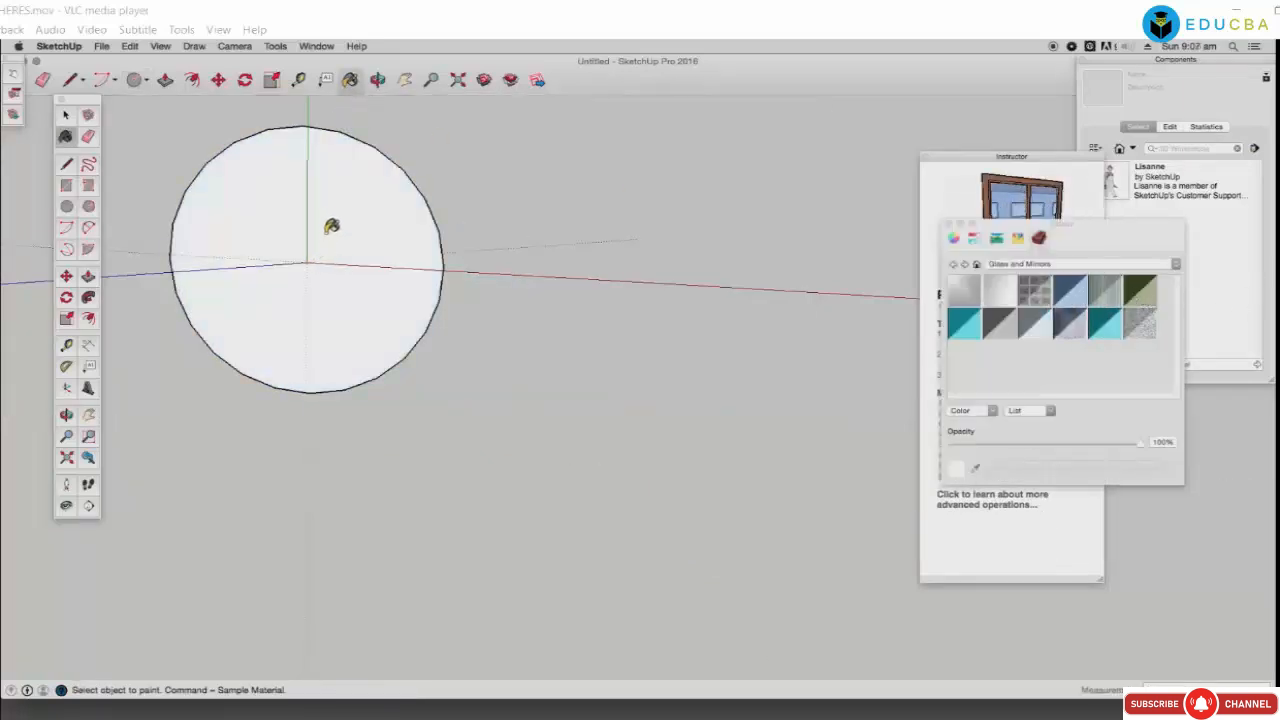
{"action": "left_click", "coordinate": [930, 344]}
{"action": "left_click", "coordinate": [1106, 340]}
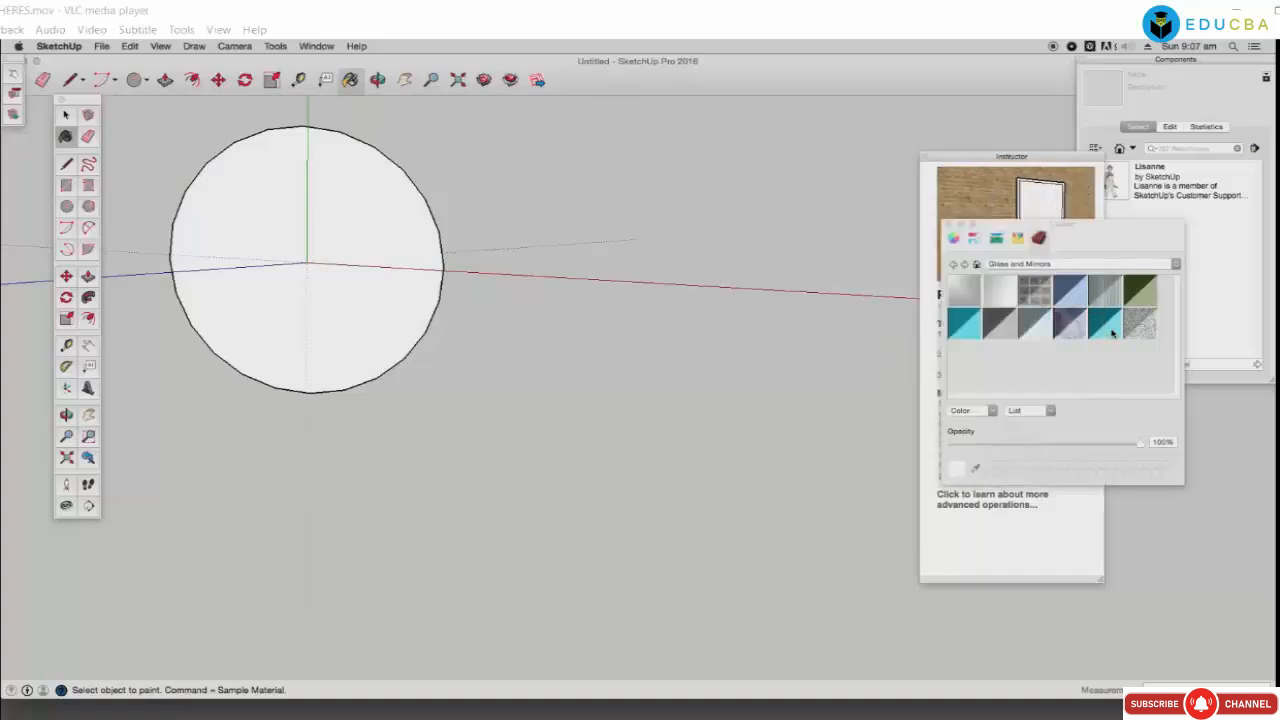
{"action": "left_click", "coordinate": [1104, 322]}
{"action": "left_click", "coordinate": [410, 300]}
Step: Move the tool help window aside and paint the circle dark grey glass
{"action": "left_click", "coordinate": [930, 302]}
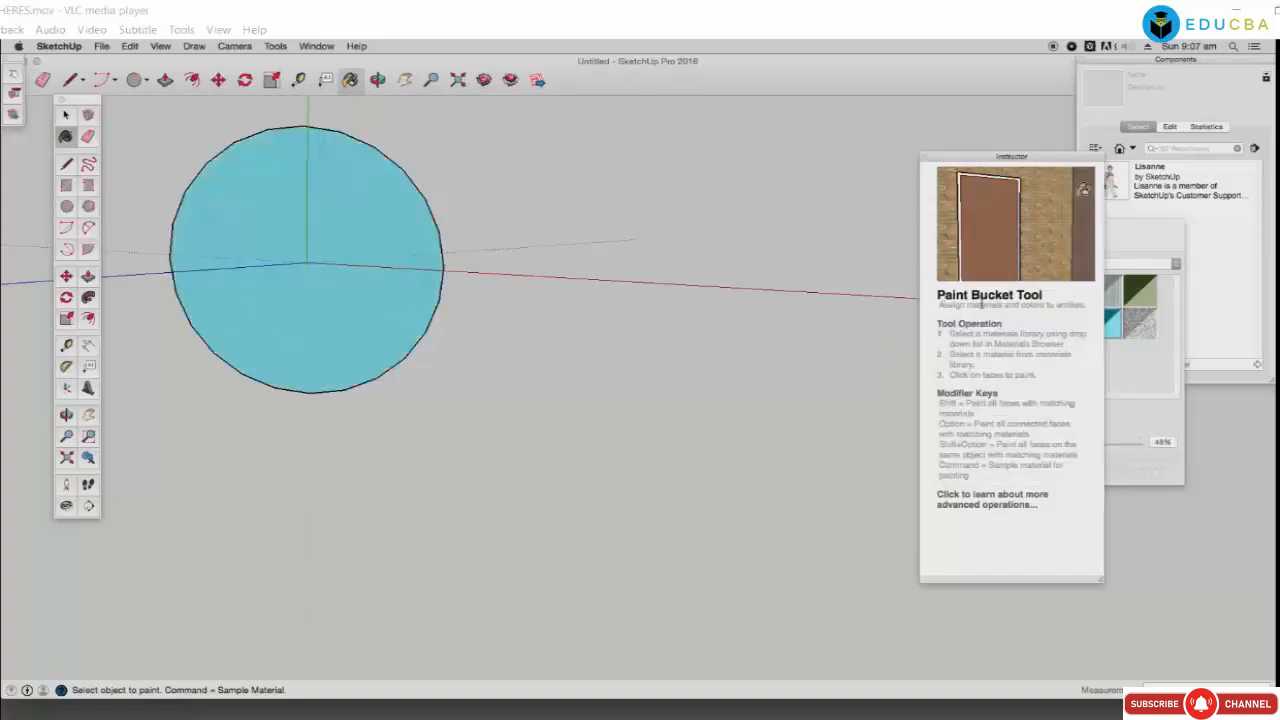
{"action": "left_click_drag", "start_coordinate": [979, 159], "coordinate": [885, 80]}
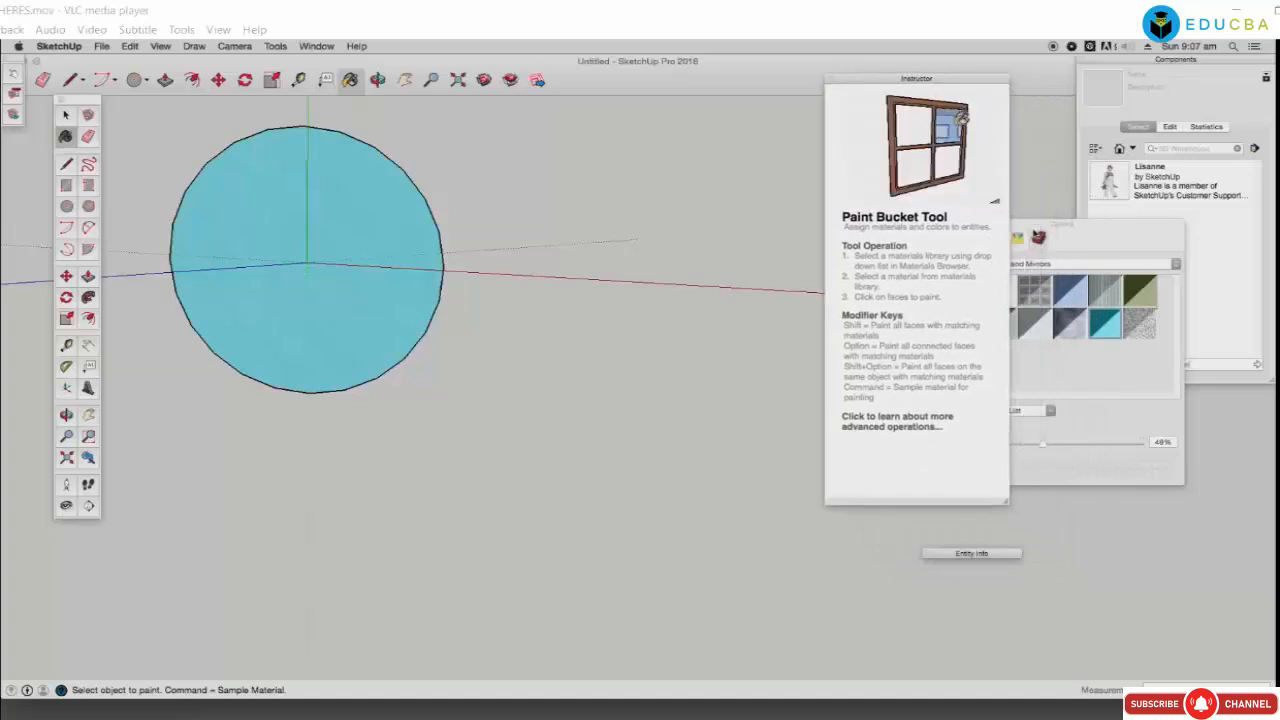
{"action": "left_click_drag", "start_coordinate": [1034, 231], "coordinate": [1108, 250]}
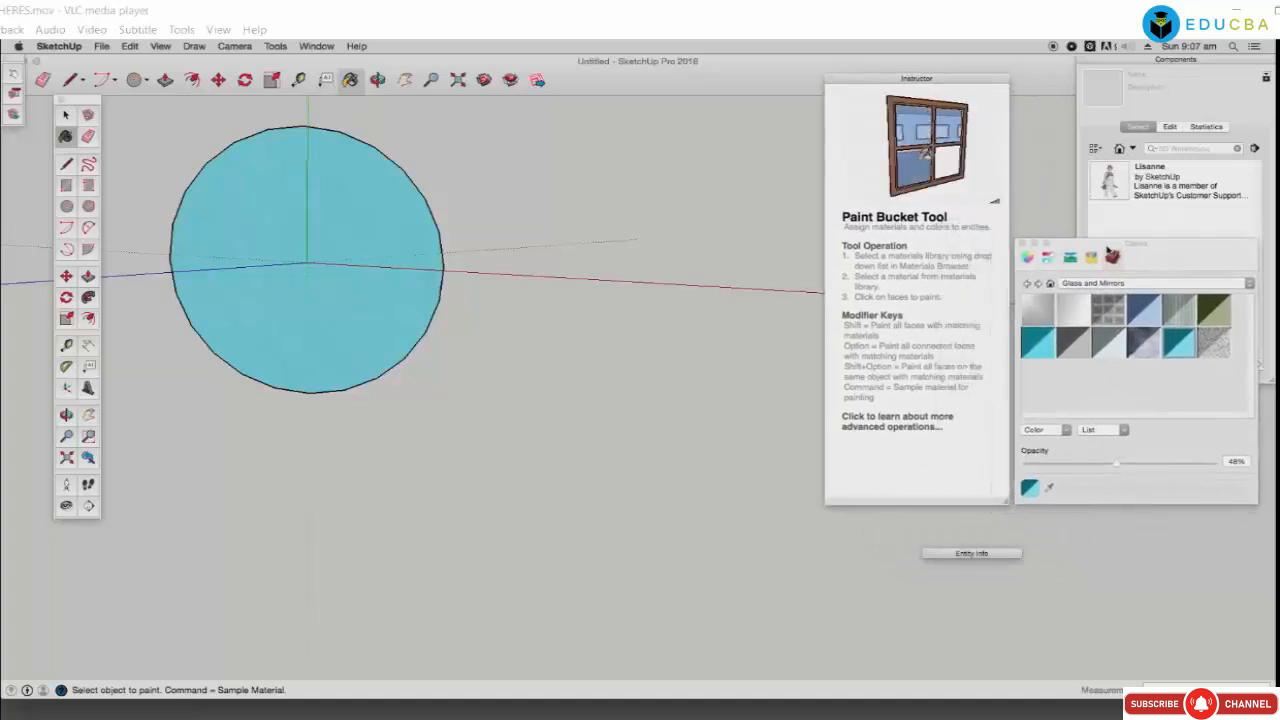
{"action": "left_click", "coordinate": [1074, 342]}
{"action": "left_click", "coordinate": [306, 277]}
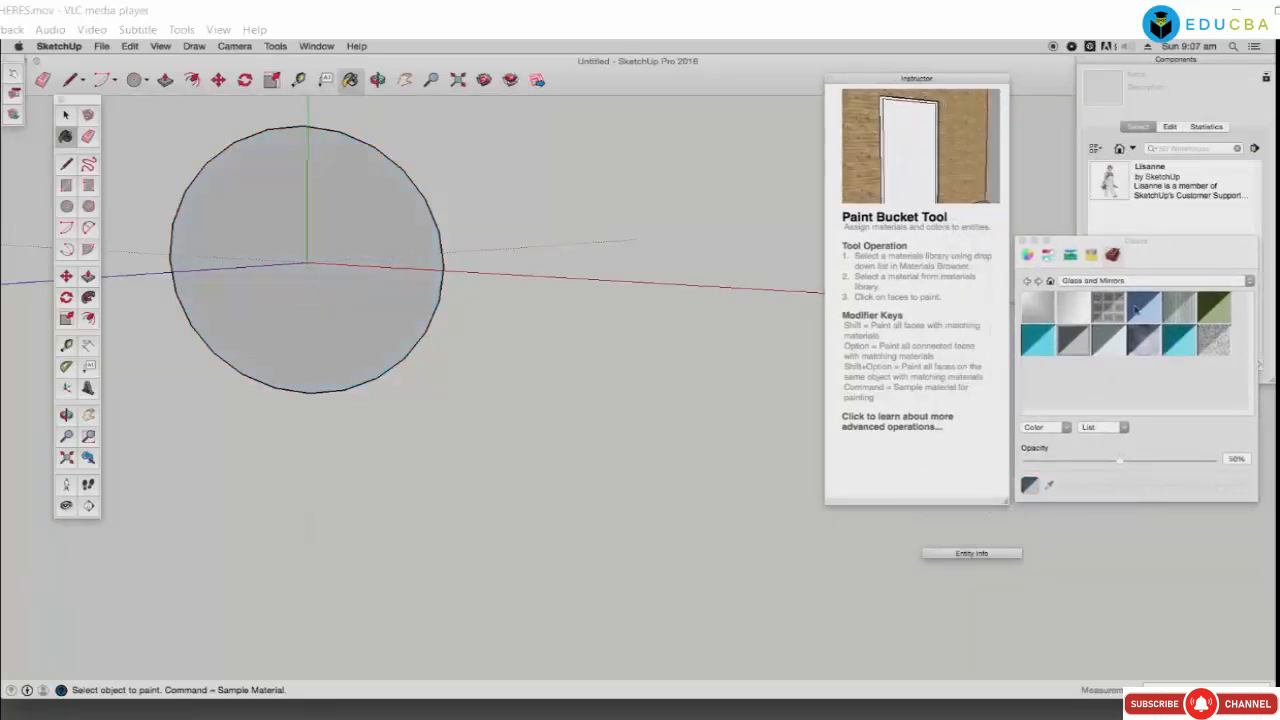
Step: Try a light glass material on the circle, then blue glass
{"action": "left_click", "coordinate": [1073, 310]}
{"action": "left_click", "coordinate": [380, 225]}
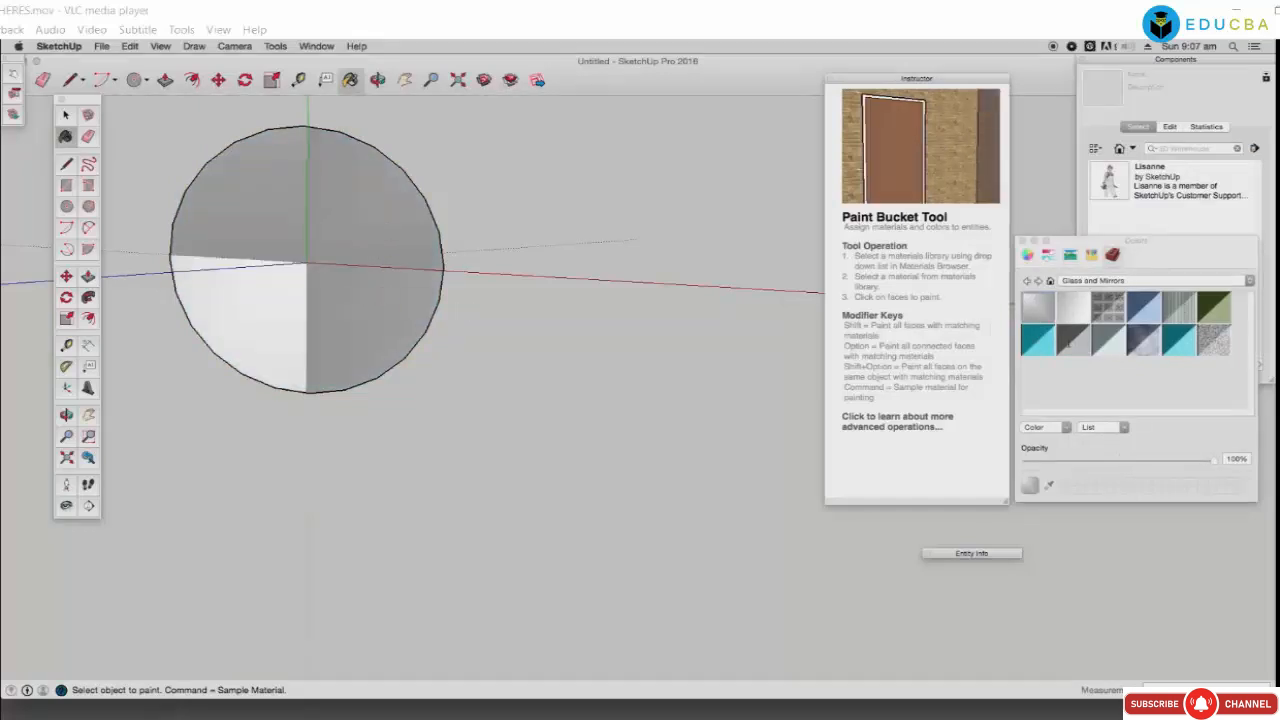
{"action": "left_click", "coordinate": [1143, 312]}
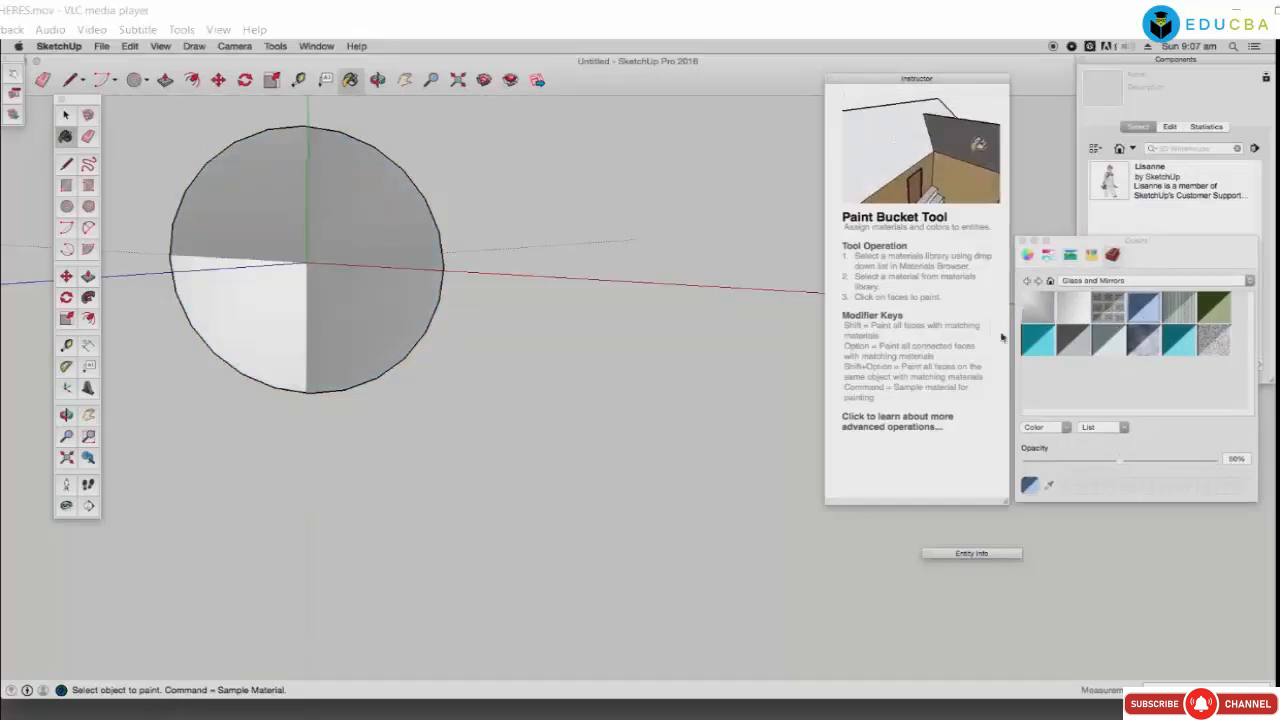
{"action": "left_click", "coordinate": [324, 320]}
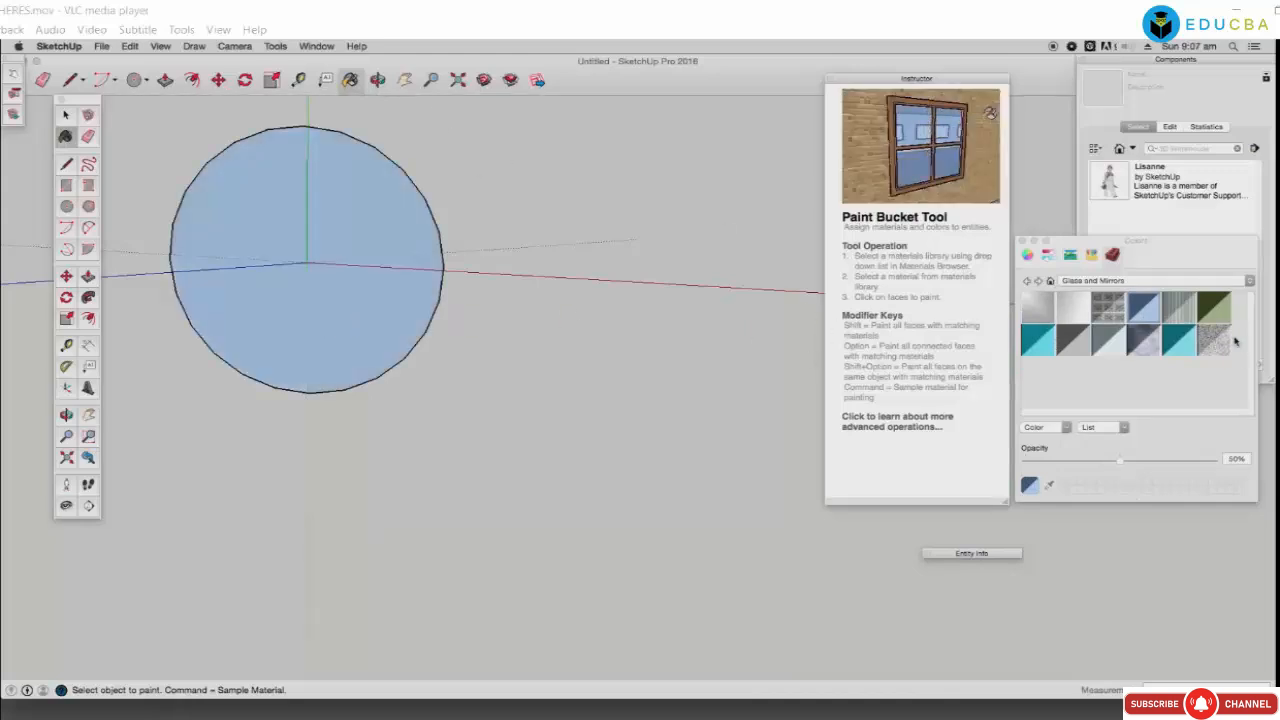
Step: Paint the circle pink from the Colors In Model library
{"action": "left_click", "coordinate": [1118, 281]}
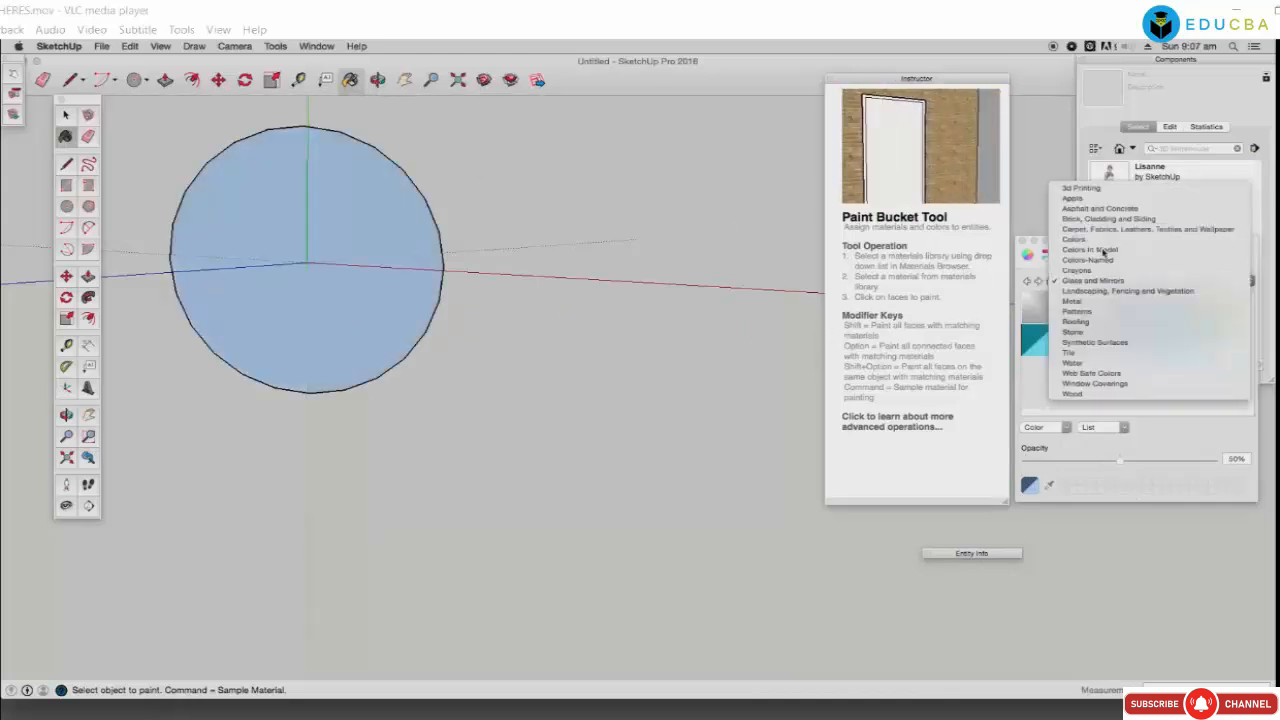
{"action": "left_click", "coordinate": [1090, 249]}
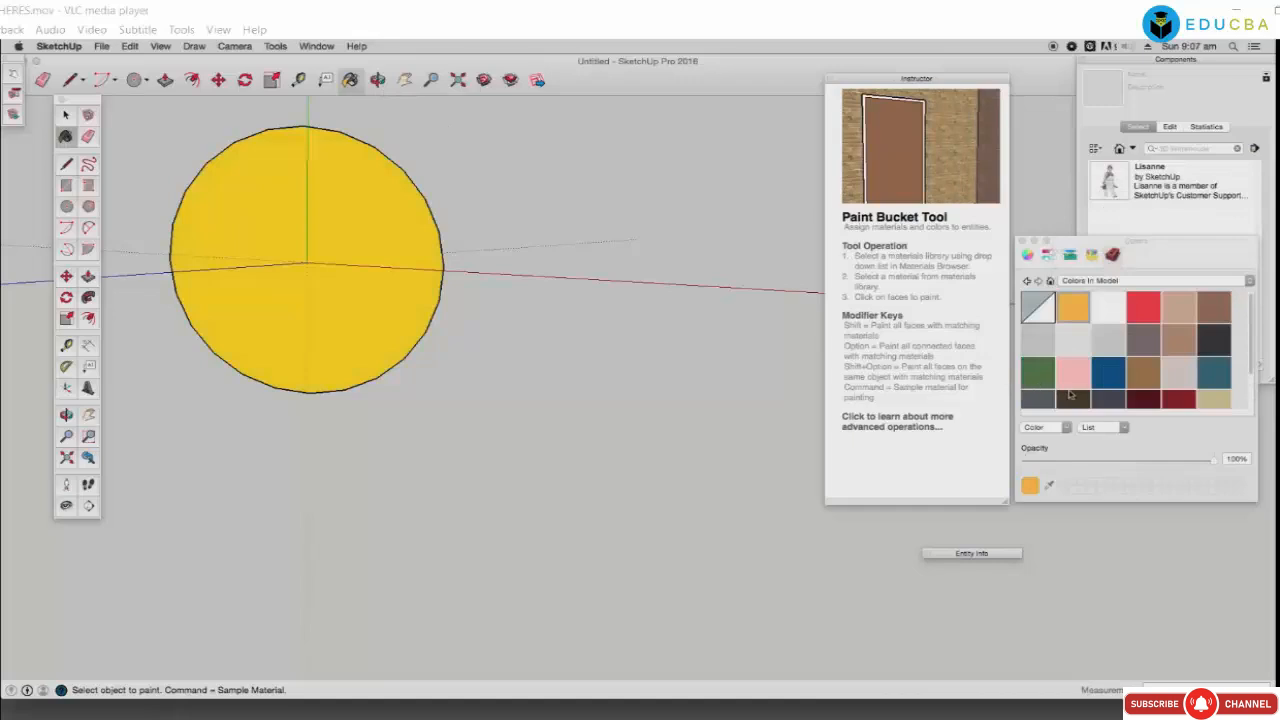
{"action": "left_click", "coordinate": [1073, 372]}
{"action": "left_click", "coordinate": [364, 321]}
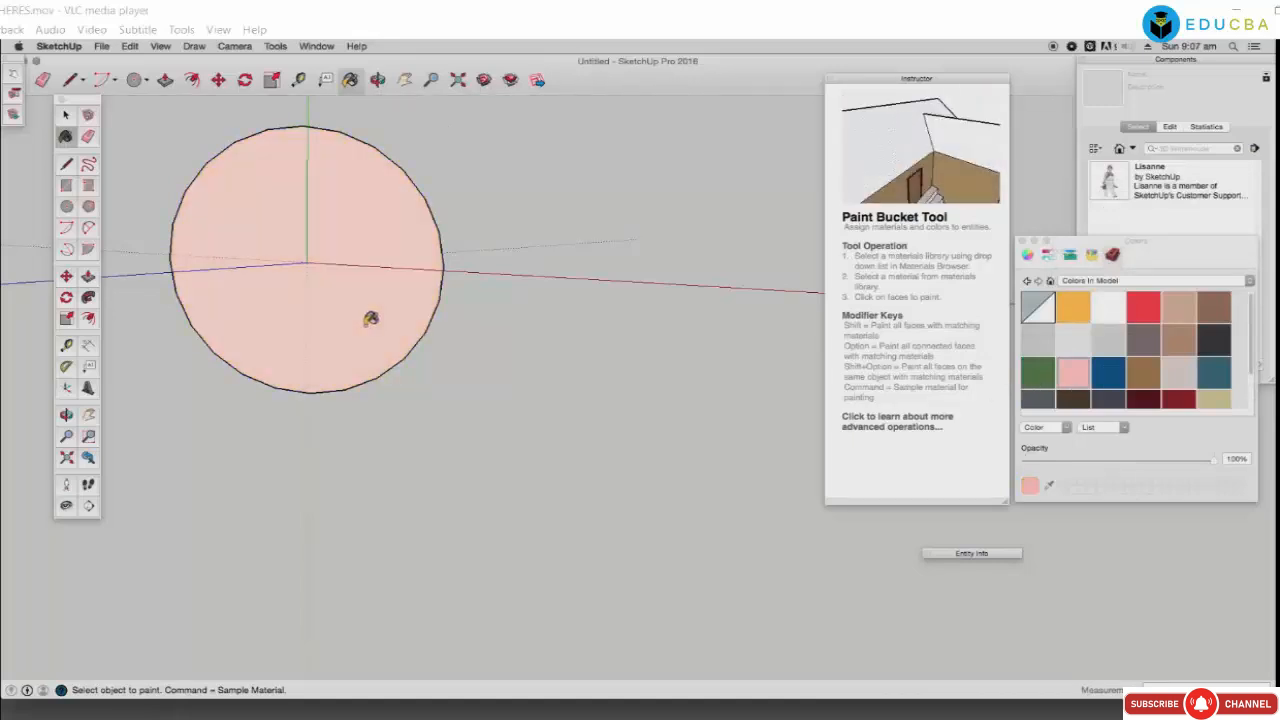
{"action": "left_click", "coordinate": [165, 80]}
Step: Pull the pink circle into a shallow cylinder and orbit to view it from above
{"action": "left_click", "coordinate": [294, 237]}
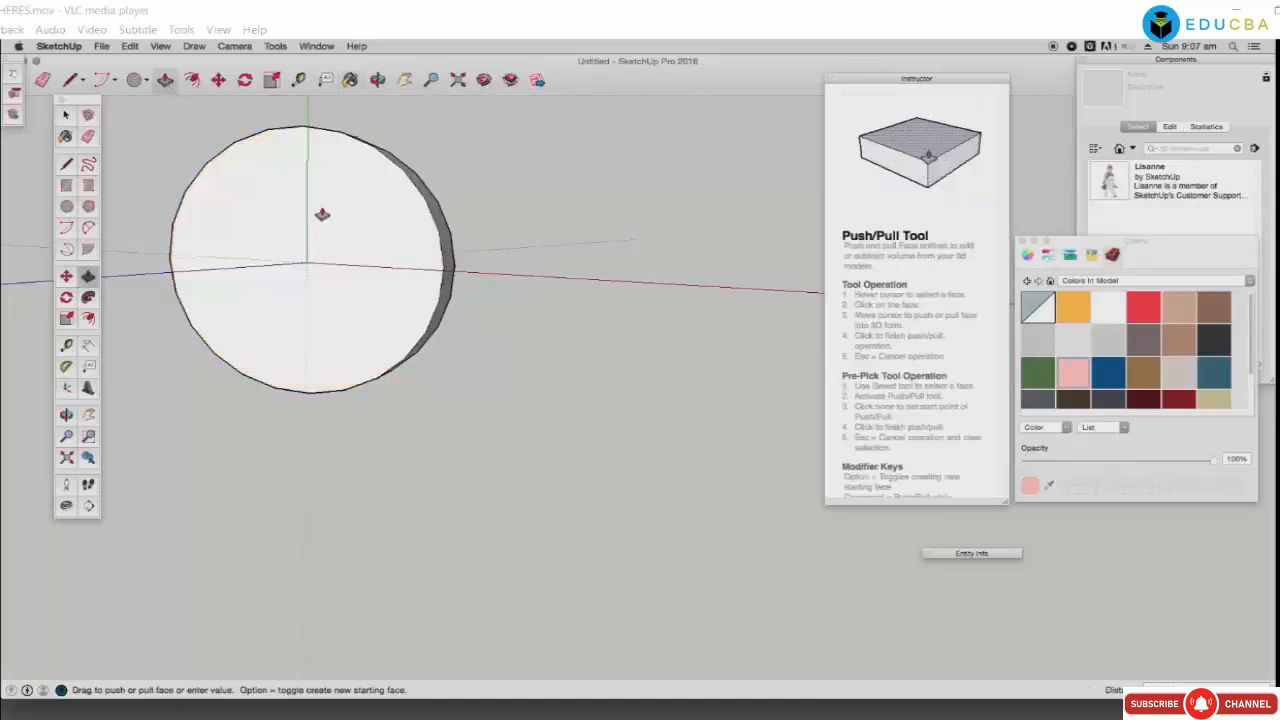
{"action": "left_click", "coordinate": [340, 195]}
{"action": "key", "text": "o"}
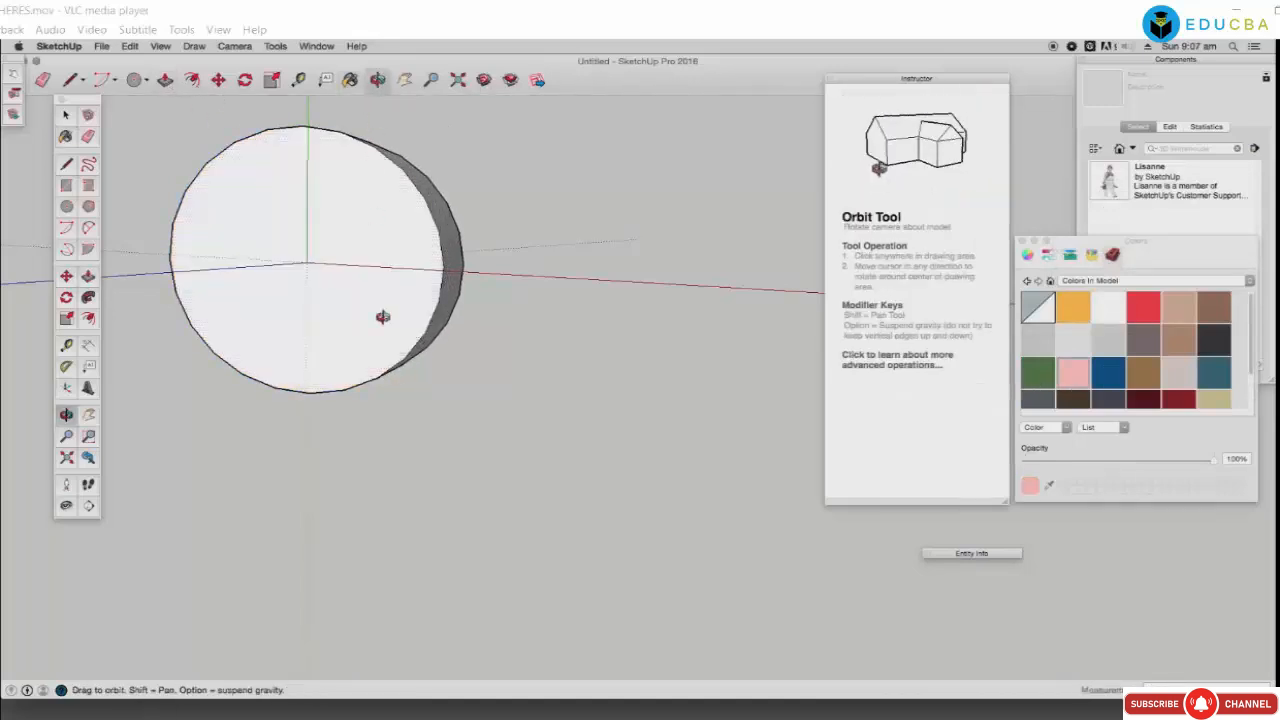
{"action": "left_click_drag", "start_coordinate": [380, 314], "coordinate": [397, 231]}
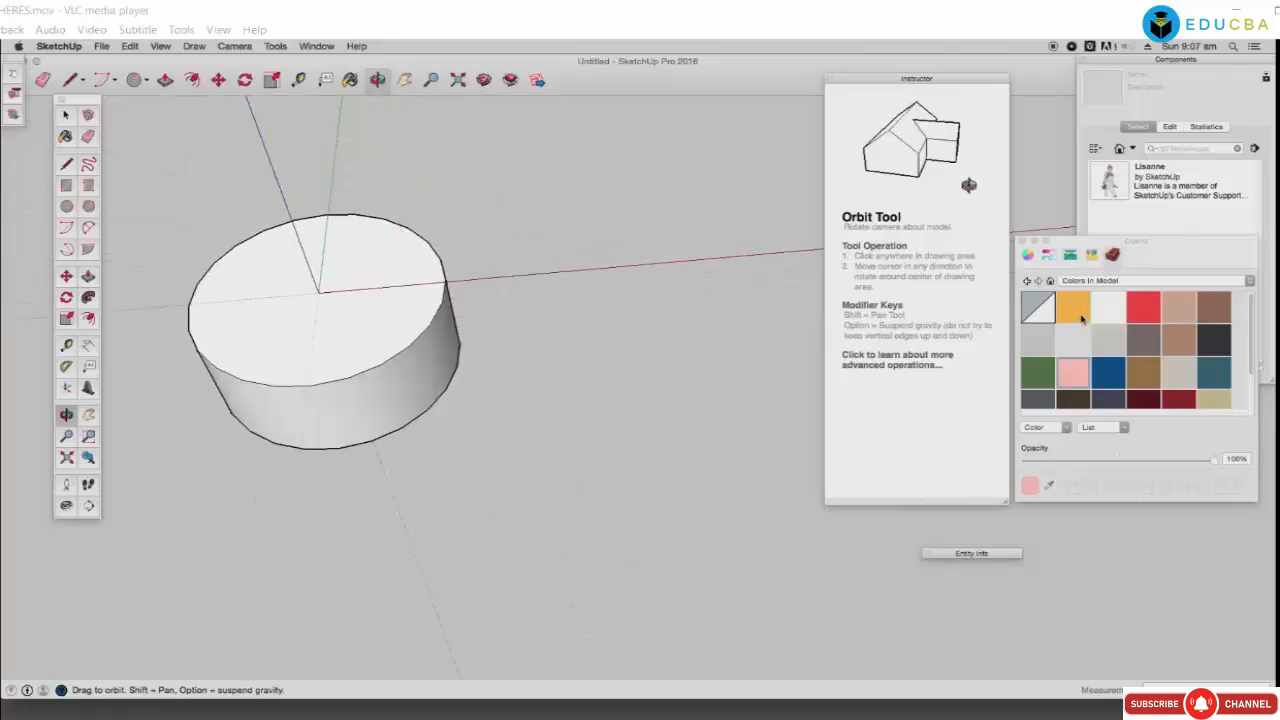
Step: Try orange, dark blue, then light grey on the cylinder's side
{"action": "key", "text": "b"}
{"action": "left_click", "coordinate": [352, 384]}
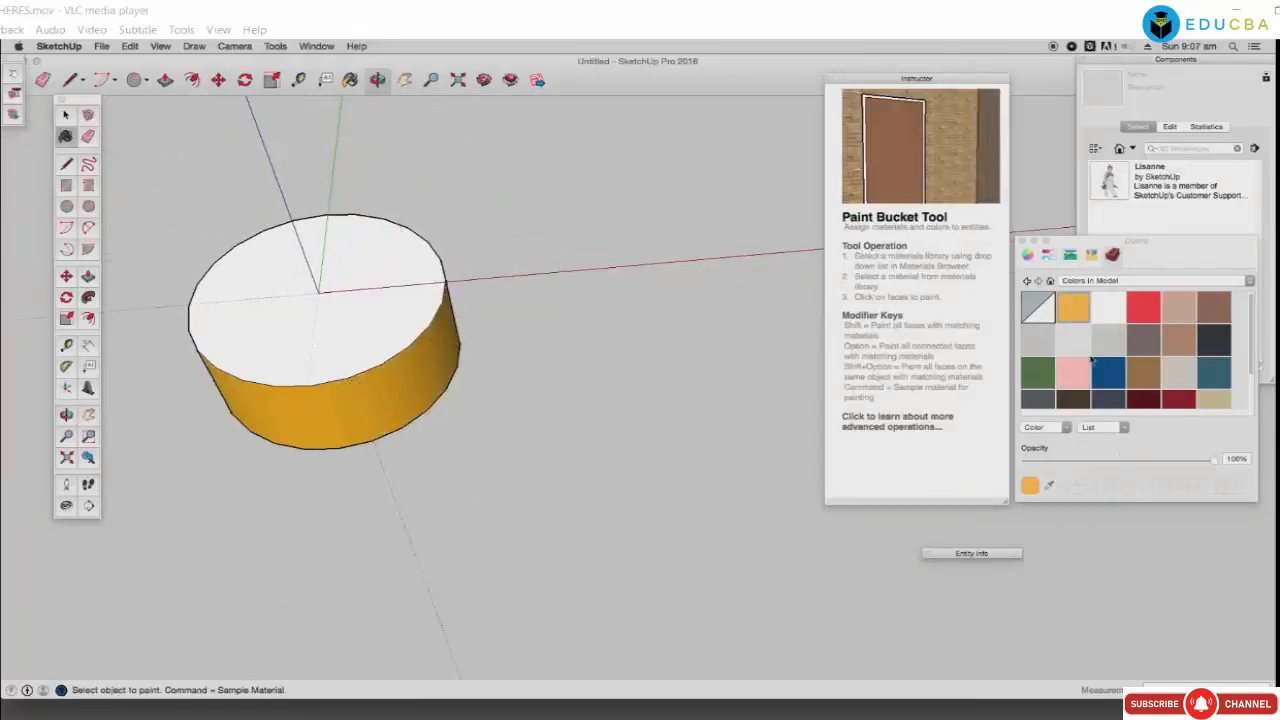
{"action": "left_click", "coordinate": [1107, 376]}
{"action": "left_click", "coordinate": [404, 391]}
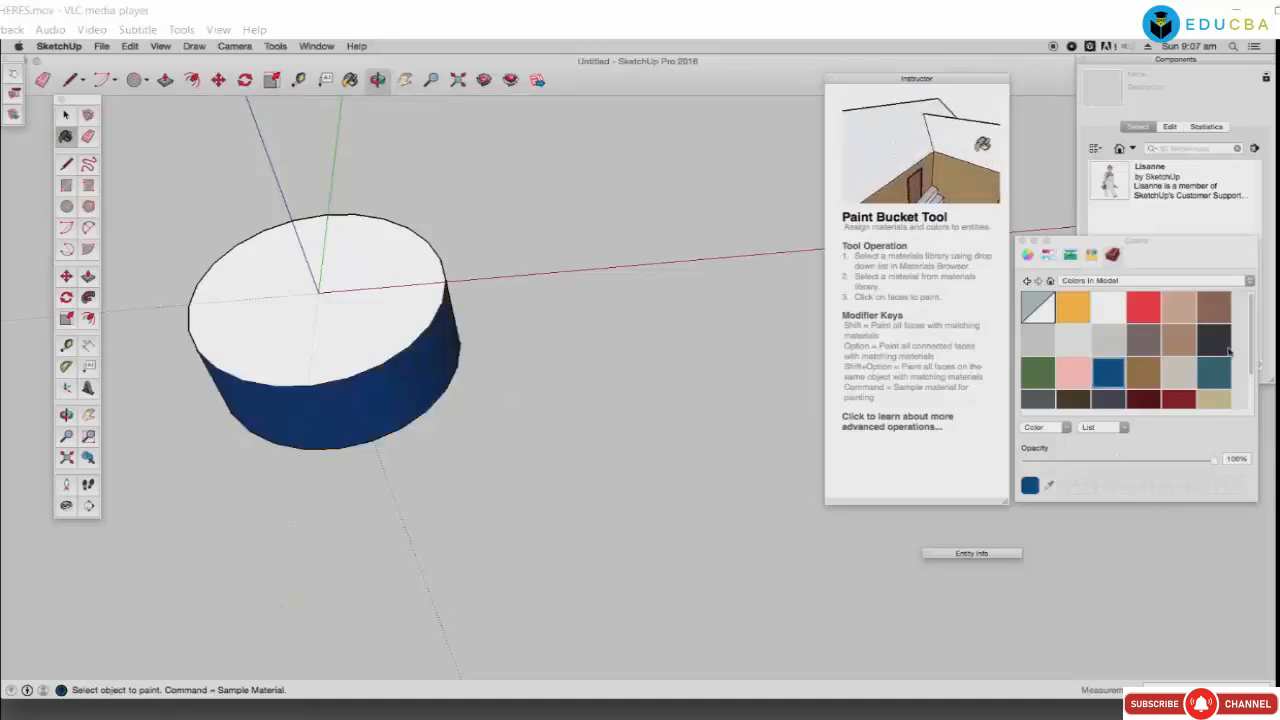
{"action": "left_click", "coordinate": [1107, 340]}
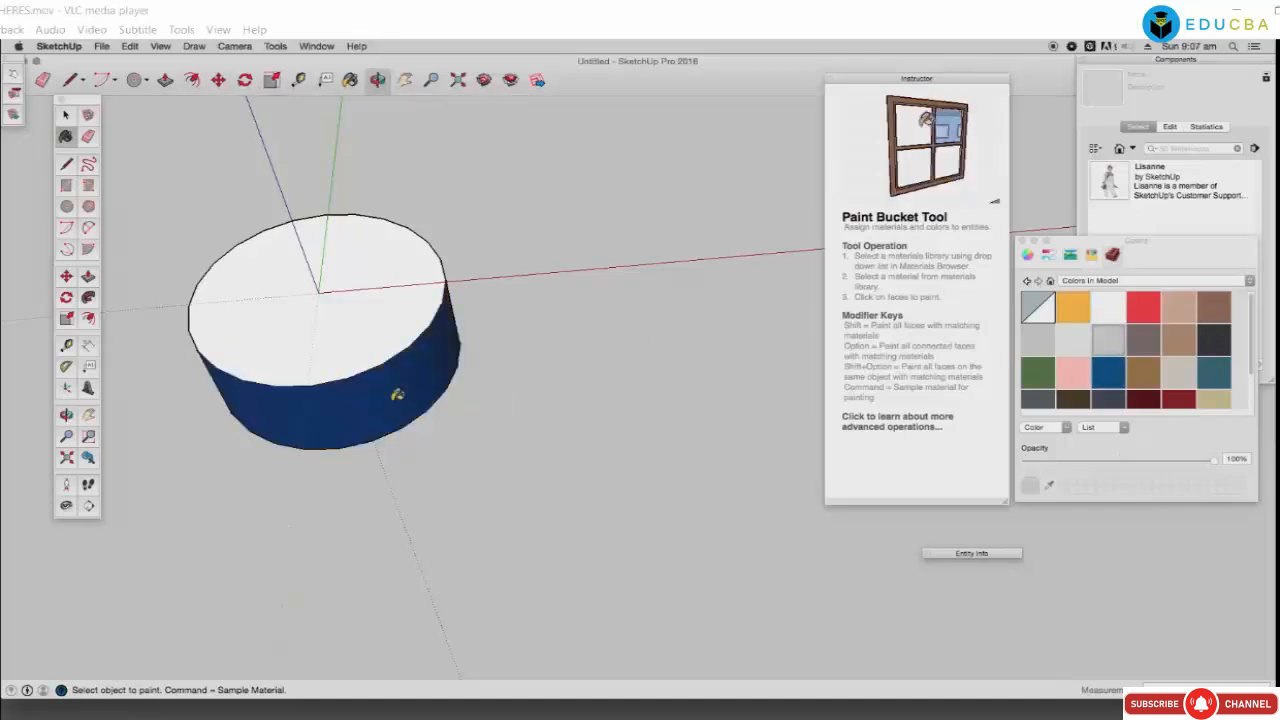
{"action": "left_click", "coordinate": [400, 393]}
Step: Paint the cylinder's side and top with grey concrete from Asphalt and Concrete
{"action": "left_click", "coordinate": [1150, 374]}
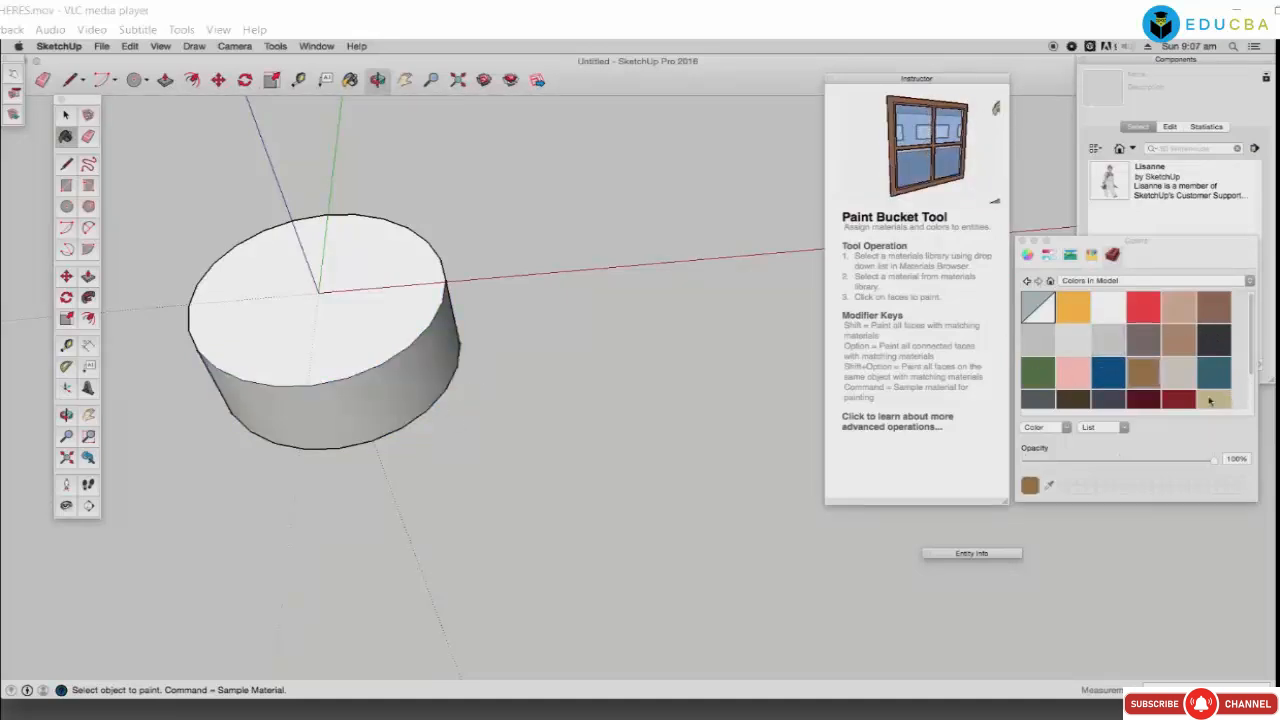
{"action": "left_click", "coordinate": [1126, 282]}
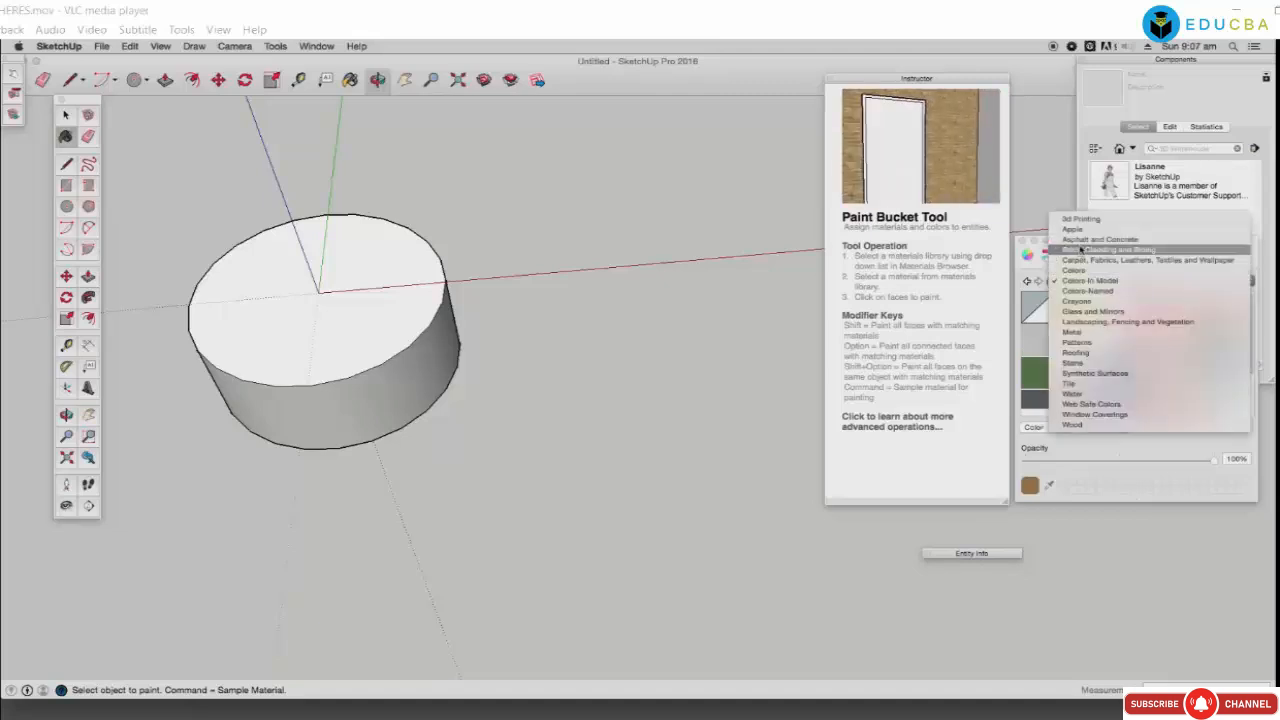
{"action": "left_click", "coordinate": [1135, 254]}
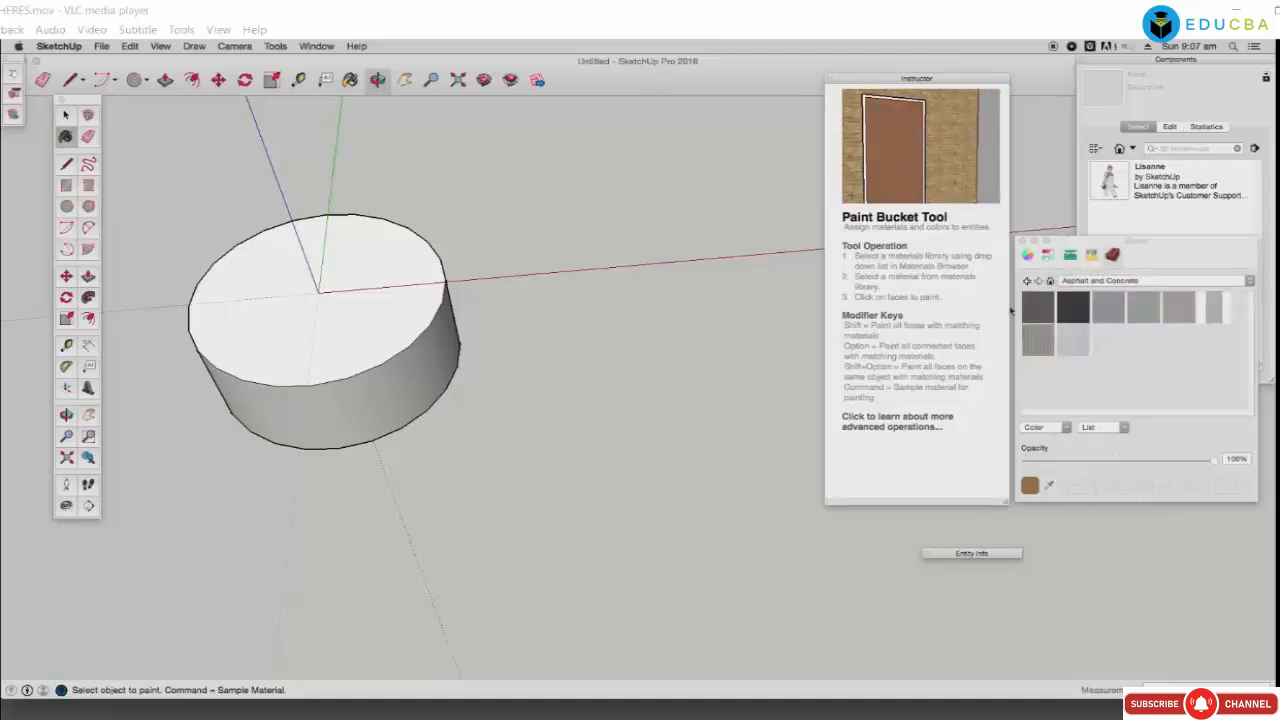
{"action": "left_click", "coordinate": [449, 376]}
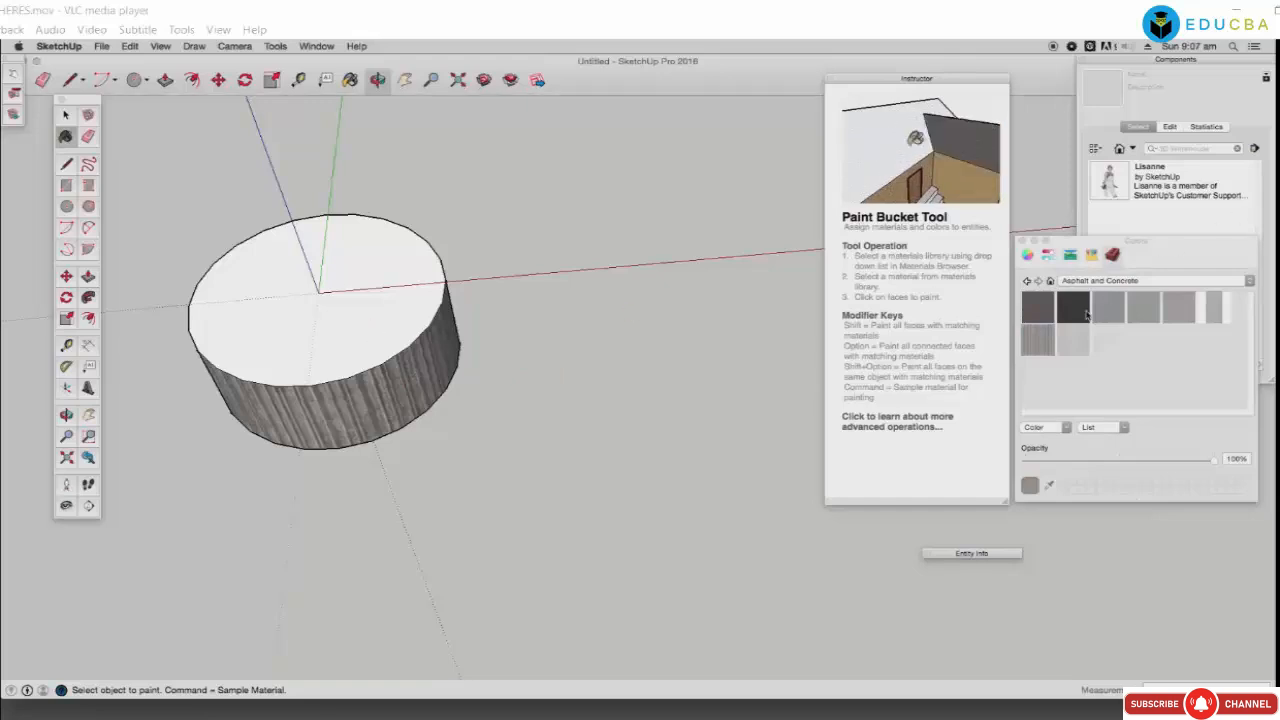
{"action": "left_click", "coordinate": [354, 302]}
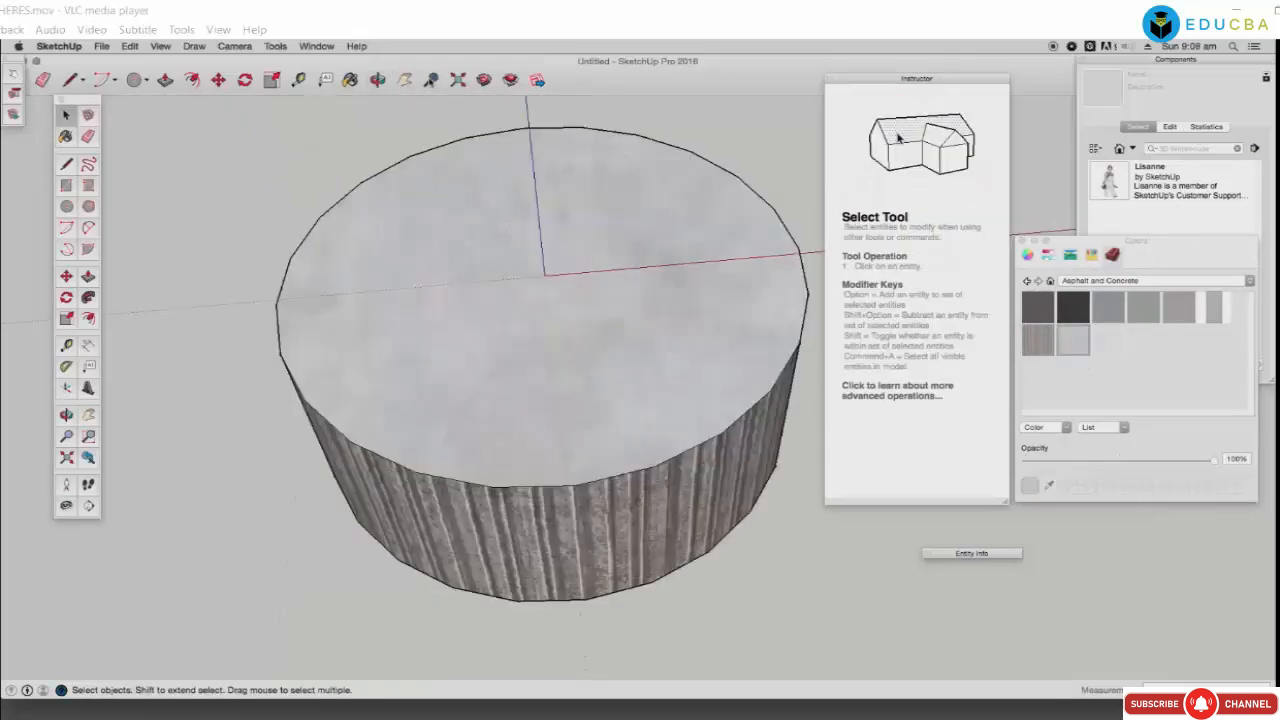
Step: Zoom in and fit the concrete cylinder to the view with Zoom Extents
{"action": "key", "text": "z"}
{"action": "left_click_drag", "start_coordinate": [552, 256], "coordinate": [537, 291]}
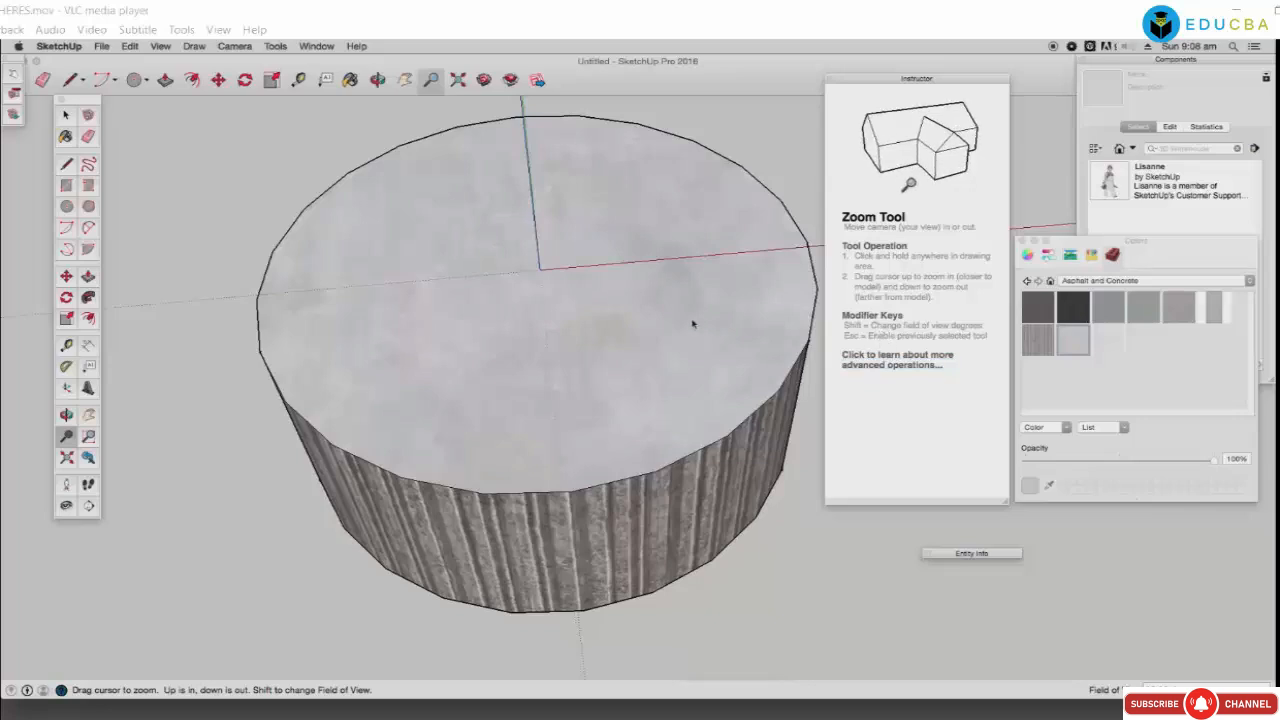
{"action": "mouse_move", "coordinate": [623, 309]}
{"action": "left_mouse_down"}
{"action": "mouse_move", "coordinate": [466, 337]}
{"action": "mouse_move", "coordinate": [636, 297]}
{"action": "left_mouse_up"}
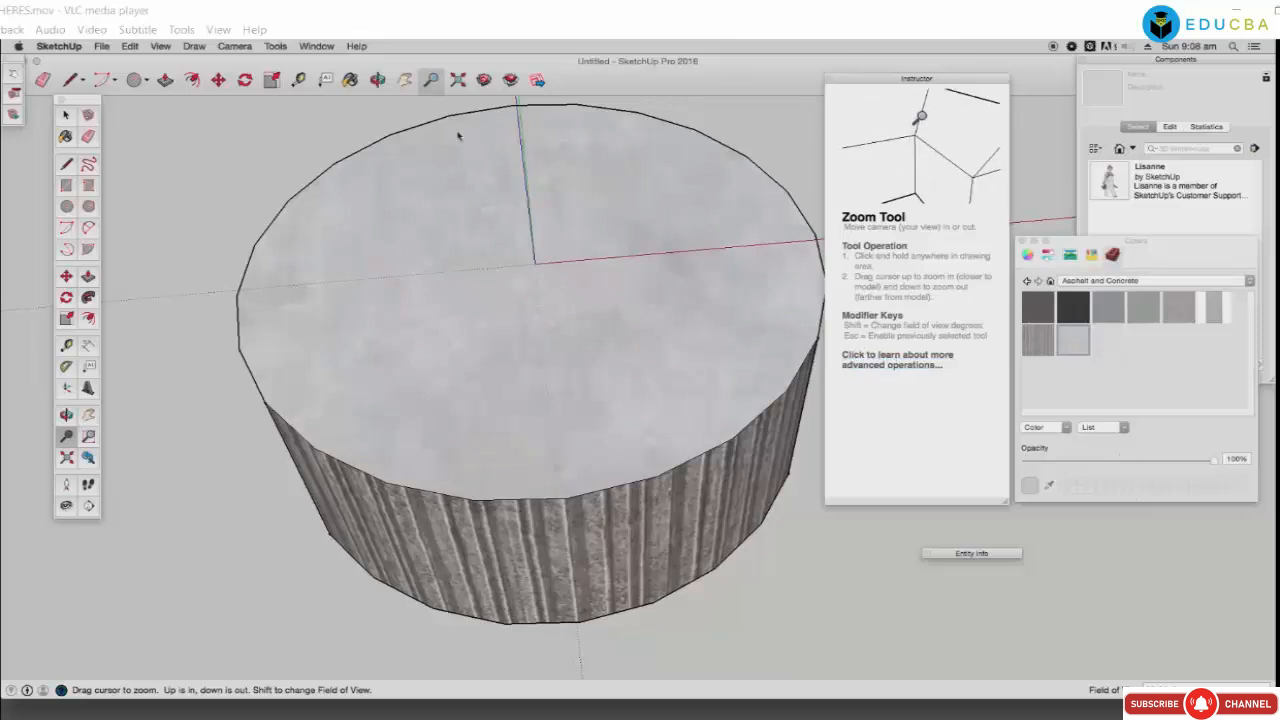
{"action": "left_click", "coordinate": [458, 81]}
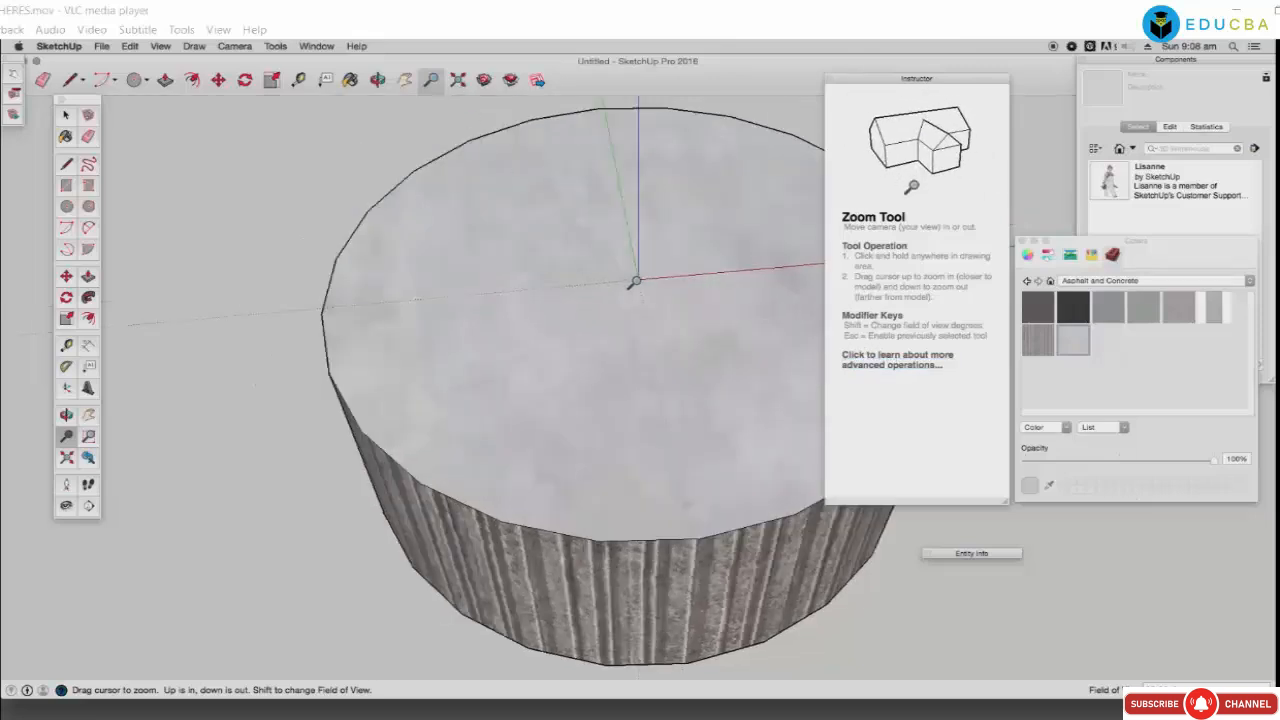
{"action": "left_click_drag", "start_coordinate": [635, 283], "coordinate": [598, 366]}
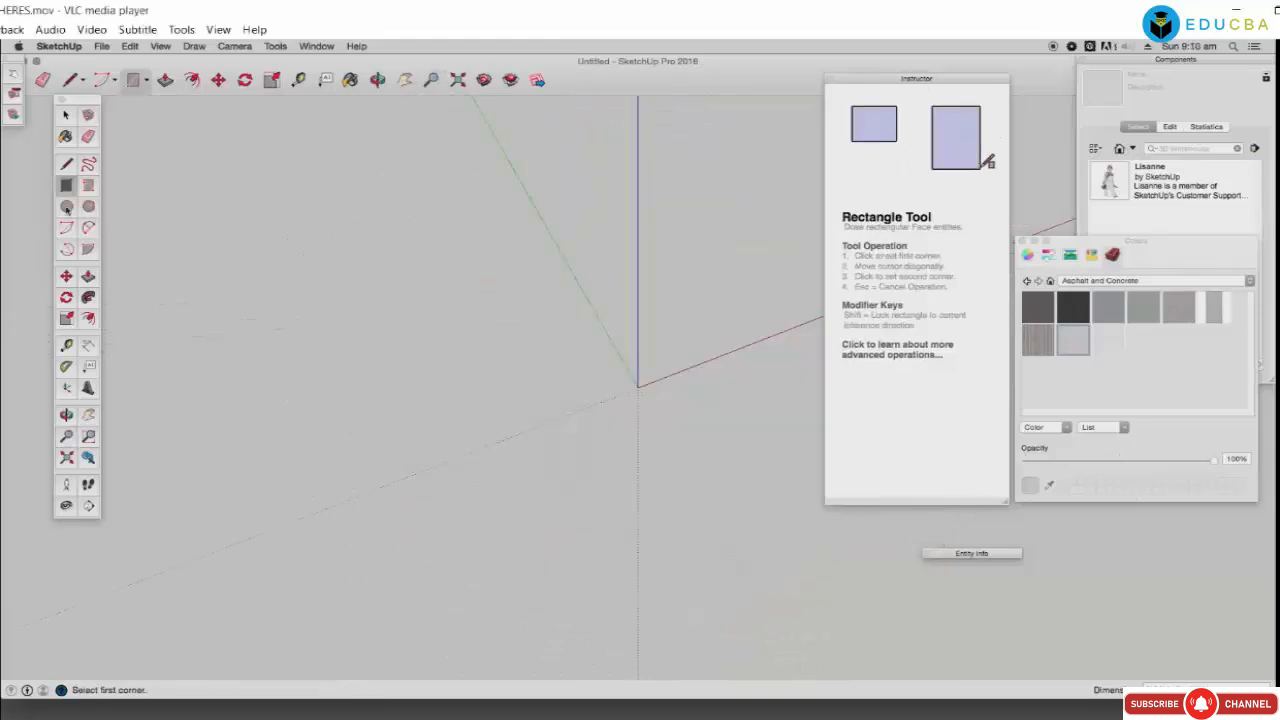
Step: Draw a circle at the origin and push/pull it into a cylinder
{"action": "left_click", "coordinate": [66, 207]}
{"action": "left_click", "coordinate": [638, 387]}
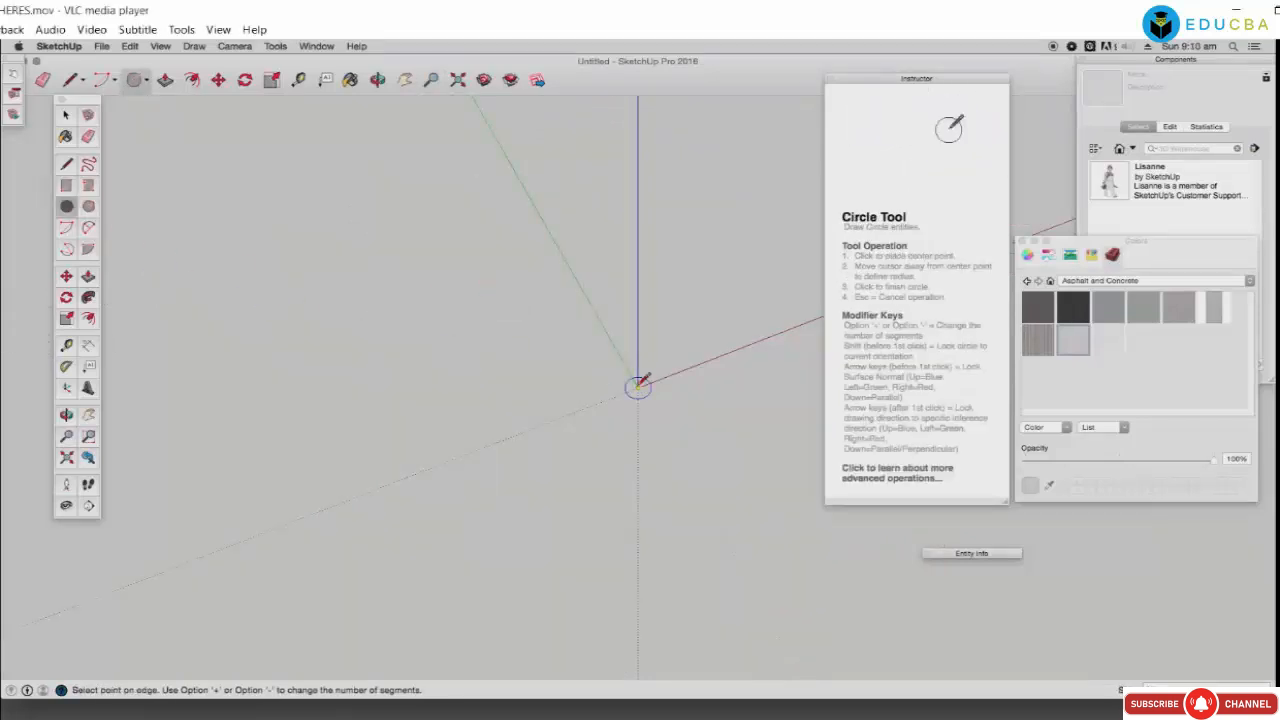
{"action": "left_click", "coordinate": [726, 434]}
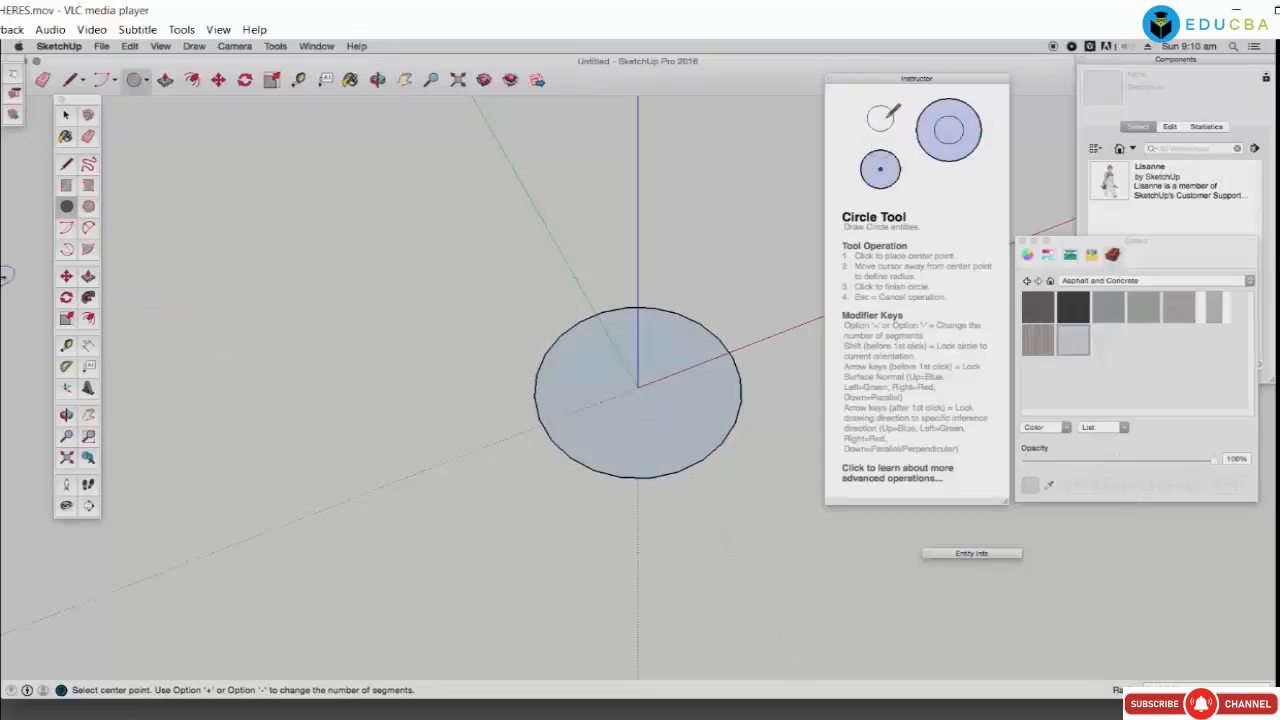
{"action": "left_click", "coordinate": [88, 276]}
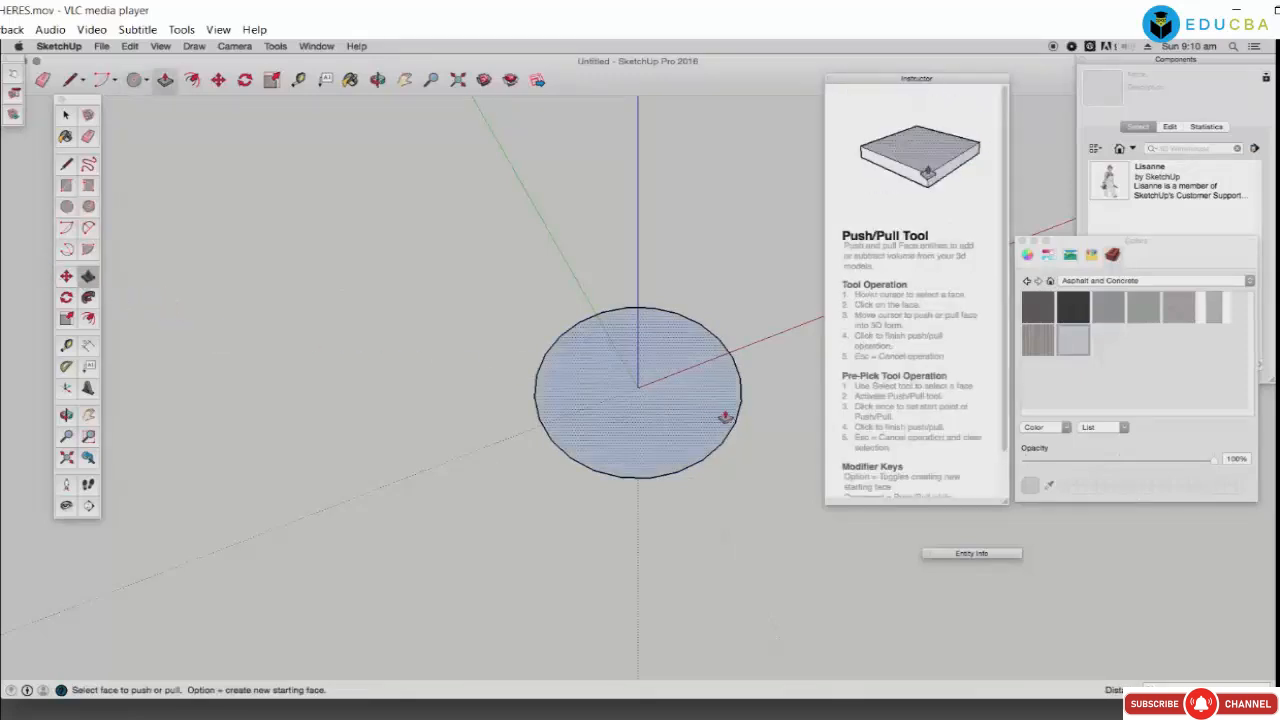
{"action": "left_click", "coordinate": [726, 416]}
{"action": "left_click", "coordinate": [686, 332]}
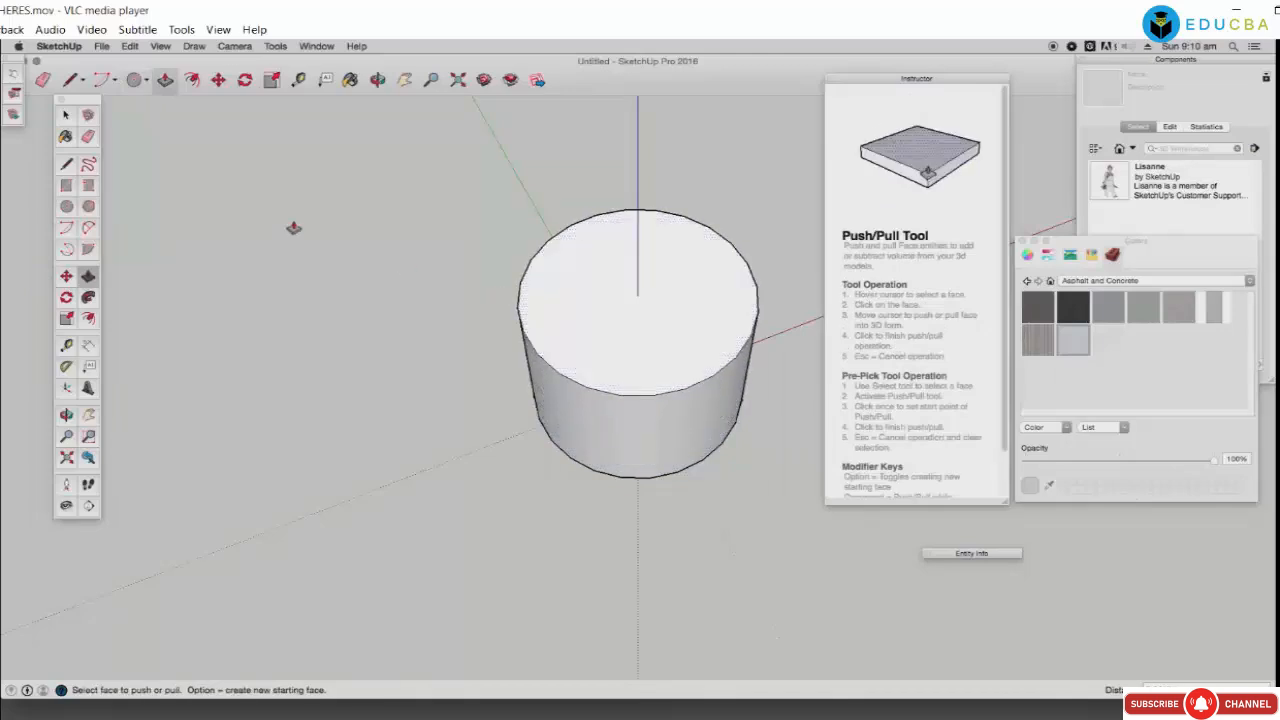
Step: Stand an upright rotated-rectangle face on the cylinder top and select it
{"action": "left_click", "coordinate": [88, 185]}
{"action": "left_click", "coordinate": [570, 315]}
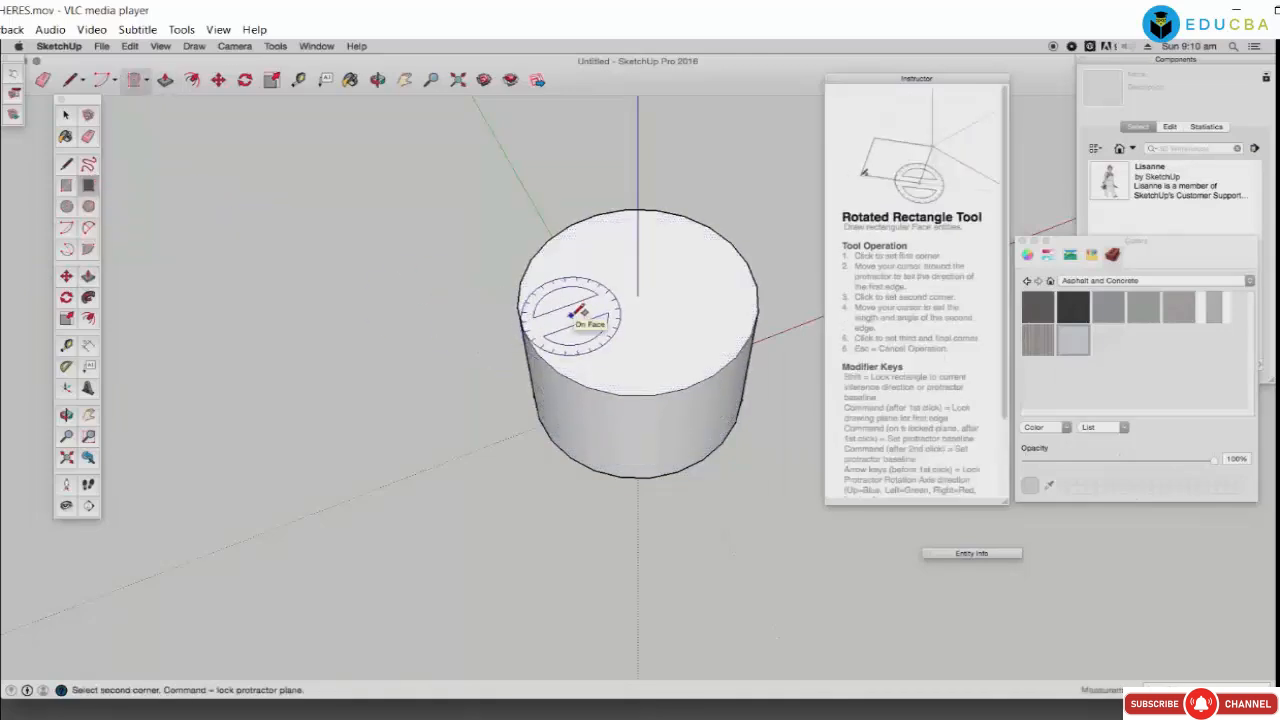
{"action": "left_click", "coordinate": [648, 348]}
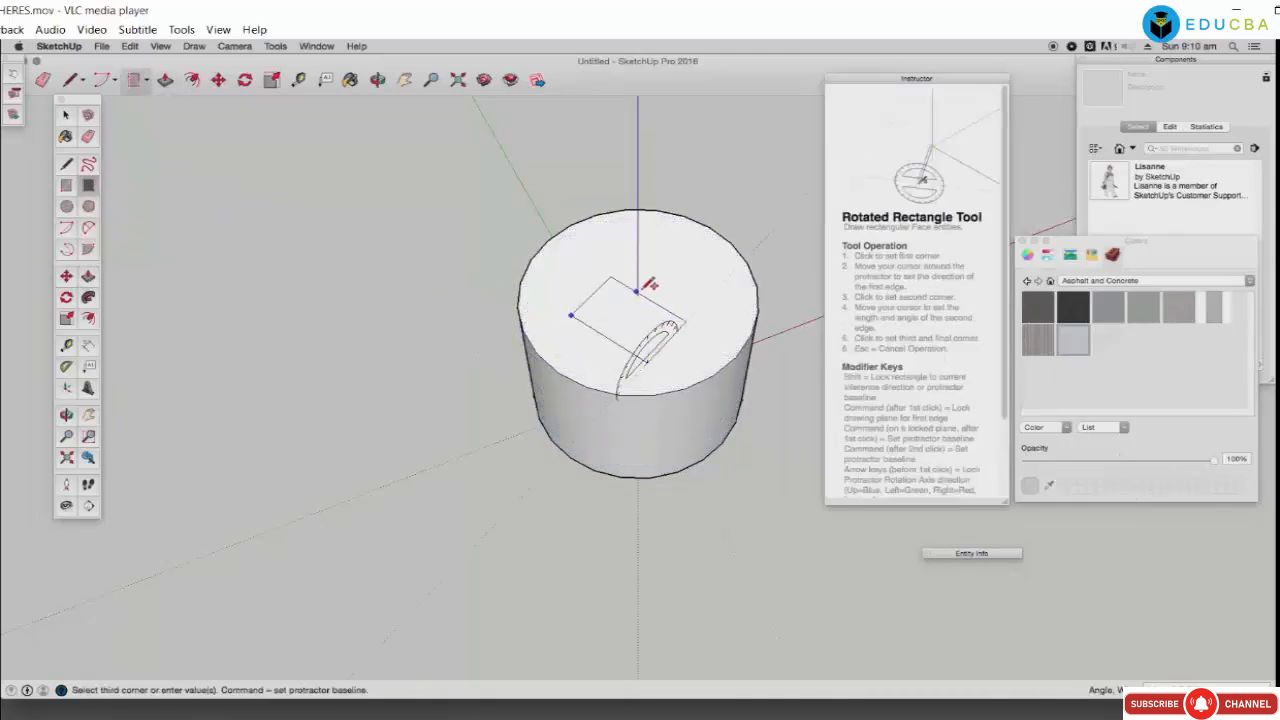
{"action": "left_click", "coordinate": [650, 285]}
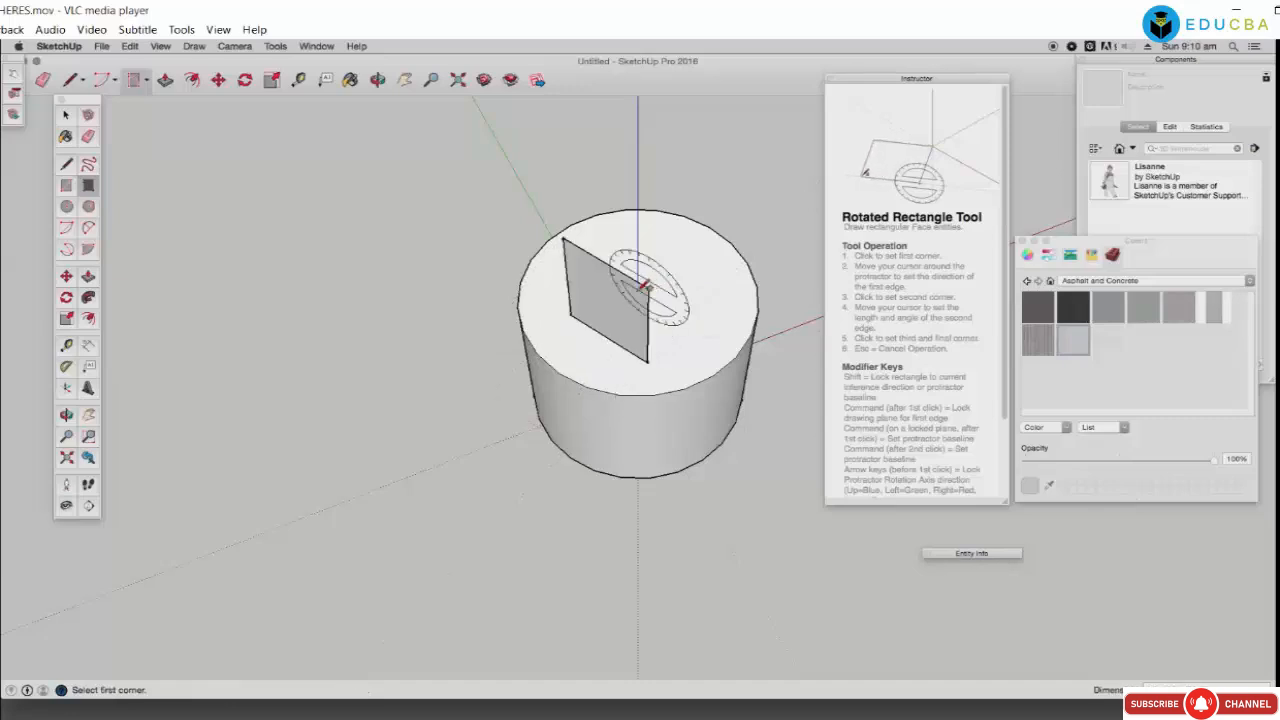
{"action": "left_click", "coordinate": [570, 358]}
{"action": "left_click", "coordinate": [571, 359]}
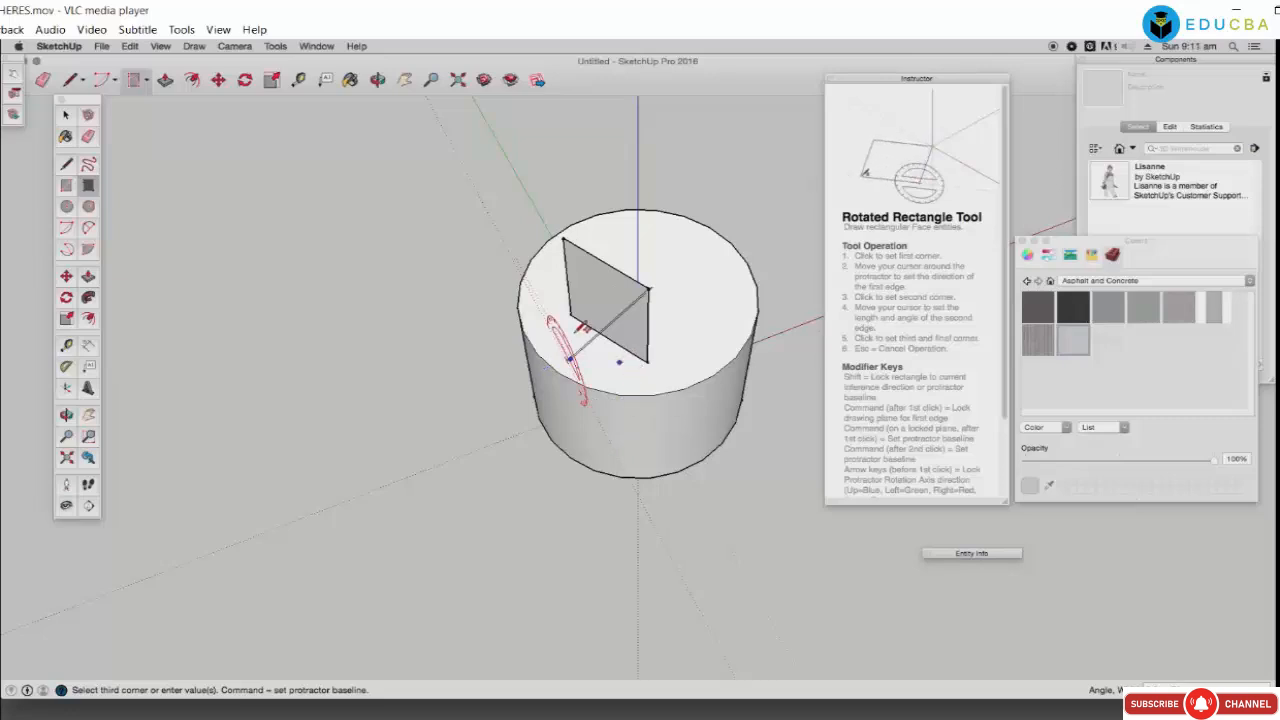
{"action": "left_click", "coordinate": [67, 115]}
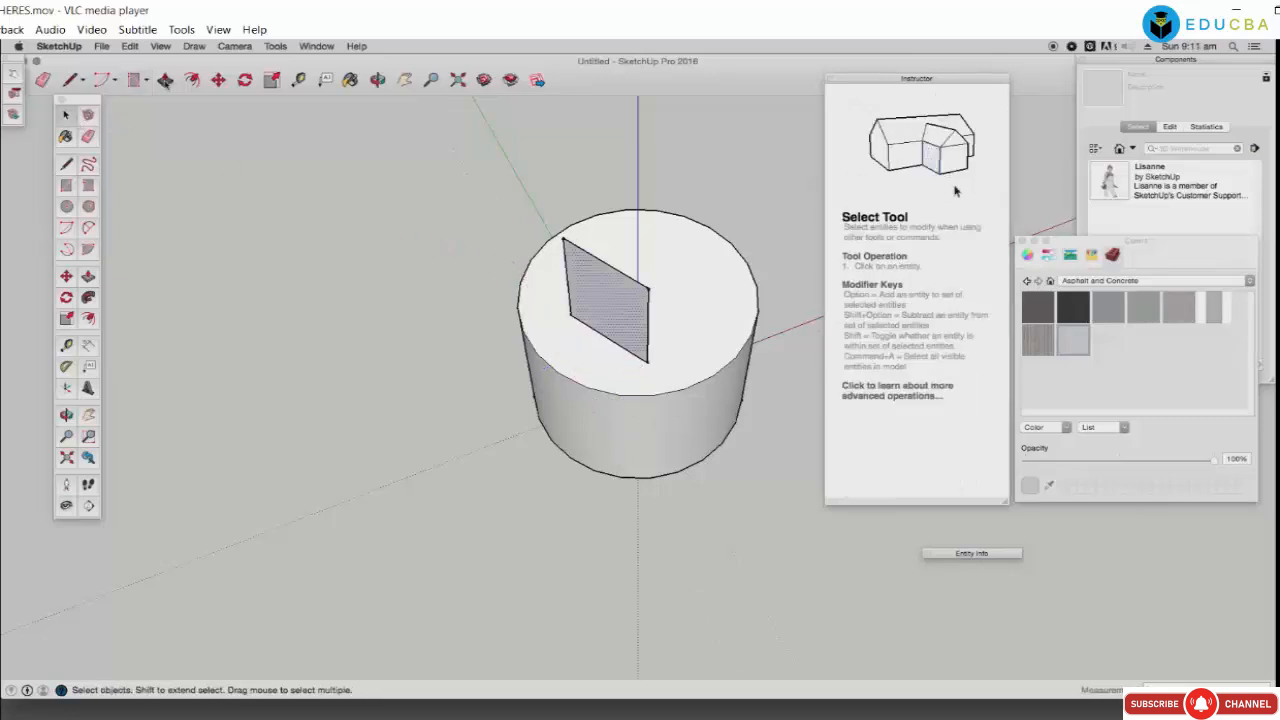
{"action": "left_click", "coordinate": [166, 80]}
{"action": "left_click", "coordinate": [606, 291]}
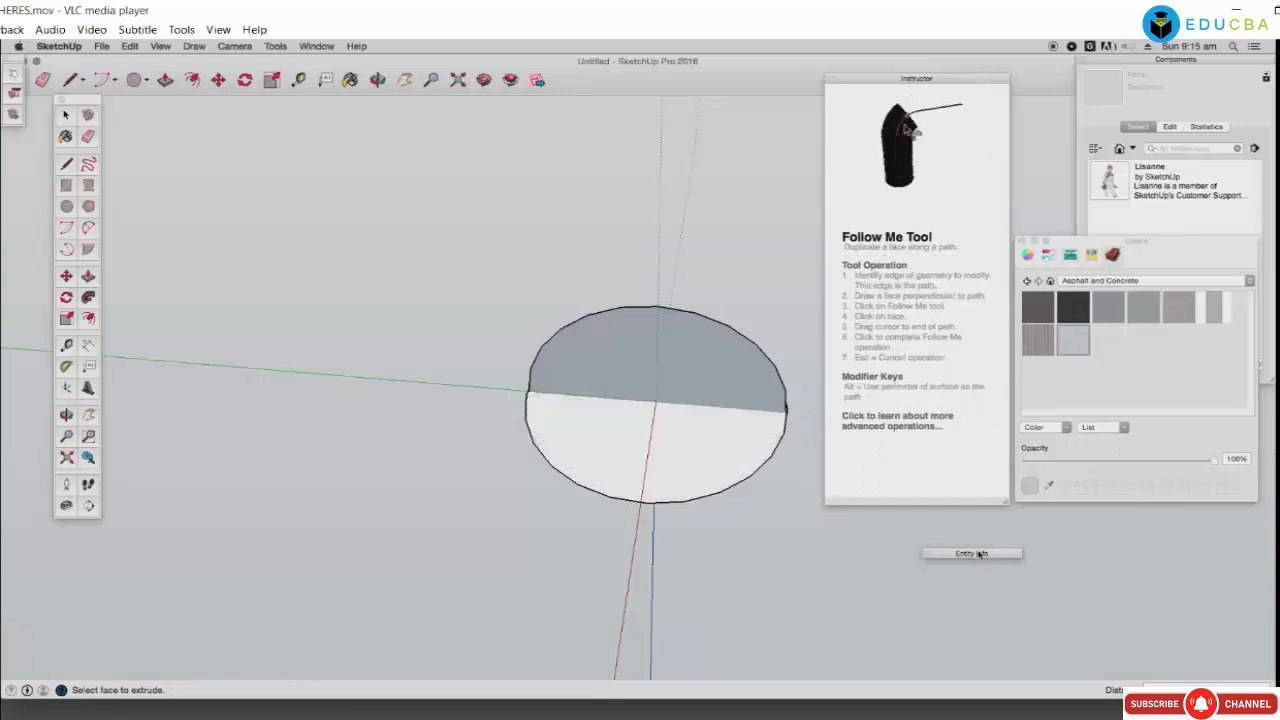
Step: Show Entity Info, pick the lower half-disc face, and orbit down to eye level
{"action": "left_click", "coordinate": [979, 553]}
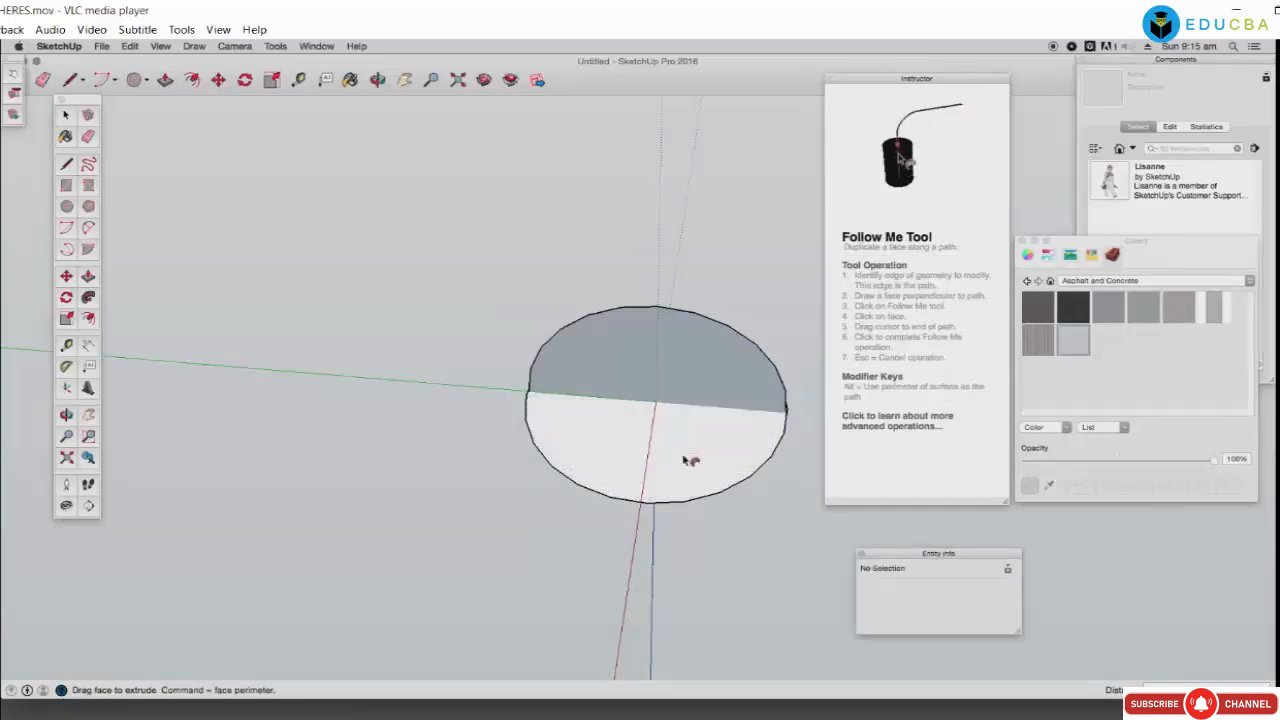
{"action": "left_click", "coordinate": [731, 423]}
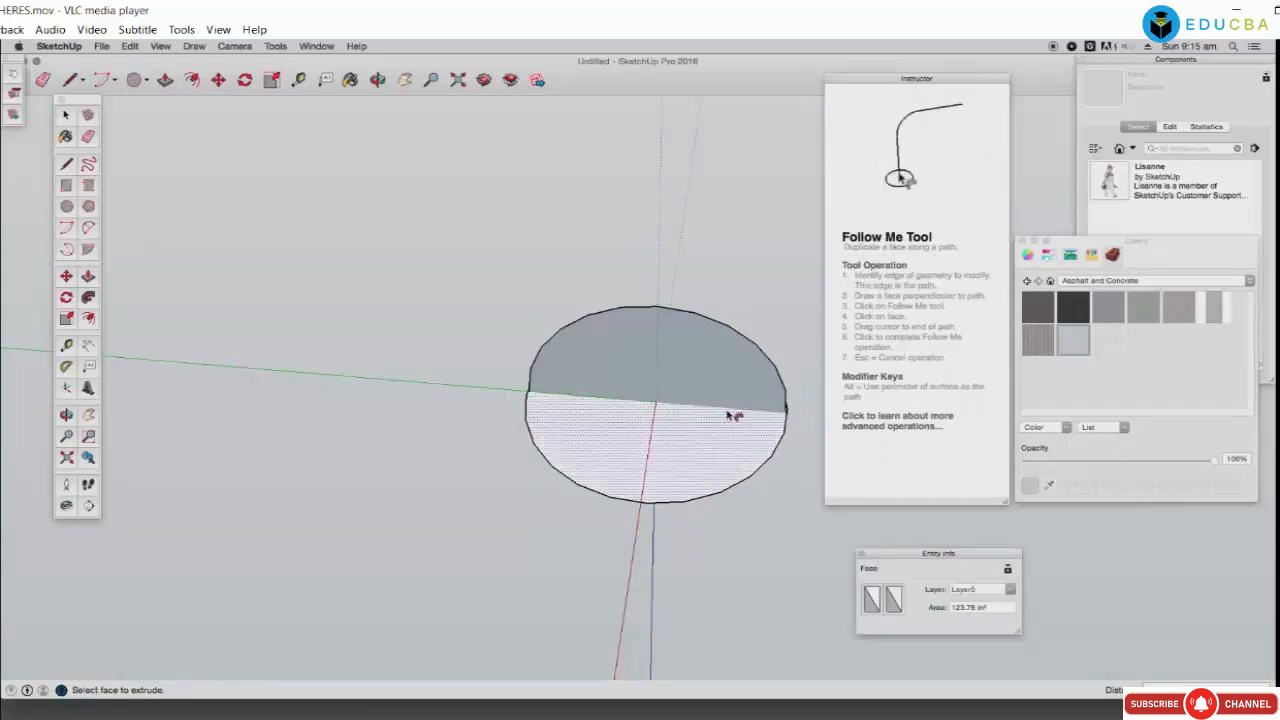
{"action": "left_click", "coordinate": [636, 412]}
{"action": "left_click", "coordinate": [636, 412]}
{"action": "left_click", "coordinate": [573, 459]}
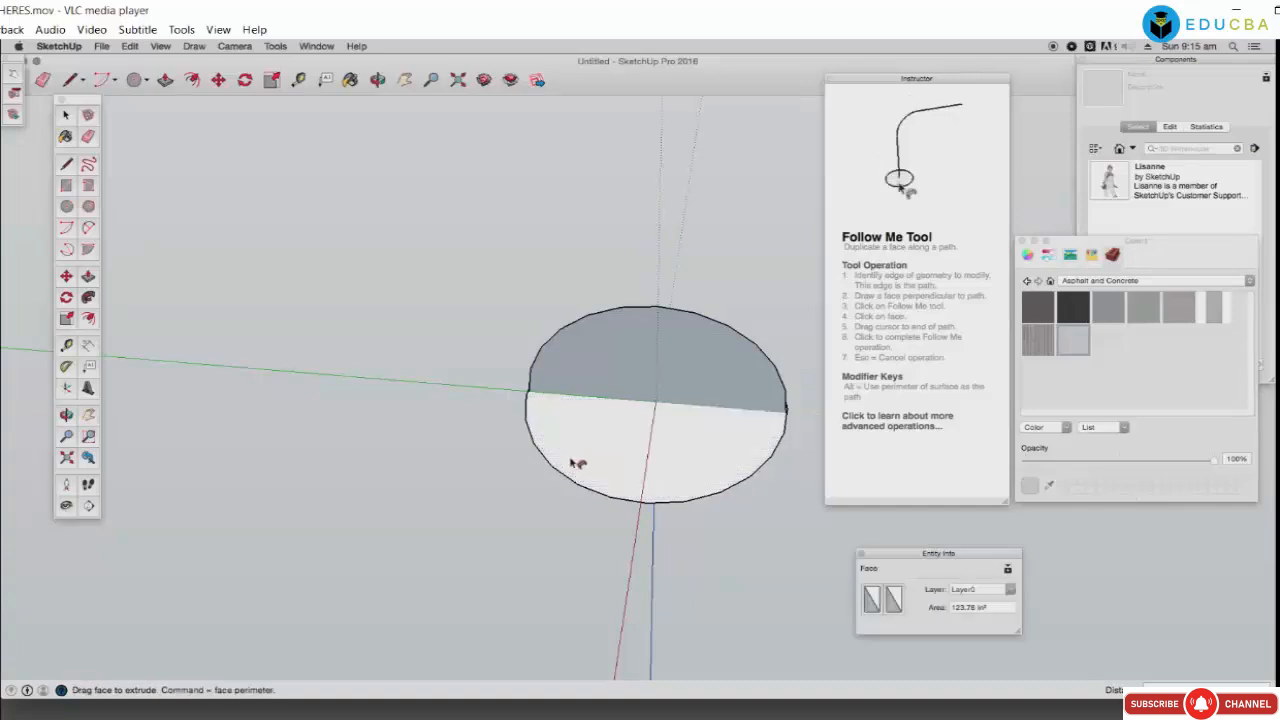
{"action": "left_click", "coordinate": [573, 459]}
{"action": "left_click", "coordinate": [378, 80]}
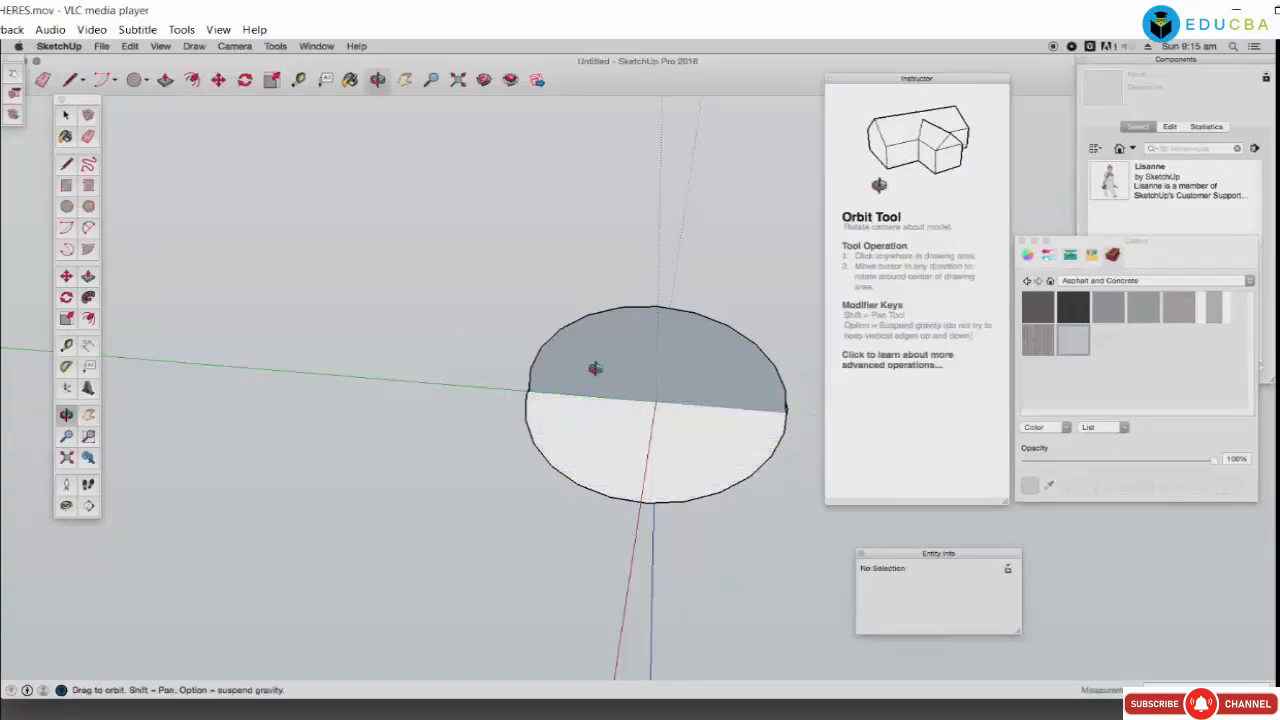
{"action": "left_click_drag", "start_coordinate": [594, 369], "coordinate": [603, 466]}
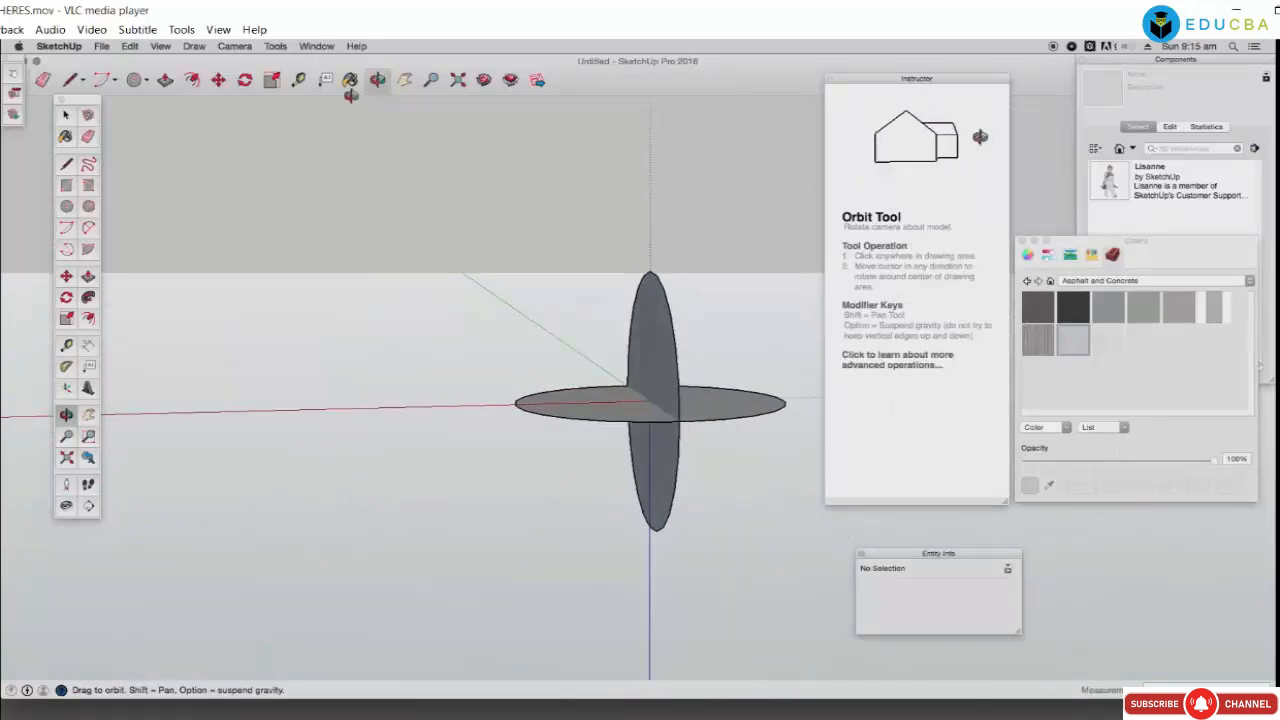
Step: Follow Me the vertical disc around into a sphere and paint it light-blue glass
{"action": "left_click", "coordinate": [89, 346]}
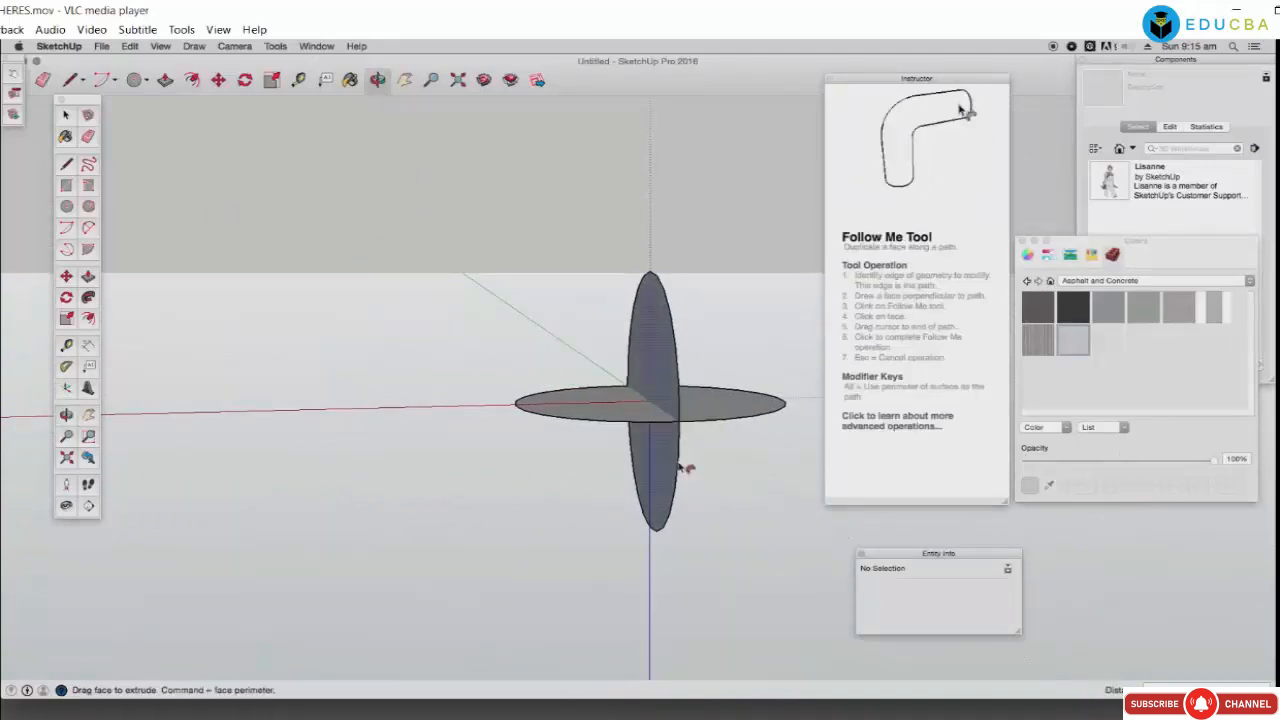
{"action": "left_click", "coordinate": [789, 418]}
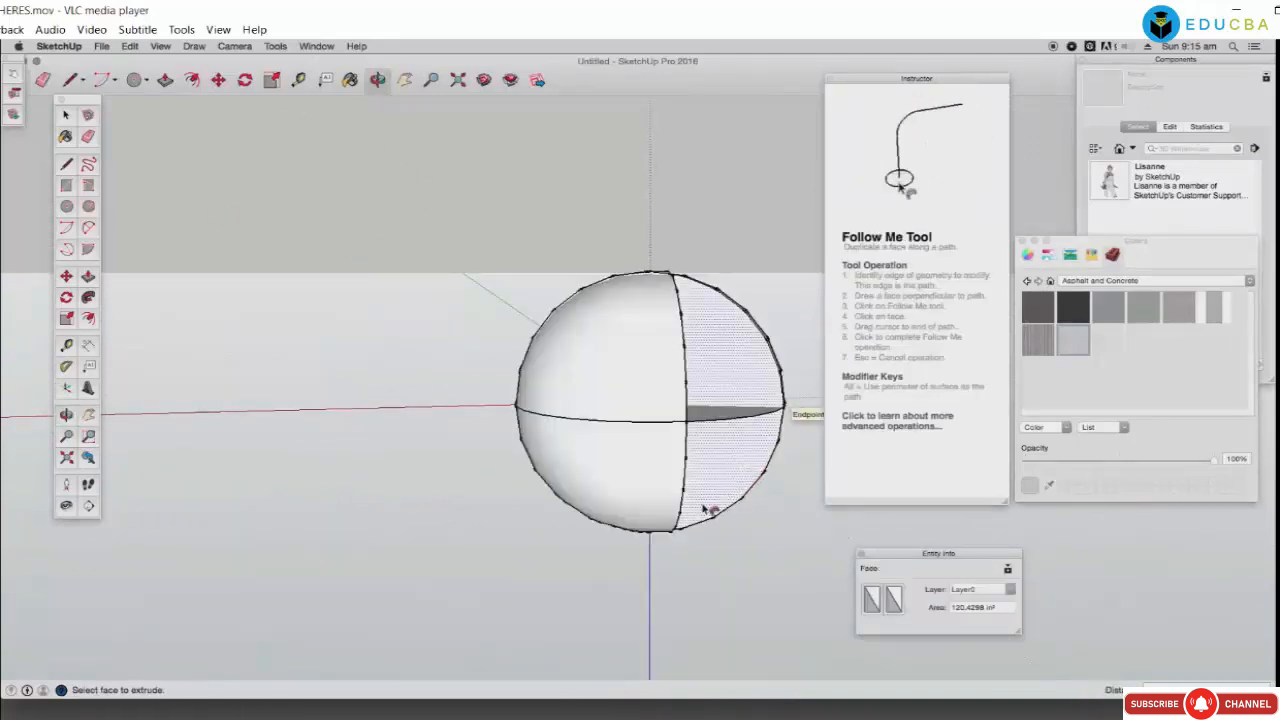
{"action": "key", "text": "super+z"}
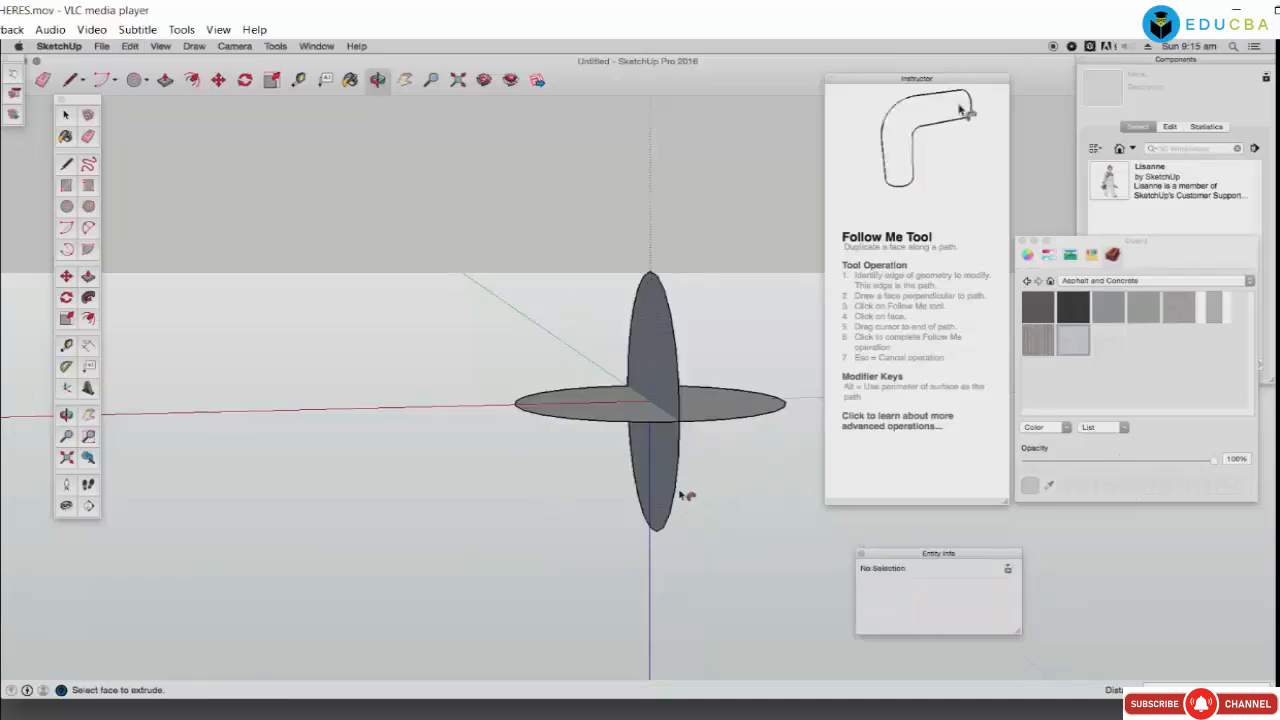
{"action": "left_click_drag", "start_coordinate": [677, 494], "coordinate": [756, 437]}
{"action": "left_click_drag", "start_coordinate": [660, 478], "coordinate": [745, 422]}
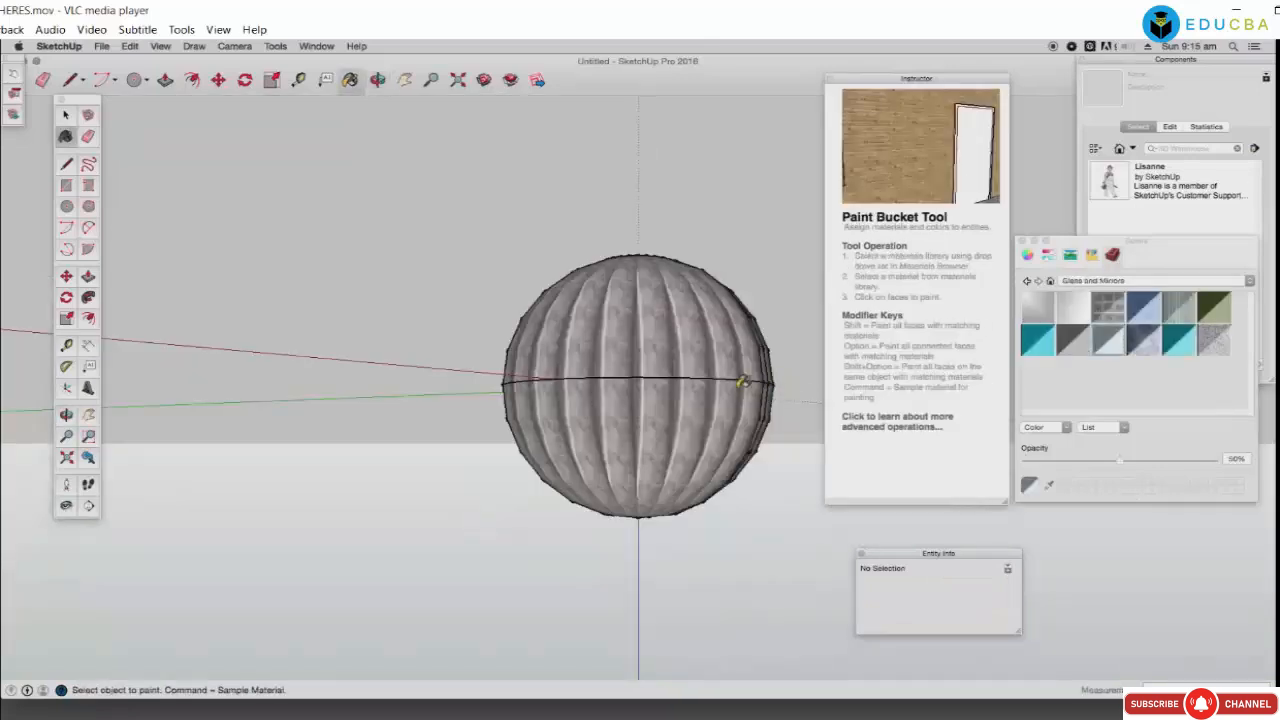
{"action": "left_click", "coordinate": [743, 380]}
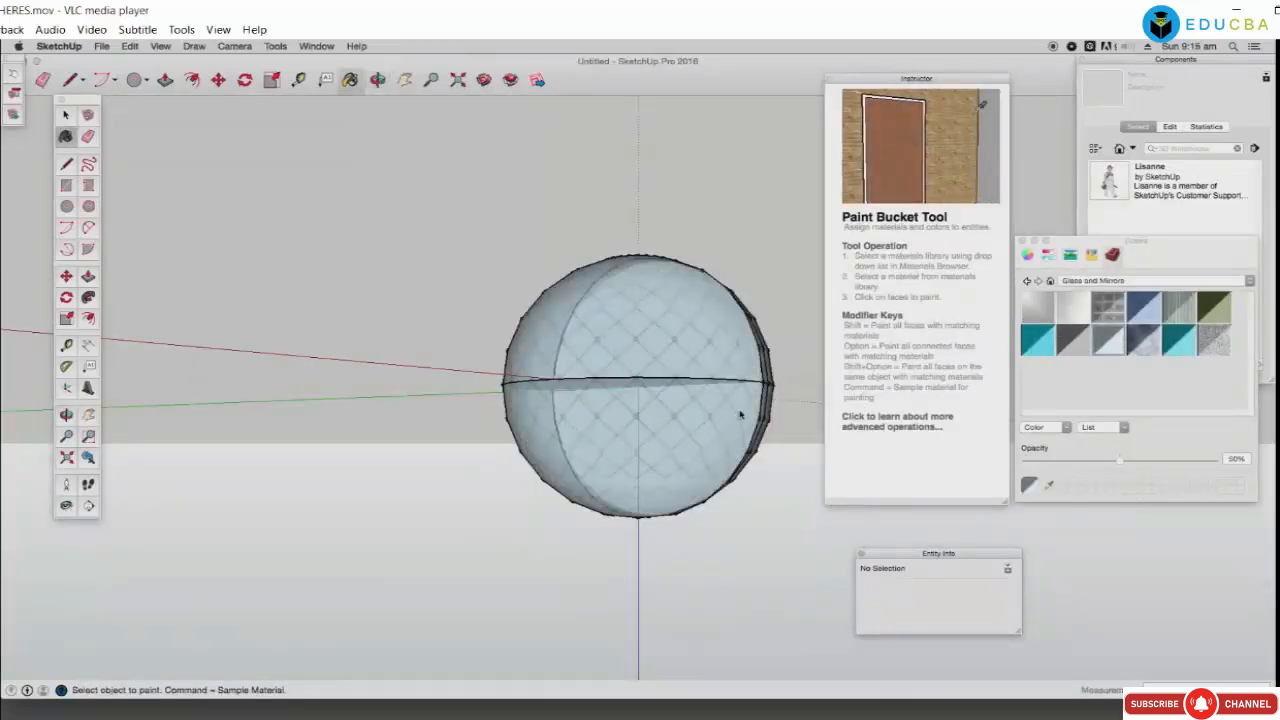
Step: Paint one half of the sphere grey, then with the window-grid glass texture
{"action": "left_click", "coordinate": [377, 79]}
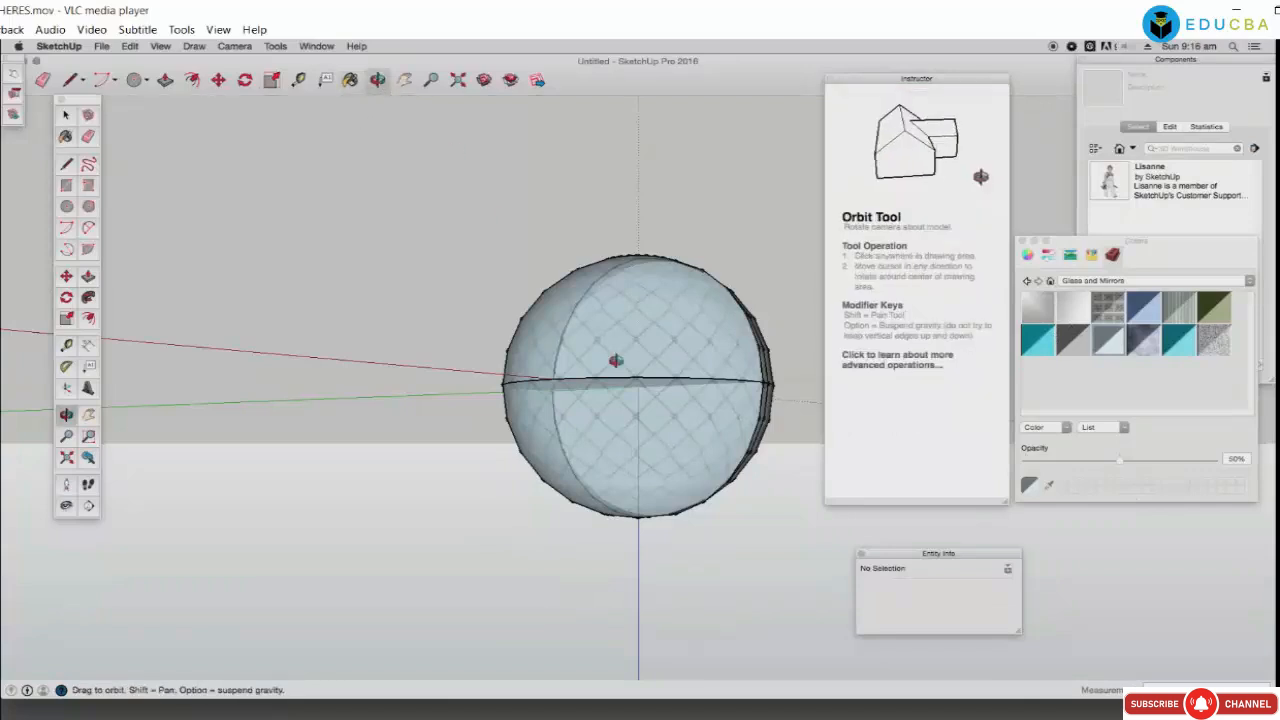
{"action": "mouse_move", "coordinate": [609, 360]}
{"action": "left_mouse_down"}
{"action": "mouse_move", "coordinate": [441, 394]}
{"action": "mouse_move", "coordinate": [574, 431]}
{"action": "mouse_move", "coordinate": [672, 434]}
{"action": "mouse_move", "coordinate": [547, 439]}
{"action": "mouse_move", "coordinate": [645, 428]}
{"action": "left_mouse_up"}
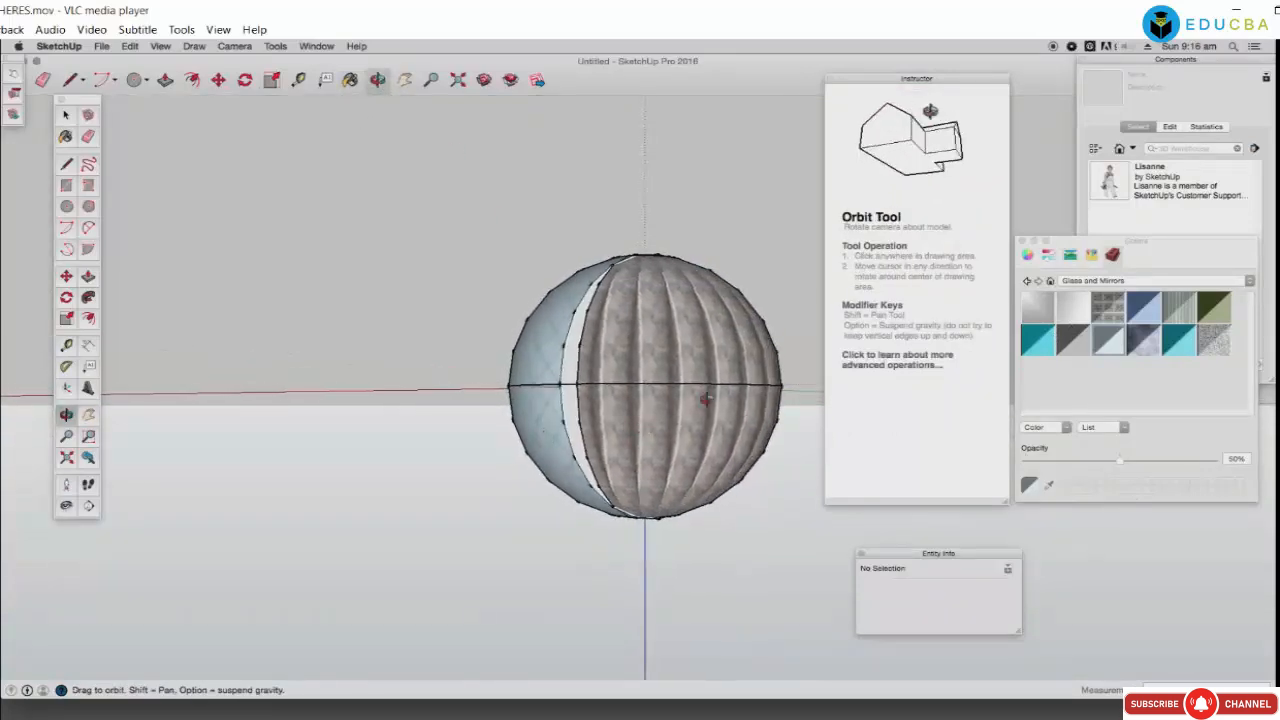
{"action": "left_click", "coordinate": [1079, 342]}
{"action": "left_click", "coordinate": [737, 420]}
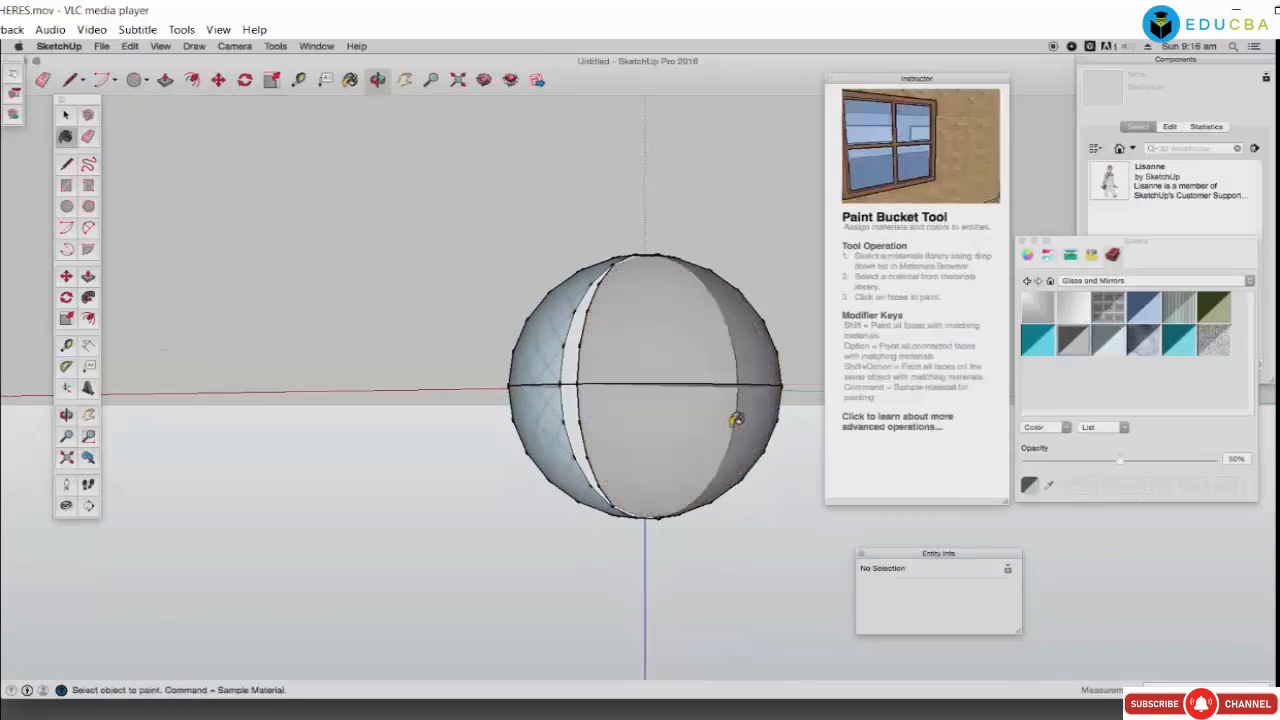
{"action": "left_click", "coordinate": [1042, 313]}
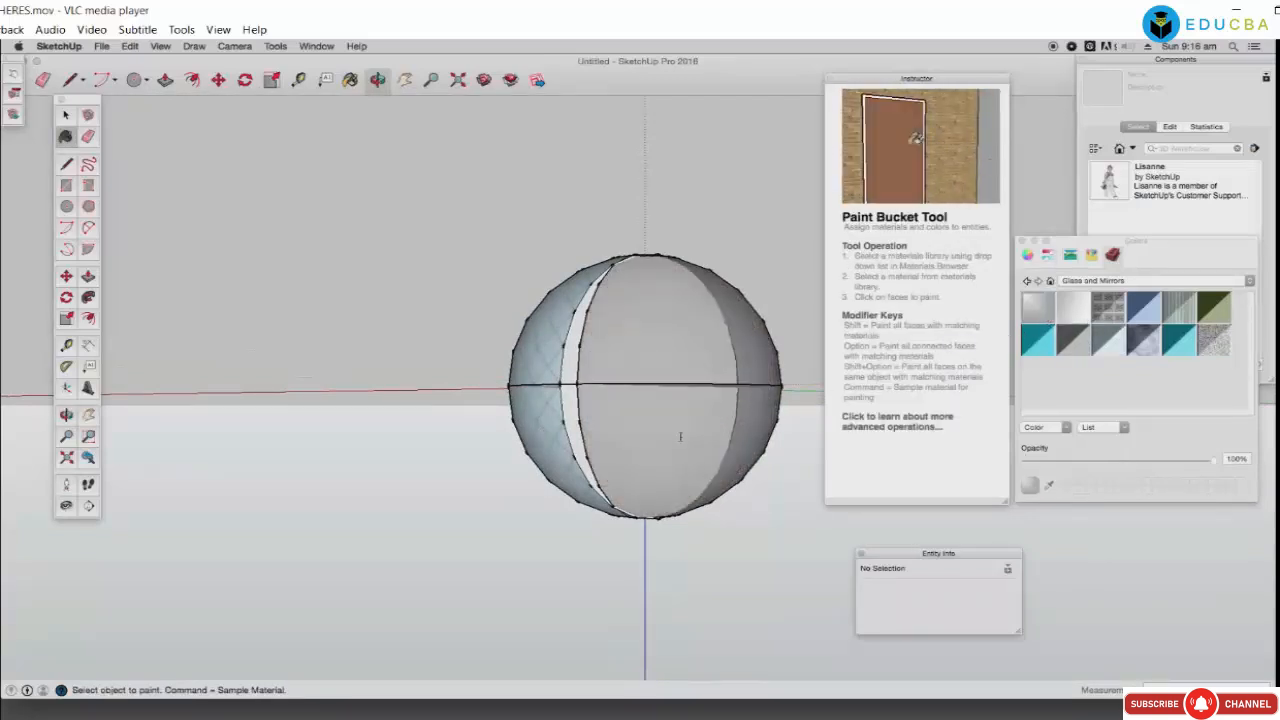
{"action": "left_click", "coordinate": [720, 430]}
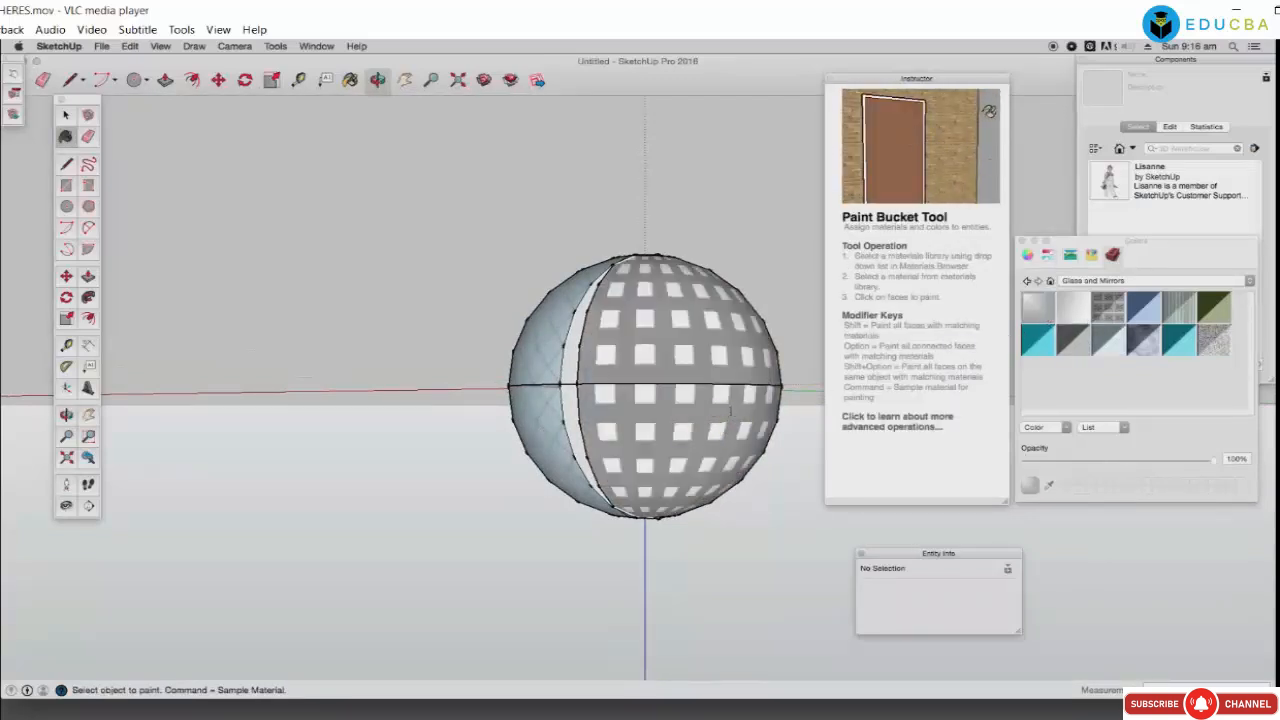
{"action": "middle_click_drag", "start_coordinate": [730, 410], "coordinate": [676, 403]}
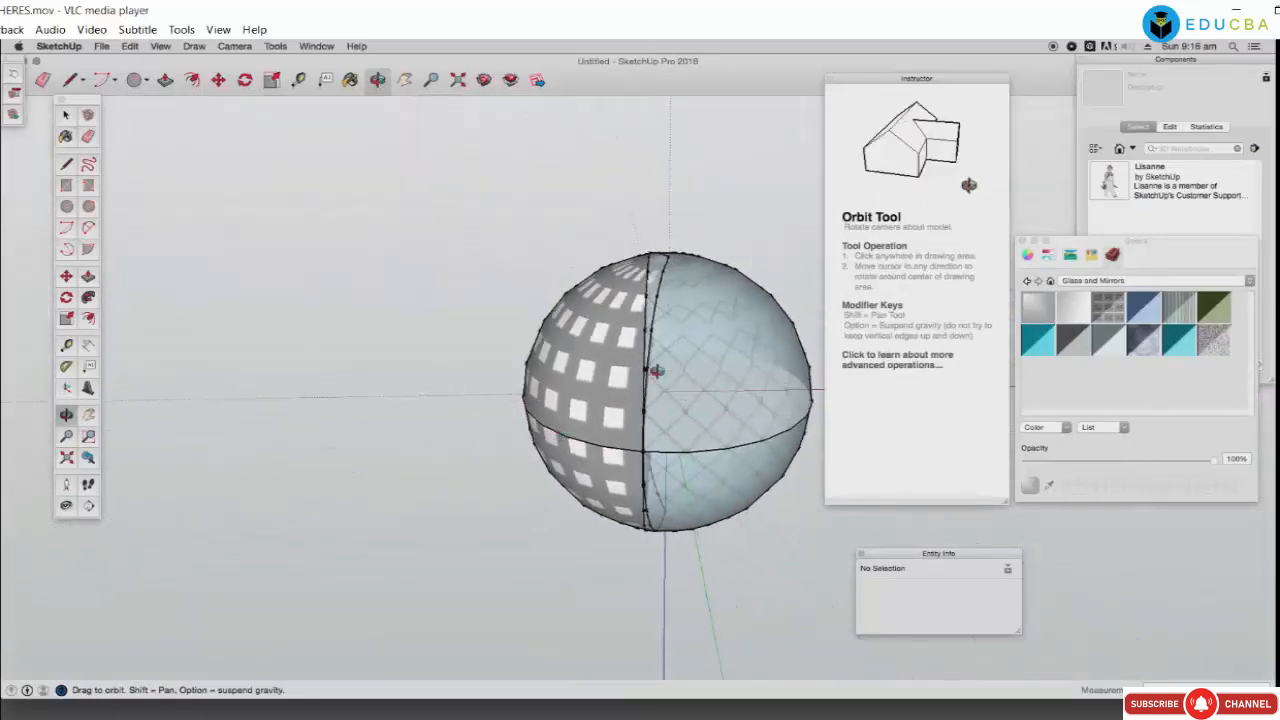
{"action": "left_click", "coordinate": [350, 80]}
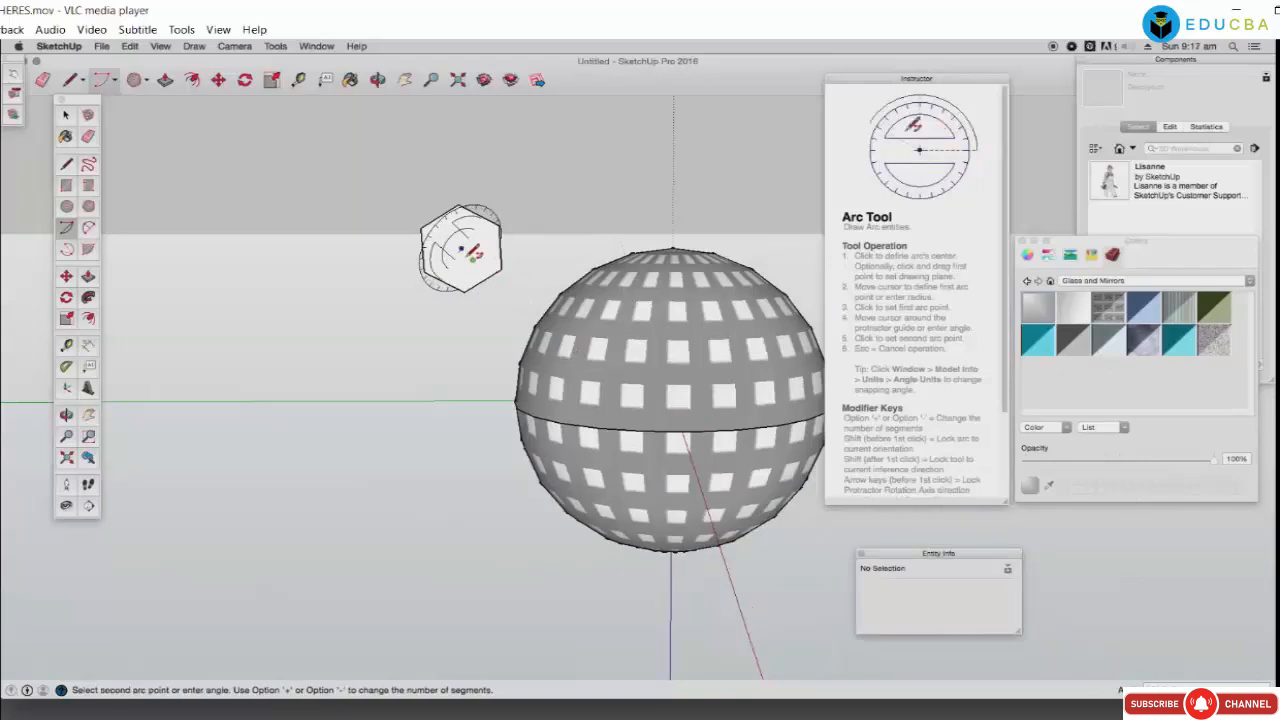
Step: Finish the arc, select the hexagon face, and try sweeping it along the arc
{"action": "left_click", "coordinate": [454, 265]}
{"action": "left_click", "coordinate": [582, 343]}
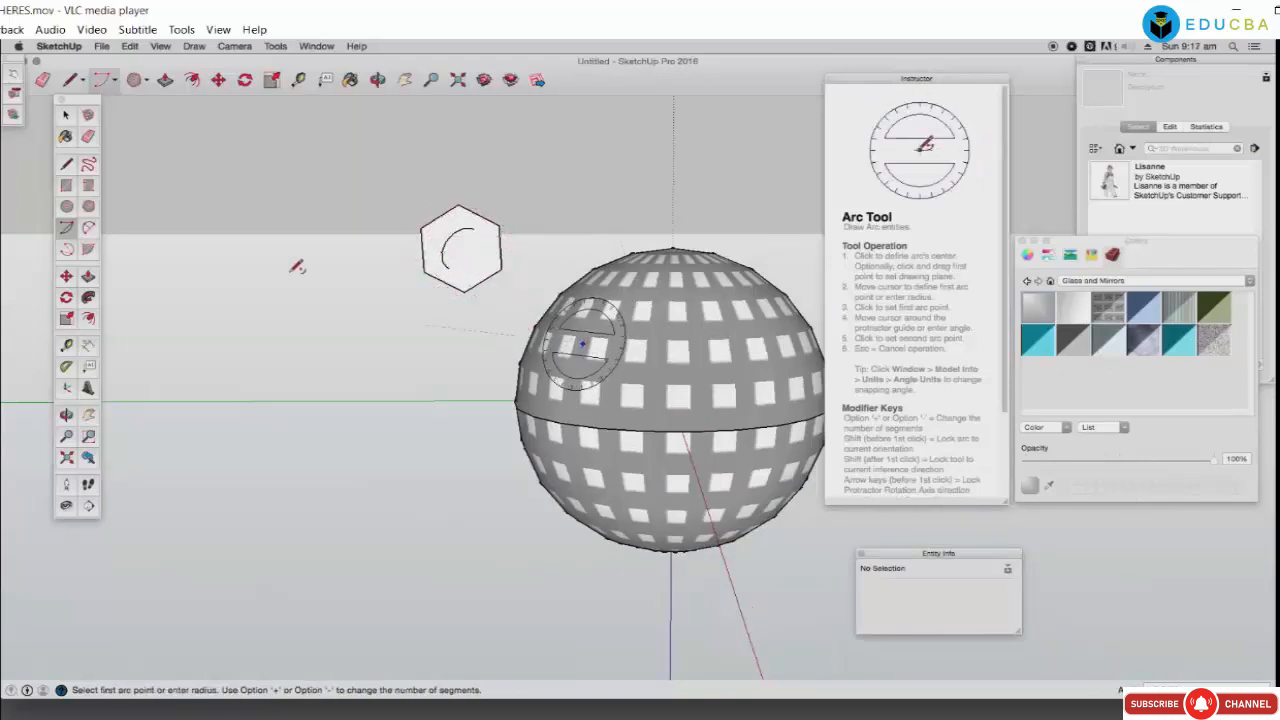
{"action": "key", "text": "space"}
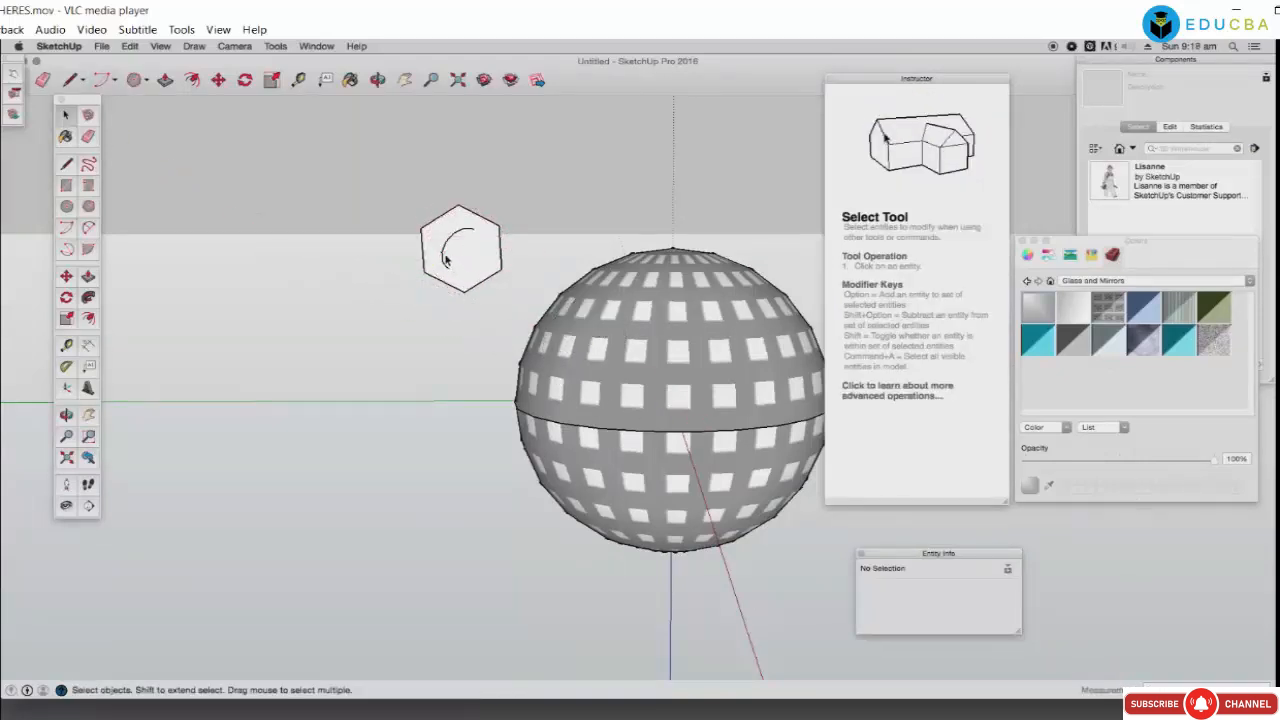
{"action": "left_click", "coordinate": [445, 258]}
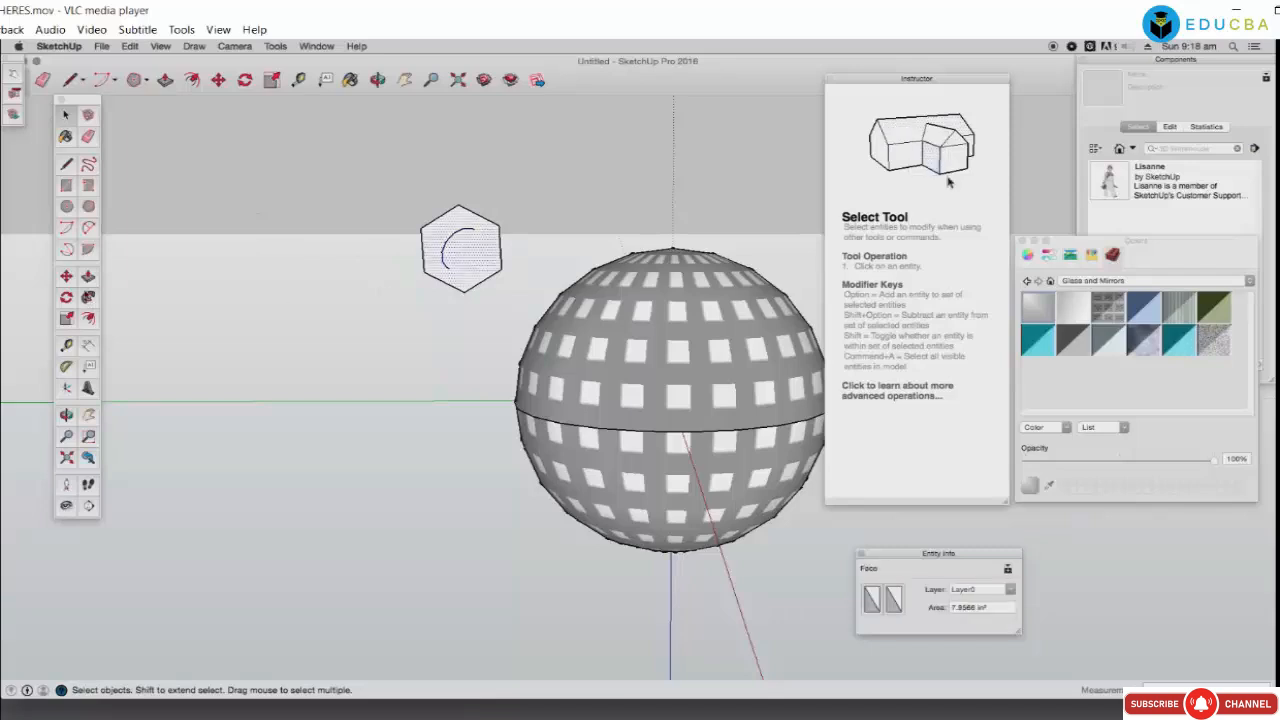
{"action": "left_click", "coordinate": [89, 297]}
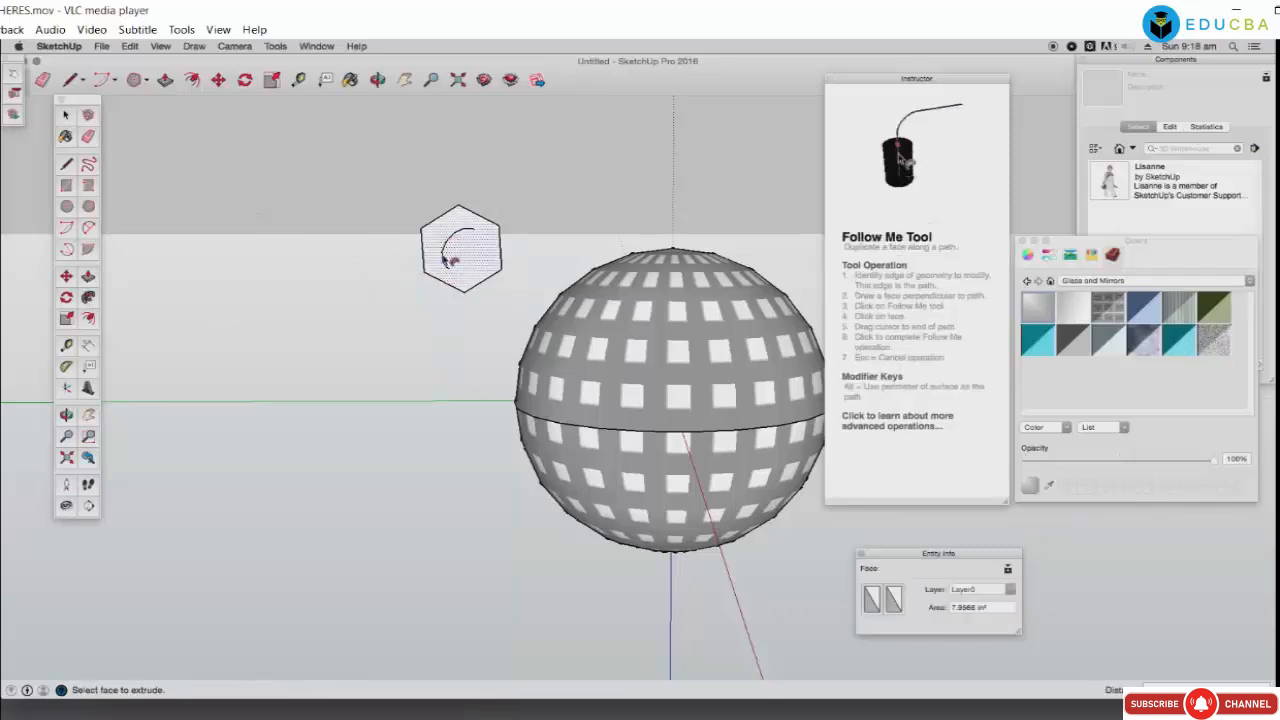
{"action": "left_click_drag", "start_coordinate": [456, 249], "coordinate": [414, 237]}
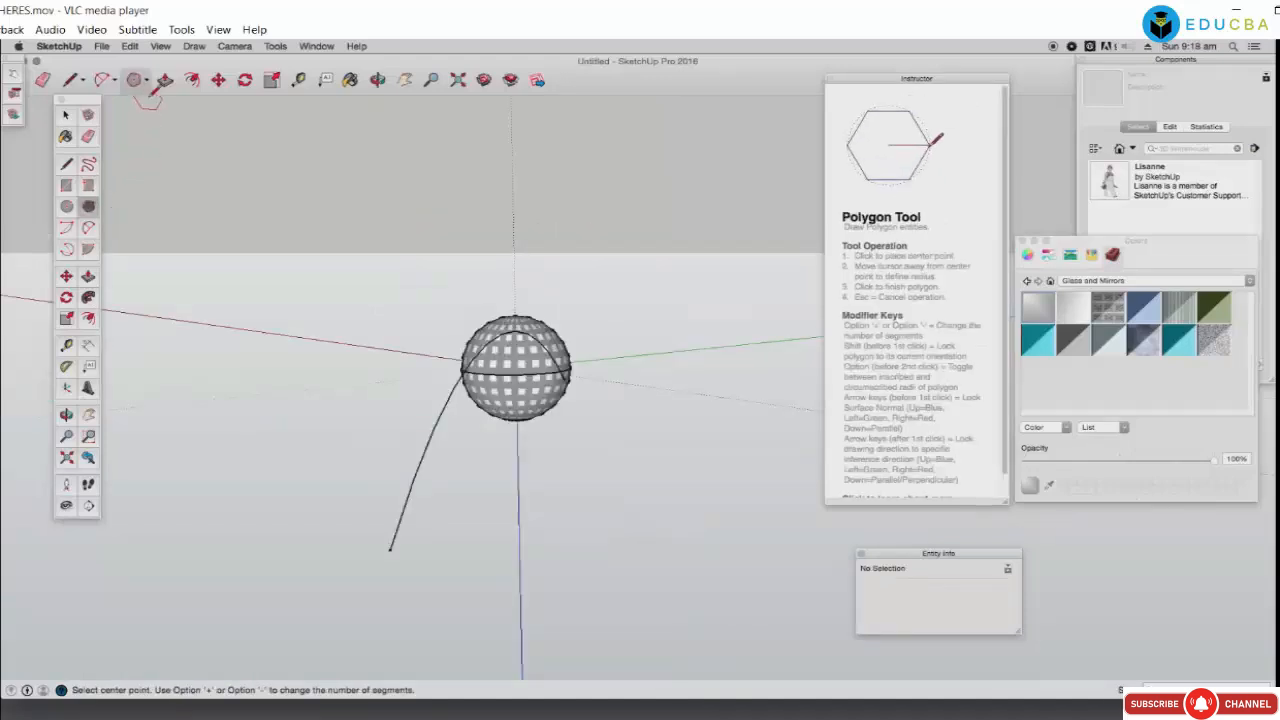
Step: Draw a small hexagon with the Polygon tool at the curved line's end
{"action": "left_click", "coordinate": [148, 84]}
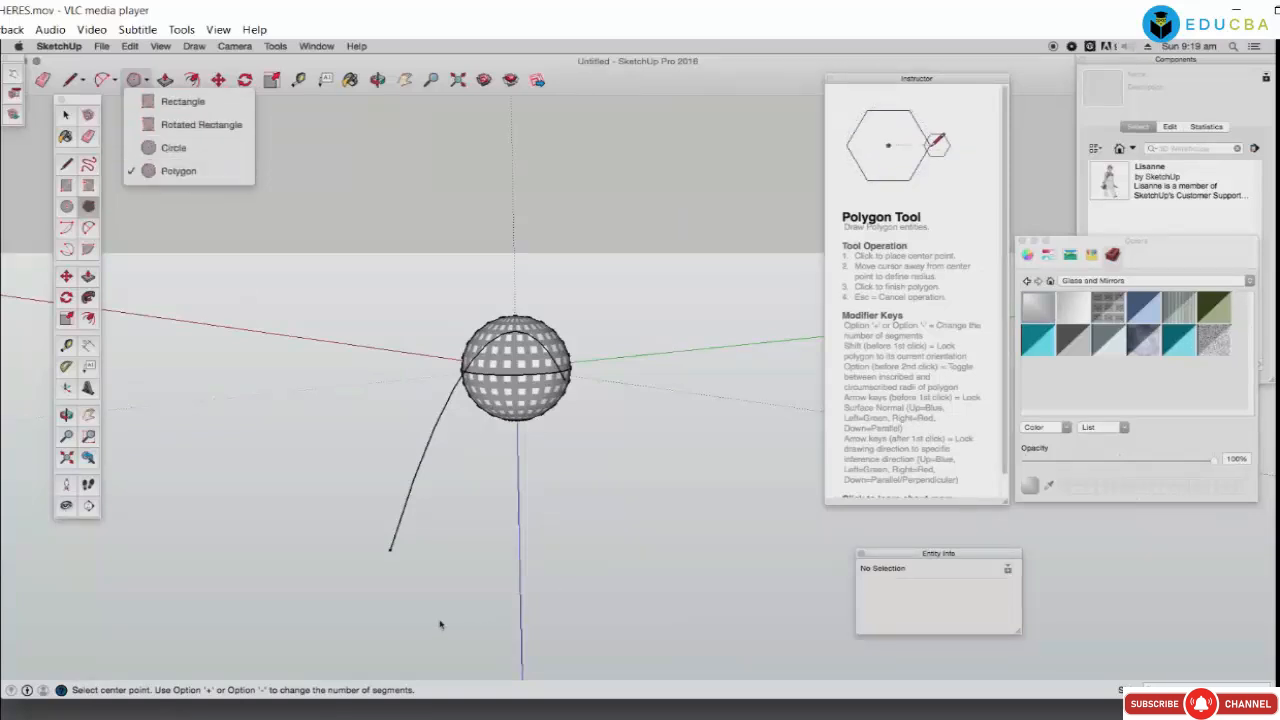
{"action": "left_click", "coordinate": [397, 560]}
{"action": "left_click", "coordinate": [390, 549]}
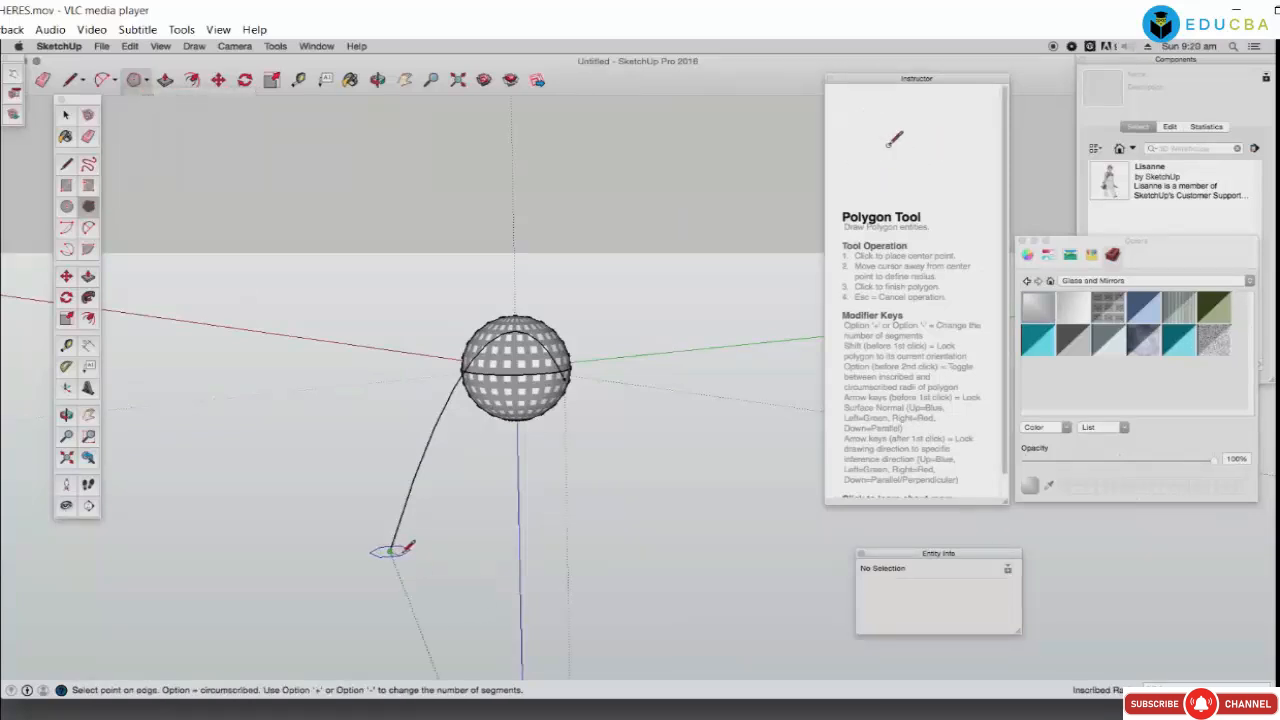
{"action": "left_click", "coordinate": [408, 547]}
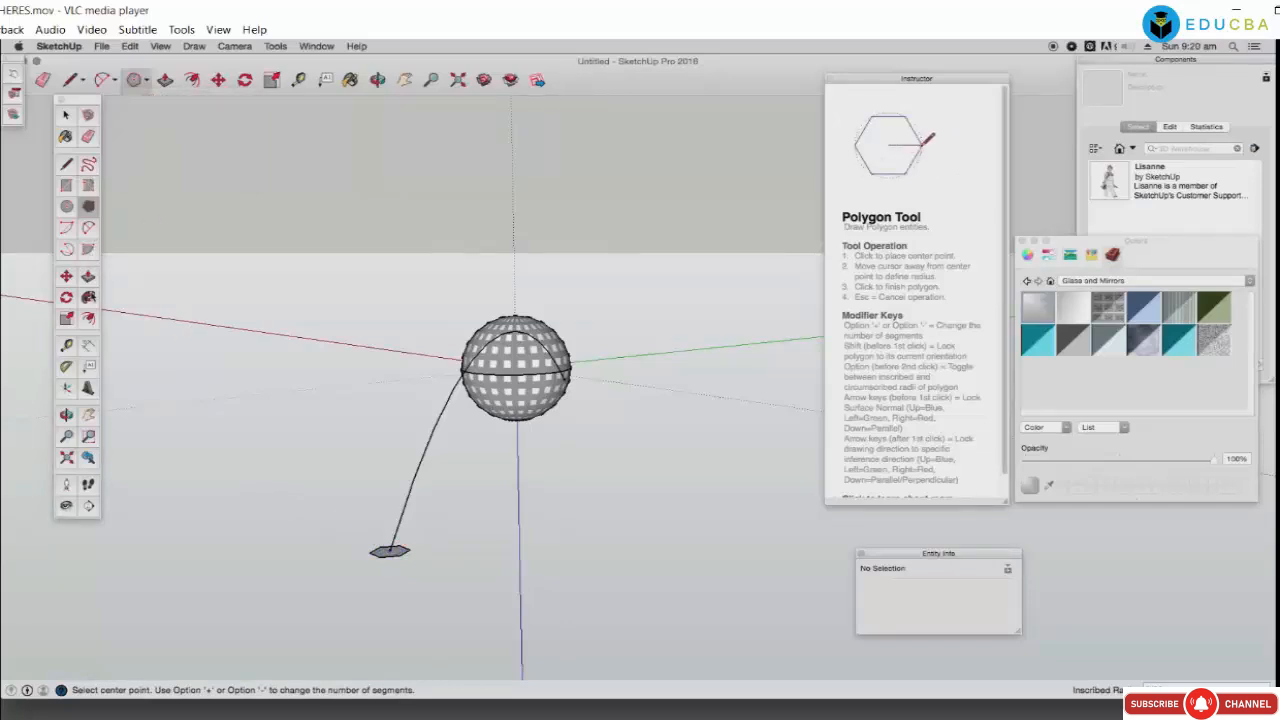
Step: Follow Me the hexagon up the curved line into an arching tube
{"action": "left_click", "coordinate": [88, 297]}
{"action": "left_click_drag", "start_coordinate": [389, 556], "coordinate": [570, 380]}
{"action": "key", "text": "Escape"}
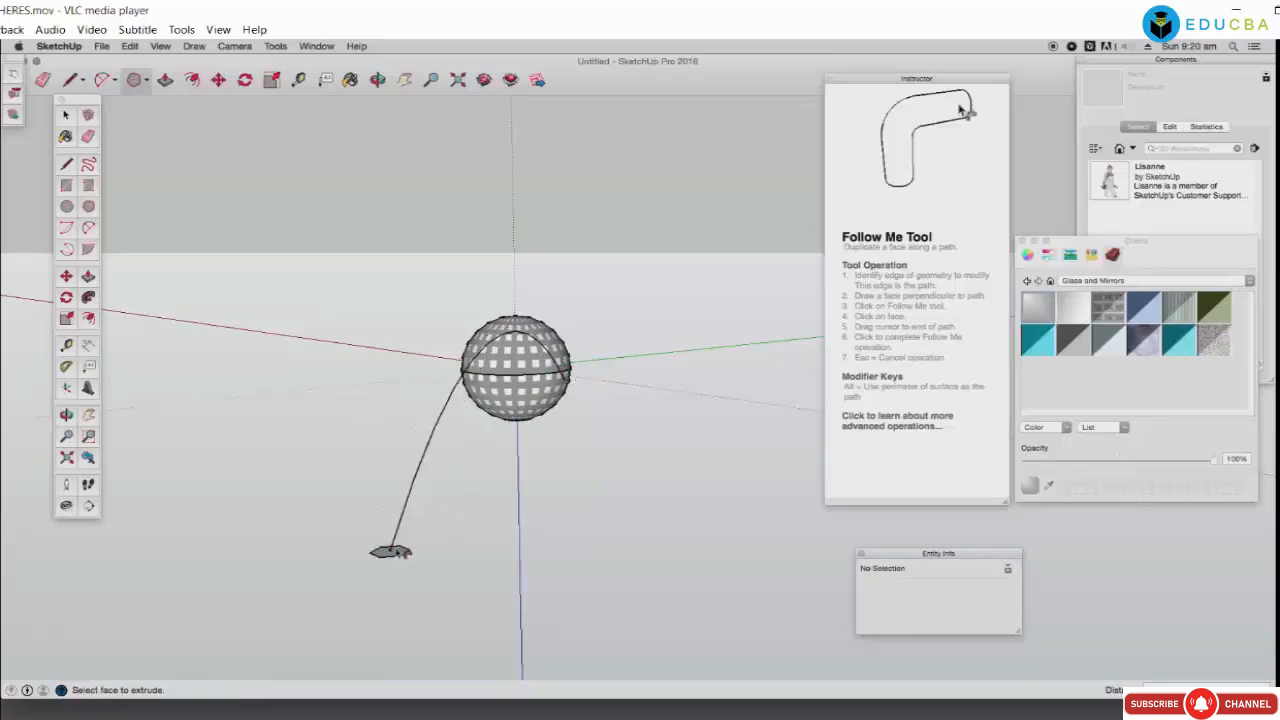
{"action": "left_click_drag", "start_coordinate": [392, 550], "coordinate": [573, 385]}
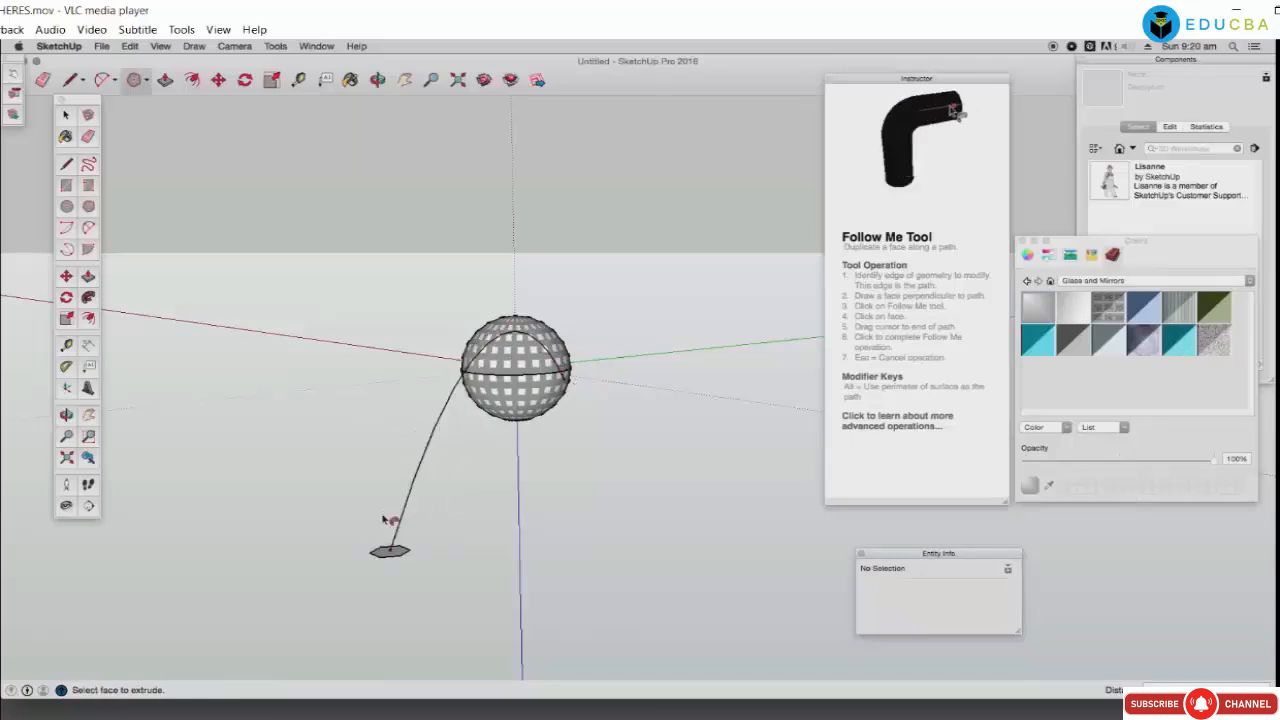
{"action": "left_click_drag", "start_coordinate": [390, 549], "coordinate": [601, 427]}
{"action": "left_click_drag", "start_coordinate": [586, 487], "coordinate": [586, 470]}
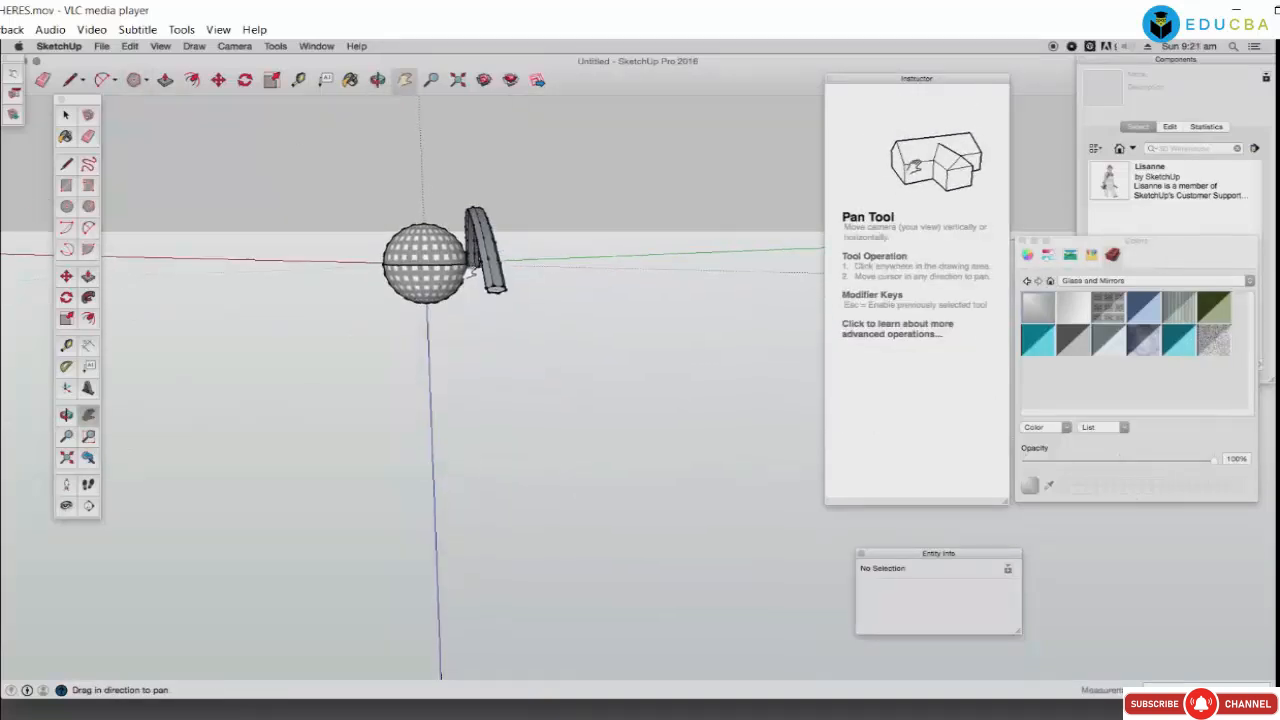
{"action": "scroll", "coordinate": [470, 272], "scroll_direction": "up", "scroll_amount": 2}
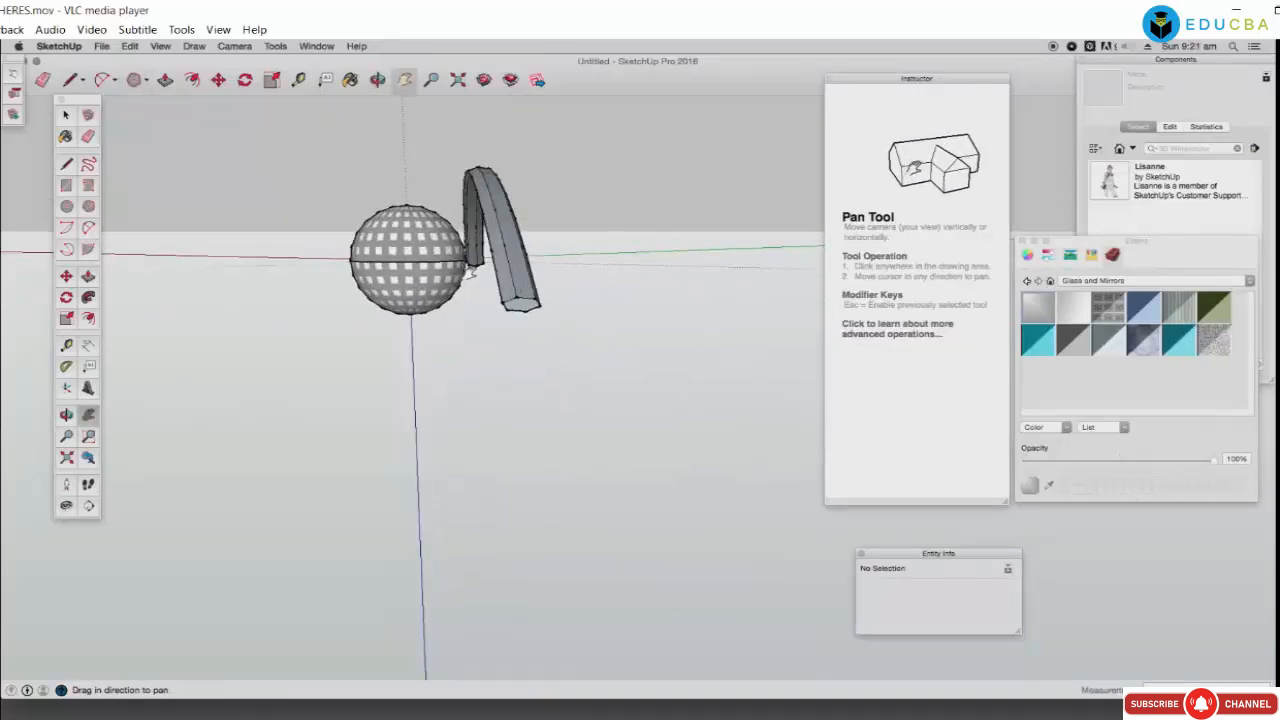
{"action": "scroll", "coordinate": [470, 272], "scroll_direction": "up", "scroll_amount": 3}
{"action": "scroll", "coordinate": [469, 274], "scroll_direction": "down", "scroll_amount": 1}
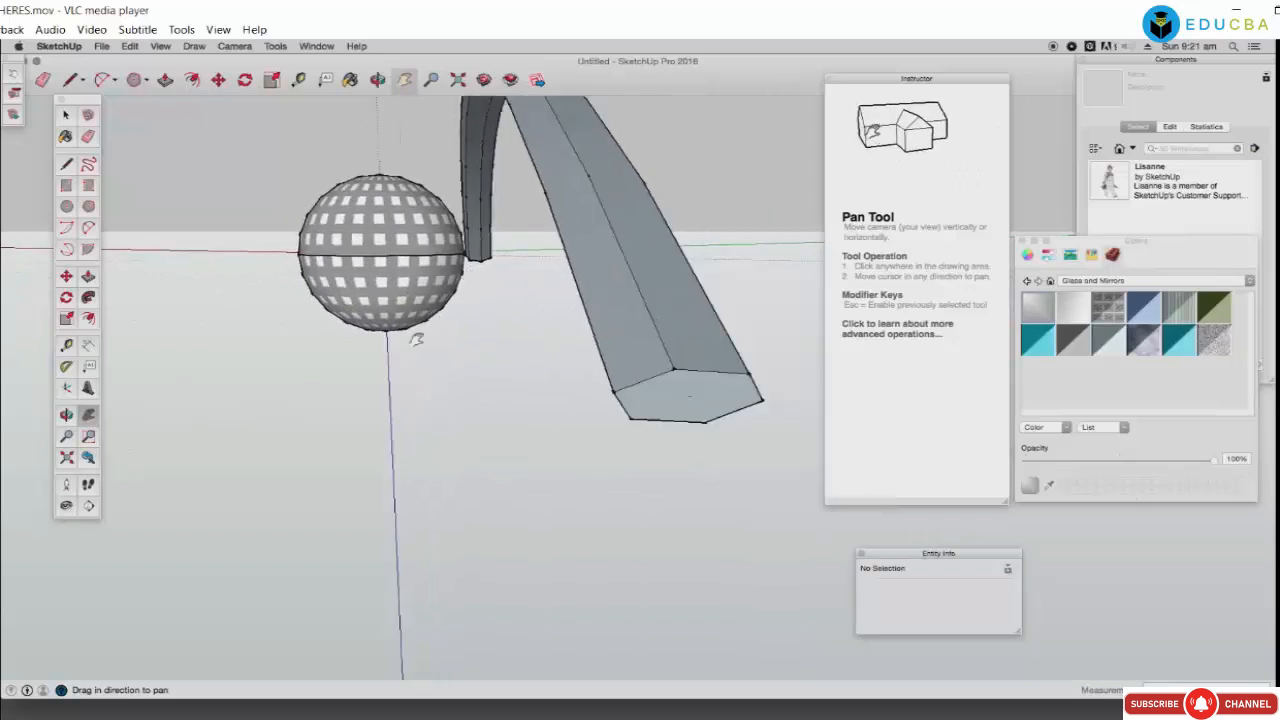
Step: Paint the hexagonal arch's side and end faces with a translucent Glass and Mirrors material
{"action": "left_click", "coordinate": [377, 81]}
{"action": "left_click_drag", "start_coordinate": [356, 260], "coordinate": [354, 311]}
{"action": "left_click_drag", "start_coordinate": [487, 362], "coordinate": [363, 369]}
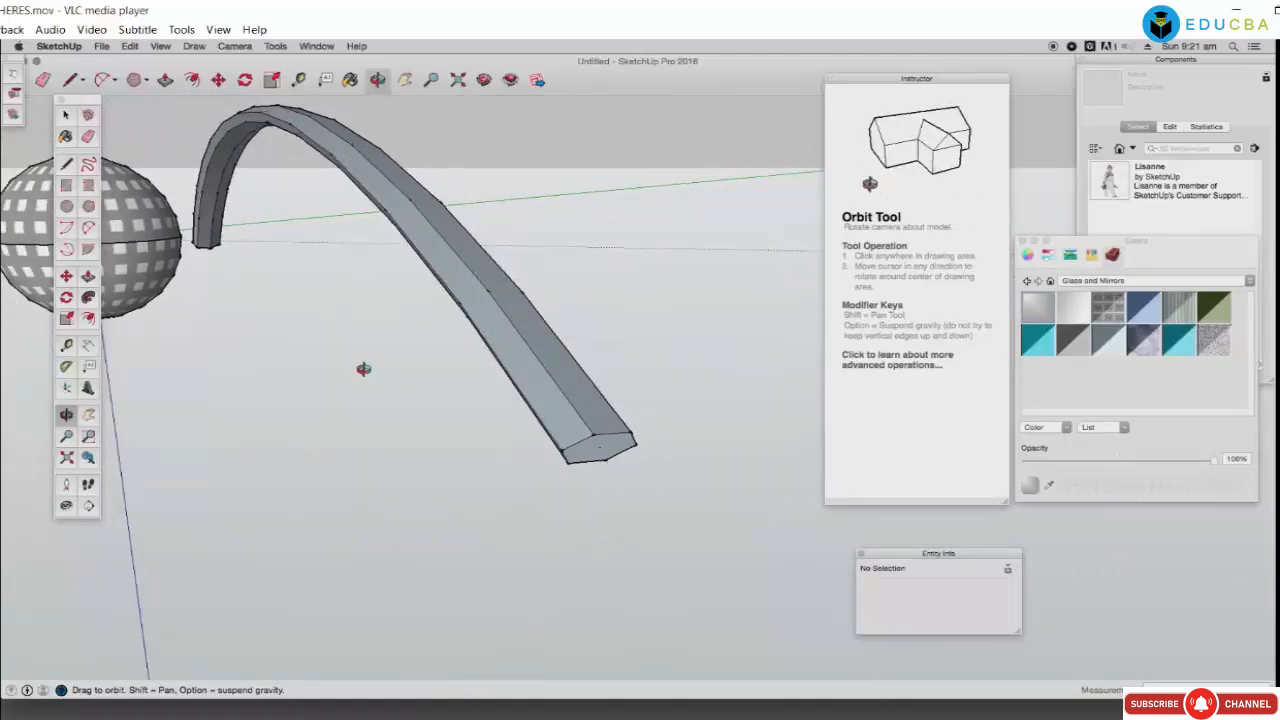
{"action": "left_click", "coordinate": [66, 115]}
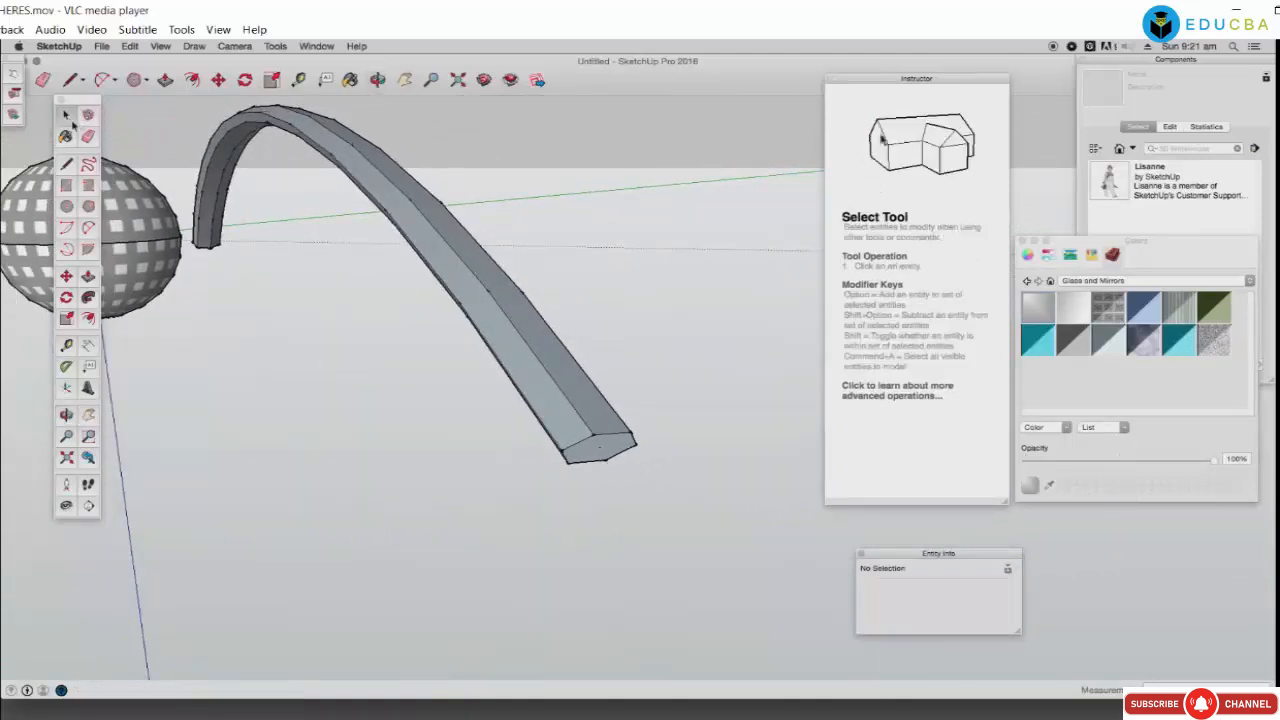
{"action": "left_click", "coordinate": [571, 380]}
{"action": "key", "text": "b"}
{"action": "left_click", "coordinate": [1186, 303]}
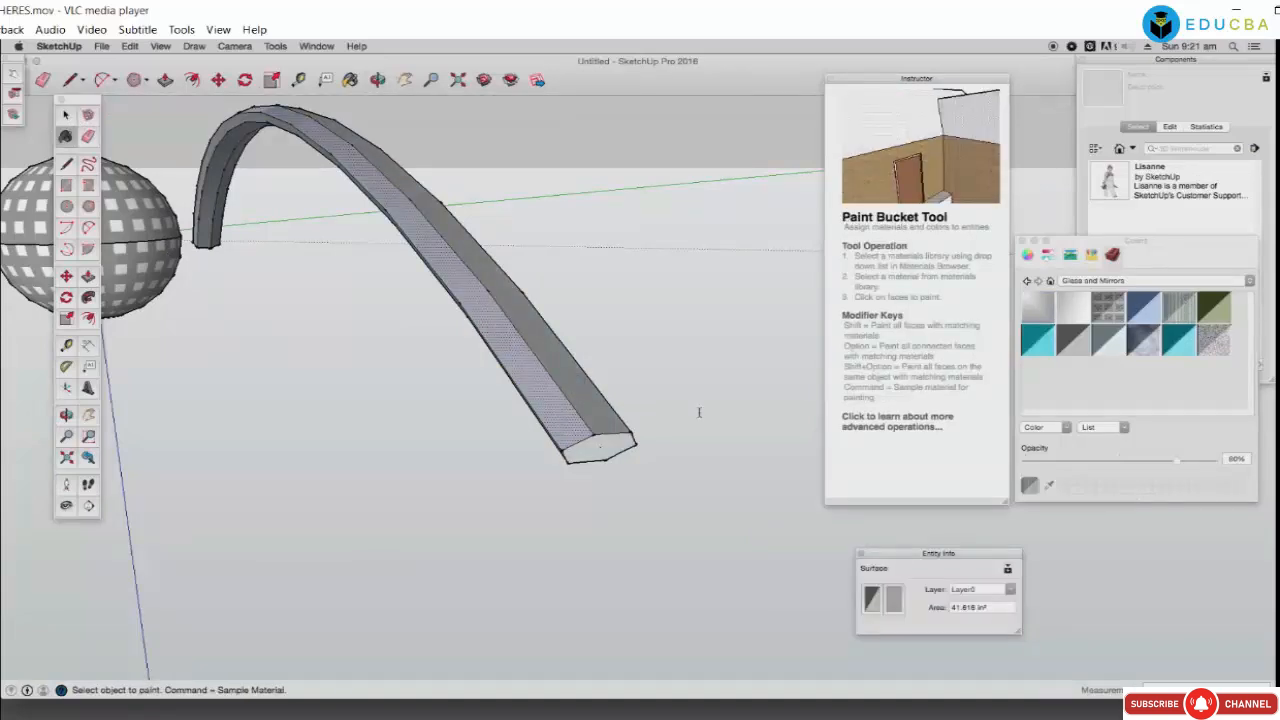
{"action": "left_click", "coordinate": [566, 403]}
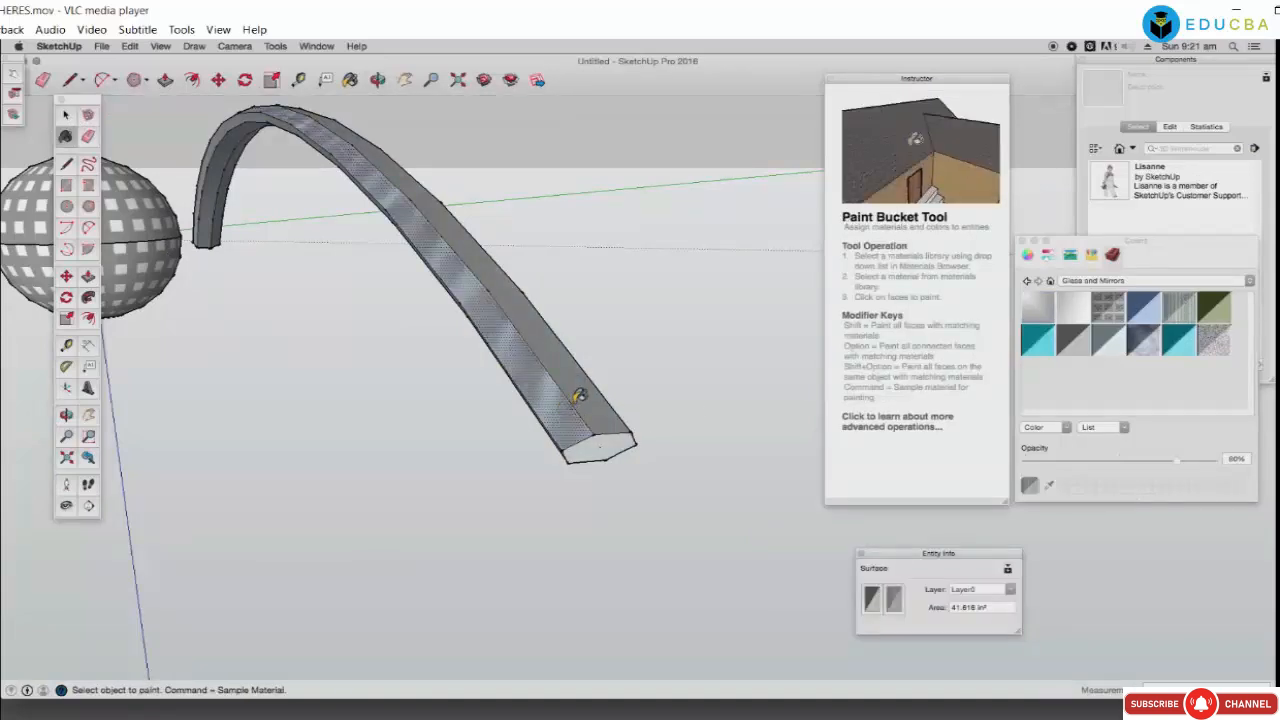
{"action": "left_click", "coordinate": [593, 450]}
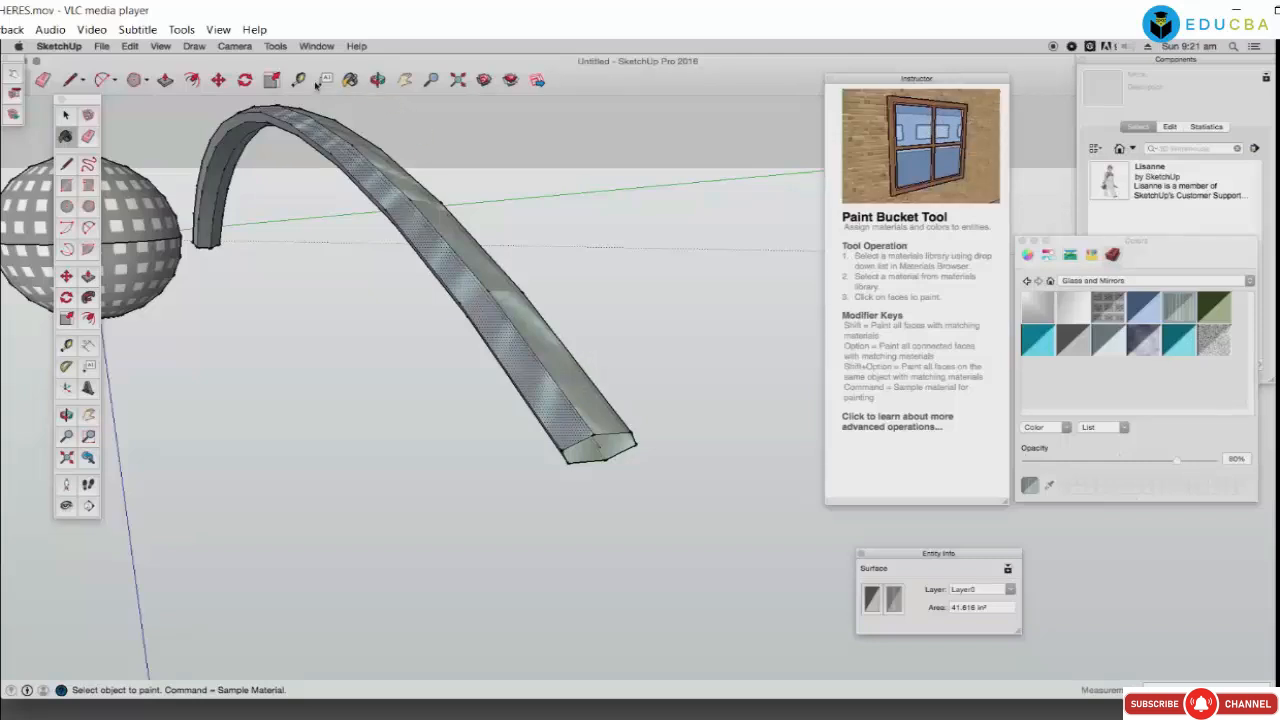
{"action": "left_click", "coordinate": [377, 80]}
{"action": "left_click_drag", "start_coordinate": [594, 292], "coordinate": [431, 252]}
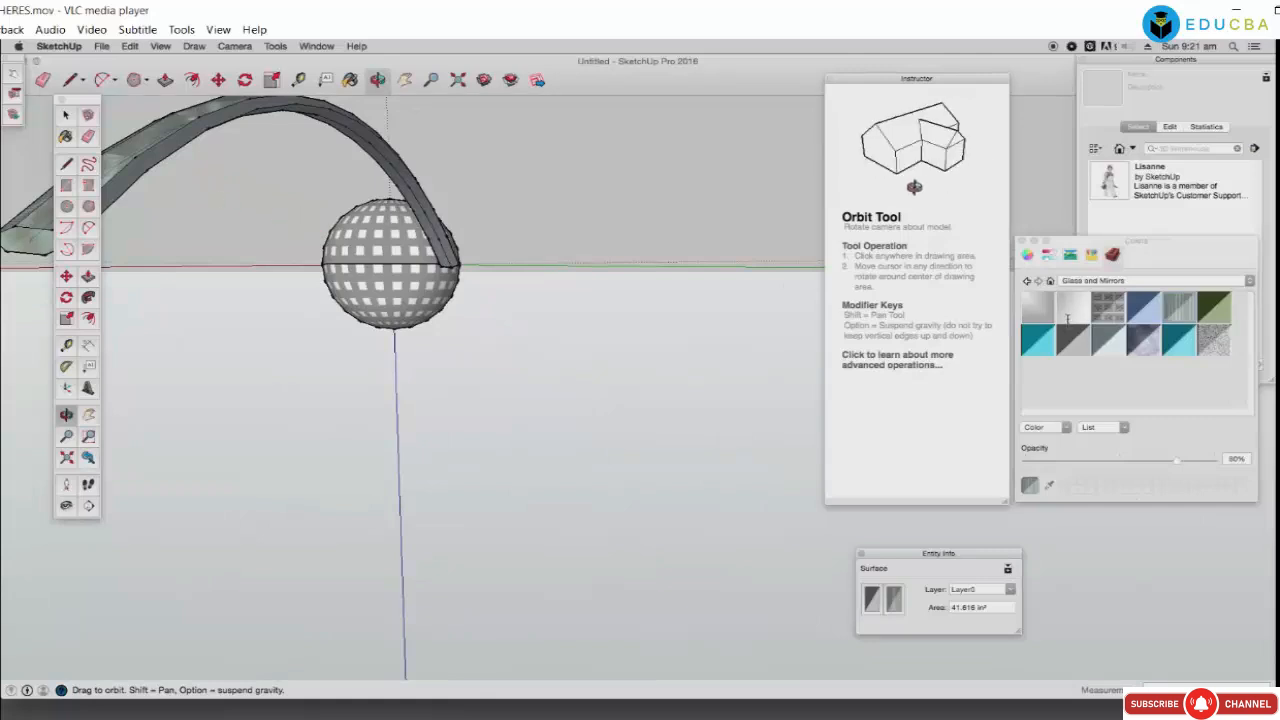
Step: Paint the sphere with a striped glass material
{"action": "left_click", "coordinate": [1046, 316]}
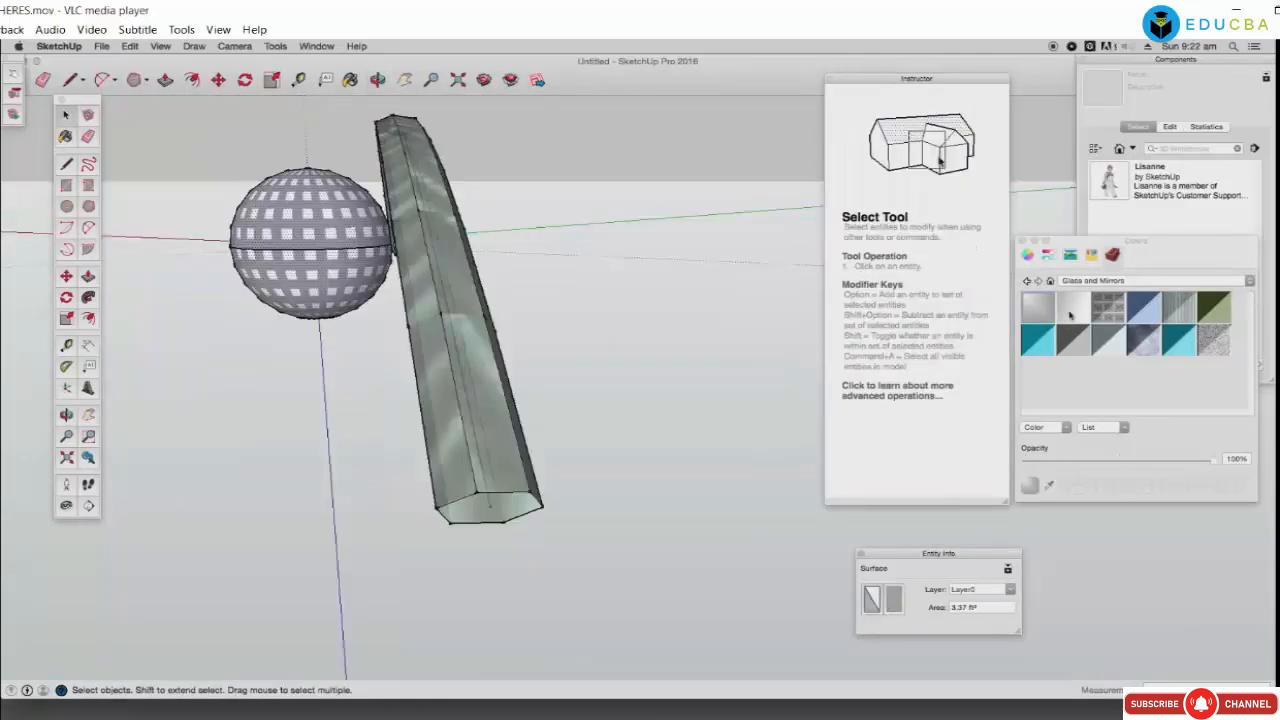
{"action": "left_click", "coordinate": [1070, 316]}
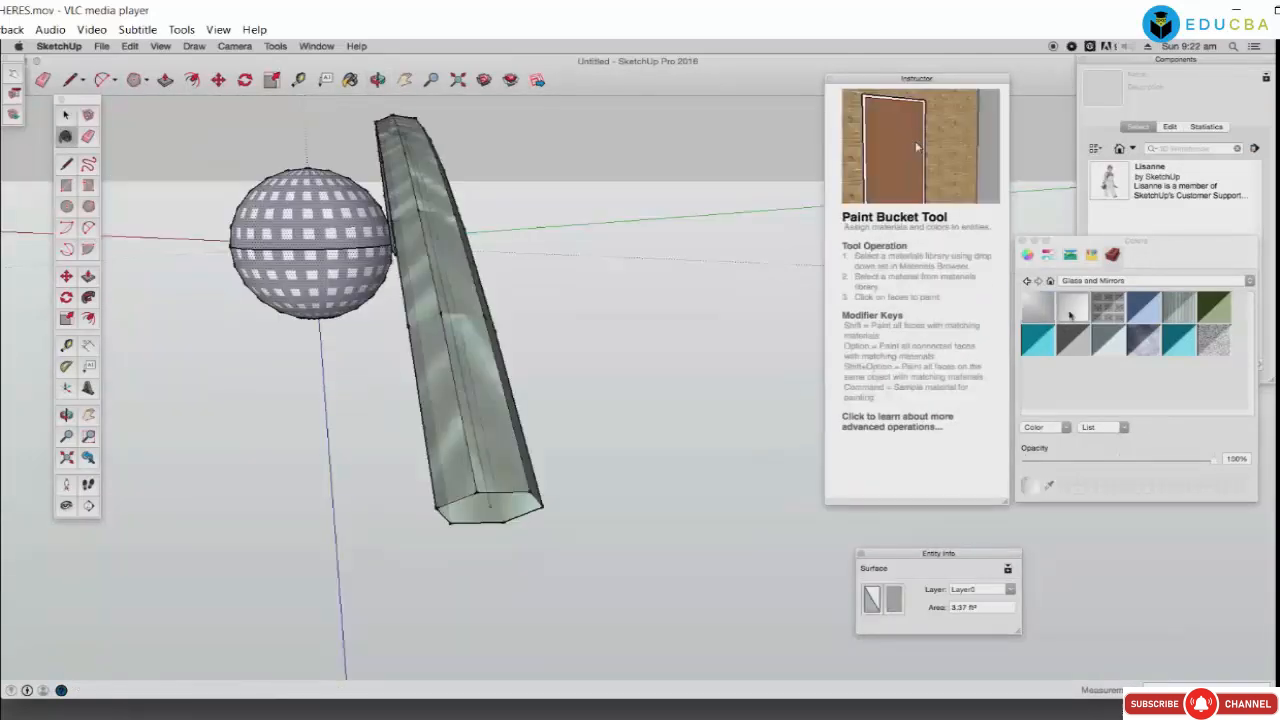
{"action": "left_click", "coordinate": [322, 232]}
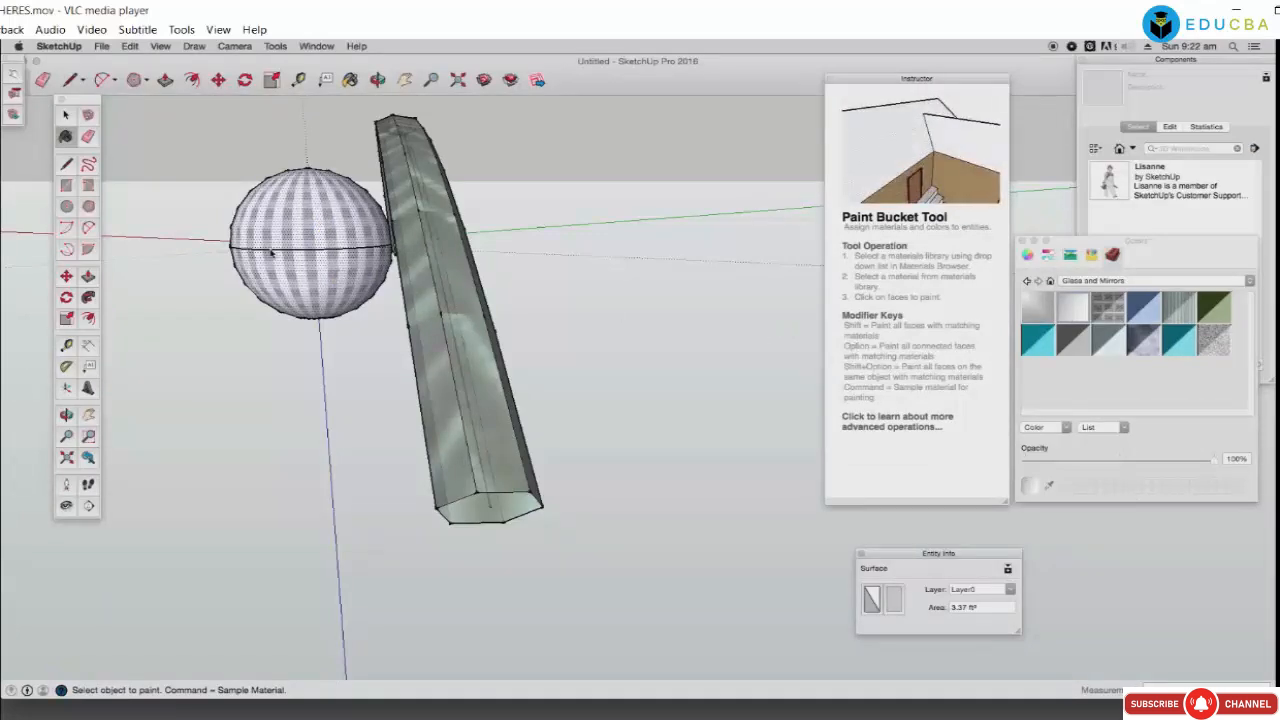
Step: Orbit, pan and zoom to bring the sphere into close view
{"action": "left_click", "coordinate": [378, 80]}
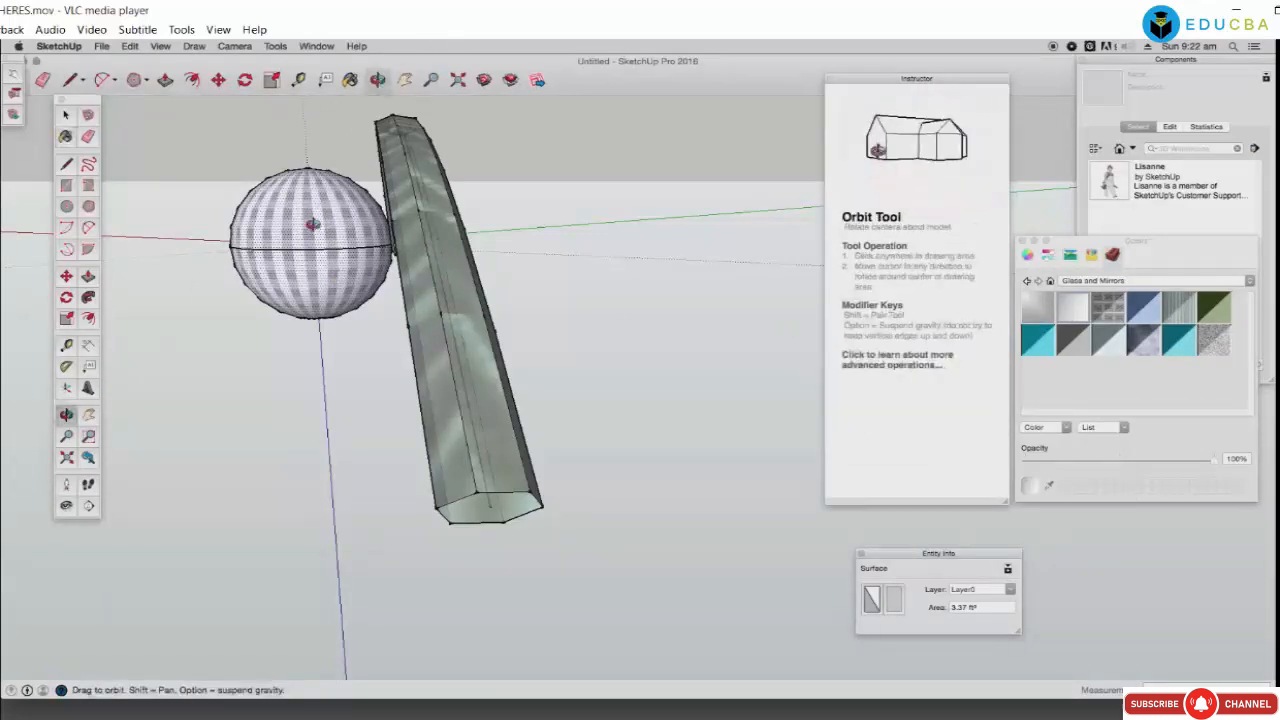
{"action": "left_click_drag", "start_coordinate": [430, 300], "coordinate": [534, 306]}
{"action": "left_click_drag", "start_coordinate": [306, 289], "coordinate": [293, 234]}
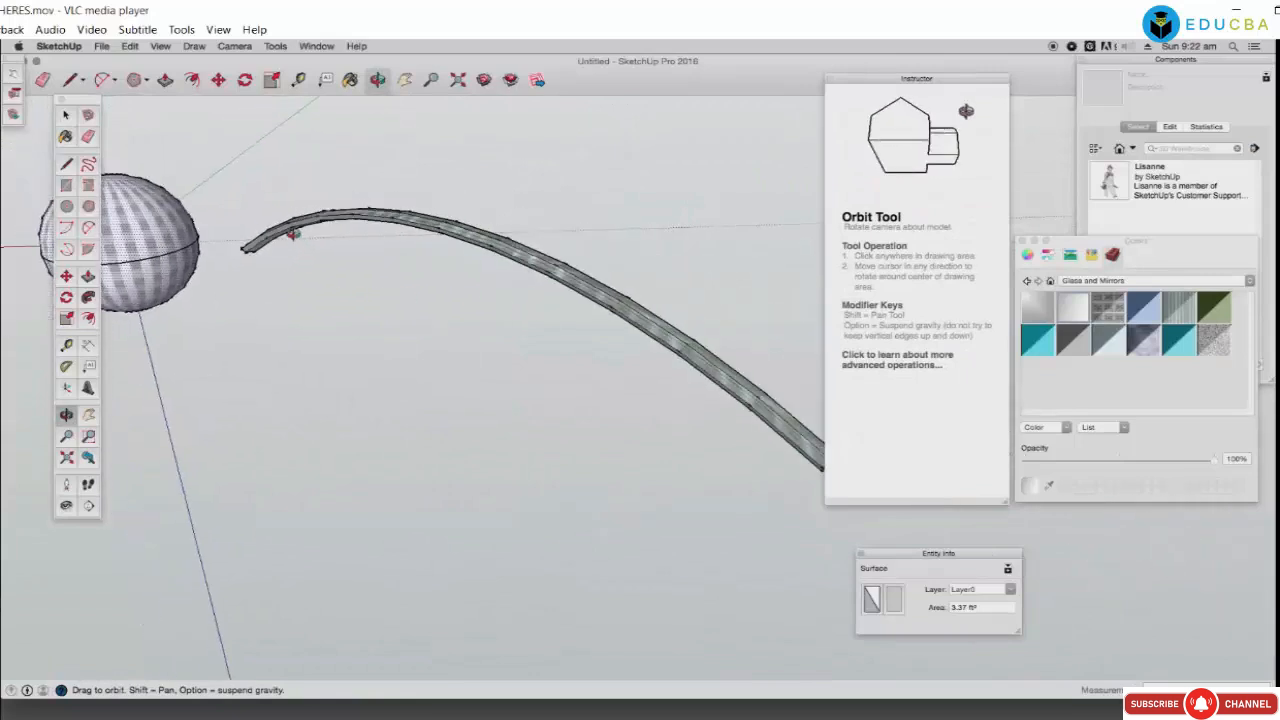
{"action": "left_click", "coordinate": [404, 80]}
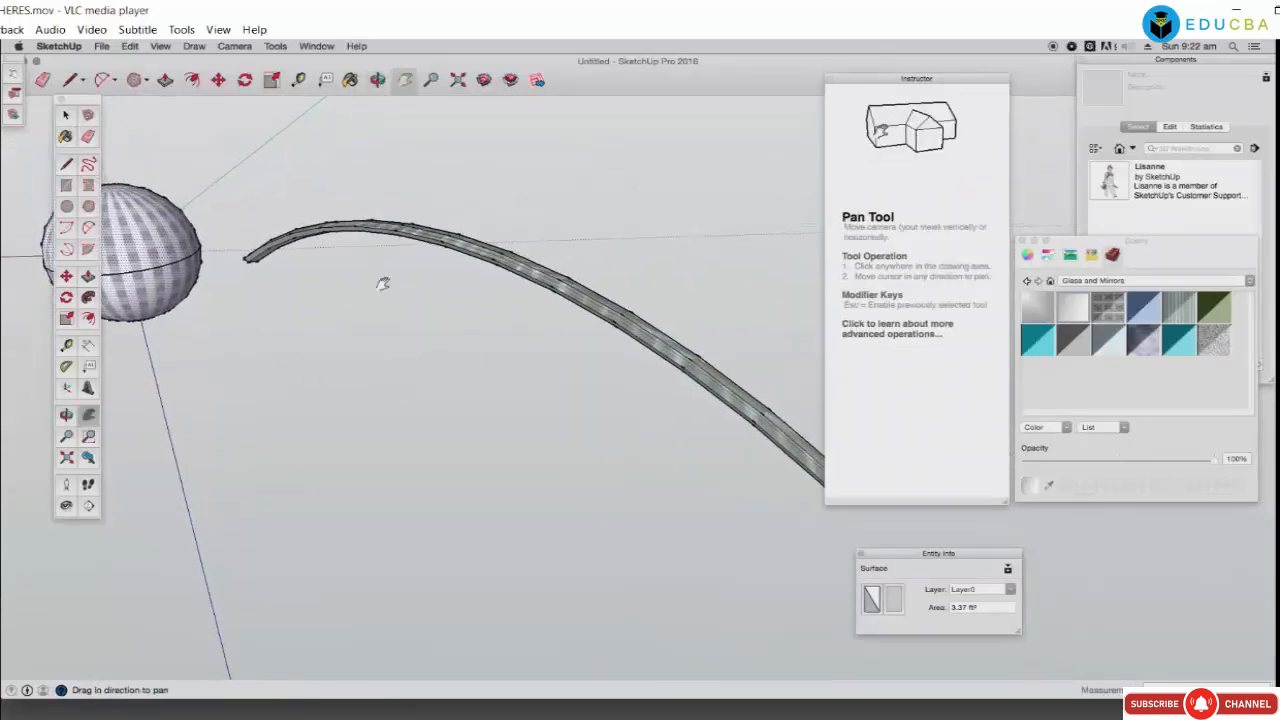
{"action": "left_click_drag", "start_coordinate": [380, 280], "coordinate": [588, 318]}
{"action": "scroll", "coordinate": [451, 266], "scroll_direction": "up", "scroll_amount": 8}
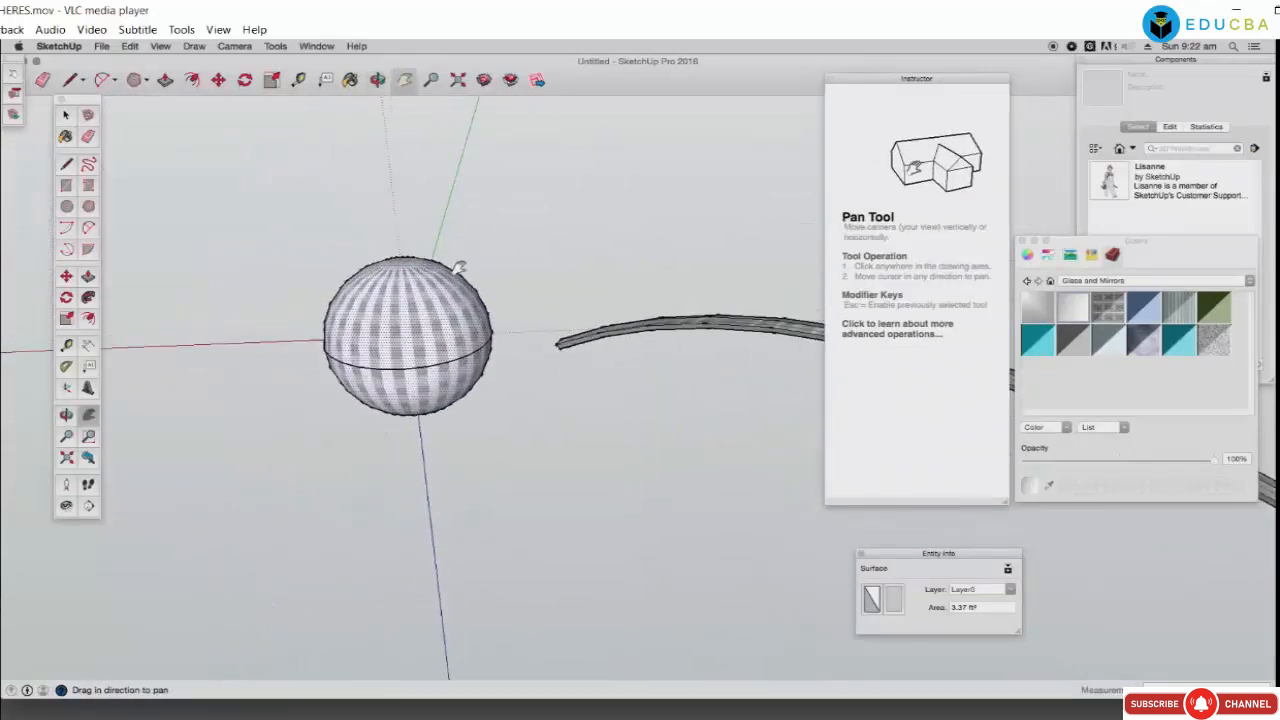
{"action": "scroll", "coordinate": [458, 268], "scroll_direction": "up", "scroll_amount": 2}
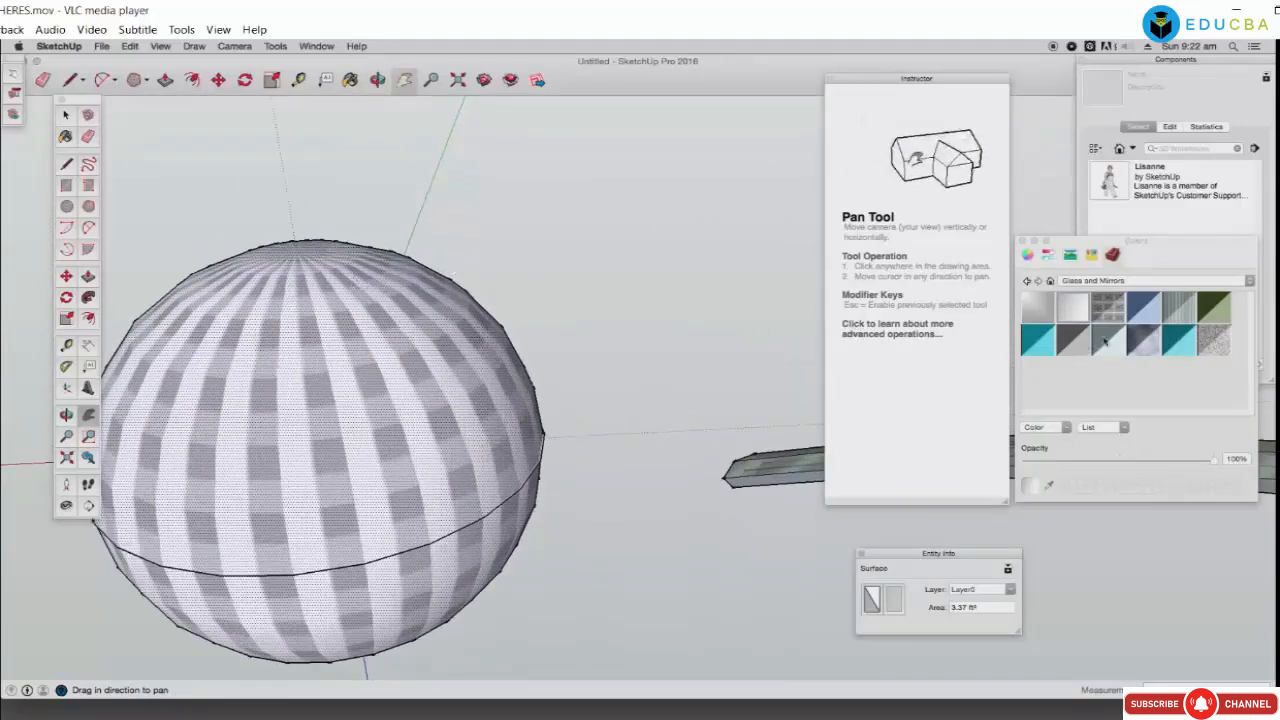
Step: From Brick, Cladding and Siding, paint the sphere orange, then tan brick
{"action": "left_click", "coordinate": [1090, 281]}
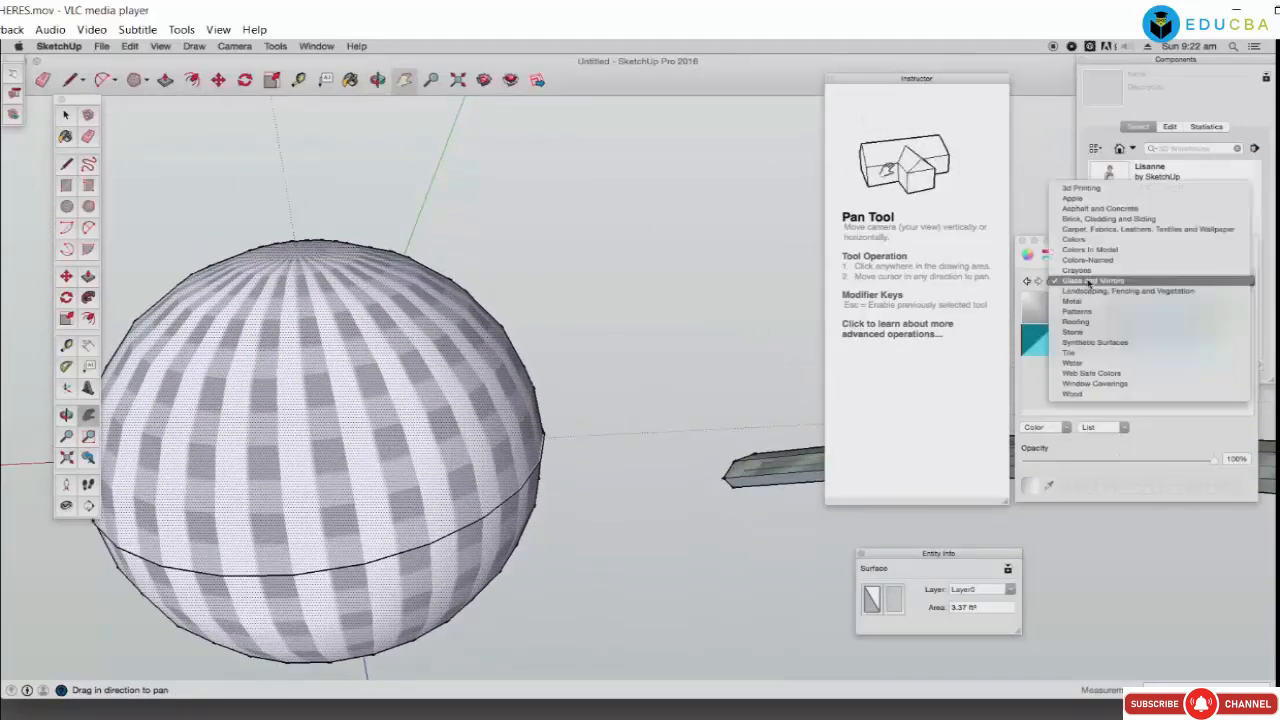
{"action": "left_click", "coordinate": [1083, 220]}
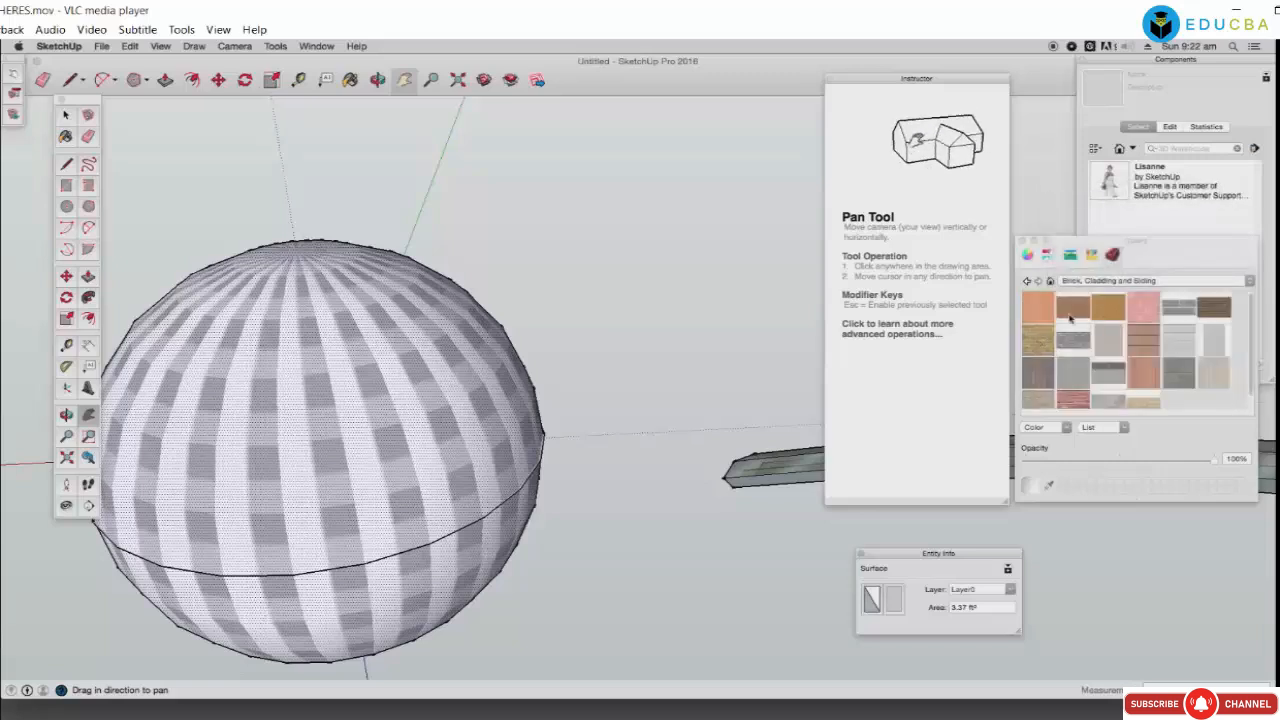
{"action": "left_click", "coordinate": [1037, 310]}
{"action": "left_click", "coordinate": [347, 383]}
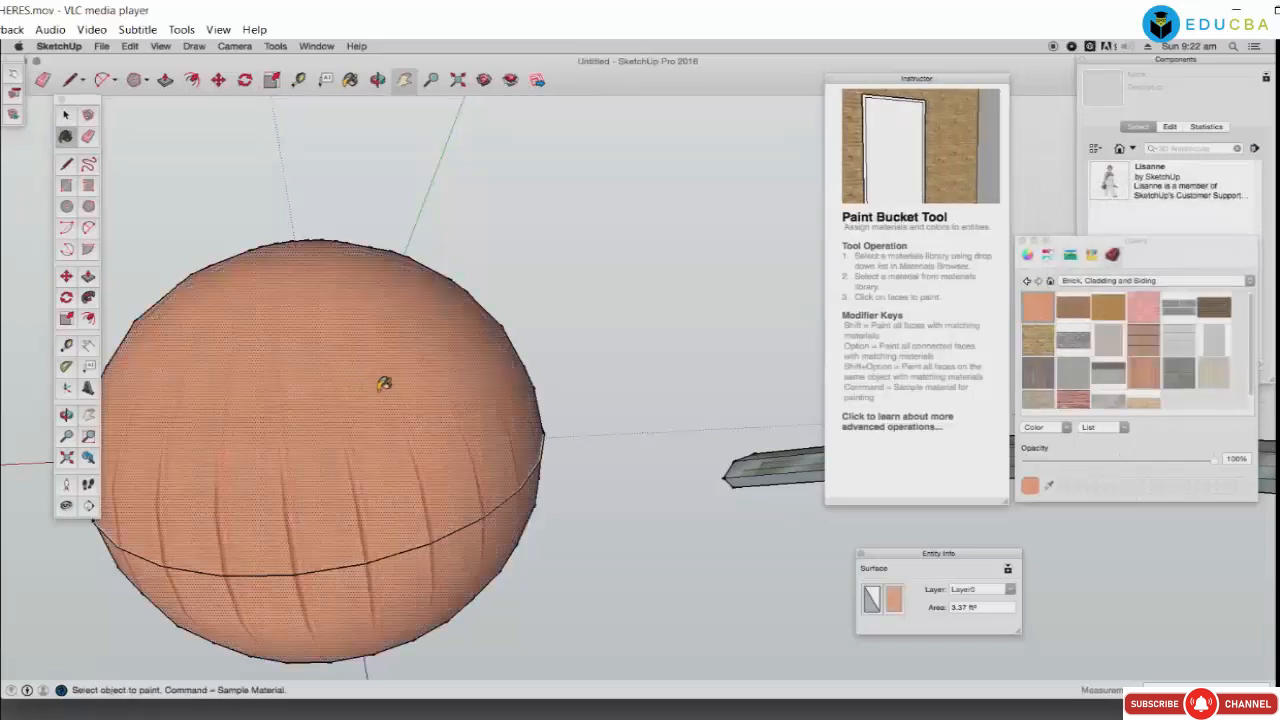
{"action": "left_click", "coordinate": [1024, 348]}
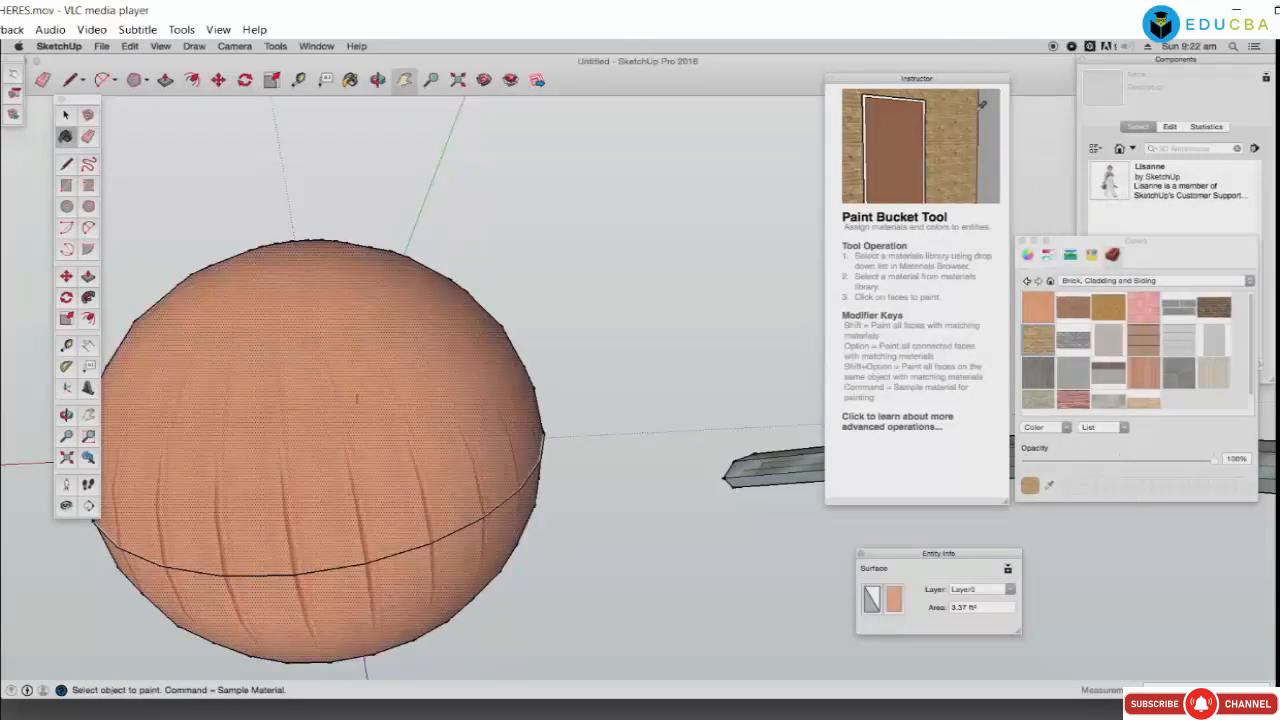
{"action": "left_click", "coordinate": [357, 398]}
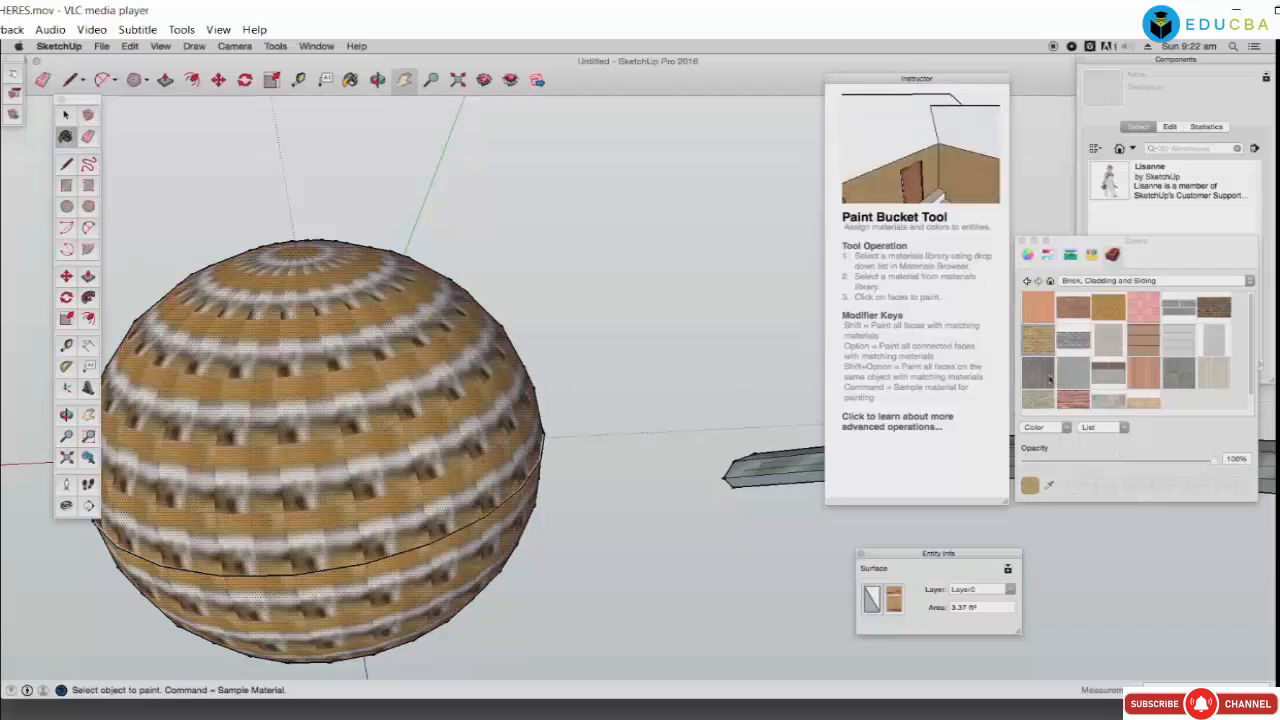
Step: Try dark grey and light stone on the sphere, then settle on light grey brick
{"action": "left_click", "coordinate": [1049, 378]}
{"action": "left_click", "coordinate": [347, 410]}
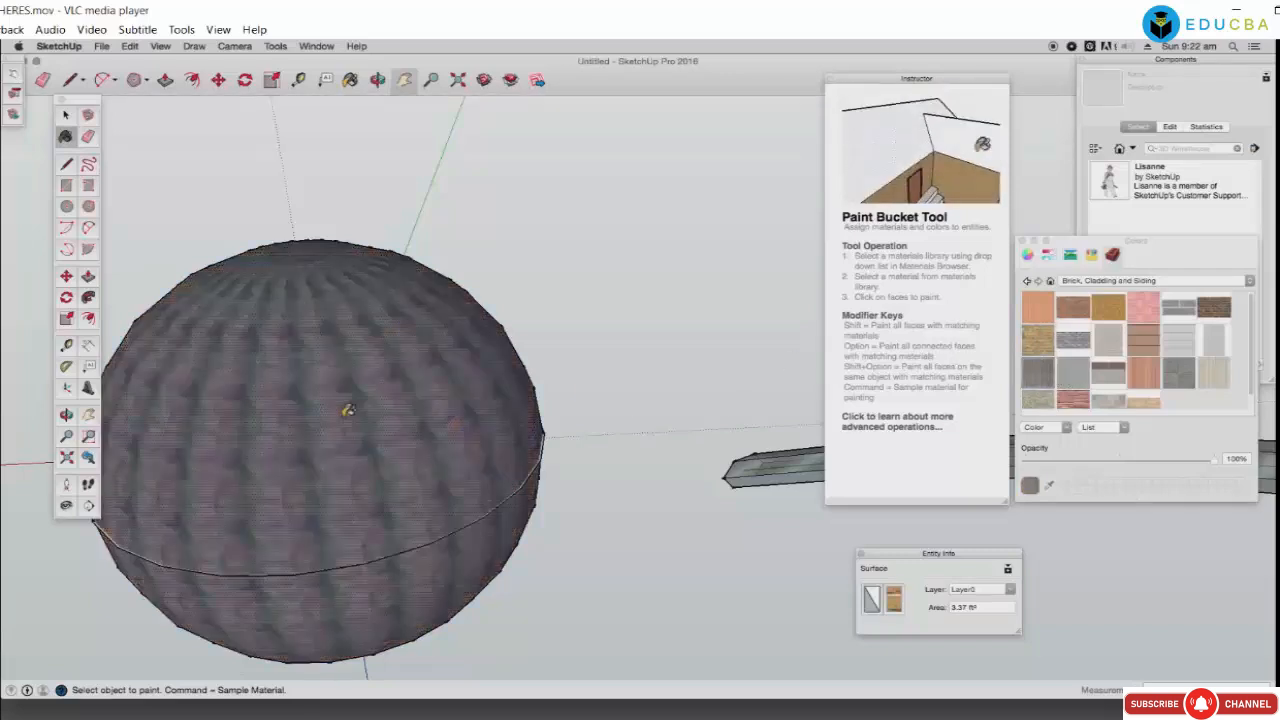
{"action": "left_click", "coordinate": [1040, 404]}
{"action": "left_click", "coordinate": [458, 412]}
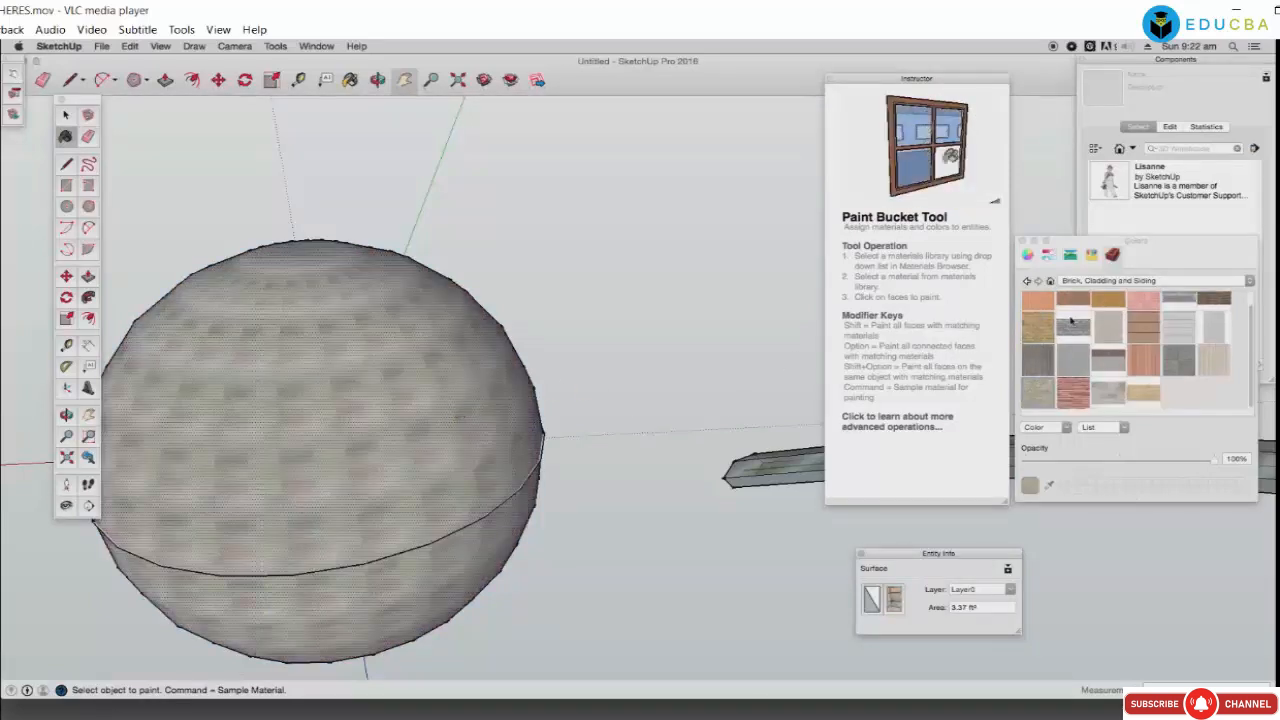
{"action": "left_click", "coordinate": [1108, 327]}
{"action": "left_click", "coordinate": [355, 385]}
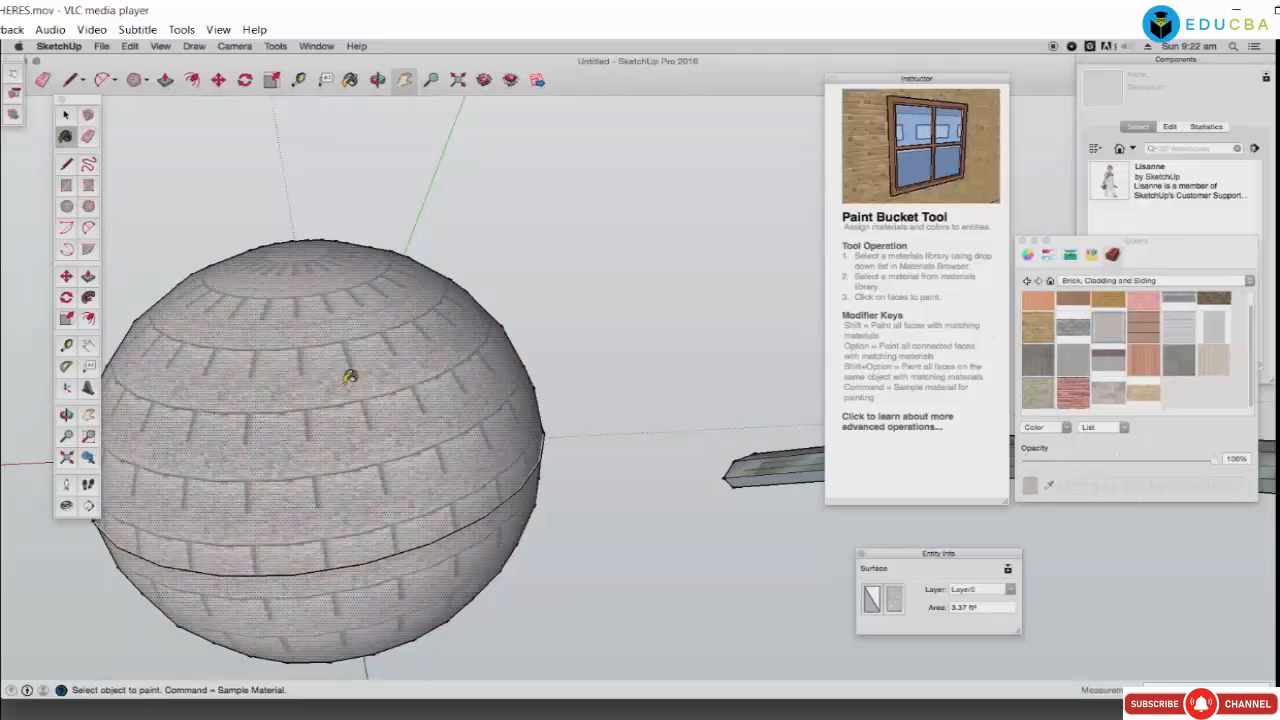
{"action": "scroll", "coordinate": [349, 378], "scroll_direction": "down", "scroll_amount": 4}
{"action": "scroll", "coordinate": [349, 378], "scroll_direction": "up", "scroll_amount": 4}
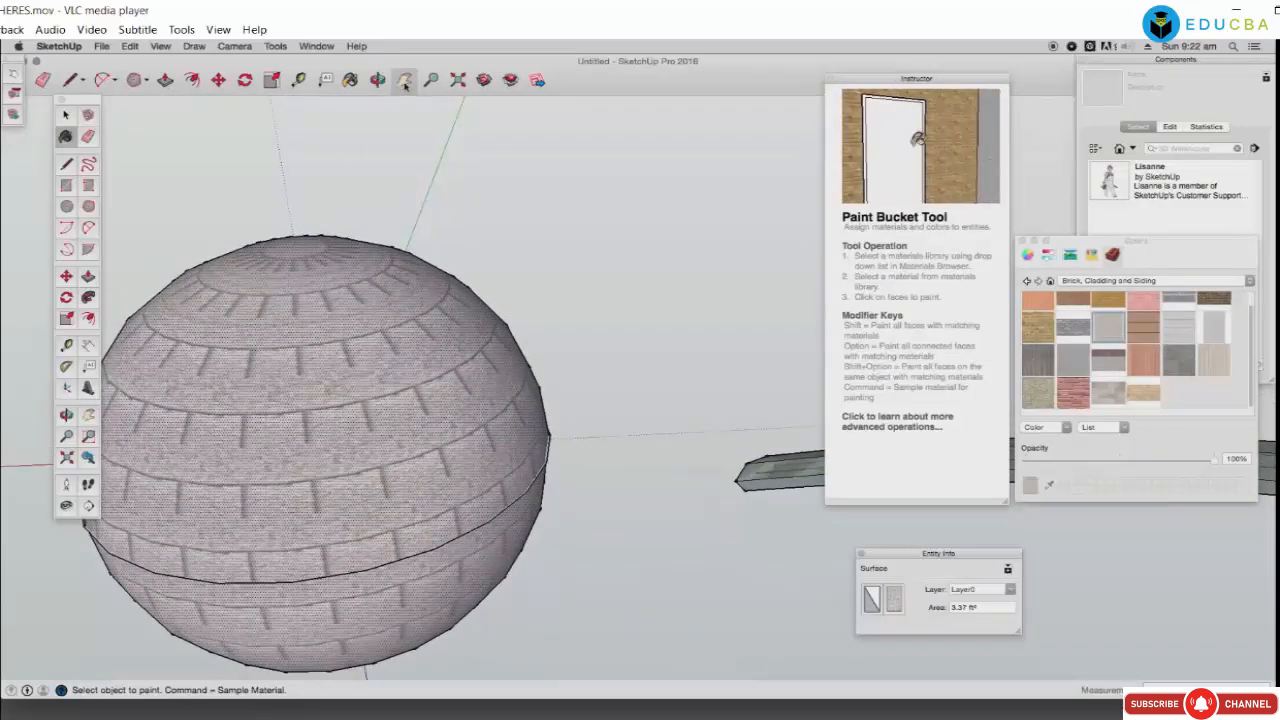
Step: Pan and orbit to centre the sphere and show more of its top
{"action": "key", "text": "h"}
{"action": "mouse_move", "coordinate": [360, 320]}
{"action": "left_mouse_down"}
{"action": "mouse_move", "coordinate": [420, 250]}
{"action": "mouse_move", "coordinate": [593, 242]}
{"action": "left_mouse_up"}
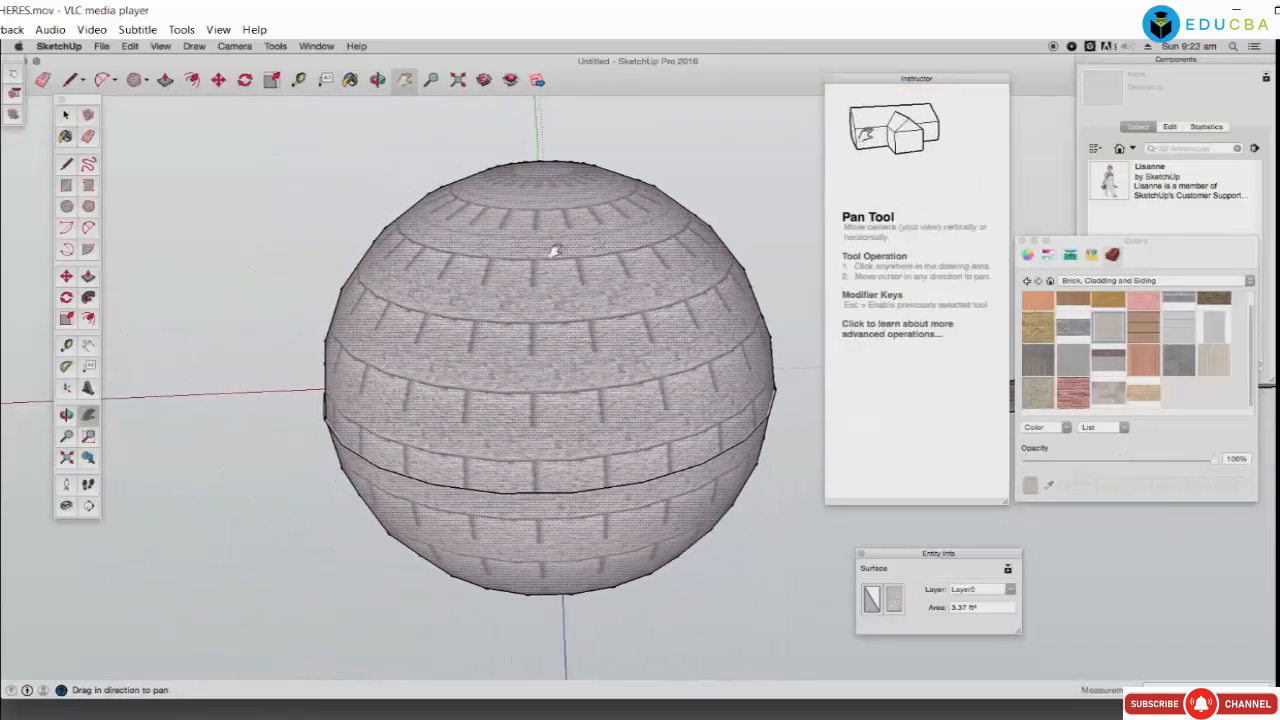
{"action": "scroll", "coordinate": [549, 251], "scroll_direction": "down", "scroll_amount": 1}
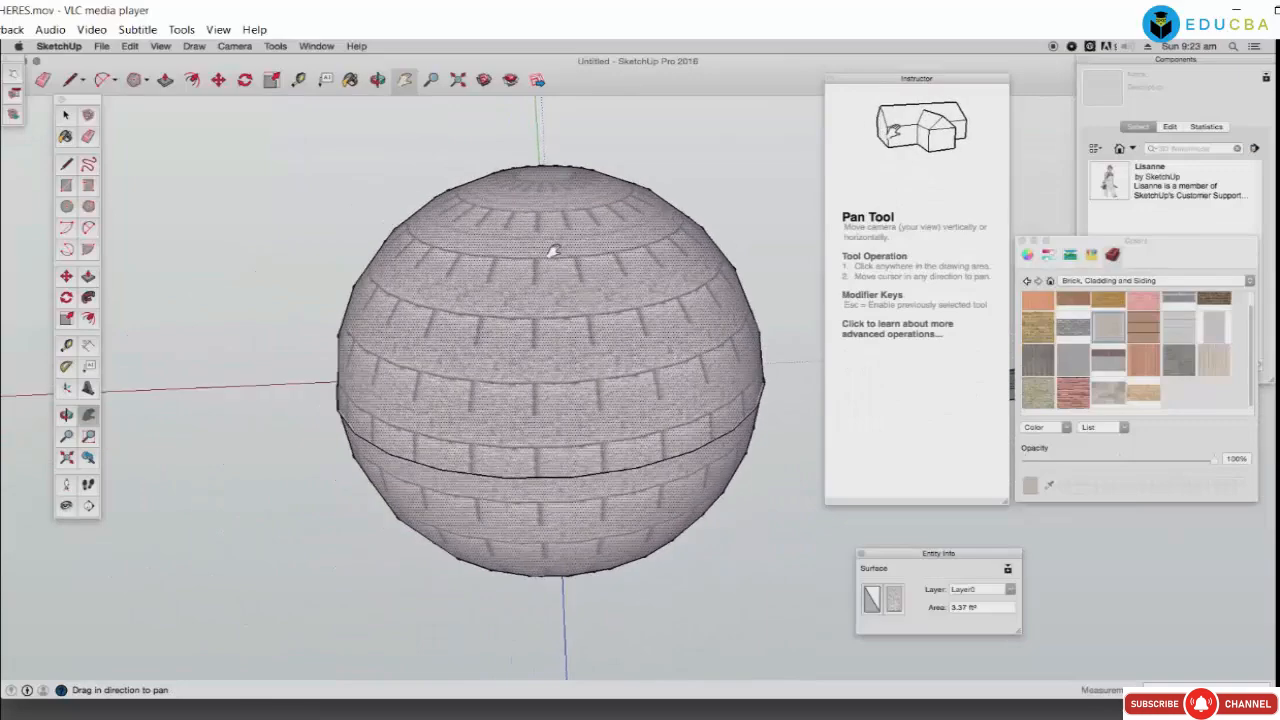
{"action": "left_click", "coordinate": [378, 80]}
{"action": "left_click_drag", "start_coordinate": [510, 305], "coordinate": [634, 409]}
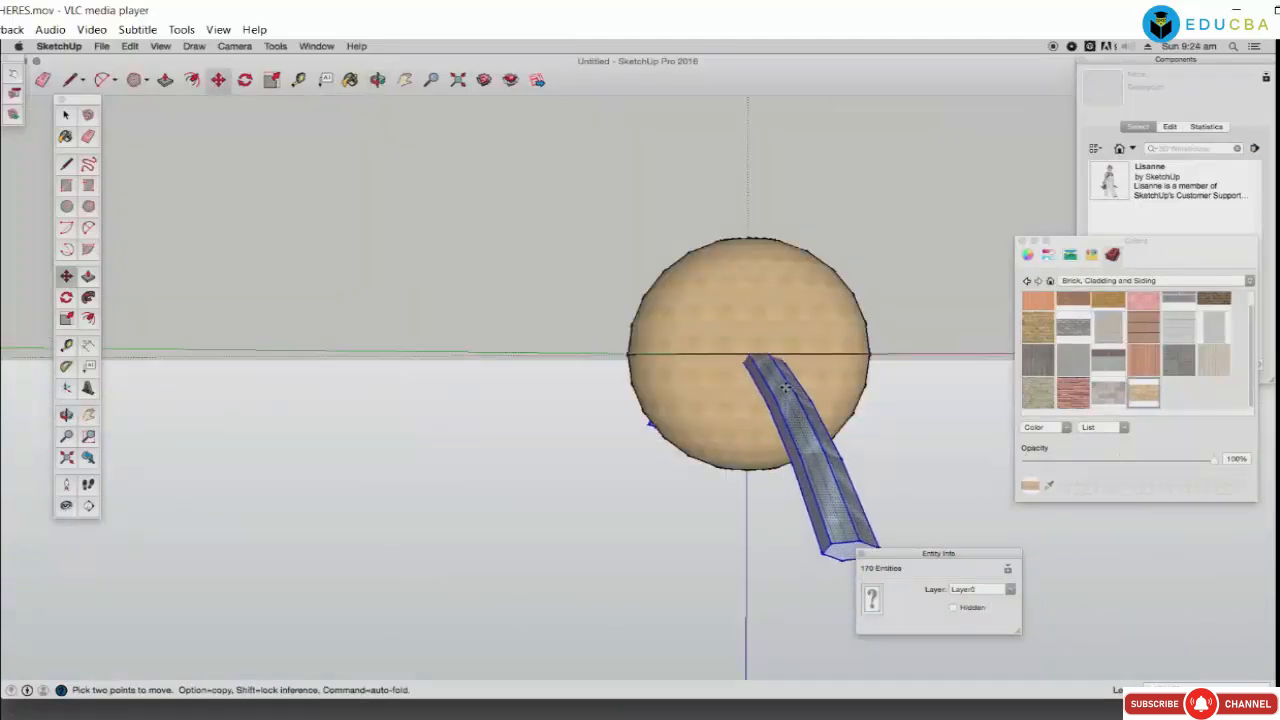
Step: Orbit around the sphere, select its surface, and move it up above the flat disc
{"action": "left_click_drag", "start_coordinate": [786, 387], "coordinate": [787, 361]}
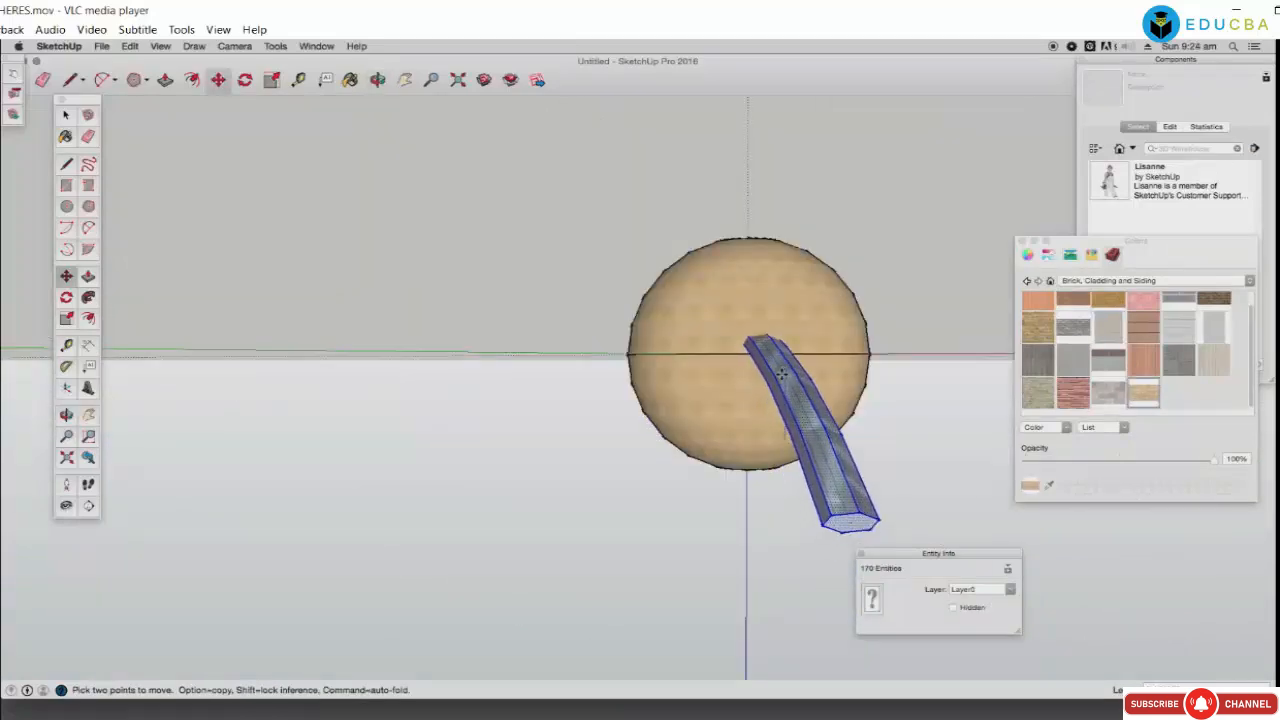
{"action": "left_click", "coordinate": [377, 80]}
{"action": "left_click_drag", "start_coordinate": [915, 423], "coordinate": [663, 480]}
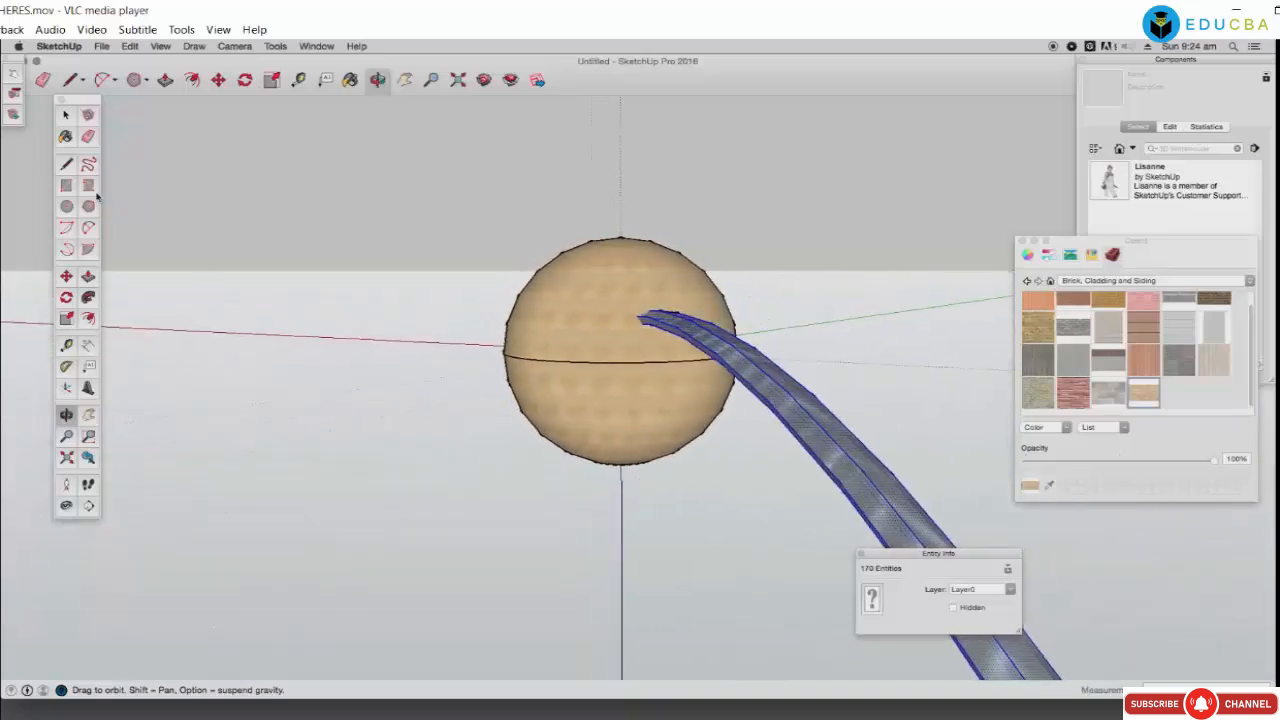
{"action": "left_click", "coordinate": [66, 114]}
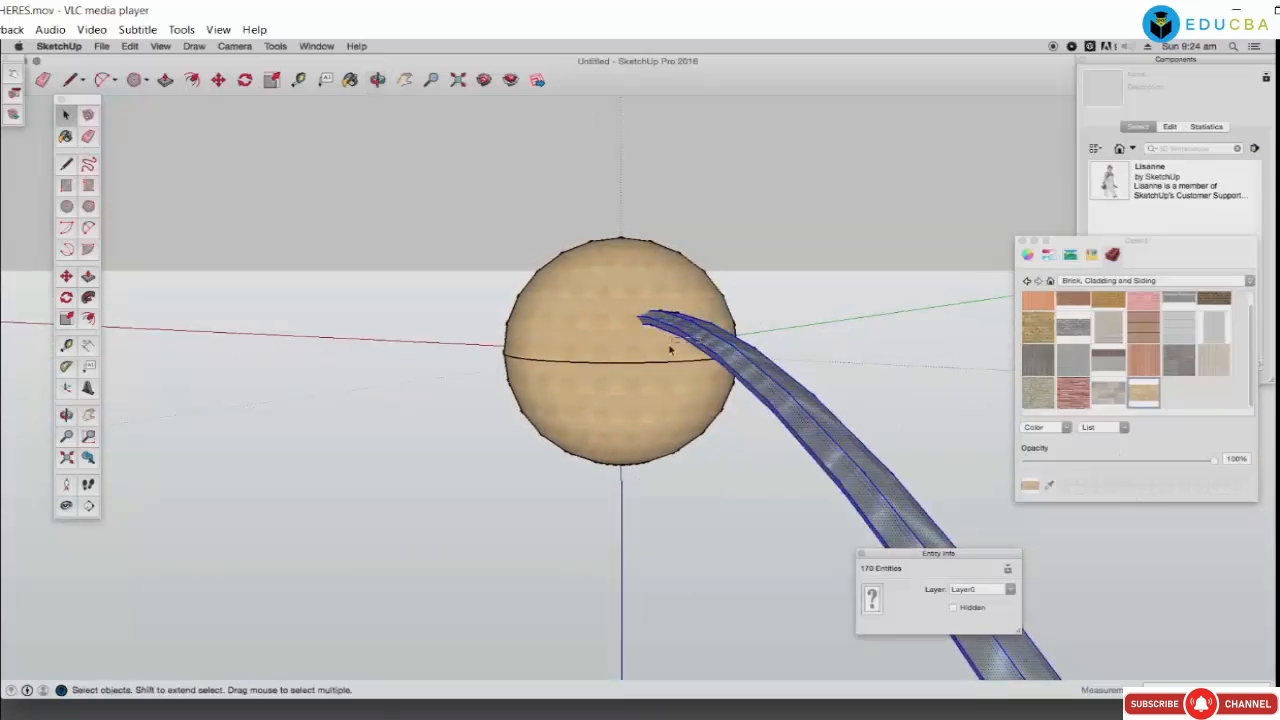
{"action": "double_click", "coordinate": [671, 349]}
{"action": "left_click", "coordinate": [789, 277]}
{"action": "left_click", "coordinate": [573, 333]}
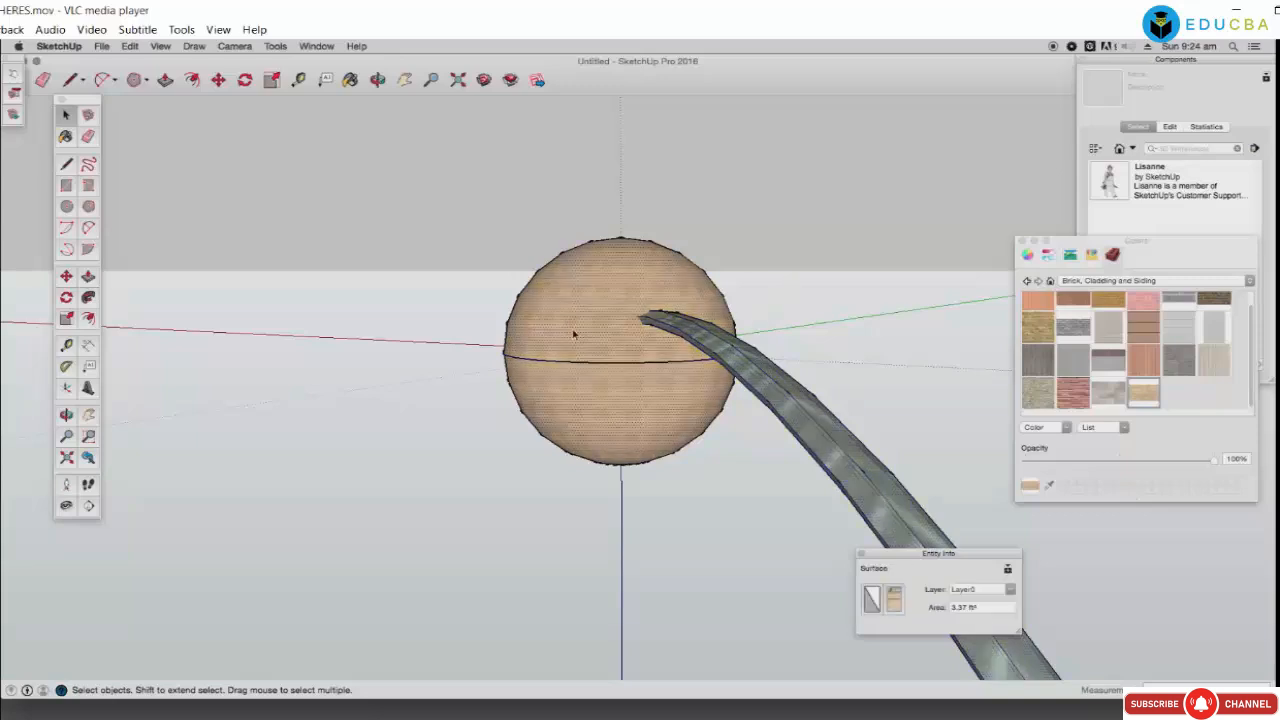
{"action": "left_click", "coordinate": [217, 80]}
{"action": "left_click", "coordinate": [543, 352]}
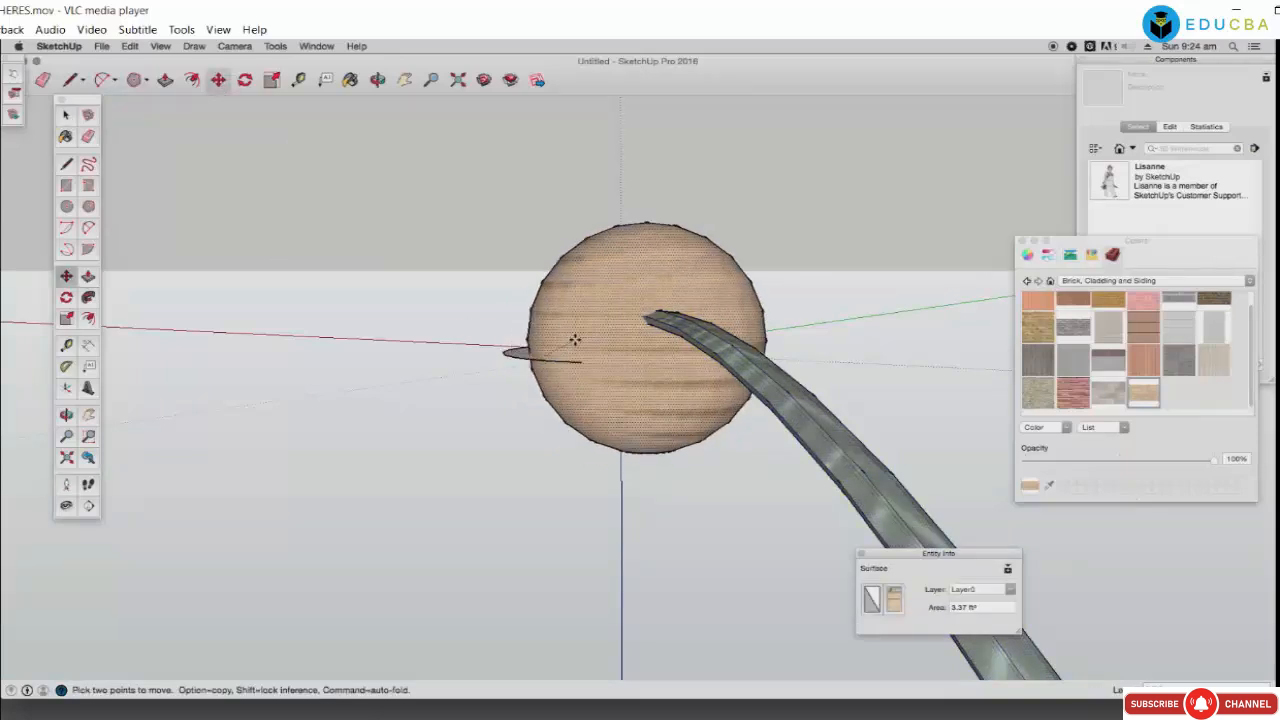
{"action": "left_click", "coordinate": [566, 280]}
{"action": "left_click", "coordinate": [567, 312]}
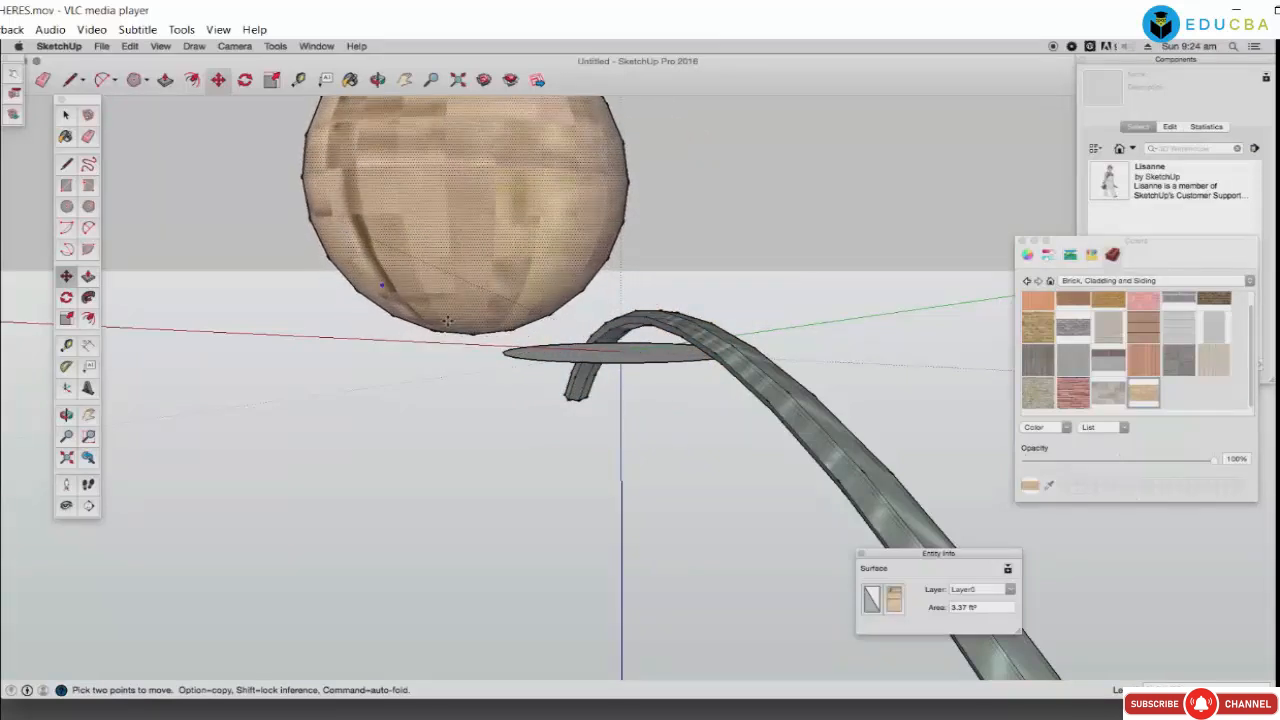
{"action": "left_click", "coordinate": [527, 356]}
Step: Delete the flat disc's face so only its outline remains
{"action": "key", "text": "space"}
{"action": "left_click", "coordinate": [530, 412]}
{"action": "left_click", "coordinate": [538, 358]}
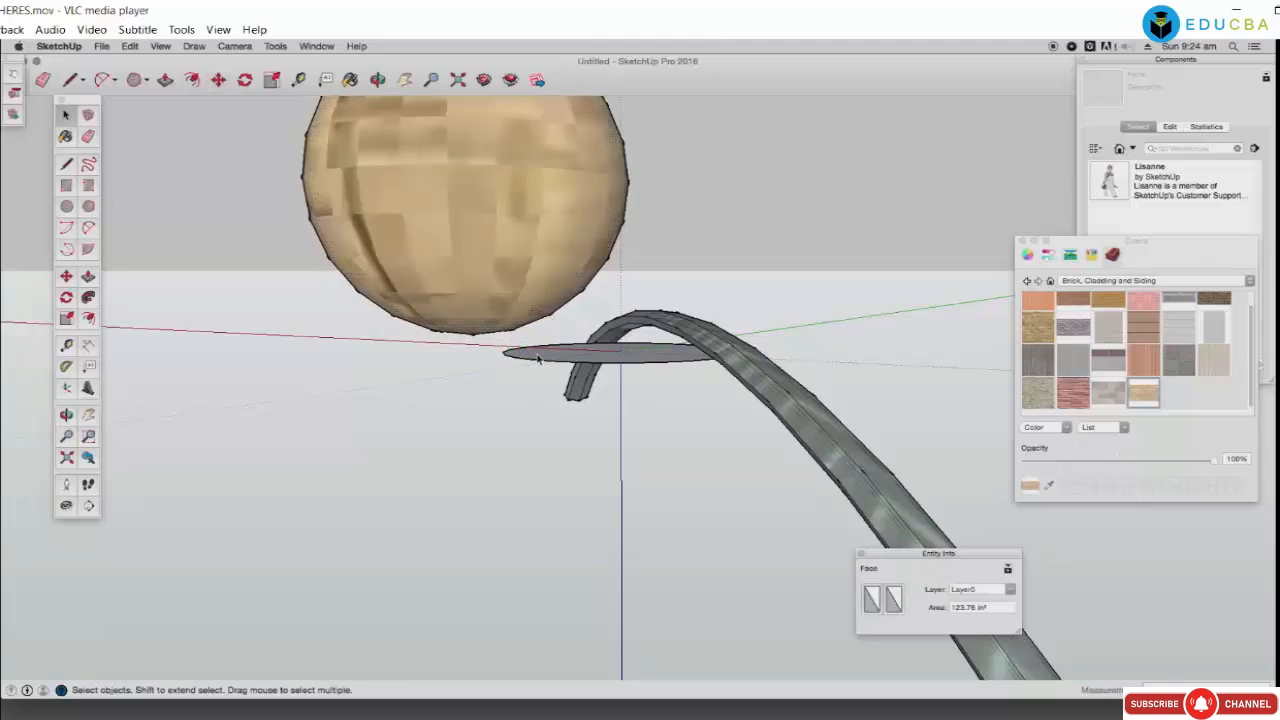
{"action": "key", "text": "Delete"}
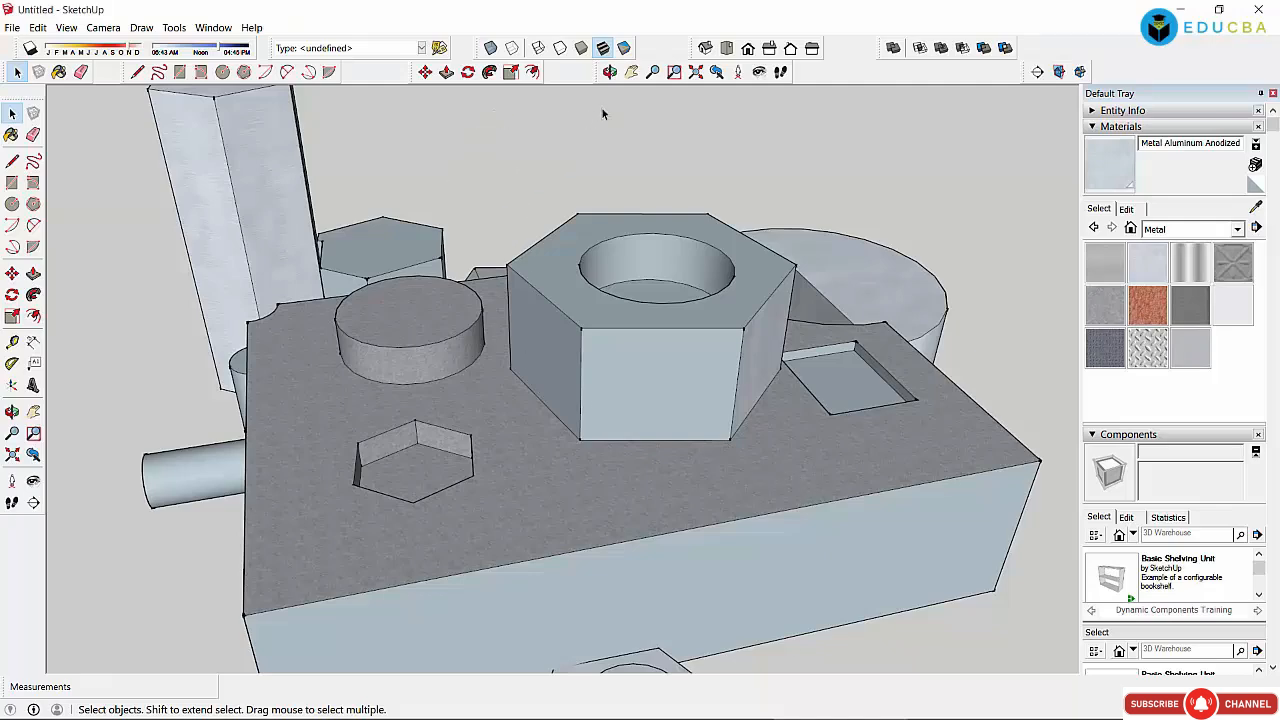
{"action": "left_click", "coordinate": [609, 71]}
{"action": "left_click_drag", "start_coordinate": [686, 391], "coordinate": [556, 466]}
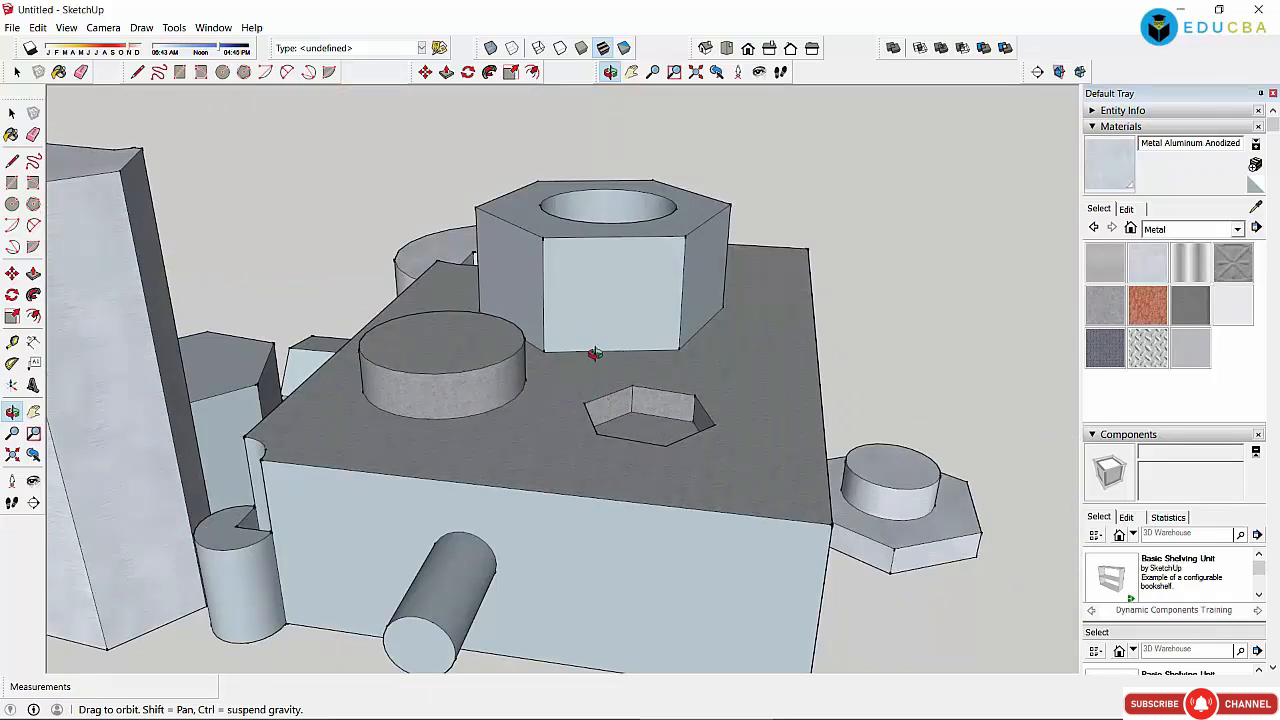
{"action": "left_click", "coordinate": [12, 113]}
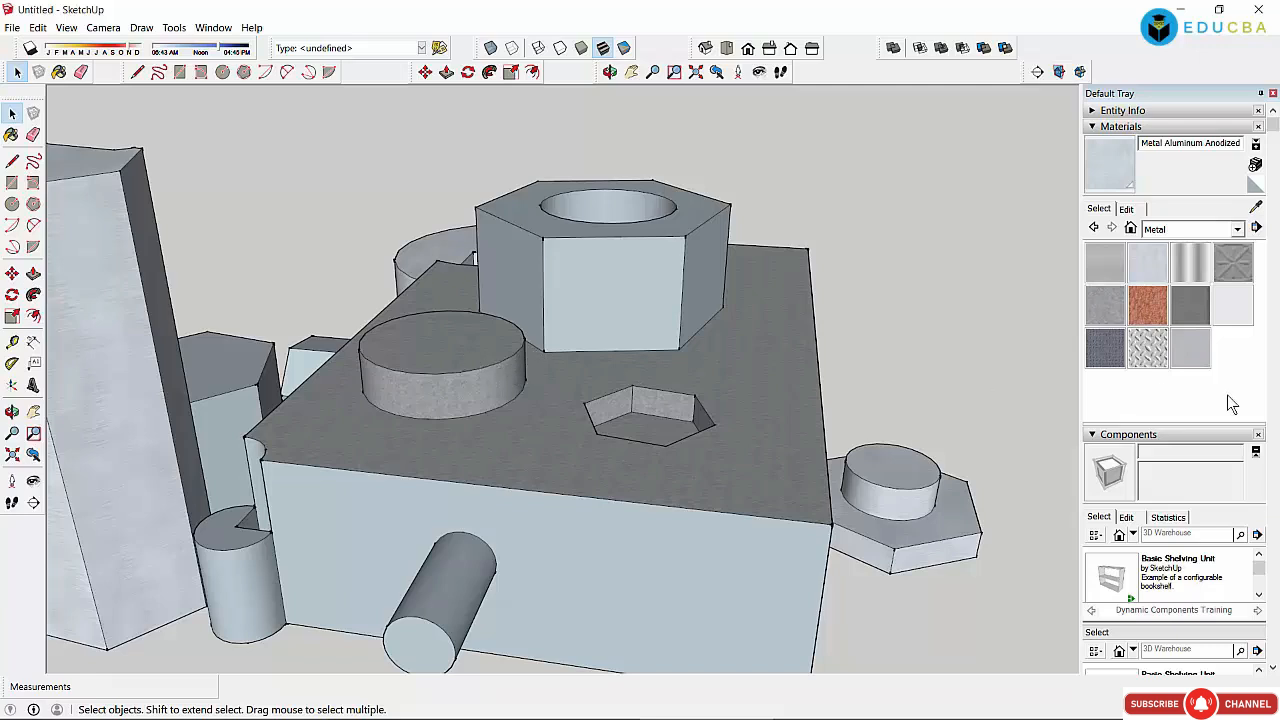
{"action": "left_click", "coordinate": [1130, 436]}
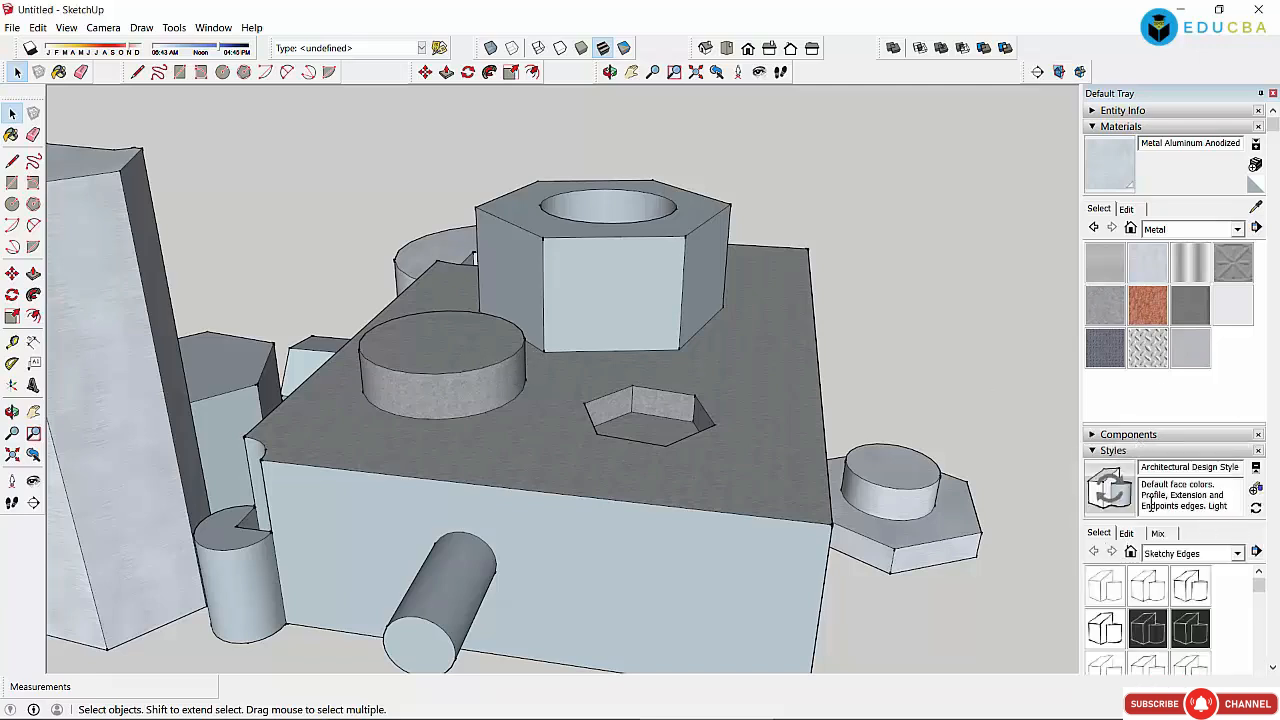
{"action": "left_click", "coordinate": [1100, 436]}
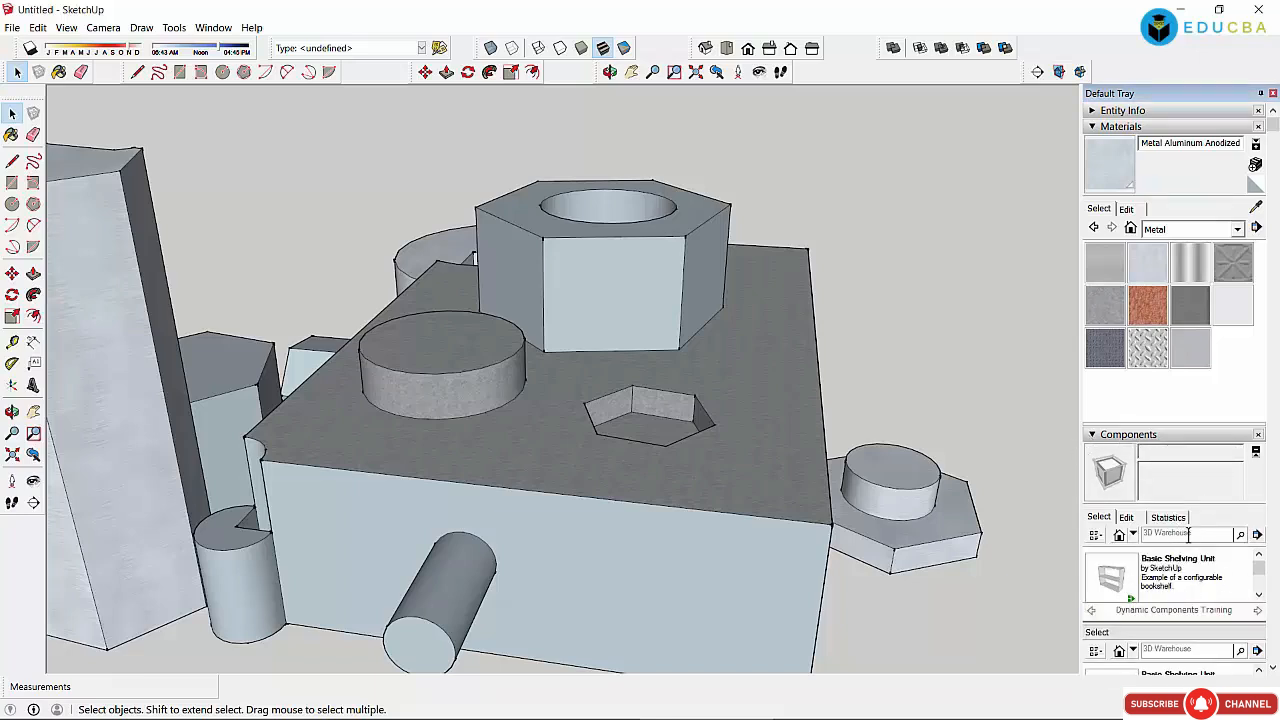
Step: Place the round radial-array dynamic component in the scene, nudged up and right
{"action": "left_click", "coordinate": [1259, 594]}
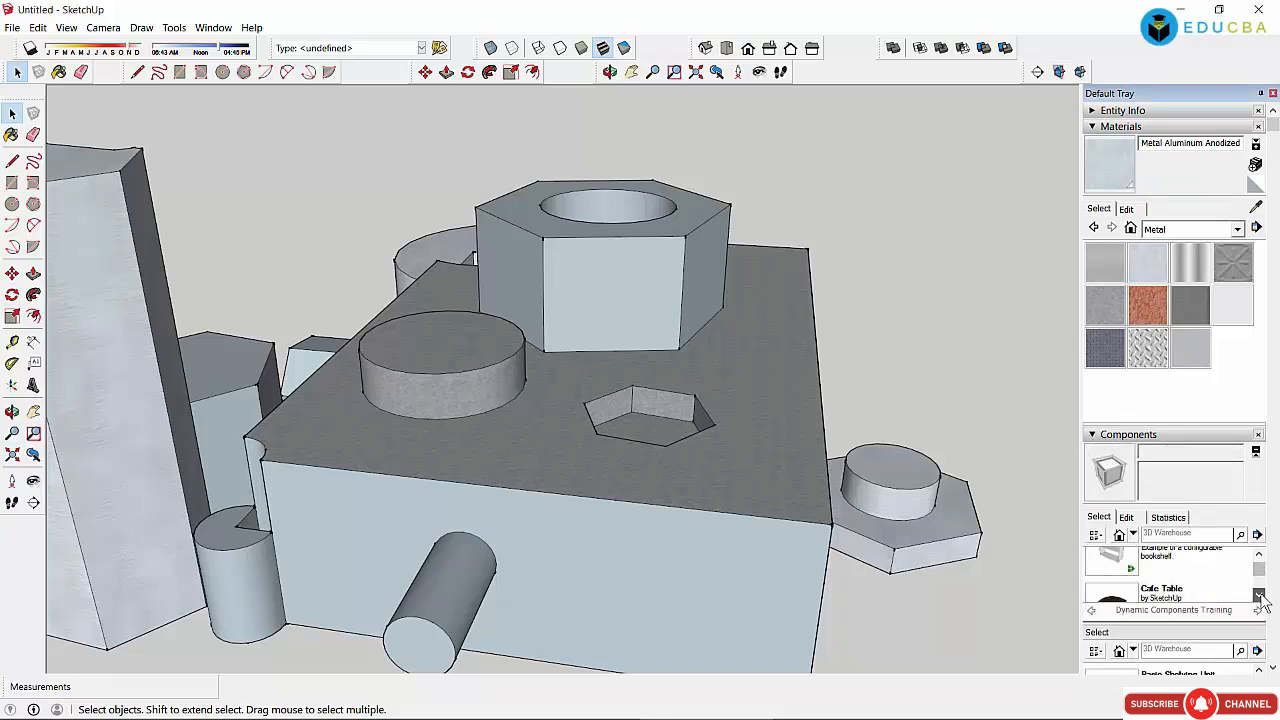
{"action": "left_click", "coordinate": [1259, 594]}
{"action": "left_click", "coordinate": [1110, 590]}
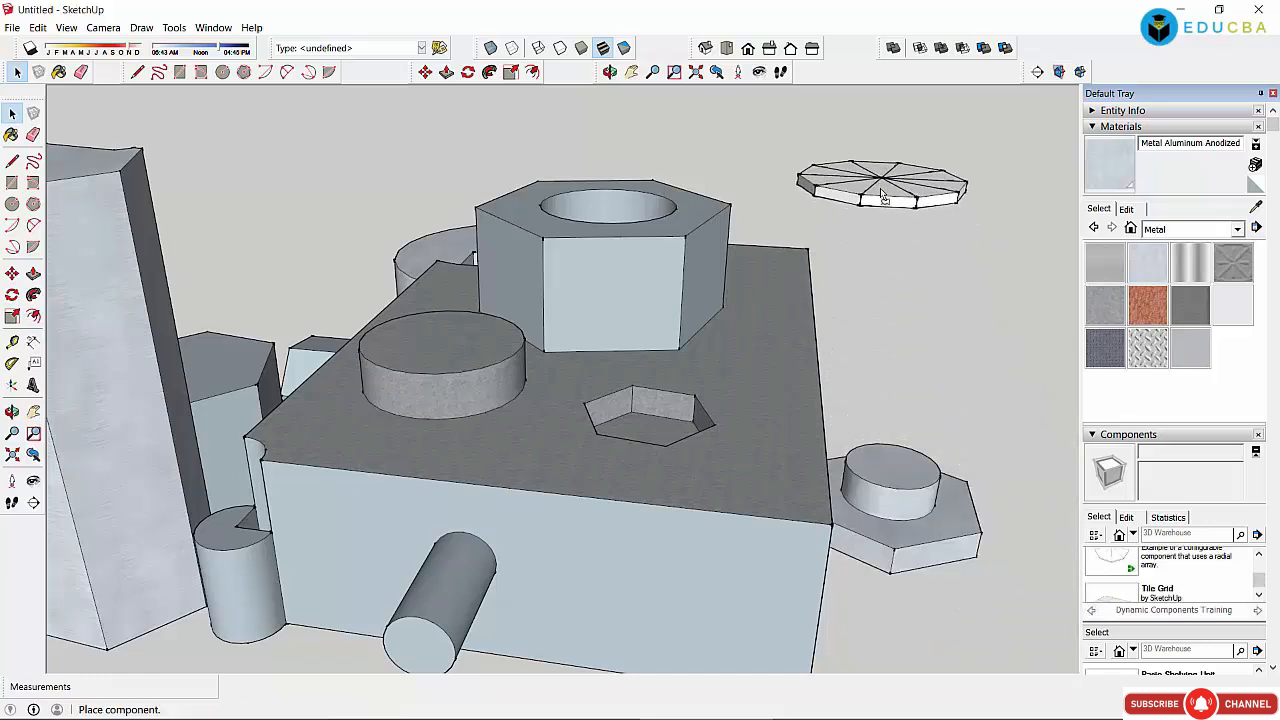
{"action": "left_click", "coordinate": [880, 228]}
{"action": "left_click_drag", "start_coordinate": [917, 303], "coordinate": [946, 287]}
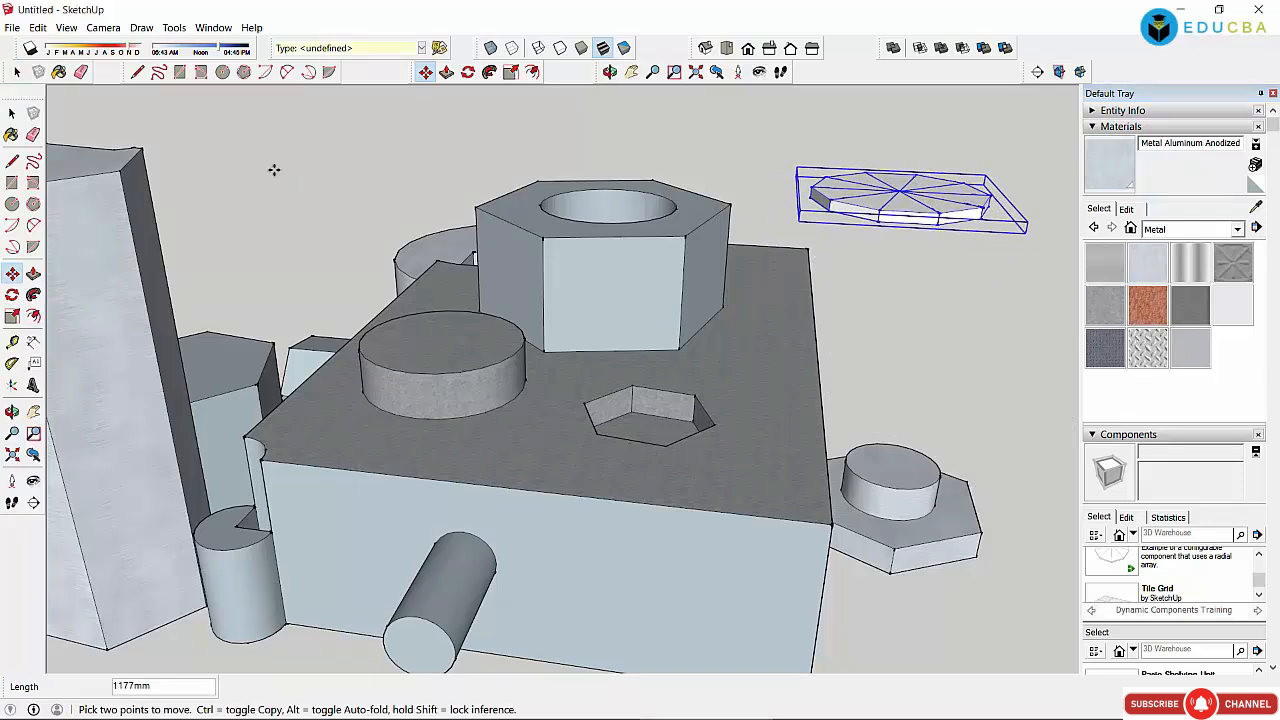
{"action": "key", "text": "space"}
{"action": "left_click", "coordinate": [300, 149]}
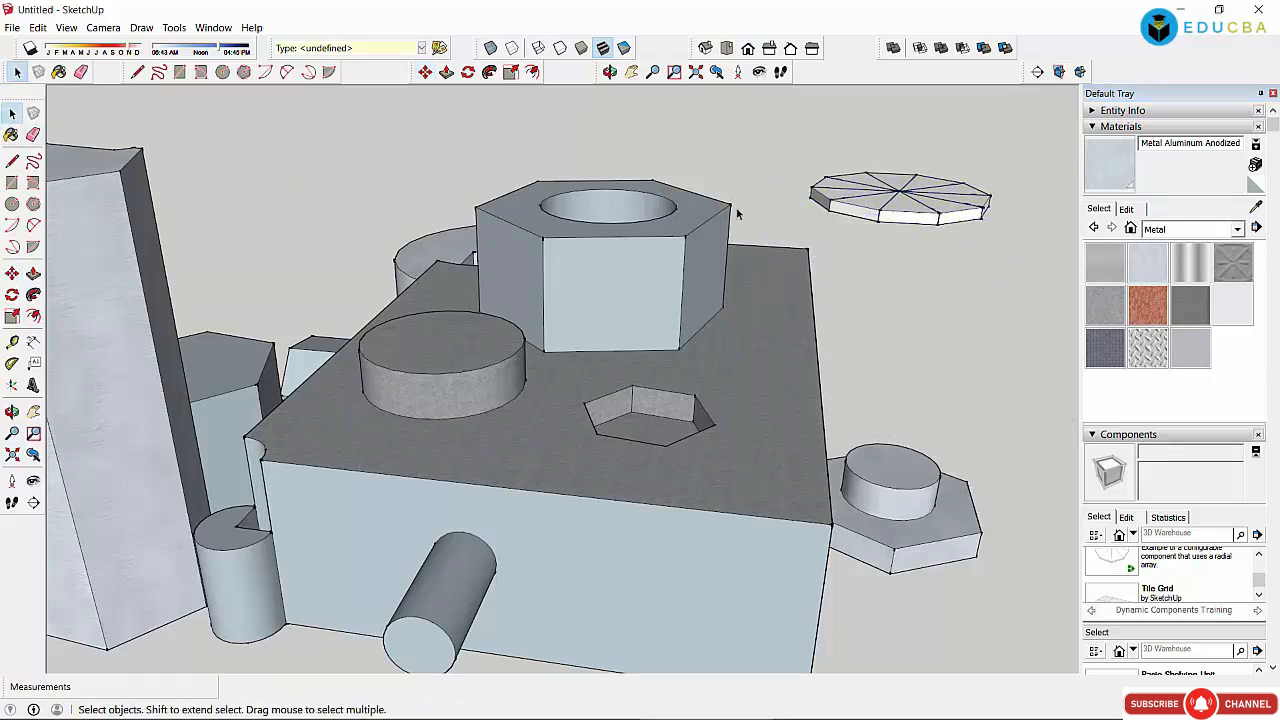
{"action": "left_click", "coordinate": [862, 175]}
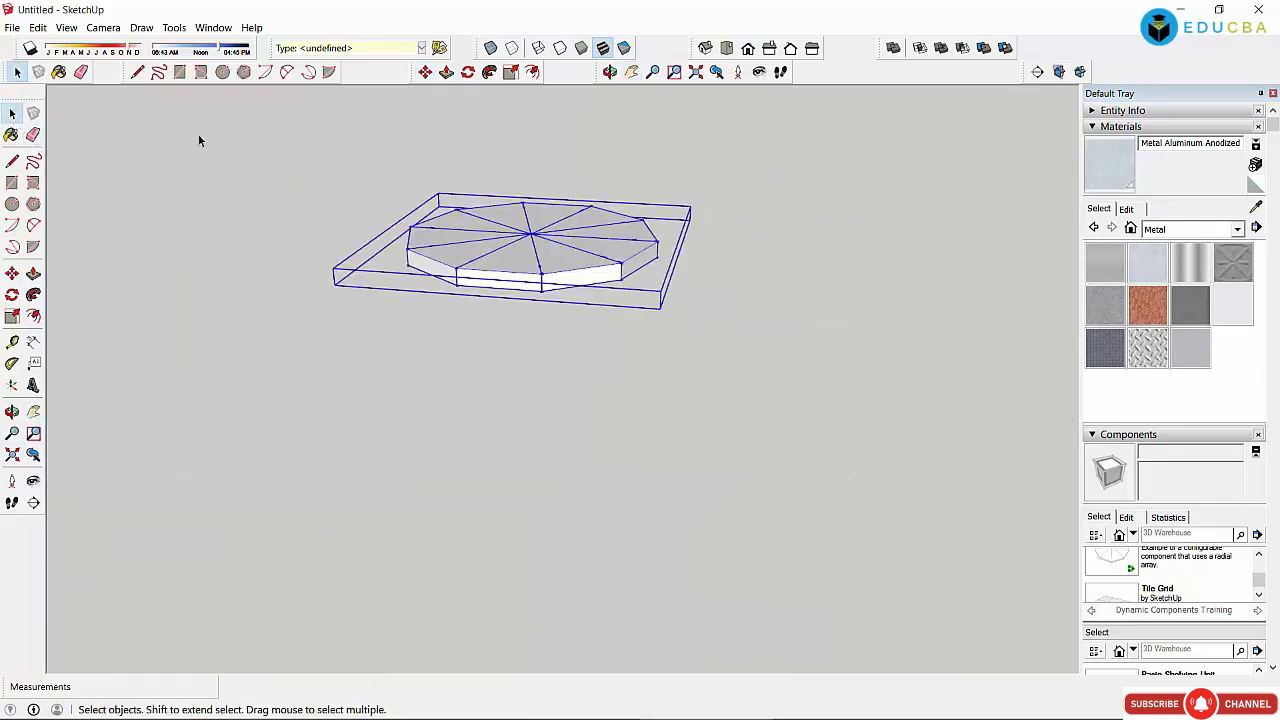
{"action": "left_click", "coordinate": [495, 371]}
{"action": "left_click", "coordinate": [507, 273]}
{"action": "left_click", "coordinate": [503, 303]}
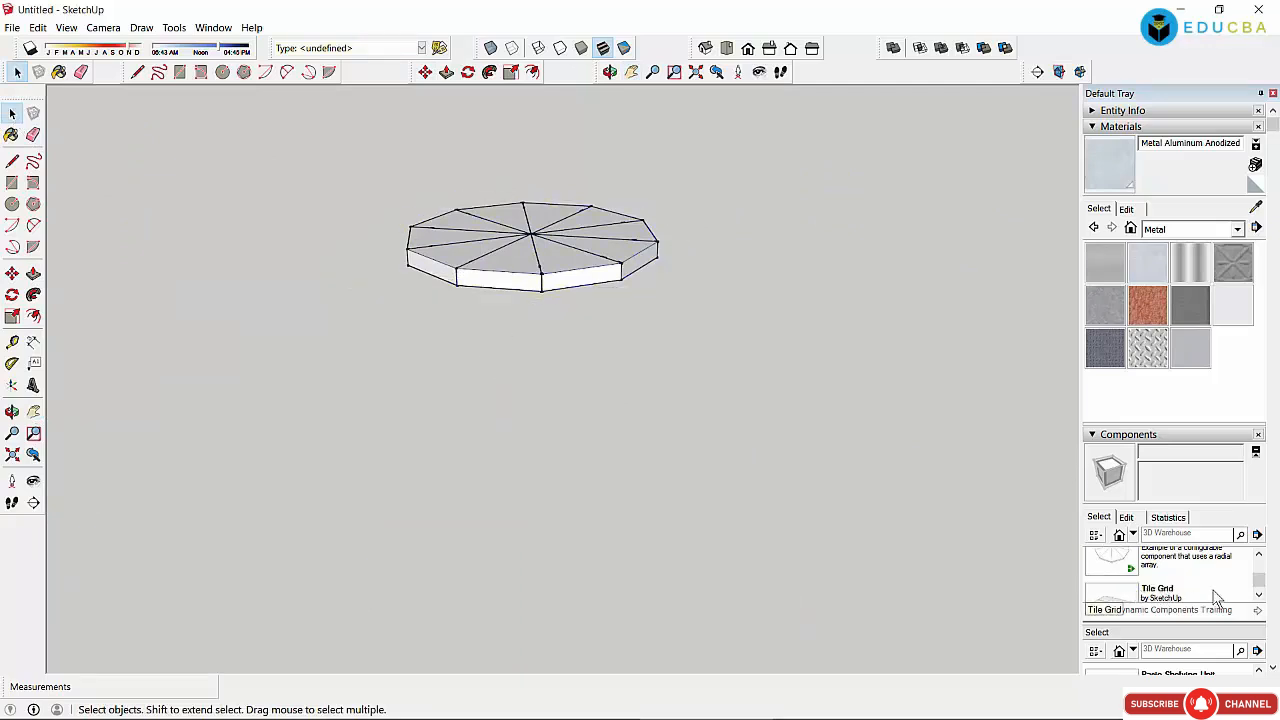
Step: Drop a Tile Grid component into the scene and set it left of the disc
{"action": "left_click", "coordinate": [1258, 595]}
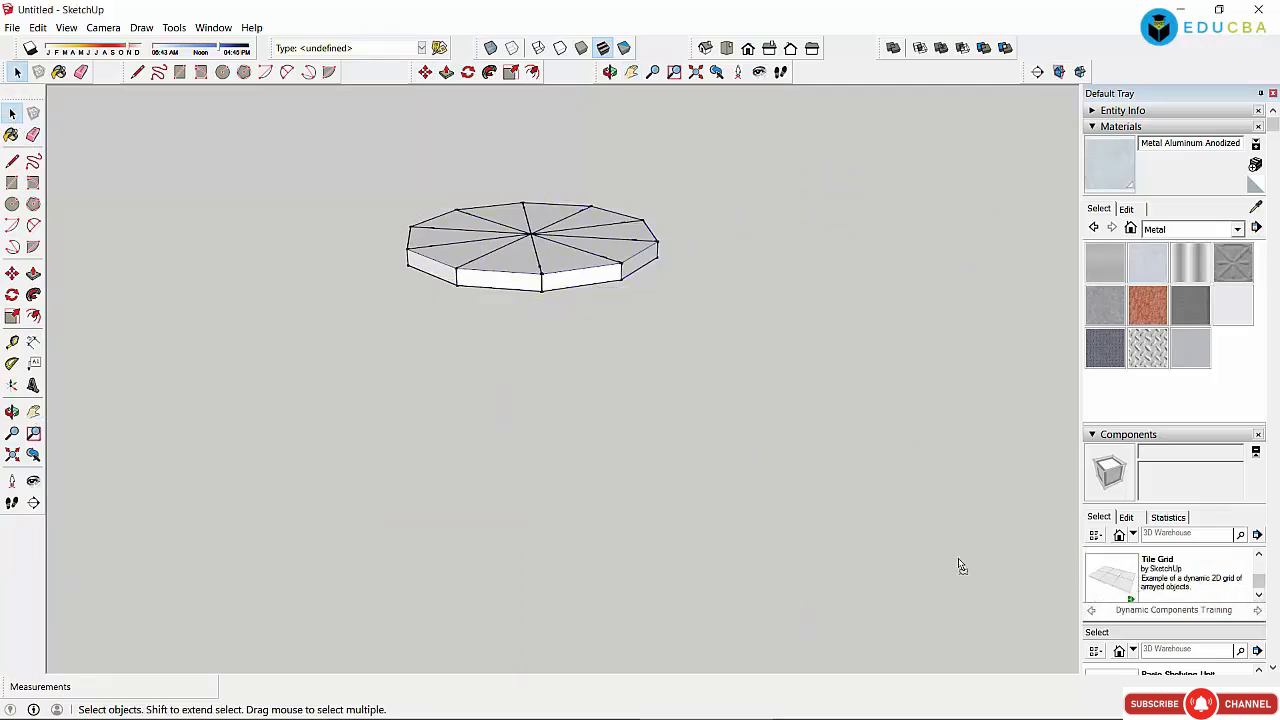
{"action": "left_click_drag", "start_coordinate": [958, 560], "coordinate": [366, 360]}
{"action": "left_click", "coordinate": [438, 410]}
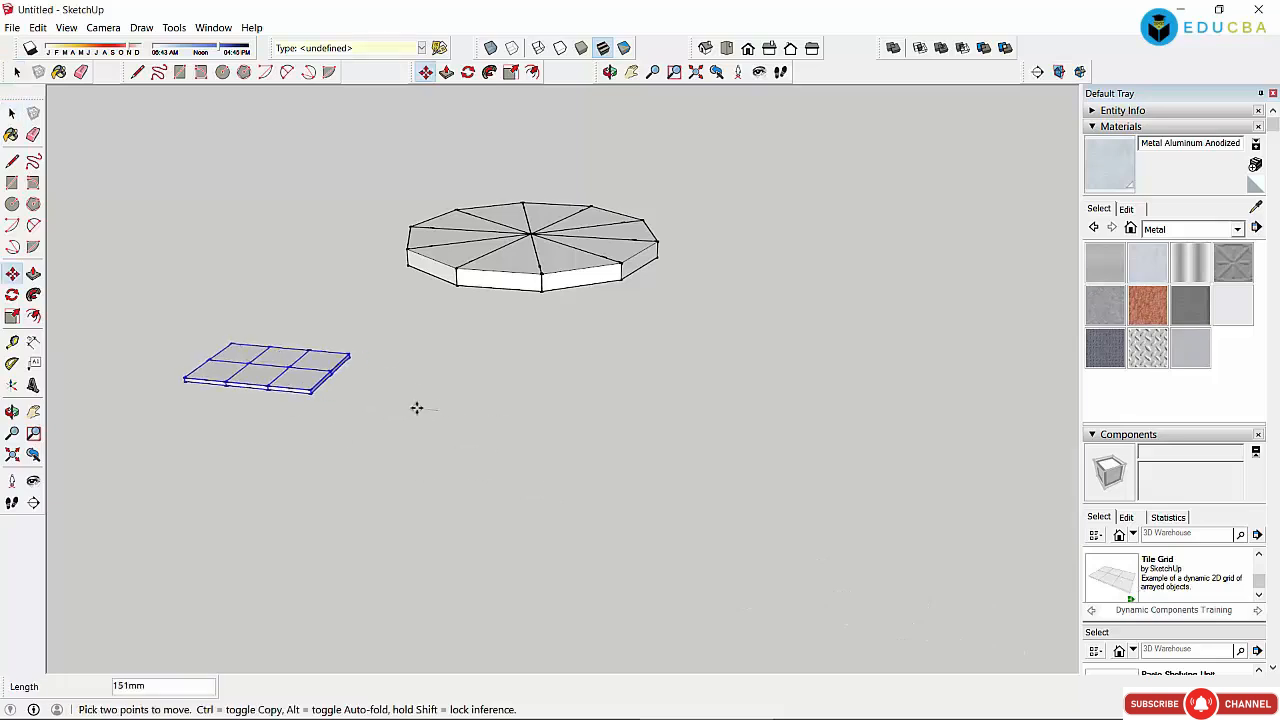
{"action": "left_click", "coordinate": [426, 414]}
{"action": "key", "text": "space"}
{"action": "left_click", "coordinate": [259, 326]}
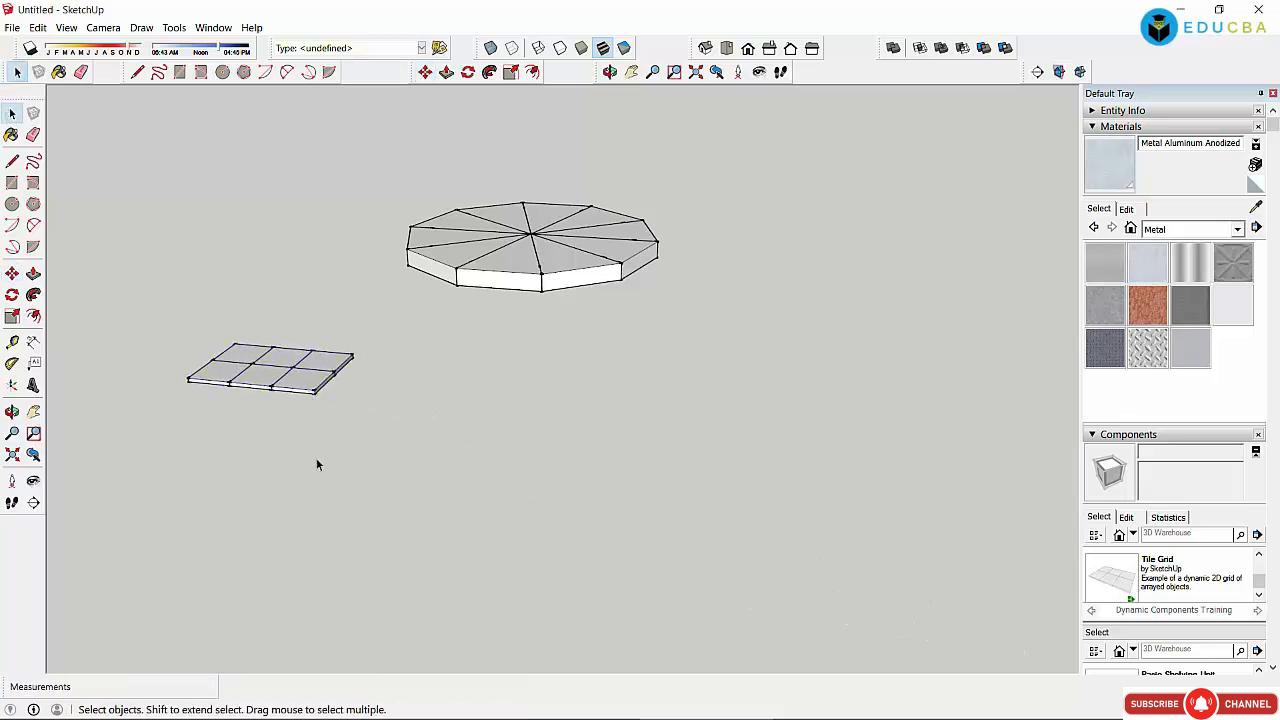
{"action": "left_click", "coordinate": [305, 395]}
{"action": "left_click", "coordinate": [394, 441]}
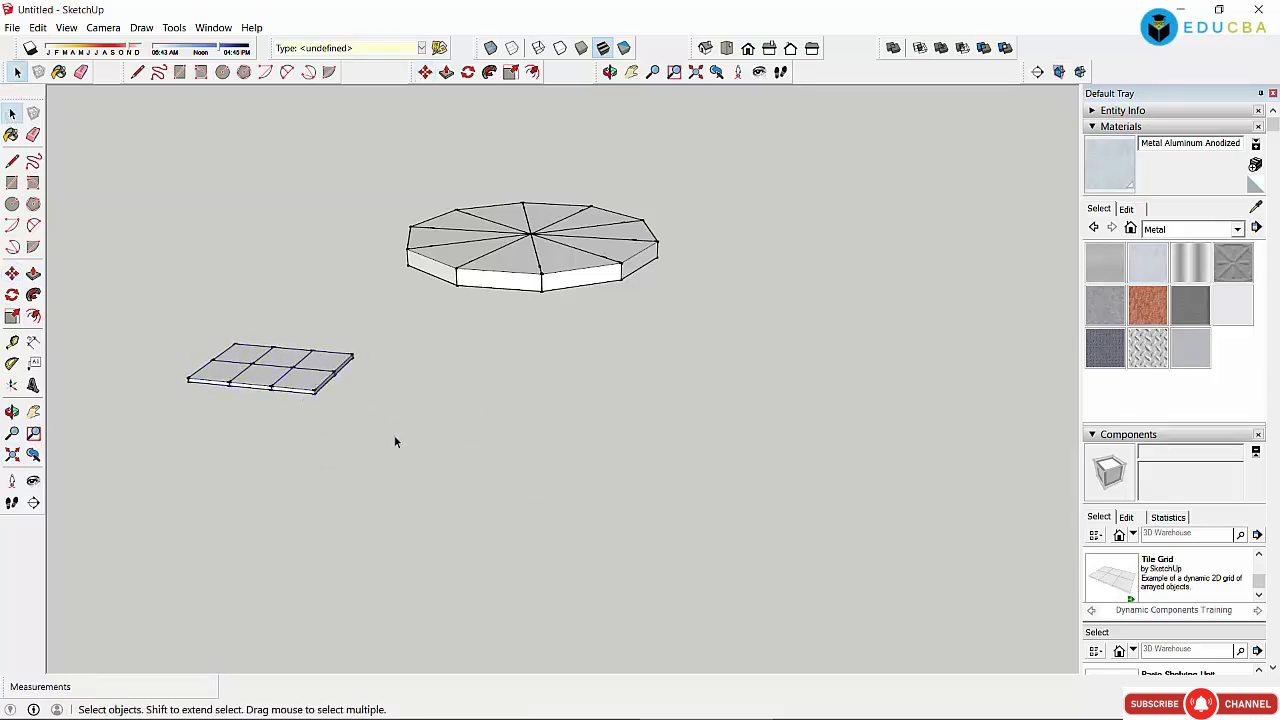
{"action": "left_click", "coordinate": [226, 377]}
{"action": "left_click", "coordinate": [447, 447]}
{"action": "left_click_drag", "start_coordinate": [144, 288], "coordinate": [408, 463]}
{"action": "left_click", "coordinate": [408, 463]}
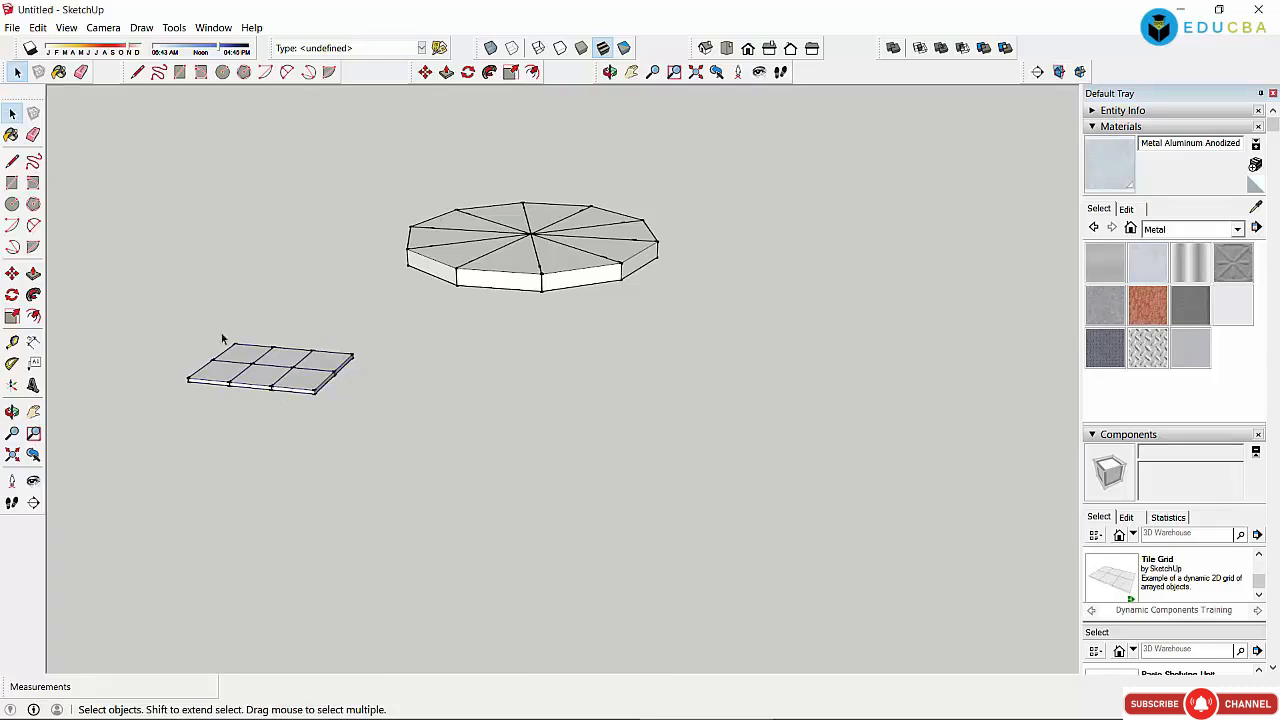
Step: Paint the Tile Grid with the Metal Rough material
{"action": "left_click", "coordinate": [216, 383]}
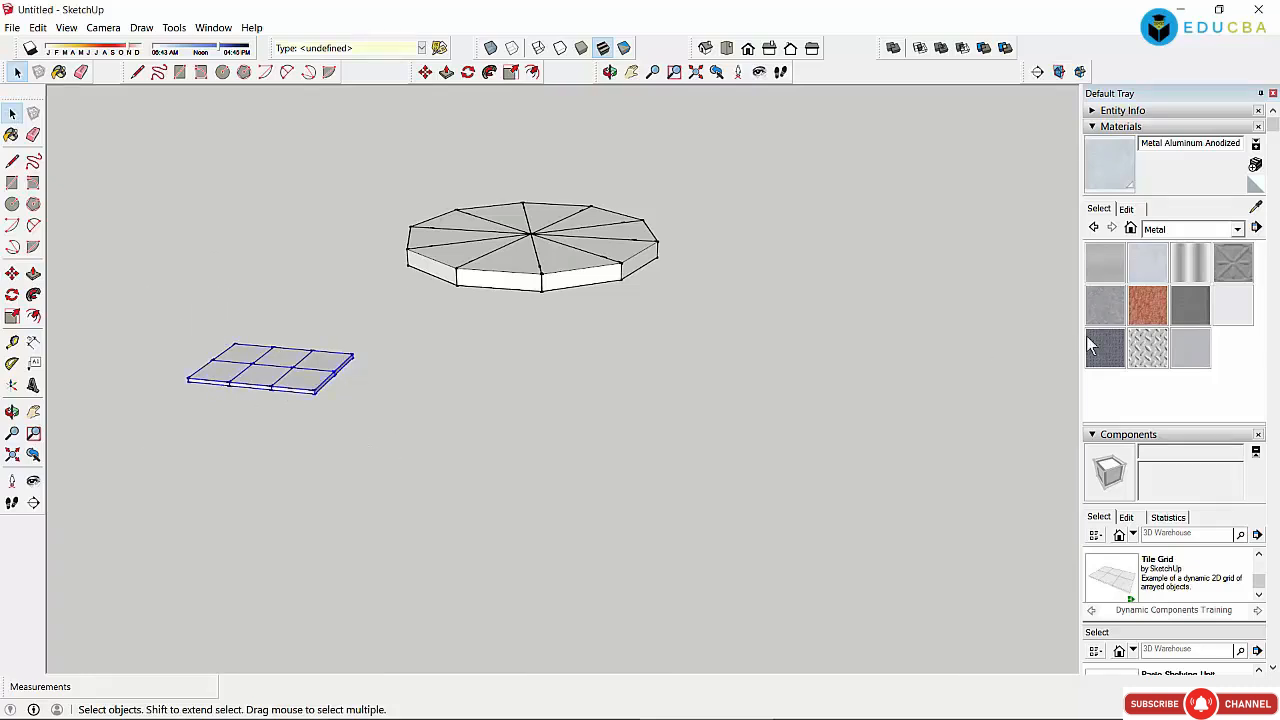
{"action": "left_click", "coordinate": [1105, 308]}
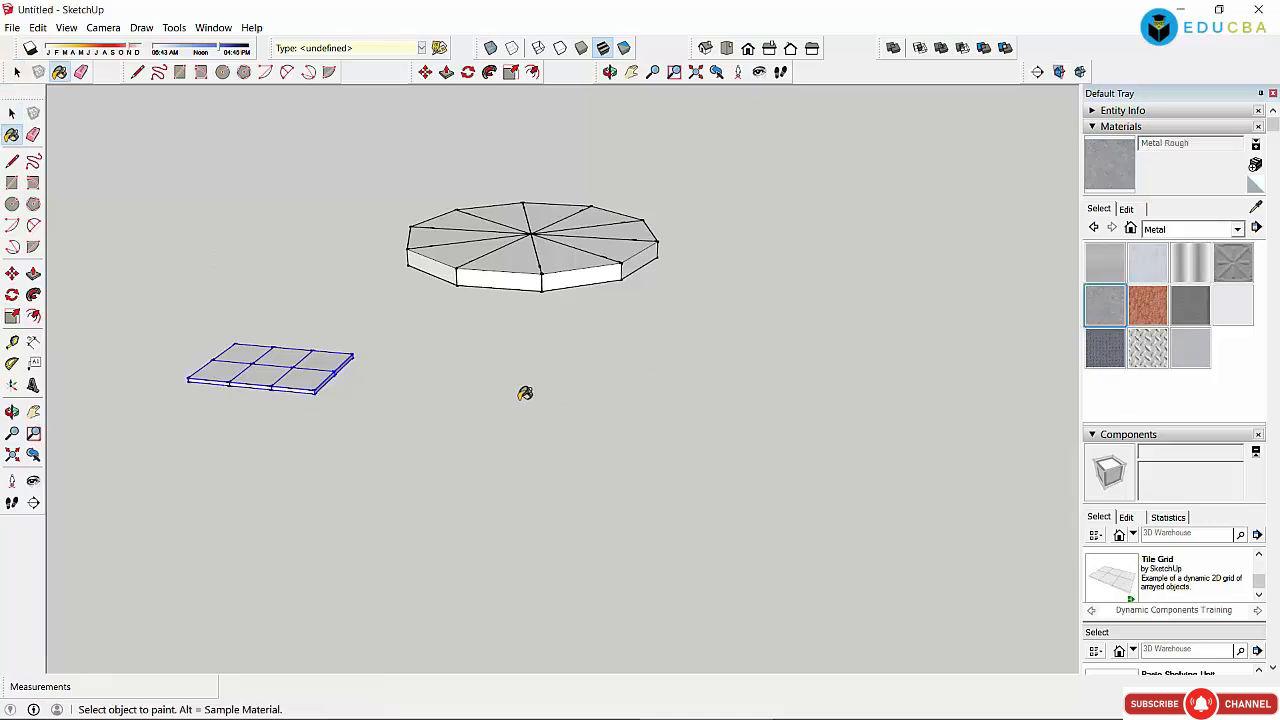
{"action": "left_click", "coordinate": [258, 347]}
{"action": "left_click", "coordinate": [12, 114]}
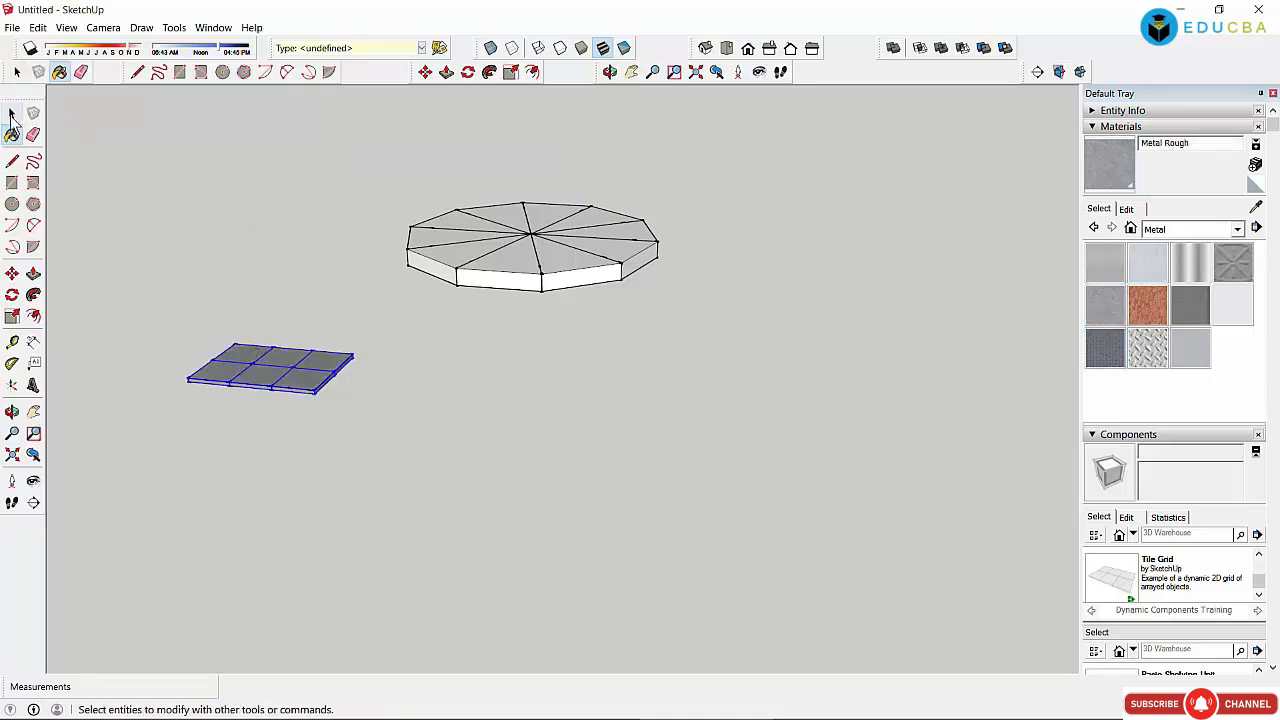
{"action": "left_click", "coordinate": [12, 114]}
{"action": "left_click", "coordinate": [185, 160]}
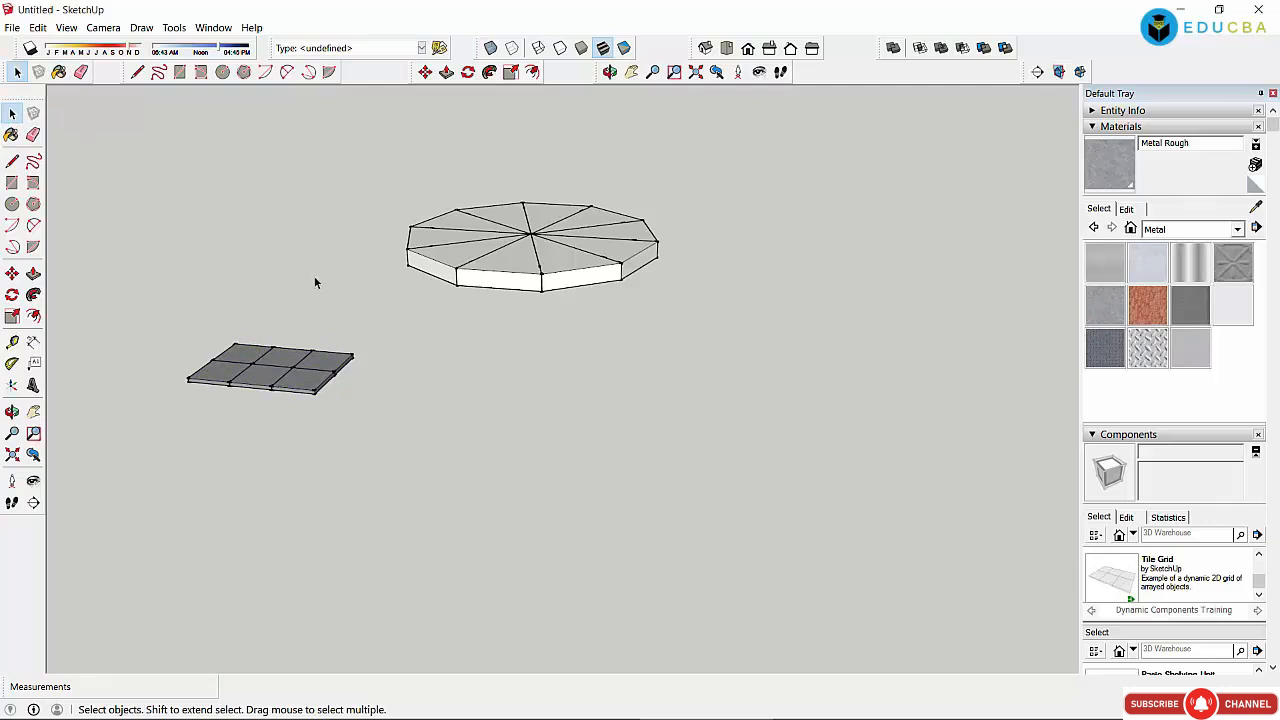
Step: Pan and zoom so the whole primitives model fills the drawing area
{"action": "scroll", "coordinate": [430, 220], "scroll_direction": "down", "scroll_amount": 5}
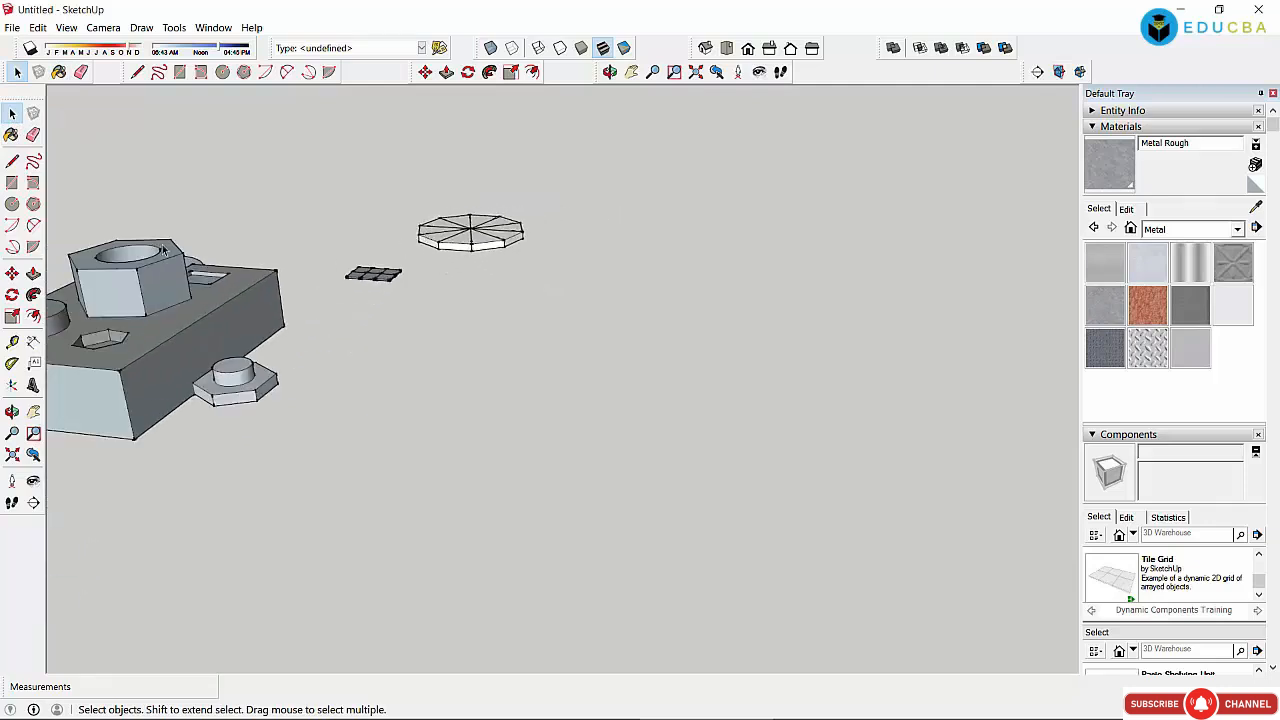
{"action": "left_click", "coordinate": [631, 72]}
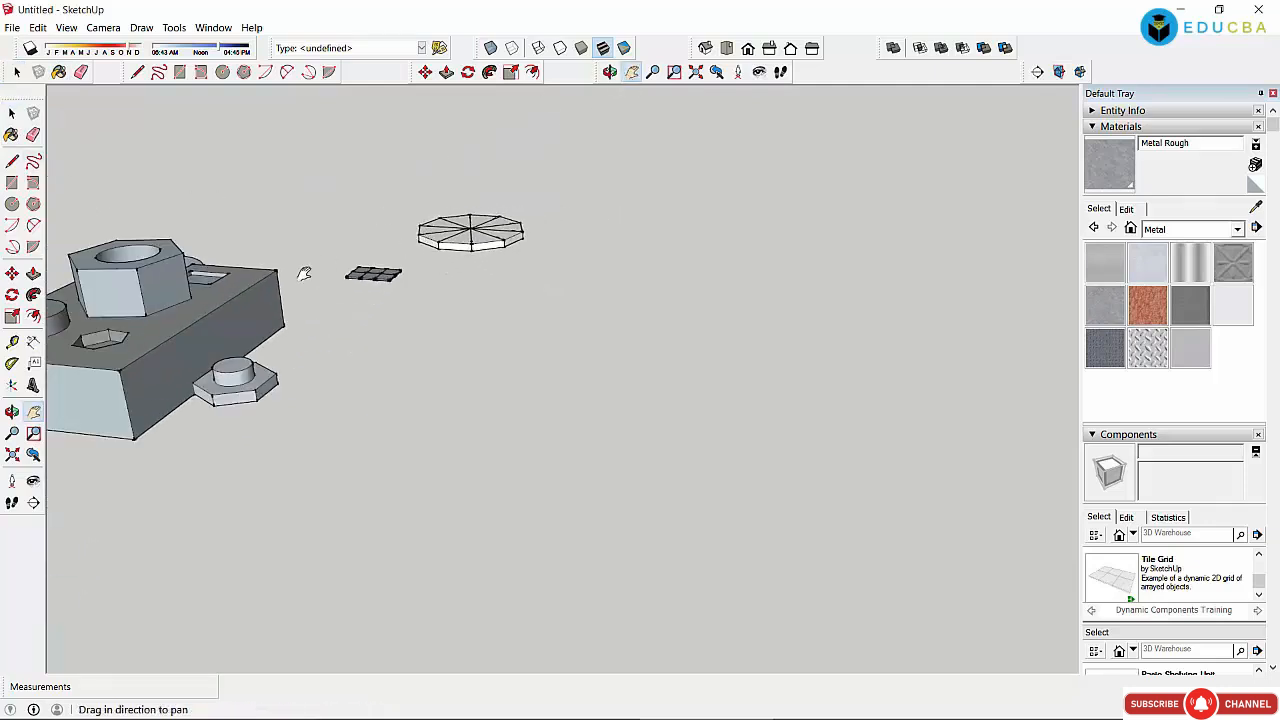
{"action": "left_click_drag", "start_coordinate": [557, 350], "coordinate": [612, 378]}
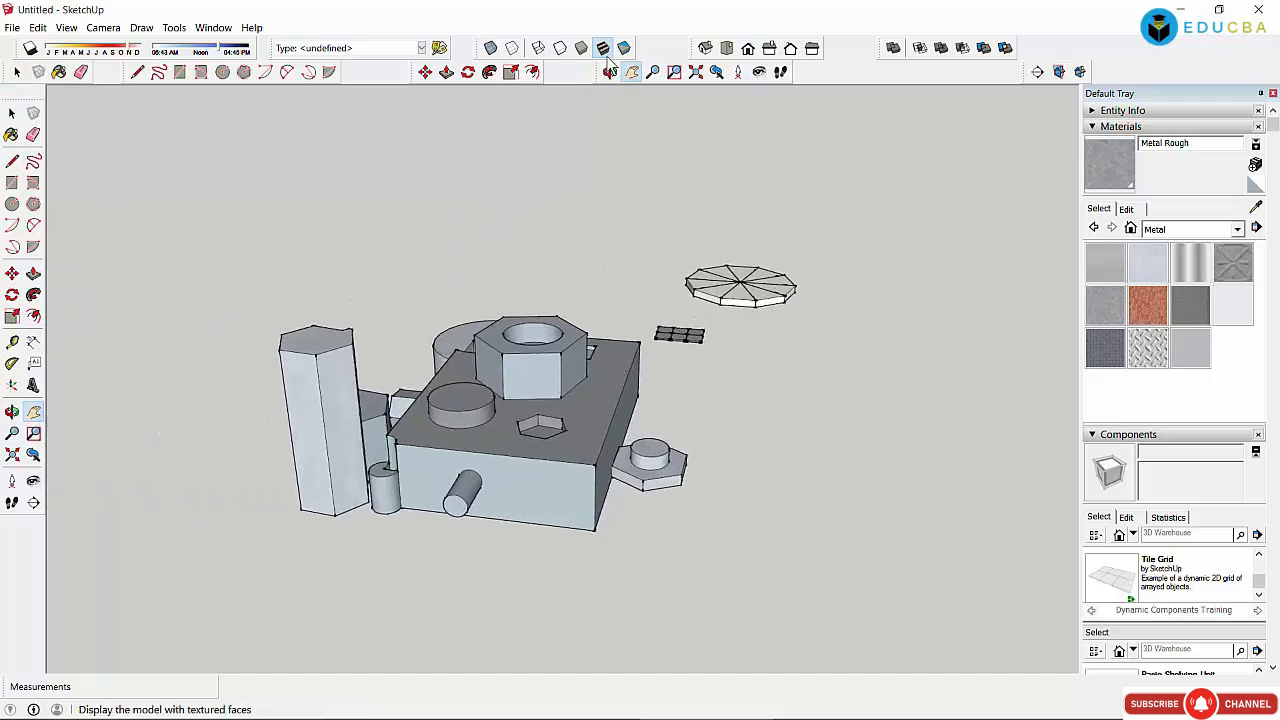
{"action": "left_click_drag", "start_coordinate": [584, 227], "coordinate": [568, 264]}
{"action": "scroll", "coordinate": [568, 264], "scroll_direction": "up", "scroll_amount": 2}
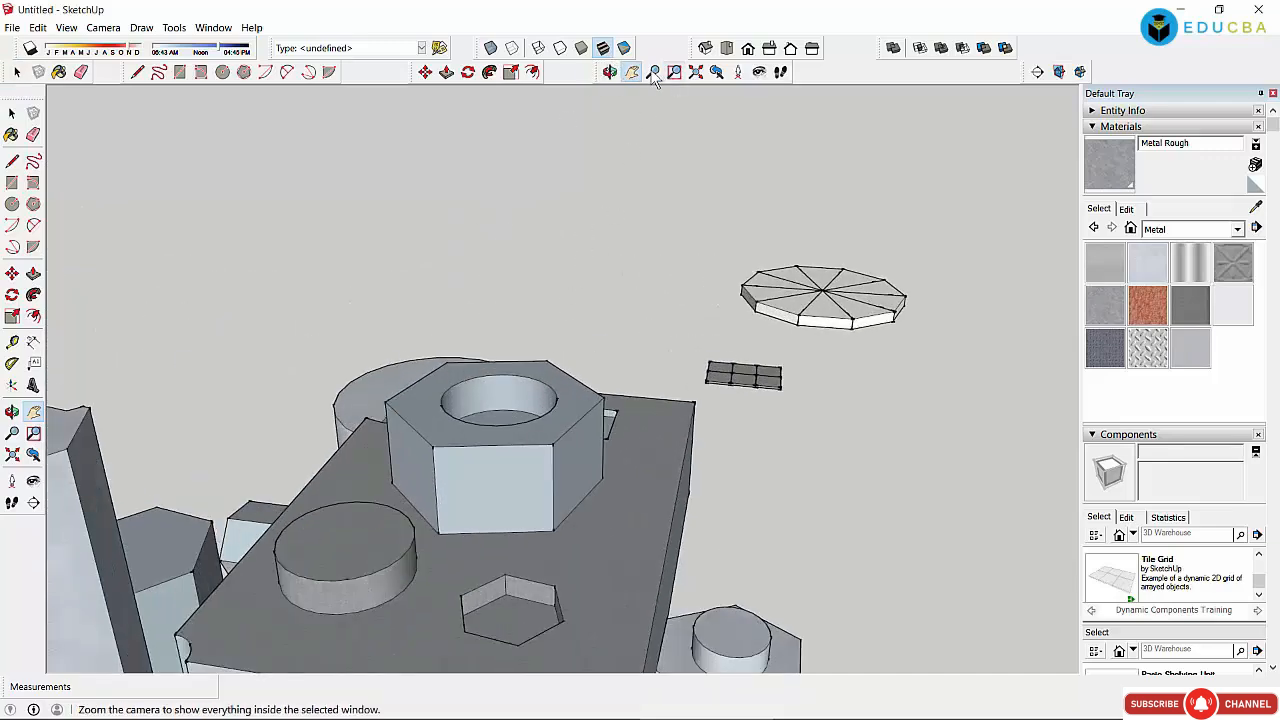
{"action": "left_click_drag", "start_coordinate": [546, 277], "coordinate": [735, 168]}
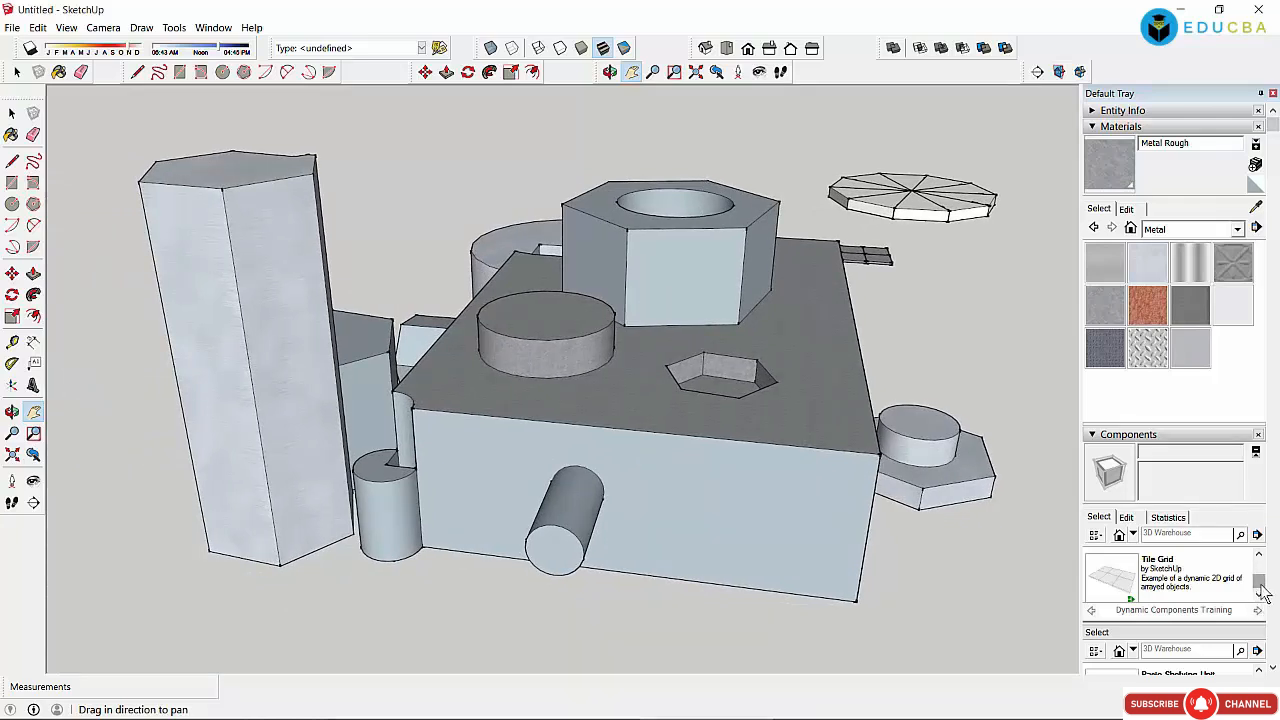
{"action": "left_click_drag", "start_coordinate": [1260, 583], "coordinate": [1264, 569]}
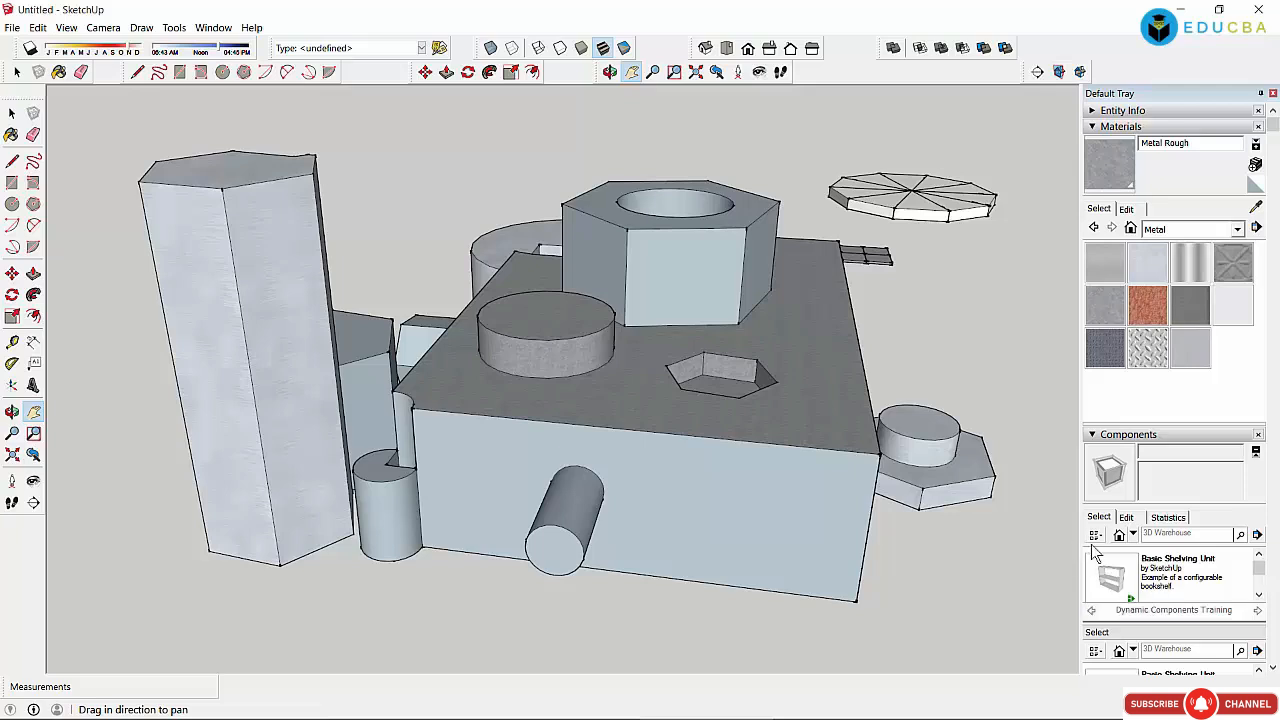
Step: Collapse Components, expand Styles in the Default Tray, and show the style collections dropdown
{"action": "left_click", "coordinate": [1094, 435]}
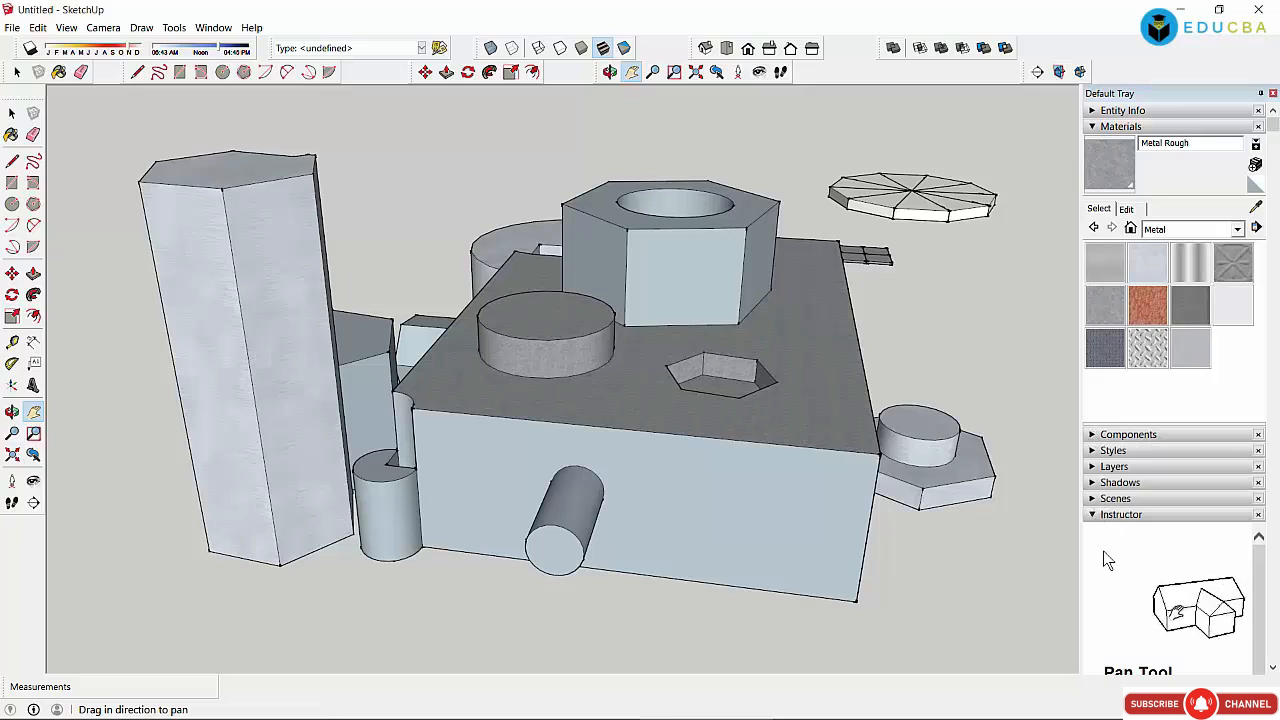
{"action": "left_click", "coordinate": [1093, 451]}
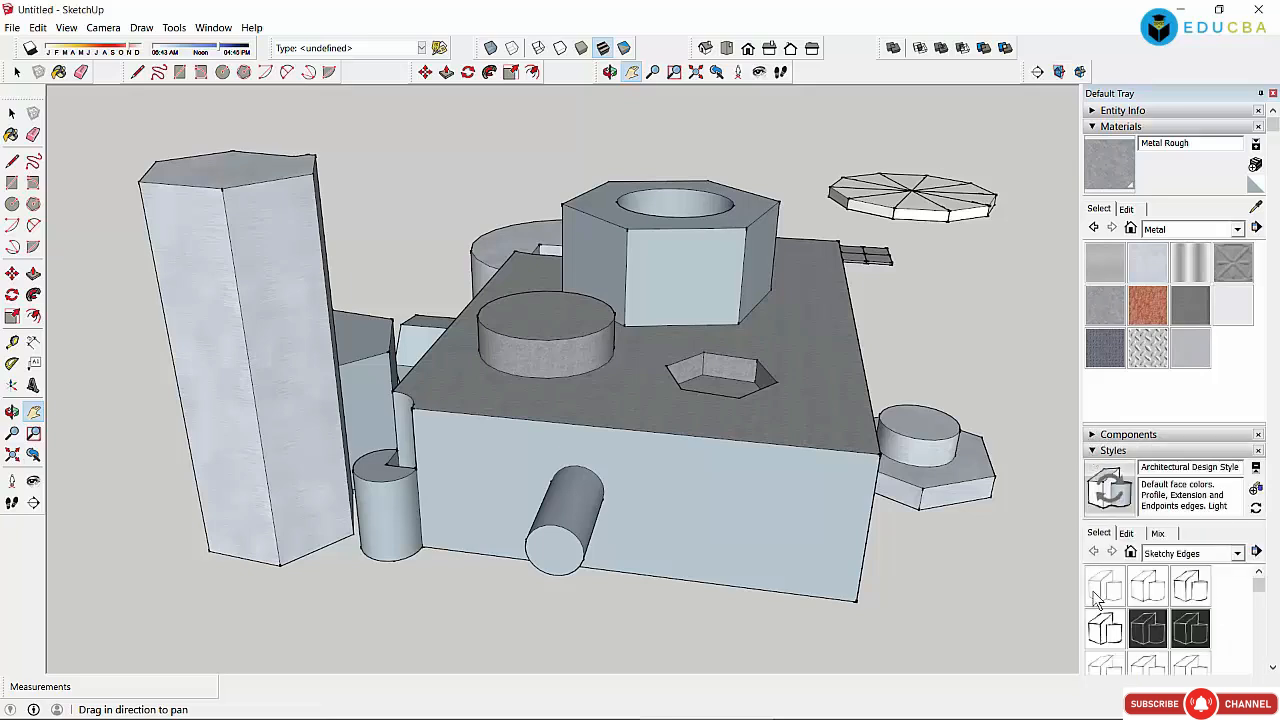
{"action": "left_click", "coordinate": [12, 113]}
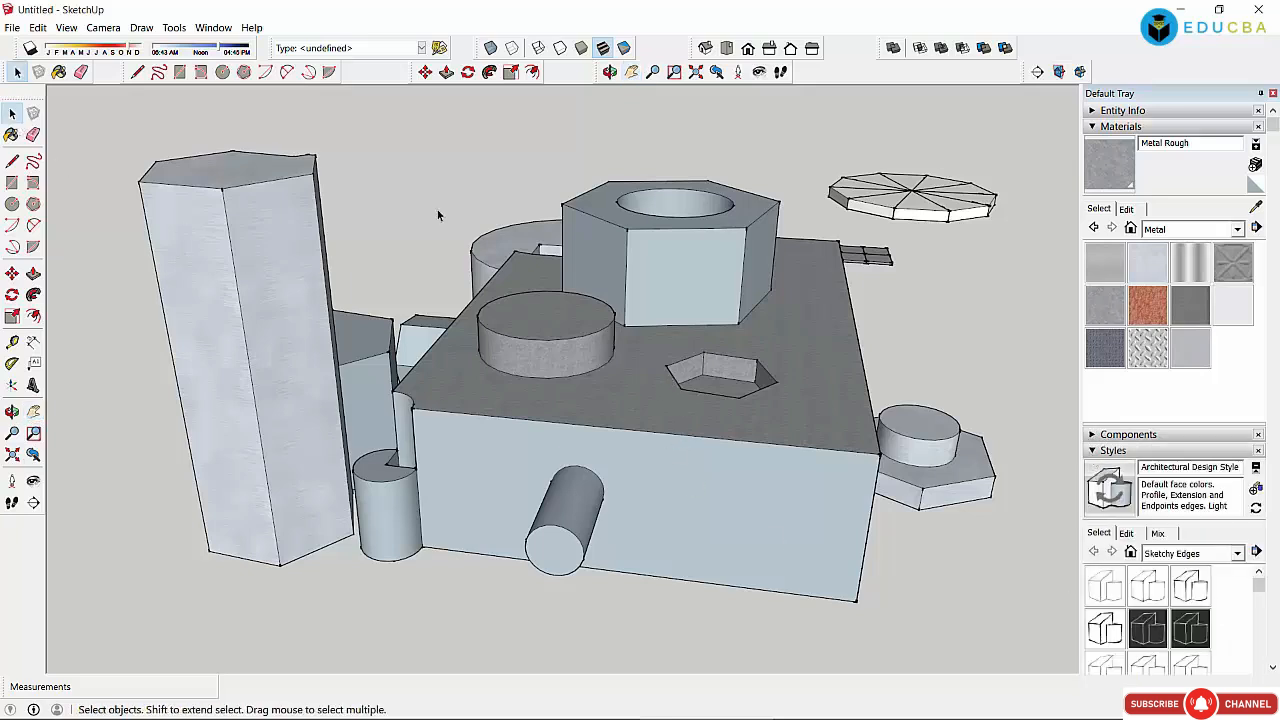
{"action": "left_click", "coordinate": [1190, 553]}
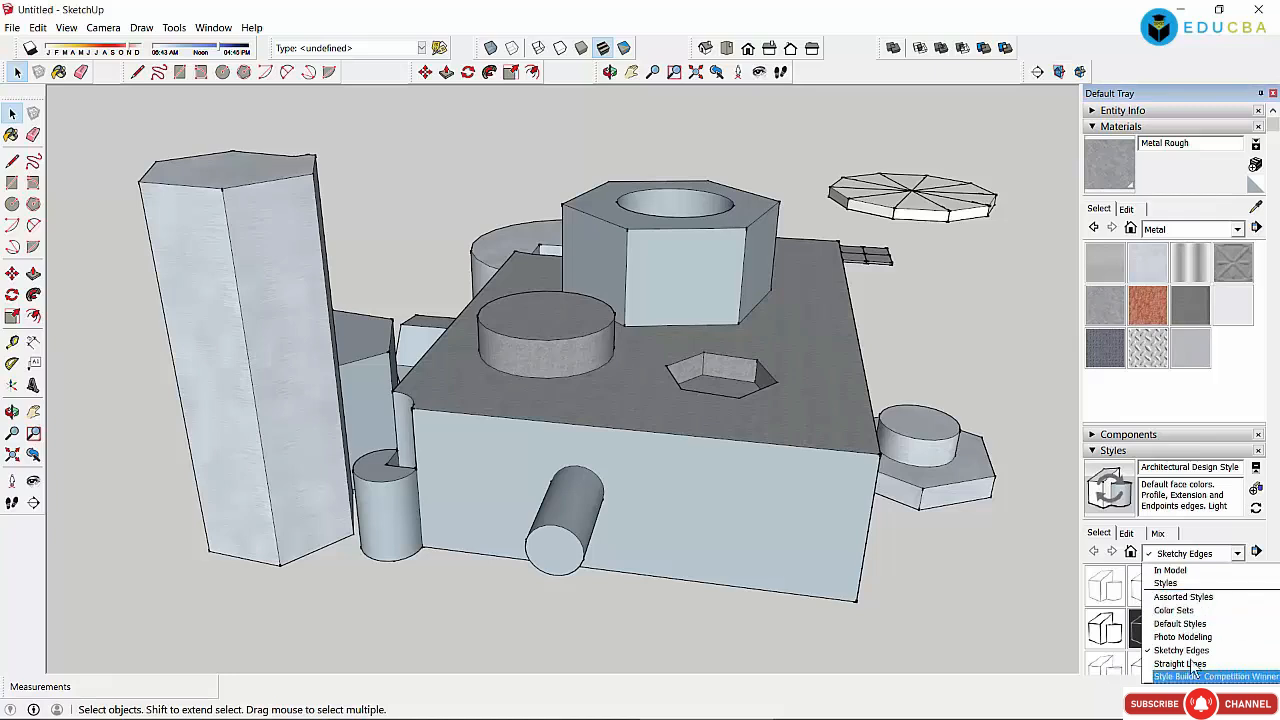
Step: Preview the Color Sets styles, from 00 Default Colors and Blues through Greens to Red Brick
{"action": "left_click", "coordinate": [1173, 610]}
{"action": "left_click", "coordinate": [1190, 585]}
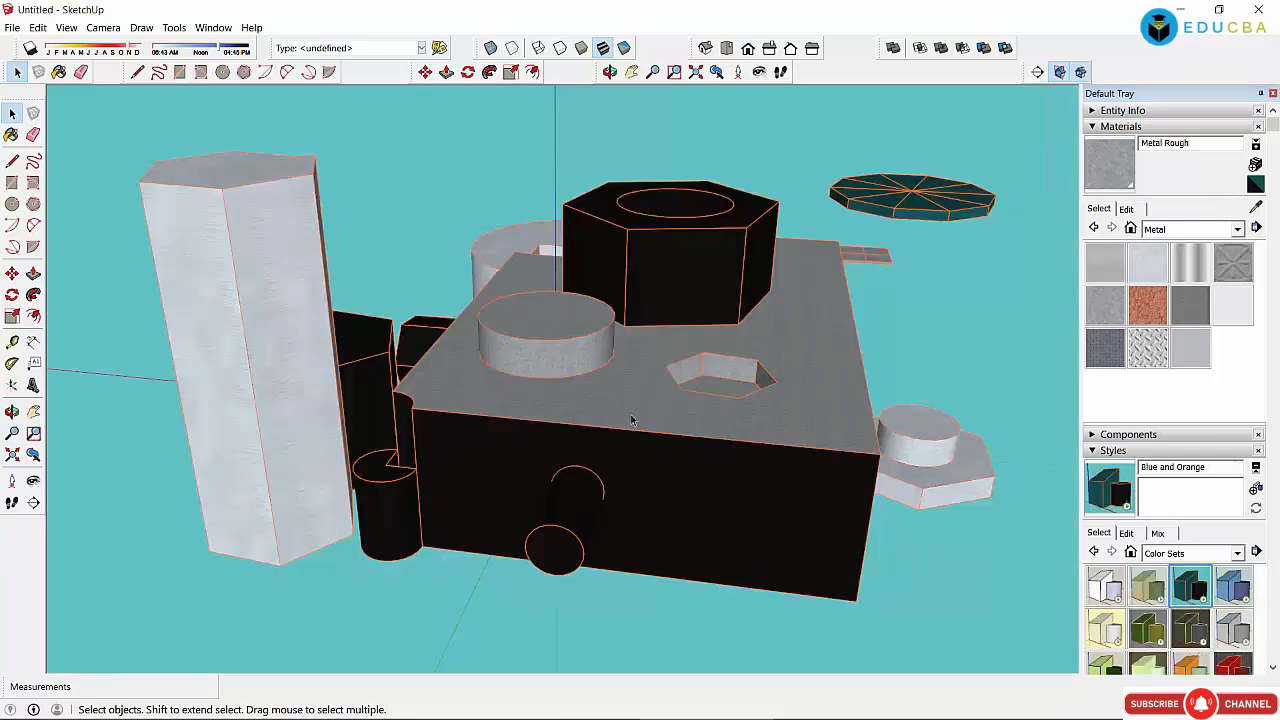
{"action": "left_click", "coordinate": [1105, 585]}
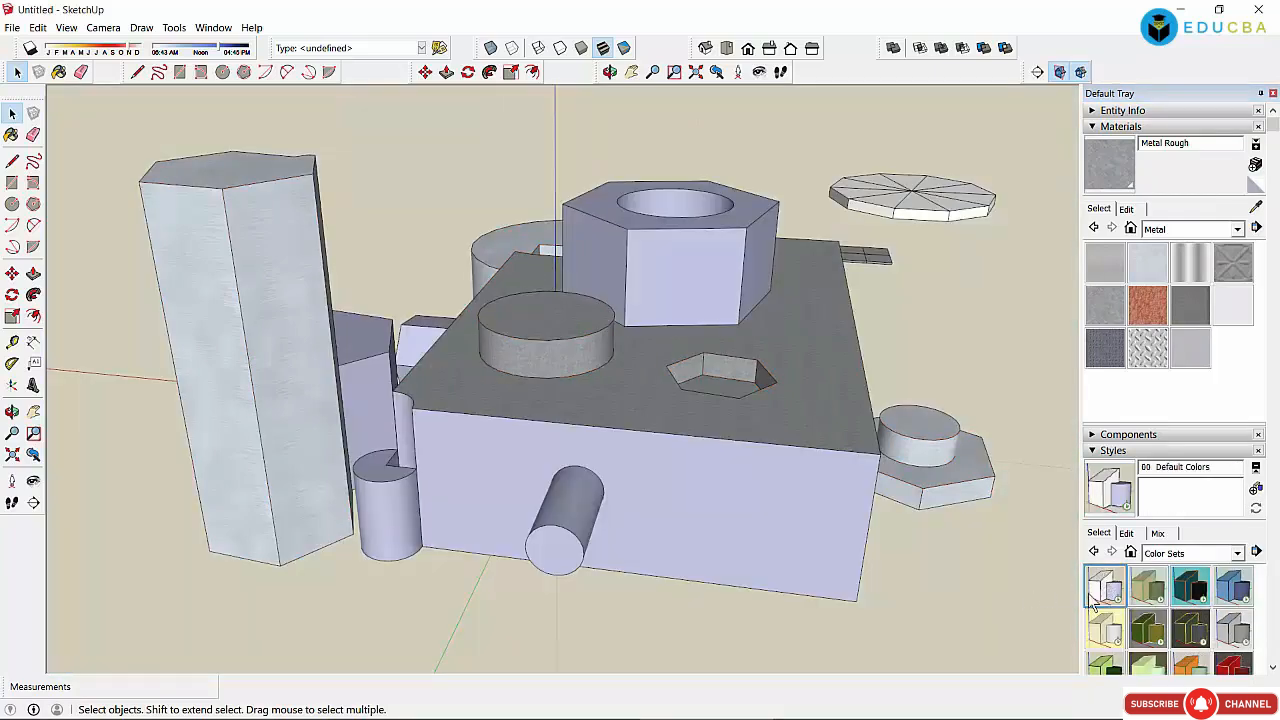
{"action": "left_click", "coordinate": [1147, 586]}
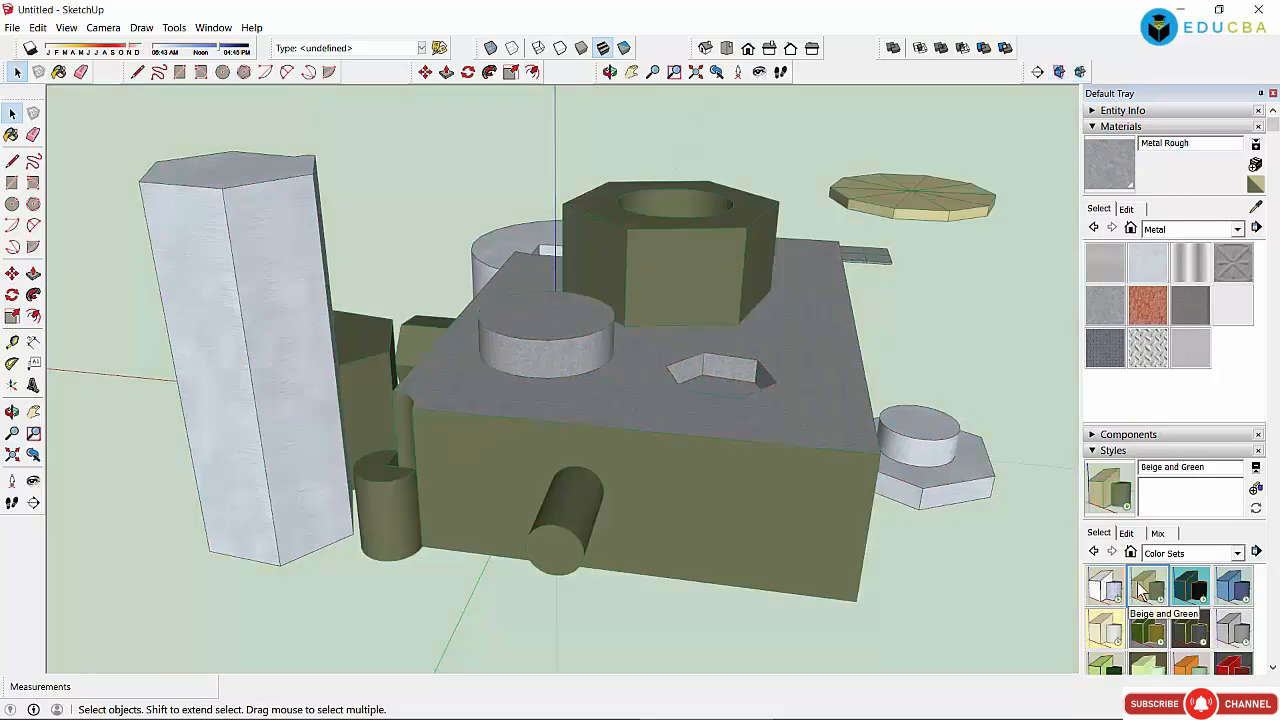
{"action": "left_click", "coordinate": [1190, 587]}
{"action": "left_click", "coordinate": [1238, 590]}
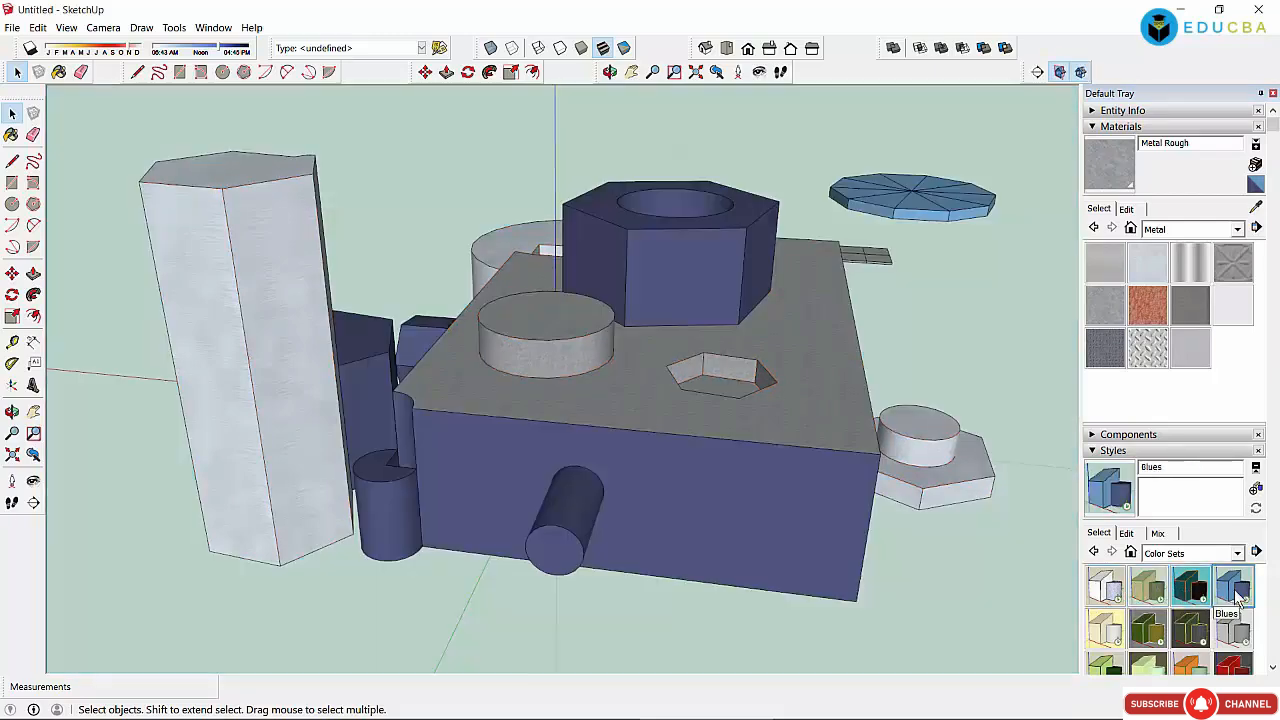
{"action": "left_click", "coordinate": [1222, 632]}
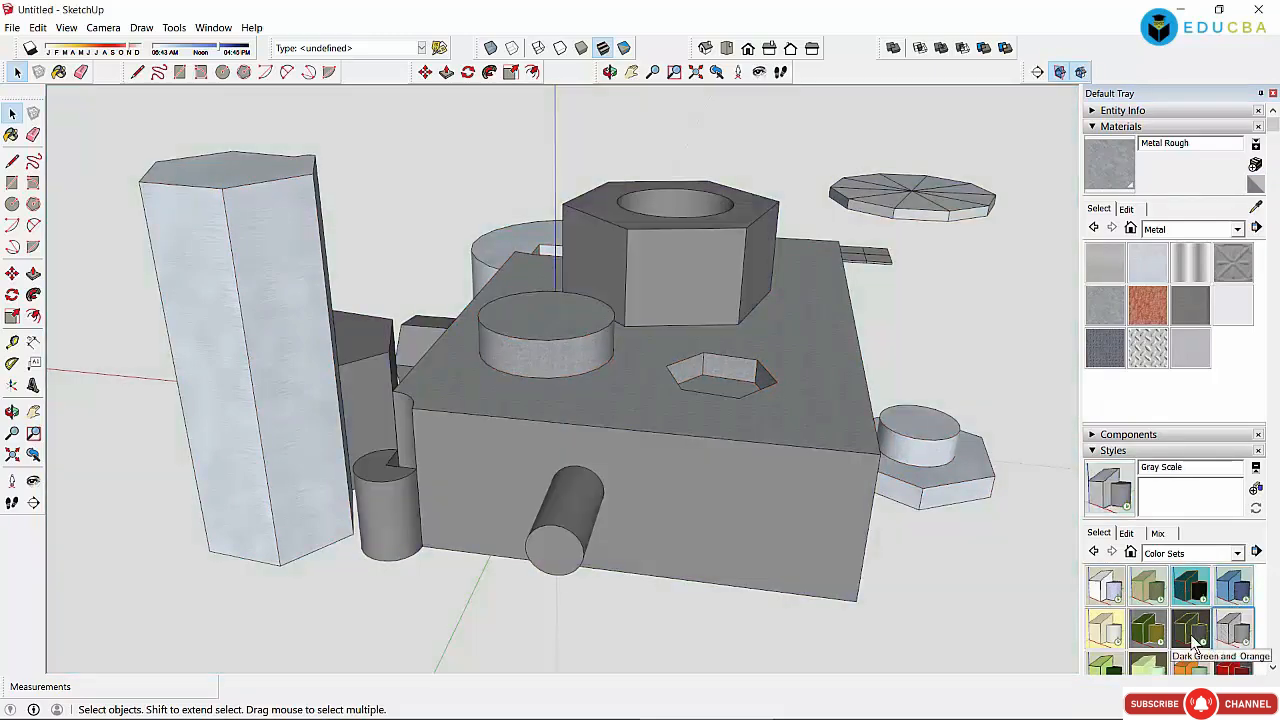
{"action": "left_click", "coordinate": [1193, 632]}
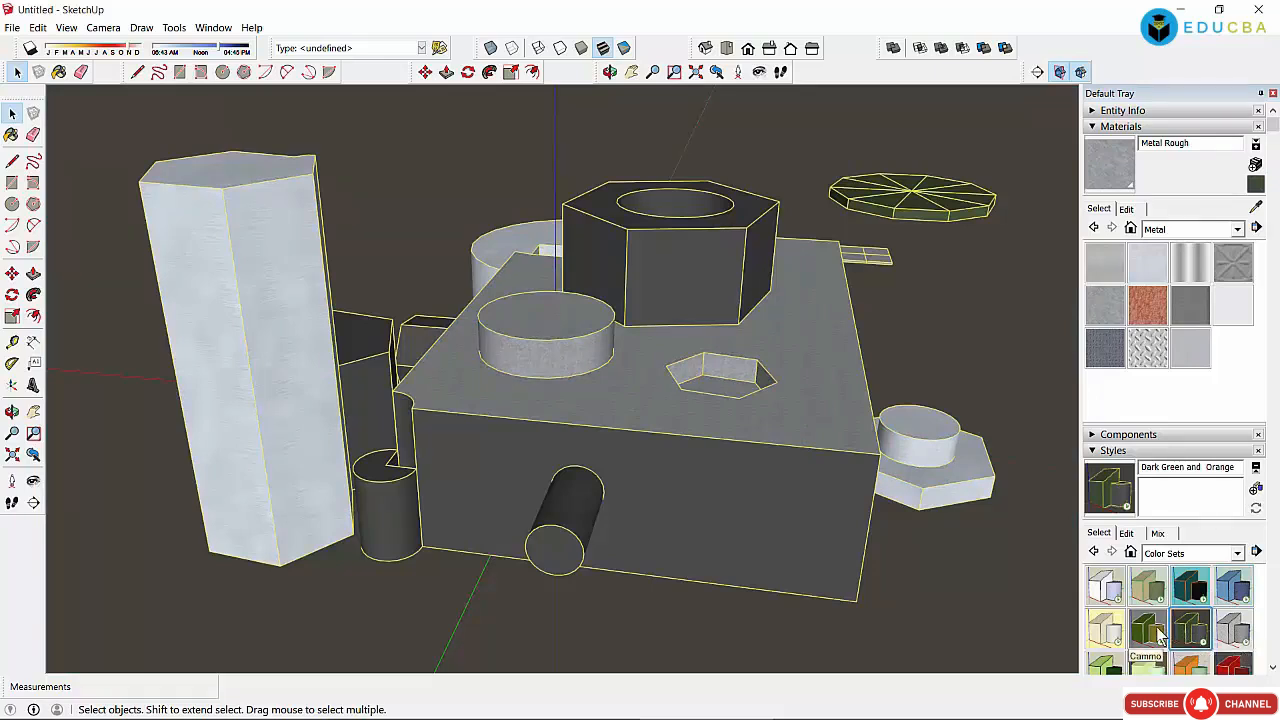
{"action": "left_click", "coordinate": [1148, 632]}
{"action": "left_click", "coordinate": [1108, 632]}
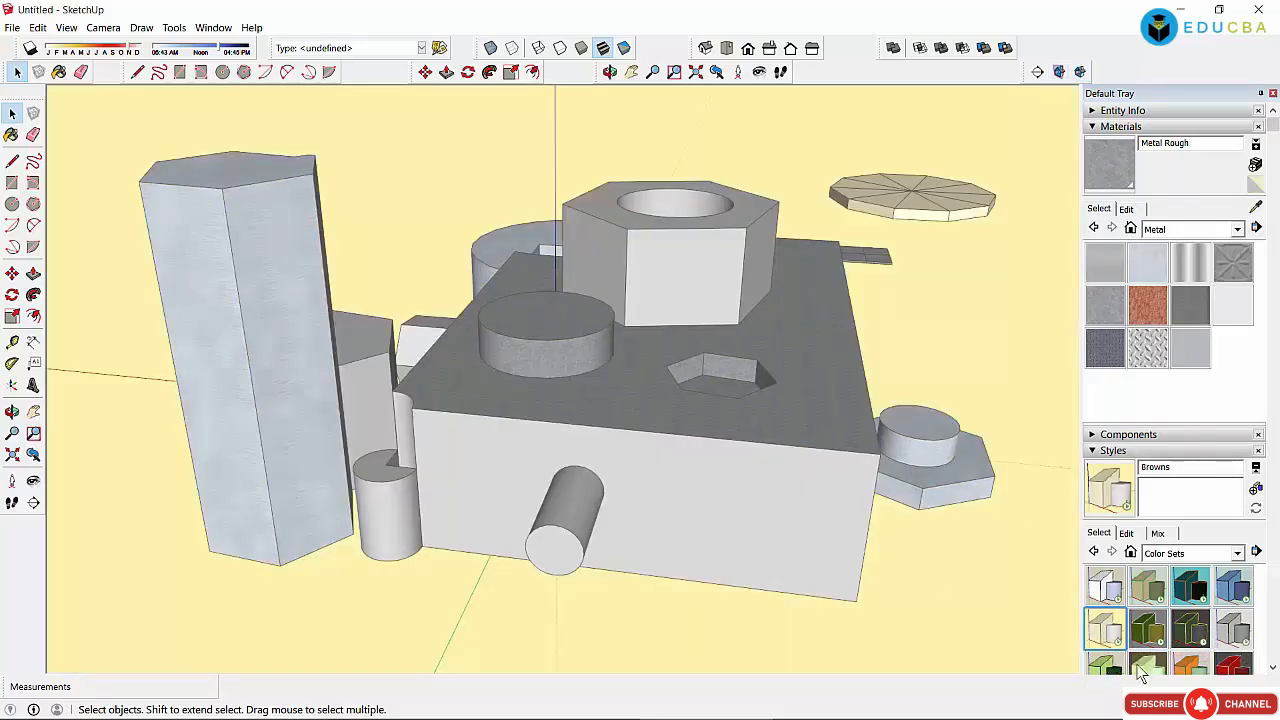
{"action": "left_click", "coordinate": [1150, 670]}
{"action": "left_click", "coordinate": [1150, 668]}
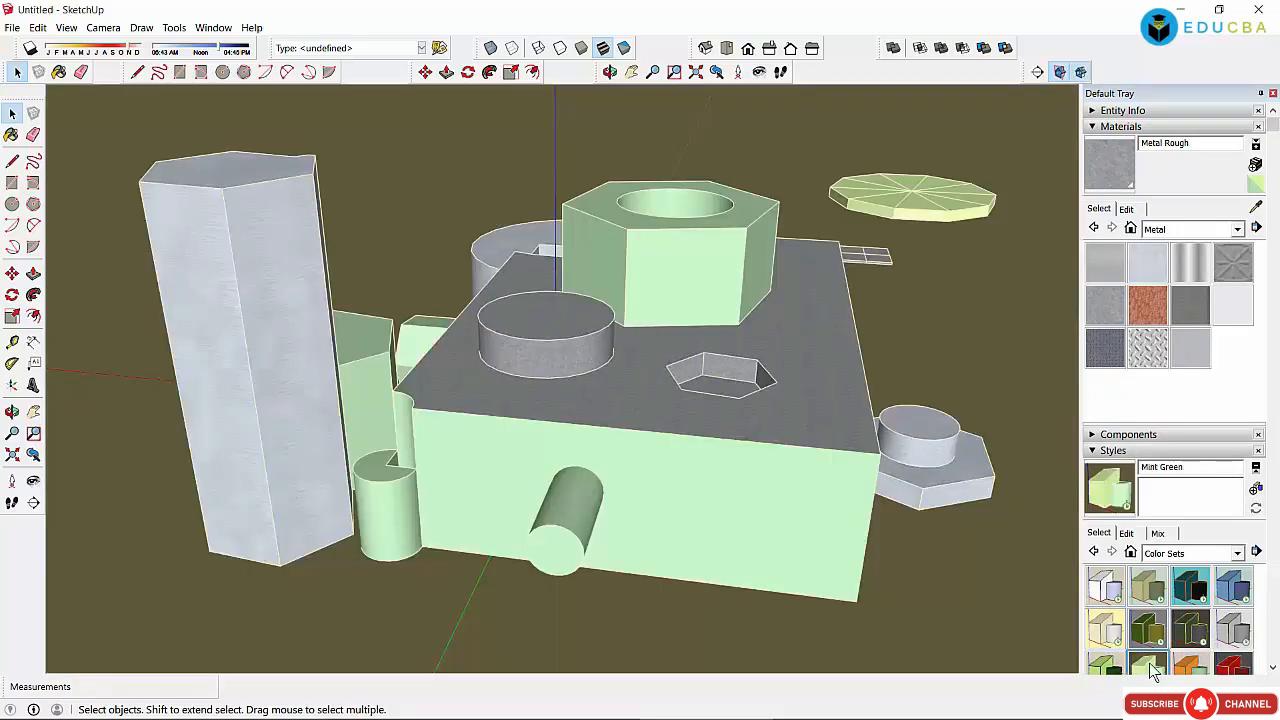
{"action": "left_click", "coordinate": [1192, 667]}
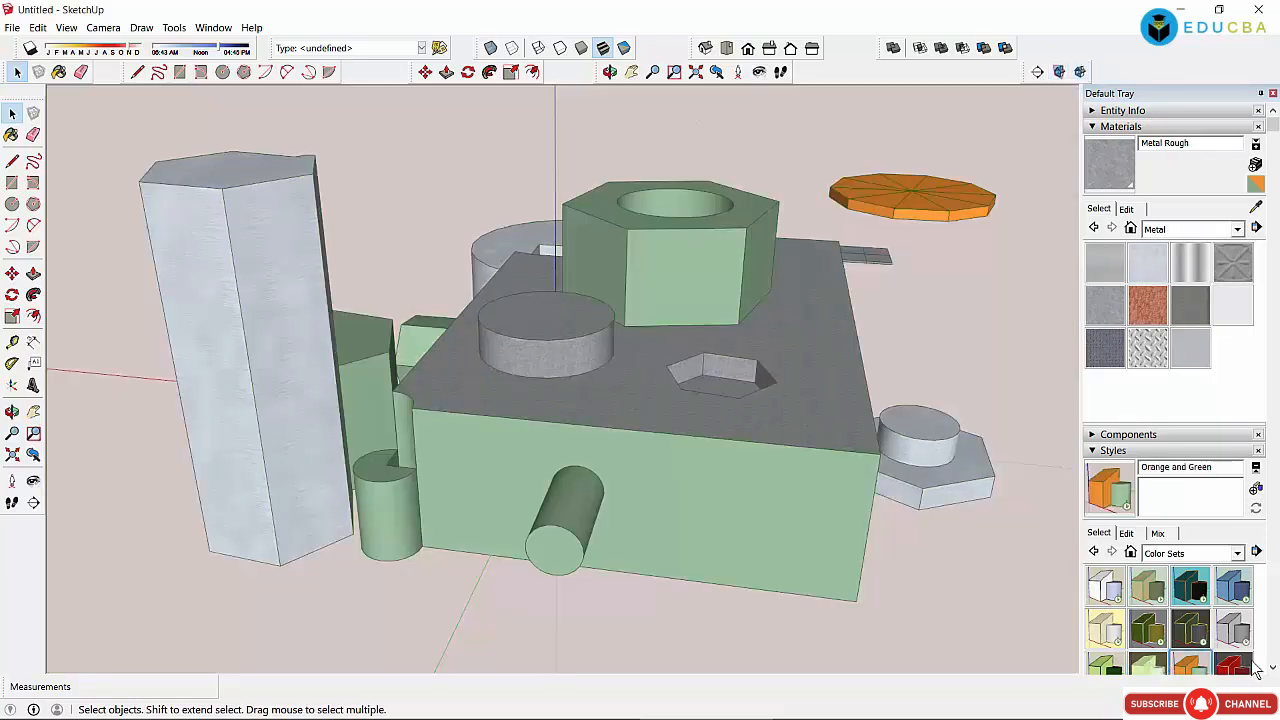
{"action": "left_click", "coordinate": [1245, 667]}
Step: Apply Landscape Architecture, then Construction Documentation, from the Default Styles collection
{"action": "left_click", "coordinate": [1195, 553]}
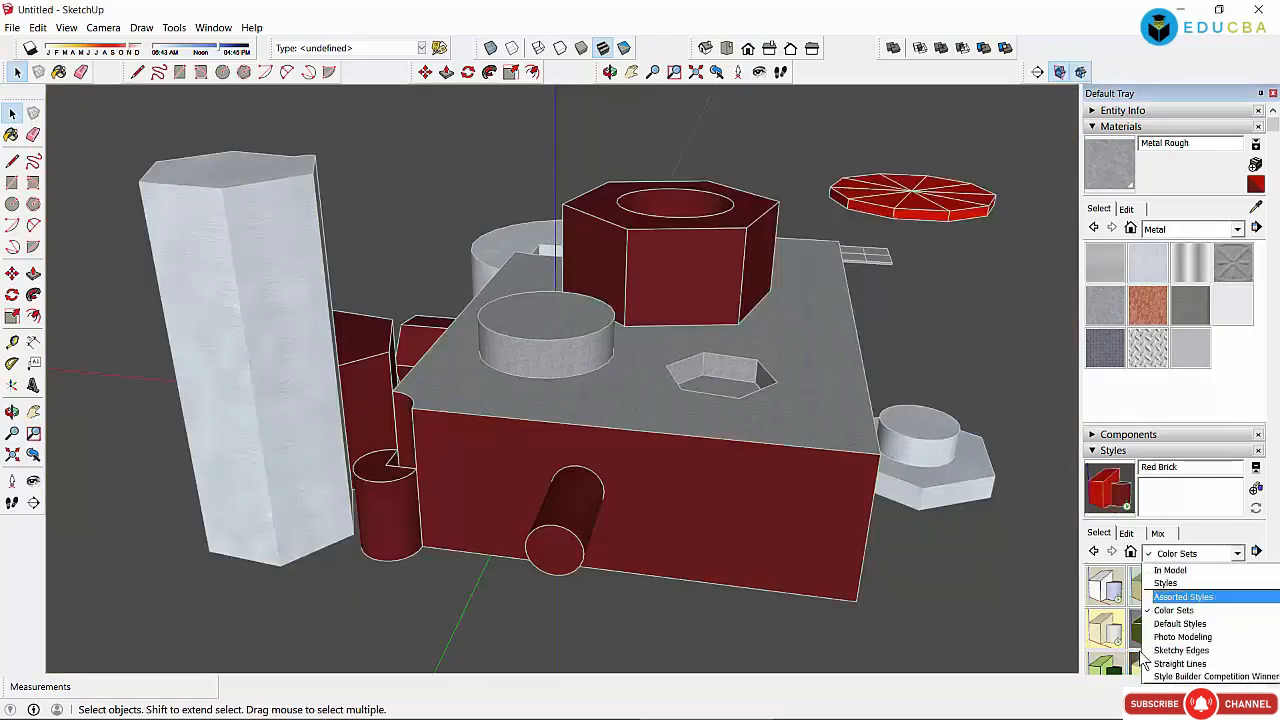
{"action": "left_click", "coordinate": [1164, 625]}
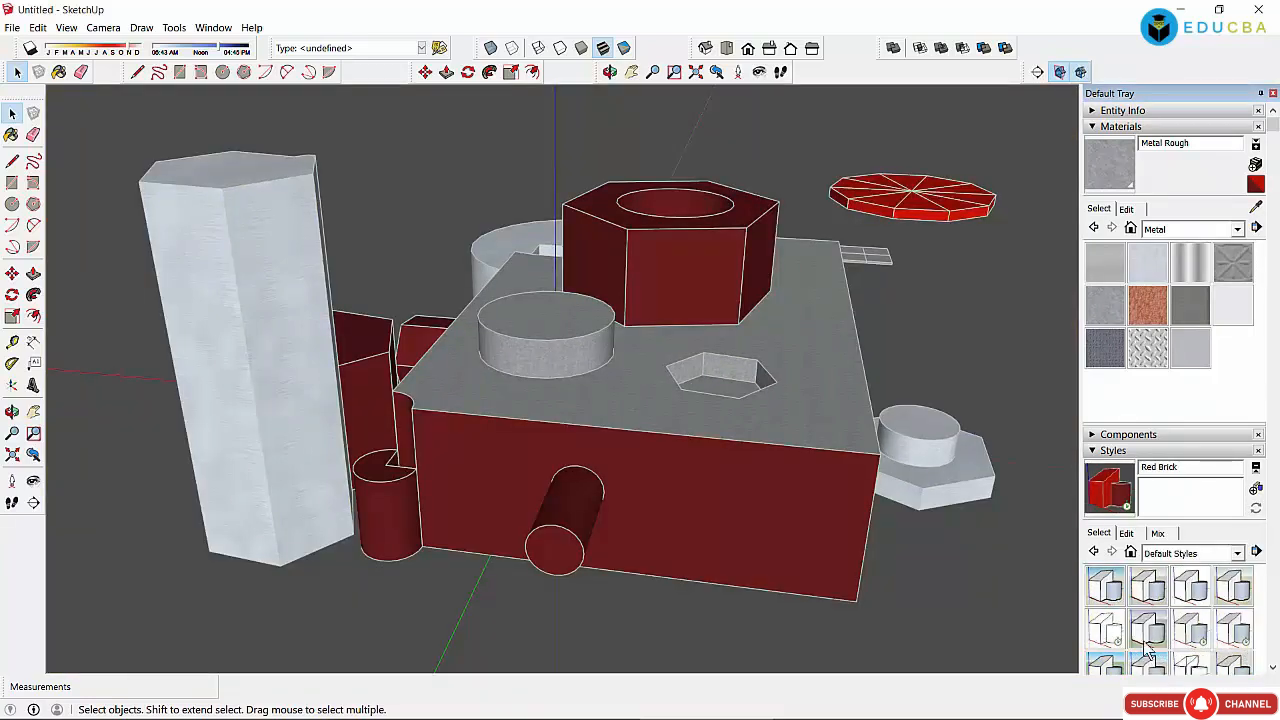
{"action": "left_click", "coordinate": [1150, 630]}
{"action": "left_click", "coordinate": [1193, 585]}
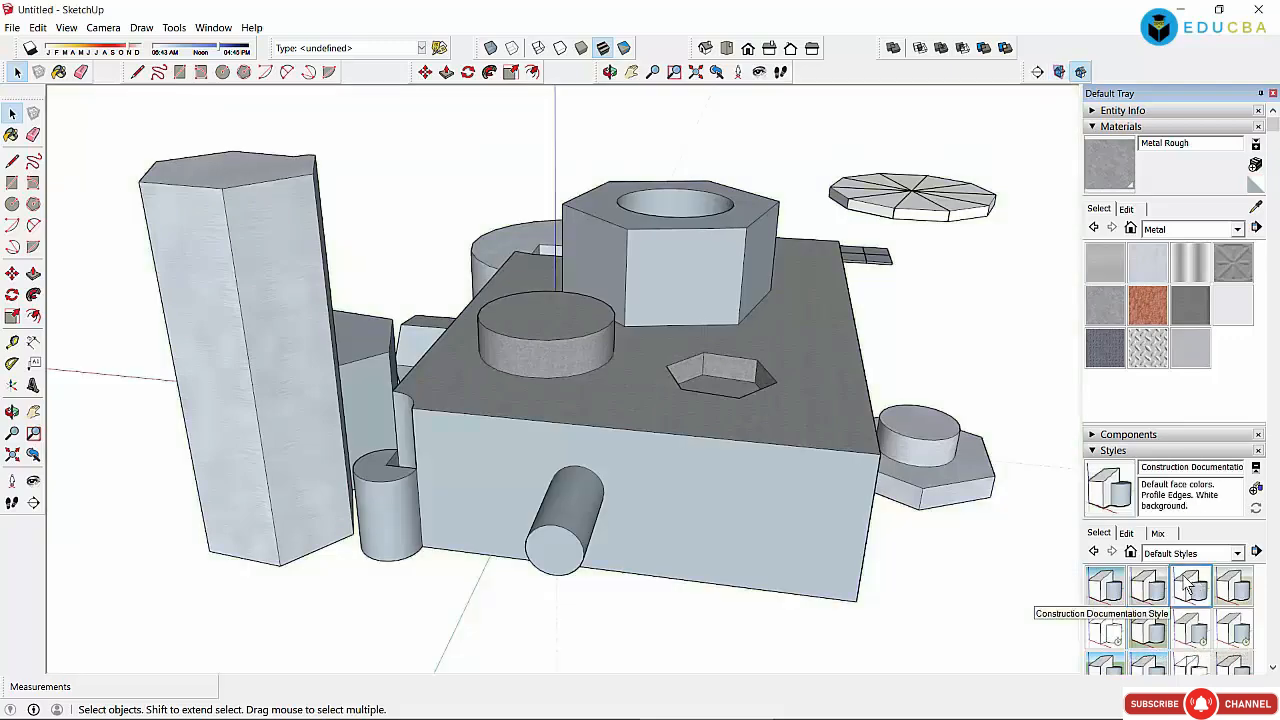
Step: Apply Photo Modeling styles, ending with Reversed Photo Modeling Style
{"action": "left_click", "coordinate": [1177, 556]}
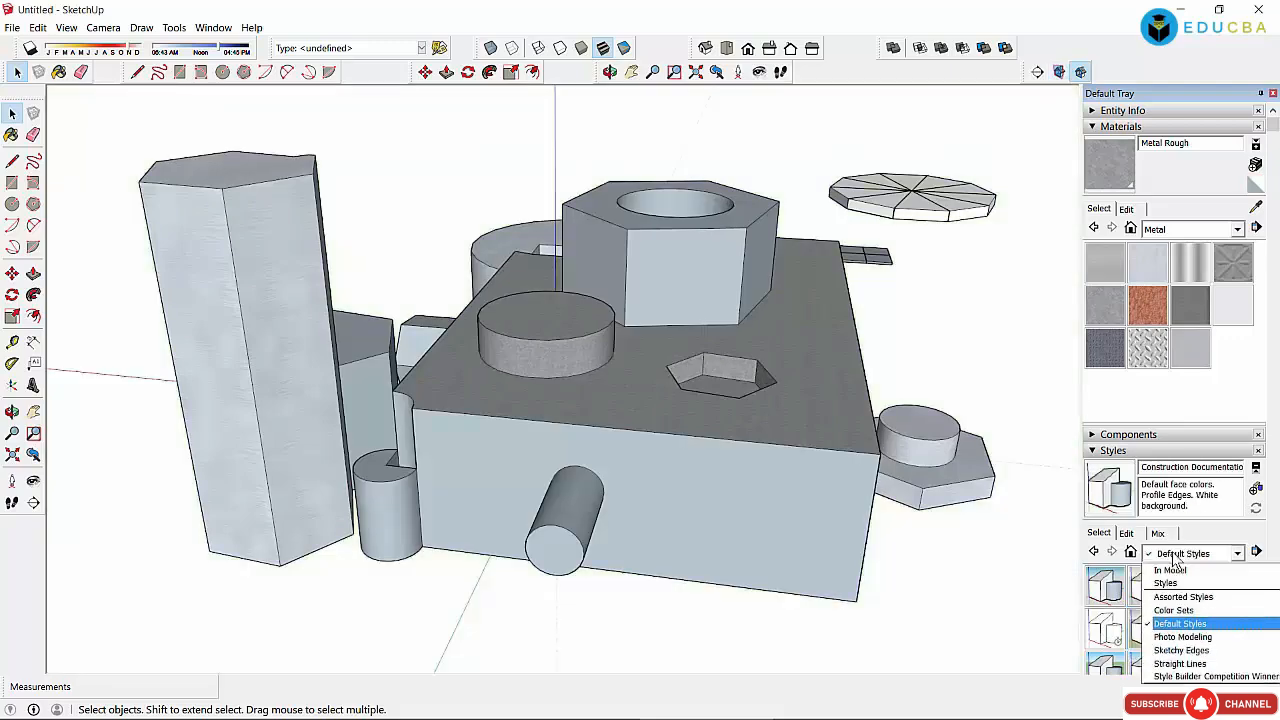
{"action": "left_click", "coordinate": [1170, 637]}
{"action": "left_click", "coordinate": [1112, 590]}
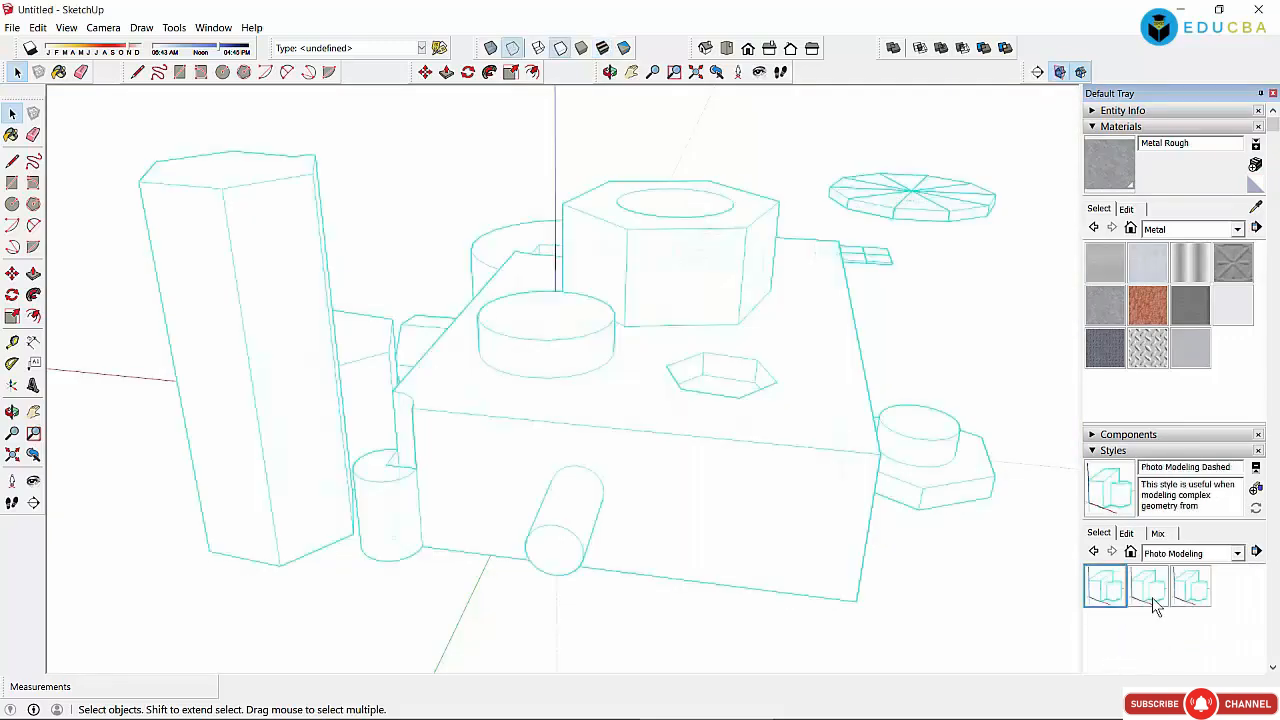
{"action": "left_click", "coordinate": [1199, 589]}
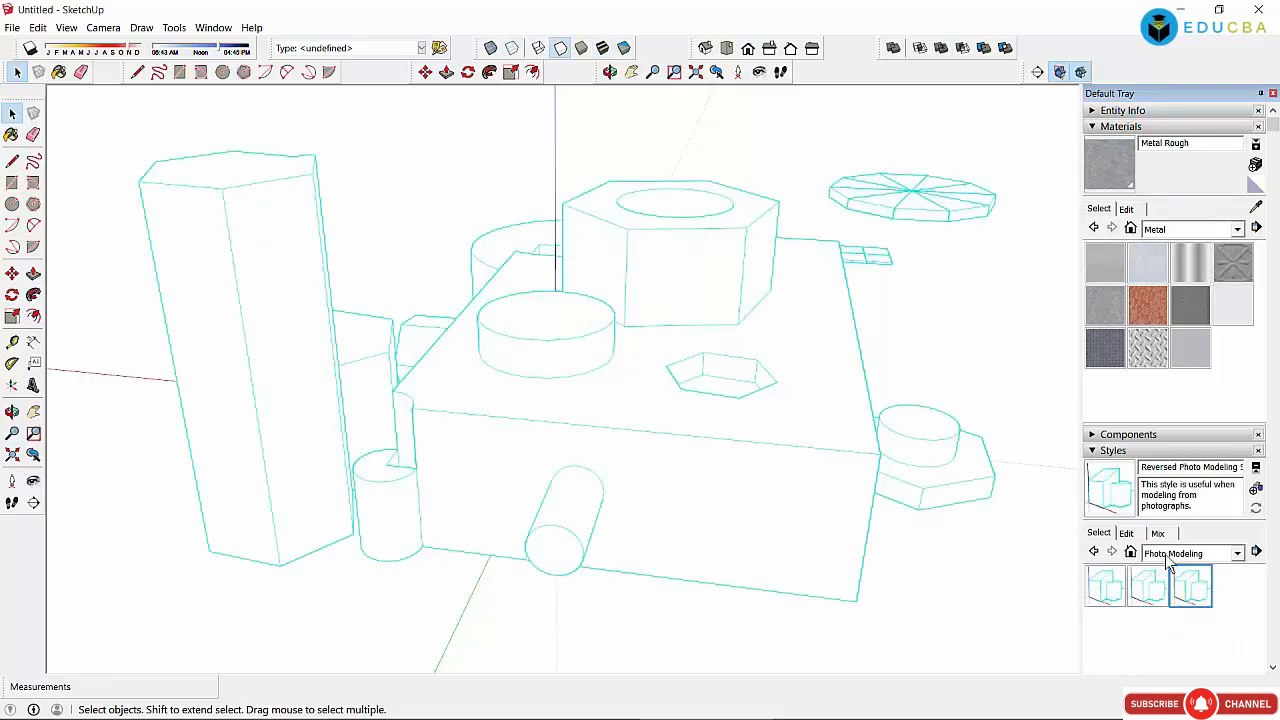
Step: Preview Sketchy Edges styles from Airbrush and Brush Strokes through Chalk and Conte to Charcoal Loose
{"action": "left_click", "coordinate": [1238, 554]}
{"action": "left_click", "coordinate": [1167, 656]}
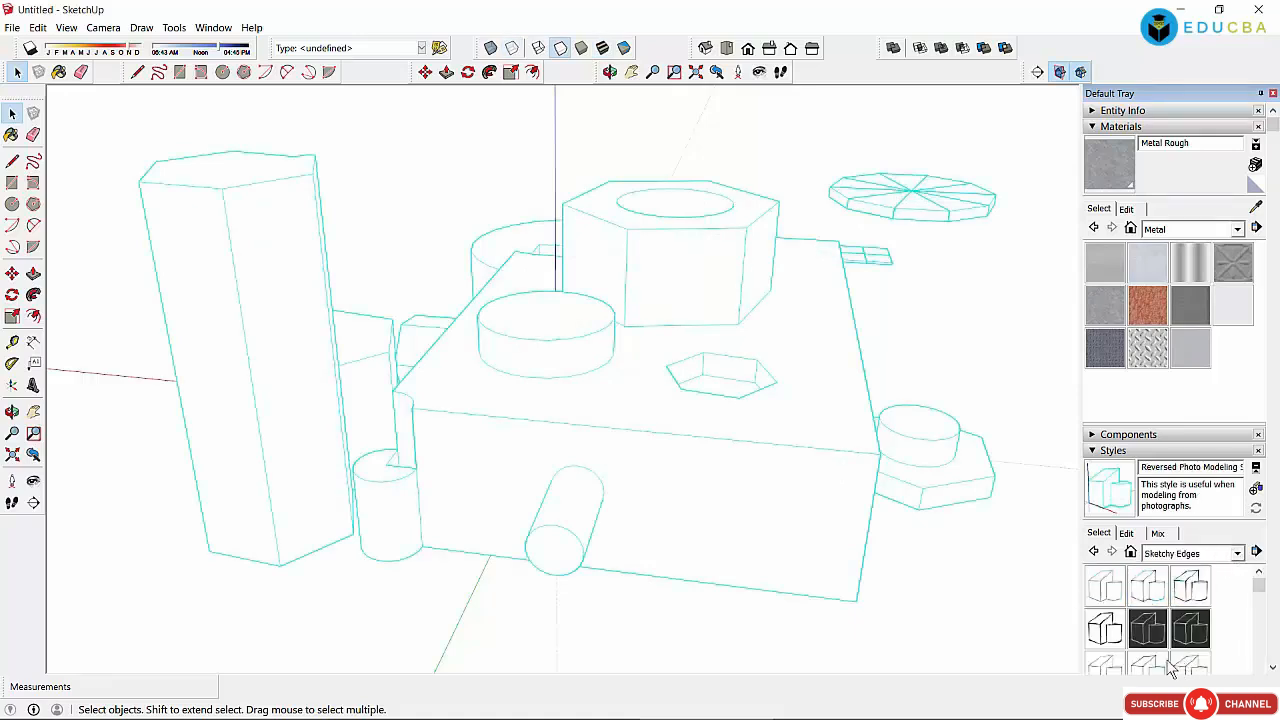
{"action": "left_click", "coordinate": [1120, 597]}
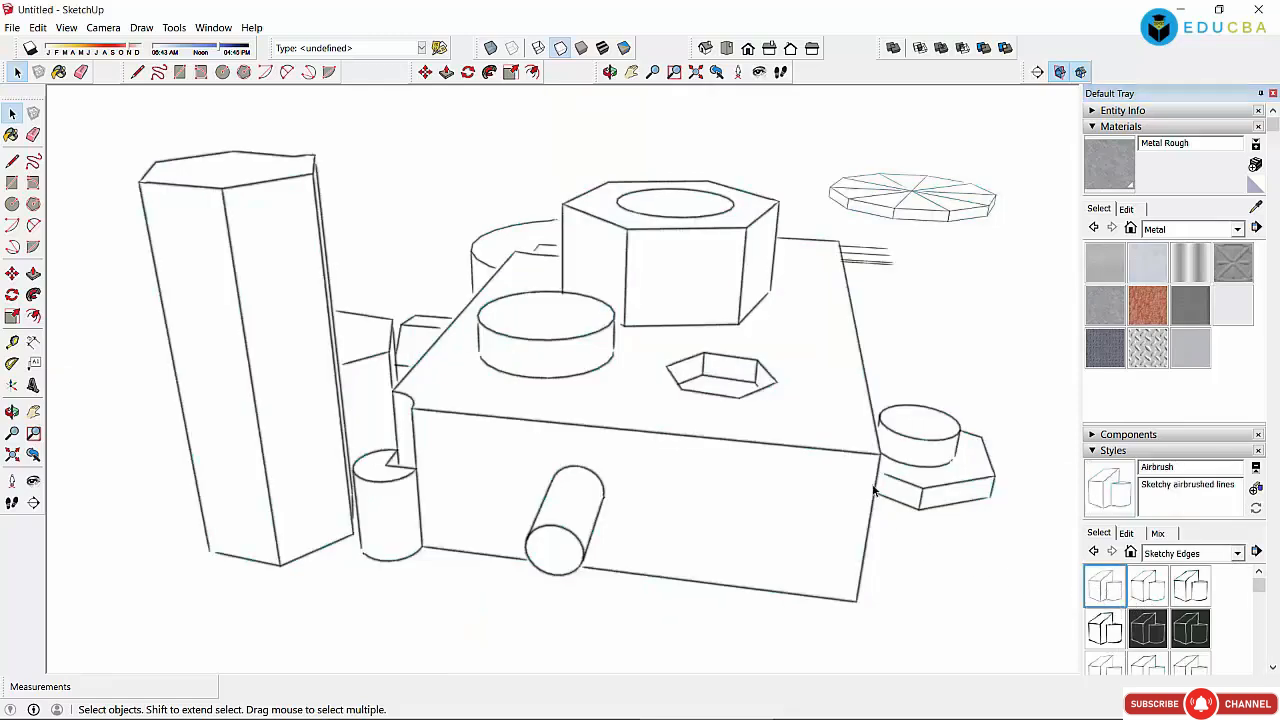
{"action": "mouse_move", "coordinate": [930, 718]}
{"action": "left_click", "coordinate": [1152, 592]}
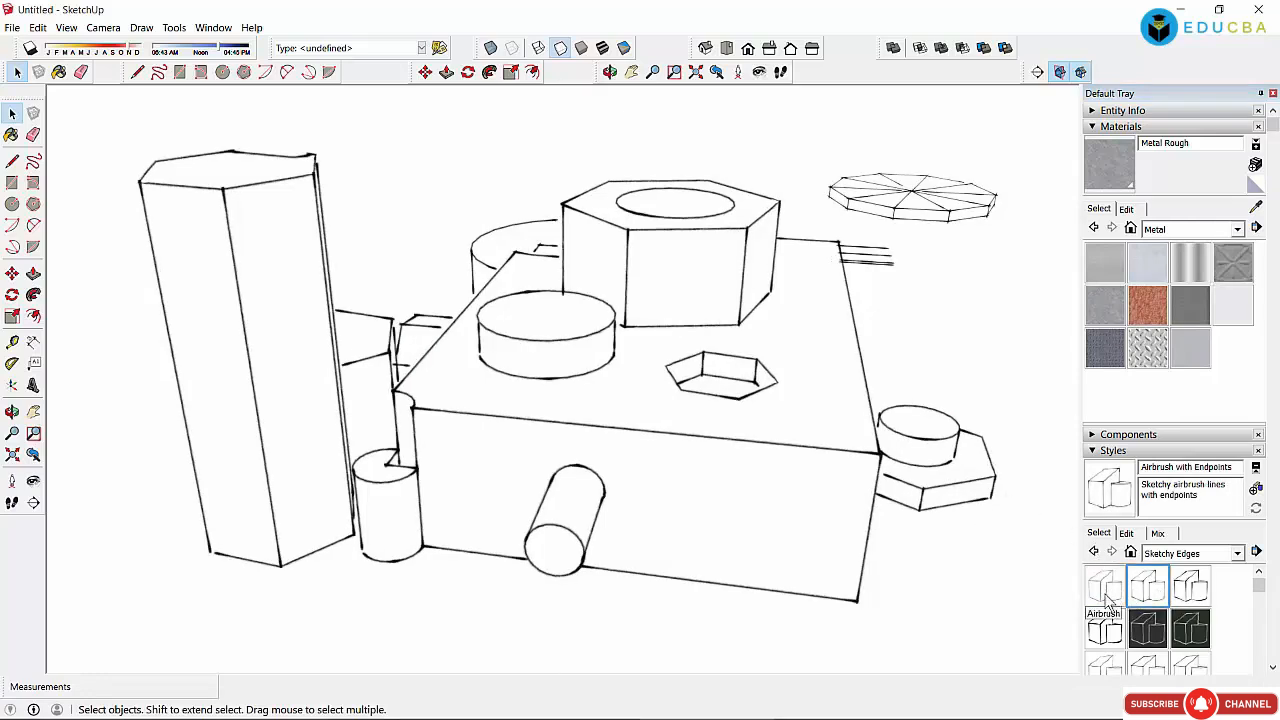
{"action": "left_click", "coordinate": [1106, 592]}
{"action": "left_click", "coordinate": [1188, 594]}
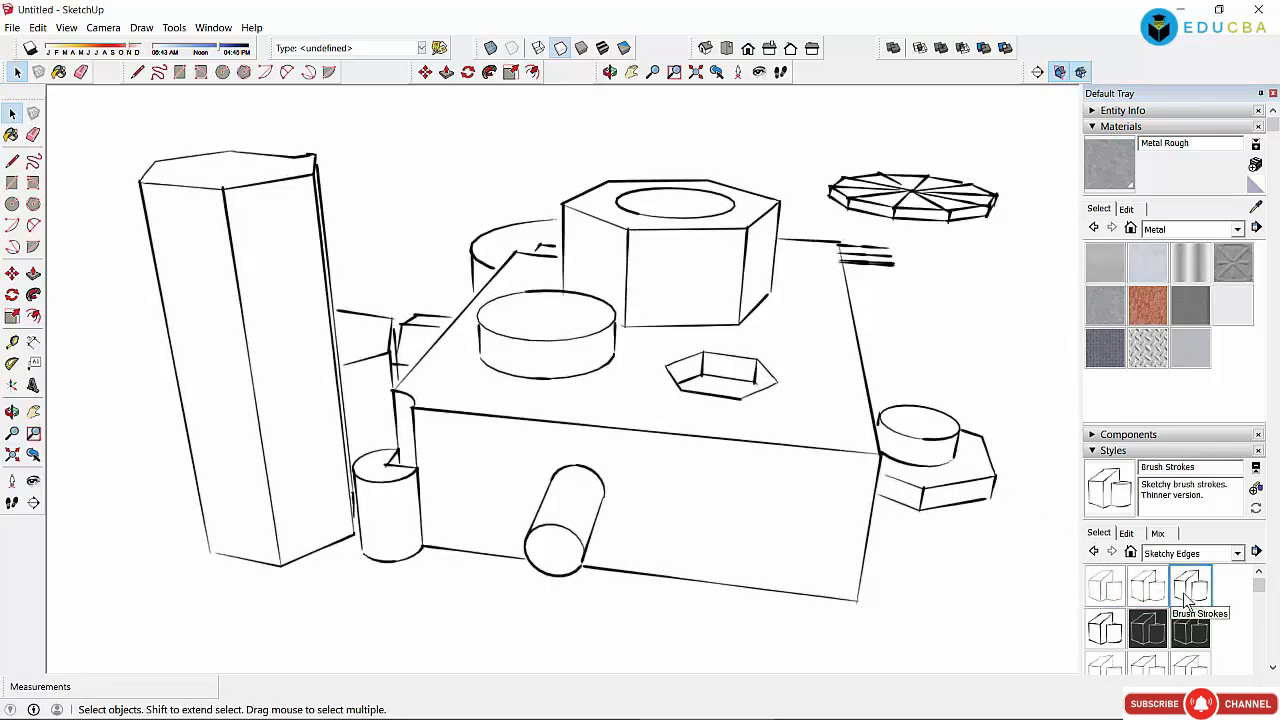
{"action": "left_click", "coordinate": [1110, 636]}
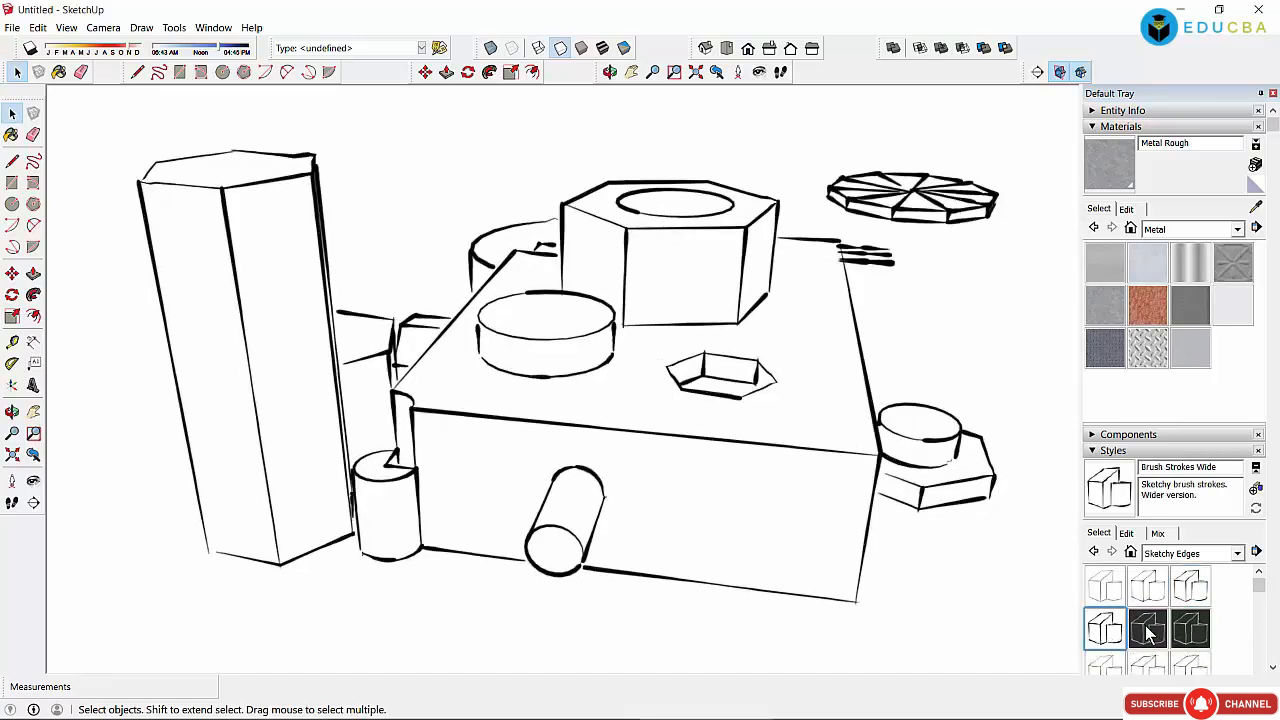
{"action": "left_click", "coordinate": [1150, 633]}
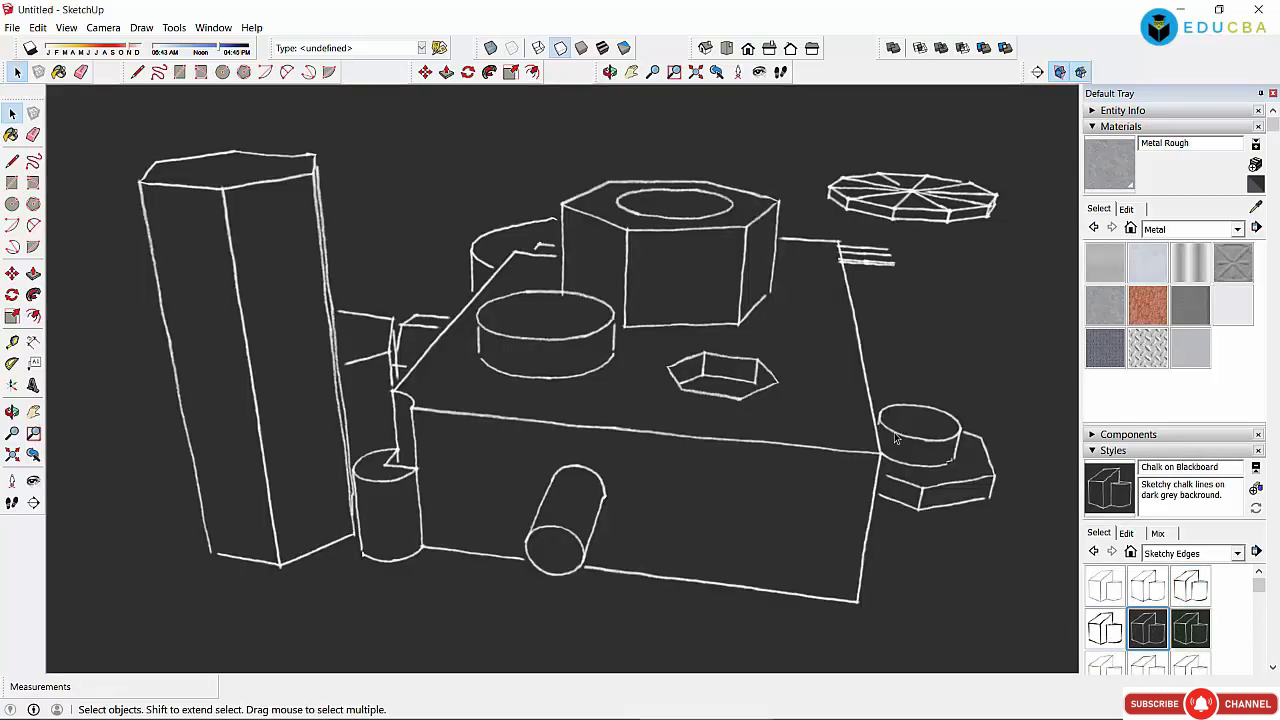
{"action": "left_click", "coordinate": [1191, 646]}
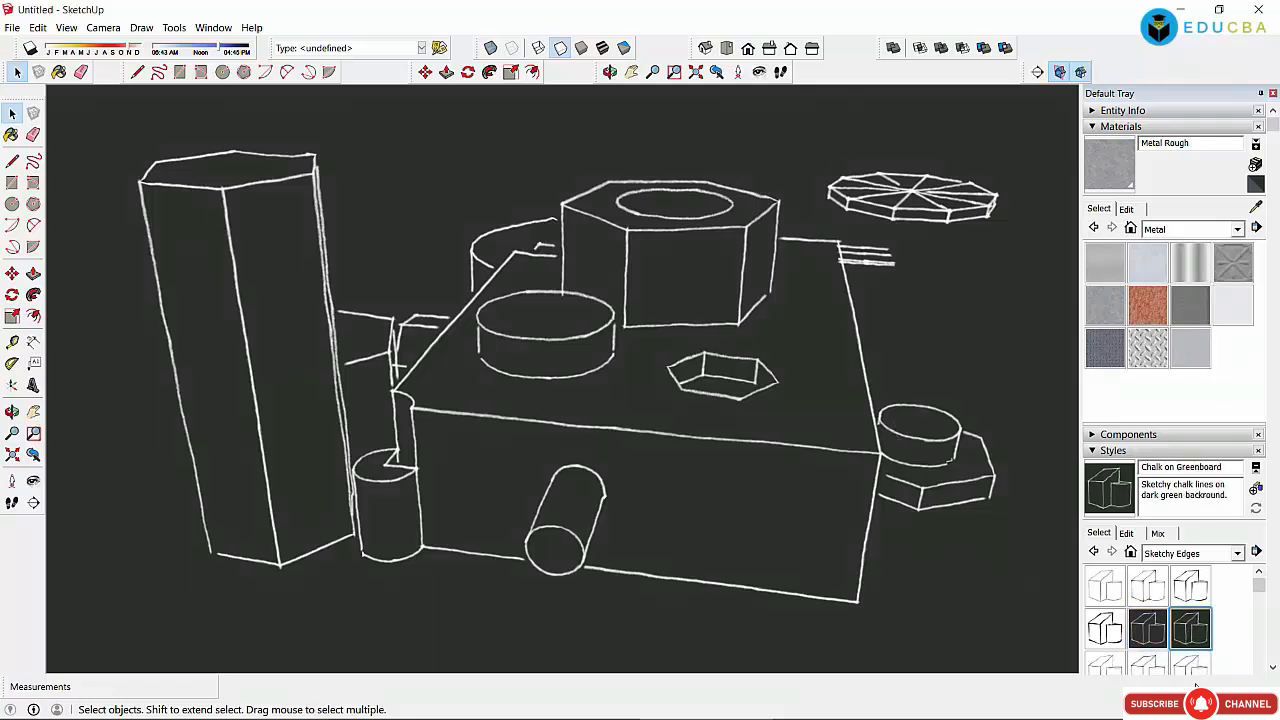
{"action": "left_click", "coordinate": [1198, 673]}
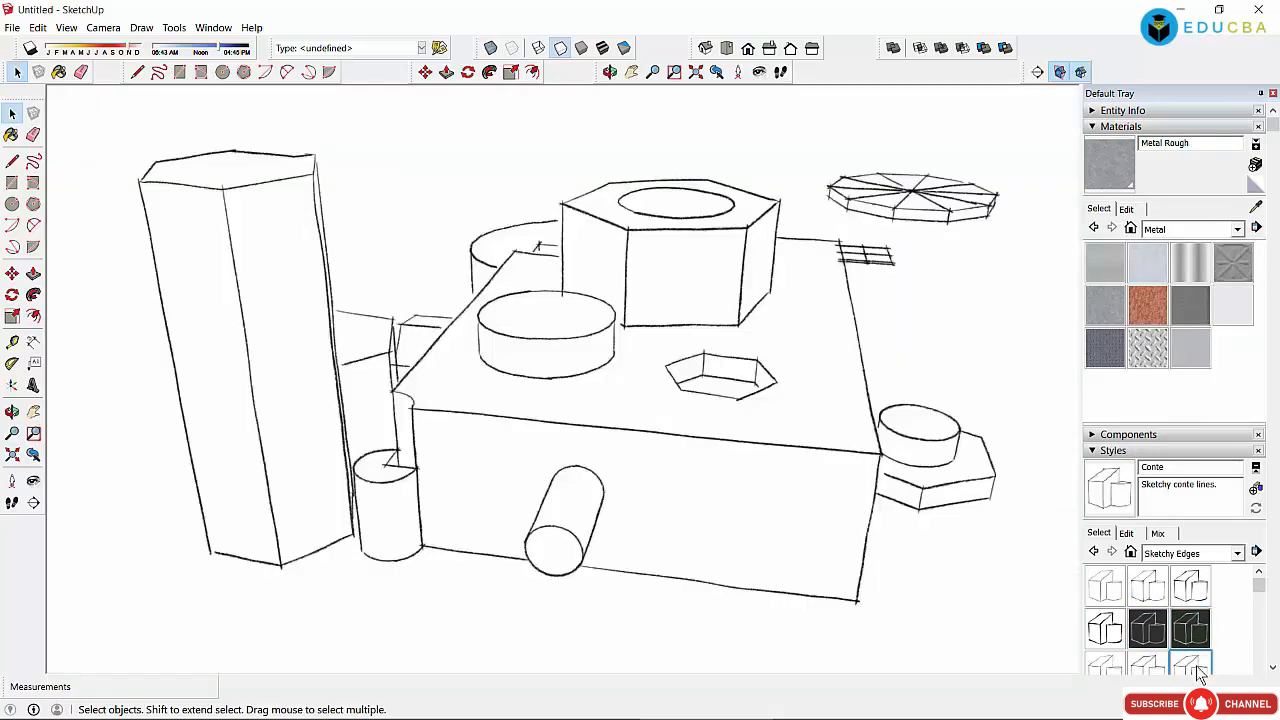
{"action": "left_click", "coordinate": [1147, 666]}
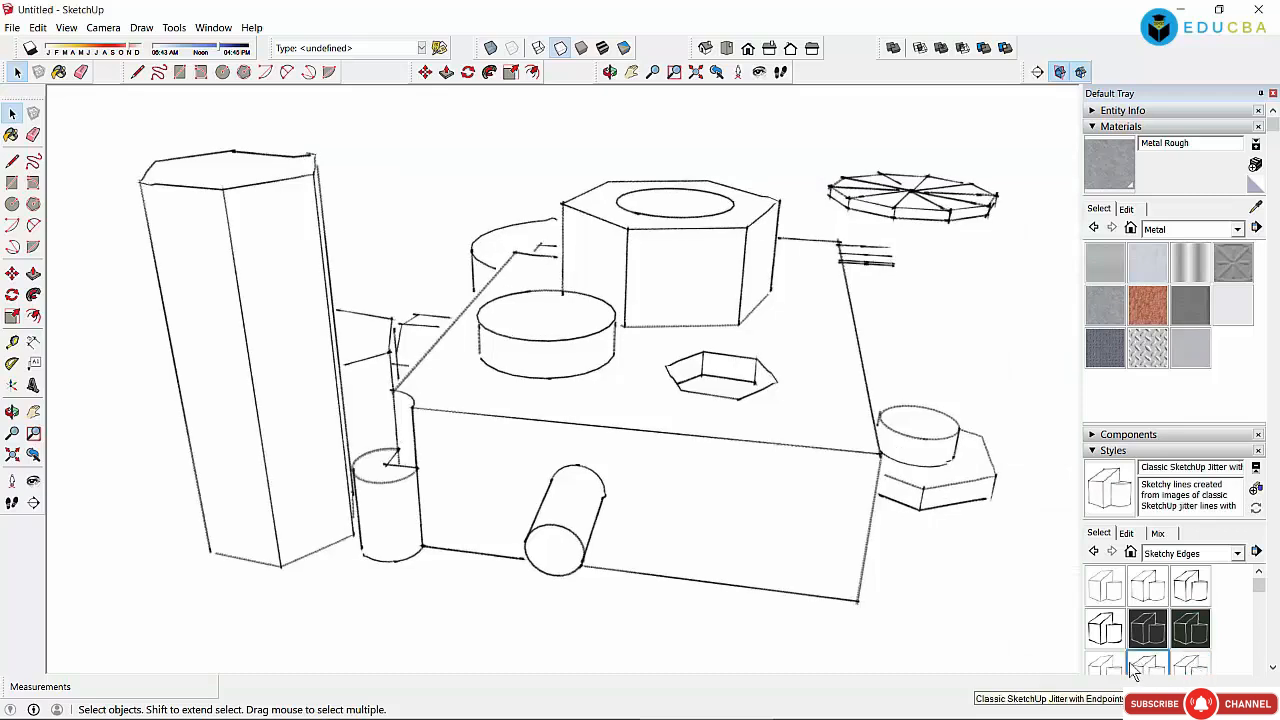
{"action": "left_click", "coordinate": [1106, 668]}
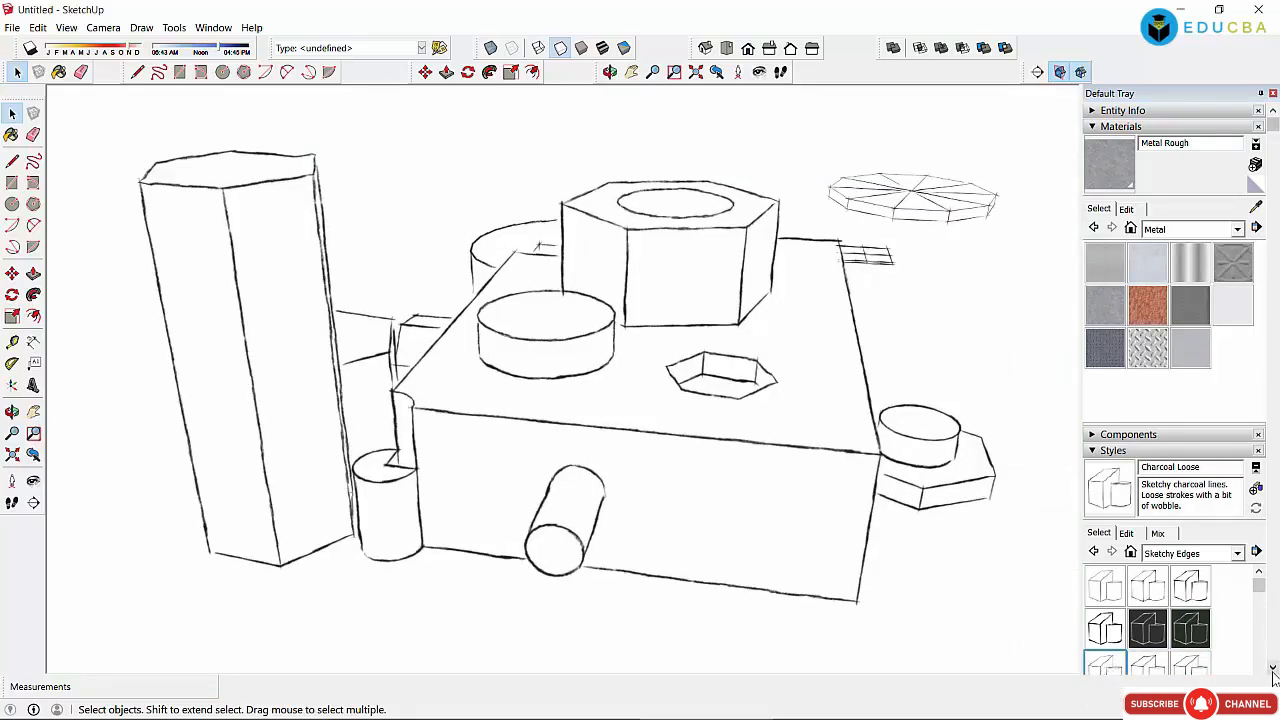
Step: Apply Crayon, Cross Stitch, Dry Erase Marker, Marker and Pen styles, finishing with Scribble Heavy
{"action": "left_click_drag", "start_coordinate": [1259, 587], "coordinate": [1261, 613]}
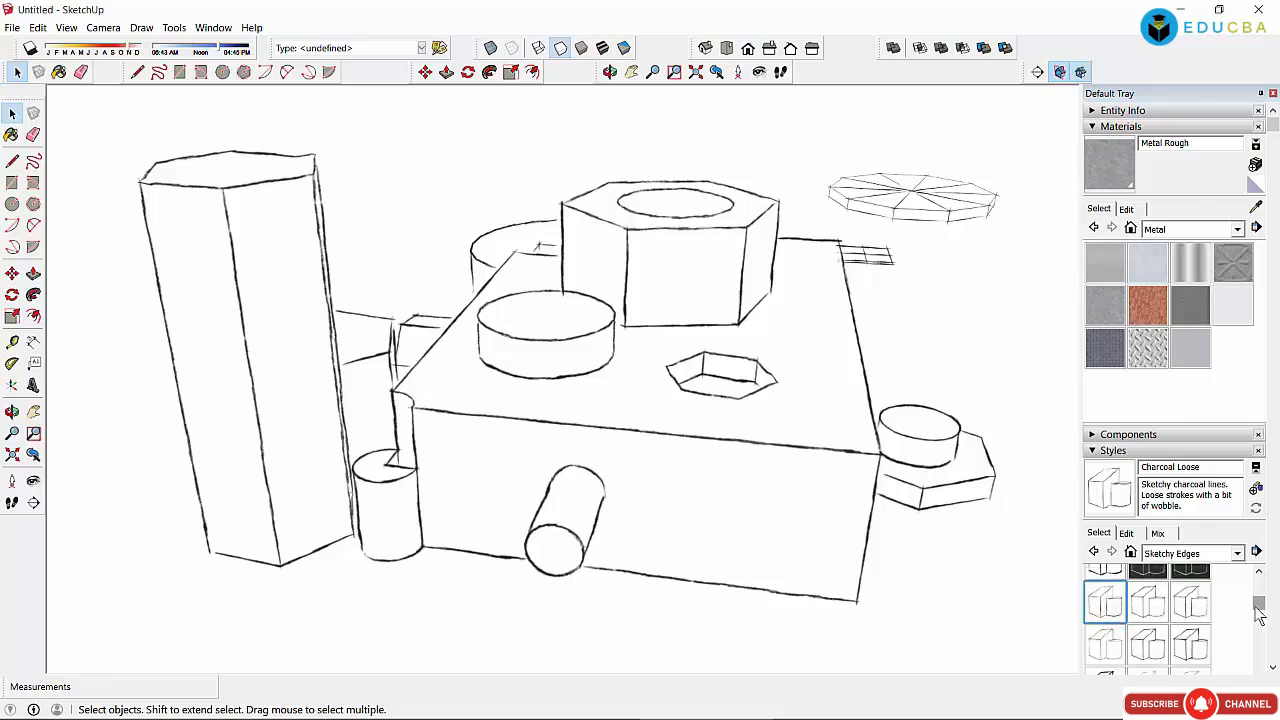
{"action": "left_click", "coordinate": [1104, 641]}
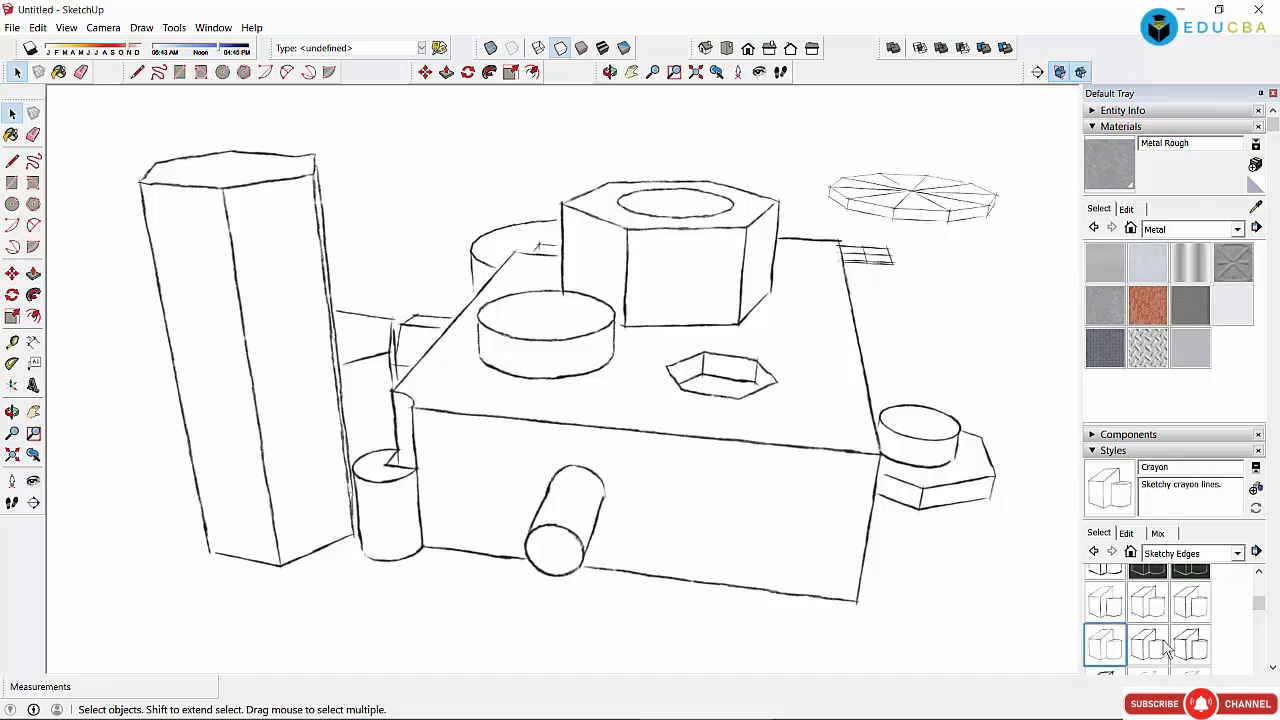
{"action": "left_click", "coordinate": [1160, 648]}
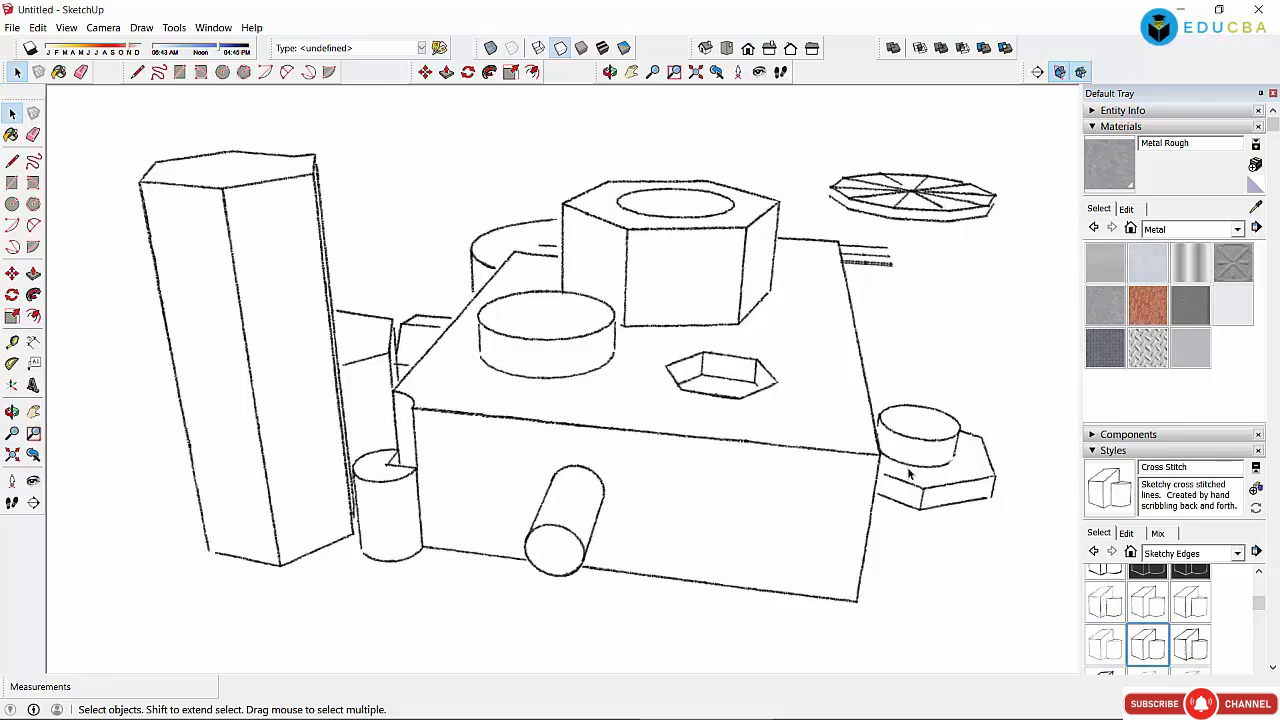
{"action": "left_click", "coordinate": [1192, 652]}
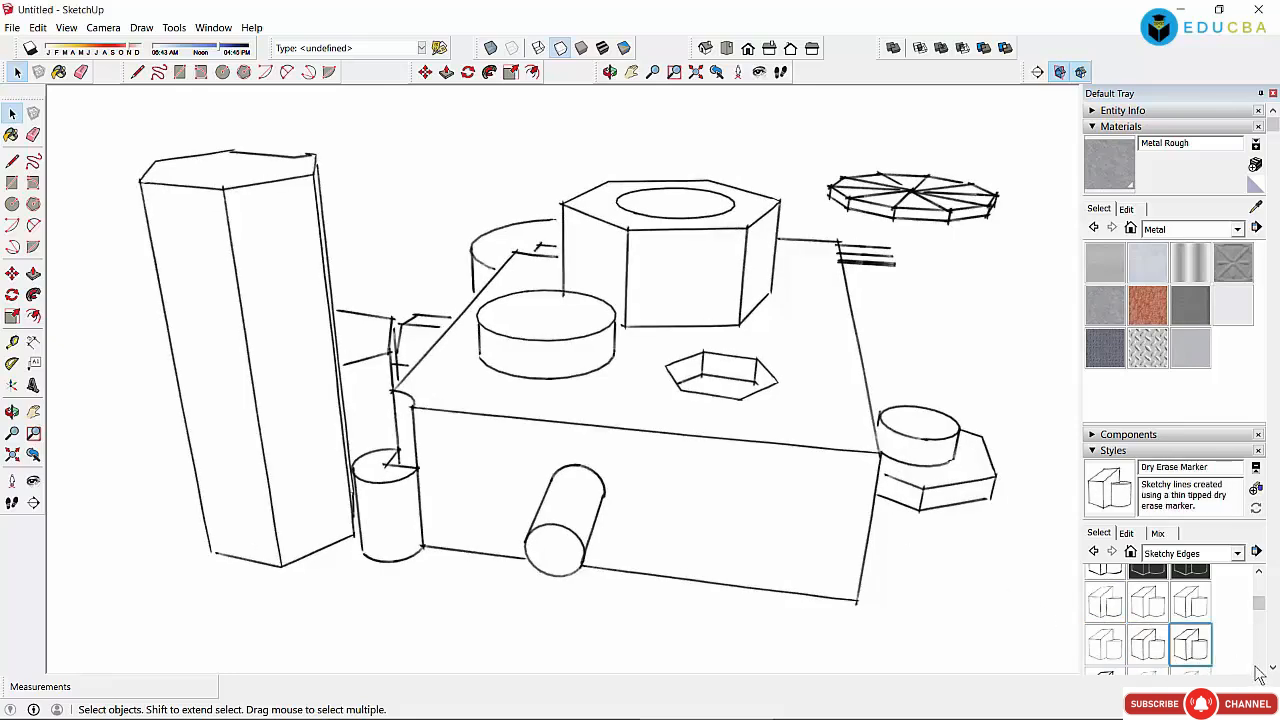
{"action": "scroll", "coordinate": [1259, 672], "scroll_direction": "down", "scroll_amount": 1}
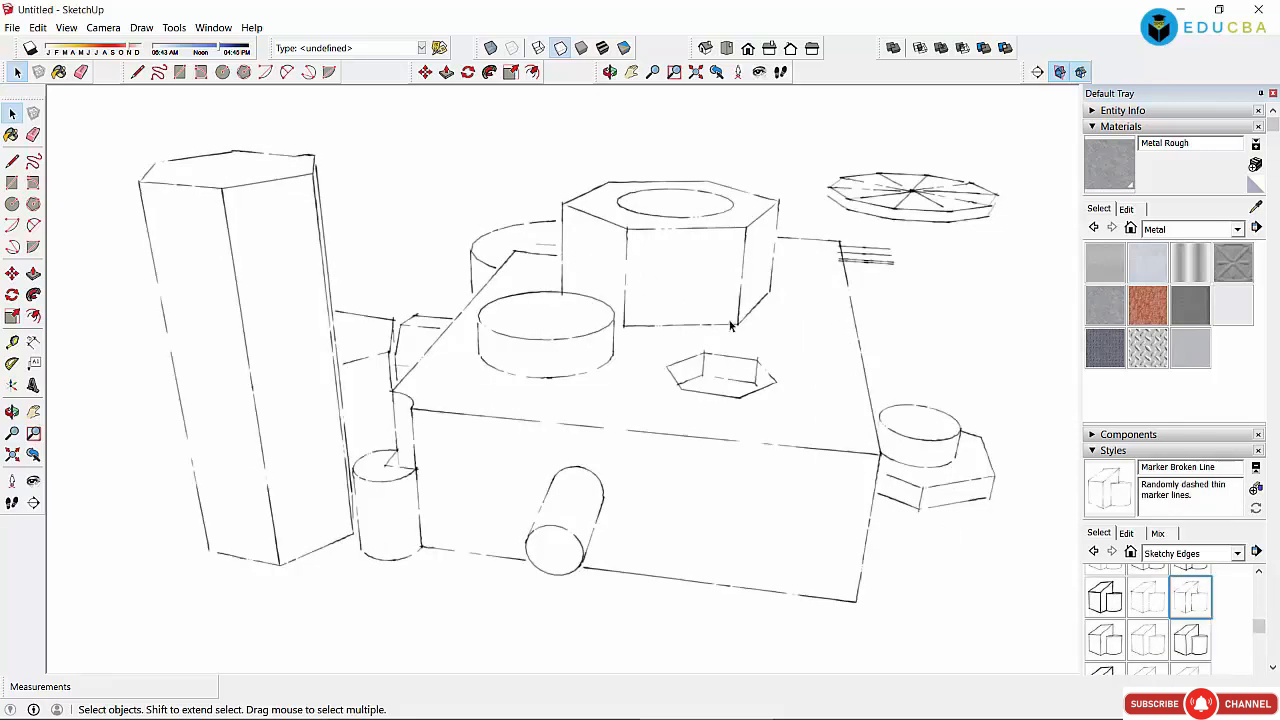
{"action": "left_click", "coordinate": [1157, 648]}
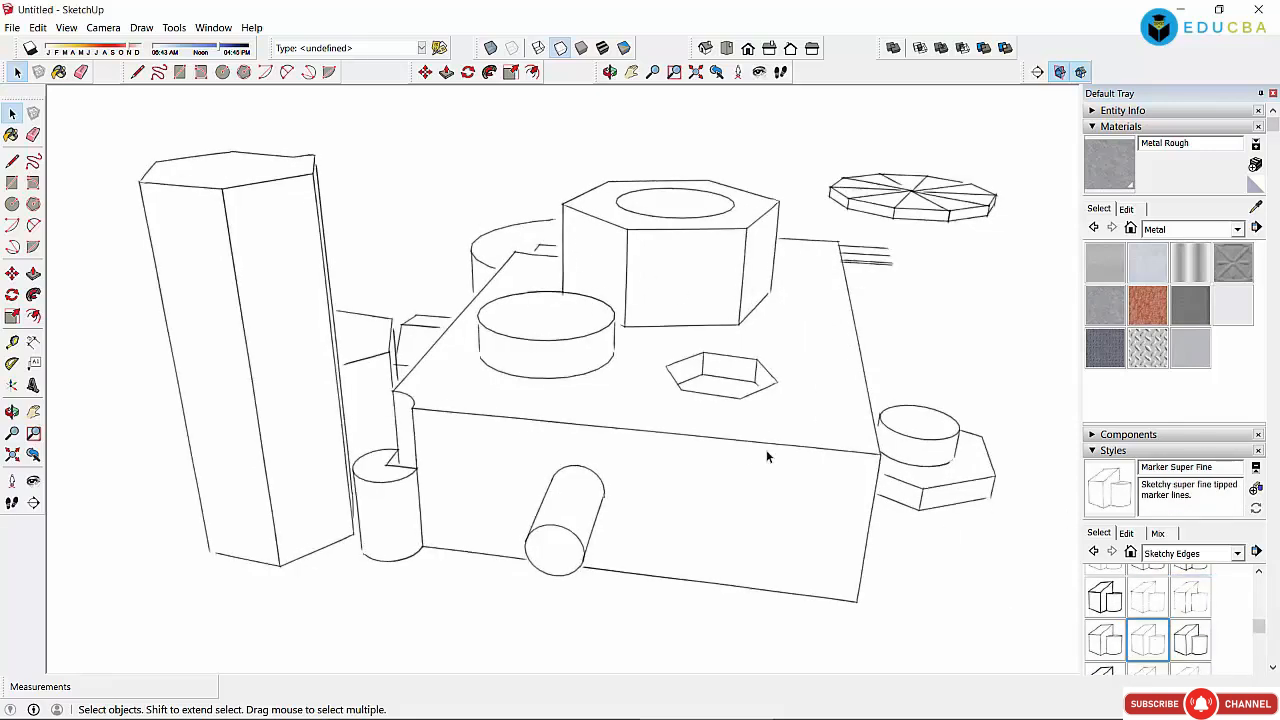
{"action": "left_click_drag", "start_coordinate": [1259, 626], "coordinate": [1259, 640]}
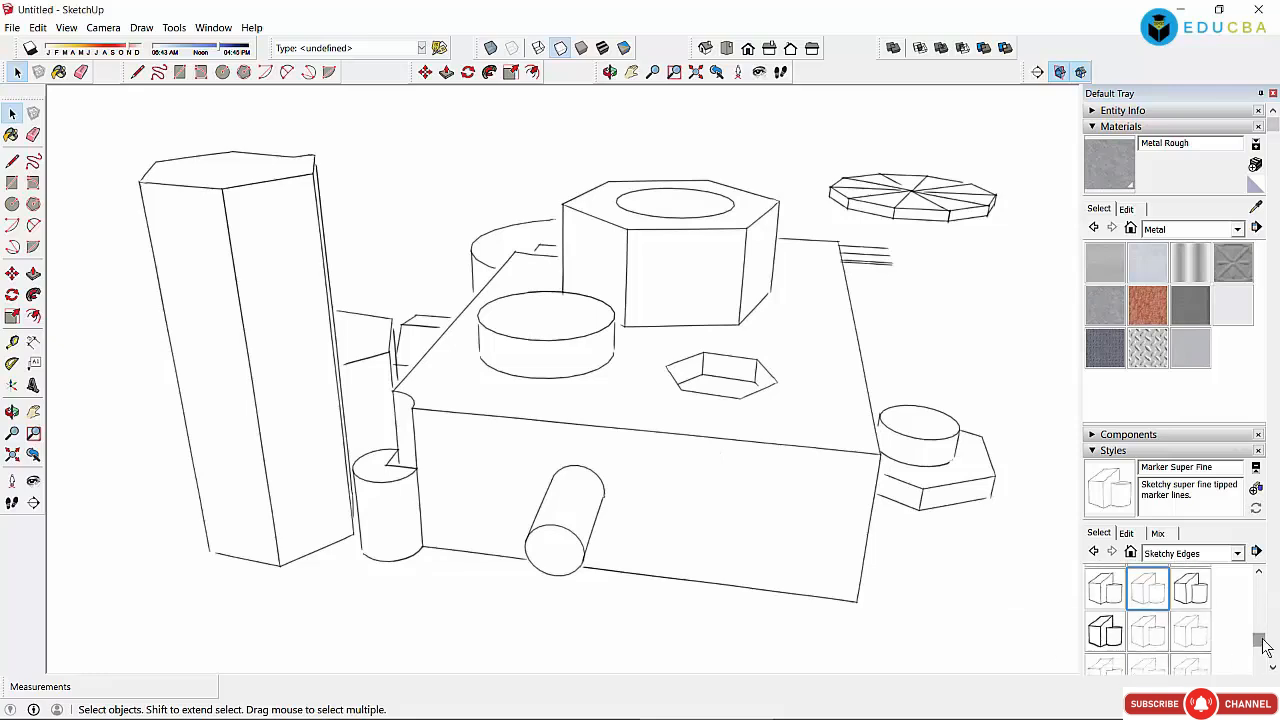
{"action": "left_click", "coordinate": [1105, 630]}
{"action": "left_click", "coordinate": [1167, 648]}
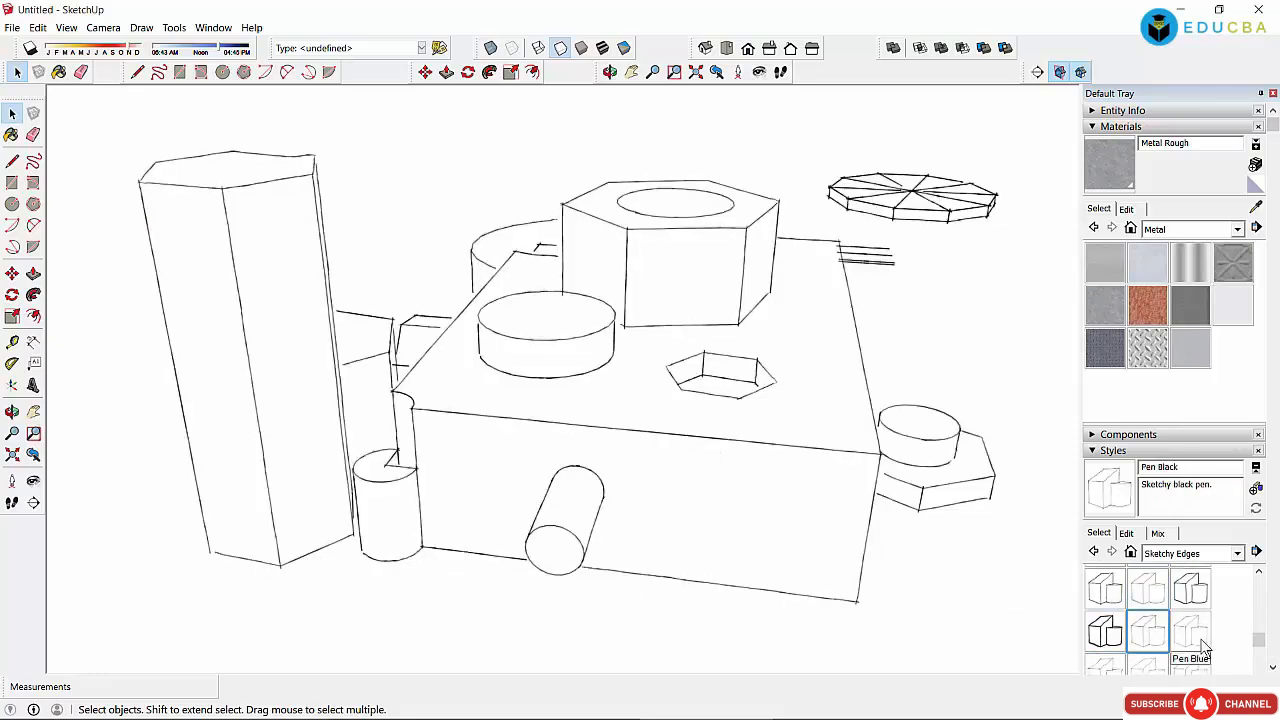
{"action": "left_click", "coordinate": [1199, 645]}
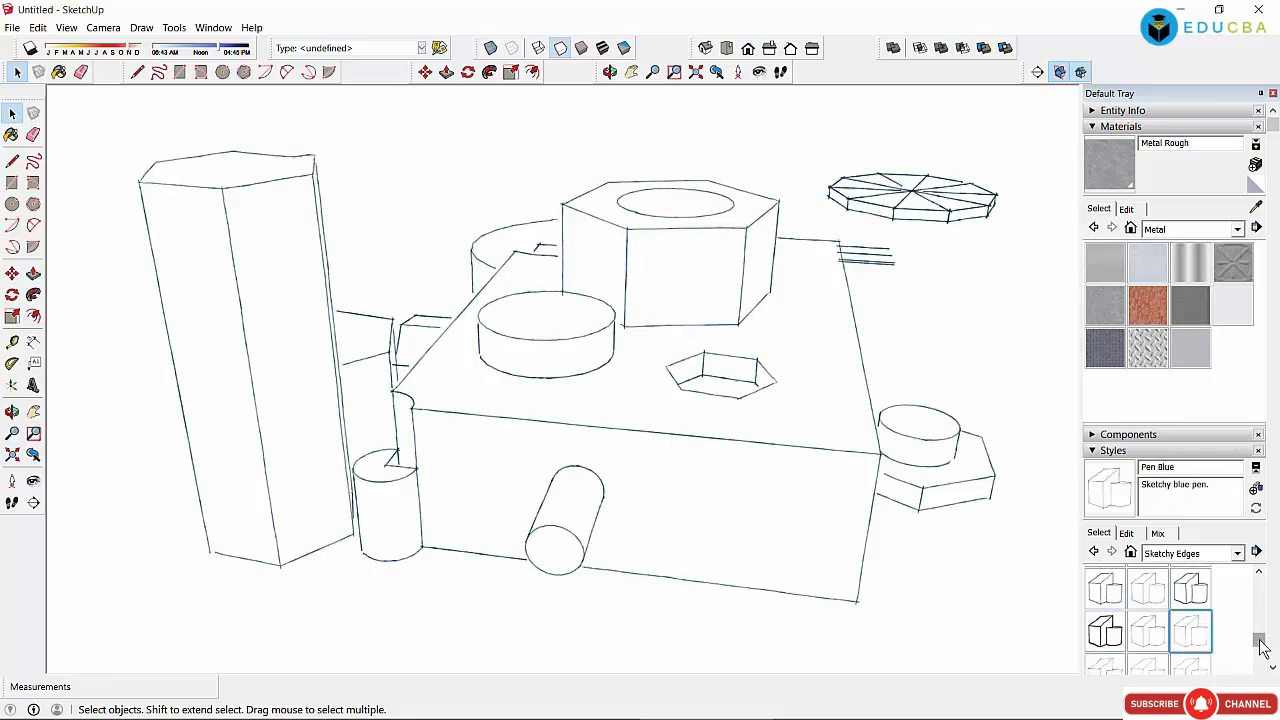
{"action": "left_click_drag", "start_coordinate": [1260, 643], "coordinate": [1262, 680]}
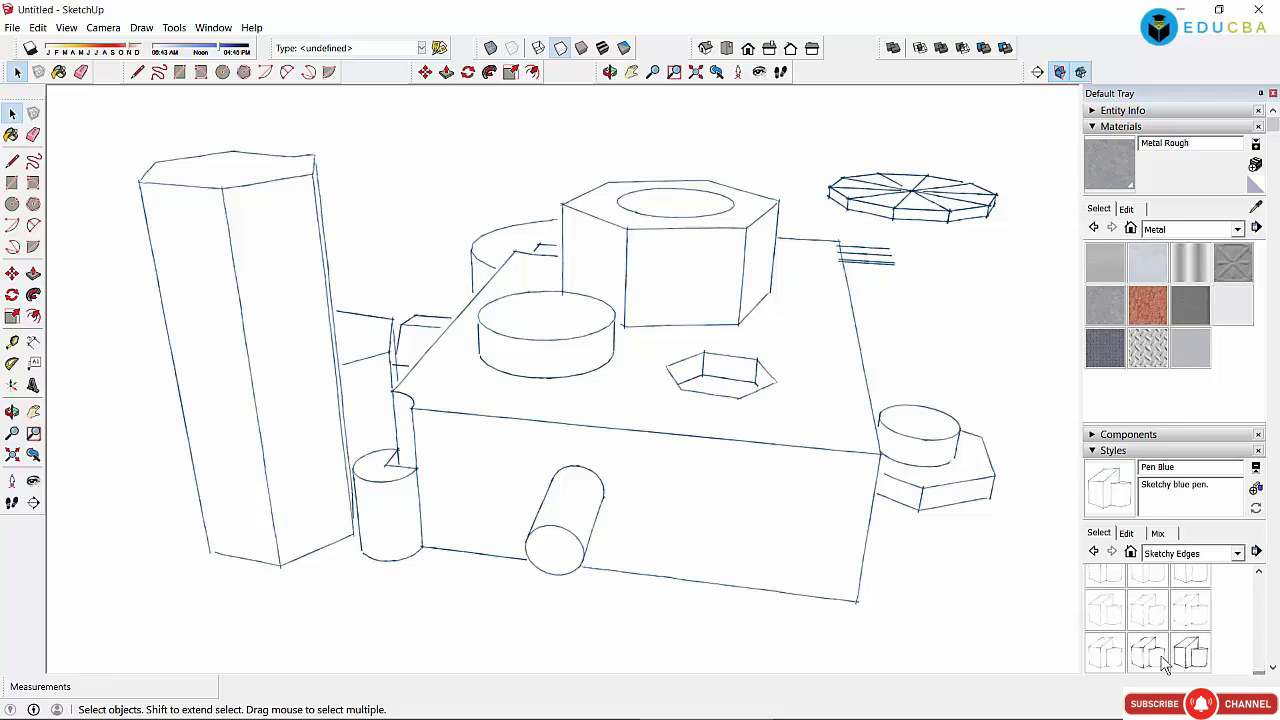
{"action": "left_click", "coordinate": [1190, 652]}
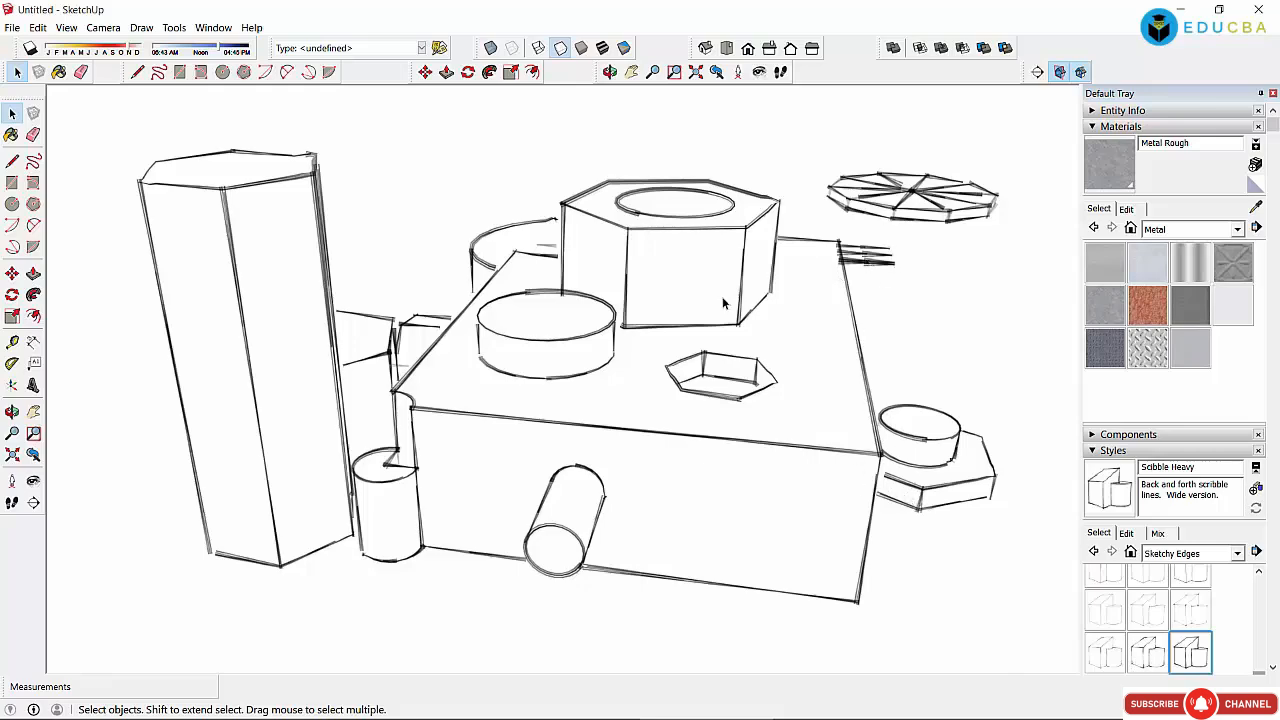
{"action": "scroll", "coordinate": [645, 314], "scroll_direction": "up", "scroll_amount": 5}
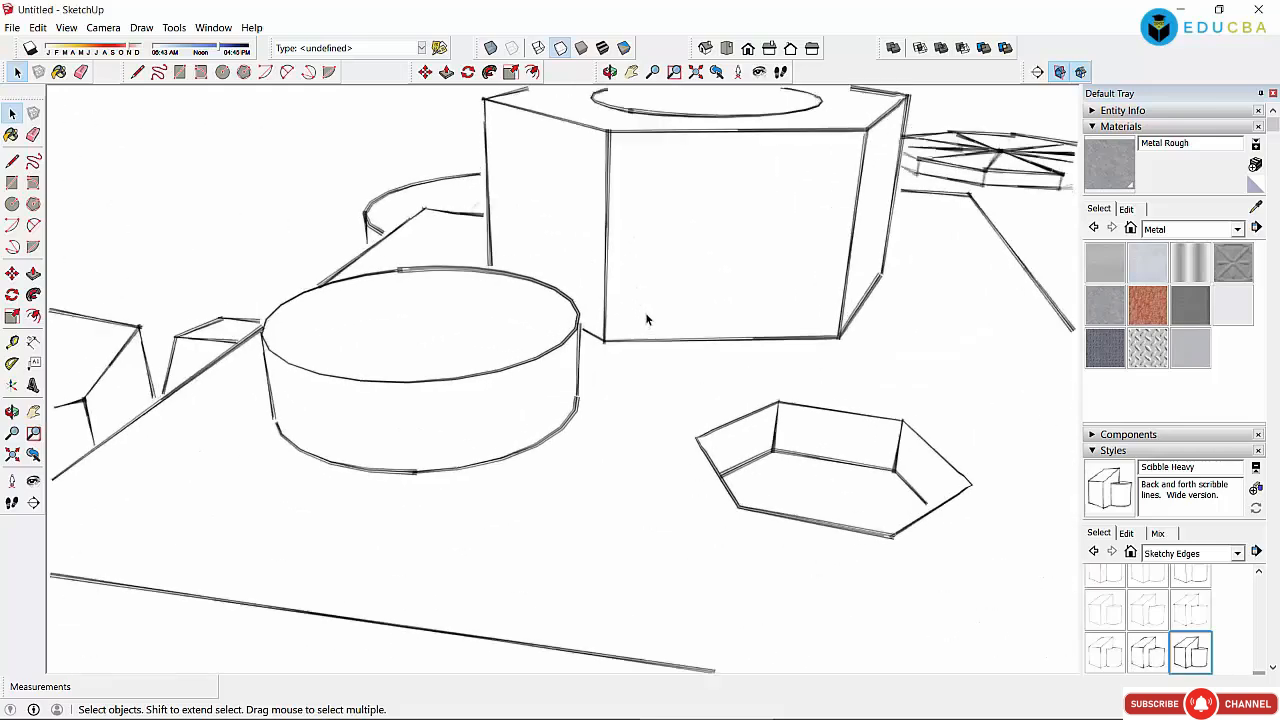
{"action": "scroll", "coordinate": [667, 374], "scroll_direction": "down", "scroll_amount": 3}
{"action": "scroll", "coordinate": [667, 374], "scroll_direction": "down", "scroll_amount": 2}
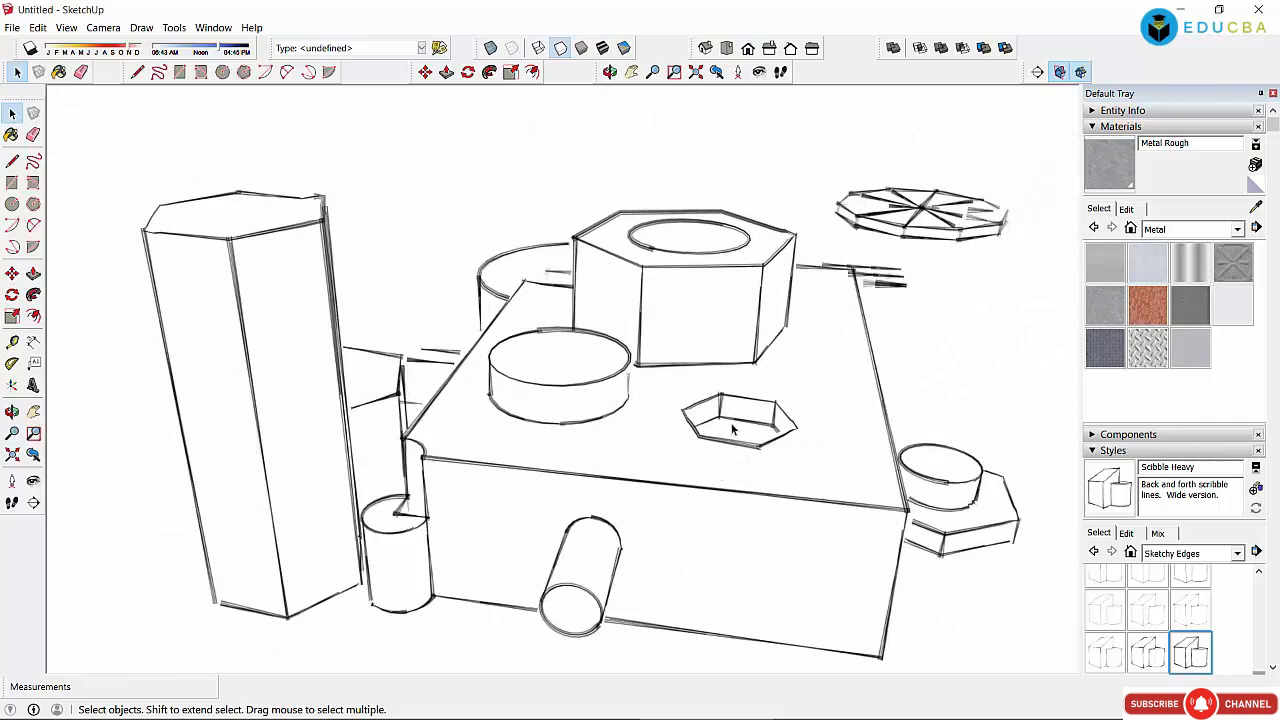
Step: Apply Straight Lines 01pix, 02pix, 06pix, 07pix, 08pix and finally 10pix
{"action": "left_click", "coordinate": [1237, 553]}
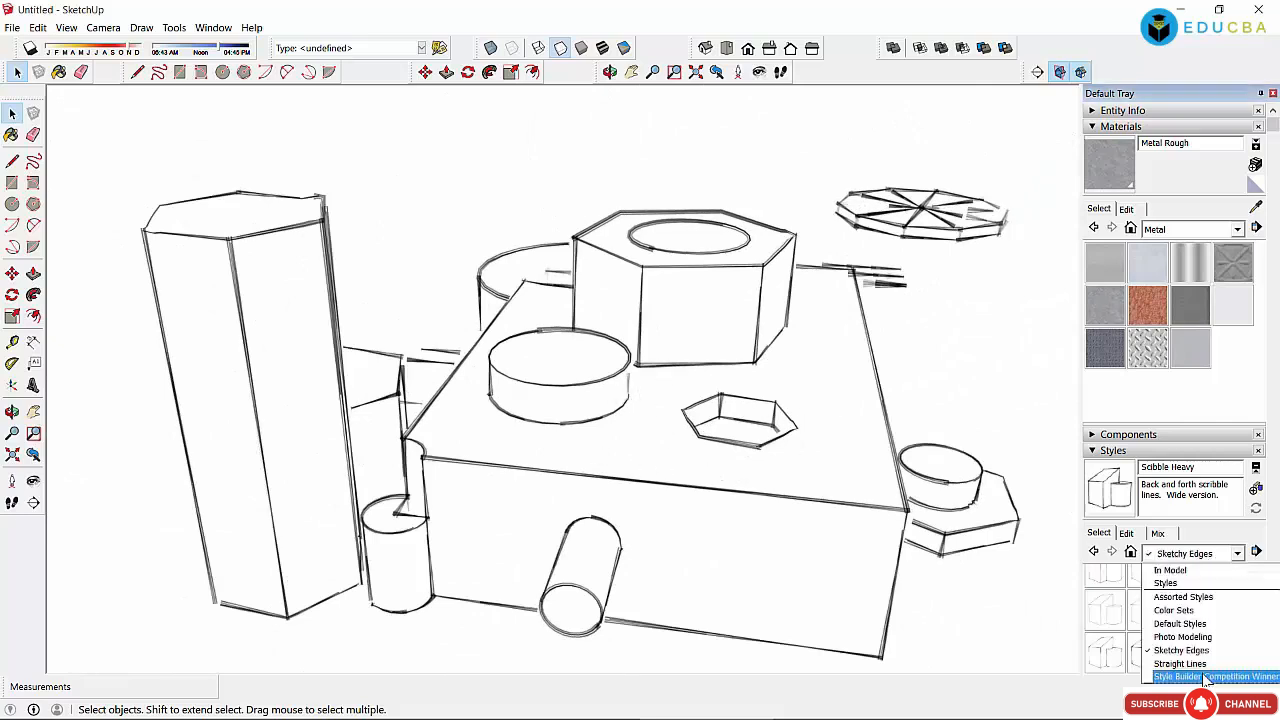
{"action": "left_click", "coordinate": [1175, 668]}
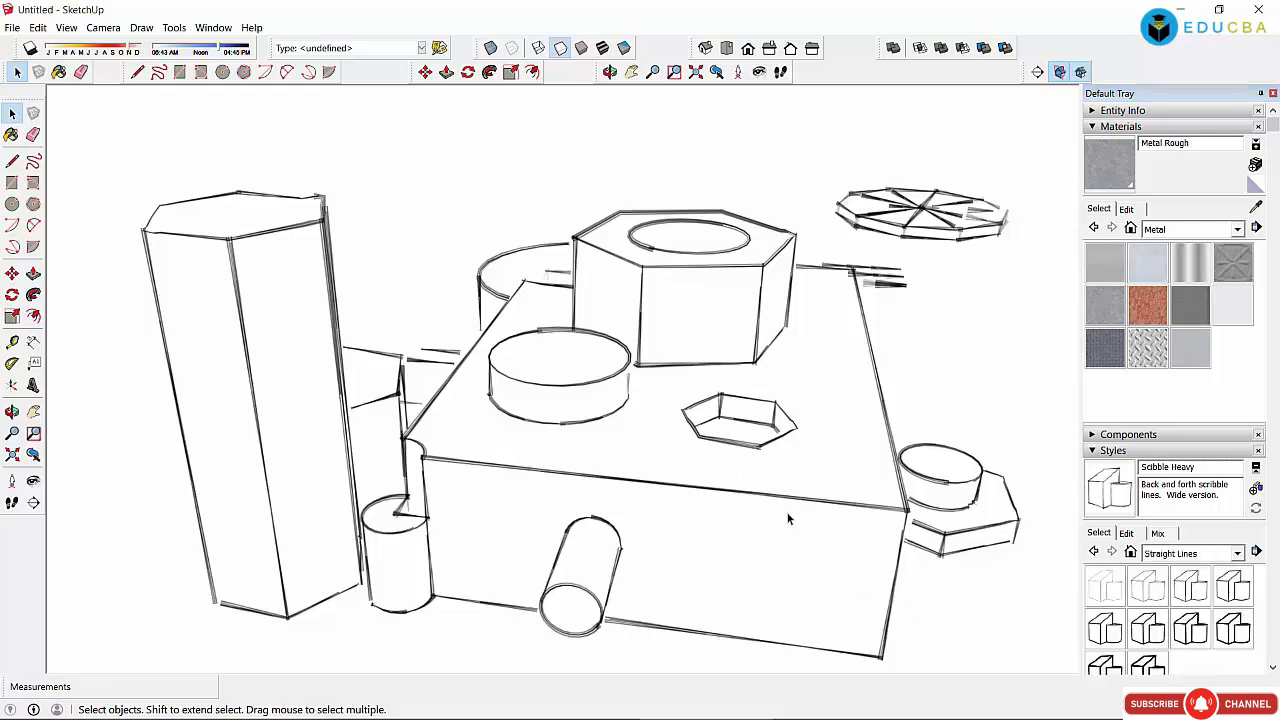
{"action": "left_click", "coordinate": [1108, 592]}
{"action": "left_click", "coordinate": [1153, 592]}
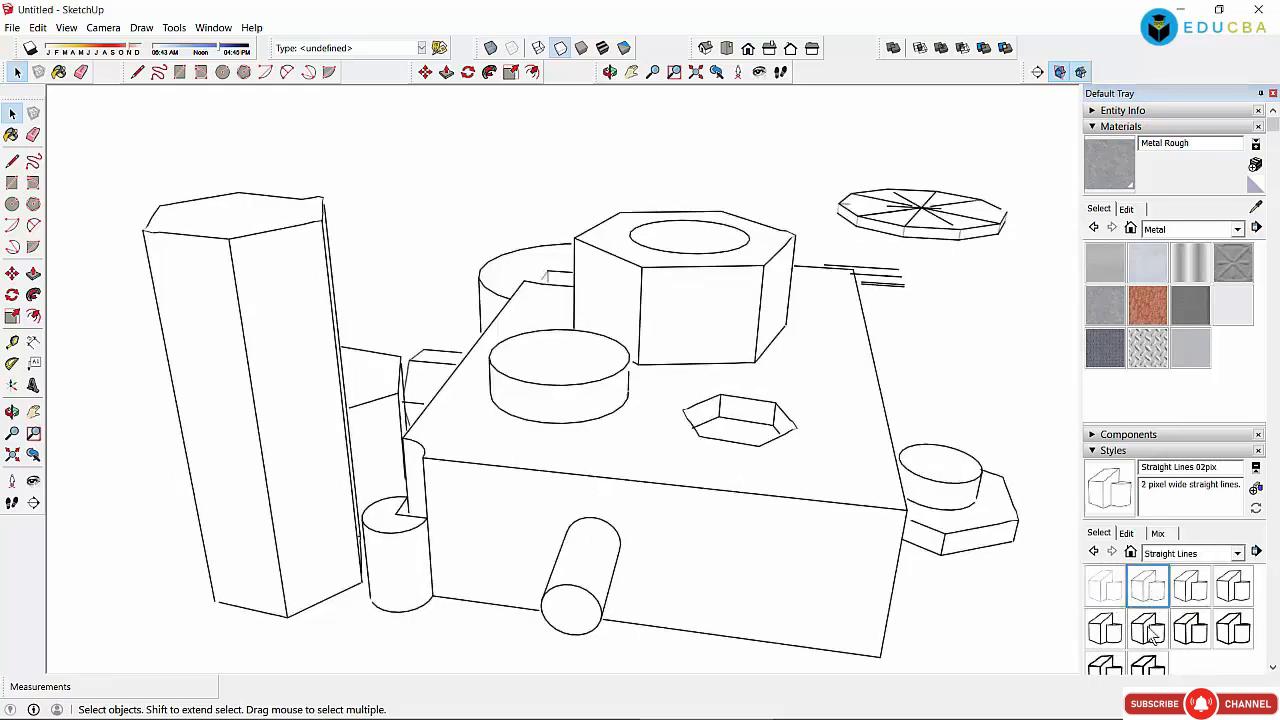
{"action": "left_click", "coordinate": [1150, 630]}
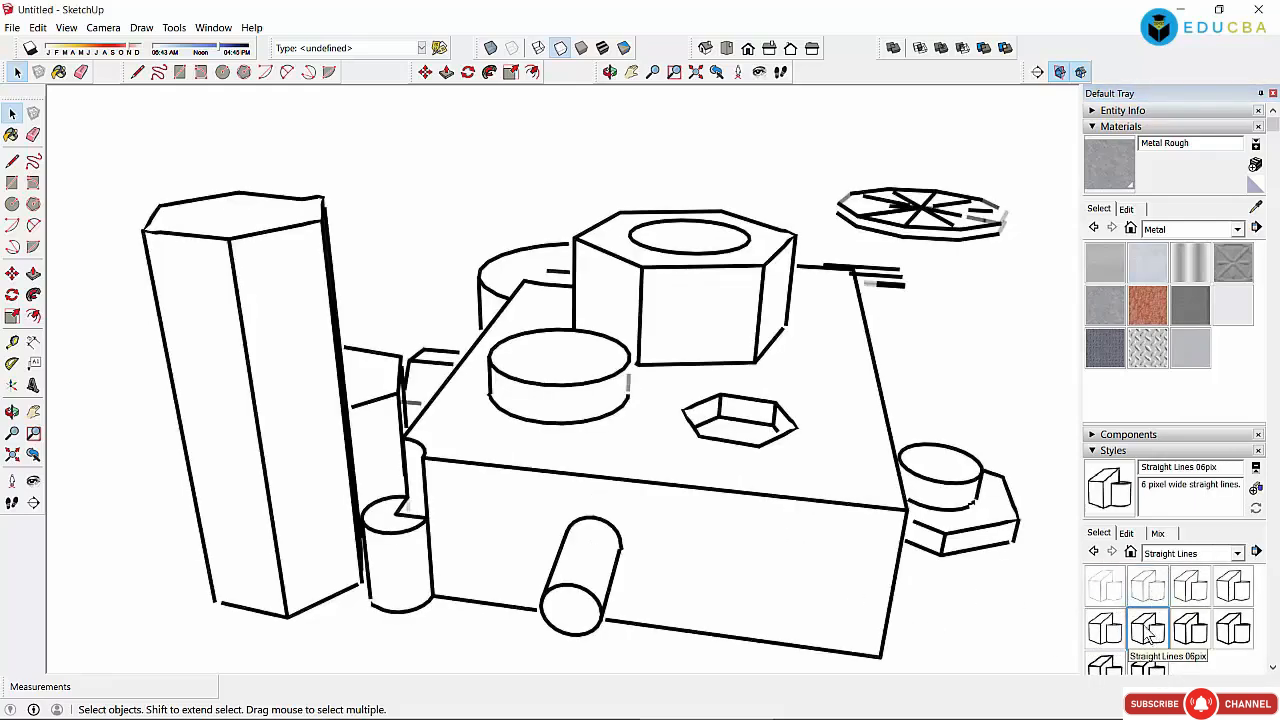
{"action": "left_click", "coordinate": [1209, 638]}
{"action": "left_click", "coordinate": [1235, 630]}
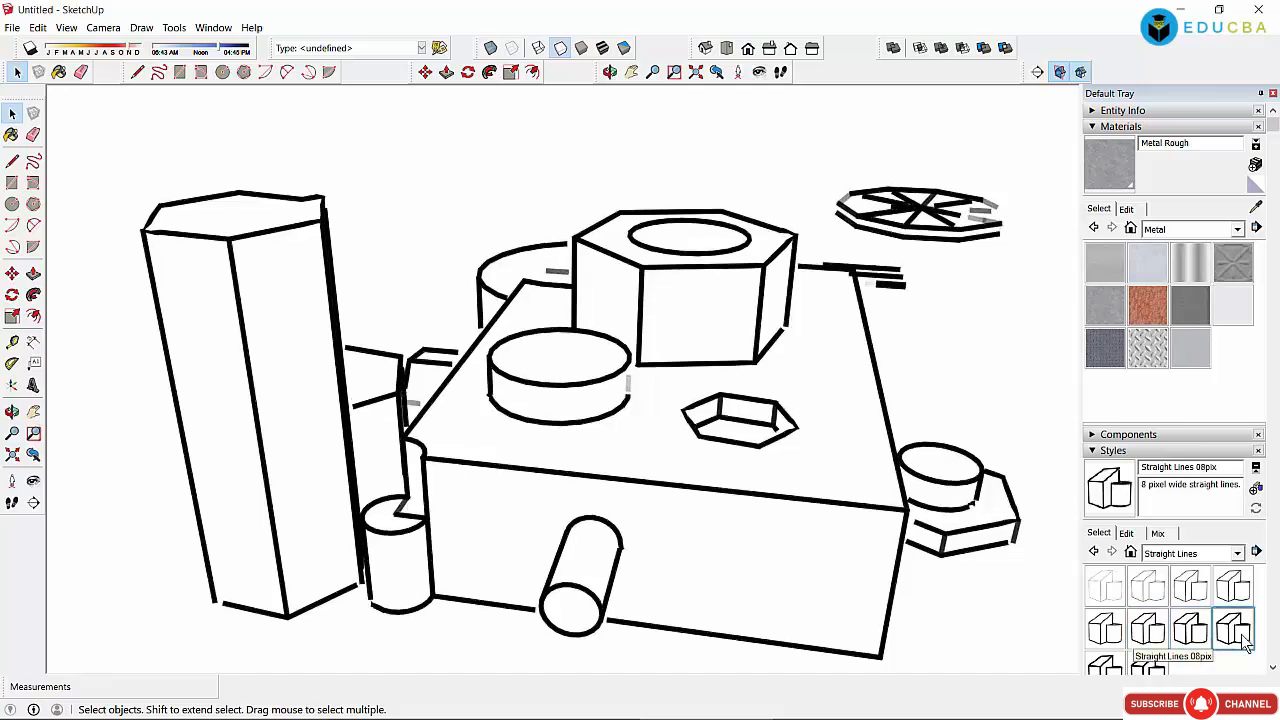
{"action": "left_click", "coordinate": [1152, 666]}
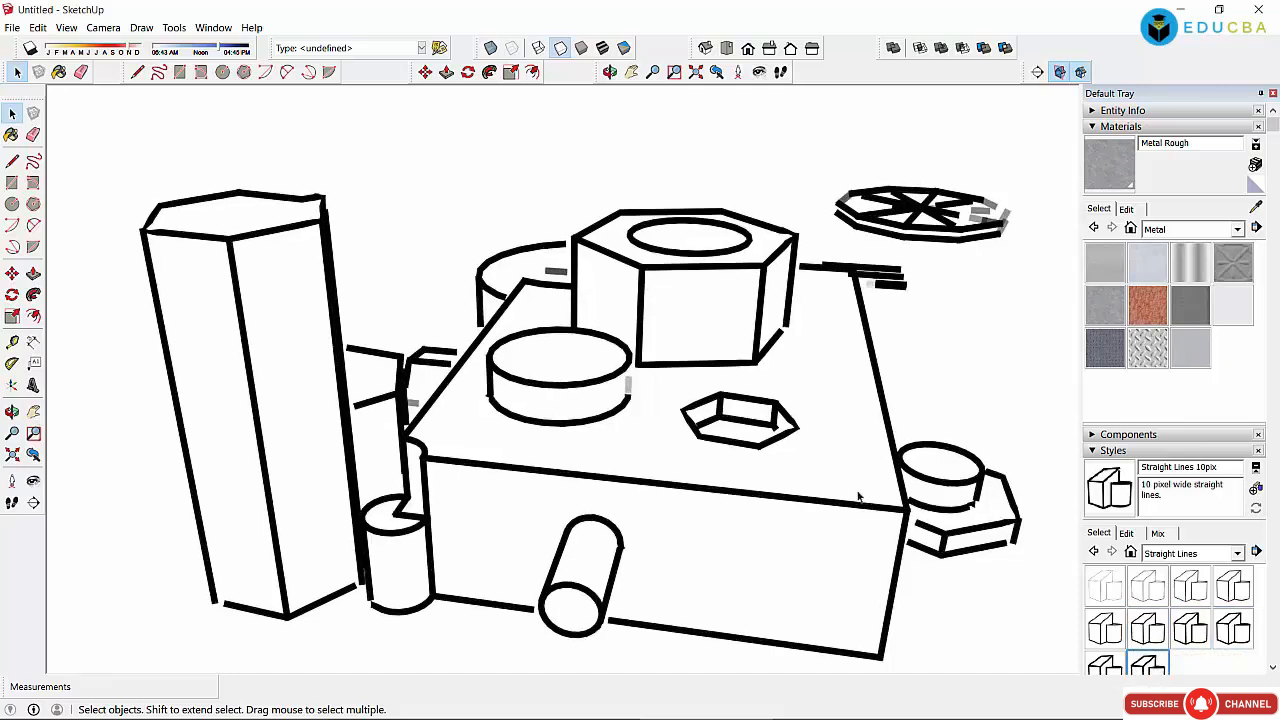
{"action": "left_click", "coordinate": [1195, 553]}
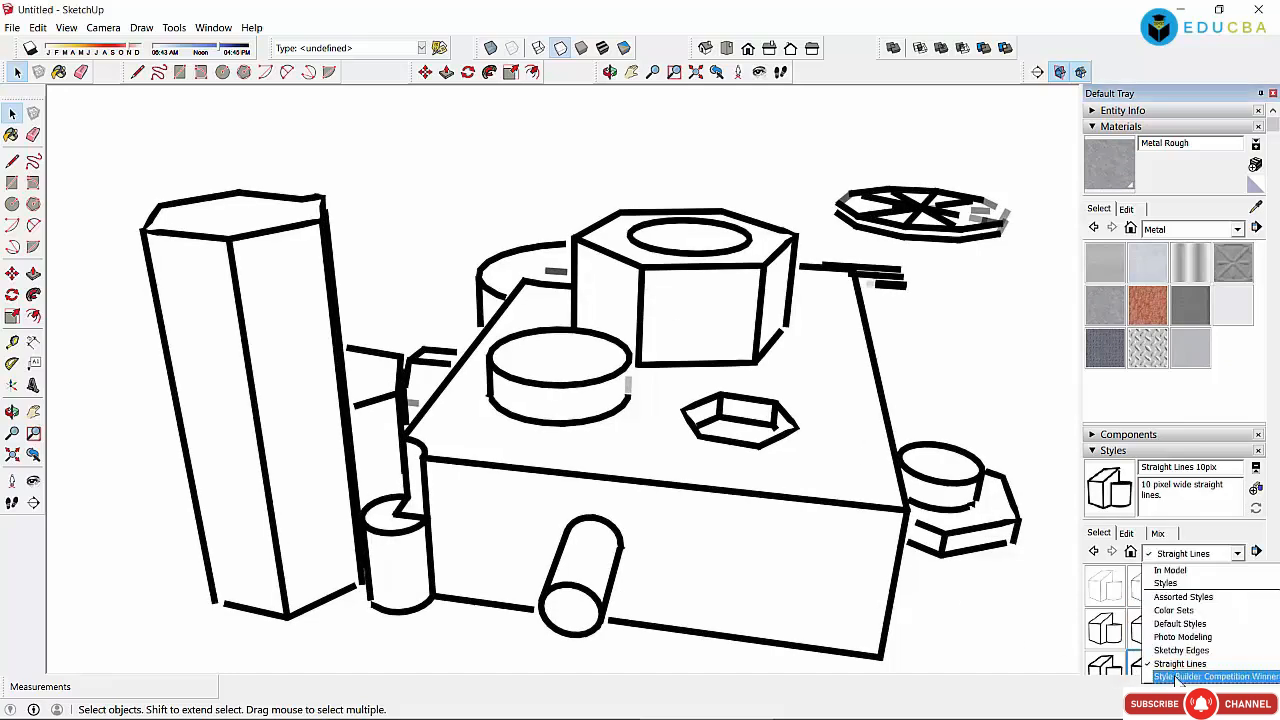
Step: From Style Builder Competition Winners, apply Pencil on light brown, Pencil Sketch with Darker Traced lines, and Lines with Wide Marker
{"action": "left_click", "coordinate": [1178, 680]}
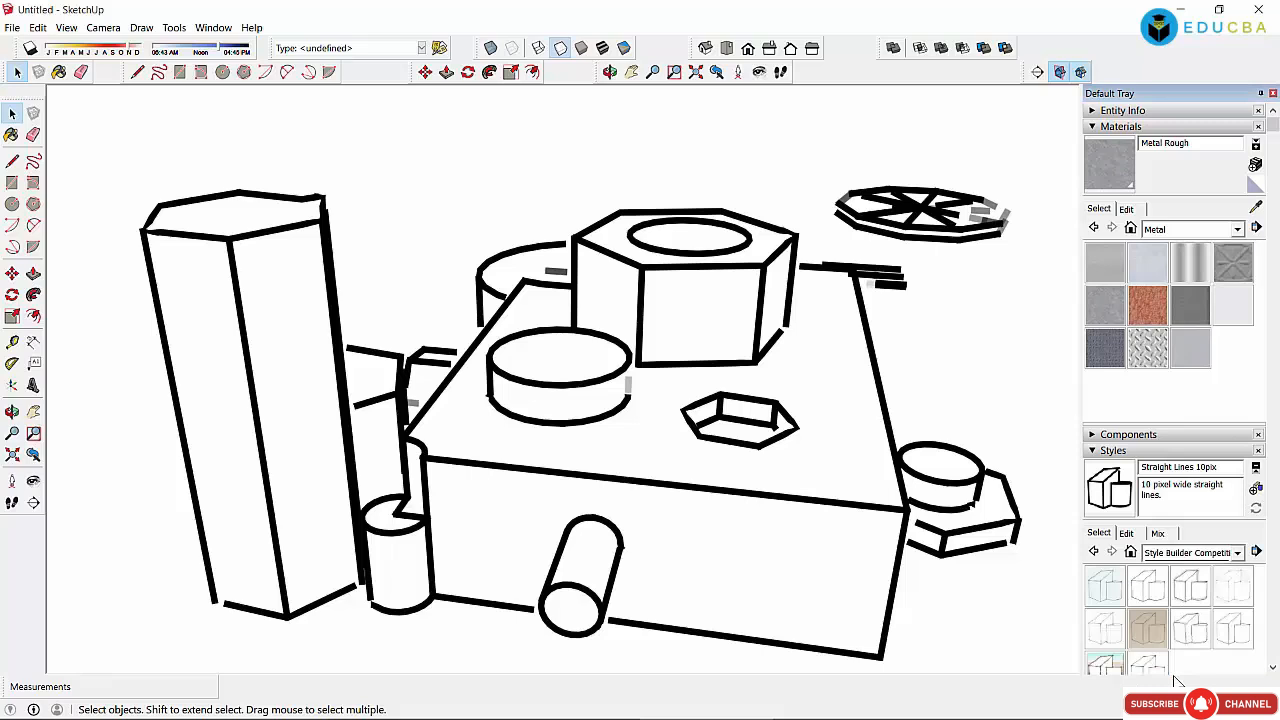
{"action": "left_click", "coordinate": [1150, 628]}
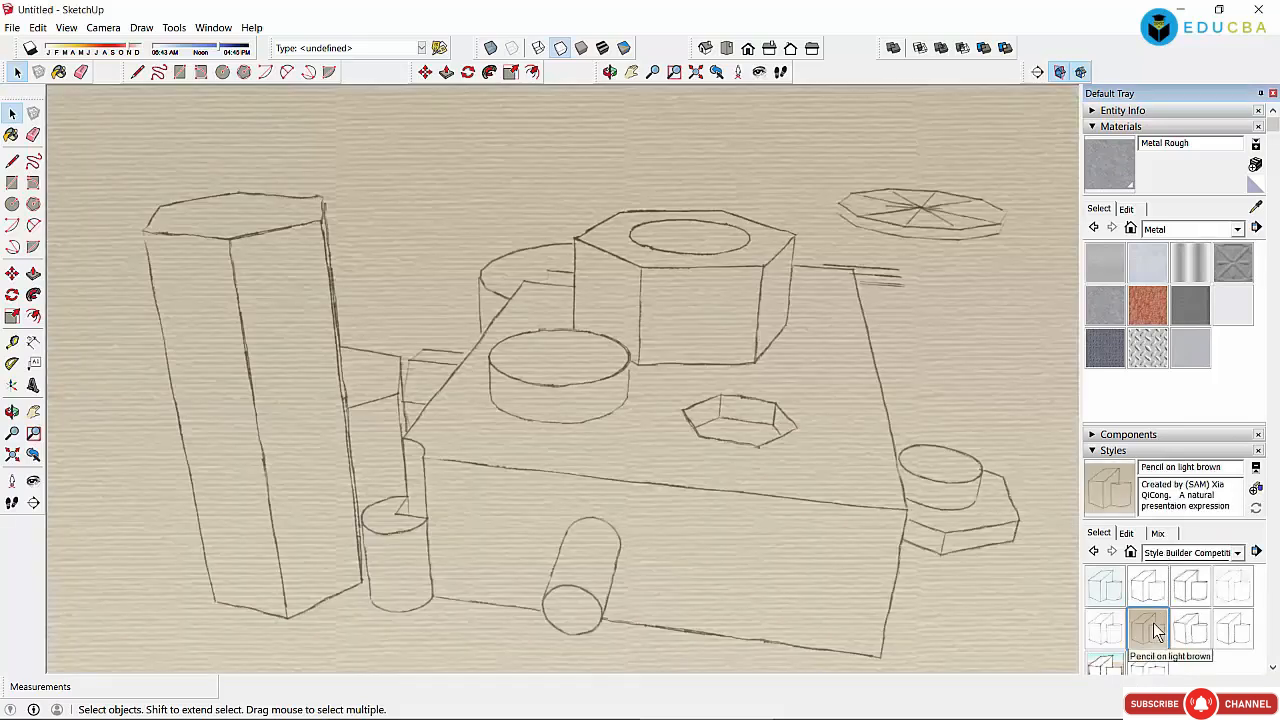
{"action": "left_click", "coordinate": [1188, 553]}
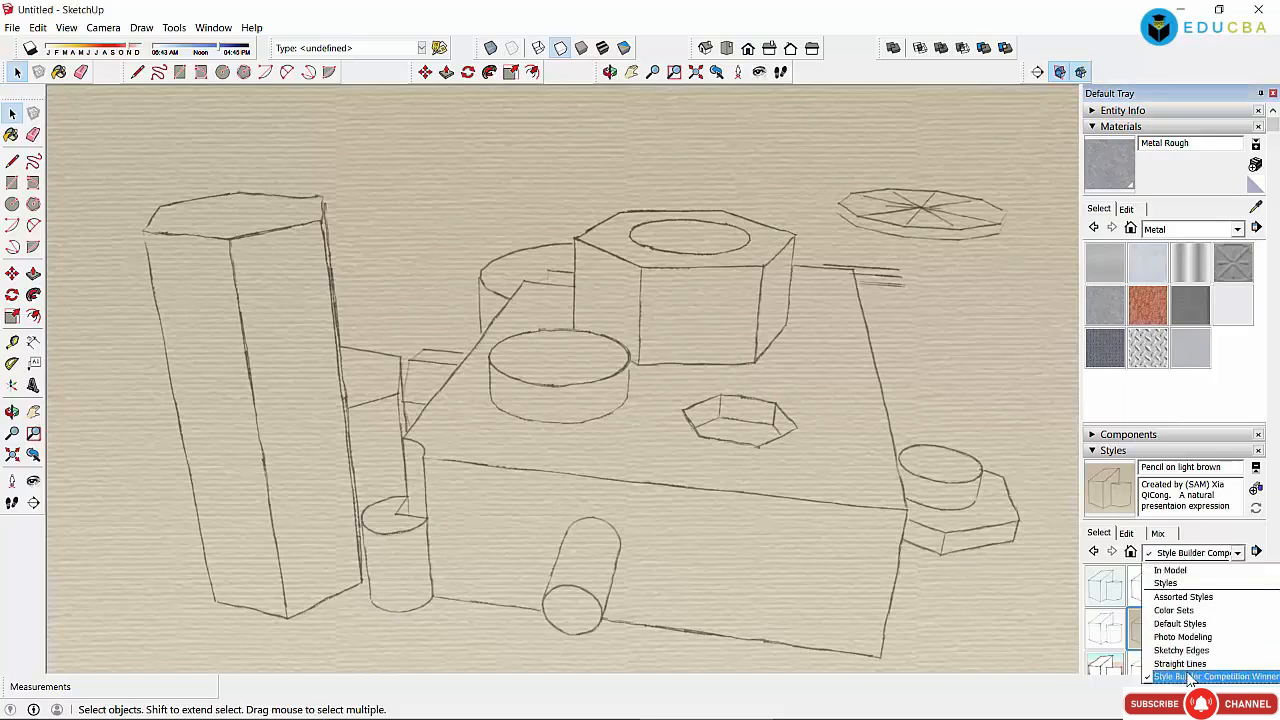
{"action": "left_click", "coordinate": [1190, 628]}
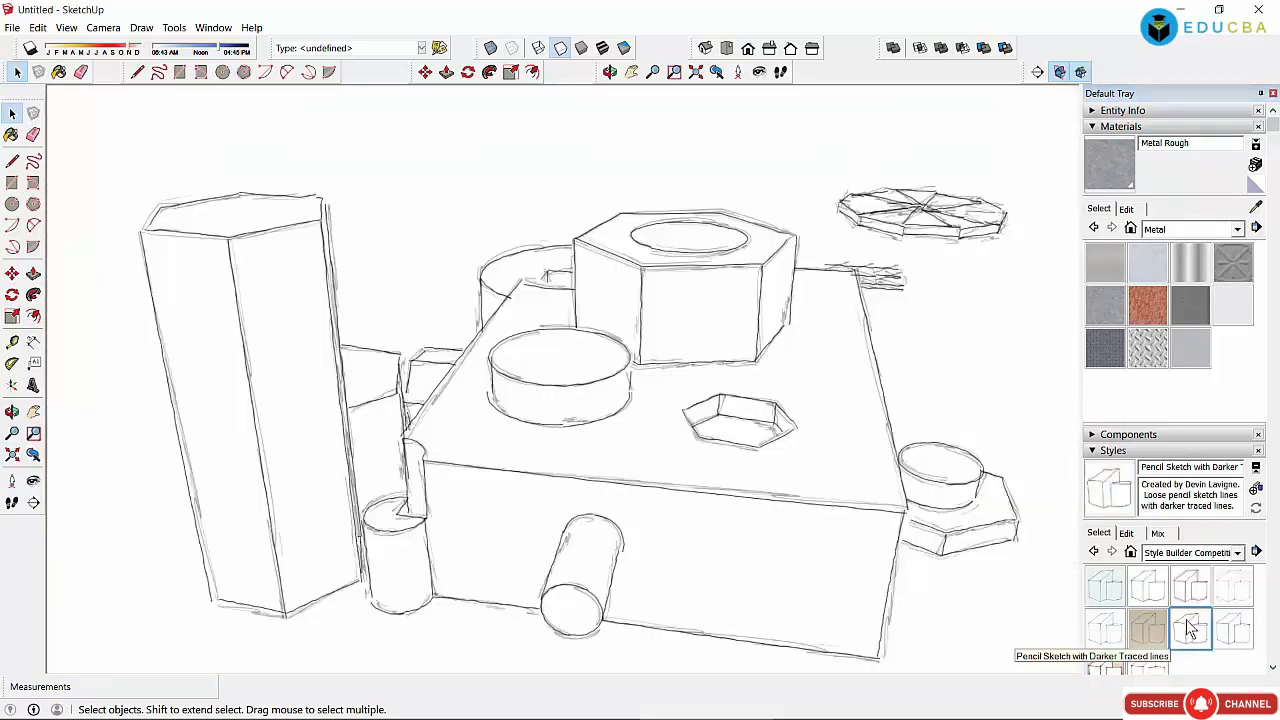
{"action": "left_click", "coordinate": [1192, 588]}
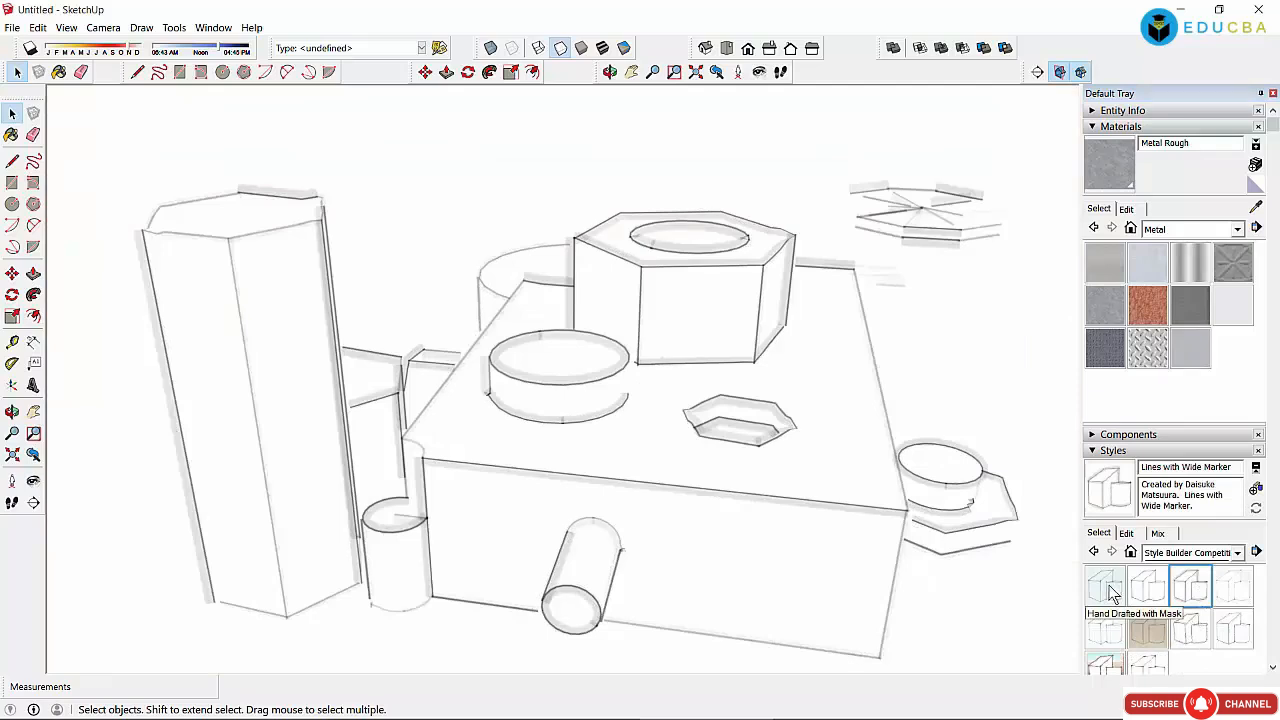
Step: Try Hand Drafted with Mask, Light Grey Freestyle, Rough Pencil and Tech Pen Endpoints, ending on Stain Edges with Frame
{"action": "left_click", "coordinate": [1110, 590]}
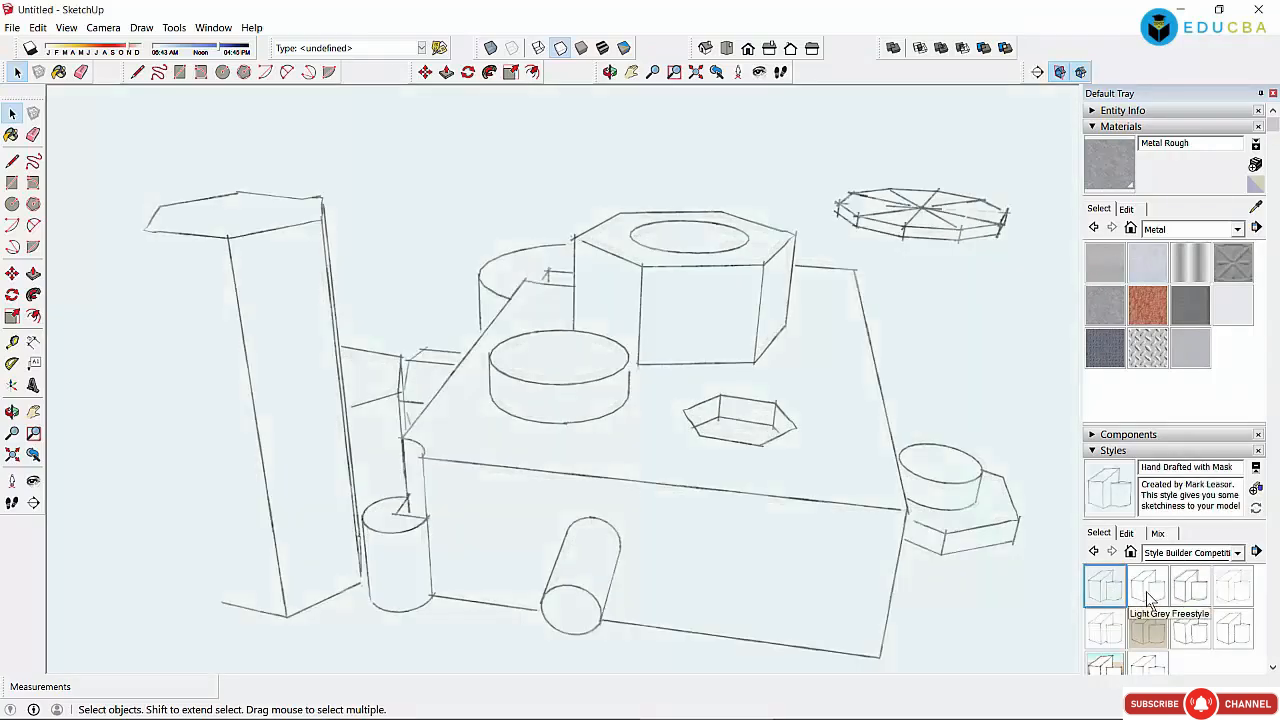
{"action": "left_click", "coordinate": [1150, 595]}
{"action": "left_click", "coordinate": [1190, 630]}
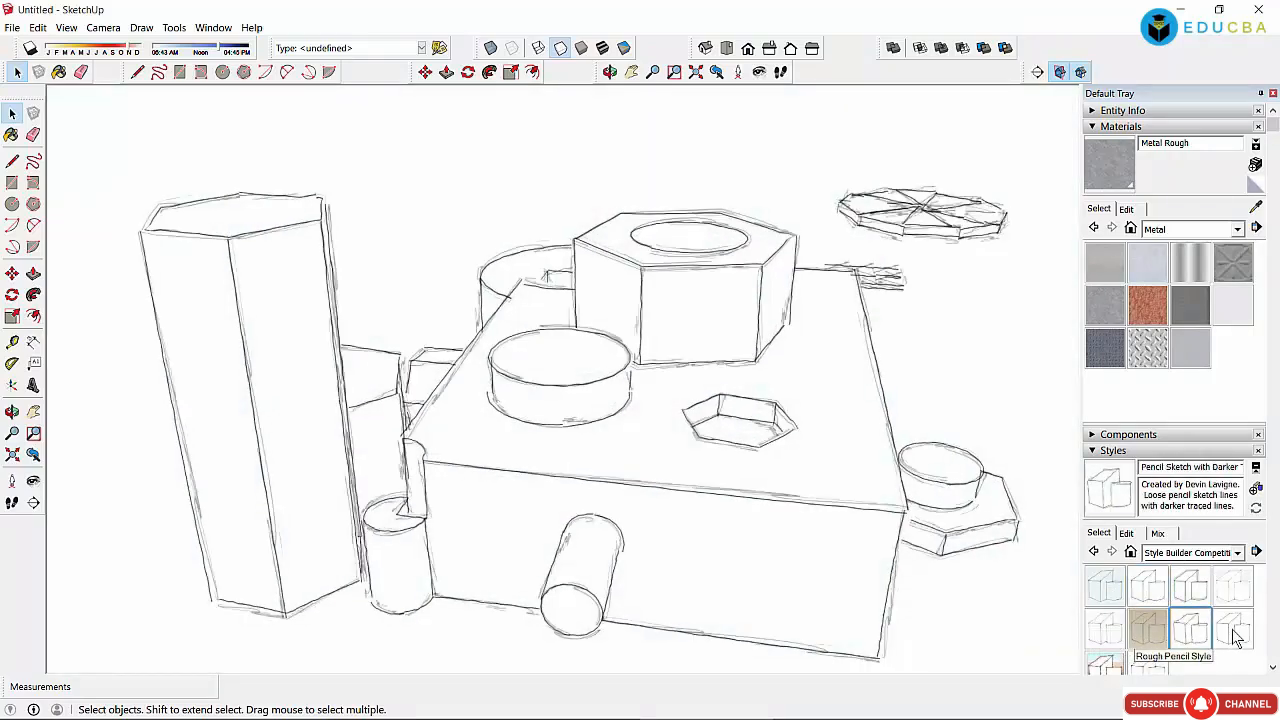
{"action": "left_click", "coordinate": [1234, 630]}
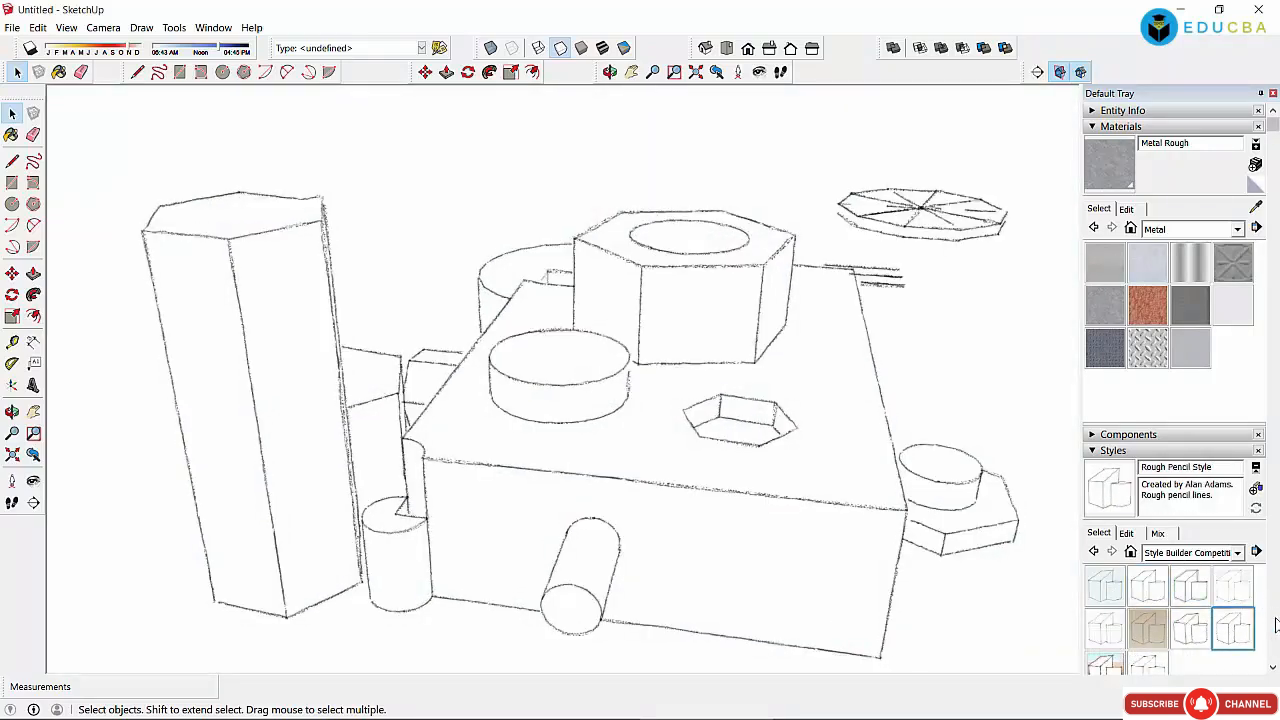
{"action": "left_click", "coordinate": [1273, 668]}
{"action": "left_click", "coordinate": [1152, 672]}
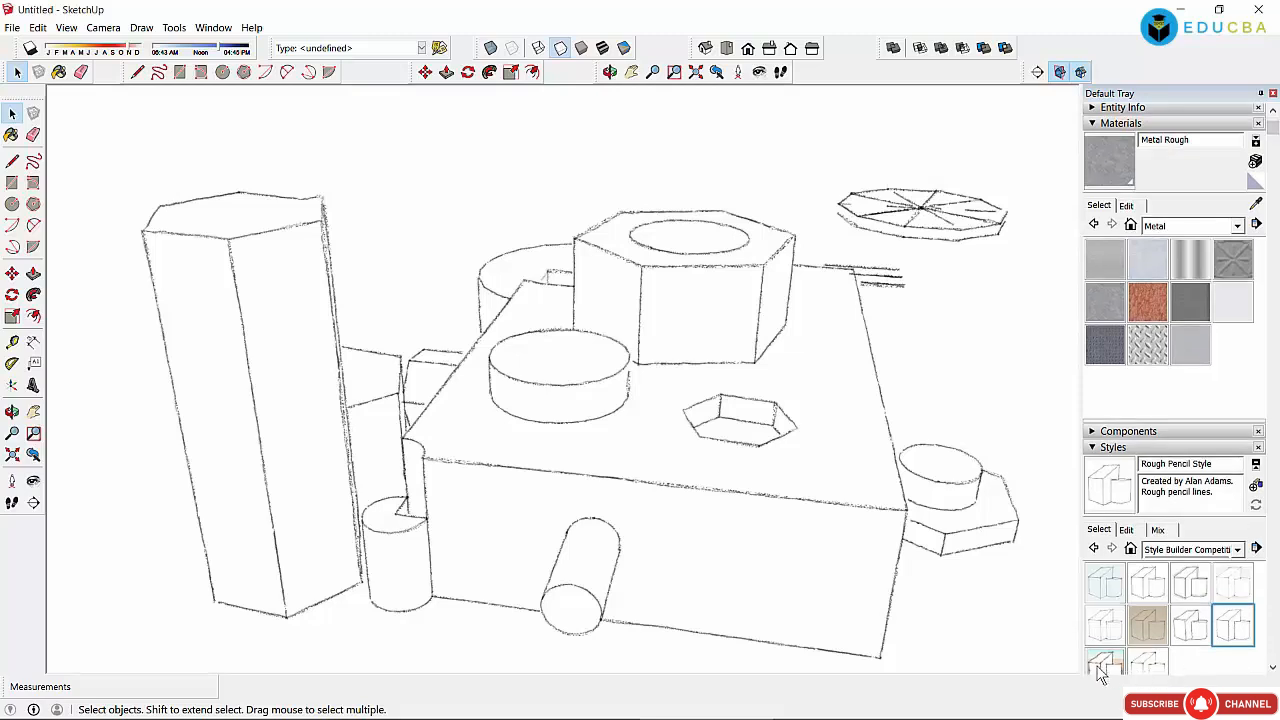
{"action": "left_click", "coordinate": [1100, 673]}
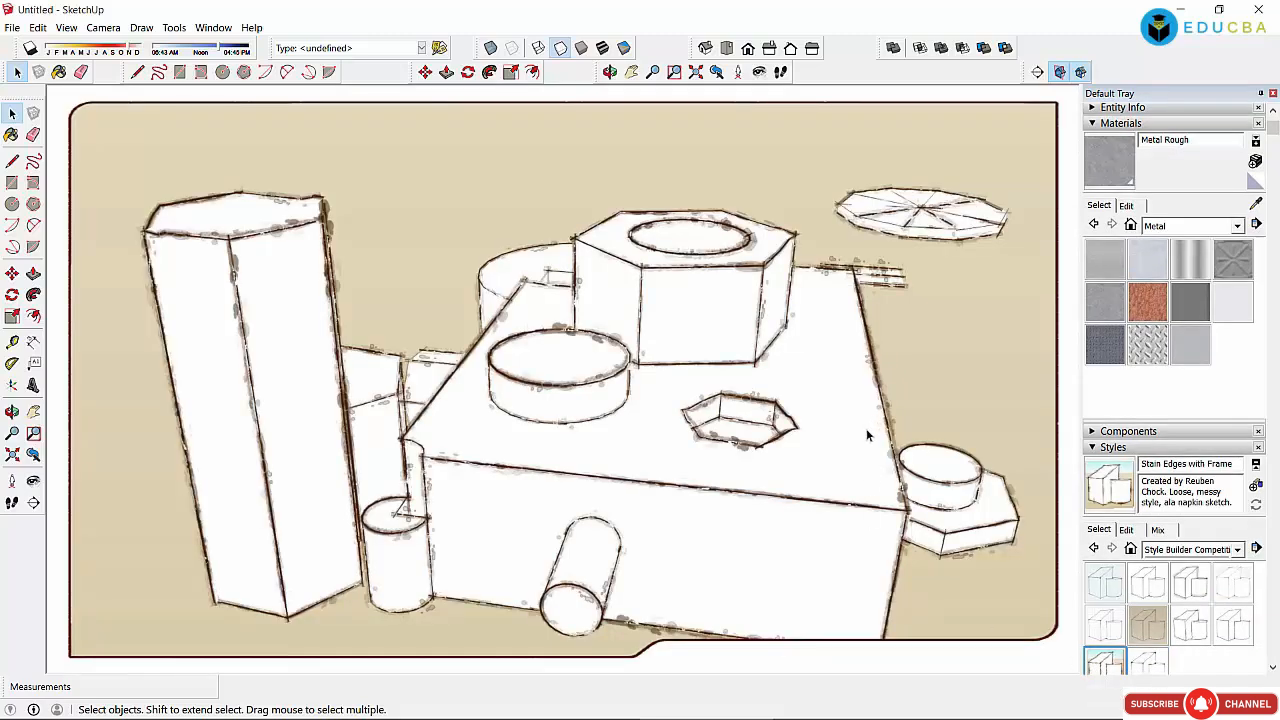
{"action": "scroll", "coordinate": [676, 311], "scroll_direction": "down", "scroll_amount": 5}
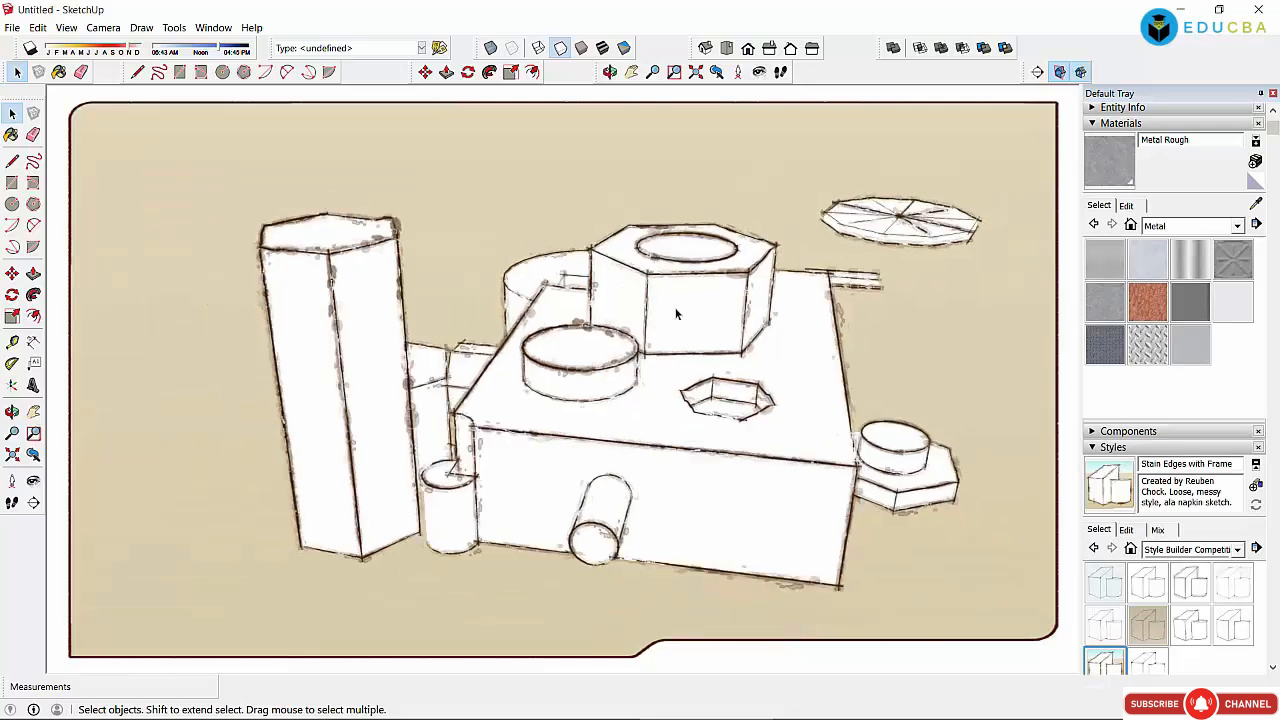
{"action": "scroll", "coordinate": [676, 318], "scroll_direction": "up", "scroll_amount": 2}
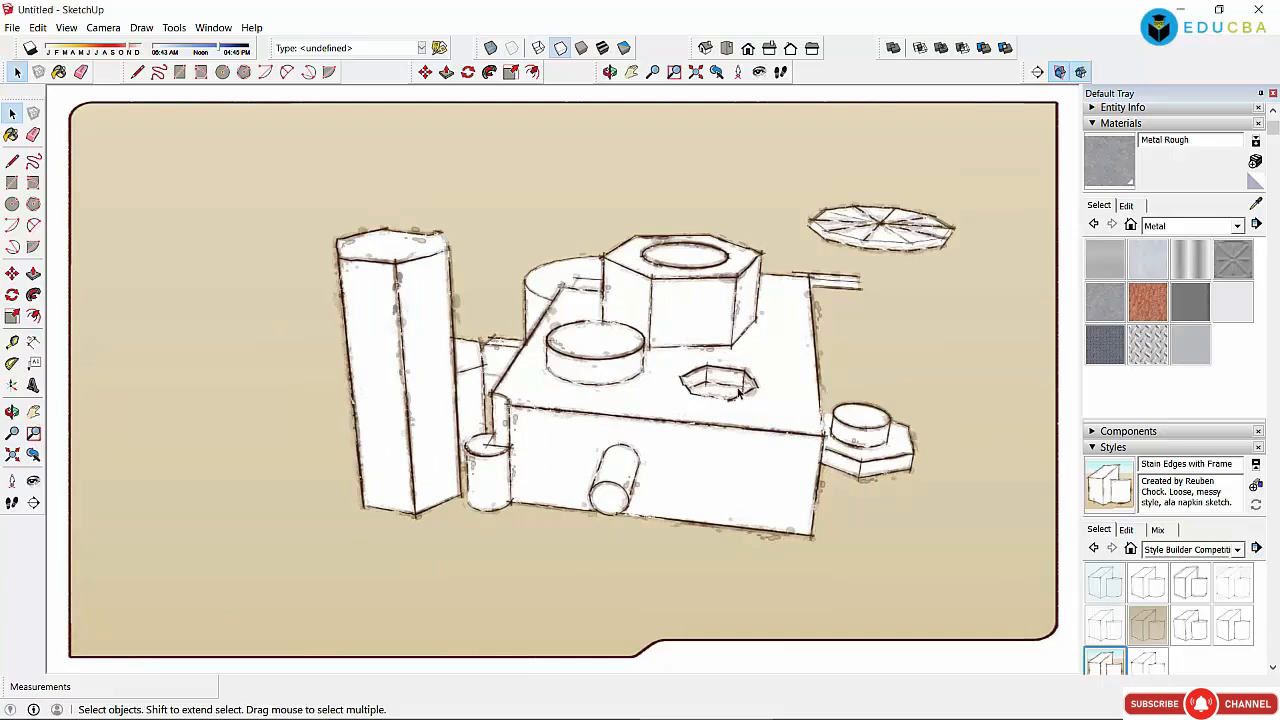
{"action": "left_click", "coordinate": [1190, 550]}
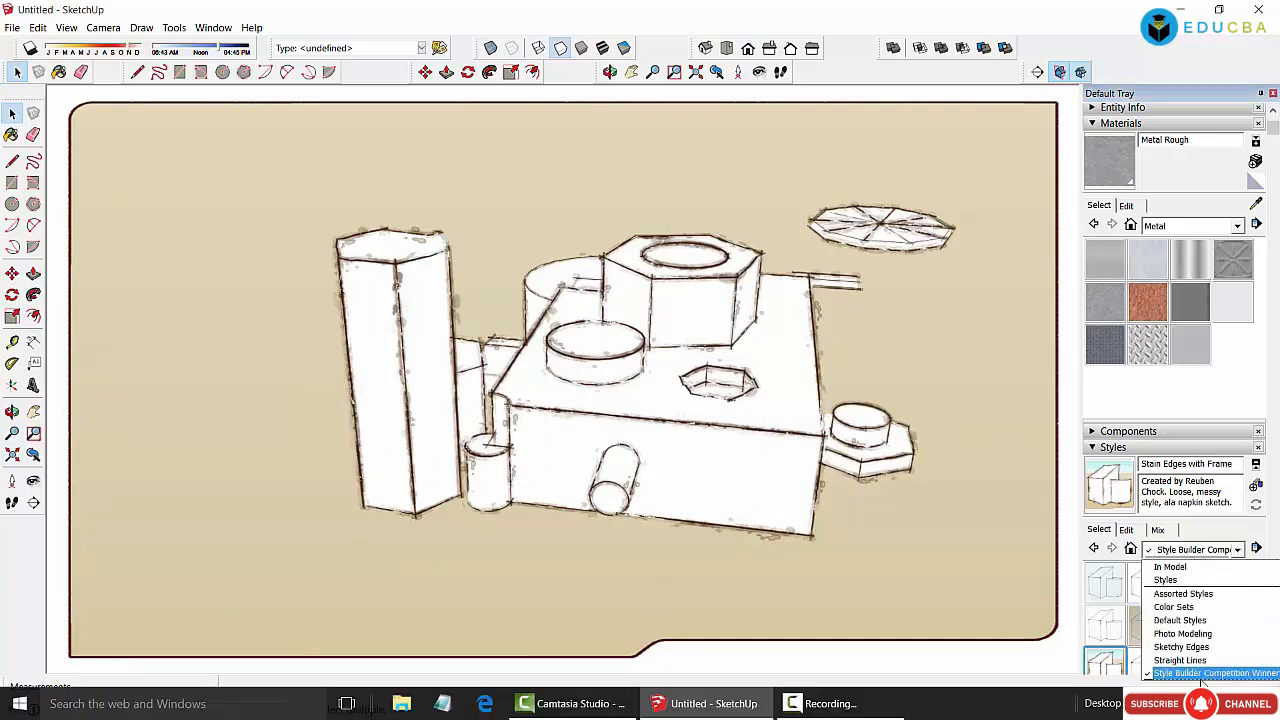
Step: In Assorted Styles, preview Brush Strokes on Canvas, Pencil on Tracing Paper, Chipboard, Generic CAD and PSO Graded
{"action": "left_click", "coordinate": [1199, 594]}
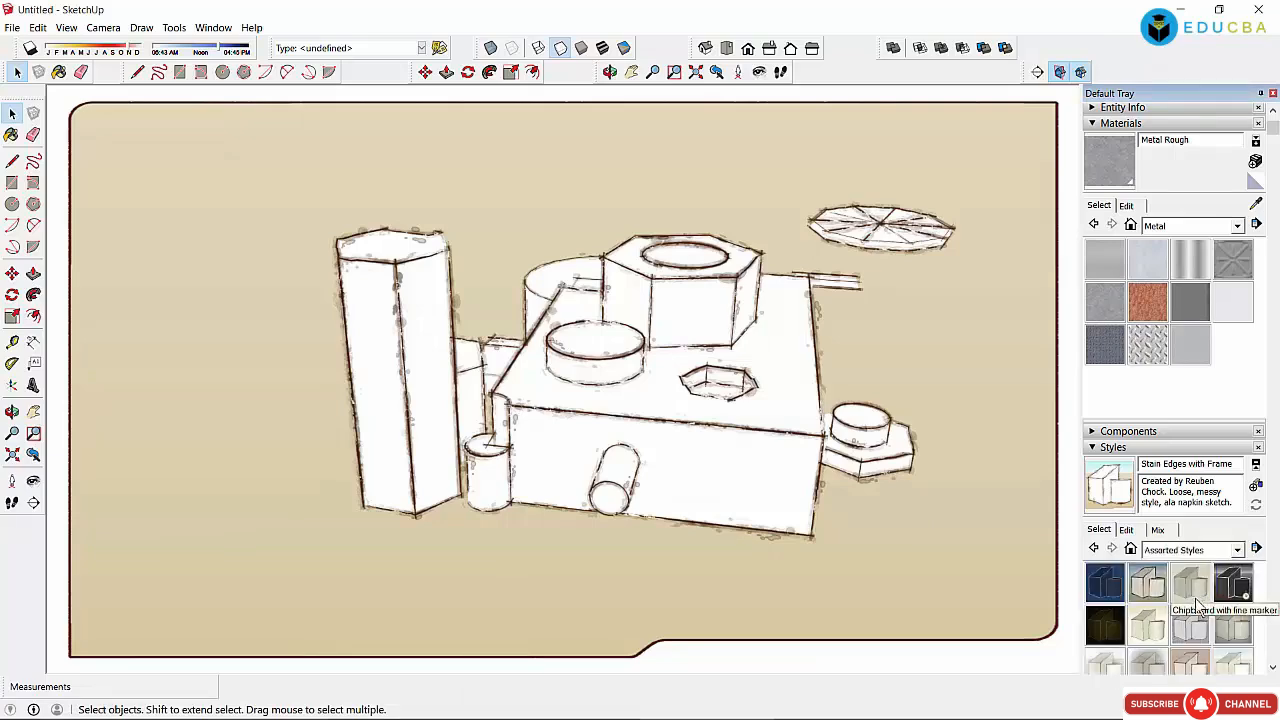
{"action": "left_click", "coordinate": [1152, 584]}
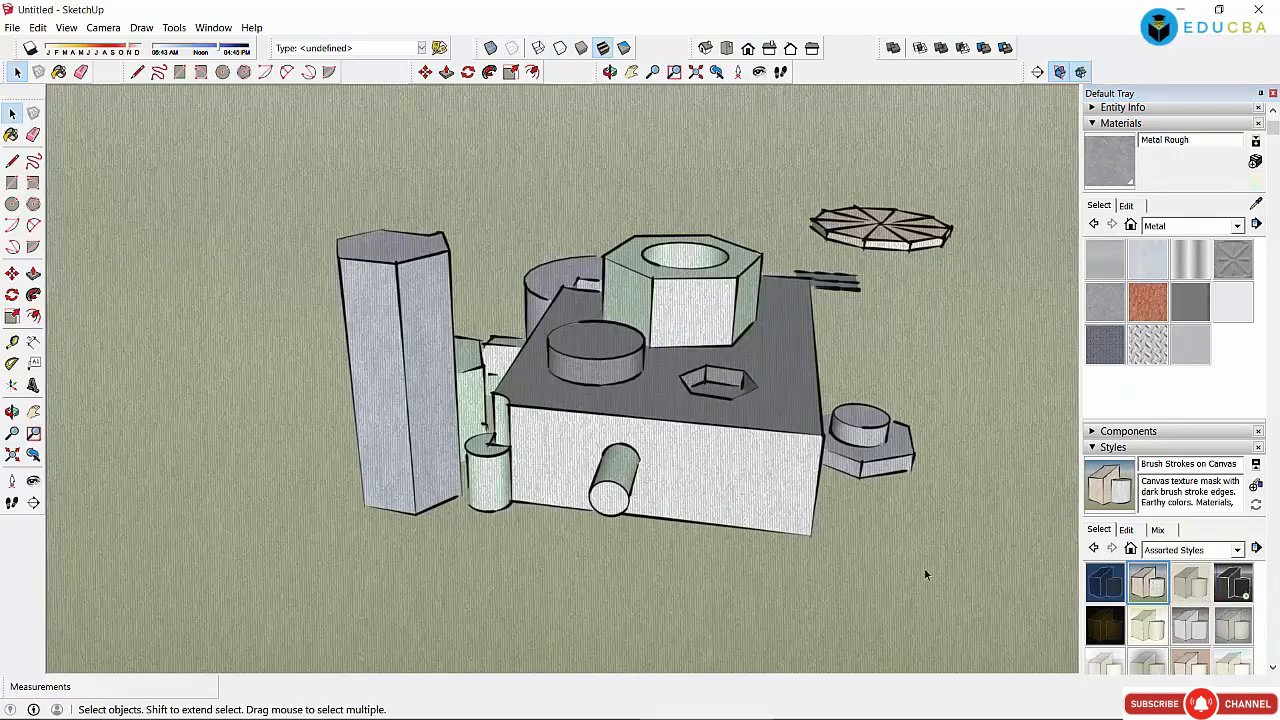
{"action": "left_click", "coordinate": [1155, 628]}
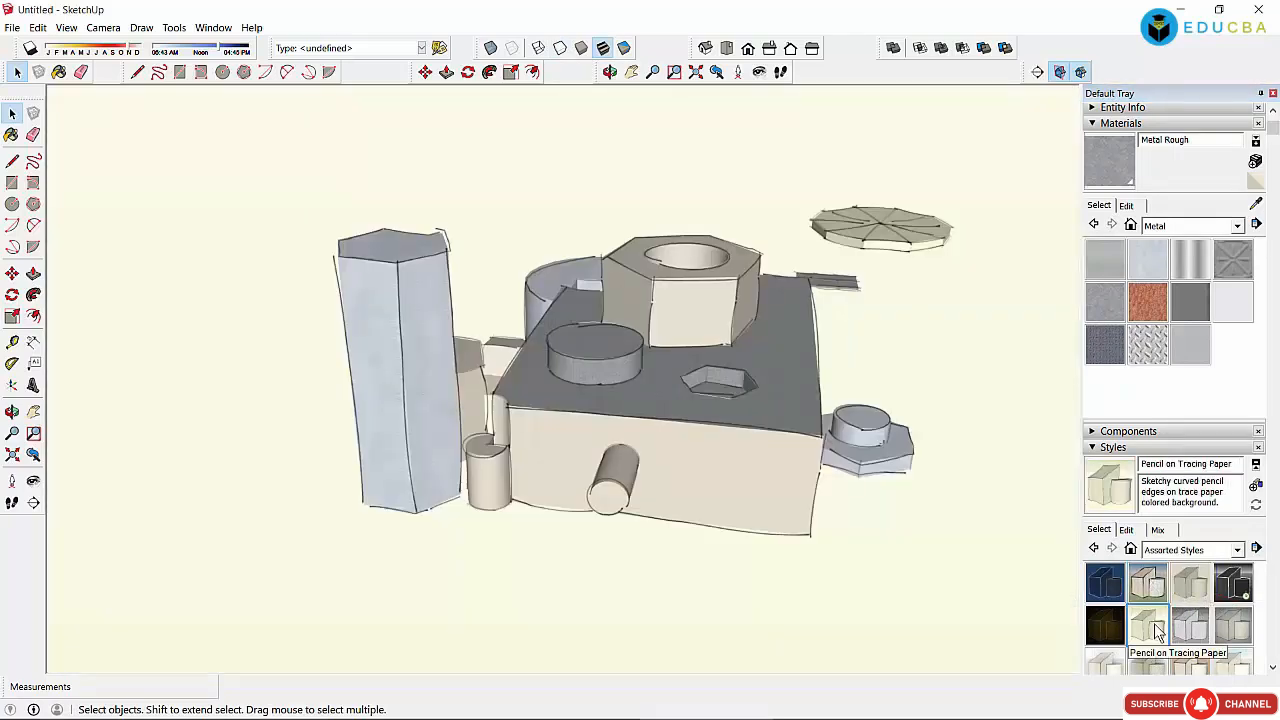
{"action": "left_click", "coordinate": [1203, 593]}
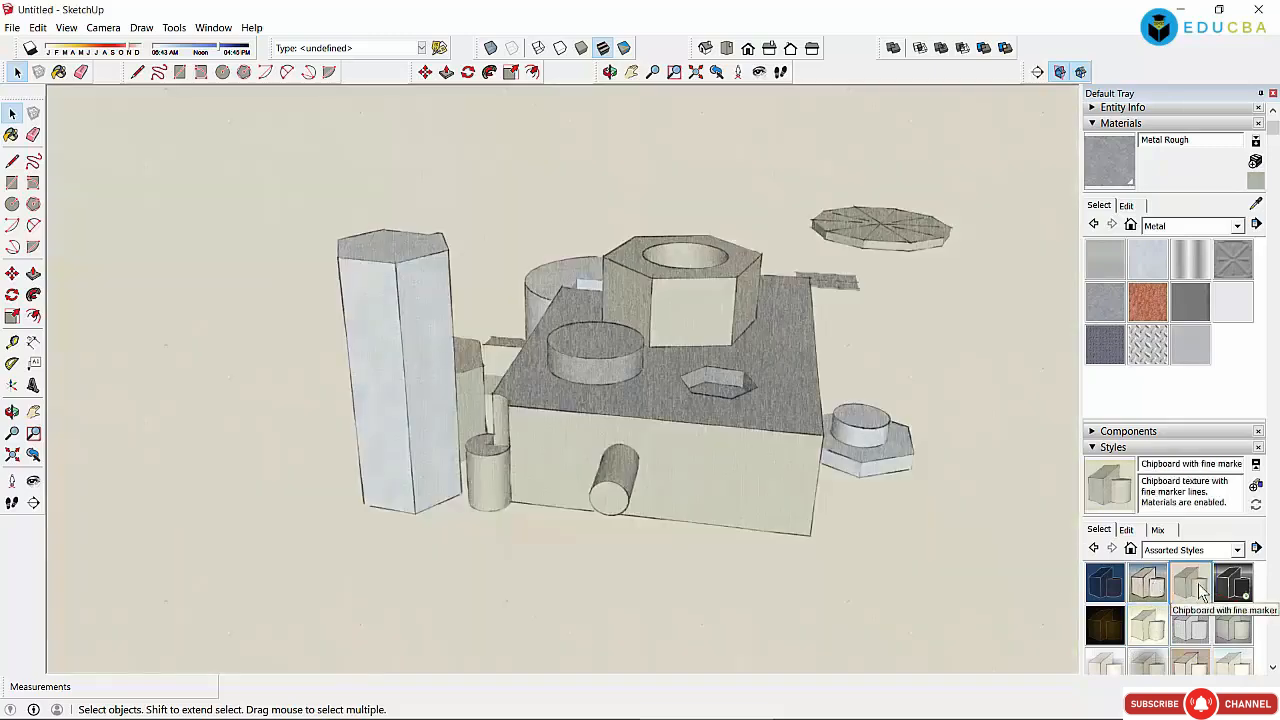
{"action": "left_click", "coordinate": [1233, 585]}
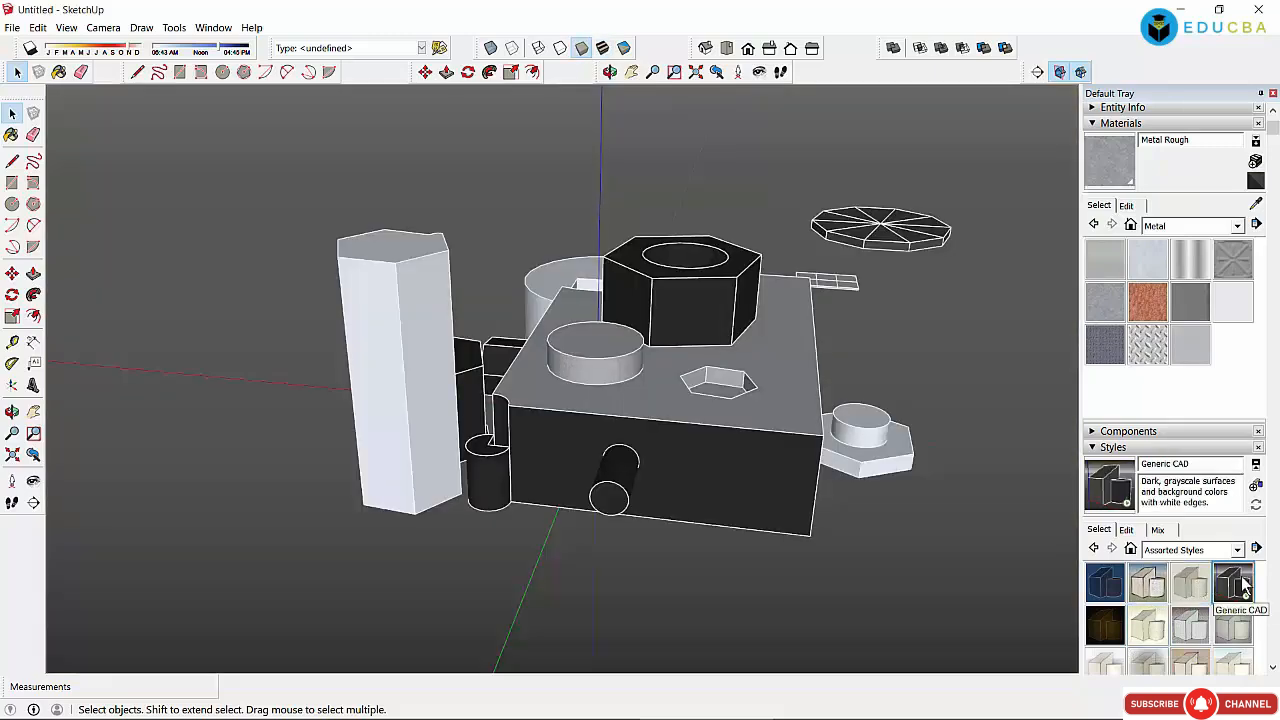
{"action": "left_click", "coordinate": [1236, 627]}
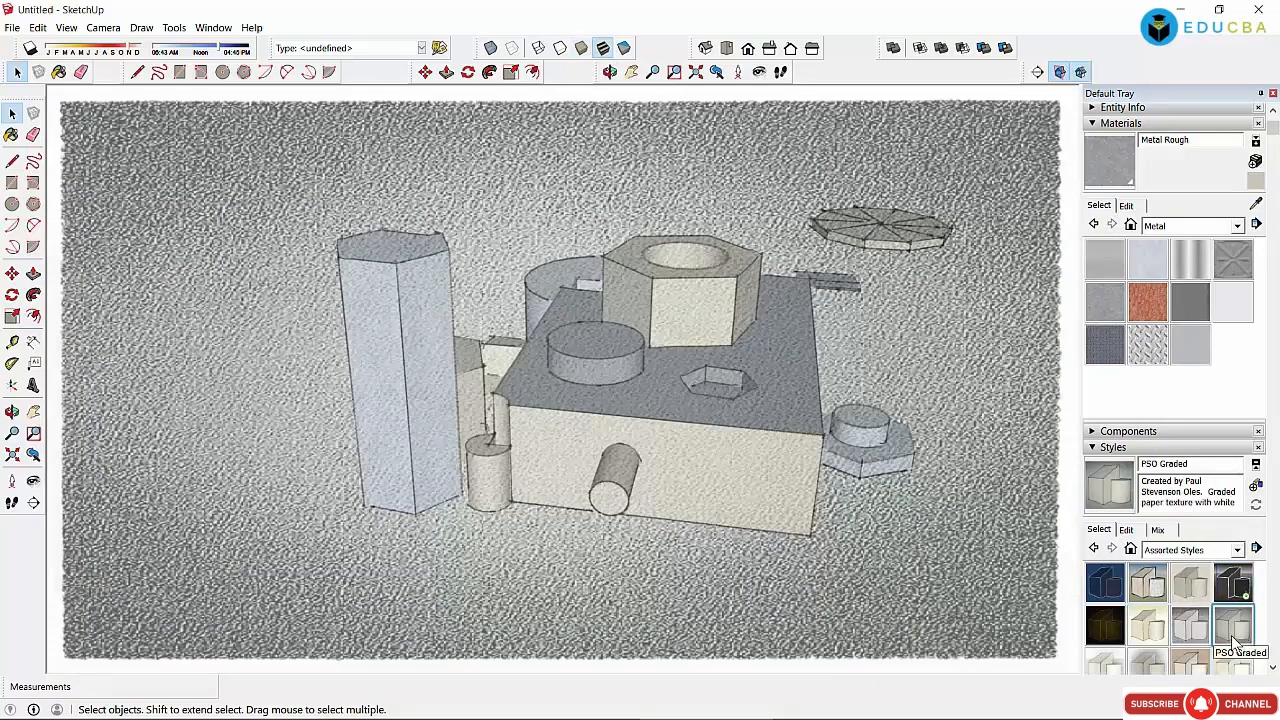
{"action": "left_click", "coordinate": [1145, 632]}
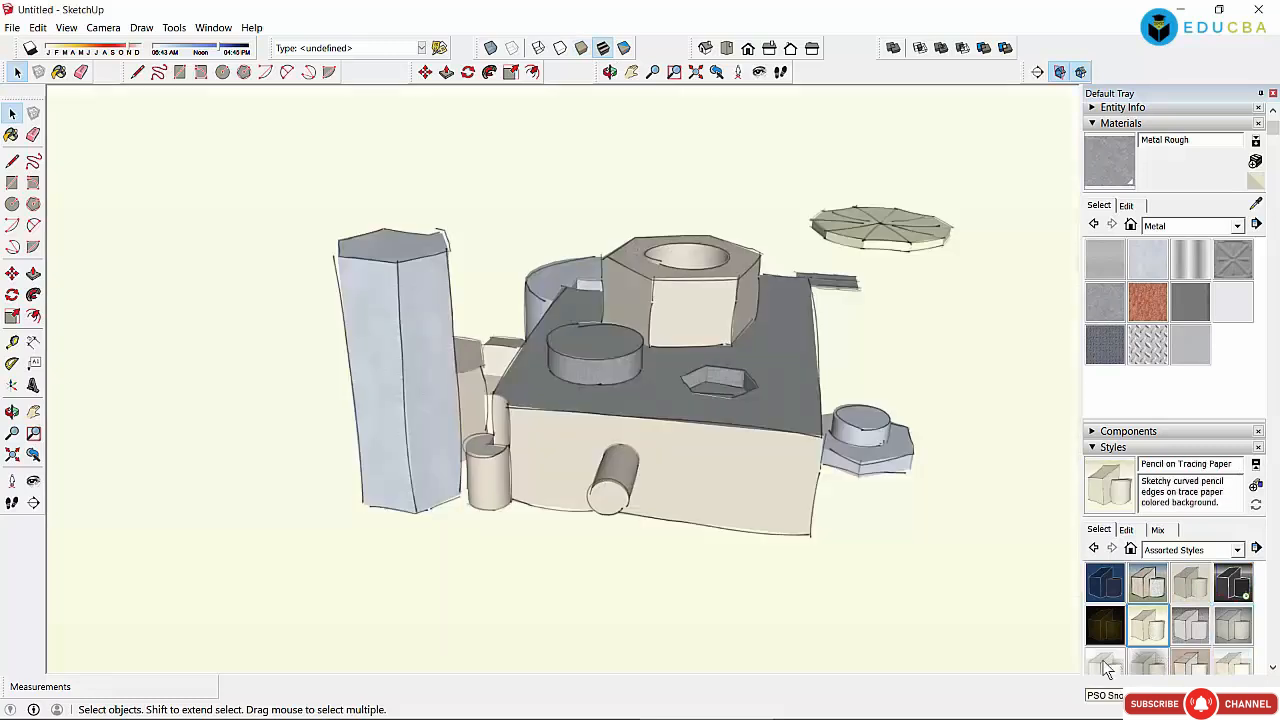
Step: Try PSO Snow, PSO Vignette, Scribble on Masonite and Watercolor Paper, ending on Whiteboard with Dry Erase Marker
{"action": "left_click", "coordinate": [1107, 668]}
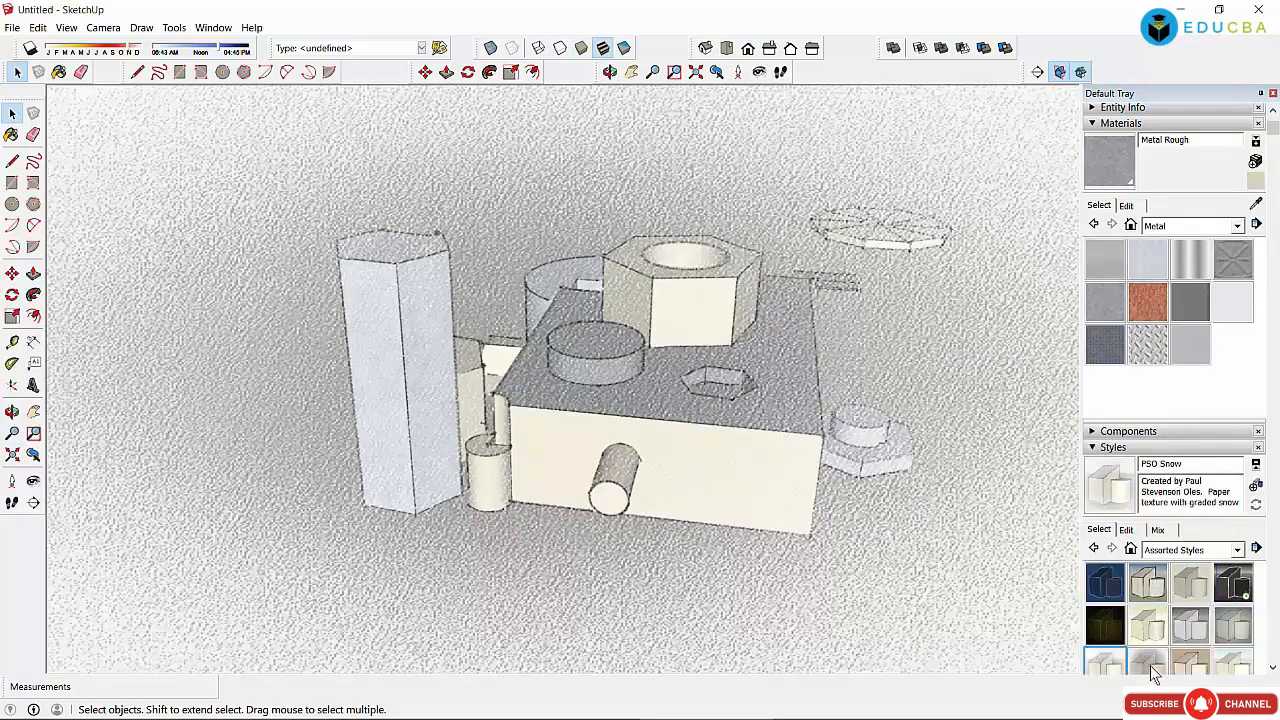
{"action": "left_click", "coordinate": [1170, 668]}
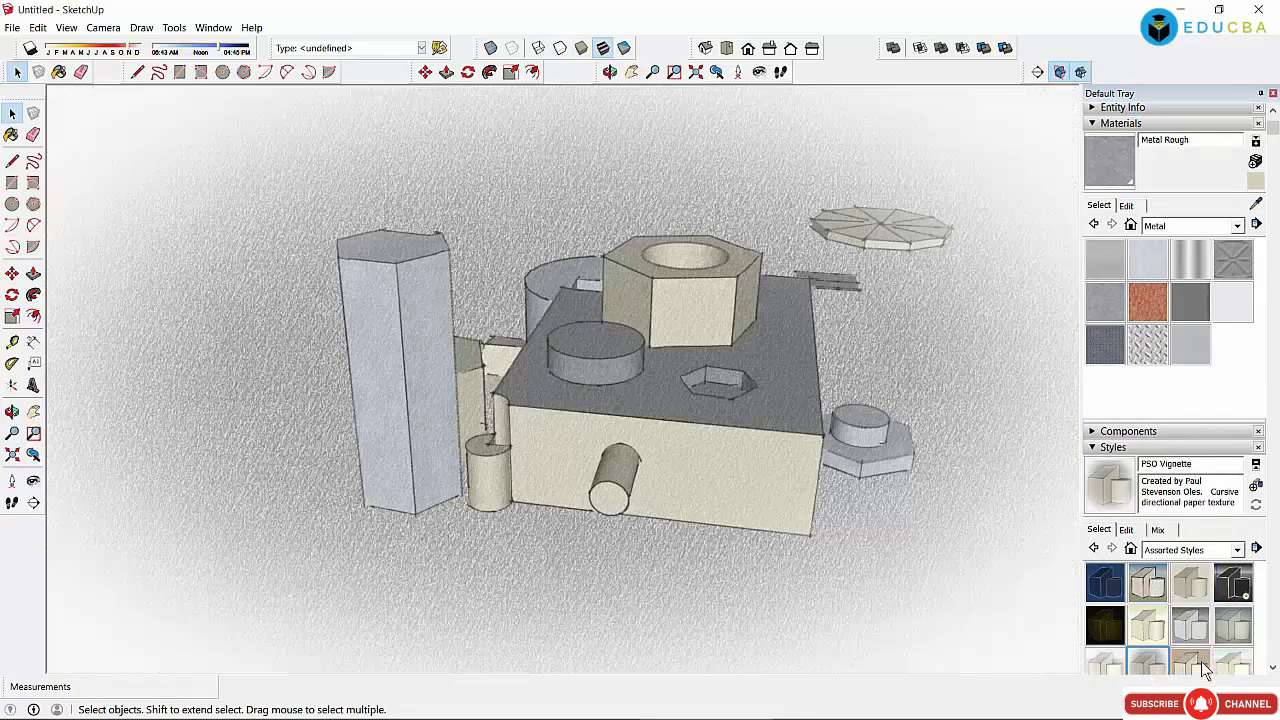
{"action": "left_click", "coordinate": [1190, 665]}
{"action": "scroll", "coordinate": [1205, 665], "scroll_direction": "down", "scroll_amount": 2}
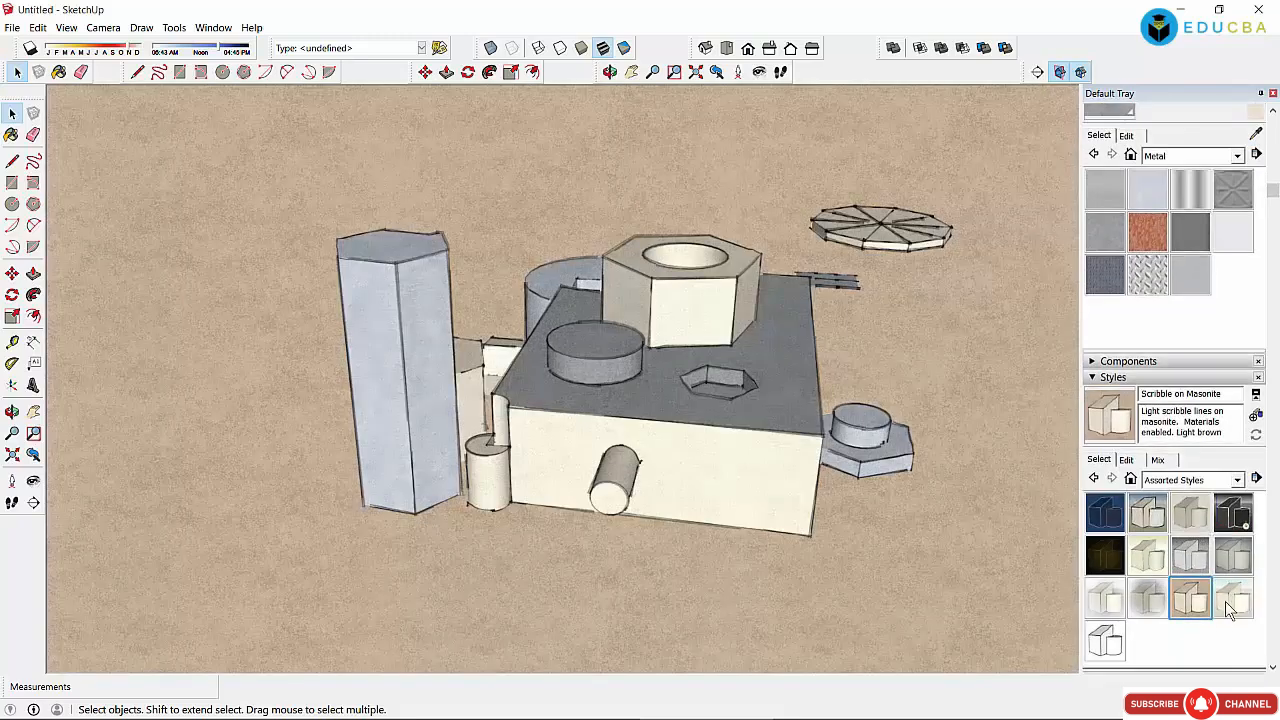
{"action": "left_click", "coordinate": [1233, 600]}
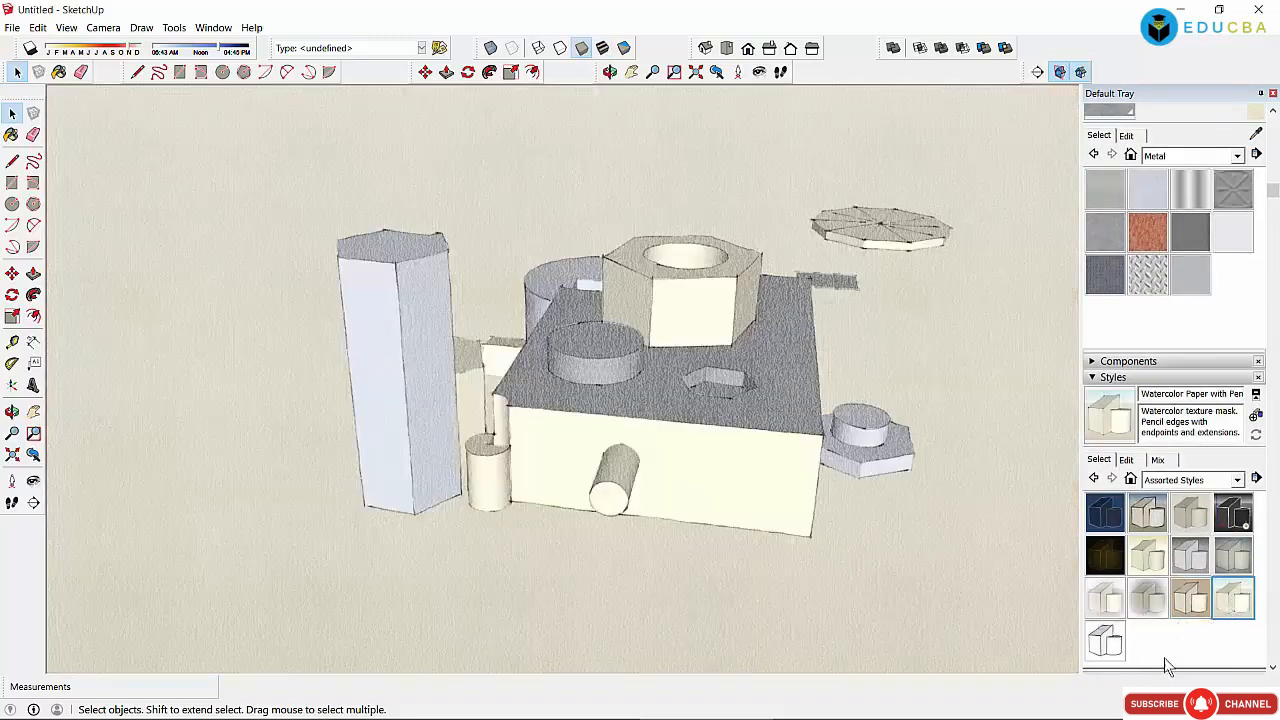
{"action": "left_click", "coordinate": [1148, 598]}
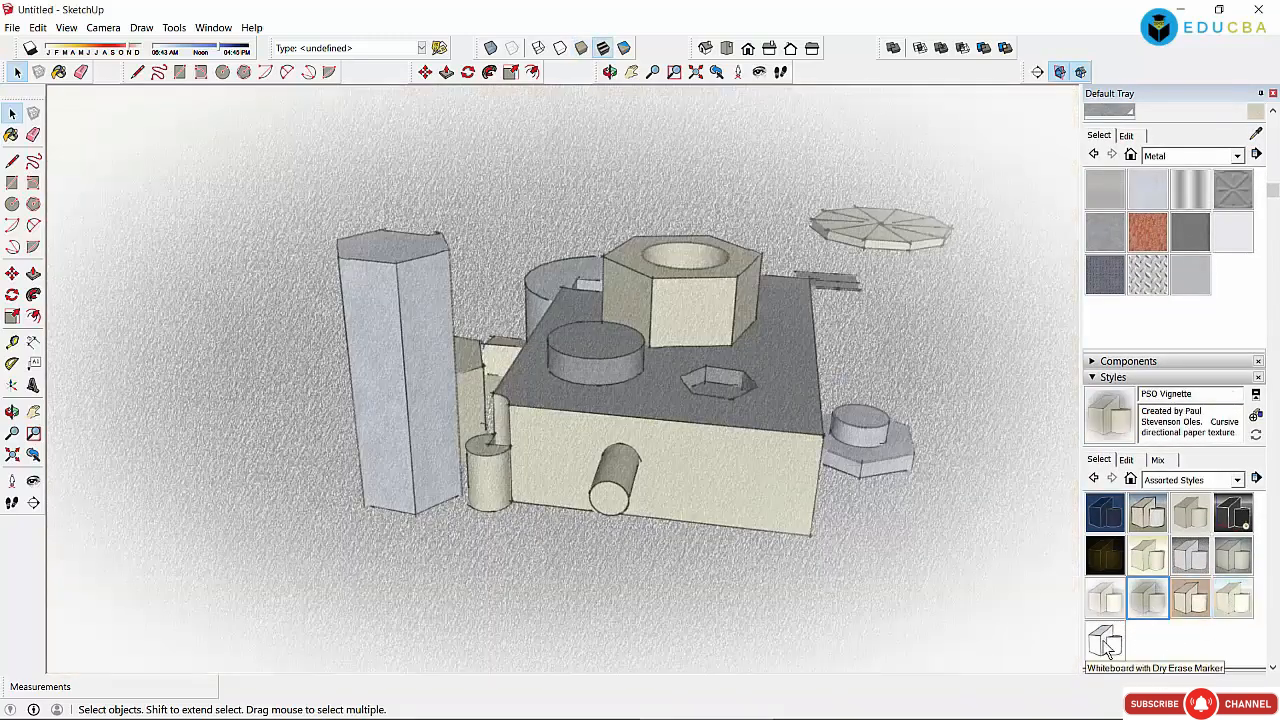
{"action": "left_click", "coordinate": [1107, 642]}
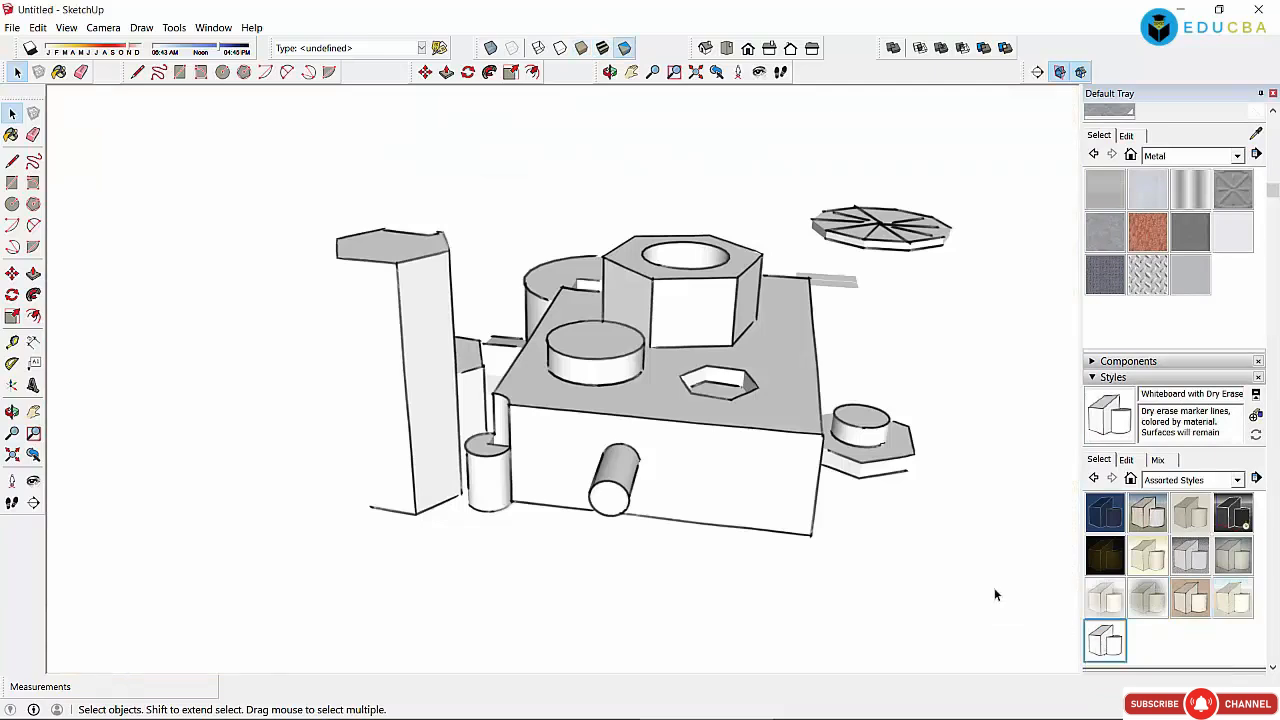
{"action": "scroll", "coordinate": [768, 379], "scroll_direction": "down", "scroll_amount": 3}
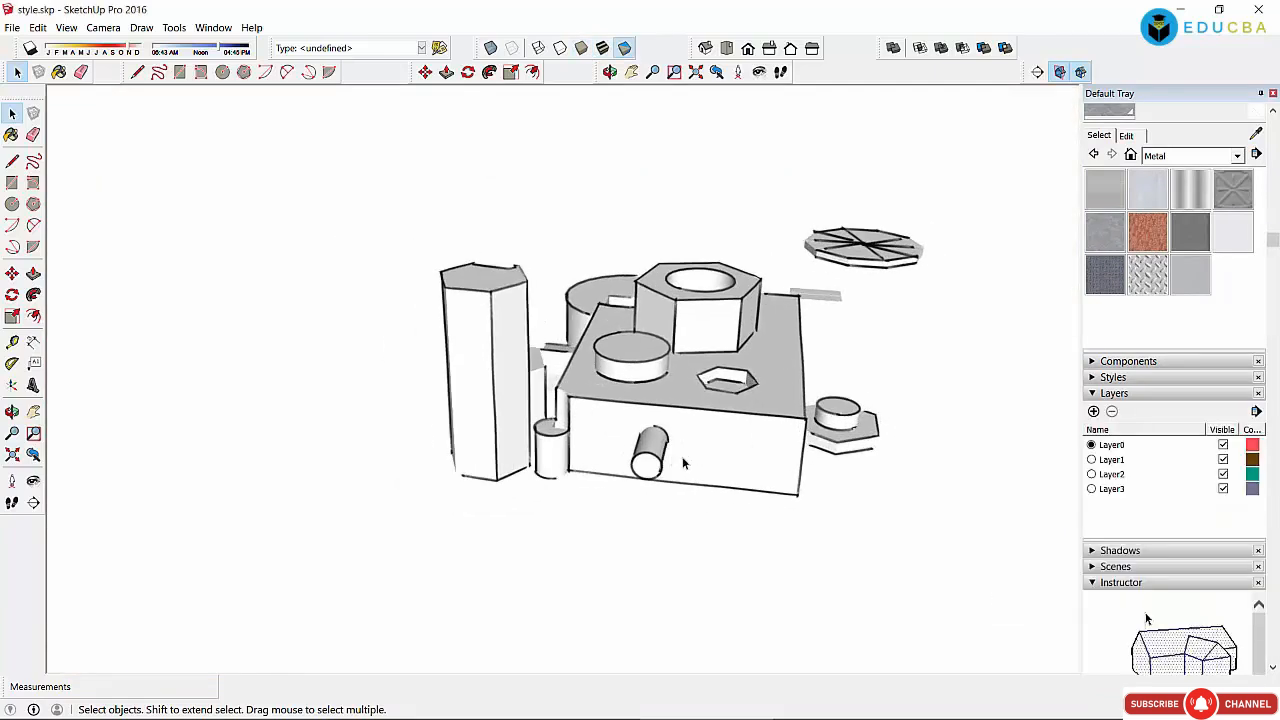
Step: Step through Layer1–Layer3 in the Layers list, then add new layers Layer4 and Layer5
{"action": "left_click", "coordinate": [1118, 459]}
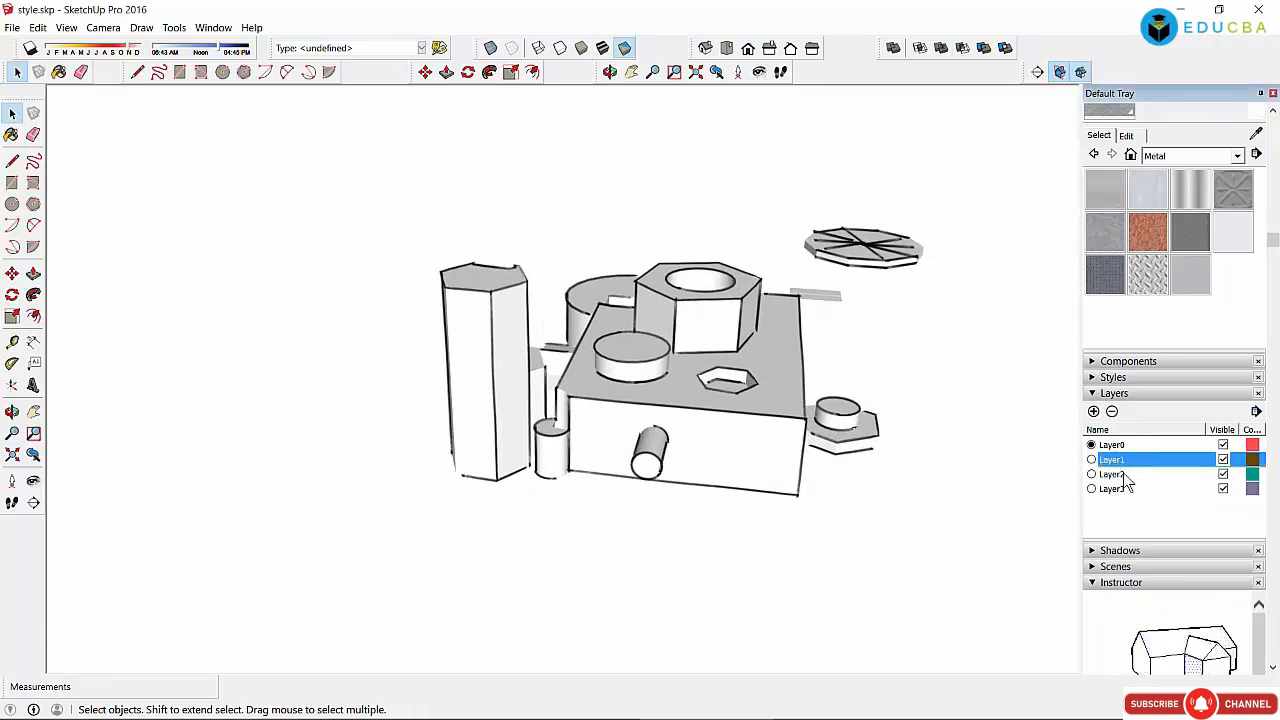
{"action": "left_click", "coordinate": [1128, 476]}
{"action": "left_click", "coordinate": [1123, 487]}
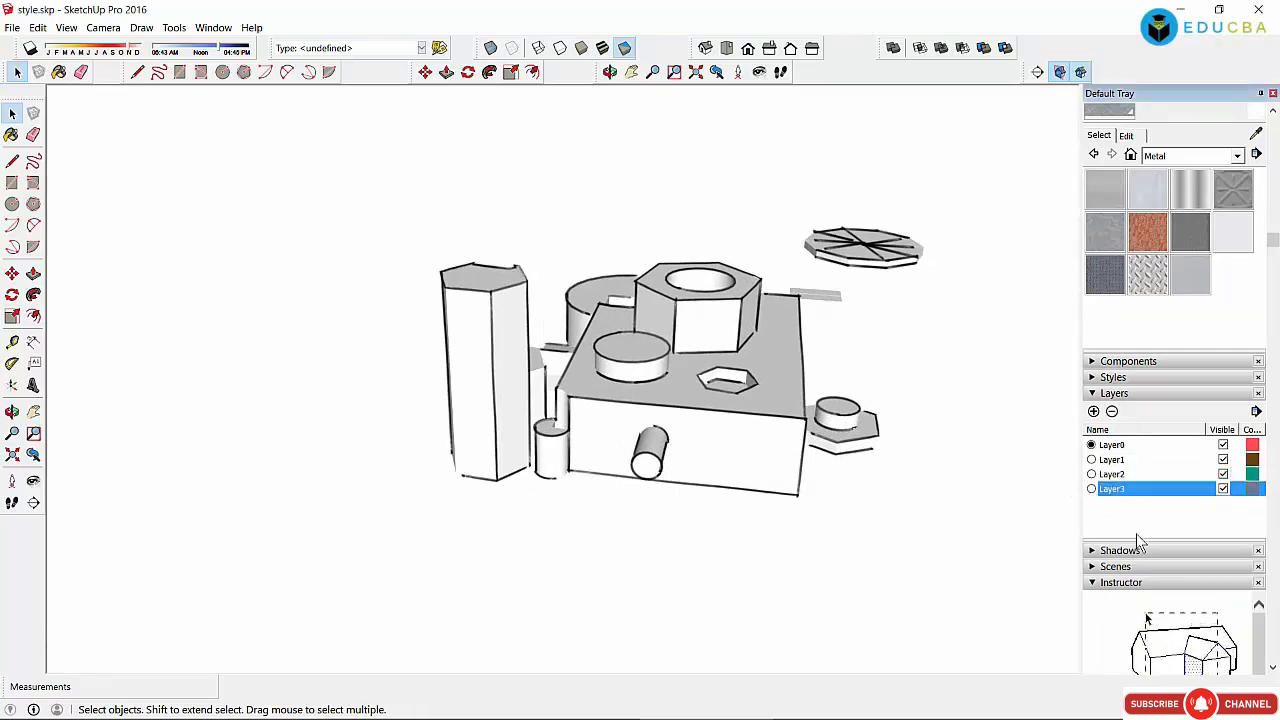
{"action": "left_click", "coordinate": [1094, 411]}
{"action": "left_click", "coordinate": [1094, 411]}
{"action": "left_click", "coordinate": [1000, 449]}
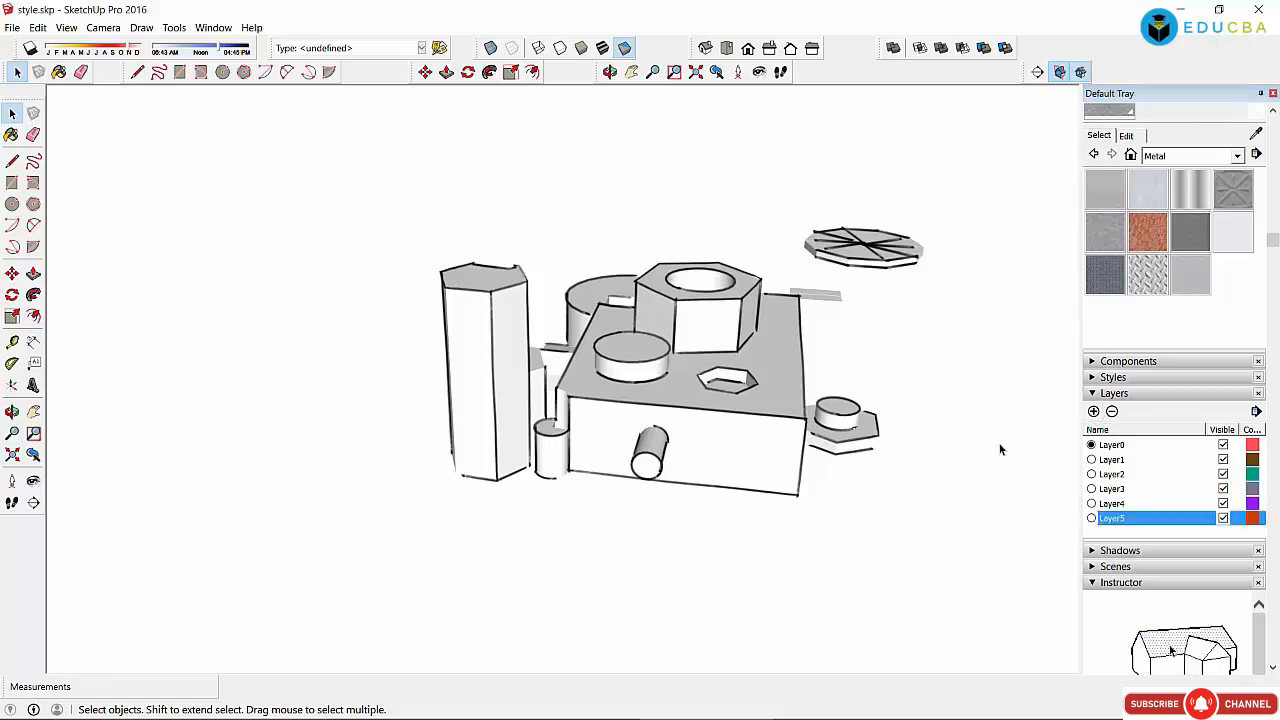
Step: Select the flat disc at upper right, pan the view, and pick Layer2 in the list
{"action": "left_click_drag", "start_coordinate": [777, 193], "coordinate": [954, 288]}
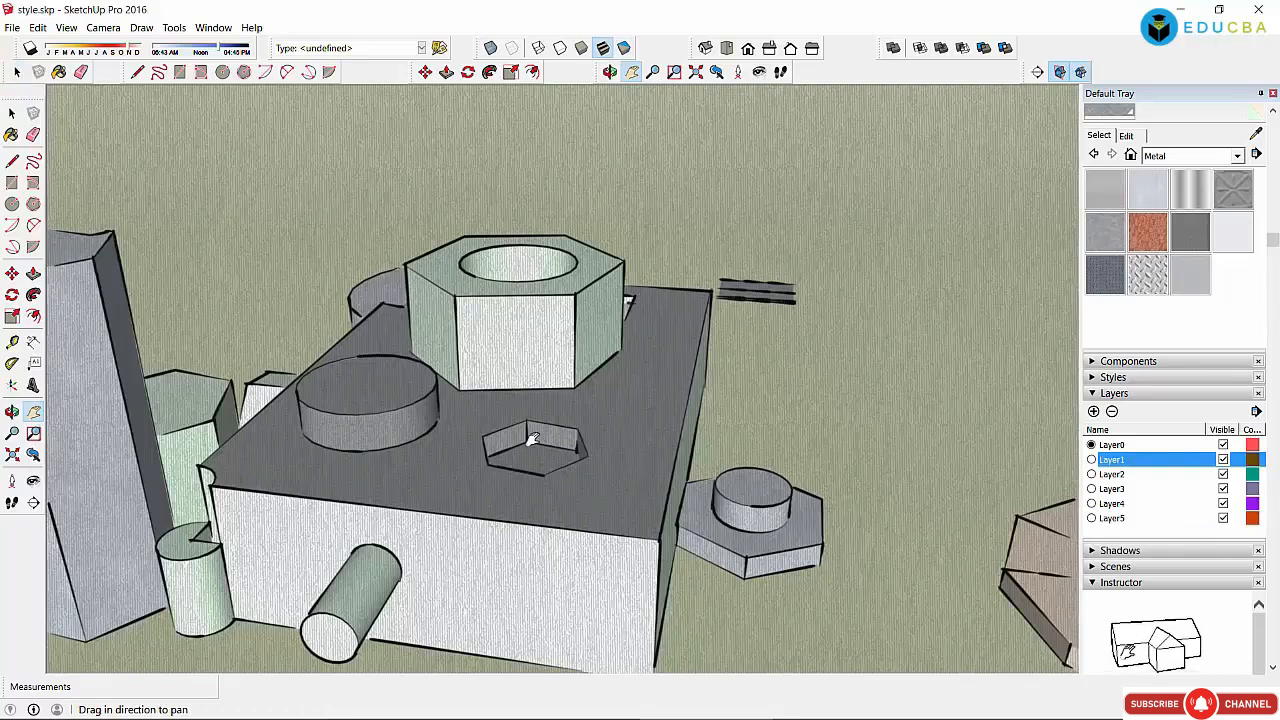
{"action": "left_click_drag", "start_coordinate": [634, 356], "coordinate": [734, 280]}
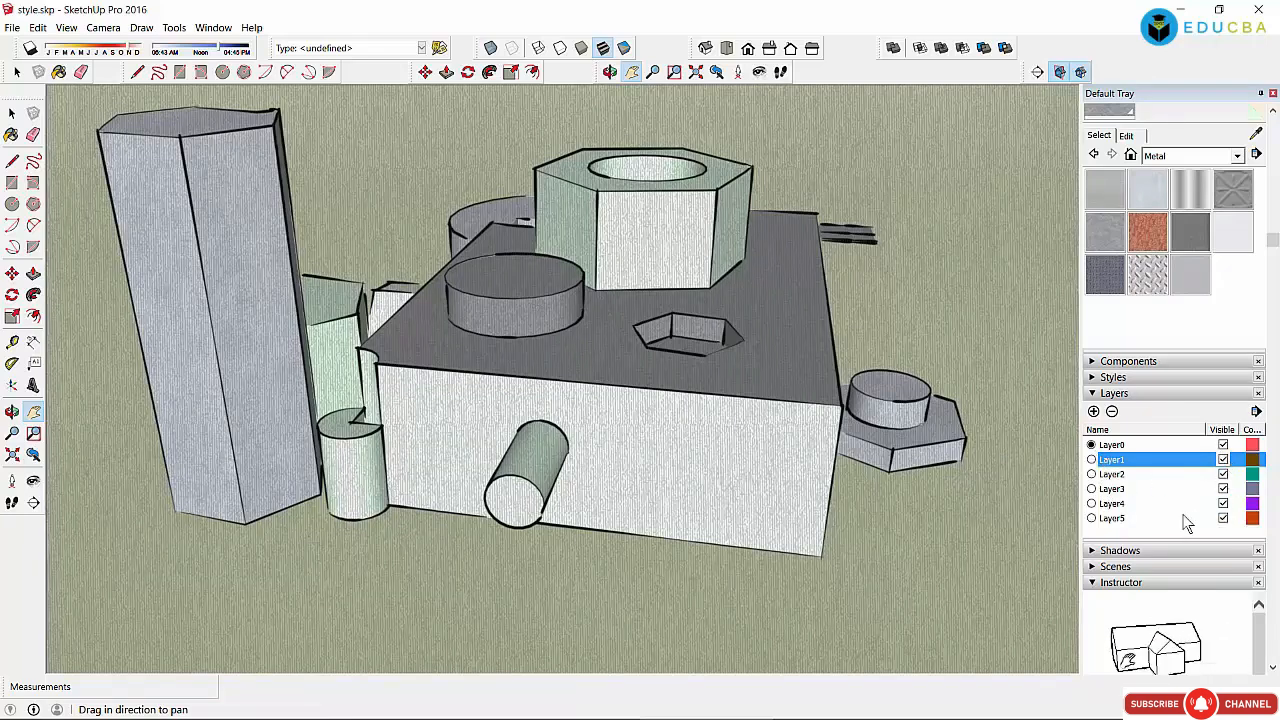
{"action": "left_click", "coordinate": [12, 113]}
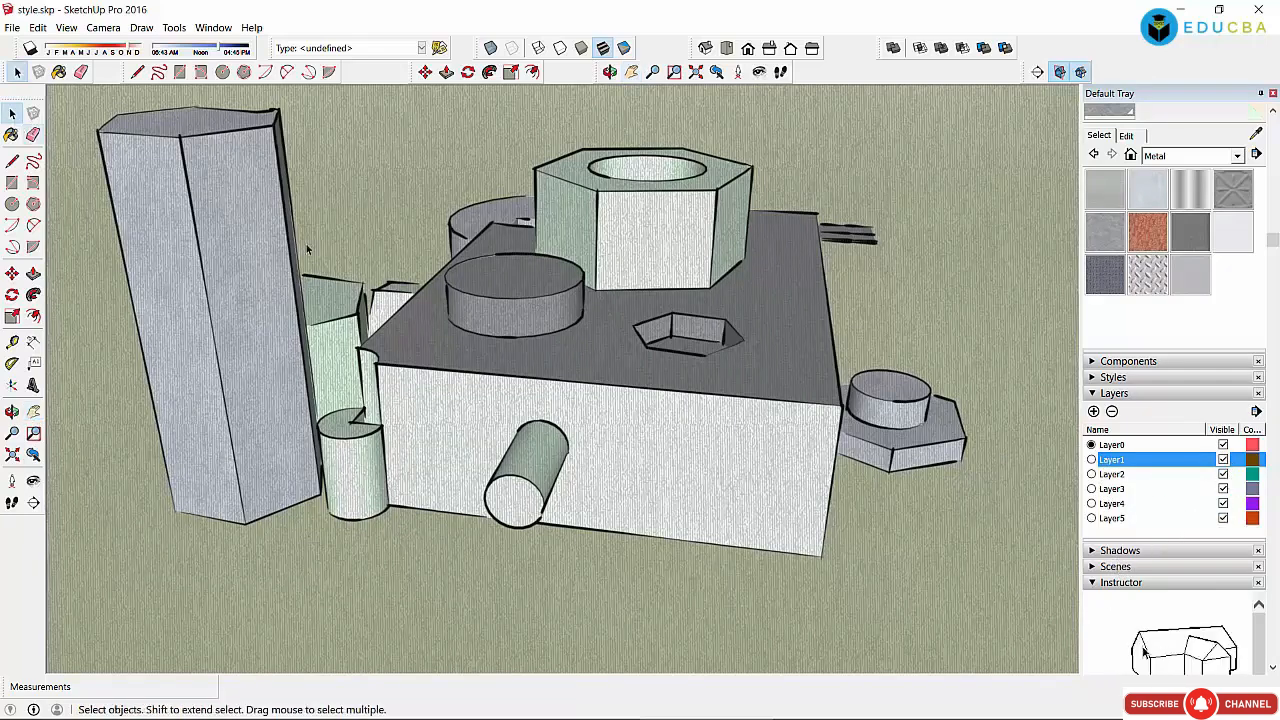
{"action": "left_click", "coordinate": [1118, 474]}
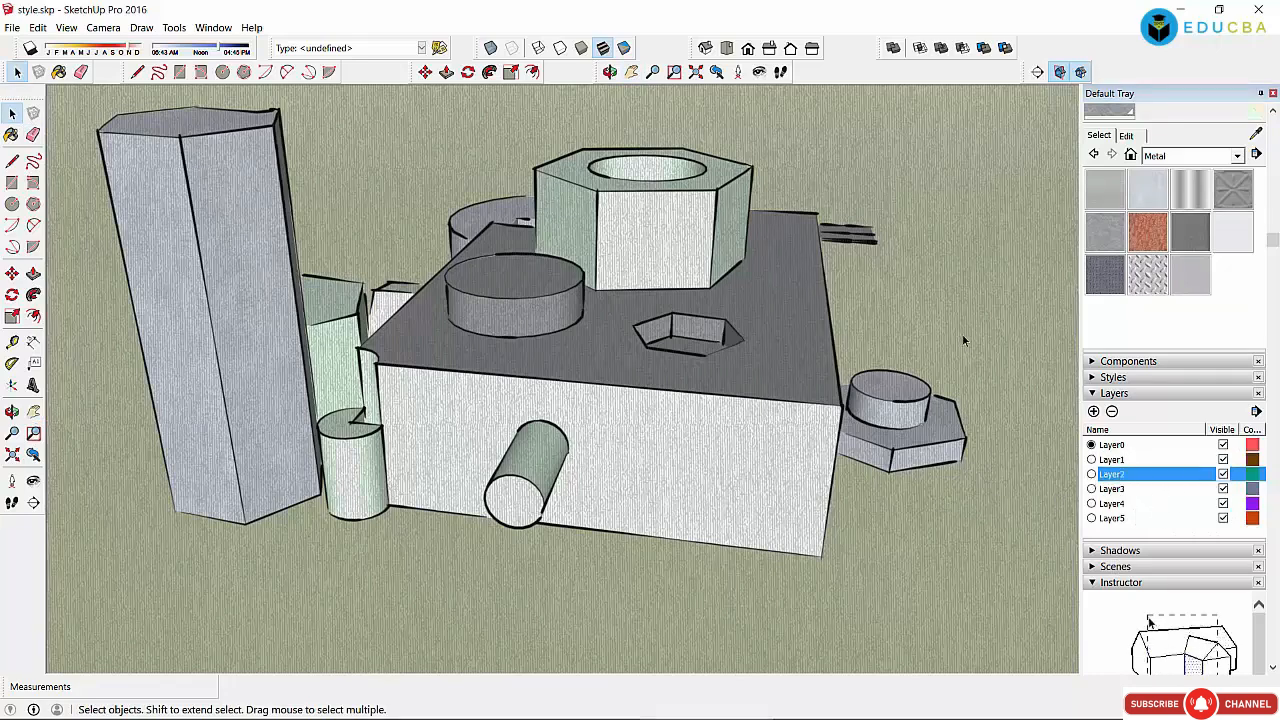
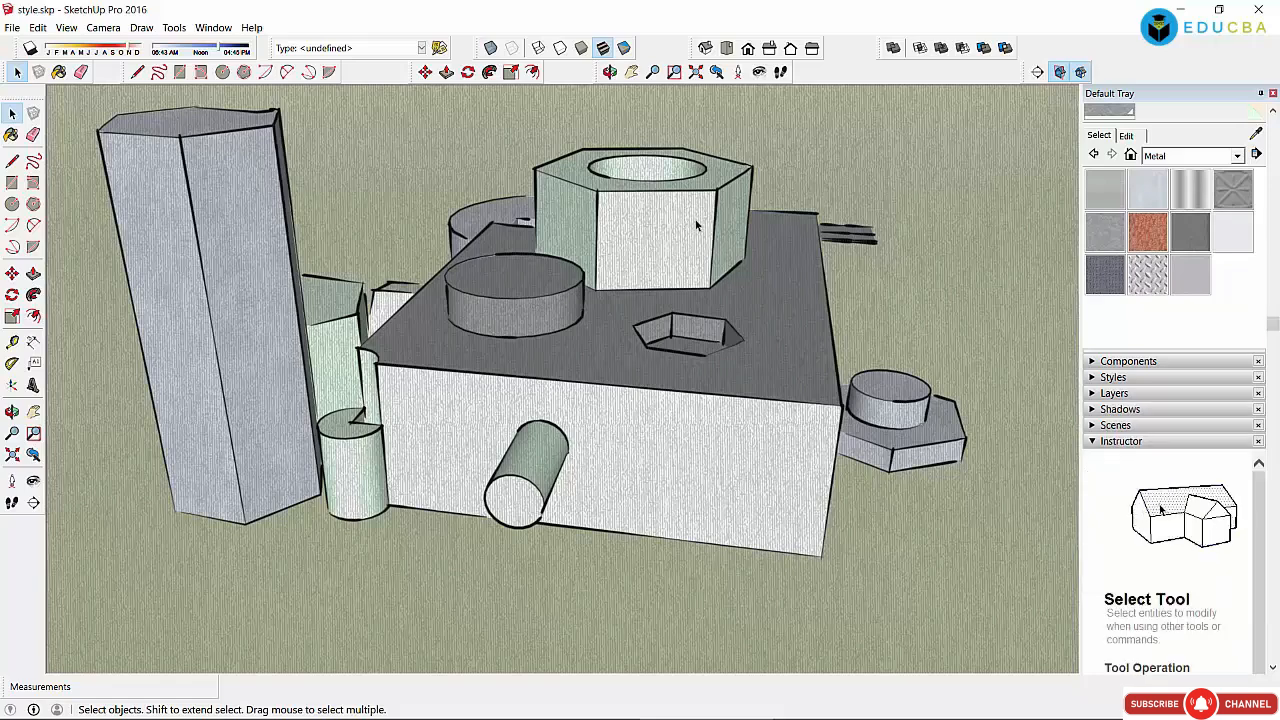
Step: Select the hex nut's front face, hole edge, top ring and hexagon edges, then deselect
{"action": "left_click", "coordinate": [680, 215]}
{"action": "left_click", "coordinate": [693, 185]}
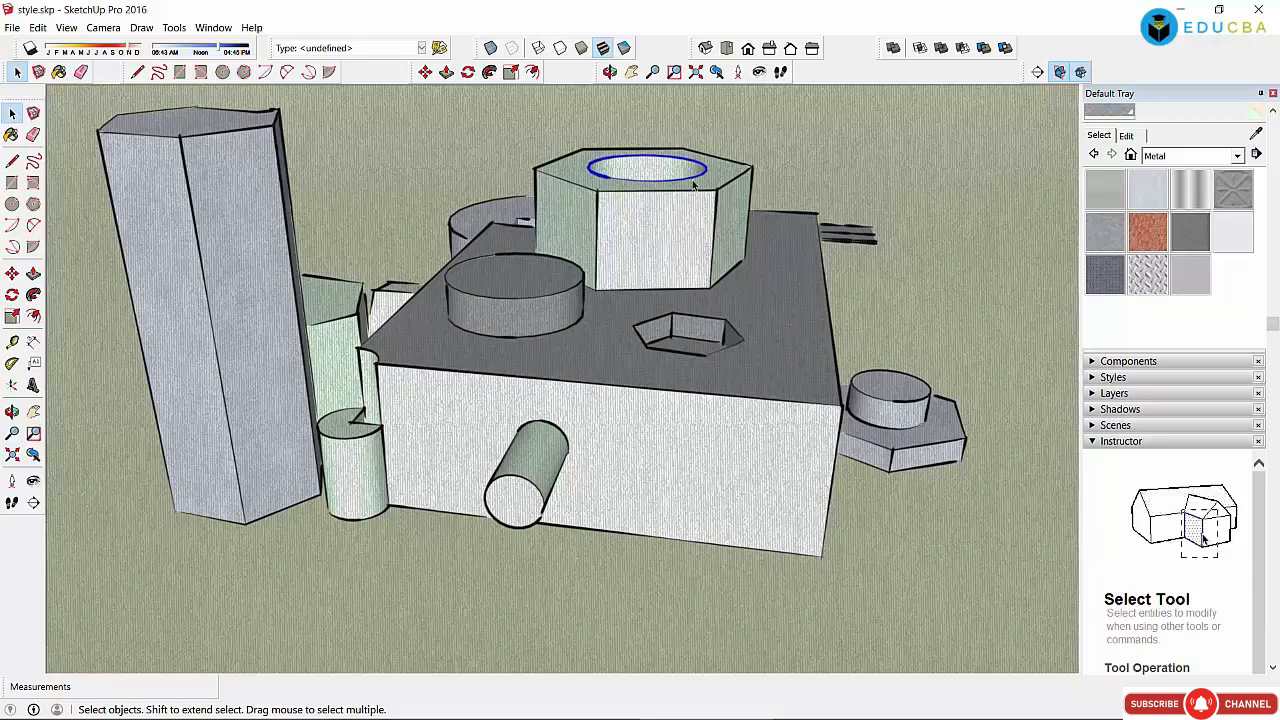
{"action": "left_click", "coordinate": [724, 177]}
{"action": "left_click", "coordinate": [745, 172]}
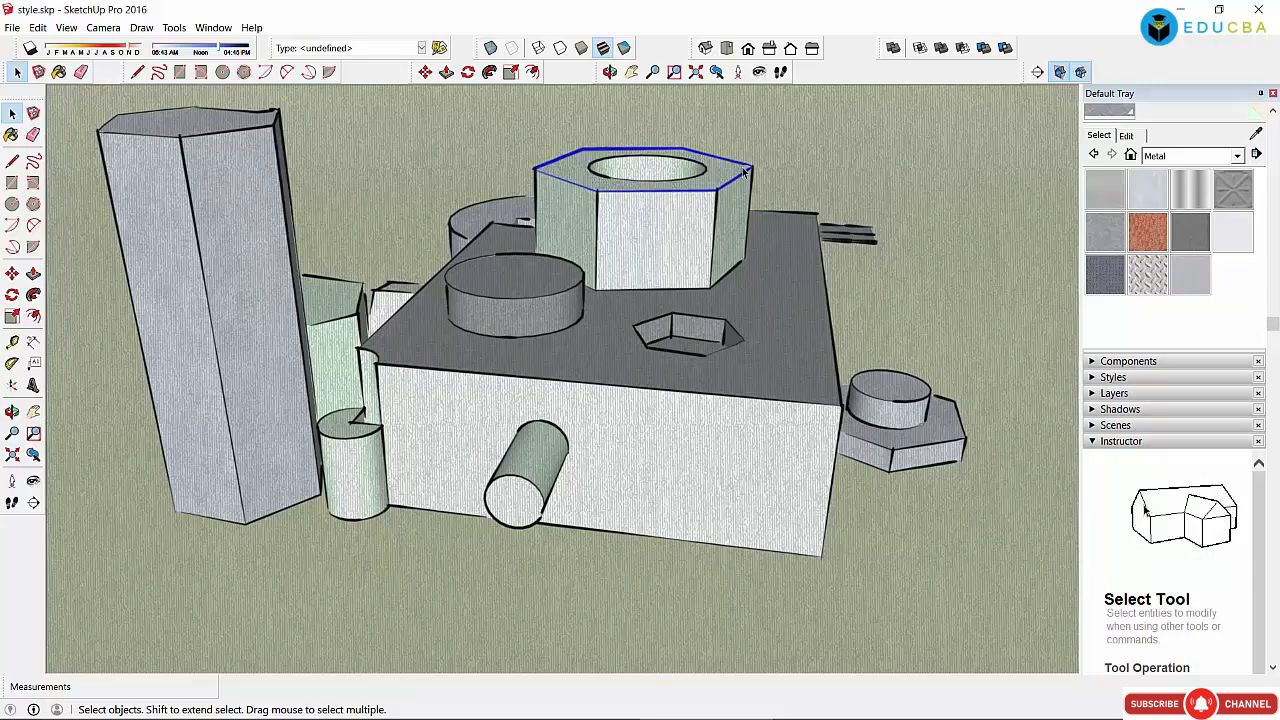
{"action": "left_click", "coordinate": [732, 166]}
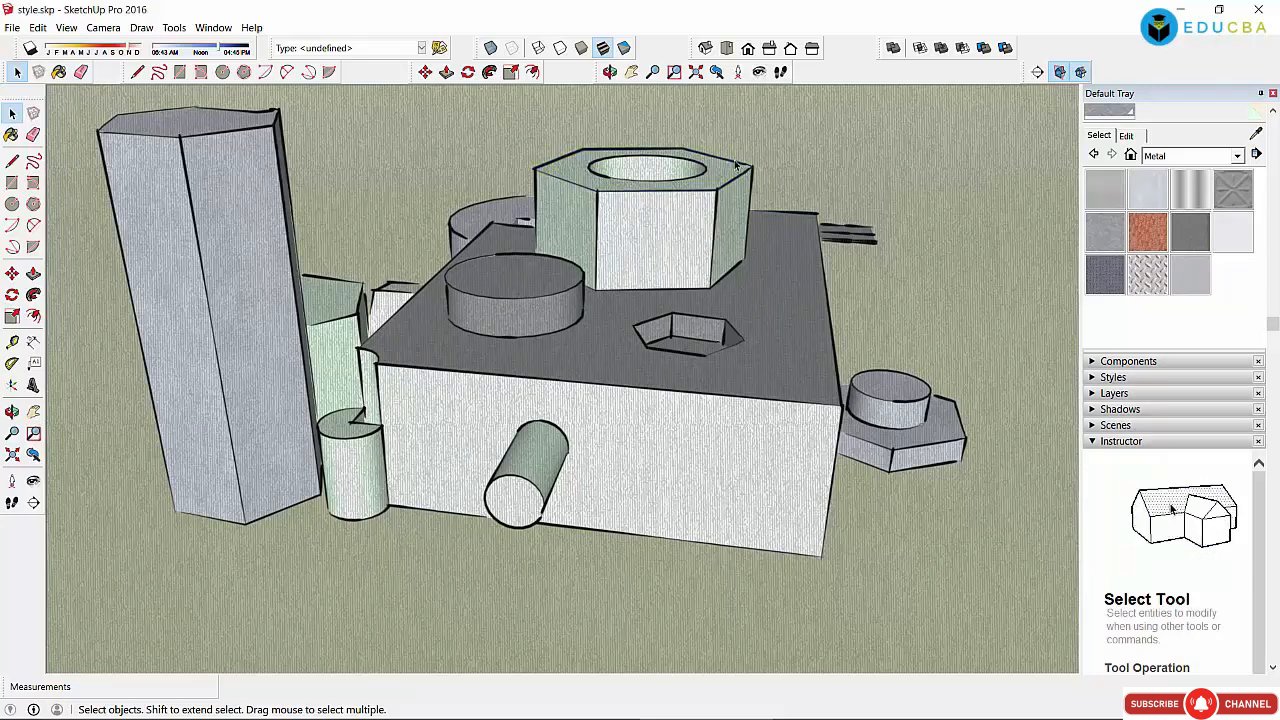
{"action": "left_click", "coordinate": [730, 159]}
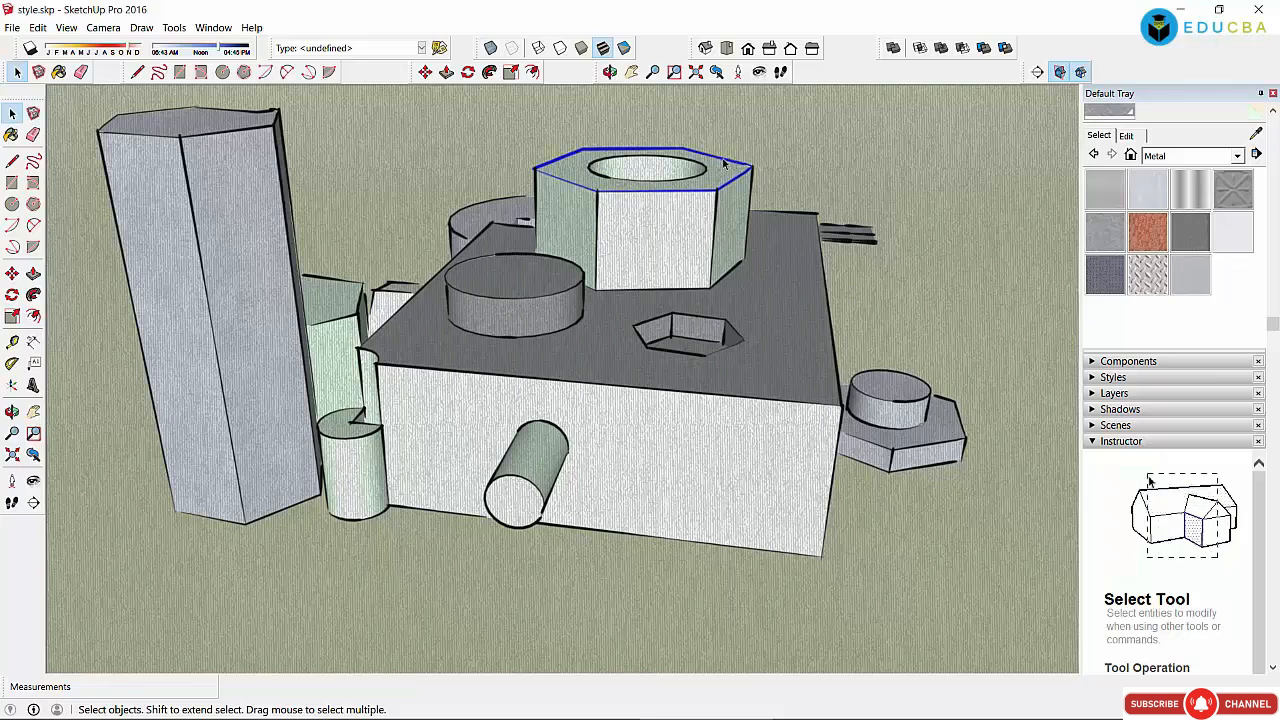
{"action": "right_click", "coordinate": [722, 163]}
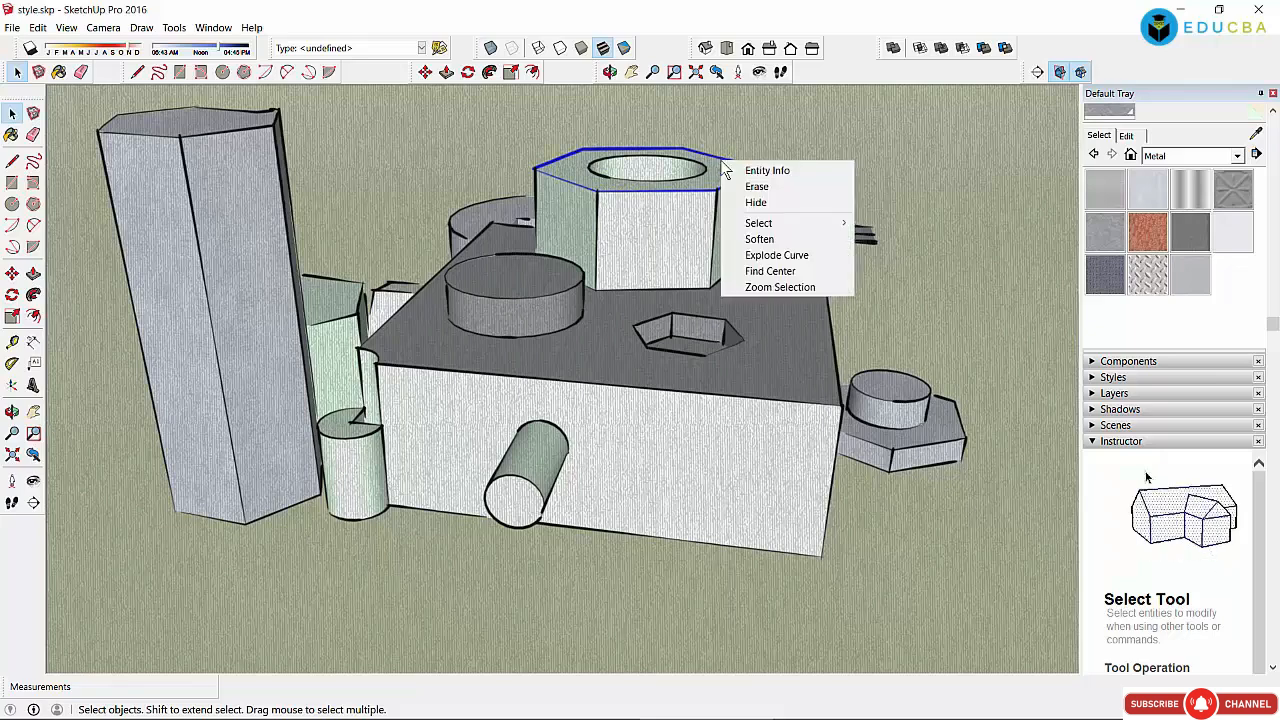
{"action": "left_click", "coordinate": [939, 192]}
Step: Zoom out and select the partly visible object at the right
{"action": "scroll", "coordinate": [817, 376], "scroll_direction": "down", "scroll_amount": 3}
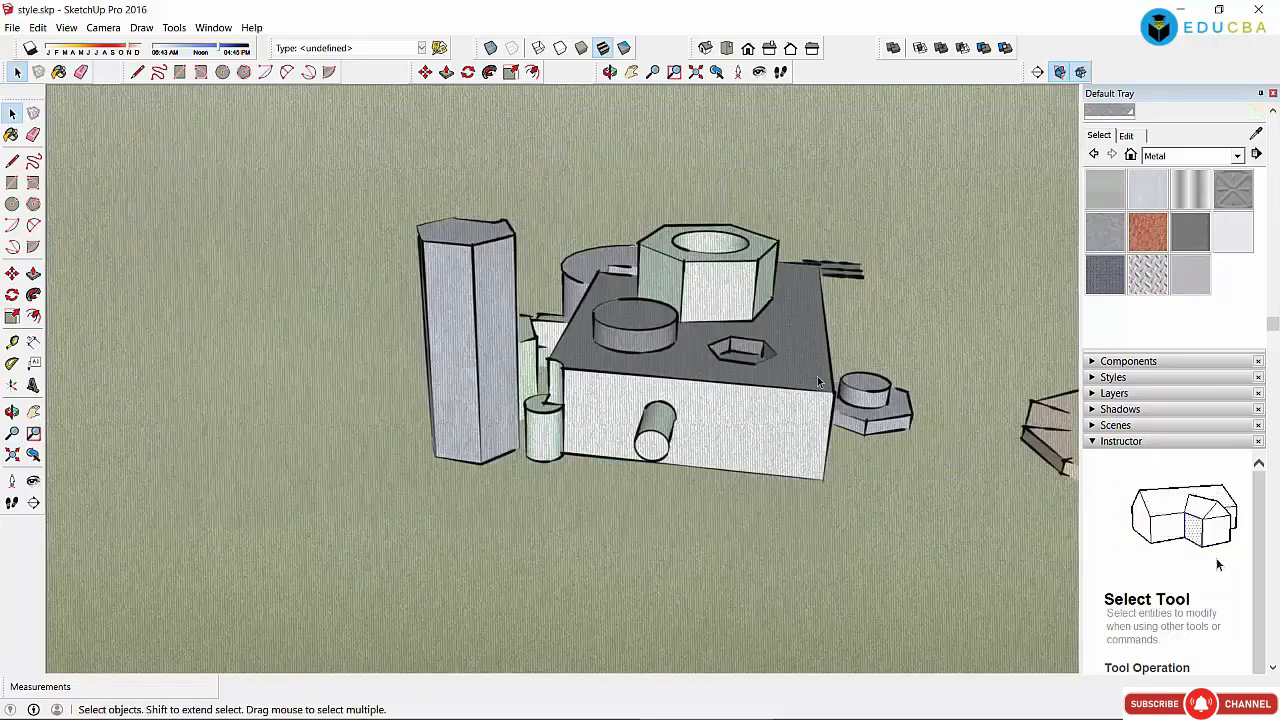
{"action": "left_click", "coordinate": [1050, 426]}
{"action": "right_click", "coordinate": [1052, 426]}
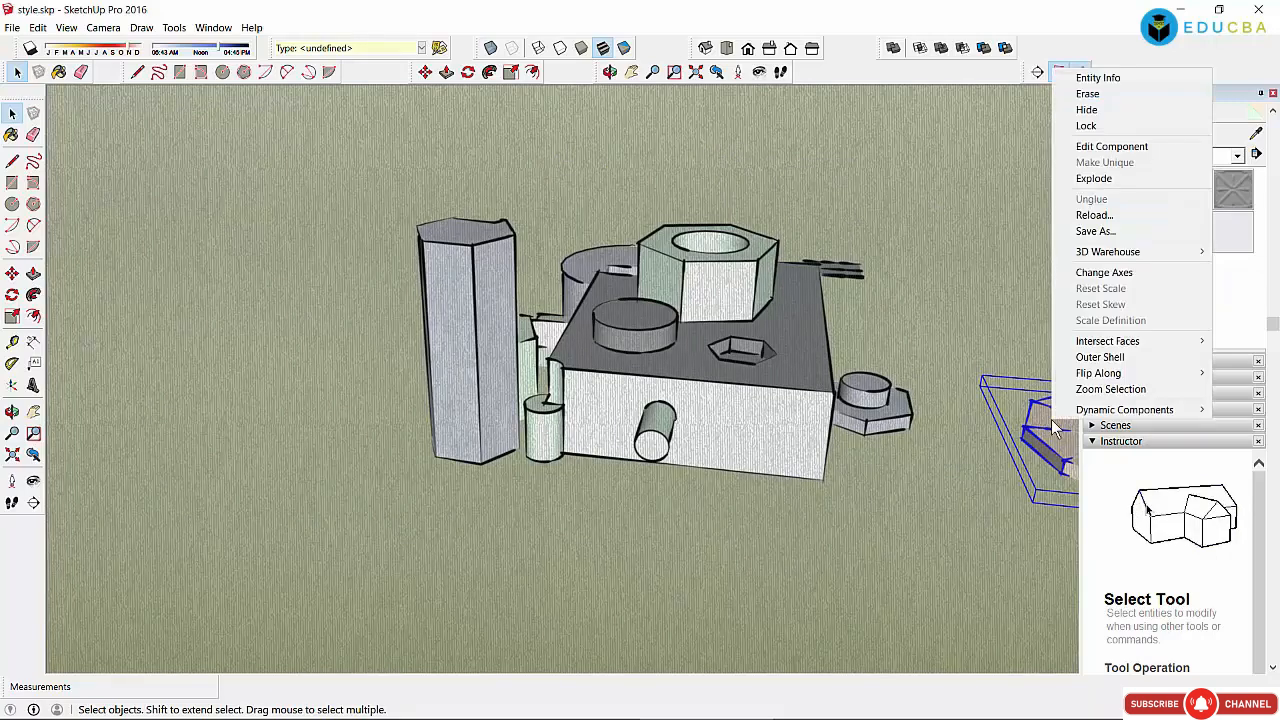
{"action": "left_click", "coordinate": [1052, 425]}
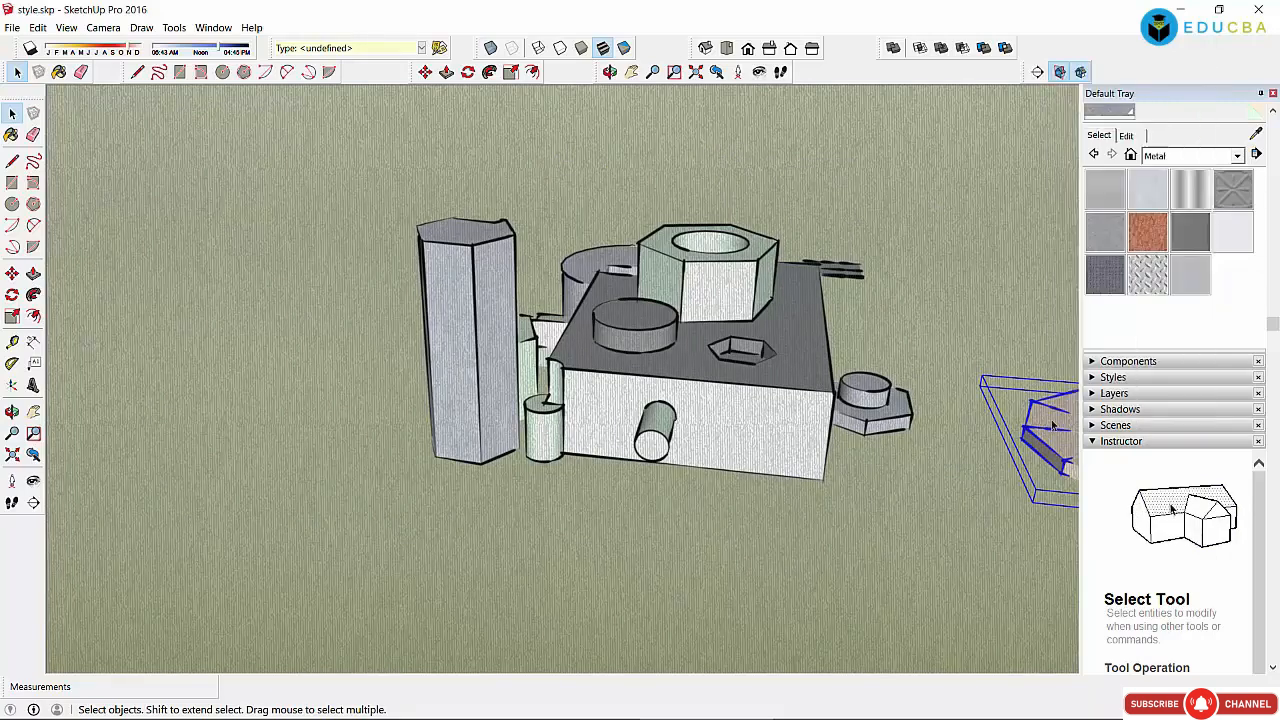
Step: Pan the pie component to the view centre and bring up its Dynamic Components menu
{"action": "left_click", "coordinate": [631, 72]}
{"action": "left_click_drag", "start_coordinate": [988, 428], "coordinate": [376, 371]}
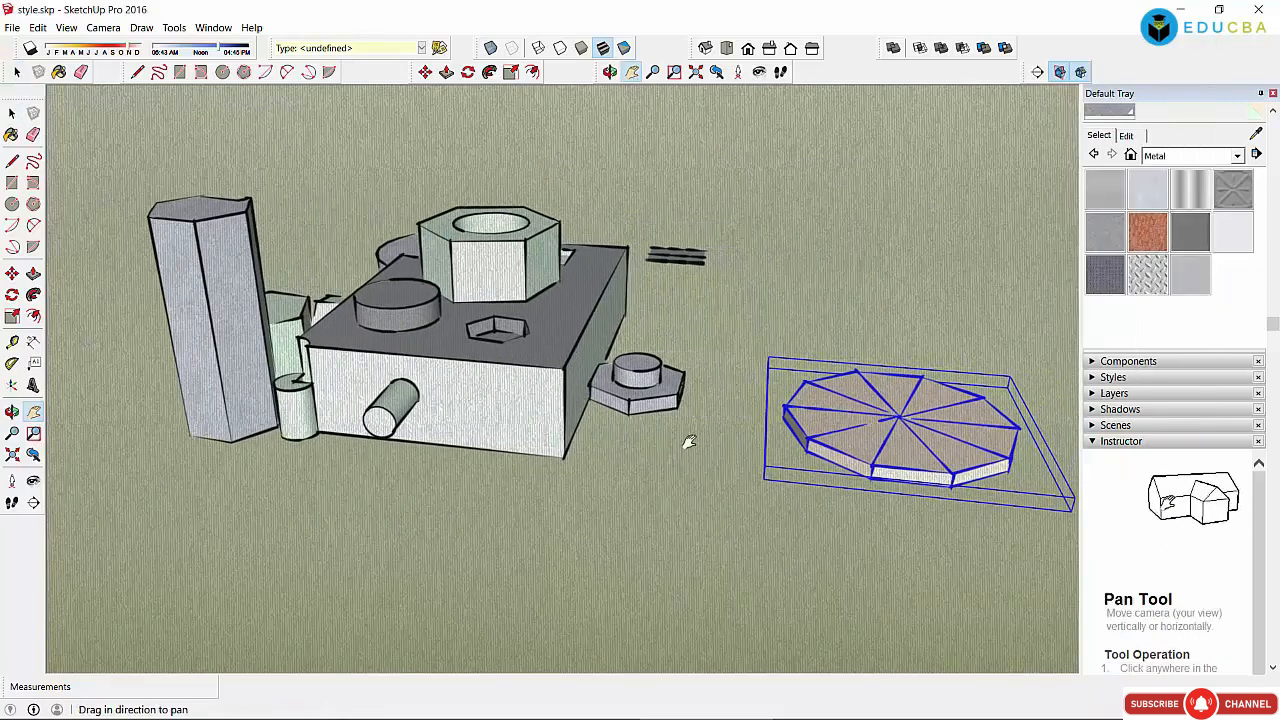
{"action": "left_click_drag", "start_coordinate": [686, 363], "coordinate": [352, 420]}
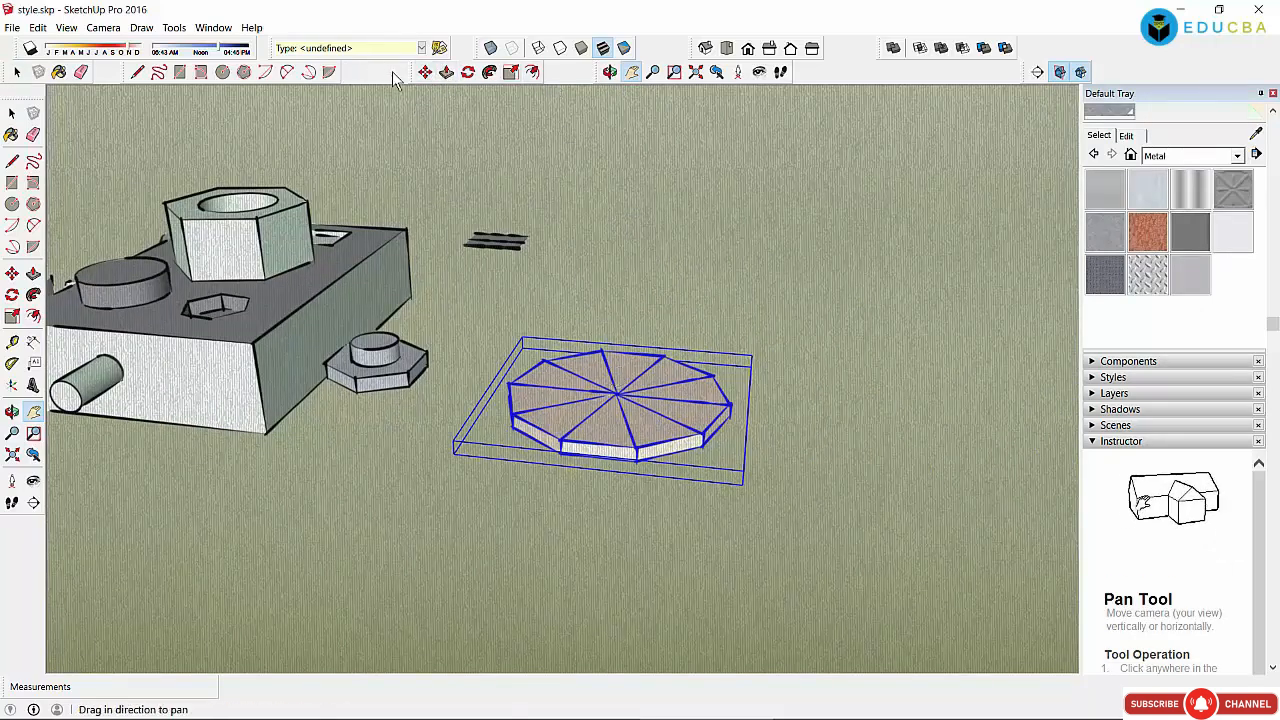
{"action": "left_click", "coordinate": [426, 72]}
{"action": "right_click", "coordinate": [628, 436]}
{"action": "mouse_move", "coordinate": [697, 429]}
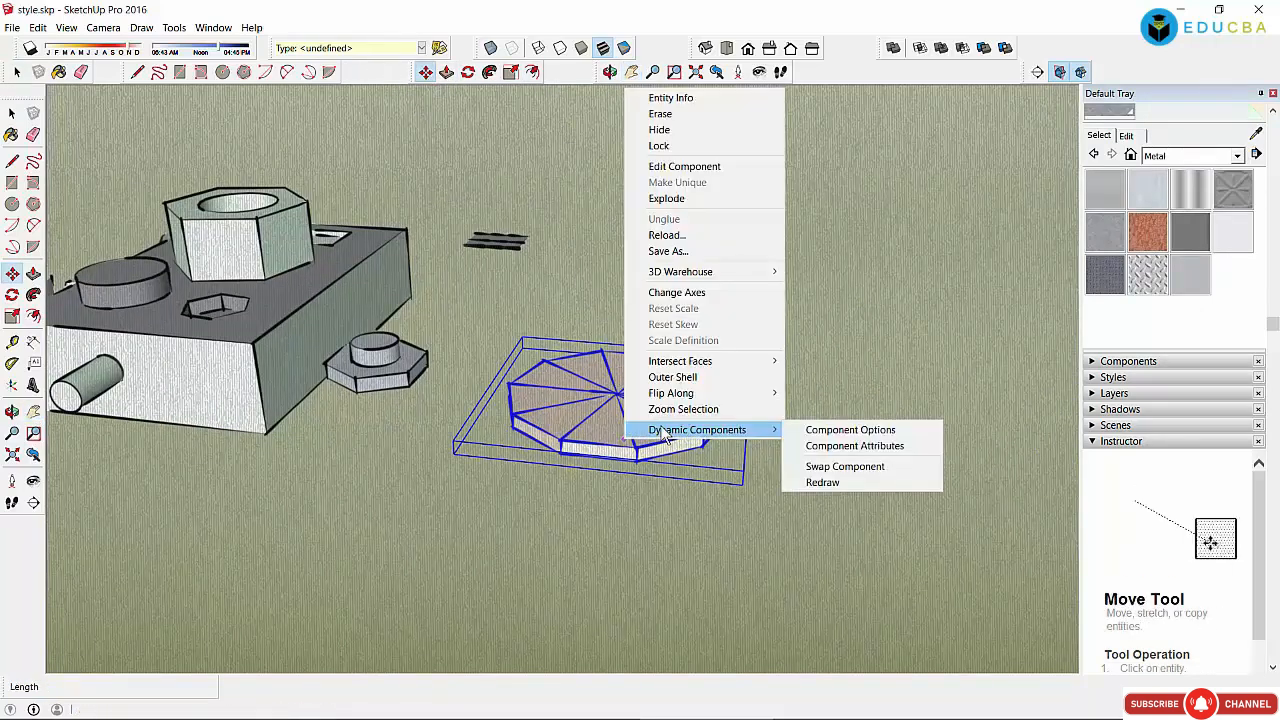
Step: In the Pie's Component Options, set the number of slices to 6 and apply
{"action": "left_click", "coordinate": [873, 432]}
{"action": "left_click", "coordinate": [323, 429]}
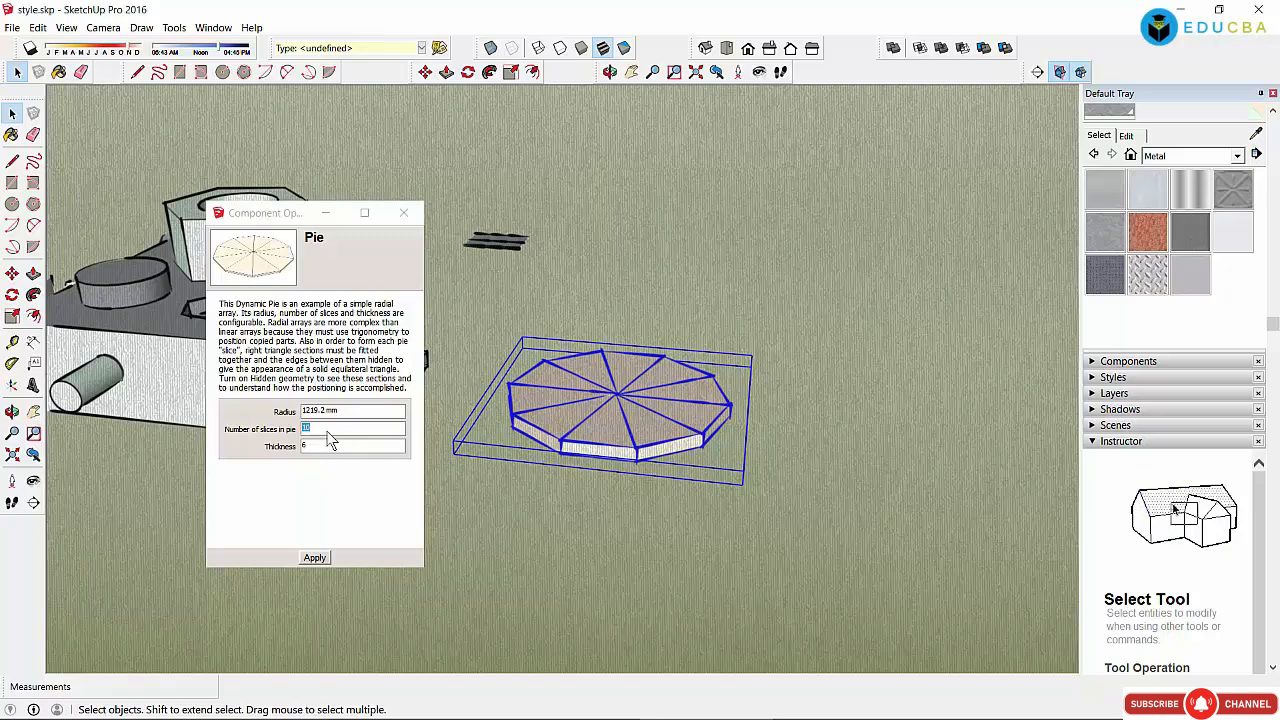
{"action": "type", "text": "6"}
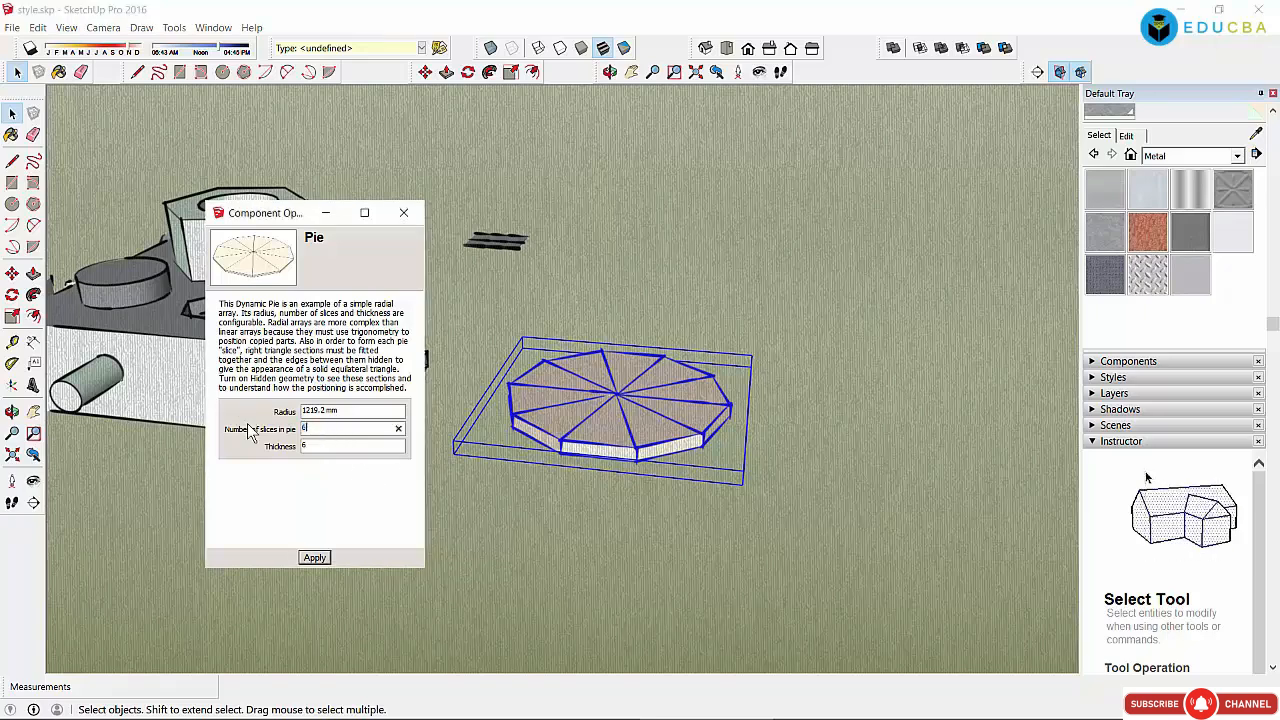
{"action": "left_click", "coordinate": [329, 449]}
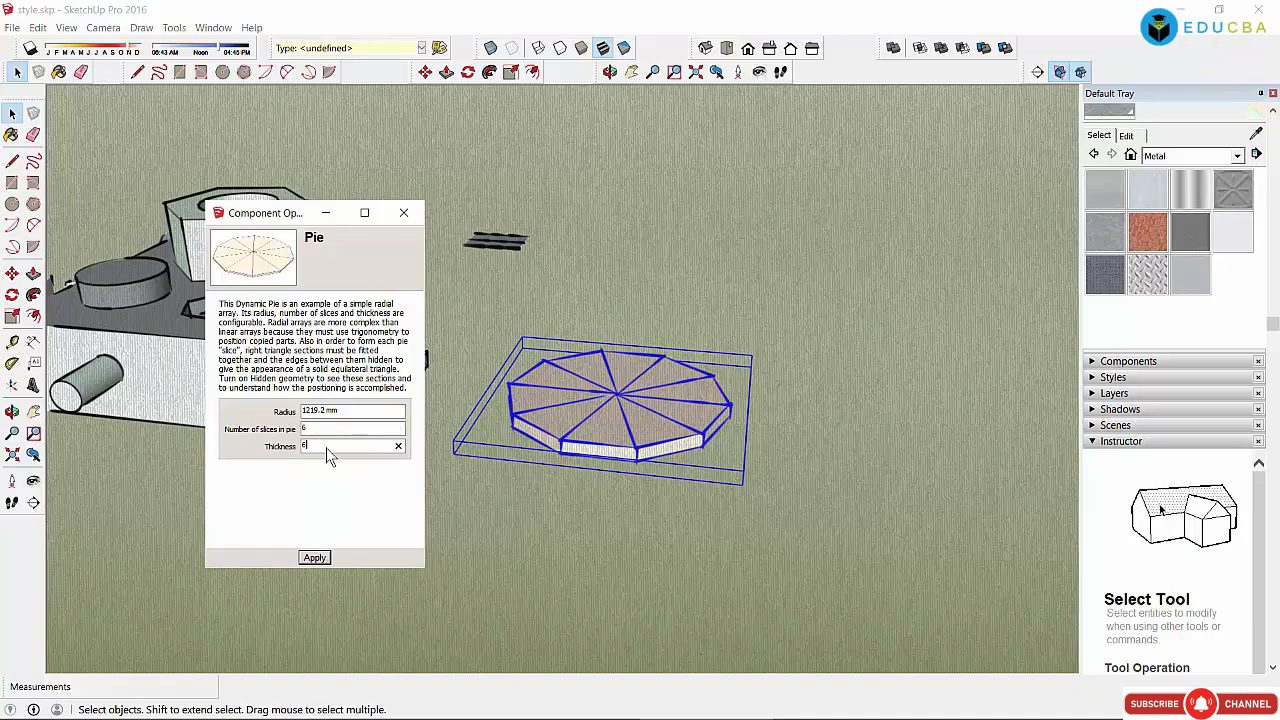
{"action": "left_click", "coordinate": [314, 557]}
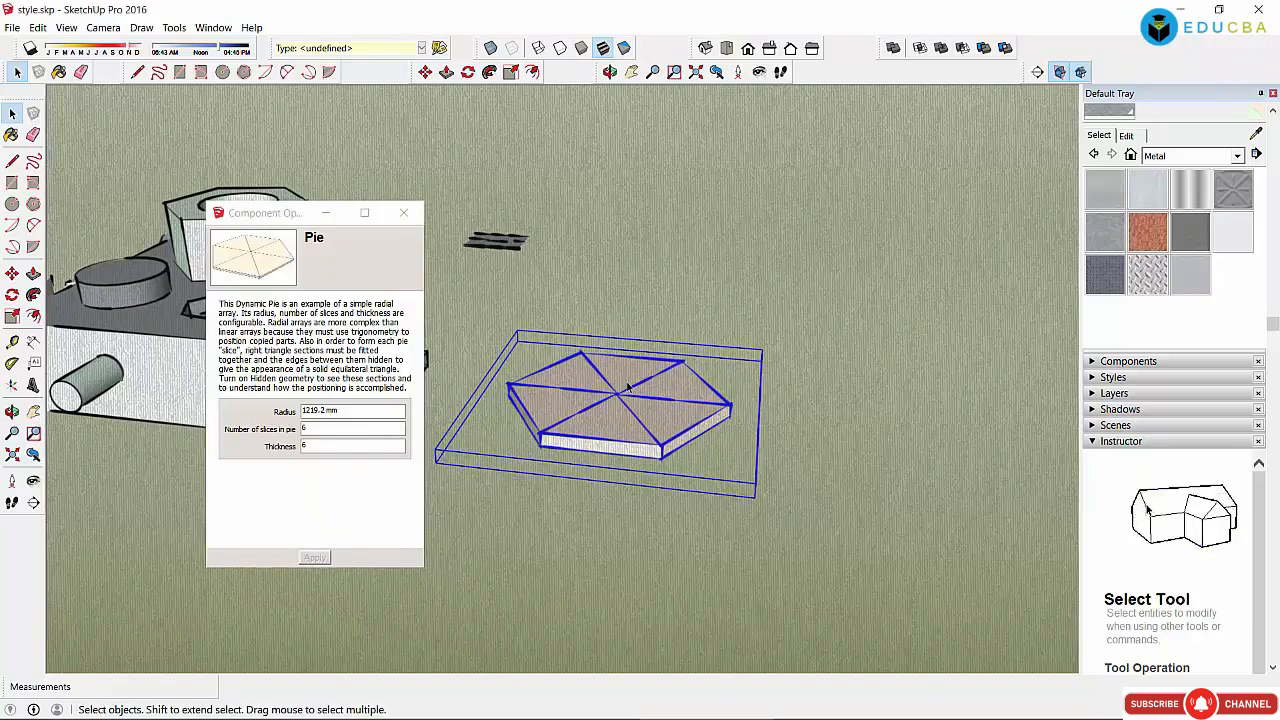
Step: Change the slice count to 14, apply it, and close the options window
{"action": "left_click", "coordinate": [345, 428]}
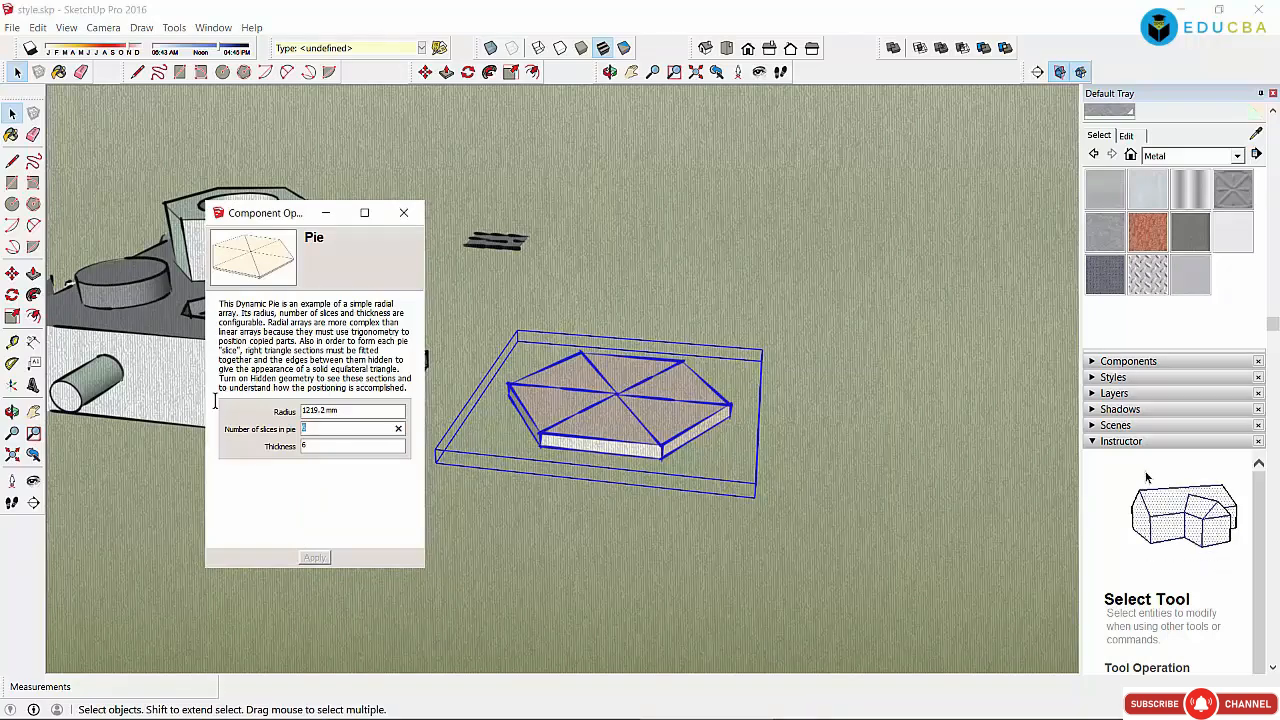
{"action": "type", "text": "14"}
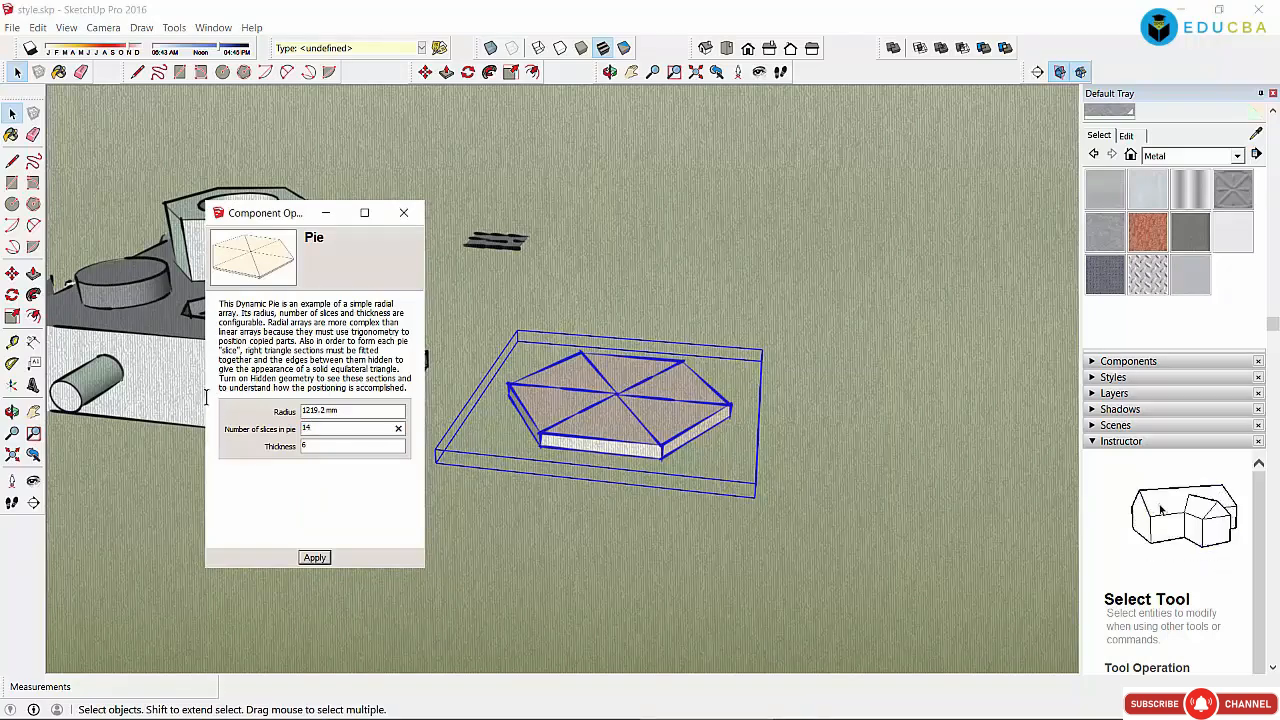
{"action": "left_click", "coordinate": [312, 557]}
{"action": "left_click", "coordinate": [404, 213]}
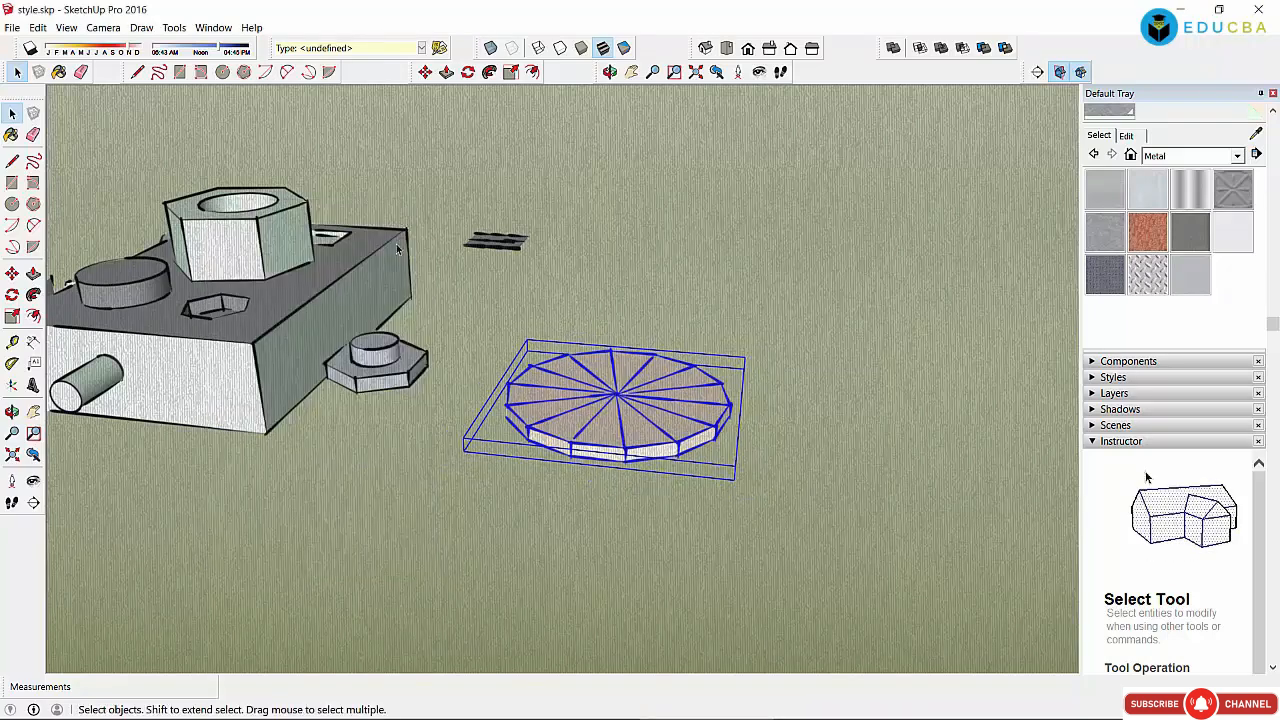
Step: Deselect and reselect the pie, ending with the nut's top face selected
{"action": "left_click", "coordinate": [499, 281]}
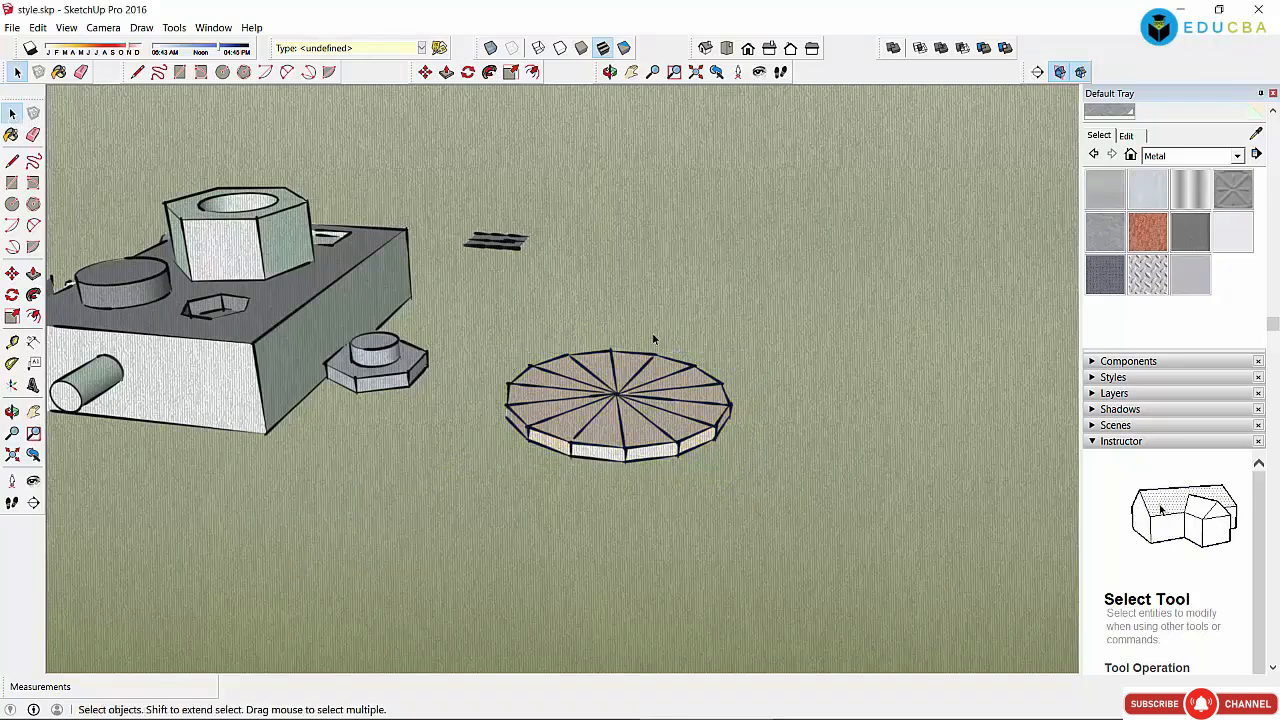
{"action": "left_click", "coordinate": [643, 411]}
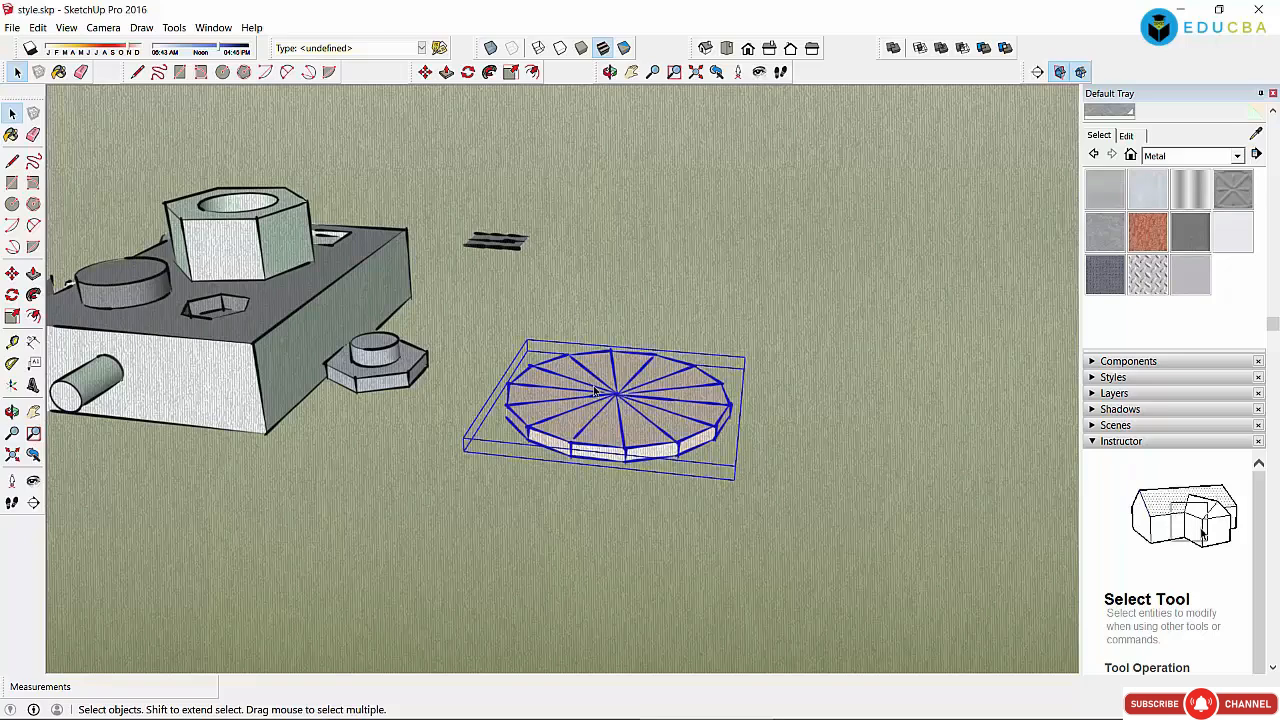
{"action": "left_click", "coordinate": [632, 300]}
{"action": "left_click", "coordinate": [613, 385]}
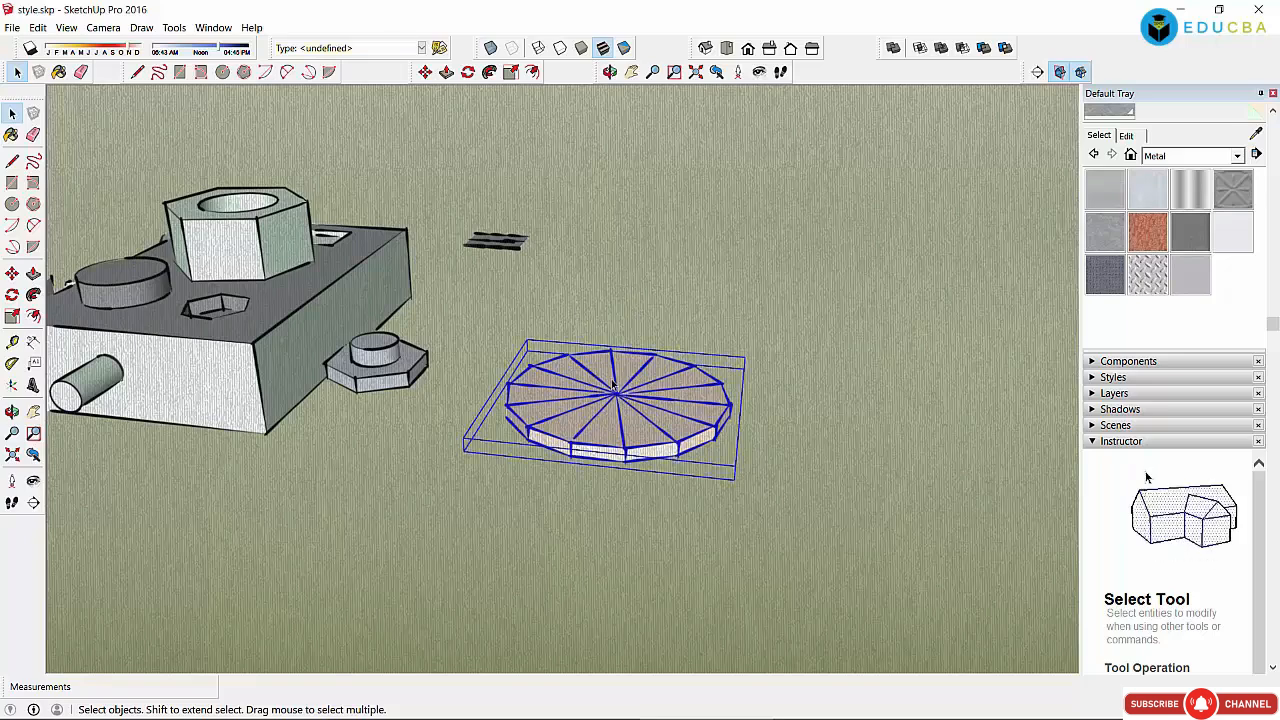
{"action": "left_click", "coordinate": [192, 213]}
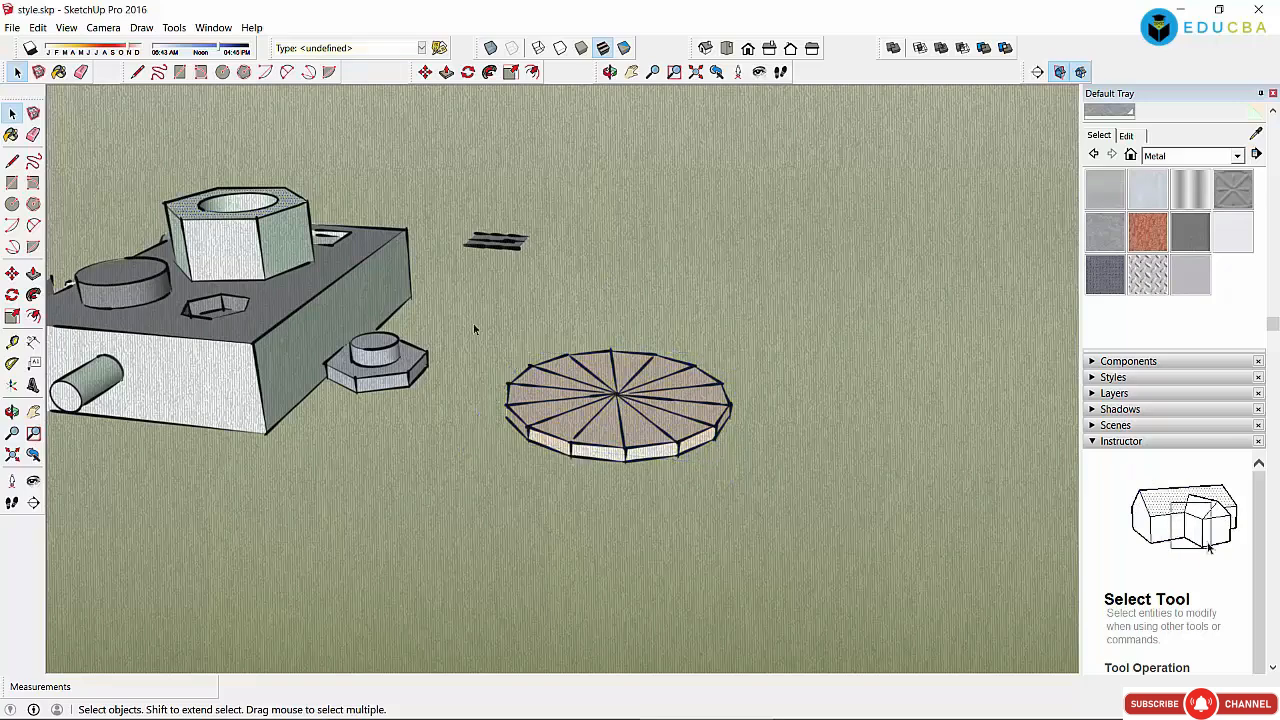
Step: Inspect the Pie's SliceAngle, Radius and Thickness attributes, then close the attributes window
{"action": "right_click", "coordinate": [630, 398]}
{"action": "mouse_move", "coordinate": [705, 383]}
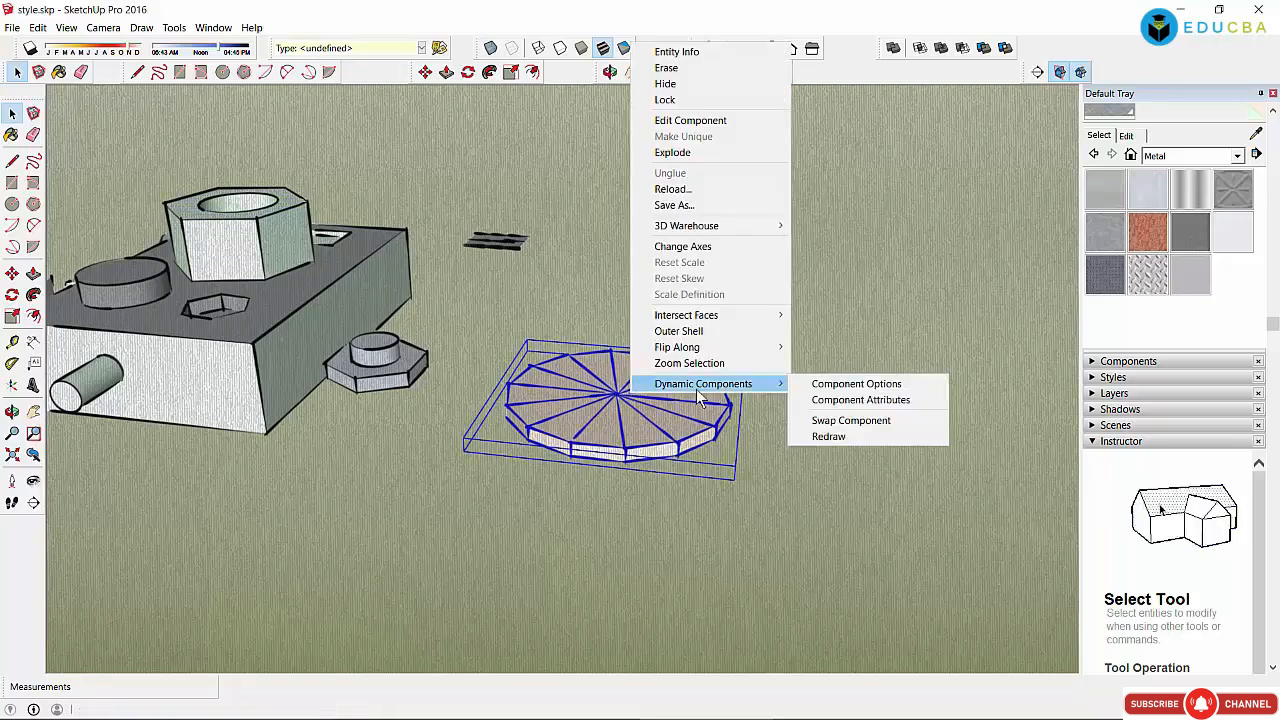
{"action": "left_click", "coordinate": [887, 401]}
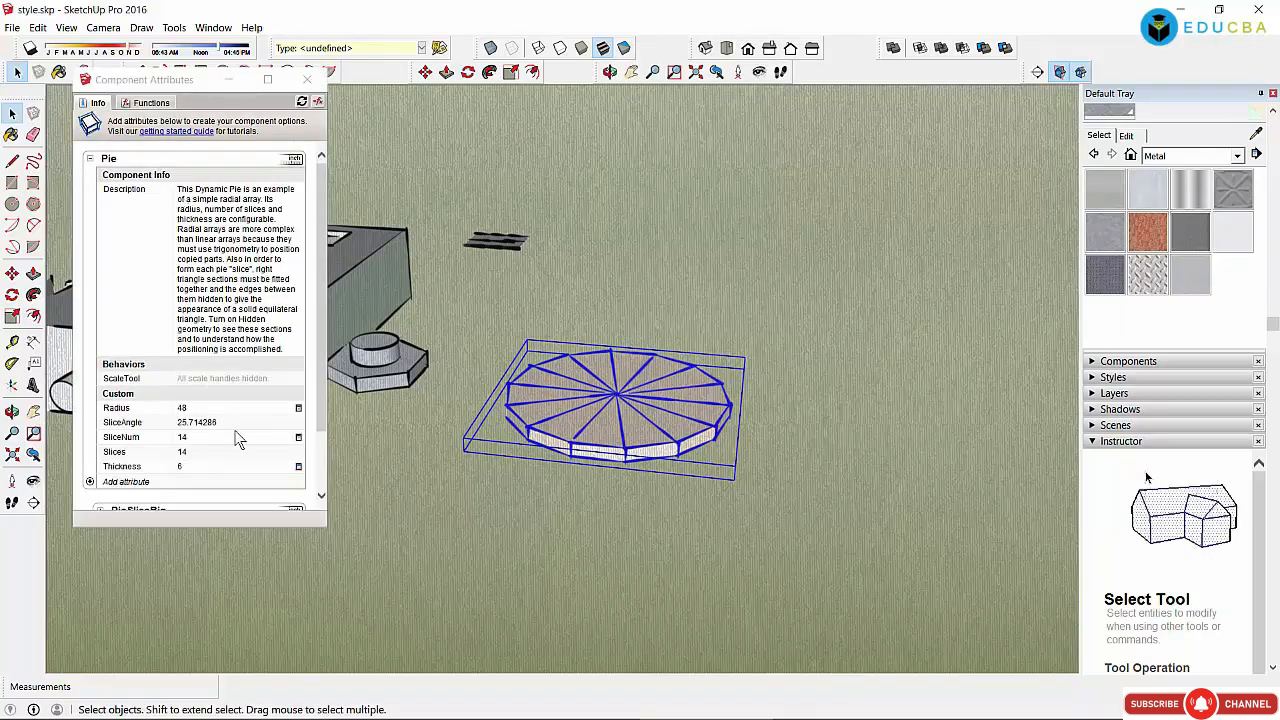
{"action": "left_click", "coordinate": [217, 424]}
{"action": "scroll", "coordinate": [220, 400], "scroll_direction": "down", "scroll_amount": 1}
{"action": "left_click", "coordinate": [212, 333]}
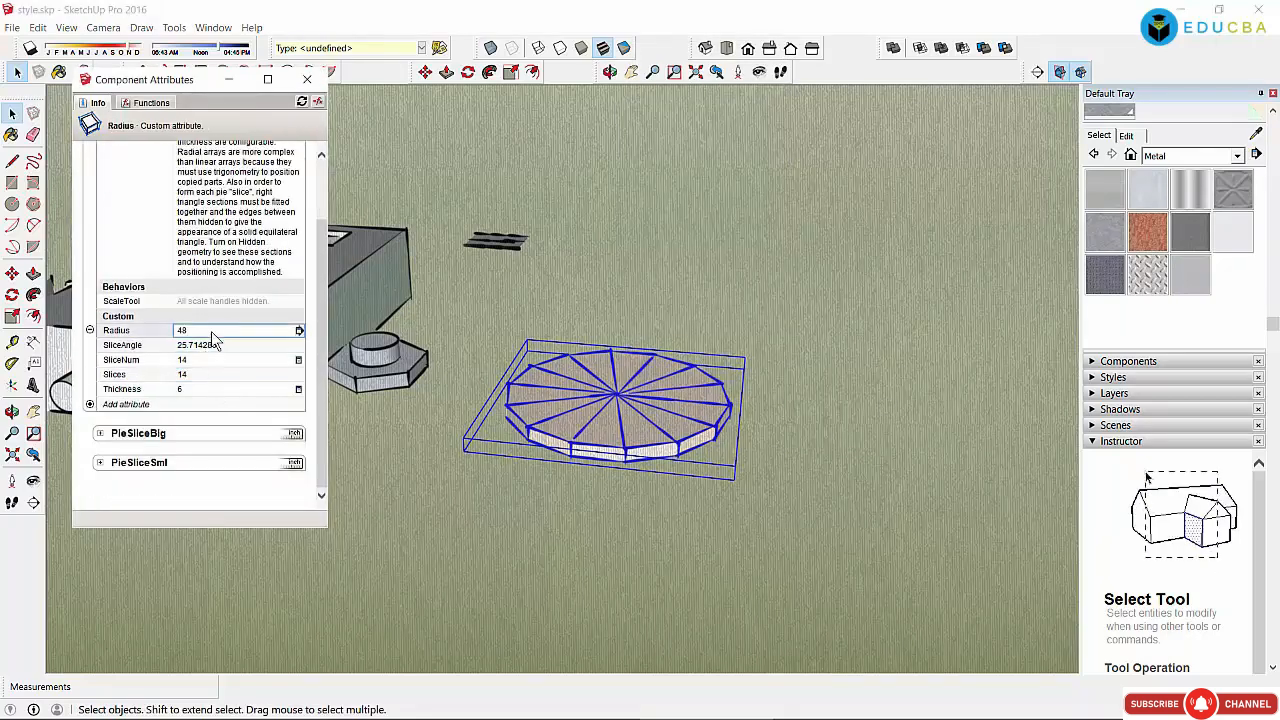
{"action": "left_click", "coordinate": [220, 388]}
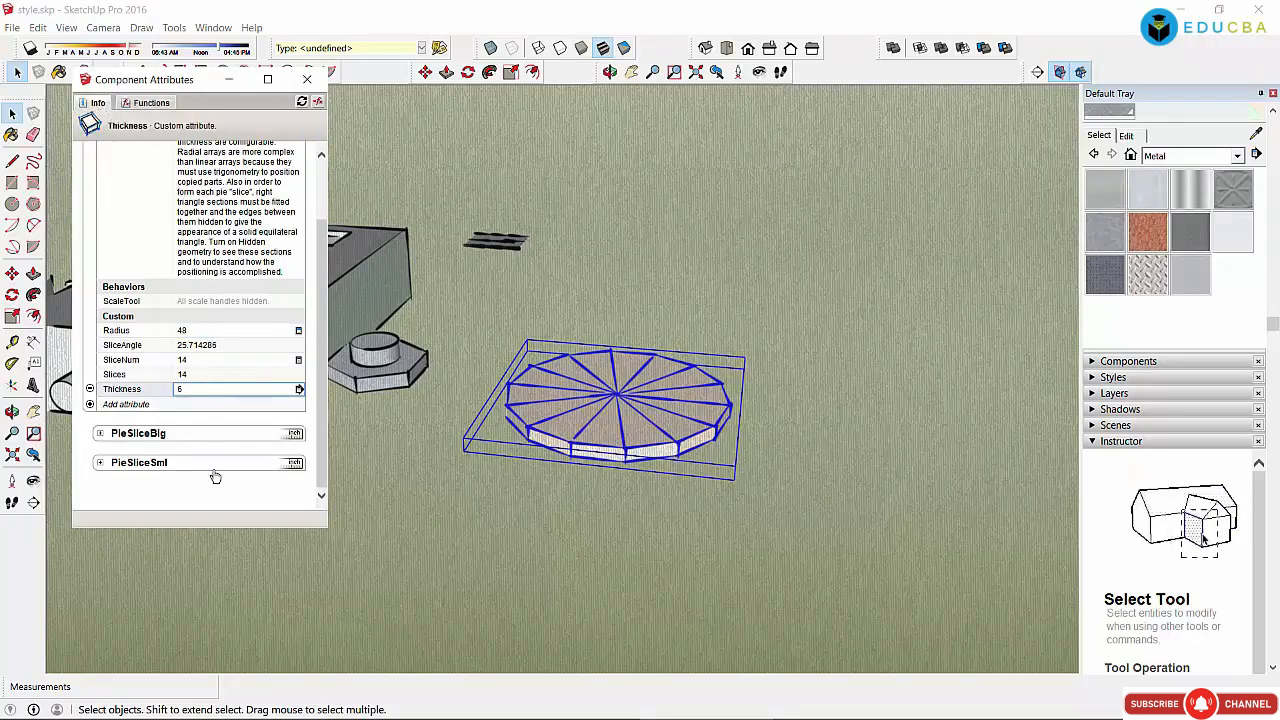
{"action": "left_click", "coordinate": [304, 105]}
{"action": "left_click", "coordinate": [307, 80]}
Step: Reopen the Pie's Component Options and check its radius, slice count and thickness
{"action": "right_click", "coordinate": [594, 388]}
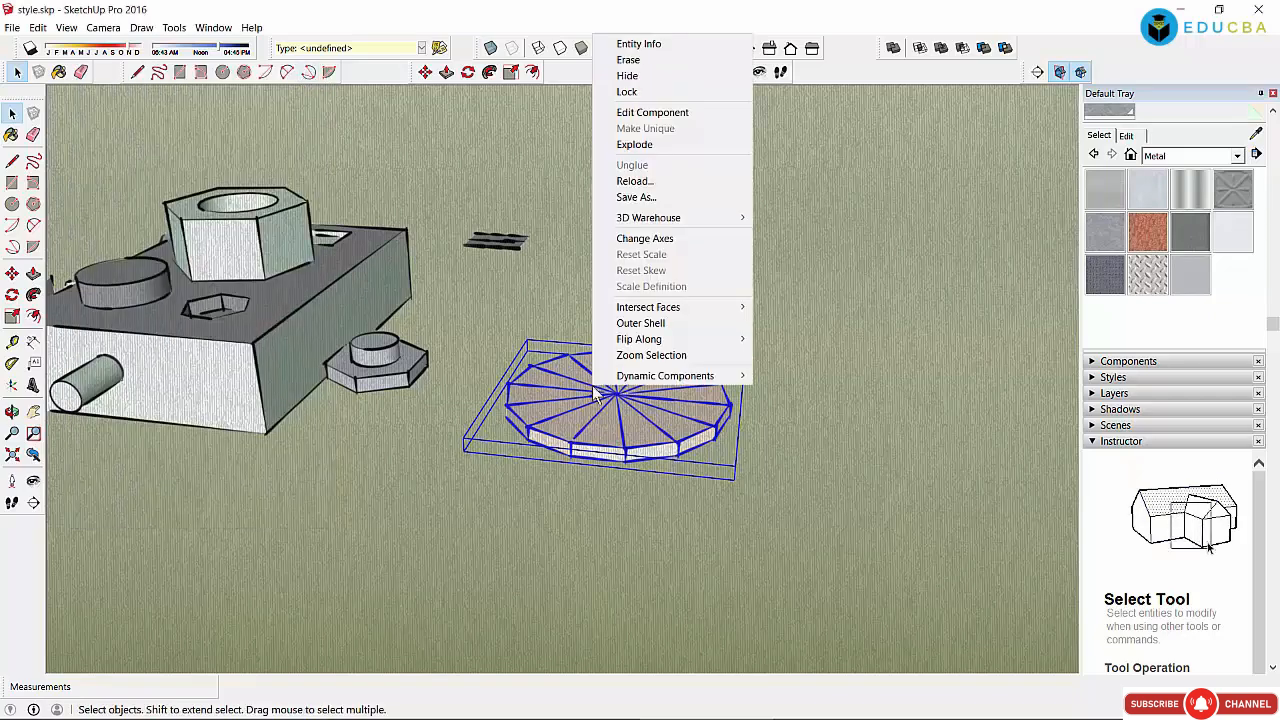
{"action": "mouse_move", "coordinate": [702, 378]}
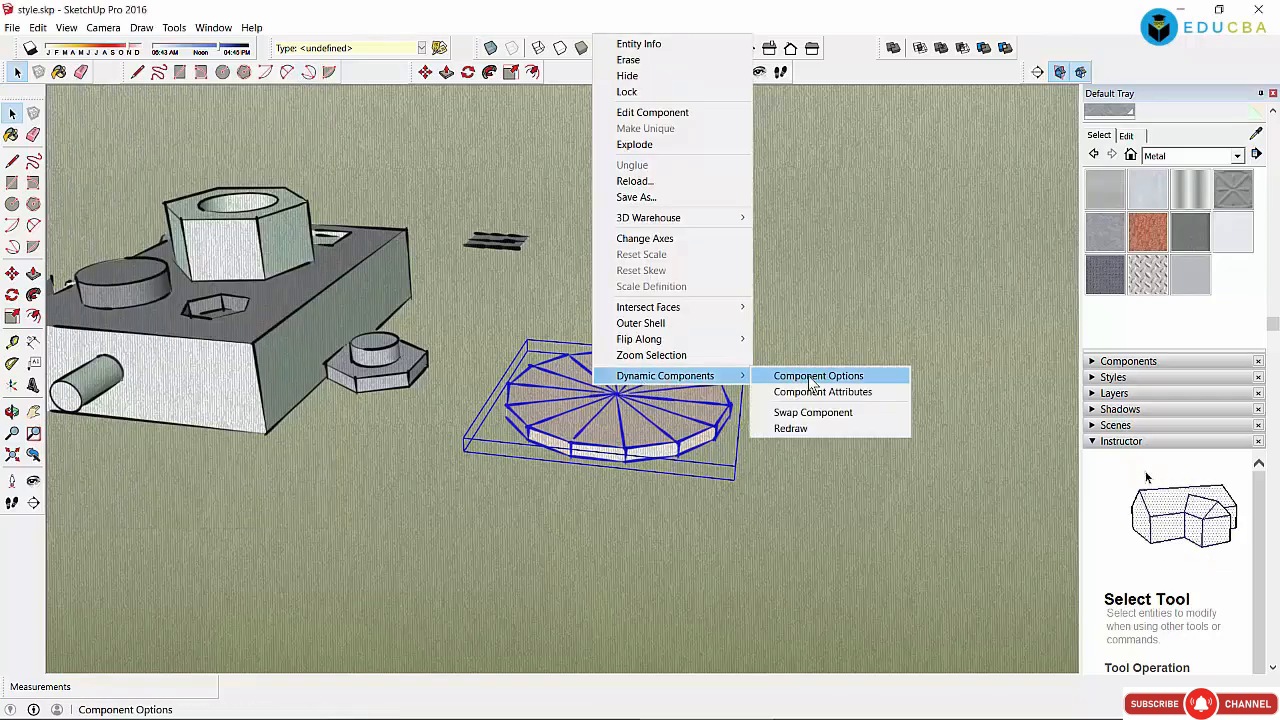
{"action": "left_click", "coordinate": [812, 378]}
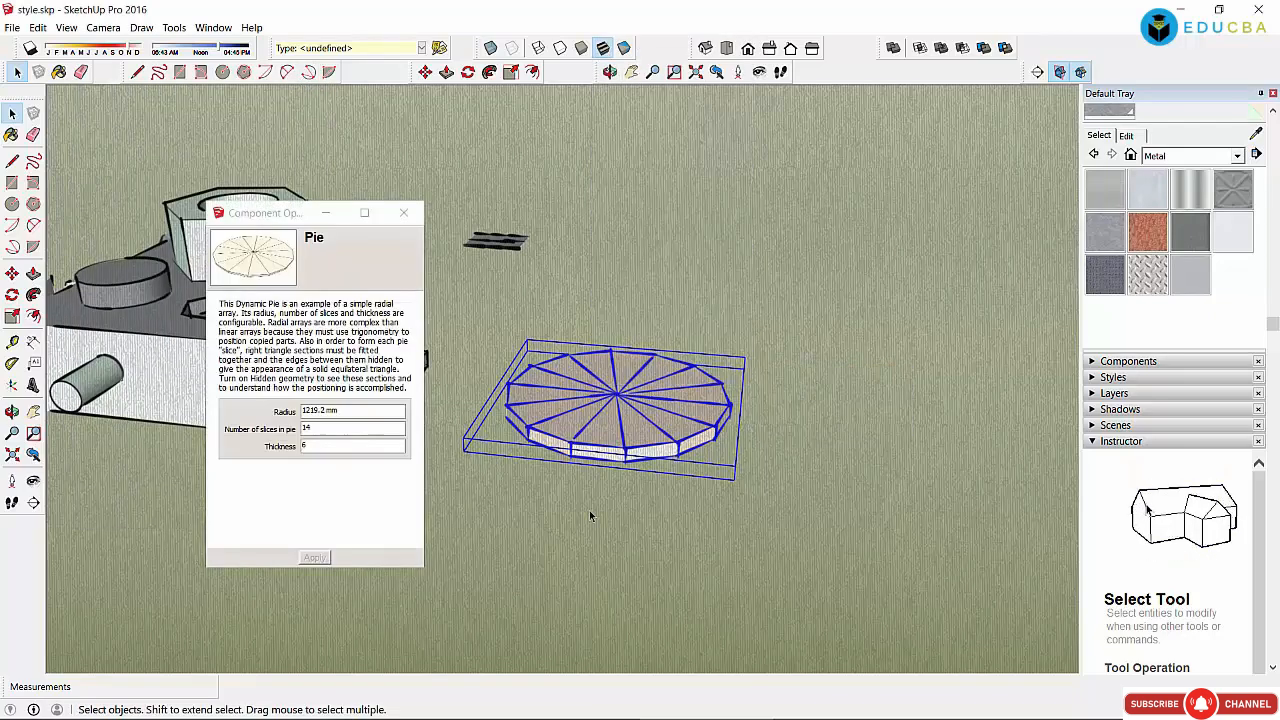
{"action": "left_click", "coordinate": [352, 411]}
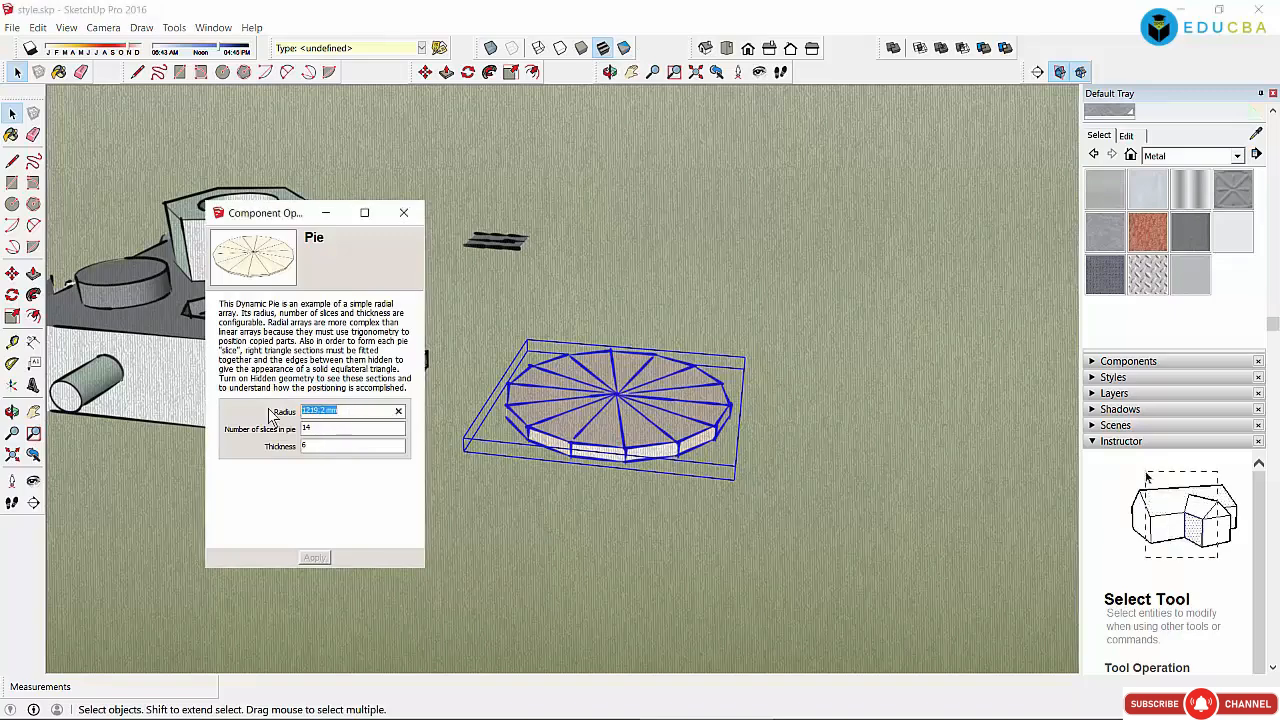
{"action": "left_click", "coordinate": [343, 430]}
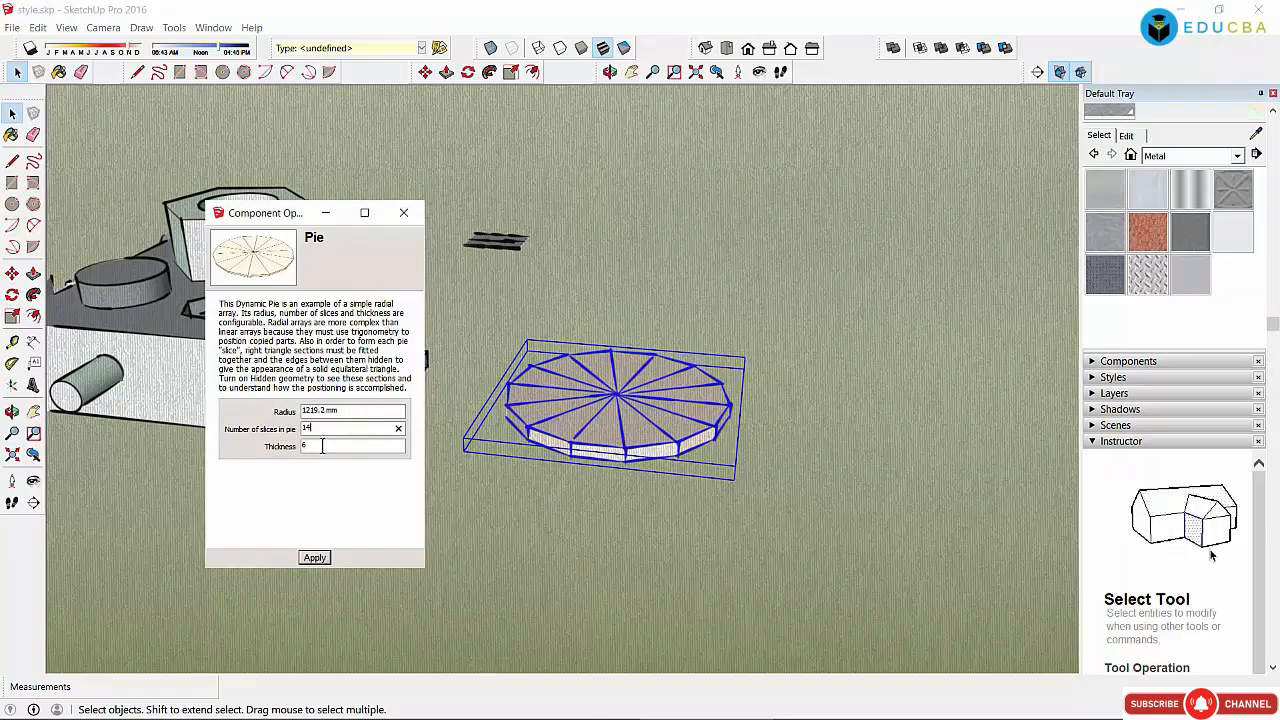
{"action": "left_click", "coordinate": [322, 447]}
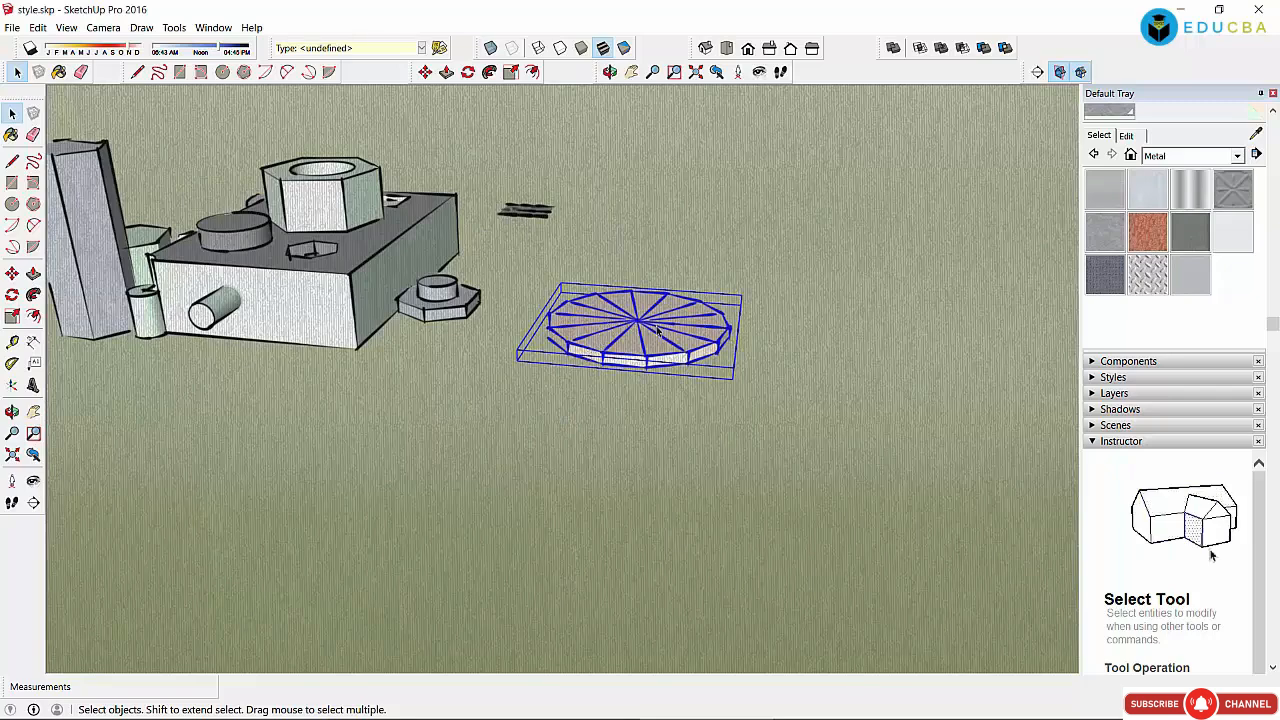
Step: Zoom to the selected pie, intersect its faces with the model, and pick it up to move
{"action": "right_click", "coordinate": [664, 324]}
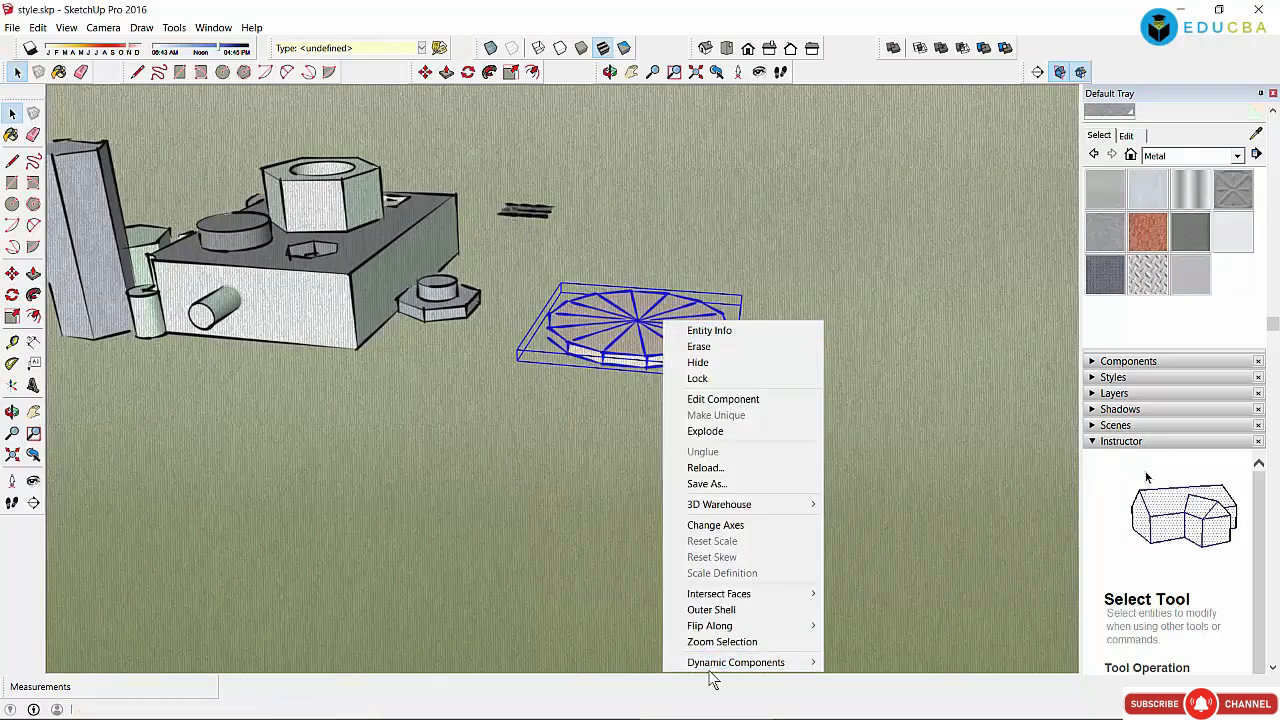
{"action": "left_click", "coordinate": [752, 643]}
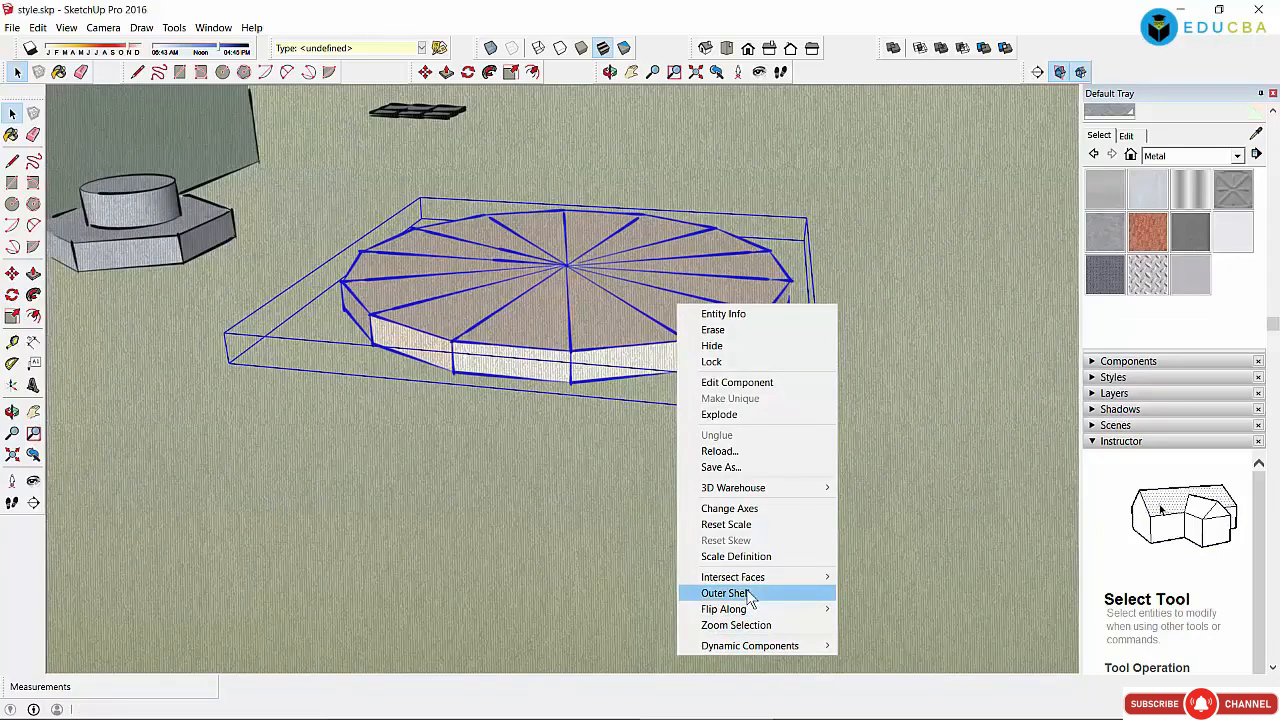
{"action": "mouse_move", "coordinate": [760, 580]}
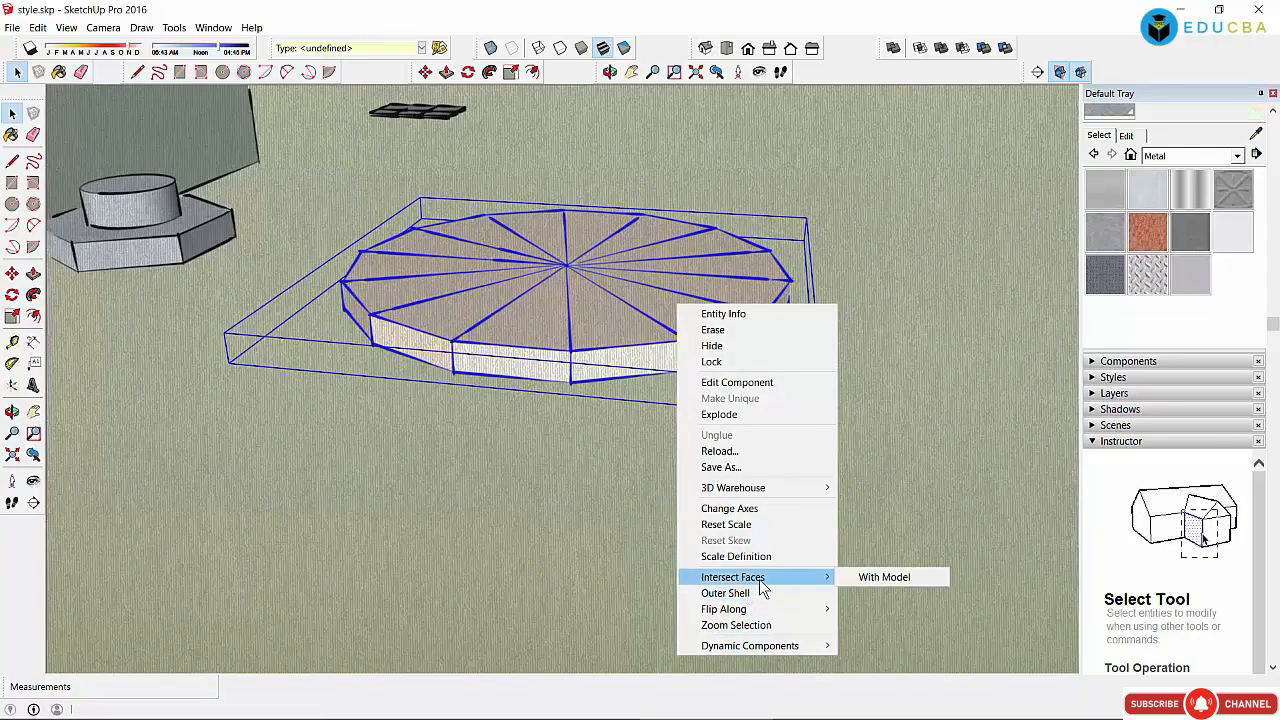
{"action": "left_click", "coordinate": [883, 577]}
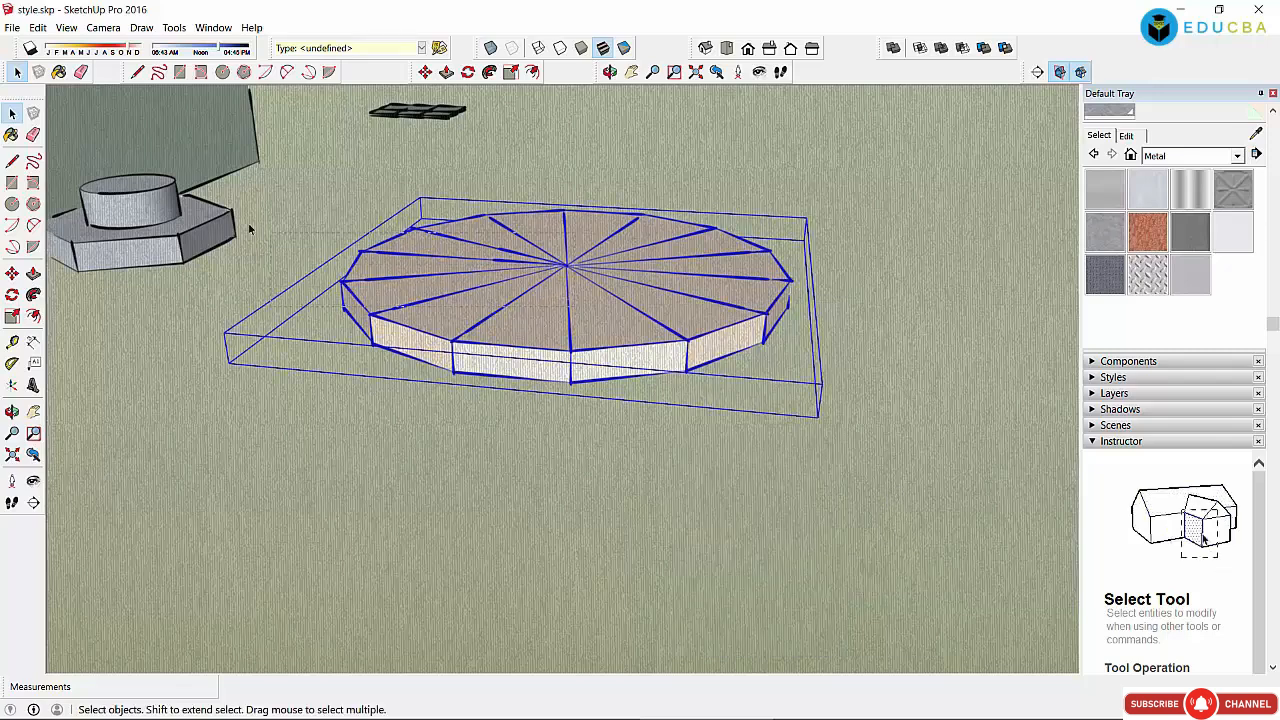
{"action": "left_click", "coordinate": [425, 71]}
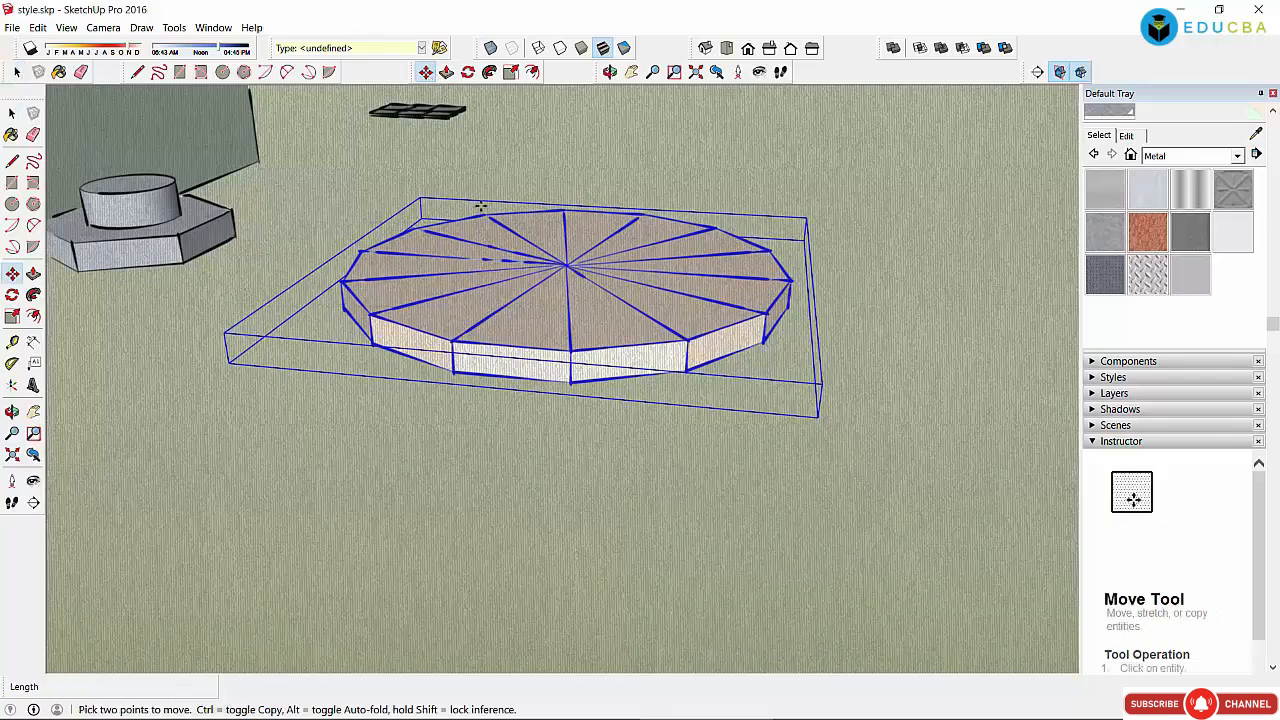
{"action": "left_click", "coordinate": [544, 320]}
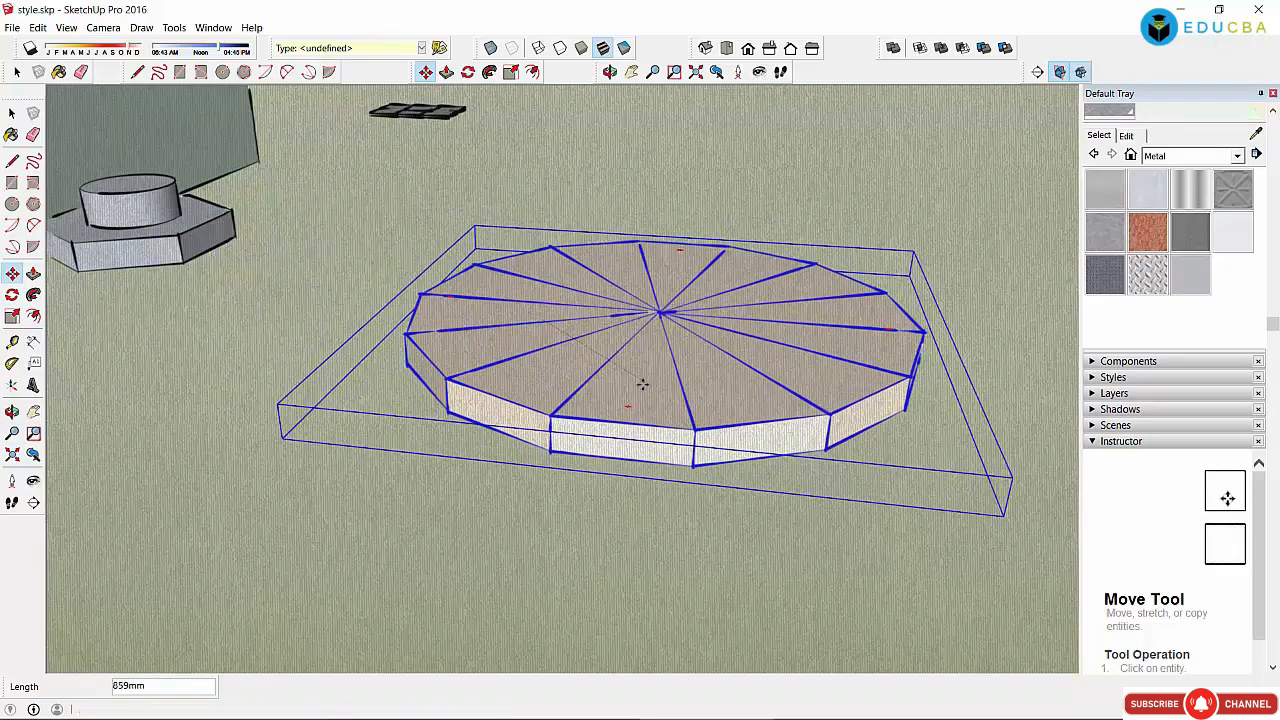
Step: Apply a plain default display style and move the pie assembly to a new spot
{"action": "left_click", "coordinate": [1092, 378]}
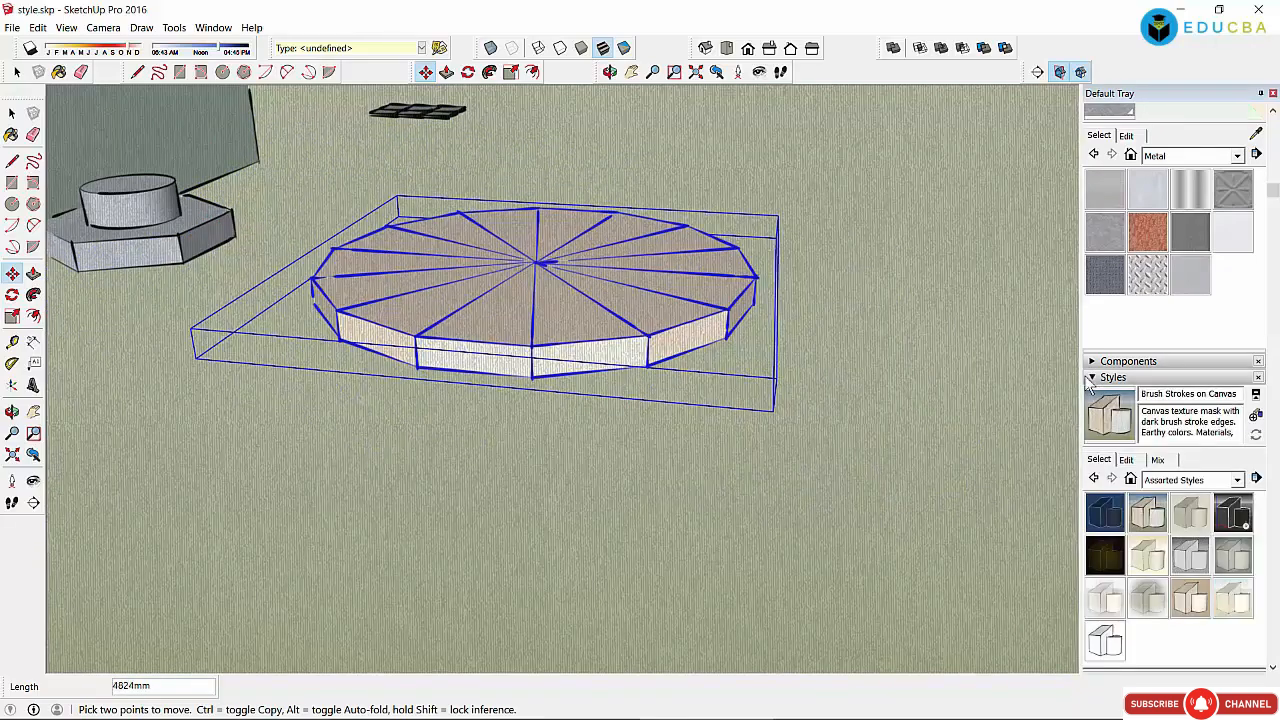
{"action": "left_click", "coordinate": [1106, 514]}
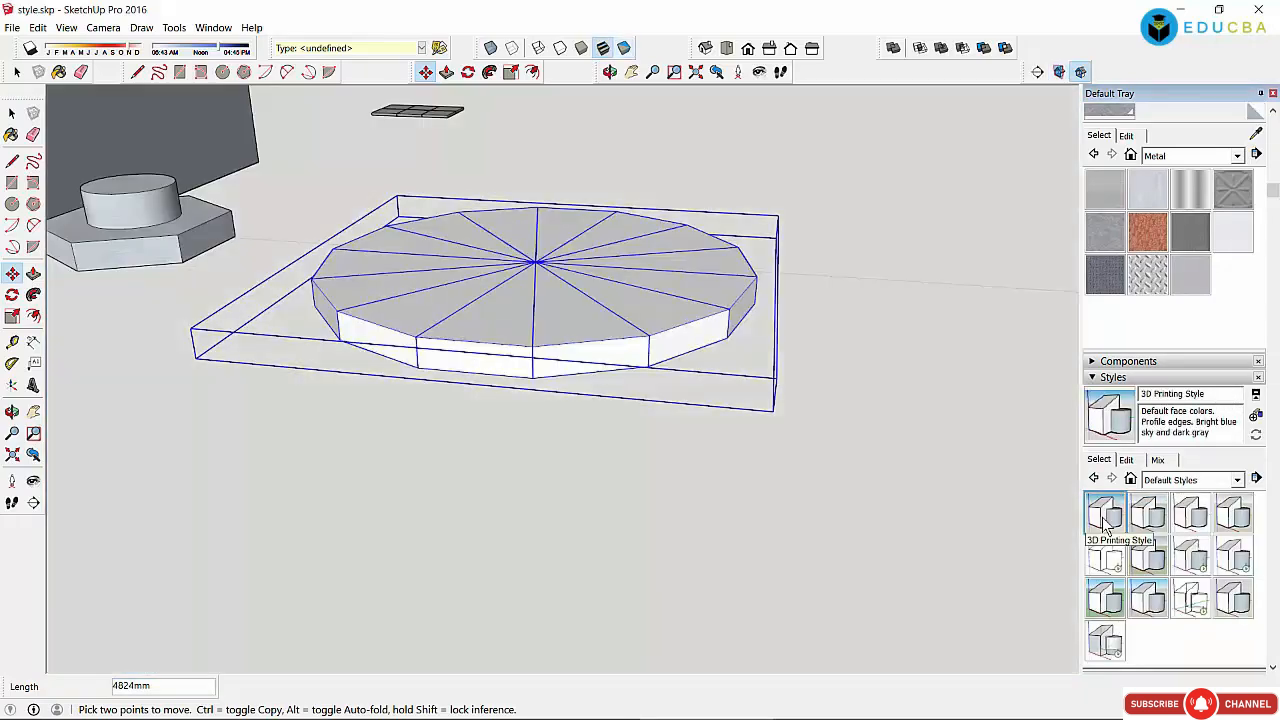
{"action": "left_click", "coordinate": [852, 452]}
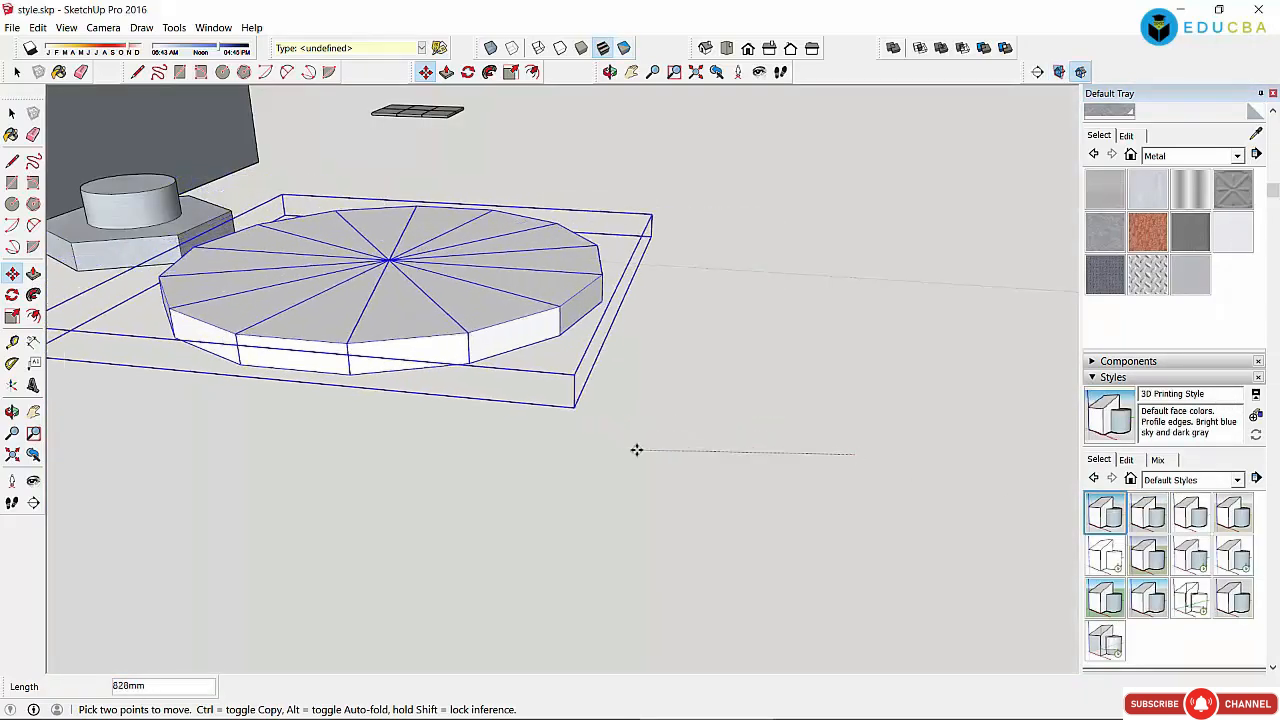
{"action": "left_click", "coordinate": [636, 450]}
Step: Turn on shadows set to late May, morning sun, with adjusted Light and Dark levels
{"action": "scroll", "coordinate": [120, 197], "scroll_direction": "down", "scroll_amount": 3}
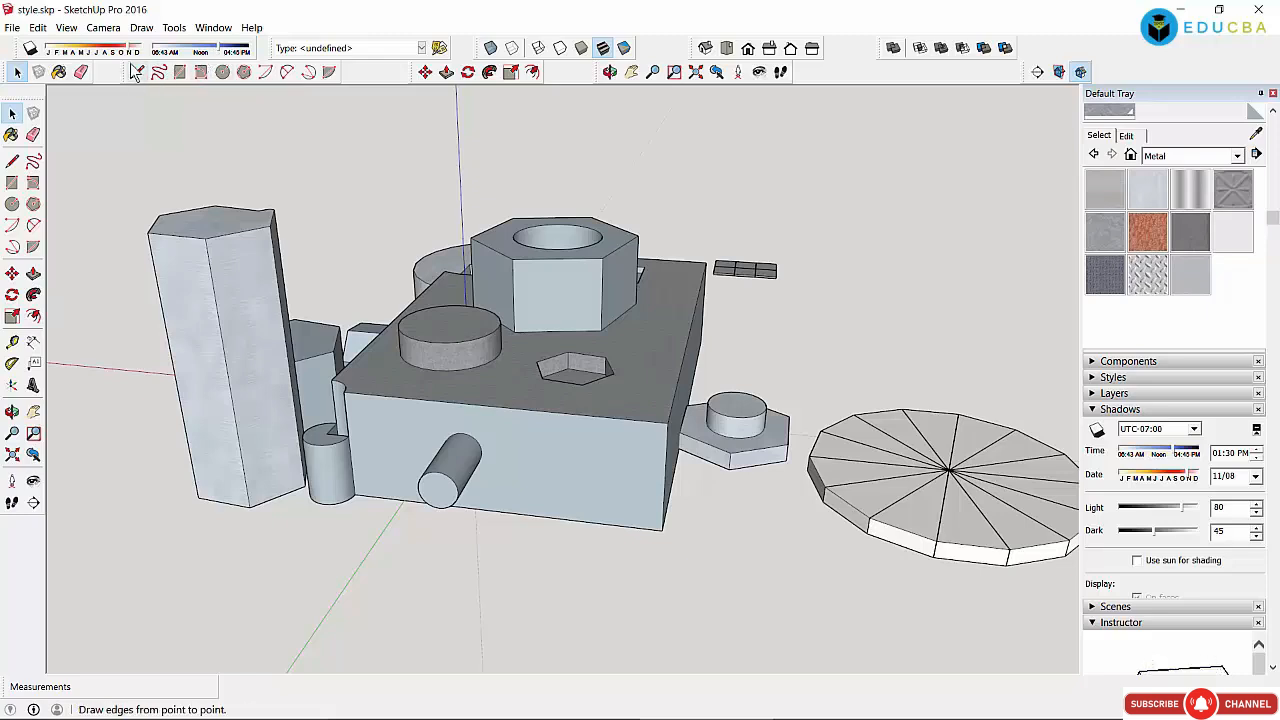
{"action": "left_click_drag", "start_coordinate": [131, 53], "coordinate": [88, 55]}
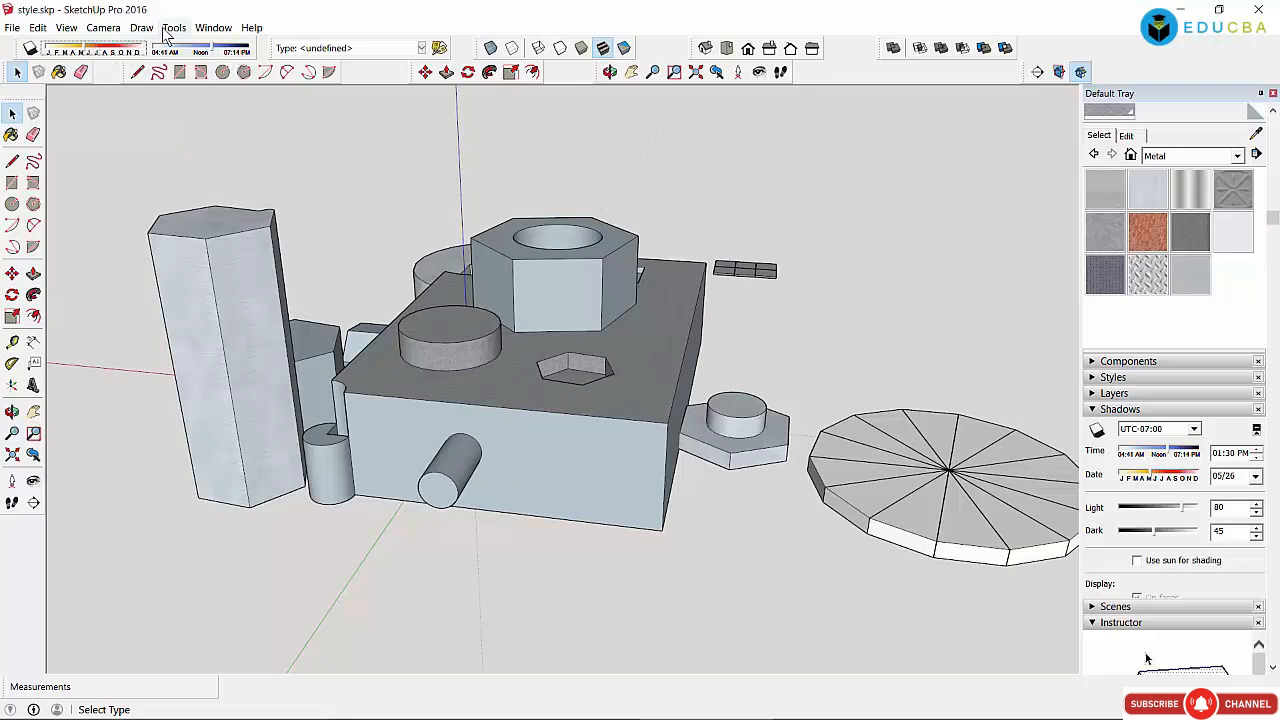
{"action": "left_click", "coordinate": [66, 27]}
{"action": "mouse_move", "coordinate": [92, 205]}
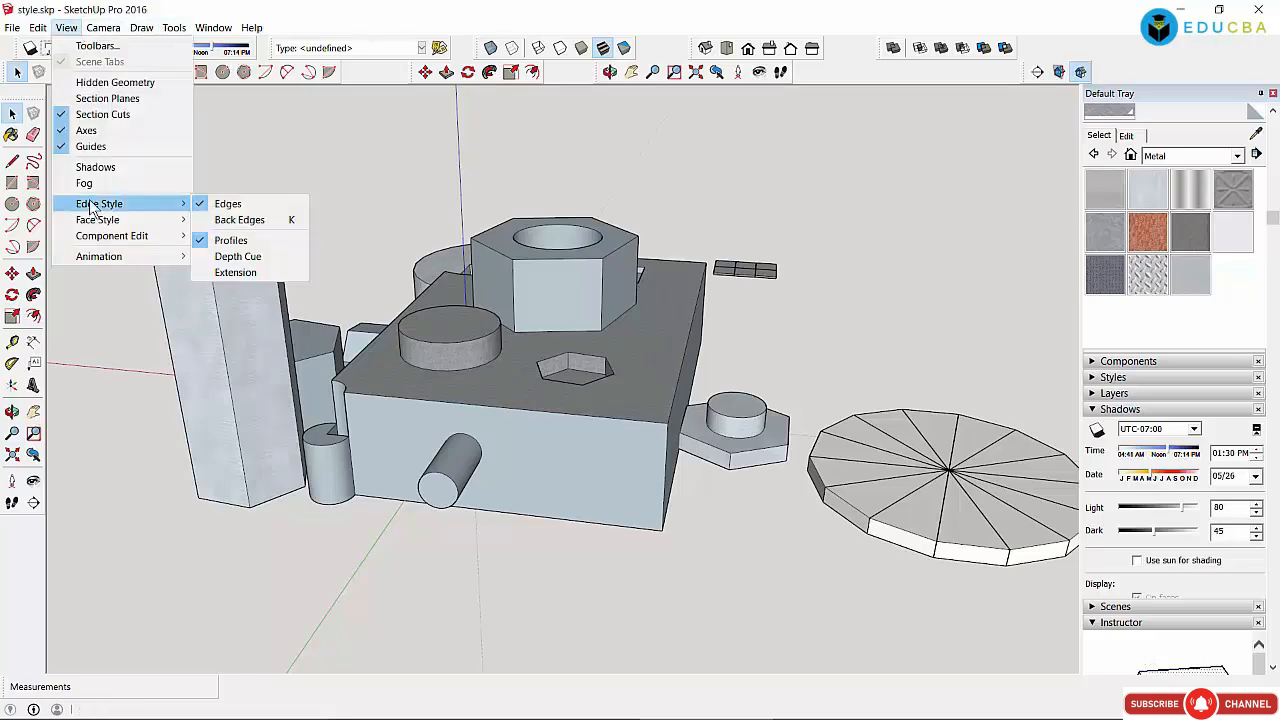
{"action": "left_click", "coordinate": [95, 167]}
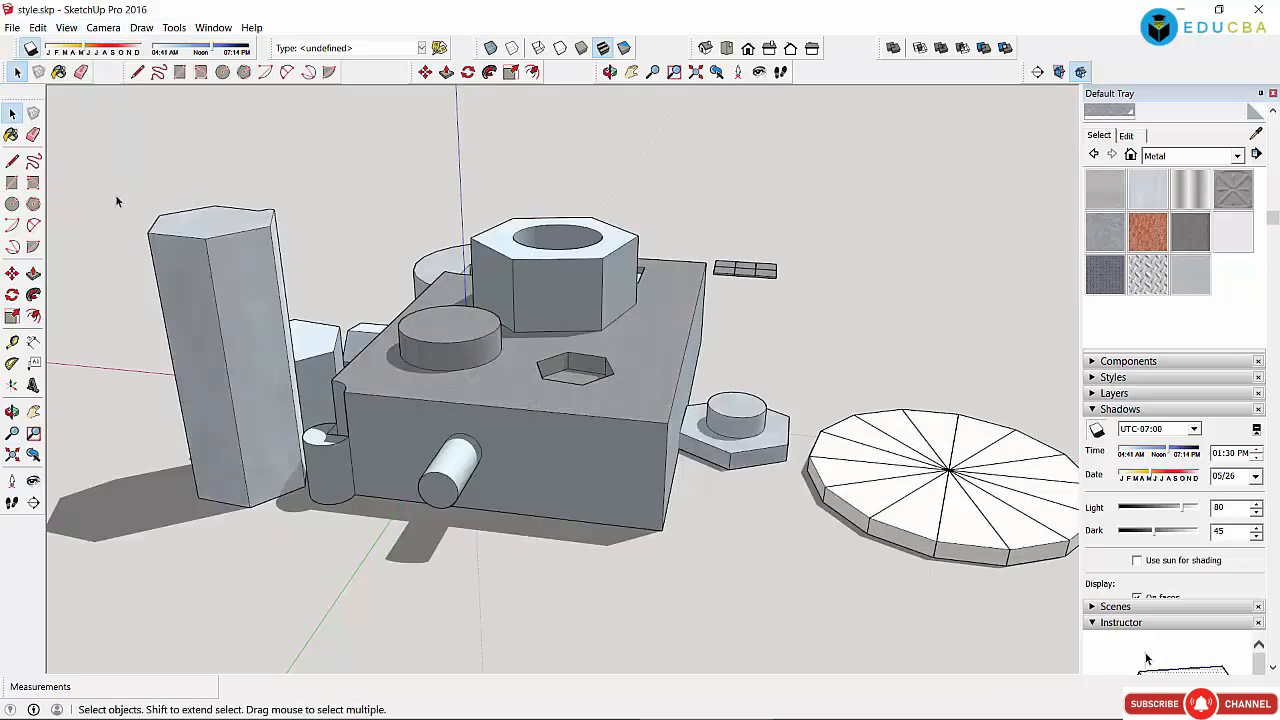
{"action": "mouse_move", "coordinate": [84, 47]}
{"action": "left_mouse_down"}
{"action": "mouse_move", "coordinate": [61, 48]}
{"action": "mouse_move", "coordinate": [85, 47]}
{"action": "left_mouse_up"}
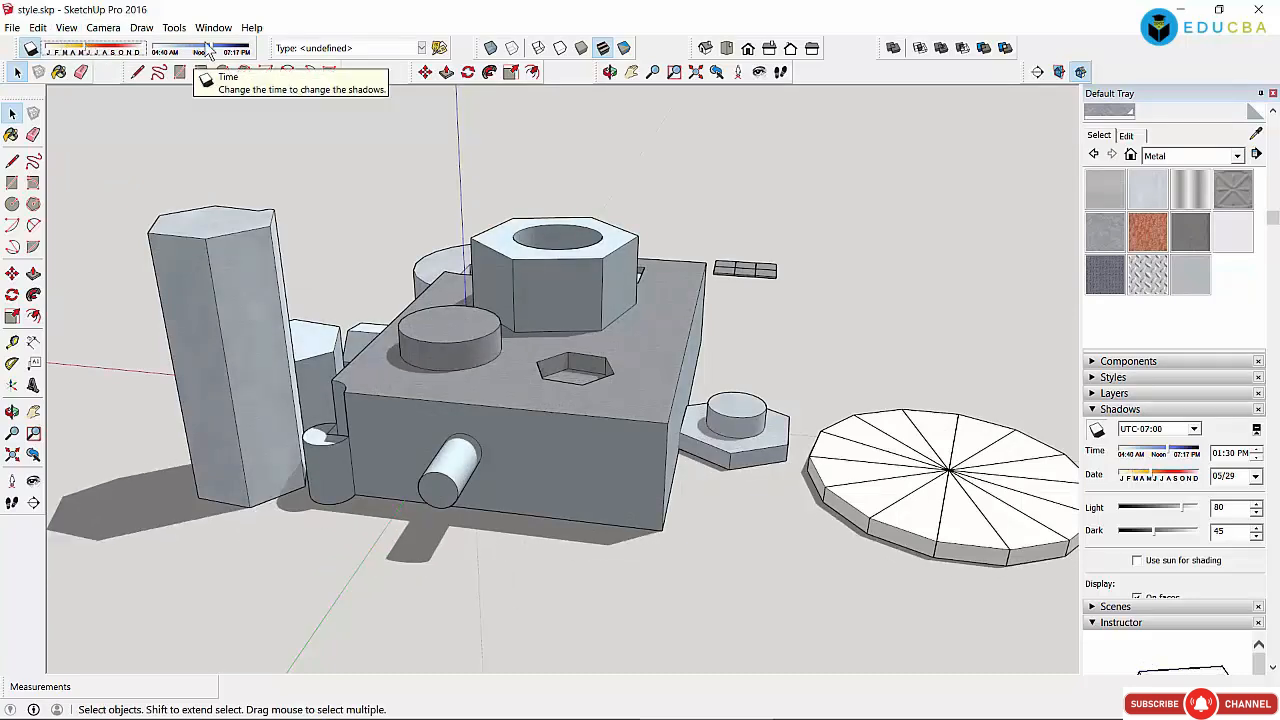
{"action": "mouse_move", "coordinate": [210, 50]}
{"action": "left_mouse_down"}
{"action": "mouse_move", "coordinate": [181, 55]}
{"action": "mouse_move", "coordinate": [195, 58]}
{"action": "left_mouse_up"}
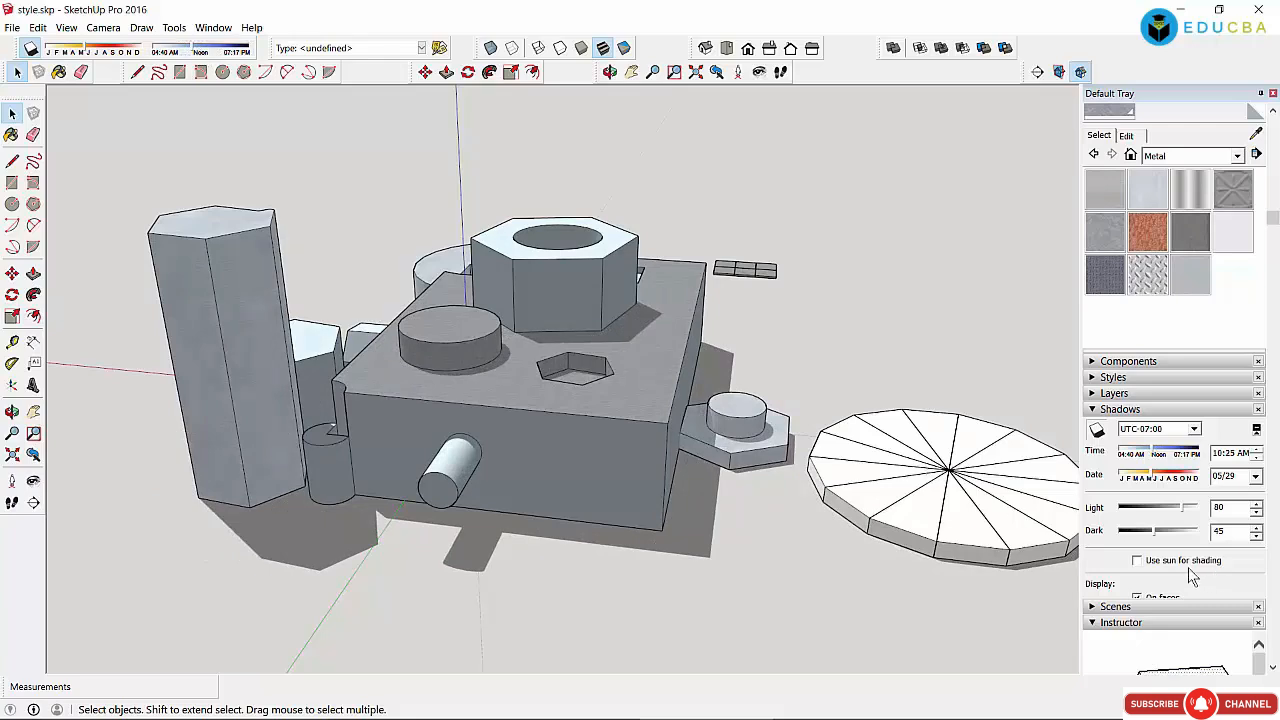
{"action": "left_click_drag", "start_coordinate": [1182, 508], "coordinate": [1151, 506]}
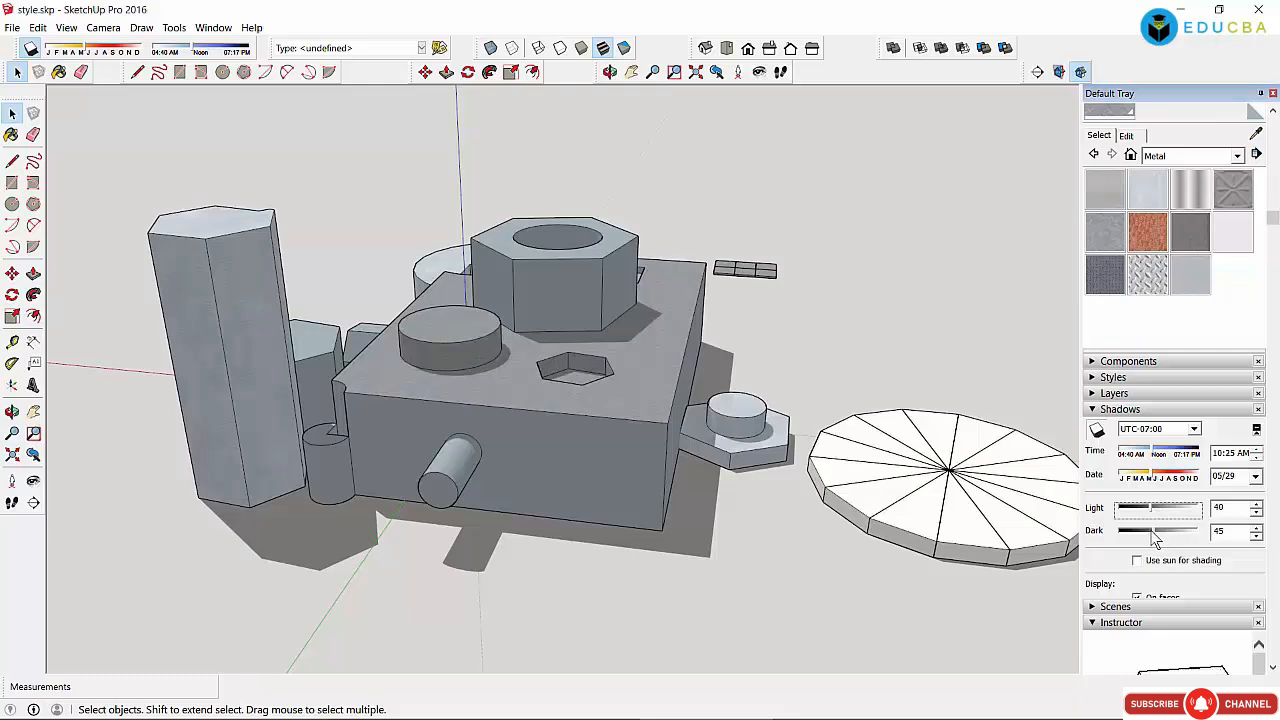
{"action": "mouse_move", "coordinate": [1155, 538]}
{"action": "left_mouse_down"}
{"action": "mouse_move", "coordinate": [1140, 537]}
{"action": "mouse_move", "coordinate": [1182, 537]}
{"action": "mouse_move", "coordinate": [1166, 508]}
{"action": "mouse_move", "coordinate": [1180, 508]}
{"action": "left_mouse_up"}
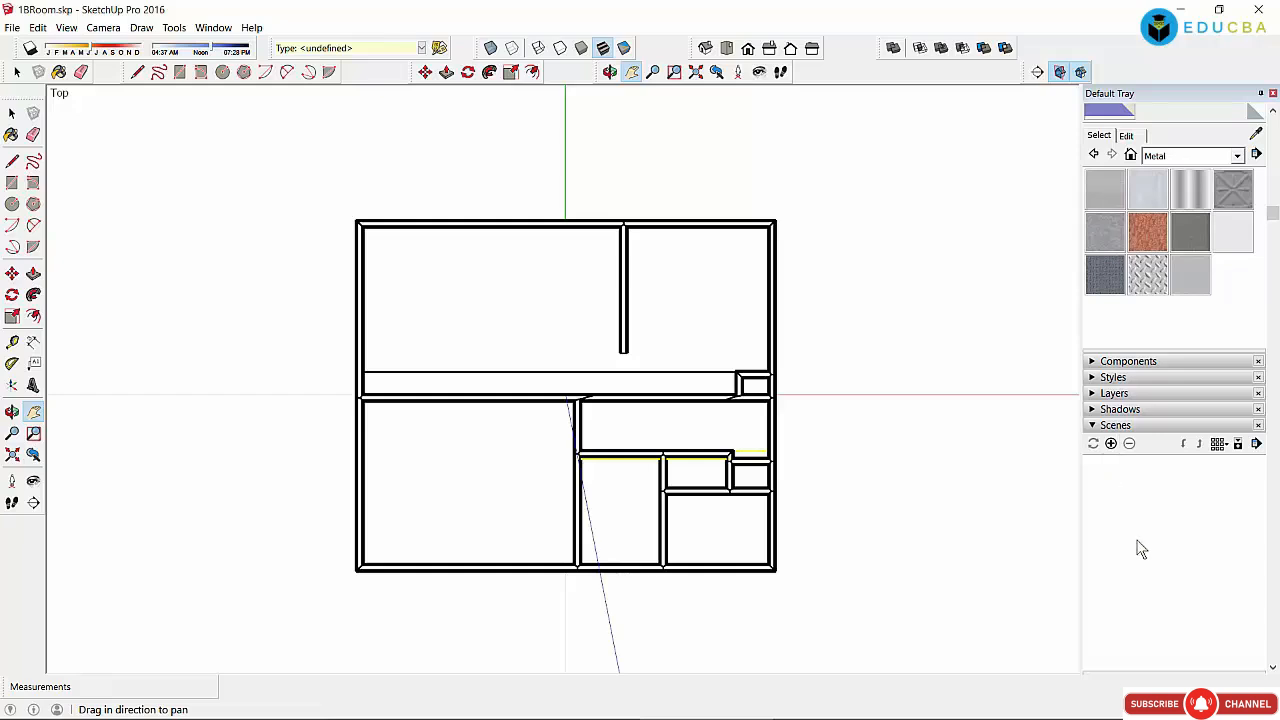
Step: Save the top view as Scene 1 and an orbited perspective view as Scene 2
{"action": "left_click", "coordinate": [1111, 444]}
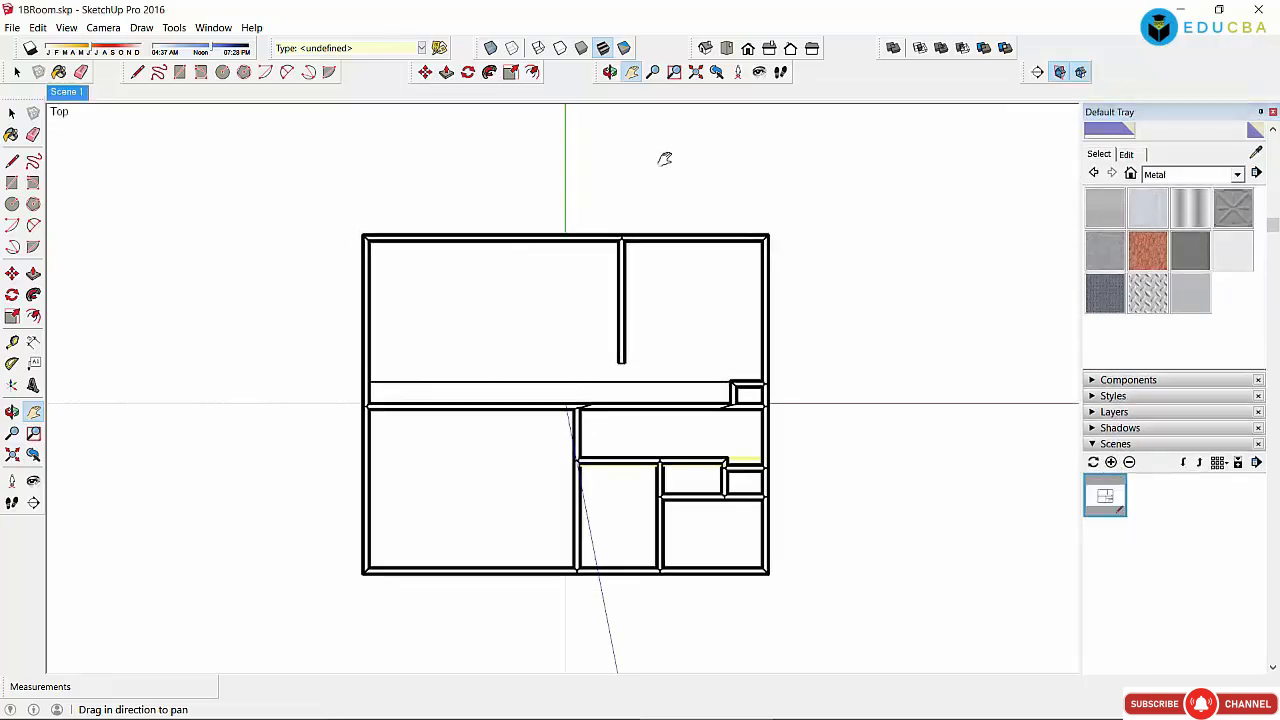
{"action": "left_click", "coordinate": [610, 72]}
{"action": "left_click_drag", "start_coordinate": [603, 489], "coordinate": [777, 447]}
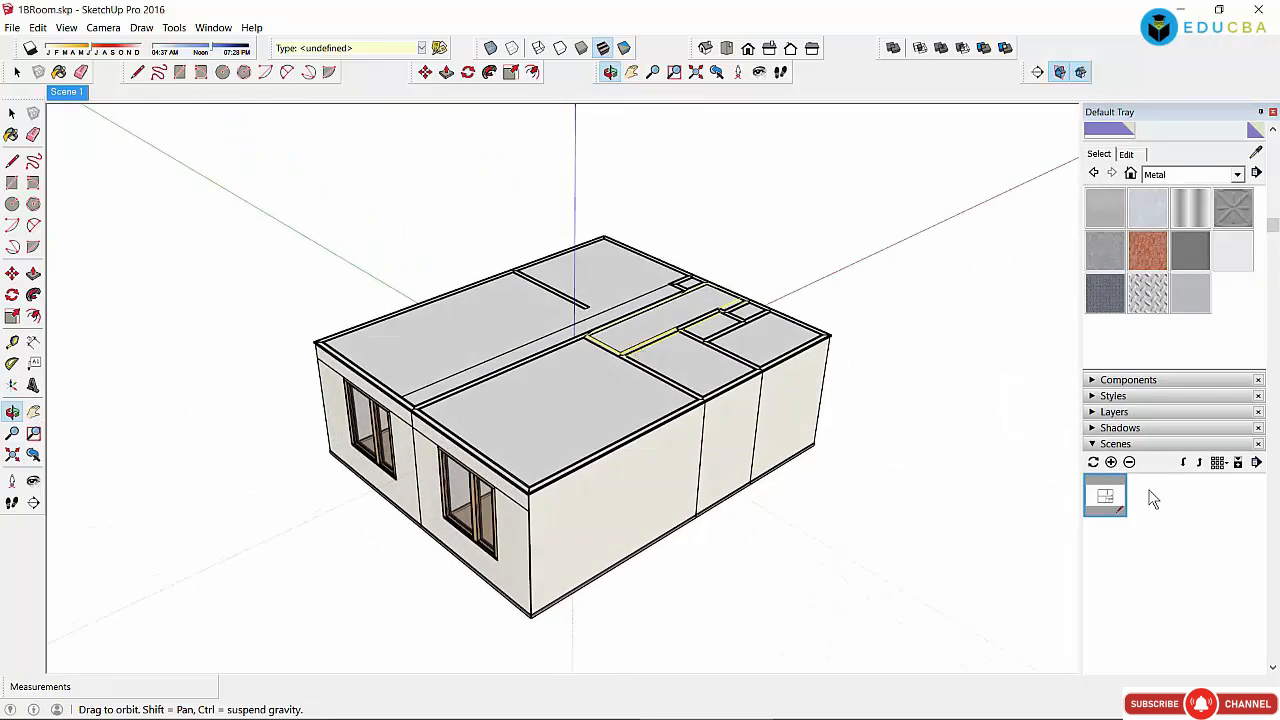
{"action": "left_click", "coordinate": [1110, 462]}
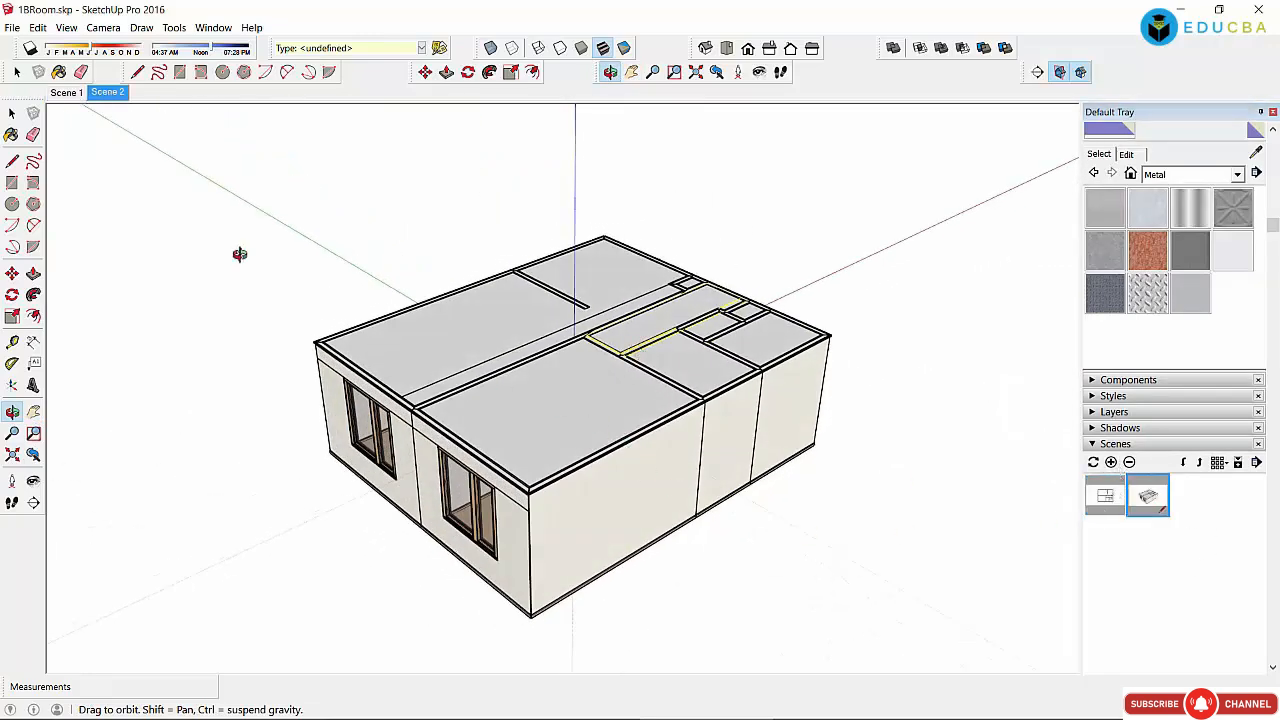
Step: Delete three roof panels of the house and save the roofless view as Scene 3
{"action": "key", "text": "space"}
{"action": "left_click", "coordinate": [454, 355]}
{"action": "key", "text": "Delete"}
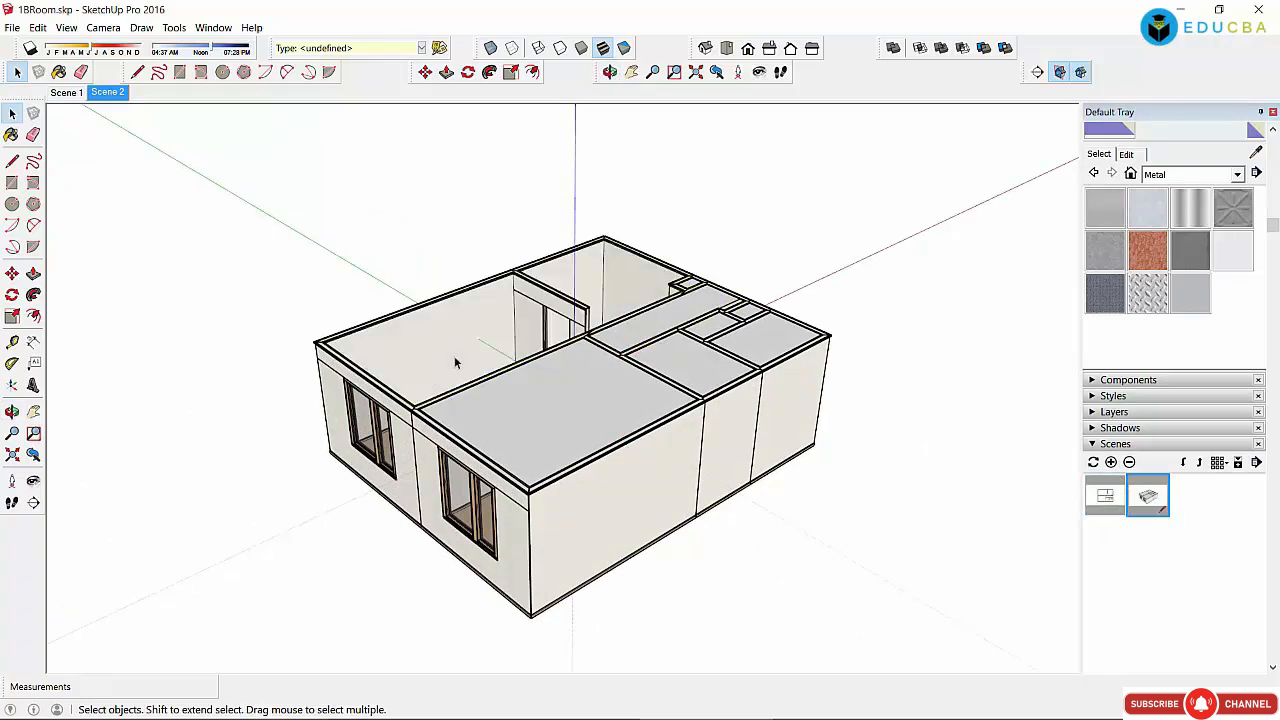
{"action": "left_click", "coordinate": [510, 425]}
{"action": "key", "text": "Delete"}
{"action": "left_click", "coordinate": [665, 325]}
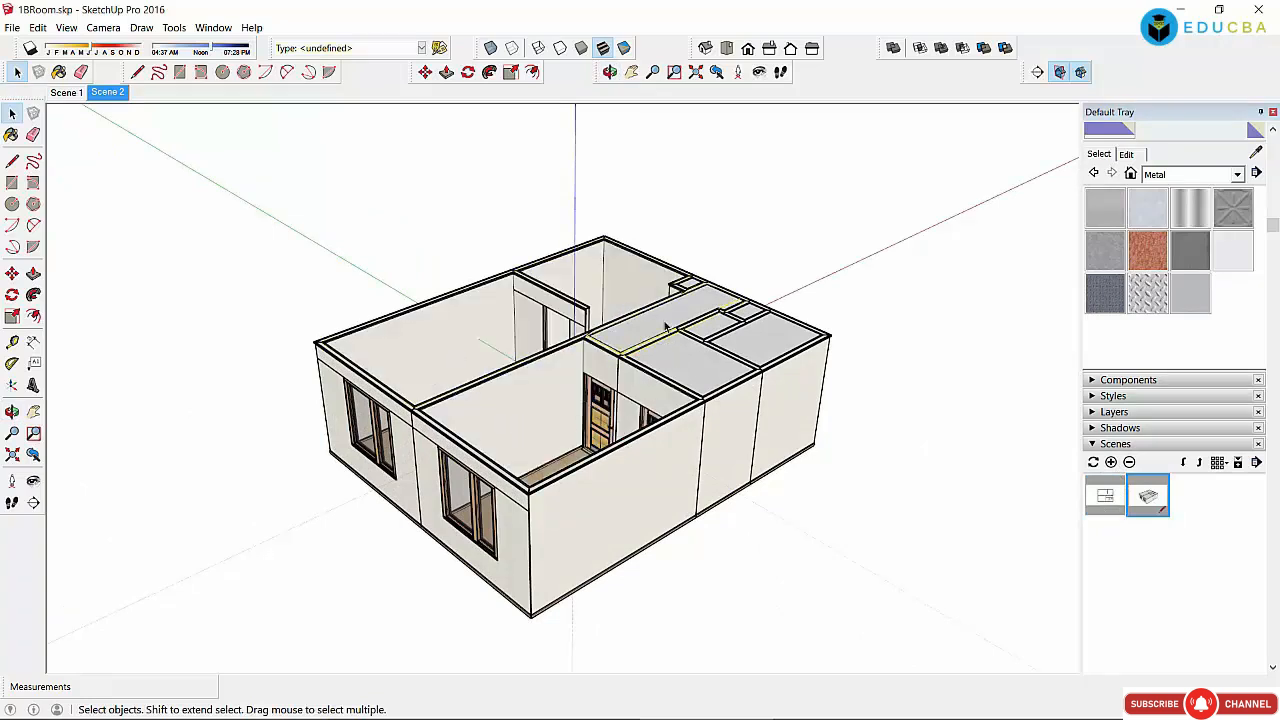
{"action": "key", "text": "Delete"}
{"action": "key", "text": "Delete"}
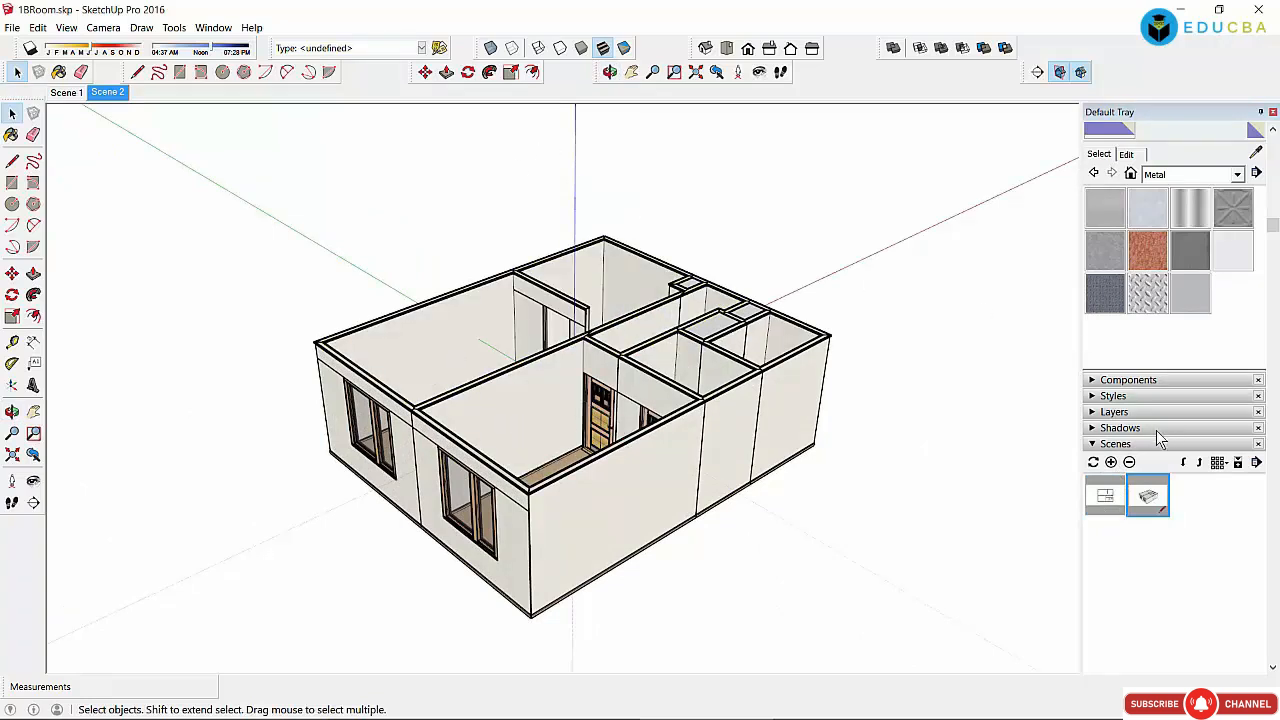
{"action": "left_click", "coordinate": [1111, 463]}
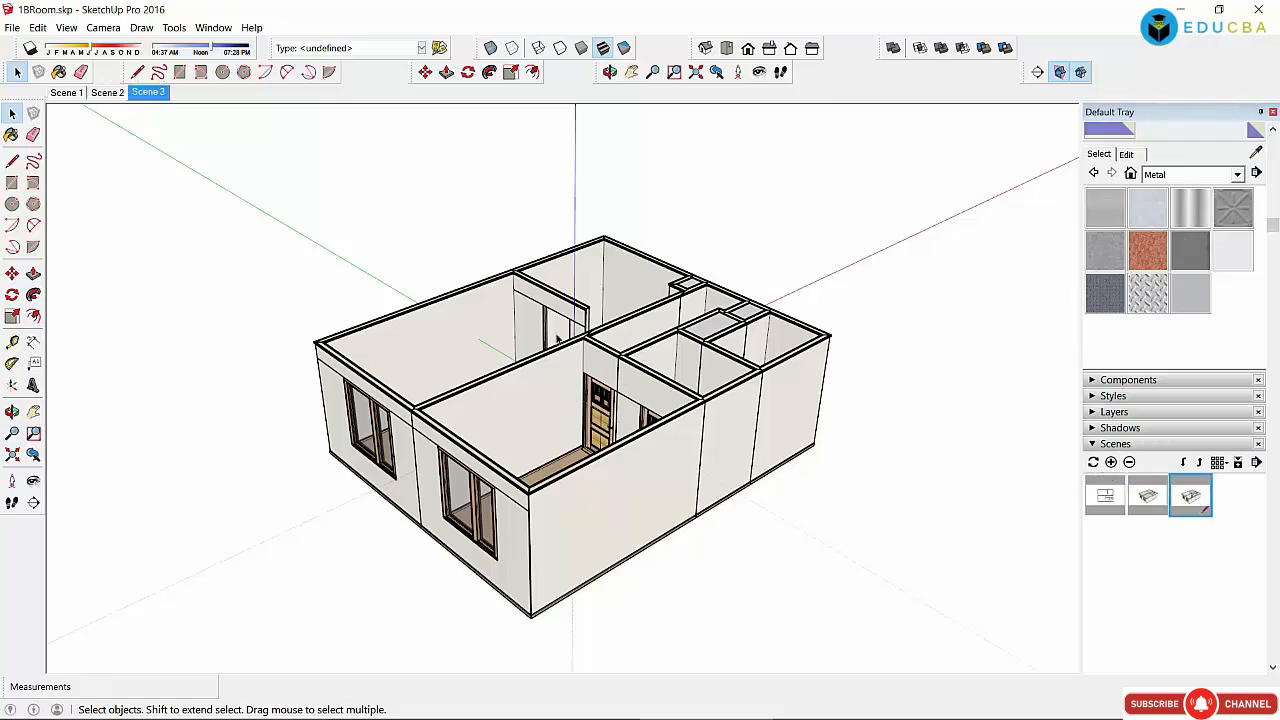
Step: Save a slightly orbited view as Scene 4, orbit overhead, then return to Scene 1
{"action": "middle_click_drag", "start_coordinate": [598, 416], "coordinate": [946, 463]}
{"action": "left_click", "coordinate": [1111, 463]}
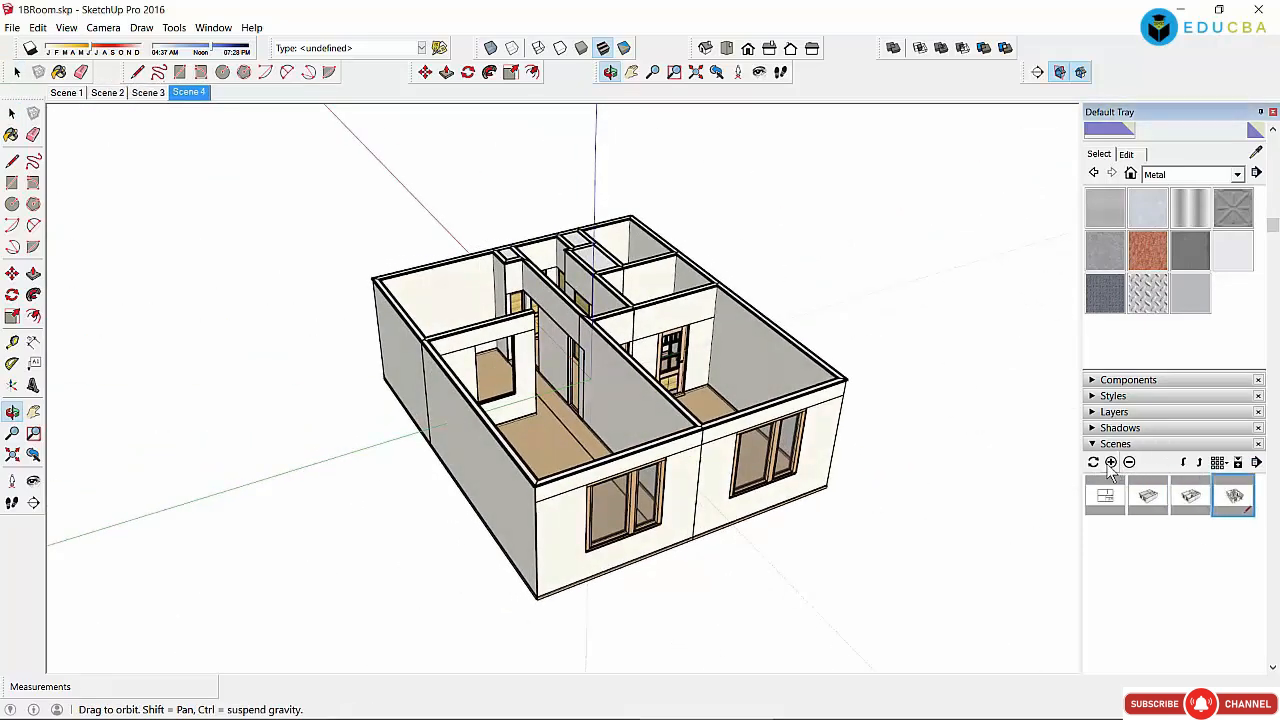
{"action": "left_click_drag", "start_coordinate": [588, 325], "coordinate": [597, 448]}
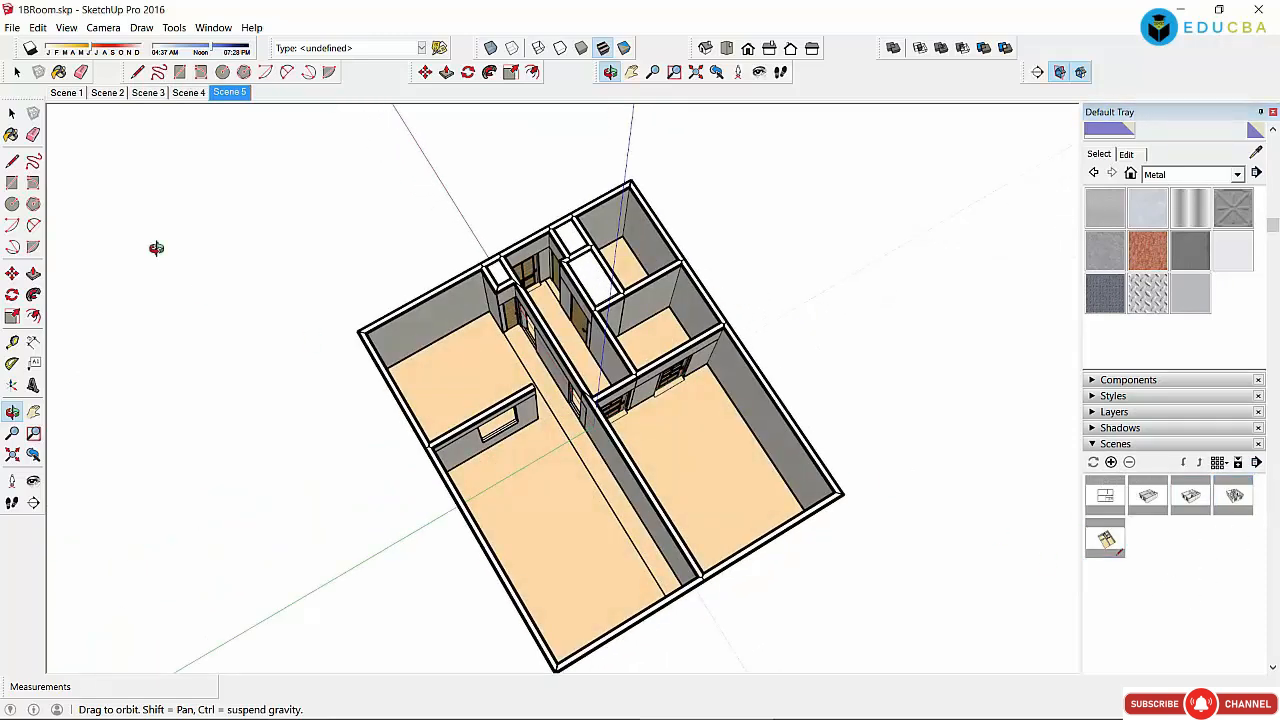
{"action": "left_click", "coordinate": [70, 95]}
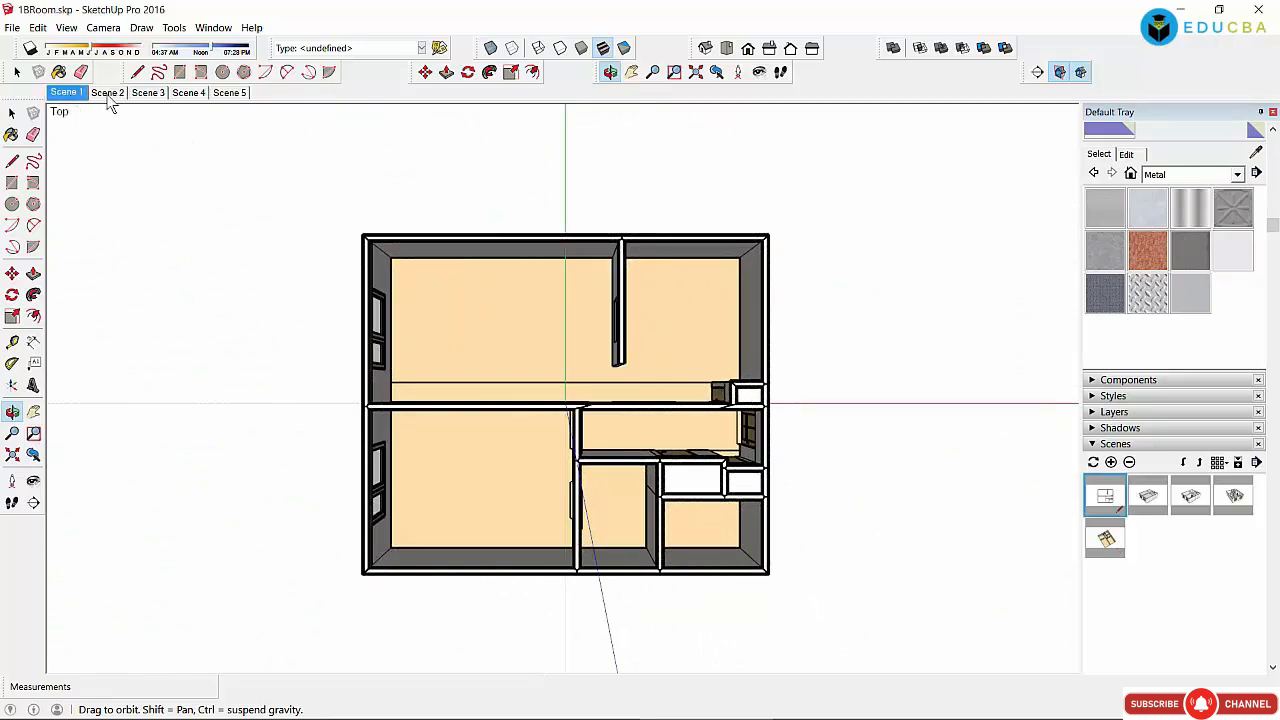
Step: Step through Scenes 2 to 5, then fit the whole roofless house in Scene 5's view
{"action": "left_click", "coordinate": [109, 96]}
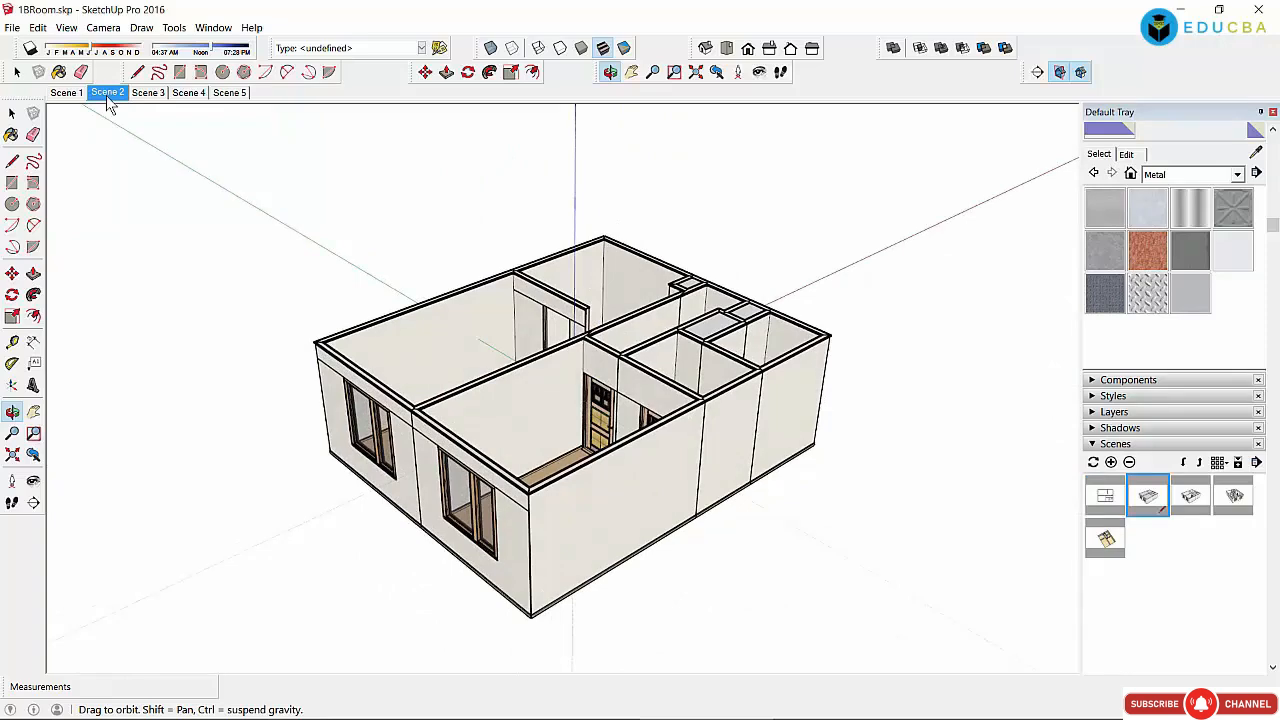
{"action": "left_click", "coordinate": [148, 96]}
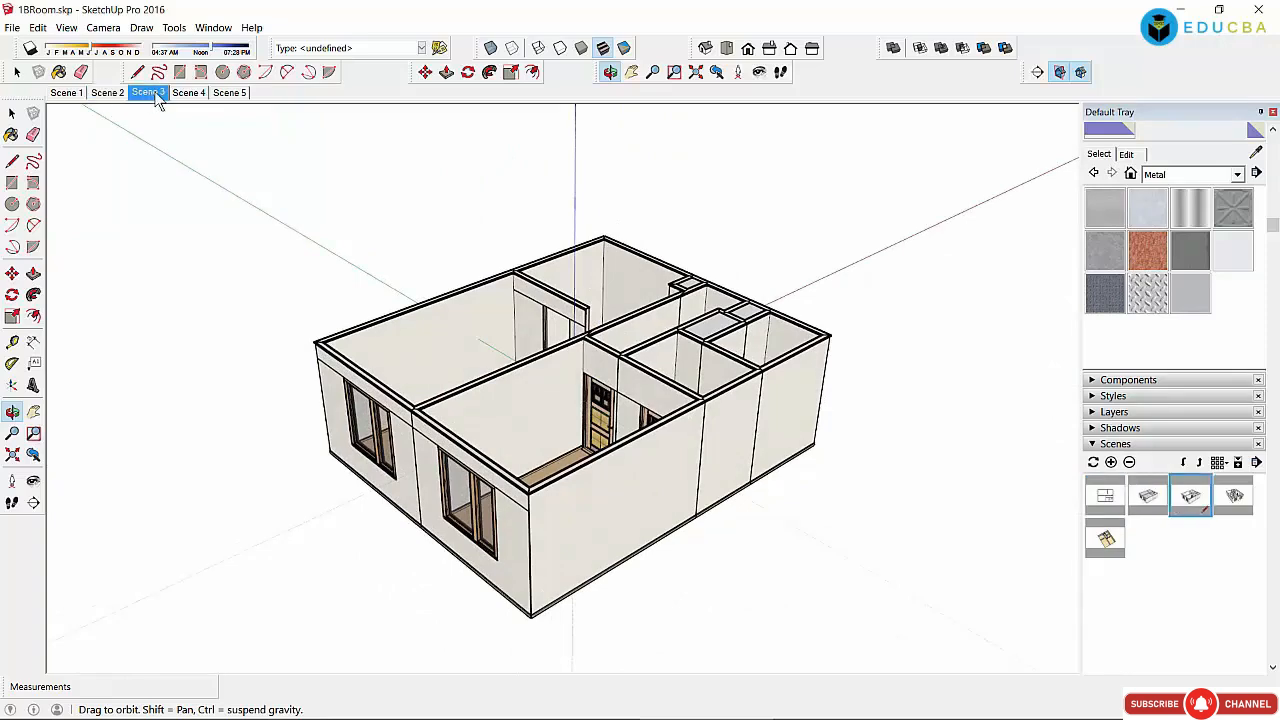
{"action": "left_click", "coordinate": [190, 95]}
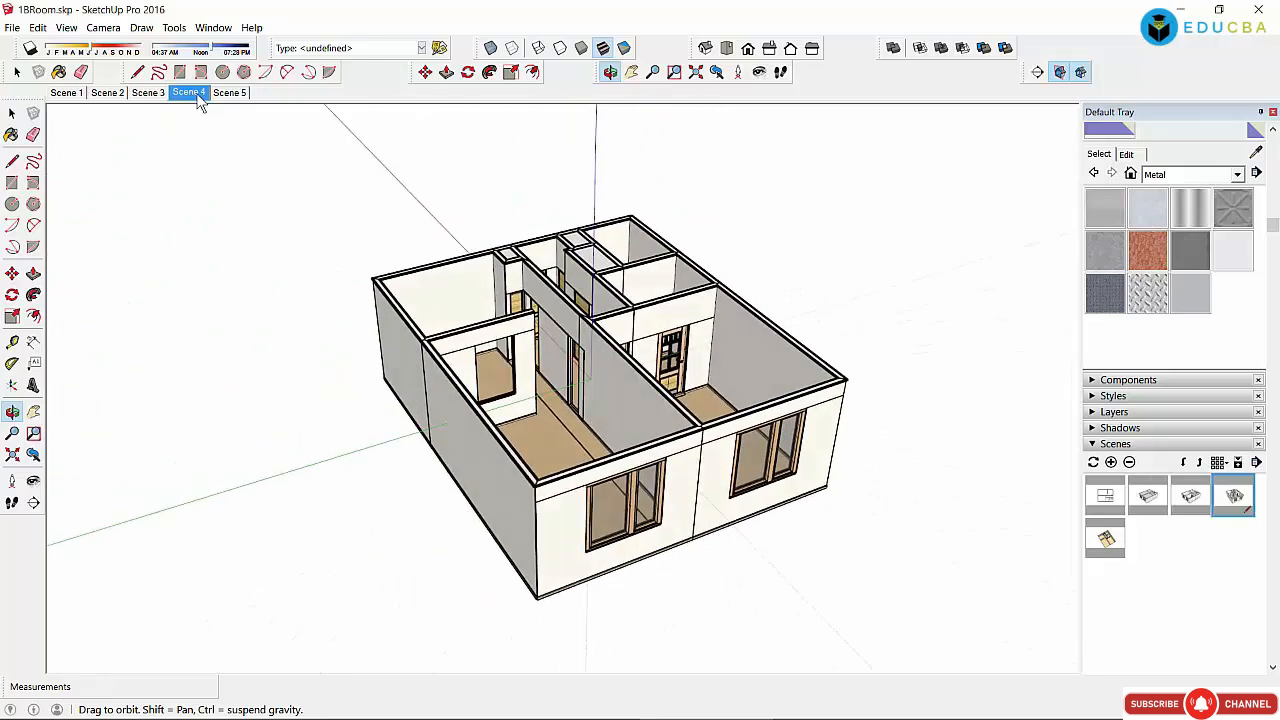
{"action": "left_click", "coordinate": [239, 94]}
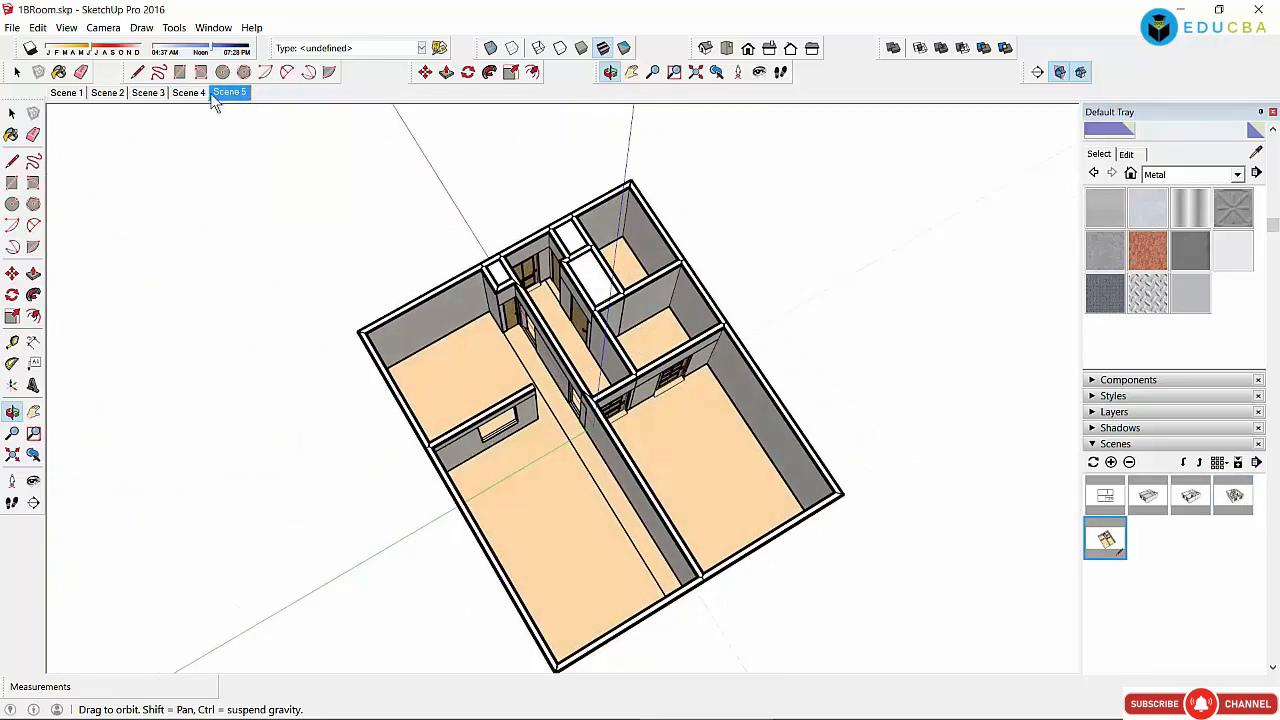
{"action": "left_click", "coordinate": [12, 114]}
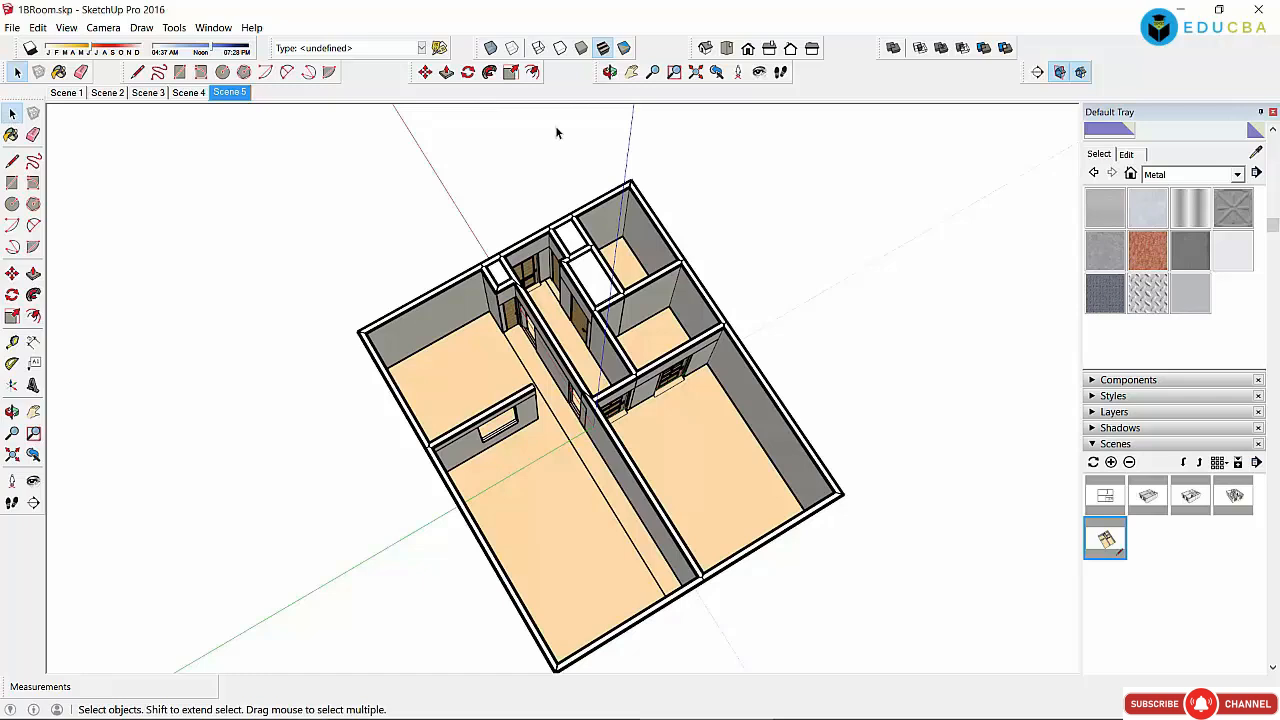
{"action": "left_click", "coordinate": [696, 72]}
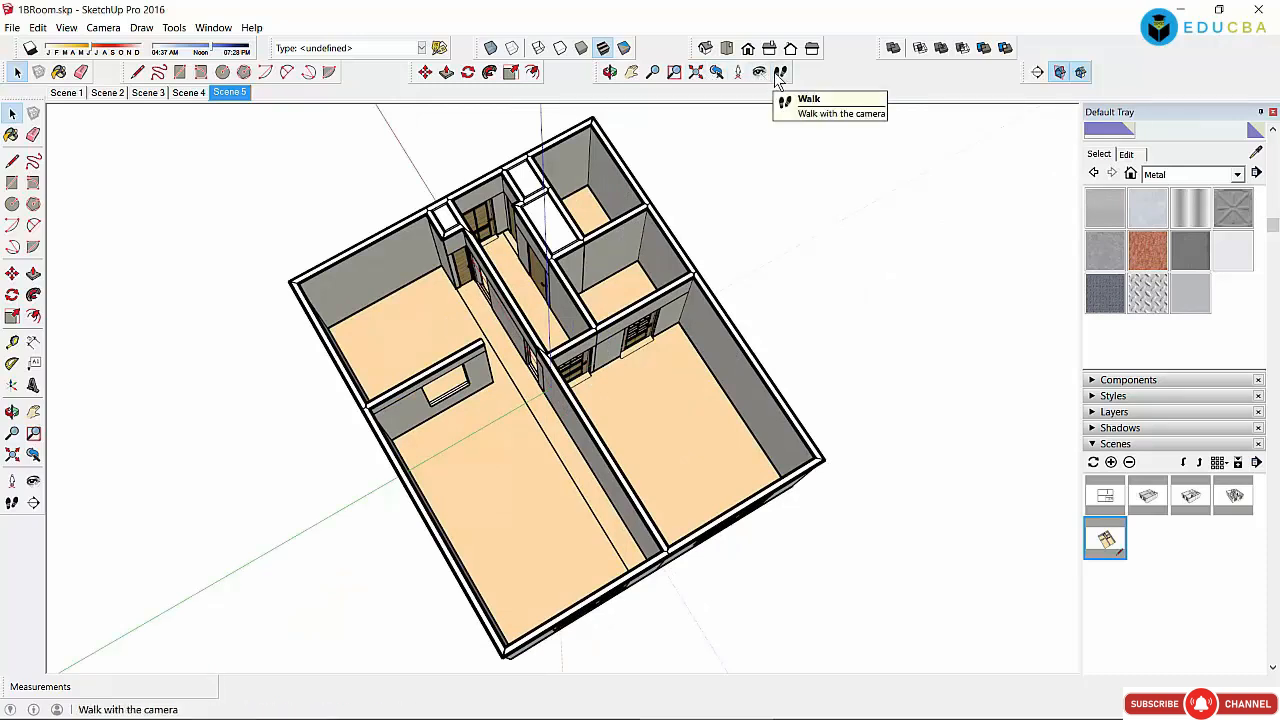
Step: View the house in Iso, Top, Front, Right, Back and Left views, then orbit from Iso
{"action": "left_click", "coordinate": [710, 55]}
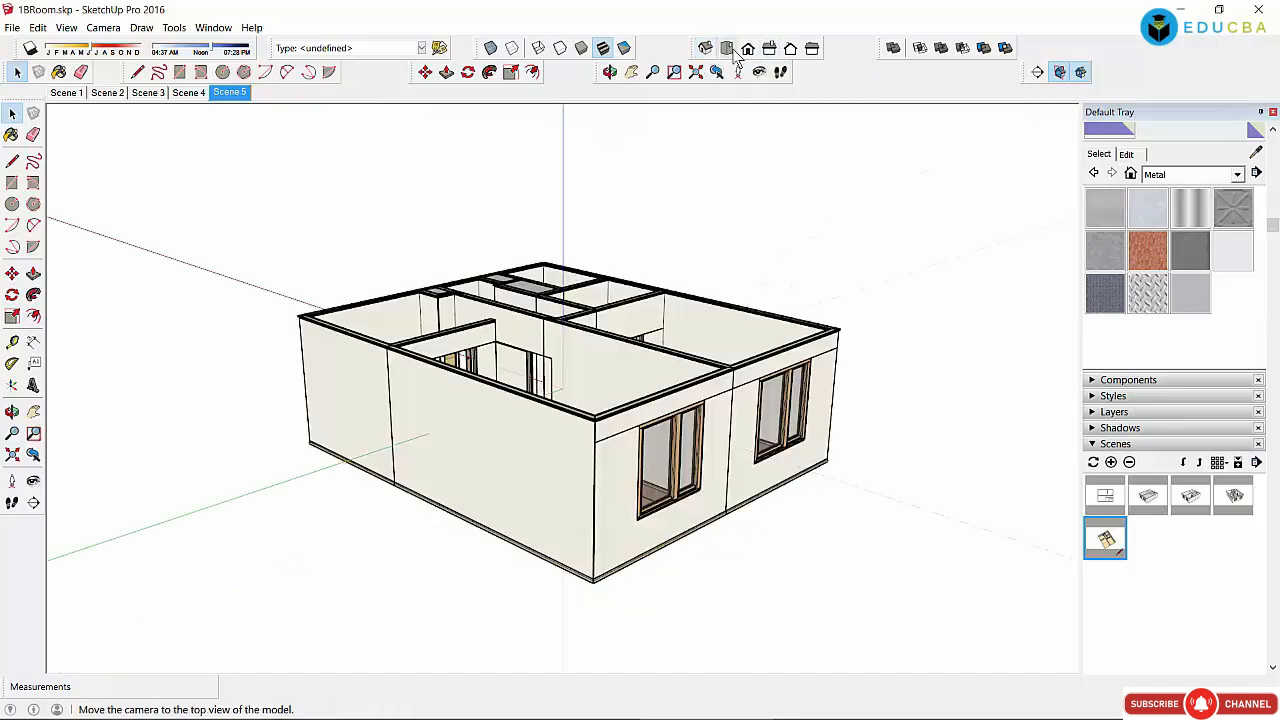
{"action": "left_click", "coordinate": [727, 50]}
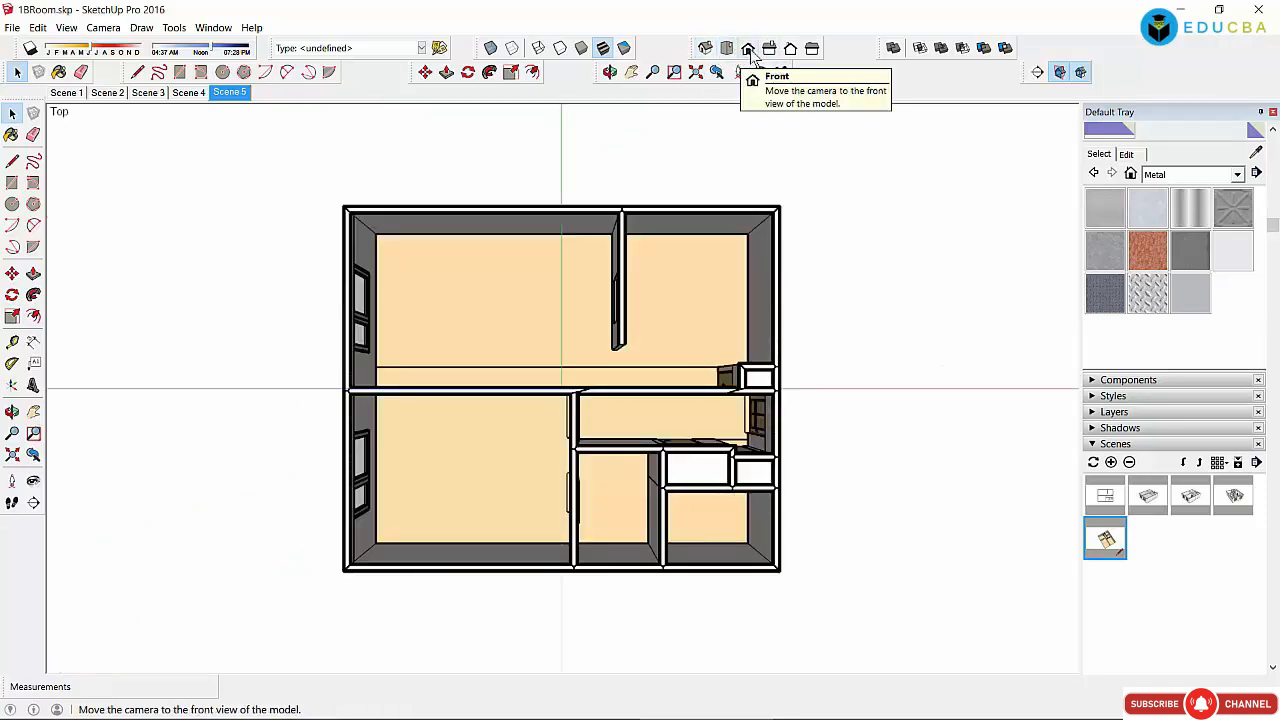
{"action": "left_click", "coordinate": [750, 50]}
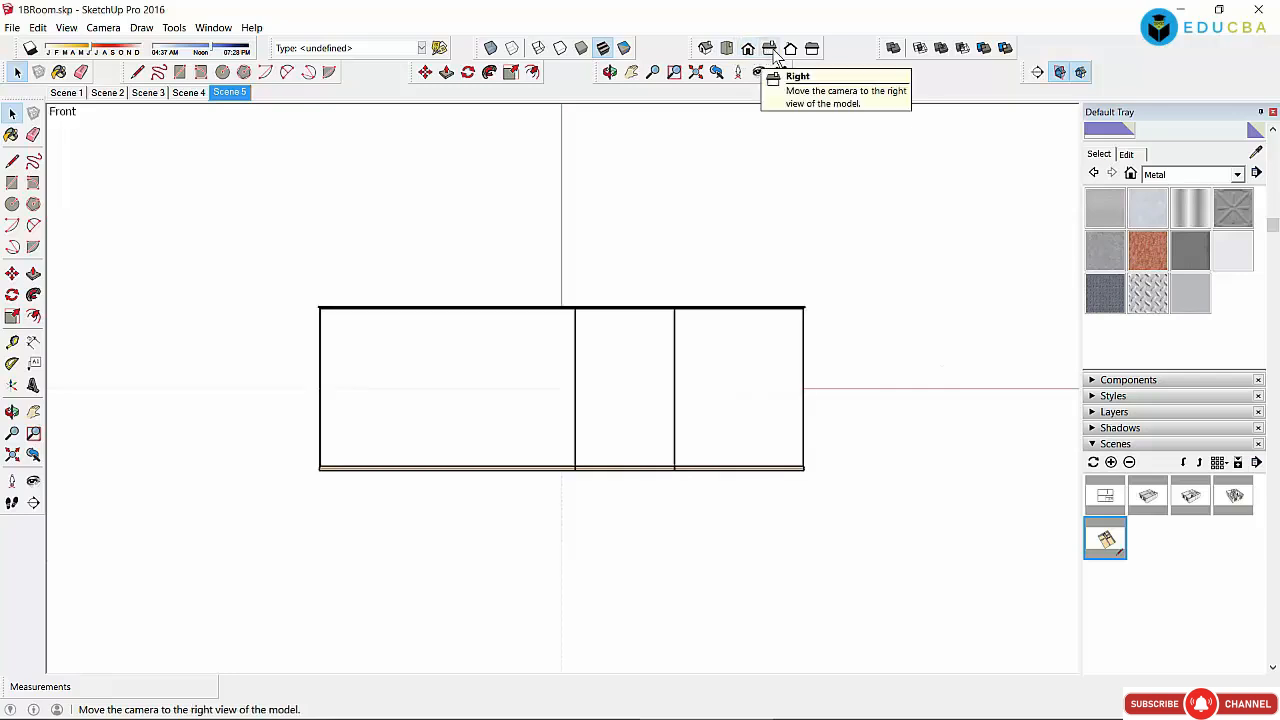
{"action": "left_click", "coordinate": [771, 52]}
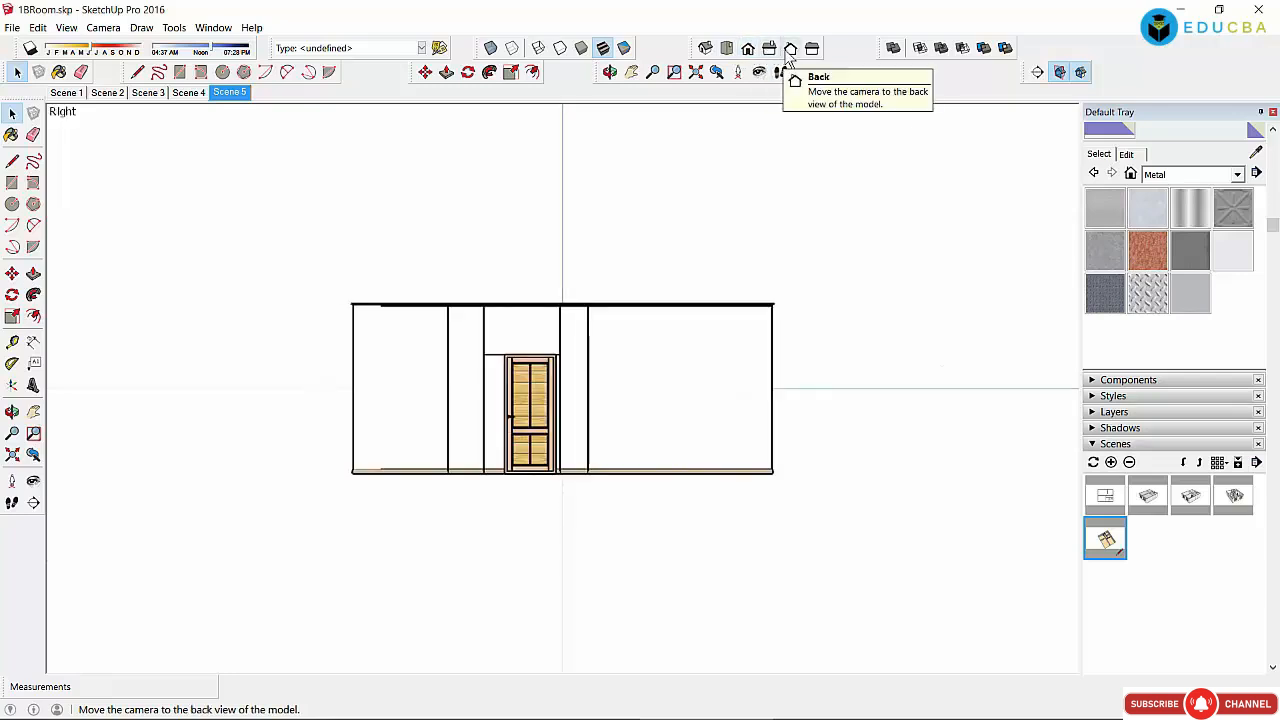
{"action": "left_click", "coordinate": [789, 51]}
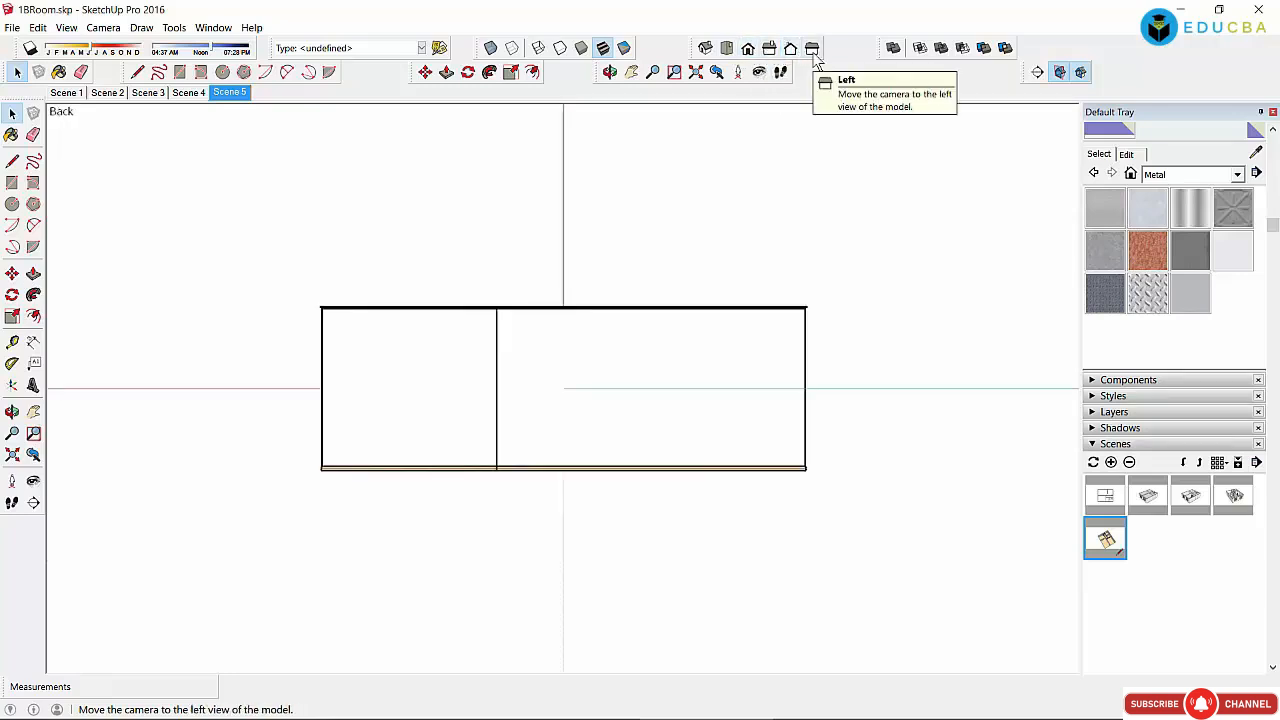
{"action": "left_click", "coordinate": [812, 50]}
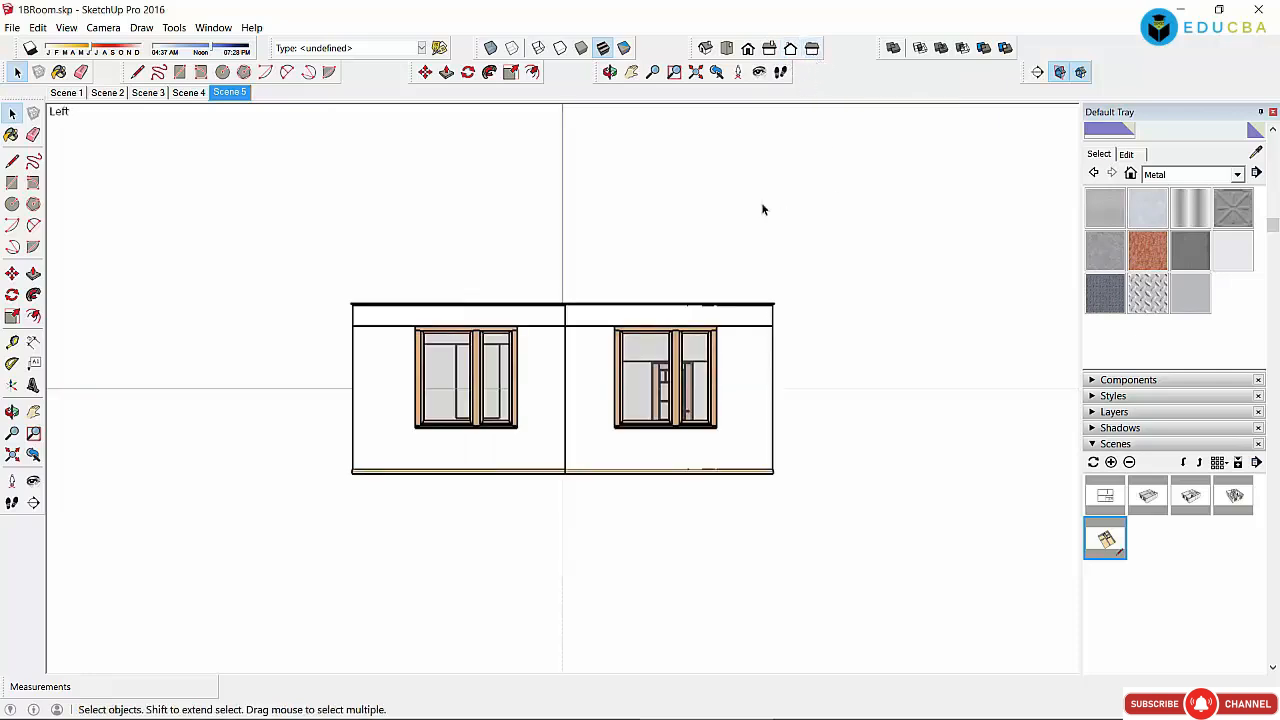
{"action": "left_click", "coordinate": [706, 47]}
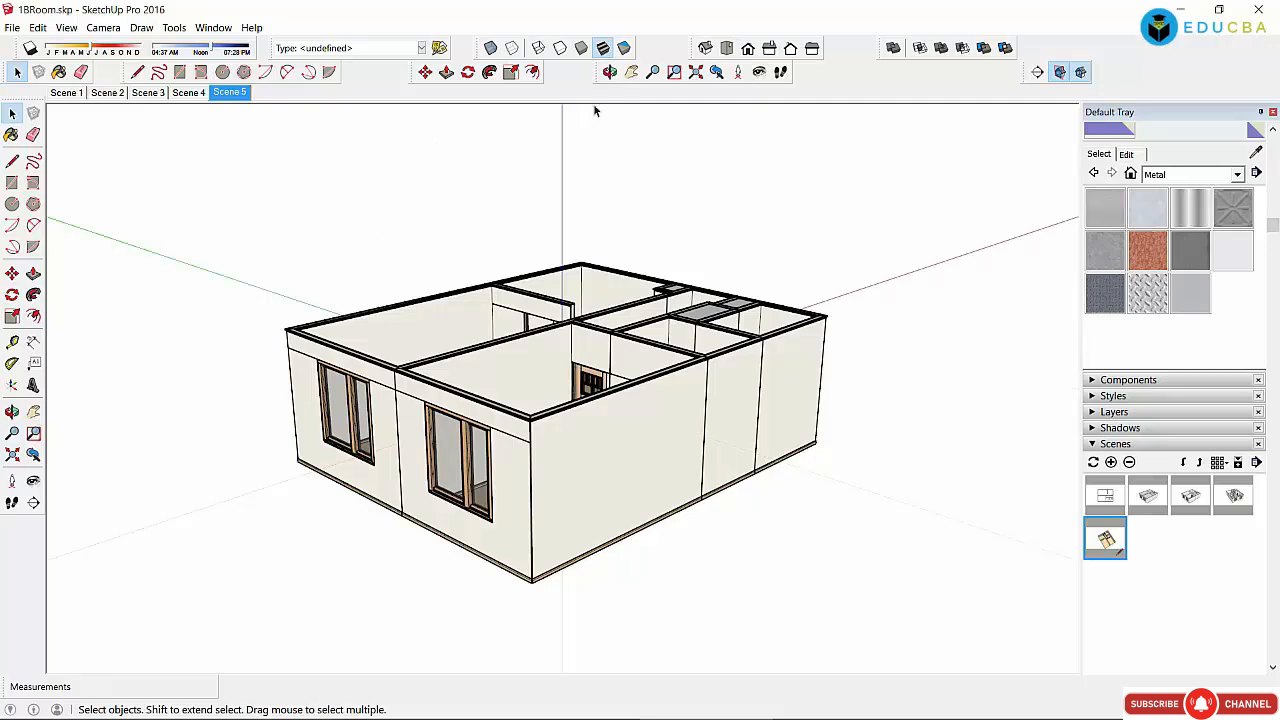
{"action": "left_click", "coordinate": [609, 71]}
{"action": "left_click_drag", "start_coordinate": [694, 443], "coordinate": [506, 260]}
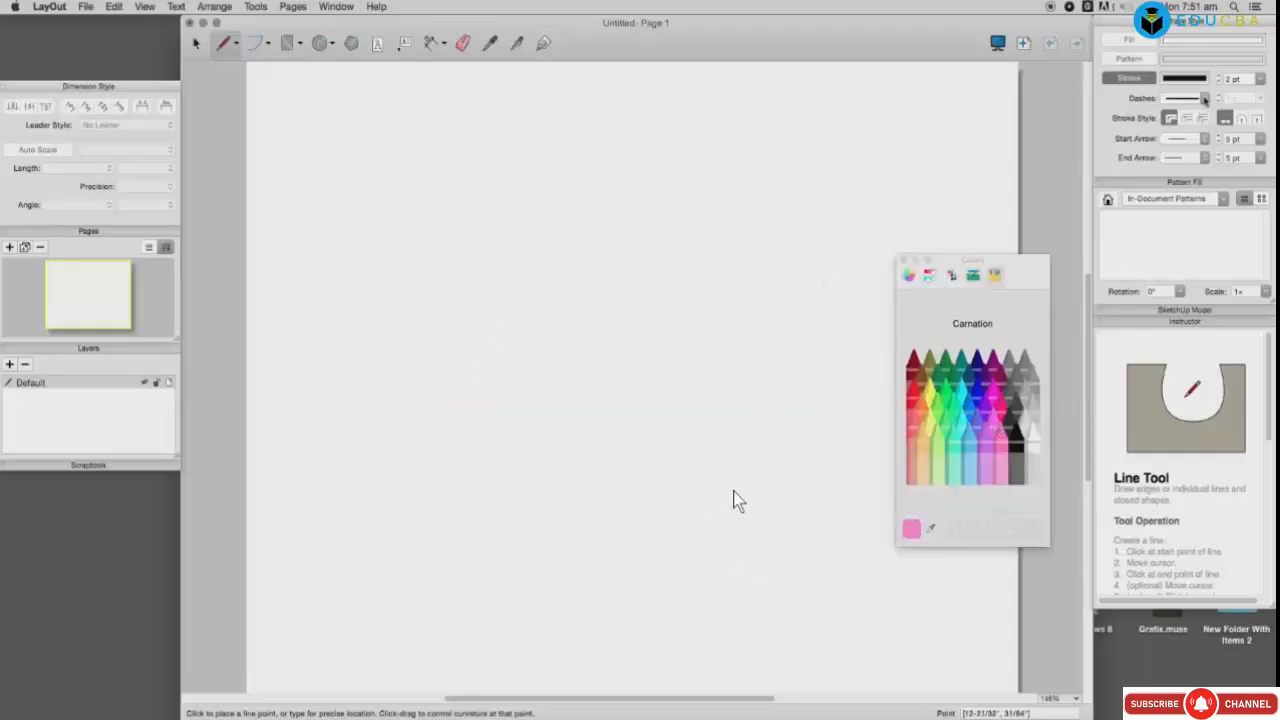
Step: Keep the solid line pattern and clear the selection before drawing lines
{"action": "left_click", "coordinate": [1205, 98]}
{"action": "left_click", "coordinate": [1205, 100]}
{"action": "key", "text": "space"}
{"action": "left_click_drag", "start_coordinate": [326, 114], "coordinate": [614, 362]}
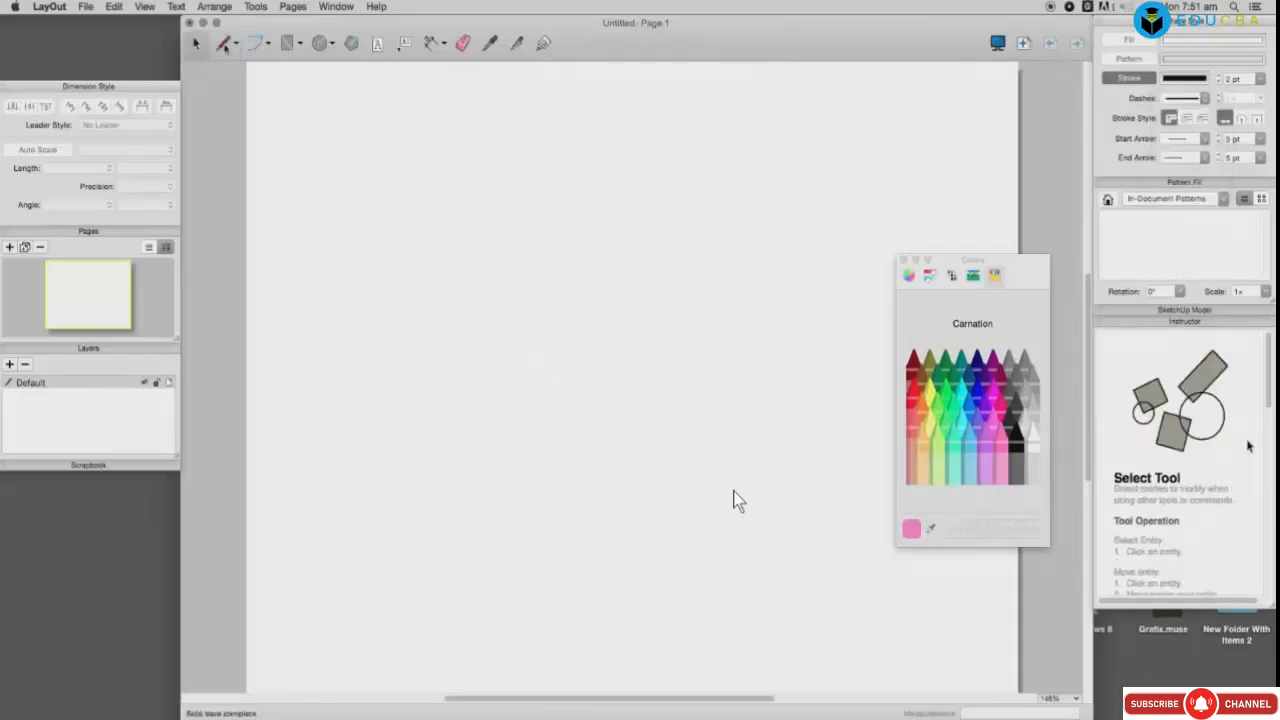
{"action": "key", "text": "l"}
Step: Draw the three-legged maze outline from the top-left corner, closing it at the start
{"action": "left_click", "coordinate": [287, 108]}
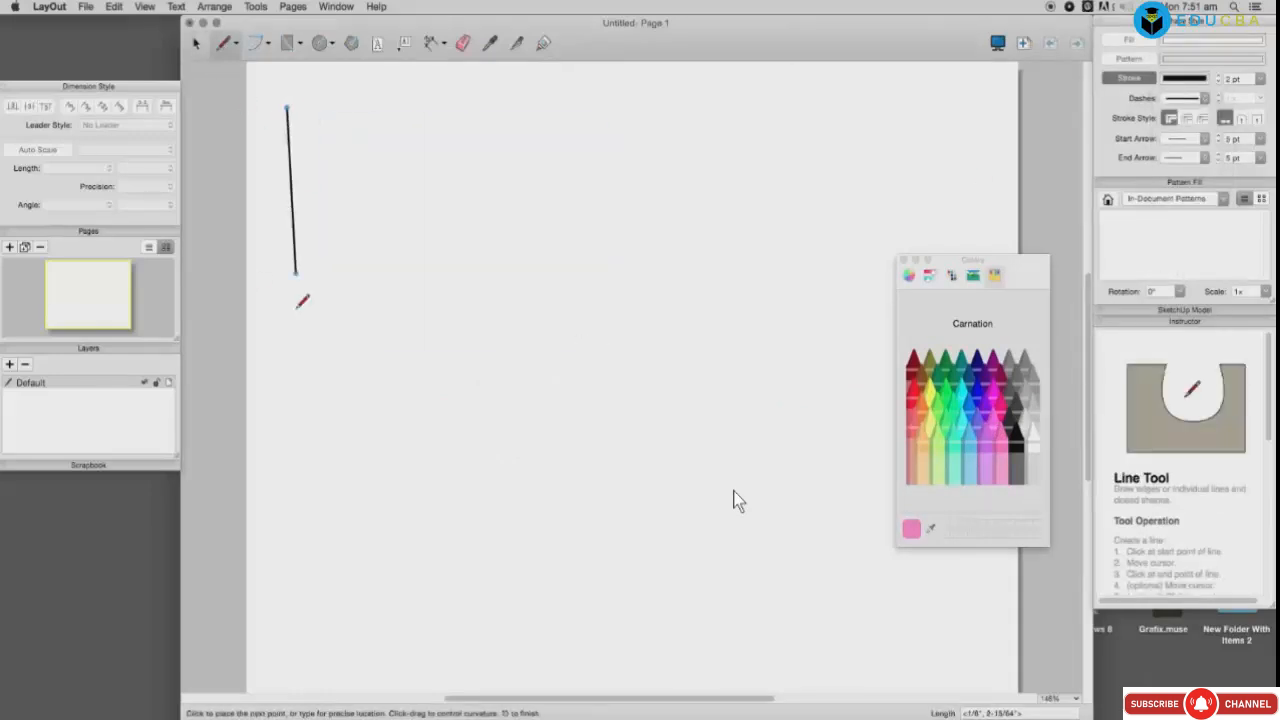
{"action": "left_click", "coordinate": [287, 441]}
{"action": "left_click", "coordinate": [334, 441]}
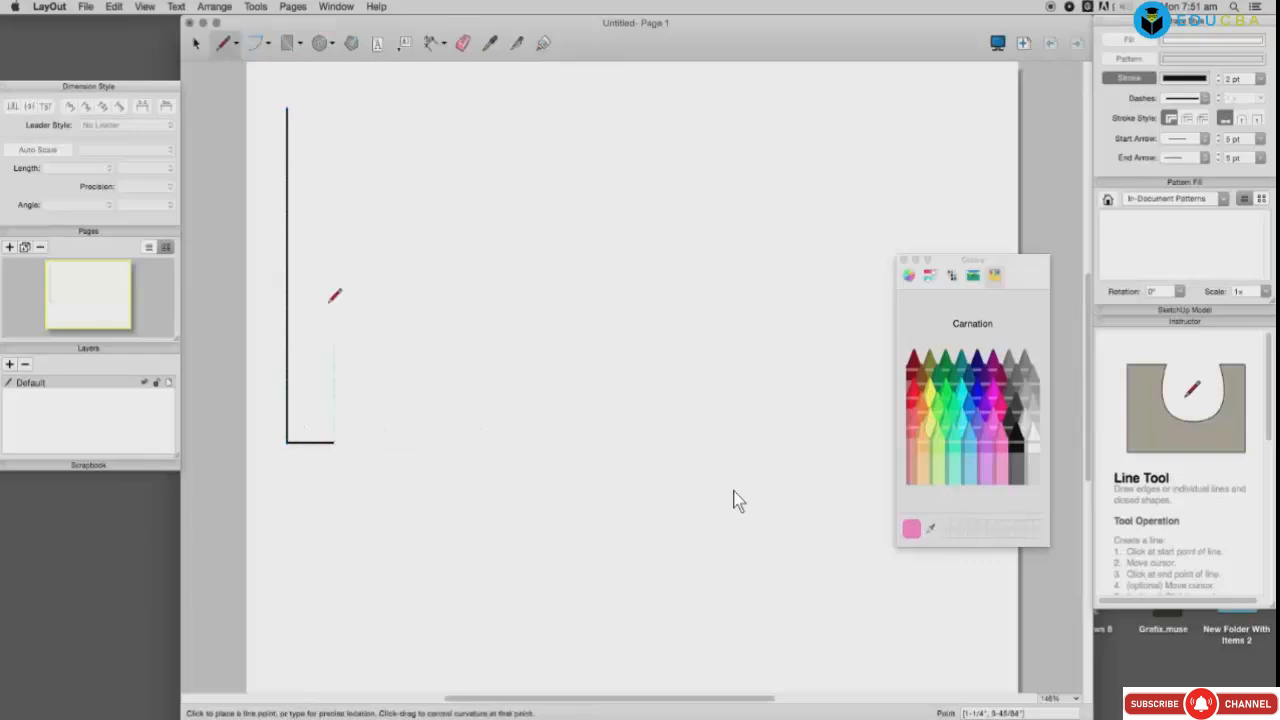
{"action": "left_click", "coordinate": [334, 159]}
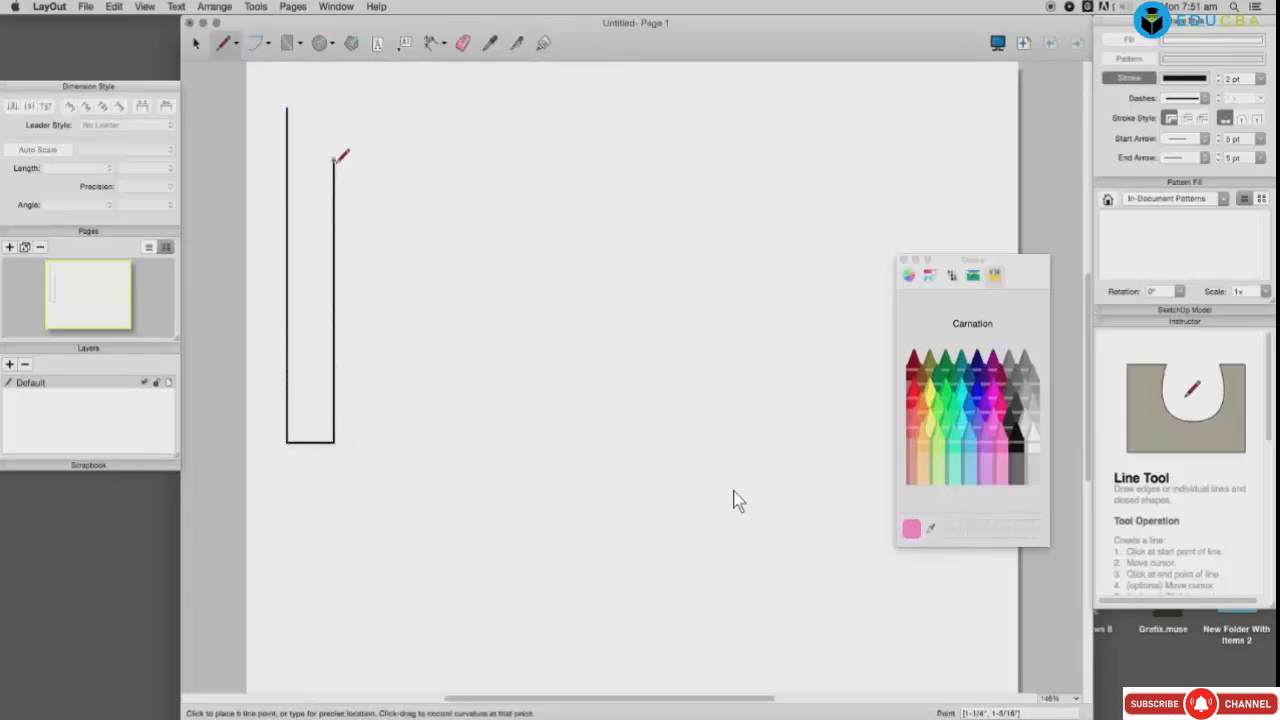
{"action": "left_click", "coordinate": [502, 159]}
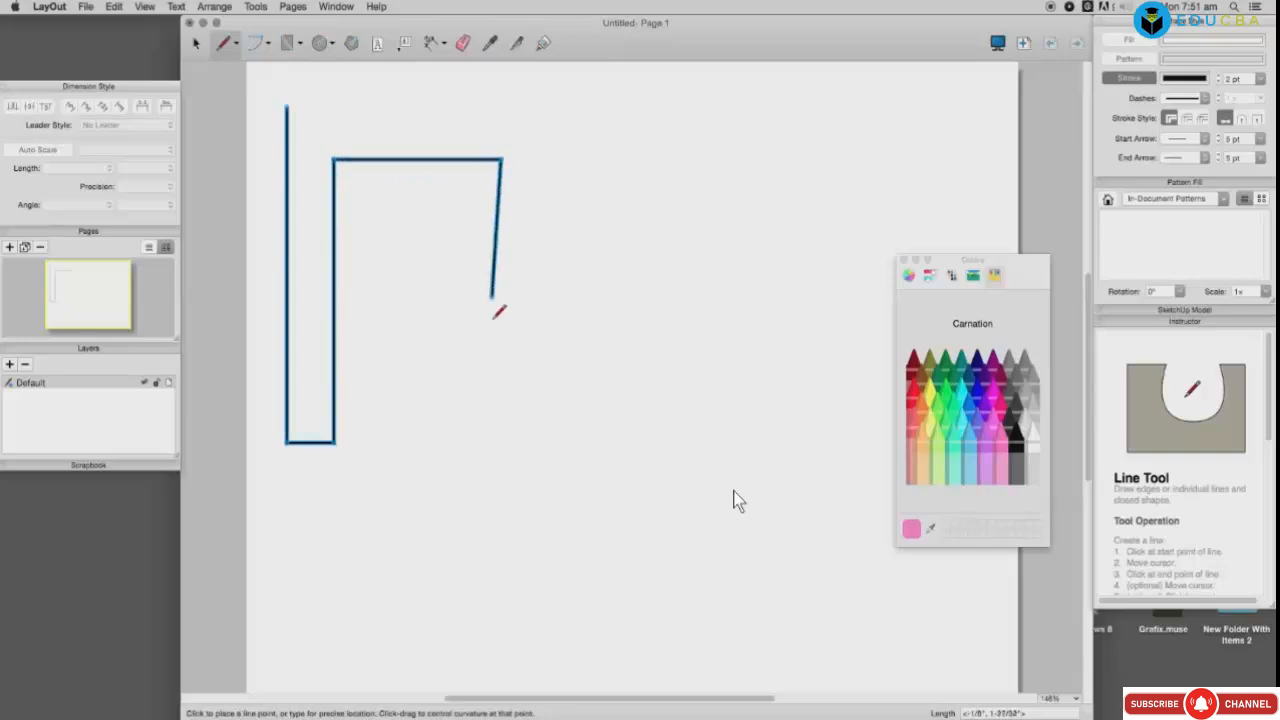
{"action": "left_click", "coordinate": [500, 429]}
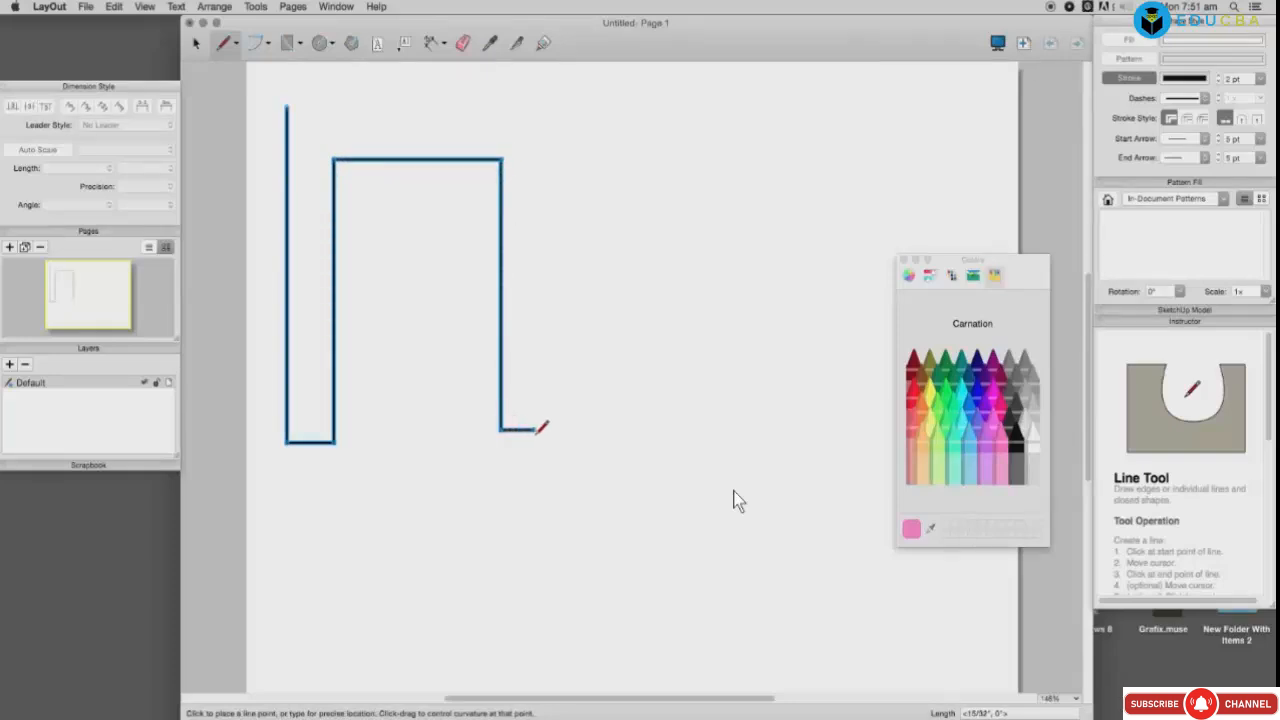
{"action": "left_click", "coordinate": [541, 430]}
{"action": "left_click", "coordinate": [541, 166]}
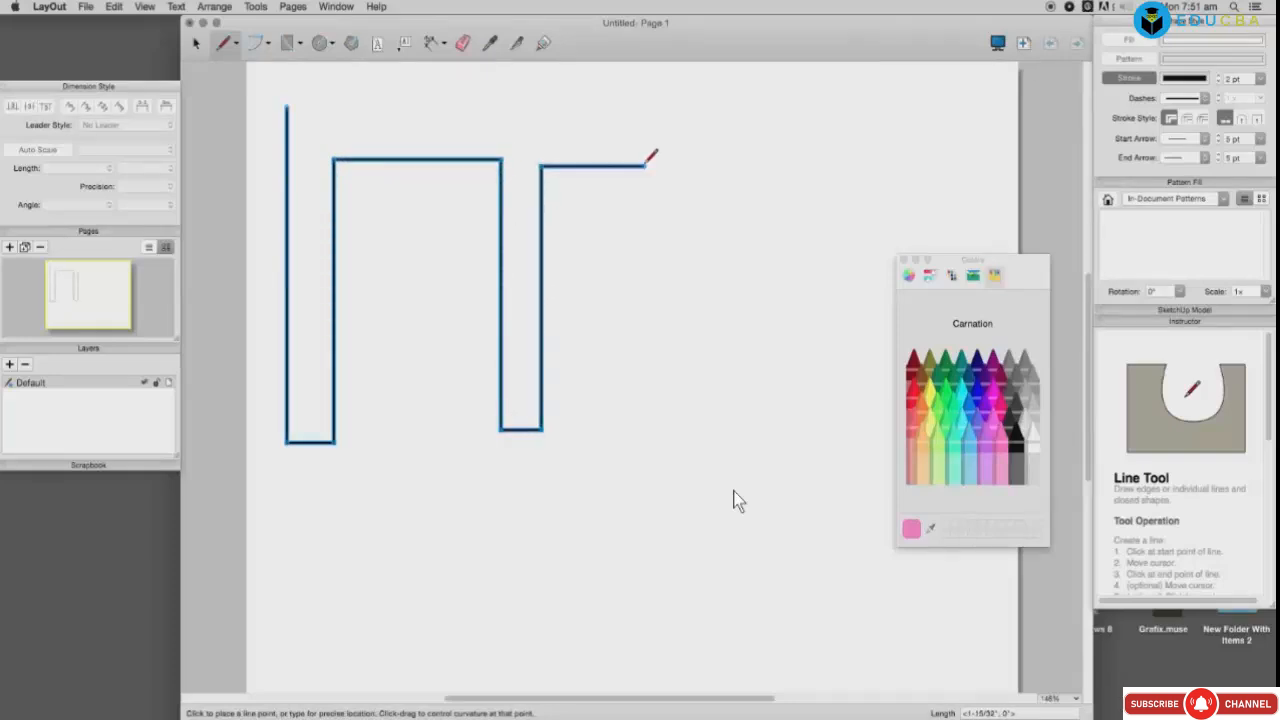
{"action": "left_click", "coordinate": [653, 166]}
{"action": "left_click", "coordinate": [652, 426]}
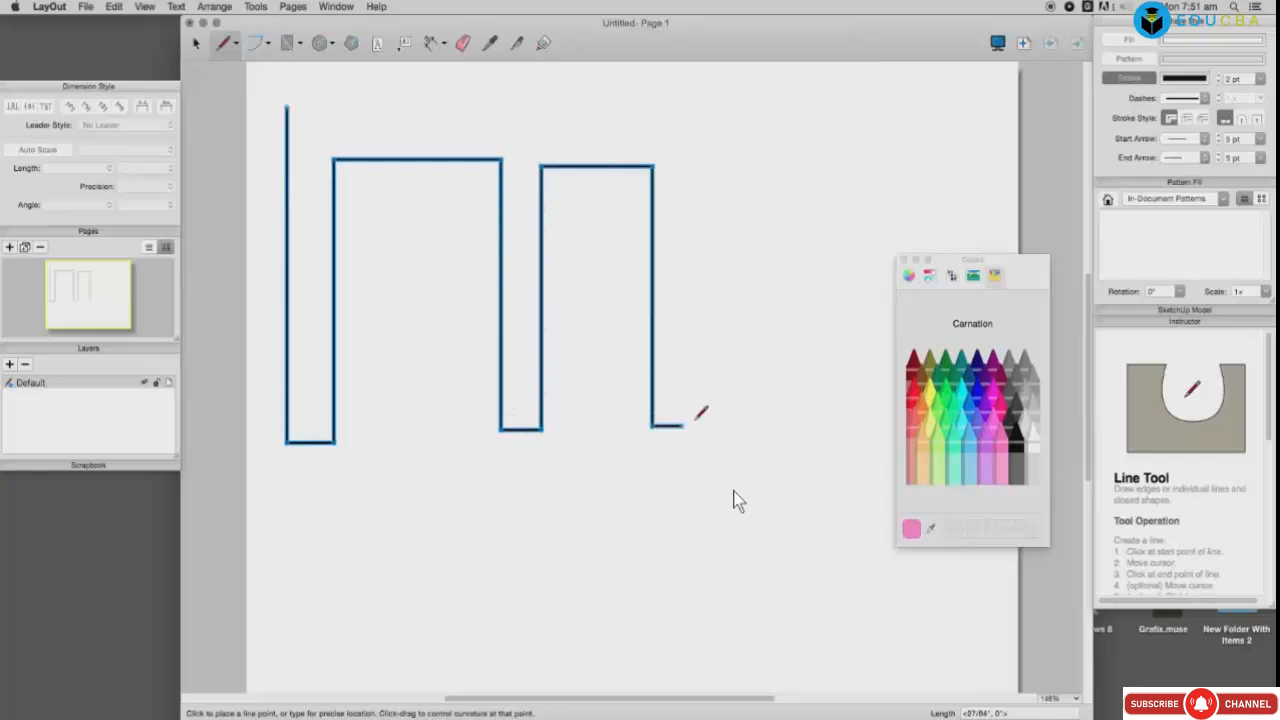
{"action": "left_click", "coordinate": [700, 425]}
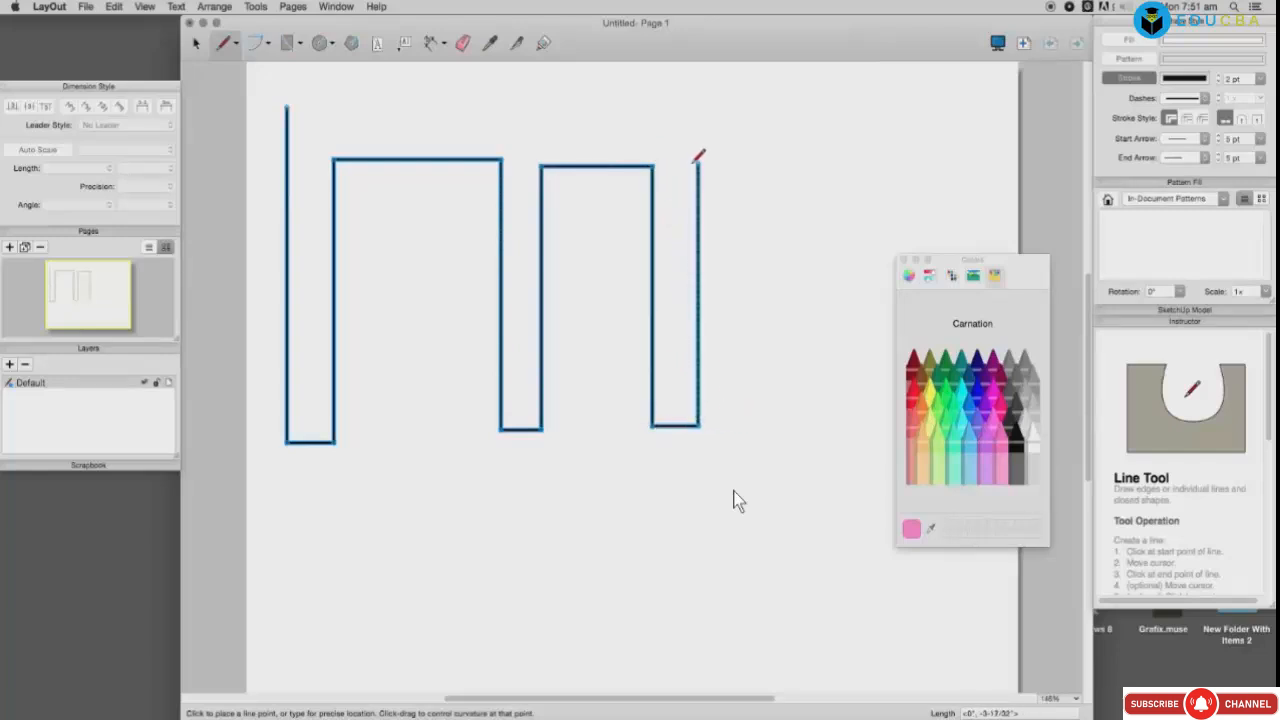
{"action": "left_click", "coordinate": [699, 119]}
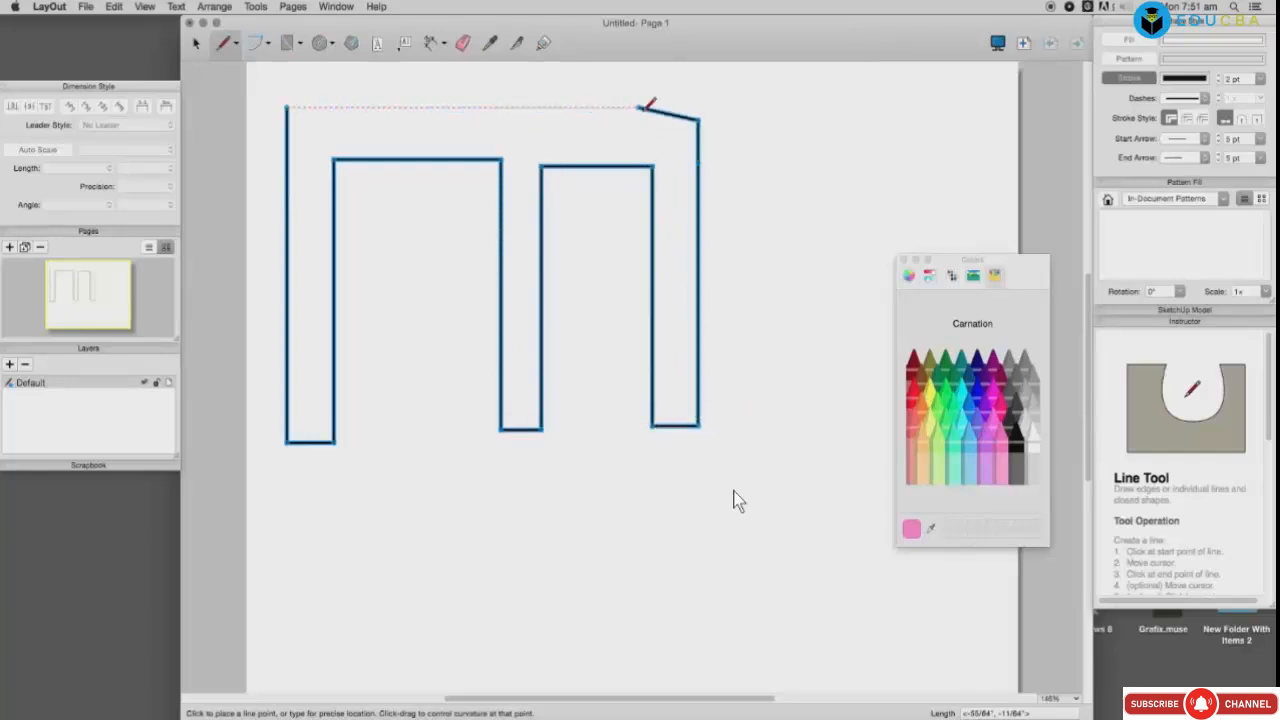
{"action": "left_click", "coordinate": [699, 107]}
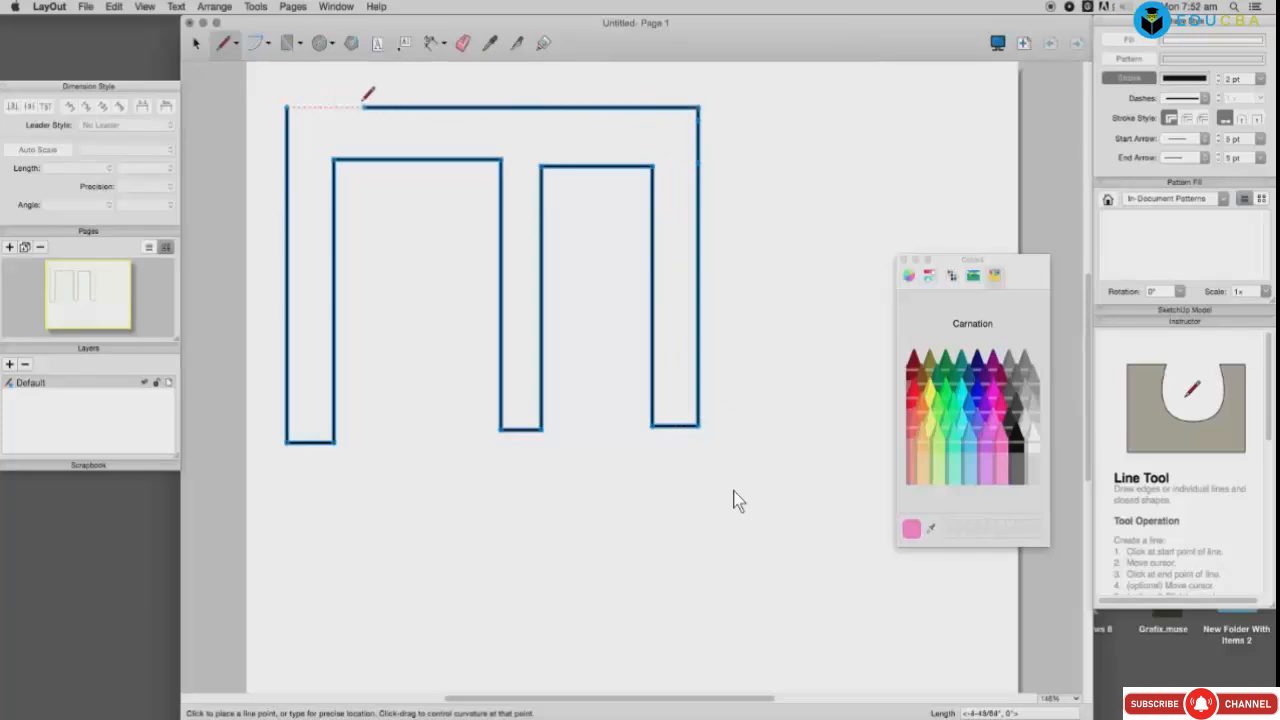
{"action": "left_click", "coordinate": [288, 106]}
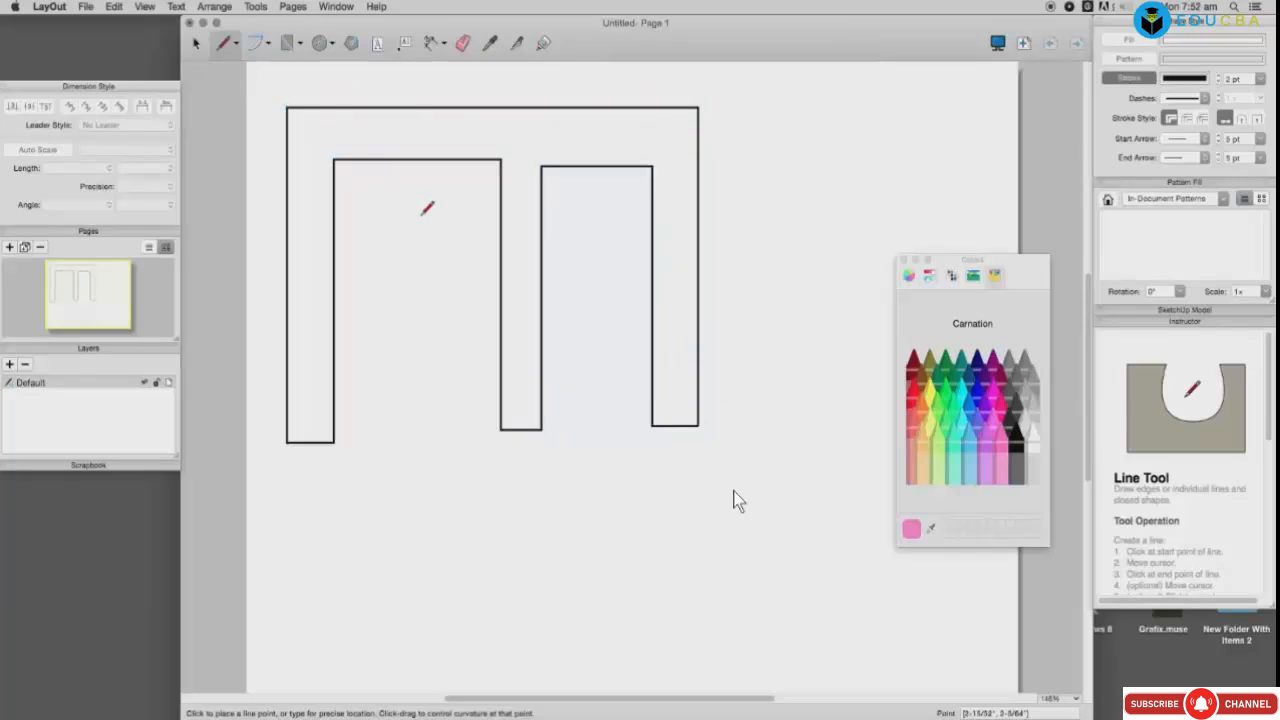
Step: Draw the inner loop outline inside the maze, closing it at its start point
{"action": "left_click", "coordinate": [353, 198]}
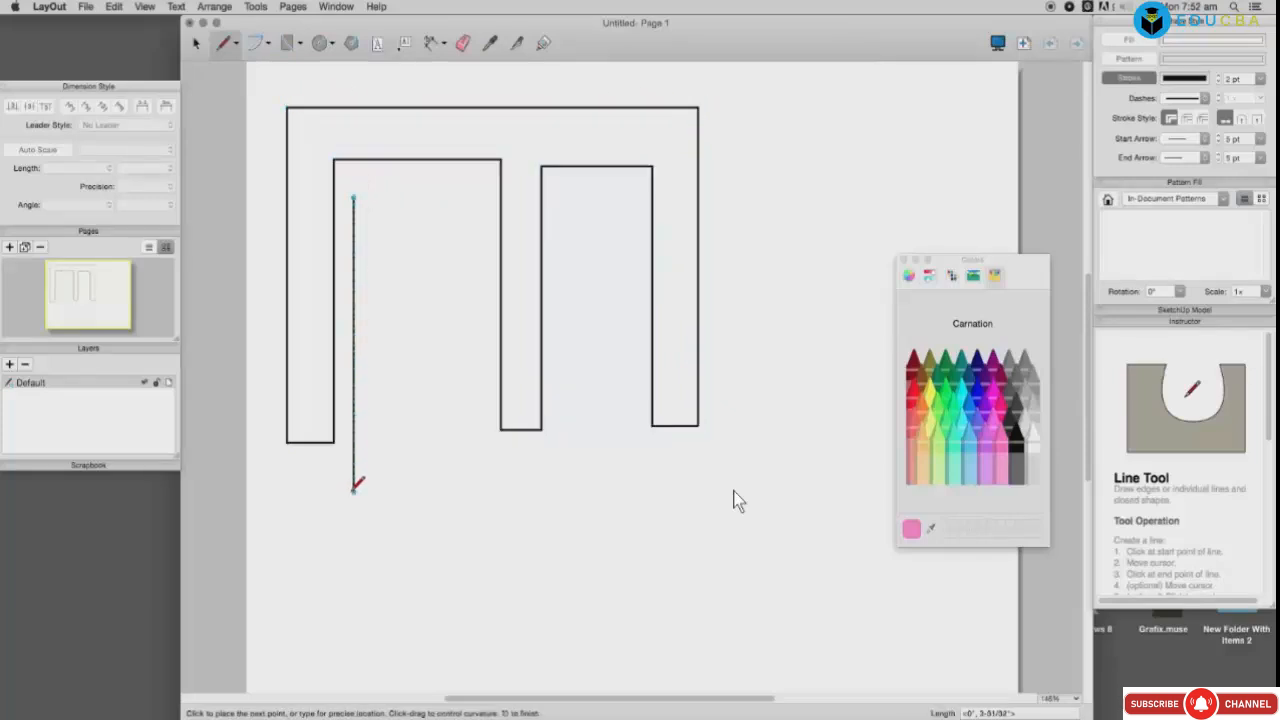
{"action": "left_click", "coordinate": [353, 507]}
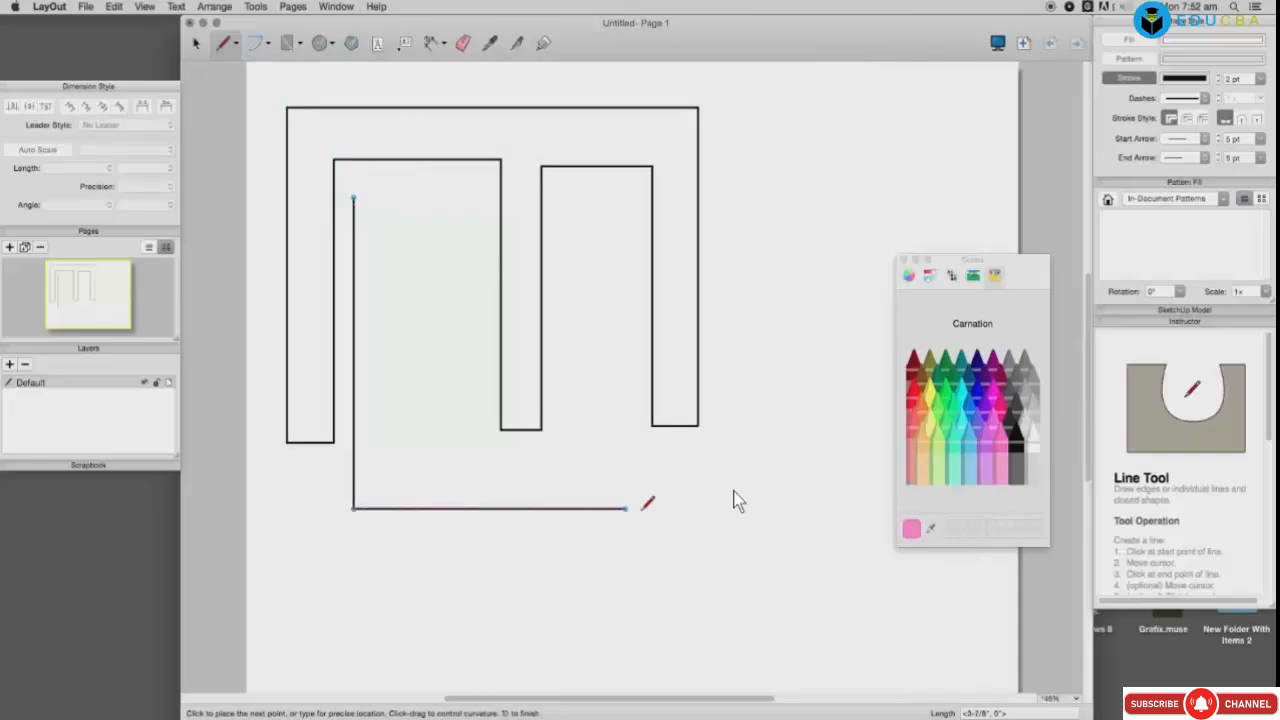
{"action": "left_click", "coordinate": [642, 507]}
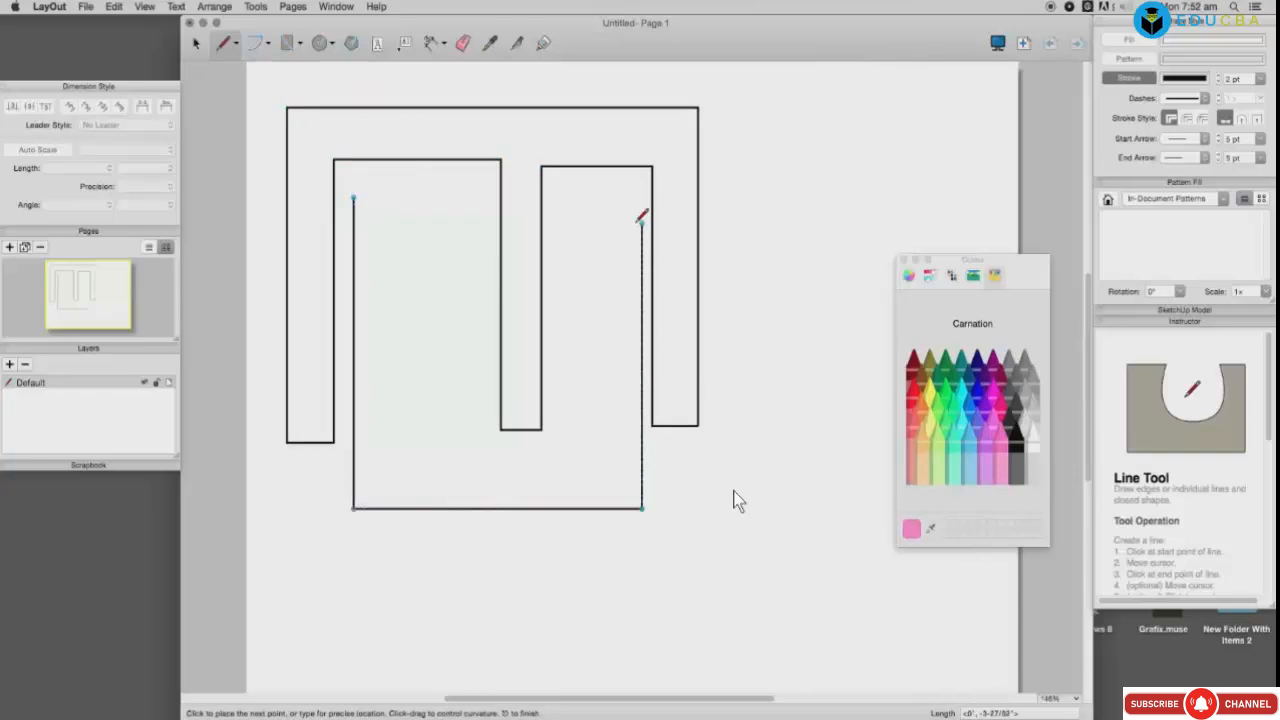
{"action": "left_click", "coordinate": [642, 183]}
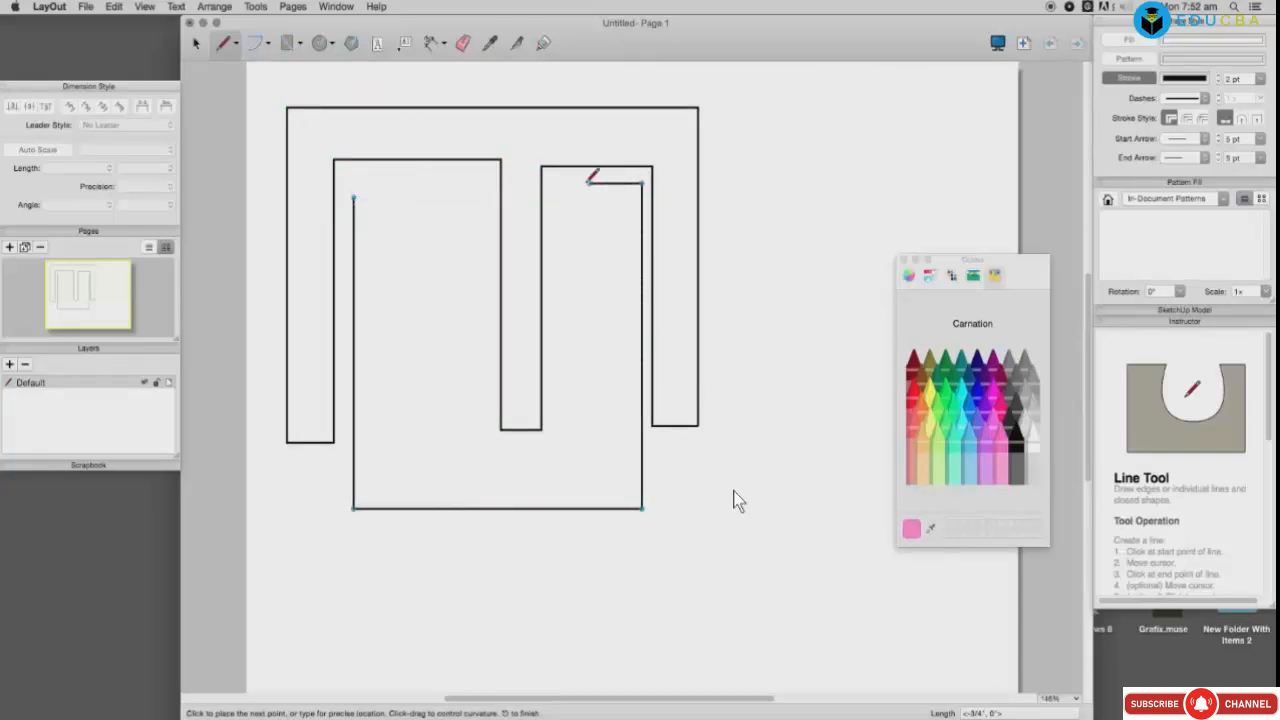
{"action": "left_click", "coordinate": [556, 183]}
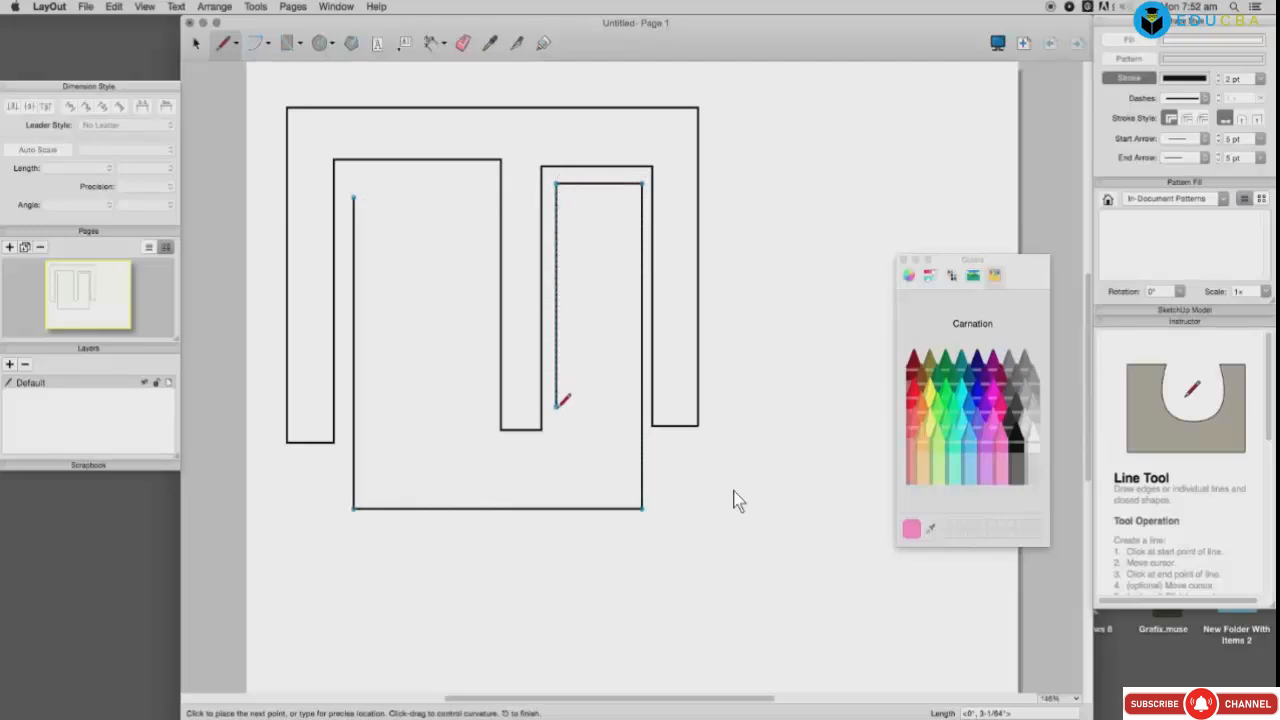
{"action": "left_click", "coordinate": [556, 443]}
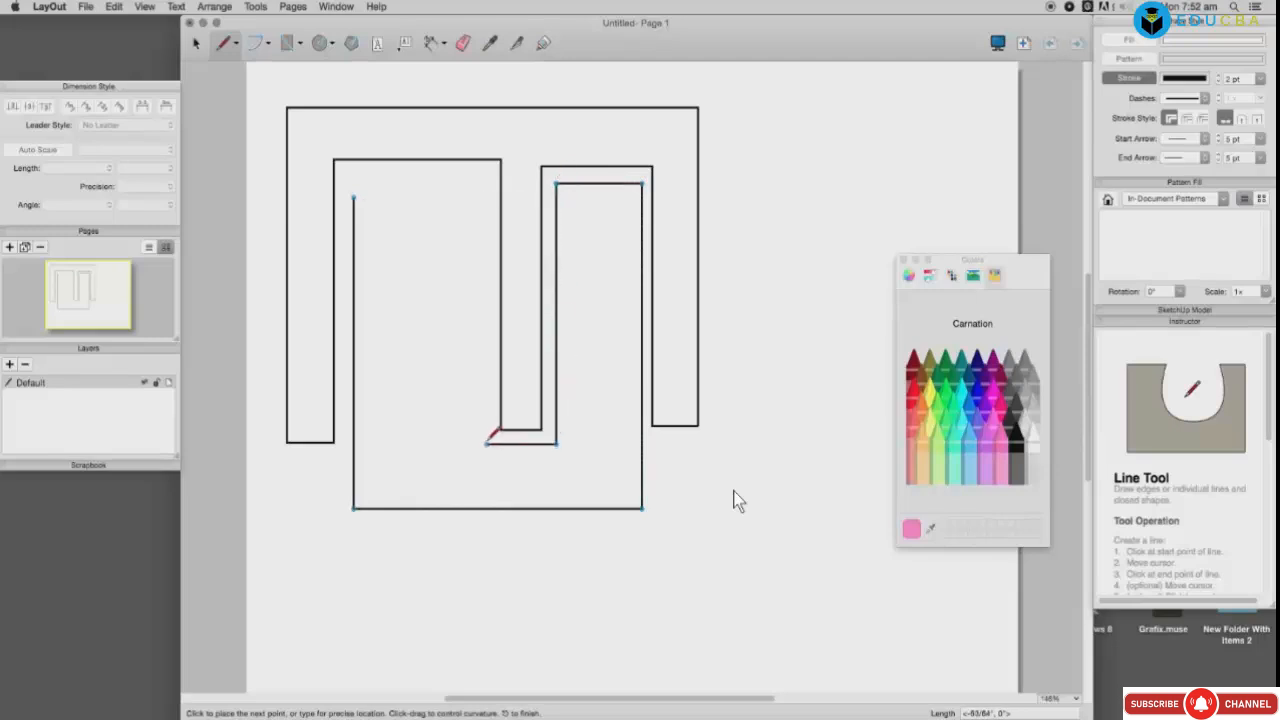
{"action": "left_click", "coordinate": [487, 443]}
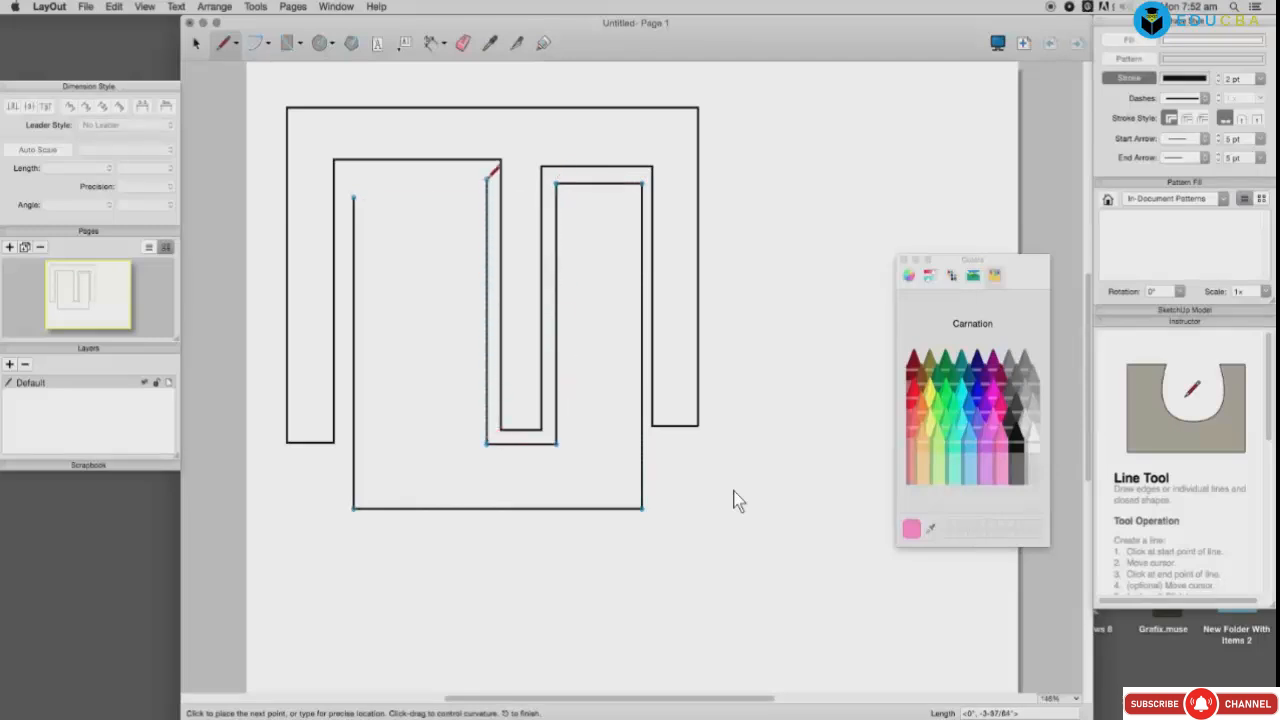
{"action": "left_click", "coordinate": [487, 178]}
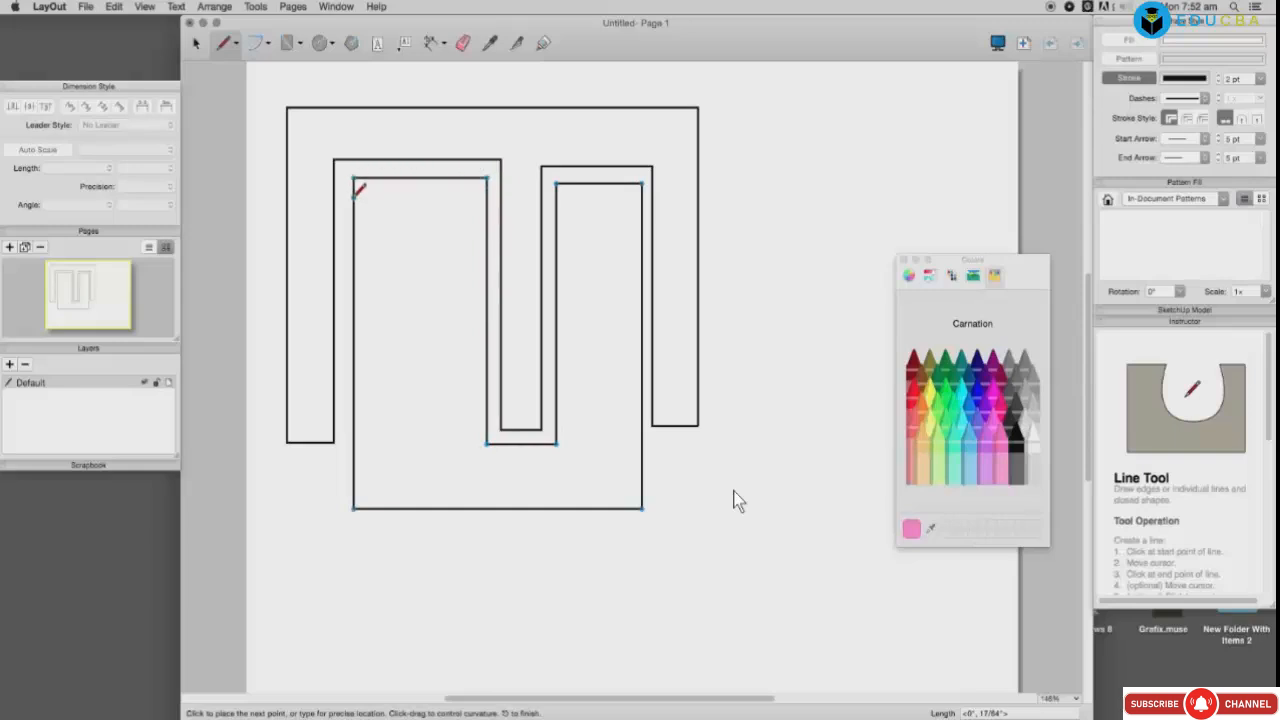
{"action": "left_click", "coordinate": [355, 195]}
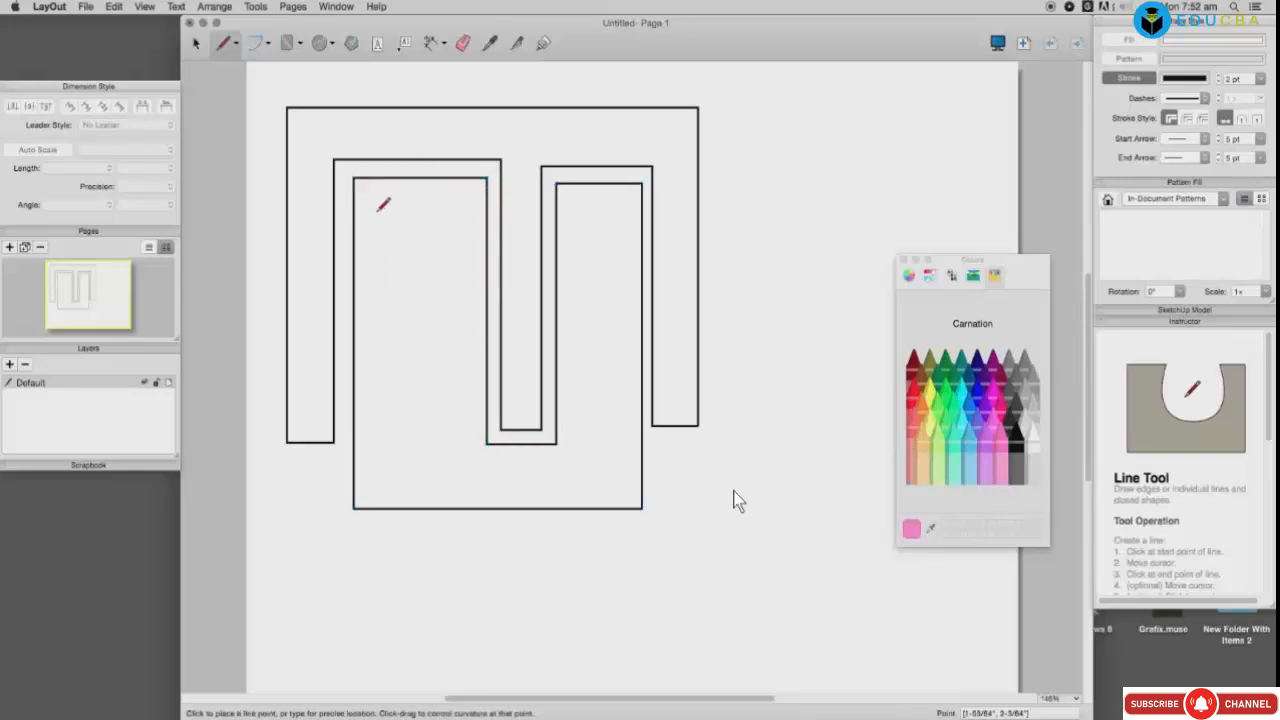
Step: Draw the left and right narrow rectangles nested inside the inner loop
{"action": "left_click", "coordinate": [380, 215]}
{"action": "left_click", "coordinate": [380, 475]}
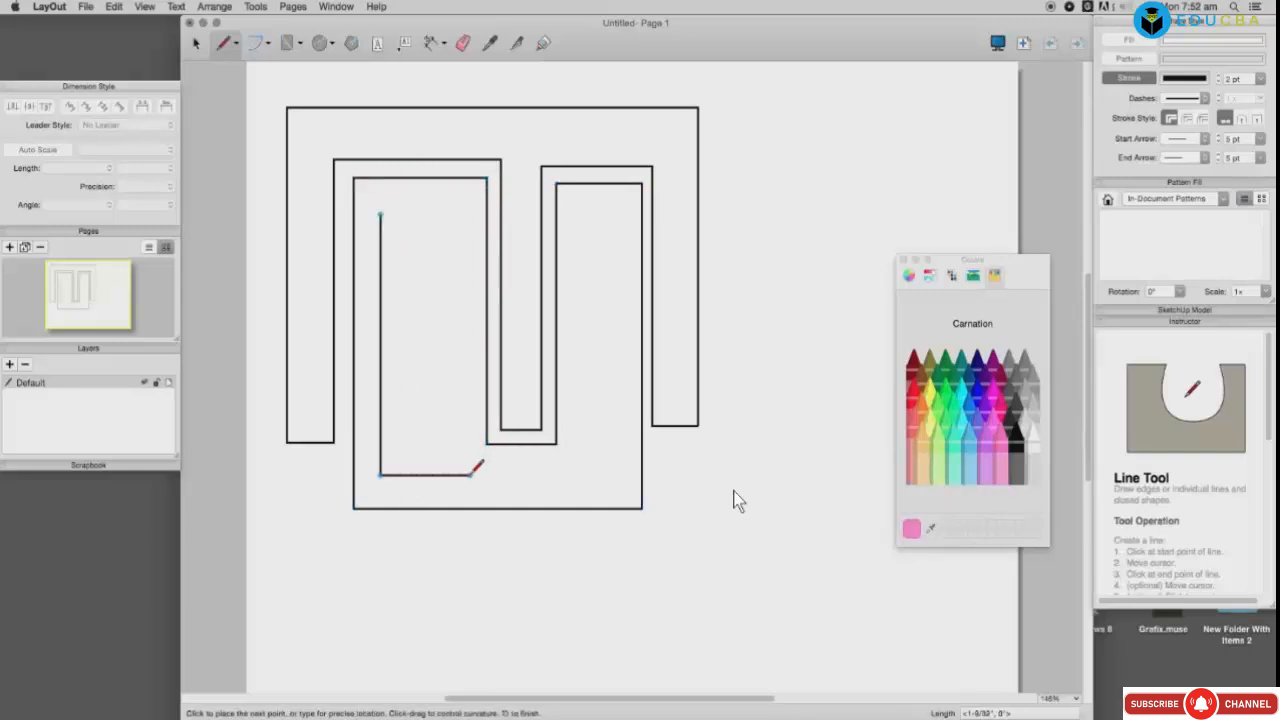
{"action": "left_click", "coordinate": [470, 475]}
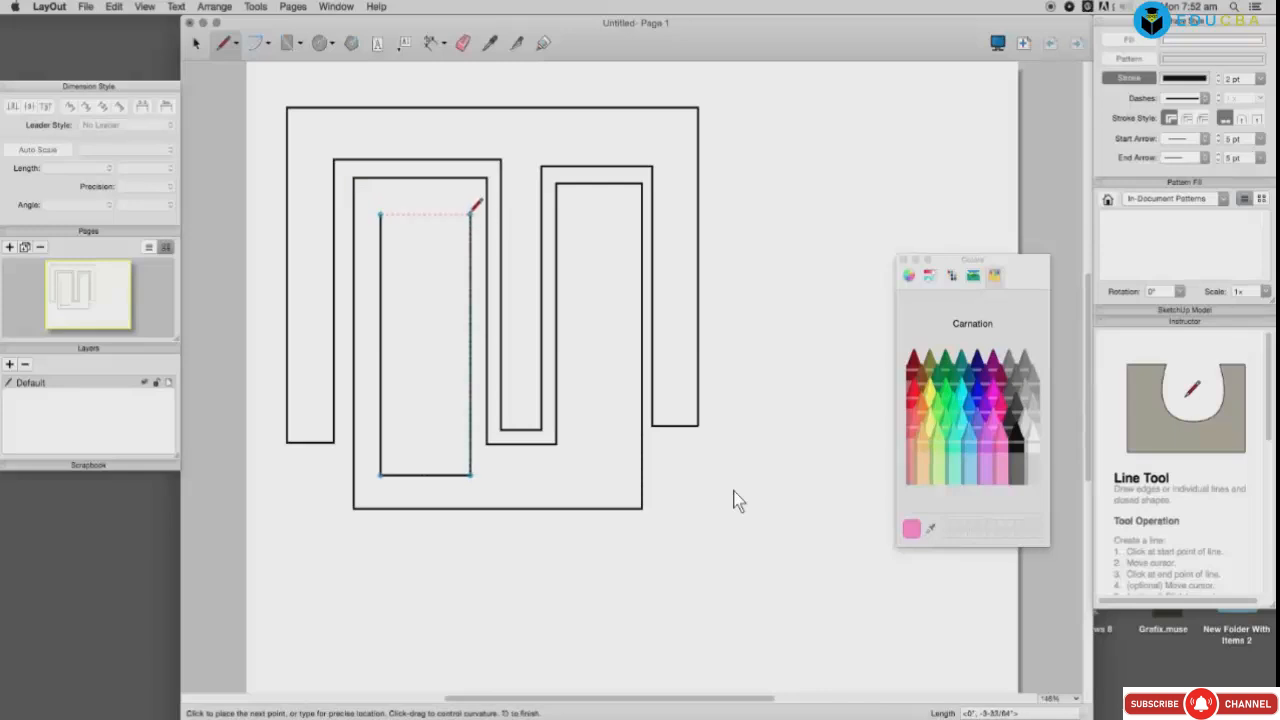
{"action": "left_click", "coordinate": [470, 215]}
{"action": "left_click", "coordinate": [380, 215]}
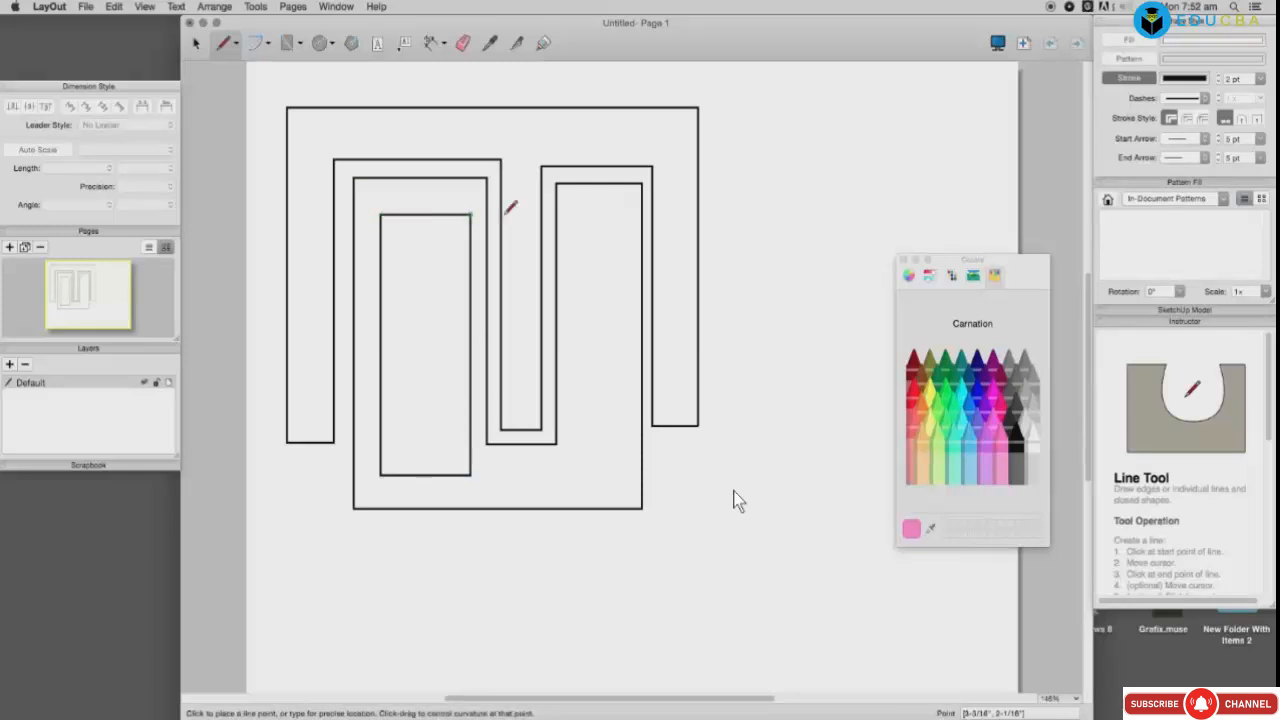
{"action": "left_click", "coordinate": [573, 214]}
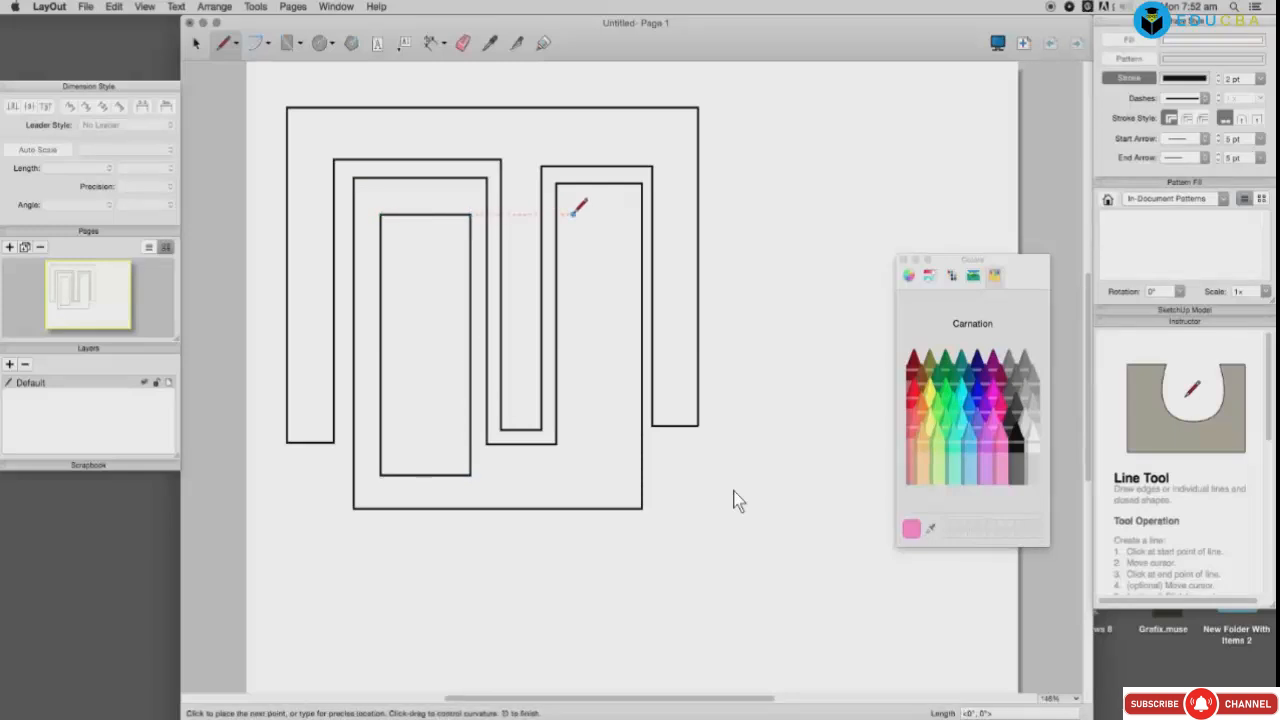
{"action": "left_click", "coordinate": [573, 471]}
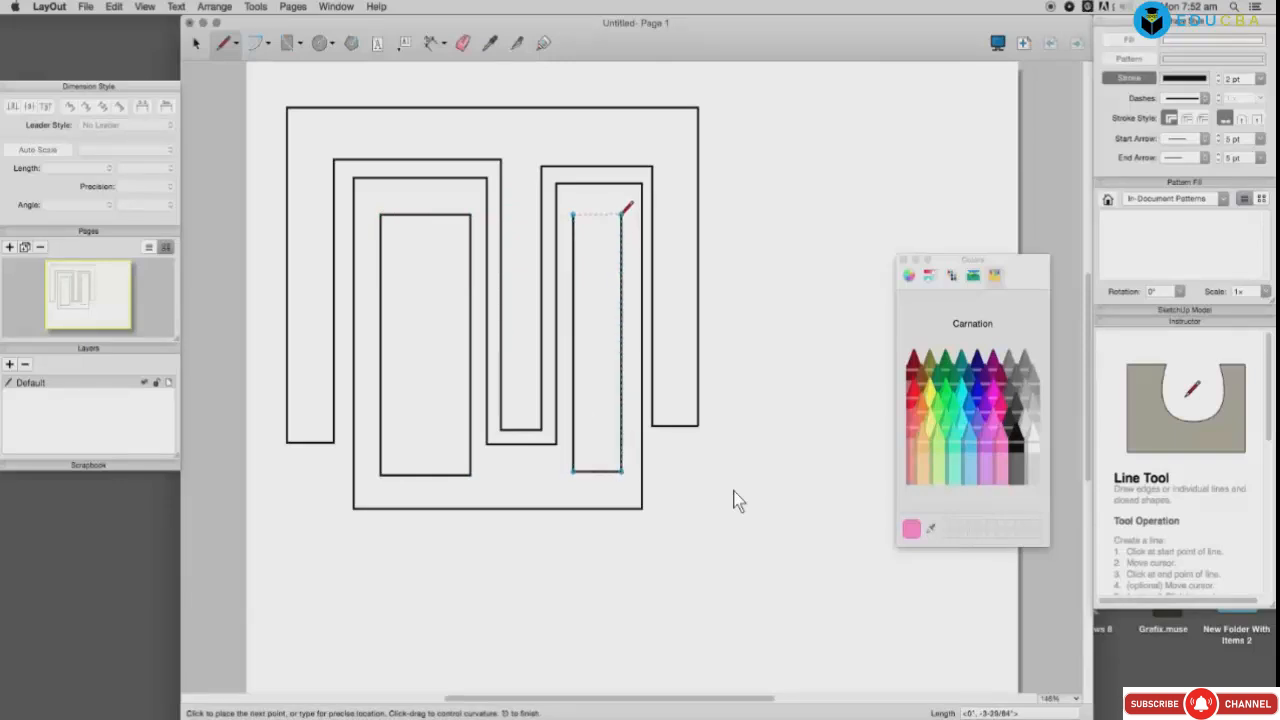
{"action": "left_click", "coordinate": [621, 214]}
{"action": "left_click", "coordinate": [573, 214]}
Step: Run a border down the right side, curve both bottom corners, and close it across the top
{"action": "left_click", "coordinate": [767, 158]}
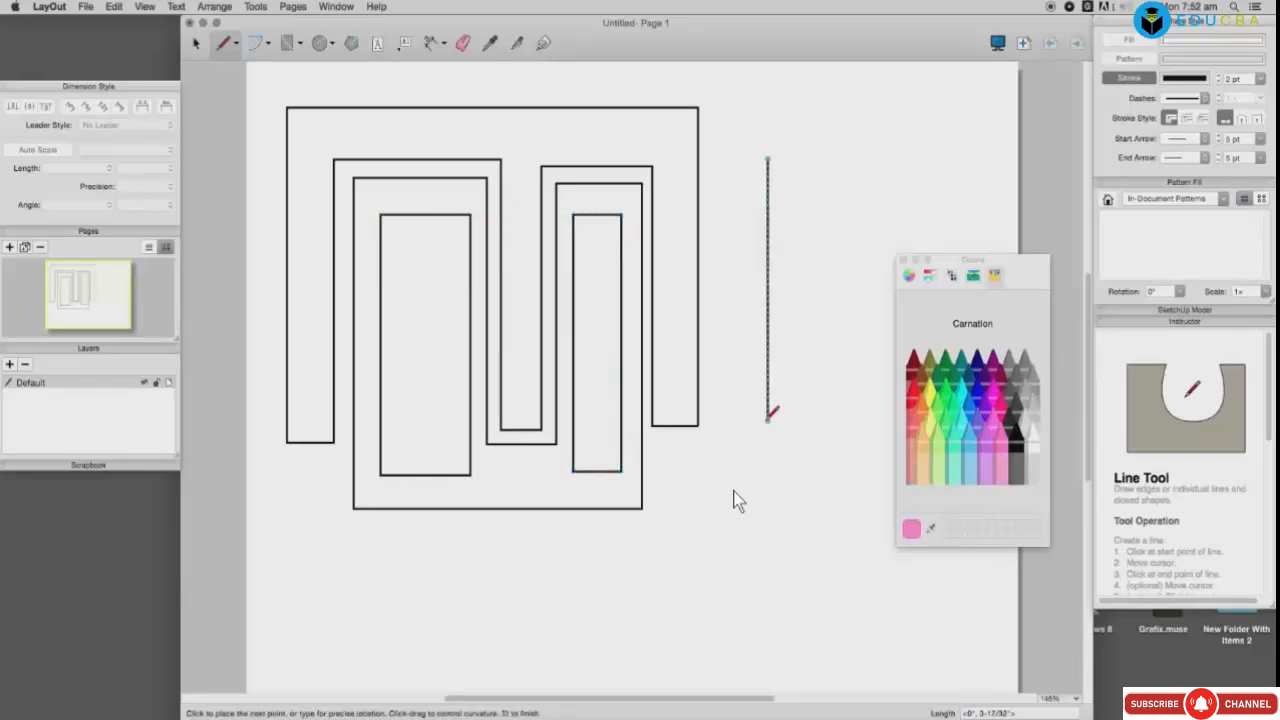
{"action": "left_click", "coordinate": [768, 413]}
{"action": "mouse_move", "coordinate": [693, 550]}
{"action": "left_mouse_down"}
{"action": "mouse_move", "coordinate": [597, 566]}
{"action": "mouse_move", "coordinate": [714, 550]}
{"action": "mouse_move", "coordinate": [331, 549]}
{"action": "left_mouse_up"}
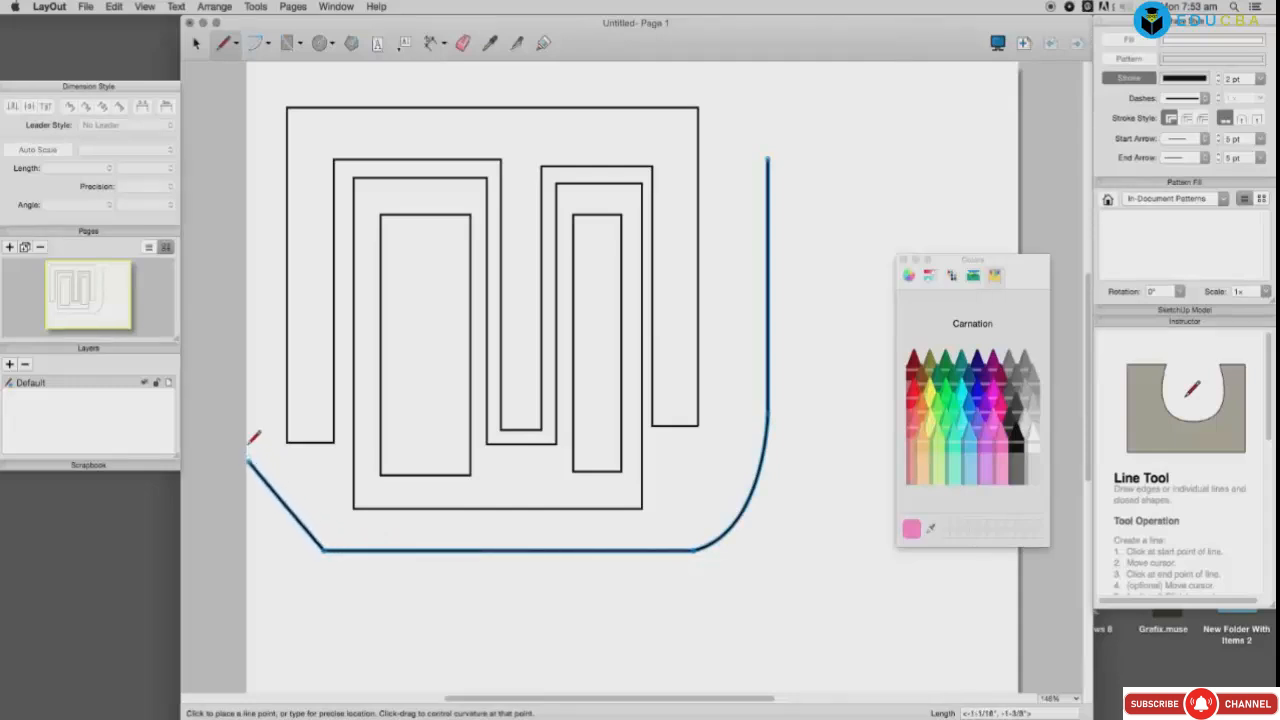
{"action": "left_click_drag", "start_coordinate": [249, 460], "coordinate": [249, 400]}
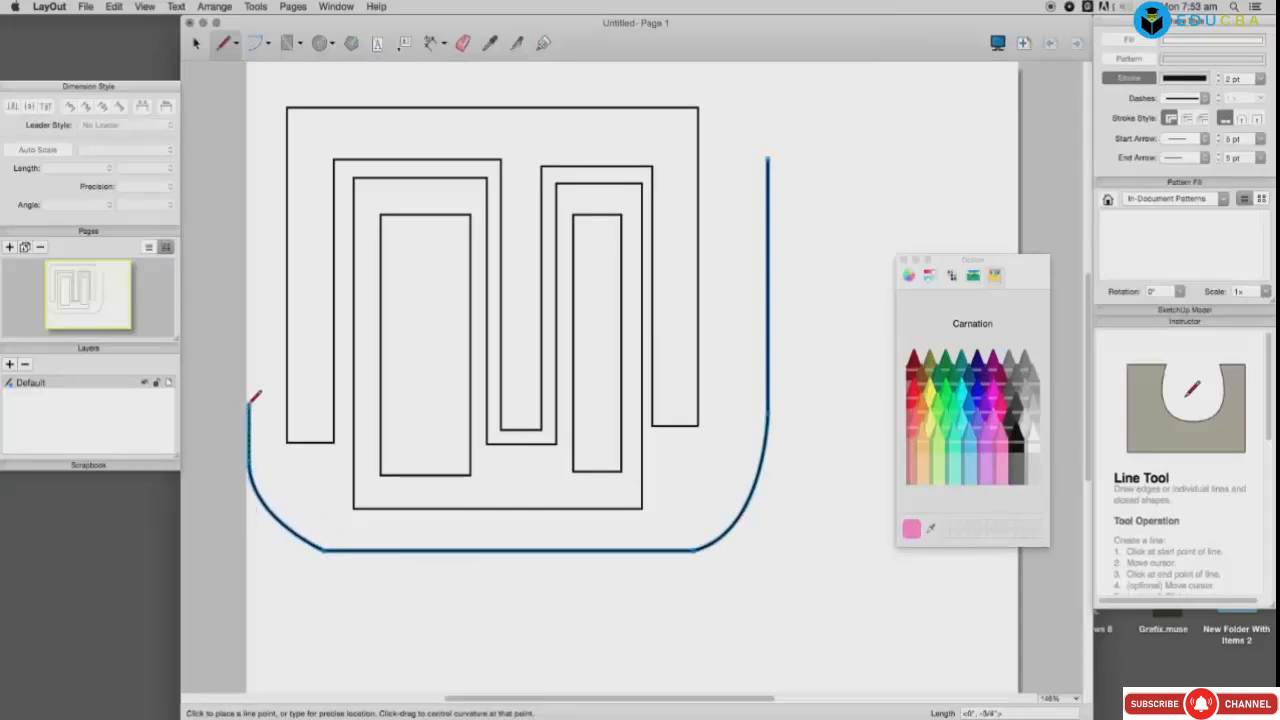
{"action": "left_click", "coordinate": [271, 86]}
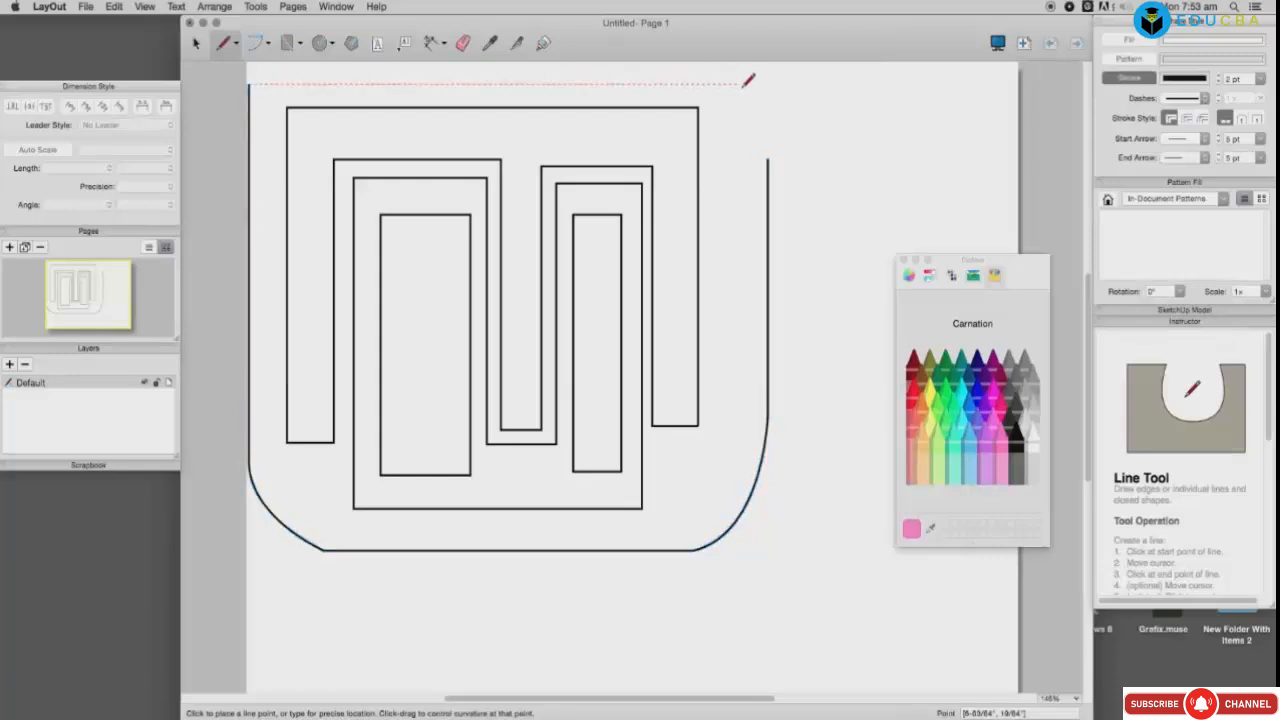
{"action": "left_click", "coordinate": [767, 84]}
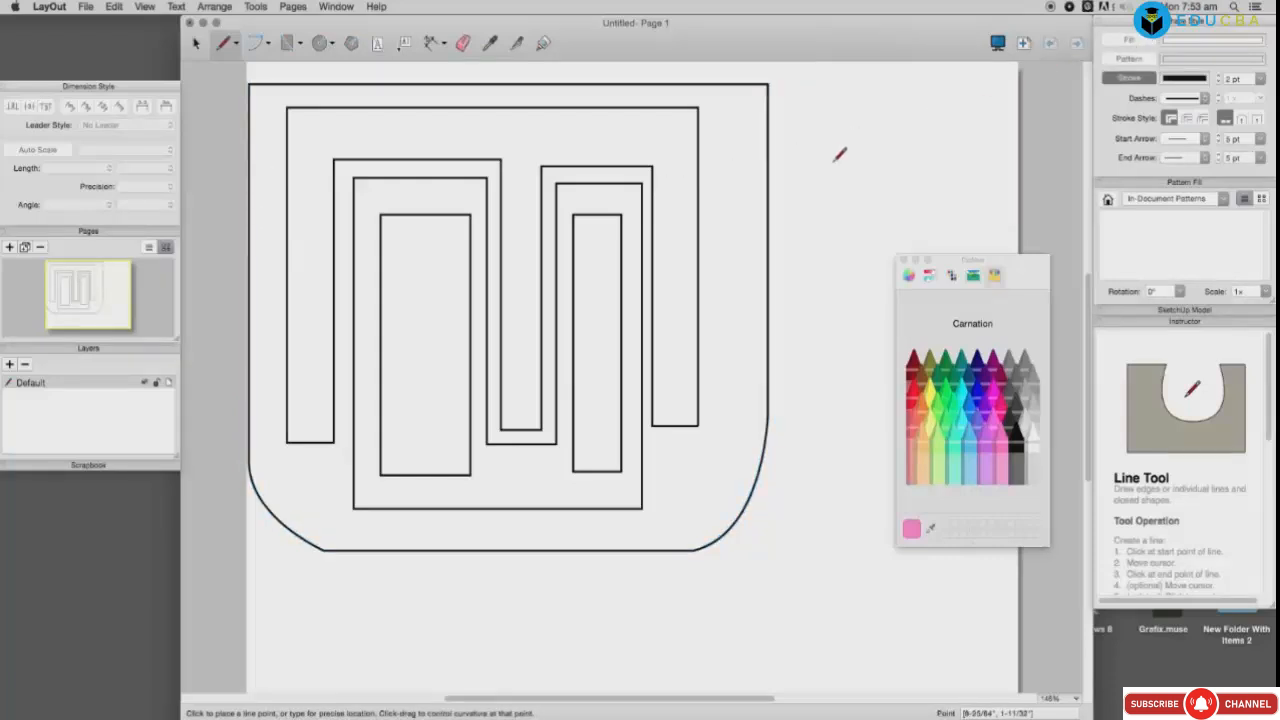
Step: Fill the large enclosing outline Bubblegum pink and send it behind the maze lines
{"action": "key", "text": "space"}
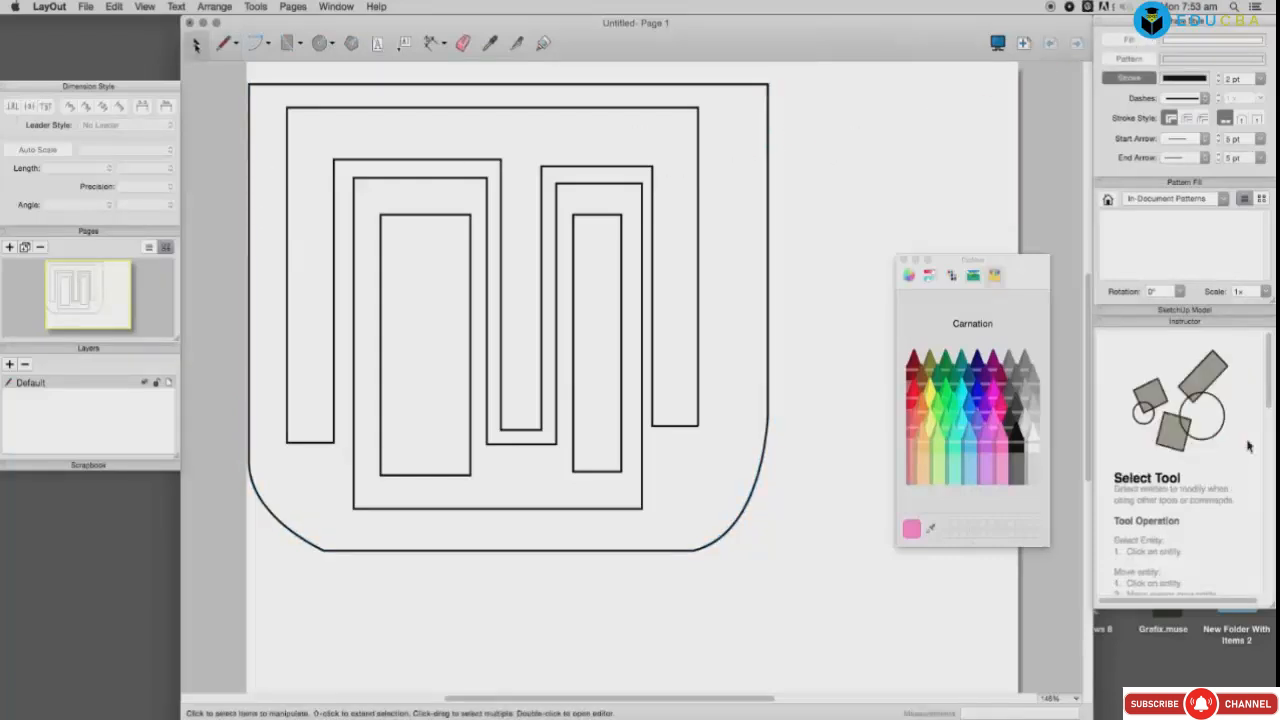
{"action": "left_click", "coordinate": [768, 260]}
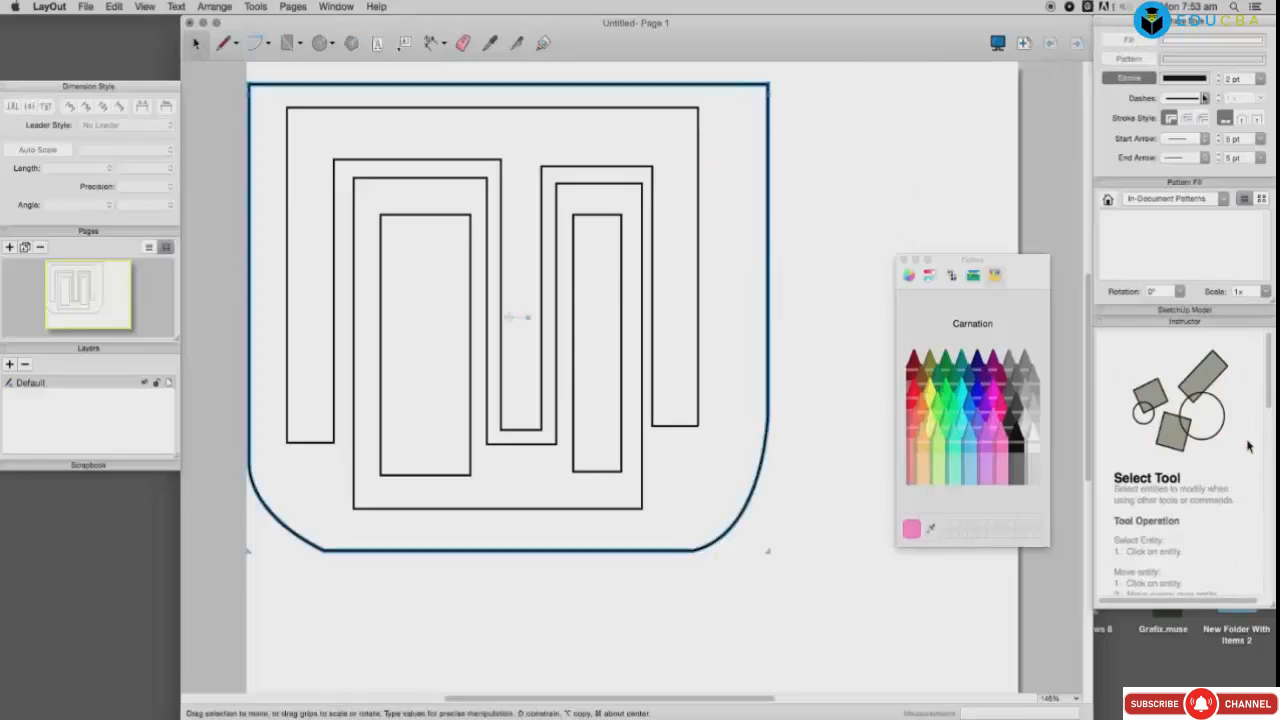
{"action": "left_click", "coordinate": [1205, 44]}
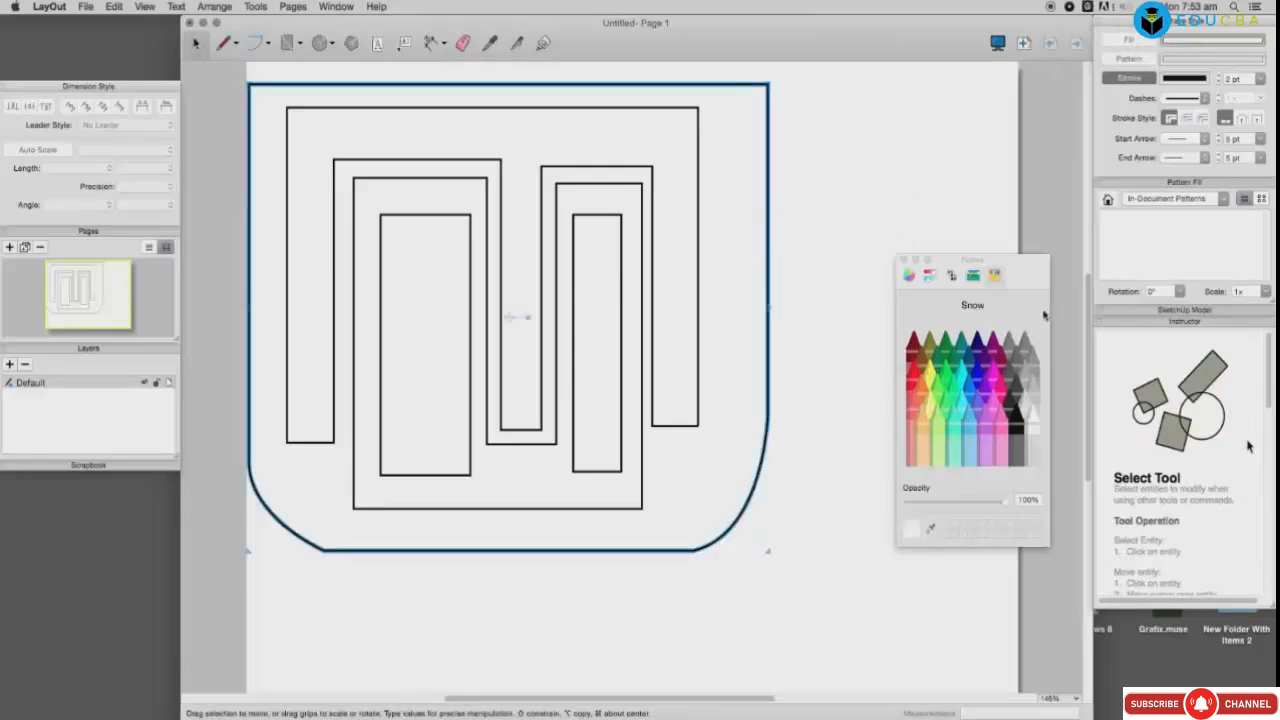
{"action": "left_click", "coordinate": [993, 405]}
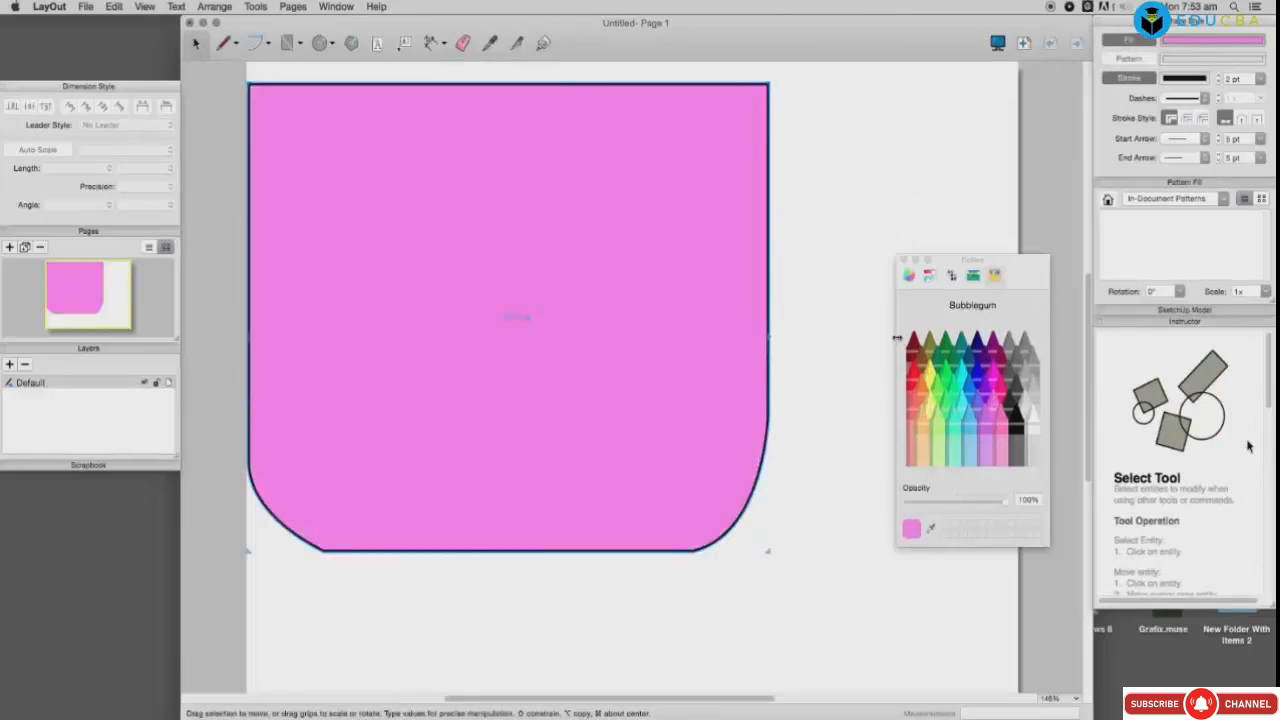
{"action": "right_click", "coordinate": [738, 306]}
{"action": "mouse_move", "coordinate": [780, 373]}
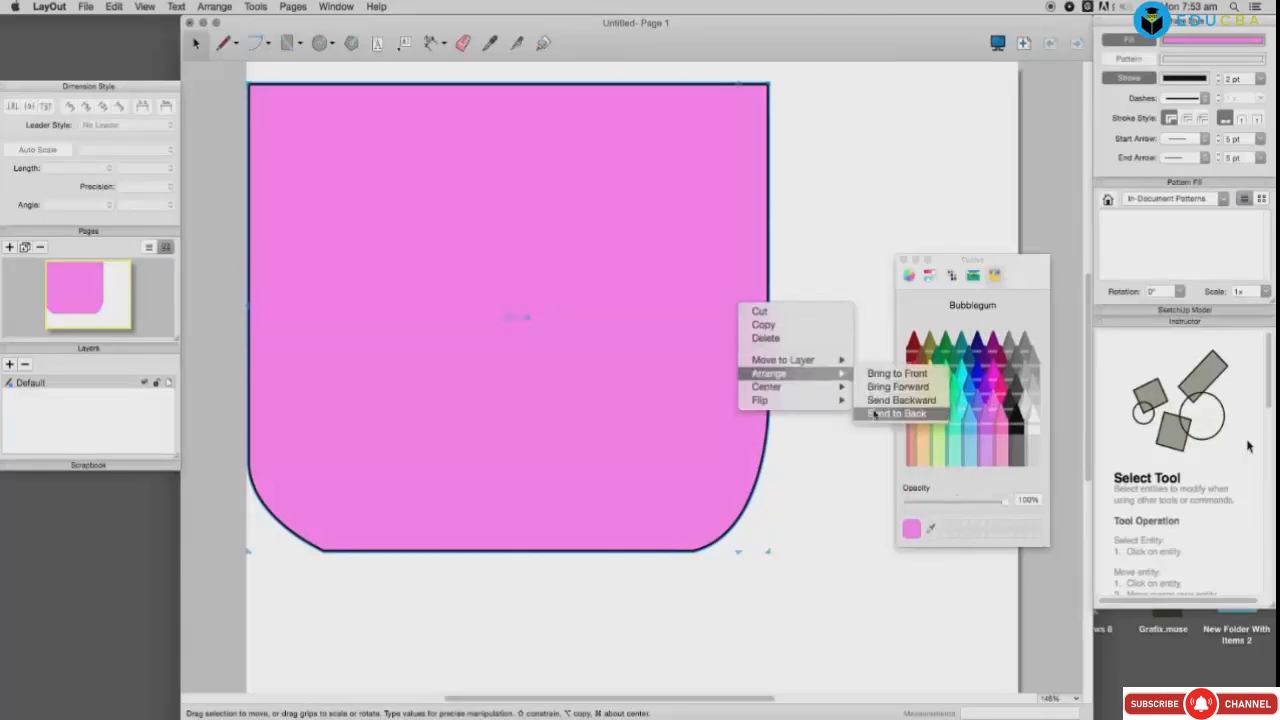
{"action": "left_click", "coordinate": [900, 417]}
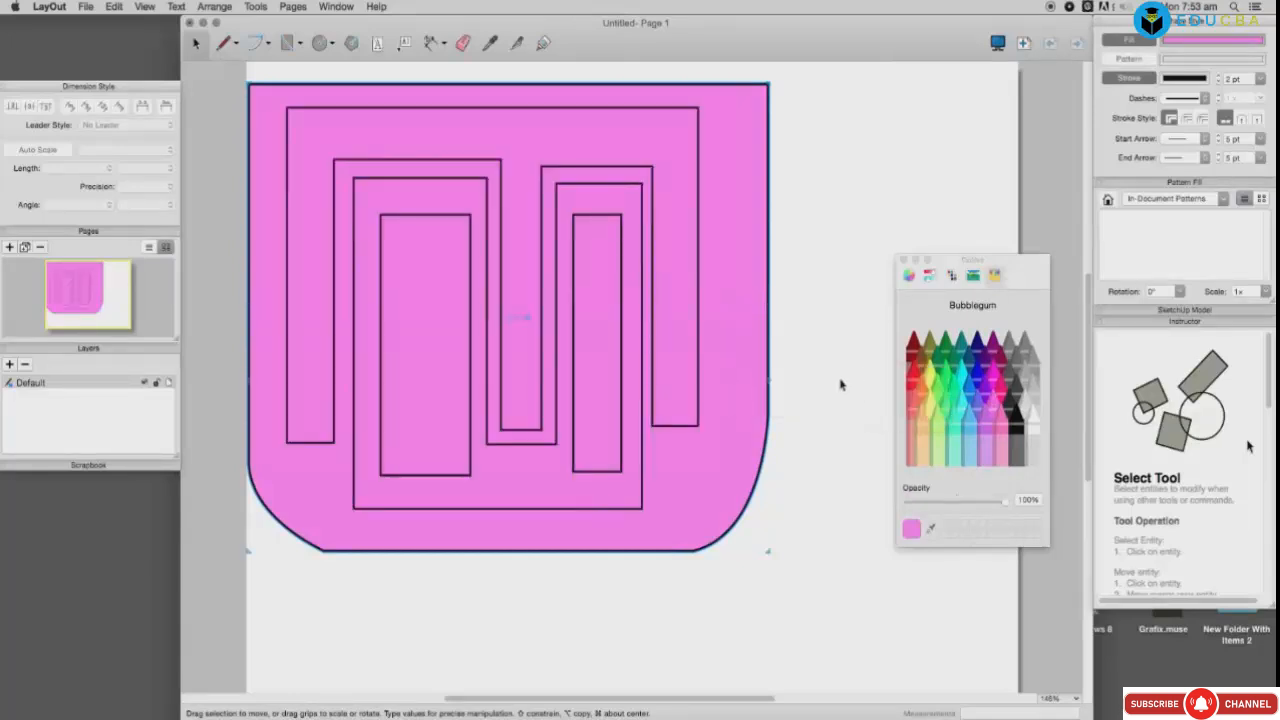
Step: Fill the outer maze shape Sea Foam green, the left rectangle Lime and the inner loop Lavender
{"action": "left_click", "coordinate": [698, 350]}
{"action": "left_click", "coordinate": [948, 389]}
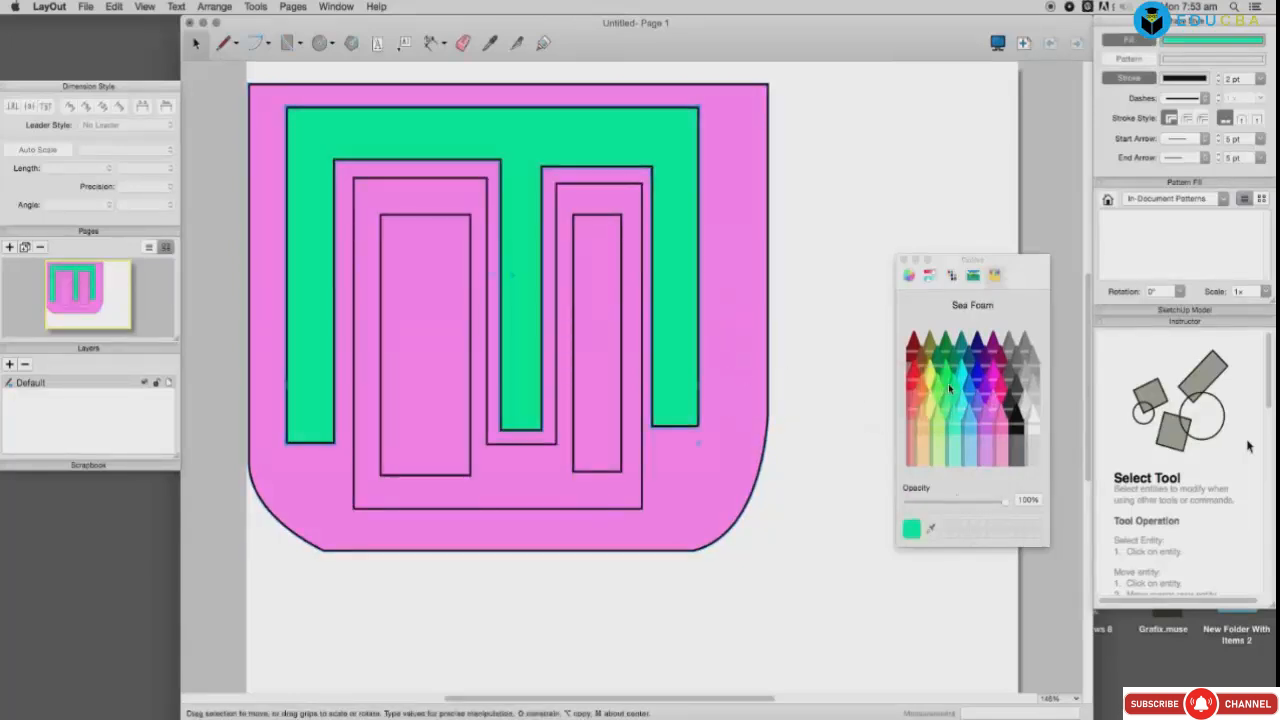
{"action": "double_click", "coordinate": [470, 369]}
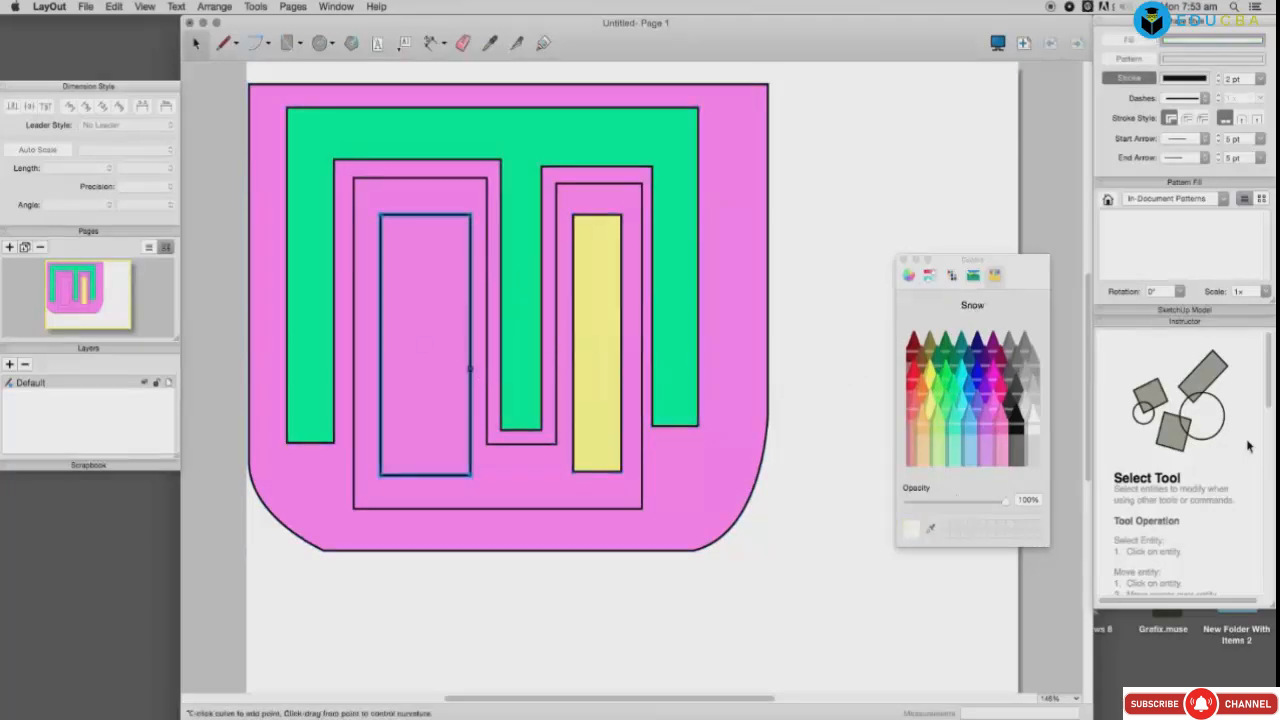
{"action": "left_click", "coordinate": [940, 393]}
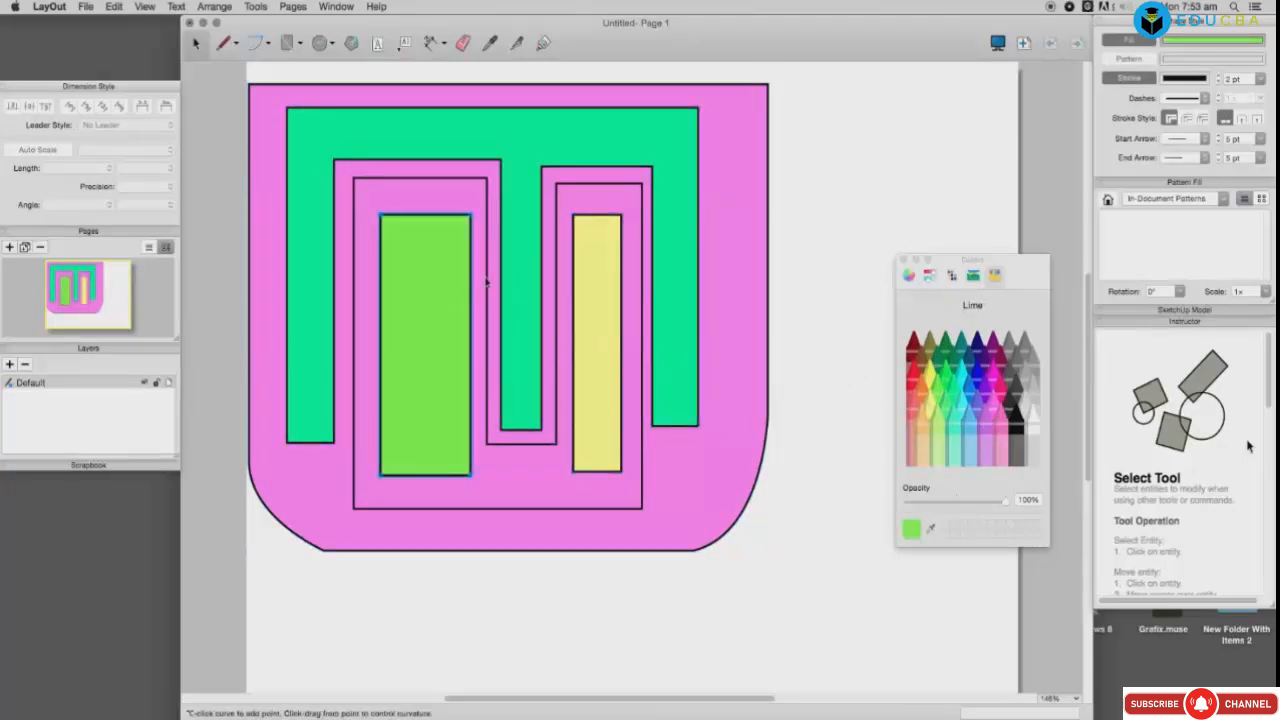
{"action": "left_click", "coordinate": [487, 282]}
{"action": "left_click", "coordinate": [985, 447]}
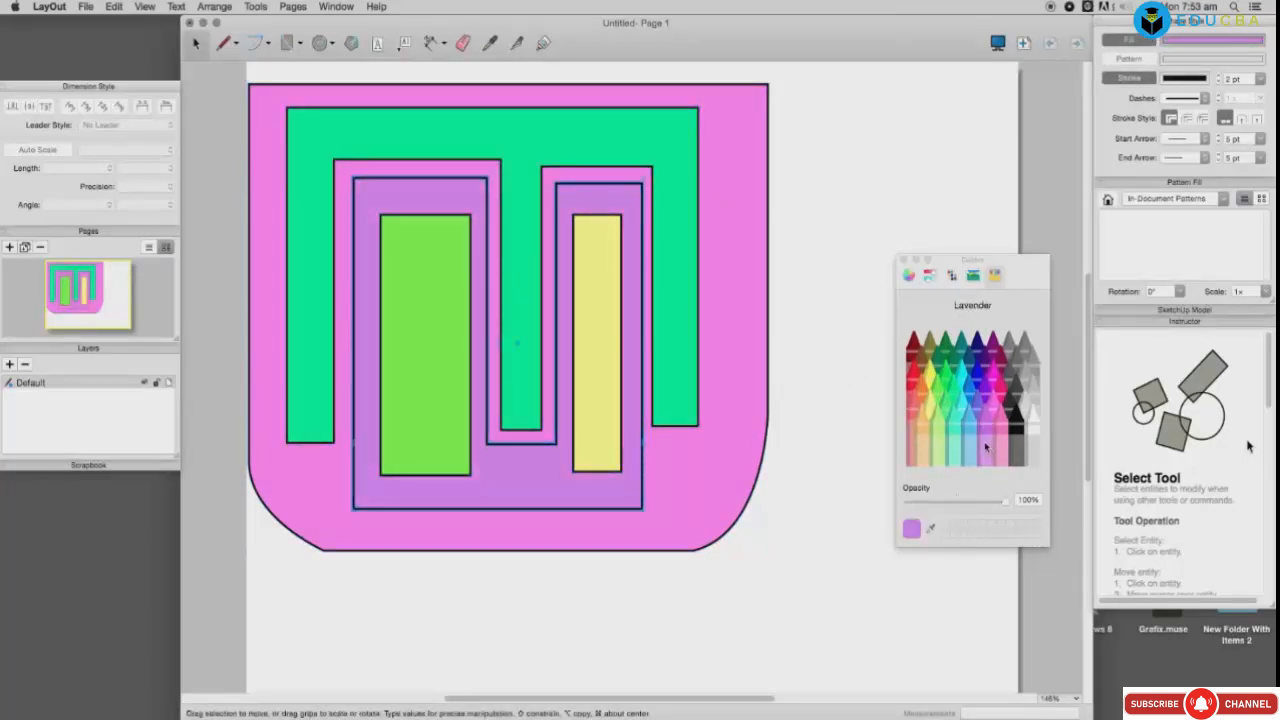
Step: Add a 4 19/64" vertical and a 21/32" bottom-edge dimension to the green shape, undoing a stray slanted one
{"action": "key", "text": "d"}
{"action": "left_click", "coordinate": [697, 107]}
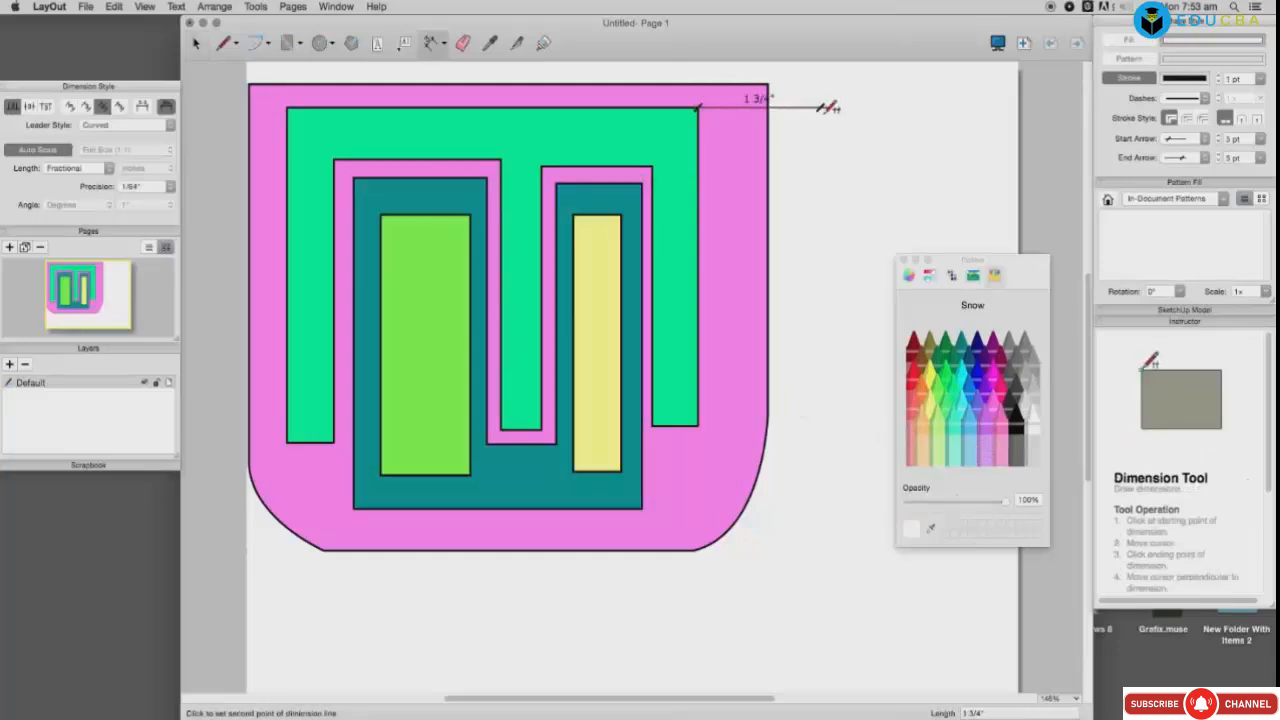
{"action": "left_click", "coordinate": [697, 425]}
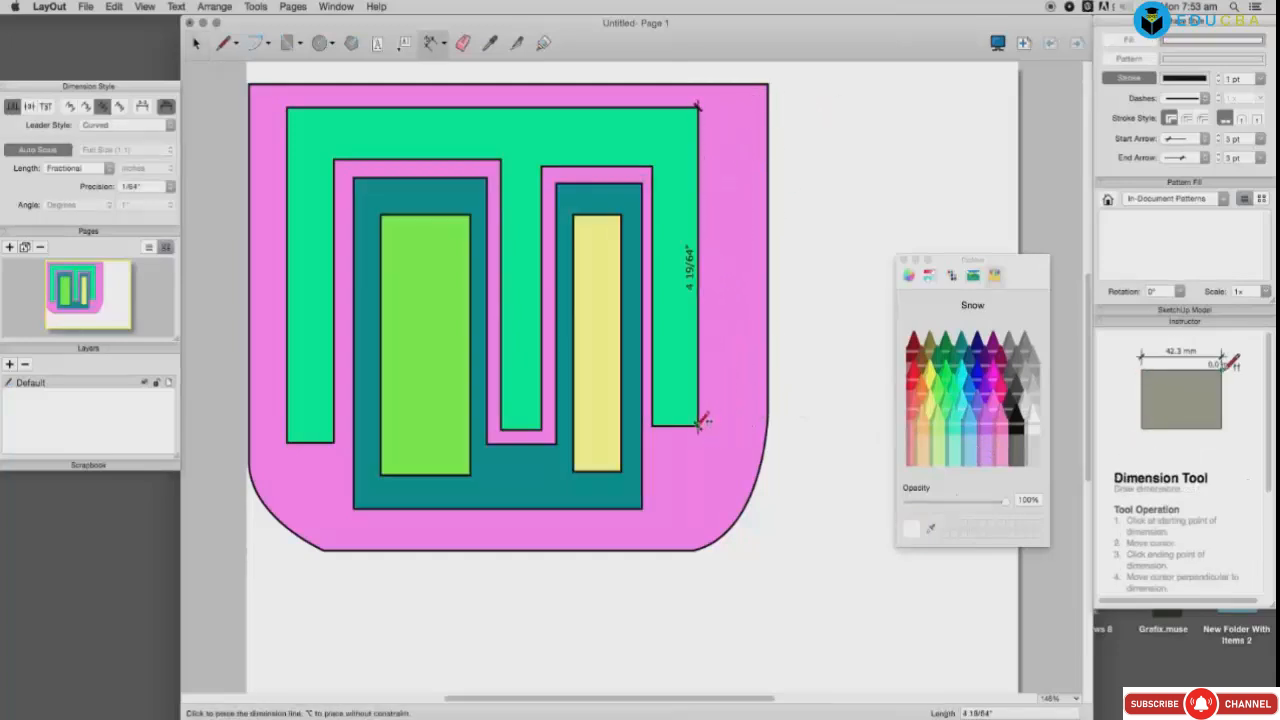
{"action": "left_click", "coordinate": [800, 421]}
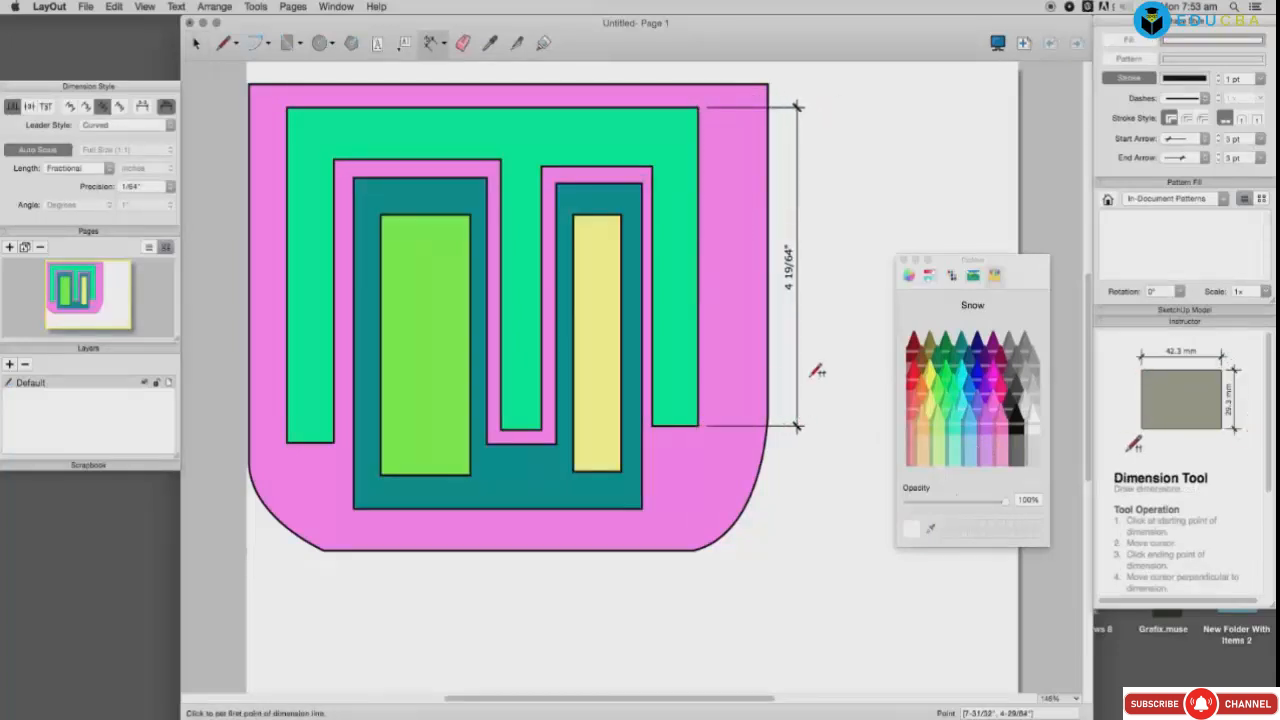
{"action": "left_click", "coordinate": [652, 425]}
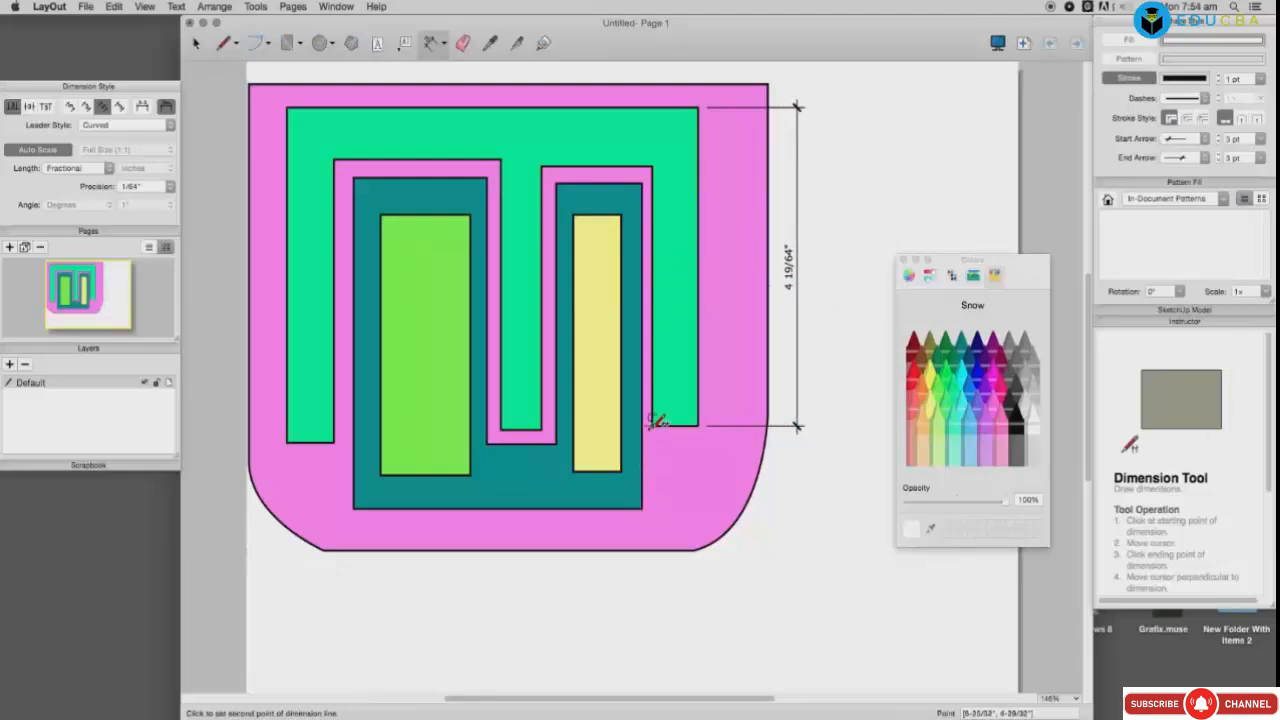
{"action": "left_click", "coordinate": [698, 425]}
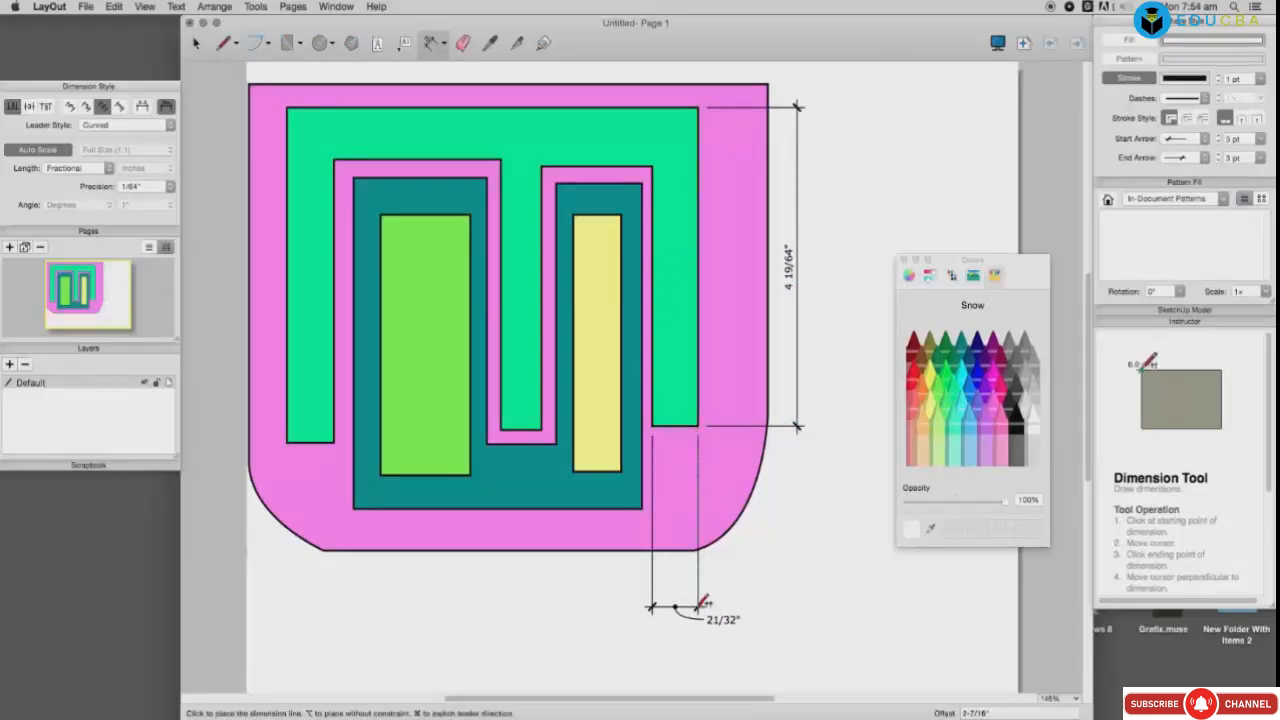
{"action": "left_click", "coordinate": [694, 590]}
{"action": "left_click", "coordinate": [762, 588]}
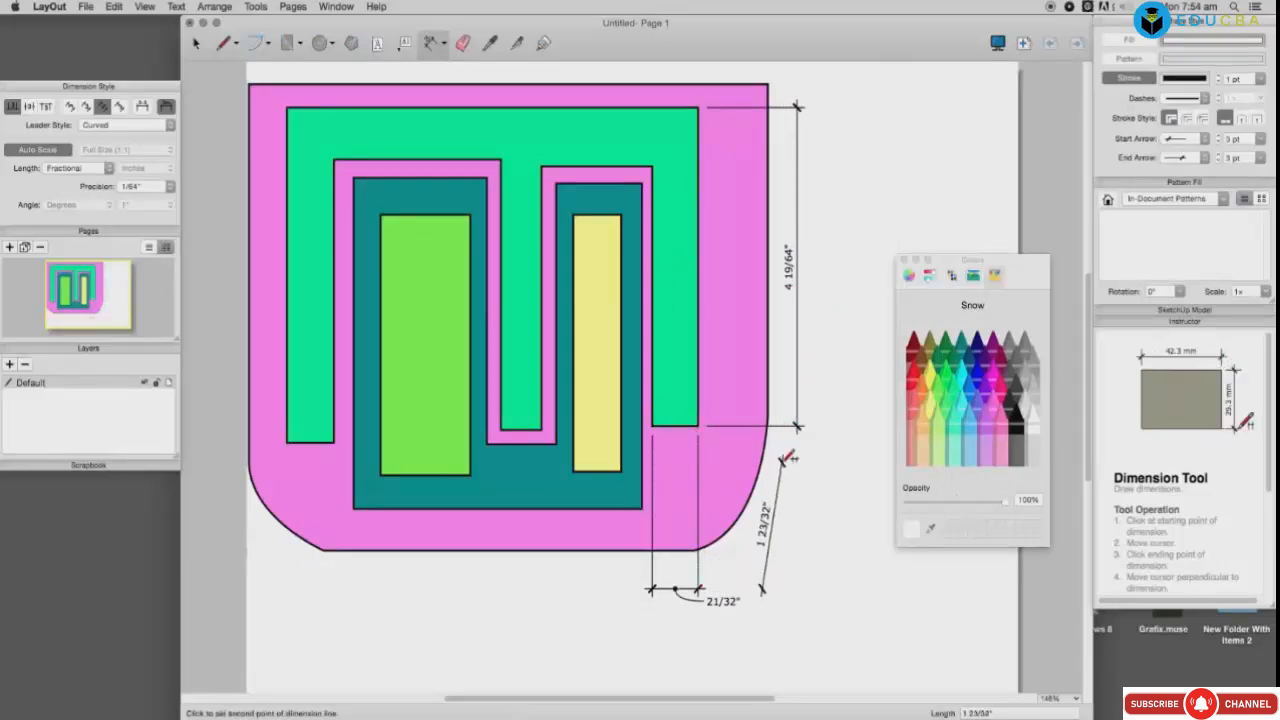
{"action": "left_click", "coordinate": [788, 507]}
{"action": "left_click", "coordinate": [920, 602]}
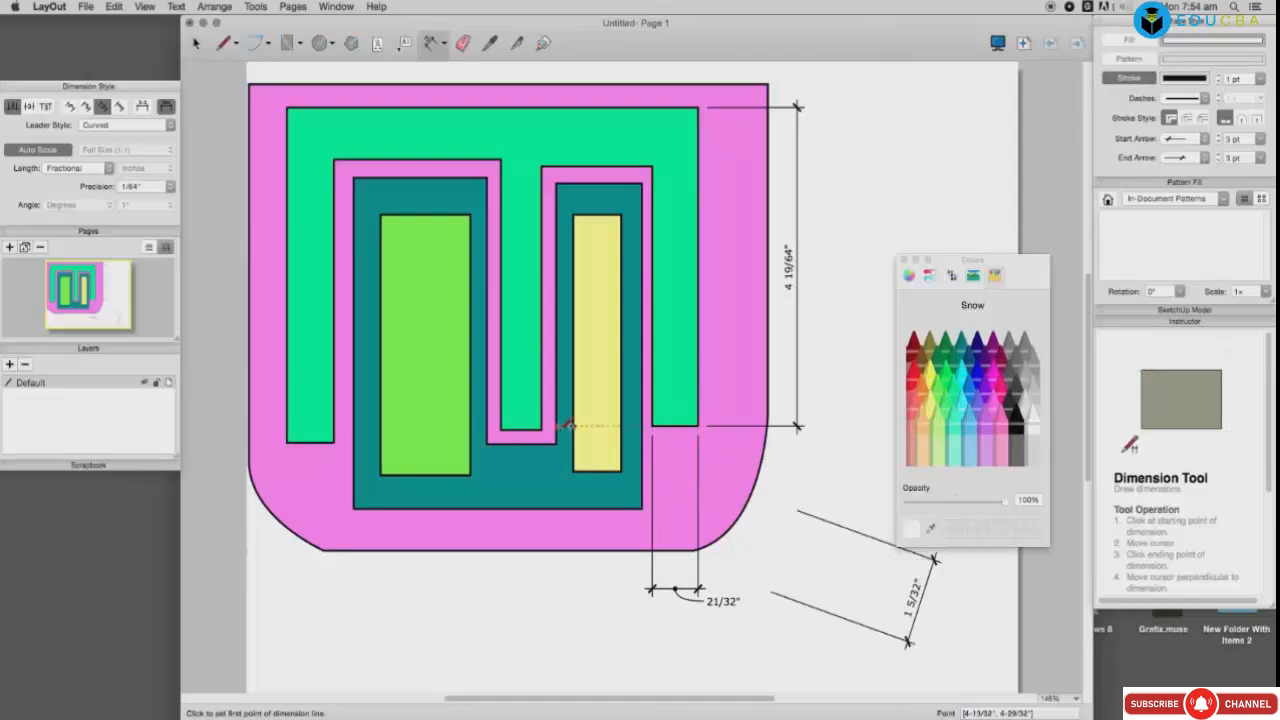
{"action": "key", "text": "super+z"}
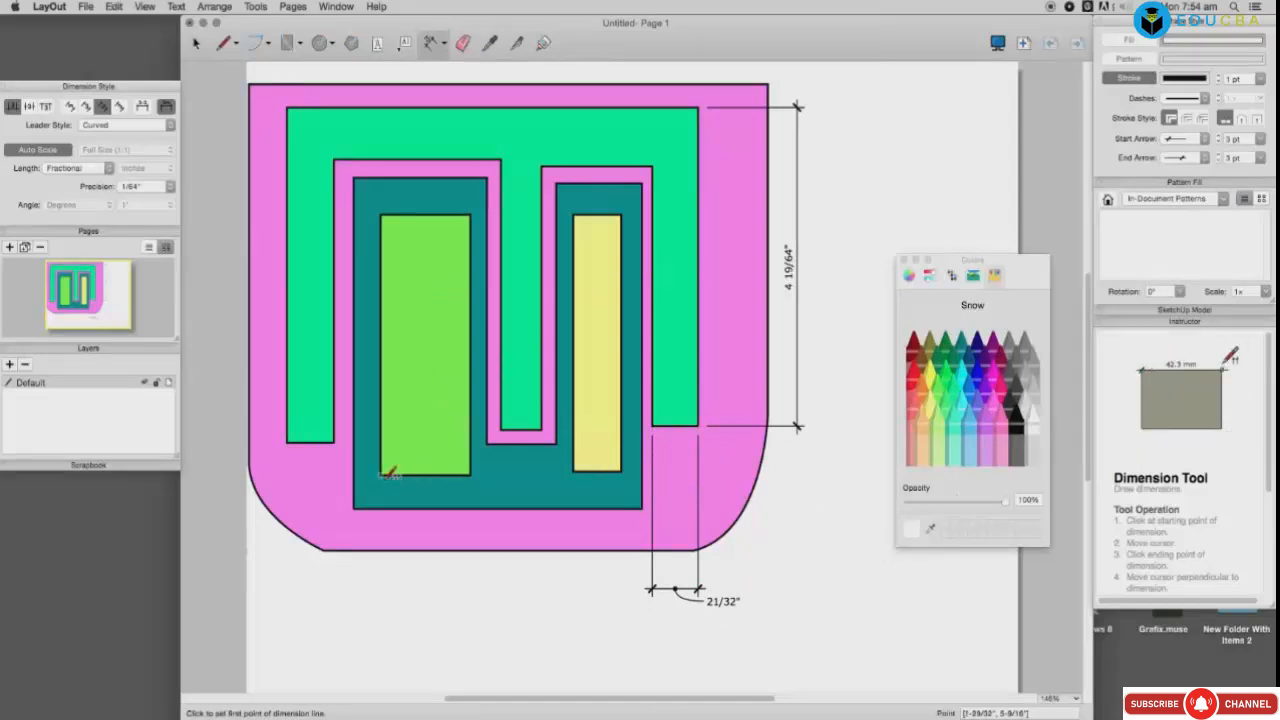
Step: Dimension the light-green rectangle's 1 9/32" width and the green shape's 3 1/2" height
{"action": "left_click", "coordinate": [380, 474]}
{"action": "left_click", "coordinate": [472, 475]}
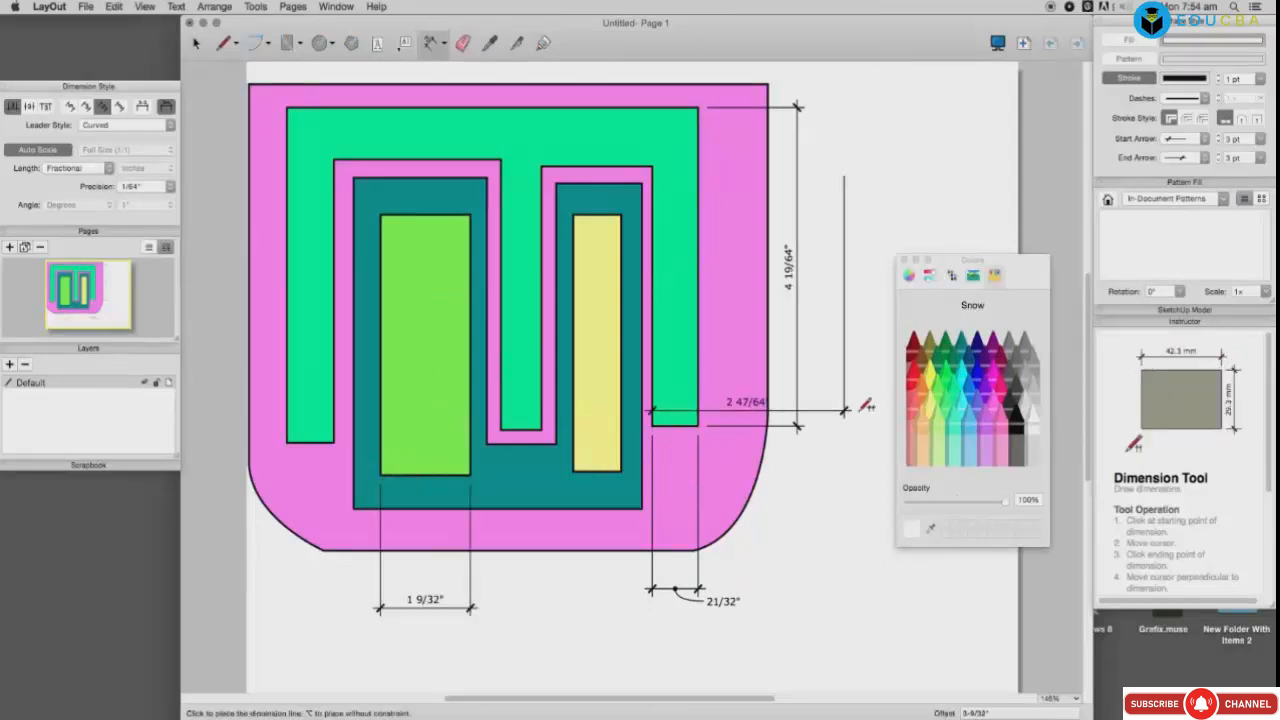
{"action": "left_click", "coordinate": [861, 426]}
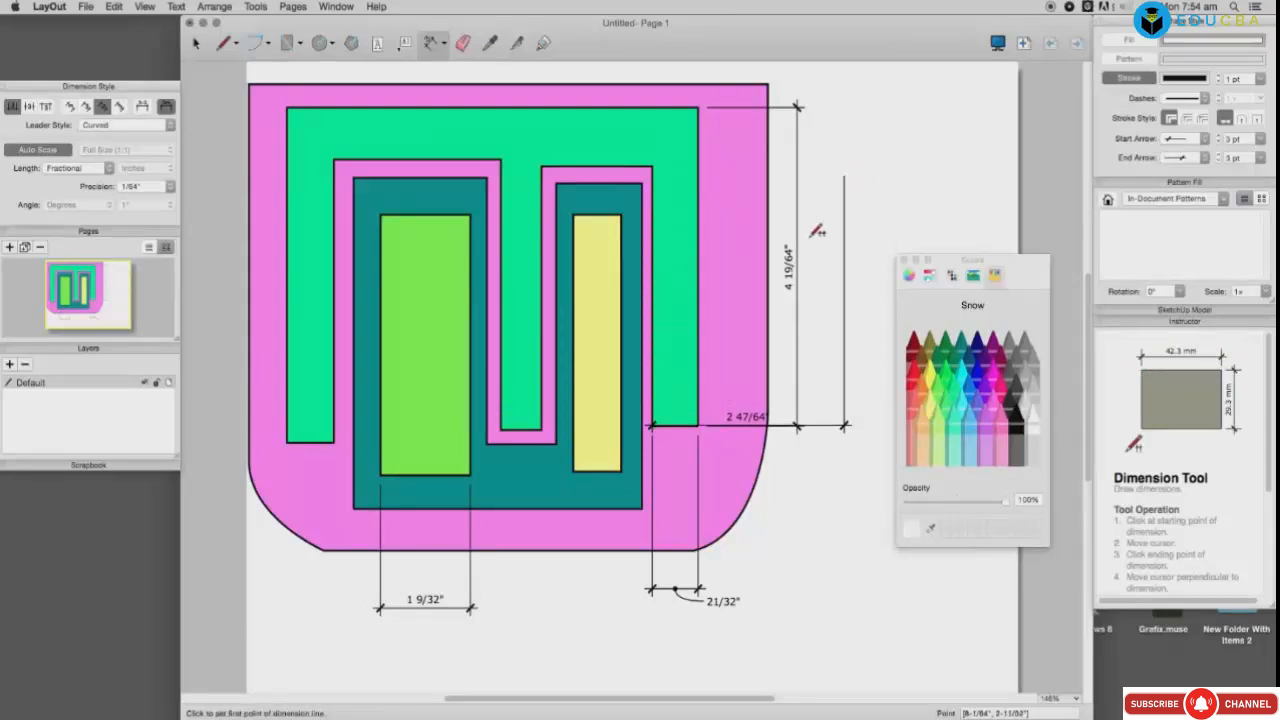
{"action": "key", "text": "super+z"}
{"action": "left_click", "coordinate": [653, 166]}
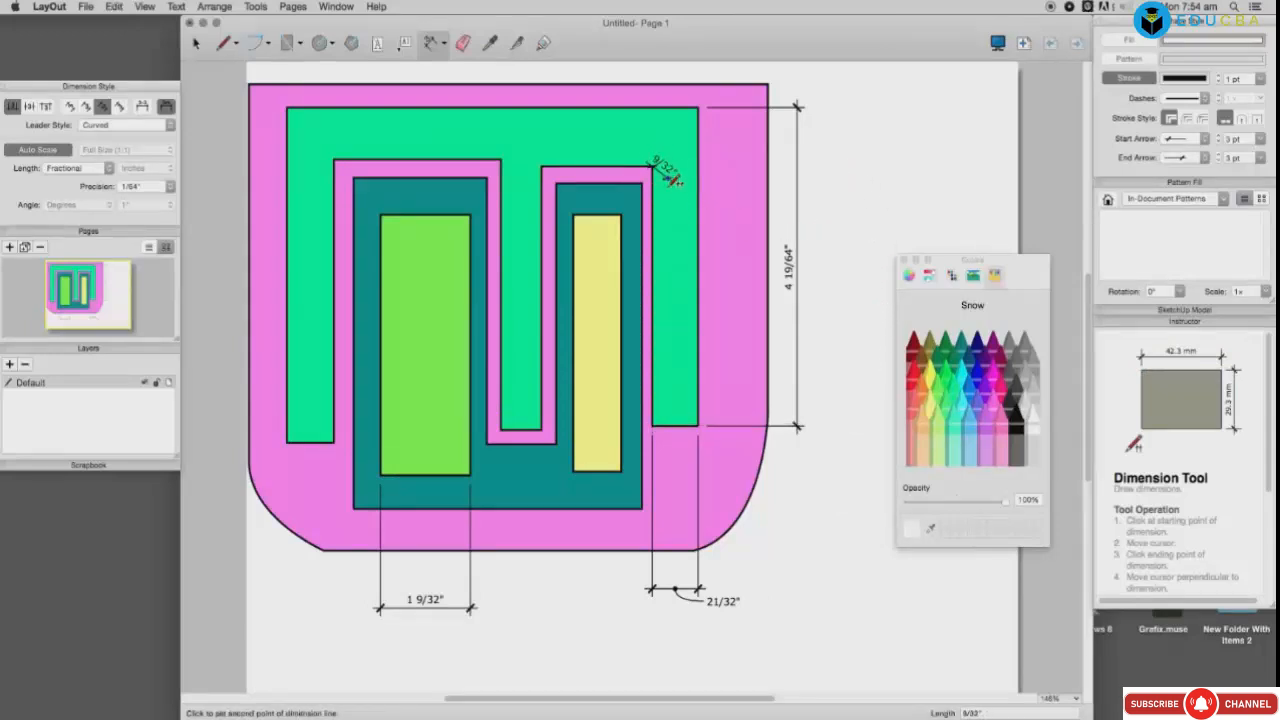
{"action": "left_click", "coordinate": [655, 425]}
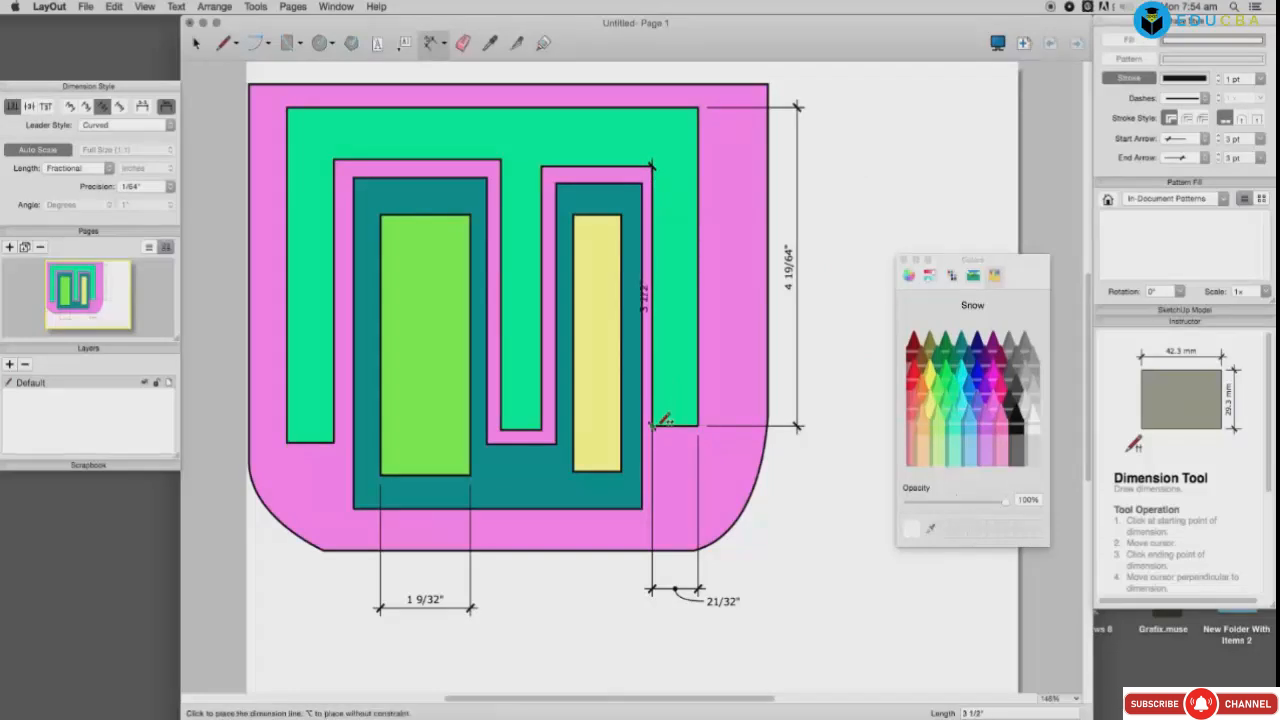
{"action": "left_click", "coordinate": [833, 418]}
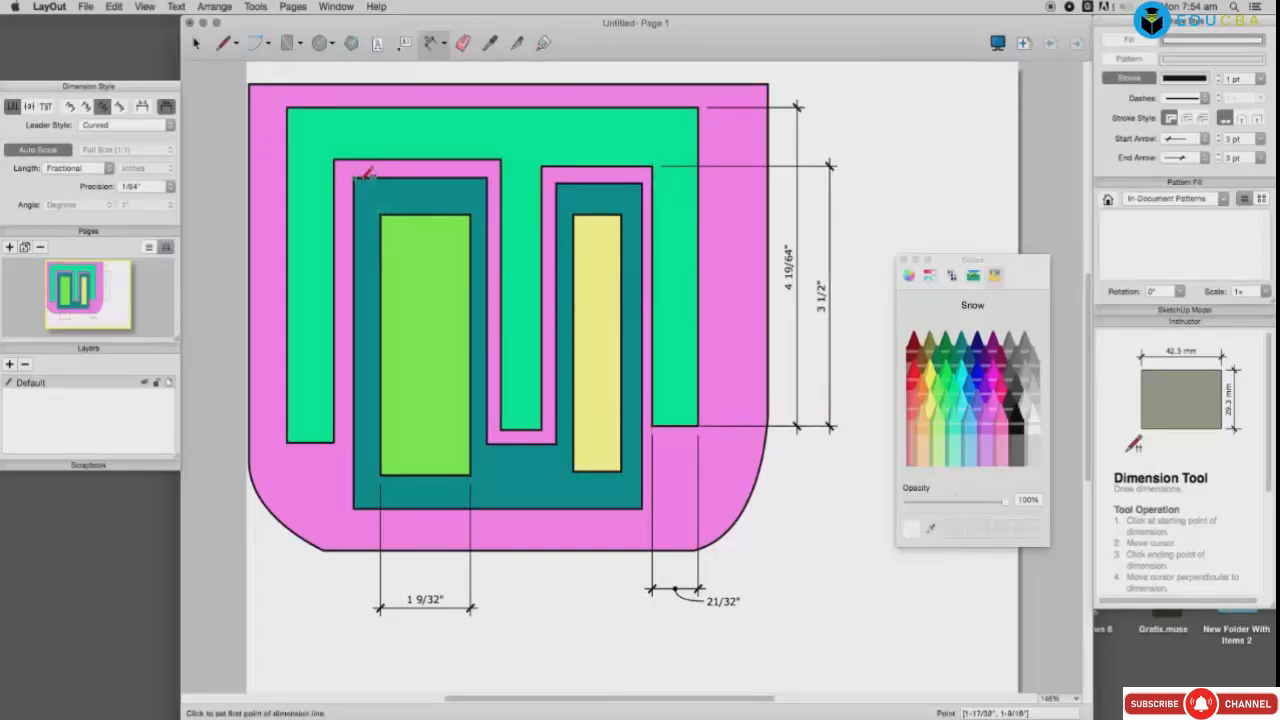
Step: Add a 1" diagonal dimension at the pink shape's inner corner and a 37/64" one under the notch
{"action": "left_click", "coordinate": [335, 158]}
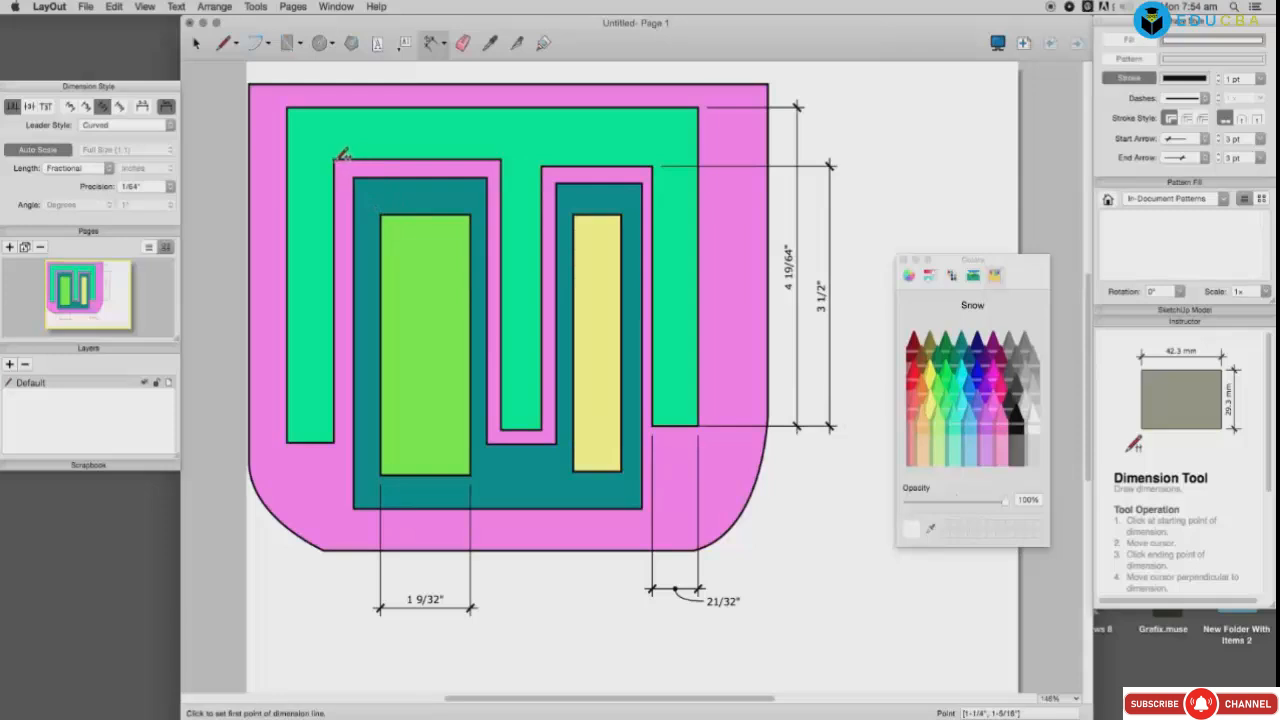
{"action": "left_click", "coordinate": [381, 213]}
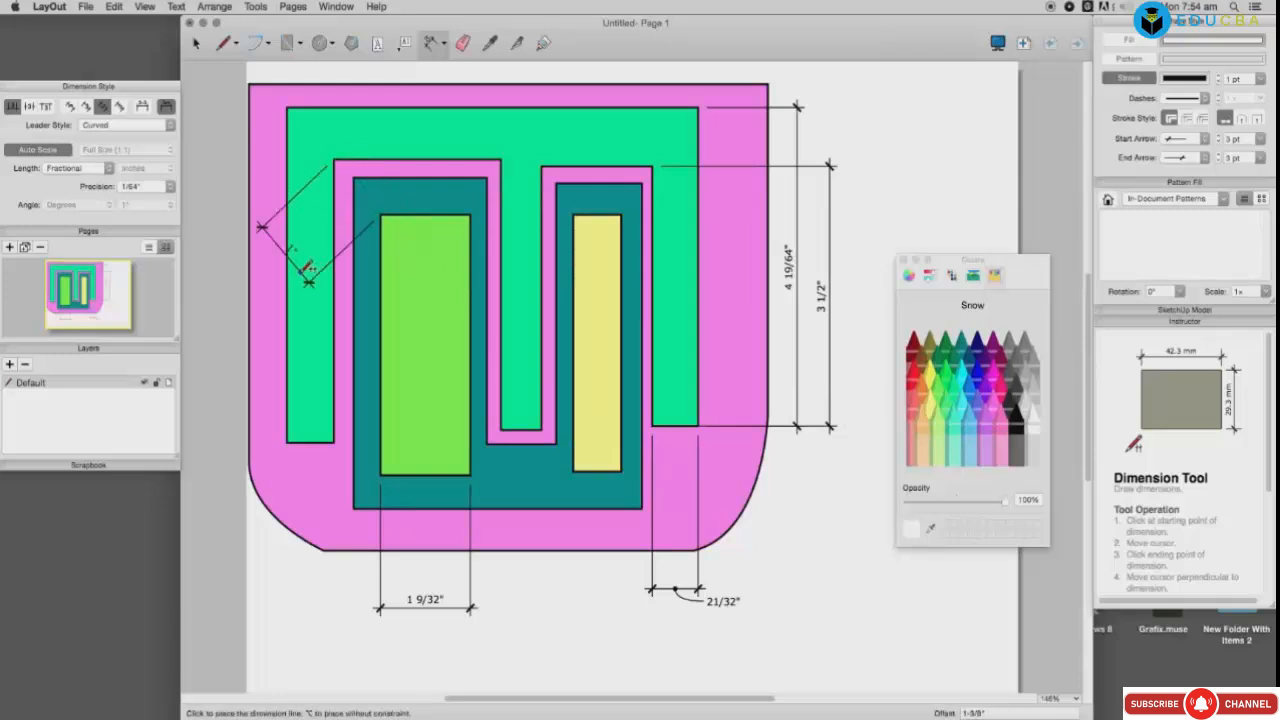
{"action": "left_click", "coordinate": [237, 339]}
{"action": "left_click", "coordinate": [217, 319]}
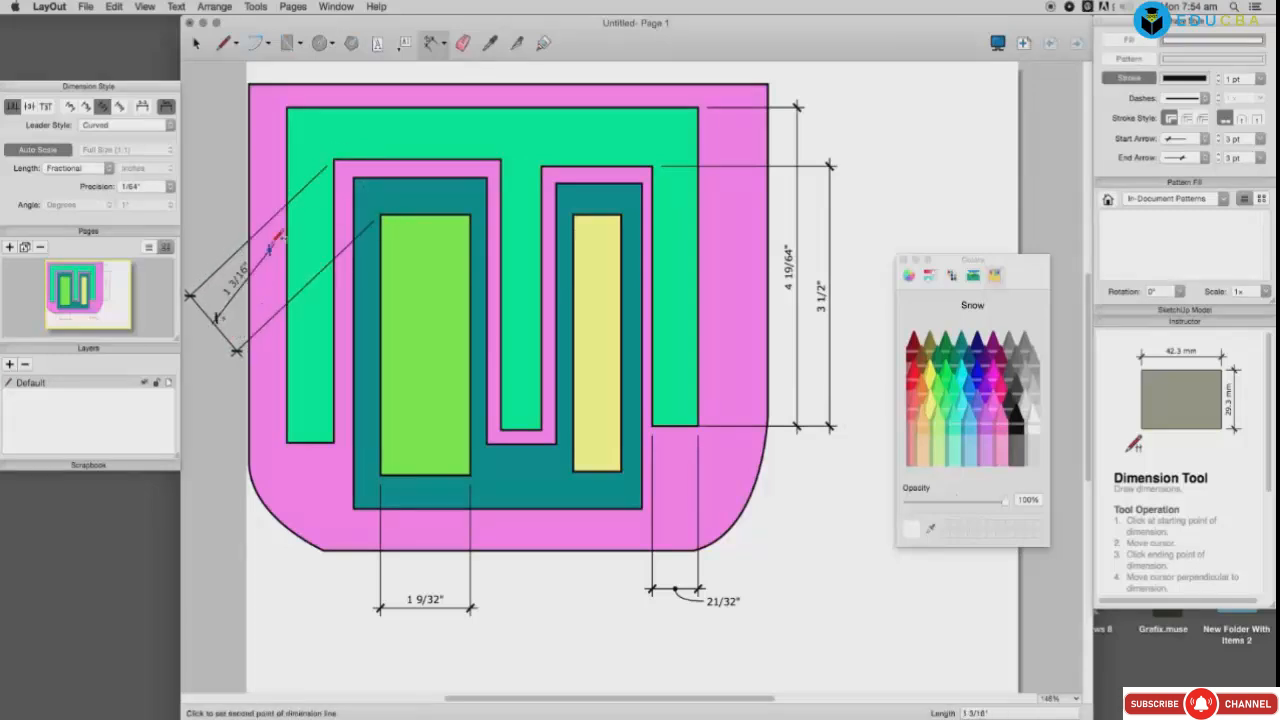
{"action": "double_click", "coordinate": [228, 300]}
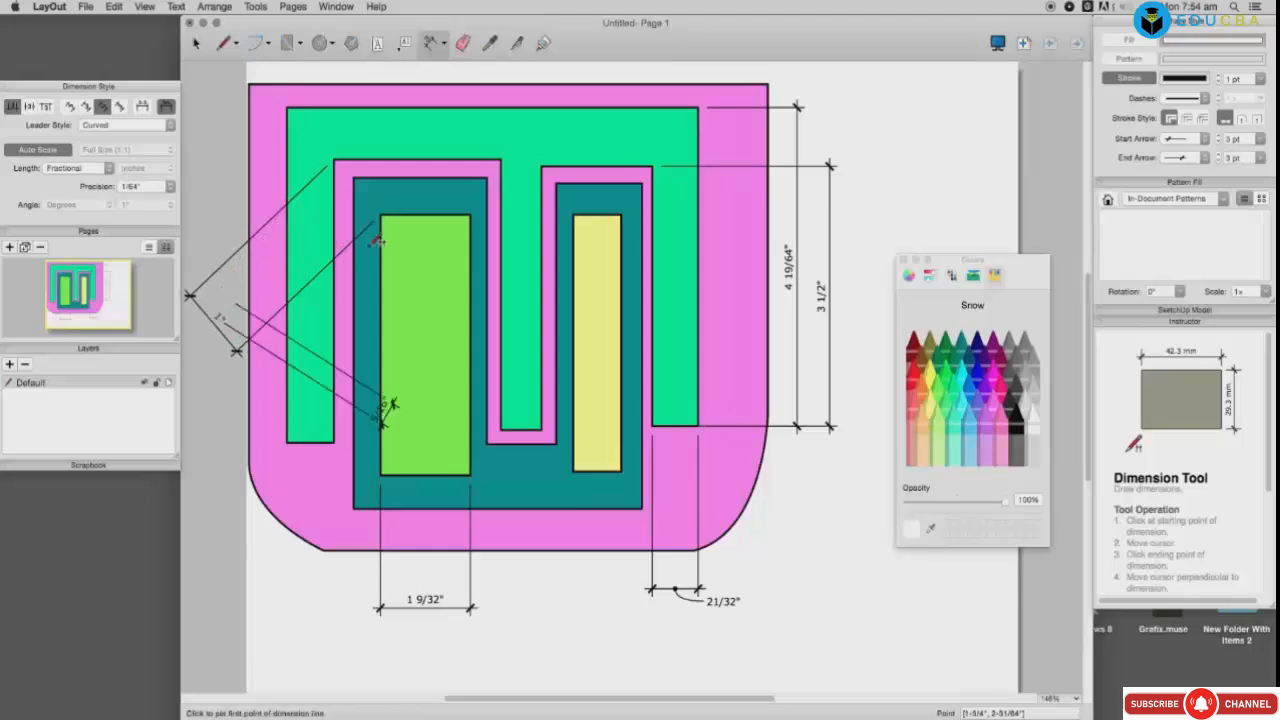
{"action": "key", "text": "super+z"}
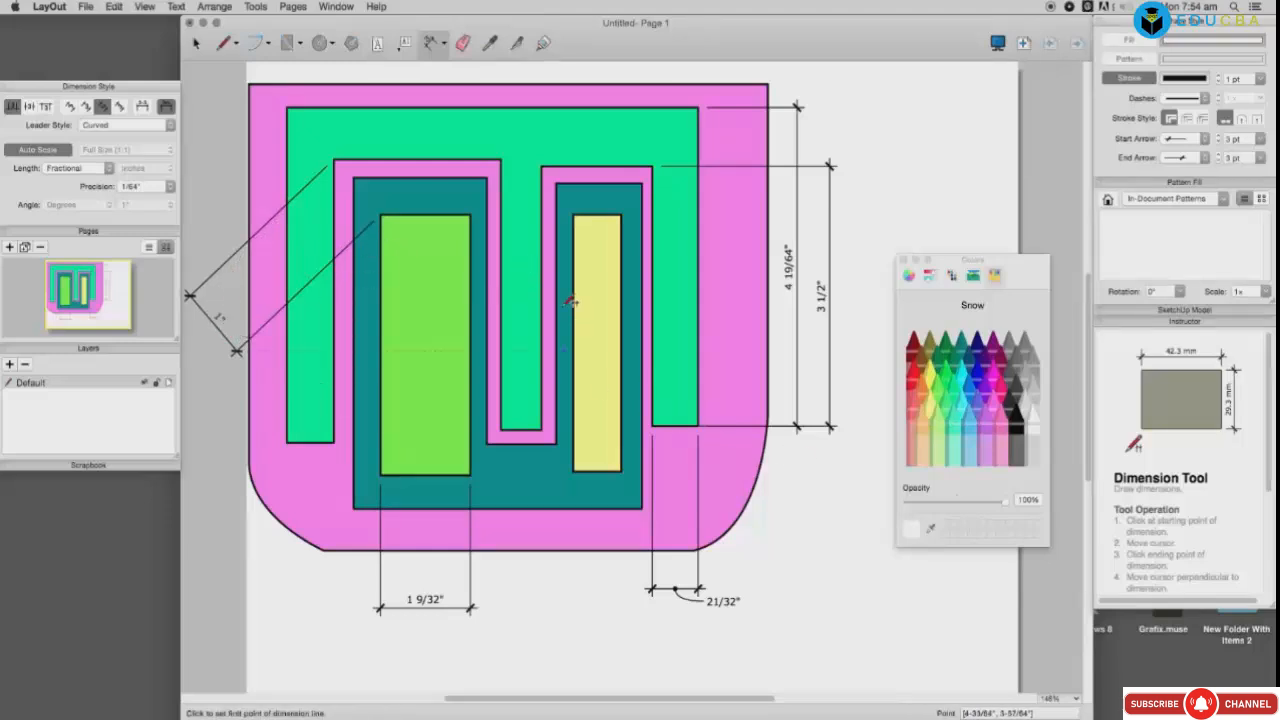
{"action": "left_click", "coordinate": [499, 430]}
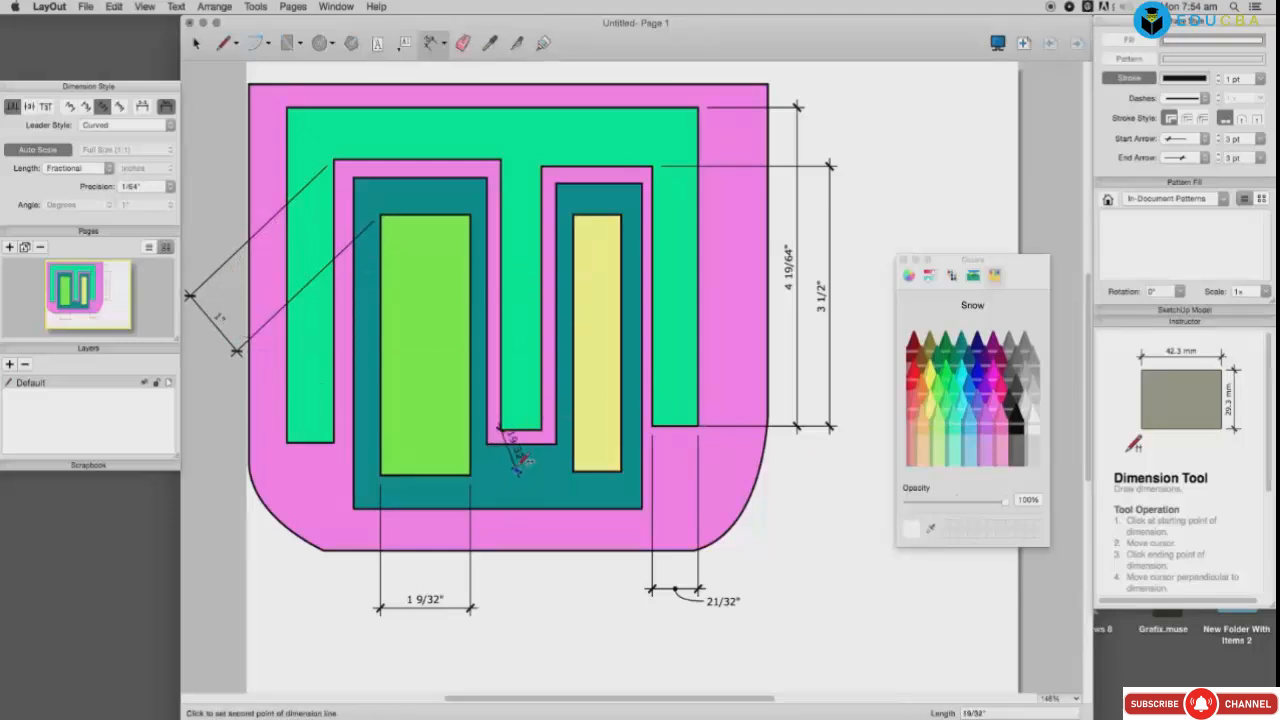
{"action": "left_click", "coordinate": [541, 430]}
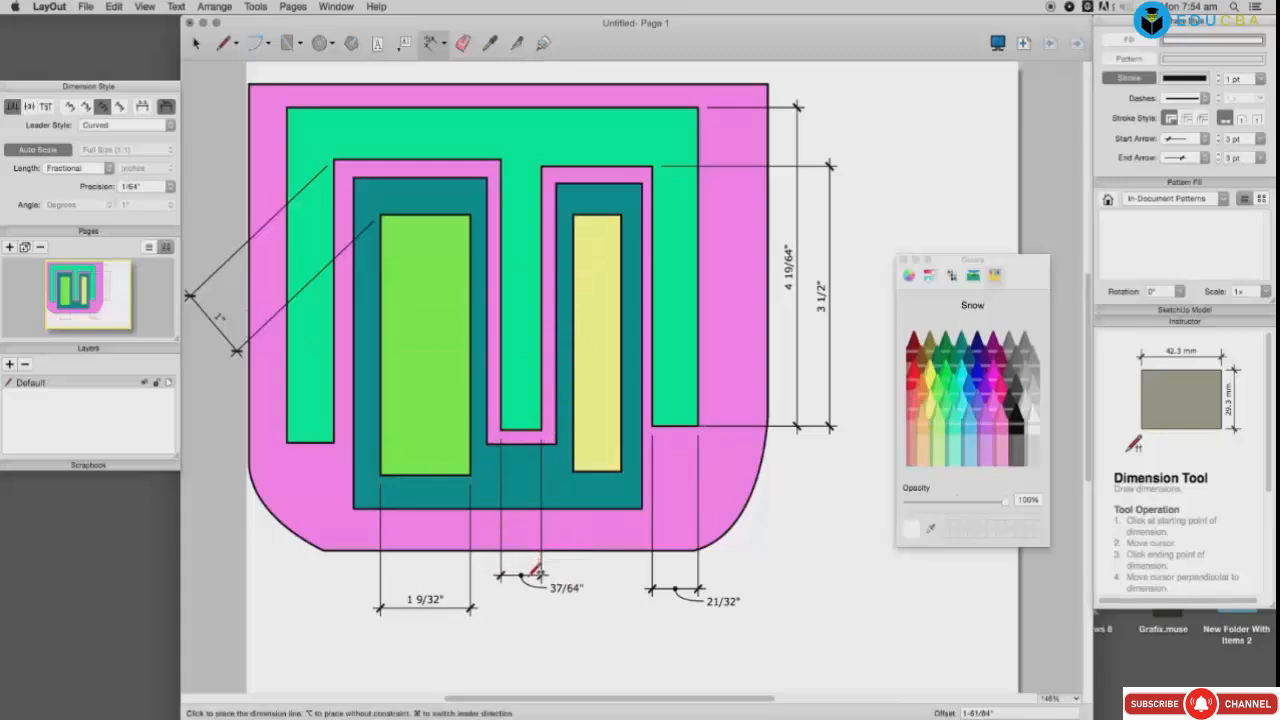
{"action": "left_click", "coordinate": [537, 575]}
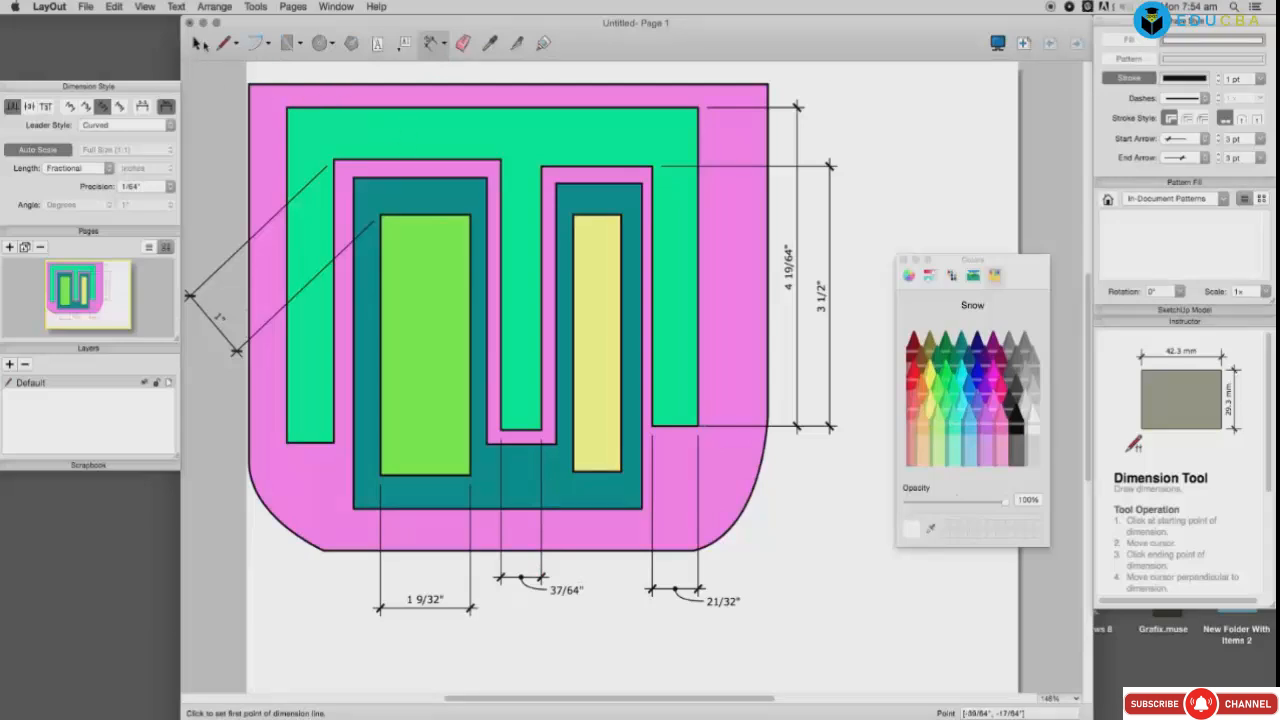
Step: Switch to the Freehand tool and sketch an arc and a small figure right of the dimensions
{"action": "left_click", "coordinate": [197, 43]}
{"action": "left_click", "coordinate": [498, 145]}
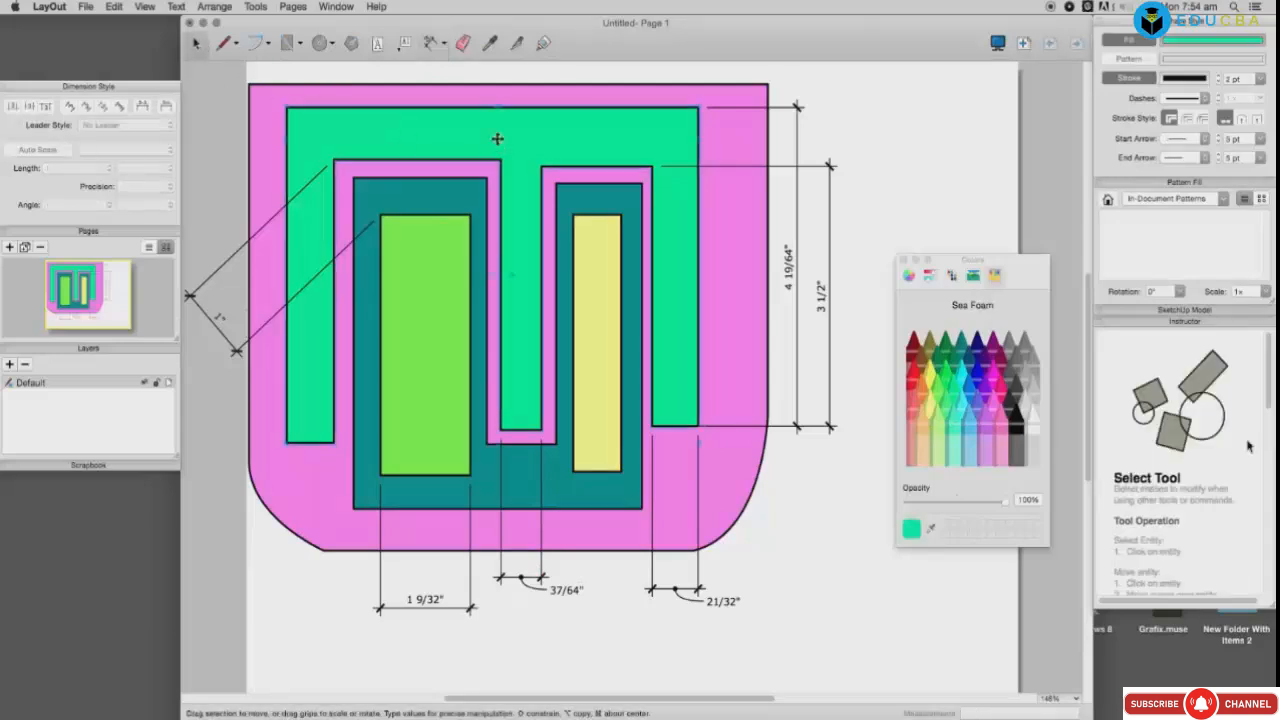
{"action": "left_click", "coordinate": [237, 48]}
{"action": "left_click", "coordinate": [280, 75]}
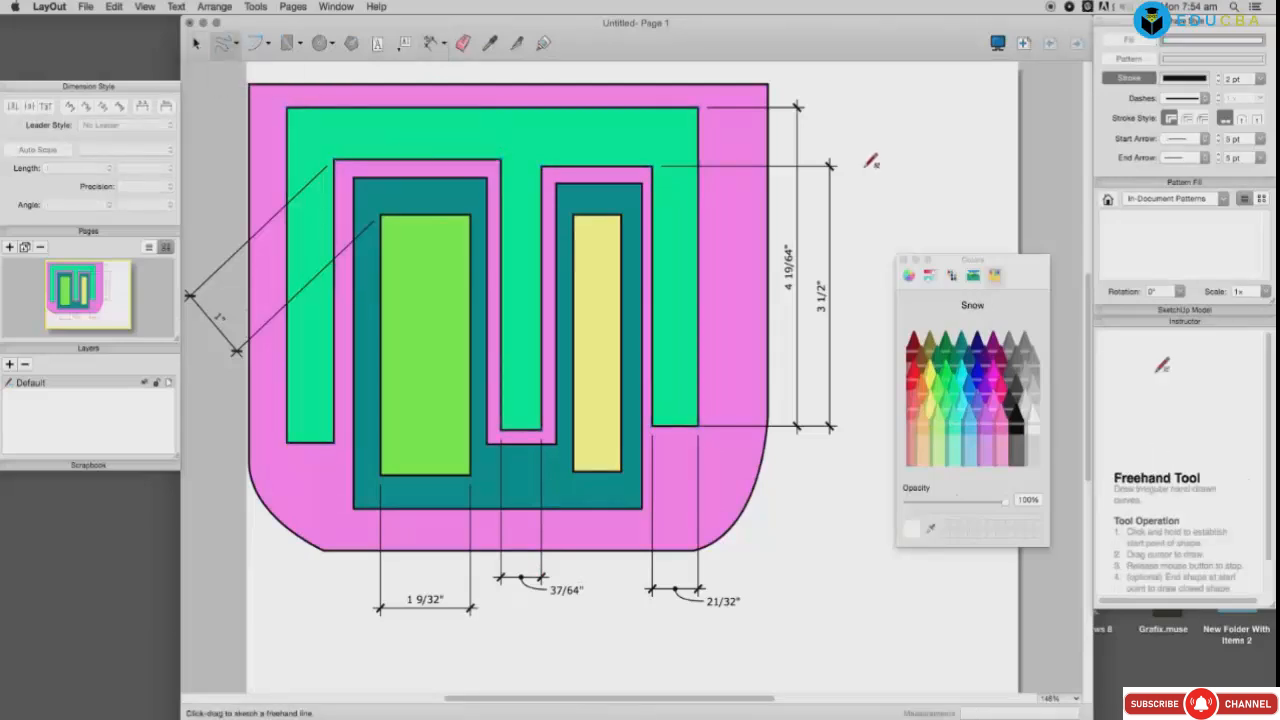
{"action": "left_click_drag", "start_coordinate": [880, 143], "coordinate": [866, 197]}
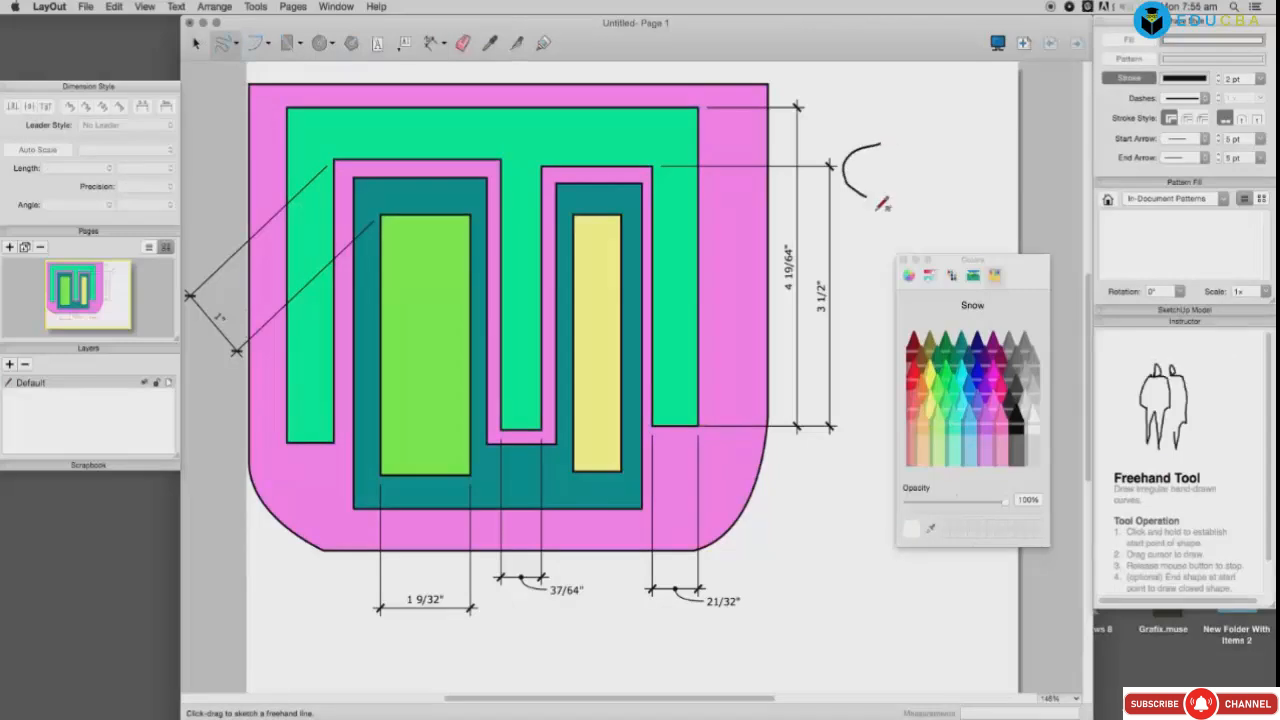
{"action": "mouse_move", "coordinate": [838, 478]}
{"action": "left_mouse_down"}
{"action": "mouse_move", "coordinate": [806, 510]}
{"action": "mouse_move", "coordinate": [854, 500]}
{"action": "mouse_move", "coordinate": [804, 512]}
{"action": "mouse_move", "coordinate": [800, 586]}
{"action": "mouse_move", "coordinate": [866, 588]}
{"action": "mouse_move", "coordinate": [862, 518]}
{"action": "mouse_move", "coordinate": [800, 506]}
{"action": "mouse_move", "coordinate": [778, 568]}
{"action": "mouse_move", "coordinate": [812, 553]}
{"action": "left_mouse_up"}
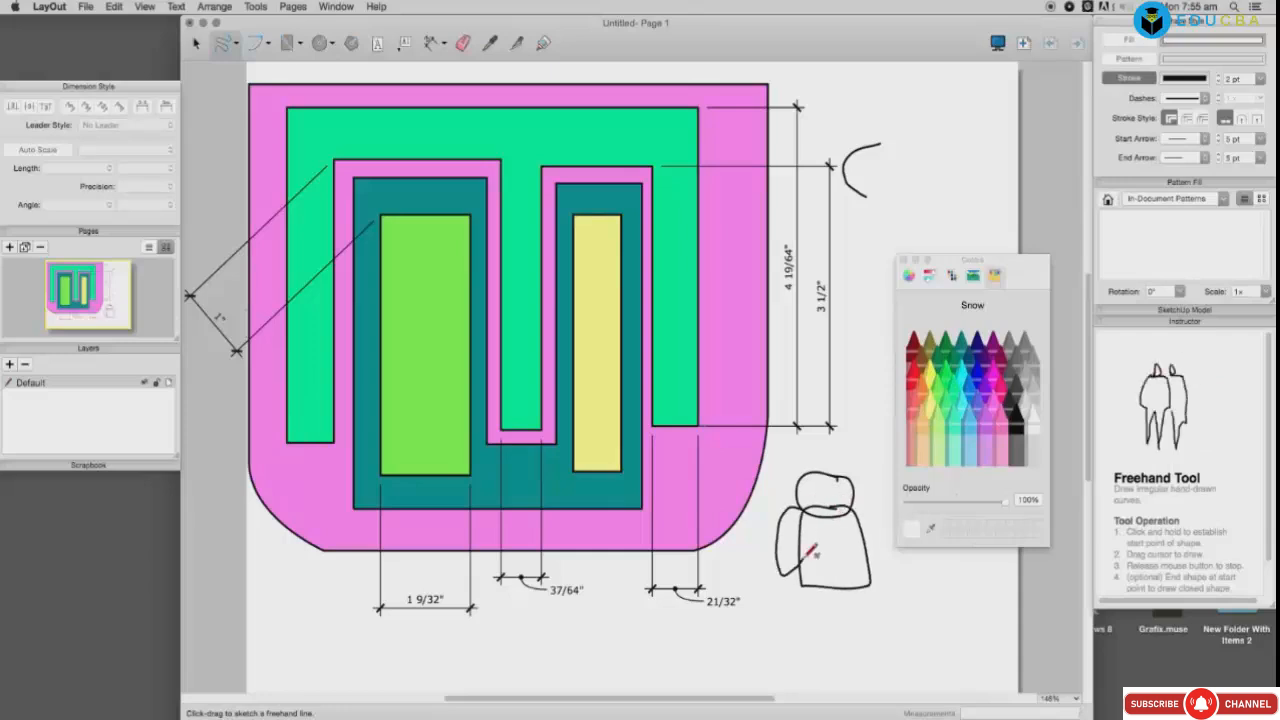
{"action": "left_click_drag", "start_coordinate": [855, 510], "coordinate": [881, 560]}
{"action": "mouse_move", "coordinate": [808, 594]}
{"action": "left_mouse_down"}
{"action": "mouse_move", "coordinate": [820, 648]}
{"action": "mouse_move", "coordinate": [831, 597]}
{"action": "left_mouse_up"}
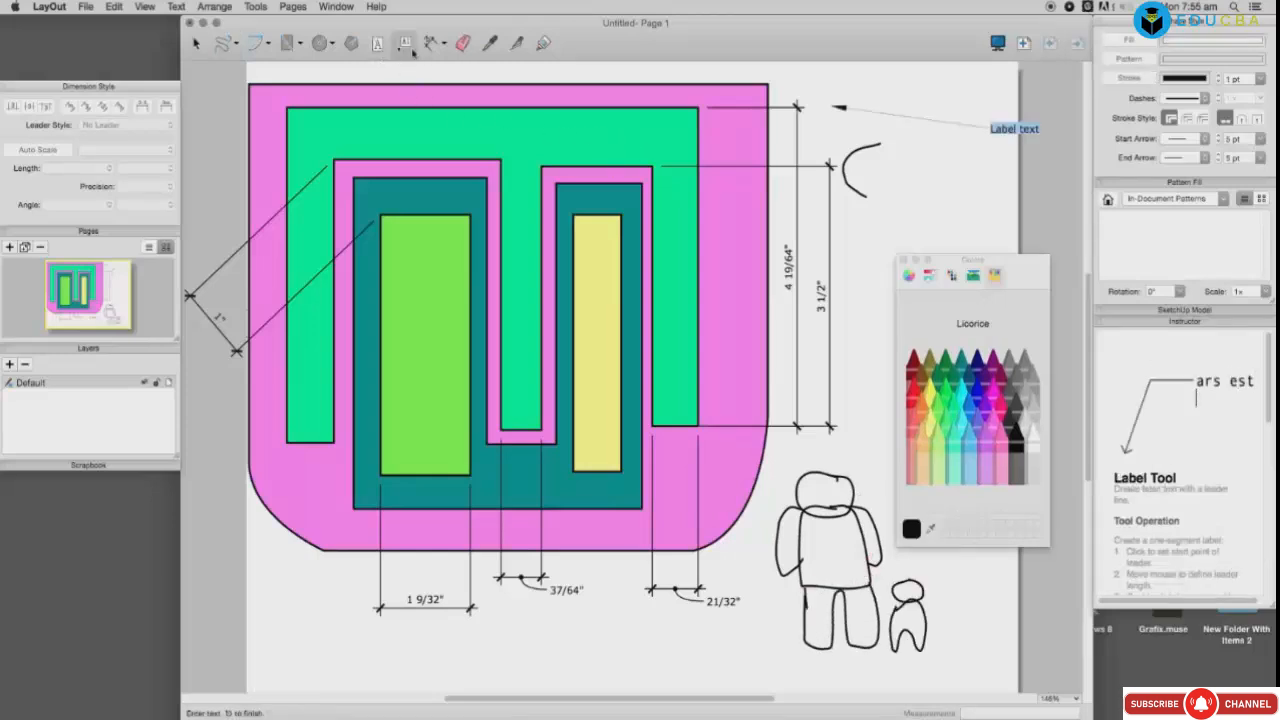
Step: Add a label leader from the yellow rectangle and change its text to 'Name of the object'
{"action": "left_click", "coordinate": [411, 49]}
{"action": "left_click", "coordinate": [618, 289]}
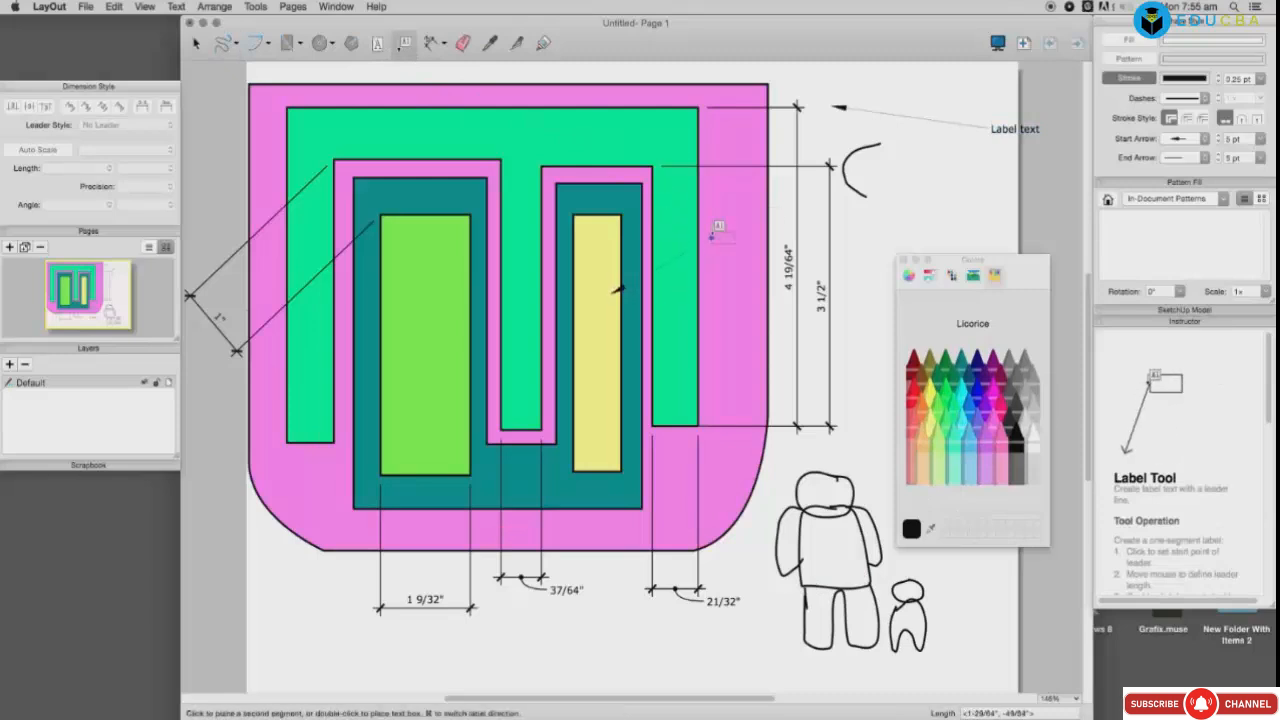
{"action": "left_click", "coordinate": [860, 212]}
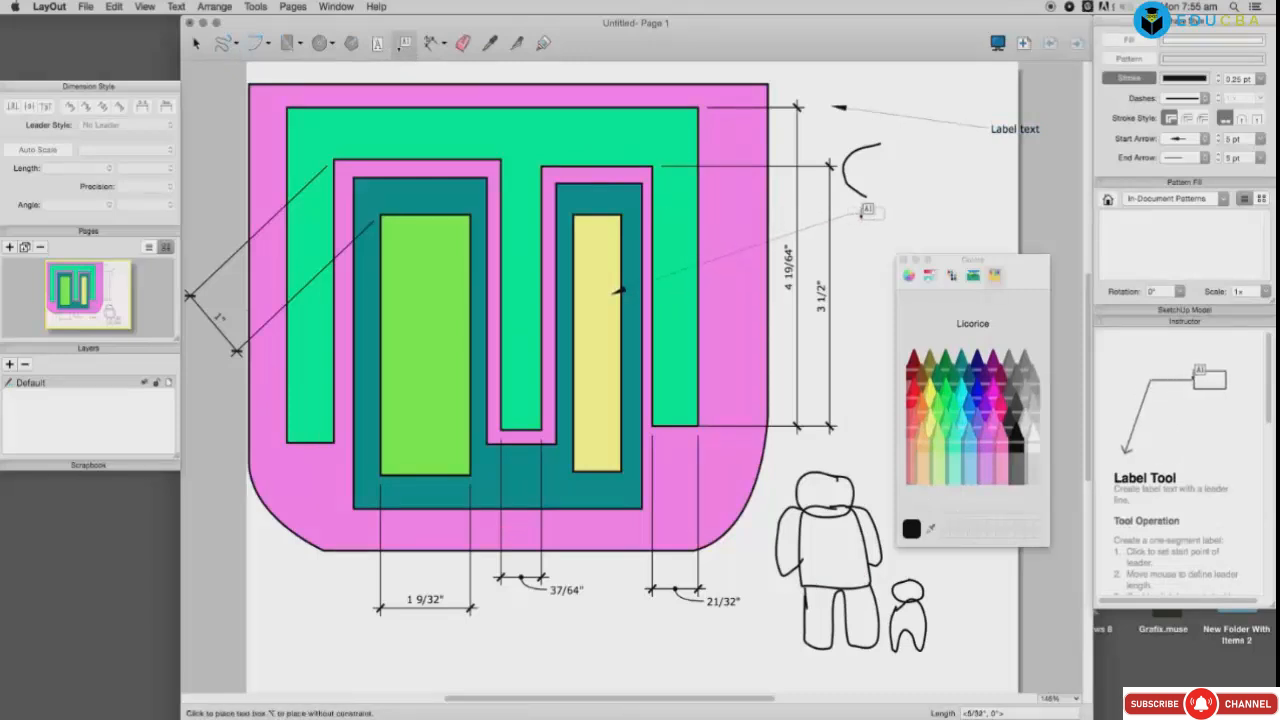
{"action": "left_click", "coordinate": [862, 212]}
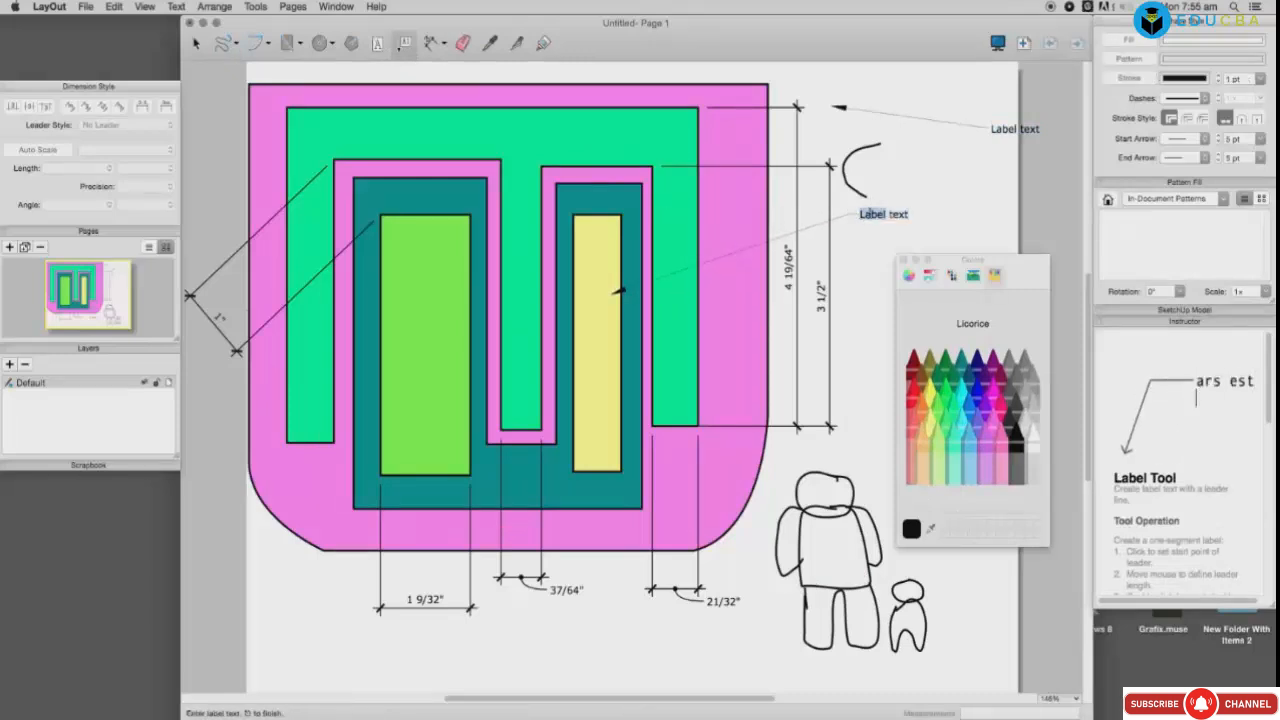
{"action": "left_click", "coordinate": [888, 214]}
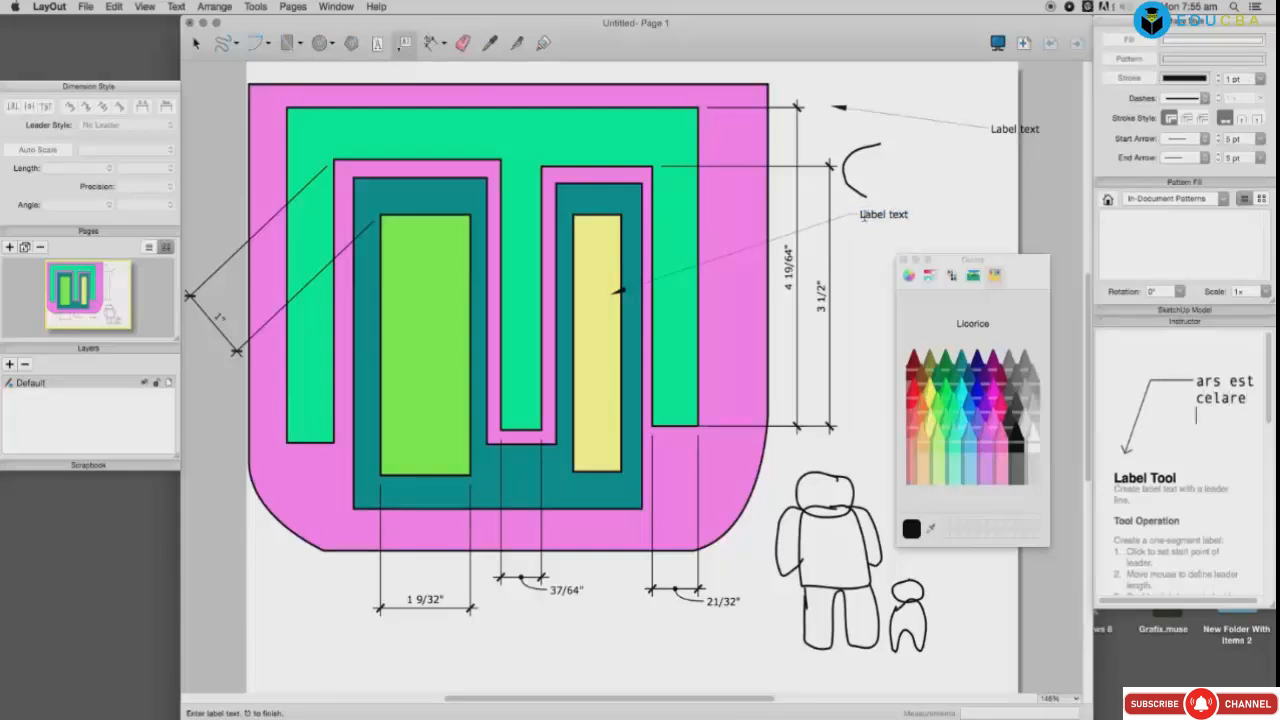
{"action": "left_click_drag", "start_coordinate": [863, 216], "coordinate": [920, 213]}
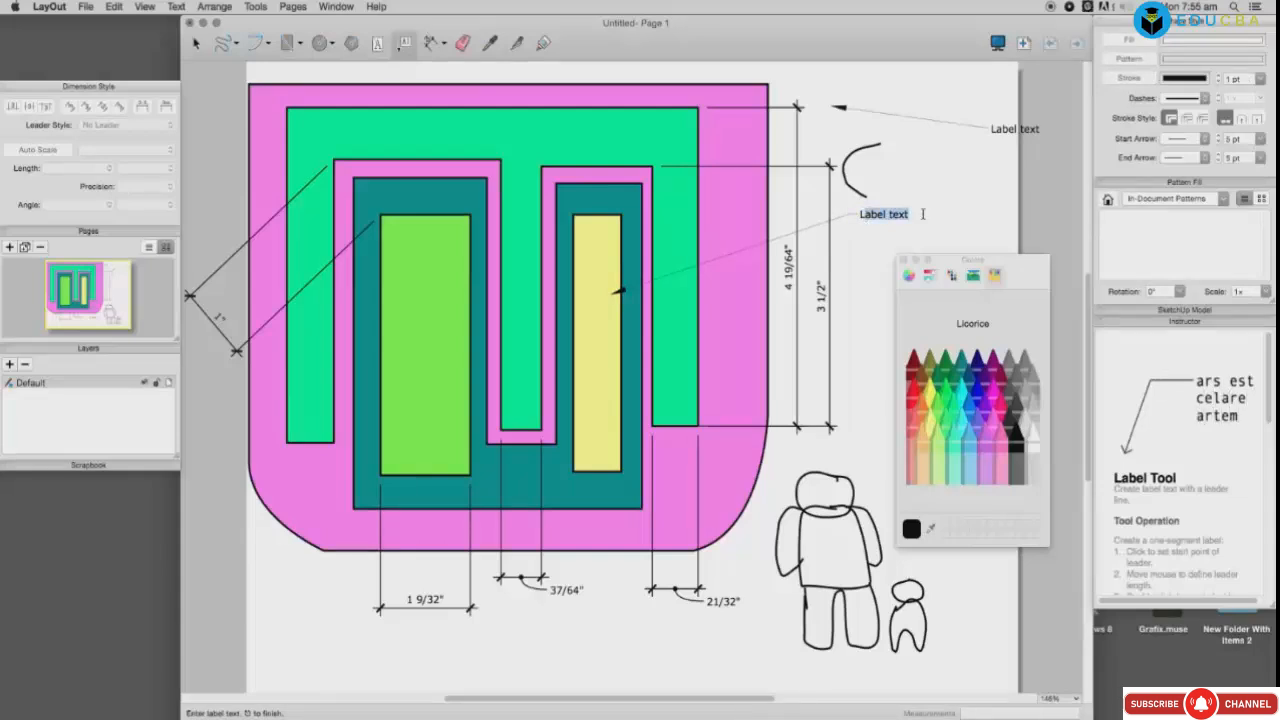
{"action": "type", "text": "Name of the"}
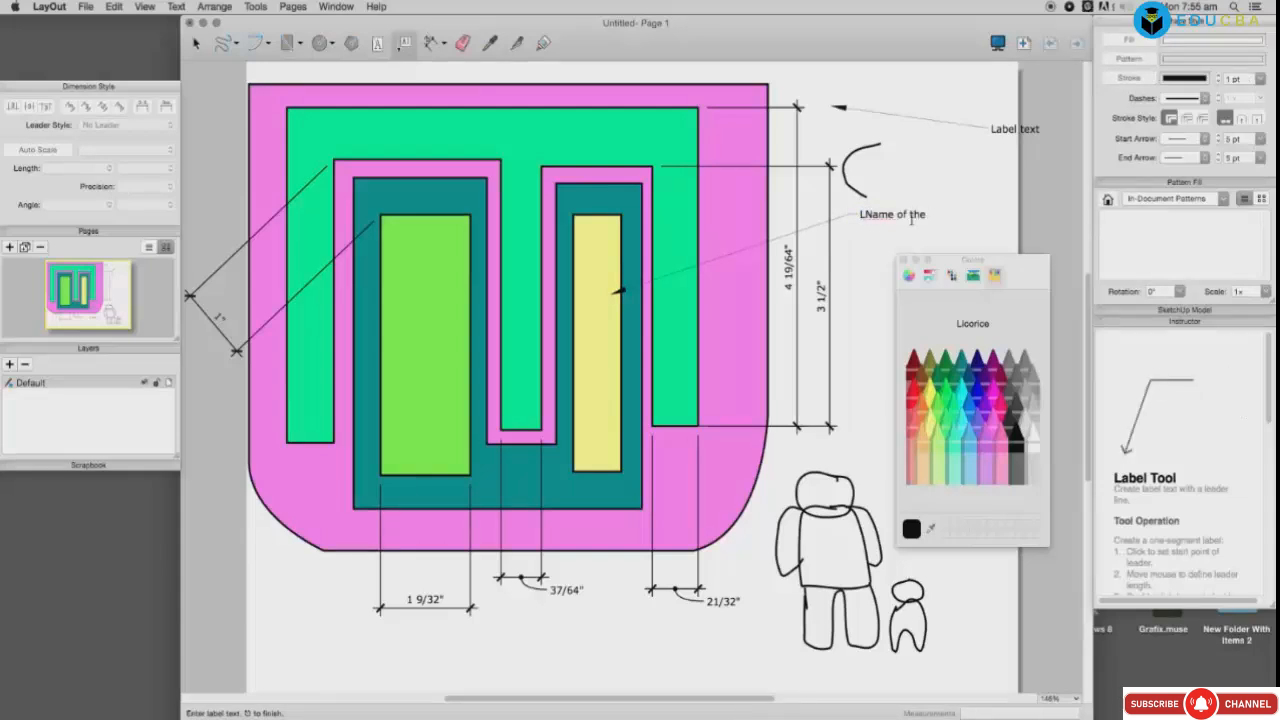
{"action": "key", "text": "BackSpace"}
{"action": "left_click", "coordinate": [926, 217]}
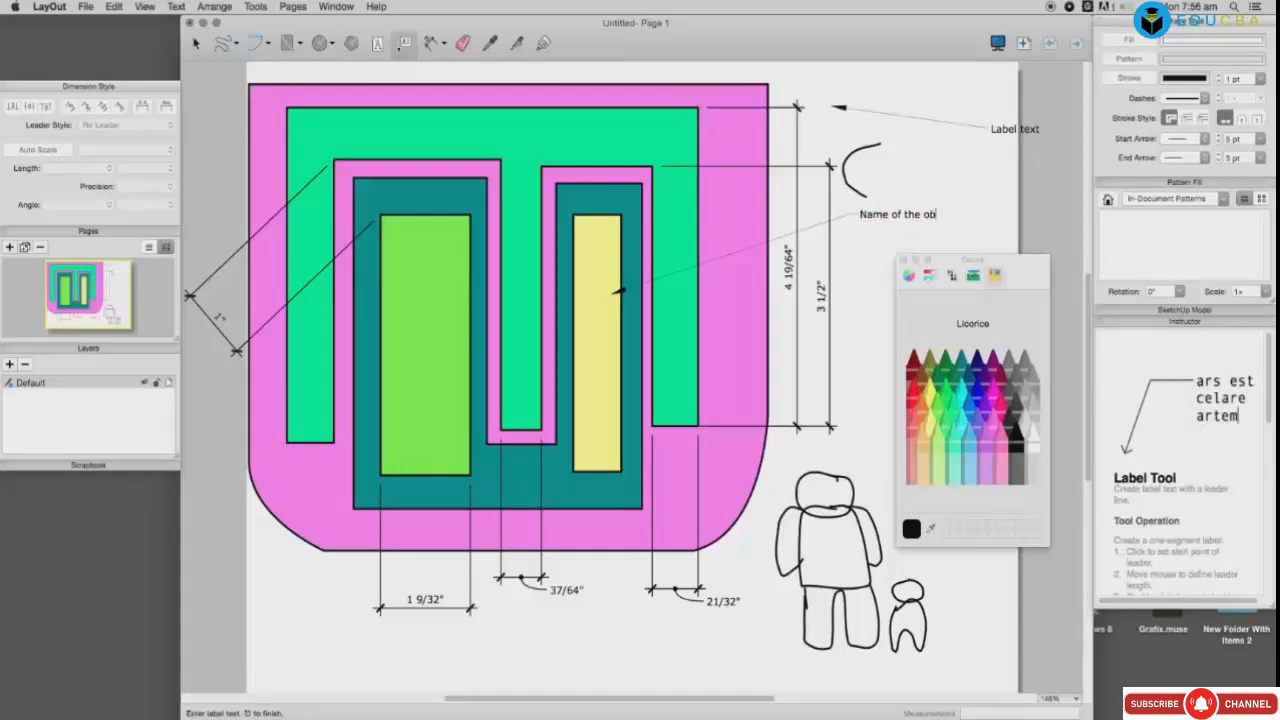
{"action": "type", "text": "object"}
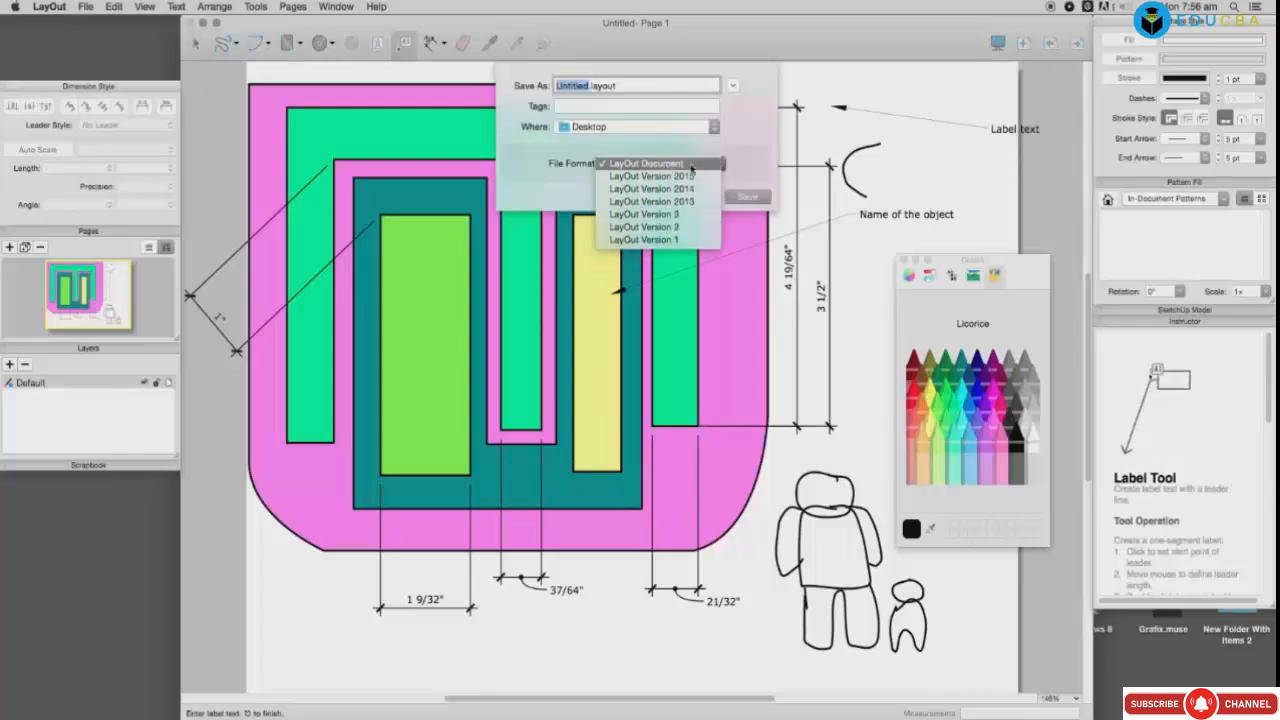
{"action": "left_click", "coordinate": [757, 154]}
{"action": "left_click", "coordinate": [695, 197]}
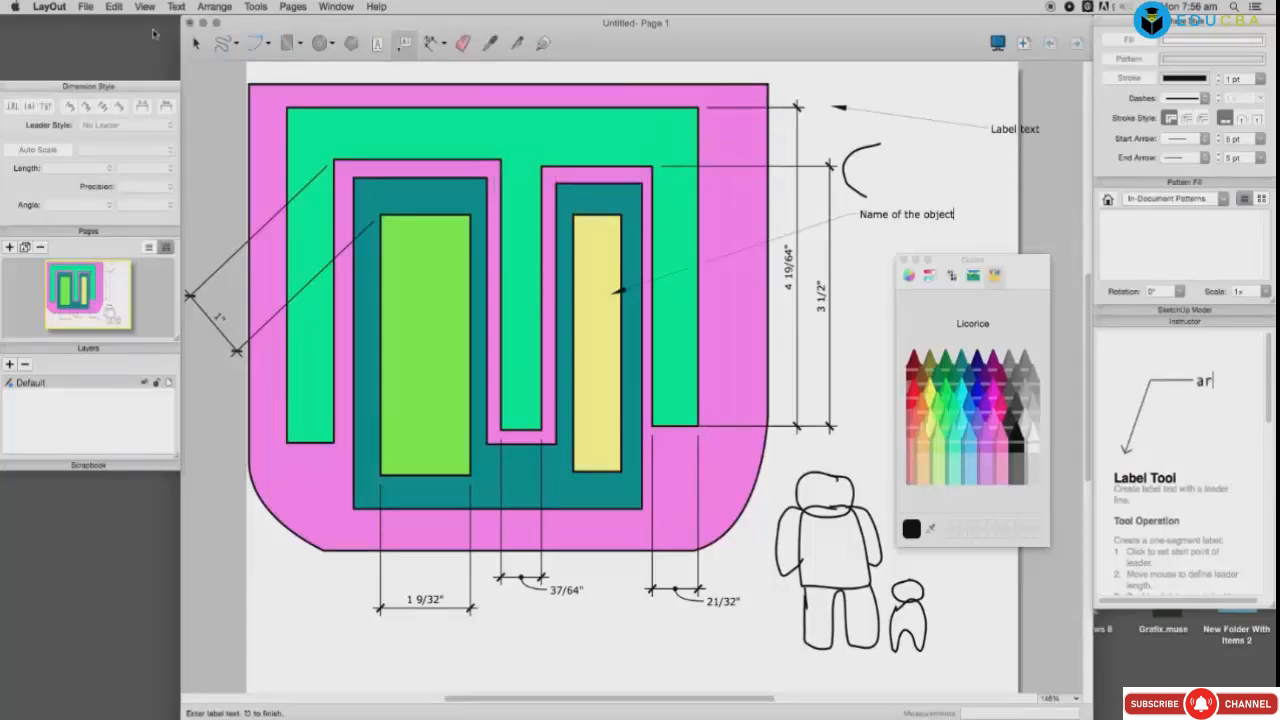
{"action": "left_click", "coordinate": [85, 7]}
{"action": "left_click", "coordinate": [97, 189]}
{"action": "left_click", "coordinate": [597, 157]}
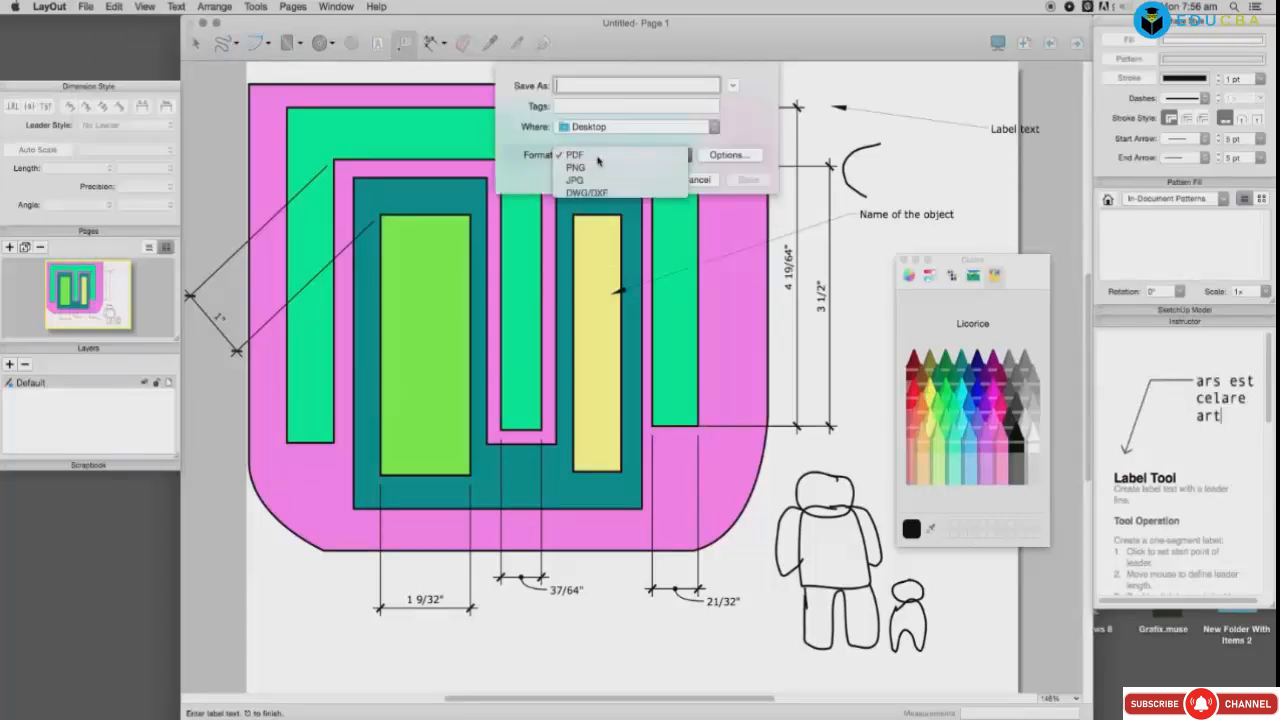
{"action": "left_click", "coordinate": [594, 158]}
{"action": "left_click", "coordinate": [594, 158]}
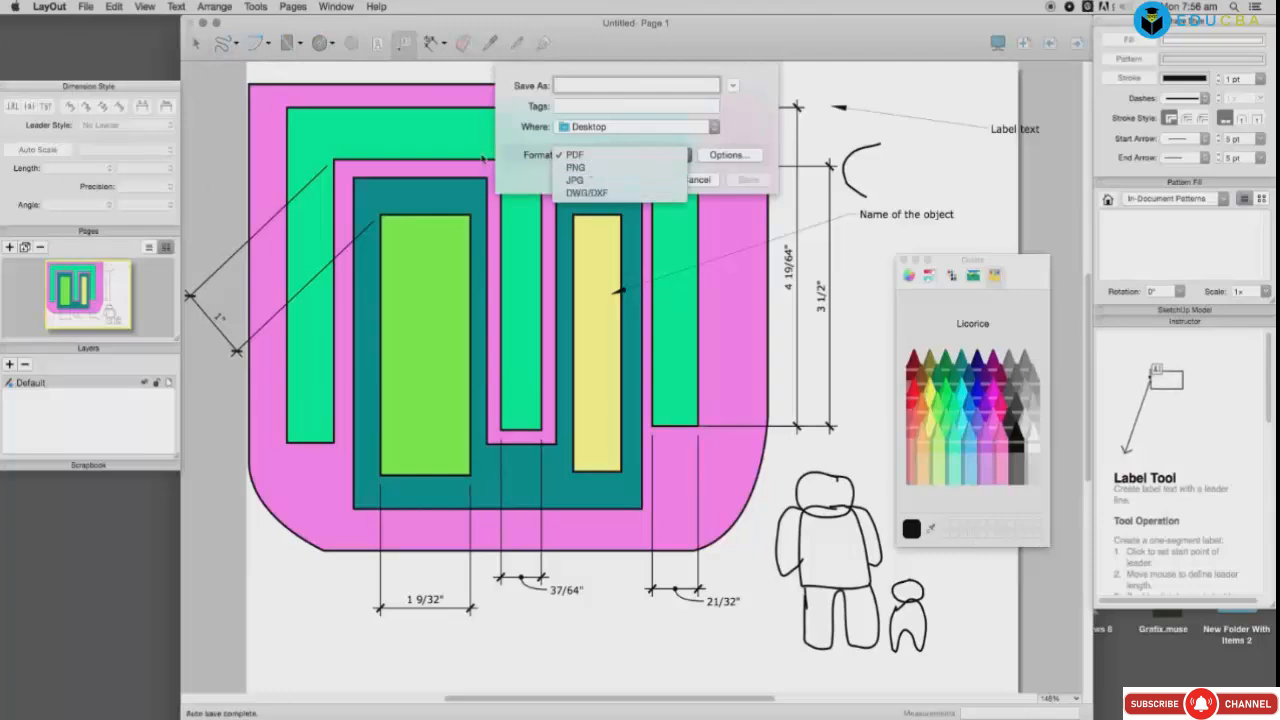
{"action": "left_click", "coordinate": [627, 151]}
{"action": "left_click", "coordinate": [697, 181]}
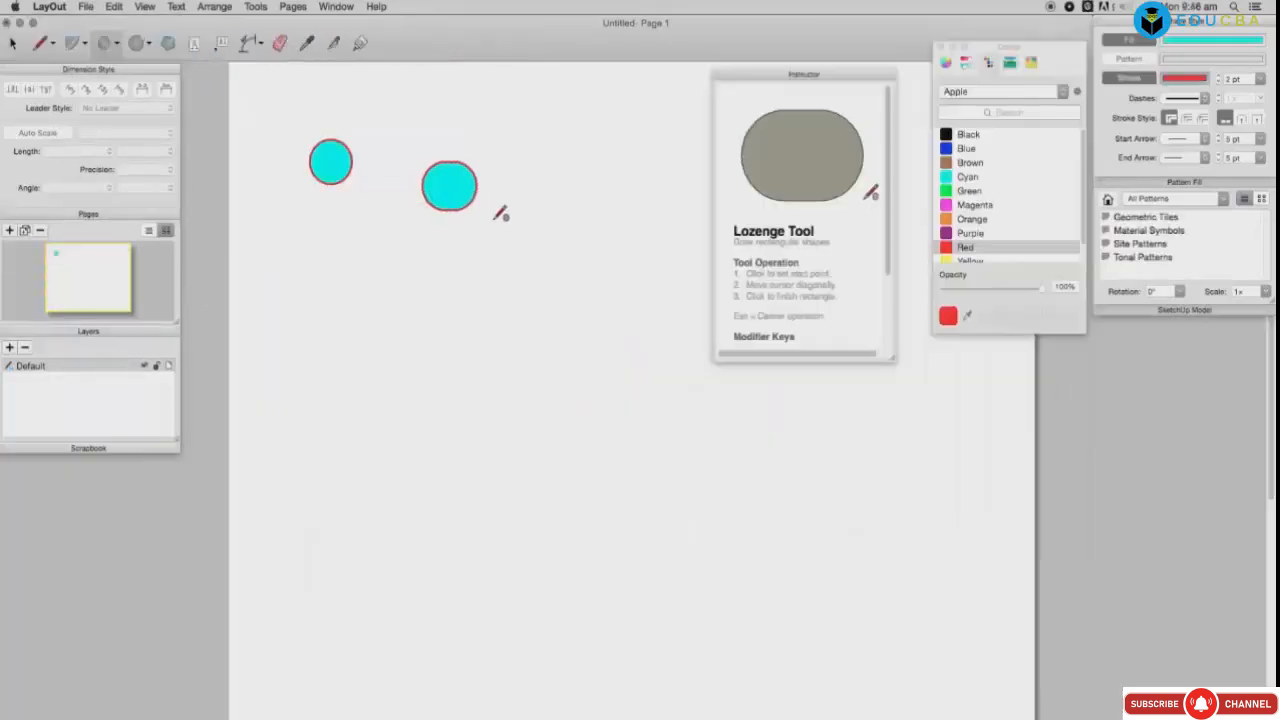
Step: Draw four rounded lozenges of various sizes across the blank page
{"action": "mouse_move", "coordinate": [500, 211]}
{"action": "left_mouse_down"}
{"action": "mouse_move", "coordinate": [597, 231]}
{"action": "mouse_move", "coordinate": [595, 385]}
{"action": "mouse_move", "coordinate": [616, 411]}
{"action": "left_mouse_up"}
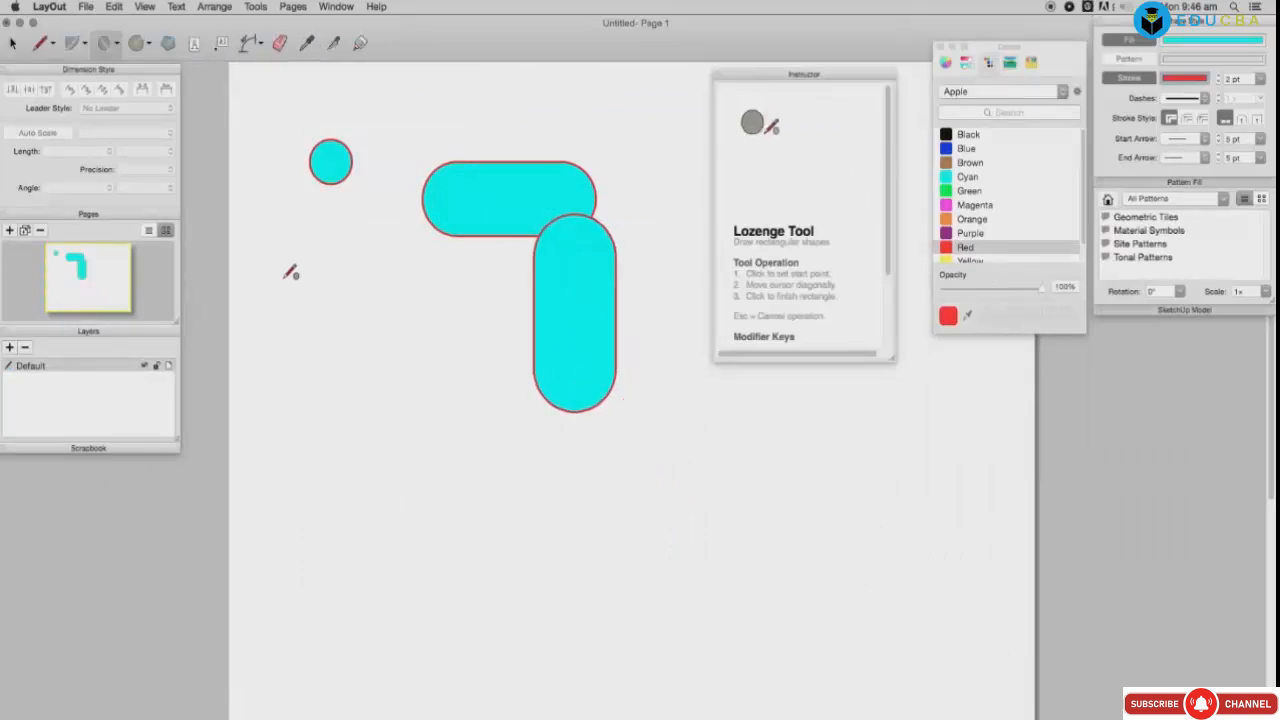
{"action": "left_click_drag", "start_coordinate": [282, 279], "coordinate": [440, 379]}
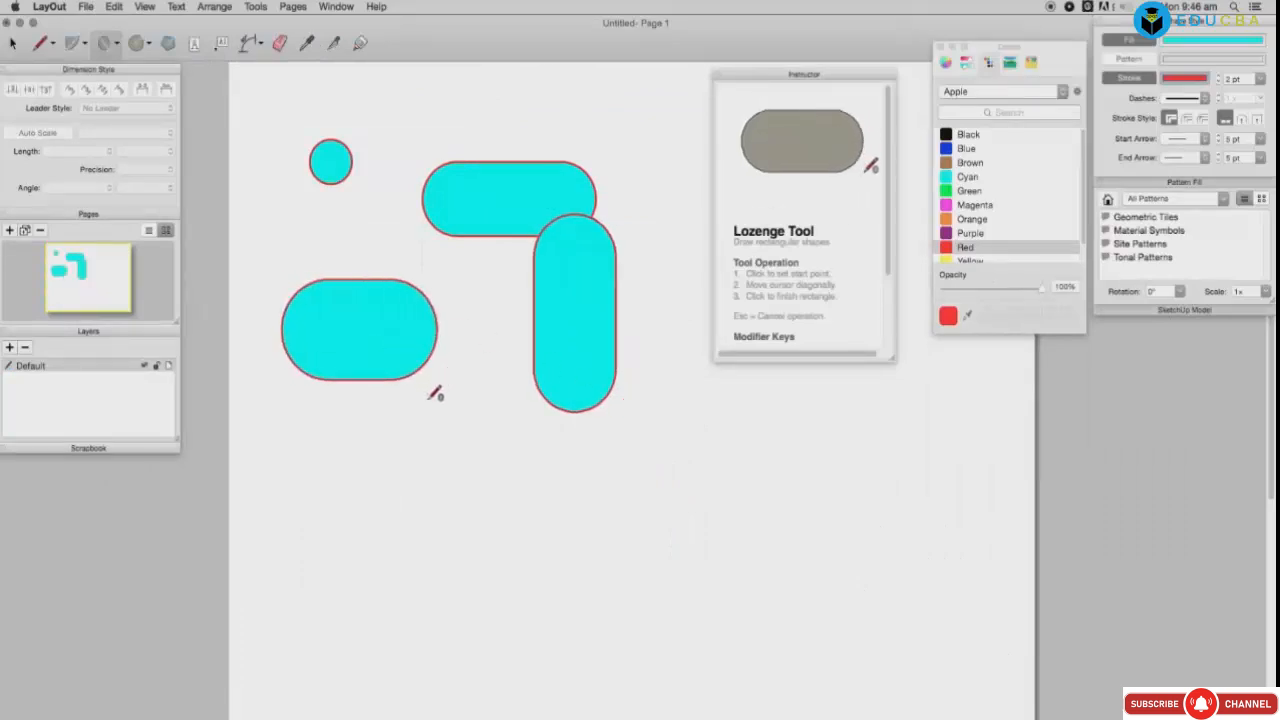
{"action": "left_click_drag", "start_coordinate": [424, 400], "coordinate": [534, 448], "text": "alt"}
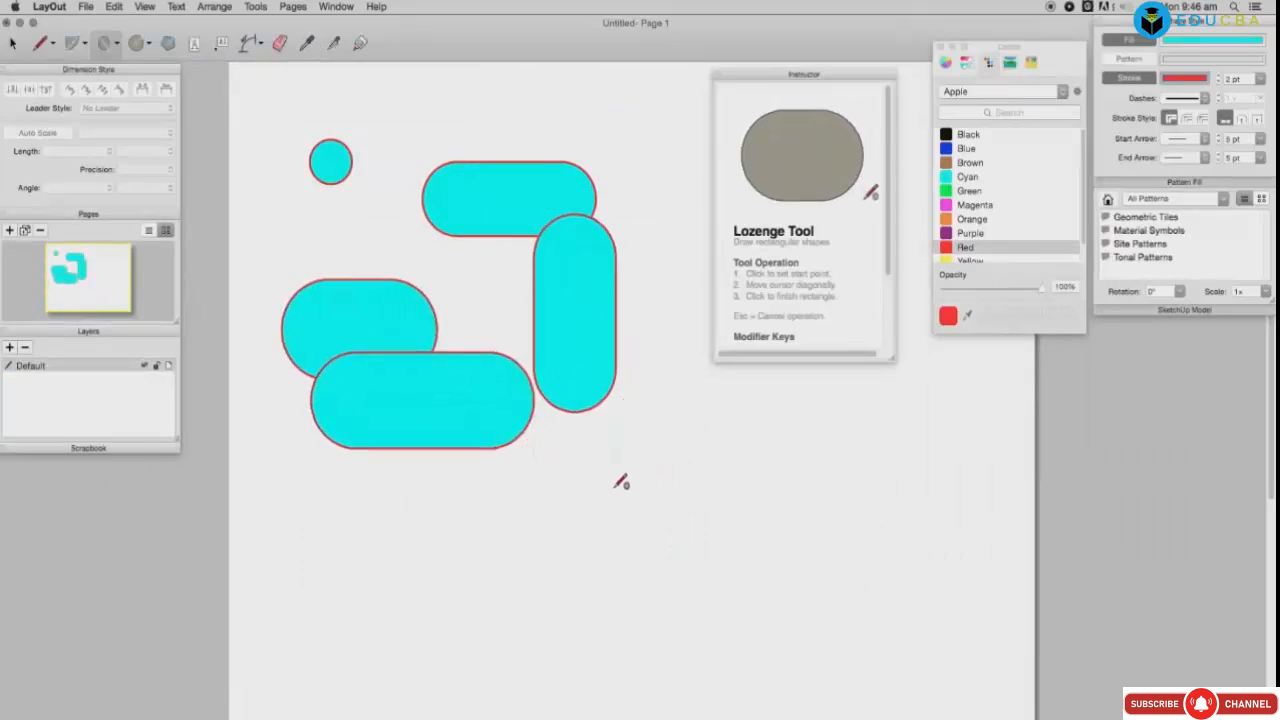
{"action": "mouse_move", "coordinate": [614, 490]}
{"action": "left_mouse_down", "text": "alt"}
{"action": "mouse_move", "coordinate": [737, 644]}
{"action": "mouse_move", "coordinate": [839, 645]}
{"action": "mouse_move", "coordinate": [846, 545]}
{"action": "mouse_move", "coordinate": [845, 633]}
{"action": "left_mouse_up", "text": "alt"}
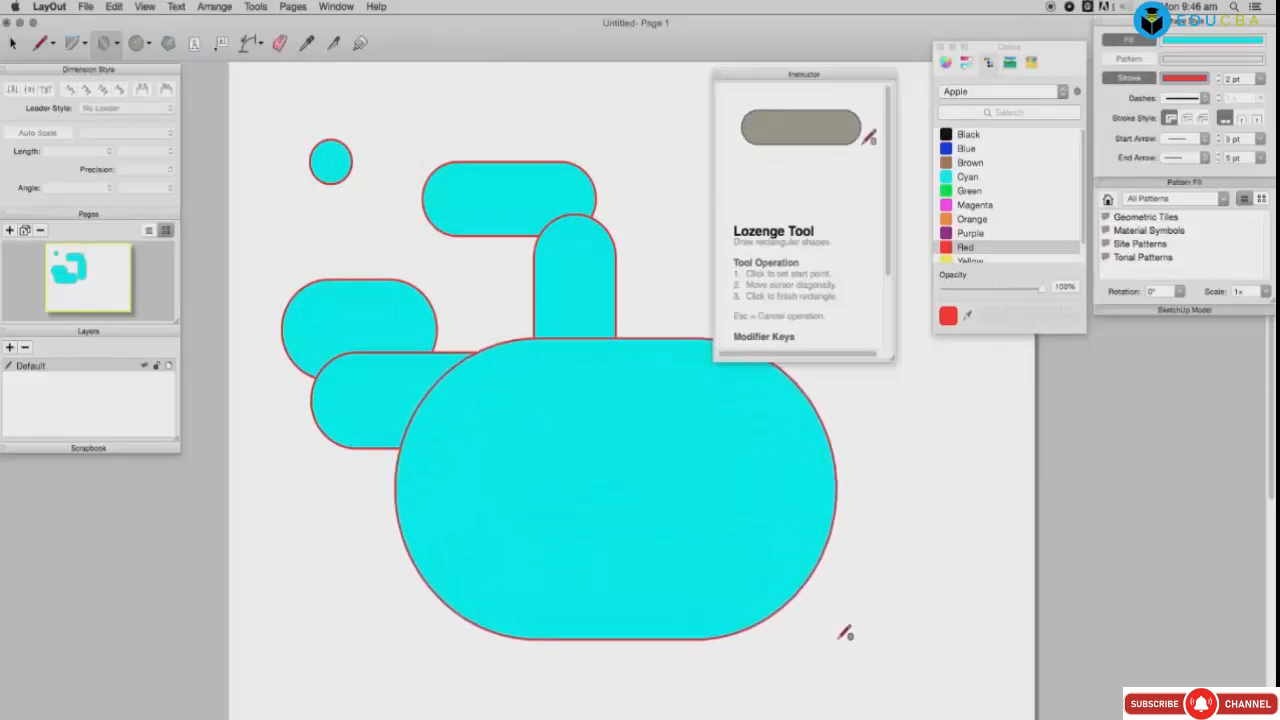
Step: Draw several overlapping circles and lozenges, then select everything on the page and delete it
{"action": "left_click_drag", "start_coordinate": [505, 279], "coordinate": [646, 331]}
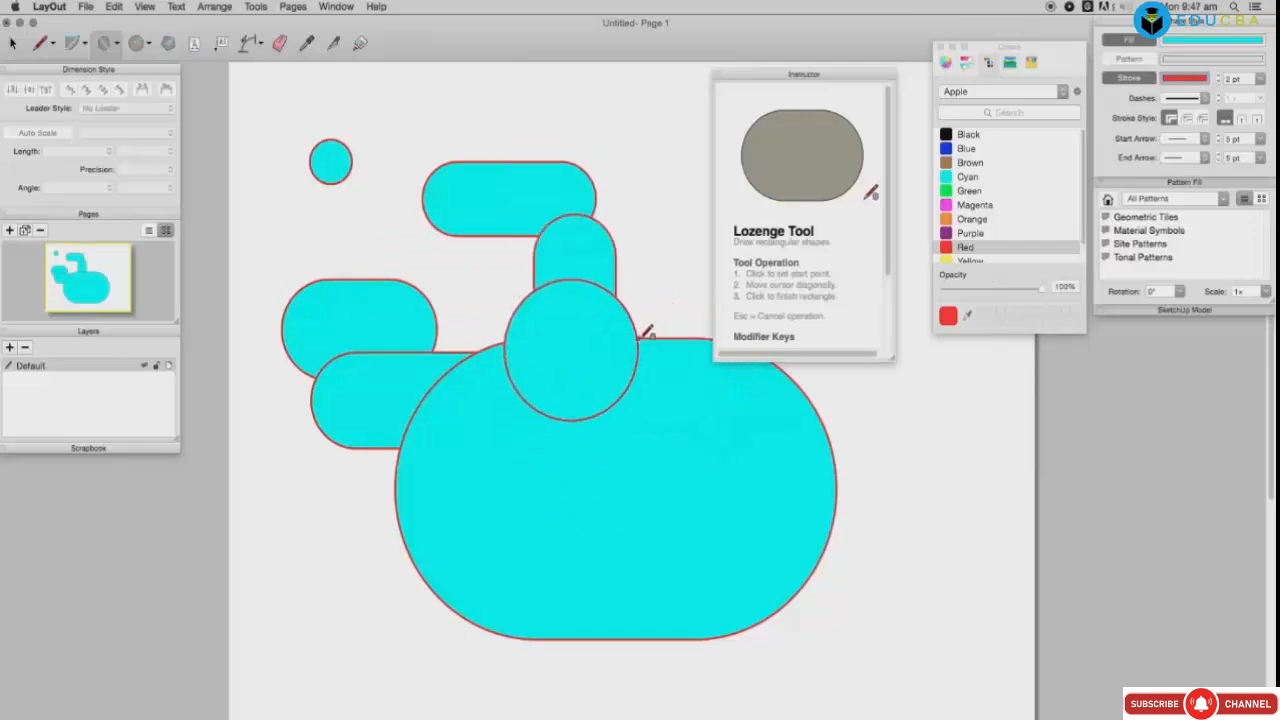
{"action": "left_click_drag", "start_coordinate": [362, 478], "coordinate": [551, 570], "text": "shift"}
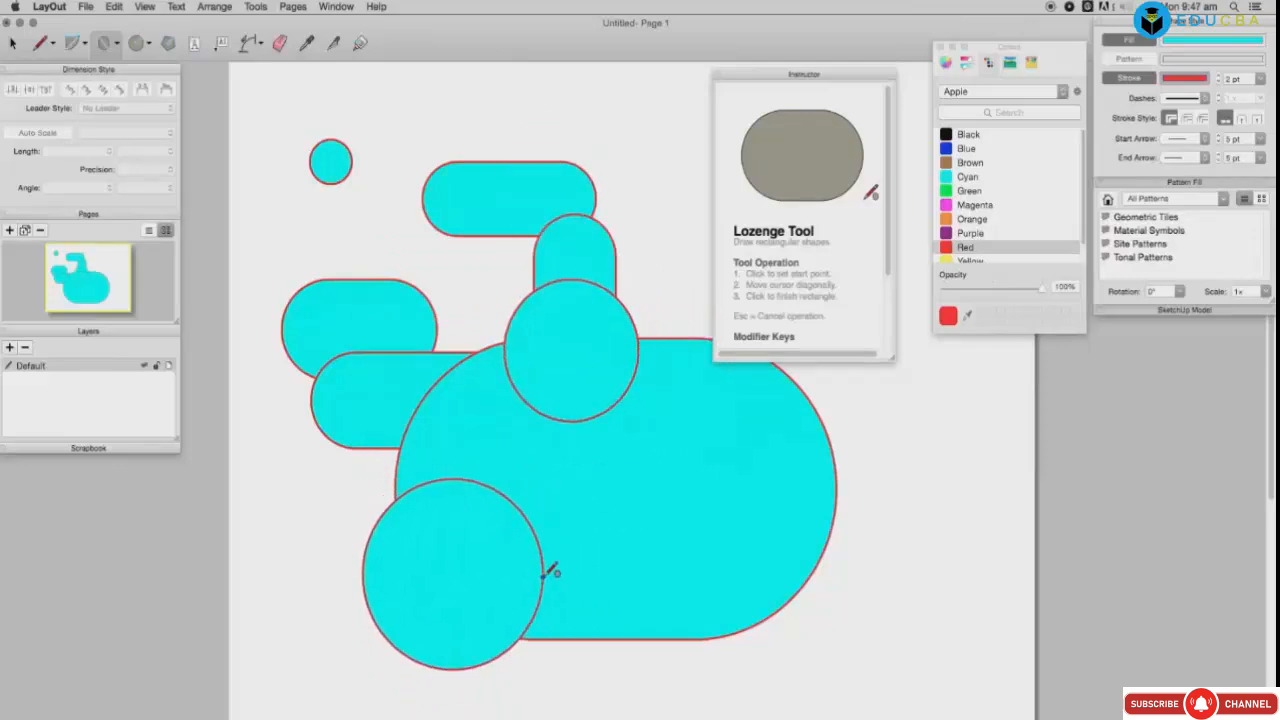
{"action": "mouse_move", "coordinate": [437, 226]}
{"action": "left_mouse_down", "text": "shift"}
{"action": "mouse_move", "coordinate": [614, 398]}
{"action": "mouse_move", "coordinate": [614, 309]}
{"action": "mouse_move", "coordinate": [774, 412]}
{"action": "mouse_move", "coordinate": [960, 429]}
{"action": "mouse_move", "coordinate": [913, 398]}
{"action": "mouse_move", "coordinate": [922, 478]}
{"action": "left_mouse_up", "text": "shift"}
{"action": "left_click_drag", "start_coordinate": [726, 452], "coordinate": [926, 570]}
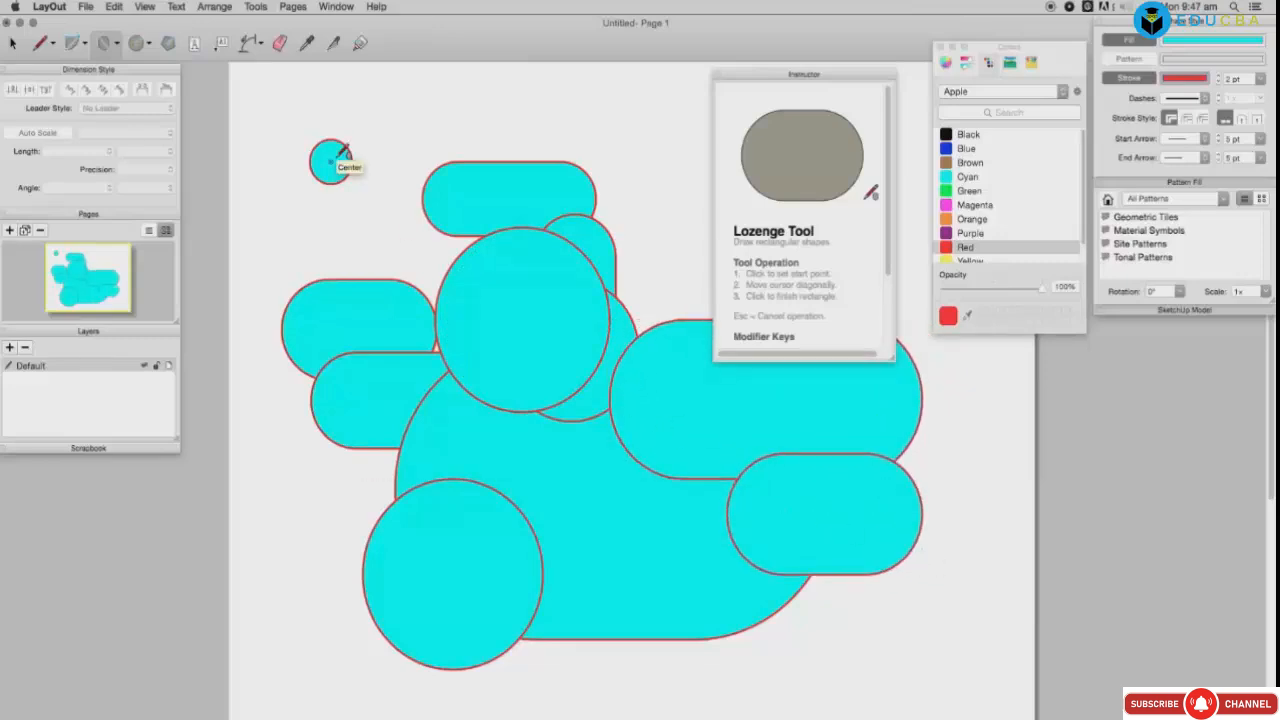
{"action": "key", "text": "super+a"}
{"action": "key", "text": "Delete"}
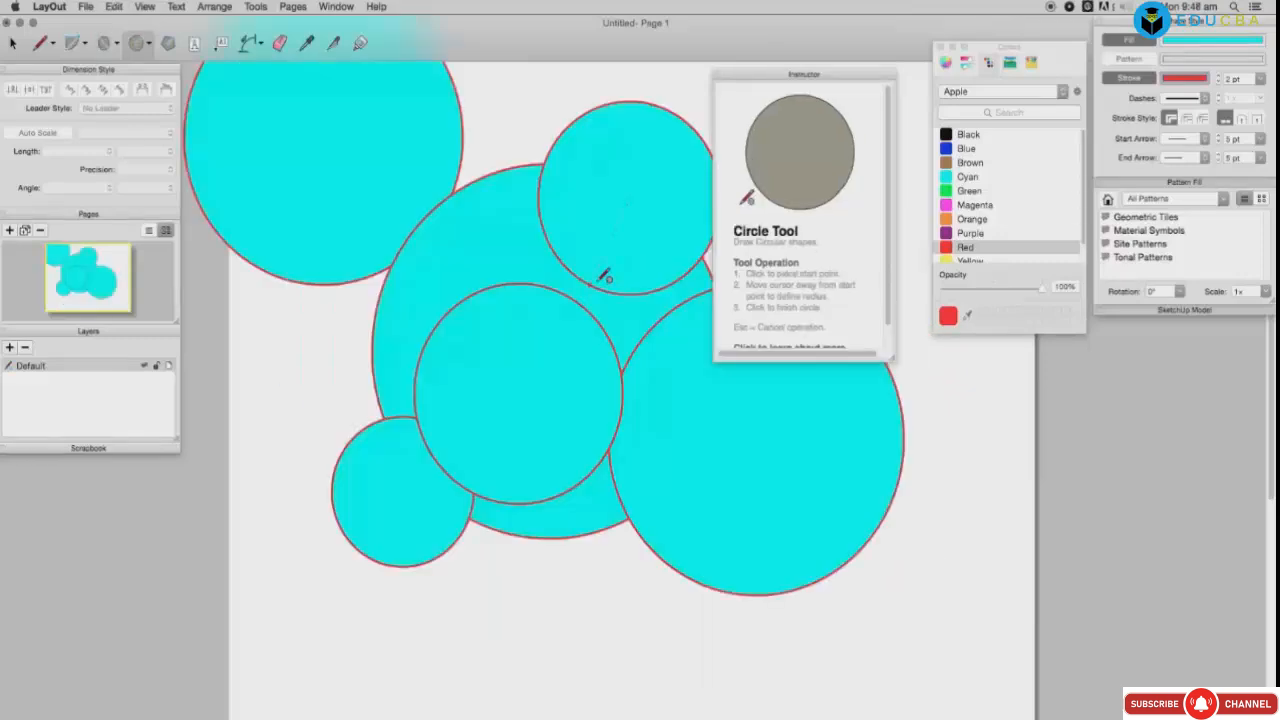
Step: Draw five circles at the top centre, left, bottom right and bottom centre of the page
{"action": "left_click", "coordinate": [543, 270]}
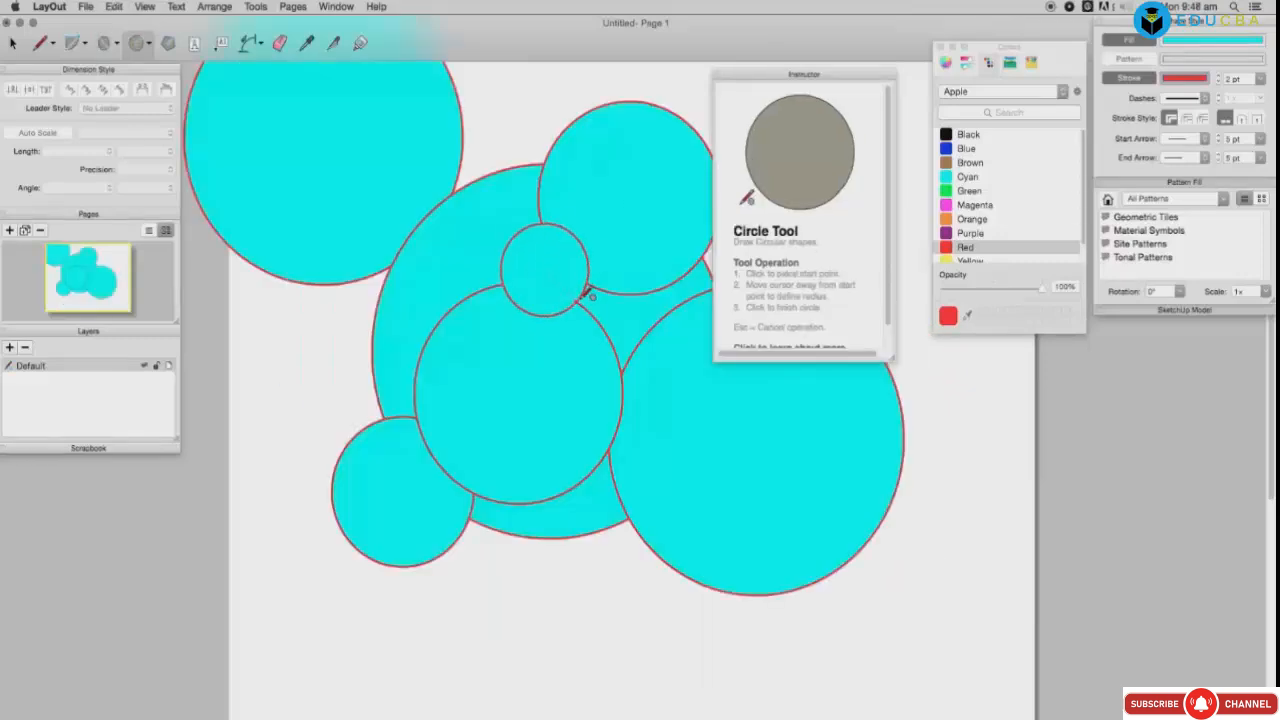
{"action": "left_click", "coordinate": [606, 300]}
{"action": "left_click", "coordinate": [326, 361]}
{"action": "left_click", "coordinate": [393, 375]}
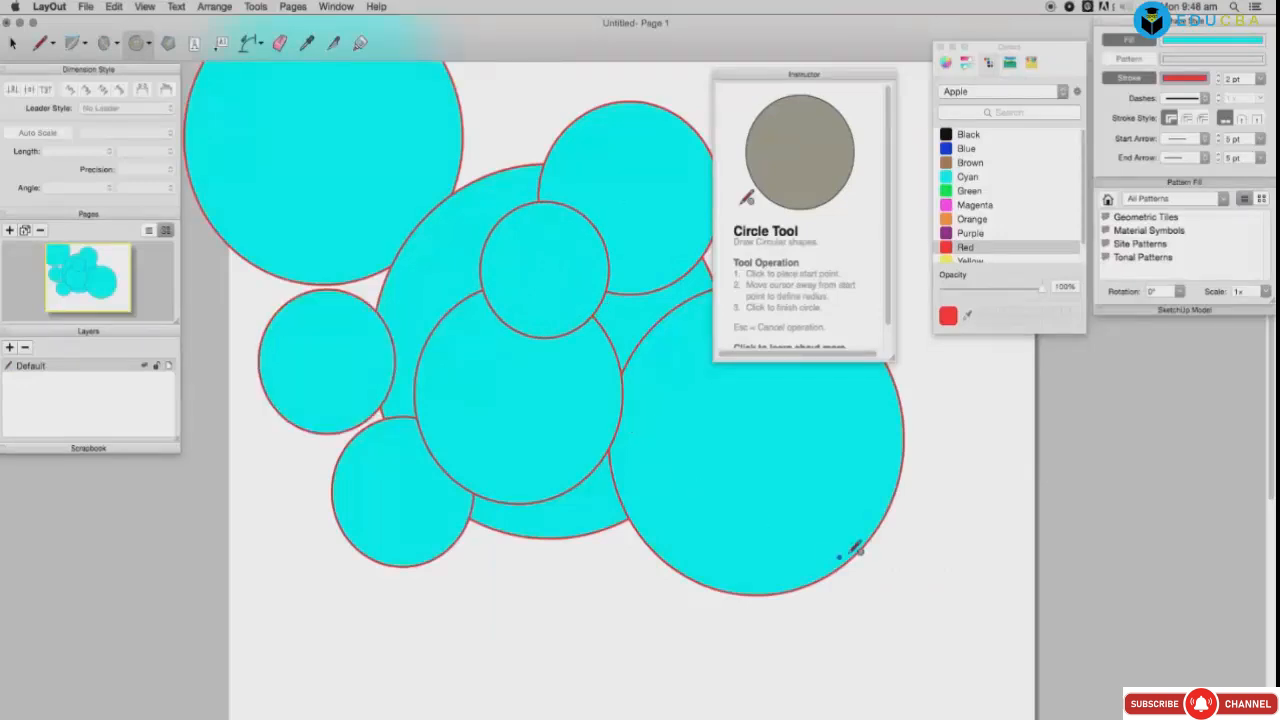
{"action": "left_click", "coordinate": [865, 543]}
{"action": "left_click", "coordinate": [940, 590]}
{"action": "left_click", "coordinate": [566, 537]}
{"action": "left_click", "coordinate": [610, 550]}
{"action": "left_click", "coordinate": [615, 538]}
{"action": "left_click", "coordinate": [651, 558]}
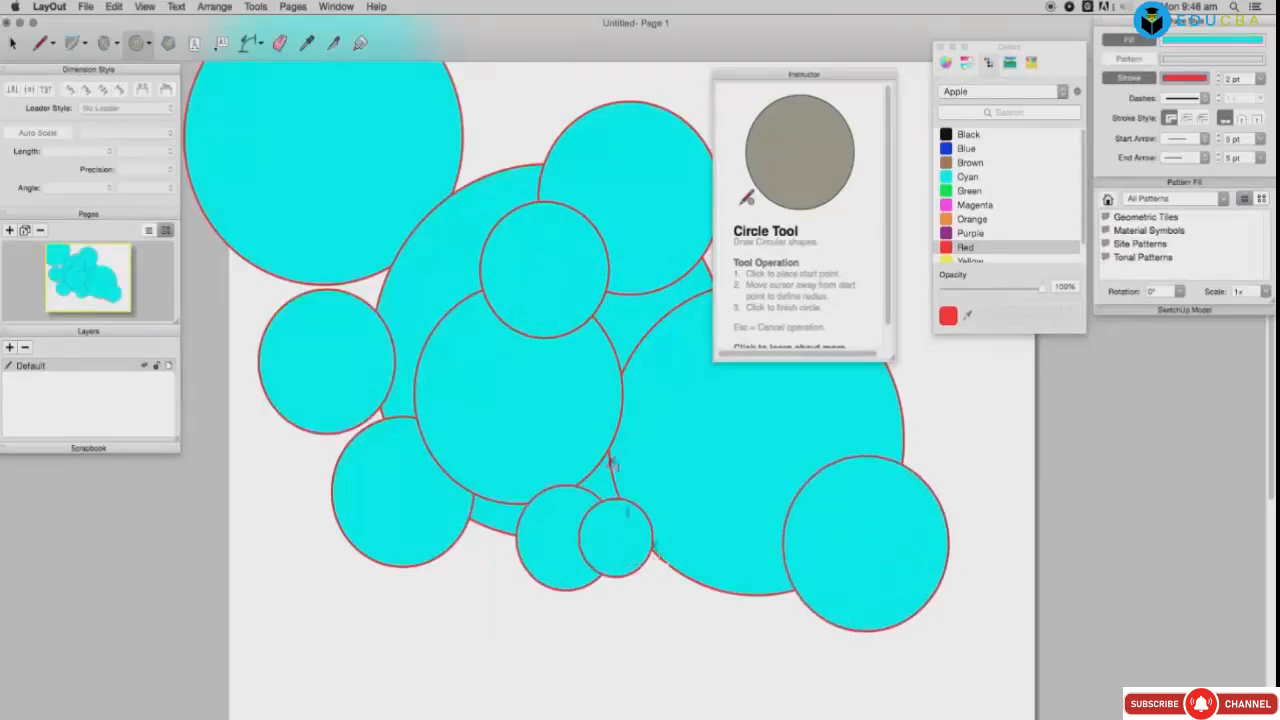
Step: Switch to the Ellipse tool, draw two ellipses, then select all shapes and delete them
{"action": "left_click", "coordinate": [151, 52]}
{"action": "left_click", "coordinate": [160, 72]}
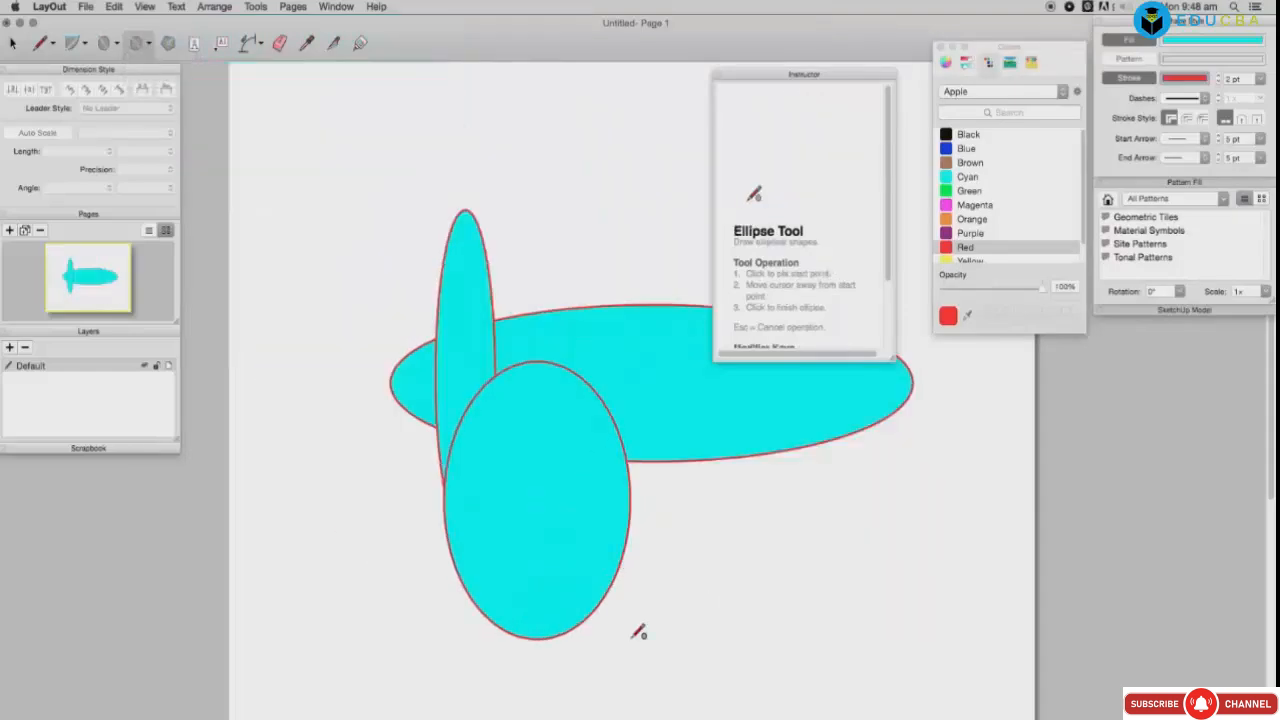
{"action": "left_click", "coordinate": [664, 660]}
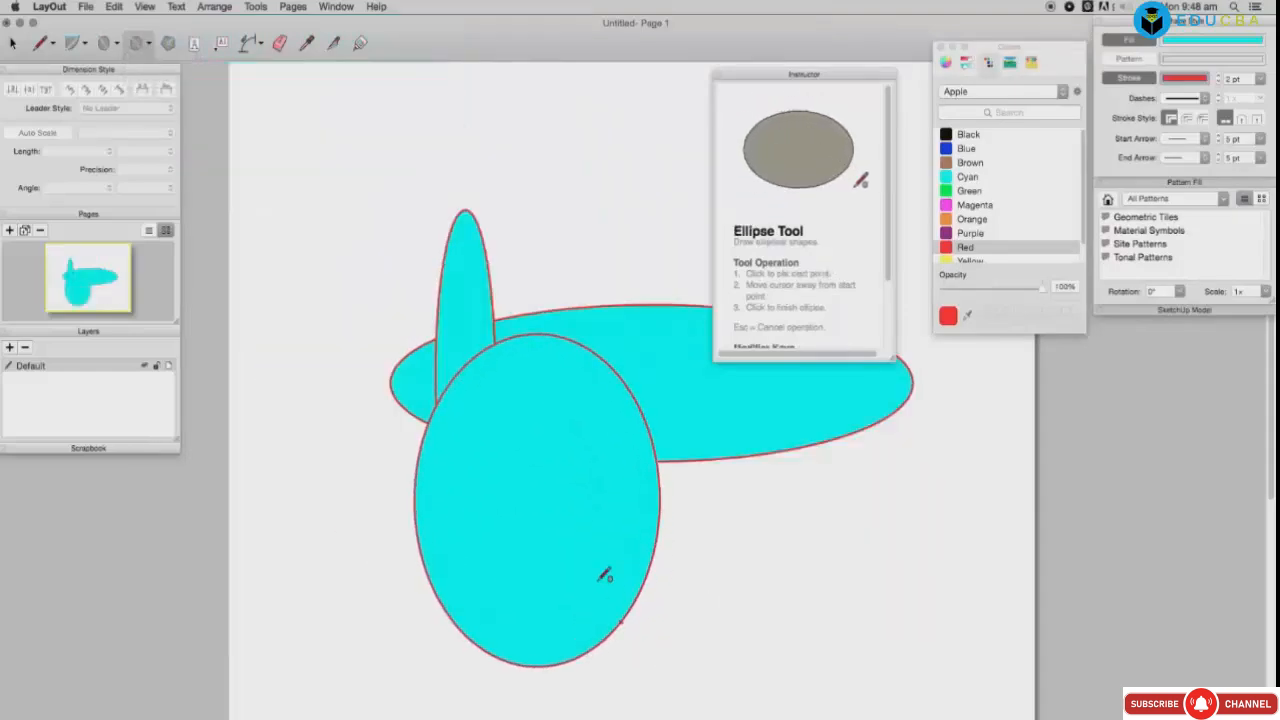
{"action": "left_click", "coordinate": [567, 208]}
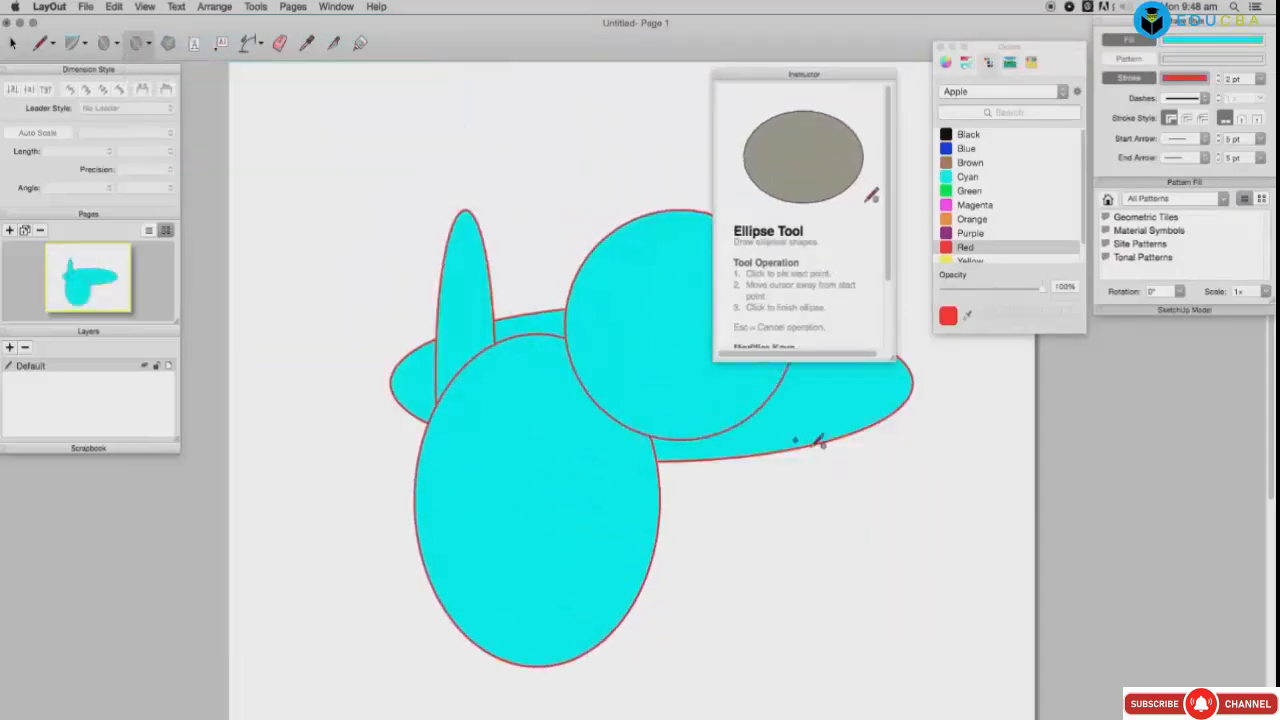
{"action": "left_click", "coordinate": [876, 516]}
{"action": "key", "text": "super+a"}
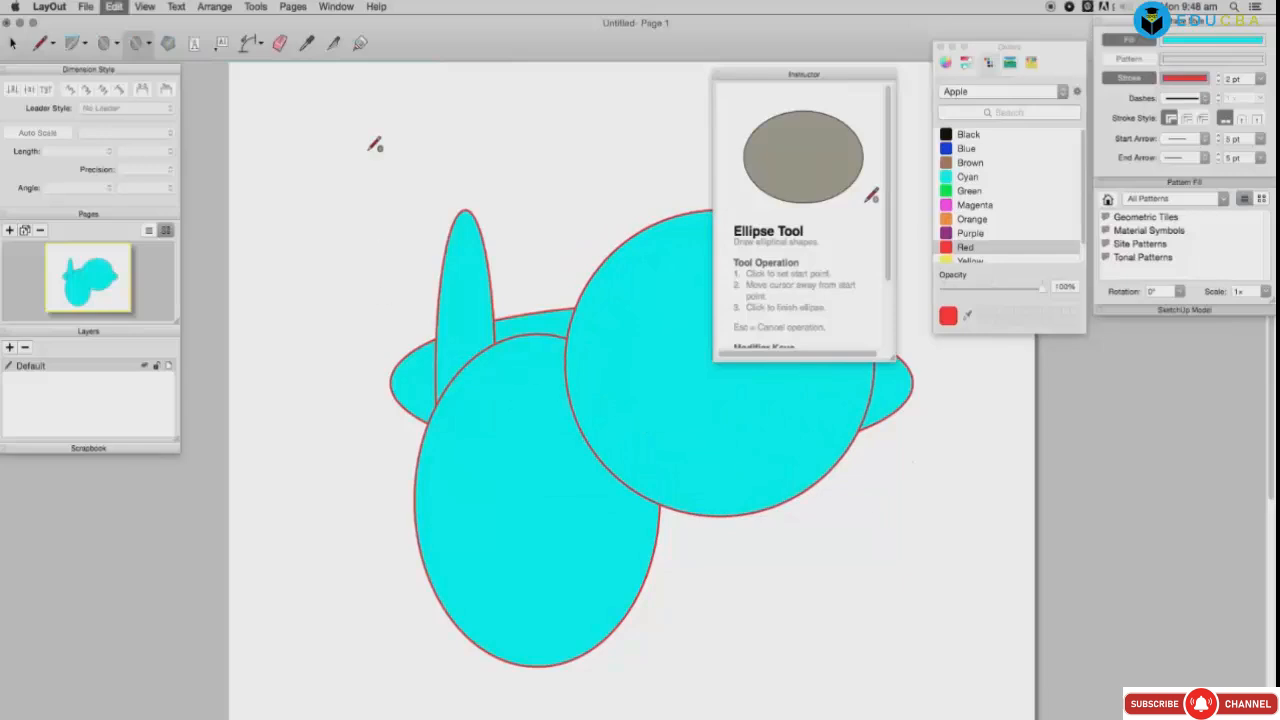
{"action": "key", "text": "Delete"}
Step: Draw a cyan pentagon near the upper left of the page after a few cancelled attempts
{"action": "key", "text": "g"}
{"action": "left_click", "coordinate": [346, 110]}
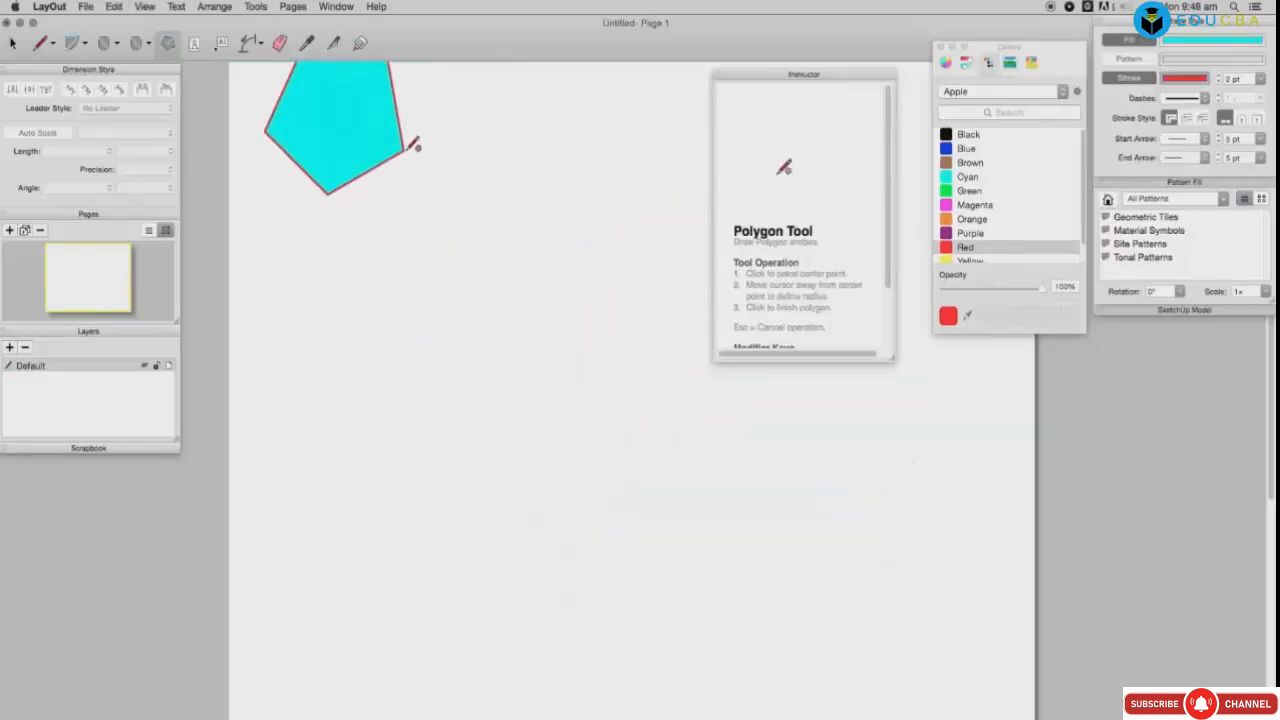
{"action": "key", "text": "space"}
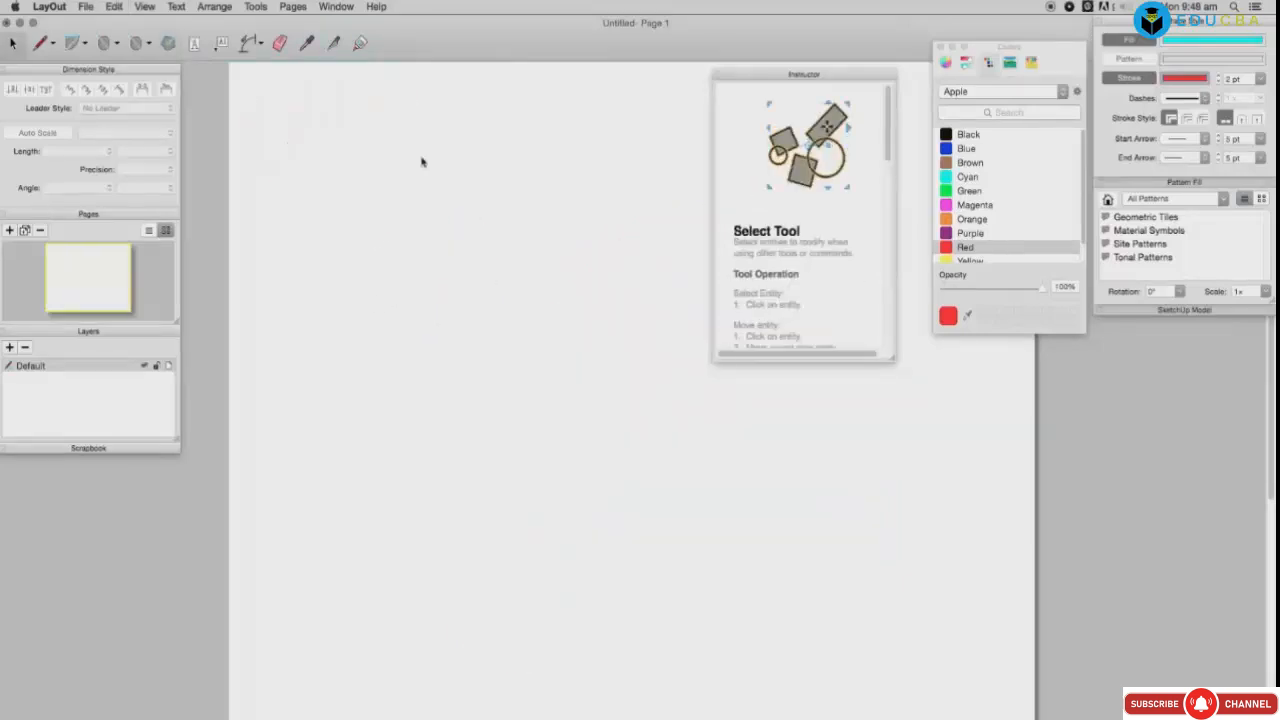
{"action": "key", "text": "g"}
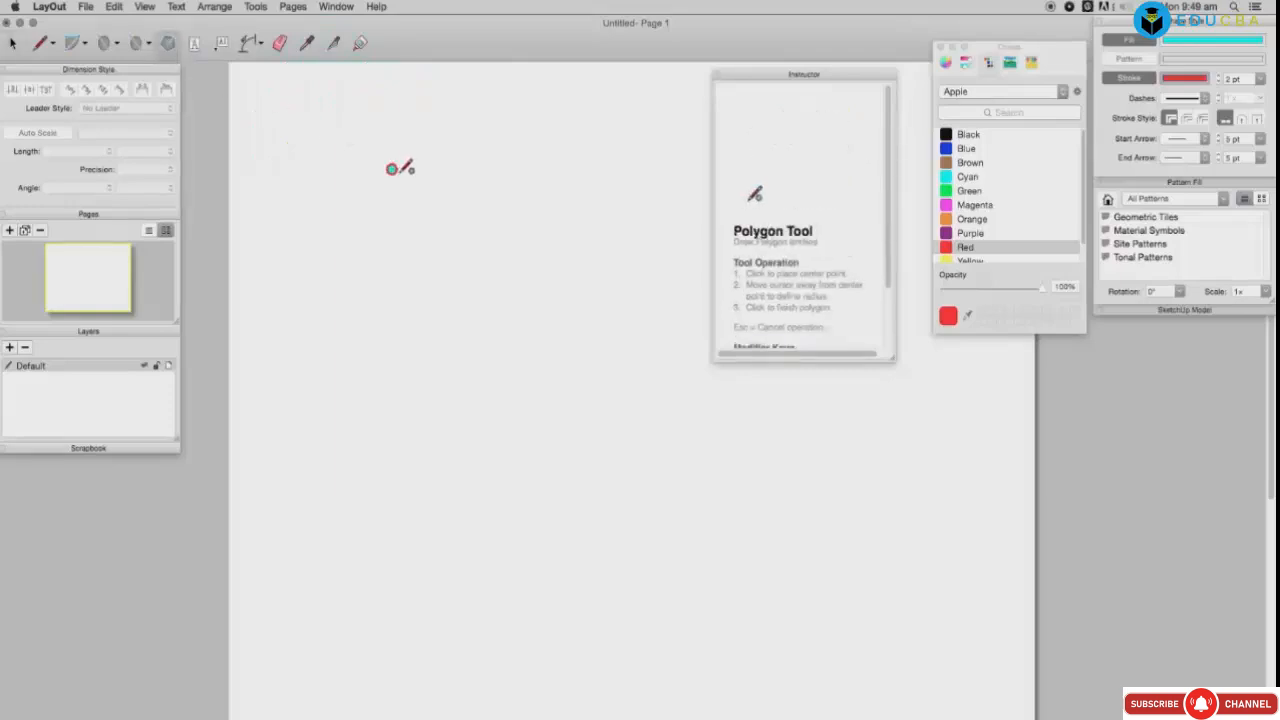
{"action": "left_click", "coordinate": [398, 168]}
{"action": "key", "text": "space"}
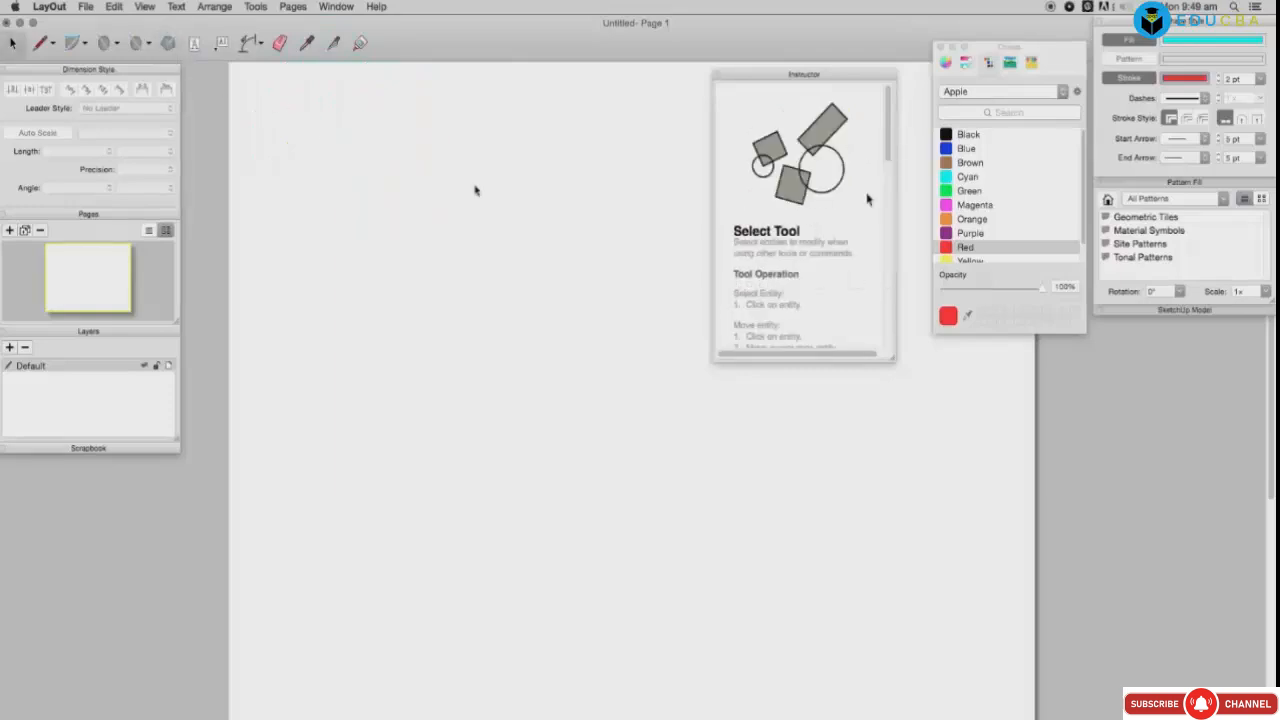
{"action": "left_click", "coordinate": [177, 49]}
{"action": "key", "text": "space"}
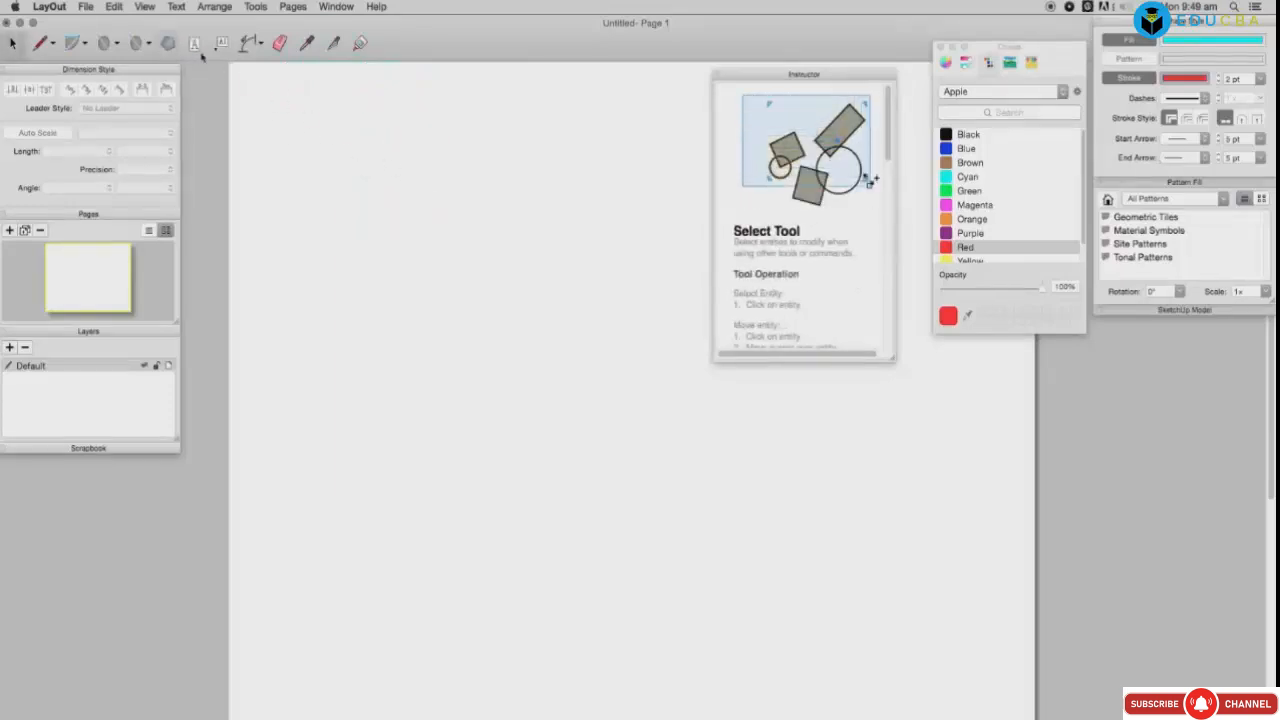
{"action": "left_click", "coordinate": [168, 43]}
{"action": "left_click", "coordinate": [362, 167]}
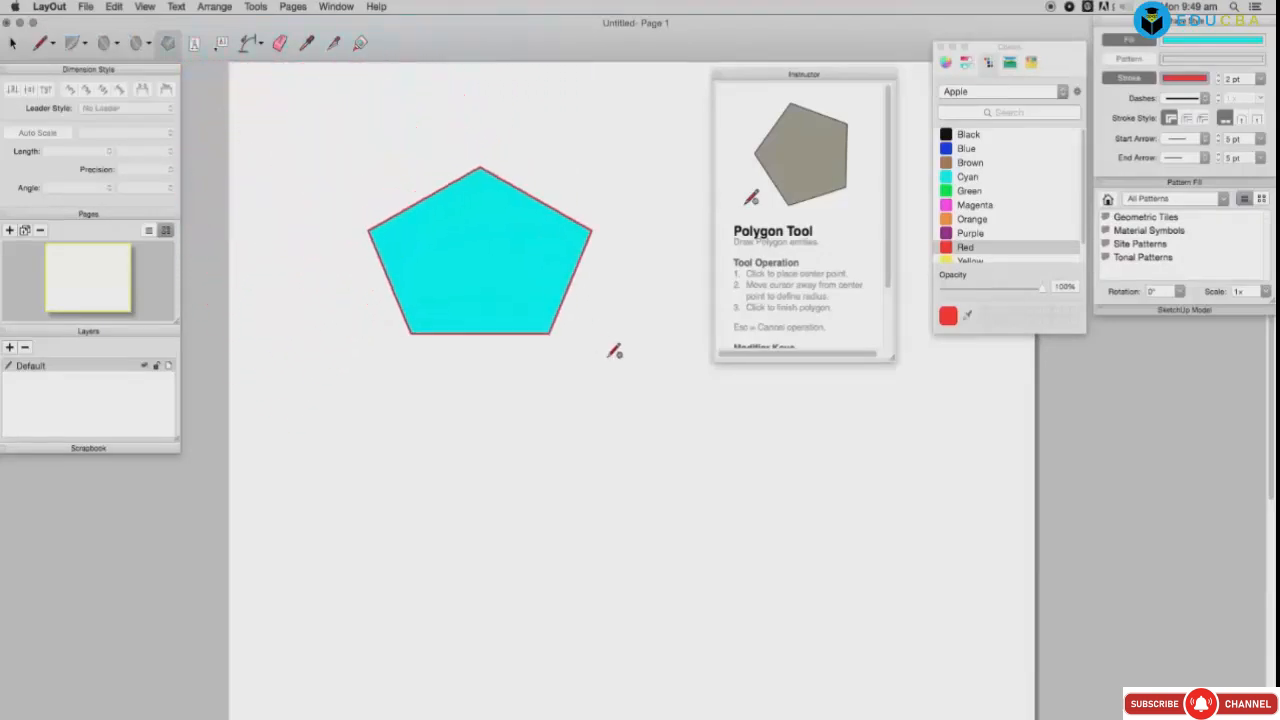
{"action": "left_click", "coordinate": [686, 443]}
Step: Narrow and re-widen the pentagon with its side handles, then dock the Components panel at right
{"action": "left_click", "coordinate": [542, 352]}
{"action": "key", "text": "space"}
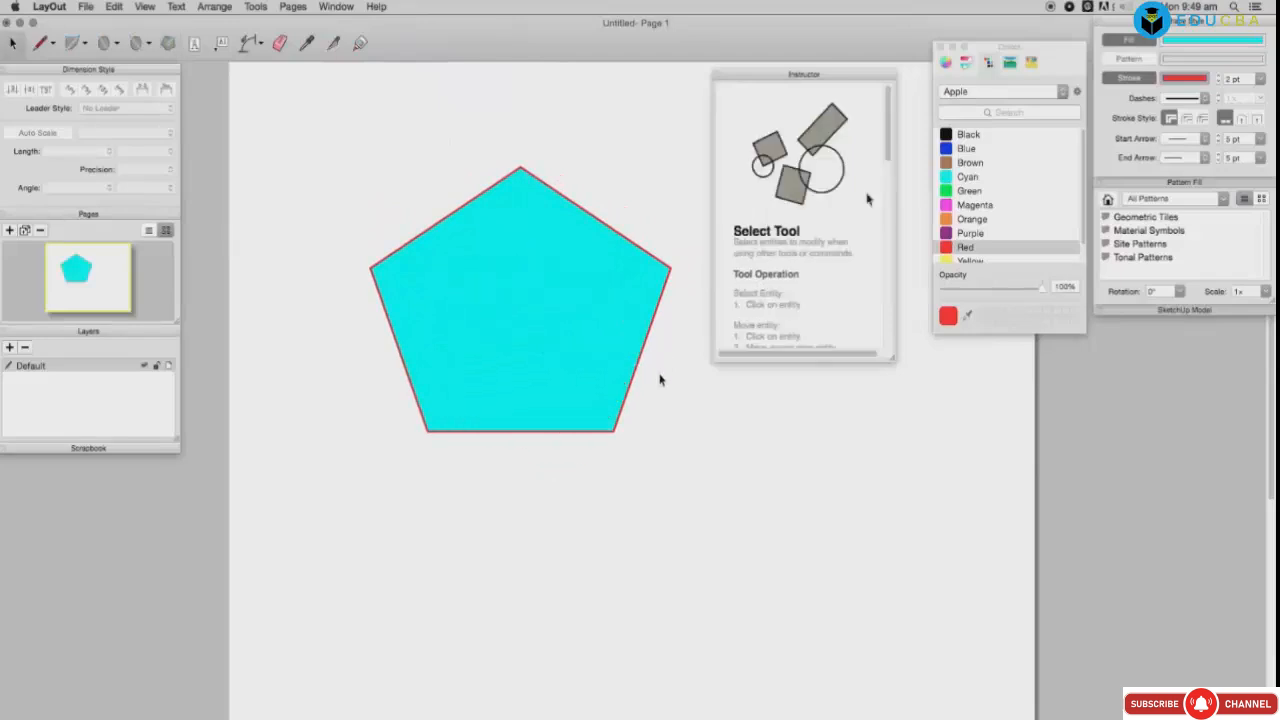
{"action": "left_click_drag", "start_coordinate": [888, 146], "coordinate": [890, 285]}
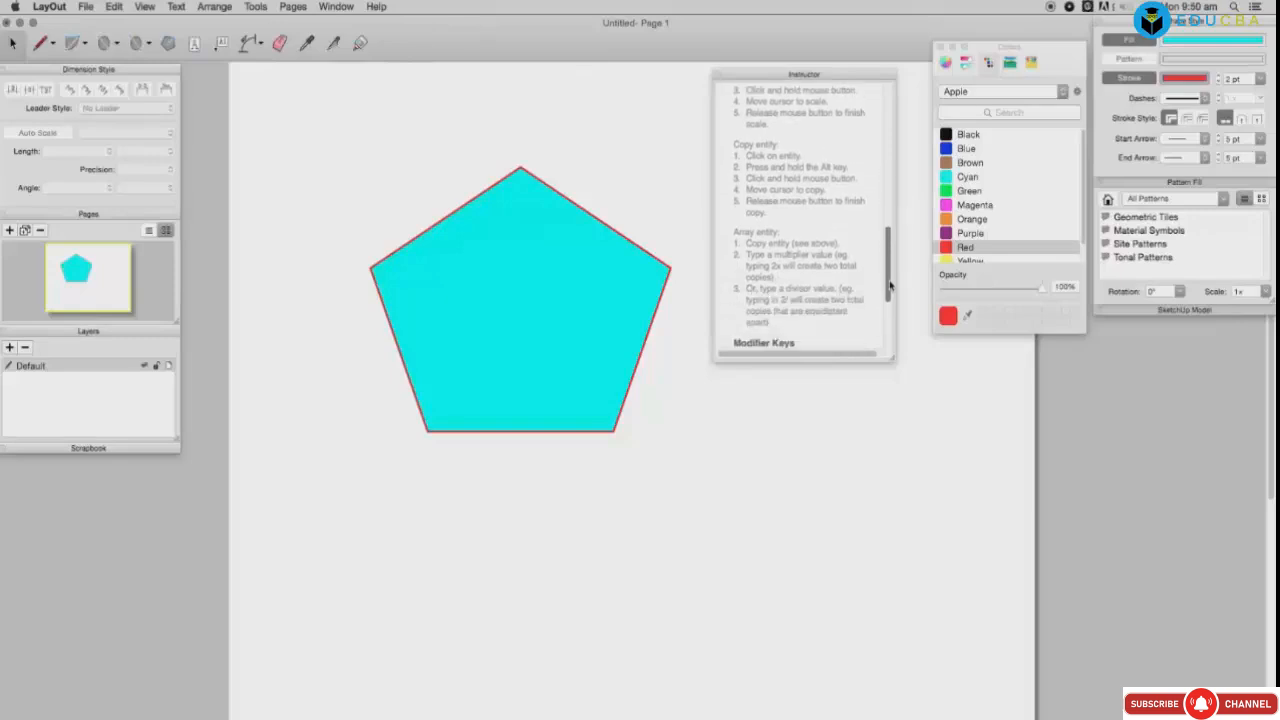
{"action": "left_click", "coordinate": [466, 366]}
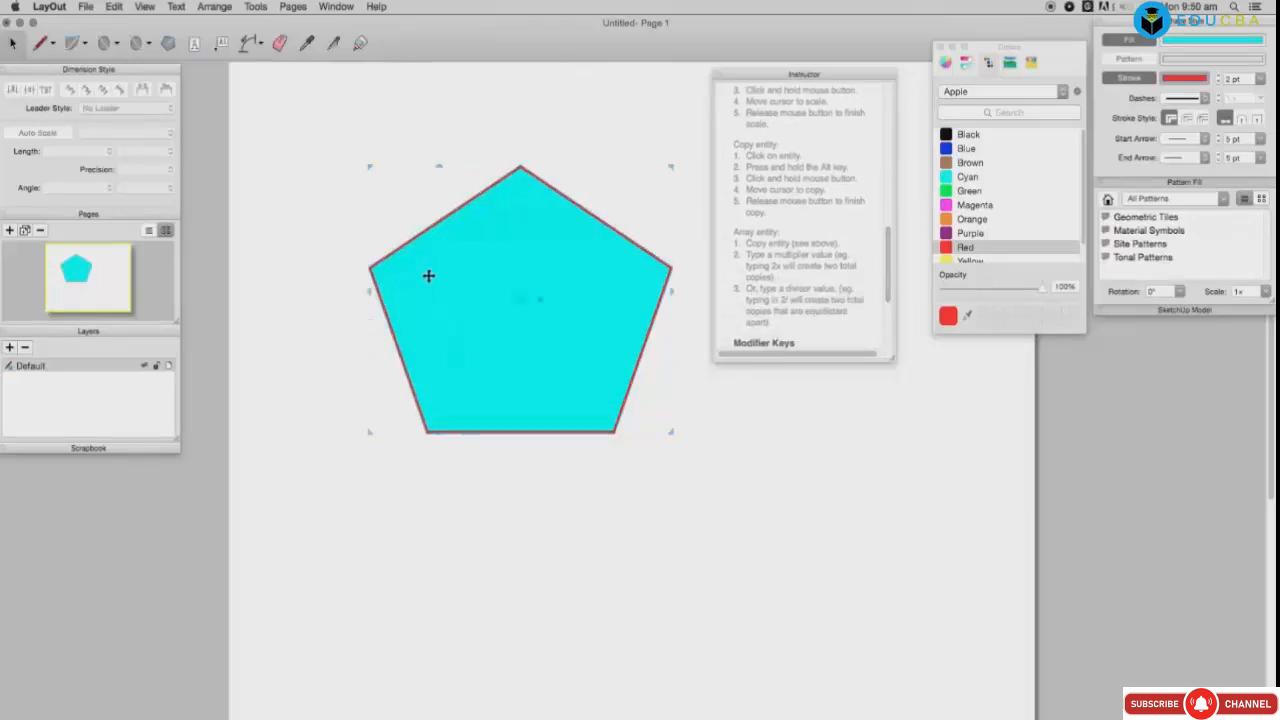
{"action": "left_click_drag", "start_coordinate": [369, 211], "coordinate": [401, 222]}
{"action": "left_click_drag", "start_coordinate": [401, 168], "coordinate": [369, 149]}
{"action": "left_click", "coordinate": [477, 540]}
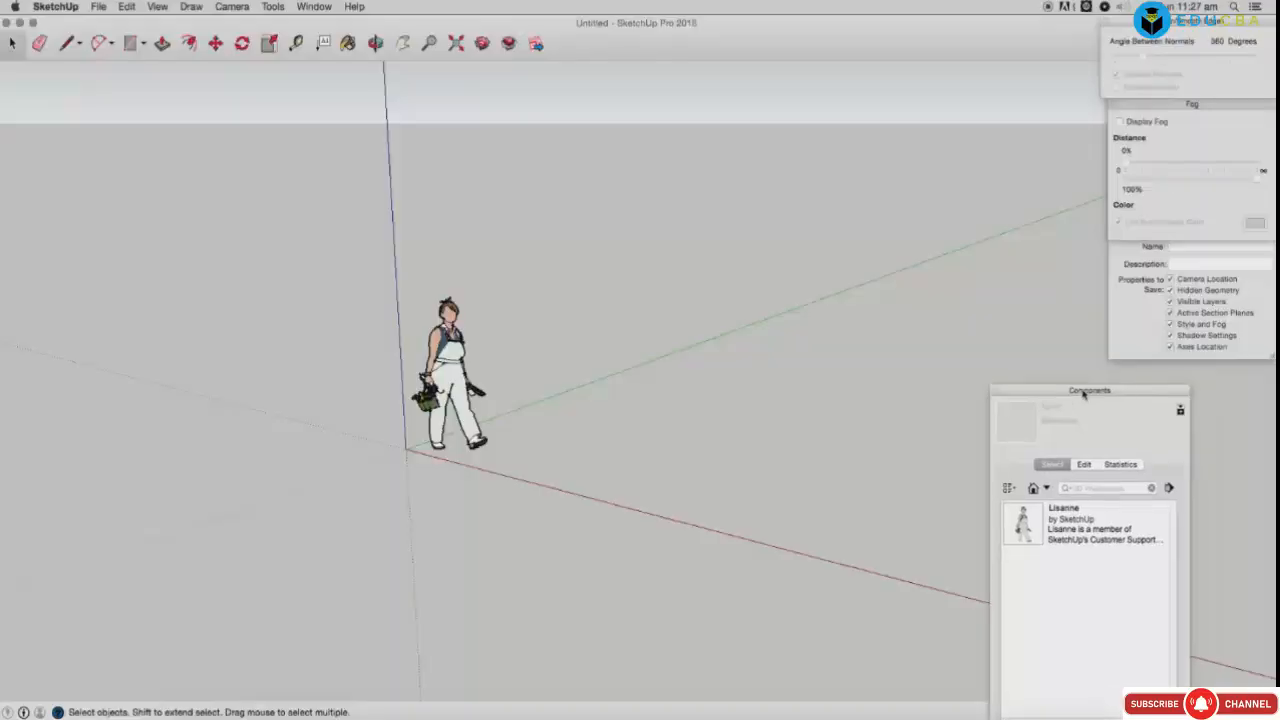
{"action": "mouse_move", "coordinate": [1066, 389]}
{"action": "left_mouse_down"}
{"action": "mouse_move", "coordinate": [1057, 374]}
{"action": "mouse_move", "coordinate": [1187, 366]}
{"action": "left_mouse_up"}
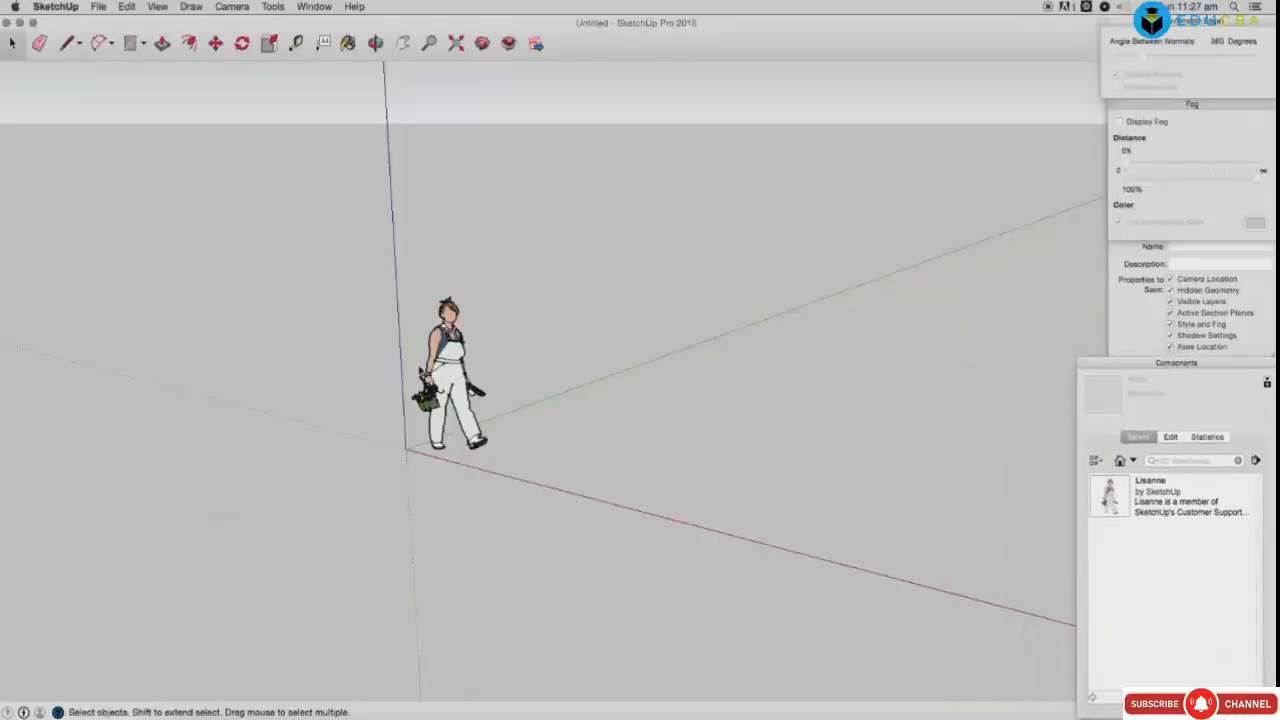
Step: Open SketchUp Preferences and review Drawing, Extensions, Applications, General and OpenGL before reaching Shortcuts
{"action": "left_click", "coordinate": [55, 6]}
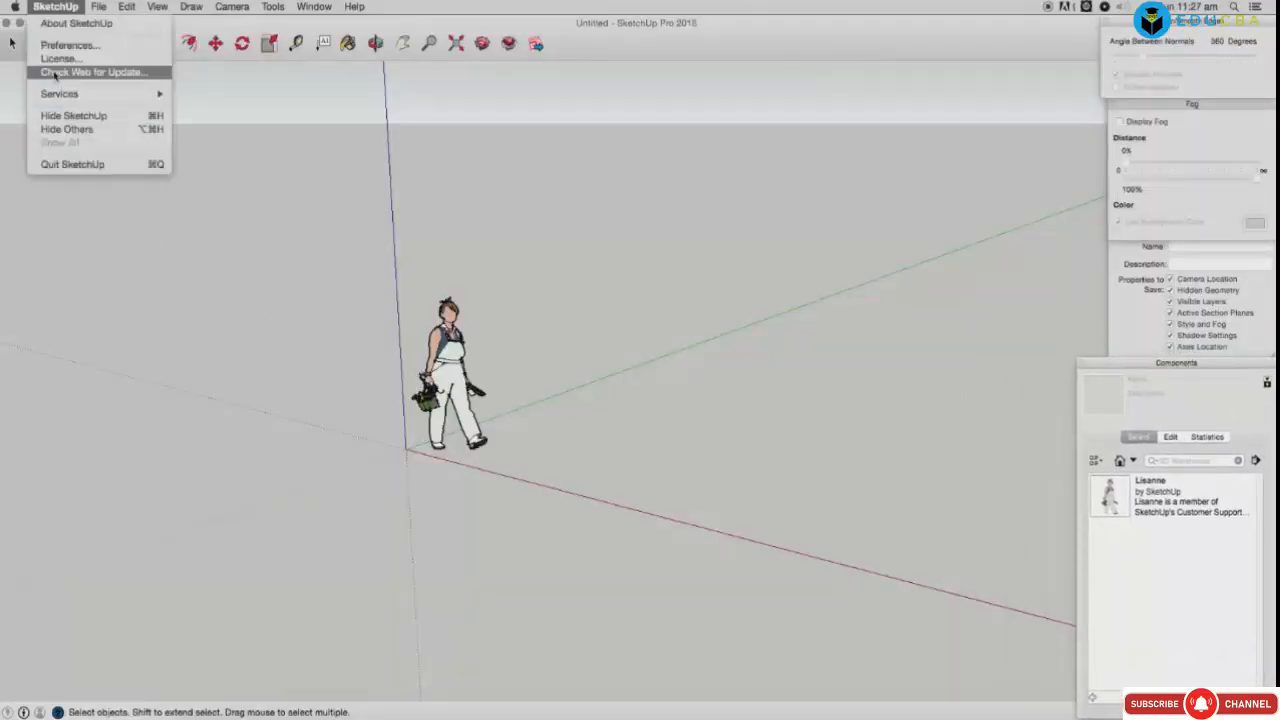
{"action": "left_click", "coordinate": [60, 43]}
{"action": "left_click_drag", "start_coordinate": [298, 371], "coordinate": [236, 165]}
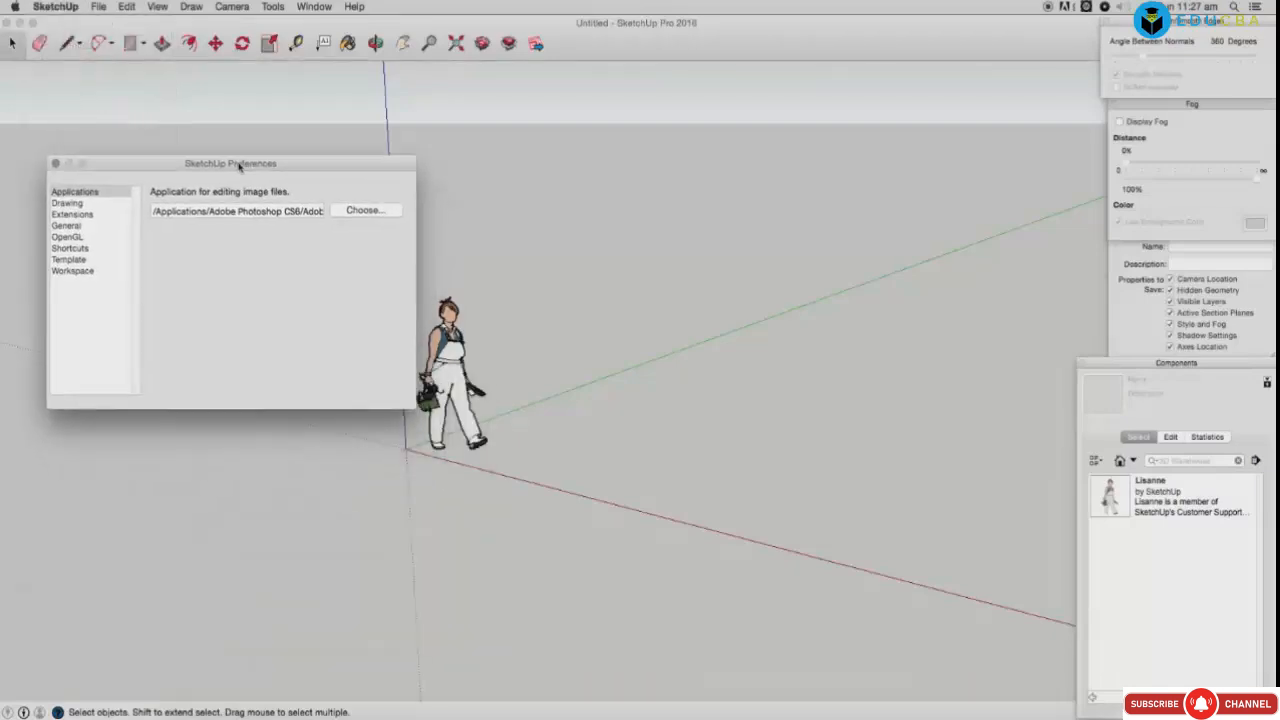
{"action": "left_click", "coordinate": [76, 198]}
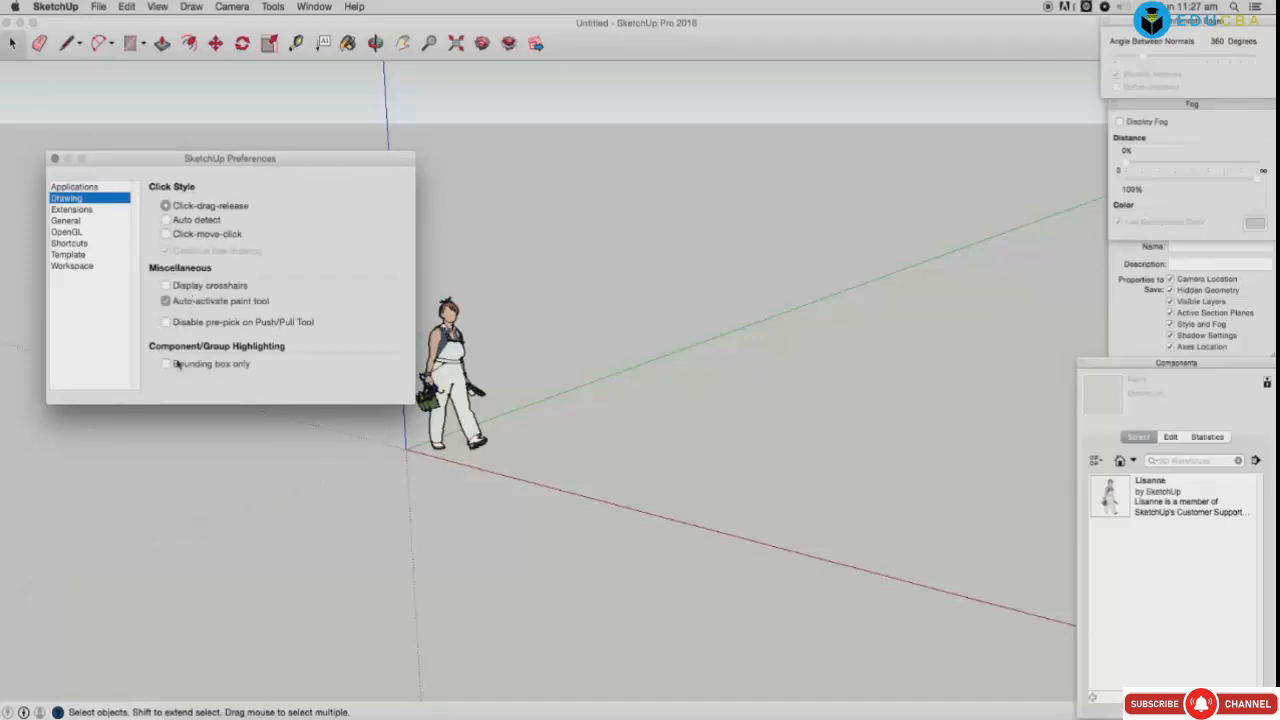
{"action": "left_click", "coordinate": [69, 210]}
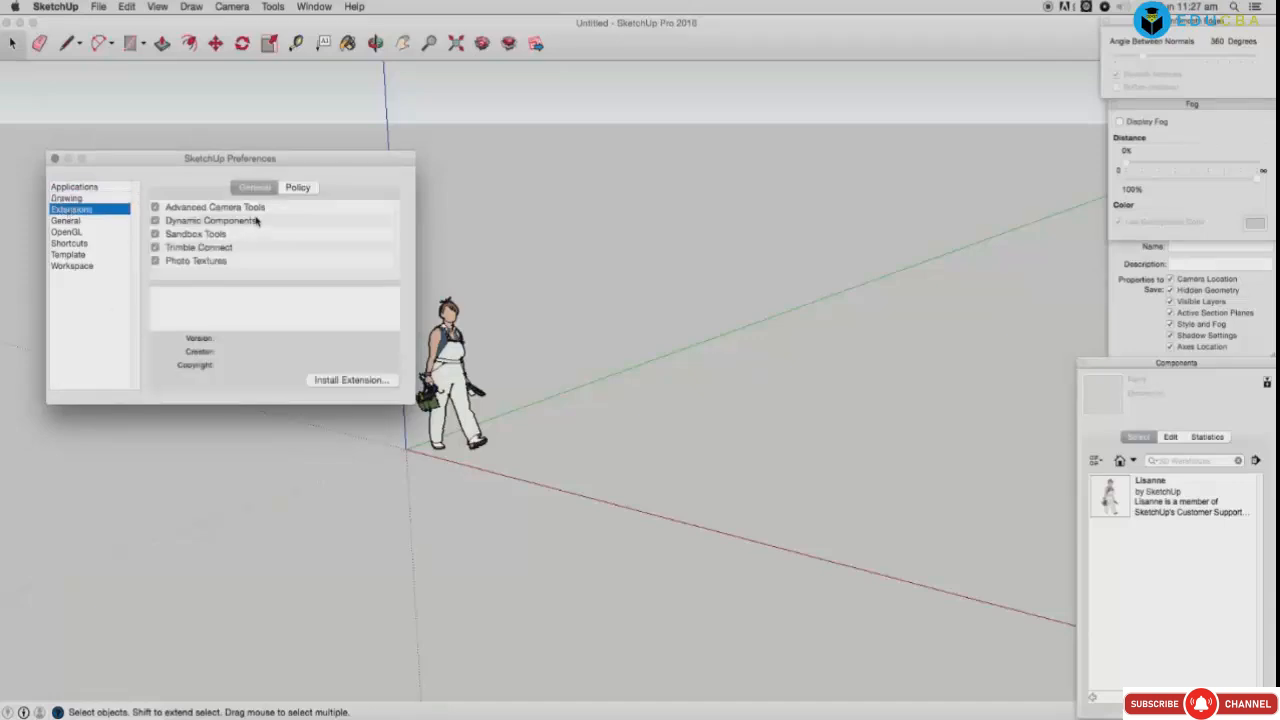
{"action": "left_click", "coordinate": [220, 210]}
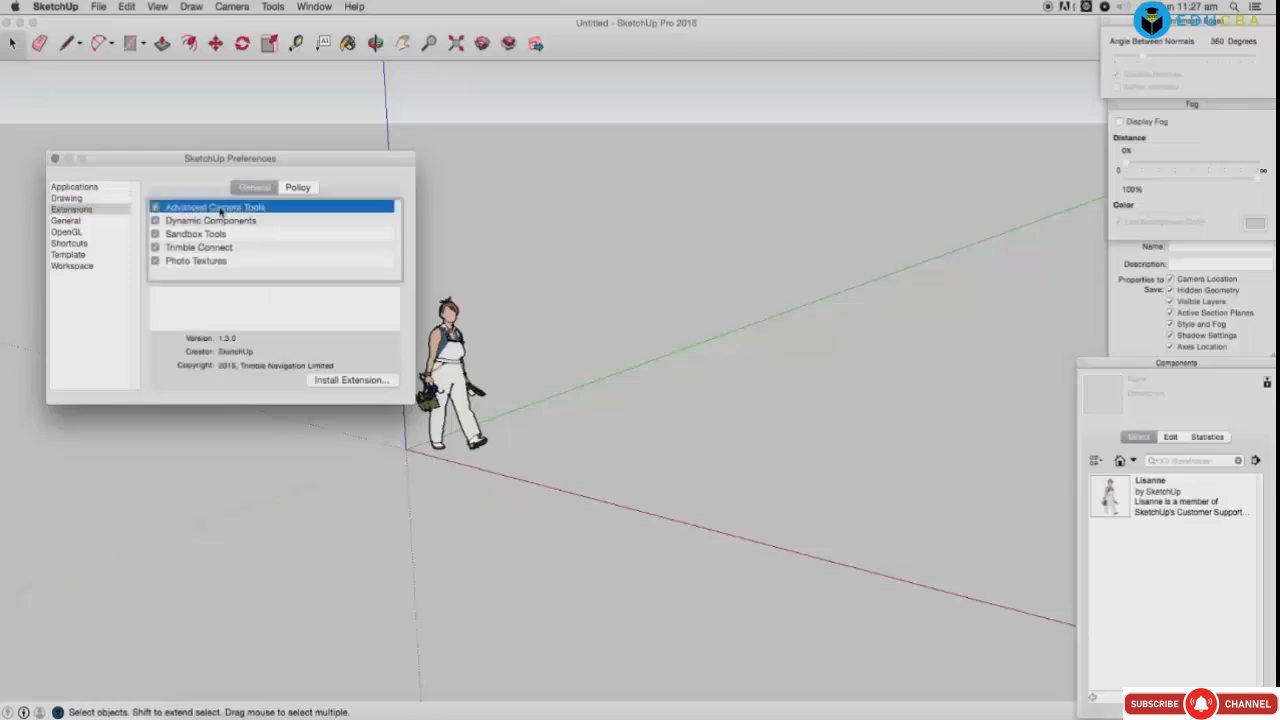
{"action": "left_click", "coordinate": [90, 190]}
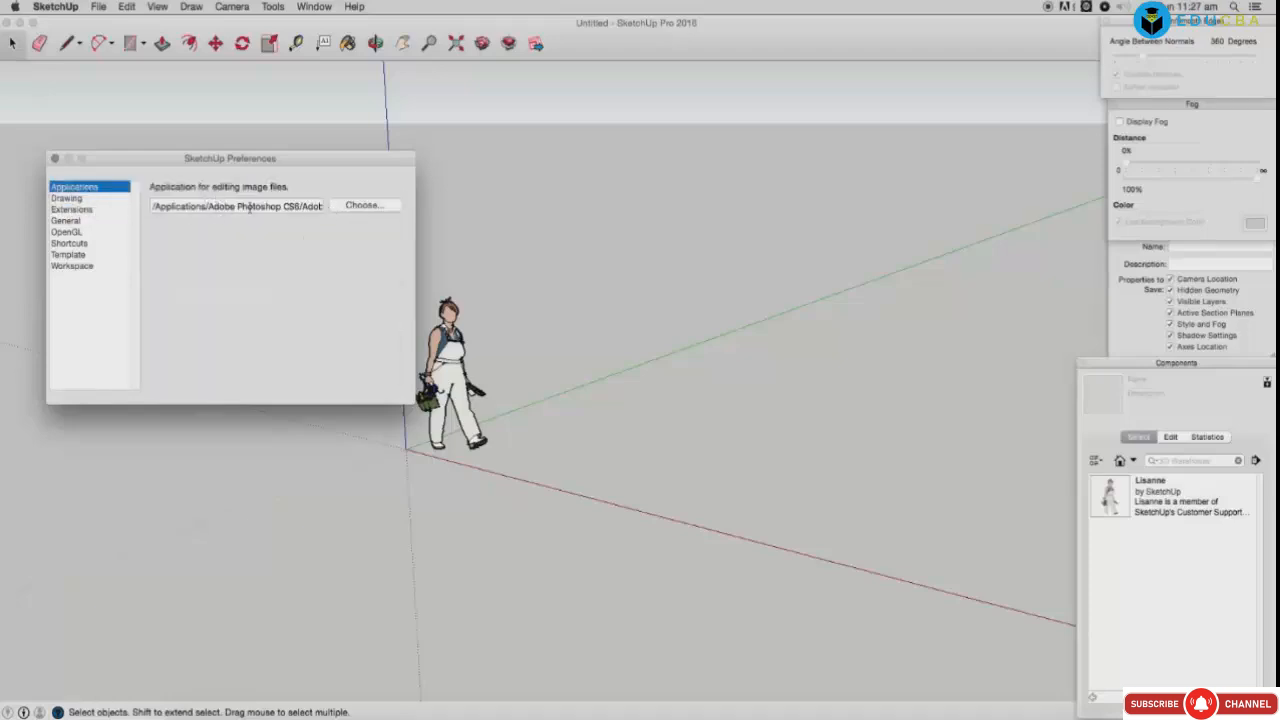
{"action": "left_click", "coordinate": [67, 198]}
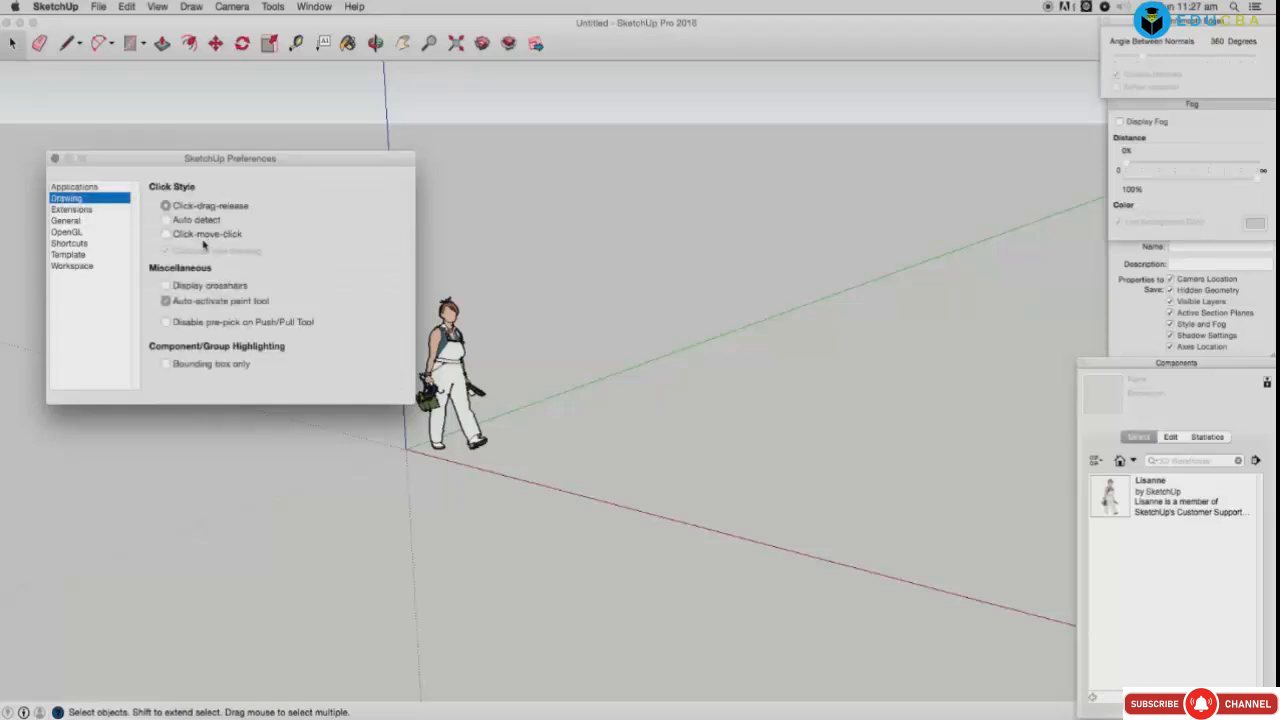
{"action": "left_click", "coordinate": [70, 210]}
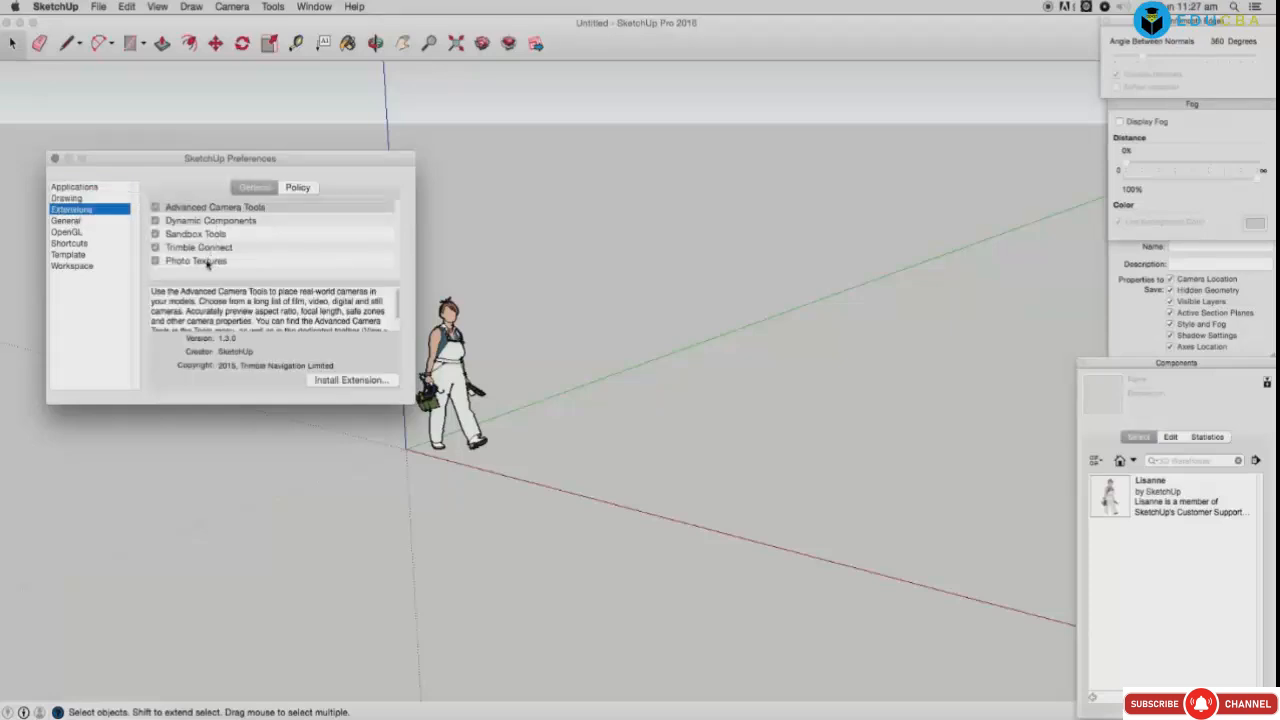
{"action": "left_click", "coordinate": [66, 220]}
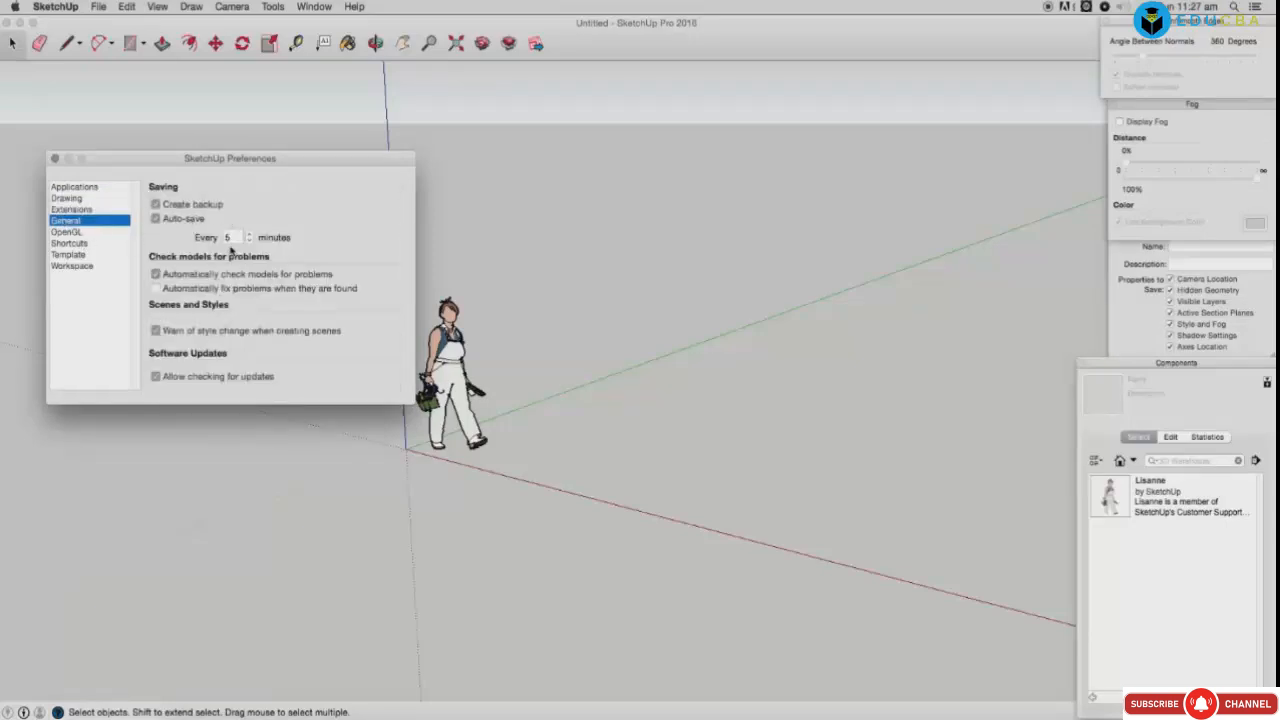
{"action": "left_click", "coordinate": [68, 232]}
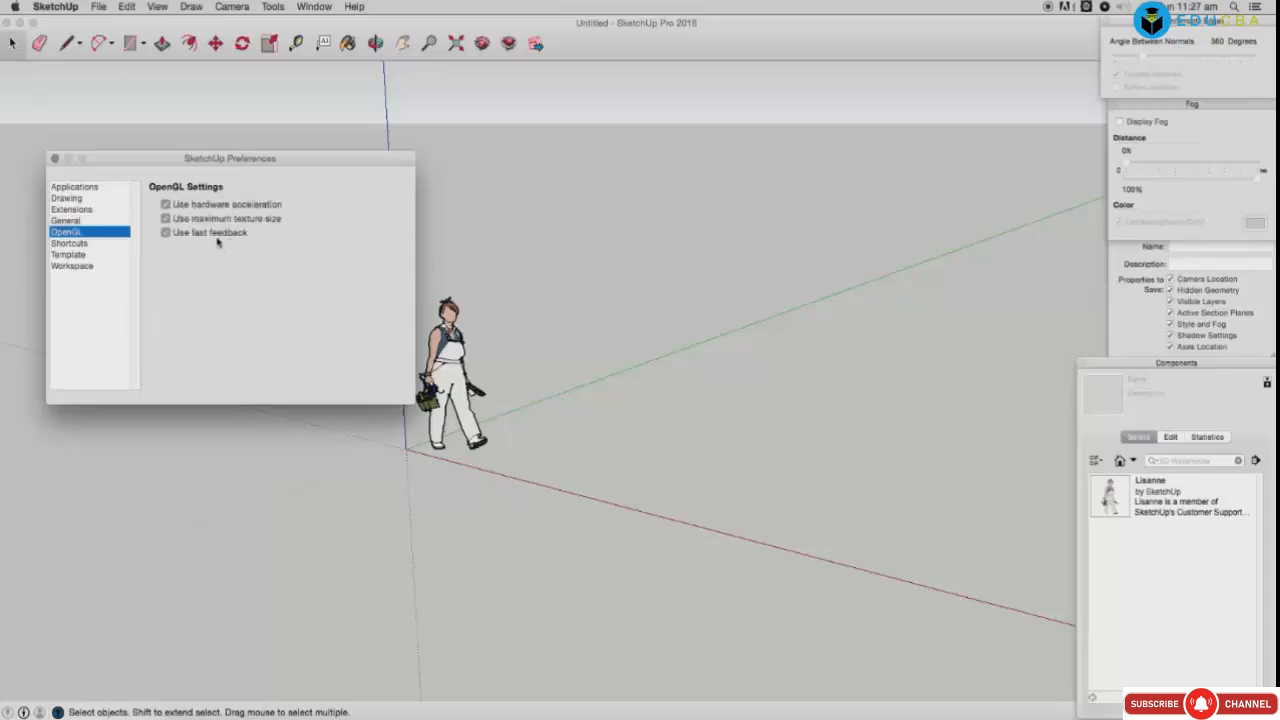
{"action": "key", "text": "Down"}
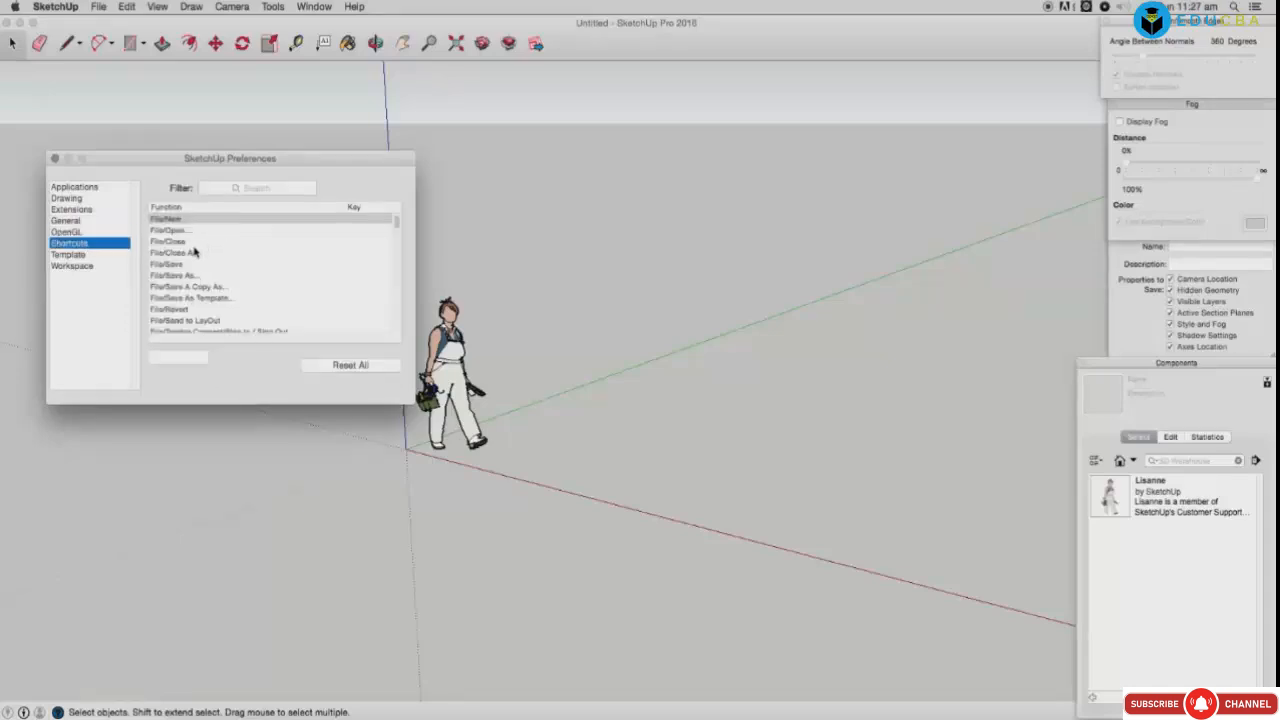
Step: Look through the File commands in the Shortcuts list, from File/New to File/Send to LayOut
{"action": "left_click", "coordinate": [171, 231]}
{"action": "key", "text": "Up"}
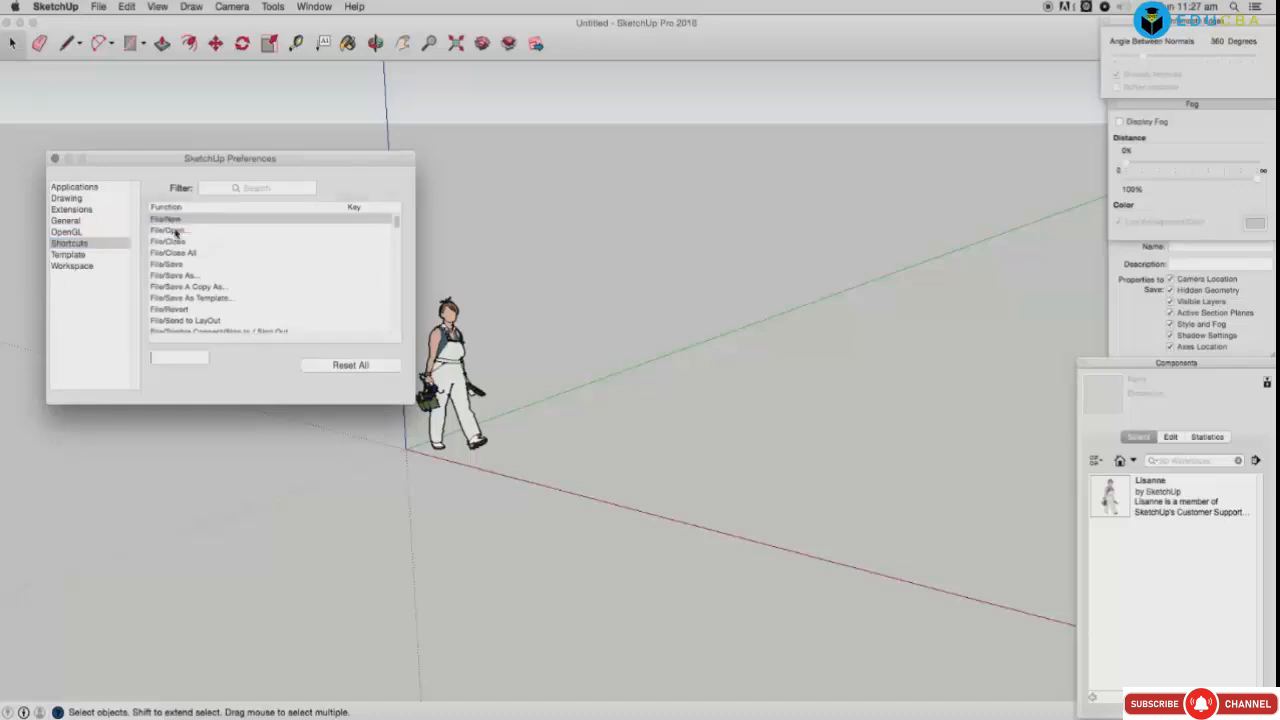
{"action": "left_click", "coordinate": [176, 241]}
{"action": "left_click", "coordinate": [177, 256]}
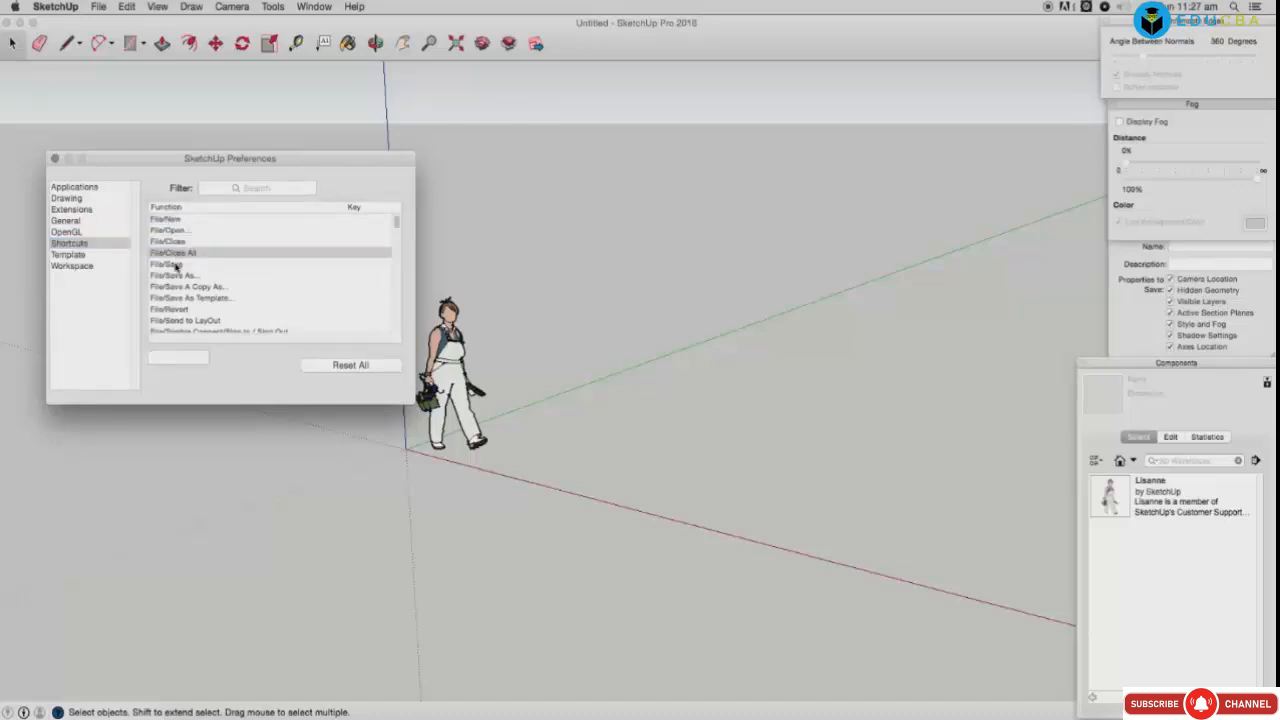
{"action": "left_click", "coordinate": [176, 265]}
{"action": "left_click", "coordinate": [182, 276]}
{"action": "left_click", "coordinate": [183, 309]}
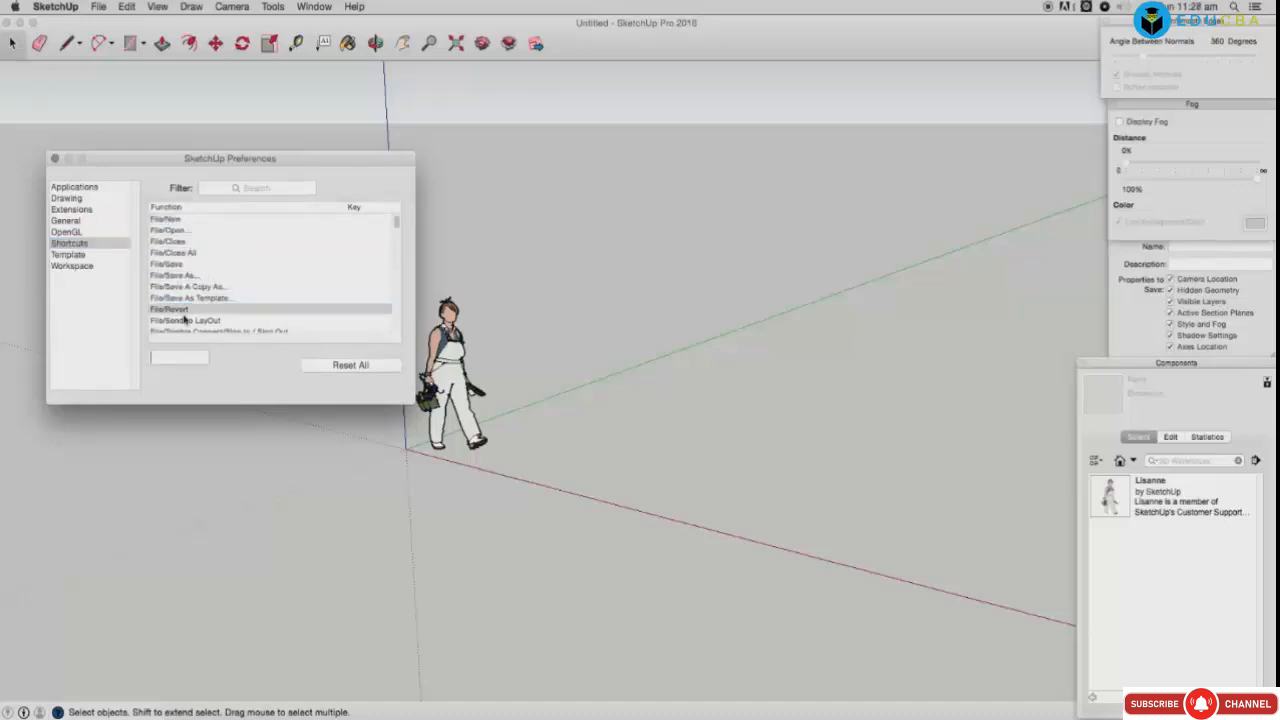
{"action": "left_click", "coordinate": [183, 320]}
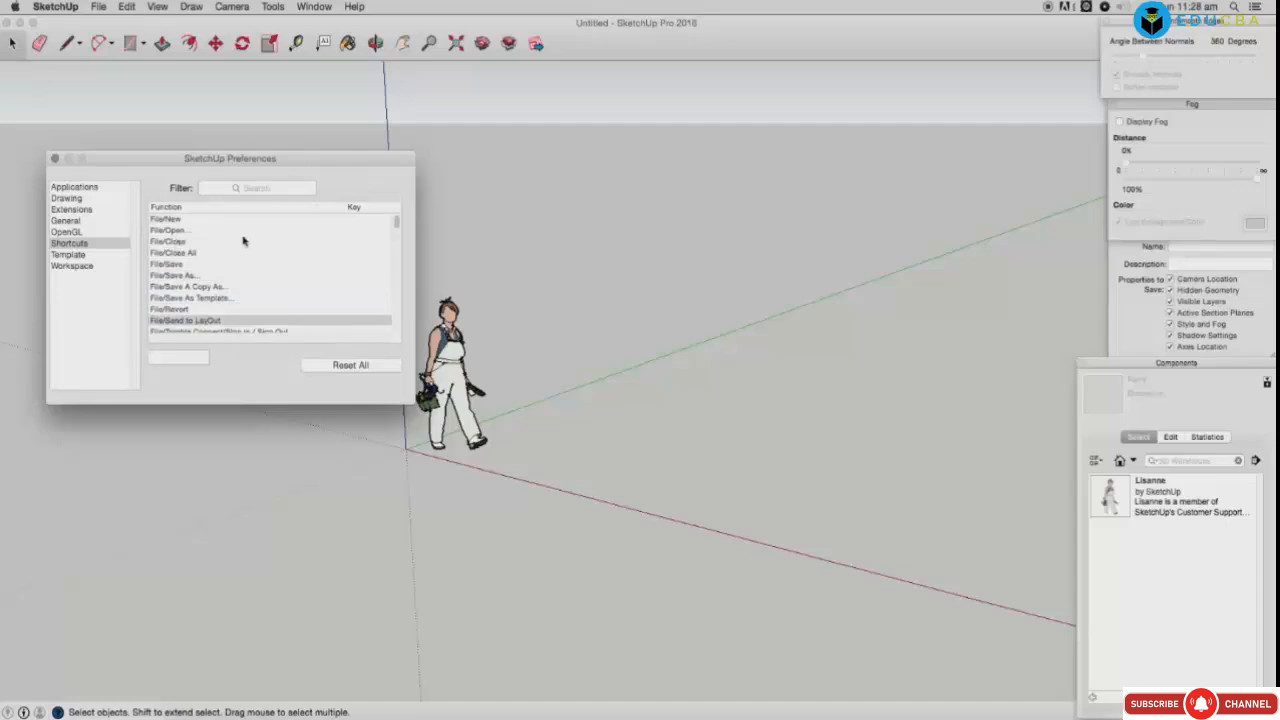
Step: Assign ⌥⌘W to File/Close, ⌥⇧⌘W to File/Close All and ⌘S to File/Save
{"action": "left_click", "coordinate": [174, 244]}
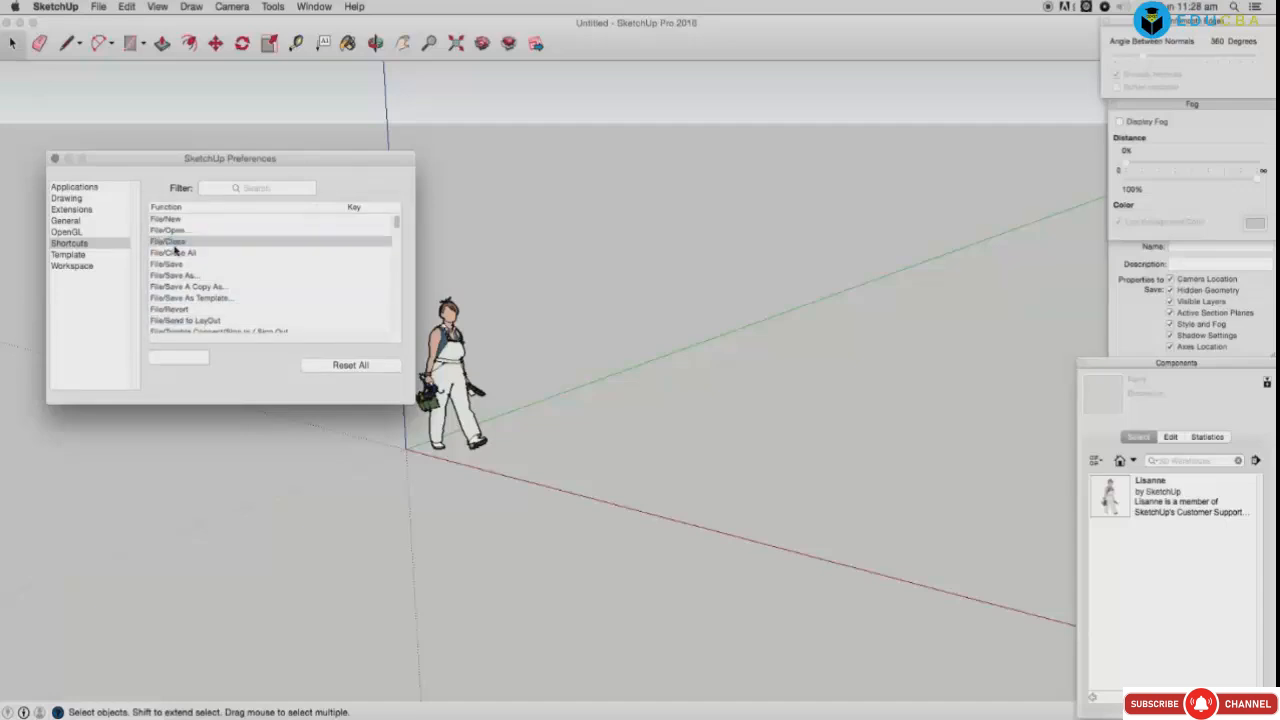
{"action": "key", "text": "alt+super+w"}
{"action": "left_click", "coordinate": [174, 253]}
{"action": "key", "text": "alt+shift+super+w"}
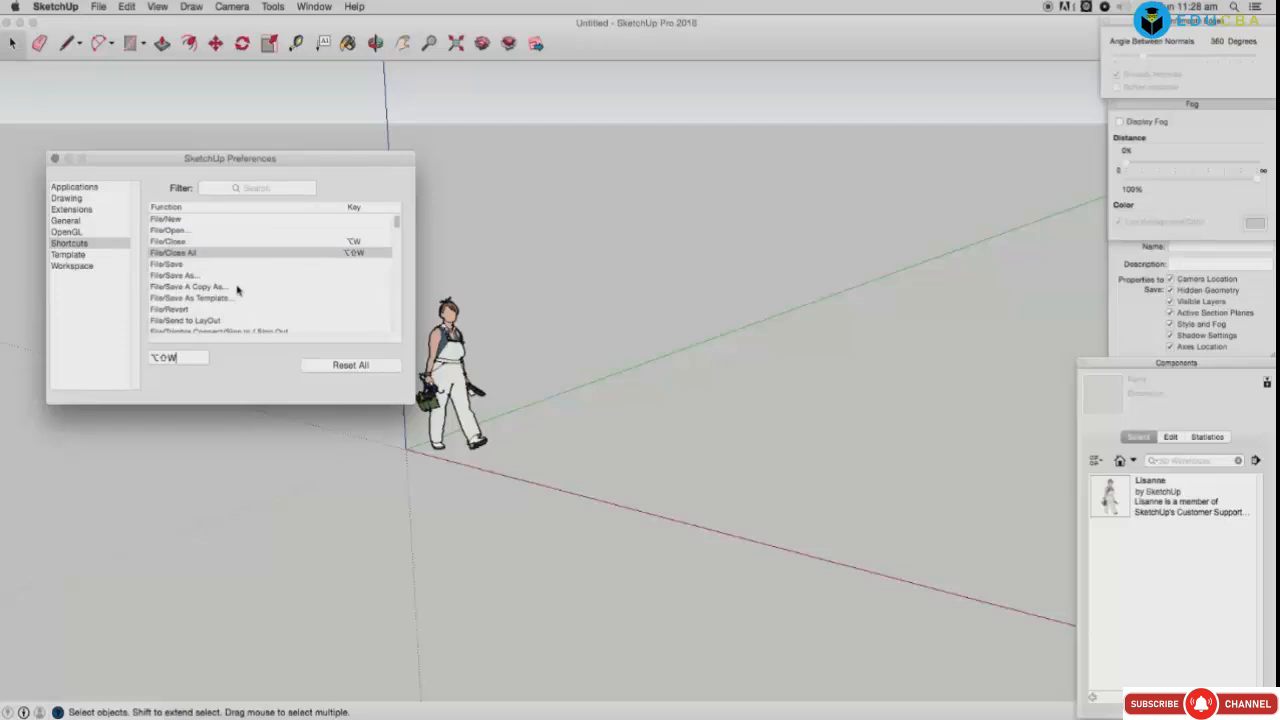
{"action": "left_click", "coordinate": [170, 265]}
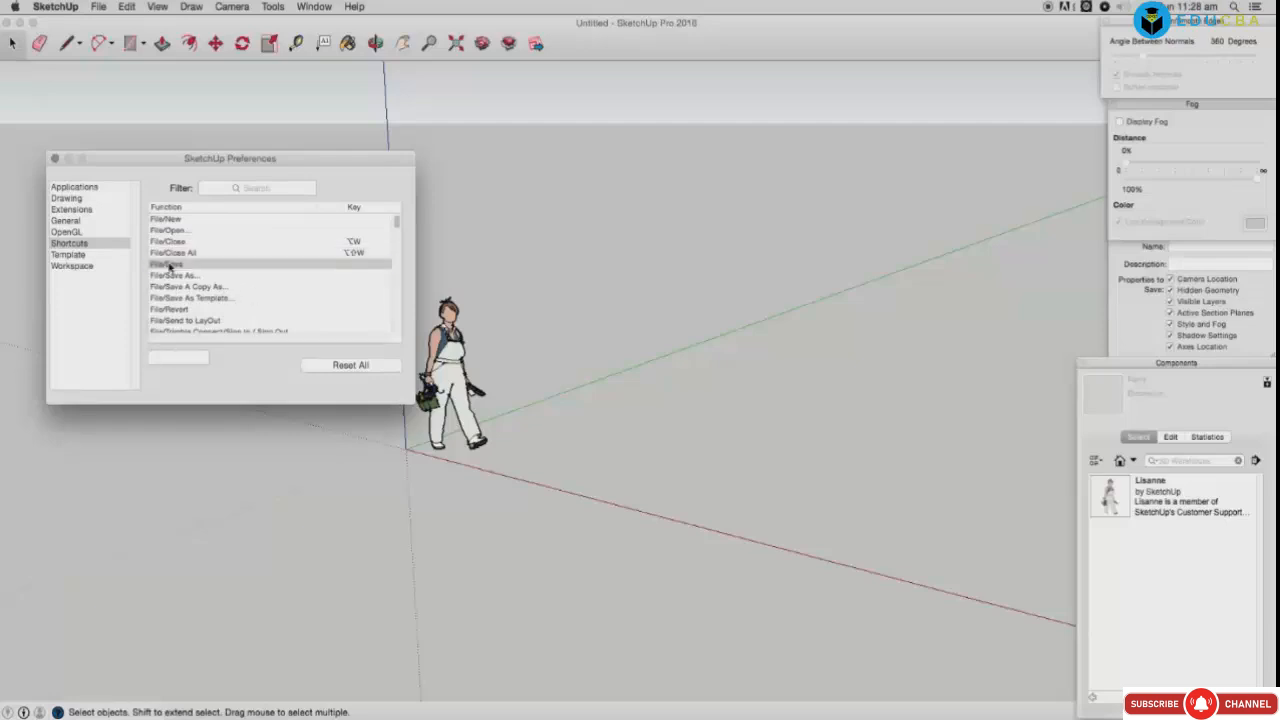
{"action": "key", "text": "super+s"}
Step: Reset the workspace to remove the docked panels and close the Preferences window
{"action": "left_click", "coordinate": [269, 278]}
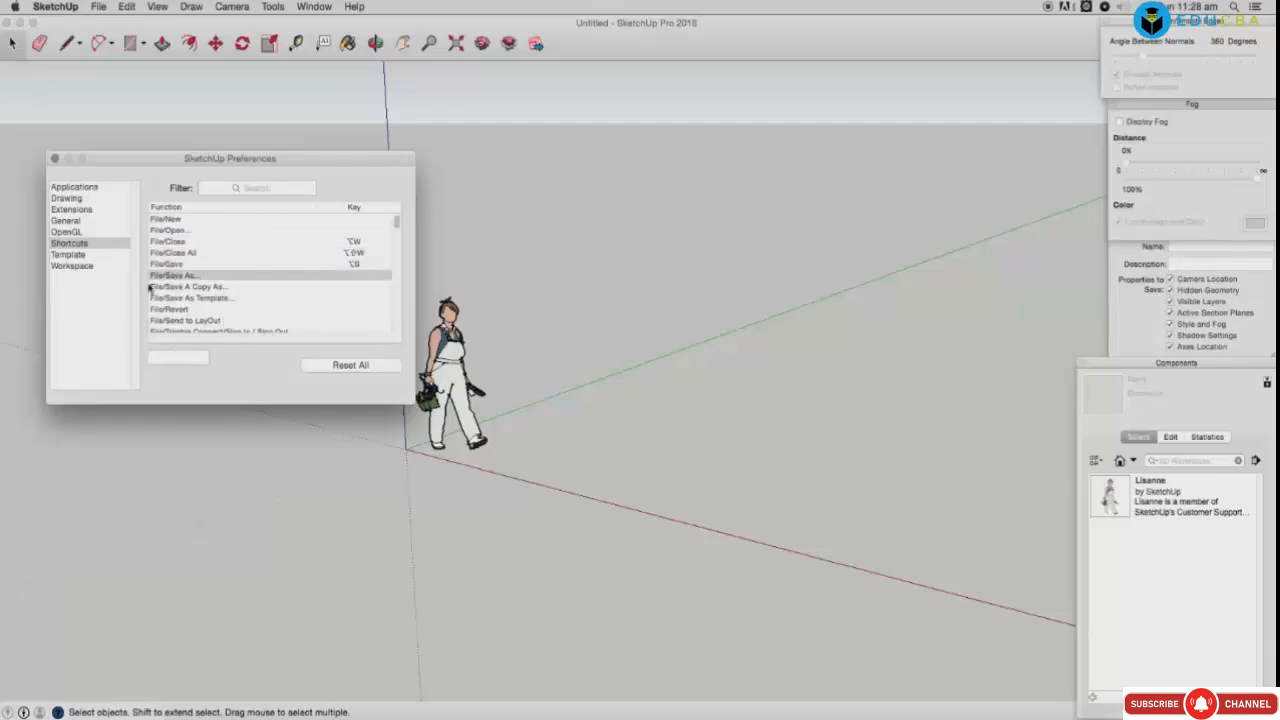
{"action": "left_click", "coordinate": [78, 255]}
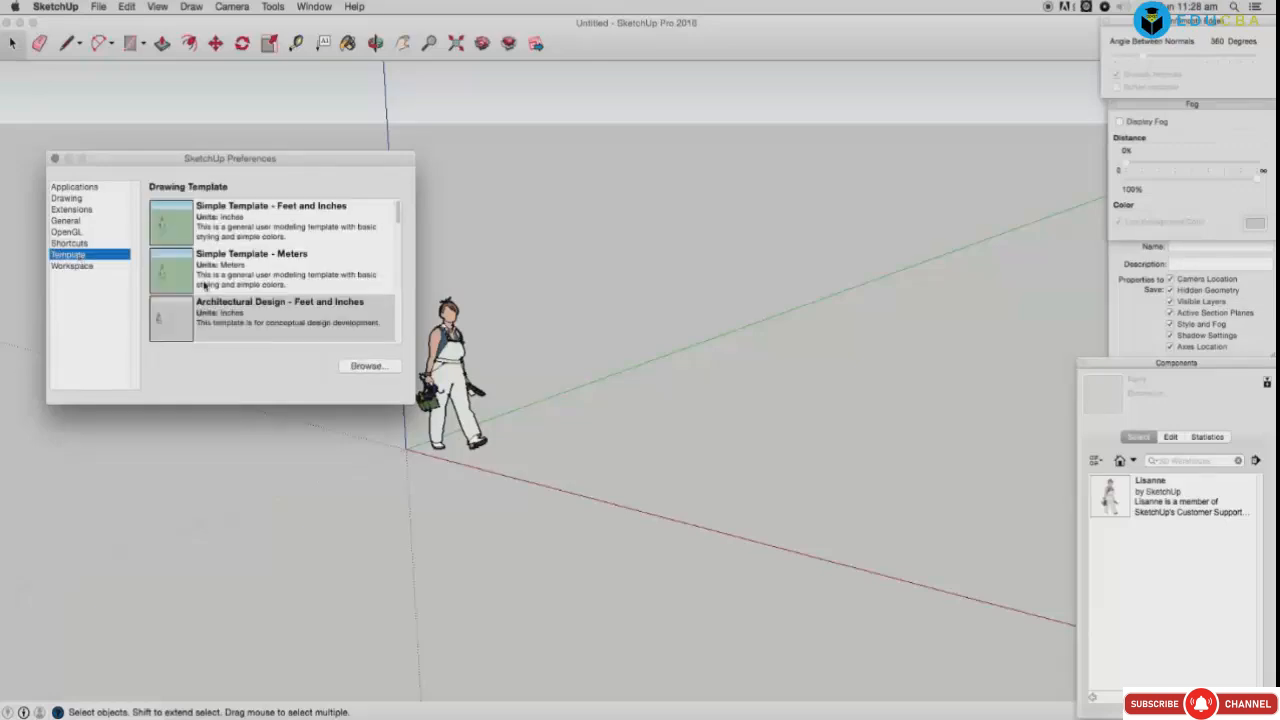
{"action": "left_click", "coordinate": [112, 266]}
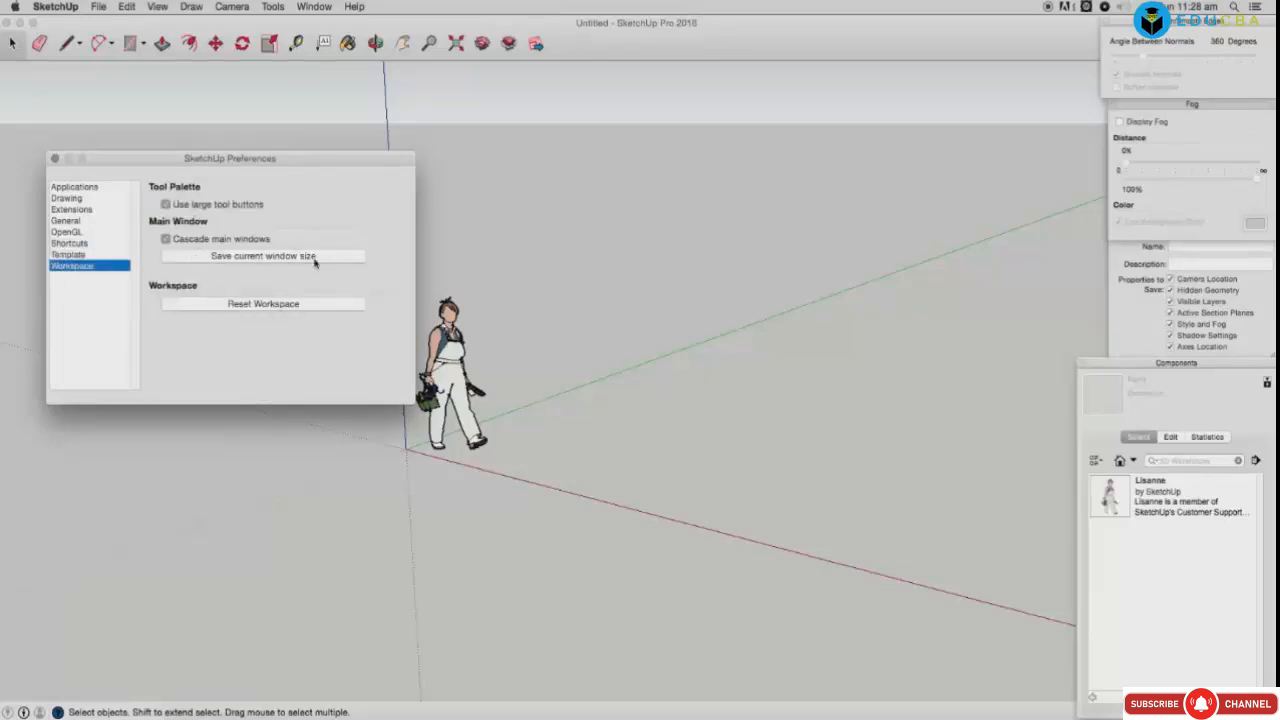
{"action": "left_click", "coordinate": [266, 305]}
{"action": "left_click", "coordinate": [279, 306]}
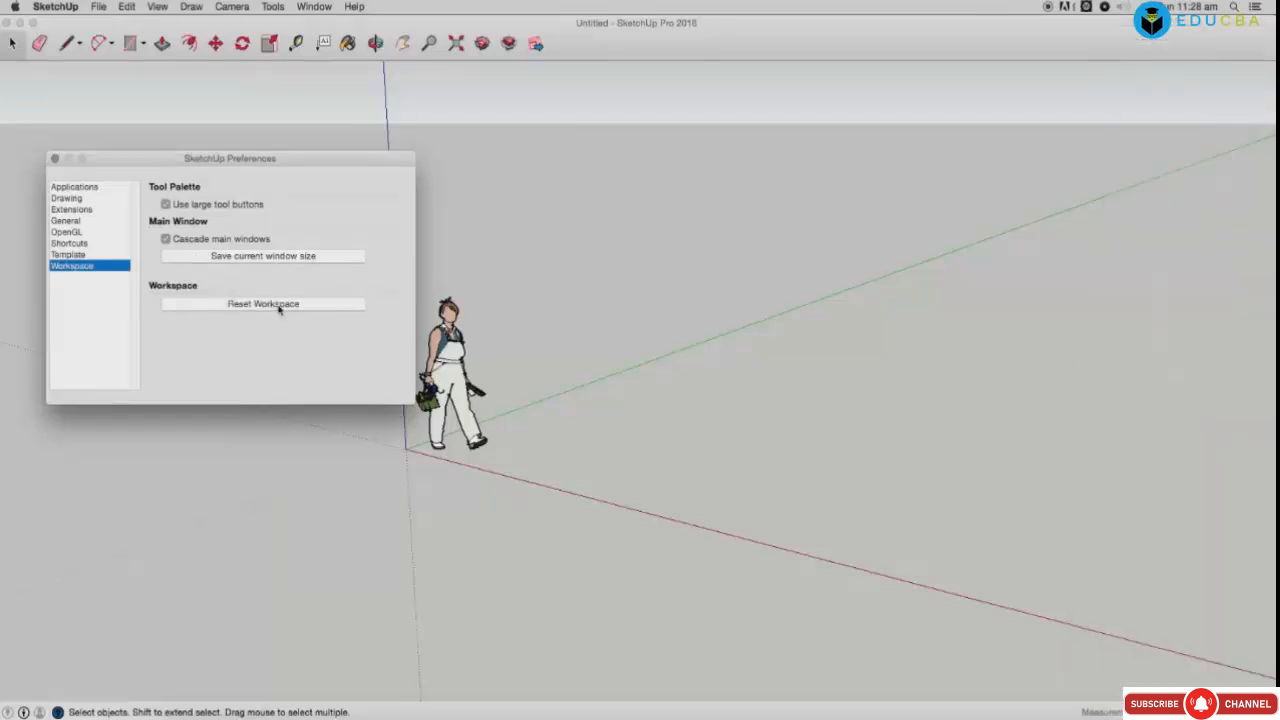
{"action": "left_click", "coordinate": [55, 160]}
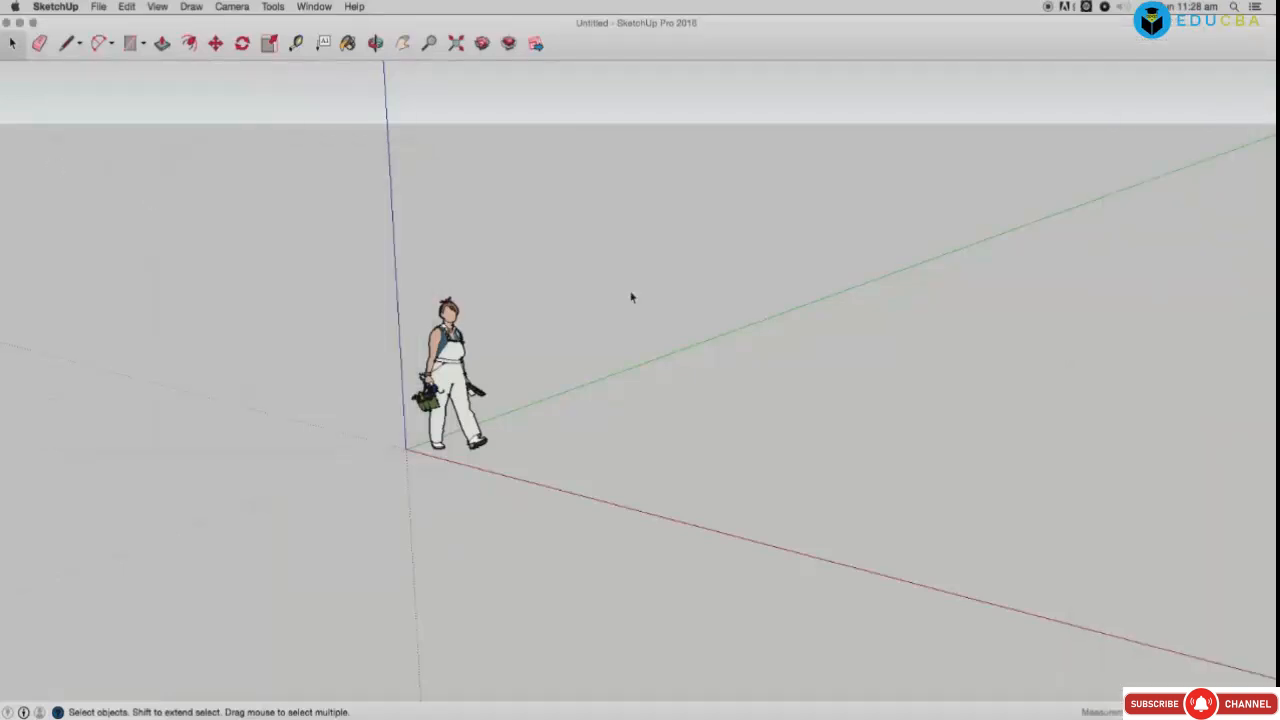
Step: Open Model Info, turn on scene transitions, and select the IFC 2x3 classification
{"action": "left_click", "coordinate": [322, 7]}
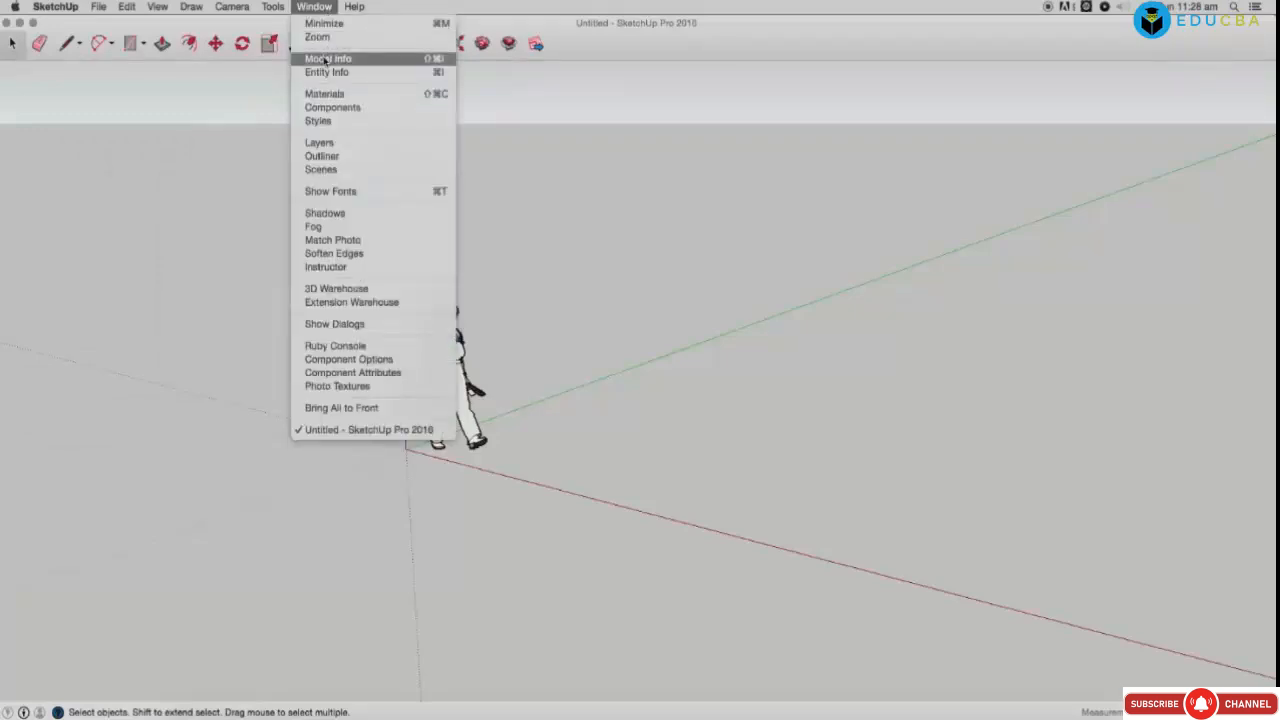
{"action": "left_click", "coordinate": [327, 59]}
{"action": "left_click_drag", "start_coordinate": [586, 243], "coordinate": [456, 145]}
{"action": "left_click", "coordinate": [352, 170]}
{"action": "left_click", "coordinate": [487, 187]}
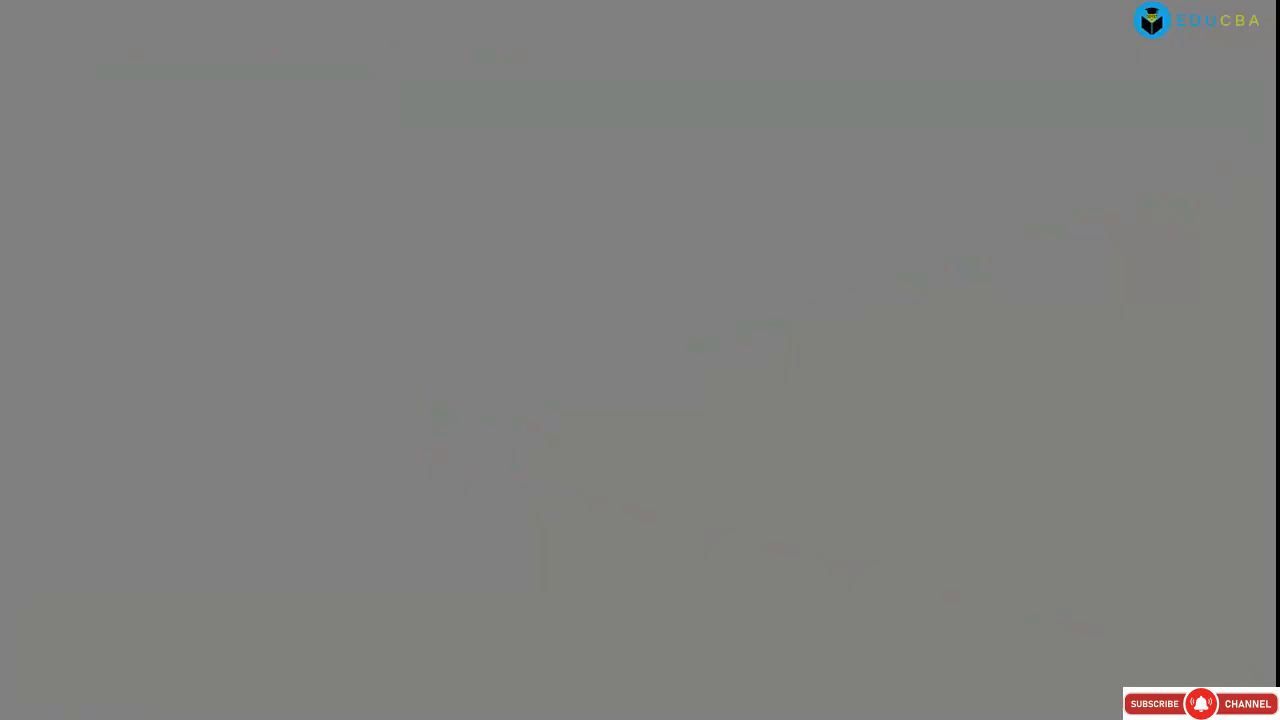
{"action": "left_click", "coordinate": [492, 256]}
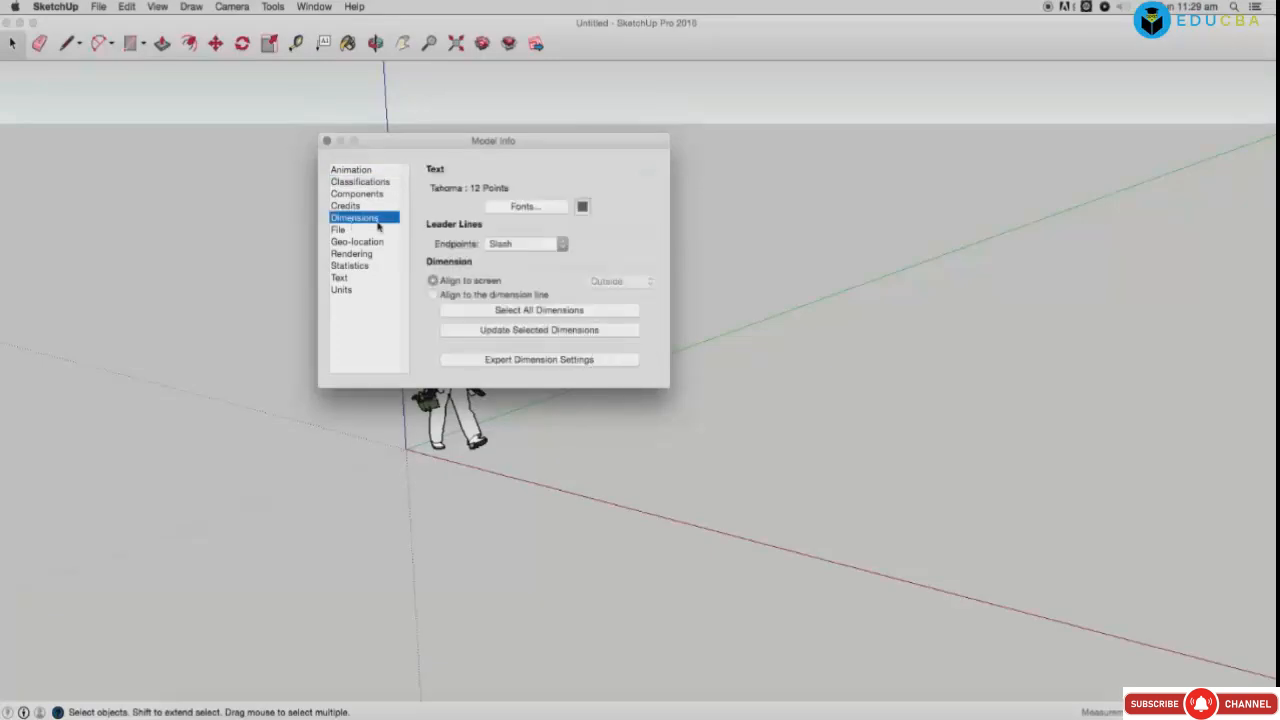
Step: Keep the leader endpoint as Slash and browse the File and Geo-location pages
{"action": "left_click", "coordinate": [523, 207]}
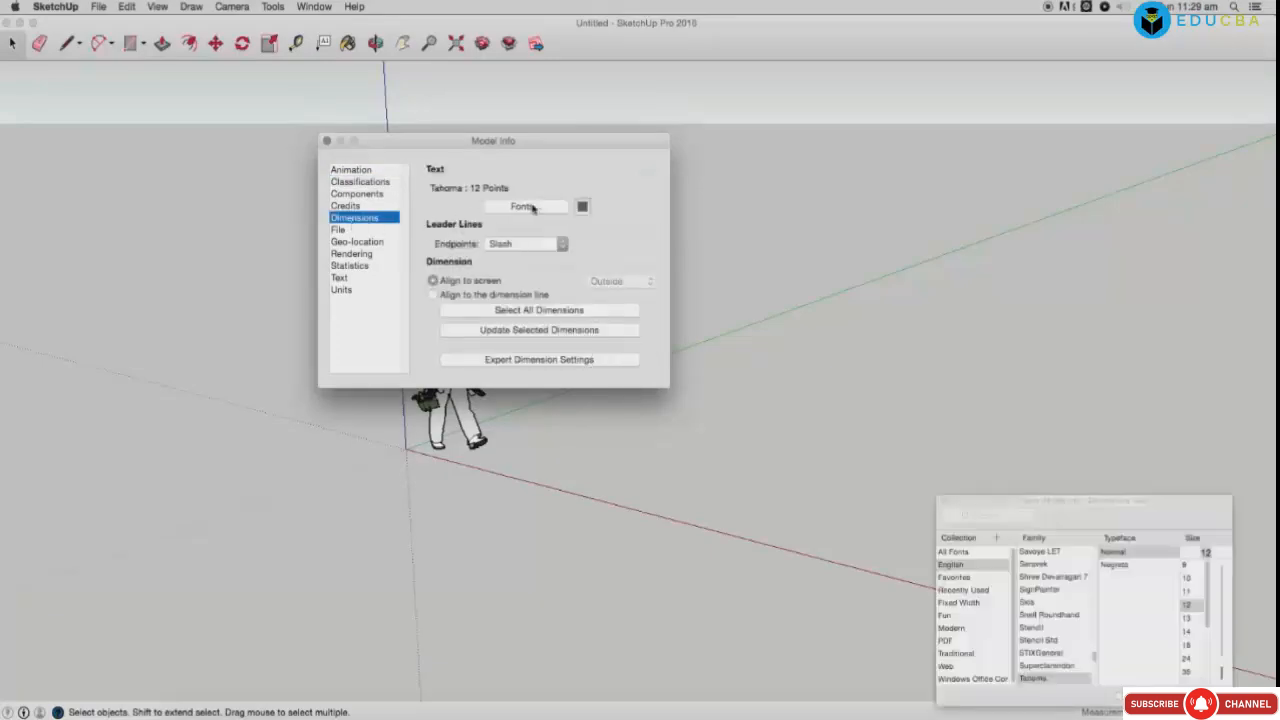
{"action": "left_click", "coordinate": [944, 501]}
{"action": "left_click", "coordinate": [528, 248]}
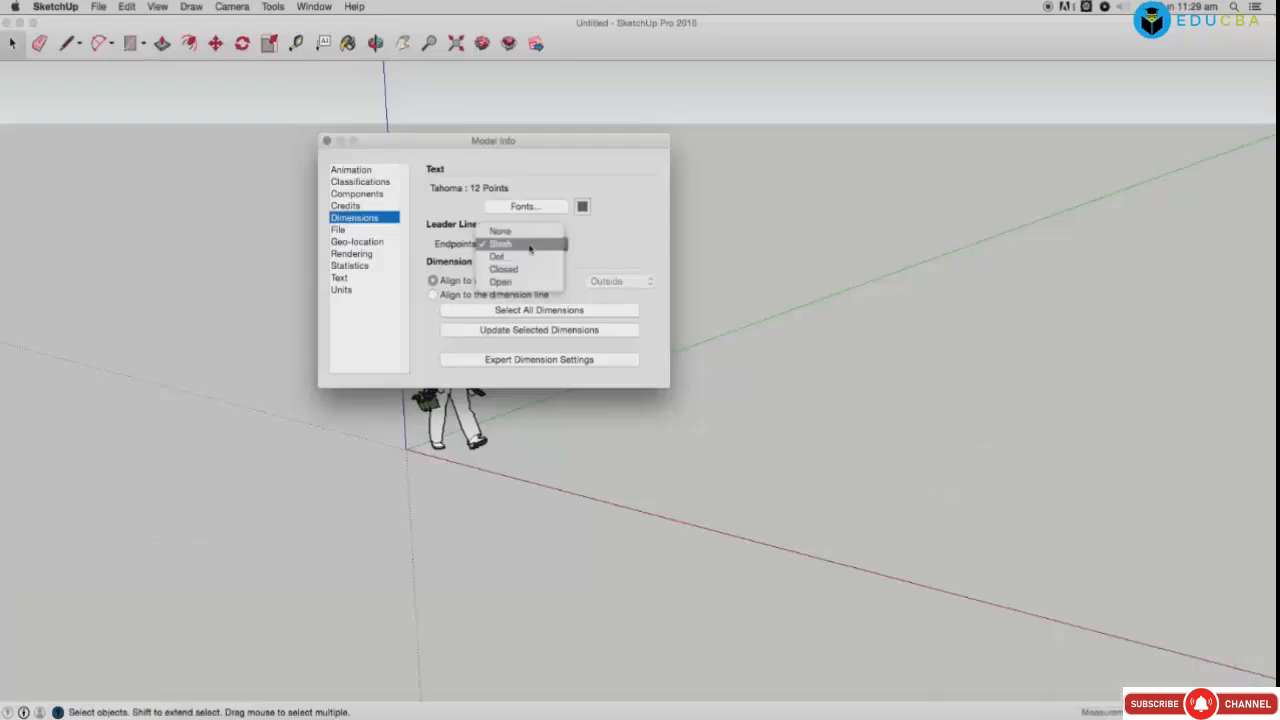
{"action": "left_click", "coordinate": [602, 254]}
{"action": "left_click", "coordinate": [347, 232]}
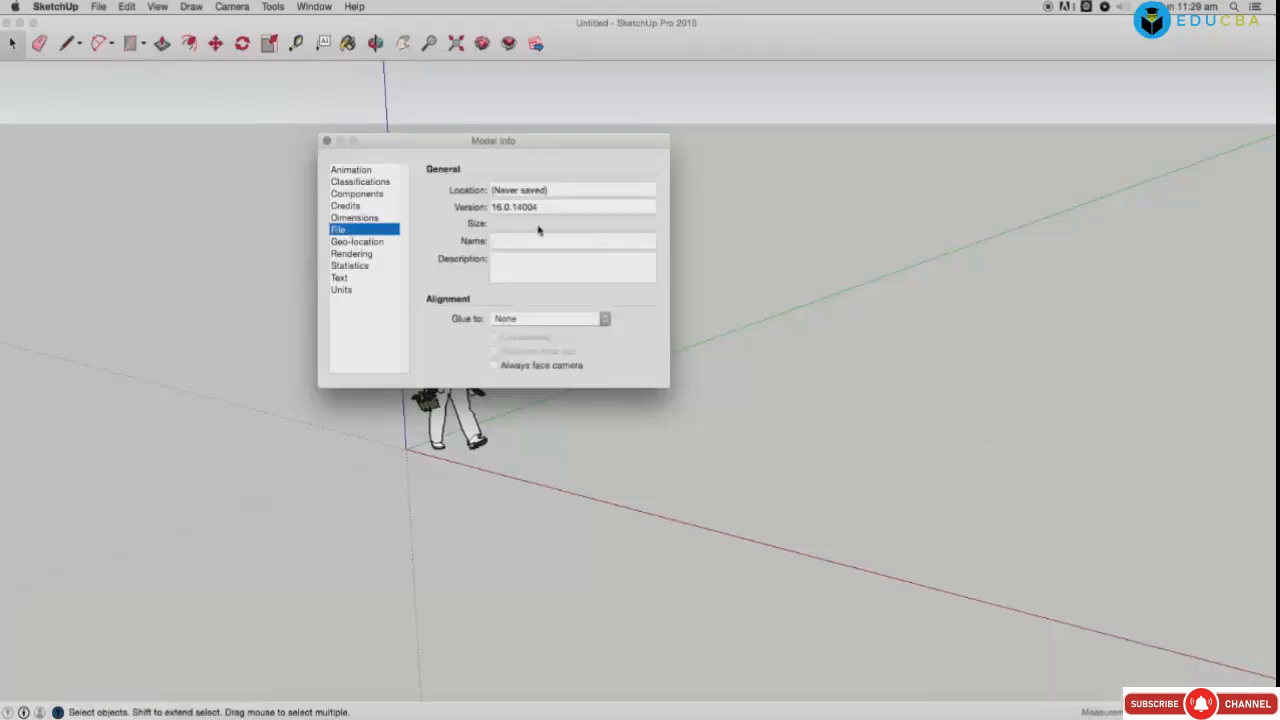
{"action": "left_click", "coordinate": [353, 243]}
{"action": "left_click", "coordinate": [525, 305]}
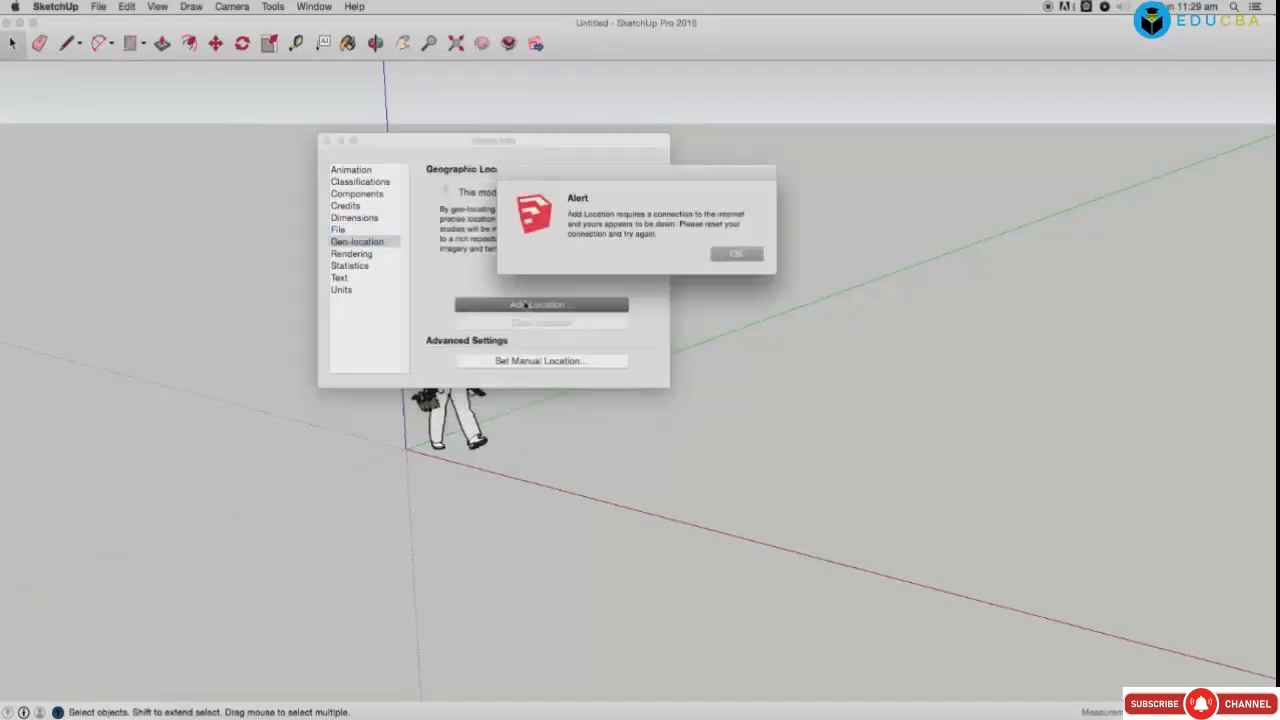
{"action": "left_click", "coordinate": [736, 255]}
Step: Set the length units format to Engineering in the Units page
{"action": "left_click", "coordinate": [354, 256]}
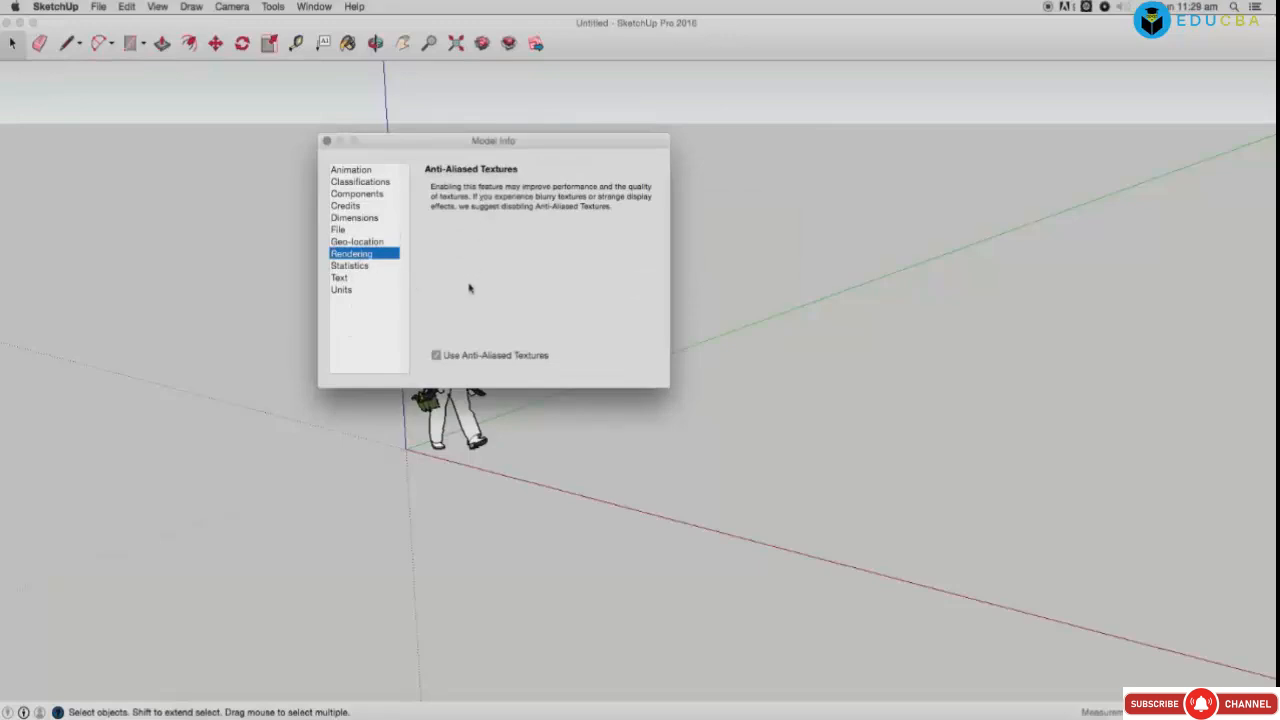
{"action": "left_click", "coordinate": [358, 266]}
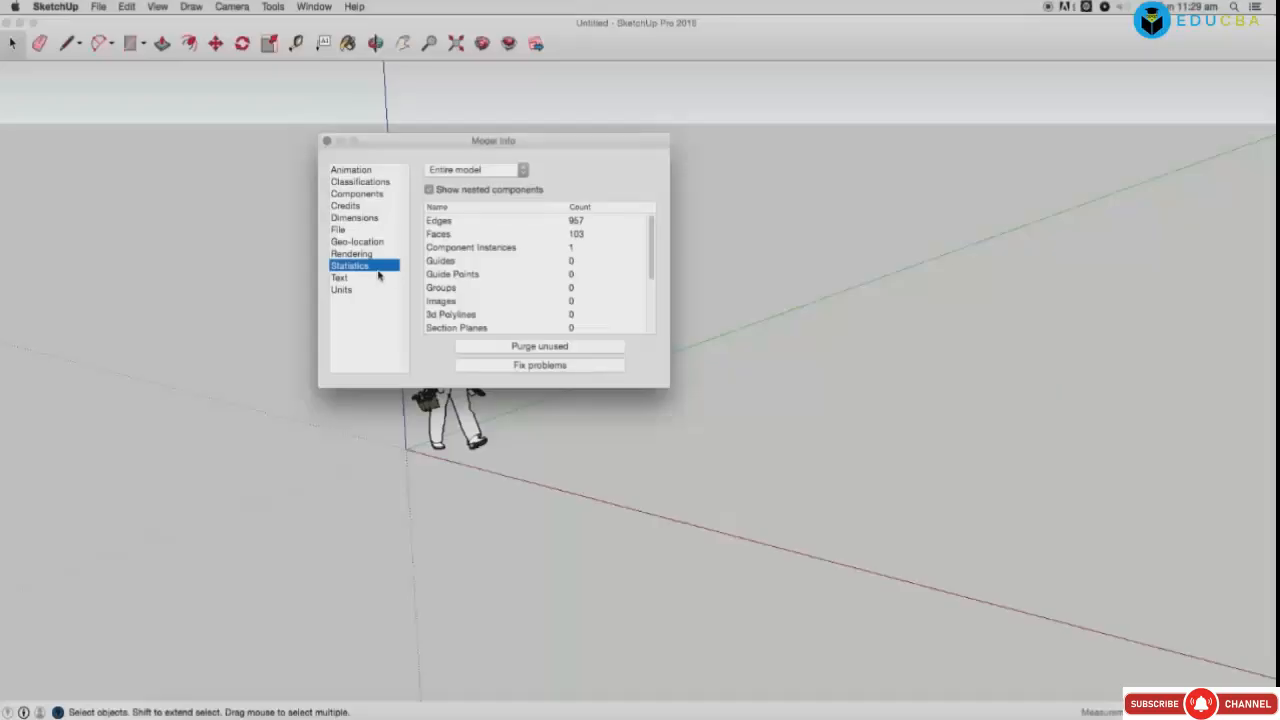
{"action": "left_click", "coordinate": [342, 278]}
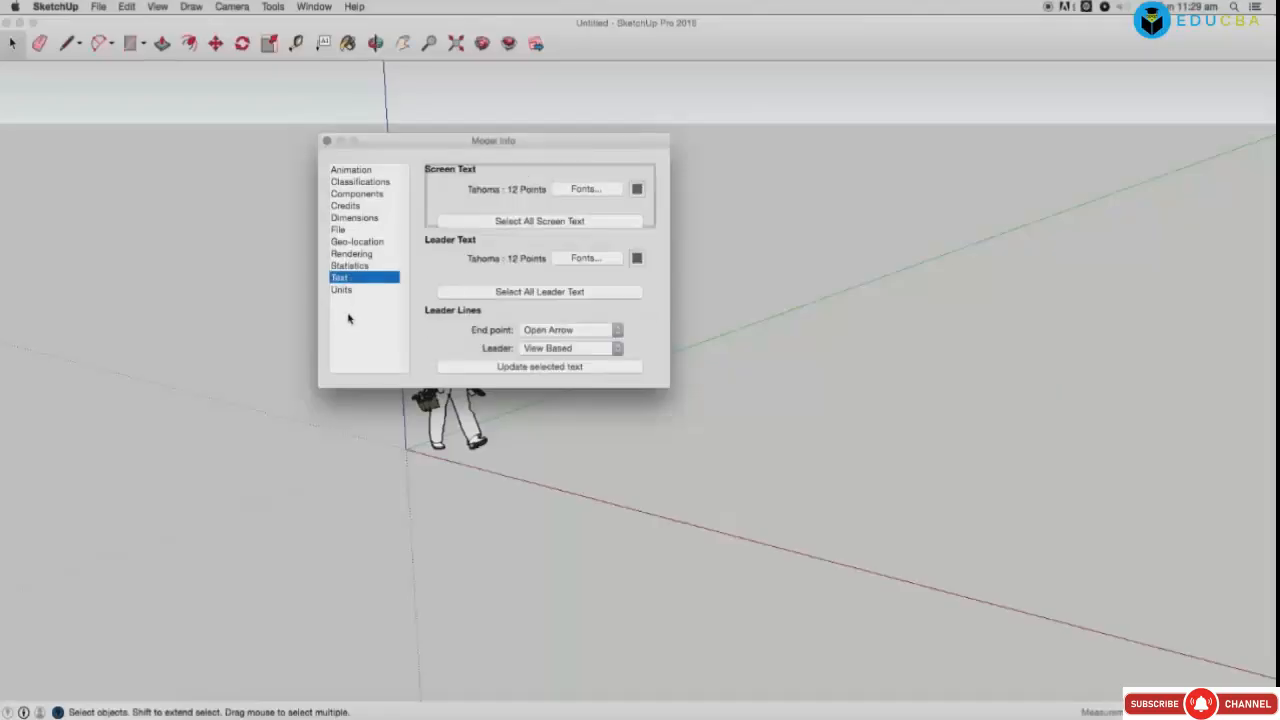
{"action": "left_click", "coordinate": [342, 290]}
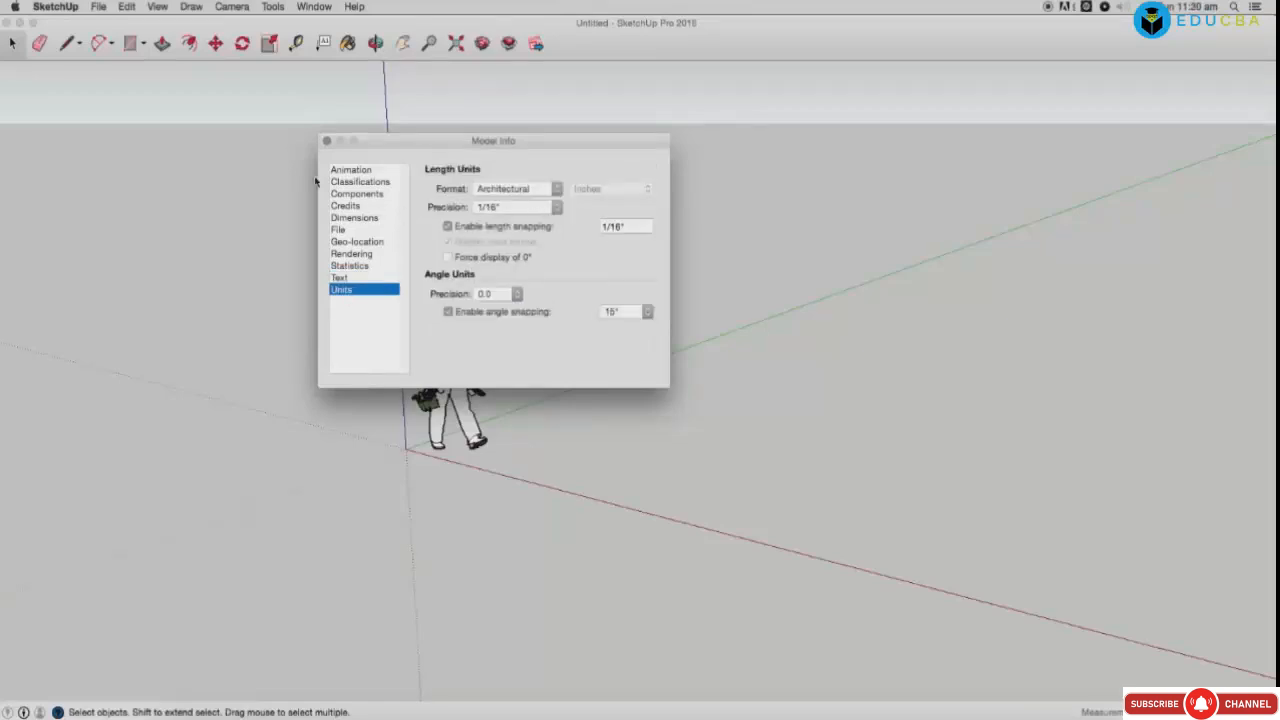
{"action": "left_click", "coordinate": [490, 190]}
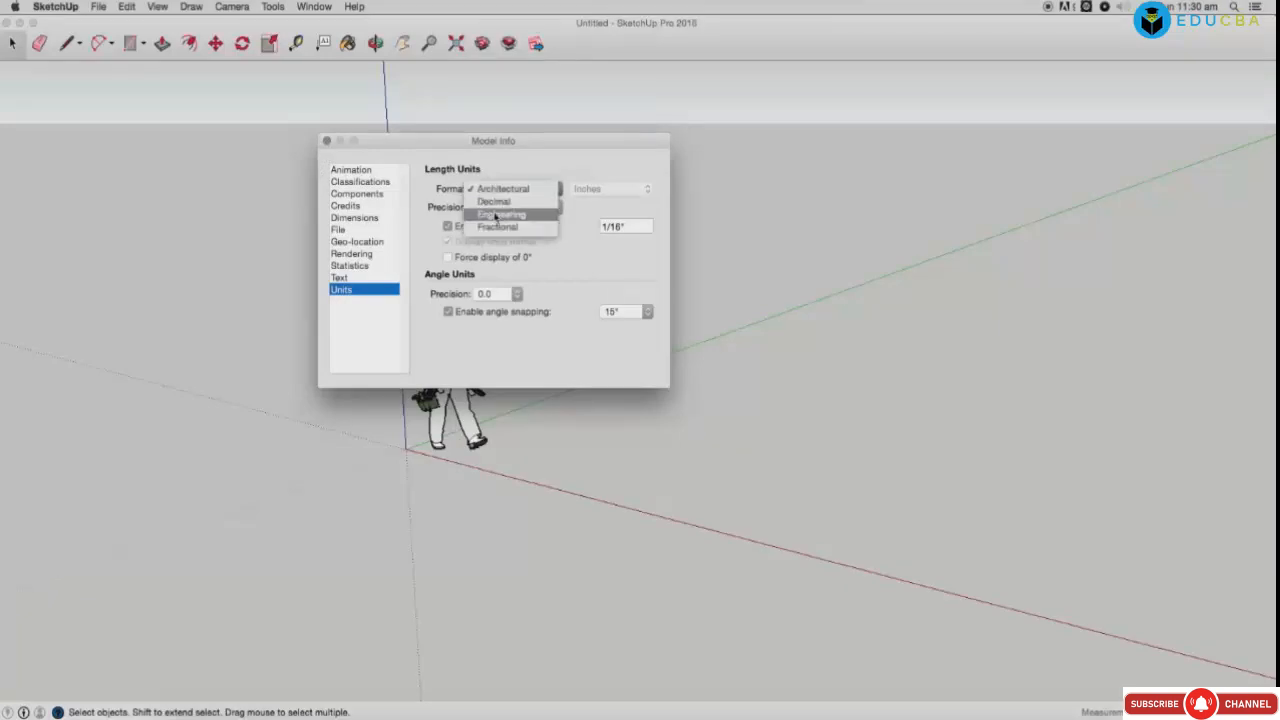
{"action": "left_click", "coordinate": [538, 214]}
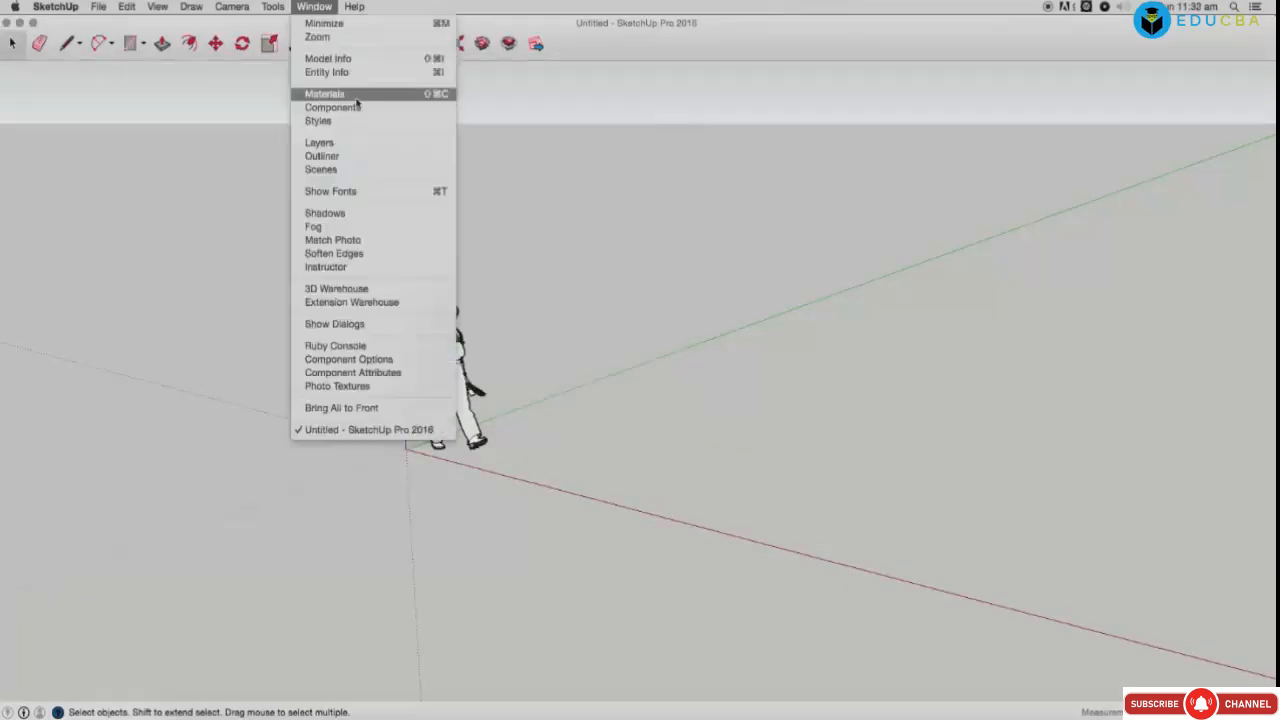
Step: Open the Materials panel and draw a rectangular floor face
{"action": "left_click", "coordinate": [356, 96]}
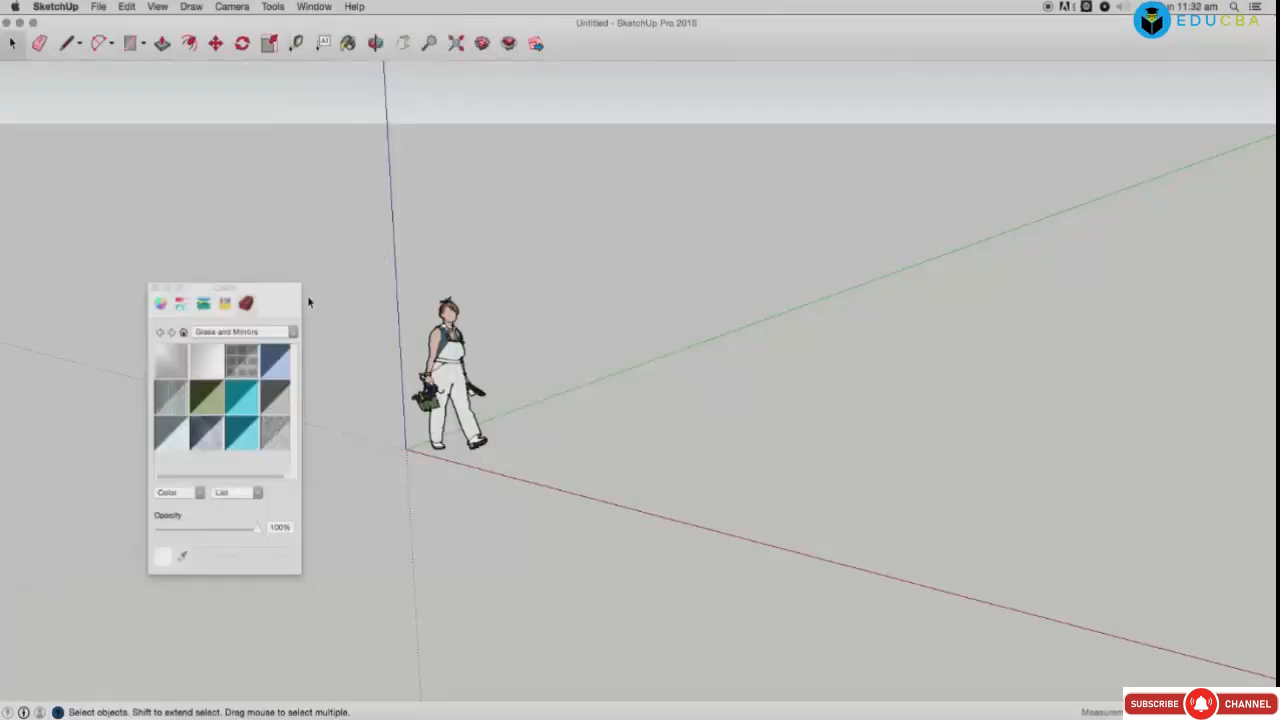
{"action": "left_click_drag", "start_coordinate": [268, 295], "coordinate": [287, 176]}
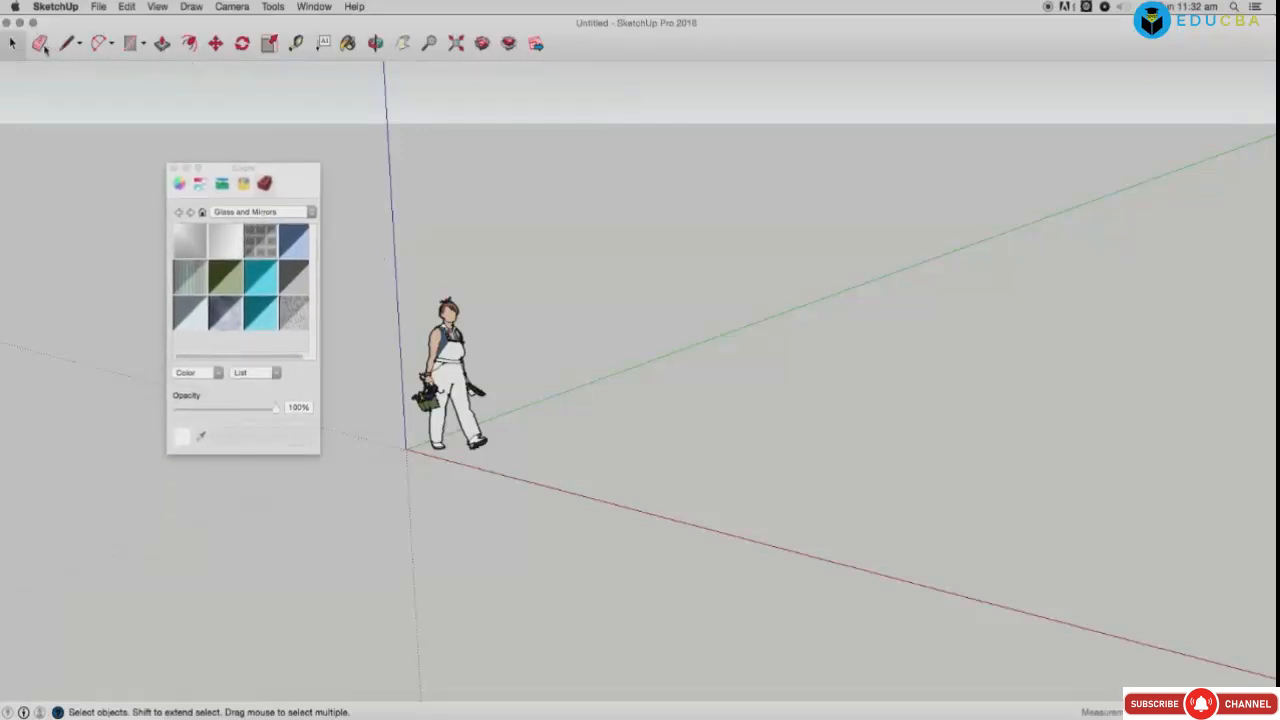
{"action": "left_click", "coordinate": [145, 46]}
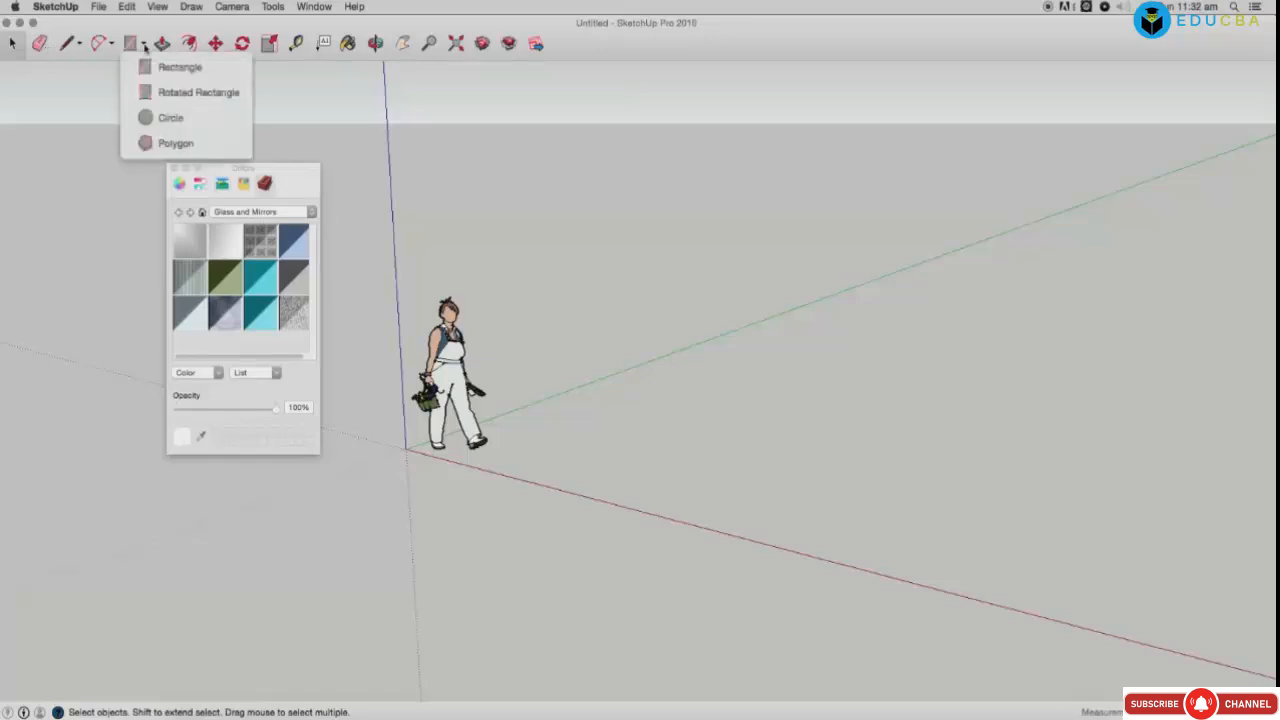
{"action": "left_click", "coordinate": [180, 67]}
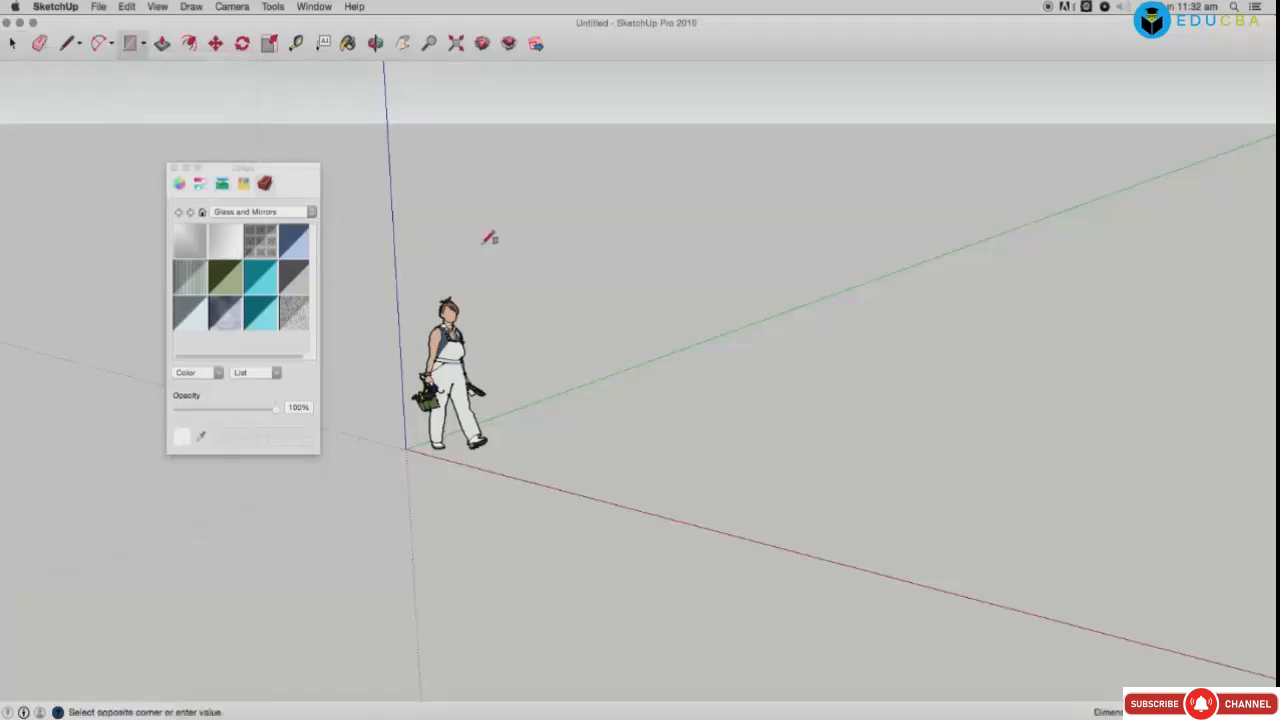
{"action": "left_click", "coordinate": [478, 243]}
{"action": "left_click", "coordinate": [571, 459]}
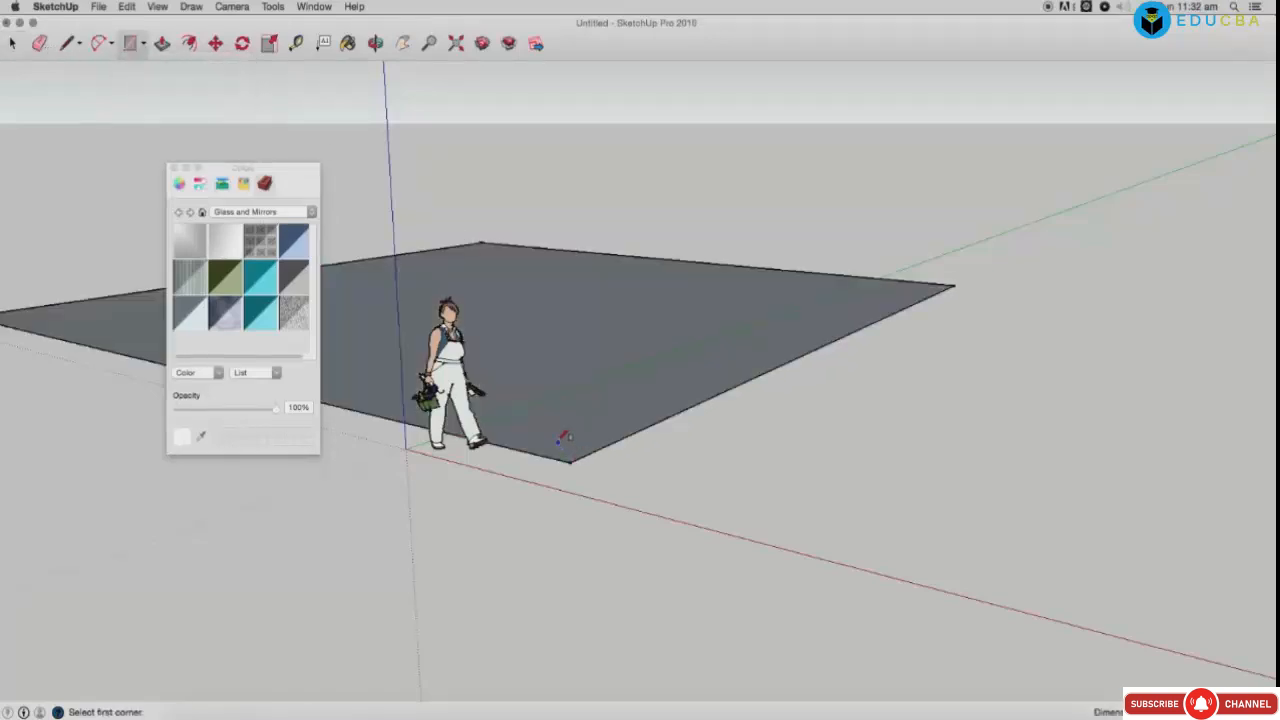
Step: Paint the rectangle with light, dark, teal and bluish-grey glass materials in turn
{"action": "left_click", "coordinate": [229, 242]}
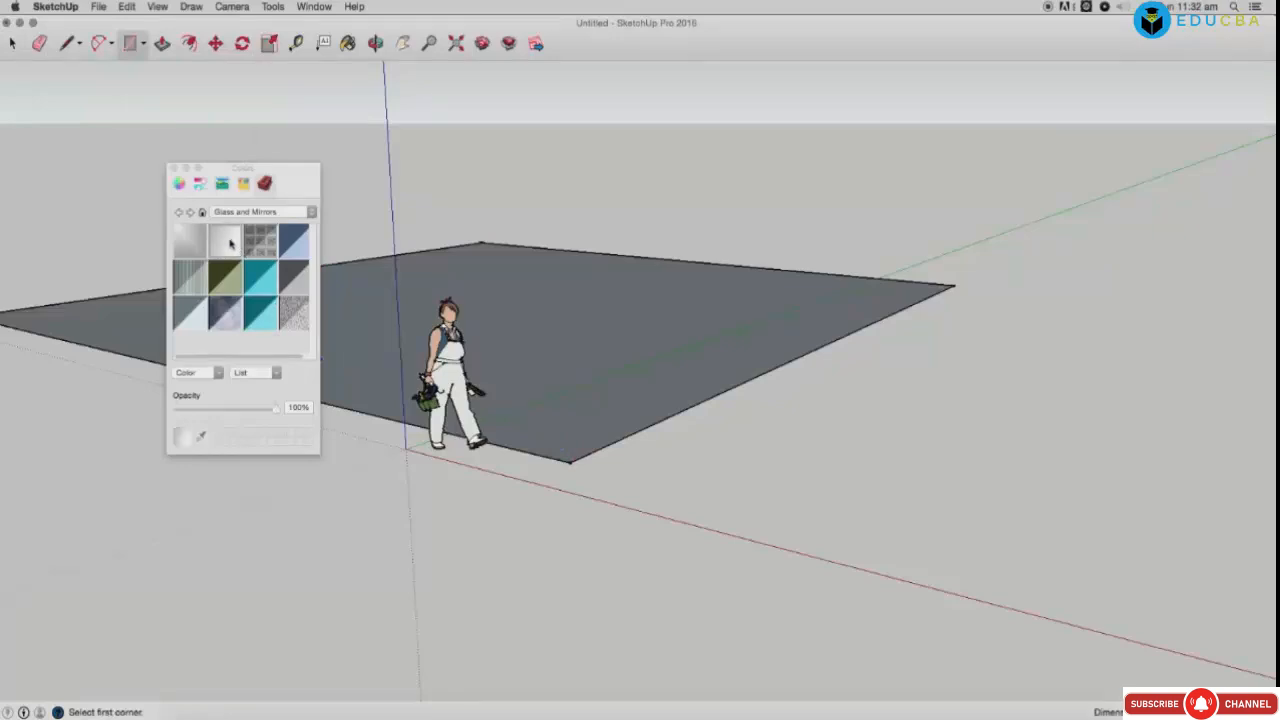
{"action": "left_click", "coordinate": [385, 268]}
{"action": "left_click", "coordinate": [262, 242]}
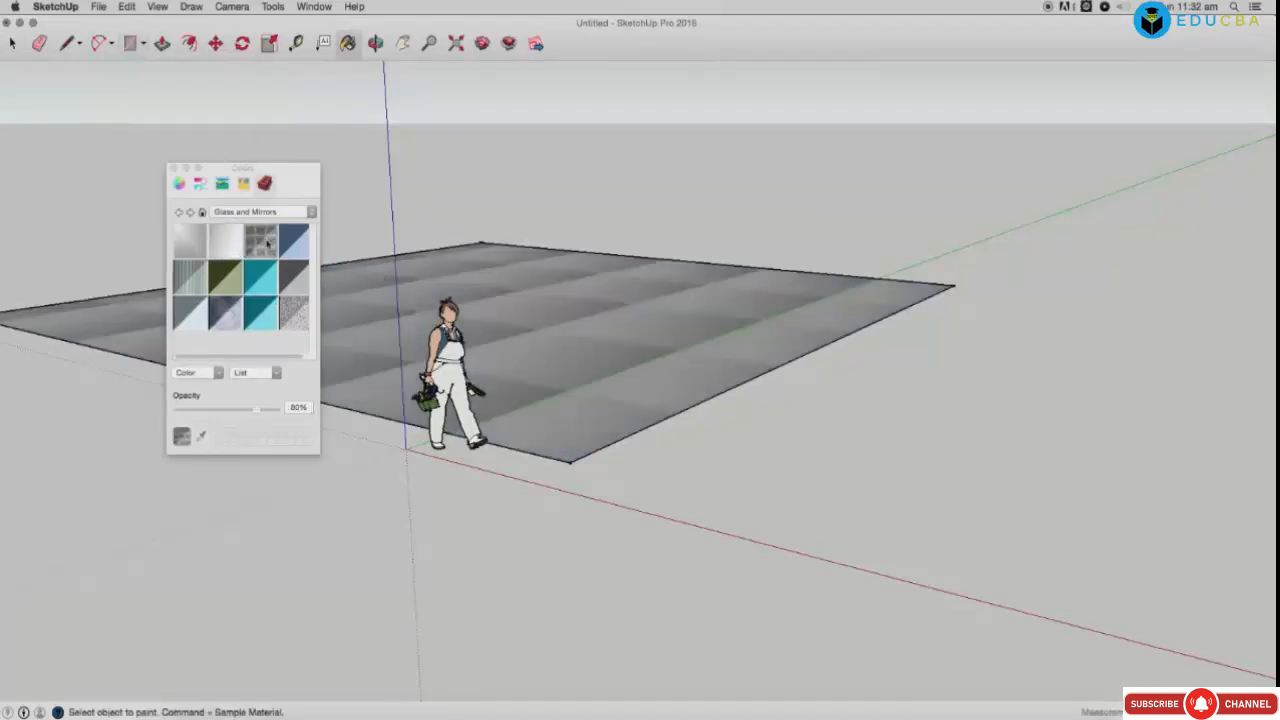
{"action": "left_click", "coordinate": [486, 274]}
{"action": "left_click", "coordinate": [570, 302]}
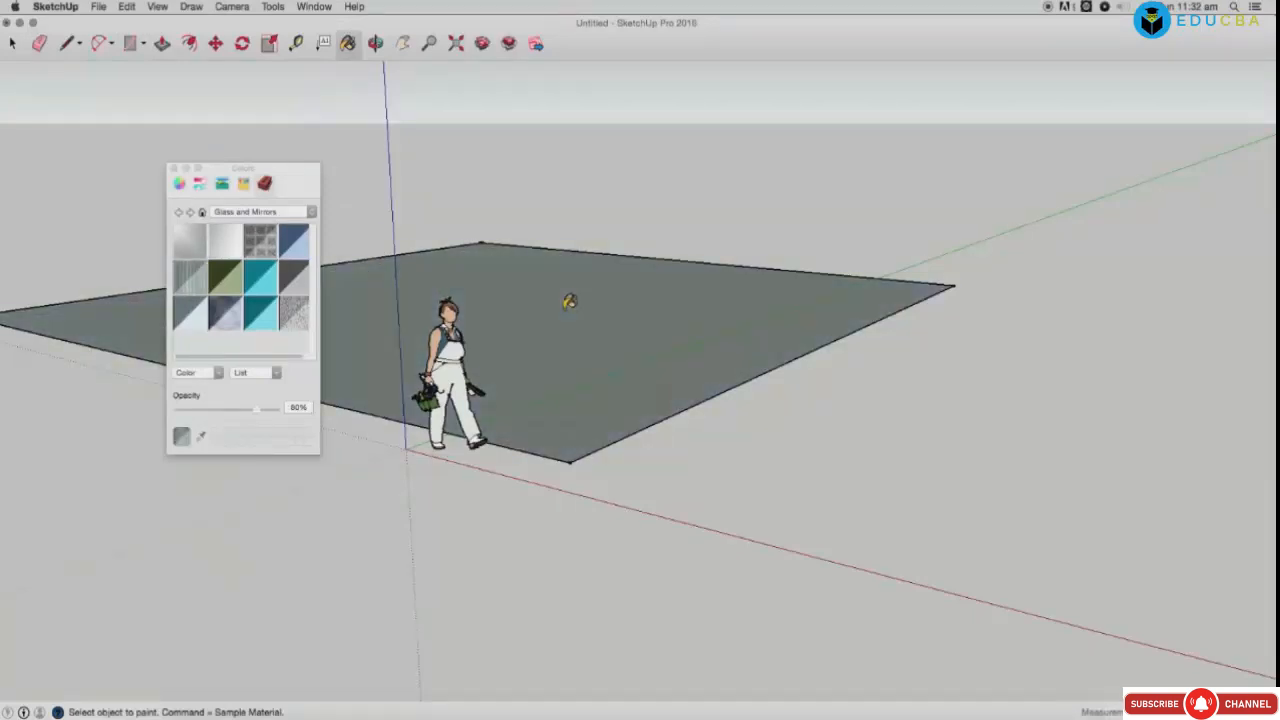
{"action": "left_click", "coordinate": [260, 313]}
{"action": "left_click", "coordinate": [648, 359]}
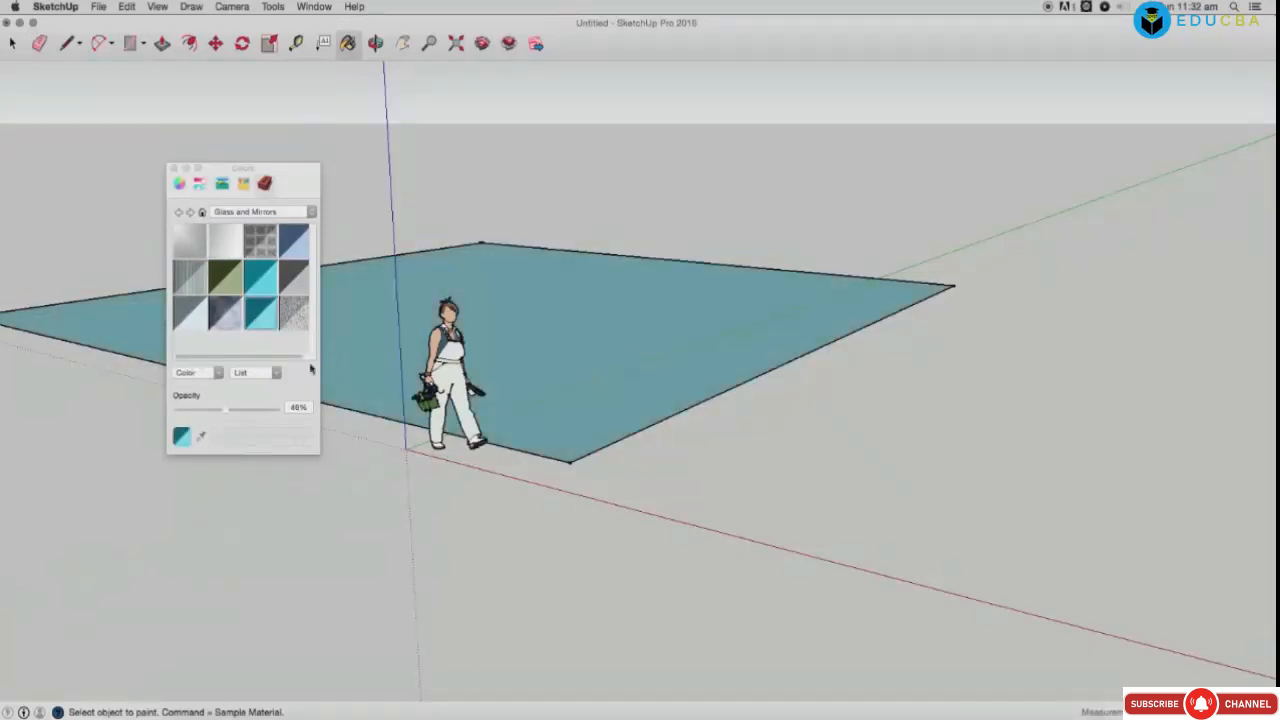
{"action": "left_click", "coordinate": [235, 319]}
{"action": "left_click", "coordinate": [602, 328]}
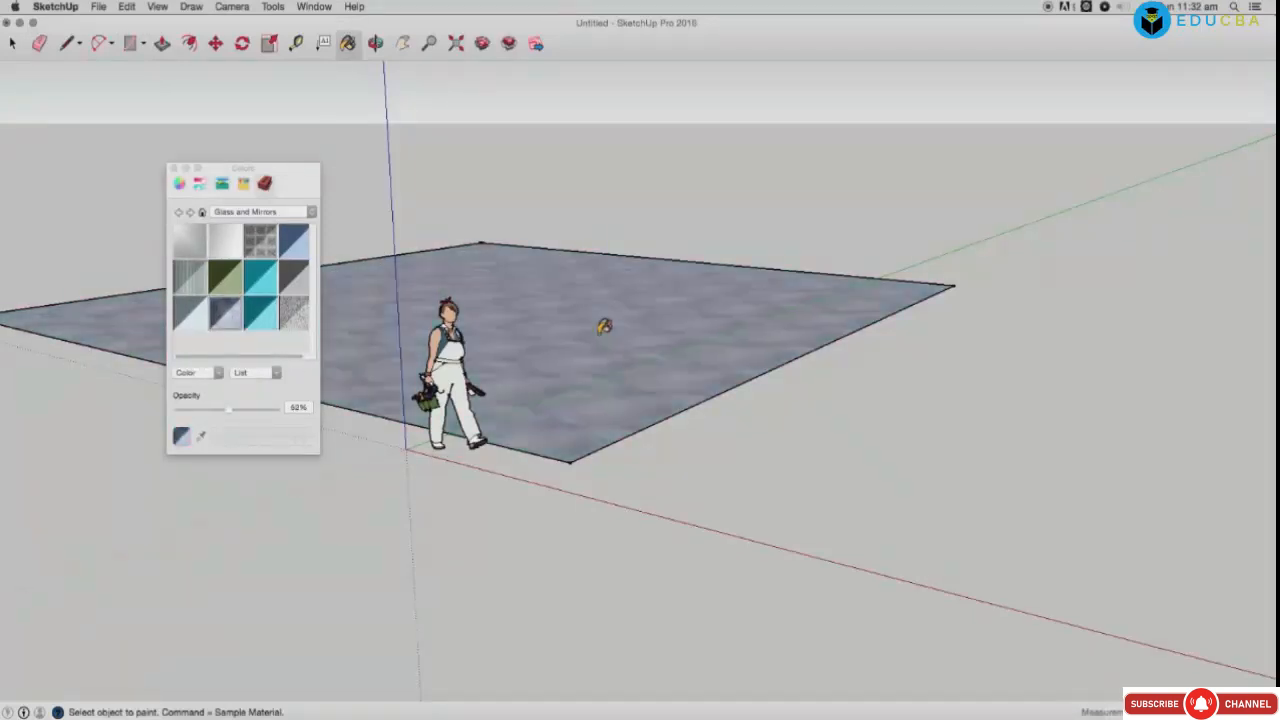
Step: Give Fencing Construction a wire fencing texture, then paint the floor with the default brown texture
{"action": "left_click", "coordinate": [262, 212]}
{"action": "left_click", "coordinate": [247, 236]}
{"action": "double_click", "coordinate": [227, 277]}
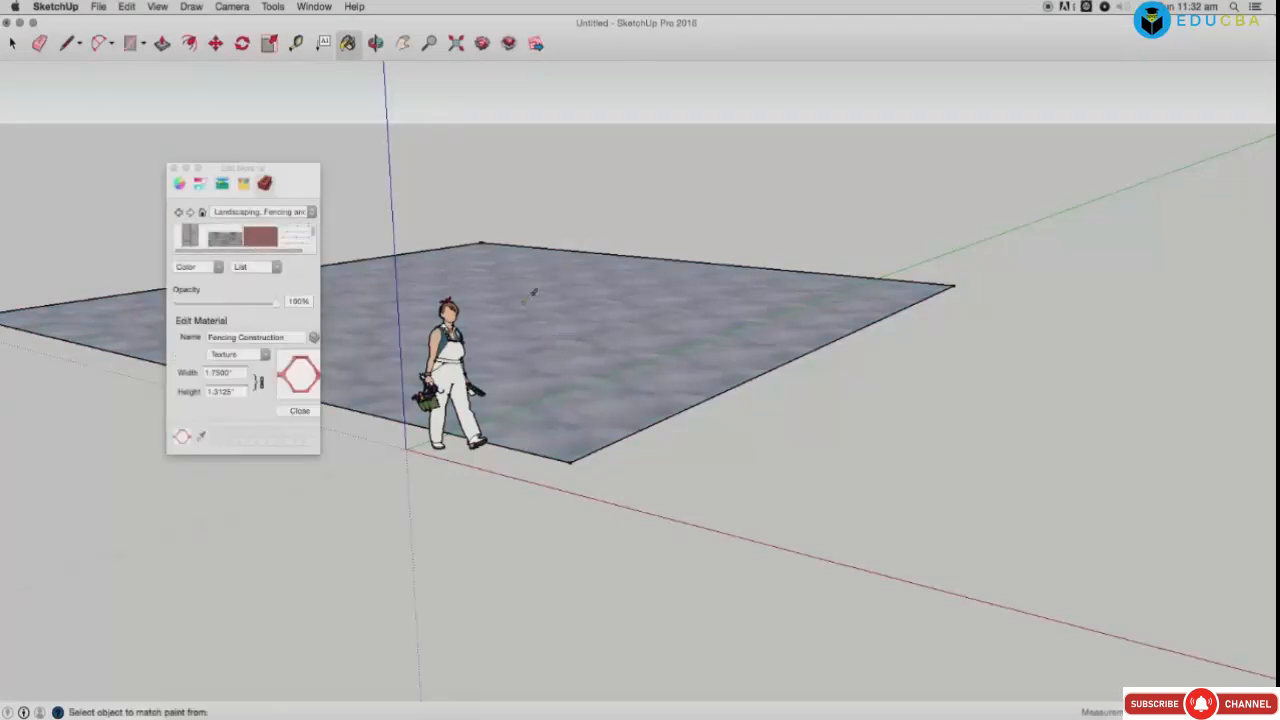
{"action": "left_click", "coordinate": [287, 242]}
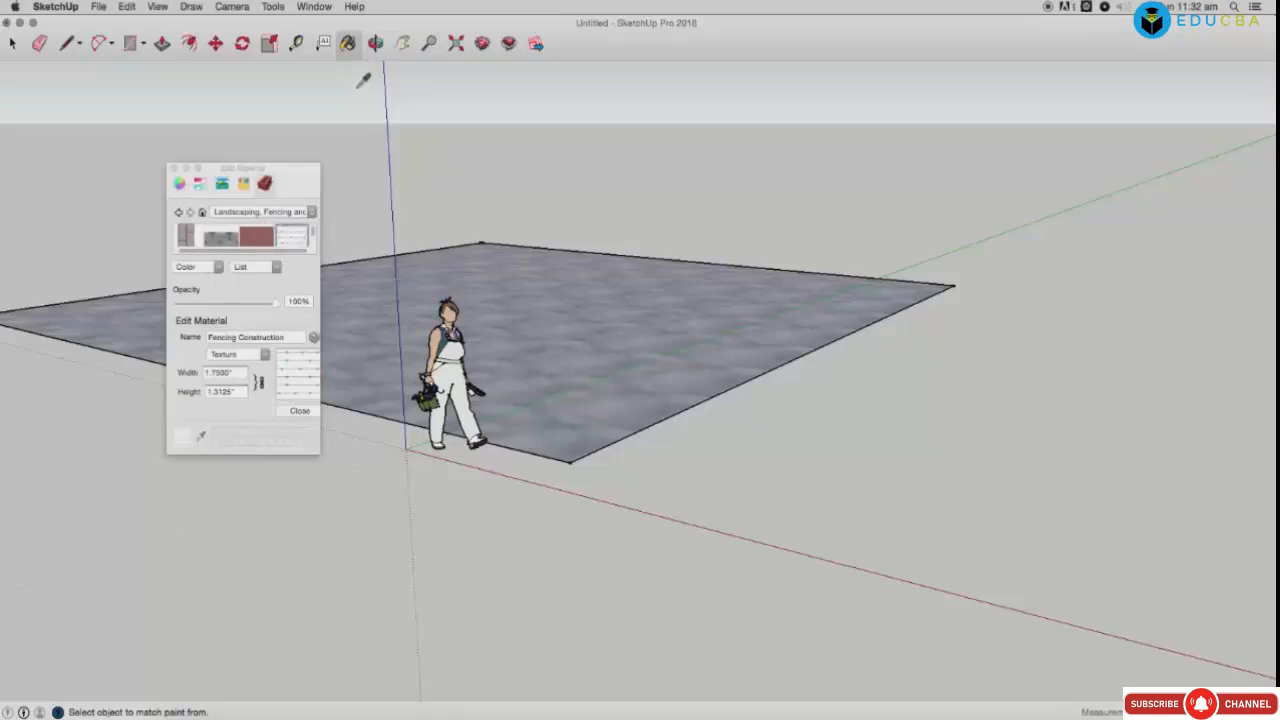
{"action": "left_click", "coordinate": [348, 43]}
{"action": "left_click", "coordinate": [524, 271]}
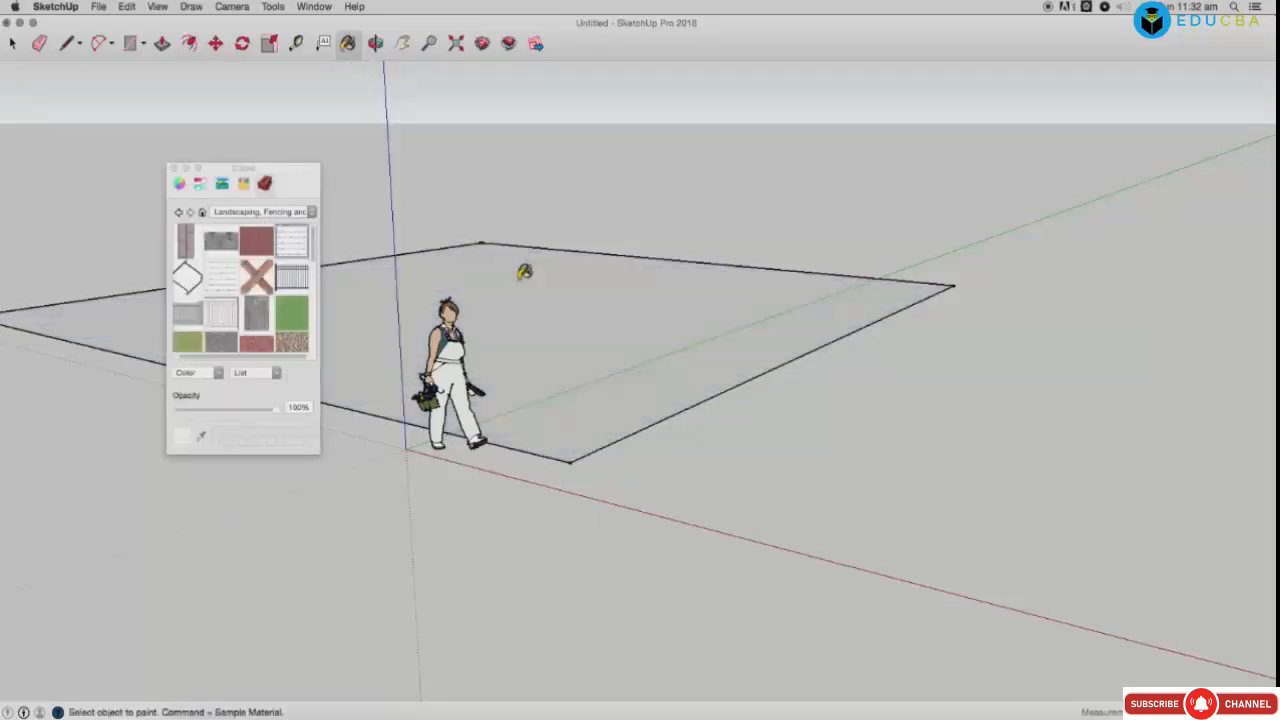
{"action": "left_click", "coordinate": [268, 282]}
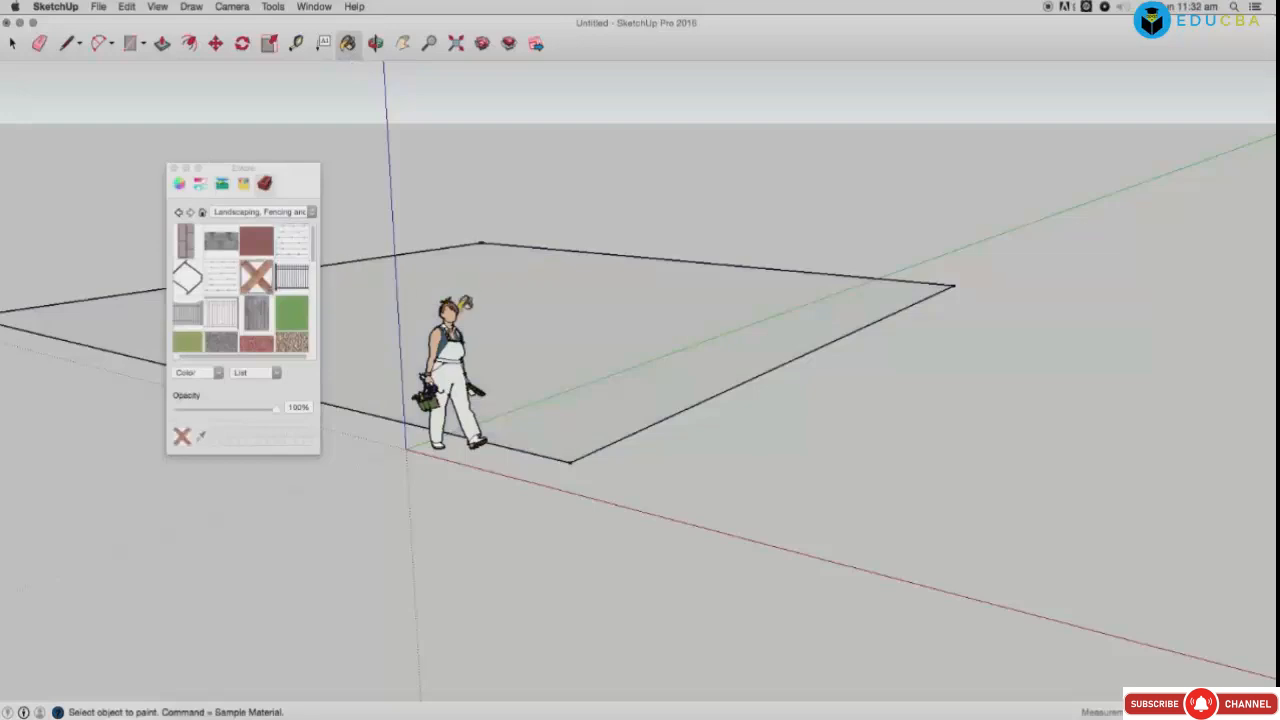
{"action": "left_click", "coordinate": [503, 285]}
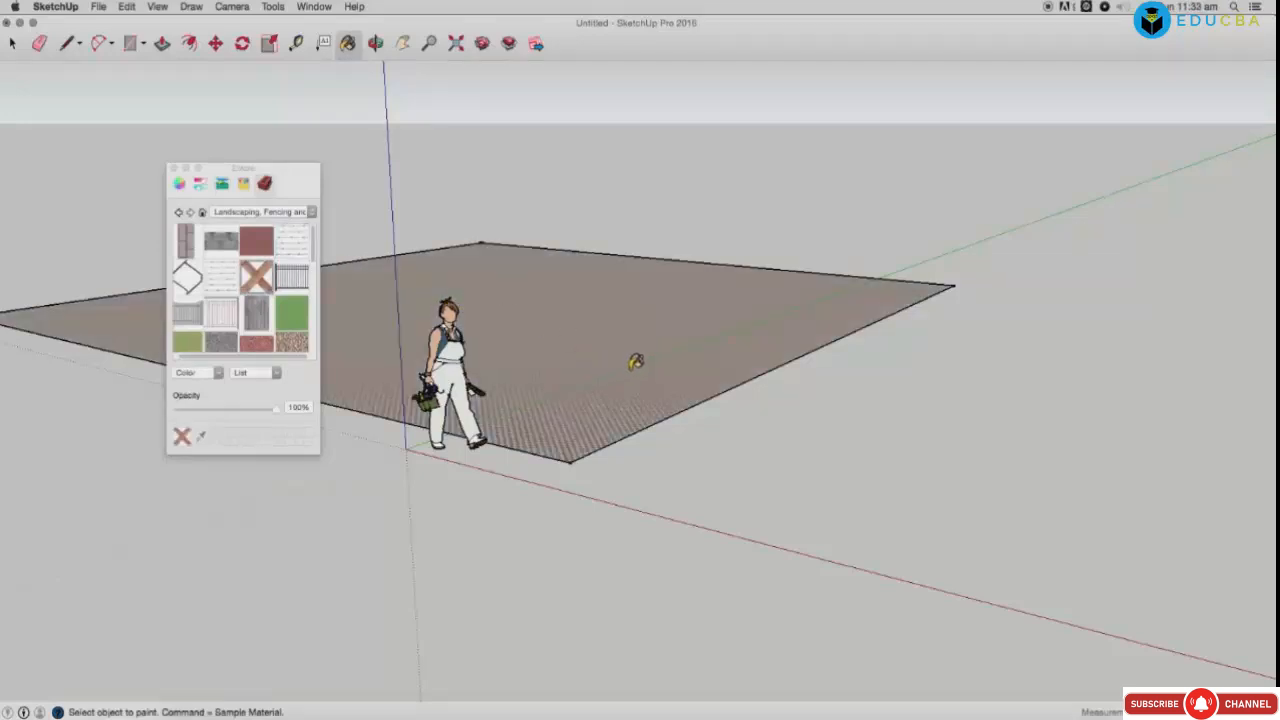
Step: Look down on the floor and paint it with red roofing tiles
{"action": "left_click", "coordinate": [376, 44]}
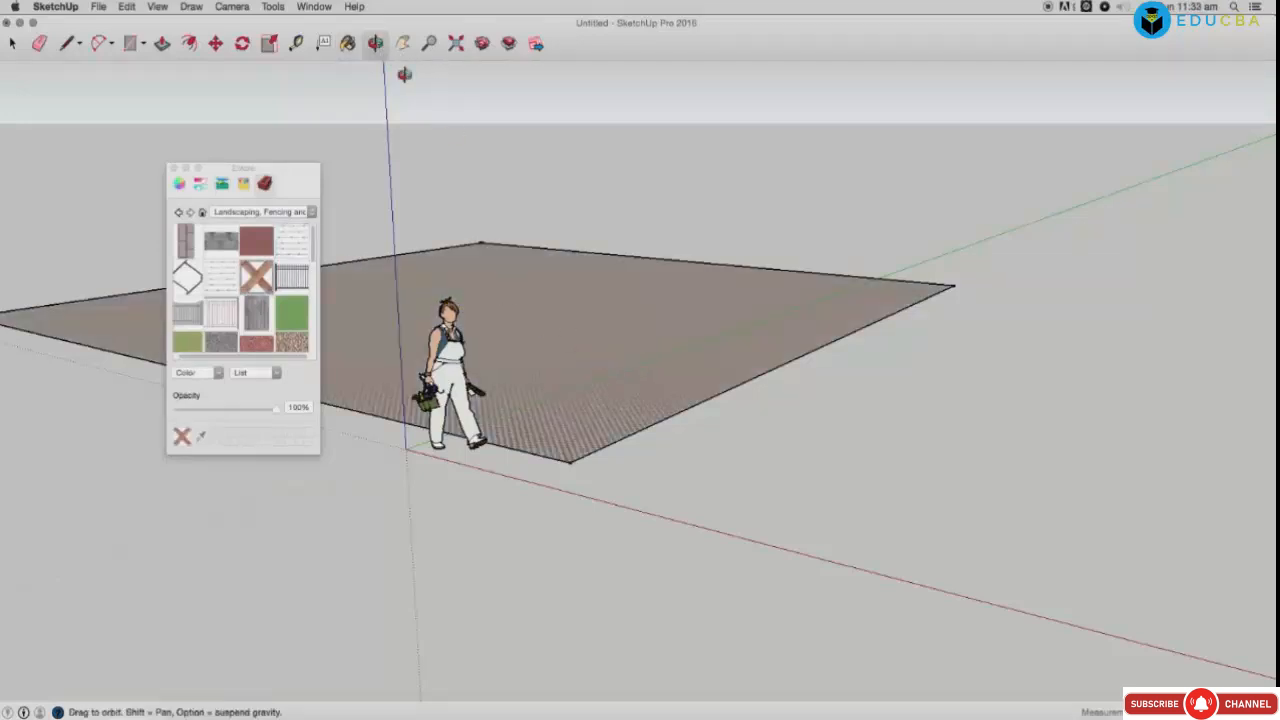
{"action": "left_click_drag", "start_coordinate": [496, 180], "coordinate": [503, 294]}
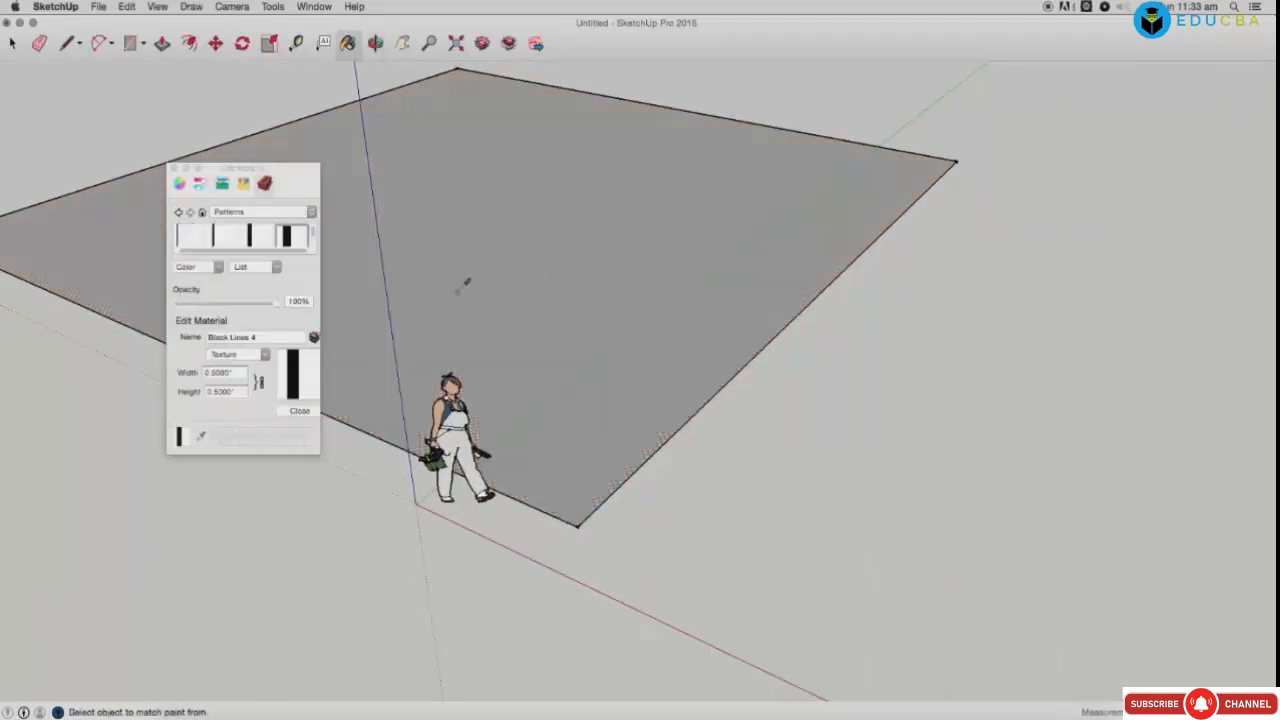
{"action": "left_click", "coordinate": [270, 212]}
{"action": "left_click", "coordinate": [272, 220]}
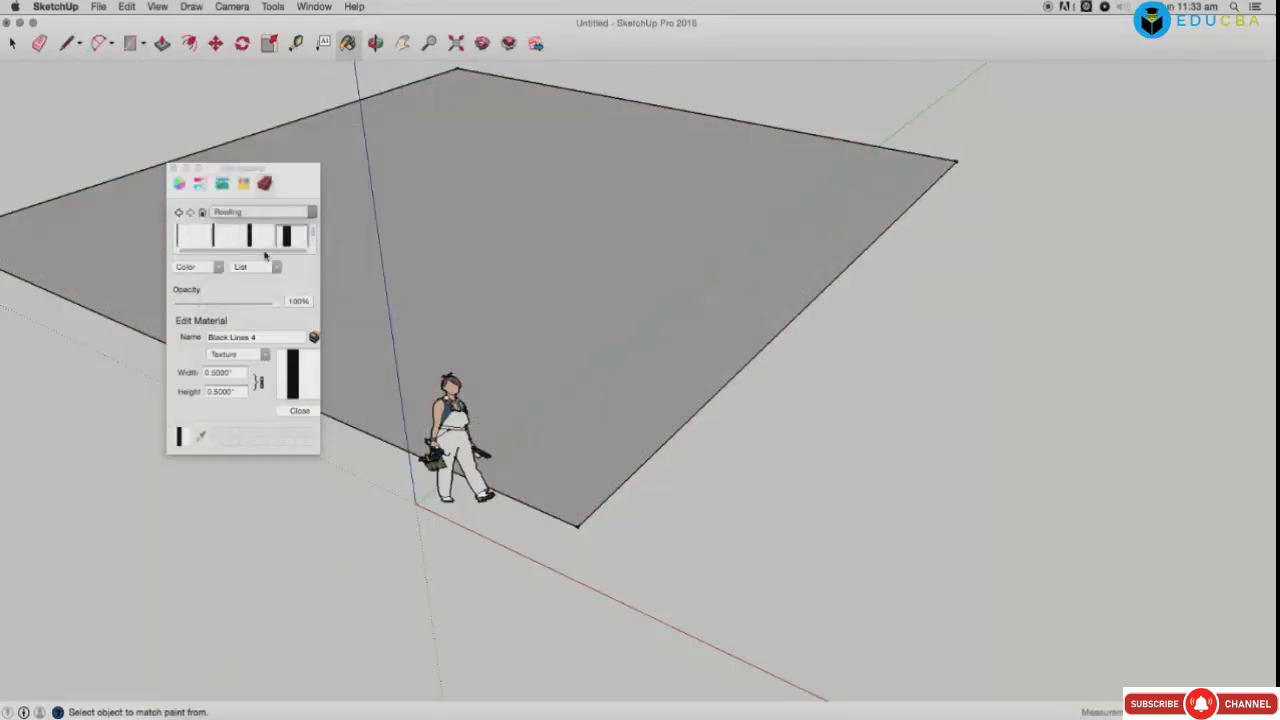
{"action": "left_click", "coordinate": [223, 237]}
{"action": "left_click", "coordinate": [480, 246]}
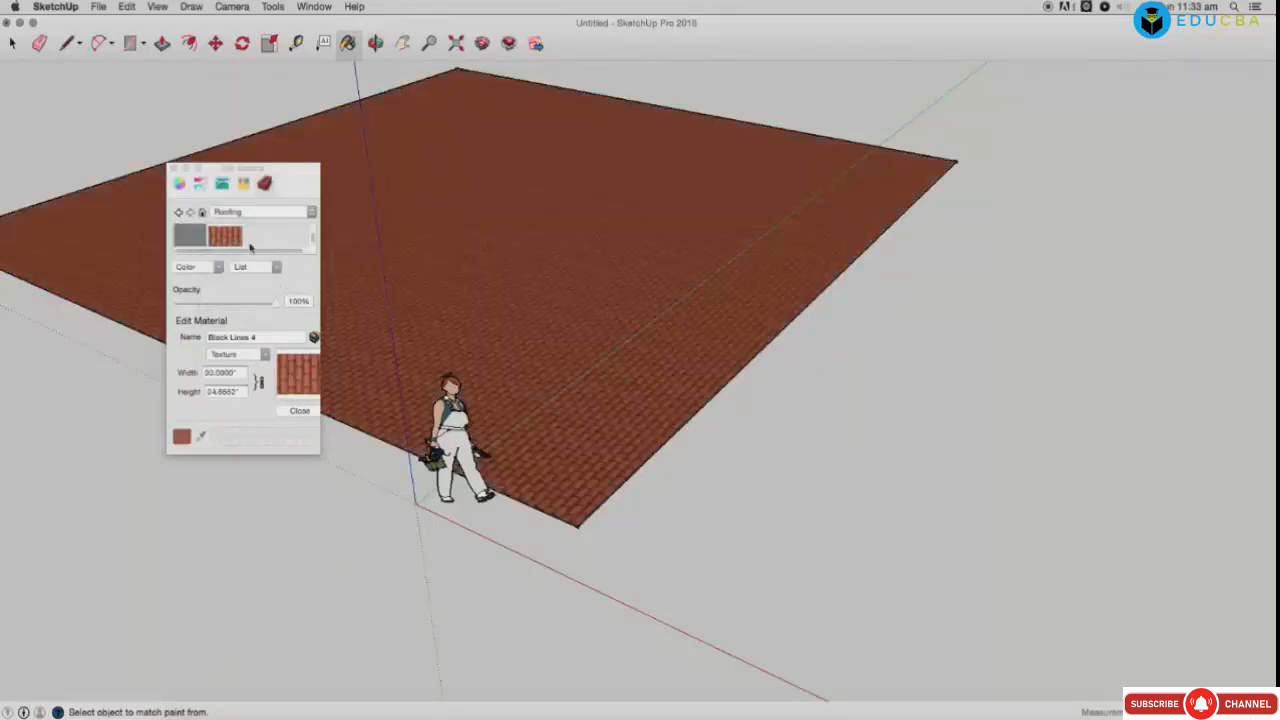
Step: Paint the floor with light-blue water, then teal water, from the Water materials
{"action": "left_click", "coordinate": [275, 213]}
{"action": "left_click", "coordinate": [272, 226]}
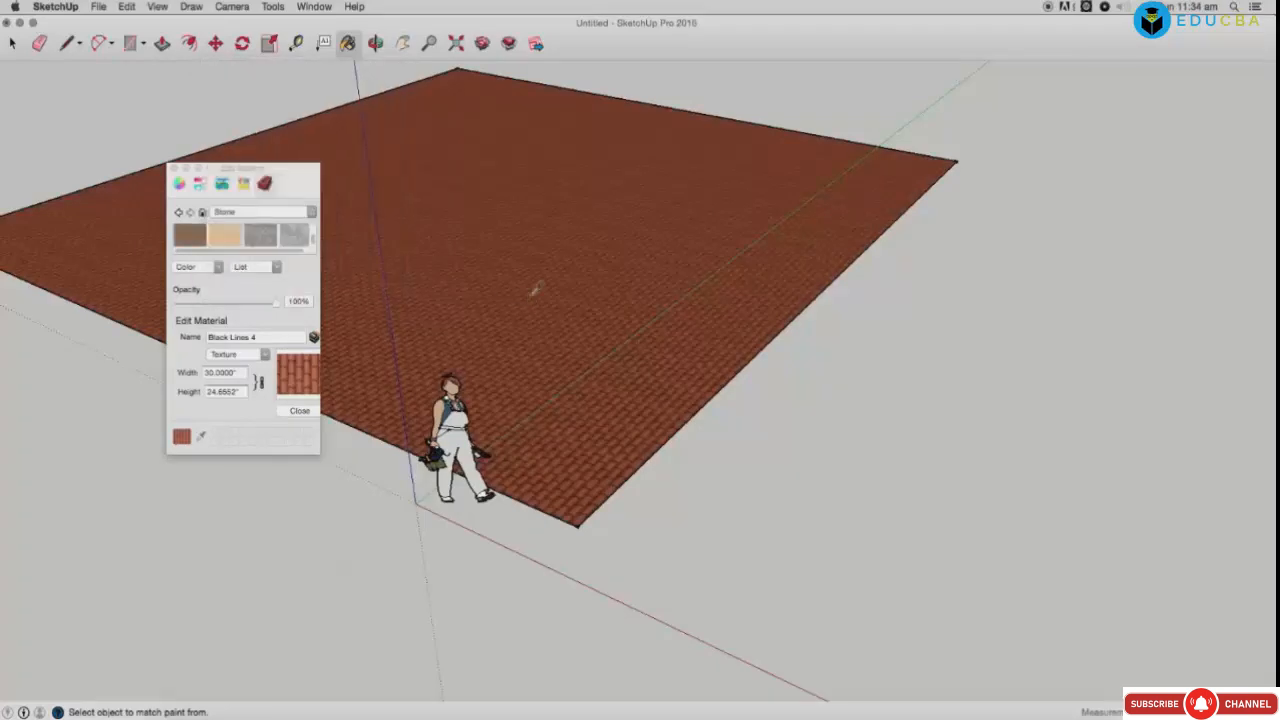
{"action": "left_click", "coordinate": [270, 214]}
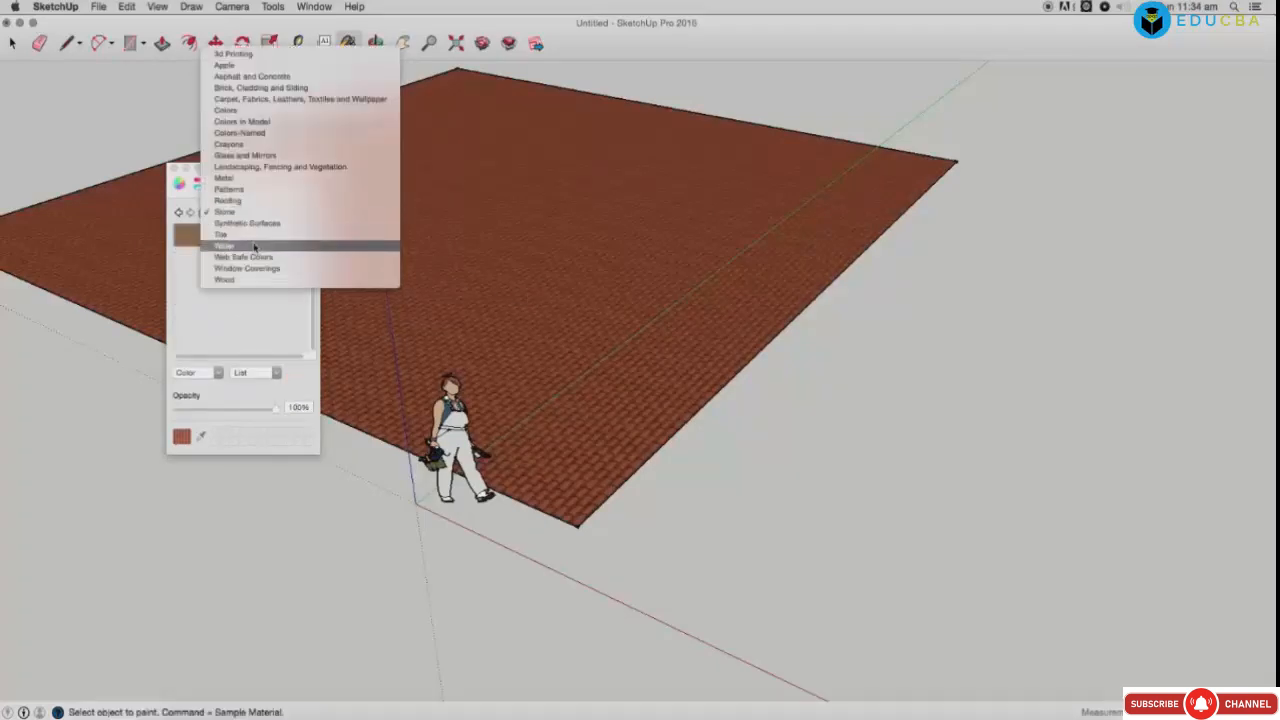
{"action": "left_click", "coordinate": [254, 246]}
{"action": "left_click", "coordinate": [258, 244]}
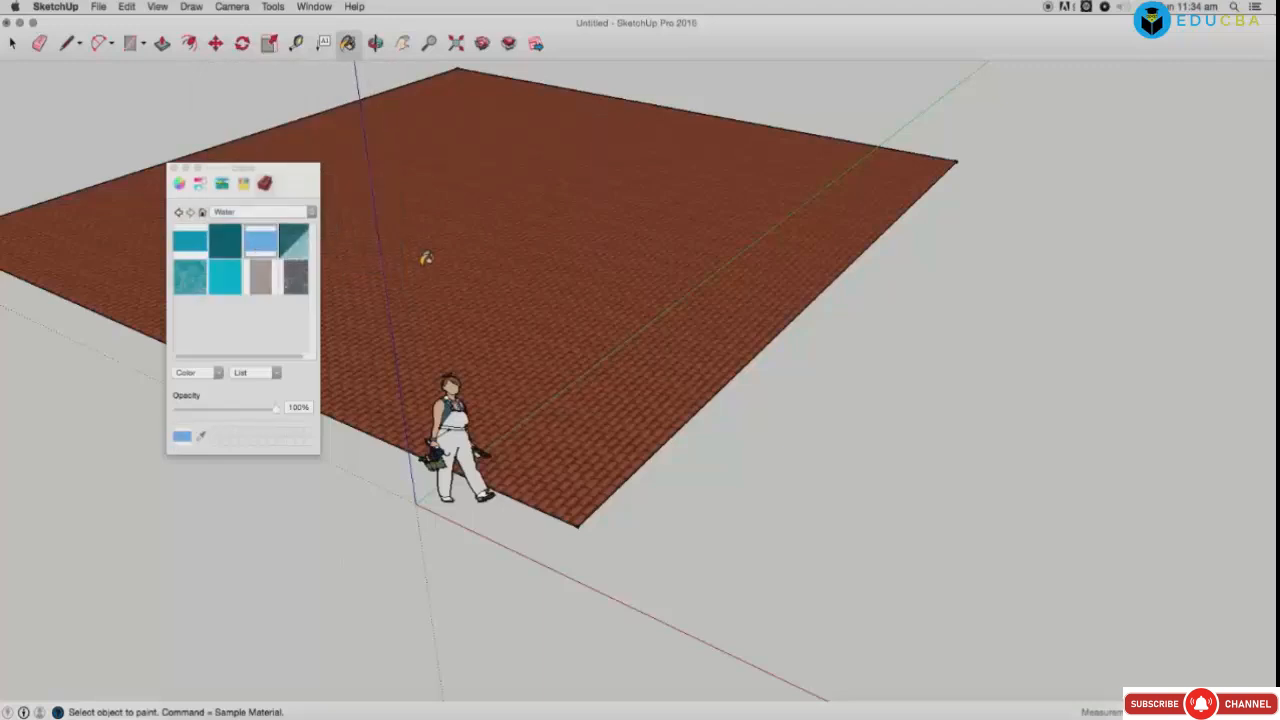
{"action": "left_click", "coordinate": [427, 258]}
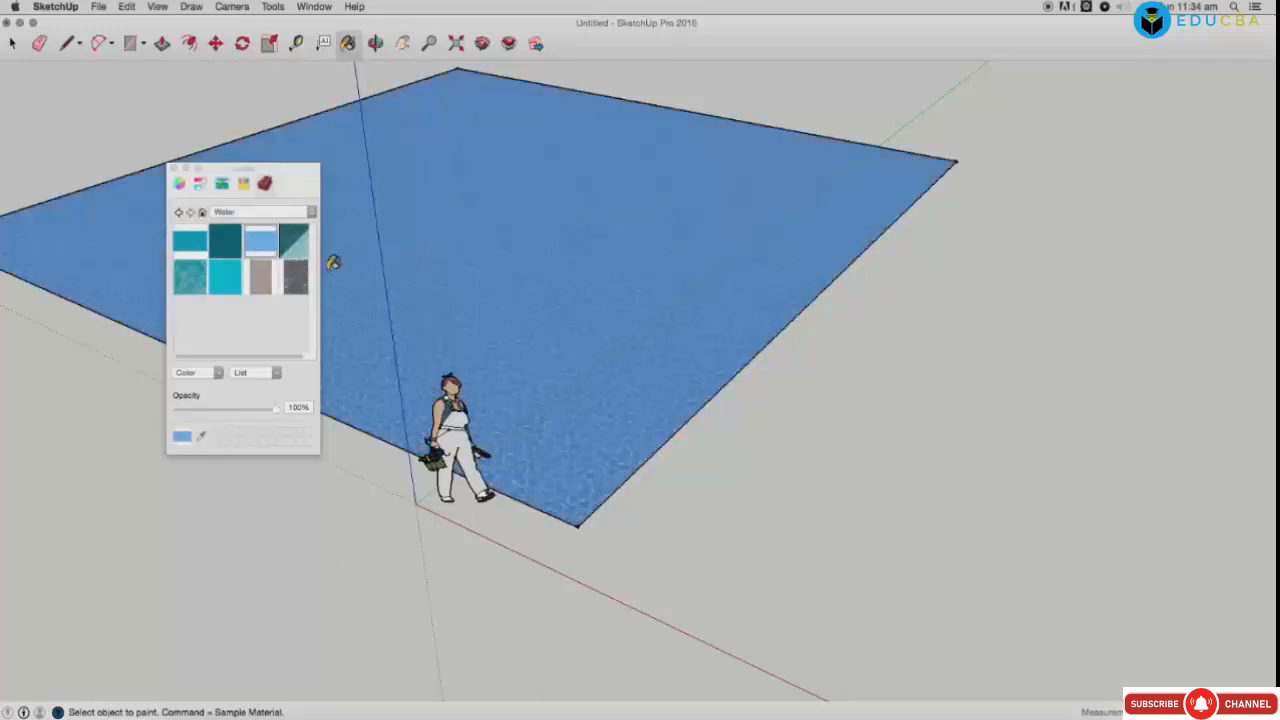
{"action": "left_click", "coordinate": [293, 241]}
{"action": "left_click", "coordinate": [441, 256]}
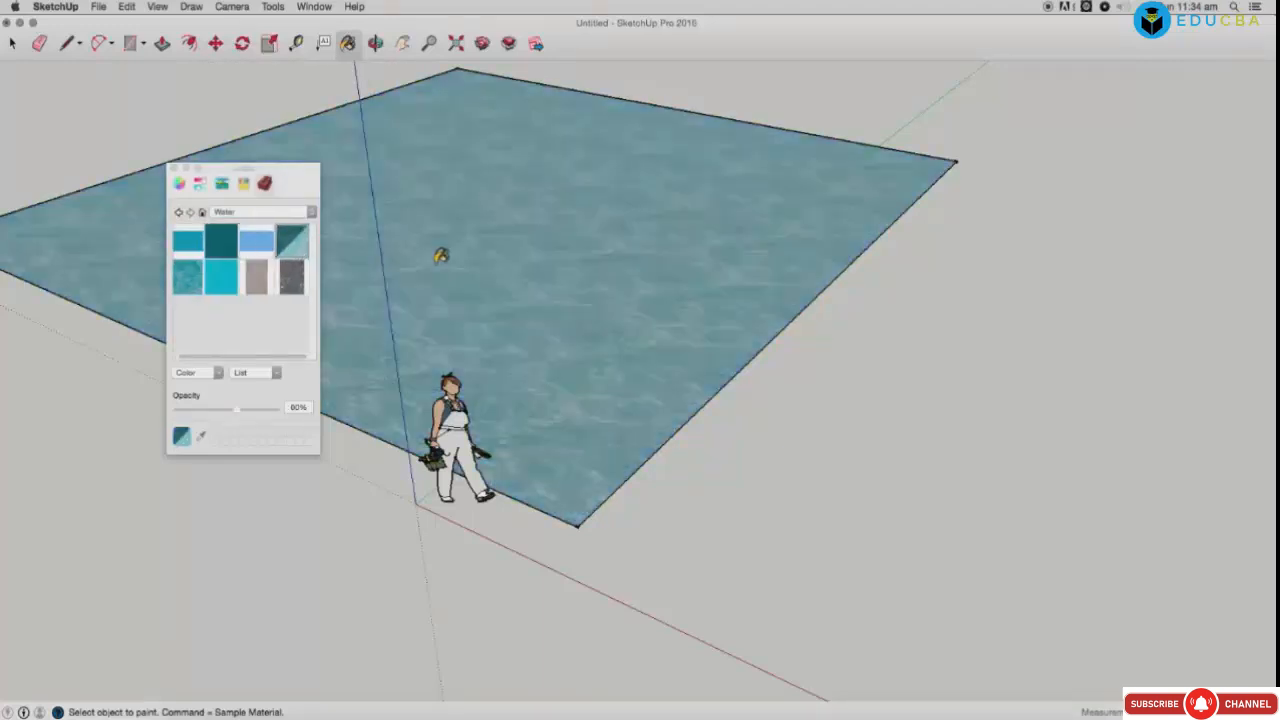
Step: Paint the floor dark grey, then bright cyan, and finally rippled textured water
{"action": "left_click", "coordinate": [291, 278]}
{"action": "left_click", "coordinate": [475, 281]}
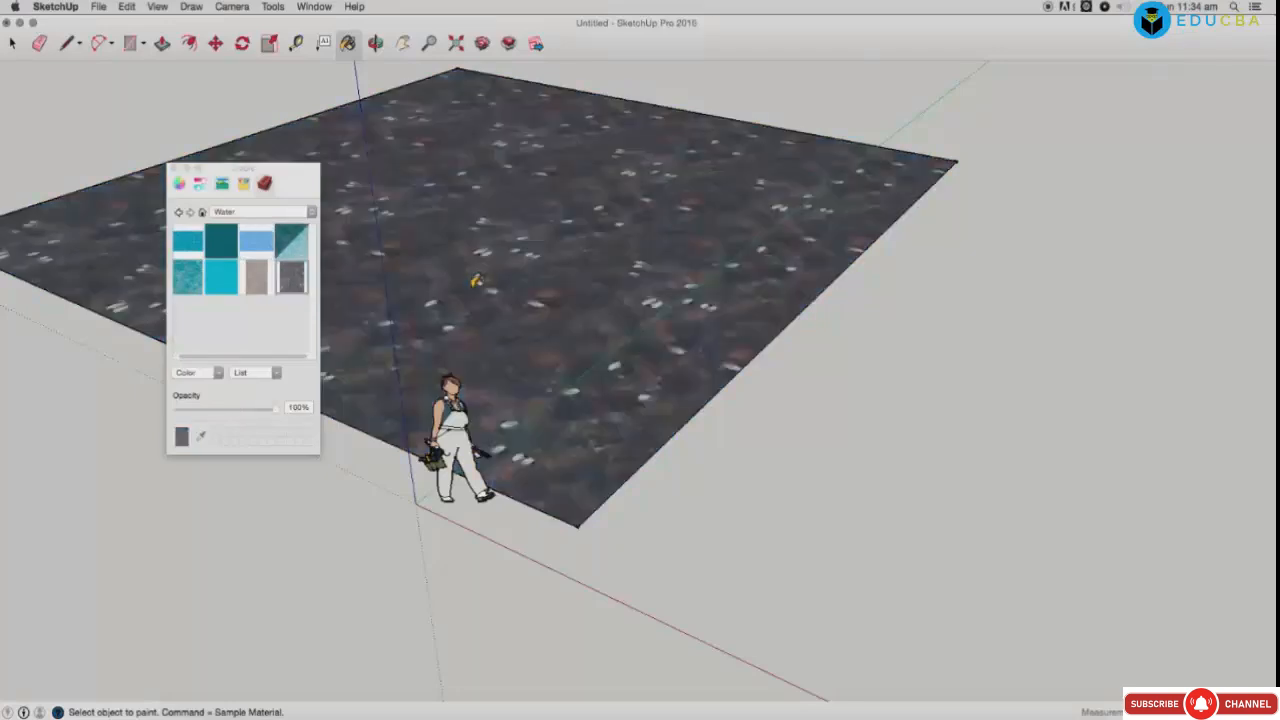
{"action": "left_click", "coordinate": [228, 288]}
{"action": "left_click", "coordinate": [481, 266]}
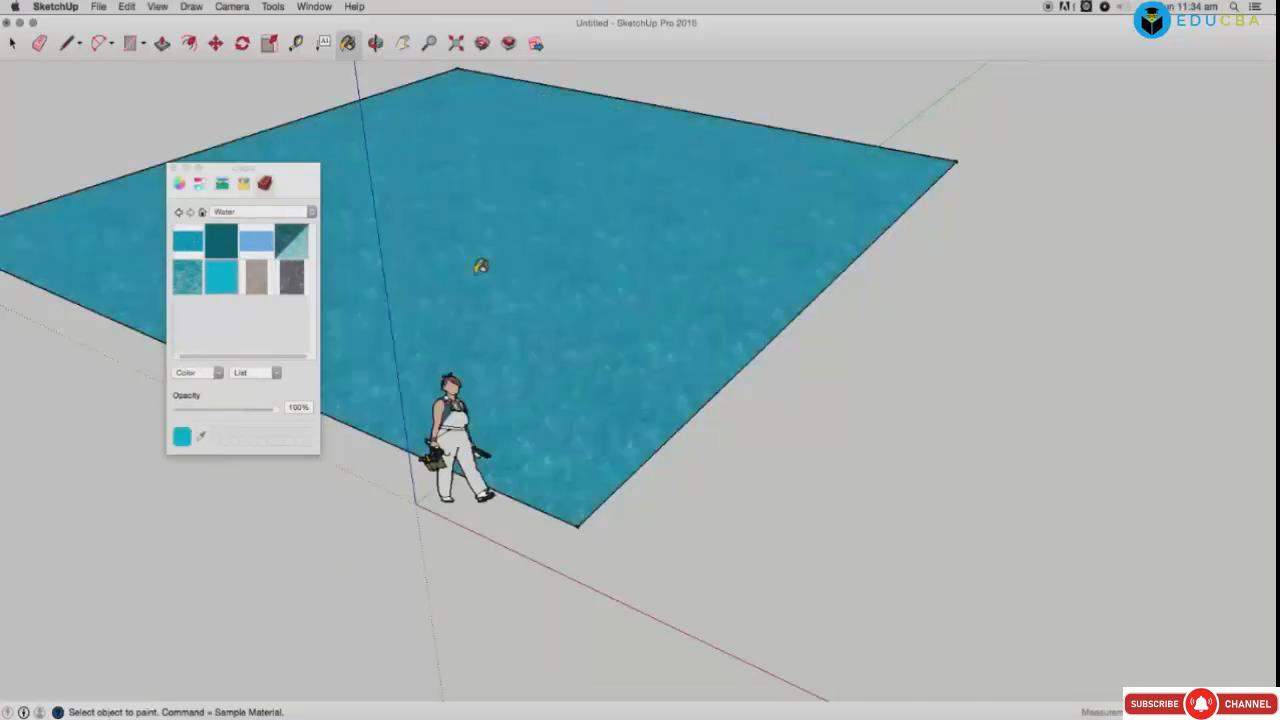
{"action": "left_click", "coordinate": [196, 286]}
{"action": "left_click", "coordinate": [549, 261]}
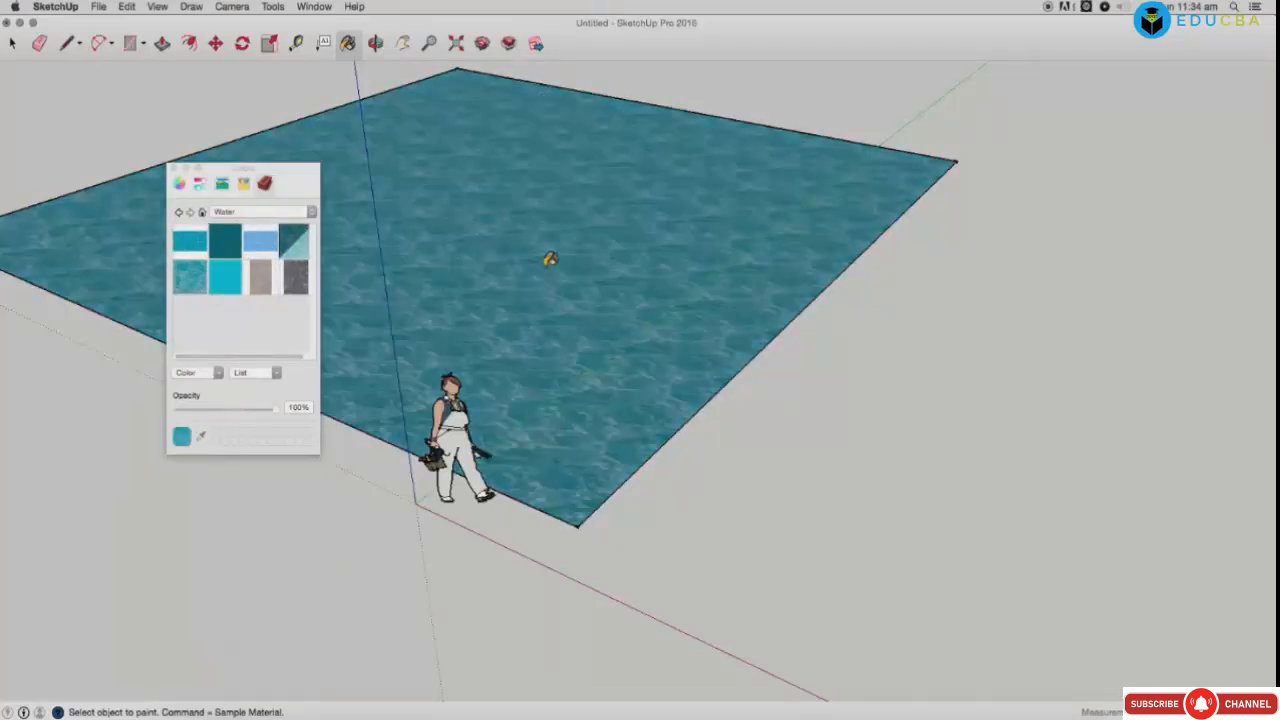
Step: Paint the rectangle with brown wood from the Window Coverings collection
{"action": "left_click", "coordinate": [249, 213]}
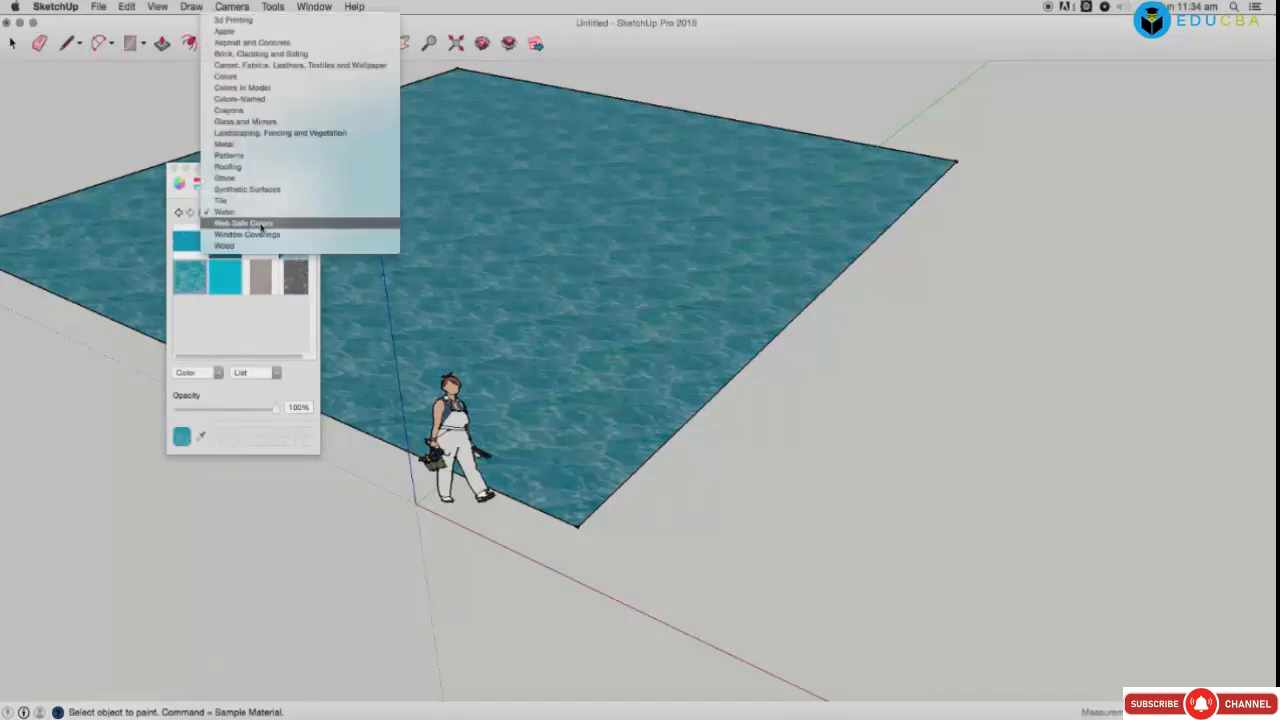
{"action": "left_click", "coordinate": [258, 223]}
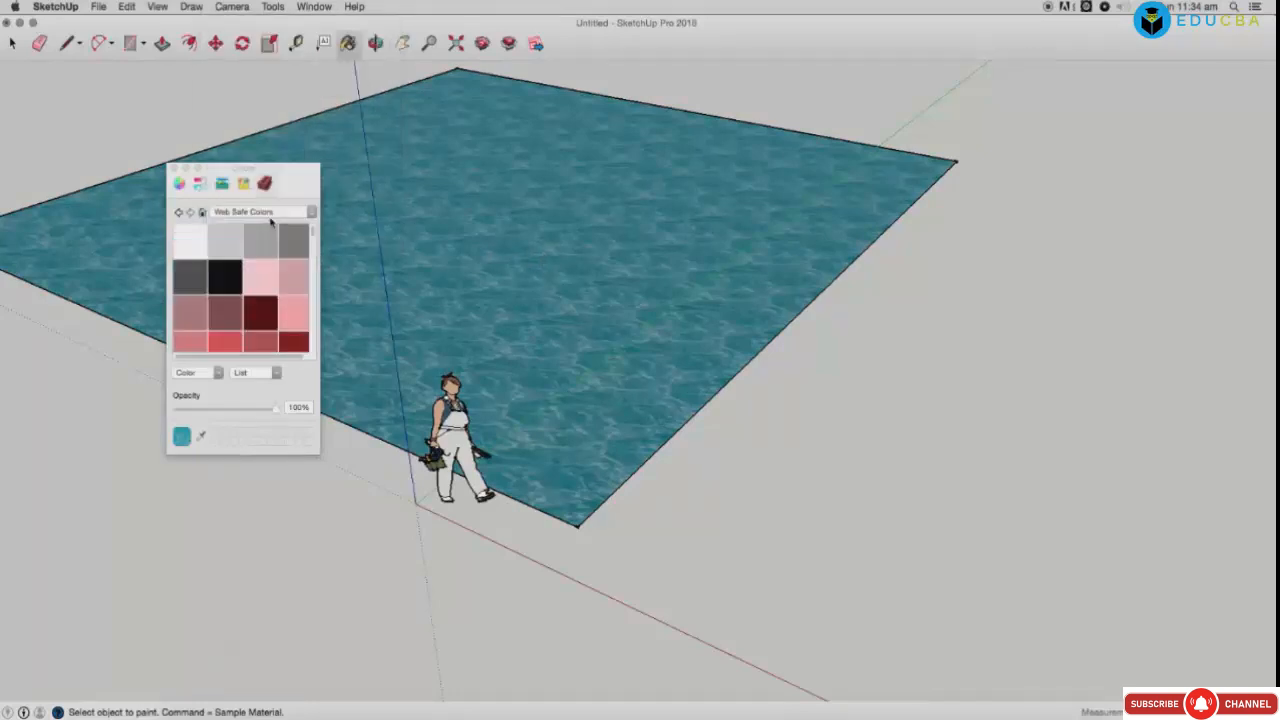
{"action": "left_click", "coordinate": [265, 213]}
{"action": "left_click", "coordinate": [265, 224]}
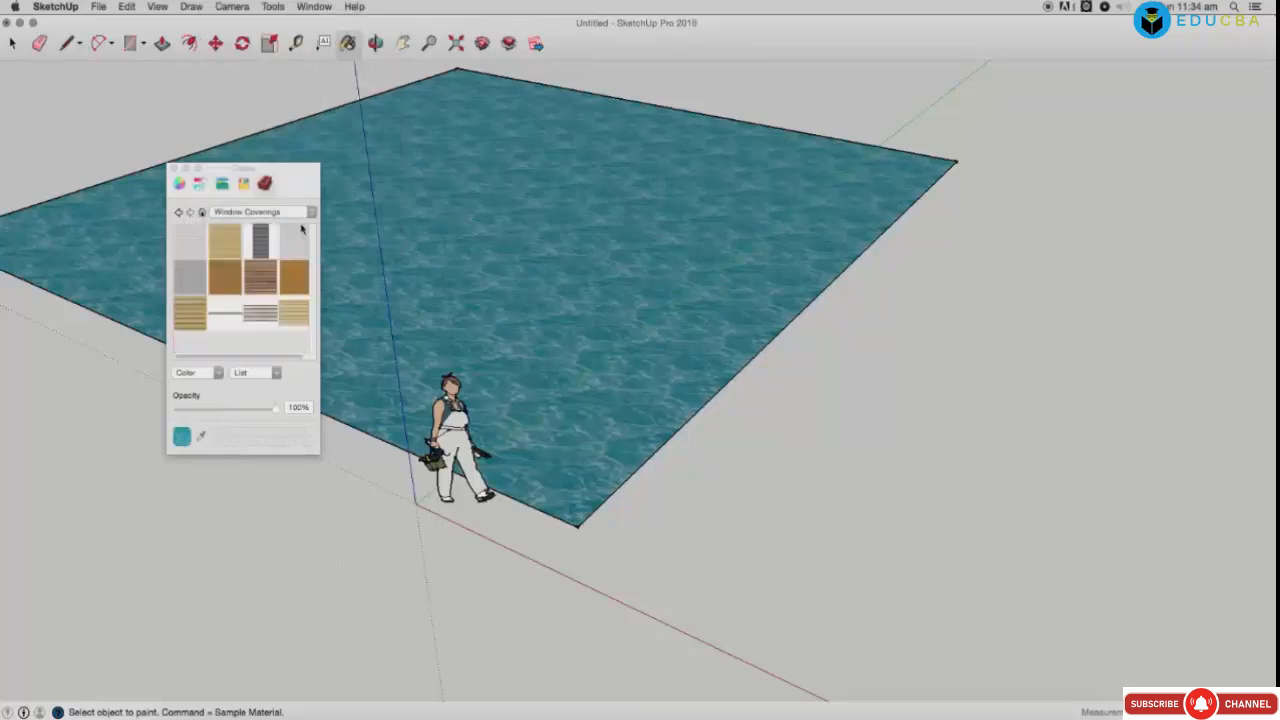
{"action": "left_click", "coordinate": [259, 282]}
{"action": "left_click", "coordinate": [442, 247]}
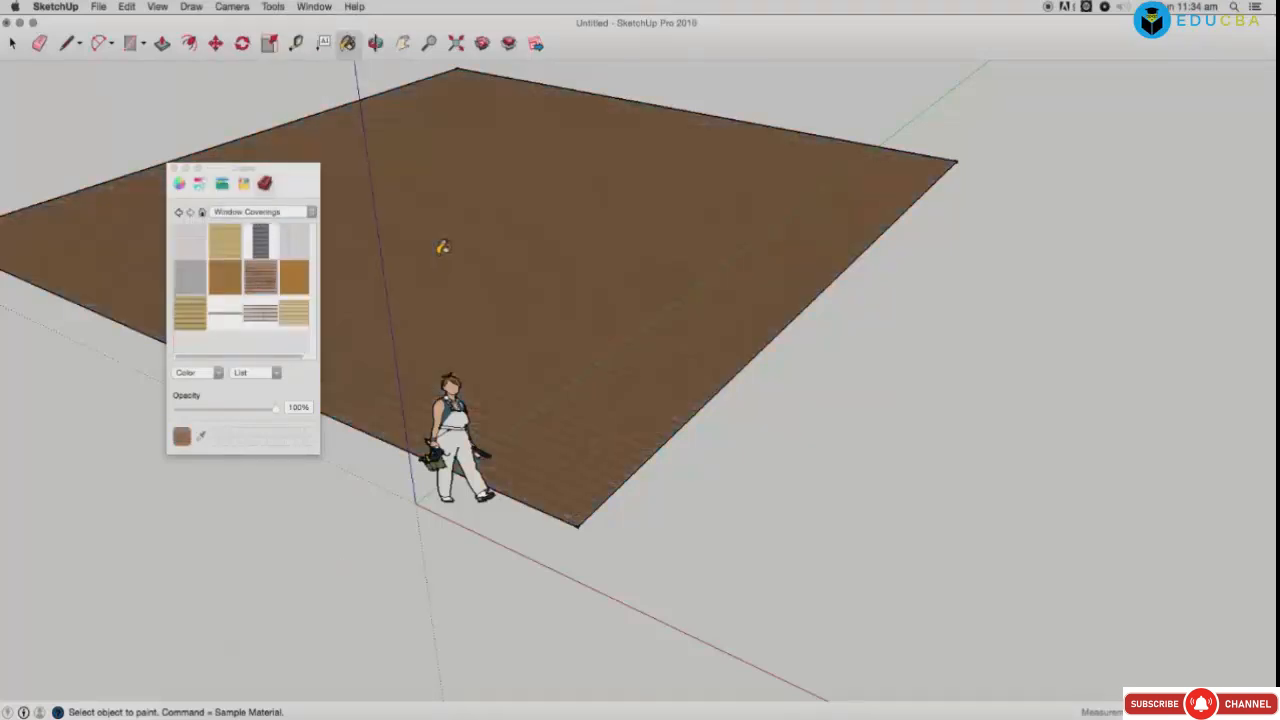
{"action": "left_click", "coordinate": [316, 7]}
Step: Show the Layers, Outliner, Scenes and Shadow Settings panels, placing Shadow Settings beside the model
{"action": "left_click", "coordinate": [316, 145]}
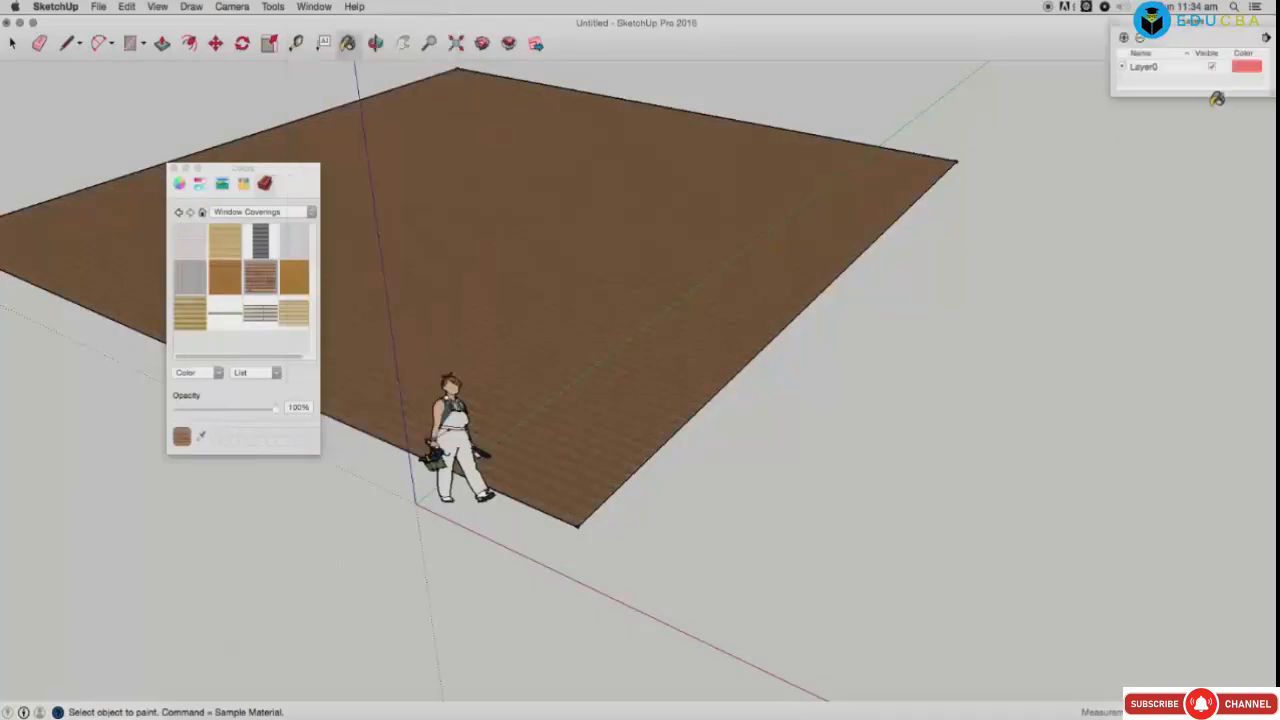
{"action": "left_click", "coordinate": [322, 8]}
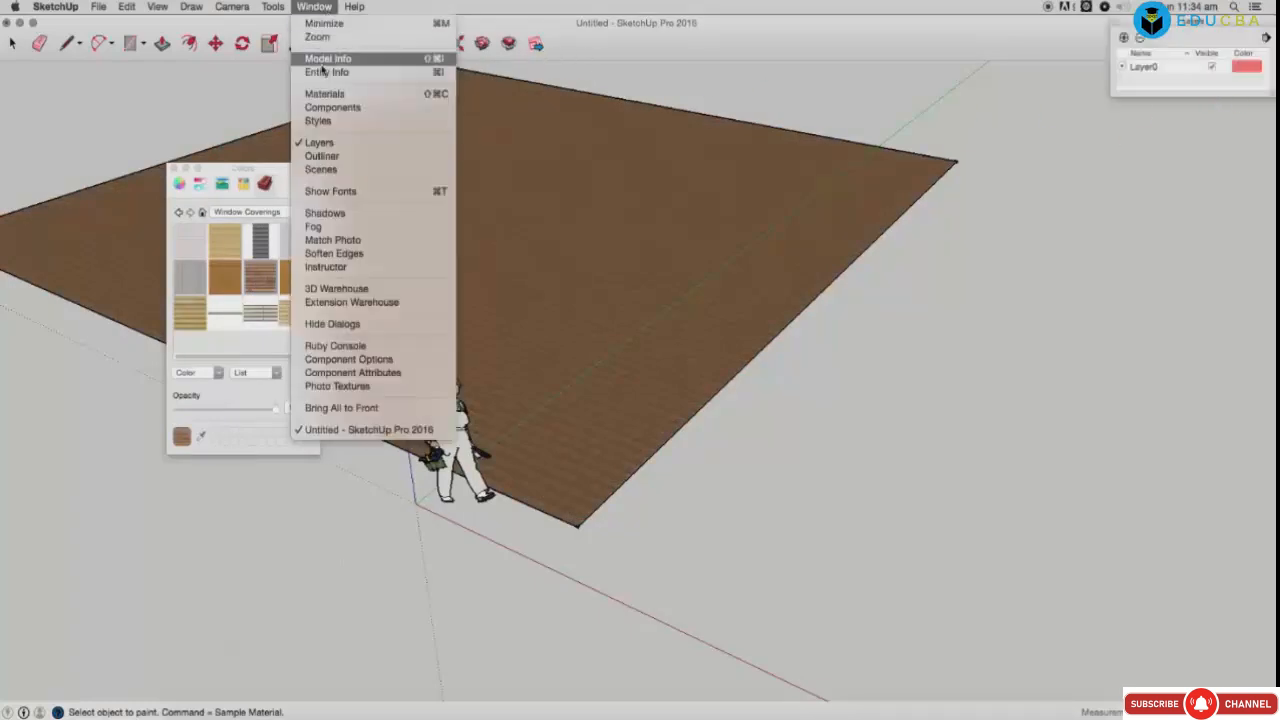
{"action": "left_click", "coordinate": [321, 156]}
{"action": "left_click", "coordinate": [316, 7]}
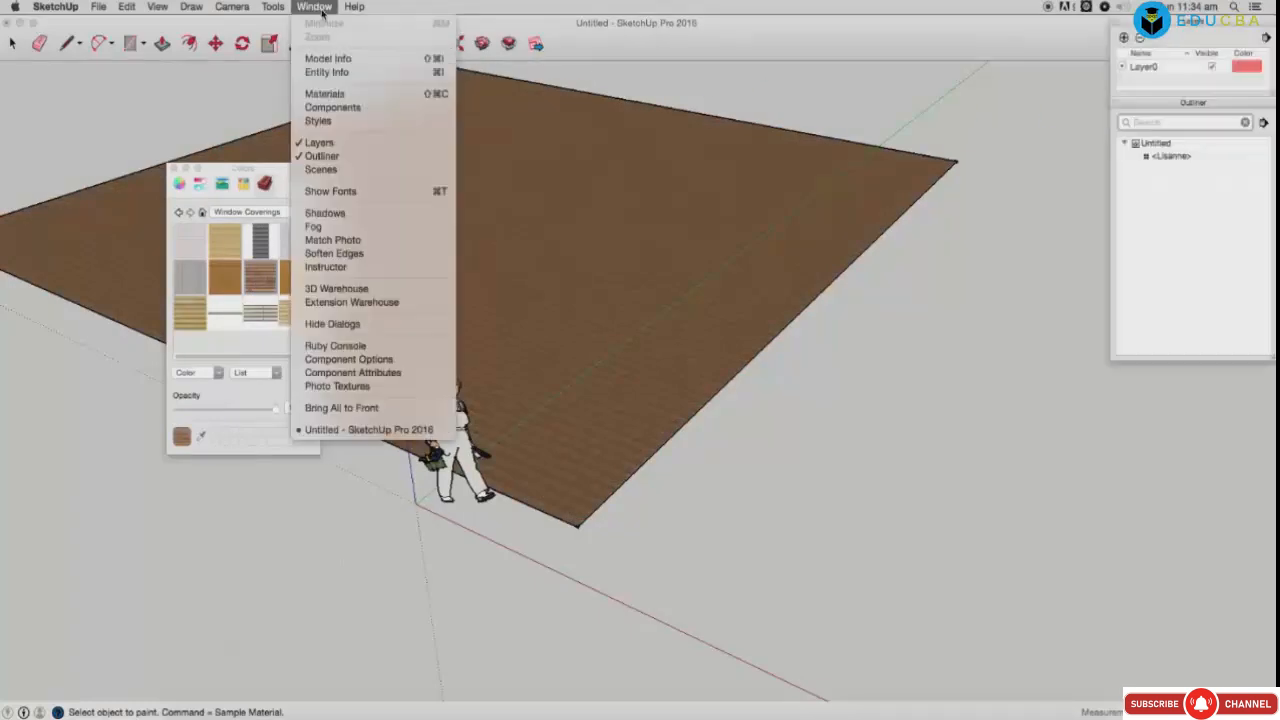
{"action": "left_click", "coordinate": [321, 169]}
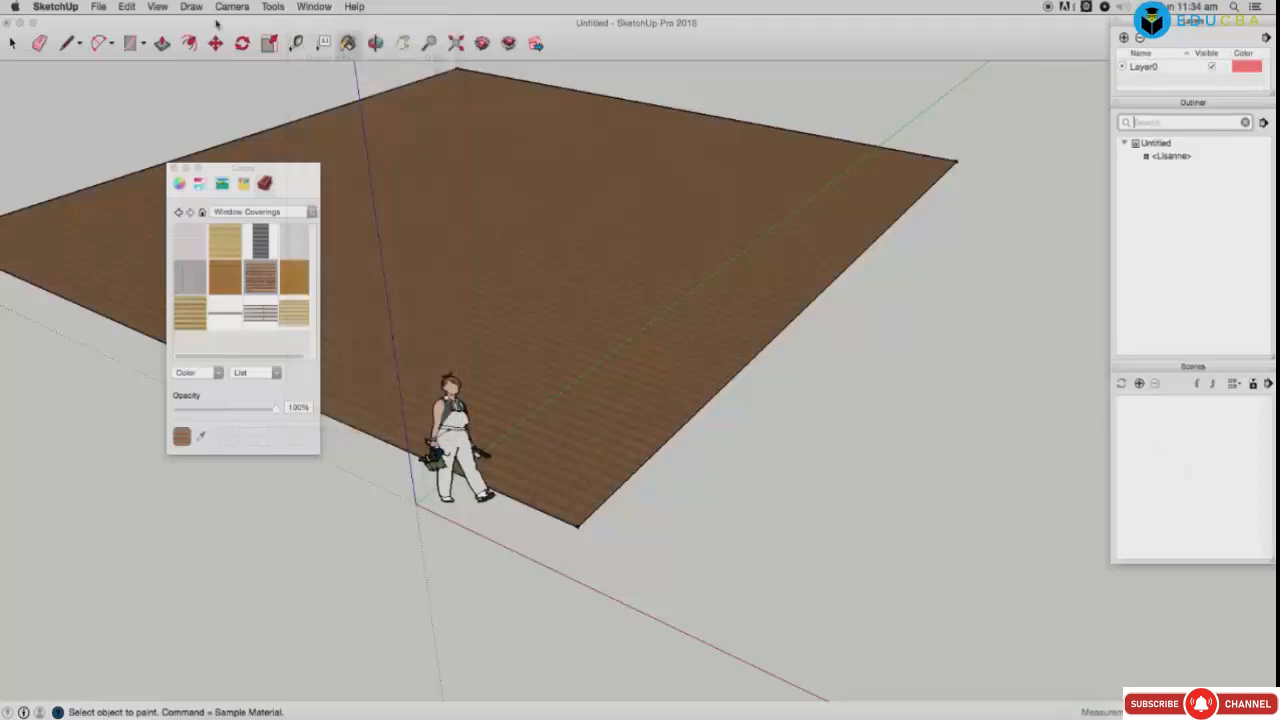
{"action": "left_click", "coordinate": [314, 7]}
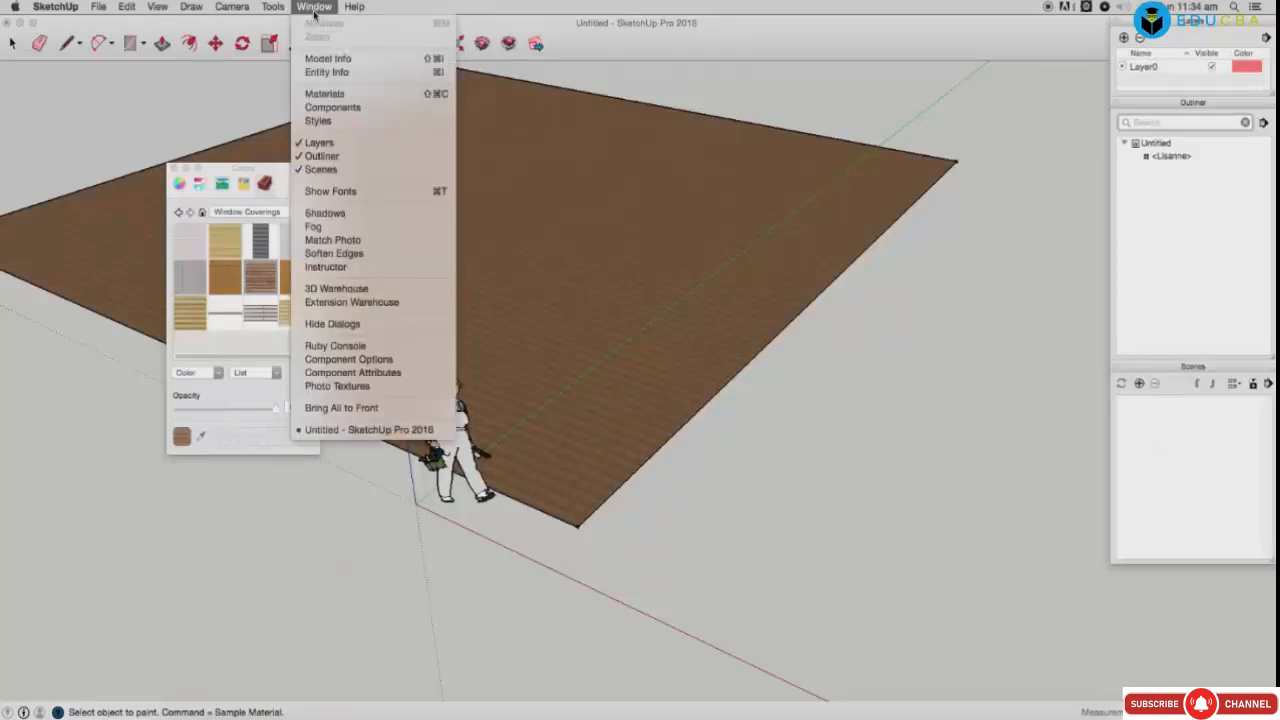
{"action": "left_click", "coordinate": [324, 213]}
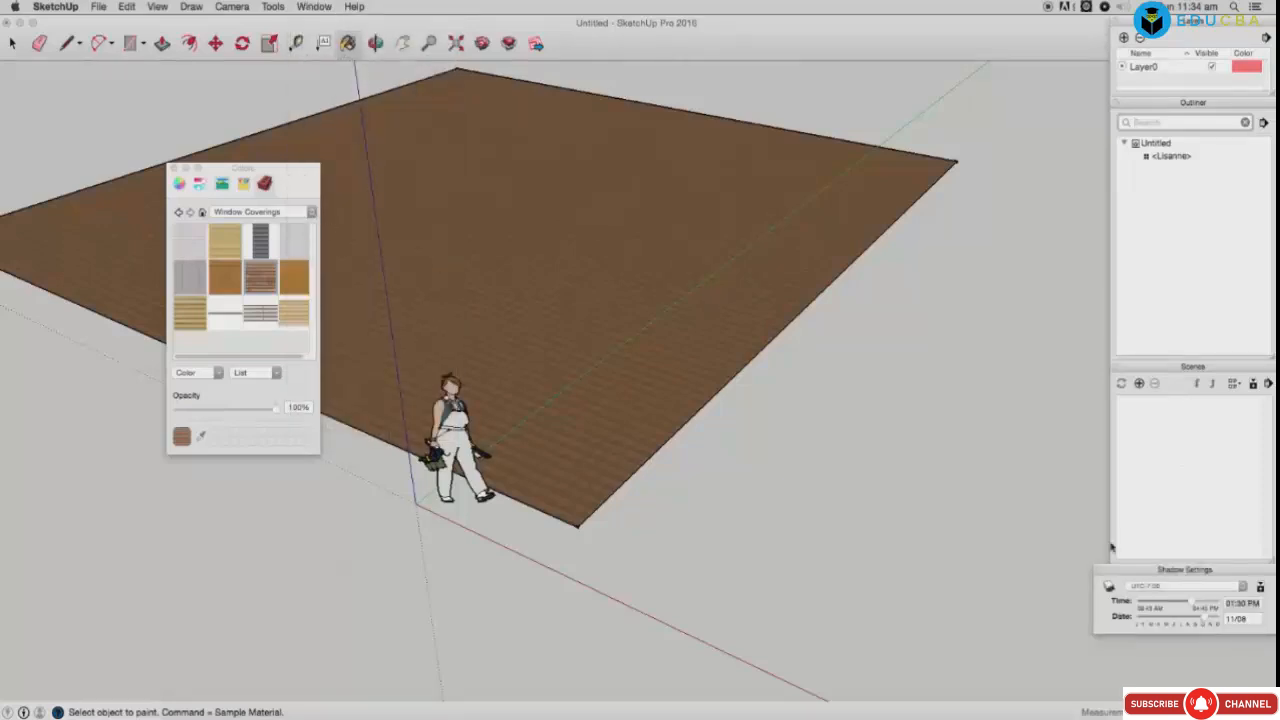
{"action": "left_click", "coordinate": [320, 5]}
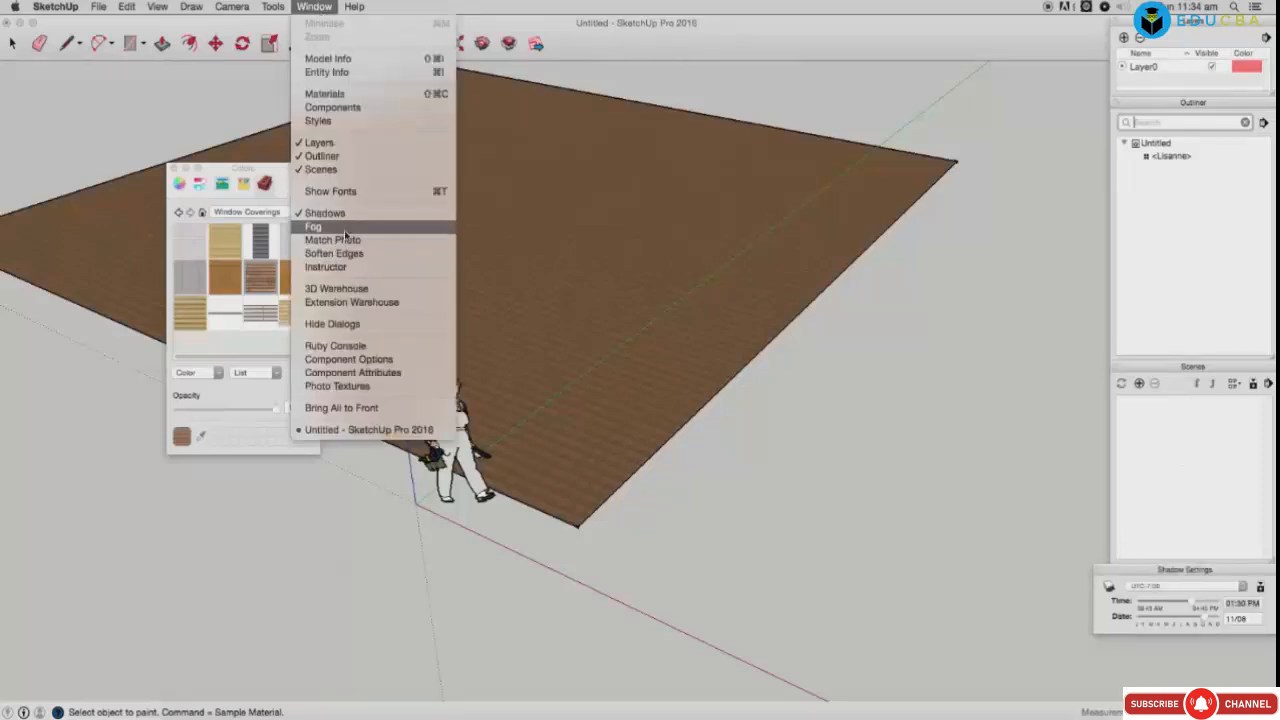
{"action": "left_click", "coordinate": [1160, 574]}
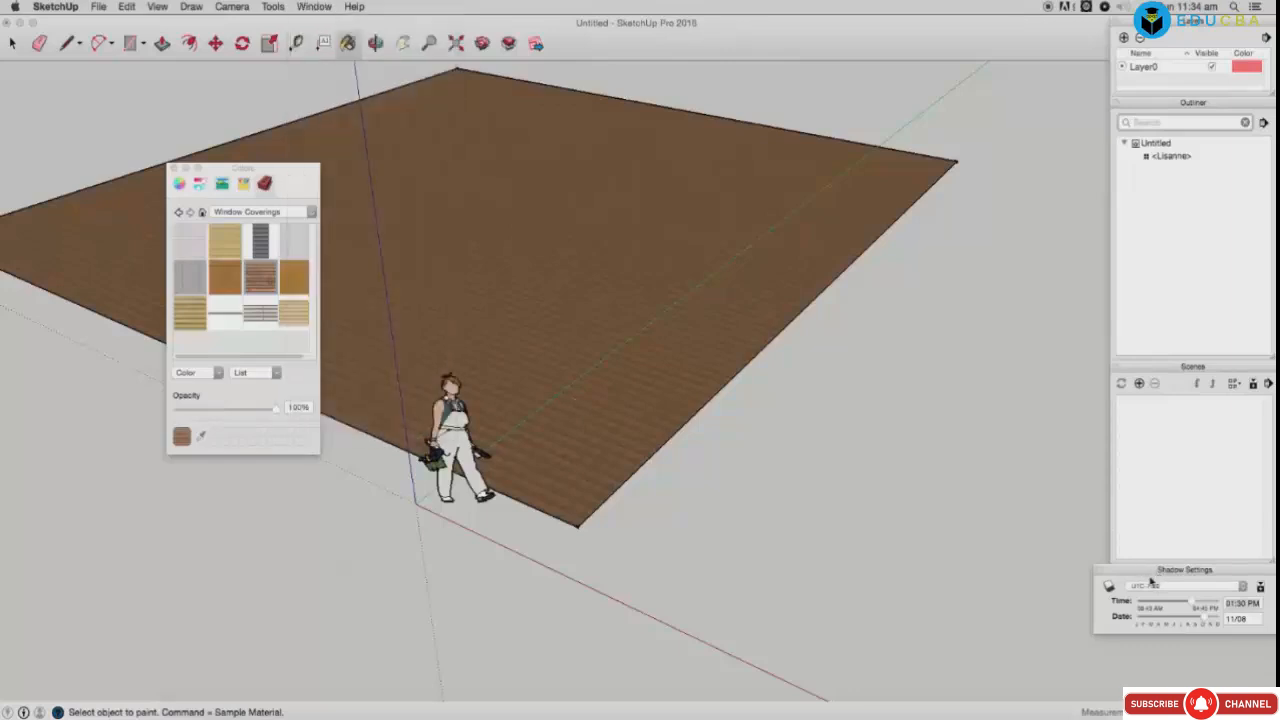
{"action": "left_click_drag", "start_coordinate": [1142, 578], "coordinate": [940, 334]}
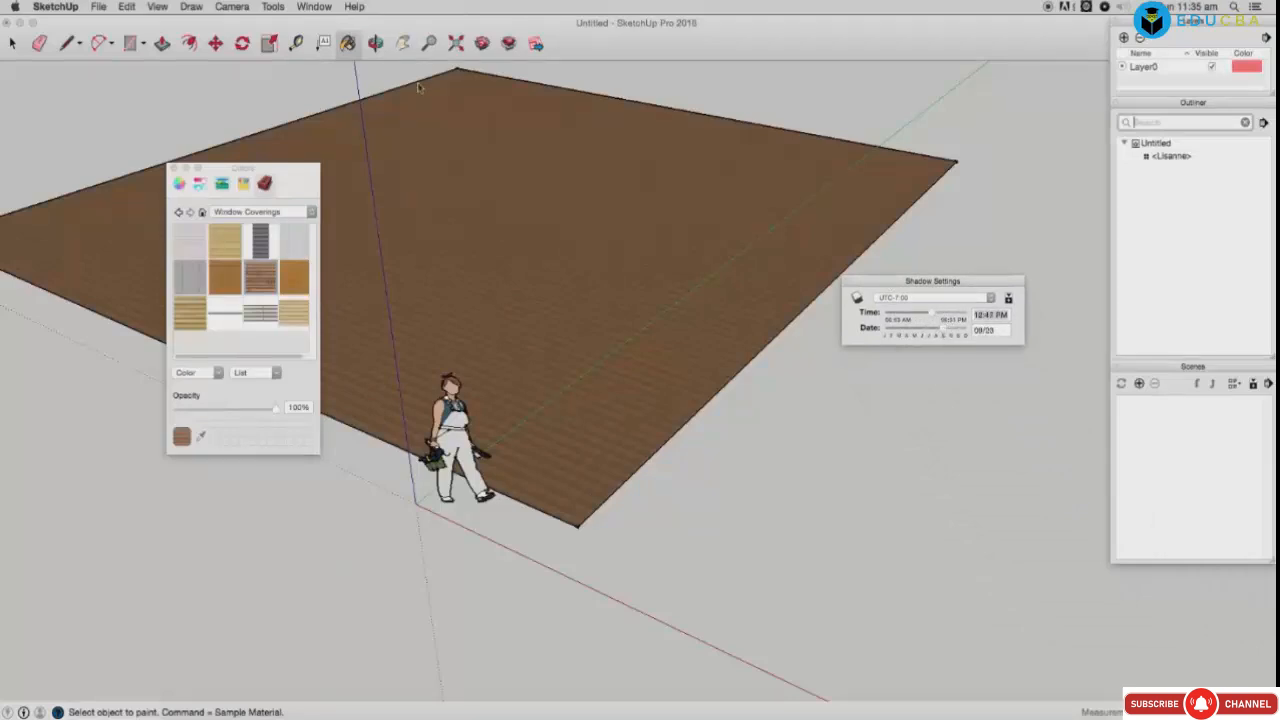
Step: Show the Fog panel, and open then close 3D Warehouse, dismissing the offline warning
{"action": "left_click", "coordinate": [314, 6]}
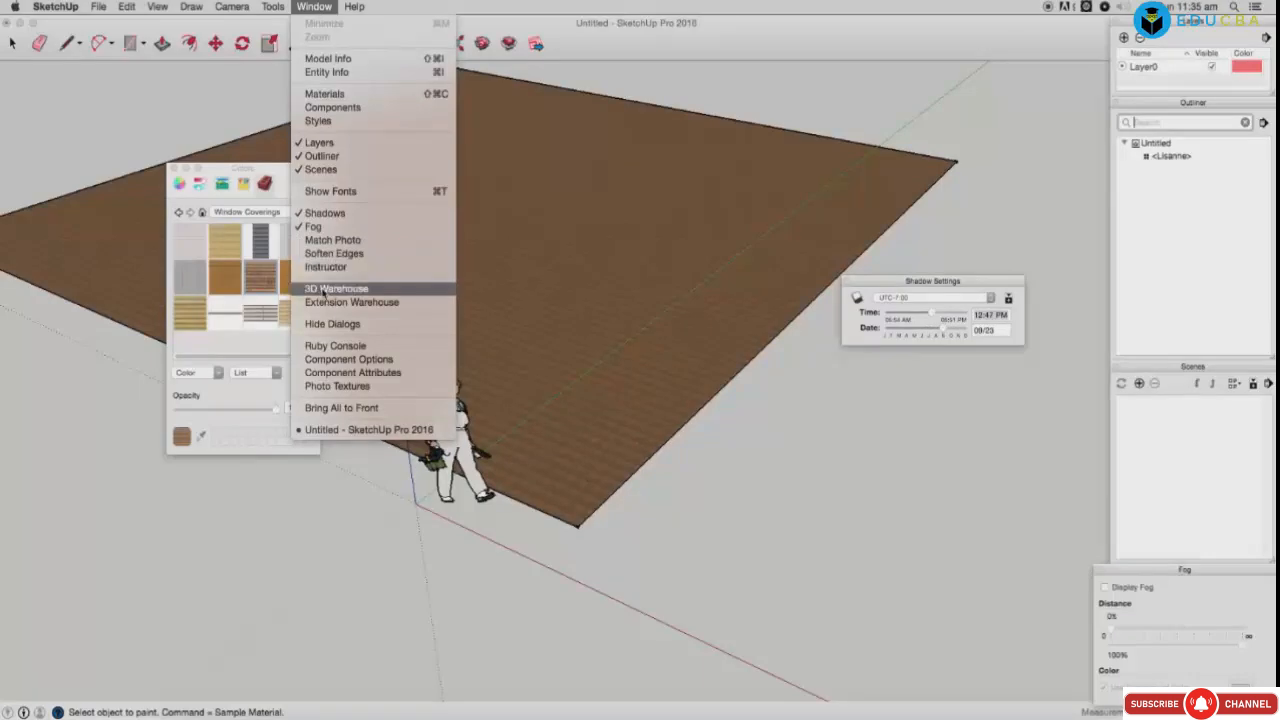
{"action": "left_click", "coordinate": [330, 288]}
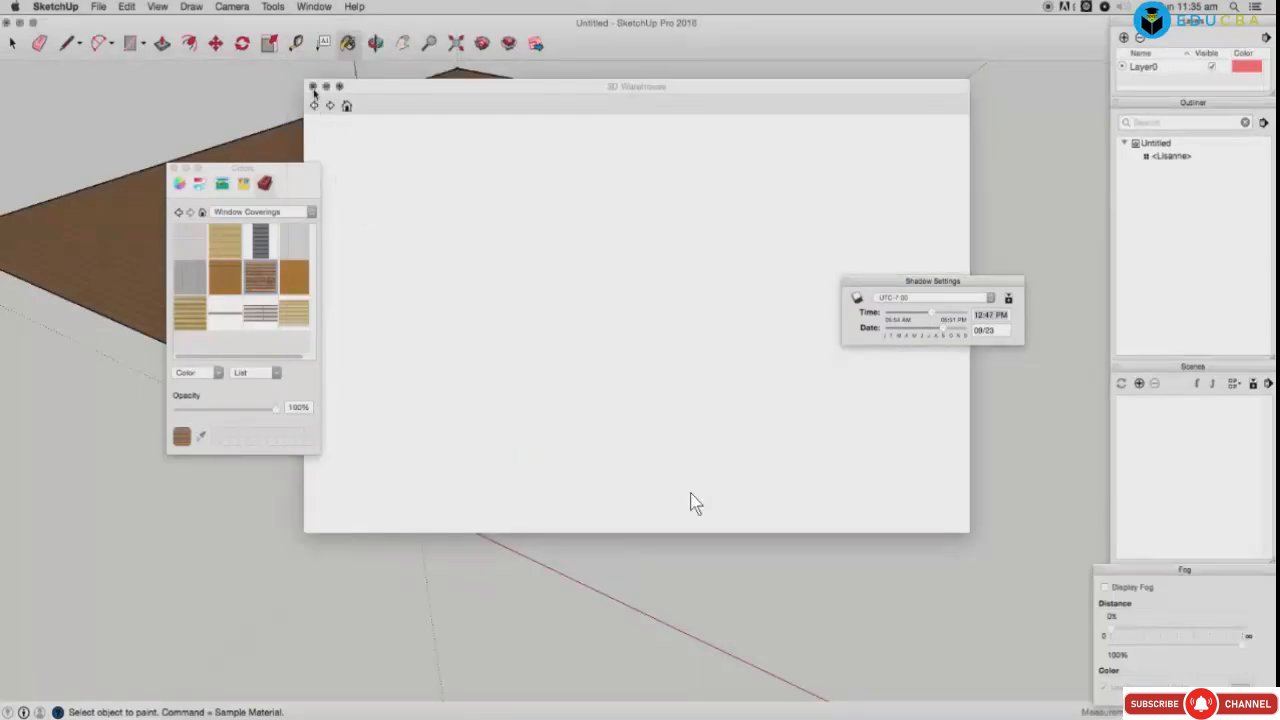
{"action": "left_click", "coordinate": [313, 88]}
{"action": "left_click", "coordinate": [314, 11]}
{"action": "left_click", "coordinate": [351, 302]}
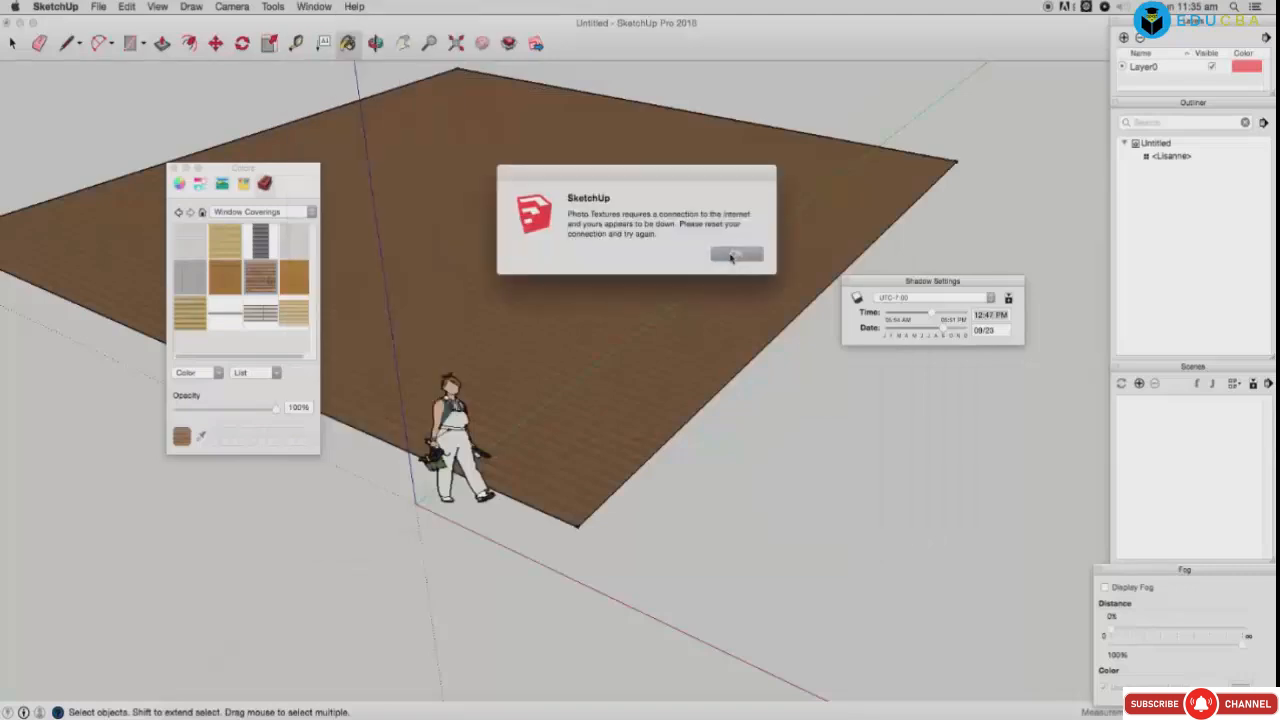
{"action": "left_click", "coordinate": [732, 258]}
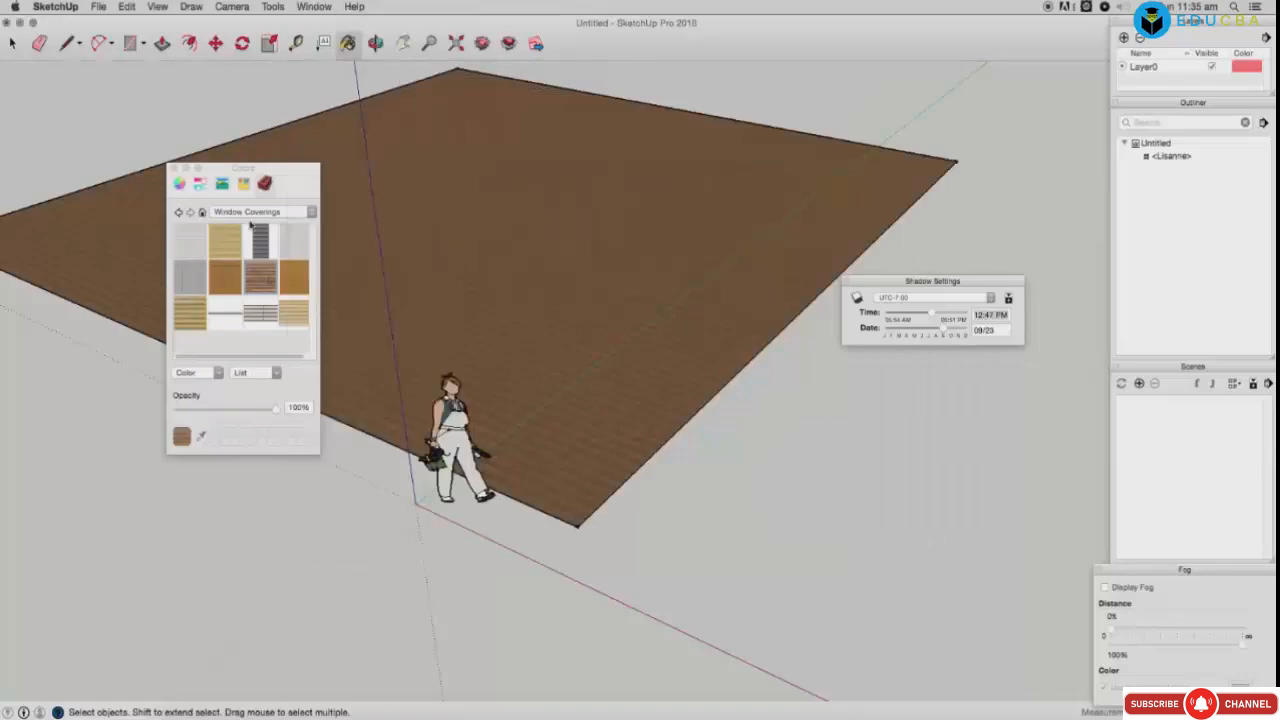
{"action": "left_click", "coordinate": [316, 11]}
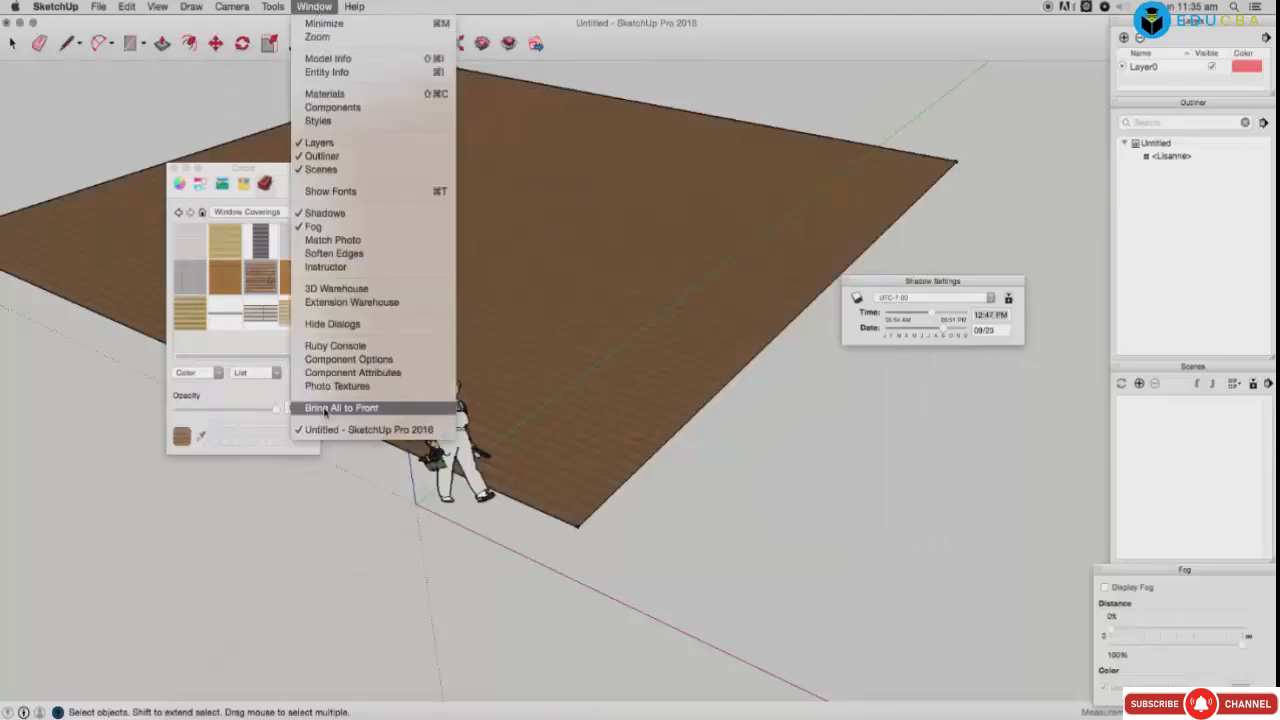
{"action": "left_click", "coordinate": [675, 517]}
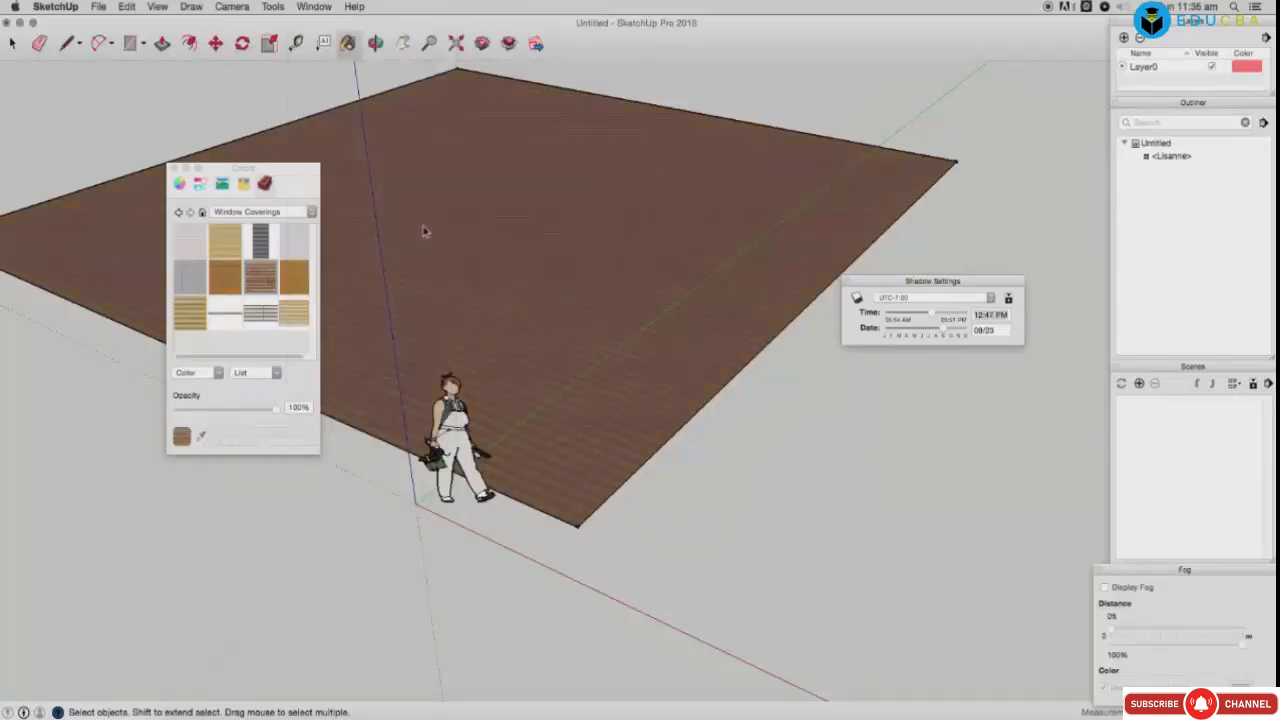
Step: Push/pull the rectangle up into a thick slab
{"action": "left_click", "coordinate": [162, 43]}
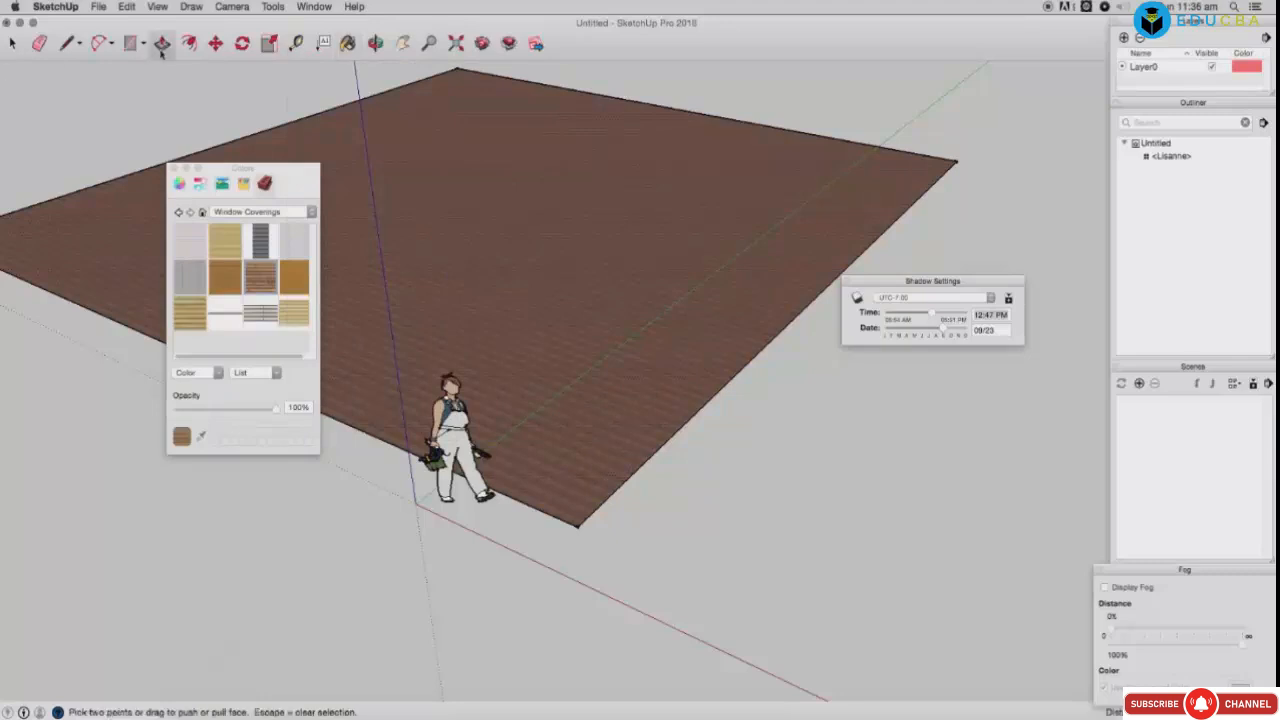
{"action": "left_click", "coordinate": [622, 412]}
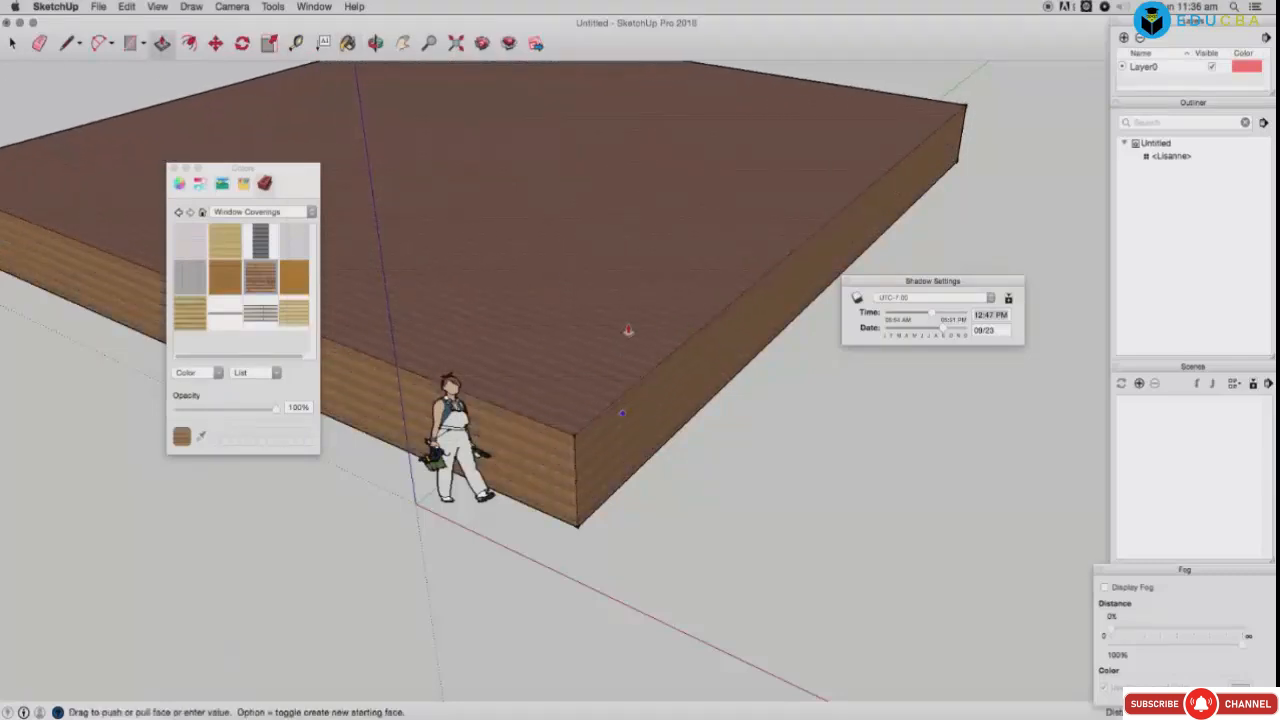
{"action": "left_click", "coordinate": [624, 268]}
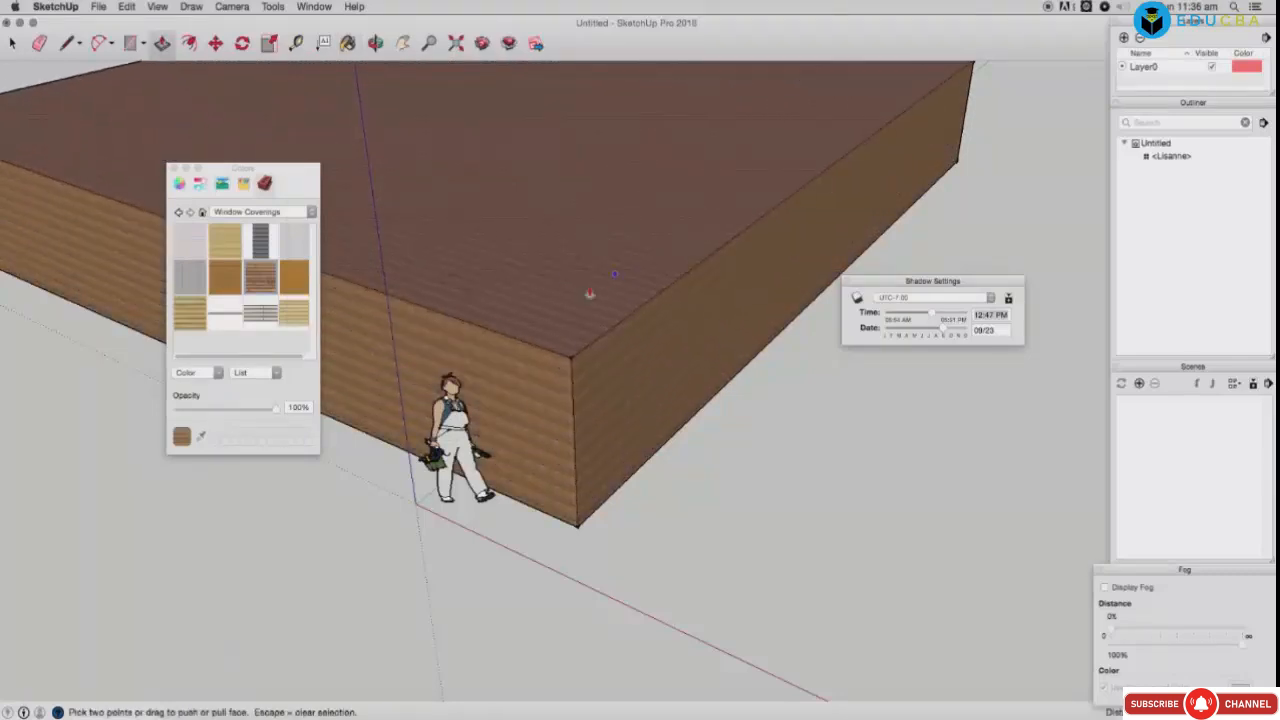
Step: Paint the slab's top light wood and right side brown wood, then show Metal materials
{"action": "left_click", "coordinate": [292, 315]}
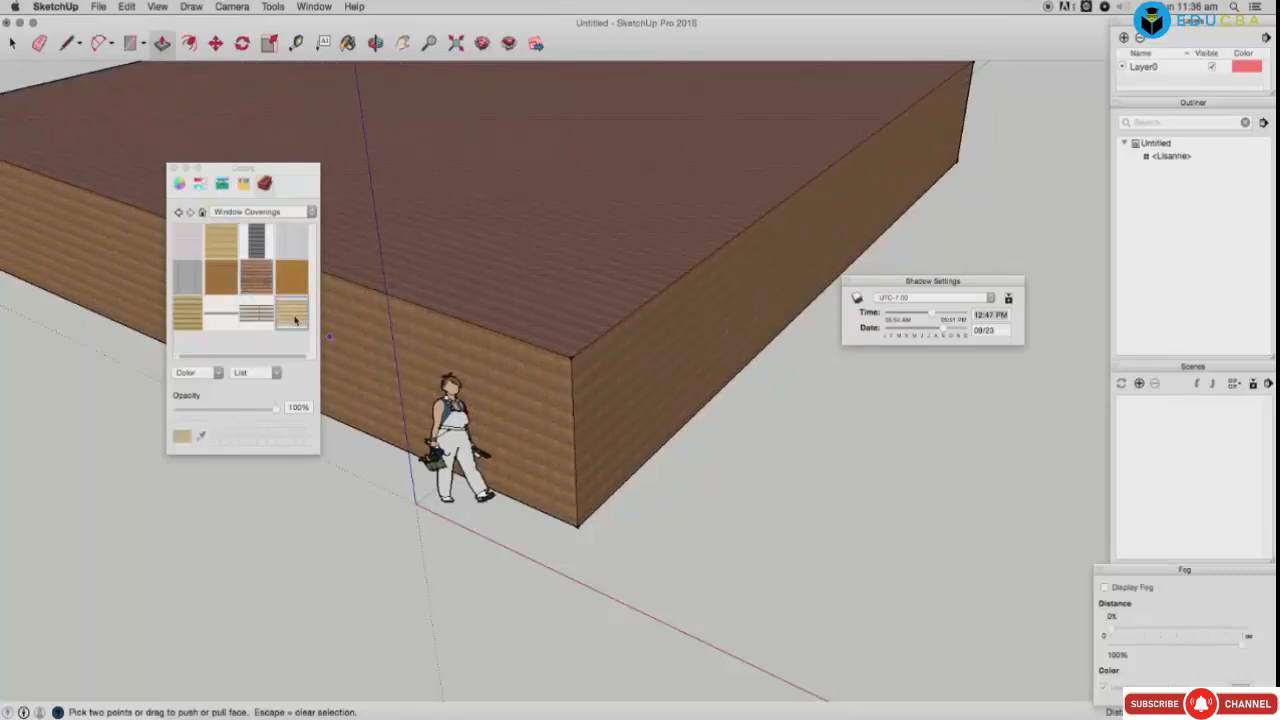
{"action": "left_click", "coordinate": [485, 270]}
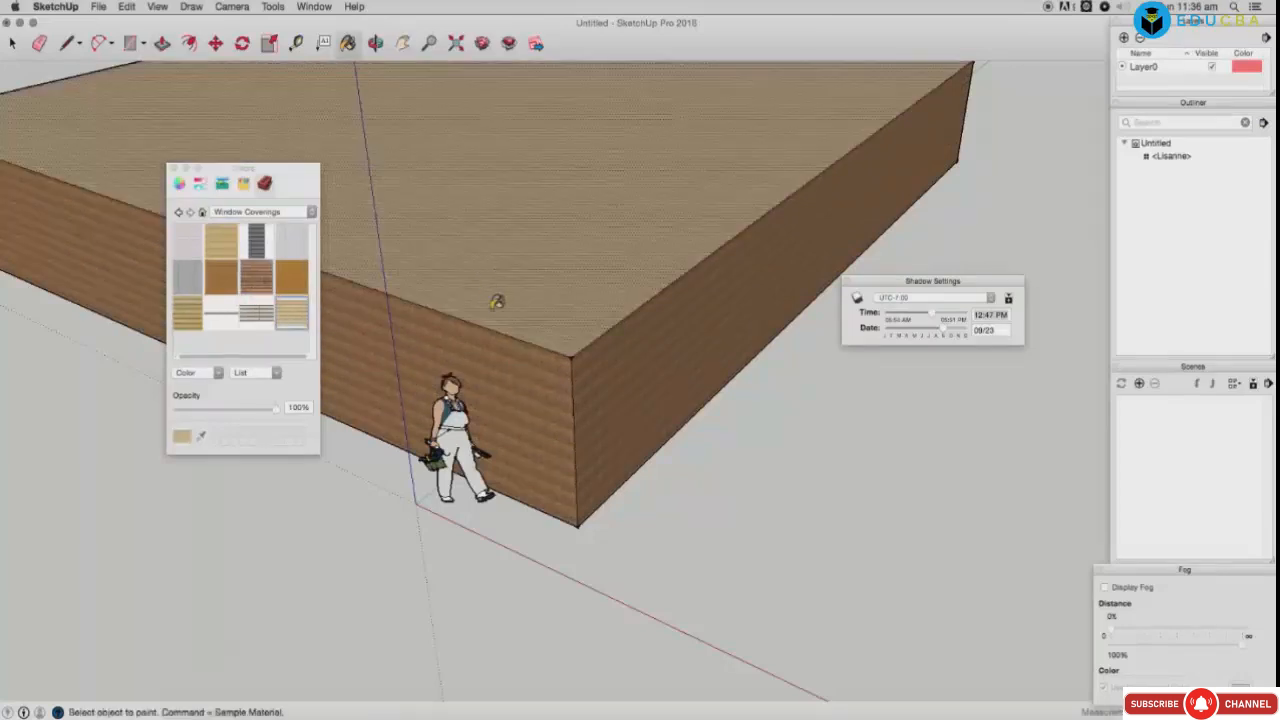
{"action": "left_click", "coordinate": [586, 357]}
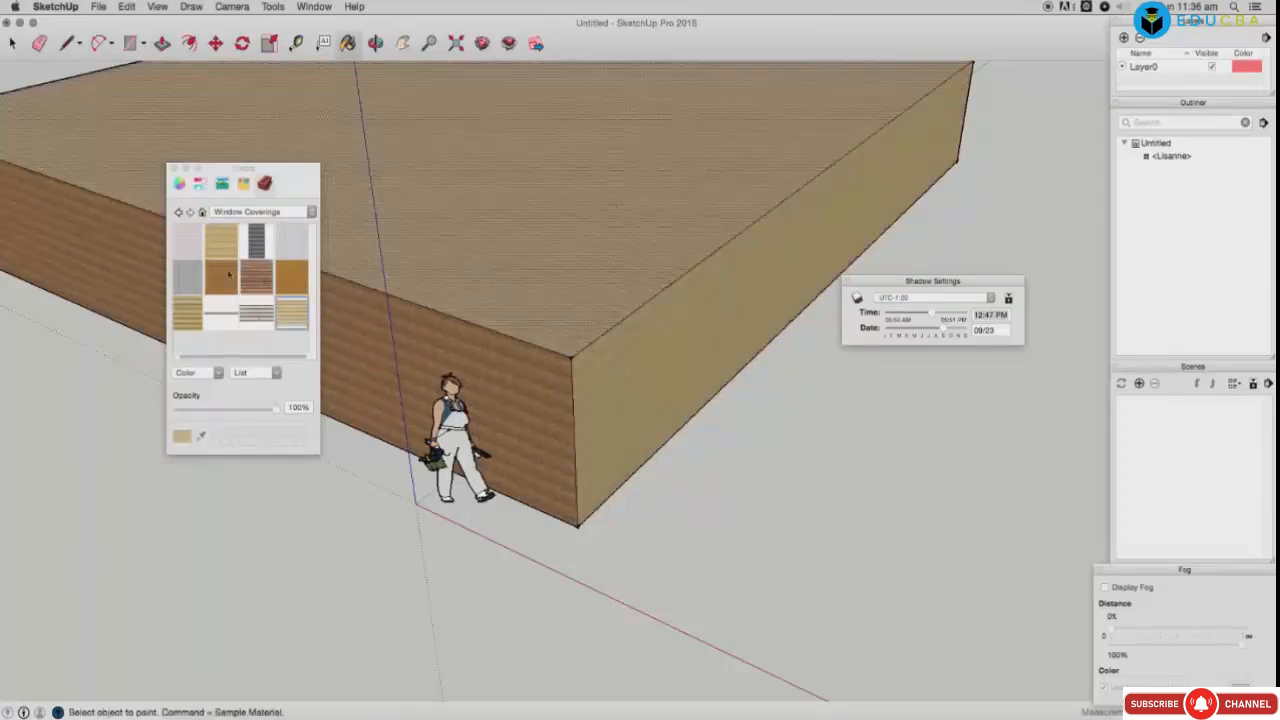
{"action": "left_click", "coordinate": [223, 248]}
{"action": "left_click", "coordinate": [223, 282]}
{"action": "left_click", "coordinate": [648, 392]}
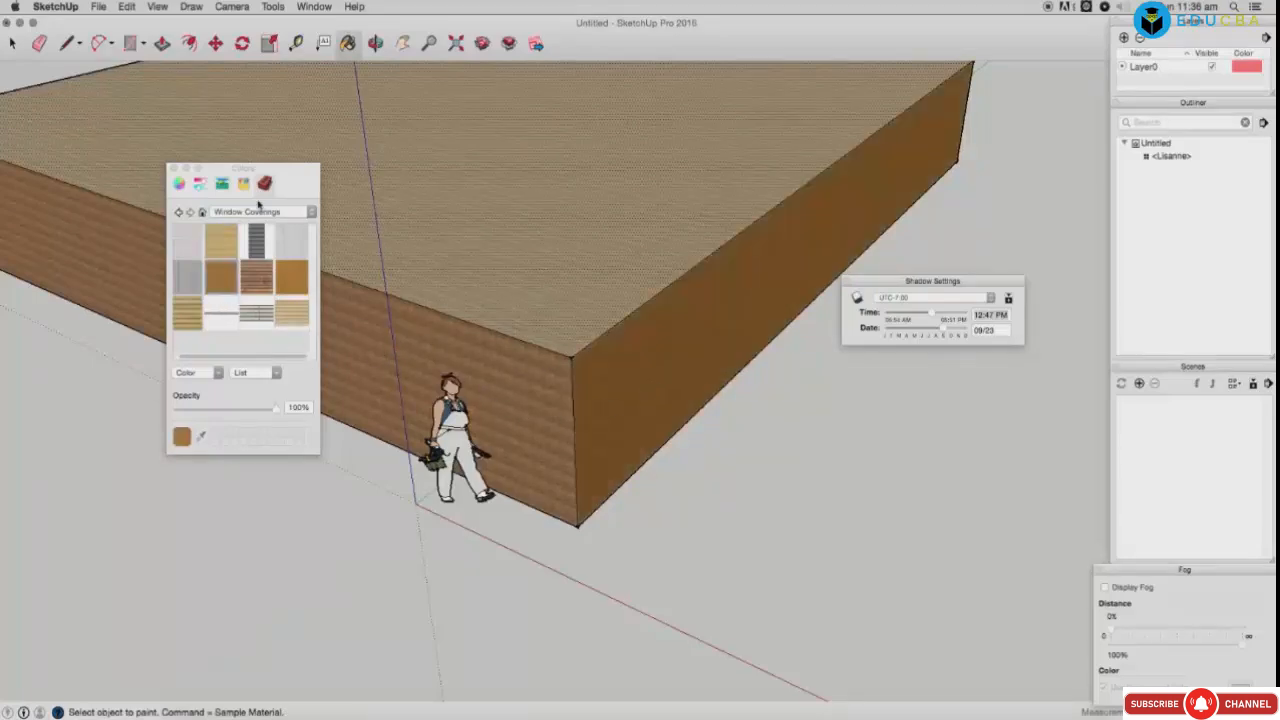
{"action": "left_click", "coordinate": [250, 212]}
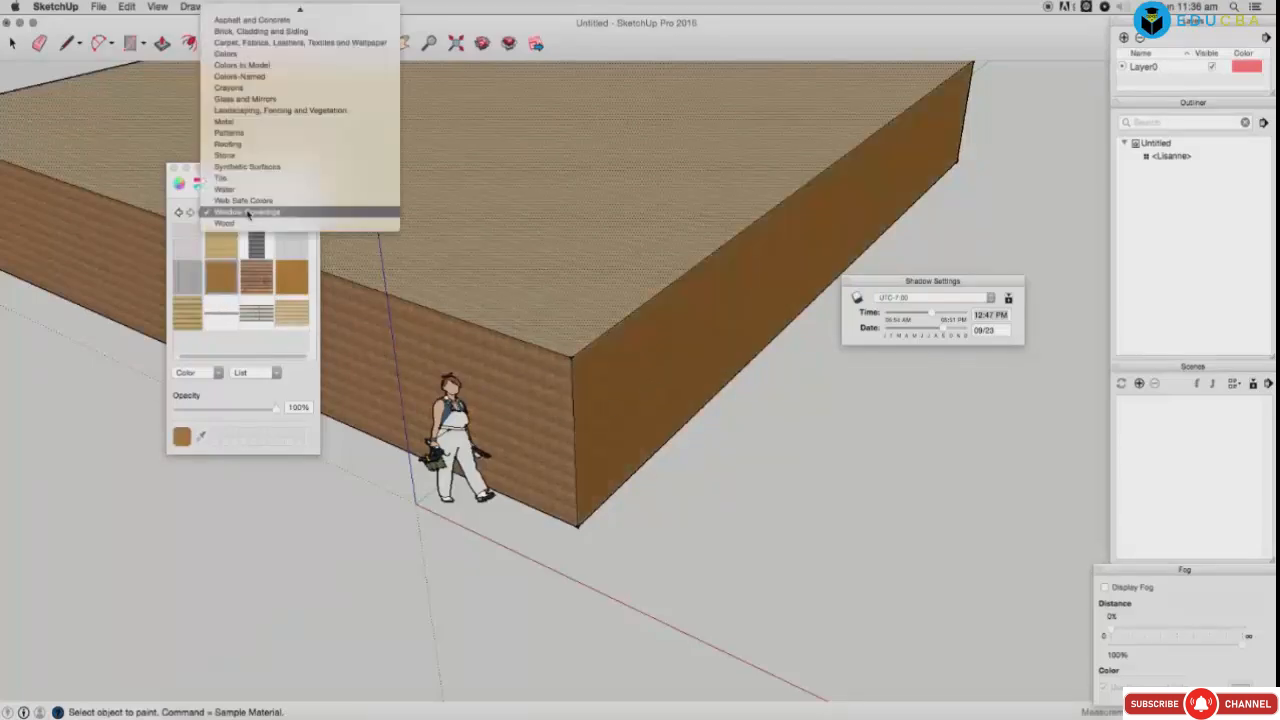
{"action": "left_click", "coordinate": [224, 121]}
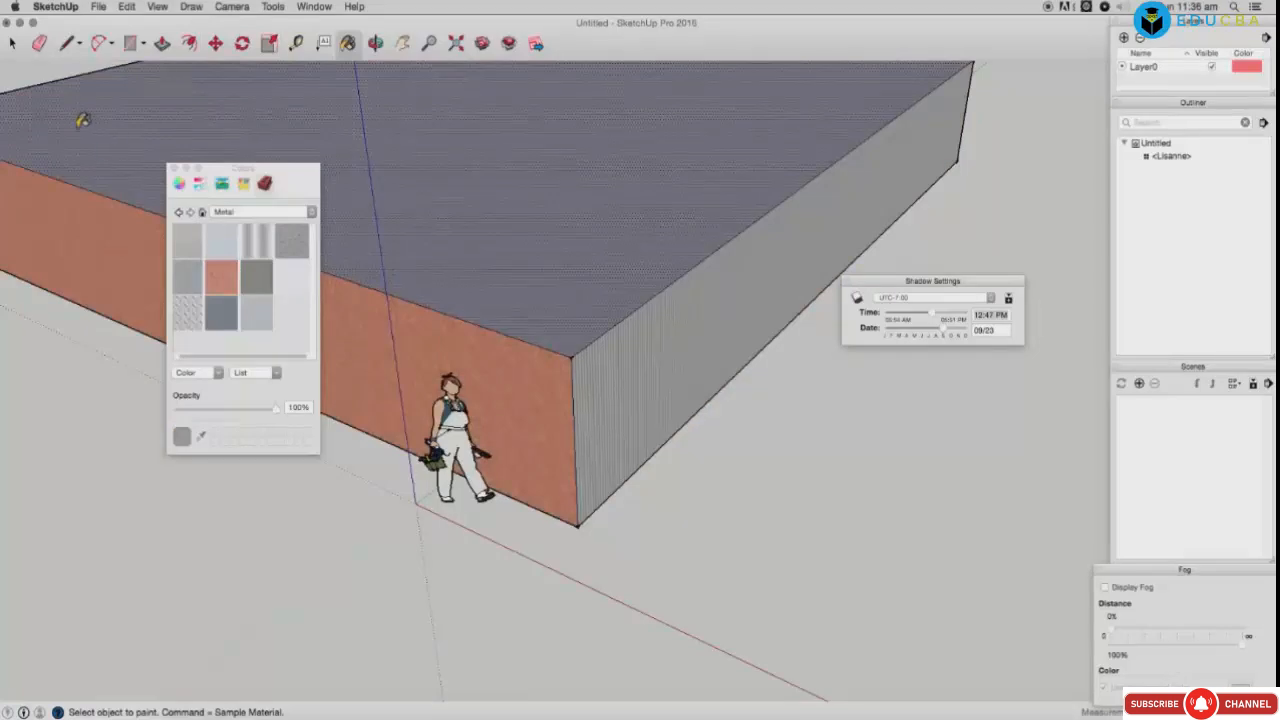
{"action": "left_click", "coordinate": [13, 43]}
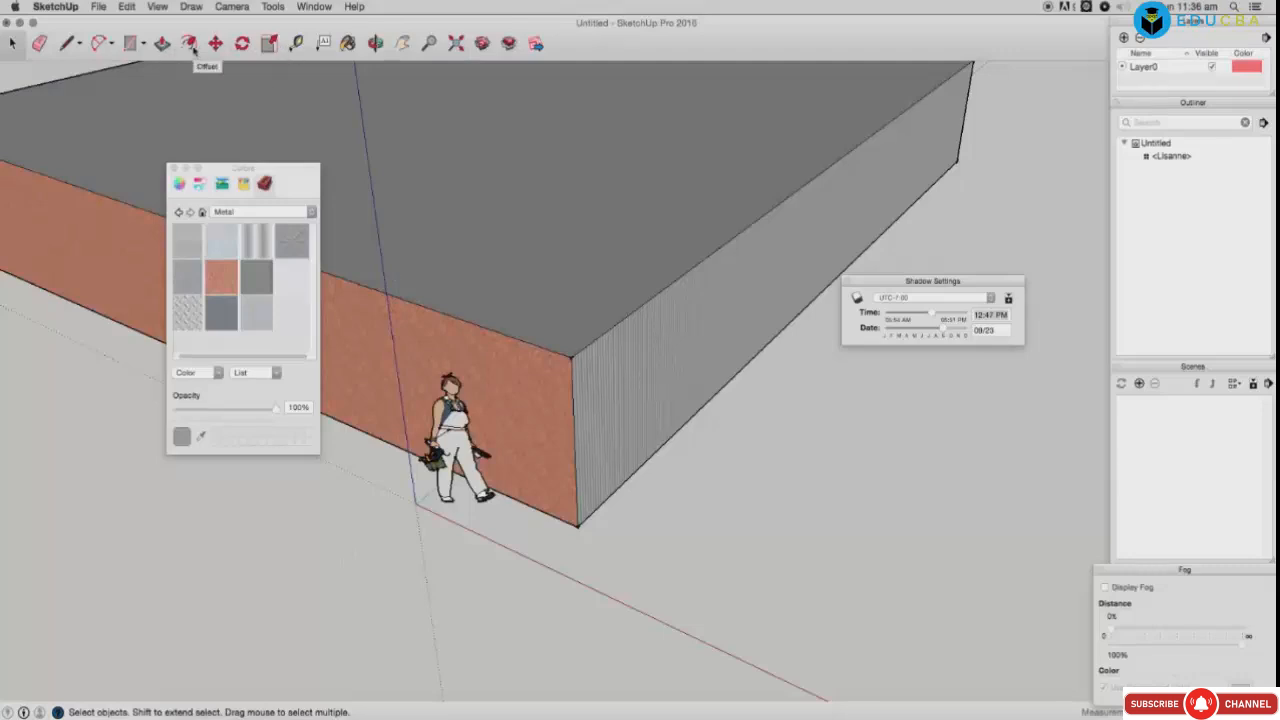
Step: Offset the building faces inward into a border ring and paint it light grey metal
{"action": "left_click", "coordinate": [189, 44]}
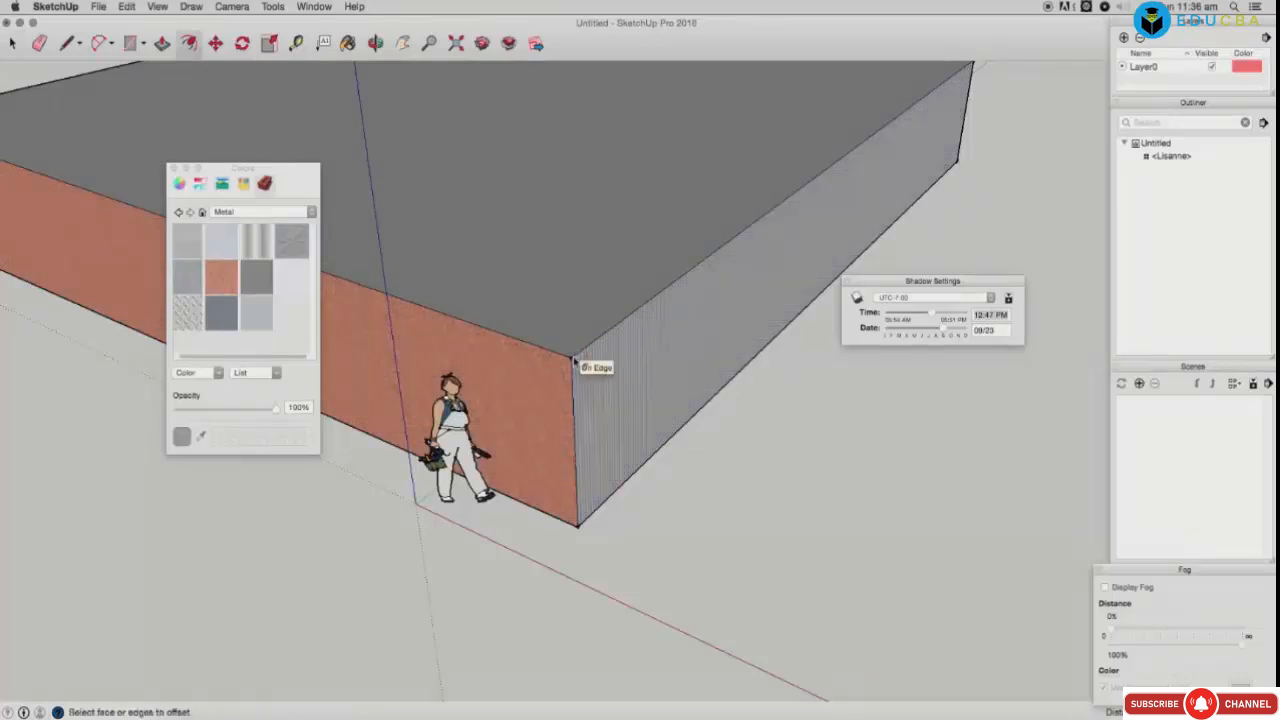
{"action": "left_click", "coordinate": [571, 329]}
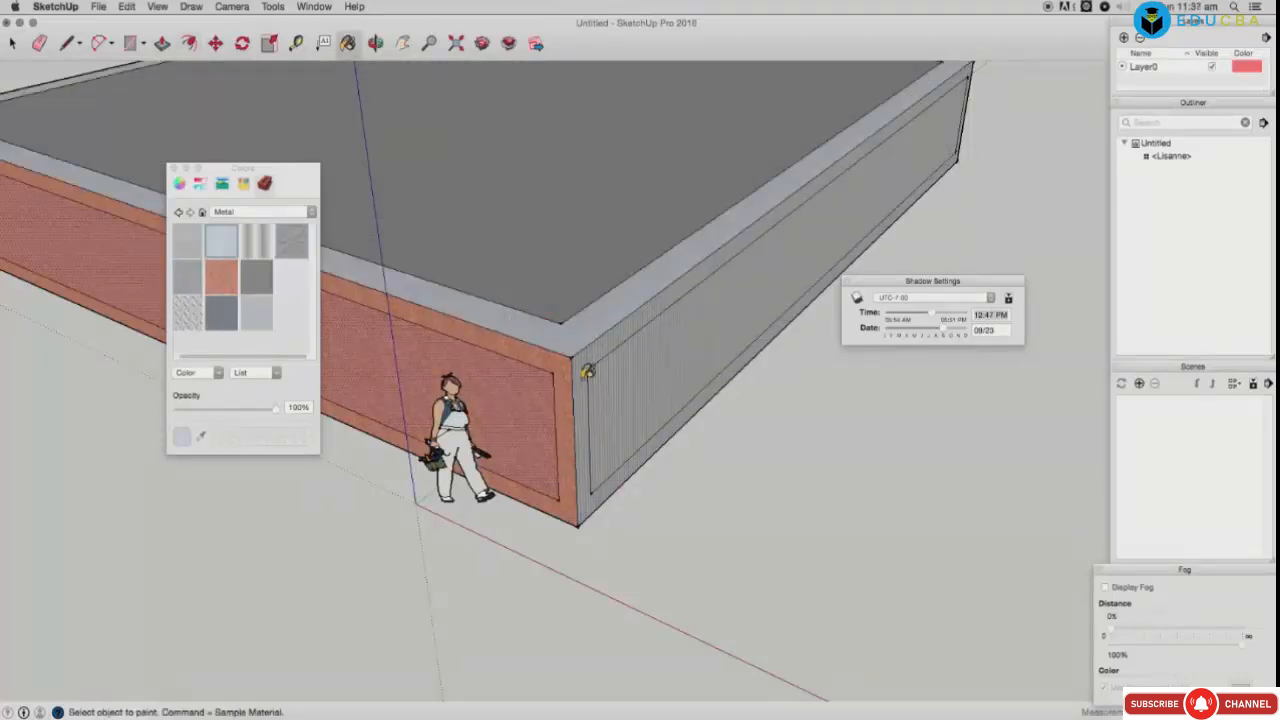
{"action": "left_click", "coordinate": [566, 370]}
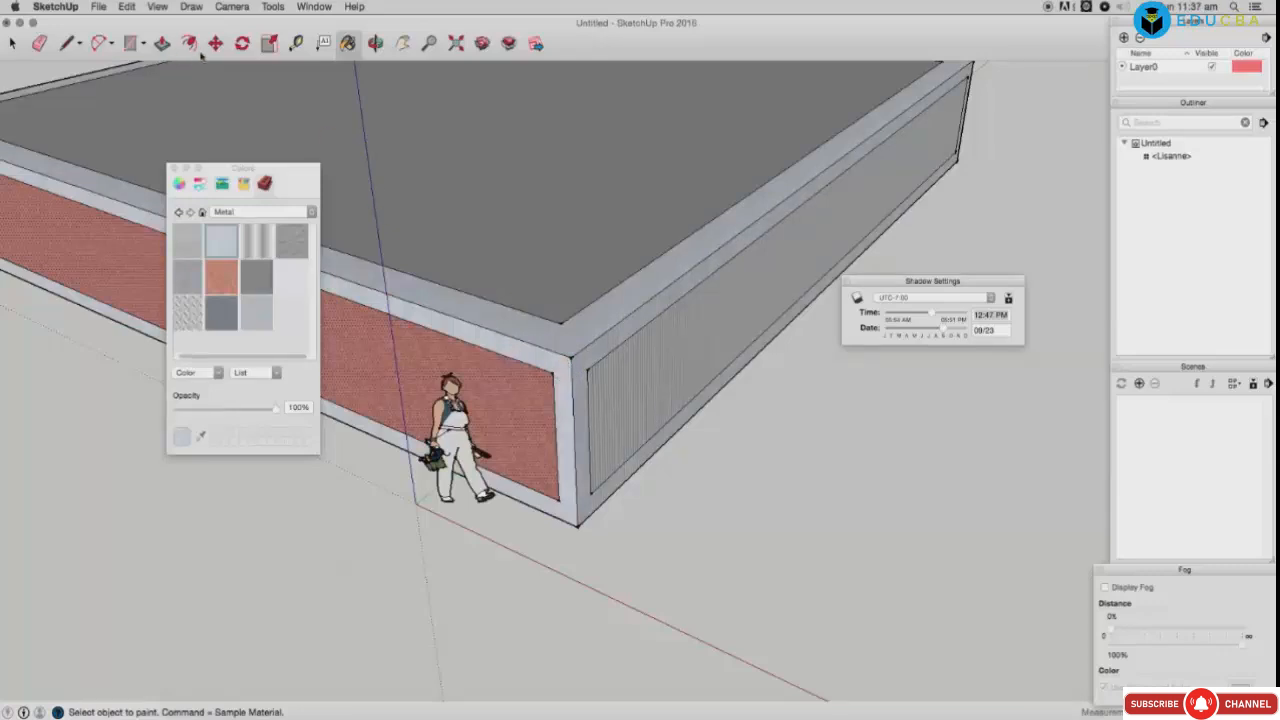
Step: Tilt the long brick wall face about the roof edge, then begin a rotation on the side face
{"action": "left_click", "coordinate": [241, 44]}
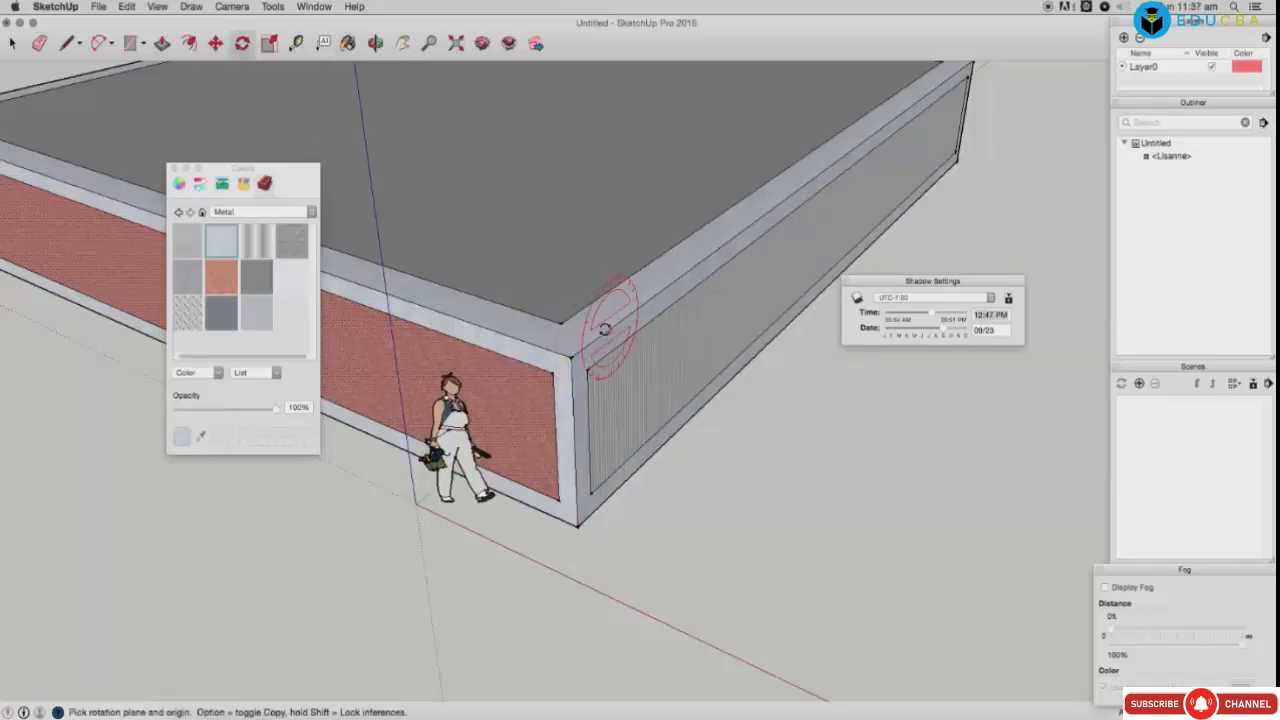
{"action": "left_click", "coordinate": [595, 300]}
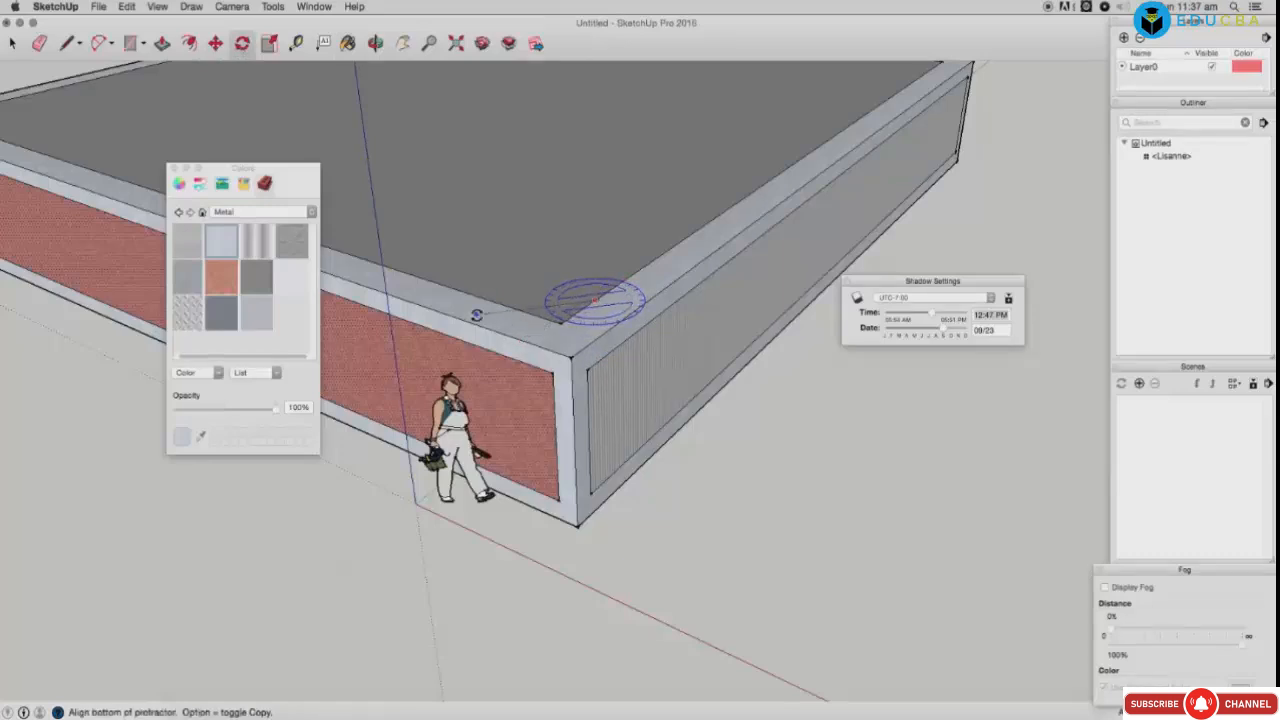
{"action": "left_click", "coordinate": [476, 314]}
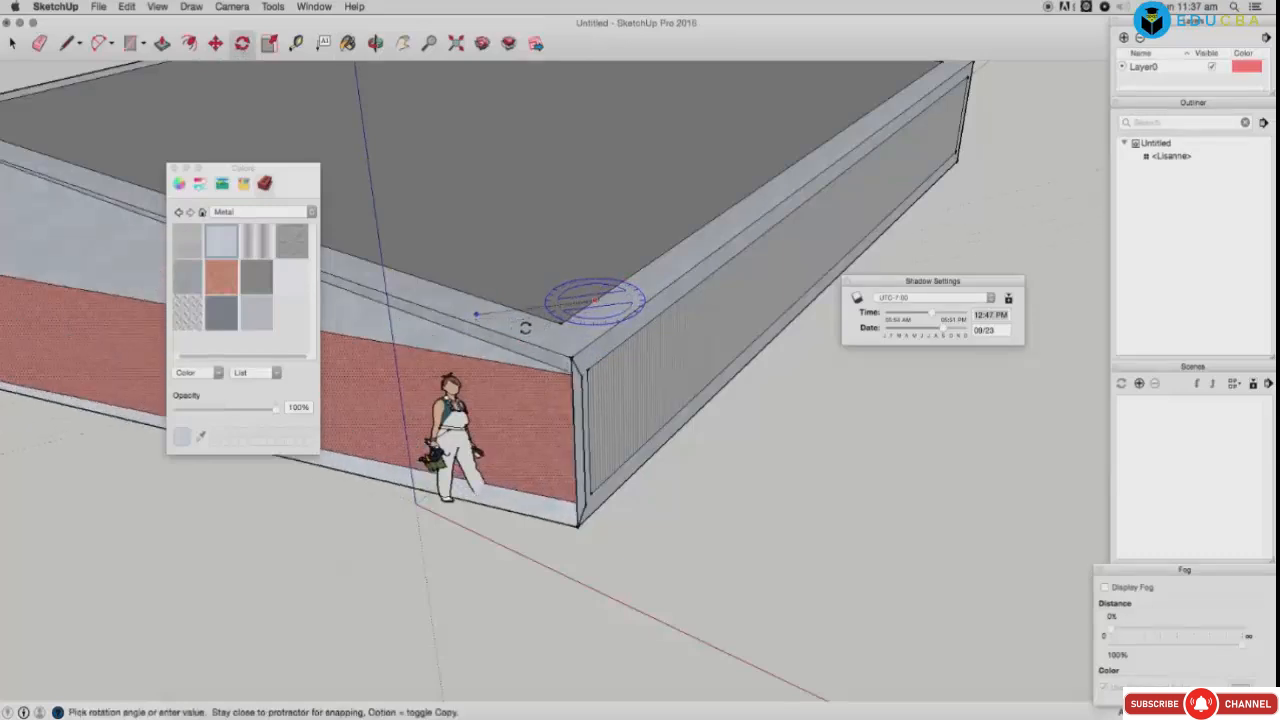
{"action": "left_click", "coordinate": [472, 326]}
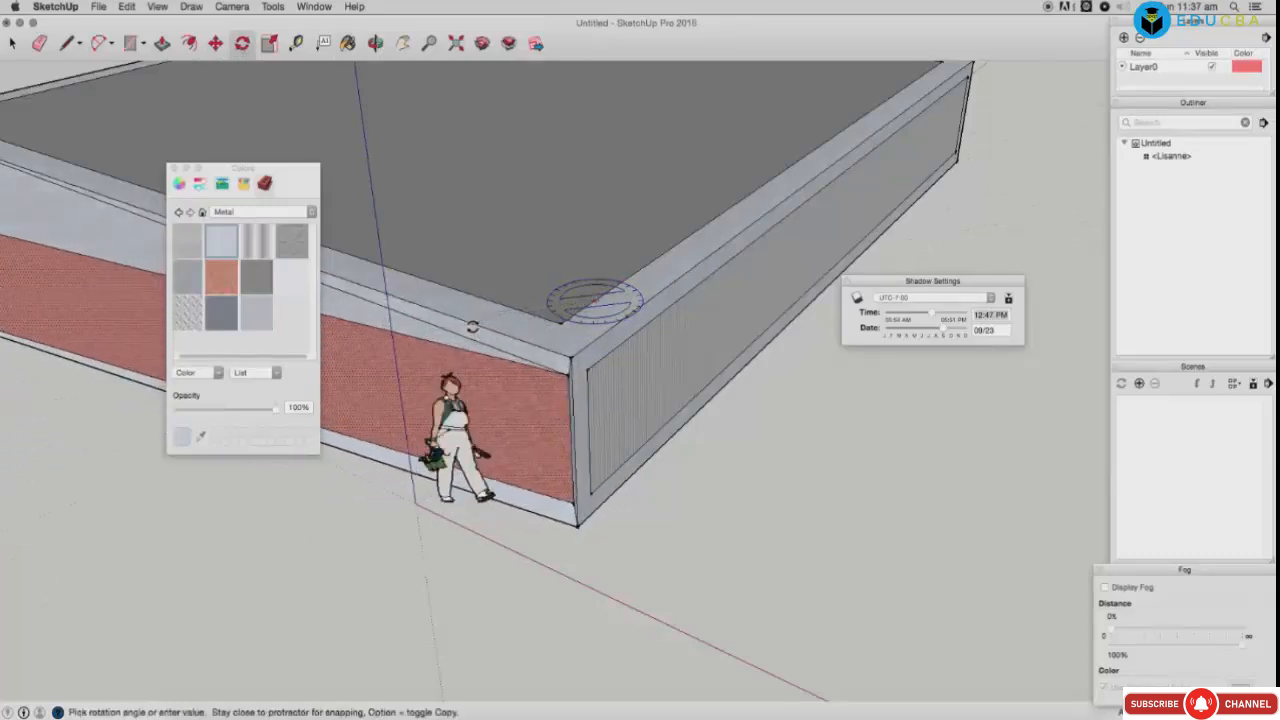
{"action": "left_click", "coordinate": [714, 294]}
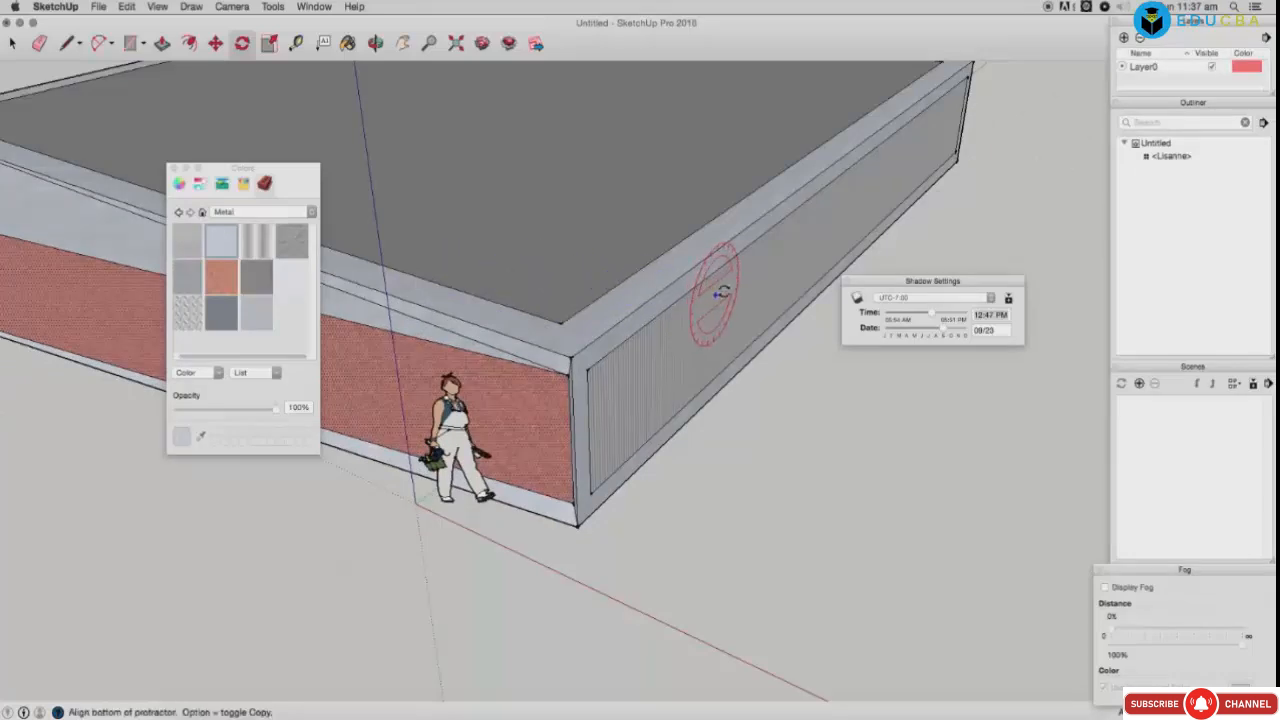
{"action": "left_click", "coordinate": [805, 267]}
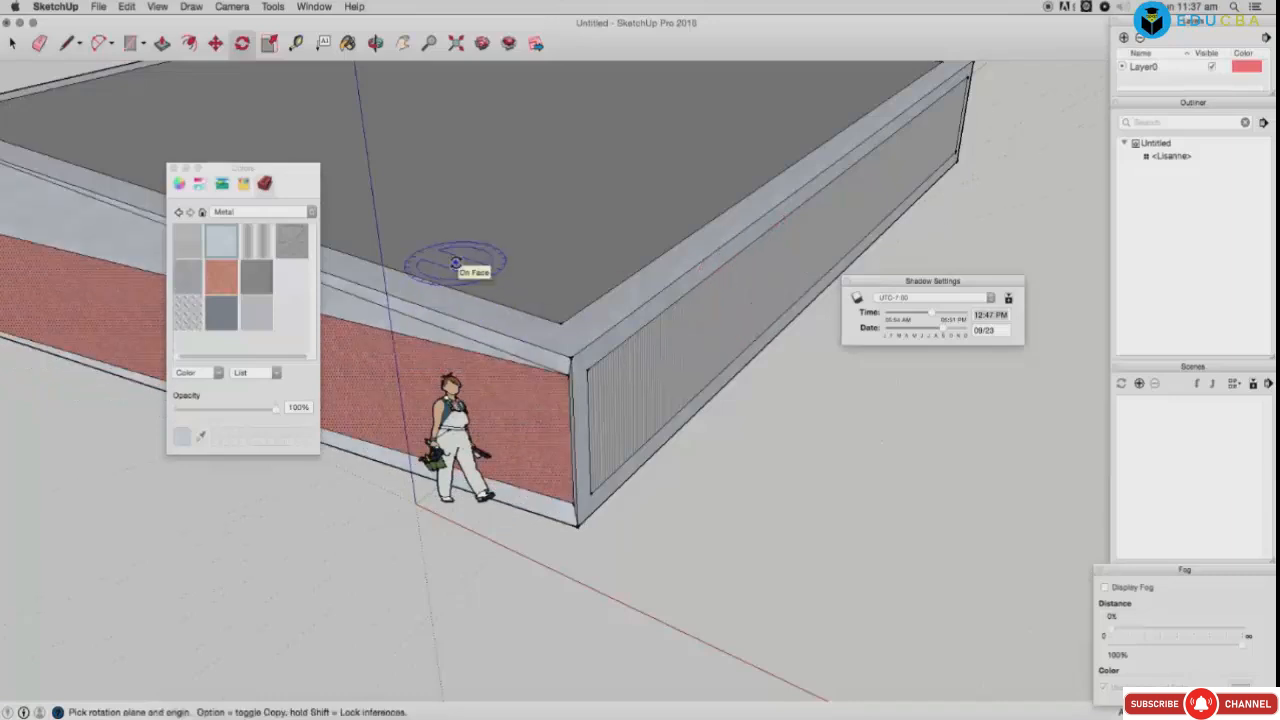
Step: Scale the long brick face shorter by dragging its right corner grip to the left
{"action": "left_click", "coordinate": [403, 43]}
{"action": "left_click_drag", "start_coordinate": [430, 192], "coordinate": [683, 278]}
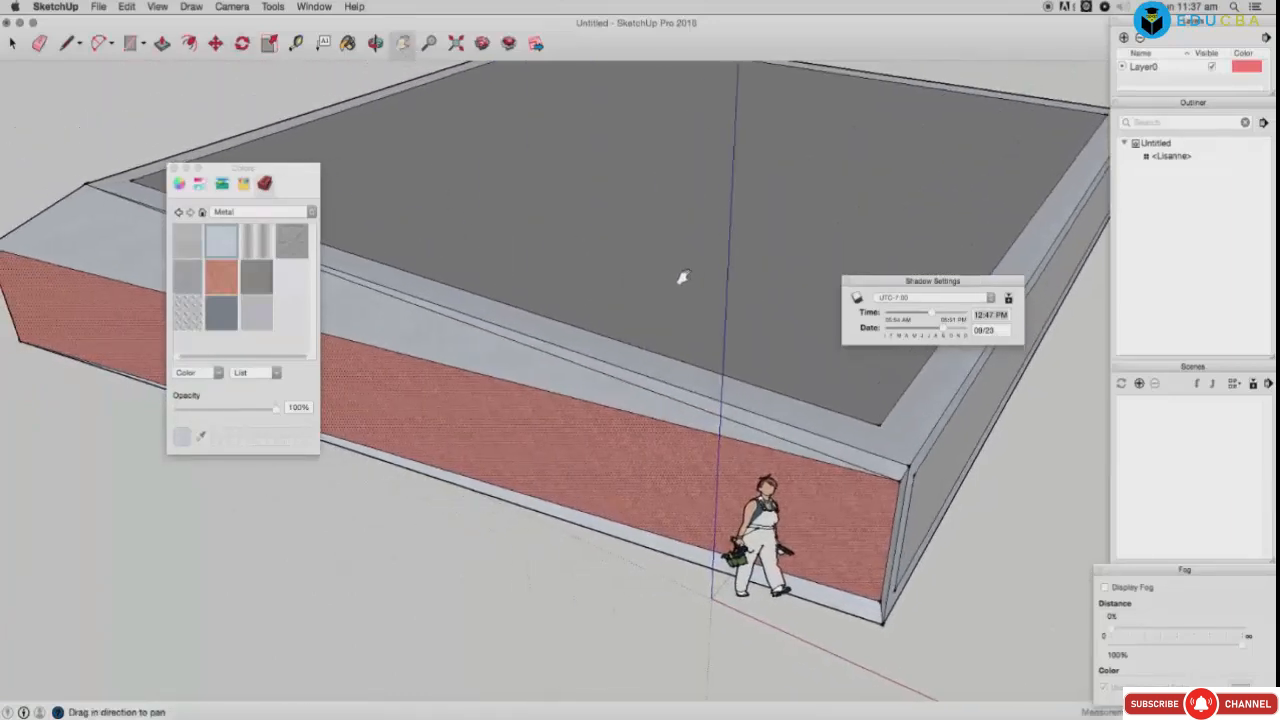
{"action": "left_click_drag", "start_coordinate": [455, 238], "coordinate": [461, 277]}
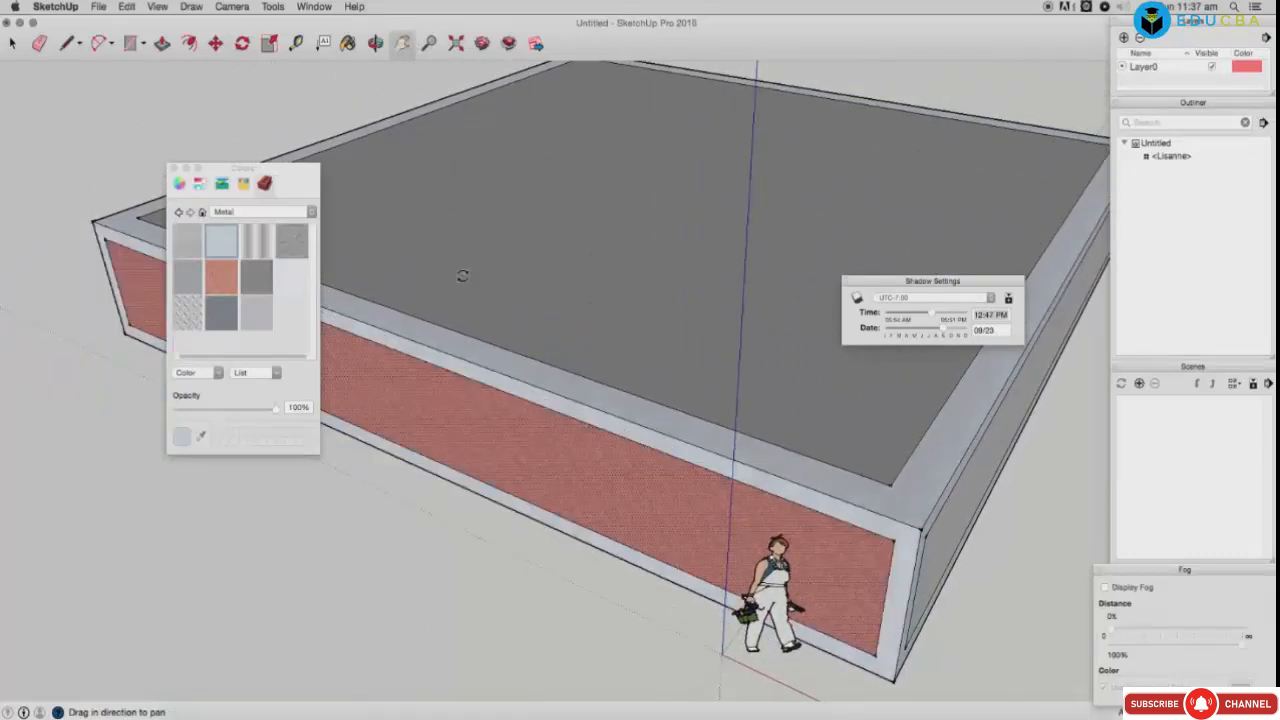
{"action": "left_click", "coordinate": [270, 43]}
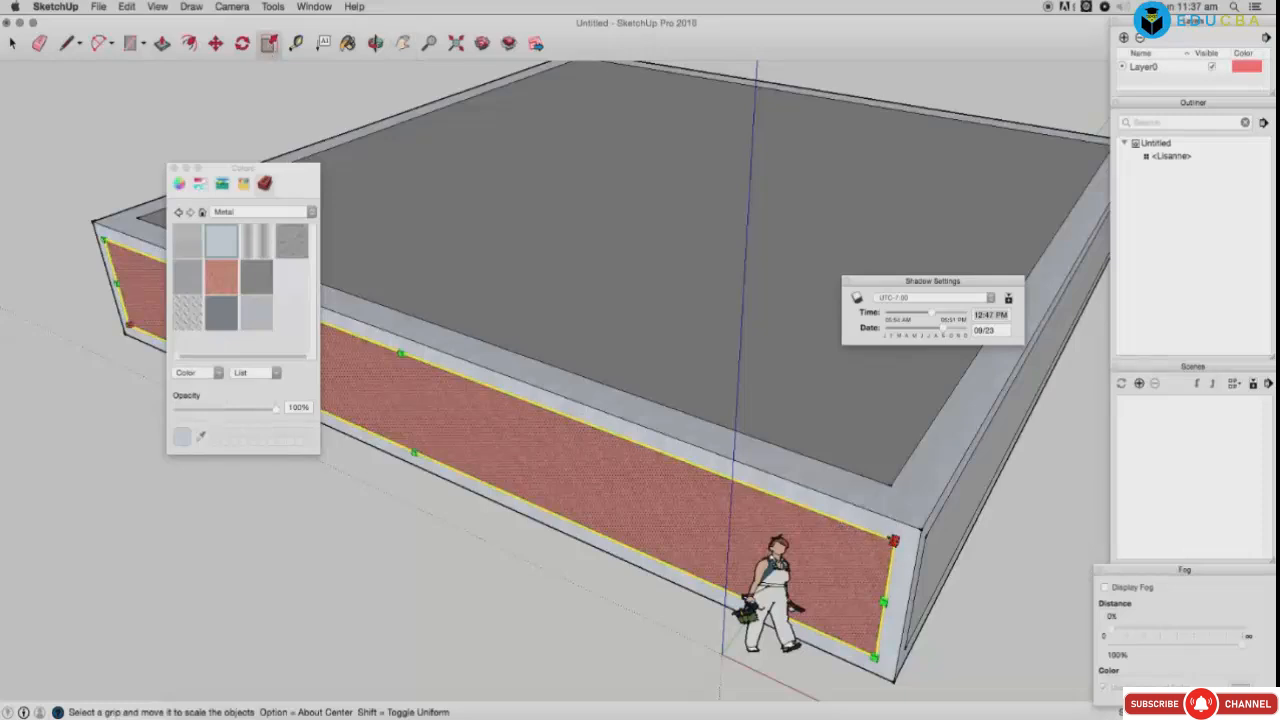
{"action": "left_click_drag", "start_coordinate": [893, 540], "coordinate": [792, 528]}
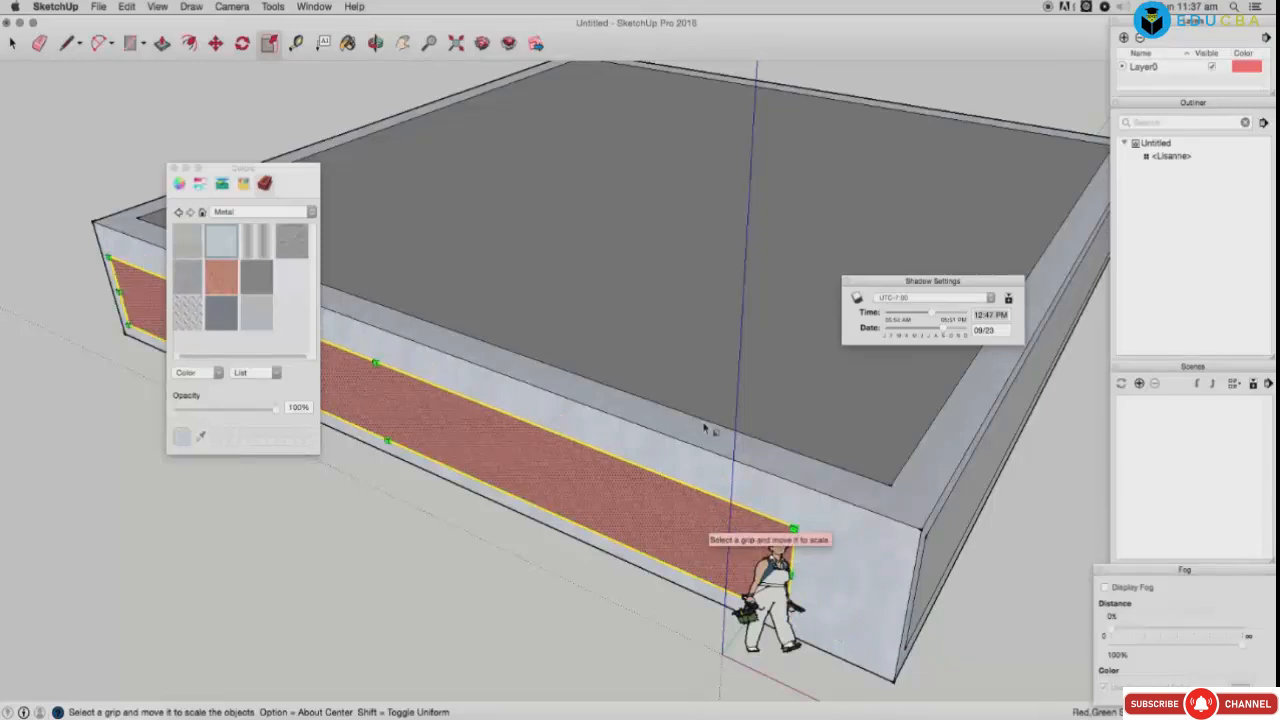
{"action": "left_click", "coordinate": [296, 43]}
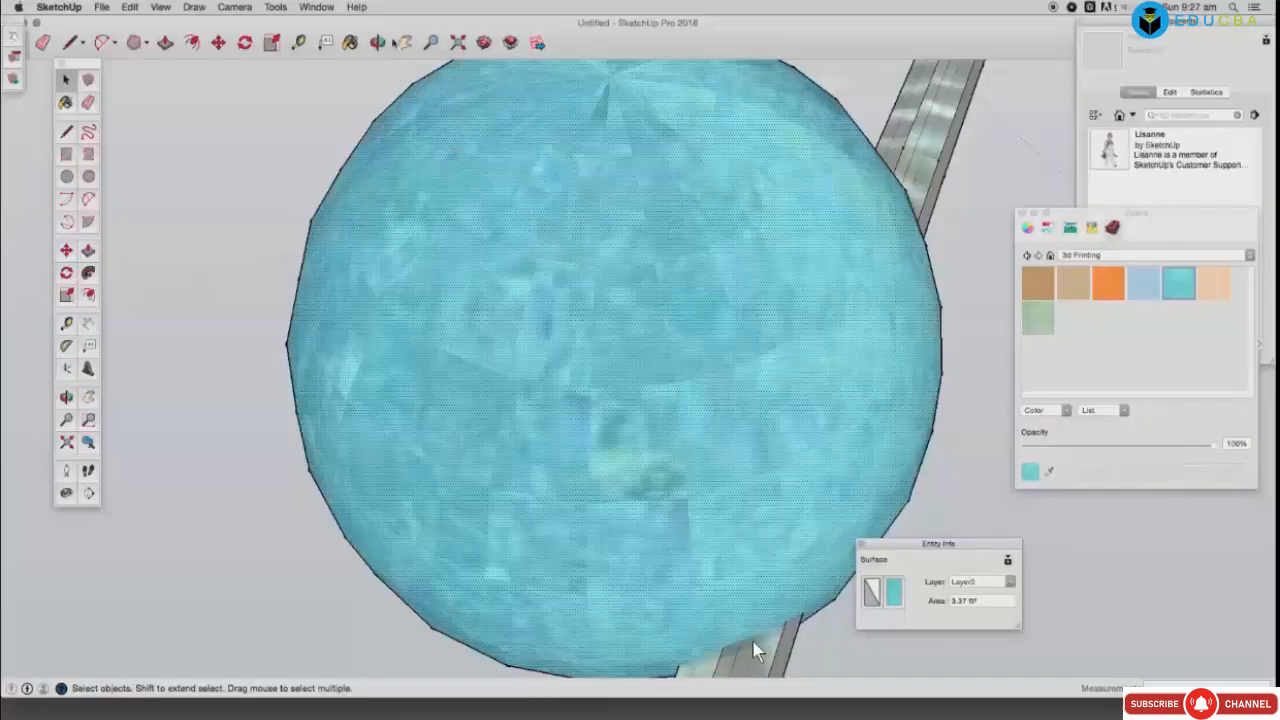
Step: Paint the sphere and the upper and lower rail faces peach
{"action": "left_click", "coordinate": [382, 42]}
{"action": "left_click_drag", "start_coordinate": [558, 448], "coordinate": [323, 286]}
{"action": "left_click_drag", "start_coordinate": [680, 445], "coordinate": [510, 430]}
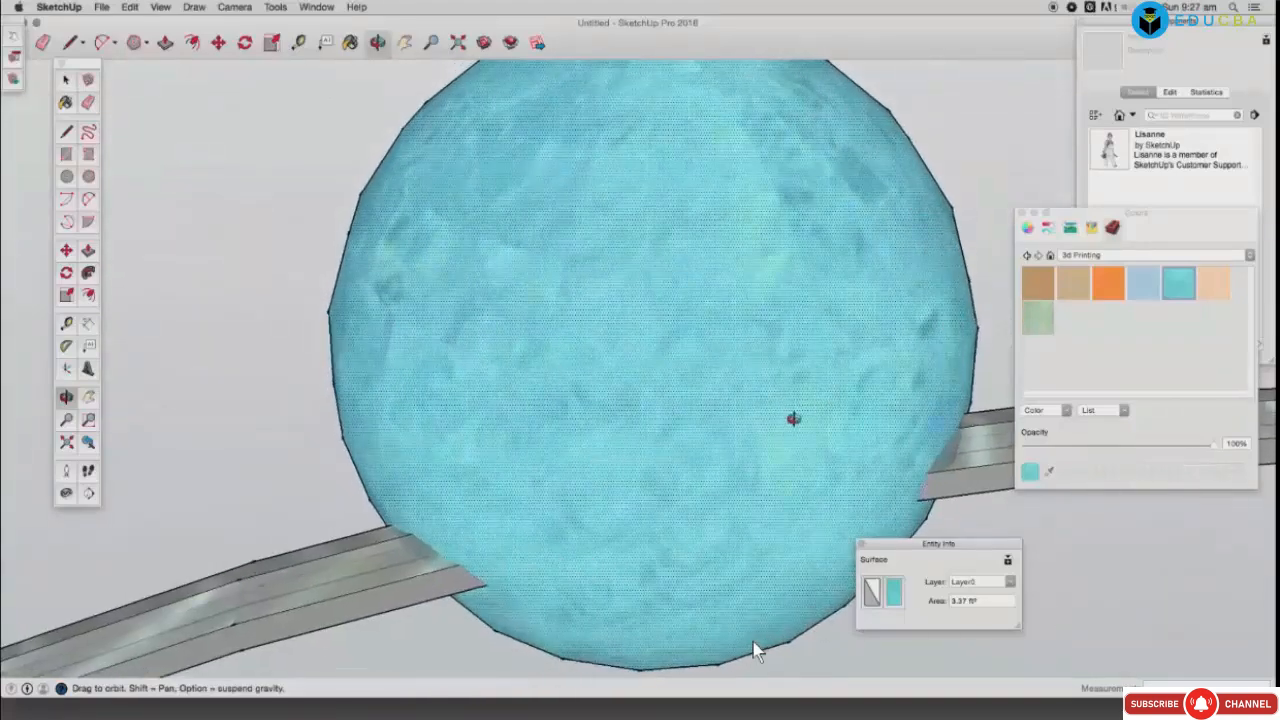
{"action": "left_click_drag", "start_coordinate": [793, 418], "coordinate": [759, 442]}
{"action": "left_click", "coordinate": [1224, 290]}
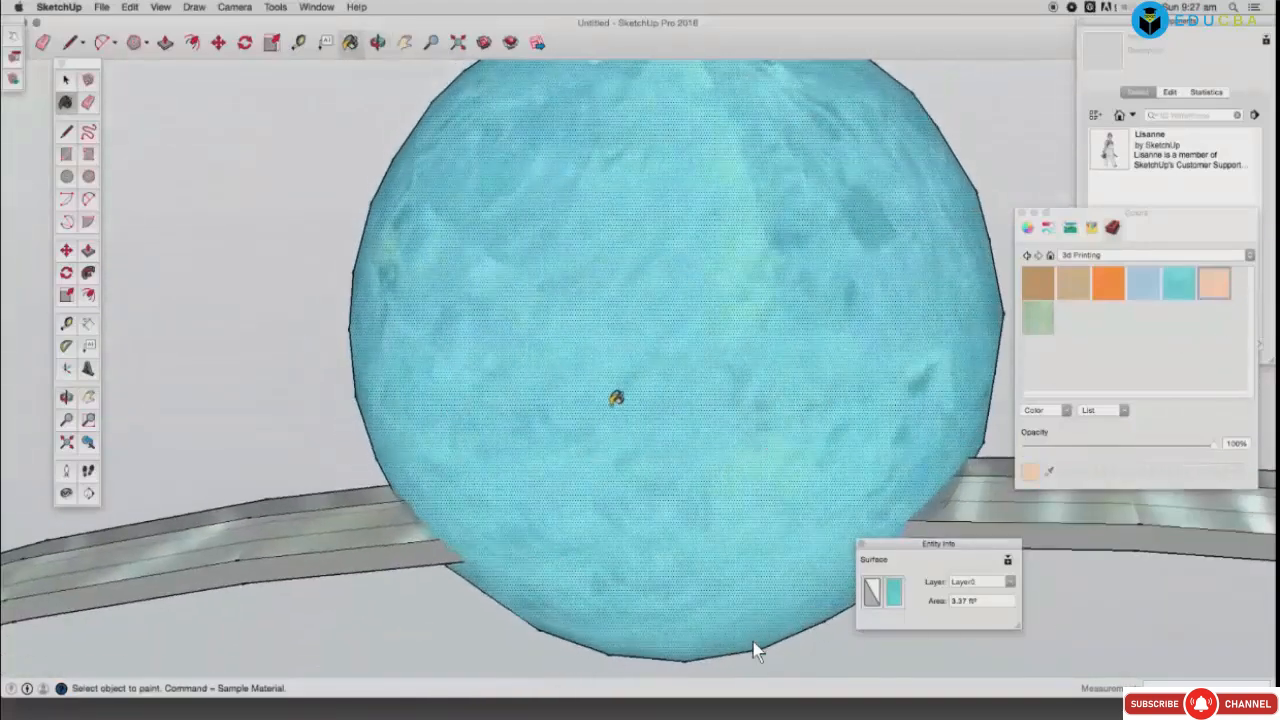
{"action": "left_click", "coordinate": [718, 424]}
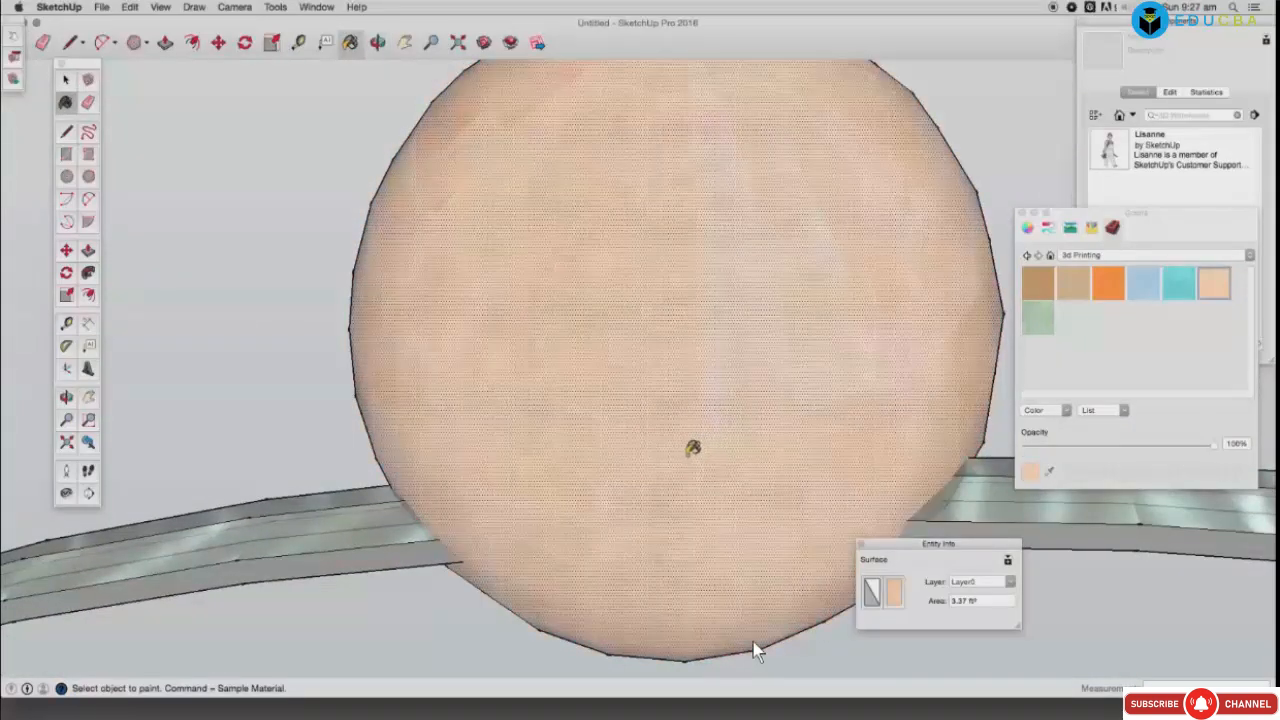
{"action": "left_click", "coordinate": [383, 558]}
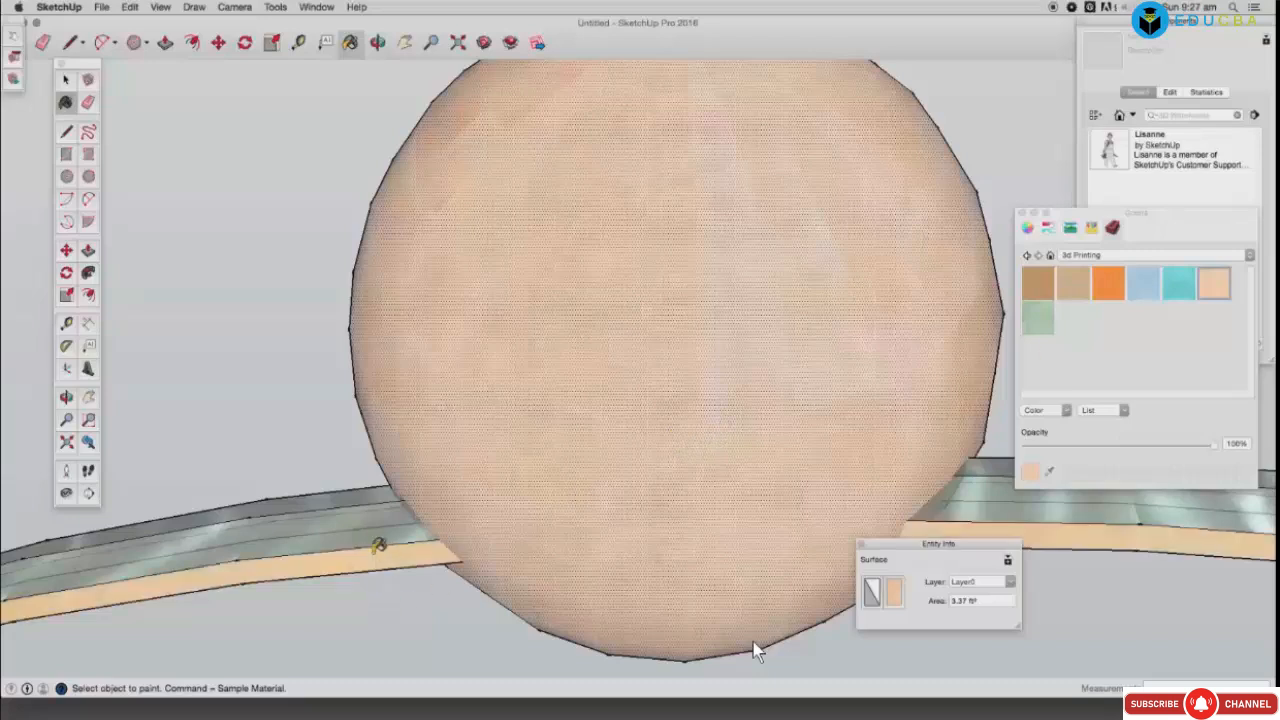
{"action": "left_click", "coordinate": [386, 522]}
Step: Paint the left rail's narrow top face tan and orbit to a low angle below the sphere
{"action": "left_click", "coordinate": [395, 495]}
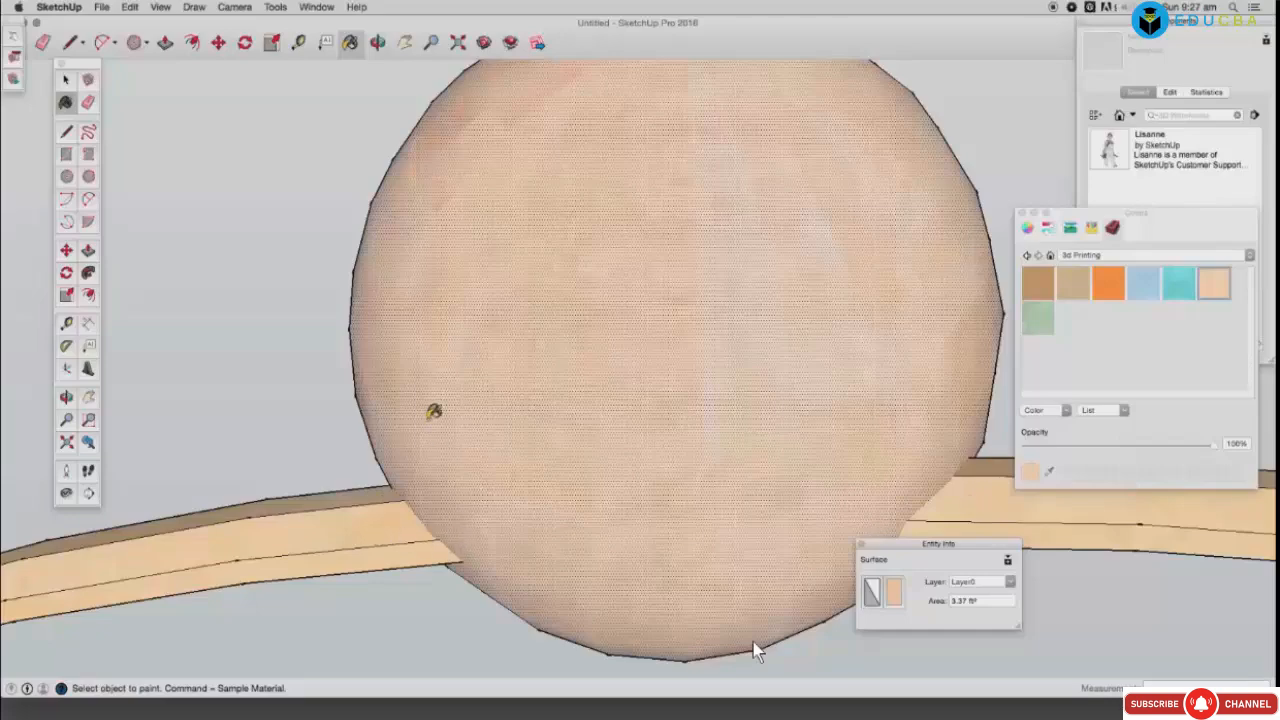
{"action": "left_click", "coordinate": [376, 43]}
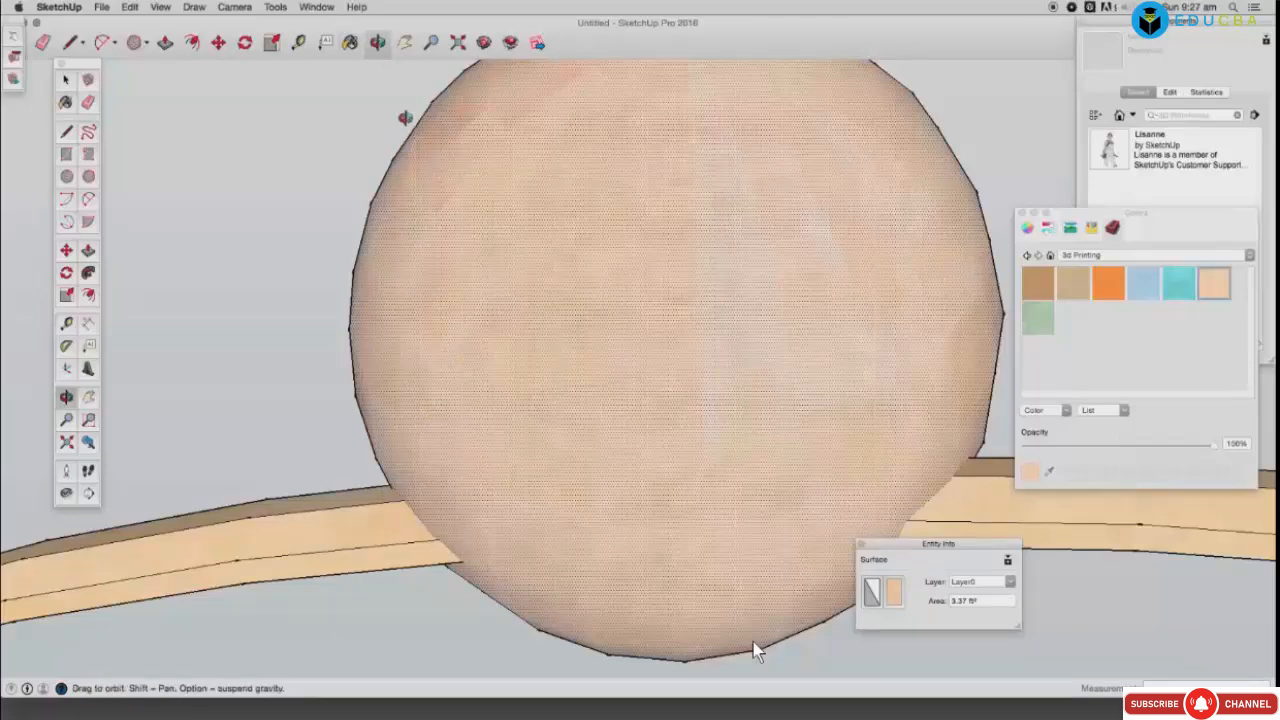
{"action": "left_click_drag", "start_coordinate": [465, 441], "coordinate": [437, 140]}
{"action": "left_click_drag", "start_coordinate": [677, 394], "coordinate": [718, 415]}
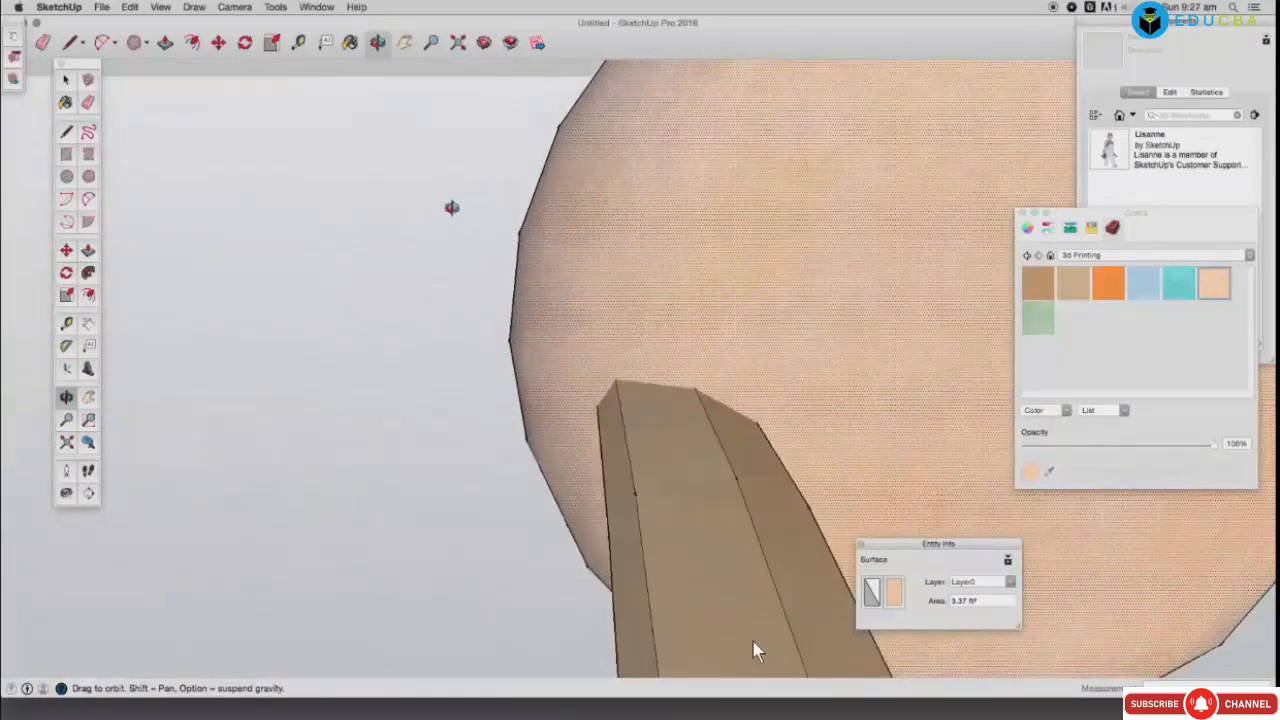
Step: Zoom to fit the sphere and rail, select the rail's front face and rotate it
{"action": "left_click", "coordinate": [462, 45]}
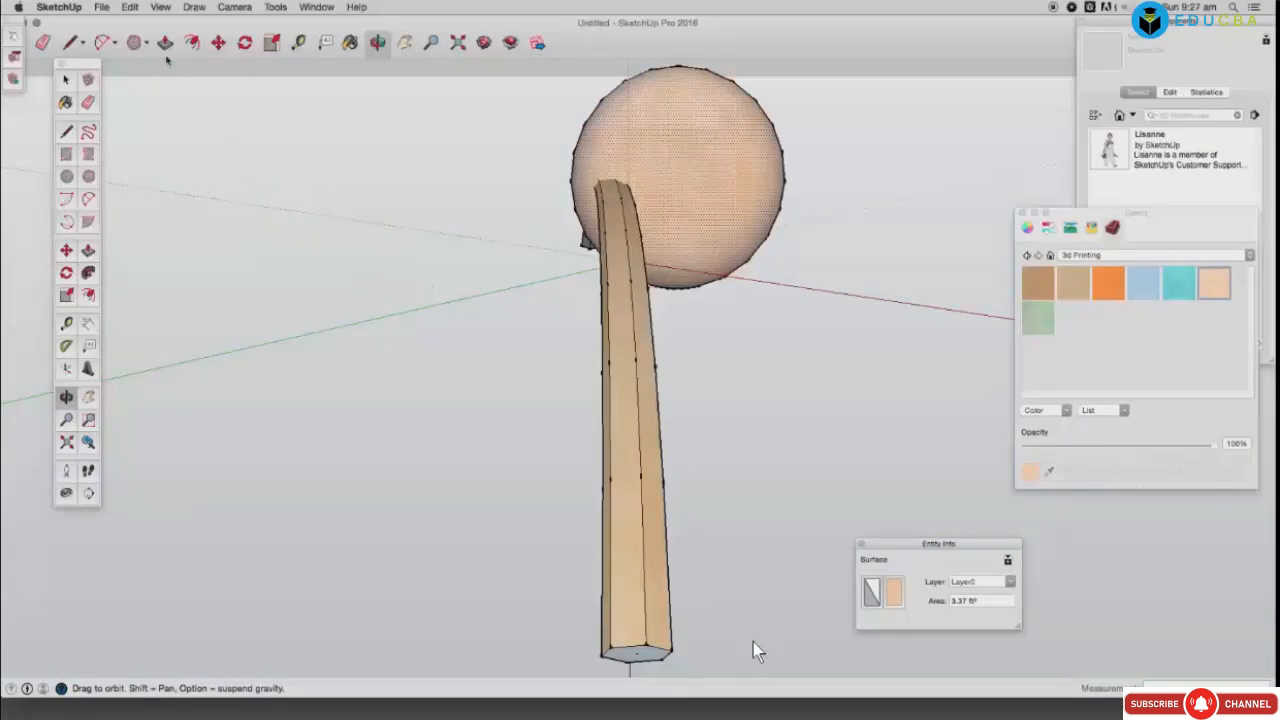
{"action": "left_click", "coordinate": [165, 43]}
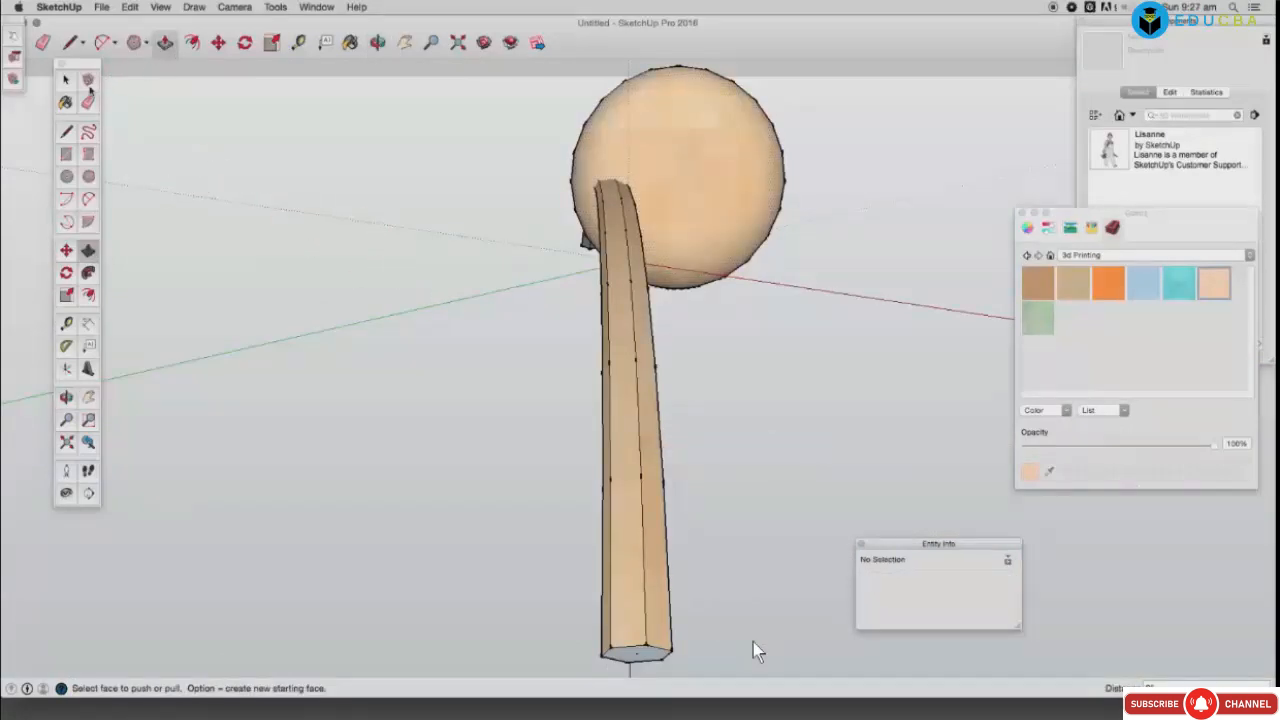
{"action": "left_click", "coordinate": [66, 81]}
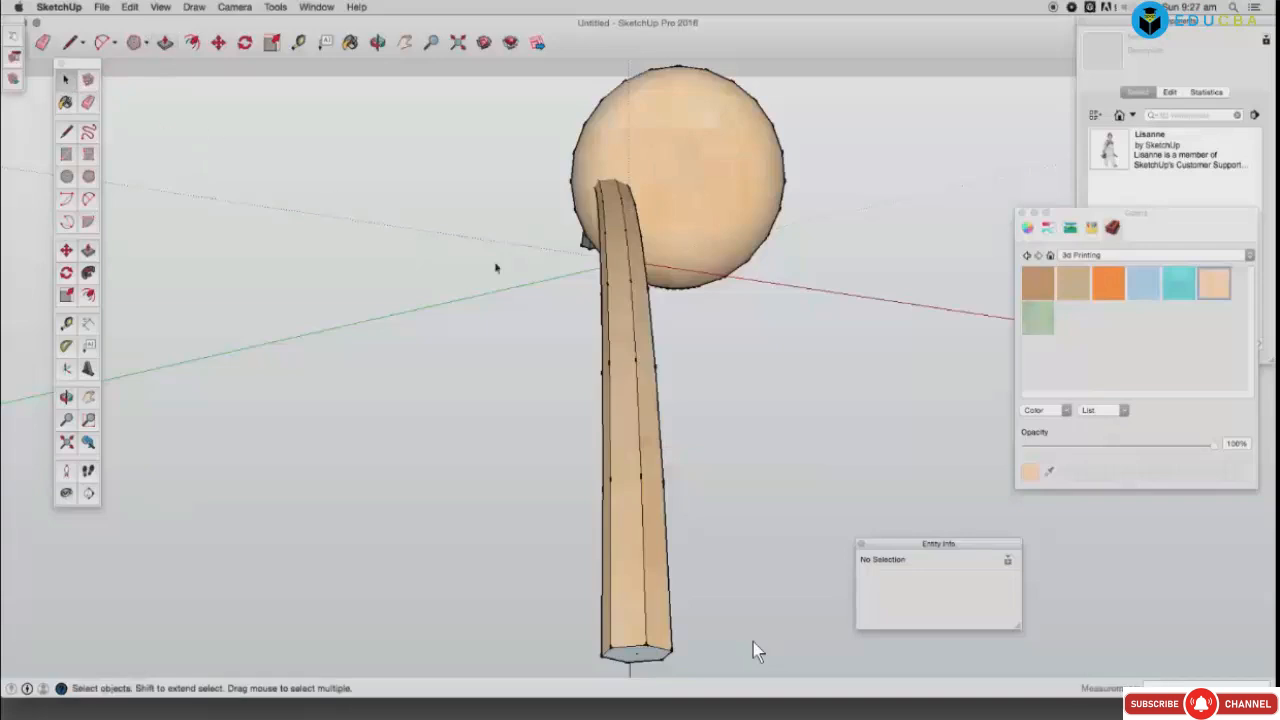
{"action": "left_click", "coordinate": [622, 352]}
{"action": "left_click_drag", "start_coordinate": [616, 335], "coordinate": [548, 322]}
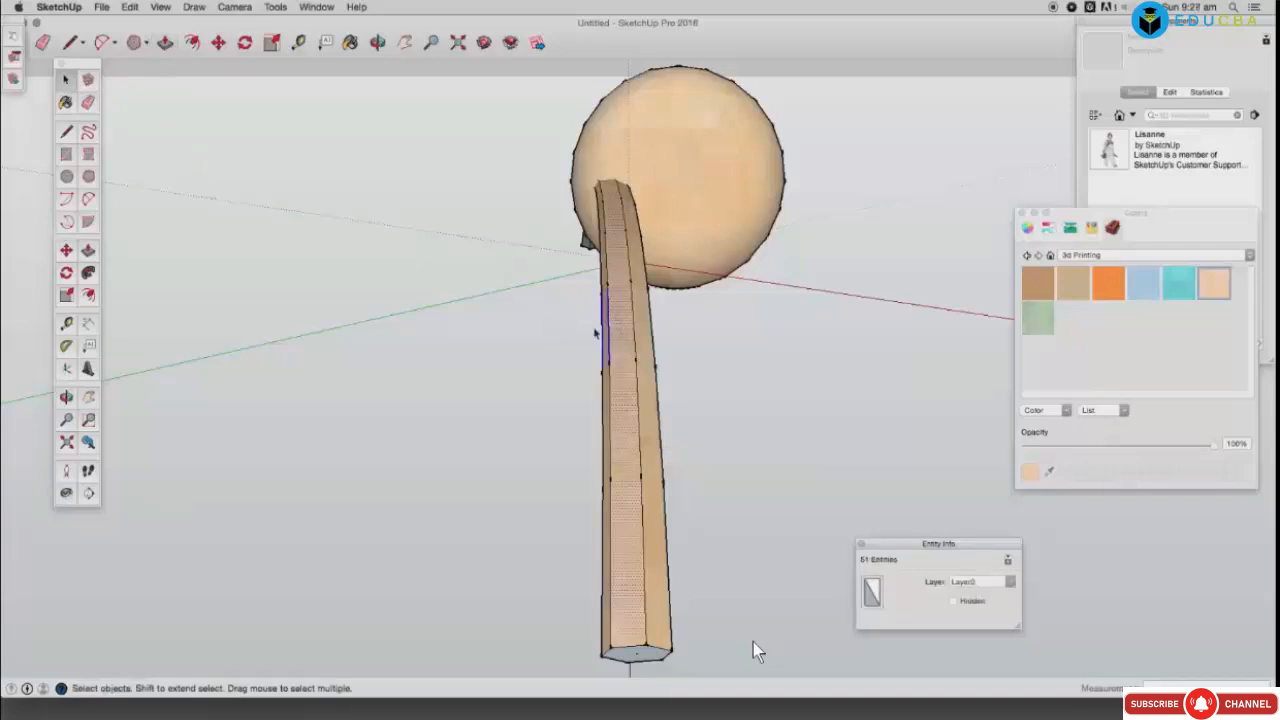
{"action": "left_click", "coordinate": [627, 341]}
{"action": "left_click", "coordinate": [244, 43]}
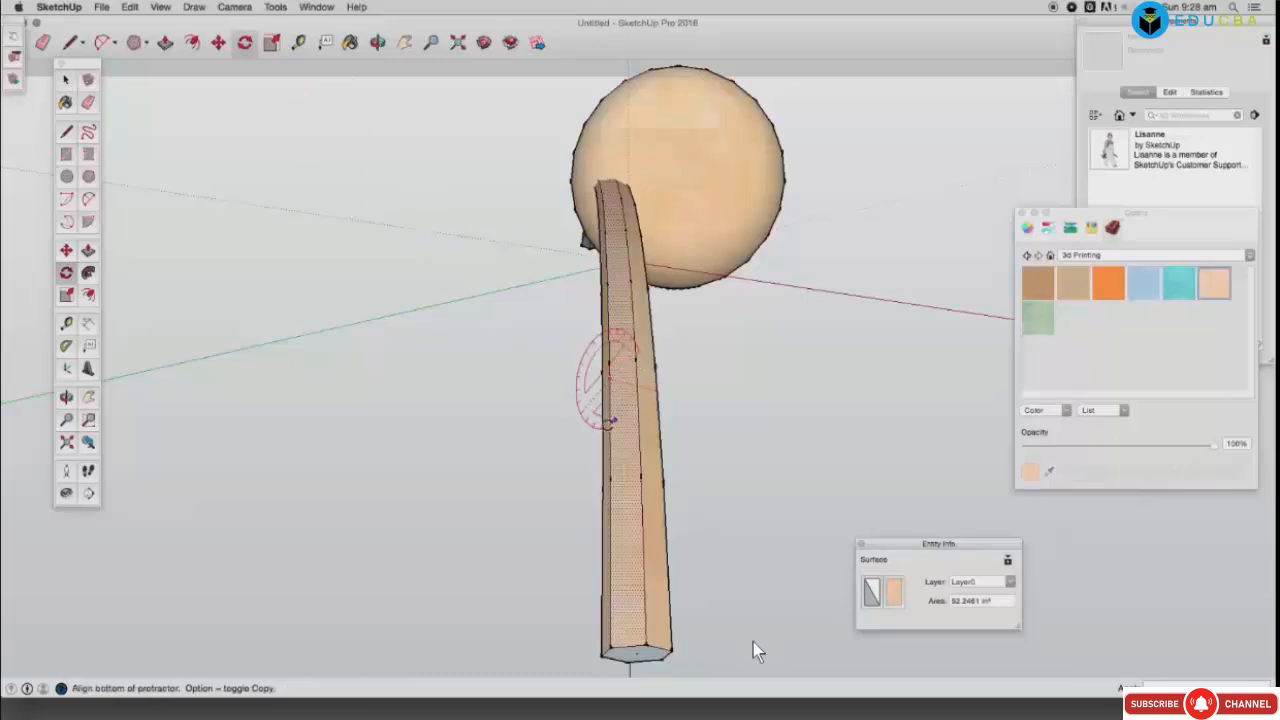
{"action": "left_click", "coordinate": [586, 430]}
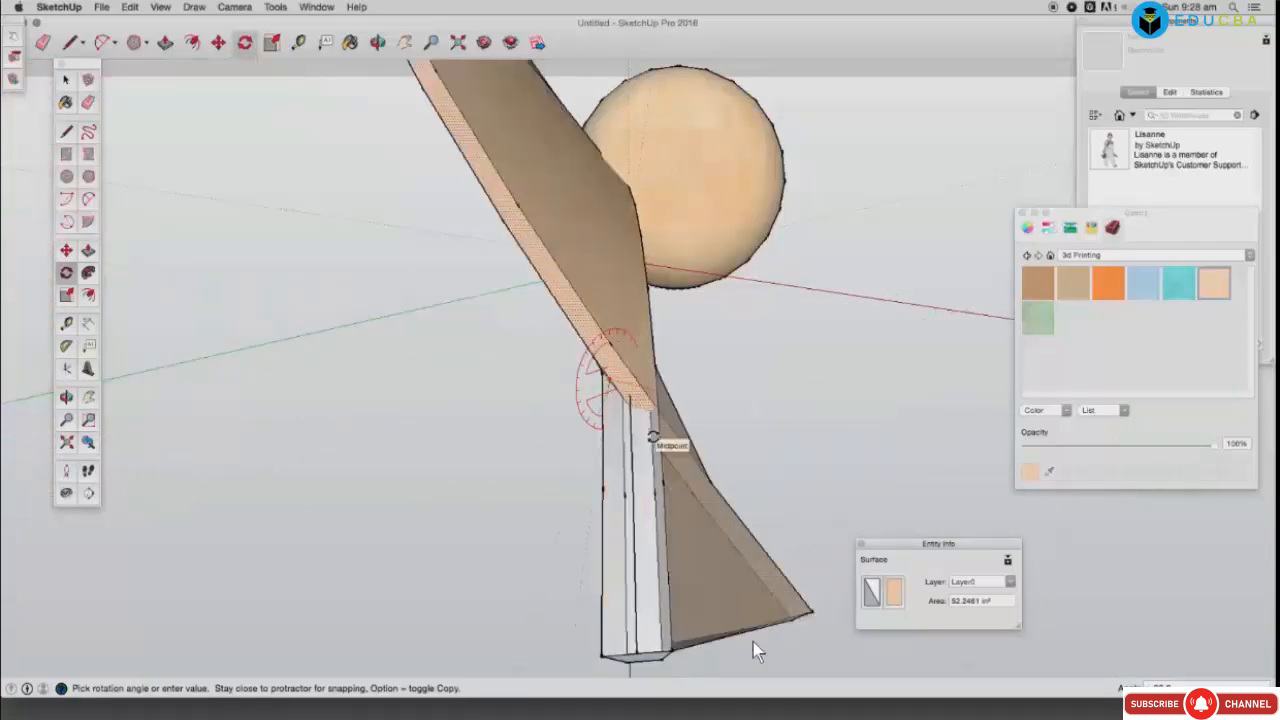
{"action": "left_click", "coordinate": [660, 442]}
Step: Zoom, pan and orbit to bring the sphere and tan face into view
{"action": "scroll", "coordinate": [662, 350], "scroll_direction": "down", "scroll_amount": 3}
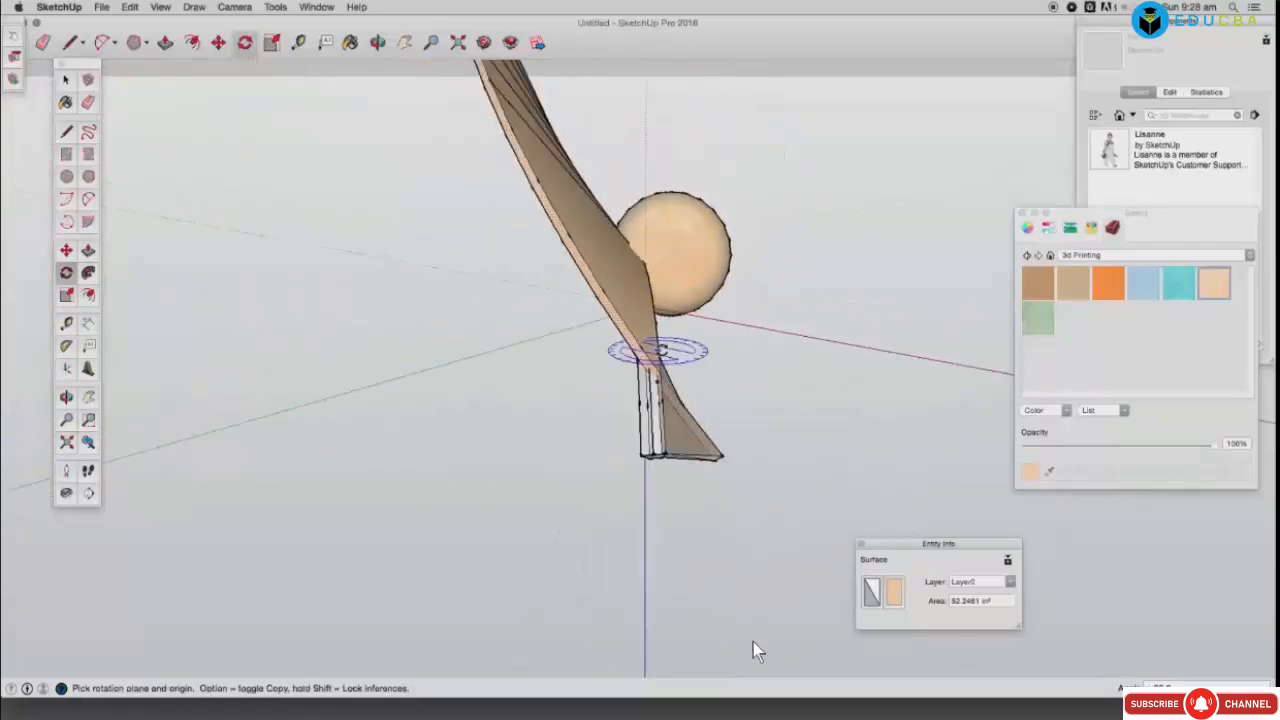
{"action": "scroll", "coordinate": [657, 346], "scroll_direction": "down", "scroll_amount": 3}
{"action": "left_click", "coordinate": [404, 43]}
{"action": "left_click_drag", "start_coordinate": [553, 271], "coordinate": [396, 404]}
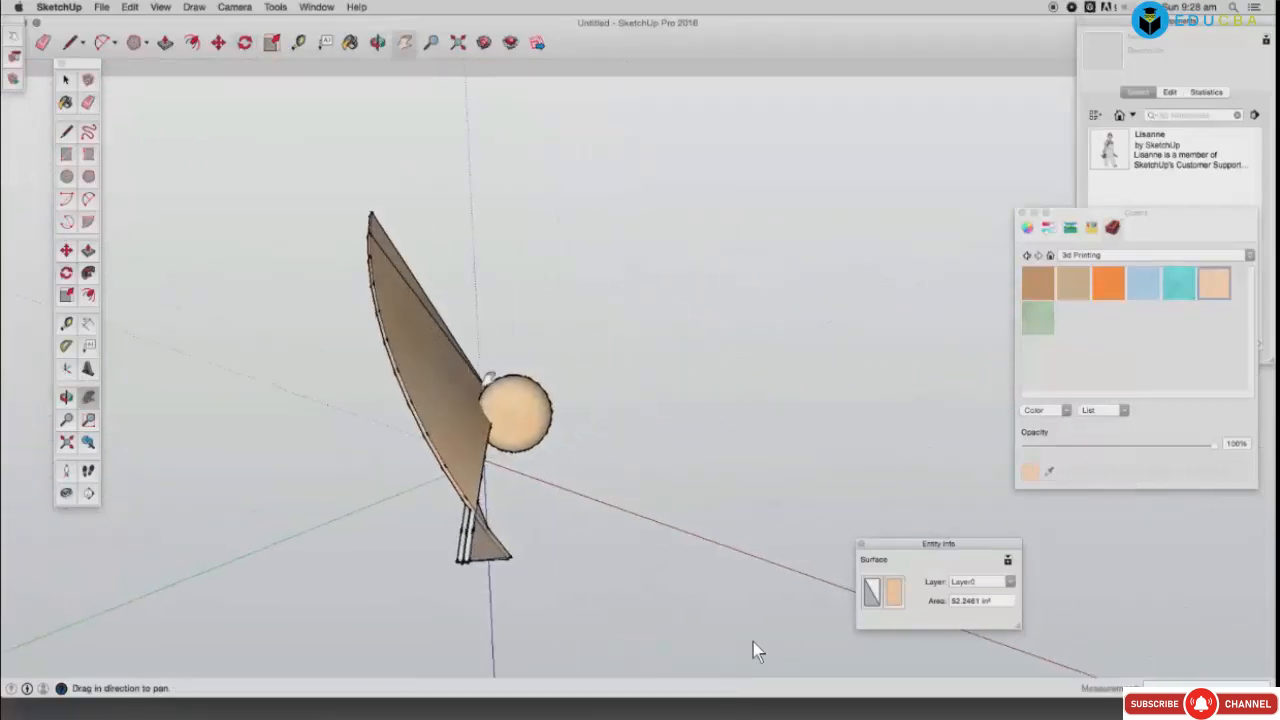
{"action": "scroll", "coordinate": [508, 375], "scroll_direction": "up", "scroll_amount": 6}
{"action": "scroll", "coordinate": [460, 328], "scroll_direction": "down", "scroll_amount": 4}
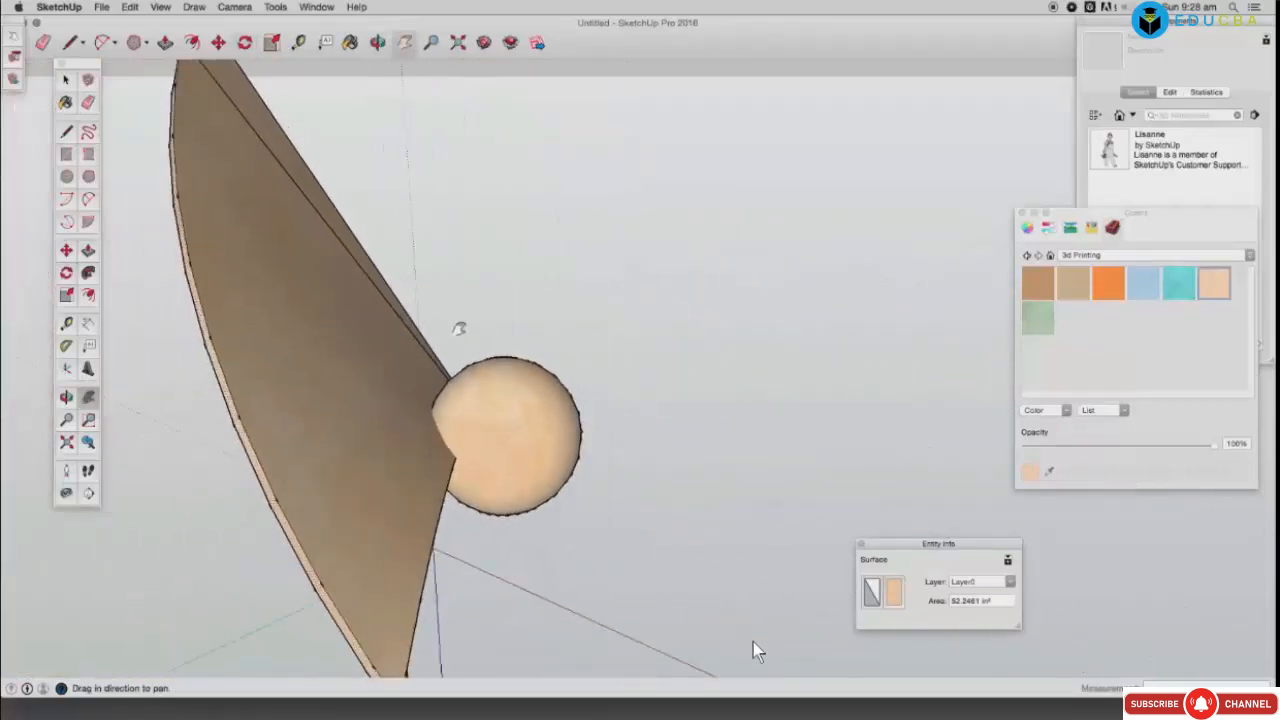
{"action": "left_click", "coordinate": [378, 43]}
{"action": "left_click_drag", "start_coordinate": [480, 330], "coordinate": [666, 489]}
Step: Pan and orbit to recentre the sphere and see the rod beneath it
{"action": "key", "text": "h"}
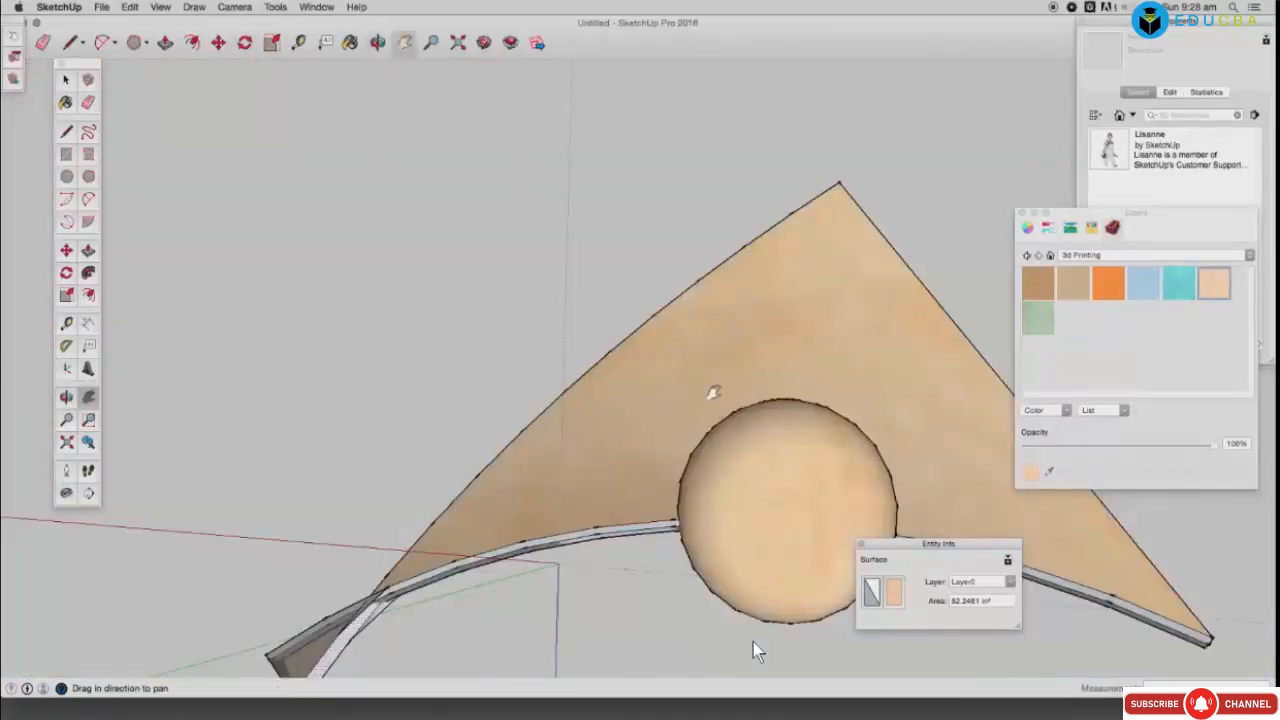
{"action": "left_click_drag", "start_coordinate": [714, 392], "coordinate": [492, 285]}
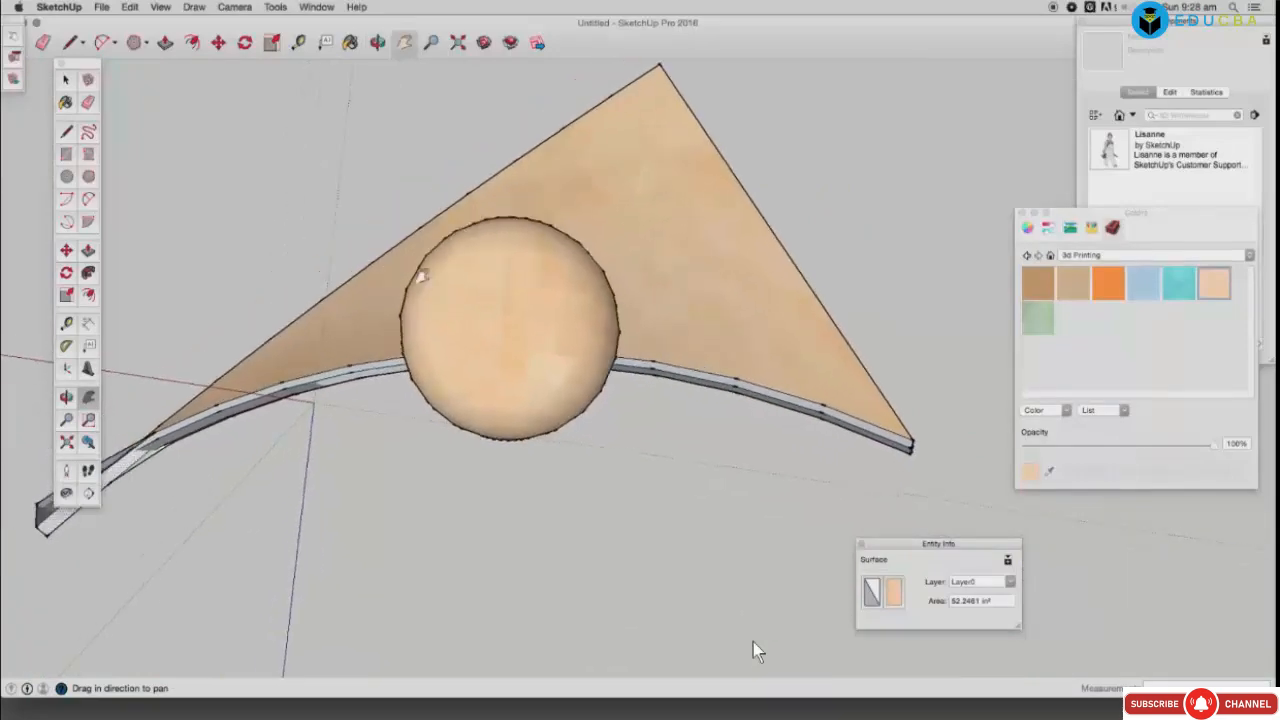
{"action": "left_click", "coordinate": [377, 43]}
{"action": "left_click_drag", "start_coordinate": [344, 281], "coordinate": [635, 337]}
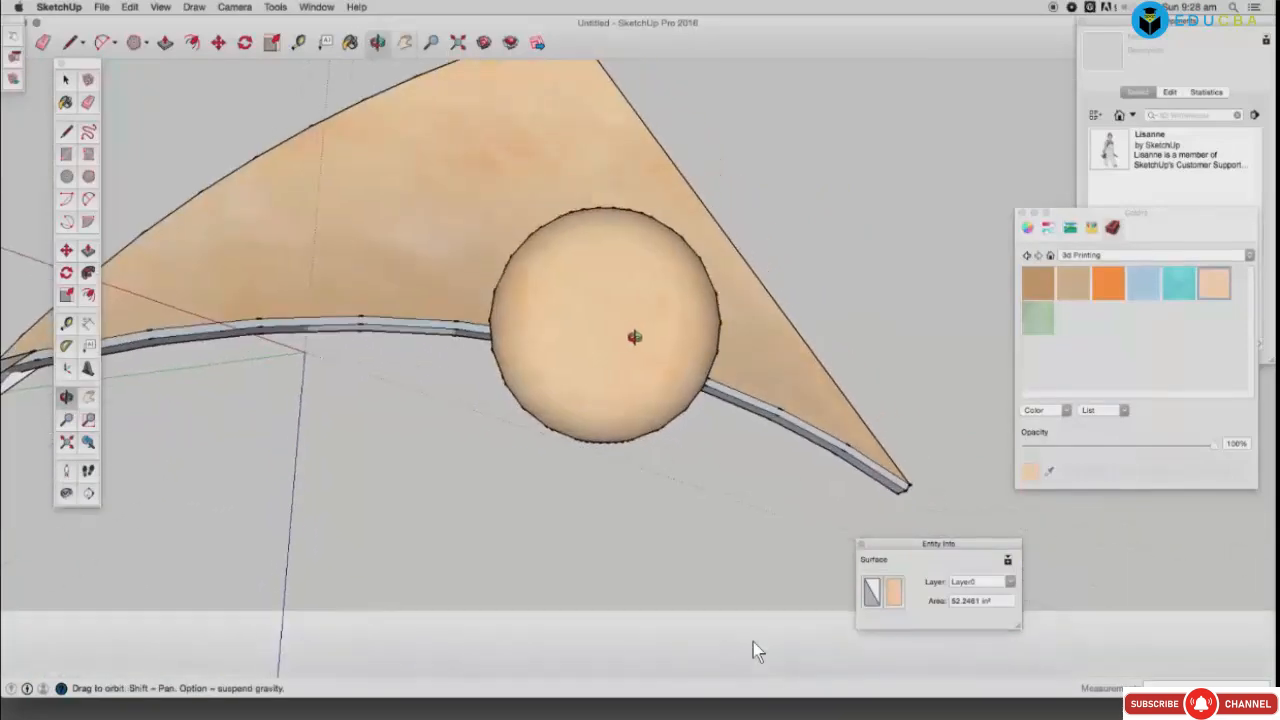
{"action": "left_click_drag", "start_coordinate": [429, 305], "coordinate": [647, 359]}
{"action": "left_click_drag", "start_coordinate": [403, 286], "coordinate": [463, 338]}
Step: Select the grey rod face and rotate it about a new centre
{"action": "key", "text": "space"}
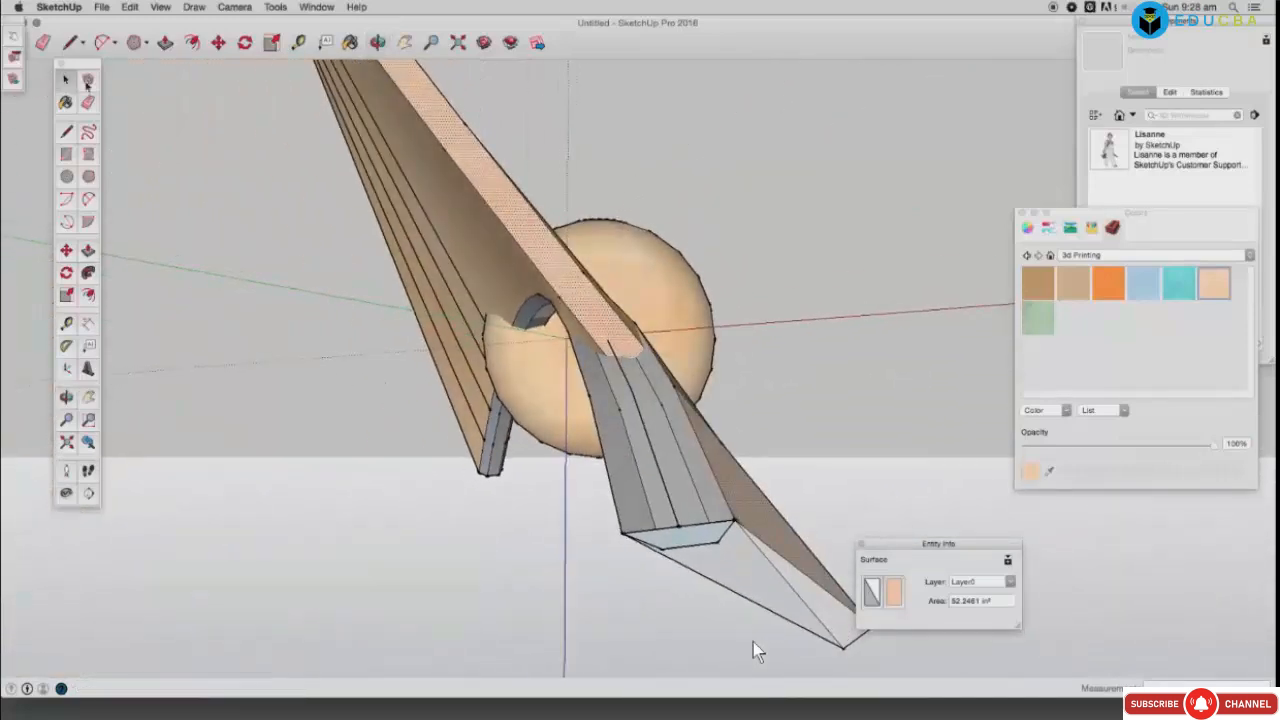
{"action": "left_click", "coordinate": [628, 517]}
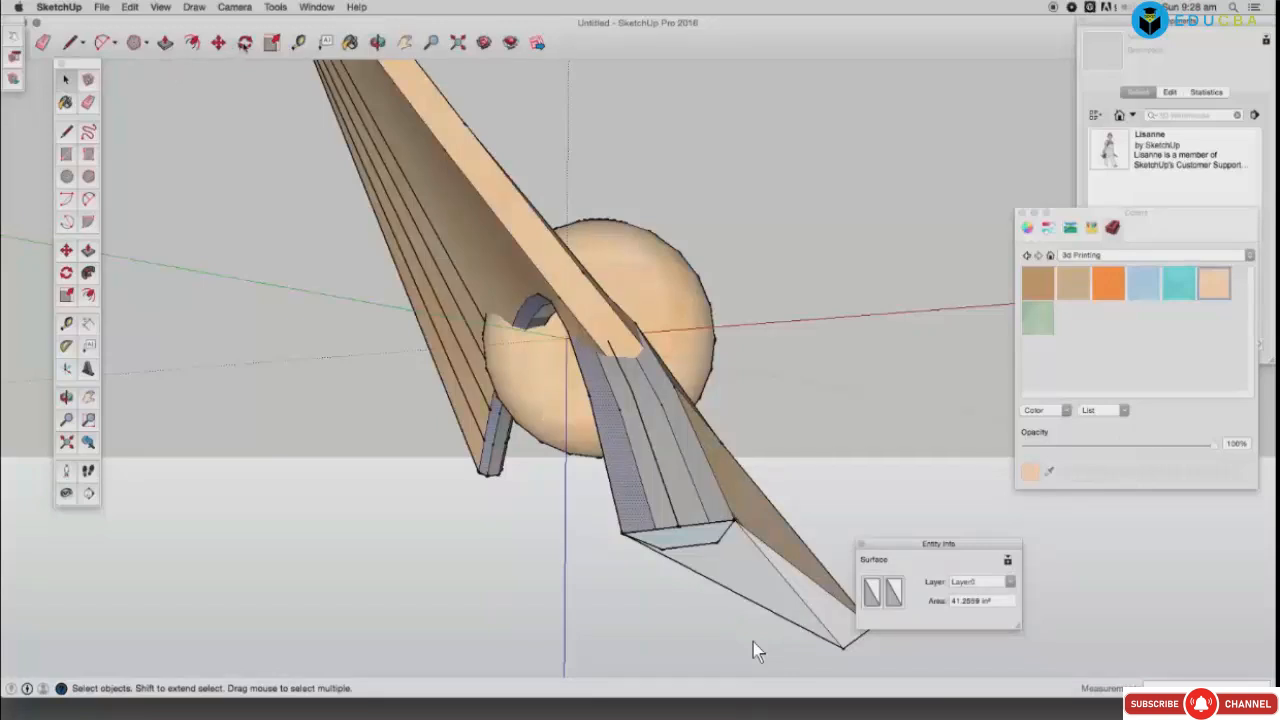
{"action": "left_click", "coordinate": [246, 44]}
{"action": "left_click", "coordinate": [634, 475]}
{"action": "left_click", "coordinate": [589, 504]}
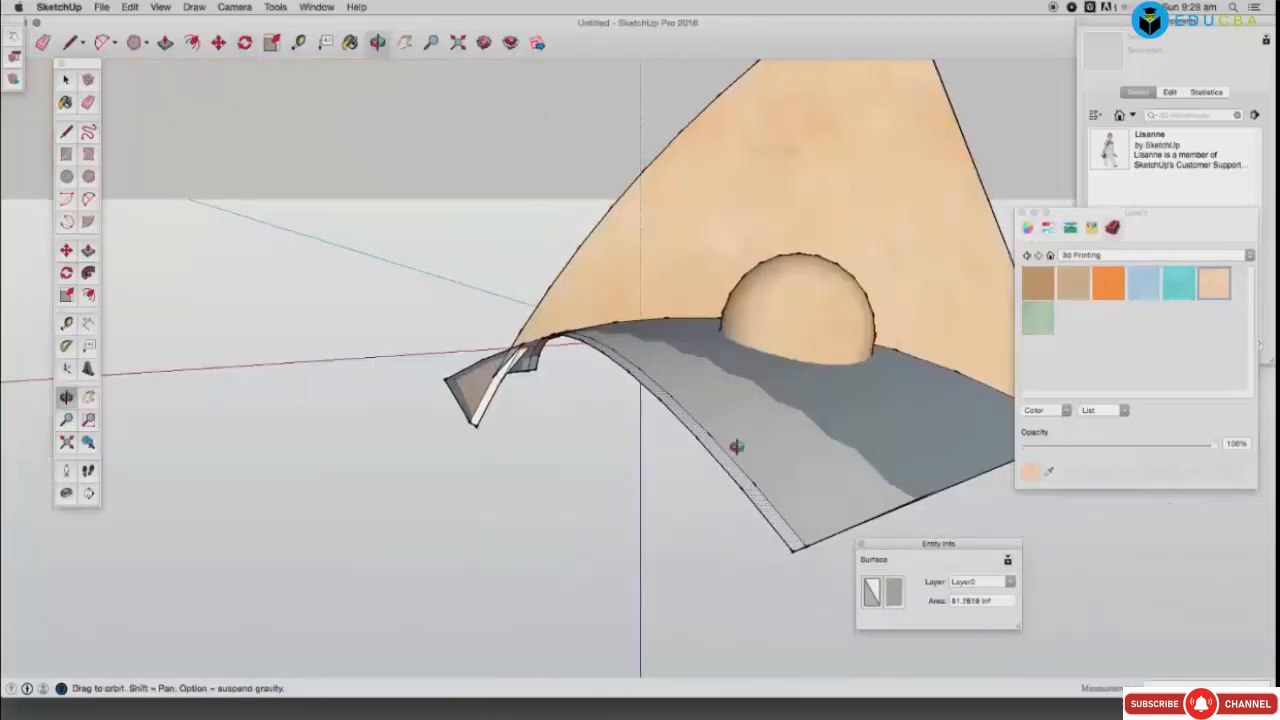
{"action": "left_click_drag", "start_coordinate": [734, 446], "coordinate": [733, 467]}
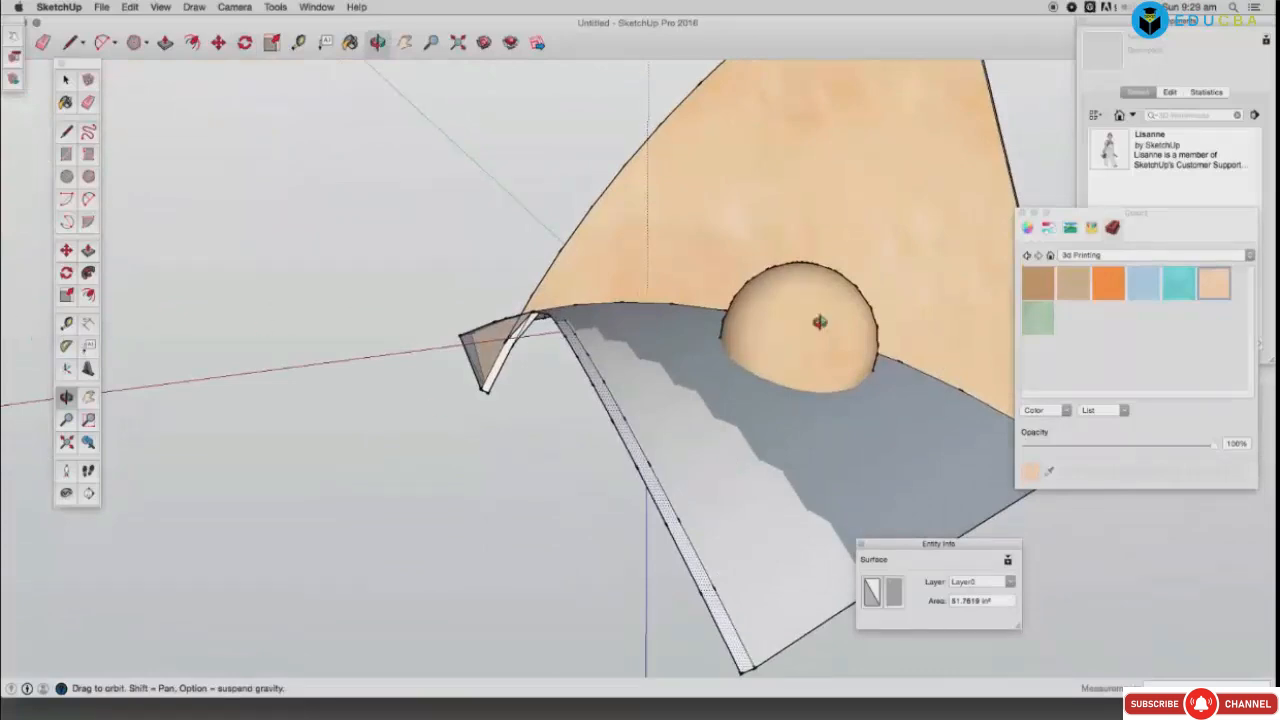
Step: Paint the lower grey faces orange, then repaint them and the upper curved face tan
{"action": "left_click", "coordinate": [1105, 285]}
{"action": "left_click", "coordinate": [786, 445]}
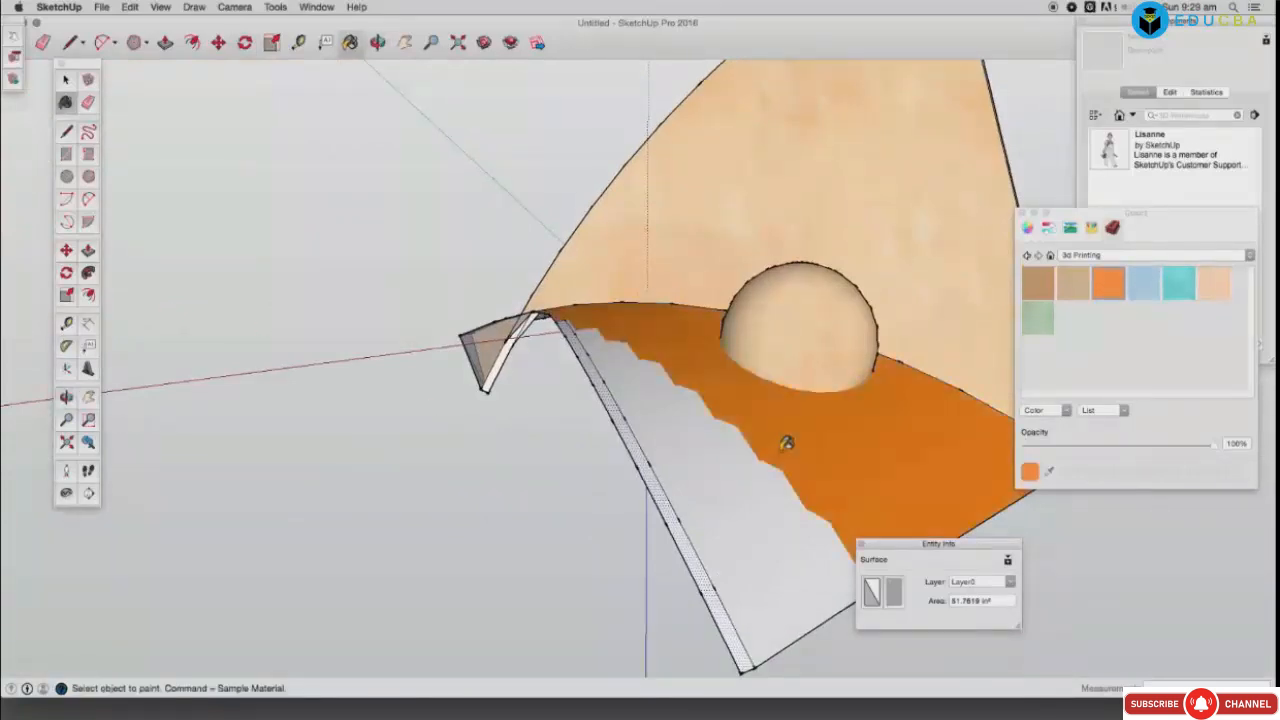
{"action": "left_click", "coordinate": [760, 452]}
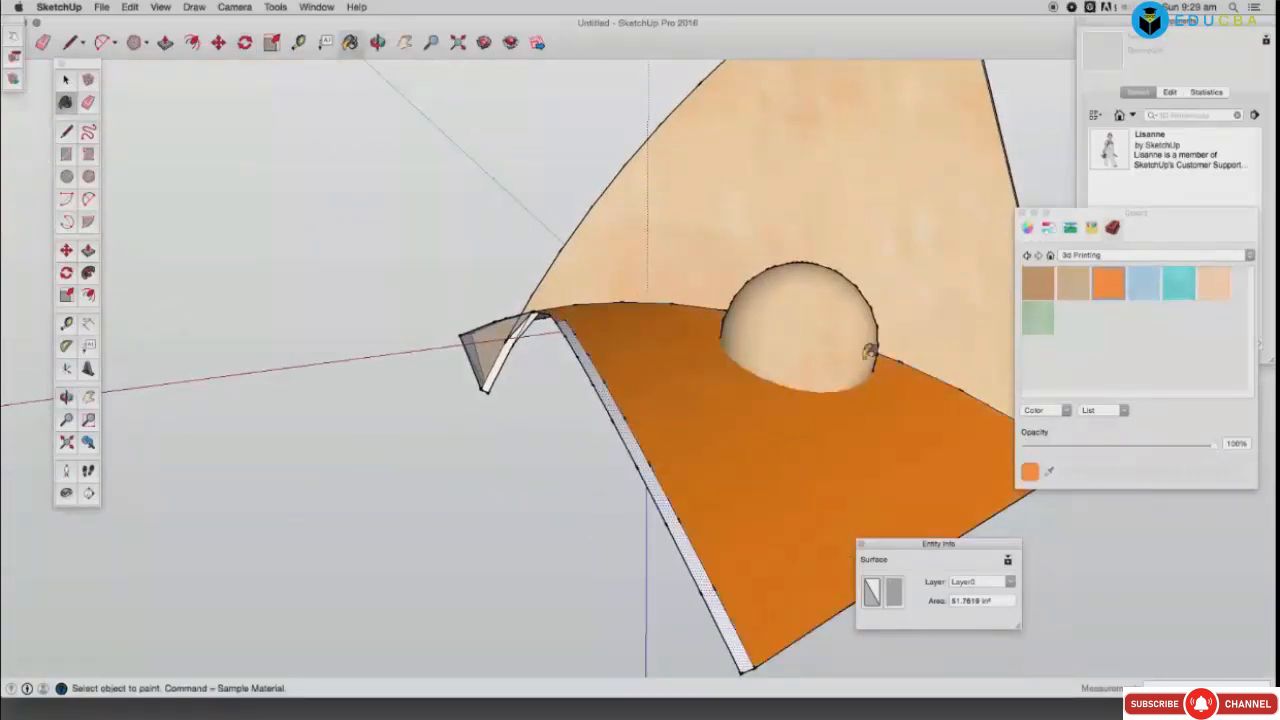
{"action": "left_click", "coordinate": [1073, 283]}
{"action": "left_click", "coordinate": [815, 459]}
{"action": "left_click", "coordinate": [790, 470]}
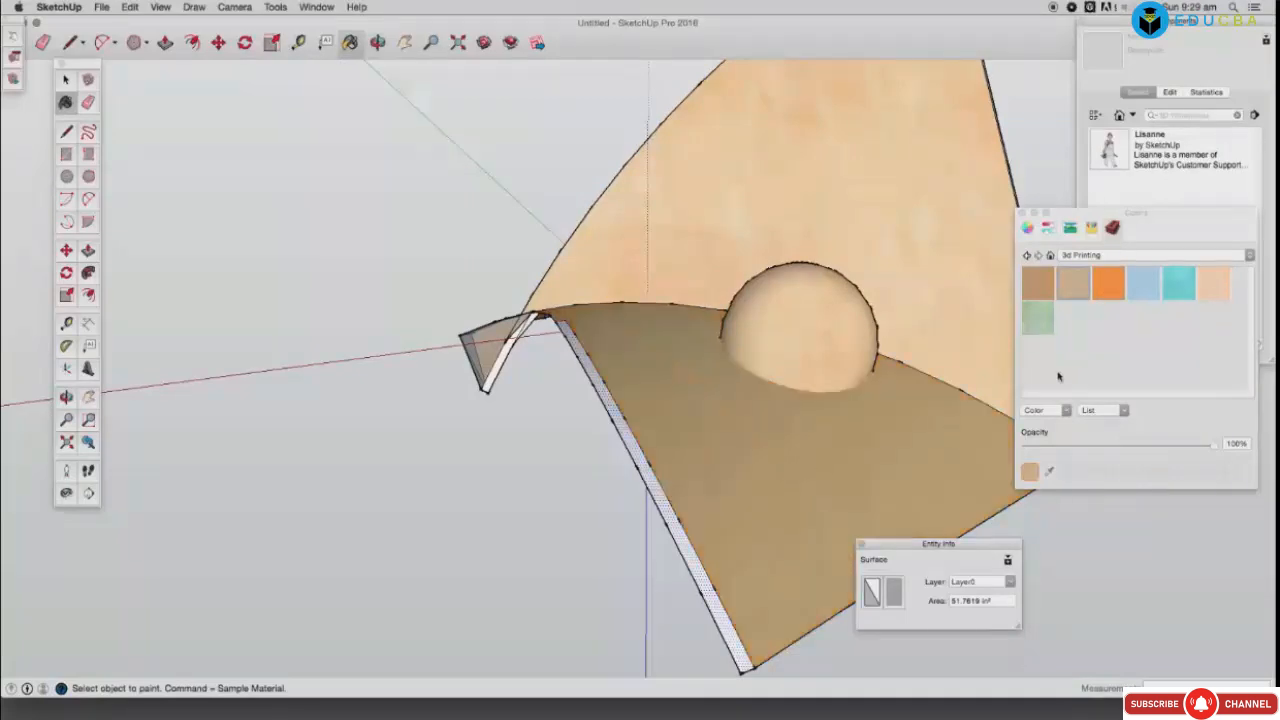
{"action": "left_click", "coordinate": [916, 260]}
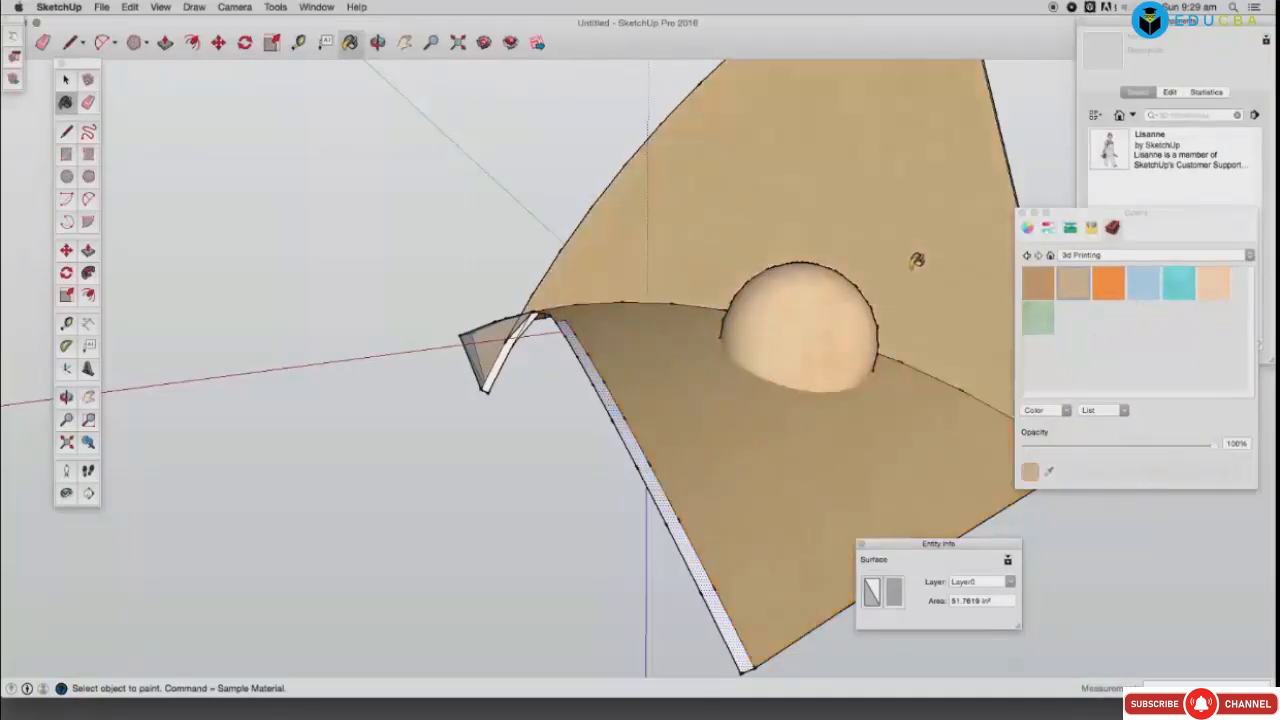
Step: Repaint the upper curved face and the lower face teal
{"action": "left_click", "coordinate": [1178, 283]}
{"action": "left_click", "coordinate": [904, 241]}
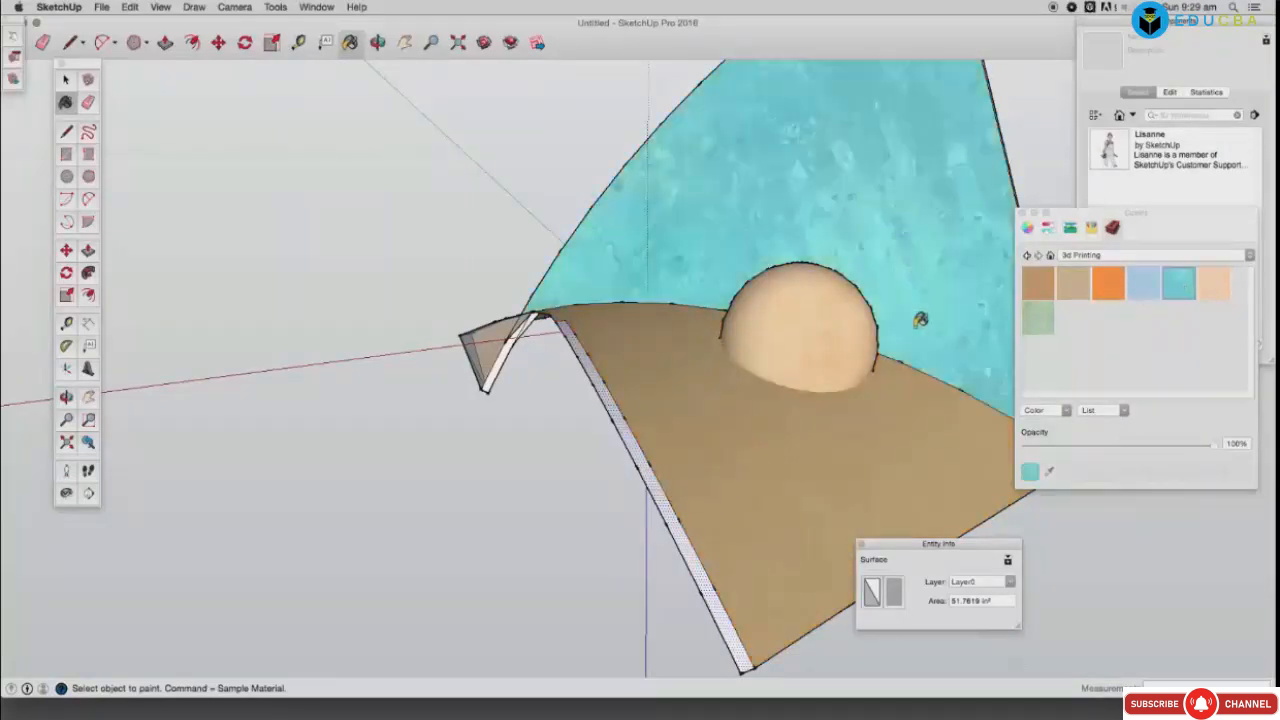
{"action": "left_click", "coordinate": [842, 441]}
{"action": "left_click", "coordinate": [778, 460]}
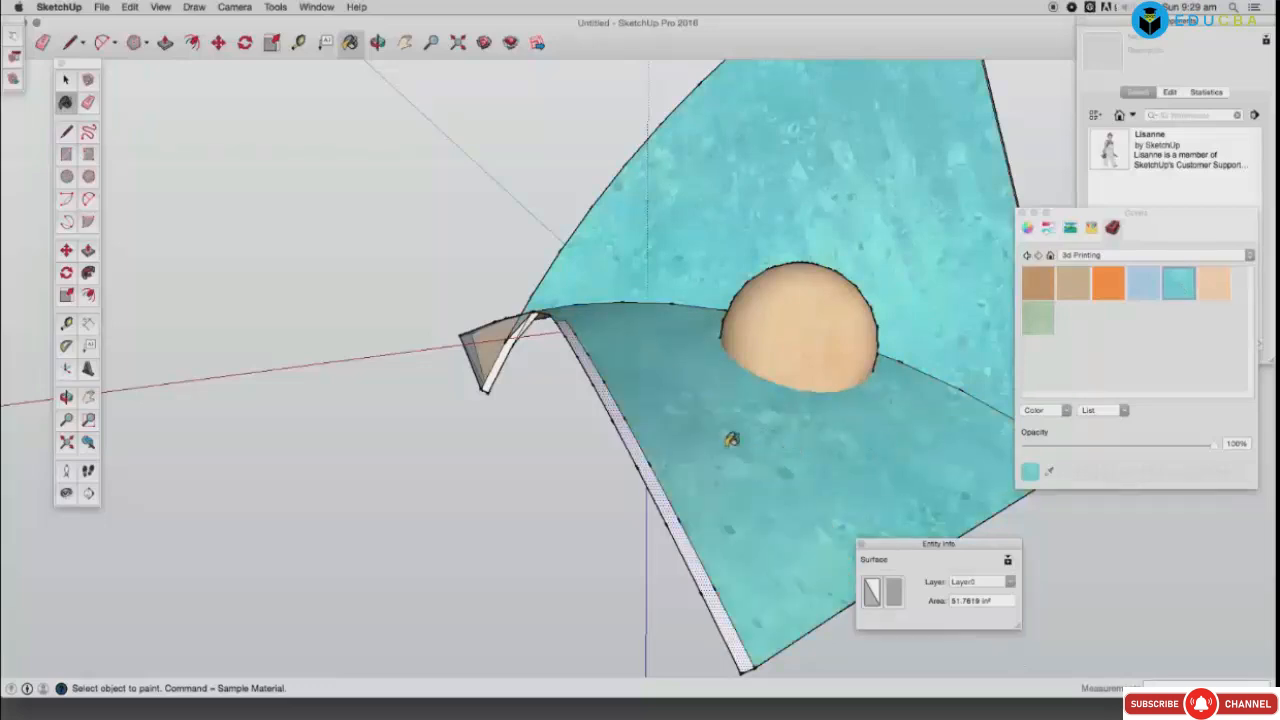
{"action": "left_click", "coordinate": [66, 80]}
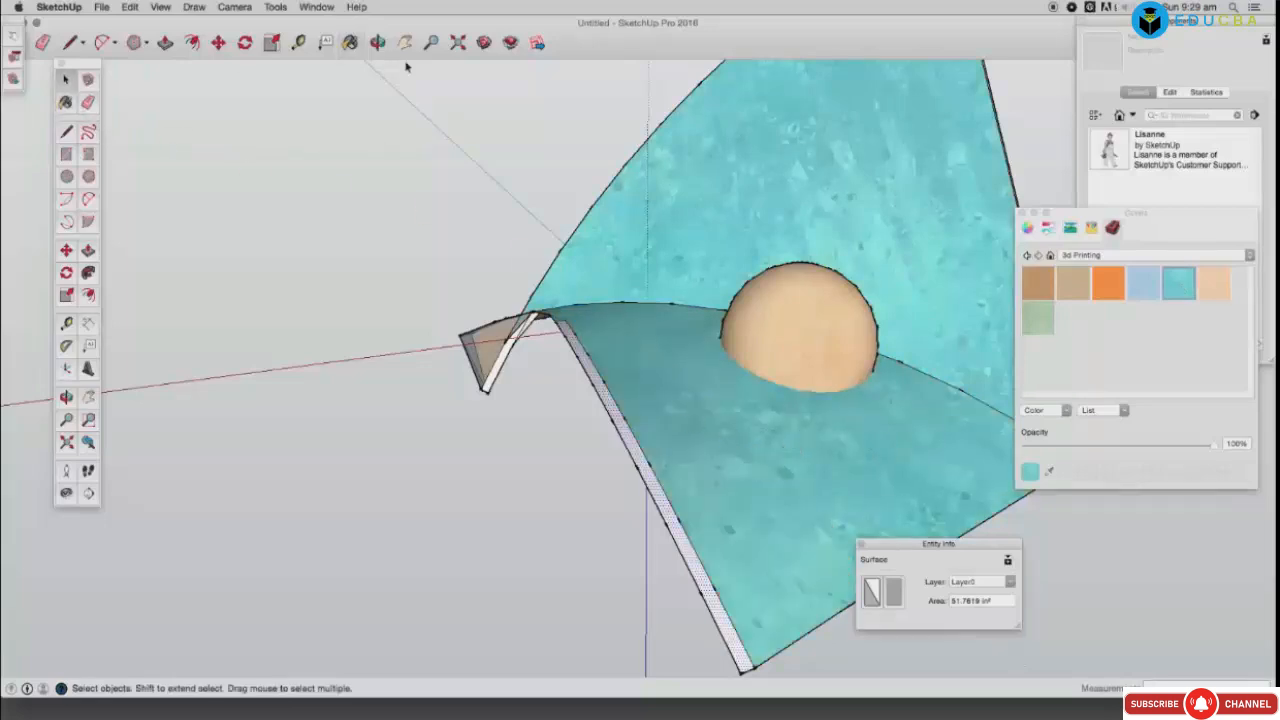
Step: Paint the grey surface, tan lower face and white triangular face light blue
{"action": "left_click", "coordinate": [377, 42]}
{"action": "left_click_drag", "start_coordinate": [571, 271], "coordinate": [689, 426]}
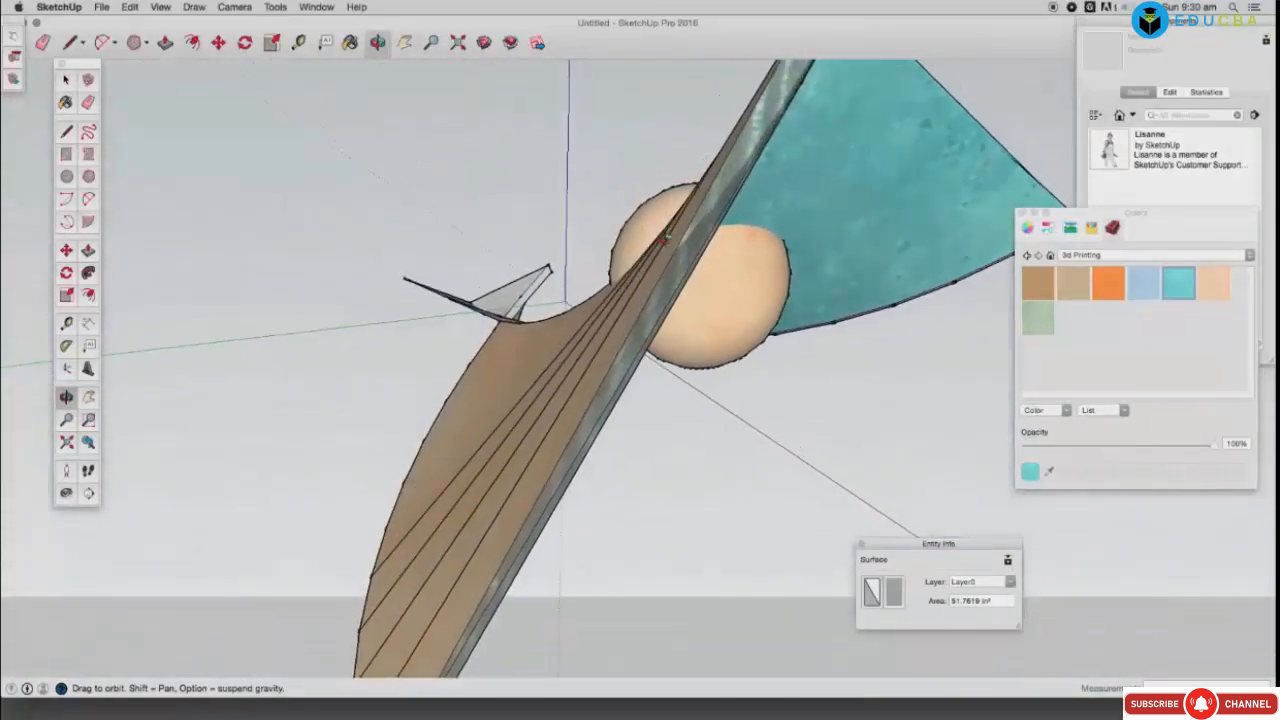
{"action": "left_click_drag", "start_coordinate": [666, 238], "coordinate": [700, 436]}
{"action": "left_click", "coordinate": [1150, 285]}
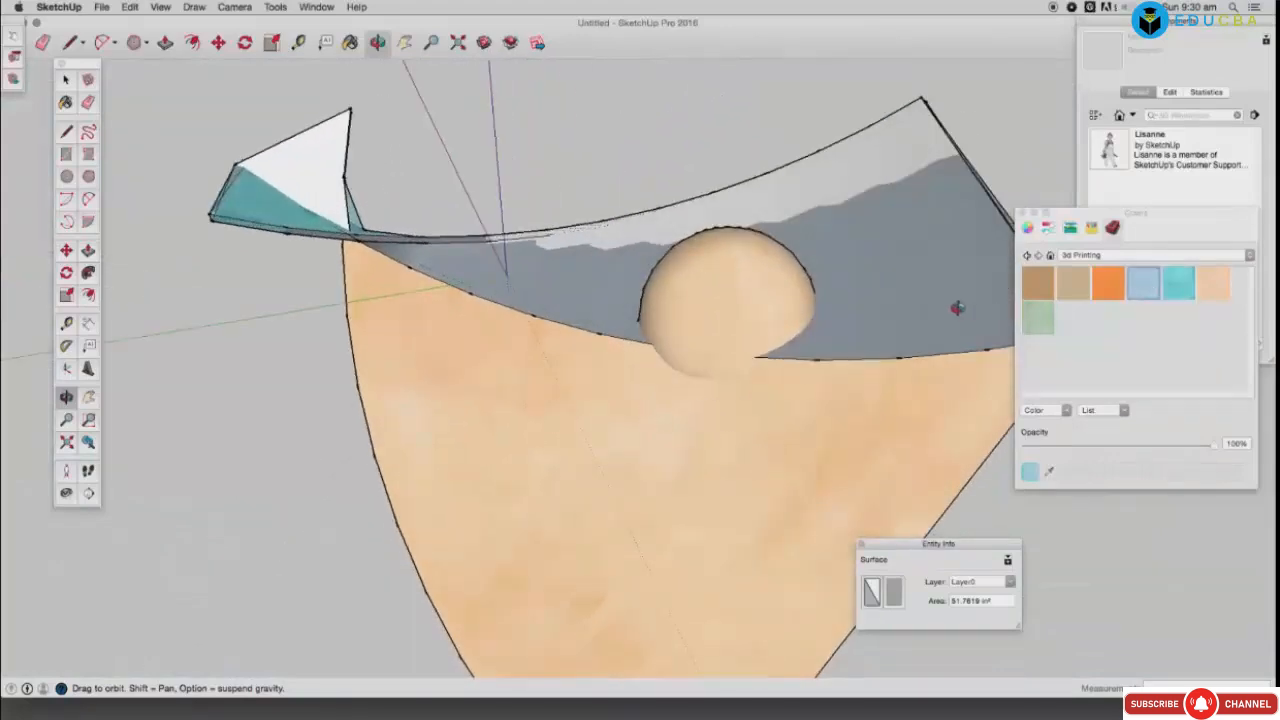
{"action": "left_click", "coordinate": [945, 282]}
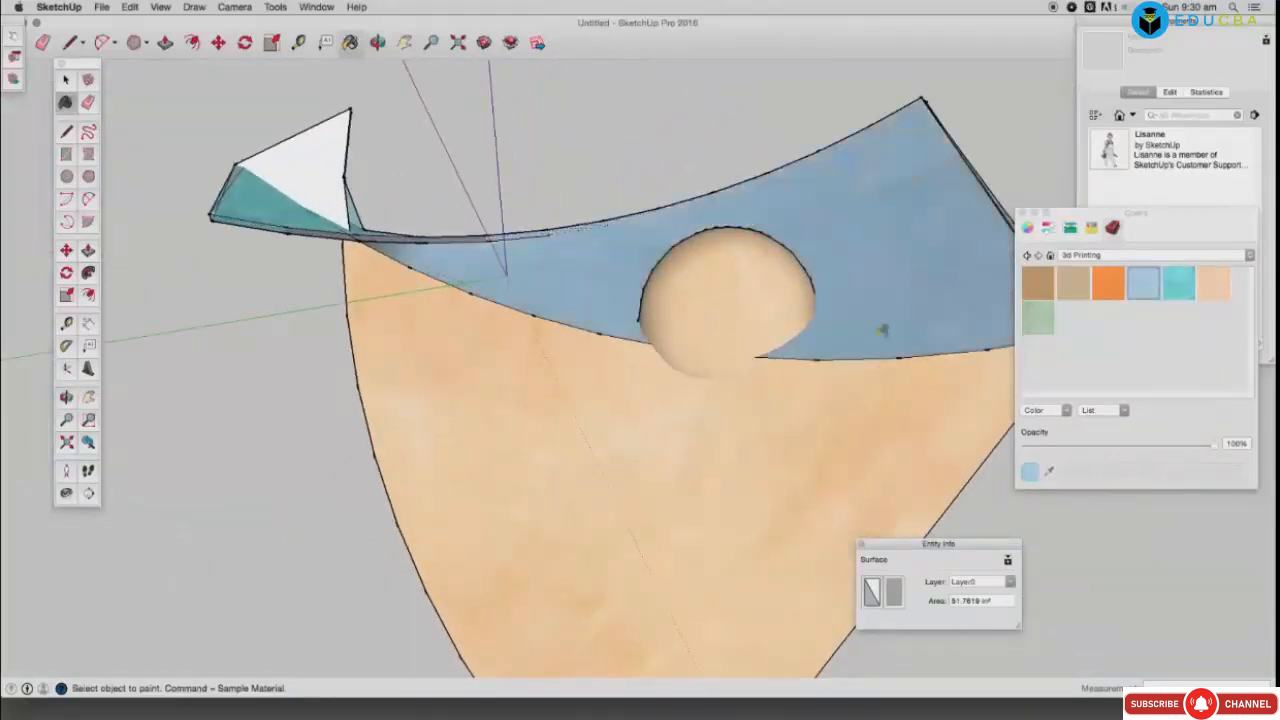
{"action": "left_click", "coordinate": [834, 411]}
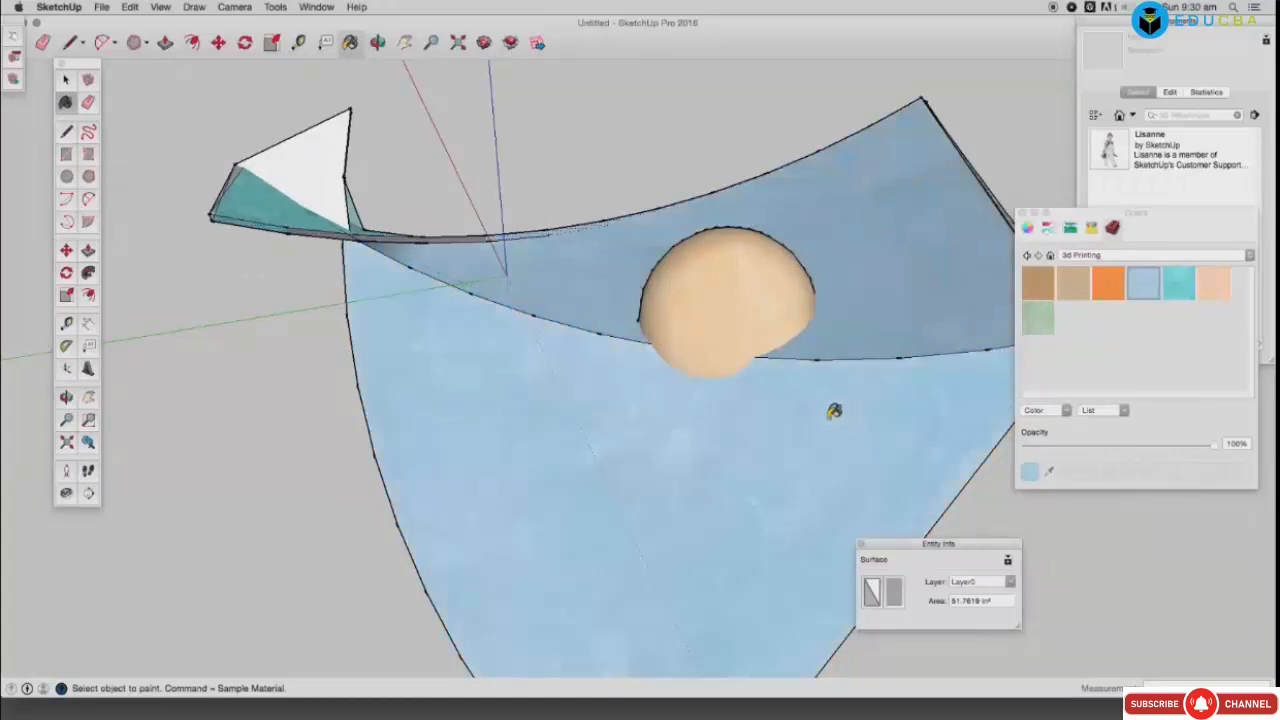
{"action": "left_click", "coordinate": [328, 176]}
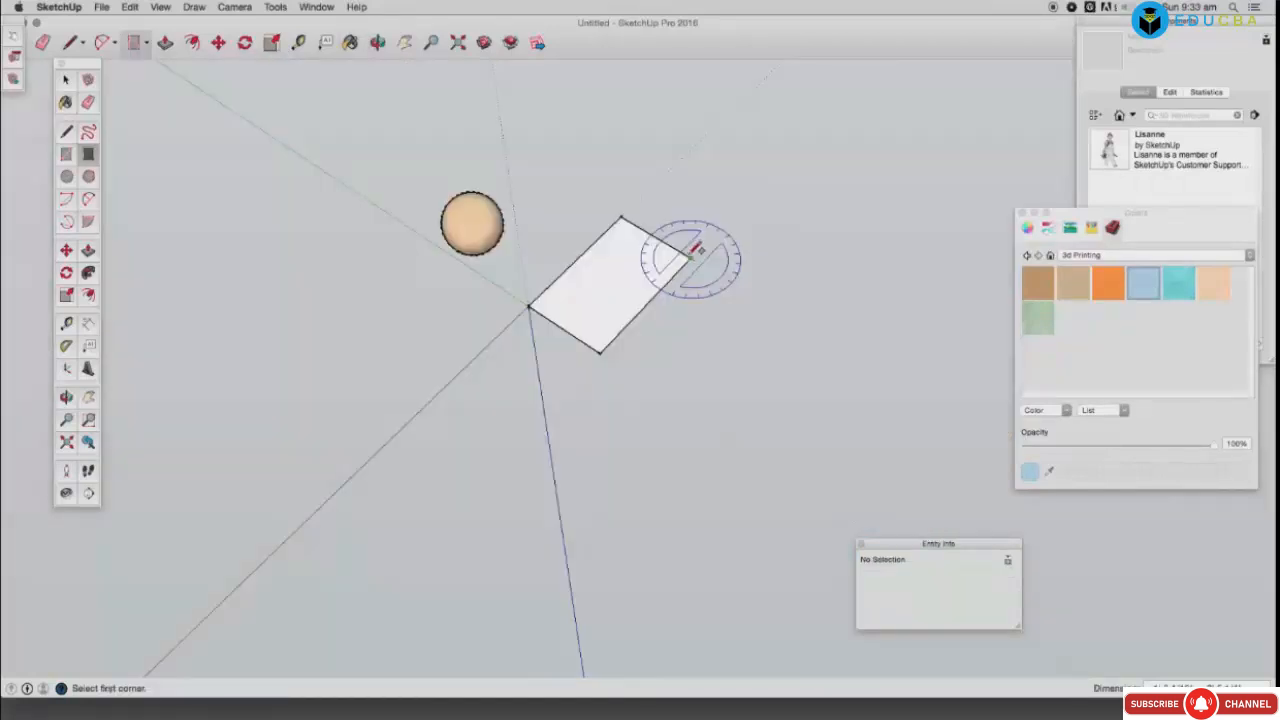
{"action": "left_click", "coordinate": [689, 257]}
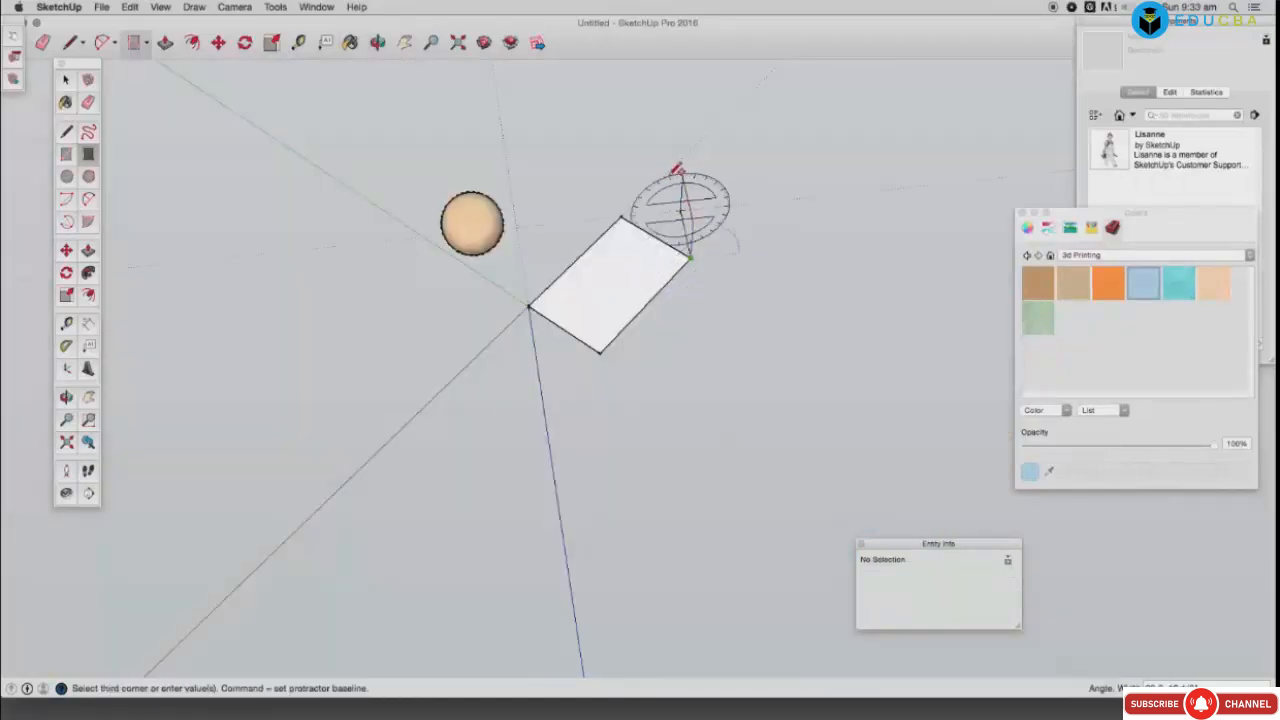
Step: Draw rectangles forming a standing face, a horizontal step and a vertical riser
{"action": "left_click", "coordinate": [618, 164]}
{"action": "left_click", "coordinate": [613, 168]}
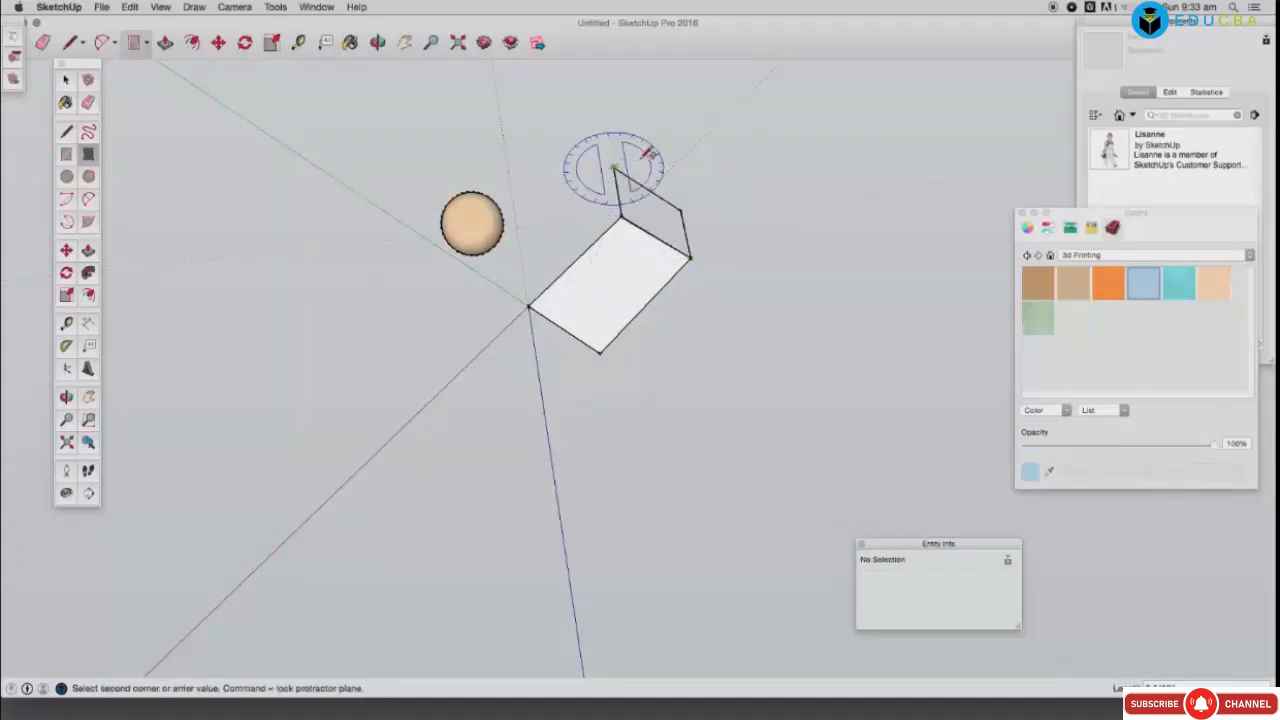
{"action": "left_click", "coordinate": [704, 171]}
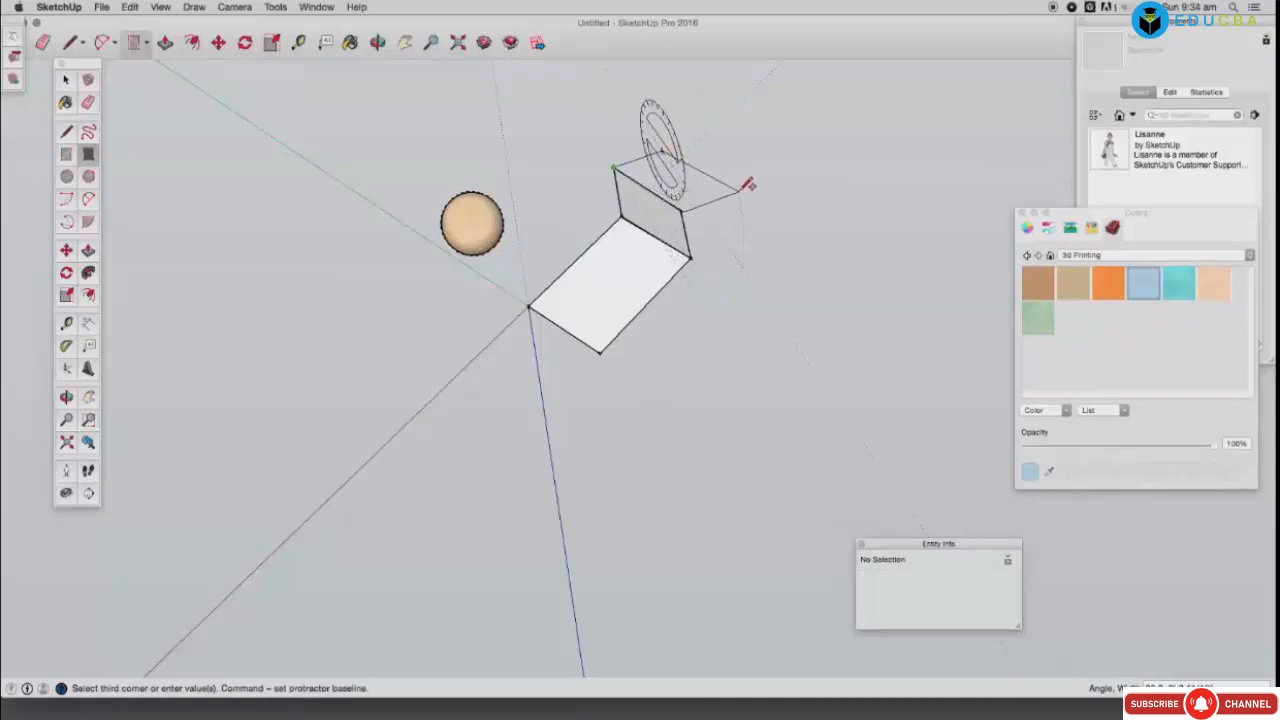
{"action": "left_click", "coordinate": [743, 186]}
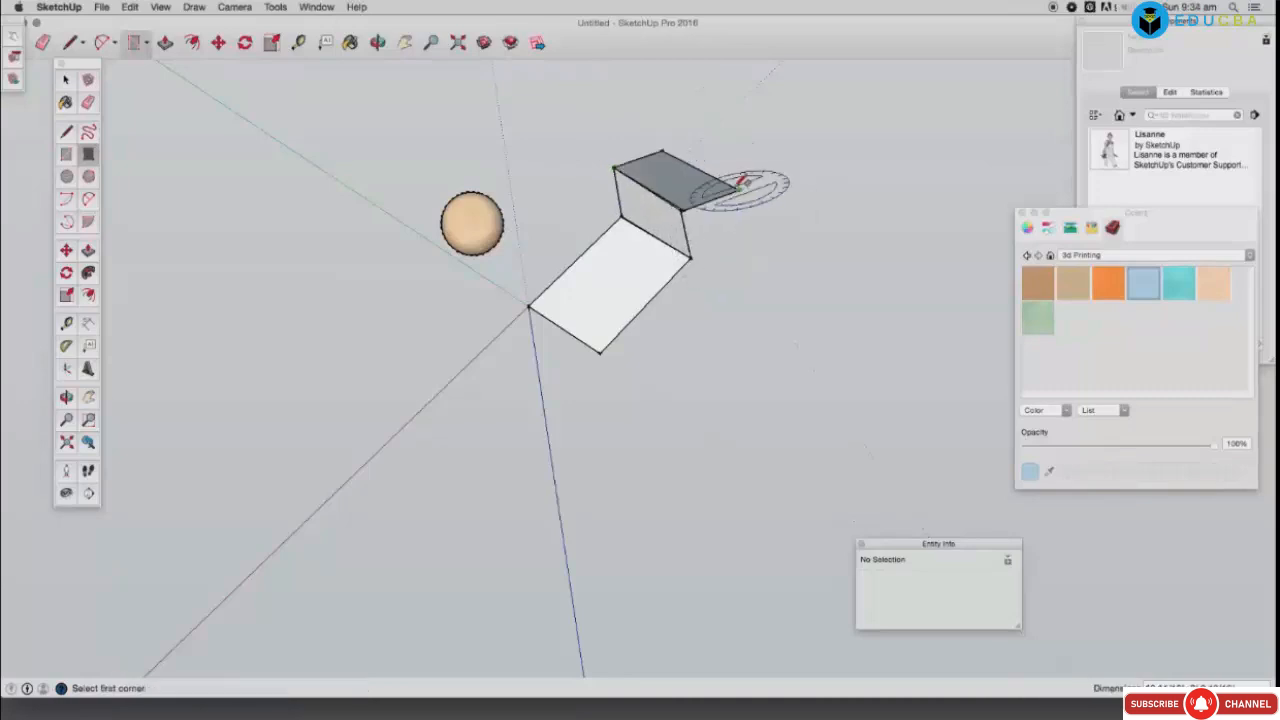
{"action": "left_click", "coordinate": [740, 186]}
{"action": "left_click", "coordinate": [738, 135]}
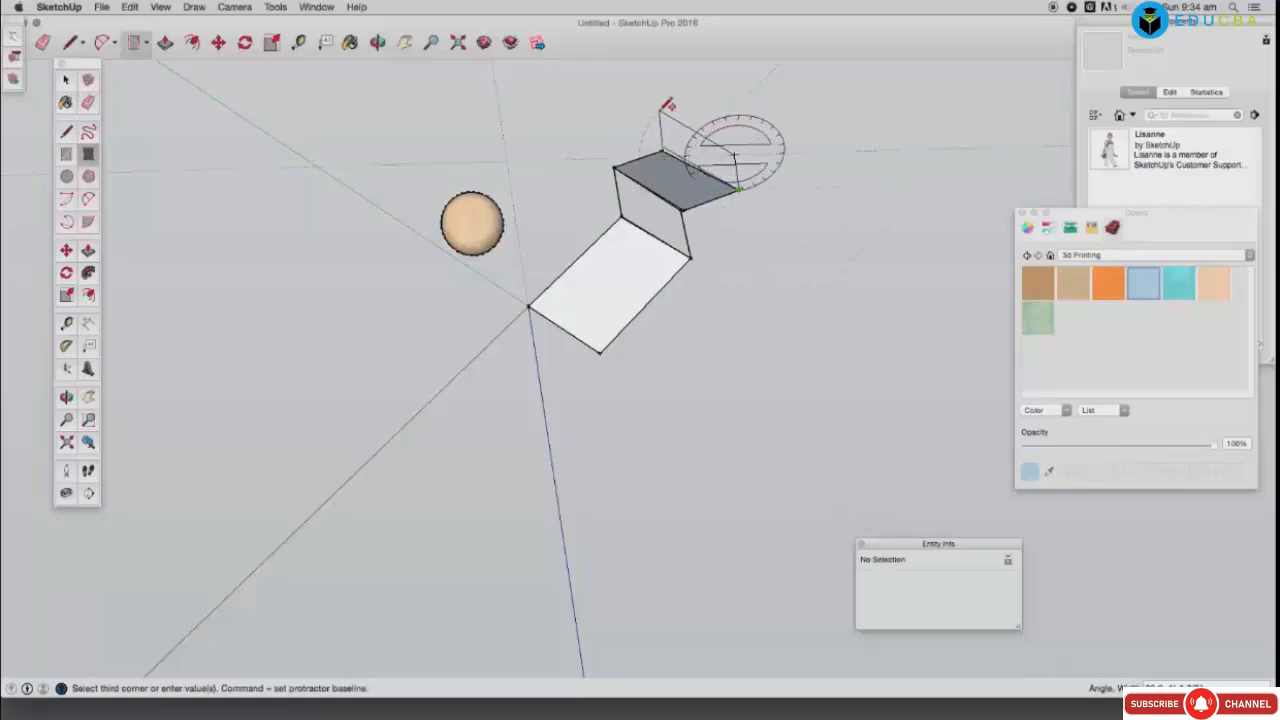
{"action": "left_click", "coordinate": [659, 114]}
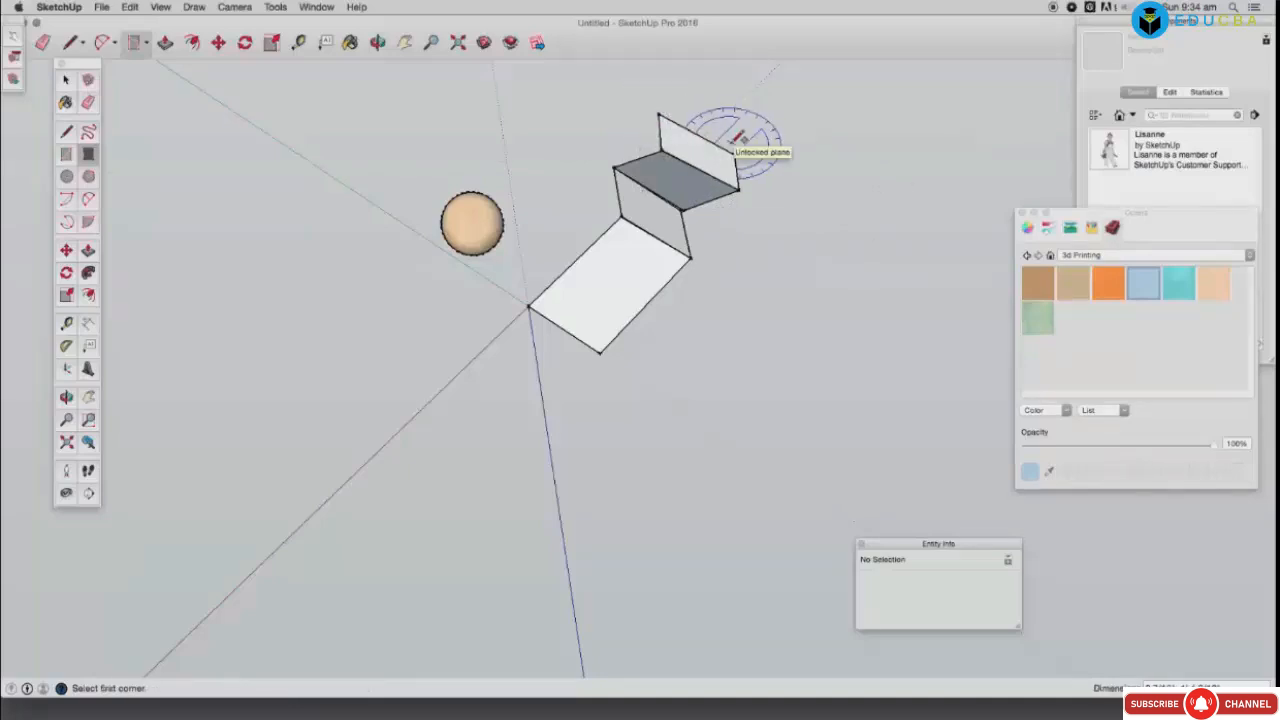
Step: Add the next stair tread and the top face of the stairs
{"action": "left_click", "coordinate": [741, 151]}
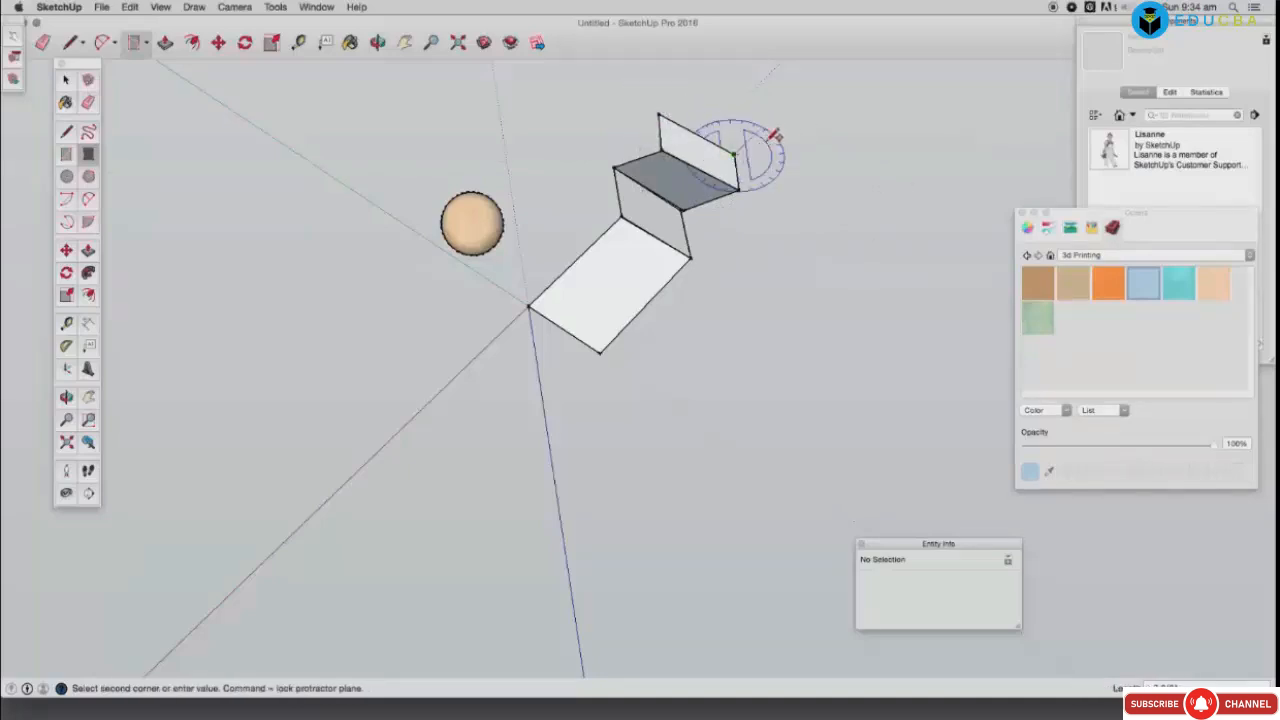
{"action": "left_click", "coordinate": [760, 130]}
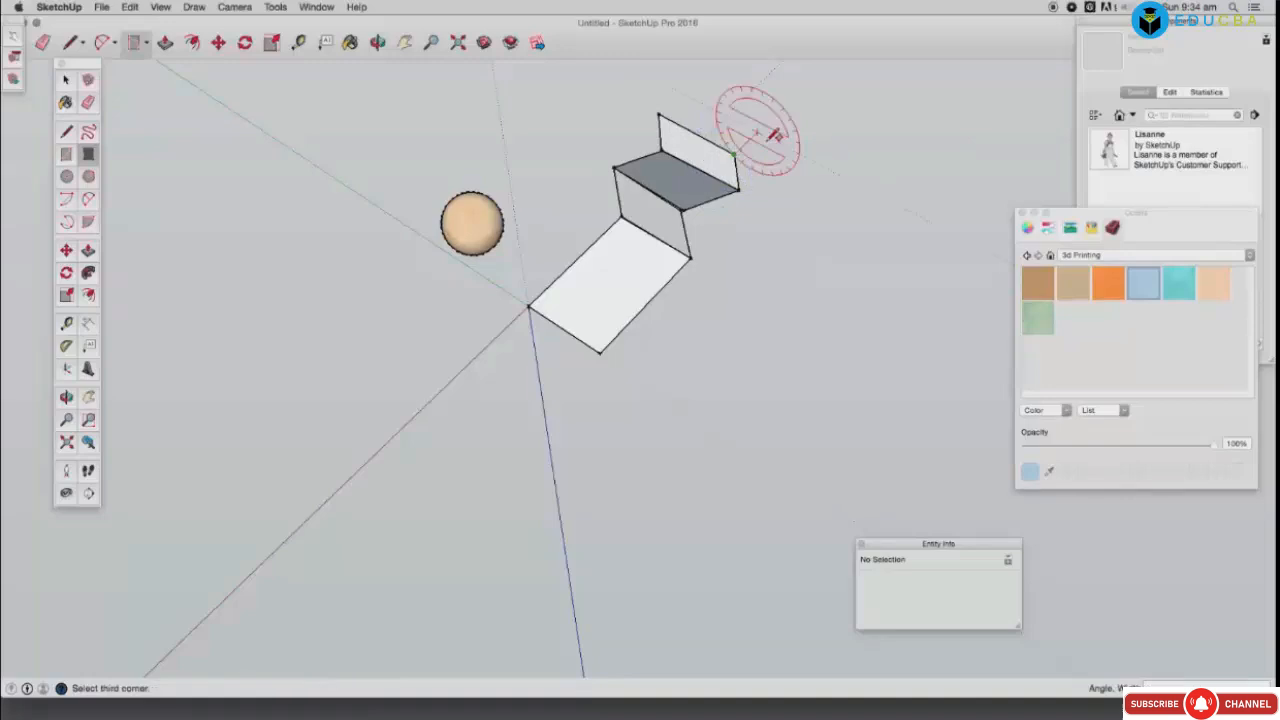
{"action": "left_click", "coordinate": [677, 93]}
{"action": "left_click", "coordinate": [678, 93]}
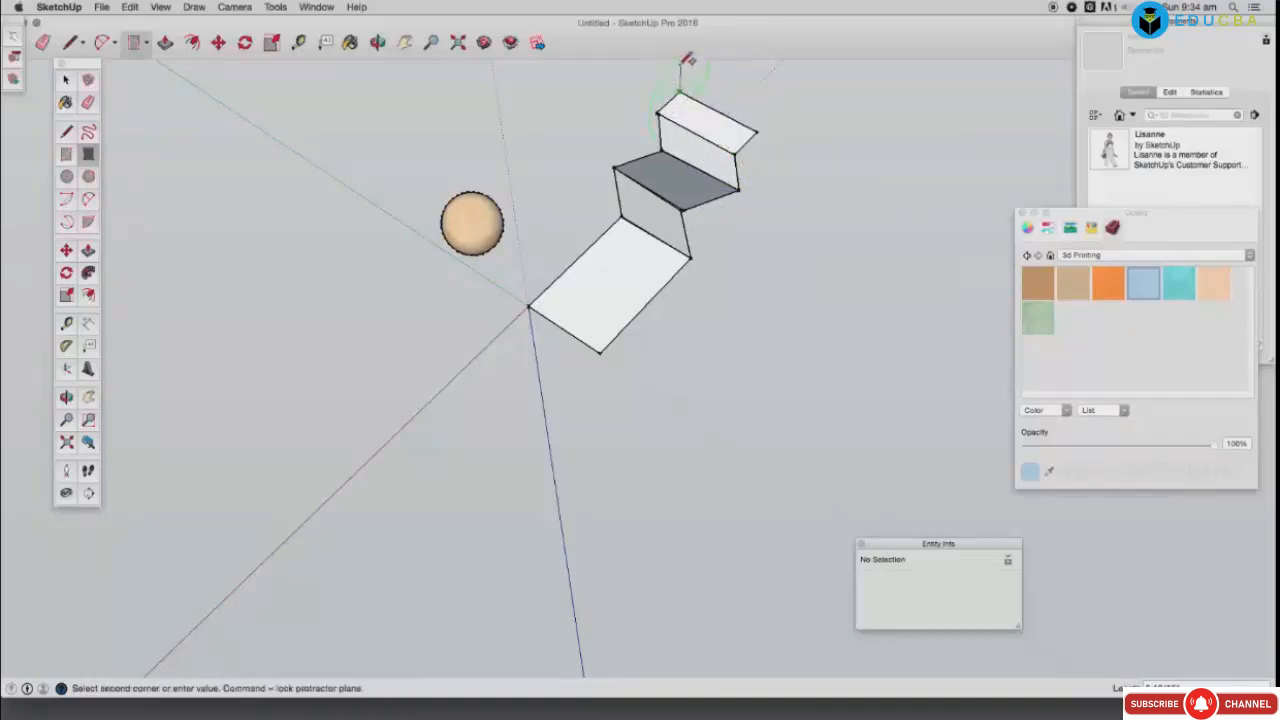
{"action": "left_click", "coordinate": [684, 63]}
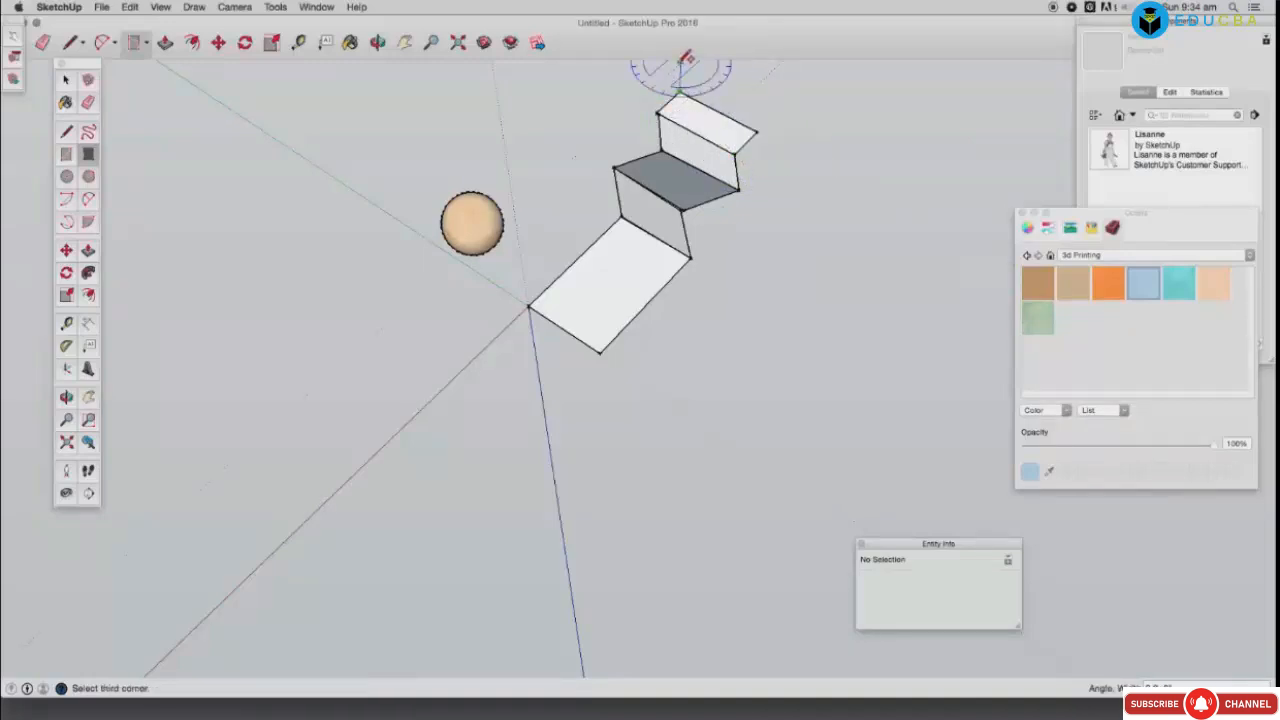
{"action": "left_click", "coordinate": [762, 102]}
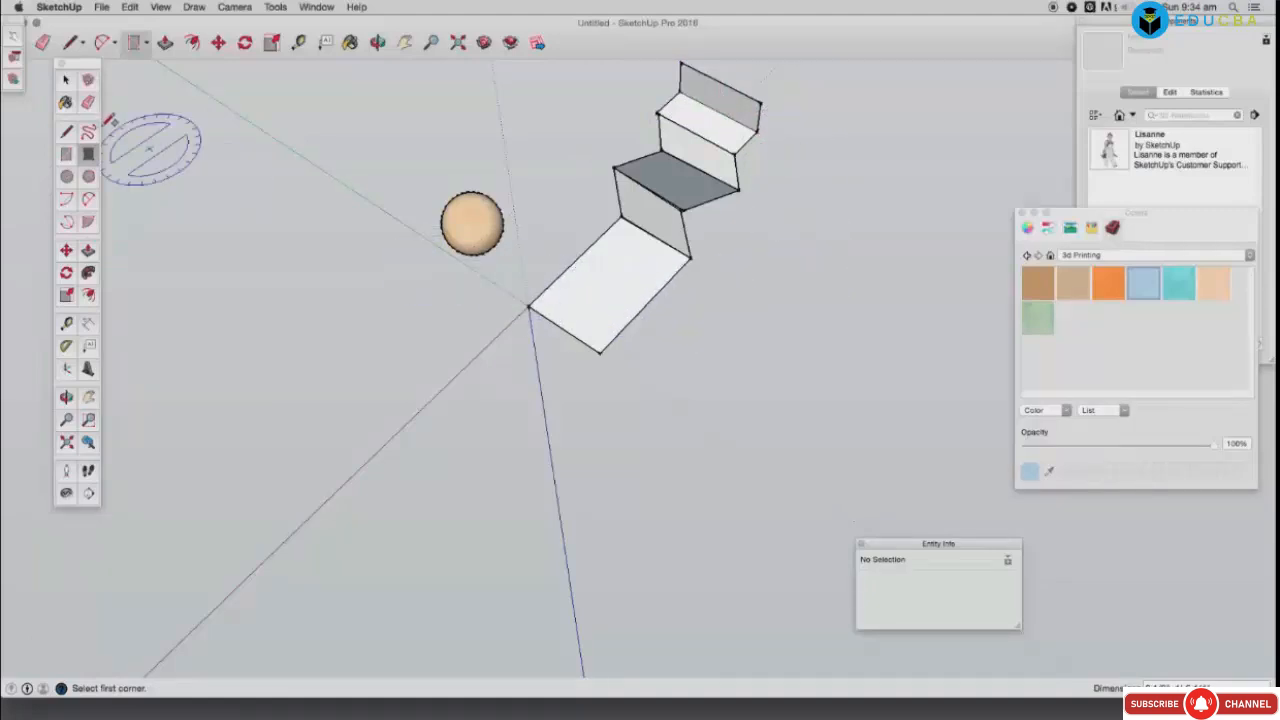
Step: Window-select the whole stairs model and delete it
{"action": "key", "text": "space"}
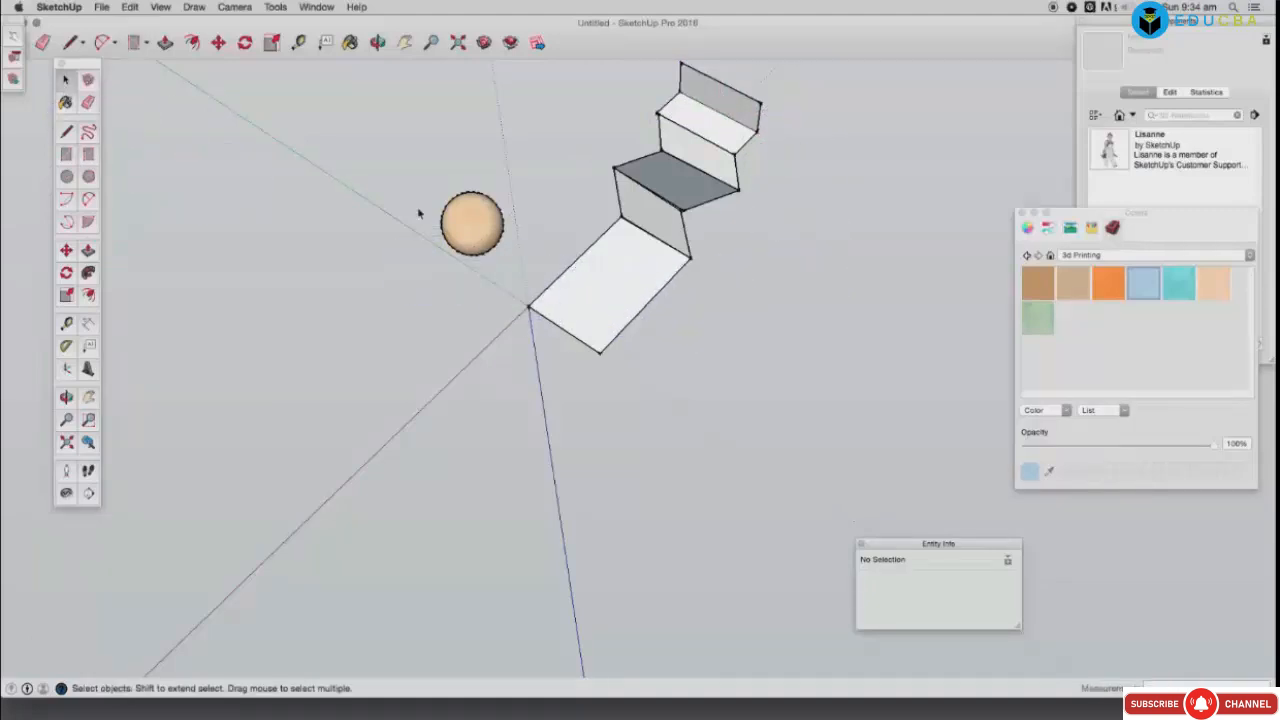
{"action": "left_click", "coordinate": [378, 42]}
{"action": "left_click_drag", "start_coordinate": [560, 320], "coordinate": [679, 477]}
{"action": "left_click_drag", "start_coordinate": [734, 410], "coordinate": [637, 460]}
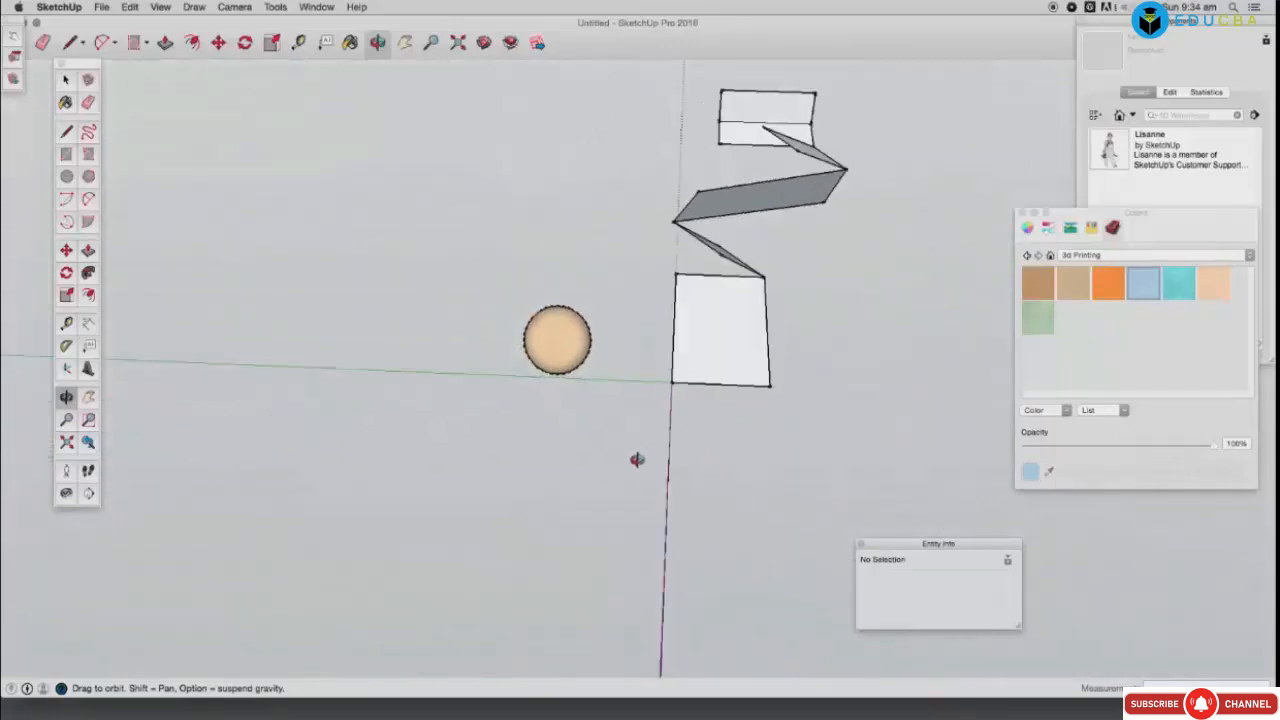
{"action": "key", "text": "space"}
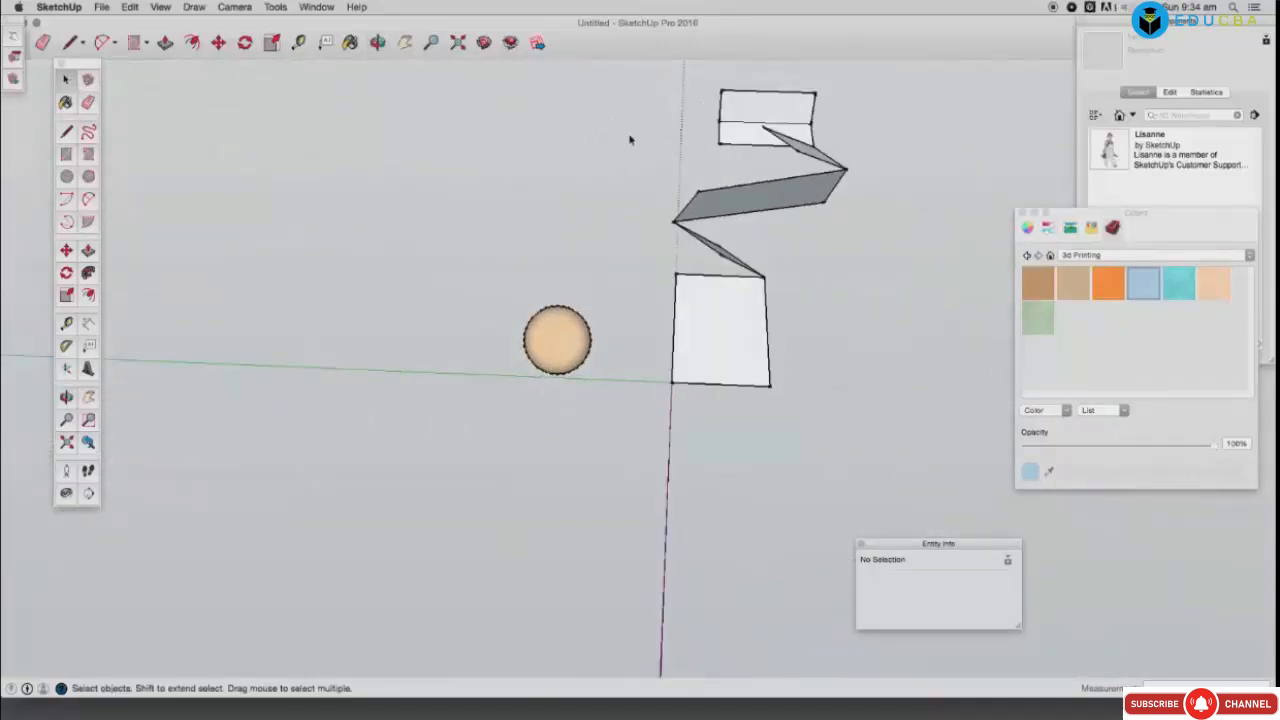
{"action": "left_click_drag", "start_coordinate": [638, 80], "coordinate": [895, 428]}
{"action": "key", "text": "Delete"}
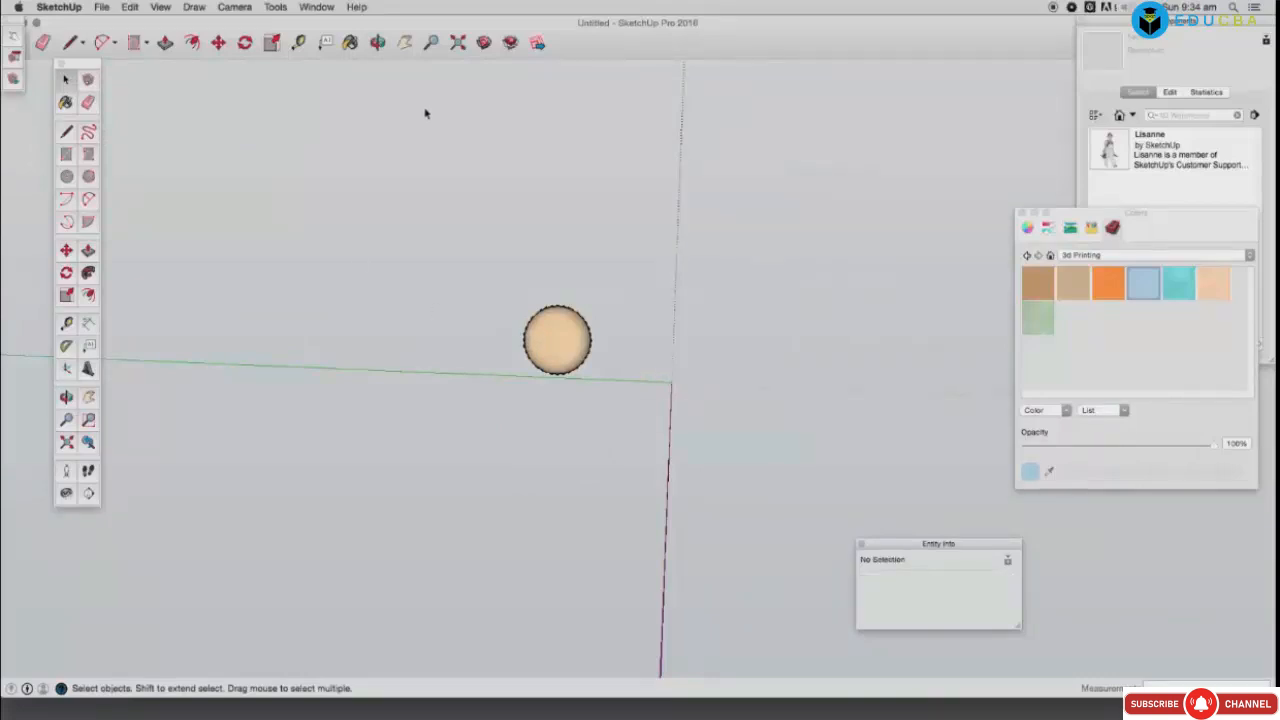
Step: Draw a square at the origin beside the sphere and a second rectangle at its upper corner
{"action": "left_click", "coordinate": [457, 43]}
{"action": "scroll", "coordinate": [566, 292], "scroll_direction": "down", "scroll_amount": 10}
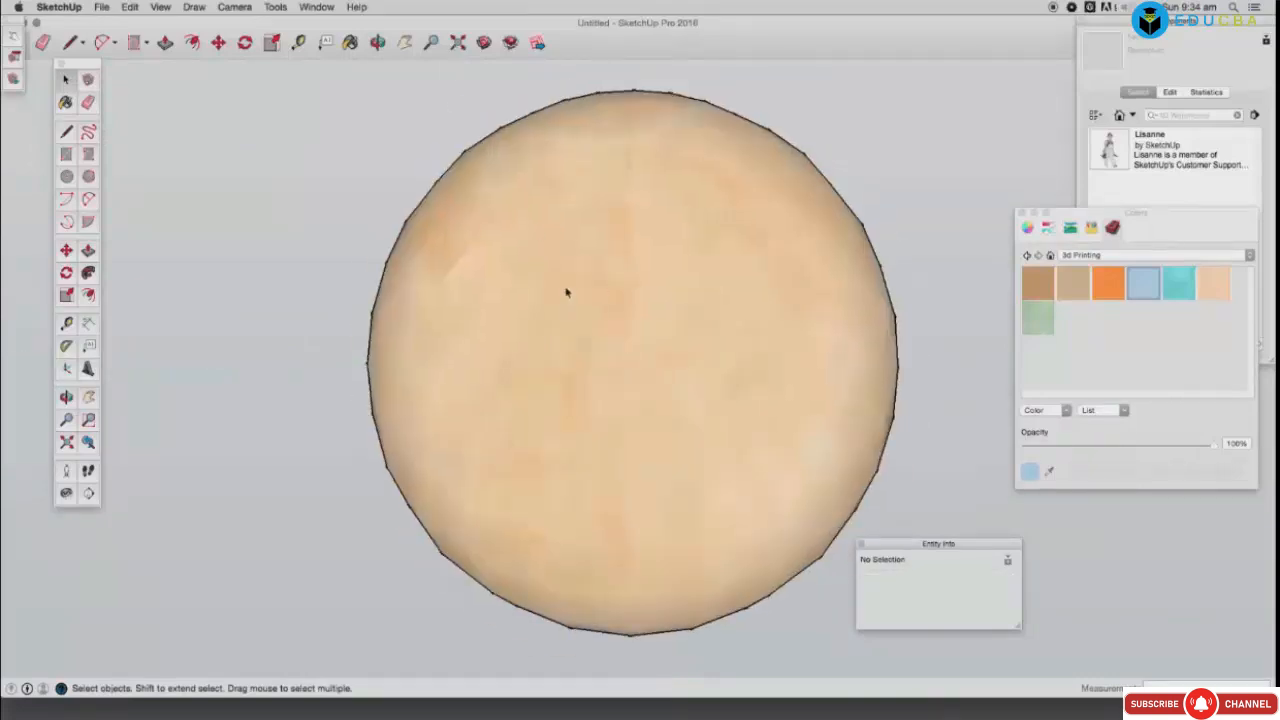
{"action": "scroll", "coordinate": [566, 292], "scroll_direction": "down", "scroll_amount": 3}
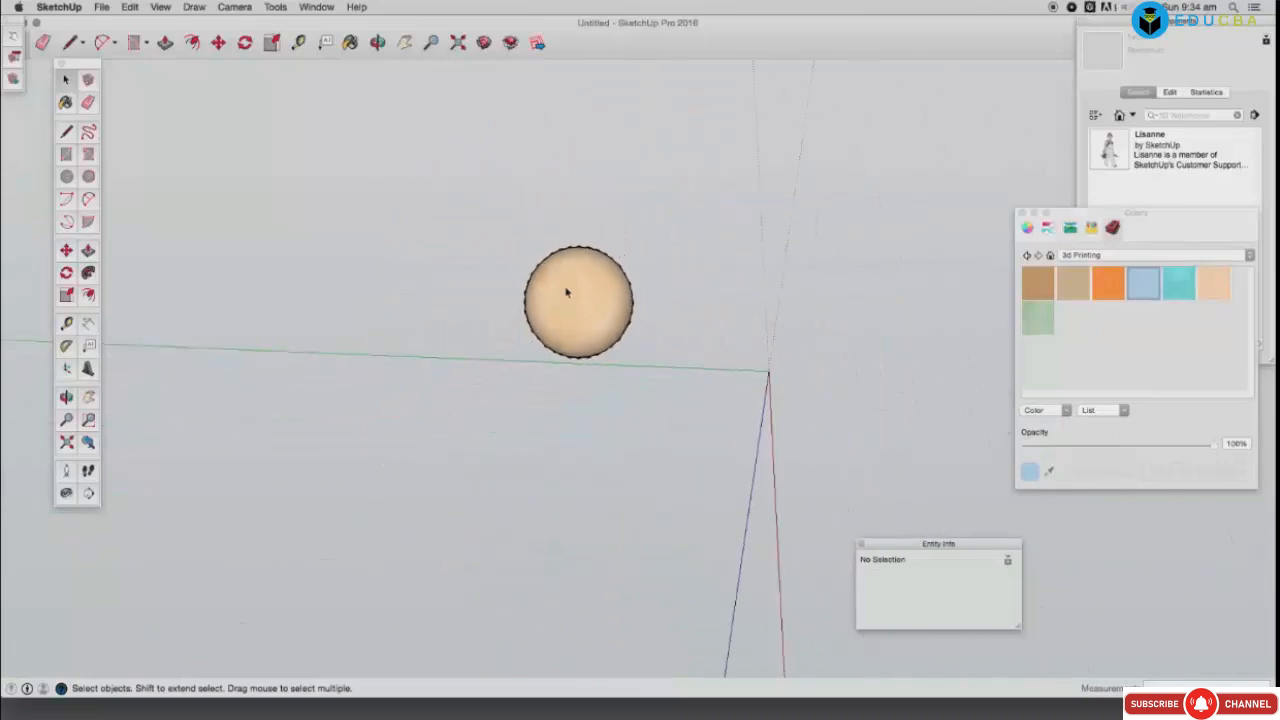
{"action": "left_click", "coordinate": [379, 46]}
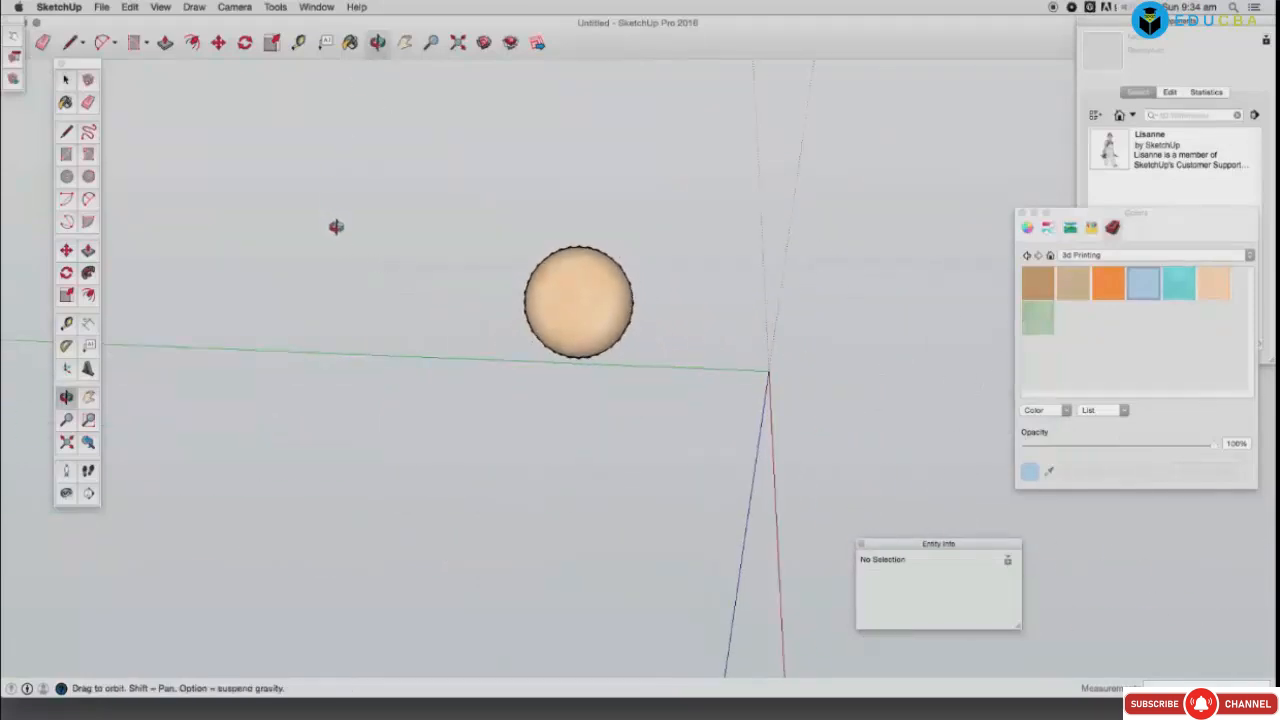
{"action": "left_click", "coordinate": [476, 352]}
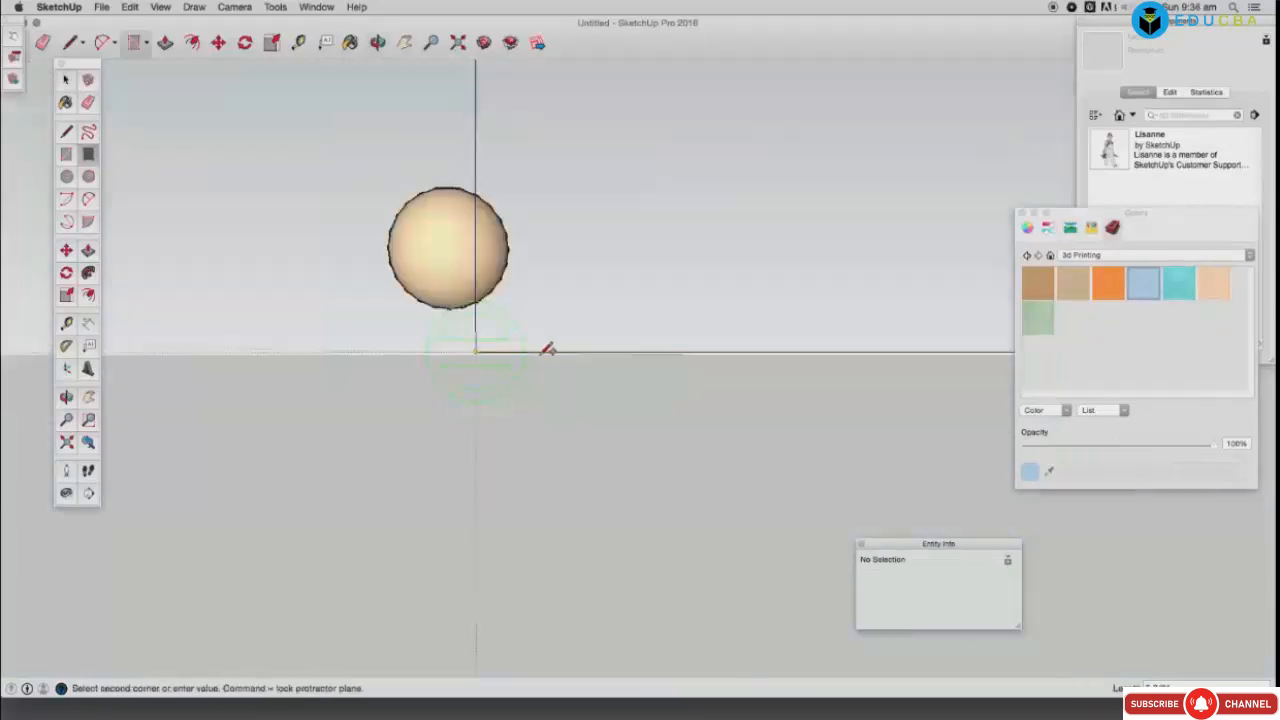
{"action": "left_click", "coordinate": [539, 352]}
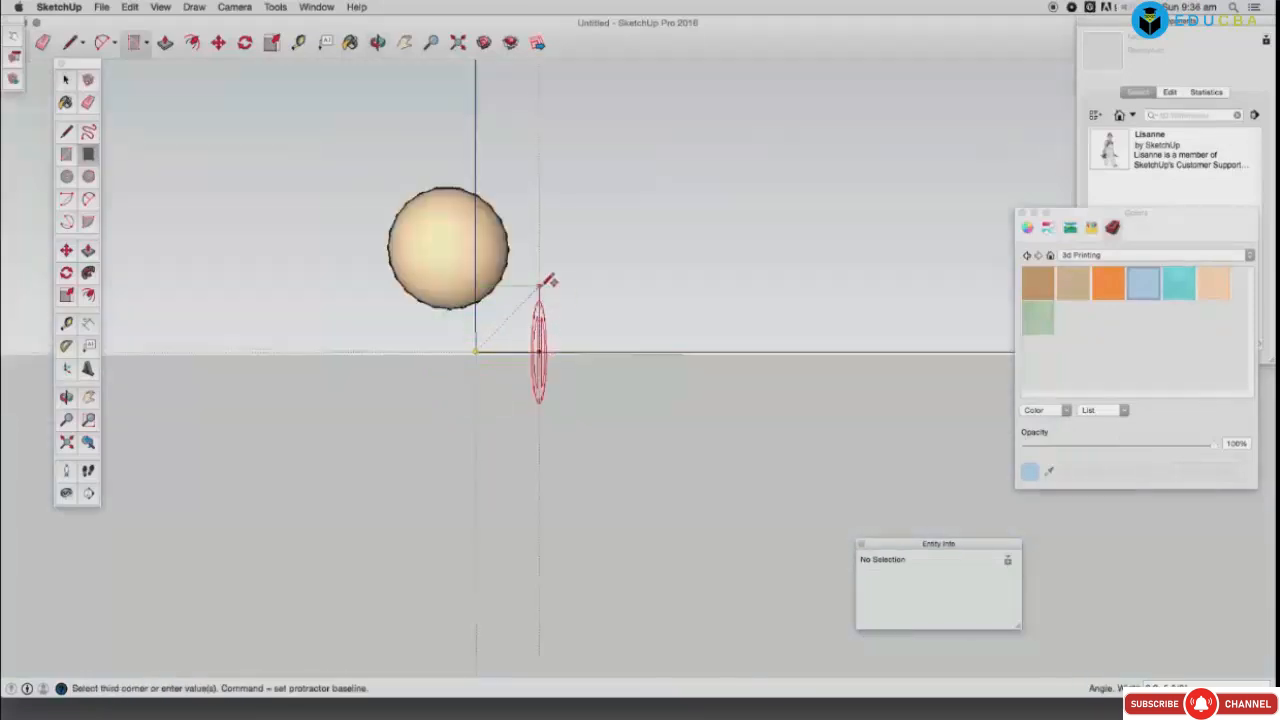
{"action": "left_click", "coordinate": [540, 287]}
{"action": "left_click", "coordinate": [540, 287]}
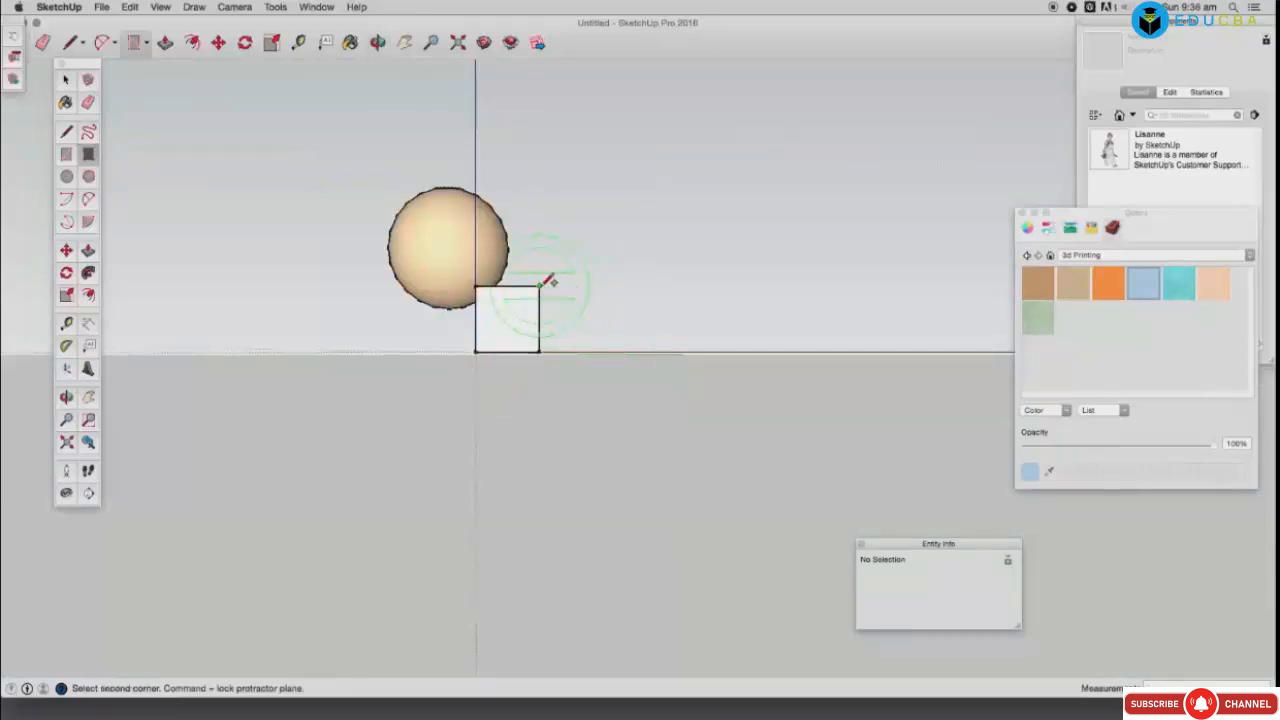
{"action": "left_click", "coordinate": [594, 287]}
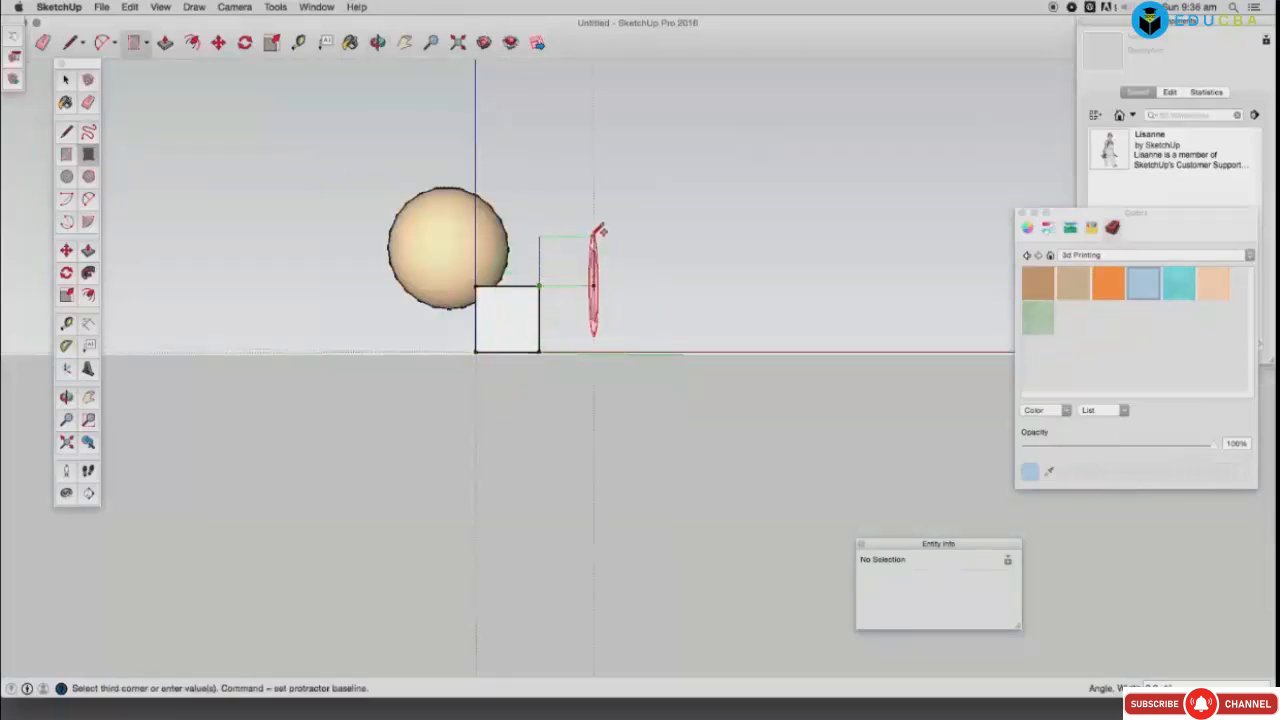
{"action": "left_click", "coordinate": [594, 236]}
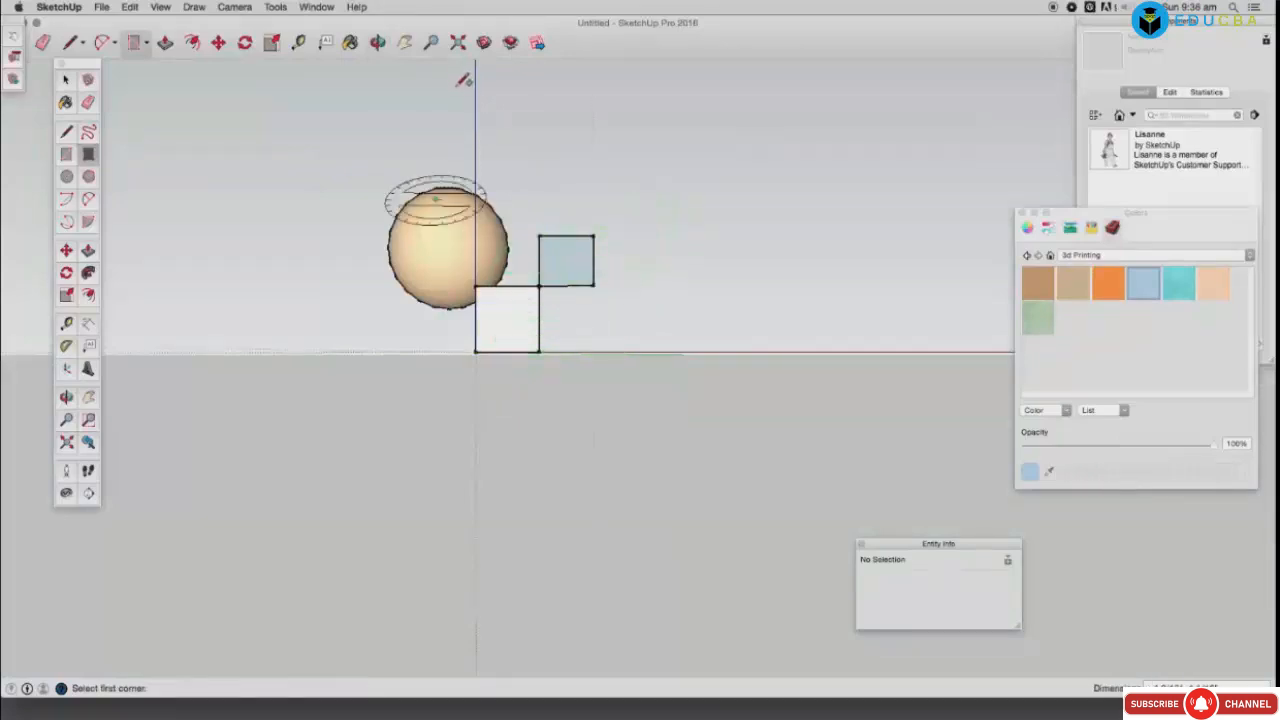
Step: Push/pull the square and the rectangle into boxes of the same depth
{"action": "left_click", "coordinate": [377, 42]}
{"action": "left_click_drag", "start_coordinate": [485, 260], "coordinate": [740, 401]}
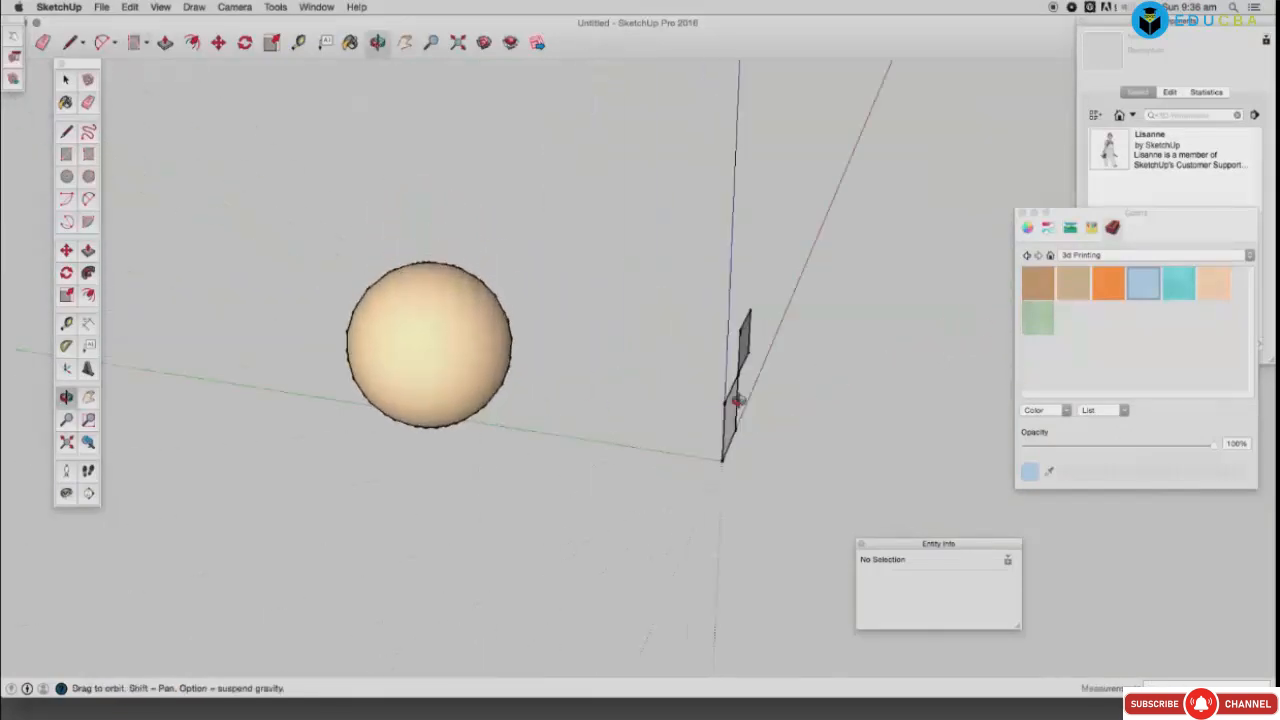
{"action": "left_click_drag", "start_coordinate": [640, 403], "coordinate": [782, 406]}
{"action": "left_click_drag", "start_coordinate": [592, 425], "coordinate": [752, 447]}
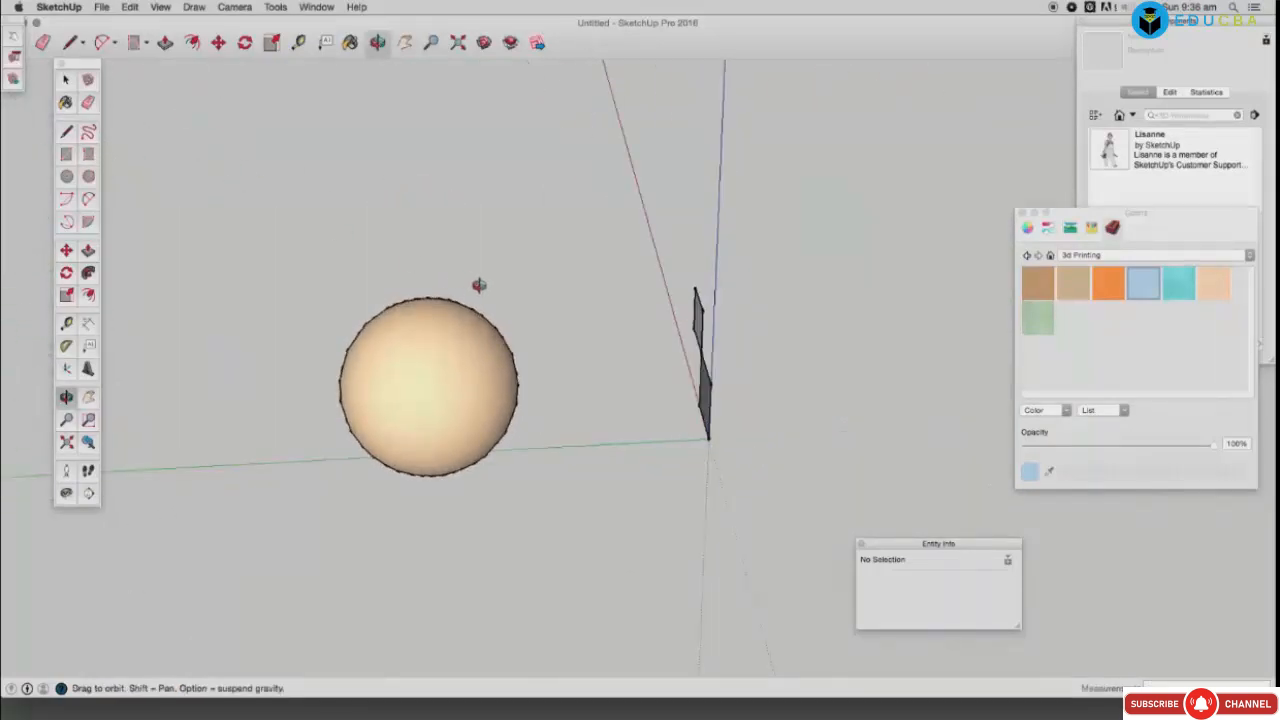
{"action": "left_click_drag", "start_coordinate": [479, 285], "coordinate": [330, 155]}
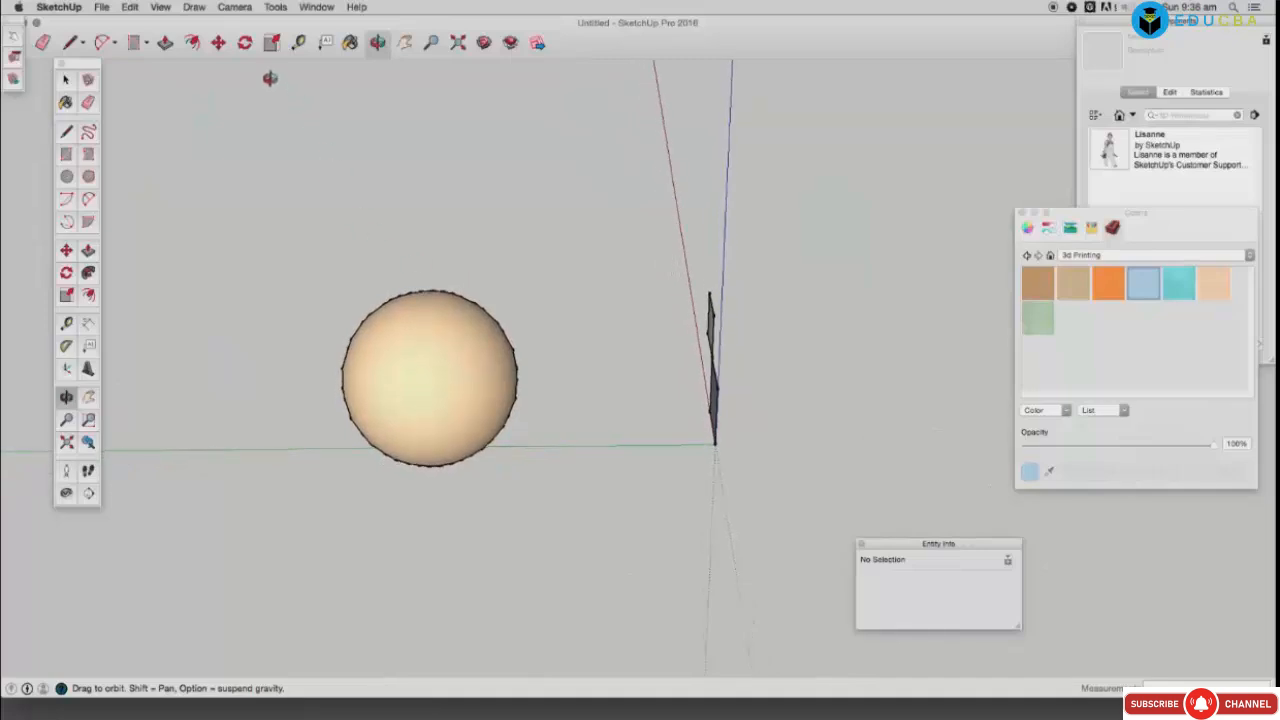
{"action": "left_click", "coordinate": [165, 43]}
{"action": "left_click_drag", "start_coordinate": [716, 389], "coordinate": [594, 394]}
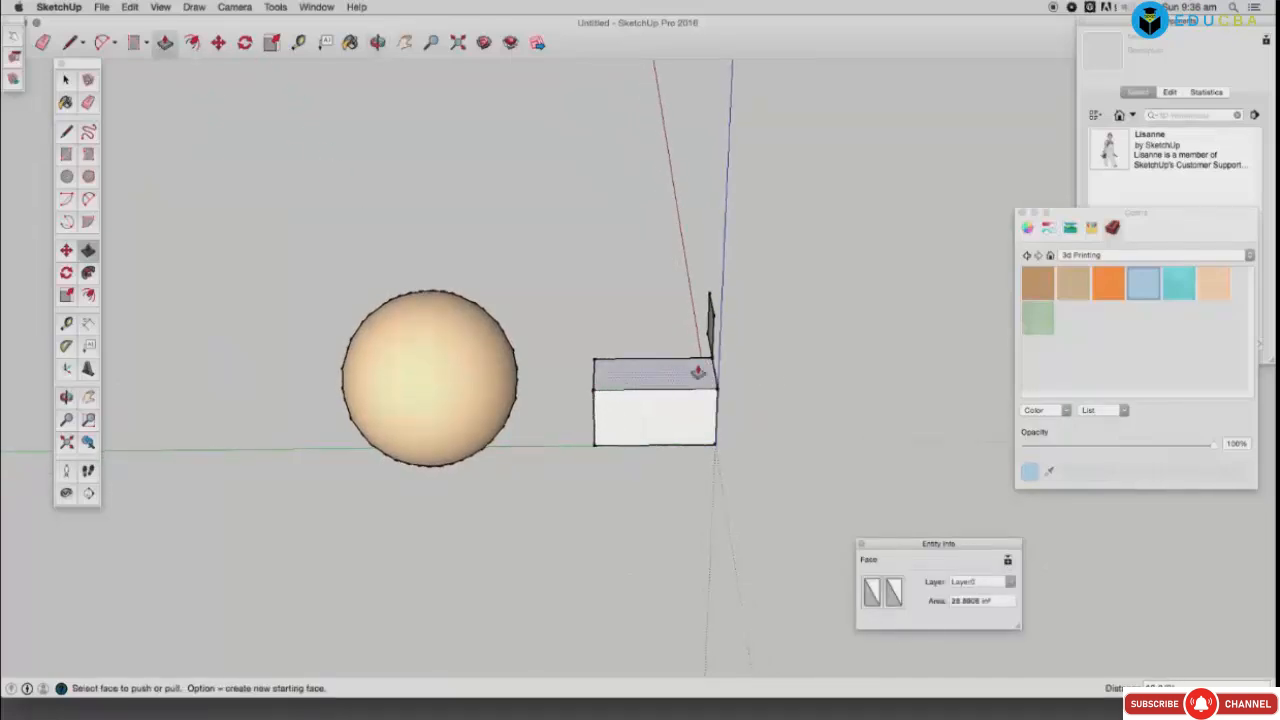
{"action": "double_click", "coordinate": [709, 316]}
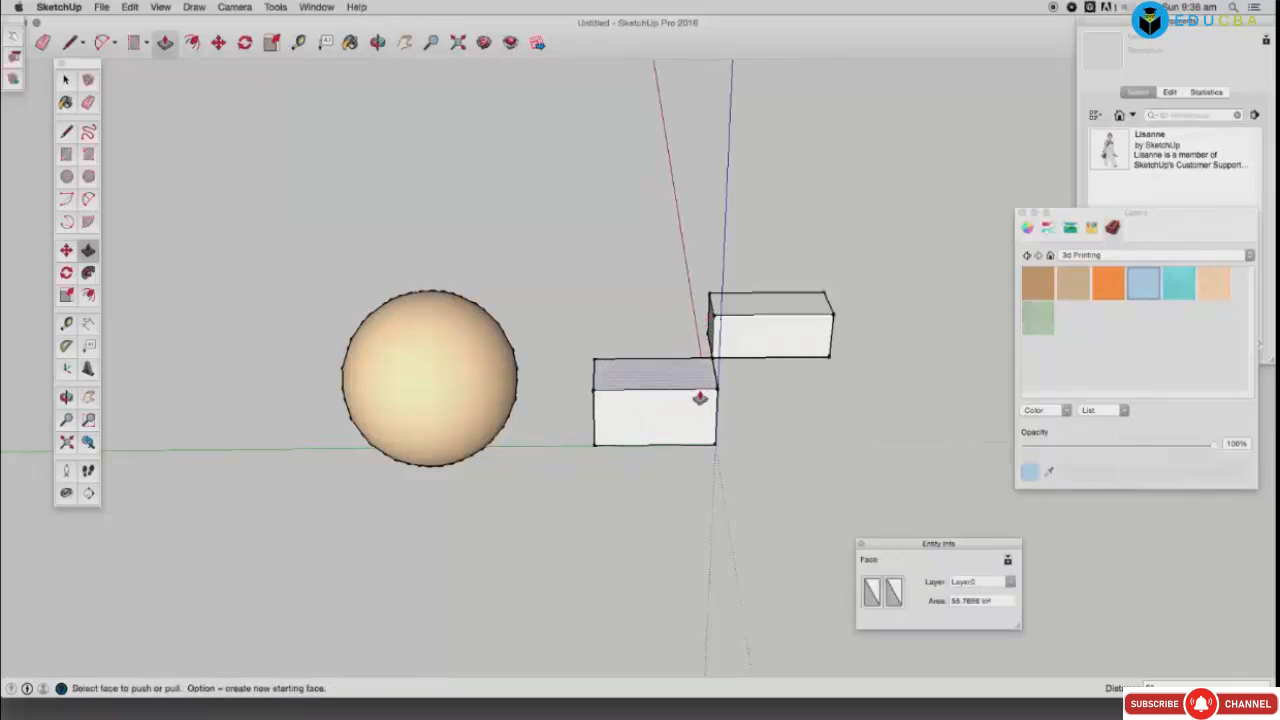
{"action": "left_click", "coordinate": [67, 83]}
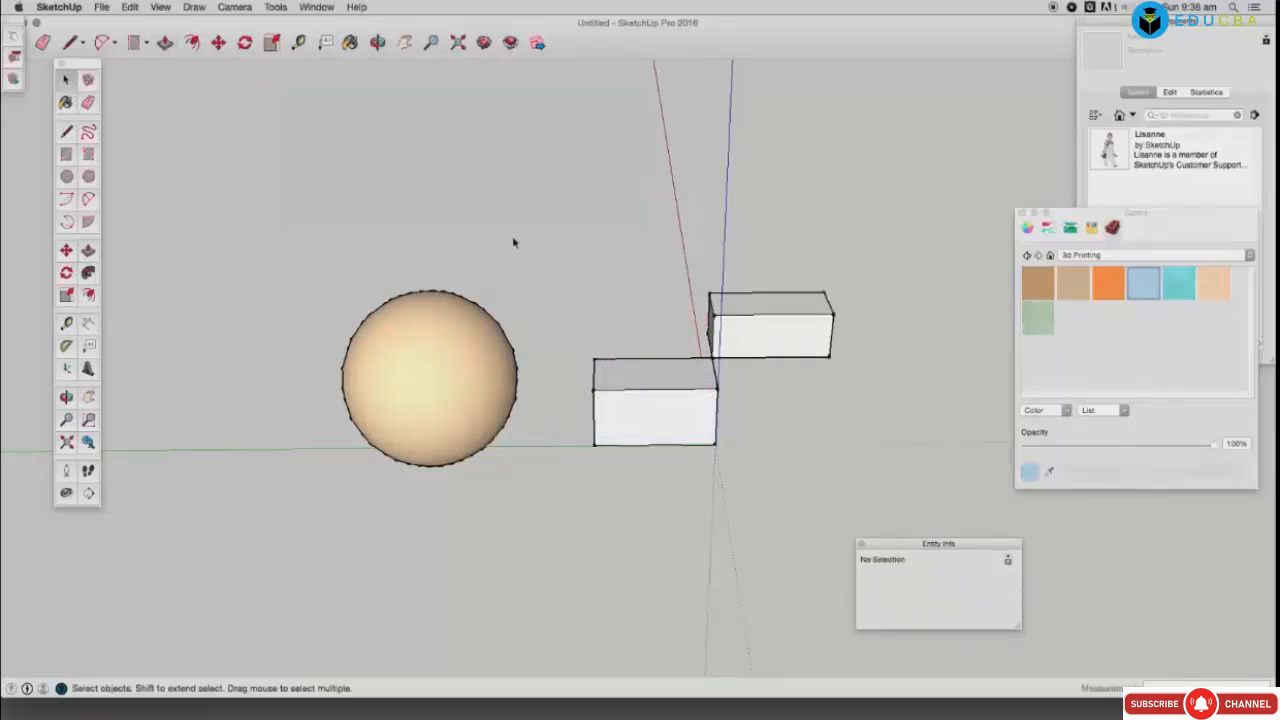
{"action": "left_click", "coordinate": [379, 44]}
Step: Copy both boxes to the right with Move plus Option
{"action": "left_click_drag", "start_coordinate": [534, 431], "coordinate": [274, 419]}
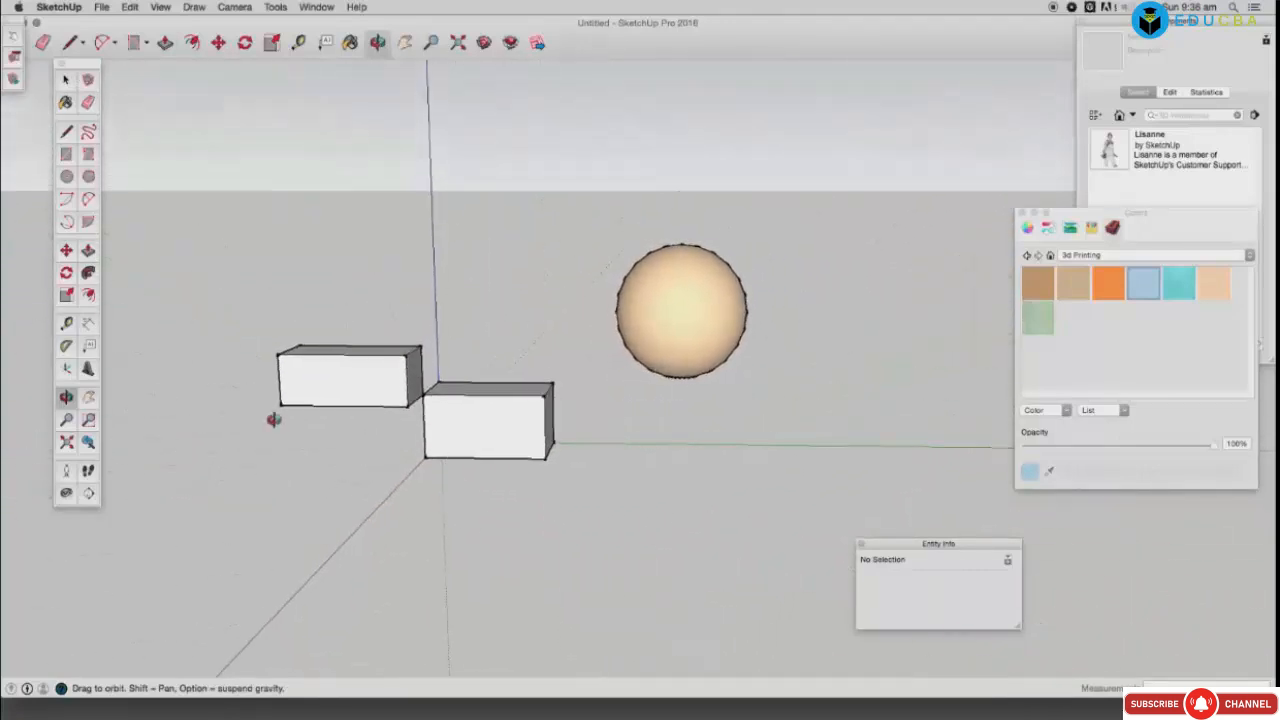
{"action": "left_click", "coordinate": [66, 79]}
{"action": "left_click_drag", "start_coordinate": [203, 263], "coordinate": [573, 534]}
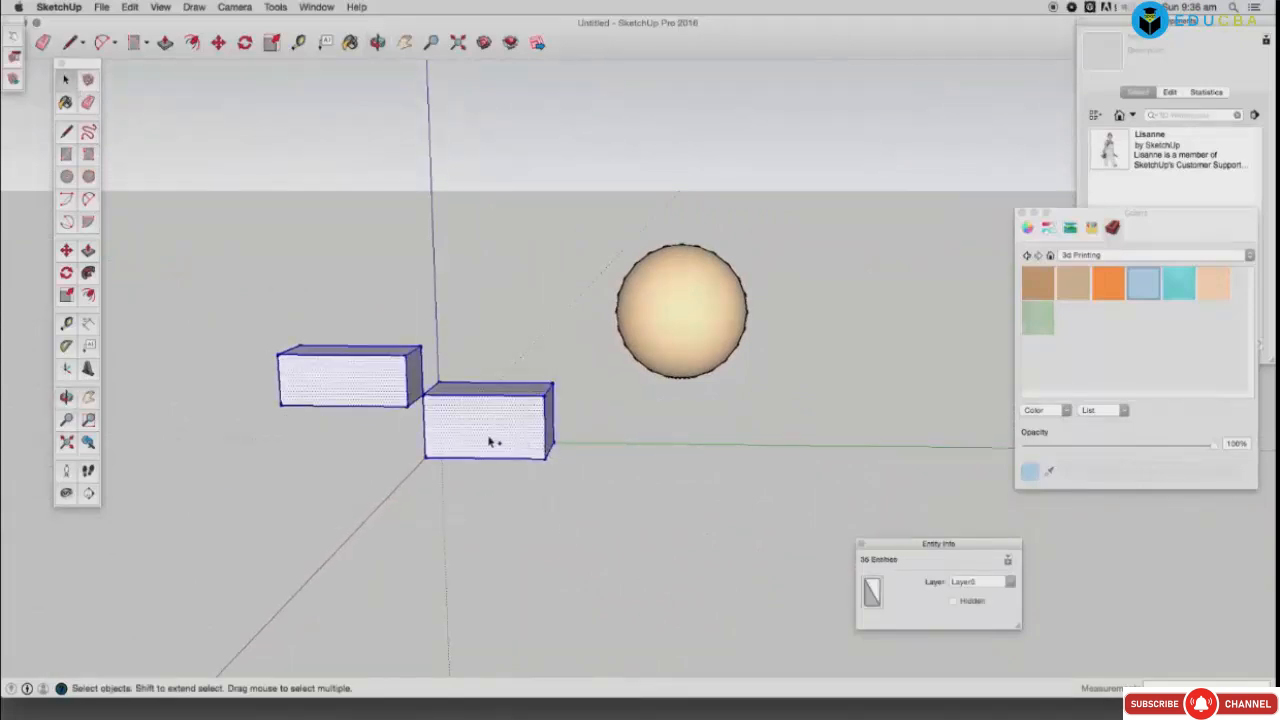
{"action": "left_click", "coordinate": [218, 43]}
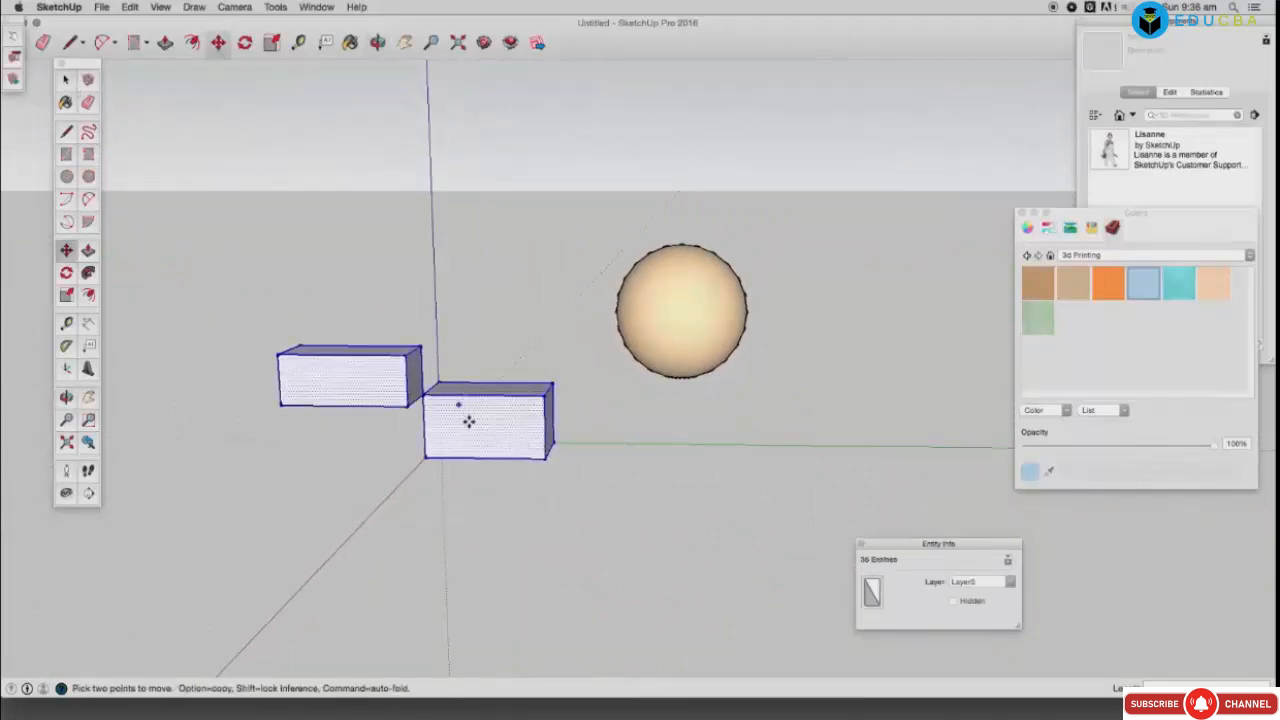
{"action": "left_click", "coordinate": [475, 427]}
{"action": "key", "text": "alt"}
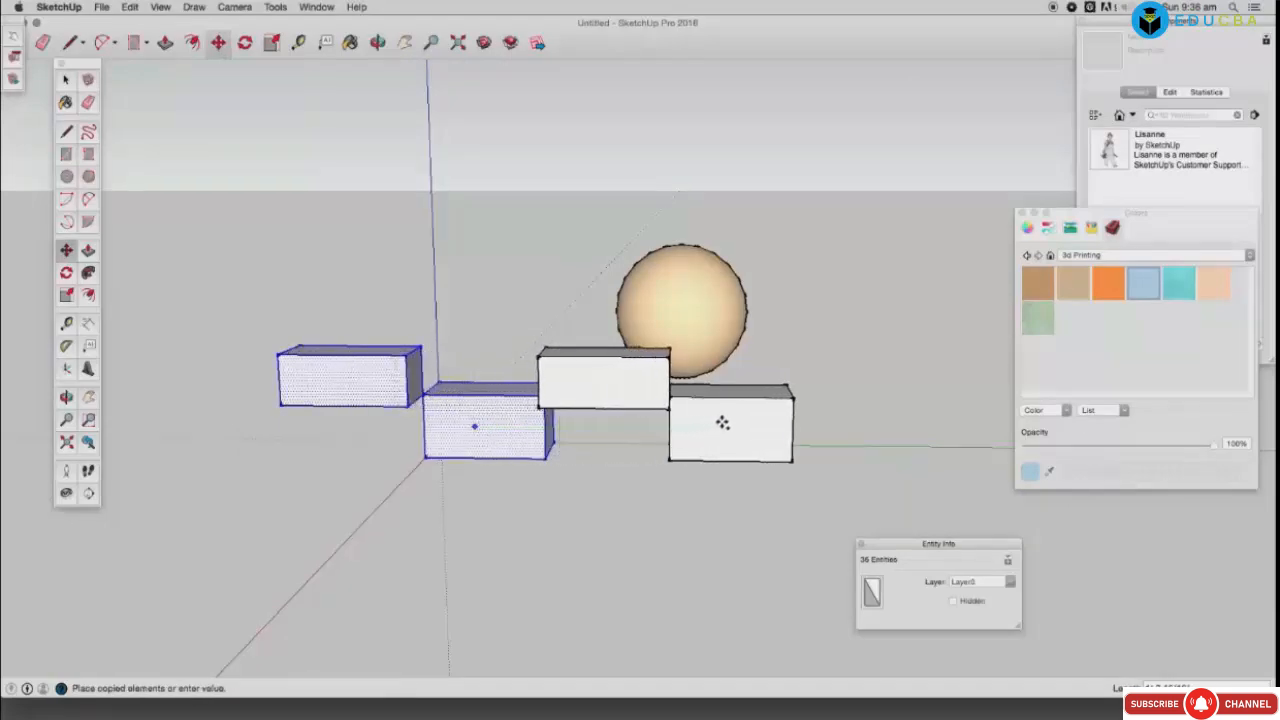
{"action": "left_click", "coordinate": [722, 423]}
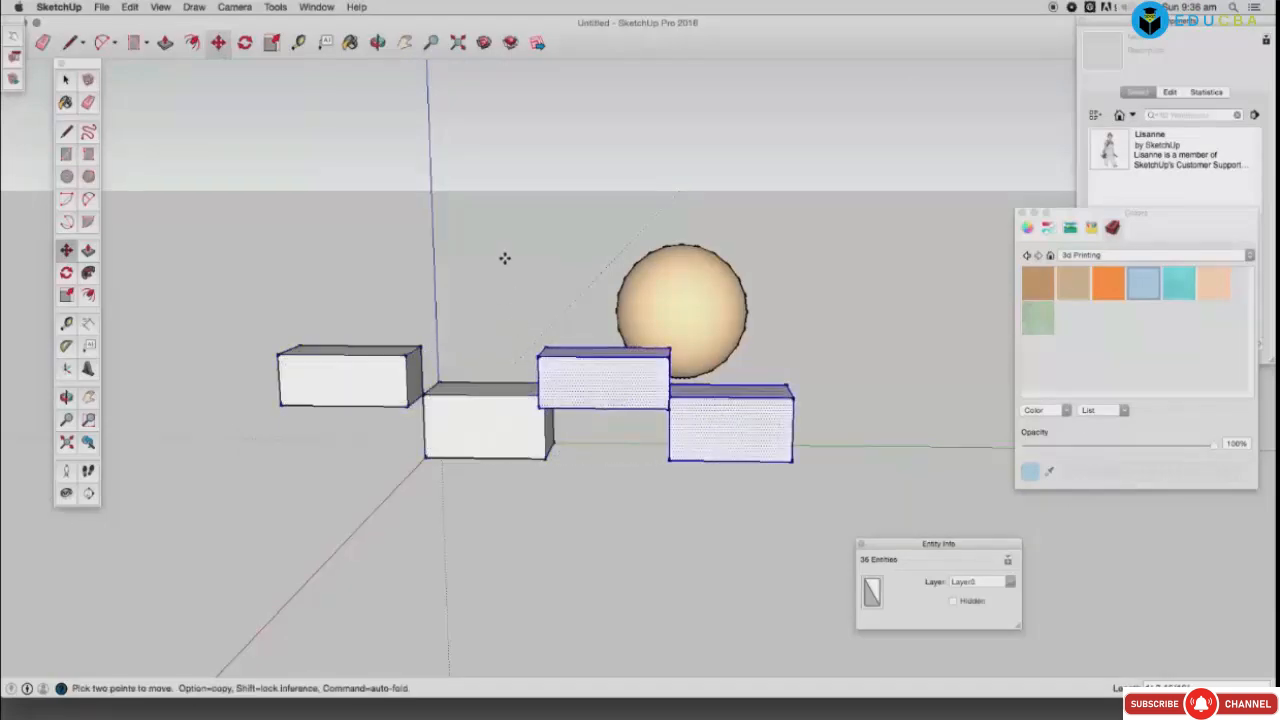
Step: Copy all four boxes upward as a second staggered layer
{"action": "left_click", "coordinate": [378, 43]}
{"action": "left_click_drag", "start_coordinate": [471, 271], "coordinate": [743, 329]}
{"action": "left_click_drag", "start_coordinate": [730, 378], "coordinate": [342, 415]}
{"action": "left_click", "coordinate": [66, 80]}
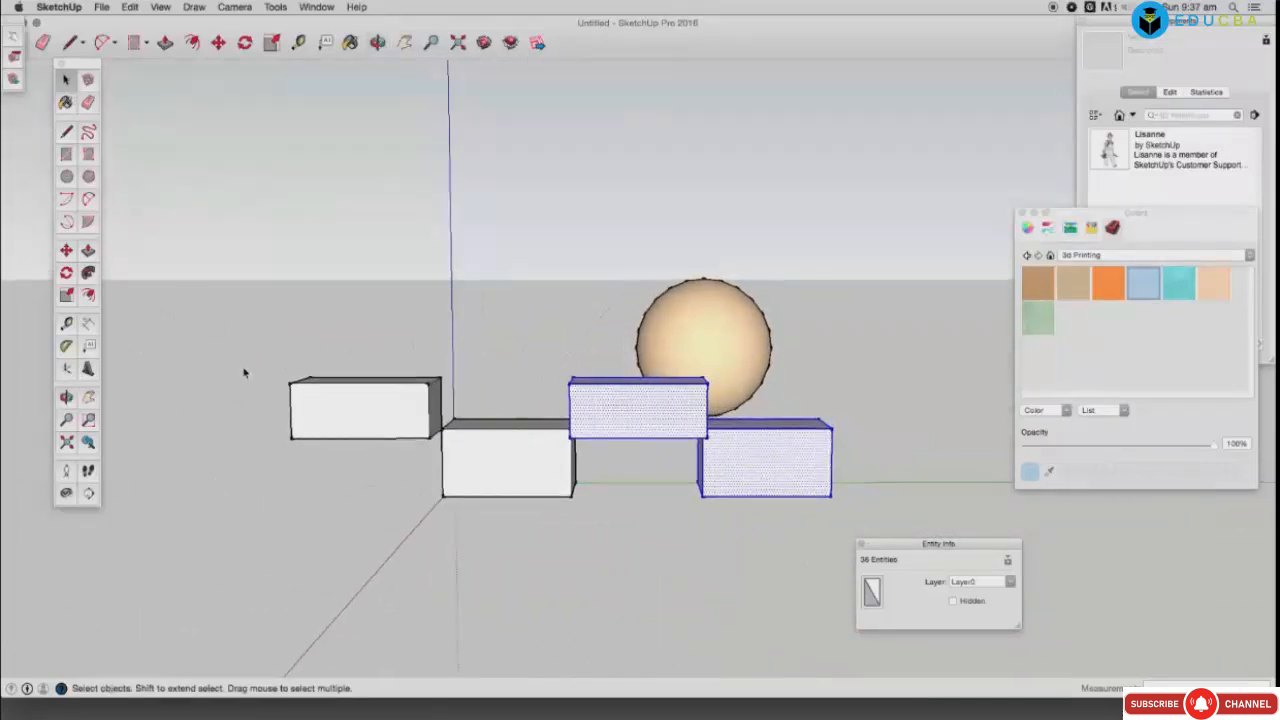
{"action": "left_click_drag", "start_coordinate": [513, 470], "coordinate": [906, 561]}
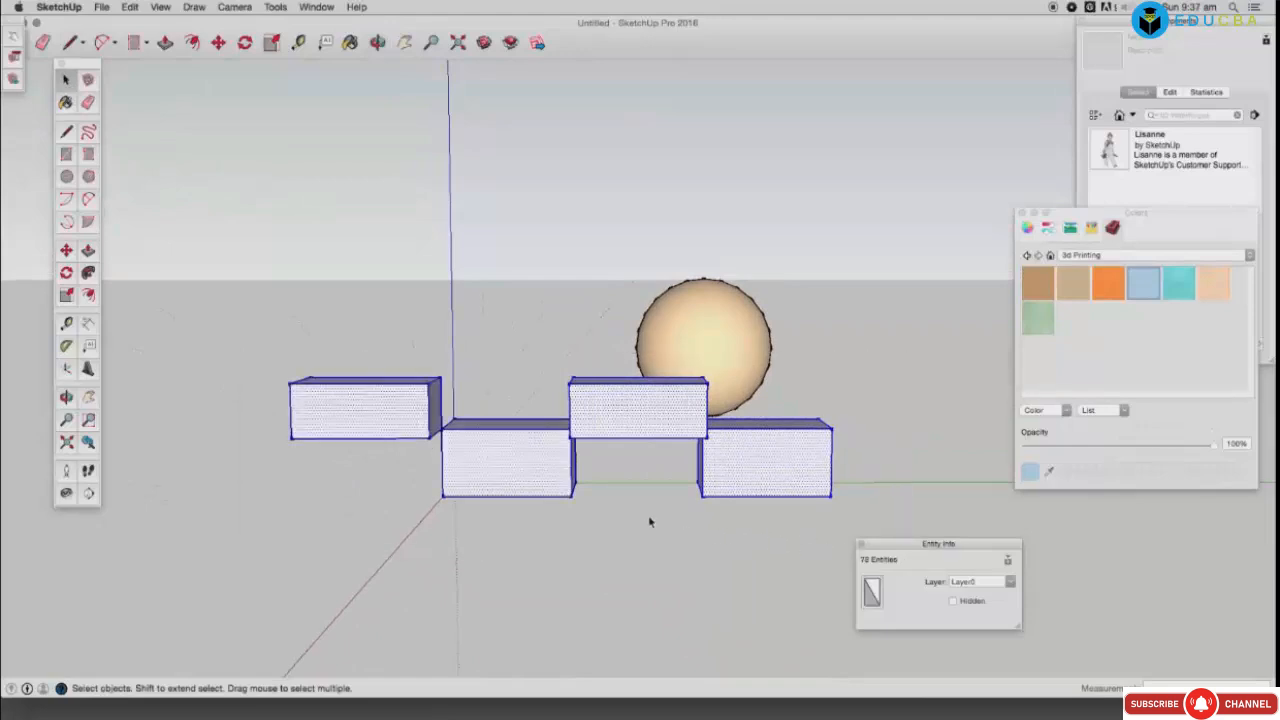
{"action": "left_click", "coordinate": [218, 43]}
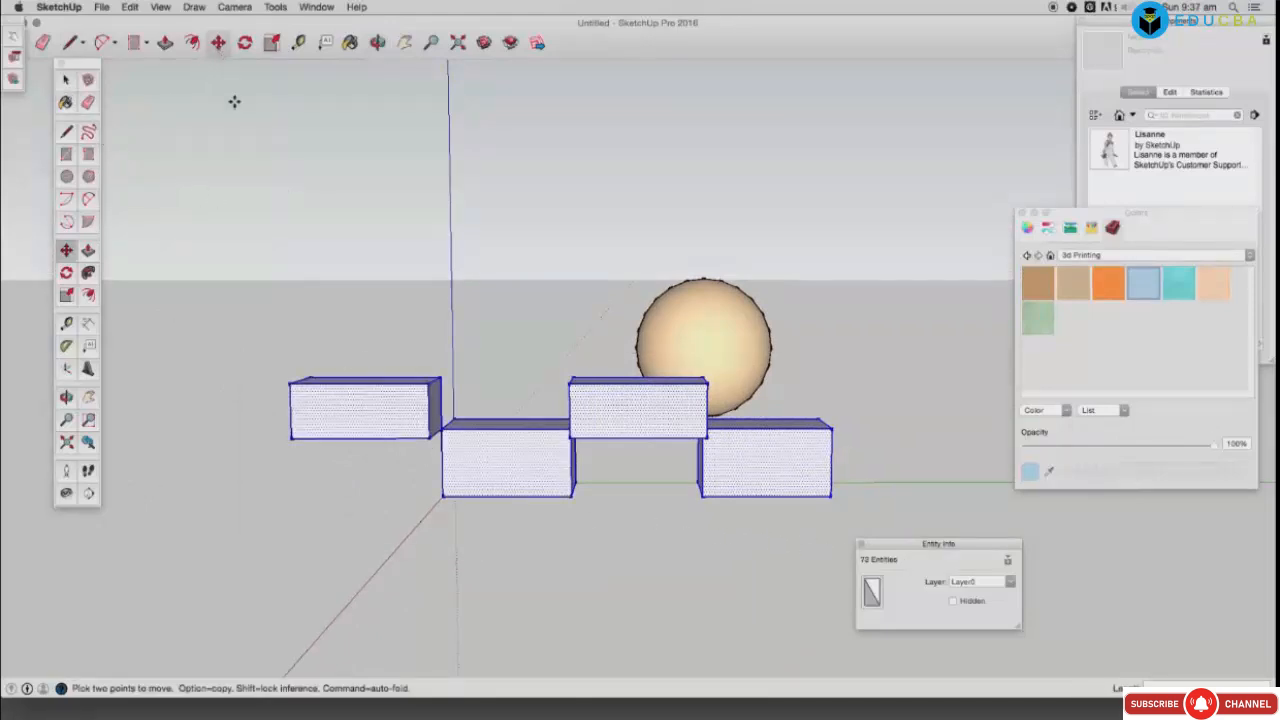
{"action": "left_click", "coordinate": [510, 480]}
{"action": "key", "text": "alt"}
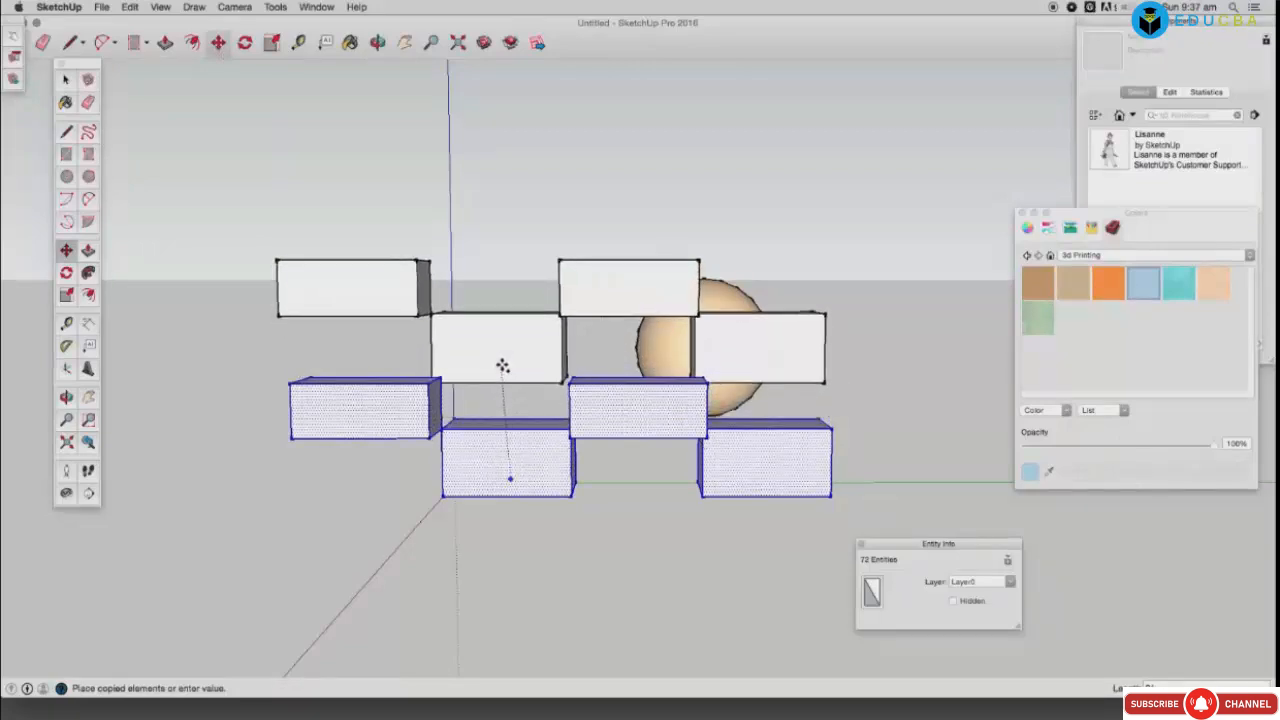
{"action": "left_click", "coordinate": [504, 368]}
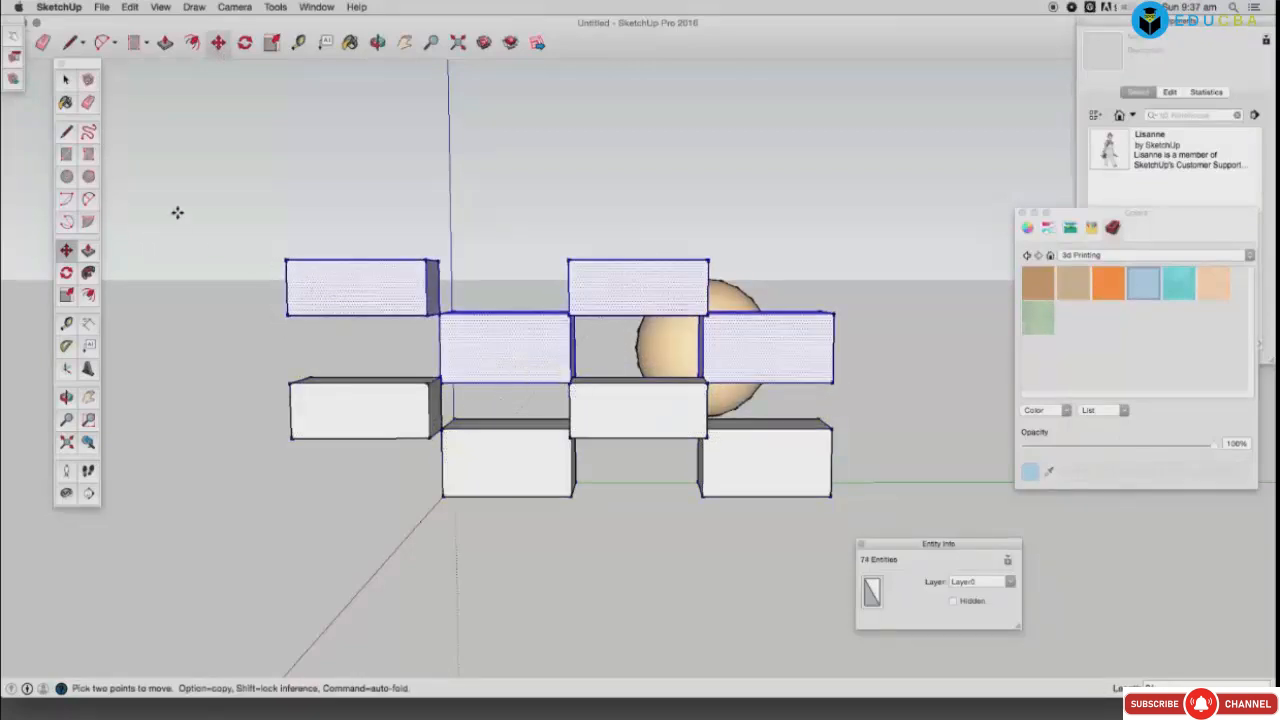
{"action": "left_click", "coordinate": [244, 43]}
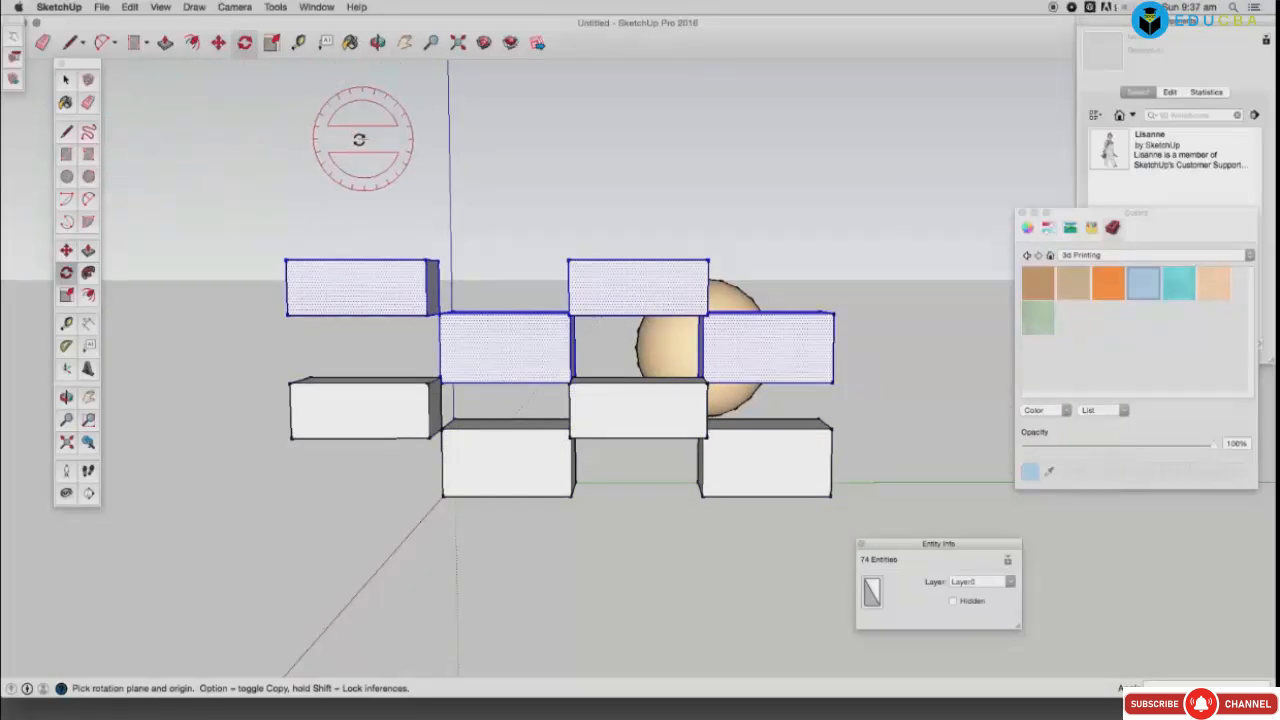
Step: Orbit to a three-quarter view of the box stack and select the peach sphere
{"action": "left_click", "coordinate": [377, 42]}
{"action": "left_click_drag", "start_coordinate": [325, 240], "coordinate": [640, 305]}
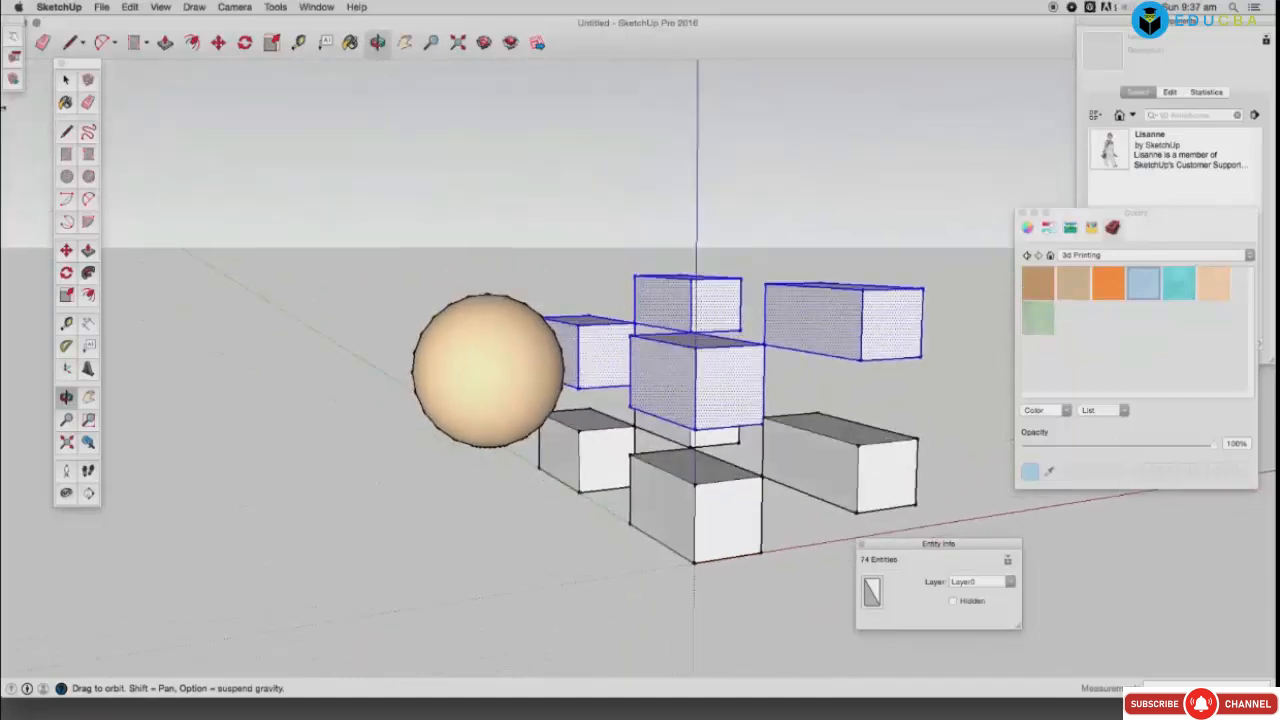
{"action": "left_click", "coordinate": [65, 80]}
{"action": "left_click", "coordinate": [271, 198]}
{"action": "left_click_drag", "start_coordinate": [271, 196], "coordinate": [519, 459]}
{"action": "left_click", "coordinate": [489, 400]}
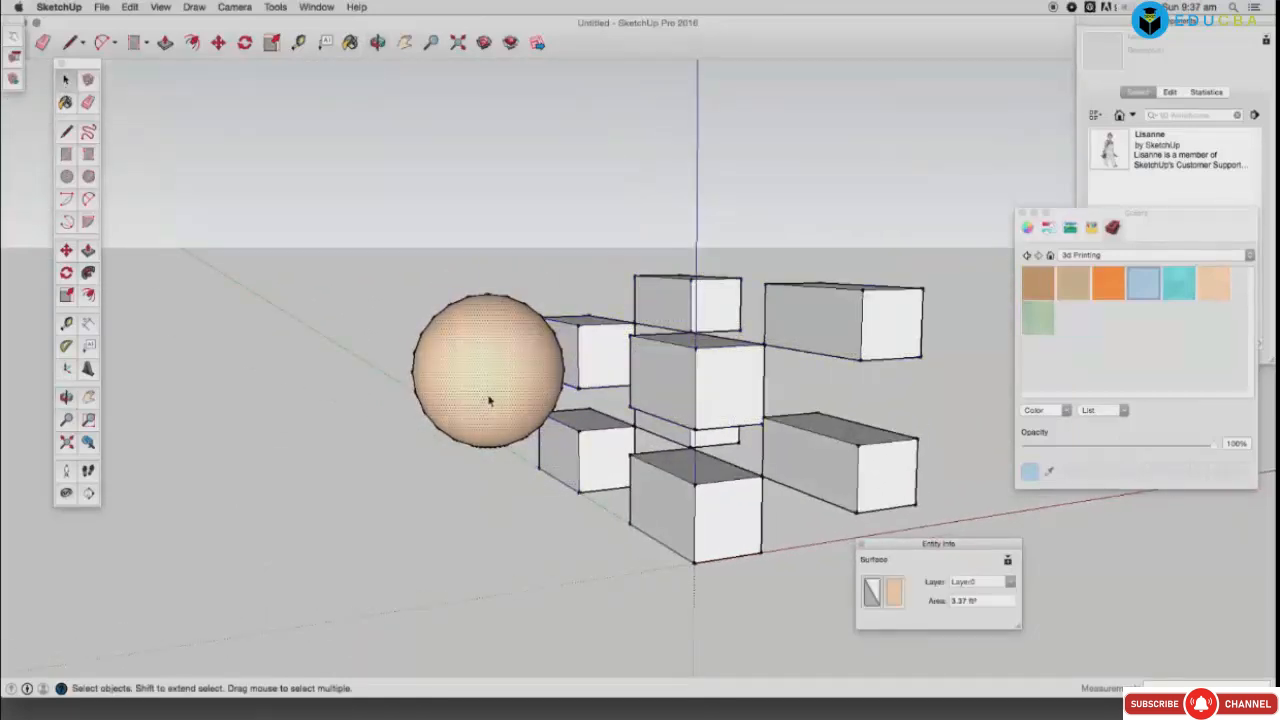
Step: Move the sphere up above the boxes and orbit to check it from the side
{"action": "left_click", "coordinate": [218, 42]}
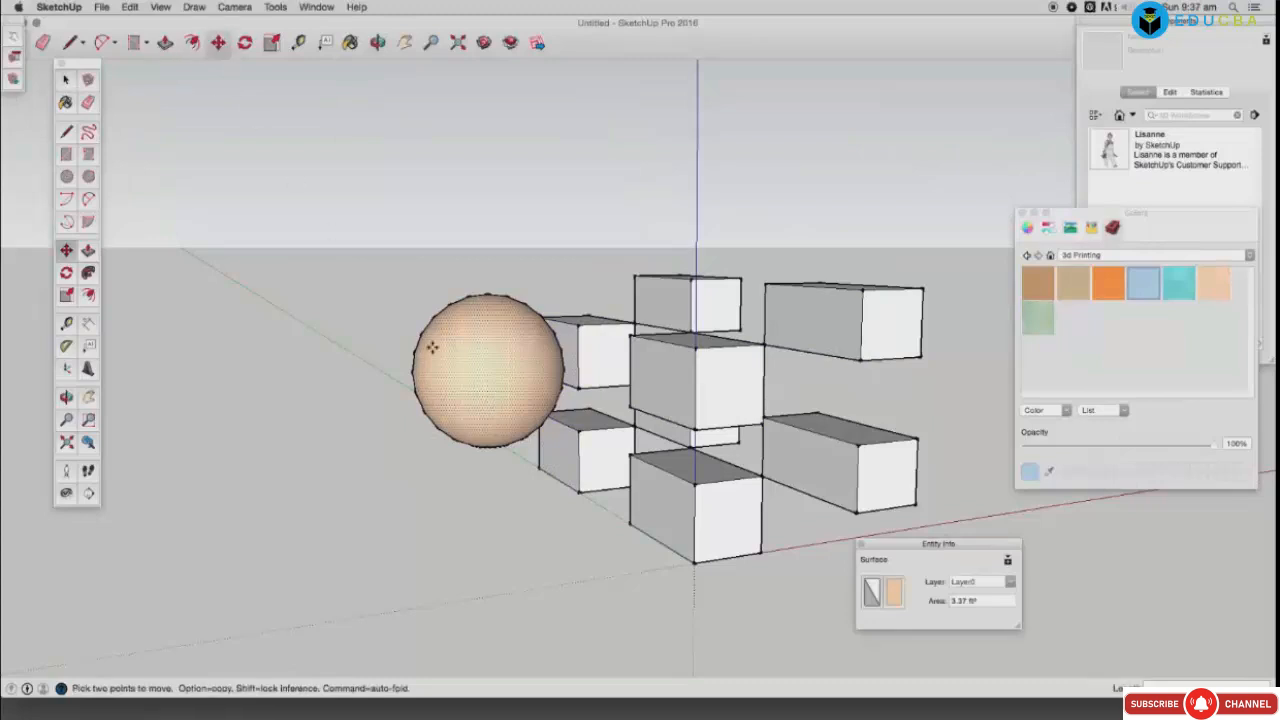
{"action": "left_click", "coordinate": [458, 350]}
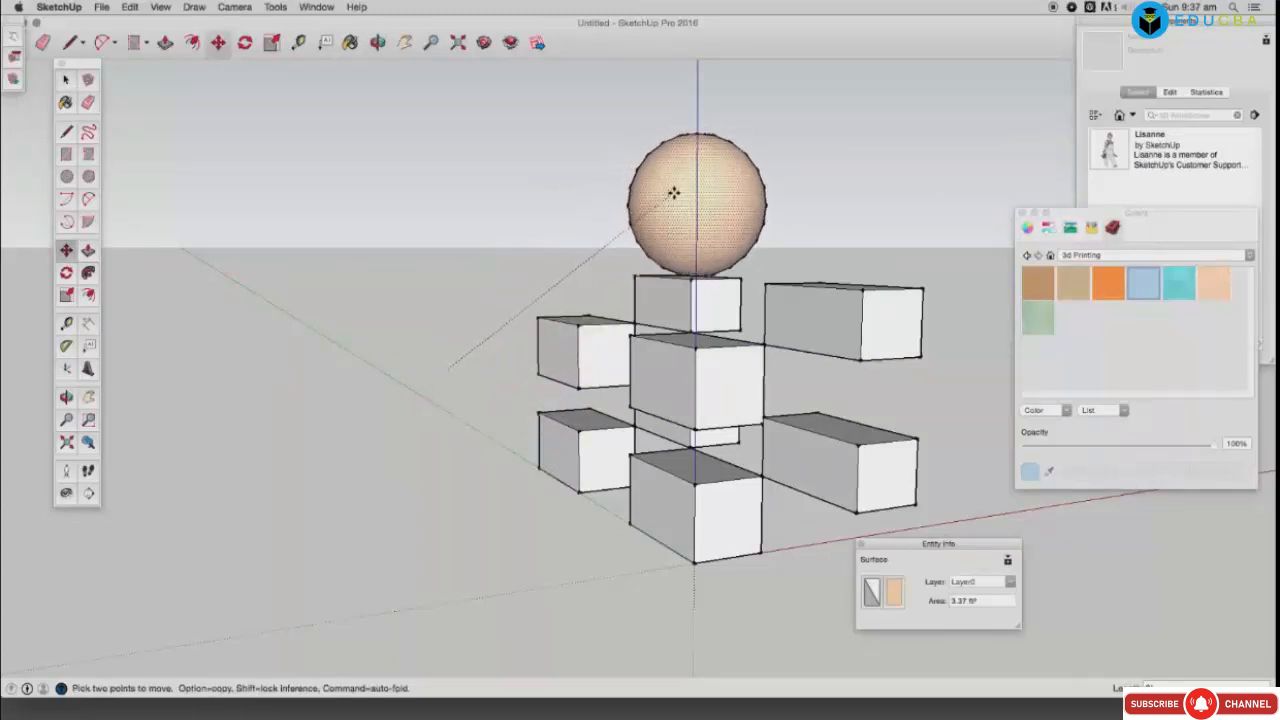
{"action": "left_click", "coordinate": [377, 42]}
{"action": "left_click_drag", "start_coordinate": [705, 390], "coordinate": [327, 409]}
{"action": "left_click_drag", "start_coordinate": [584, 442], "coordinate": [362, 440]}
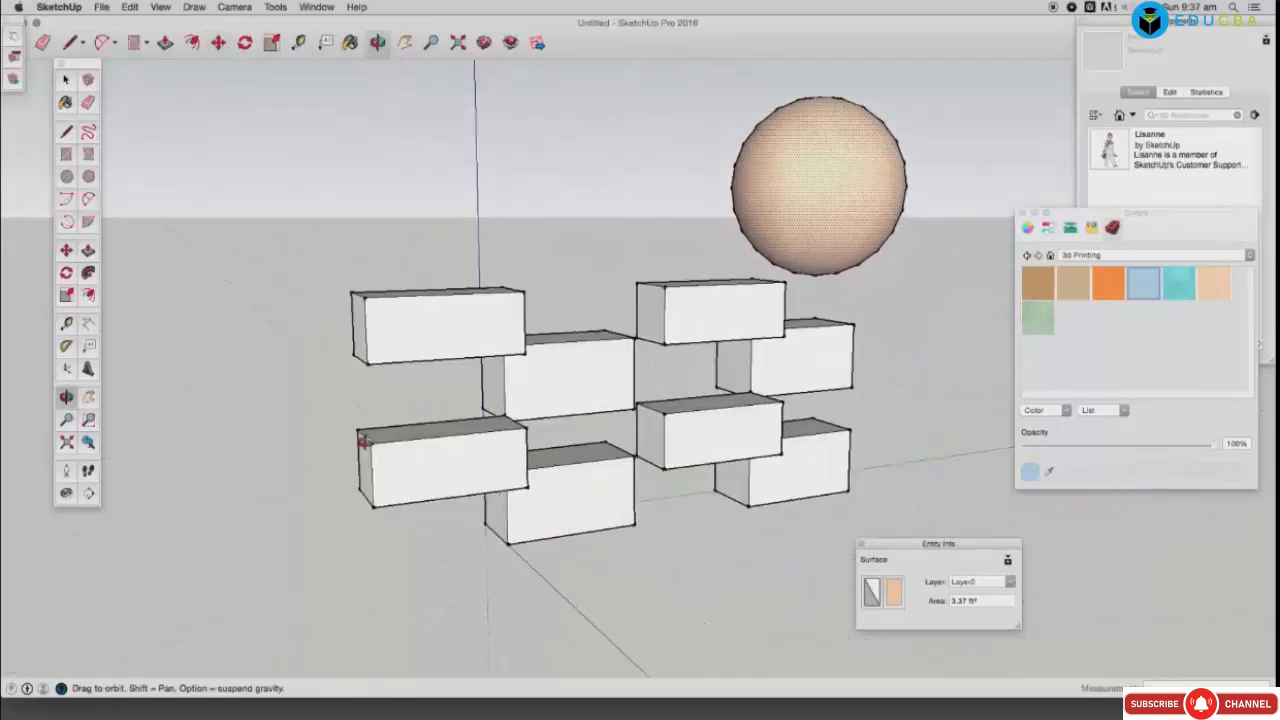
{"action": "left_click_drag", "start_coordinate": [690, 445], "coordinate": [590, 325]}
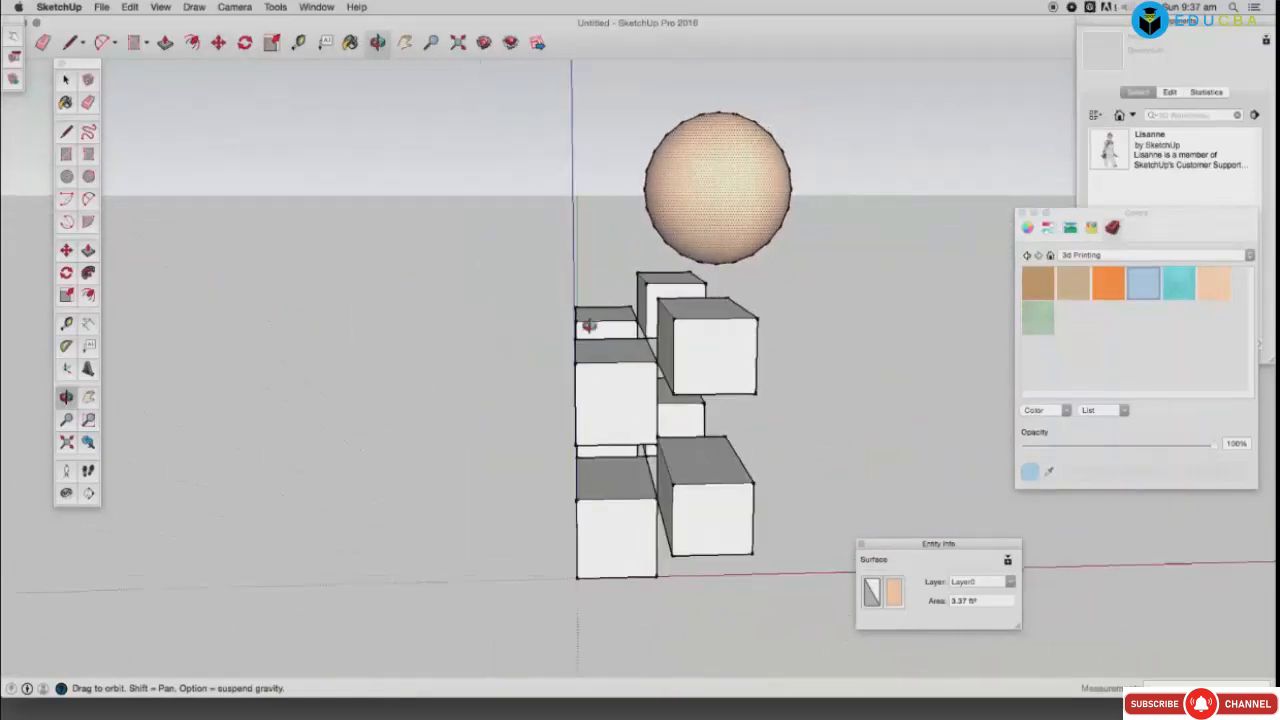
Step: Reselect the sphere, reposition it over the top boxes, and zoom to extents
{"action": "left_click", "coordinate": [66, 78]}
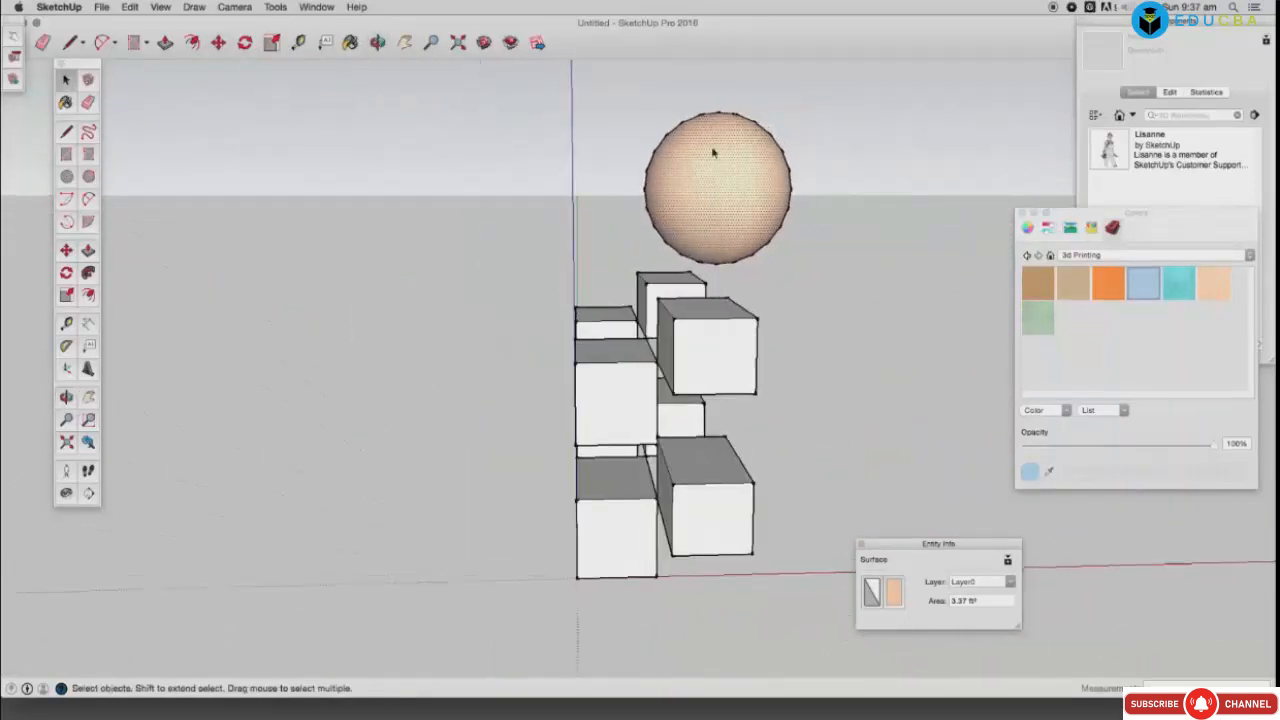
{"action": "left_click_drag", "start_coordinate": [607, 84], "coordinate": [823, 272]}
{"action": "left_click", "coordinate": [218, 43]}
{"action": "left_click", "coordinate": [711, 237]}
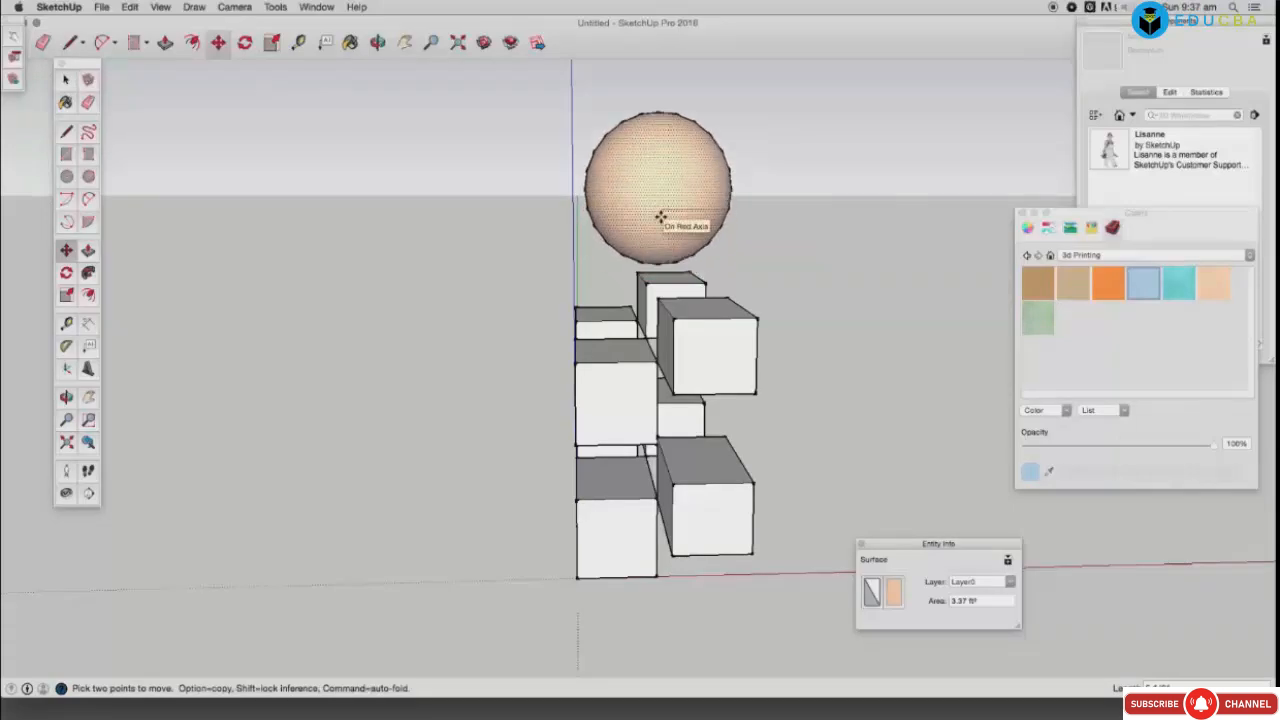
{"action": "scroll", "coordinate": [660, 217], "scroll_direction": "down", "scroll_amount": 3}
{"action": "scroll", "coordinate": [660, 217], "scroll_direction": "up", "scroll_amount": 4}
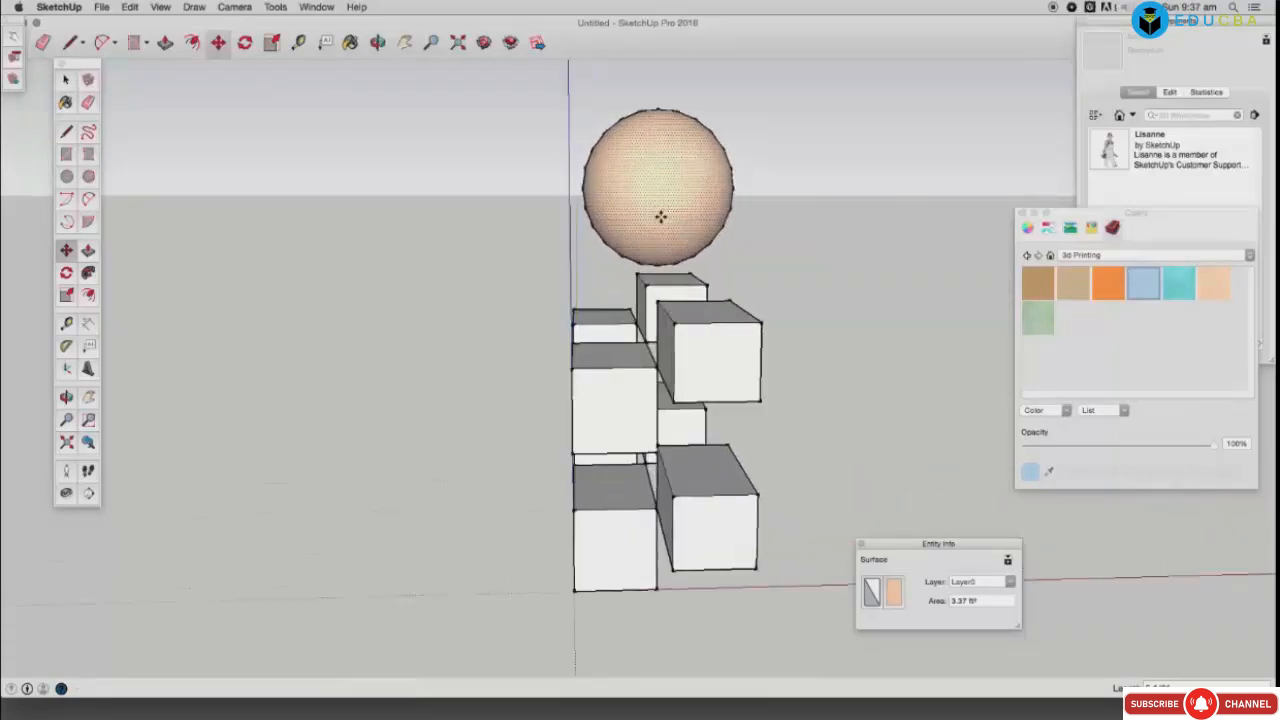
{"action": "left_click", "coordinate": [660, 217]}
{"action": "left_click", "coordinate": [460, 46]}
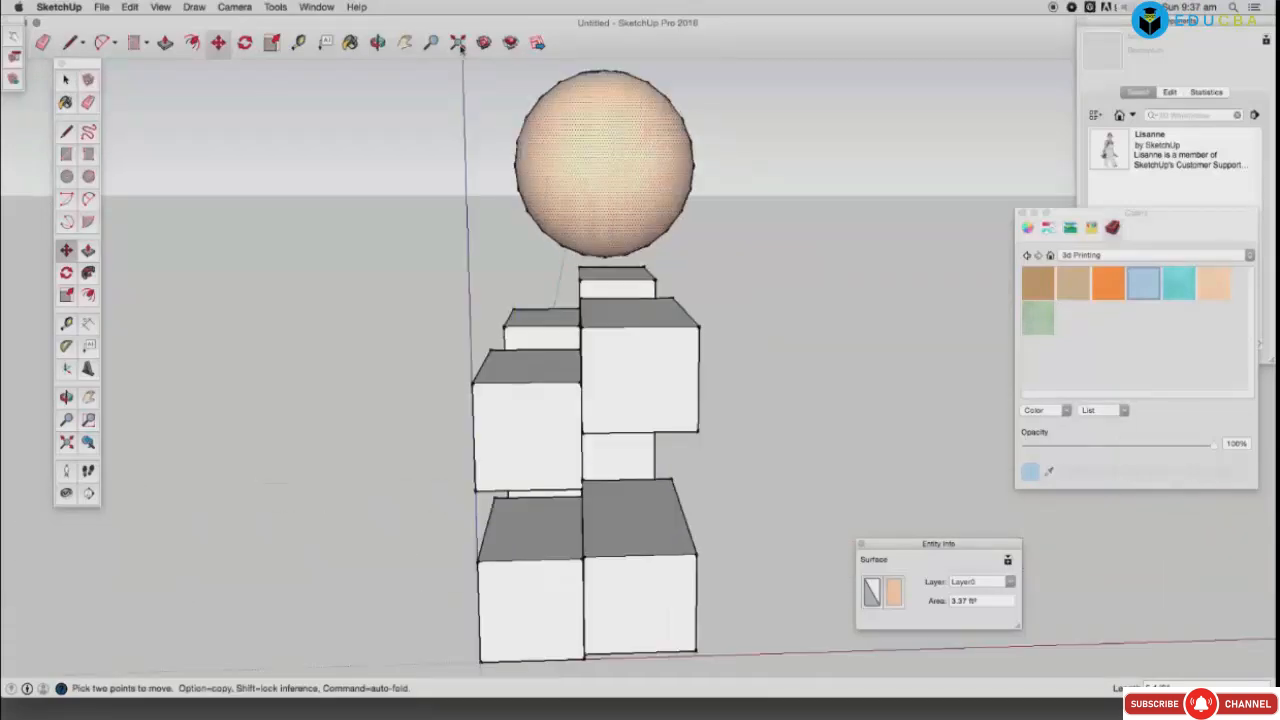
Step: From a frontal view, lower the sphere onto the two upper blocks and check it at an angle
{"action": "left_click", "coordinate": [378, 44]}
{"action": "left_click_drag", "start_coordinate": [703, 363], "coordinate": [389, 362]}
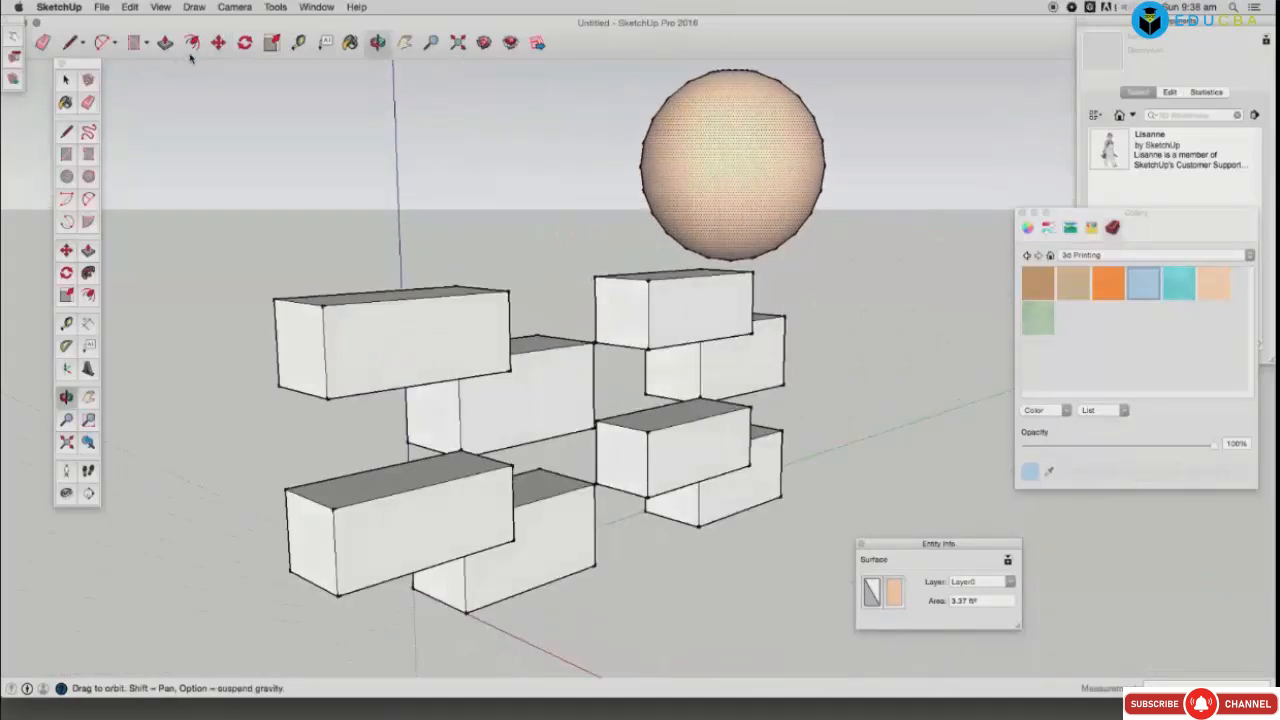
{"action": "left_click", "coordinate": [67, 81]}
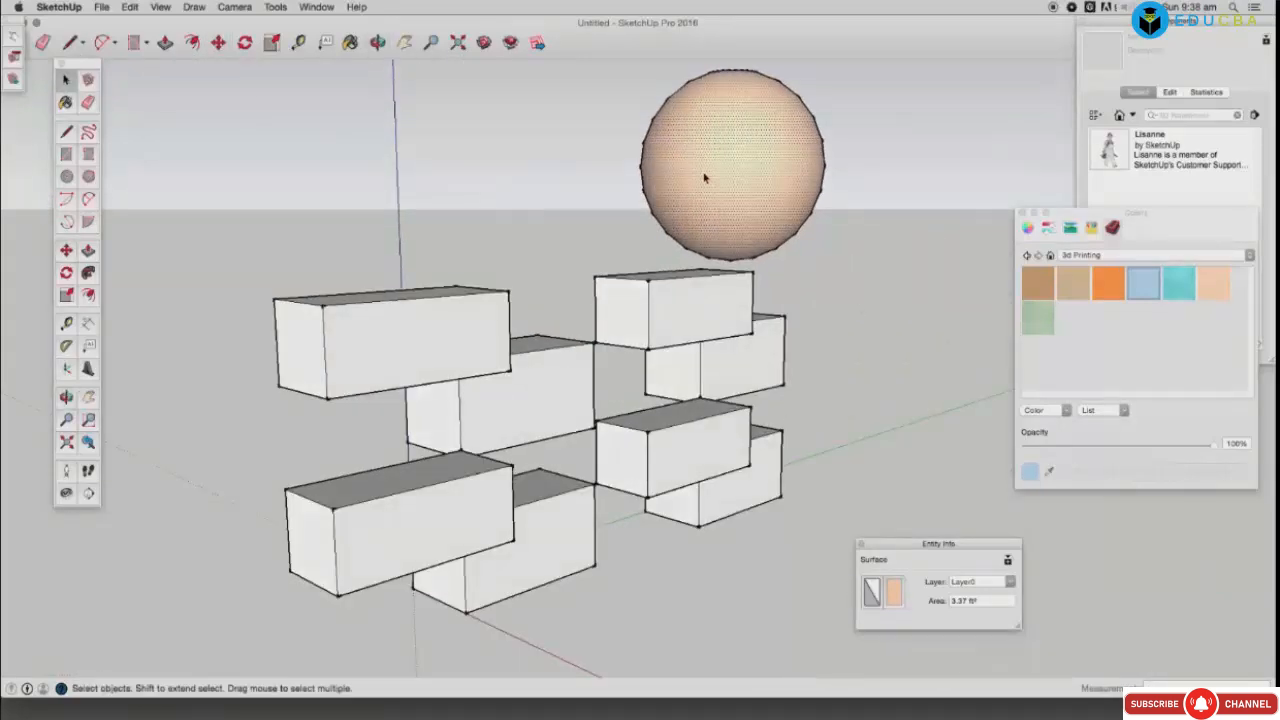
{"action": "left_click", "coordinate": [378, 43]}
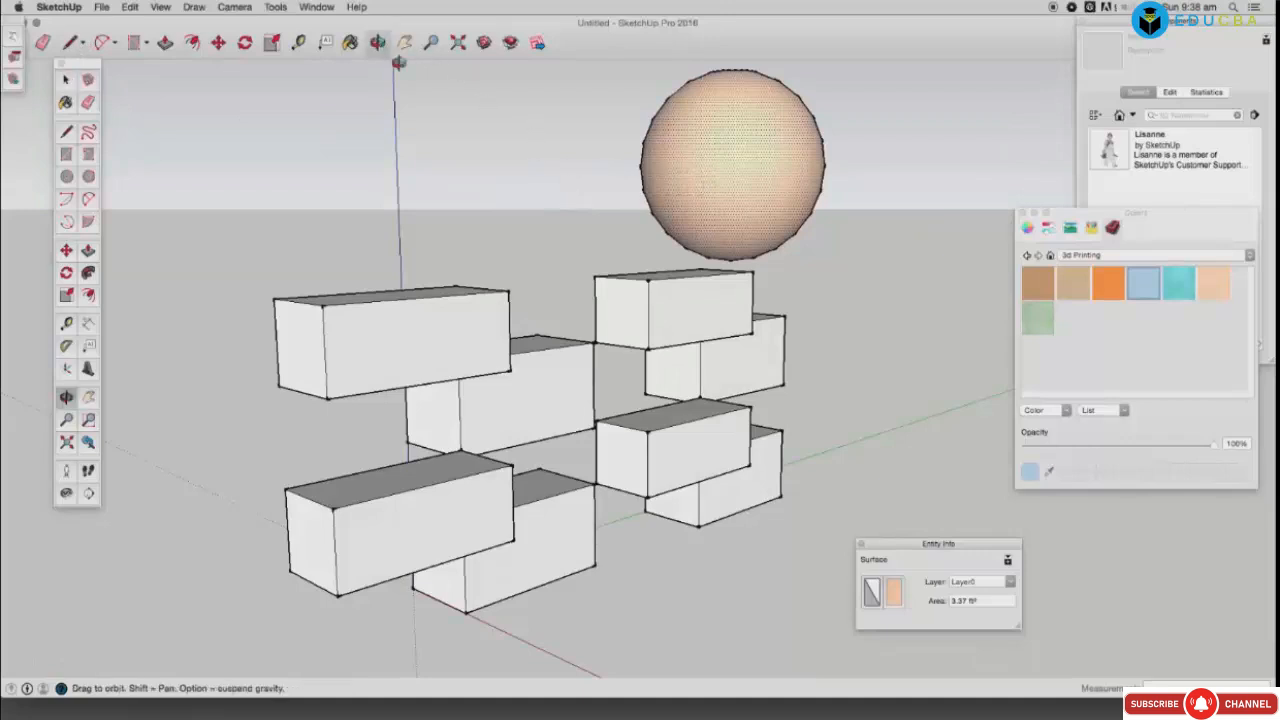
{"action": "left_click_drag", "start_coordinate": [768, 327], "coordinate": [493, 346]}
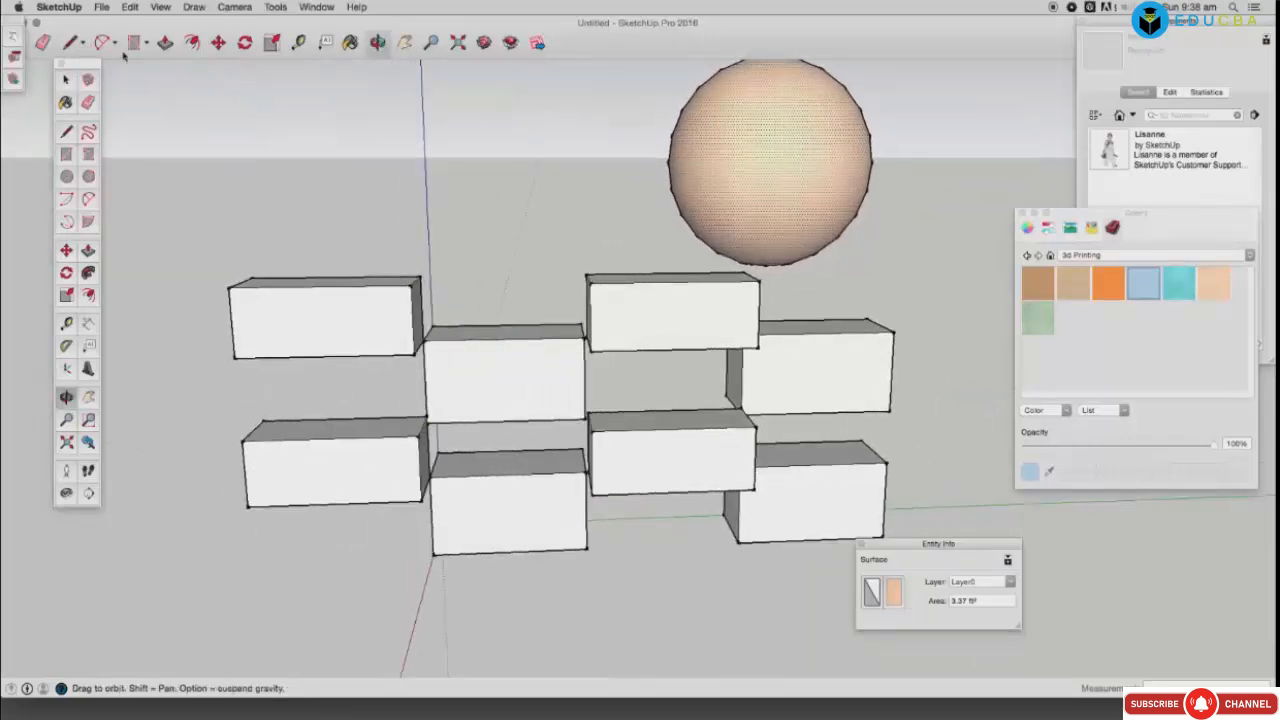
{"action": "left_click_drag", "start_coordinate": [760, 378], "coordinate": [870, 386]}
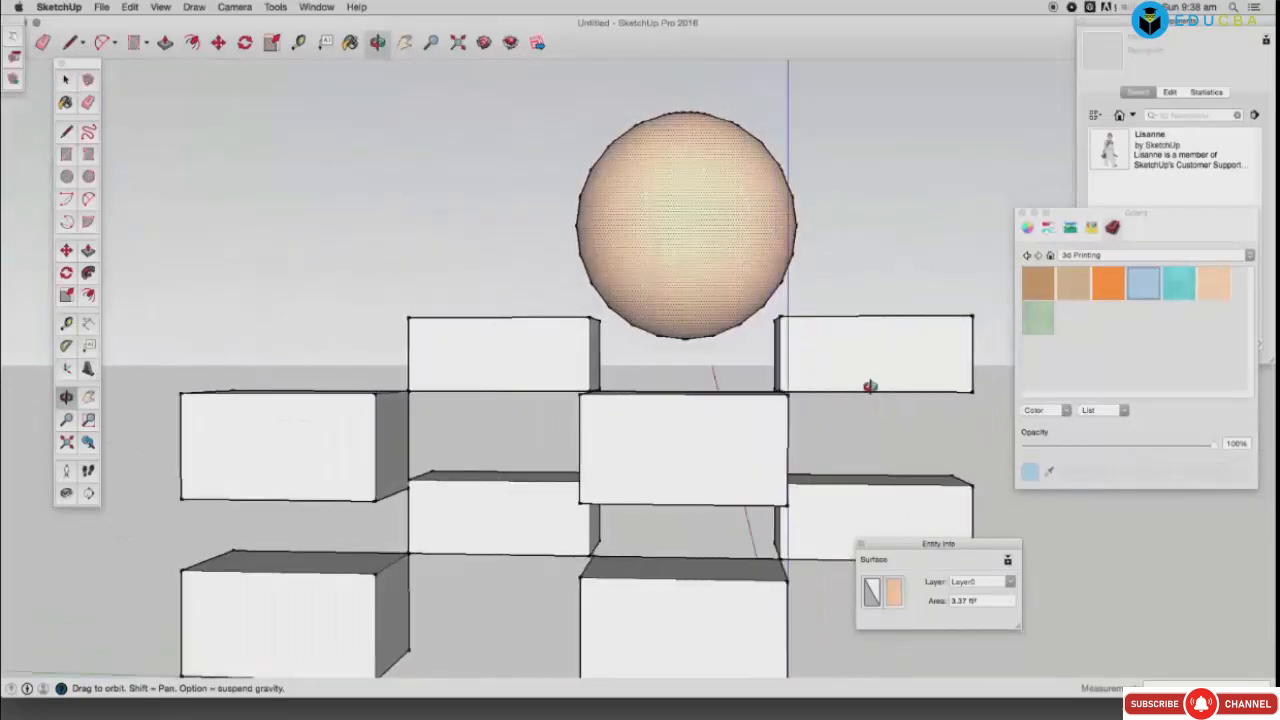
{"action": "left_click", "coordinate": [65, 80]}
{"action": "left_click", "coordinate": [218, 42]}
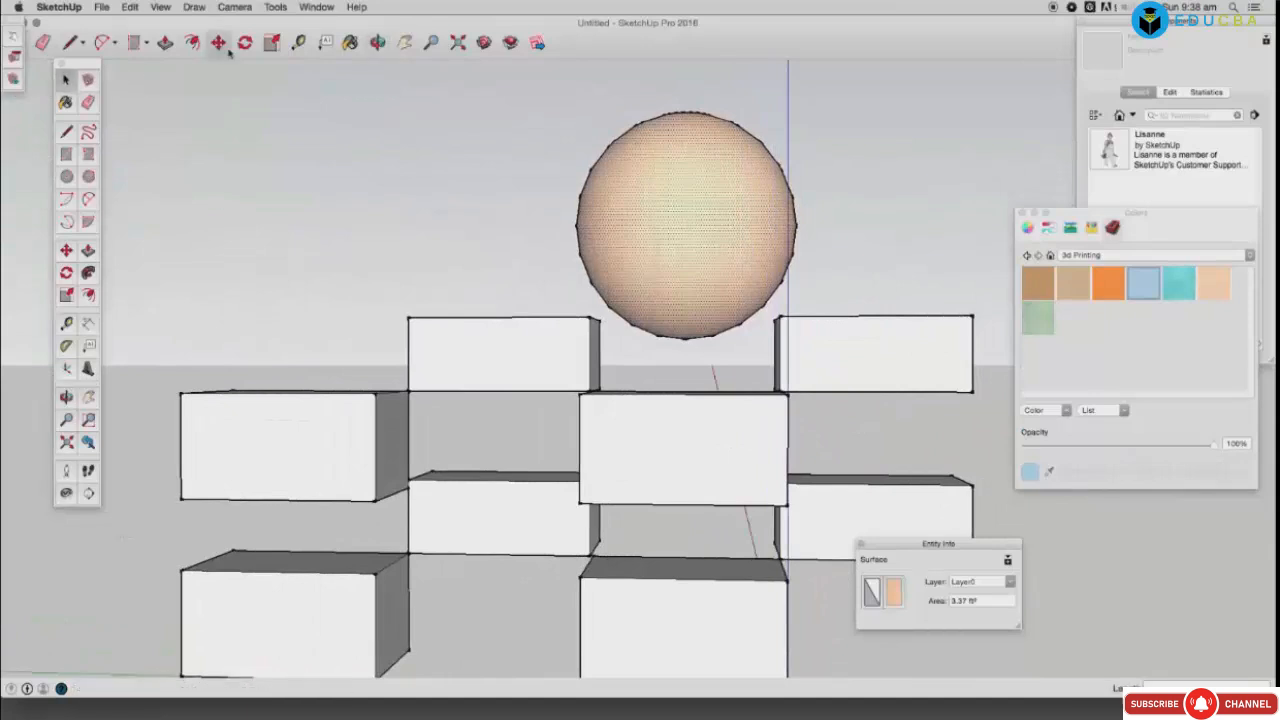
{"action": "left_click_drag", "start_coordinate": [623, 183], "coordinate": [626, 214]}
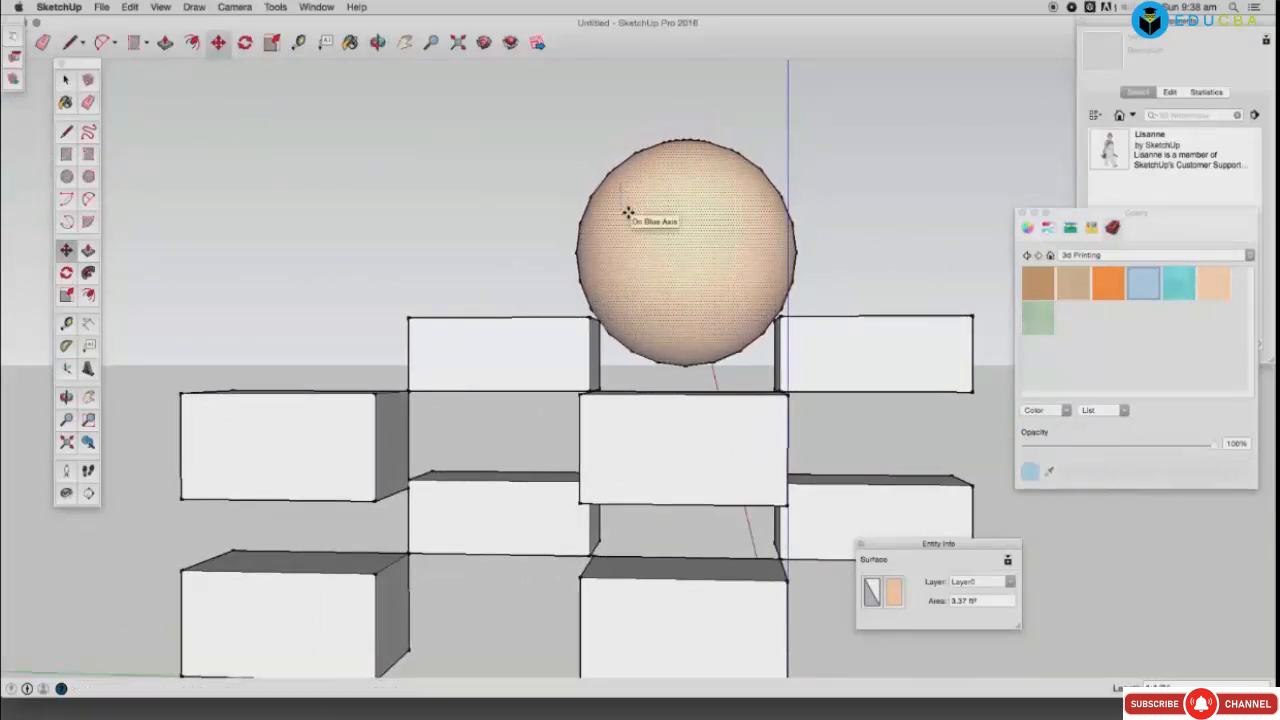
{"action": "left_click", "coordinate": [244, 42]}
{"action": "left_click", "coordinate": [378, 43]}
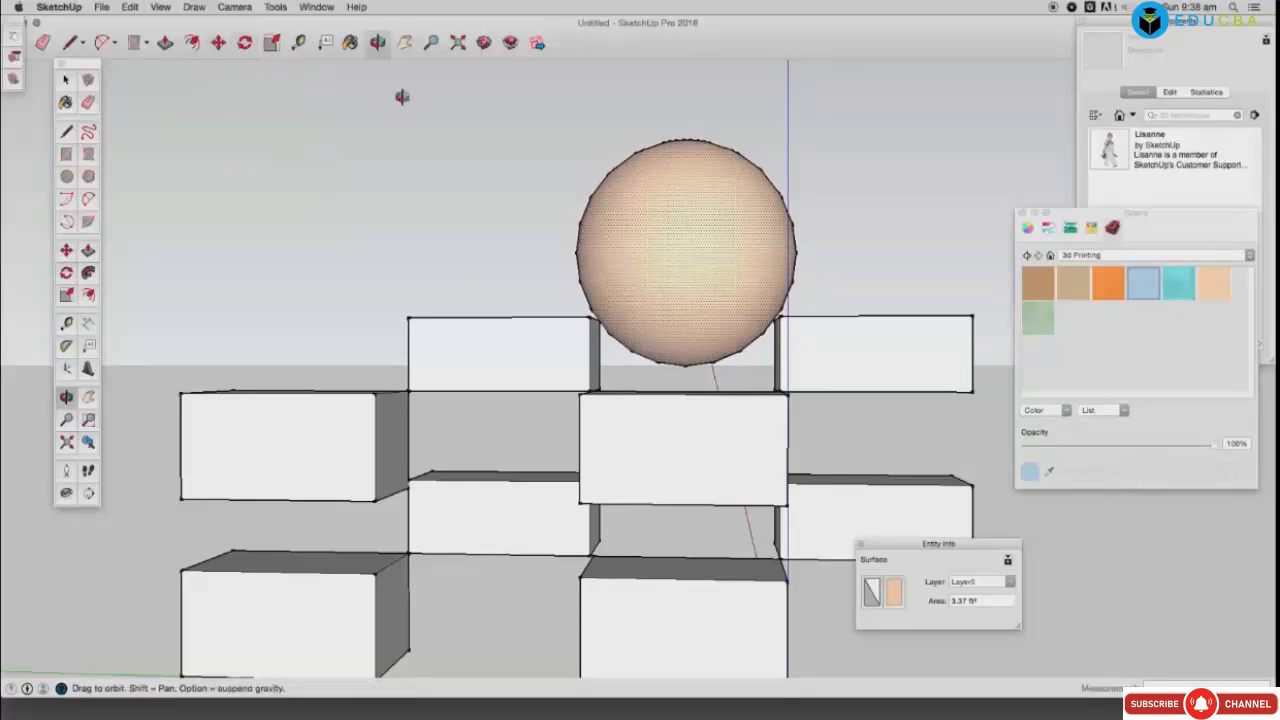
{"action": "left_click_drag", "start_coordinate": [400, 94], "coordinate": [494, 394]}
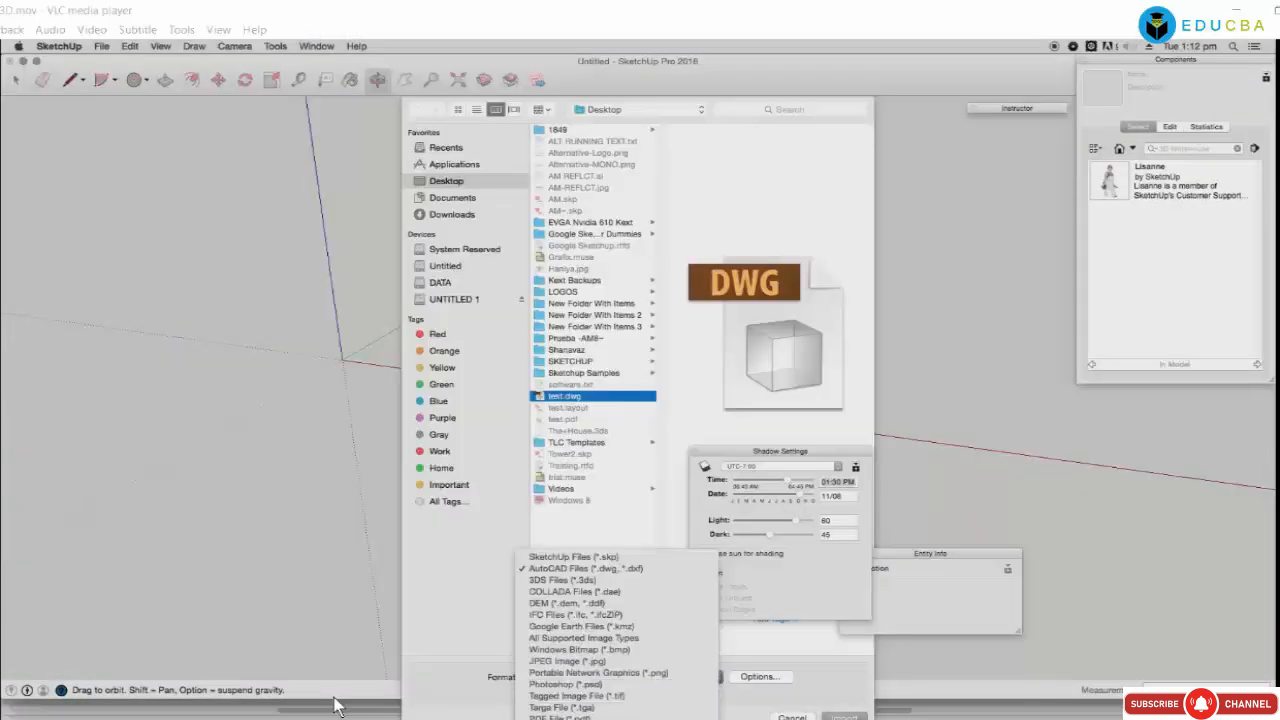
Step: Import test.pdf as an image, anchored at the origin and sized with a second point
{"action": "left_click", "coordinate": [596, 669]}
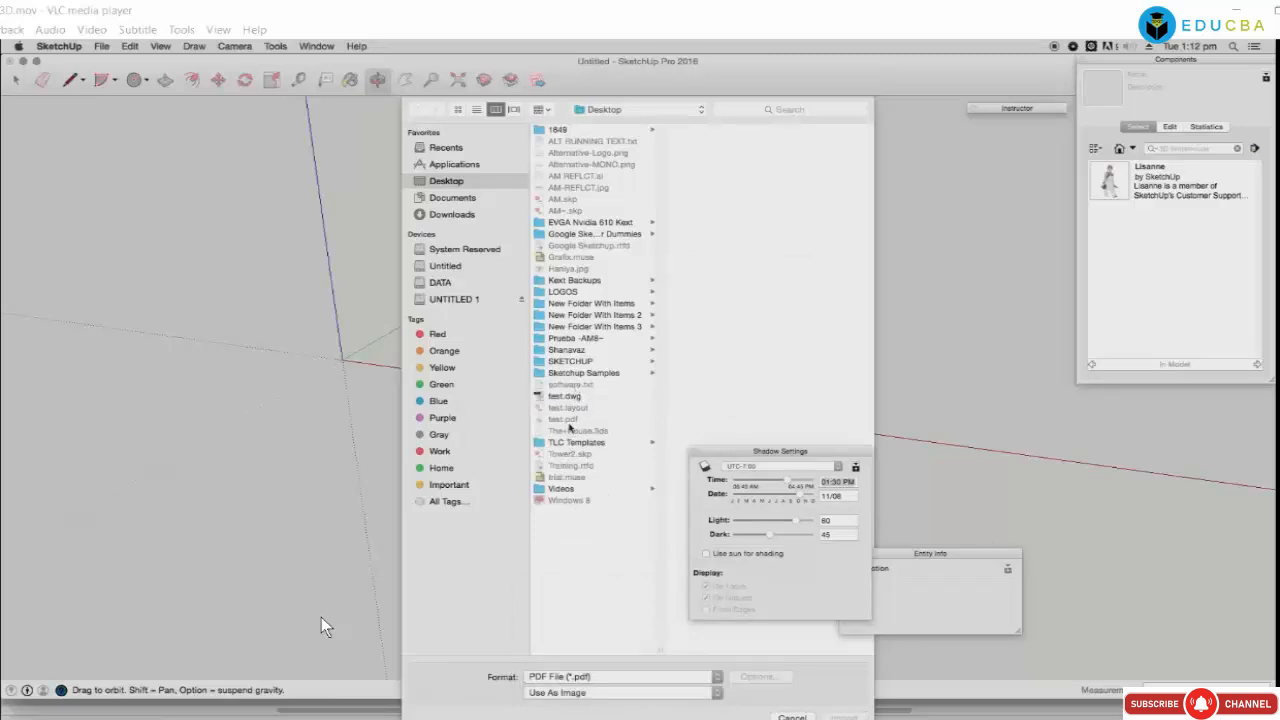
{"action": "left_click", "coordinate": [568, 421]}
{"action": "left_click", "coordinate": [844, 717]}
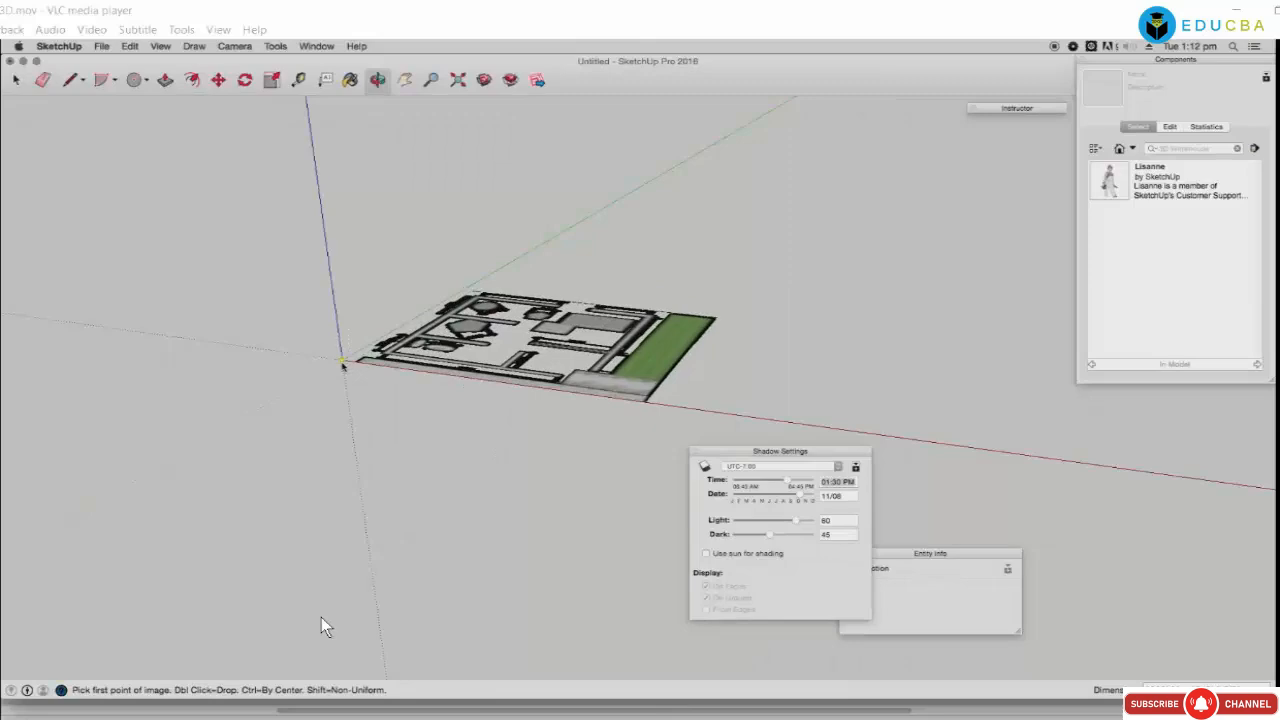
{"action": "left_click", "coordinate": [342, 361]}
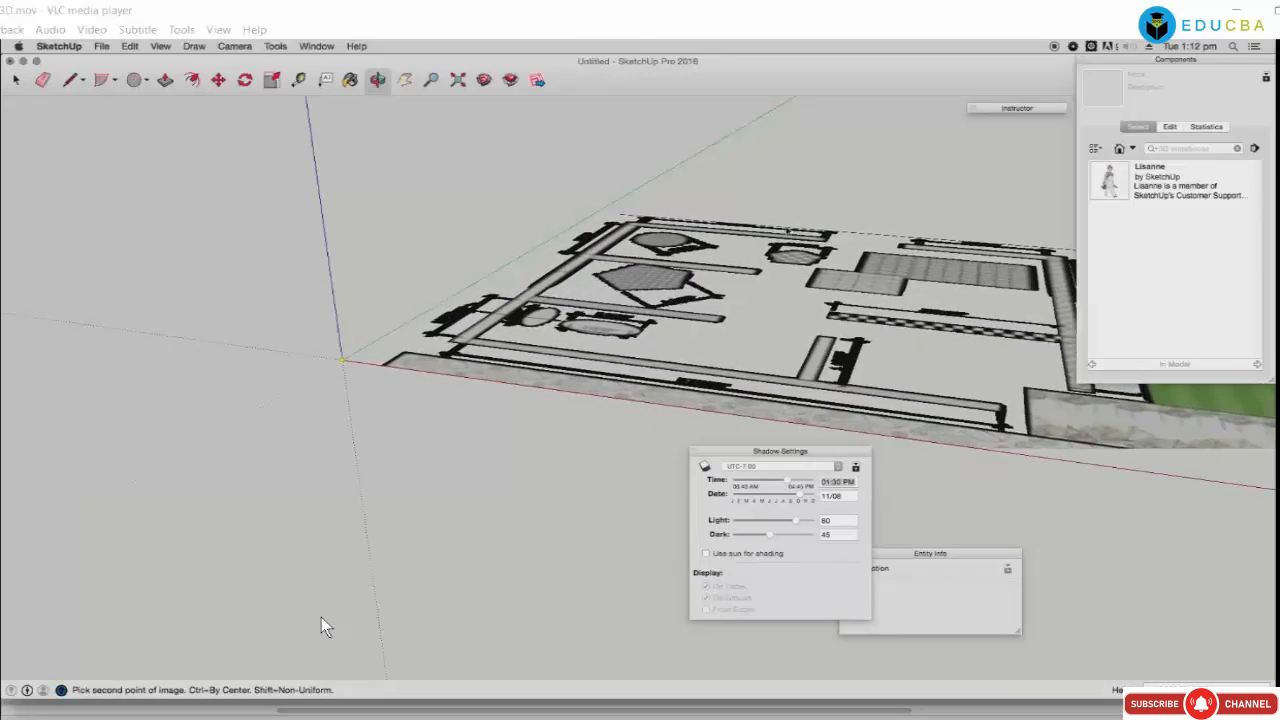
{"action": "left_click", "coordinate": [321, 617]}
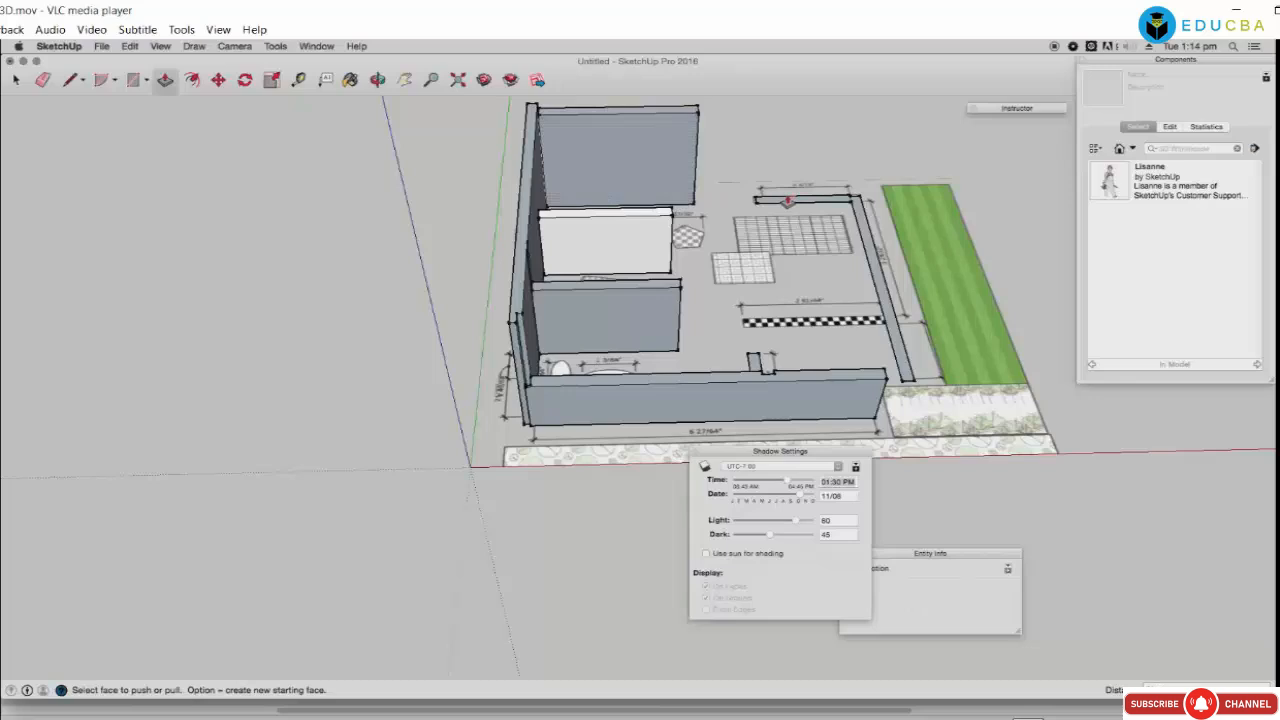
Step: Push/pull the thin wall, right wall and front wall to full height, and raise the small post slightly
{"action": "left_click_drag", "start_coordinate": [787, 198], "coordinate": [780, 114]}
{"action": "left_click_drag", "start_coordinate": [866, 245], "coordinate": [870, 128]}
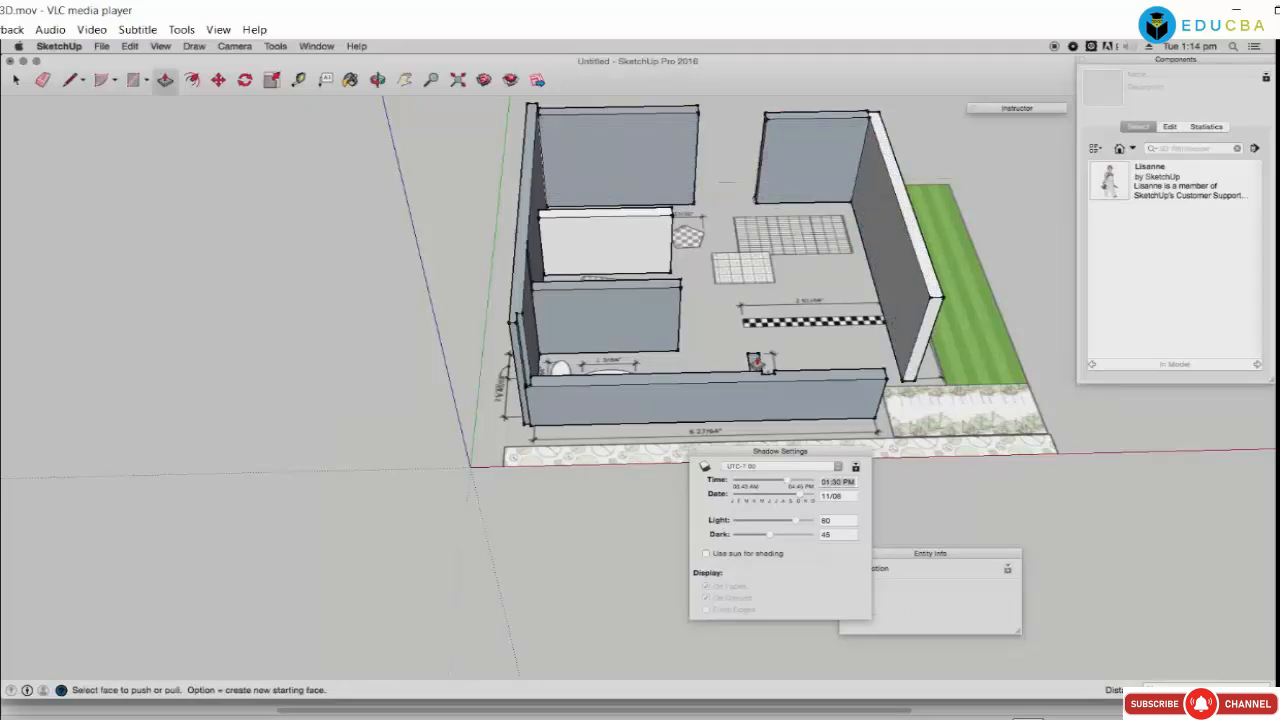
{"action": "left_click_drag", "start_coordinate": [760, 362], "coordinate": [756, 357]}
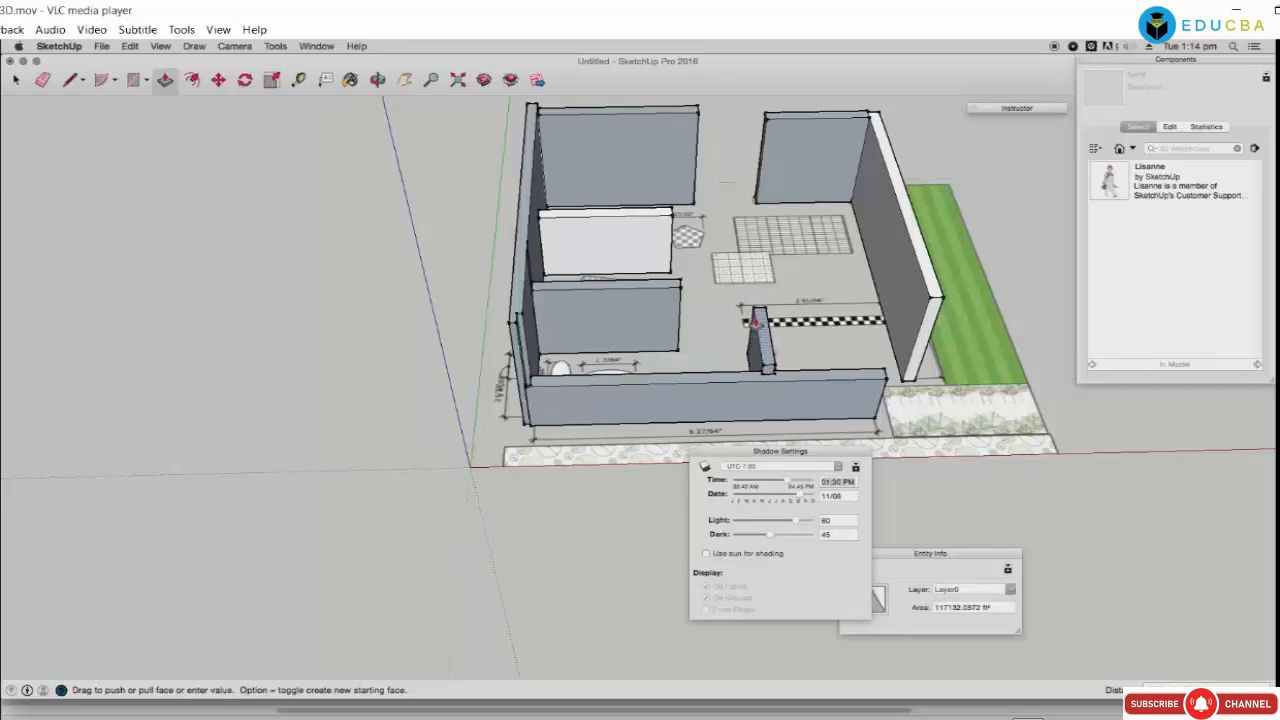
{"action": "left_click", "coordinate": [757, 299]}
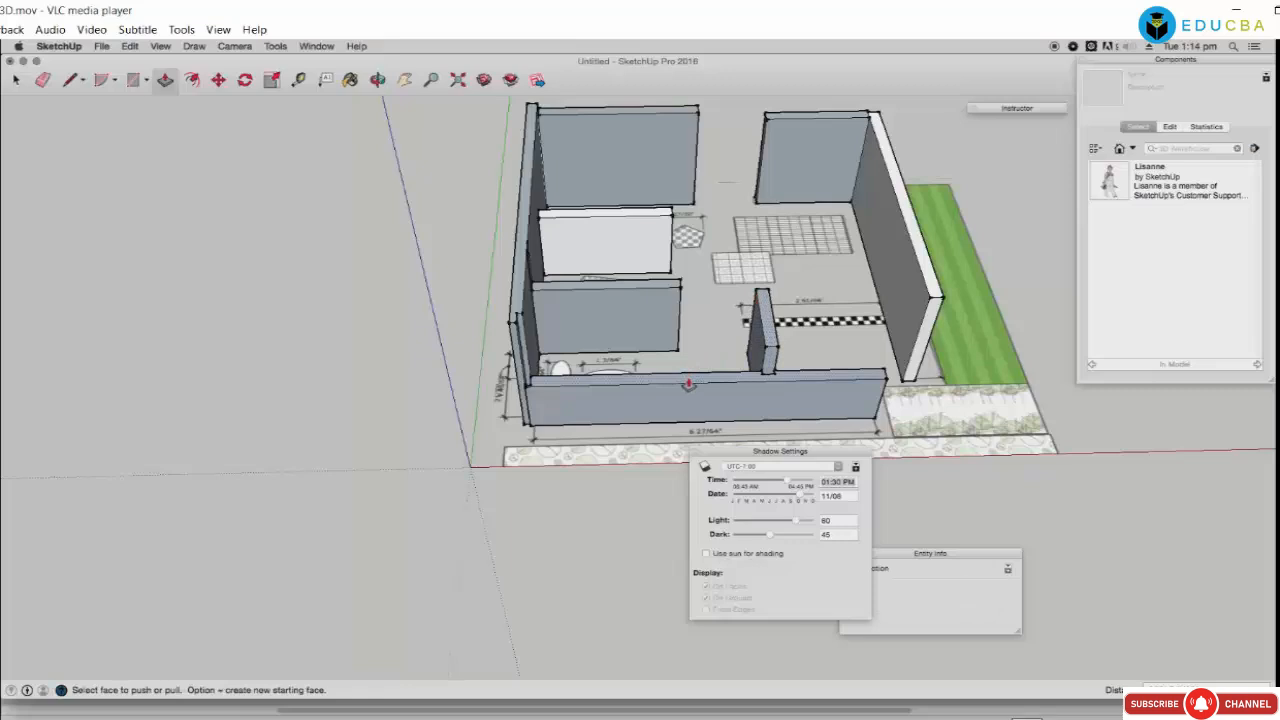
{"action": "left_click_drag", "start_coordinate": [688, 383], "coordinate": [691, 320]}
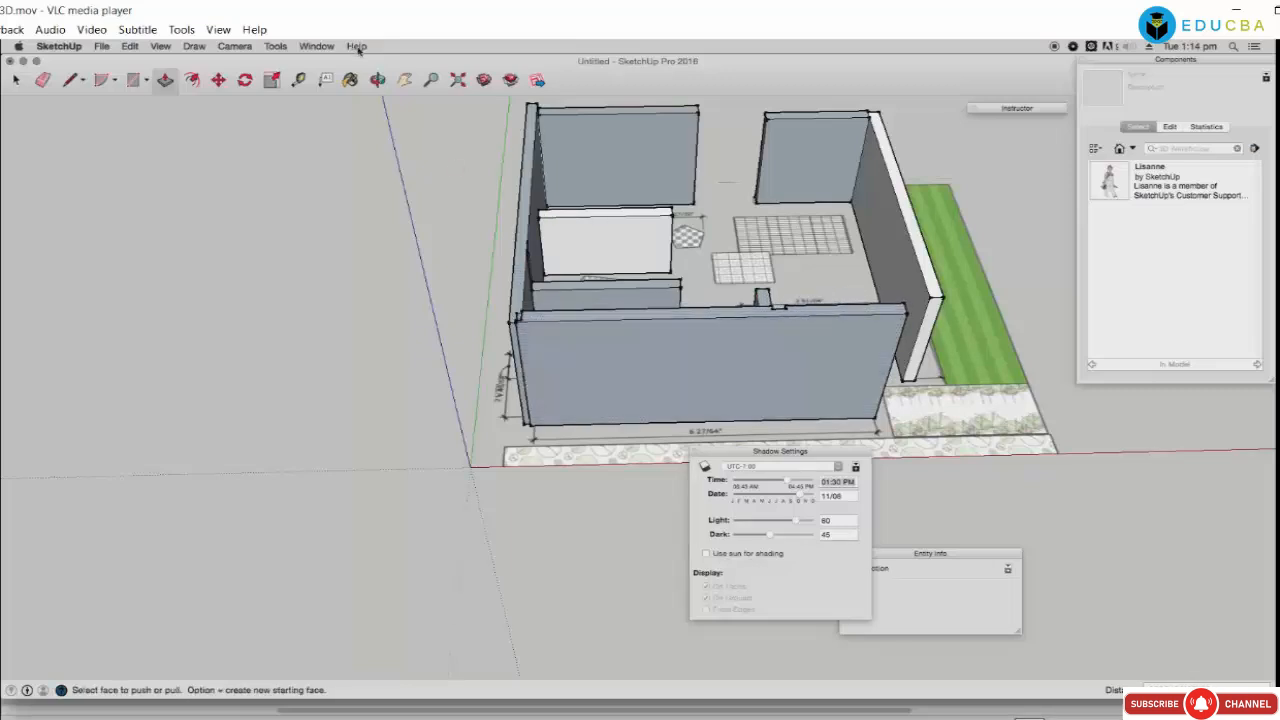
{"action": "left_click", "coordinate": [378, 81]}
{"action": "left_click_drag", "start_coordinate": [640, 268], "coordinate": [436, 321]}
{"action": "left_click", "coordinate": [695, 452]}
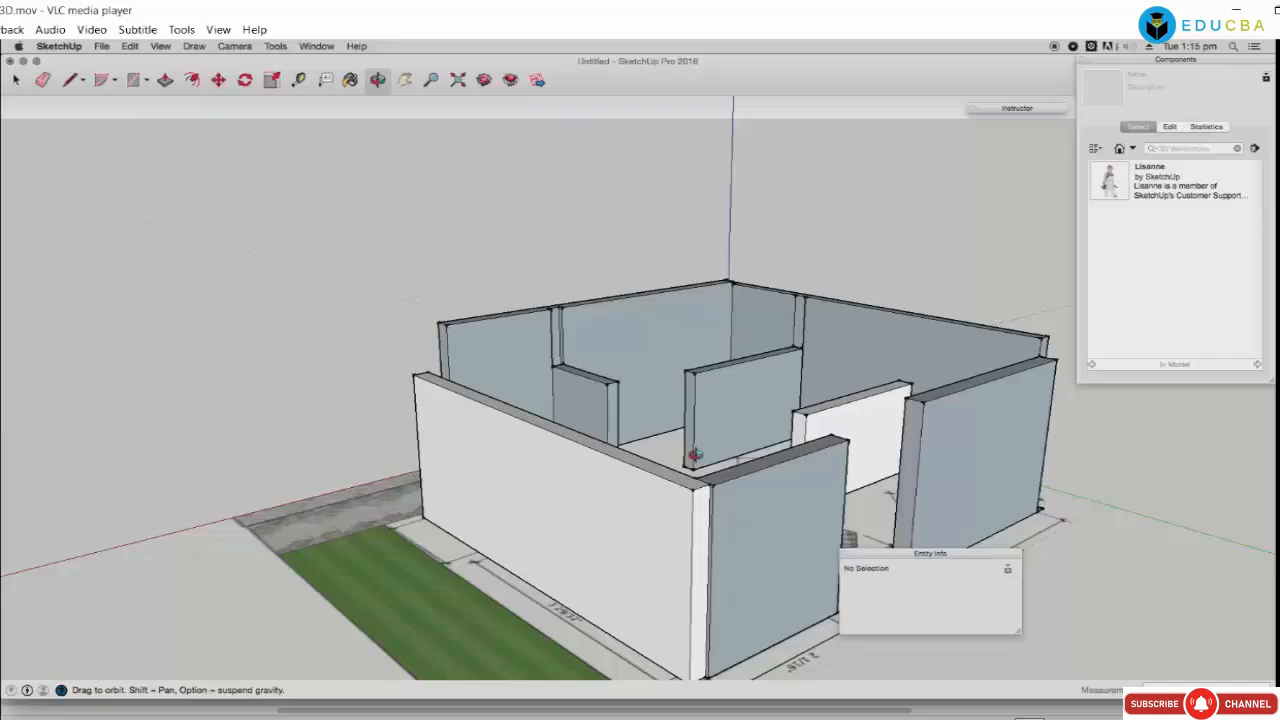
{"action": "left_click_drag", "start_coordinate": [686, 424], "coordinate": [597, 479]}
{"action": "left_click_drag", "start_coordinate": [806, 521], "coordinate": [696, 459]}
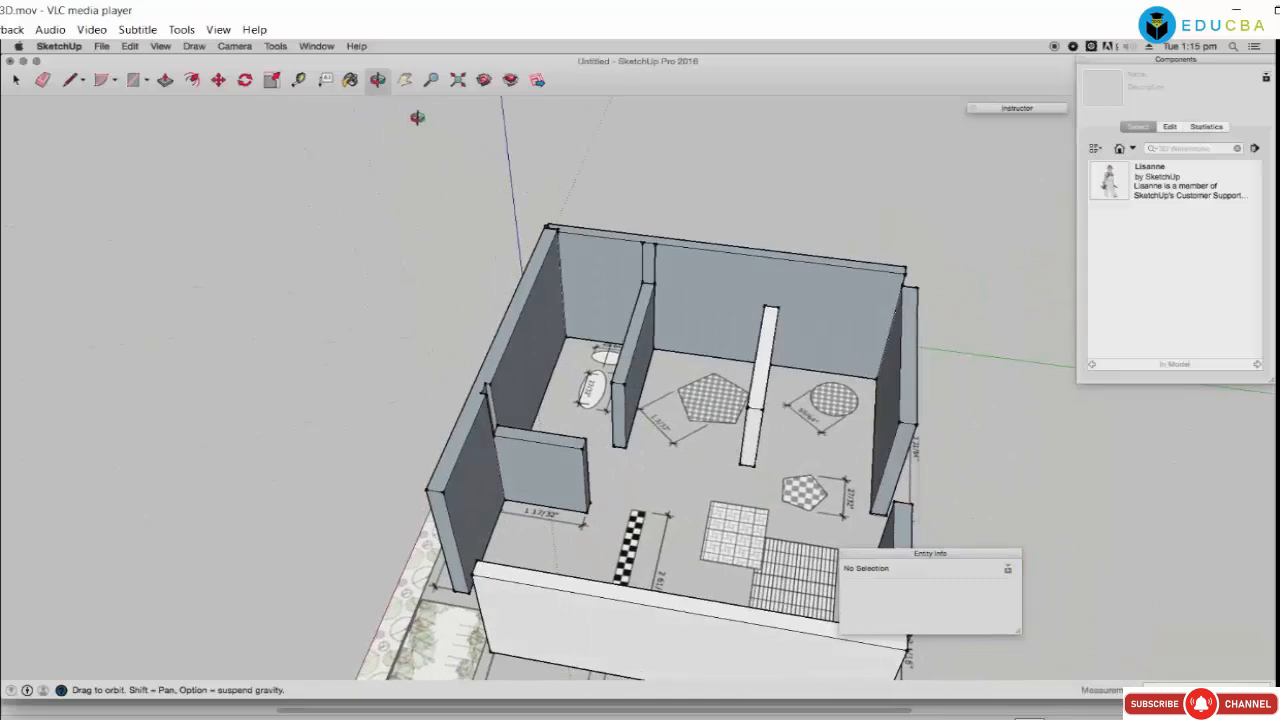
{"action": "left_click", "coordinate": [404, 80]}
{"action": "left_click_drag", "start_coordinate": [641, 350], "coordinate": [548, 232]}
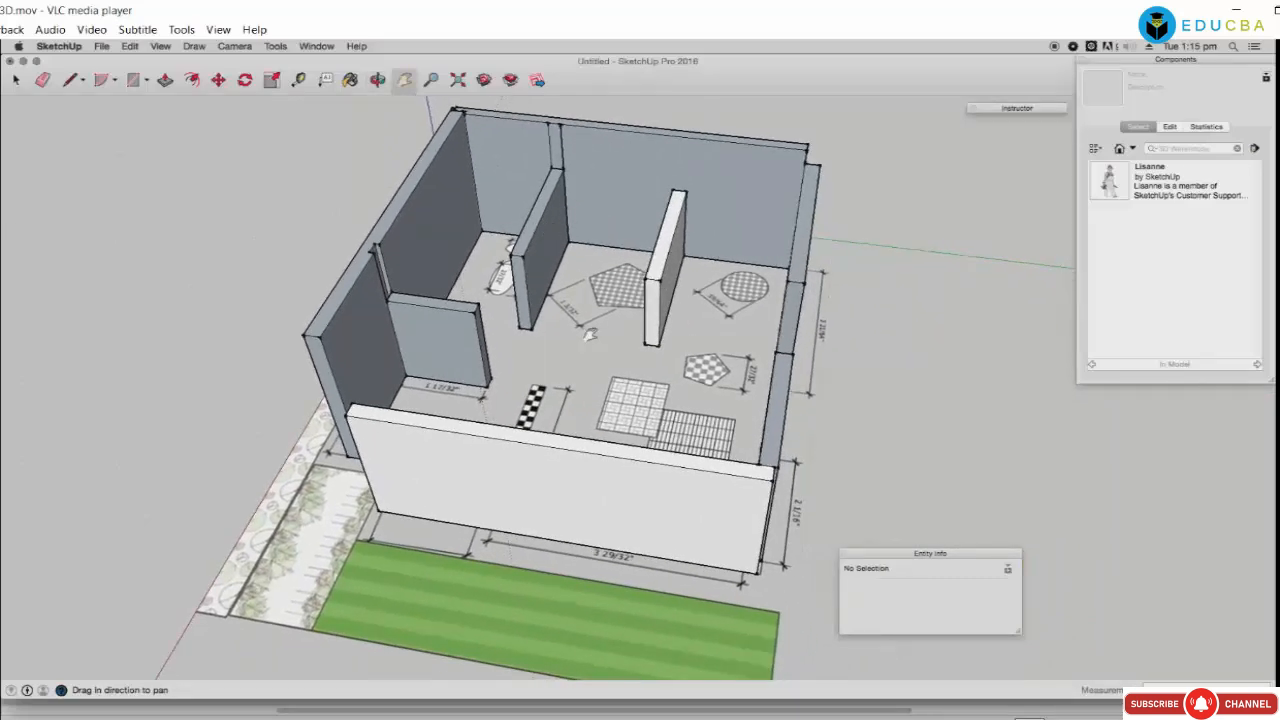
{"action": "scroll", "coordinate": [590, 335], "scroll_direction": "up", "scroll_amount": 2}
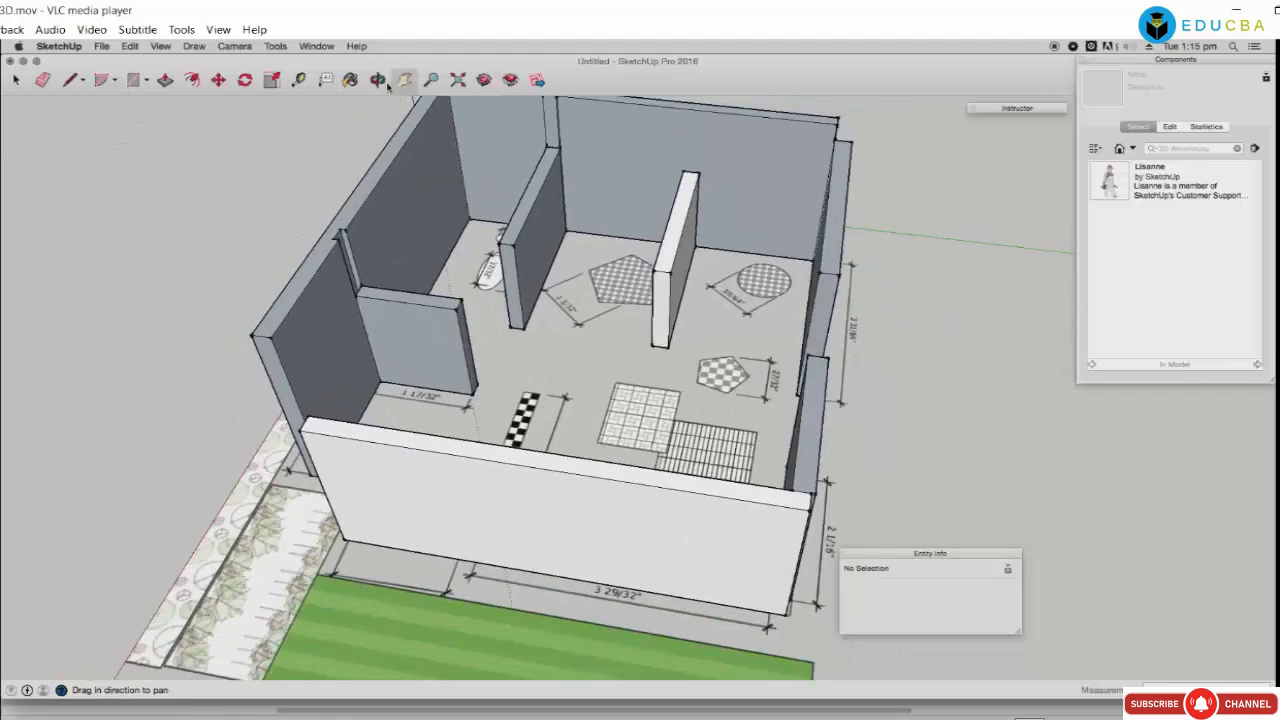
{"action": "left_click_drag", "start_coordinate": [572, 453], "coordinate": [814, 324]}
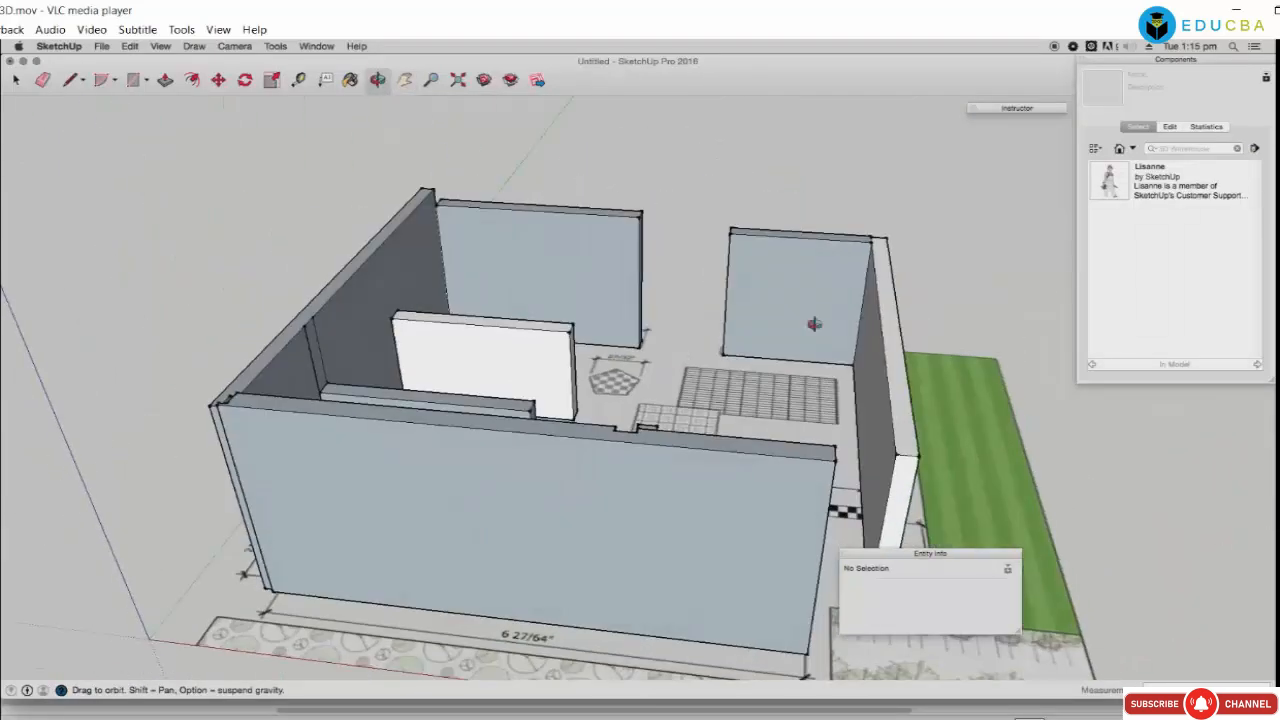
Step: Show the Materials panel and paint the wall faces grey from the Asphalt and Concrete collection
{"action": "left_click", "coordinate": [317, 47]}
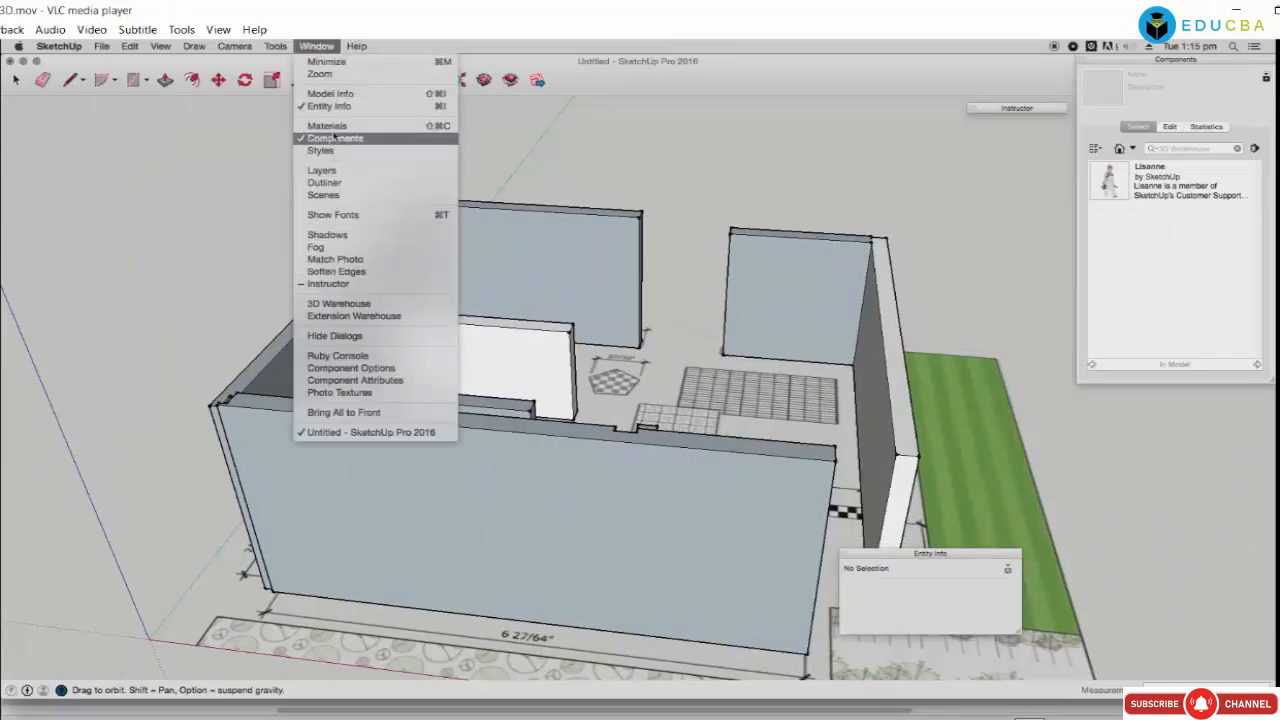
{"action": "left_click", "coordinate": [327, 126]}
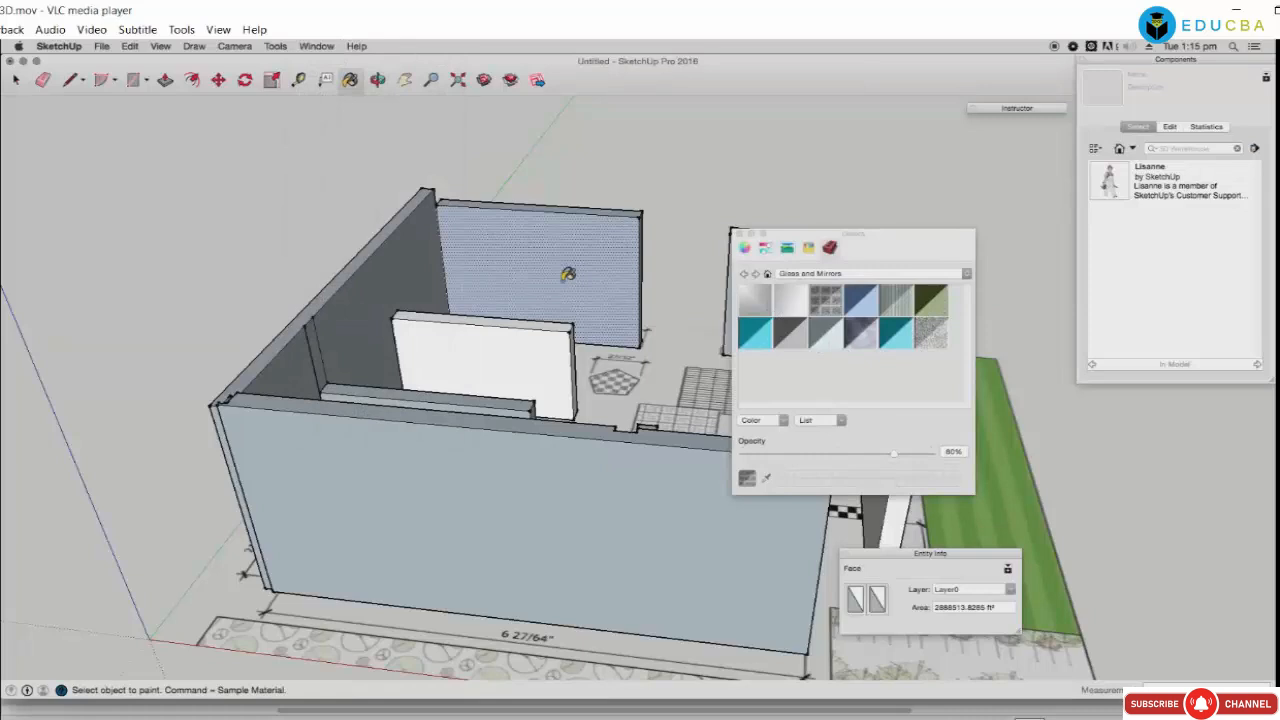
{"action": "left_click", "coordinate": [560, 272]}
{"action": "left_click", "coordinate": [808, 274]}
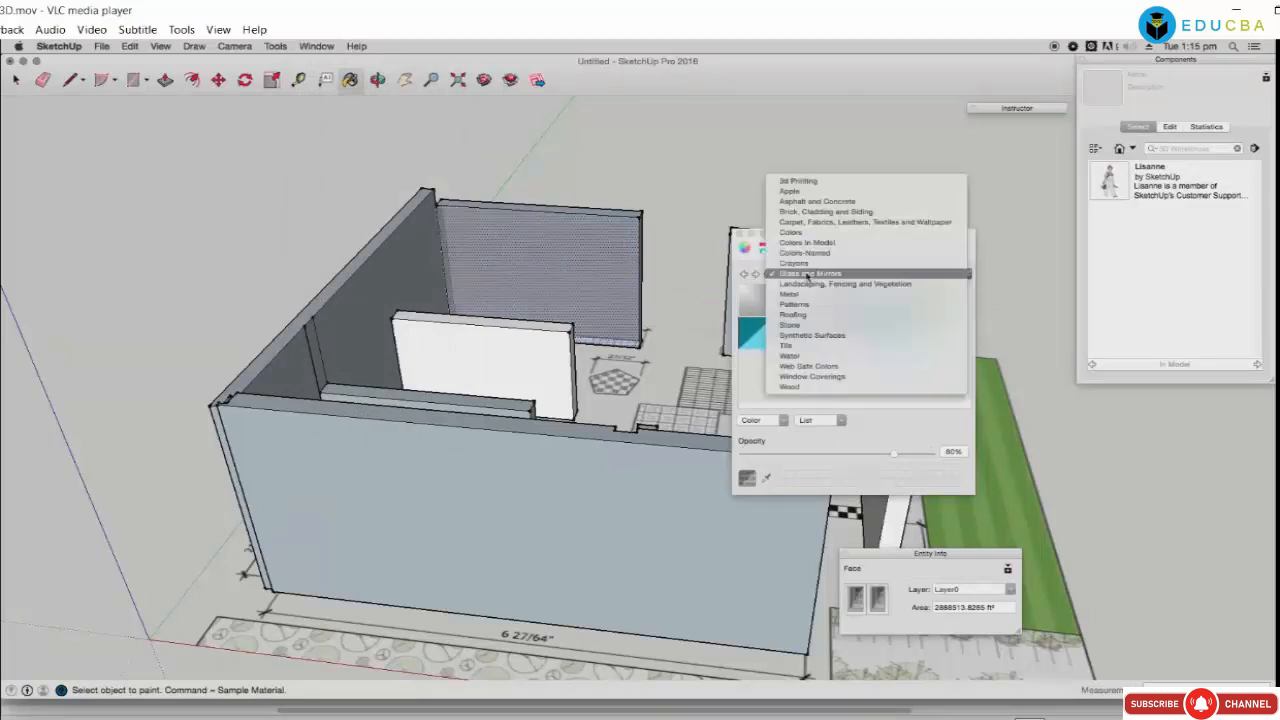
{"action": "left_click", "coordinate": [802, 203]}
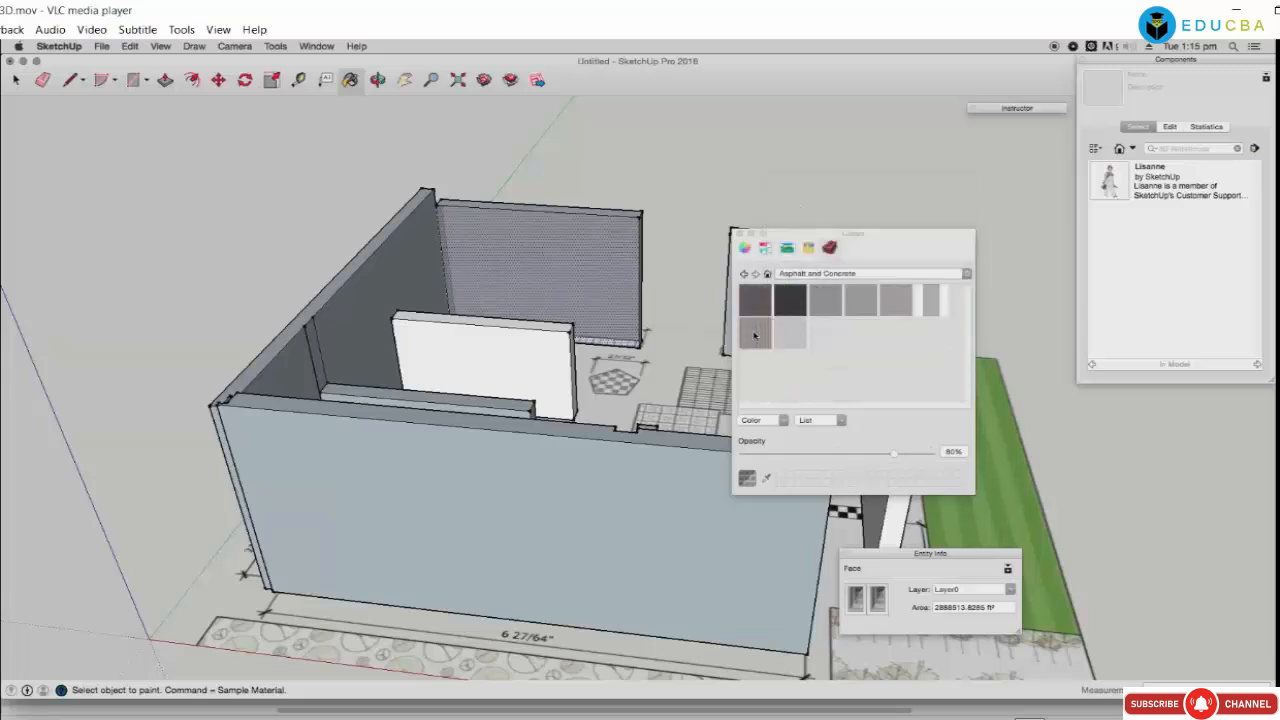
{"action": "left_click", "coordinate": [636, 307]}
{"action": "left_click", "coordinate": [656, 469]}
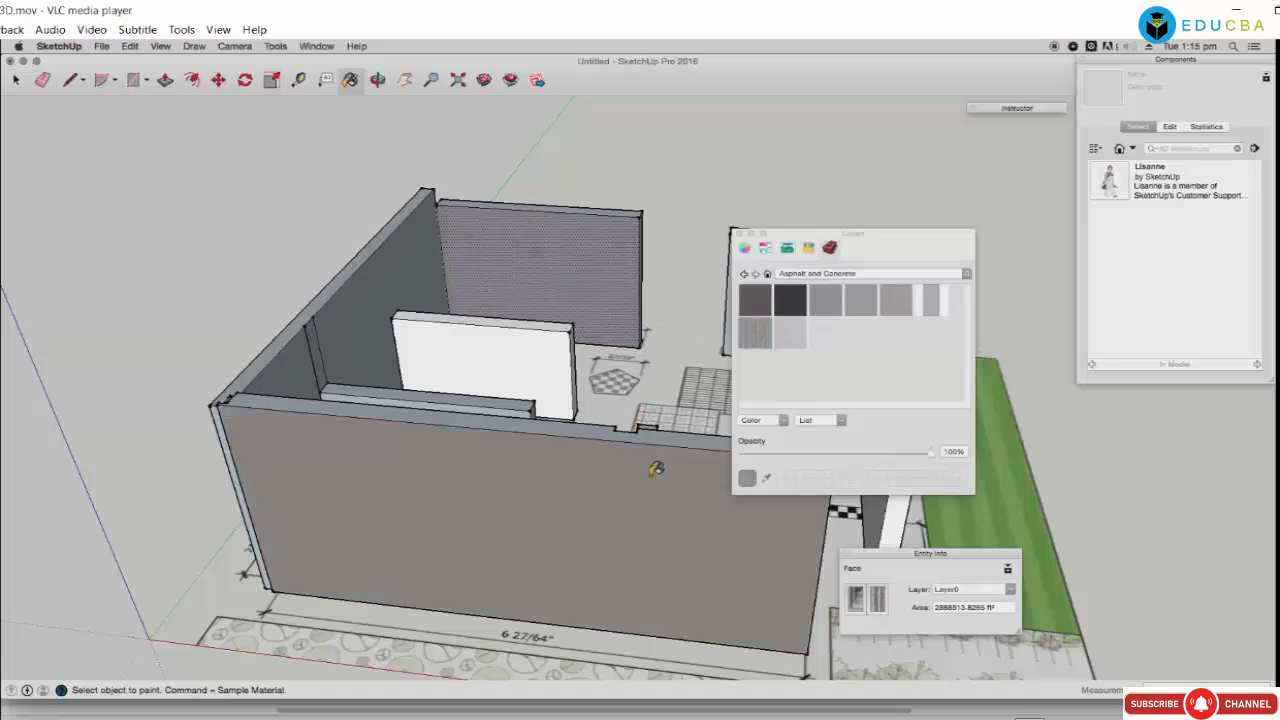
{"action": "left_click", "coordinate": [471, 347]}
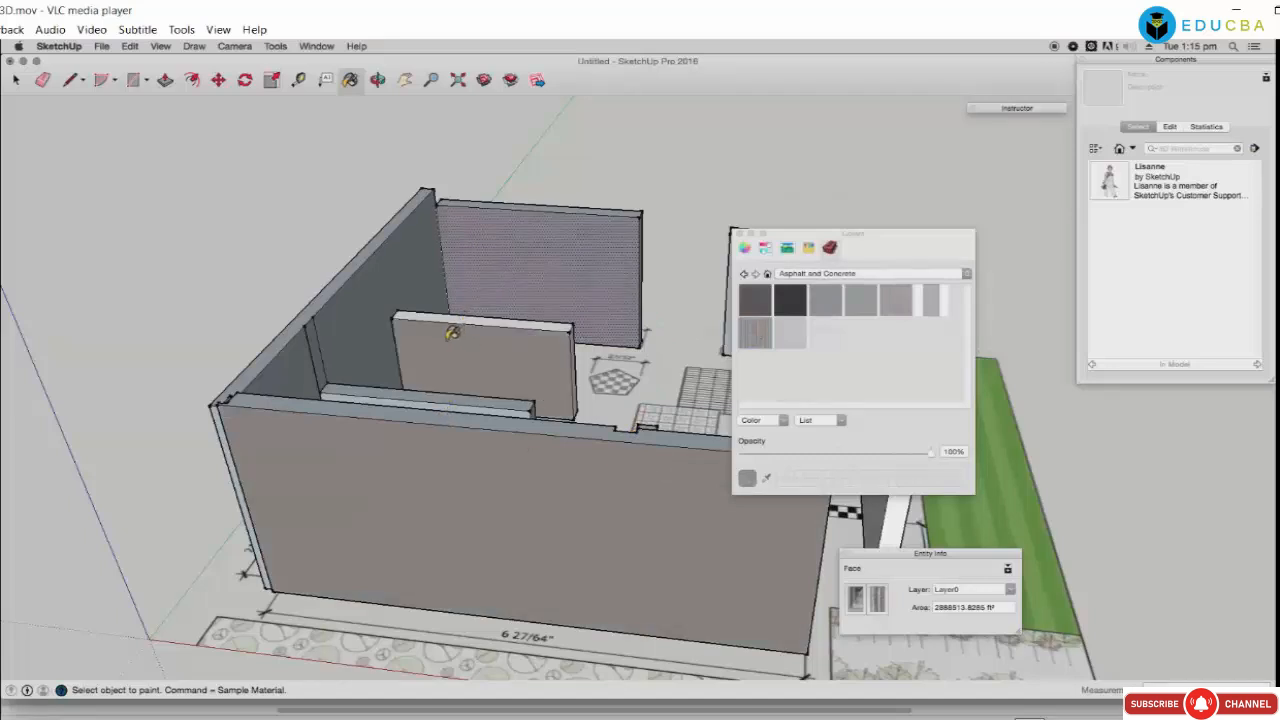
{"action": "left_click", "coordinate": [376, 300]}
{"action": "left_click", "coordinate": [315, 298]}
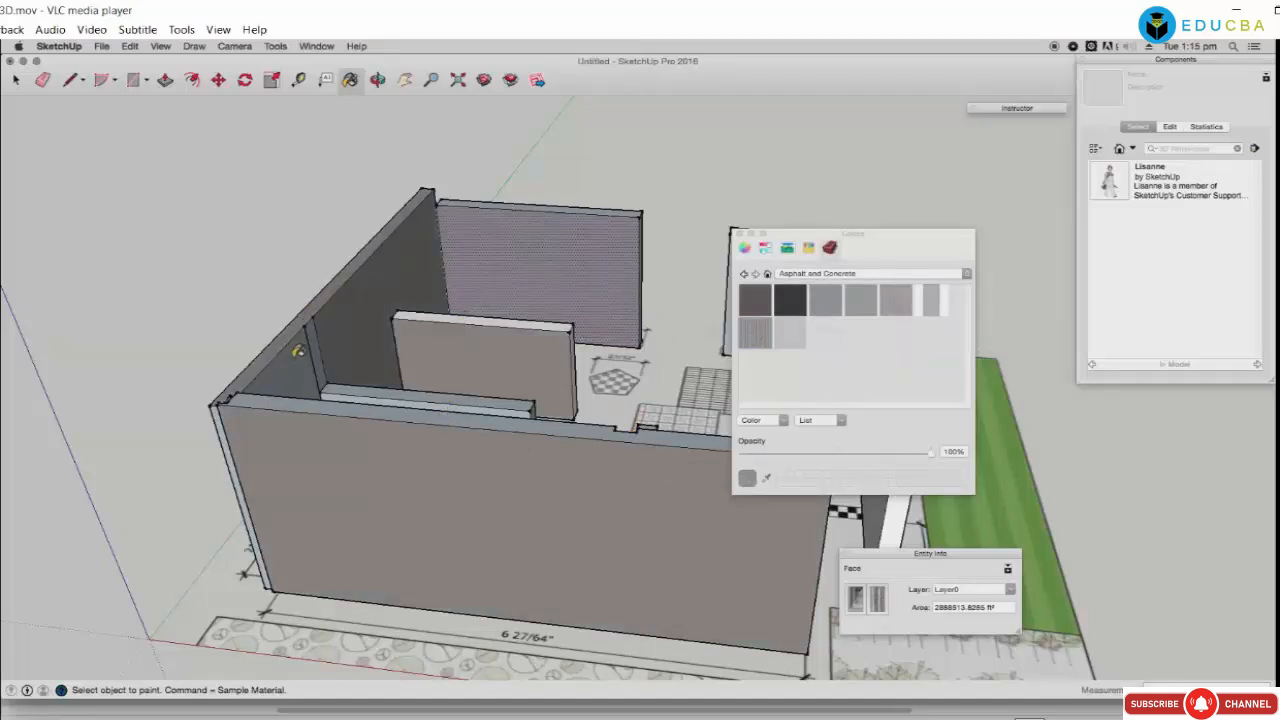
{"action": "left_click", "coordinate": [297, 350]}
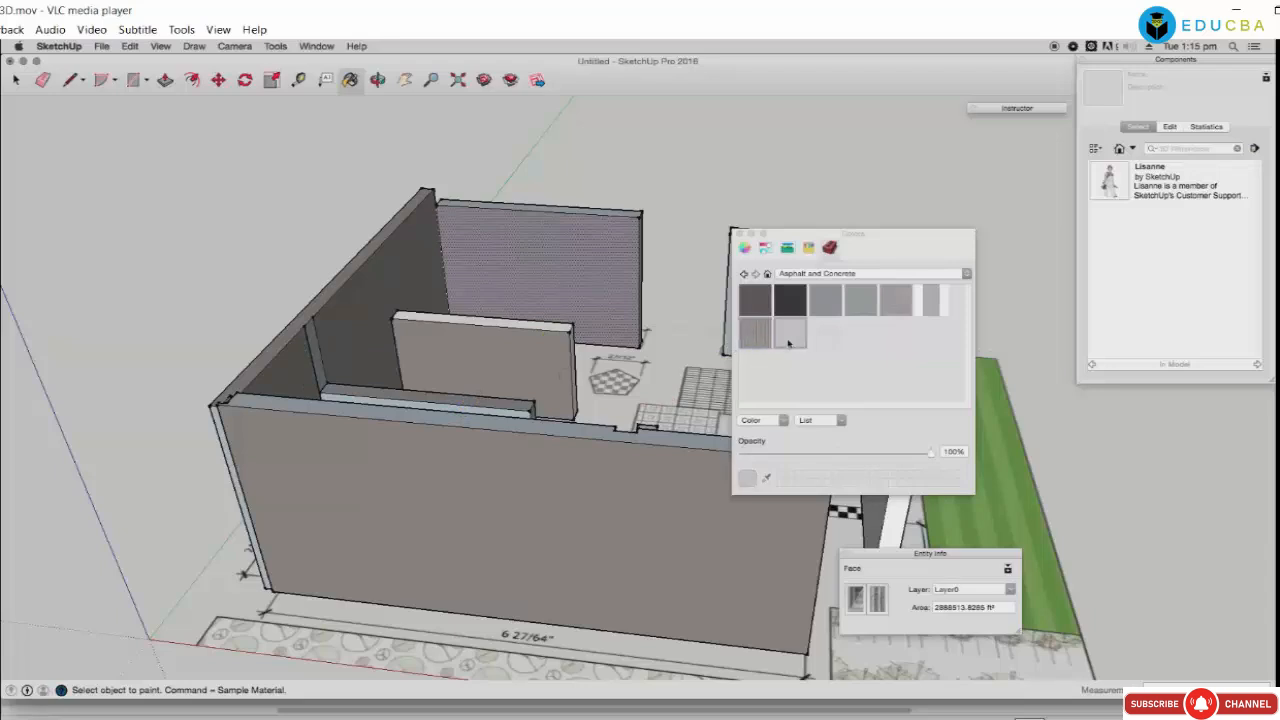
Step: Repaint the partition, back, front, left and right wall faces with a lighter concrete
{"action": "left_click", "coordinate": [468, 353]}
{"action": "left_click", "coordinate": [546, 260]}
{"action": "left_click", "coordinate": [595, 513]}
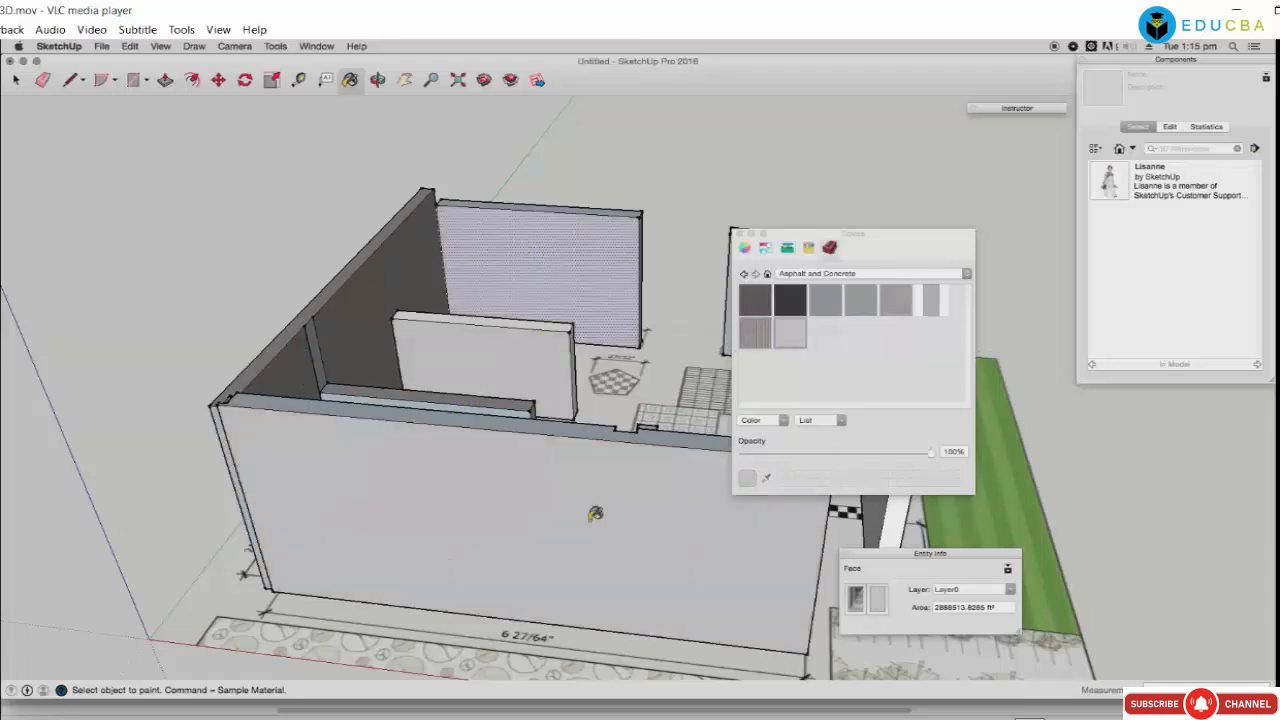
{"action": "left_click", "coordinate": [338, 343]}
{"action": "left_click", "coordinate": [300, 373]}
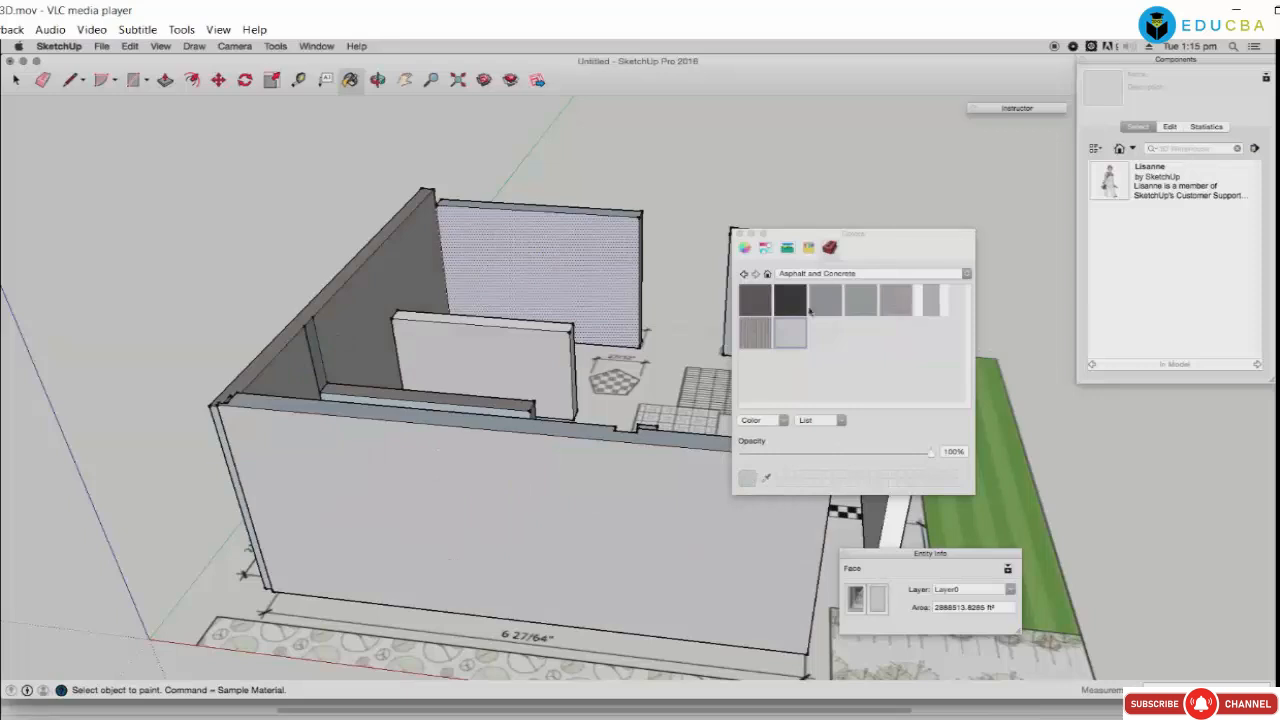
{"action": "left_click_drag", "start_coordinate": [852, 237], "coordinate": [1064, 229]}
{"action": "left_click", "coordinate": [875, 415]}
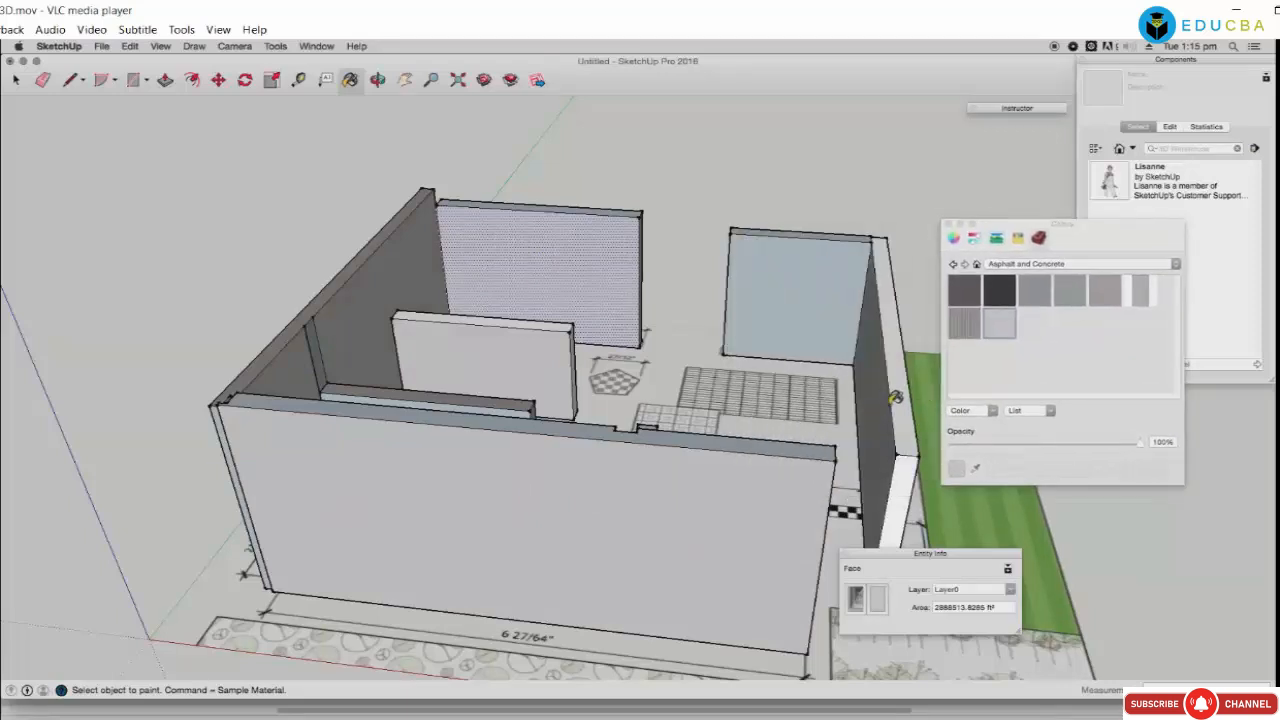
{"action": "left_click", "coordinate": [899, 390]}
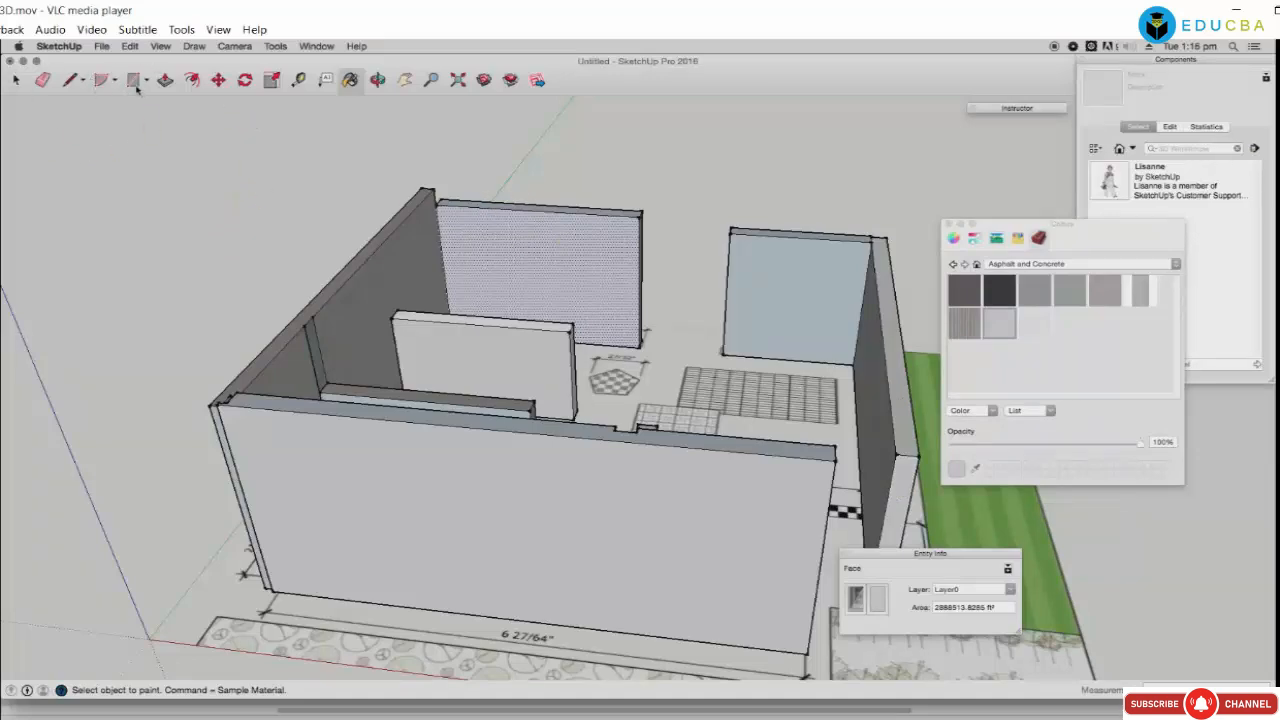
Step: Paint the front wall with concrete from a higher view, then orbit the A380 airliner
{"action": "middle_click_drag", "start_coordinate": [470, 290], "coordinate": [547, 407]}
{"action": "left_click", "coordinate": [594, 490]}
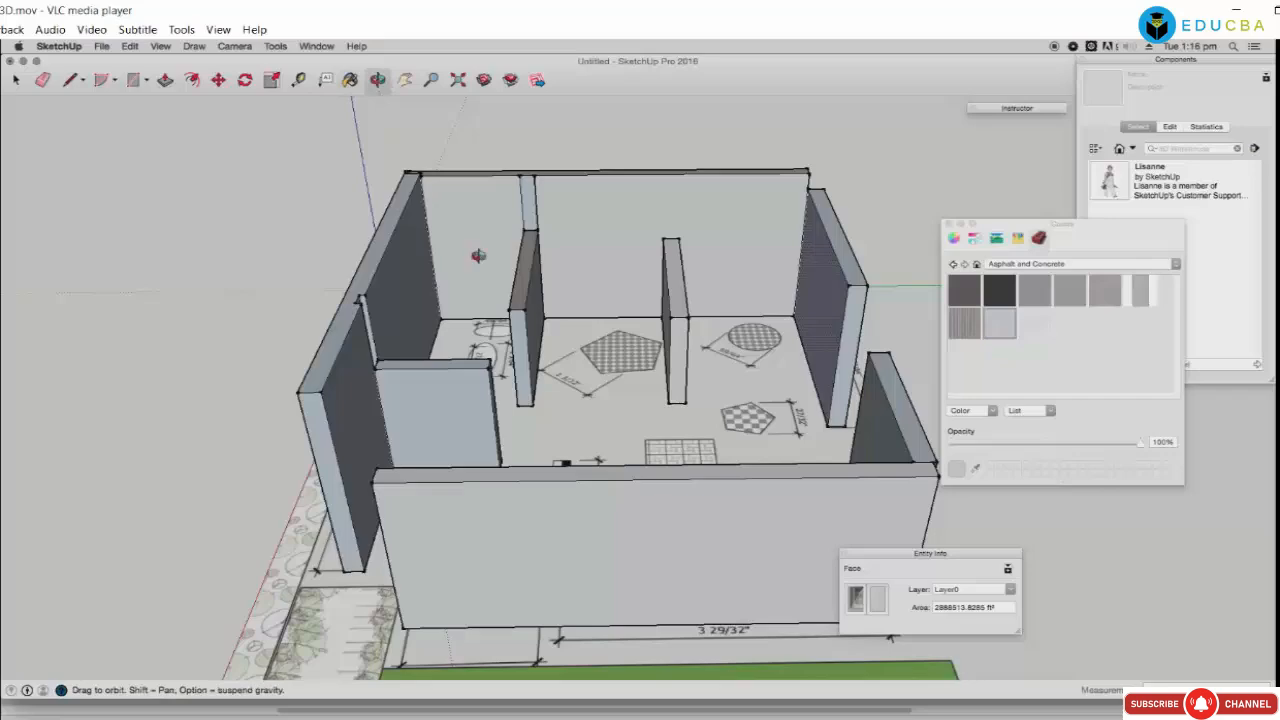
{"action": "middle_click_drag", "start_coordinate": [479, 256], "coordinate": [436, 472]}
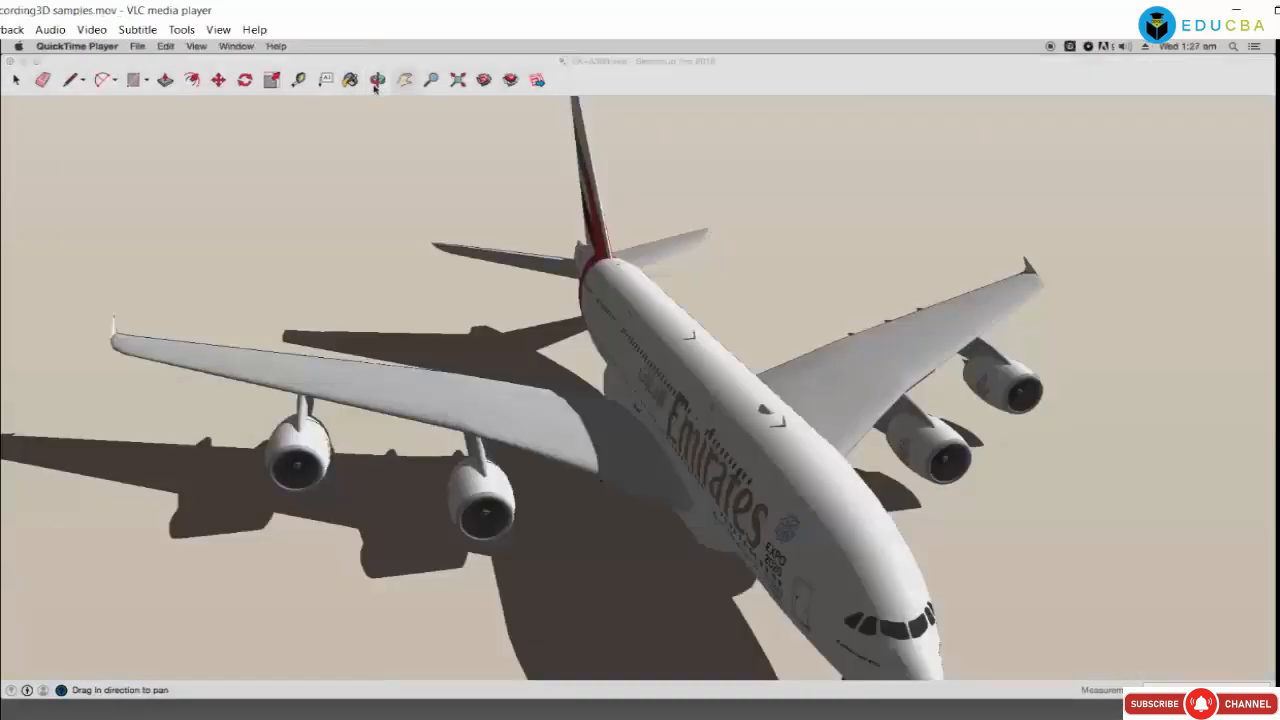
{"action": "left_click", "coordinate": [376, 86]}
{"action": "mouse_move", "coordinate": [655, 408]}
{"action": "left_mouse_down"}
{"action": "mouse_move", "coordinate": [554, 409]}
{"action": "mouse_move", "coordinate": [480, 391]}
{"action": "mouse_move", "coordinate": [546, 386]}
{"action": "left_mouse_up"}
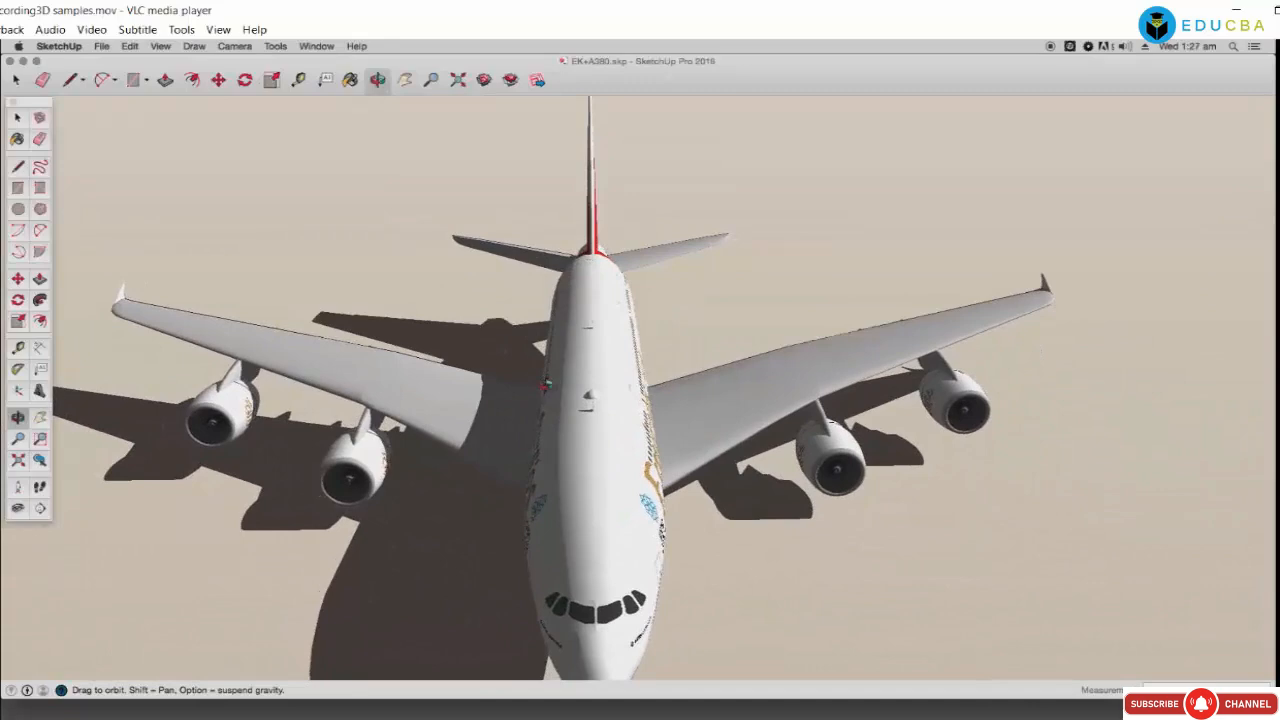
Step: Zoom and orbit to a low view facing the airliner's nose, panning it up into frame
{"action": "scroll", "coordinate": [556, 341], "scroll_direction": "up", "scroll_amount": 5}
{"action": "scroll", "coordinate": [558, 342], "scroll_direction": "up", "scroll_amount": 4}
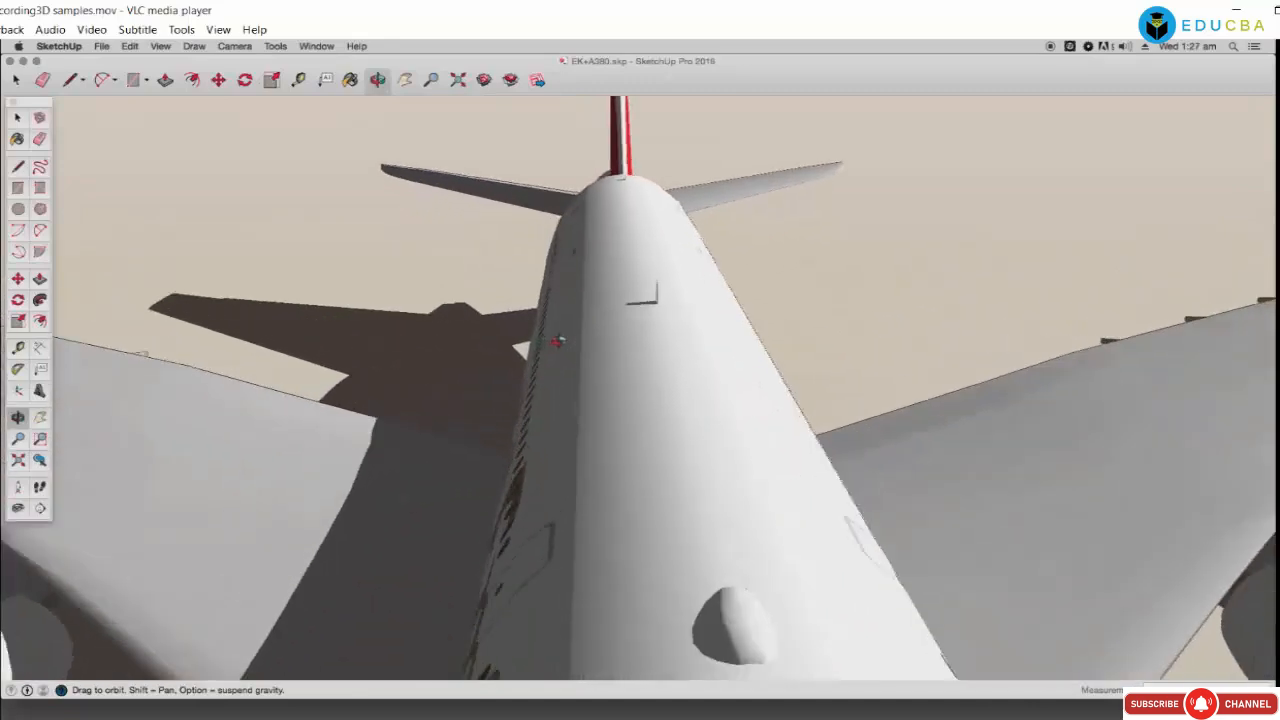
{"action": "scroll", "coordinate": [558, 343], "scroll_direction": "down", "scroll_amount": 5}
{"action": "scroll", "coordinate": [558, 343], "scroll_direction": "down", "scroll_amount": 2}
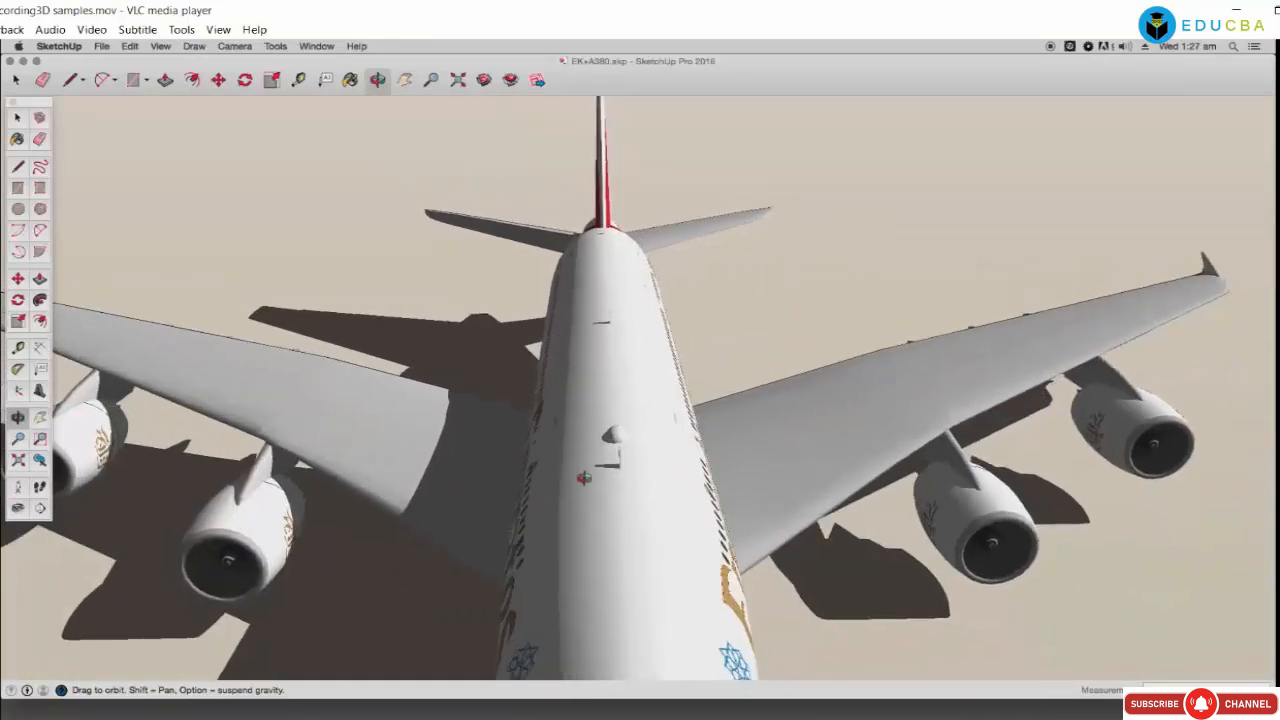
{"action": "left_click_drag", "start_coordinate": [585, 478], "coordinate": [580, 345]}
{"action": "left_click_drag", "start_coordinate": [582, 501], "coordinate": [550, 391]}
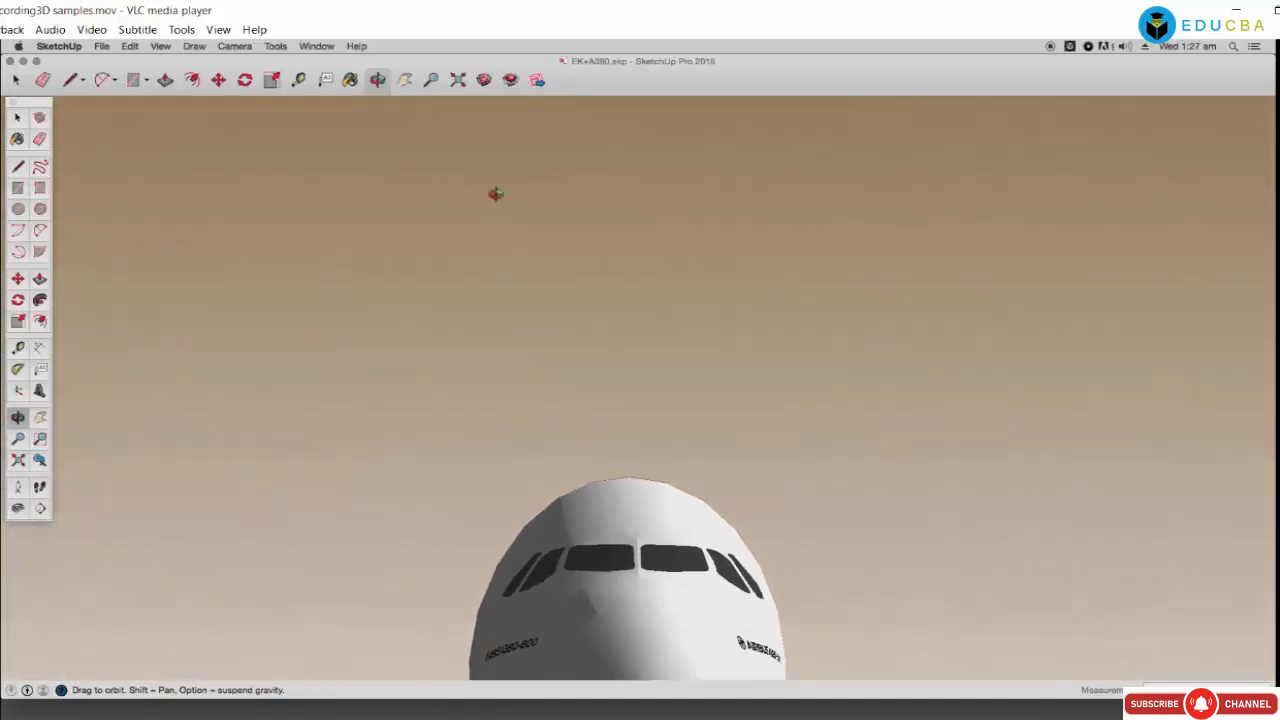
{"action": "left_click", "coordinate": [405, 80]}
{"action": "left_click_drag", "start_coordinate": [634, 520], "coordinate": [621, 353]}
{"action": "left_click_drag", "start_coordinate": [622, 486], "coordinate": [612, 465]}
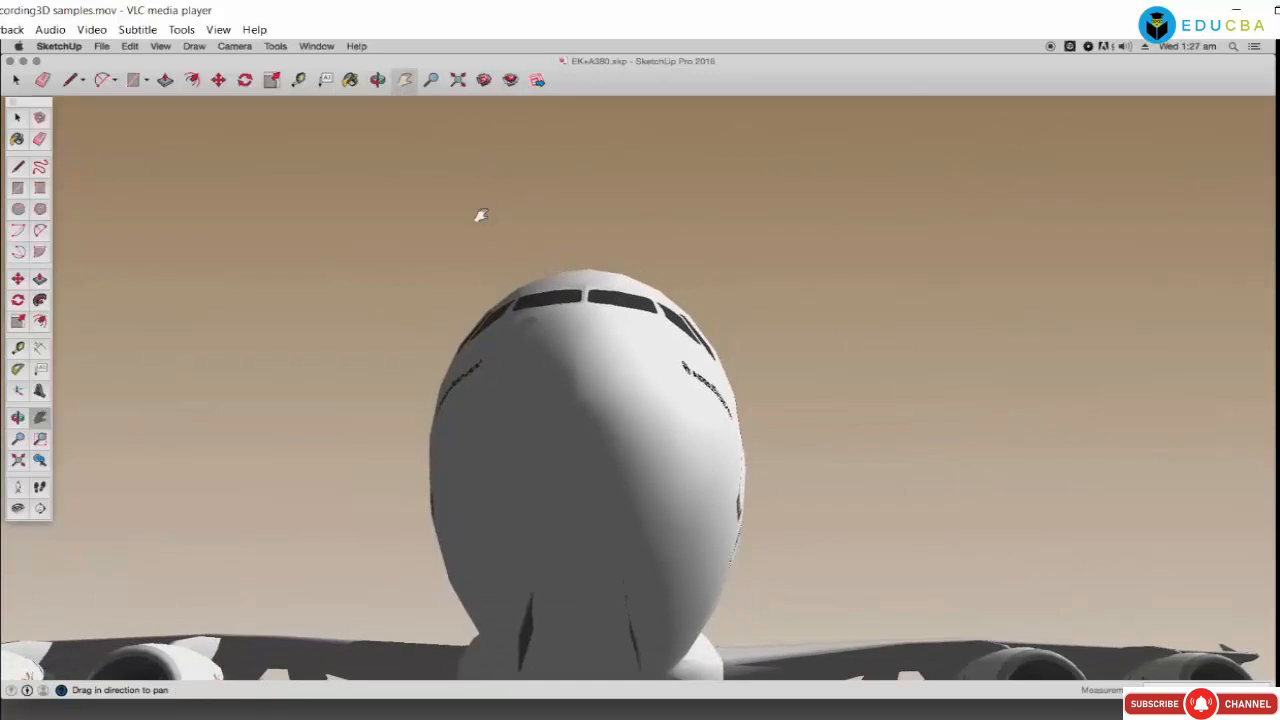
Step: Orbit to the airliner's side and above its wing and engines, then view the fuselage diagonally
{"action": "left_click", "coordinate": [377, 80]}
{"action": "left_click_drag", "start_coordinate": [705, 393], "coordinate": [552, 409]}
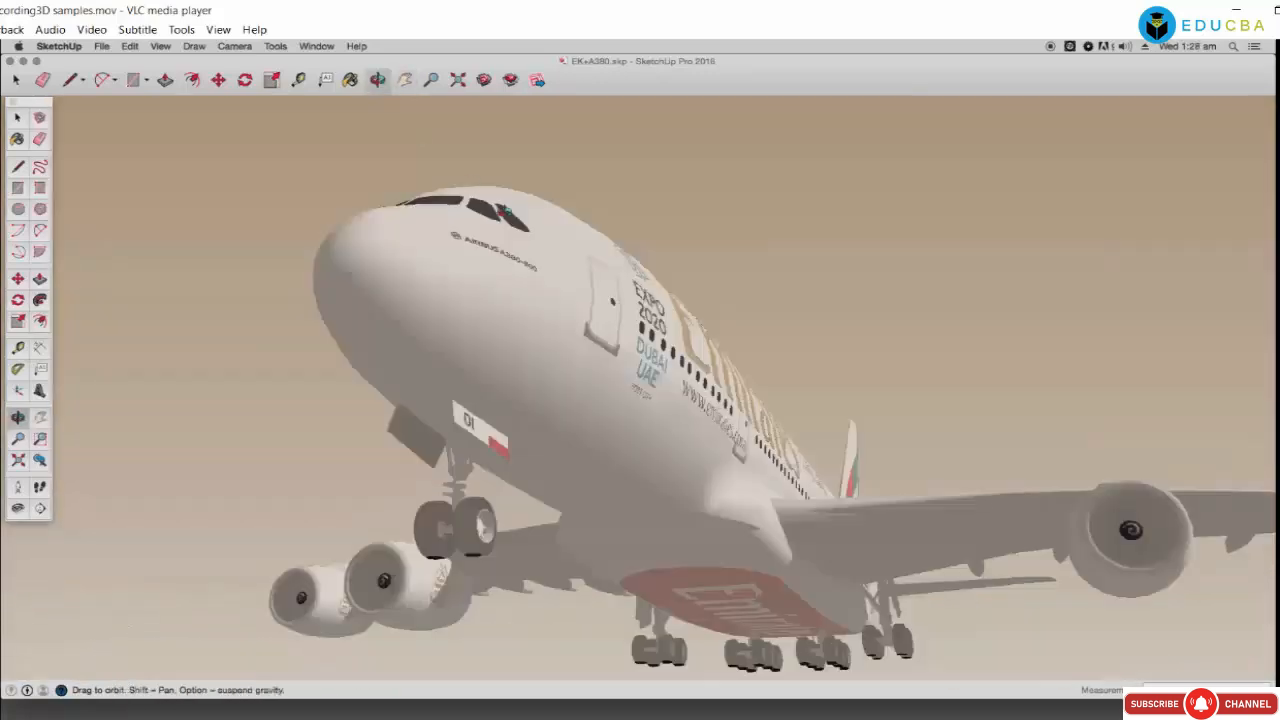
{"action": "left_click_drag", "start_coordinate": [520, 455], "coordinate": [425, 232]}
{"action": "left_click_drag", "start_coordinate": [403, 96], "coordinate": [640, 480]}
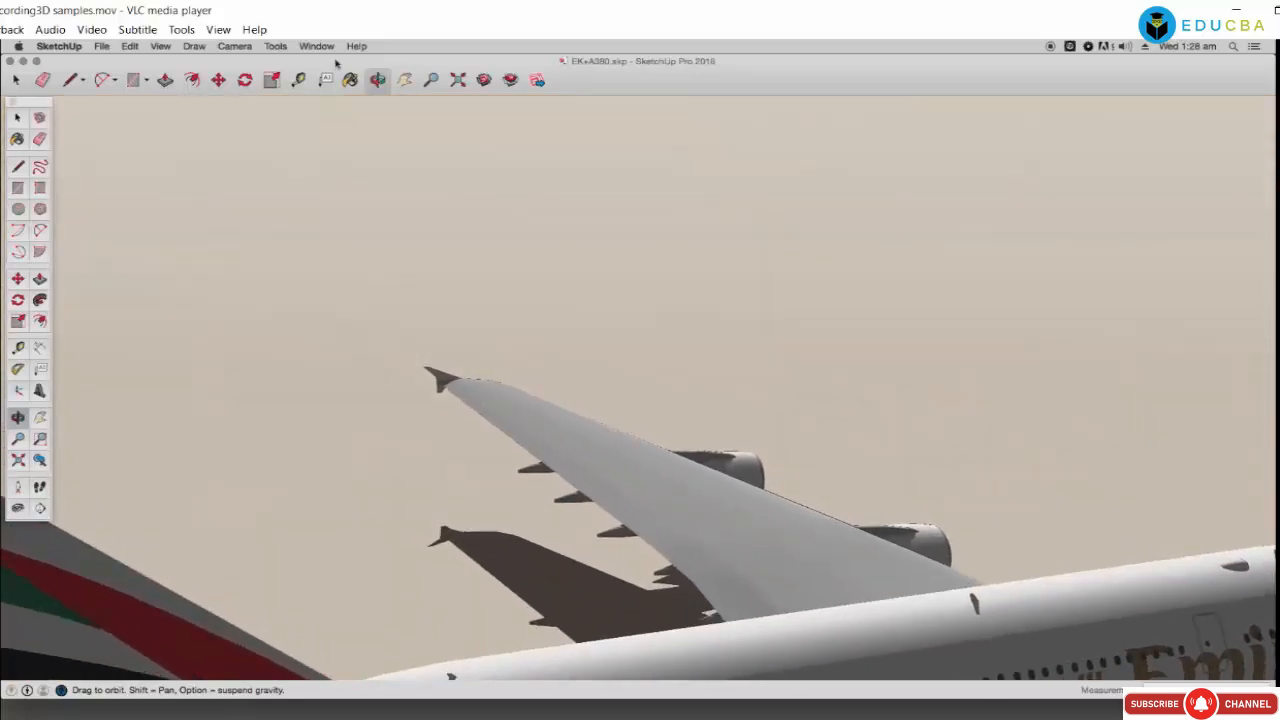
{"action": "left_click", "coordinate": [403, 84]}
{"action": "left_click_drag", "start_coordinate": [510, 432], "coordinate": [410, 222]}
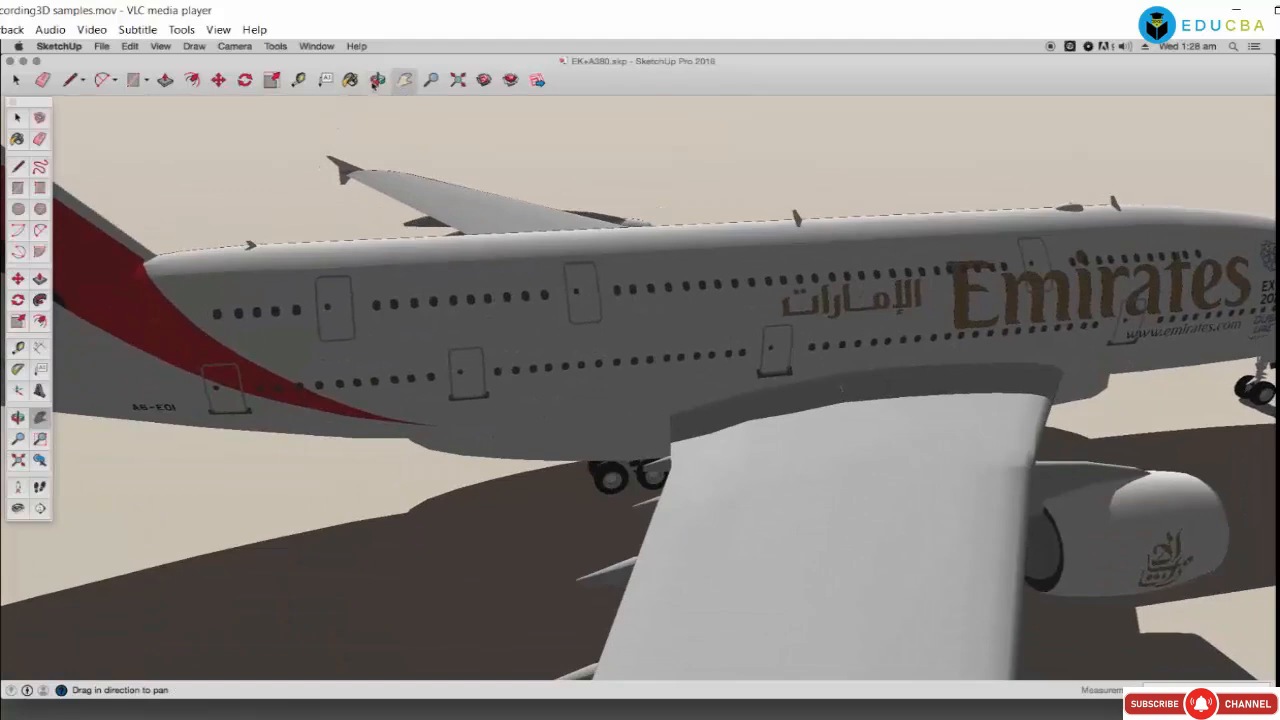
{"action": "left_click", "coordinate": [377, 80]}
{"action": "left_click_drag", "start_coordinate": [590, 420], "coordinate": [640, 410]}
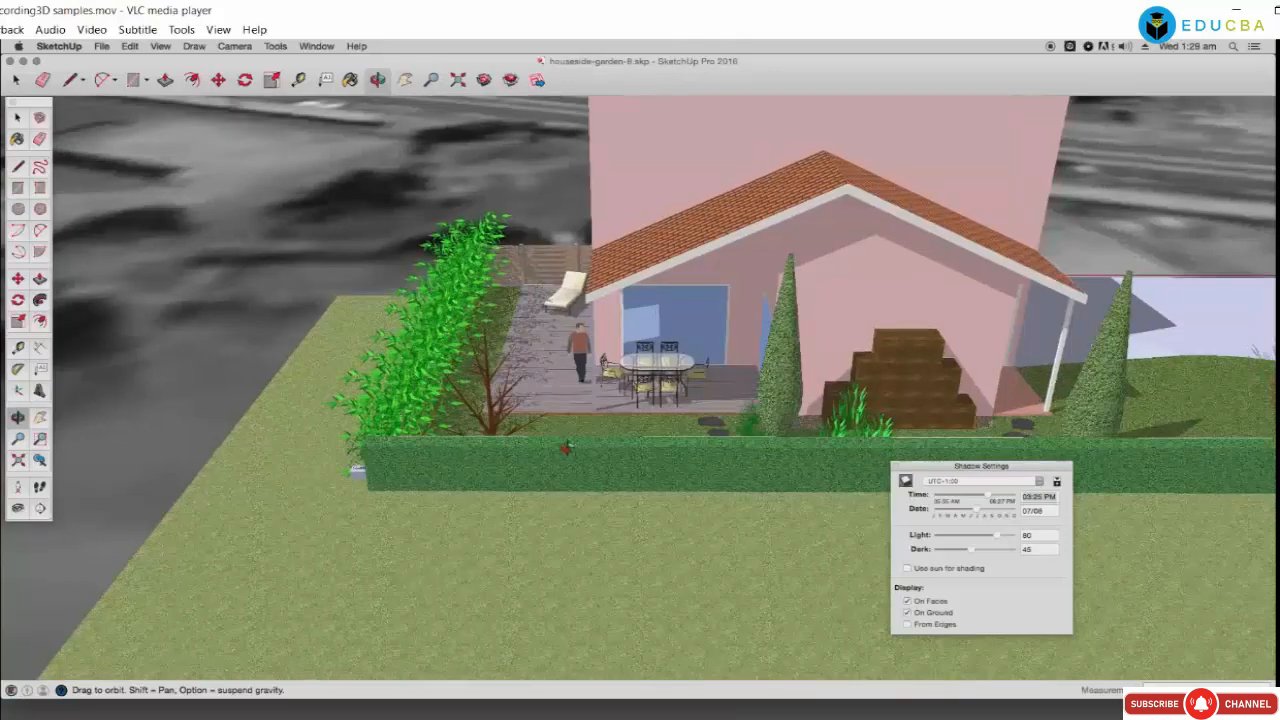
{"action": "left_click_drag", "start_coordinate": [565, 449], "coordinate": [545, 430]}
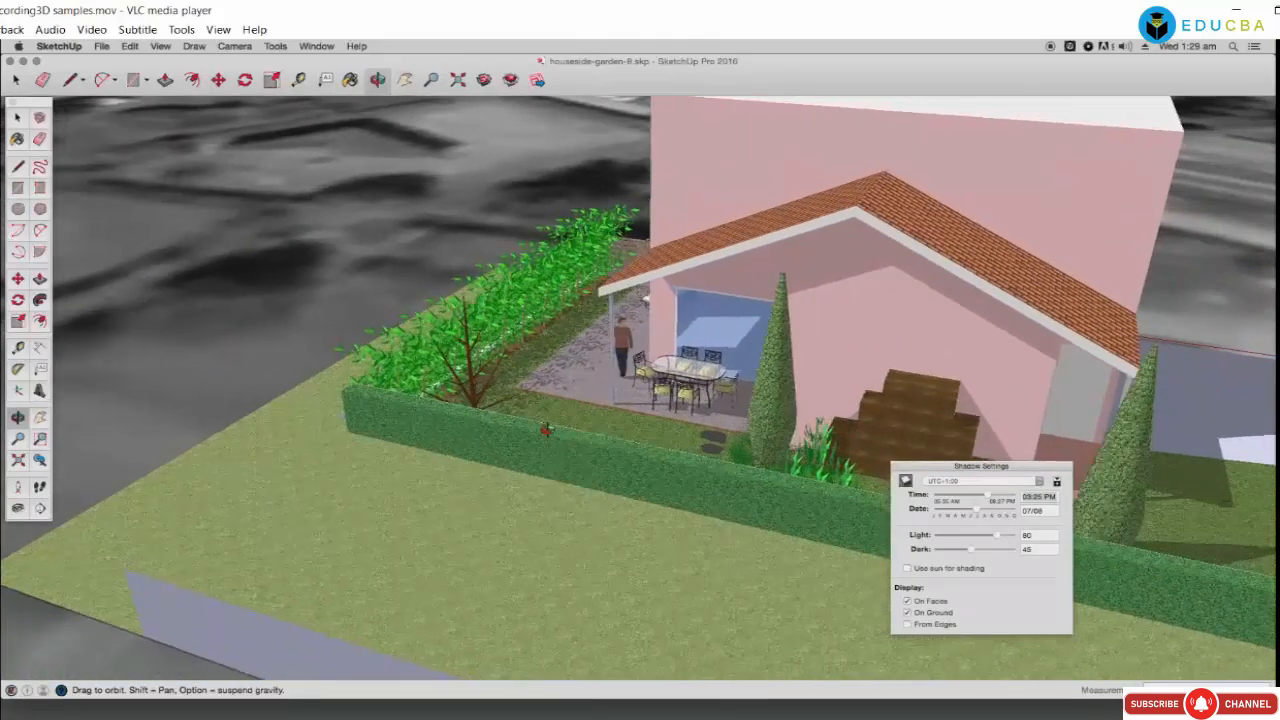
Step: Zoom in on the garden house, centre the patio table and chairs, and set a later shadow date
{"action": "scroll", "coordinate": [547, 426], "scroll_direction": "up", "scroll_amount": 8}
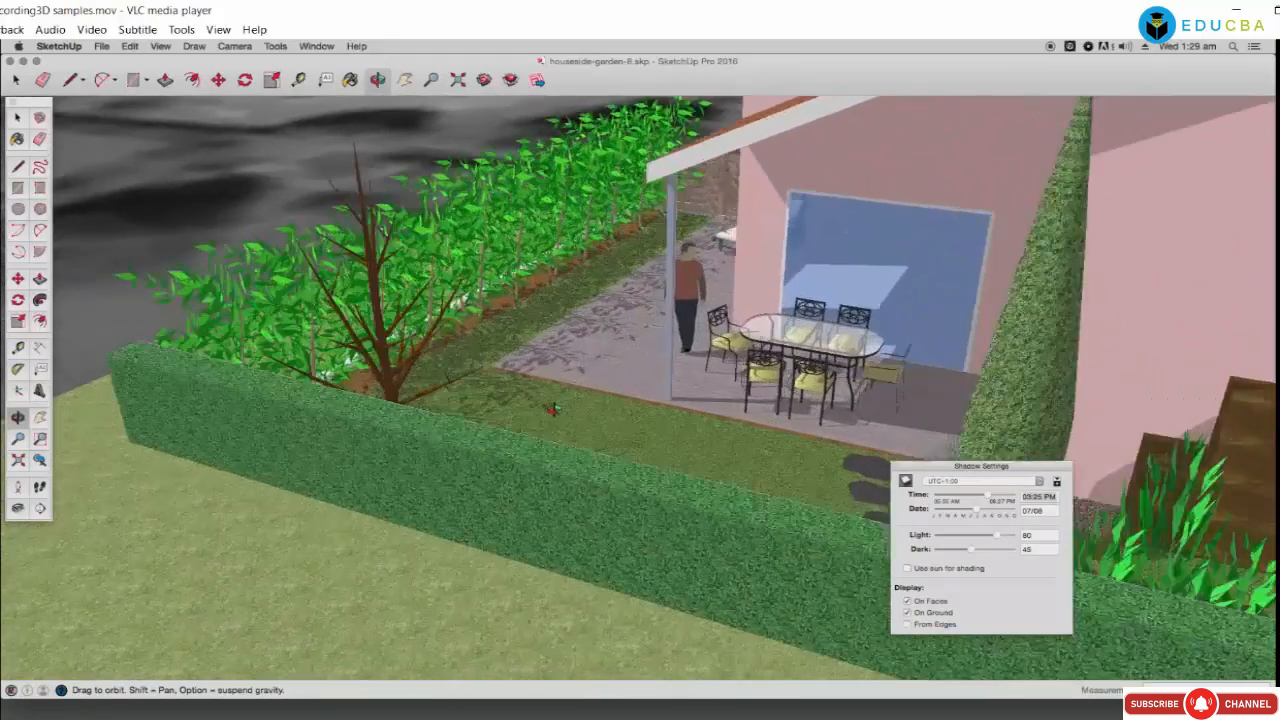
{"action": "left_click_drag", "start_coordinate": [552, 409], "coordinate": [646, 461]}
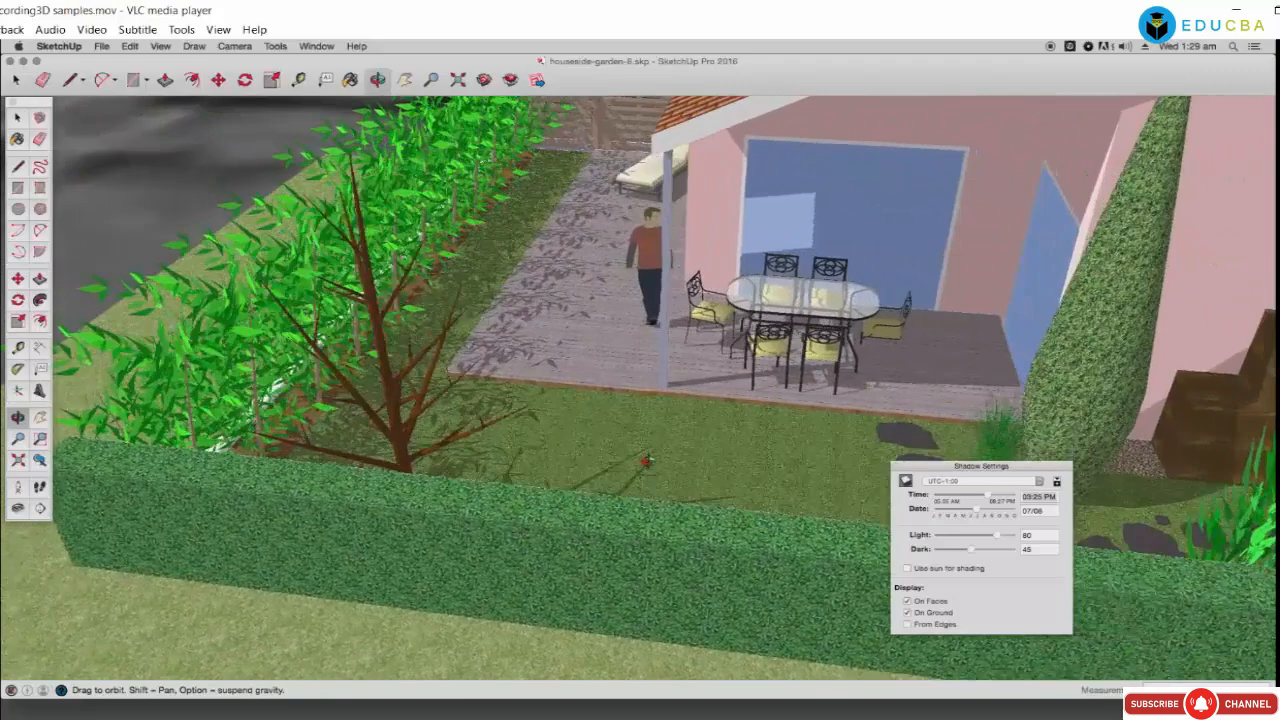
{"action": "scroll", "coordinate": [646, 461], "scroll_direction": "up", "scroll_amount": 10}
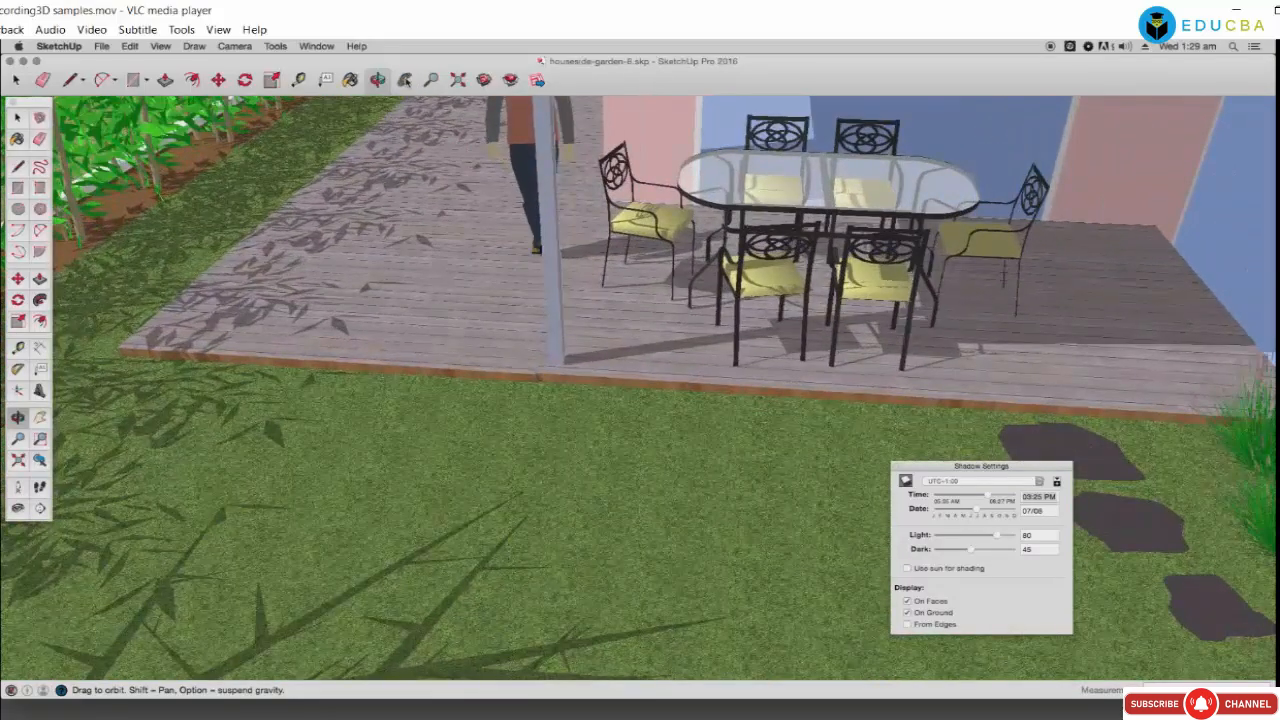
{"action": "left_click", "coordinate": [407, 82]}
{"action": "left_click_drag", "start_coordinate": [1134, 325], "coordinate": [901, 422]}
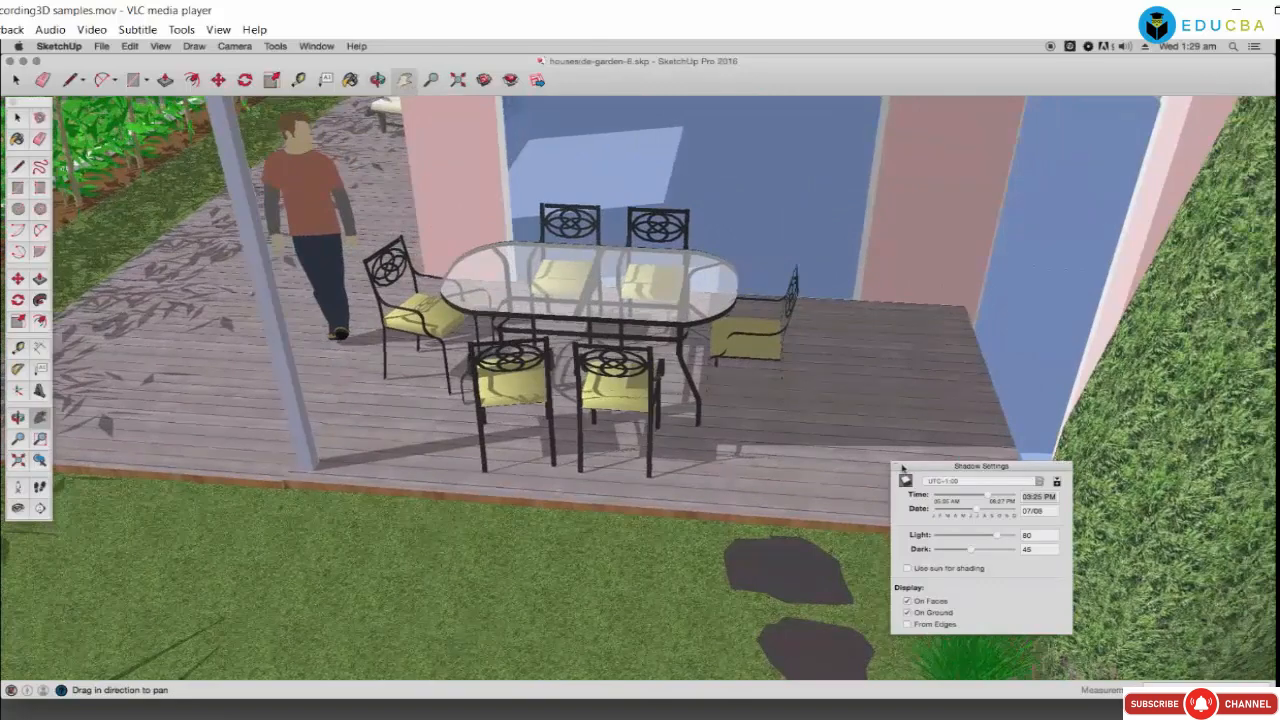
{"action": "mouse_move", "coordinate": [979, 513]}
{"action": "left_mouse_down"}
{"action": "mouse_move", "coordinate": [986, 499]}
{"action": "mouse_move", "coordinate": [973, 498]}
{"action": "left_mouse_up"}
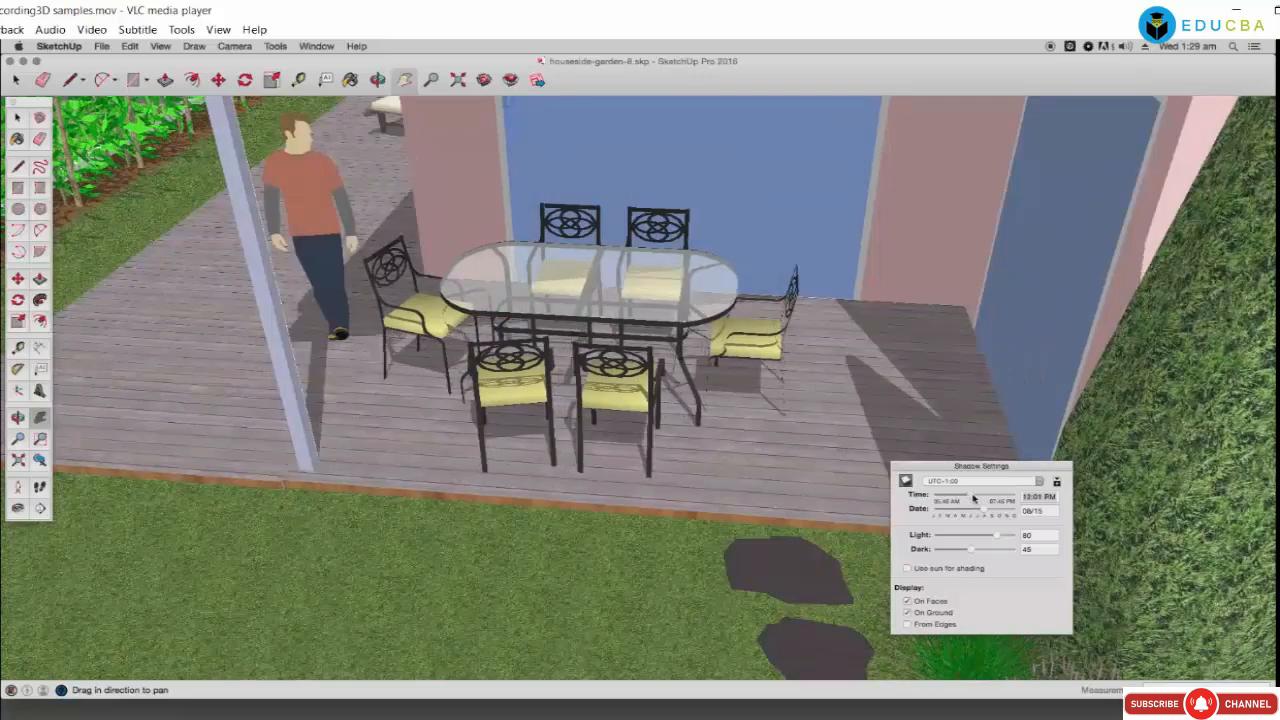
Step: Orbit around the patio and pan over the deck to show the table, chairs and man
{"action": "middle_click_drag", "start_coordinate": [657, 404], "coordinate": [518, 340]}
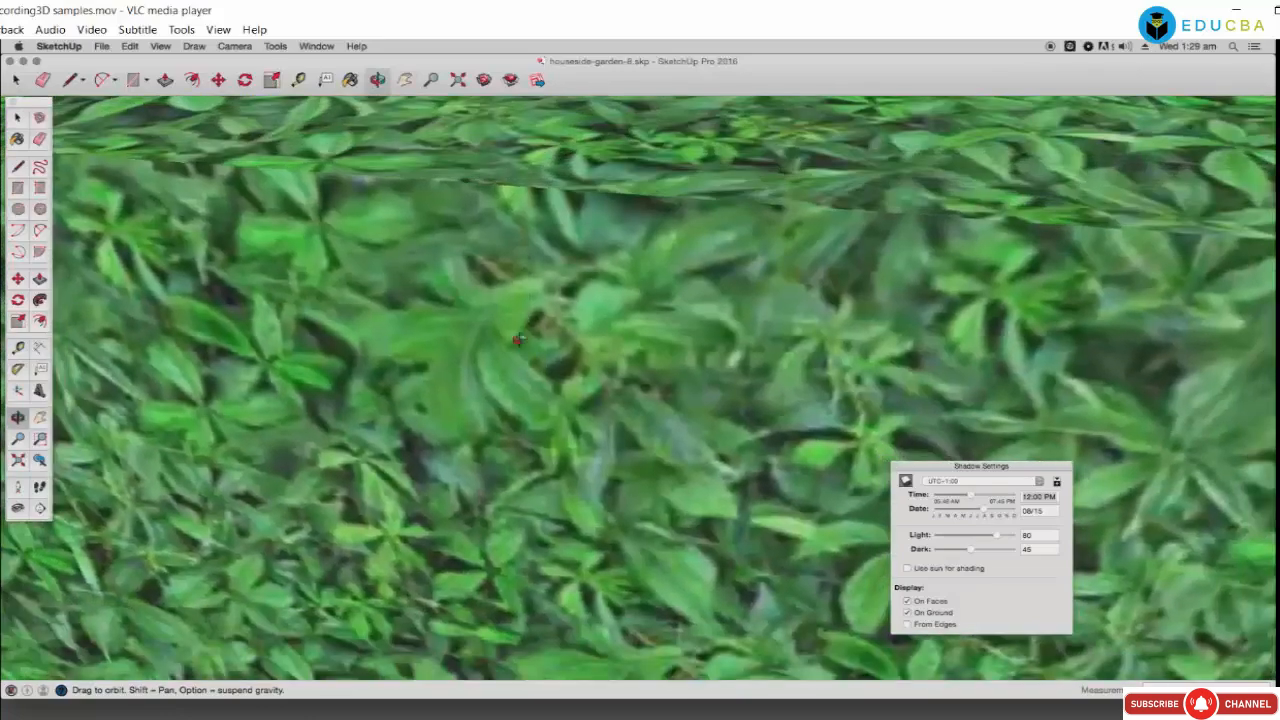
{"action": "left_click", "coordinate": [405, 81]}
{"action": "left_click_drag", "start_coordinate": [429, 169], "coordinate": [472, 440]}
{"action": "left_click_drag", "start_coordinate": [471, 206], "coordinate": [475, 373]}
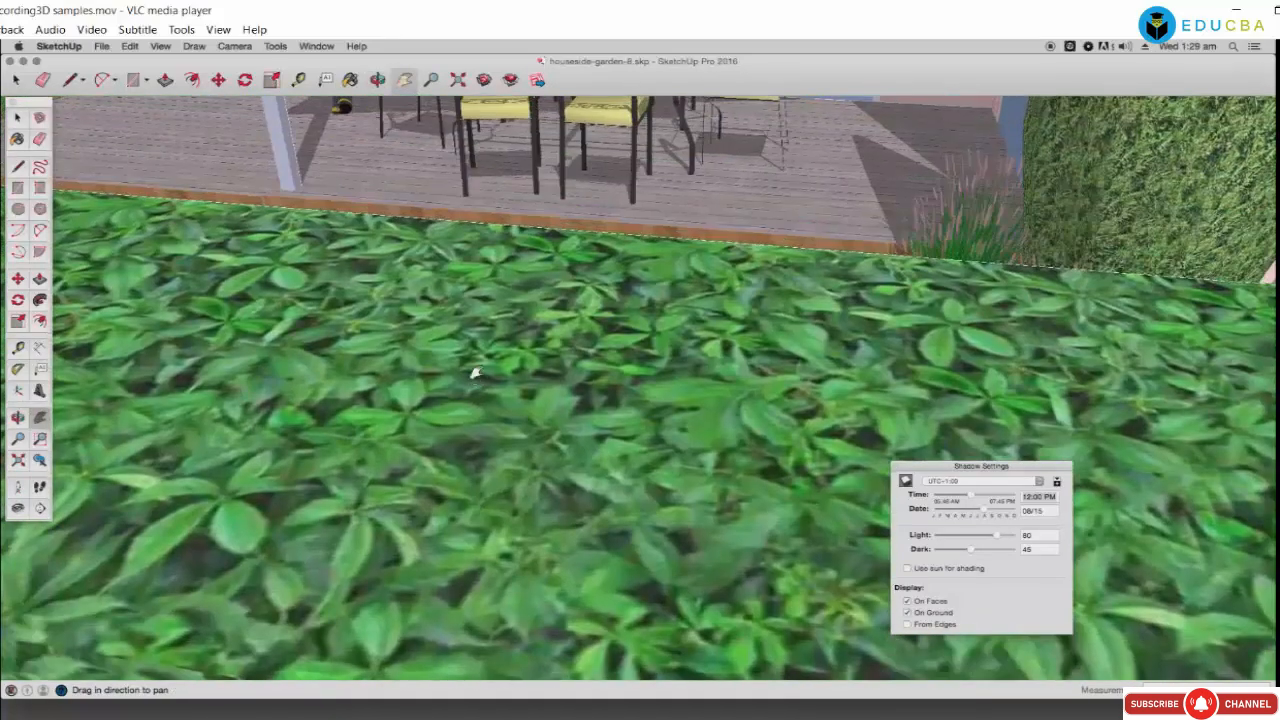
{"action": "left_click_drag", "start_coordinate": [452, 268], "coordinate": [429, 357]}
{"action": "scroll", "coordinate": [440, 289], "scroll_direction": "up", "scroll_amount": 3}
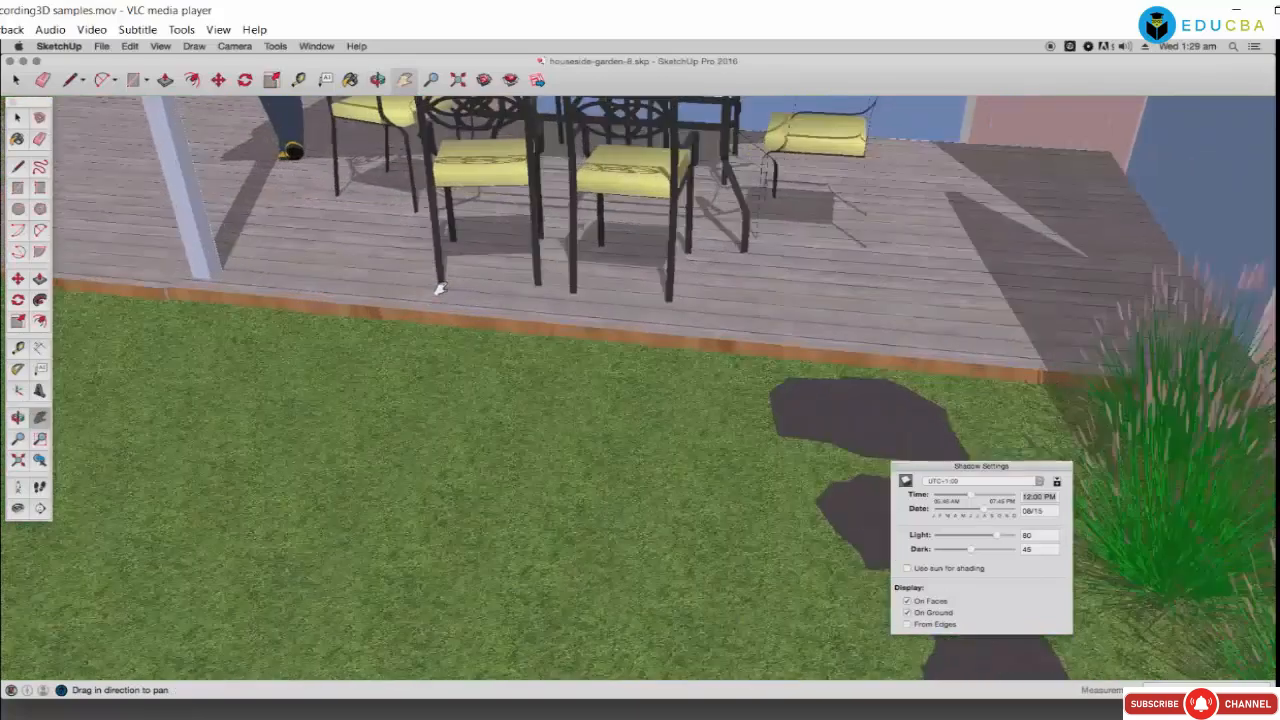
{"action": "mouse_move", "coordinate": [484, 242]}
{"action": "left_mouse_down"}
{"action": "mouse_move", "coordinate": [499, 291]}
{"action": "mouse_move", "coordinate": [482, 412]}
{"action": "left_mouse_up"}
{"action": "left_click_drag", "start_coordinate": [525, 275], "coordinate": [436, 387]}
{"action": "scroll", "coordinate": [440, 316], "scroll_direction": "down", "scroll_amount": 10}
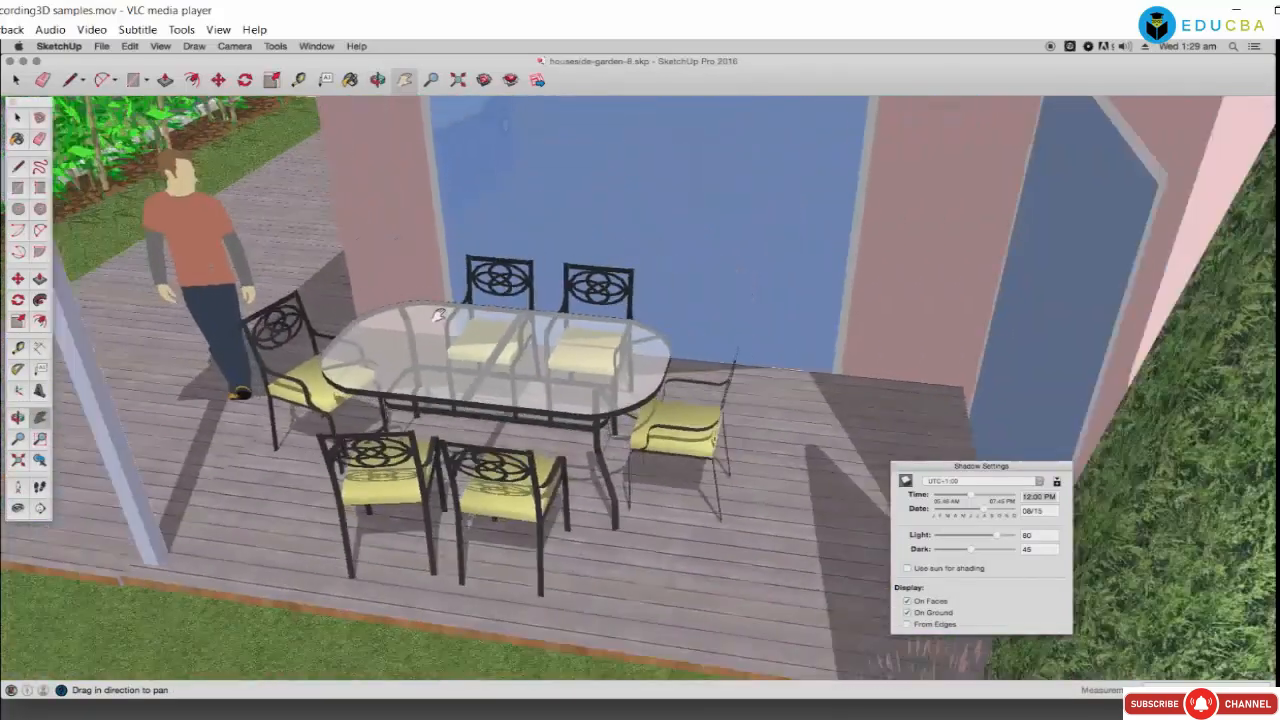
{"action": "scroll", "coordinate": [437, 315], "scroll_direction": "down", "scroll_amount": 4}
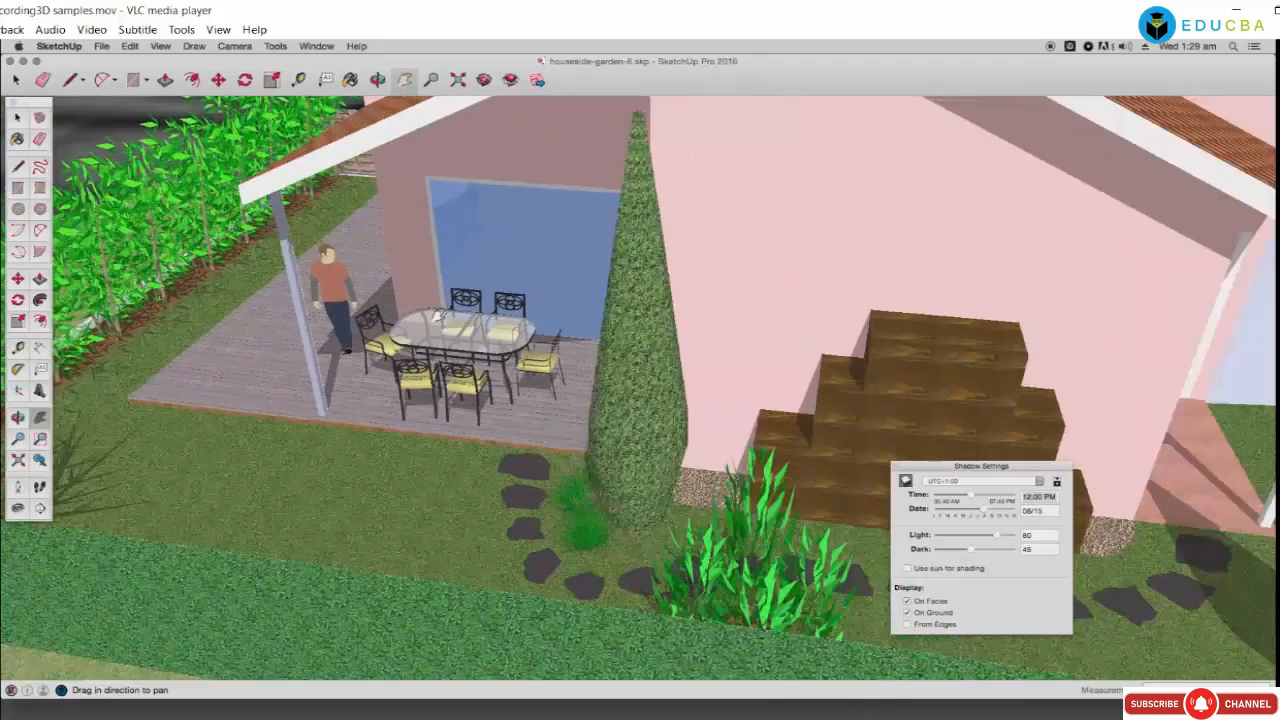
{"action": "scroll", "coordinate": [437, 316], "scroll_direction": "down", "scroll_amount": 8}
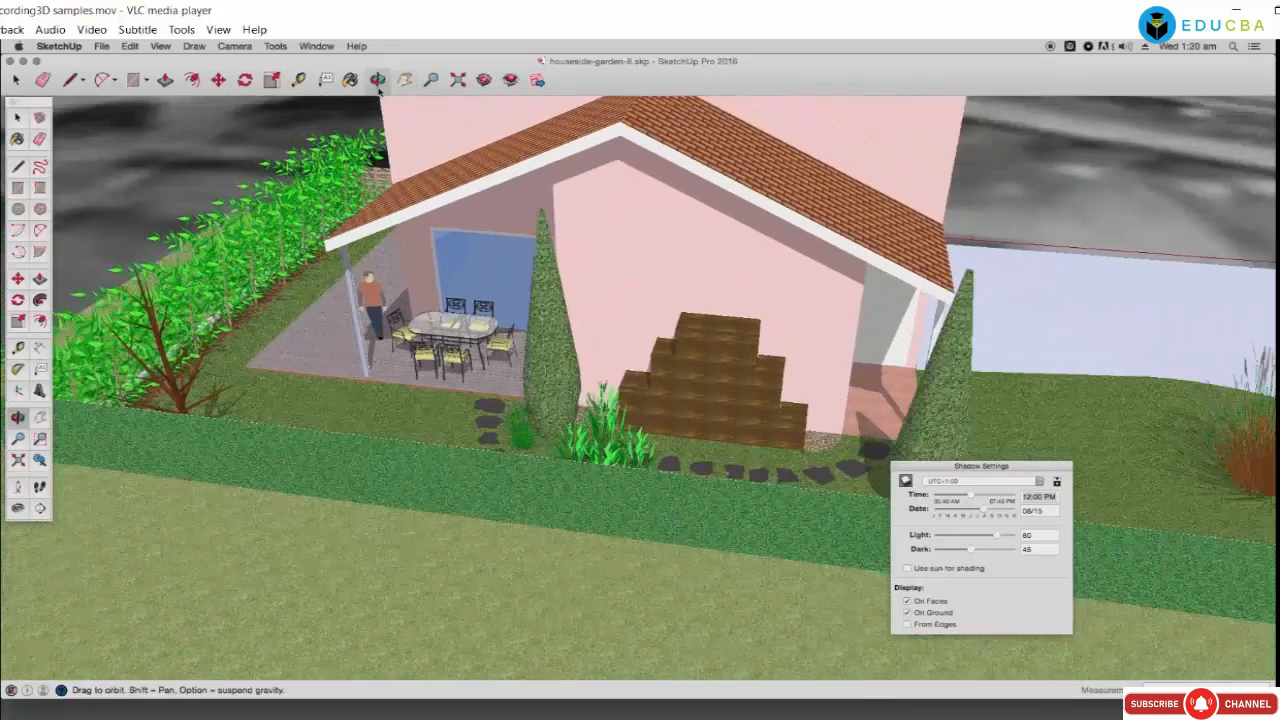
Step: Orbit from the house's right corner along the side wall toward the front porch
{"action": "left_click_drag", "start_coordinate": [643, 302], "coordinate": [440, 312]}
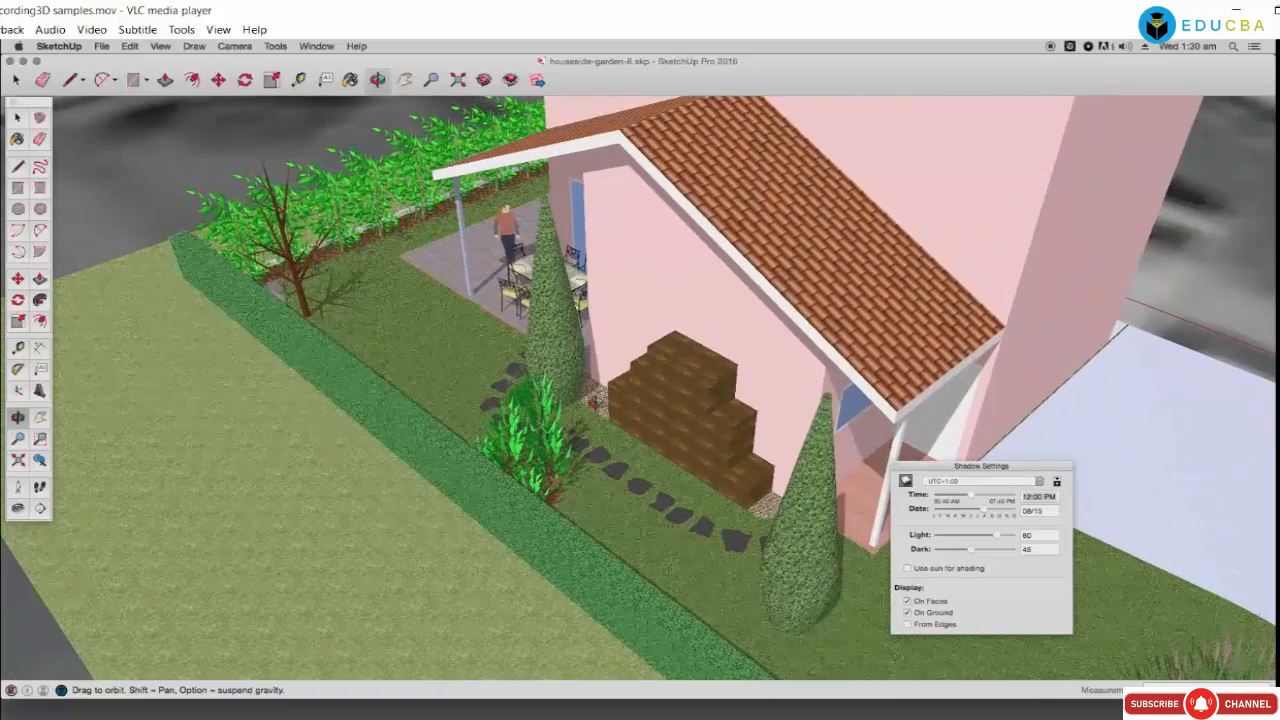
{"action": "left_click_drag", "start_coordinate": [595, 402], "coordinate": [463, 434]}
{"action": "left_click_drag", "start_coordinate": [650, 430], "coordinate": [593, 420]}
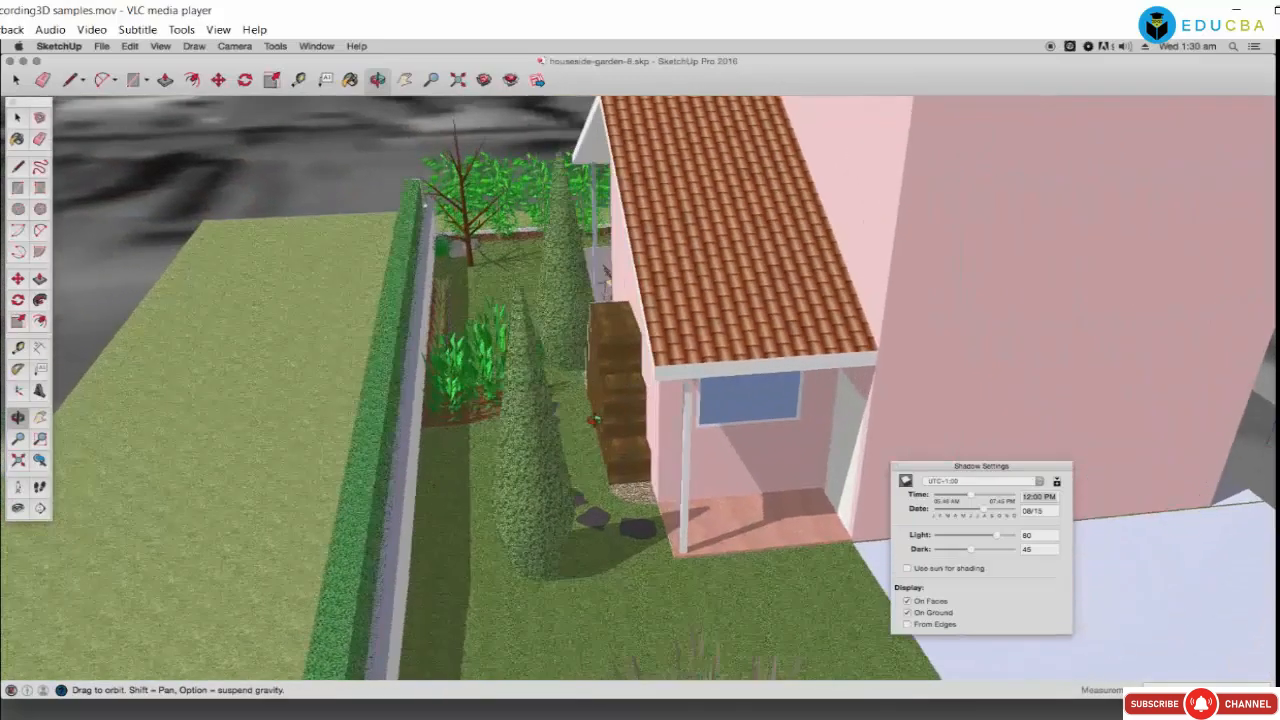
{"action": "scroll", "coordinate": [593, 420], "scroll_direction": "up", "scroll_amount": 3}
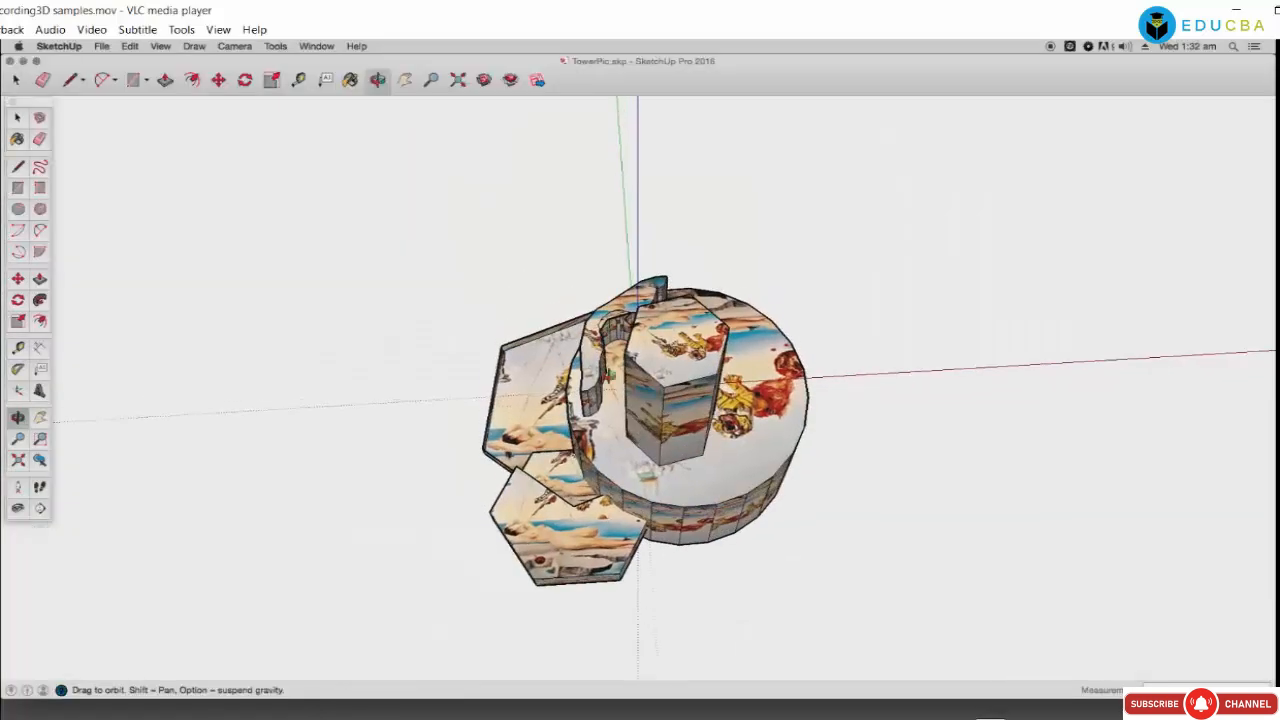
Step: Orbit the picture-textured tower to view its sides and top, then close TowerPic
{"action": "left_click_drag", "start_coordinate": [607, 451], "coordinate": [645, 590]}
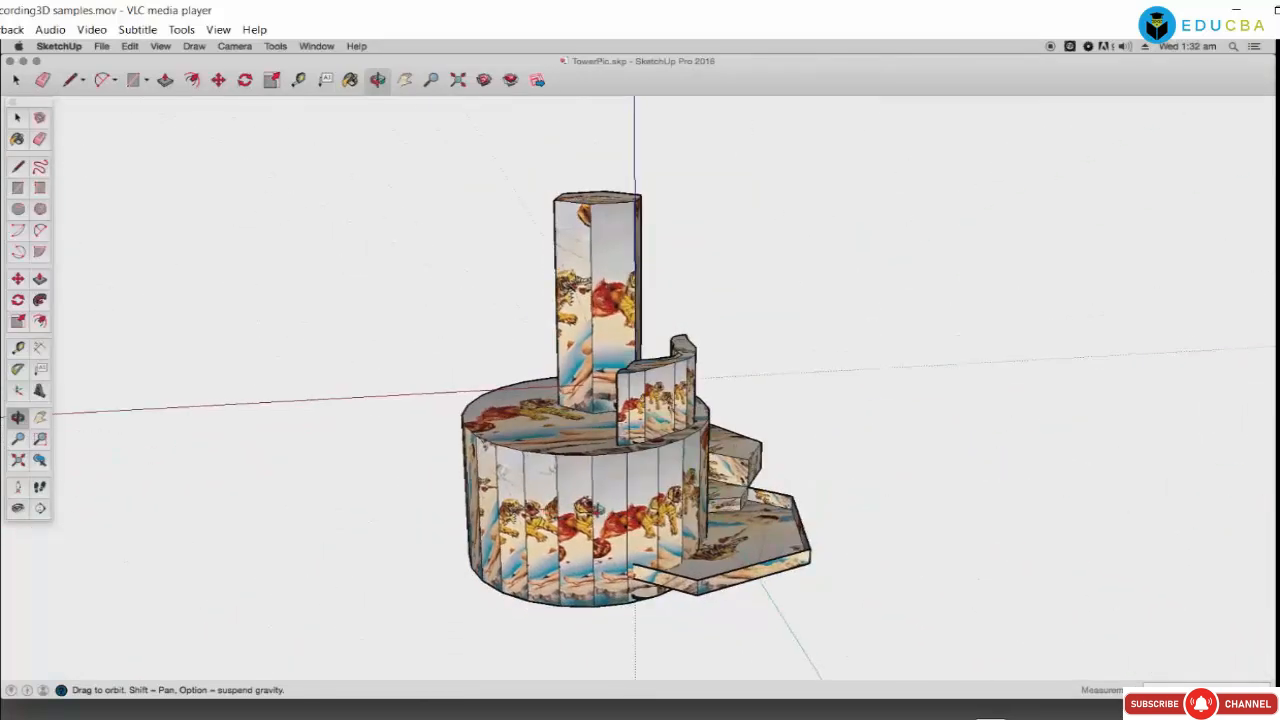
{"action": "scroll", "coordinate": [593, 508], "scroll_direction": "up", "scroll_amount": 5}
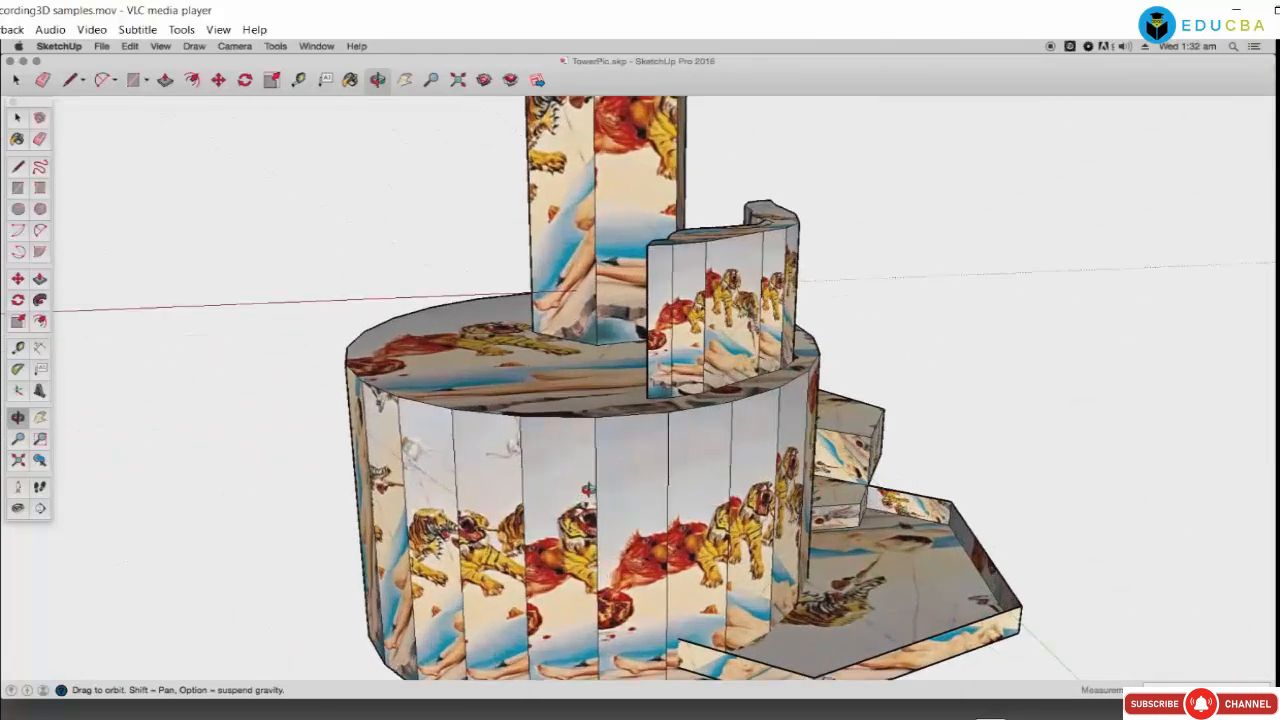
{"action": "left_click_drag", "start_coordinate": [589, 489], "coordinate": [614, 686]}
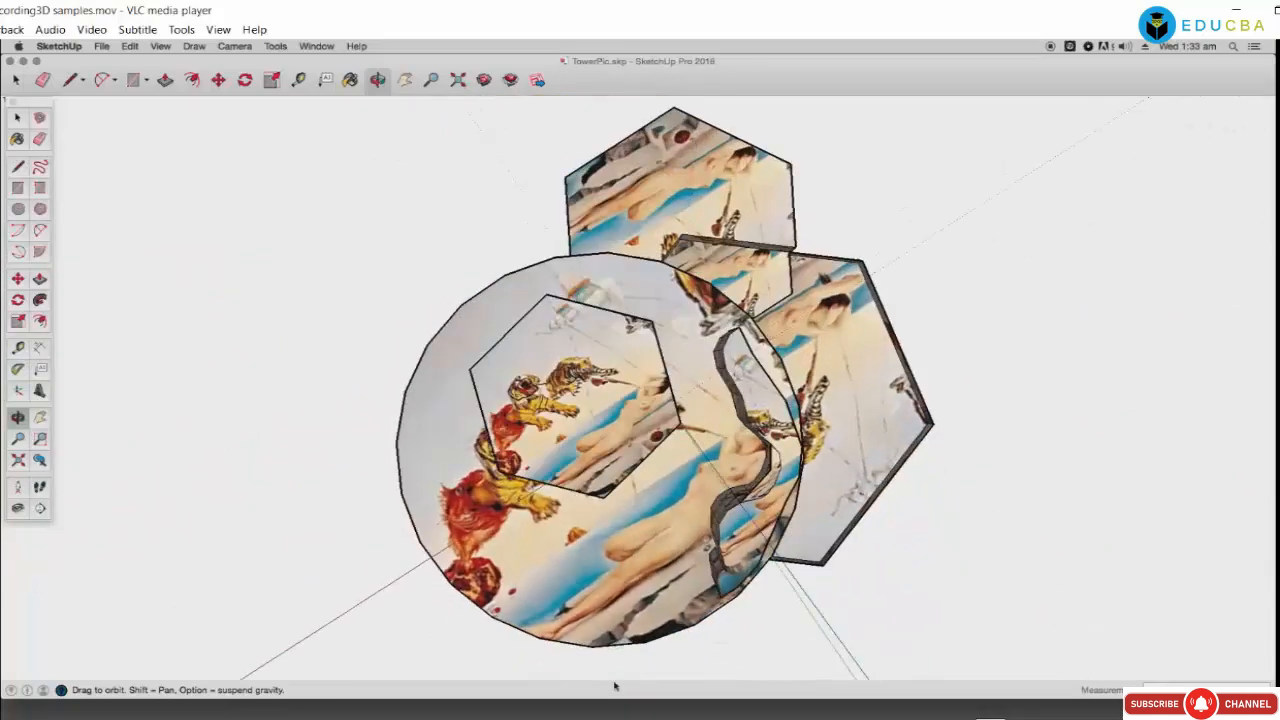
{"action": "left_click_drag", "start_coordinate": [588, 598], "coordinate": [371, 450]}
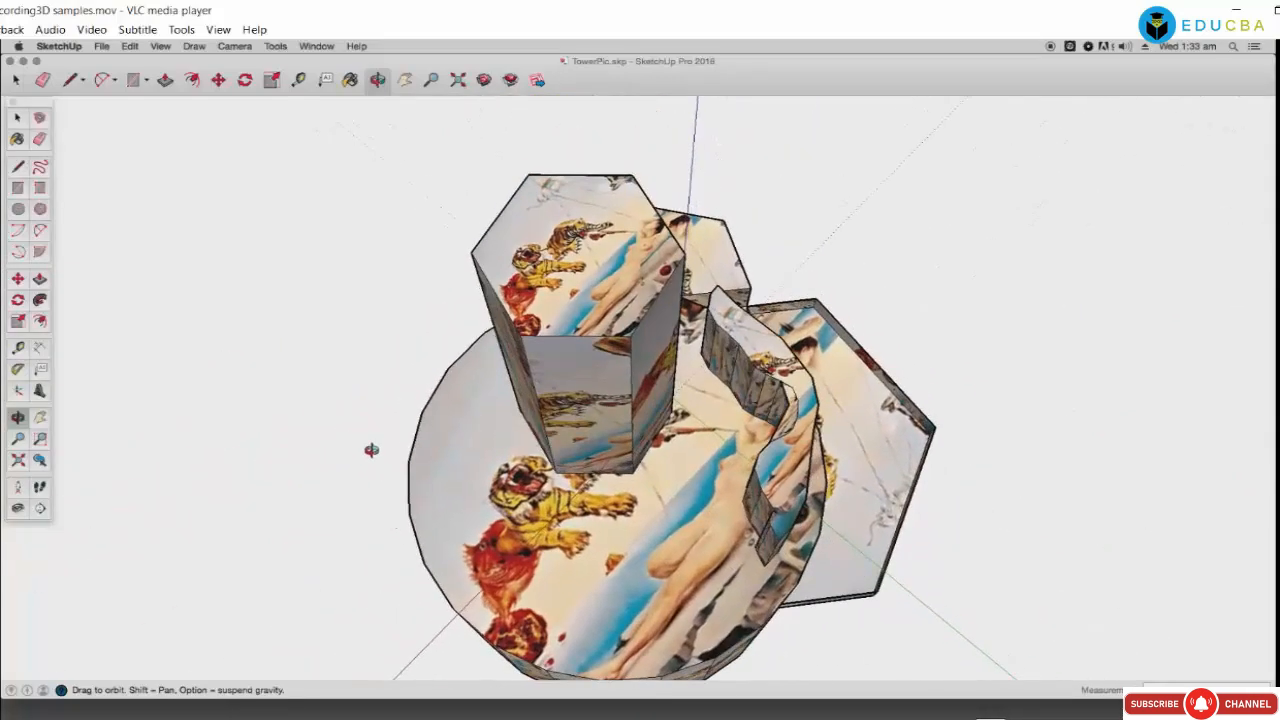
{"action": "left_click", "coordinate": [9, 61]}
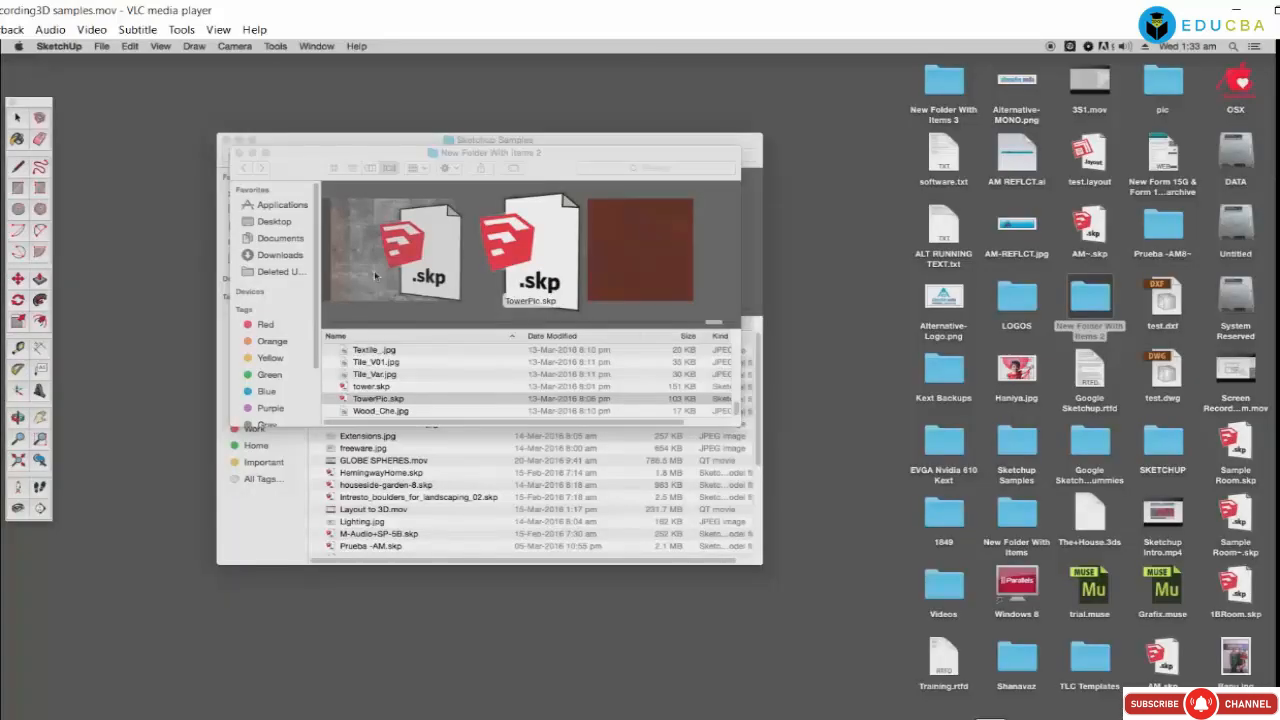
{"action": "left_click", "coordinate": [382, 413]}
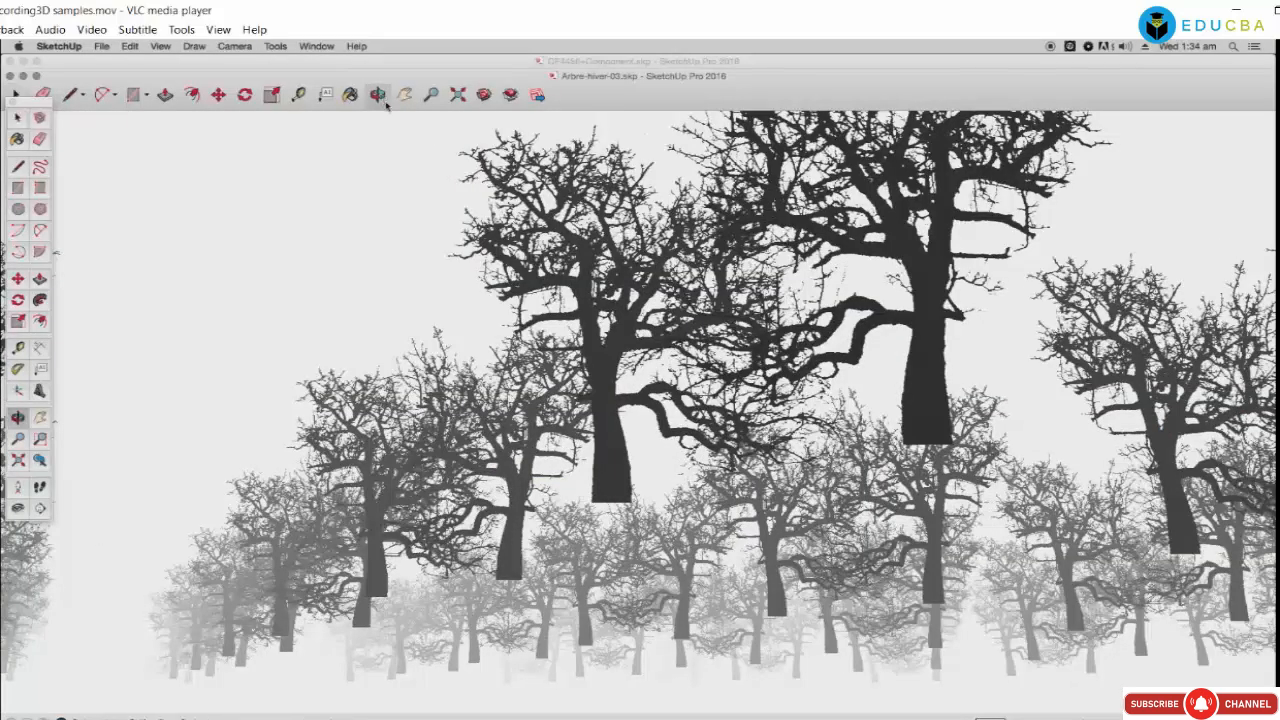
Step: Orbit and zoom across the rows of bare winter trees until they recede into the fog
{"action": "left_click_drag", "start_coordinate": [430, 200], "coordinate": [632, 435]}
{"action": "scroll", "coordinate": [632, 435], "scroll_direction": "down", "scroll_amount": 10}
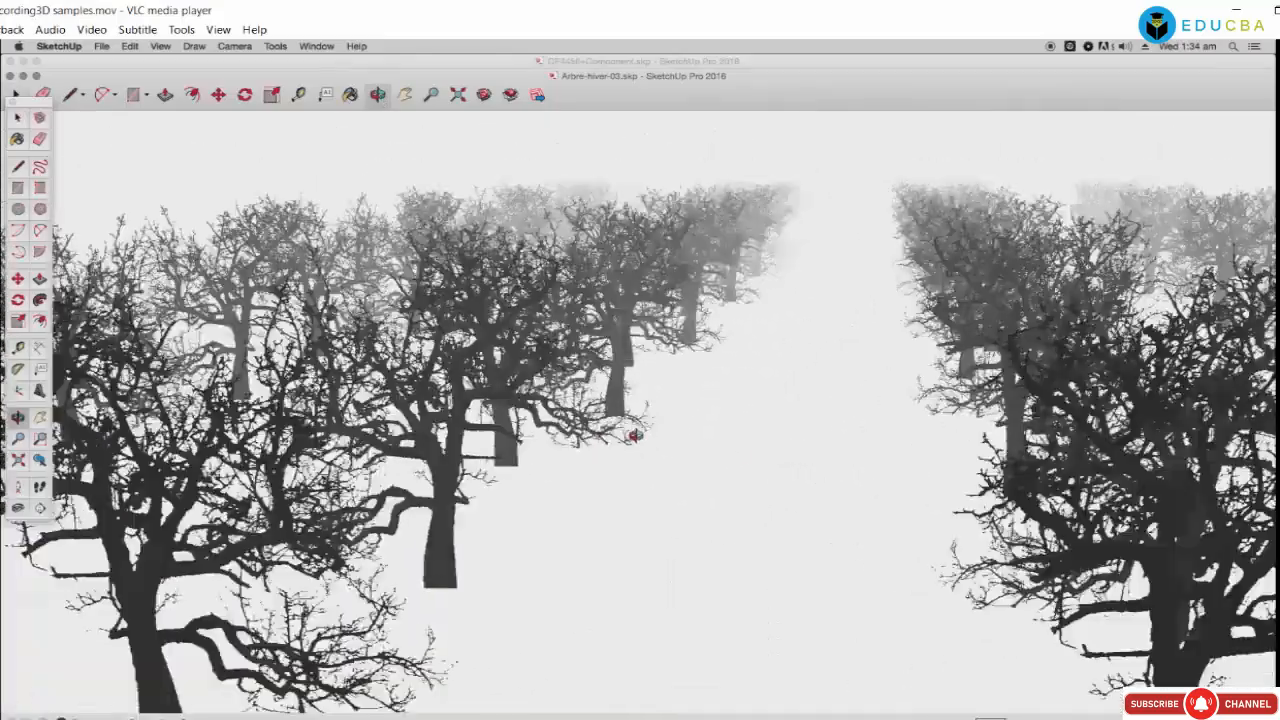
{"action": "scroll", "coordinate": [635, 435], "scroll_direction": "up", "scroll_amount": 10}
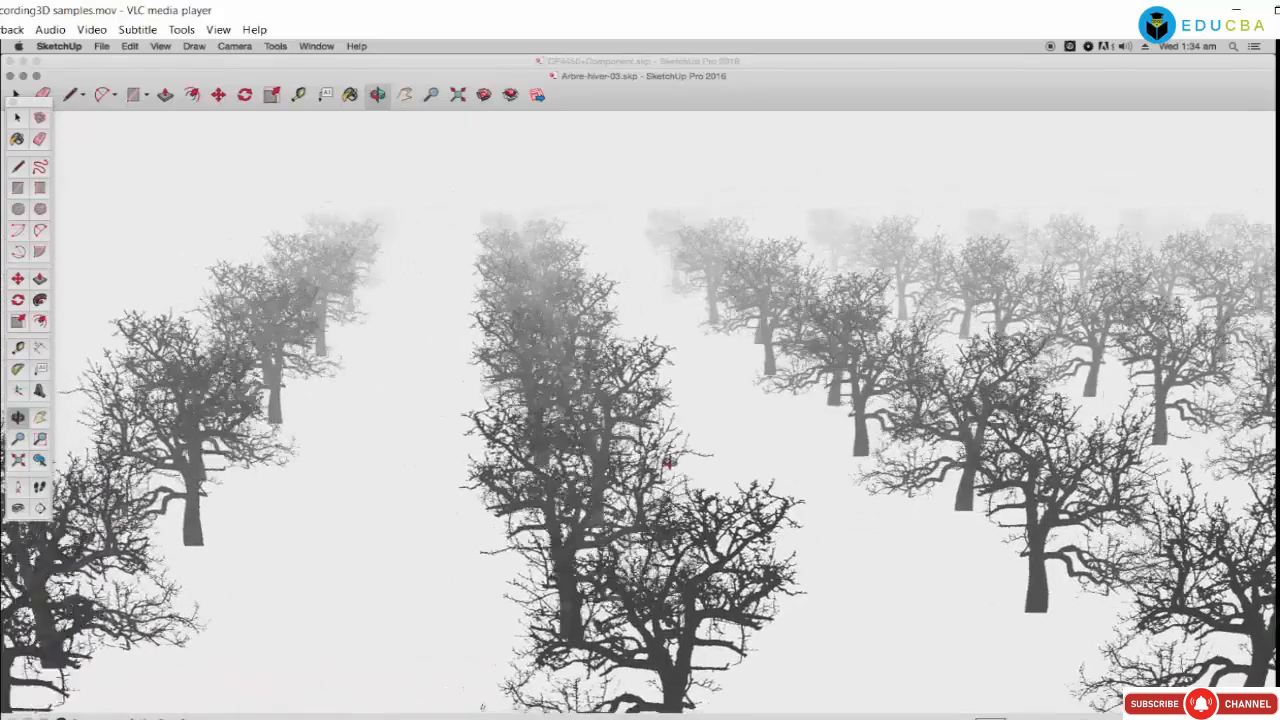
{"action": "mouse_move", "coordinate": [667, 463]}
{"action": "left_mouse_down"}
{"action": "mouse_move", "coordinate": [644, 467]}
{"action": "mouse_move", "coordinate": [676, 467]}
{"action": "left_mouse_up"}
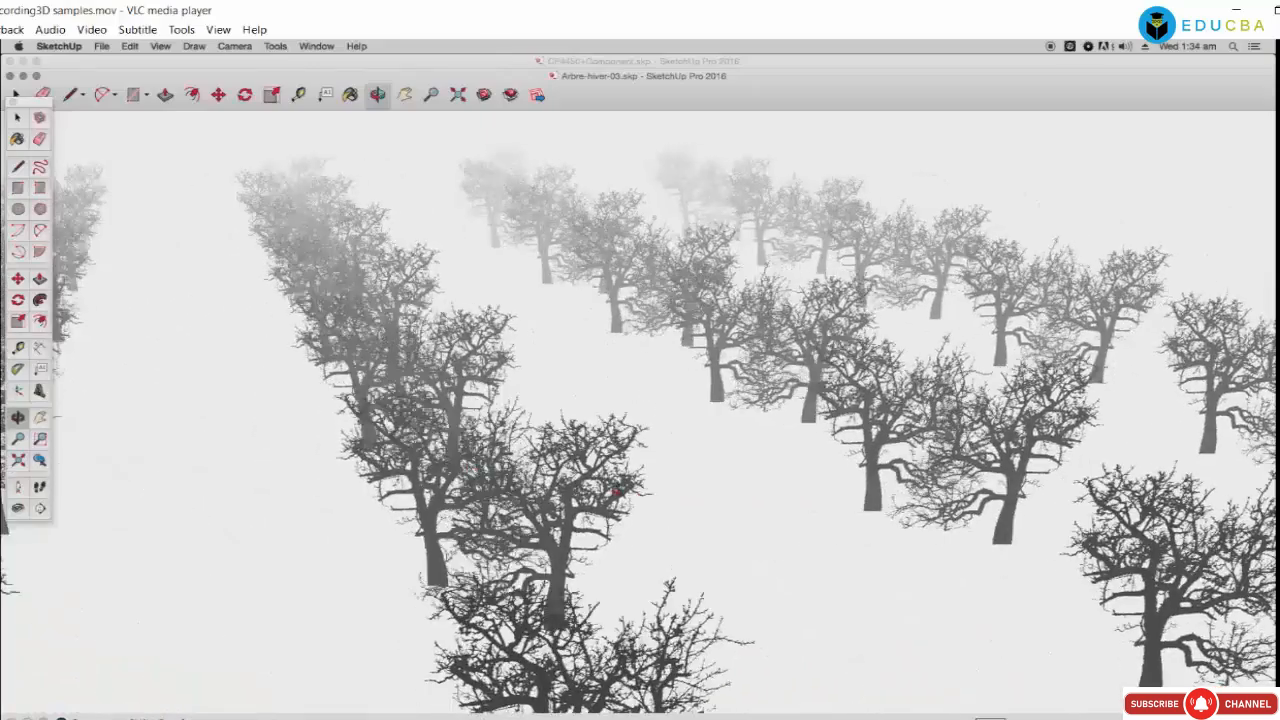
{"action": "left_click_drag", "start_coordinate": [616, 491], "coordinate": [511, 434]}
{"action": "scroll", "coordinate": [511, 434], "scroll_direction": "up", "scroll_amount": 3}
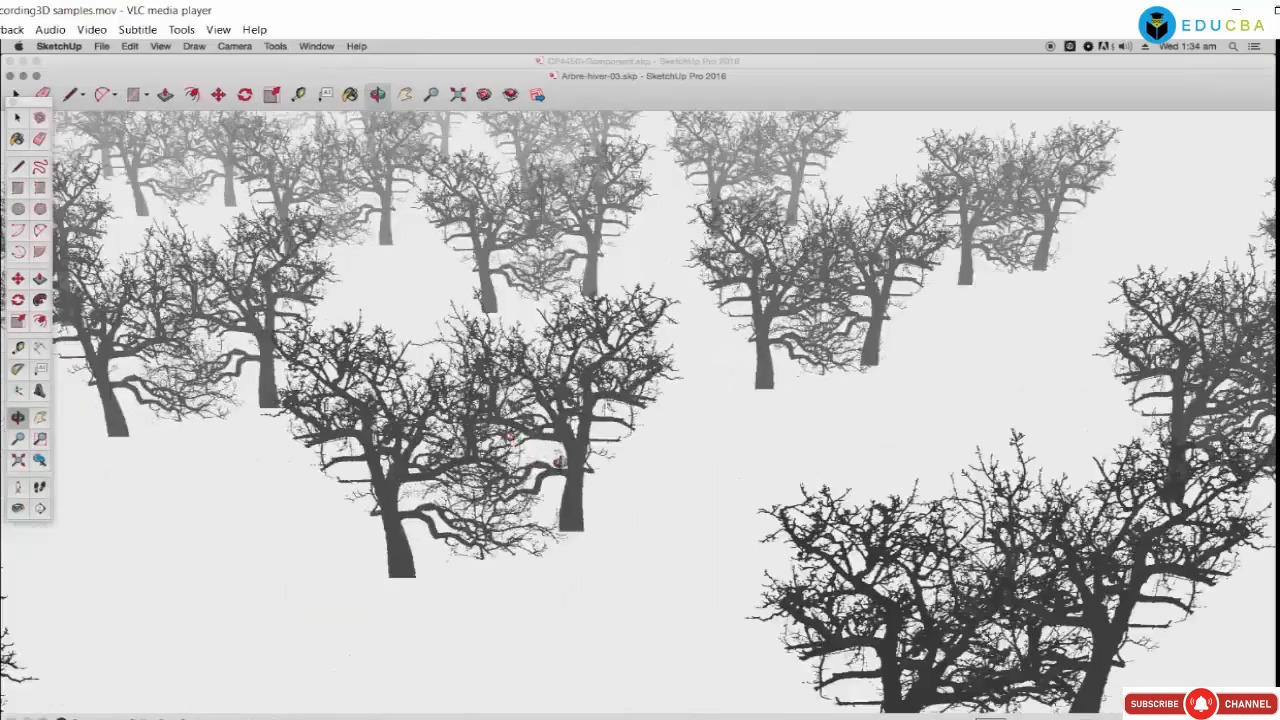
{"action": "left_click_drag", "start_coordinate": [622, 482], "coordinate": [507, 490]}
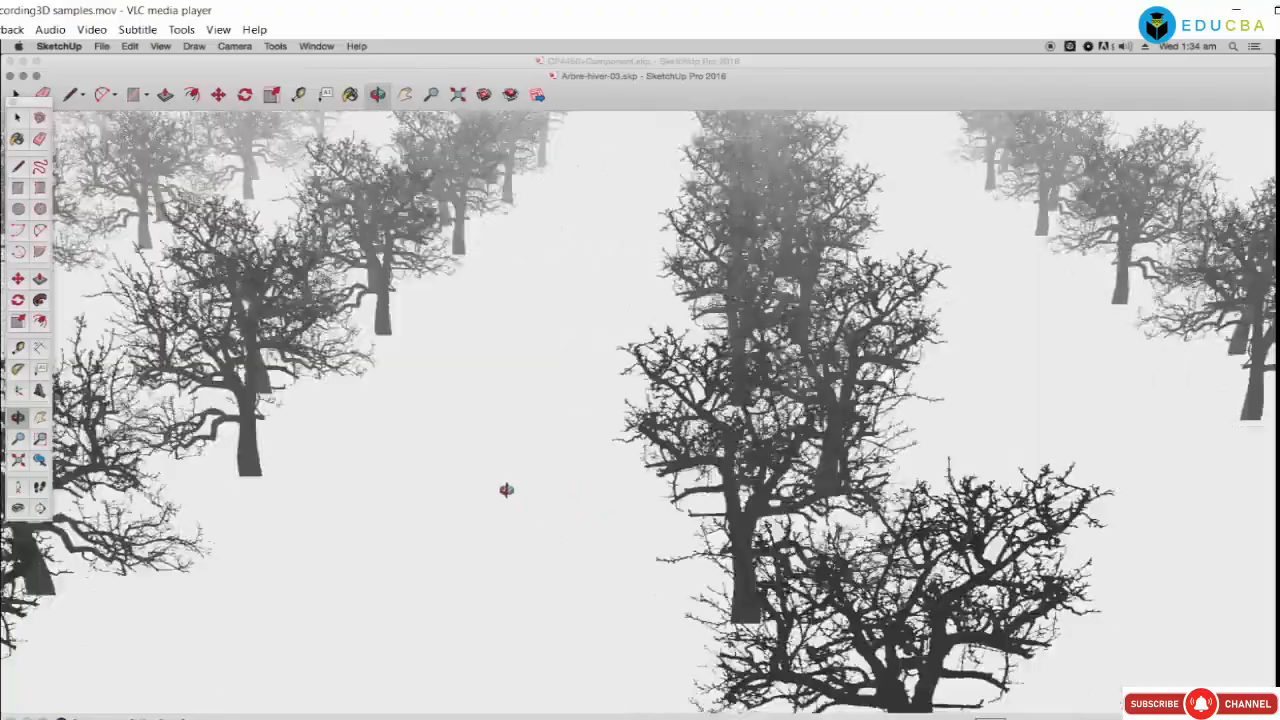
{"action": "left_click_drag", "start_coordinate": [620, 503], "coordinate": [472, 484]}
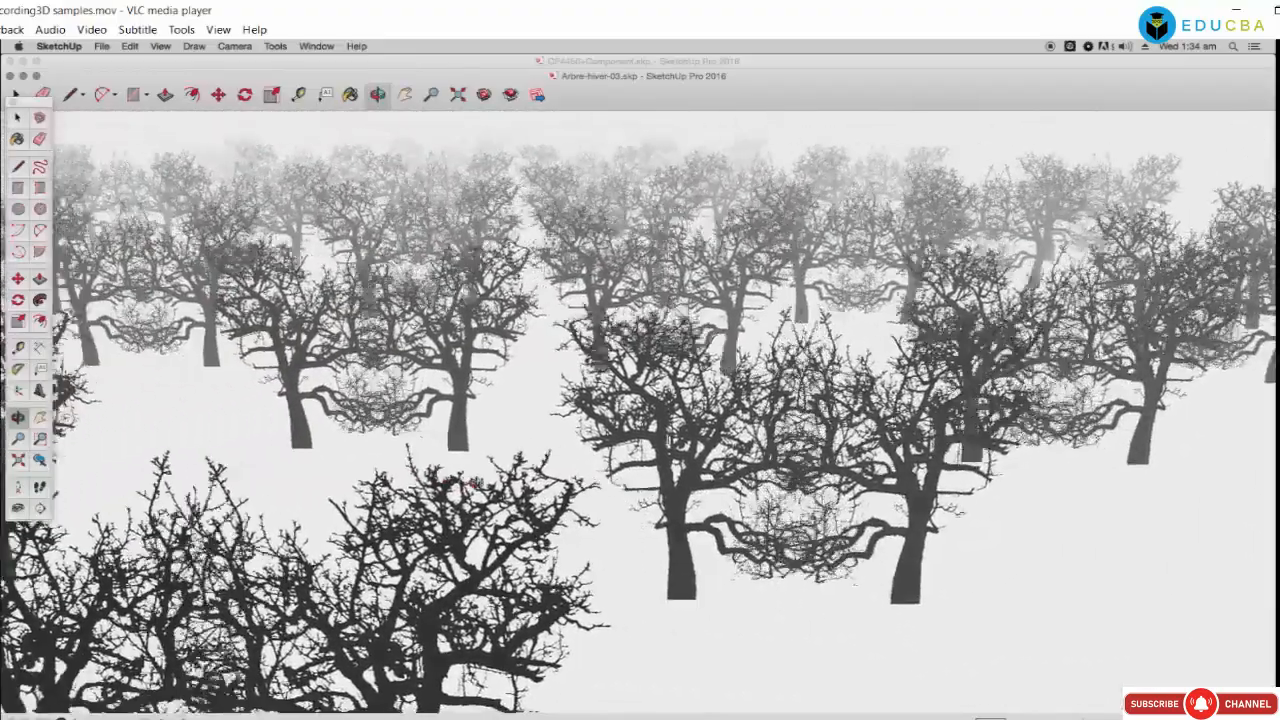
{"action": "middle_click_drag", "start_coordinate": [470, 484], "coordinate": [800, 460]}
{"action": "scroll", "coordinate": [489, 443], "scroll_direction": "down", "scroll_amount": 3}
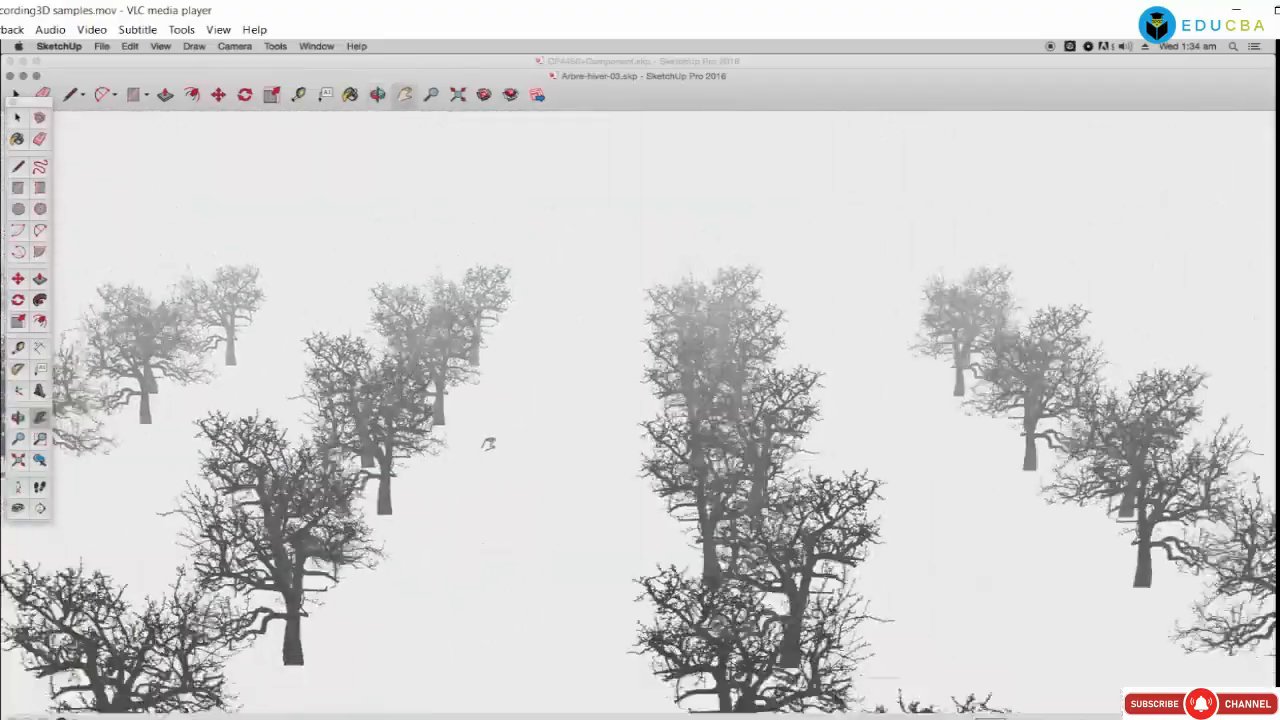
{"action": "scroll", "coordinate": [489, 443], "scroll_direction": "down", "scroll_amount": 3}
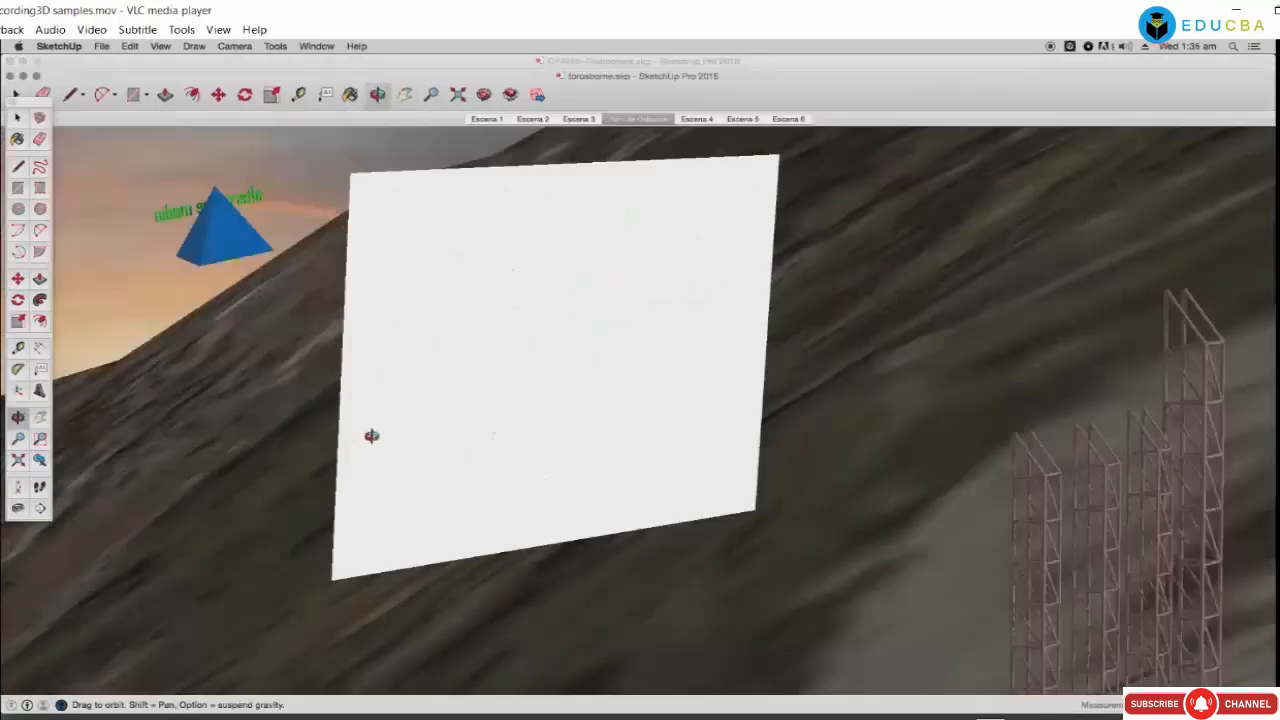
Step: Zoom out and orbit the mountain terrain to an overhead view with the road centre-left
{"action": "scroll", "coordinate": [375, 430], "scroll_direction": "down", "scroll_amount": 8}
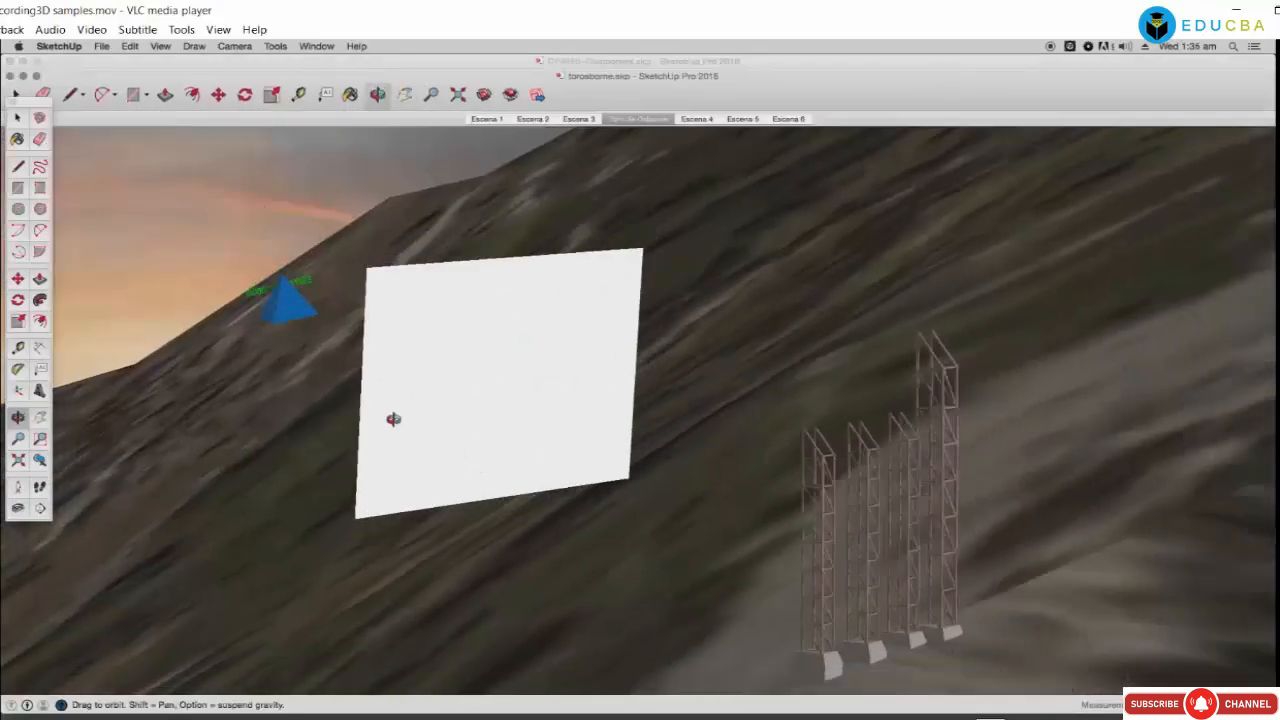
{"action": "scroll", "coordinate": [393, 419], "scroll_direction": "down", "scroll_amount": 10}
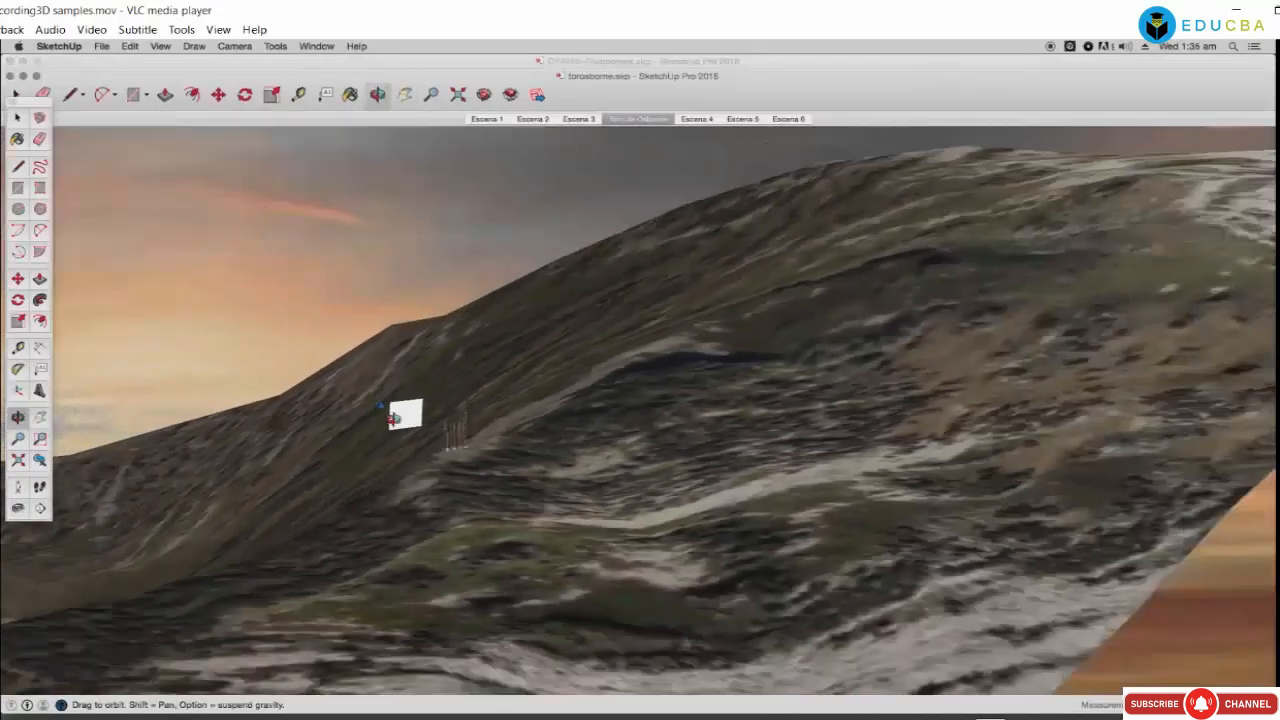
{"action": "scroll", "coordinate": [398, 418], "scroll_direction": "down", "scroll_amount": 10}
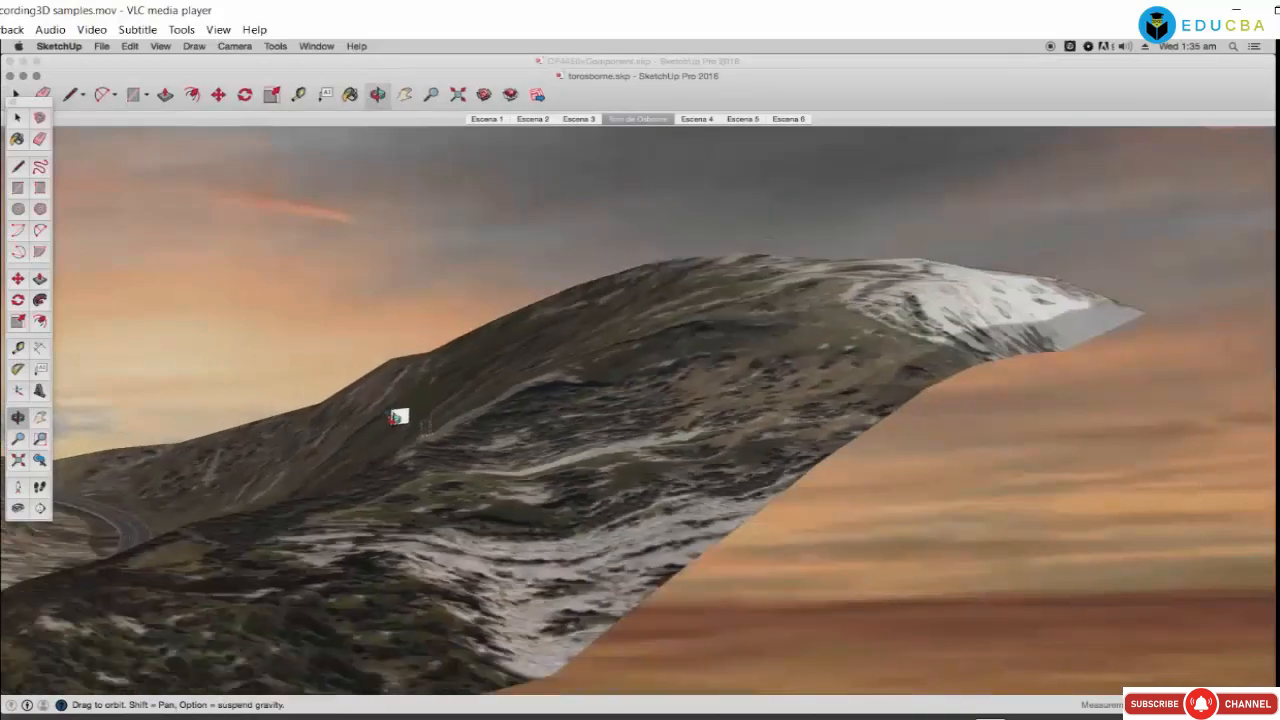
{"action": "scroll", "coordinate": [396, 418], "scroll_direction": "down", "scroll_amount": 6}
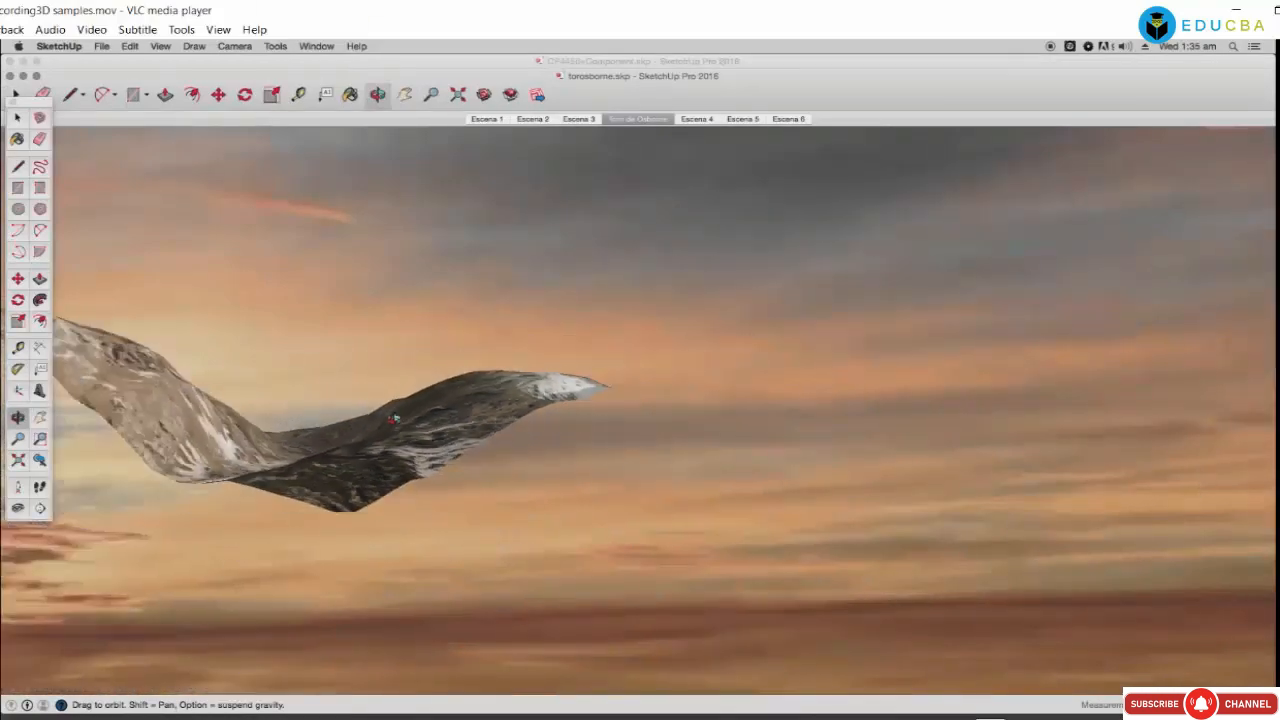
{"action": "scroll", "coordinate": [395, 418], "scroll_direction": "up", "scroll_amount": 8}
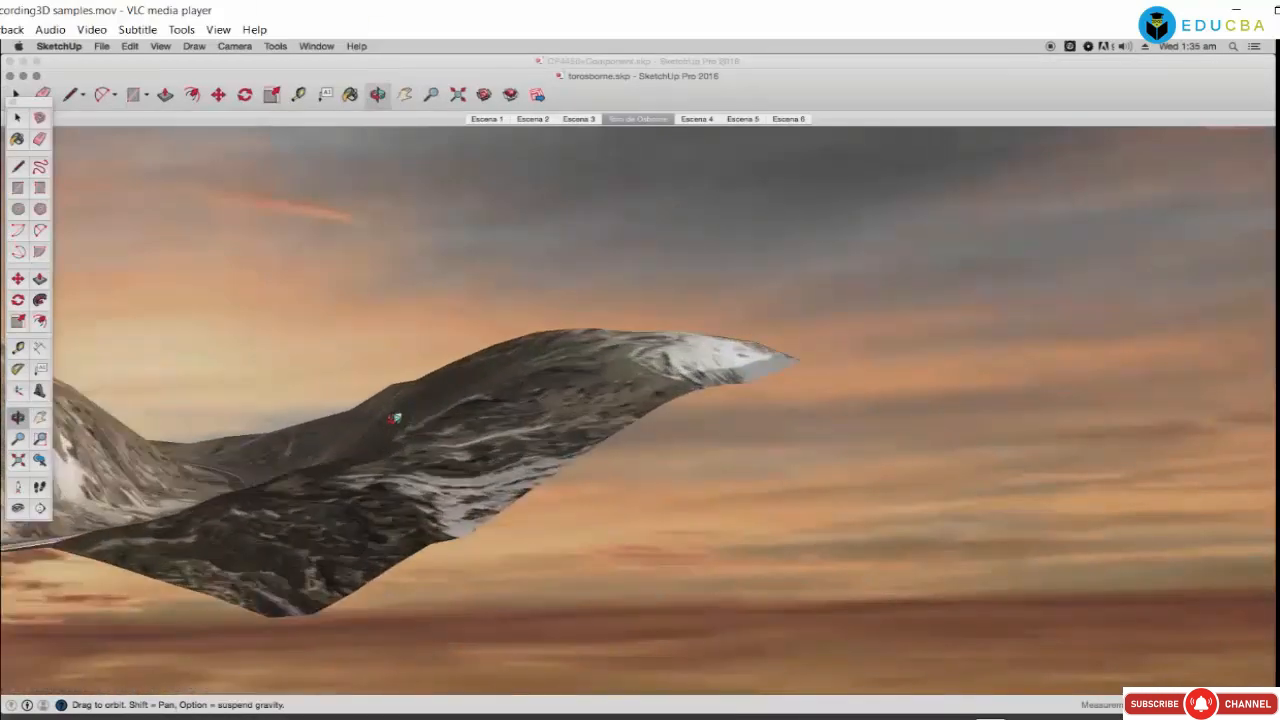
{"action": "mouse_move", "coordinate": [292, 472]}
{"action": "middle_mouse_down"}
{"action": "mouse_move", "coordinate": [474, 482]}
{"action": "mouse_move", "coordinate": [580, 466]}
{"action": "mouse_move", "coordinate": [469, 514]}
{"action": "mouse_move", "coordinate": [403, 516]}
{"action": "mouse_move", "coordinate": [531, 498]}
{"action": "mouse_move", "coordinate": [480, 540]}
{"action": "mouse_move", "coordinate": [457, 471]}
{"action": "mouse_move", "coordinate": [501, 571]}
{"action": "middle_mouse_up"}
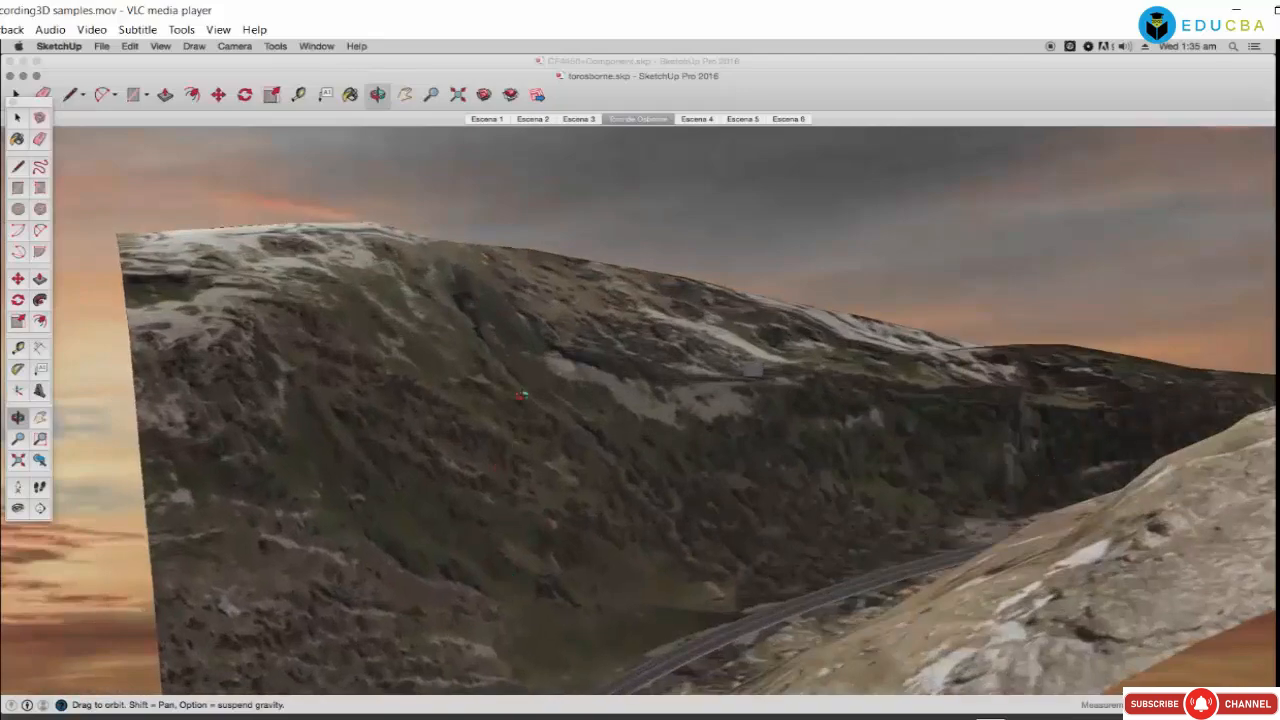
{"action": "scroll", "coordinate": [522, 395], "scroll_direction": "down", "scroll_amount": 5}
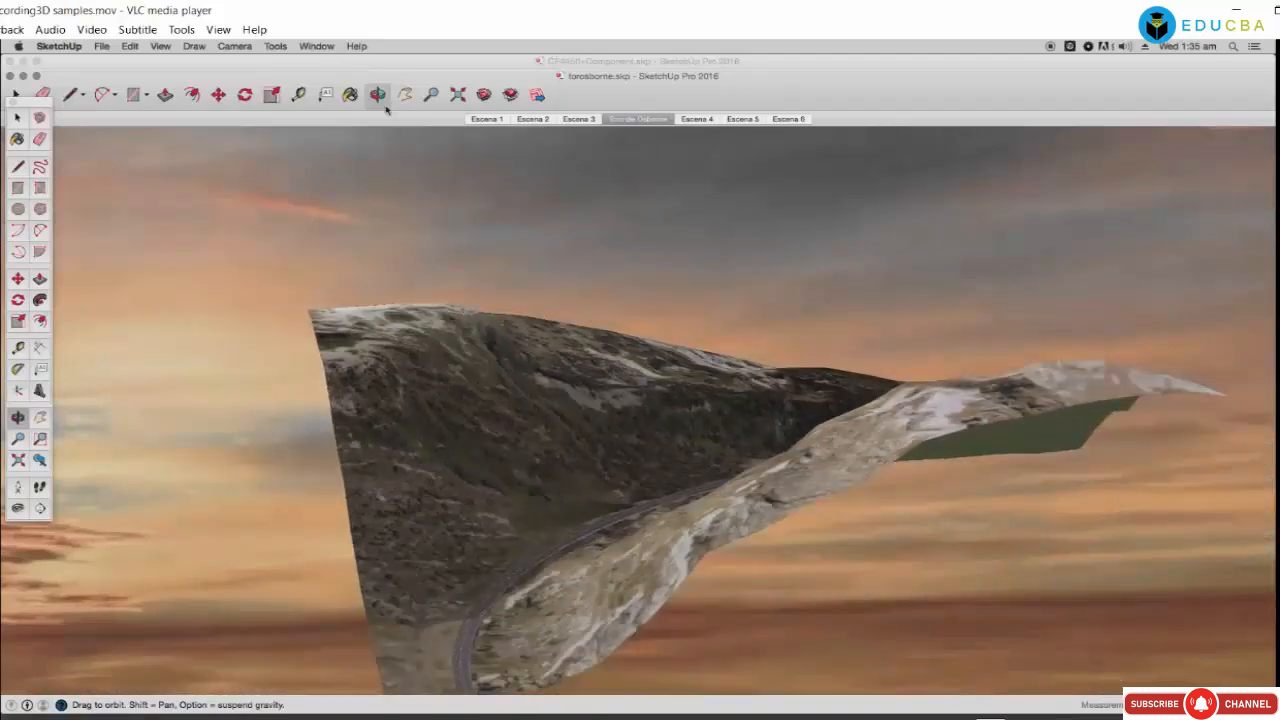
{"action": "mouse_move", "coordinate": [657, 396]}
{"action": "middle_mouse_down"}
{"action": "mouse_move", "coordinate": [647, 426]}
{"action": "mouse_move", "coordinate": [743, 572]}
{"action": "mouse_move", "coordinate": [517, 517]}
{"action": "middle_mouse_up"}
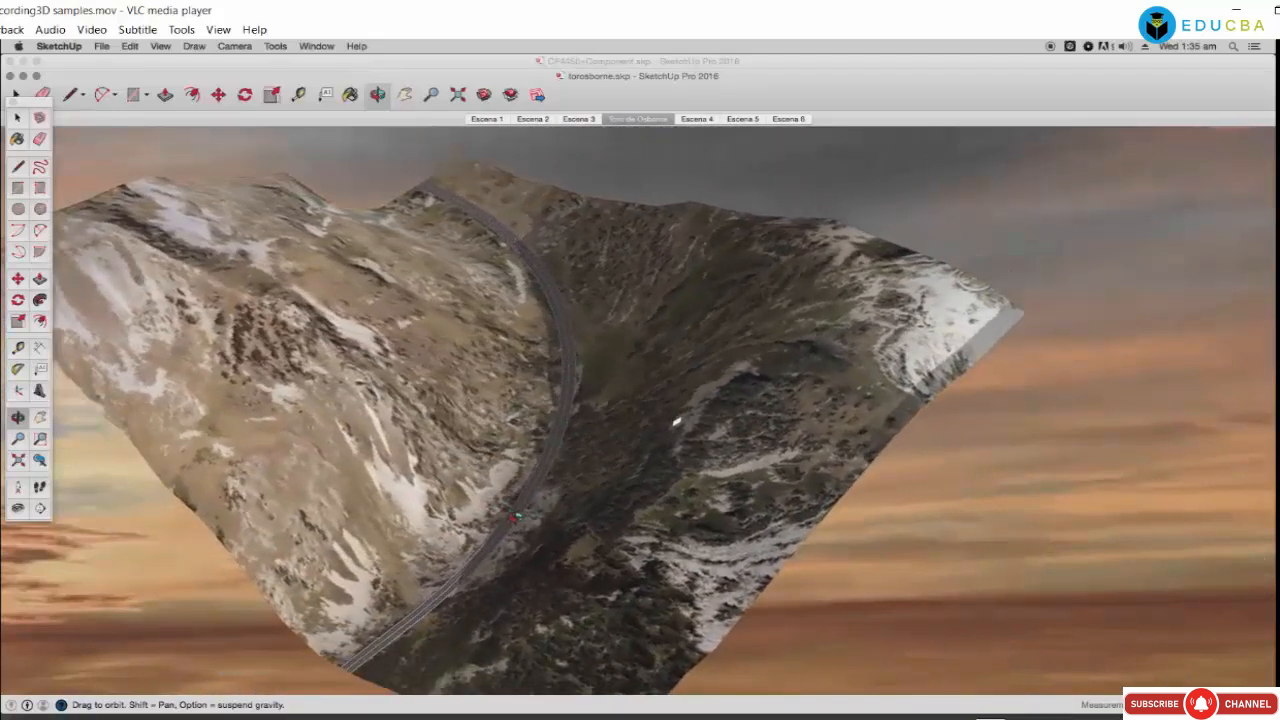
{"action": "mouse_move", "coordinate": [676, 422]}
{"action": "middle_mouse_down"}
{"action": "mouse_move", "coordinate": [623, 420]}
{"action": "mouse_move", "coordinate": [704, 425]}
{"action": "middle_mouse_up"}
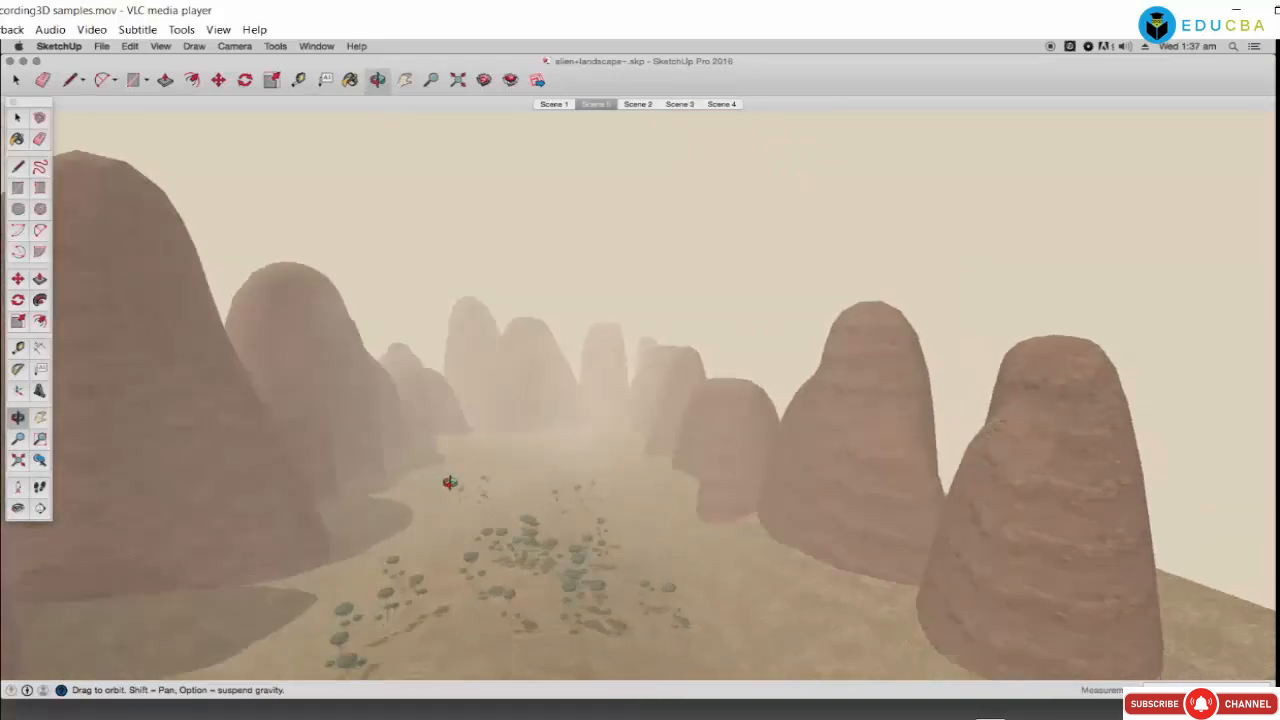
Step: Orbit and zoom out to look steeply down over the alien landscape's rock formations
{"action": "left_click_drag", "start_coordinate": [433, 498], "coordinate": [478, 543]}
{"action": "left_click_drag", "start_coordinate": [370, 402], "coordinate": [406, 469]}
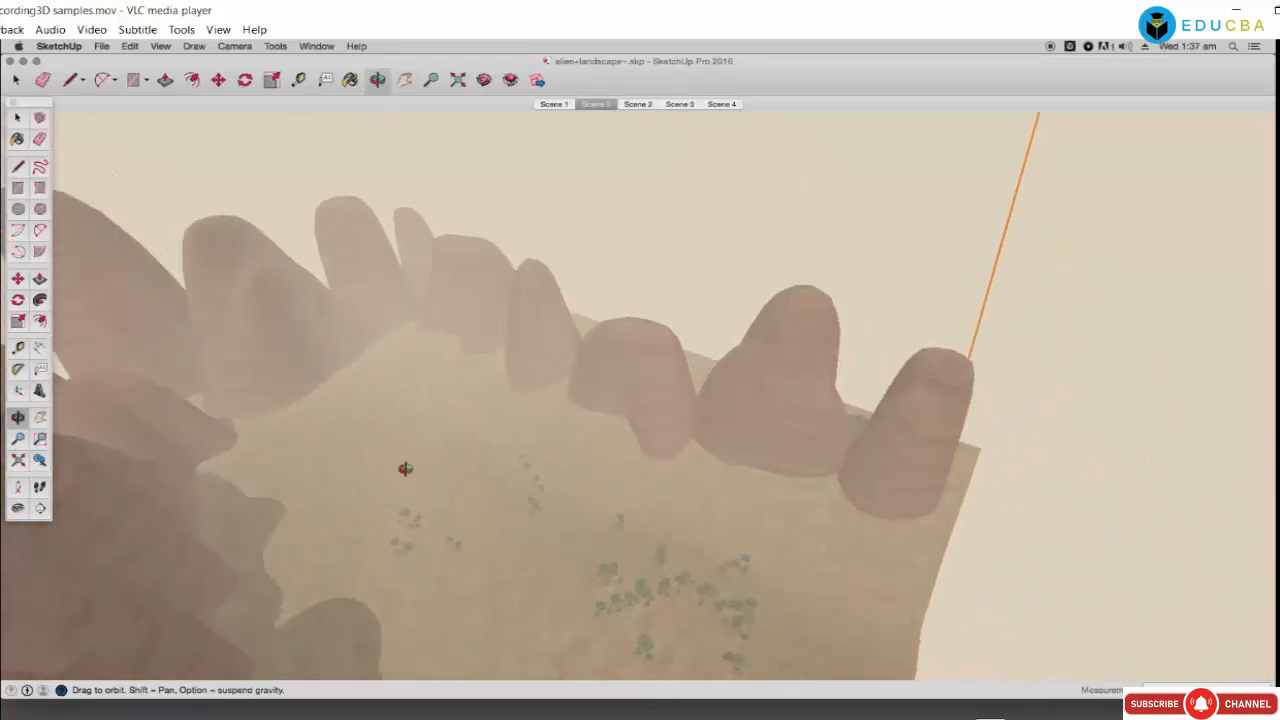
{"action": "scroll", "coordinate": [401, 452], "scroll_direction": "down", "scroll_amount": 7}
{"action": "scroll", "coordinate": [401, 452], "scroll_direction": "down", "scroll_amount": 2}
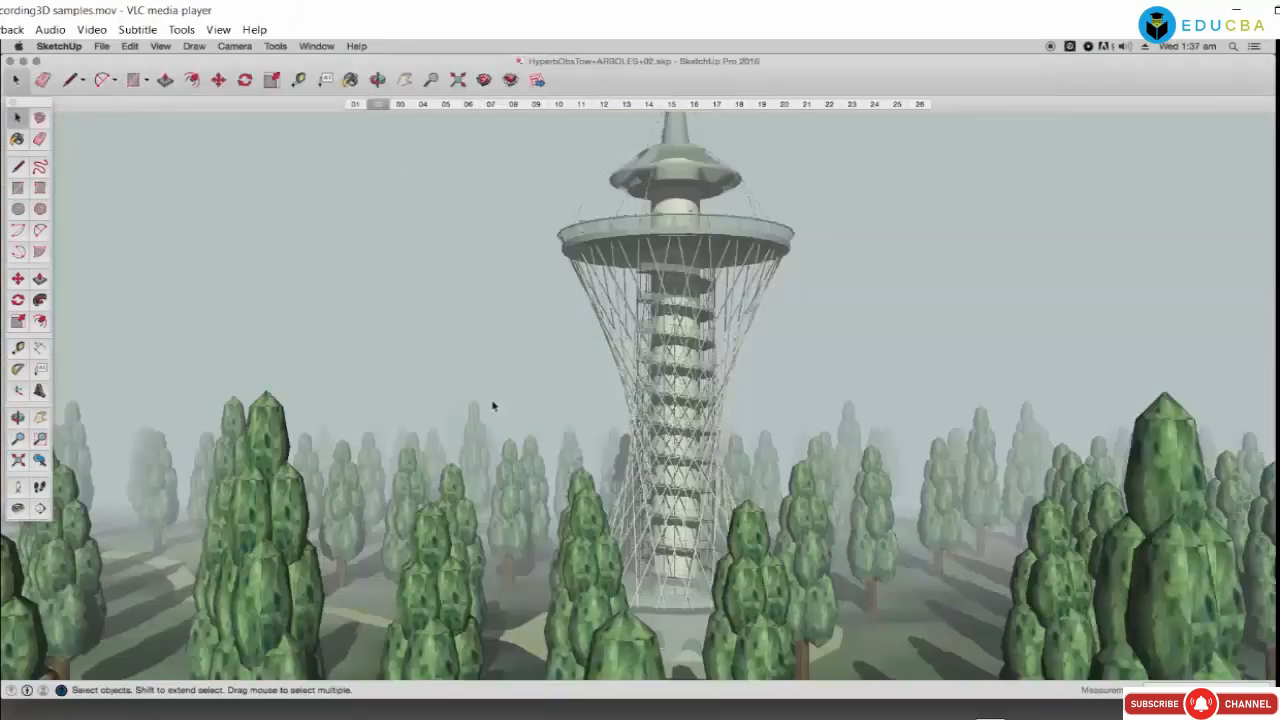
Step: Orbit over the tower, then view scenes 03 to 06, from the base into the stair tower
{"action": "mouse_move", "coordinate": [398, 169]}
{"action": "left_mouse_down"}
{"action": "mouse_move", "coordinate": [437, 280]}
{"action": "mouse_move", "coordinate": [432, 351]}
{"action": "left_mouse_up"}
{"action": "left_click", "coordinate": [400, 105]}
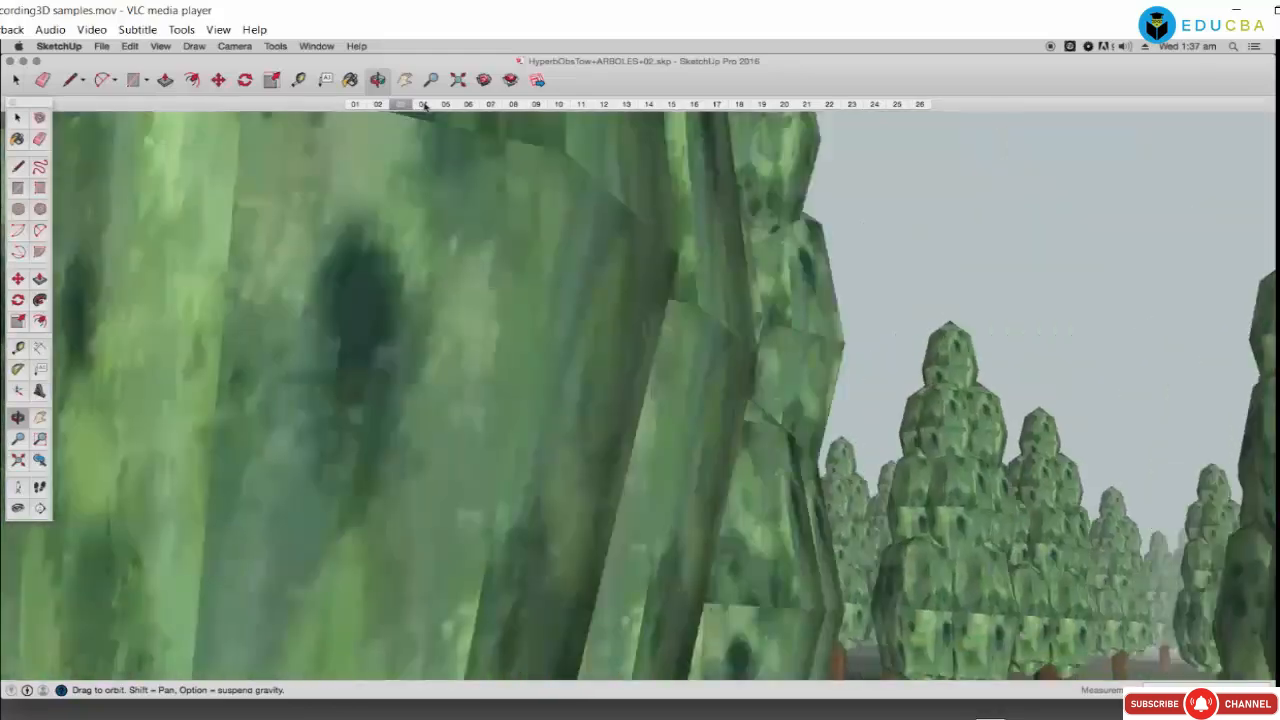
{"action": "left_click", "coordinate": [424, 105]}
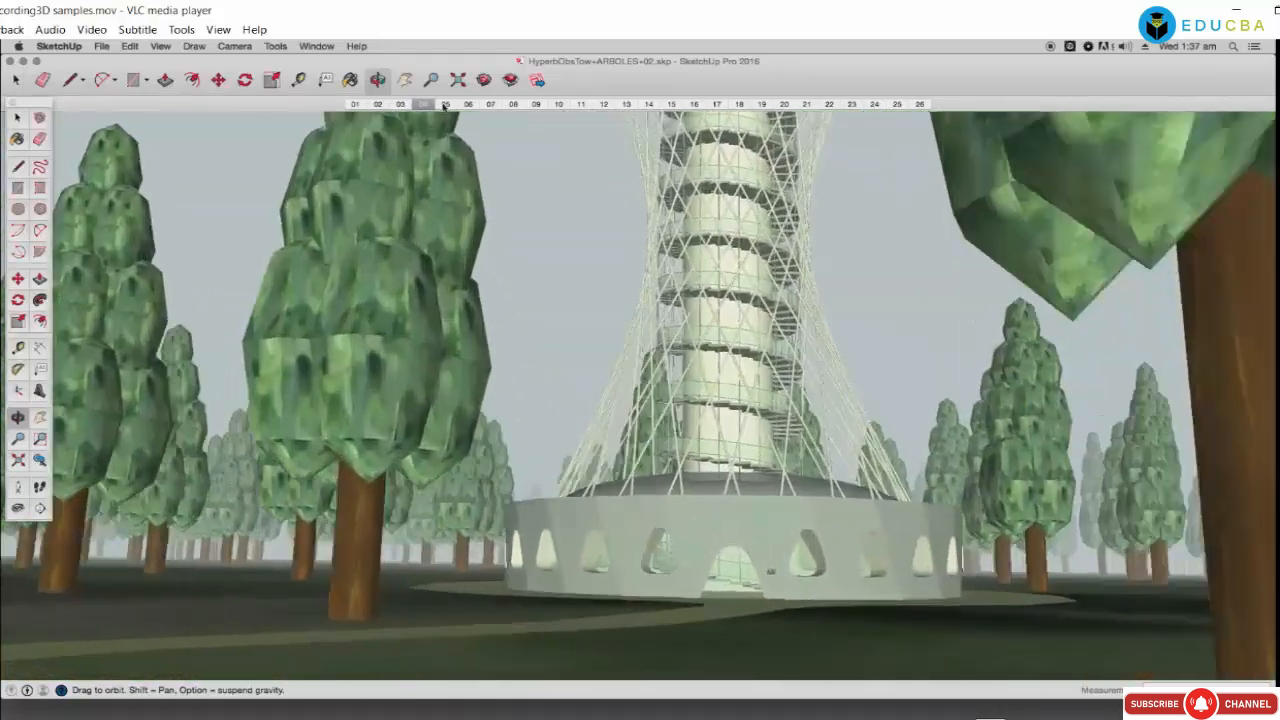
{"action": "left_click", "coordinate": [446, 105]}
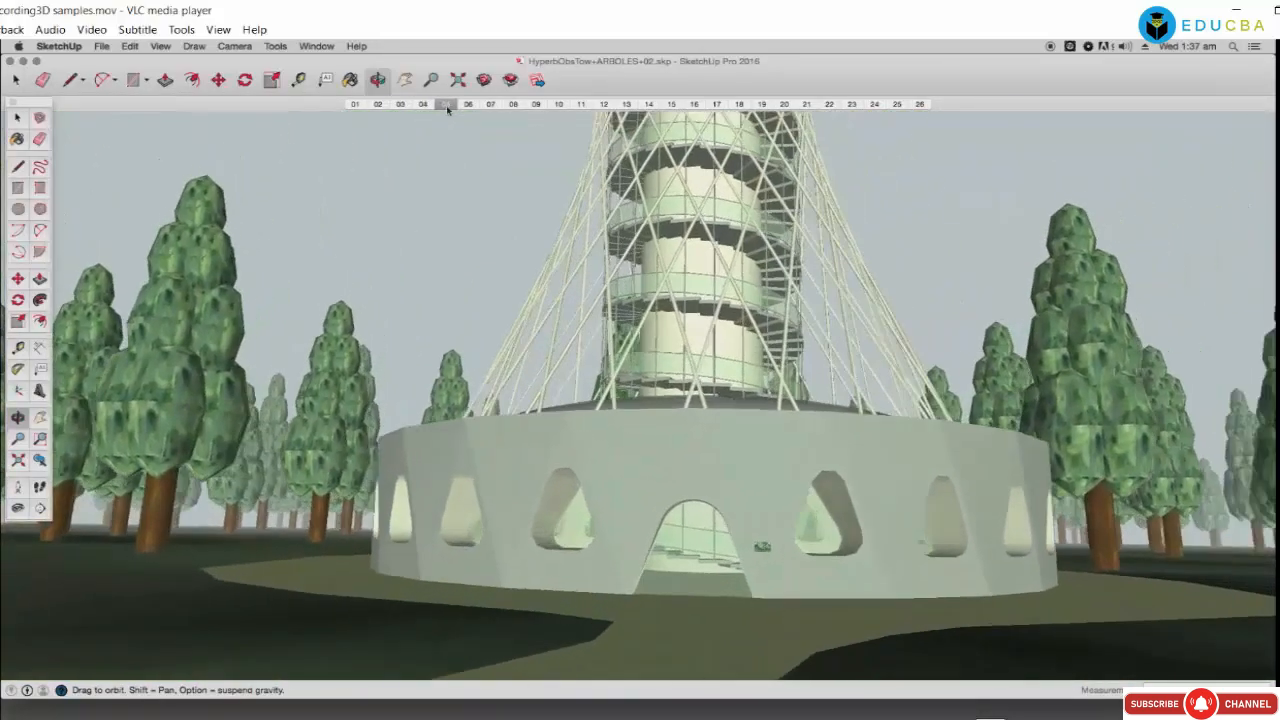
{"action": "left_click", "coordinate": [469, 105]}
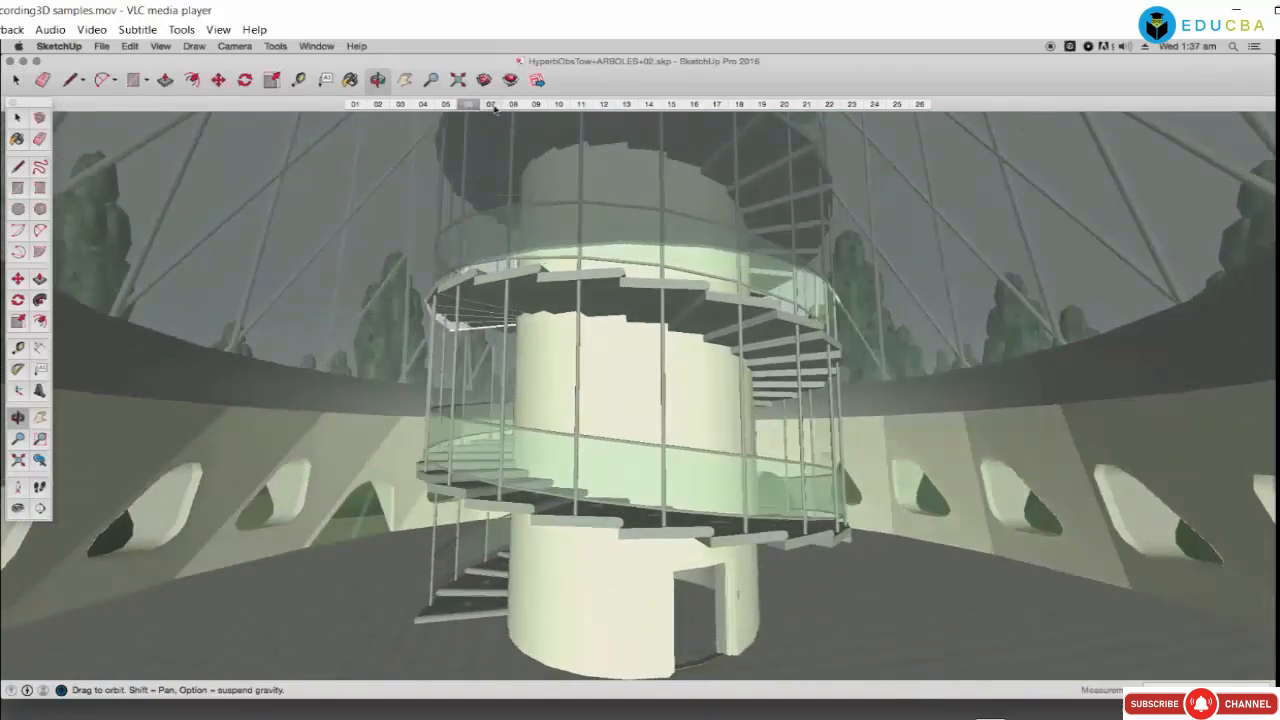
Step: Continue through scenes 07 to 11 up the tower and bring up the Shadows settings
{"action": "left_click", "coordinate": [492, 105]}
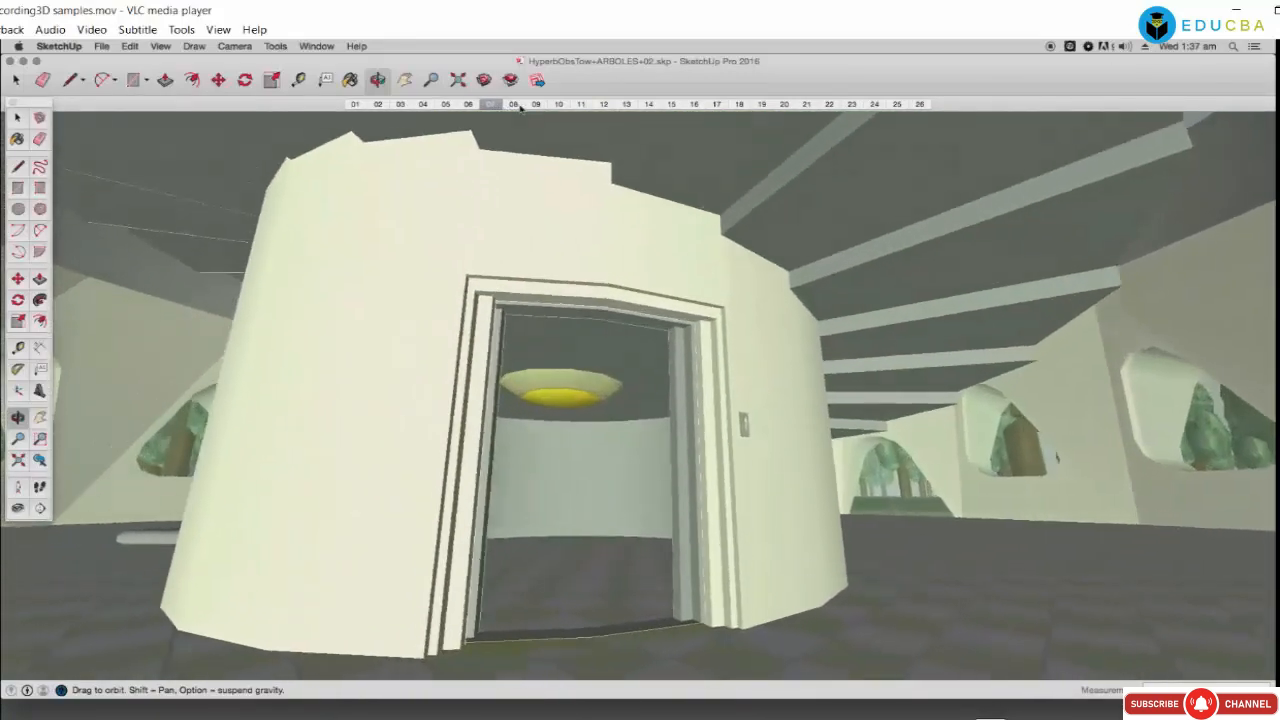
{"action": "left_click", "coordinate": [516, 105]}
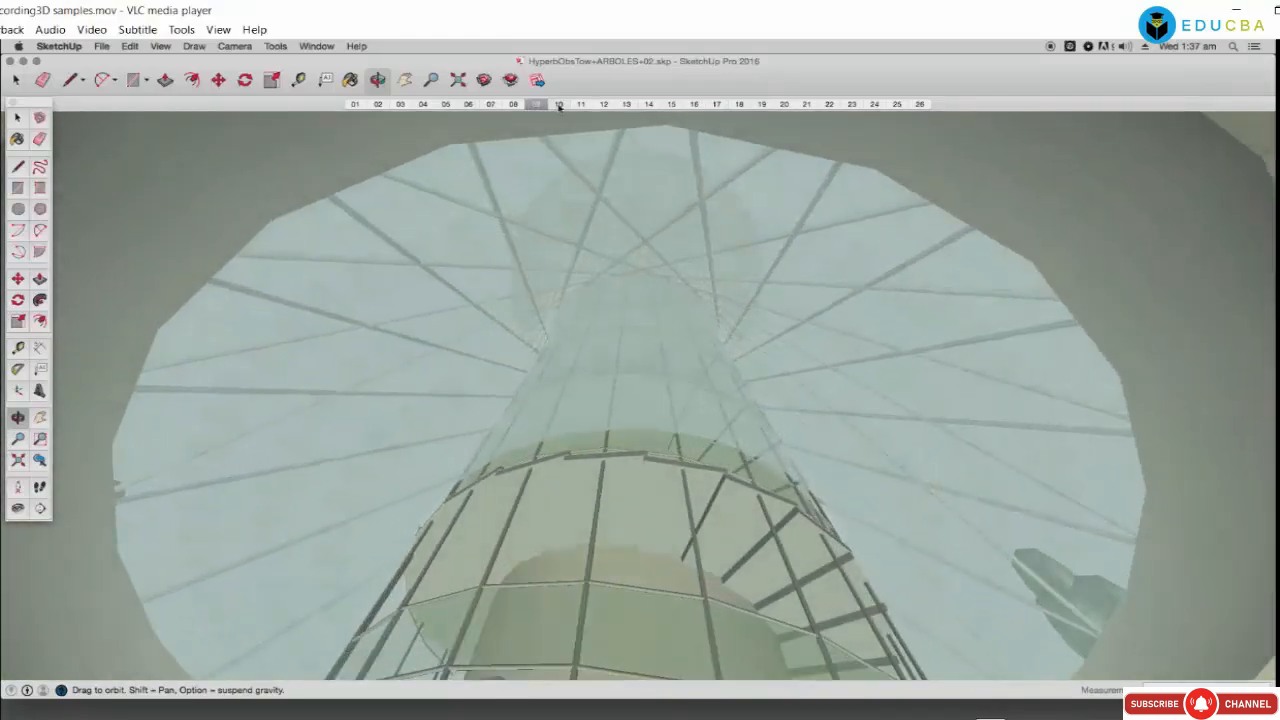
{"action": "left_click", "coordinate": [559, 104]}
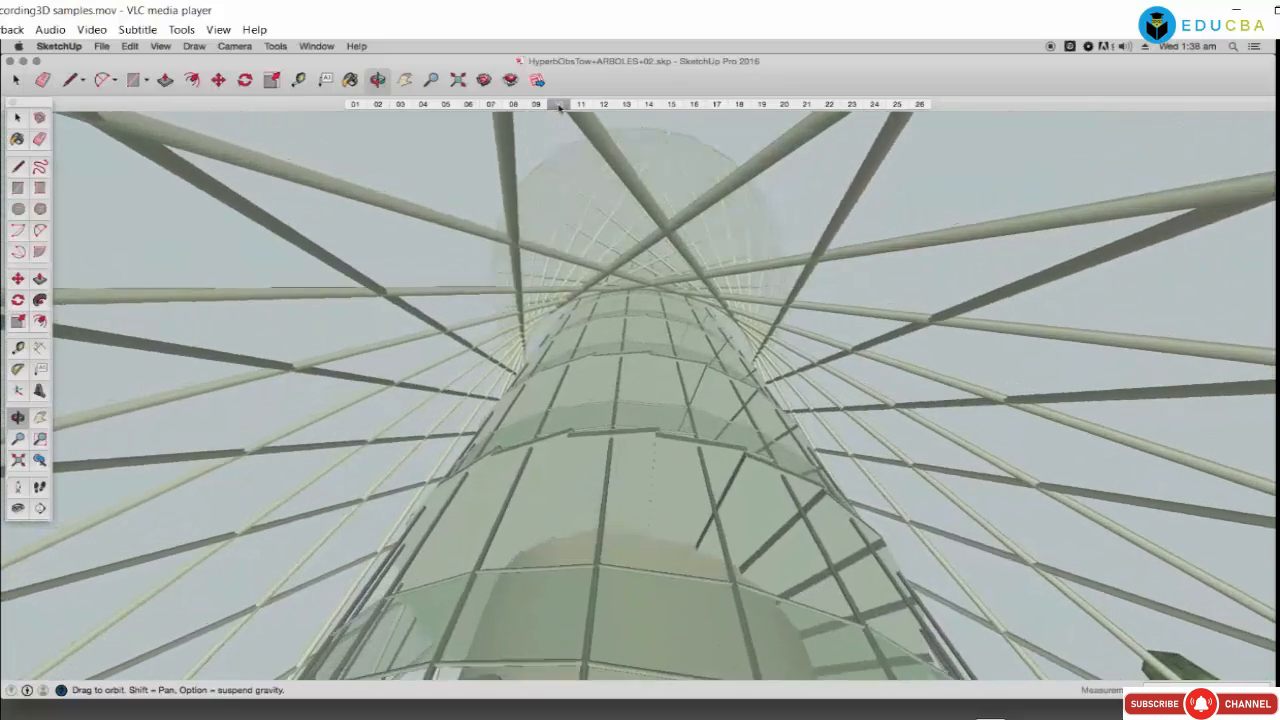
{"action": "left_click", "coordinate": [580, 104]}
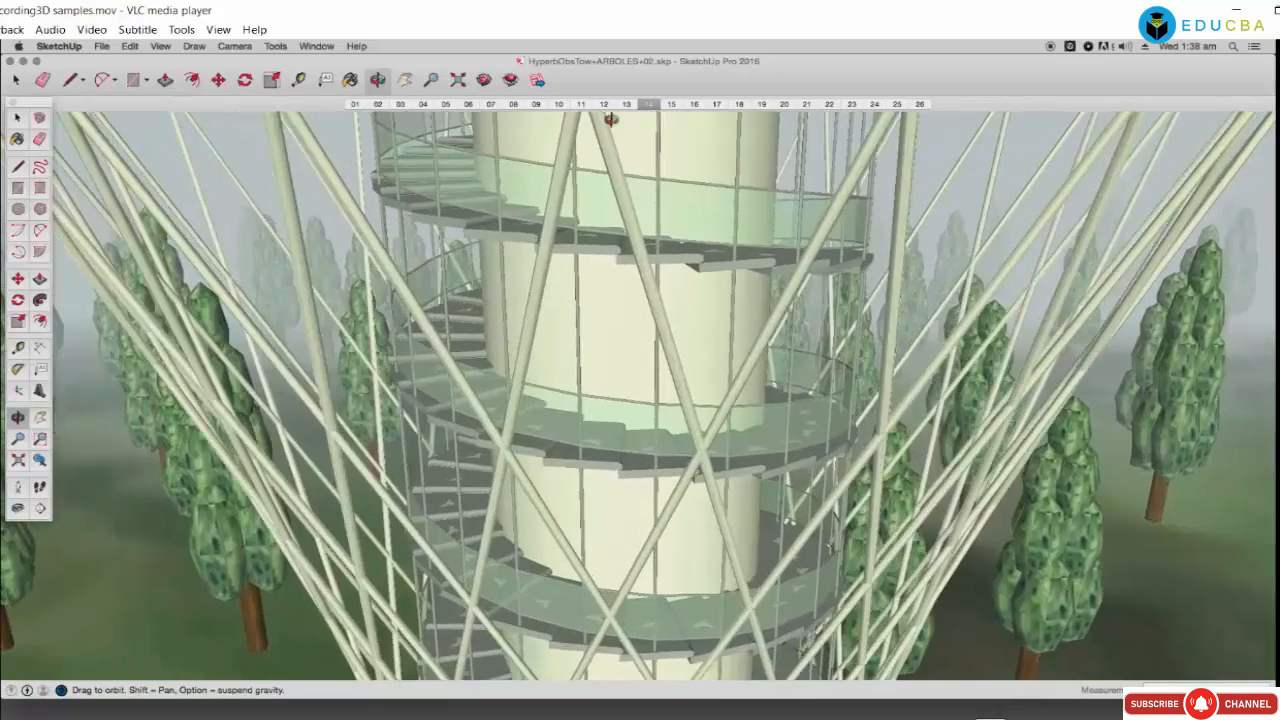
{"action": "left_click", "coordinate": [318, 46]}
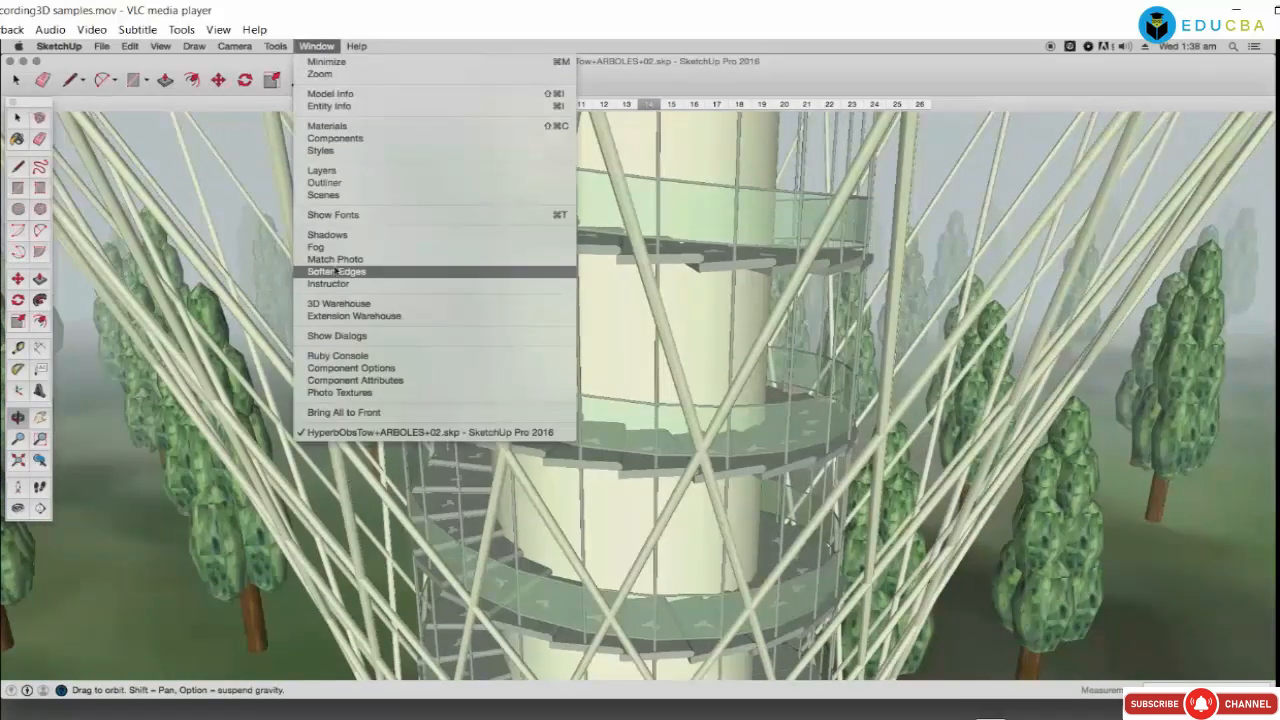
{"action": "left_click", "coordinate": [341, 237]}
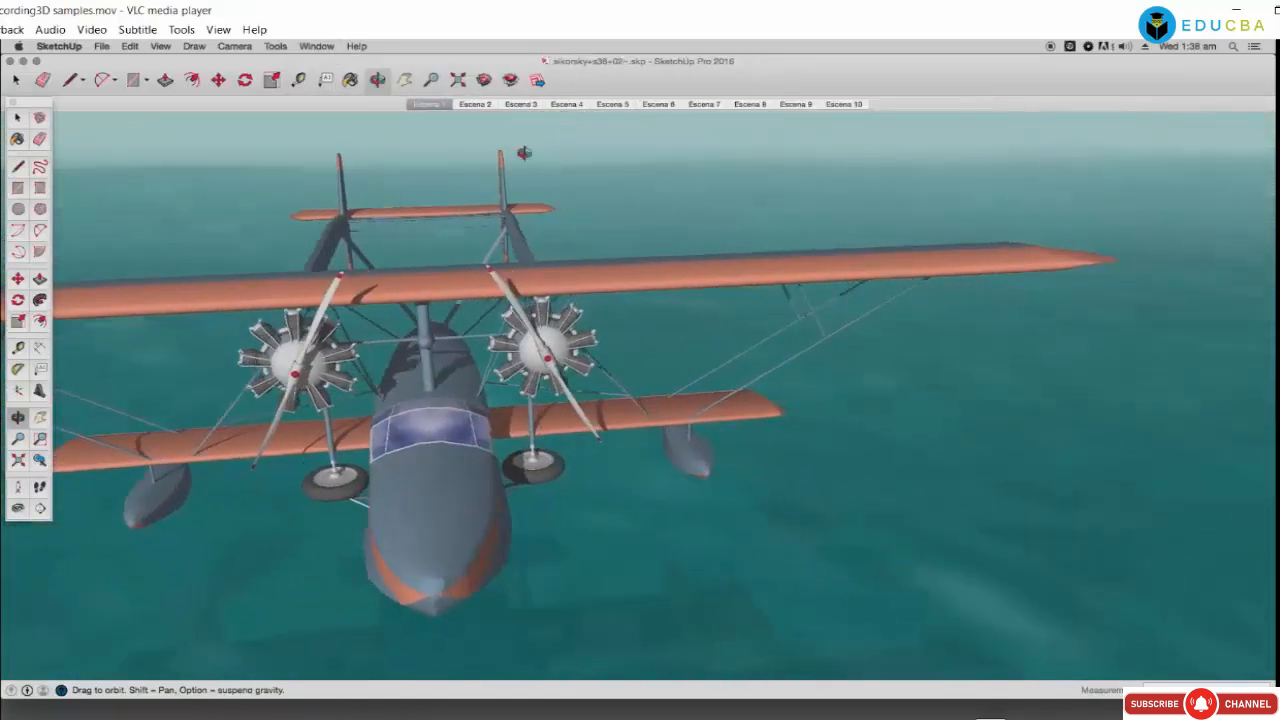
Step: View the seaplane from scenes Escena 2 through Escena 9
{"action": "left_click", "coordinate": [477, 106]}
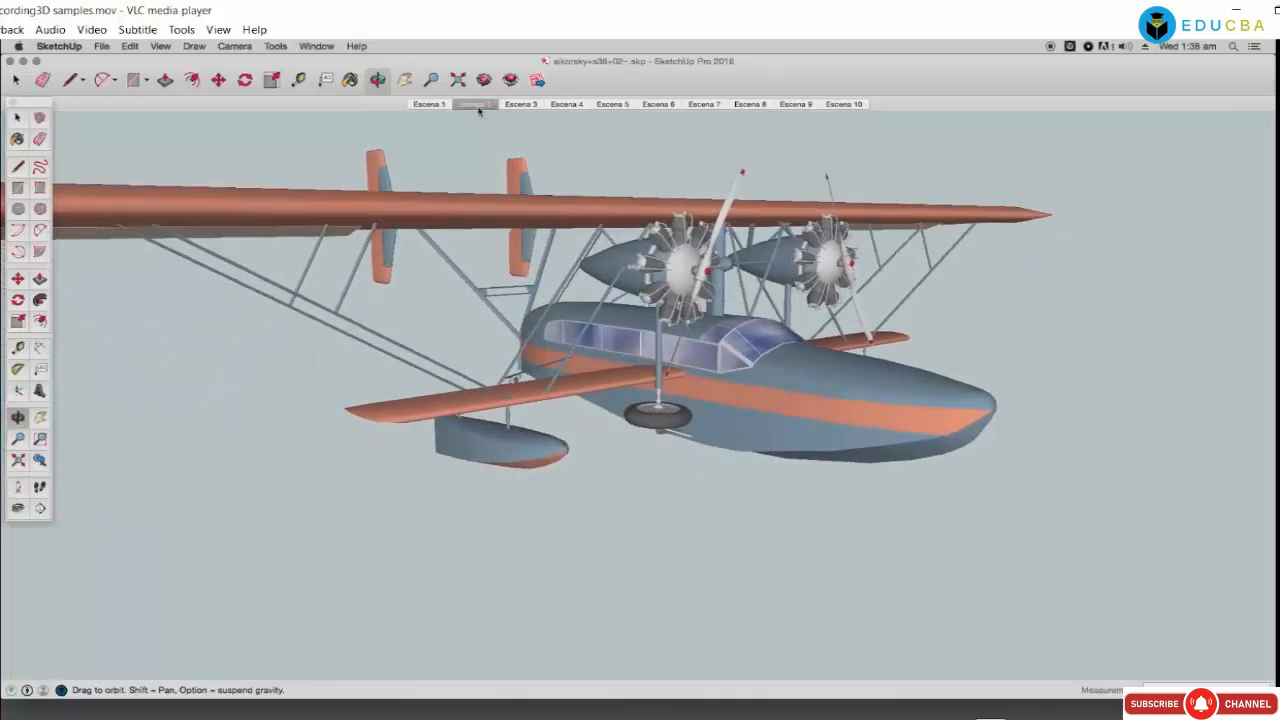
{"action": "left_click", "coordinate": [508, 105]}
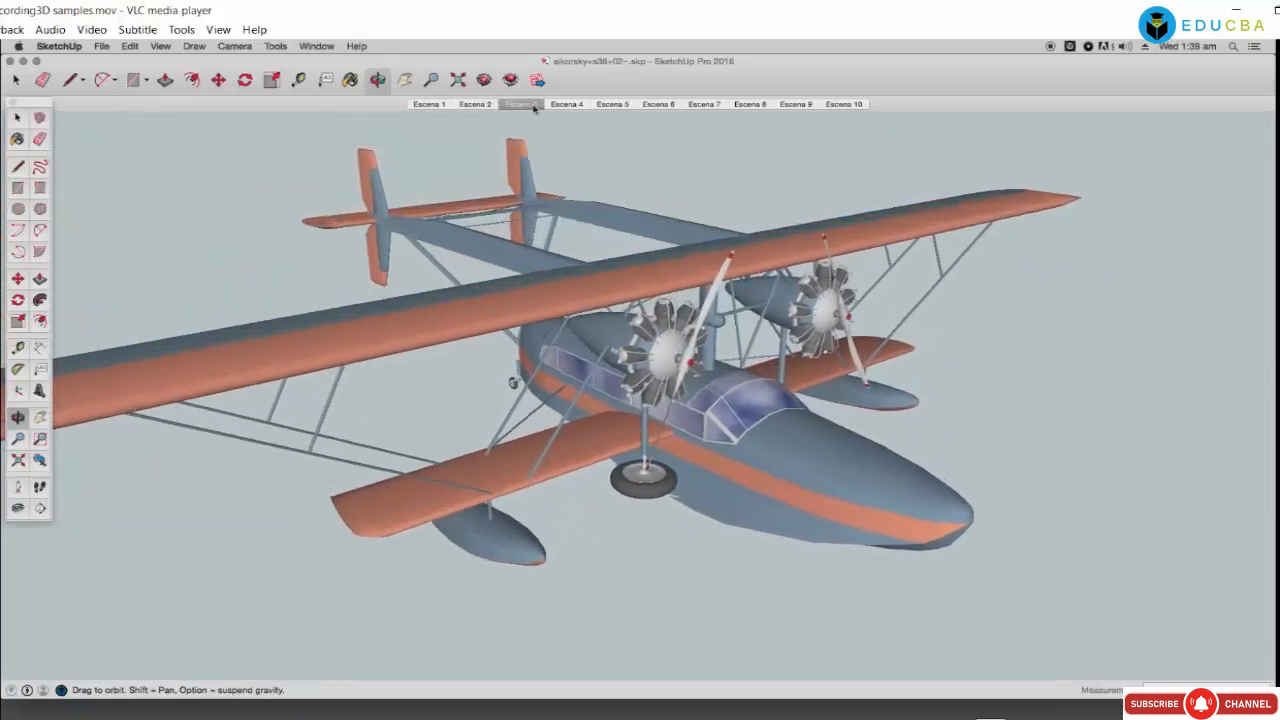
{"action": "left_click", "coordinate": [567, 105]}
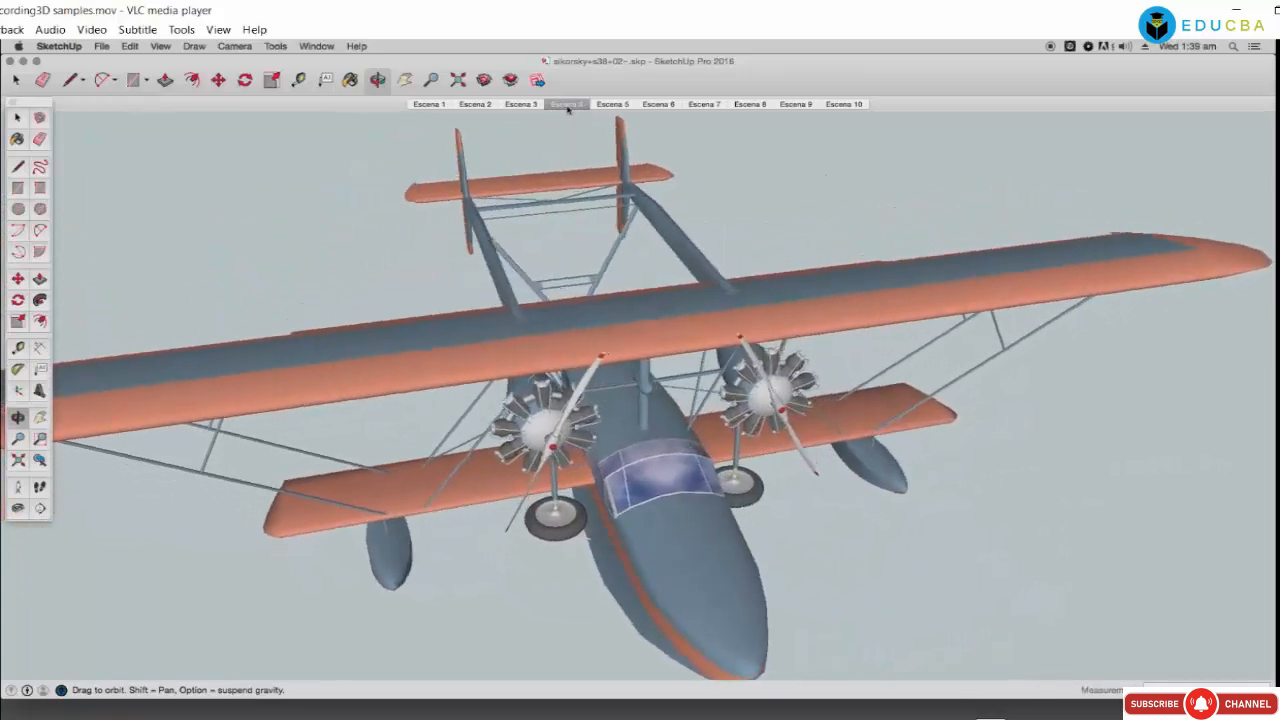
{"action": "left_click", "coordinate": [610, 105]}
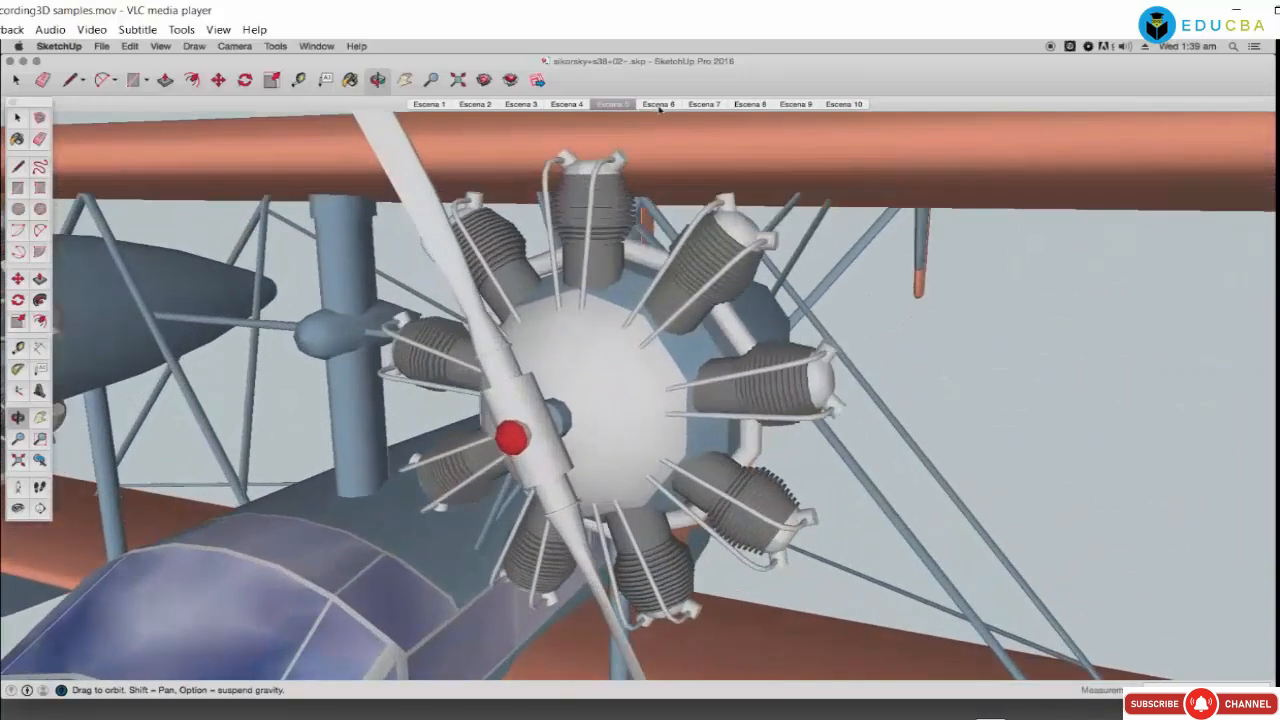
{"action": "left_click", "coordinate": [659, 105]}
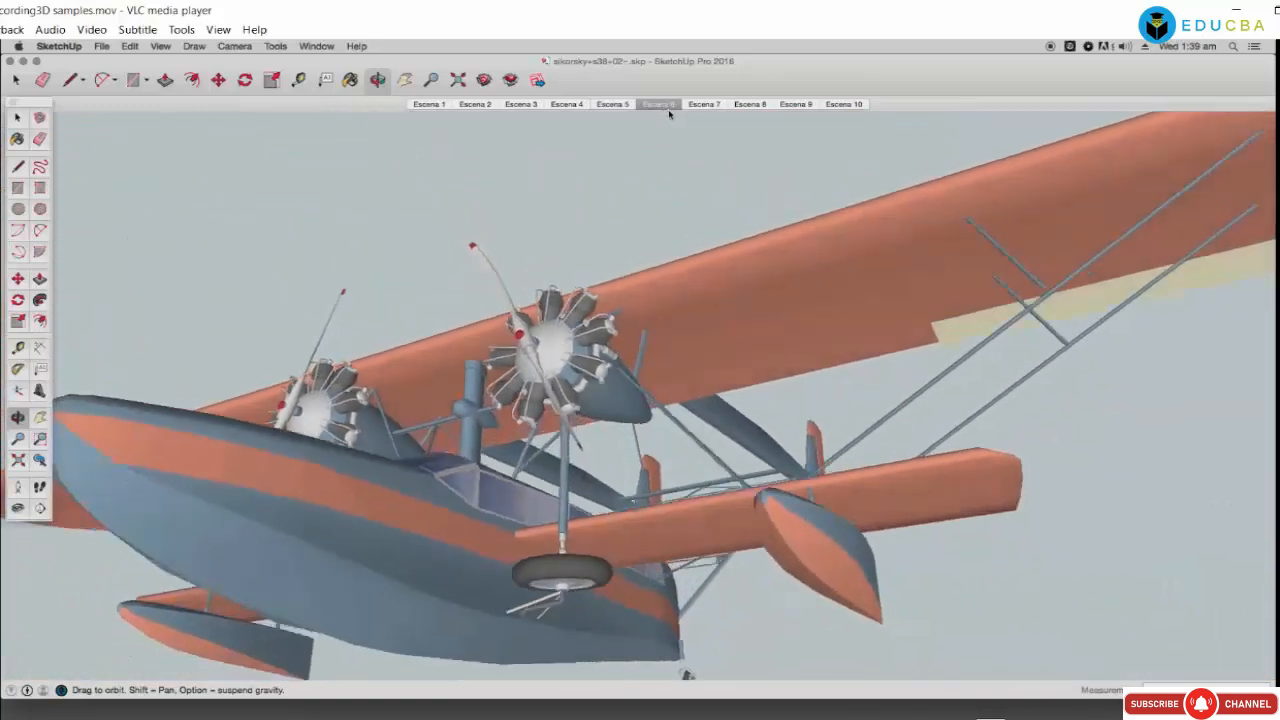
{"action": "left_click", "coordinate": [706, 105]}
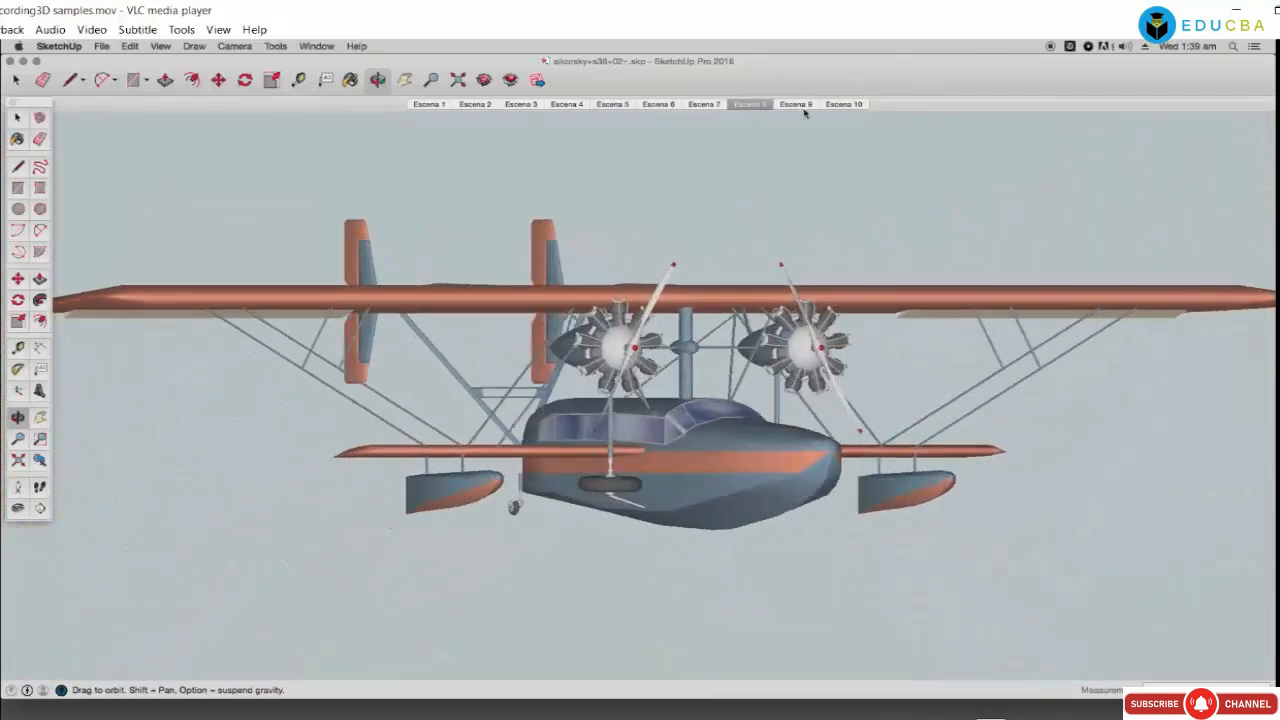
{"action": "left_click", "coordinate": [808, 108]}
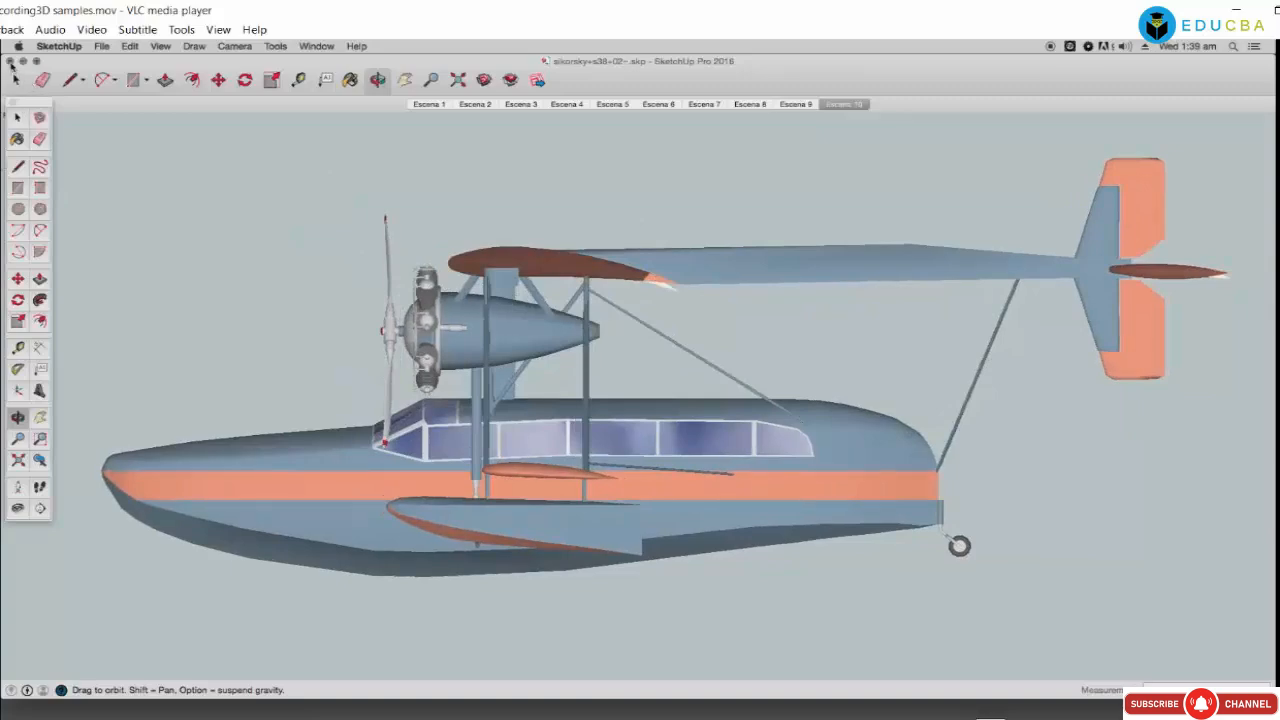
Step: Close the seaplane model and open pedang+laser~.skp from Downloads
{"action": "left_click", "coordinate": [10, 62]}
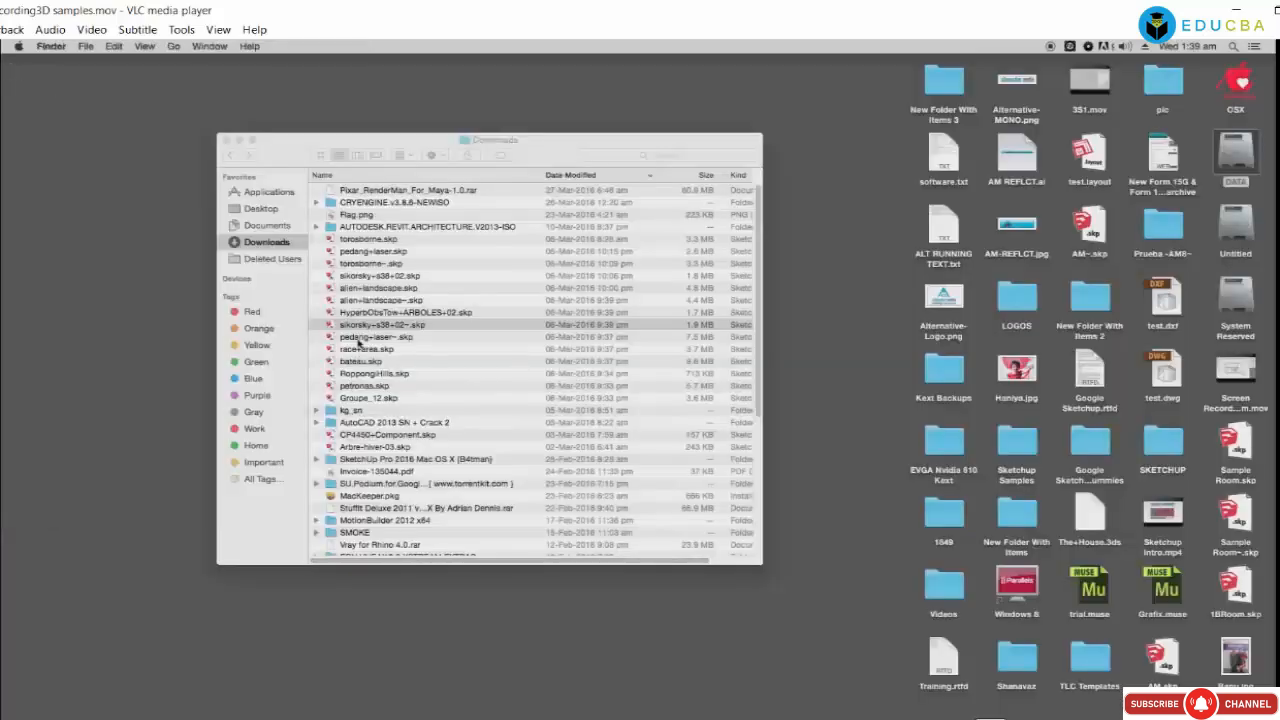
{"action": "left_click", "coordinate": [357, 338]}
{"action": "double_click", "coordinate": [359, 339]}
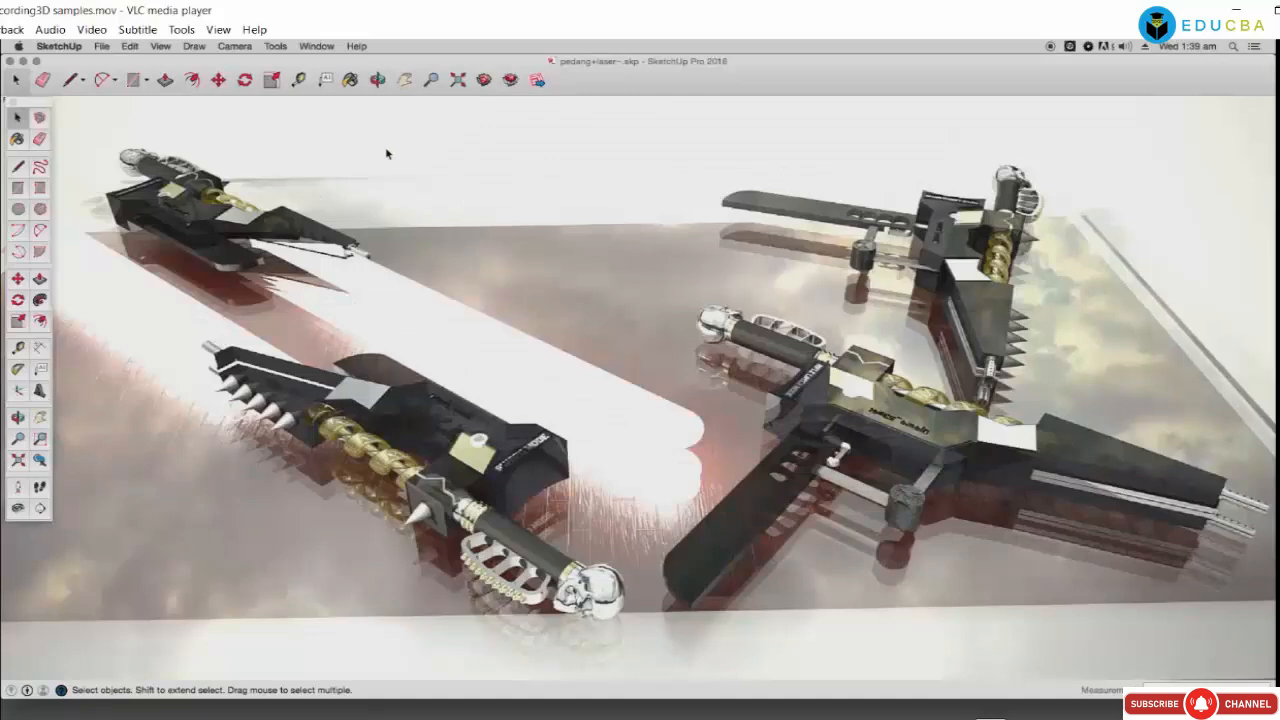
Step: Zoom out on the laser-sword models and close the pedang+laser file
{"action": "scroll", "coordinate": [390, 279], "scroll_direction": "down", "scroll_amount": 10}
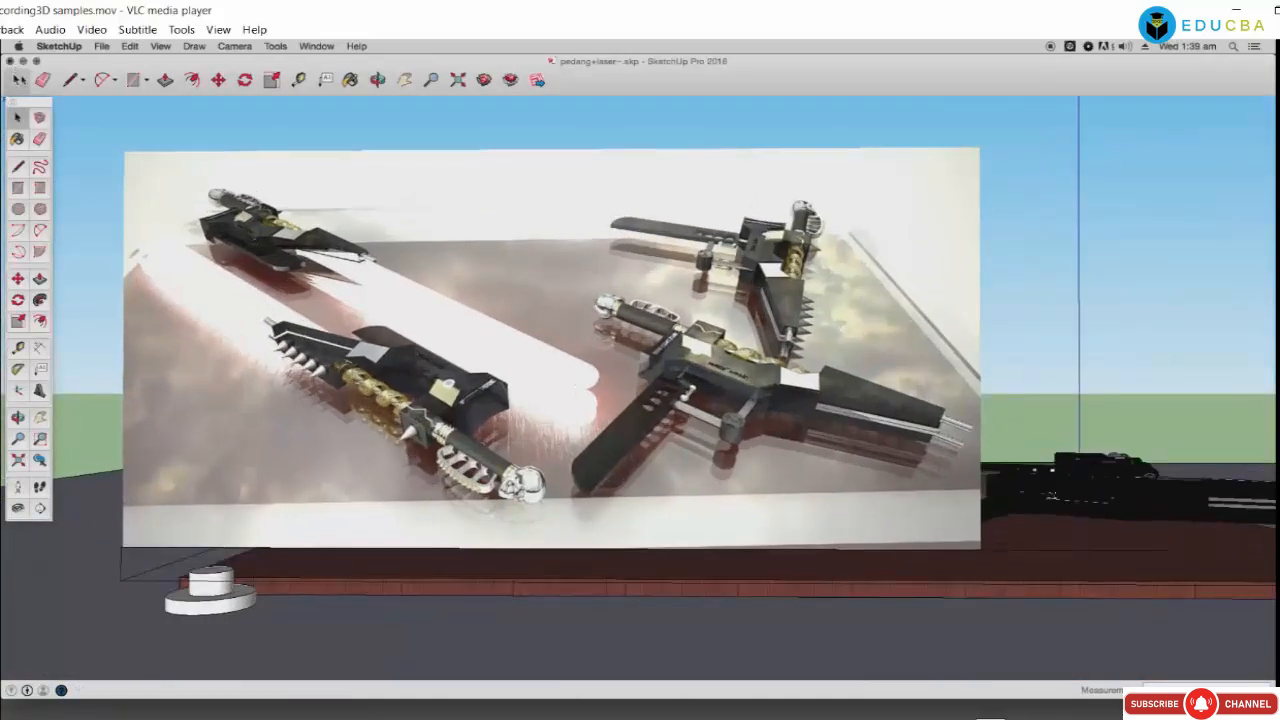
{"action": "left_click", "coordinate": [10, 61]}
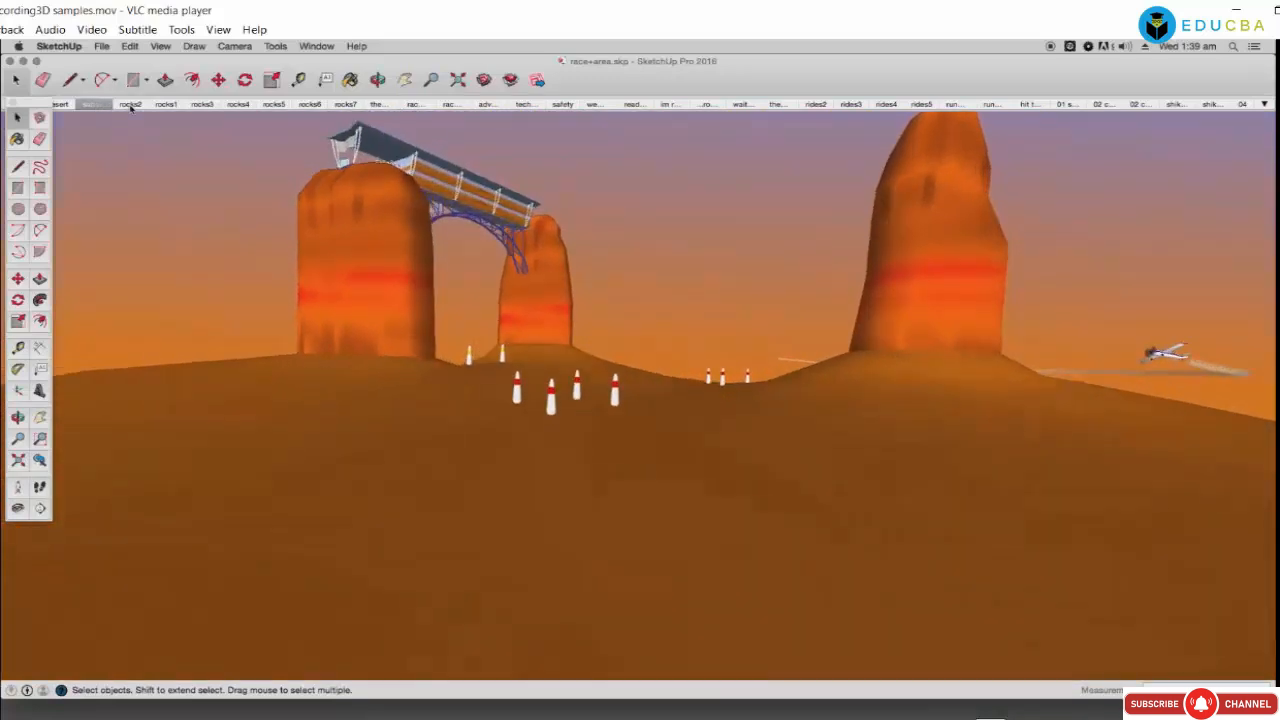
Step: Step through the desert terrain's views, including rocks5 to rocks7, then the boat's scene 1
{"action": "left_click", "coordinate": [130, 105]}
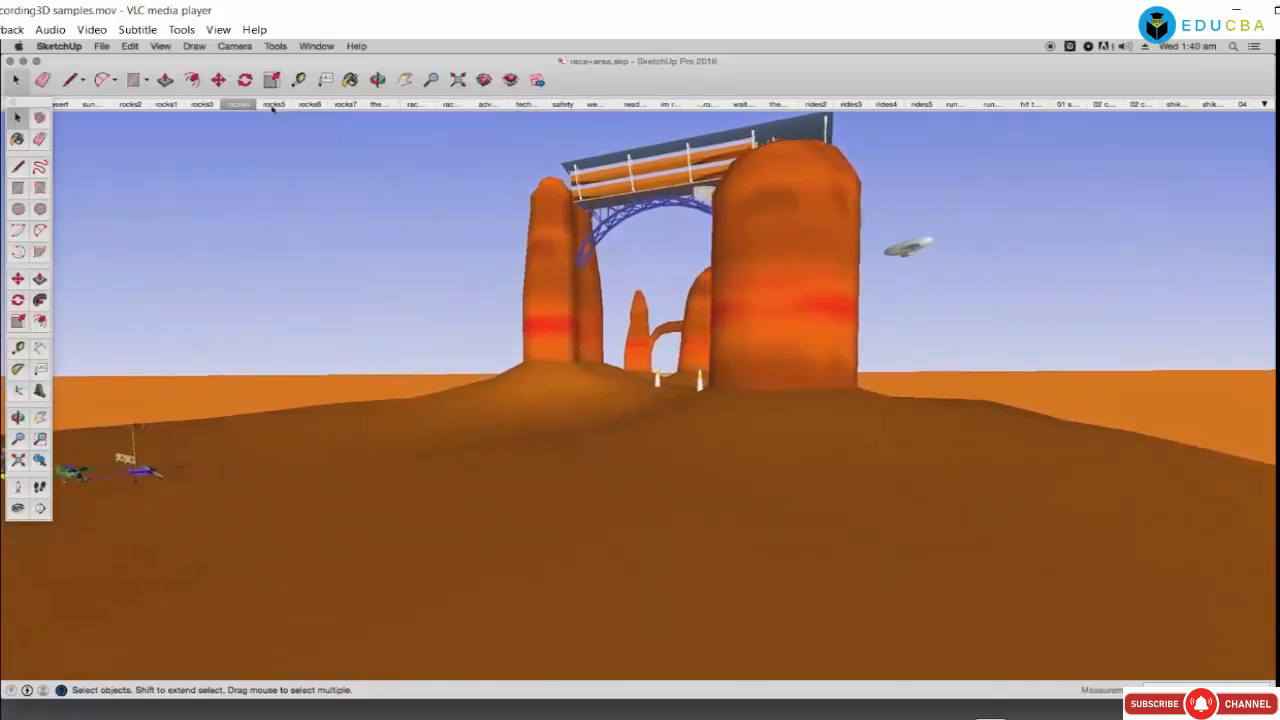
{"action": "left_click", "coordinate": [273, 104]}
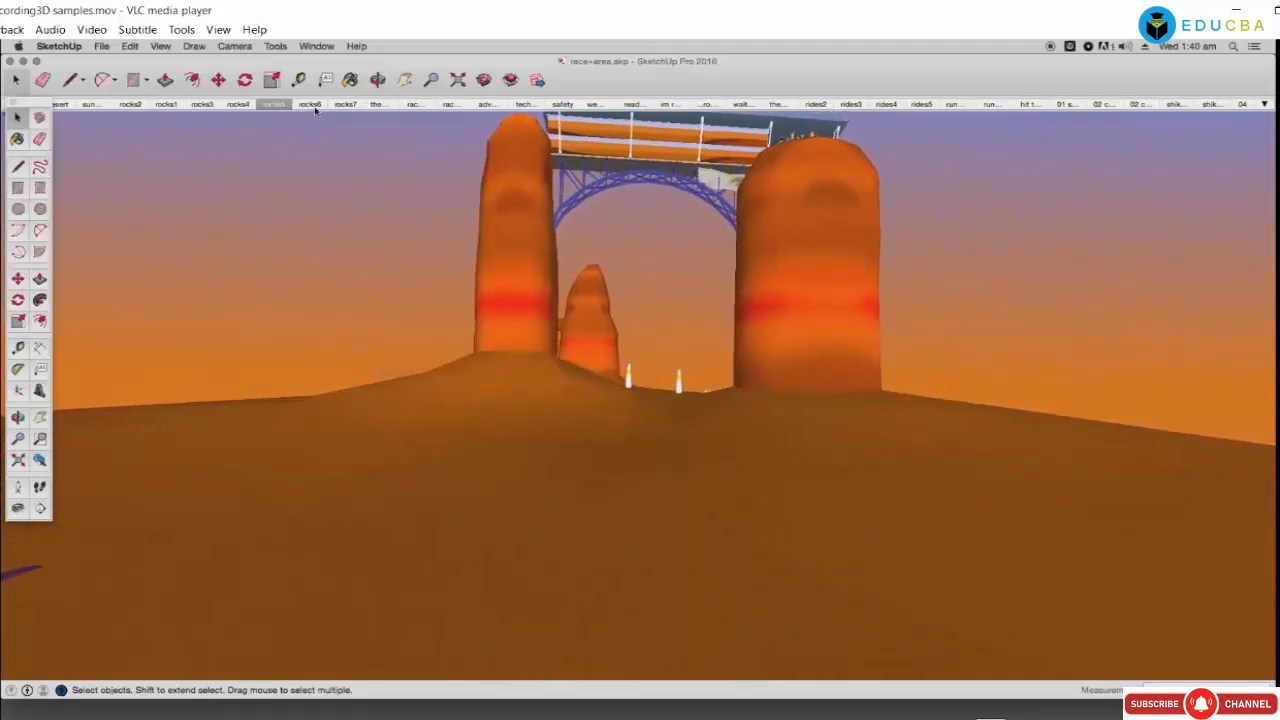
{"action": "left_click", "coordinate": [314, 106]}
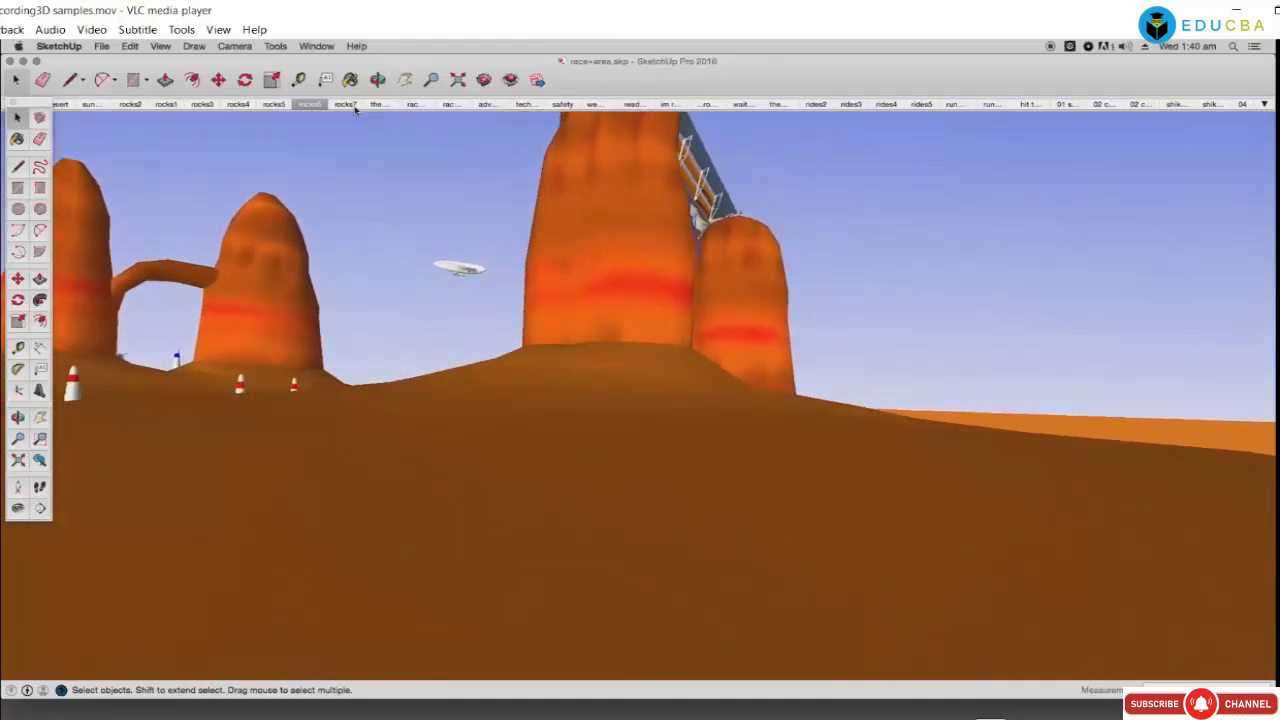
{"action": "left_click", "coordinate": [354, 107]}
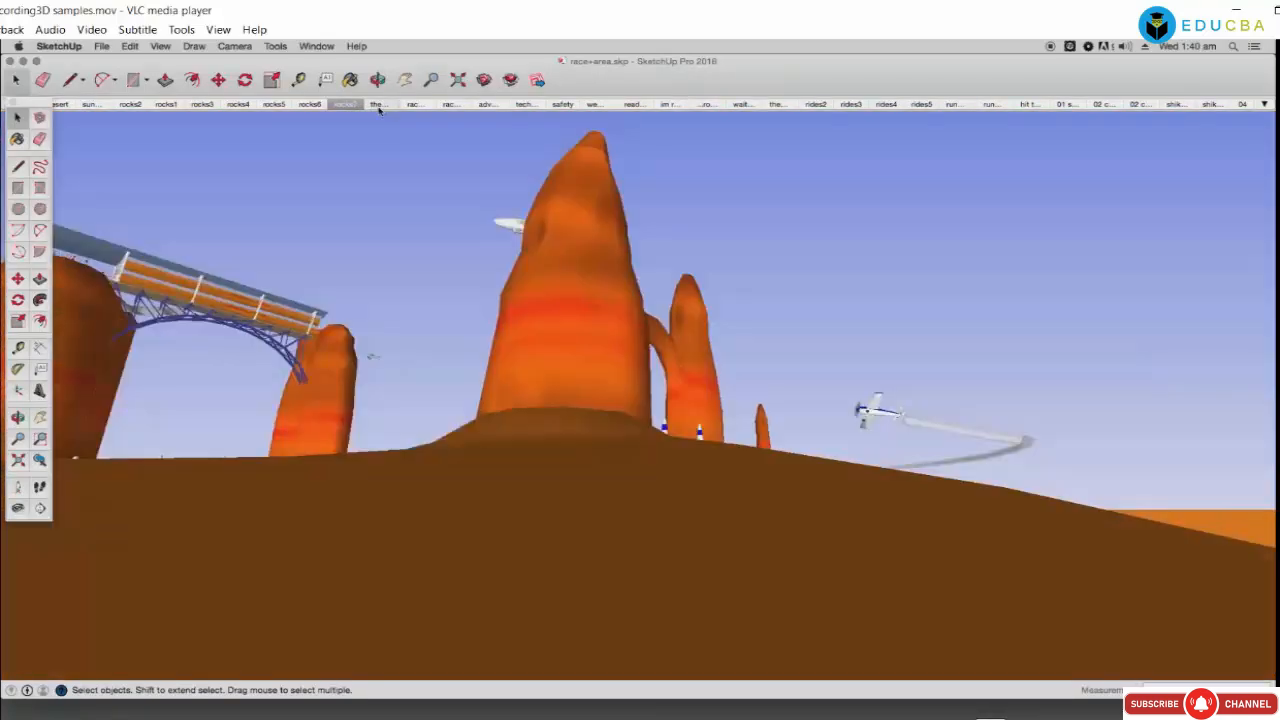
{"action": "left_click", "coordinate": [378, 105]}
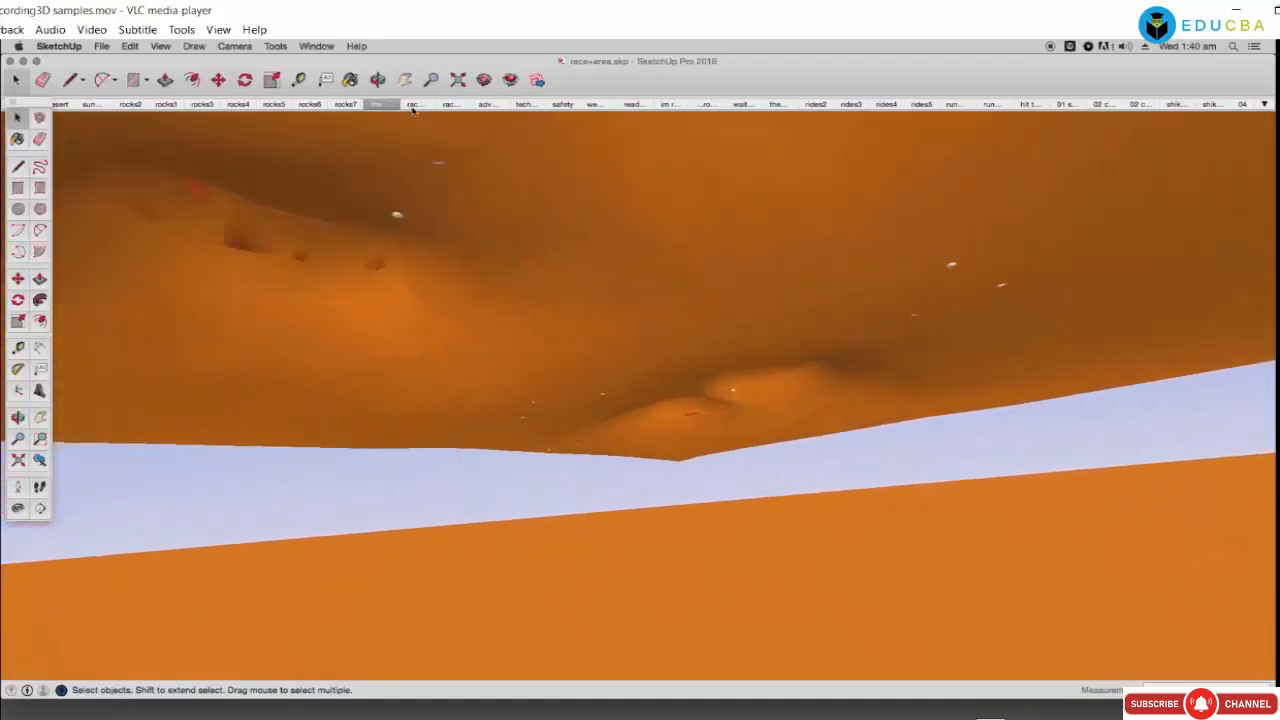
{"action": "left_click", "coordinate": [413, 105]}
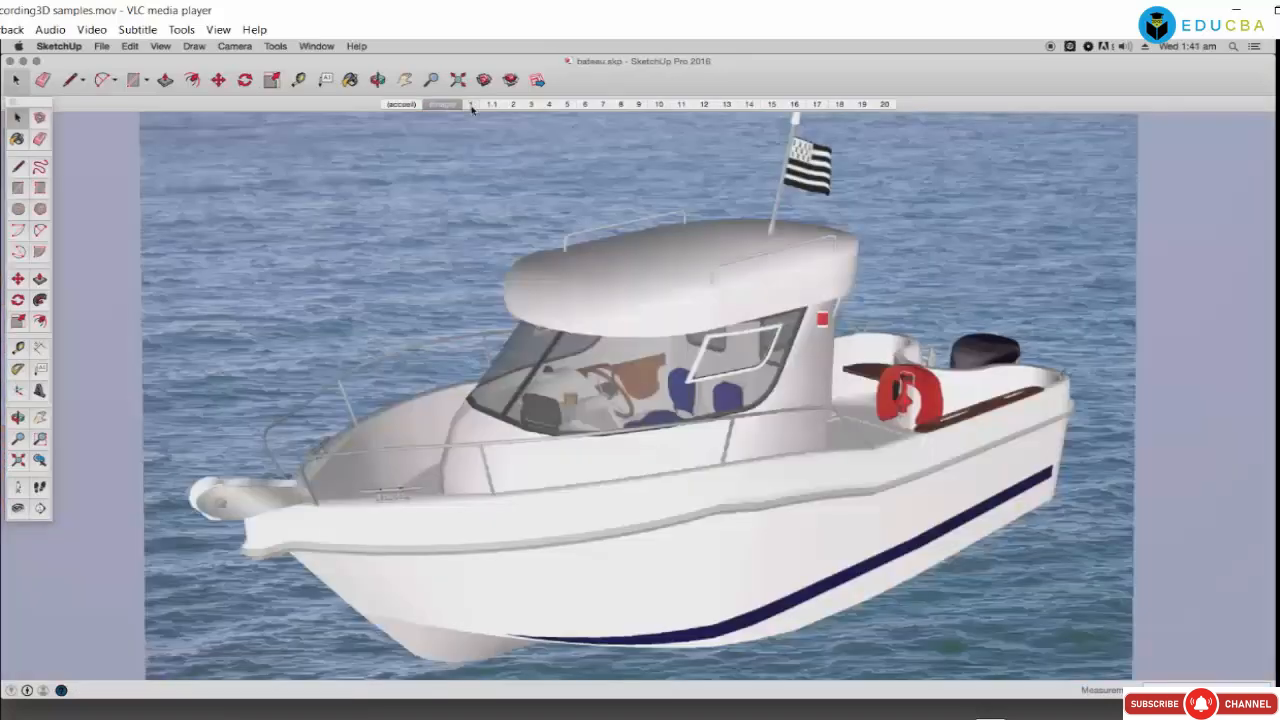
{"action": "left_click", "coordinate": [471, 105]}
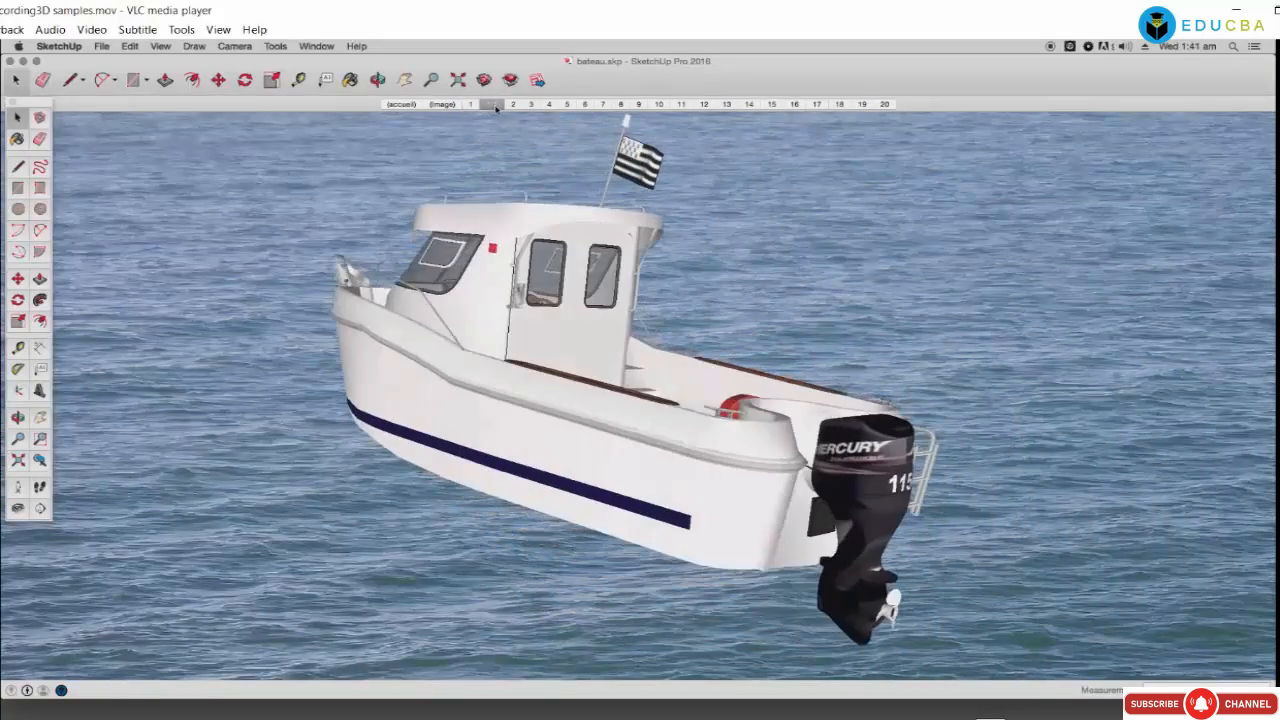
Step: View the boat's front, cabin side, galley stove and helm scenes
{"action": "left_click", "coordinate": [511, 105]}
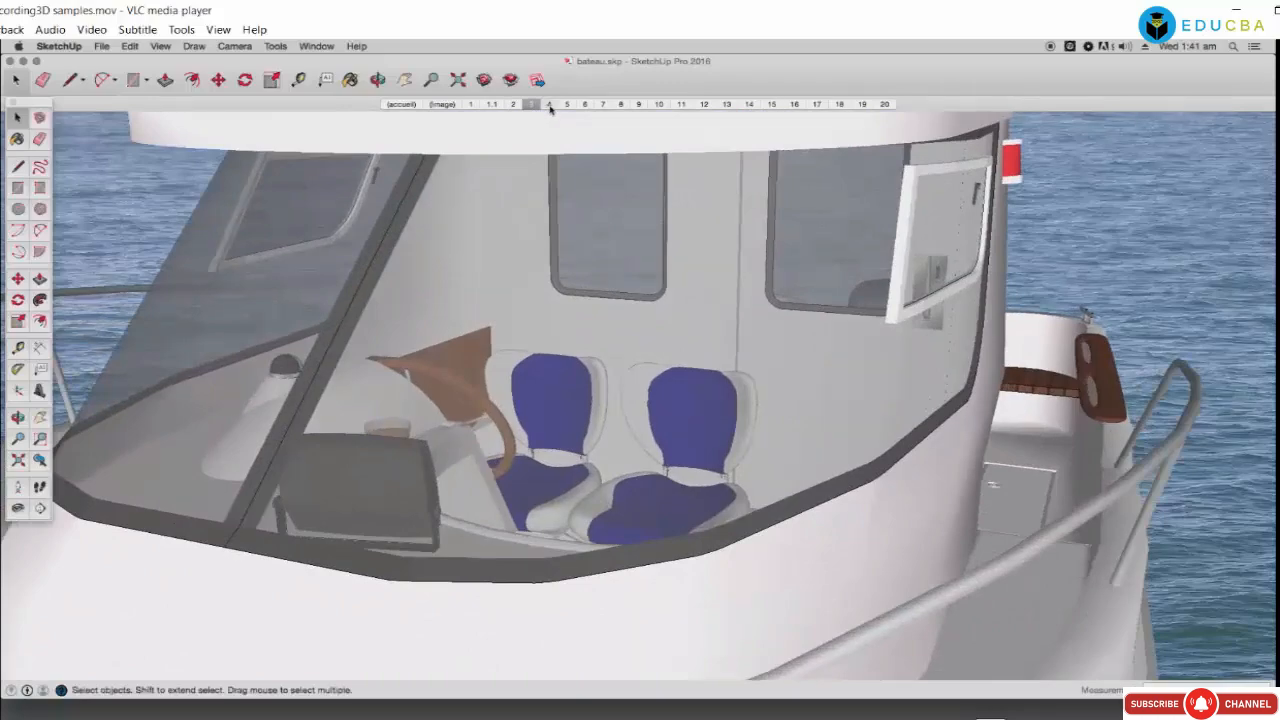
{"action": "left_click", "coordinate": [549, 105]}
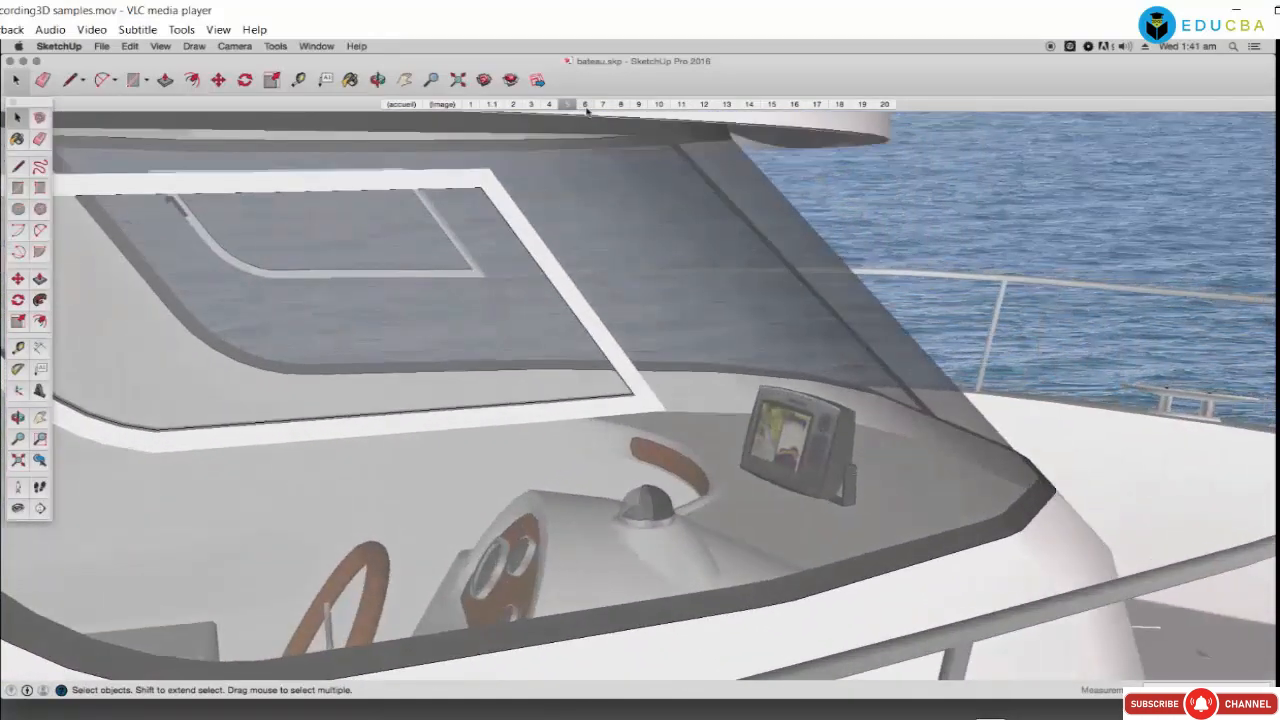
{"action": "left_click", "coordinate": [603, 105]}
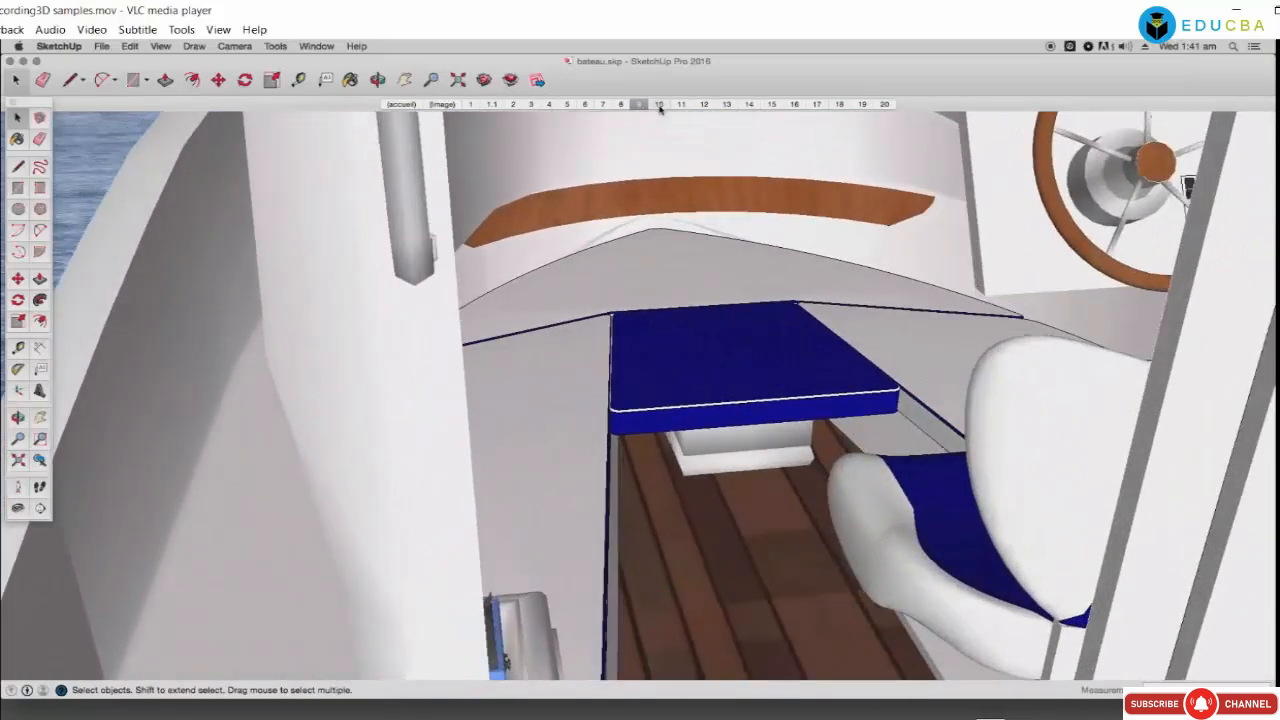
{"action": "left_click", "coordinate": [659, 105]}
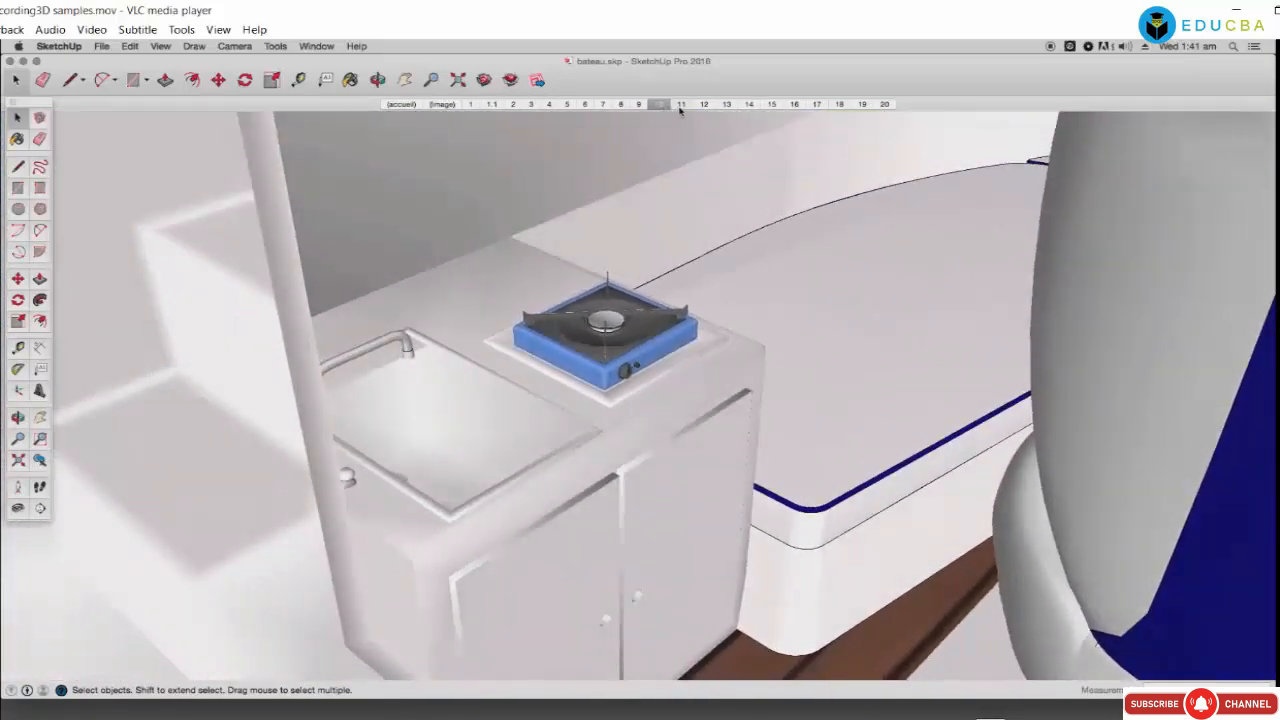
{"action": "left_click", "coordinate": [680, 105]}
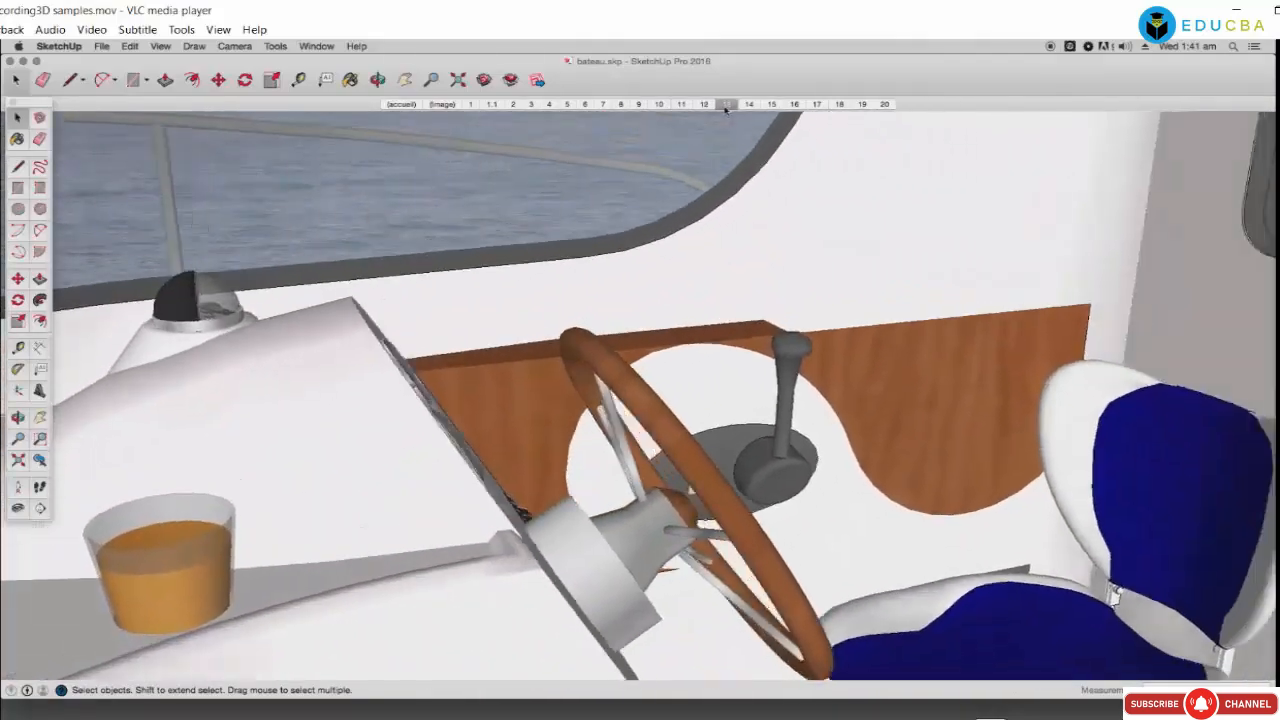
Step: Continue through the blue seats, life ring, stern and outboard motor scenes
{"action": "left_click", "coordinate": [749, 105]}
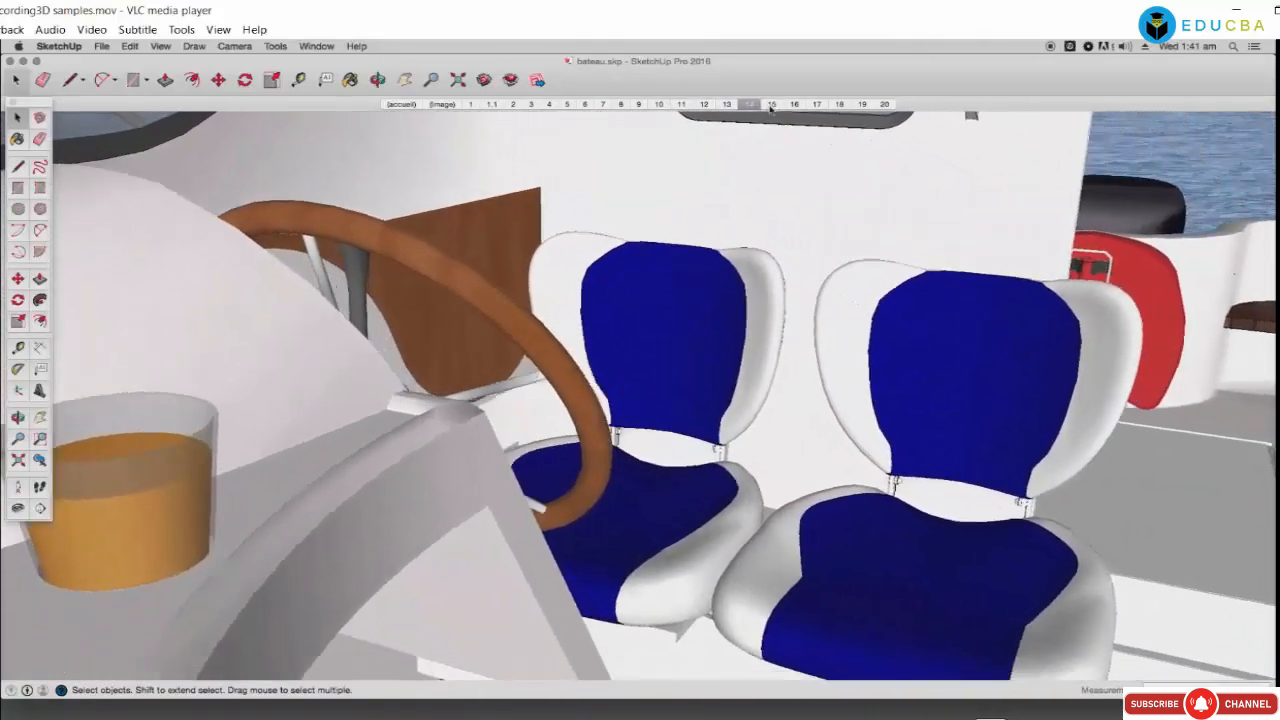
{"action": "left_click", "coordinate": [771, 105]}
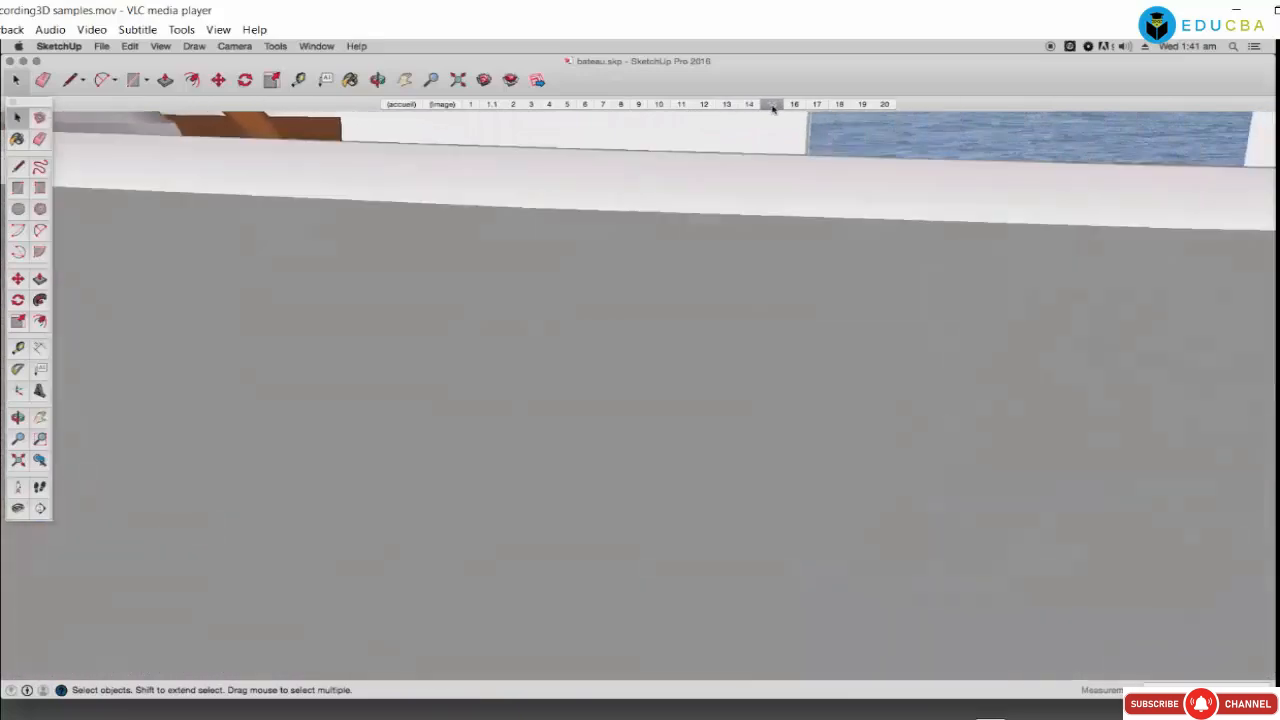
{"action": "left_click", "coordinate": [793, 105]}
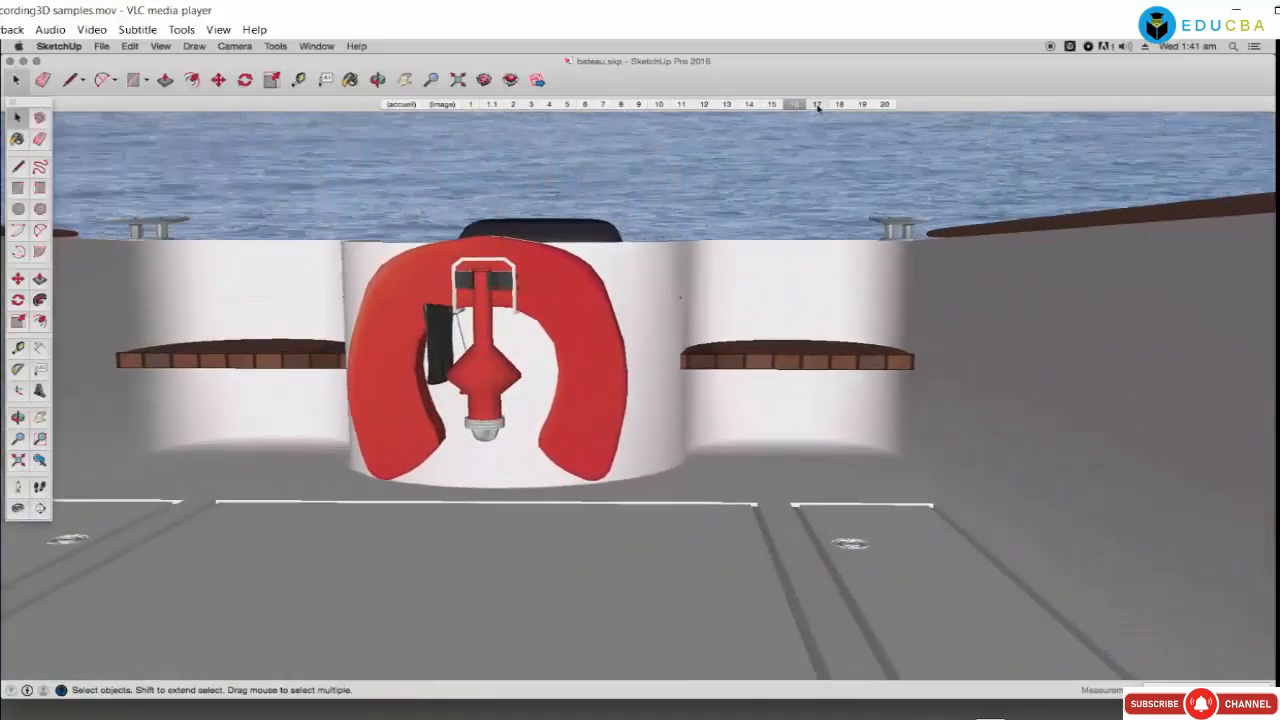
{"action": "left_click", "coordinate": [817, 105]}
{"action": "left_click", "coordinate": [839, 105]}
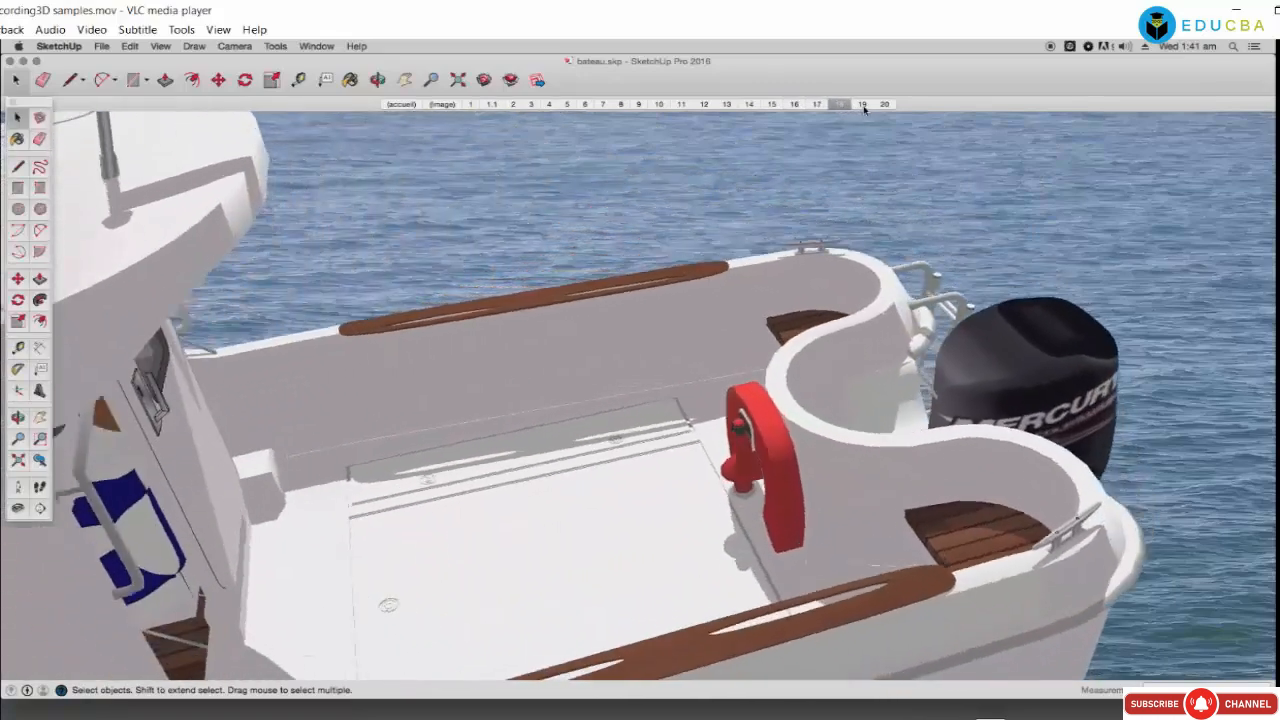
{"action": "left_click", "coordinate": [862, 105]}
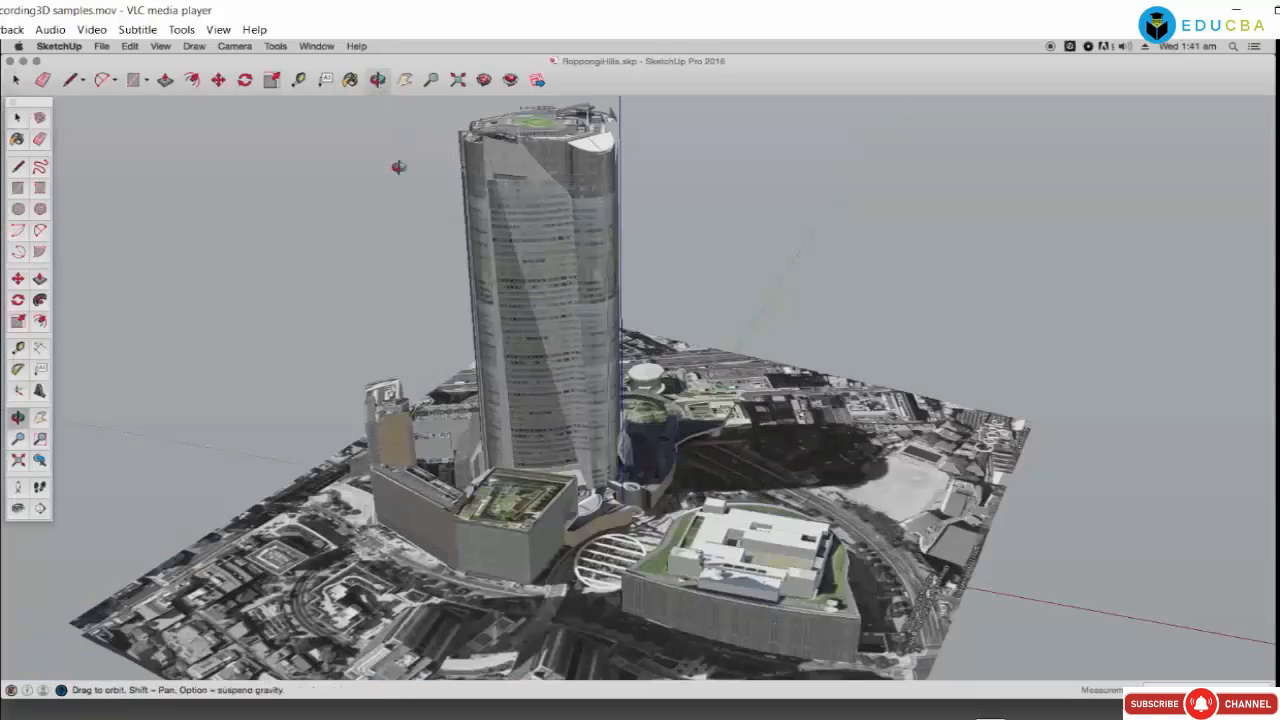
Step: Orbit to a steeper view and zoom in on the Roppongi Hills tower's helipad roof
{"action": "mouse_move", "coordinate": [503, 368]}
{"action": "middle_mouse_down"}
{"action": "mouse_move", "coordinate": [511, 277]}
{"action": "mouse_move", "coordinate": [543, 443]}
{"action": "mouse_move", "coordinate": [577, 519]}
{"action": "middle_mouse_up"}
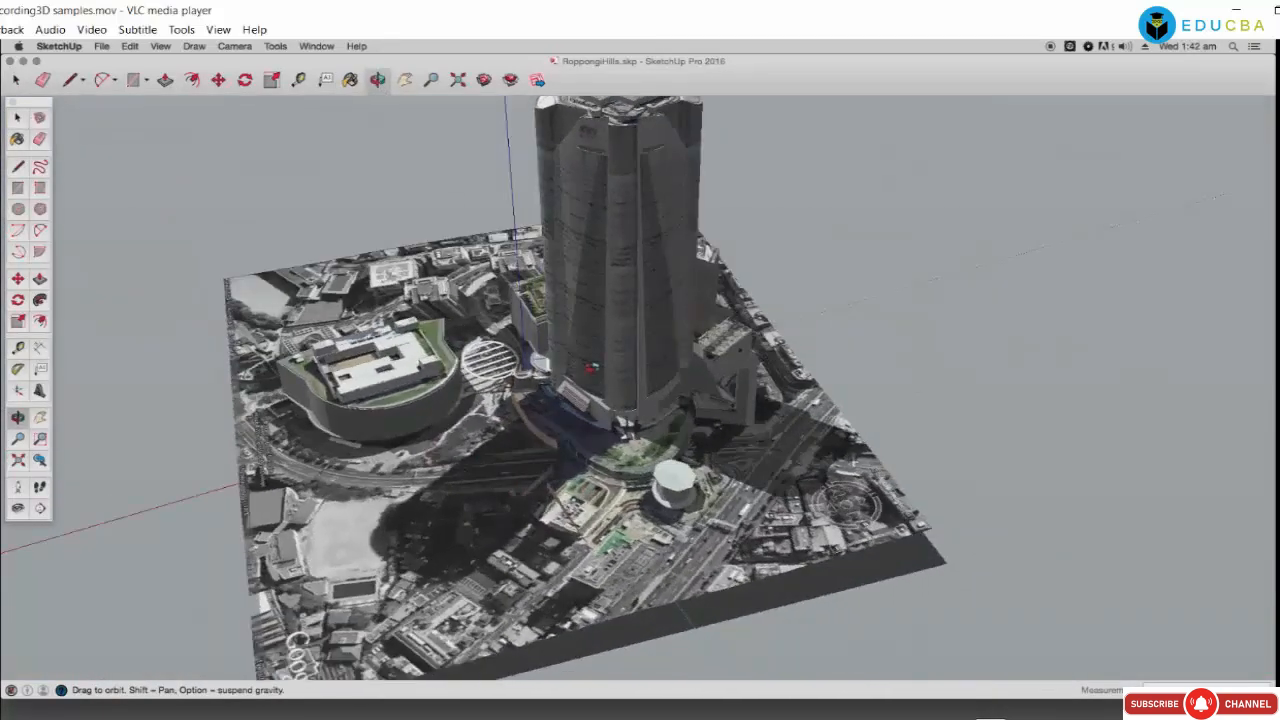
{"action": "scroll", "coordinate": [612, 357], "scroll_direction": "up", "scroll_amount": 3}
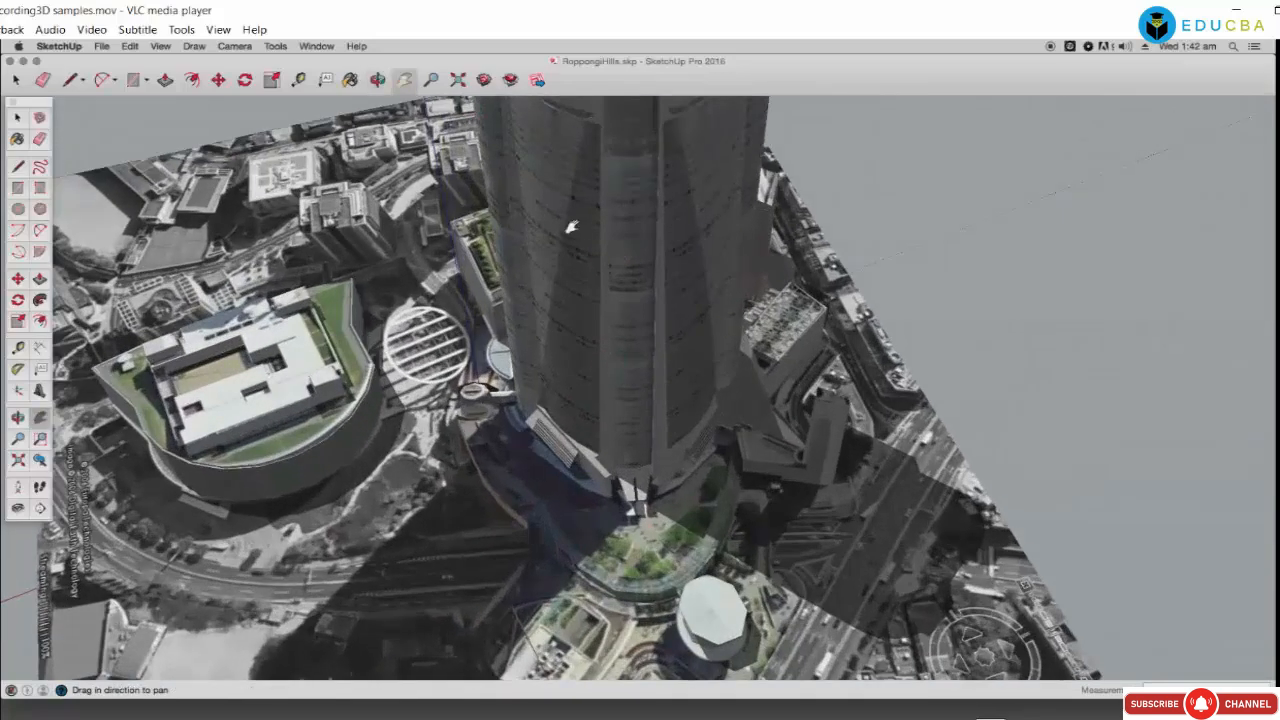
{"action": "left_click_drag", "start_coordinate": [570, 228], "coordinate": [550, 449]}
{"action": "scroll", "coordinate": [592, 264], "scroll_direction": "up", "scroll_amount": 5}
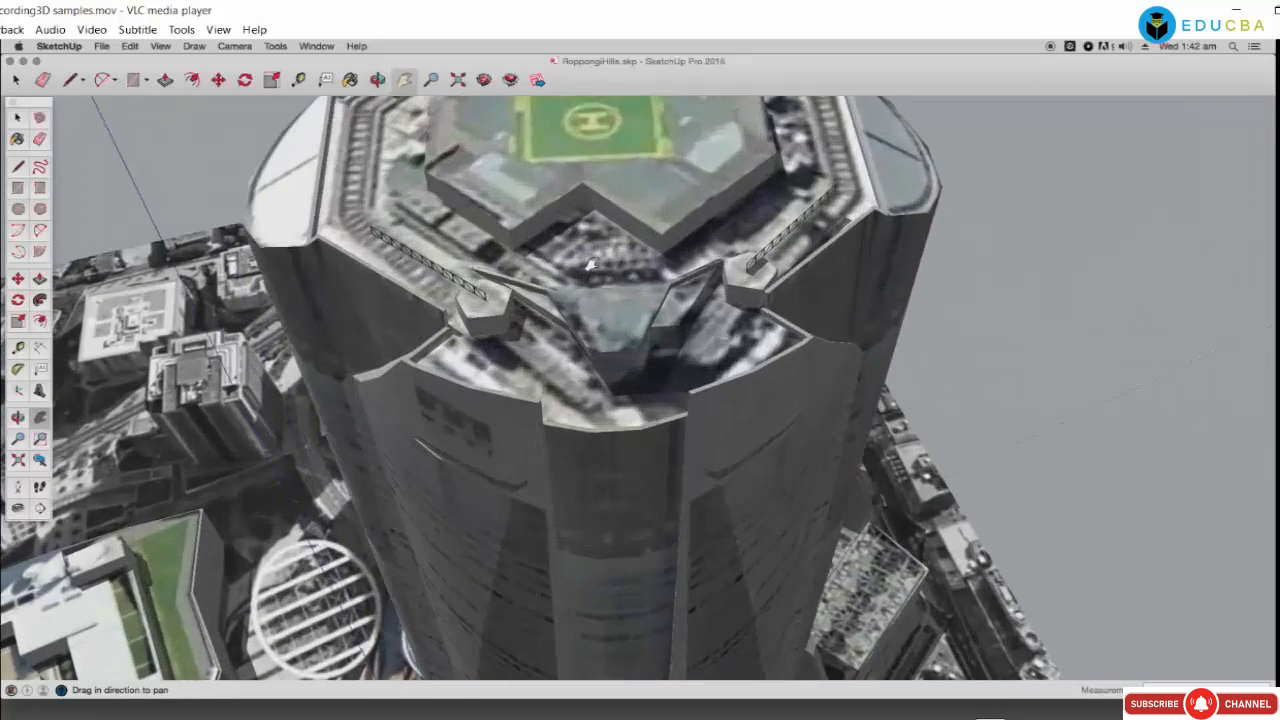
{"action": "scroll", "coordinate": [592, 264], "scroll_direction": "up", "scroll_amount": 2}
Step: Zoom back out, pan across the surrounding city, and tilt toward a top-down view
{"action": "scroll", "coordinate": [592, 264], "scroll_direction": "down", "scroll_amount": 5}
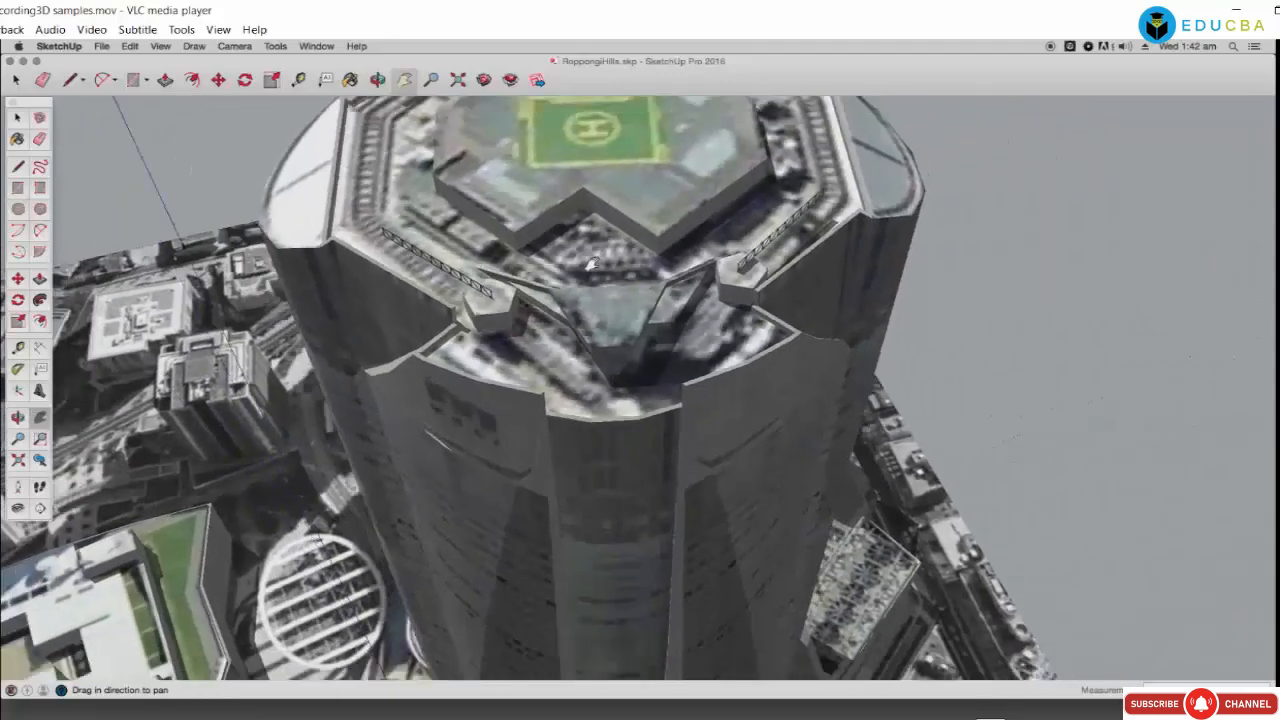
{"action": "scroll", "coordinate": [590, 263], "scroll_direction": "down", "scroll_amount": 3}
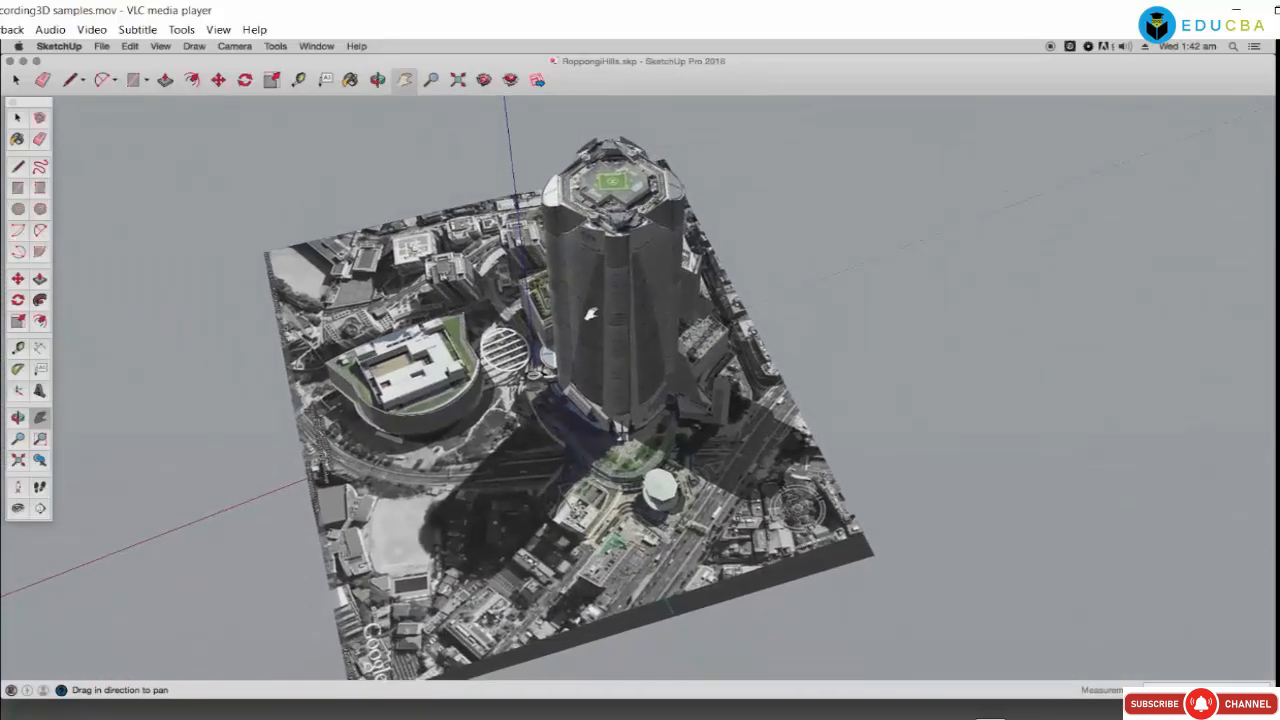
{"action": "scroll", "coordinate": [590, 308], "scroll_direction": "down", "scroll_amount": 3}
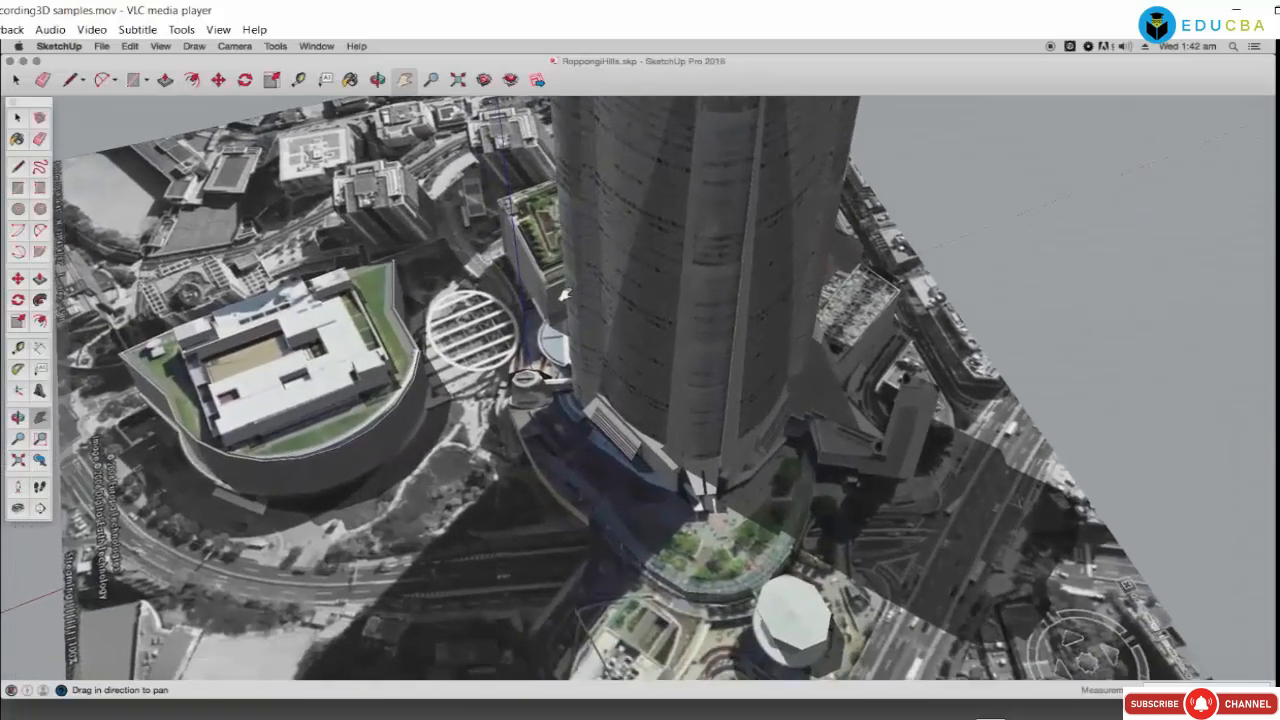
{"action": "scroll", "coordinate": [563, 295], "scroll_direction": "up", "scroll_amount": 5}
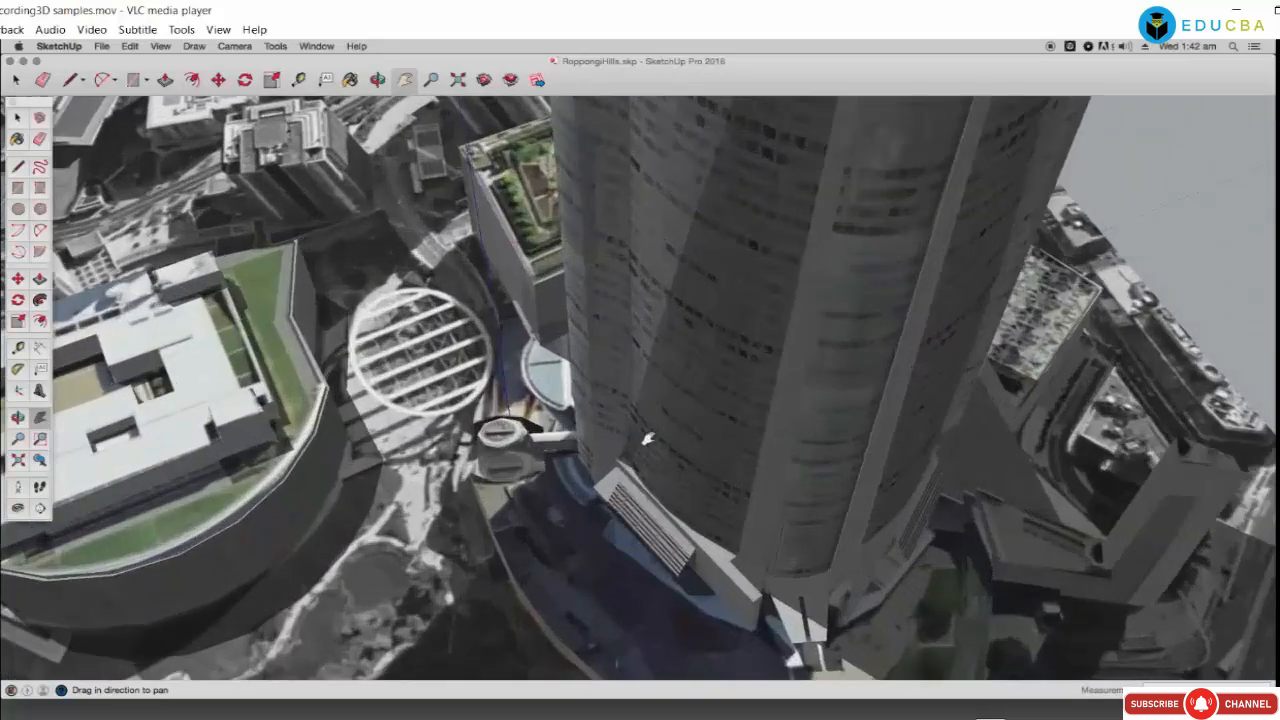
{"action": "left_click_drag", "start_coordinate": [648, 438], "coordinate": [607, 430]}
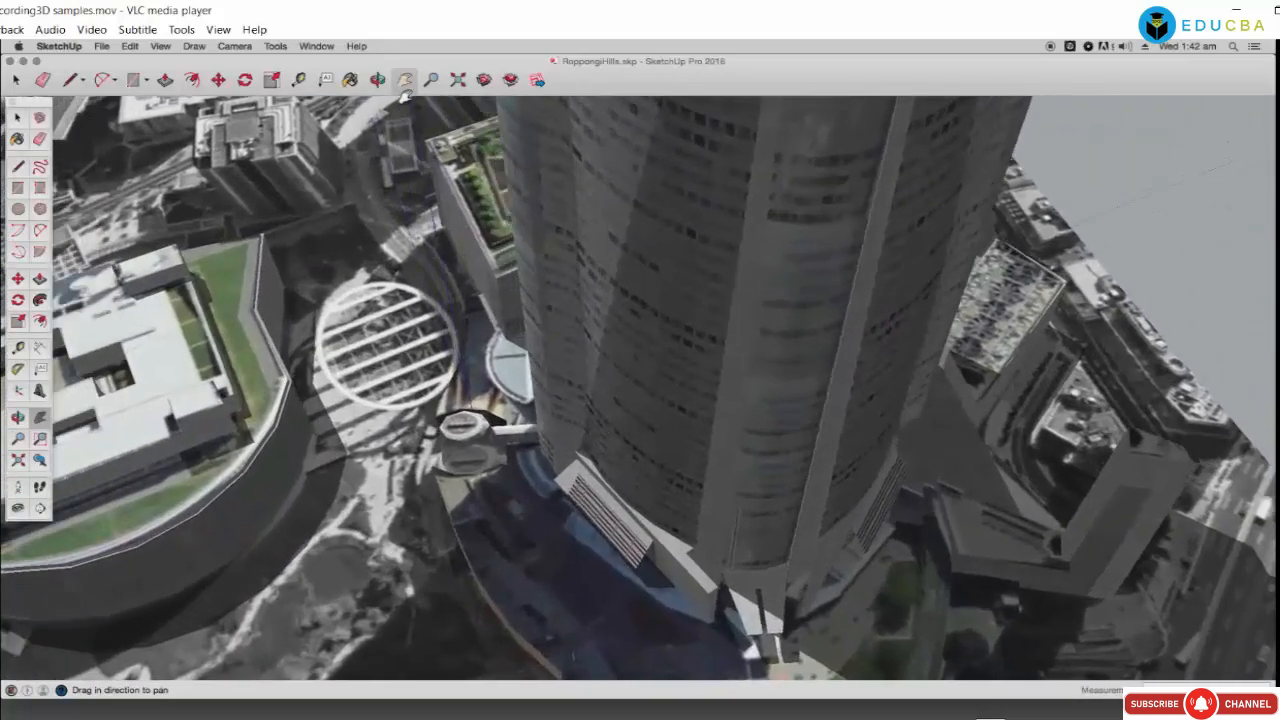
{"action": "left_click_drag", "start_coordinate": [403, 292], "coordinate": [546, 379]}
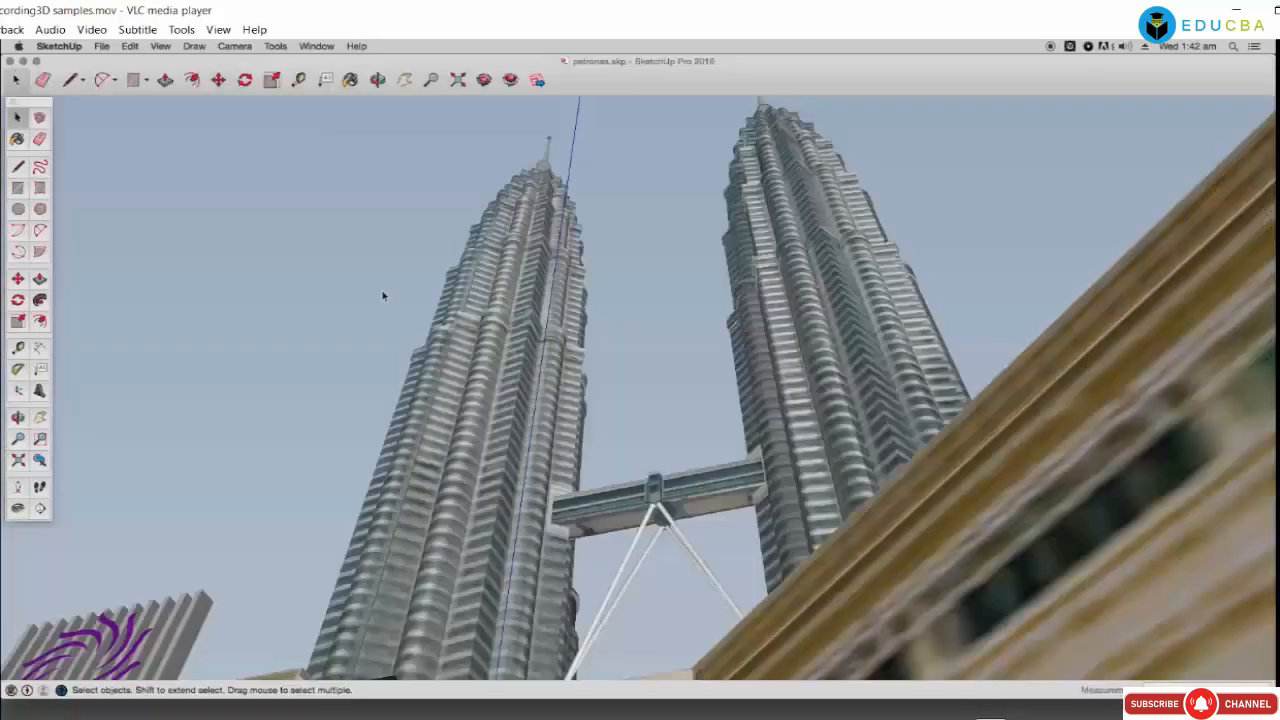
Step: Orbit the Petronas Towers so the foreground building leaves the view
{"action": "left_click", "coordinate": [377, 79]}
{"action": "left_click_drag", "start_coordinate": [380, 150], "coordinate": [379, 216]}
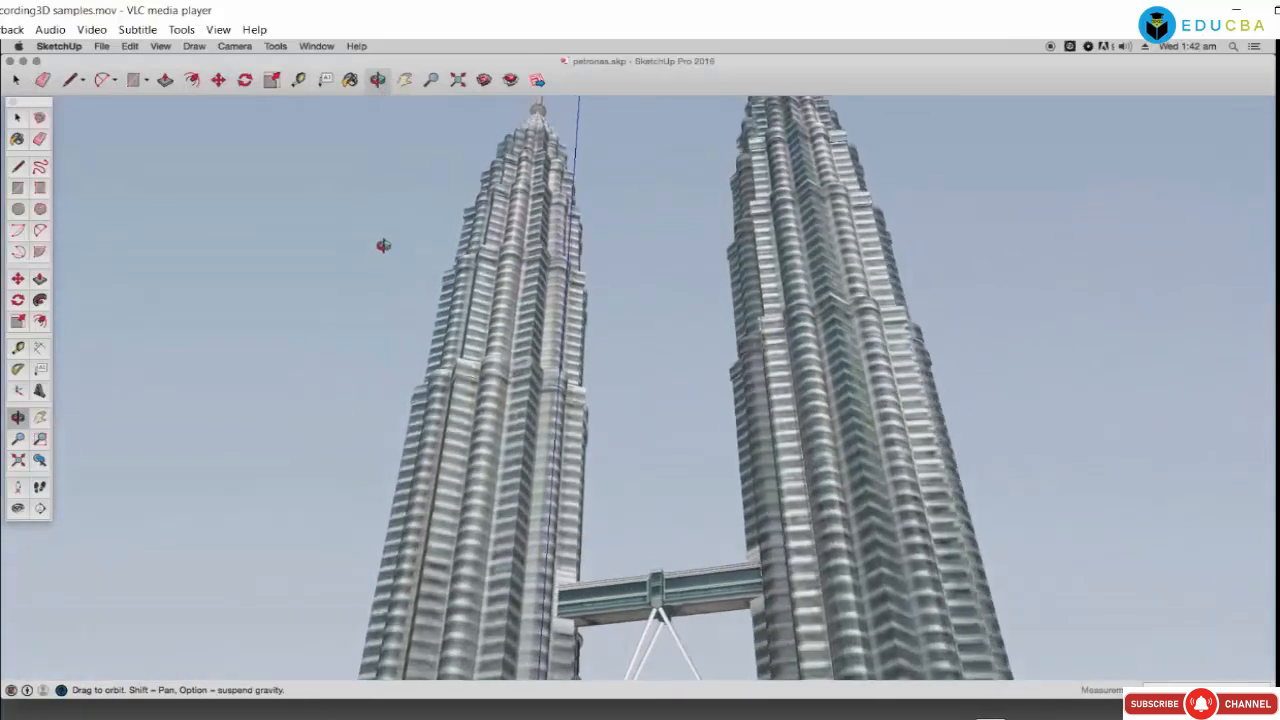
{"action": "scroll", "coordinate": [383, 244], "scroll_direction": "down", "scroll_amount": 4}
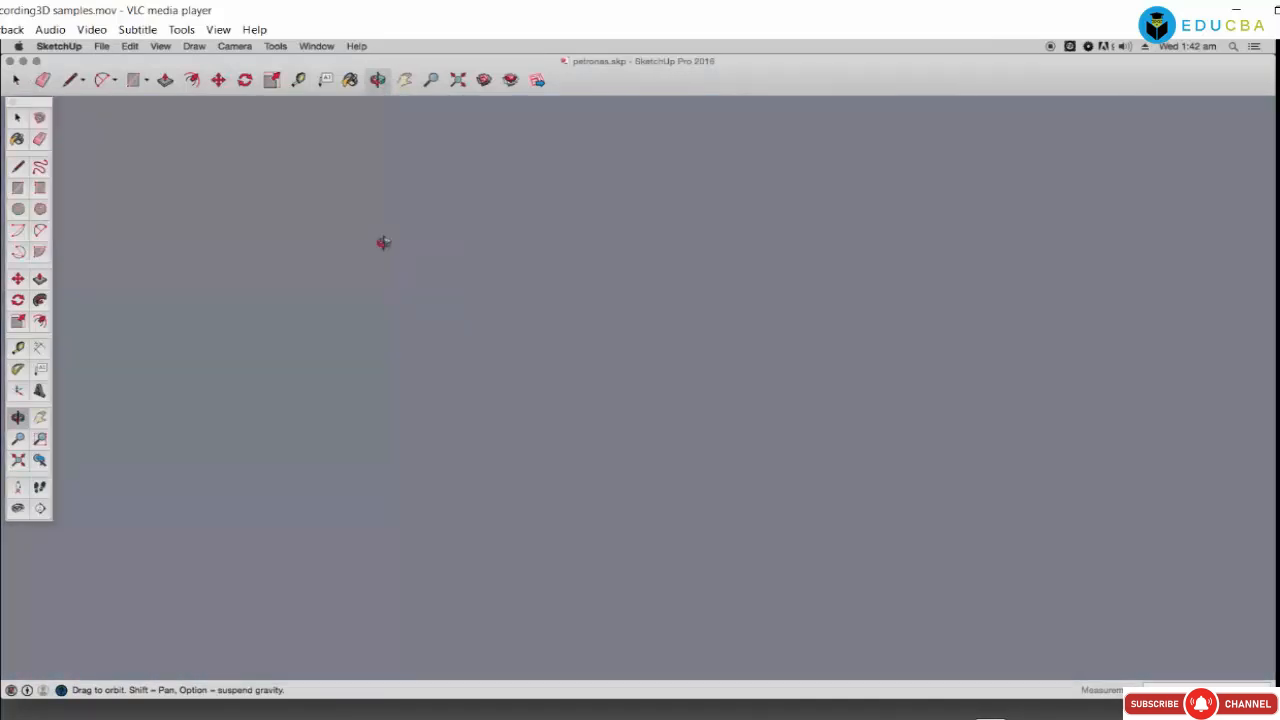
{"action": "scroll", "coordinate": [400, 233], "scroll_direction": "up", "scroll_amount": 4}
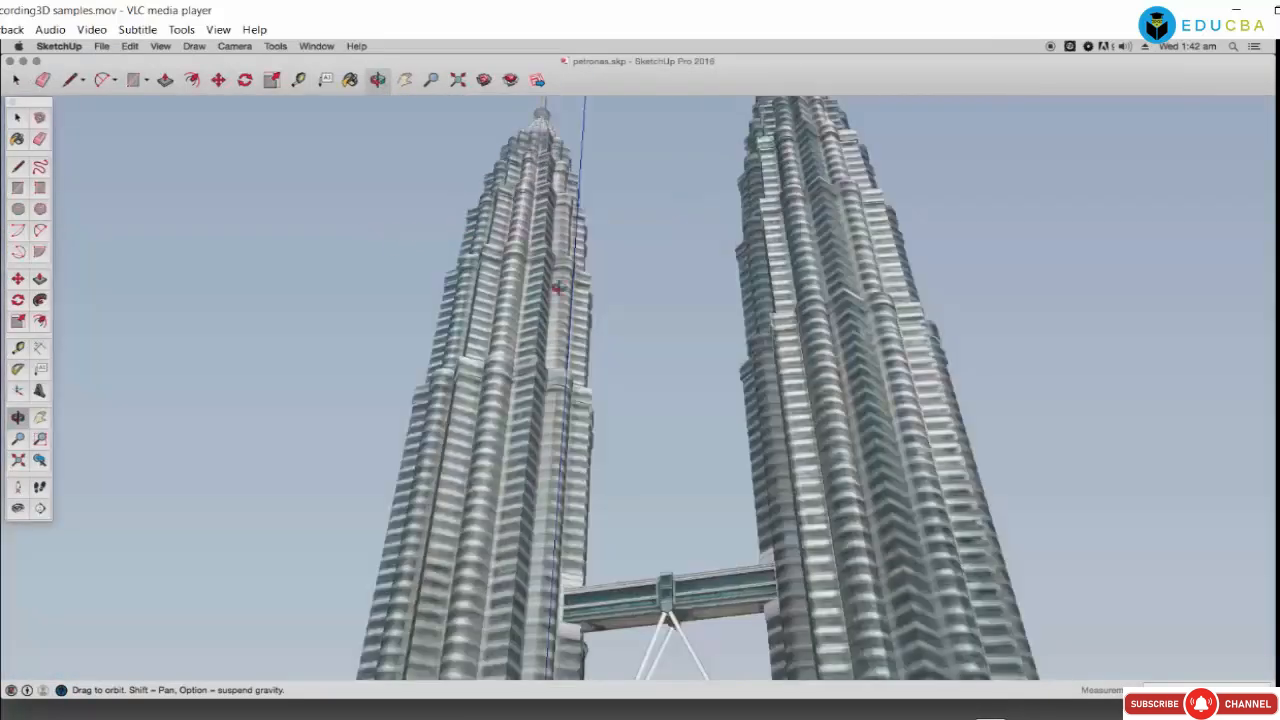
Step: Swing around a tower, tilt to an angled view, rotate the site and zoom out
{"action": "left_click_drag", "start_coordinate": [557, 288], "coordinate": [606, 363]}
{"action": "scroll", "coordinate": [608, 365], "scroll_direction": "up", "scroll_amount": 6}
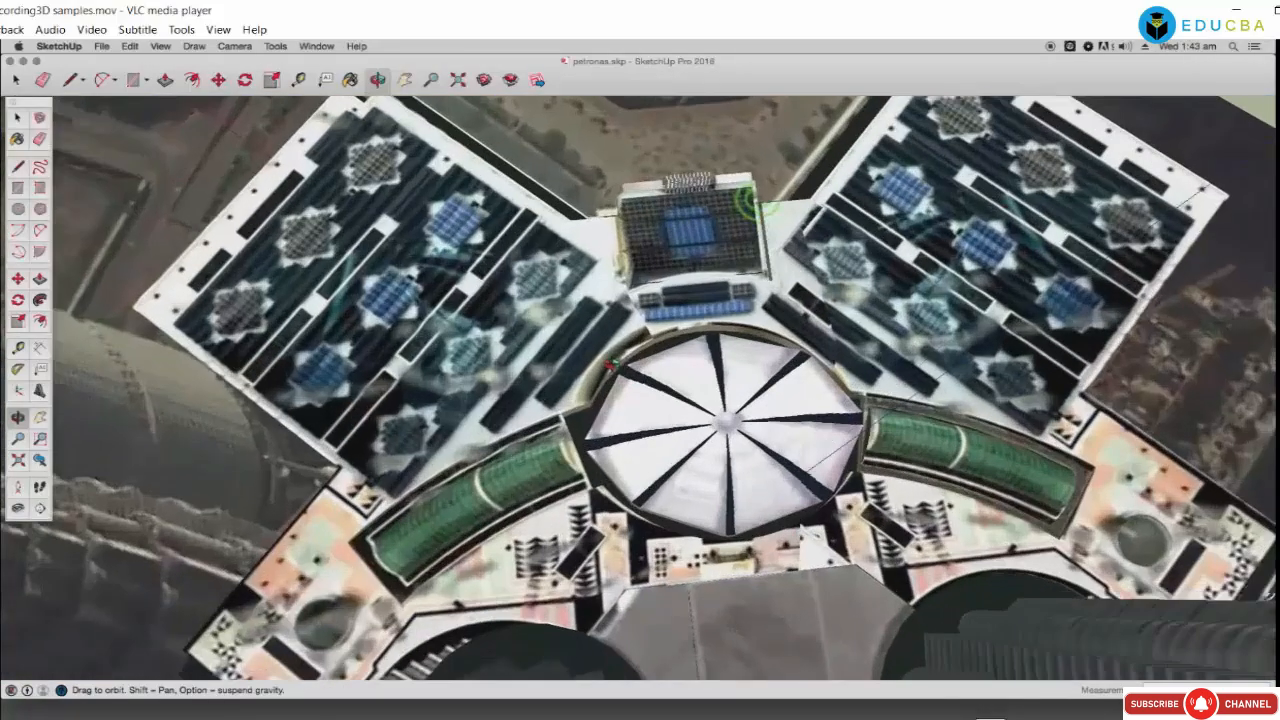
{"action": "scroll", "coordinate": [612, 362], "scroll_direction": "down", "scroll_amount": 10}
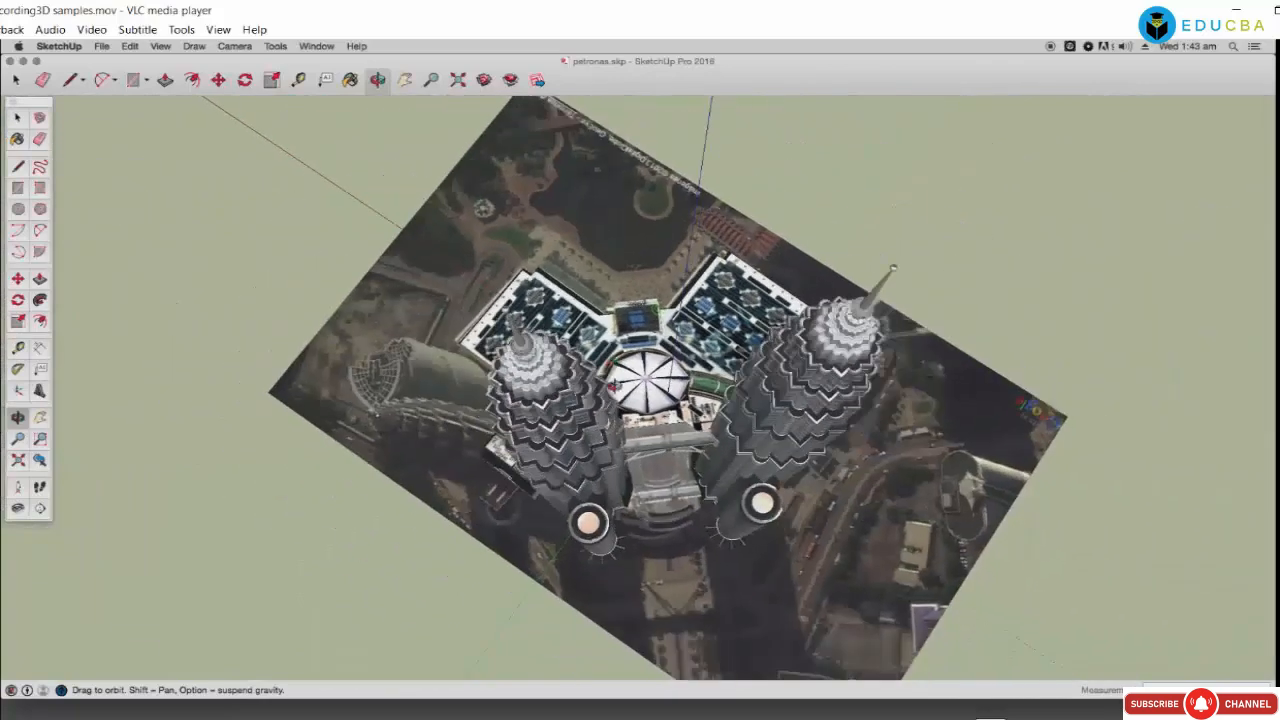
{"action": "left_click_drag", "start_coordinate": [612, 385], "coordinate": [741, 466]}
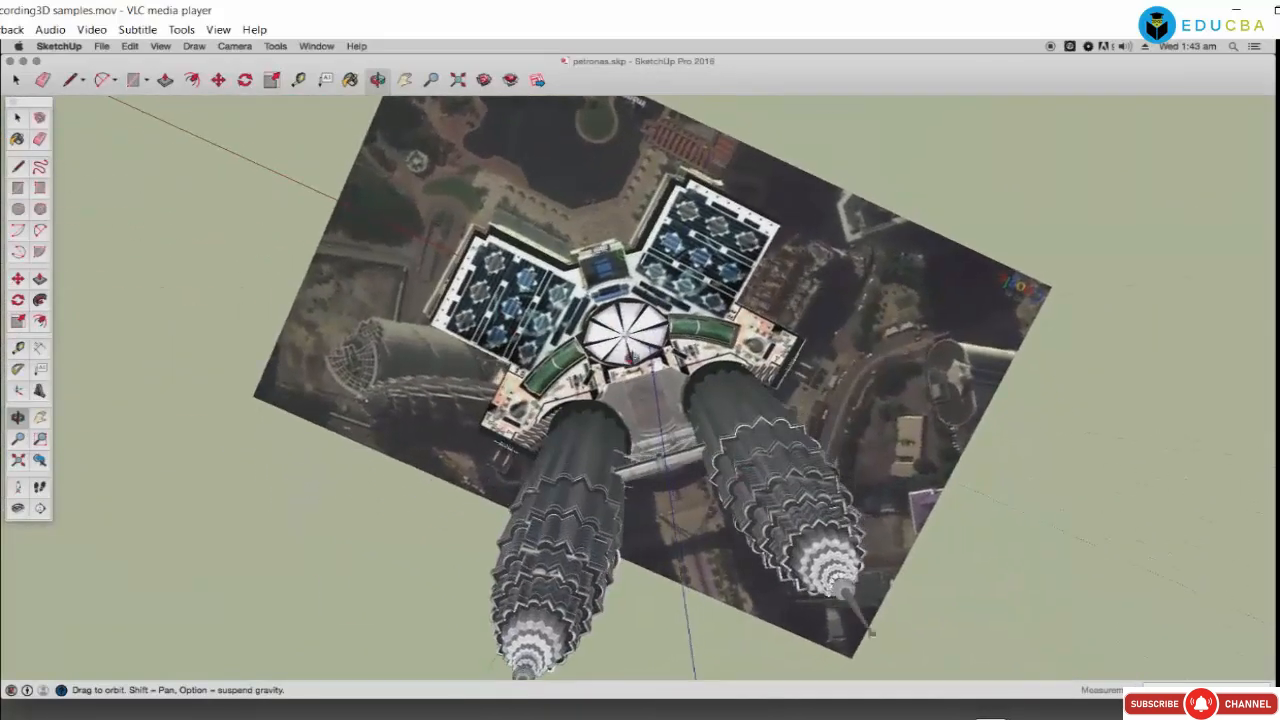
{"action": "mouse_move", "coordinate": [632, 357]}
{"action": "left_mouse_down"}
{"action": "mouse_move", "coordinate": [645, 402]}
{"action": "mouse_move", "coordinate": [519, 266]}
{"action": "mouse_move", "coordinate": [680, 240]}
{"action": "mouse_move", "coordinate": [711, 203]}
{"action": "mouse_move", "coordinate": [690, 218]}
{"action": "mouse_move", "coordinate": [710, 368]}
{"action": "mouse_move", "coordinate": [790, 470]}
{"action": "mouse_move", "coordinate": [854, 443]}
{"action": "mouse_move", "coordinate": [829, 393]}
{"action": "left_mouse_up"}
{"action": "scroll", "coordinate": [829, 393], "scroll_direction": "down", "scroll_amount": 5}
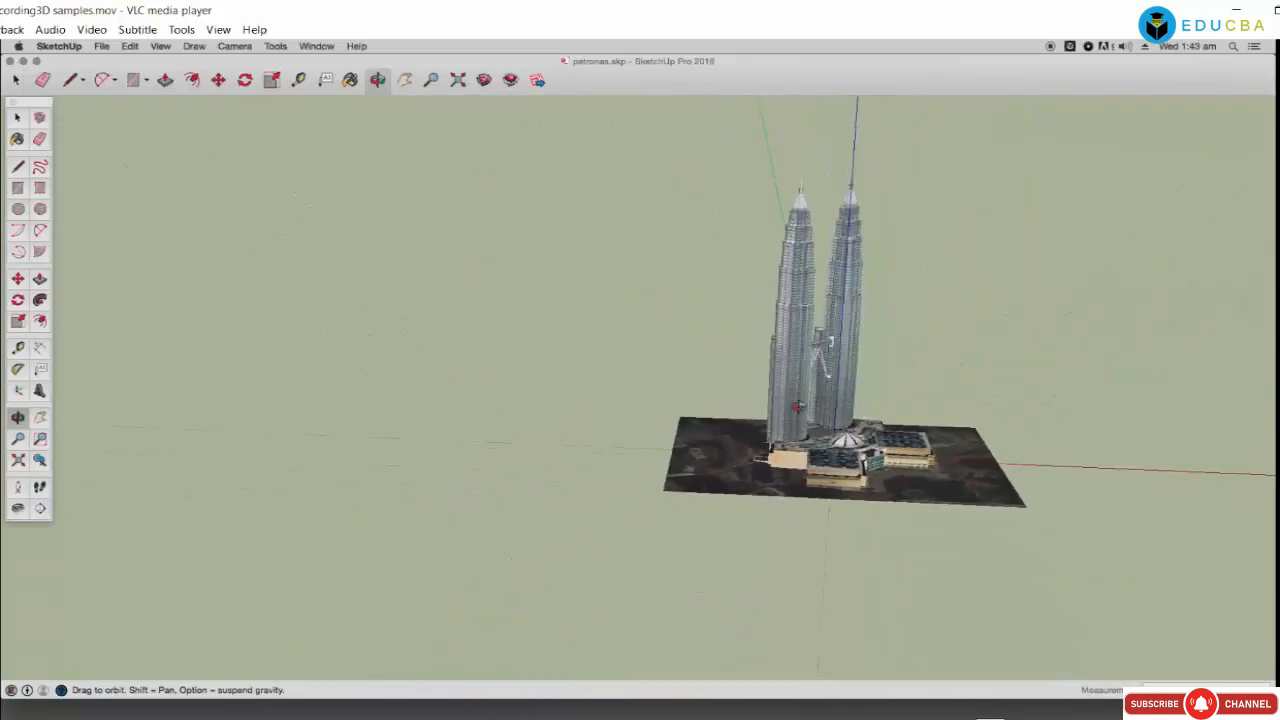
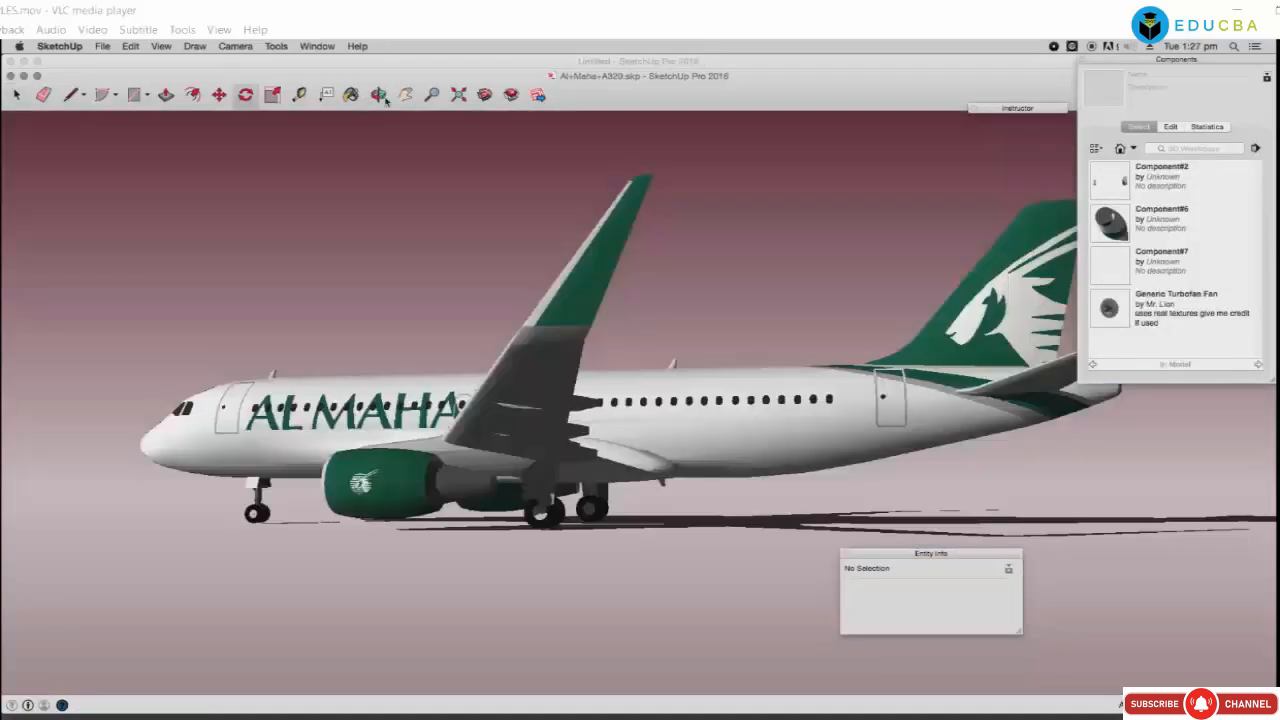
Step: Orbit, zoom and pan around the A320 airliner until its fuselage, wings and engines fill the view
{"action": "left_click_drag", "start_coordinate": [281, 372], "coordinate": [502, 423]}
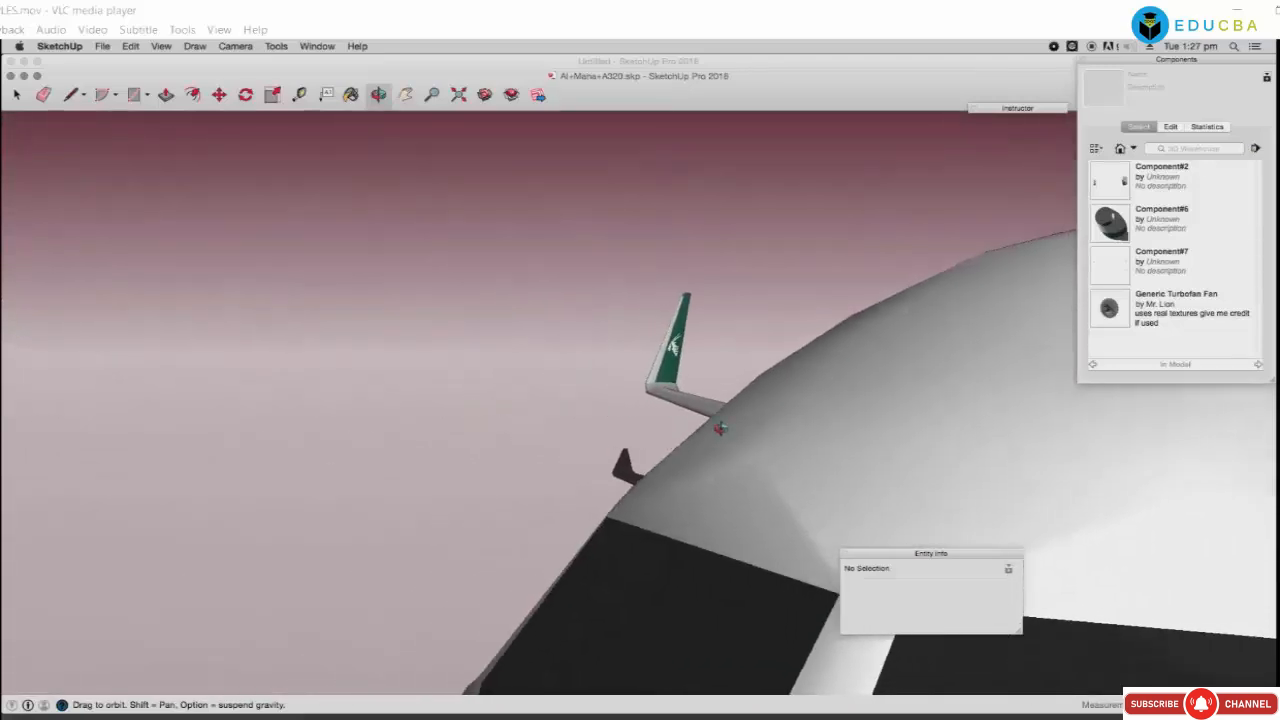
{"action": "left_click_drag", "start_coordinate": [720, 428], "coordinate": [1129, 413]}
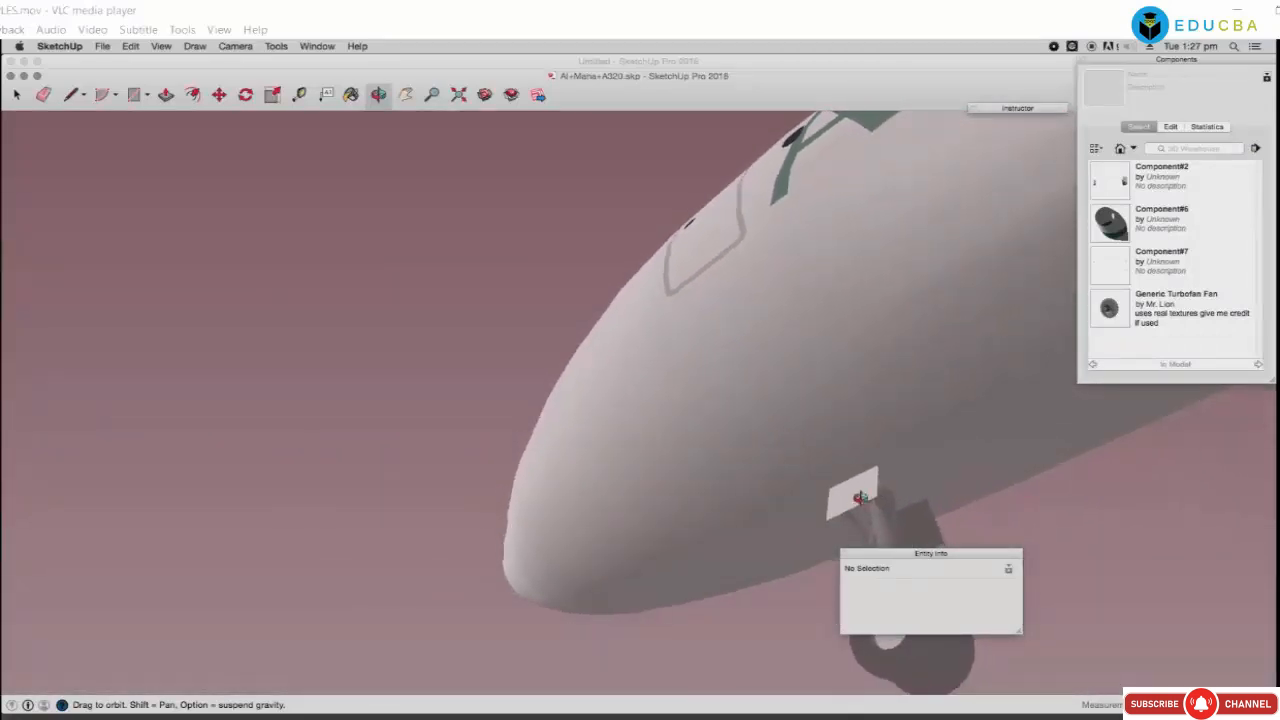
{"action": "scroll", "coordinate": [760, 355], "scroll_direction": "down", "scroll_amount": 10}
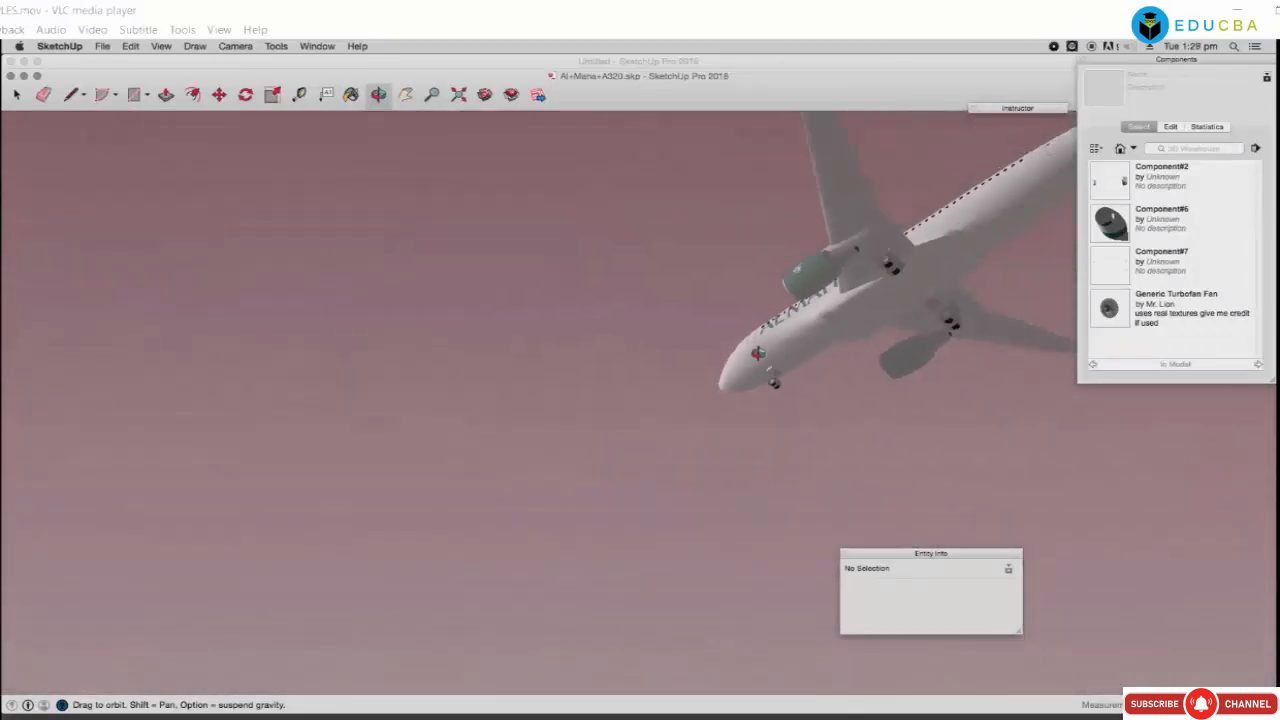
{"action": "left_click_drag", "start_coordinate": [865, 315], "coordinate": [786, 322]}
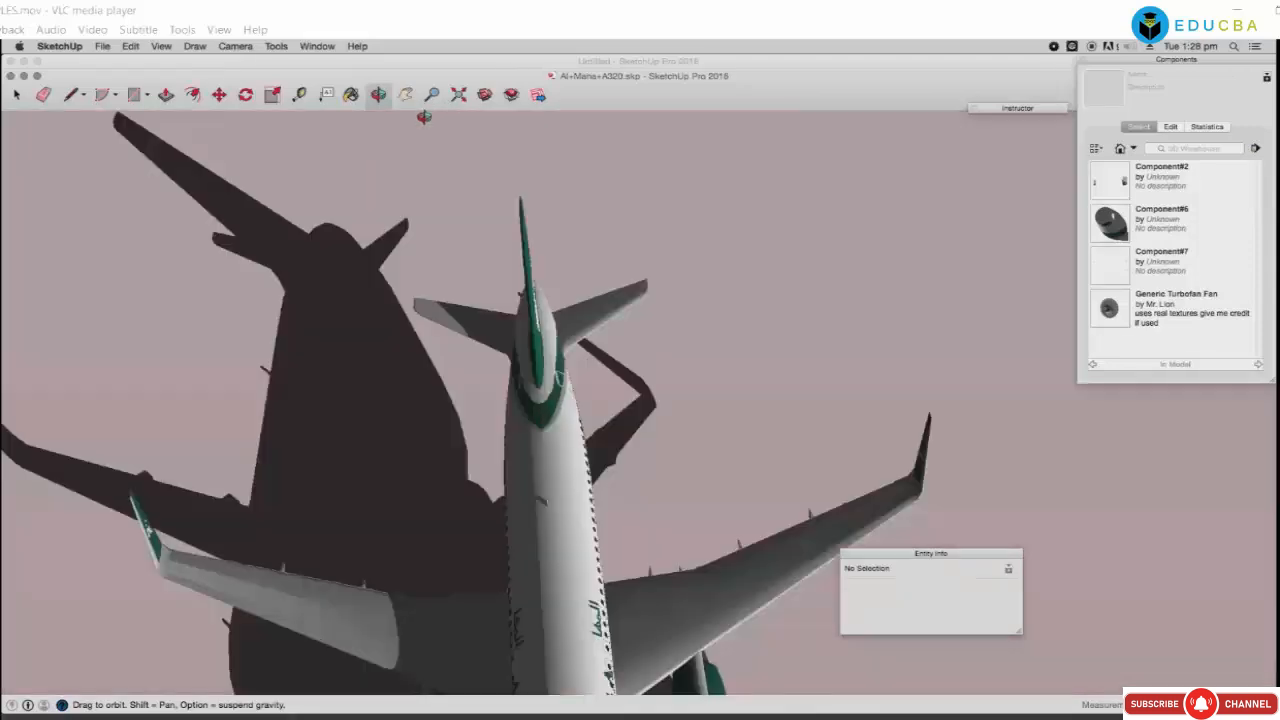
{"action": "left_click_drag", "start_coordinate": [483, 358], "coordinate": [484, 208]}
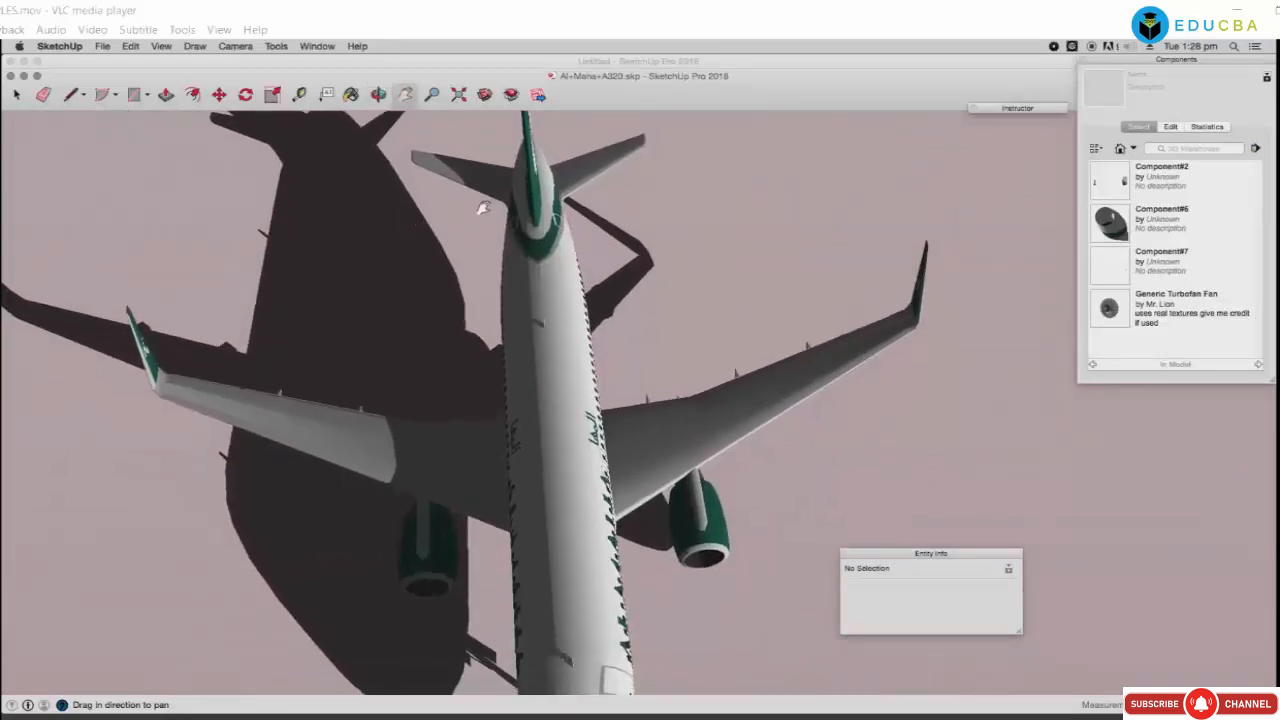
{"action": "left_click_drag", "start_coordinate": [579, 340], "coordinate": [591, 233]}
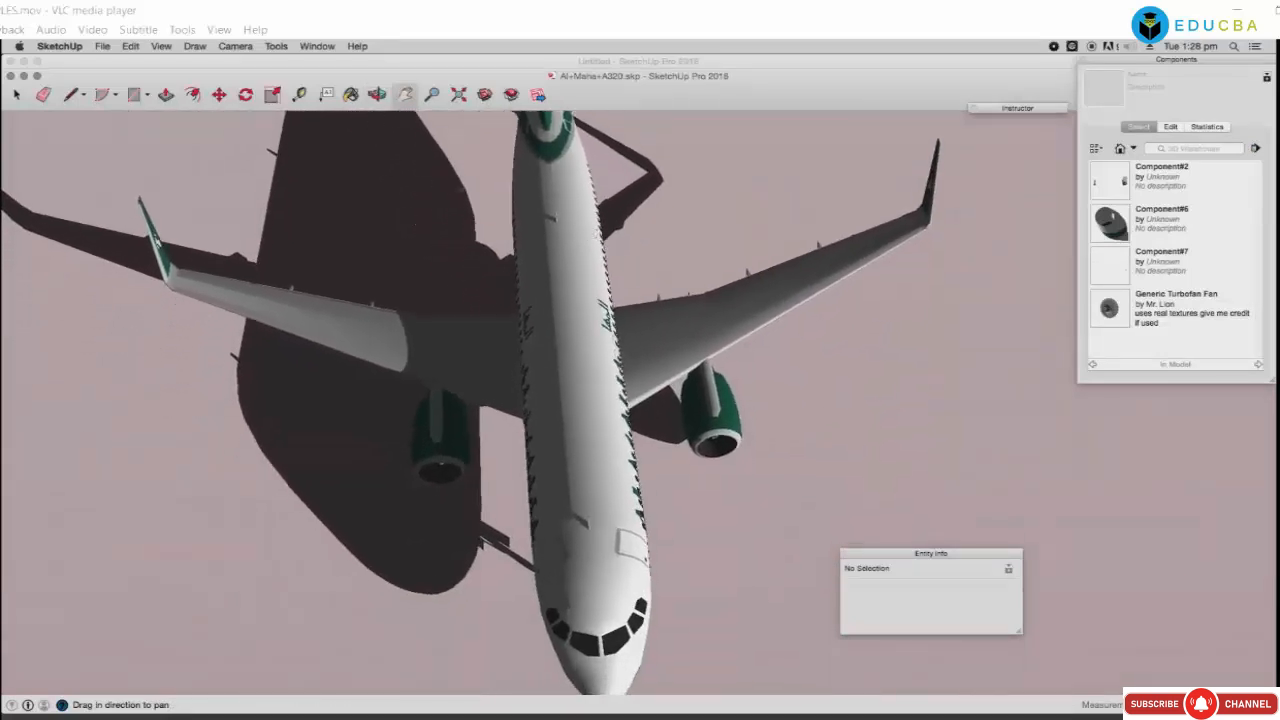
{"action": "left_click", "coordinate": [318, 46]}
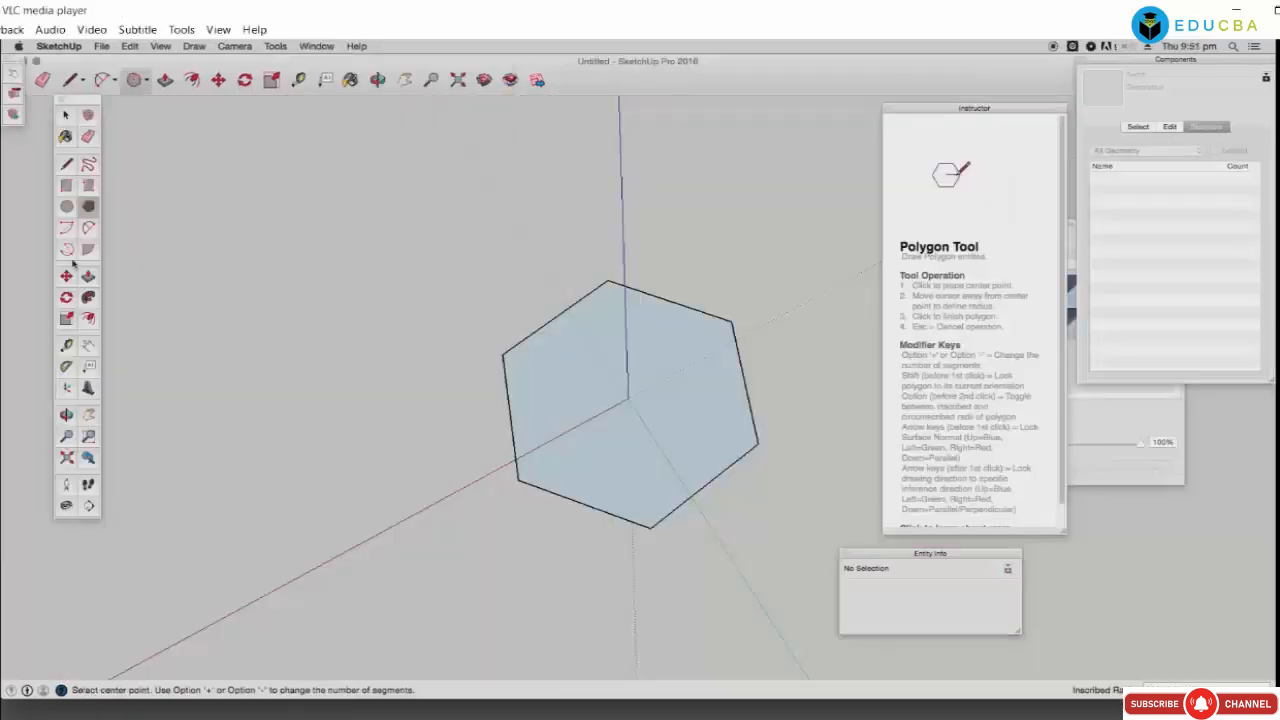
Step: Draw circles centred on the hexagon's corners so the face becomes six-lobed
{"action": "left_click", "coordinate": [68, 208]}
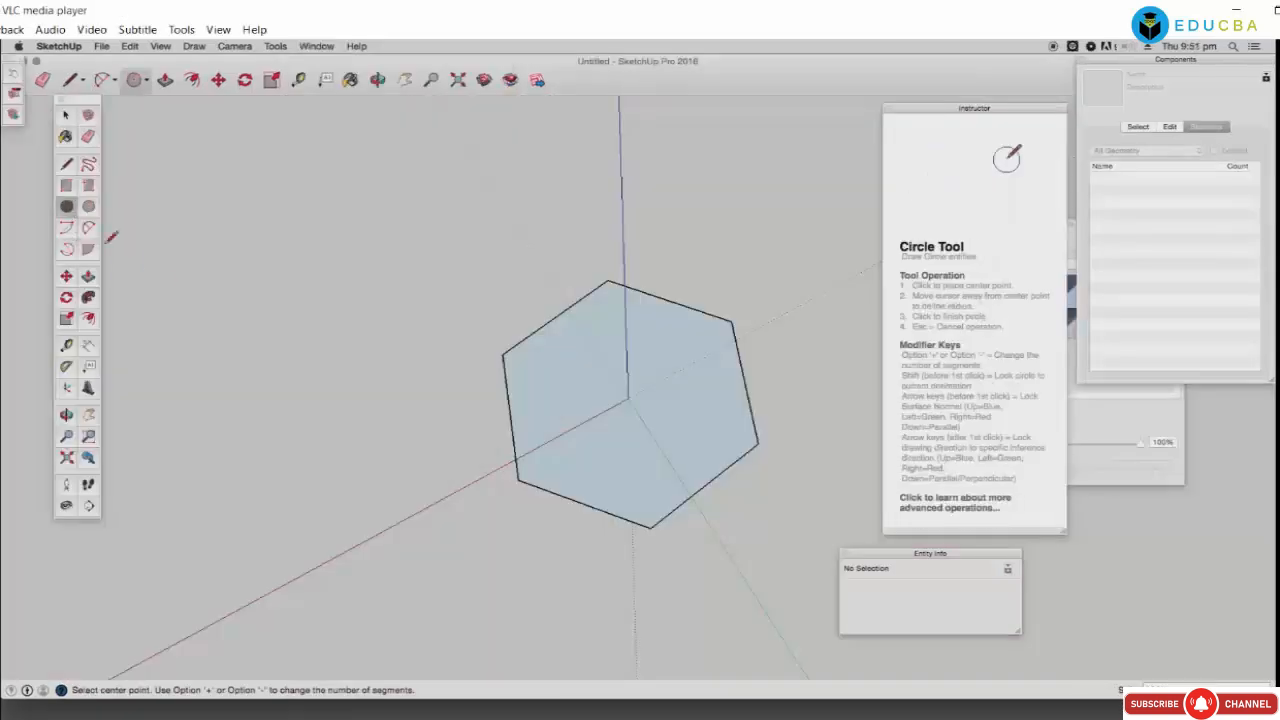
{"action": "left_click", "coordinate": [555, 497]}
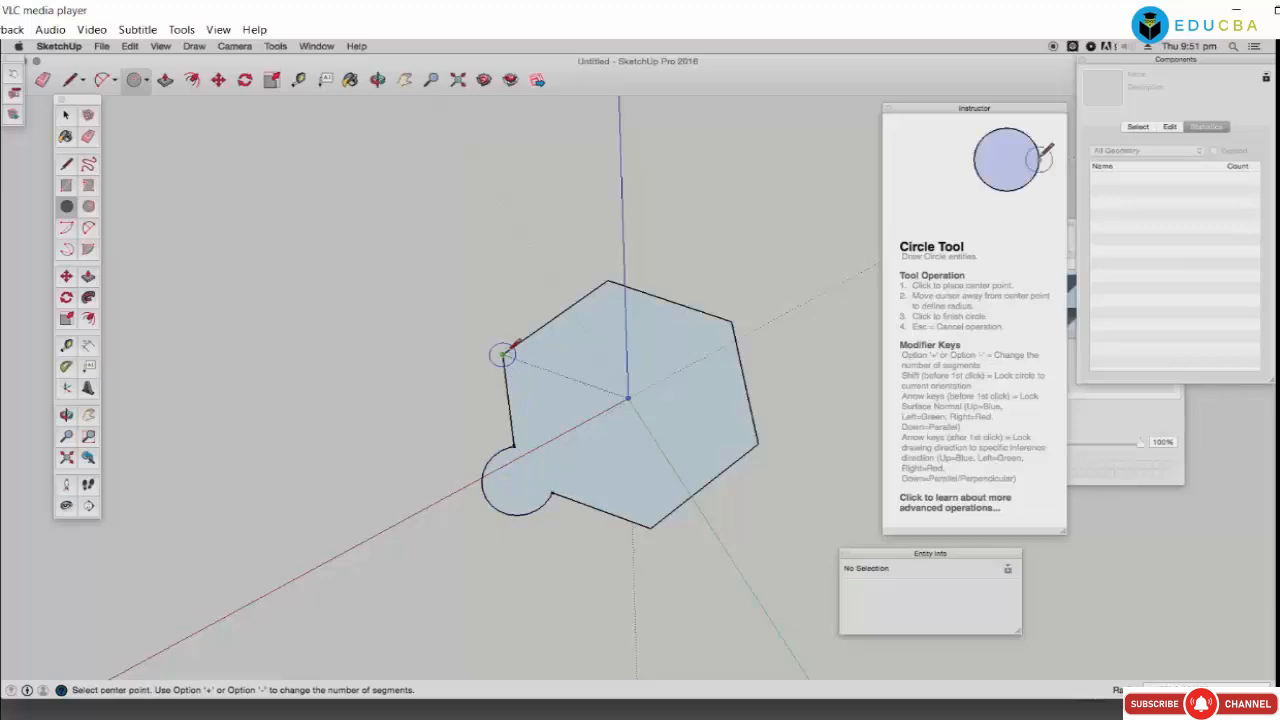
{"action": "left_click", "coordinate": [547, 372]}
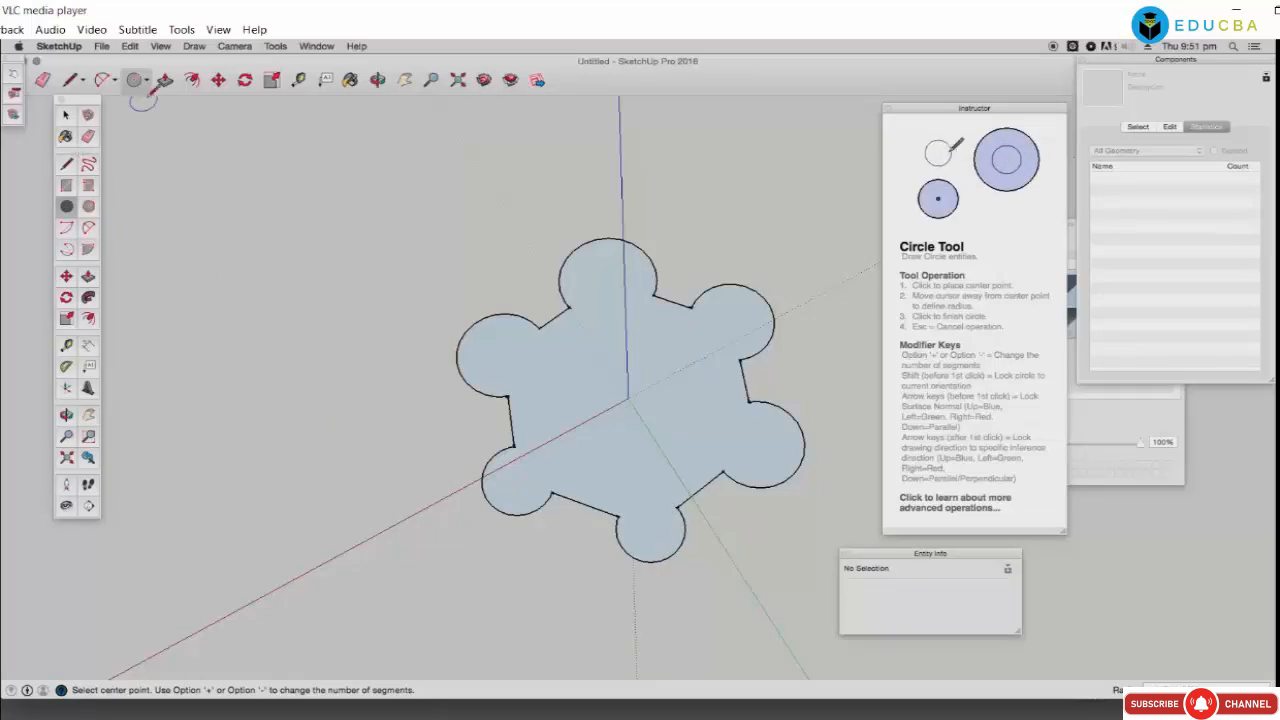
{"action": "left_click", "coordinate": [165, 80]}
{"action": "left_click", "coordinate": [475, 363]}
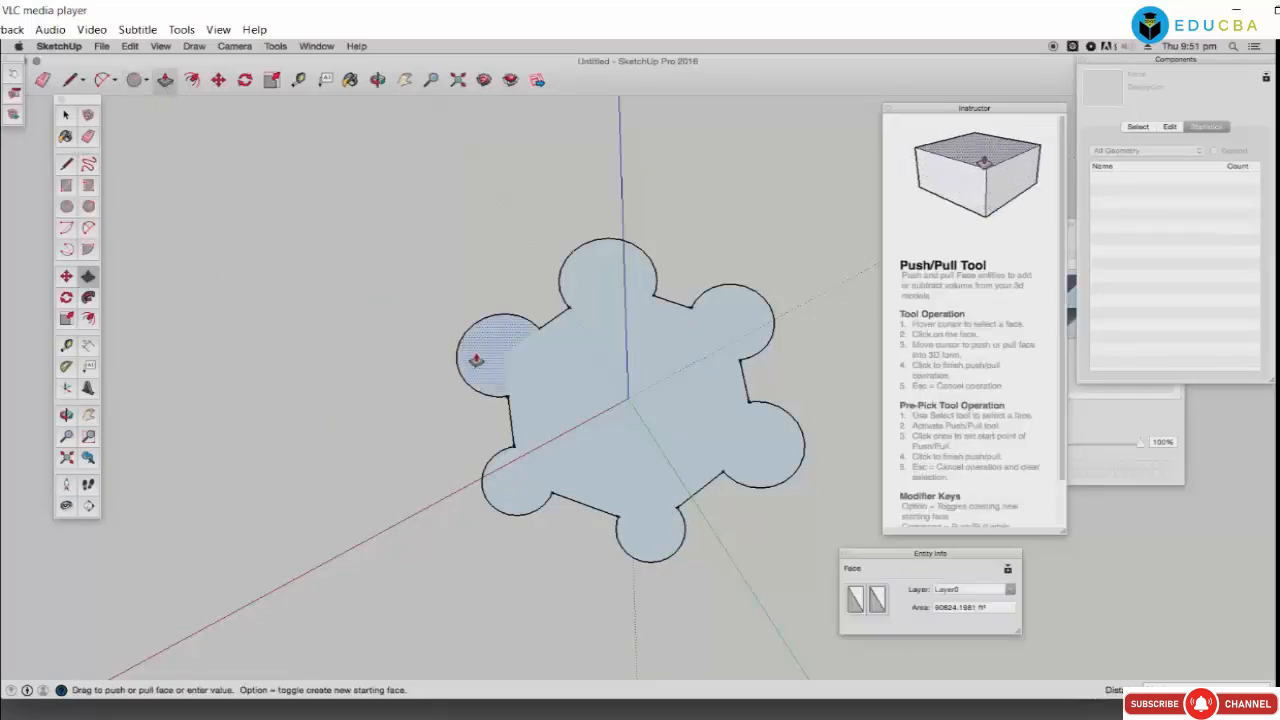
Step: Push/Pull each of the six lobe faces up into cylinders around the hexagon
{"action": "left_click", "coordinate": [484, 264]}
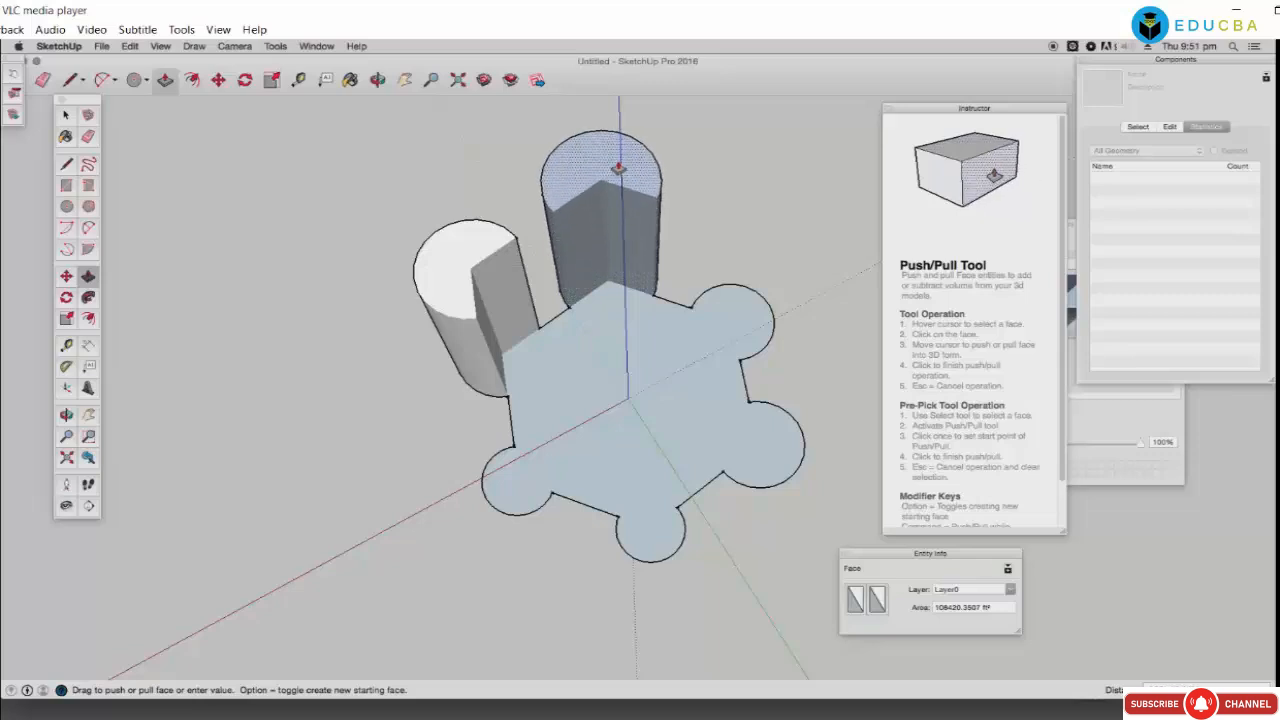
{"action": "left_click", "coordinate": [597, 273]}
{"action": "left_click", "coordinate": [759, 333]}
{"action": "left_click", "coordinate": [772, 195]}
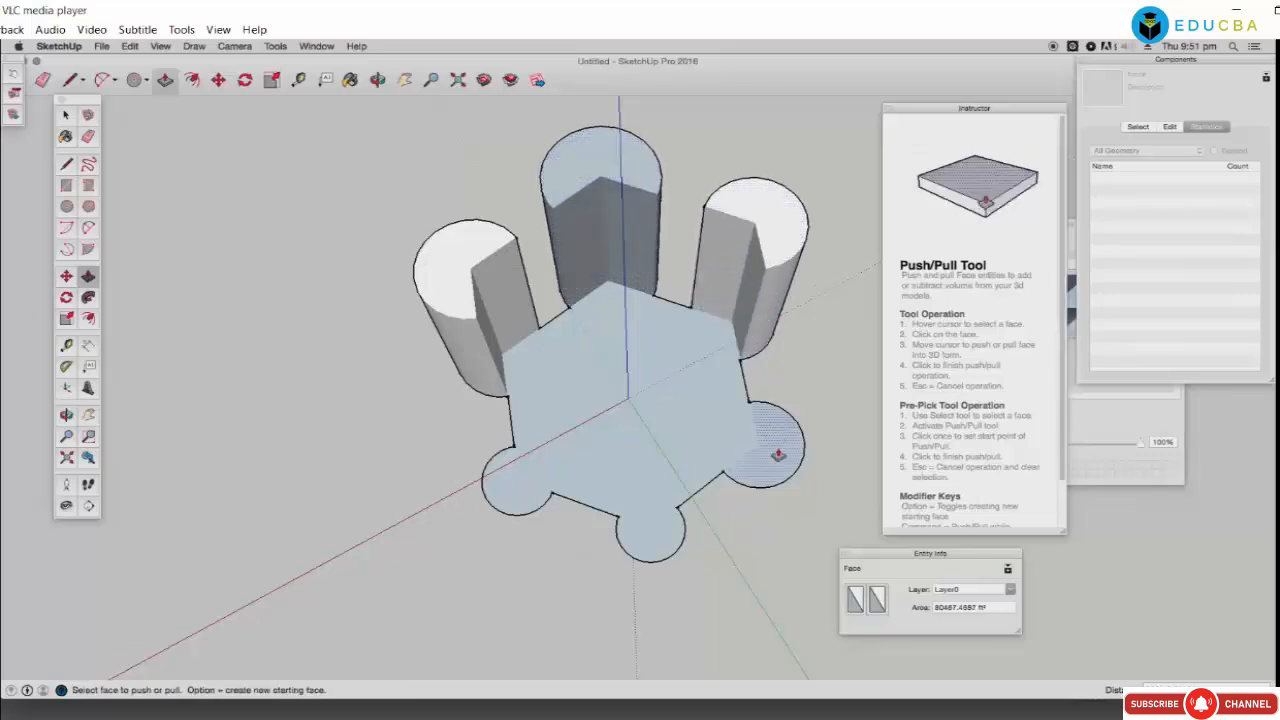
{"action": "left_click", "coordinate": [777, 451]}
{"action": "left_click", "coordinate": [771, 428]}
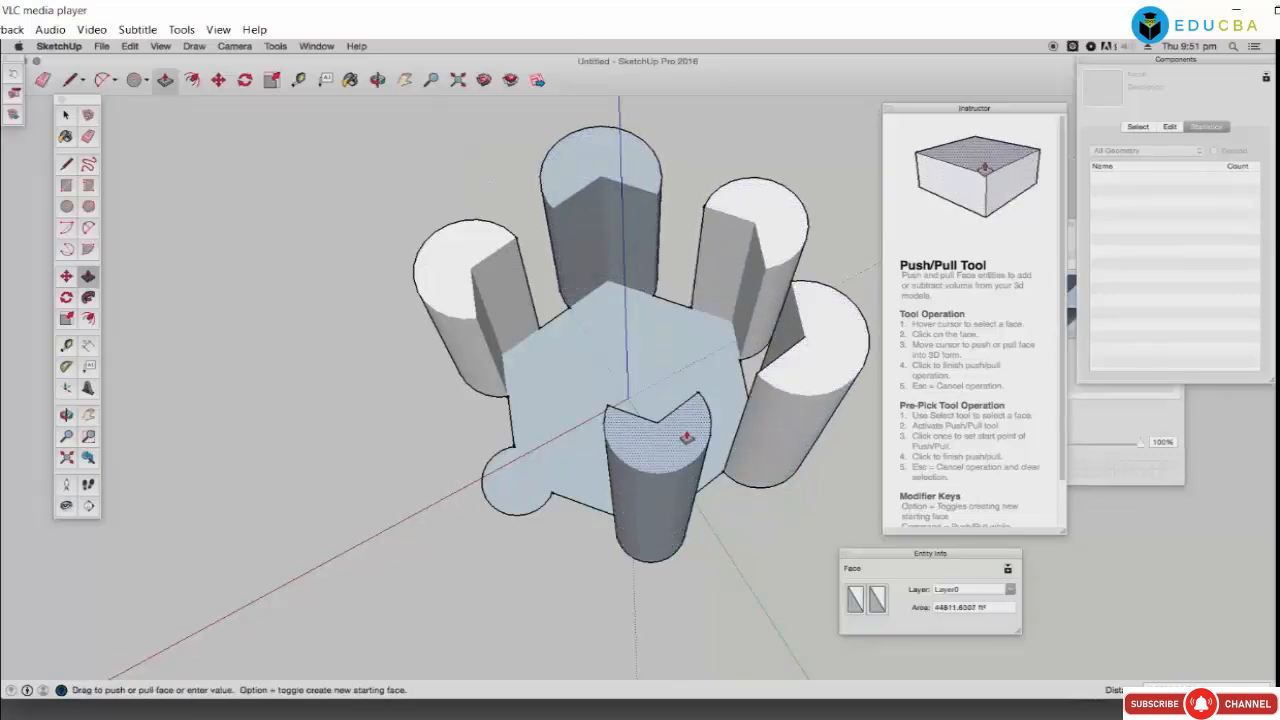
{"action": "left_click", "coordinate": [687, 402]}
{"action": "left_click", "coordinate": [510, 396]}
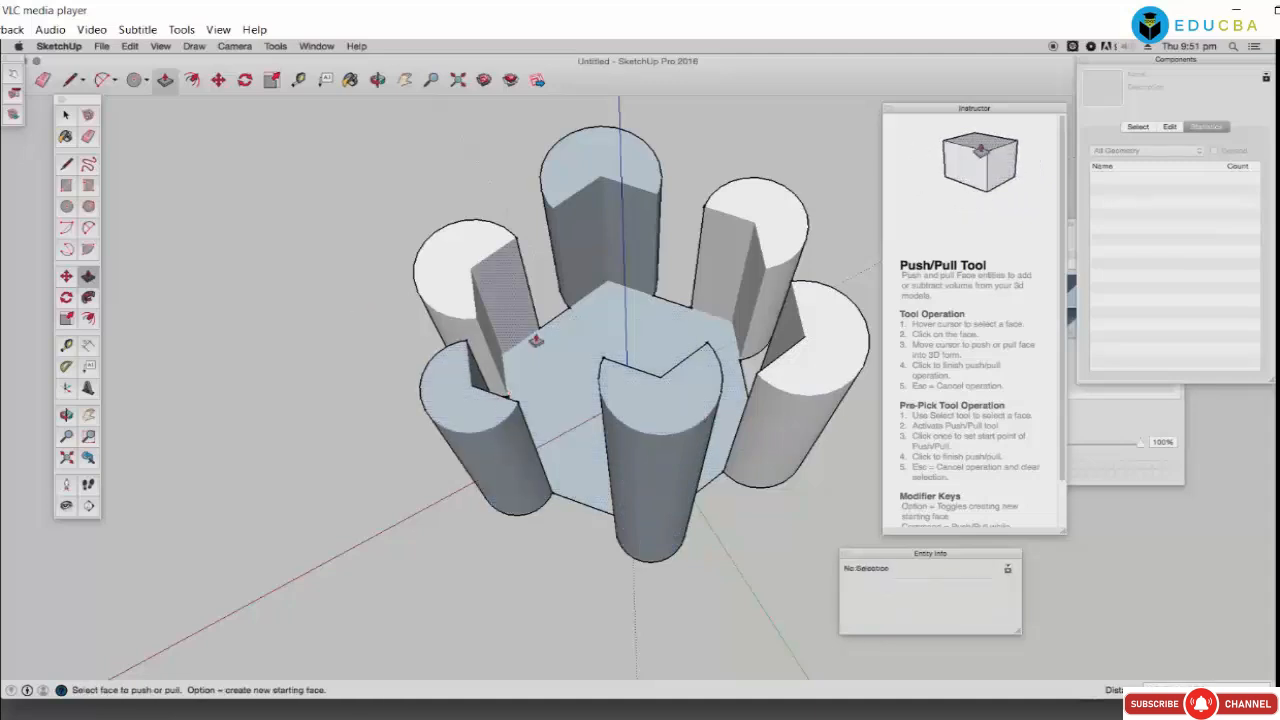
Step: Orbit to the side and pull the front white and left cylinder tops higher
{"action": "left_click", "coordinate": [378, 80]}
{"action": "left_click_drag", "start_coordinate": [543, 349], "coordinate": [680, 356]}
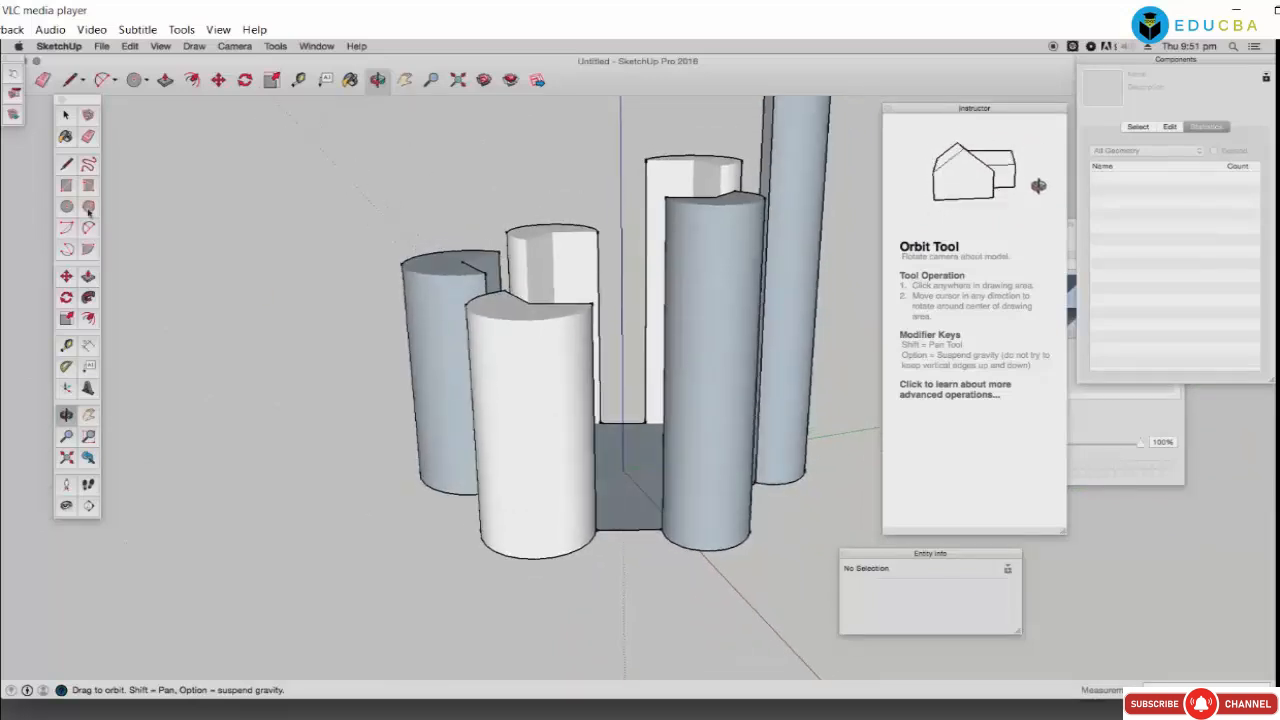
{"action": "left_click", "coordinate": [165, 80]}
{"action": "left_click", "coordinate": [486, 300]}
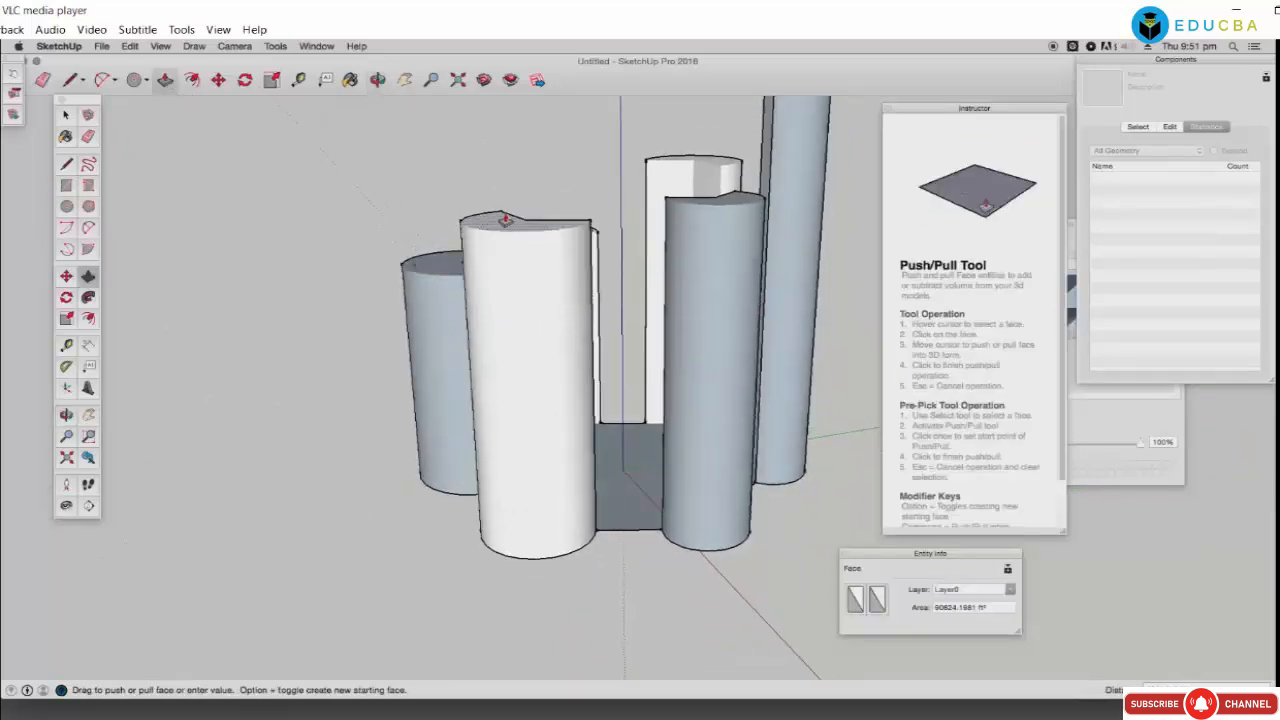
{"action": "left_click", "coordinate": [501, 184]}
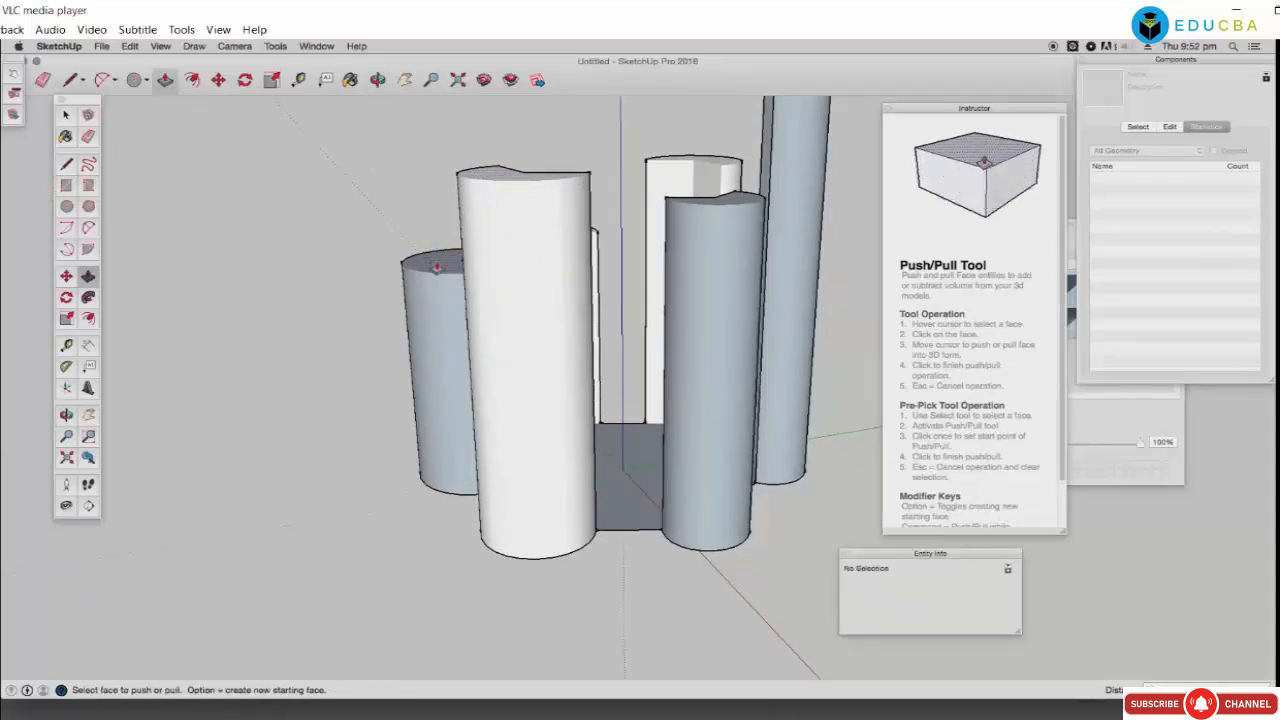
{"action": "left_click", "coordinate": [436, 268]}
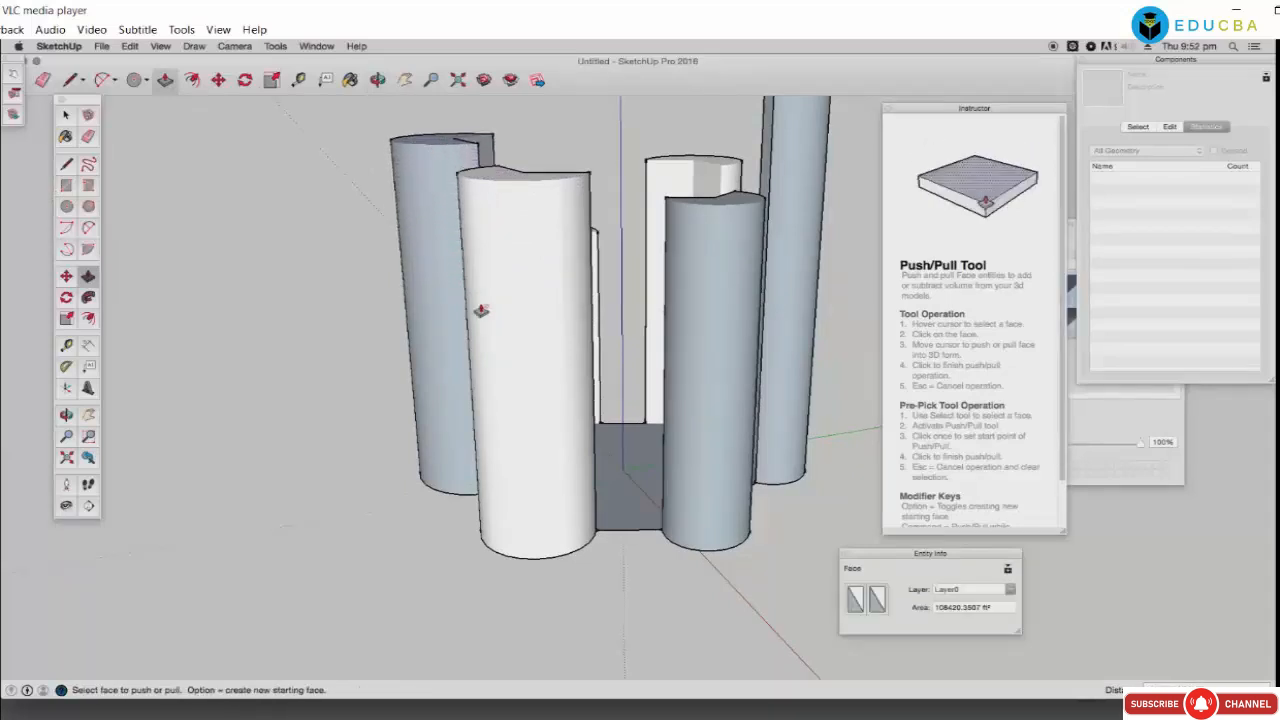
{"action": "left_click", "coordinate": [377, 80]}
{"action": "left_click_drag", "start_coordinate": [700, 300], "coordinate": [709, 397]}
Step: Offset the hexagonal base face inward into a curved star outline
{"action": "left_click", "coordinate": [90, 319]}
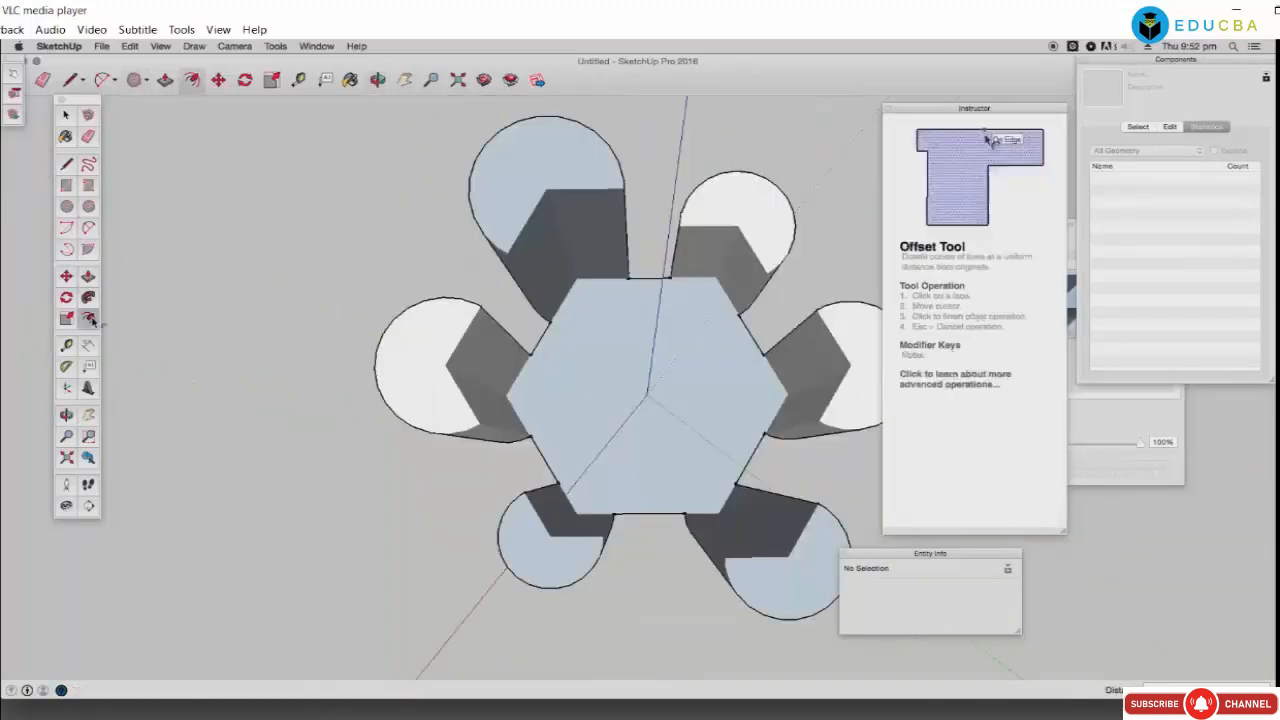
{"action": "left_click", "coordinate": [548, 366]}
{"action": "left_click", "coordinate": [550, 360]}
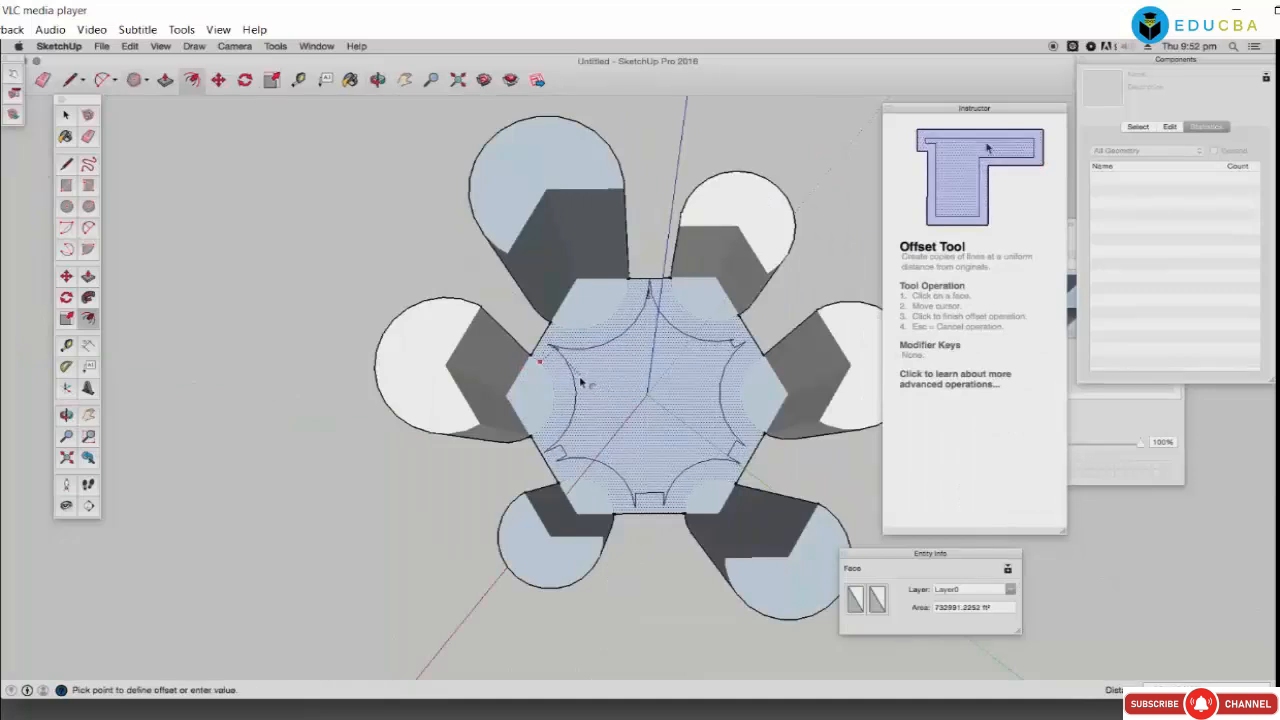
{"action": "left_click", "coordinate": [603, 395]}
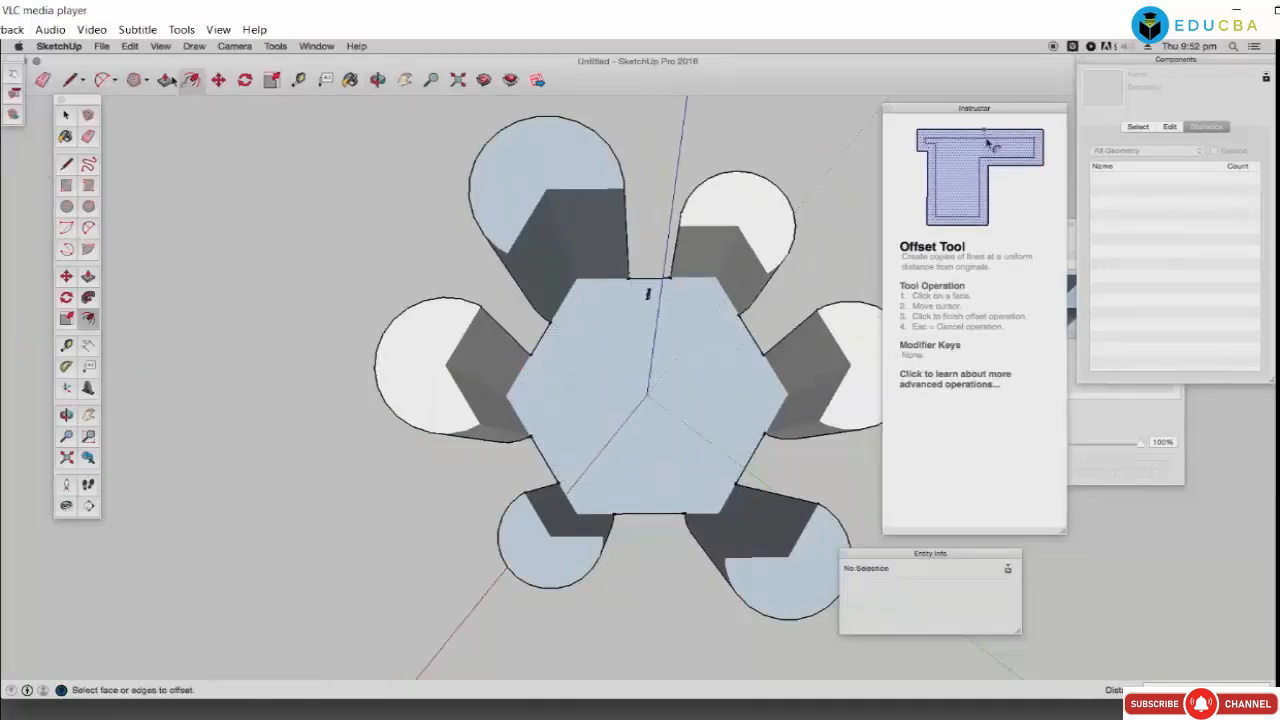
Step: Pull the star-shaped face up into a central column and orbit to view it from above
{"action": "left_click", "coordinate": [165, 80]}
{"action": "left_click_drag", "start_coordinate": [635, 386], "coordinate": [603, 326]}
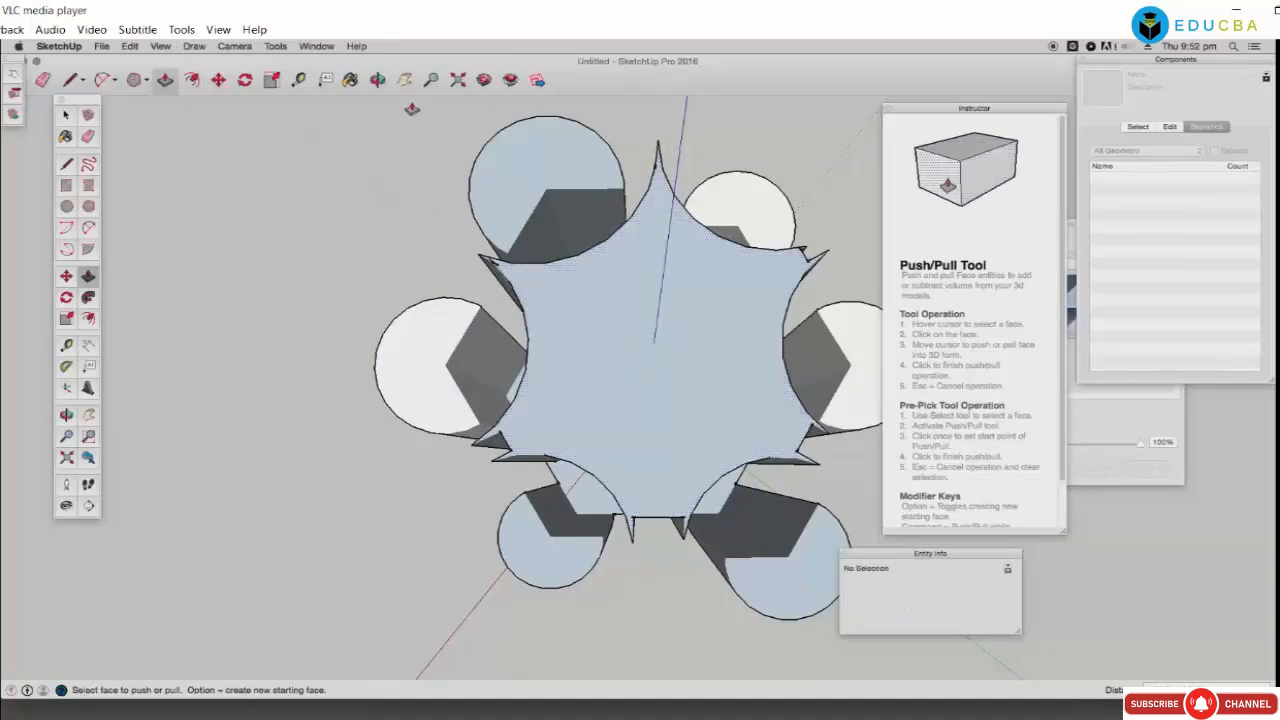
{"action": "middle_click_drag", "start_coordinate": [555, 340], "coordinate": [620, 336]}
{"action": "left_click_drag", "start_coordinate": [614, 319], "coordinate": [597, 441]}
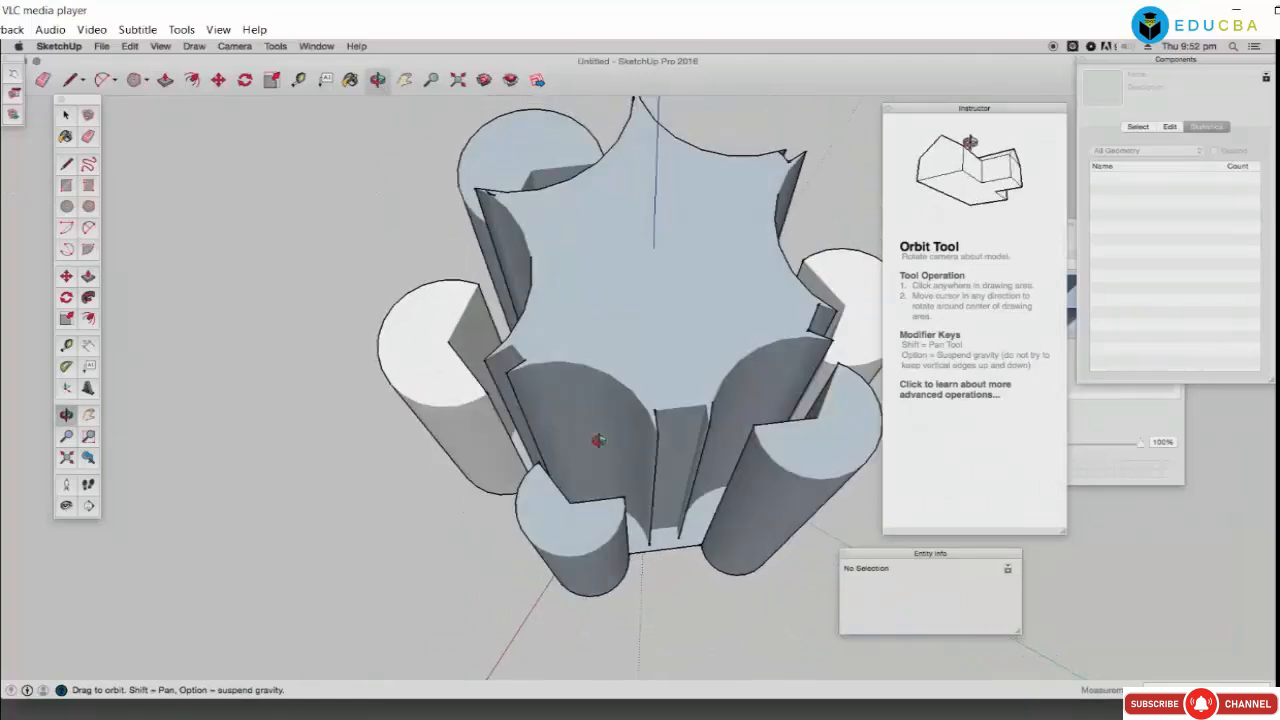
Step: Rotate the top face to give it a twist
{"action": "left_click", "coordinate": [245, 84]}
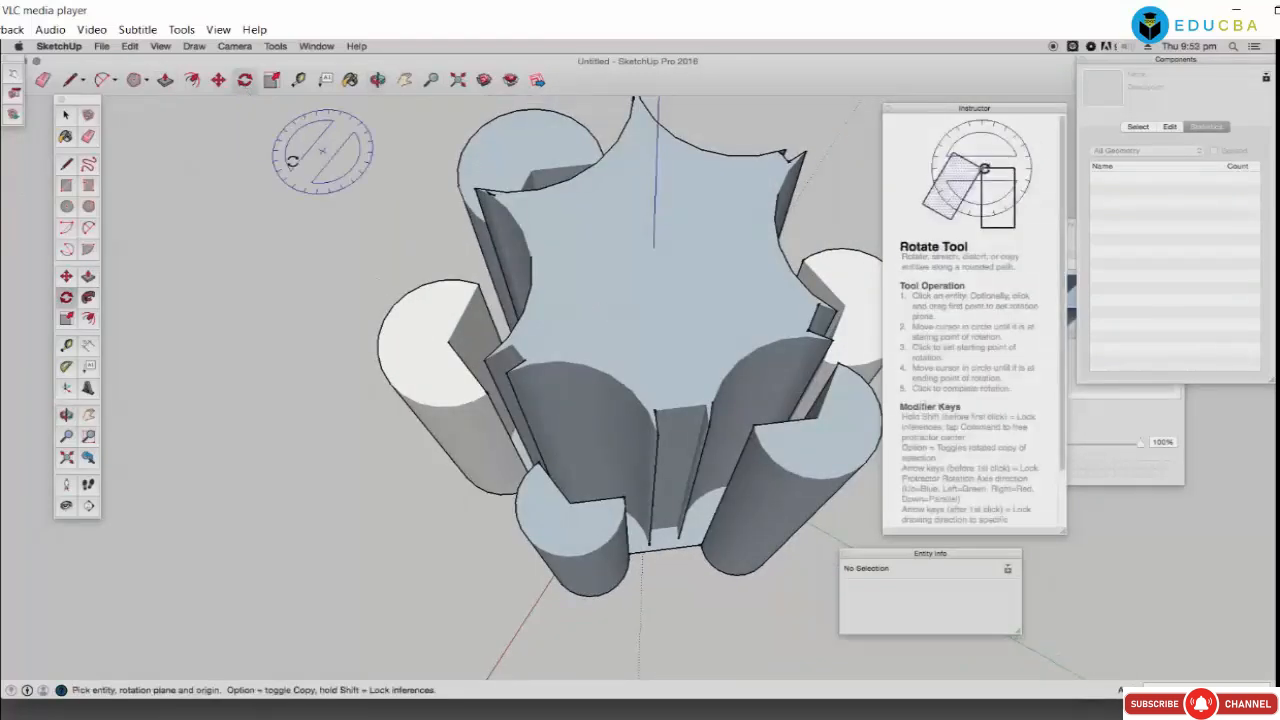
{"action": "left_click_drag", "start_coordinate": [617, 287], "coordinate": [665, 293]}
{"action": "left_click", "coordinate": [672, 250]}
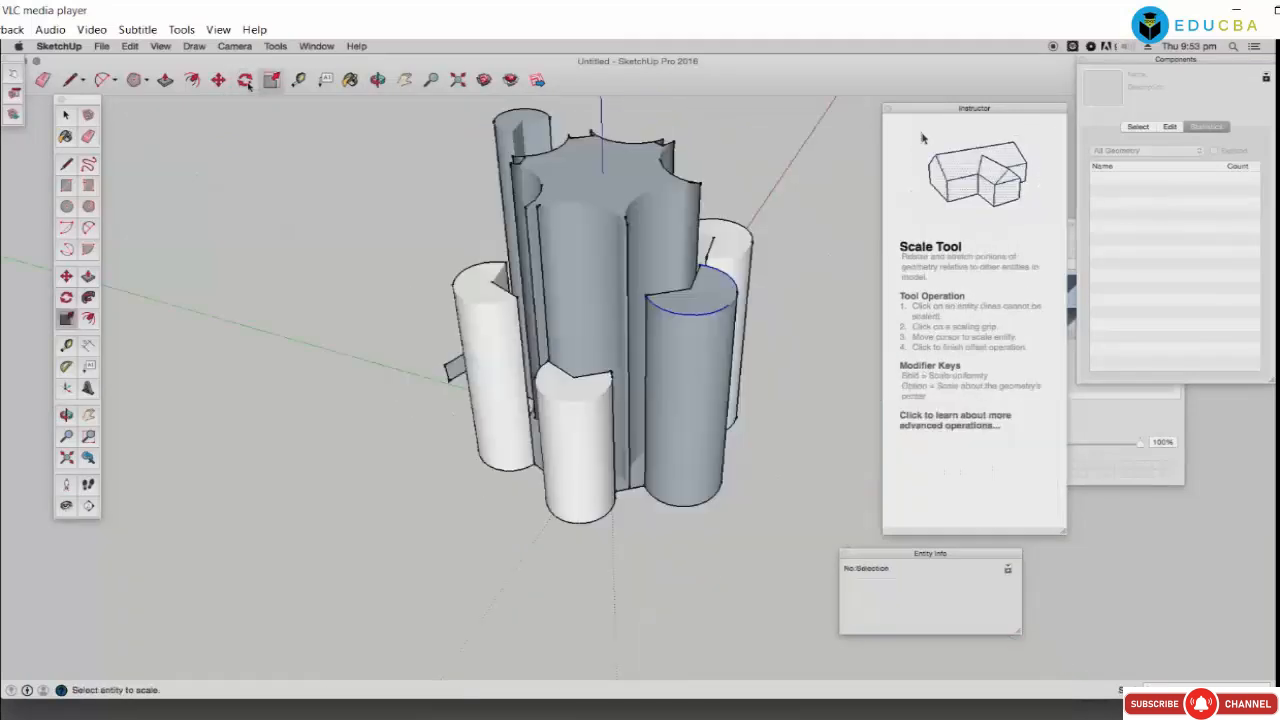
{"action": "left_click", "coordinate": [244, 80]}
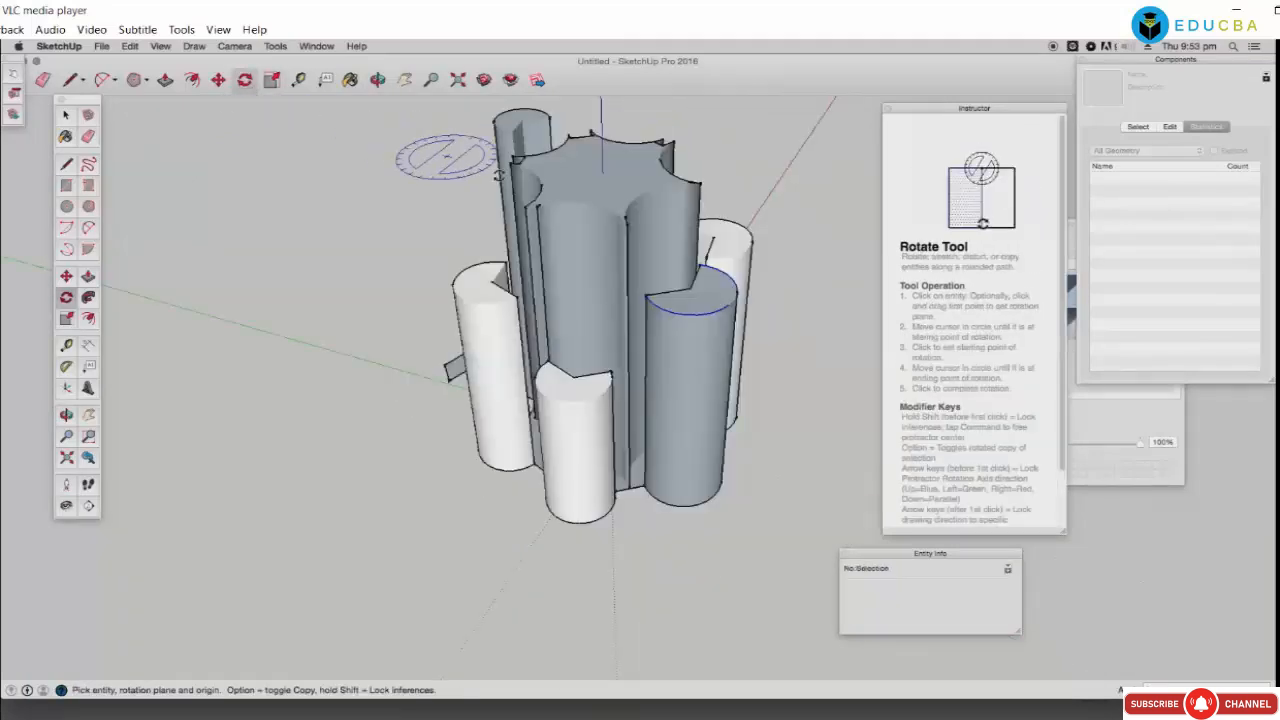
{"action": "left_click", "coordinate": [611, 189]}
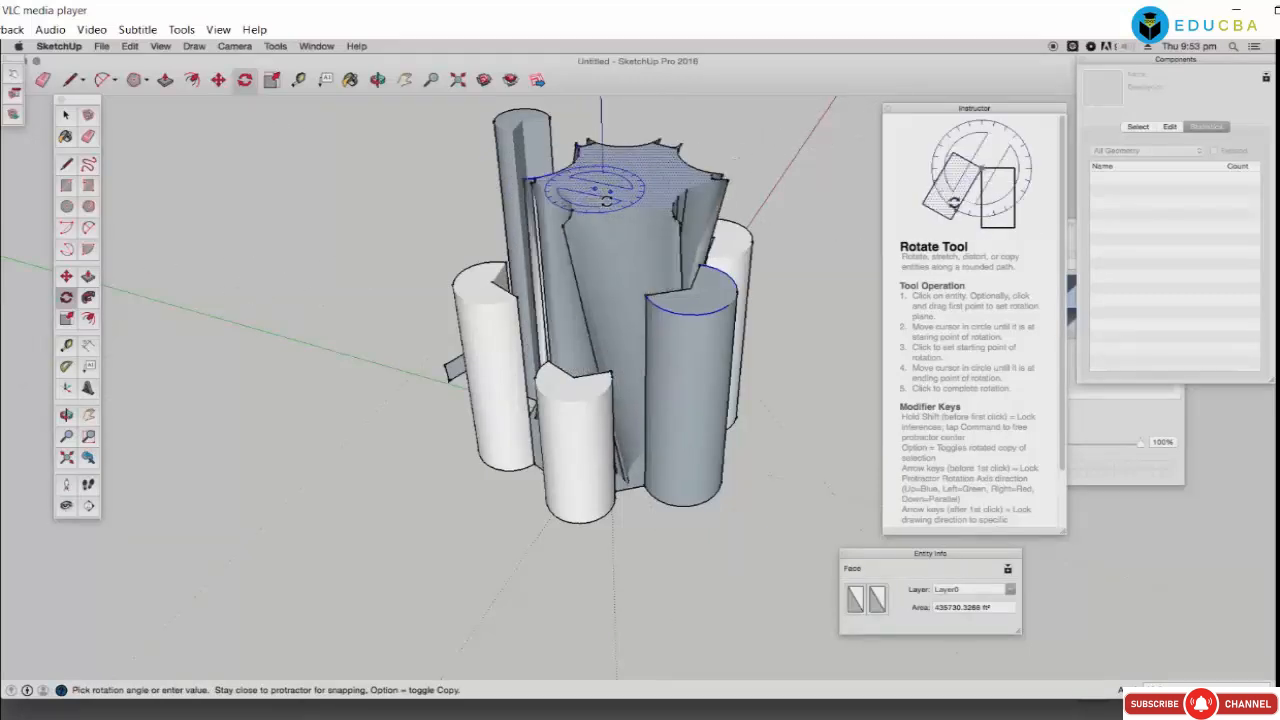
{"action": "left_click", "coordinate": [603, 203]}
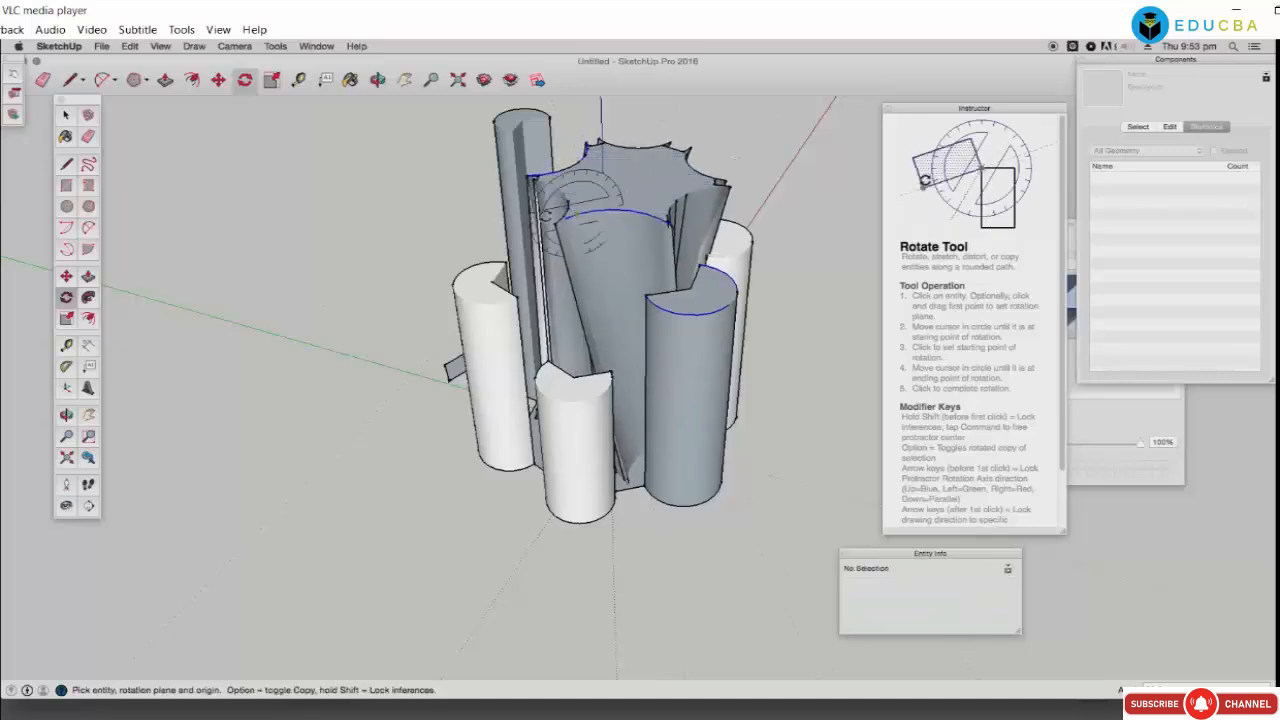
Step: Select the front-right cylinder's top face and start offsetting it
{"action": "left_click", "coordinate": [67, 116]}
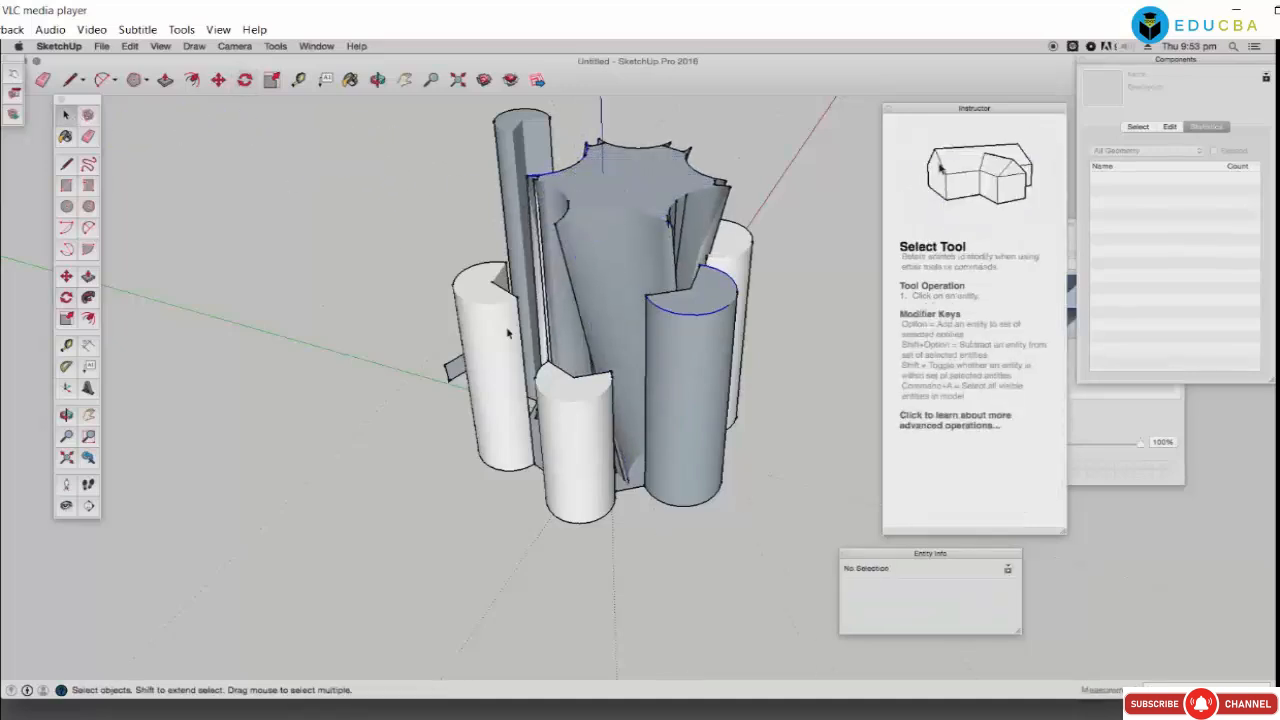
{"action": "left_click", "coordinate": [696, 300]}
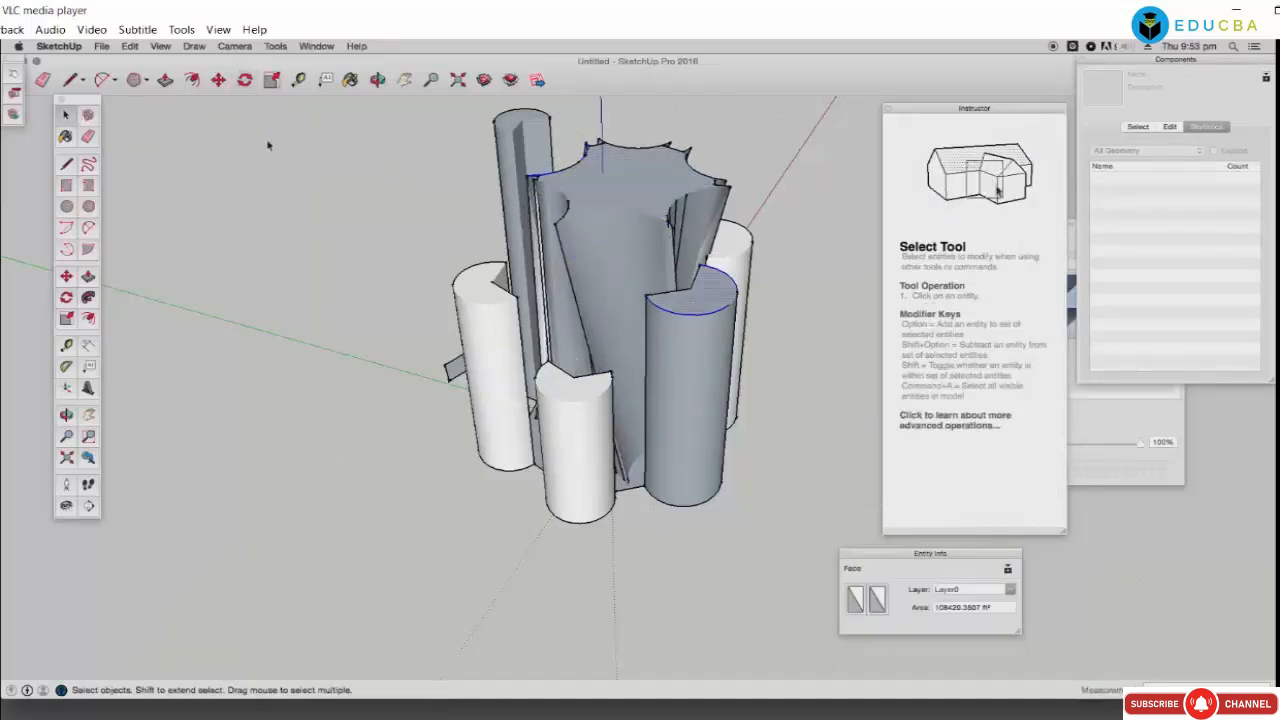
{"action": "left_click", "coordinate": [194, 82]}
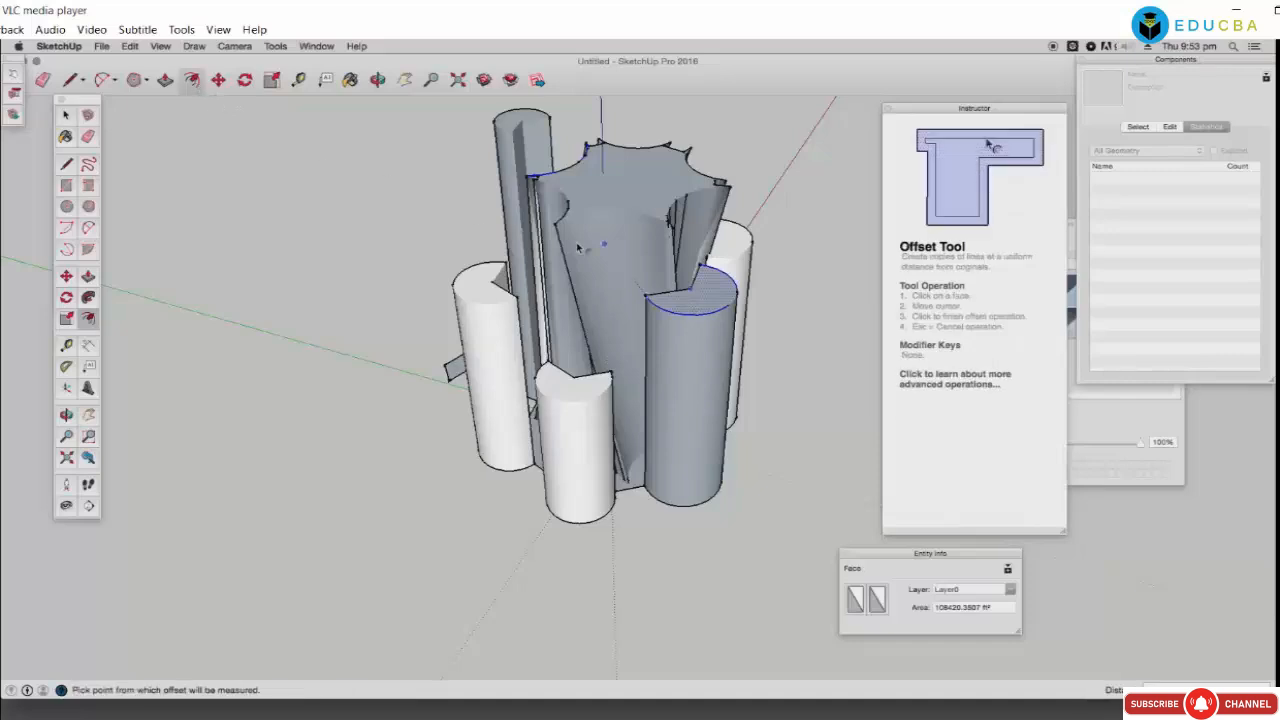
{"action": "left_click", "coordinate": [700, 307]}
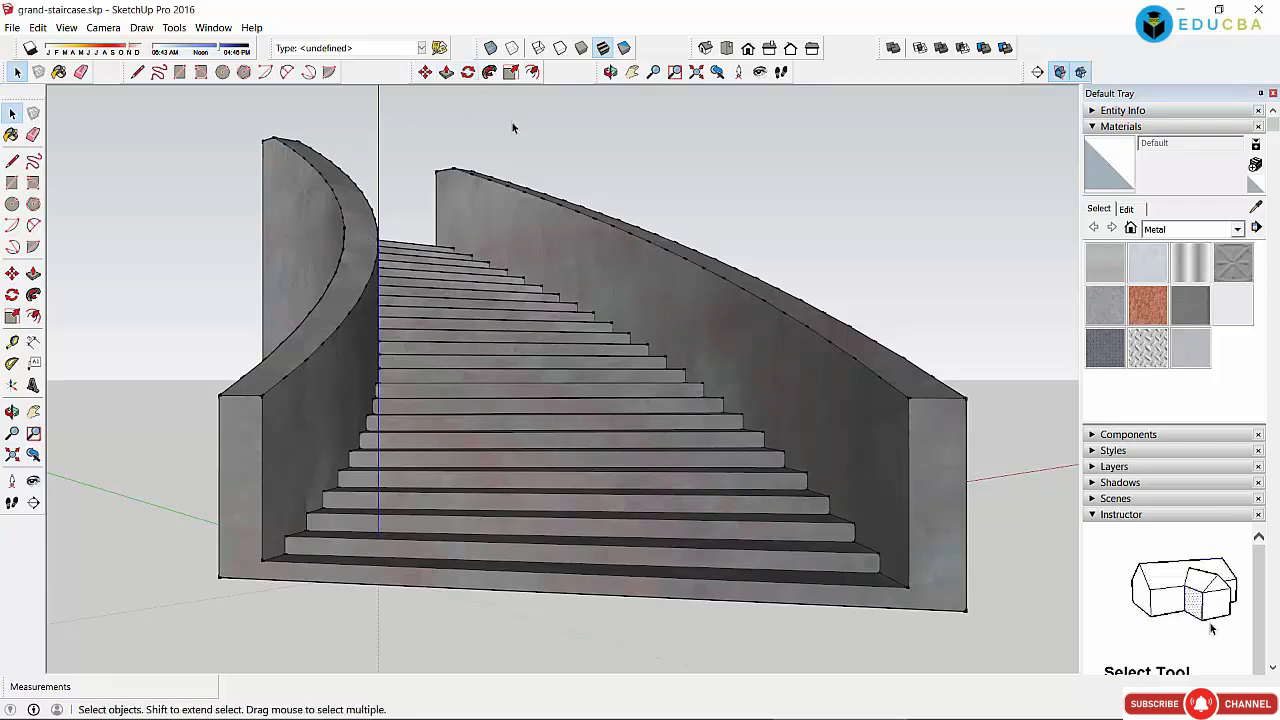
Step: Orbit below the curved walls and open the staircase and nested wall groups to select the lower wall face
{"action": "left_click", "coordinate": [610, 71]}
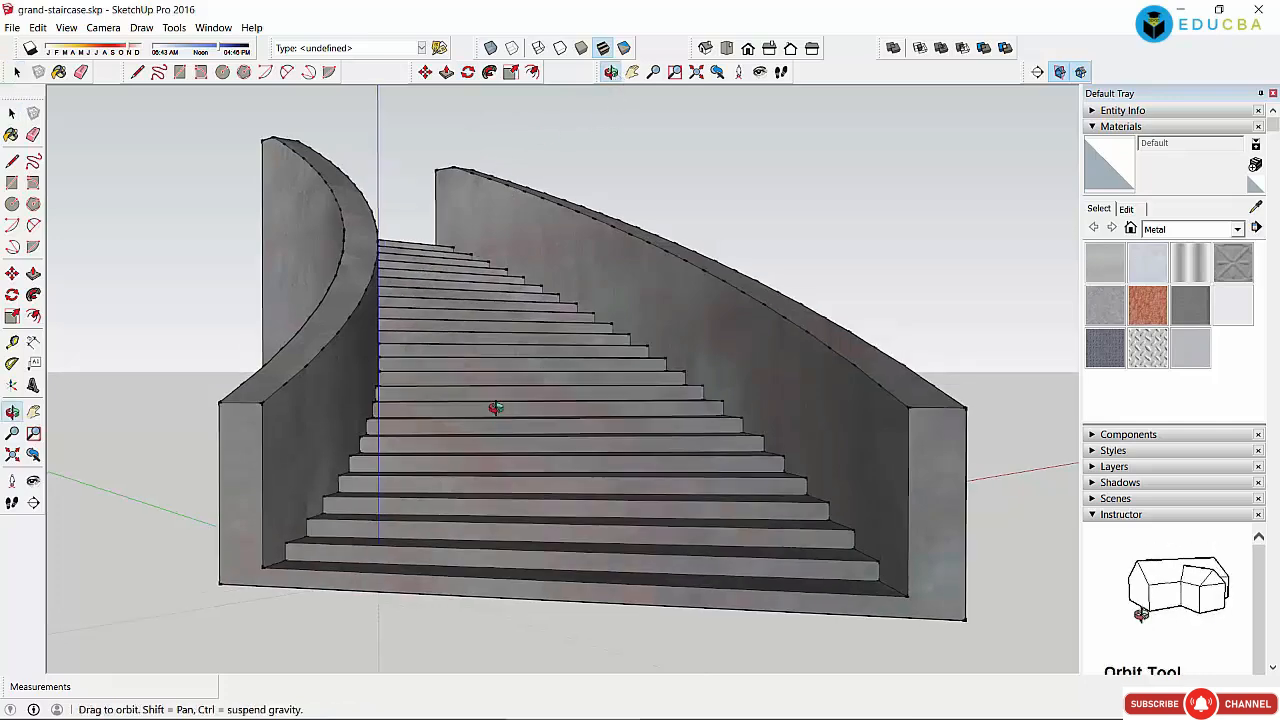
{"action": "left_click_drag", "start_coordinate": [491, 409], "coordinate": [600, 450]}
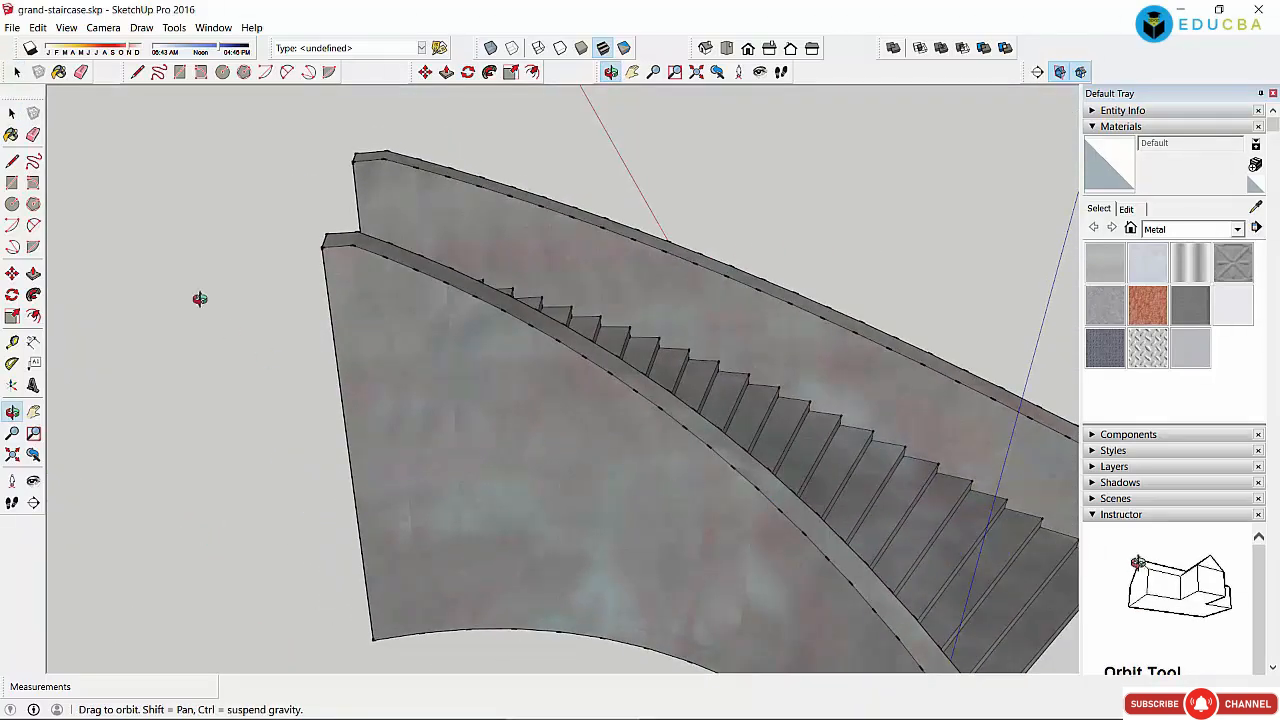
{"action": "left_click", "coordinate": [12, 114]}
{"action": "left_click", "coordinate": [363, 298]}
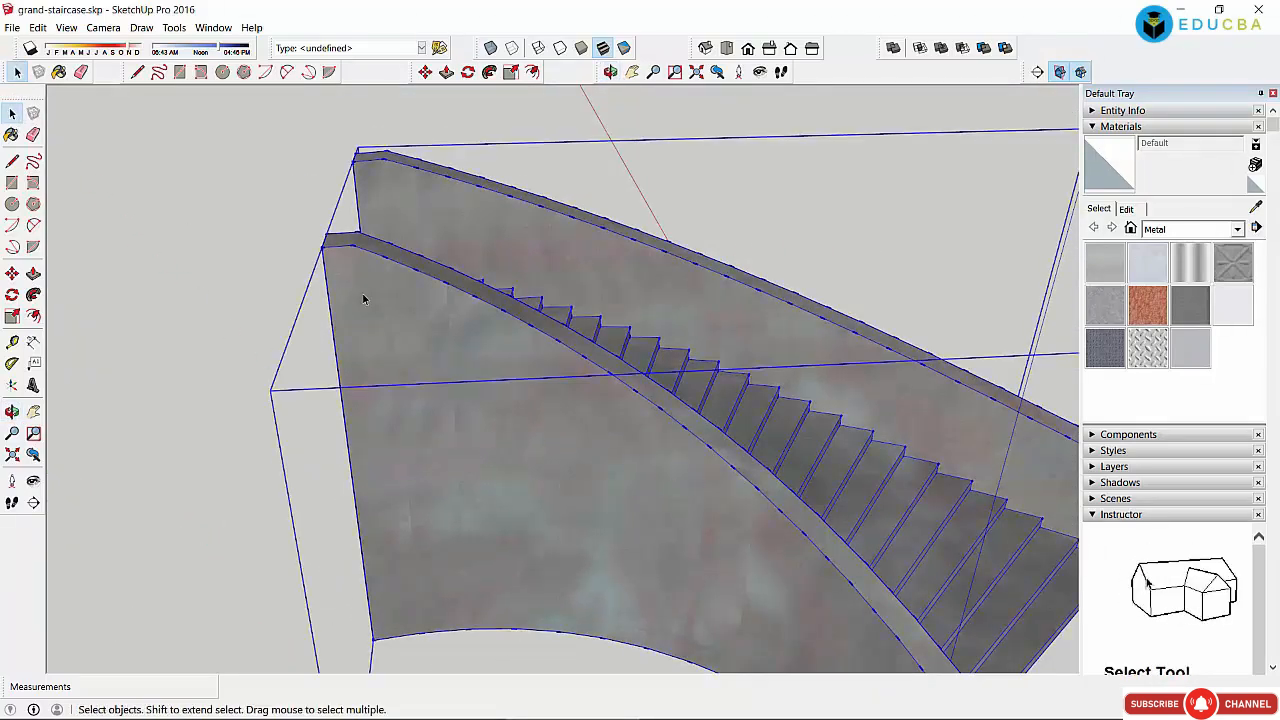
{"action": "double_click", "coordinate": [363, 298]}
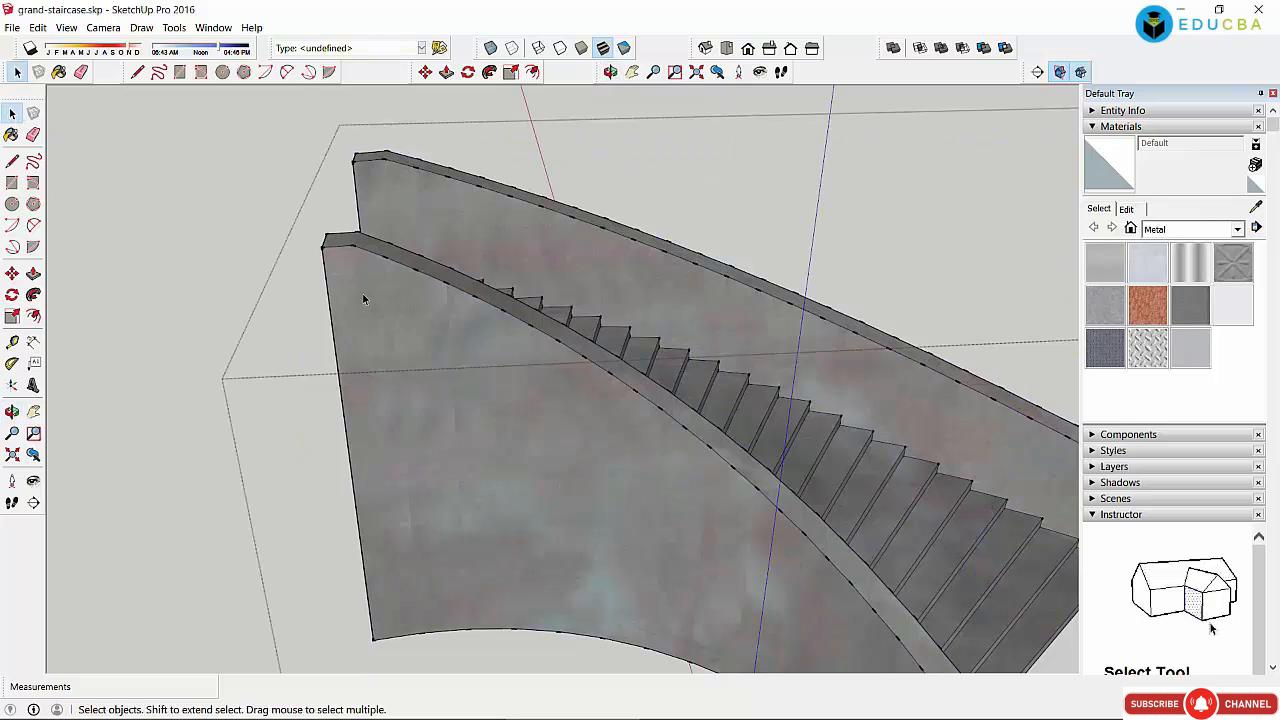
{"action": "left_click", "coordinate": [177, 229]}
{"action": "left_click", "coordinate": [432, 317]}
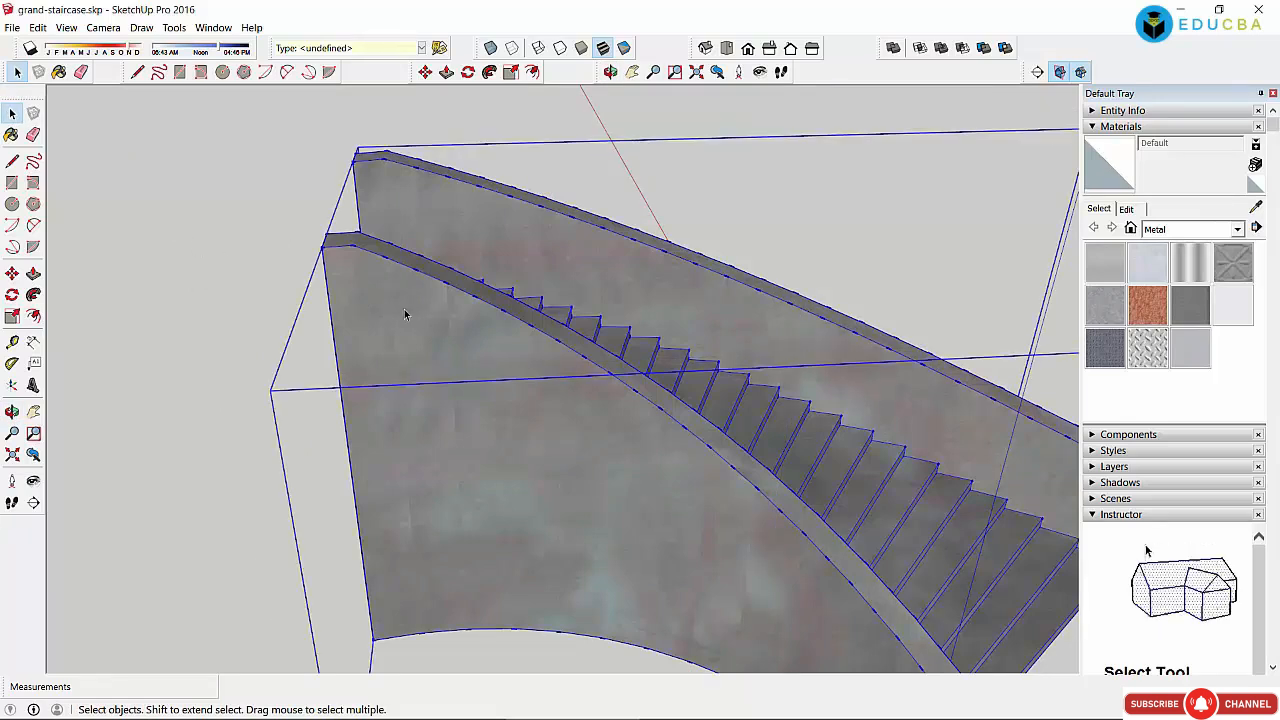
{"action": "double_click", "coordinate": [405, 315]}
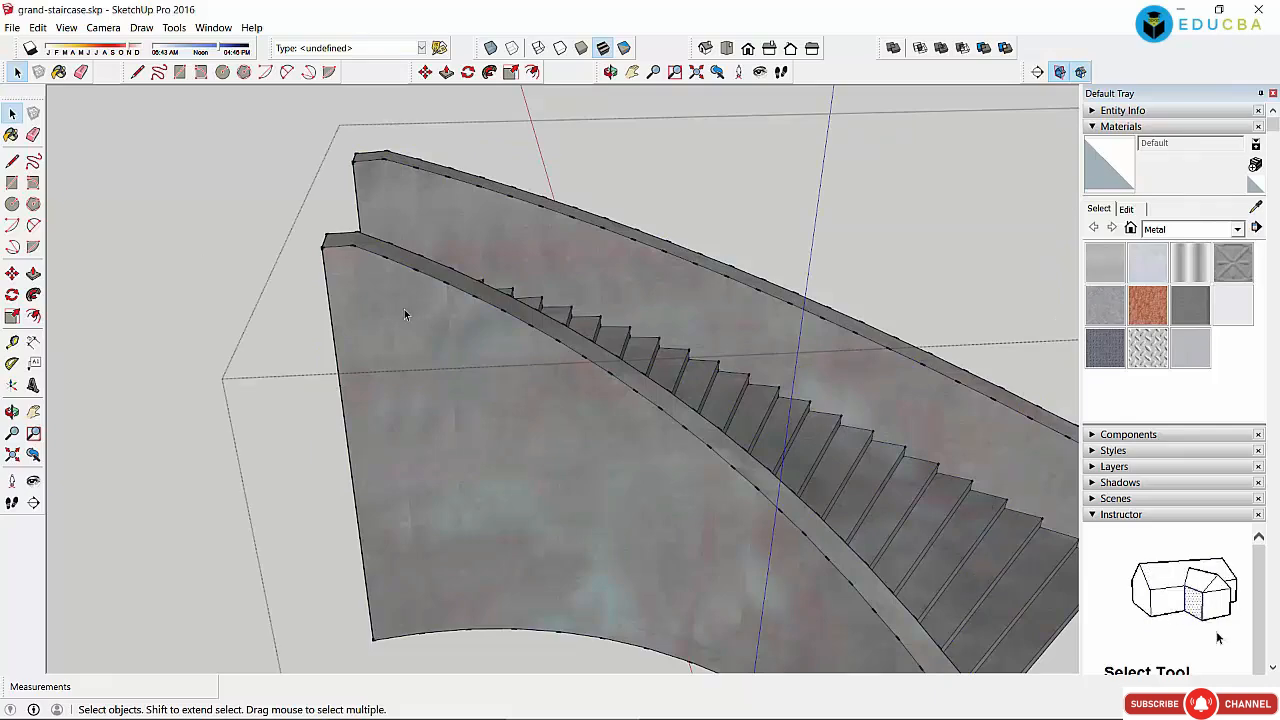
{"action": "double_click", "coordinate": [405, 315]}
{"action": "left_click", "coordinate": [405, 315]}
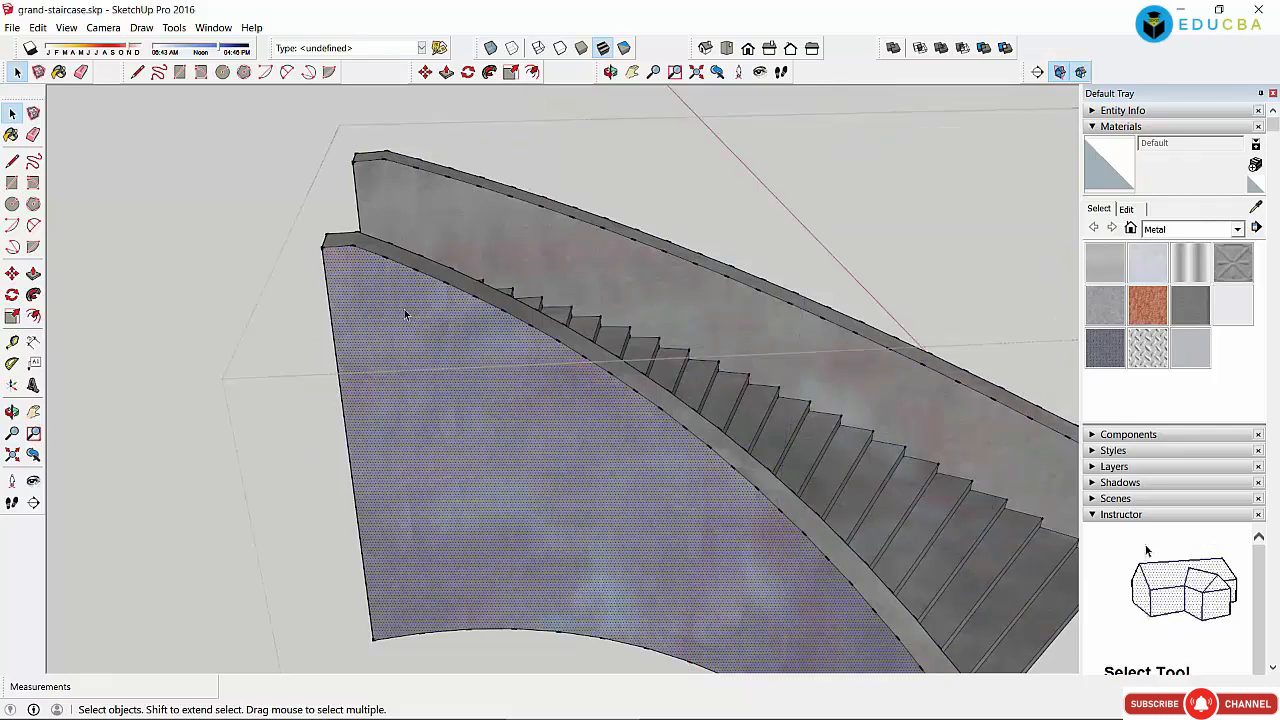
Step: Paint the lower wall face Metal Corrugated Shiny after trying Metal Steel Textured White
{"action": "left_click", "coordinate": [1147, 305]}
{"action": "left_click", "coordinate": [1149, 352]}
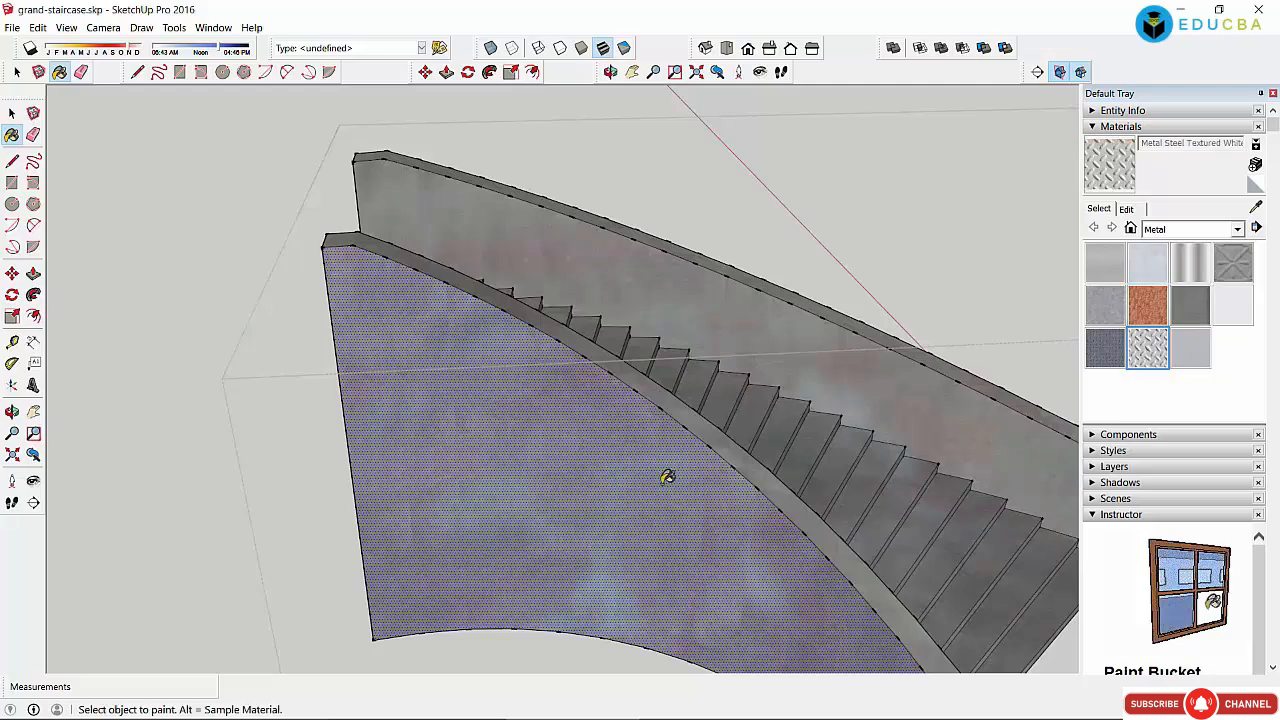
{"action": "left_click", "coordinate": [584, 460]}
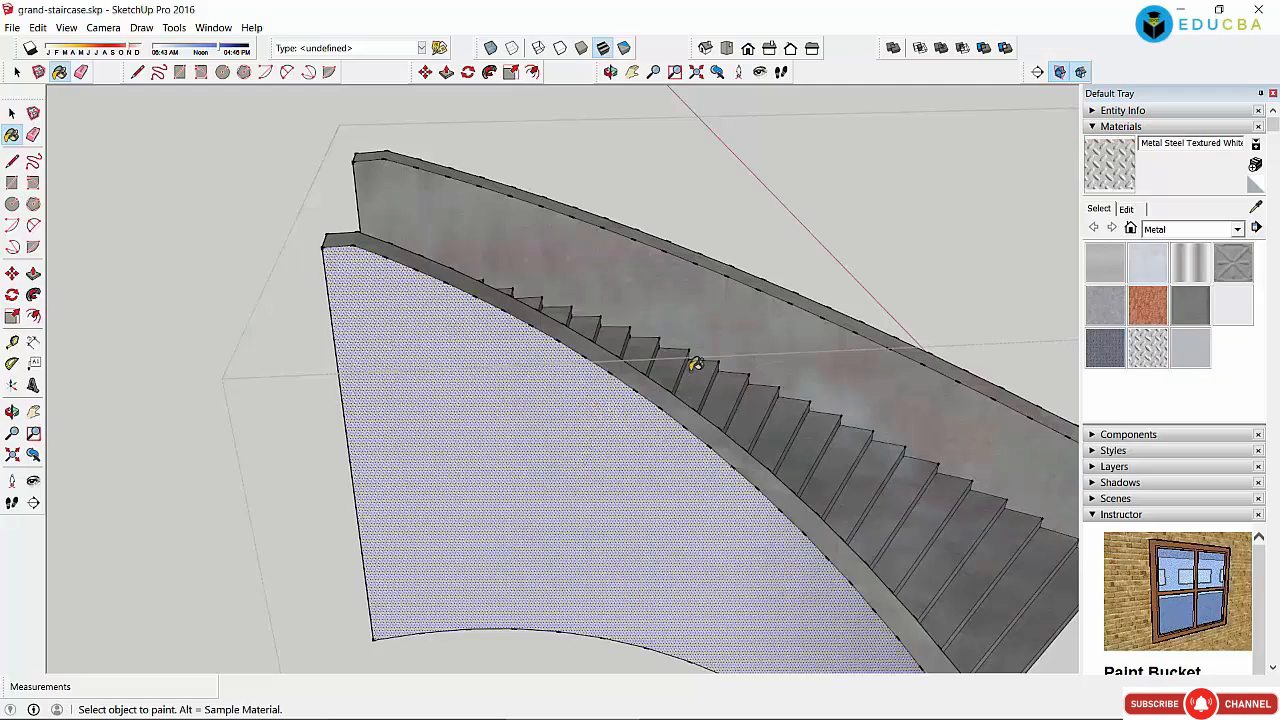
{"action": "left_click", "coordinate": [1105, 262]}
{"action": "left_click", "coordinate": [1185, 275]}
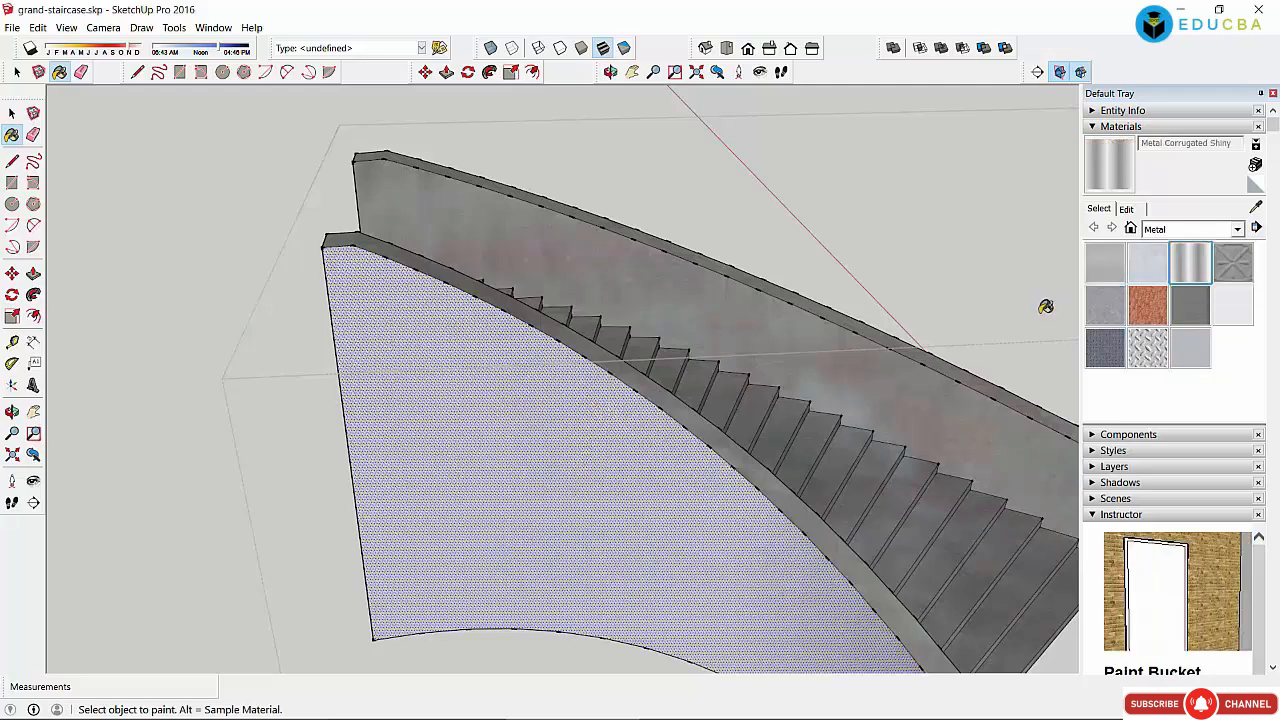
{"action": "left_click", "coordinate": [582, 413]}
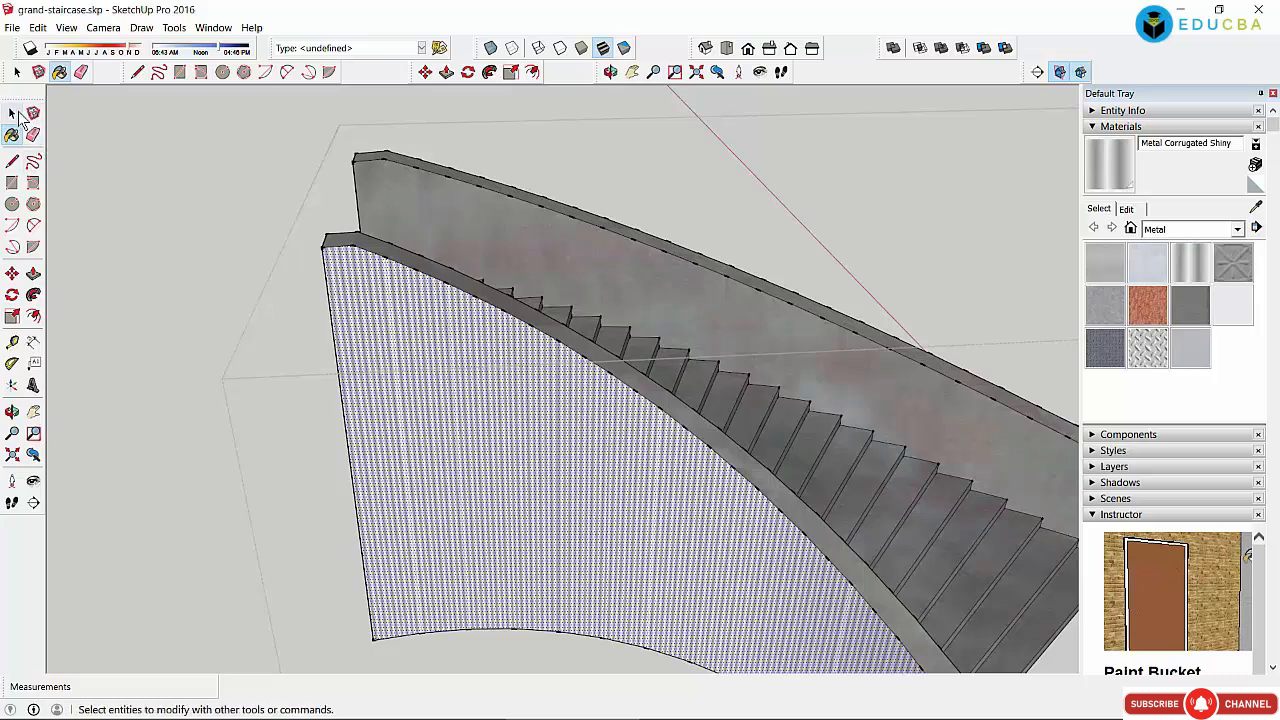
Step: Paint the upper wall face Metal Corrugated Shiny as well and orbit to face the staircase
{"action": "left_click", "coordinate": [12, 113]}
{"action": "left_click", "coordinate": [401, 200]}
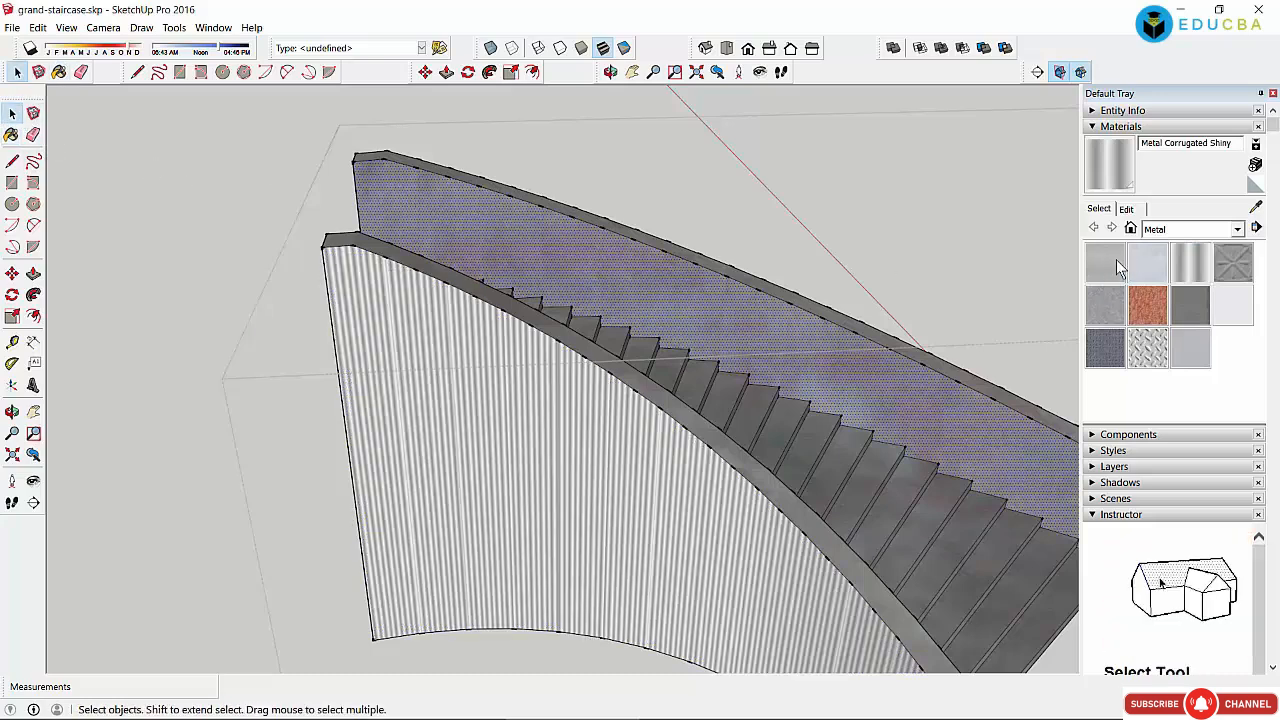
{"action": "left_click", "coordinate": [1186, 259]}
{"action": "left_click", "coordinate": [687, 304]}
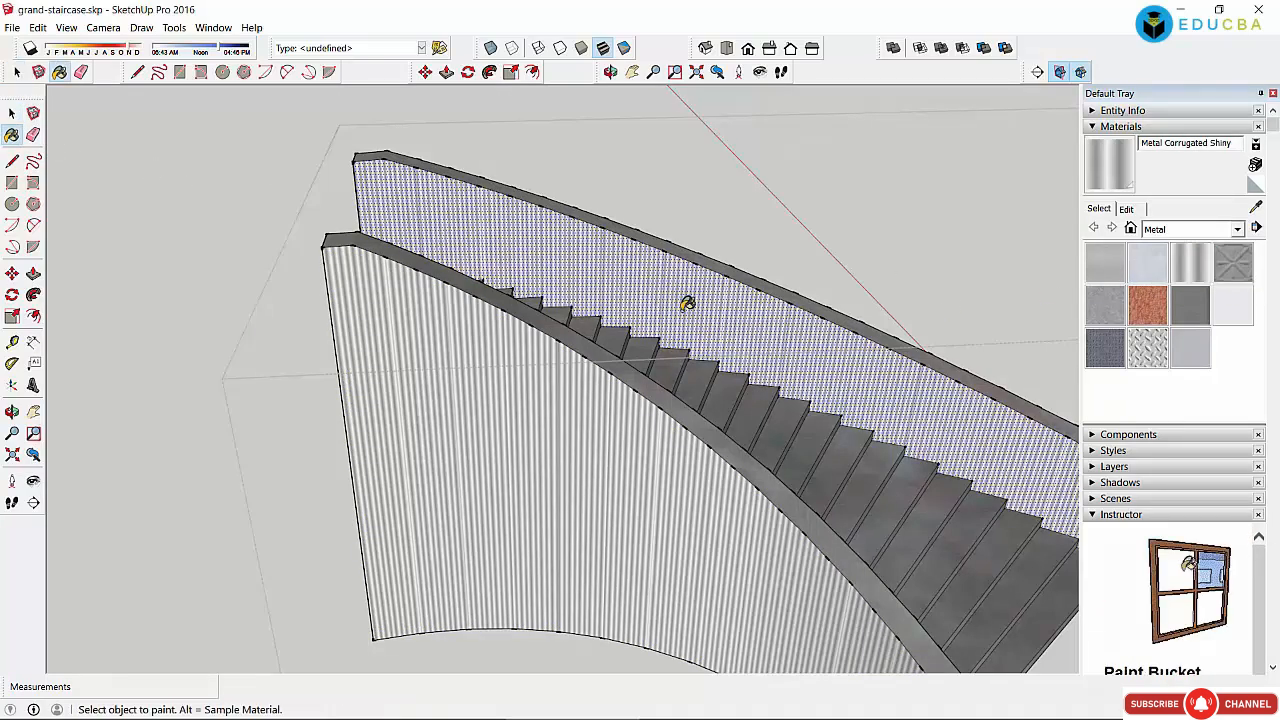
{"action": "left_click", "coordinate": [631, 72]}
{"action": "left_click", "coordinate": [610, 72]}
{"action": "left_click_drag", "start_coordinate": [803, 486], "coordinate": [557, 424]}
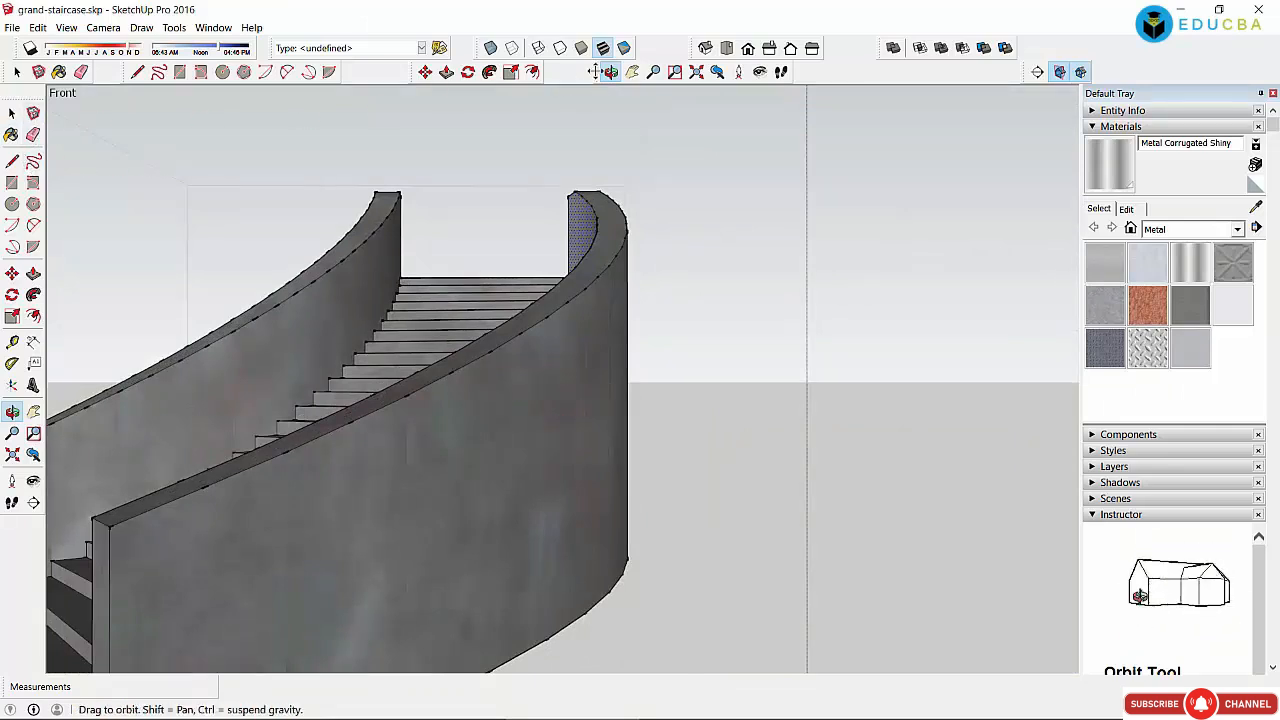
Step: Paint both curved walls' outer faces Metal Corrugated Shiny, then orbit and zoom out to inspect them
{"action": "left_click", "coordinate": [632, 72]}
{"action": "left_click_drag", "start_coordinate": [386, 400], "coordinate": [651, 345]}
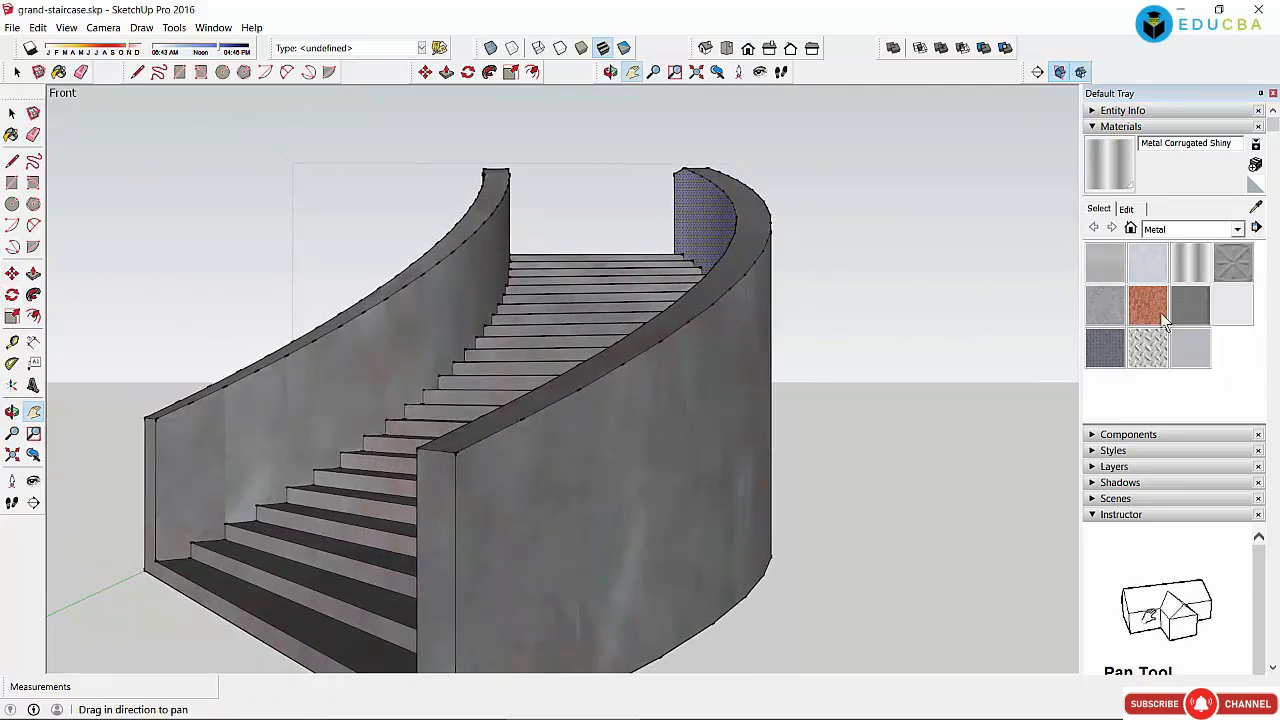
{"action": "left_click", "coordinate": [1184, 262]}
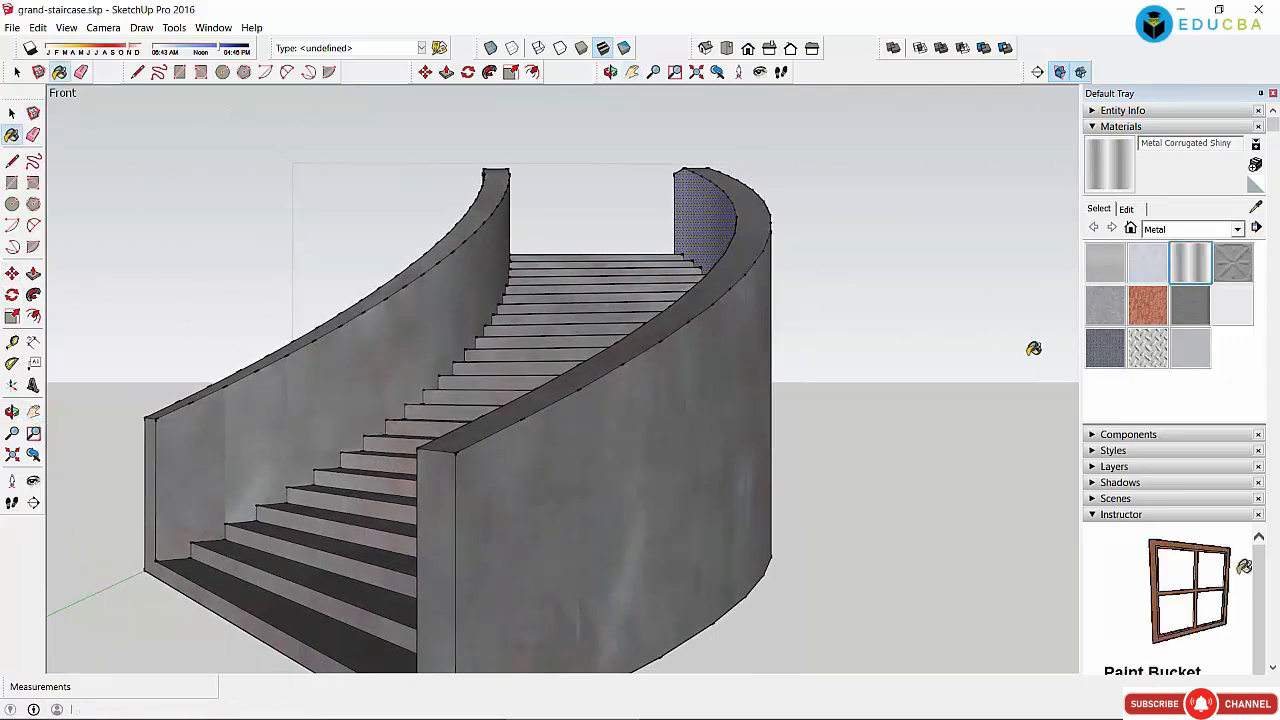
{"action": "left_click", "coordinate": [692, 442]}
{"action": "left_click", "coordinate": [347, 377]}
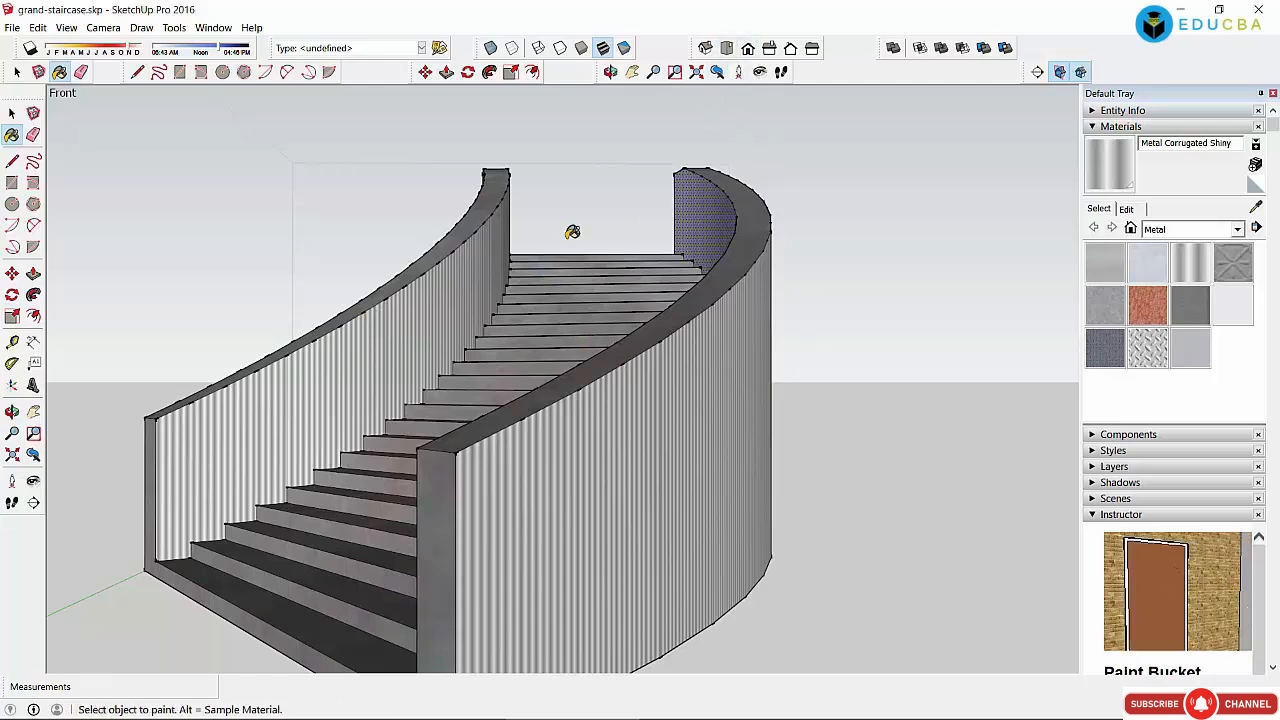
{"action": "left_click", "coordinate": [610, 72]}
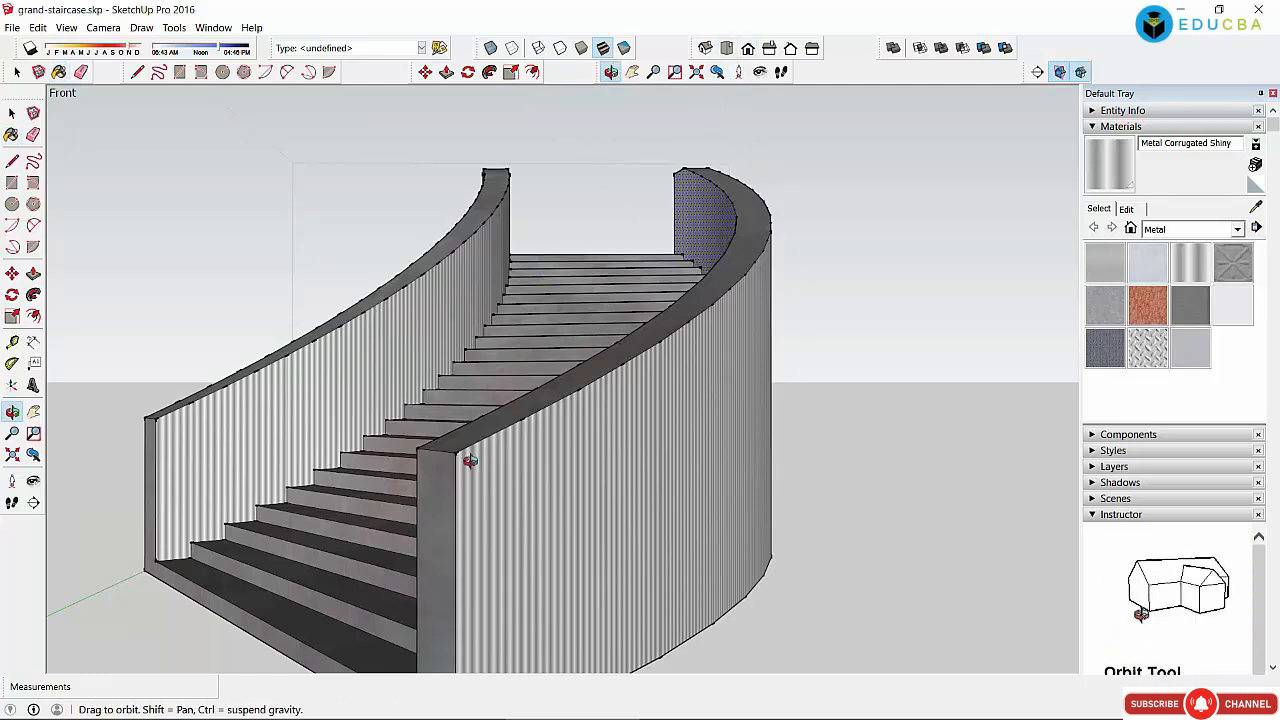
{"action": "left_click_drag", "start_coordinate": [466, 457], "coordinate": [584, 469]}
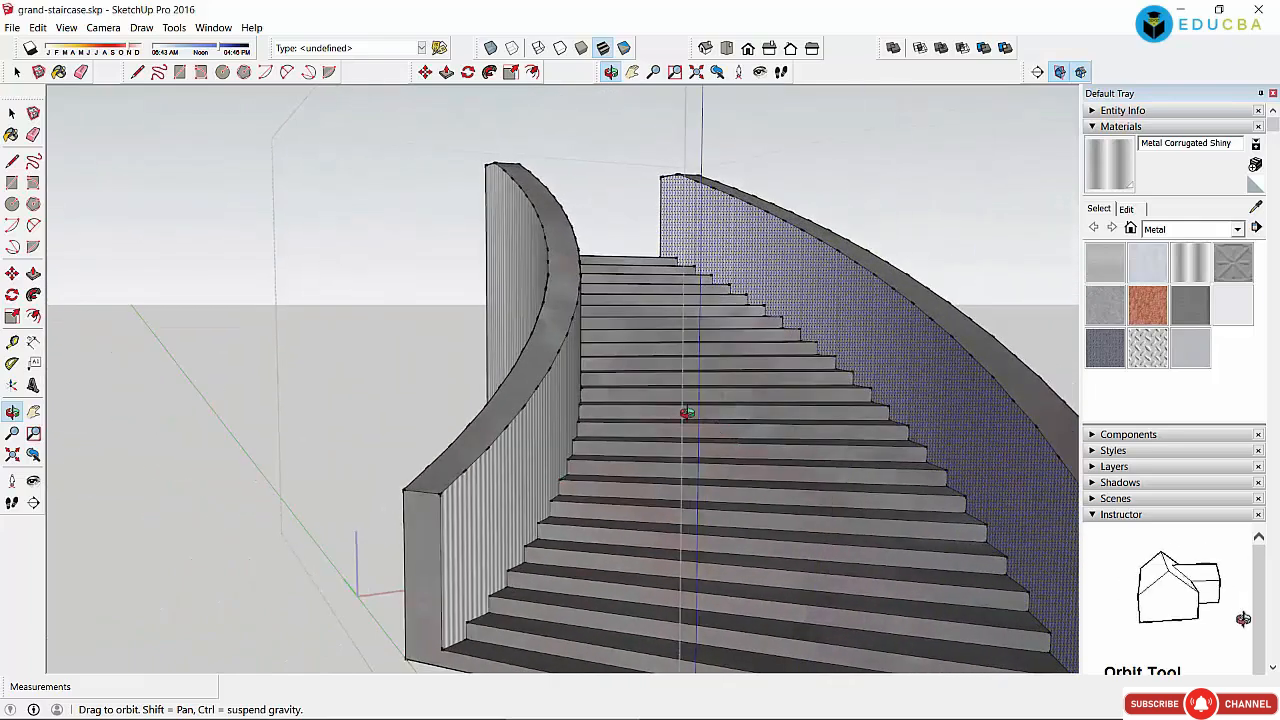
{"action": "scroll", "coordinate": [669, 355], "scroll_direction": "down", "scroll_amount": 2}
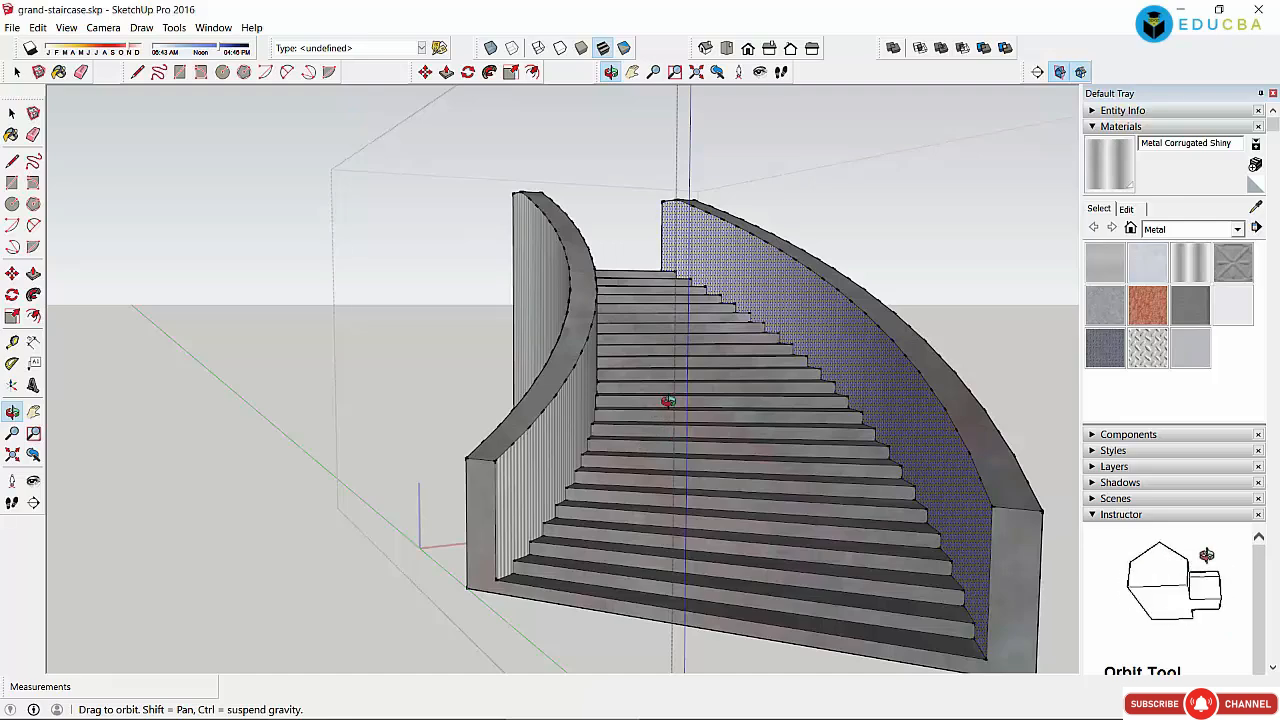
{"action": "left_click_drag", "start_coordinate": [700, 390], "coordinate": [642, 400]}
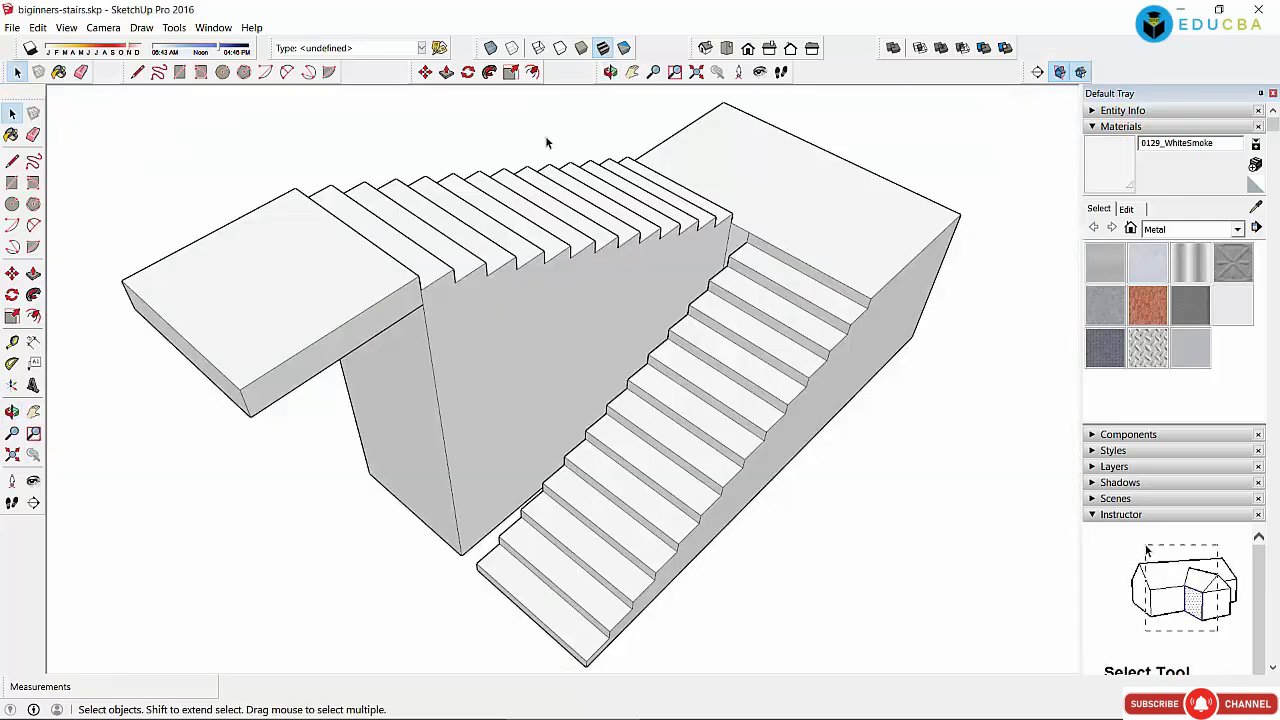
Step: Orbit the stairs model to show the tall wall and upper landing, selecting a few faces
{"action": "left_click", "coordinate": [610, 72]}
{"action": "left_click_drag", "start_coordinate": [608, 423], "coordinate": [564, 503]}
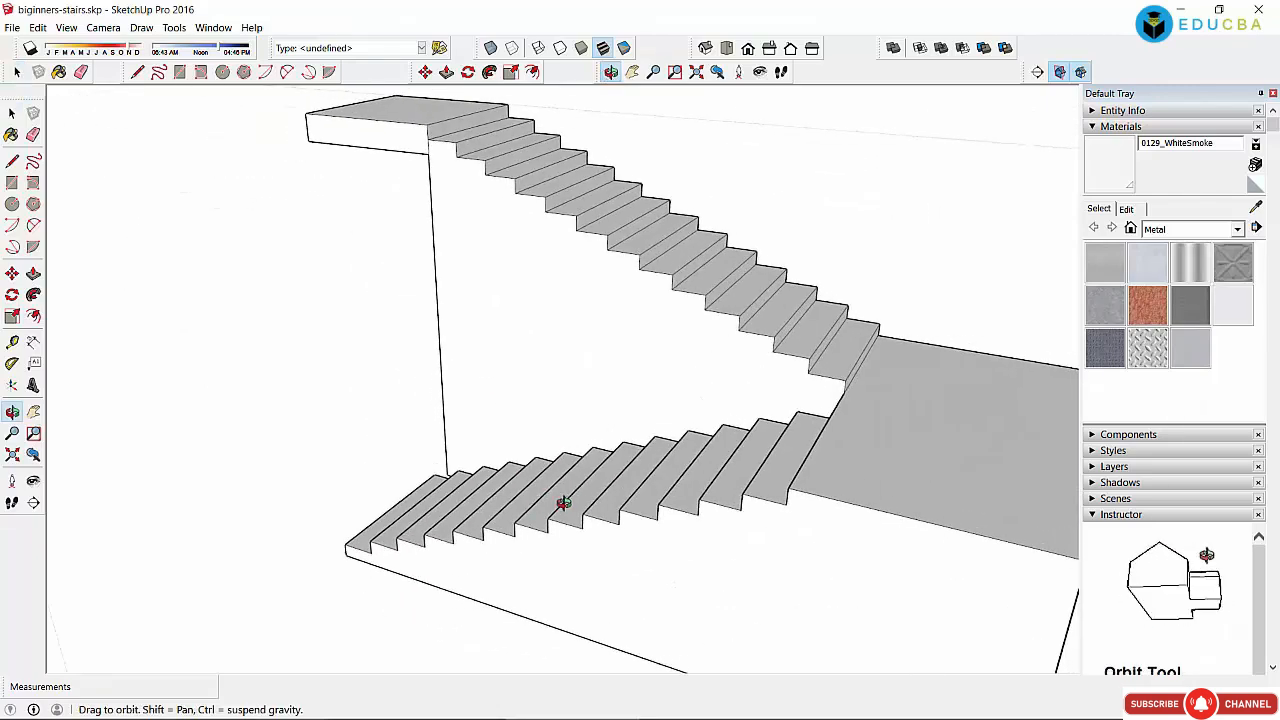
{"action": "left_click_drag", "start_coordinate": [797, 517], "coordinate": [936, 518]}
{"action": "left_click_drag", "start_coordinate": [570, 514], "coordinate": [643, 437]}
{"action": "left_click", "coordinate": [13, 114]}
{"action": "left_click", "coordinate": [13, 114]}
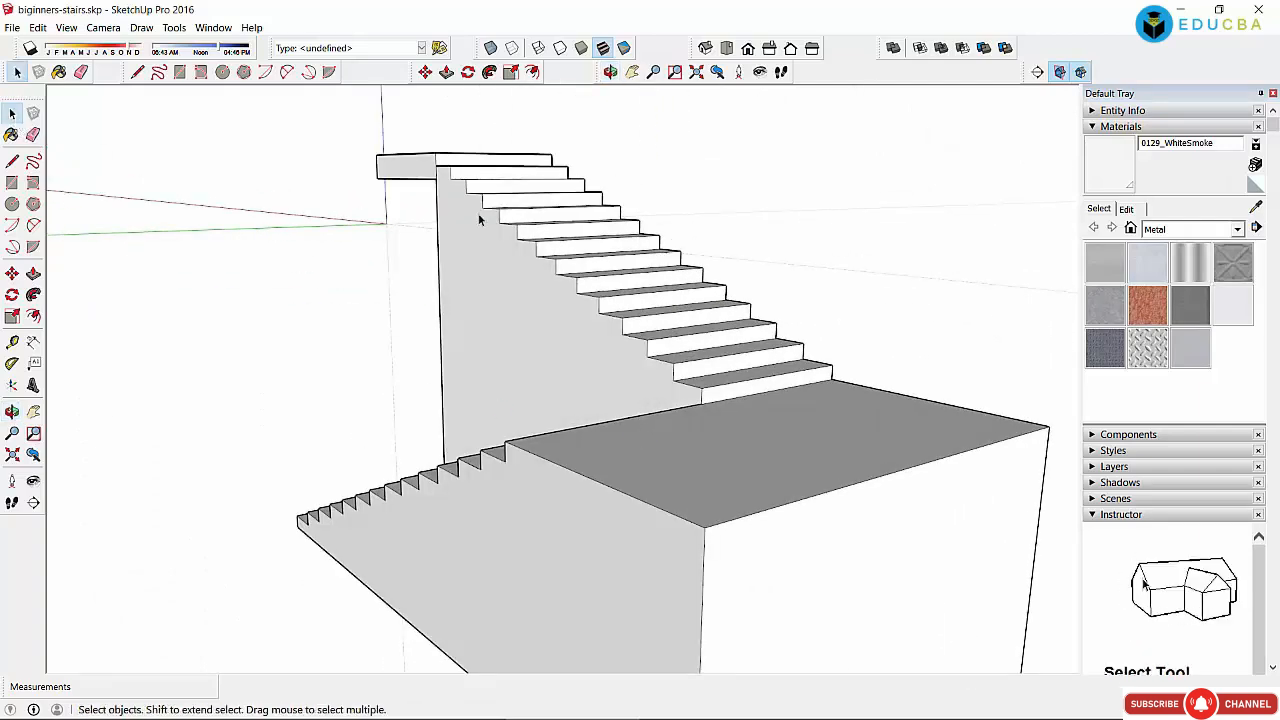
{"action": "left_click", "coordinate": [476, 246]}
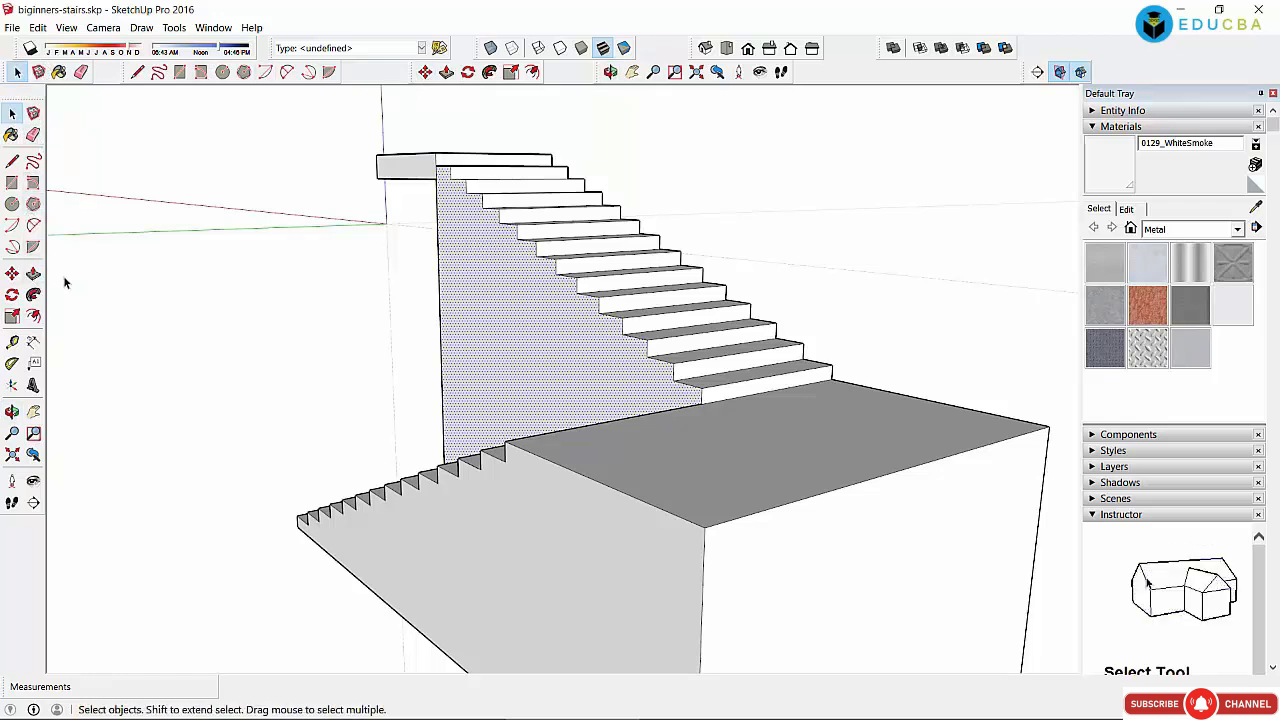
{"action": "scroll", "coordinate": [386, 257], "scroll_direction": "down", "scroll_amount": 2}
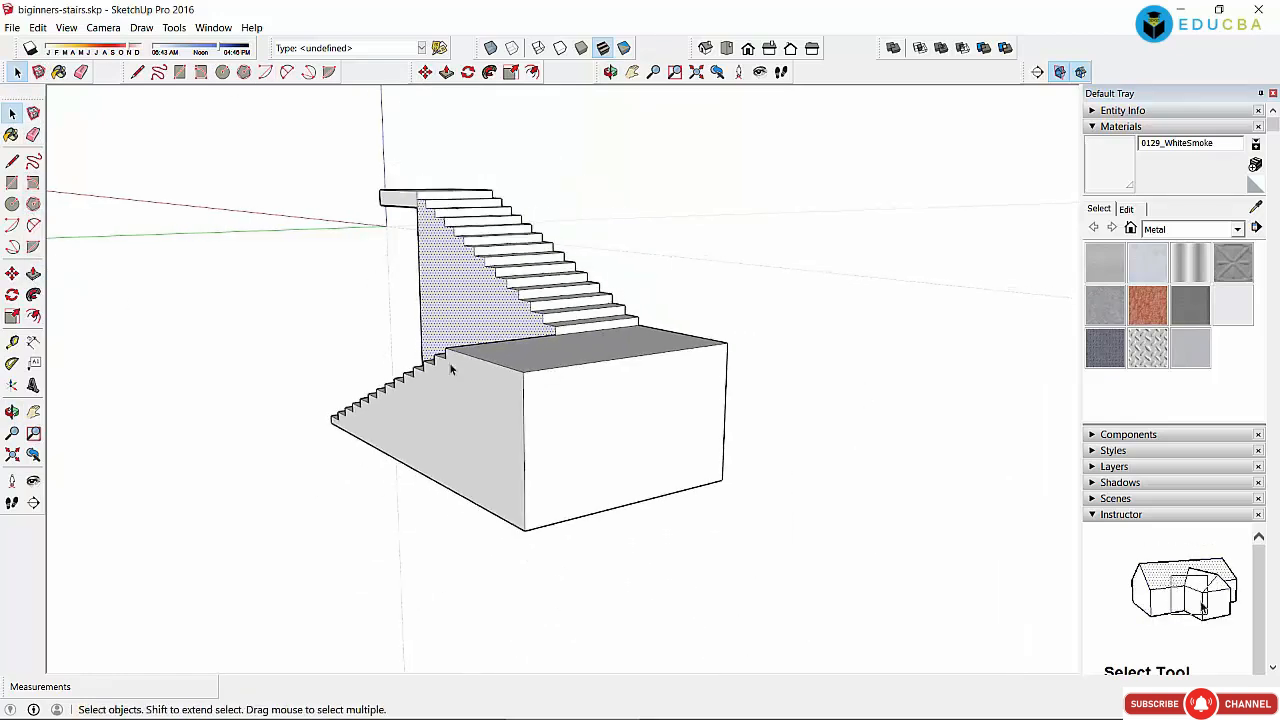
{"action": "left_click", "coordinate": [527, 395]}
{"action": "left_click", "coordinate": [732, 220]}
Step: Box-select the whole stairs model and scale it up to about 1.15 times
{"action": "left_click_drag", "start_coordinate": [285, 140], "coordinate": [691, 479]}
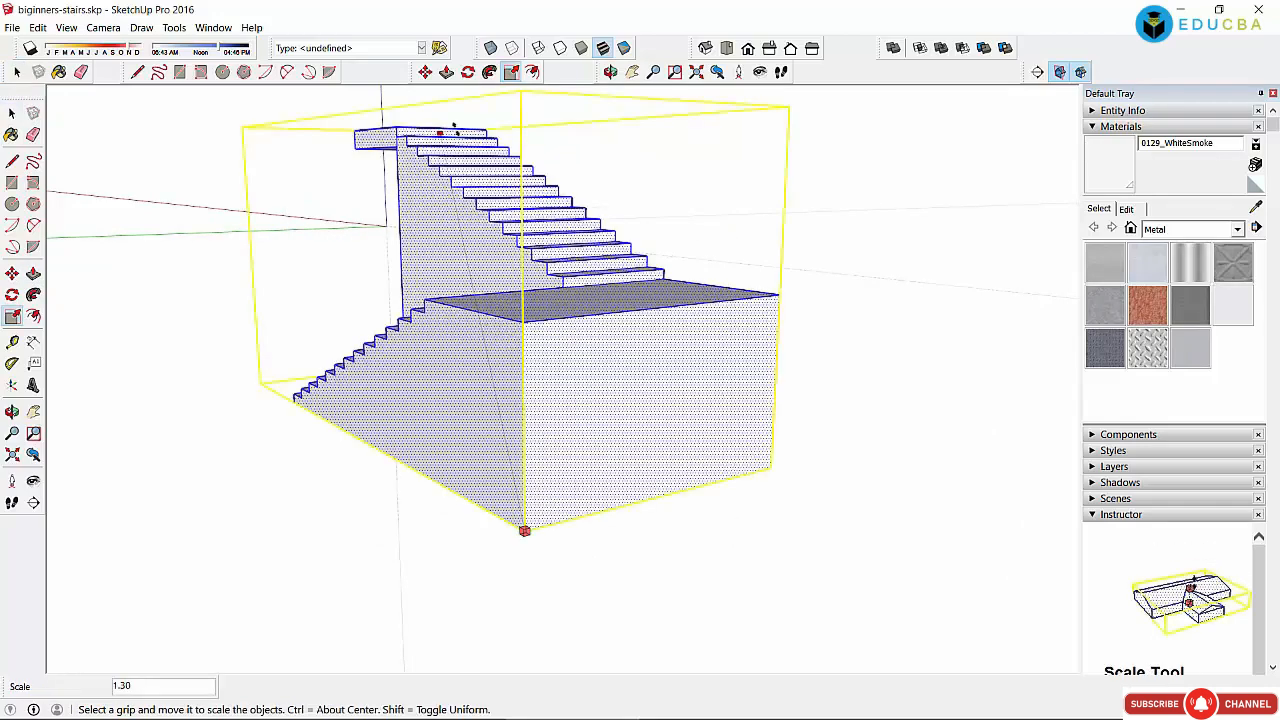
{"action": "left_click", "coordinate": [444, 129]}
{"action": "left_click_drag", "start_coordinate": [520, 524], "coordinate": [537, 686]}
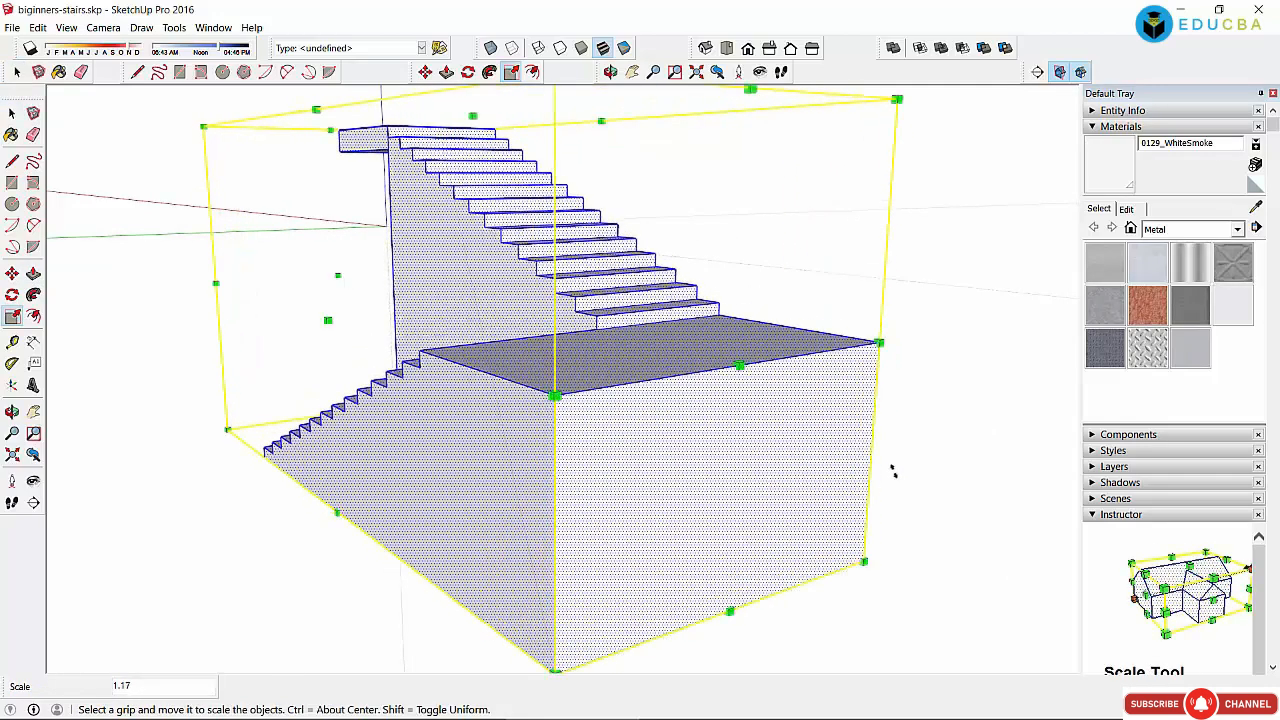
{"action": "key", "text": "space"}
{"action": "left_click", "coordinate": [480, 290]}
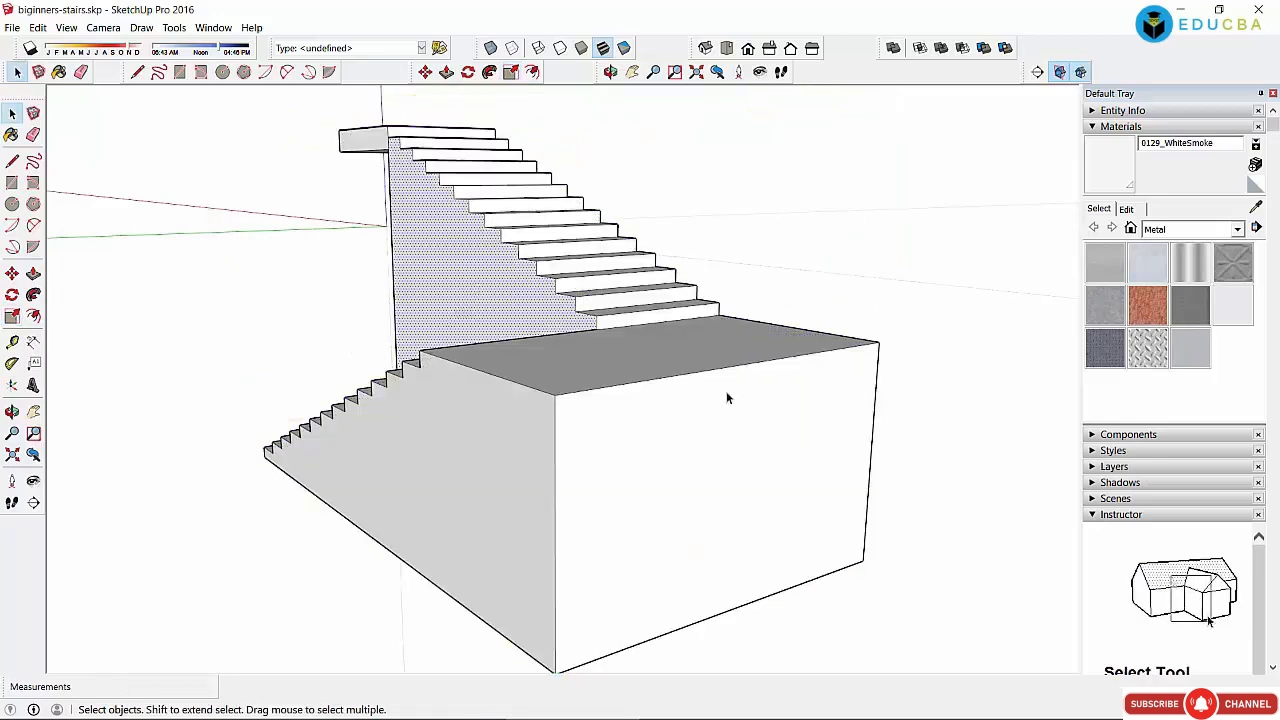
Step: Paint the stair wall and the box's front, left and top faces Metal Steel Textured White
{"action": "left_click", "coordinate": [1147, 346]}
{"action": "left_click", "coordinate": [514, 307]}
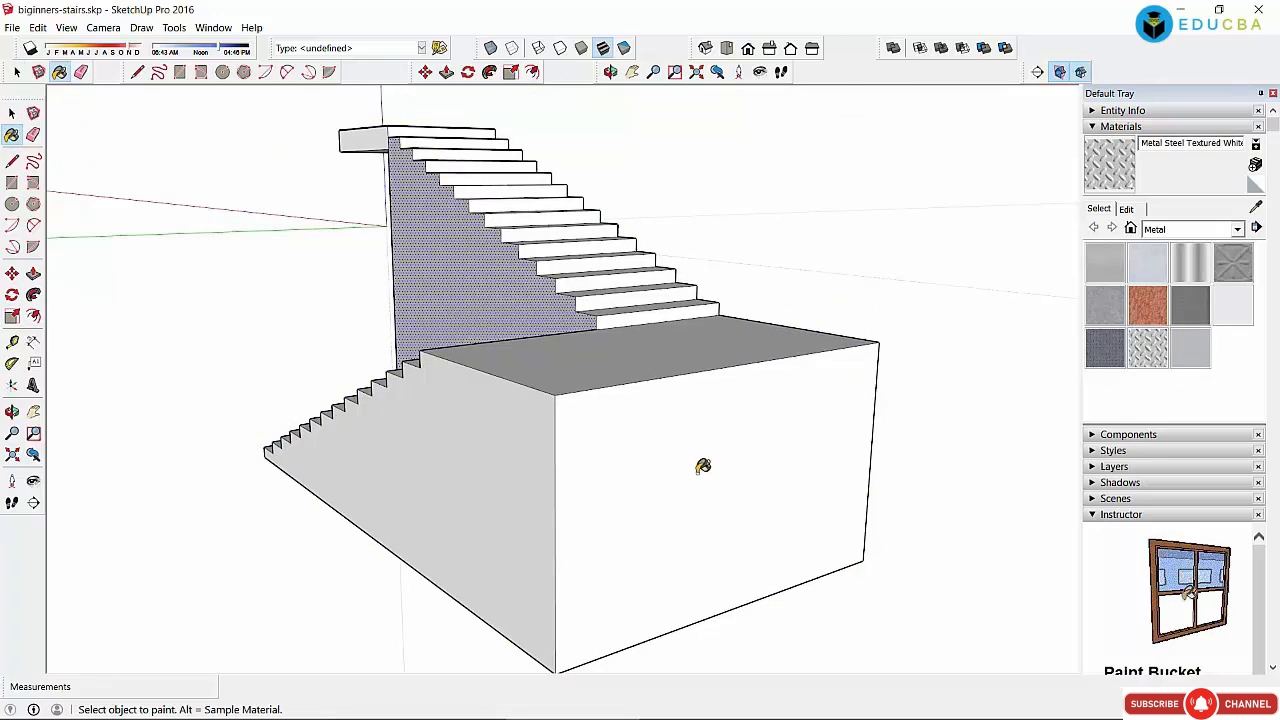
{"action": "left_click", "coordinate": [700, 466]}
{"action": "left_click", "coordinate": [460, 483]}
{"action": "left_click", "coordinate": [608, 369]}
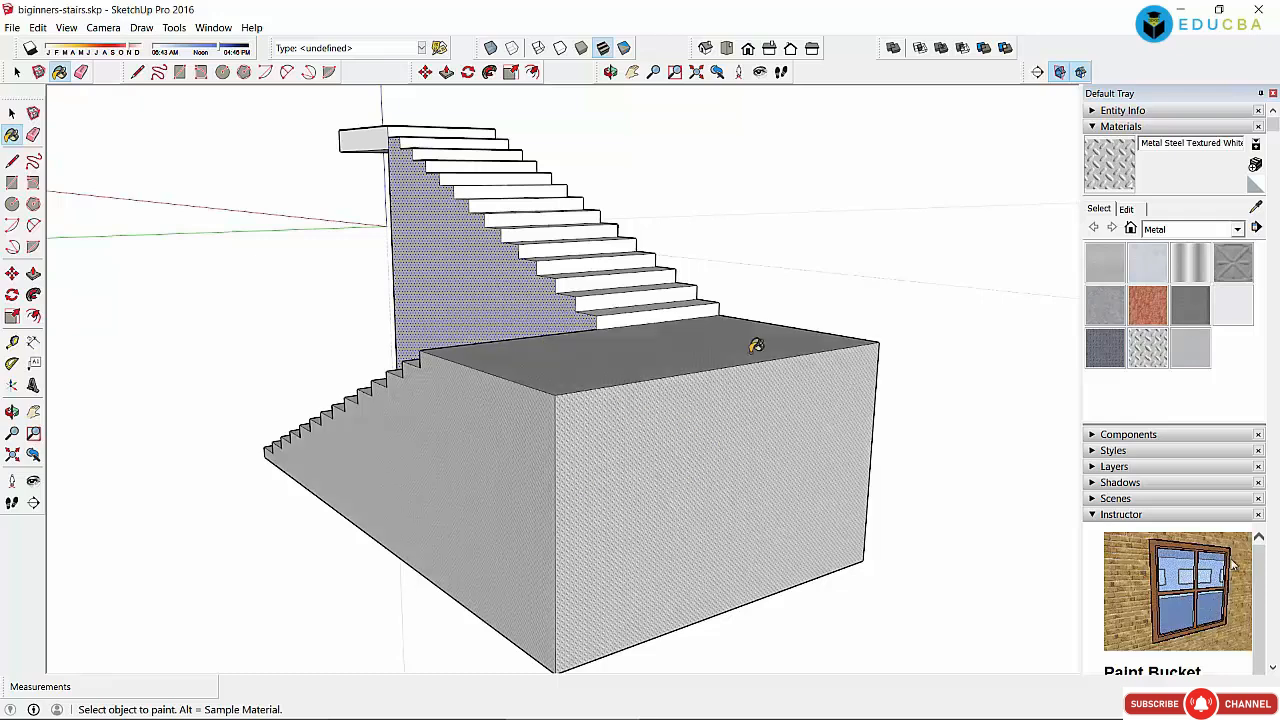
{"action": "key", "text": "space"}
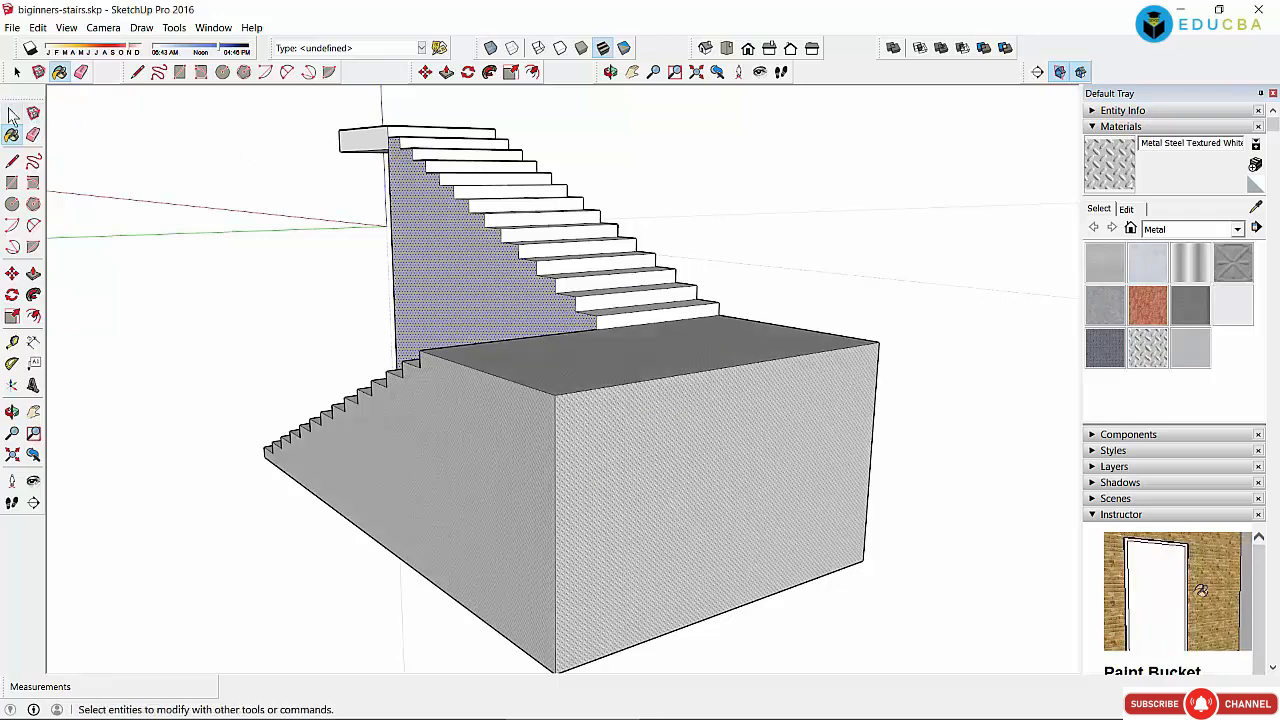
Step: Paint the box's front face PaleVioletRed from the Colors-Named library, then pick MediumVioletRed
{"action": "left_click", "coordinate": [370, 150]}
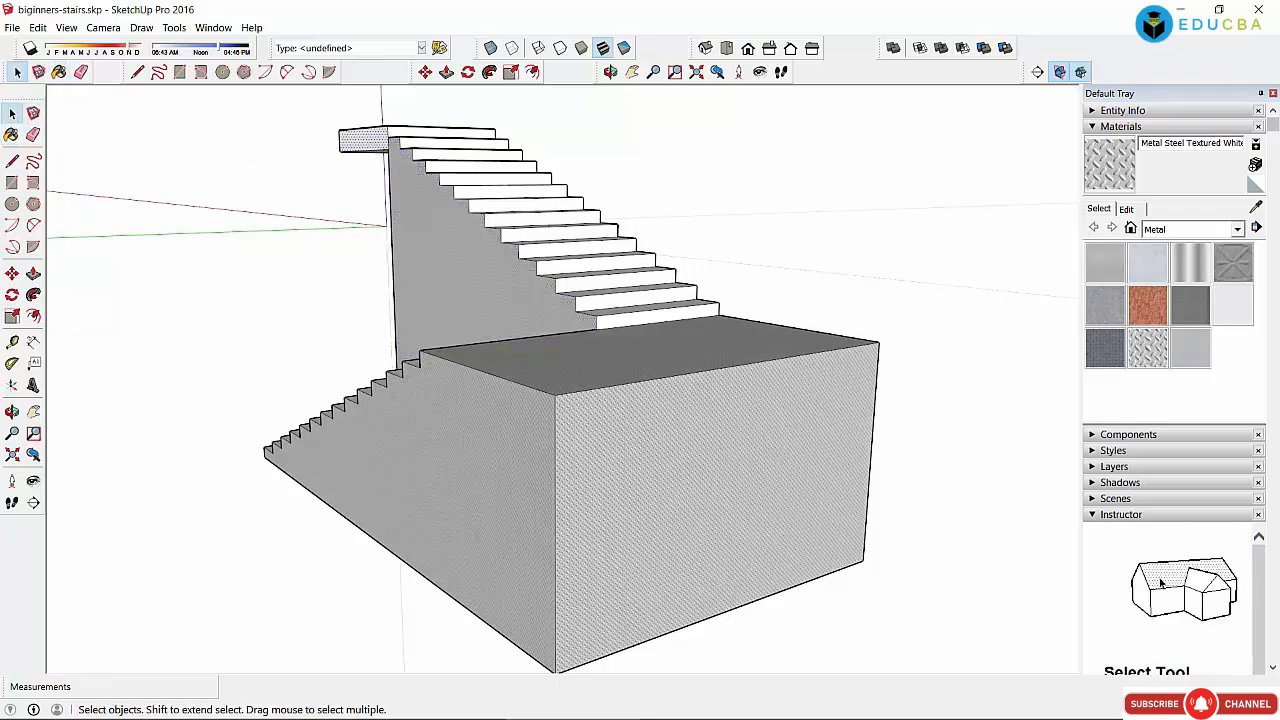
{"action": "left_click", "coordinate": [1177, 230]}
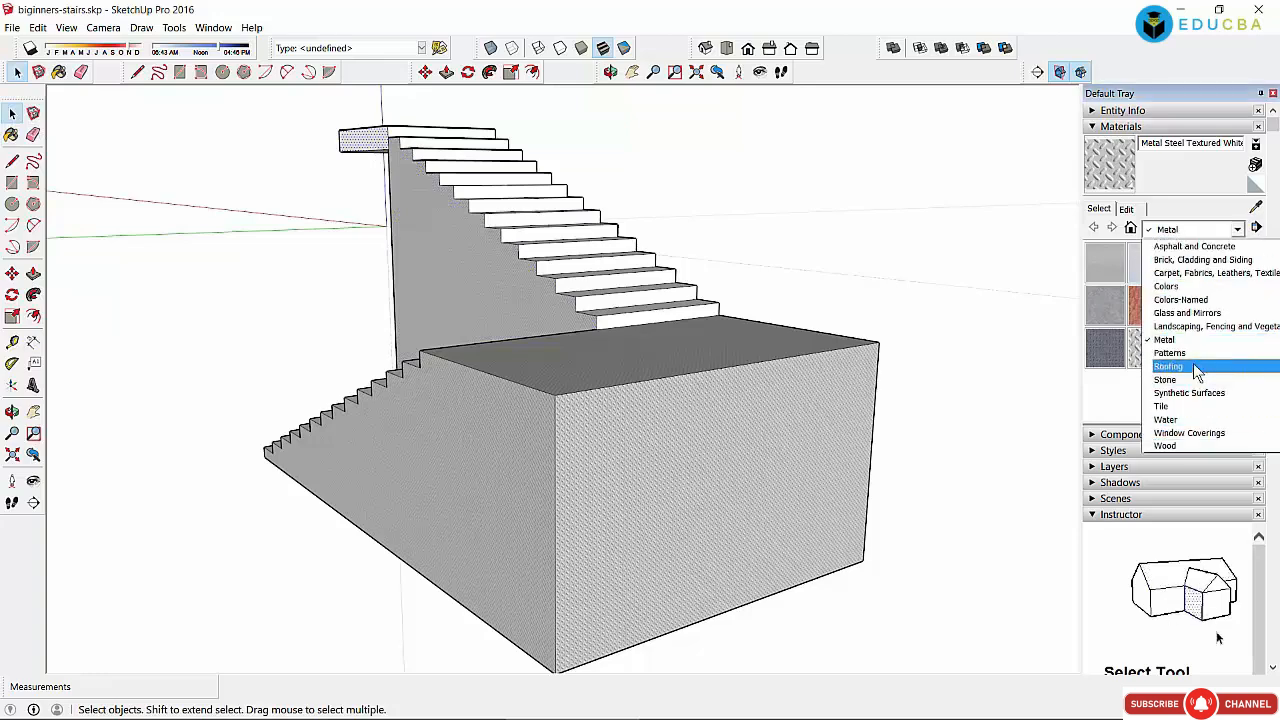
{"action": "left_click", "coordinate": [1203, 301]}
{"action": "left_click", "coordinate": [728, 452]}
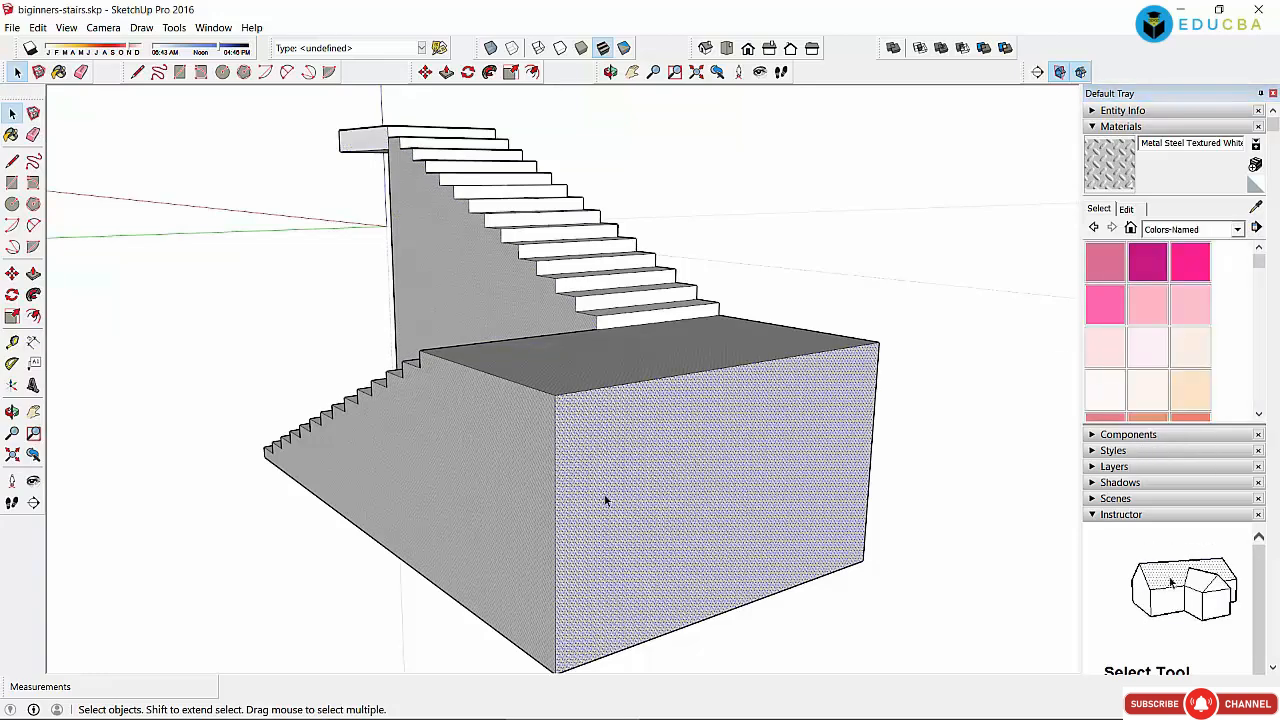
{"action": "left_click", "coordinate": [1110, 271]}
{"action": "left_click", "coordinate": [840, 400]}
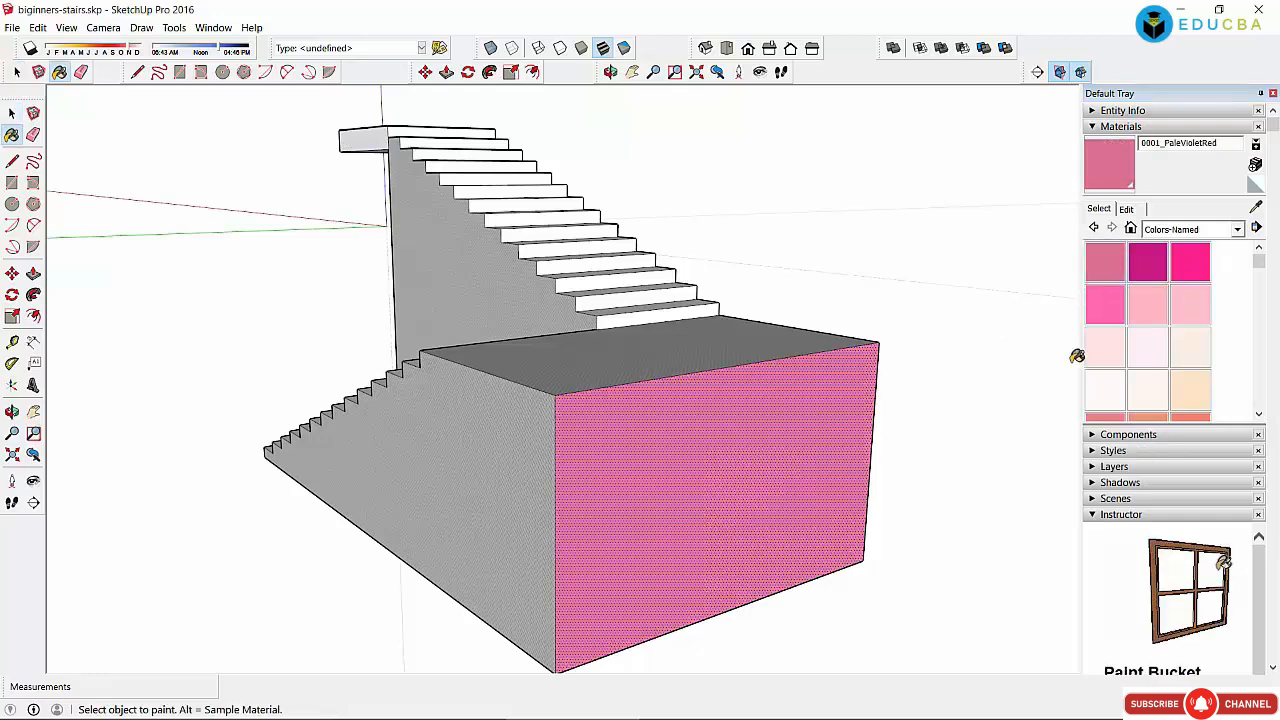
{"action": "left_click", "coordinate": [1167, 272]}
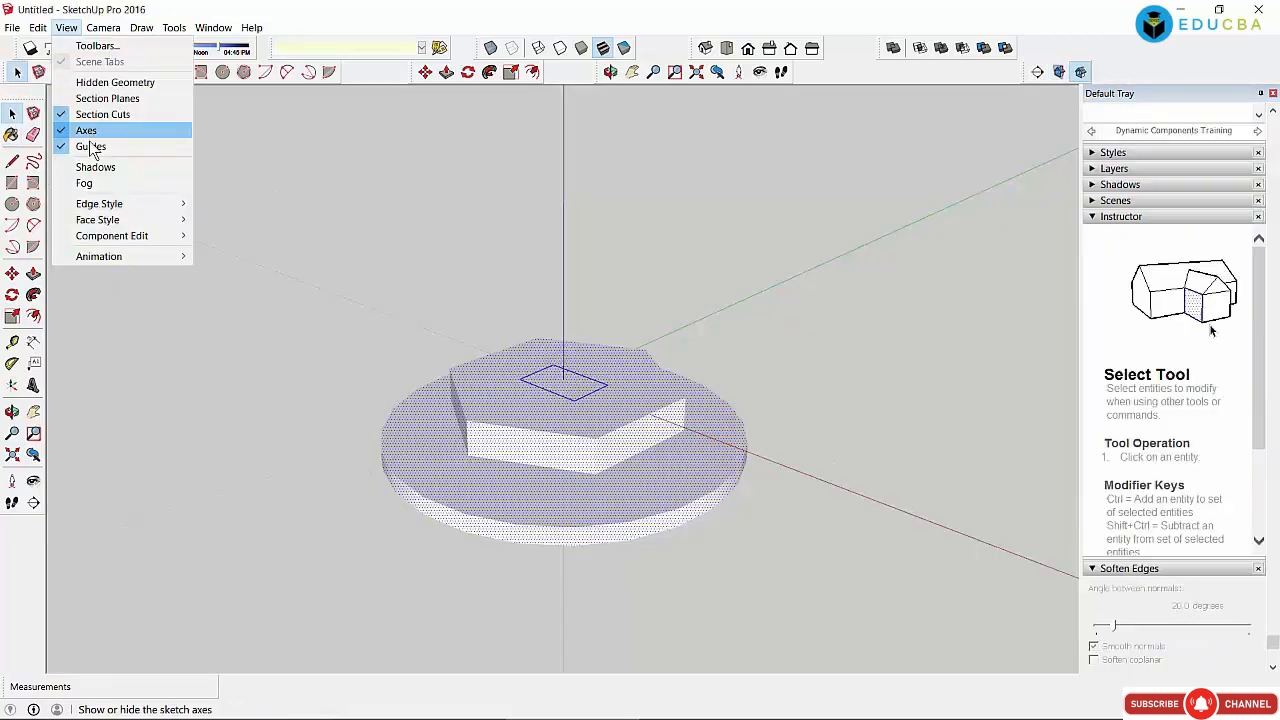
{"action": "mouse_move", "coordinate": [103, 208]}
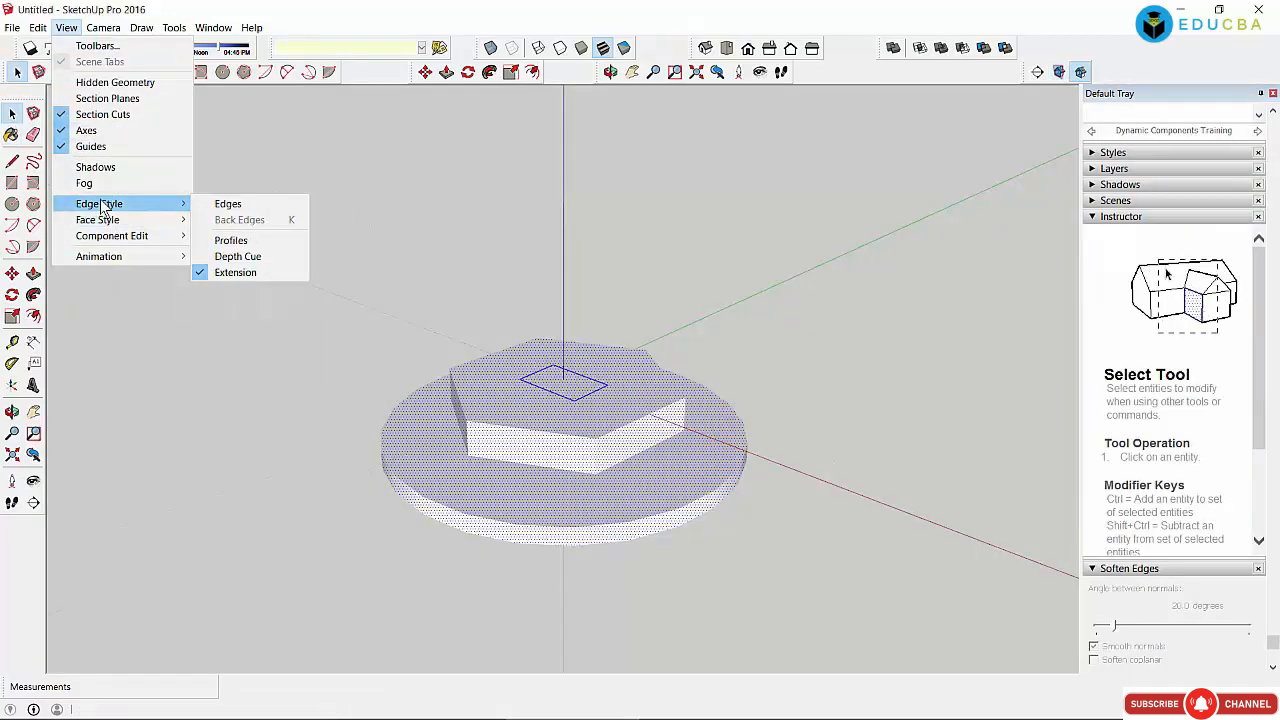
Step: Turn edge display back on and delete the stray large hexagon outline
{"action": "left_click", "coordinate": [249, 213]}
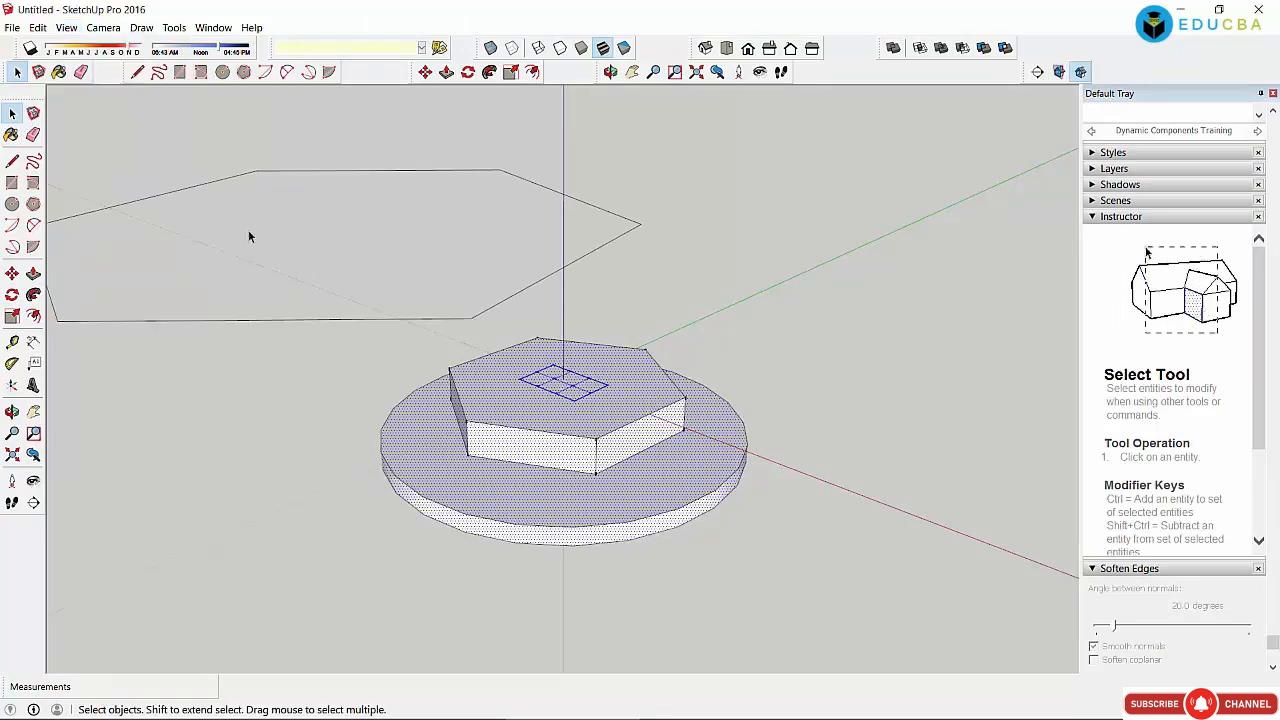
{"action": "left_click", "coordinate": [248, 348]}
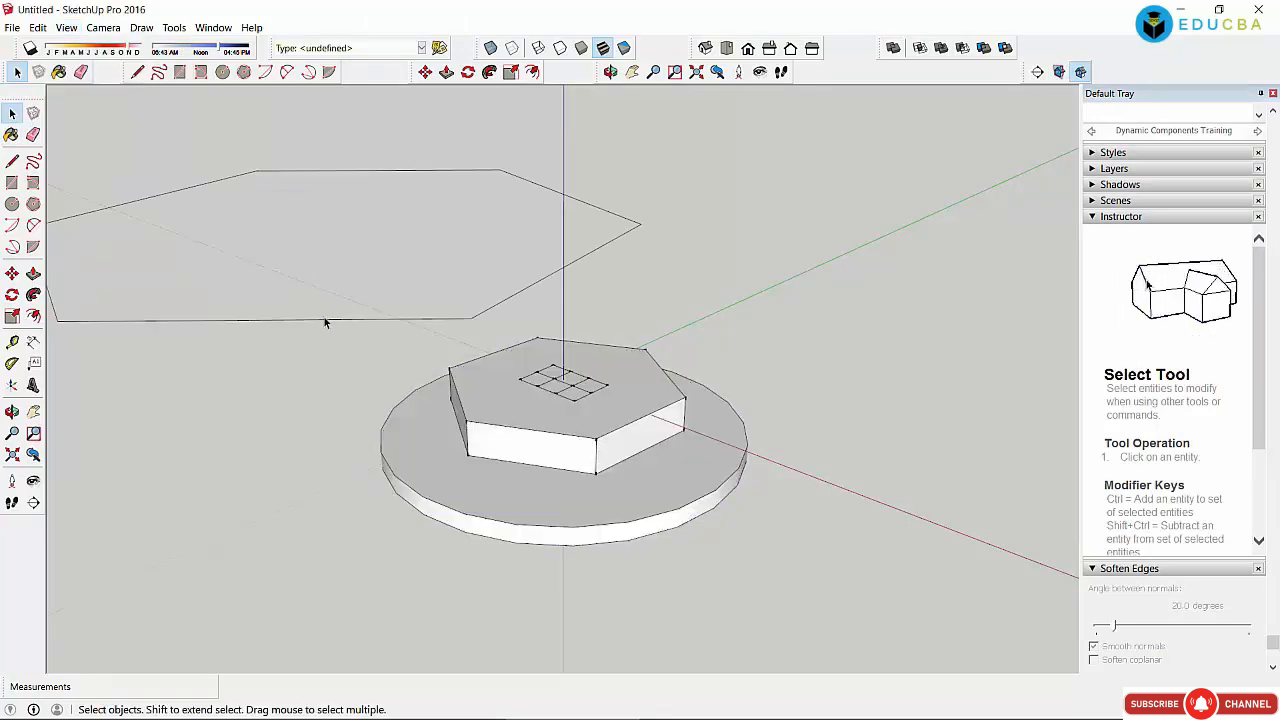
{"action": "left_click", "coordinate": [324, 322]}
{"action": "key", "text": "Delete"}
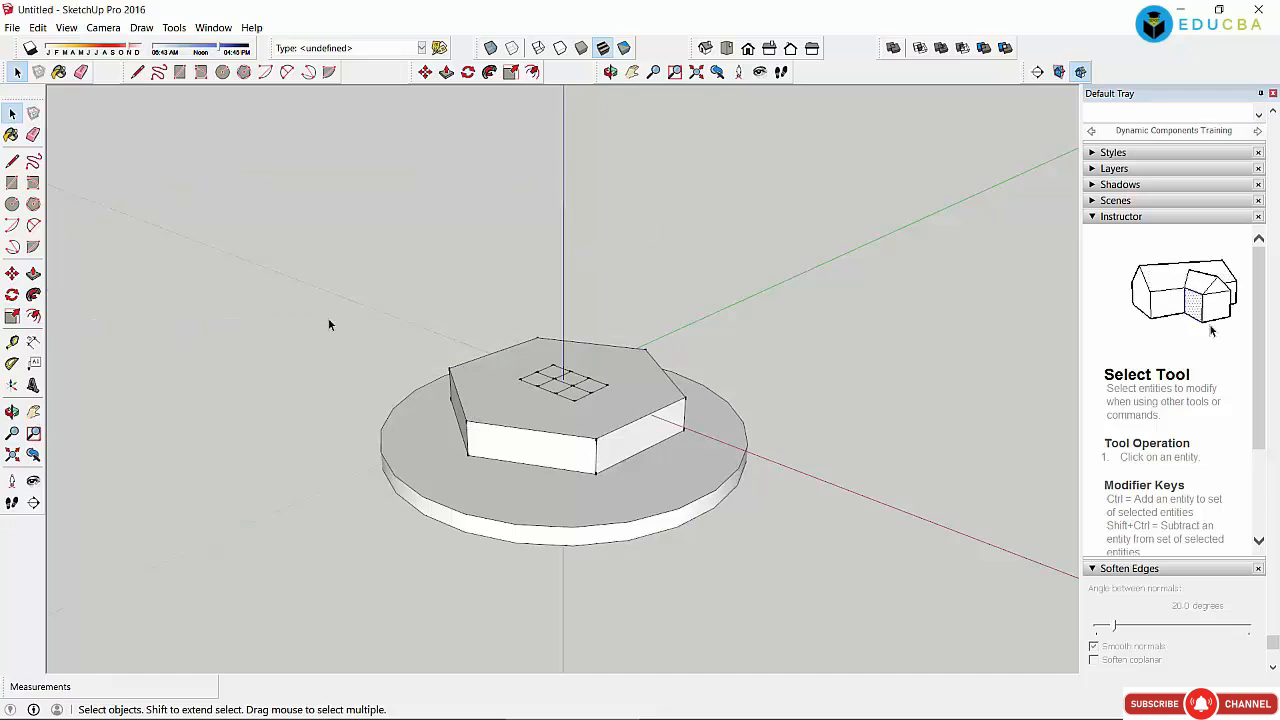
Step: Enable Back Edges for the disc-and-hexagon model to show hidden edges dashed, then zoom in
{"action": "left_click_drag", "start_coordinate": [300, 230], "coordinate": [823, 622]}
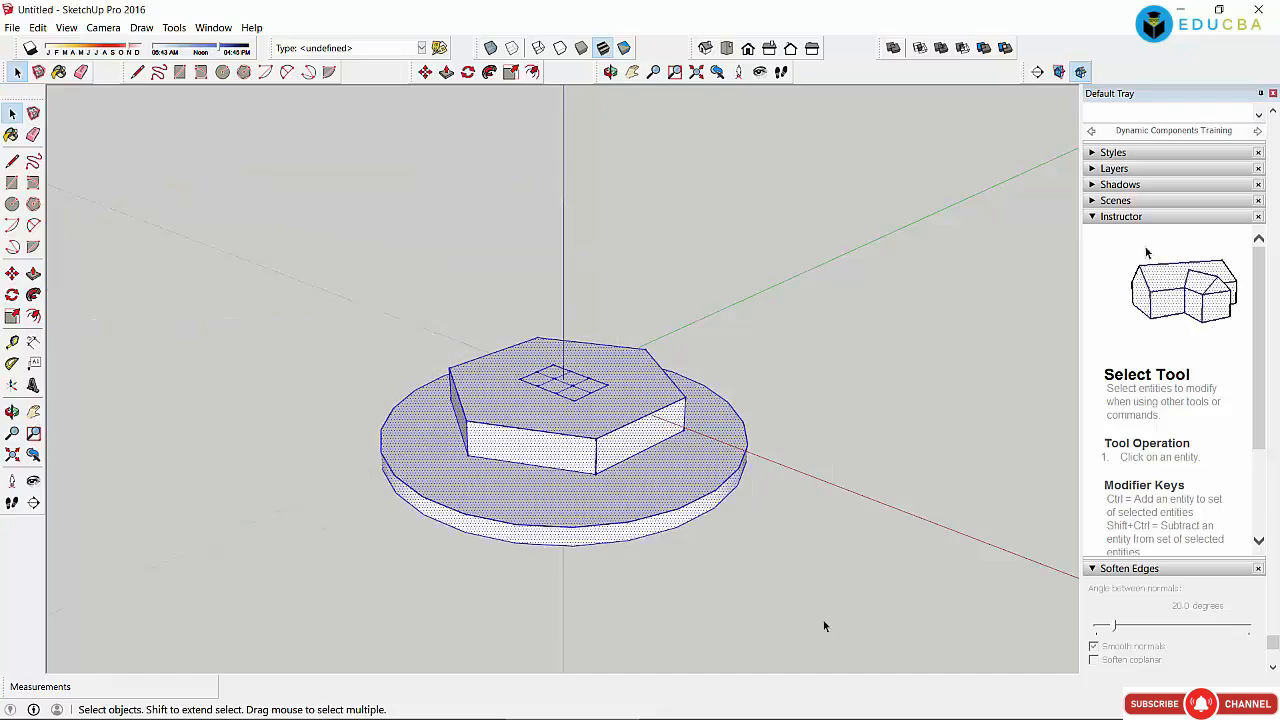
{"action": "left_click", "coordinate": [66, 27]}
{"action": "mouse_move", "coordinate": [98, 210]}
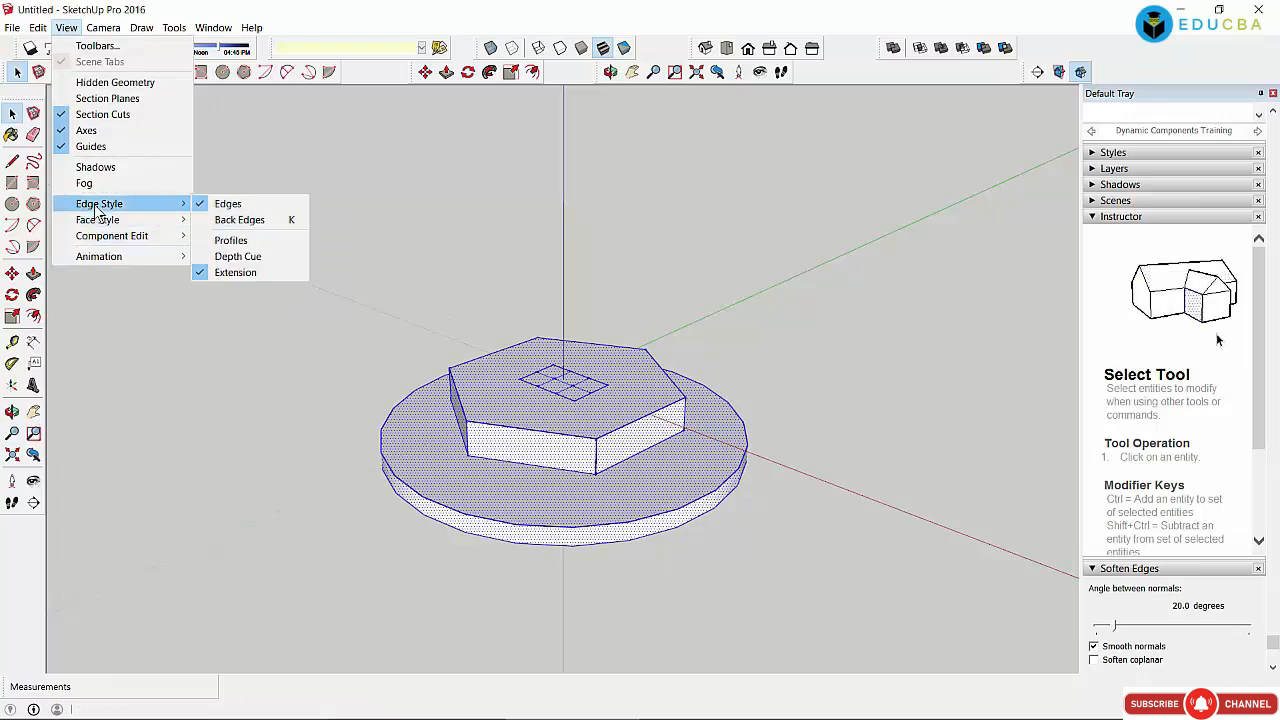
{"action": "left_click", "coordinate": [238, 219]}
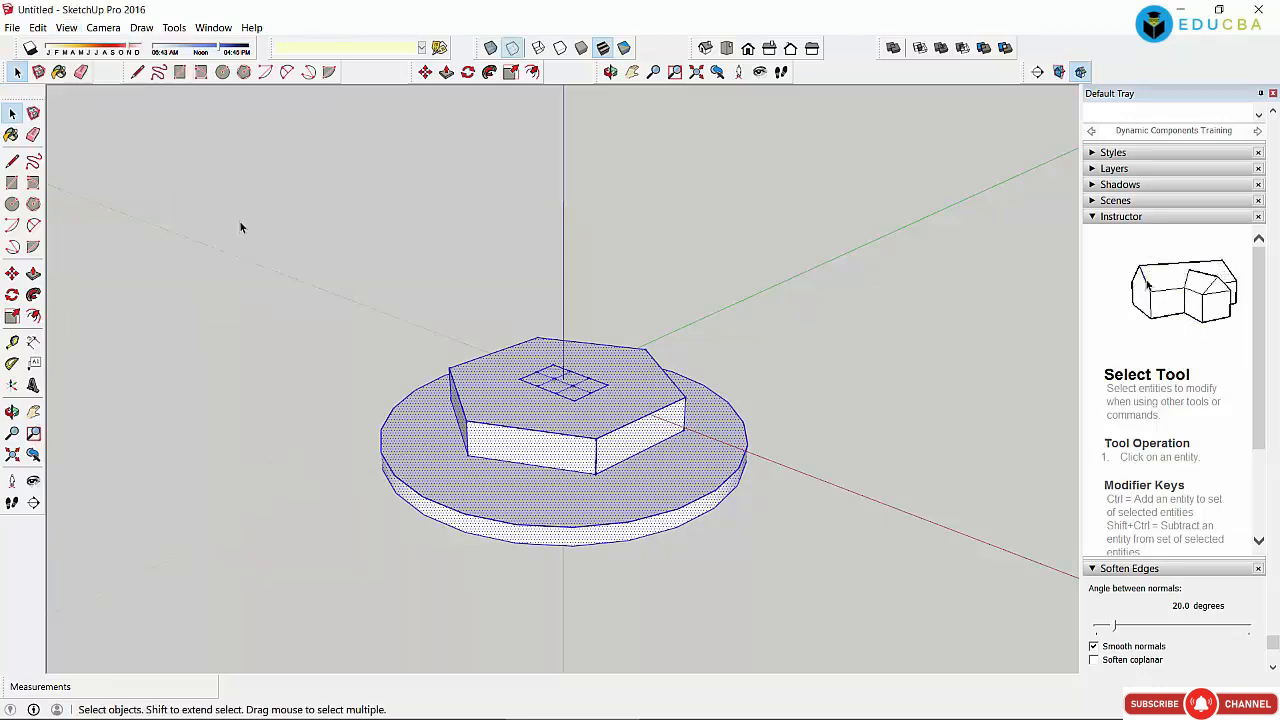
{"action": "left_click", "coordinate": [336, 237]}
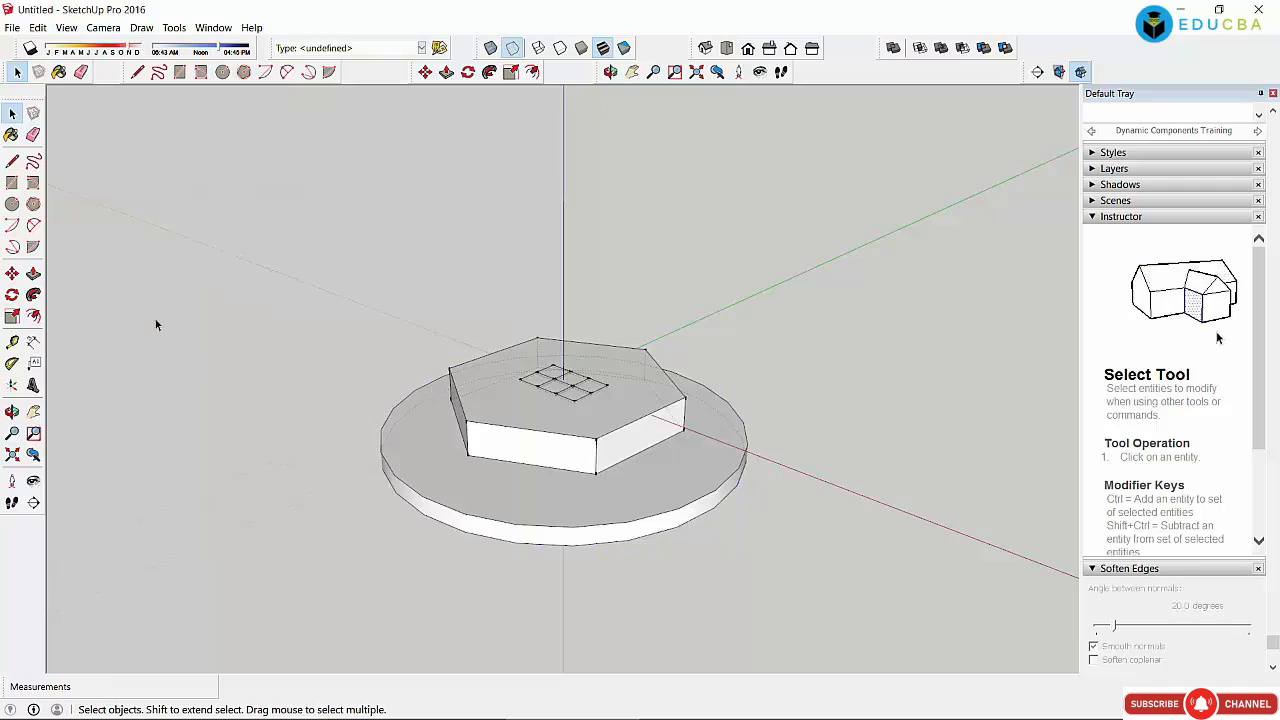
{"action": "scroll", "coordinate": [513, 383], "scroll_direction": "up", "scroll_amount": 3}
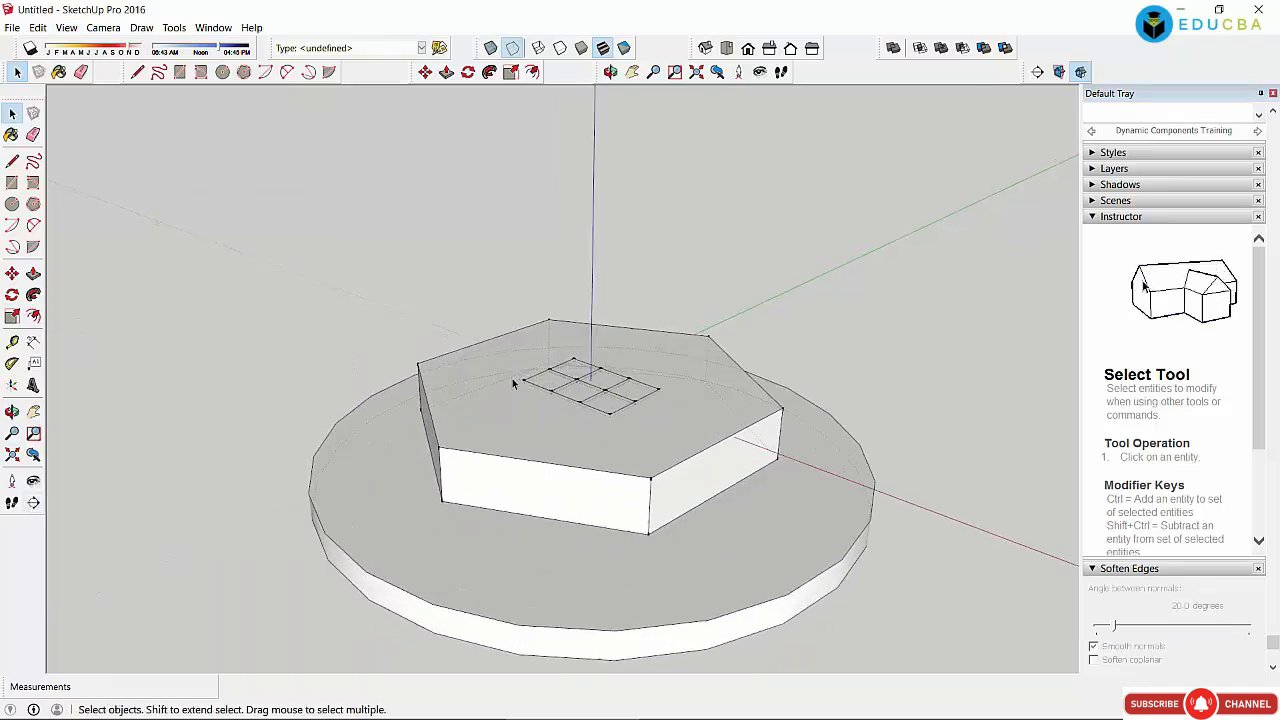
{"action": "scroll", "coordinate": [513, 383], "scroll_direction": "up", "scroll_amount": 1}
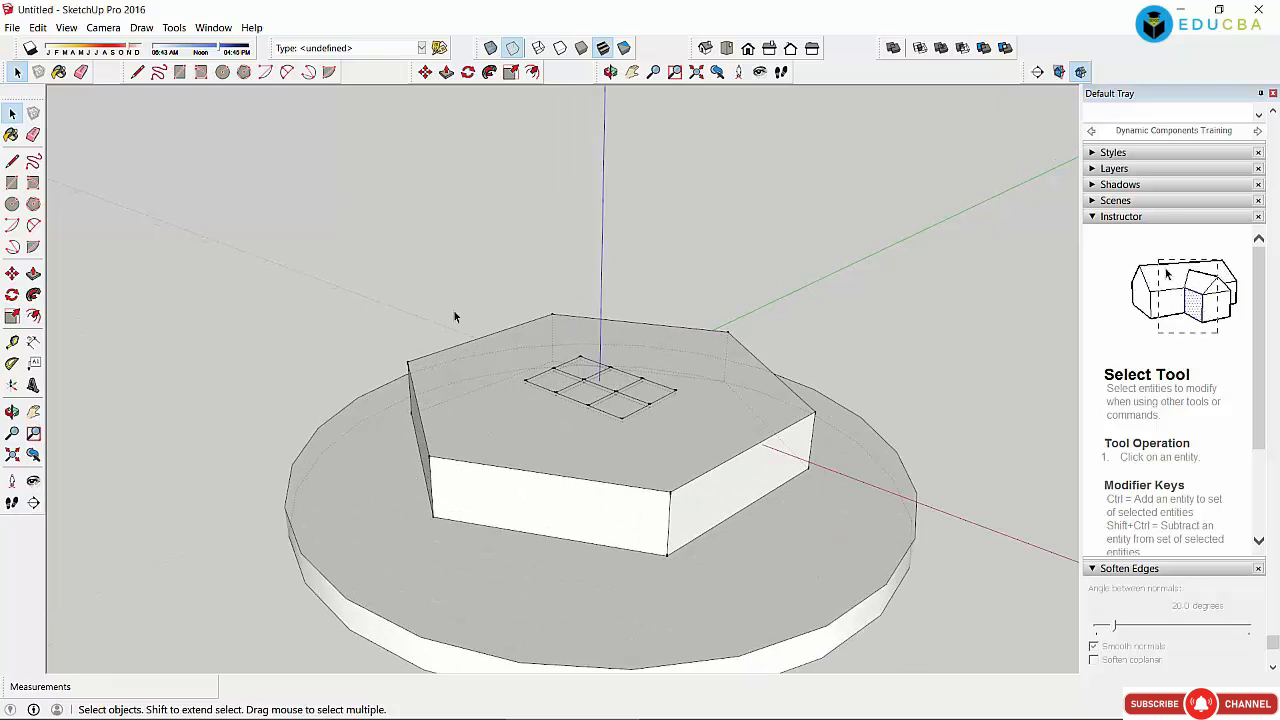
Step: Switch the model's face style through Monochrome, X-ray and Wireframe
{"action": "left_click", "coordinate": [66, 27]}
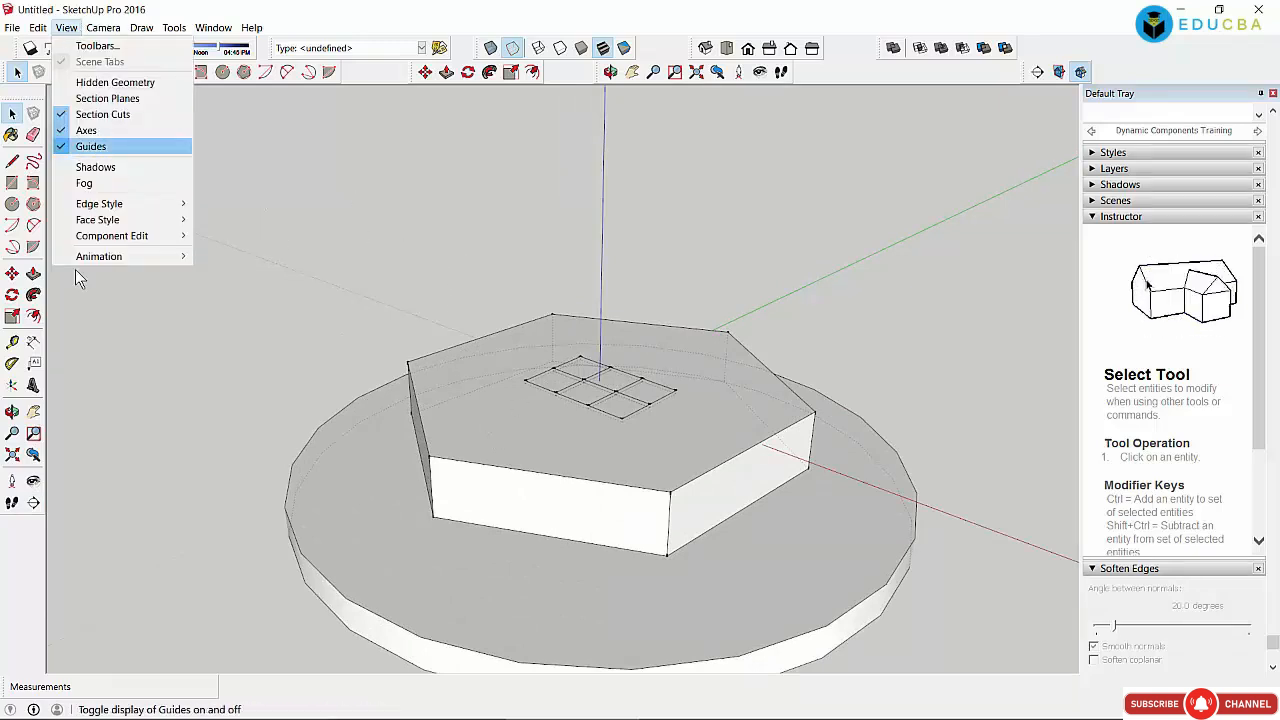
{"action": "mouse_move", "coordinate": [130, 219]}
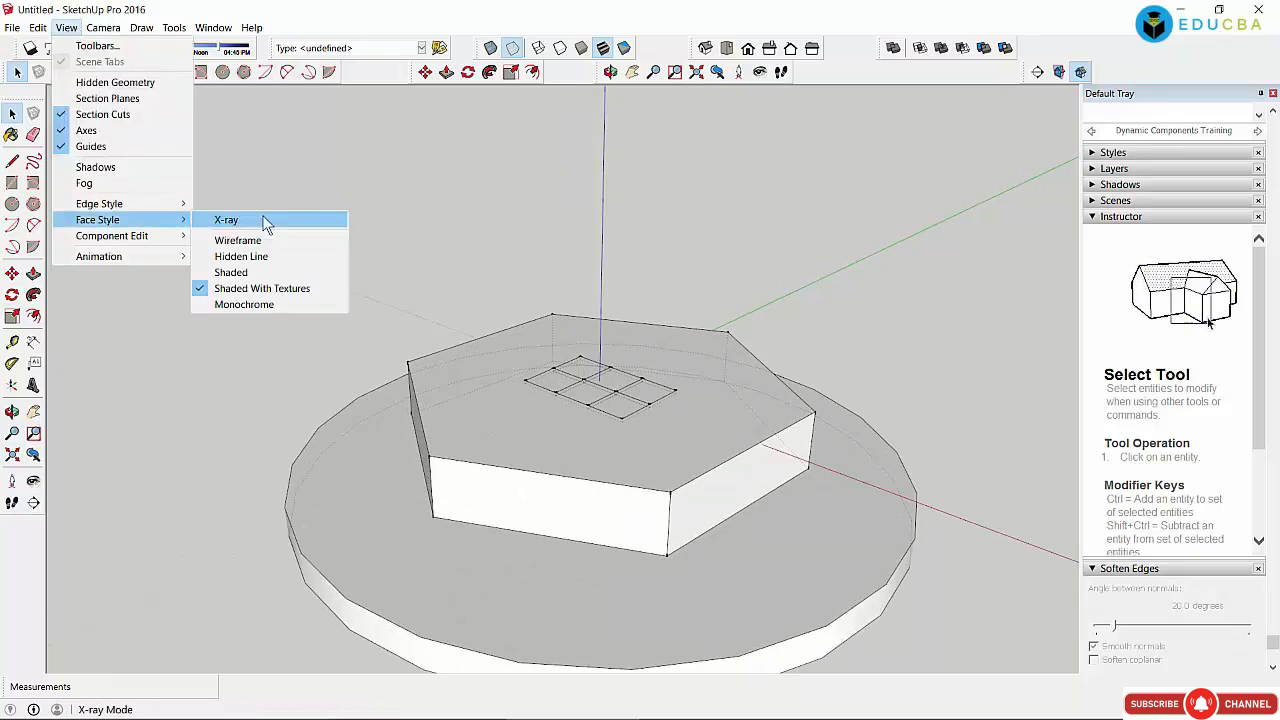
{"action": "left_click", "coordinate": [249, 304]}
{"action": "left_click", "coordinate": [68, 29]}
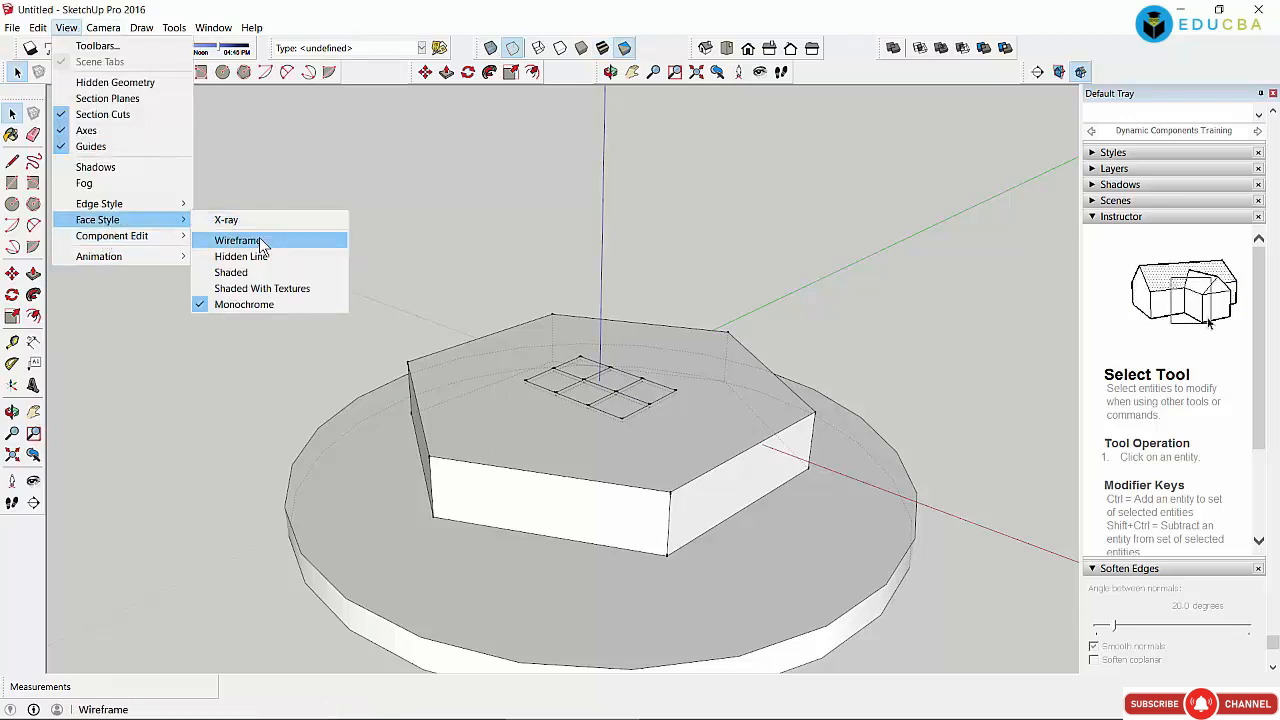
{"action": "left_click", "coordinate": [262, 224]}
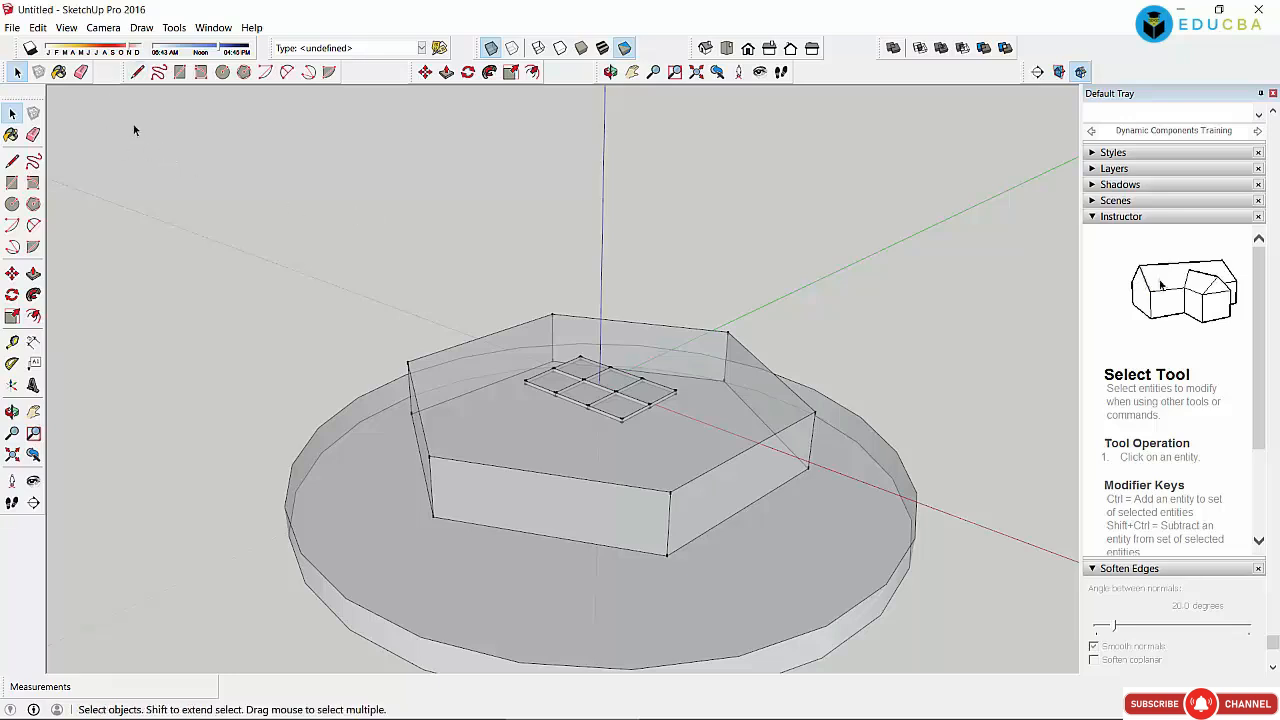
{"action": "left_click", "coordinate": [66, 28]}
{"action": "mouse_move", "coordinate": [104, 208]}
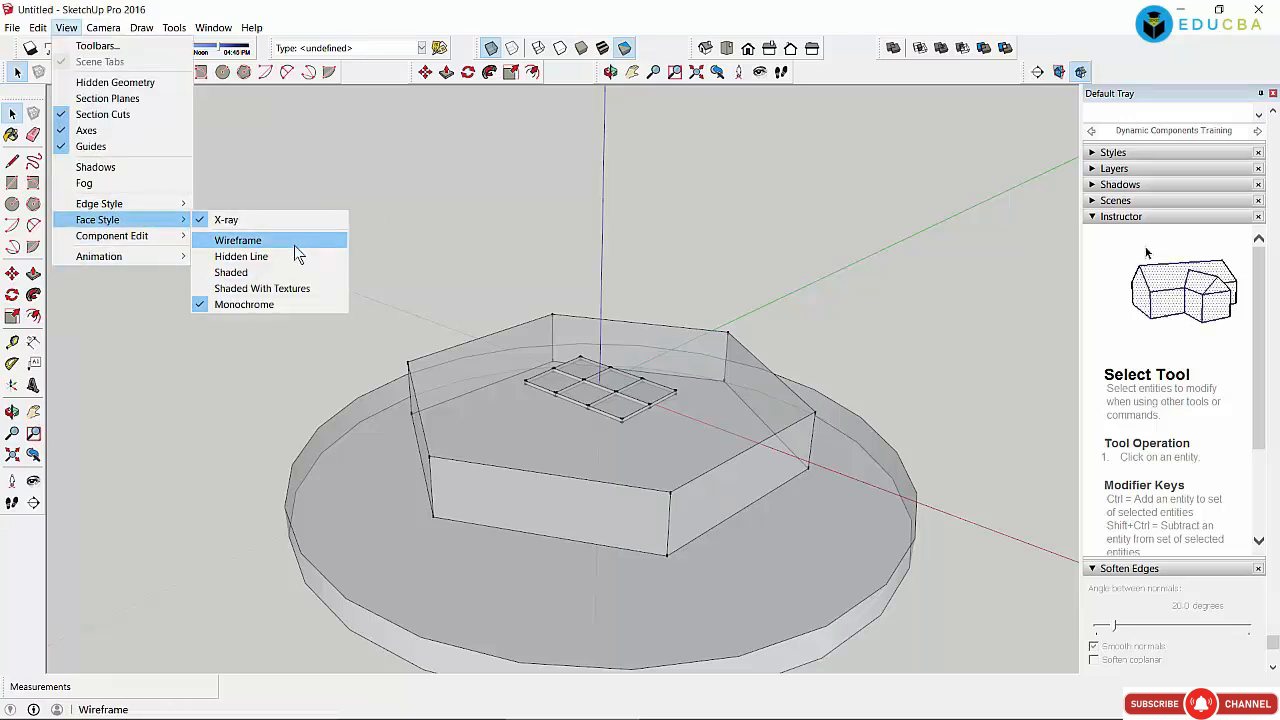
{"action": "left_click", "coordinate": [296, 254]}
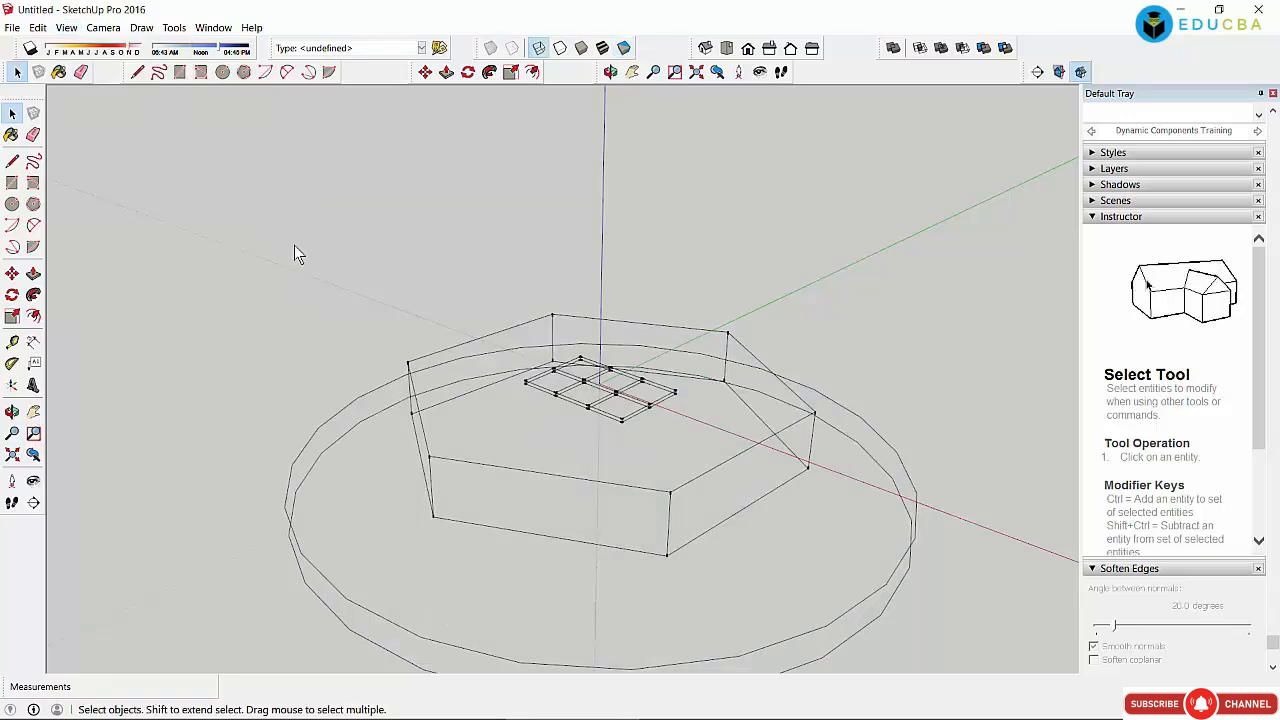
Step: Continue through Hidden Line and Shaded, ending on Shaded With Textures
{"action": "left_click", "coordinate": [66, 28]}
{"action": "mouse_move", "coordinate": [100, 220]}
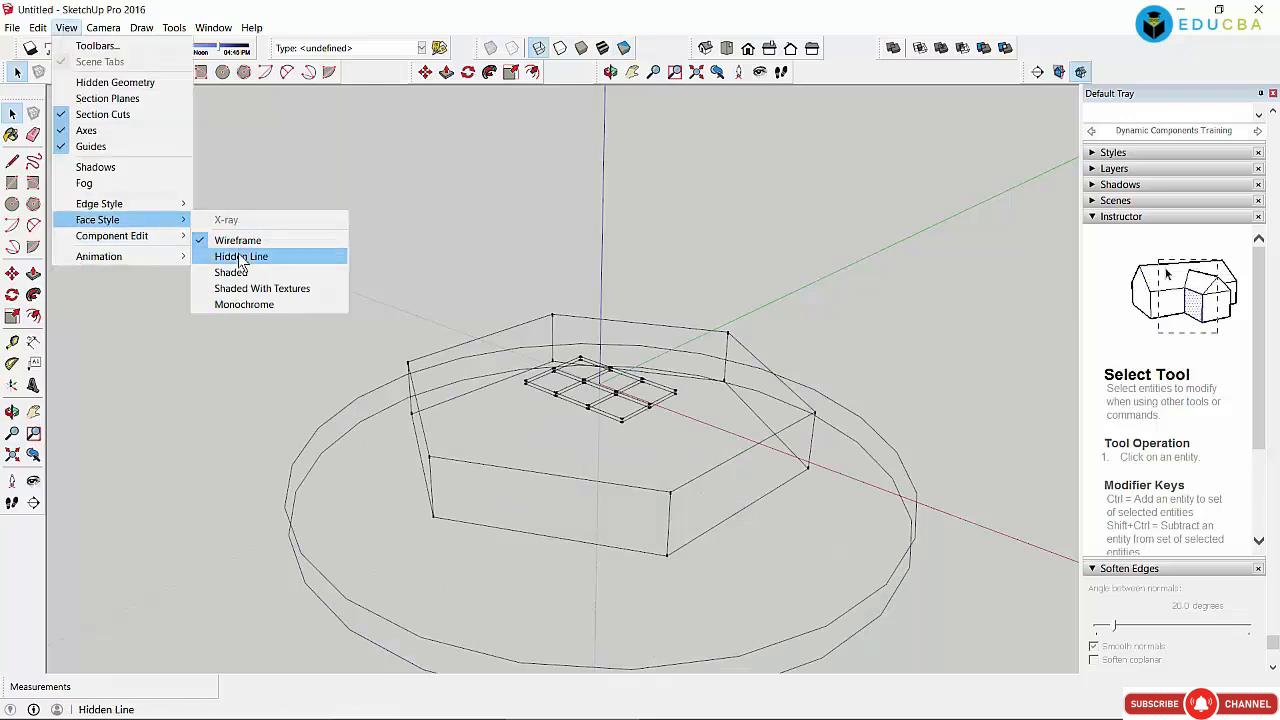
{"action": "left_click", "coordinate": [238, 255]}
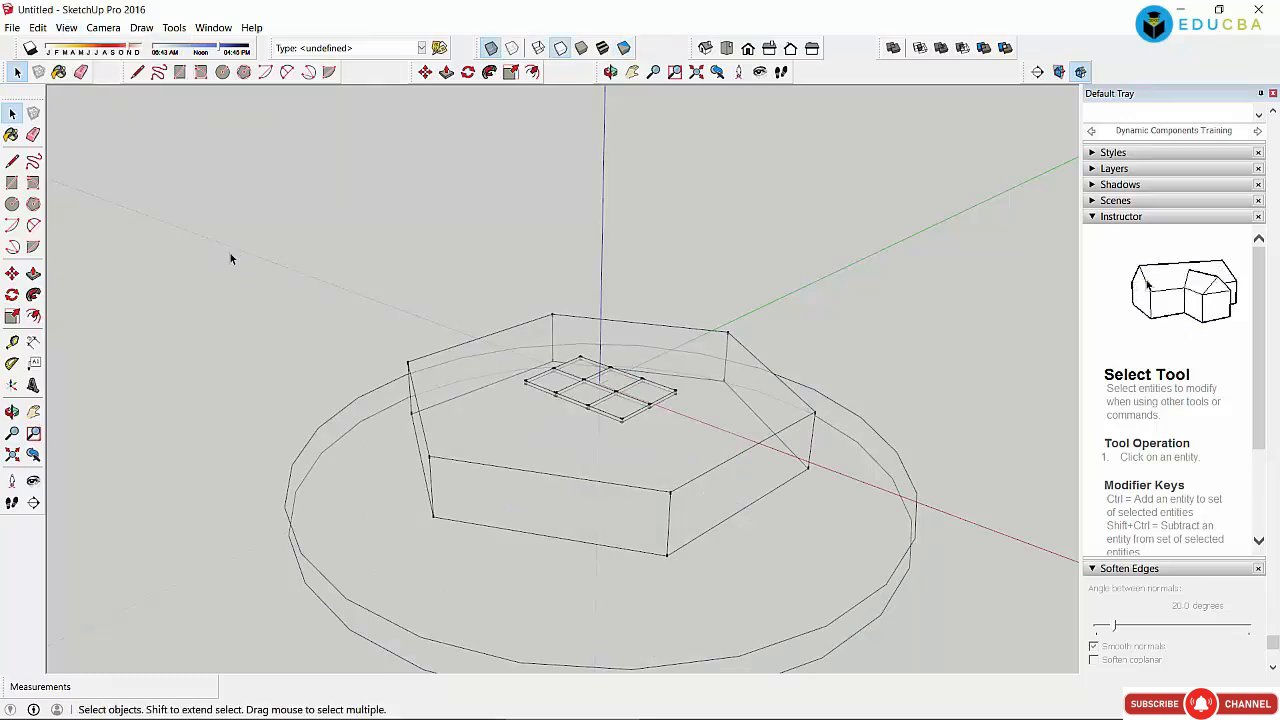
{"action": "left_click", "coordinate": [66, 28]}
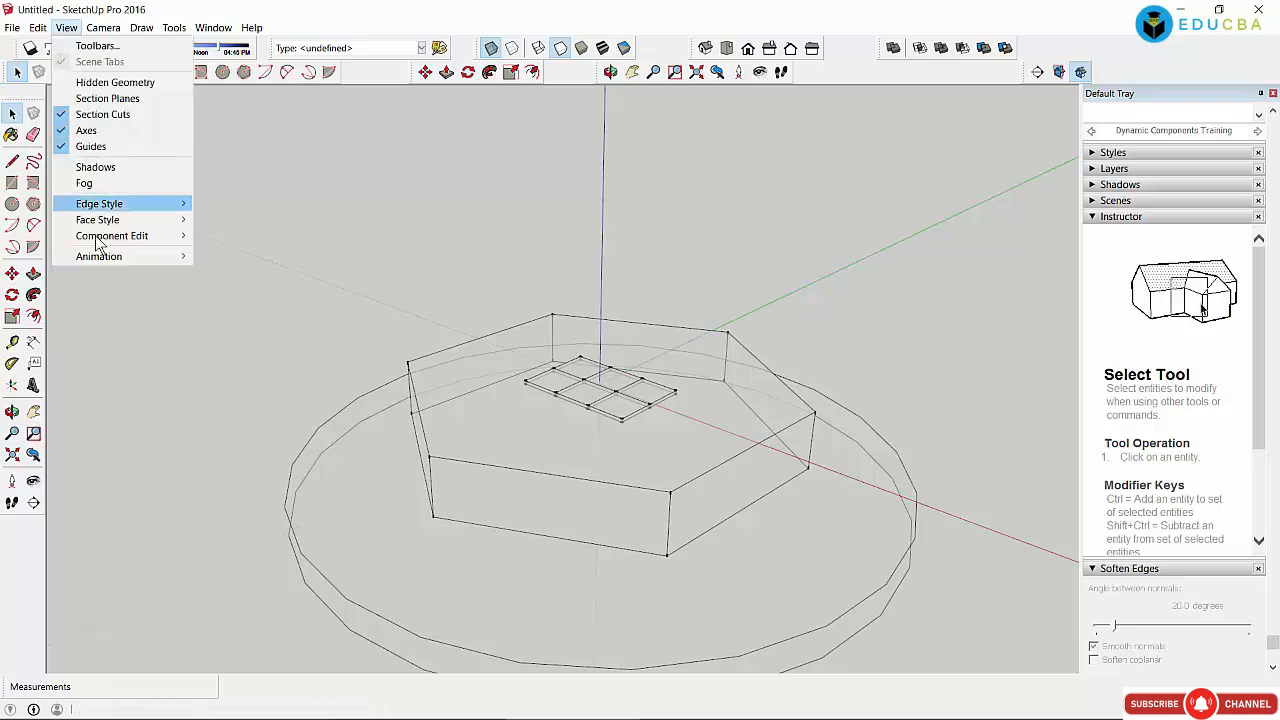
{"action": "mouse_move", "coordinate": [100, 220]}
{"action": "left_click", "coordinate": [258, 273]}
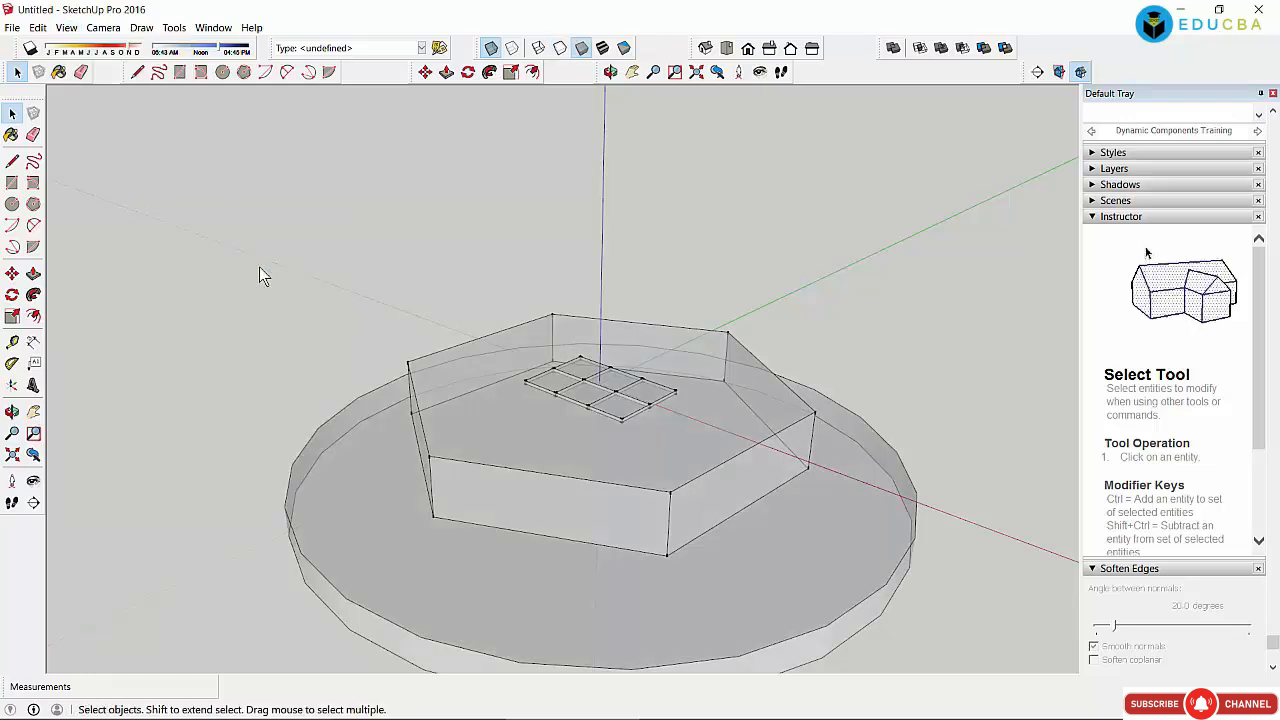
{"action": "left_click", "coordinate": [66, 28]}
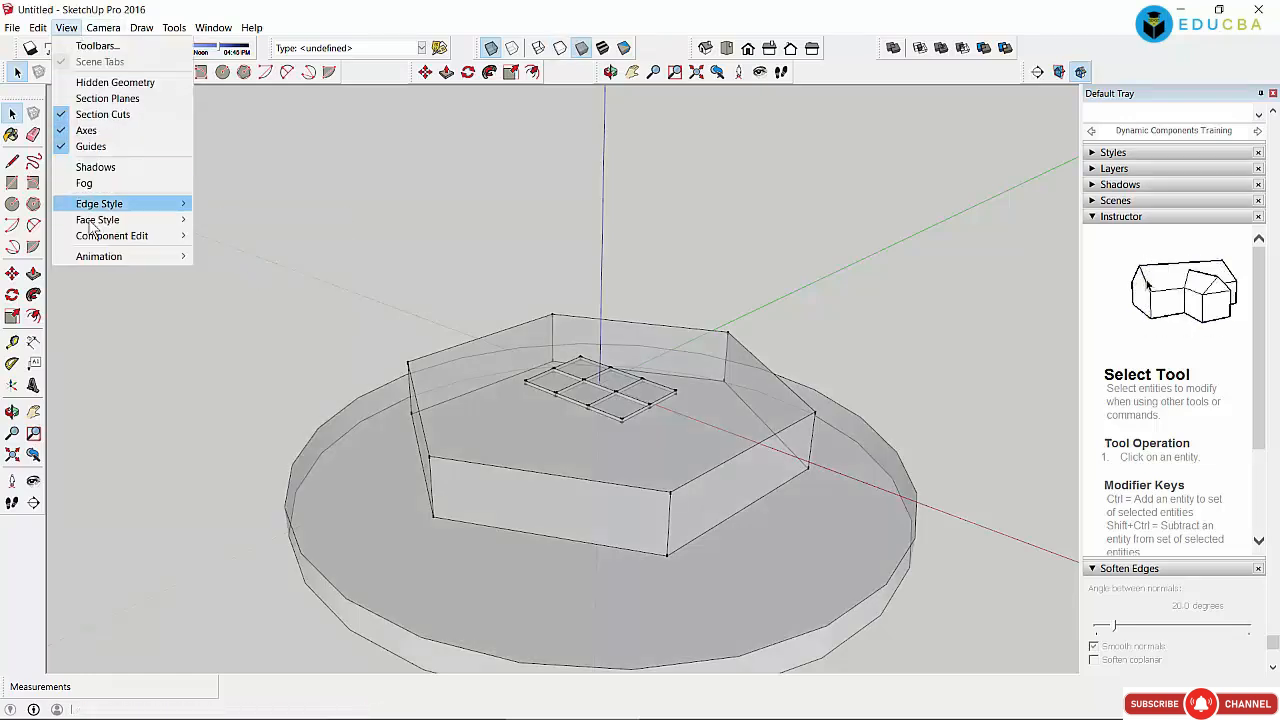
{"action": "mouse_move", "coordinate": [95, 221]}
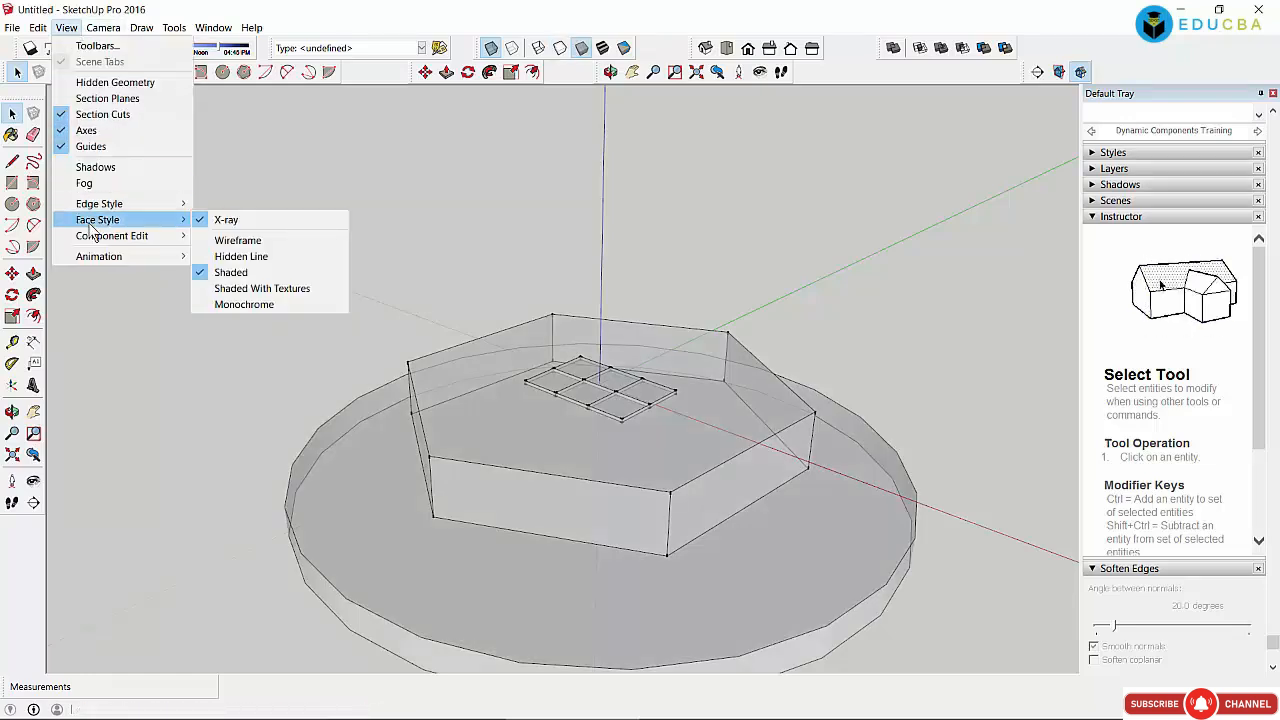
{"action": "left_click", "coordinate": [283, 289]}
Step: Select the disc's top face, then the hexagon's top face, then clear the selection
{"action": "left_click", "coordinate": [603, 585]}
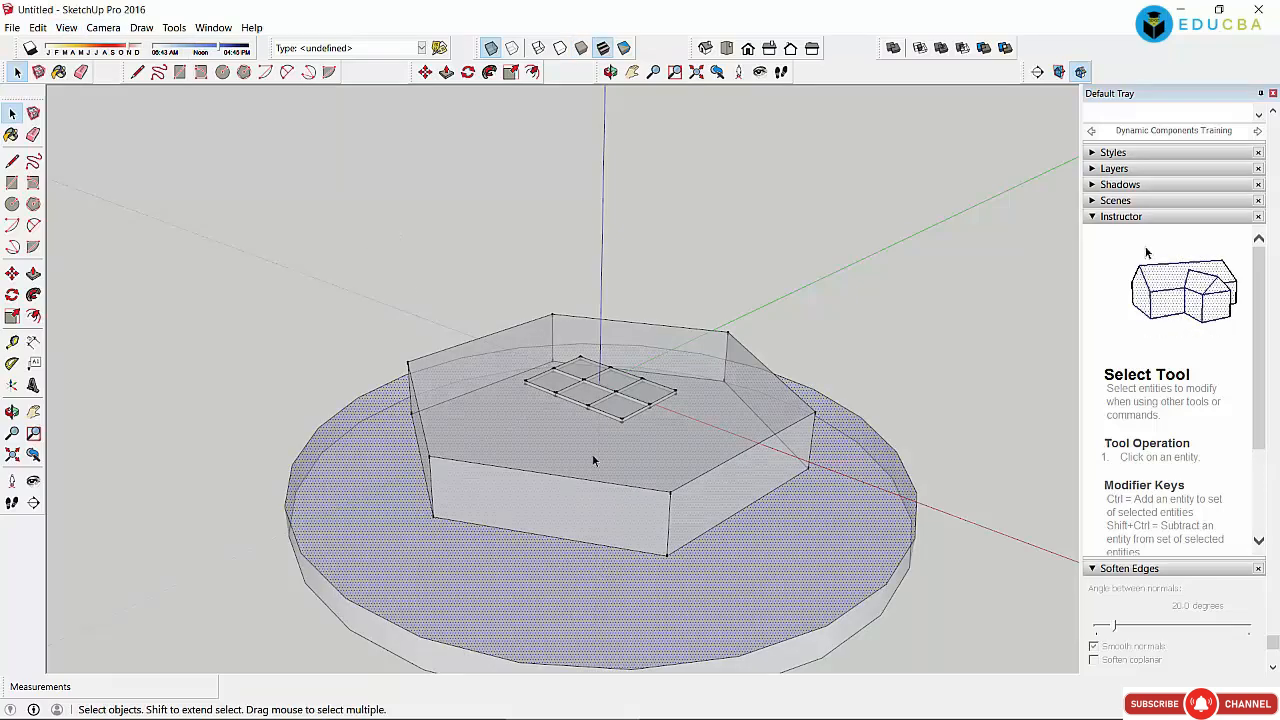
{"action": "left_click", "coordinate": [599, 430]}
{"action": "left_click", "coordinate": [396, 232]}
{"action": "left_click", "coordinate": [66, 28]}
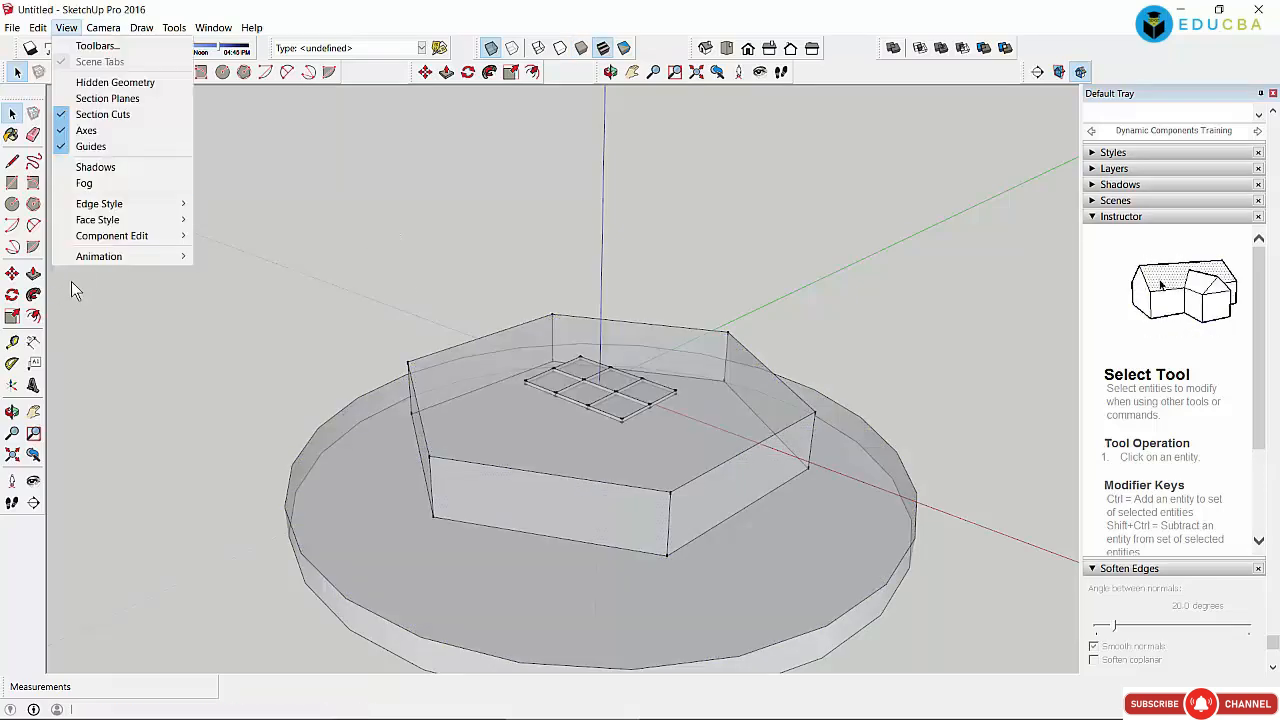
{"action": "mouse_move", "coordinate": [120, 256]}
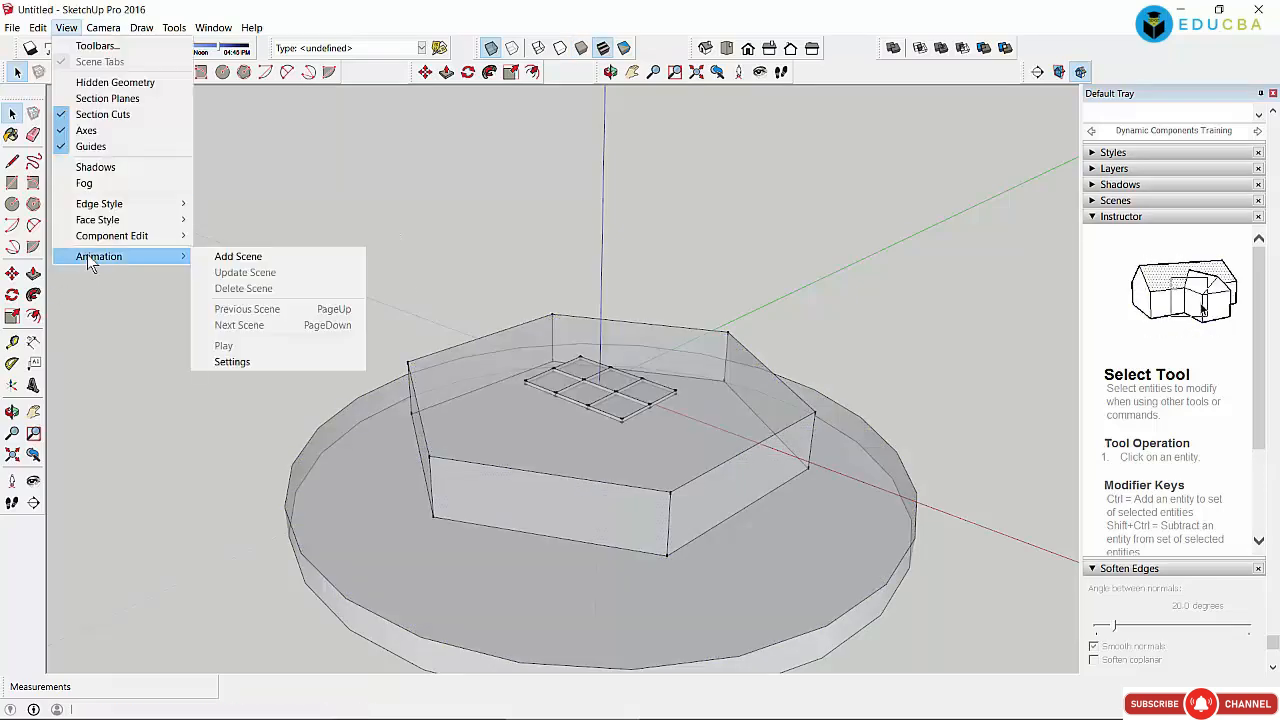
Step: Add Scene 1 from the current view, choosing 'Do nothing to save changes' for the style
{"action": "left_click", "coordinate": [275, 256]}
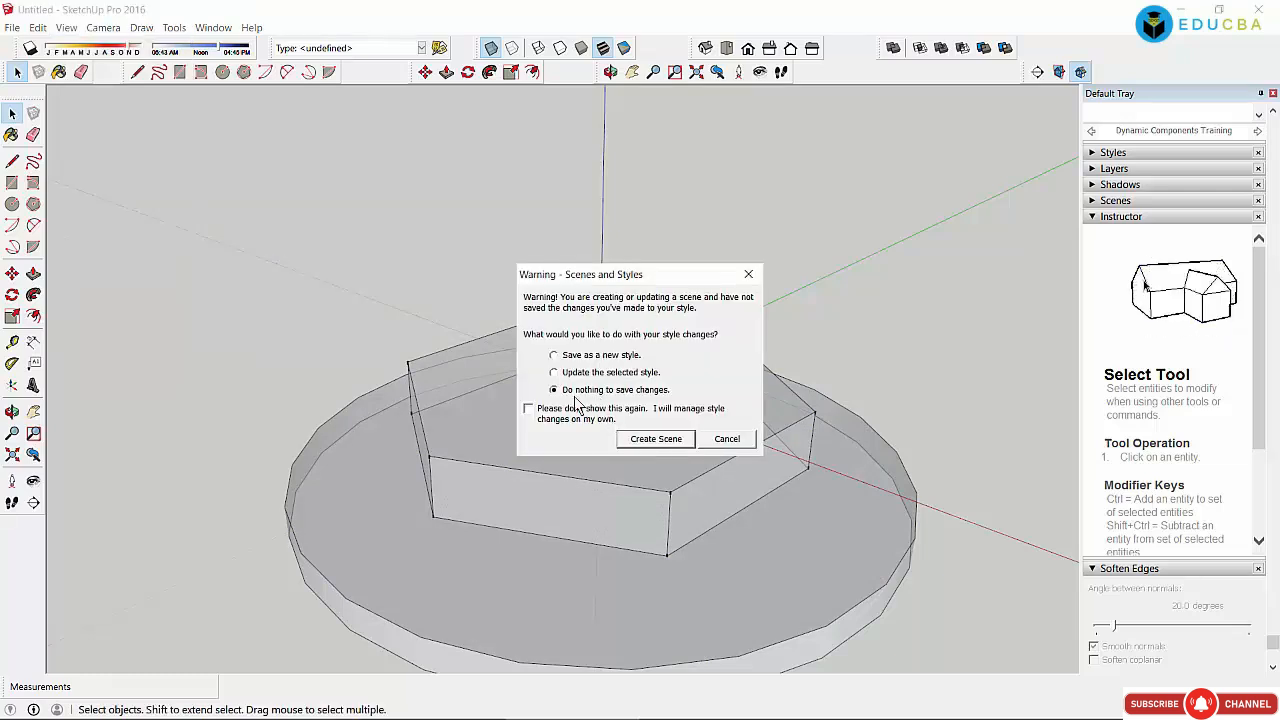
{"action": "left_click", "coordinate": [565, 356]}
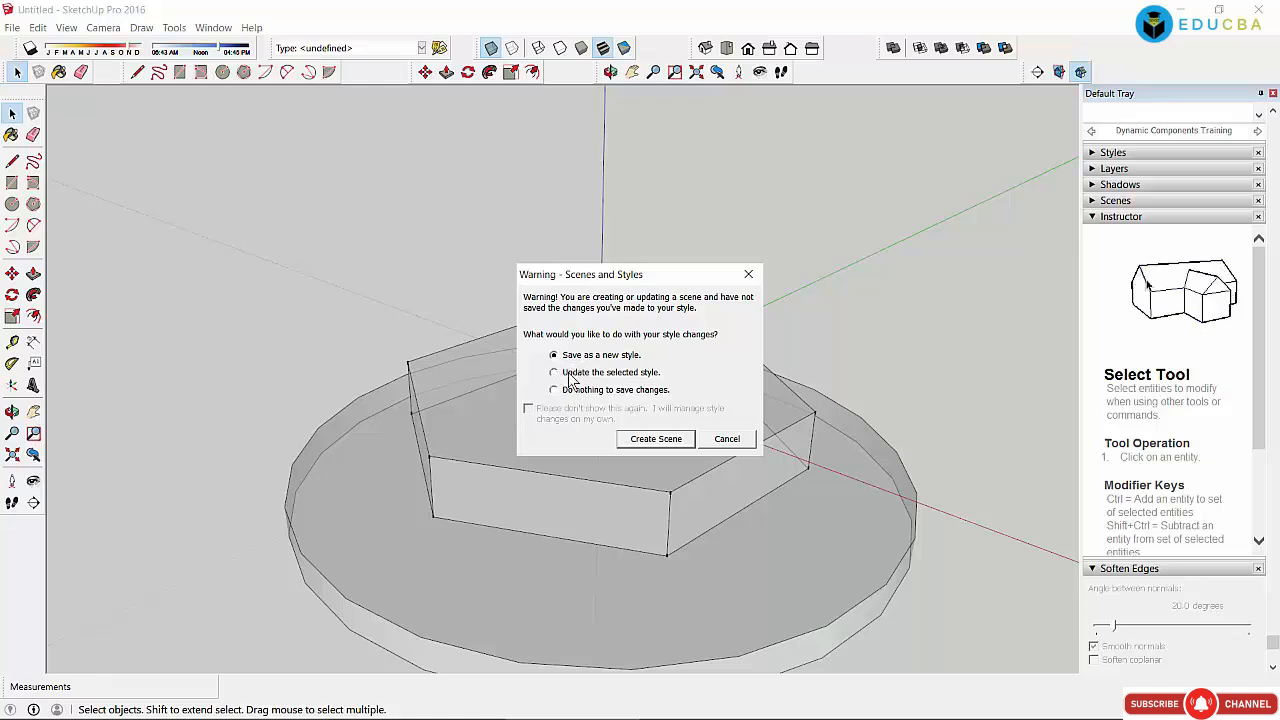
{"action": "left_click", "coordinate": [572, 373]}
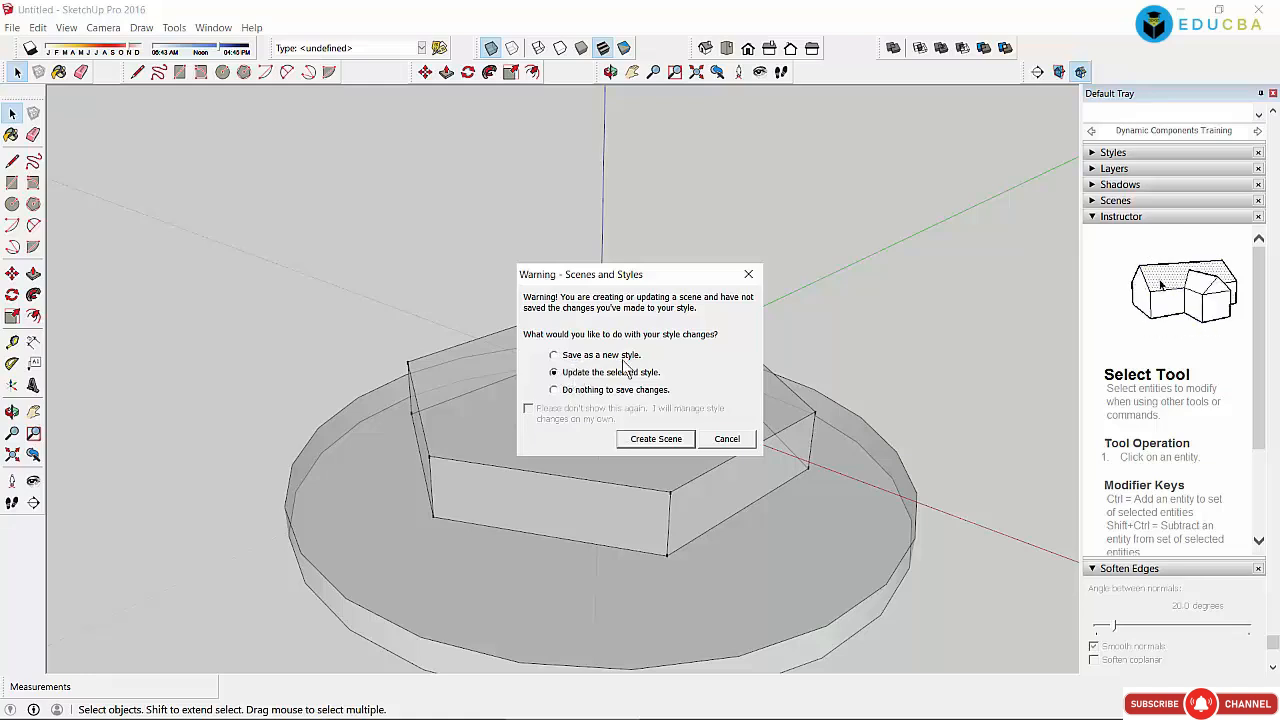
{"action": "left_click", "coordinate": [579, 390]}
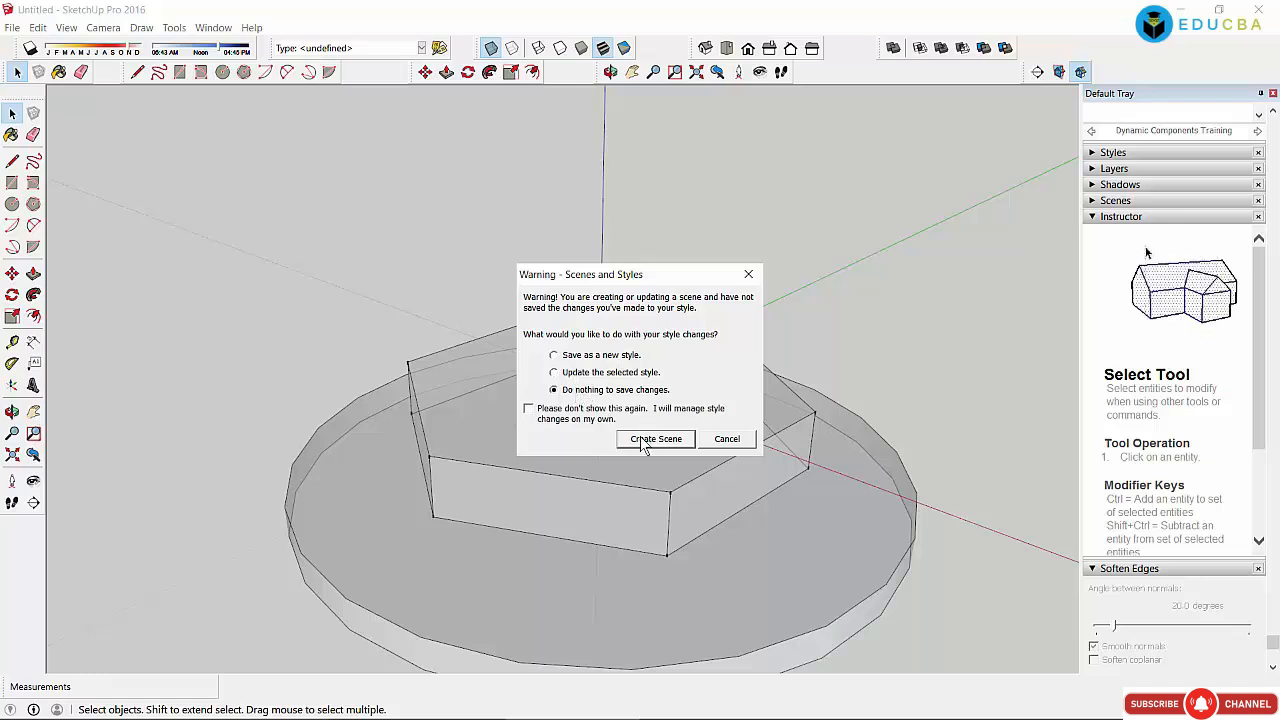
{"action": "left_click", "coordinate": [643, 441]}
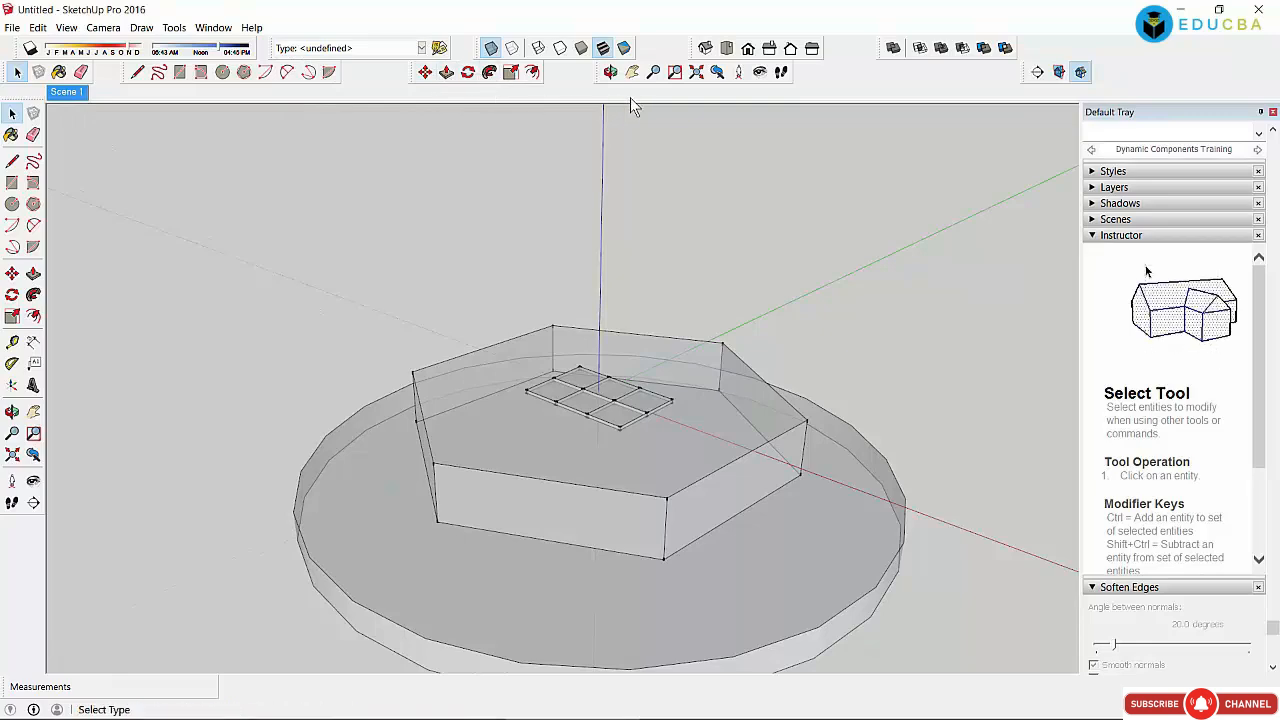
Step: Orbit the hexagon model to a new angle and save it as Scene 2
{"action": "left_click", "coordinate": [610, 72]}
{"action": "left_click_drag", "start_coordinate": [480, 440], "coordinate": [389, 463]}
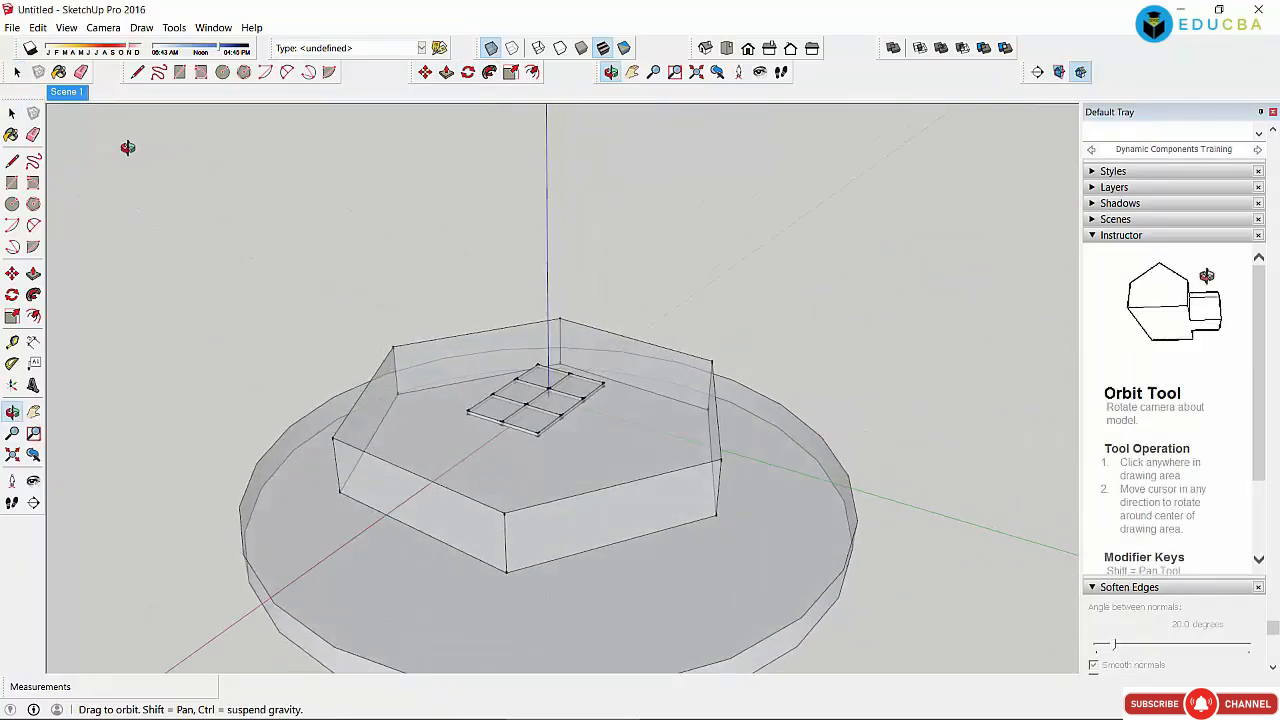
{"action": "left_click", "coordinate": [37, 27]}
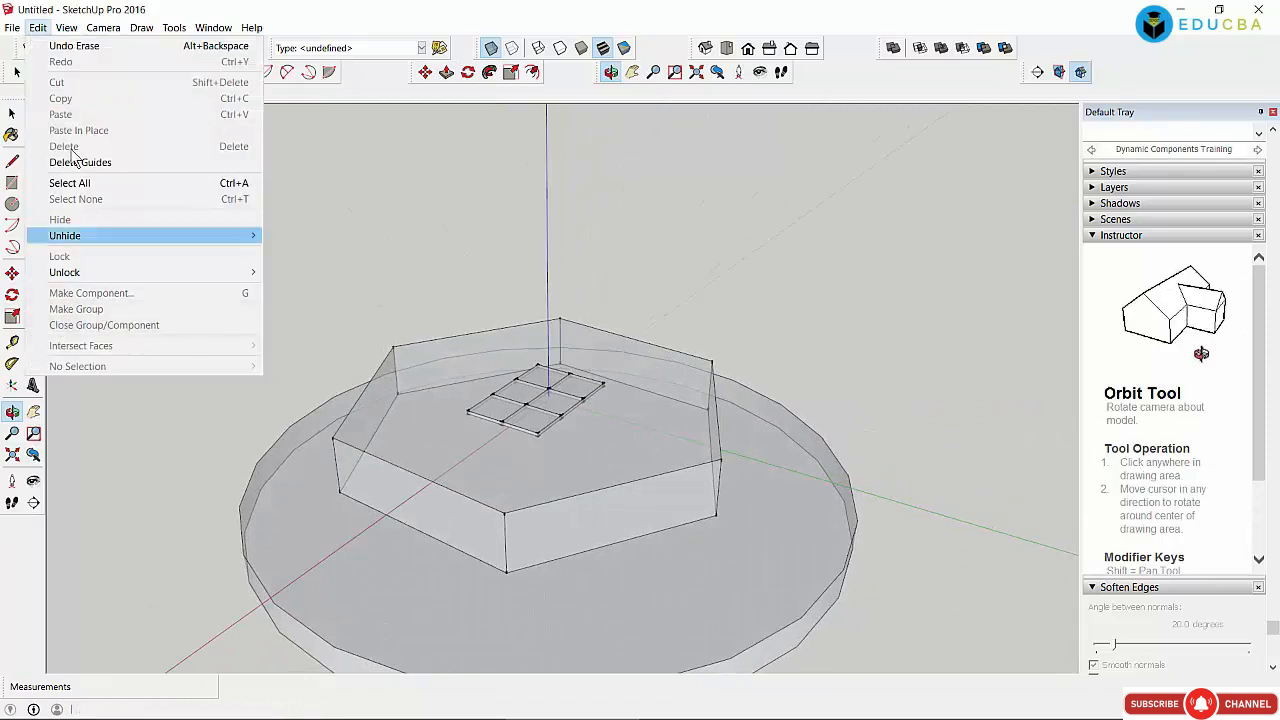
{"action": "mouse_move", "coordinate": [64, 255]}
{"action": "left_click", "coordinate": [298, 256]}
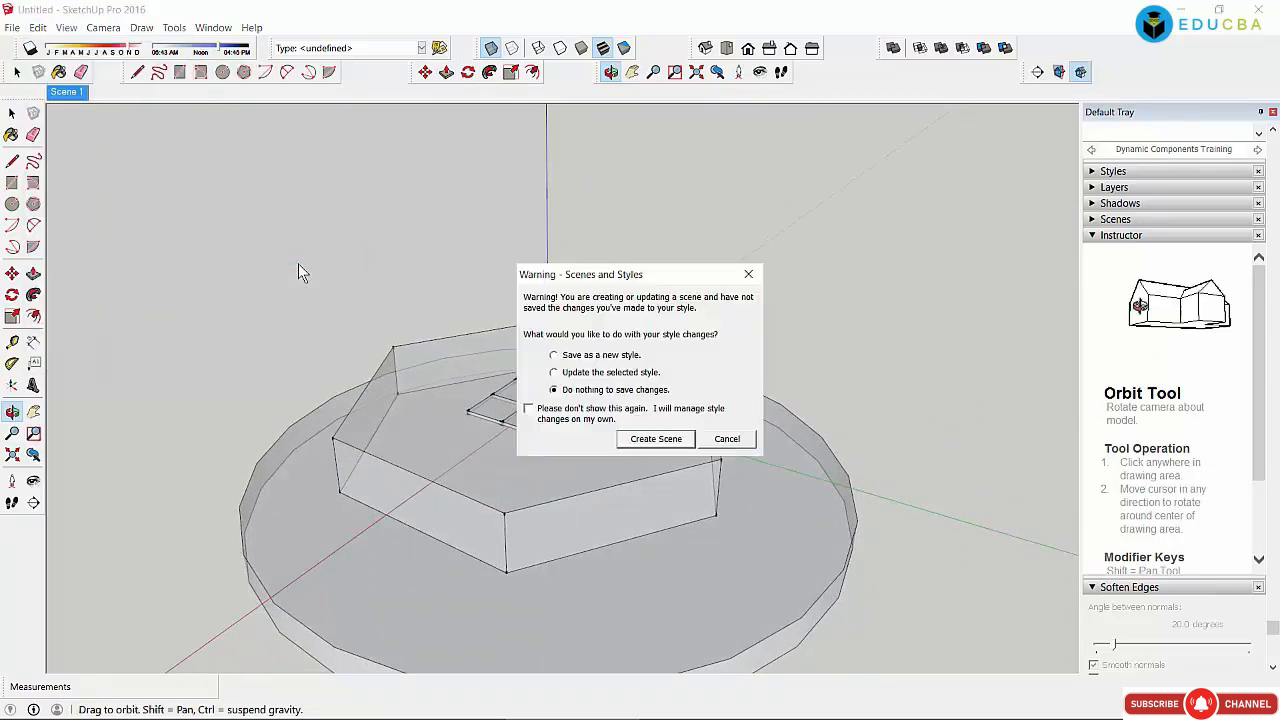
{"action": "left_click", "coordinate": [667, 445]}
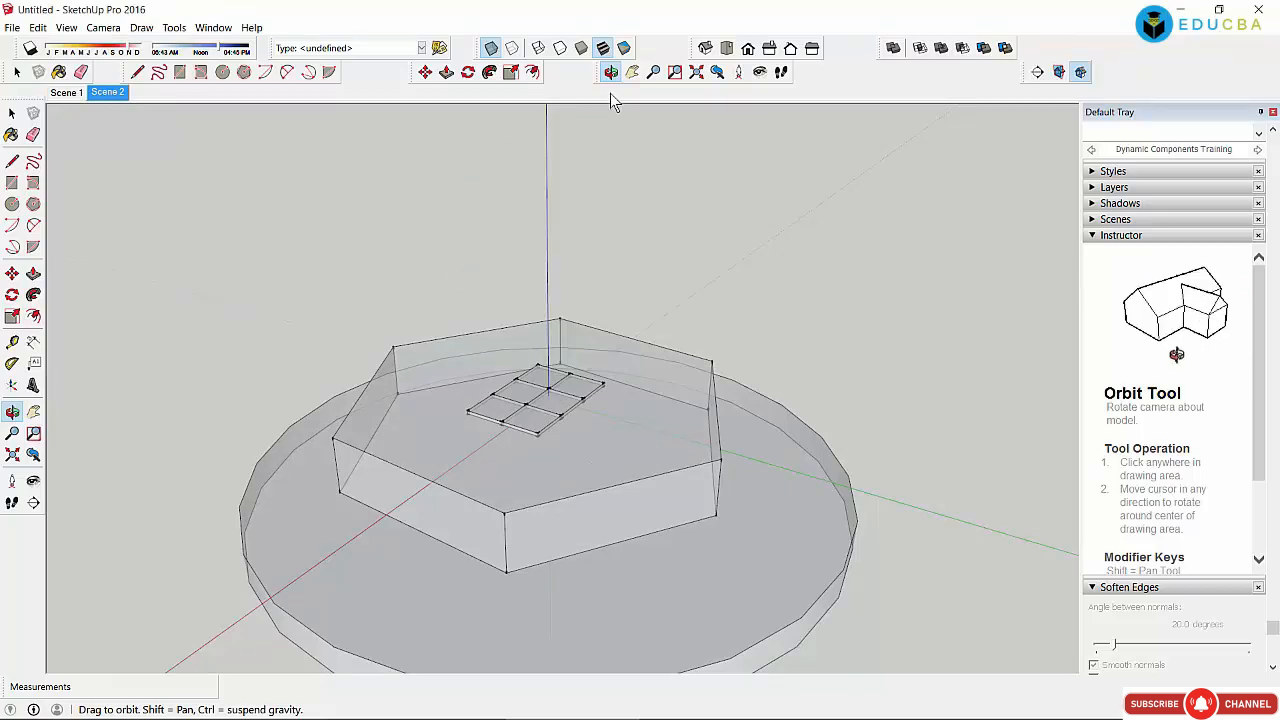
Step: Compare Scene 1 and Scene 2 by switching back and forth between them
{"action": "left_click", "coordinate": [73, 95]}
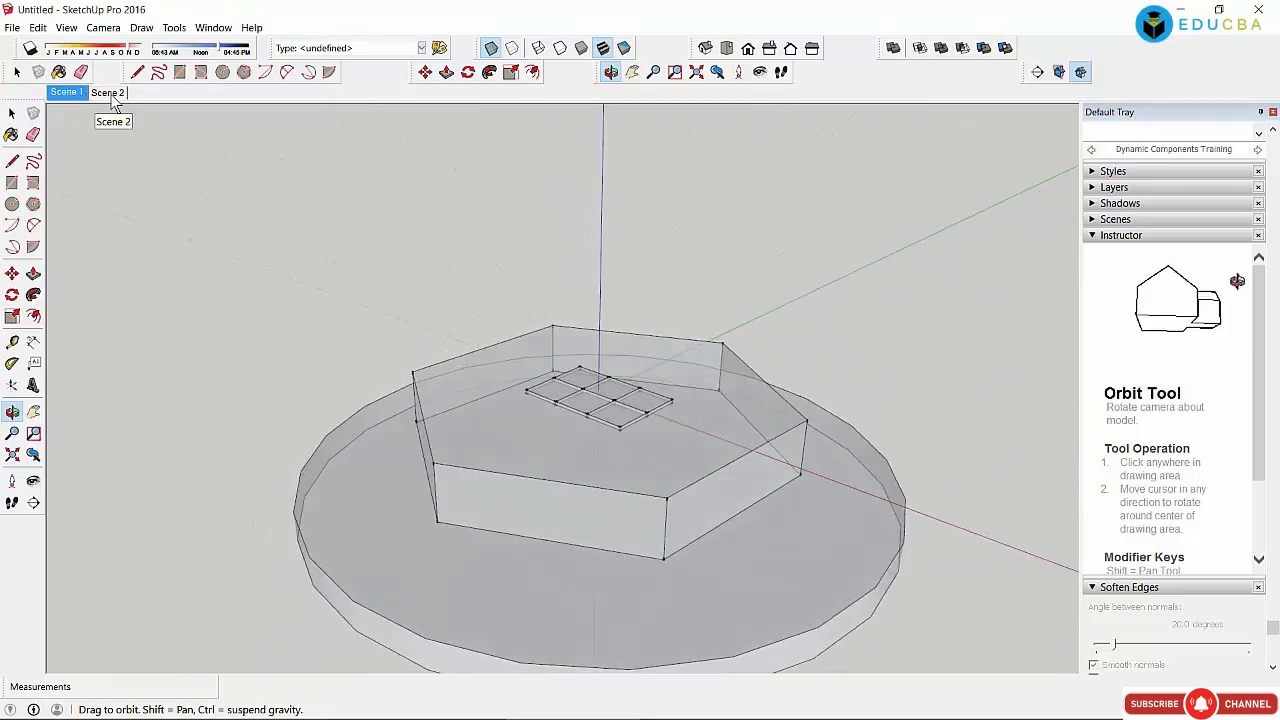
{"action": "left_click", "coordinate": [112, 97]}
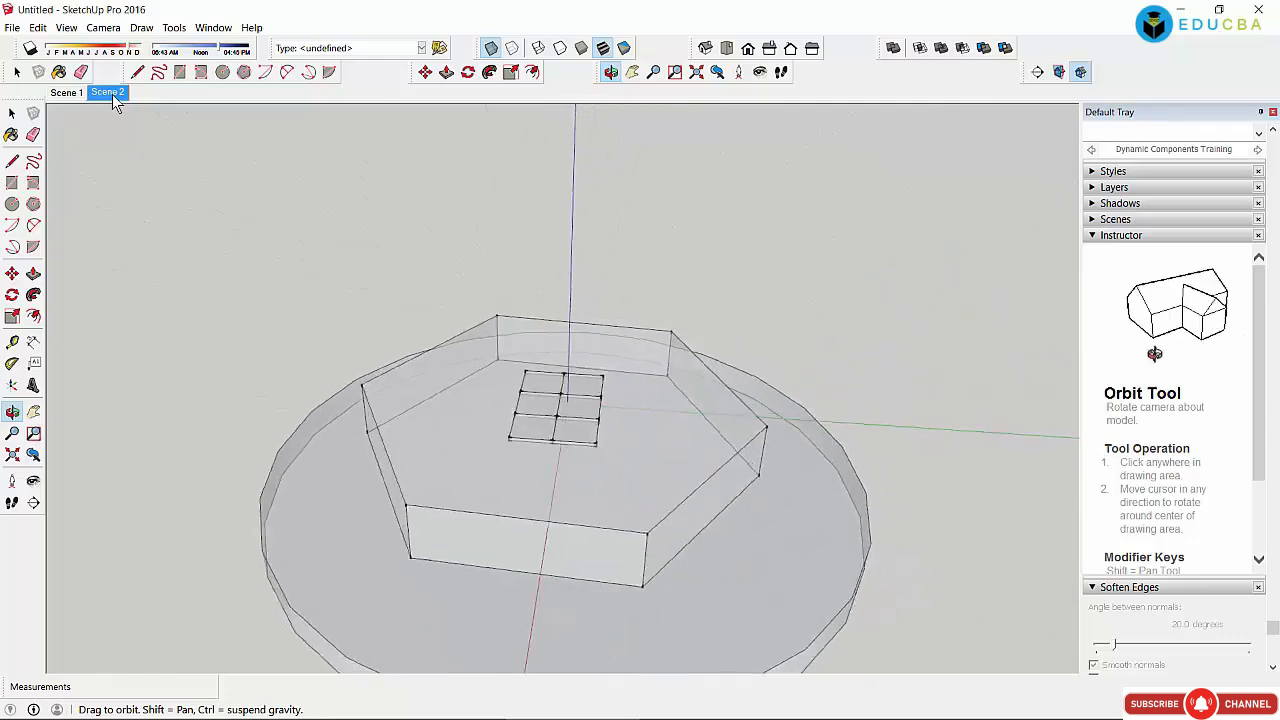
{"action": "left_click", "coordinate": [66, 94]}
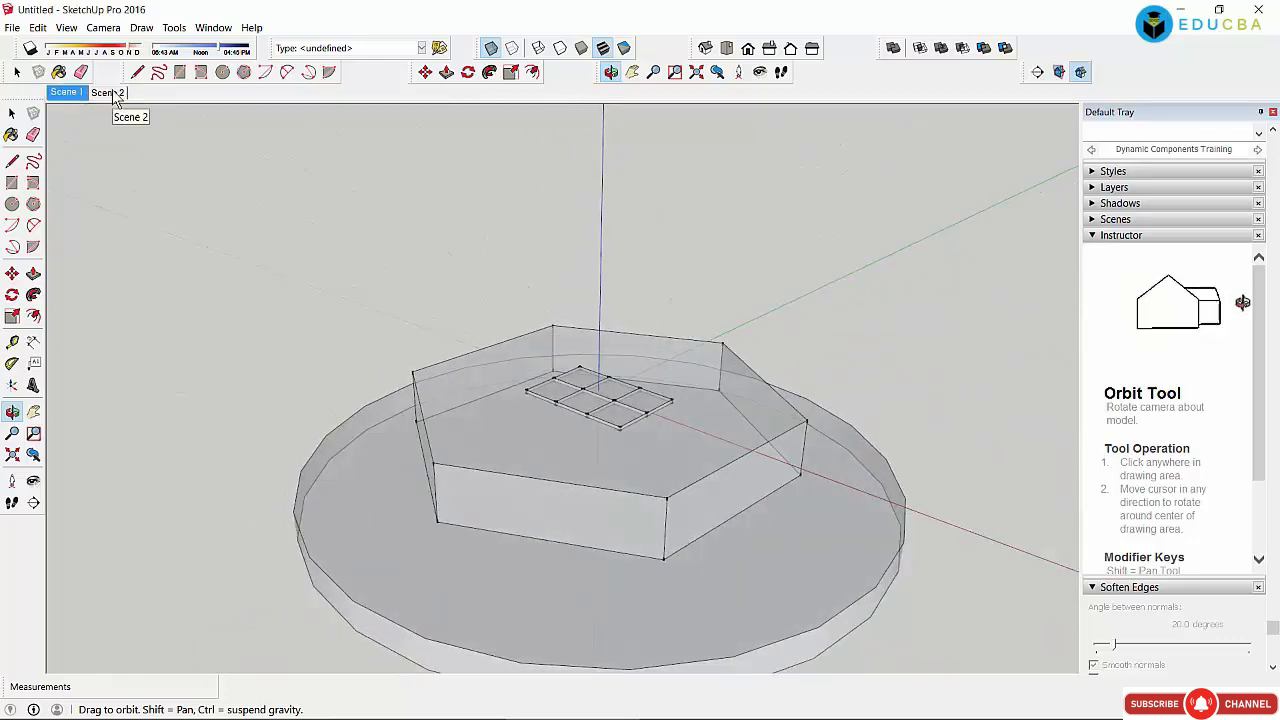
{"action": "left_click", "coordinate": [114, 94]}
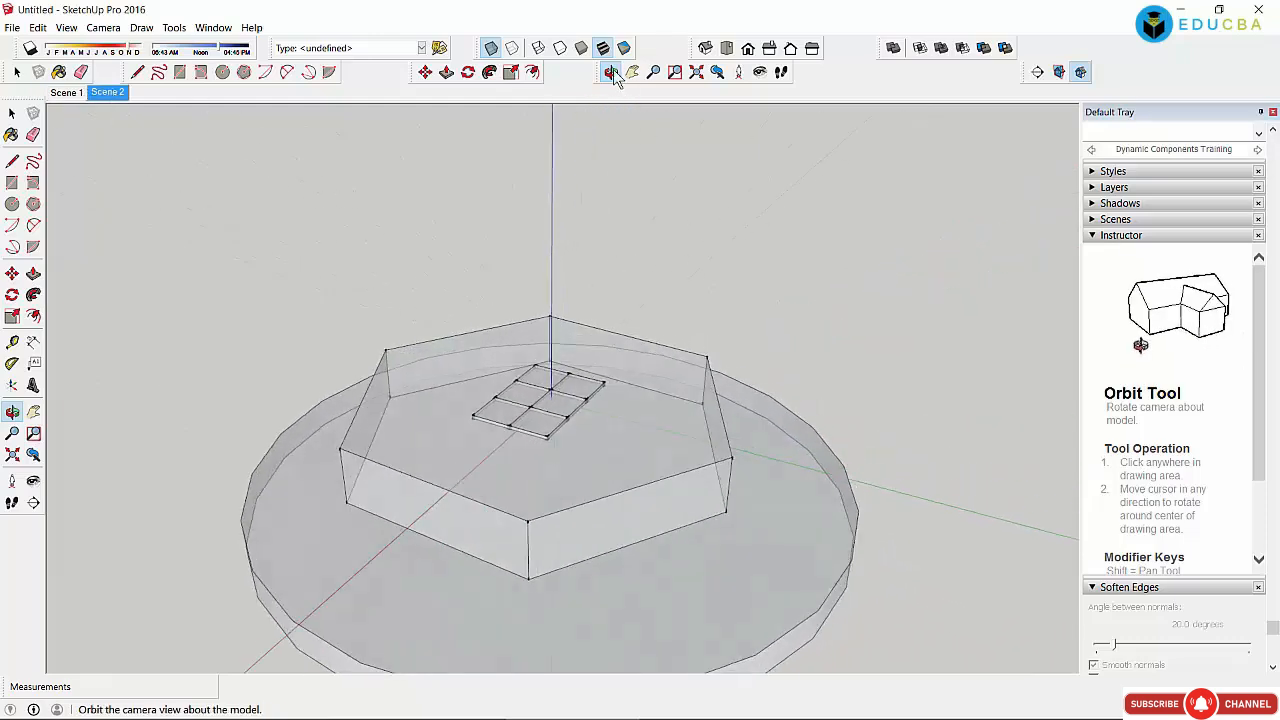
Step: Orbit down to a low side view, then flip through Scenes 1, 2 and 3
{"action": "left_click_drag", "start_coordinate": [526, 486], "coordinate": [387, 358]}
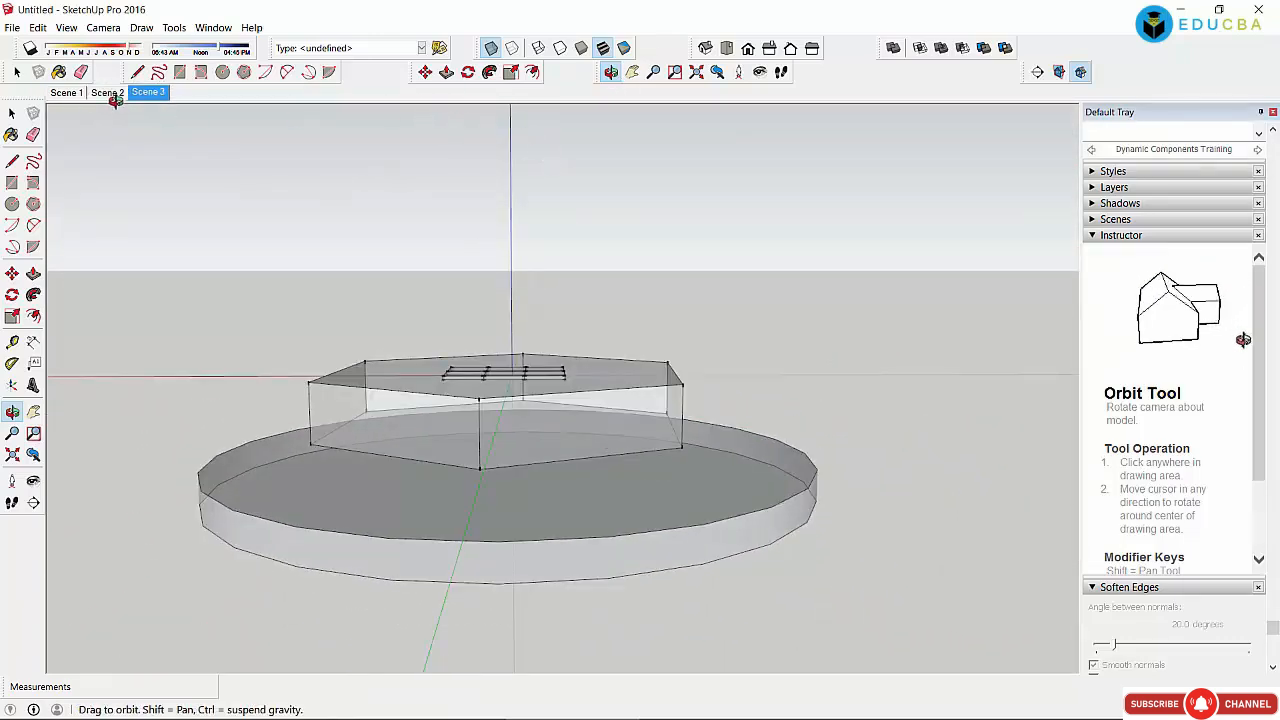
{"action": "left_click", "coordinate": [115, 93]}
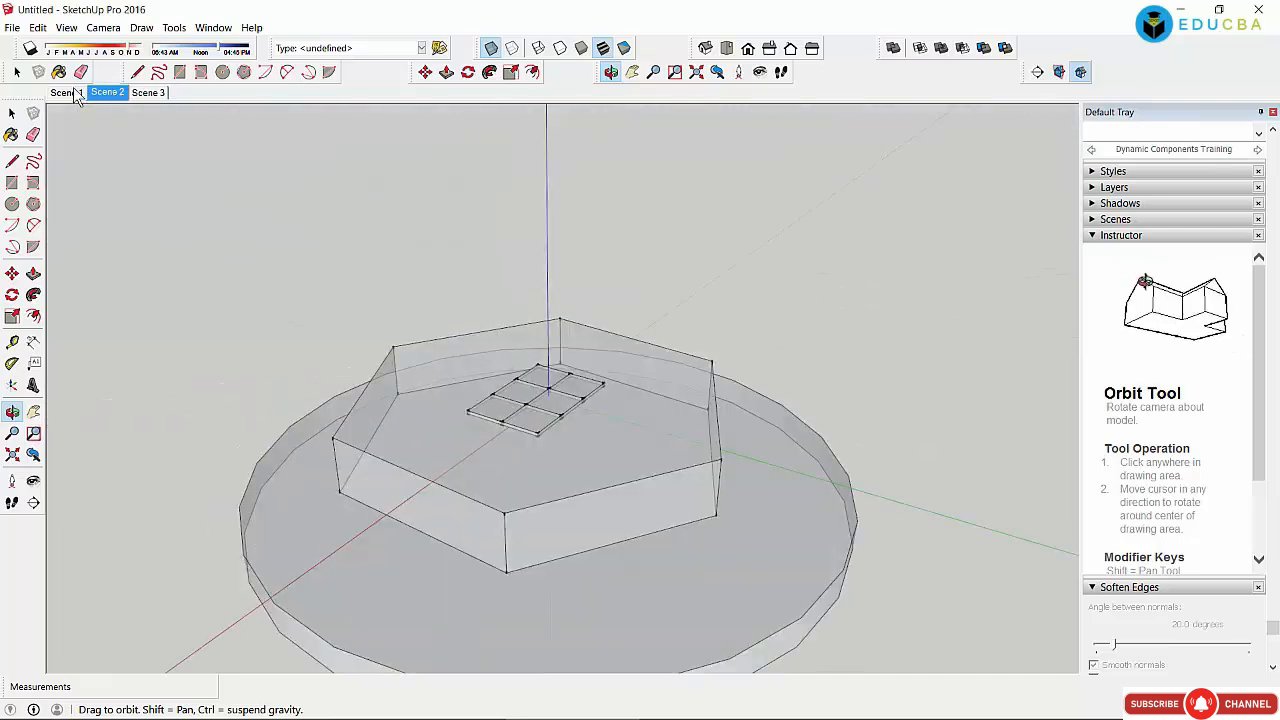
{"action": "left_click", "coordinate": [75, 92]}
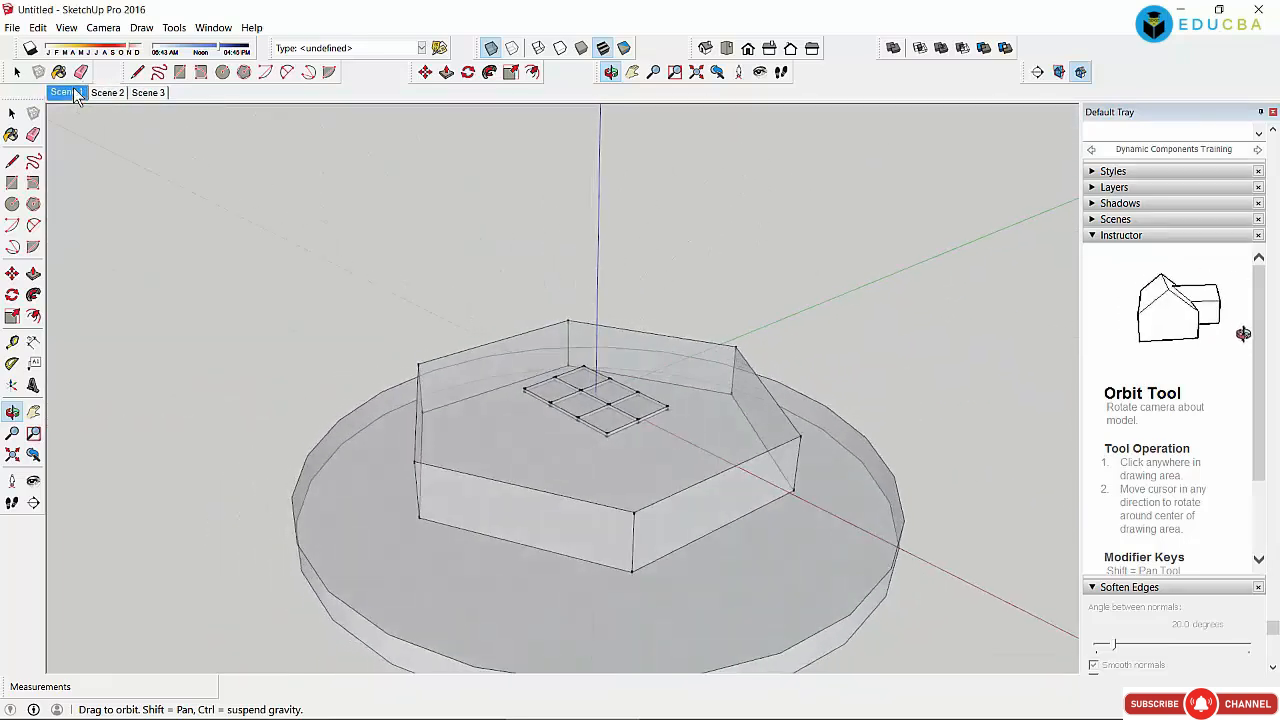
{"action": "left_click", "coordinate": [108, 94]}
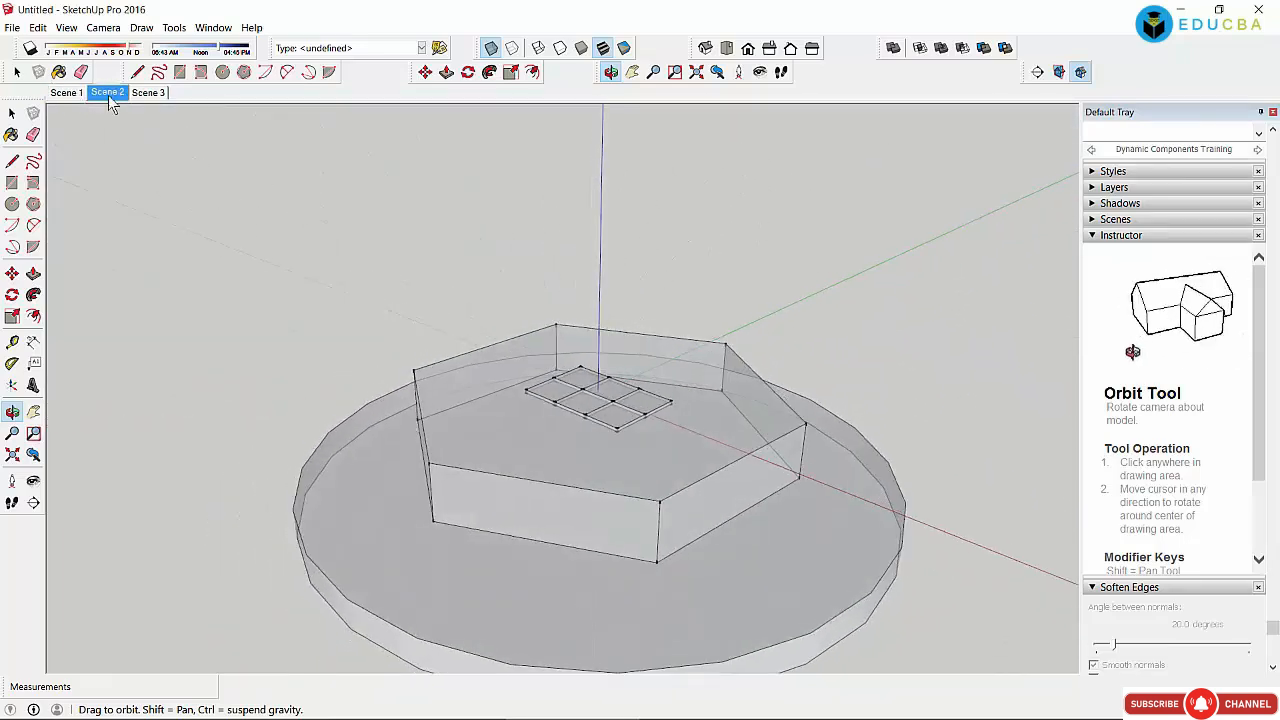
{"action": "left_click", "coordinate": [160, 93]}
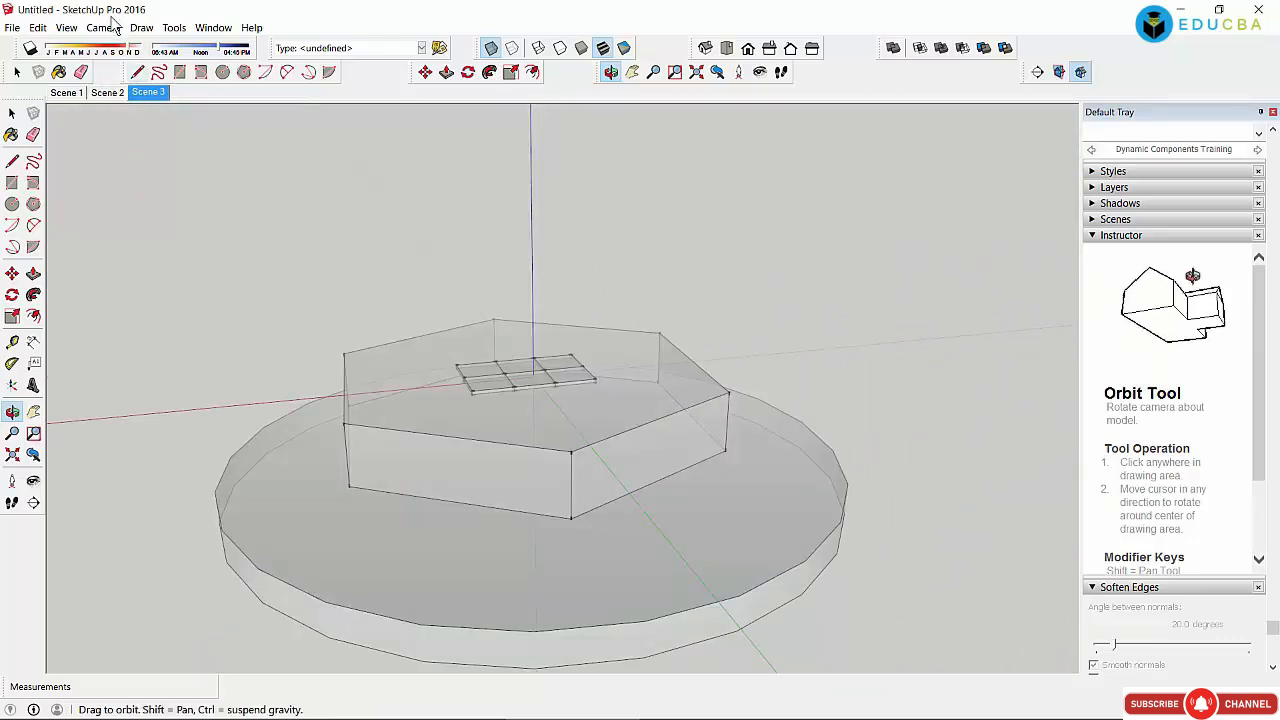
Step: Switch the camera to Parallel Projection and orbit the hexagon model to a new angle
{"action": "left_click", "coordinate": [112, 28]}
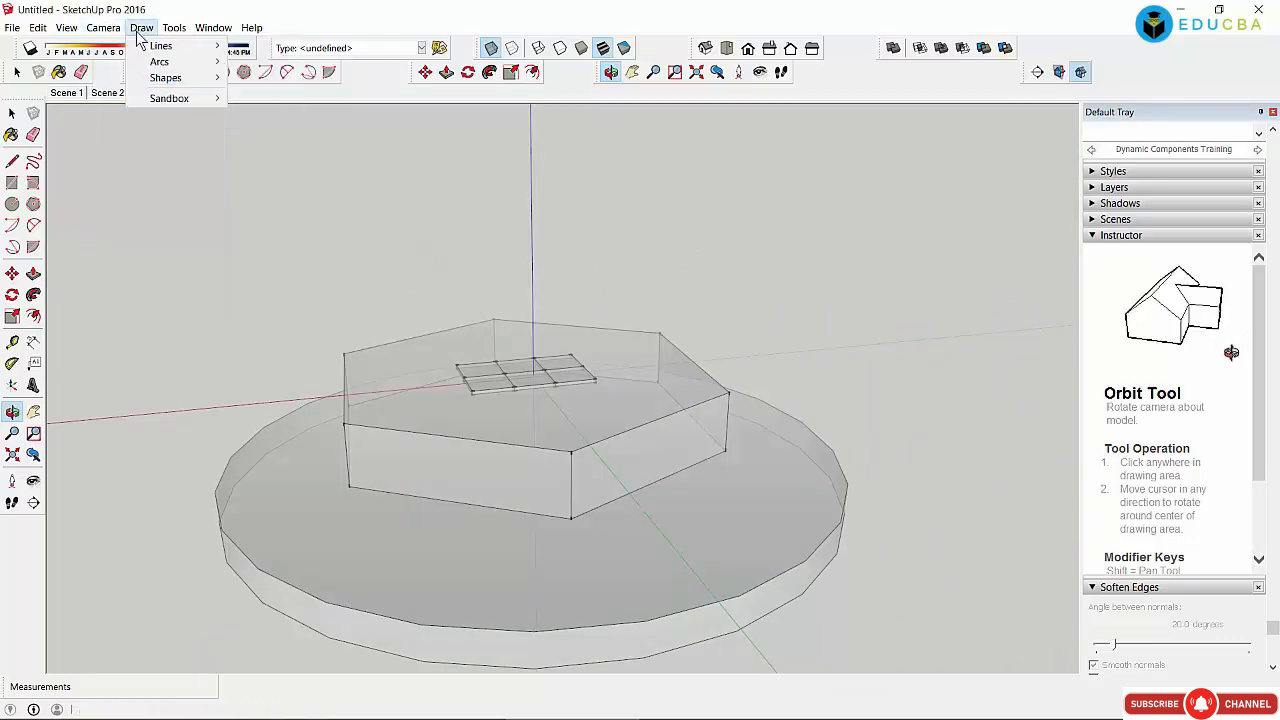
{"action": "mouse_move", "coordinate": [112, 80]}
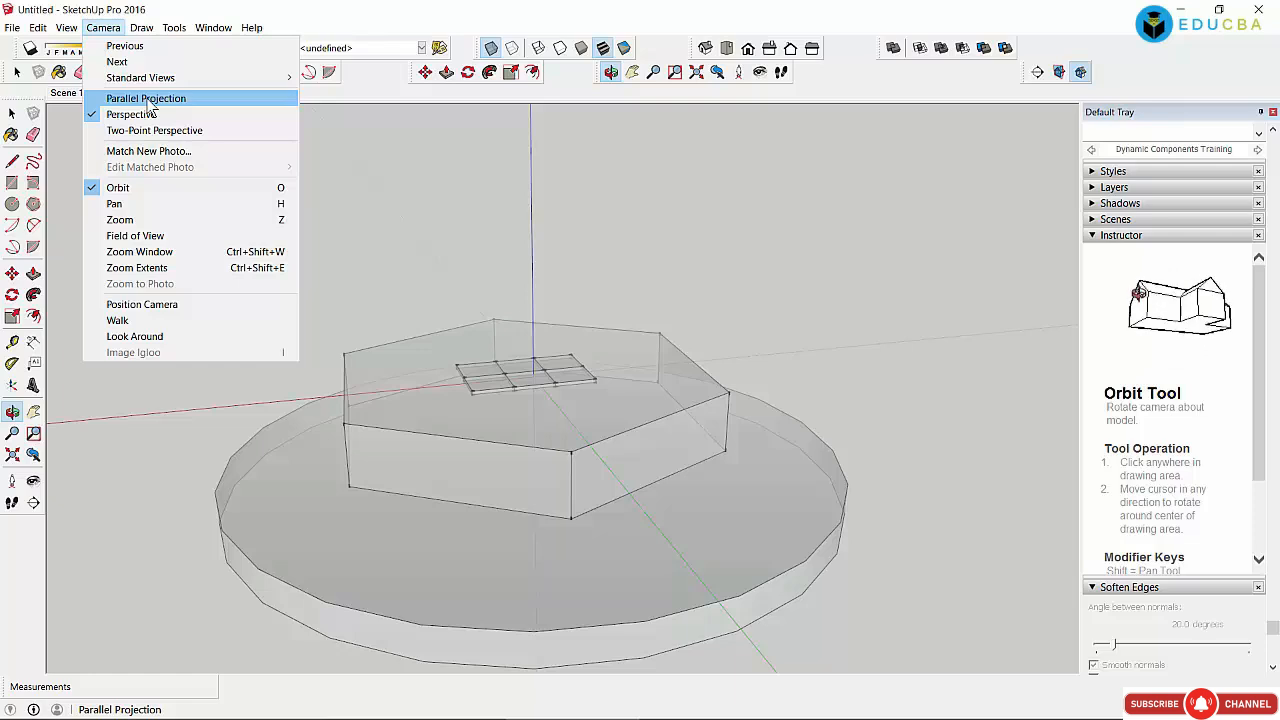
{"action": "left_click", "coordinate": [147, 100]}
{"action": "left_click_drag", "start_coordinate": [466, 414], "coordinate": [429, 337]}
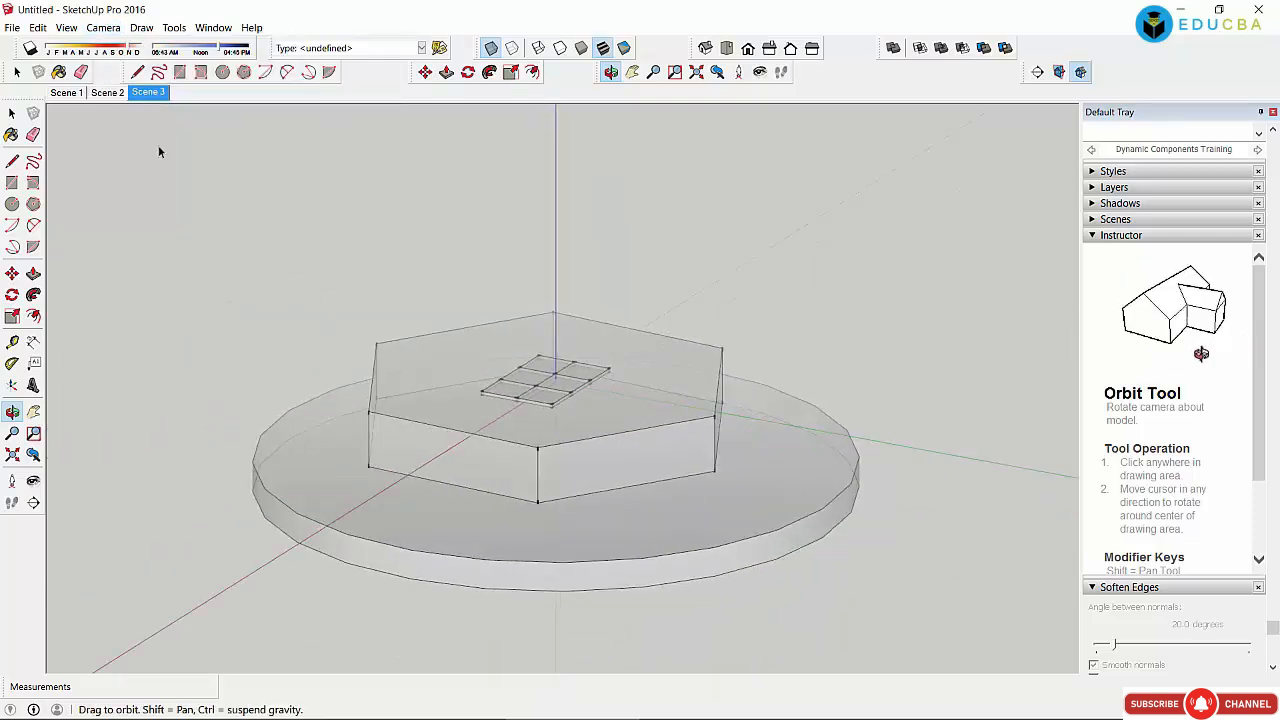
{"action": "left_click", "coordinate": [76, 27]}
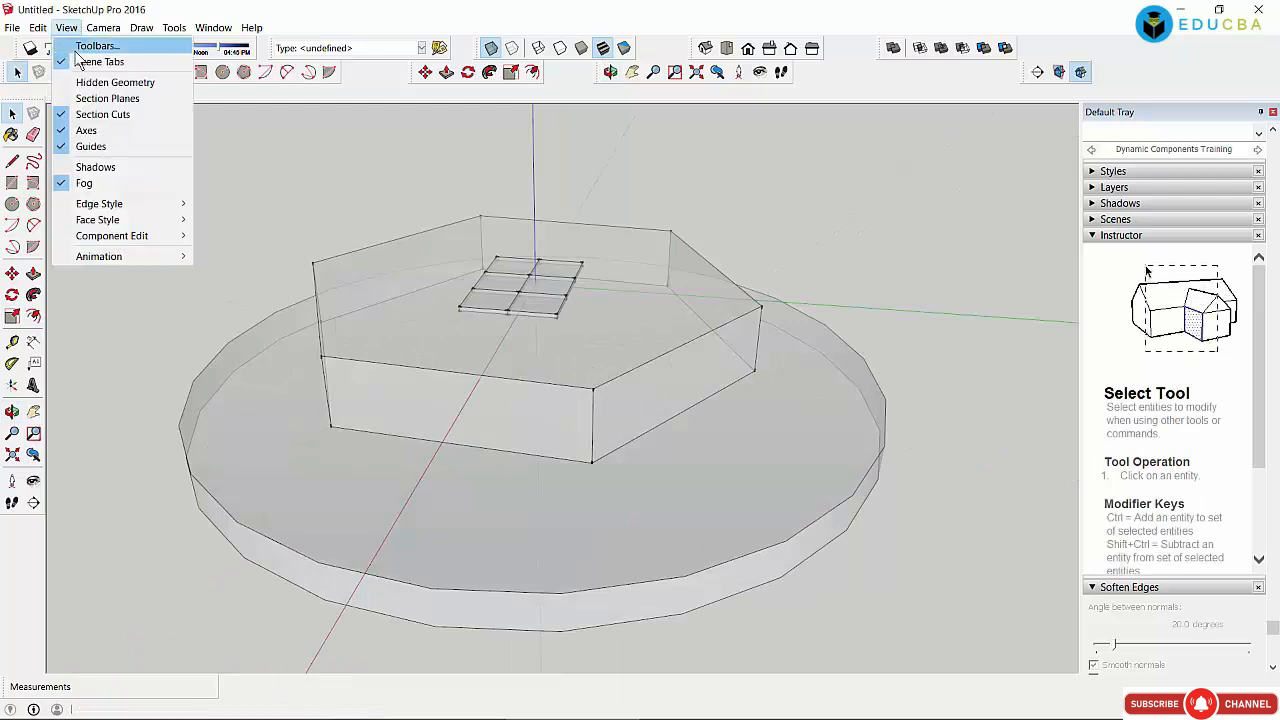
{"action": "mouse_move", "coordinate": [102, 27]}
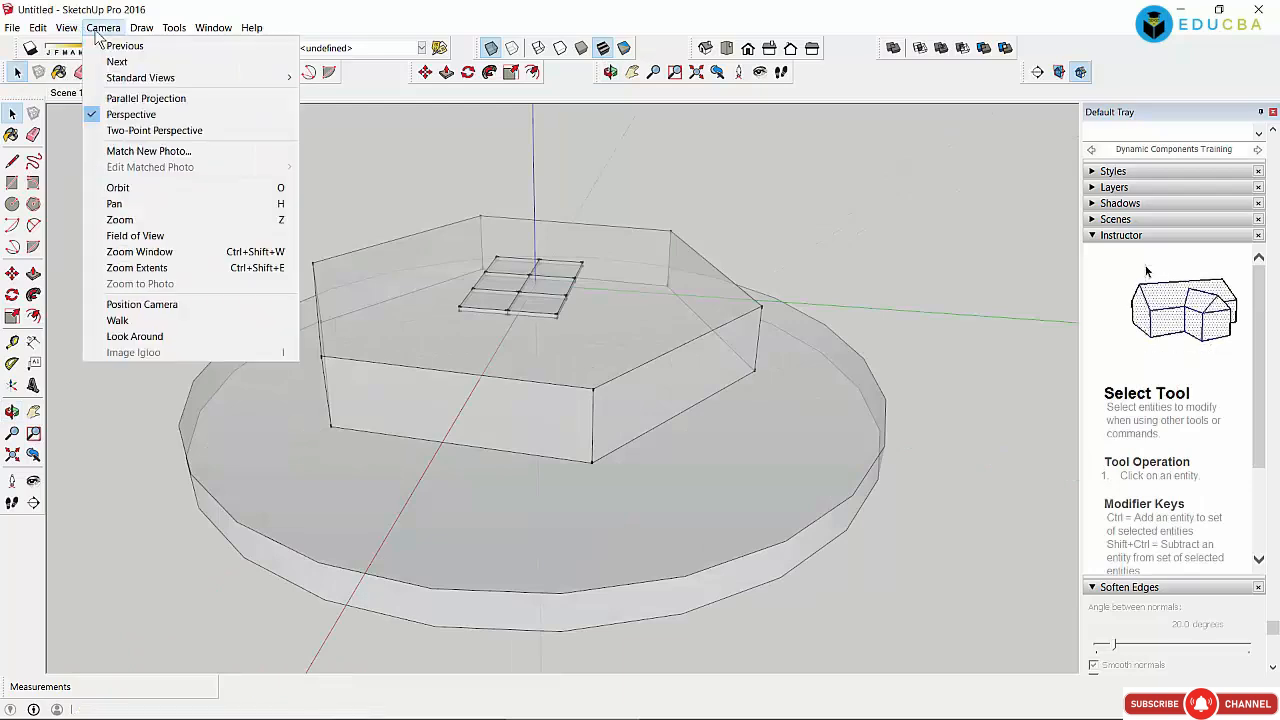
{"action": "left_click", "coordinate": [143, 152]}
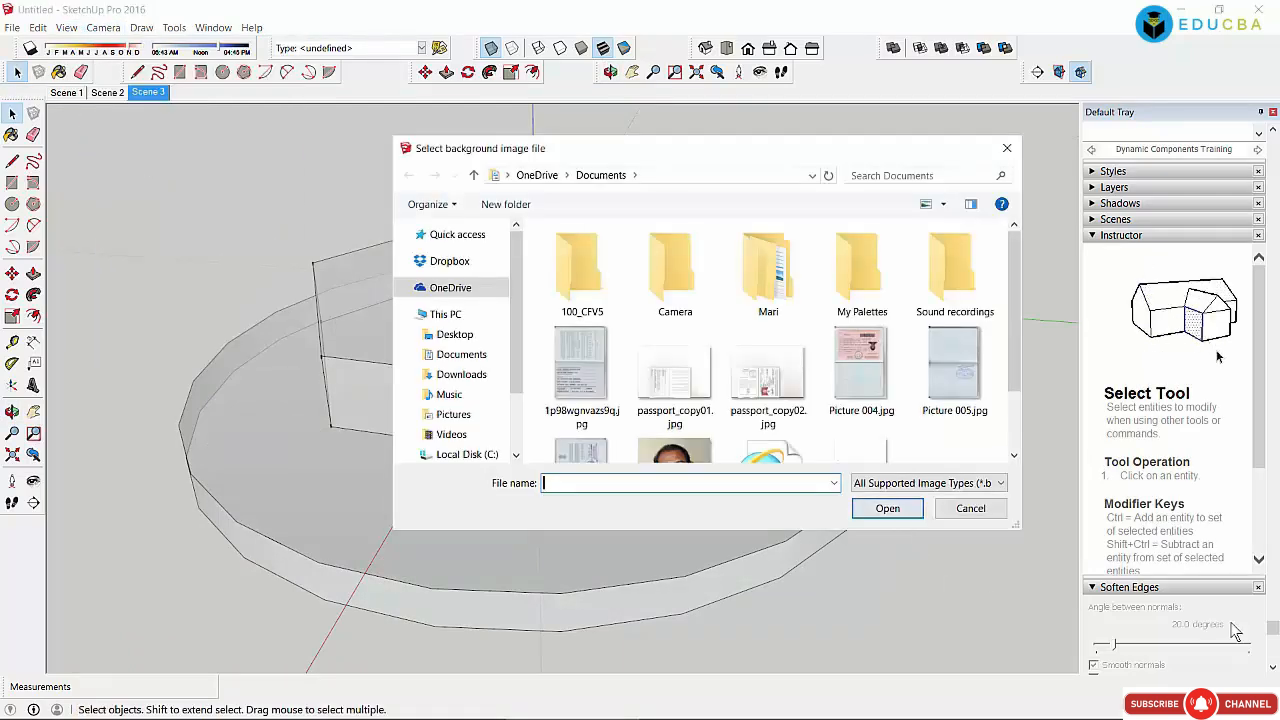
{"action": "left_click", "coordinate": [972, 512]}
{"action": "left_click", "coordinate": [101, 28]}
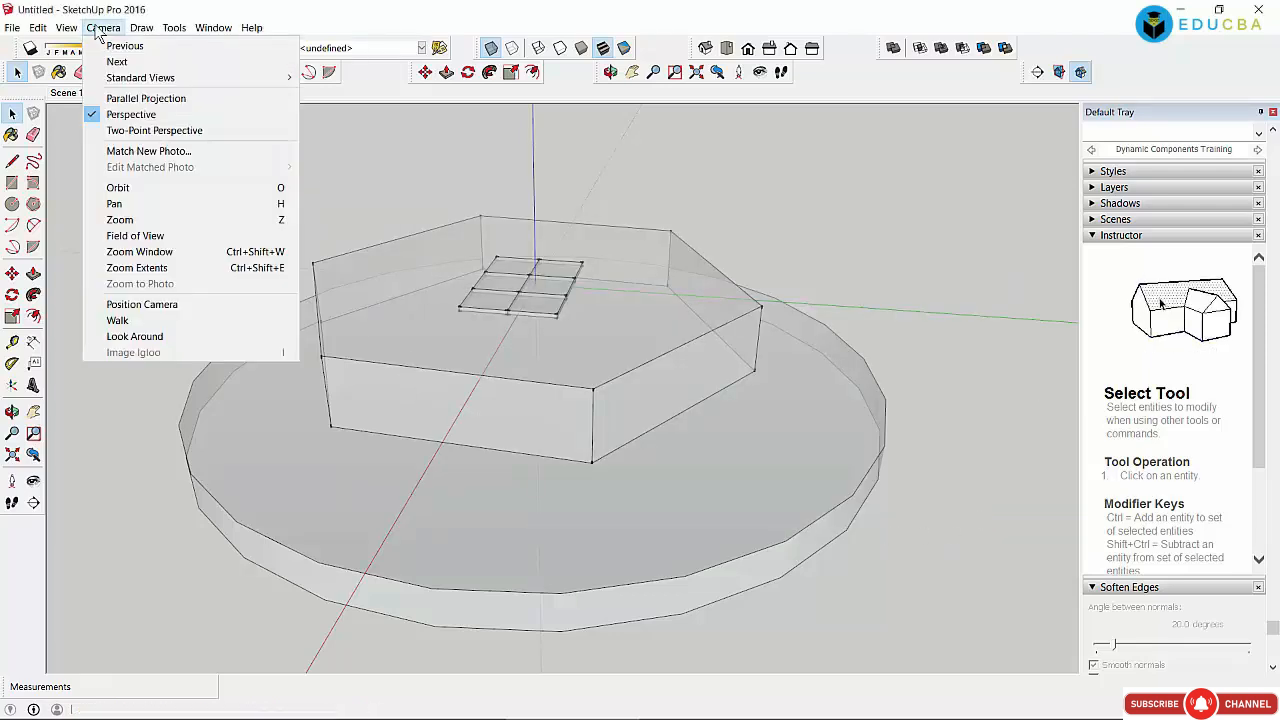
Step: Try two-point perspective, then return to Orbit and rotate around the hexagonal box
{"action": "left_click", "coordinate": [116, 136]}
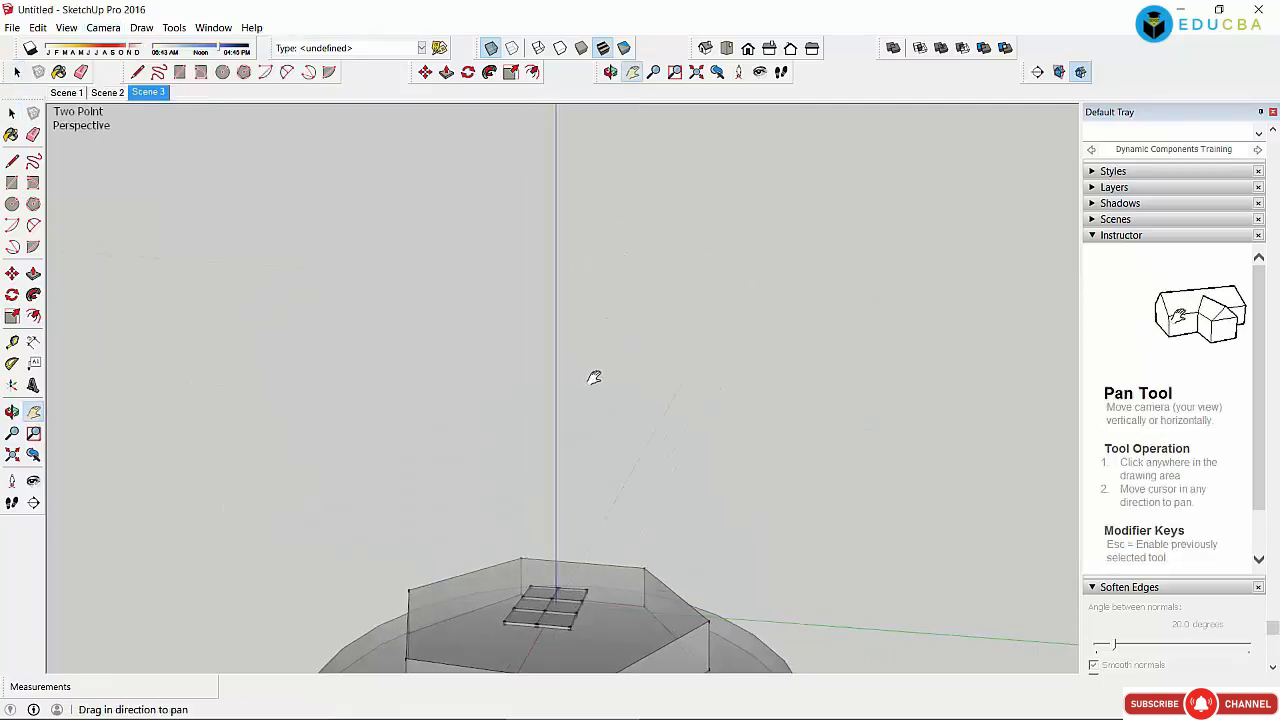
{"action": "left_click_drag", "start_coordinate": [594, 377], "coordinate": [566, 295]}
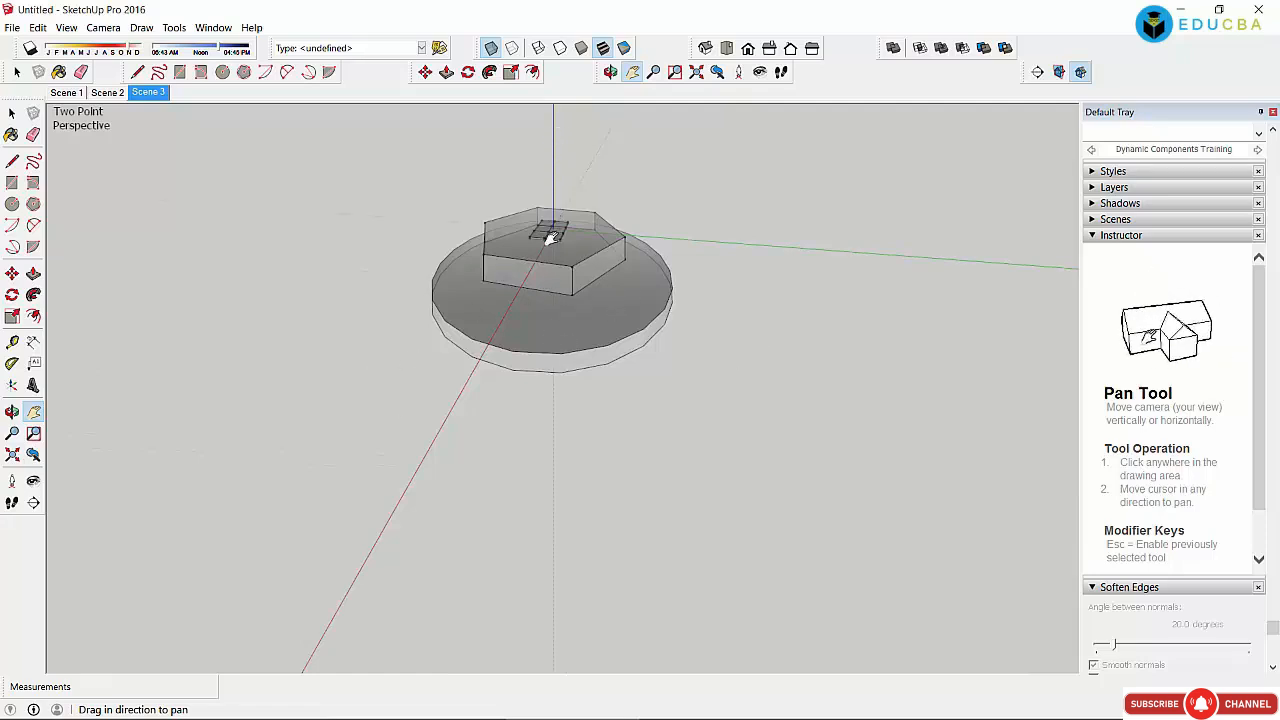
{"action": "left_click", "coordinate": [103, 27]}
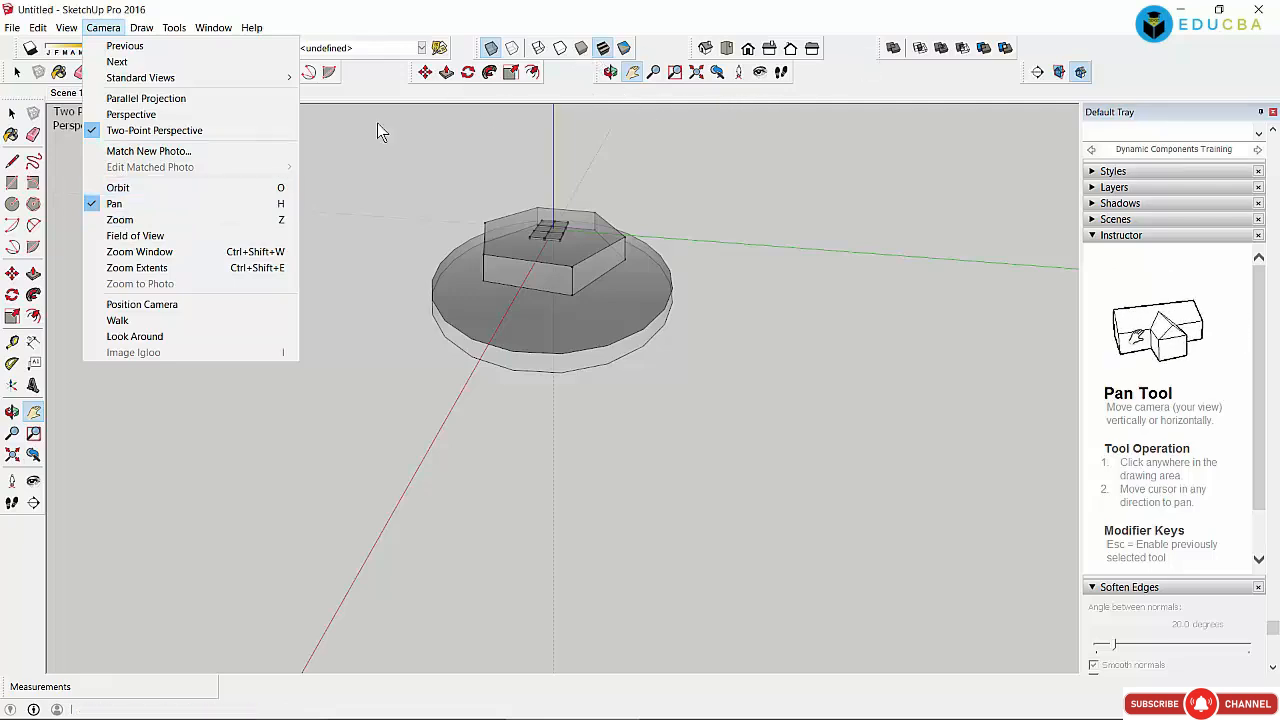
{"action": "left_click", "coordinate": [139, 191]}
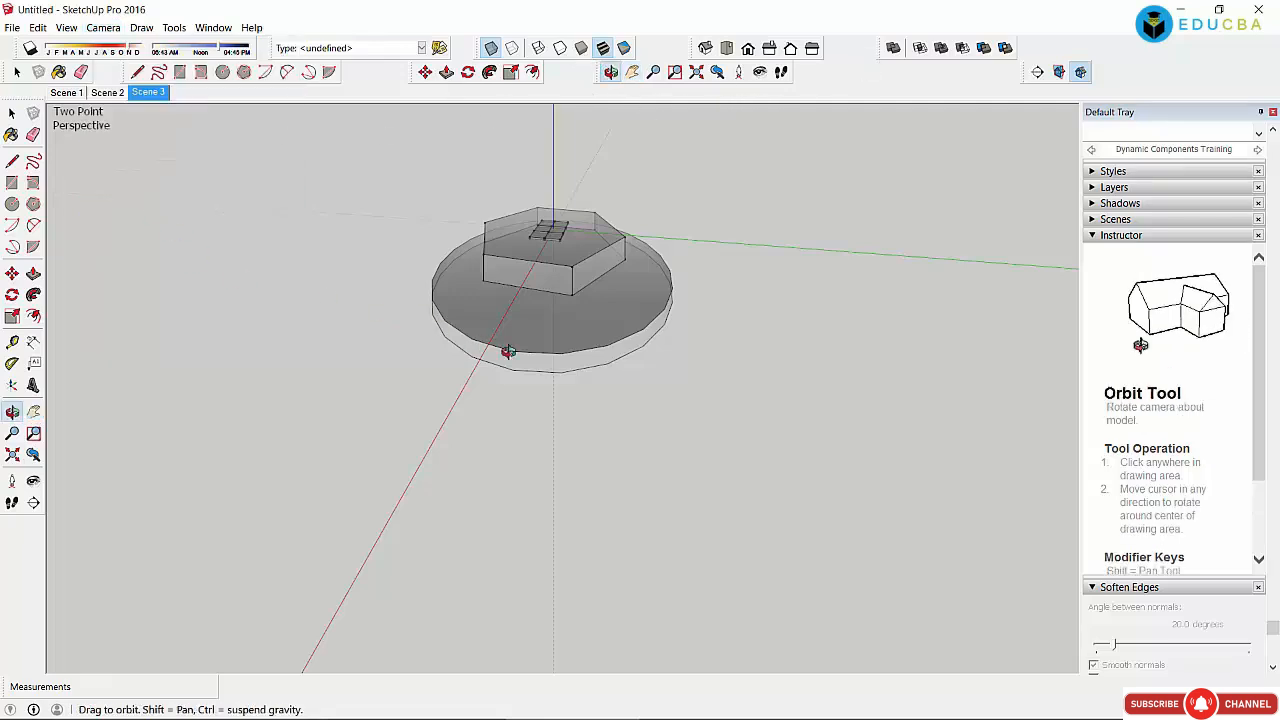
{"action": "mouse_move", "coordinate": [508, 349]}
{"action": "left_mouse_down"}
{"action": "mouse_move", "coordinate": [743, 366]}
{"action": "mouse_move", "coordinate": [503, 366]}
{"action": "mouse_move", "coordinate": [726, 353]}
{"action": "mouse_move", "coordinate": [346, 366]}
{"action": "mouse_move", "coordinate": [524, 357]}
{"action": "left_mouse_up"}
{"action": "left_click_drag", "start_coordinate": [660, 126], "coordinate": [461, 432]}
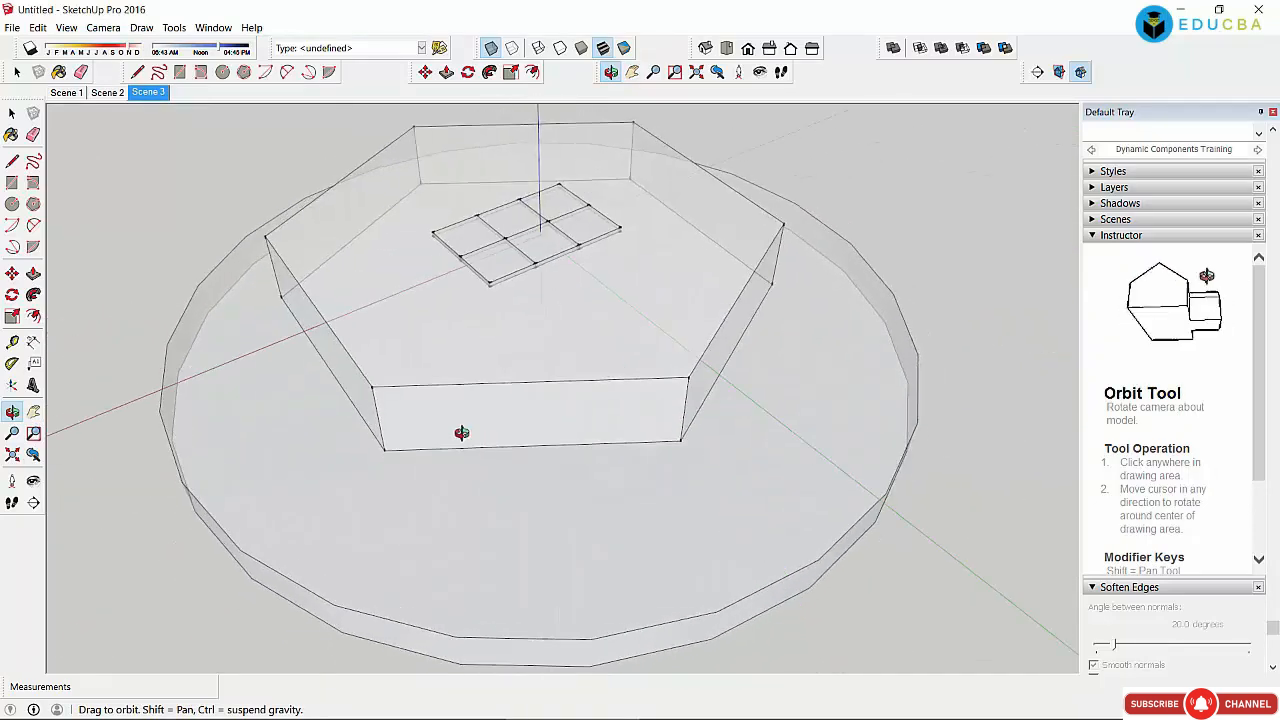
{"action": "left_click_drag", "start_coordinate": [595, 425], "coordinate": [370, 360]}
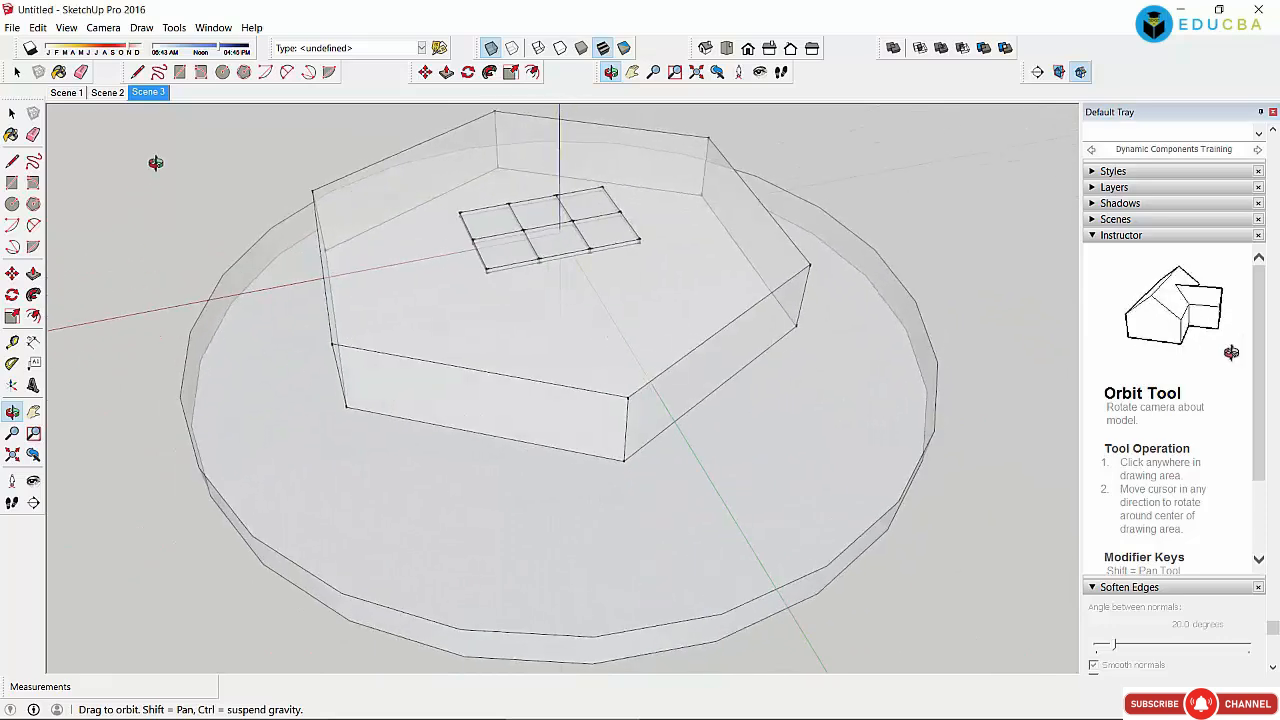
{"action": "left_click", "coordinate": [103, 27]}
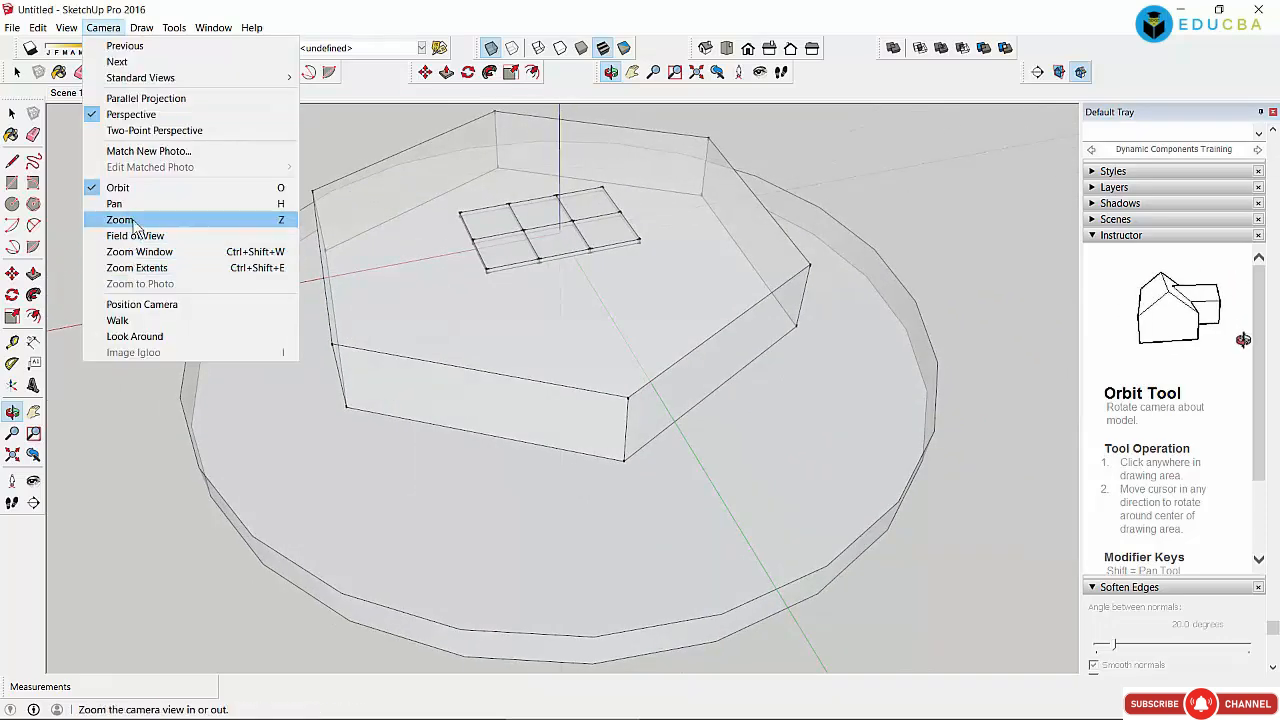
Step: Use Zoom and Zoom Window for a close-up of the disc edge, then Zoom Extents
{"action": "left_click", "coordinate": [120, 219]}
{"action": "left_click_drag", "start_coordinate": [346, 156], "coordinate": [396, 262]}
{"action": "left_click", "coordinate": [103, 28]}
{"action": "left_click", "coordinate": [122, 251]}
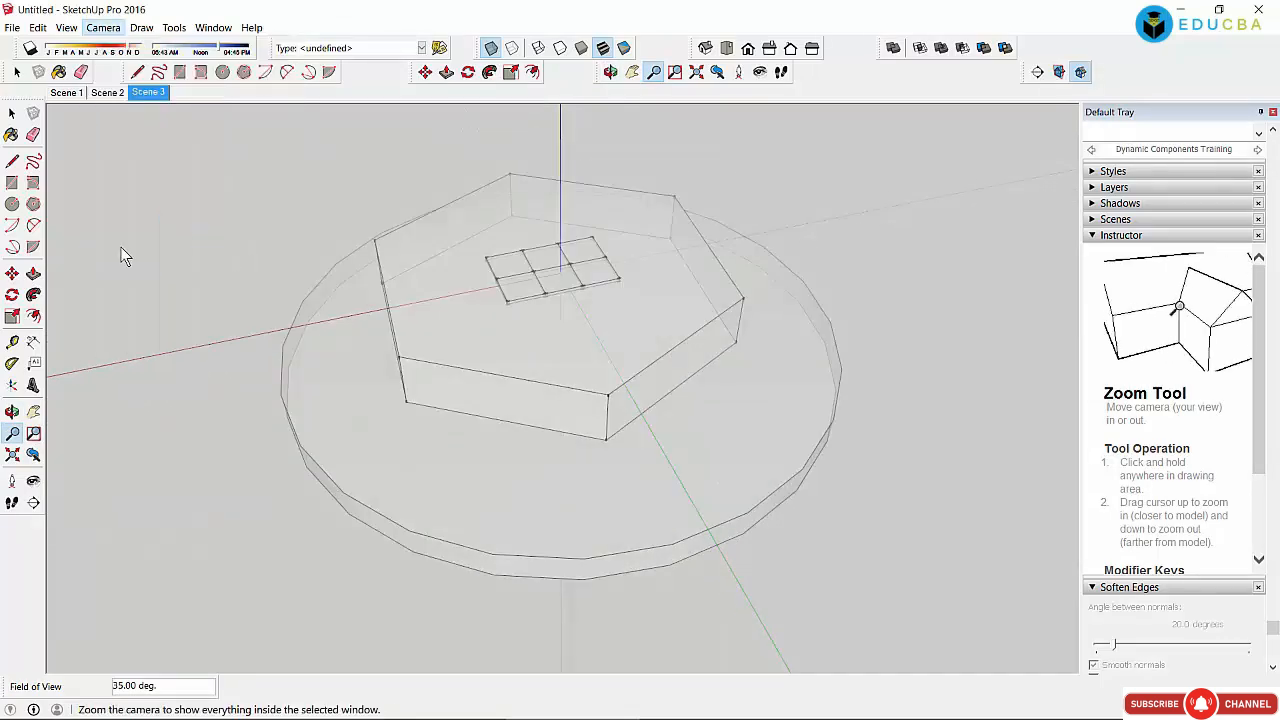
{"action": "left_click_drag", "start_coordinate": [566, 320], "coordinate": [962, 582]}
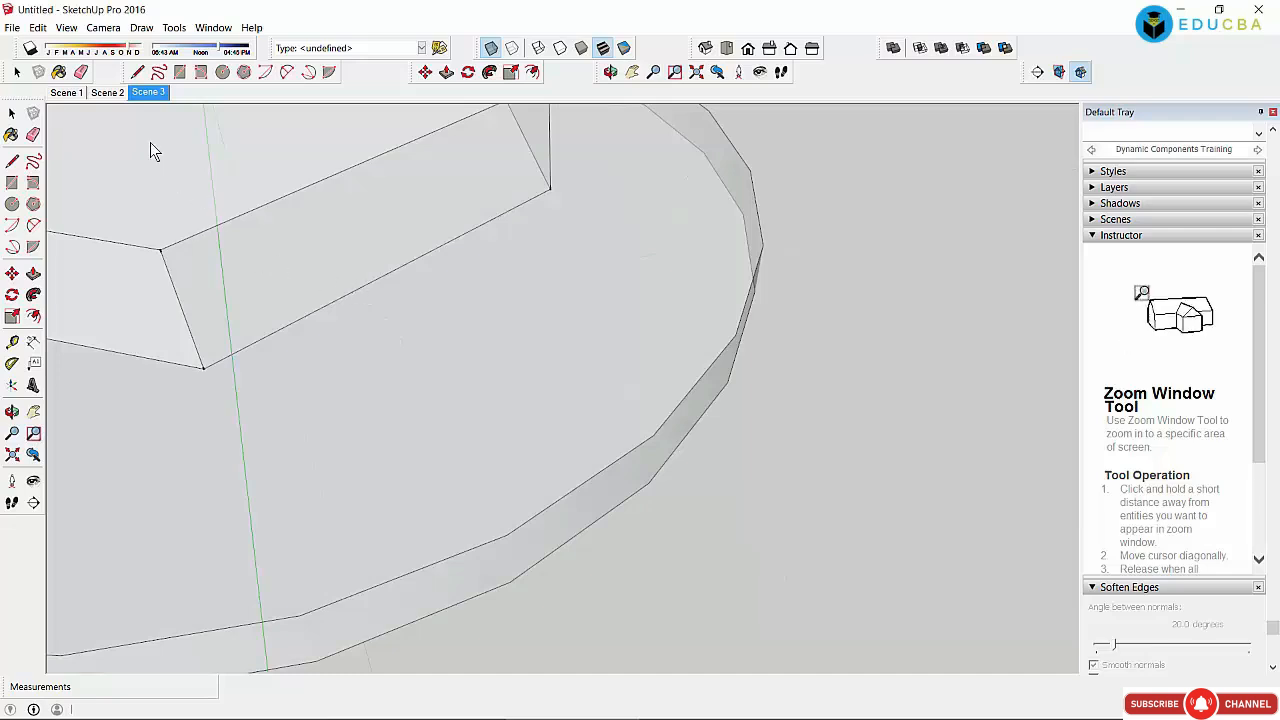
{"action": "left_click", "coordinate": [115, 29]}
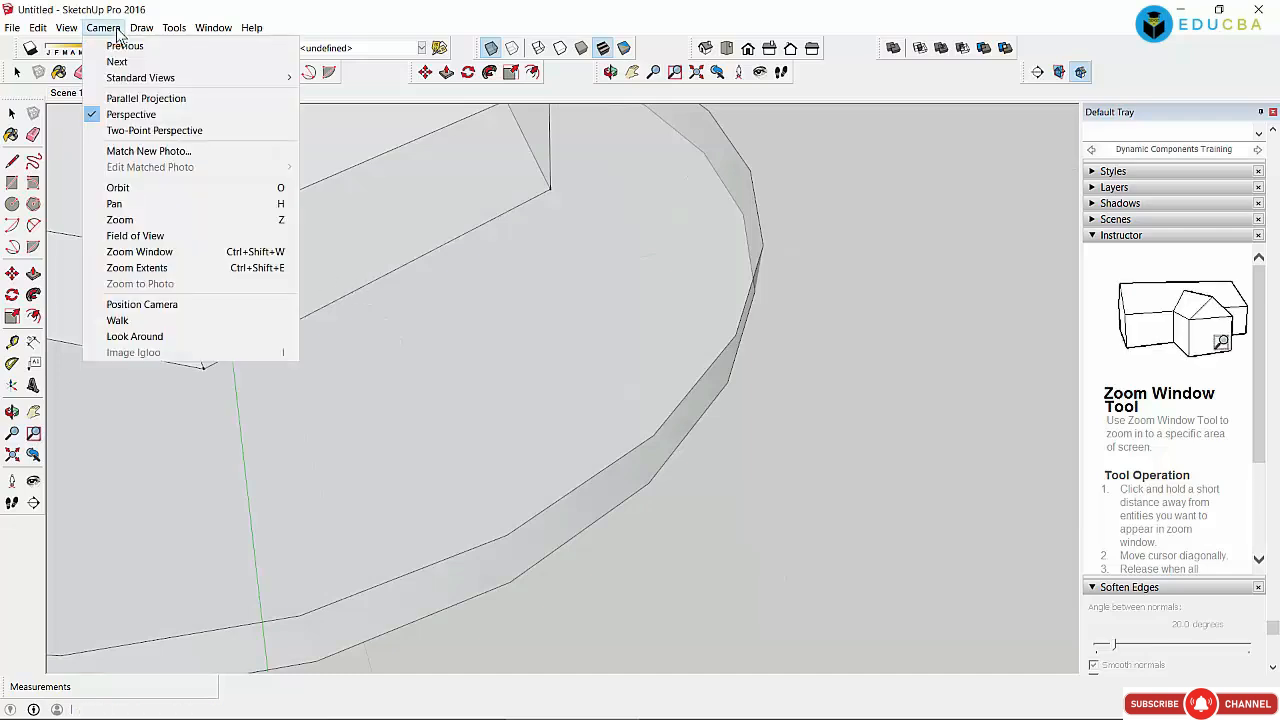
{"action": "left_click", "coordinate": [127, 273]}
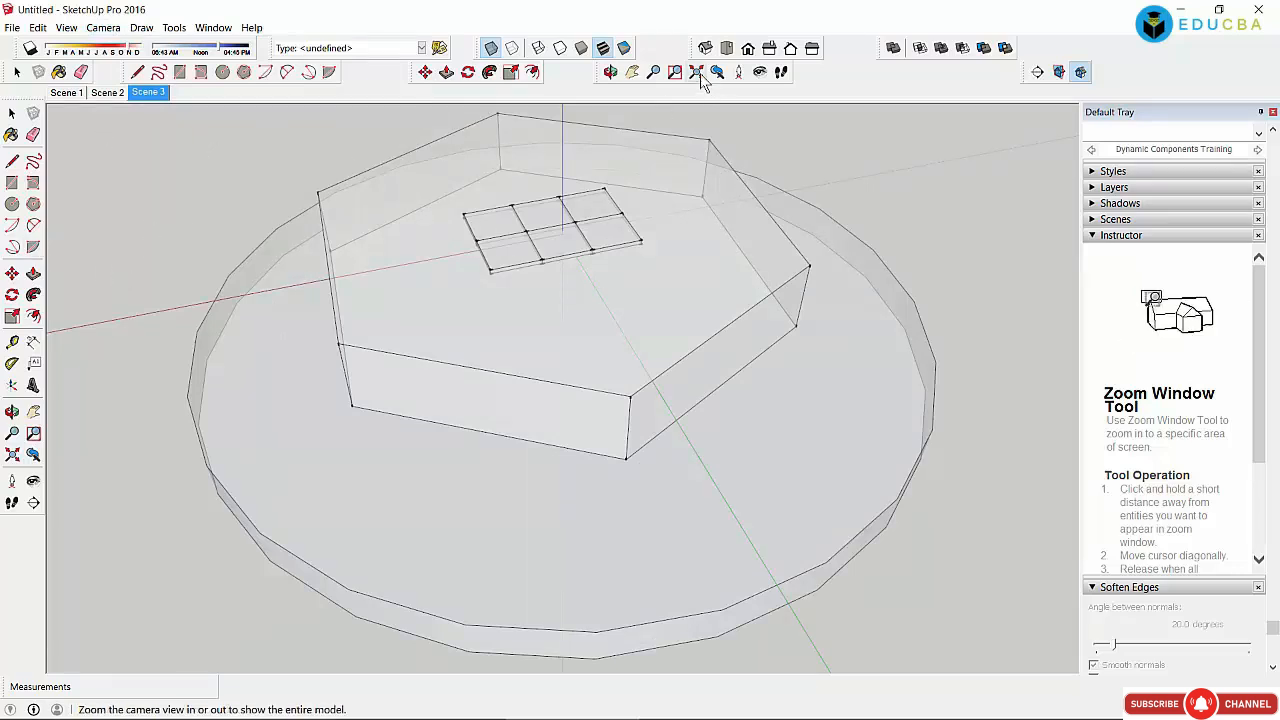
{"action": "left_click", "coordinate": [108, 29]}
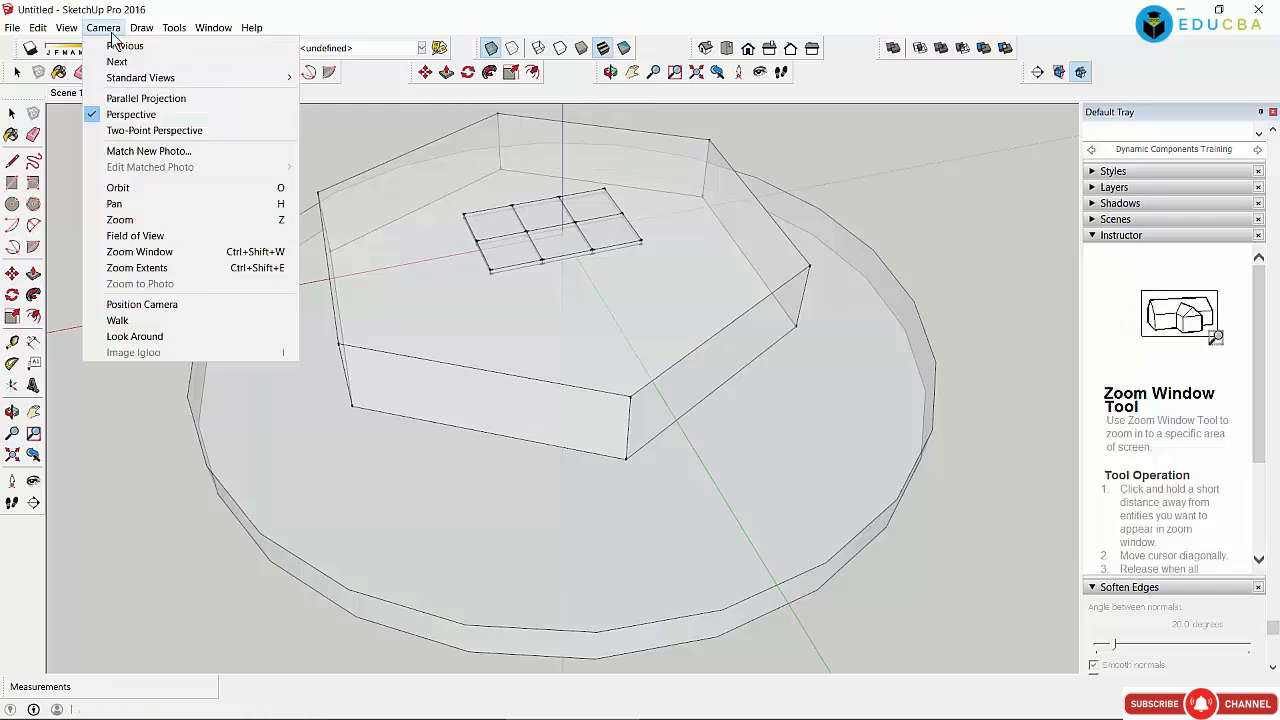
Step: Position the camera at eye height near the box's front edge, then zoom extents
{"action": "left_click", "coordinate": [115, 309]}
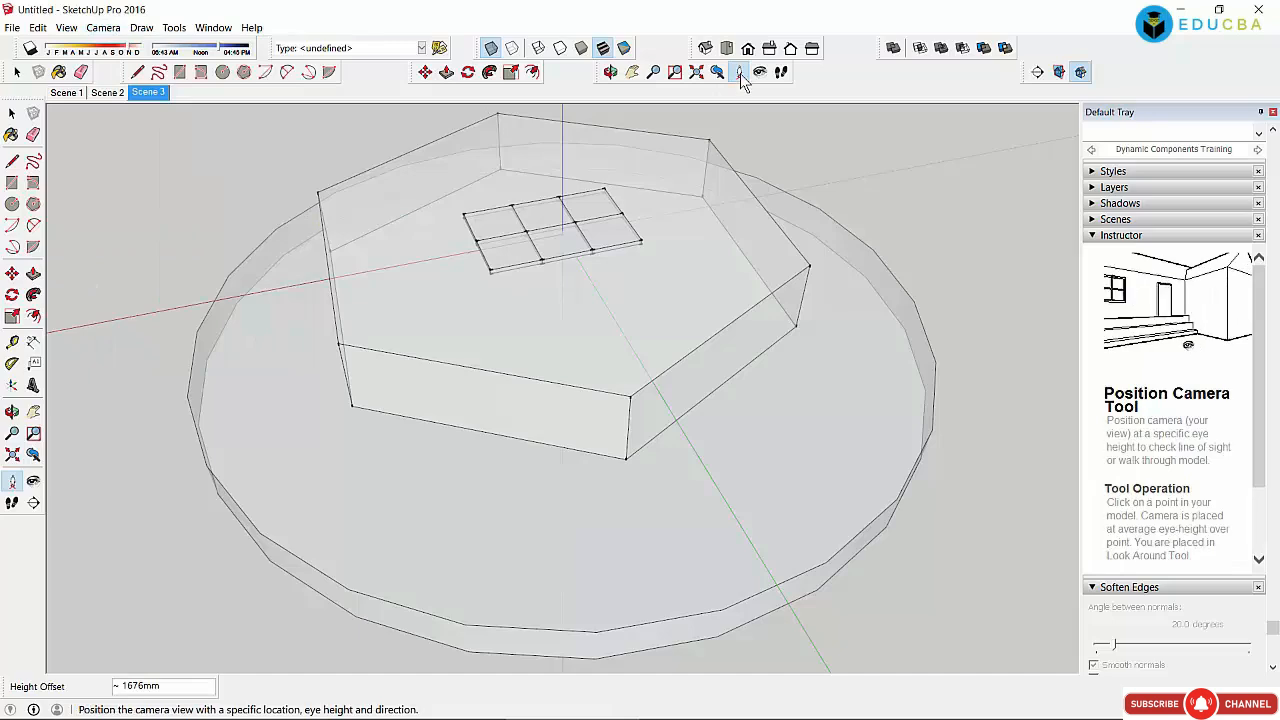
{"action": "left_click", "coordinate": [465, 421]}
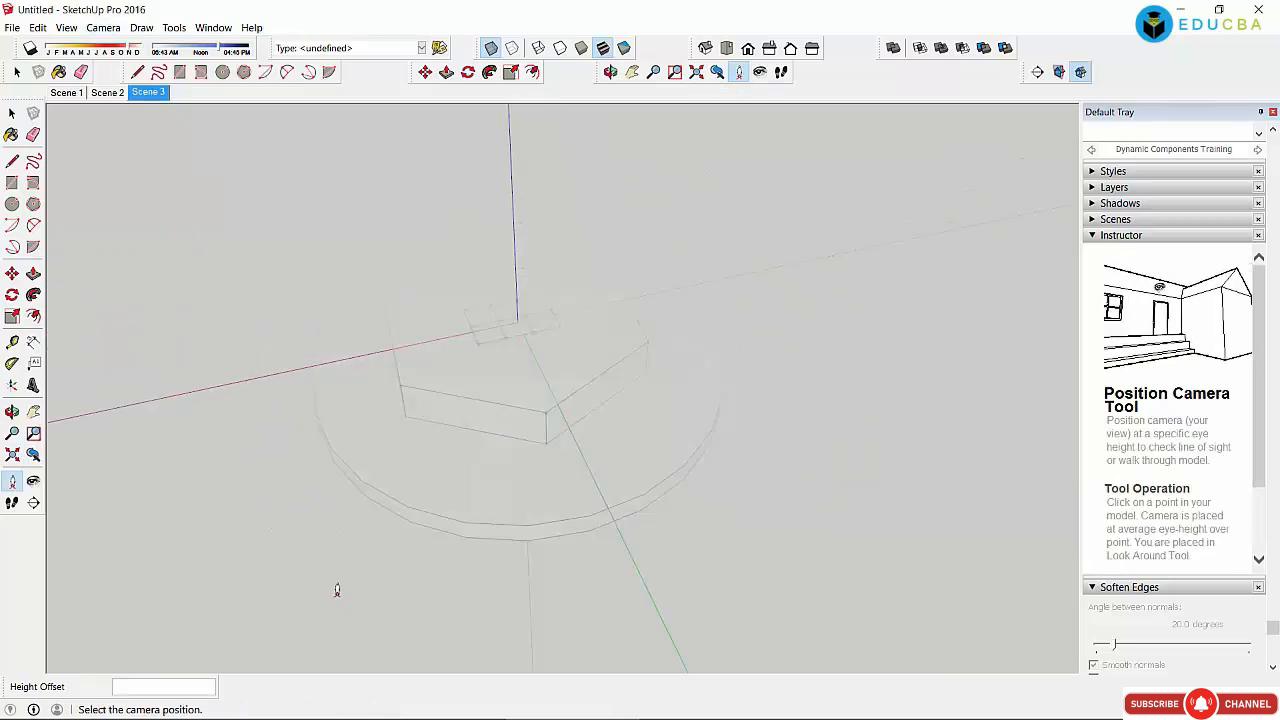
{"action": "left_click", "coordinate": [337, 590]}
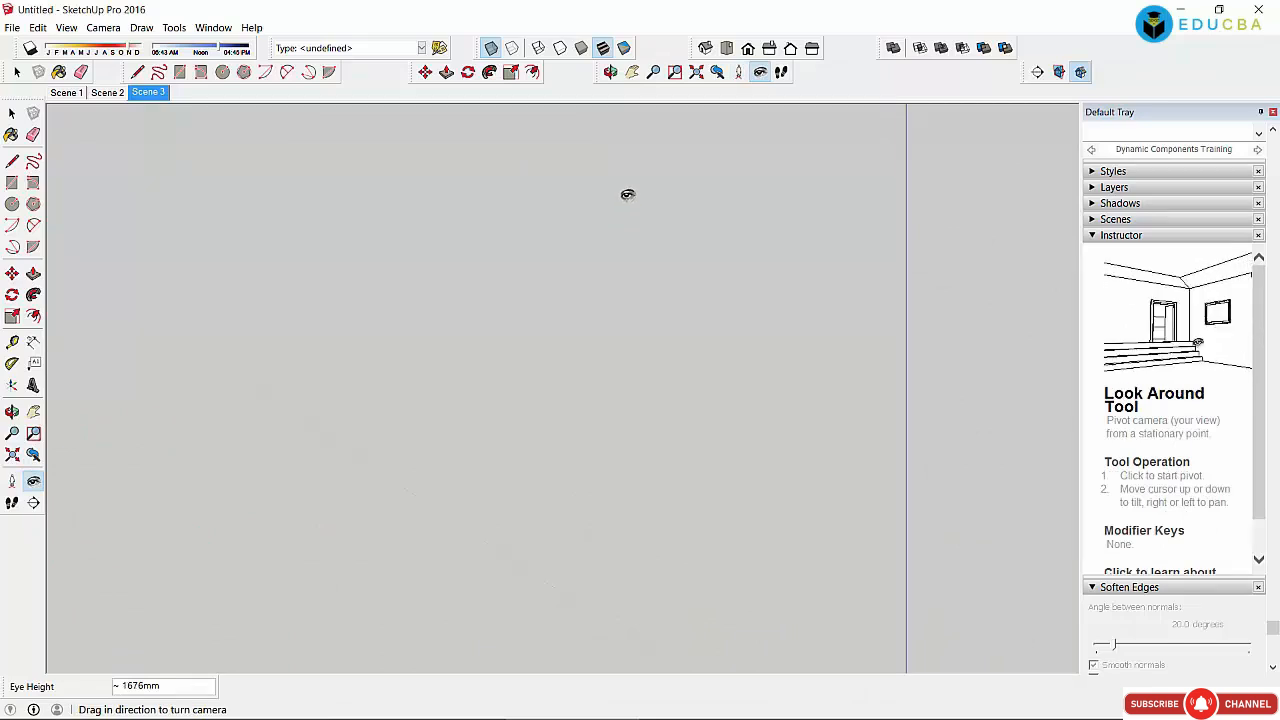
{"action": "left_click", "coordinate": [697, 73]}
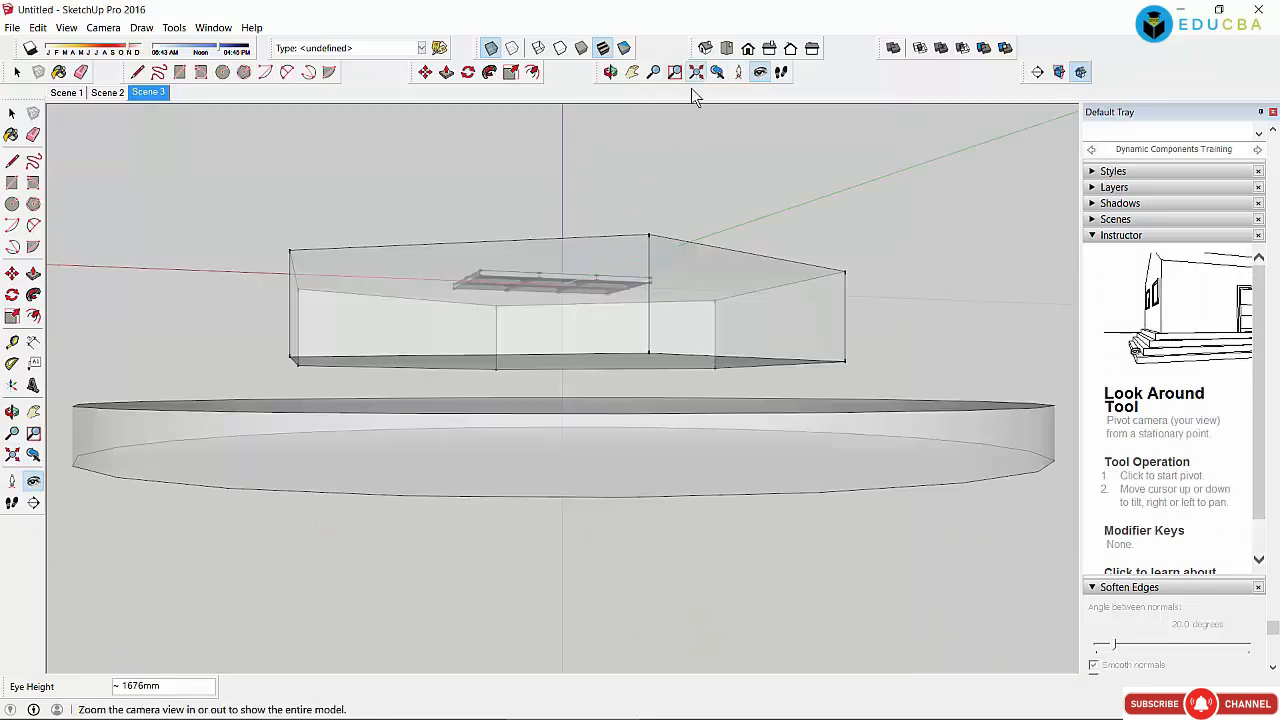
Step: Orbit and pan the view back up to a high overview of the box on its disc
{"action": "left_click", "coordinate": [610, 72]}
{"action": "mouse_move", "coordinate": [574, 526]}
{"action": "left_mouse_down"}
{"action": "mouse_move", "coordinate": [574, 551]}
{"action": "mouse_move", "coordinate": [582, 493]}
{"action": "mouse_move", "coordinate": [526, 489]}
{"action": "mouse_move", "coordinate": [491, 457]}
{"action": "mouse_move", "coordinate": [571, 443]}
{"action": "mouse_move", "coordinate": [554, 510]}
{"action": "mouse_move", "coordinate": [567, 507]}
{"action": "left_mouse_up"}
{"action": "left_click_drag", "start_coordinate": [548, 327], "coordinate": [560, 348]}
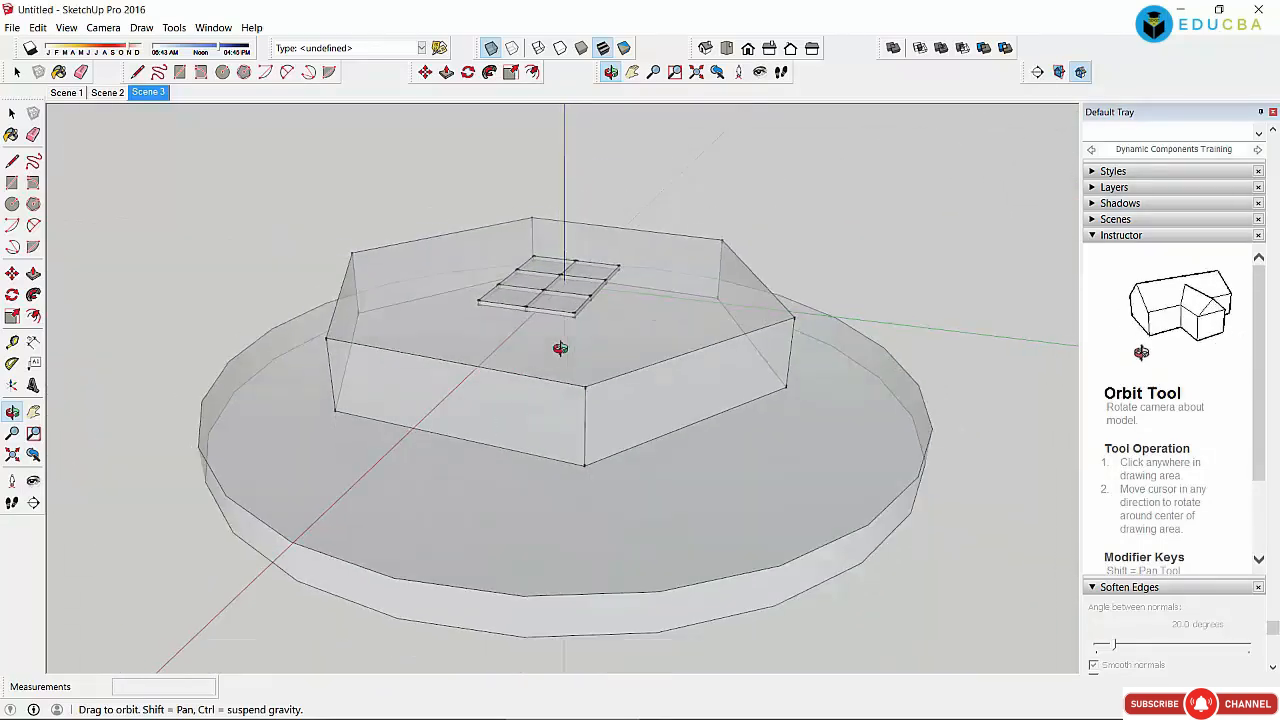
{"action": "left_click_drag", "start_coordinate": [538, 422], "coordinate": [356, 417]}
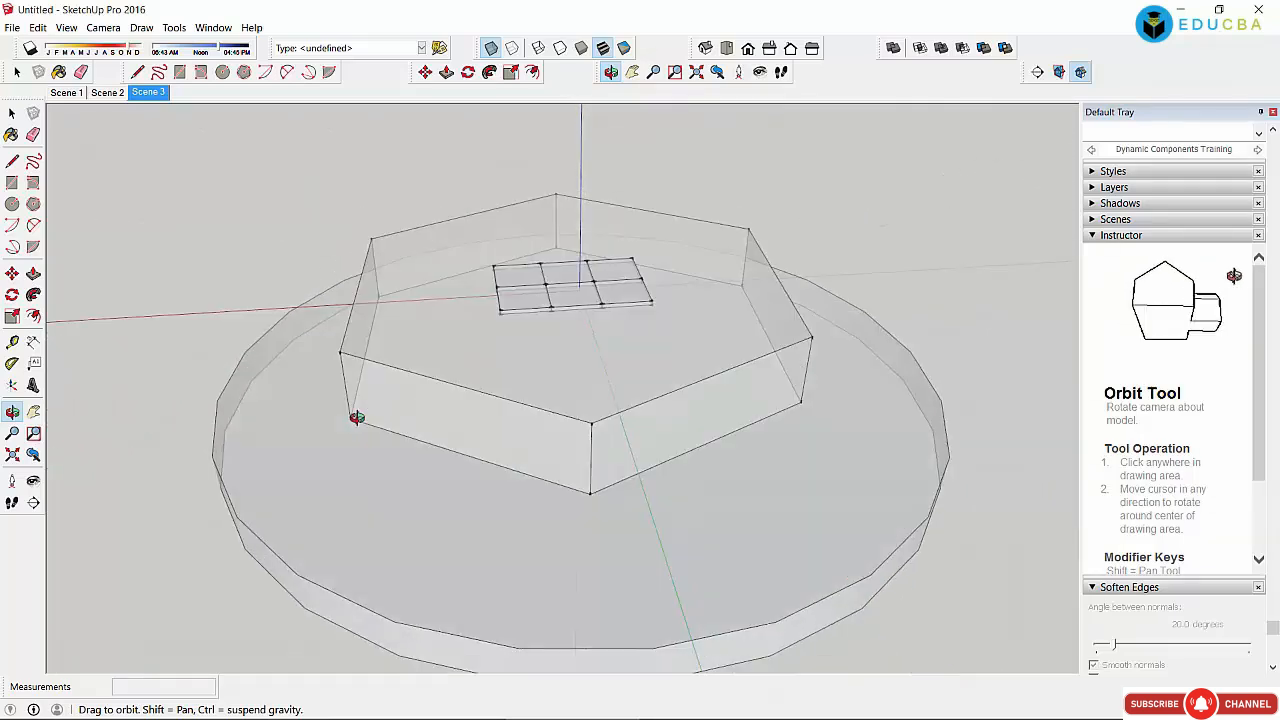
{"action": "left_click", "coordinate": [632, 72]}
{"action": "left_click_drag", "start_coordinate": [603, 411], "coordinate": [540, 237]}
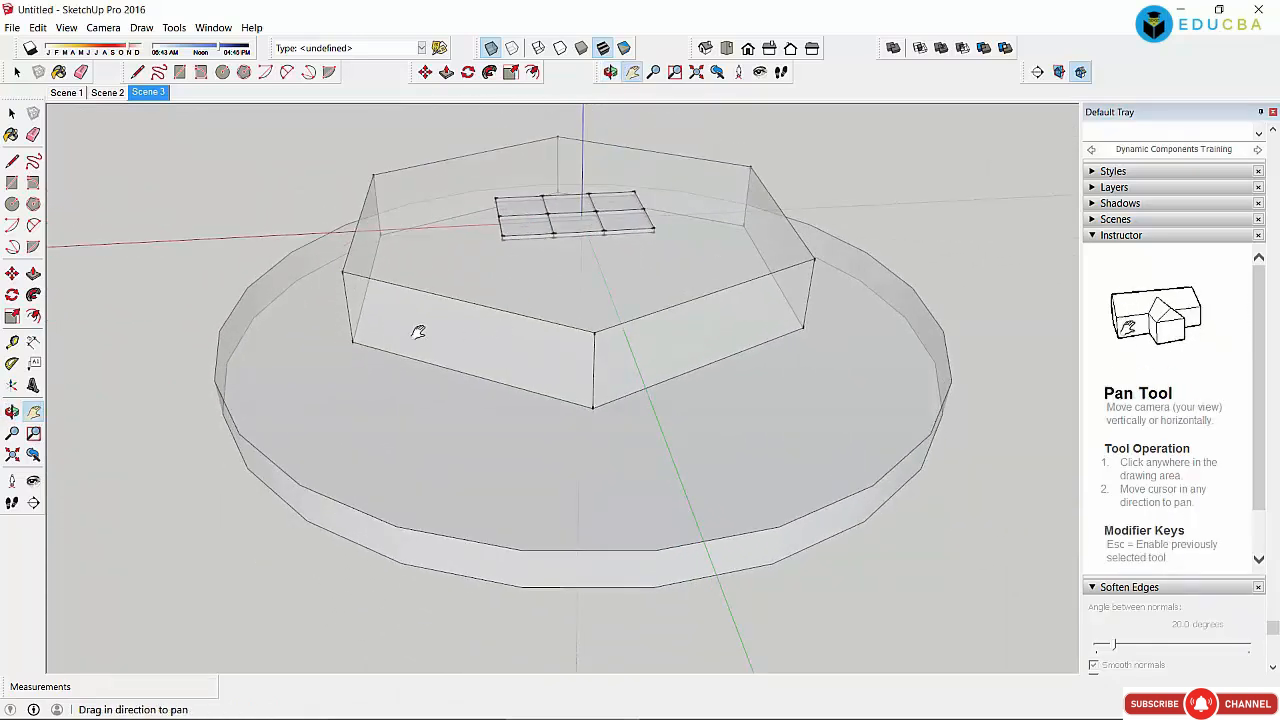
{"action": "left_click_drag", "start_coordinate": [380, 362], "coordinate": [382, 365]}
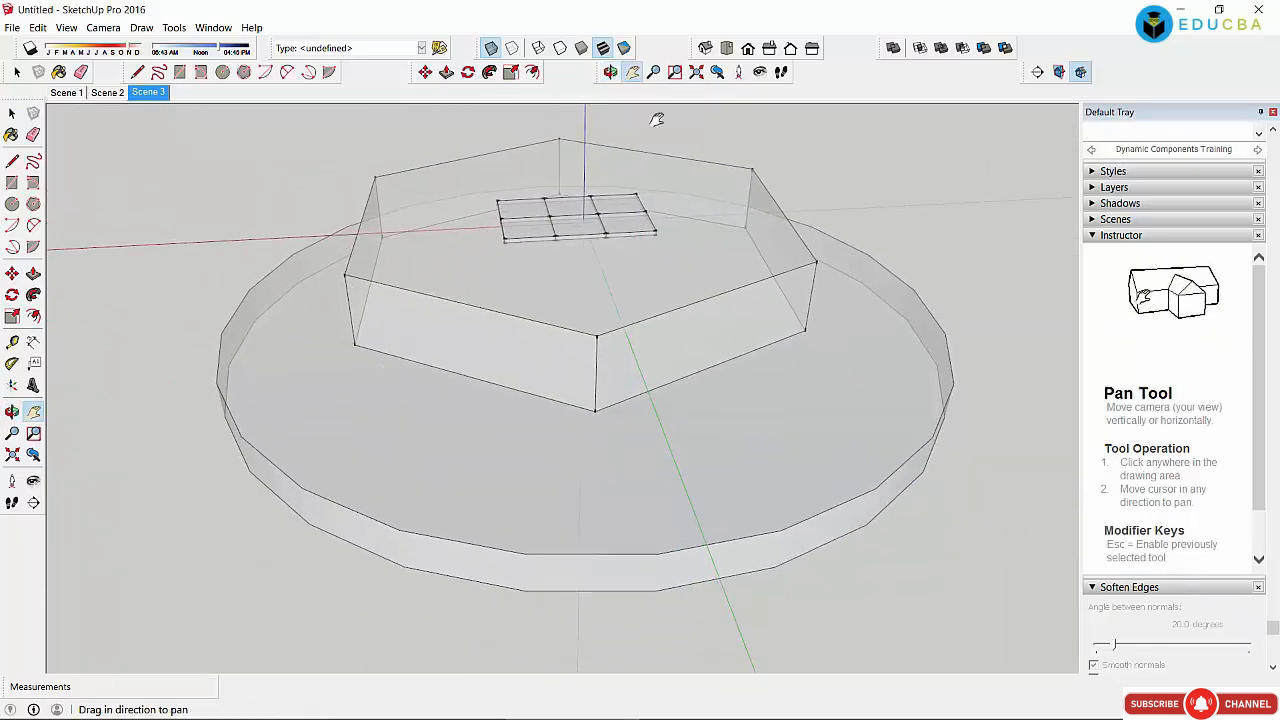
{"action": "left_click", "coordinate": [609, 71]}
{"action": "left_click_drag", "start_coordinate": [479, 341], "coordinate": [575, 398]}
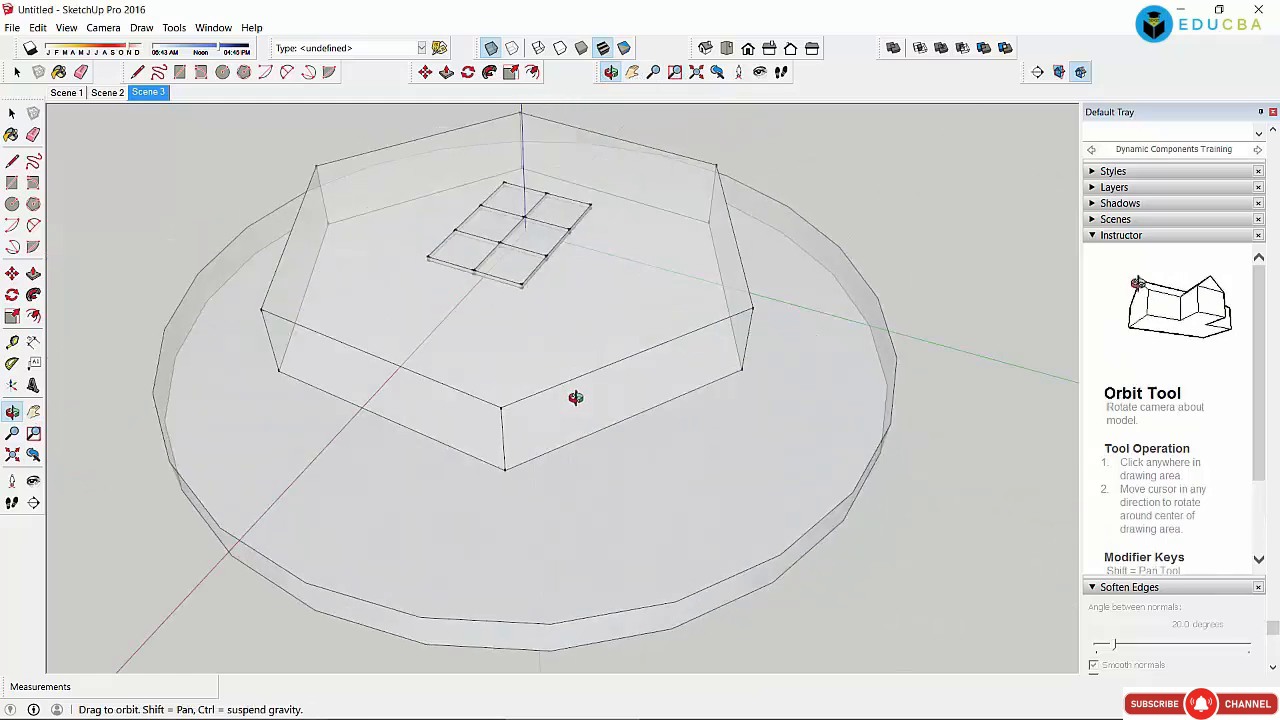
Step: Walk the camera forward over the box's top grid, then pan the model up the screen
{"action": "left_click", "coordinate": [102, 28]}
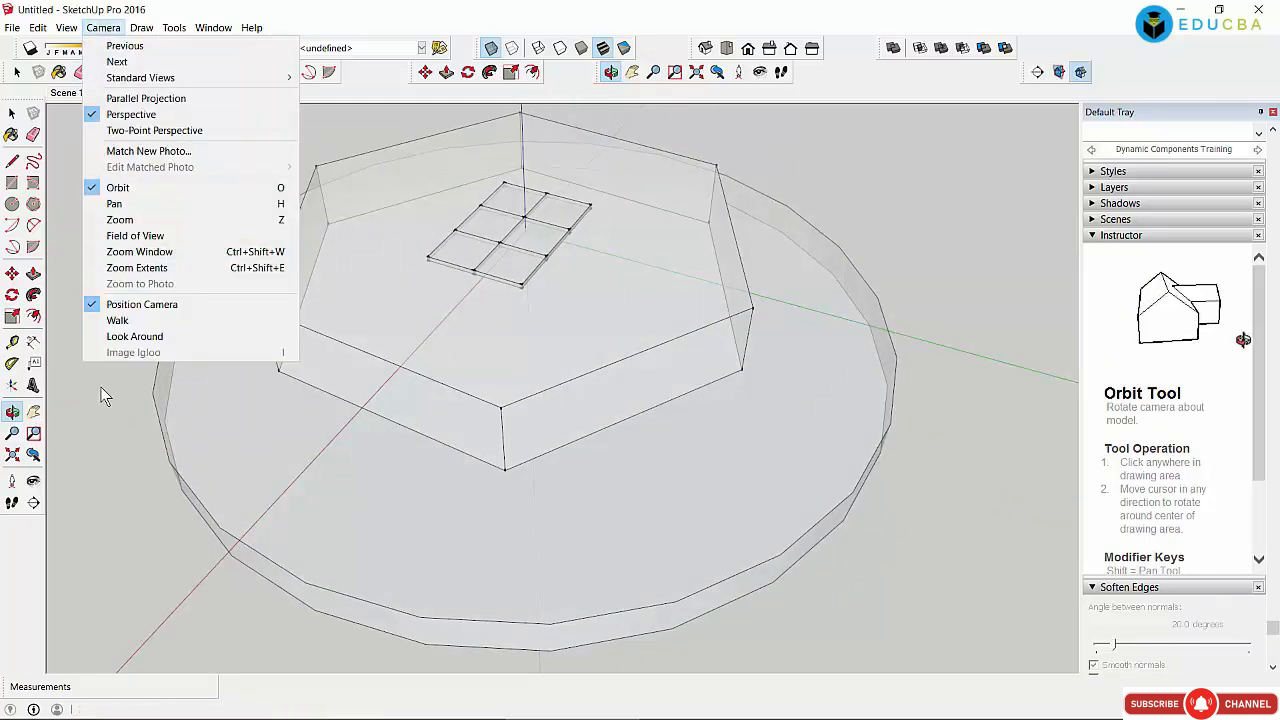
{"action": "left_click", "coordinate": [131, 321]}
{"action": "left_click_drag", "start_coordinate": [492, 527], "coordinate": [414, 432]}
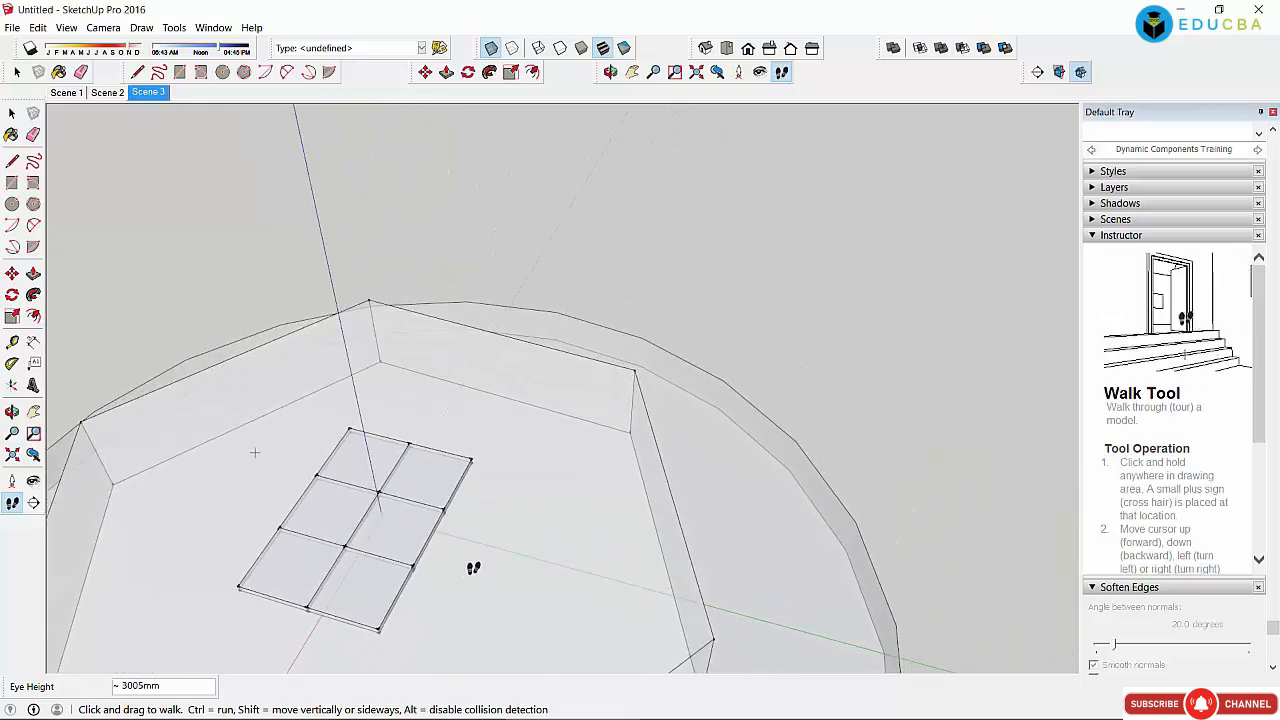
{"action": "mouse_move", "coordinate": [473, 568]}
{"action": "left_mouse_down"}
{"action": "mouse_move", "coordinate": [500, 454]}
{"action": "mouse_move", "coordinate": [480, 520]}
{"action": "mouse_move", "coordinate": [497, 464]}
{"action": "left_mouse_up"}
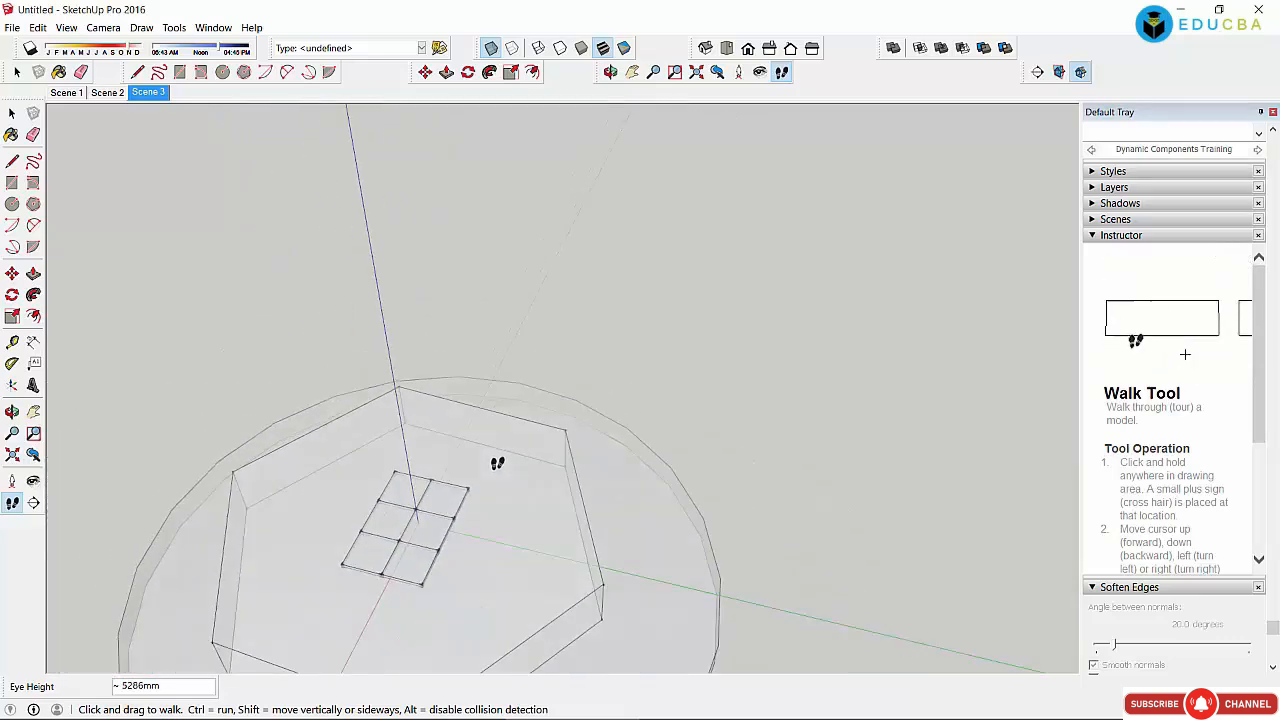
{"action": "left_click", "coordinate": [425, 72]}
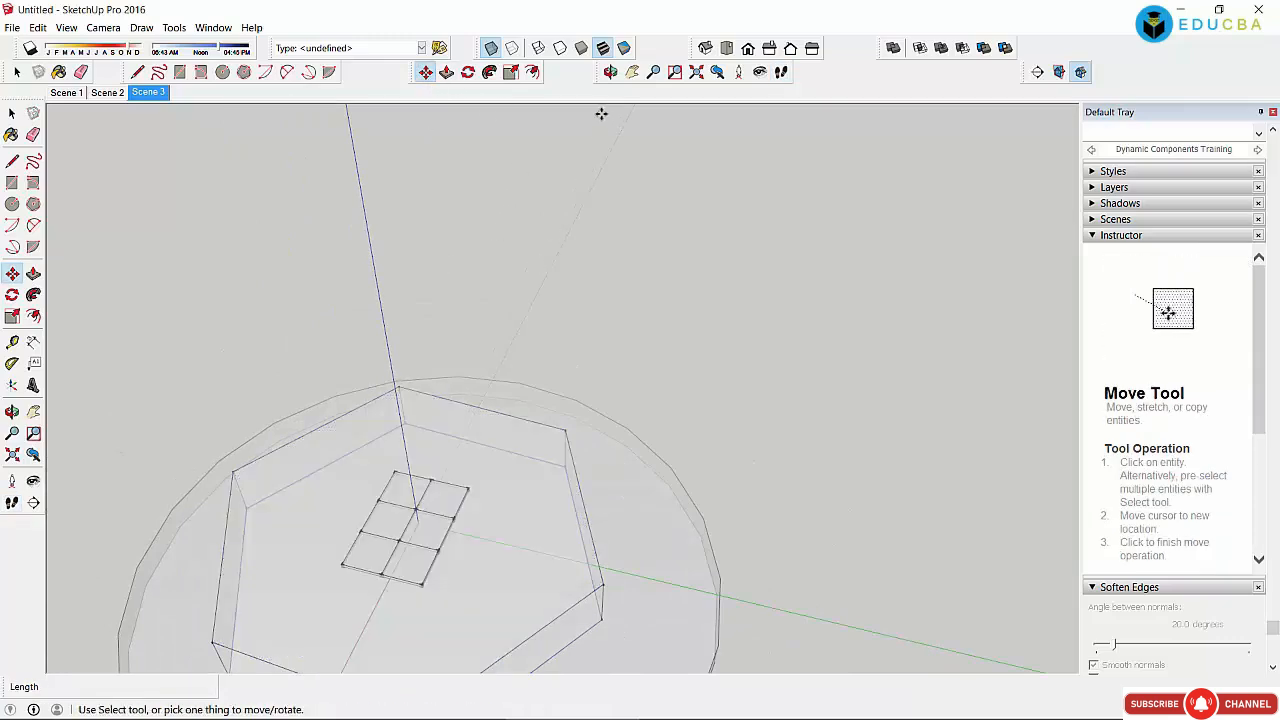
{"action": "left_click", "coordinate": [632, 72]}
{"action": "left_click_drag", "start_coordinate": [534, 477], "coordinate": [597, 195]}
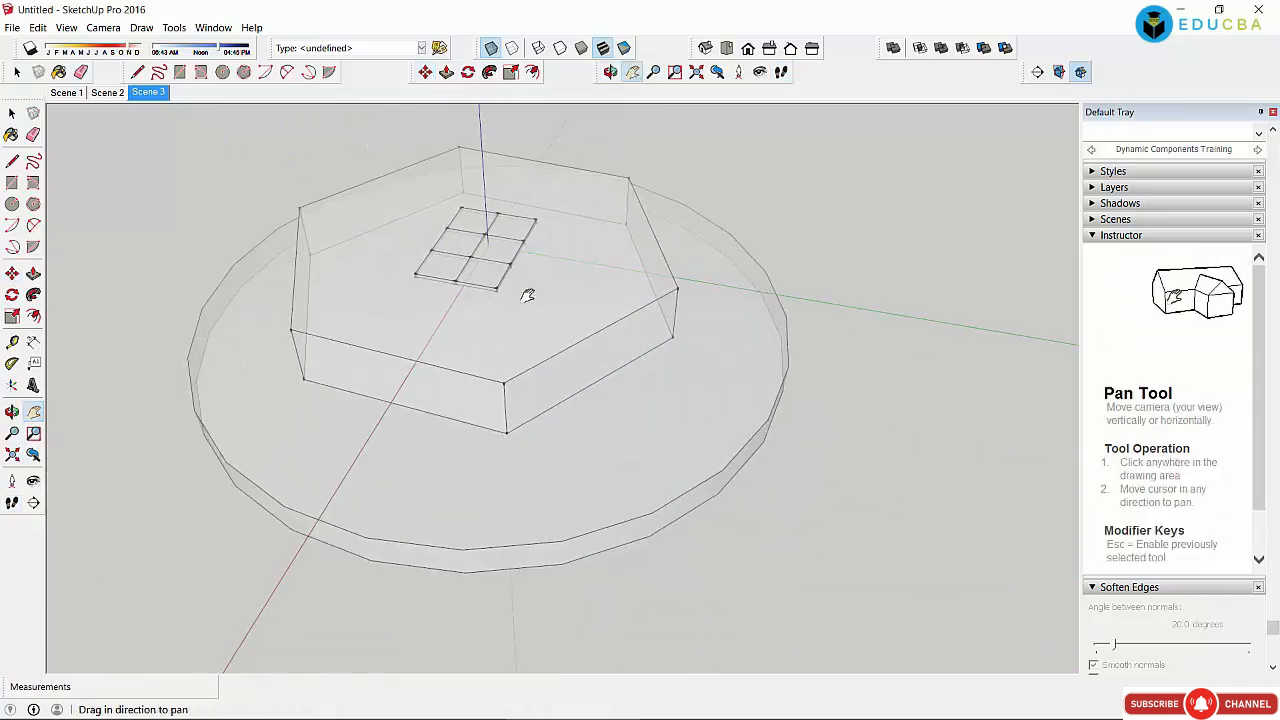
Step: Use Look Around to turn the camera sideways and back from a fixed point
{"action": "left_click", "coordinate": [103, 27]}
{"action": "left_click", "coordinate": [178, 354]}
{"action": "left_click_drag", "start_coordinate": [485, 359], "coordinate": [229, 615]}
{"action": "scroll", "coordinate": [485, 383], "scroll_direction": "down", "scroll_amount": 3}
{"action": "scroll", "coordinate": [486, 323], "scroll_direction": "up", "scroll_amount": 3}
Step: Offset the base disc's top face inward by about 283 mm to form an inner ring
{"action": "left_click", "coordinate": [141, 27]}
{"action": "mouse_move", "coordinate": [140, 48]}
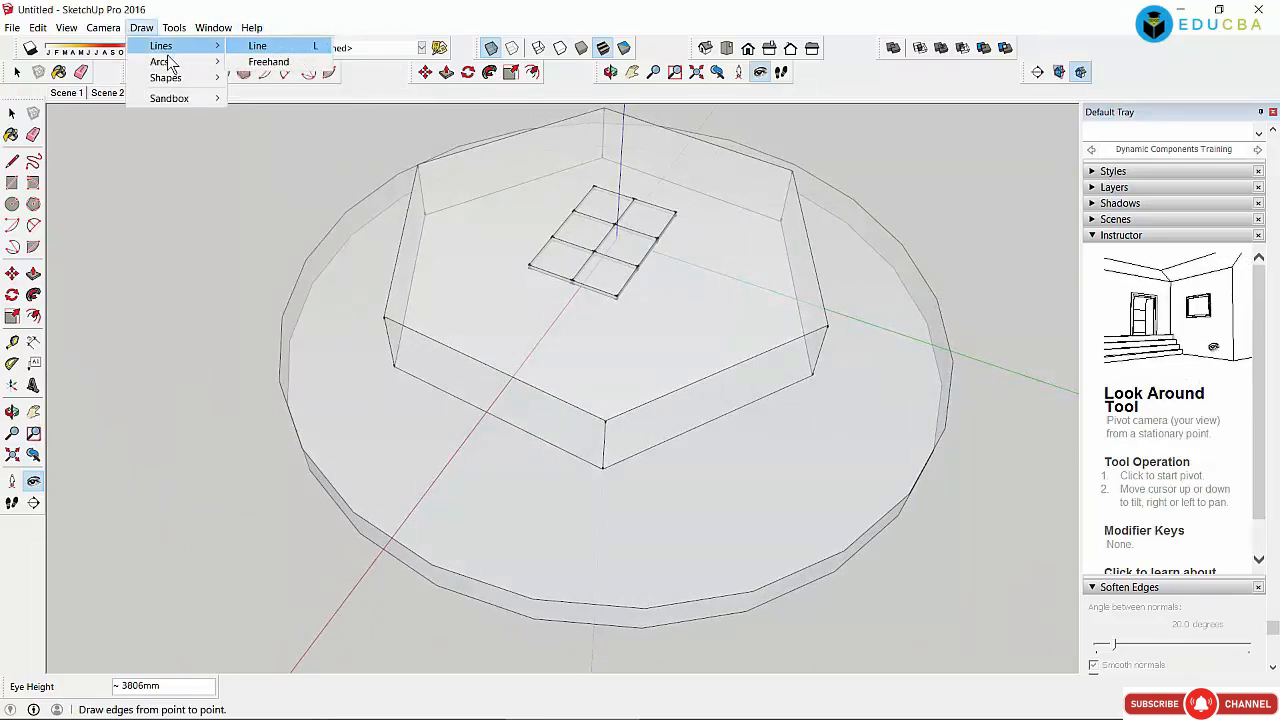
{"action": "mouse_move", "coordinate": [171, 65]}
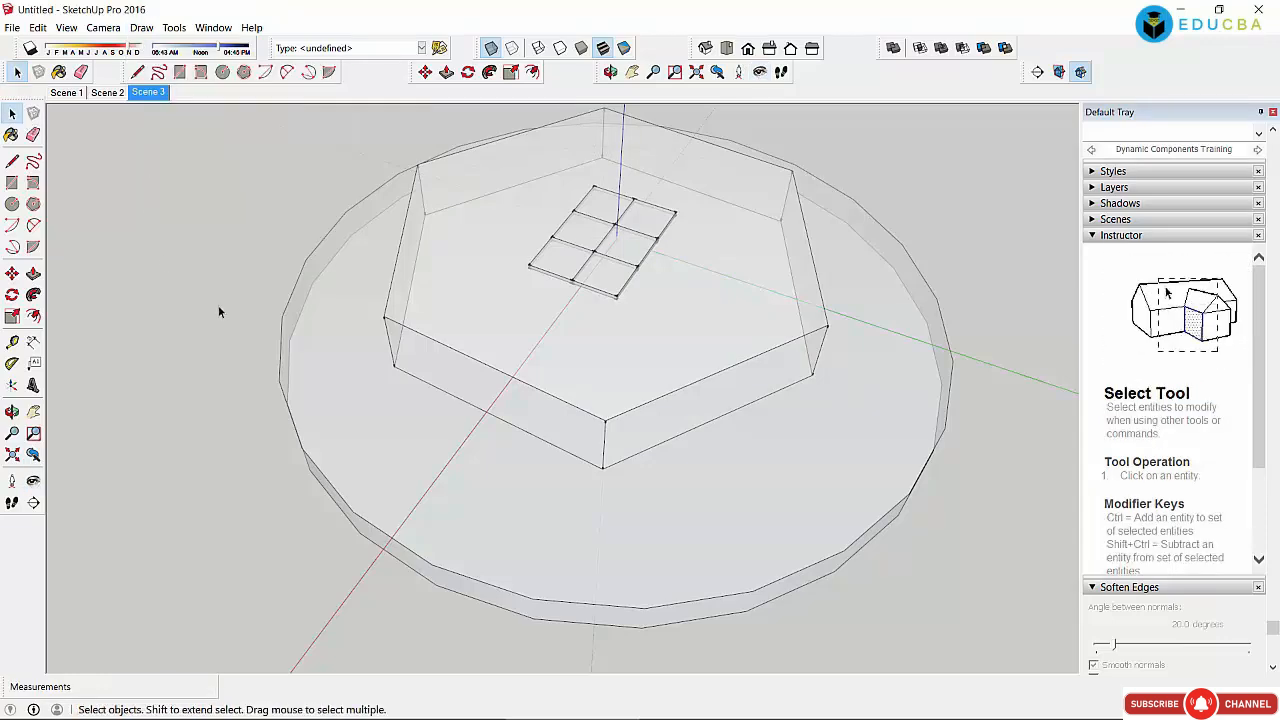
{"action": "left_click", "coordinate": [298, 352]}
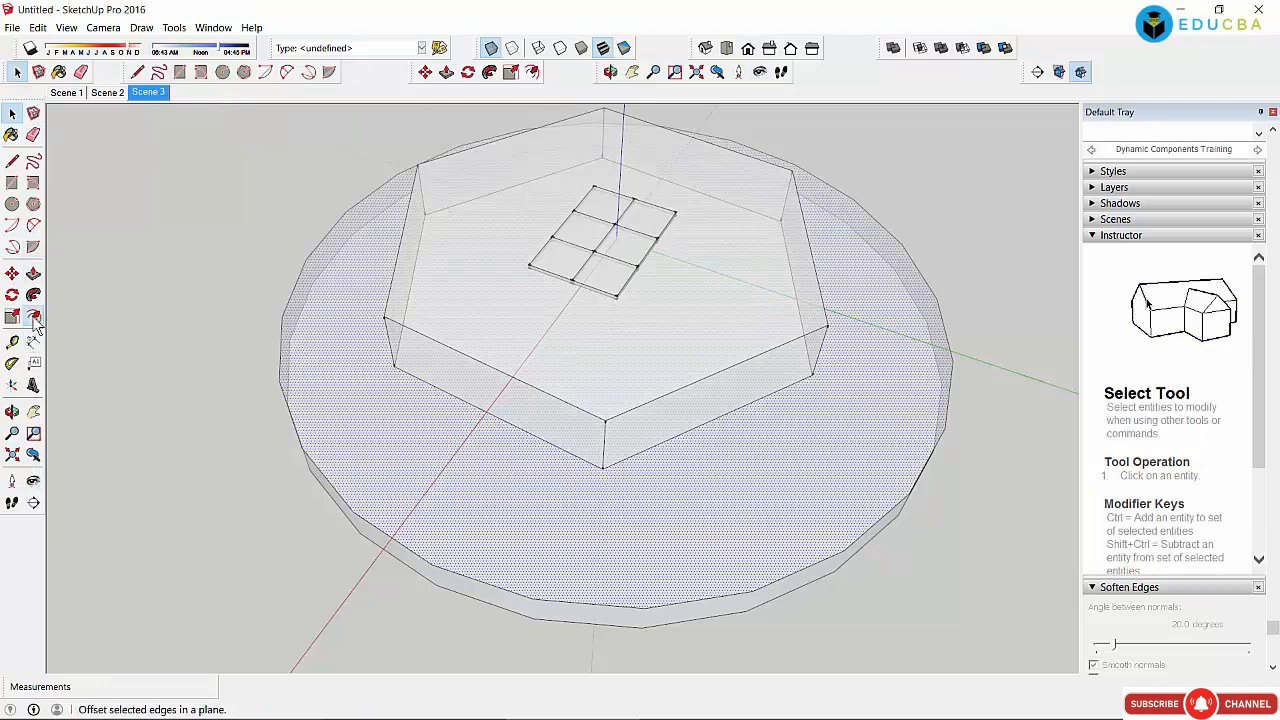
{"action": "left_click", "coordinate": [33, 317]}
{"action": "left_click", "coordinate": [300, 381]}
{"action": "left_click", "coordinate": [322, 388]}
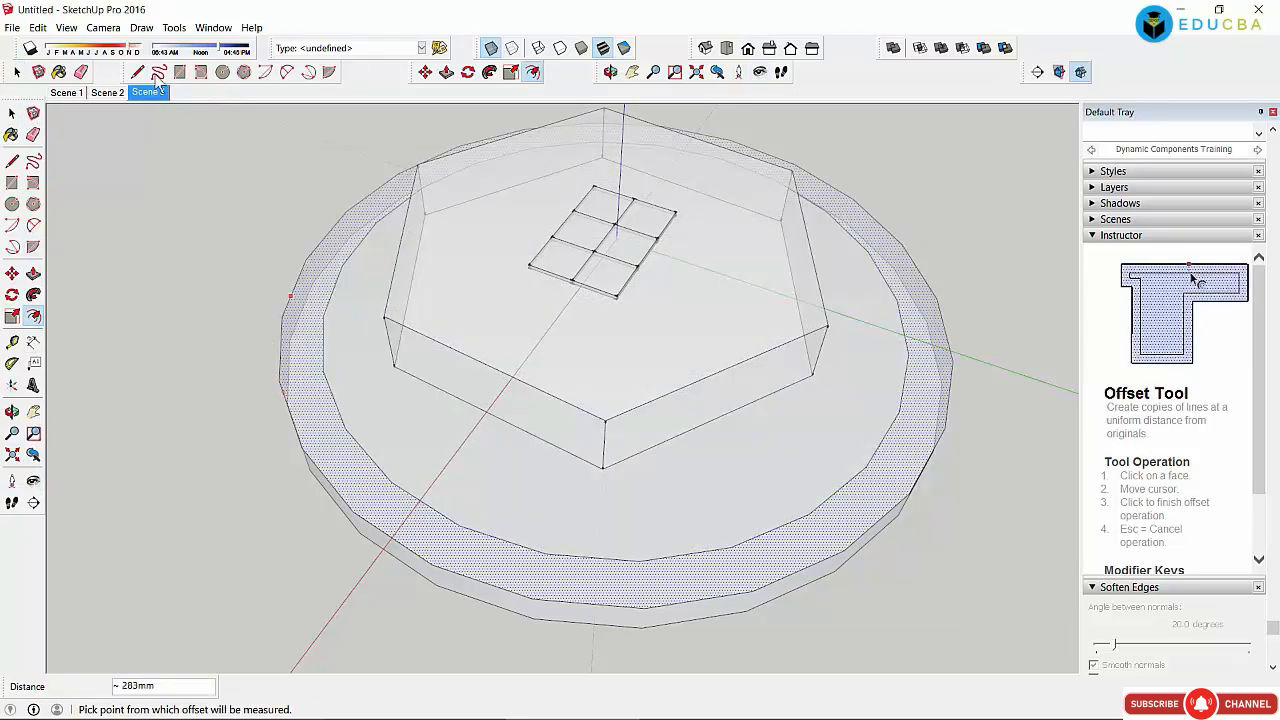
{"action": "left_click", "coordinate": [106, 27]}
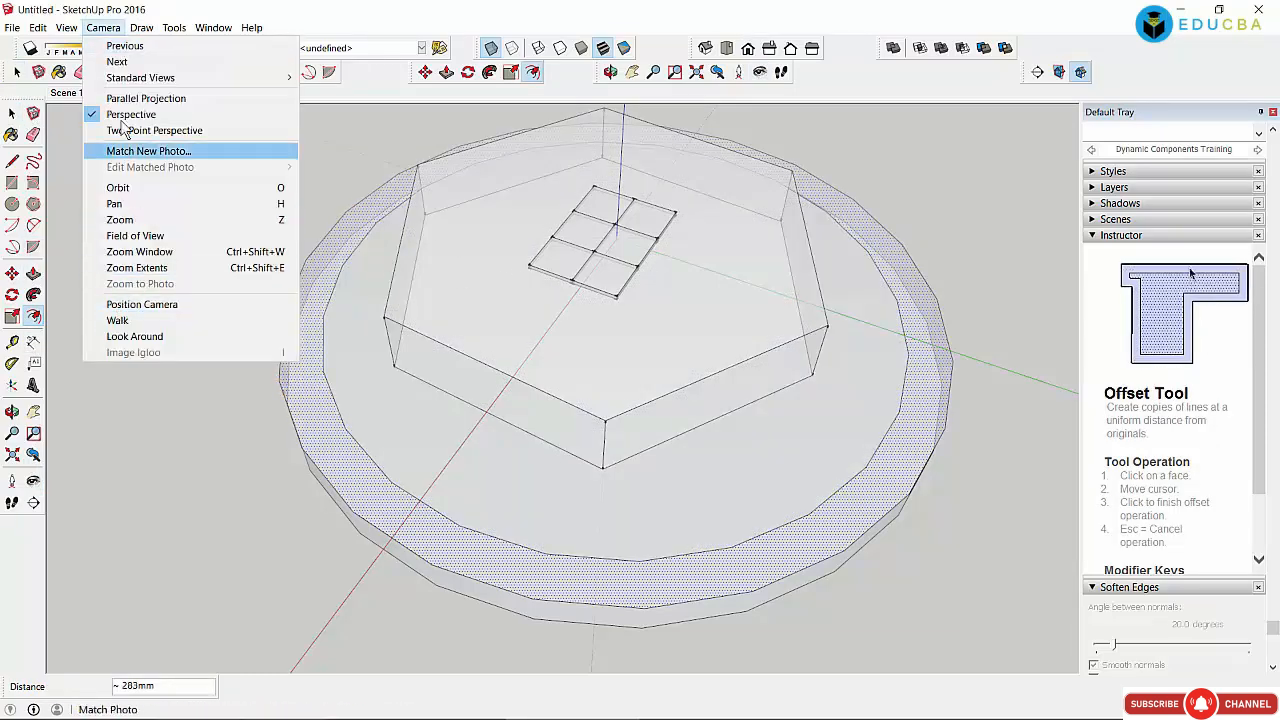
{"action": "left_click", "coordinate": [175, 27]}
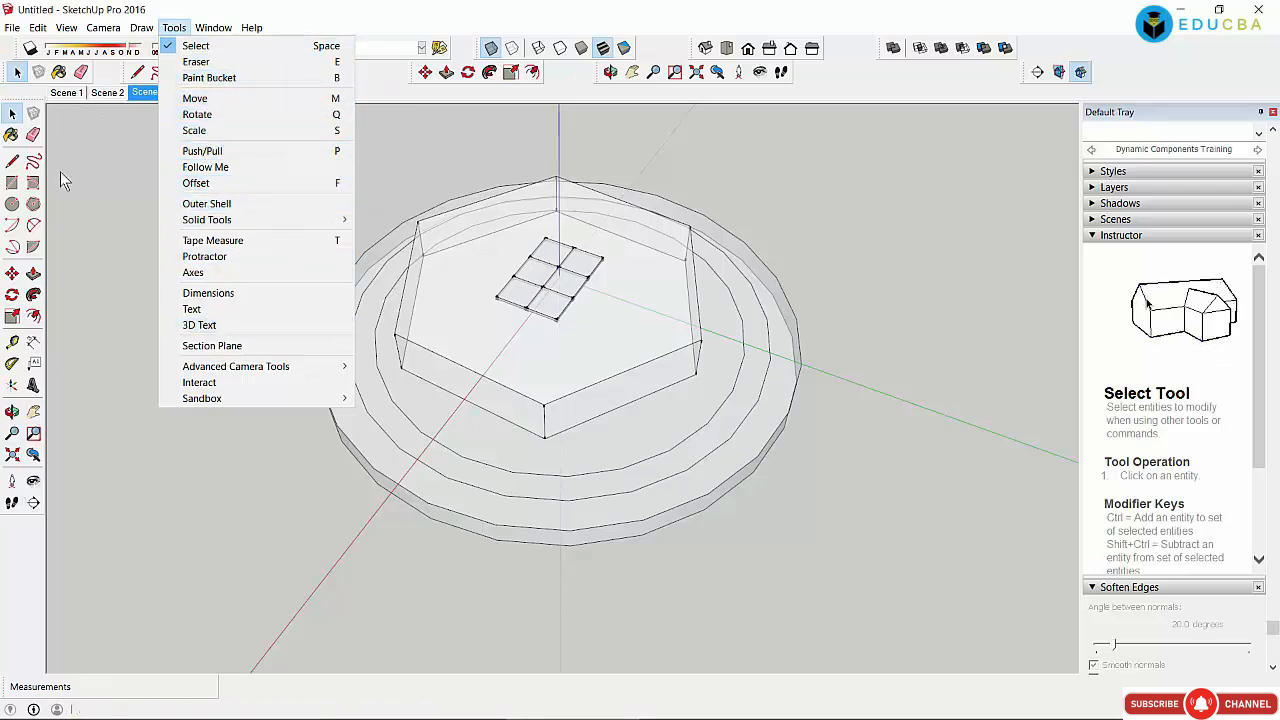
Step: Place 3D text 'Sketchup', 250 mm high and 30 mm deep, on the disc's outer ring
{"action": "left_click", "coordinate": [121, 257]}
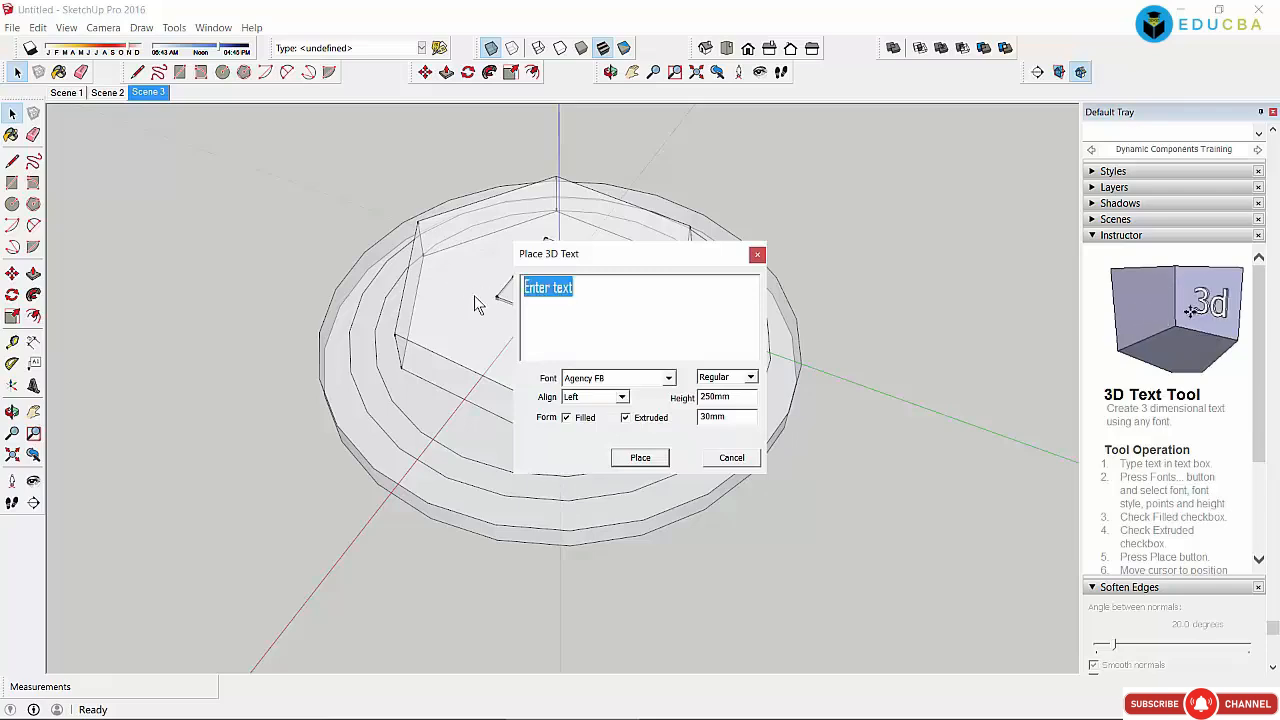
{"action": "type", "text": "Sket"}
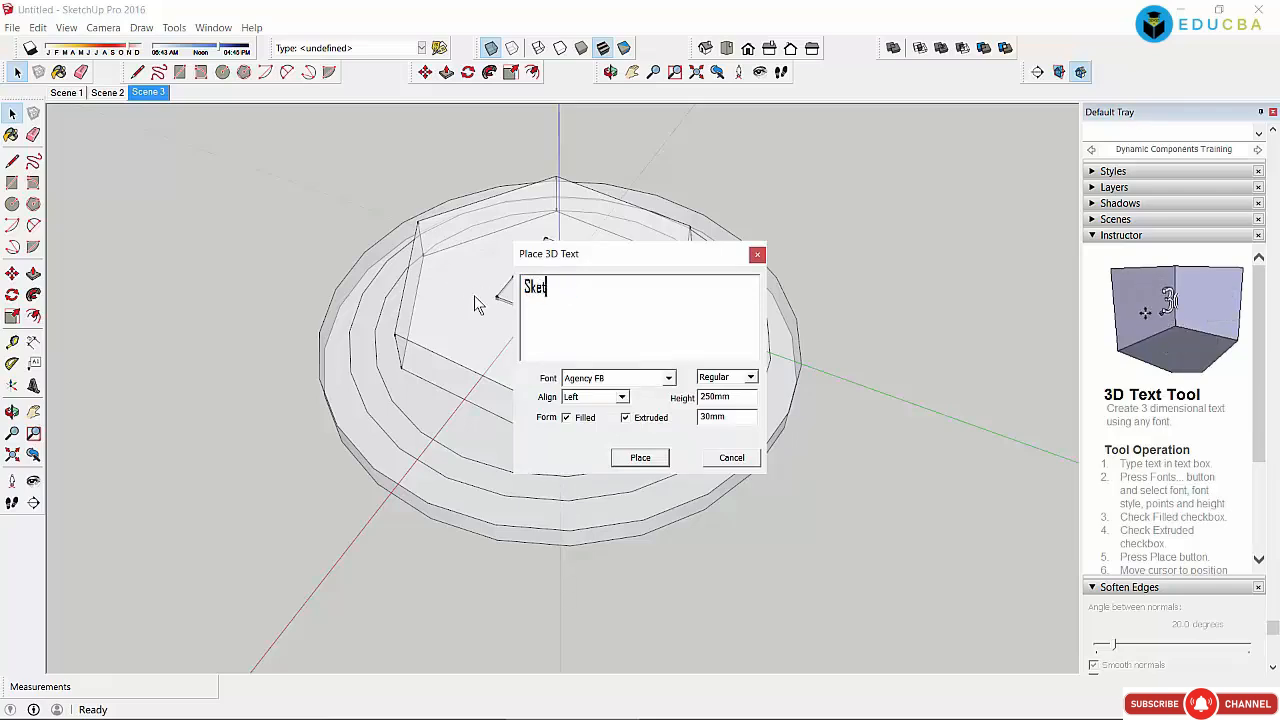
{"action": "type", "text": "chup"}
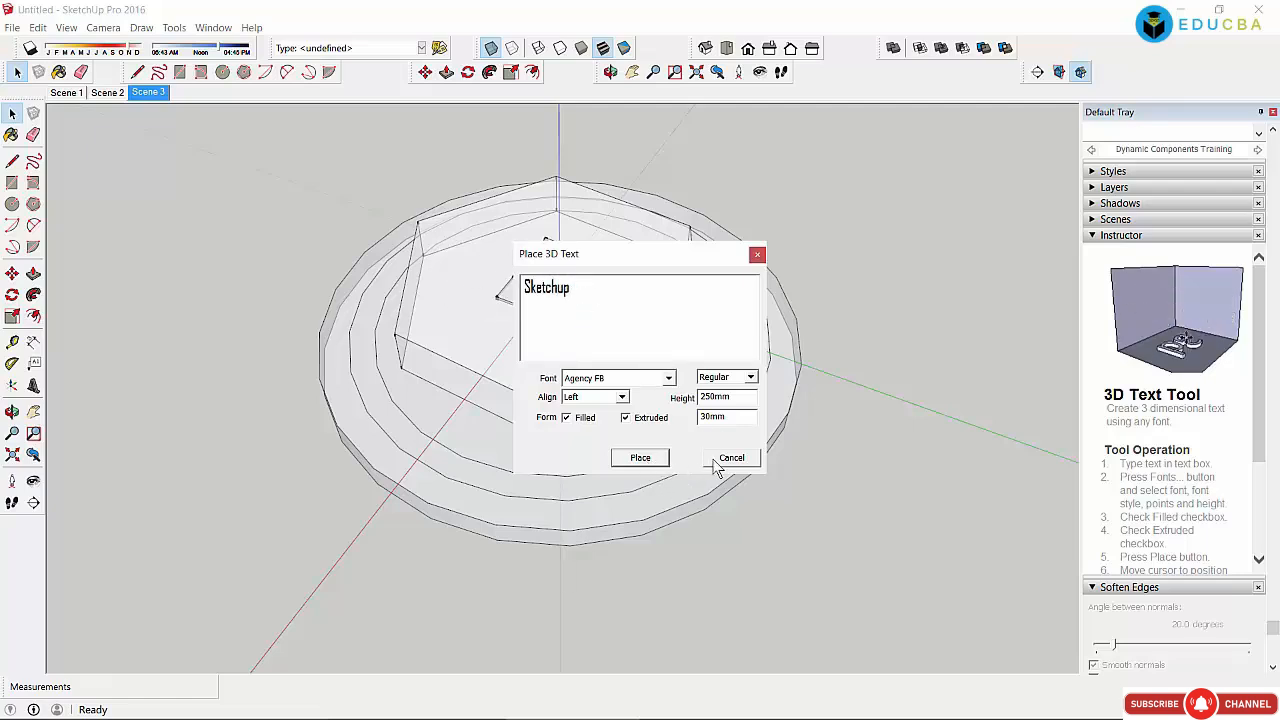
{"action": "left_click", "coordinate": [641, 458]}
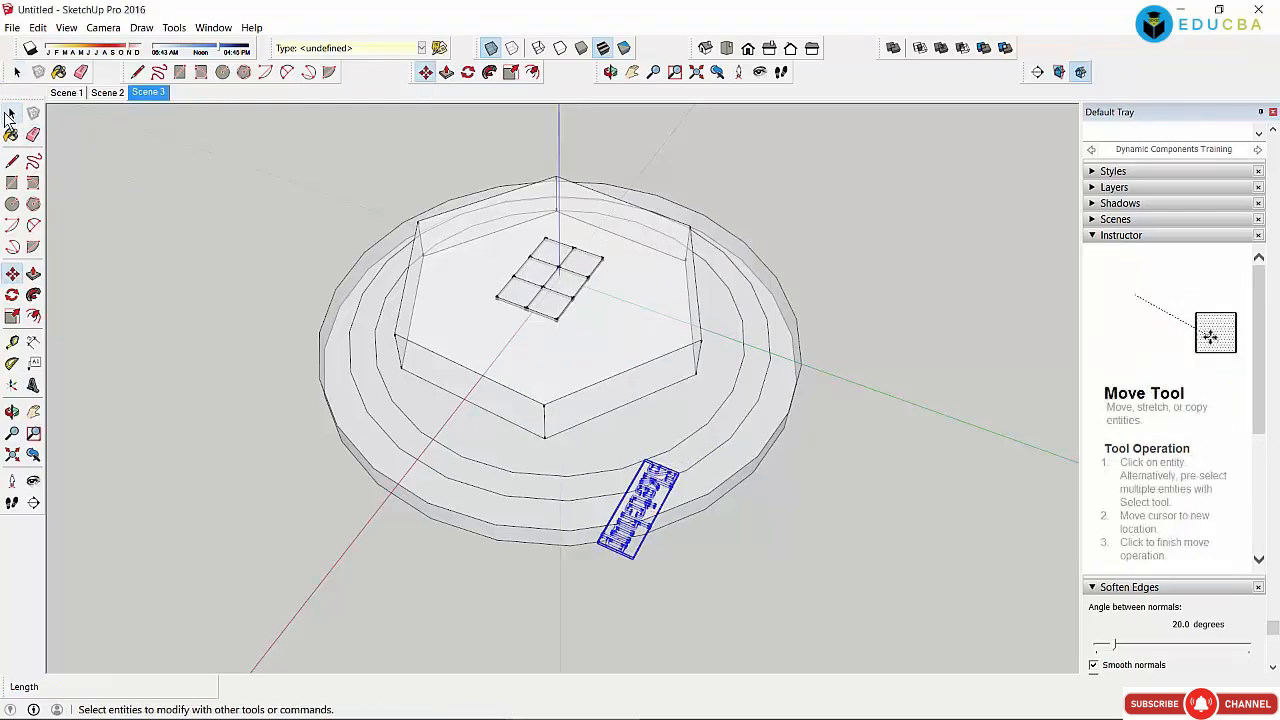
Step: Rotate the extruded SketchUp lettering in two turns, ending at about 18.9 degrees
{"action": "left_click", "coordinate": [10, 115]}
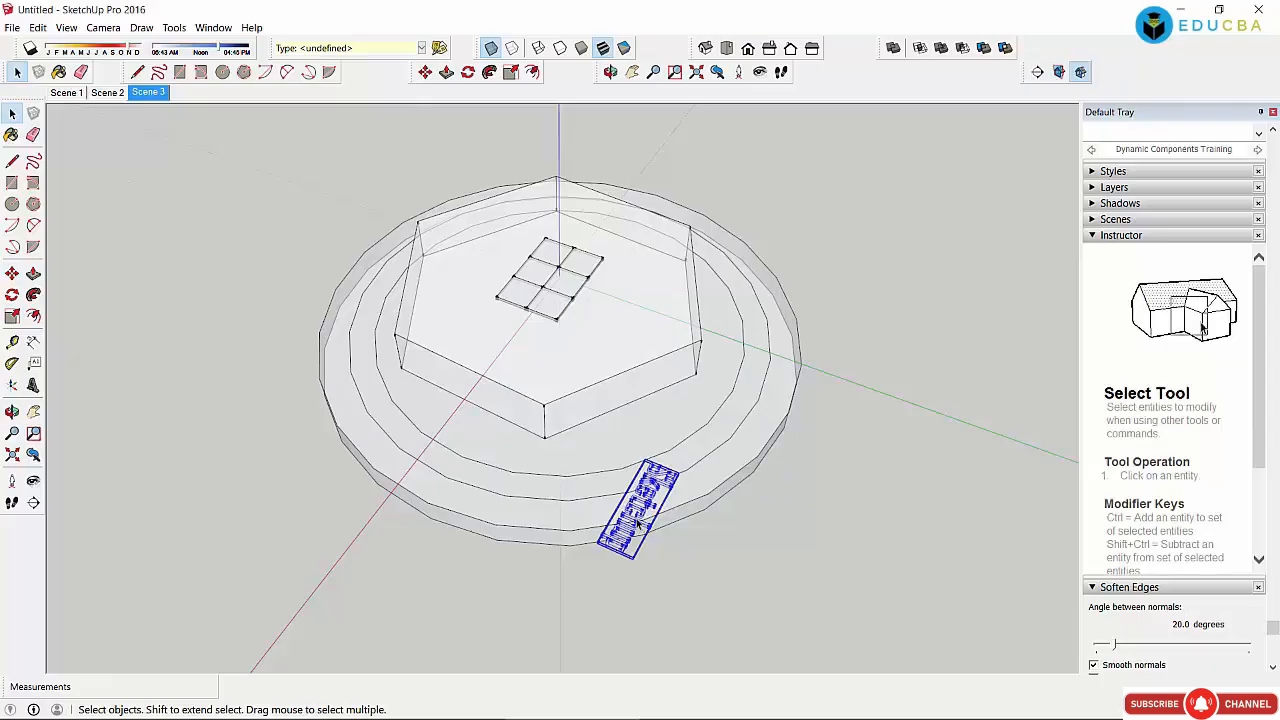
{"action": "left_click", "coordinate": [467, 73]}
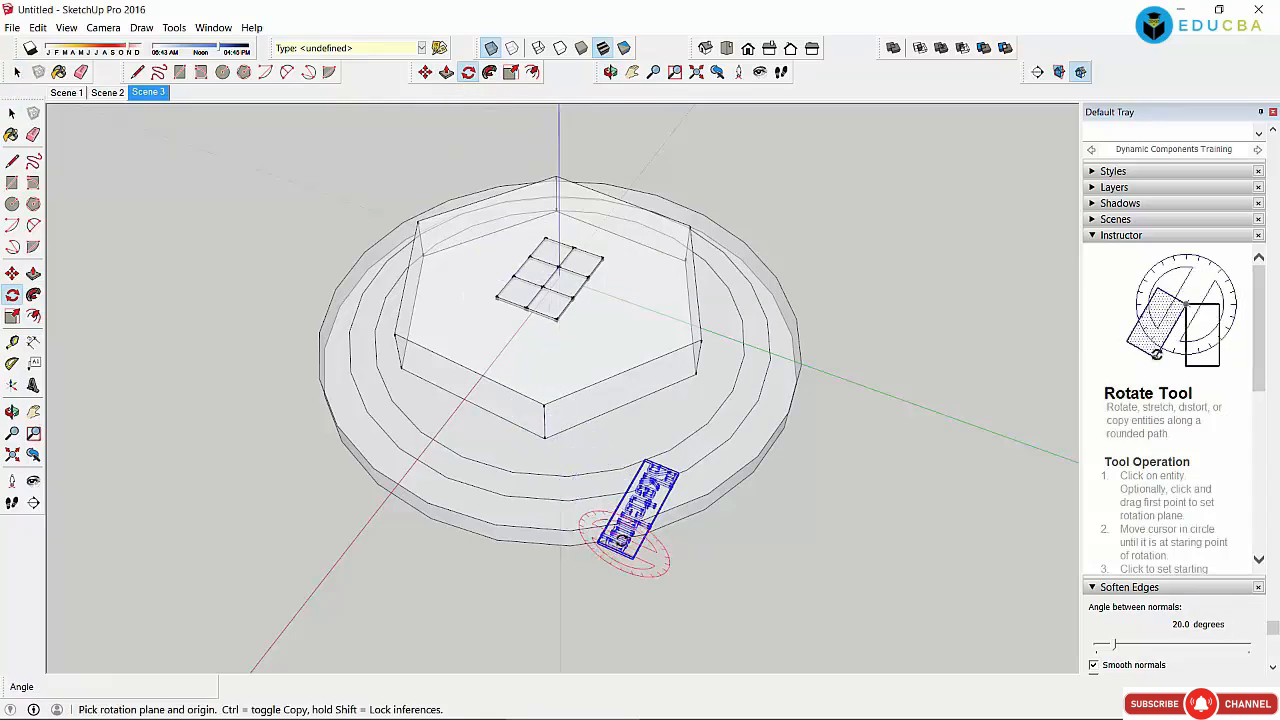
{"action": "left_click", "coordinate": [625, 540]}
{"action": "left_click", "coordinate": [549, 382]}
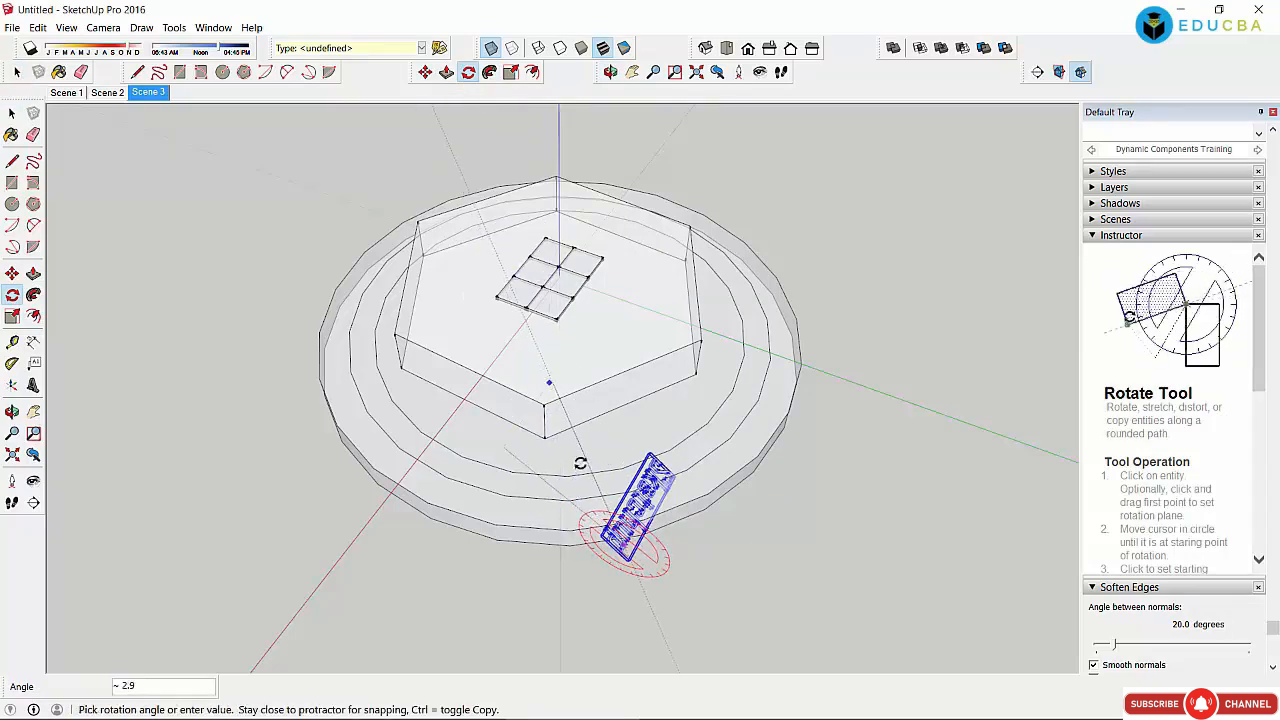
{"action": "left_click", "coordinate": [645, 533]}
{"action": "left_click", "coordinate": [640, 513]}
{"action": "left_click", "coordinate": [854, 515]}
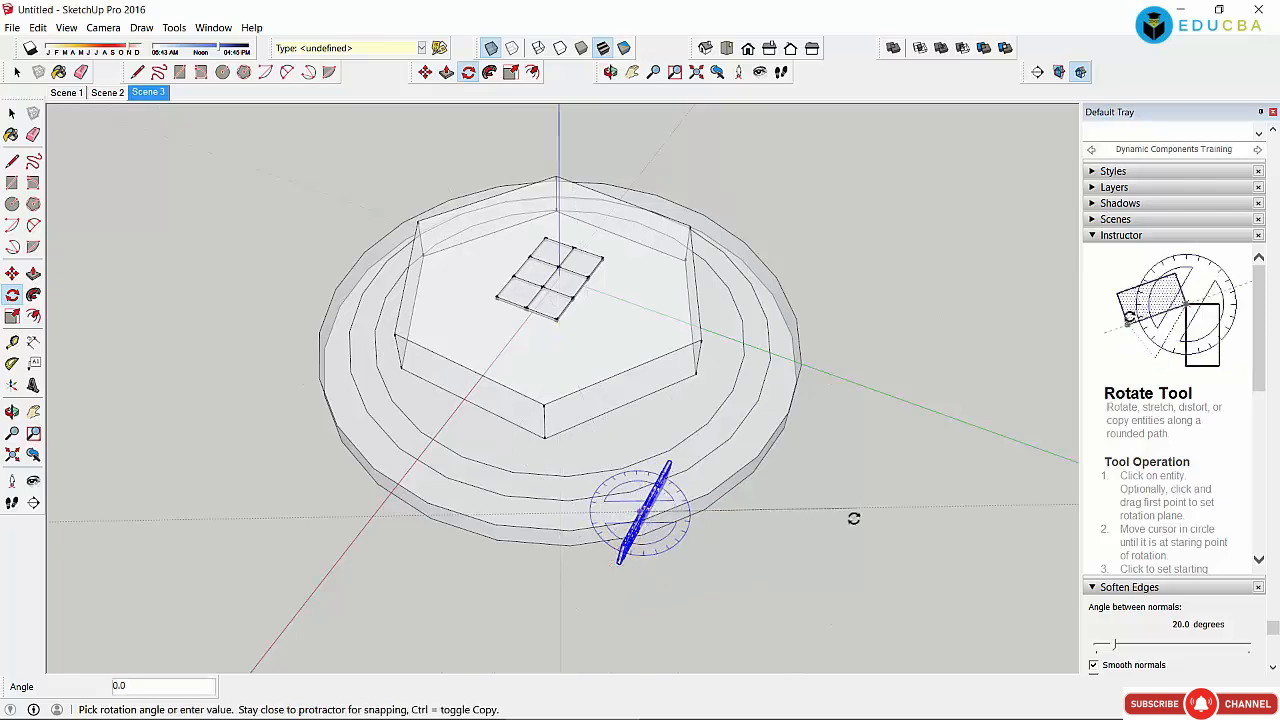
{"action": "left_click", "coordinate": [694, 589]}
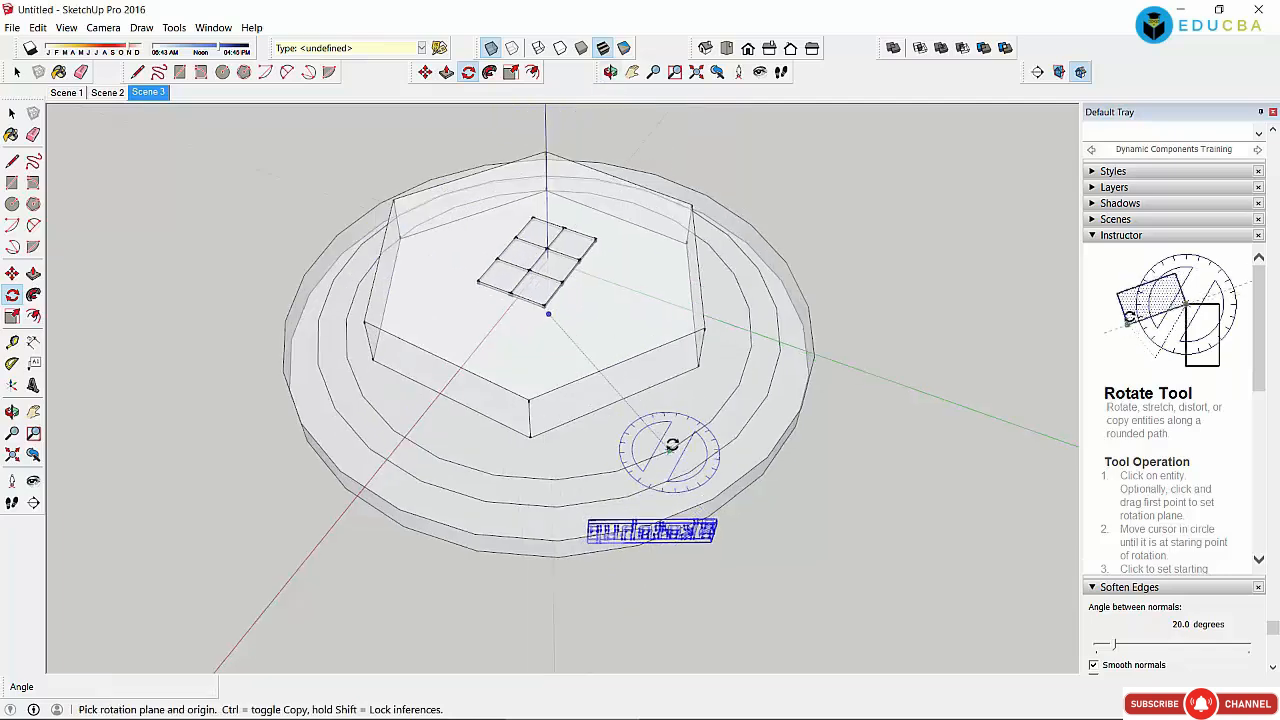
{"action": "scroll", "coordinate": [668, 446], "scroll_direction": "up", "scroll_amount": 4}
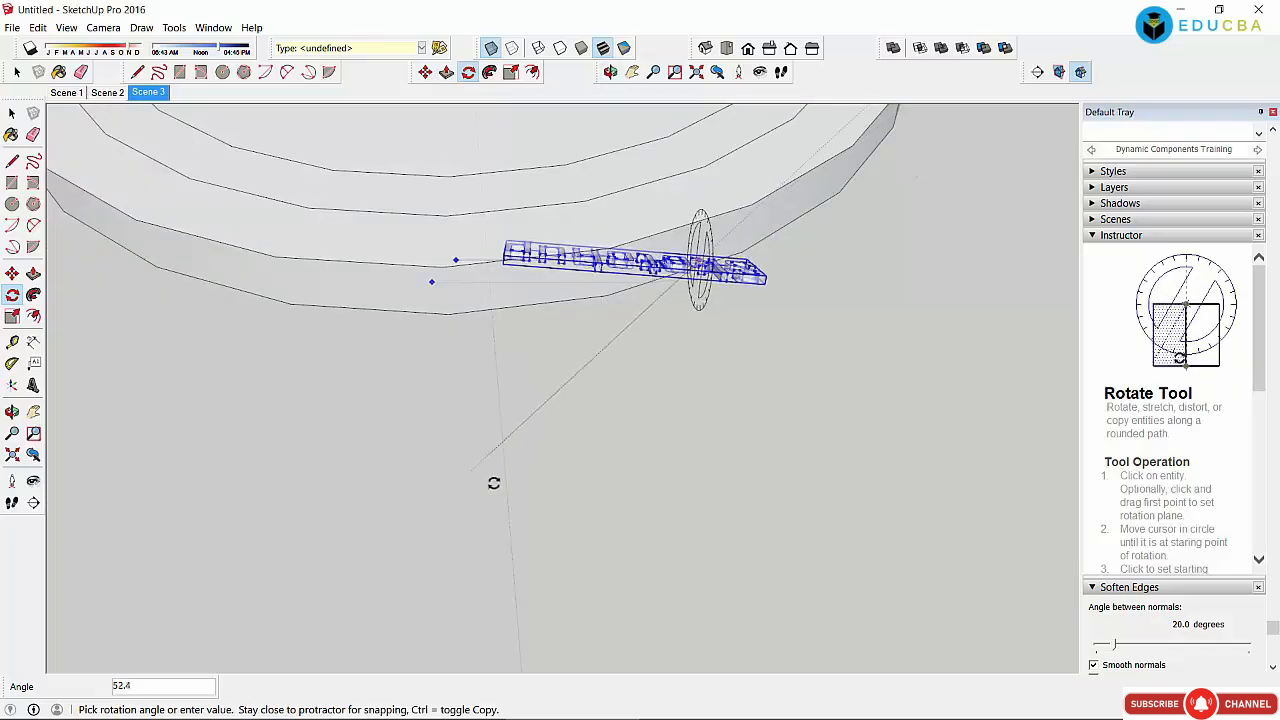
{"action": "left_click", "coordinate": [651, 603]}
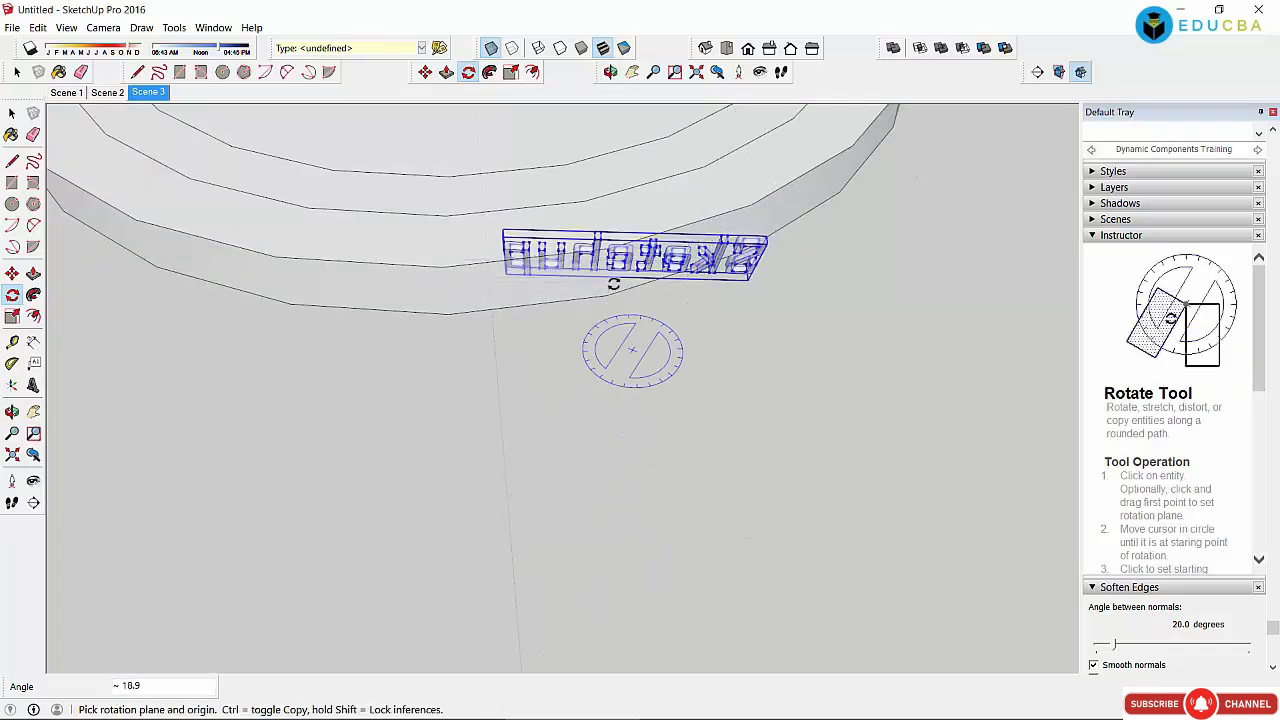
Step: Paint the SketchUp lettering light beige, orbiting around it to check the result
{"action": "left_click", "coordinate": [611, 72]}
{"action": "left_click_drag", "start_coordinate": [480, 266], "coordinate": [849, 397]}
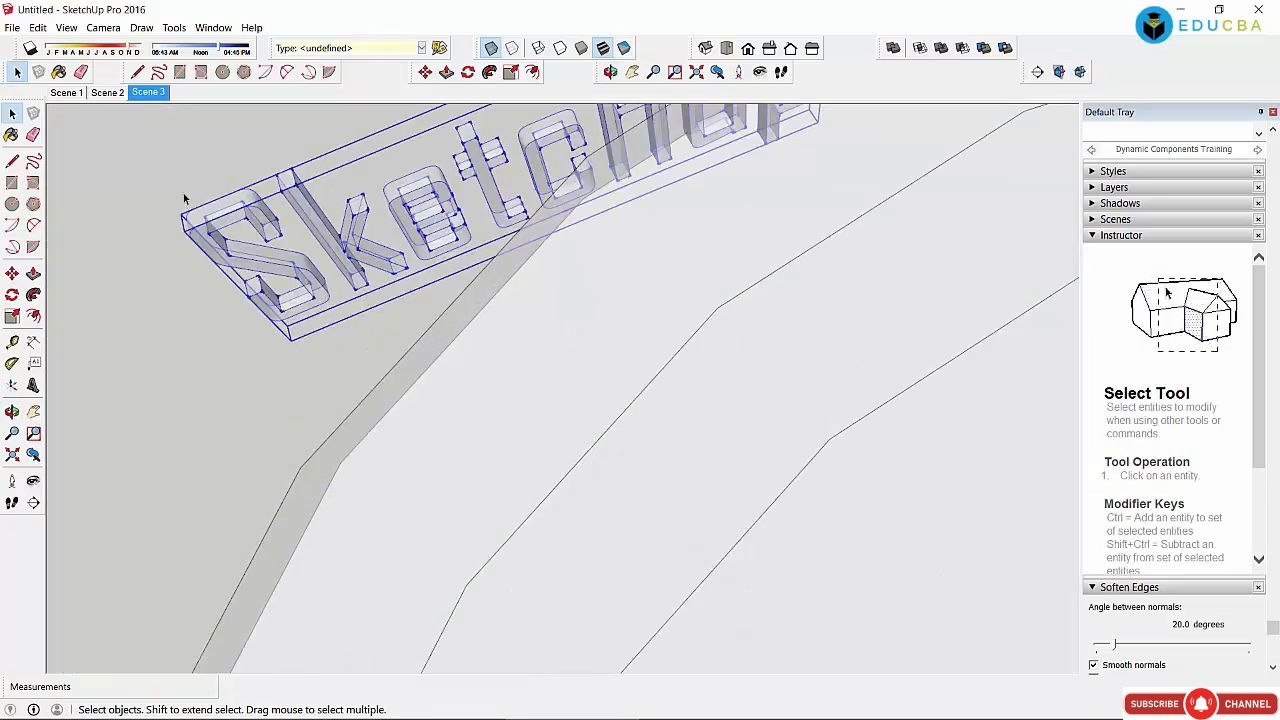
{"action": "left_click", "coordinate": [1095, 236]}
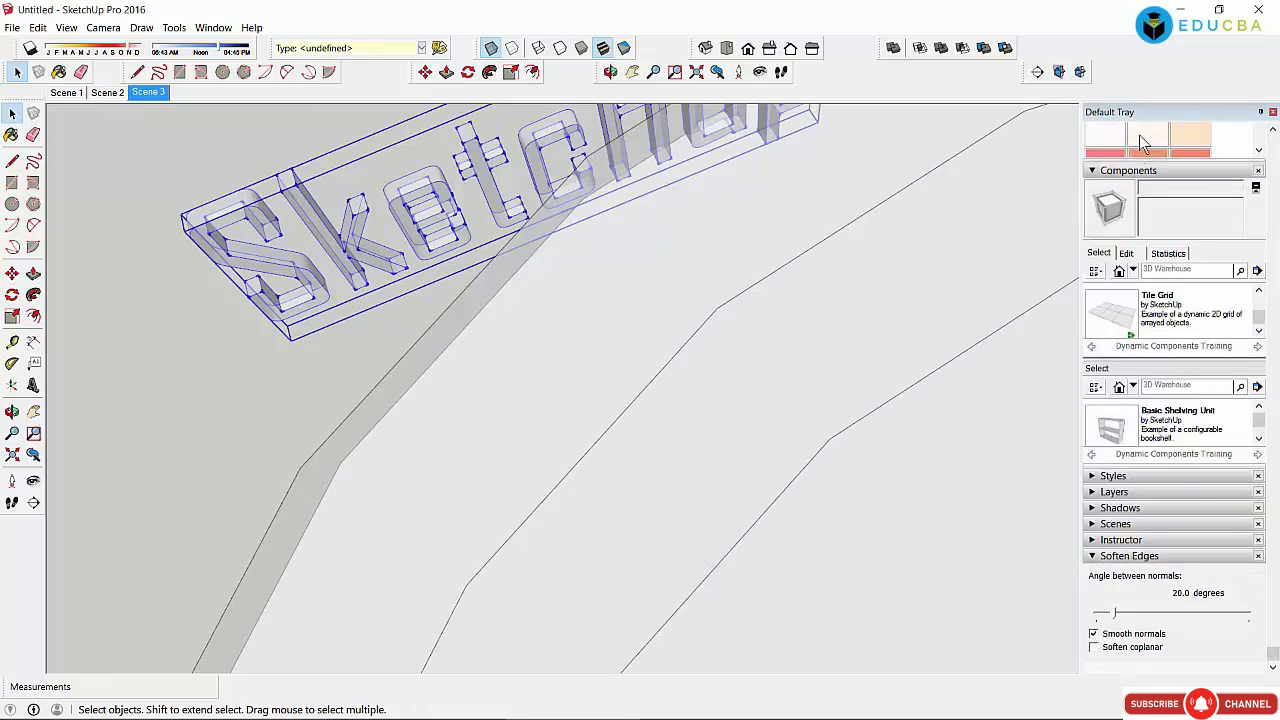
{"action": "left_click", "coordinate": [1140, 137]}
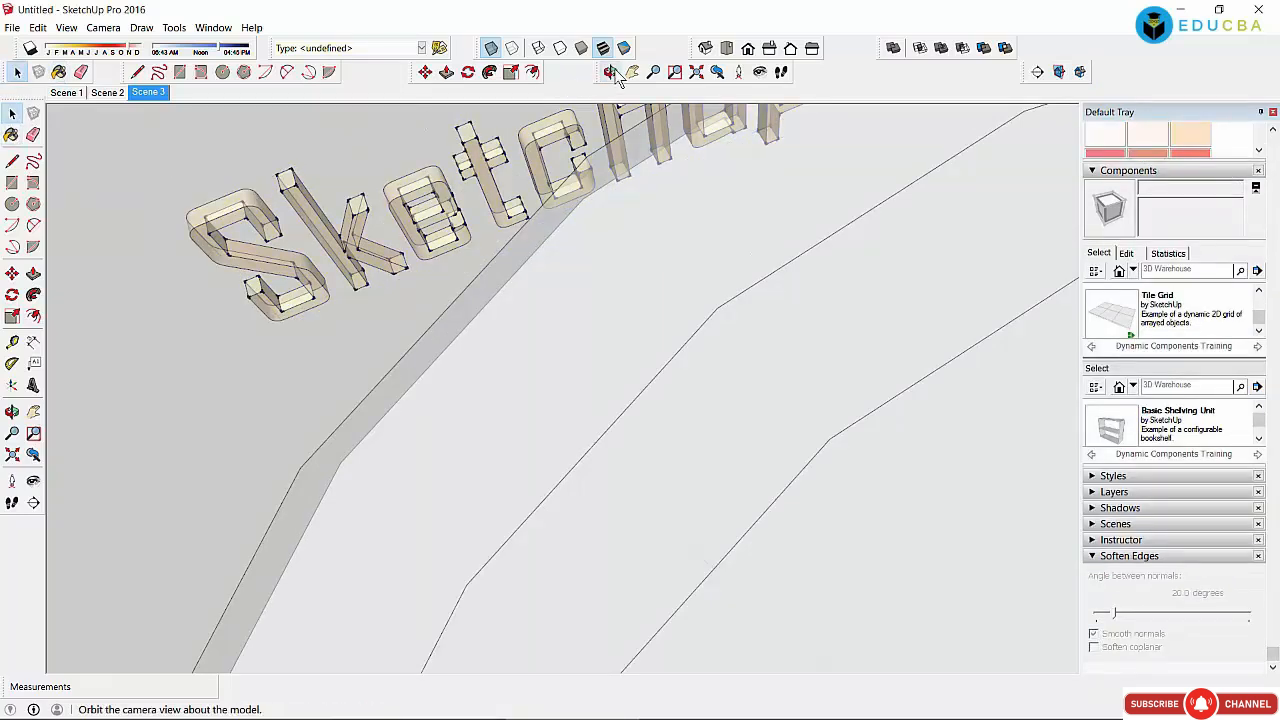
{"action": "left_click", "coordinate": [610, 72]}
{"action": "mouse_move", "coordinate": [650, 330]}
{"action": "left_mouse_down"}
{"action": "mouse_move", "coordinate": [705, 348]}
{"action": "mouse_move", "coordinate": [640, 322]}
{"action": "left_mouse_up"}
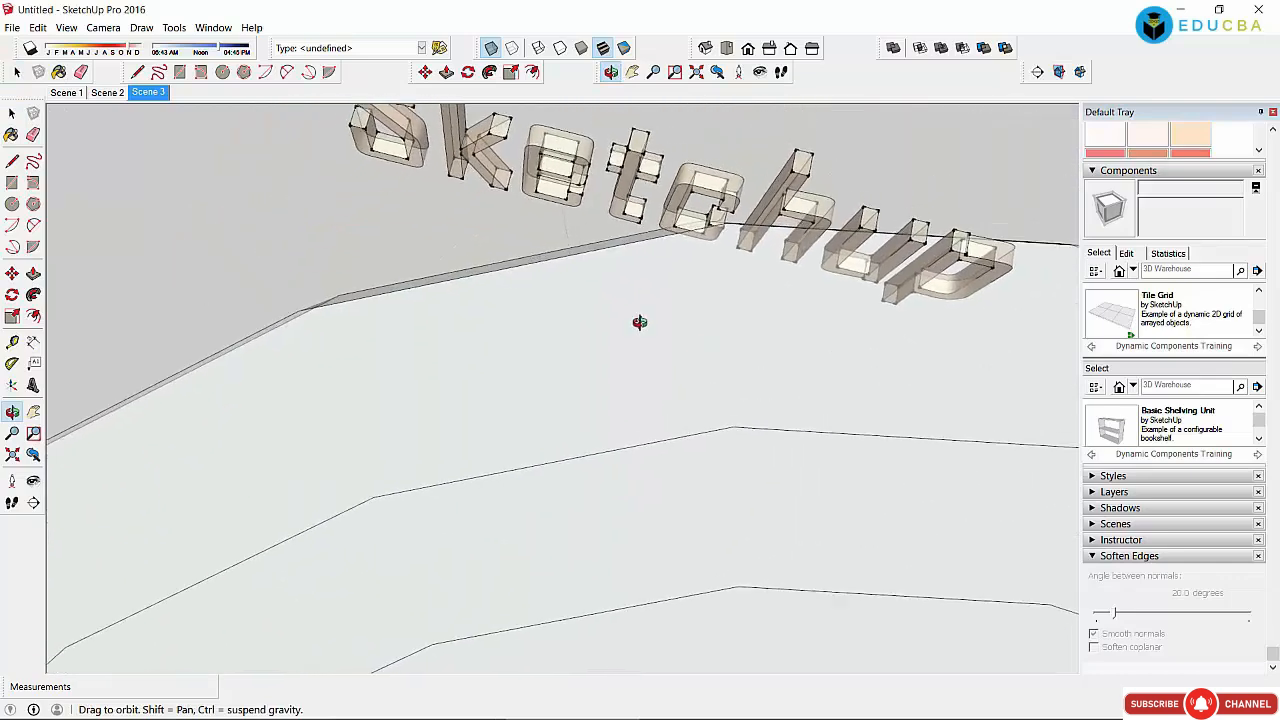
Step: Place the new 3D text at the model origin and start rotating it
{"action": "left_click", "coordinate": [12, 113]}
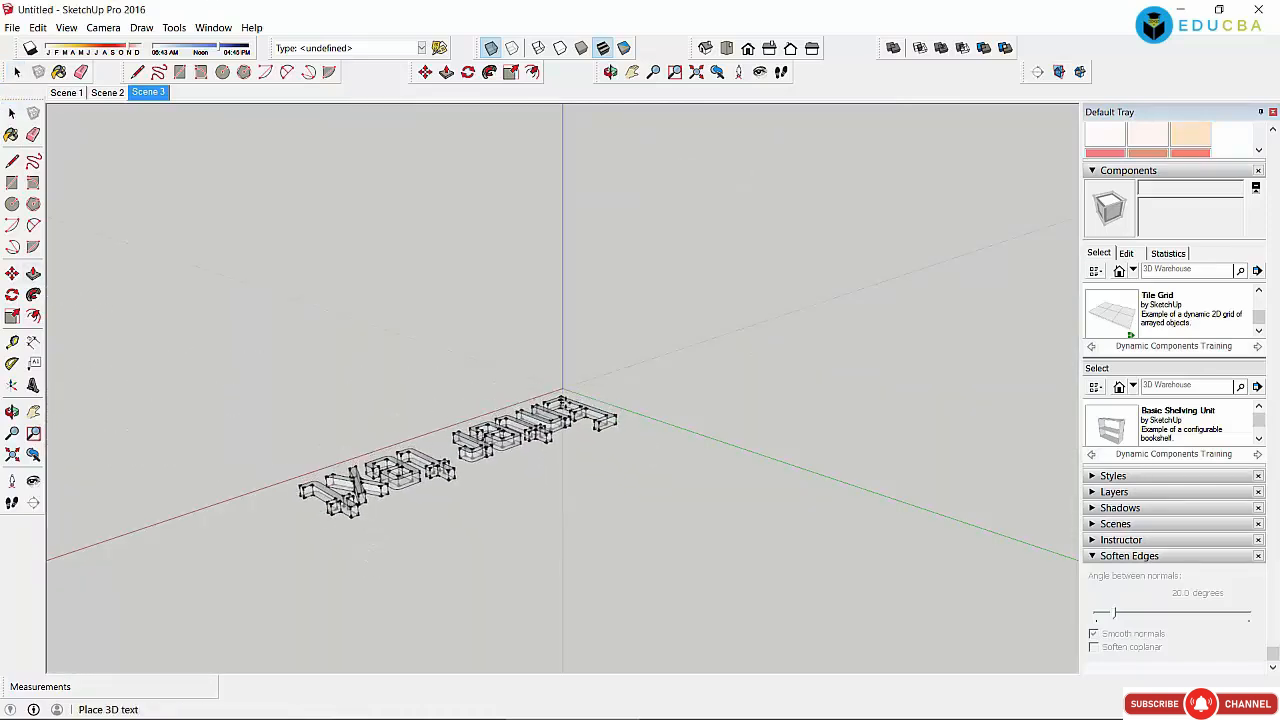
{"action": "left_click", "coordinate": [562, 392]}
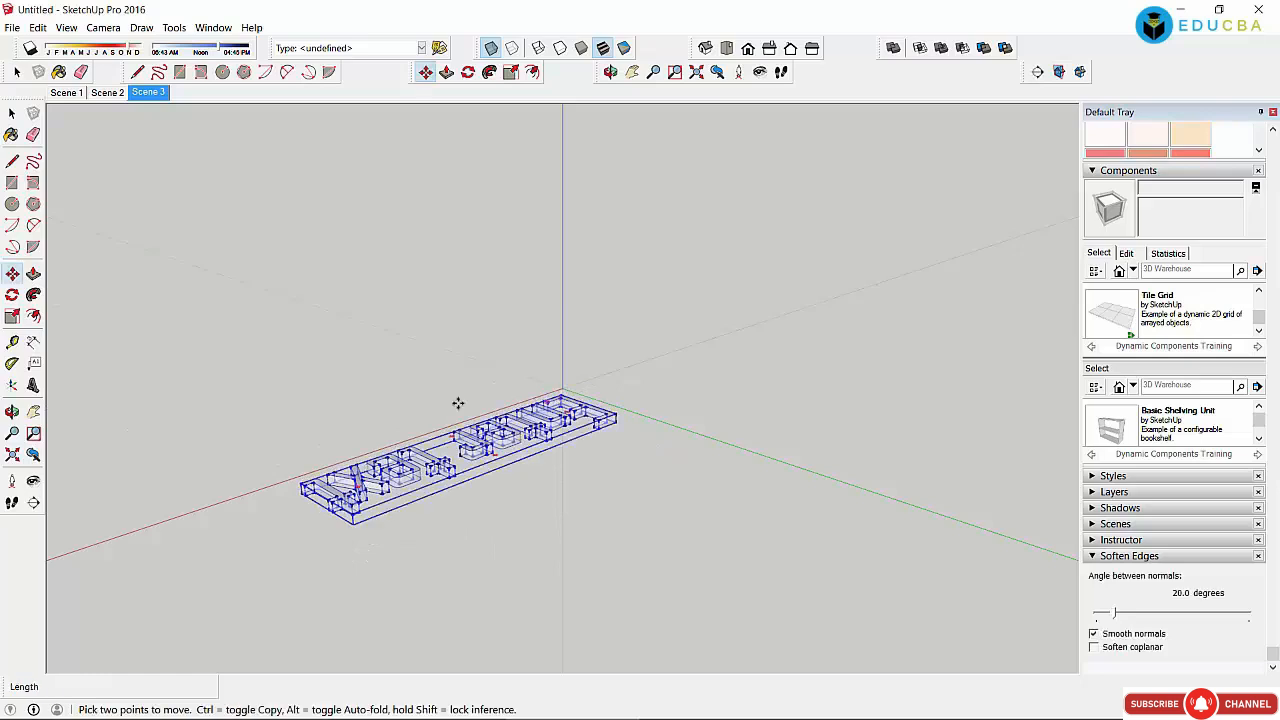
{"action": "left_click", "coordinate": [12, 115]}
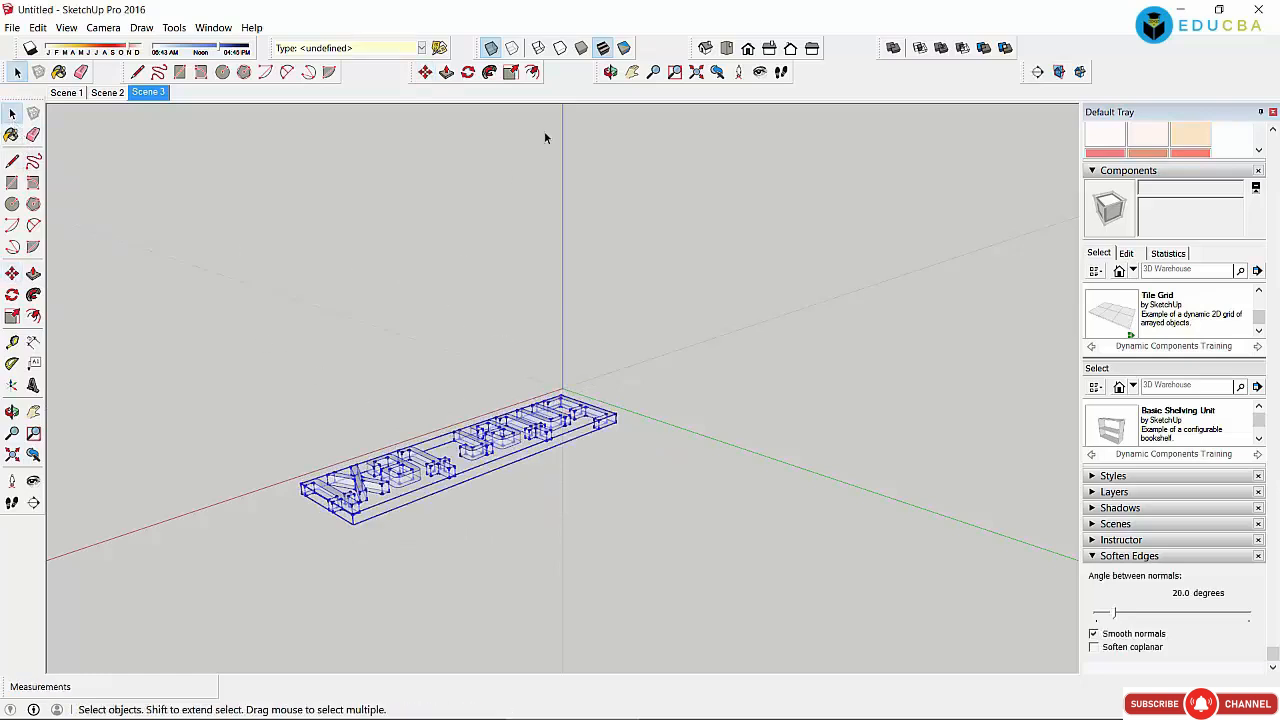
{"action": "left_click", "coordinate": [610, 72]}
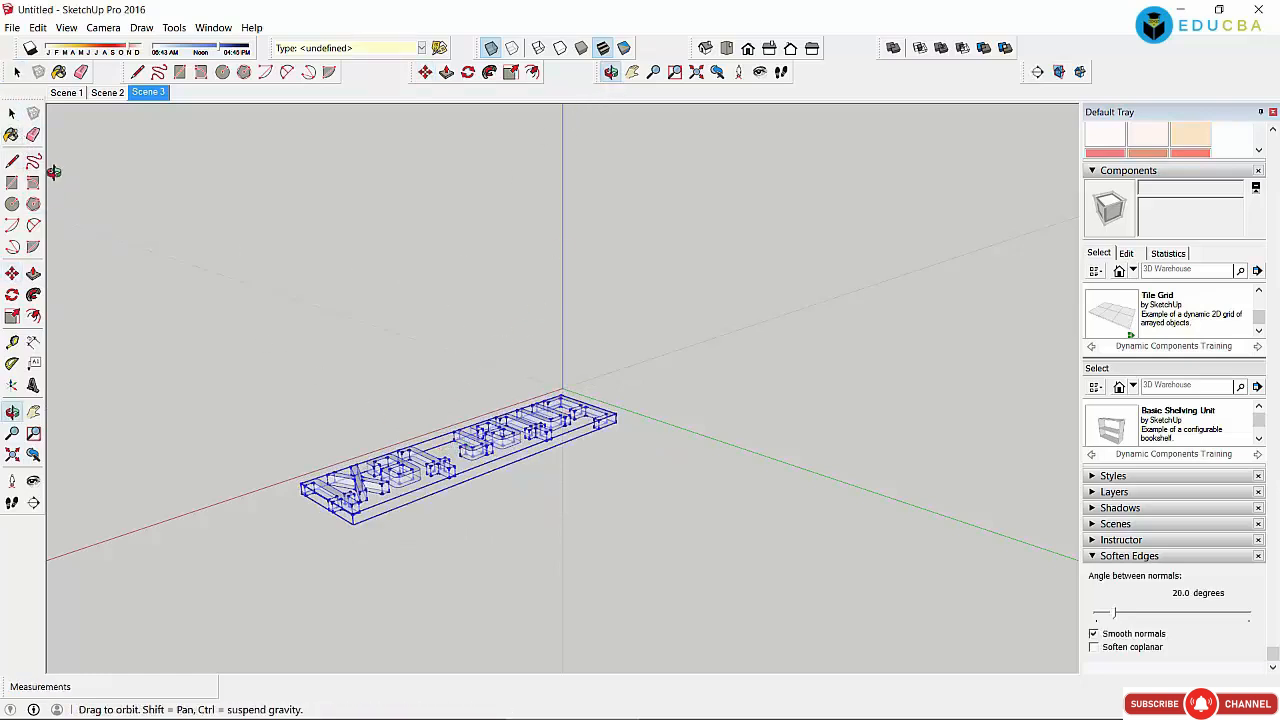
{"action": "left_click", "coordinate": [12, 115]}
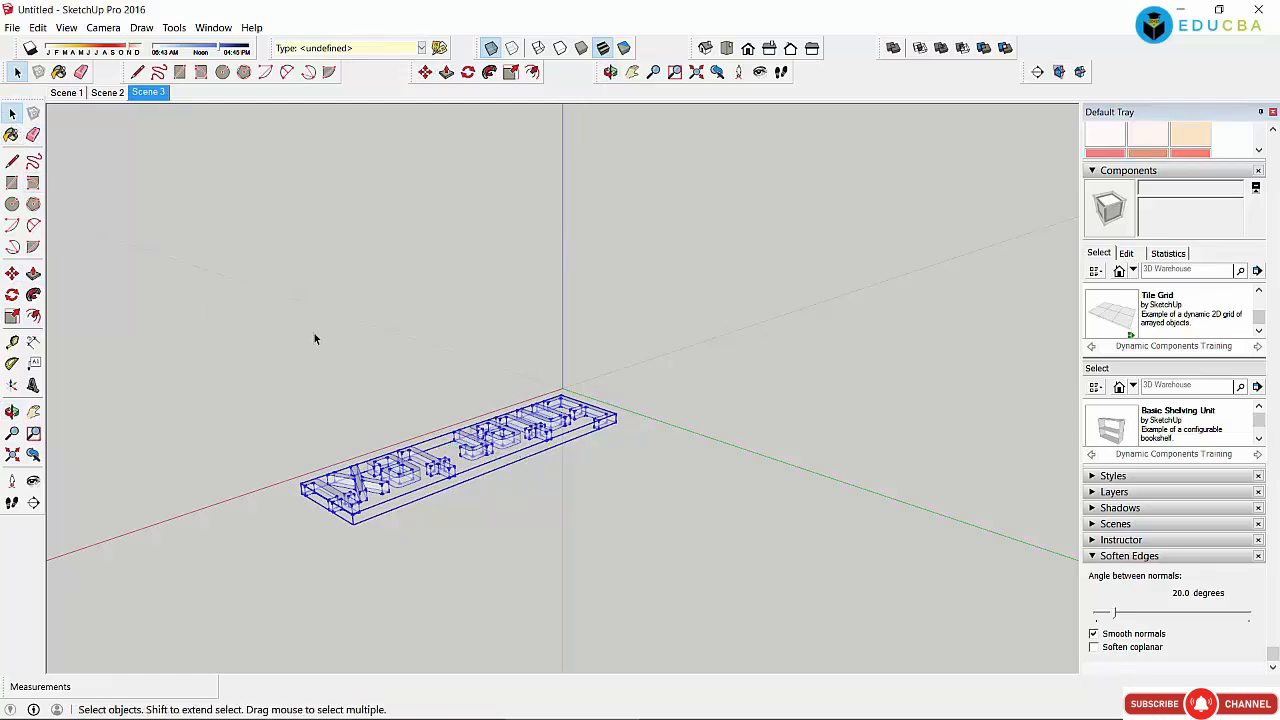
{"action": "left_click", "coordinate": [467, 72]}
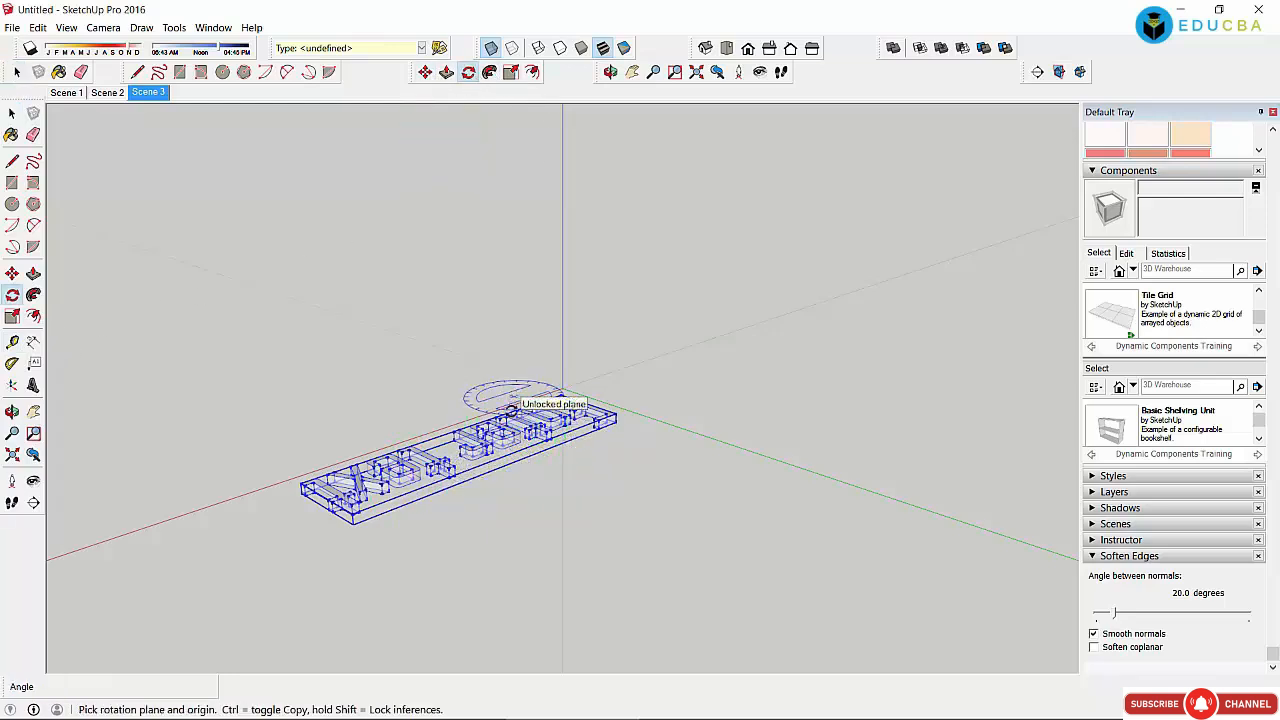
{"action": "left_click_drag", "start_coordinate": [510, 404], "coordinate": [504, 430]}
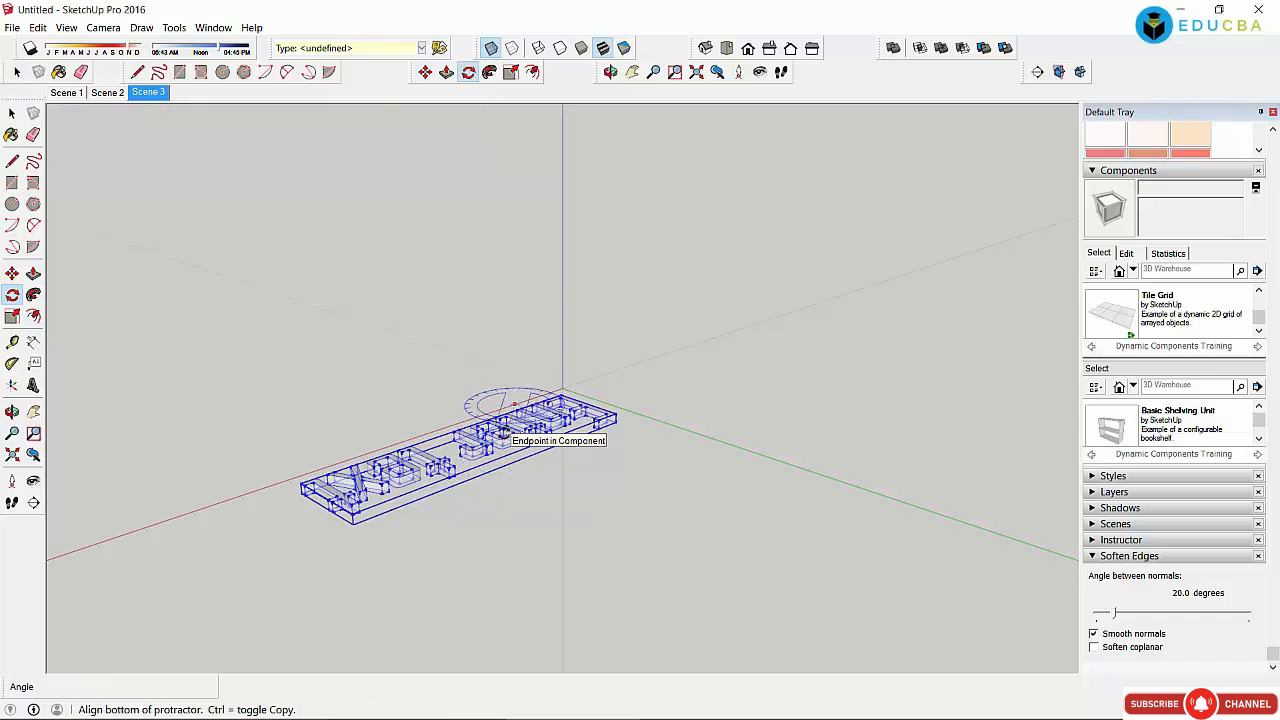
{"action": "left_click", "coordinate": [526, 460]}
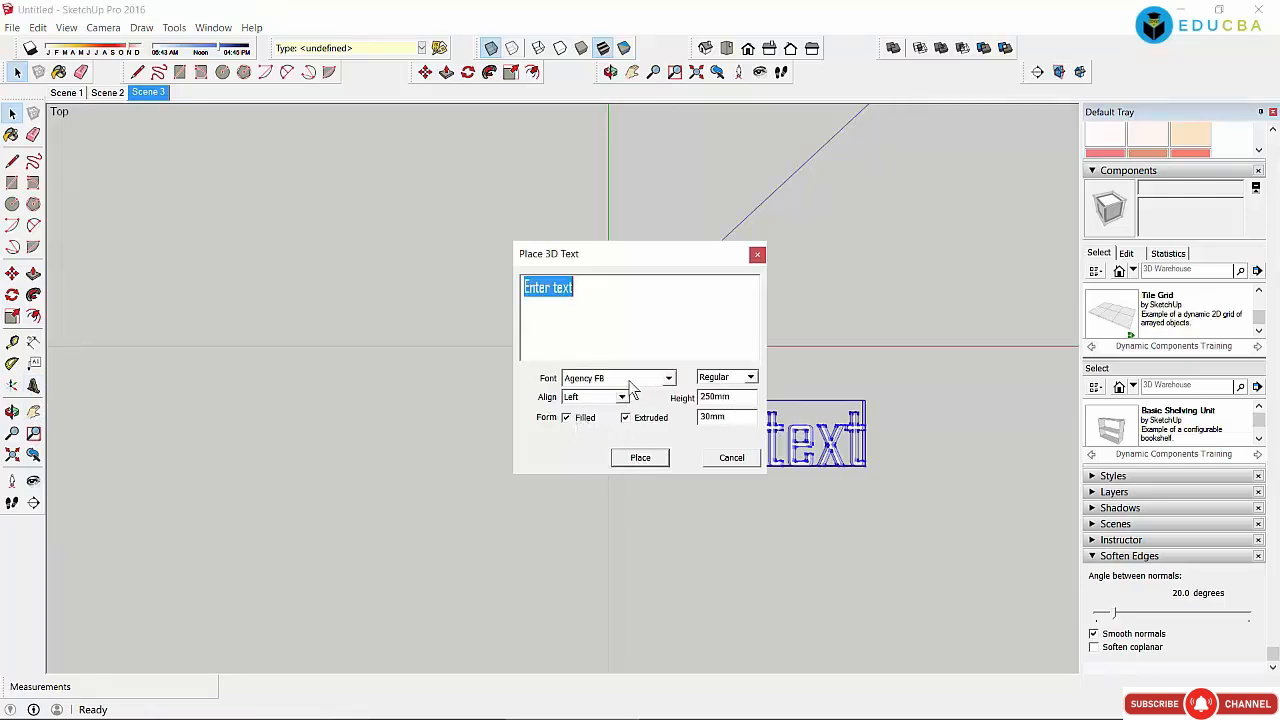
Step: Place a second 'Enter text' extruded 60 beside the first, then view both at an angle
{"action": "left_click", "coordinate": [748, 418]}
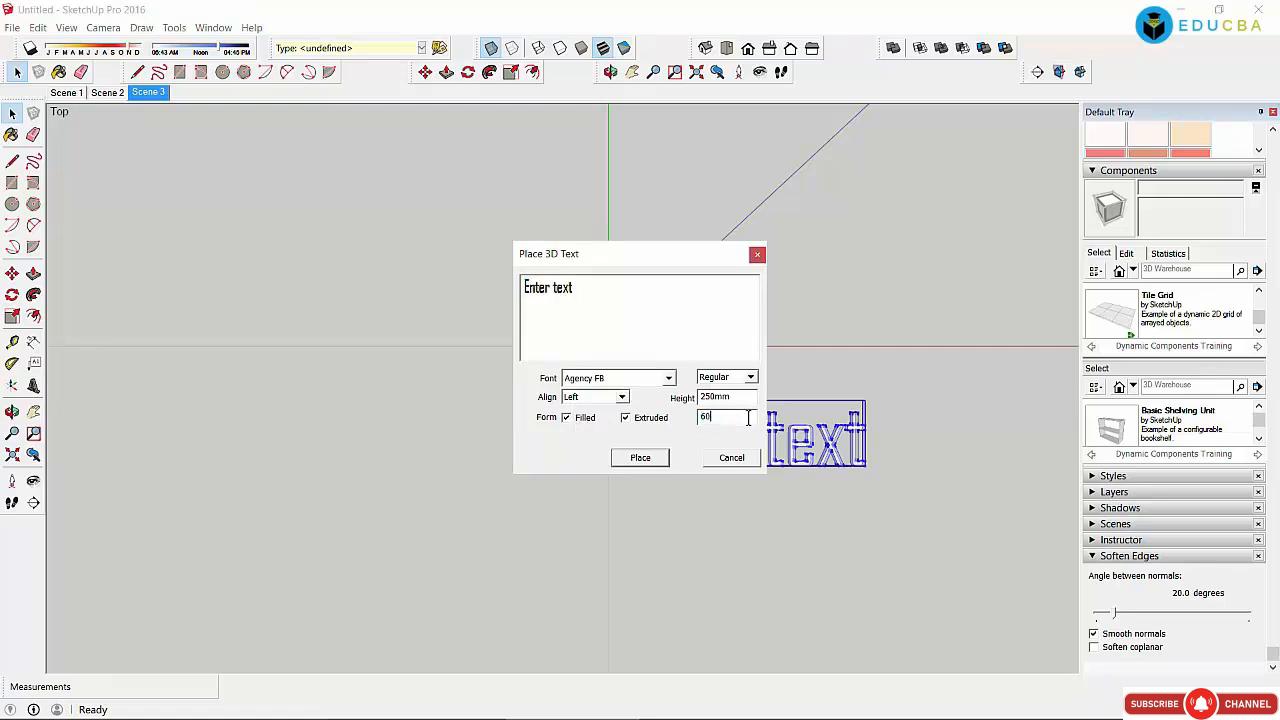
{"action": "left_click", "coordinate": [640, 460]}
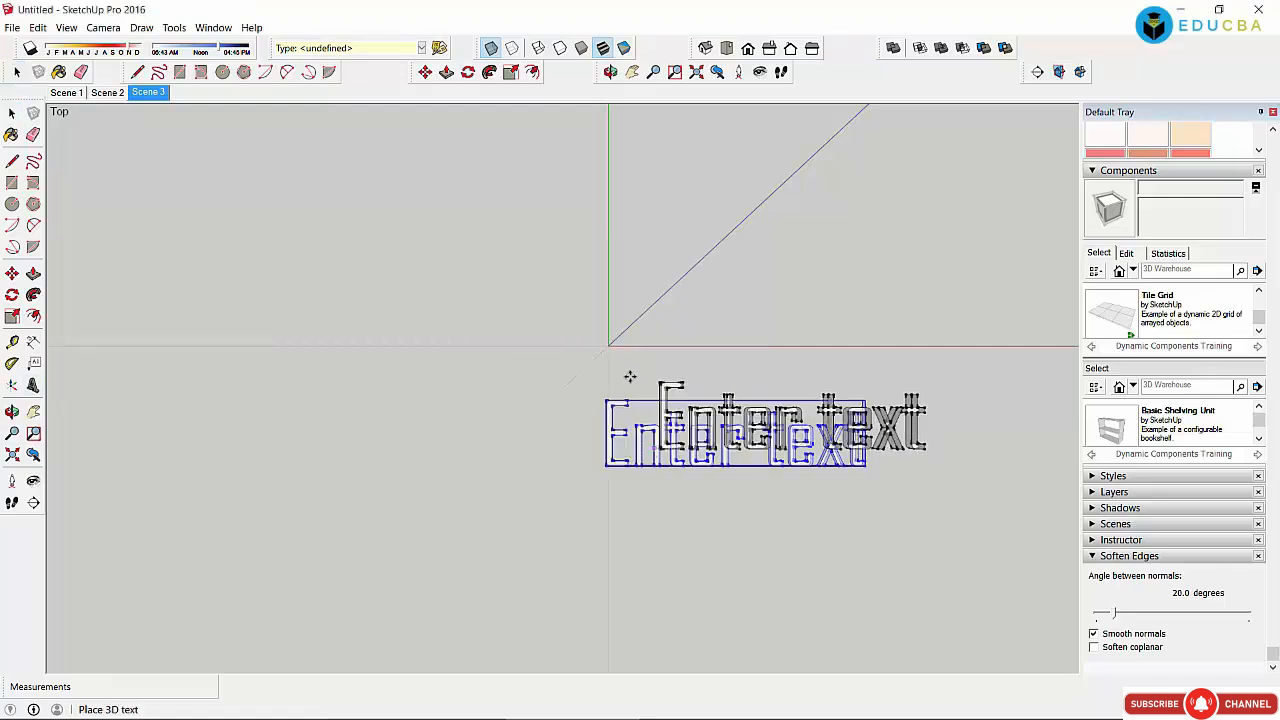
{"action": "left_click", "coordinate": [615, 340]}
{"action": "middle_click_drag", "start_coordinate": [615, 340], "coordinate": [666, 500]}
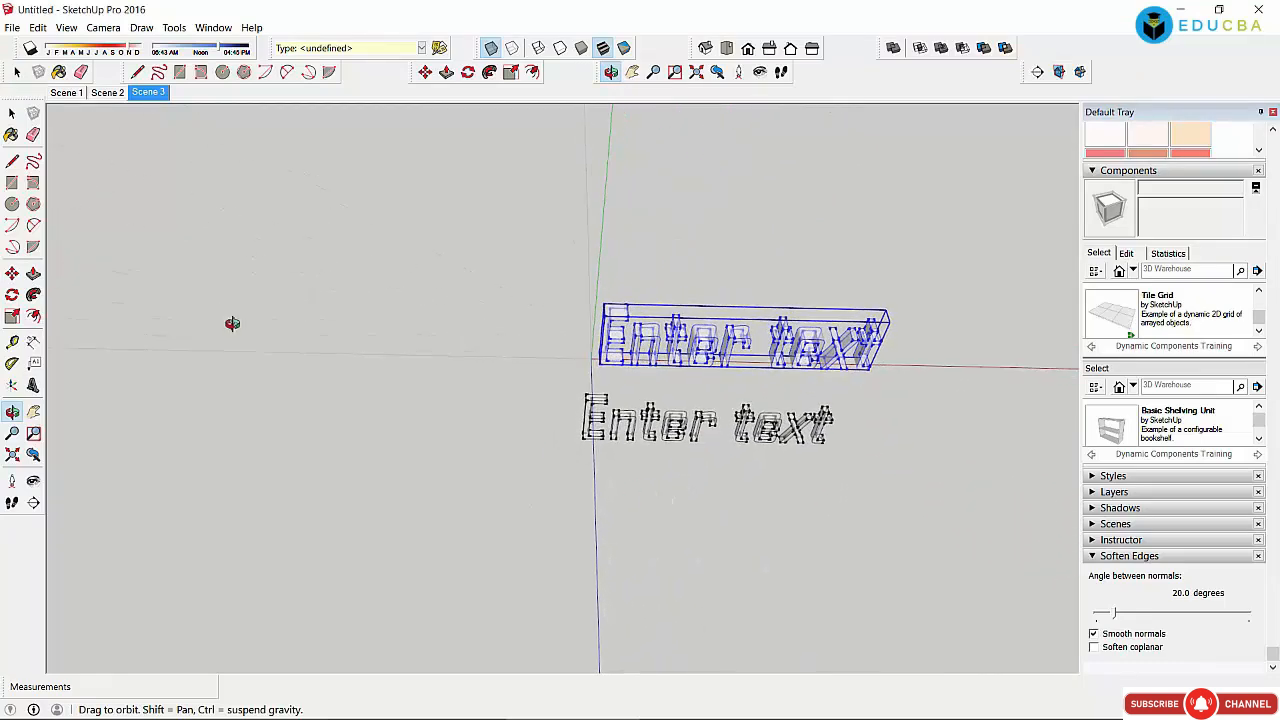
{"action": "left_click", "coordinate": [12, 113]}
{"action": "left_click", "coordinate": [310, 214]}
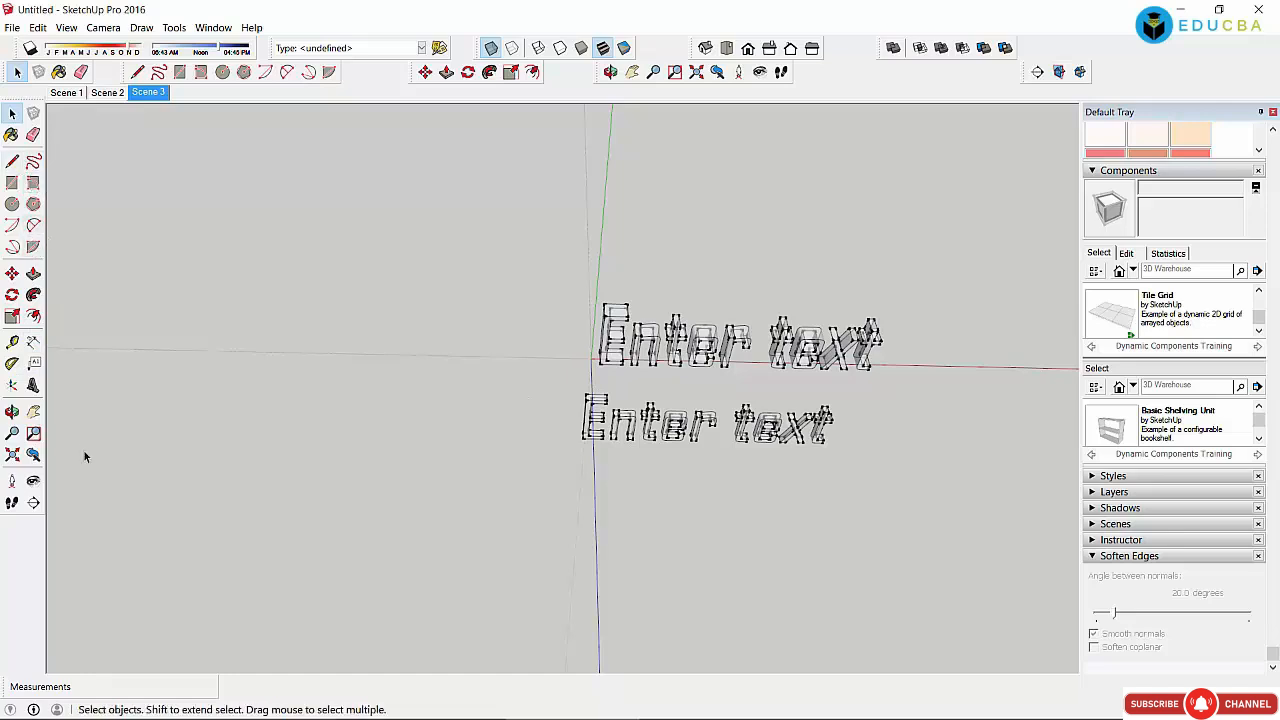
{"action": "left_click", "coordinate": [713, 72]}
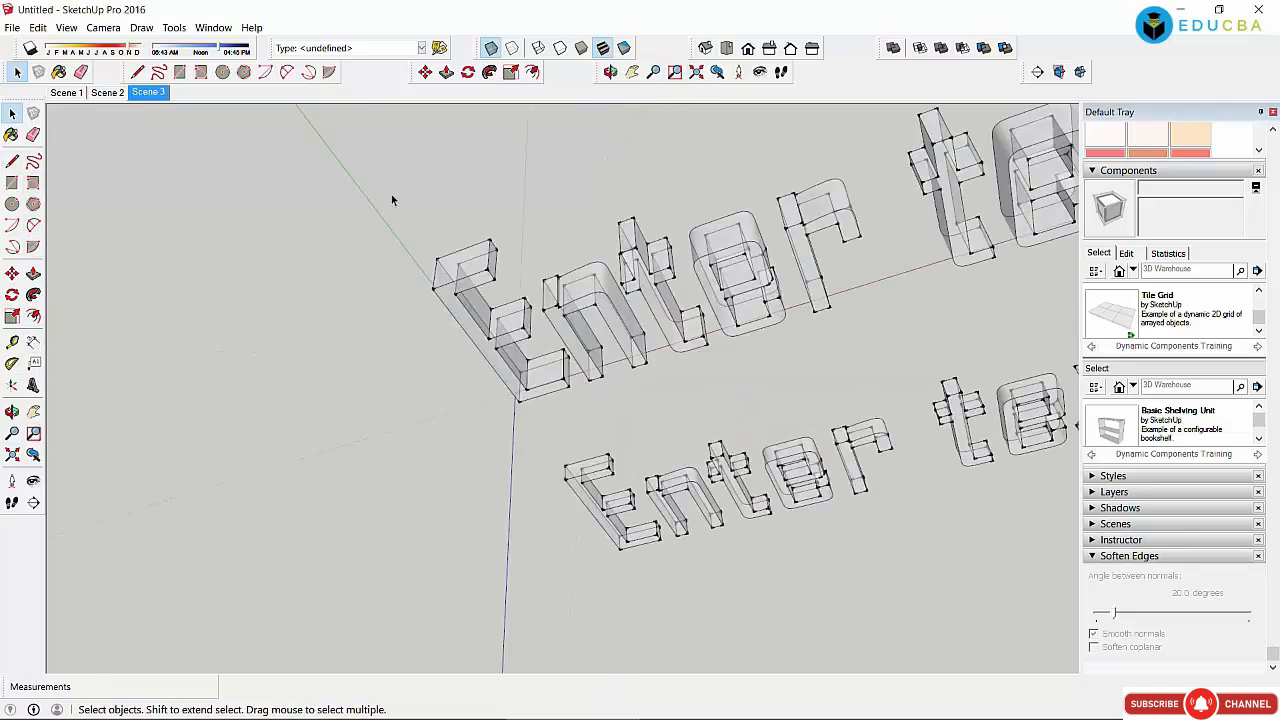
Step: Hide the model's edges from the display options
{"action": "left_click", "coordinate": [66, 27]}
{"action": "mouse_move", "coordinate": [103, 207]}
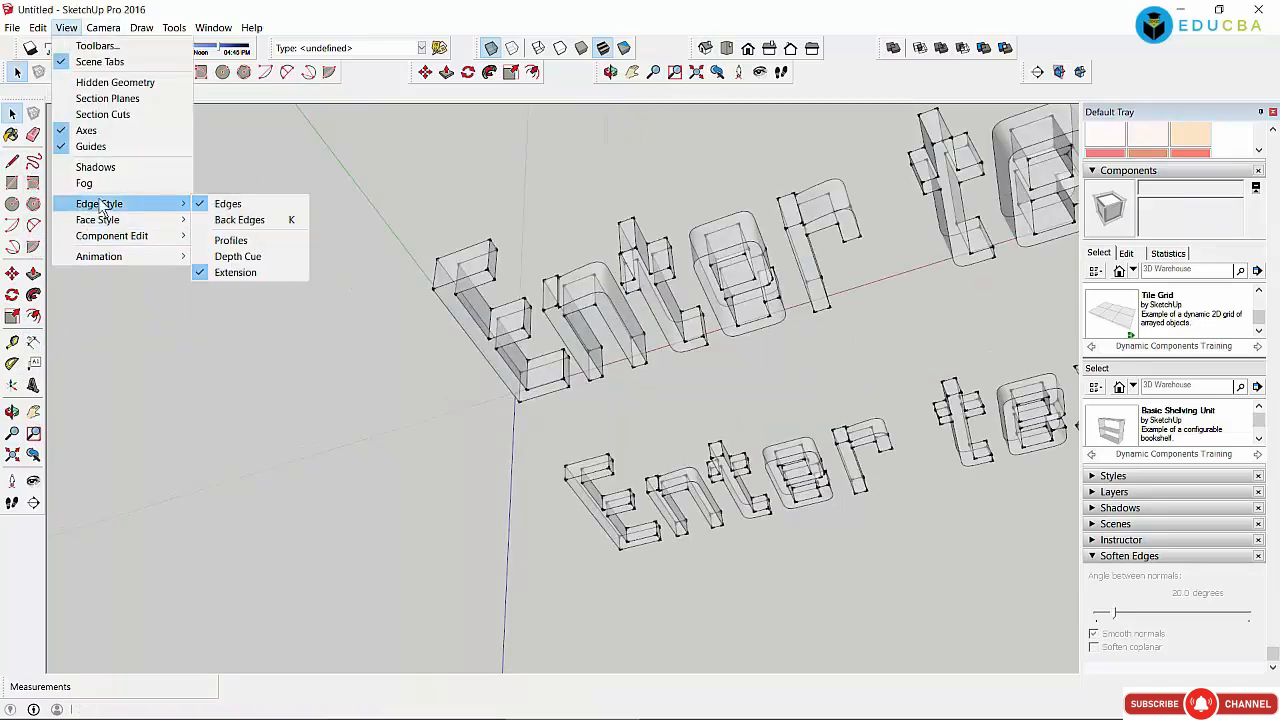
{"action": "left_click", "coordinate": [228, 204]}
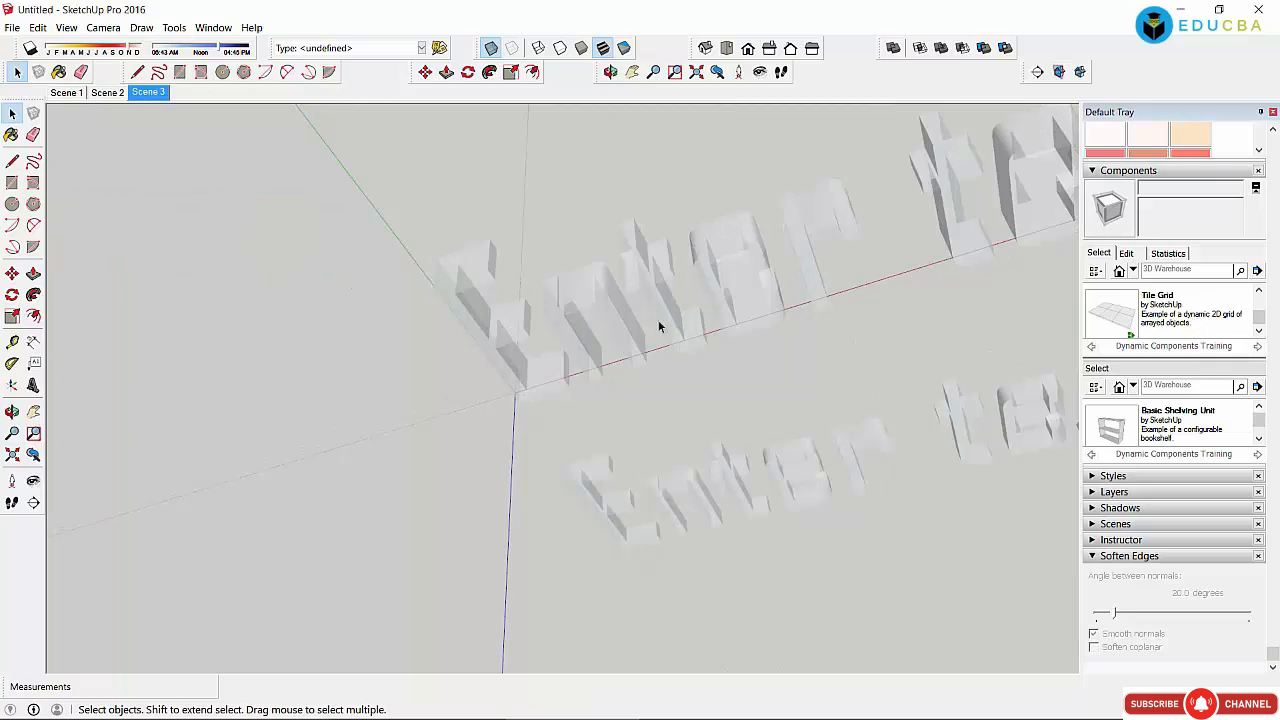
Step: Paint the upper 'Enter text' with Quartz Light Brown synthetic surface, then switch to wireframe
{"action": "left_click", "coordinate": [656, 287]}
{"action": "left_click", "coordinate": [504, 323]}
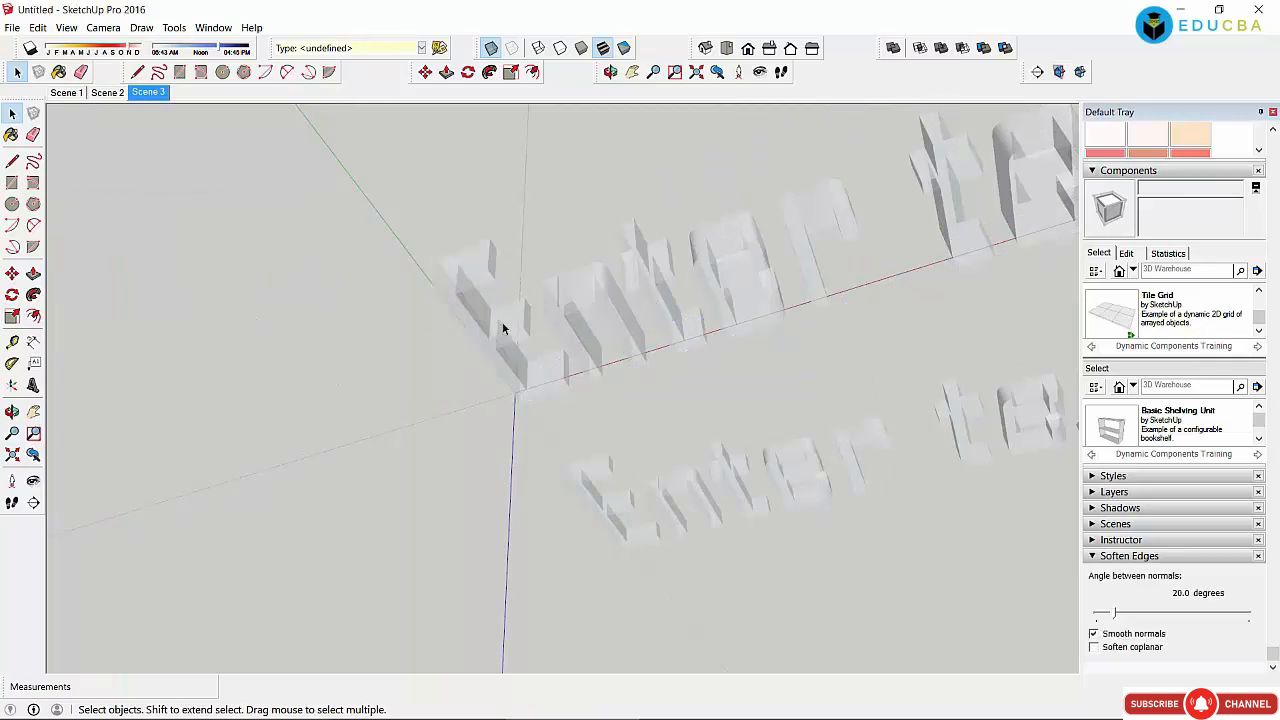
{"action": "left_click", "coordinate": [565, 286]}
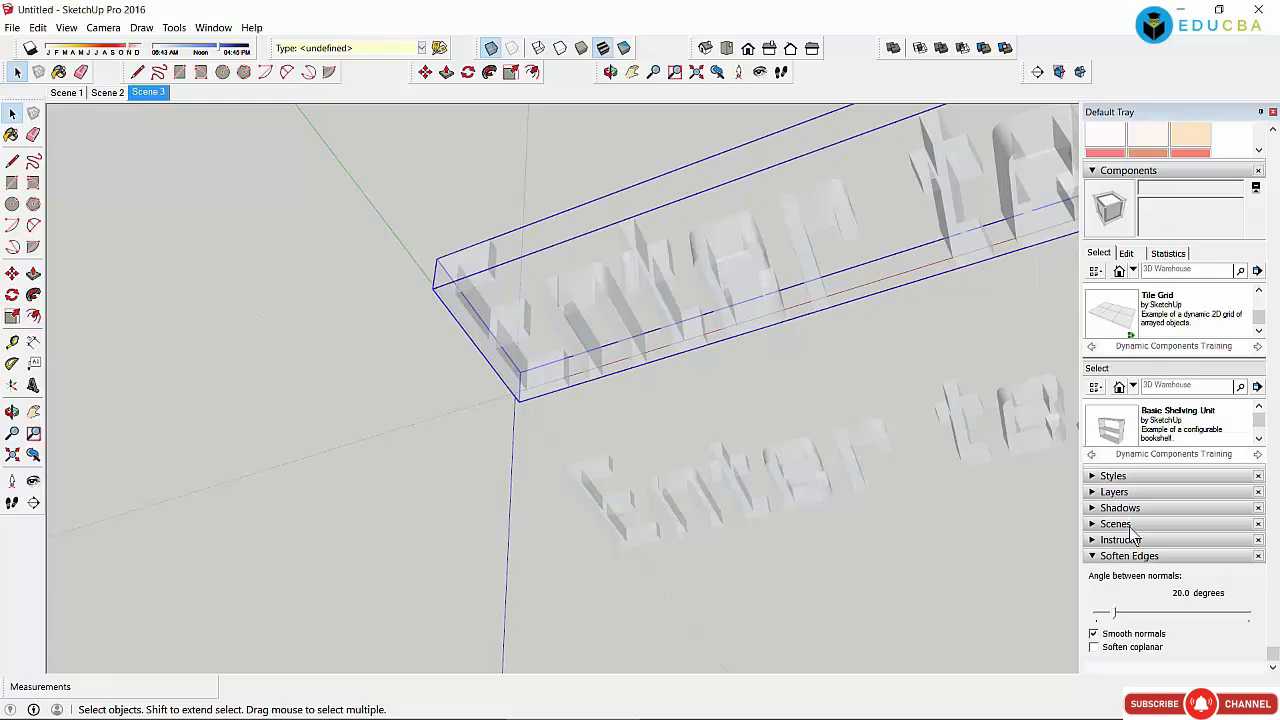
{"action": "left_click", "coordinate": [1093, 171]}
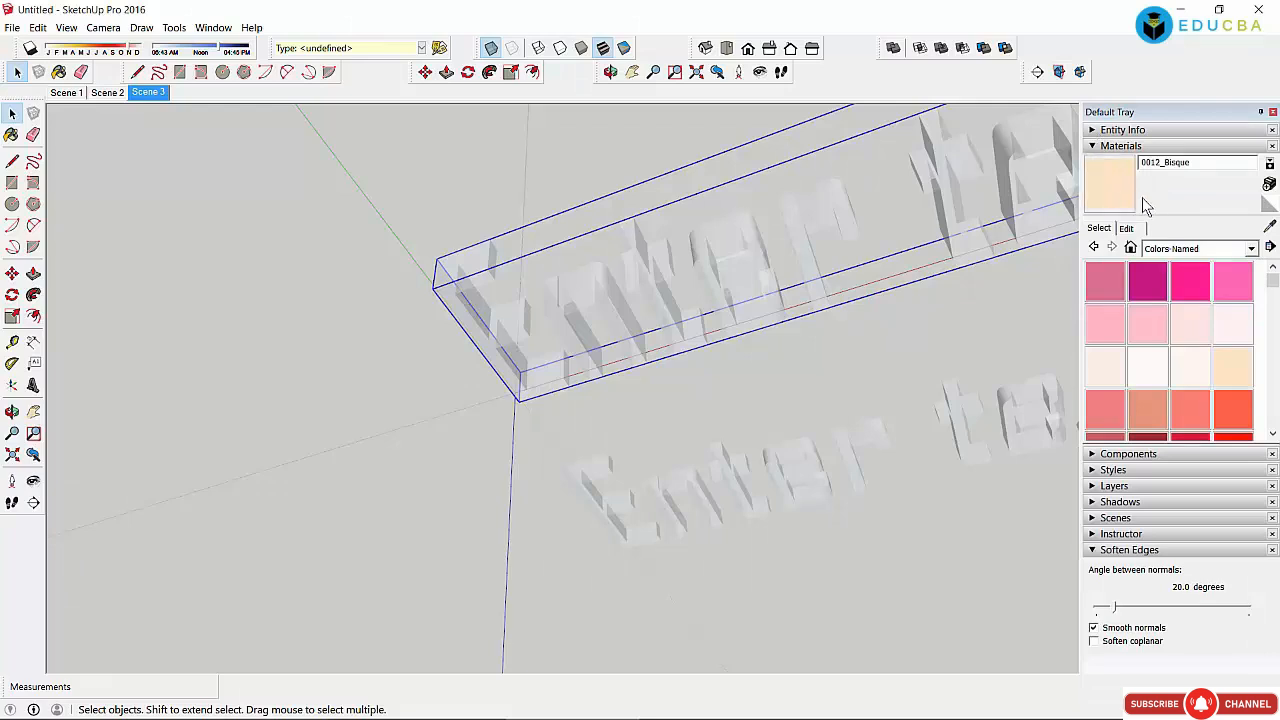
{"action": "left_click", "coordinate": [1152, 250]}
{"action": "left_click", "coordinate": [1167, 413]}
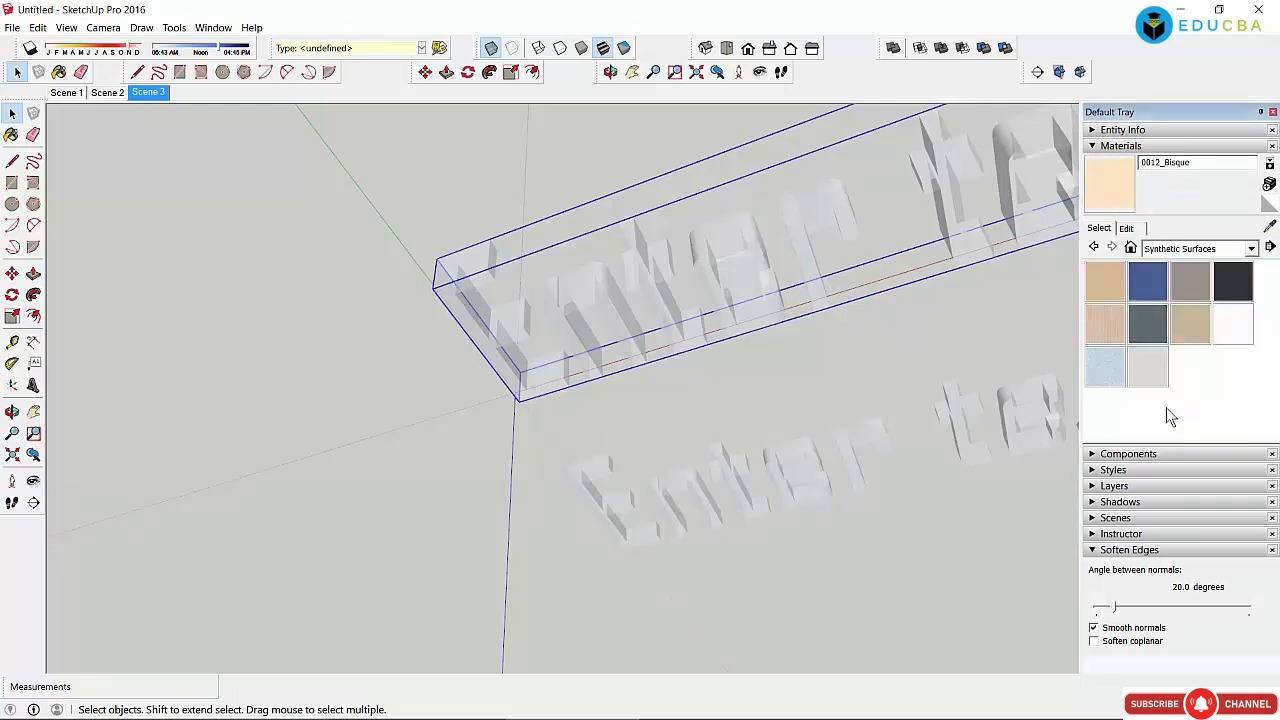
{"action": "left_click", "coordinate": [1147, 334]}
{"action": "left_click", "coordinate": [717, 237]}
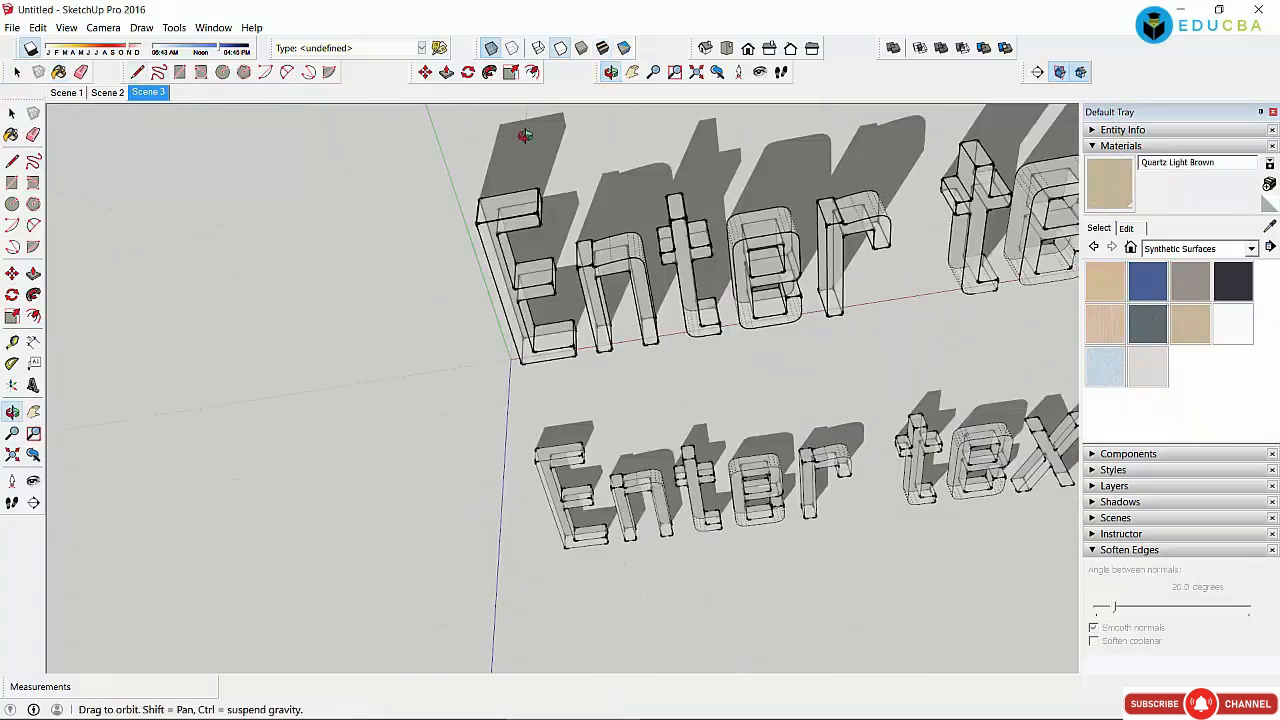
{"action": "left_click", "coordinate": [539, 49]}
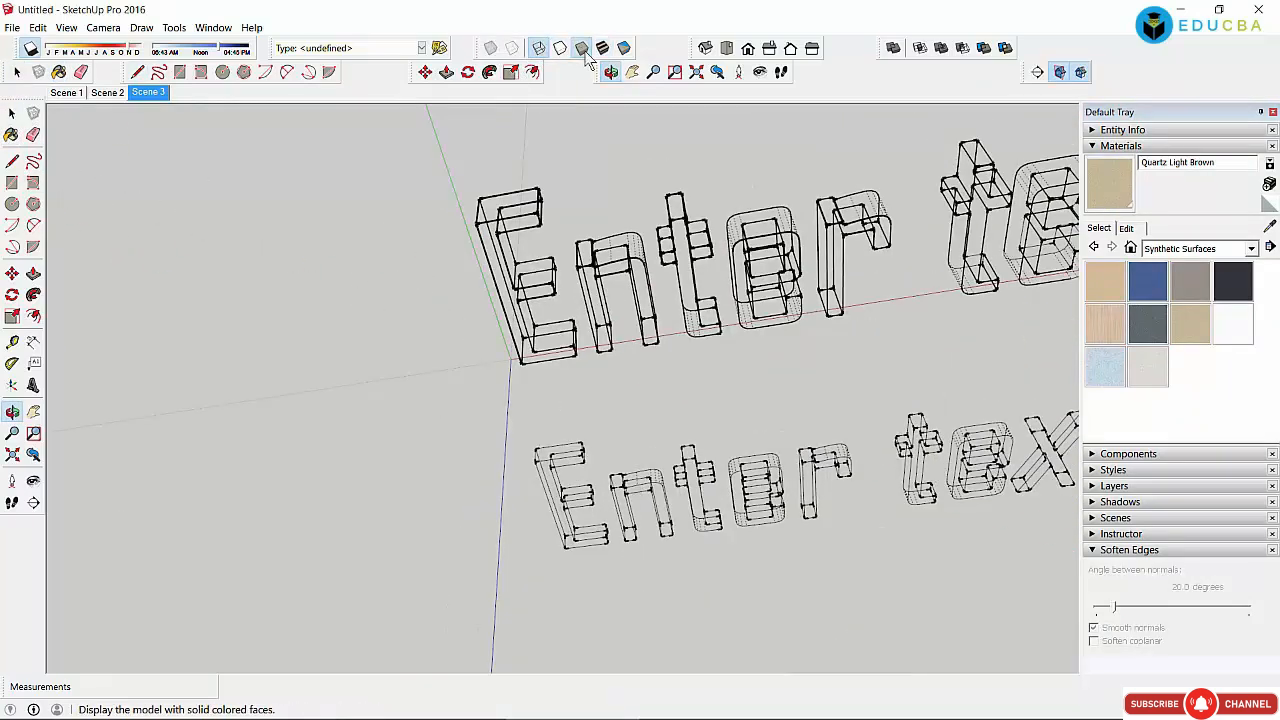
{"action": "left_click", "coordinate": [174, 27]}
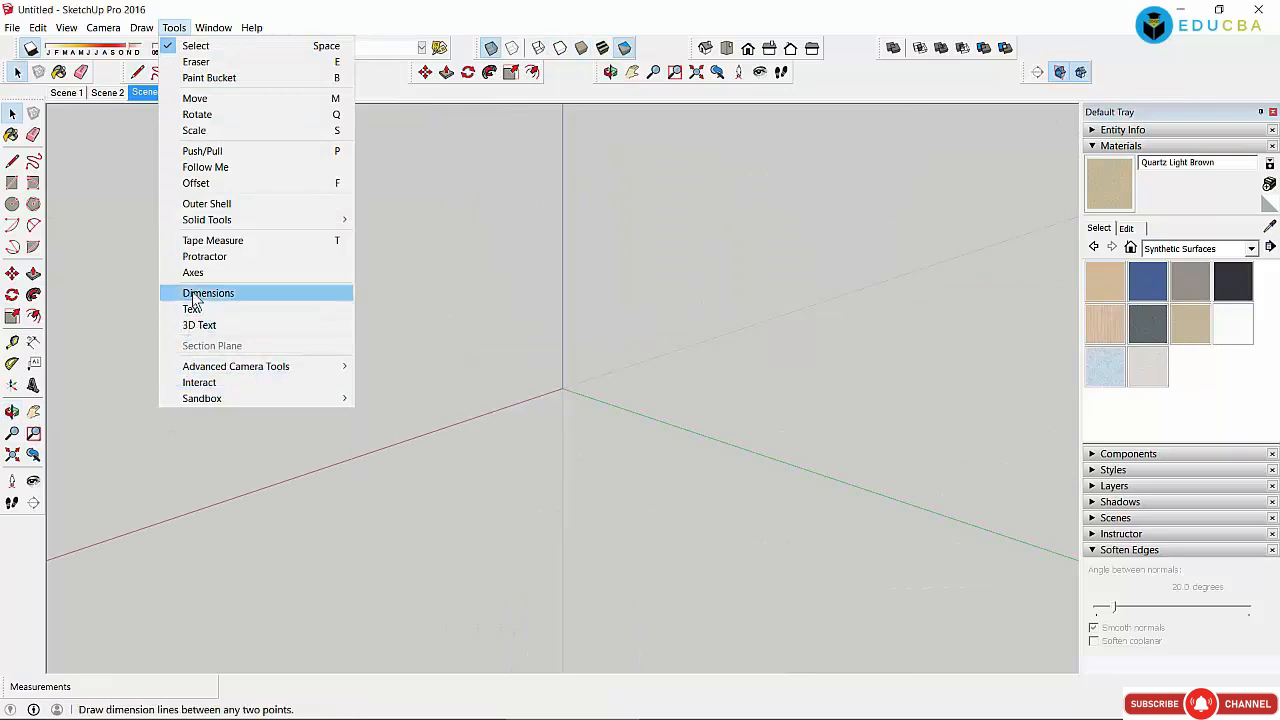
Step: Browse the Digital camera types under Select Camera Type, including the ARRI sensor formats
{"action": "mouse_move", "coordinate": [240, 366]}
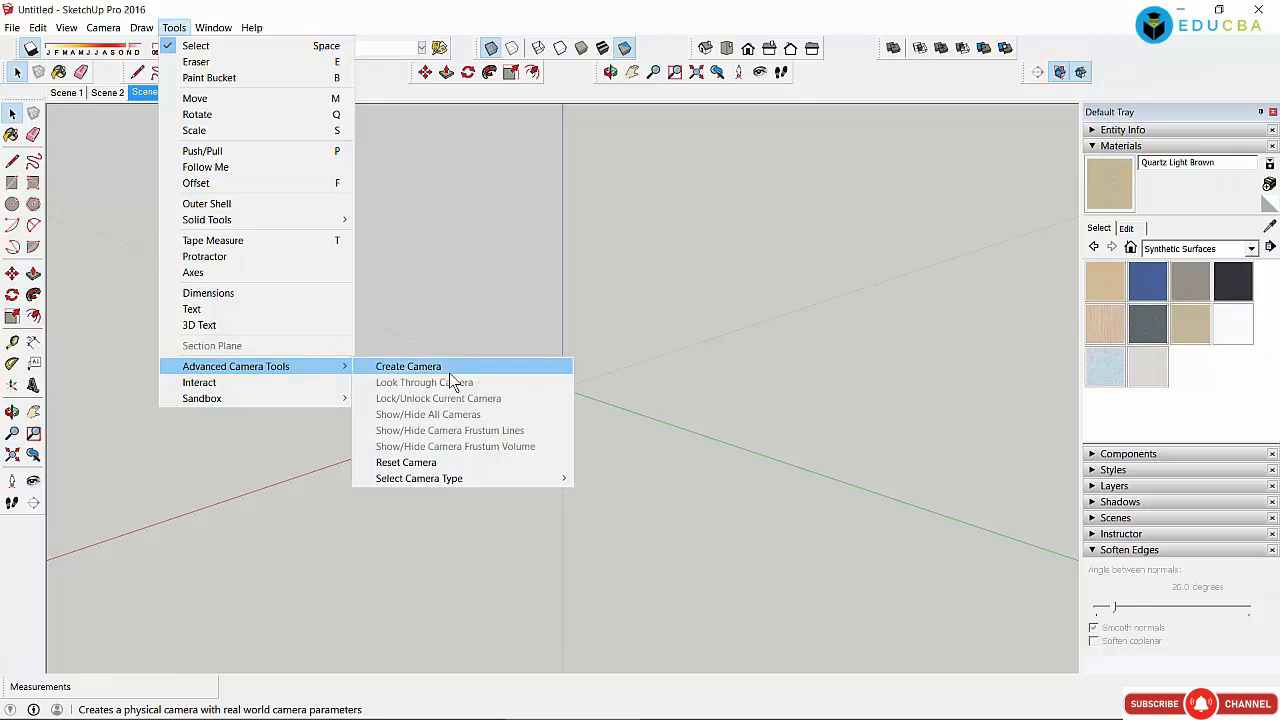
{"action": "mouse_move", "coordinate": [450, 480]}
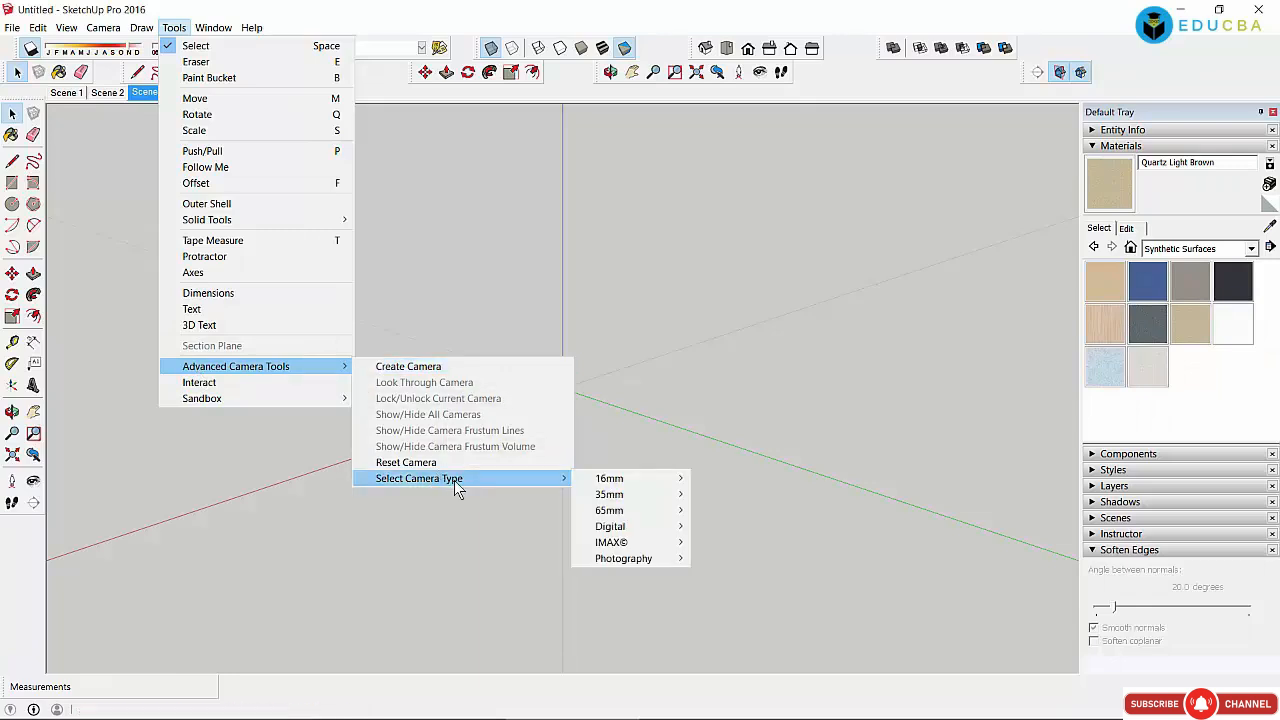
{"action": "mouse_move", "coordinate": [627, 482]}
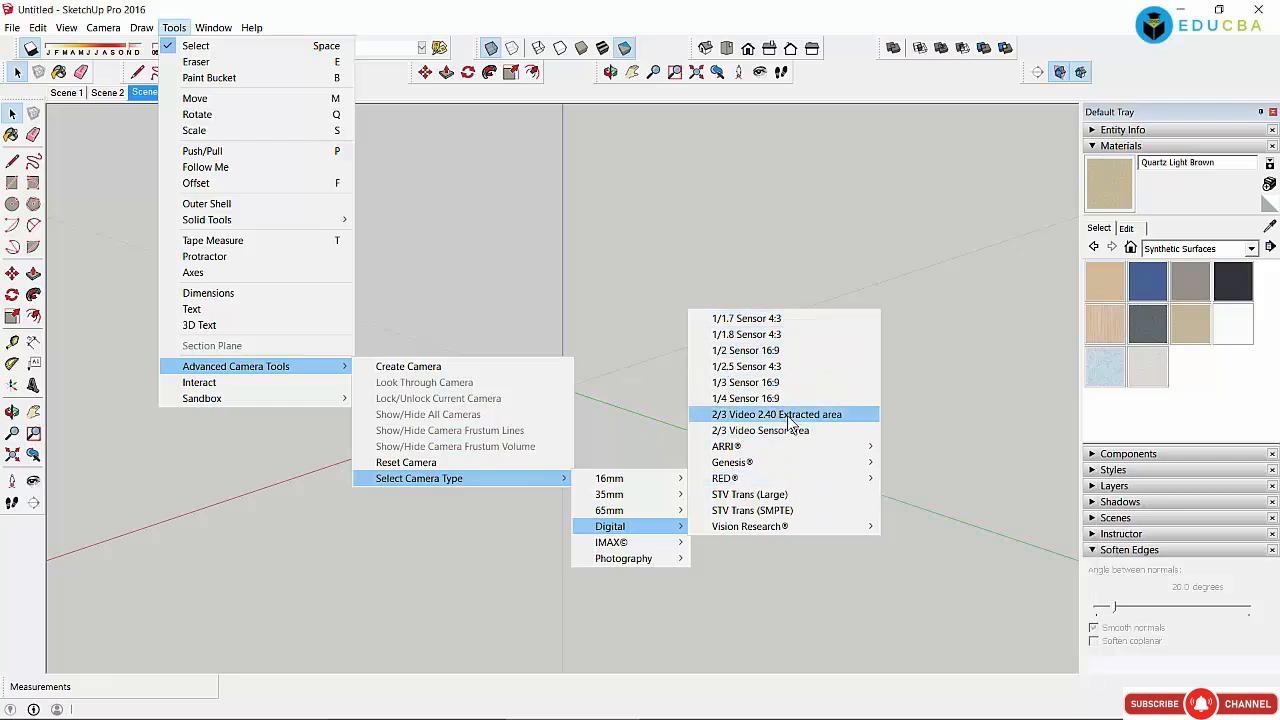
{"action": "mouse_move", "coordinate": [786, 462]}
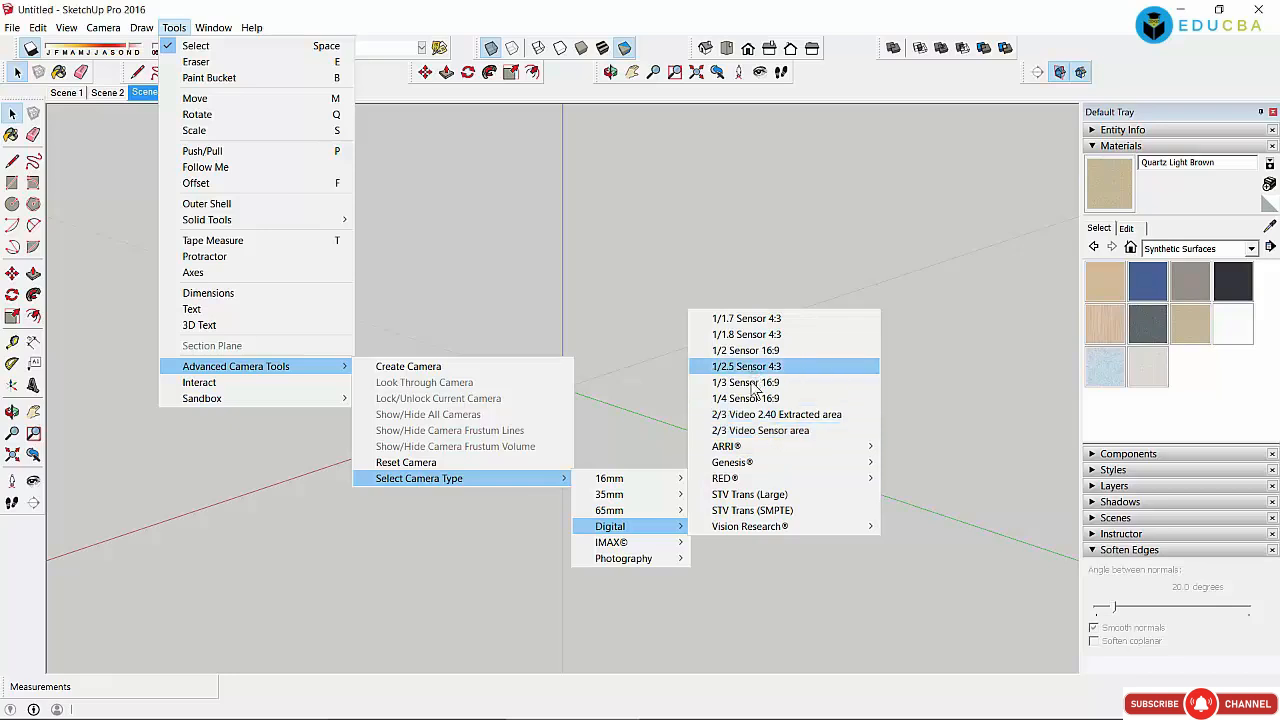
Step: Look over the IMAX and Photography camera formats, then close the camera type lists
{"action": "mouse_move", "coordinate": [745, 450]}
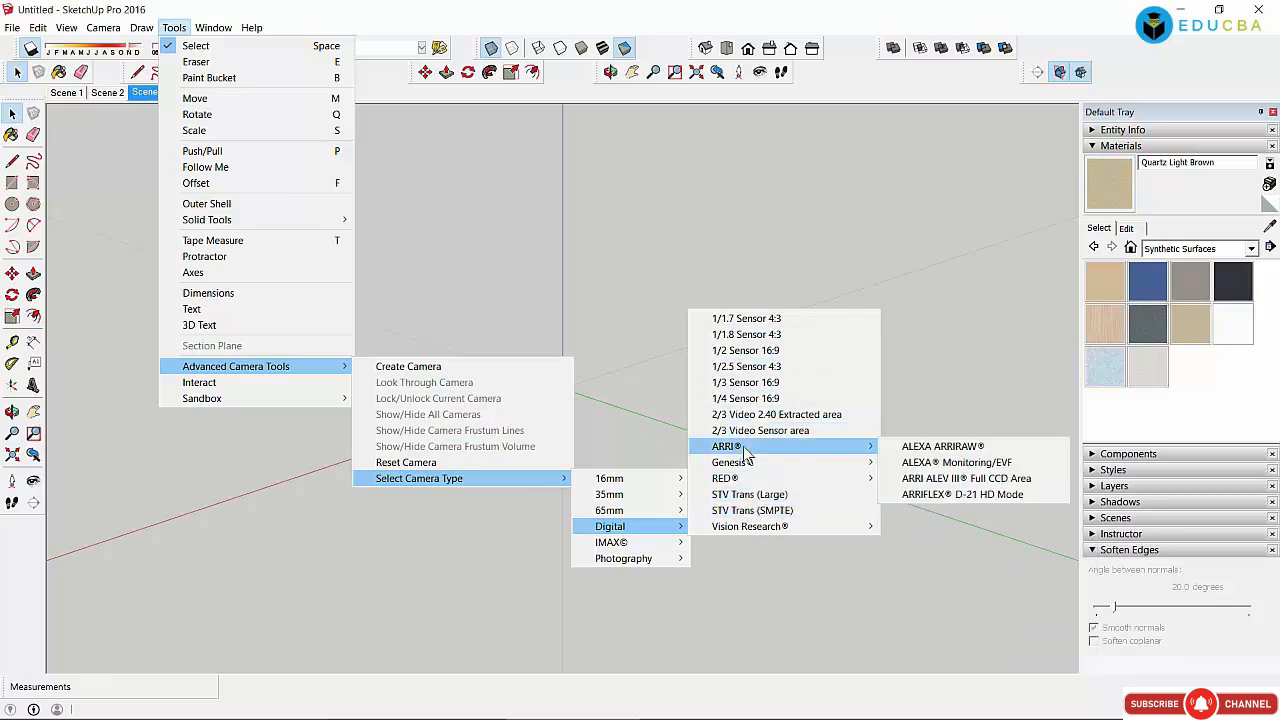
{"action": "mouse_move", "coordinate": [640, 542]}
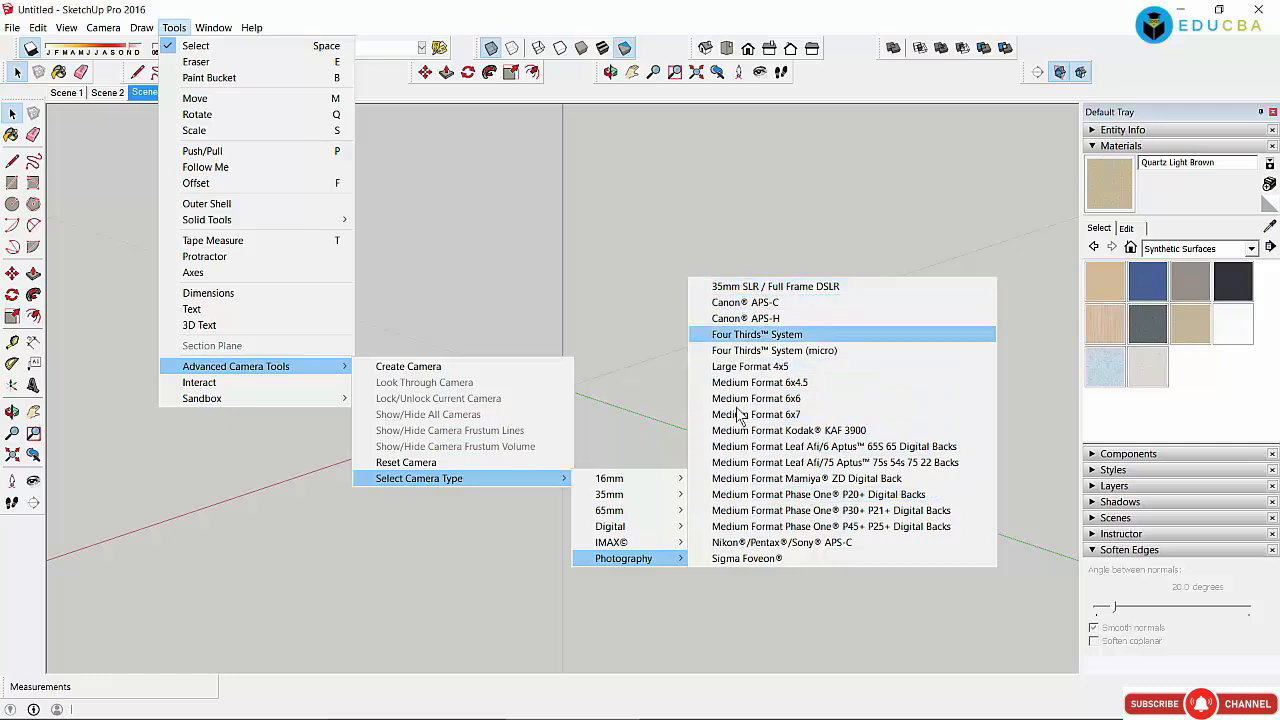
{"action": "left_click", "coordinate": [622, 285]}
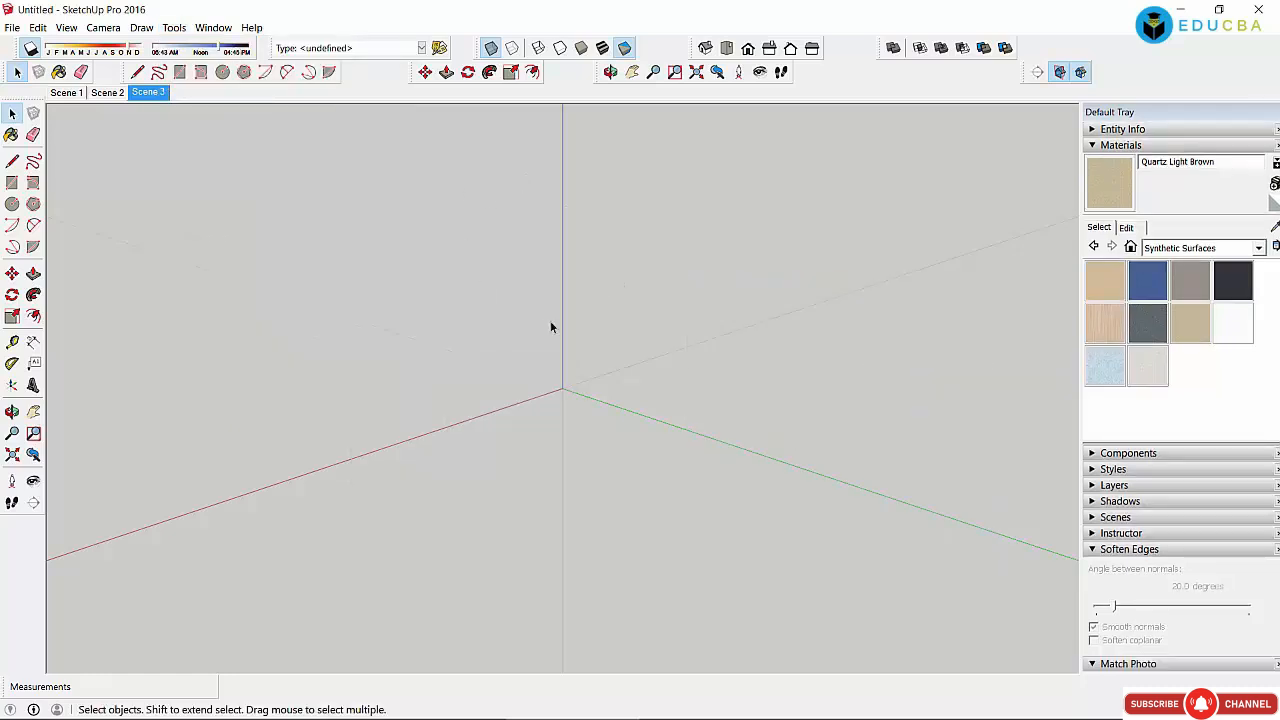
Step: Collapse the Materials panel in the default tray
{"action": "left_click", "coordinate": [213, 27]}
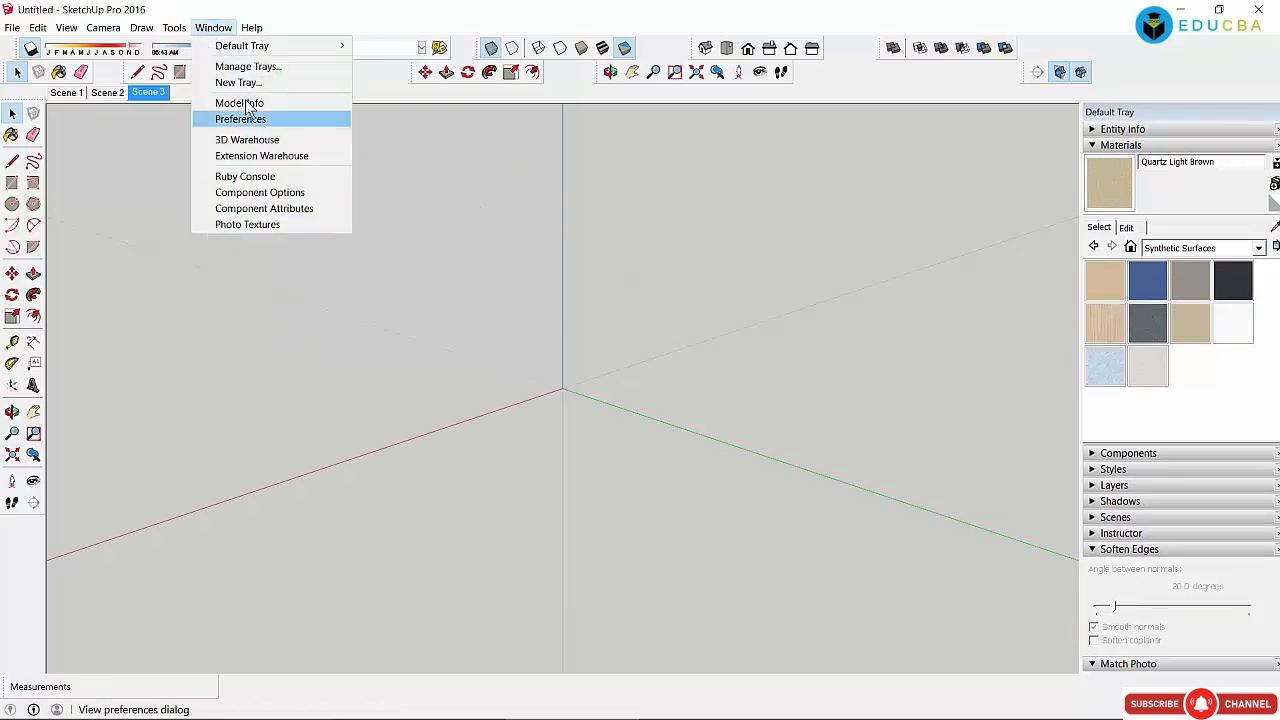
{"action": "mouse_move", "coordinate": [253, 52]}
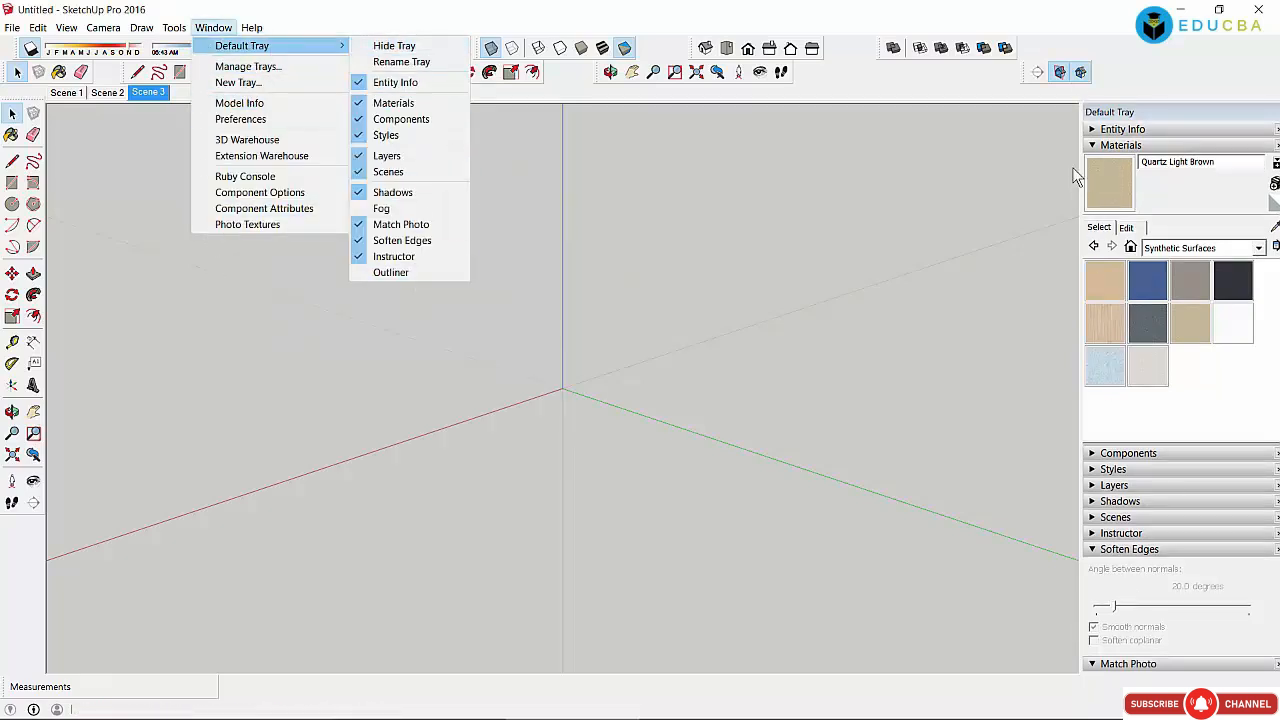
{"action": "left_click", "coordinate": [1093, 145]}
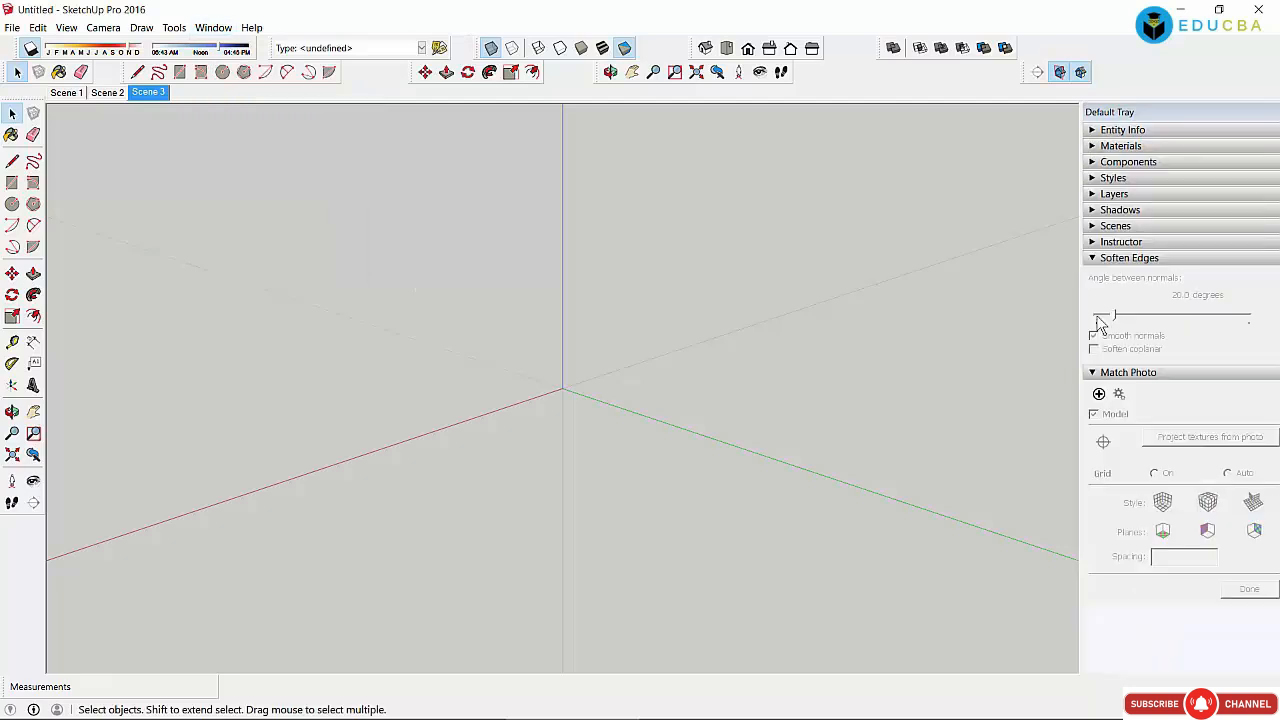
Step: Add the Outliner panel to the Default Tray and open Manage Trays
{"action": "left_click", "coordinate": [228, 28]}
{"action": "mouse_move", "coordinate": [312, 45]}
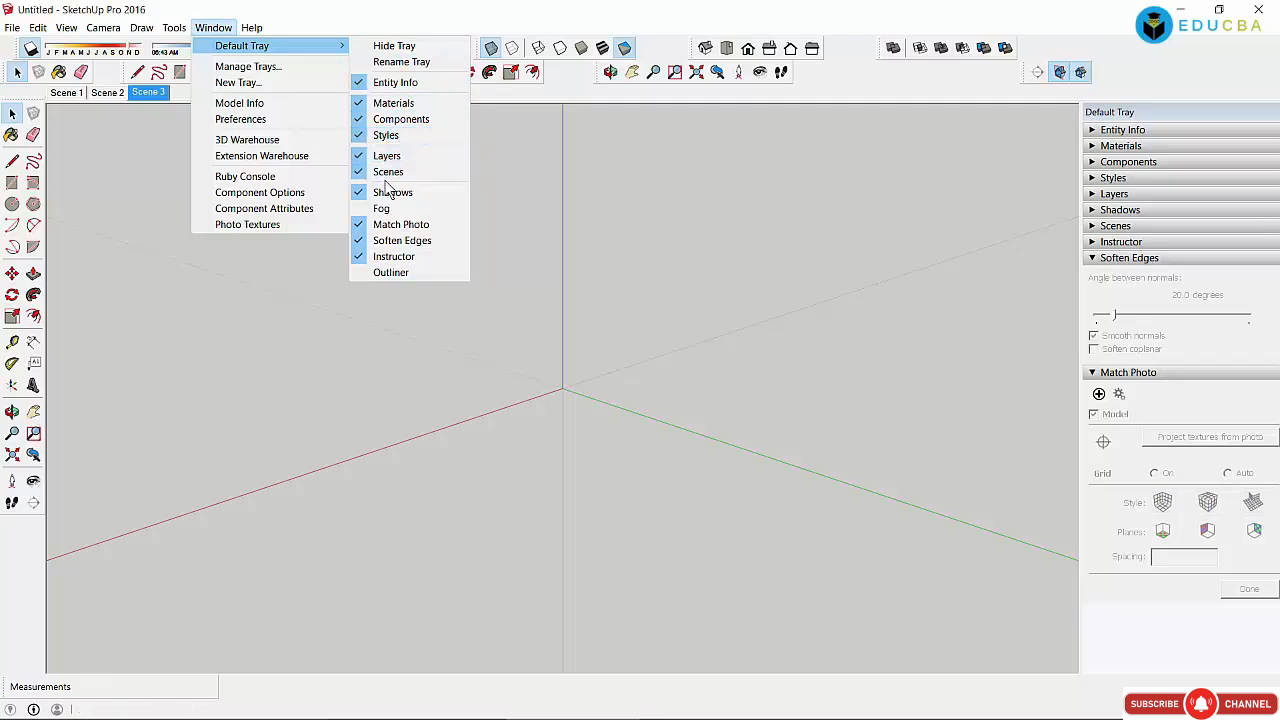
{"action": "left_click", "coordinate": [430, 275]}
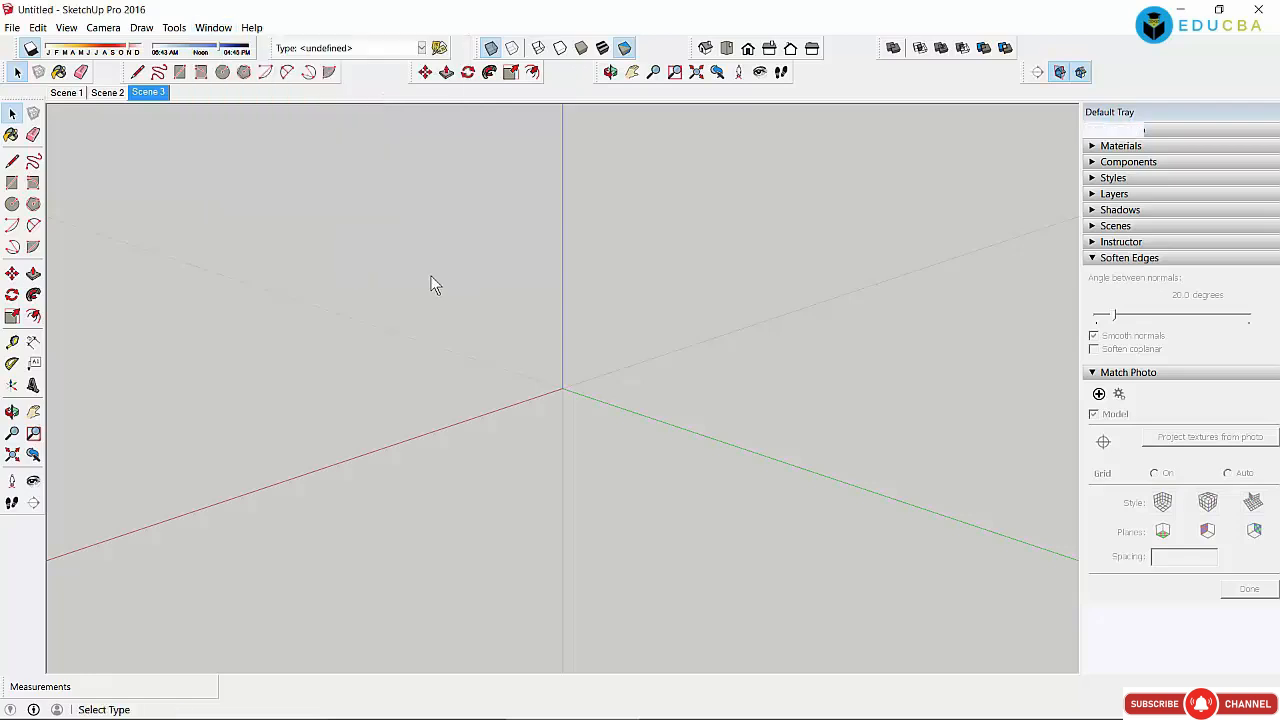
{"action": "left_click", "coordinate": [212, 28]}
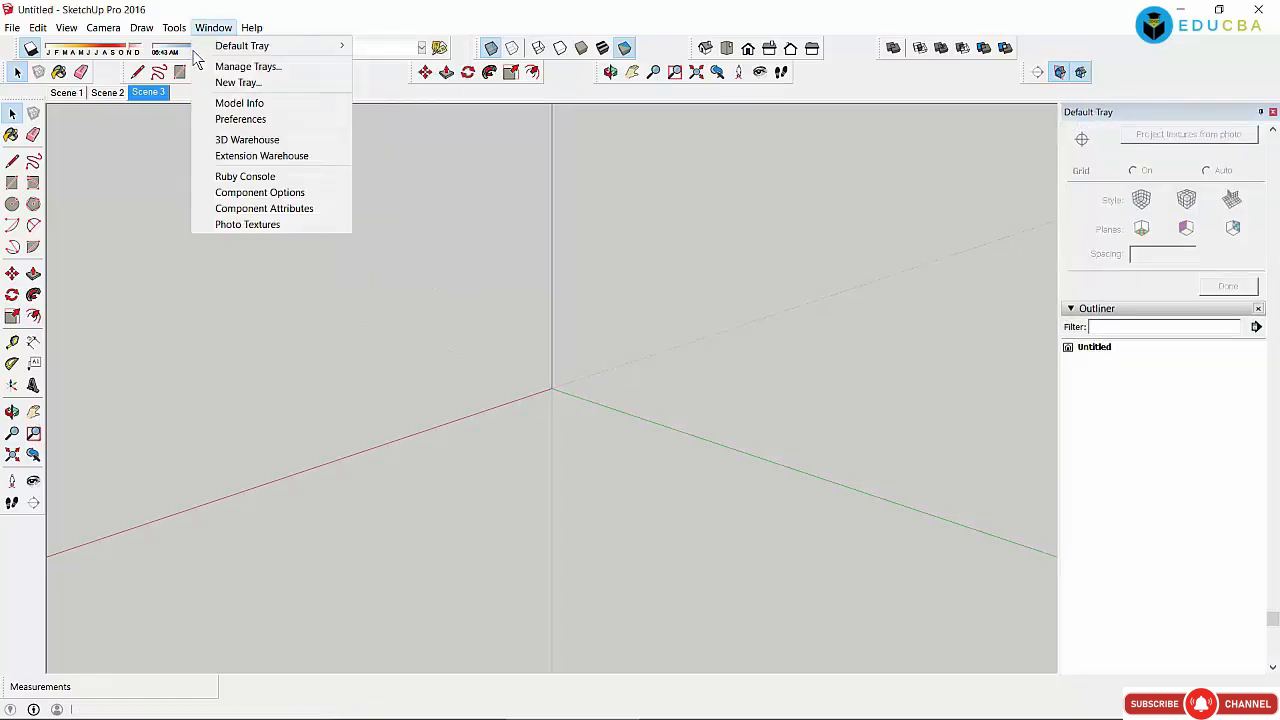
{"action": "left_click", "coordinate": [226, 68]}
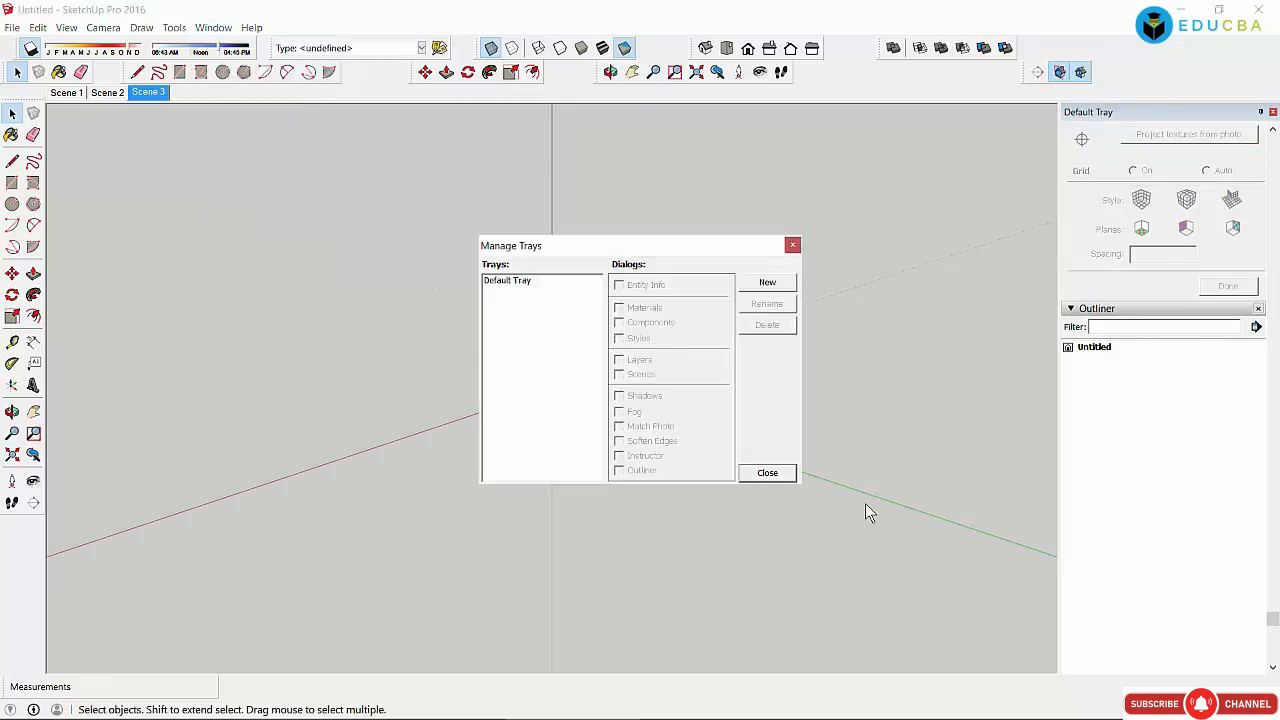
Step: Tick Fog for the Default Tray, cancel the new tray, and close Manage Trays
{"action": "left_click", "coordinate": [508, 284]}
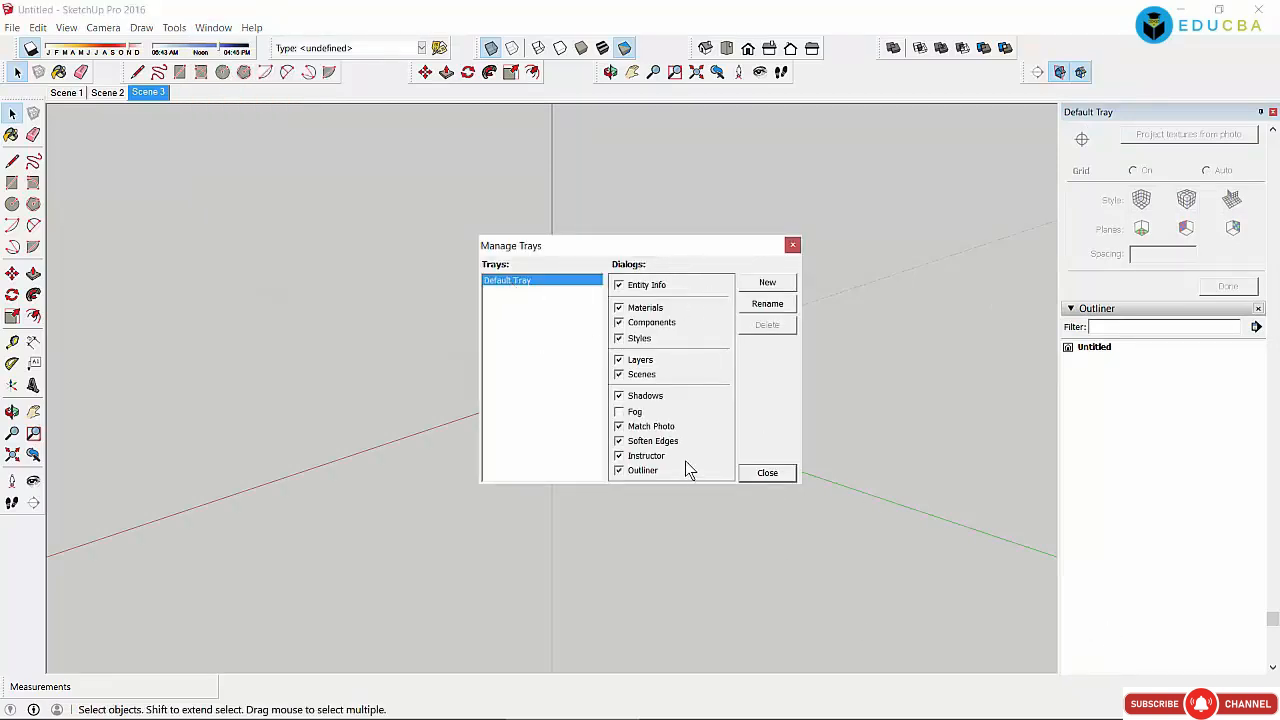
{"action": "left_click", "coordinate": [619, 412]}
{"action": "left_click", "coordinate": [767, 284]}
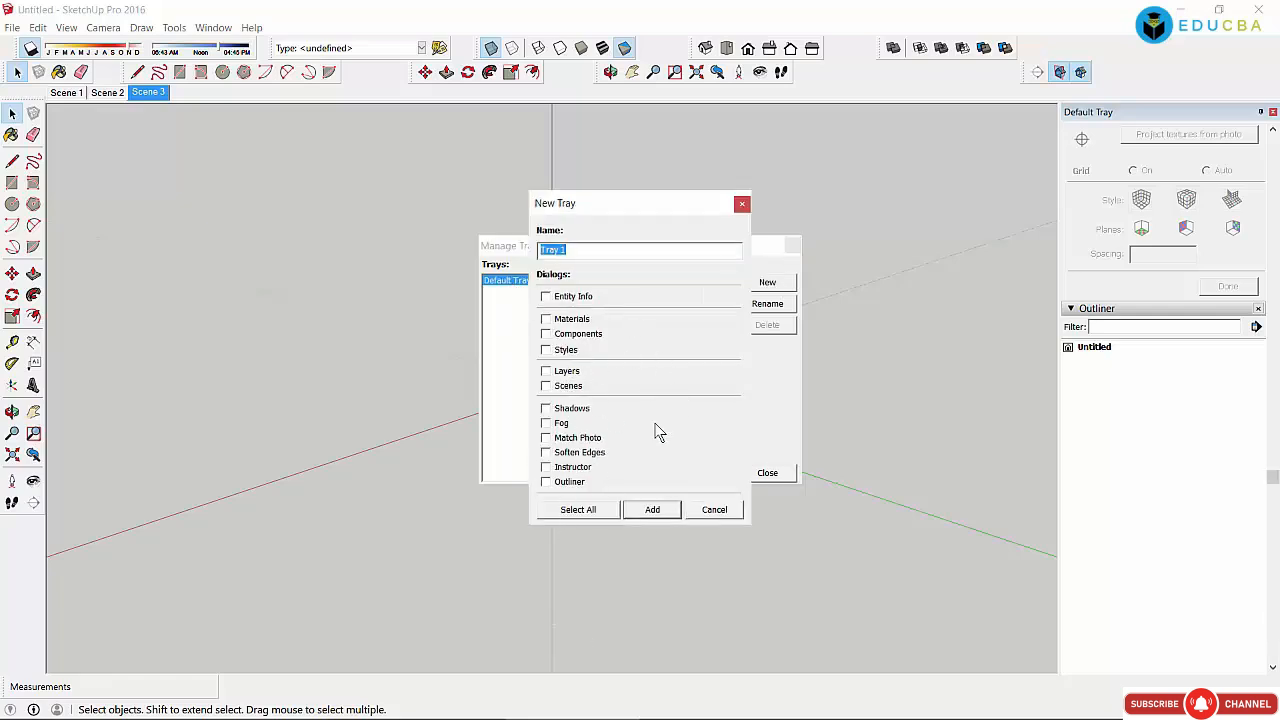
{"action": "left_click", "coordinate": [714, 510]}
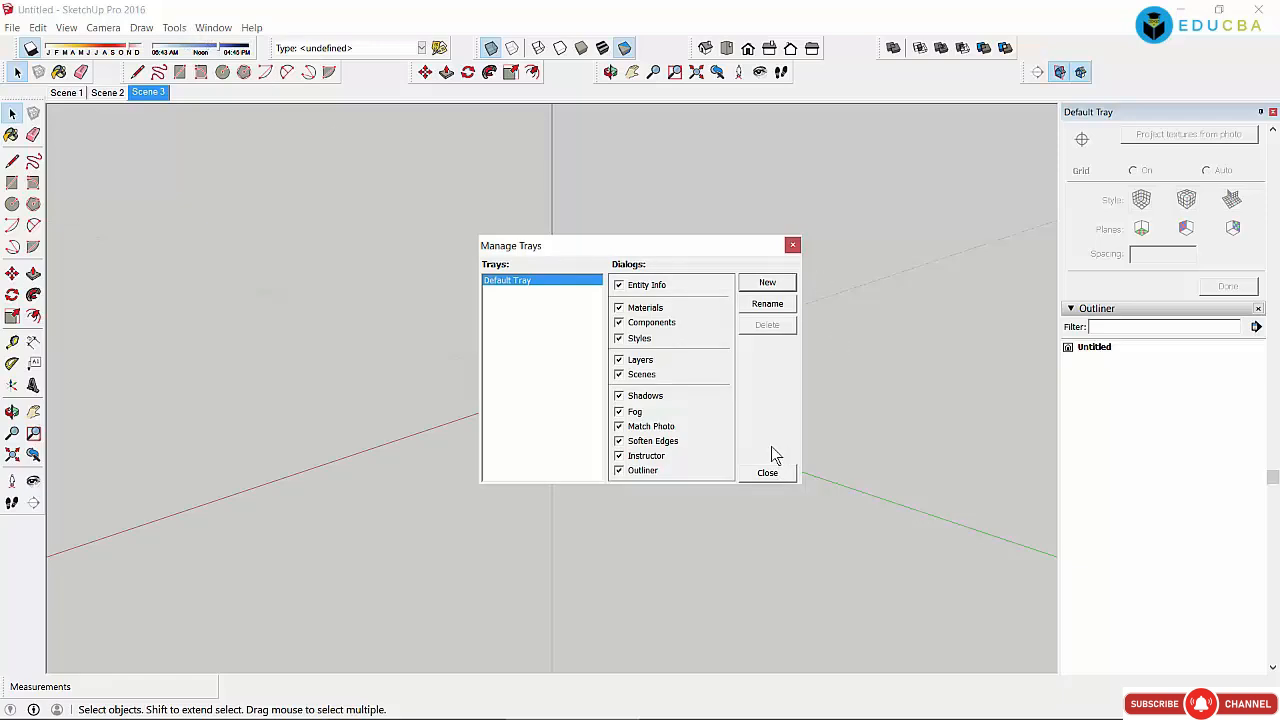
{"action": "left_click", "coordinate": [764, 473]}
Step: Open Model Info, move it up-left, and view the Animation and Classifications pages
{"action": "left_click", "coordinate": [218, 32]}
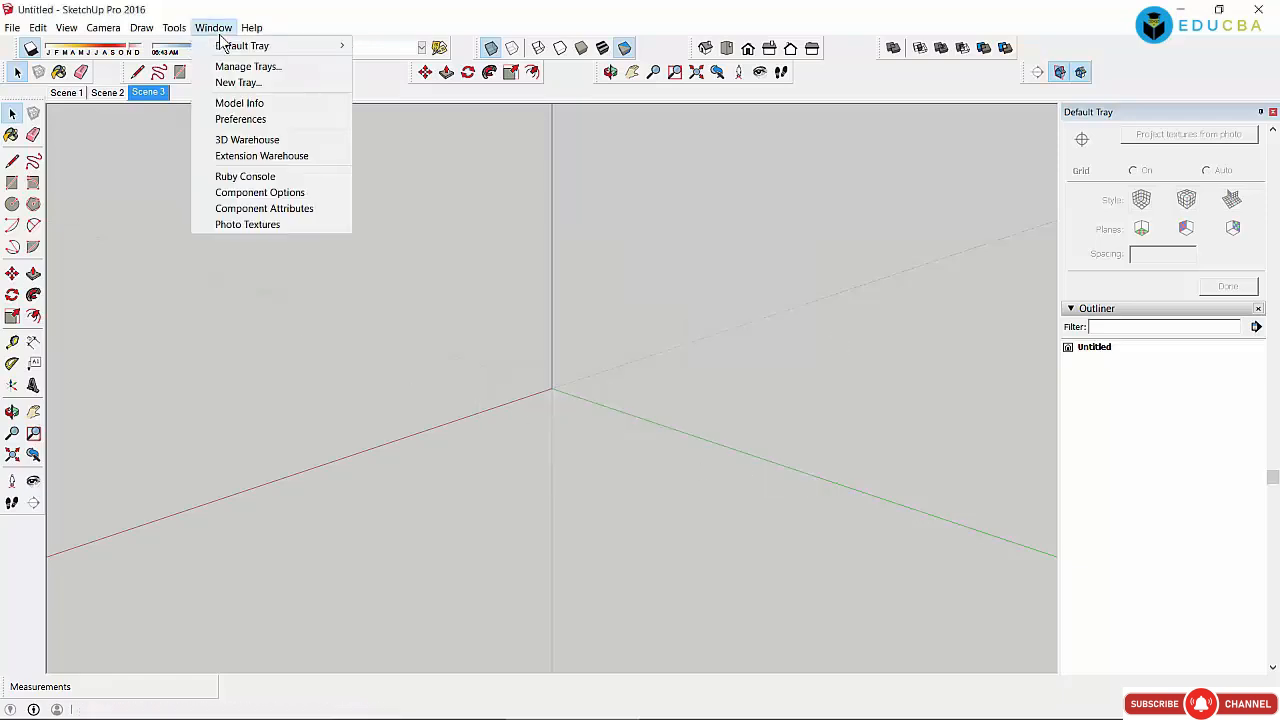
{"action": "left_click", "coordinate": [241, 103]}
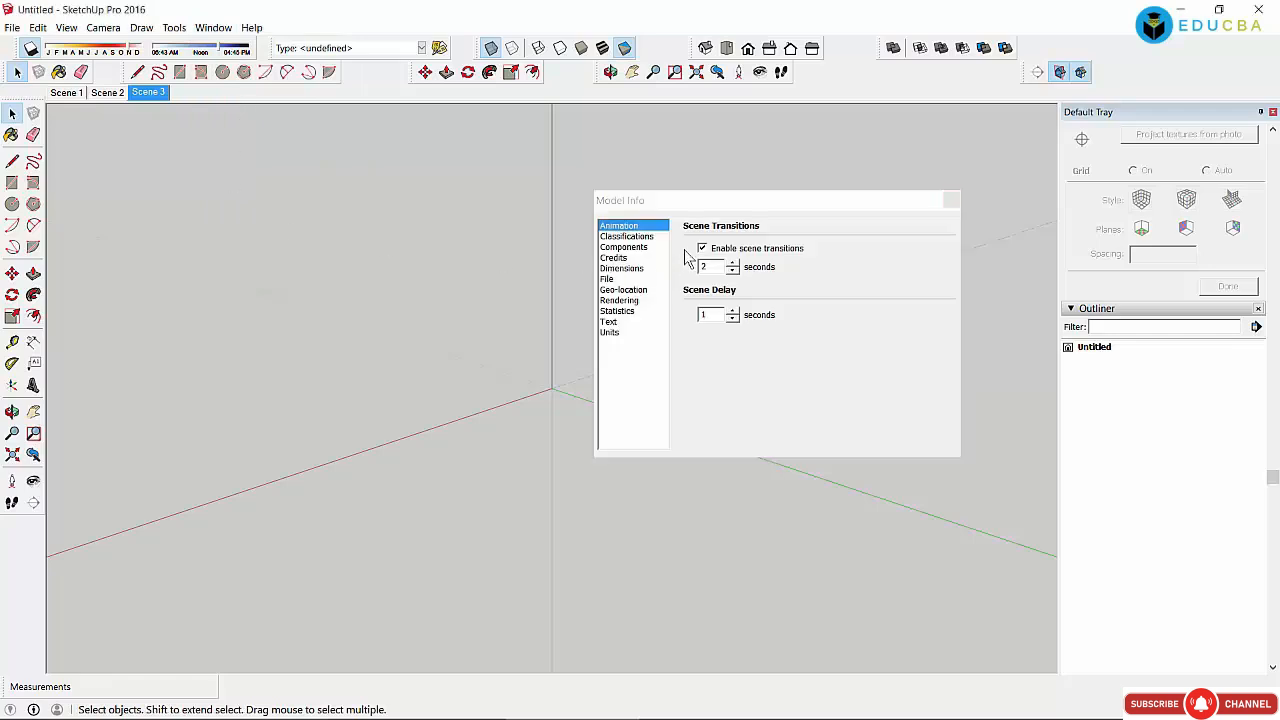
{"action": "left_click_drag", "start_coordinate": [715, 200], "coordinate": [513, 173]}
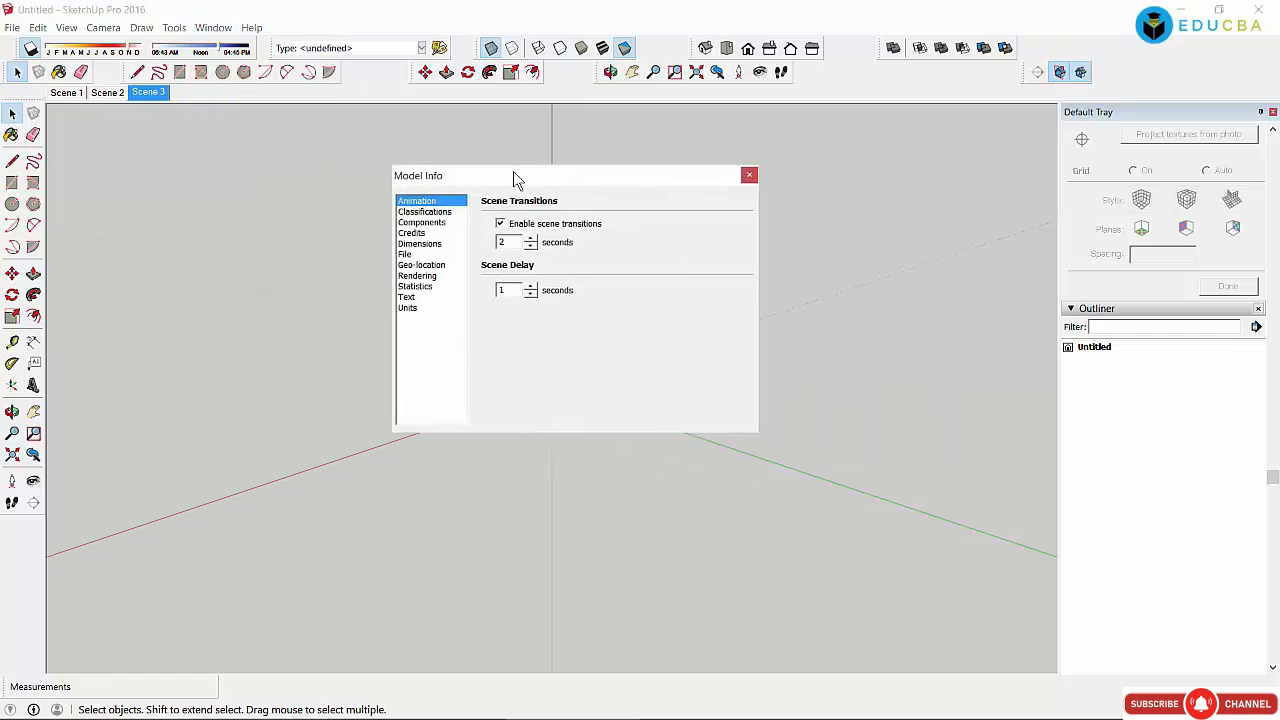
{"action": "left_click", "coordinate": [432, 212]}
{"action": "left_click", "coordinate": [432, 203]}
{"action": "left_click", "coordinate": [421, 213]}
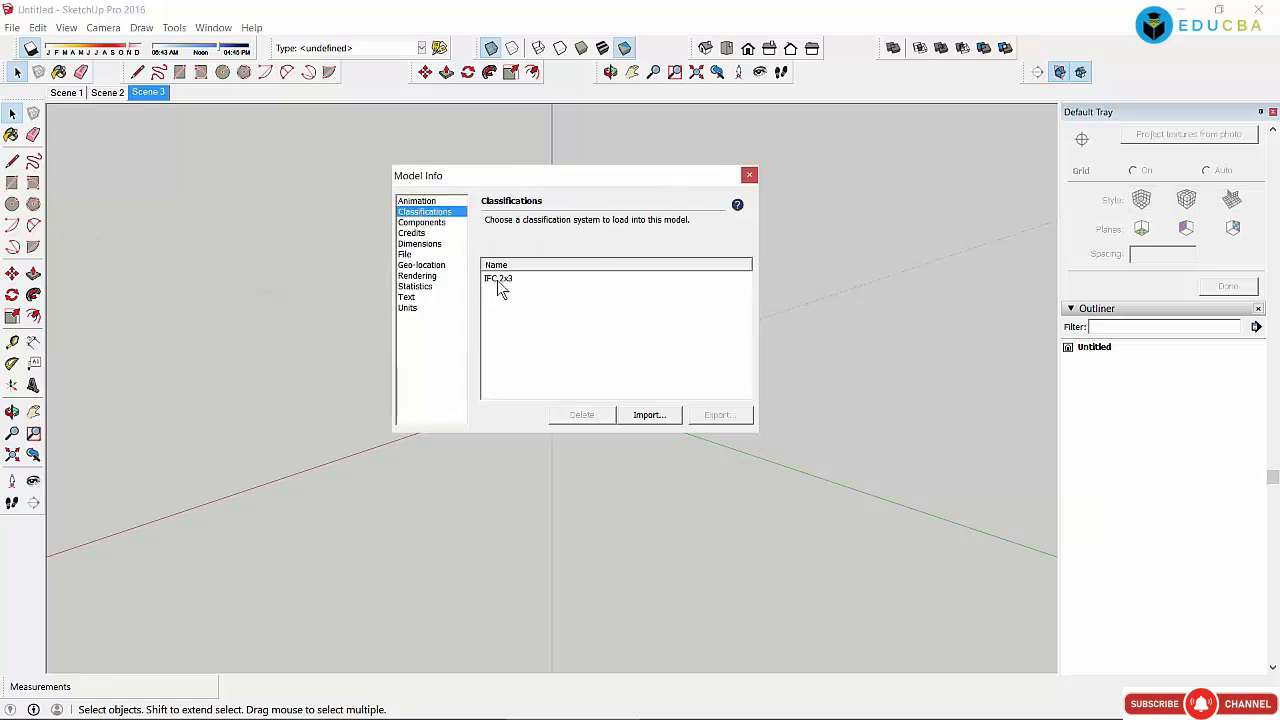
Step: Review the Components and Credits pages, ending on the Dimensions page
{"action": "left_click", "coordinate": [430, 223]}
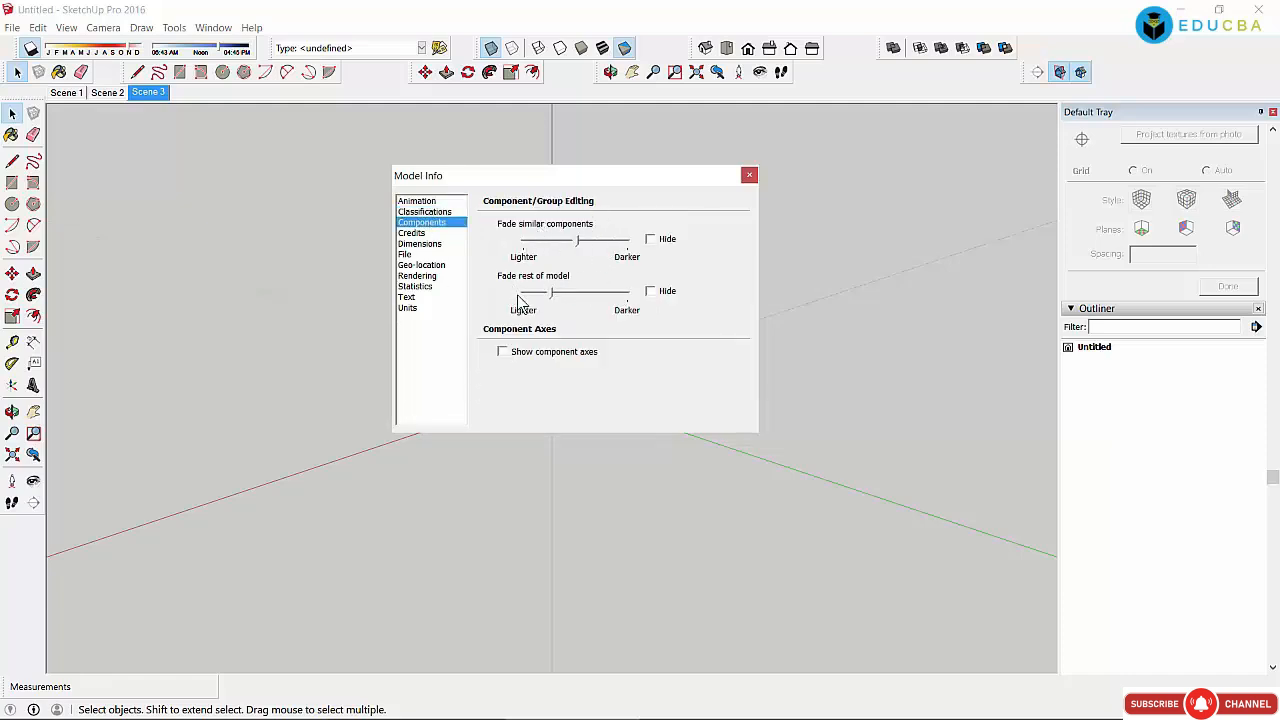
{"action": "left_click", "coordinate": [372, 267]}
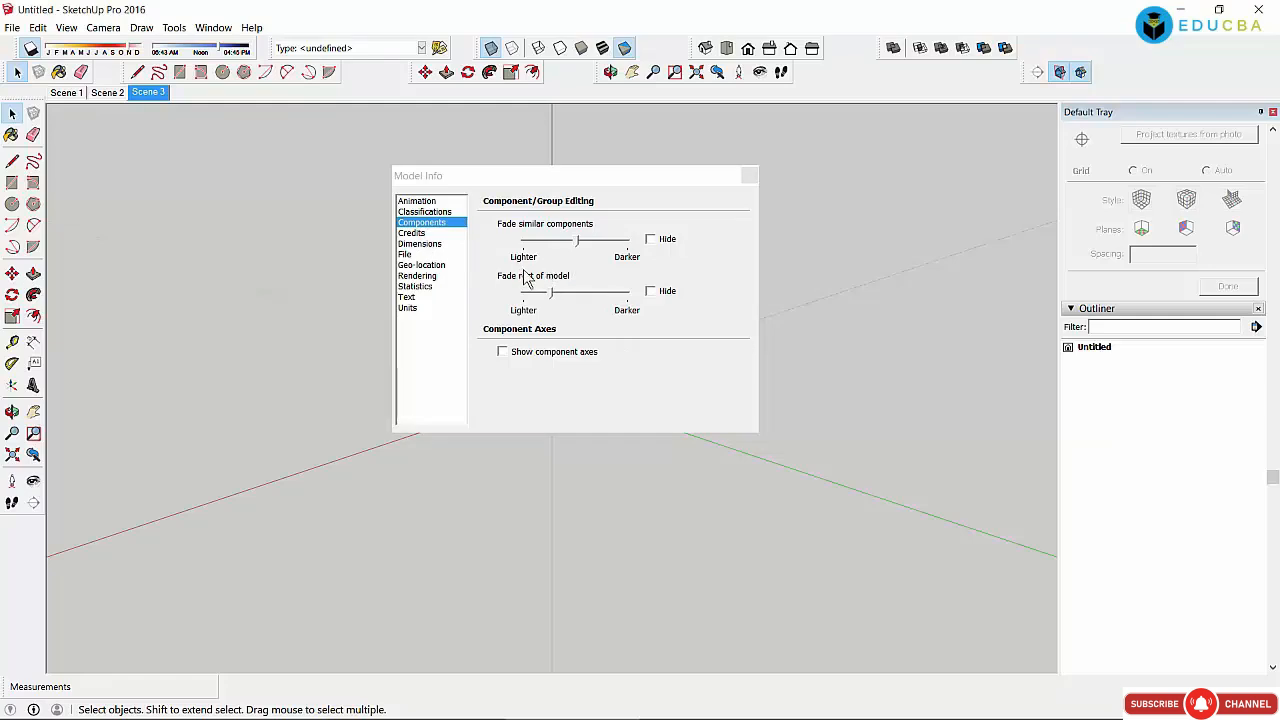
{"action": "left_click", "coordinate": [429, 232]}
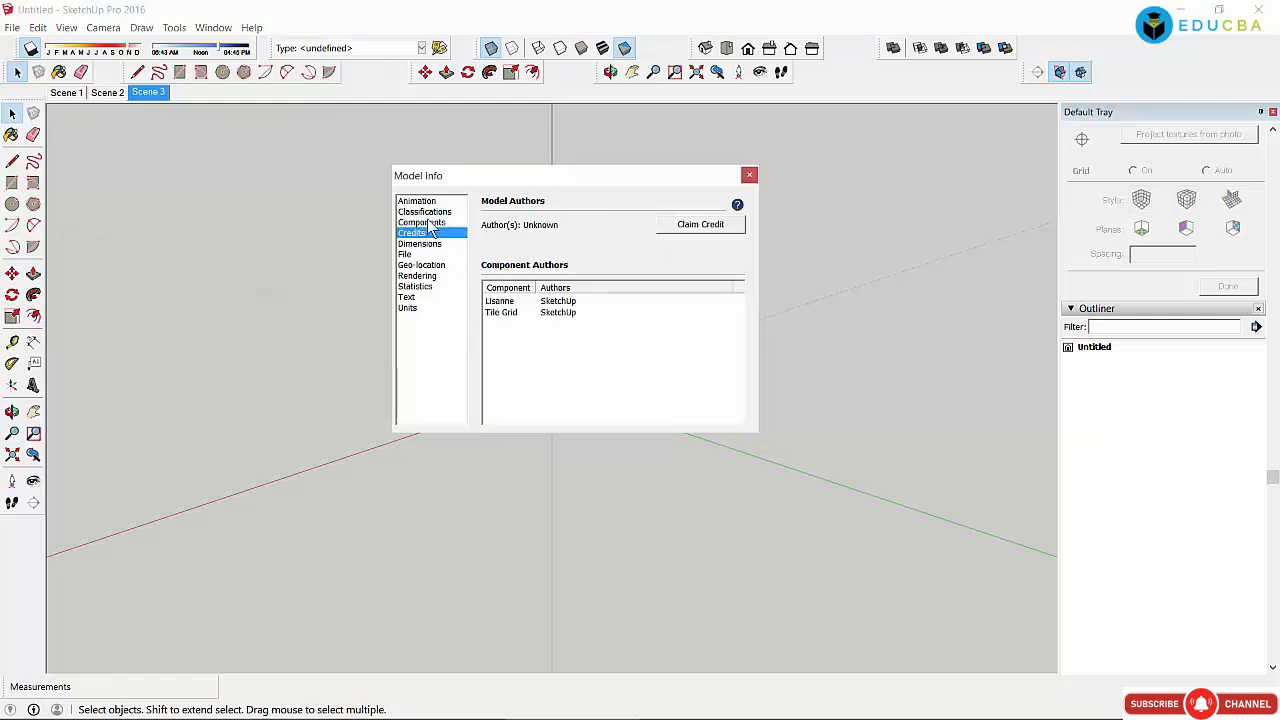
{"action": "left_click", "coordinate": [428, 223]}
{"action": "left_click", "coordinate": [429, 232]}
{"action": "left_click", "coordinate": [429, 223]}
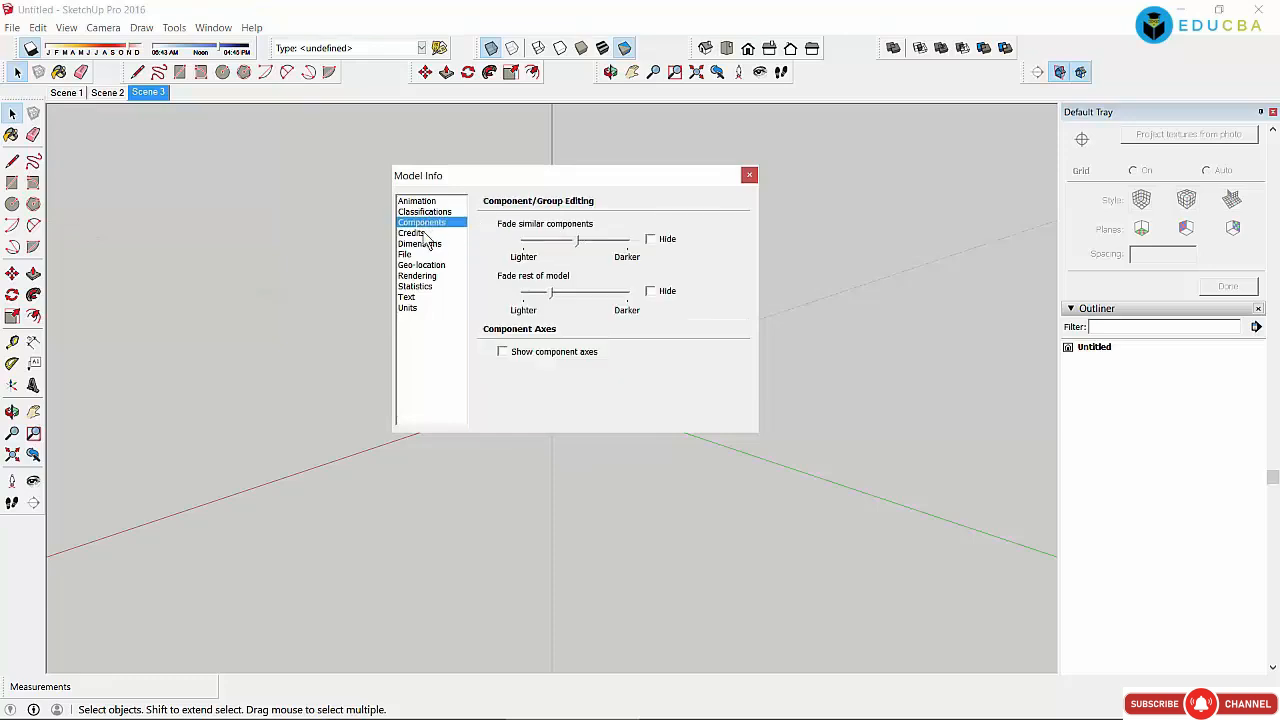
{"action": "left_click", "coordinate": [423, 233]}
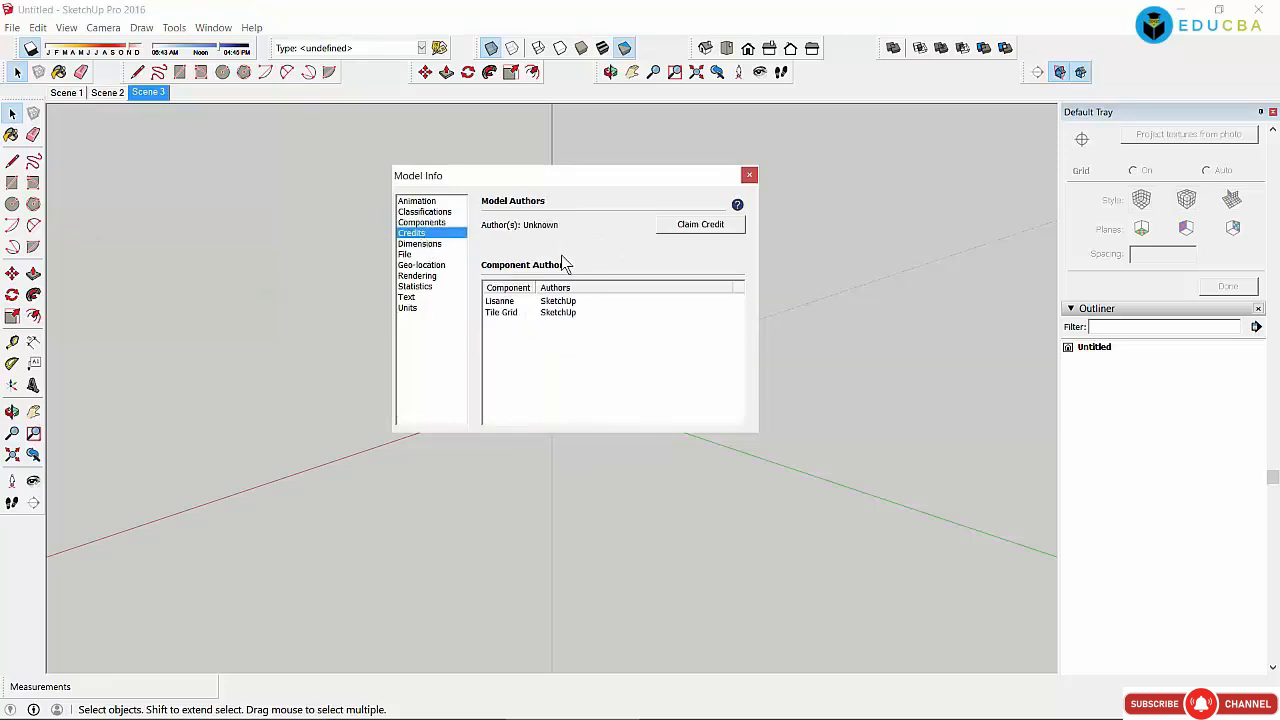
{"action": "left_click", "coordinate": [416, 245]}
Step: Step through the File, Geo-location, Rendering and Statistics pages, scrolling the statistics
{"action": "left_click", "coordinate": [430, 234]}
{"action": "left_click", "coordinate": [420, 244]}
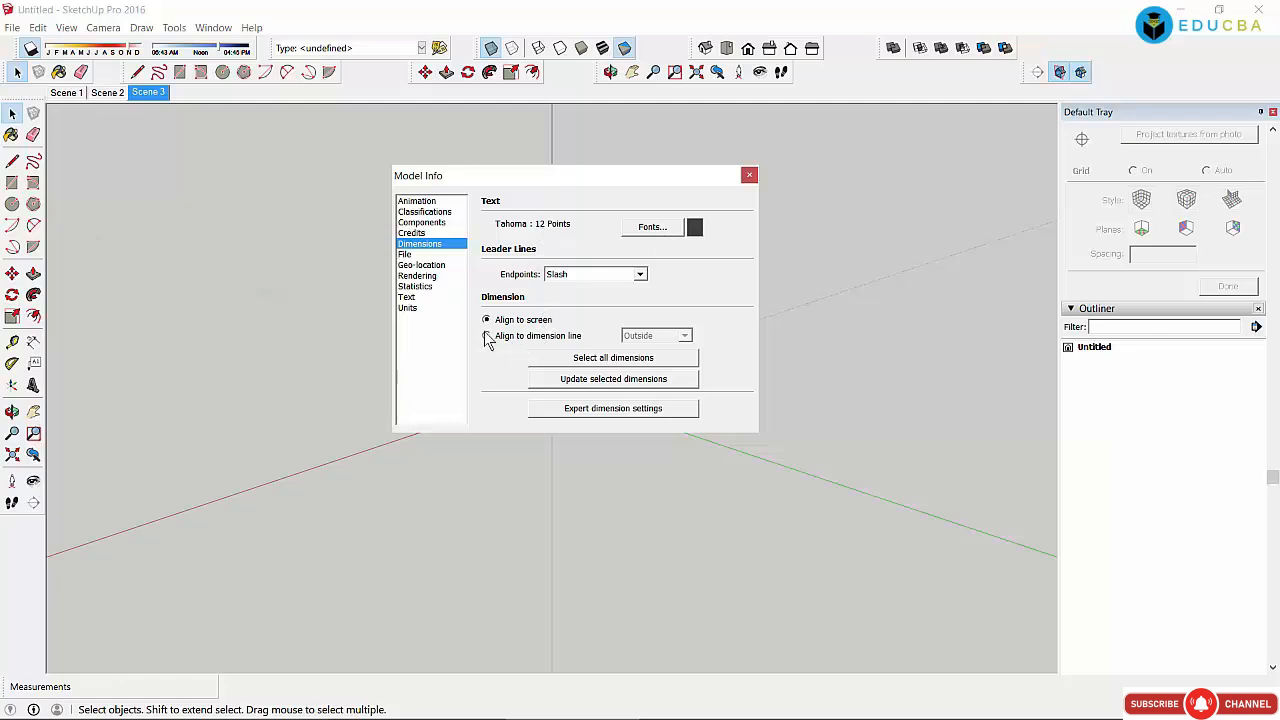
{"action": "left_click", "coordinate": [406, 256]}
{"action": "left_click", "coordinate": [424, 265]}
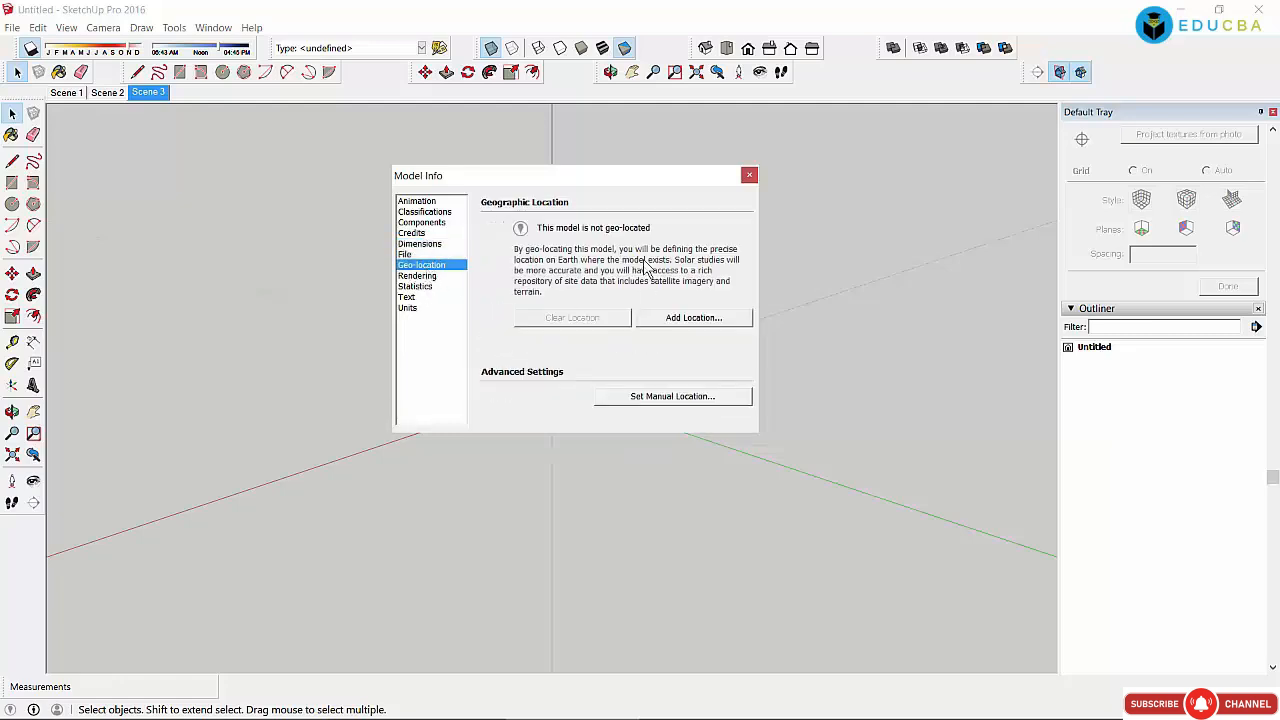
{"action": "left_click", "coordinate": [420, 276]}
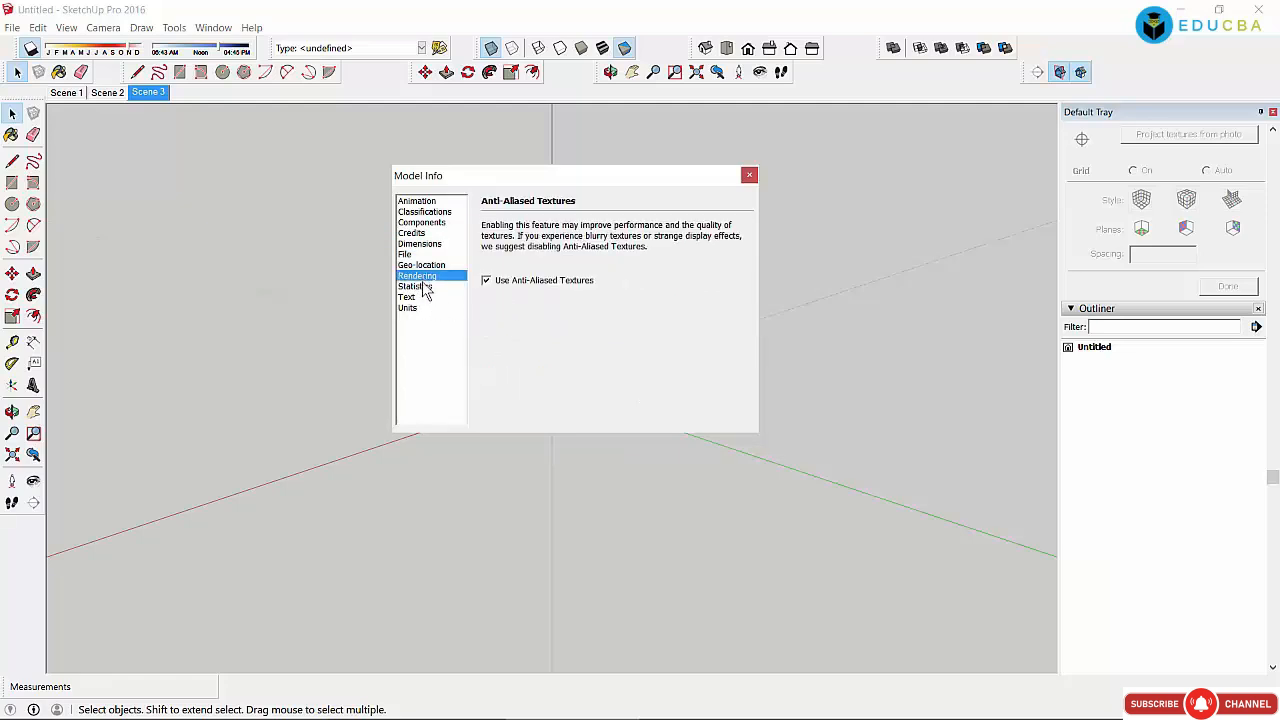
{"action": "left_click", "coordinate": [415, 286]}
{"action": "left_click_drag", "start_coordinate": [736, 331], "coordinate": [737, 380]}
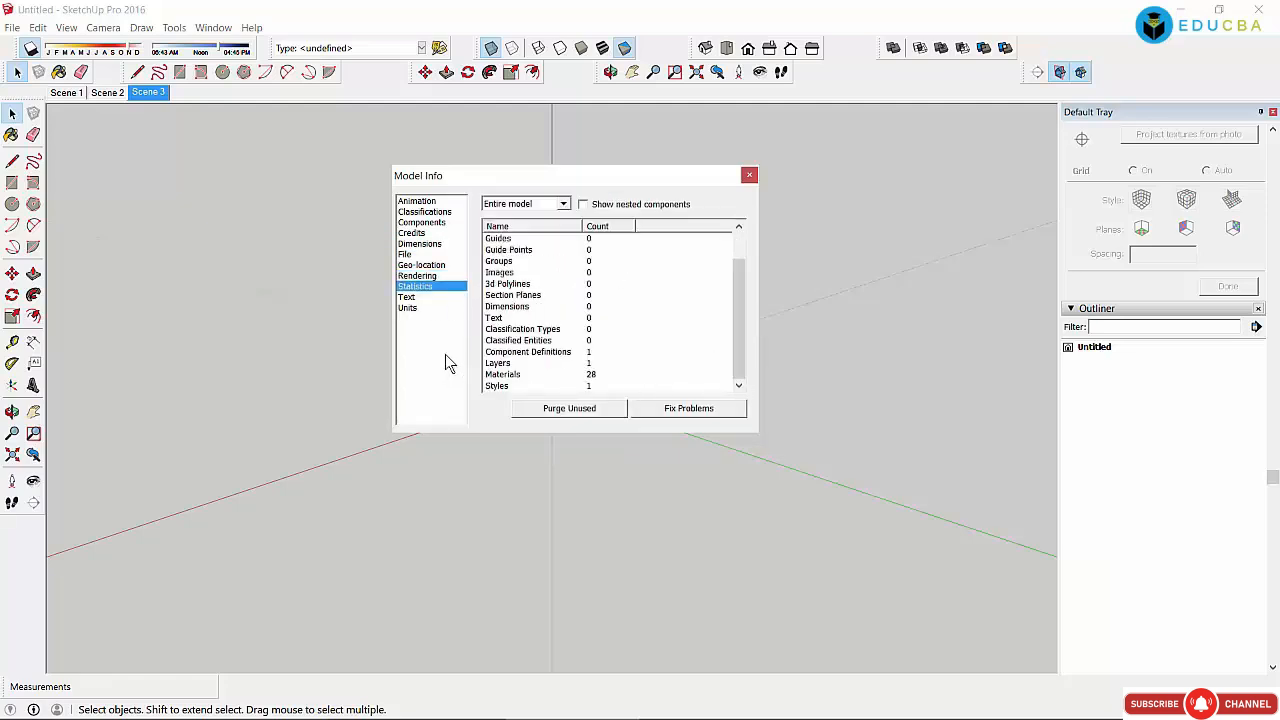
Step: Check the Text page, then keep the Units length format as Decimal
{"action": "left_click", "coordinate": [410, 298]}
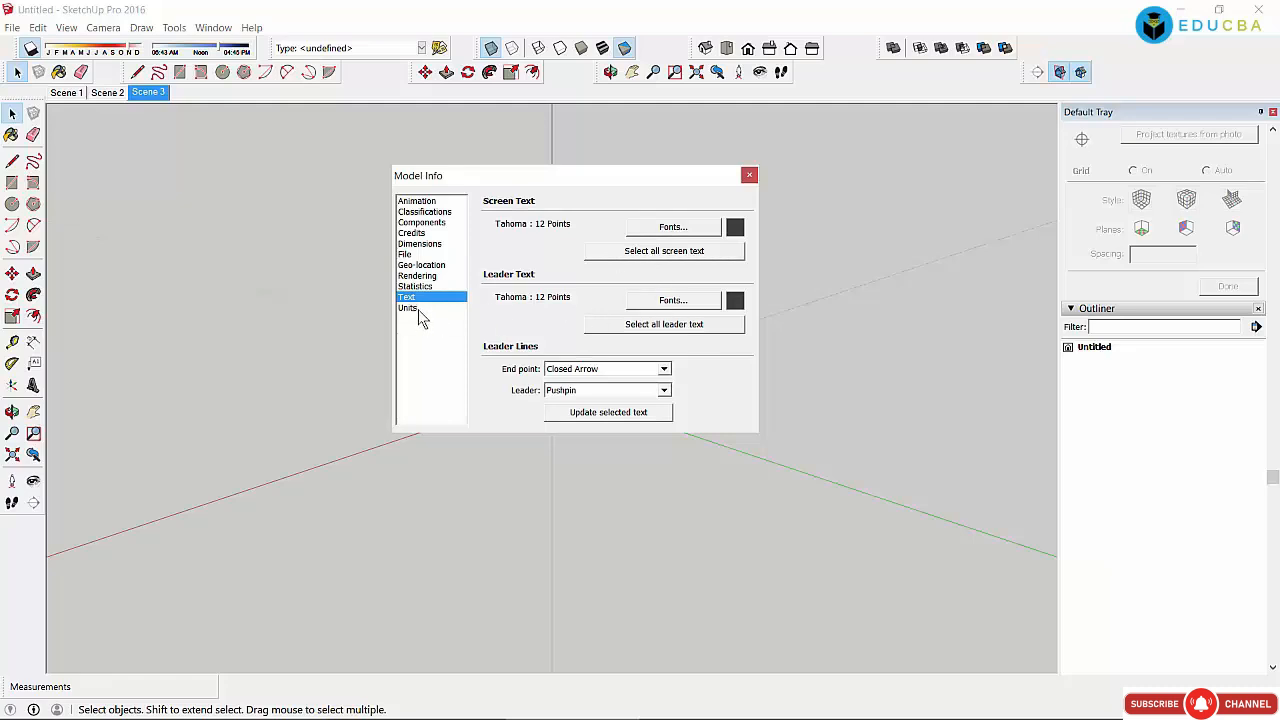
{"action": "left_click", "coordinate": [418, 312]}
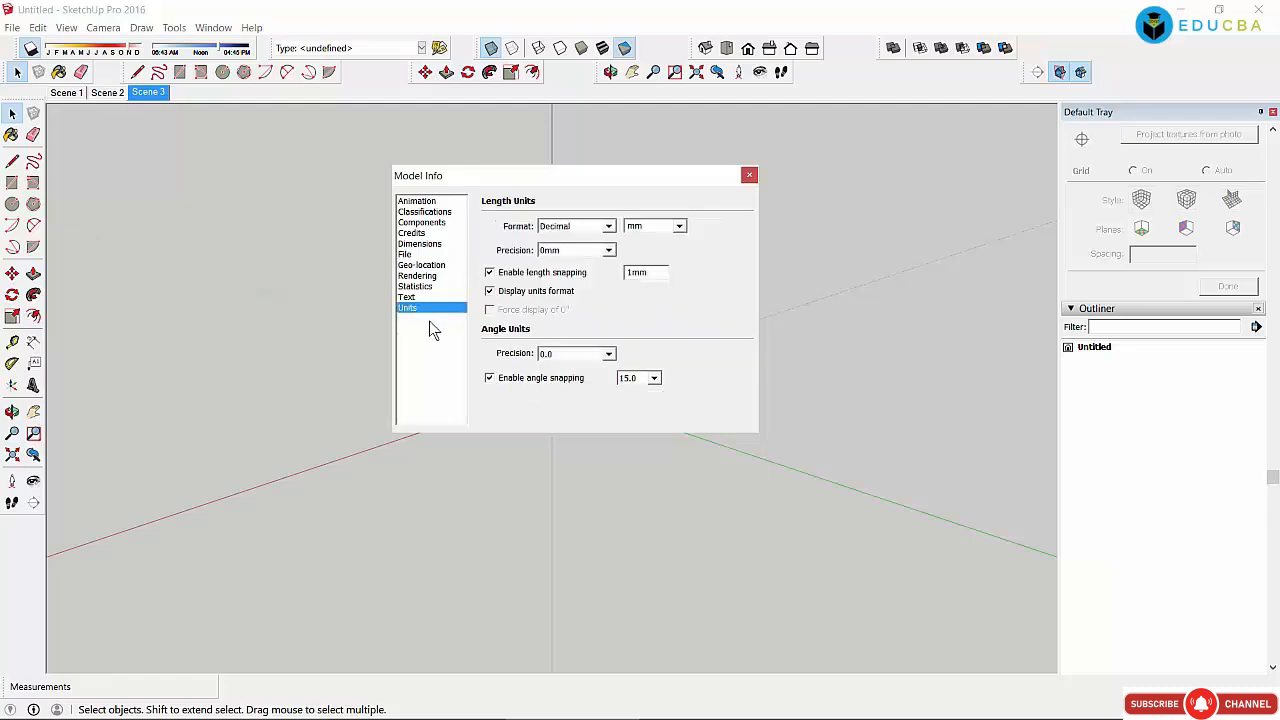
{"action": "left_click", "coordinate": [580, 233]}
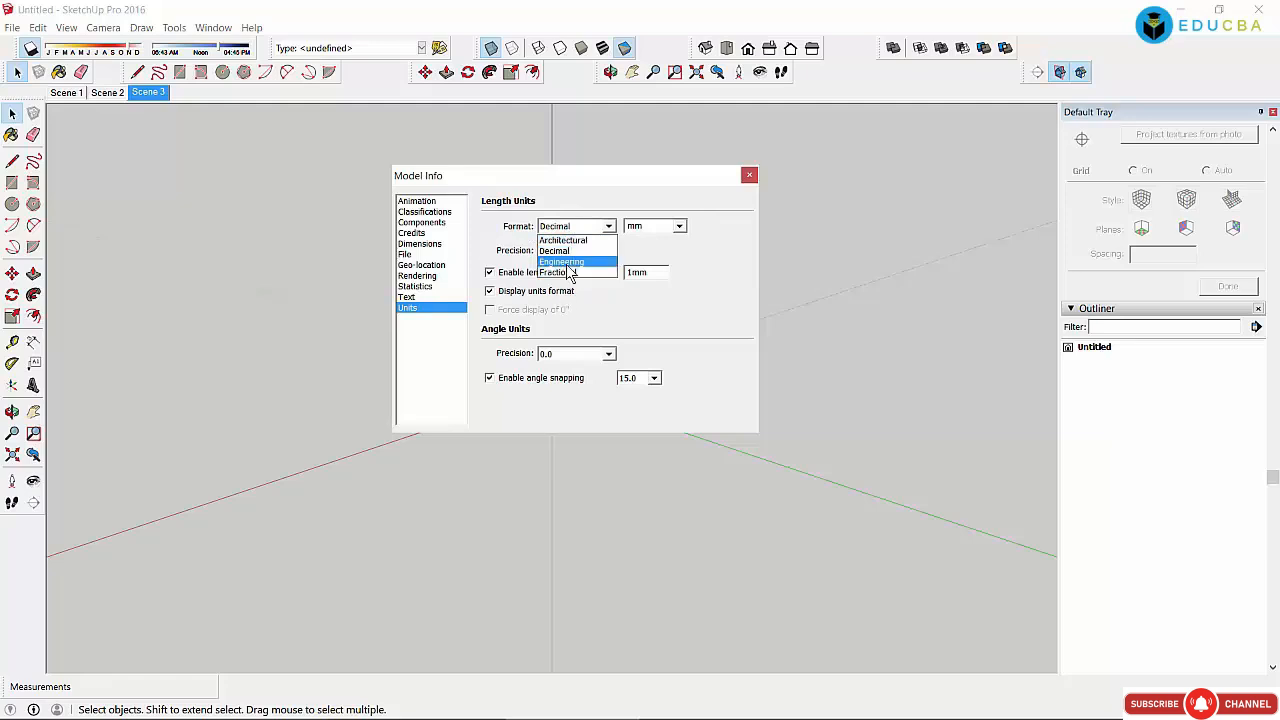
{"action": "left_click", "coordinate": [718, 260]}
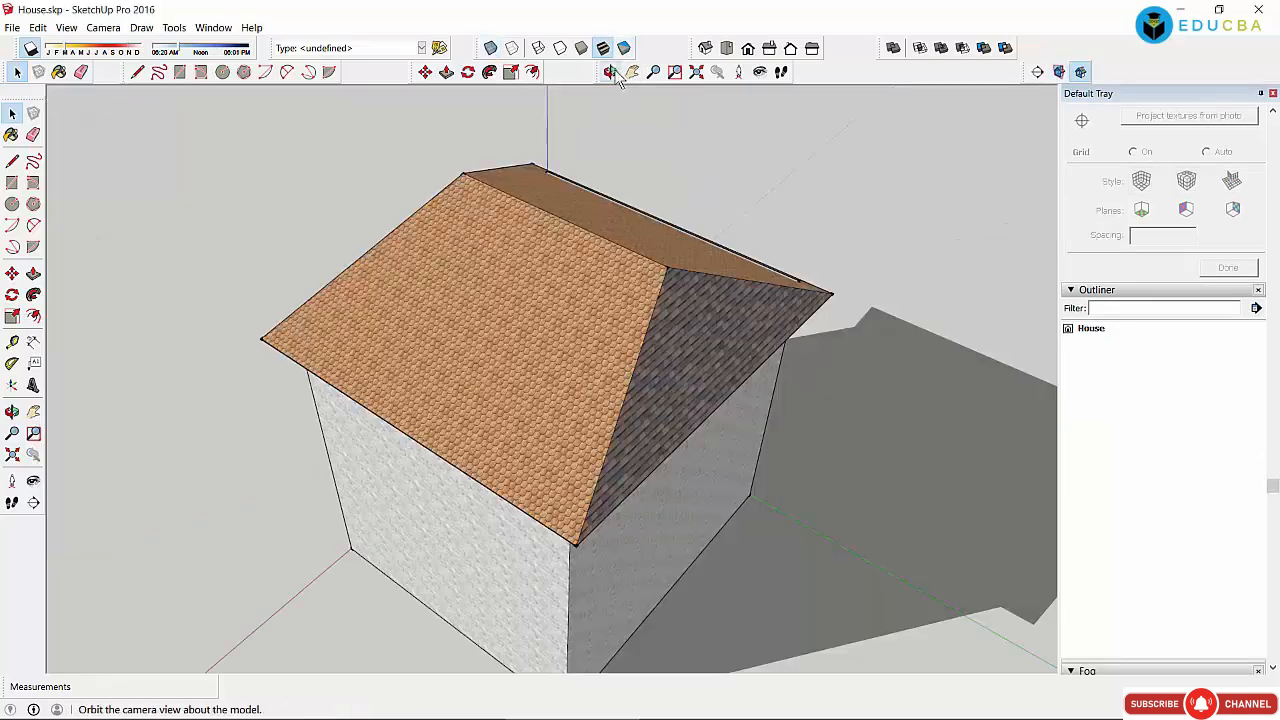
Step: Orbit the house in two passes to view its windowed wall from a raised corner
{"action": "left_click", "coordinate": [610, 72]}
{"action": "left_click_drag", "start_coordinate": [543, 391], "coordinate": [734, 480]}
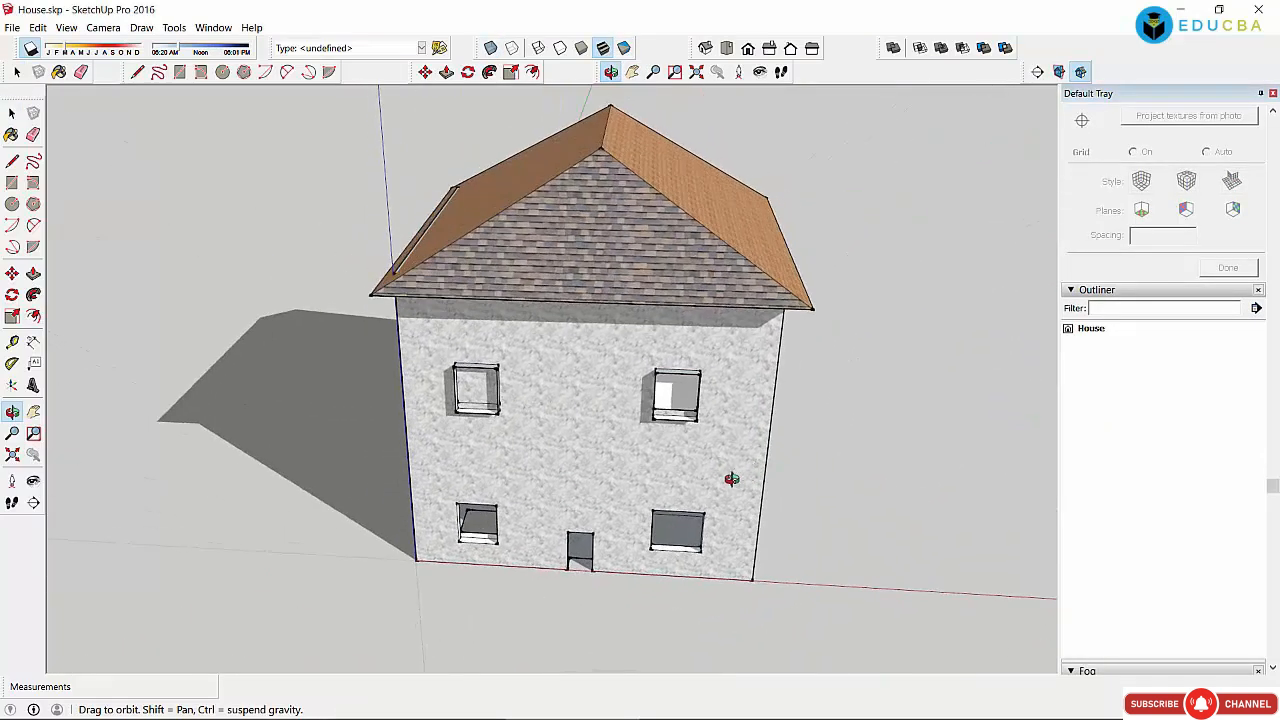
{"action": "left_click_drag", "start_coordinate": [489, 380], "coordinate": [620, 323]}
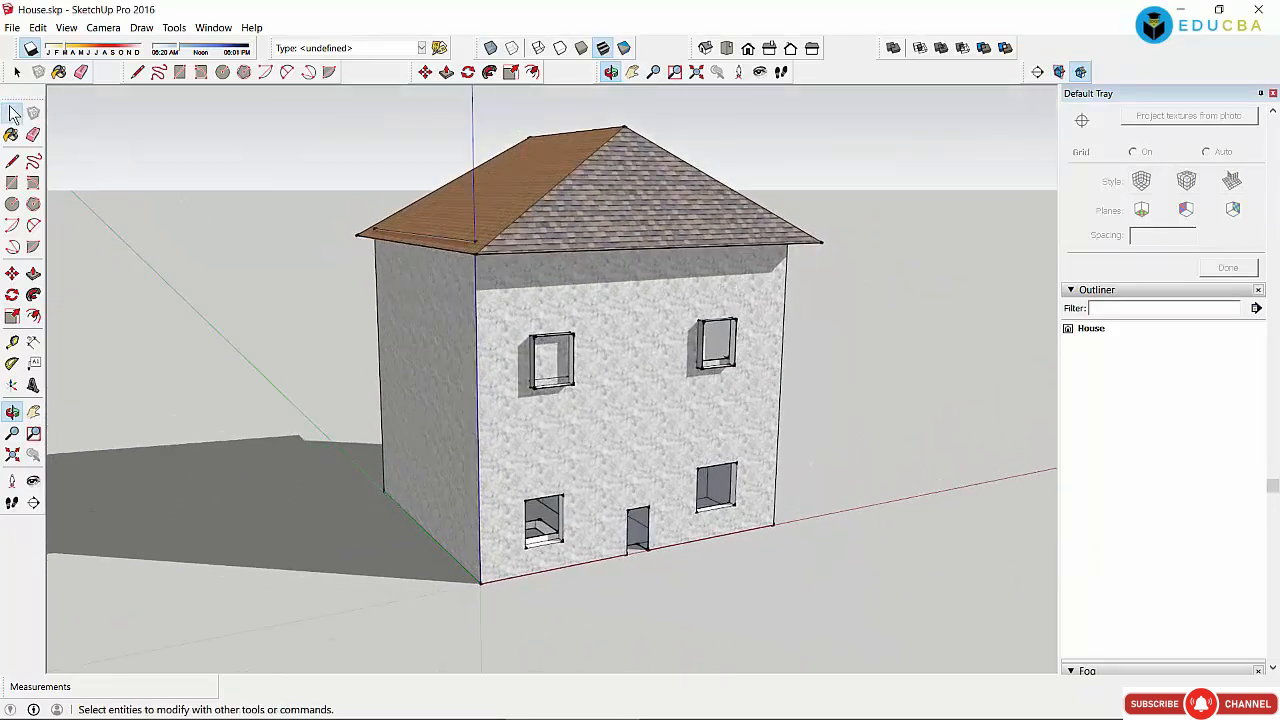
{"action": "left_click", "coordinate": [12, 113]}
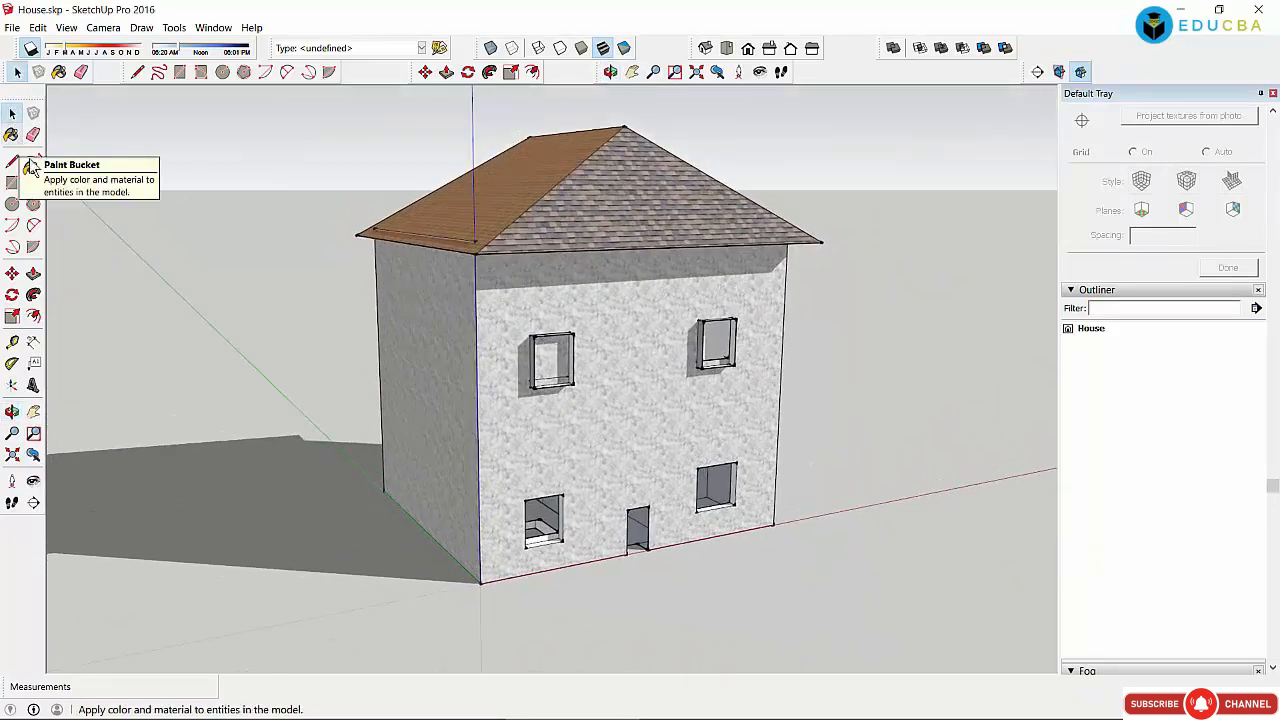
{"action": "left_click", "coordinate": [610, 71]}
{"action": "left_click_drag", "start_coordinate": [501, 223], "coordinate": [301, 368]}
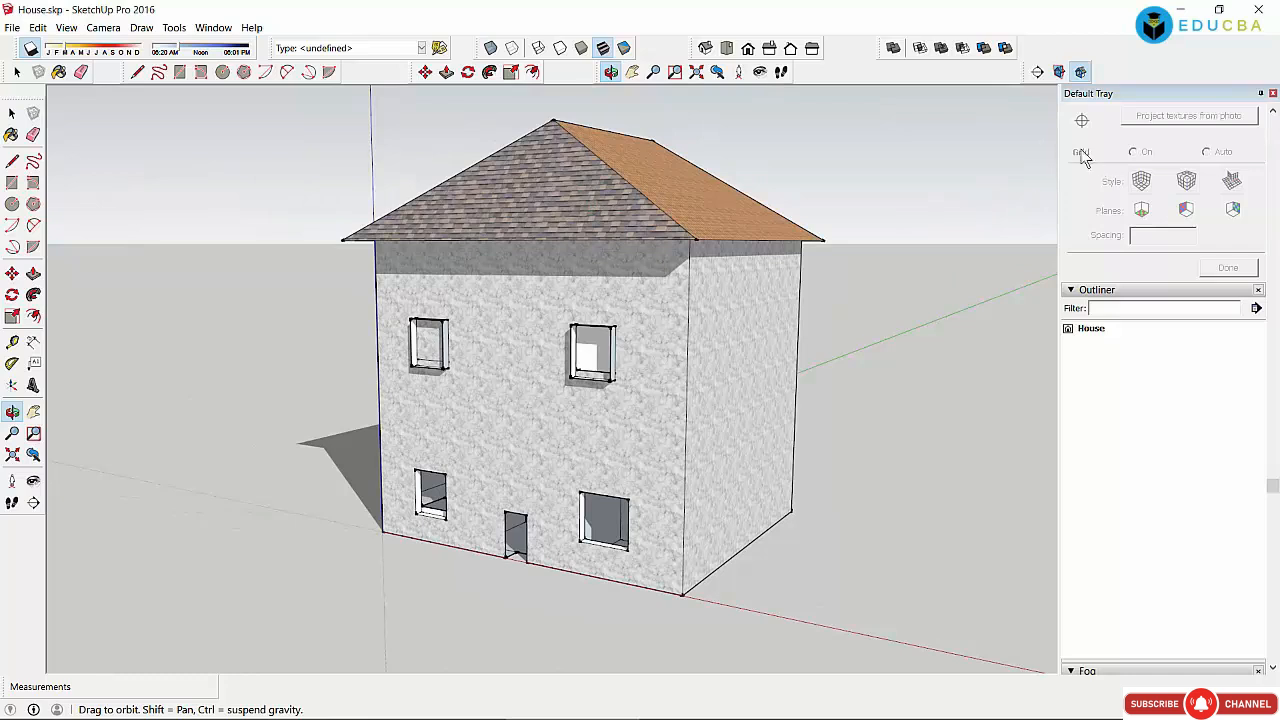
{"action": "left_click", "coordinate": [12, 113]}
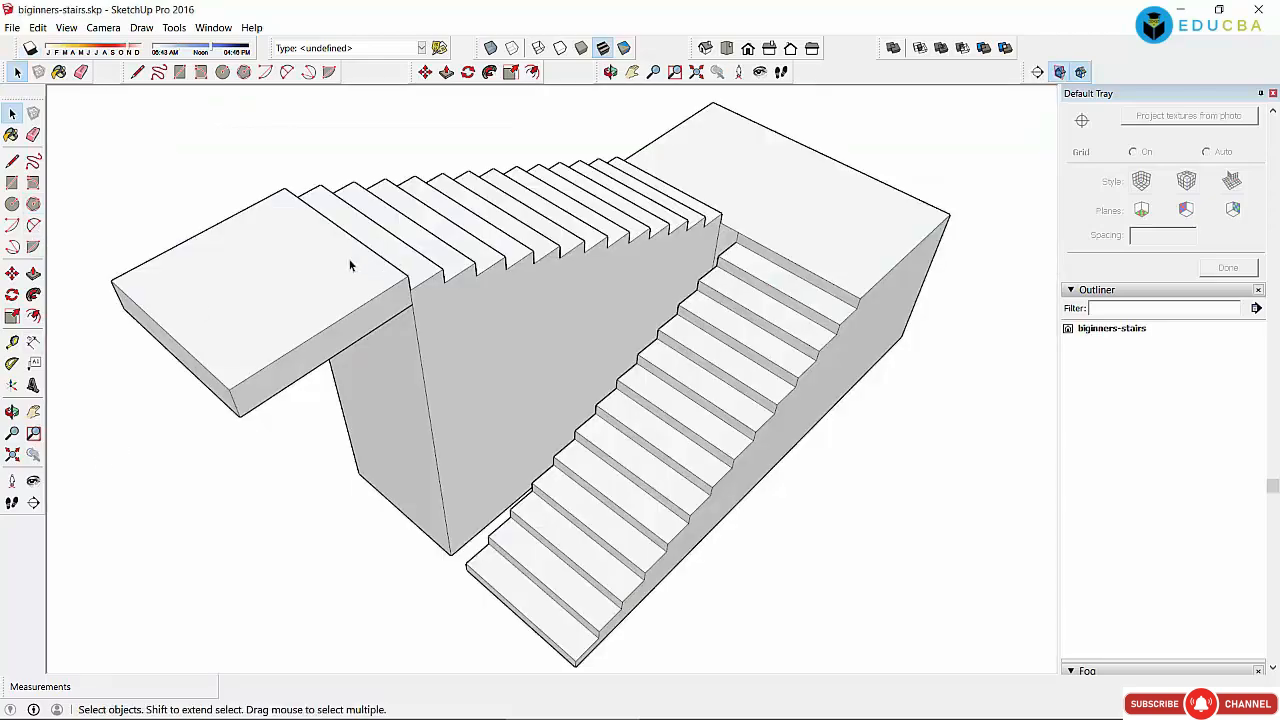
Step: Orbit and zoom around the staircase to a side profile of the upper flight
{"action": "left_click", "coordinate": [610, 72]}
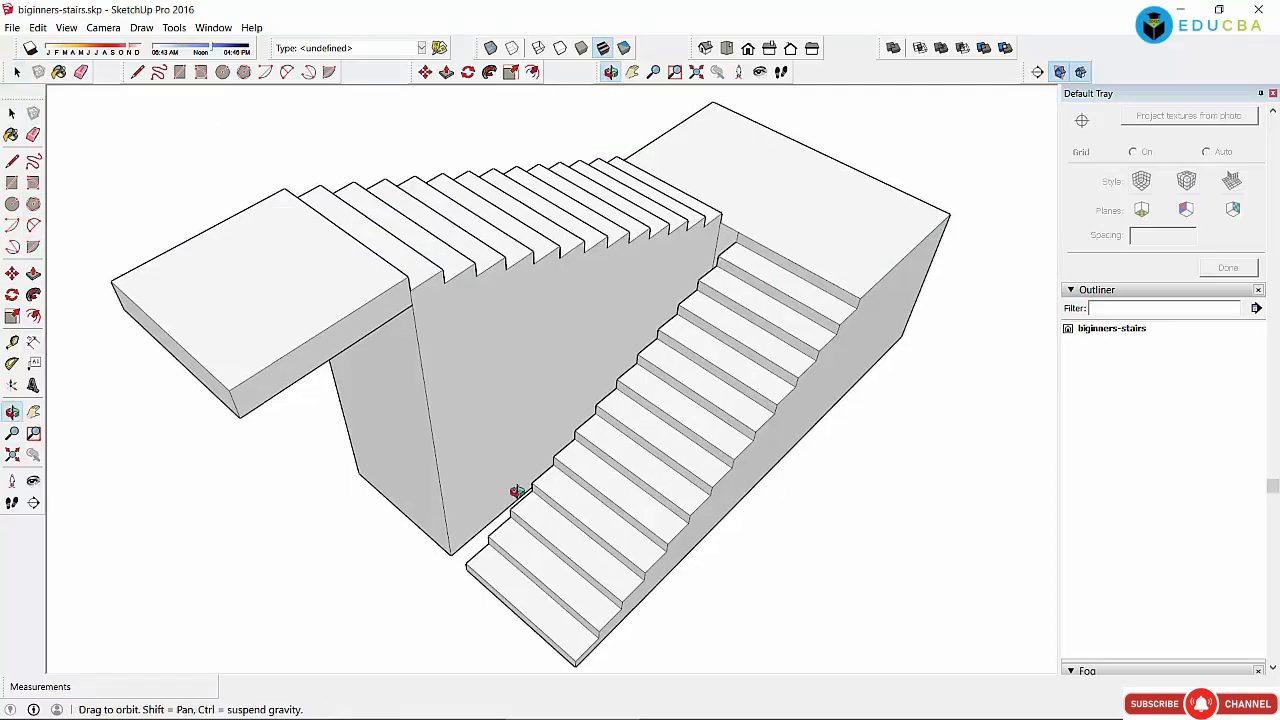
{"action": "mouse_move", "coordinate": [517, 491]}
{"action": "left_mouse_down"}
{"action": "mouse_move", "coordinate": [434, 492]}
{"action": "mouse_move", "coordinate": [521, 469]}
{"action": "left_mouse_up"}
{"action": "left_click_drag", "start_coordinate": [736, 487], "coordinate": [450, 470]}
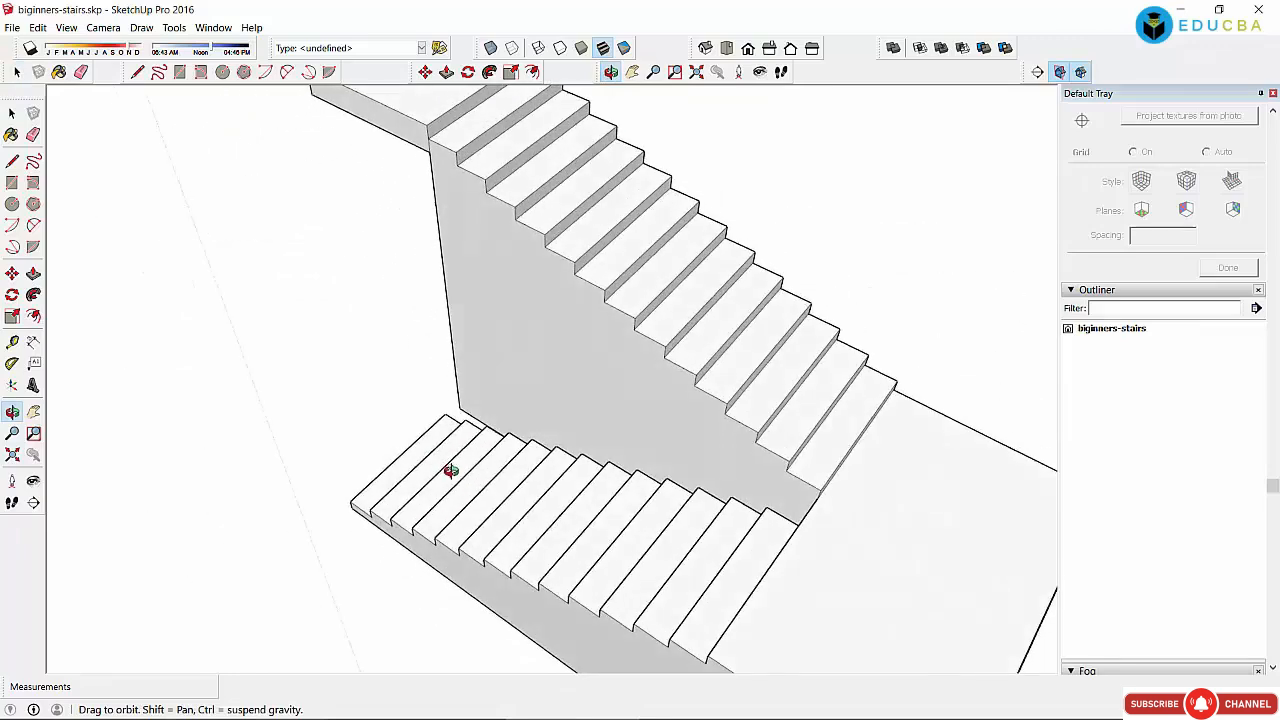
{"action": "left_click_drag", "start_coordinate": [403, 334], "coordinate": [568, 397]}
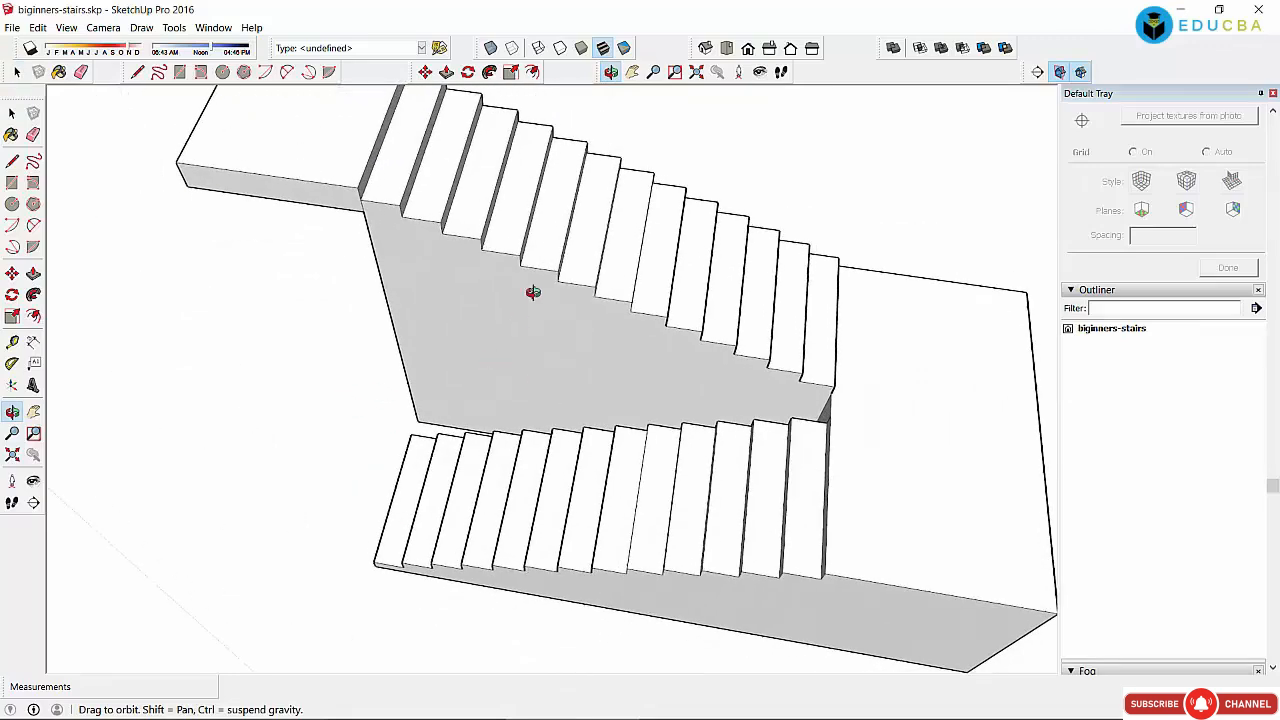
{"action": "left_click_drag", "start_coordinate": [415, 265], "coordinate": [598, 396]}
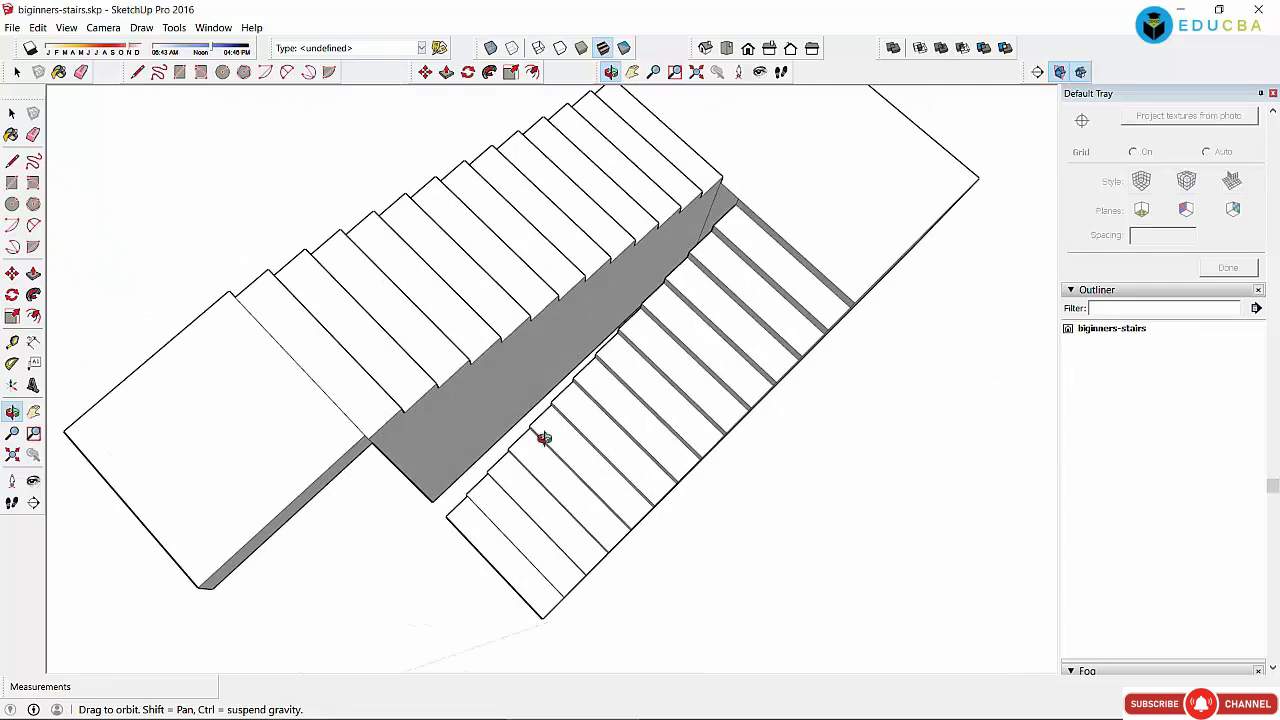
{"action": "left_click_drag", "start_coordinate": [543, 437], "coordinate": [520, 480]}
{"action": "left_click_drag", "start_coordinate": [661, 437], "coordinate": [443, 406]}
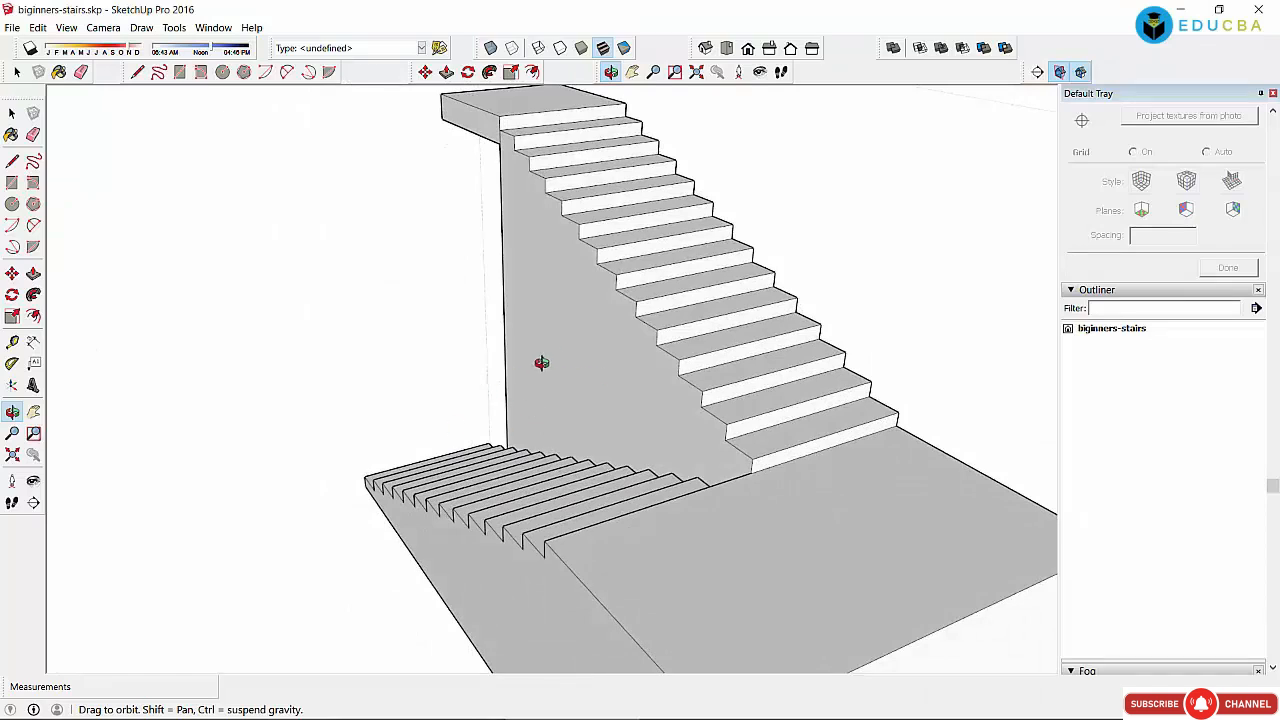
{"action": "scroll", "coordinate": [541, 362], "scroll_direction": "down", "scroll_amount": 2}
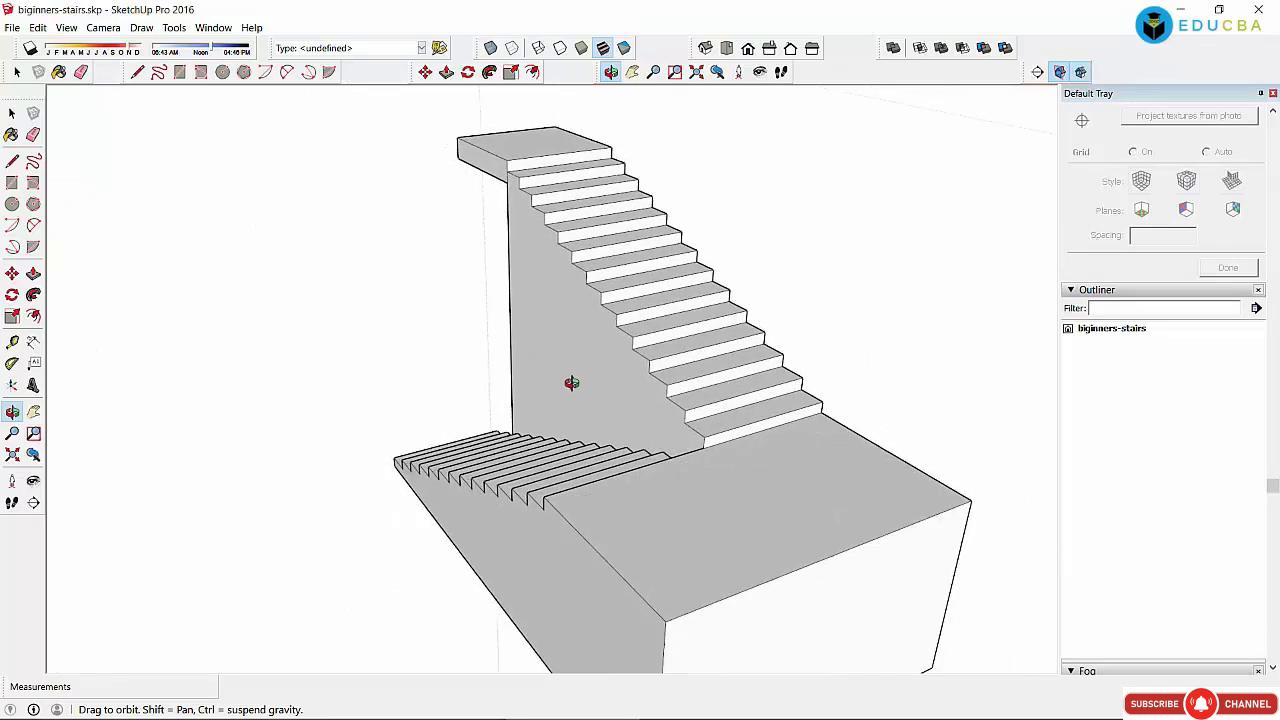
{"action": "left_click_drag", "start_coordinate": [609, 443], "coordinate": [366, 389]}
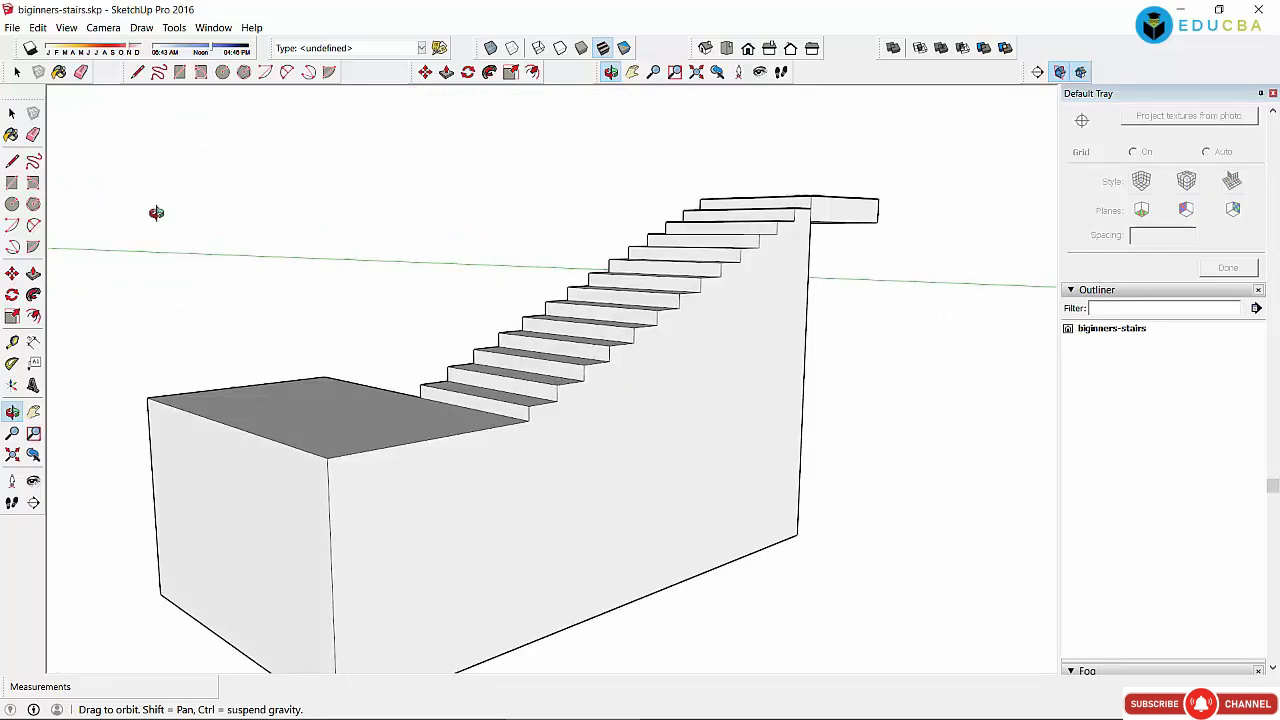
{"action": "left_click", "coordinate": [12, 113]}
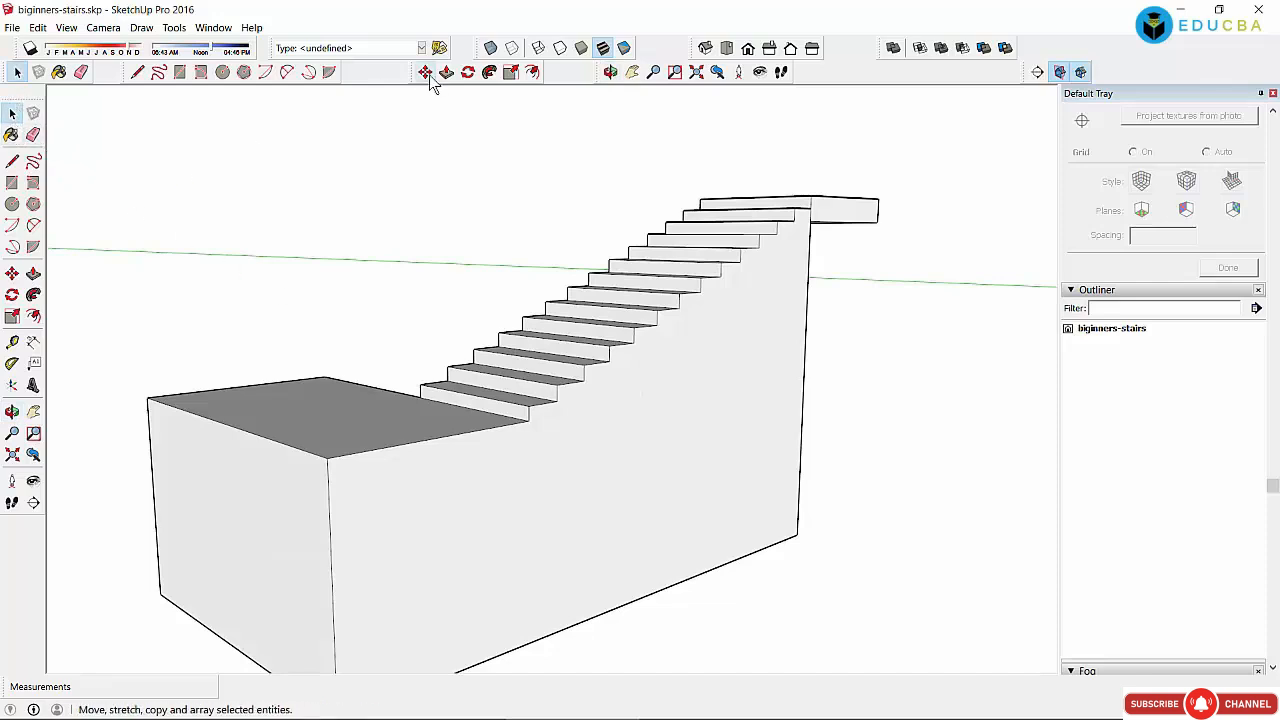
Step: Orbit to the other side of the stairs, settling on a side view of both flights
{"action": "left_click", "coordinate": [610, 72]}
{"action": "left_click_drag", "start_coordinate": [495, 435], "coordinate": [720, 406]}
{"action": "left_click_drag", "start_coordinate": [557, 354], "coordinate": [620, 399]}
{"action": "left_click_drag", "start_coordinate": [738, 484], "coordinate": [700, 418]}
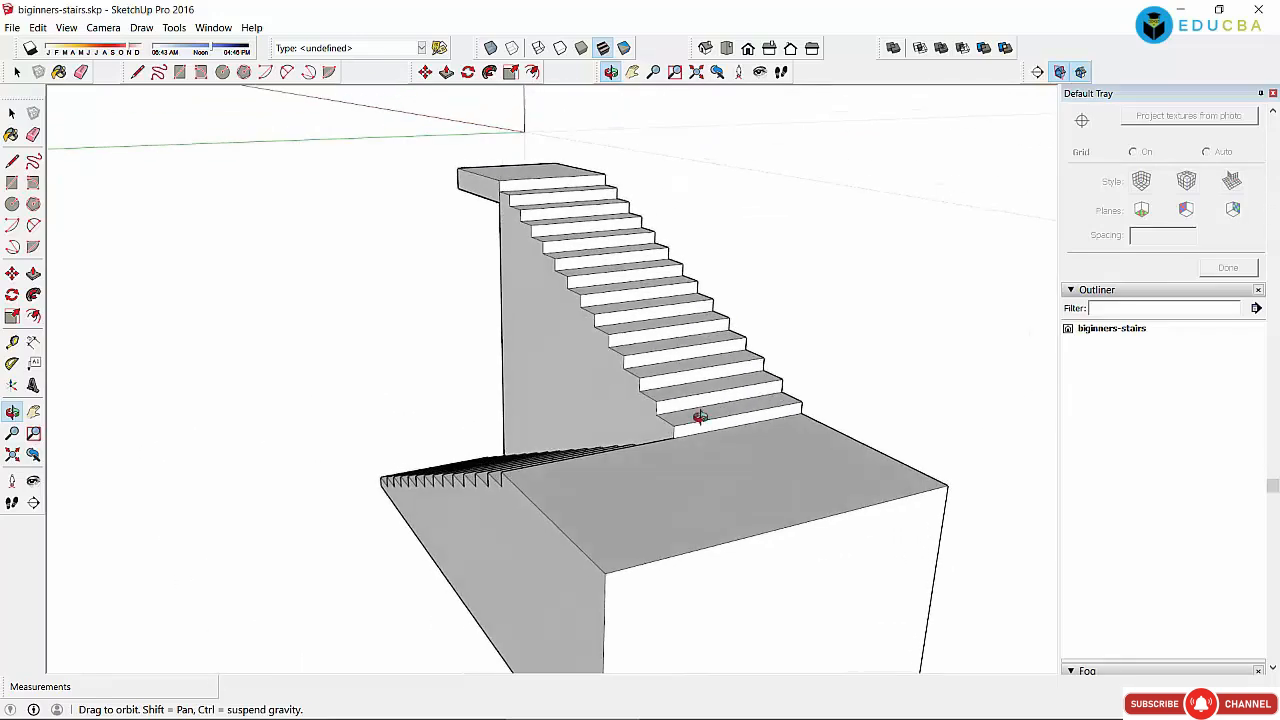
{"action": "left_click_drag", "start_coordinate": [597, 523], "coordinate": [837, 526]}
{"action": "left_click_drag", "start_coordinate": [583, 551], "coordinate": [674, 343]}
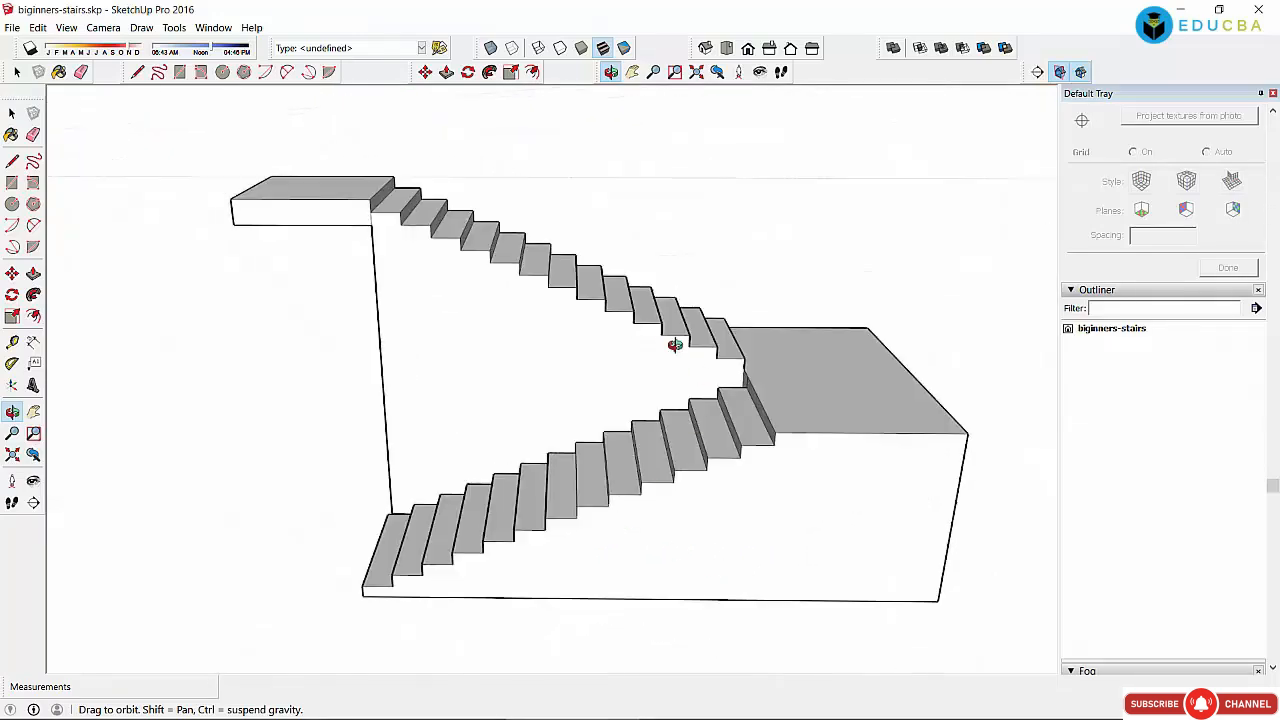
Step: Orbit back to a corner view, then select and deselect the left landing's top face
{"action": "key", "text": "space"}
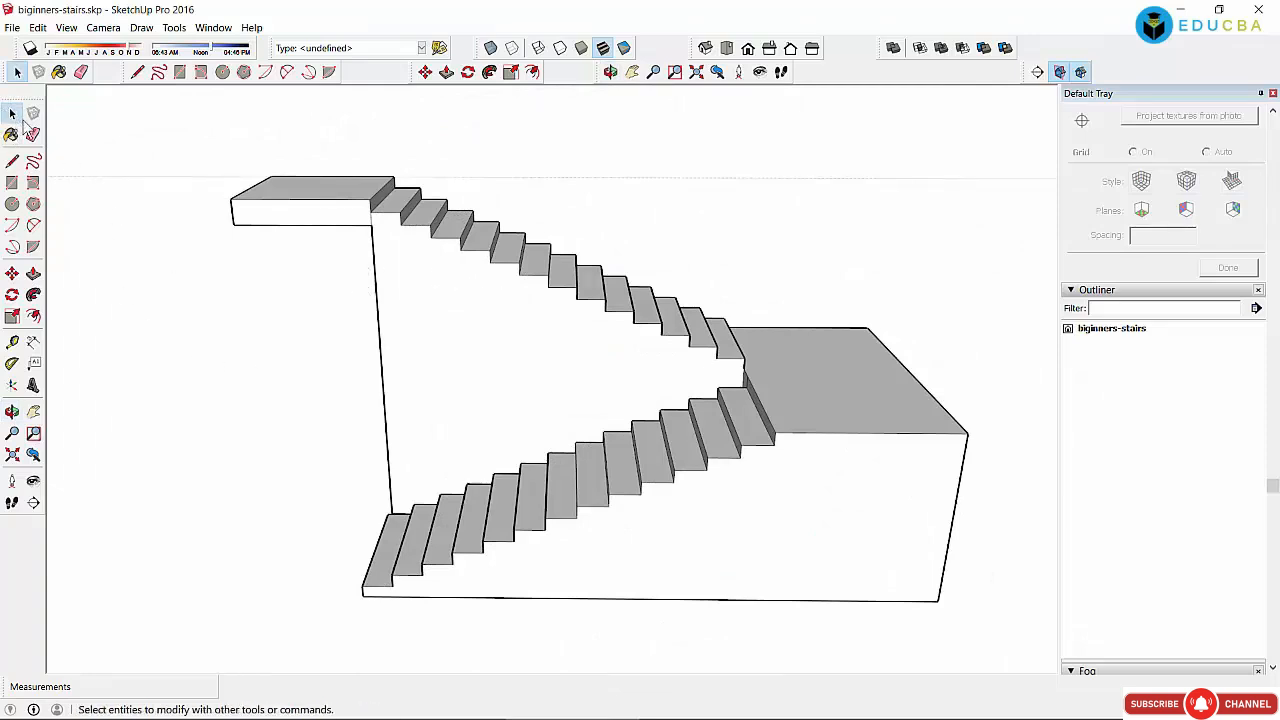
{"action": "middle_click_drag", "start_coordinate": [130, 205], "coordinate": [316, 297]}
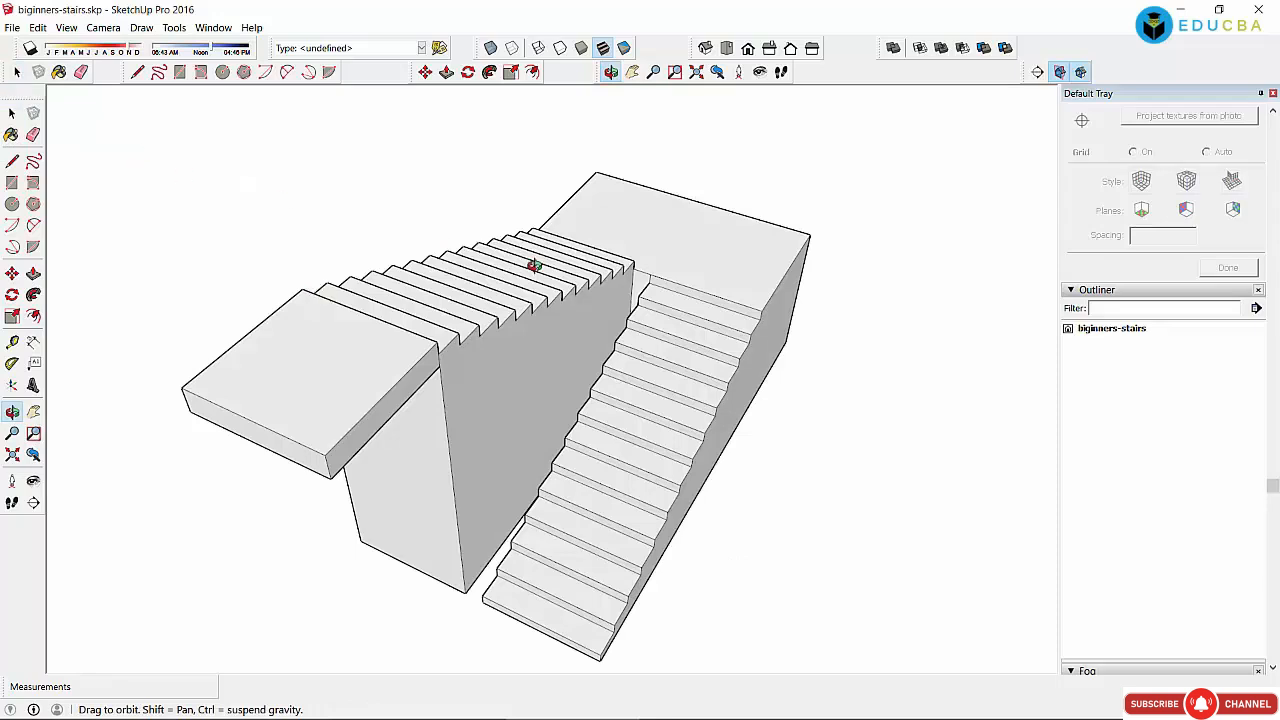
{"action": "left_click", "coordinate": [12, 114]}
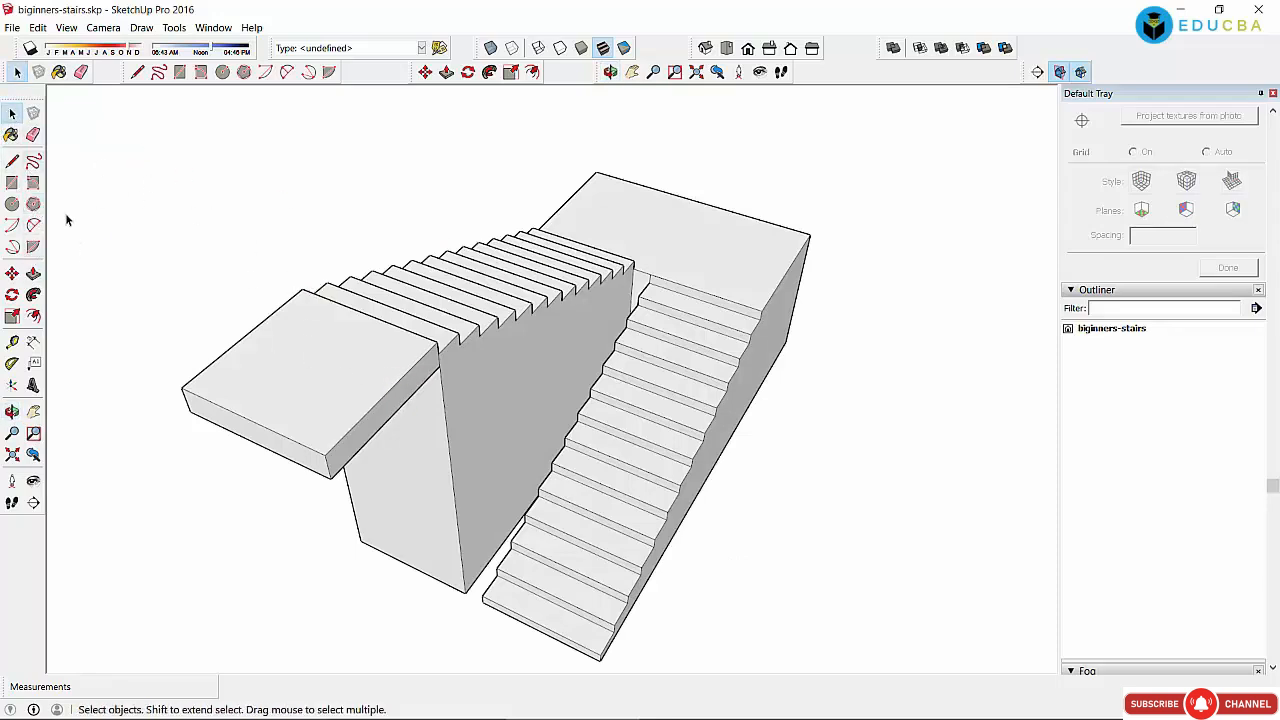
{"action": "left_click", "coordinate": [295, 359]}
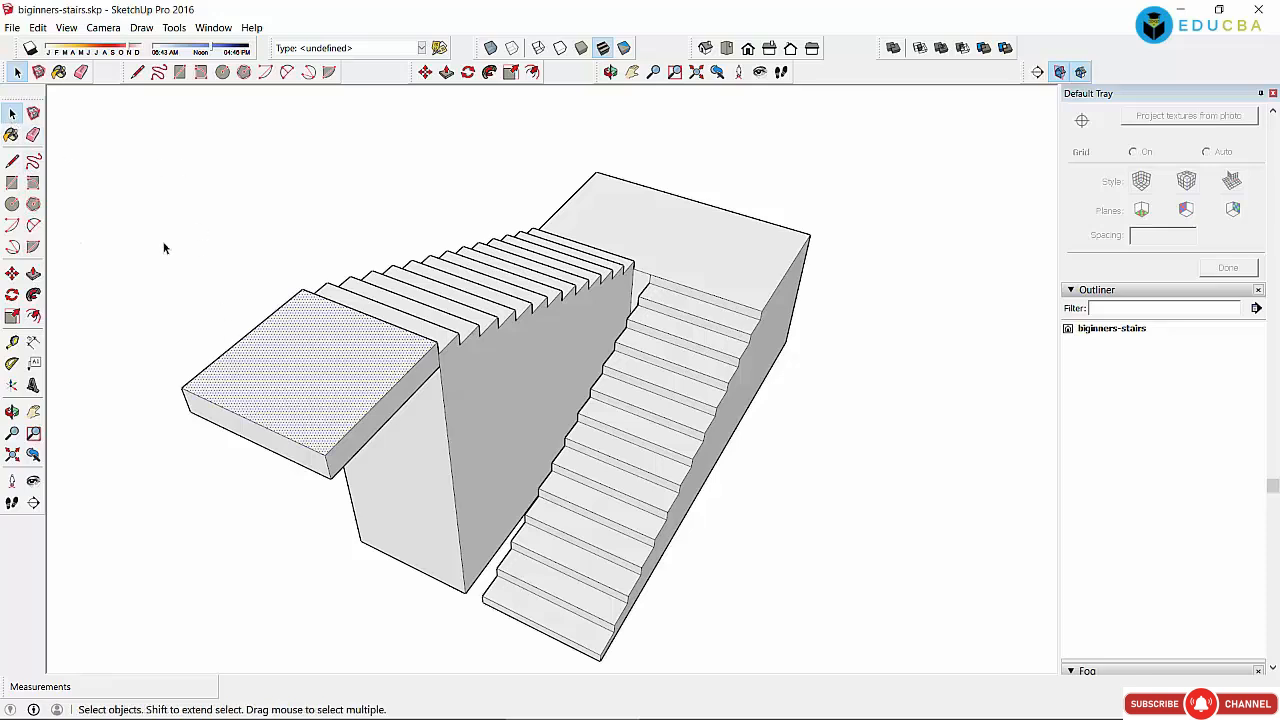
{"action": "left_click", "coordinate": [167, 283]}
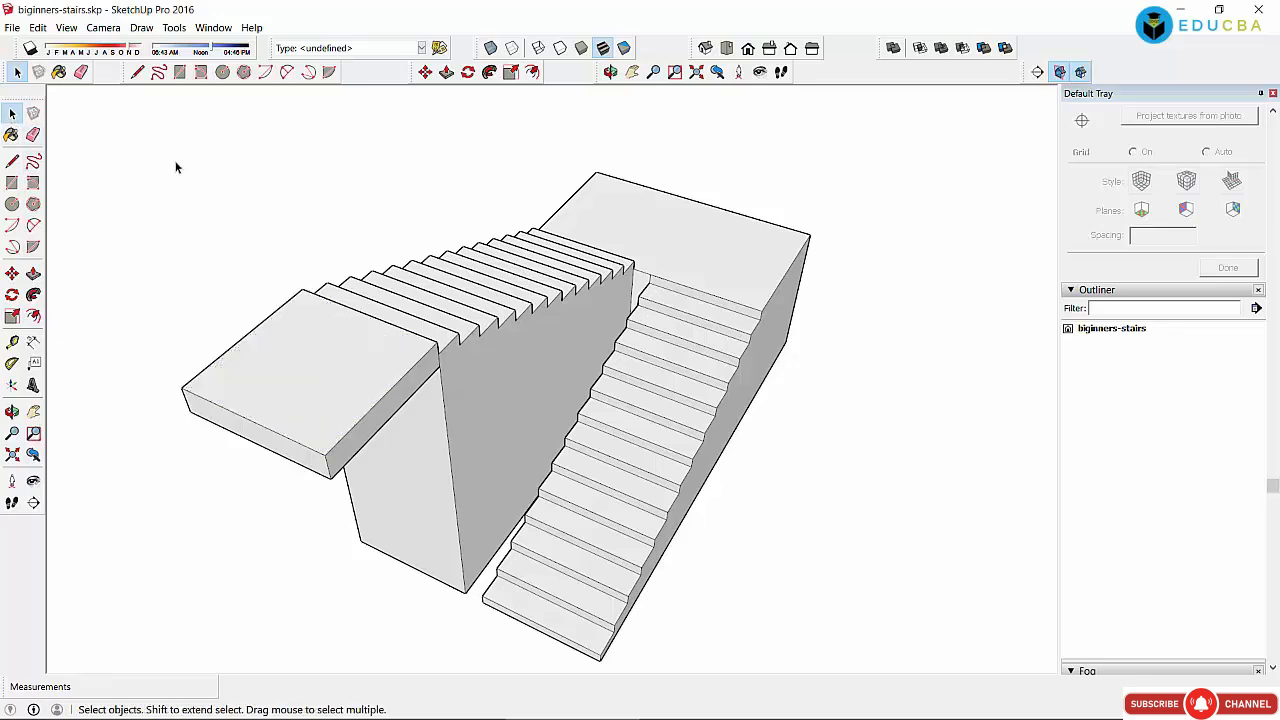
Step: Orbit to an elevated angled view looking down on both flights and landings
{"action": "left_click", "coordinate": [610, 72]}
{"action": "left_click_drag", "start_coordinate": [762, 407], "coordinate": [627, 379]}
{"action": "left_click_drag", "start_coordinate": [536, 383], "coordinate": [800, 437]}
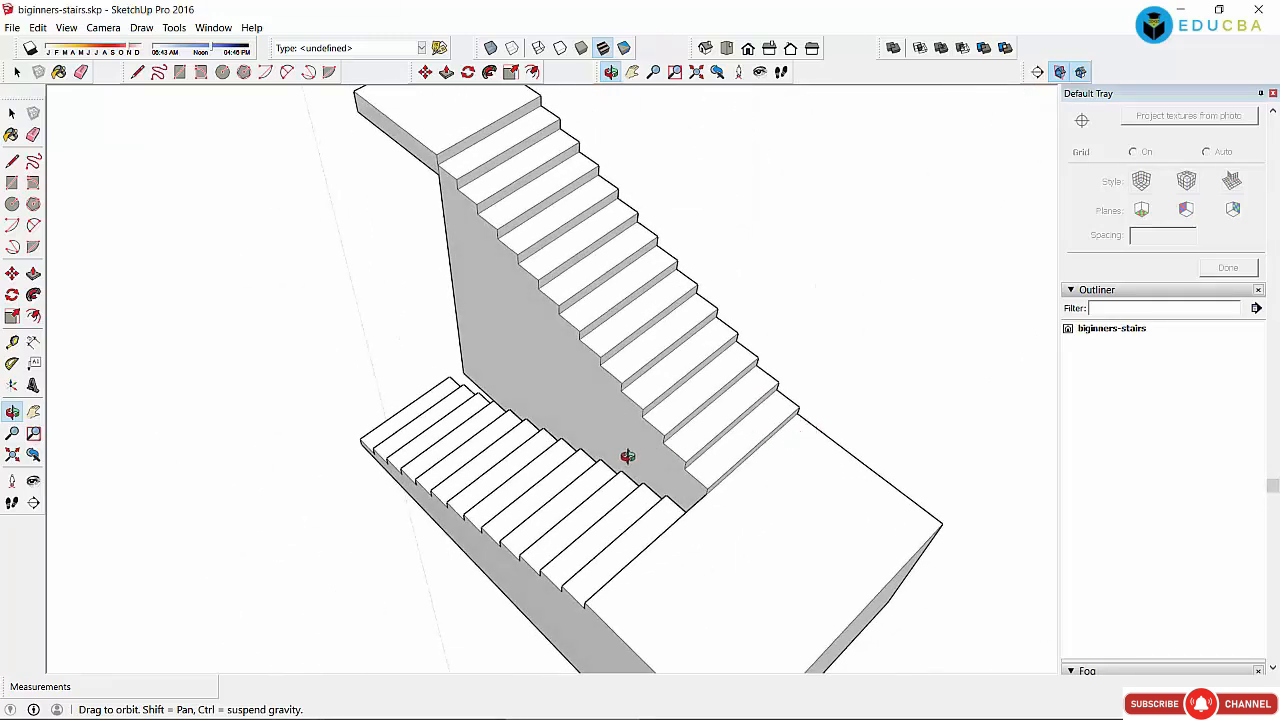
{"action": "left_click_drag", "start_coordinate": [546, 235], "coordinate": [806, 457]}
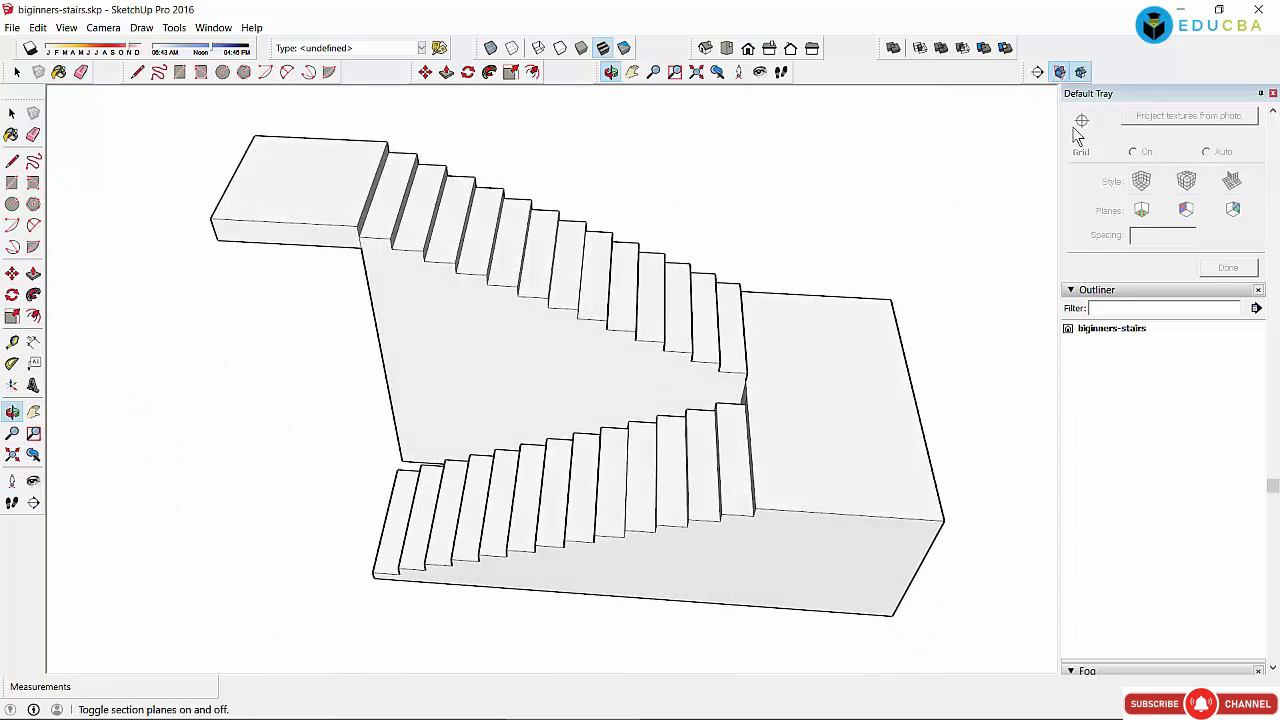
{"action": "key", "text": "space"}
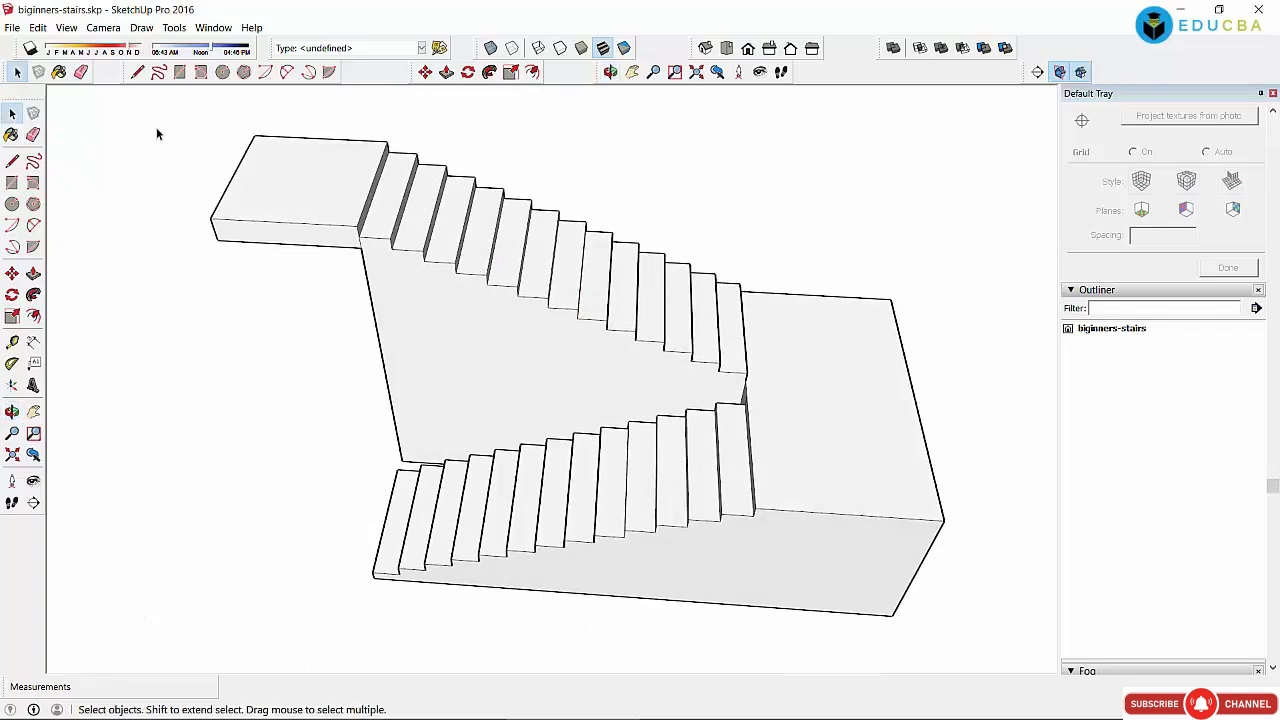